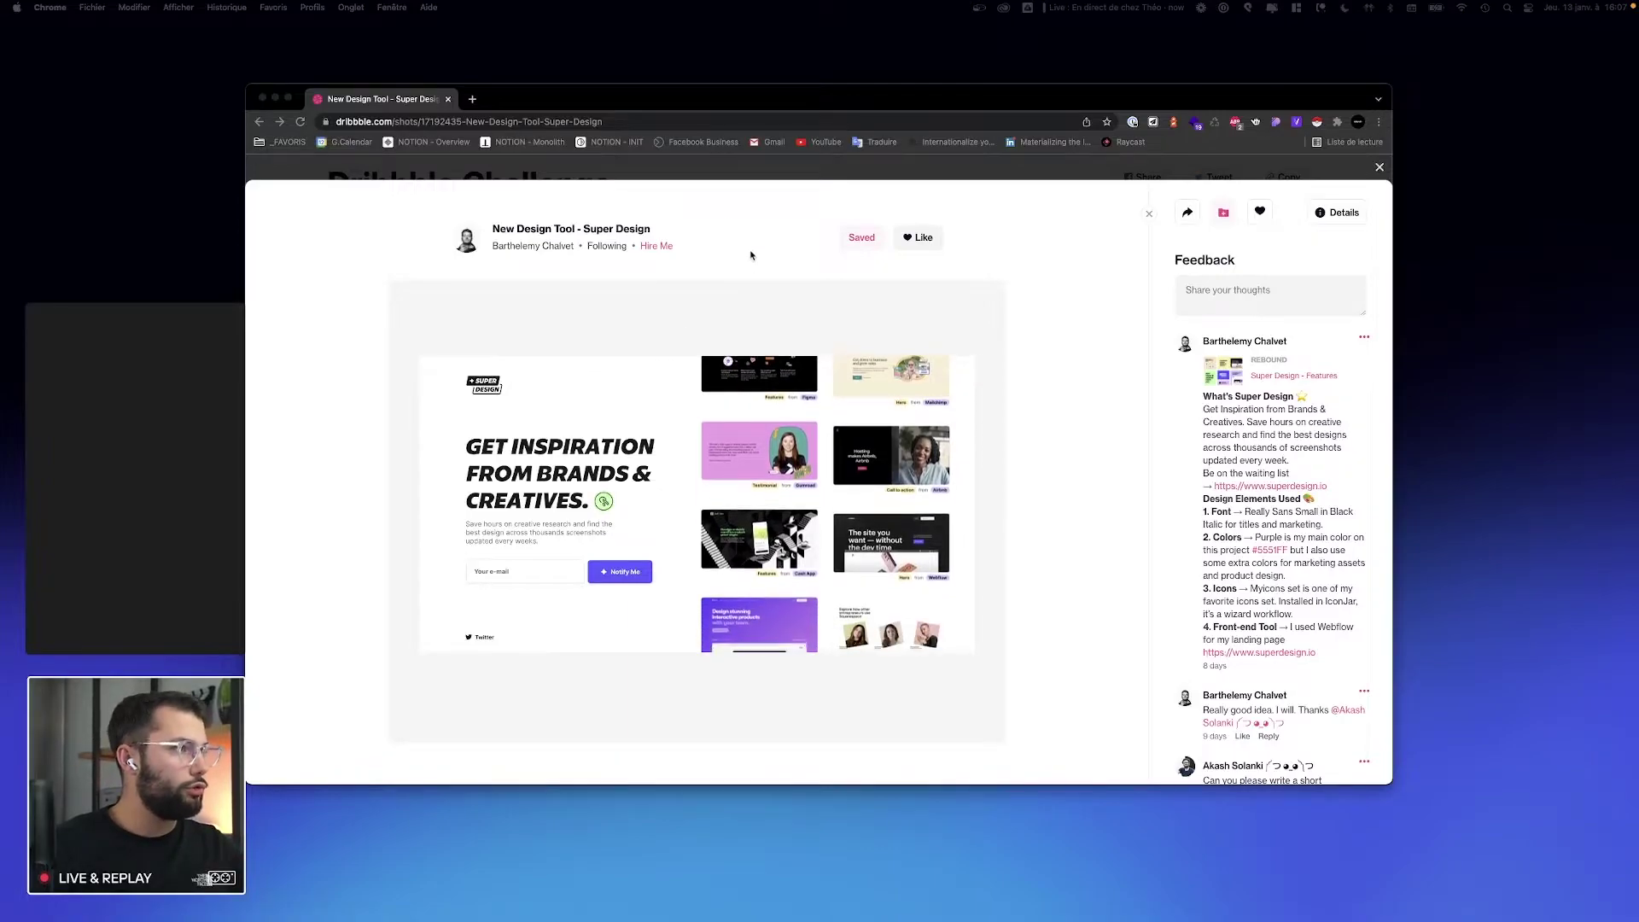
Step: Put the Dribbble shot window aside and open the Webflow dashboard in a new browser window
{"action": "left_click_drag", "start_coordinate": [649, 104], "coordinate": [783, 132]}
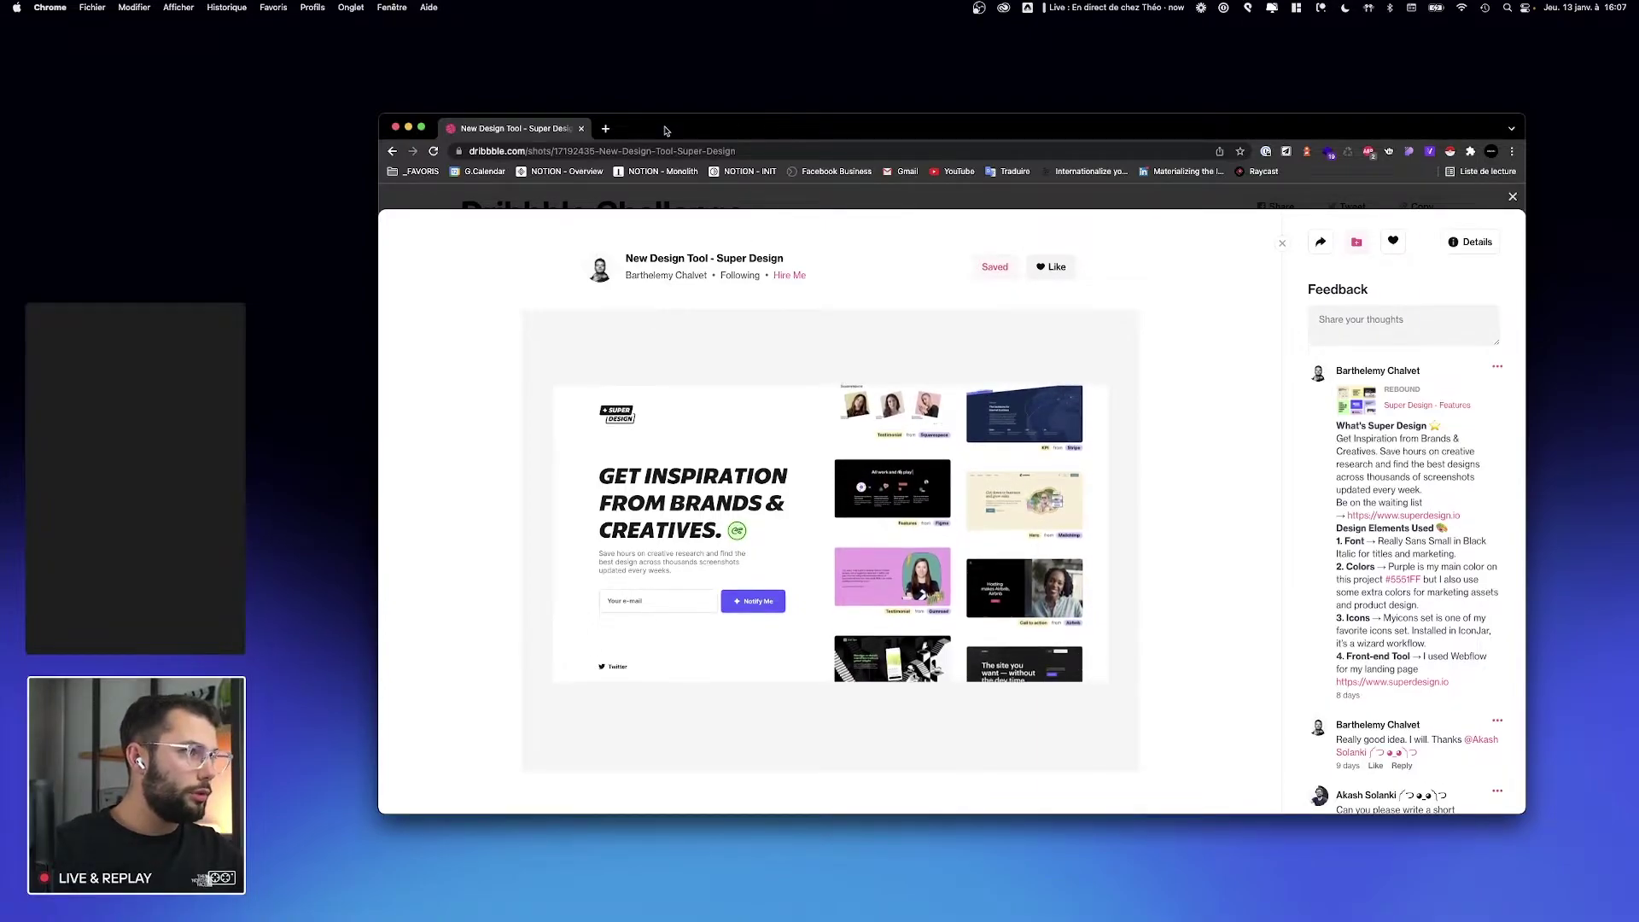
{"action": "key", "text": "super+m"}
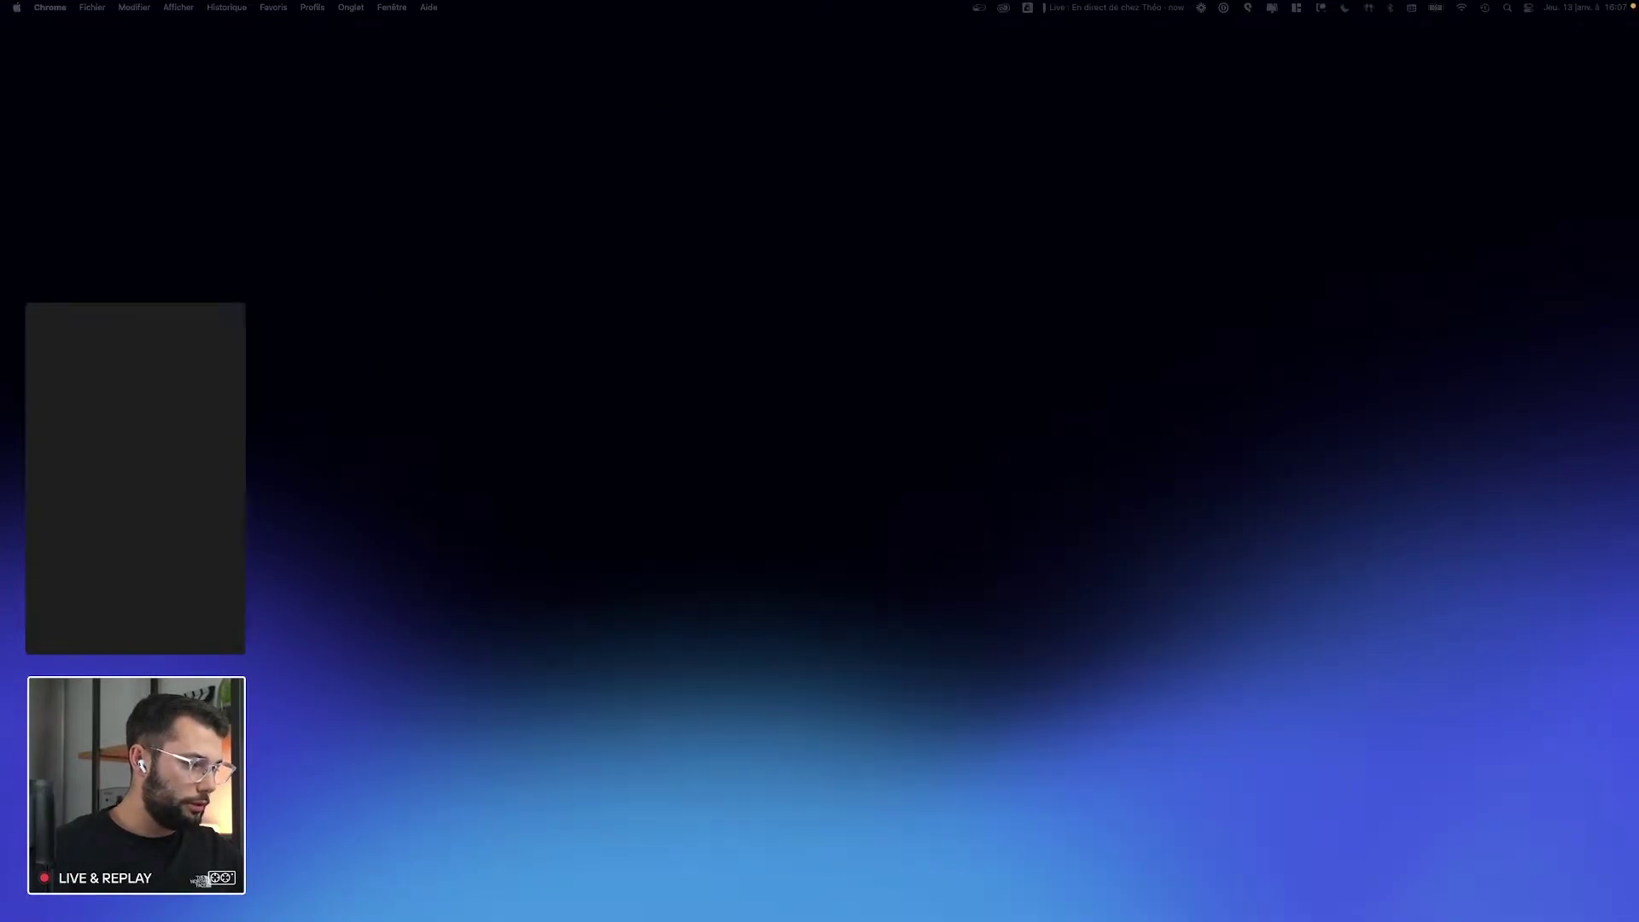
{"action": "key", "text": "super+n"}
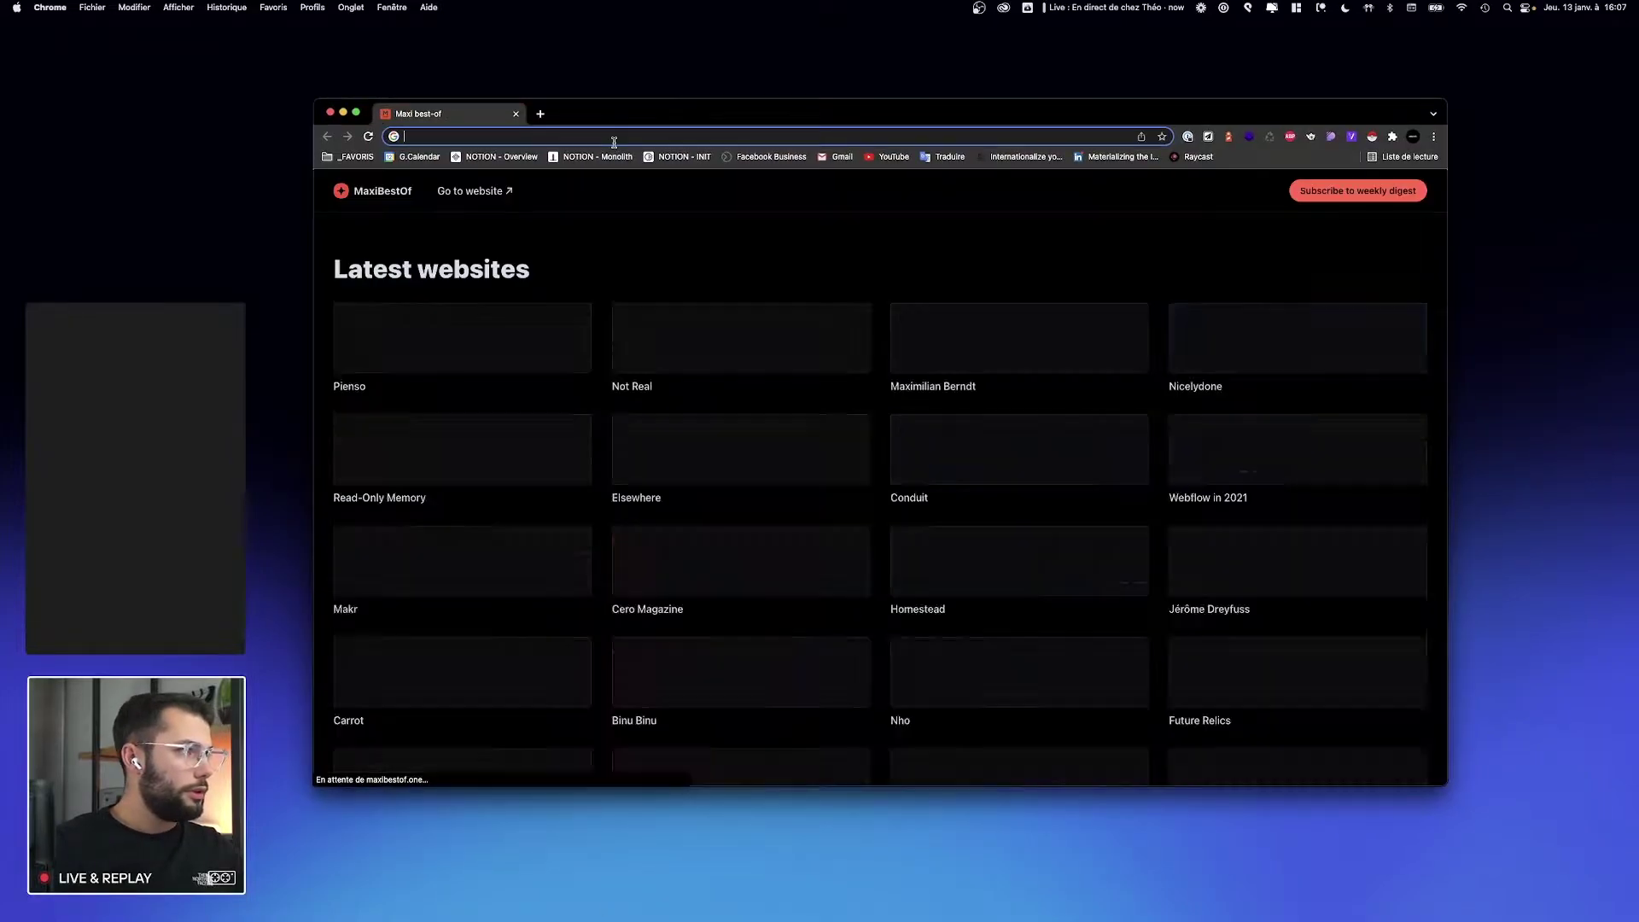
{"action": "type", "text": "webflow"}
{"action": "key", "text": "Return"}
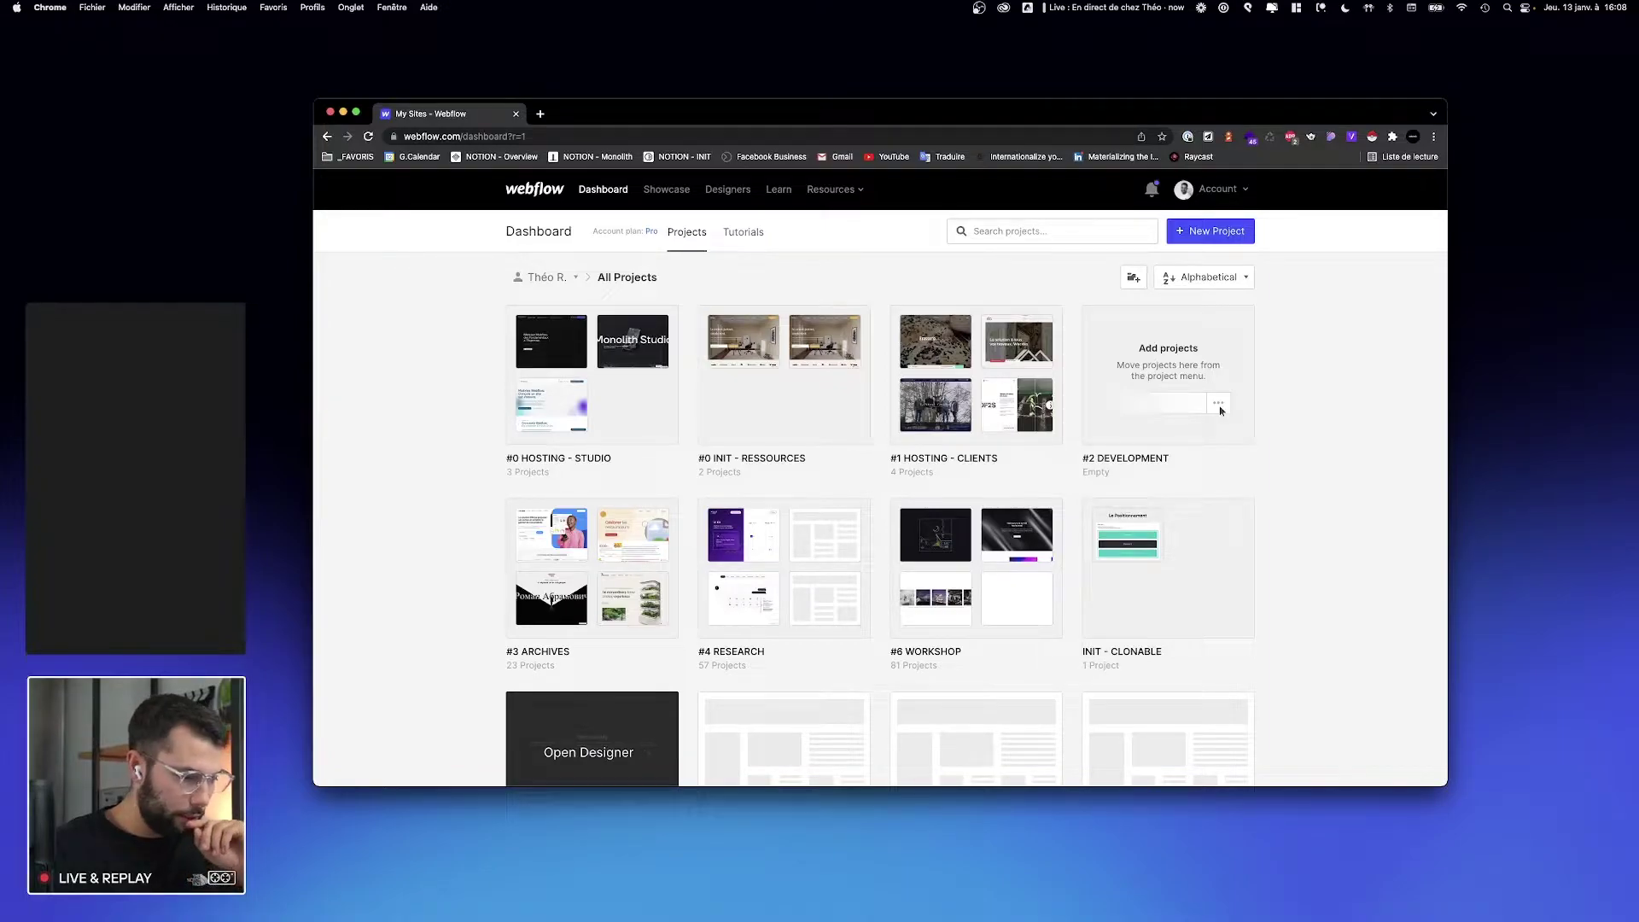
Step: Create a new Webflow project from the Blank Site preset and name it DC-1
{"action": "left_click_drag", "start_coordinate": [702, 921], "coordinate": [712, 127]}
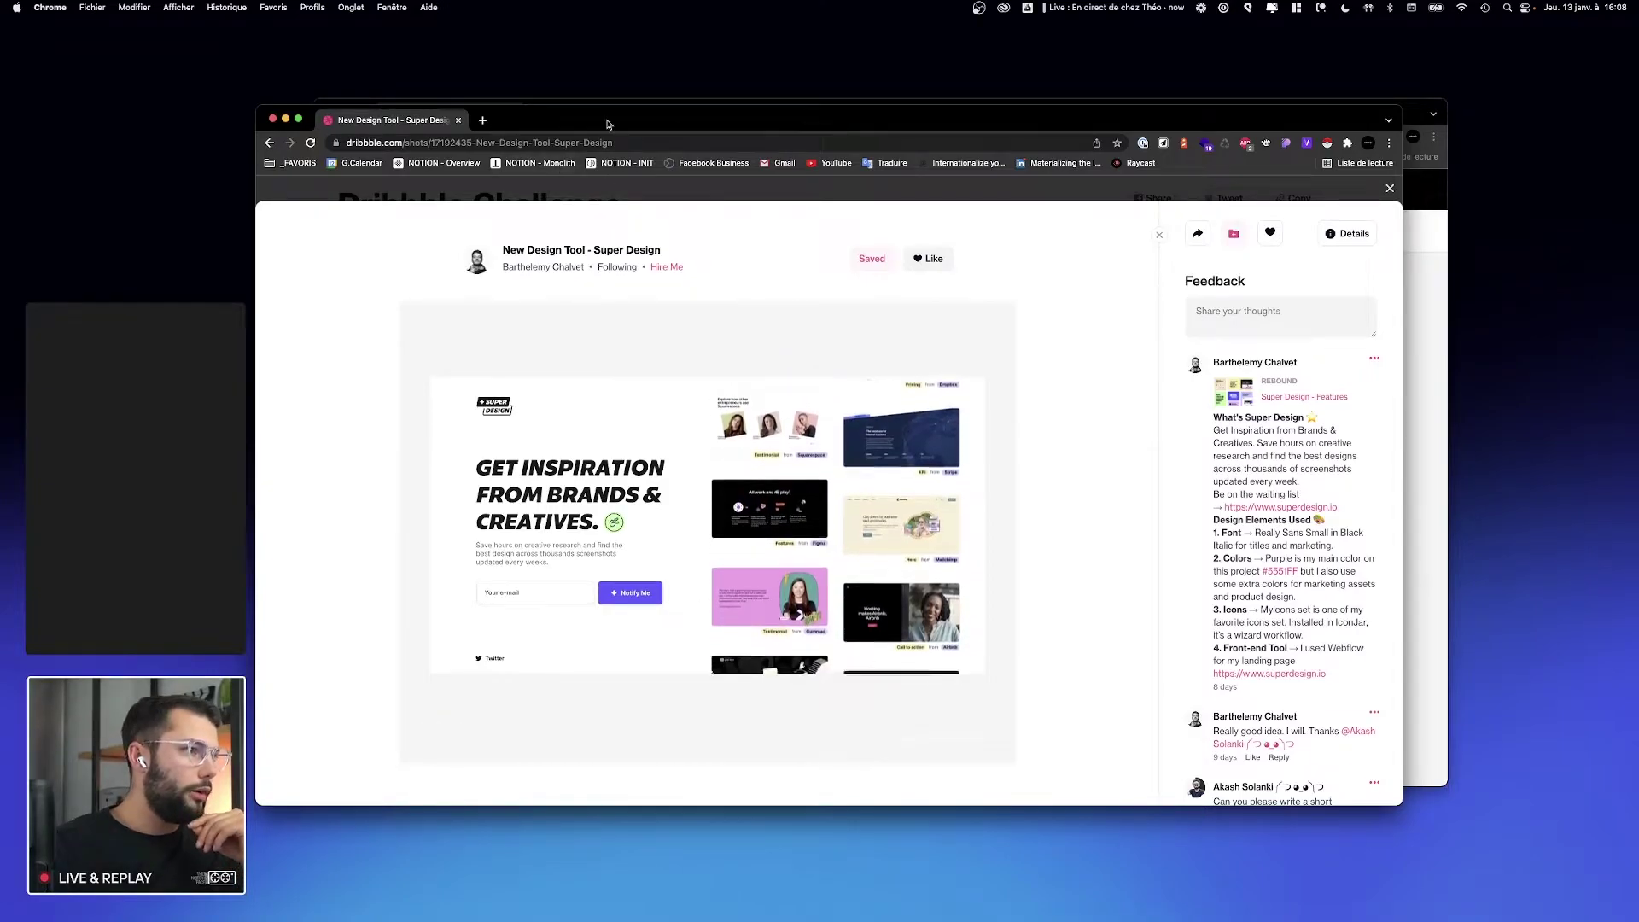
{"action": "left_click_drag", "start_coordinate": [611, 120], "coordinate": [633, 118]}
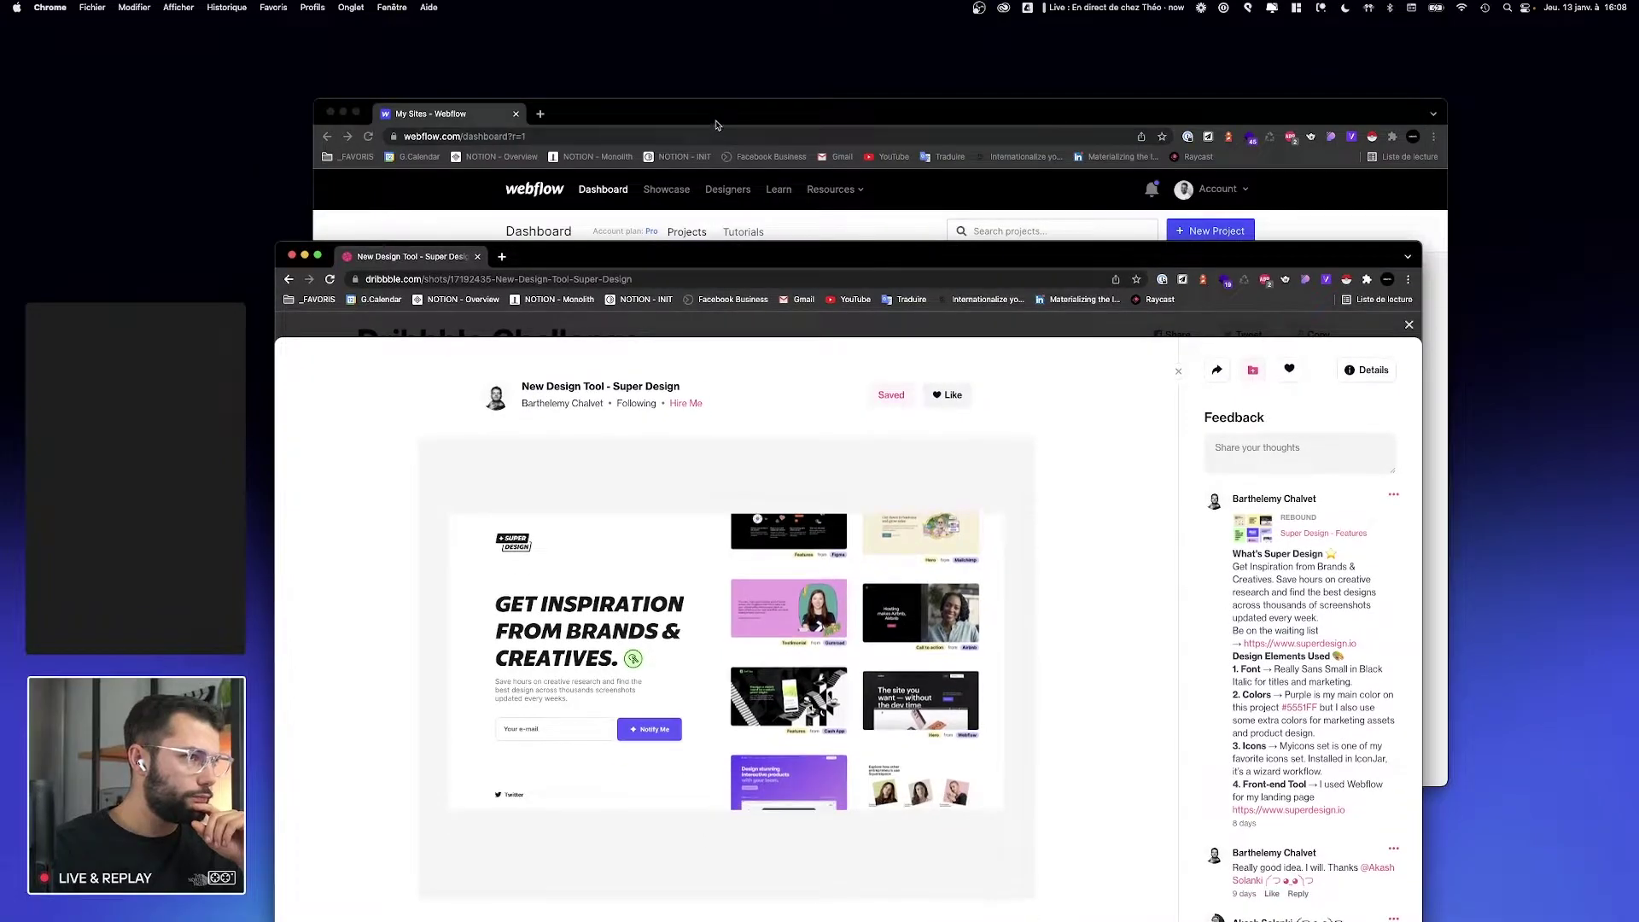
{"action": "left_click", "coordinate": [1207, 241]}
{"action": "left_click", "coordinate": [1207, 241]}
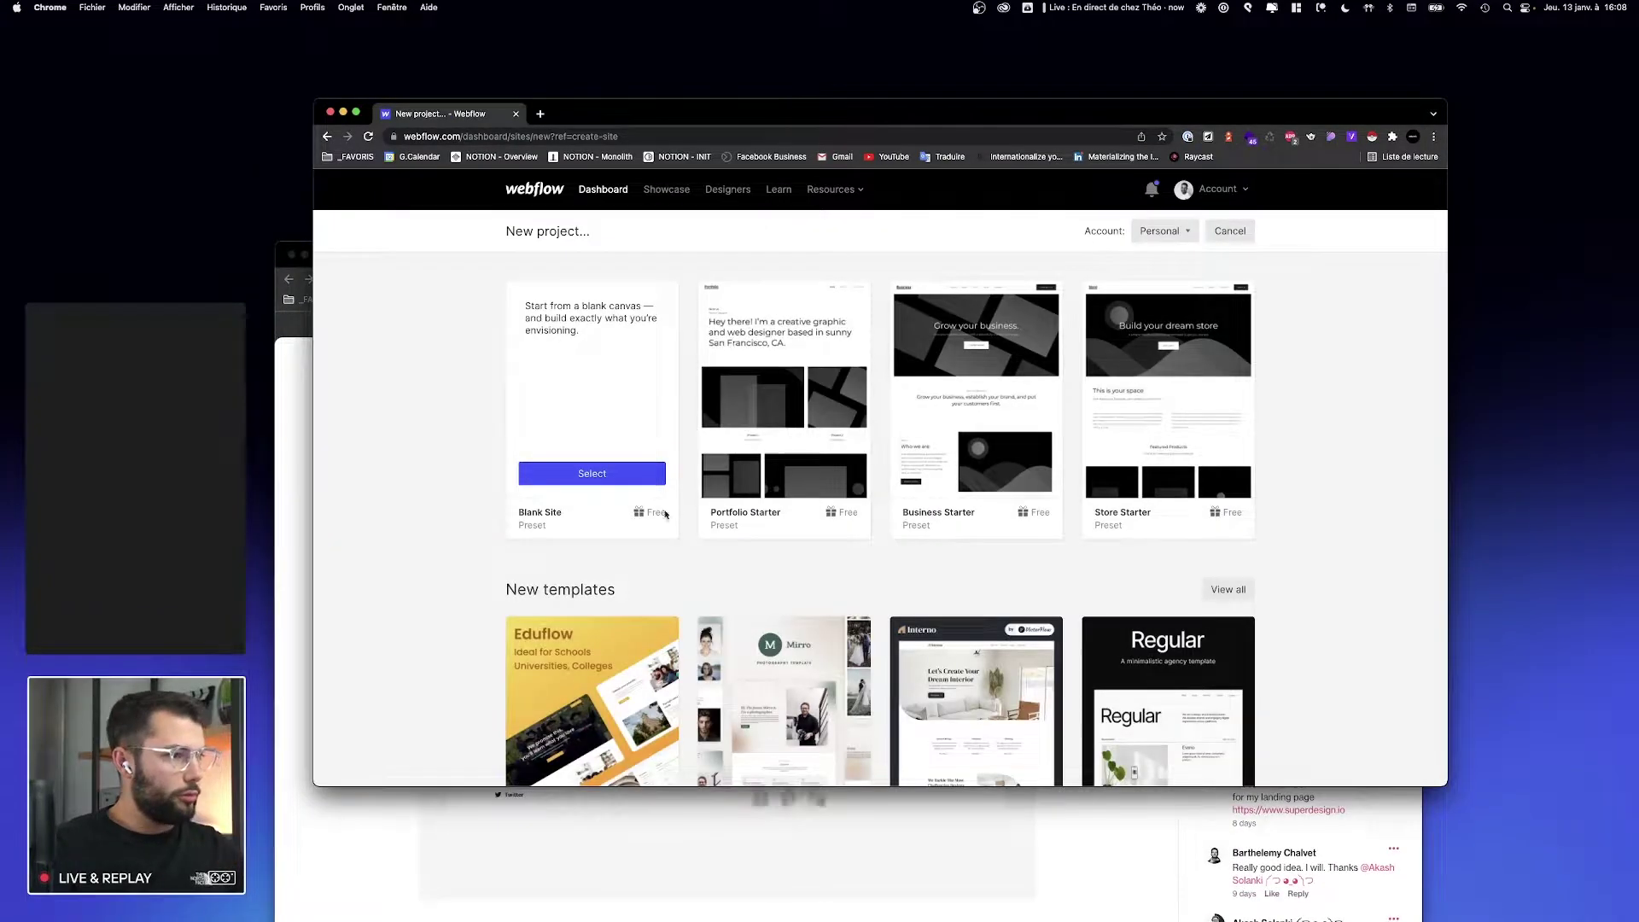
{"action": "left_click", "coordinate": [610, 475]}
{"action": "type", "text": "D"}
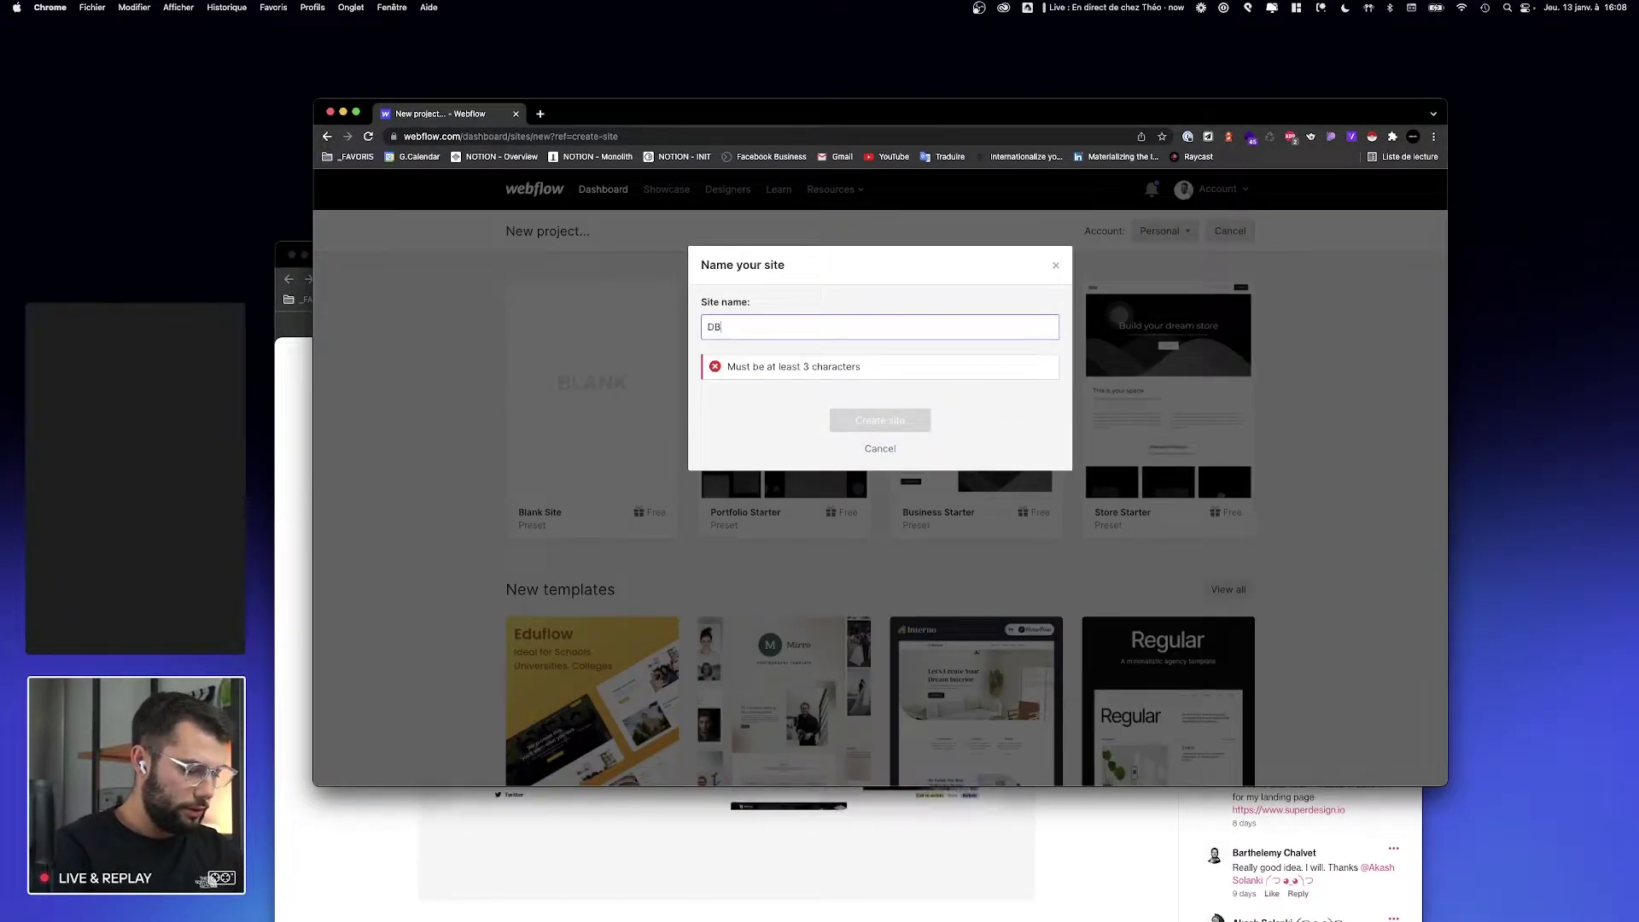
{"action": "type", "text": "C"}
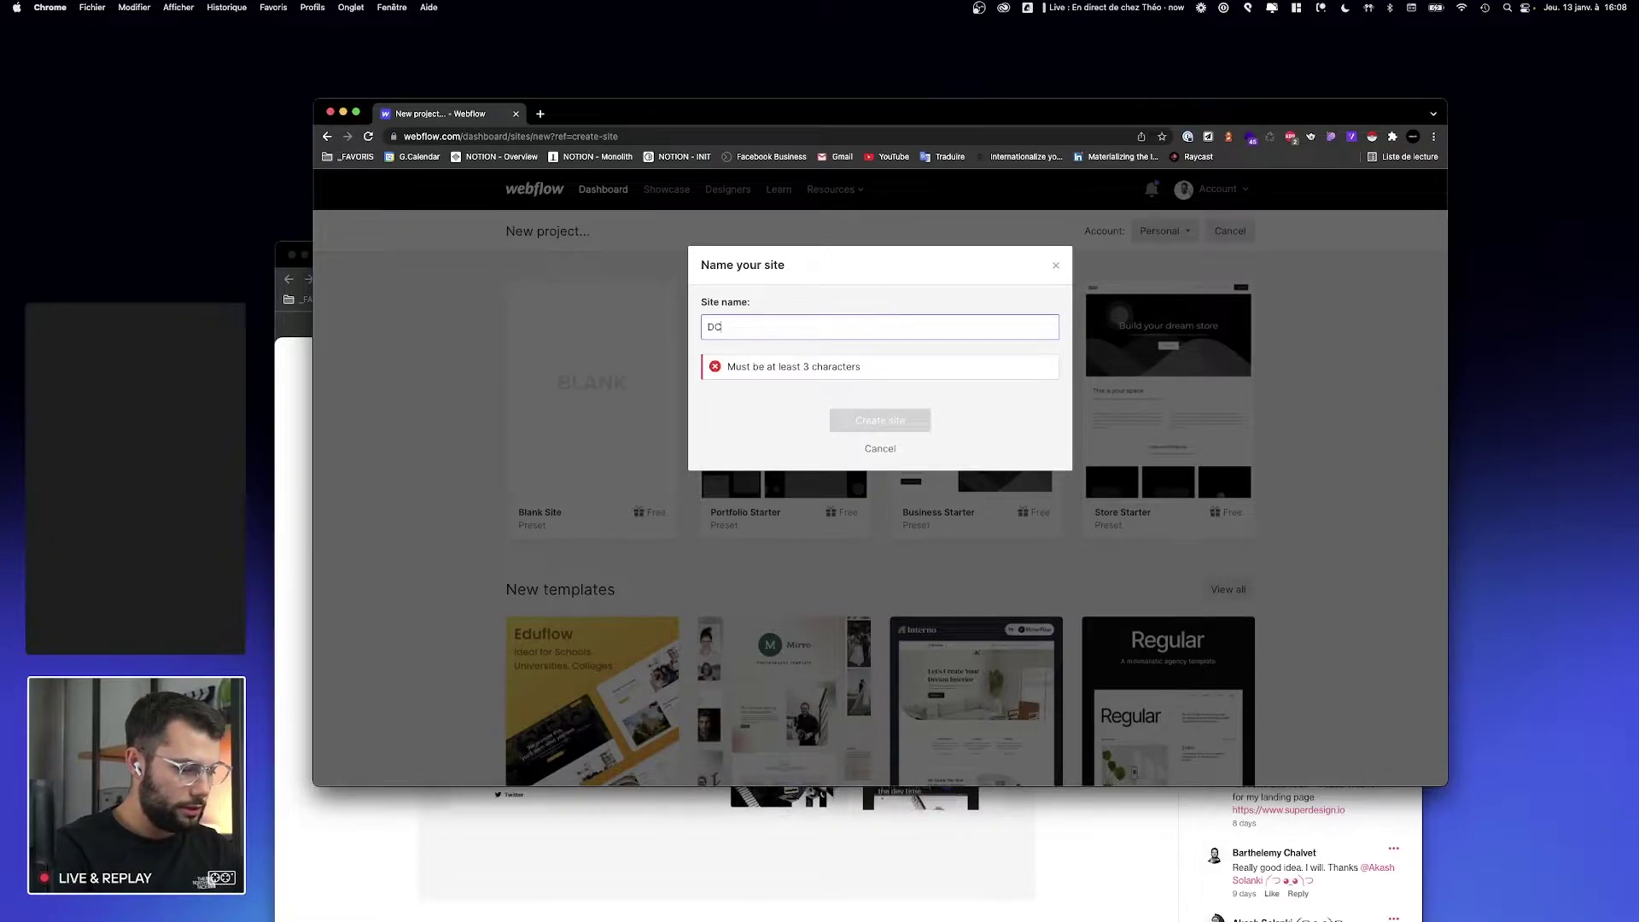
{"action": "type", "text": "-1"}
{"action": "key", "text": "Return"}
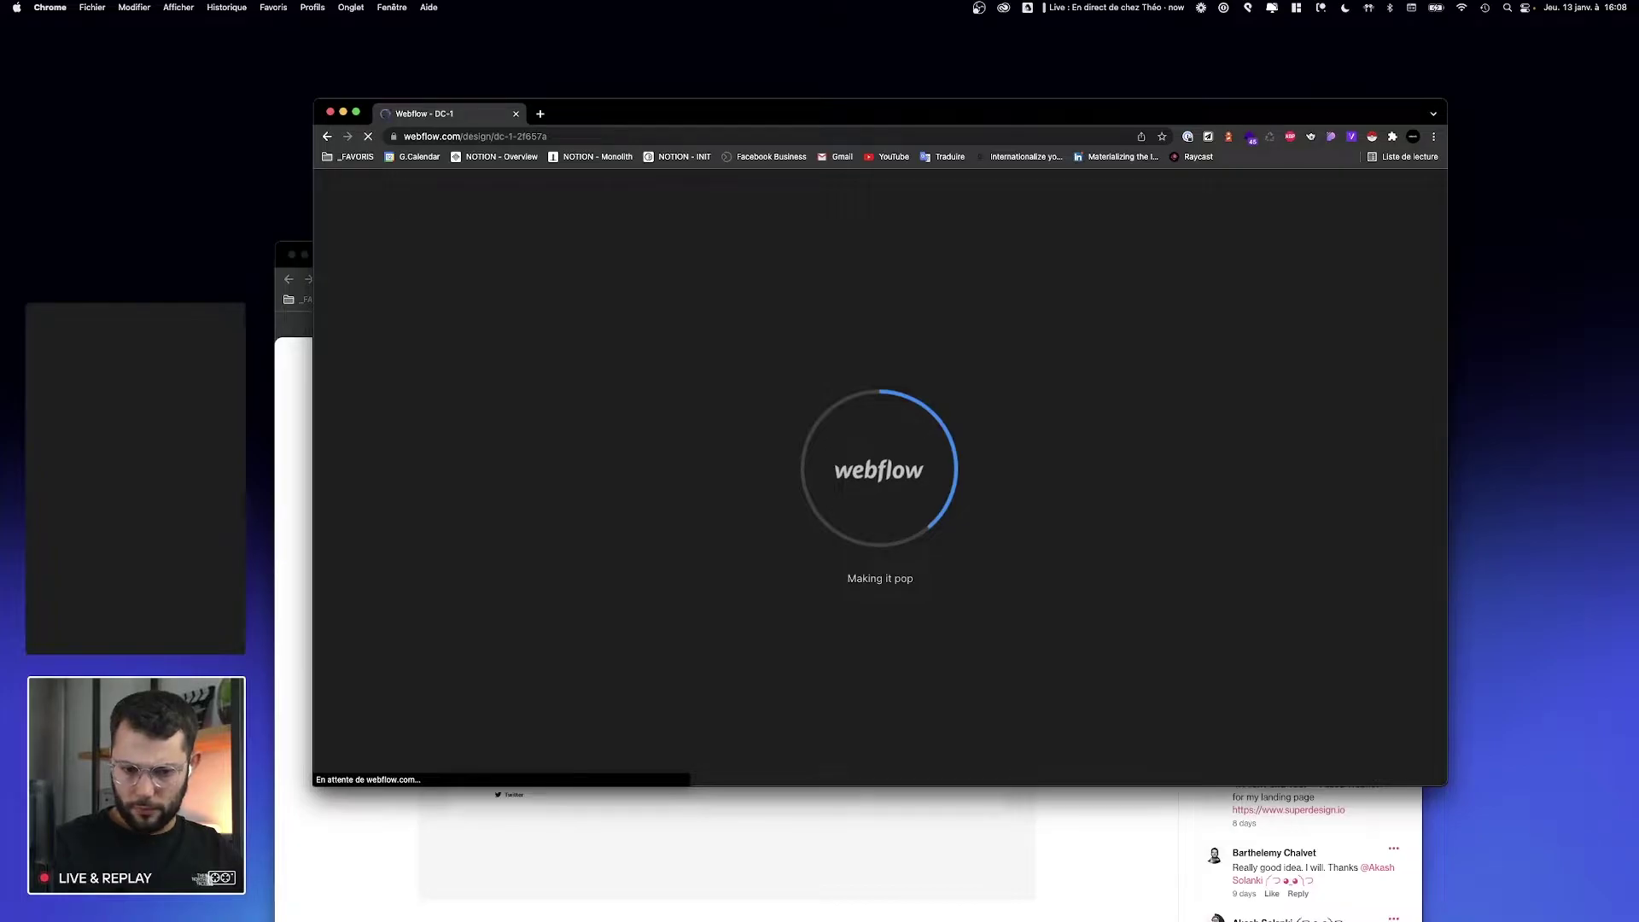
Step: Arrange the Dribbble reference window beside the DC-1 Designer window and return to the Designer
{"action": "left_click", "coordinate": [278, 278]}
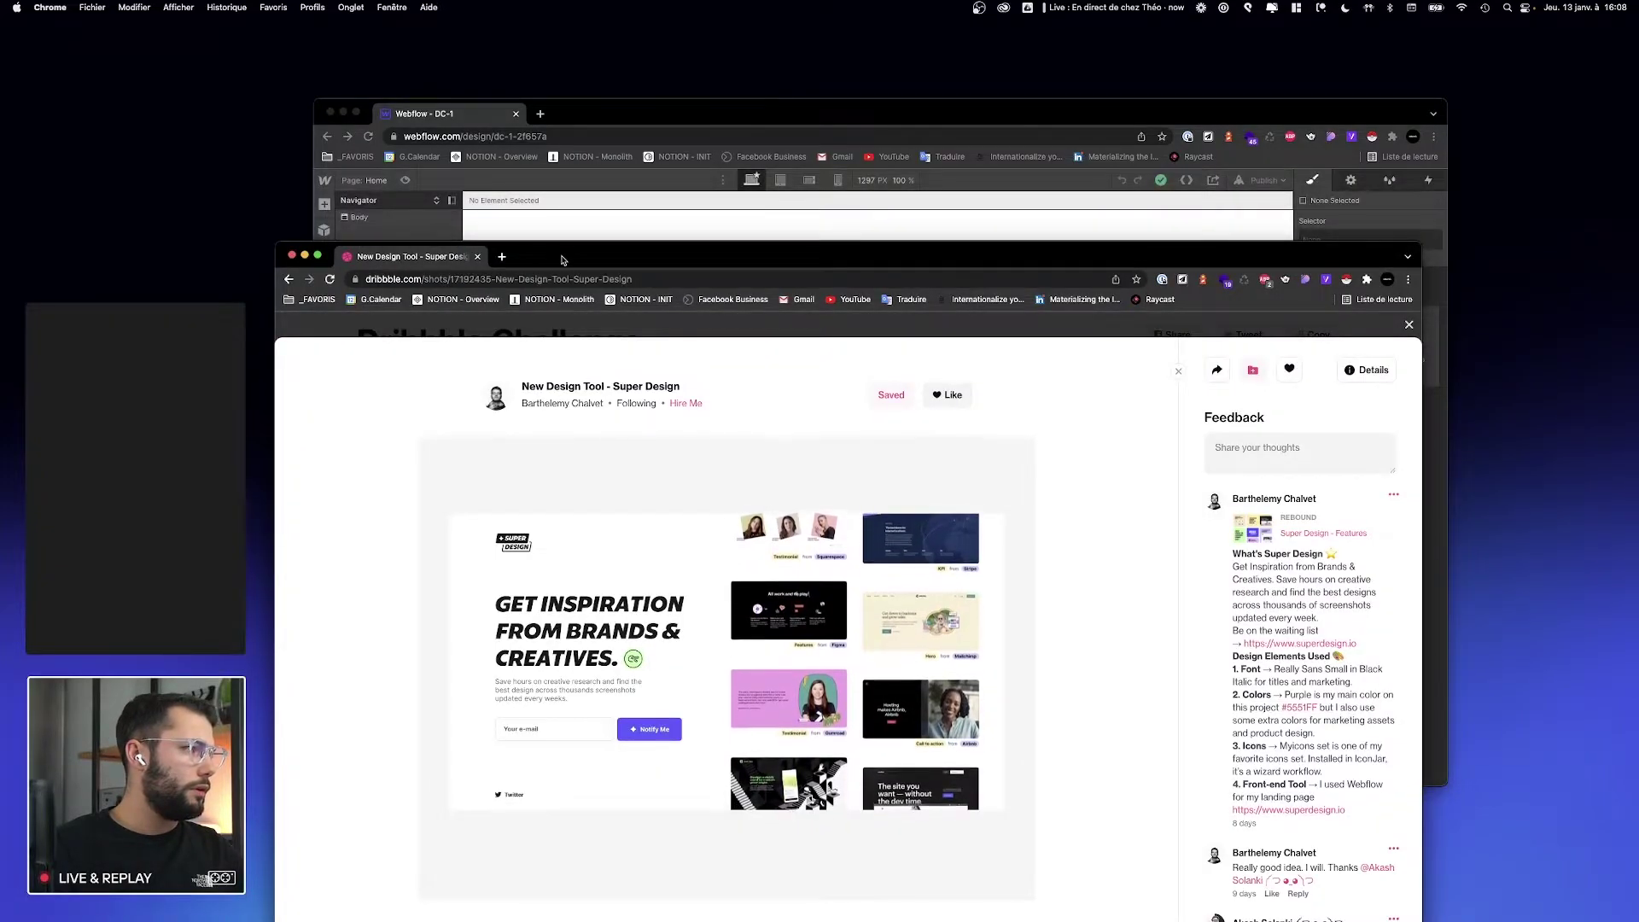
{"action": "left_click_drag", "start_coordinate": [561, 260], "coordinate": [322, 222]}
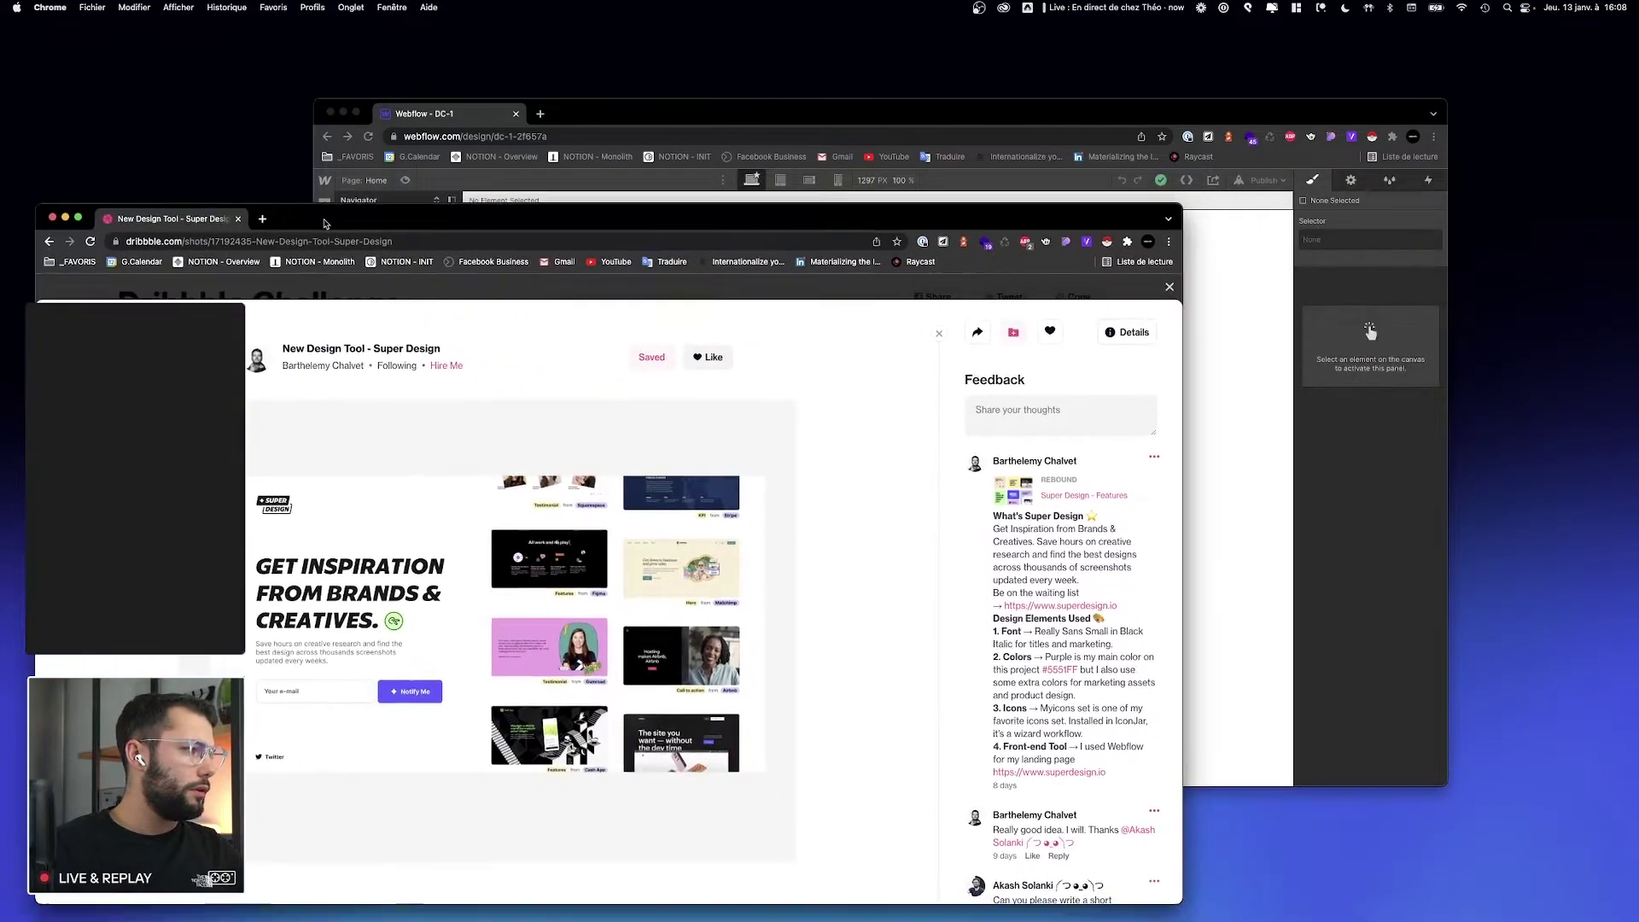
{"action": "left_click", "coordinate": [627, 132]}
Step: Save the DC-1 project's SEO settings with Webflow subdomain indexing disabled
{"action": "left_click", "coordinate": [324, 182]}
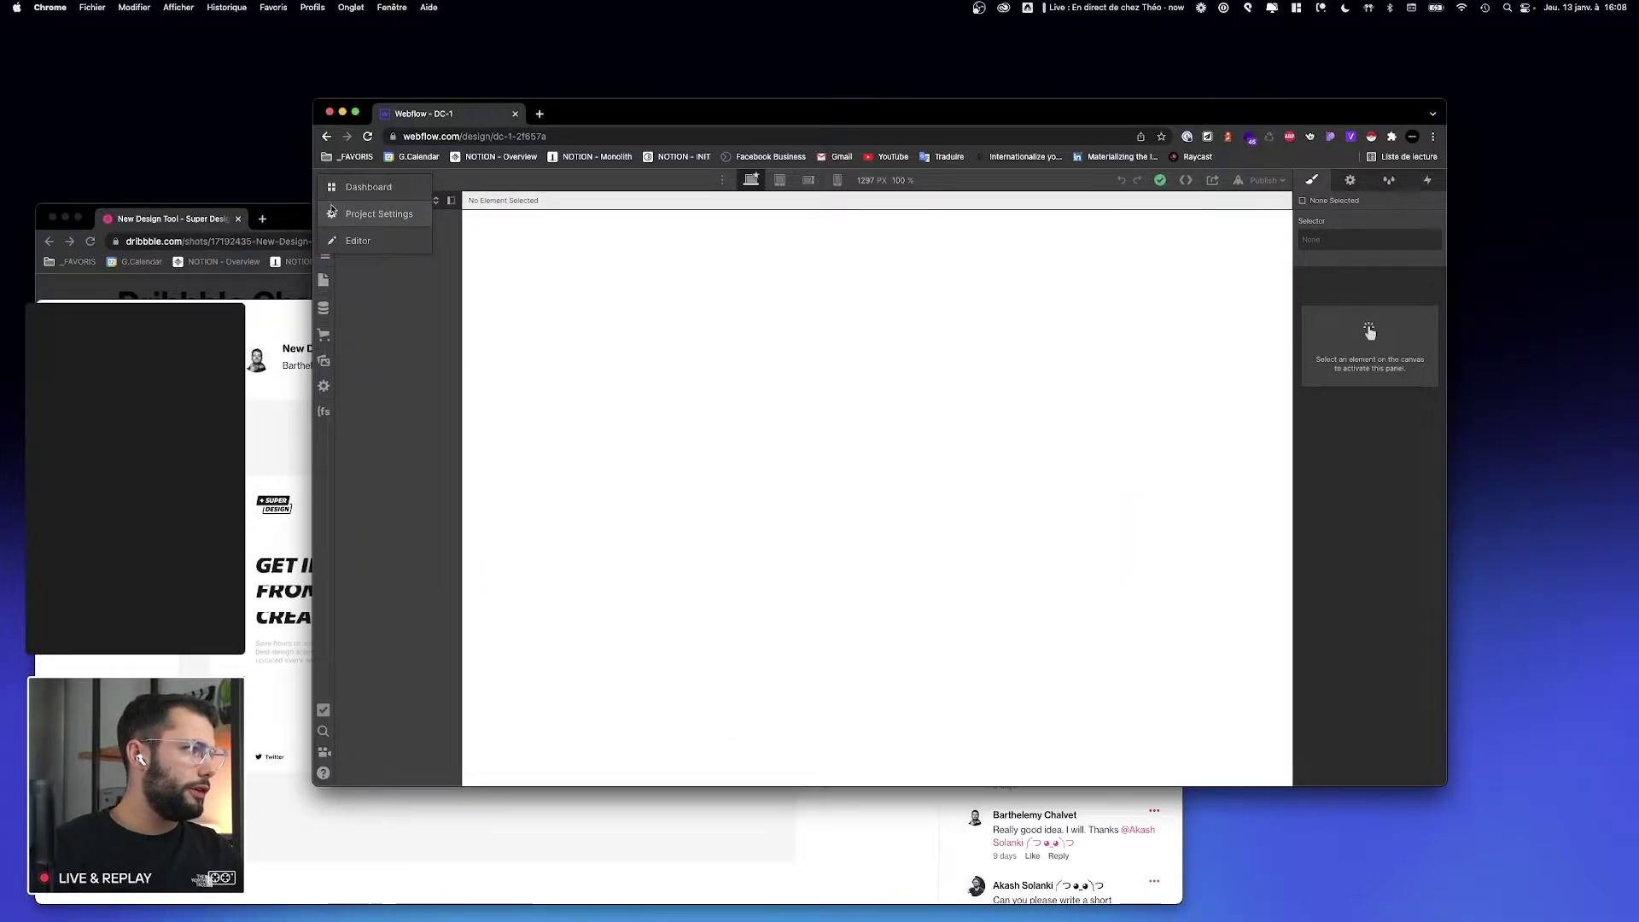
{"action": "left_click", "coordinate": [349, 215]}
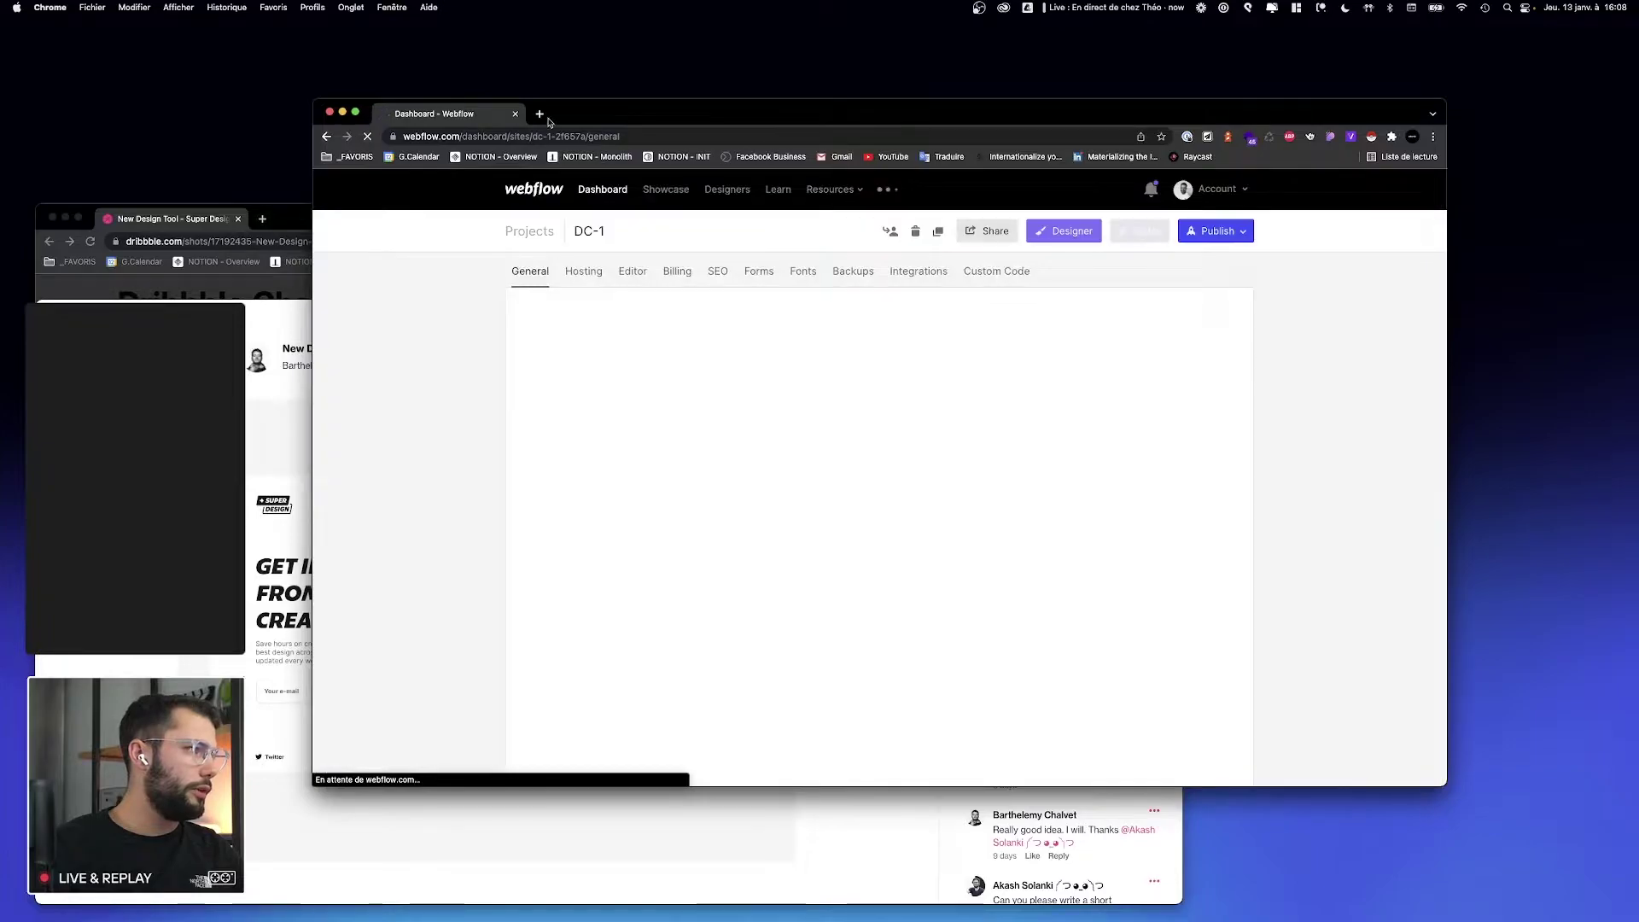
{"action": "left_click_drag", "start_coordinate": [625, 119], "coordinate": [776, 109]}
{"action": "left_click", "coordinate": [868, 261]}
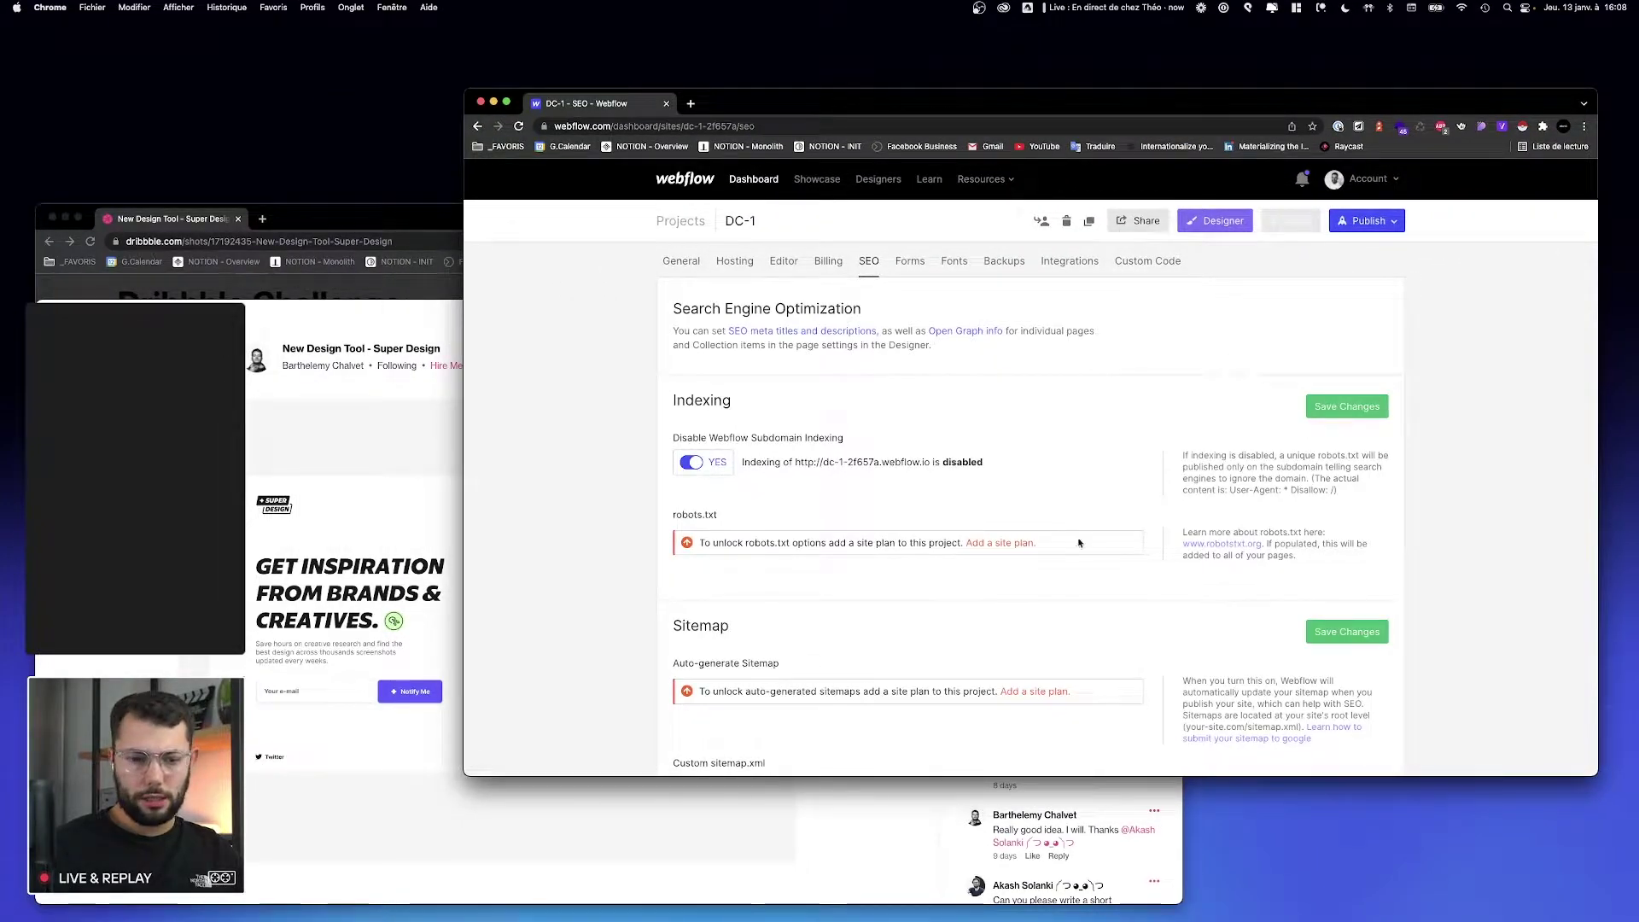
{"action": "left_click_drag", "start_coordinate": [1282, 421], "coordinate": [1355, 417]}
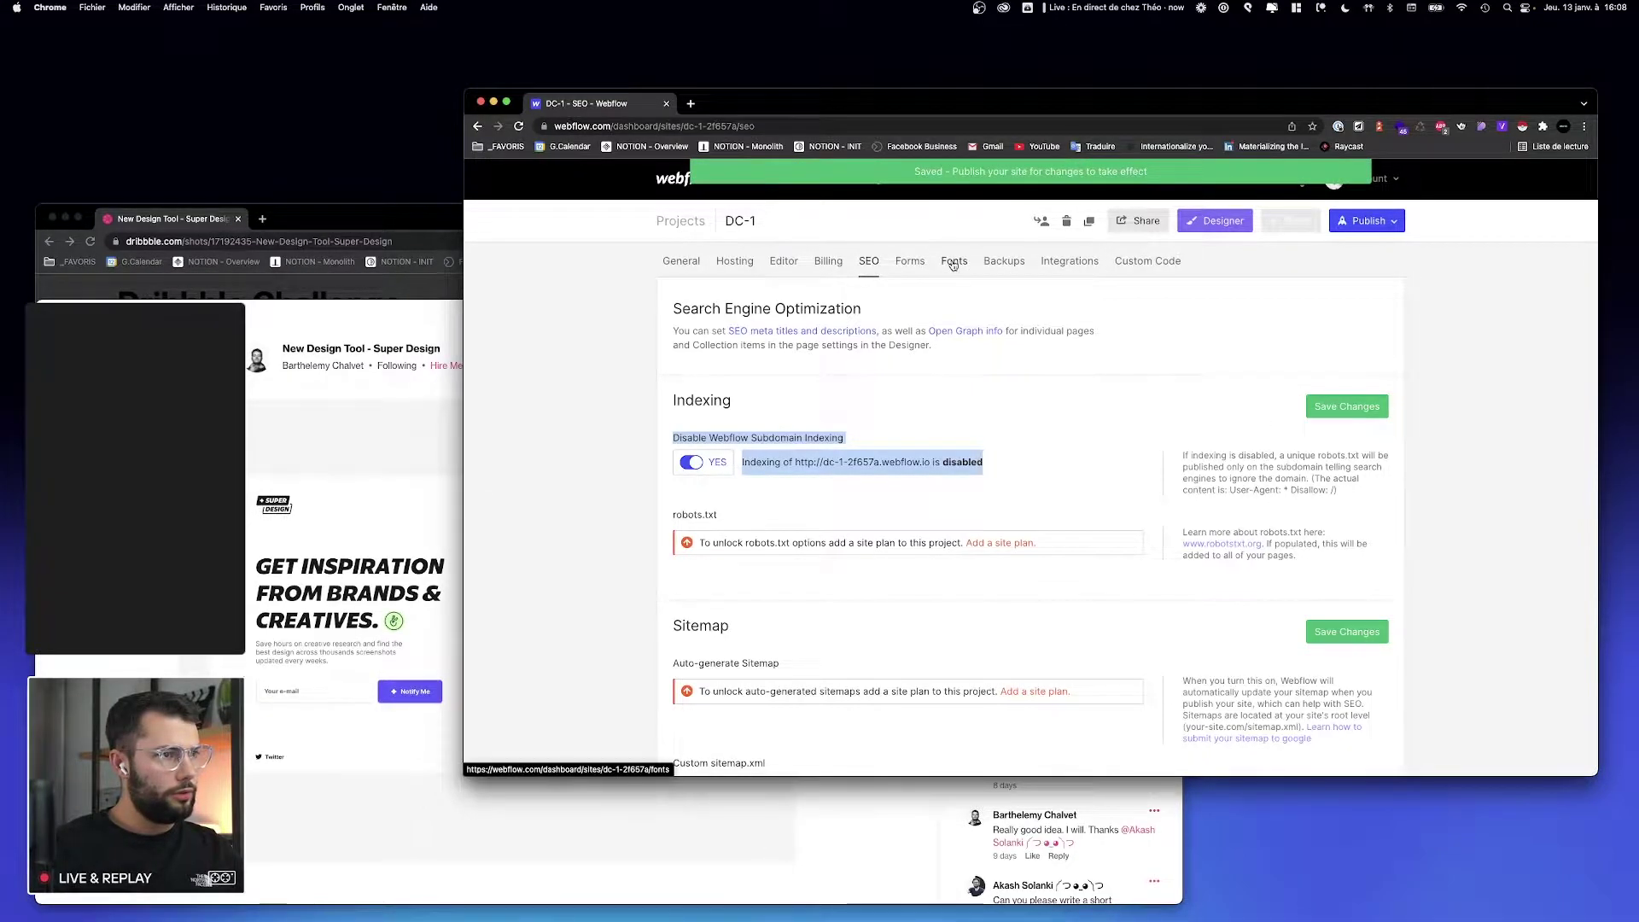
Step: From the project's Fonts settings, search the web for "google font" in a new tab, open Google Fonts and accept its cookie notice
{"action": "left_click", "coordinate": [953, 262]}
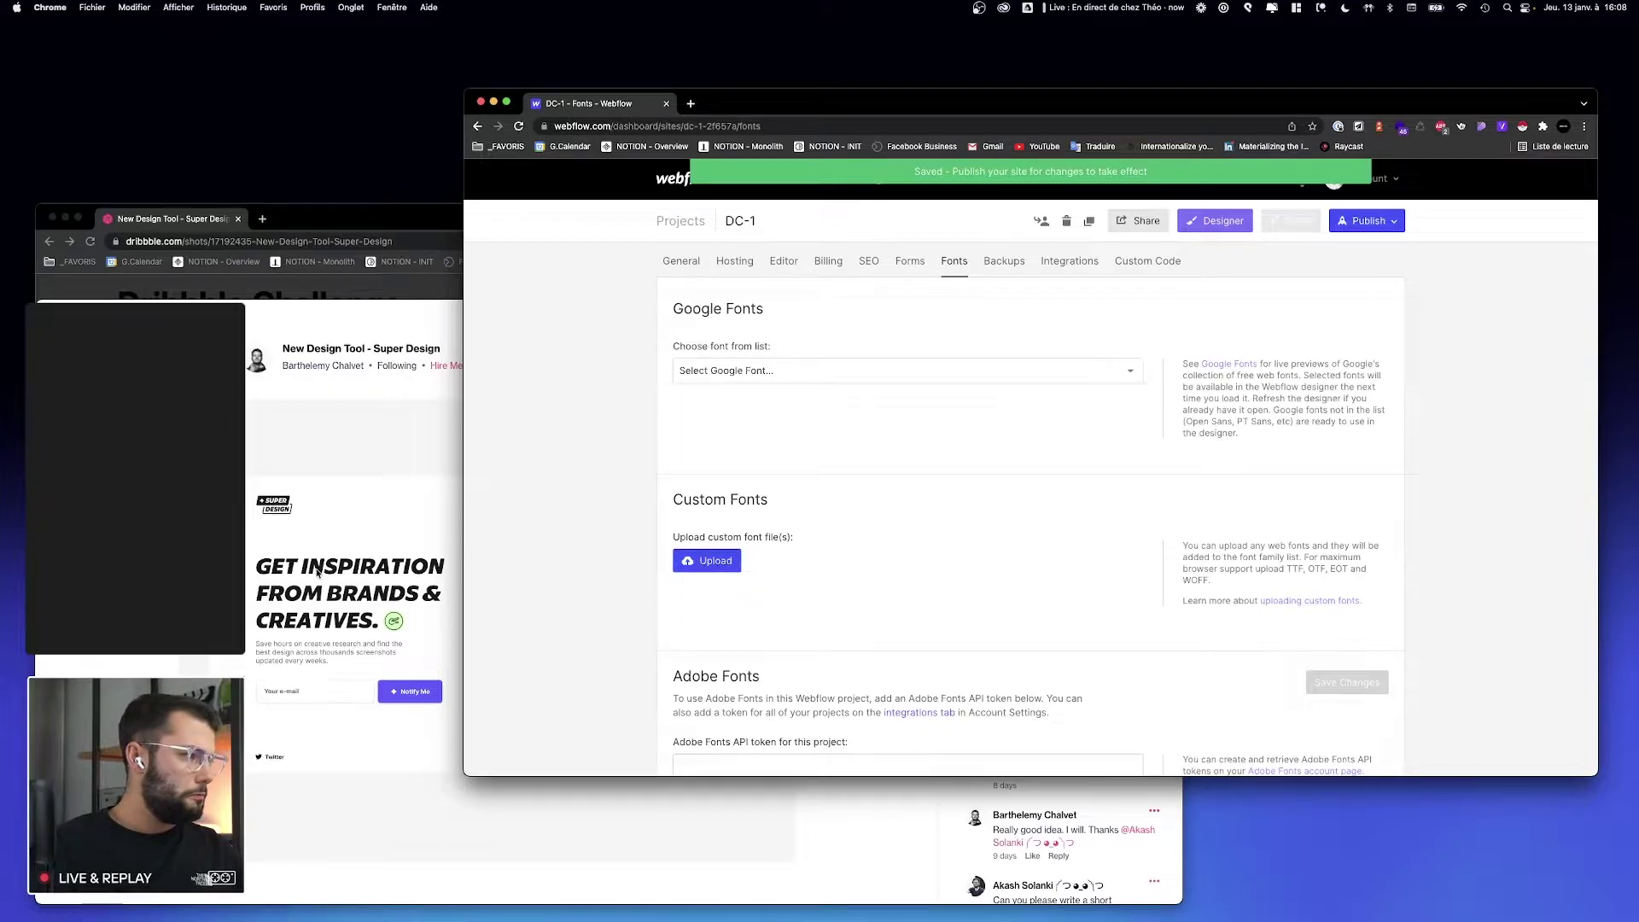
{"action": "left_click", "coordinate": [691, 104]}
{"action": "type", "text": "google of"}
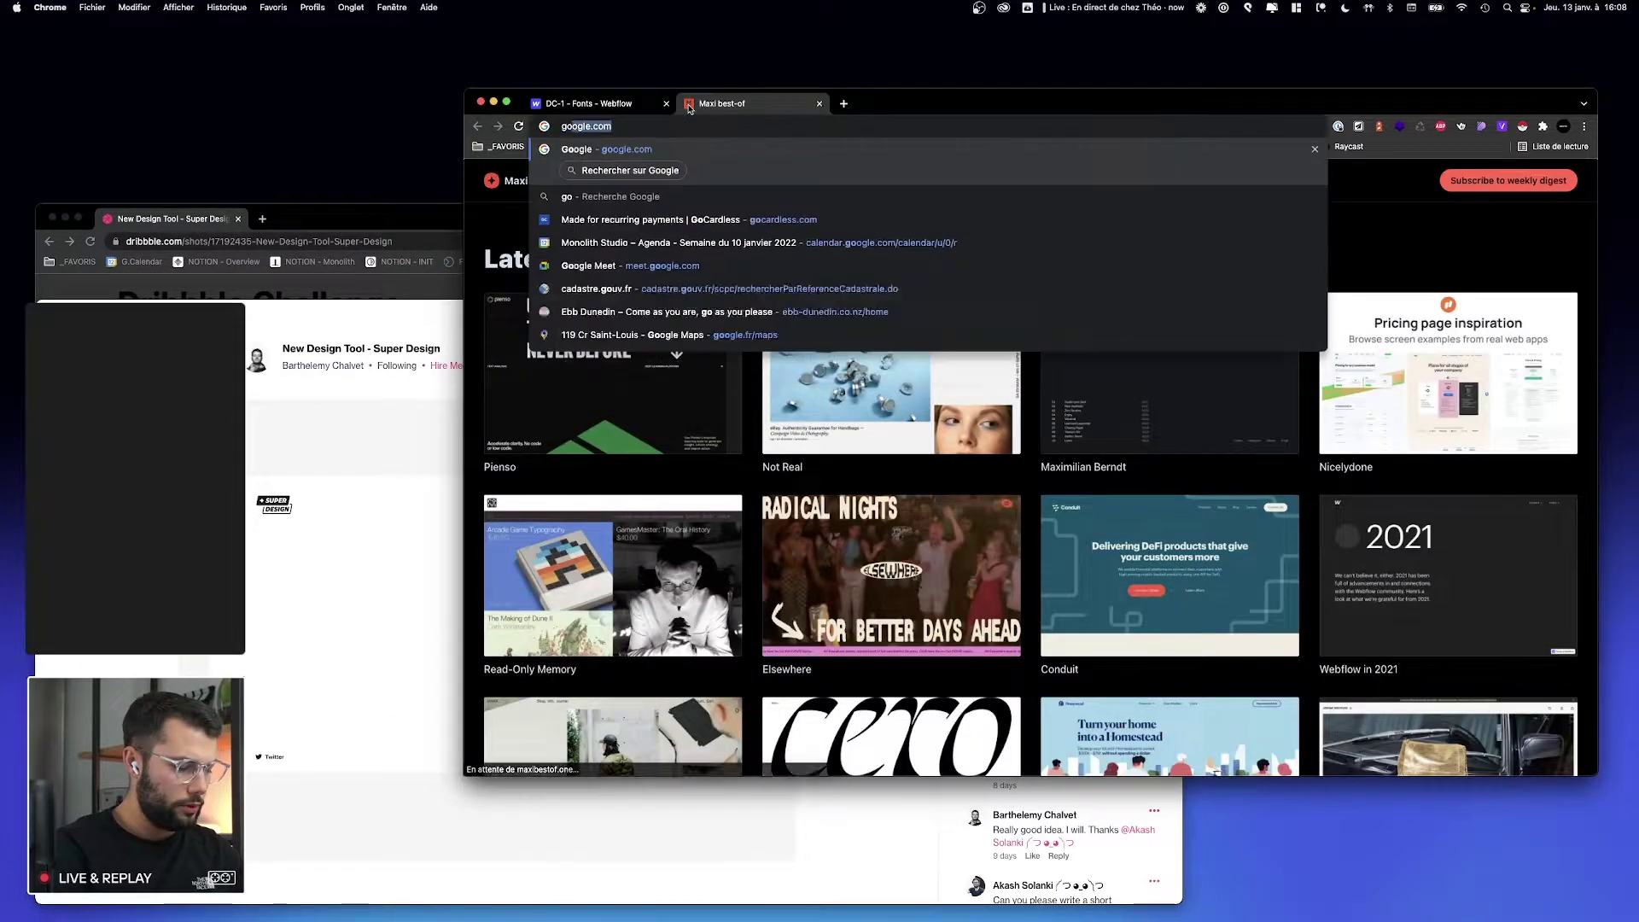
{"action": "key", "text": "BackSpace"}
{"action": "key", "text": "BackSpace"}
{"action": "type", "text": "font"}
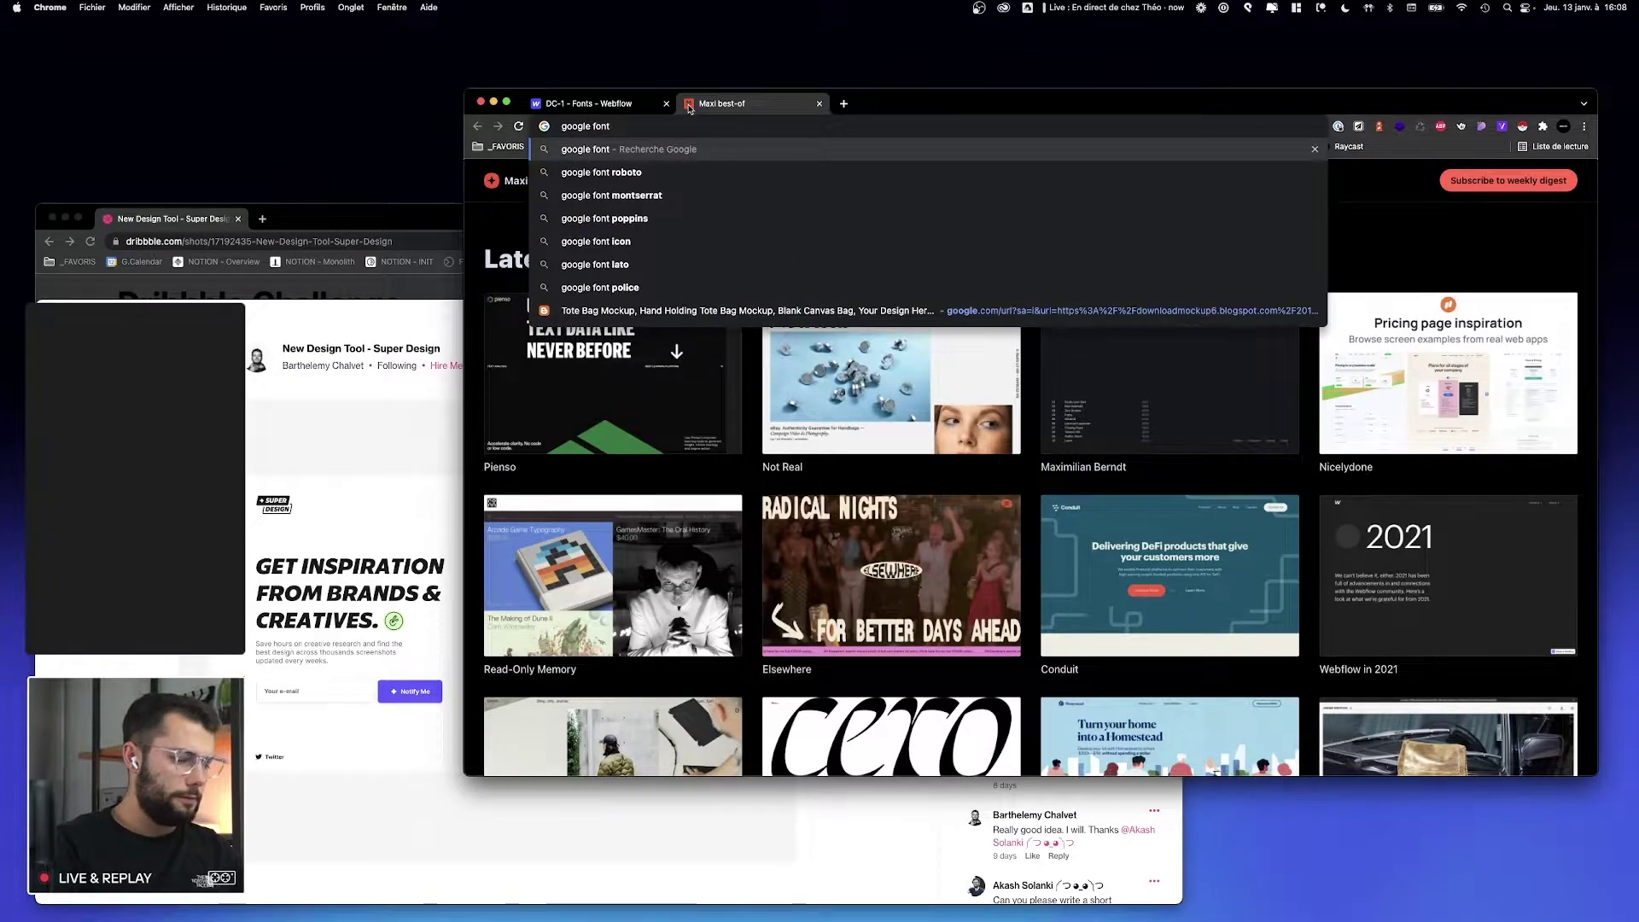
{"action": "key", "text": "Return"}
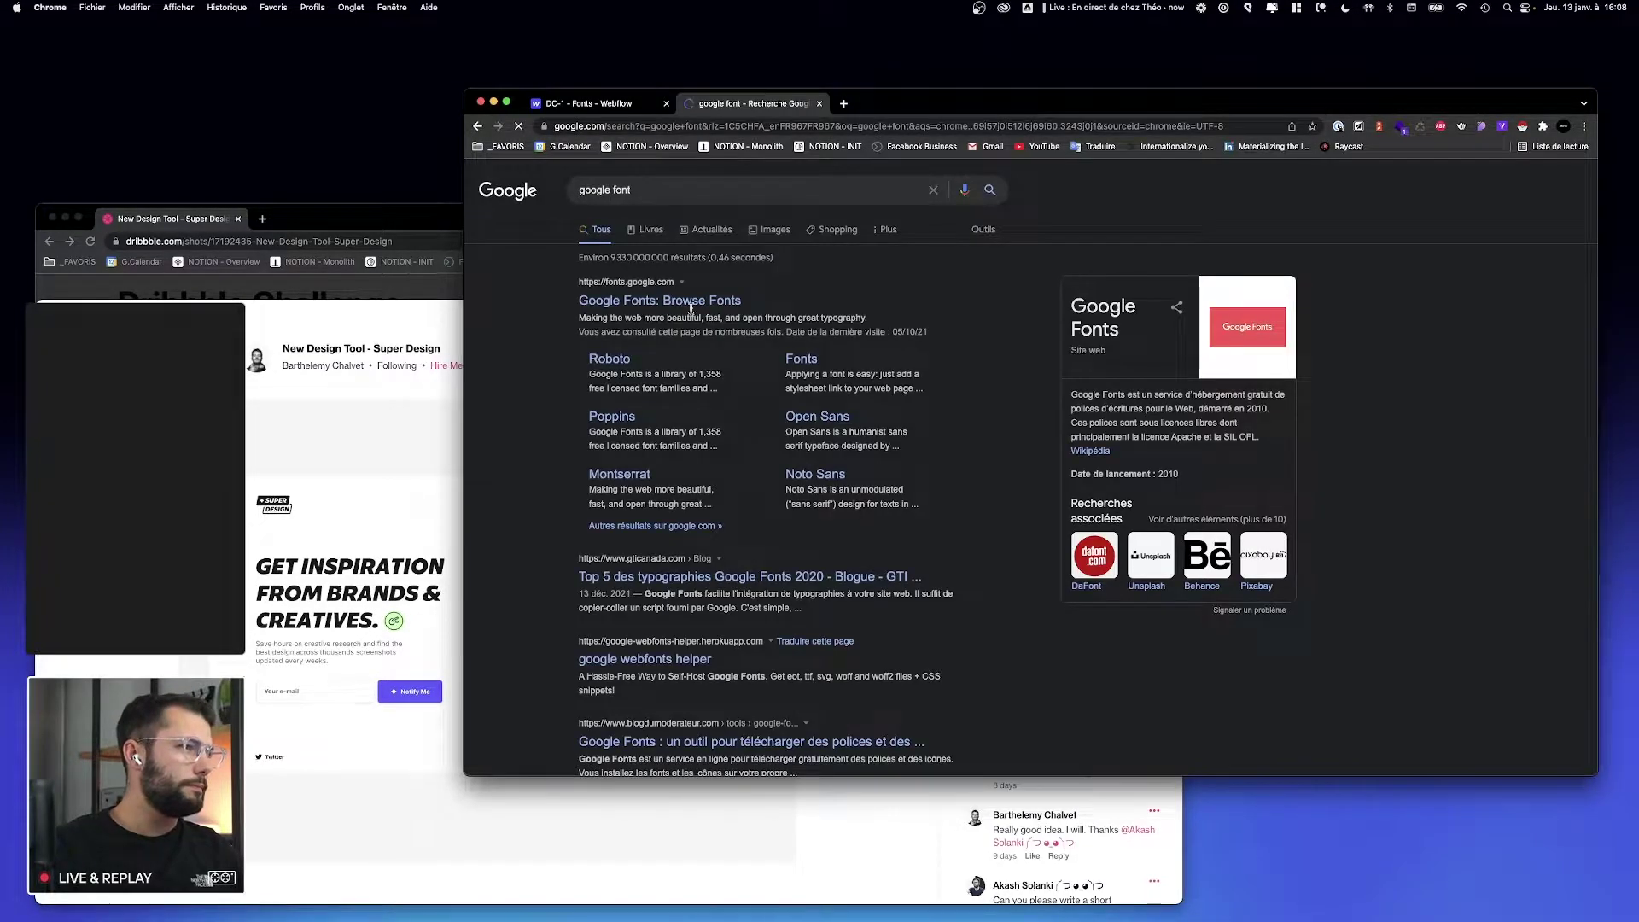
{"action": "left_click", "coordinate": [660, 301]}
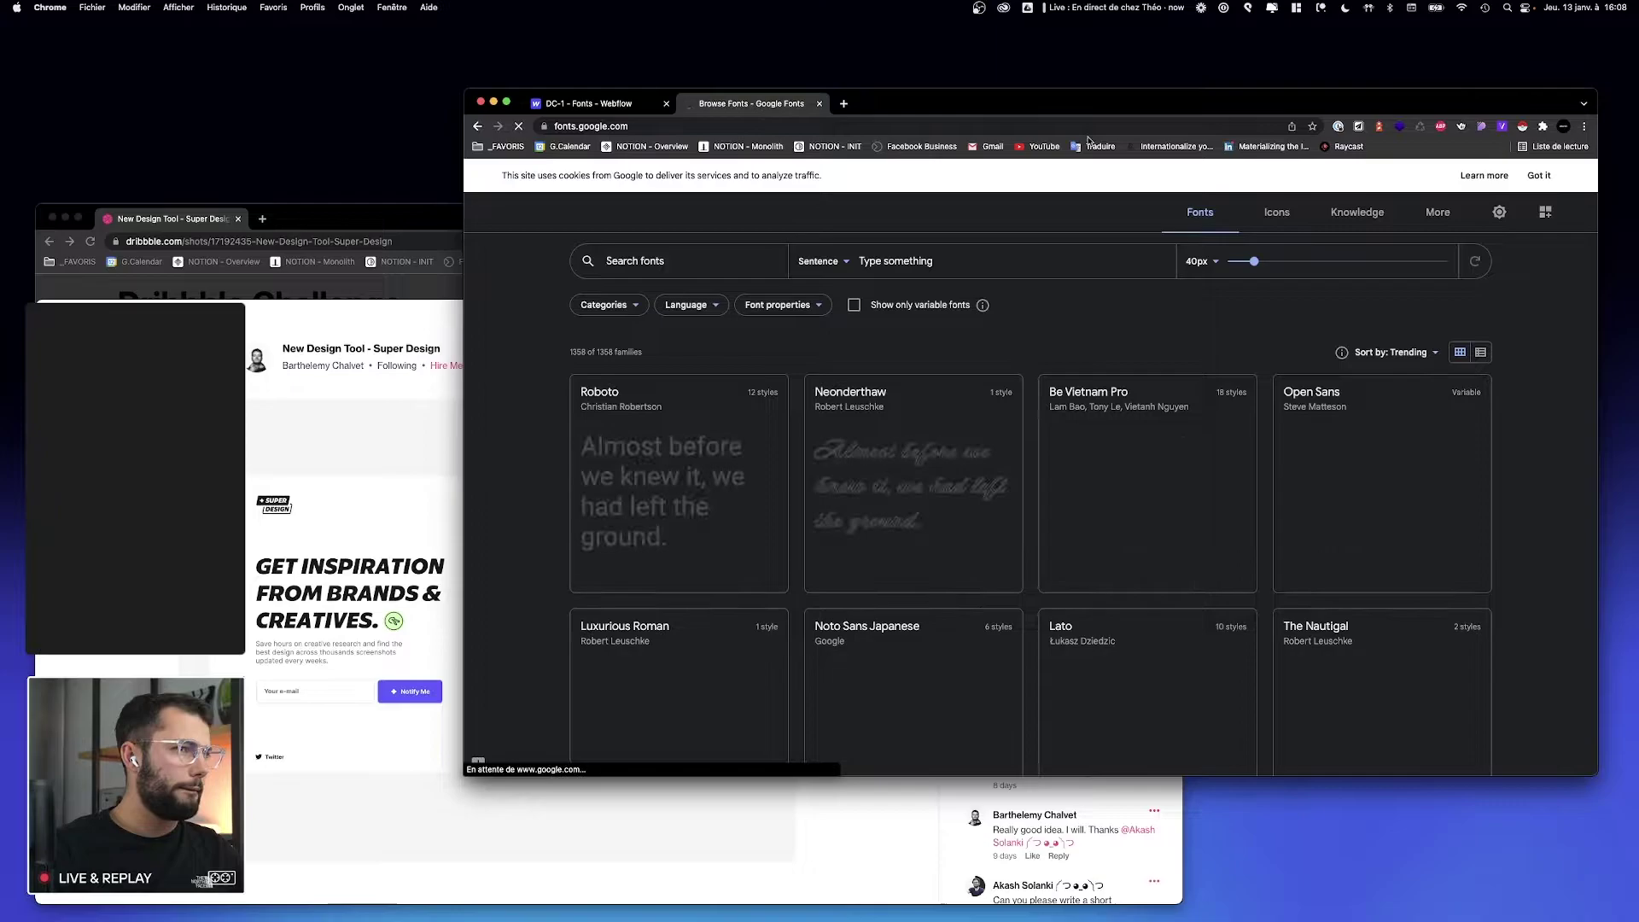
{"action": "left_click", "coordinate": [1538, 175]}
Step: Preview the Google Fonts families with the custom text "GET INSPIRATION FROM BRANDS & CREATIVE" and compare them with the reference headline
{"action": "scroll", "coordinate": [603, 404], "scroll_direction": "down", "scroll_amount": 3}
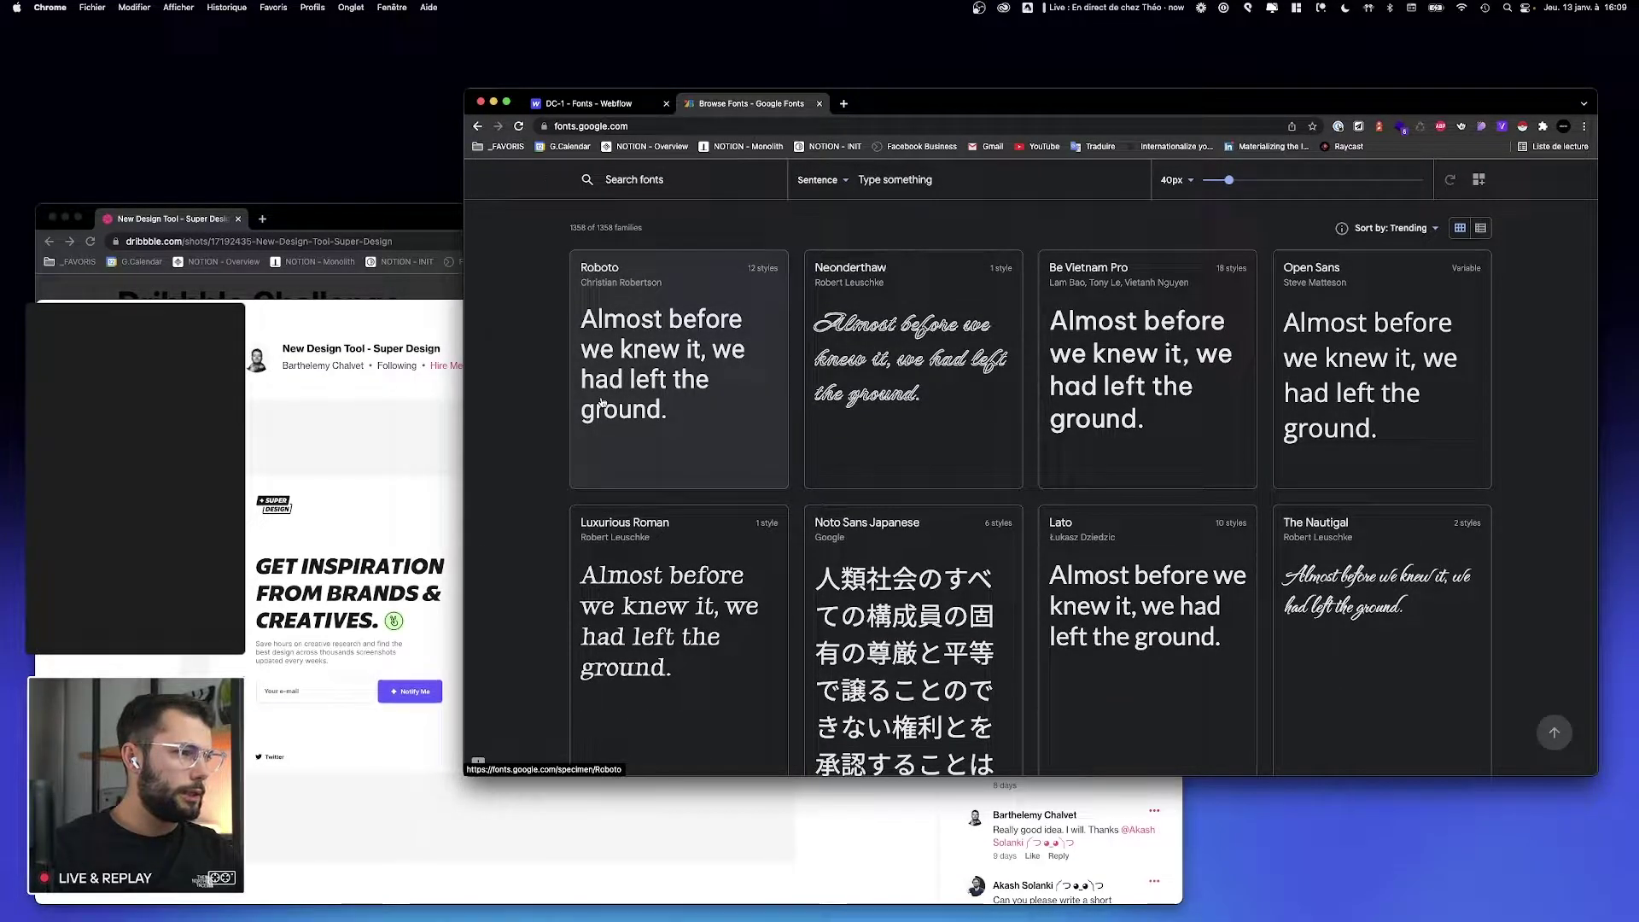
{"action": "left_click", "coordinate": [983, 177]}
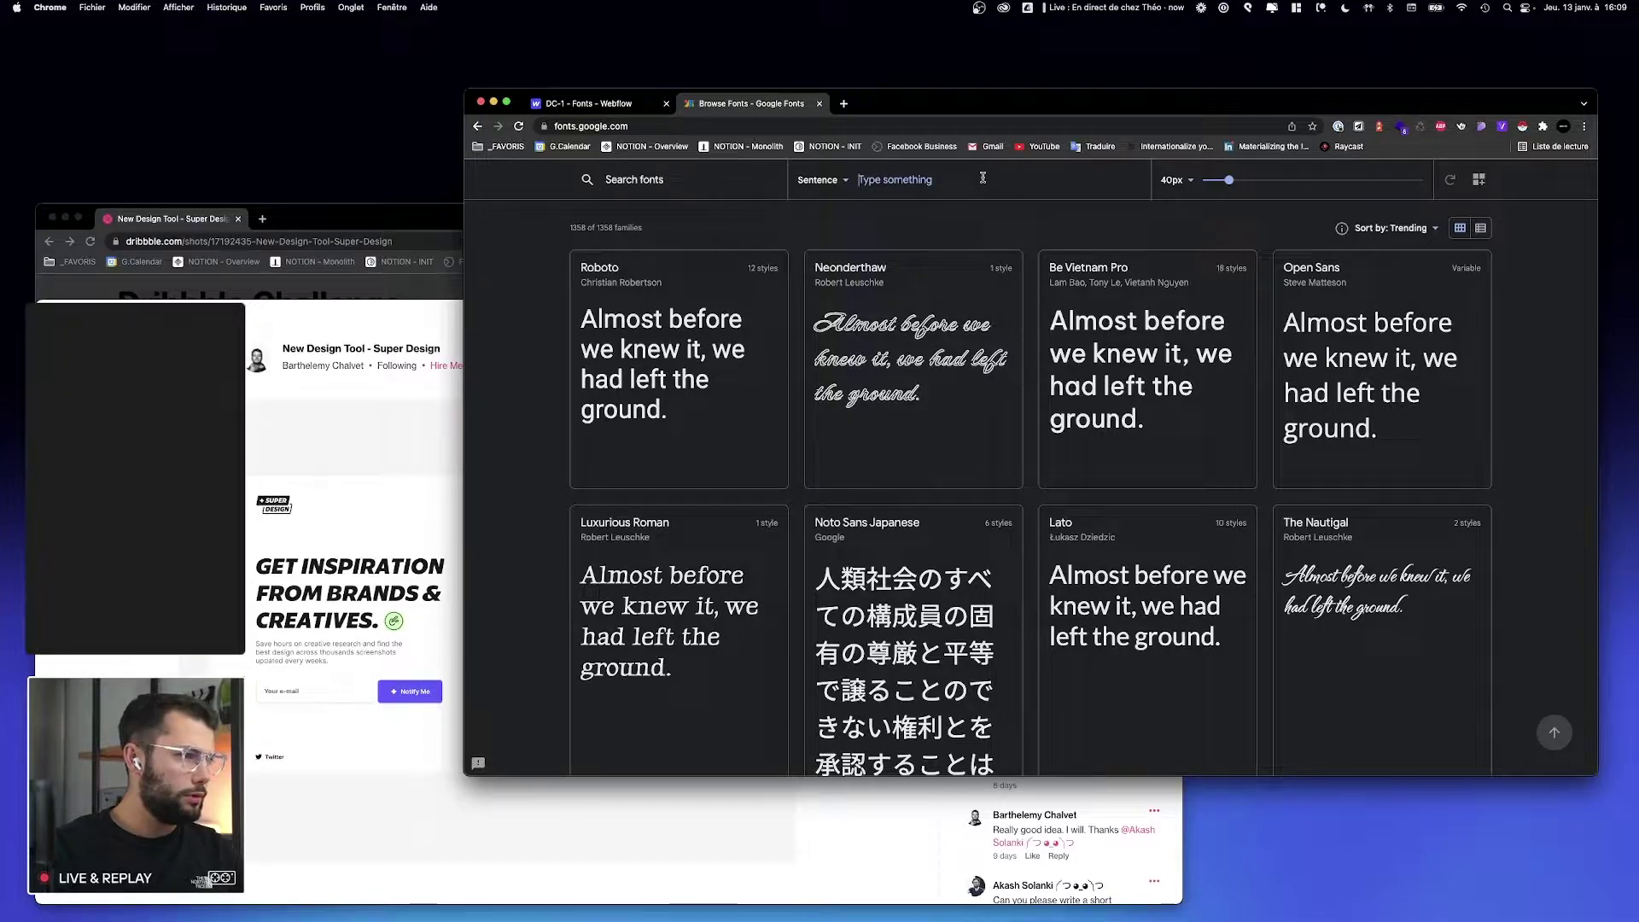
{"action": "type", "text": "GET INSPIRATION FROM BRAN"}
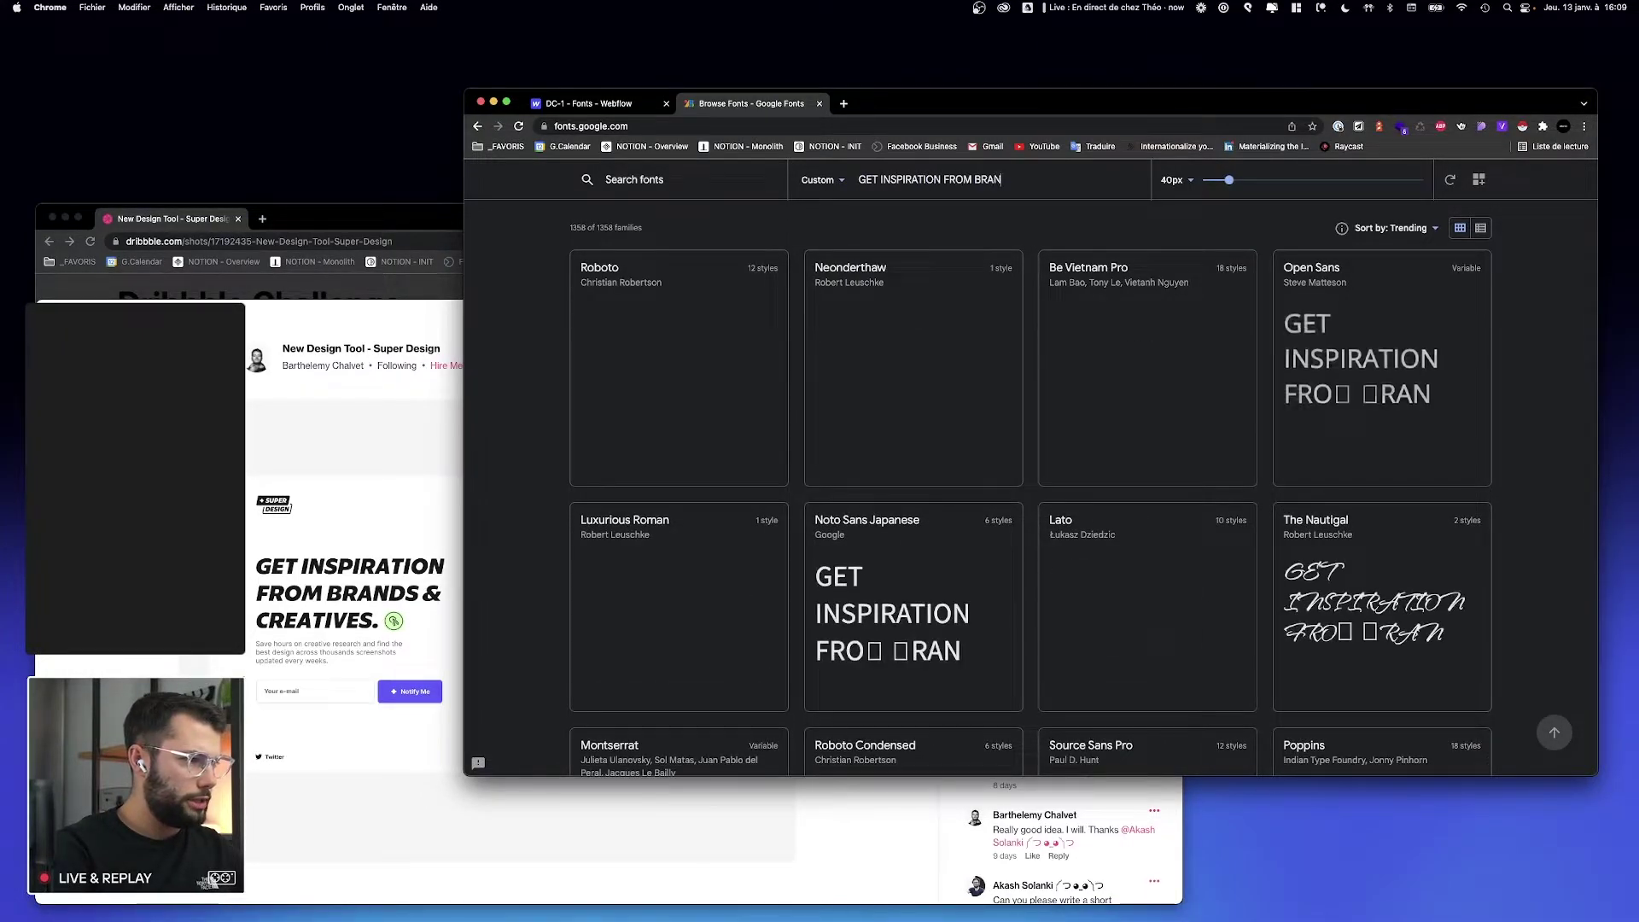
{"action": "type", "text": "DS & CREATIVE"}
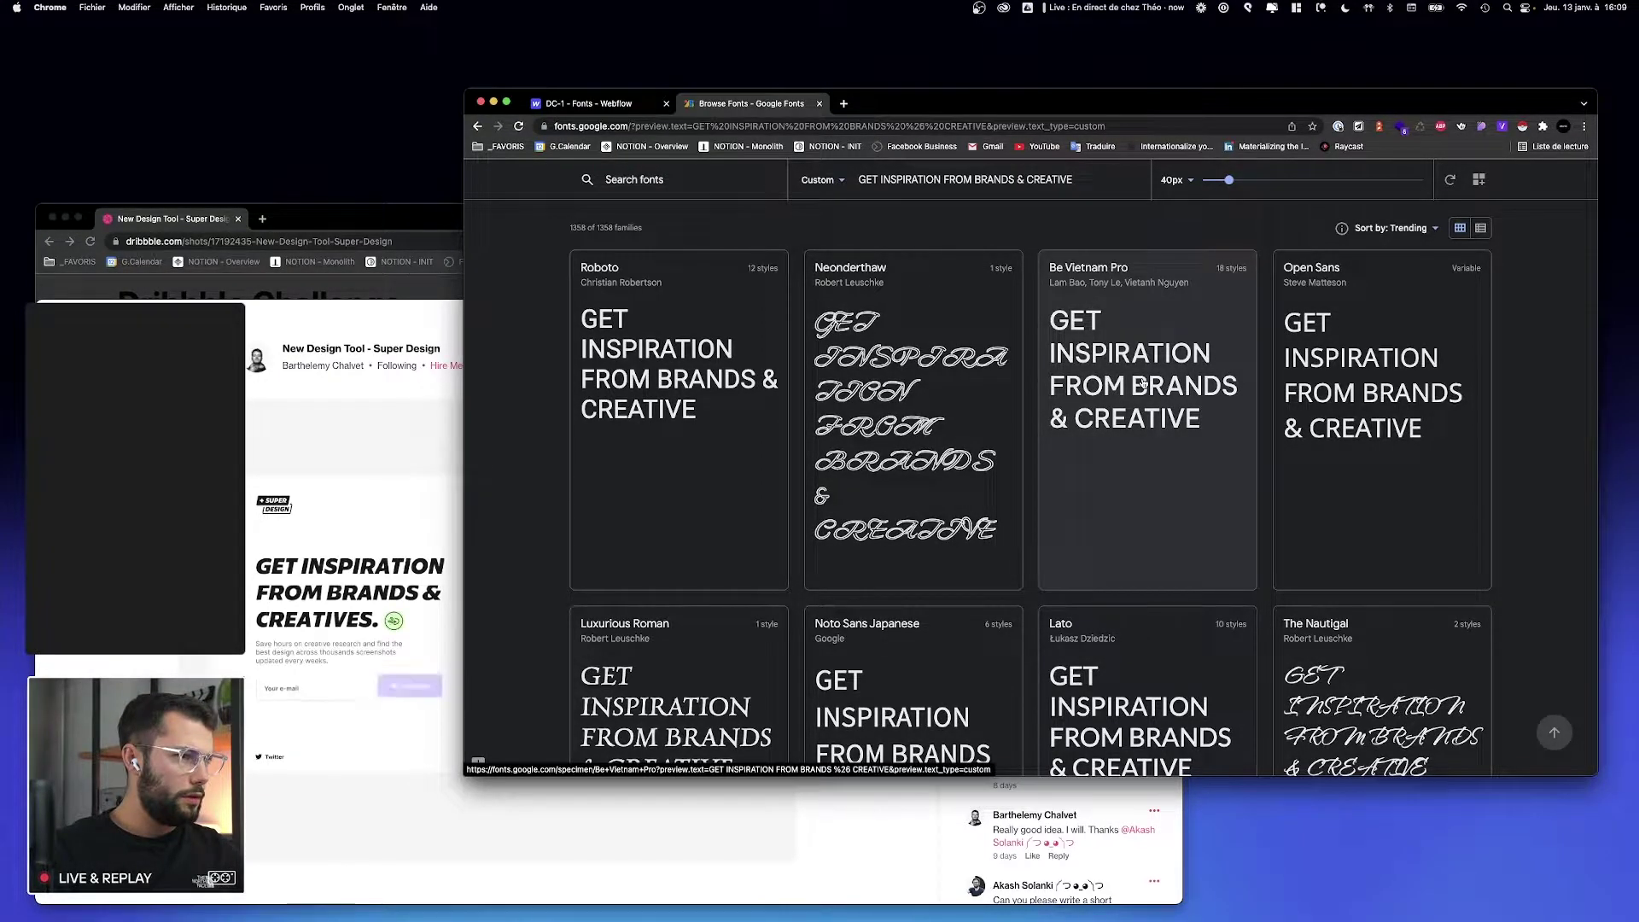
{"action": "scroll", "coordinate": [708, 384], "scroll_direction": "down", "scroll_amount": 5}
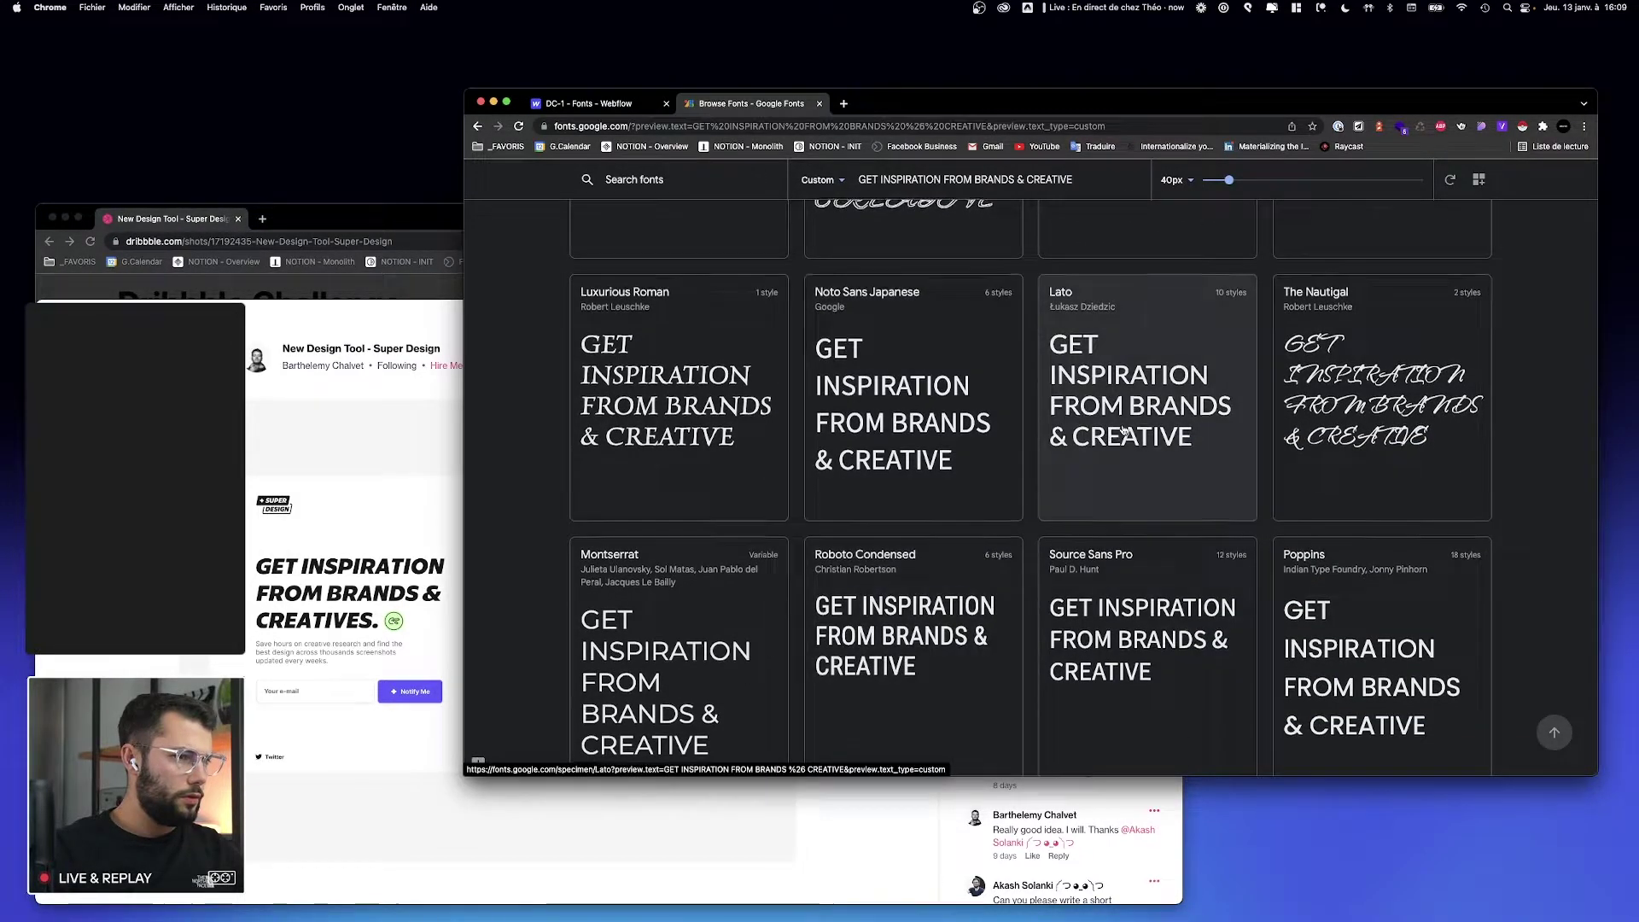
{"action": "scroll", "coordinate": [1123, 430], "scroll_direction": "down", "scroll_amount": 2}
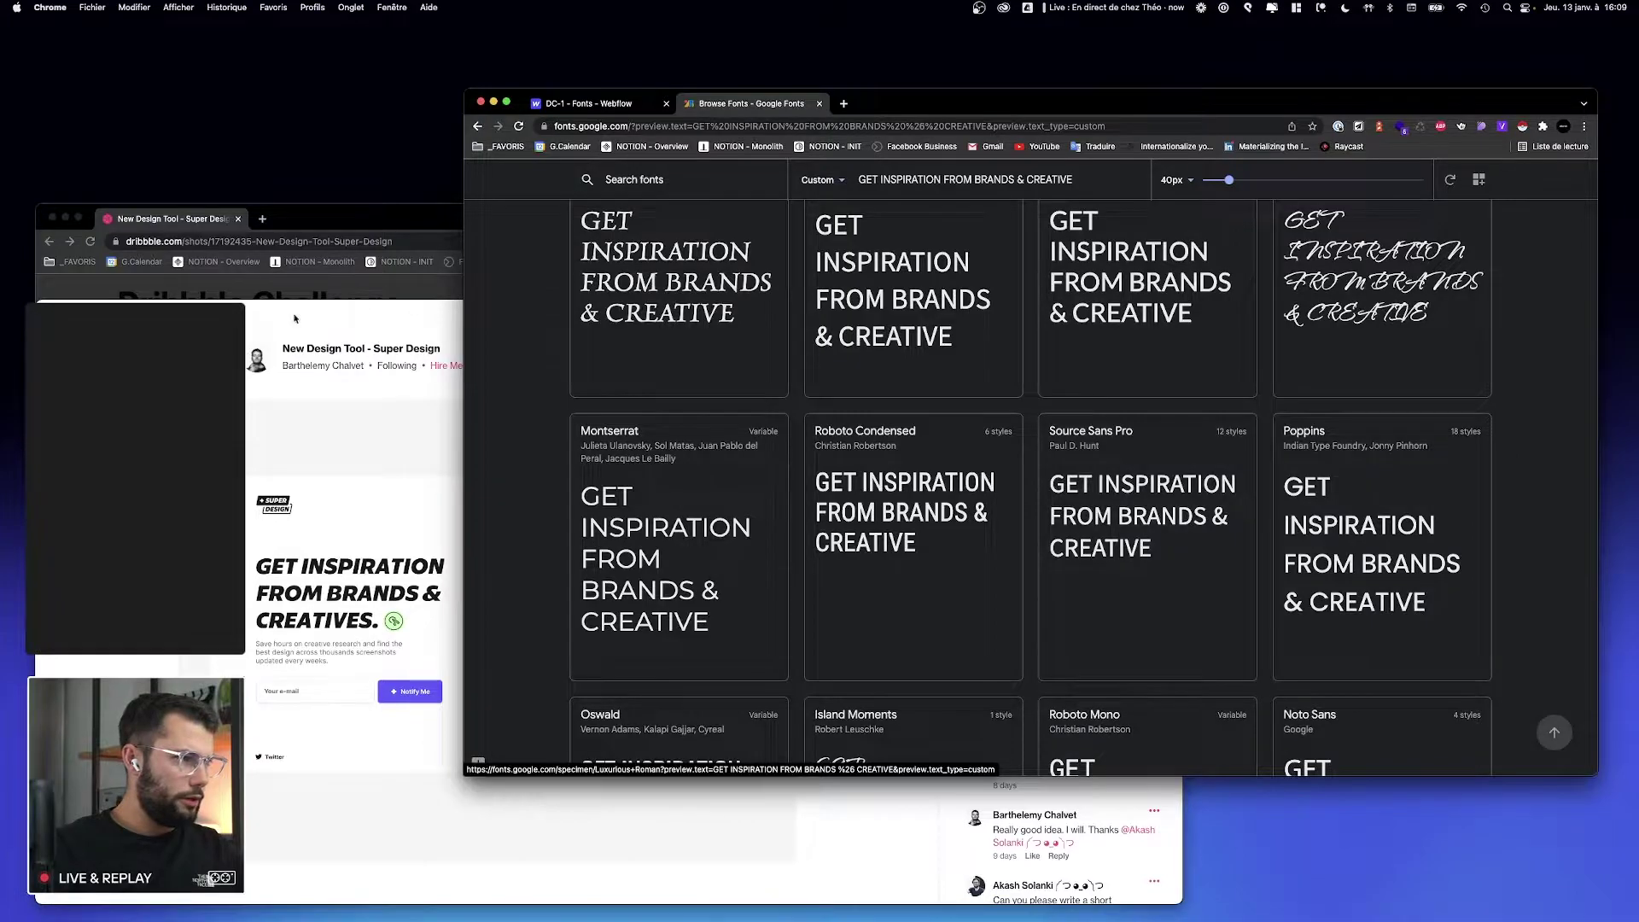
Step: Open the live superdesign.io site linked in the Dribbble shot's description
{"action": "left_click", "coordinate": [410, 512]}
{"action": "scroll", "coordinate": [654, 514], "scroll_direction": "down", "scroll_amount": 3}
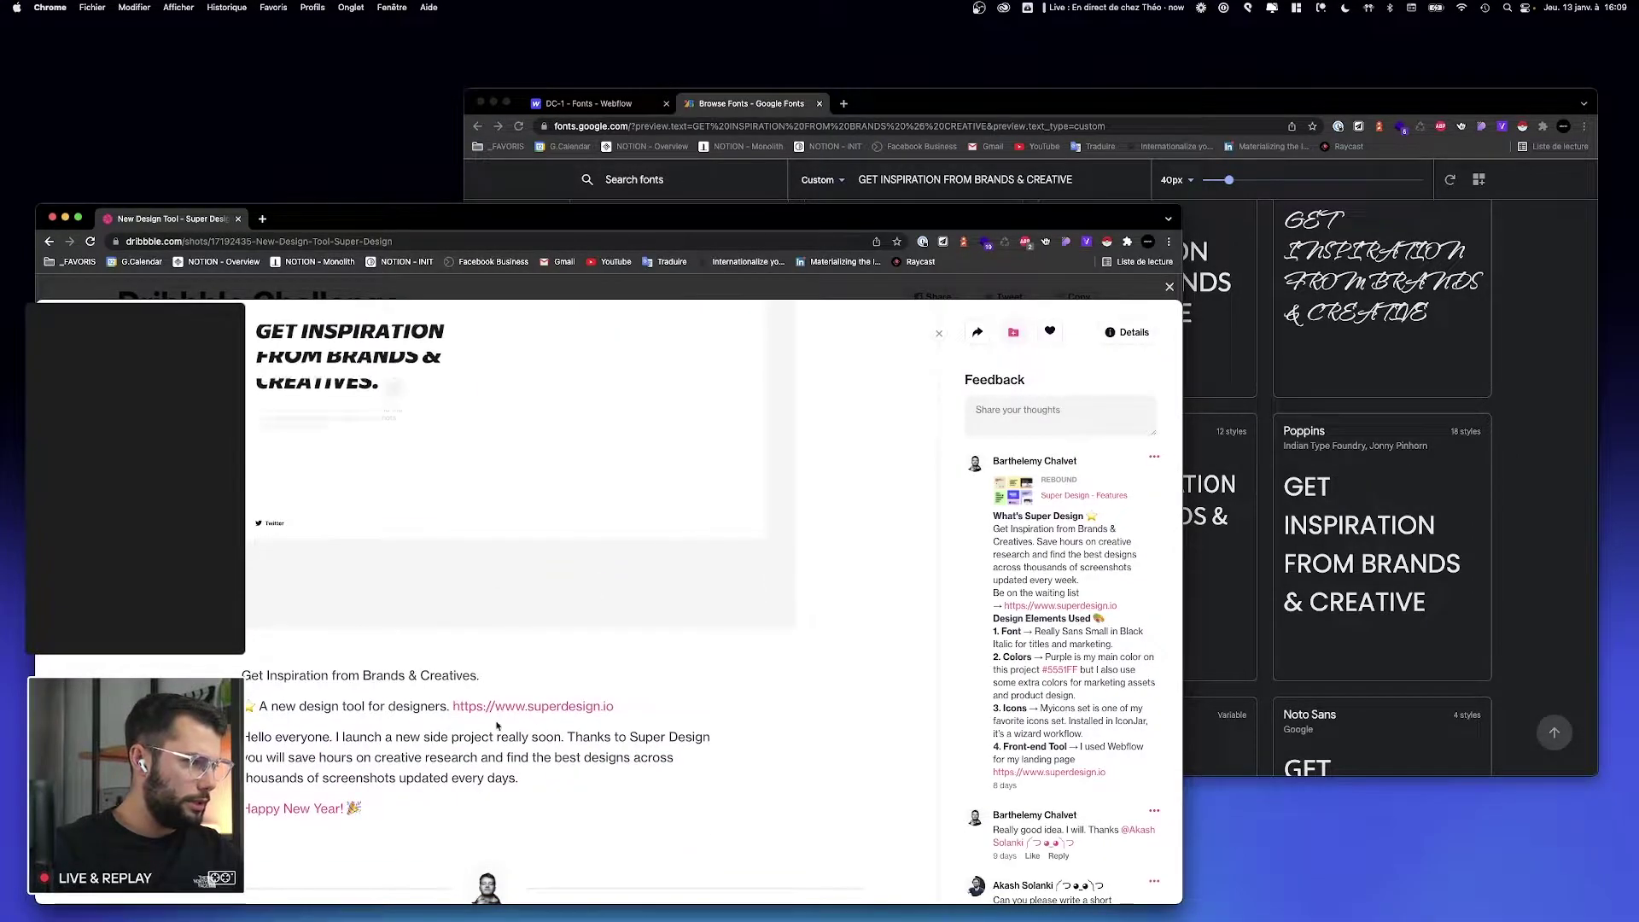
{"action": "scroll", "coordinate": [499, 750], "scroll_direction": "up", "scroll_amount": 3}
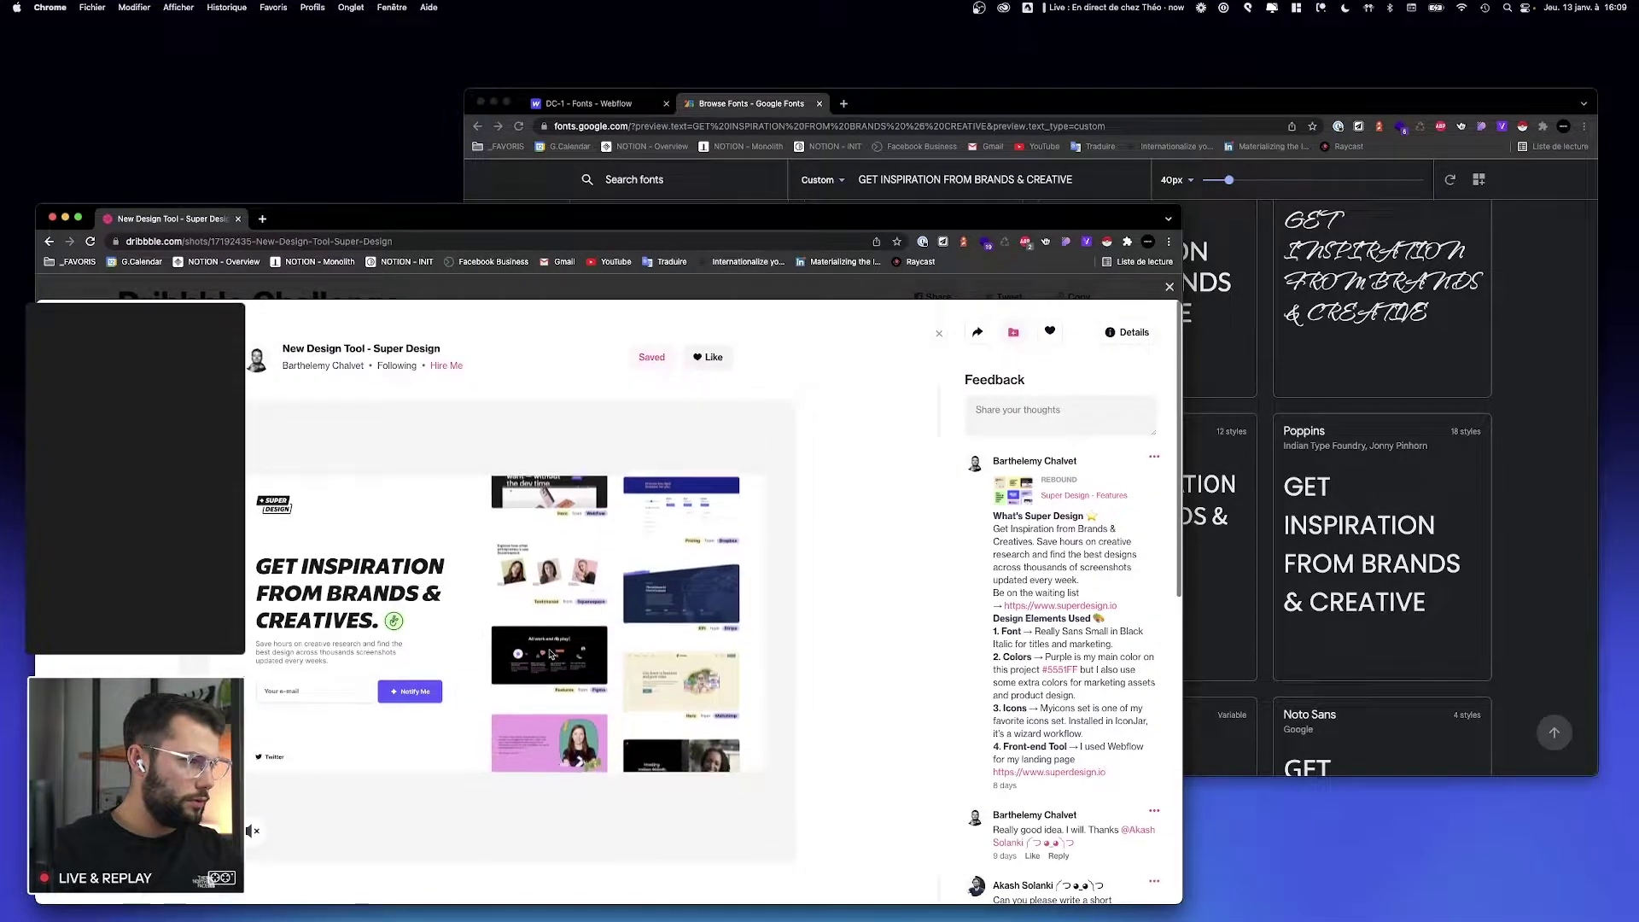
{"action": "scroll", "coordinate": [596, 664], "scroll_direction": "down", "scroll_amount": 4}
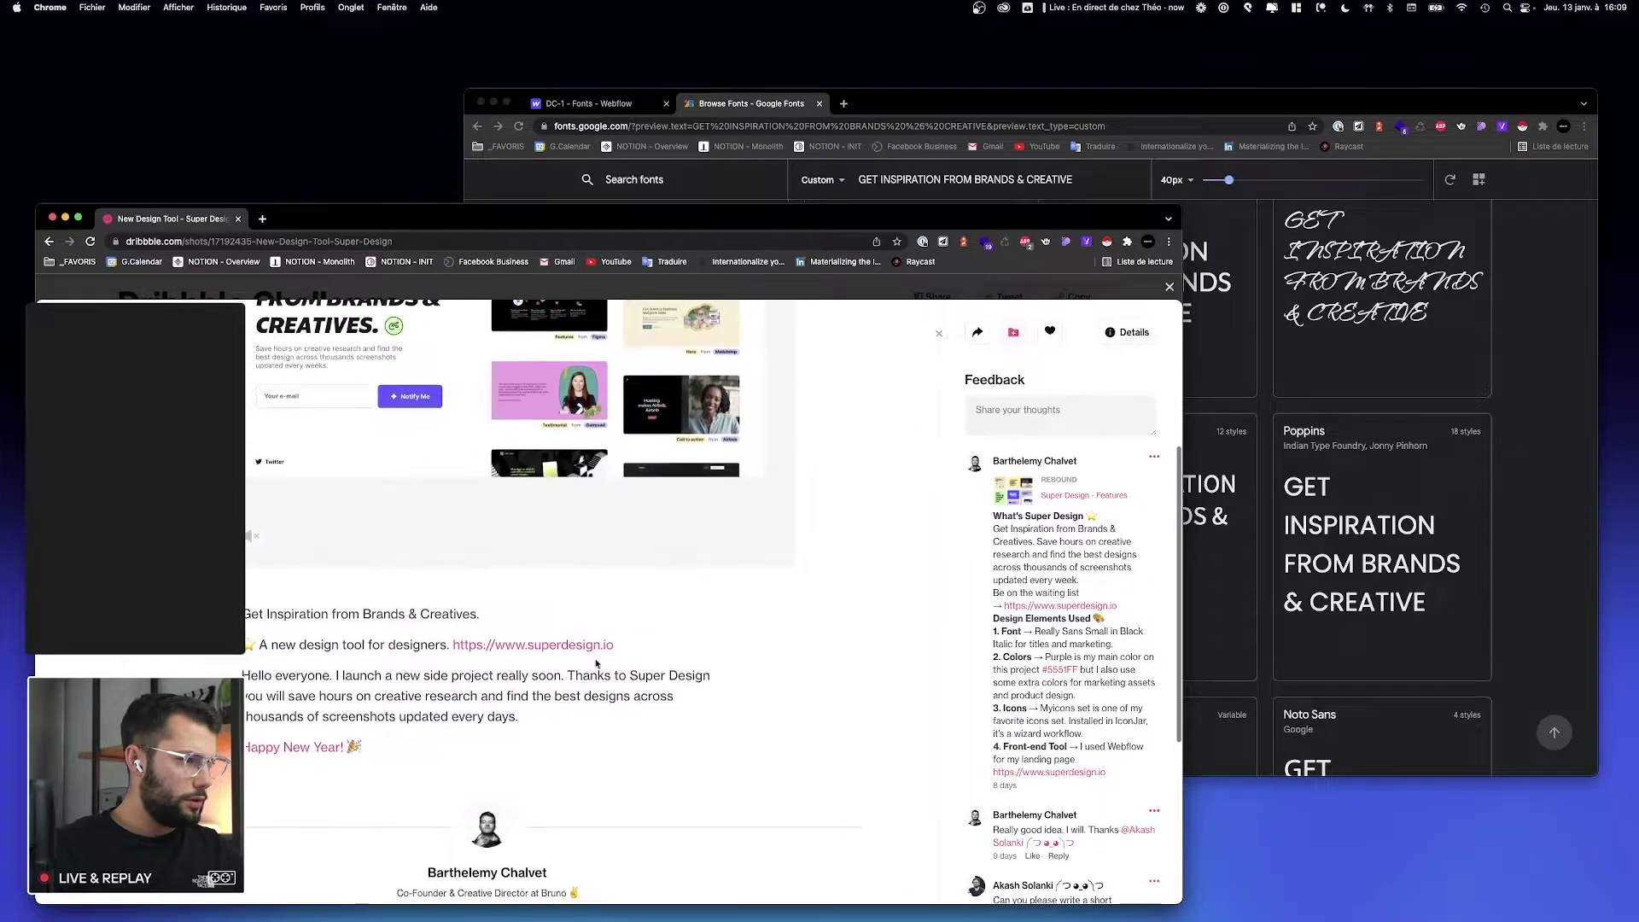
{"action": "left_click", "coordinate": [546, 646]}
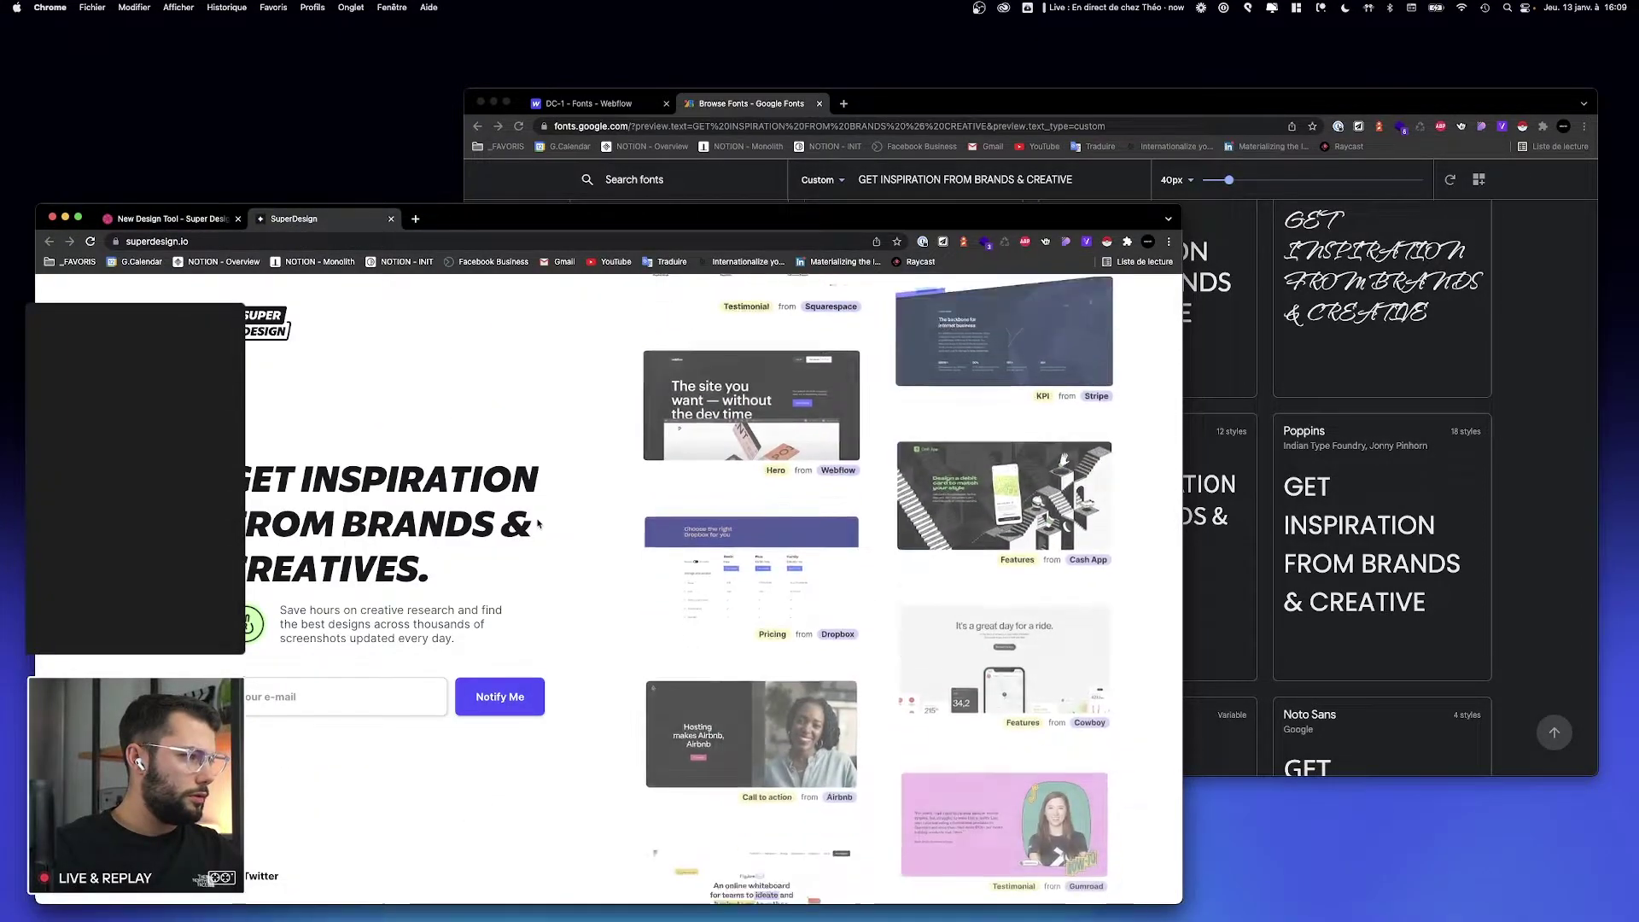
Step: Inspect the superdesign.io headline and copy the font-family name from its heading styles
{"action": "right_click", "coordinate": [398, 493]}
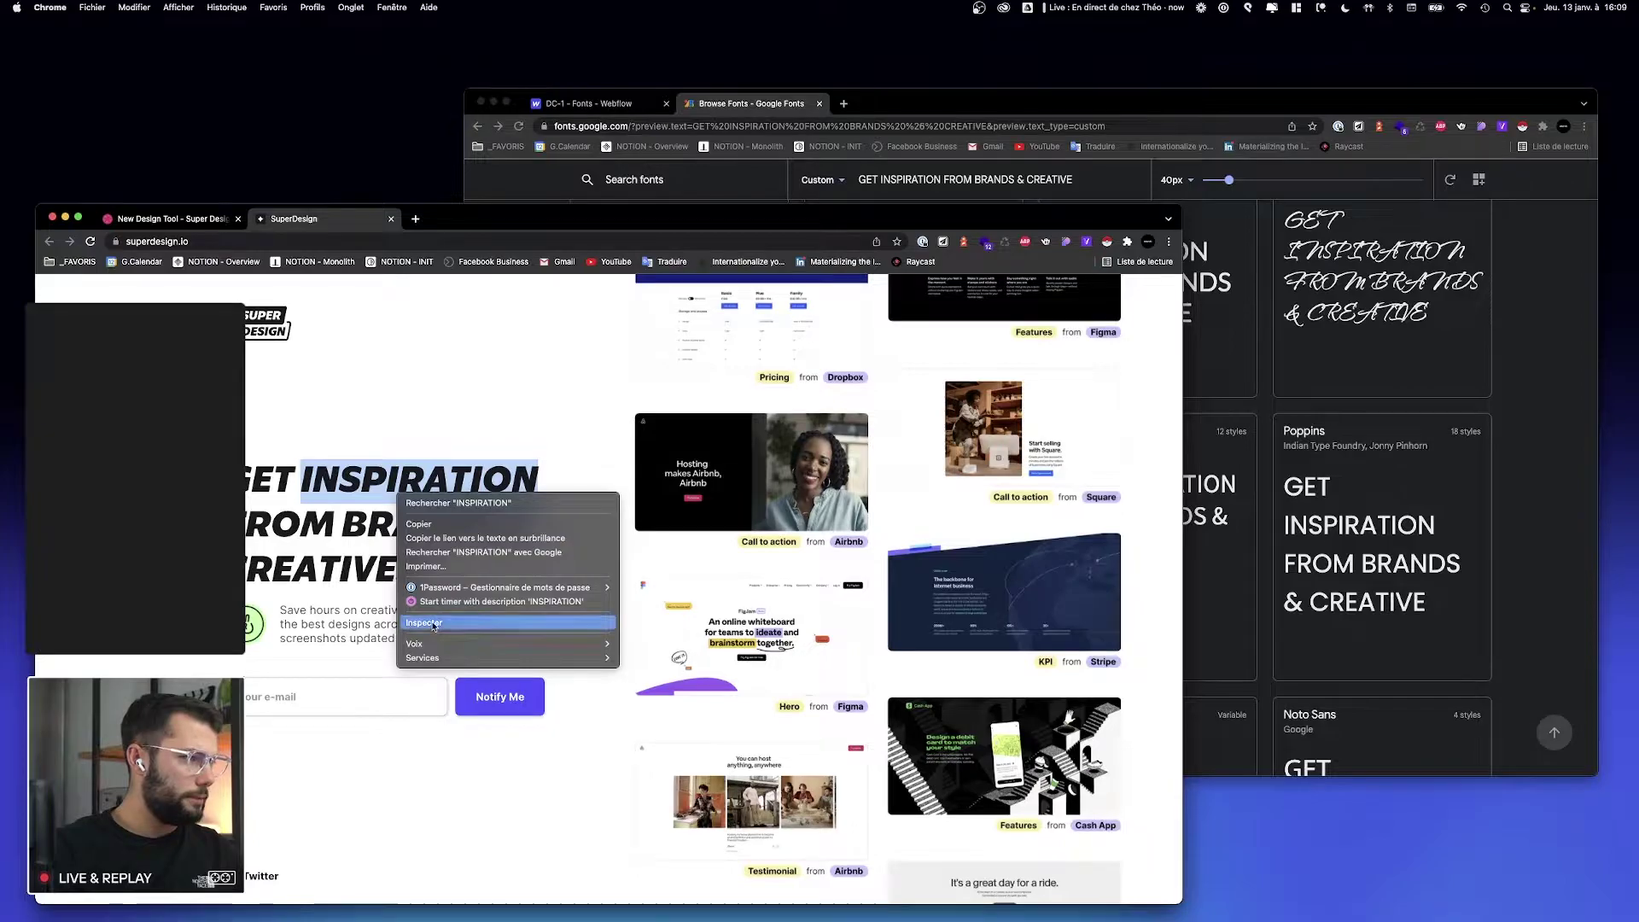
{"action": "left_click", "coordinate": [431, 624]}
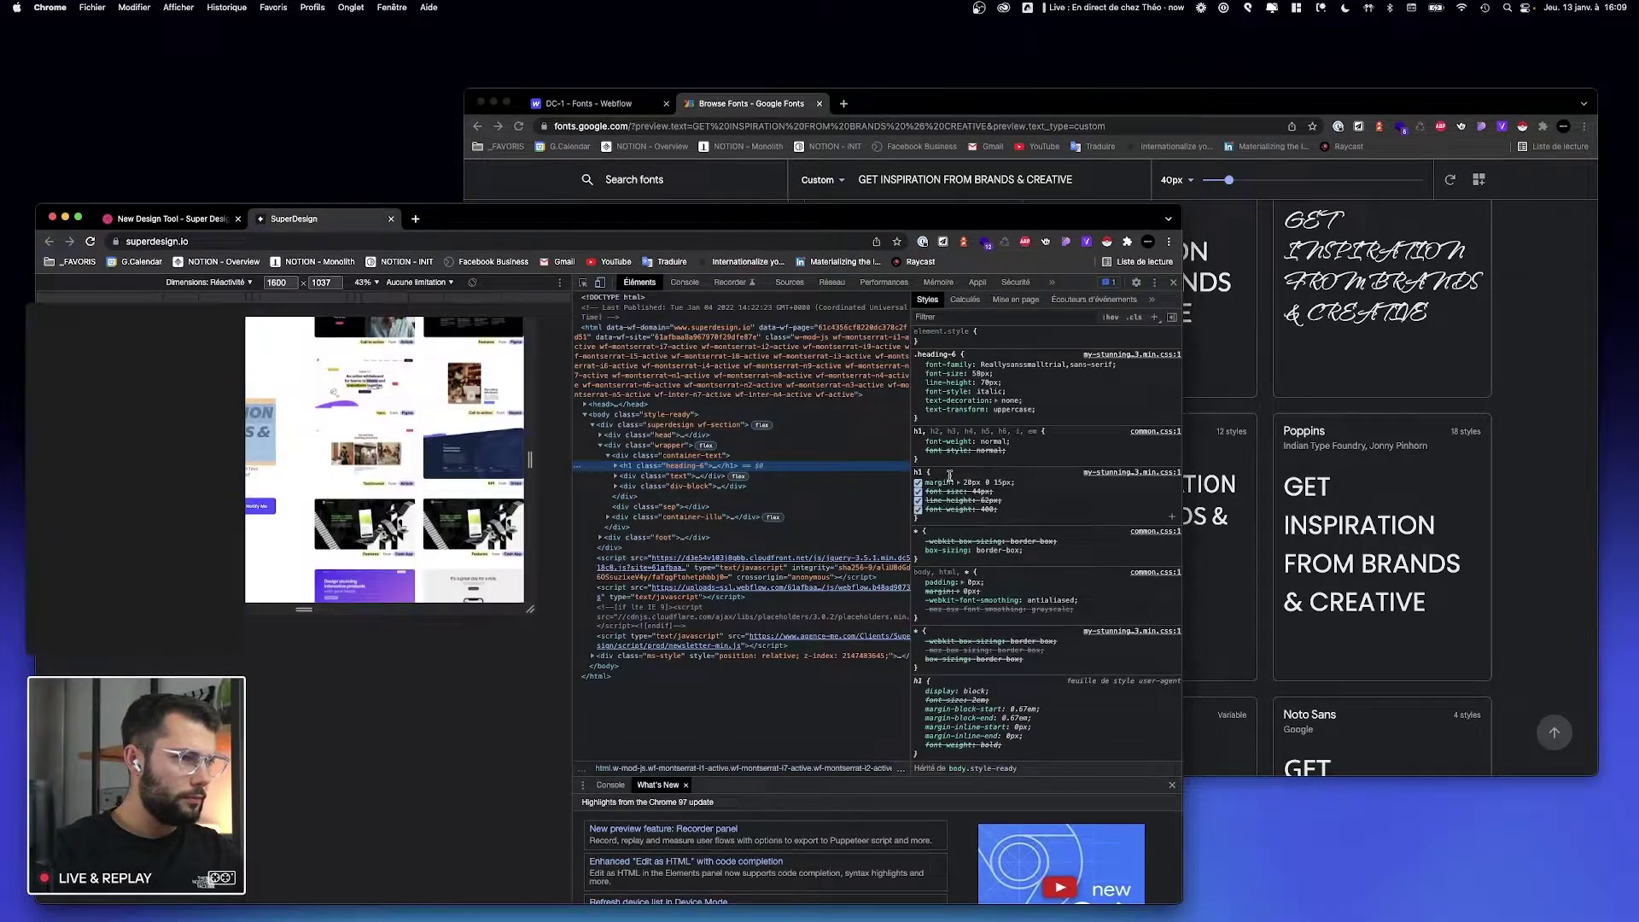
{"action": "left_click_drag", "start_coordinate": [984, 364], "coordinate": [1063, 363]}
{"action": "key", "text": "super+c"}
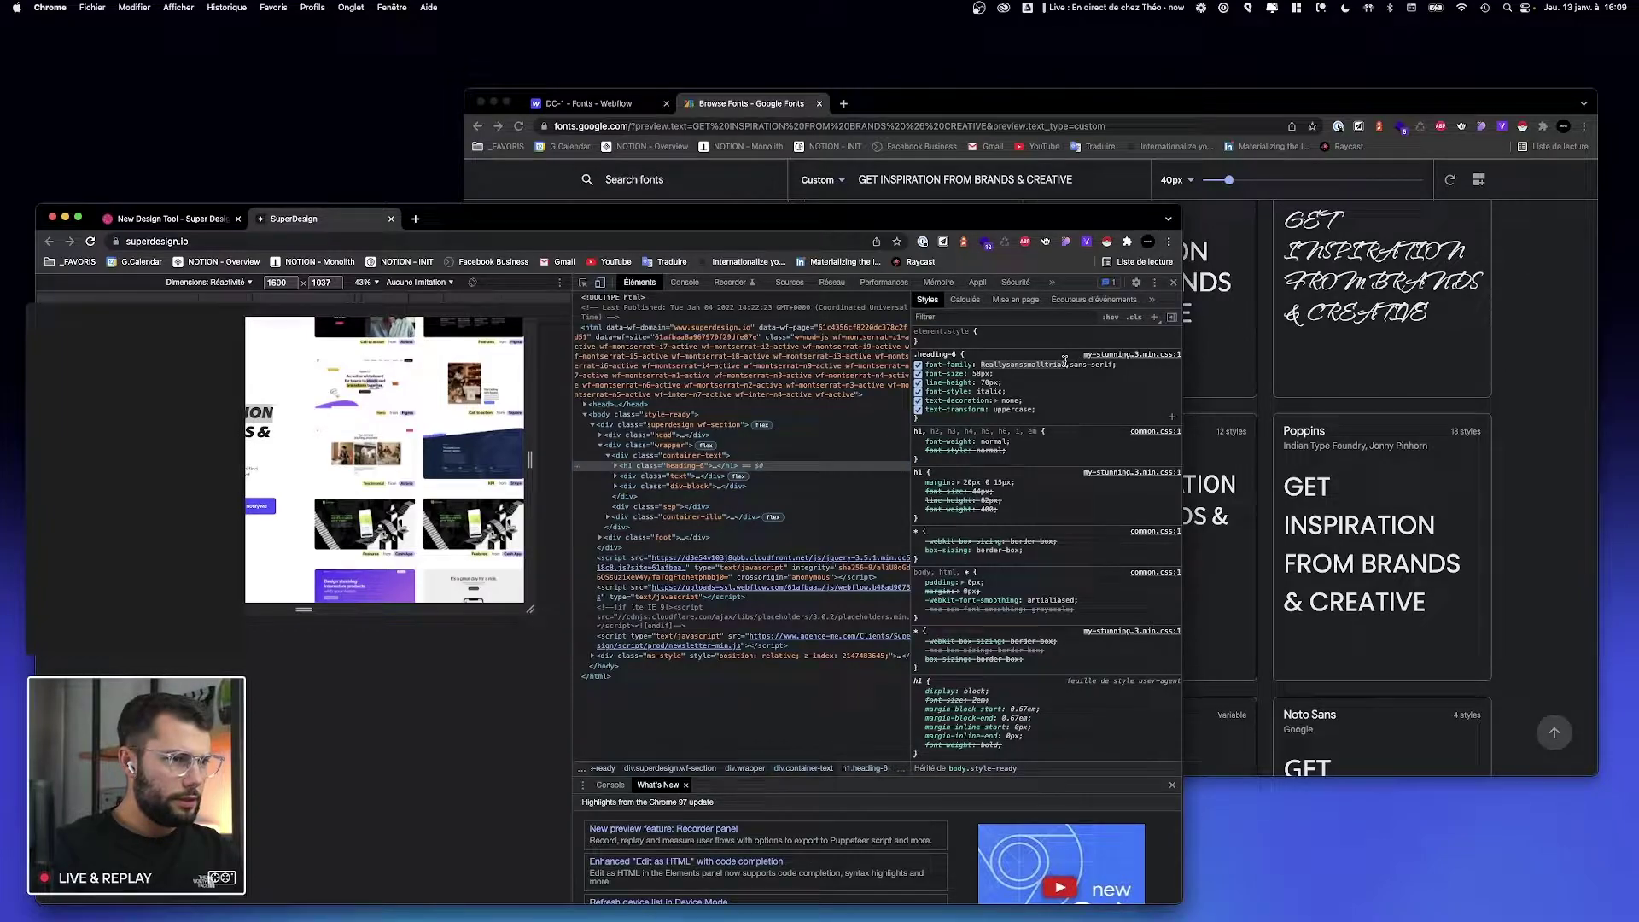
Step: Search the web for the copied font name "Reallysanssmalltrial" in a new tab
{"action": "key", "text": "super+t"}
{"action": "key", "text": "super+v"}
{"action": "key", "text": "Return"}
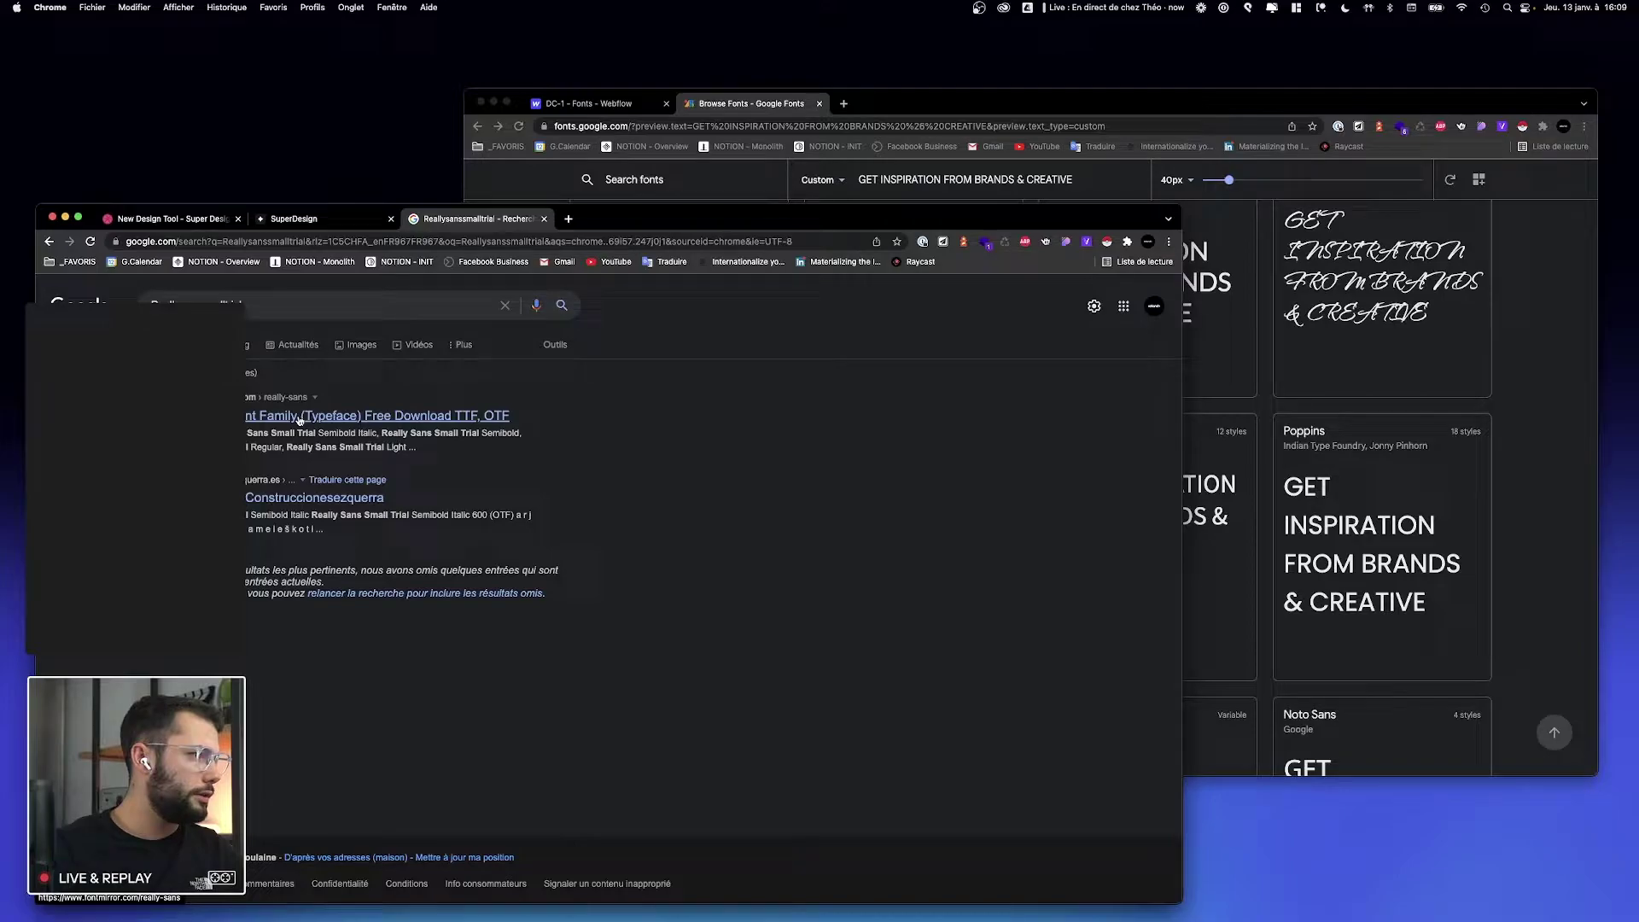
Step: Check the Font Mirror result for the font, close it and search the web for "Really sans small trial"
{"action": "left_click", "coordinate": [299, 418]}
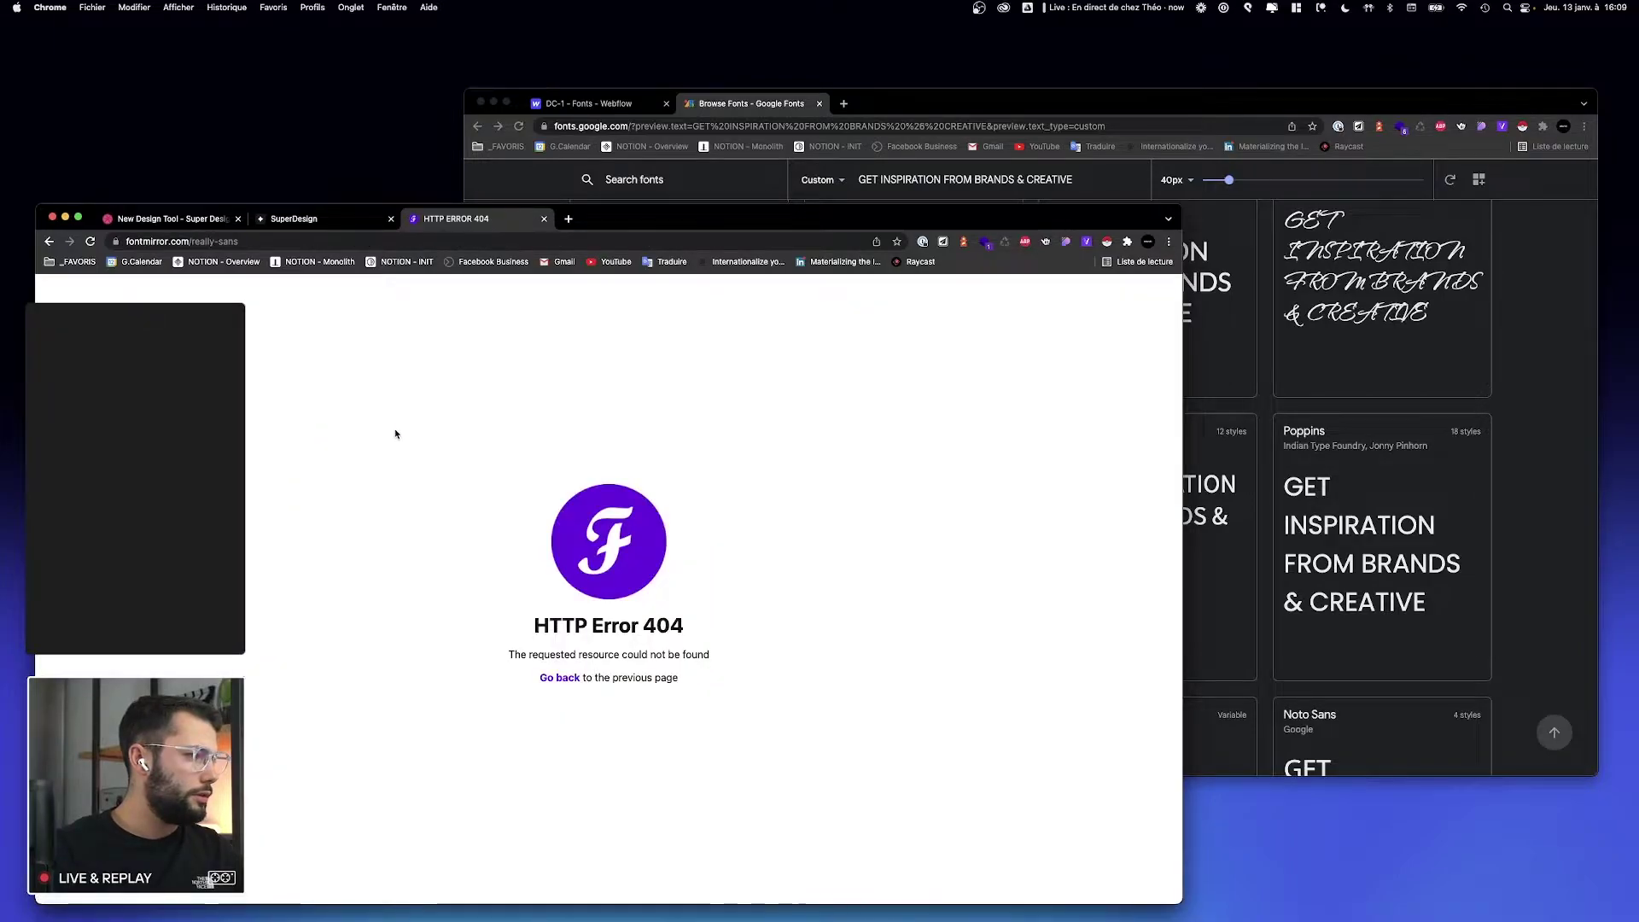
{"action": "key", "text": "super+w"}
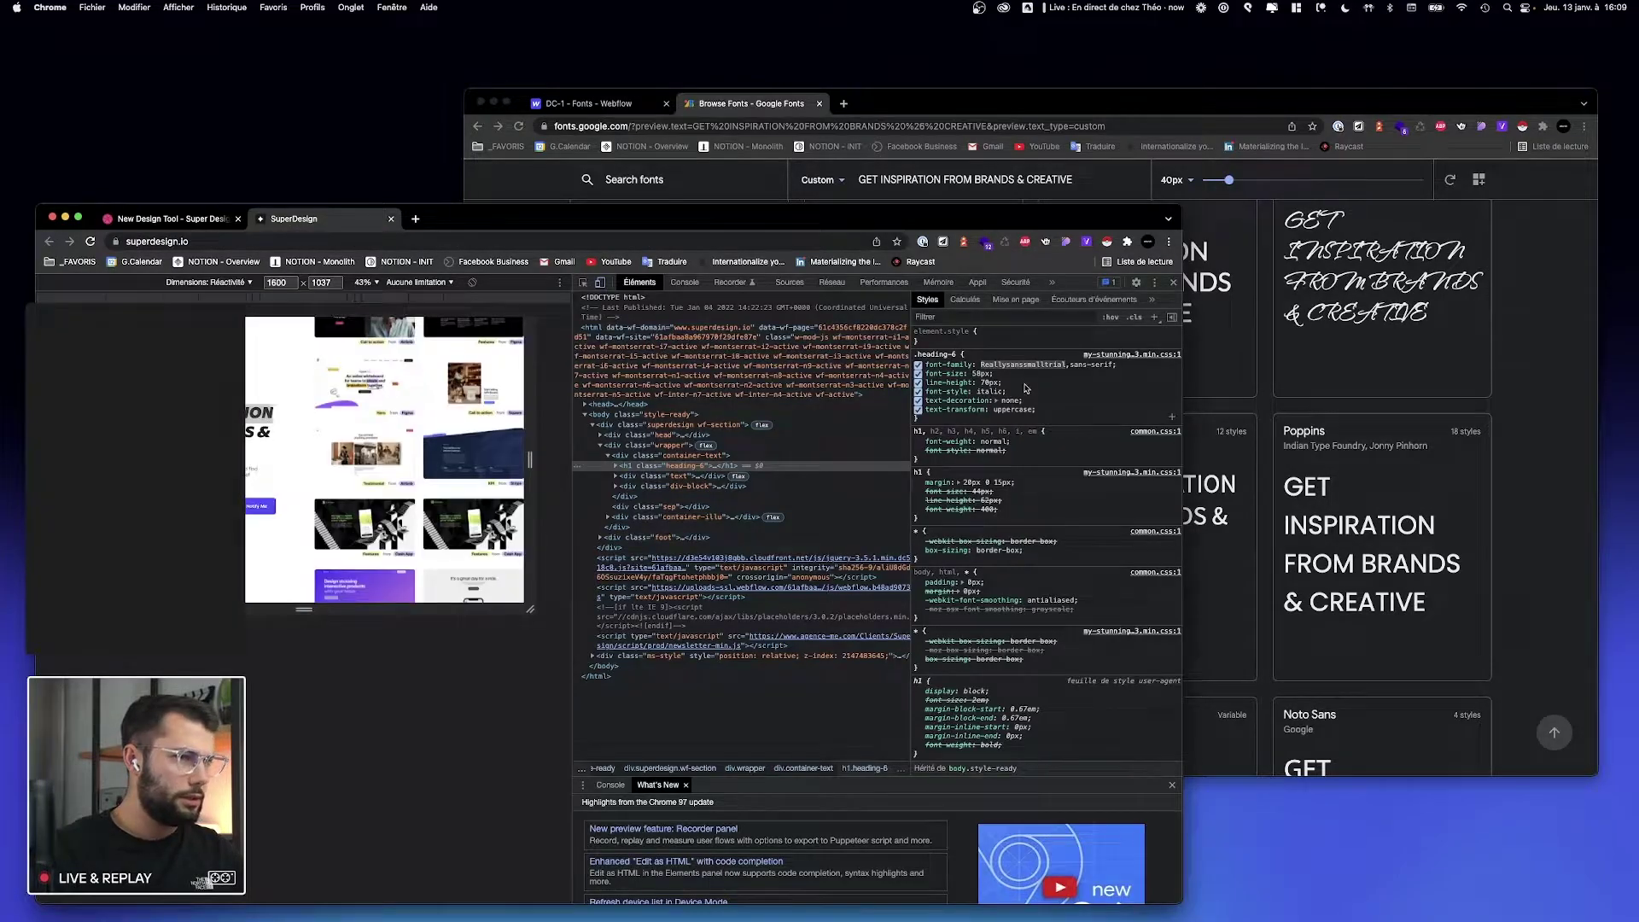
{"action": "left_click", "coordinate": [415, 219]}
{"action": "key", "text": "super+v"}
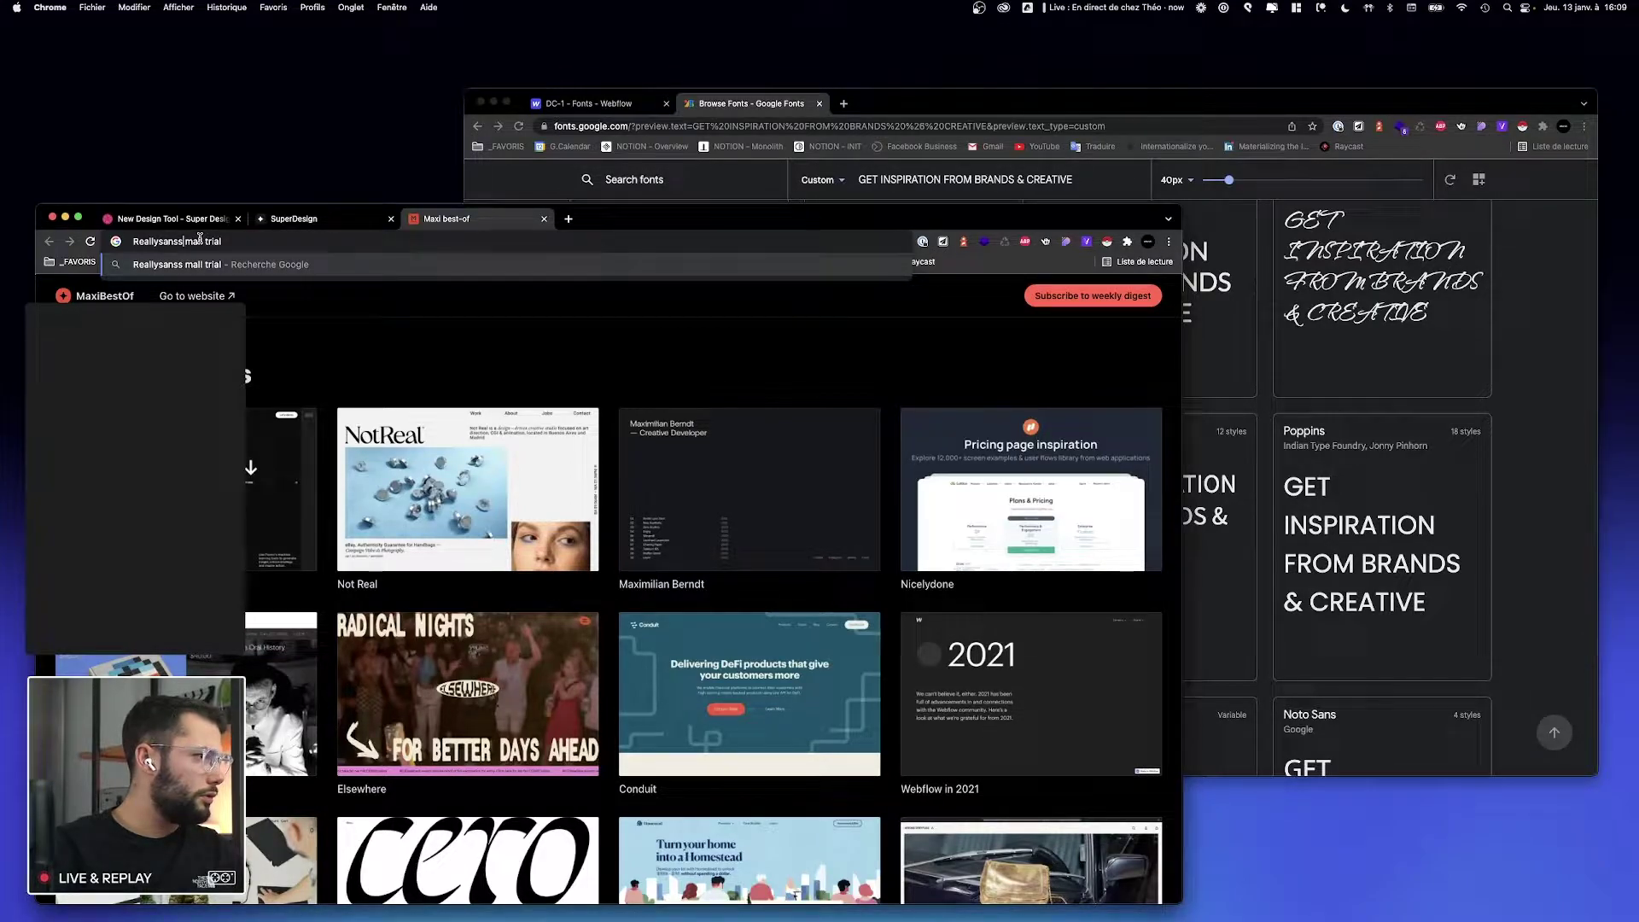
{"action": "key", "text": "Return"}
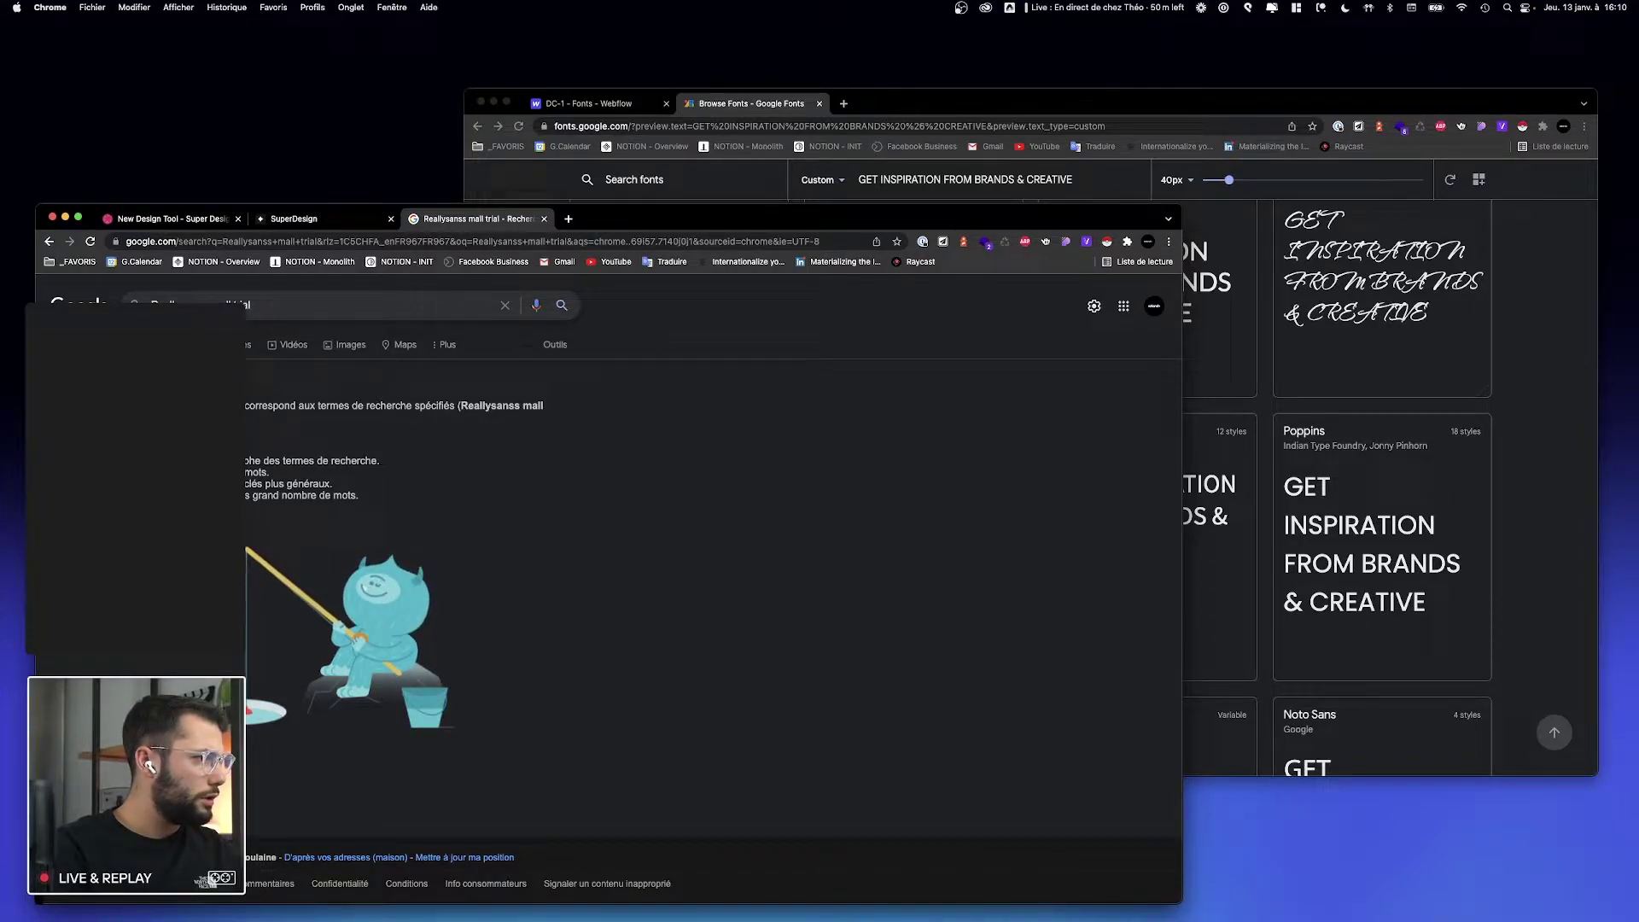
{"action": "key", "text": "Return"}
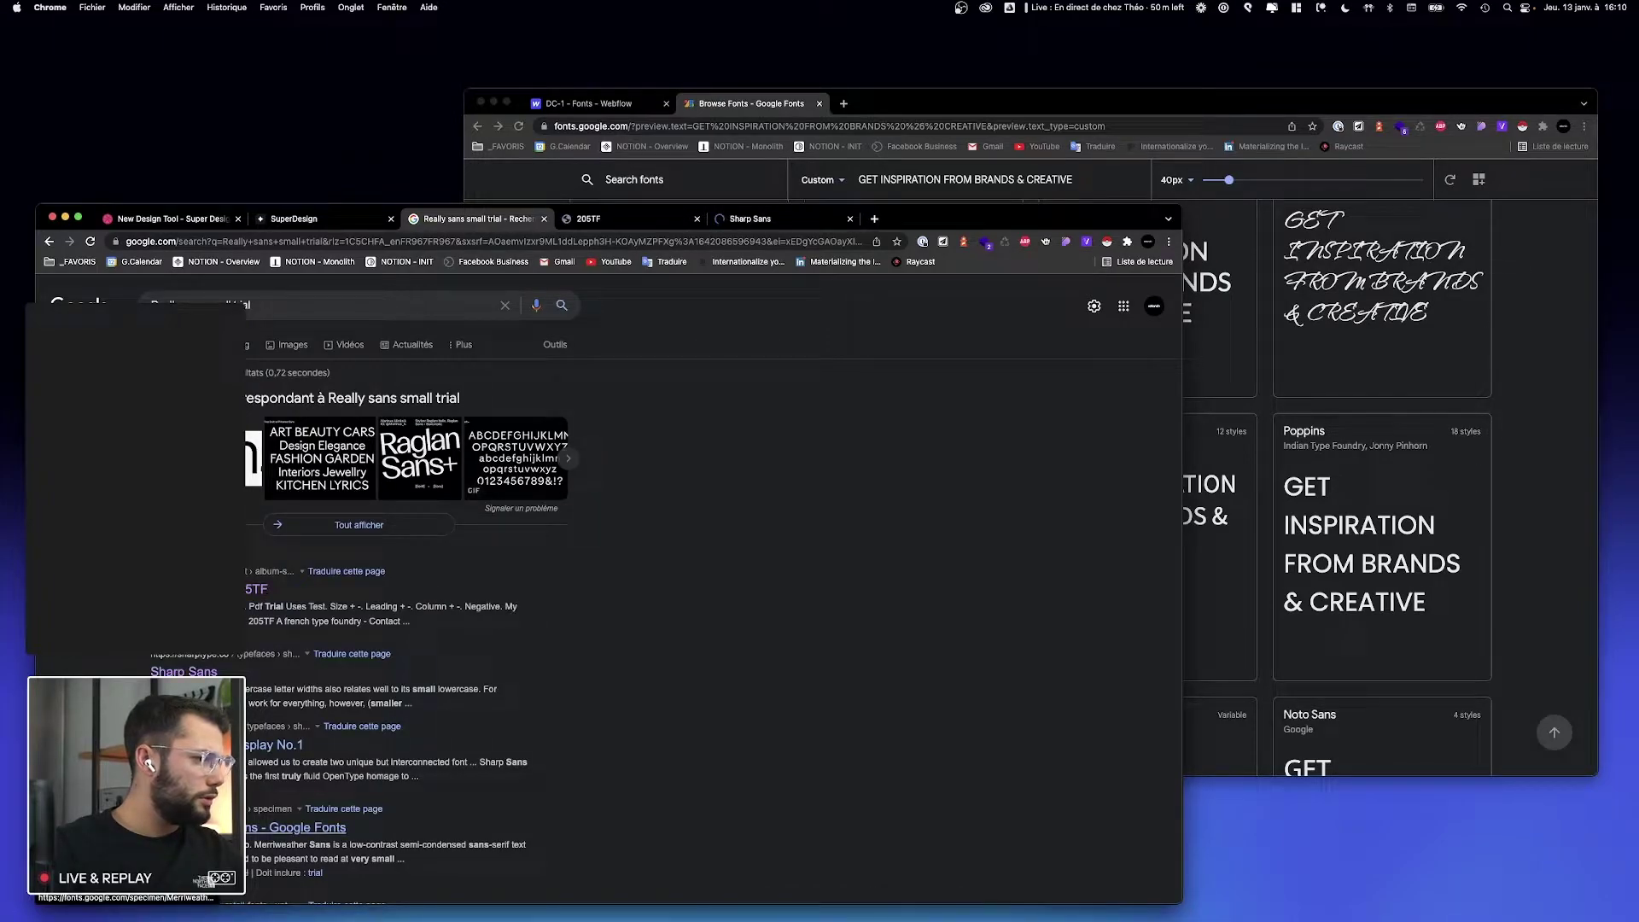
Step: Look at the 205TF and Sharp Sans result pages and return to the search results
{"action": "left_click", "coordinate": [629, 221]}
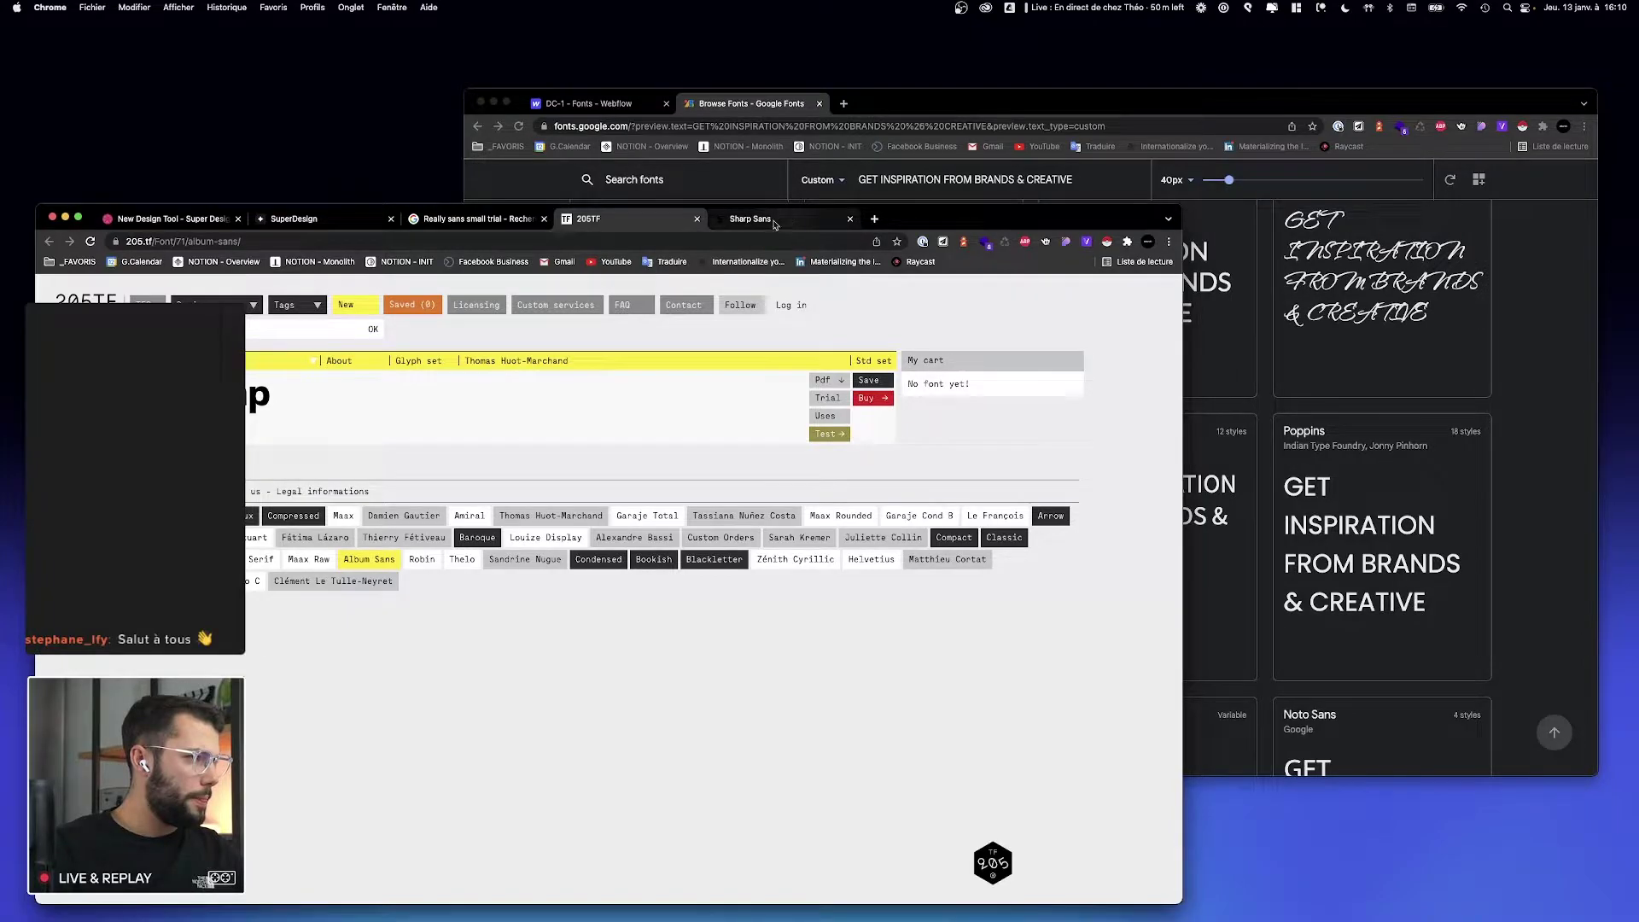
{"action": "left_click", "coordinate": [775, 224]}
{"action": "left_click", "coordinate": [486, 224]}
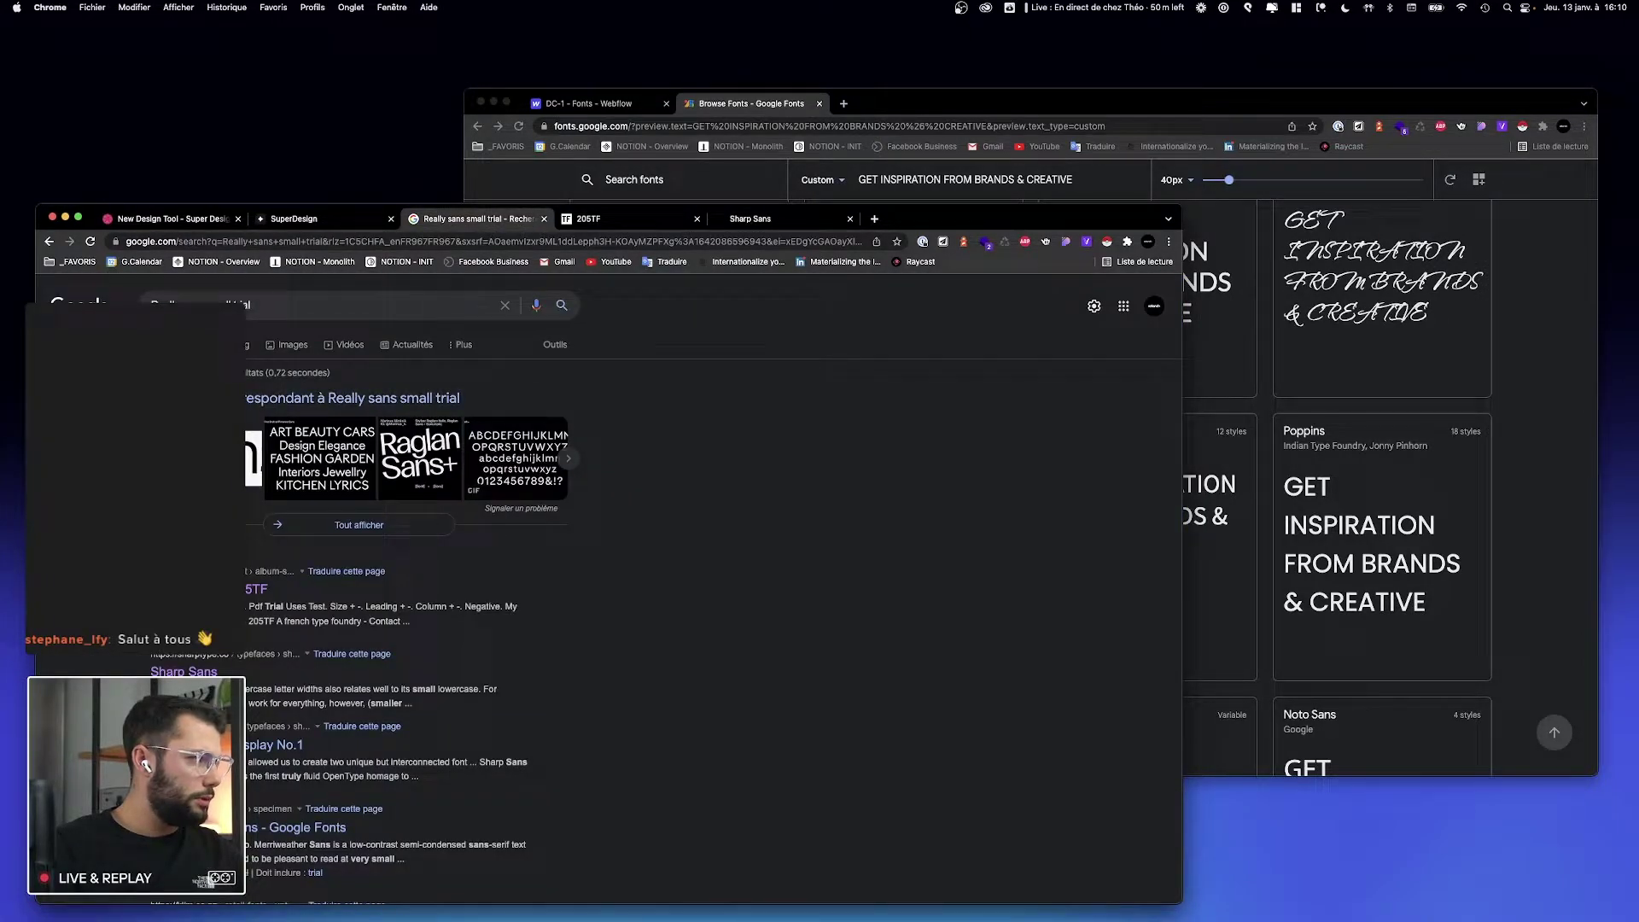
Step: Refine the web search to "Really sans FONT"
{"action": "scroll", "coordinate": [346, 302], "scroll_direction": "down", "scroll_amount": 5}
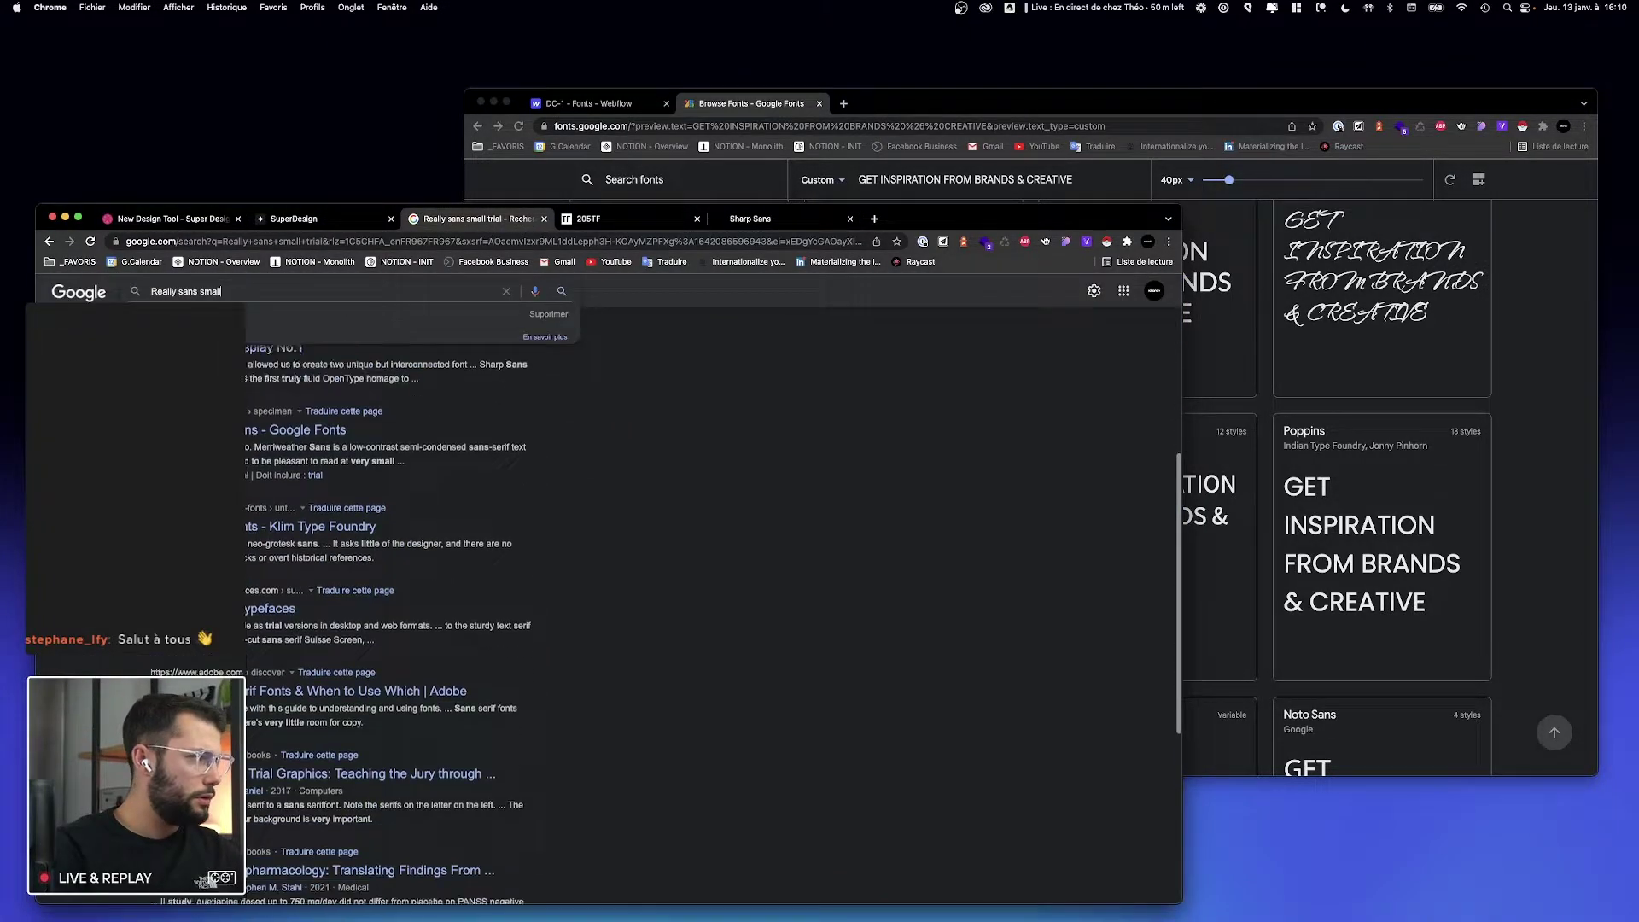
{"action": "type", "text": "FONT"}
{"action": "key", "text": "Return"}
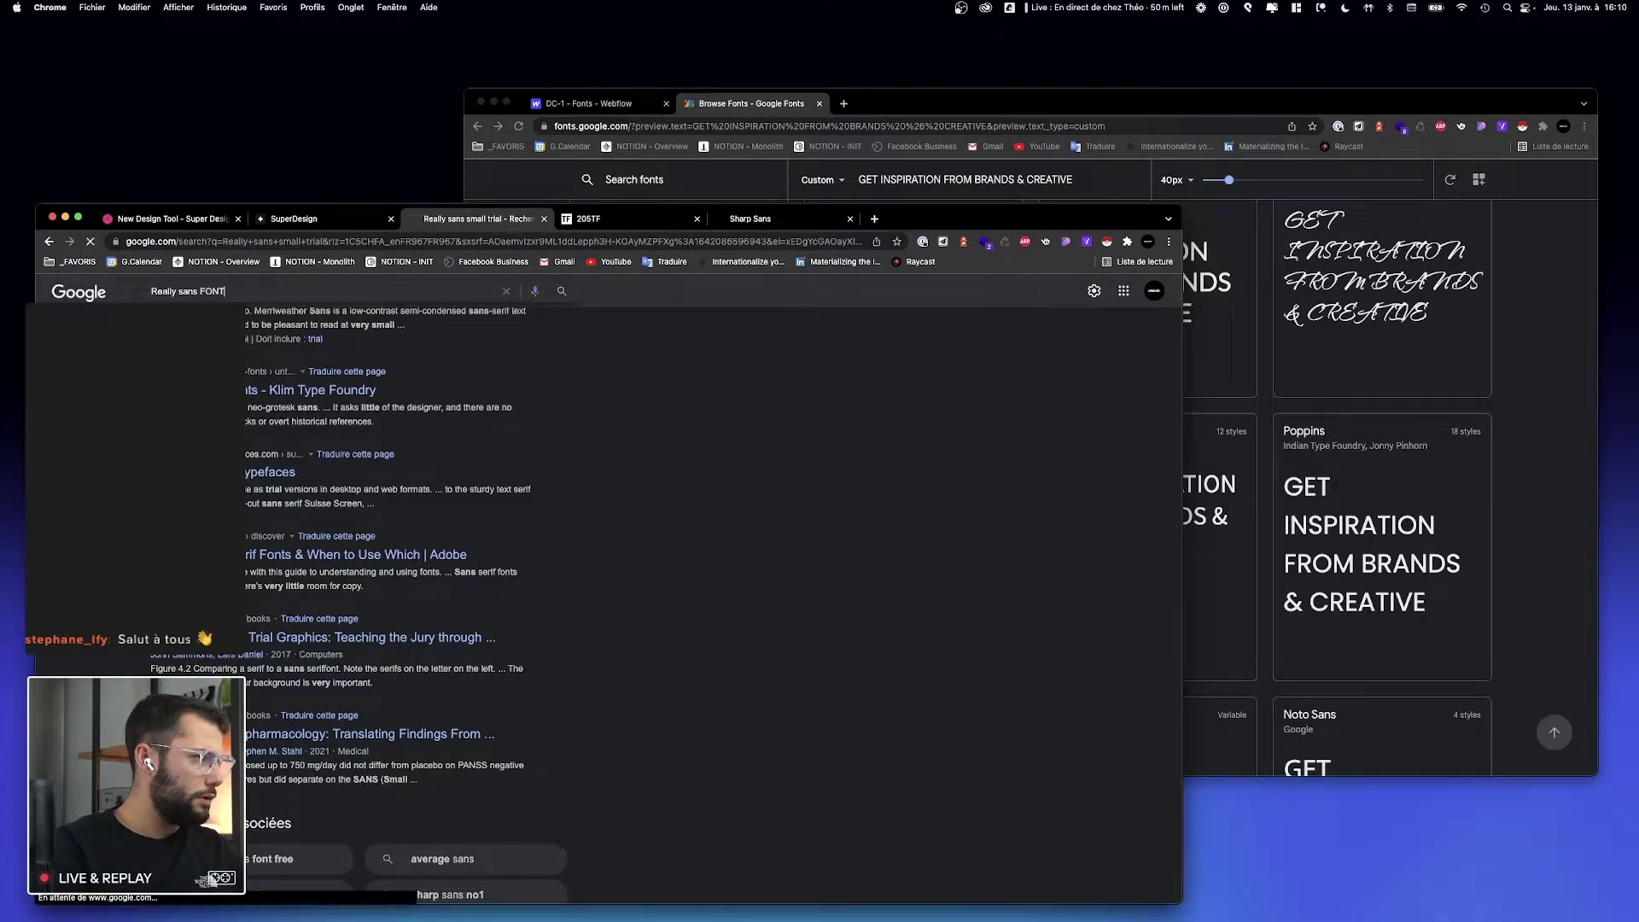
Step: Open the top results for Really Sans in separate tabs, discard the Twitter one and show the Lettermatic font page
{"action": "left_click", "coordinate": [271, 416], "text": "super"}
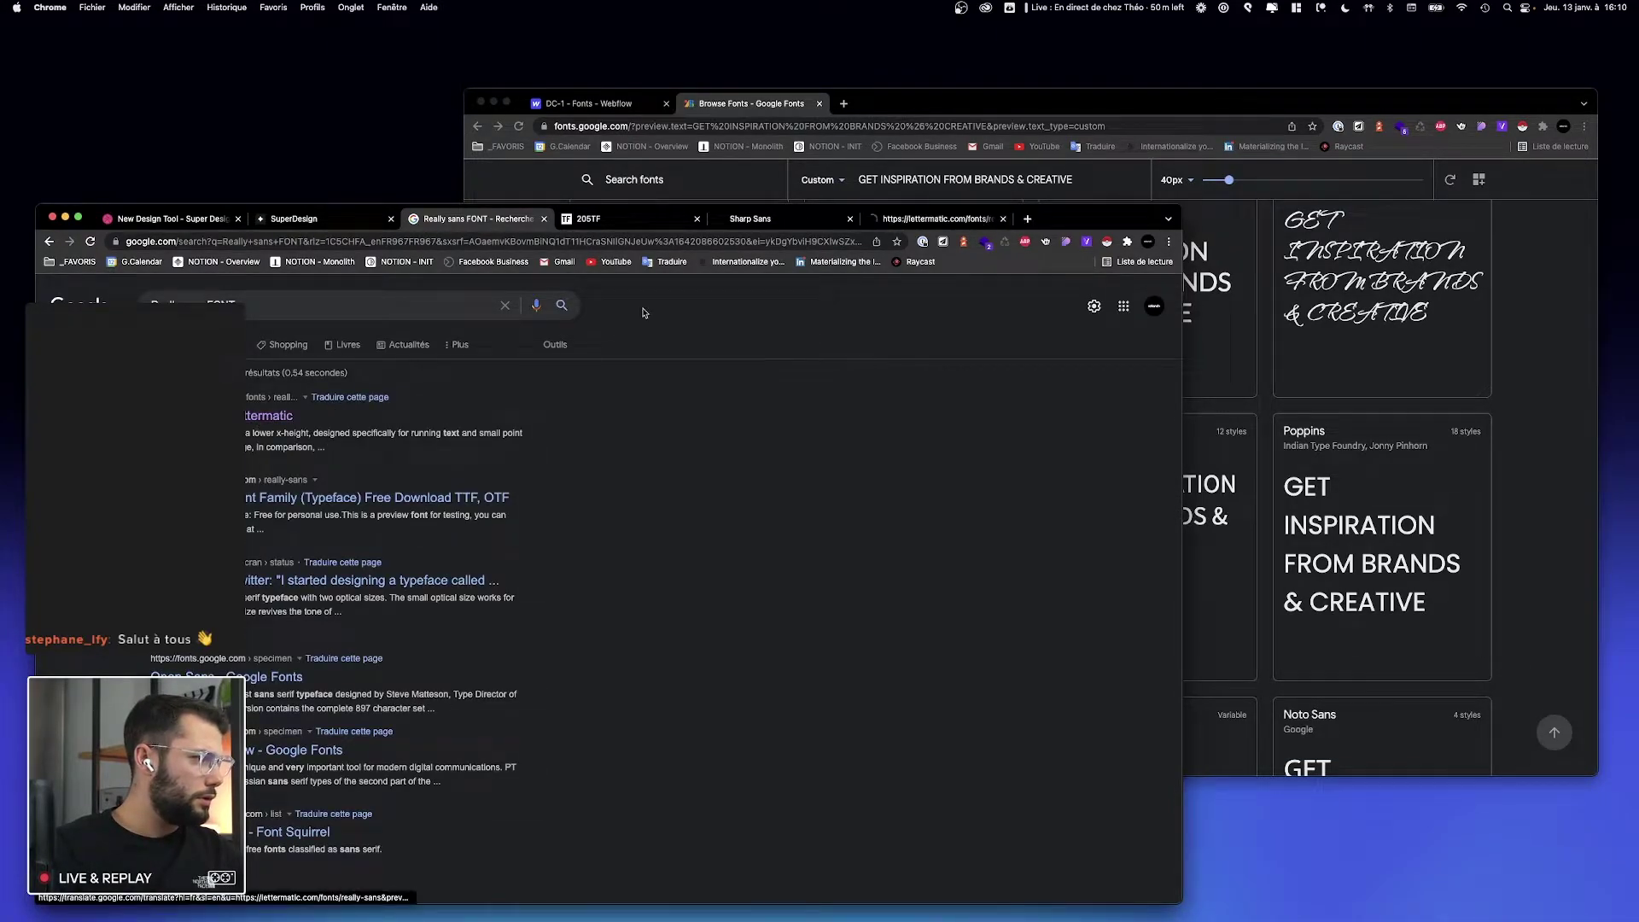
{"action": "left_click", "coordinate": [274, 504], "text": "super"}
{"action": "left_click", "coordinate": [329, 580], "text": "super"}
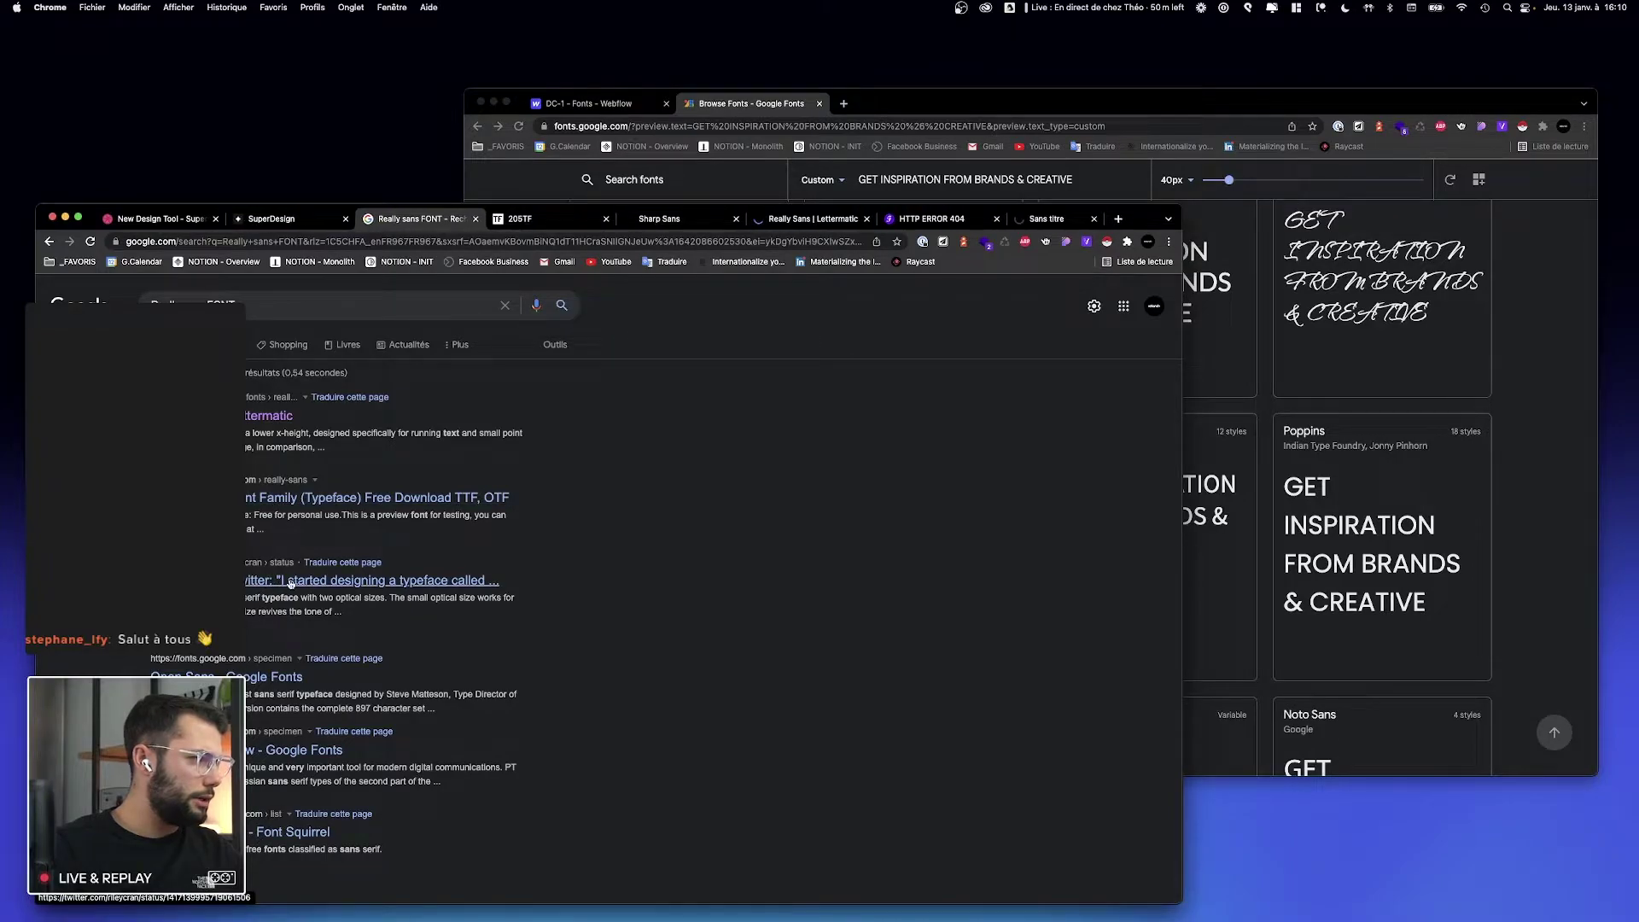
{"action": "left_click", "coordinate": [1094, 219]}
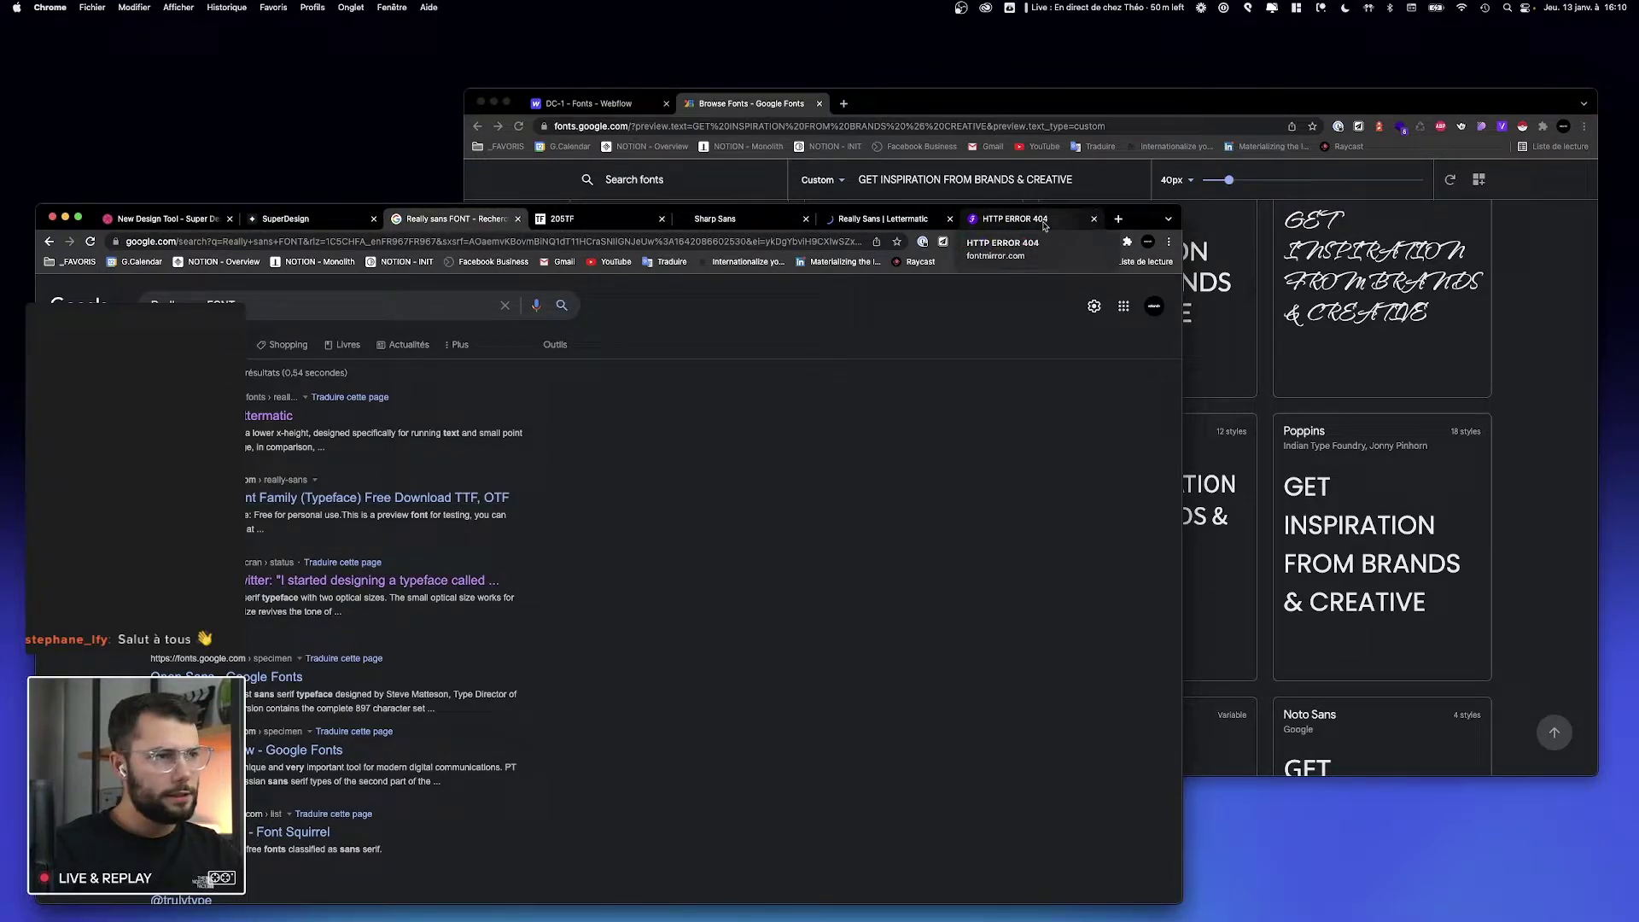
{"action": "left_click", "coordinate": [1001, 220]}
{"action": "left_click", "coordinate": [882, 219]}
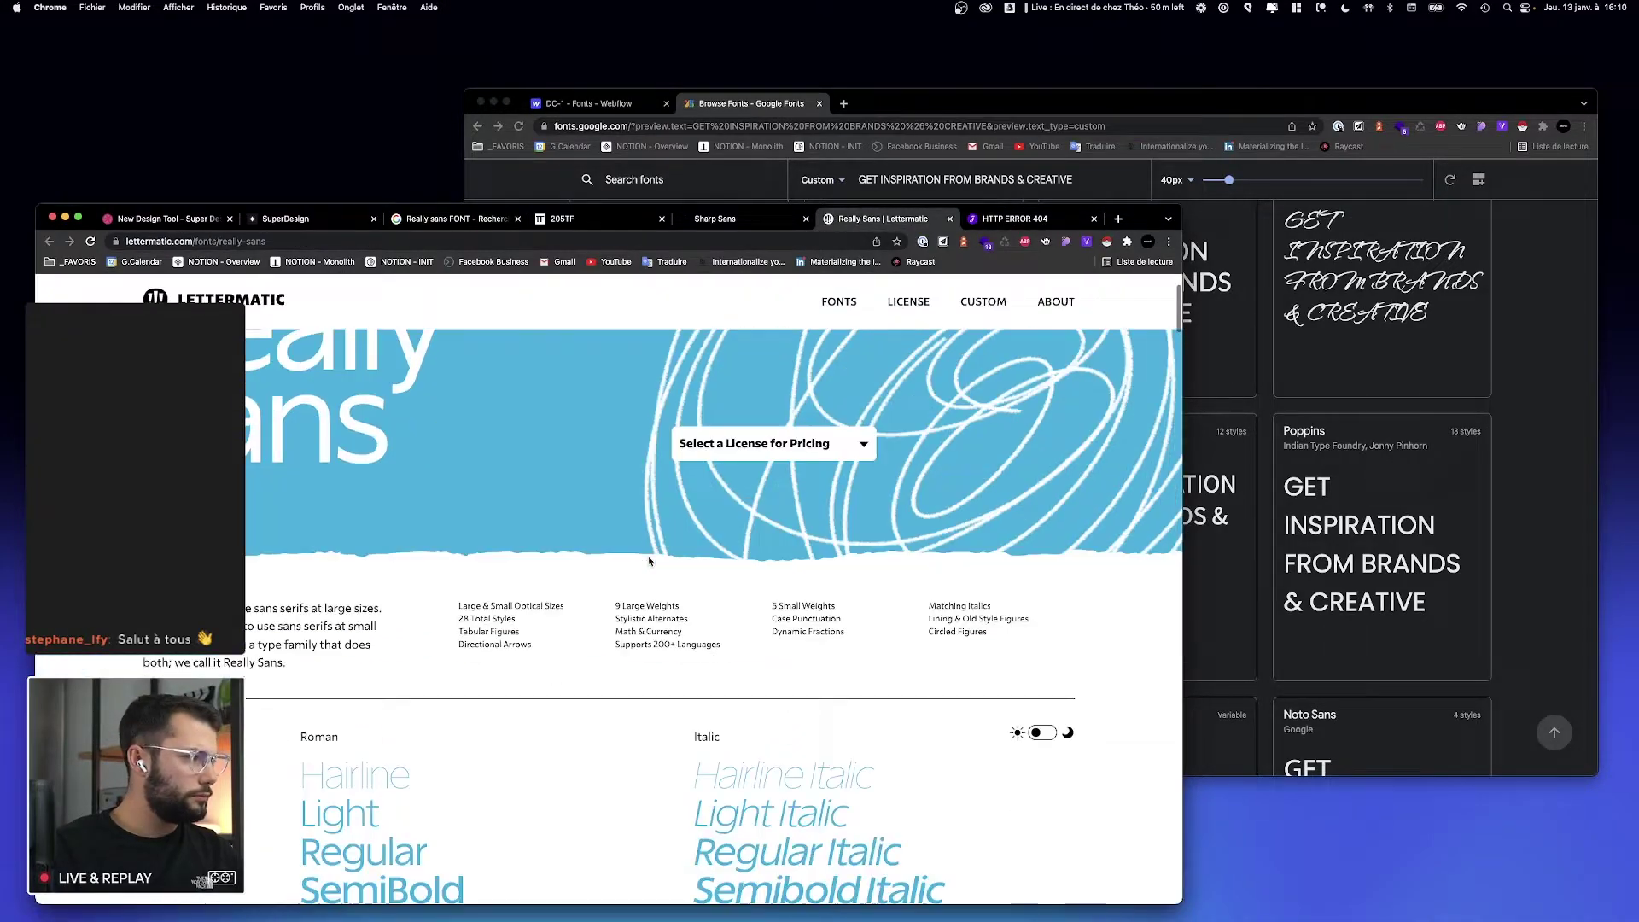
Step: Choose the Trial license for Really Sans and continue to its license page
{"action": "left_click", "coordinate": [801, 567]}
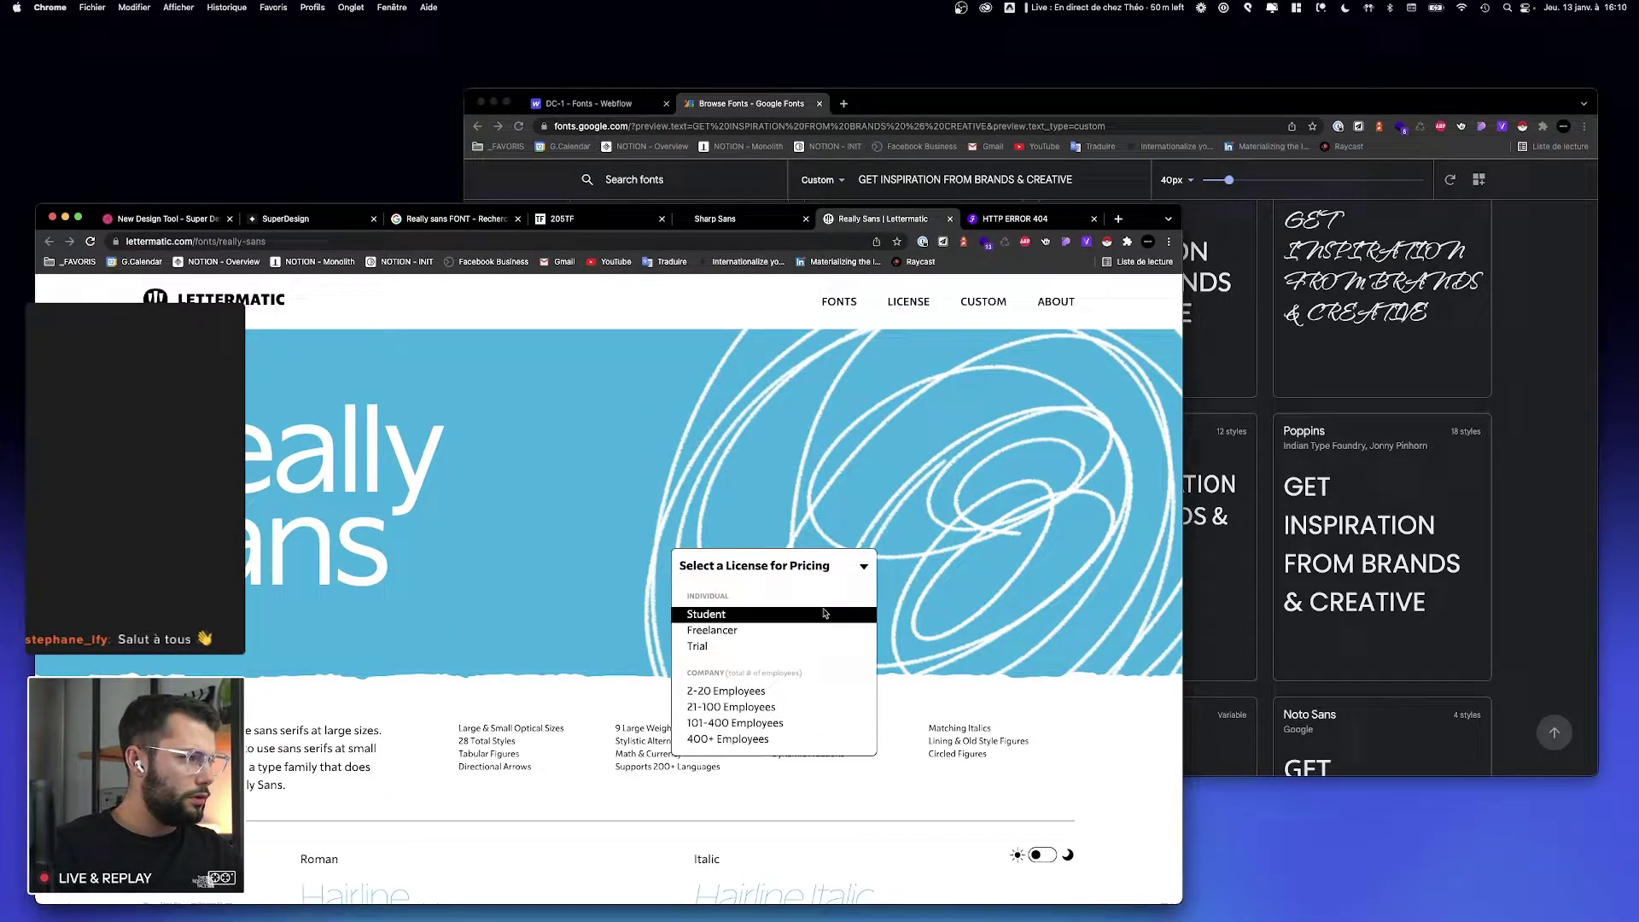
{"action": "left_click", "coordinate": [825, 613]}
{"action": "left_click", "coordinate": [843, 569]}
{"action": "left_click", "coordinate": [825, 643]}
{"action": "left_click", "coordinate": [913, 563]}
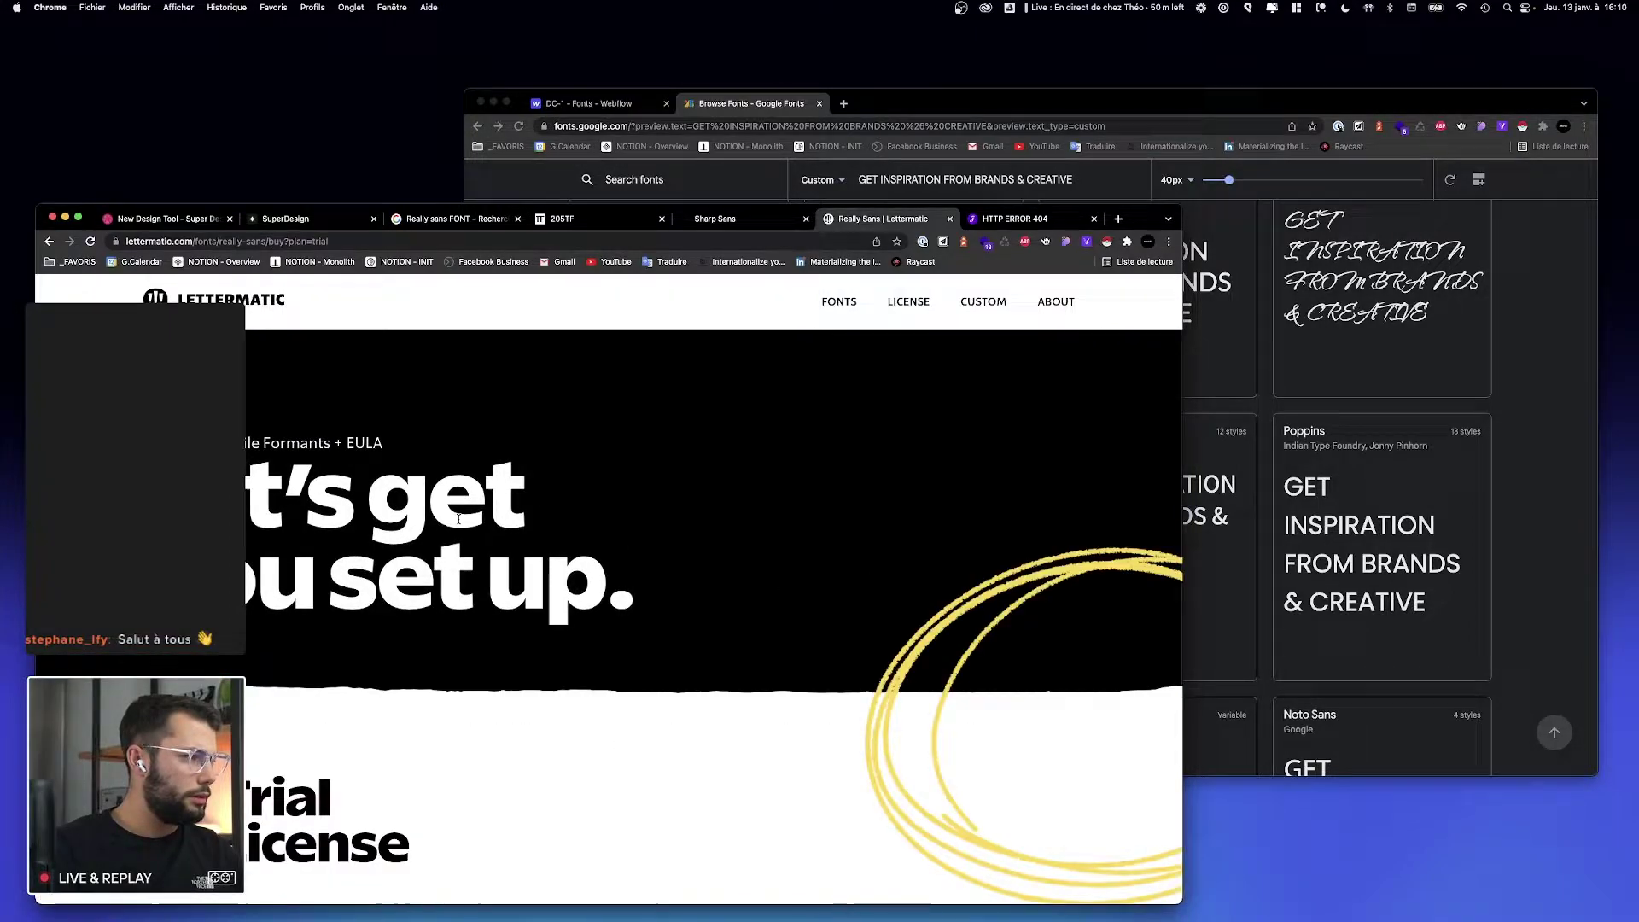
Step: Go through the trial license agreement to its end, accept the EULA and proceed to purchase
{"action": "scroll", "coordinate": [410, 543], "scroll_direction": "down", "scroll_amount": 15}
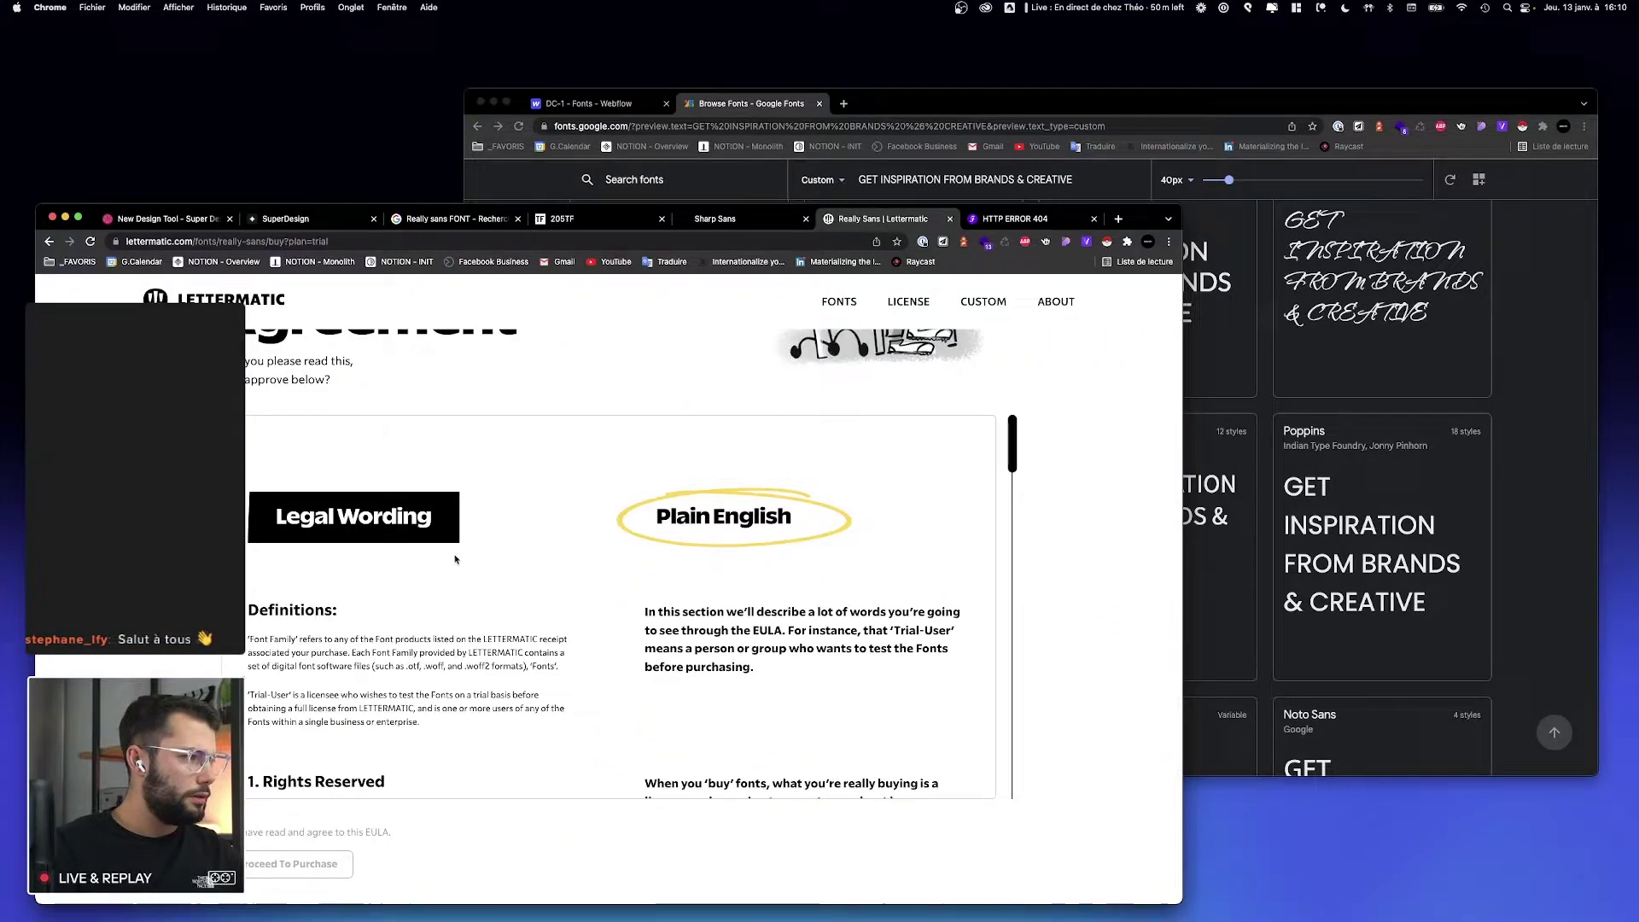
{"action": "scroll", "coordinate": [454, 559], "scroll_direction": "down", "scroll_amount": 15}
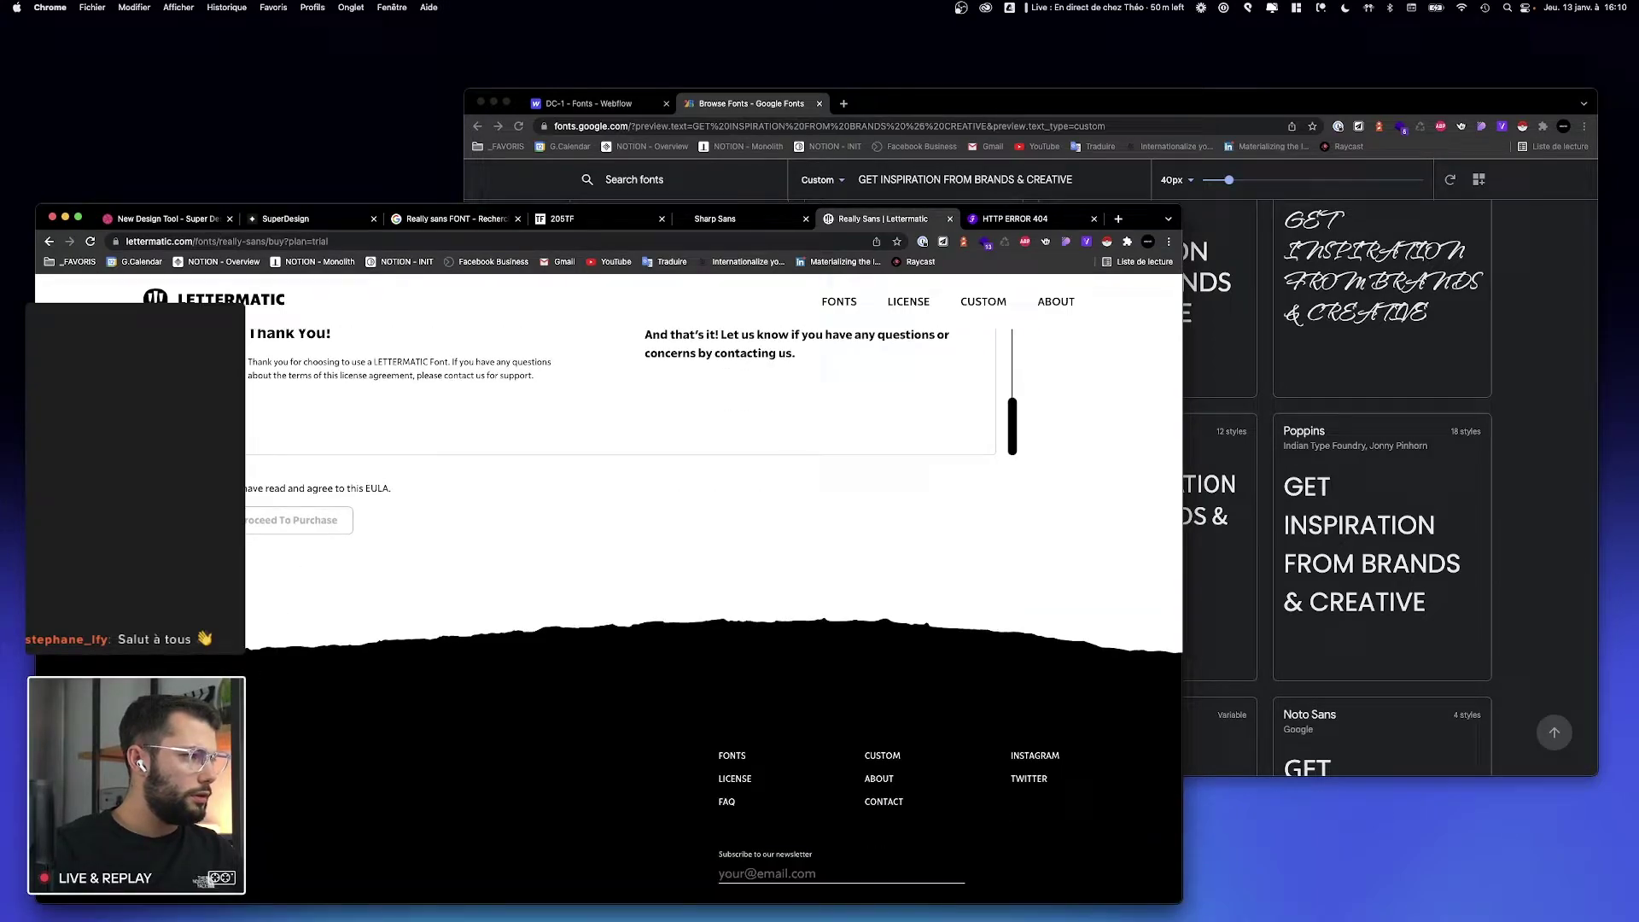
{"action": "left_click", "coordinate": [299, 521]}
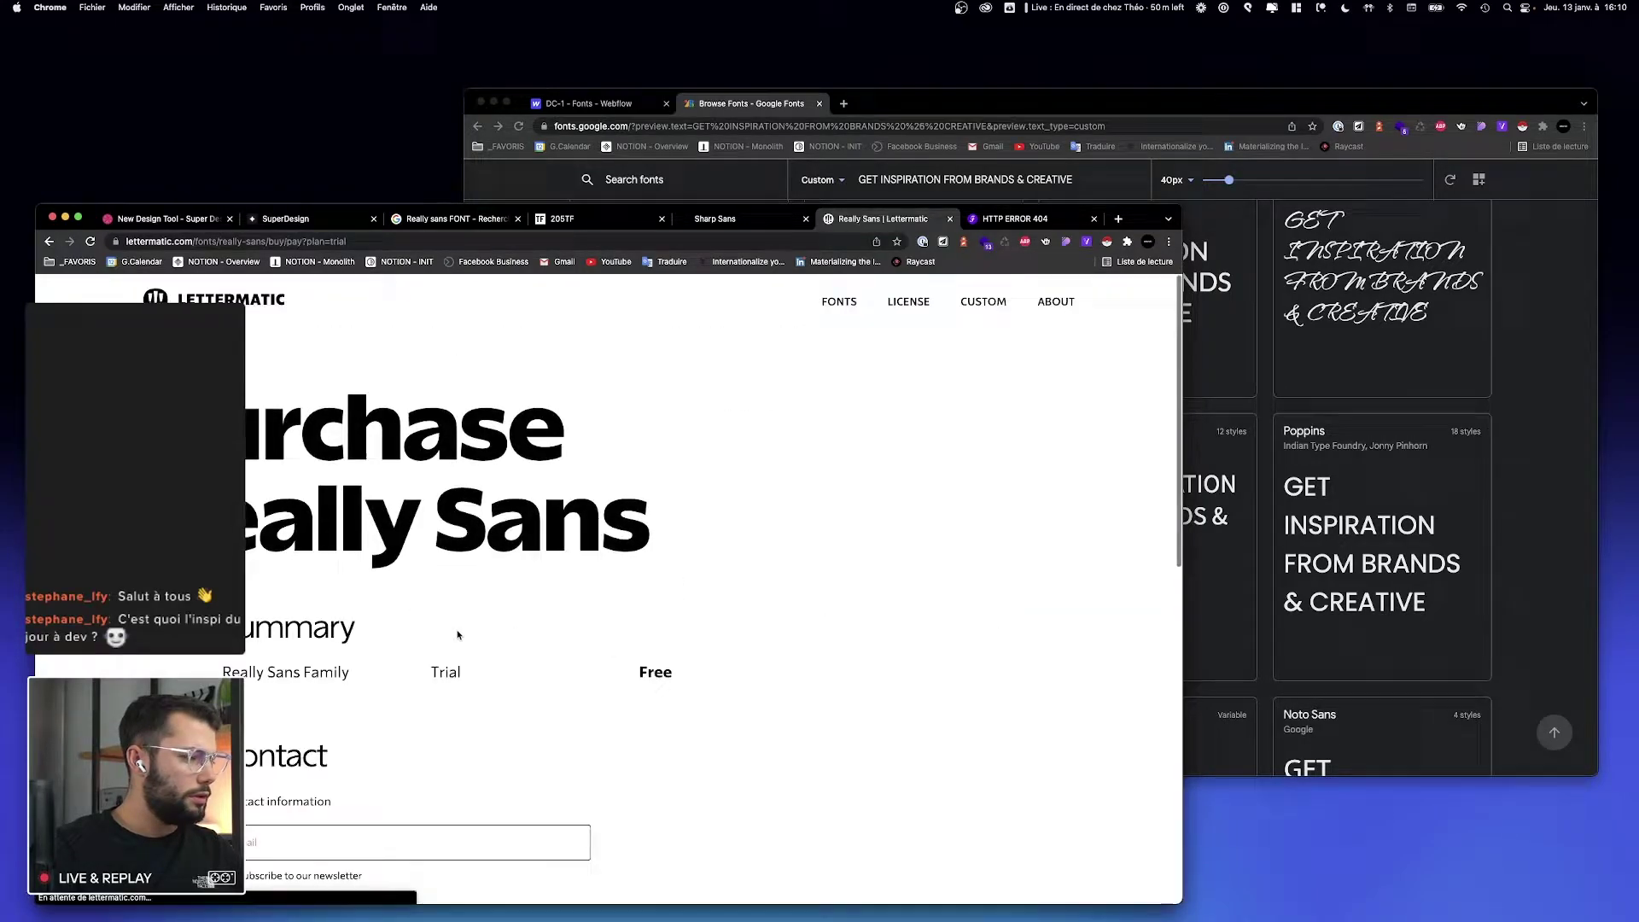
Step: Review the contact and shipping fields of the Really Sans trial order form and minimize that browser window
{"action": "scroll", "coordinate": [395, 665], "scroll_direction": "down", "scroll_amount": 3}
{"action": "scroll", "coordinate": [395, 665], "scroll_direction": "down", "scroll_amount": 10}
{"action": "scroll", "coordinate": [395, 665], "scroll_direction": "up", "scroll_amount": 12}
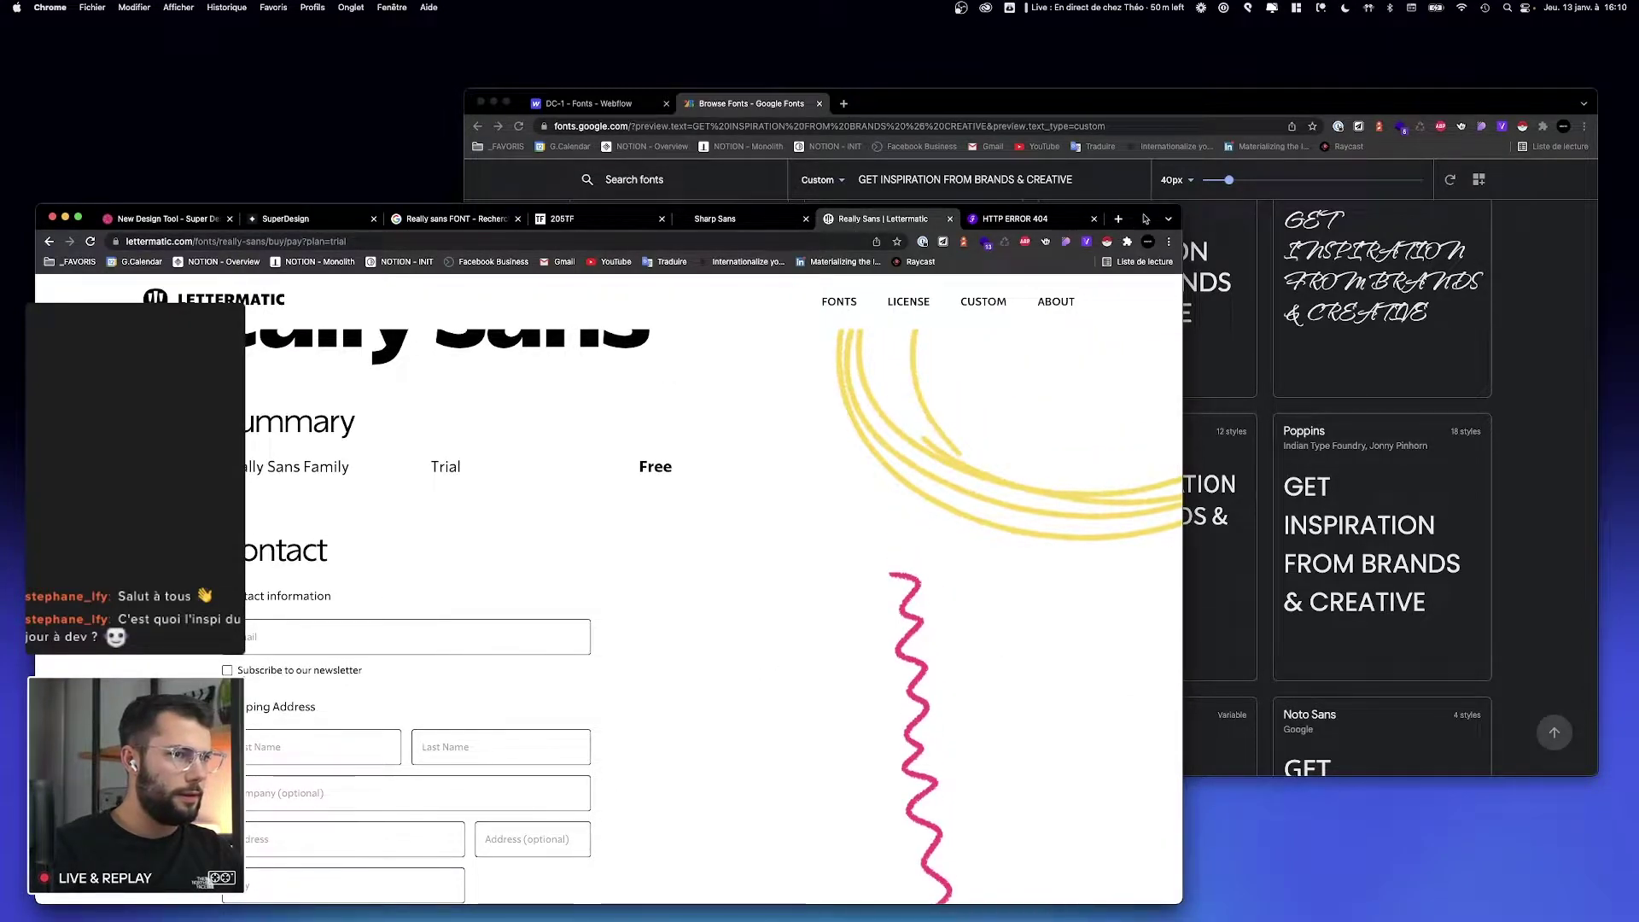
{"action": "key", "text": "super+m"}
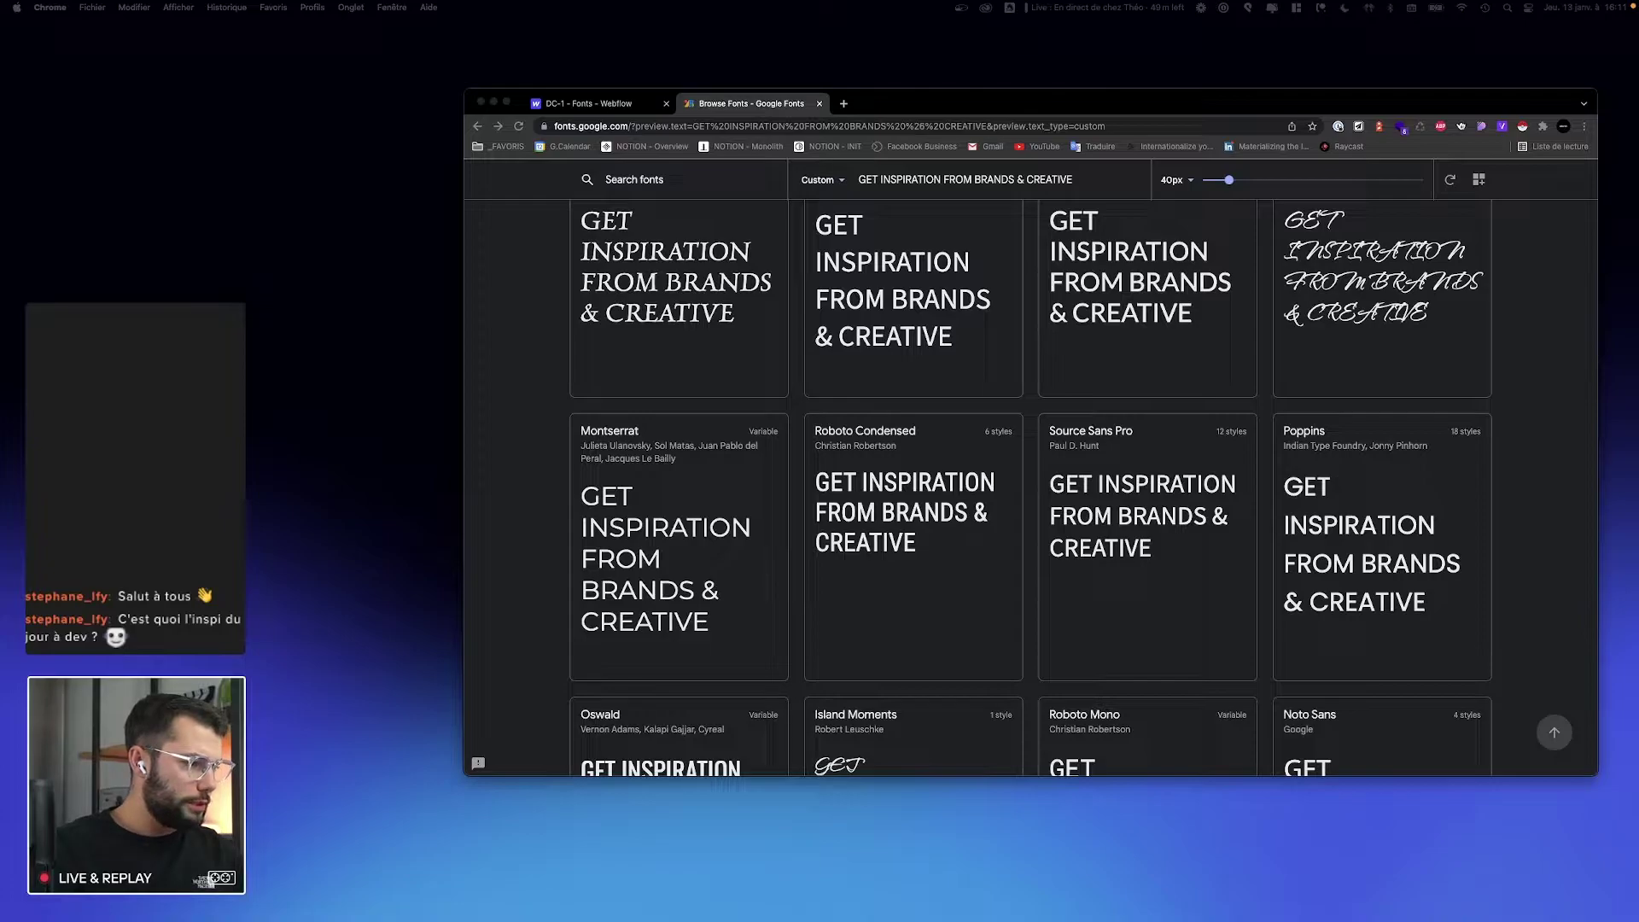
Step: Bring superdesign.io forward in its own window, close the developer tools and reload the page to examine the layout and animation
{"action": "left_click_drag", "start_coordinate": [688, 0], "coordinate": [685, 58]}
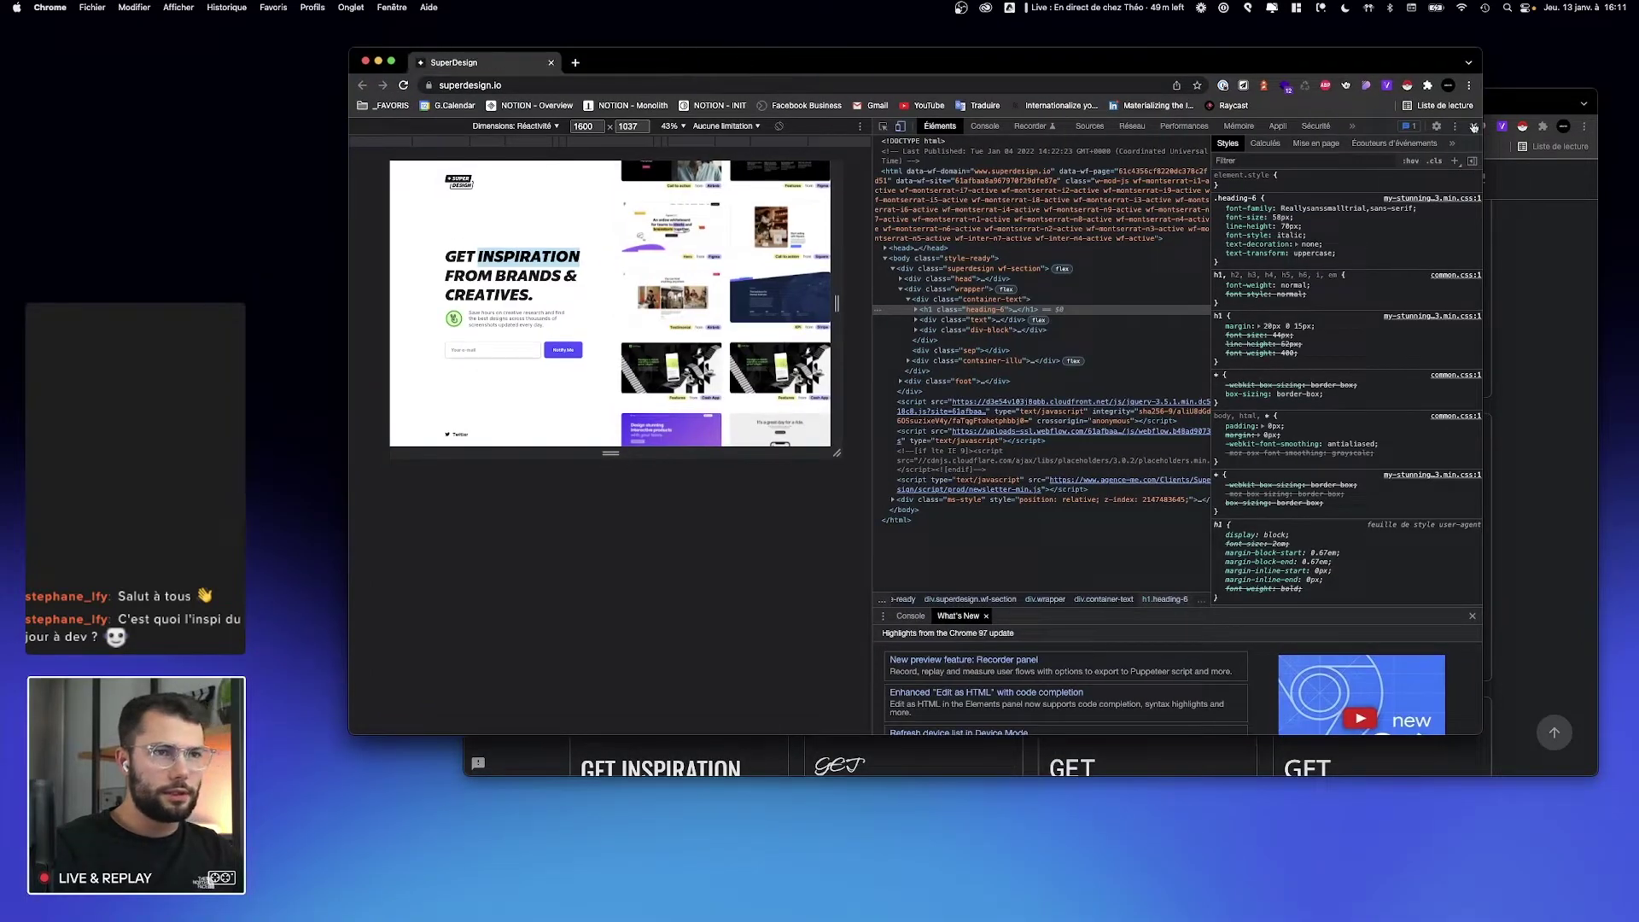
{"action": "left_click", "coordinate": [1471, 127]}
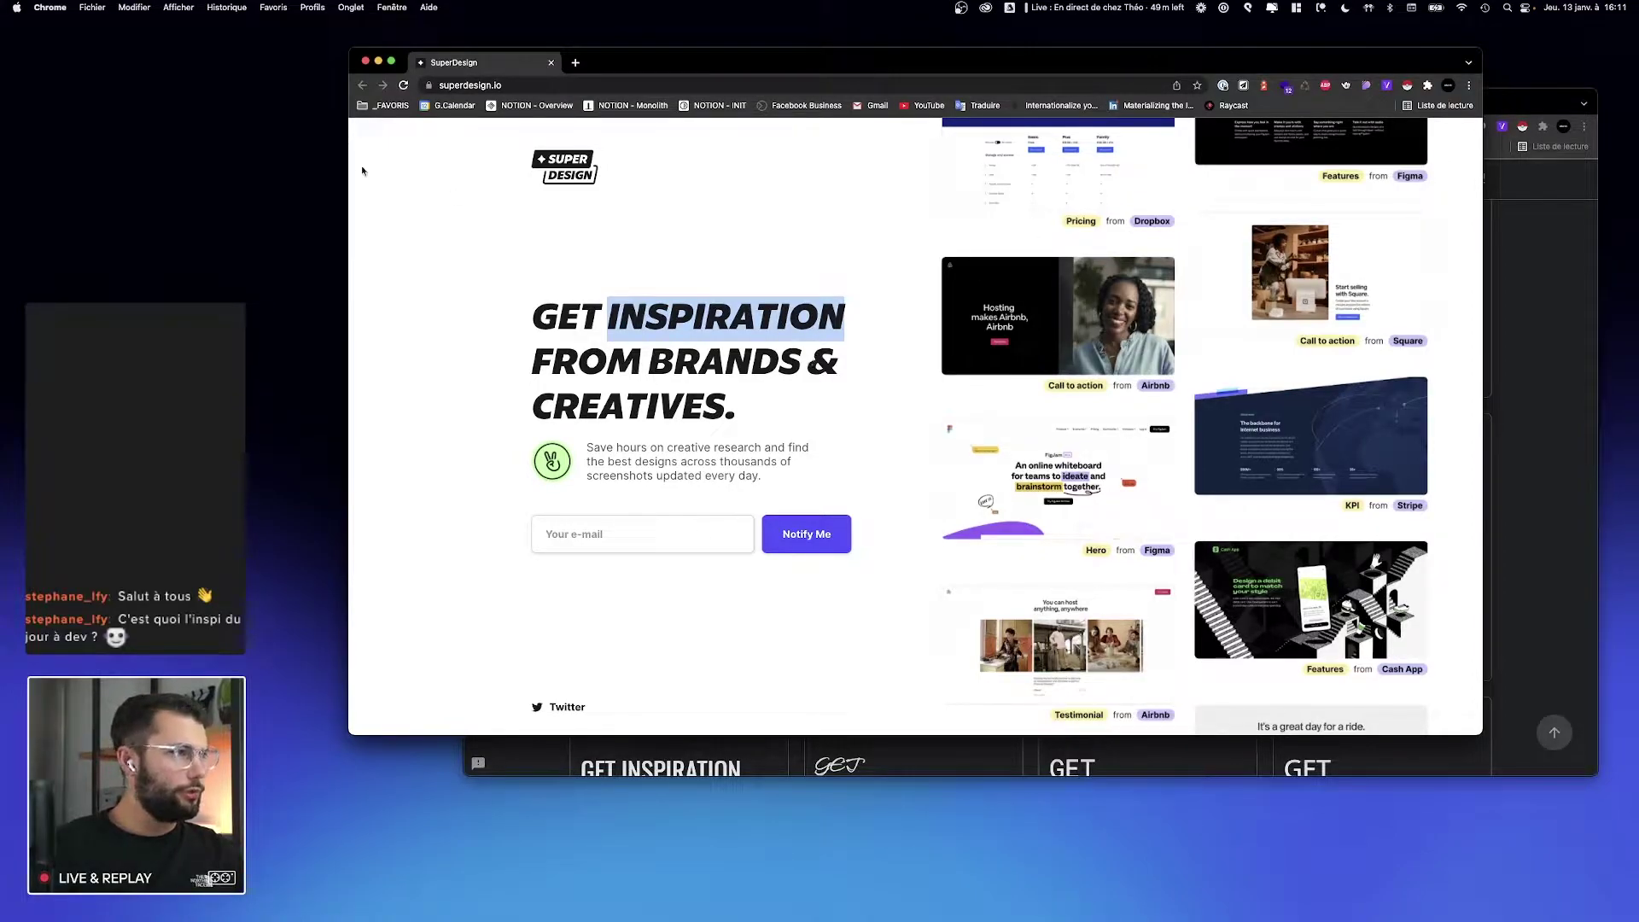
{"action": "left_click", "coordinate": [402, 85]}
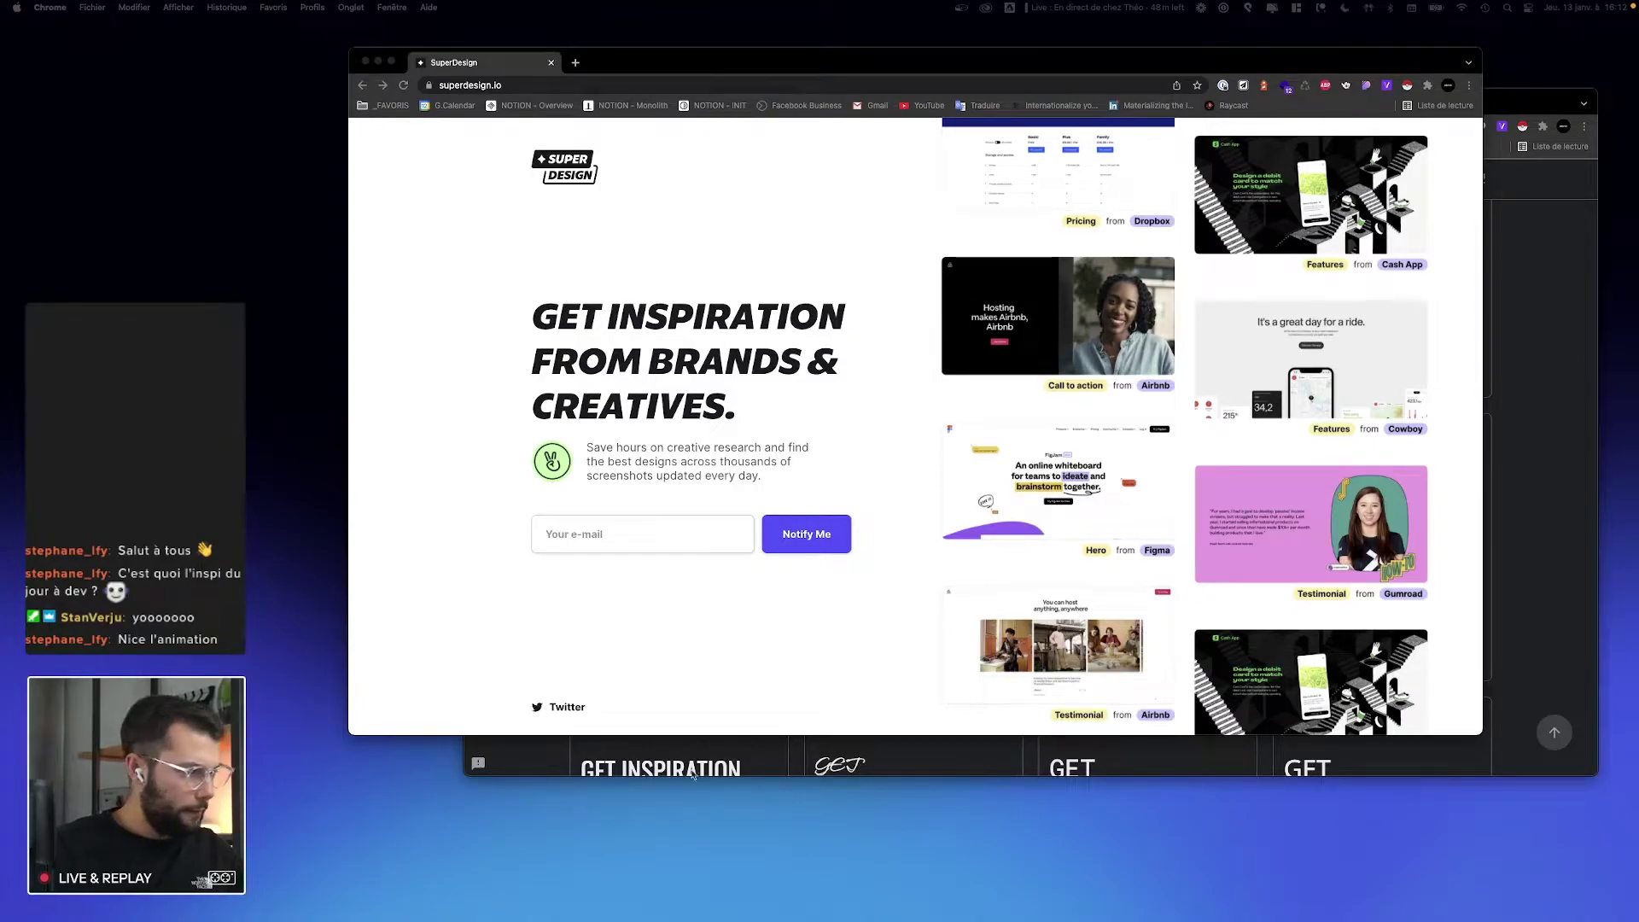
{"action": "left_click", "coordinate": [522, 247]}
{"action": "key", "text": "super+r"}
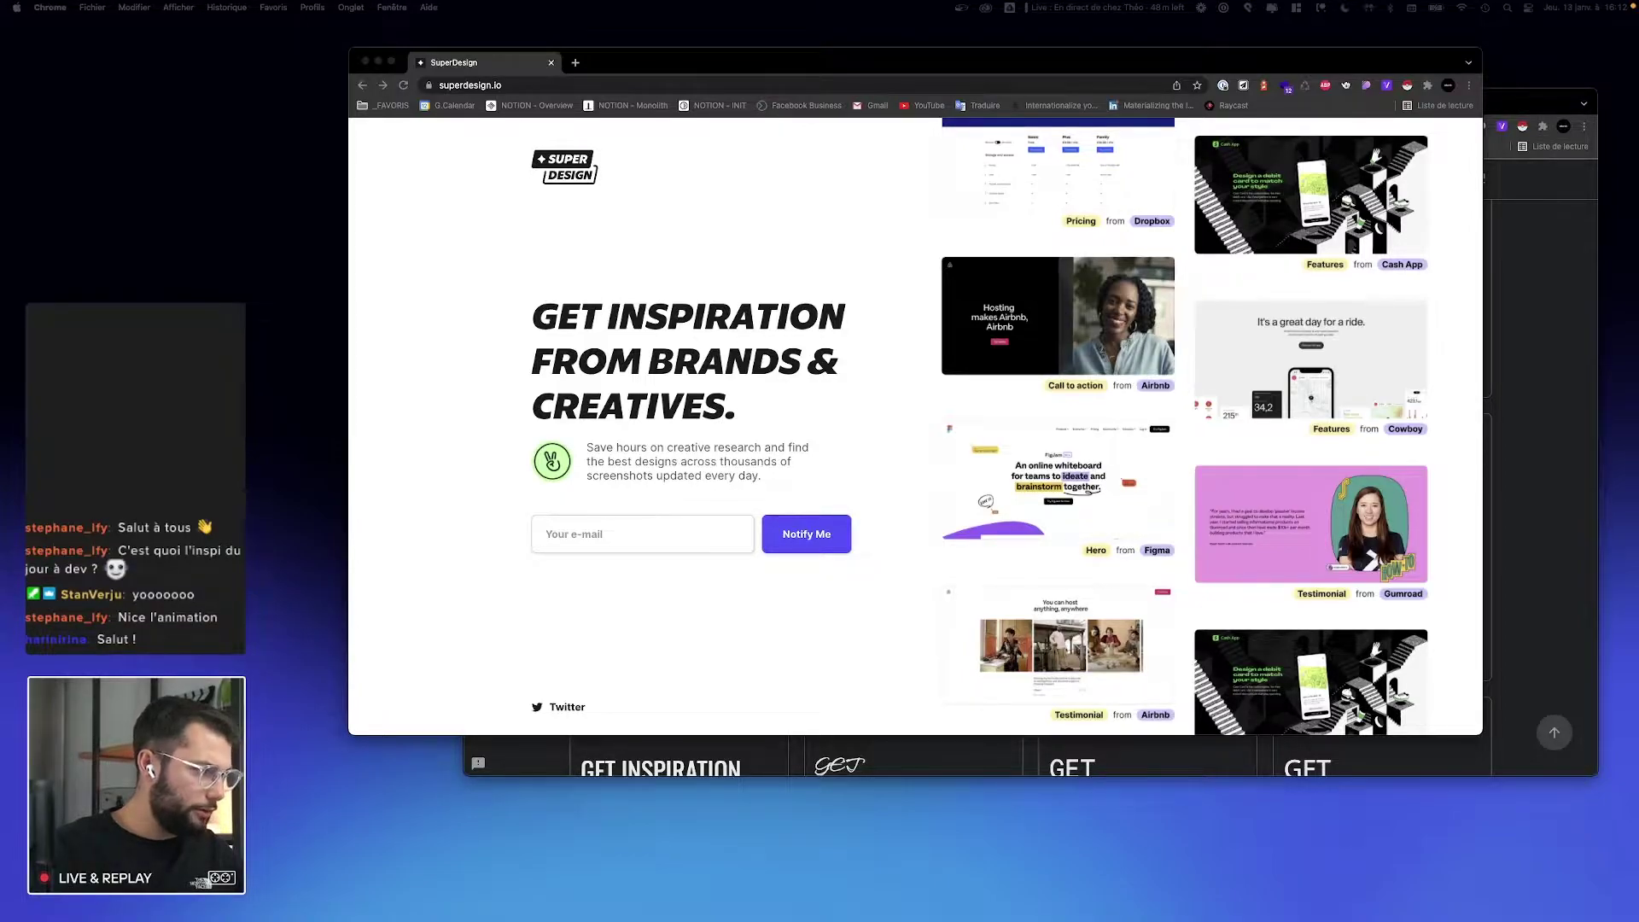
{"action": "left_click", "coordinate": [686, 398]}
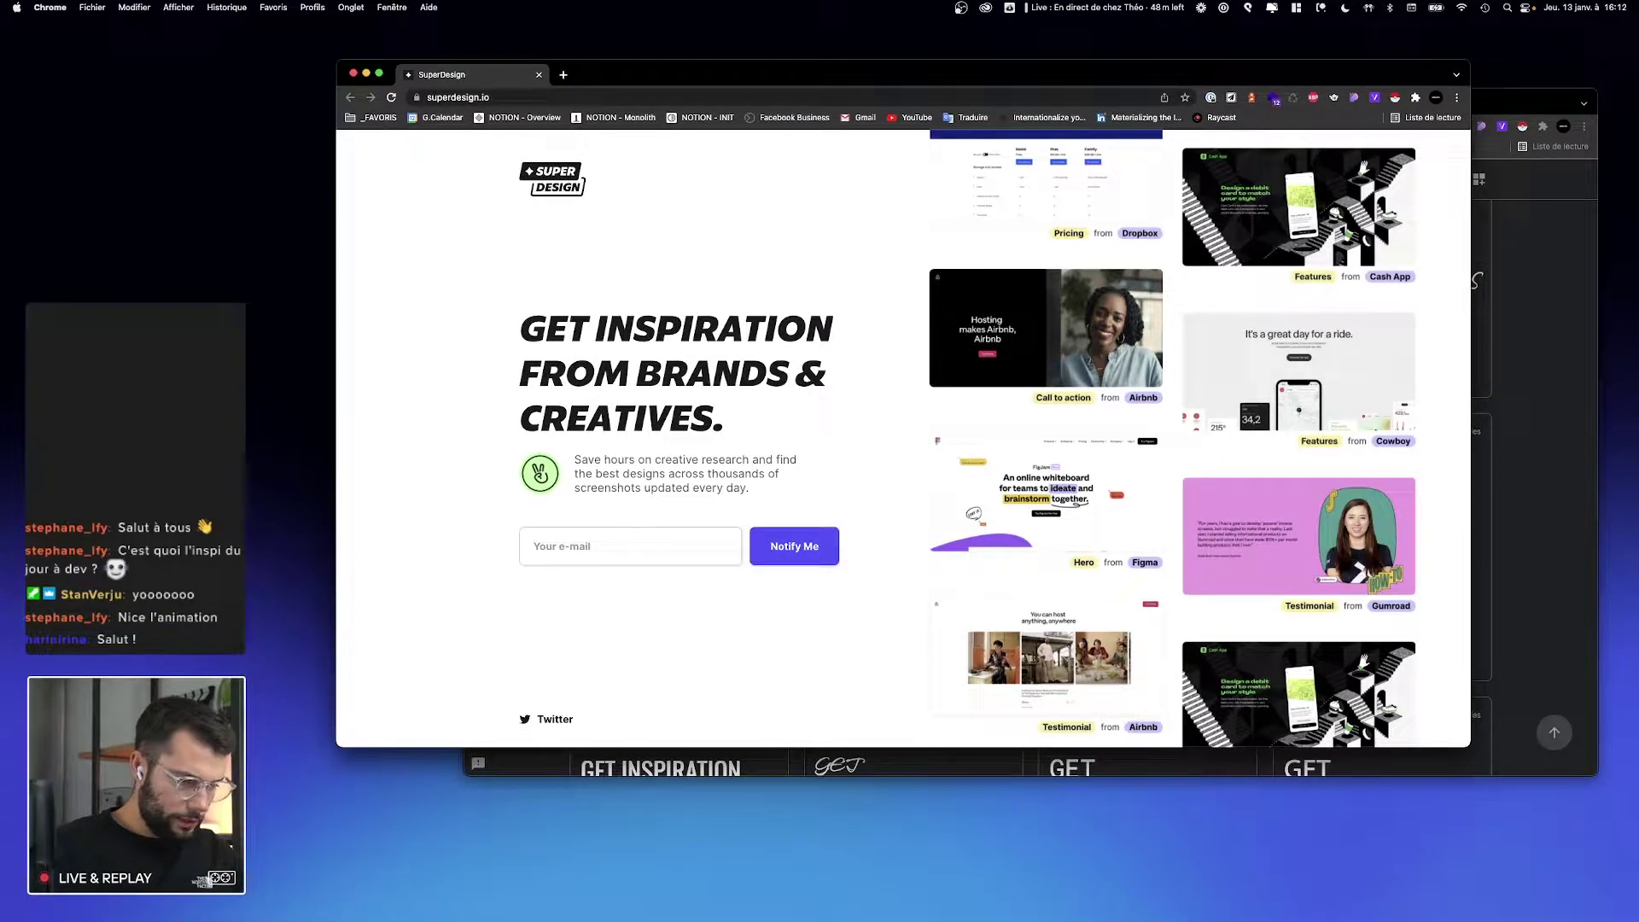
Step: Bring up the downloaded Really Sans Trial folder in Finder, check Desktop Font Files and open Webfont Files
{"action": "left_click_drag", "start_coordinate": [901, 921], "coordinate": [878, 355]}
{"action": "scroll", "coordinate": [875, 391], "scroll_direction": "left", "scroll_amount": 3}
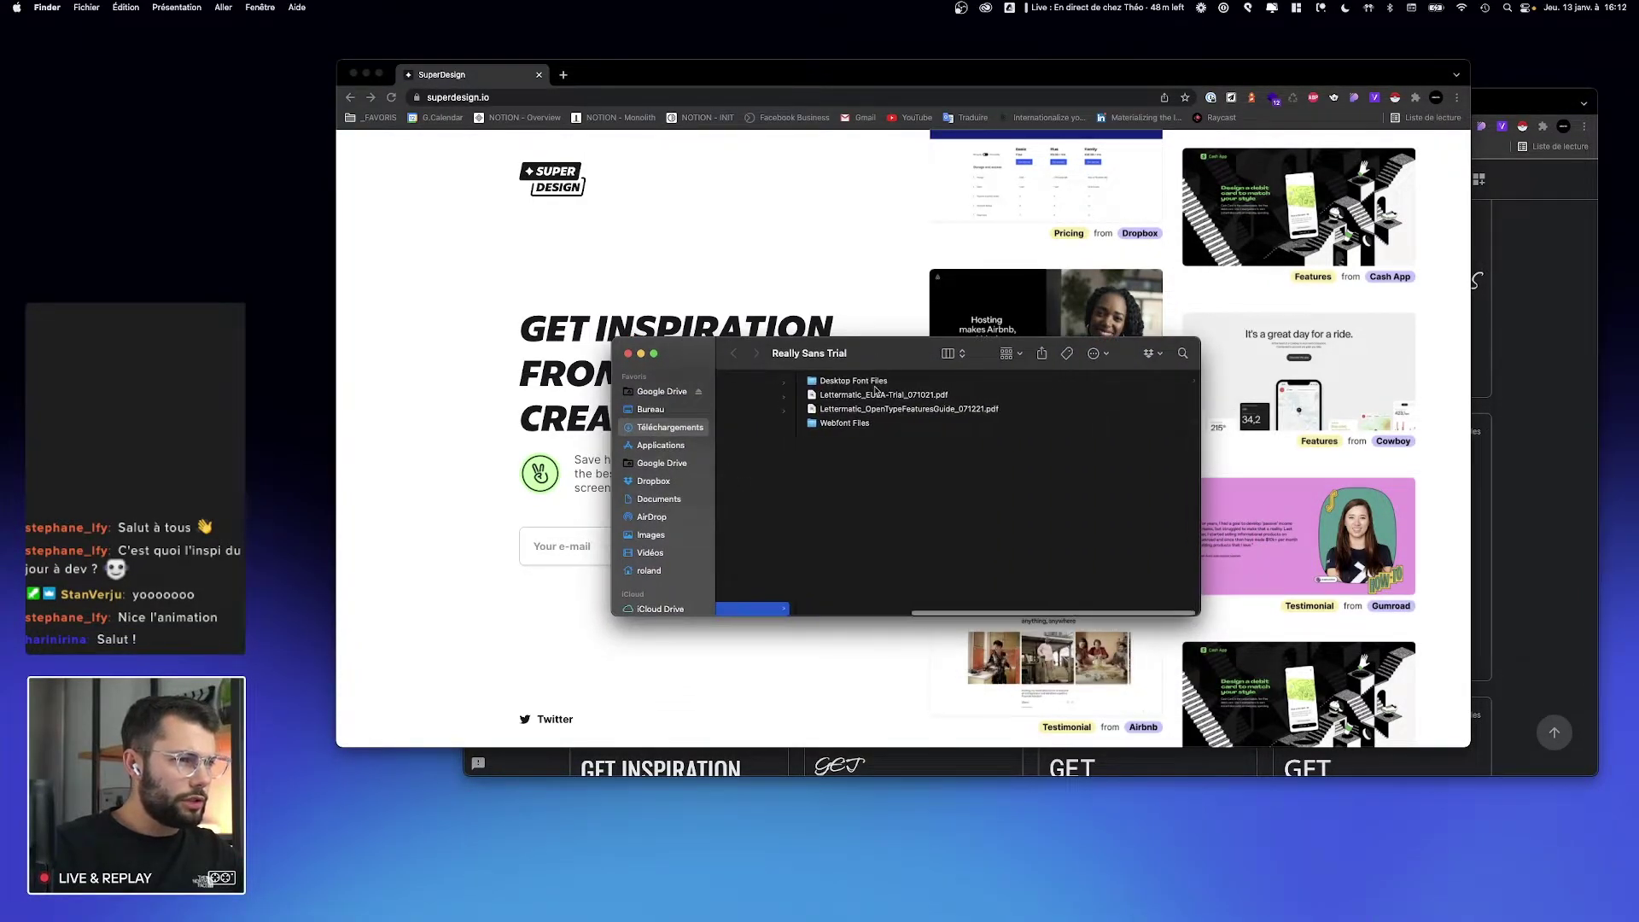
{"action": "left_click", "coordinate": [876, 384]}
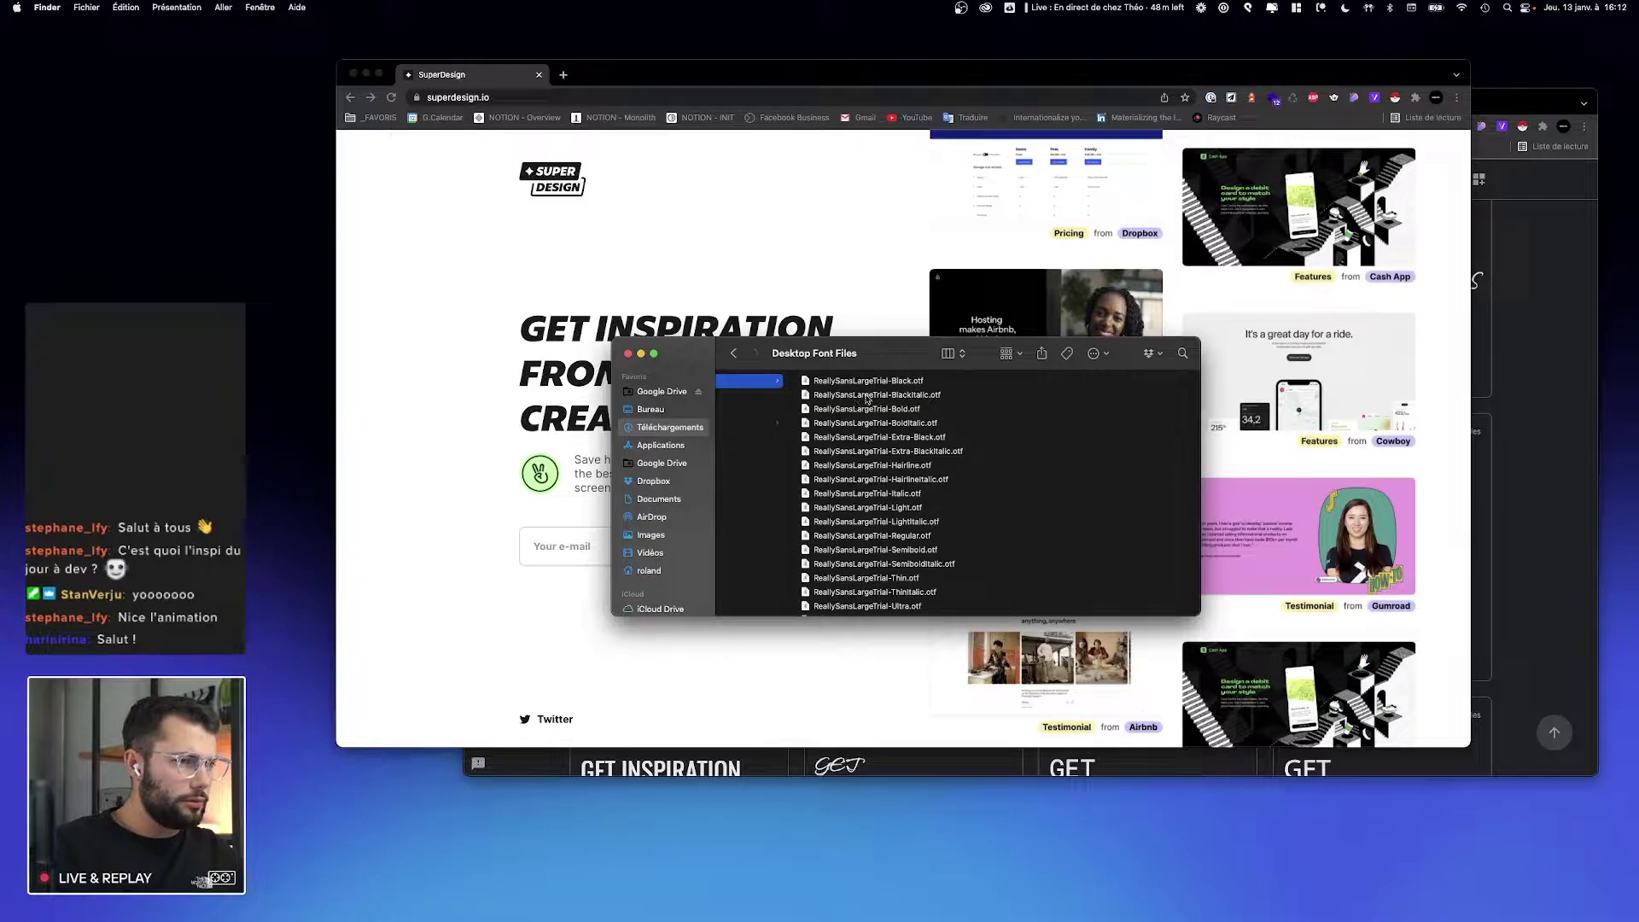
{"action": "scroll", "coordinate": [854, 406], "scroll_direction": "left", "scroll_amount": 5}
{"action": "left_click", "coordinate": [821, 411]}
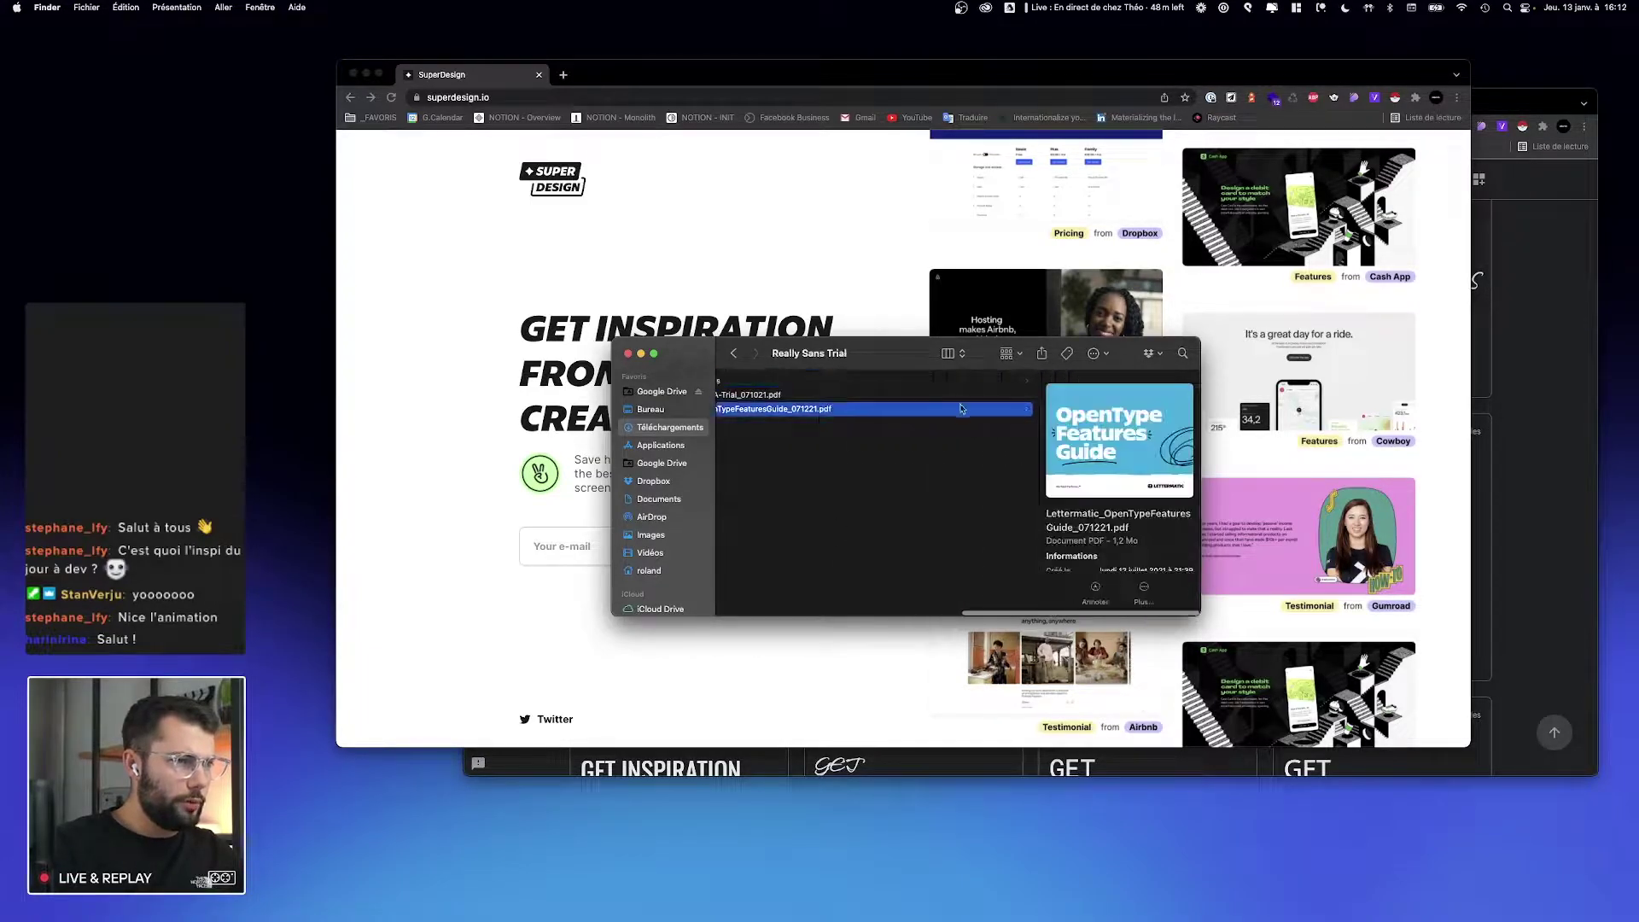
{"action": "left_click", "coordinate": [826, 424]}
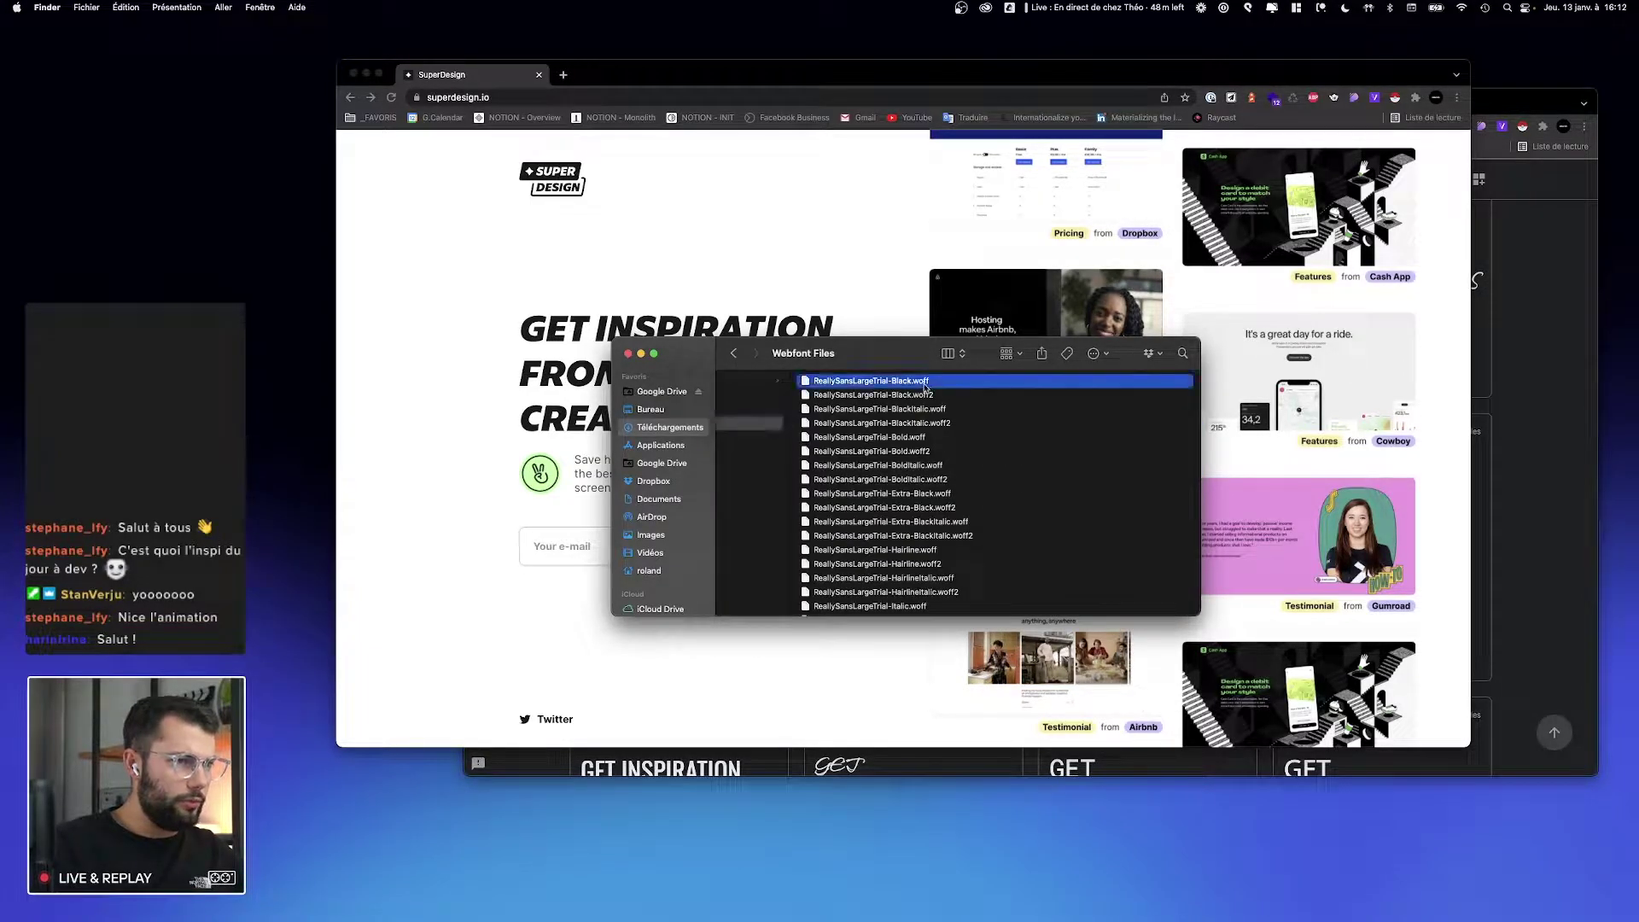
Step: Preview the ReallySansLargeTrial webfont files from Black.woff2 through BoldItalic.woff2
{"action": "left_click", "coordinate": [957, 384]}
{"action": "key", "text": "Down"}
{"action": "key", "text": "space"}
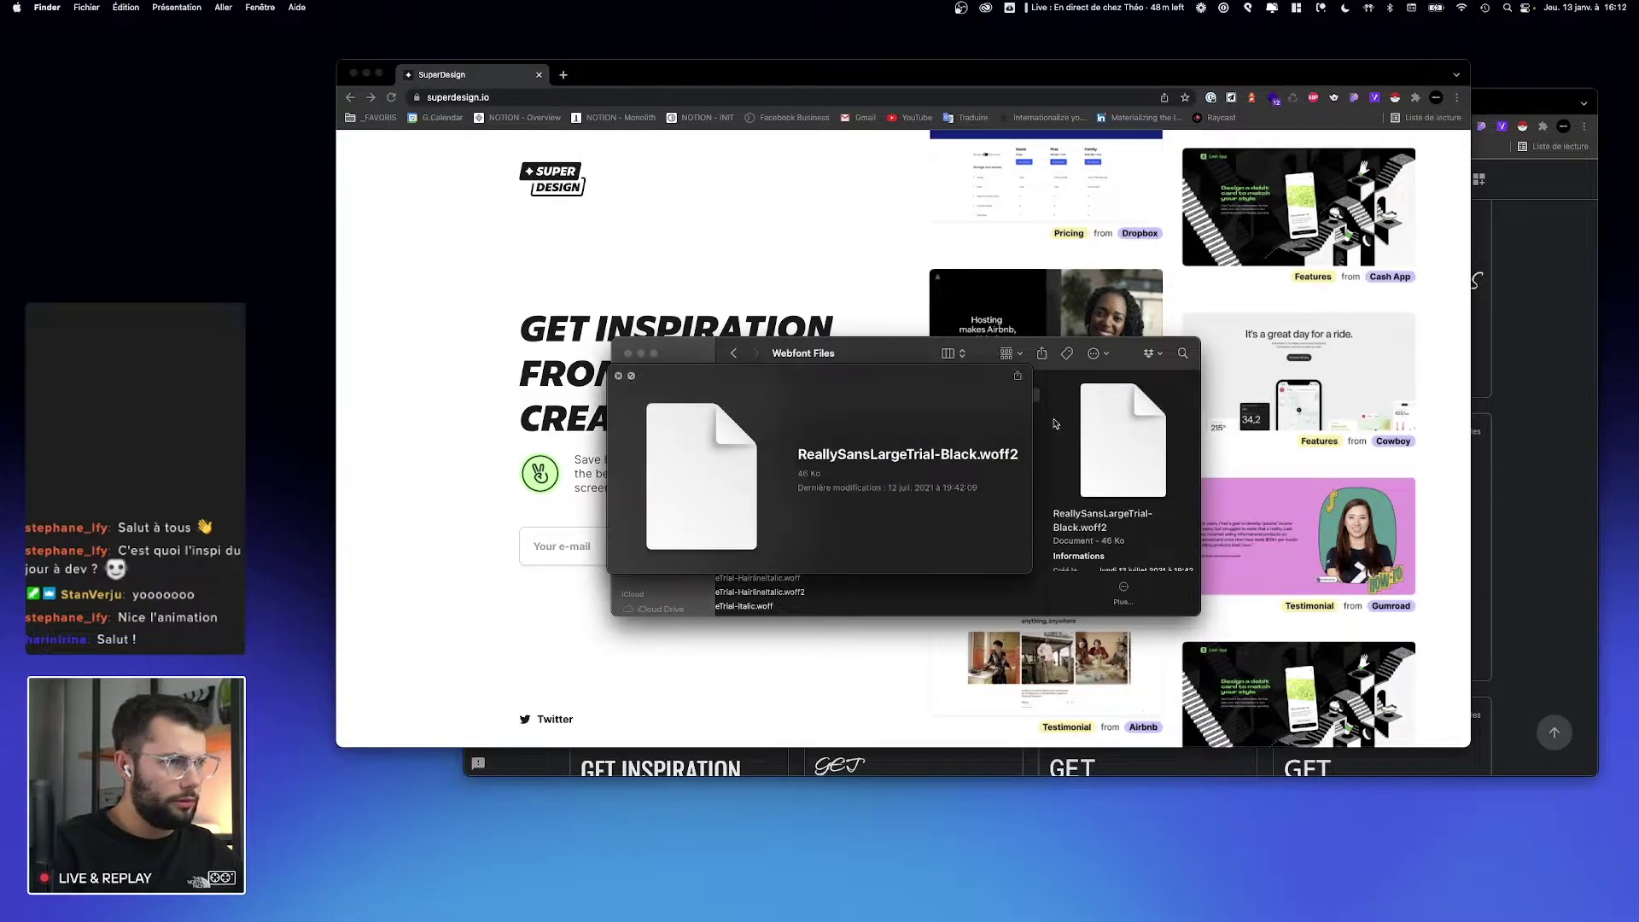
{"action": "key", "text": "Down"}
{"action": "key", "text": "Down"}
{"action": "key", "text": "Down"}
{"action": "key", "text": "Down"}
{"action": "key", "text": "Down"}
{"action": "key", "text": "Down"}
{"action": "key", "text": "space"}
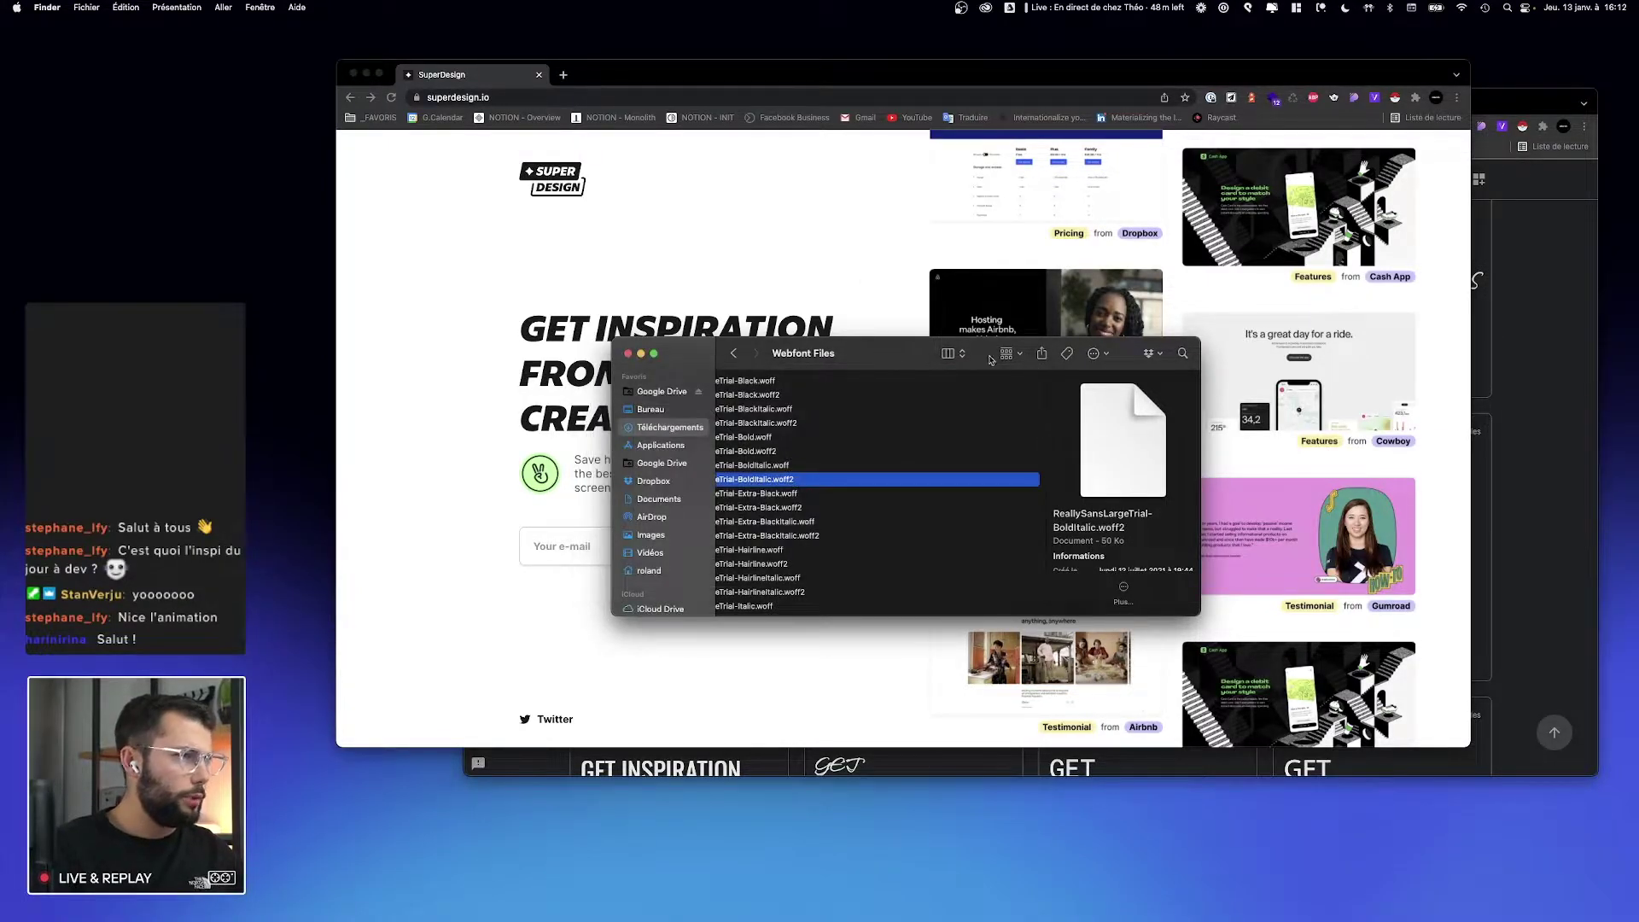
Step: Put the superdesign.io window away and return to the custom fonts section of the DC-1 project settings in Webflow
{"action": "left_click", "coordinate": [366, 73]}
{"action": "left_click", "coordinate": [748, 111]}
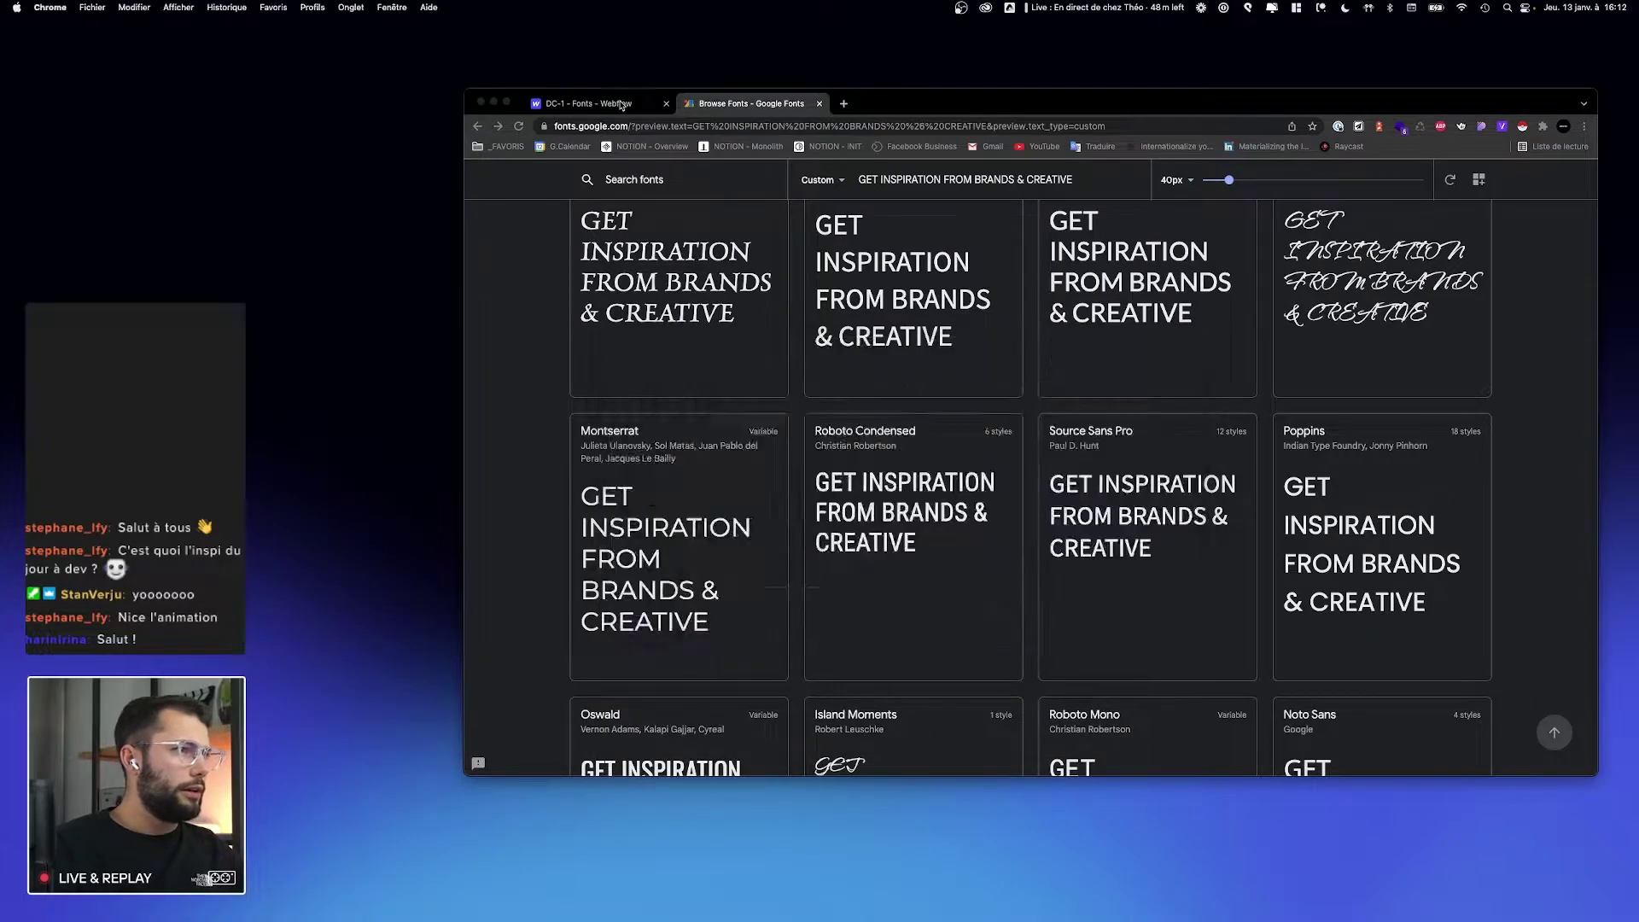
{"action": "key", "text": "ctrl+Tab"}
{"action": "scroll", "coordinate": [949, 263], "scroll_direction": "down", "scroll_amount": 3}
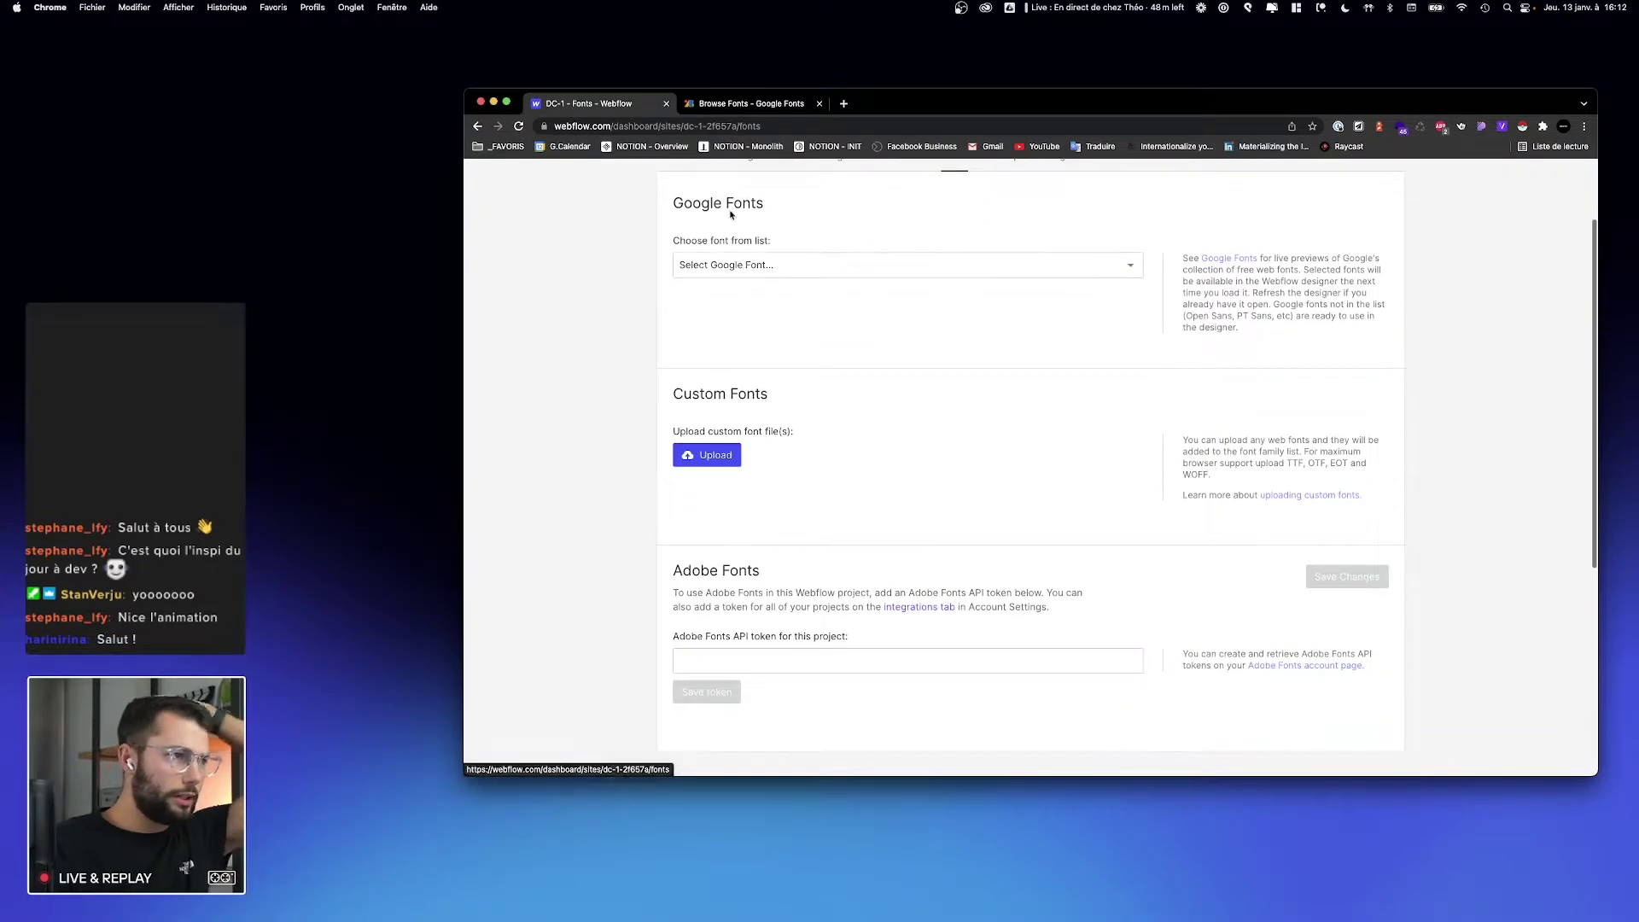
{"action": "scroll", "coordinate": [733, 235], "scroll_direction": "down", "scroll_amount": 1}
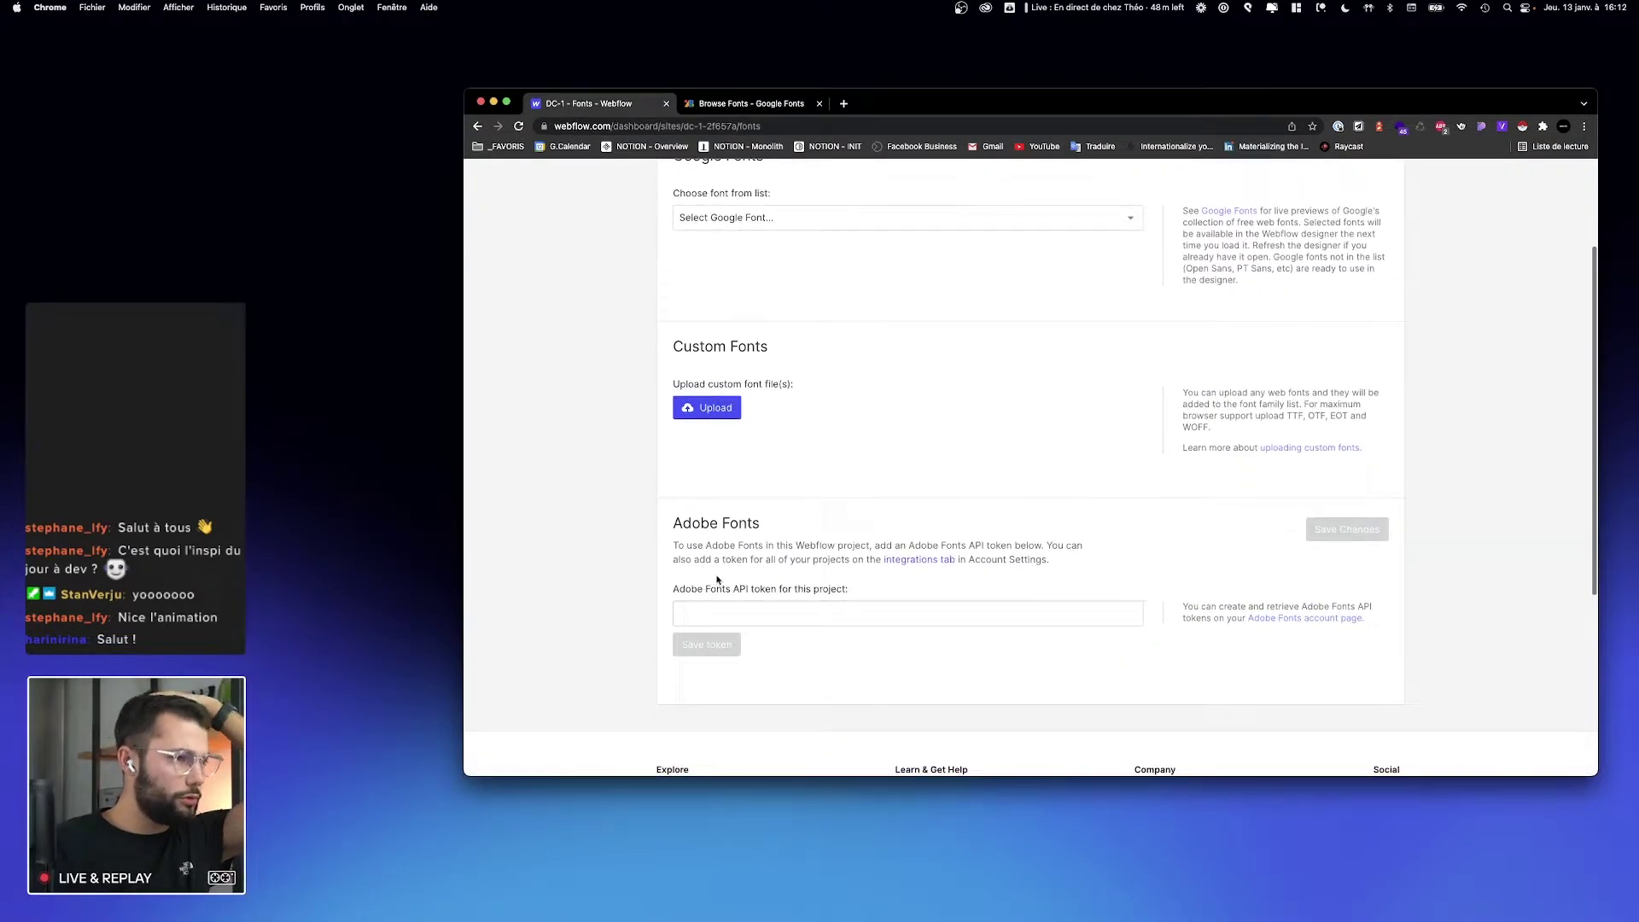
Step: Start a custom font upload and browse to the Webfont Files folder of the downloaded Really Sans trial
{"action": "left_click", "coordinate": [713, 406]}
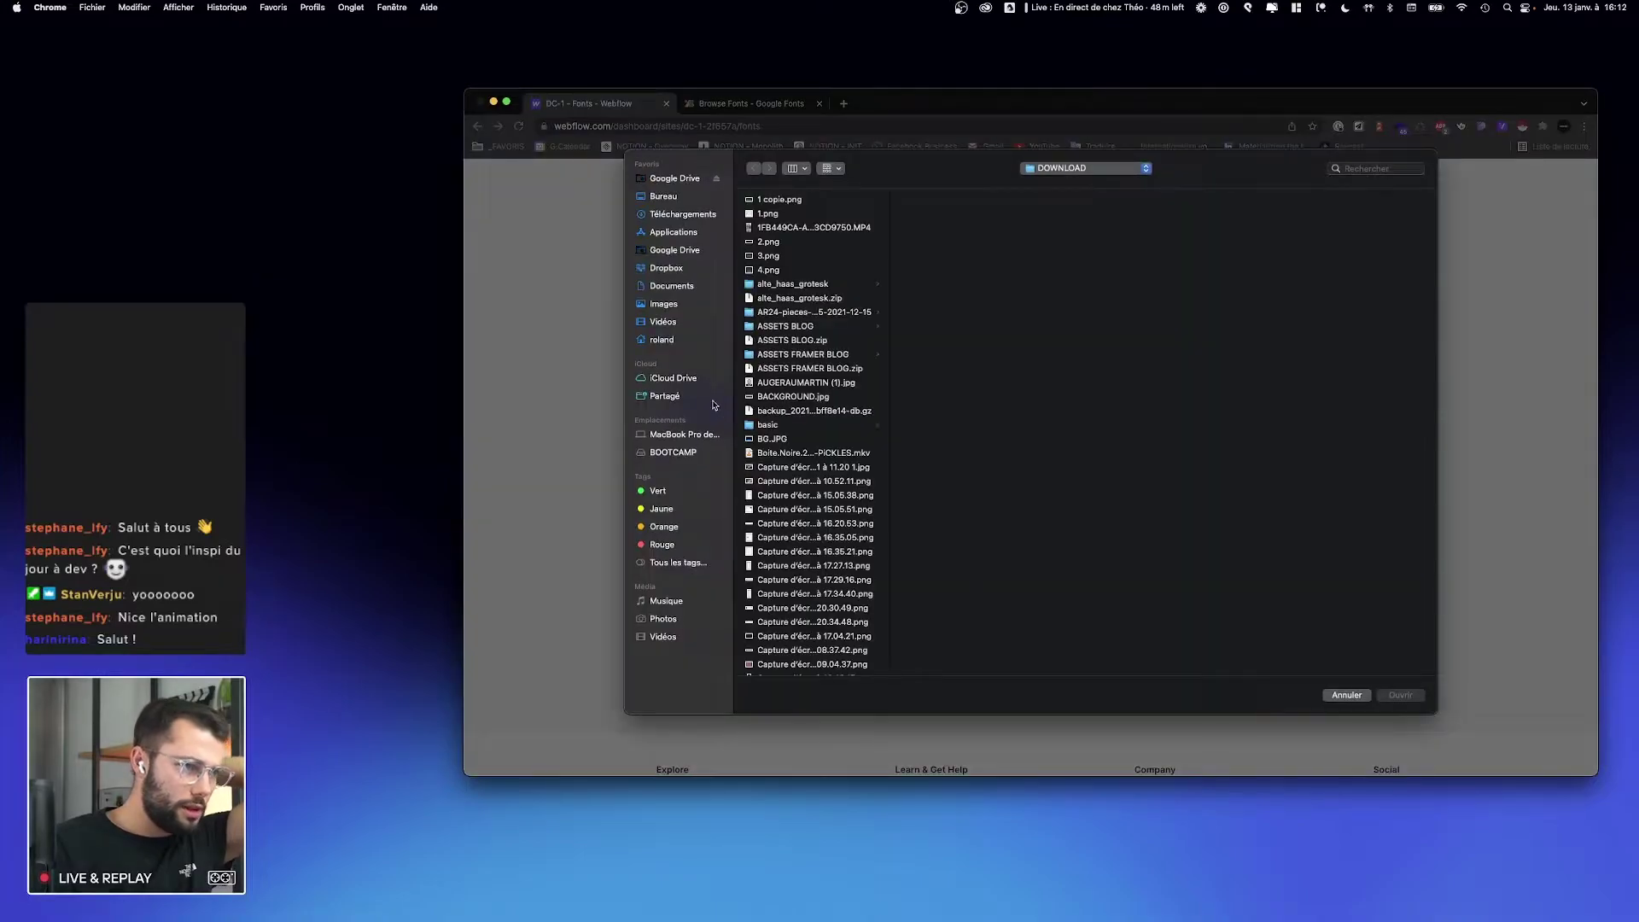
{"action": "left_click", "coordinate": [670, 215]}
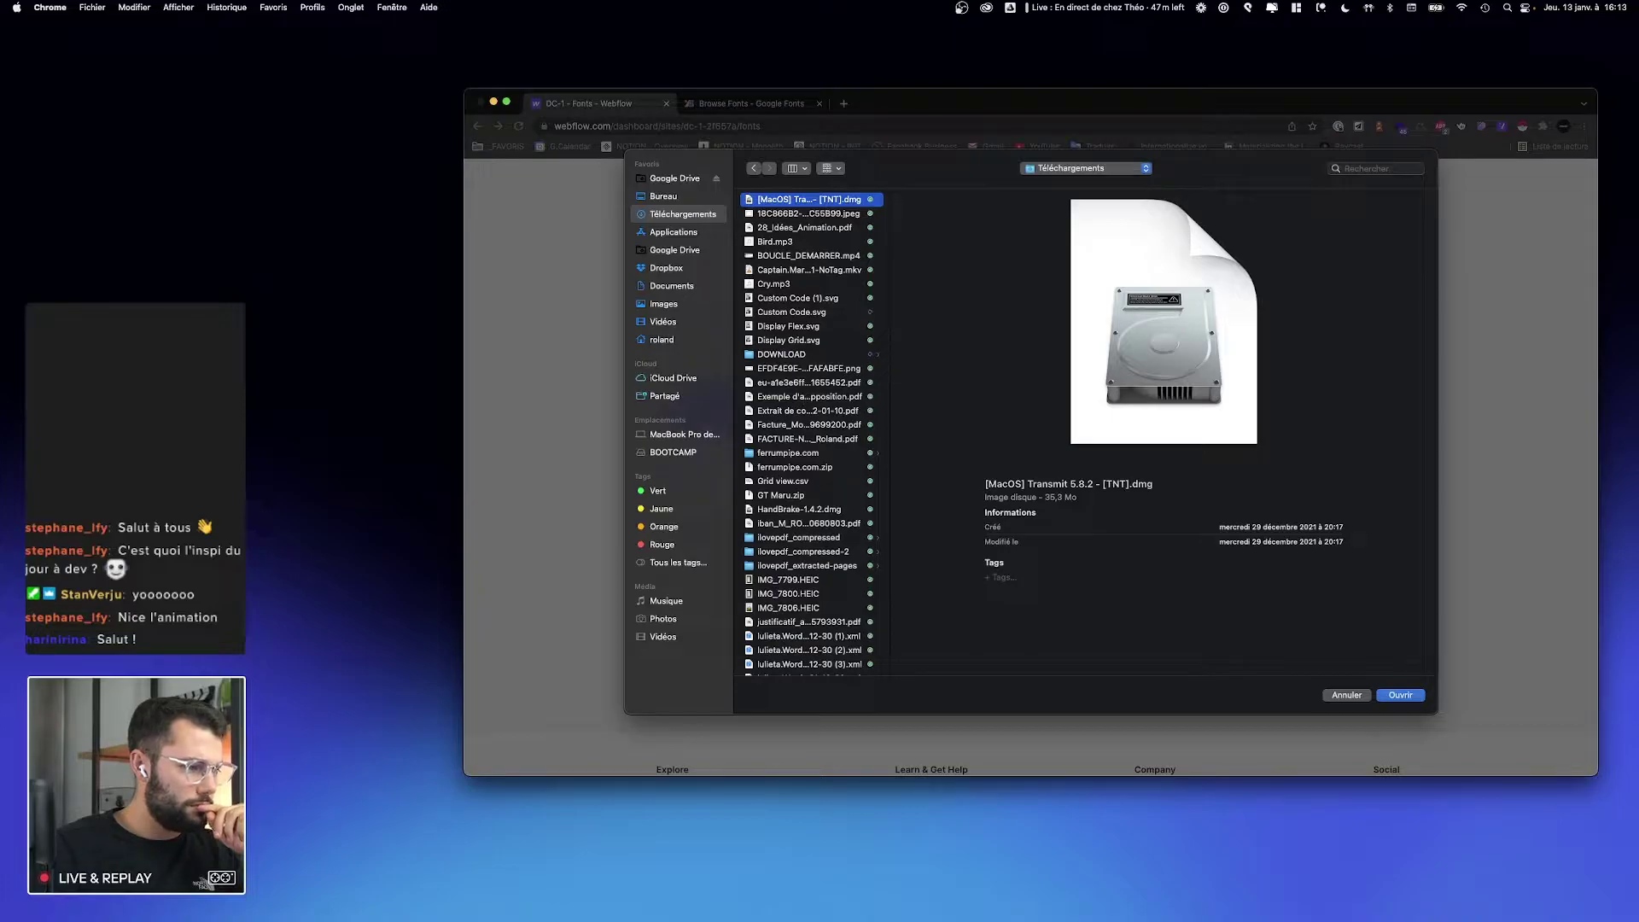
{"action": "left_click_drag", "start_coordinate": [526, 907], "coordinate": [931, 568]}
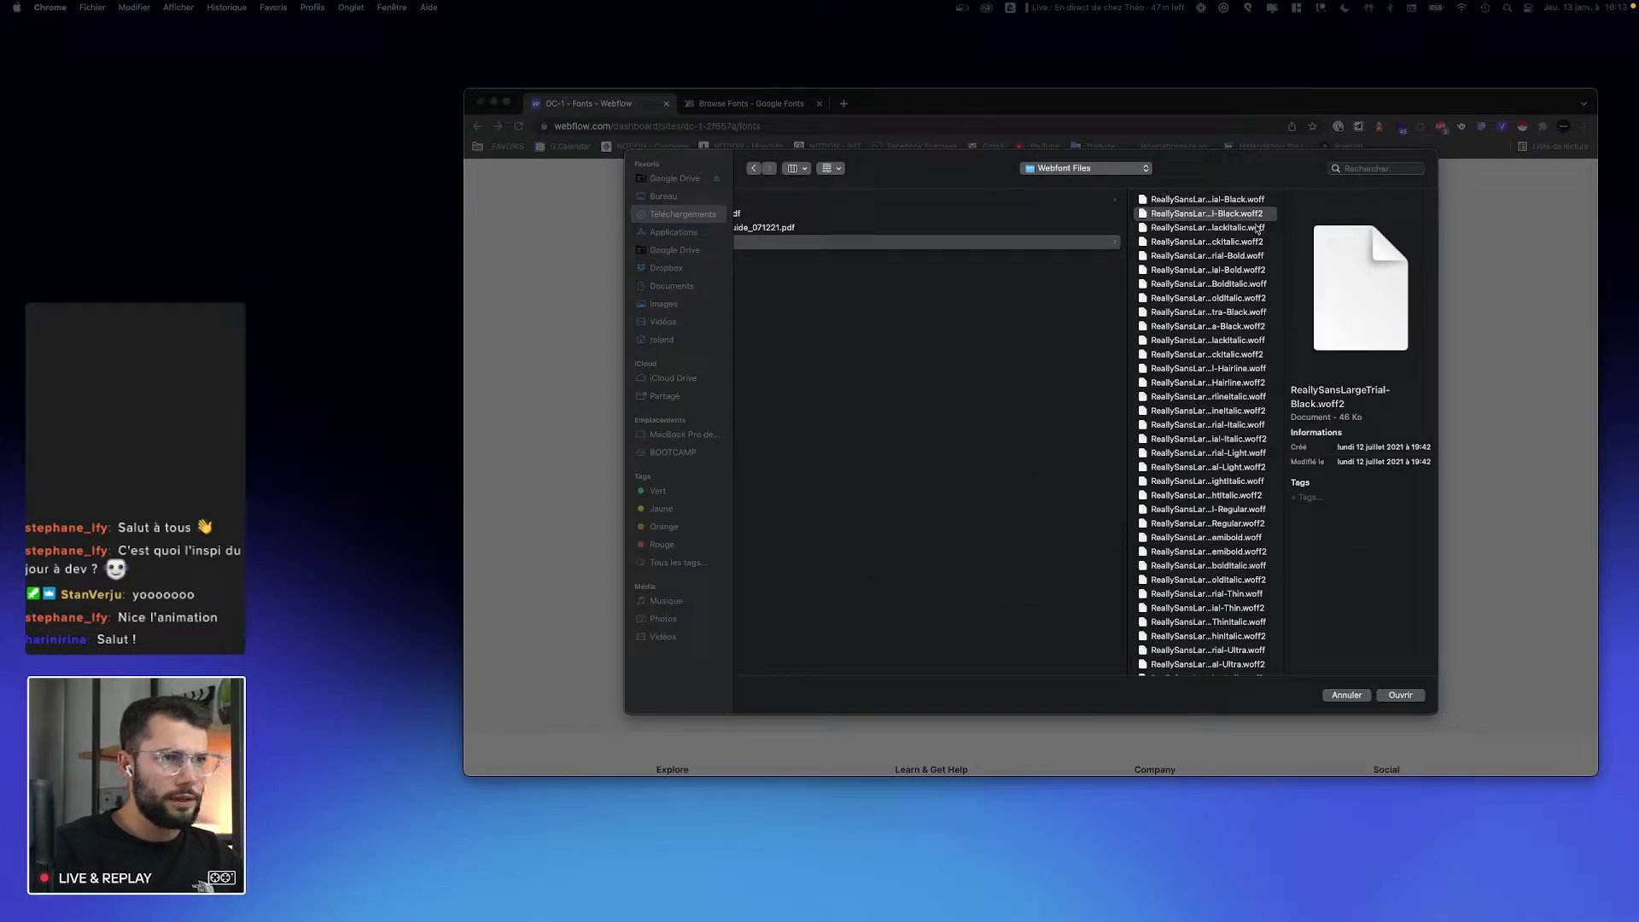
{"action": "left_click_drag", "start_coordinate": [1282, 224], "coordinate": [1428, 220]}
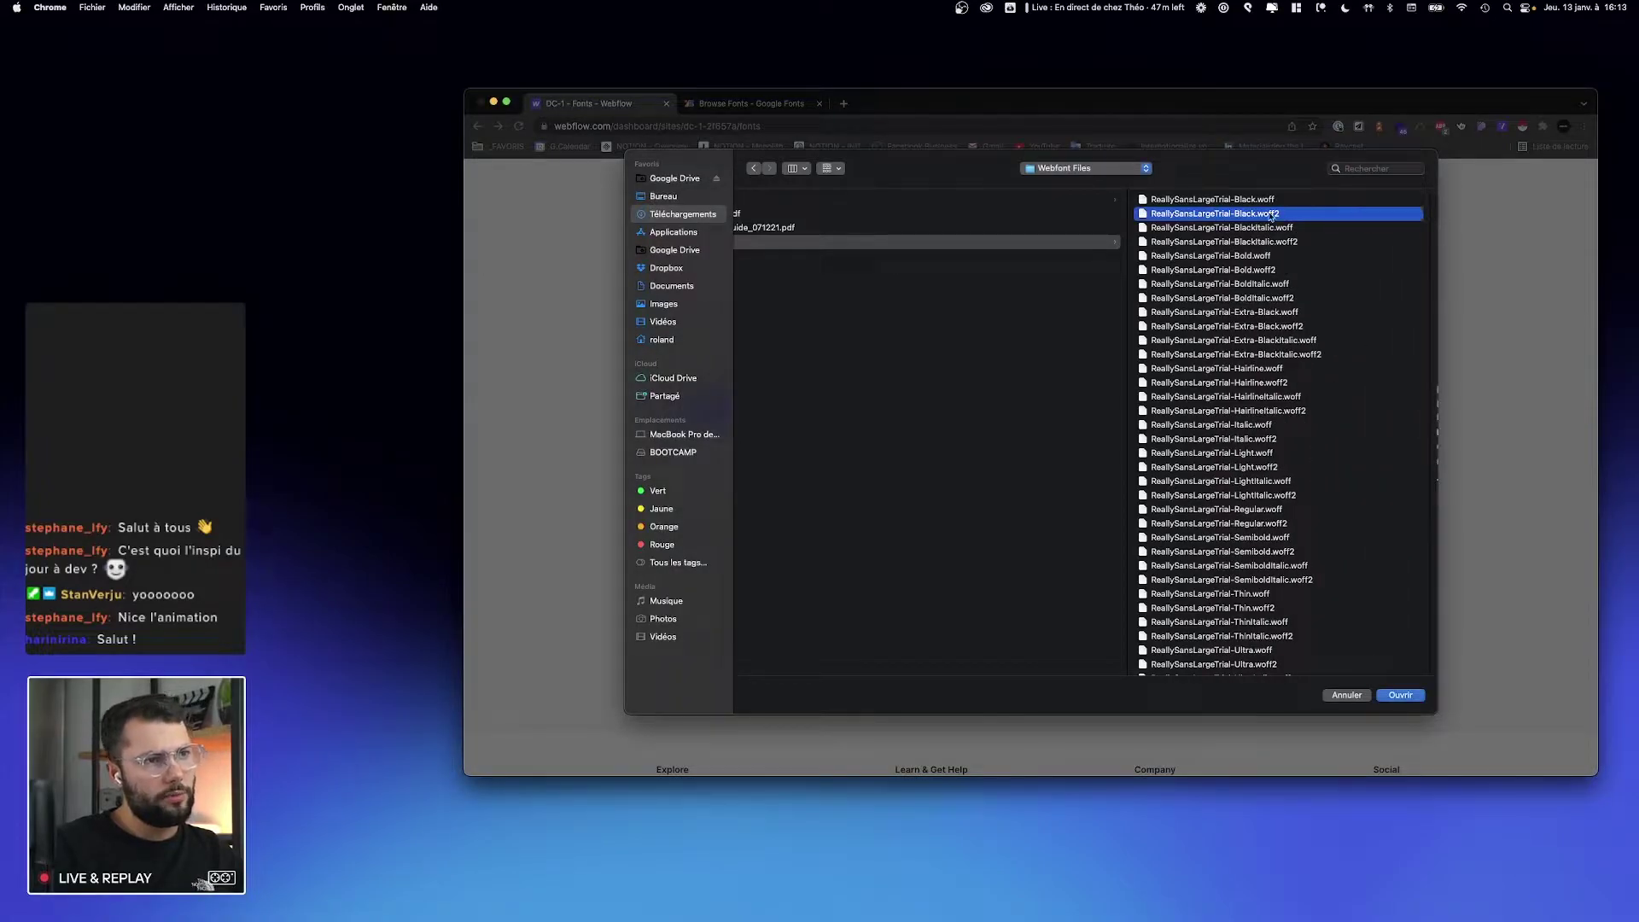
Step: Try to select the .woff2 files of ReallySansLargeTrial and ReallySansSmallTrial together, skipping the .woff versions
{"action": "left_click", "coordinate": [1264, 243], "text": "super"}
{"action": "left_click", "coordinate": [1120, 271], "text": "super"}
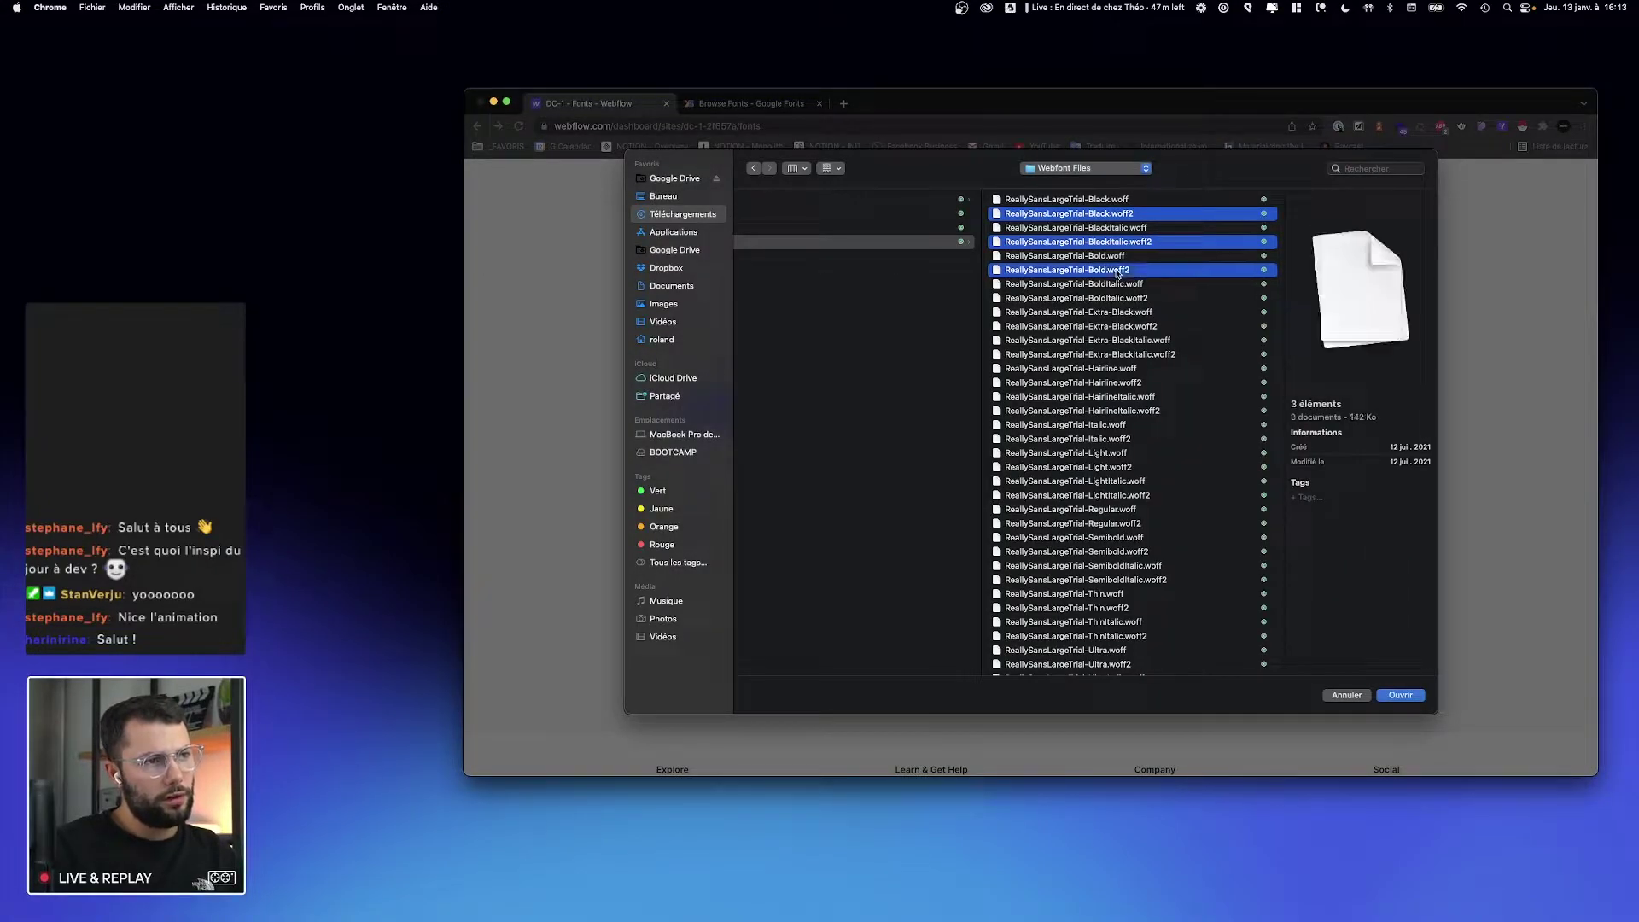
{"action": "left_click", "coordinate": [1138, 300], "text": "super"}
{"action": "left_click", "coordinate": [1144, 328], "text": "super"}
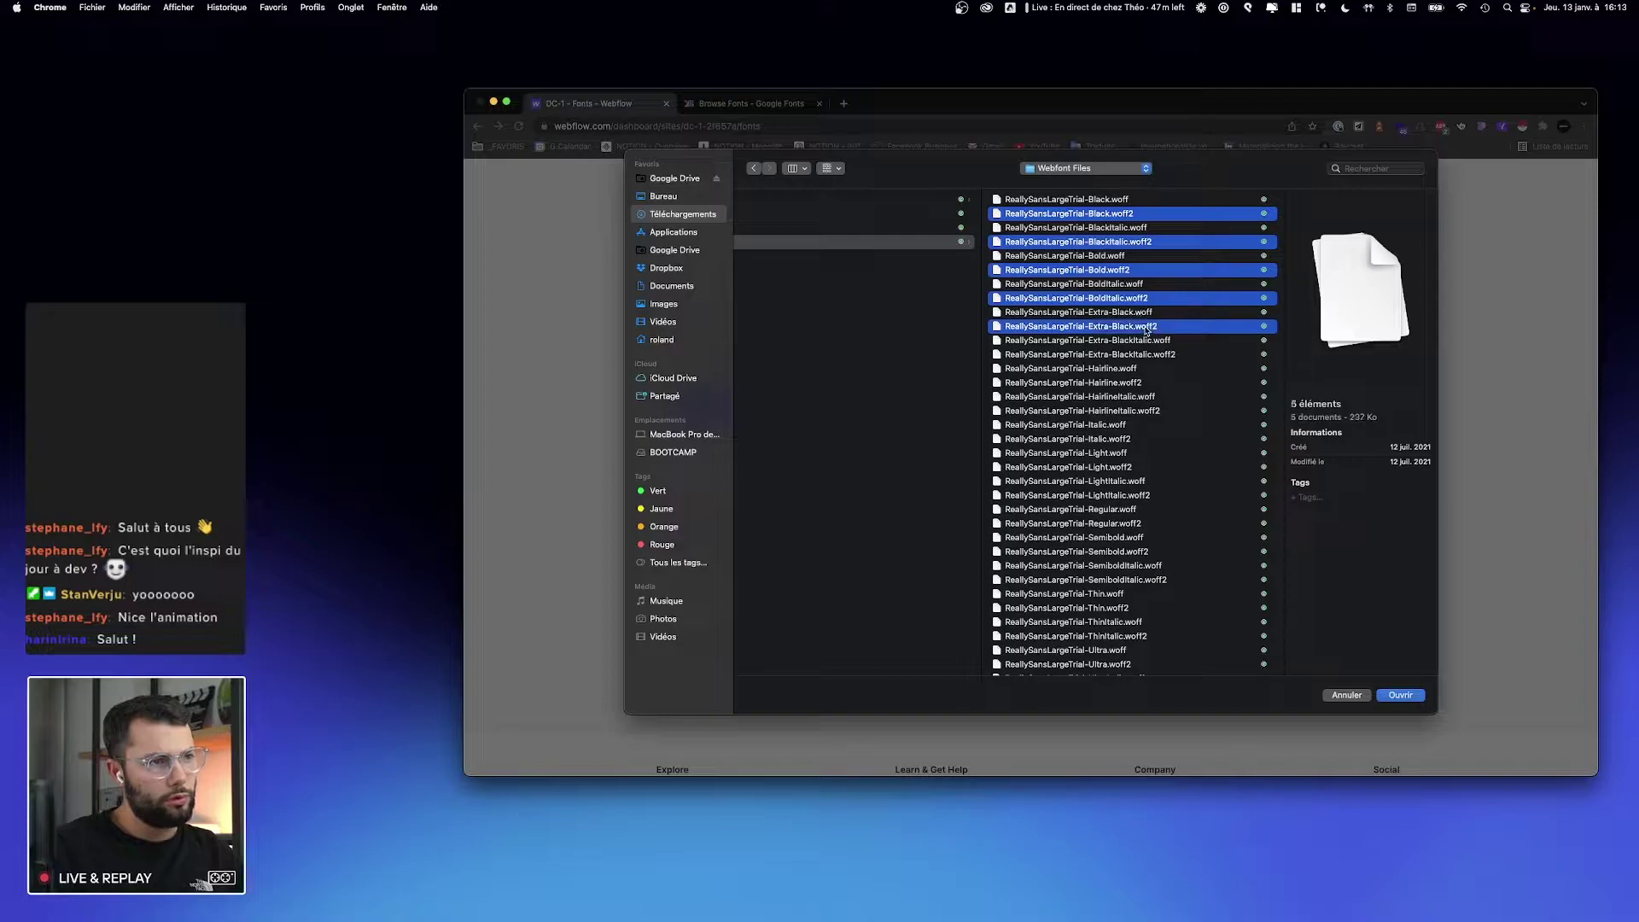
{"action": "left_click", "coordinate": [1153, 355], "text": "super"}
{"action": "left_click", "coordinate": [1124, 385], "text": "super"}
{"action": "left_click", "coordinate": [1139, 424], "text": "super"}
{"action": "left_click", "coordinate": [1137, 411], "text": "super"}
{"action": "left_click", "coordinate": [1132, 425], "text": "super"}
{"action": "left_click", "coordinate": [1127, 439], "text": "super"}
{"action": "left_click", "coordinate": [1131, 468], "text": "super"}
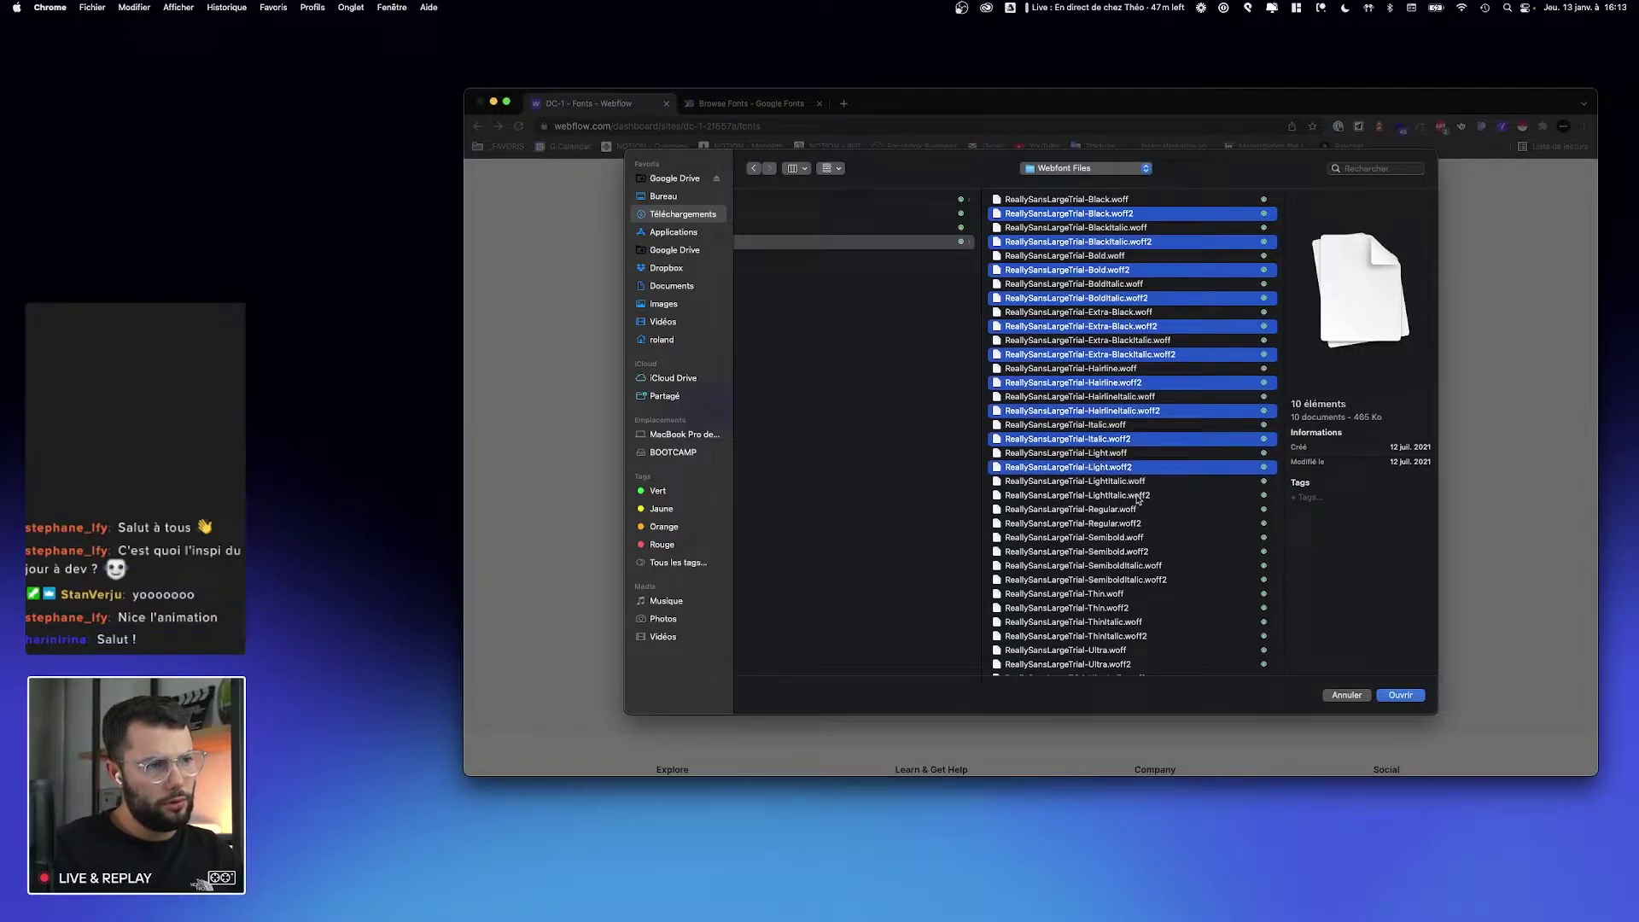
{"action": "left_click", "coordinate": [1137, 496], "text": "super"}
{"action": "left_click", "coordinate": [1133, 524], "text": "super"}
{"action": "left_click", "coordinate": [1135, 552], "text": "super"}
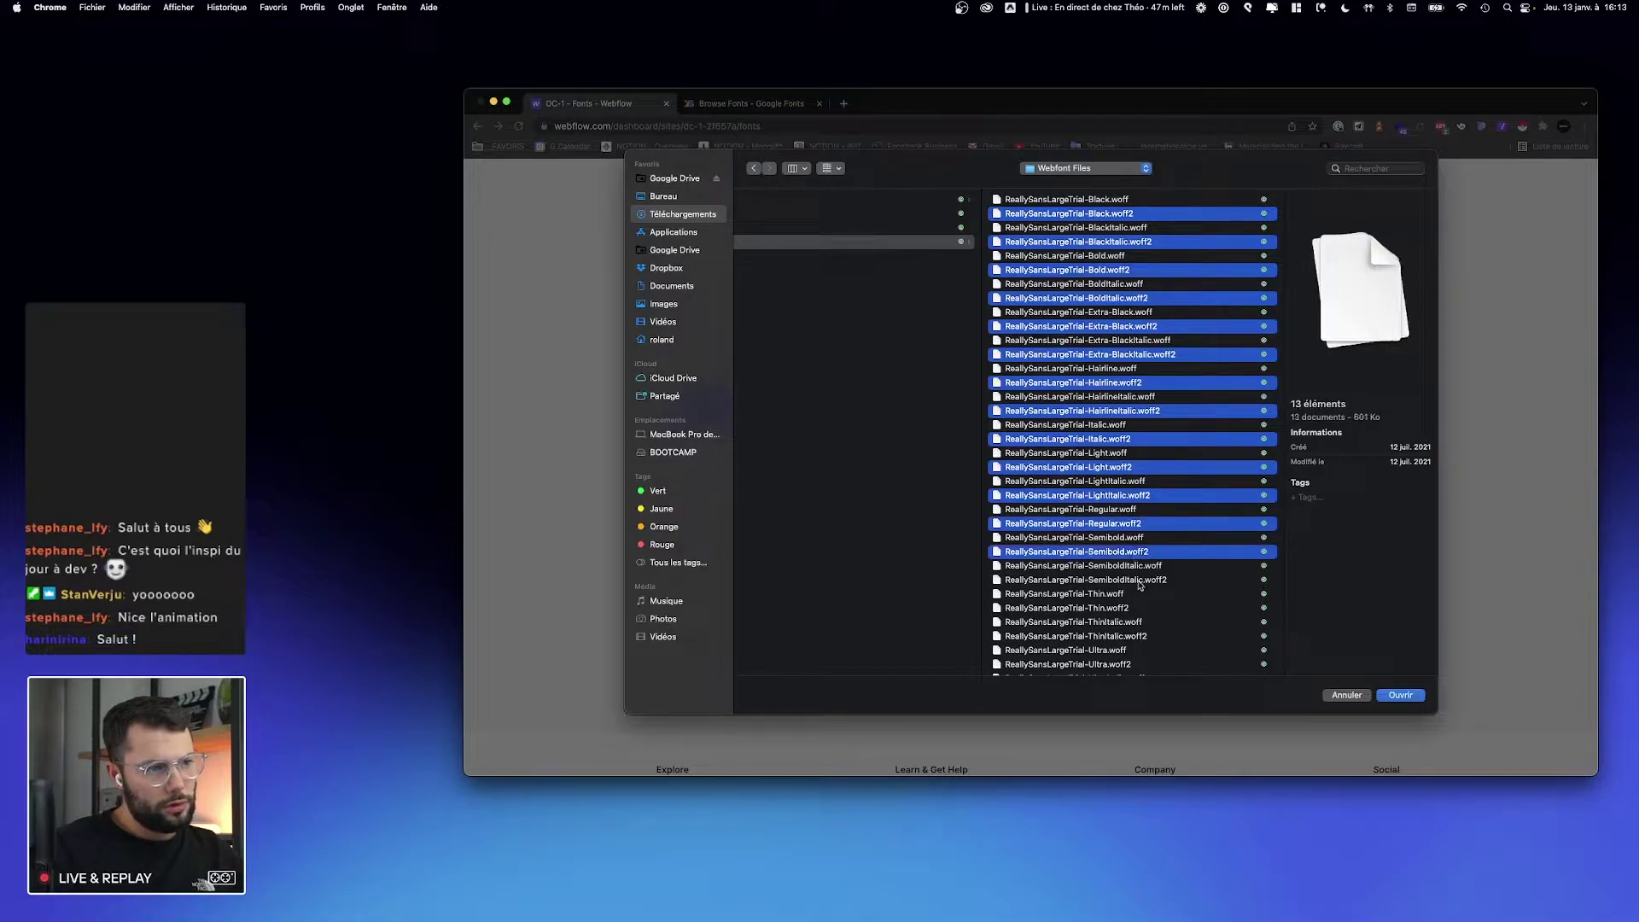
{"action": "left_click", "coordinate": [1139, 579], "text": "super"}
{"action": "left_click", "coordinate": [1131, 608], "text": "super"}
{"action": "left_click", "coordinate": [1127, 636], "text": "super"}
{"action": "scroll", "coordinate": [1153, 616], "scroll_direction": "down", "scroll_amount": 1}
{"action": "scroll", "coordinate": [1151, 617], "scroll_direction": "down", "scroll_amount": 4}
{"action": "left_click", "coordinate": [1125, 499], "text": "super"}
{"action": "left_click", "coordinate": [1132, 525], "text": "super"}
{"action": "left_click", "coordinate": [1125, 555], "text": "super"}
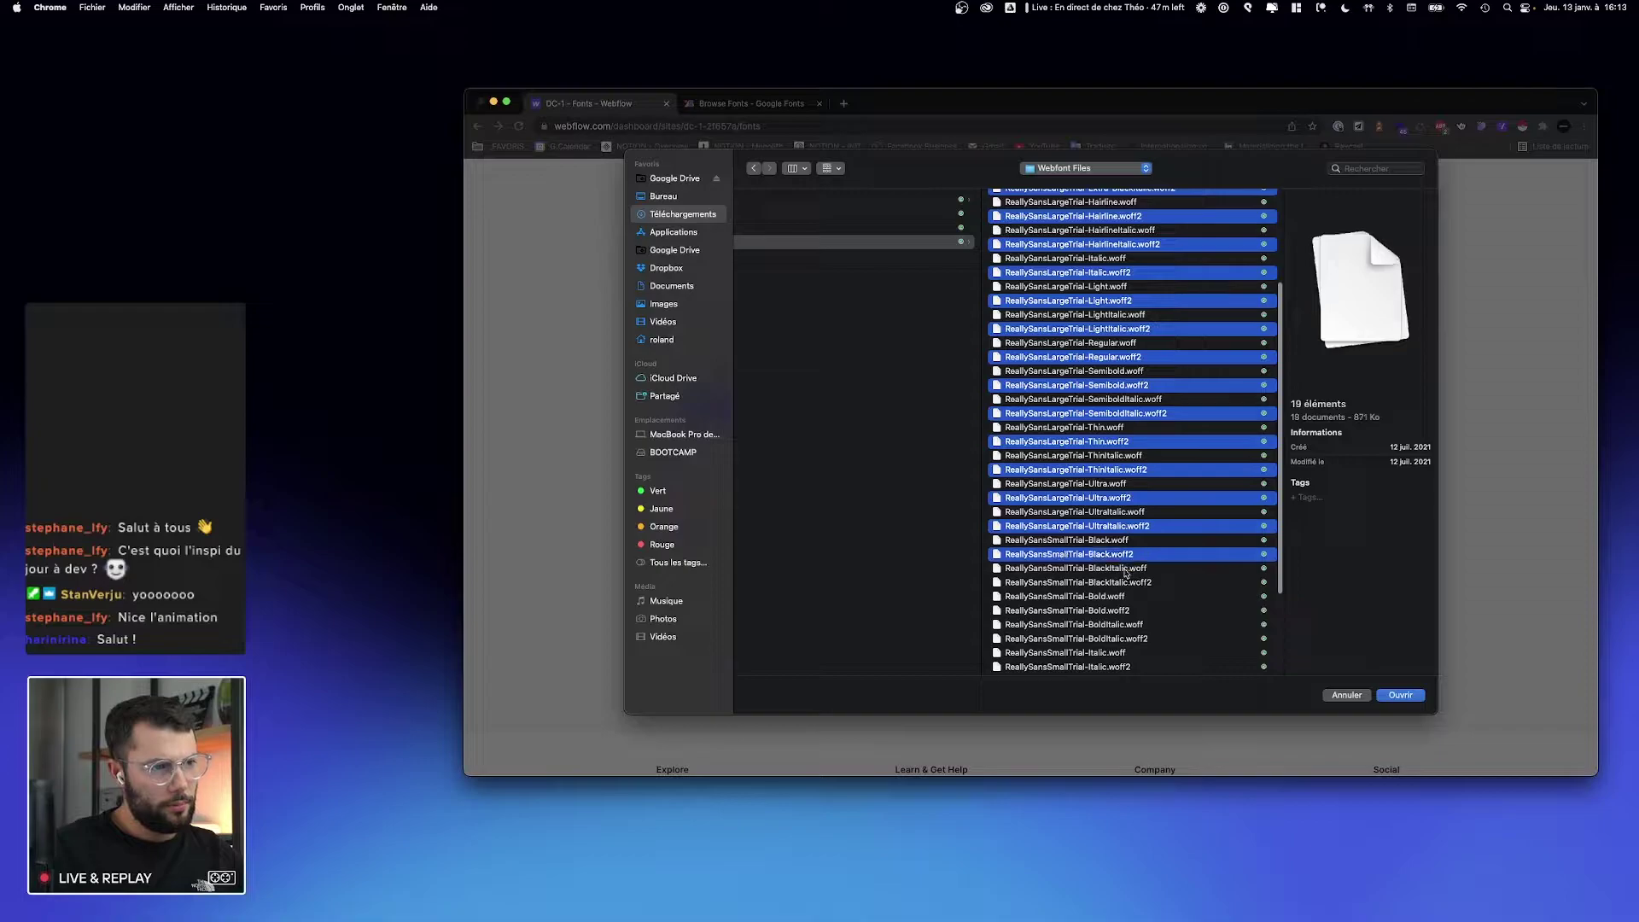
{"action": "left_click", "coordinate": [1127, 582], "text": "super"}
{"action": "left_click", "coordinate": [1127, 610], "text": "super"}
{"action": "left_click", "coordinate": [1125, 639], "text": "super"}
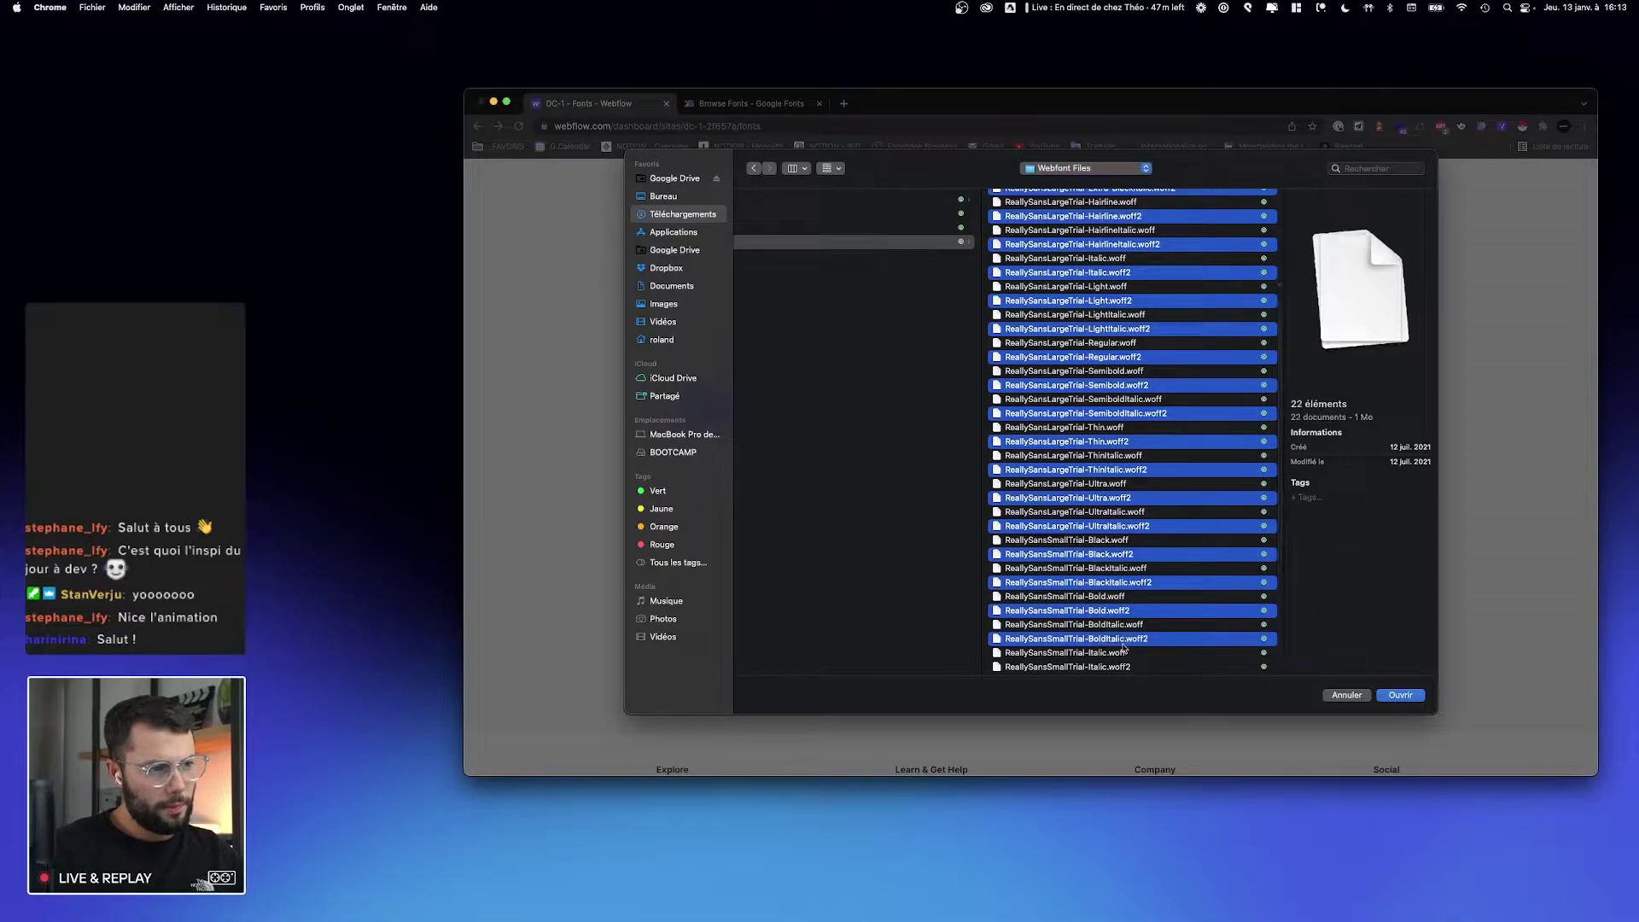
{"action": "scroll", "coordinate": [1127, 636], "scroll_direction": "down", "scroll_amount": 4}
{"action": "left_click", "coordinate": [1125, 521], "text": "super"}
{"action": "left_click", "coordinate": [1129, 551], "text": "super"}
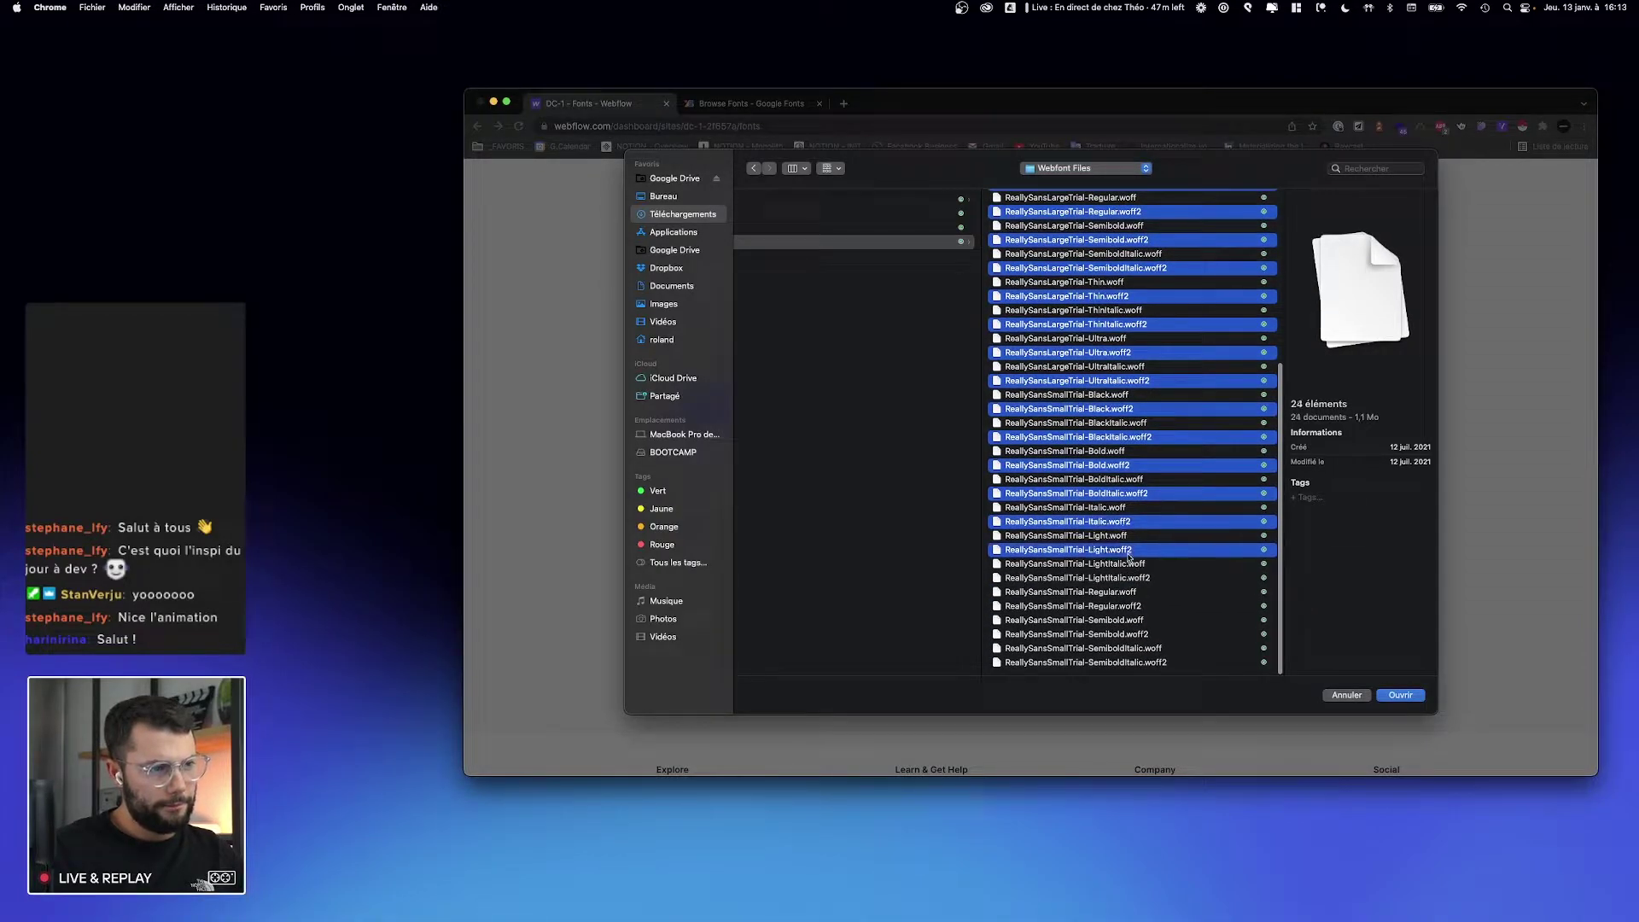
{"action": "left_click", "coordinate": [1134, 579], "text": "super"}
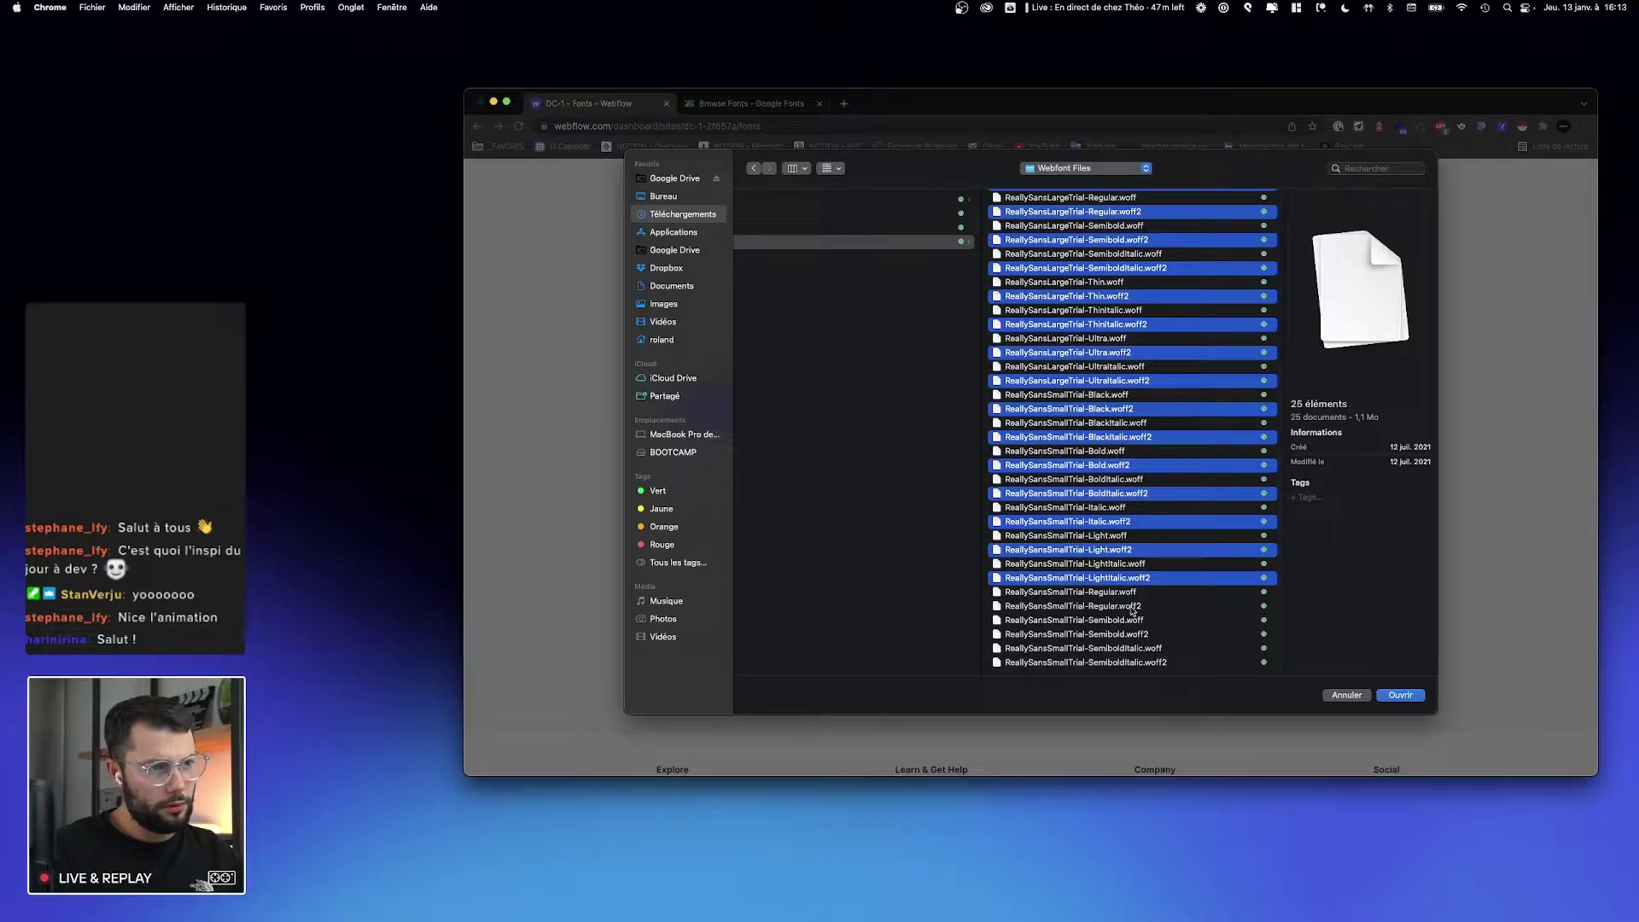
{"action": "left_click", "coordinate": [1142, 621]}
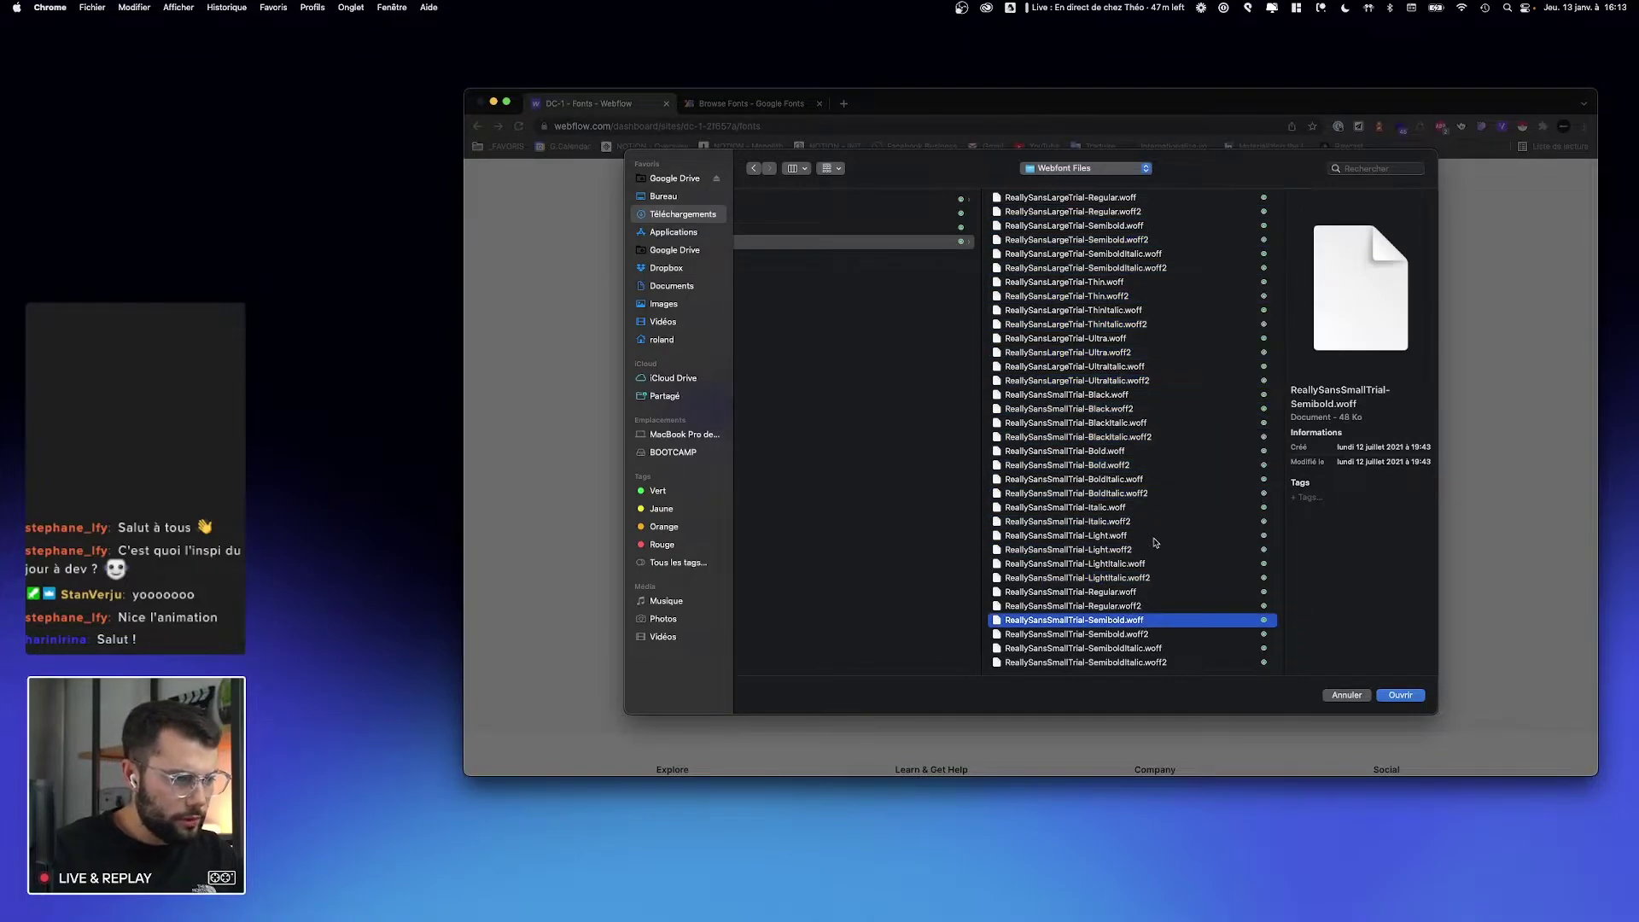
Step: Select the Regular, Semibold and Bold .woff2 files of ReallySansSmallTrial
{"action": "left_click", "coordinate": [1124, 606]}
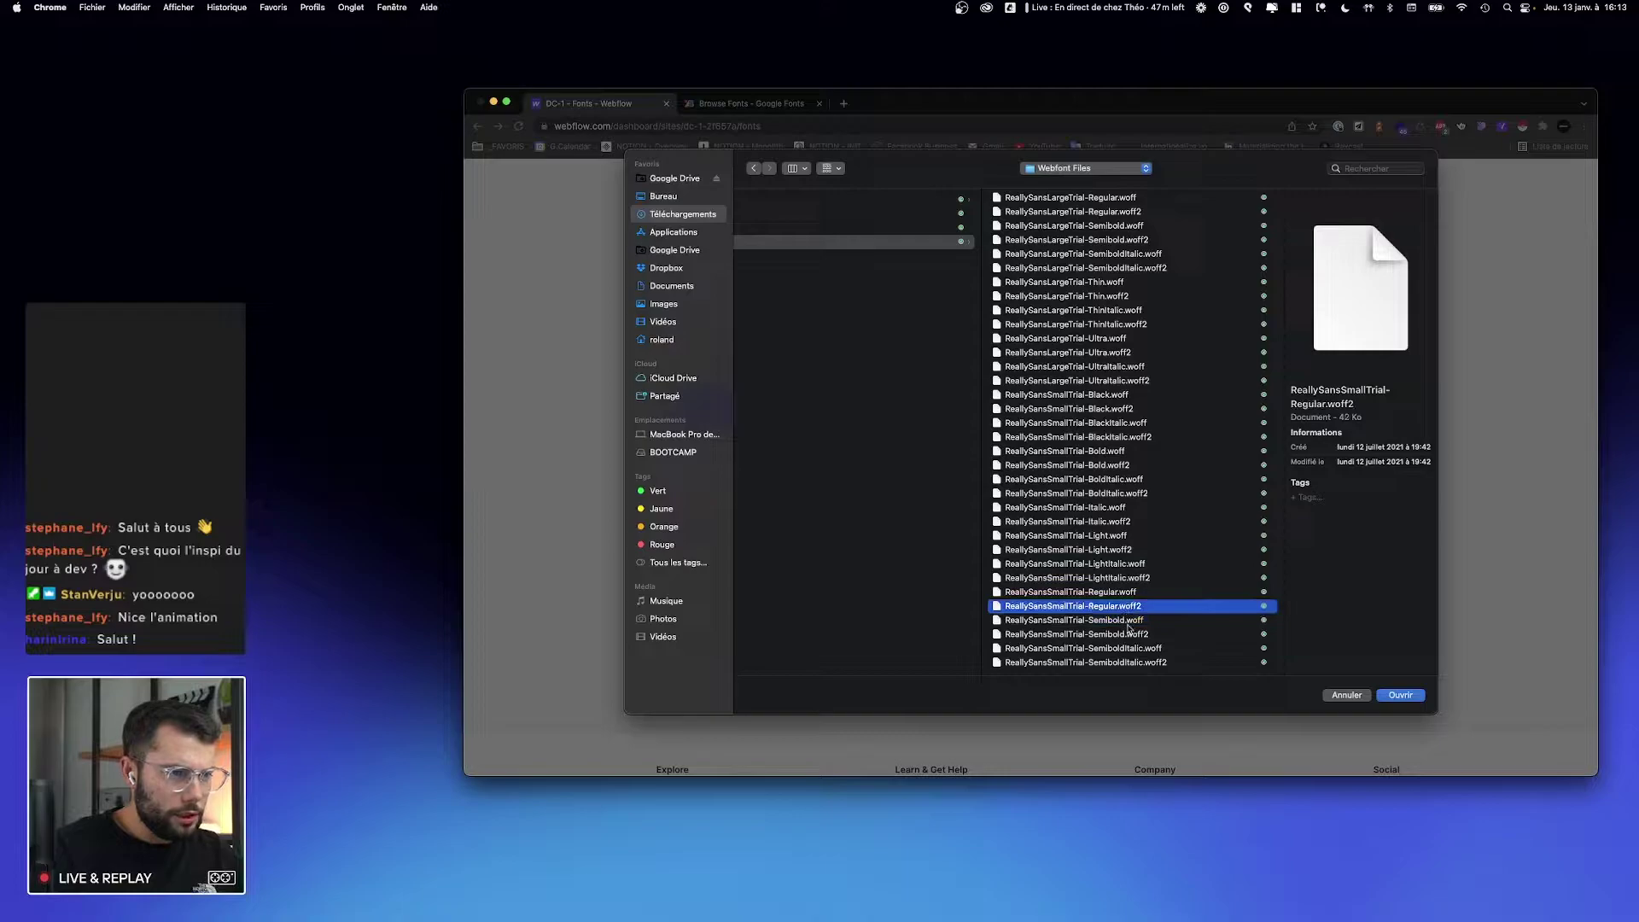
{"action": "left_click", "coordinate": [1127, 634], "text": "super"}
{"action": "left_click", "coordinate": [1118, 466], "text": "super"}
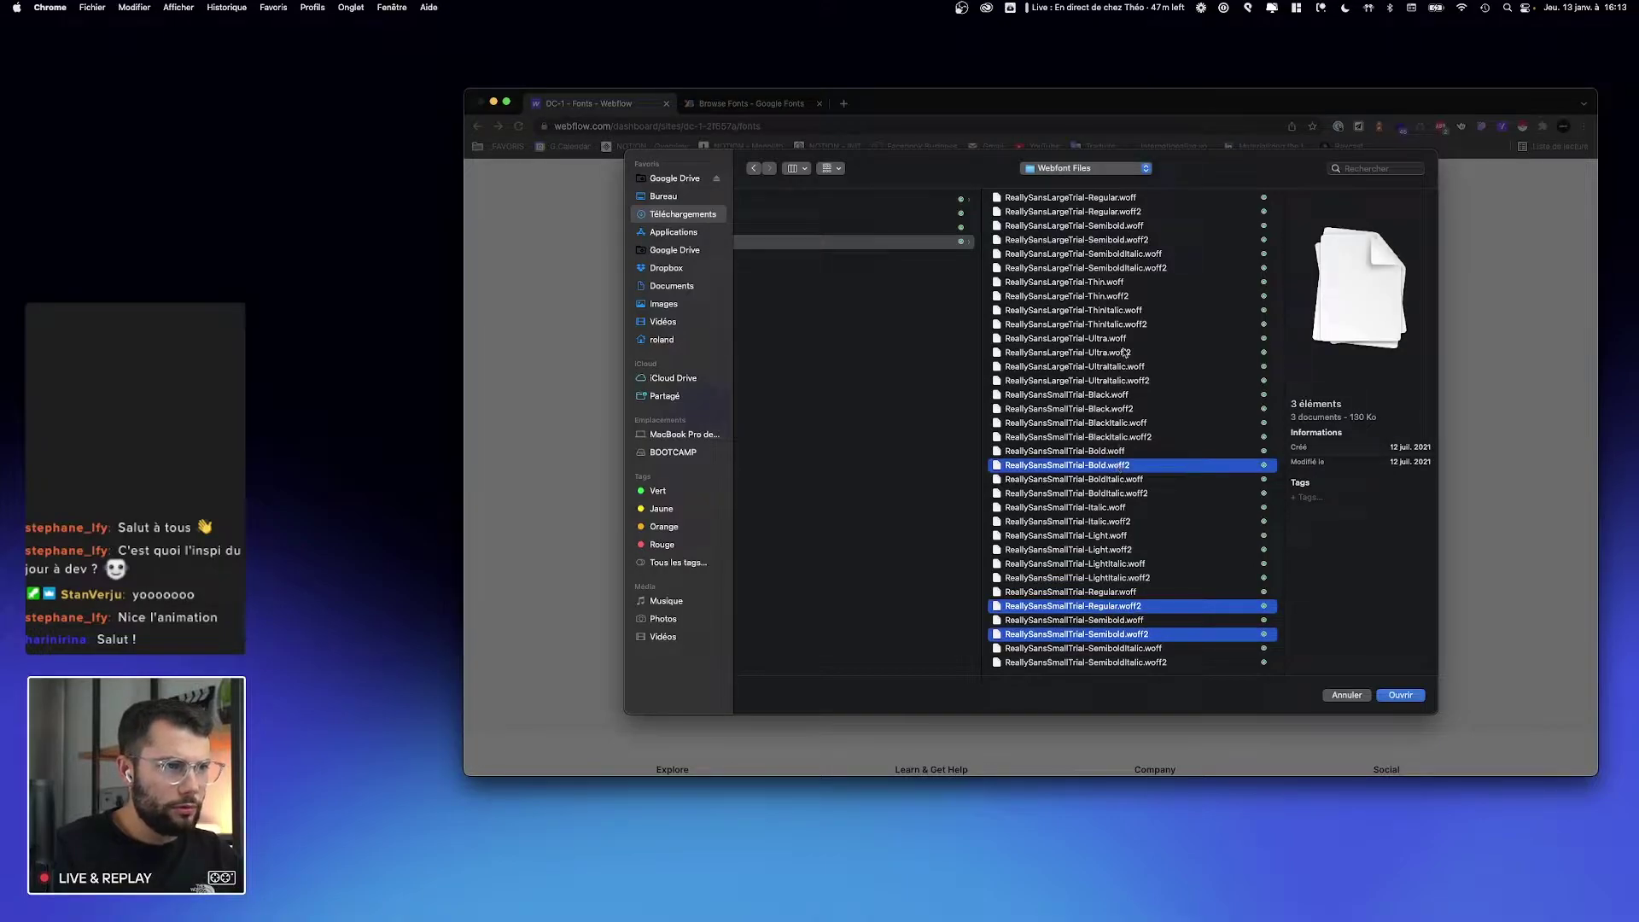
{"action": "scroll", "coordinate": [1125, 353], "scroll_direction": "up", "scroll_amount": 5}
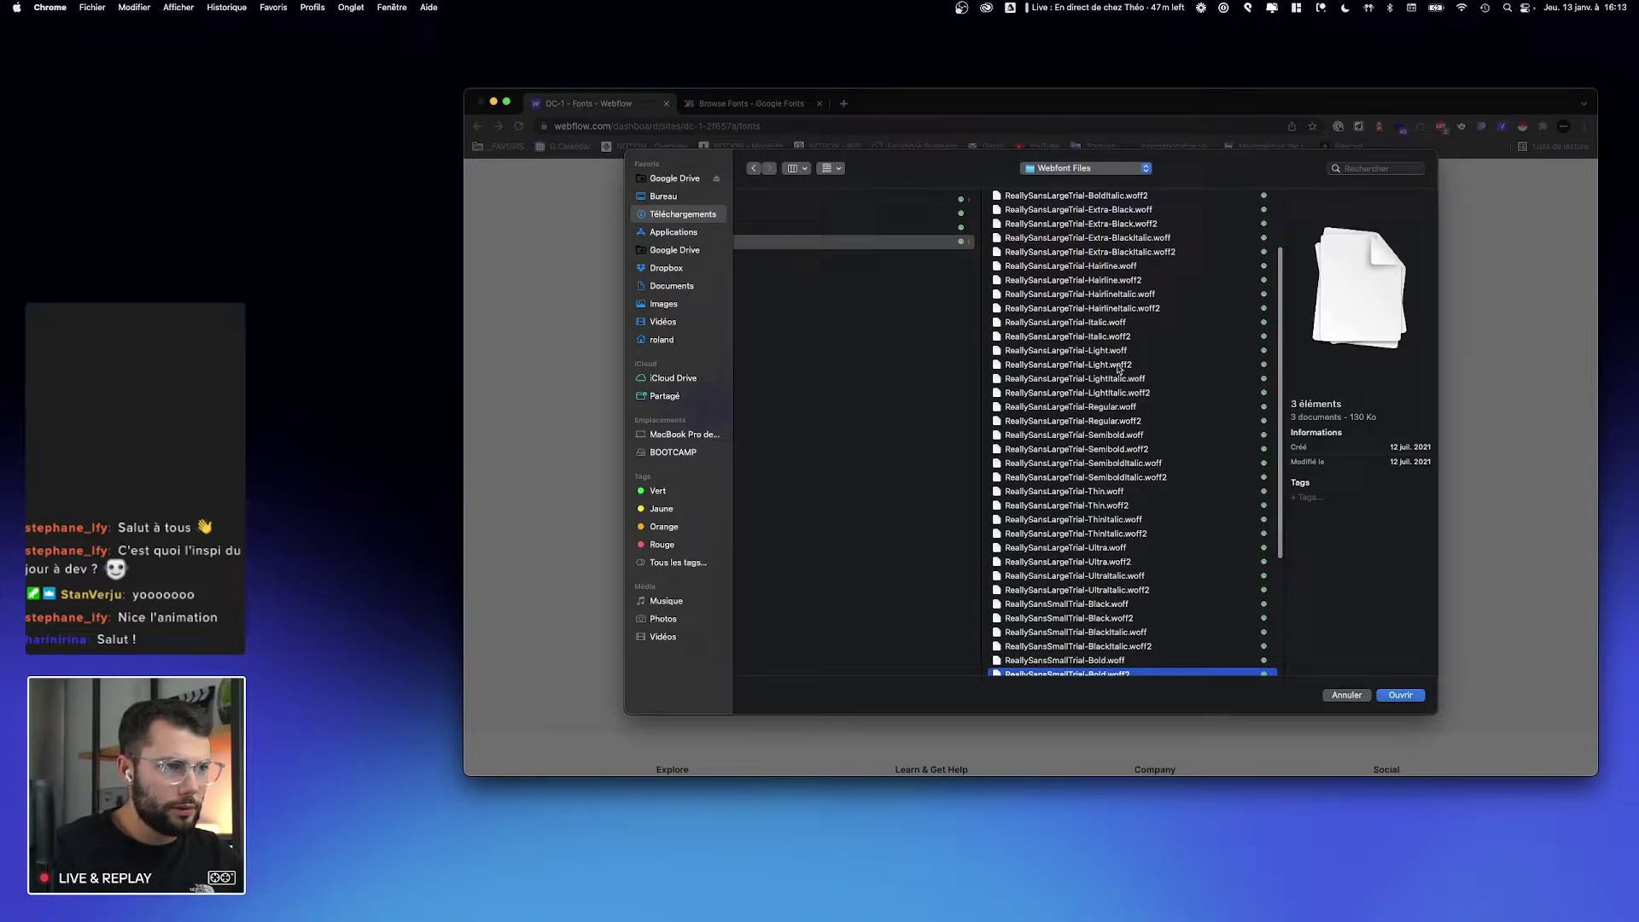
{"action": "left_click", "coordinate": [1115, 365], "text": "super"}
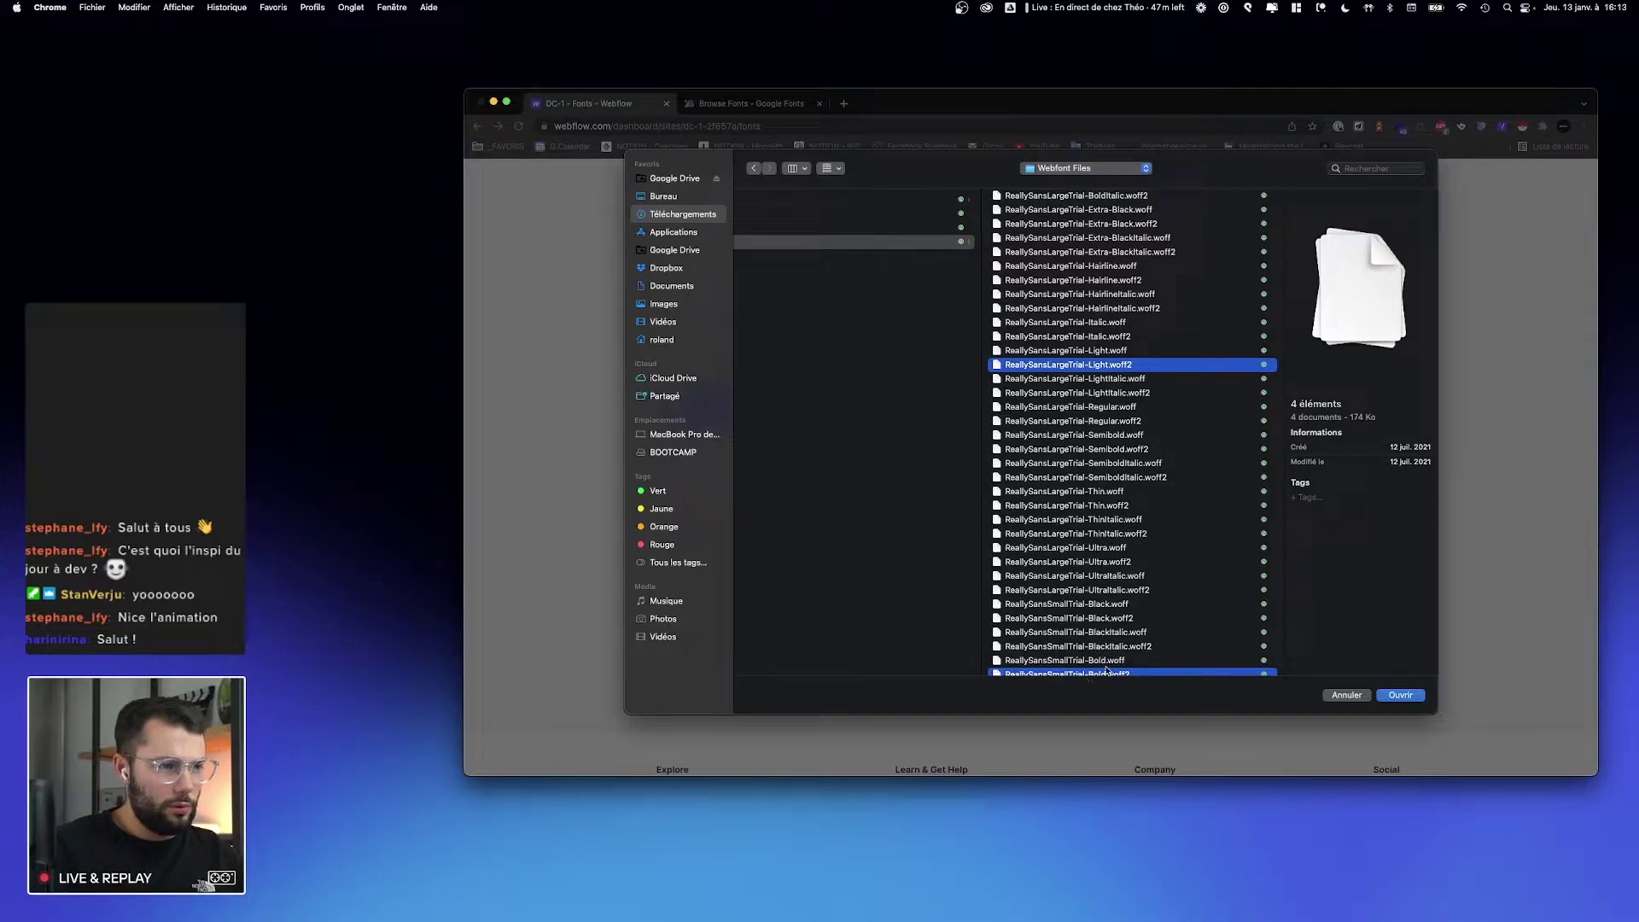
{"action": "scroll", "coordinate": [1058, 572], "scroll_direction": "down", "scroll_amount": 3}
{"action": "scroll", "coordinate": [1058, 572], "scroll_direction": "down", "scroll_amount": 2}
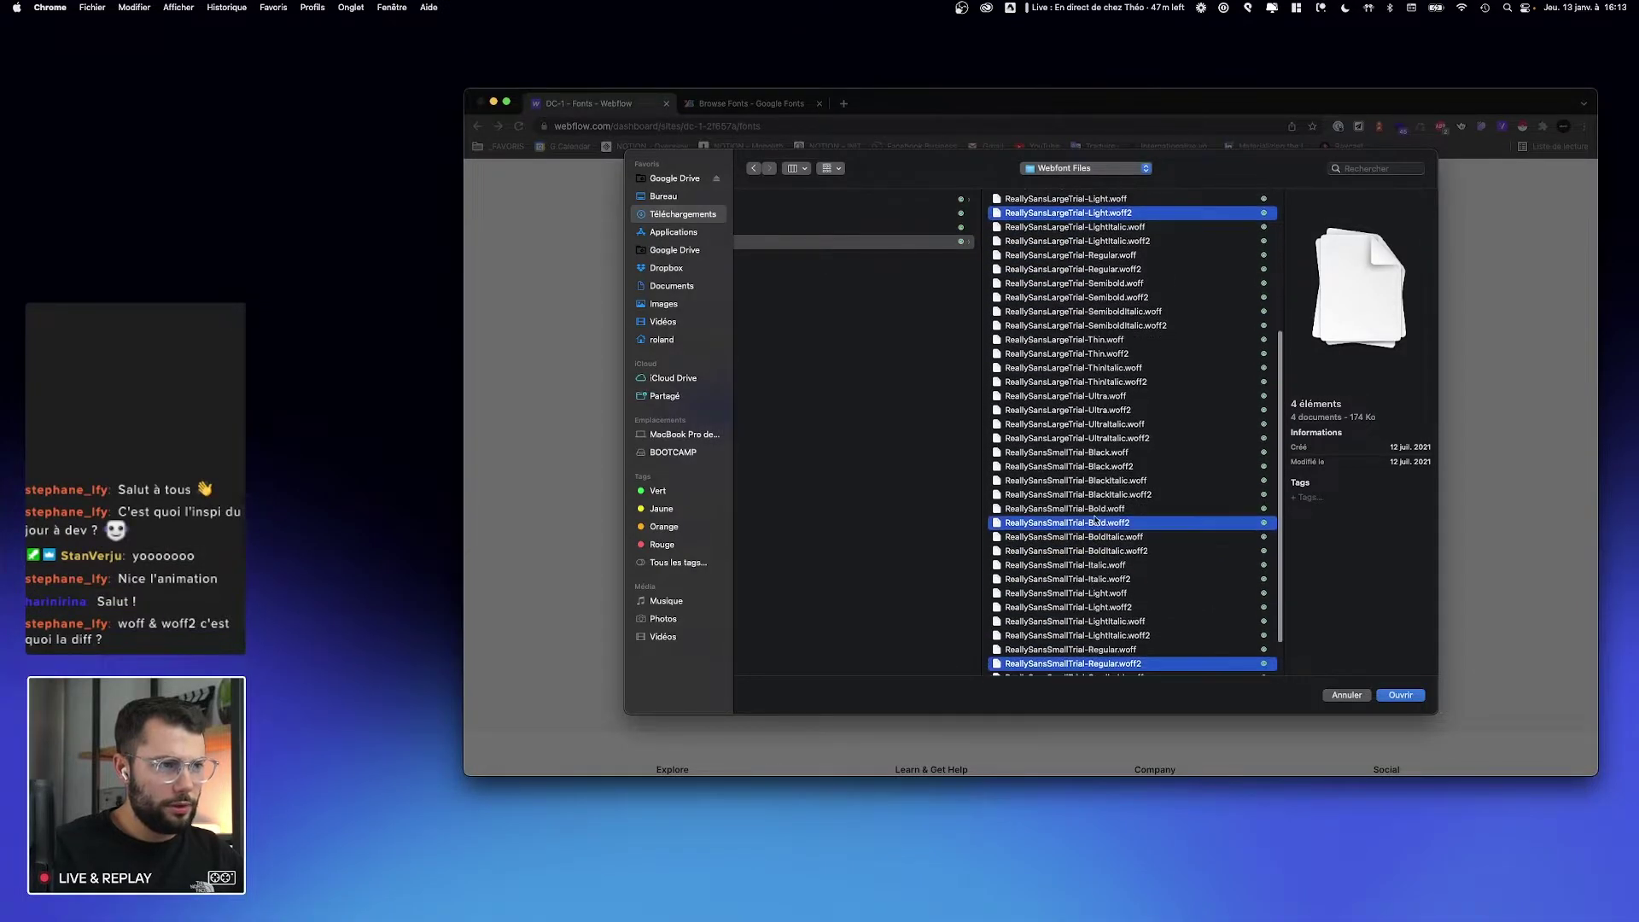
{"action": "scroll", "coordinate": [1114, 291], "scroll_direction": "up", "scroll_amount": 5}
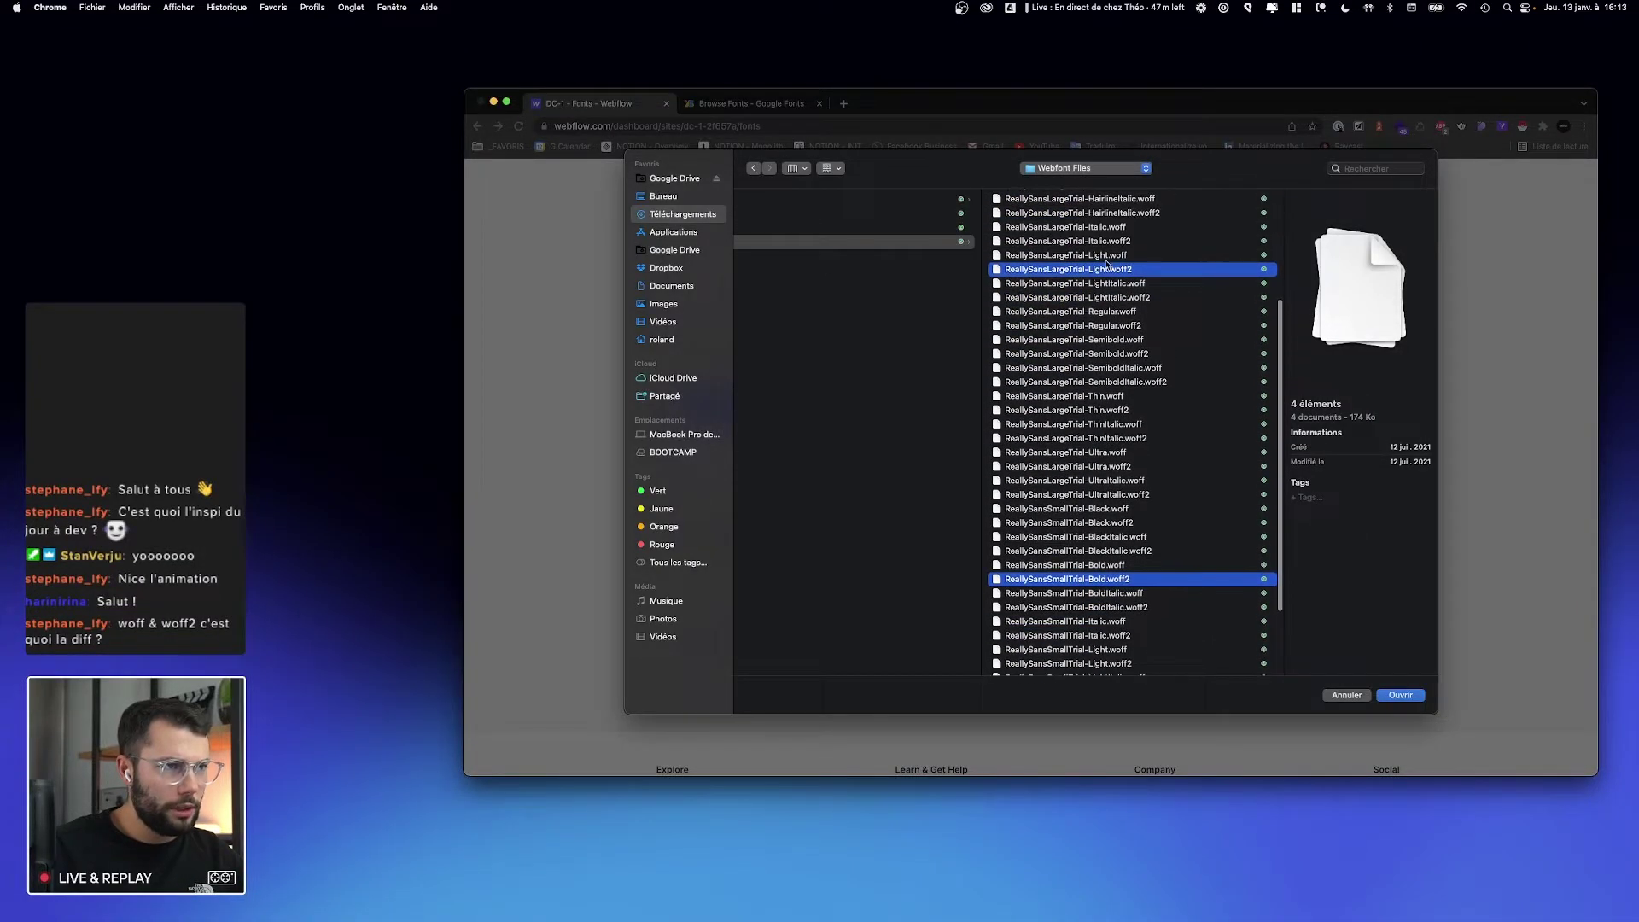
{"action": "scroll", "coordinate": [1119, 293], "scroll_direction": "down", "scroll_amount": 11}
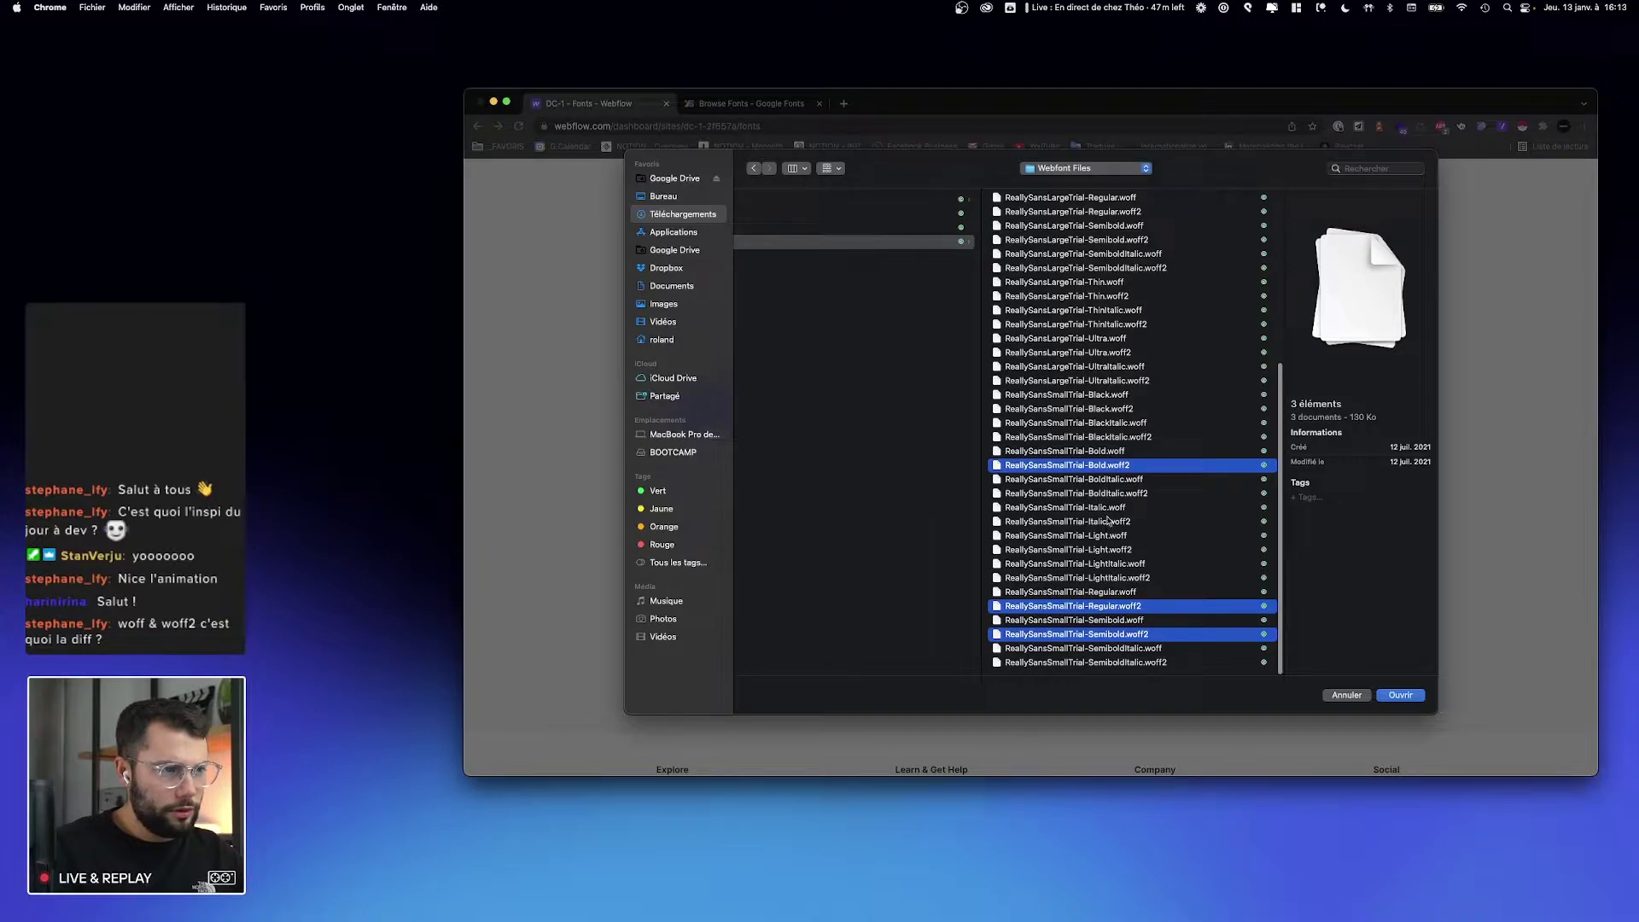
Step: Add ReallySansSmallTrial-Light.woff2 to the selection and open the chosen files for the custom font upload
{"action": "left_click", "coordinate": [1105, 537], "text": "super"}
{"action": "left_click", "coordinate": [1106, 538], "text": "super"}
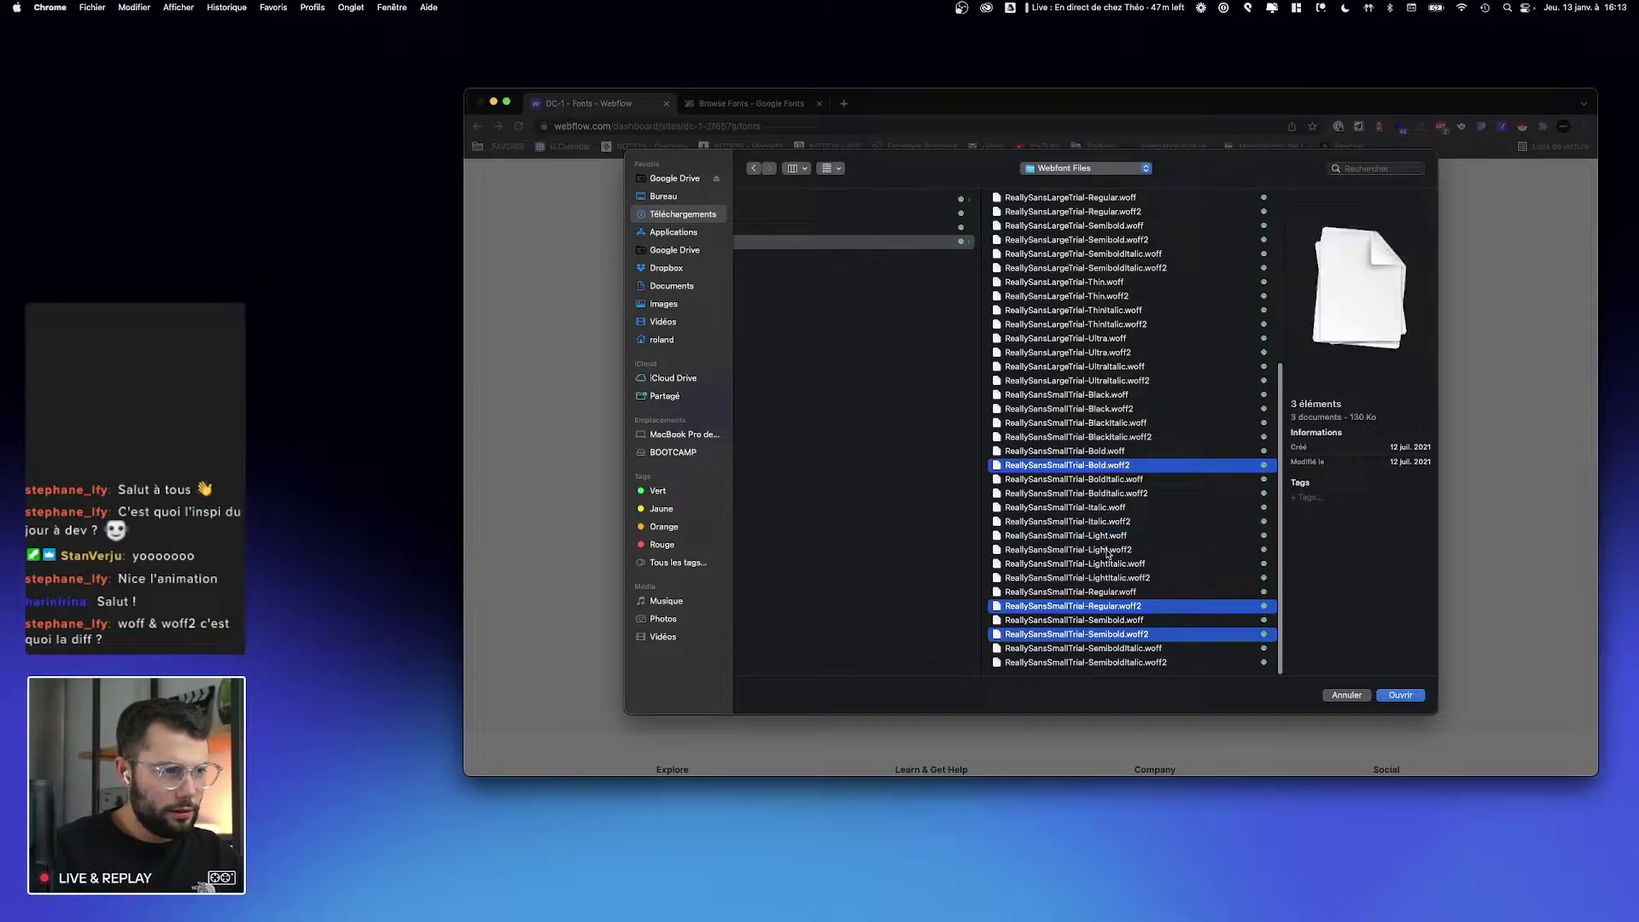
{"action": "left_click", "coordinate": [1108, 551], "text": "super"}
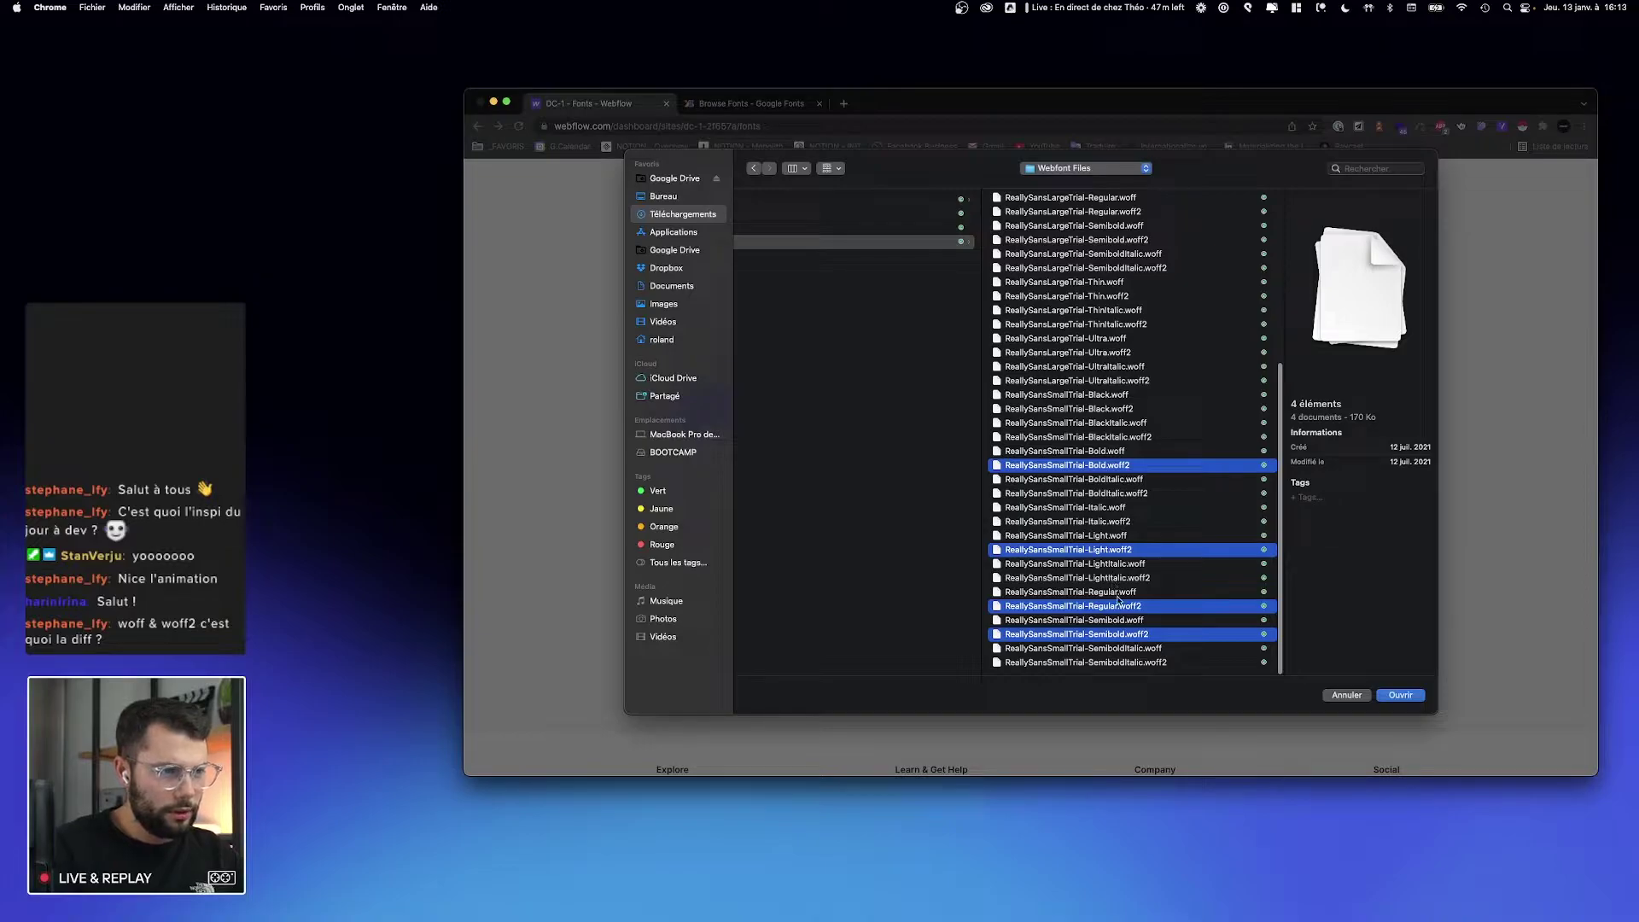
{"action": "left_click", "coordinate": [1400, 695]}
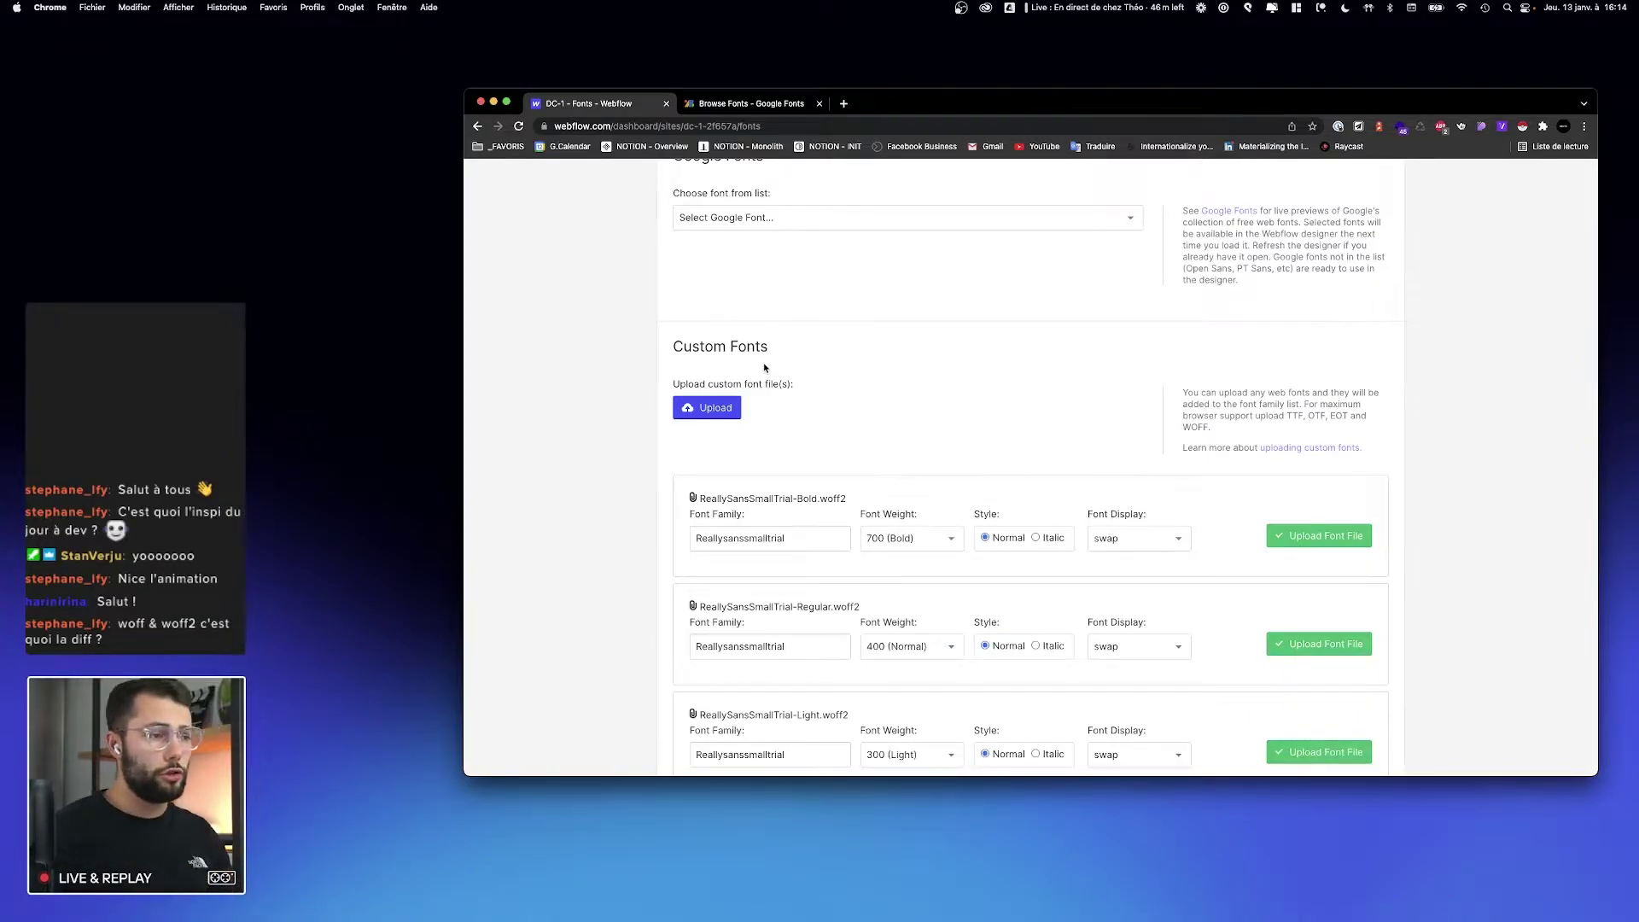
Step: Set the font family of the Bold file to Really Sans and copy that name
{"action": "left_click_drag", "start_coordinate": [793, 538], "coordinate": [682, 536]}
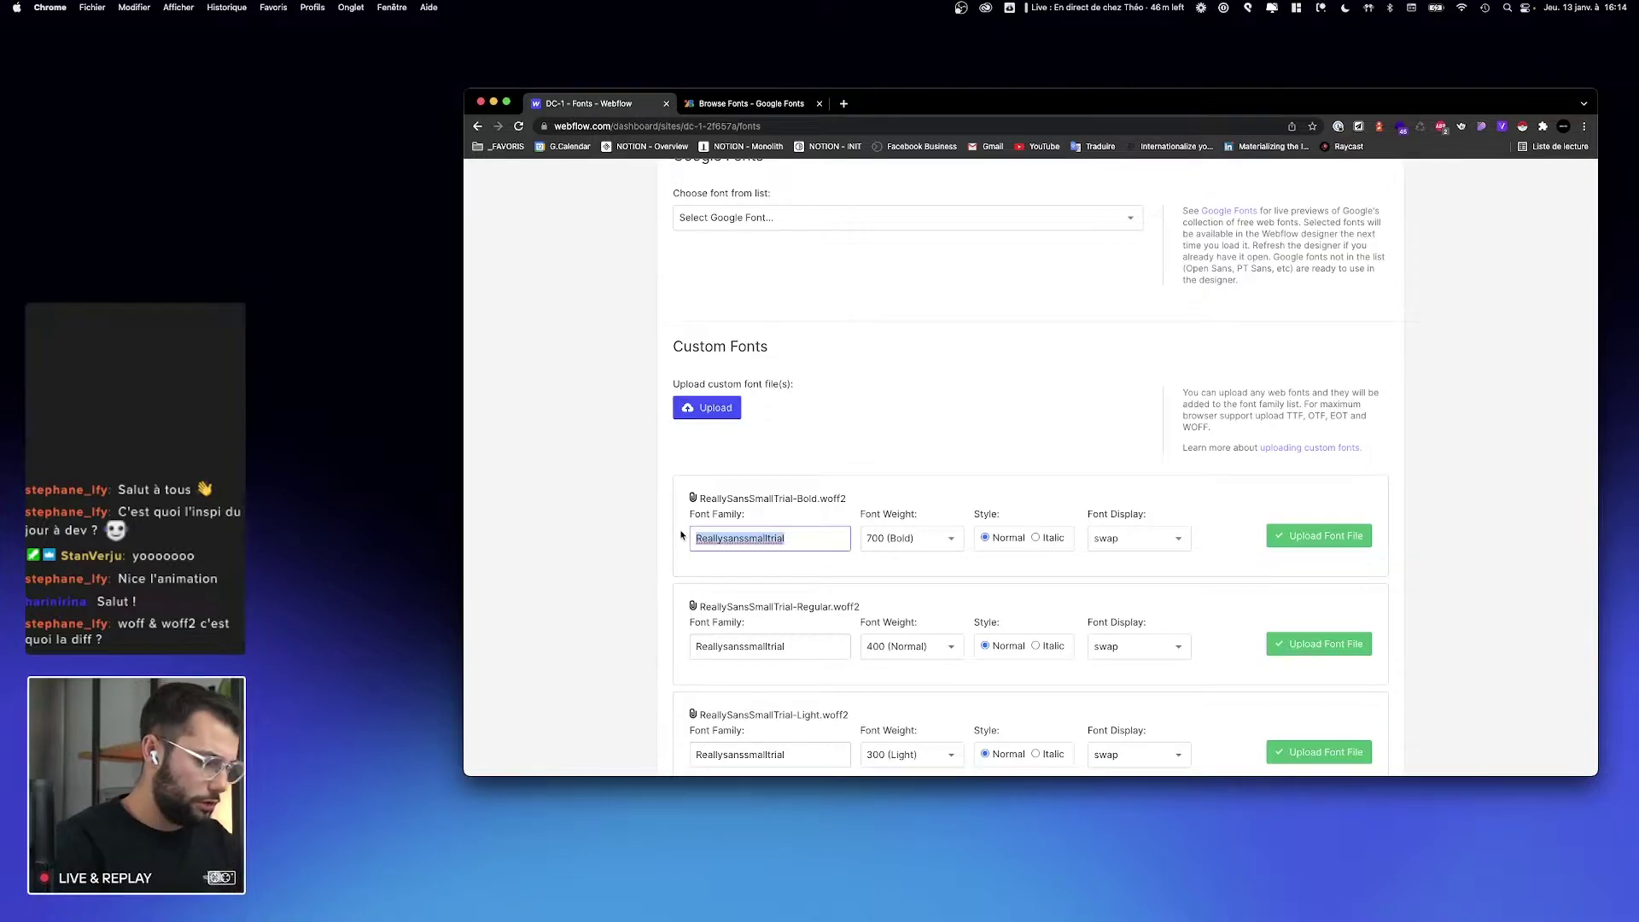
{"action": "type", "text": "Rea"}
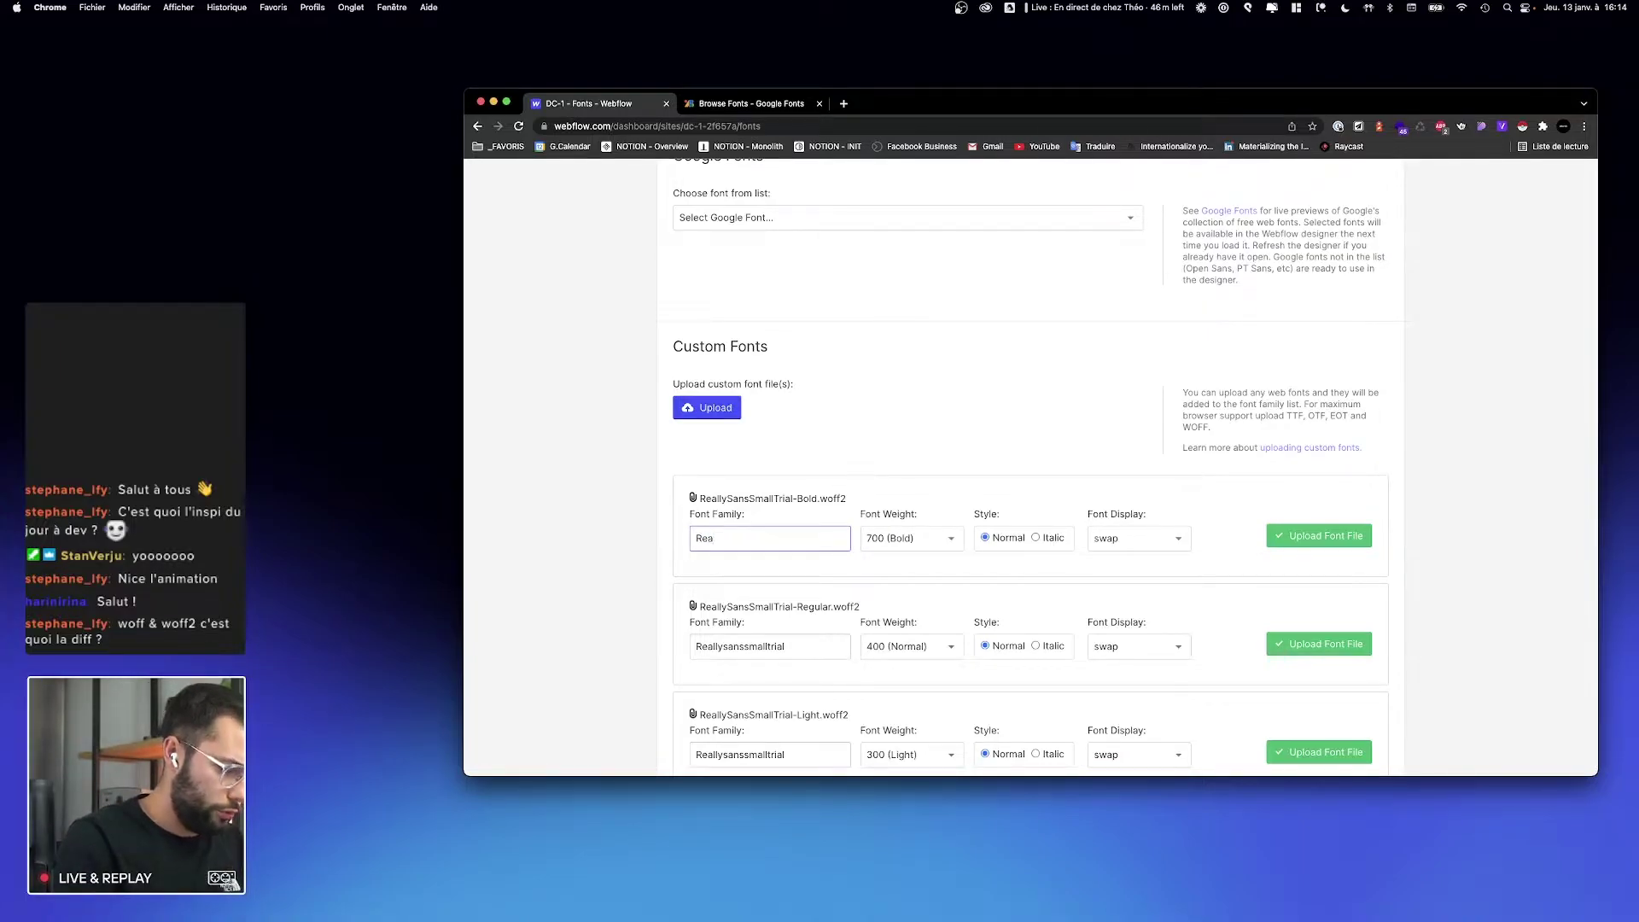
{"action": "type", "text": "lly Sans"}
{"action": "key", "text": "super+a"}
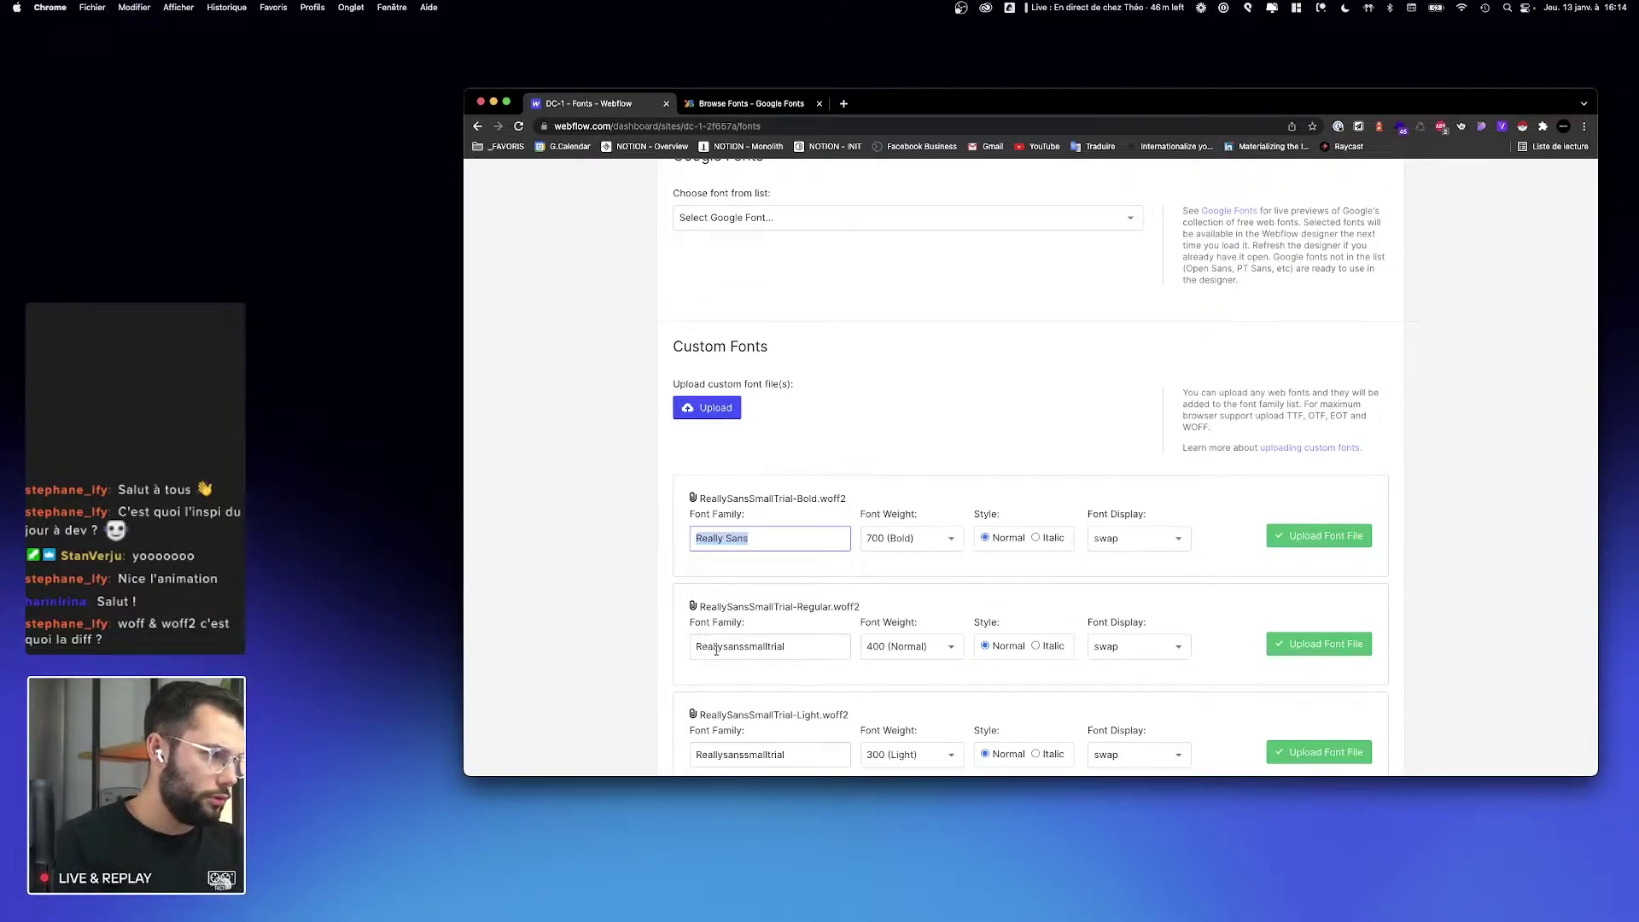
{"action": "key", "text": "super+c"}
Step: Apply the family name Really Sans to the Regular and Light font files
{"action": "left_click", "coordinate": [798, 656]}
{"action": "key", "text": "super+a"}
{"action": "key", "text": "super+v"}
{"action": "left_click", "coordinate": [776, 755]}
{"action": "key", "text": "super+a"}
{"action": "key", "text": "super+v"}
Step: Extend the Bold file's font family to Really Sans Small and copy the full name
{"action": "left_click", "coordinate": [772, 537]}
{"action": "type", "text": "Small"}
{"action": "key", "text": "super+a"}
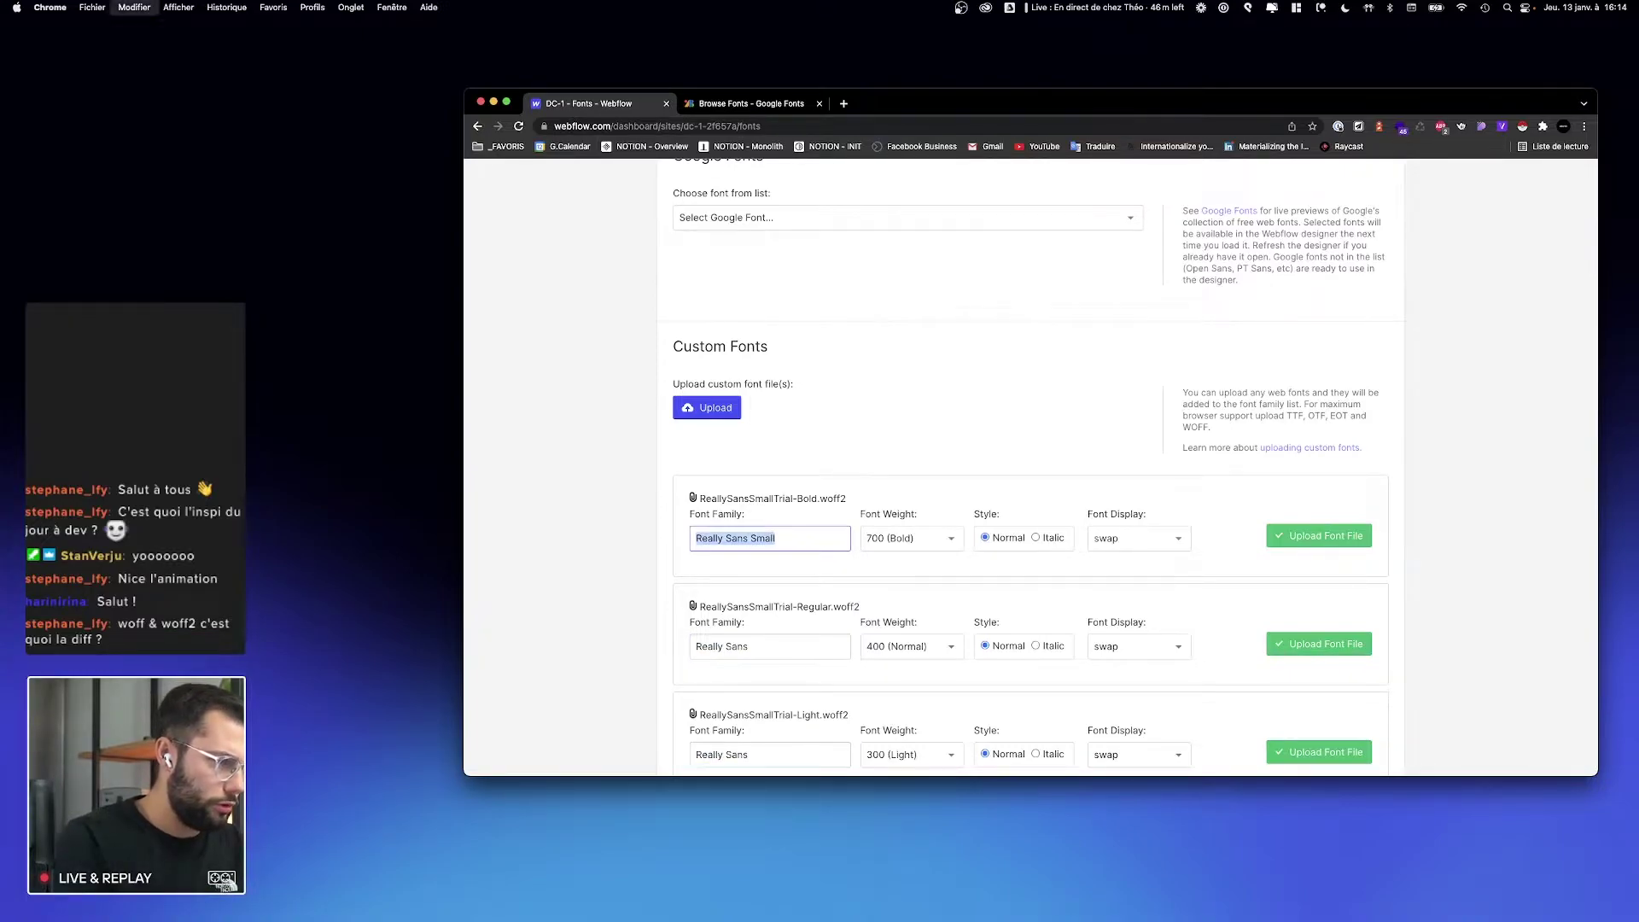
{"action": "key", "text": "super+c"}
Step: Set the font family of the Regular, Light and Semibold files to Really Sans Small
{"action": "left_click", "coordinate": [770, 651]}
{"action": "key", "text": "super+a"}
{"action": "key", "text": "super+v"}
{"action": "scroll", "coordinate": [771, 691], "scroll_direction": "down", "scroll_amount": 3}
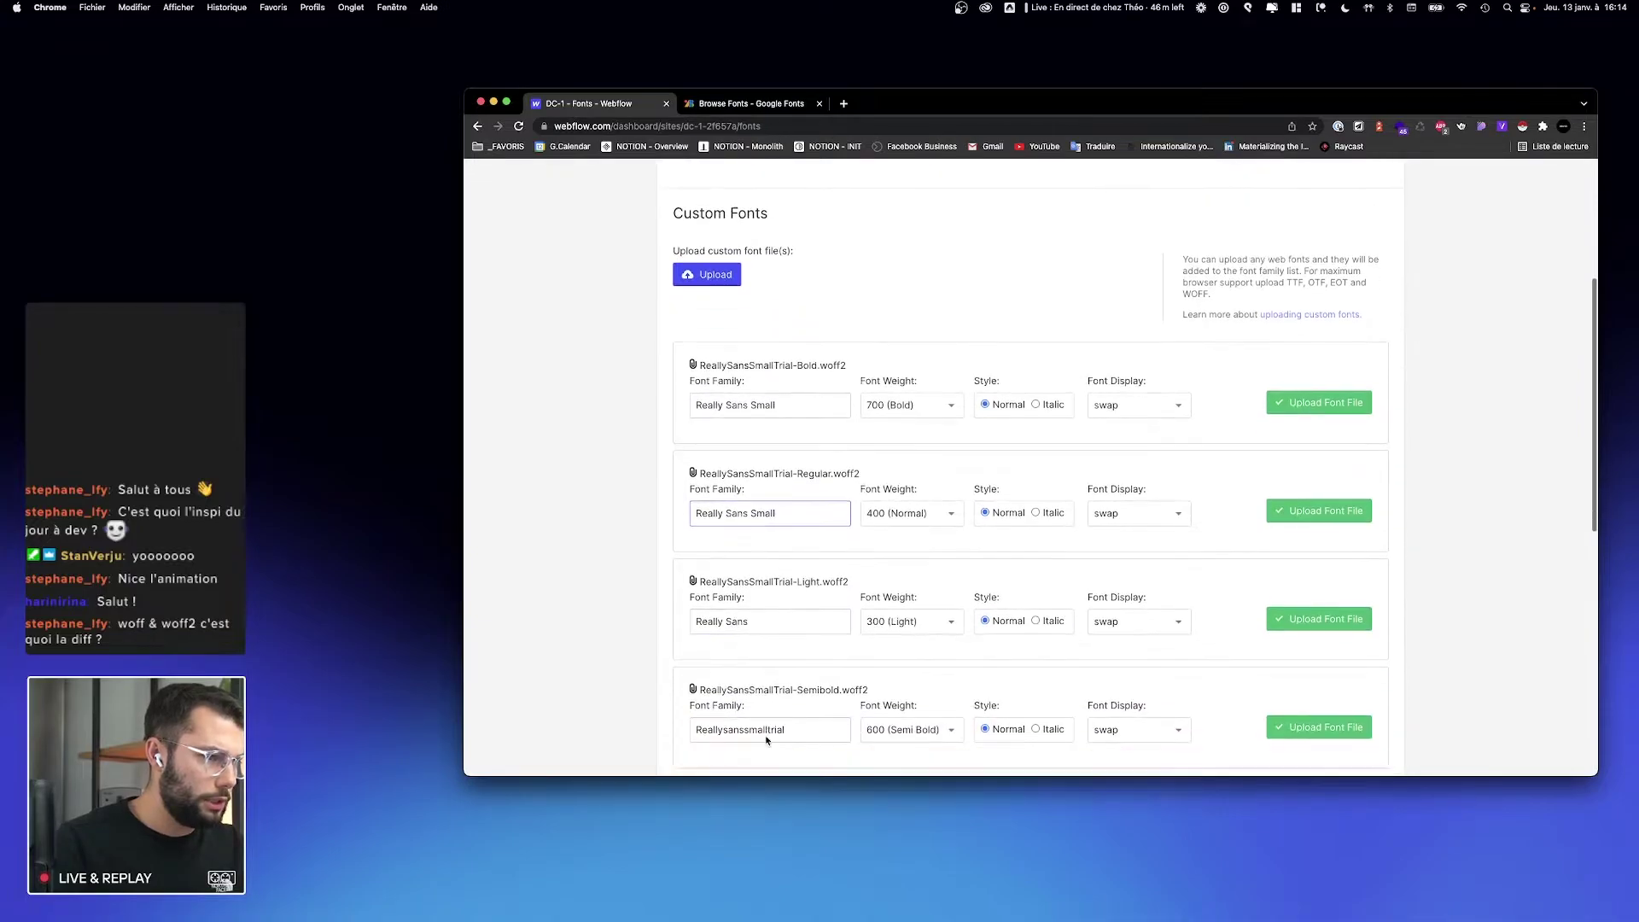
{"action": "left_click", "coordinate": [769, 611]}
{"action": "key", "text": "super+a"}
{"action": "key", "text": "super+v"}
{"action": "left_click", "coordinate": [794, 721]}
{"action": "key", "text": "super+a"}
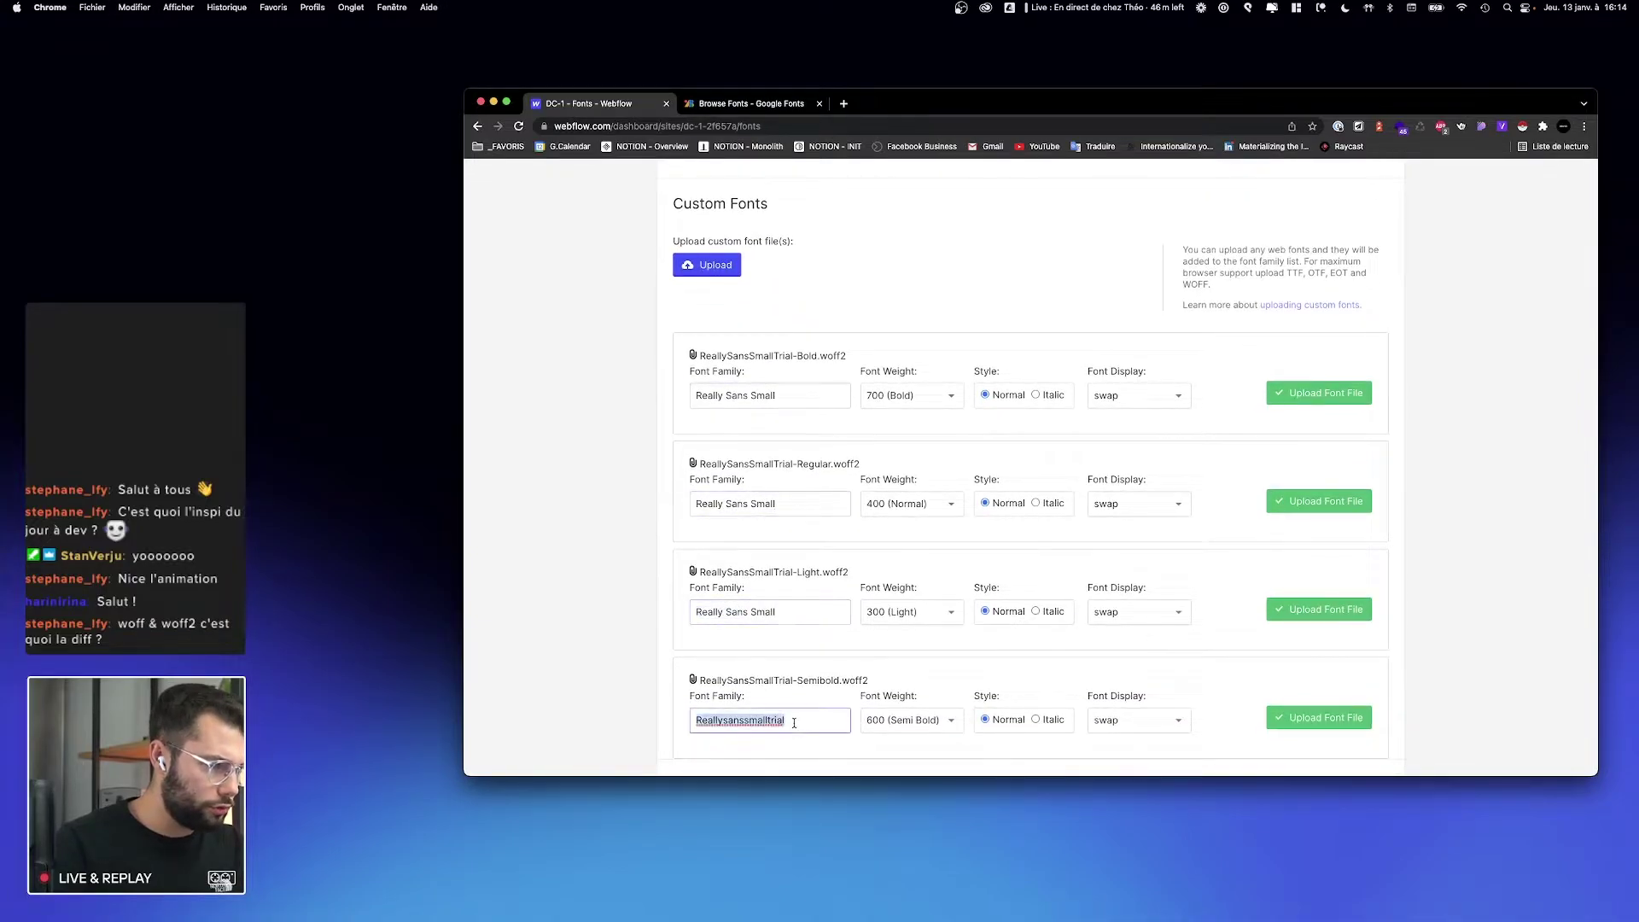
{"action": "key", "text": "super+v"}
Step: Upload all four Really Sans Small font files to the project with normal style and swap display
{"action": "scroll", "coordinate": [822, 359], "scroll_direction": "down", "scroll_amount": 3}
{"action": "scroll", "coordinate": [823, 359], "scroll_direction": "up", "scroll_amount": 1}
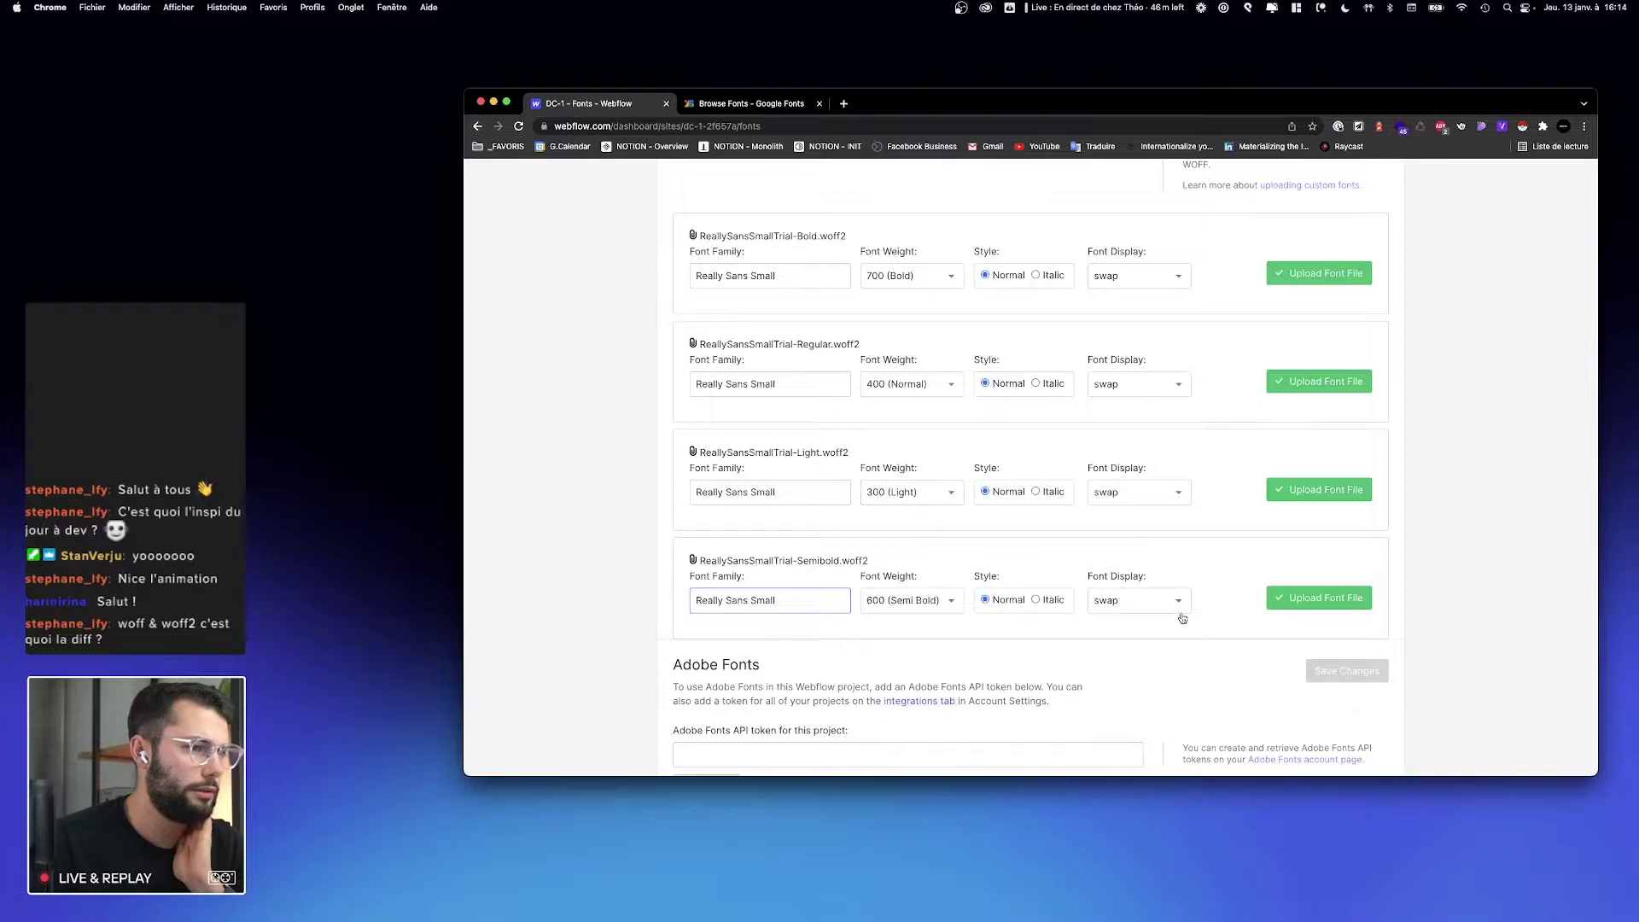
{"action": "left_click", "coordinate": [1339, 608]}
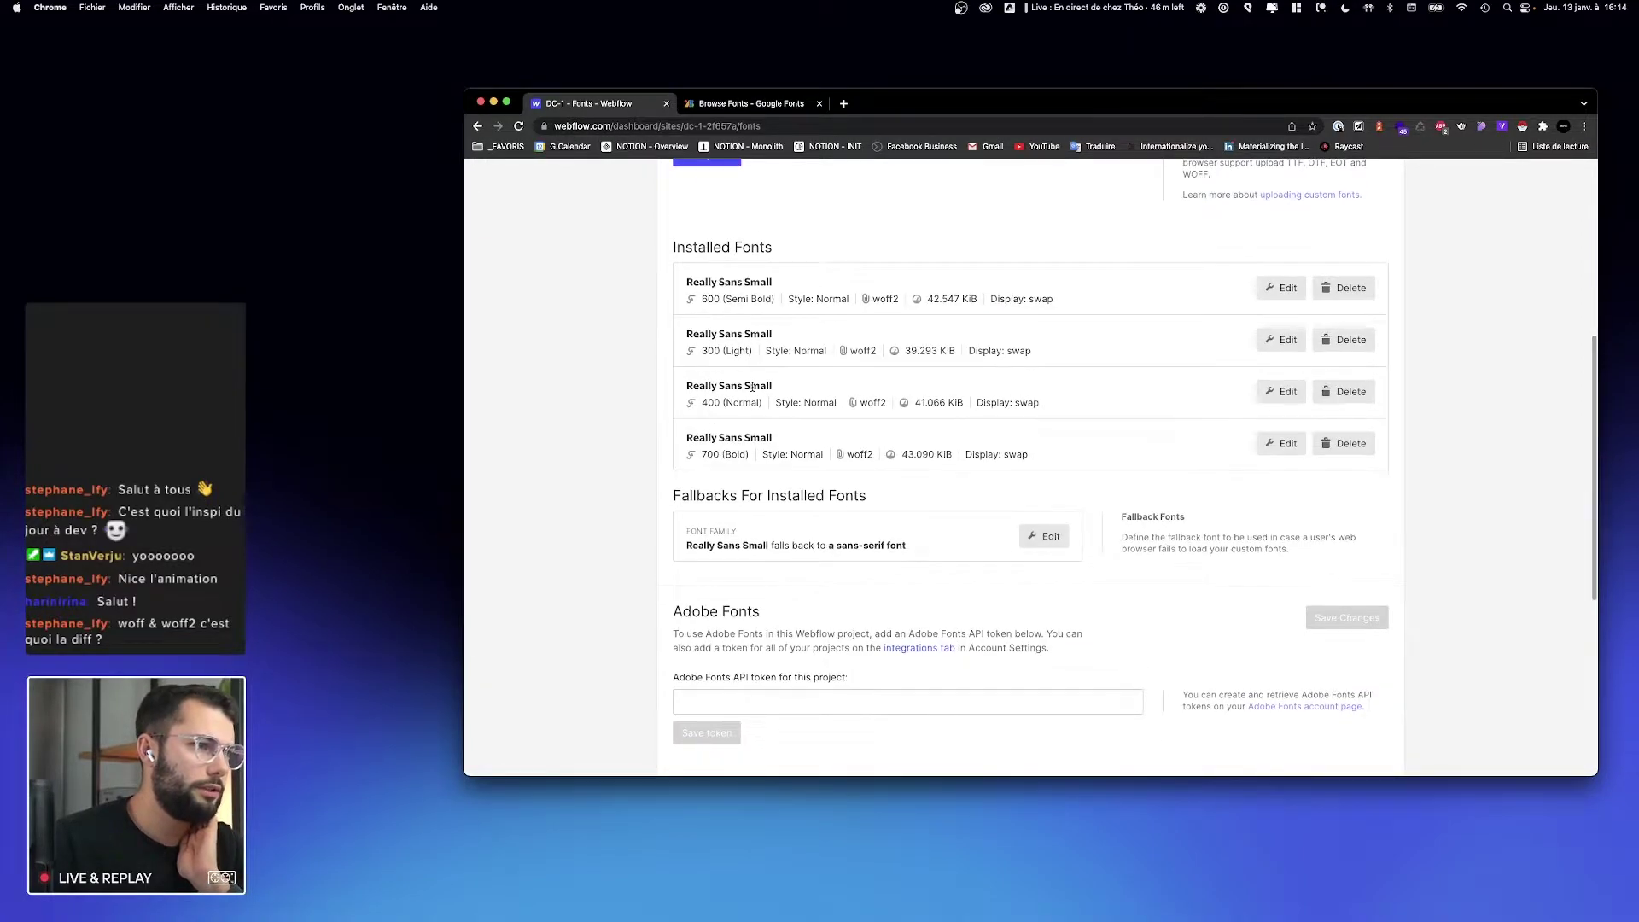
{"action": "scroll", "coordinate": [752, 386], "scroll_direction": "up", "scroll_amount": 10}
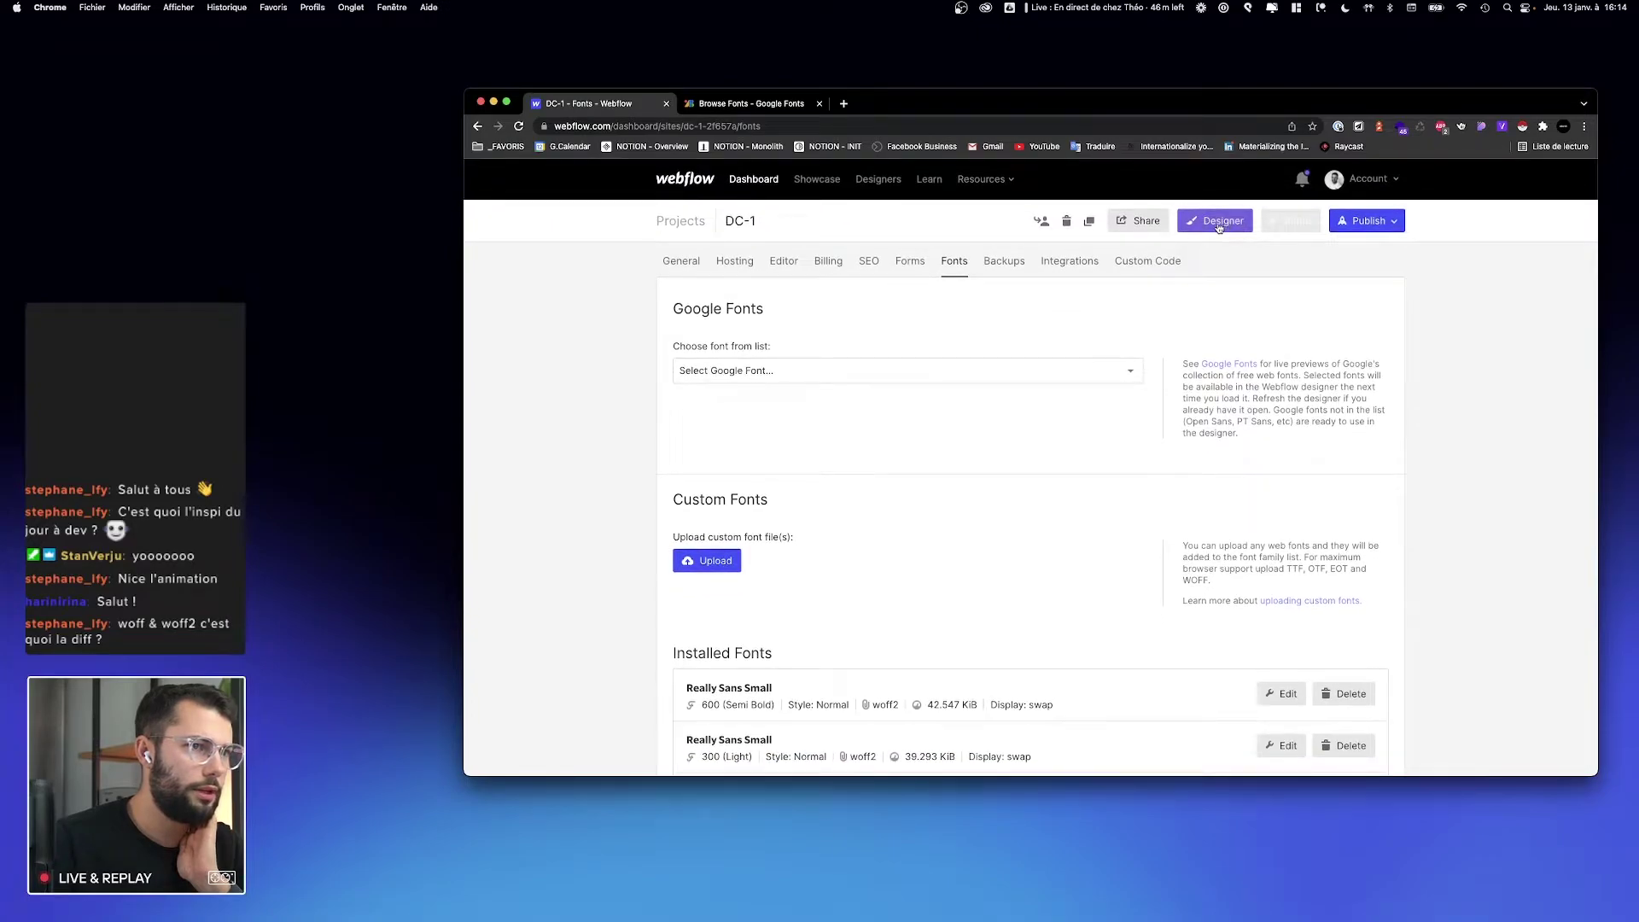
Step: Open the DC-1 project in the Webflow Designer and close the Google Fonts page
{"action": "left_click", "coordinate": [1219, 224]}
{"action": "left_click", "coordinate": [798, 103]}
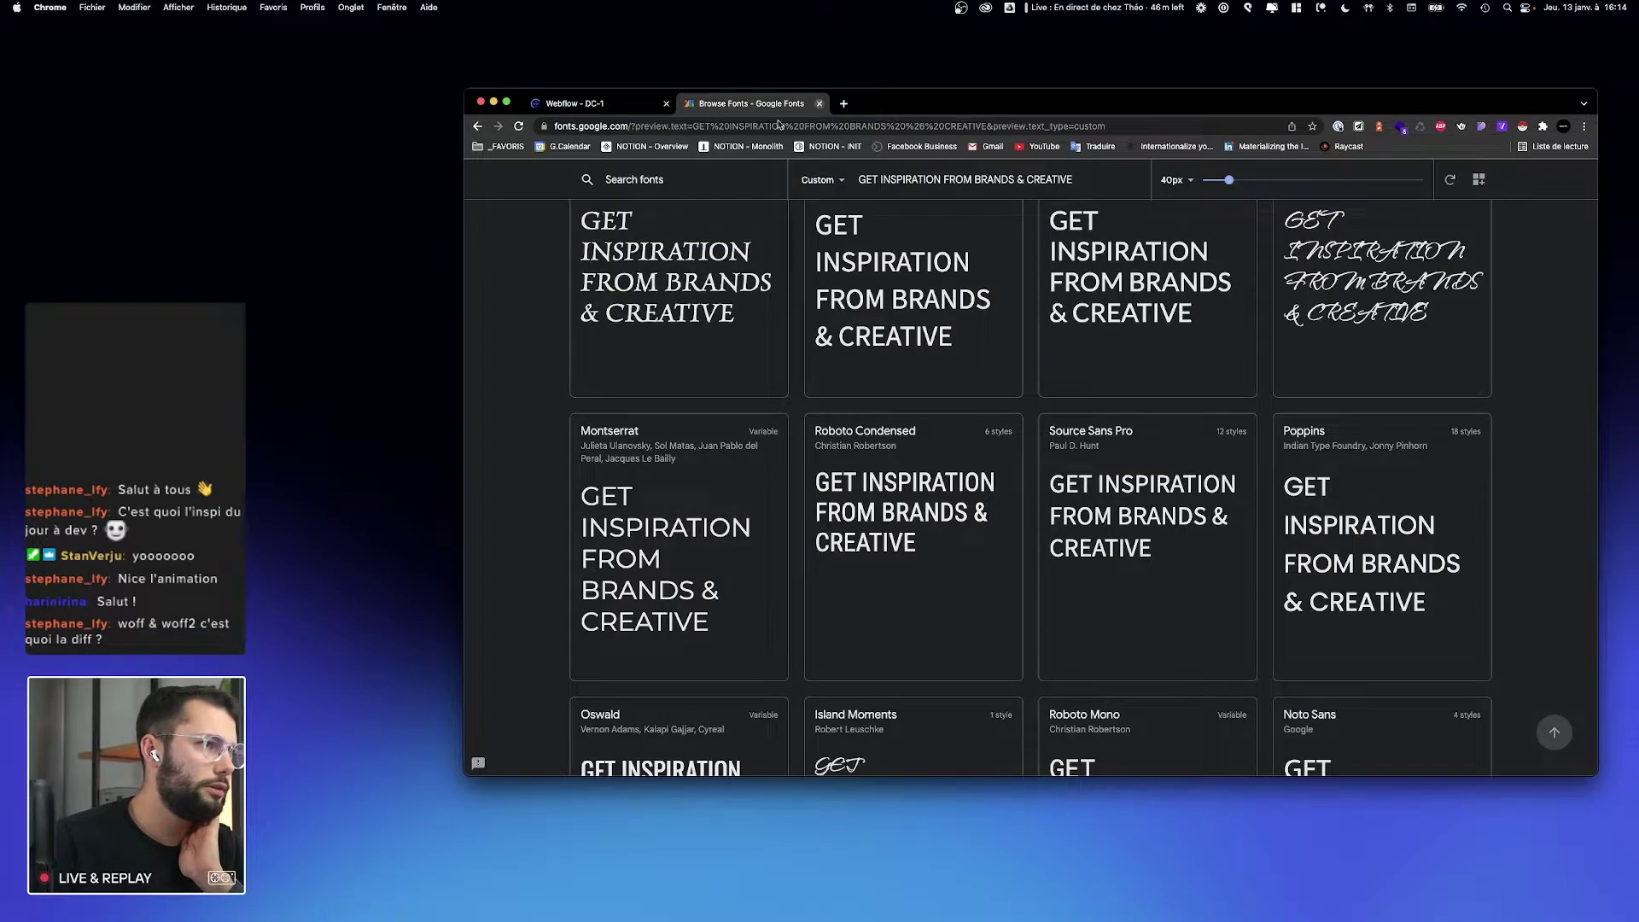
{"action": "left_click", "coordinate": [818, 103]}
{"action": "key", "text": "ctrl+Up"}
{"action": "left_click", "coordinate": [796, 491]}
{"action": "key", "text": "ctrl+Up"}
{"action": "key", "text": "ctrl+Up"}
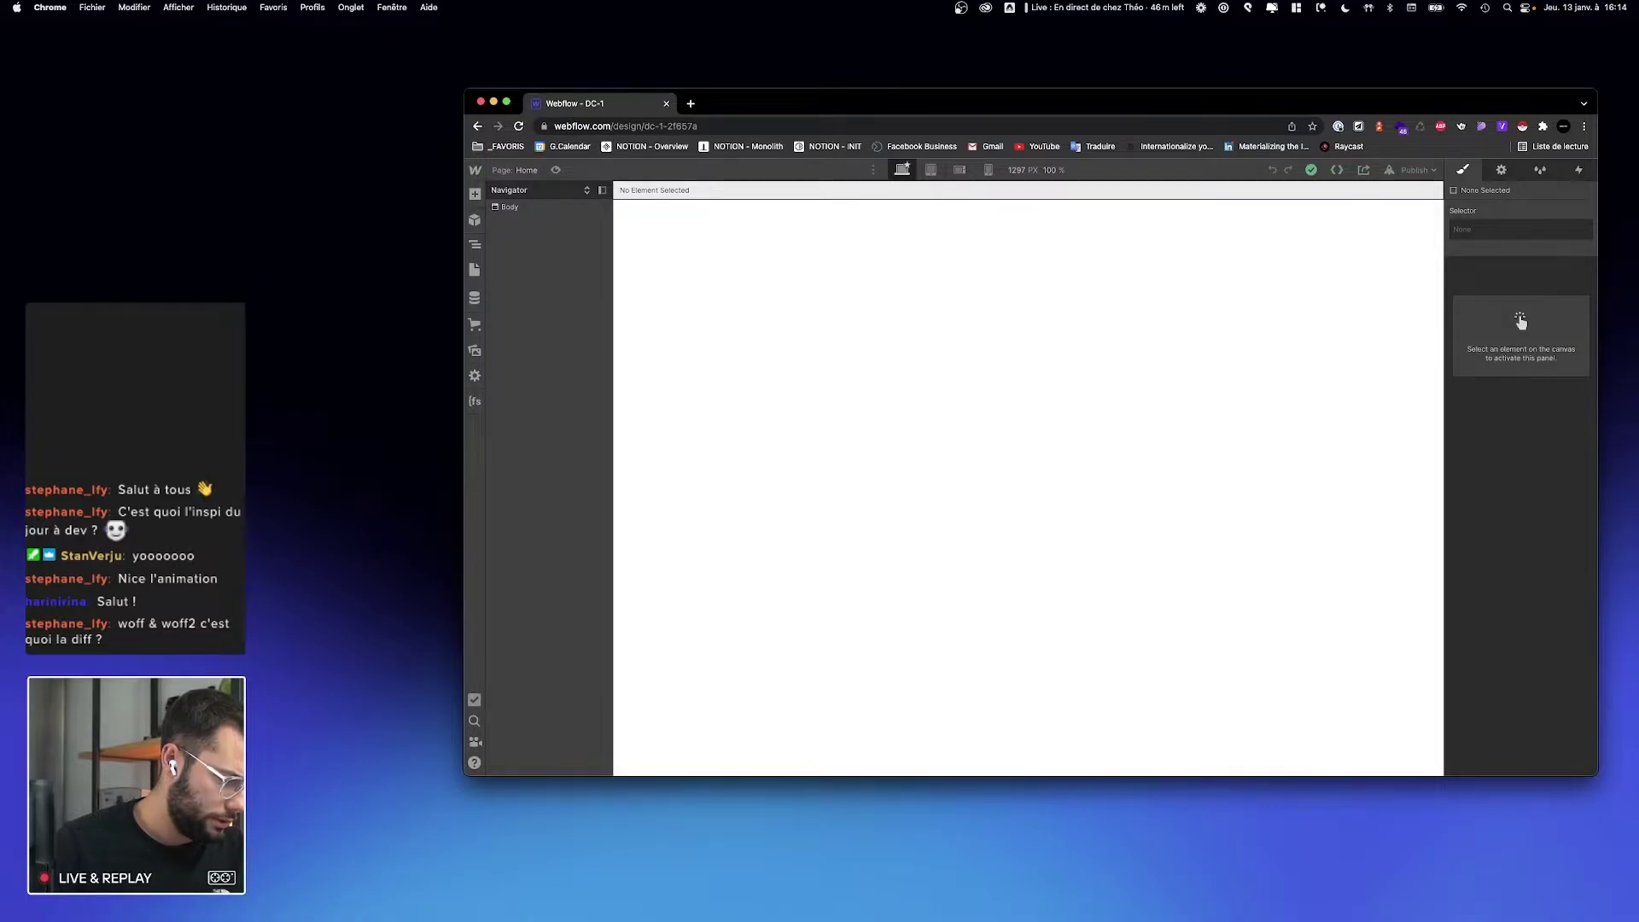
Step: Switch to the SuperDesign page, inspect the Super Design logo and open its source SVG in a new tab
{"action": "key", "text": "super+grave"}
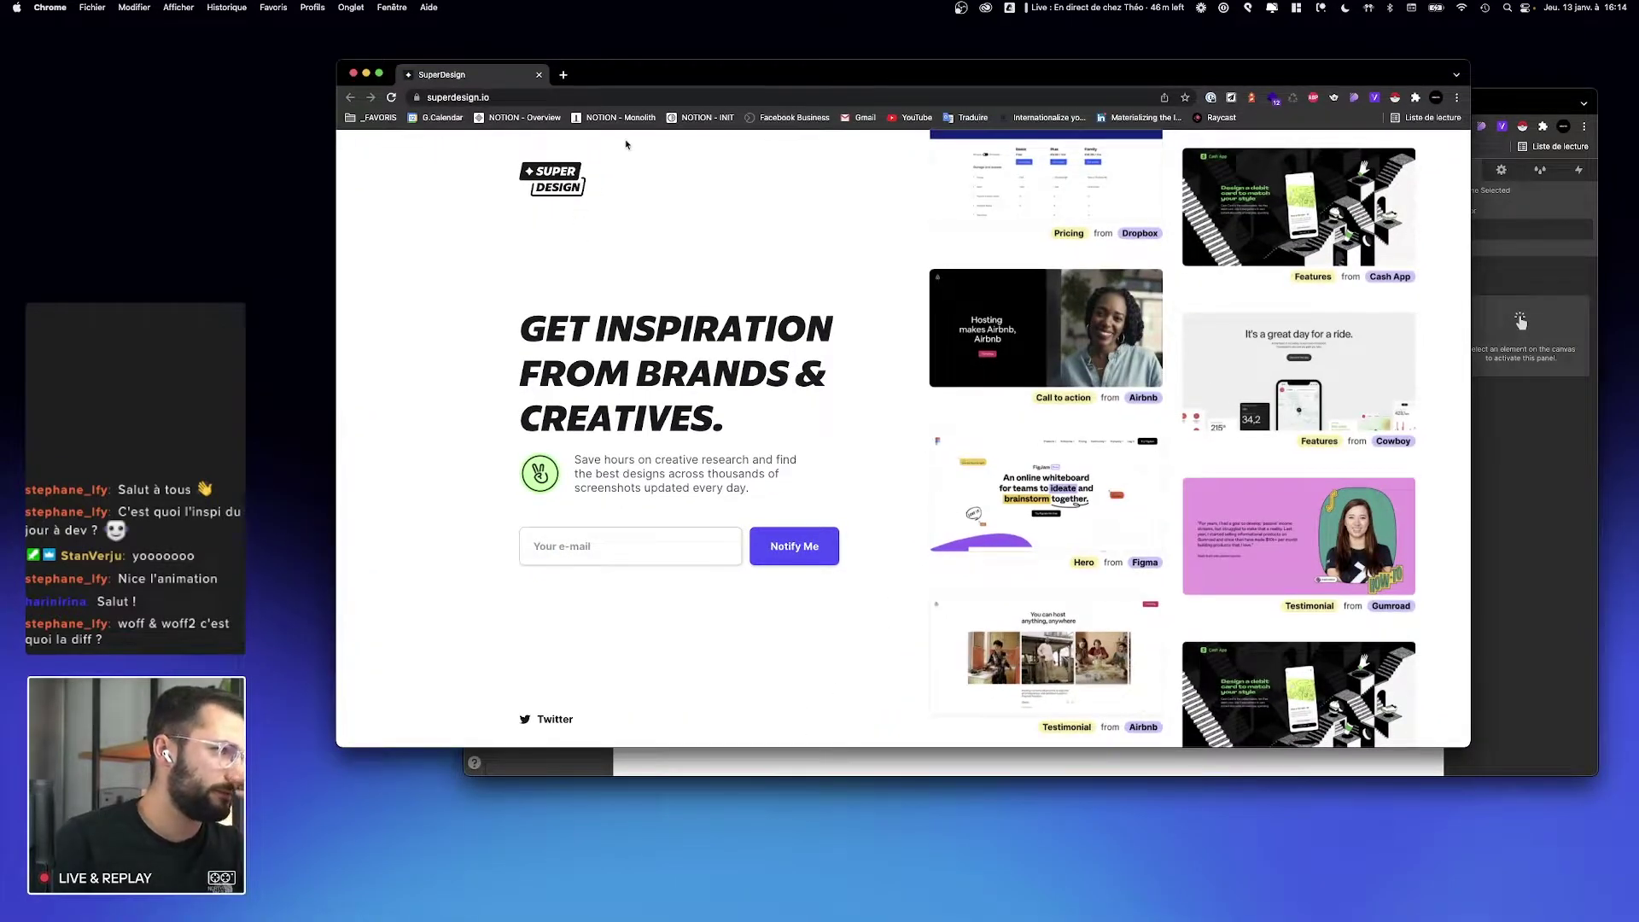
{"action": "left_click_drag", "start_coordinate": [618, 80], "coordinate": [617, 105]}
{"action": "right_click", "coordinate": [563, 198]}
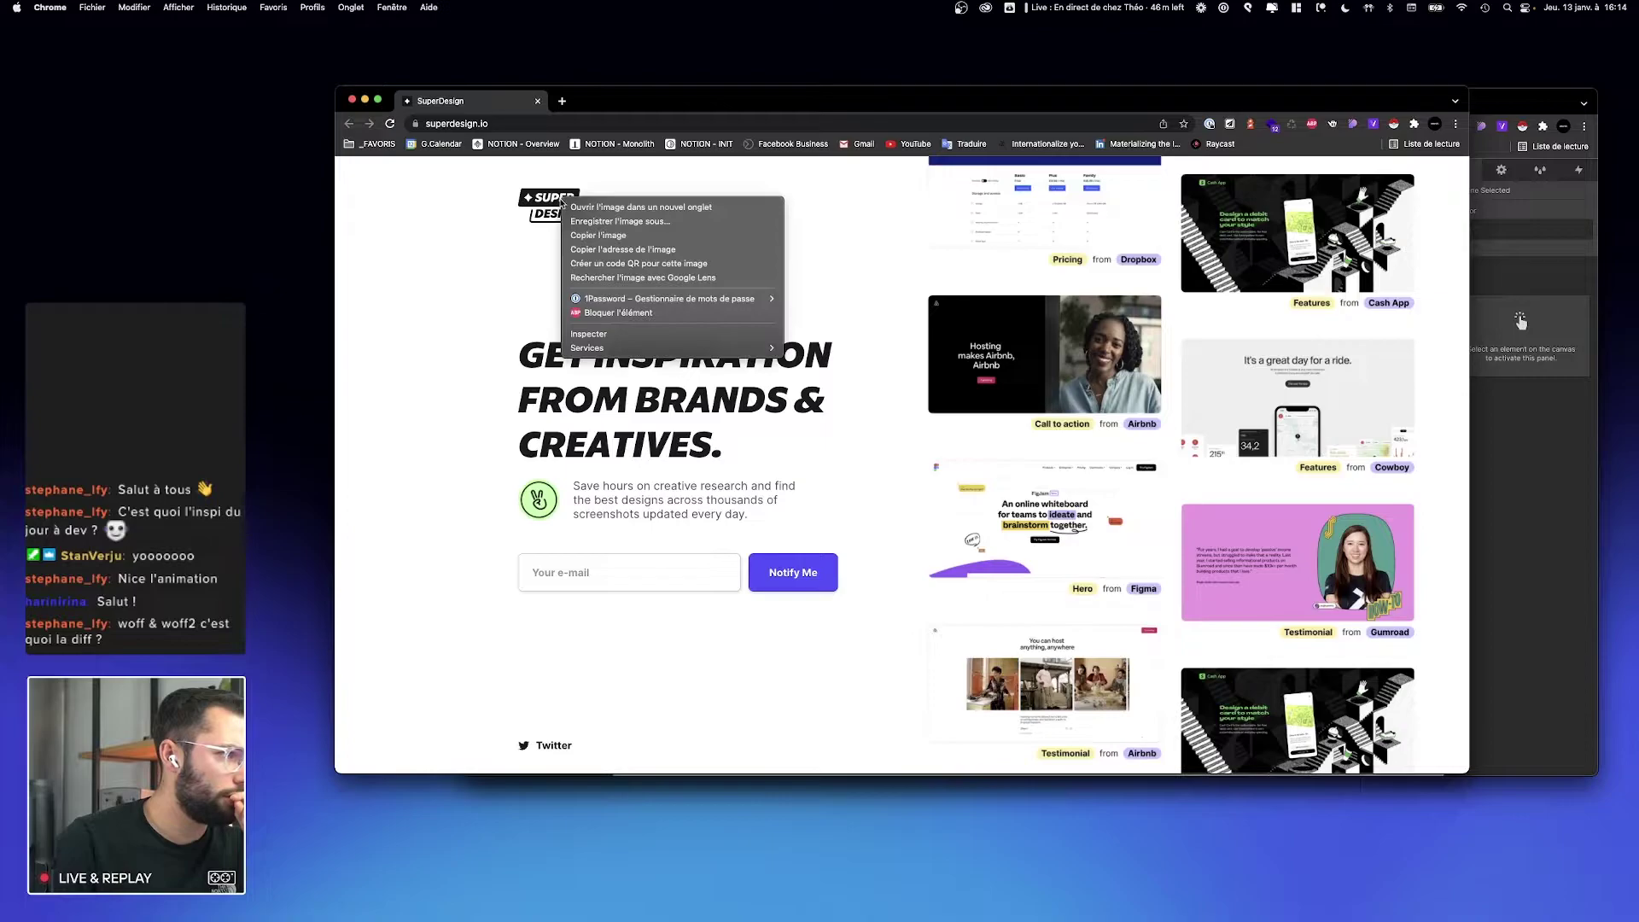
{"action": "left_click", "coordinate": [589, 334]}
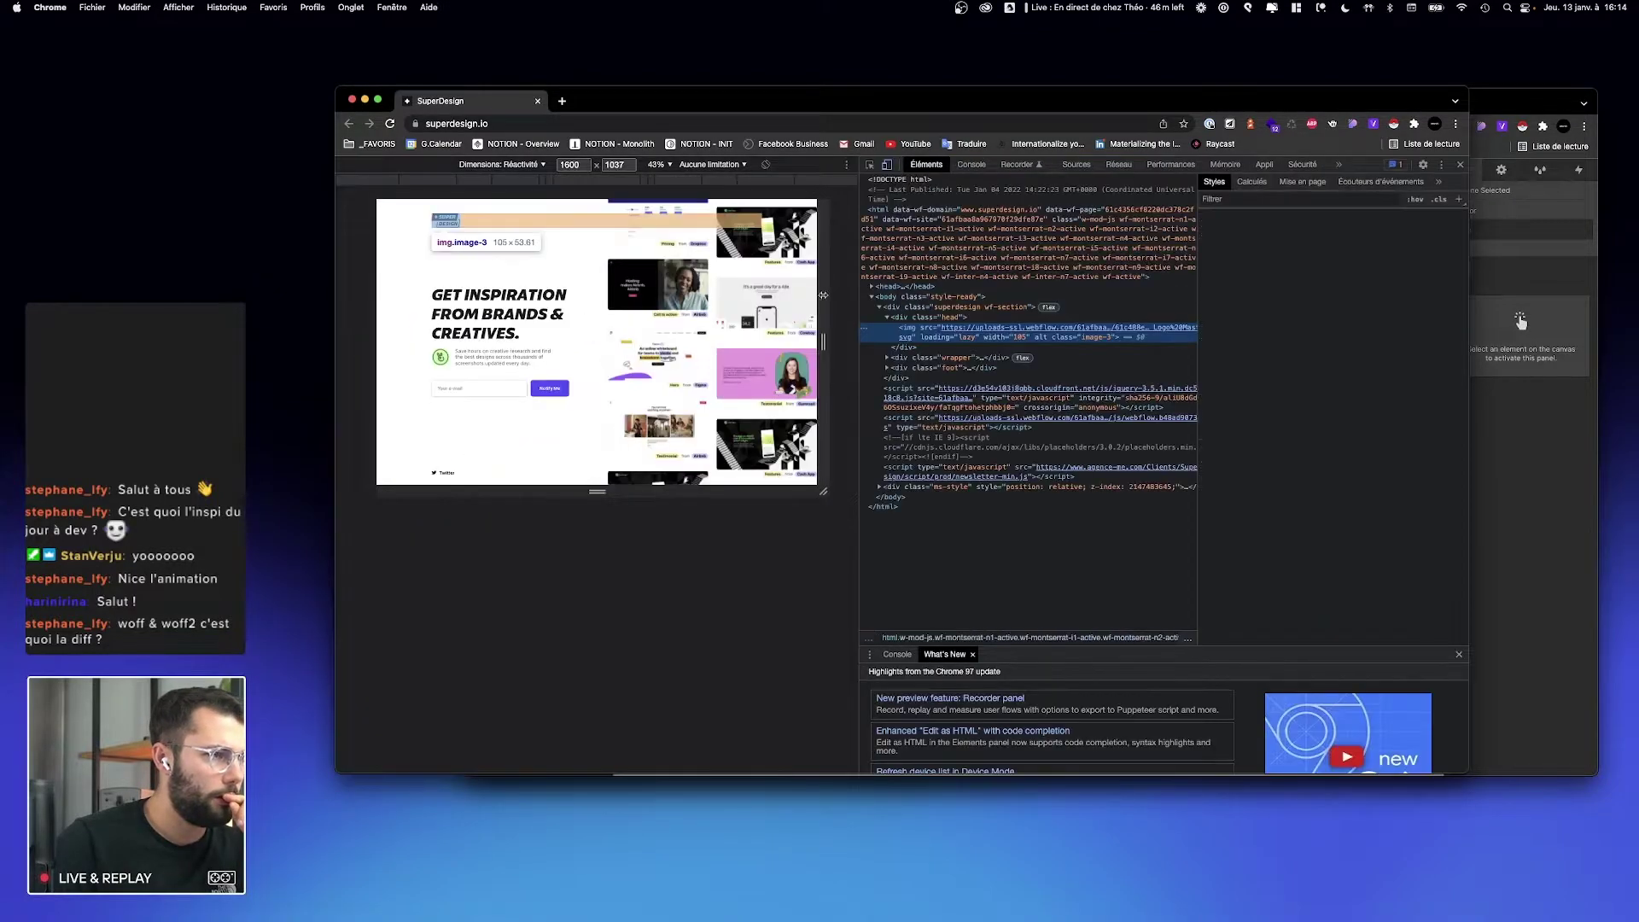
{"action": "double_click", "coordinate": [968, 332]}
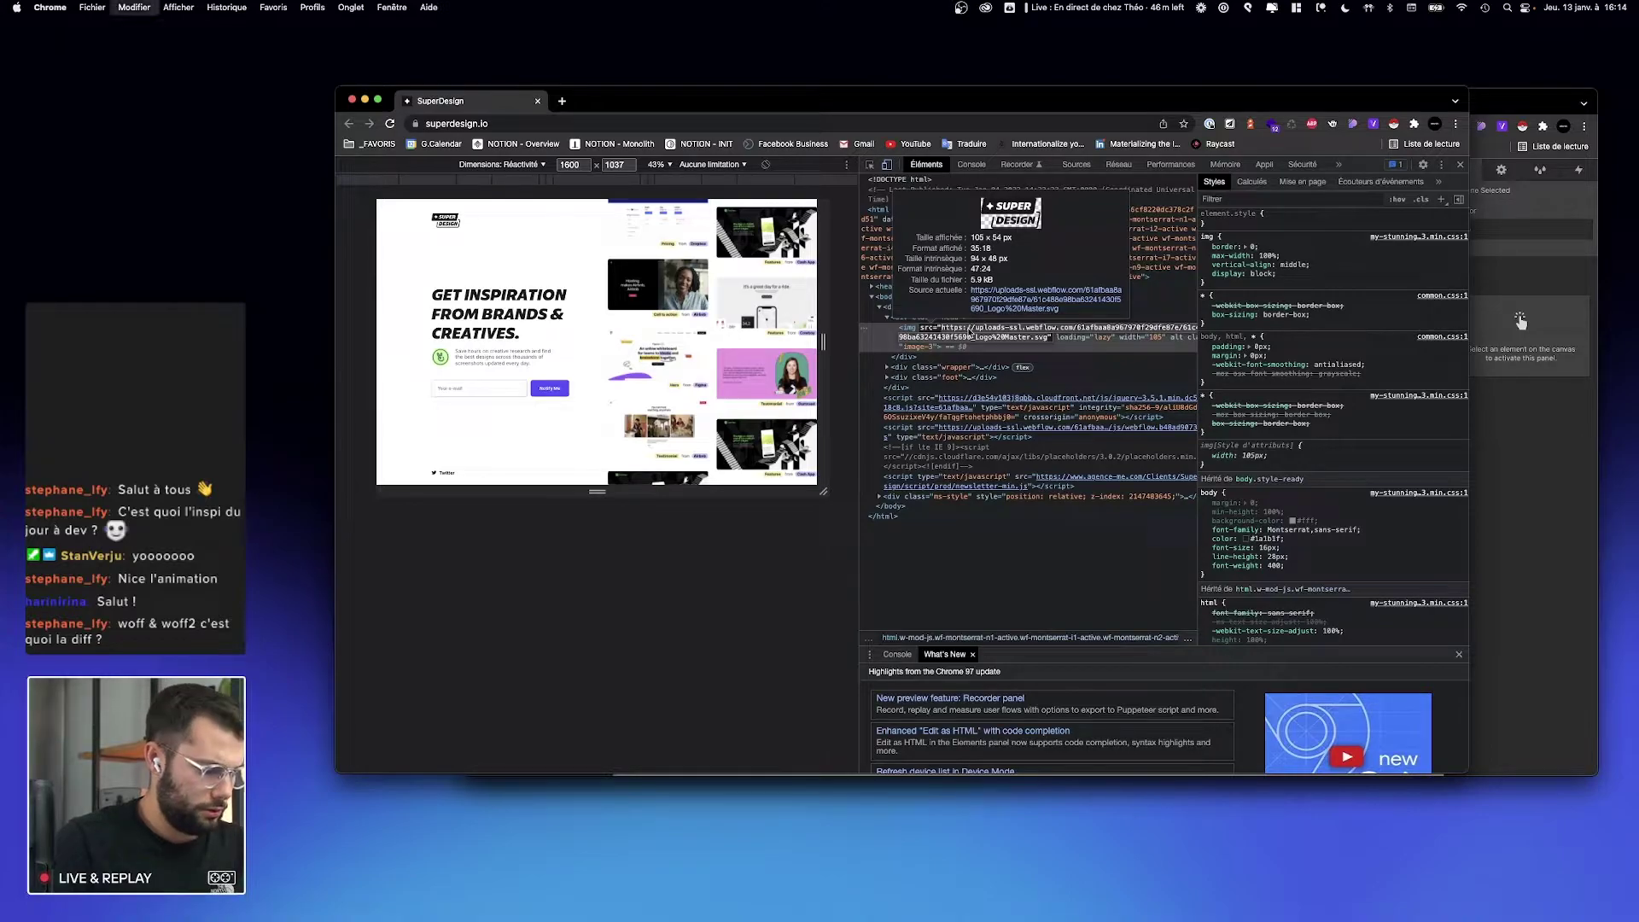
{"action": "left_click", "coordinate": [971, 333], "text": "super"}
Step: Save the logo as logo.svg in a new folder named SUPERDESIGN on the desktop (Bureau)
{"action": "key", "text": "super+s"}
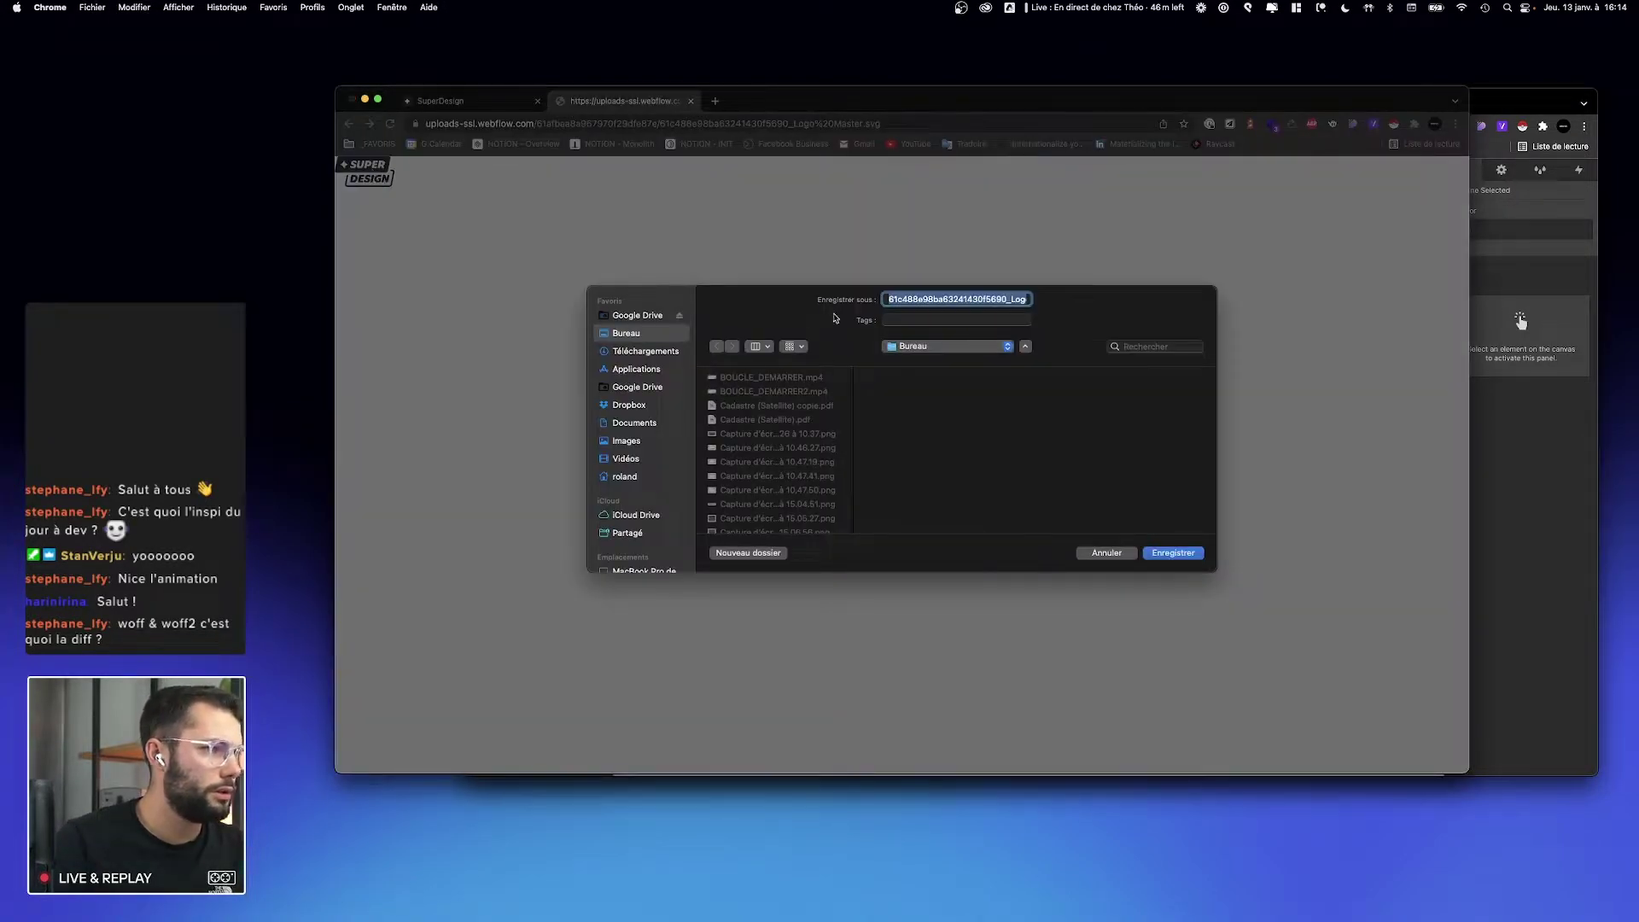
{"action": "left_click", "coordinate": [748, 553]}
{"action": "type", "text": "SUPERDESIGN"}
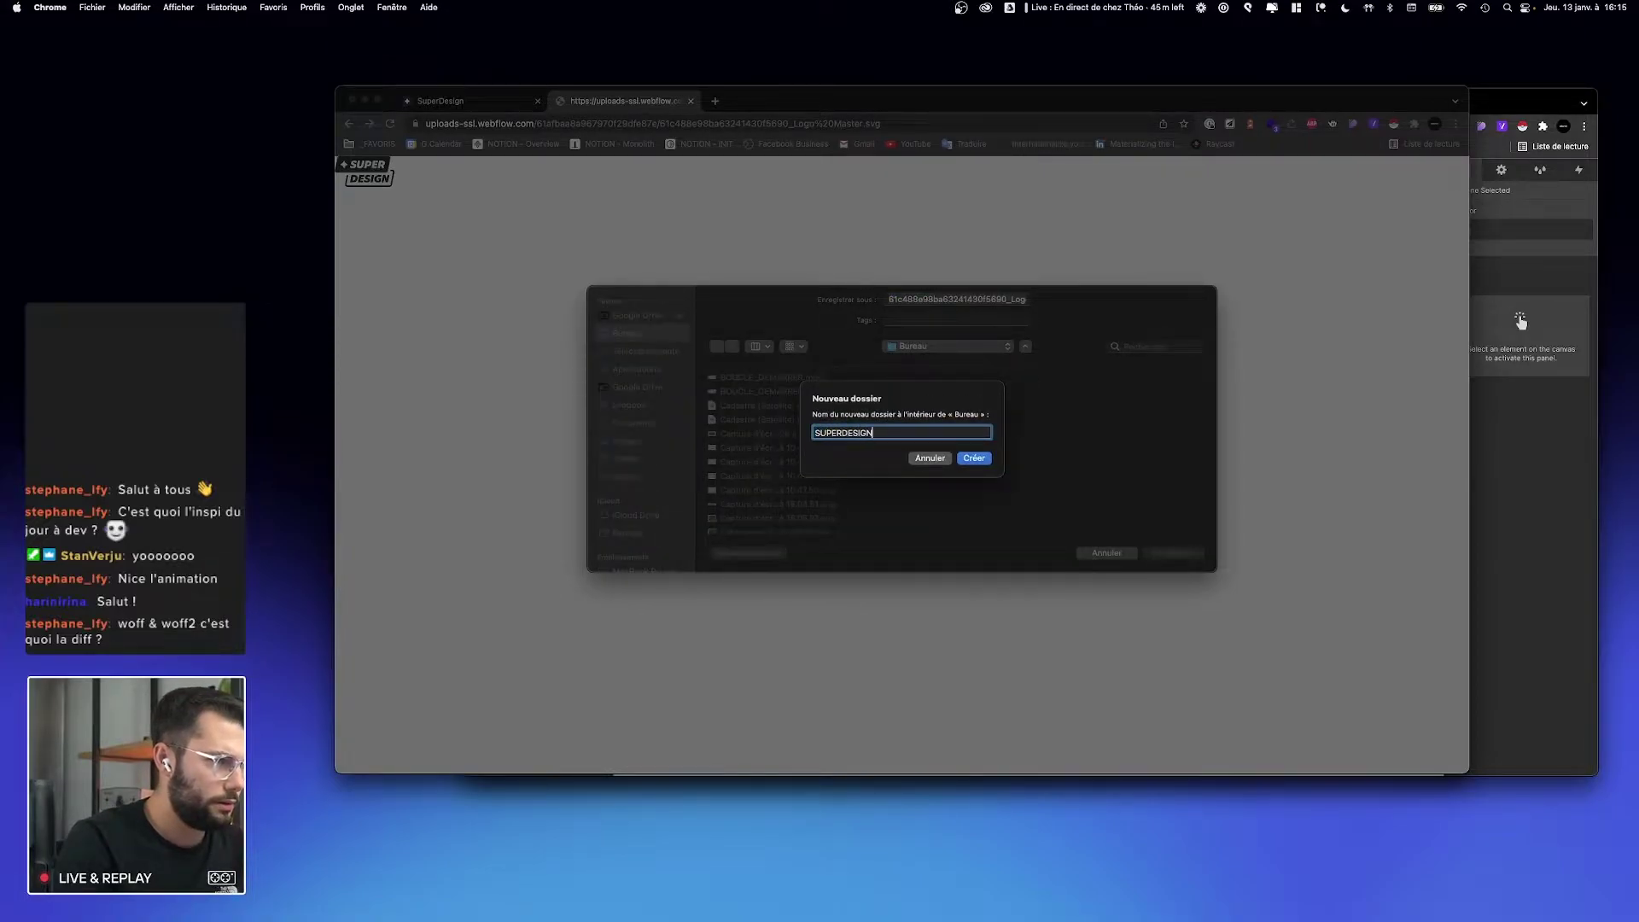
{"action": "key", "text": "Return"}
{"action": "key", "text": "BackSpace"}
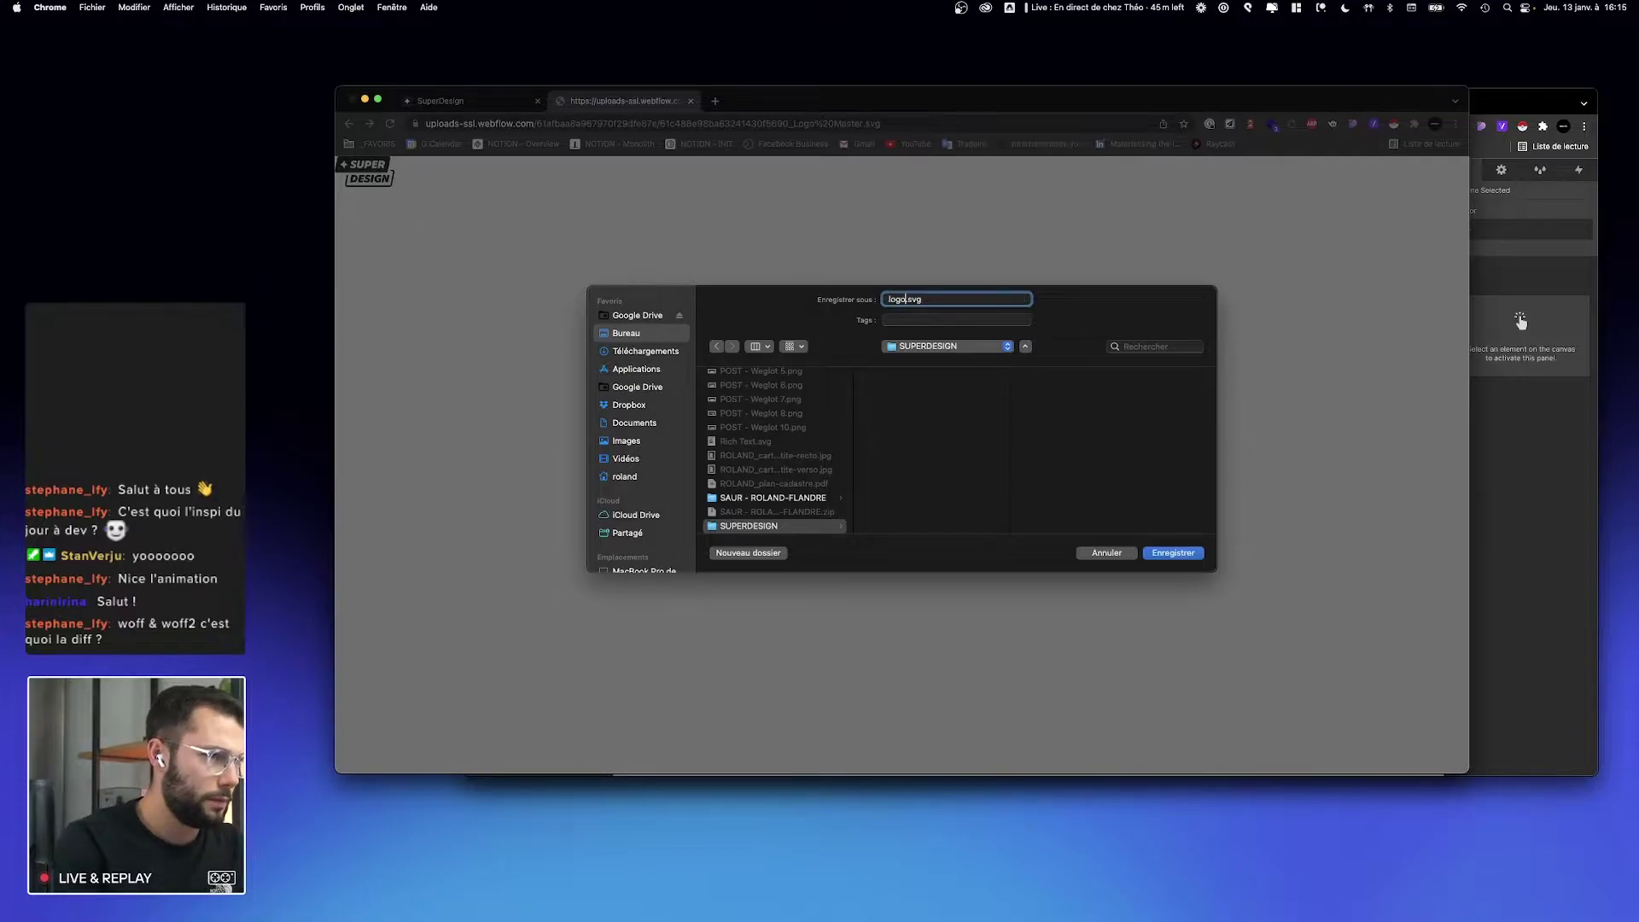
{"action": "key", "text": "Return"}
Step: Close the SuperDesign page's developer tools and save the green hand sticker image as main.png in the SUPERDESIGN folder
{"action": "key", "text": "super+alt+Left"}
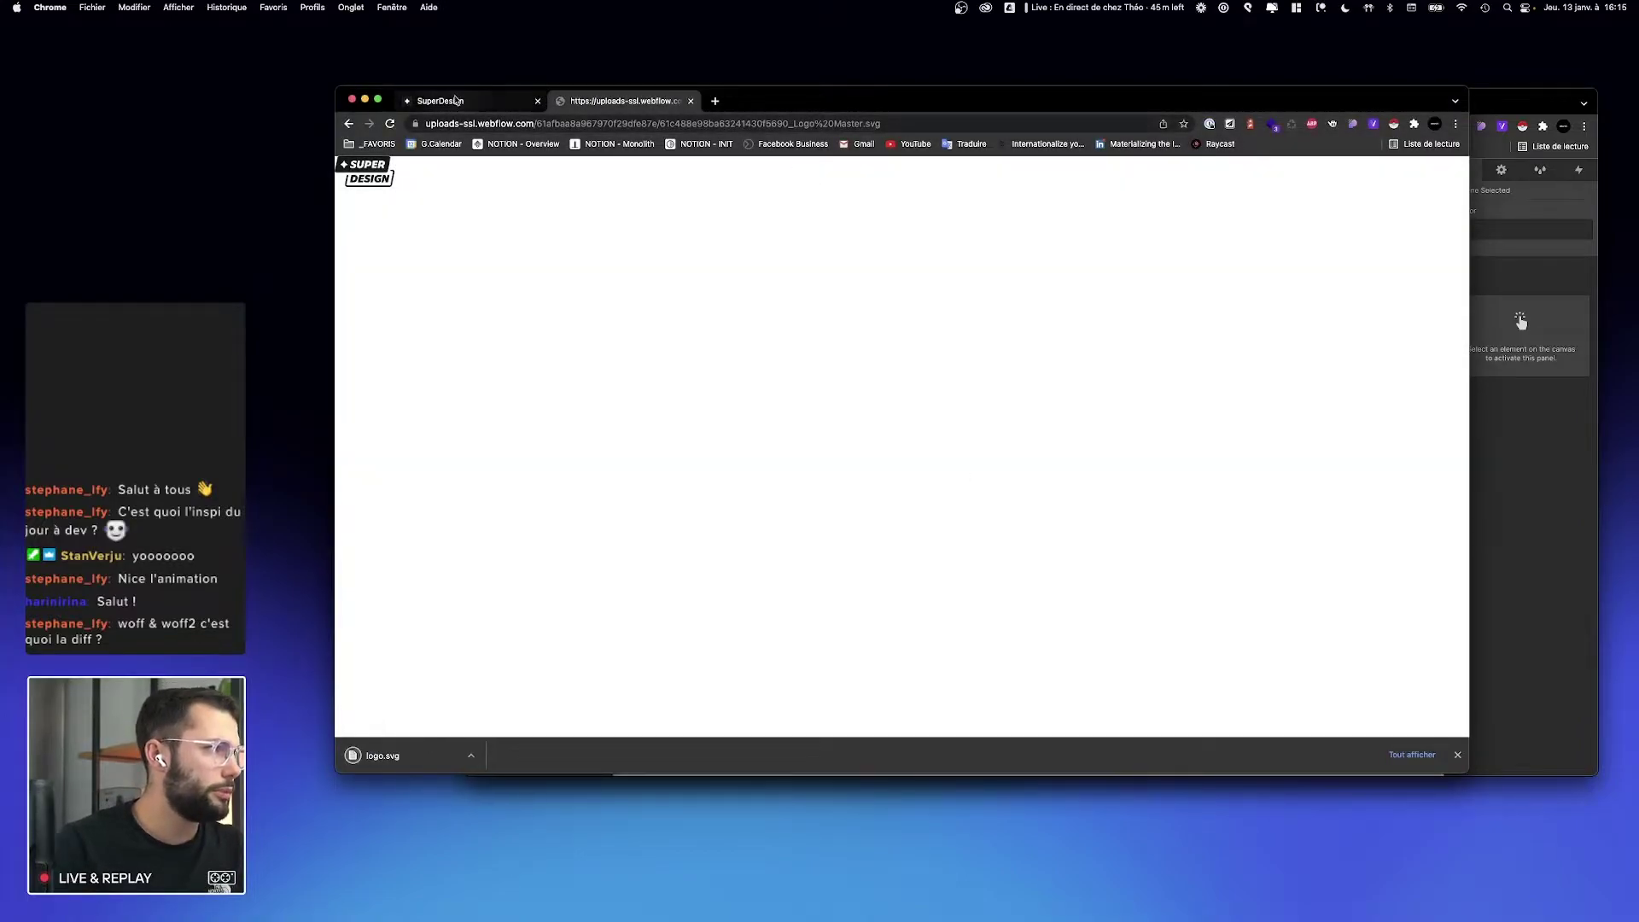
{"action": "left_click", "coordinate": [1460, 163]}
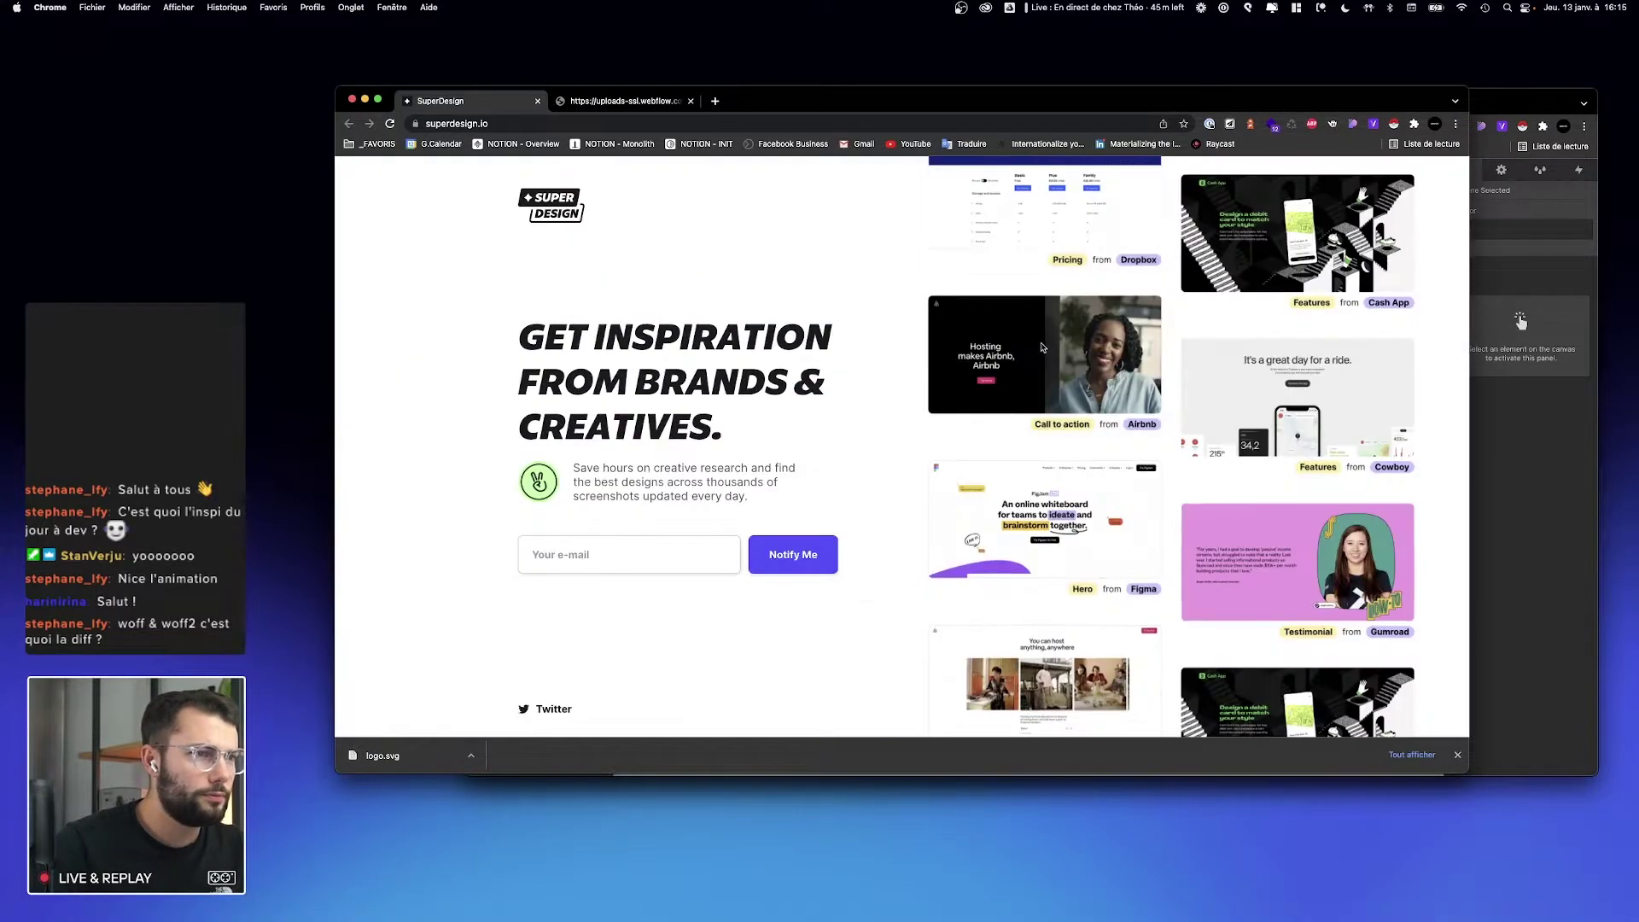
{"action": "right_click", "coordinate": [547, 480]}
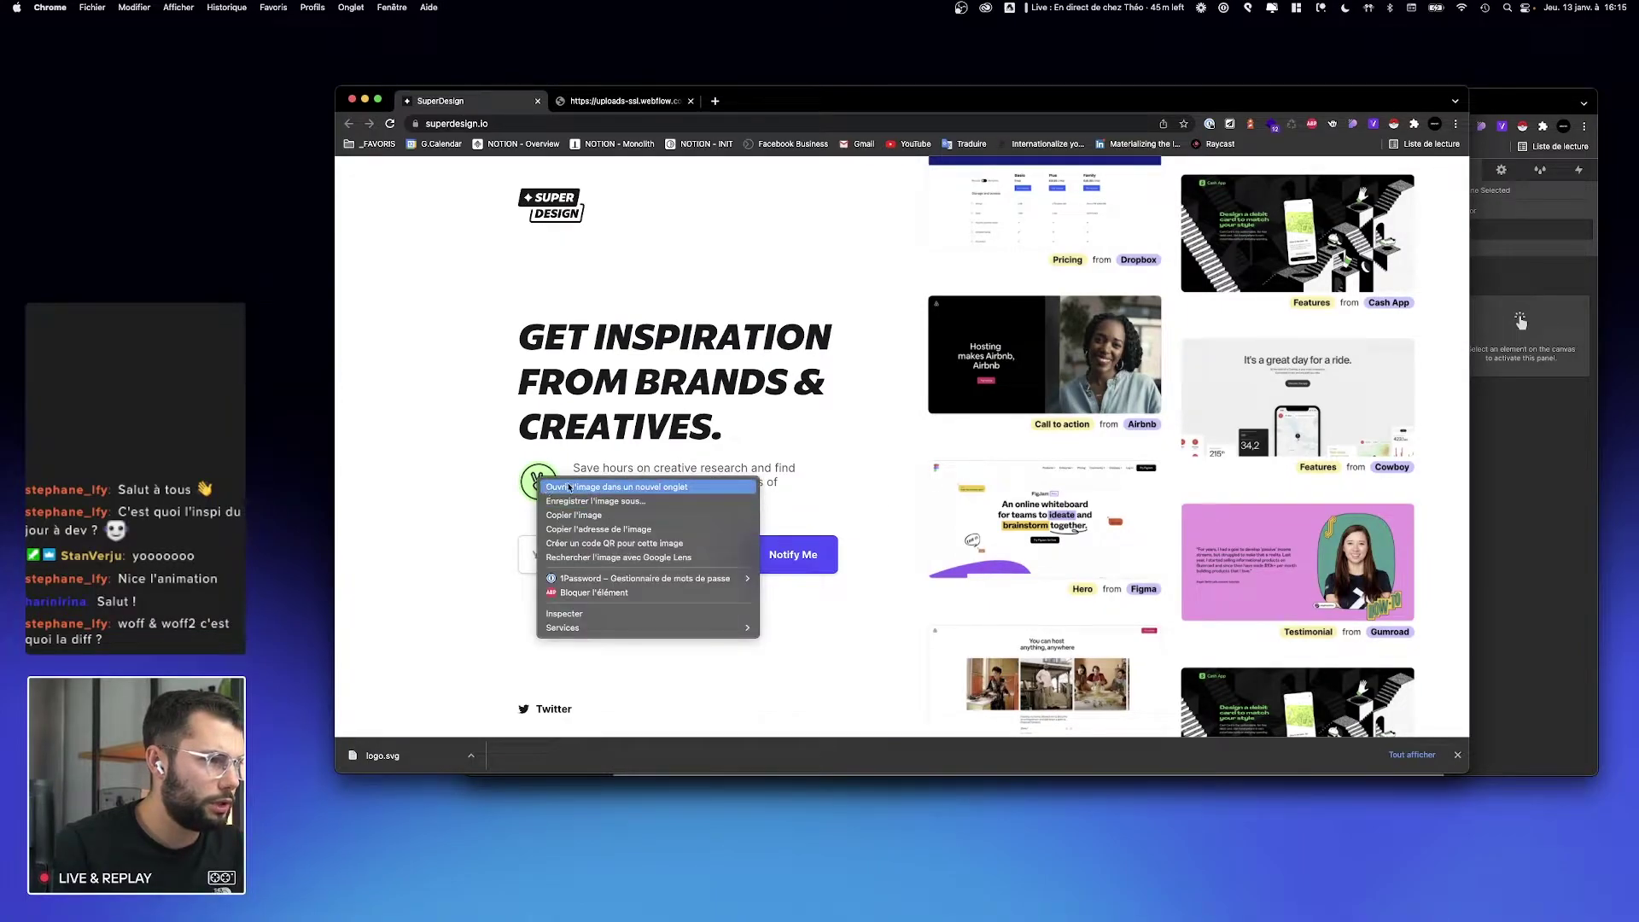
{"action": "left_click", "coordinate": [675, 88]}
{"action": "left_click", "coordinate": [611, 103]}
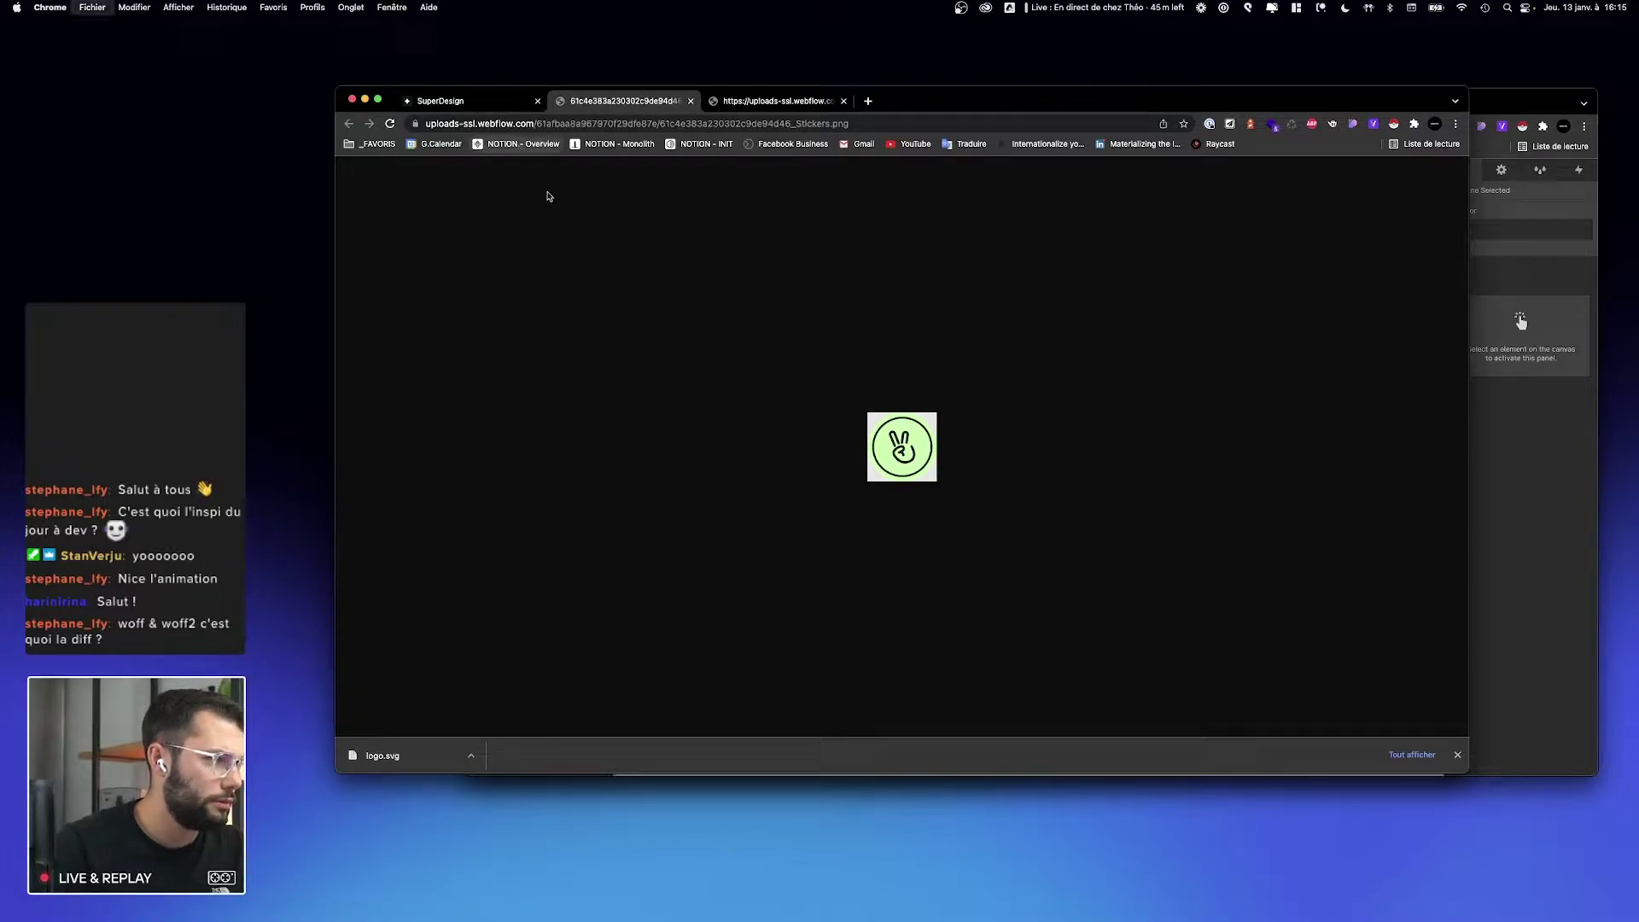
{"action": "key", "text": "super+s"}
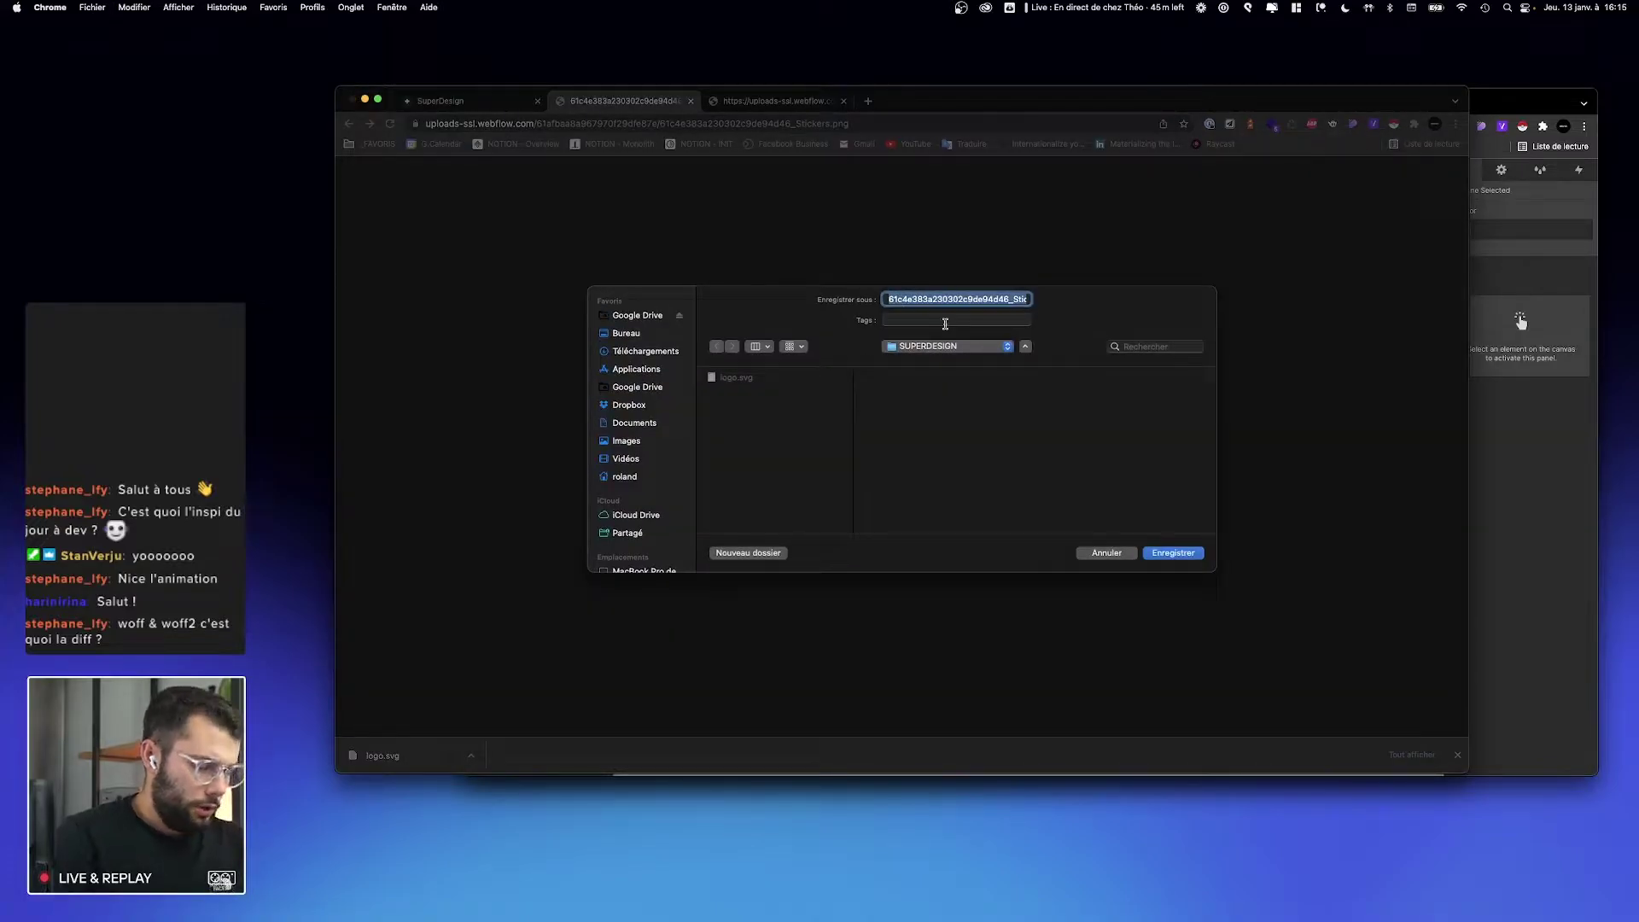
{"action": "type", "text": "main.png"}
{"action": "key", "text": "Return"}
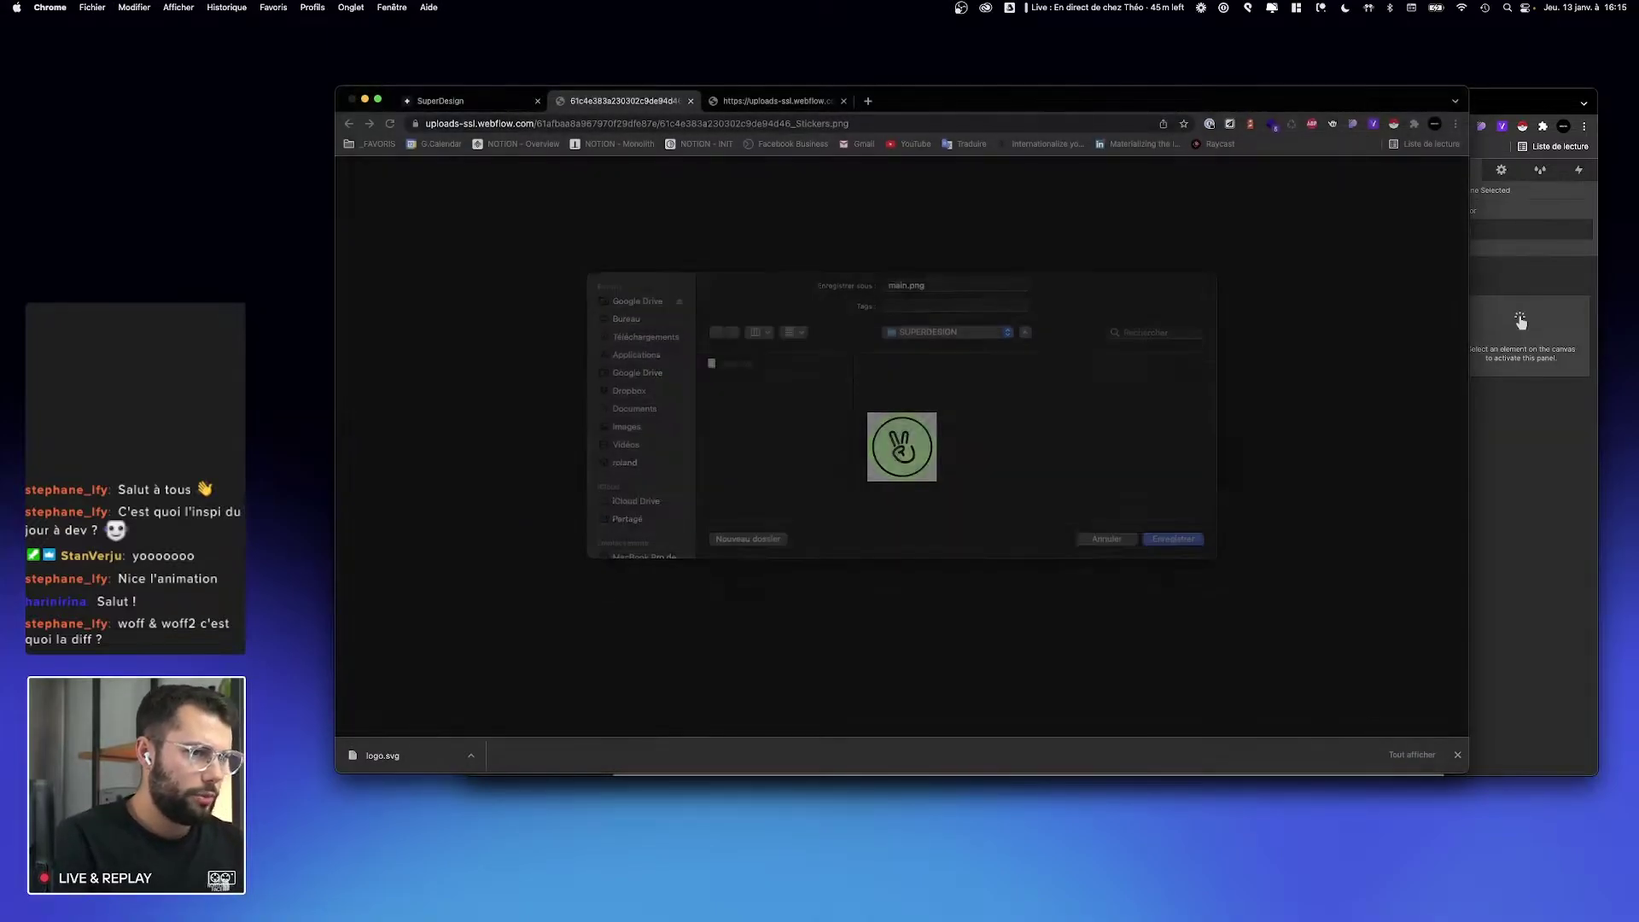
Step: Open the SuperDesign page's Twitter icon in its own tab and save it as twitter.svg in the SUPERDESIGN folder
{"action": "left_click", "coordinate": [440, 101]}
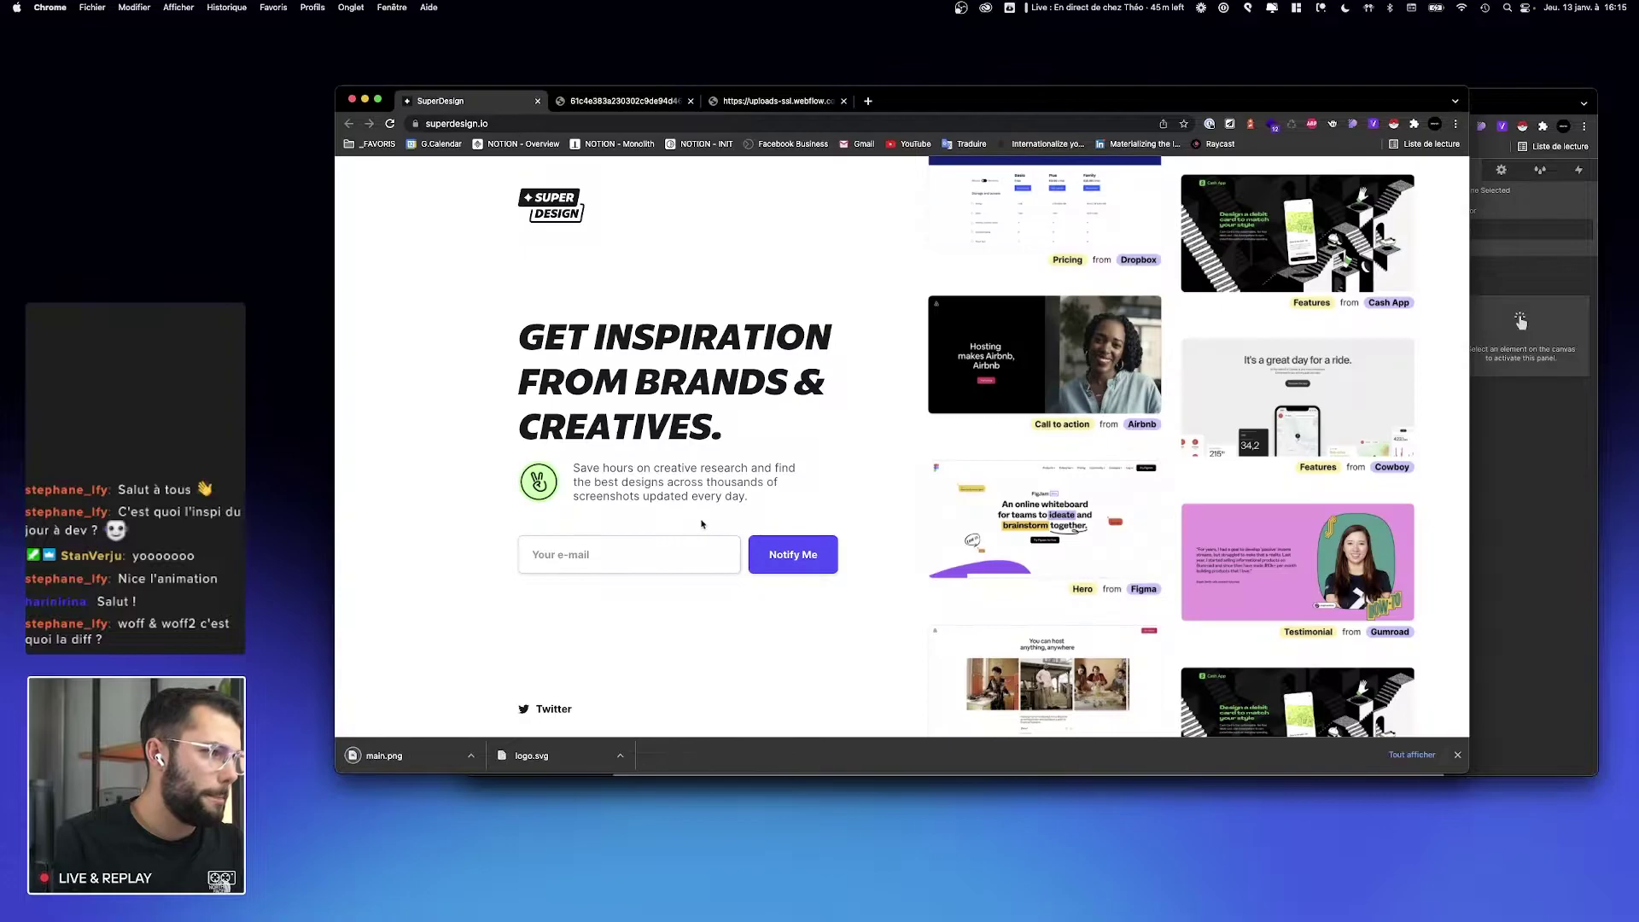
{"action": "right_click", "coordinate": [524, 709]}
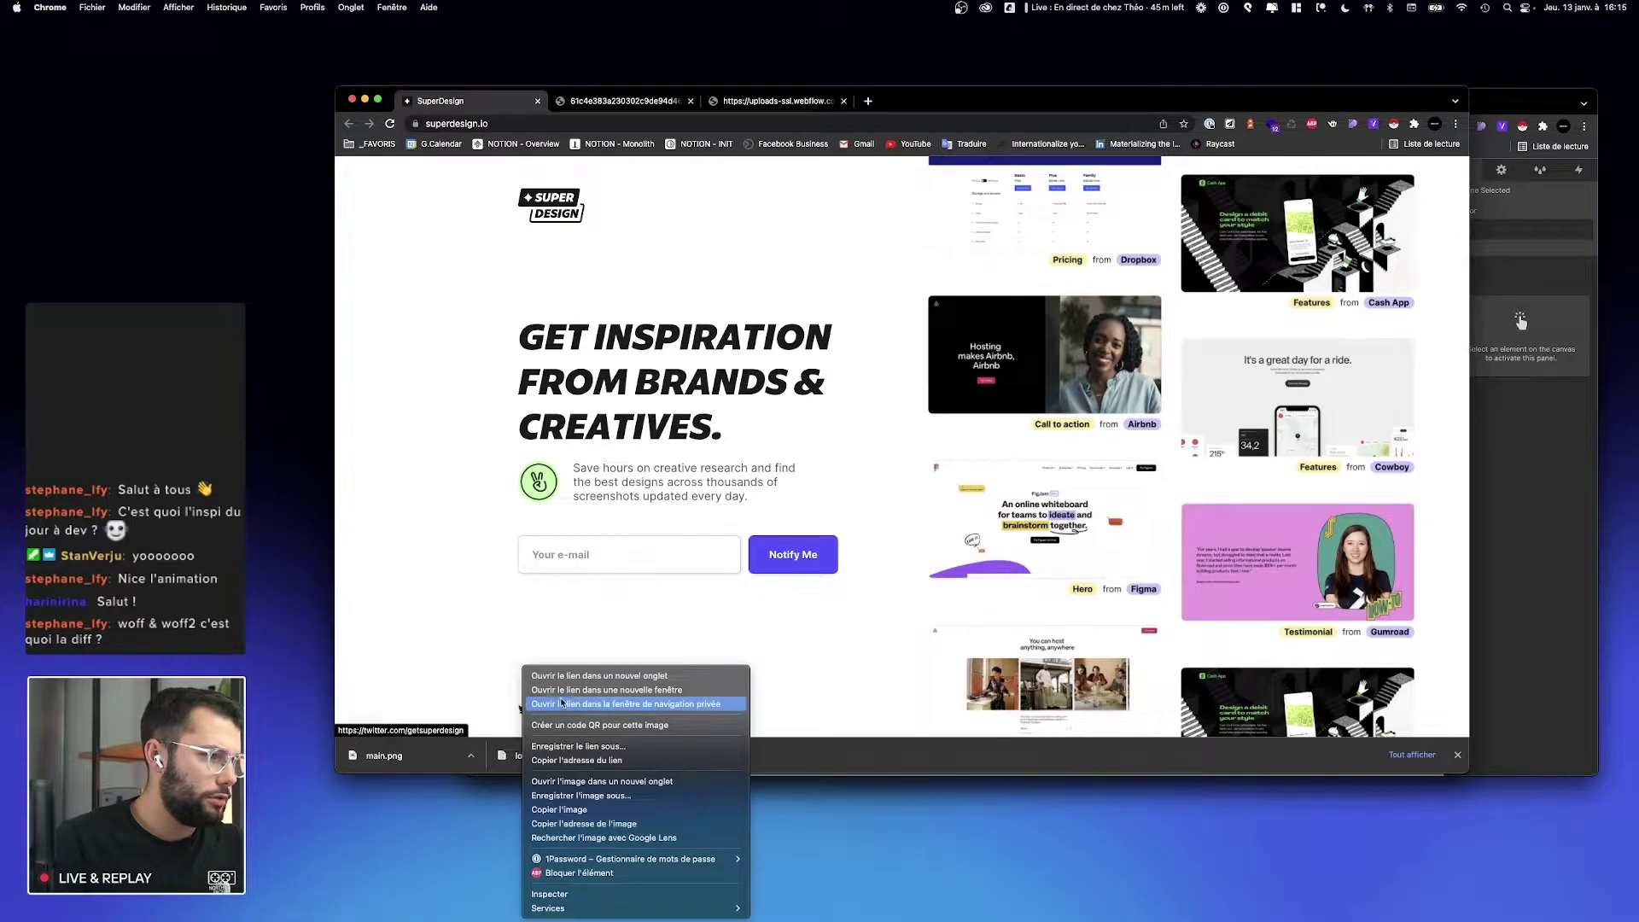
{"action": "left_click", "coordinate": [575, 780]}
{"action": "left_click", "coordinate": [764, 102]}
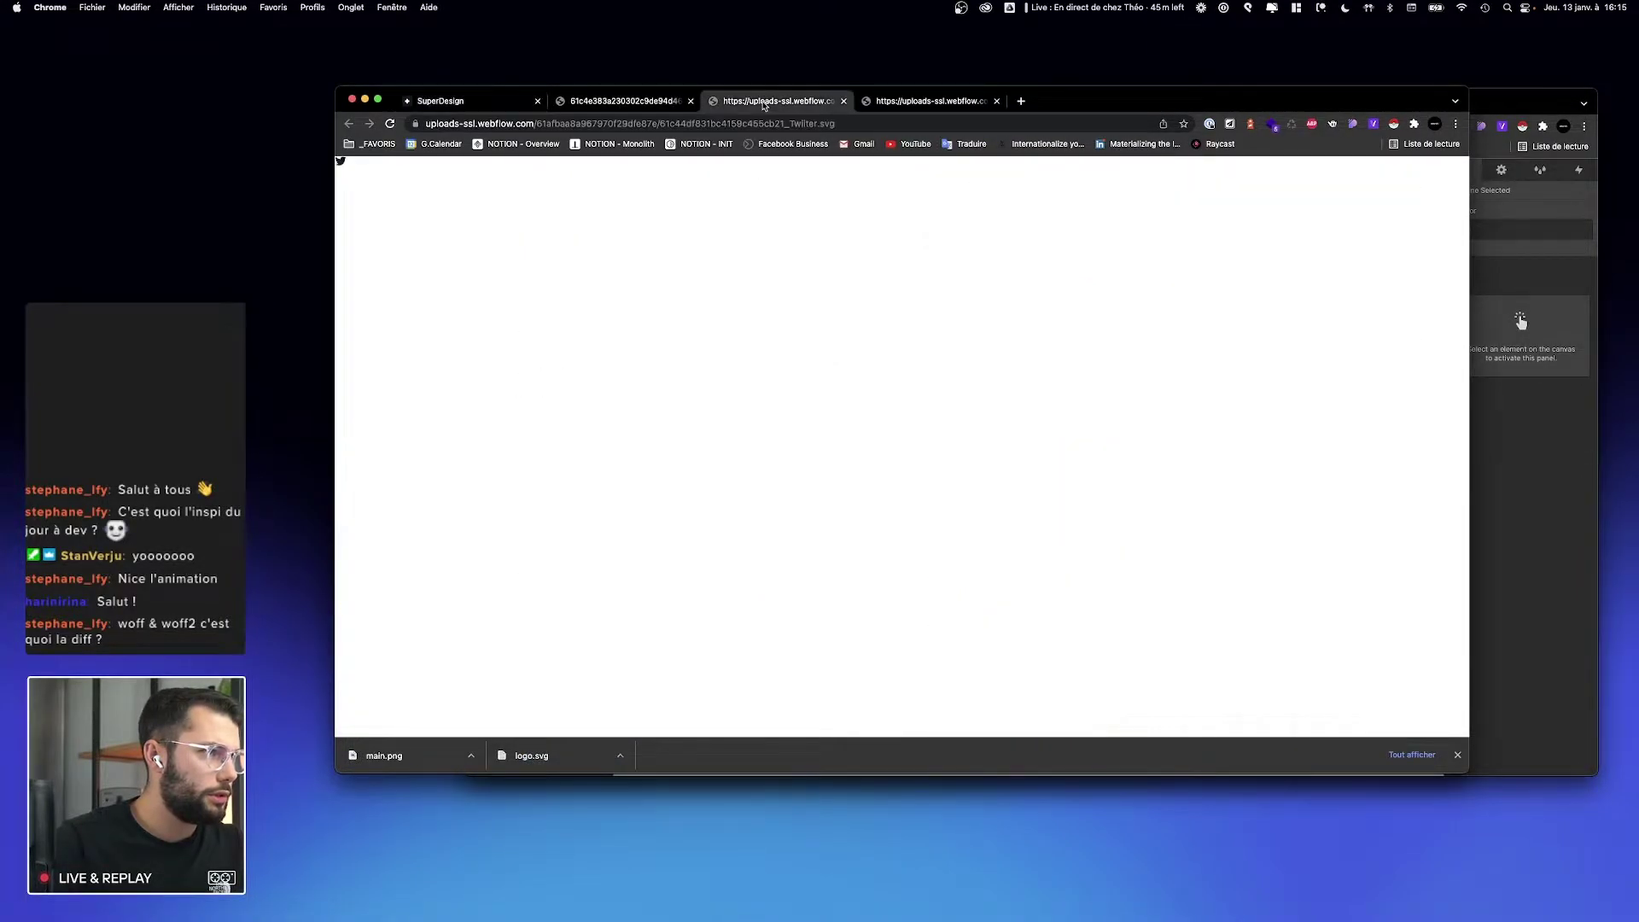
{"action": "key", "text": "super+s"}
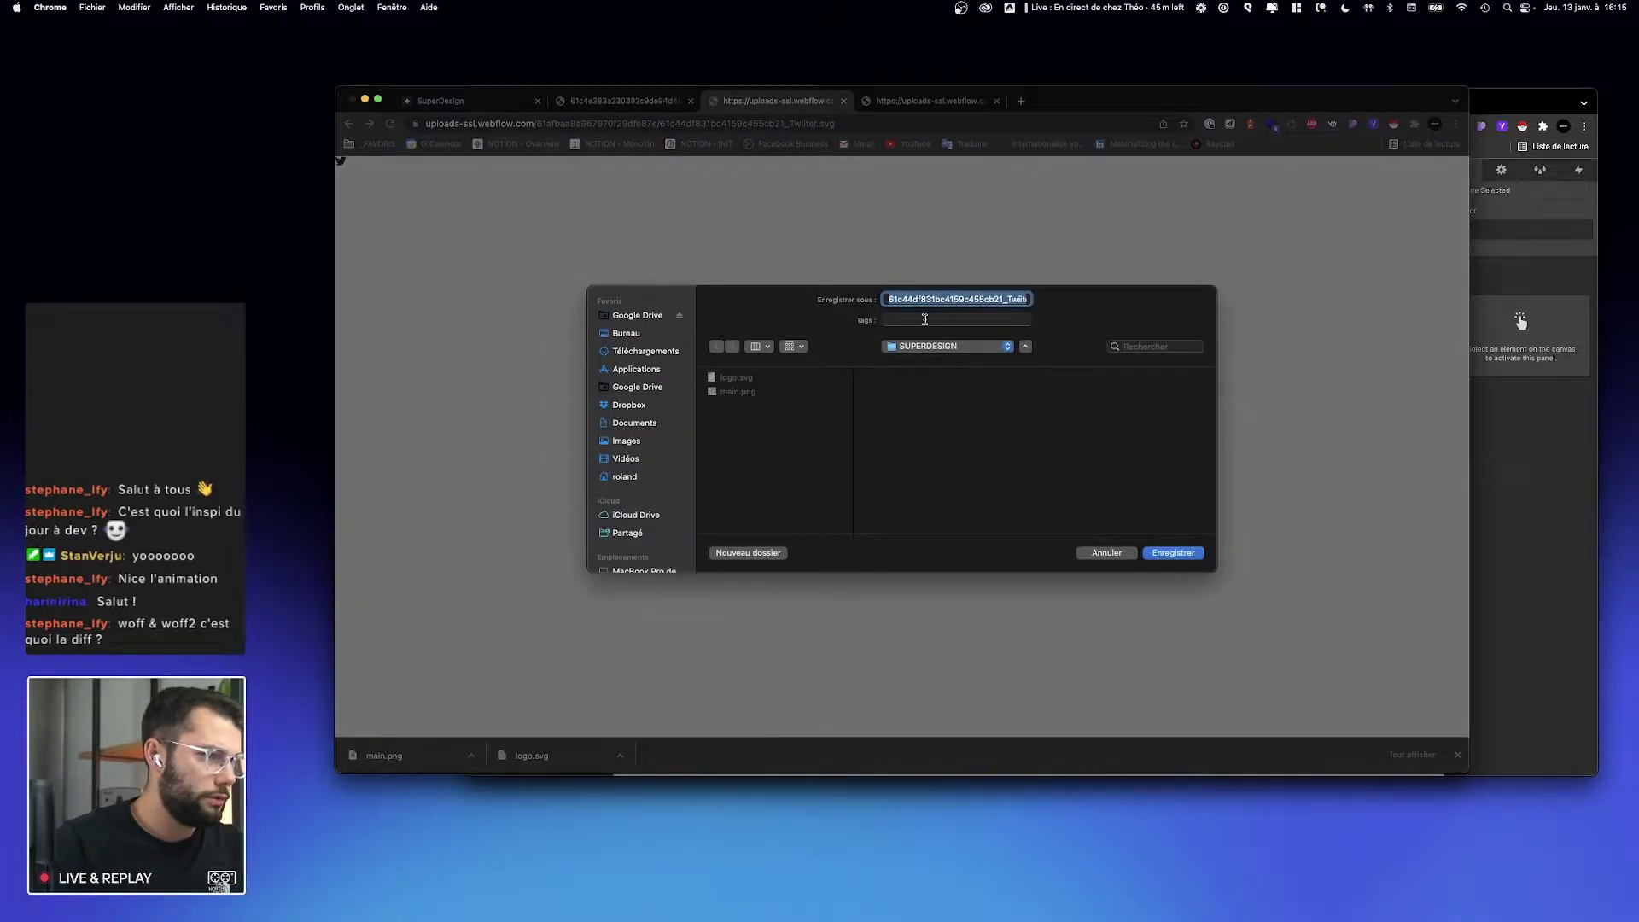
{"action": "type", "text": "tw"}
{"action": "key", "text": "Return"}
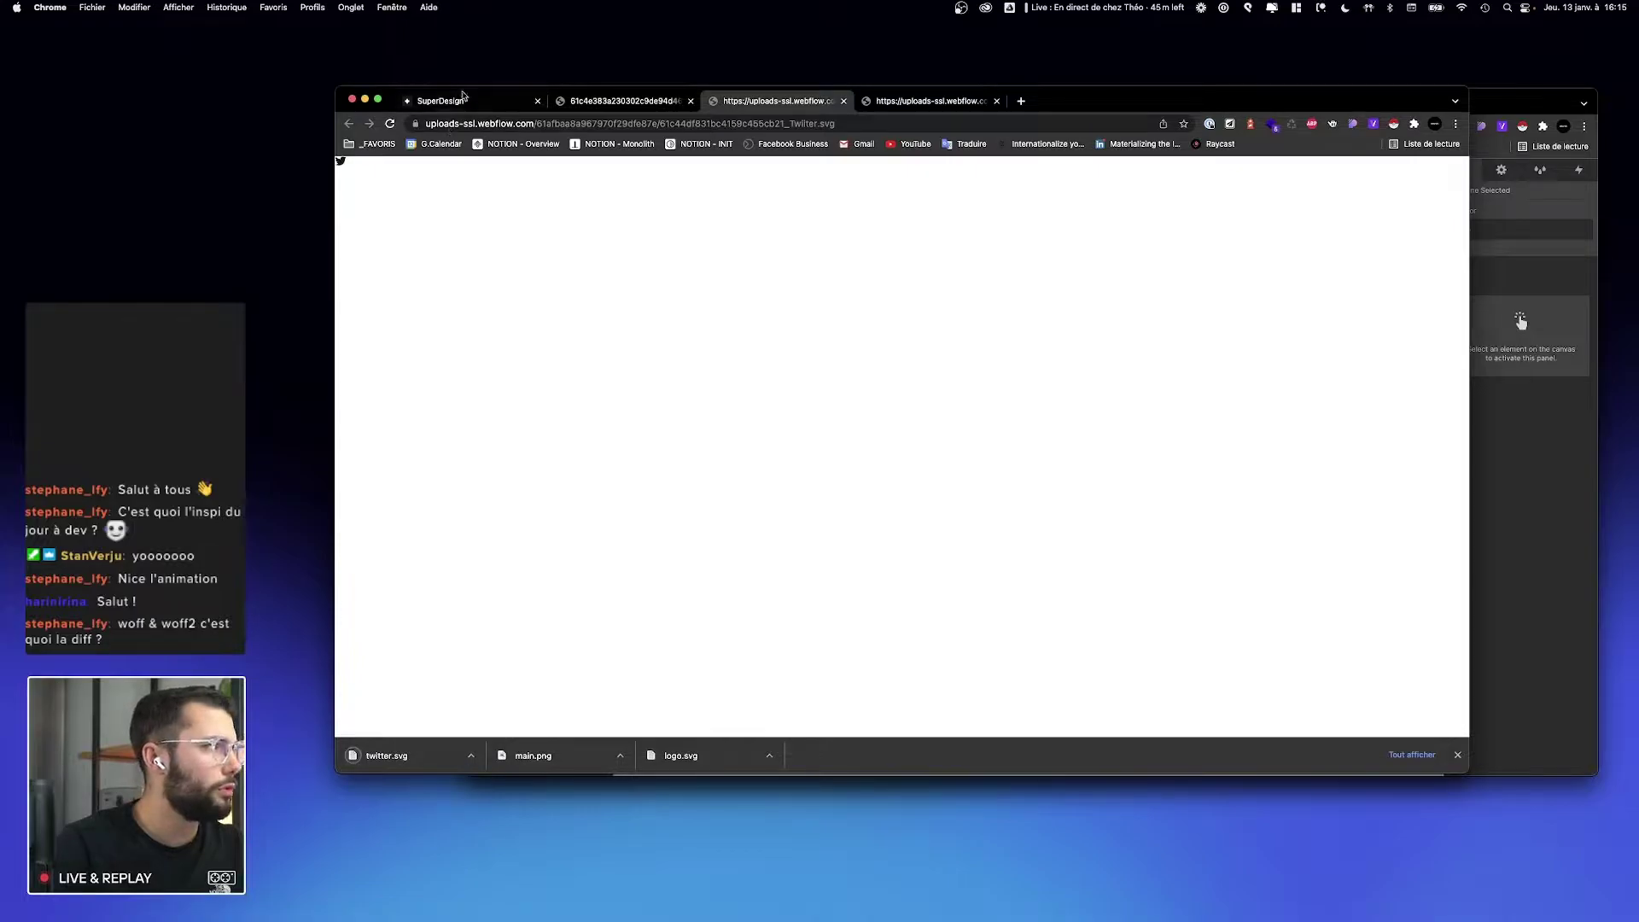
Step: Save the Dropbox Pricing screenshot from the SuperDesign page as img1.png in the SUPERDESIGN folder
{"action": "key", "text": "super+1"}
{"action": "right_click", "coordinate": [1004, 335]}
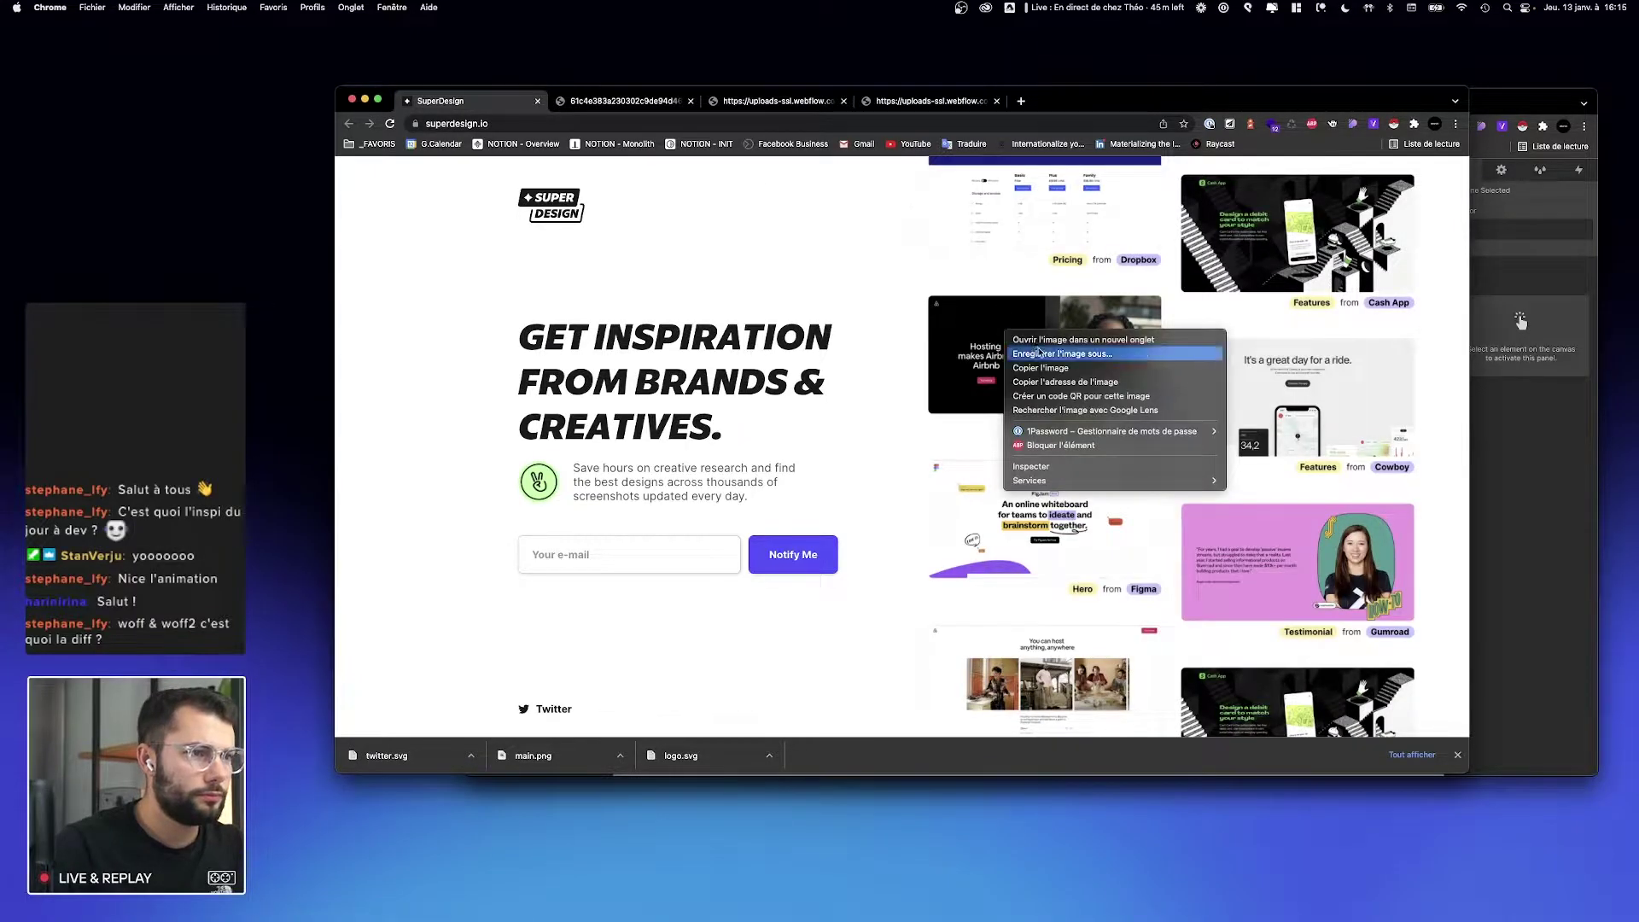
{"action": "right_click", "coordinate": [974, 214]}
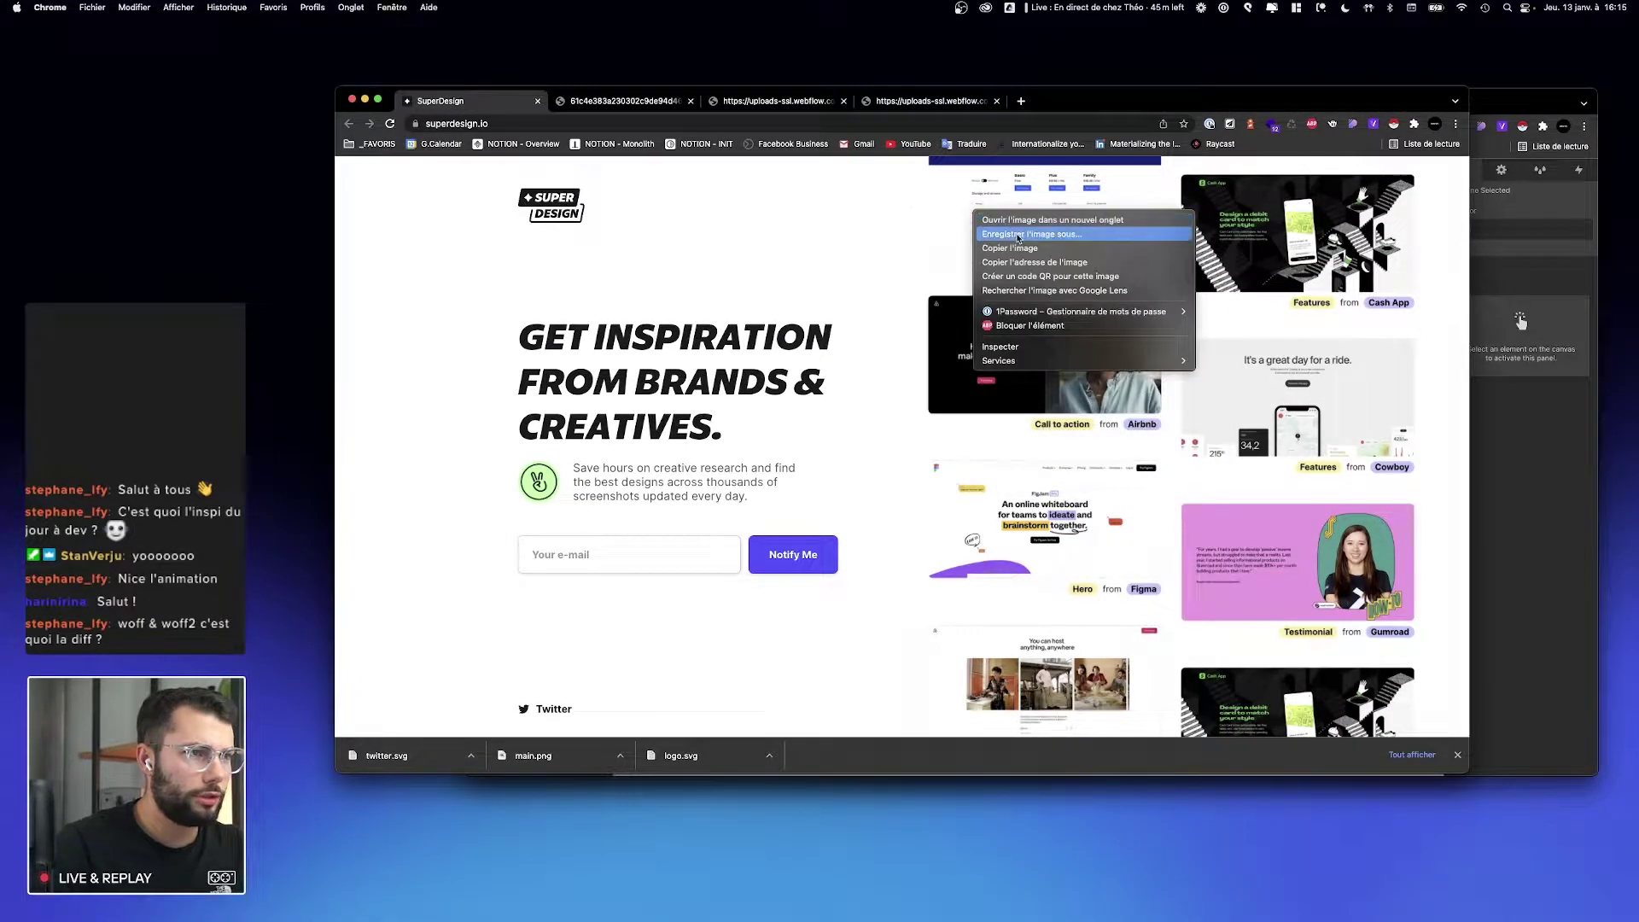
{"action": "right_click", "coordinate": [1015, 217]}
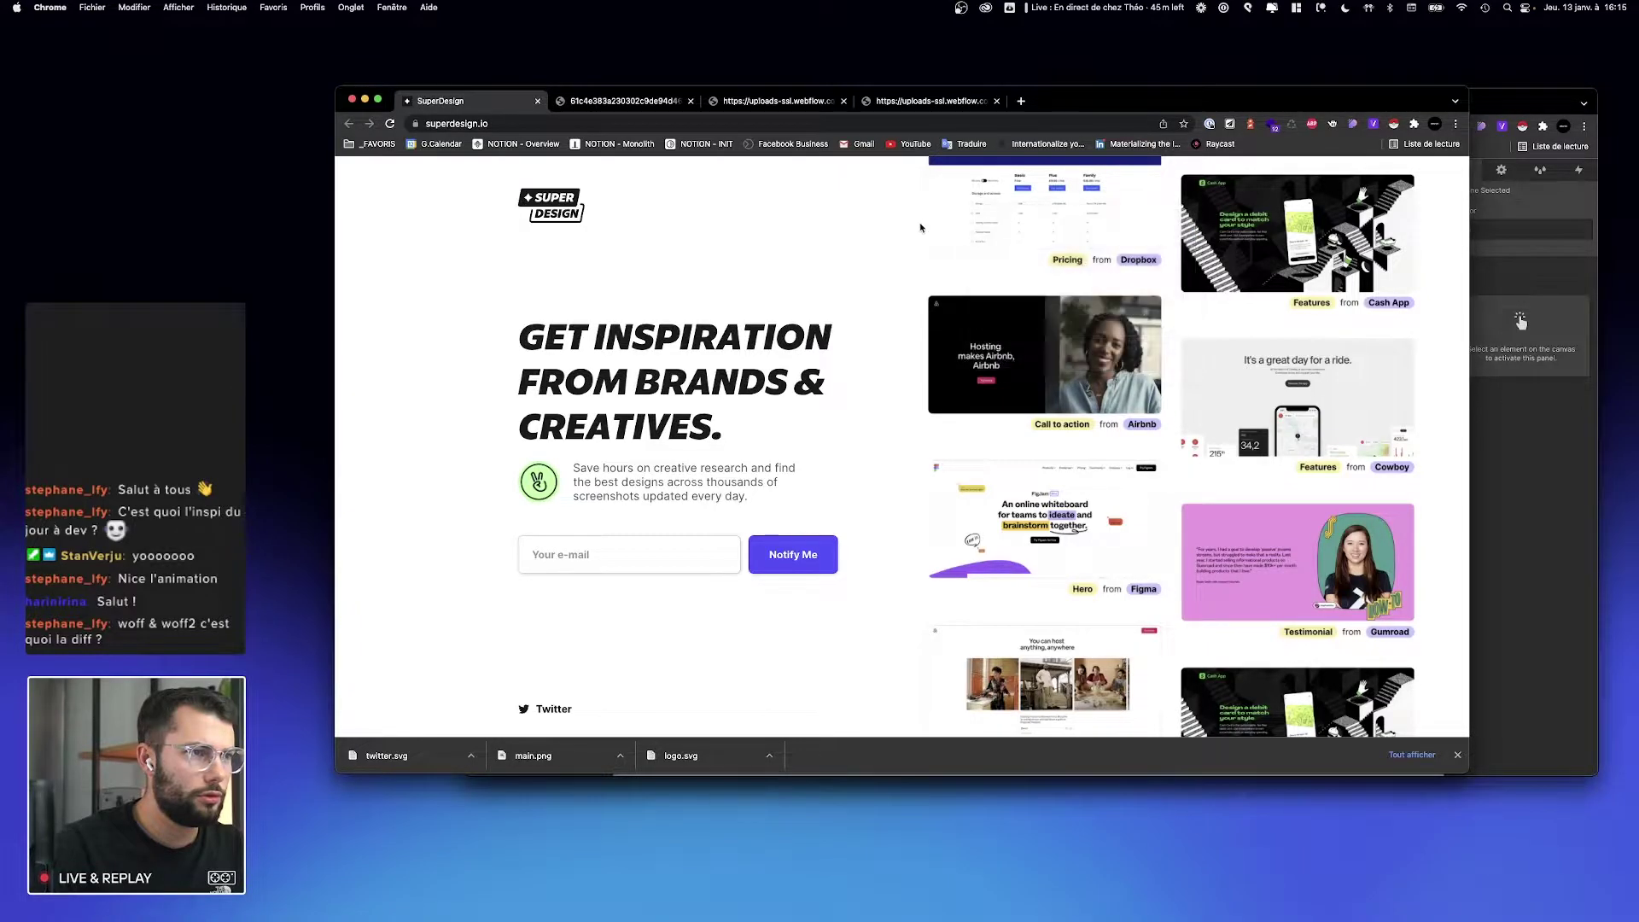
{"action": "right_click", "coordinate": [1014, 217]}
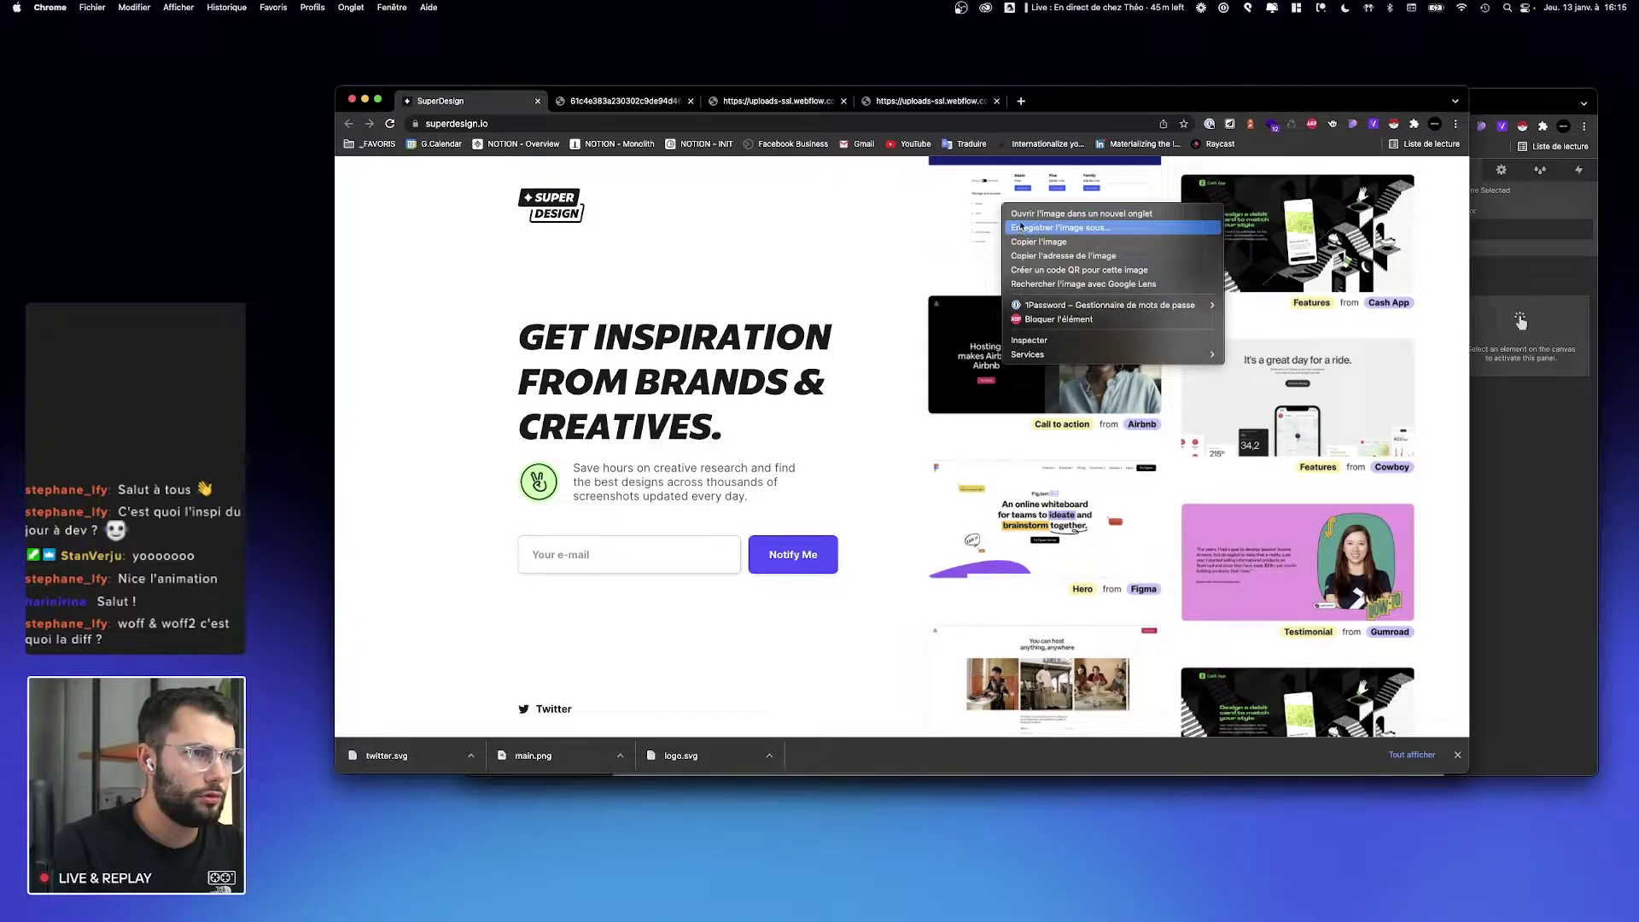
{"action": "left_click", "coordinate": [1022, 227]}
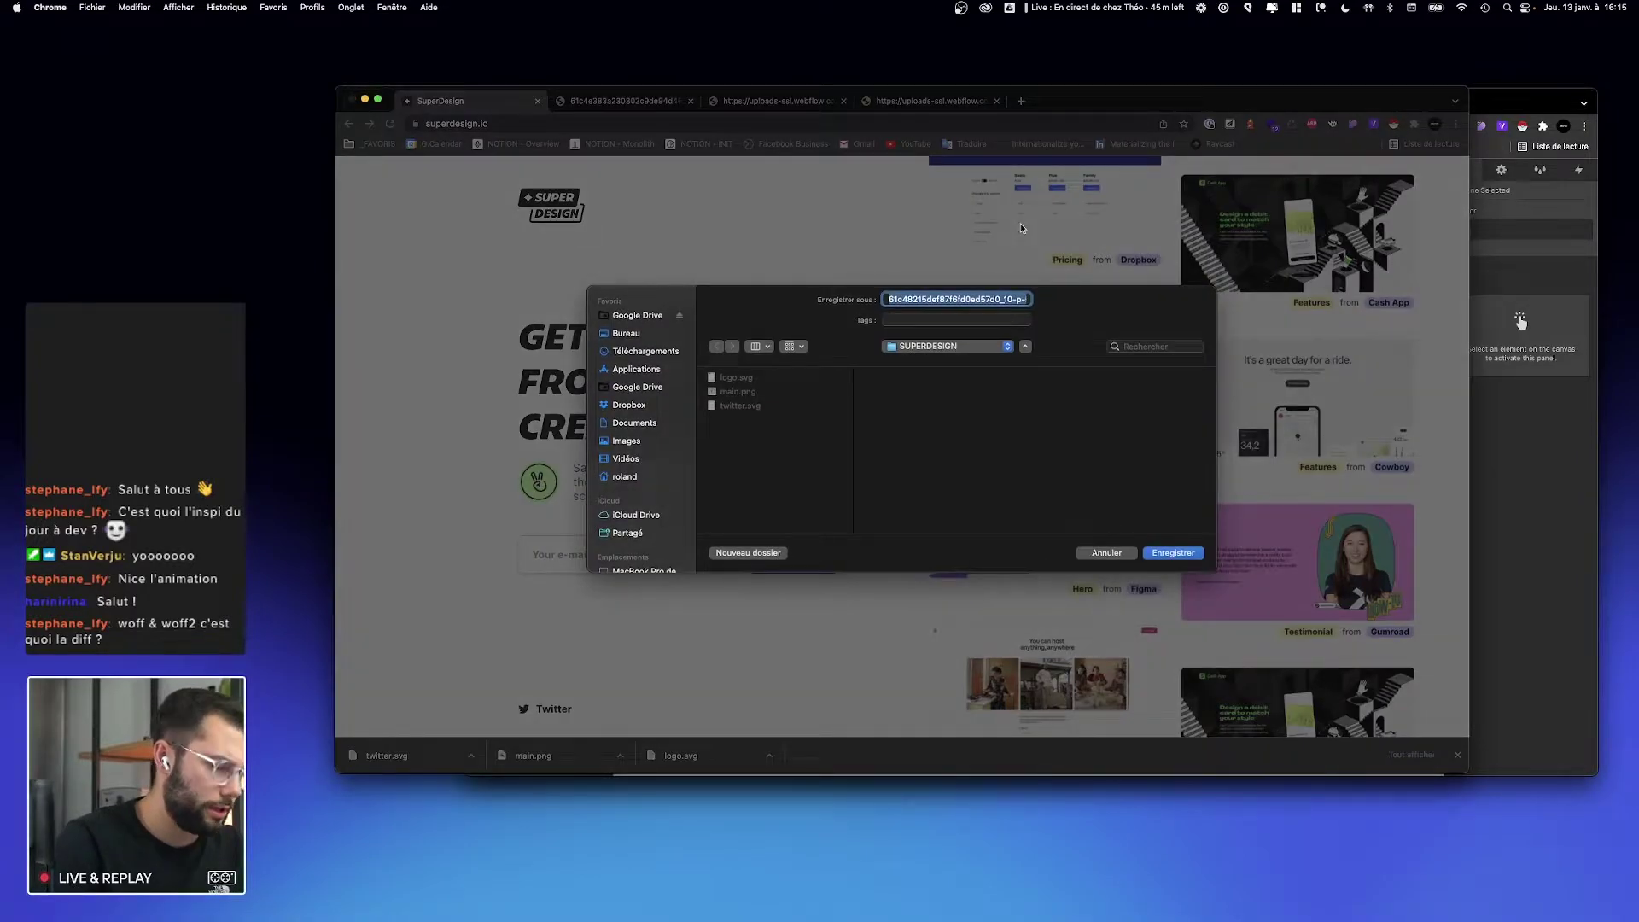
{"action": "type", "text": "im"}
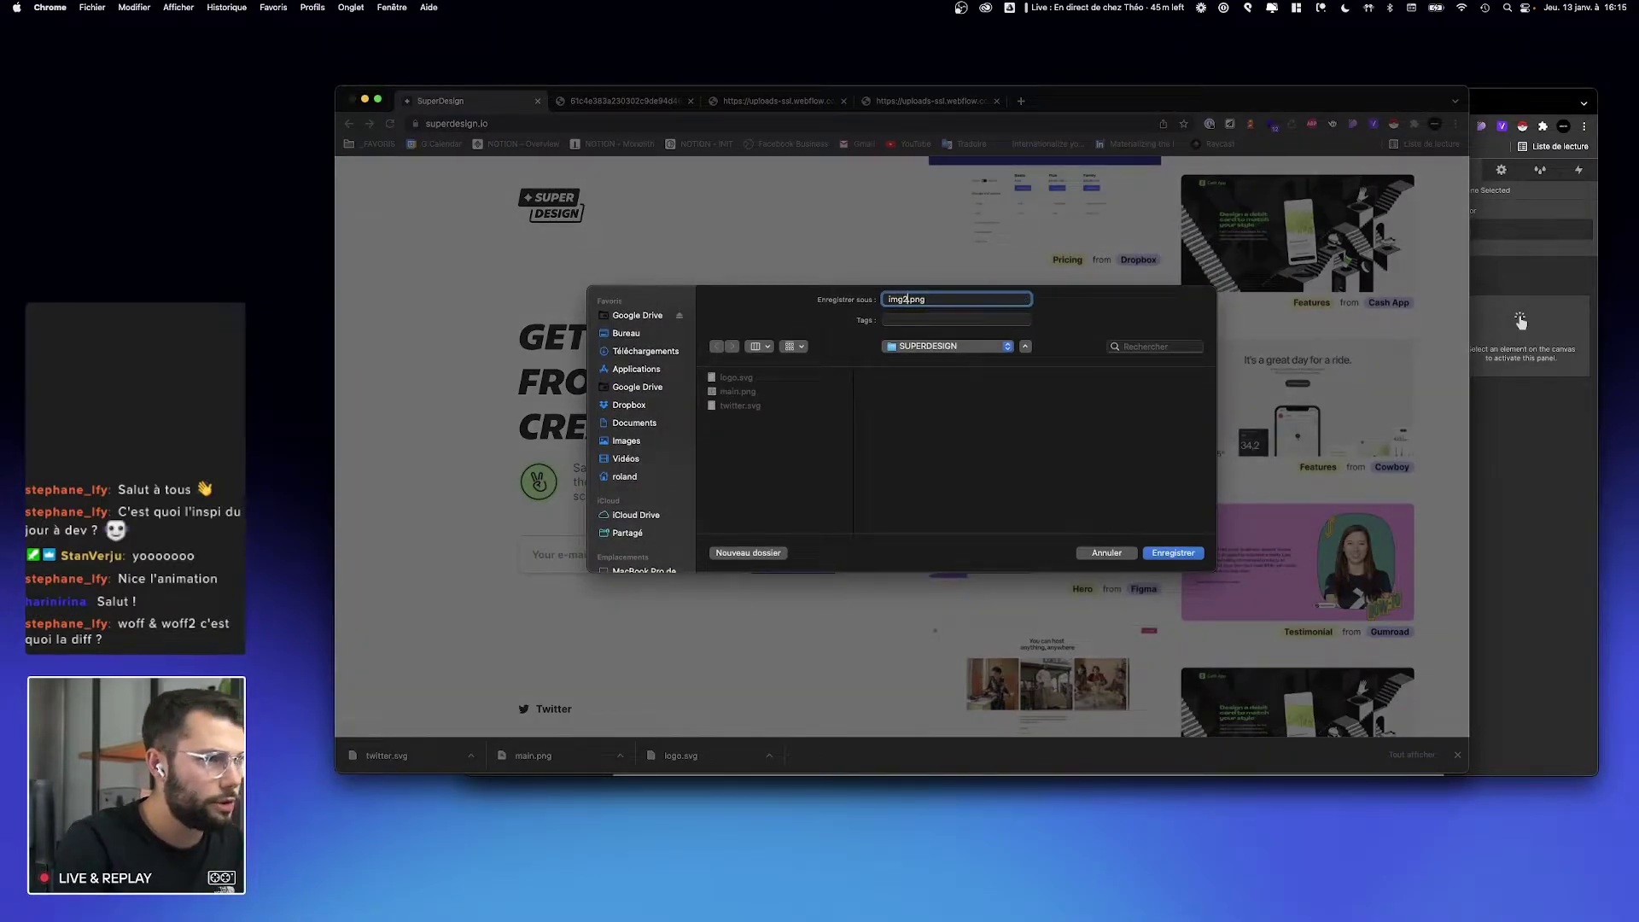
{"action": "type", "text": "g1"}
{"action": "key", "text": "Return"}
Step: Save the Airbnb Call to action screenshot as img2.png in the SUPERDESIGN folder
{"action": "right_click", "coordinate": [1031, 353]}
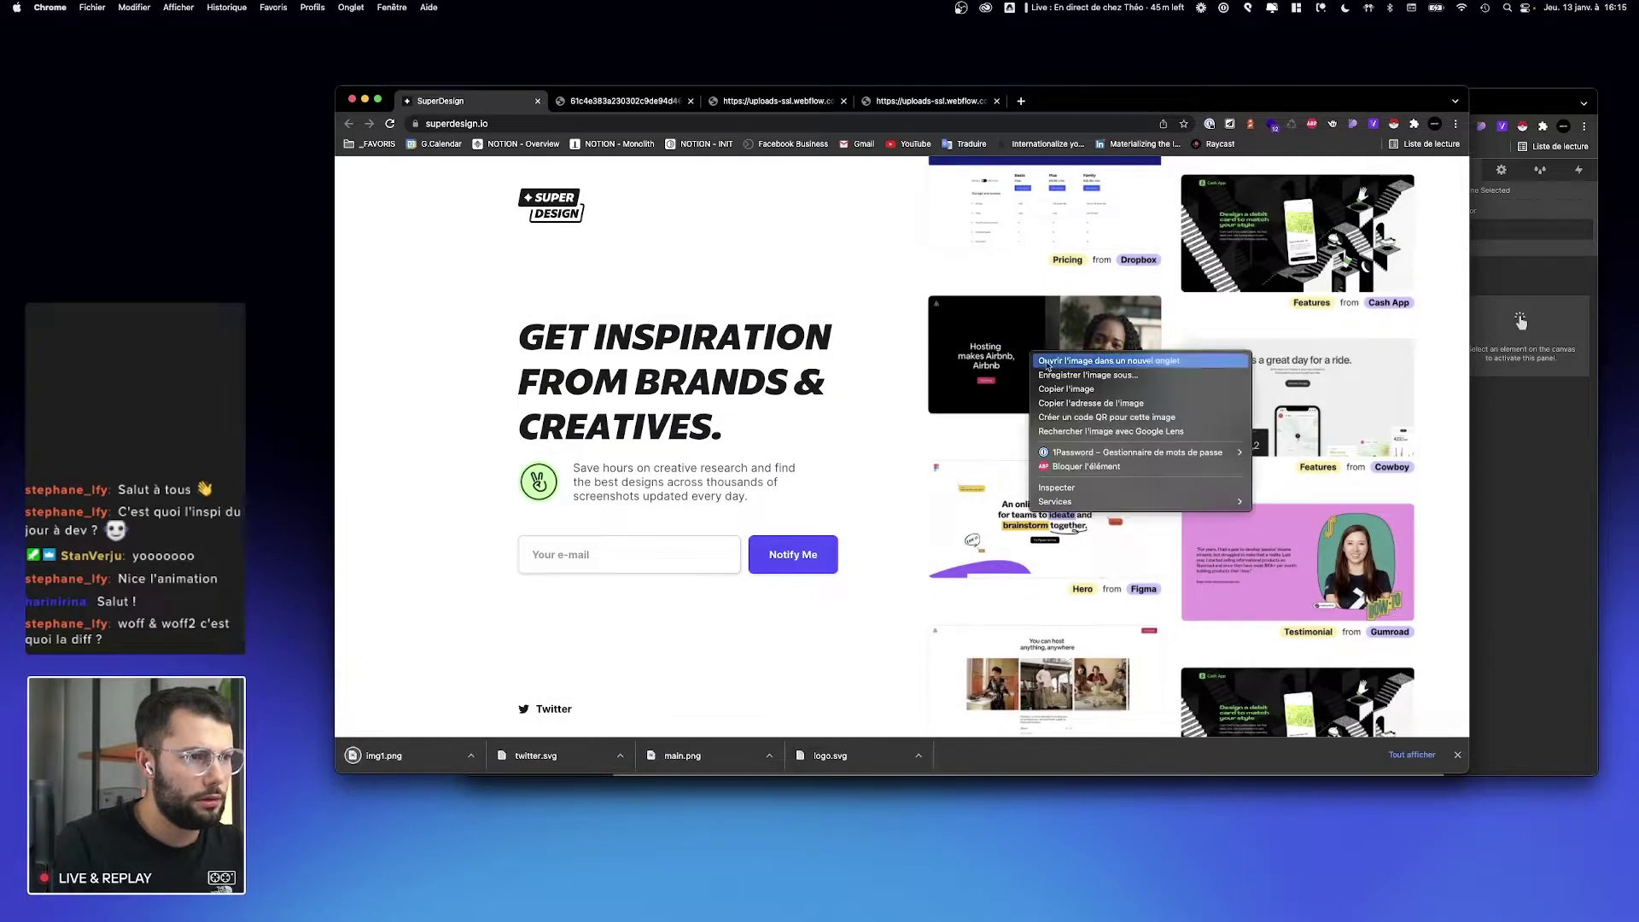
{"action": "left_click", "coordinate": [1059, 376]}
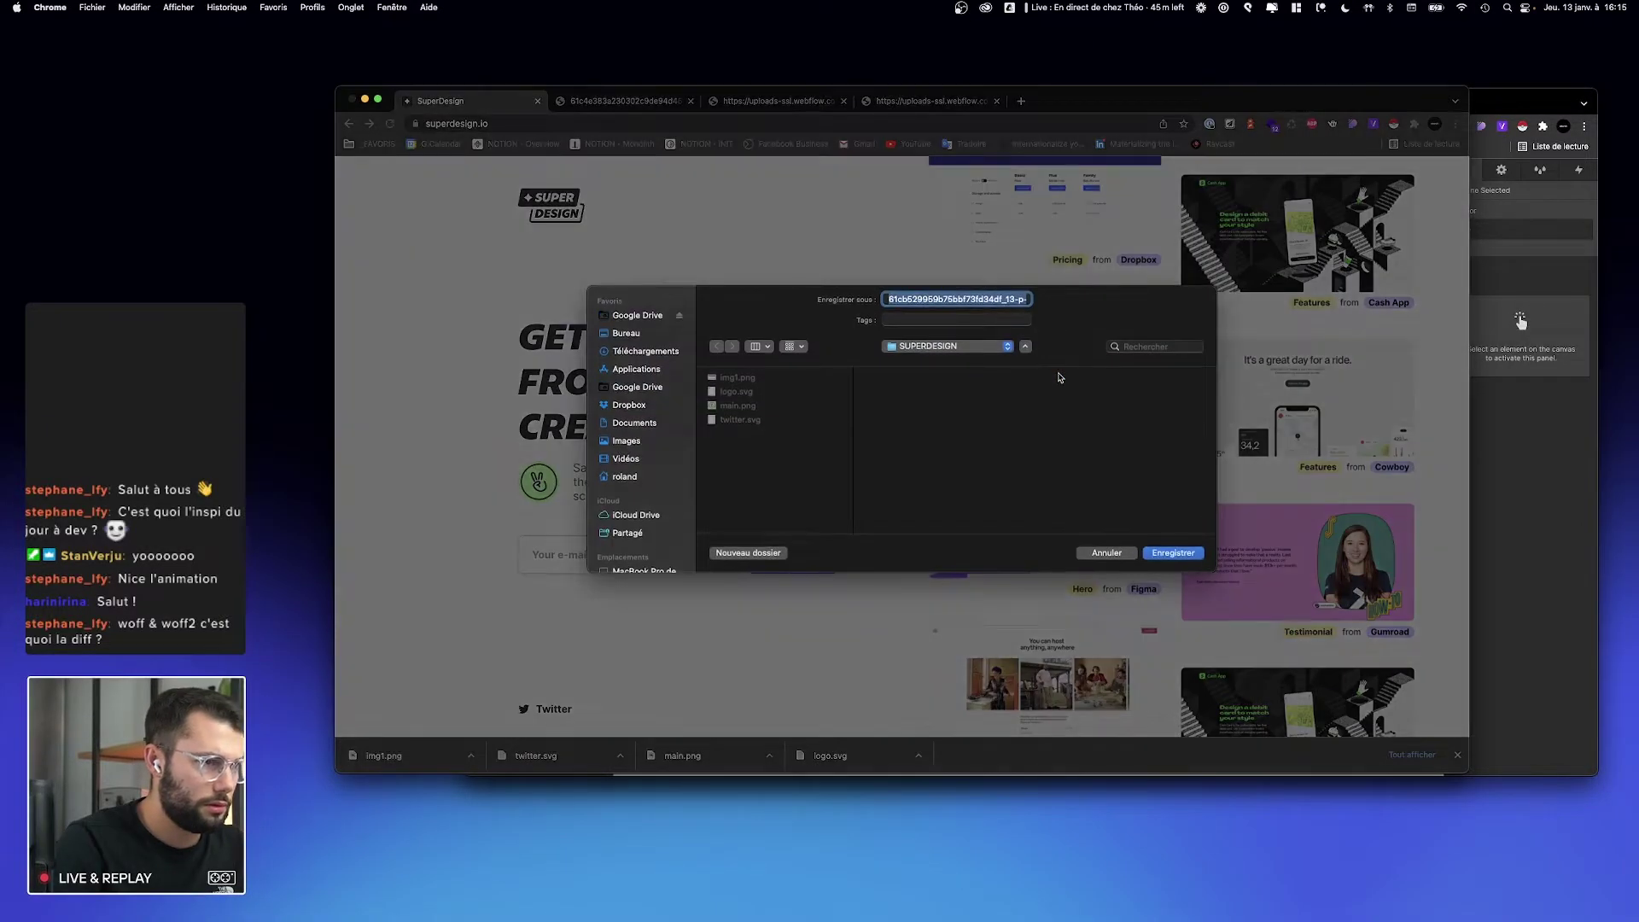
{"action": "key", "text": "BackSpace"}
{"action": "key", "text": "Return"}
Step: Save the Figma Hero screenshot as img3.png in the SUPERDESIGN folder
{"action": "right_click", "coordinate": [1044, 502]}
{"action": "left_click", "coordinate": [1063, 523]}
{"action": "type", "text": "im"}
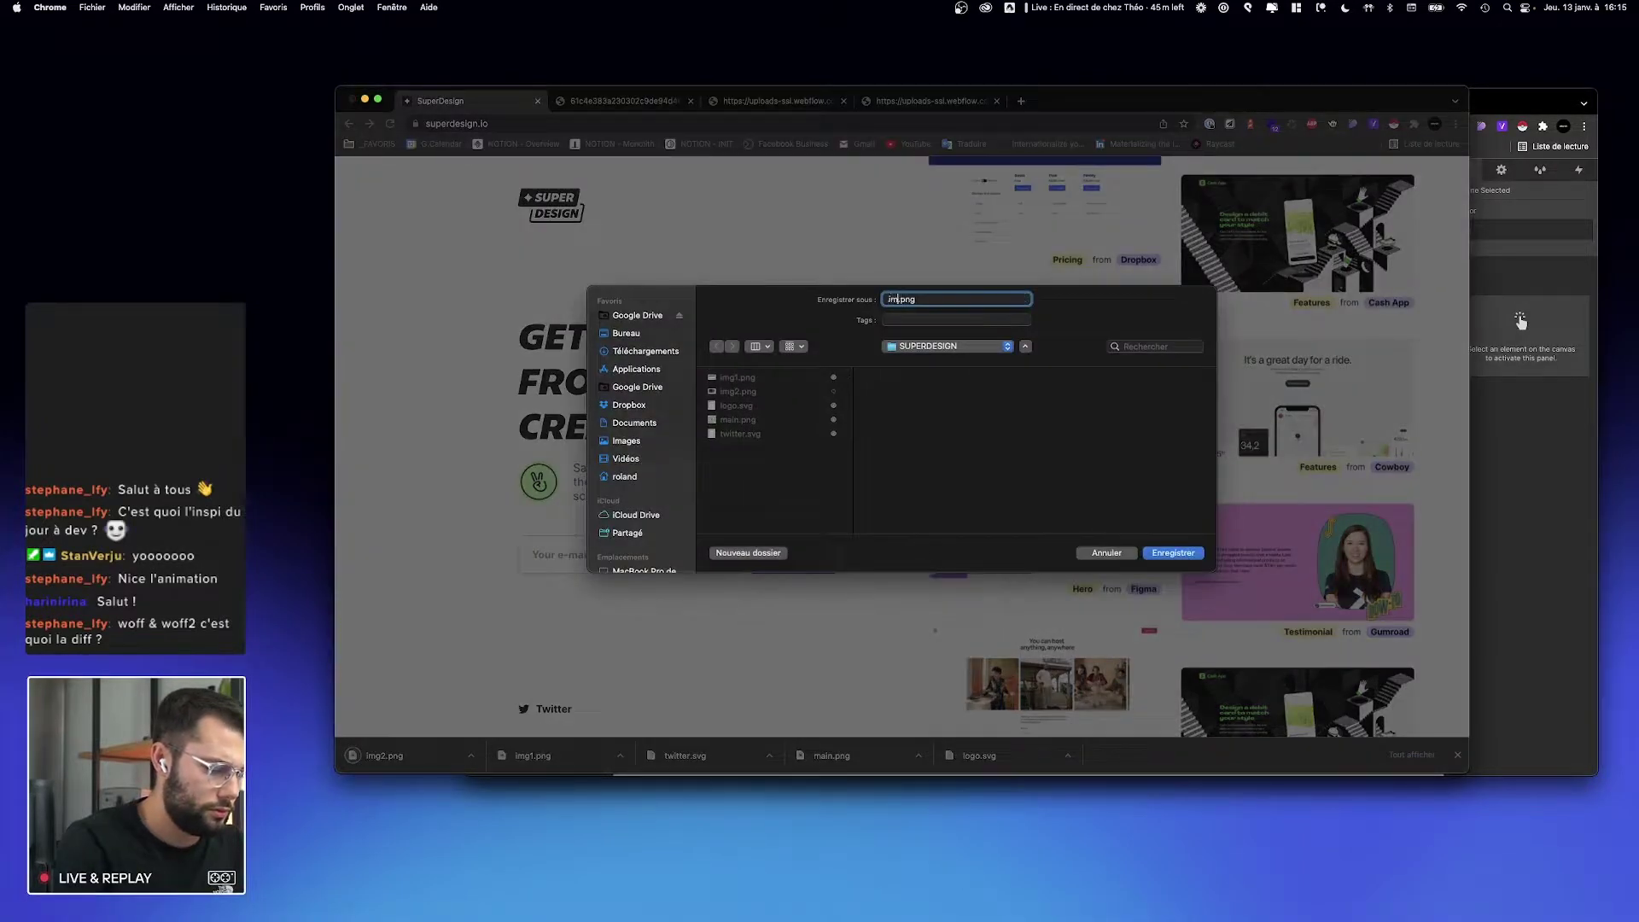
{"action": "type", "text": "g3"}
{"action": "key", "text": "Return"}
Step: Save the Airbnb Testimonial screenshot as img4.png in the SUPERDESIGN folder
{"action": "right_click", "coordinate": [1038, 672]}
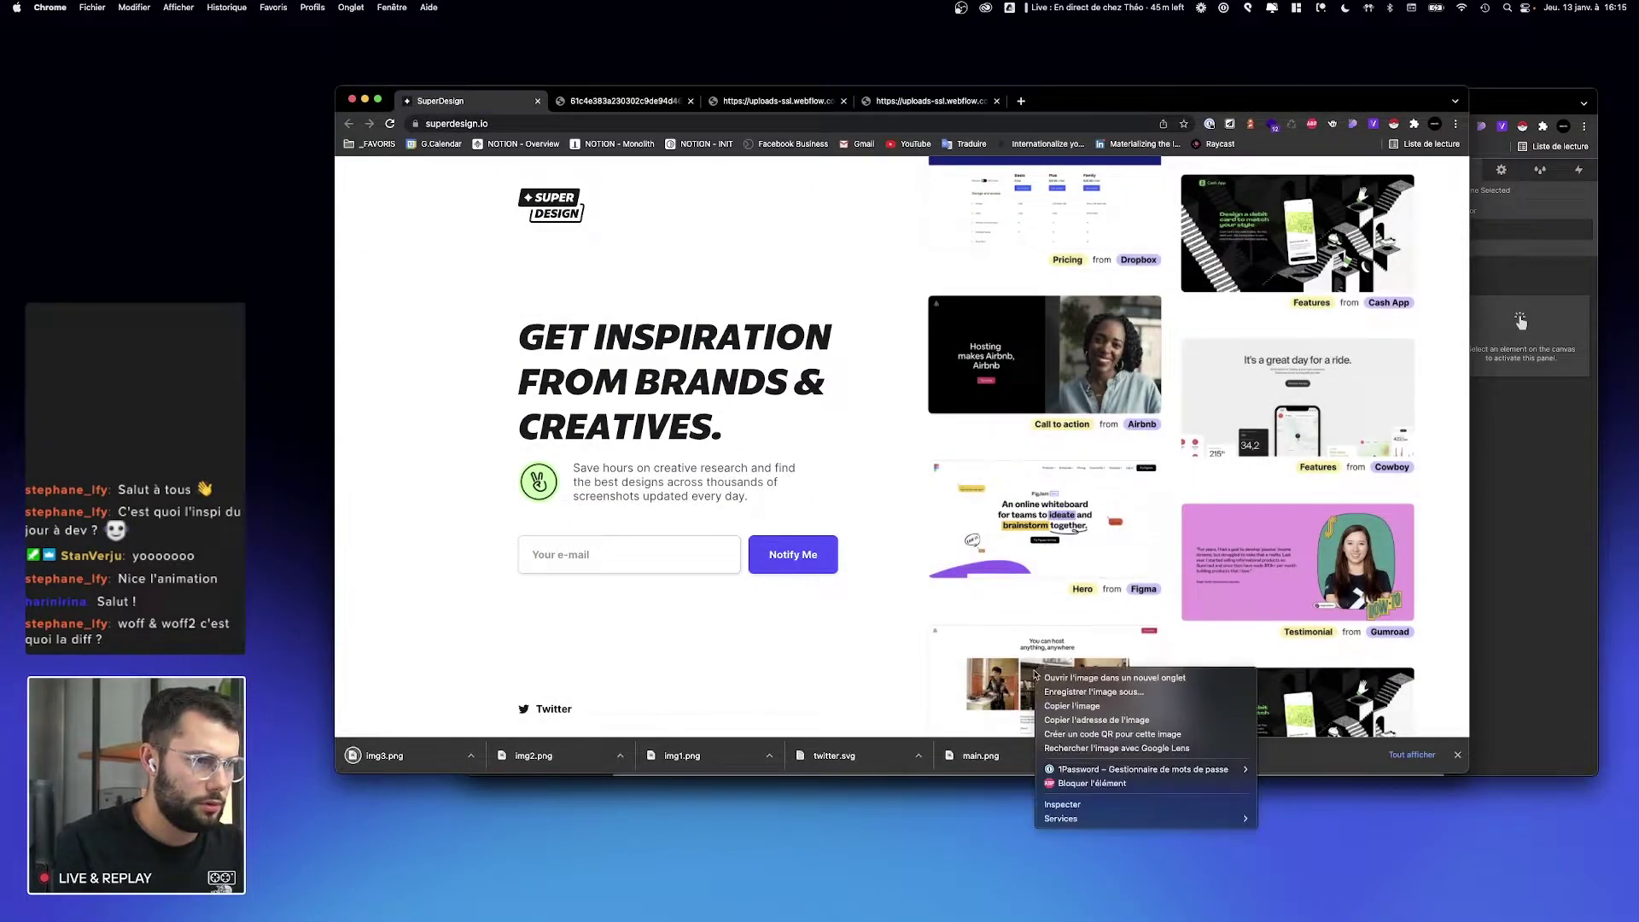
{"action": "left_click", "coordinate": [1074, 691]}
{"action": "type", "text": "img4"}
{"action": "key", "text": "super+a"}
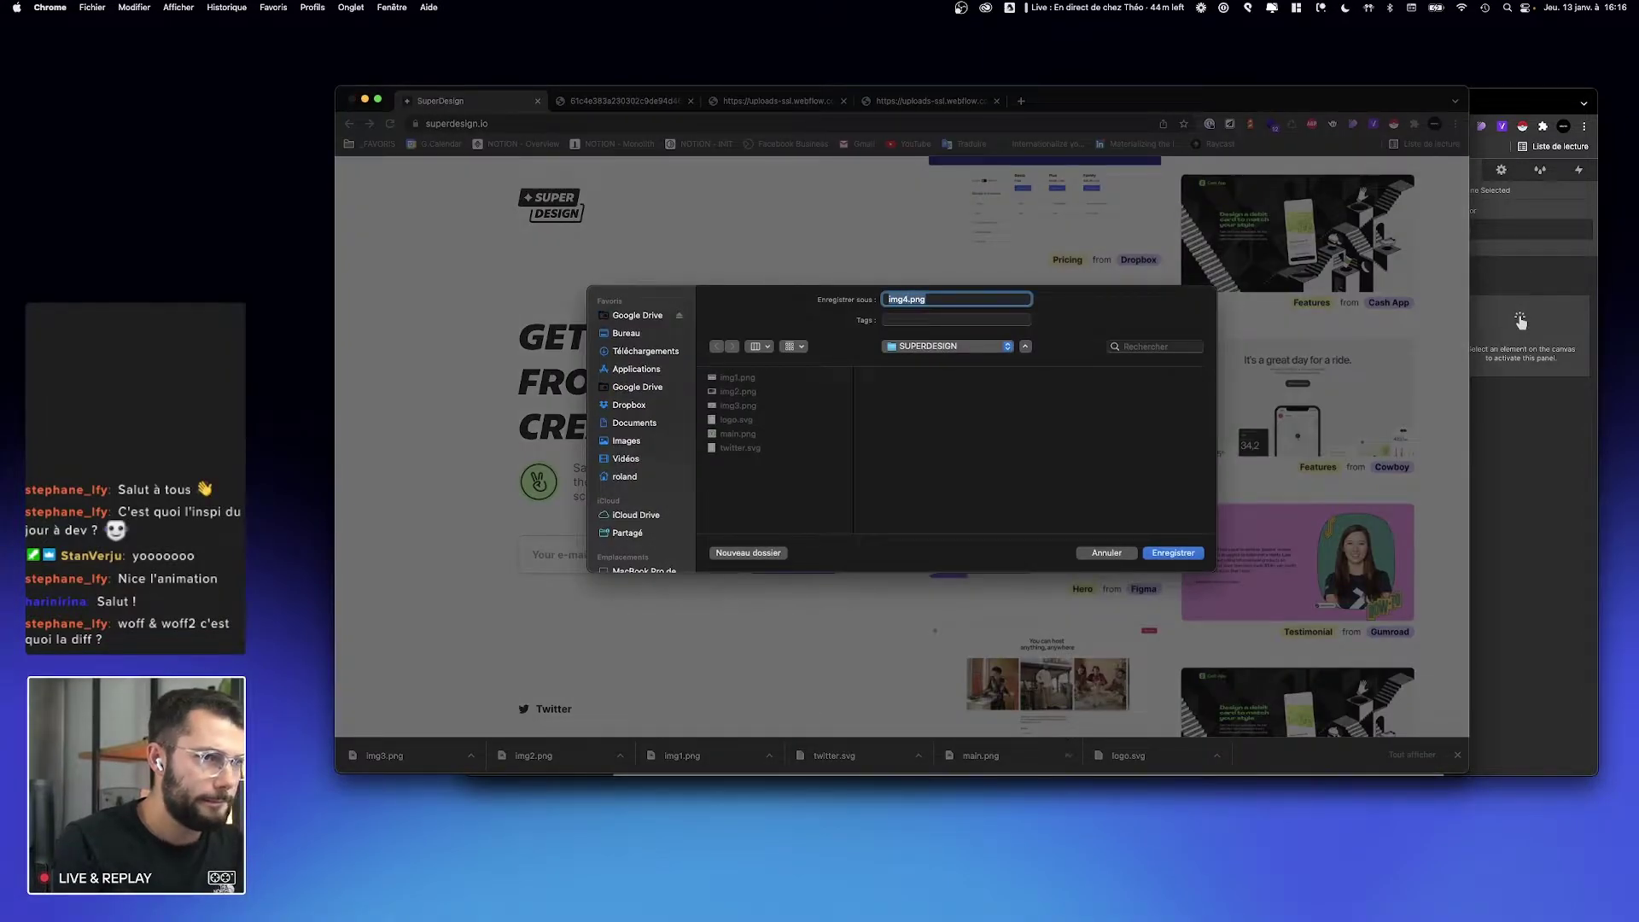
{"action": "key", "text": "Return"}
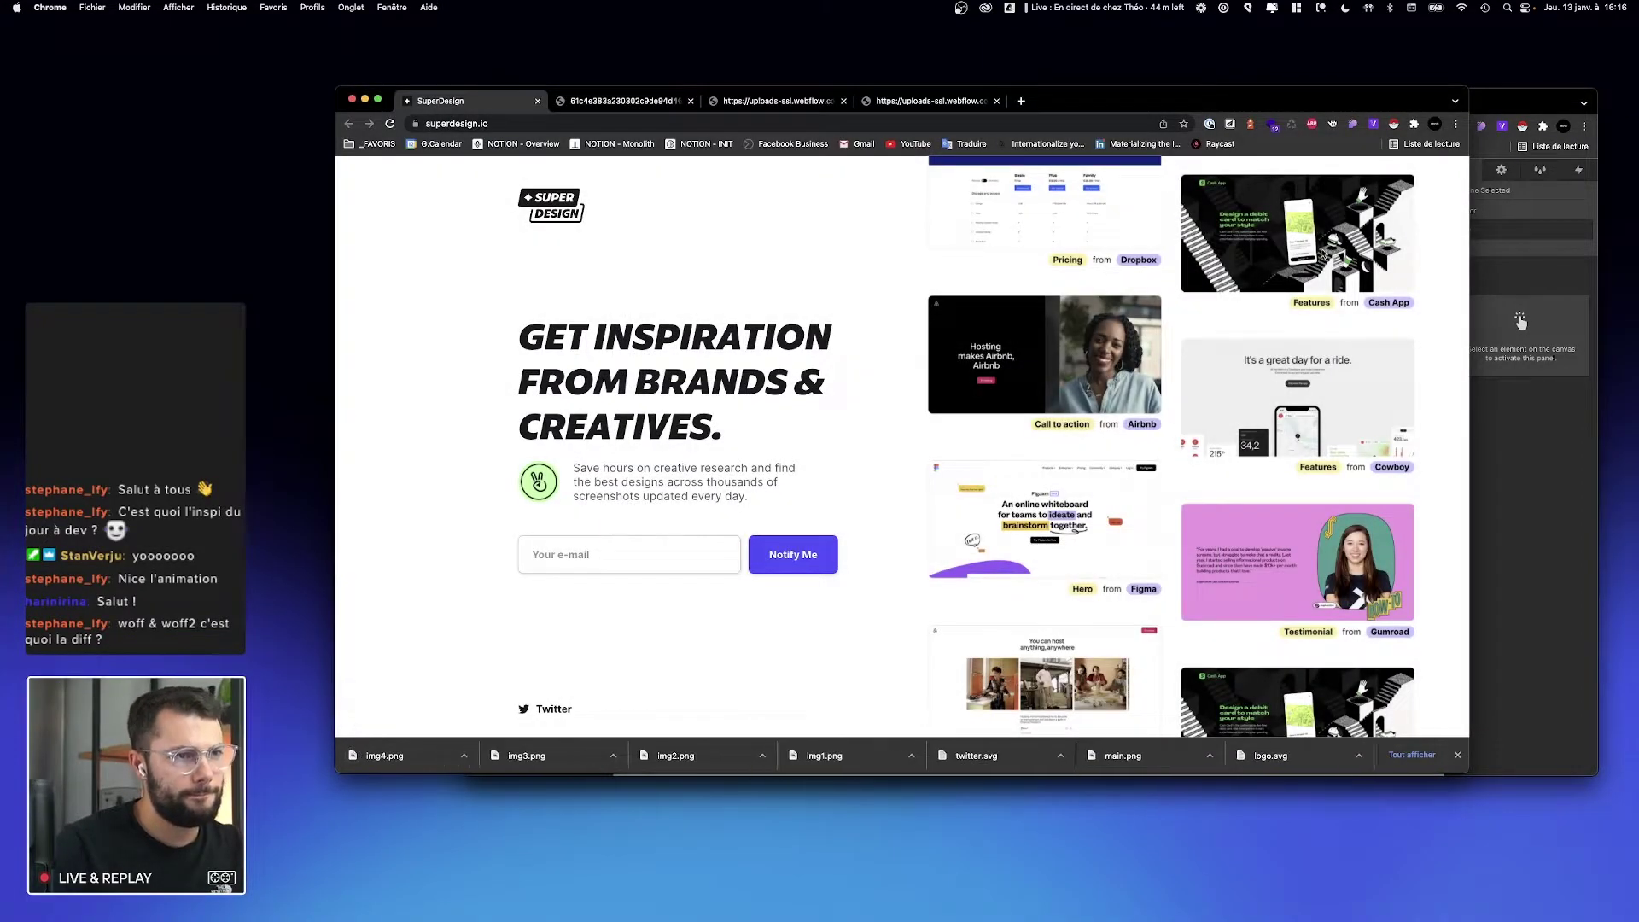
Step: Save the Cash App Features screenshot as img5.png in the SUPERDESIGN folder
{"action": "right_click", "coordinate": [1325, 249]}
{"action": "left_click", "coordinate": [1338, 270]}
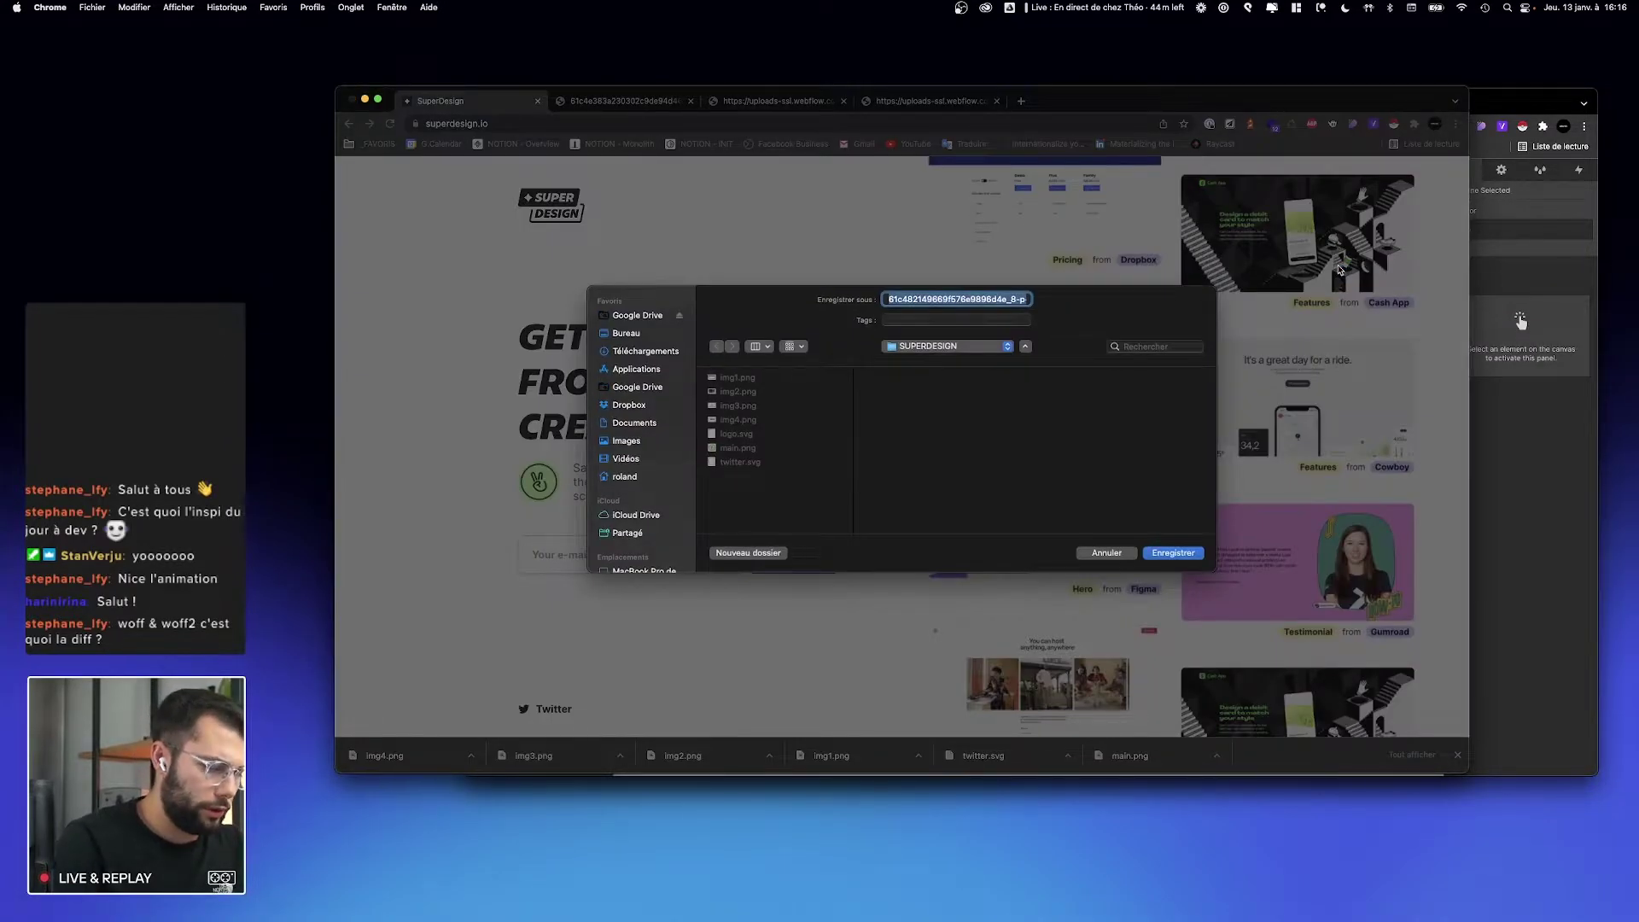
{"action": "type", "text": "img"}
{"action": "type", "text": "5"}
{"action": "key", "text": "Return"}
Step: Save the Cowboy Features screenshot as img6.png in the SUPERDESIGN folder
{"action": "right_click", "coordinate": [1294, 398]}
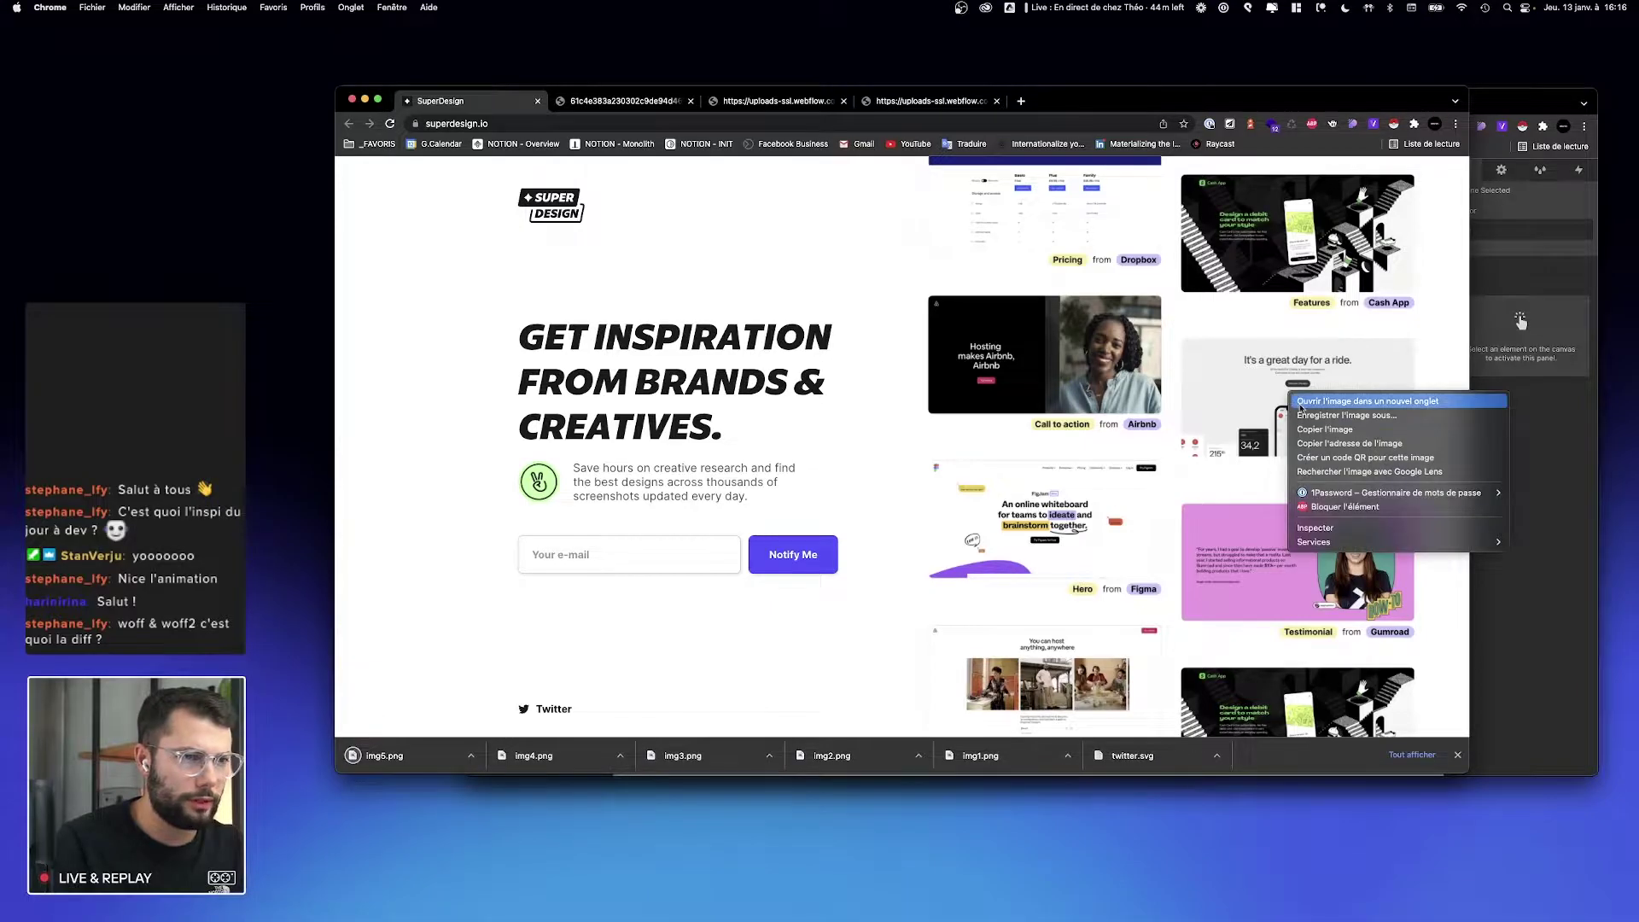
{"action": "left_click", "coordinate": [1307, 415]}
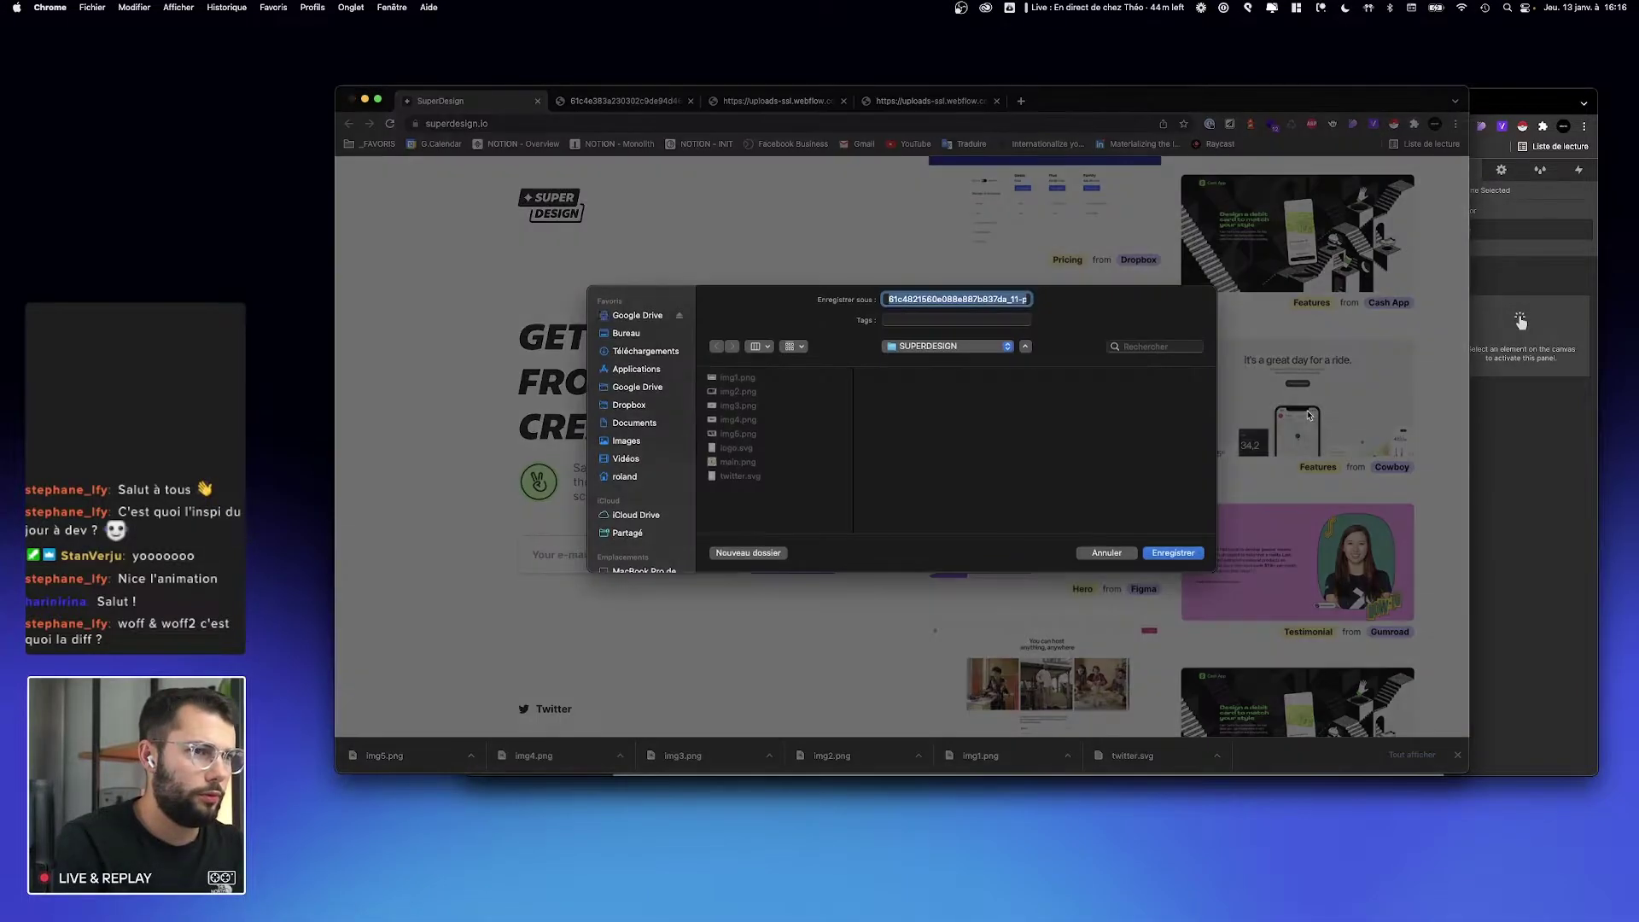
{"action": "key", "text": "BackSpace"}
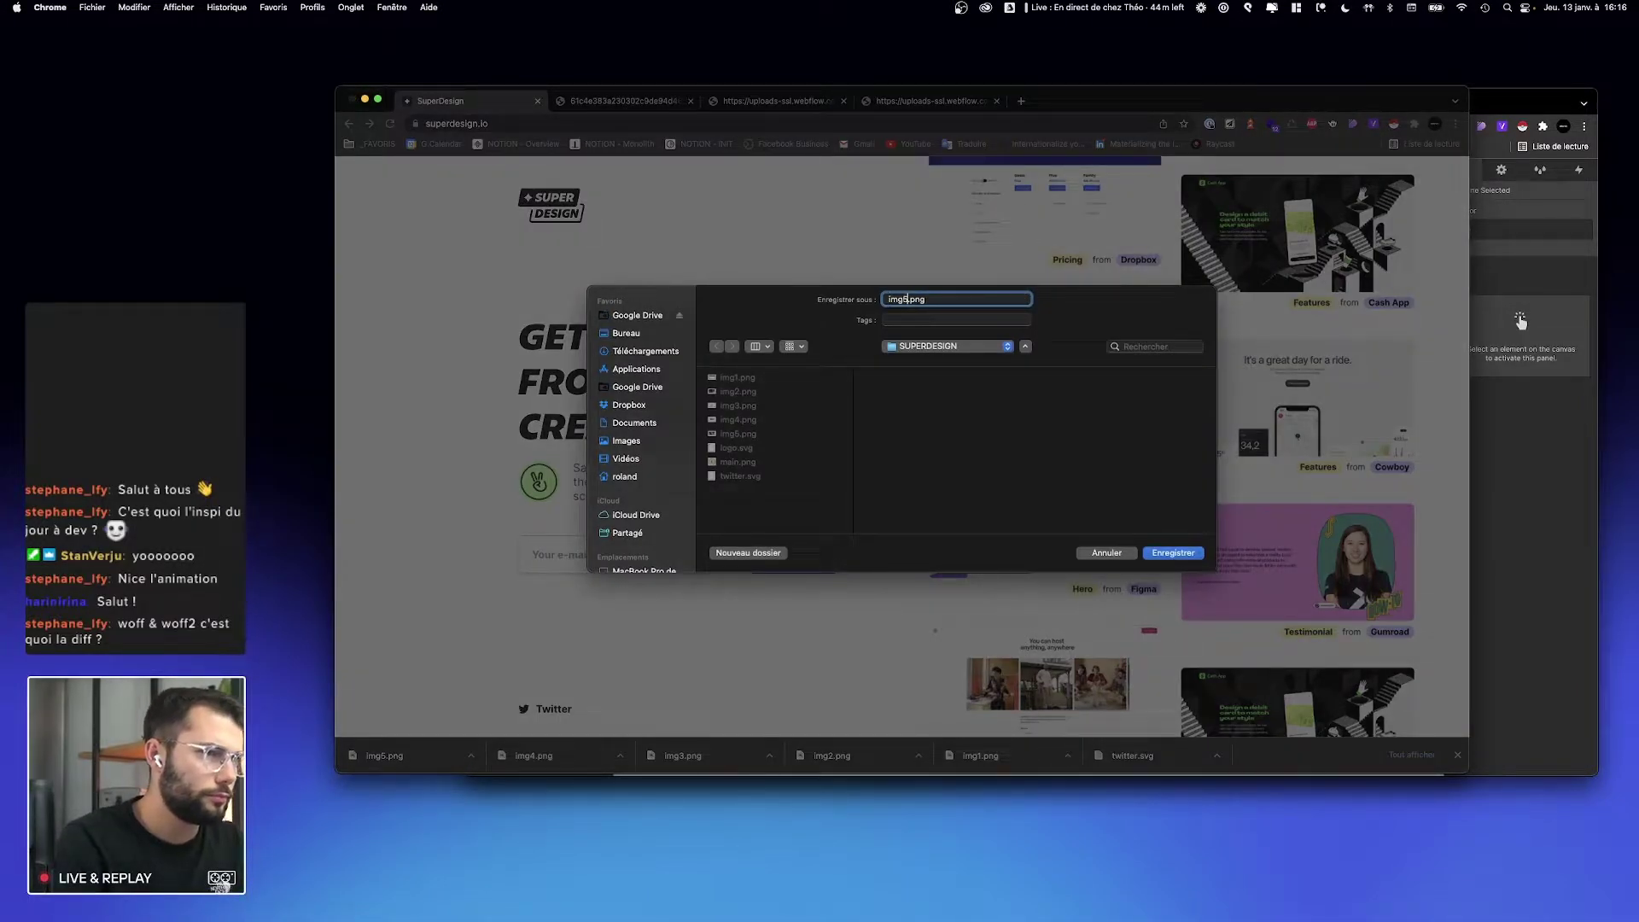
{"action": "type", "text": "img6"}
{"action": "key", "text": "Return"}
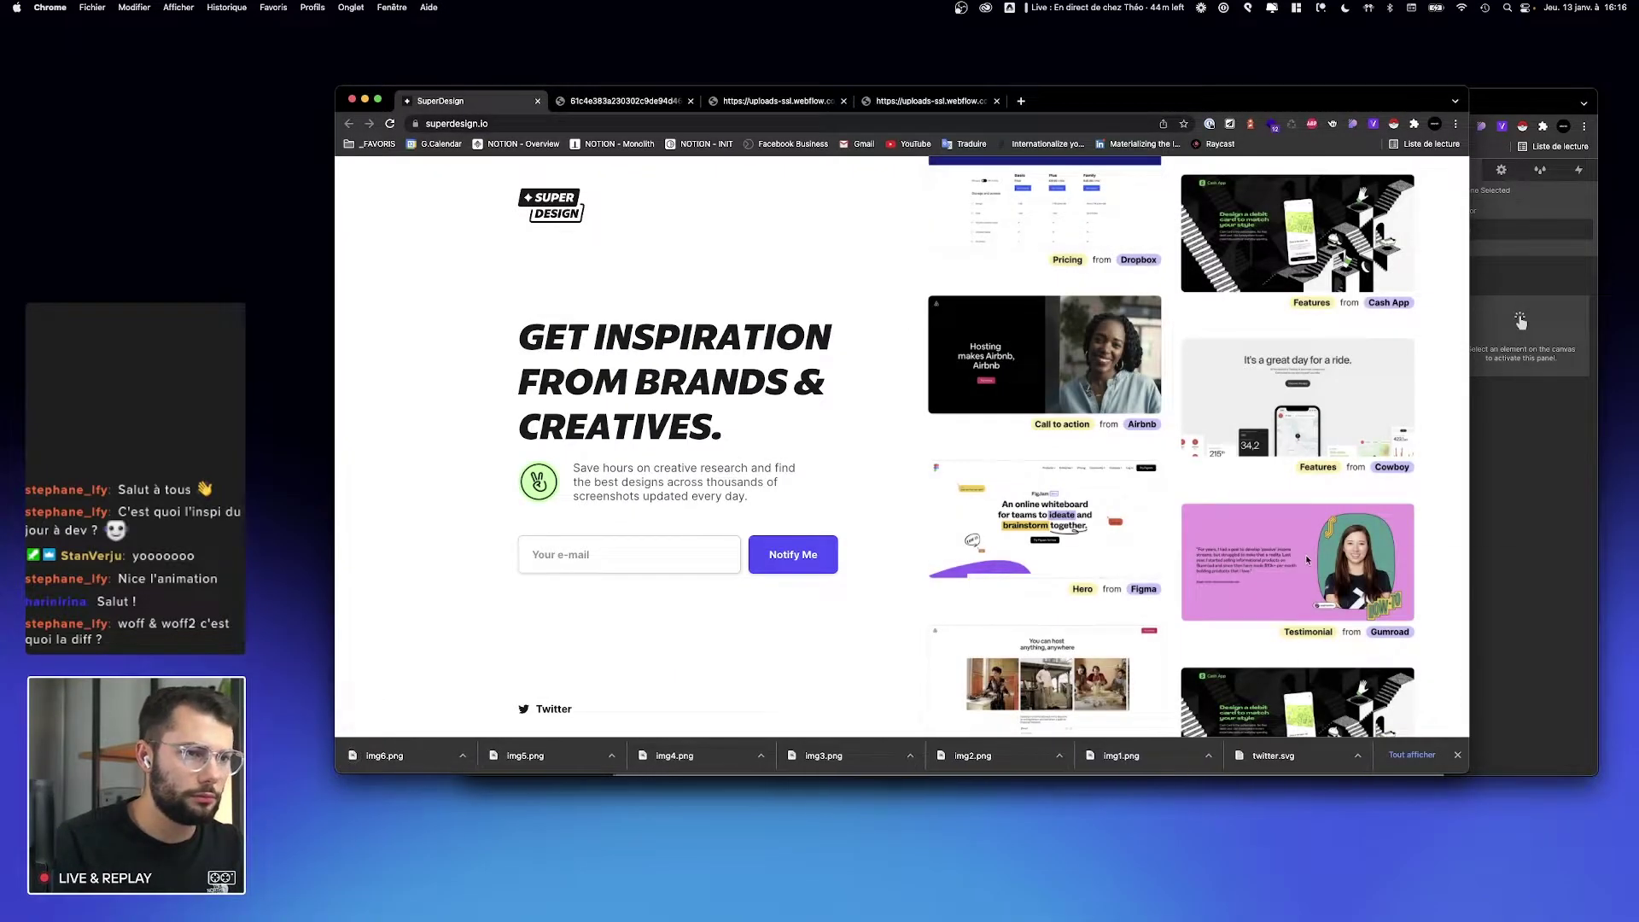
Step: Save the Gumroad Testimonial screenshot as img7.png in the SUPERDESIGN folder
{"action": "right_click", "coordinate": [1311, 557]}
{"action": "left_click", "coordinate": [1325, 579]}
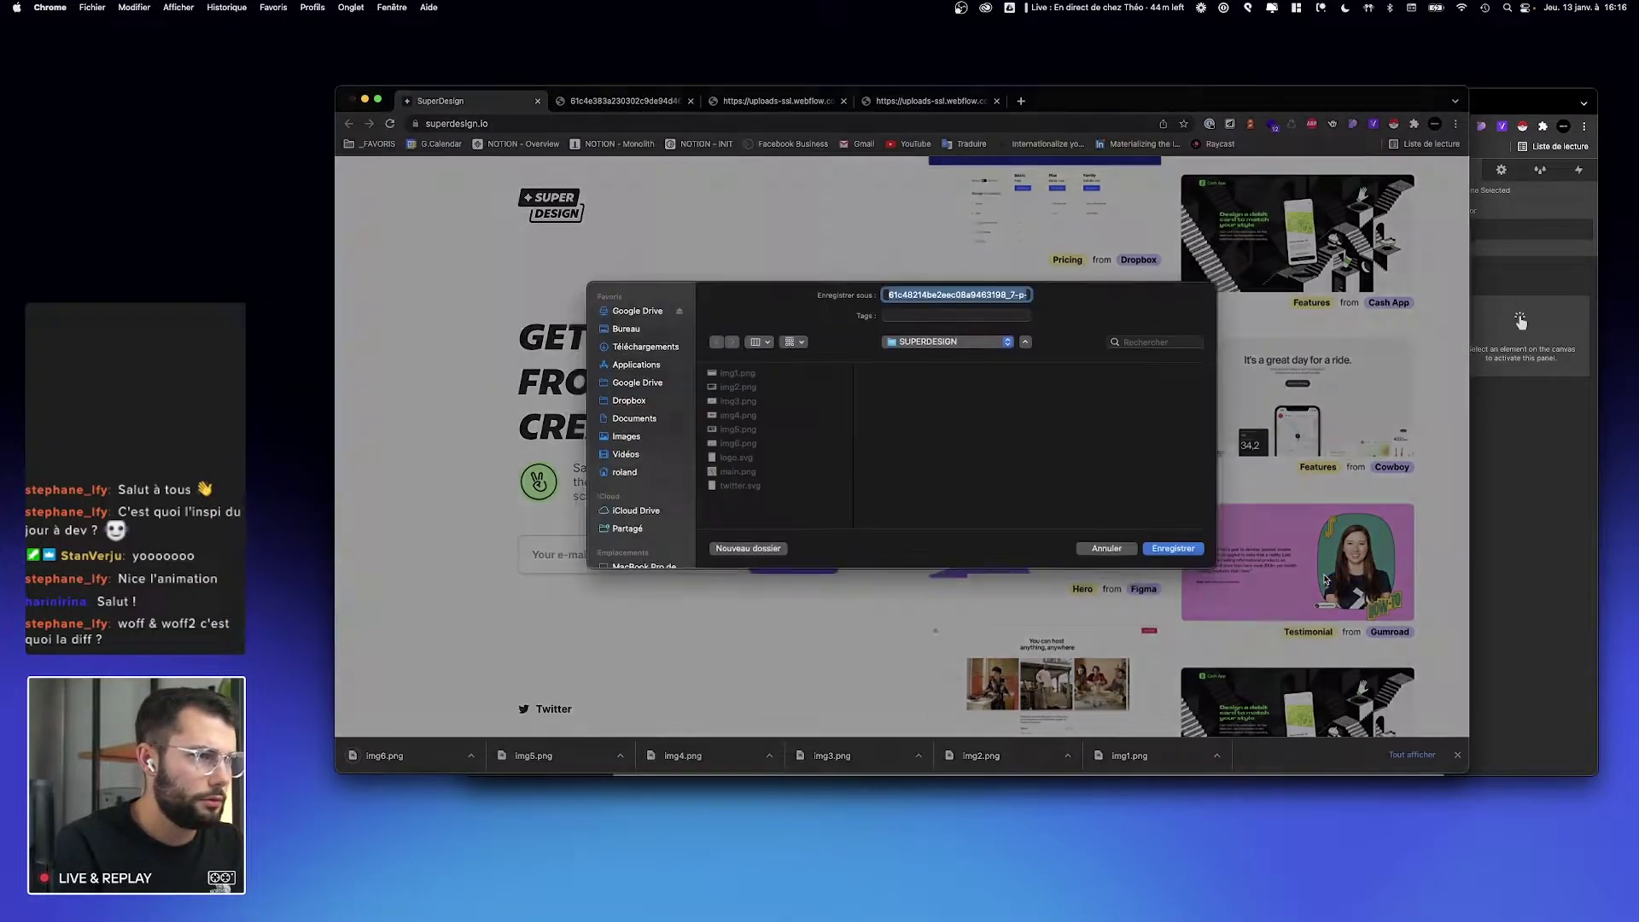
{"action": "key", "text": "BackSpace"}
{"action": "type", "text": "im"}
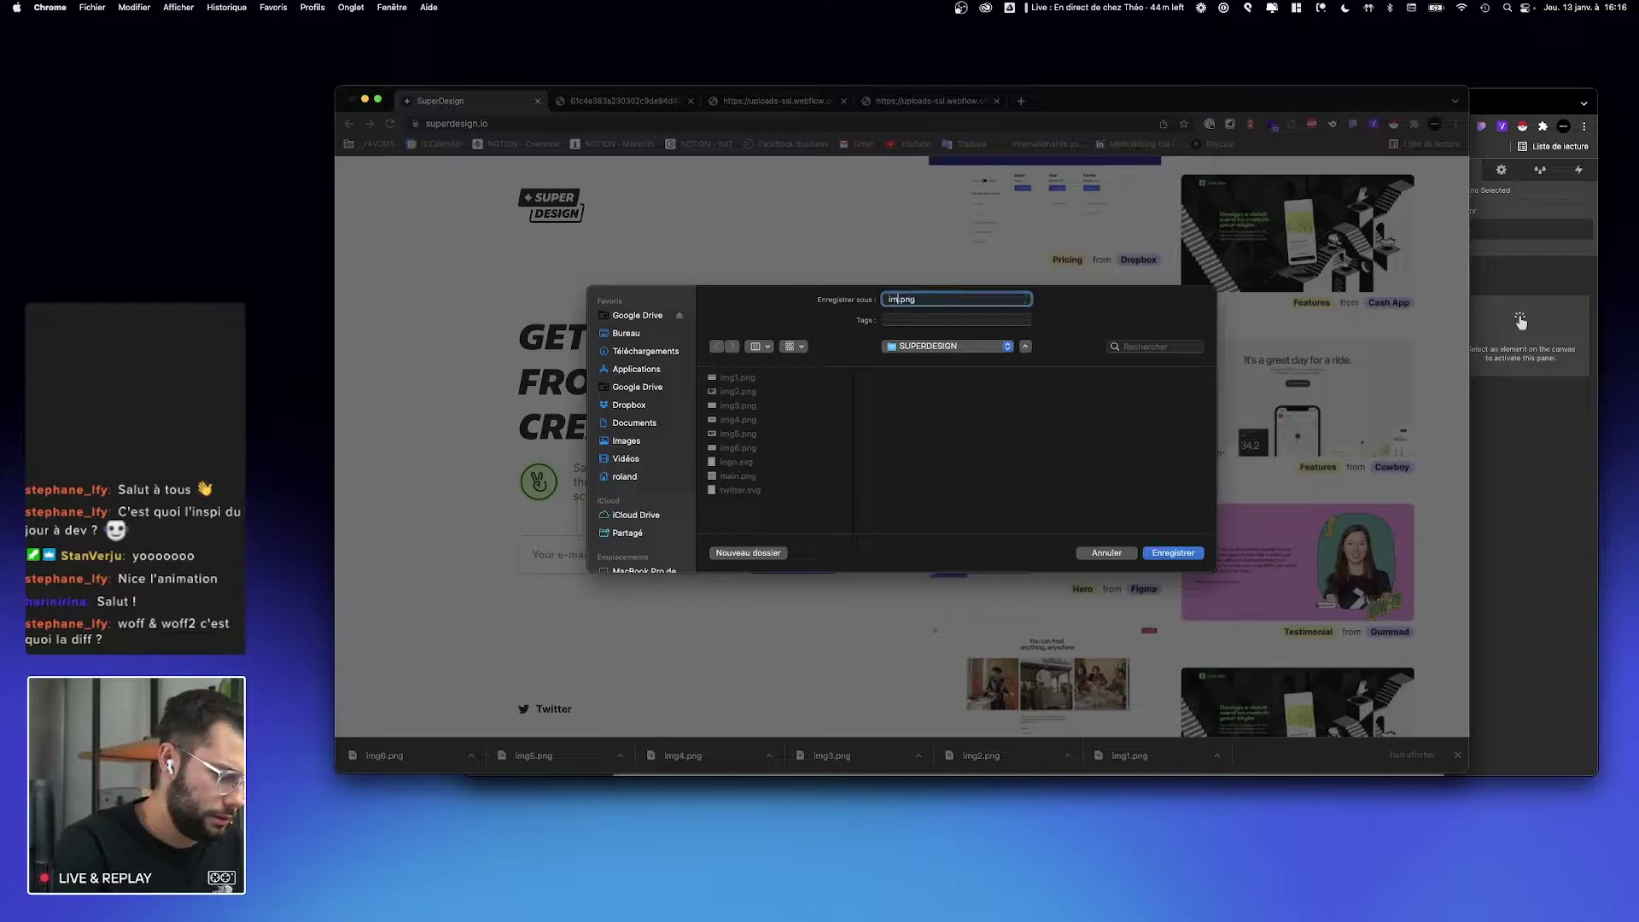
{"action": "type", "text": "g7"}
{"action": "key", "text": "Return"}
Step: Save the Cash App screenshot below the Gumroad testimonial as img8.png in the SUPERDESIGN folder
{"action": "right_click", "coordinate": [1329, 684]}
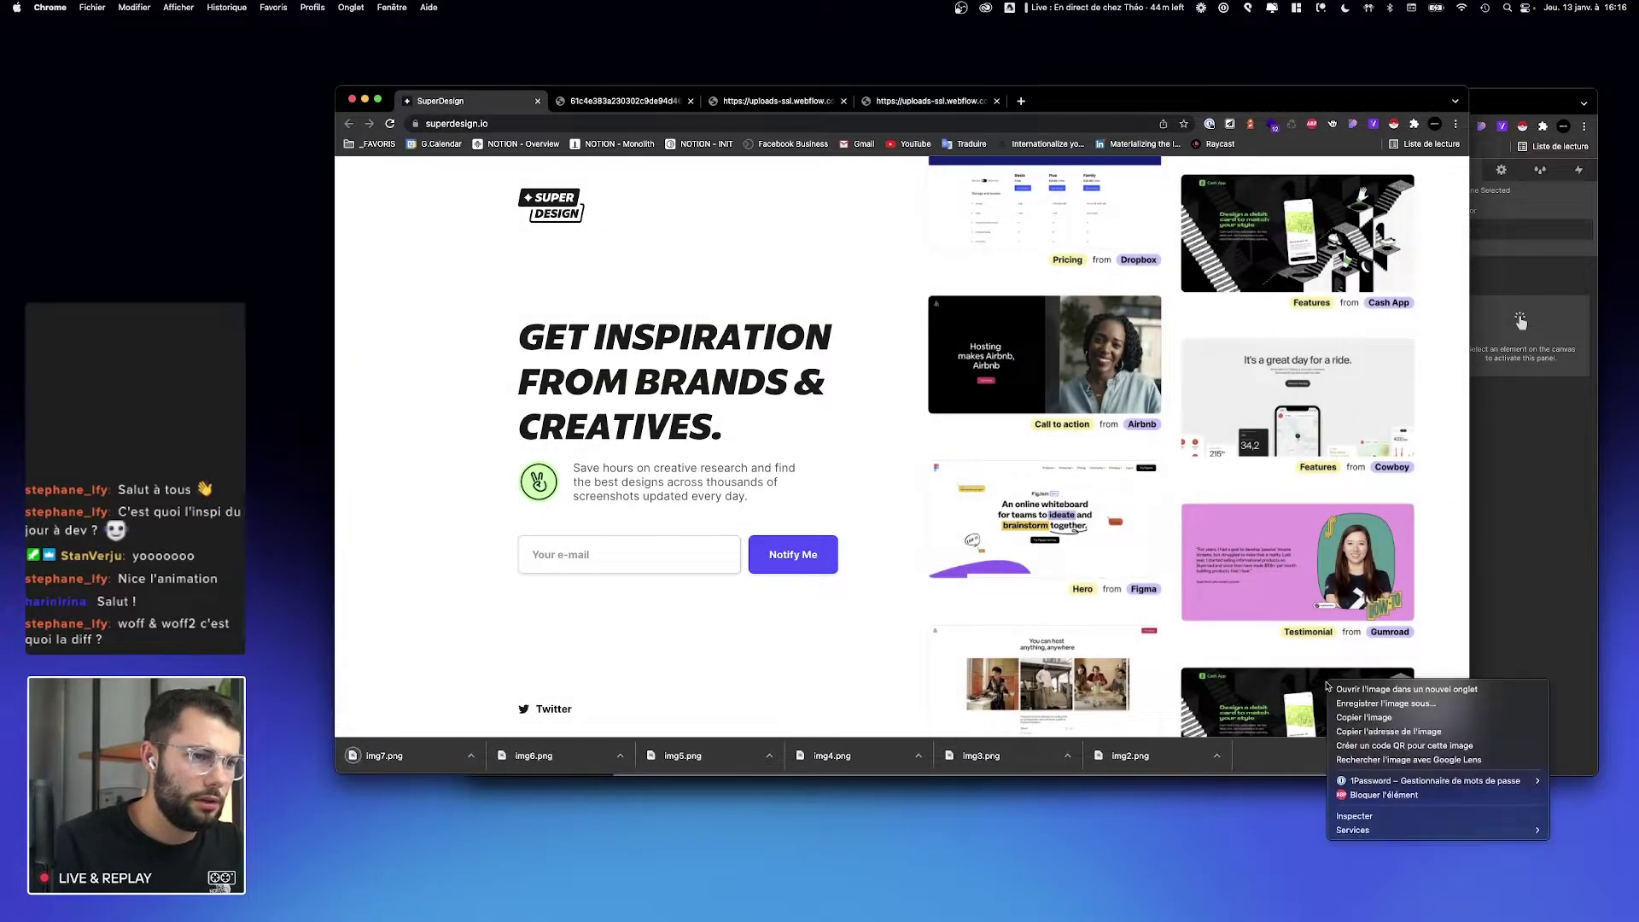
{"action": "left_click", "coordinate": [1353, 702]}
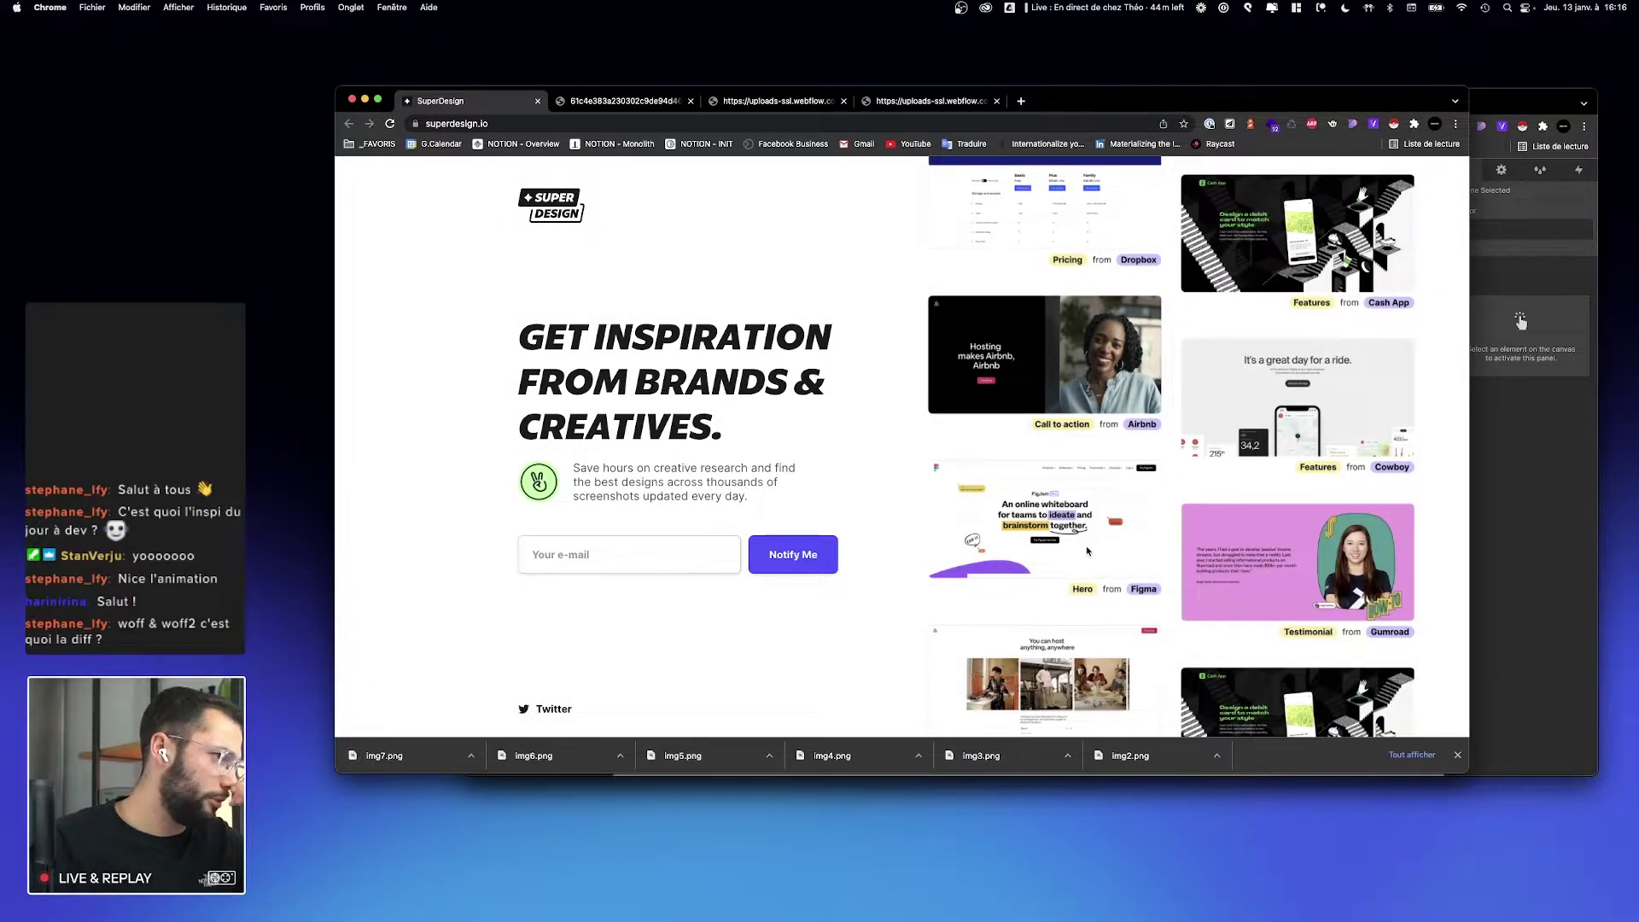
{"action": "type", "text": "img"}
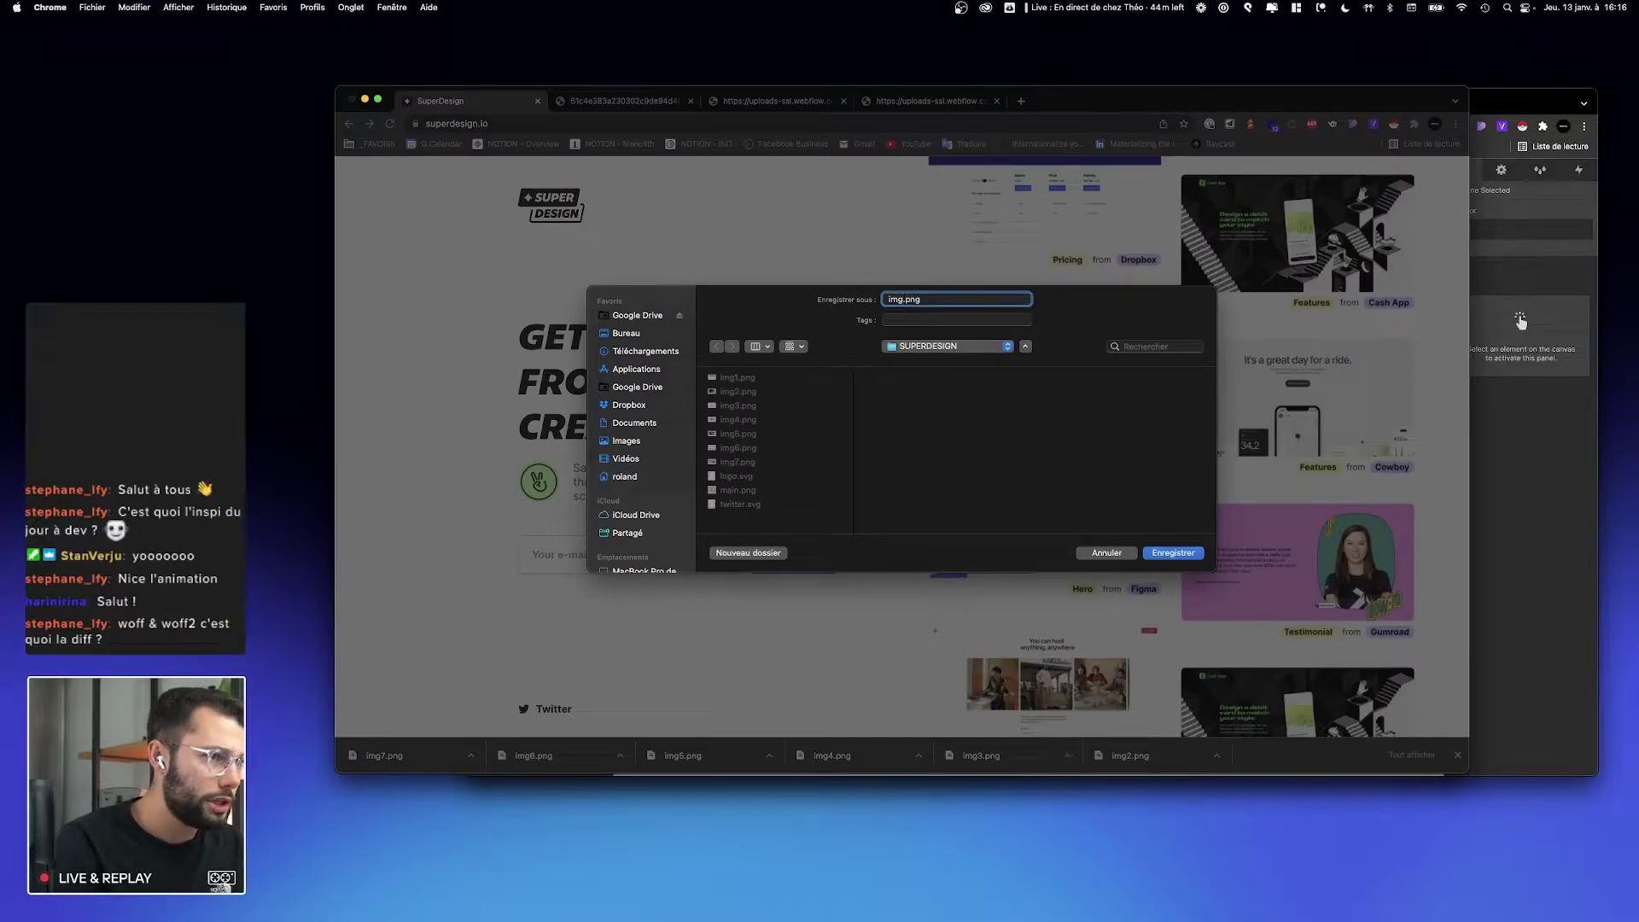
{"action": "type", "text": "8"}
{"action": "key", "text": "Return"}
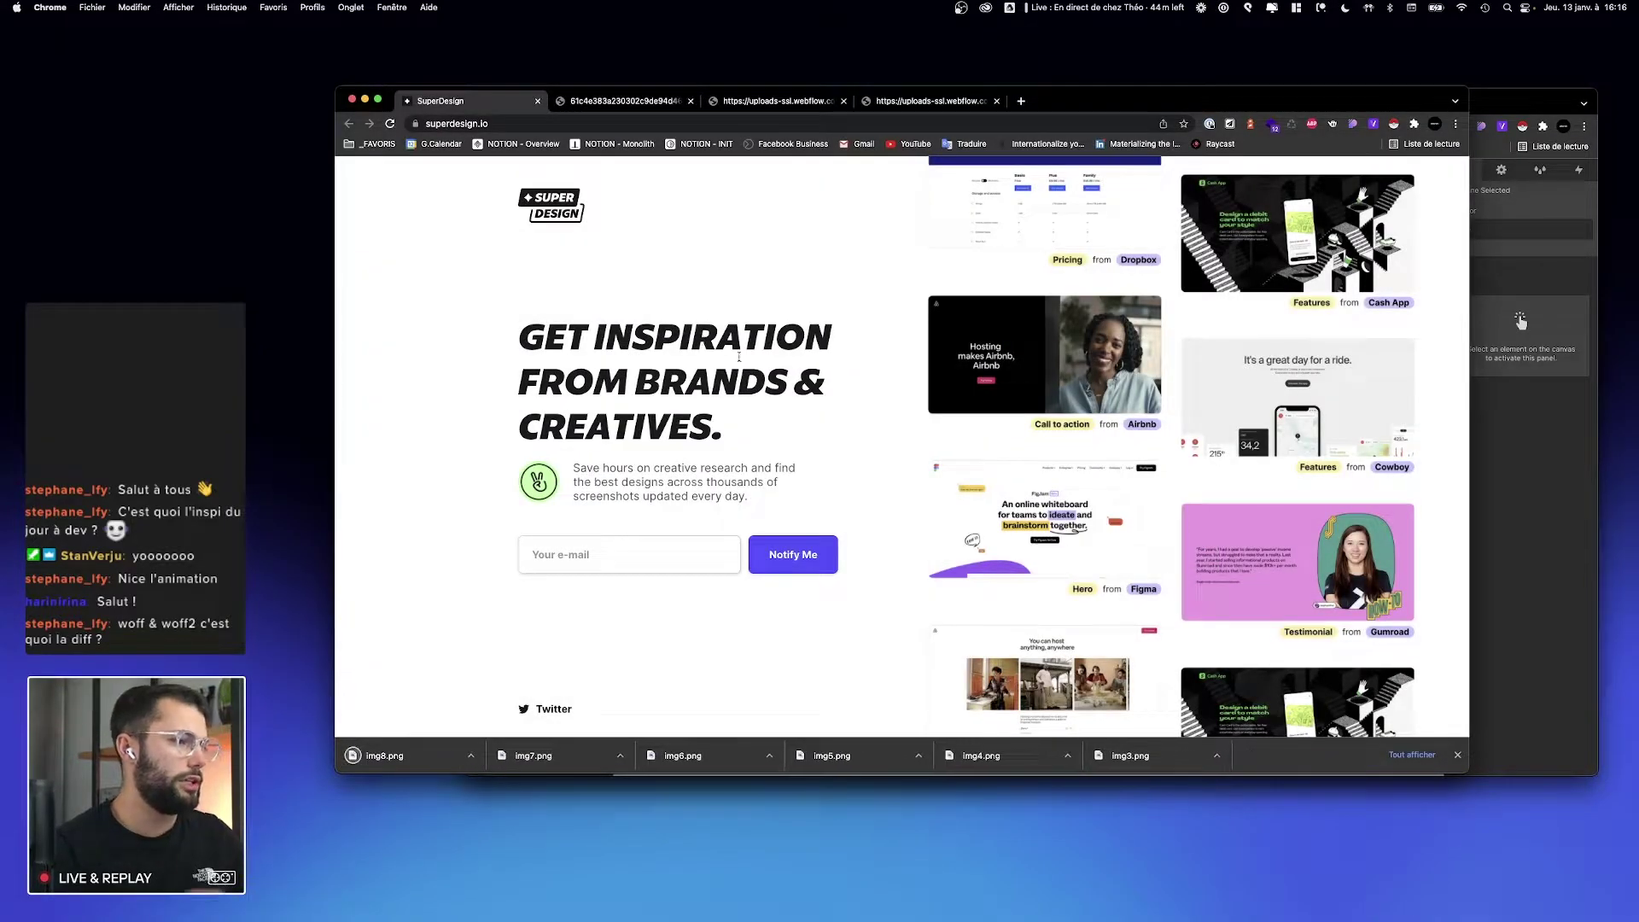
Step: Close the three extra image tabs, leaving only the SuperDesign page open
{"action": "left_click", "coordinate": [671, 106]}
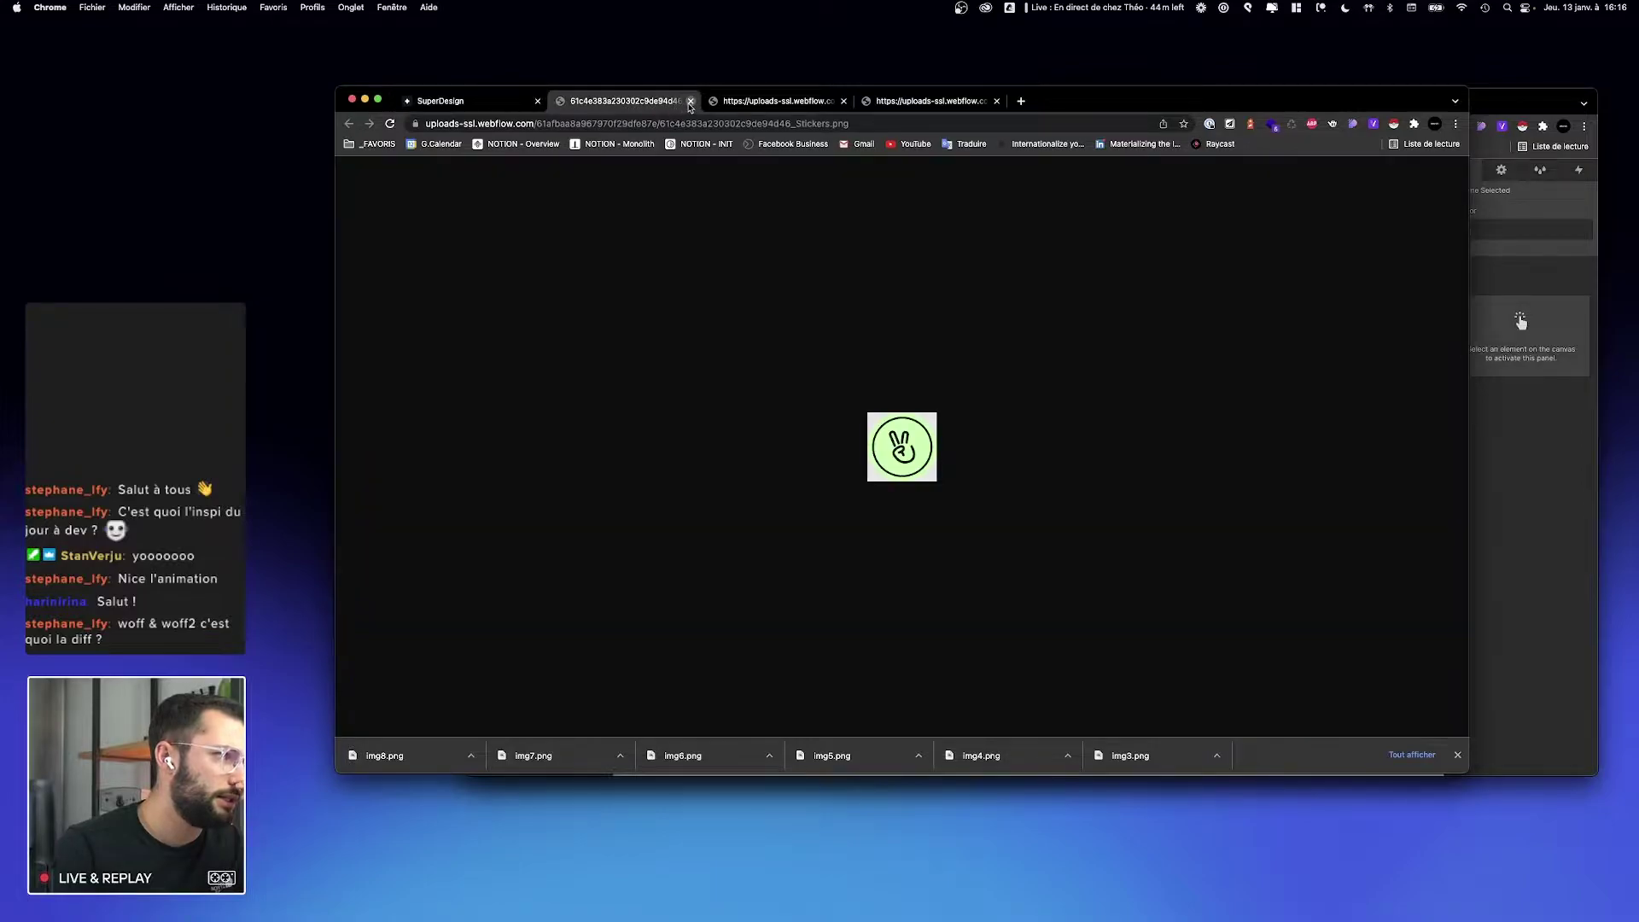
{"action": "left_click", "coordinate": [691, 102]}
{"action": "left_click", "coordinate": [690, 102]}
{"action": "left_click", "coordinate": [691, 101]}
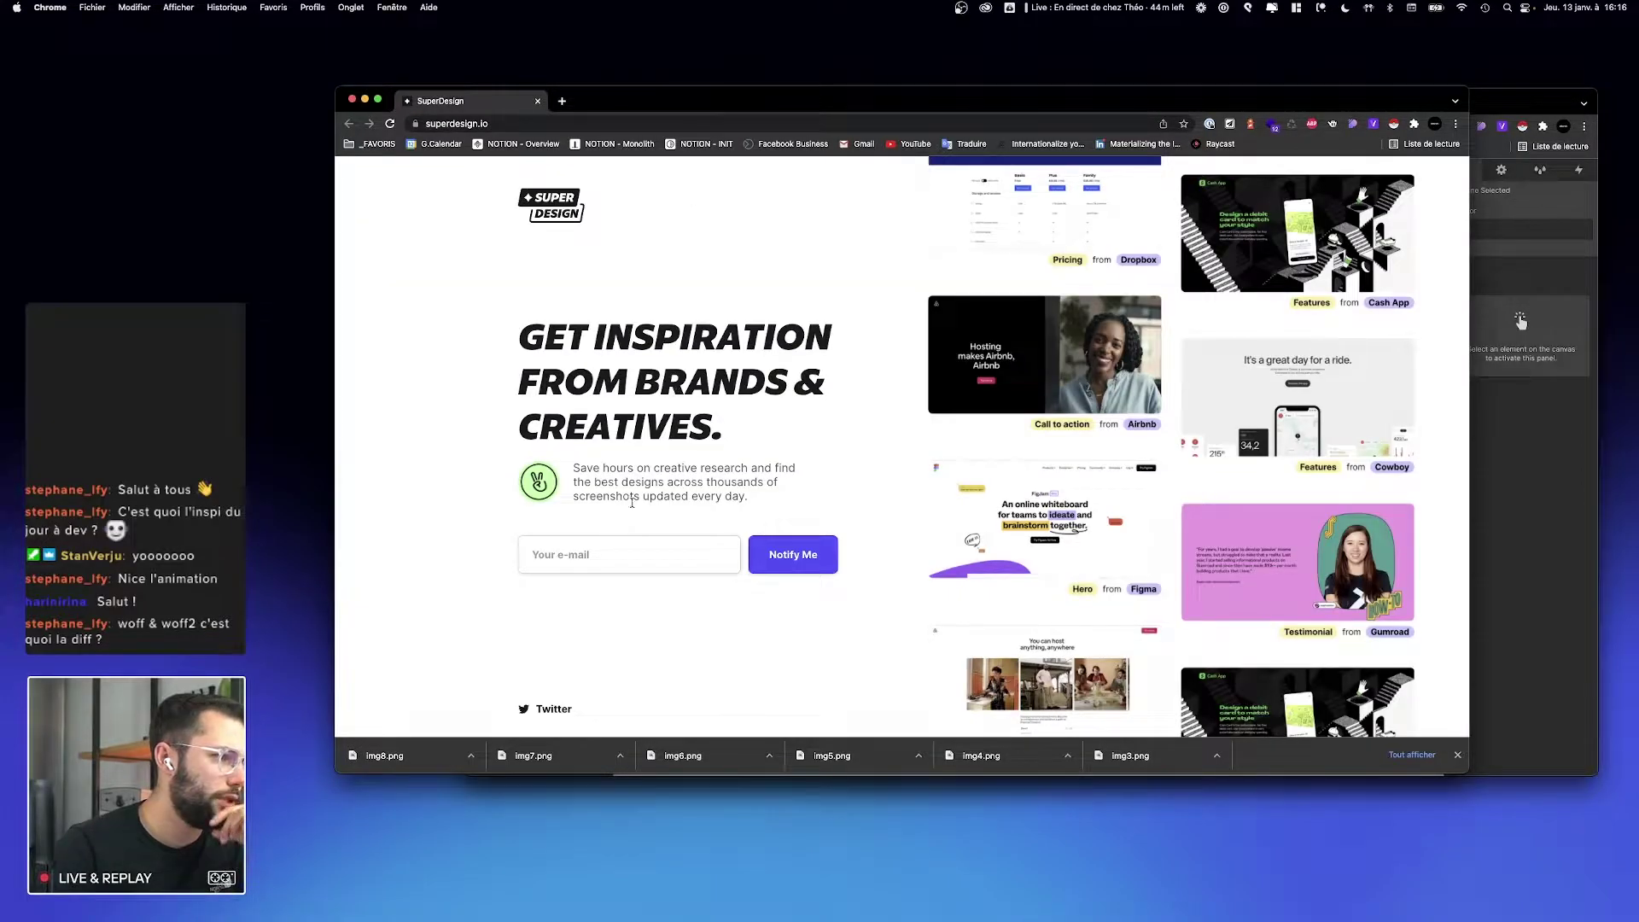
Step: Inspect the intro paragraph below the headline to examine its font styles
{"action": "left_click_drag", "start_coordinate": [627, 469], "coordinate": [670, 469]}
{"action": "right_click", "coordinate": [668, 468]}
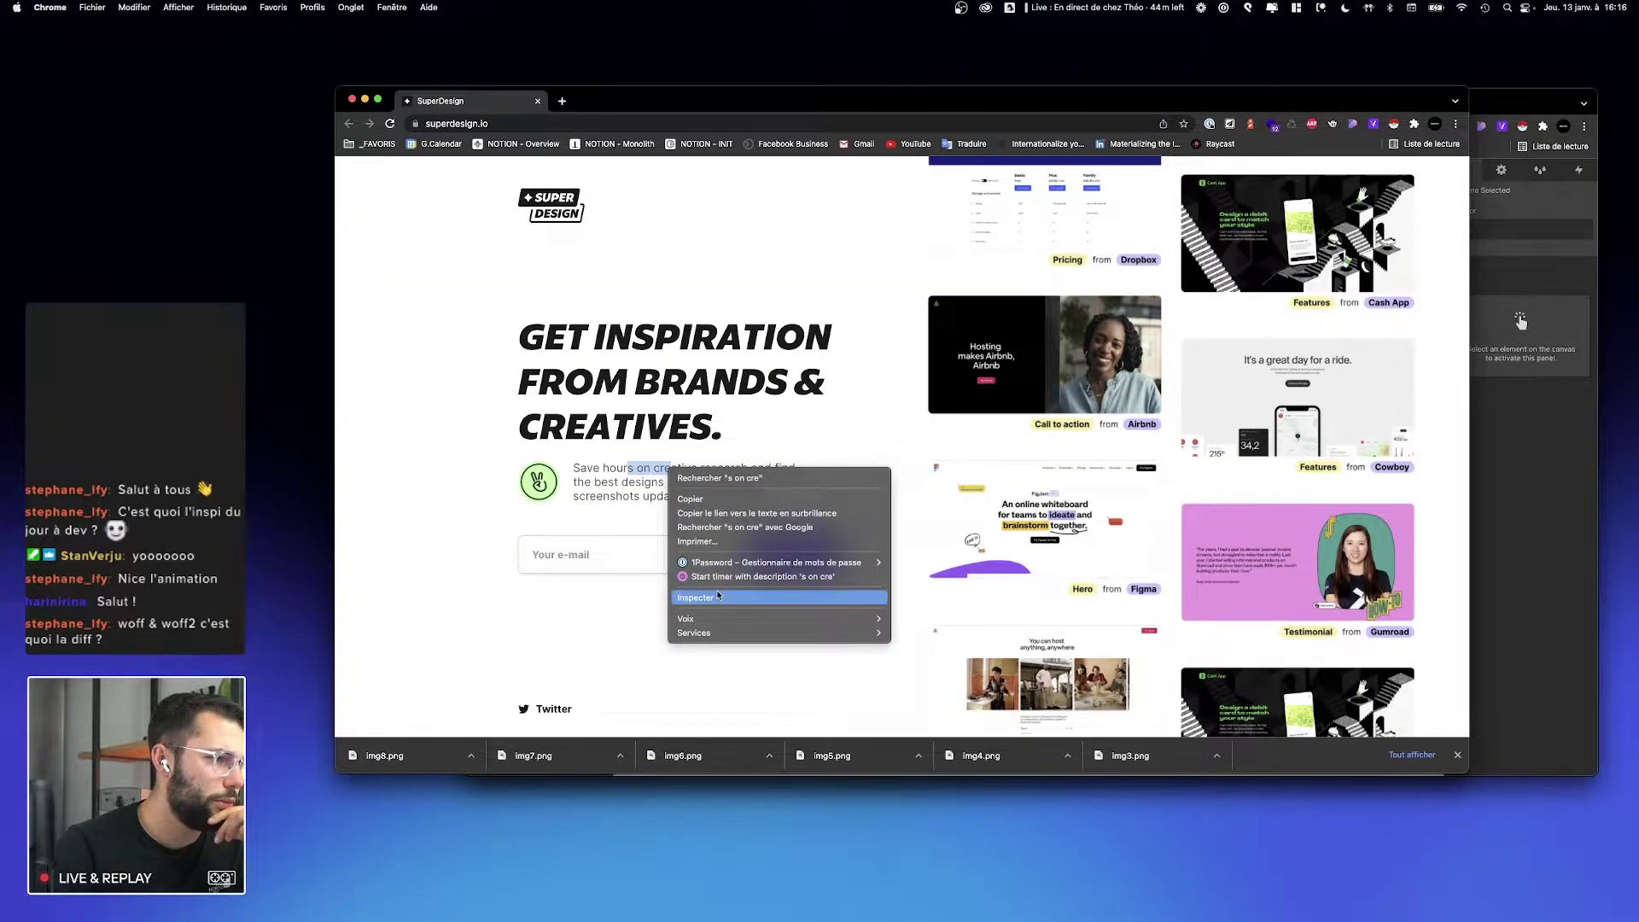
{"action": "left_click", "coordinate": [867, 565]}
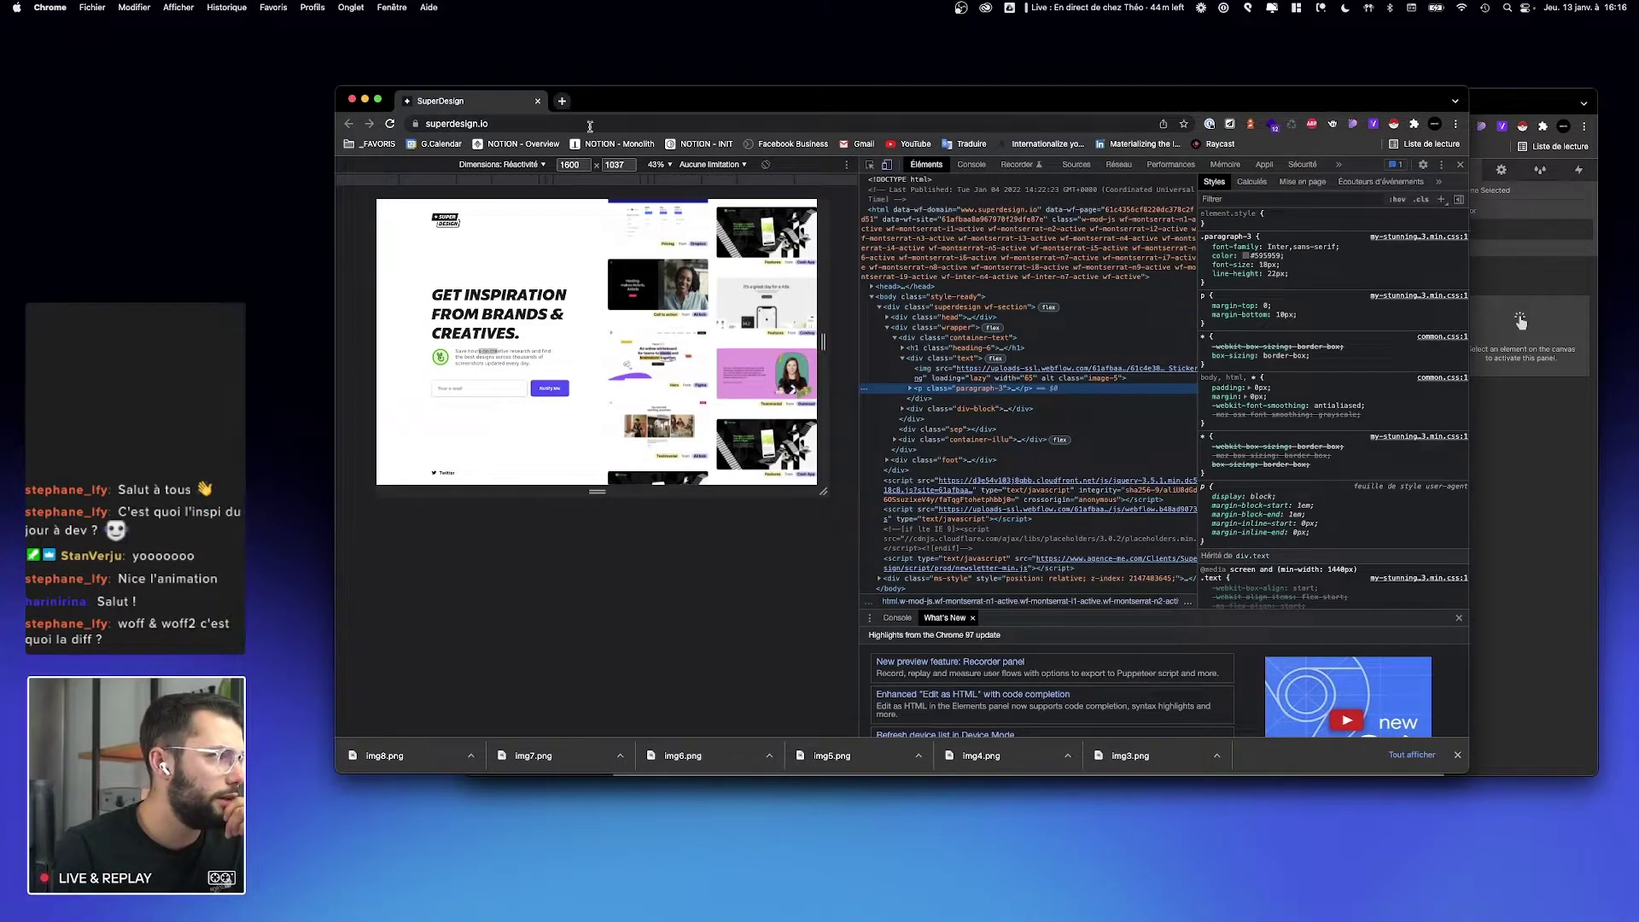
Step: Switch to the Webflow Designer and check which fonts are available for the Body element
{"action": "left_click", "coordinate": [1496, 483]}
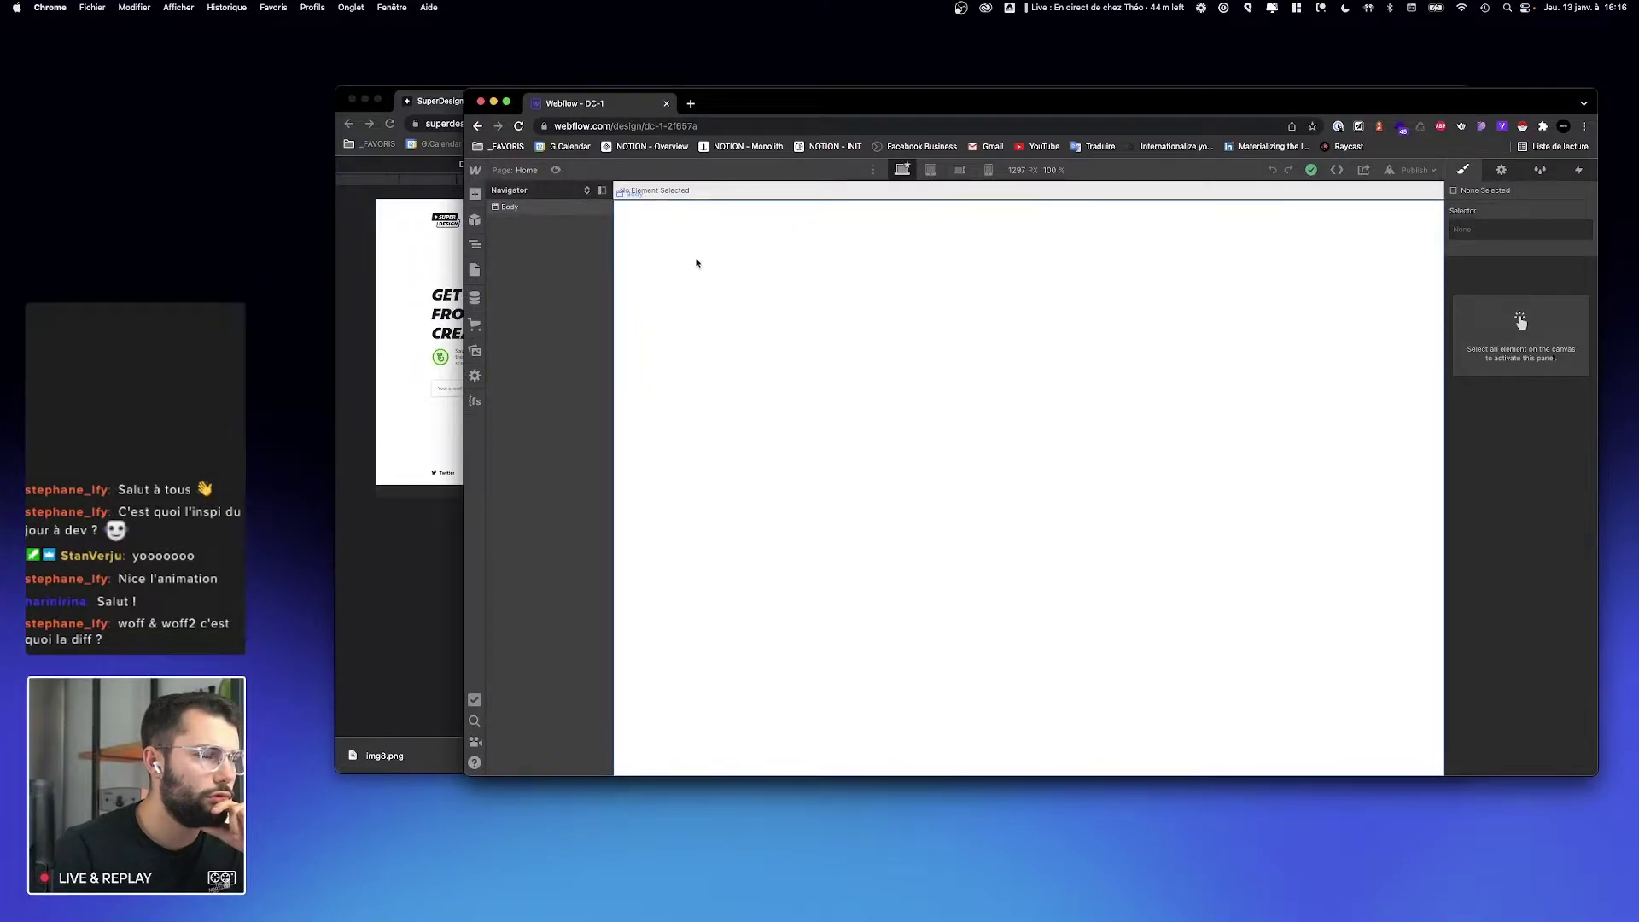
{"action": "left_click", "coordinate": [1411, 217]}
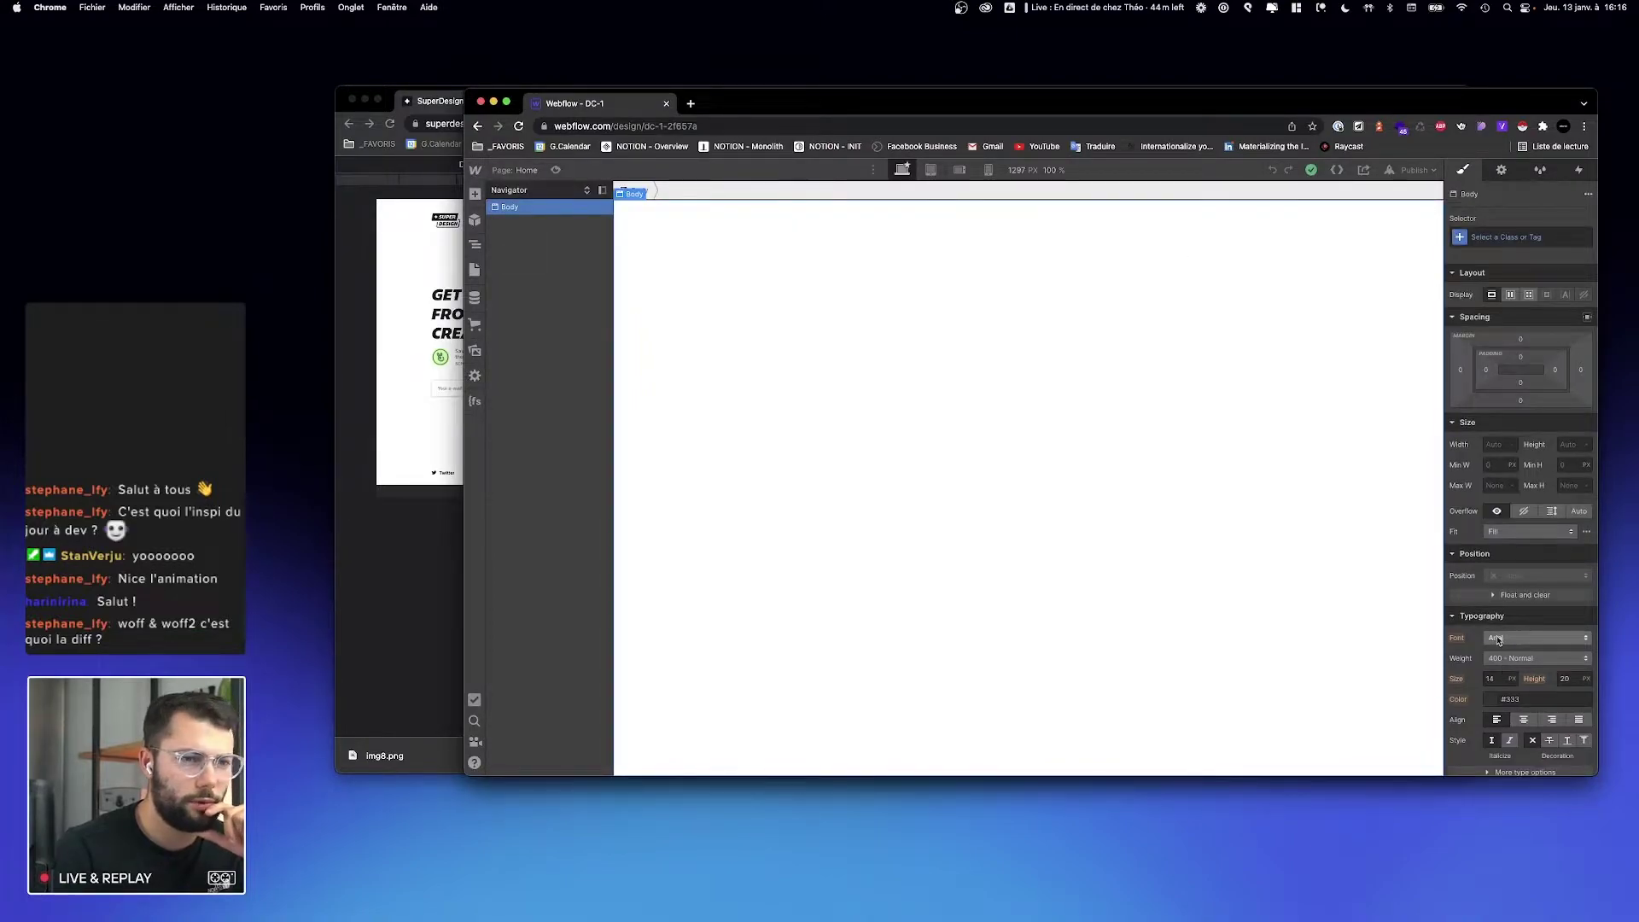
{"action": "left_click", "coordinate": [1528, 638]}
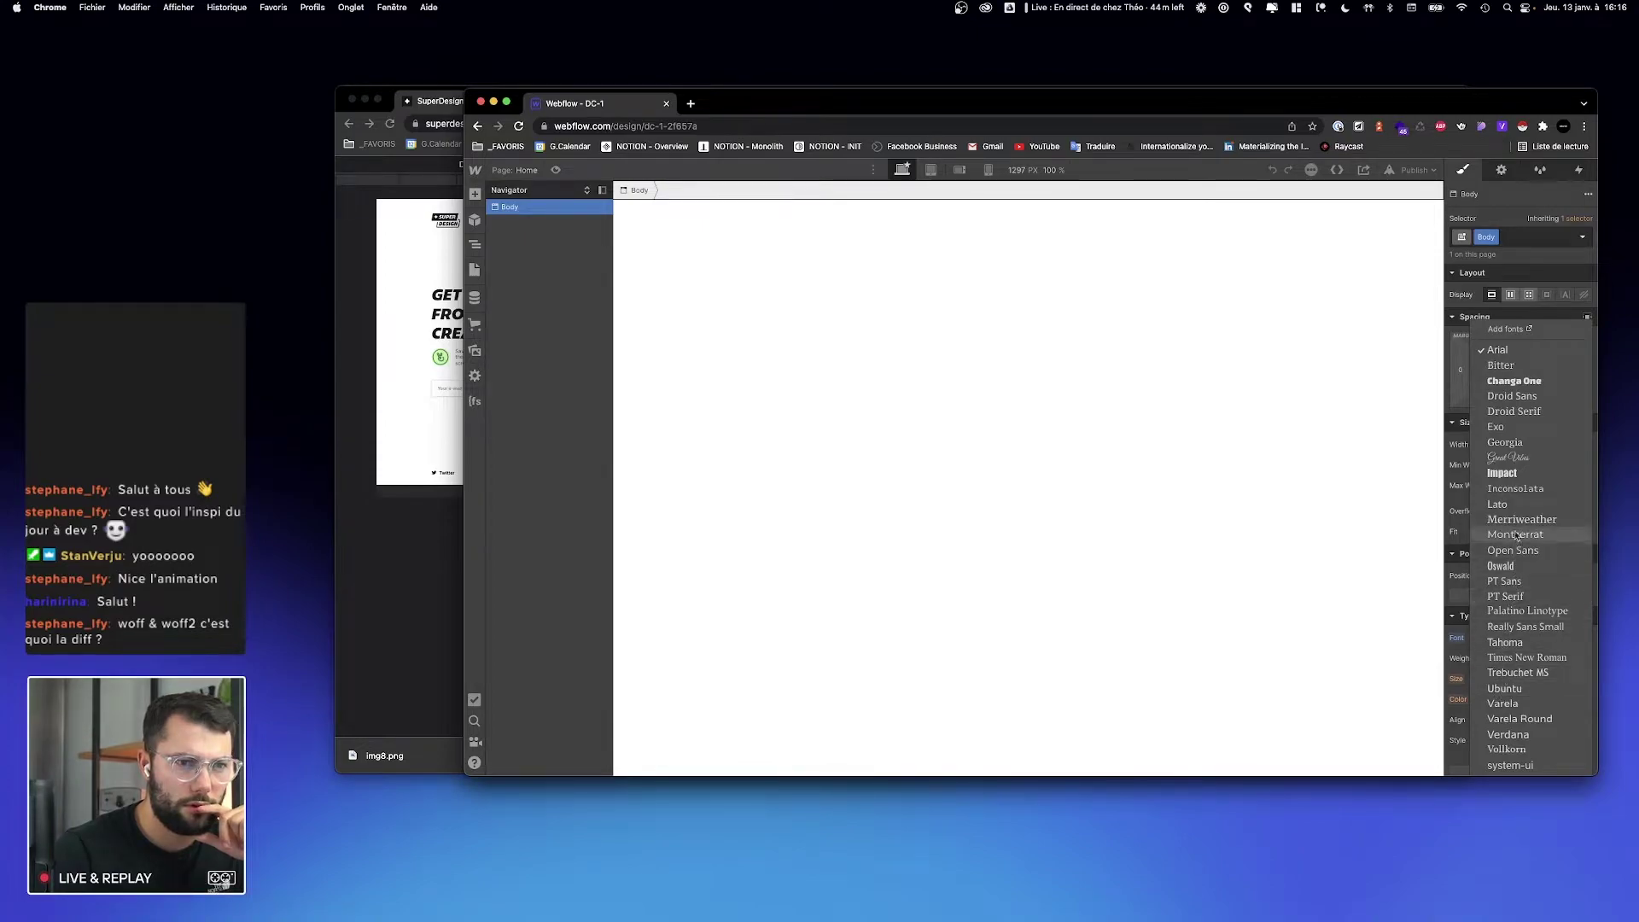
{"action": "left_click", "coordinate": [866, 348]}
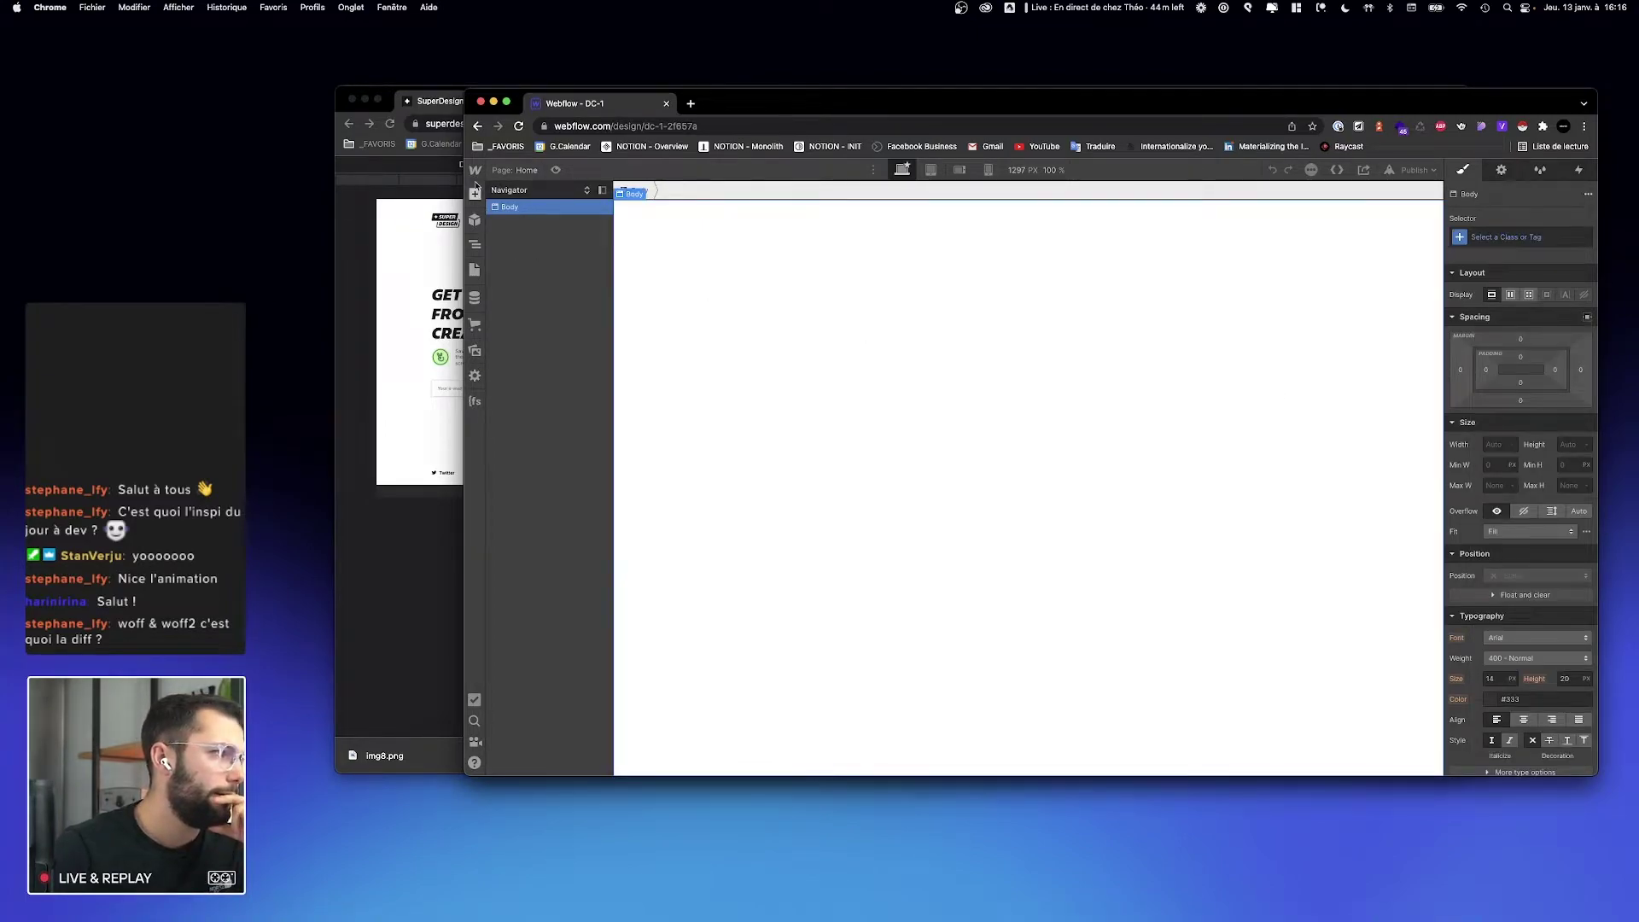
Step: Open the Fonts section of the DC-1 project settings and look through the installed fonts
{"action": "mouse_move", "coordinate": [476, 170]}
{"action": "left_click", "coordinate": [499, 205]}
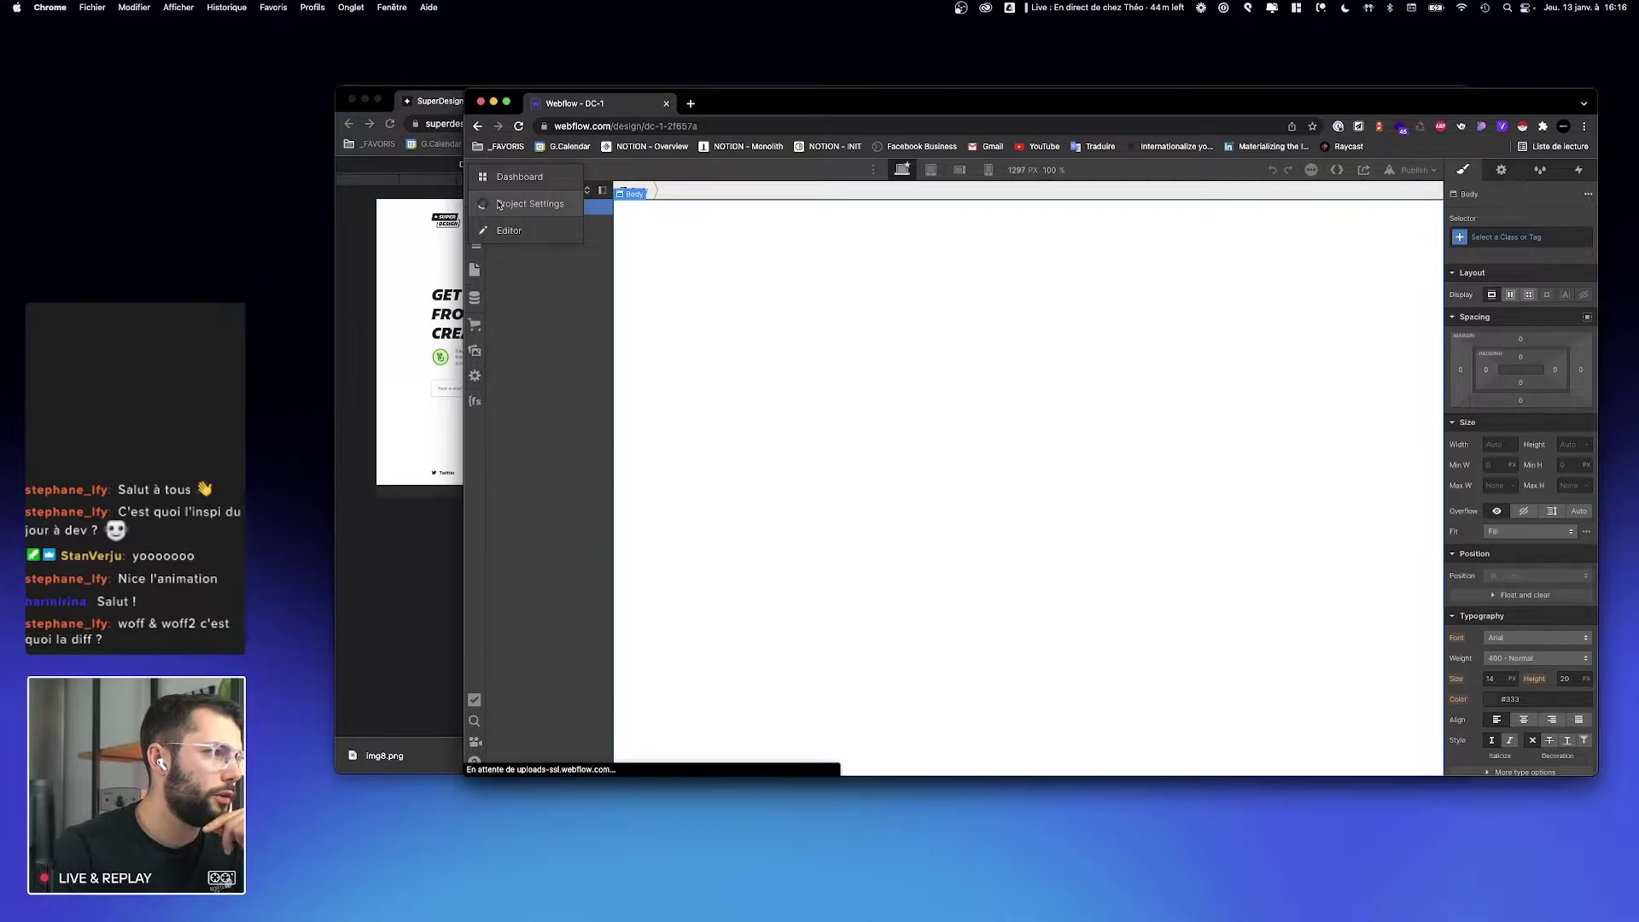
{"action": "left_click", "coordinate": [949, 261]}
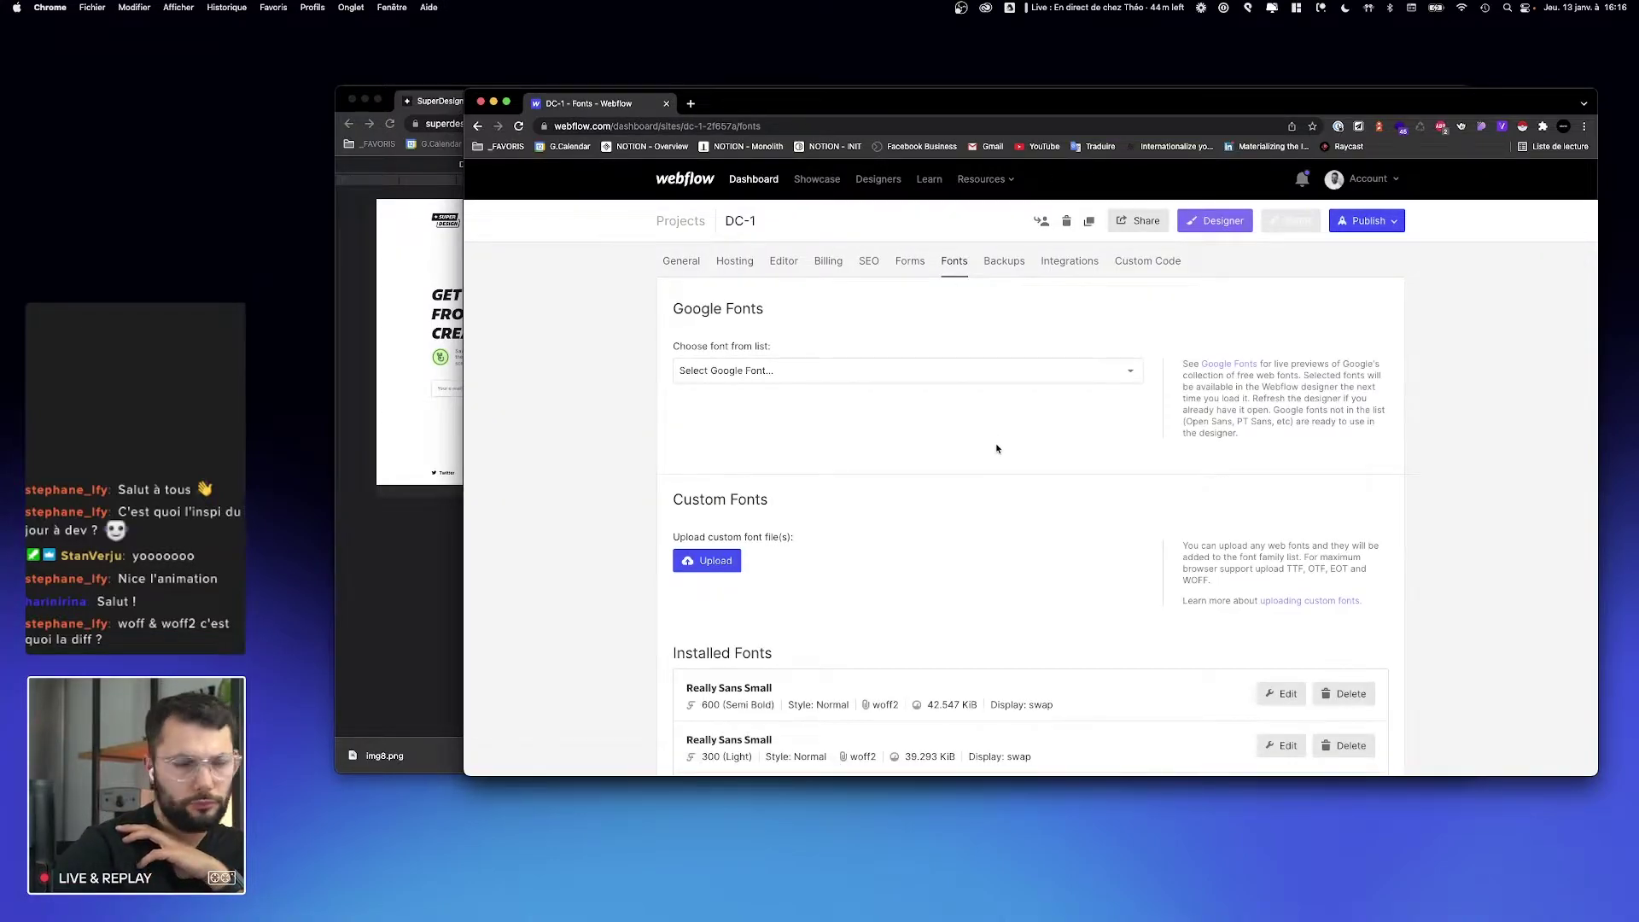
{"action": "scroll", "coordinate": [996, 450], "scroll_direction": "down", "scroll_amount": 5}
{"action": "scroll", "coordinate": [997, 450], "scroll_direction": "up", "scroll_amount": 5}
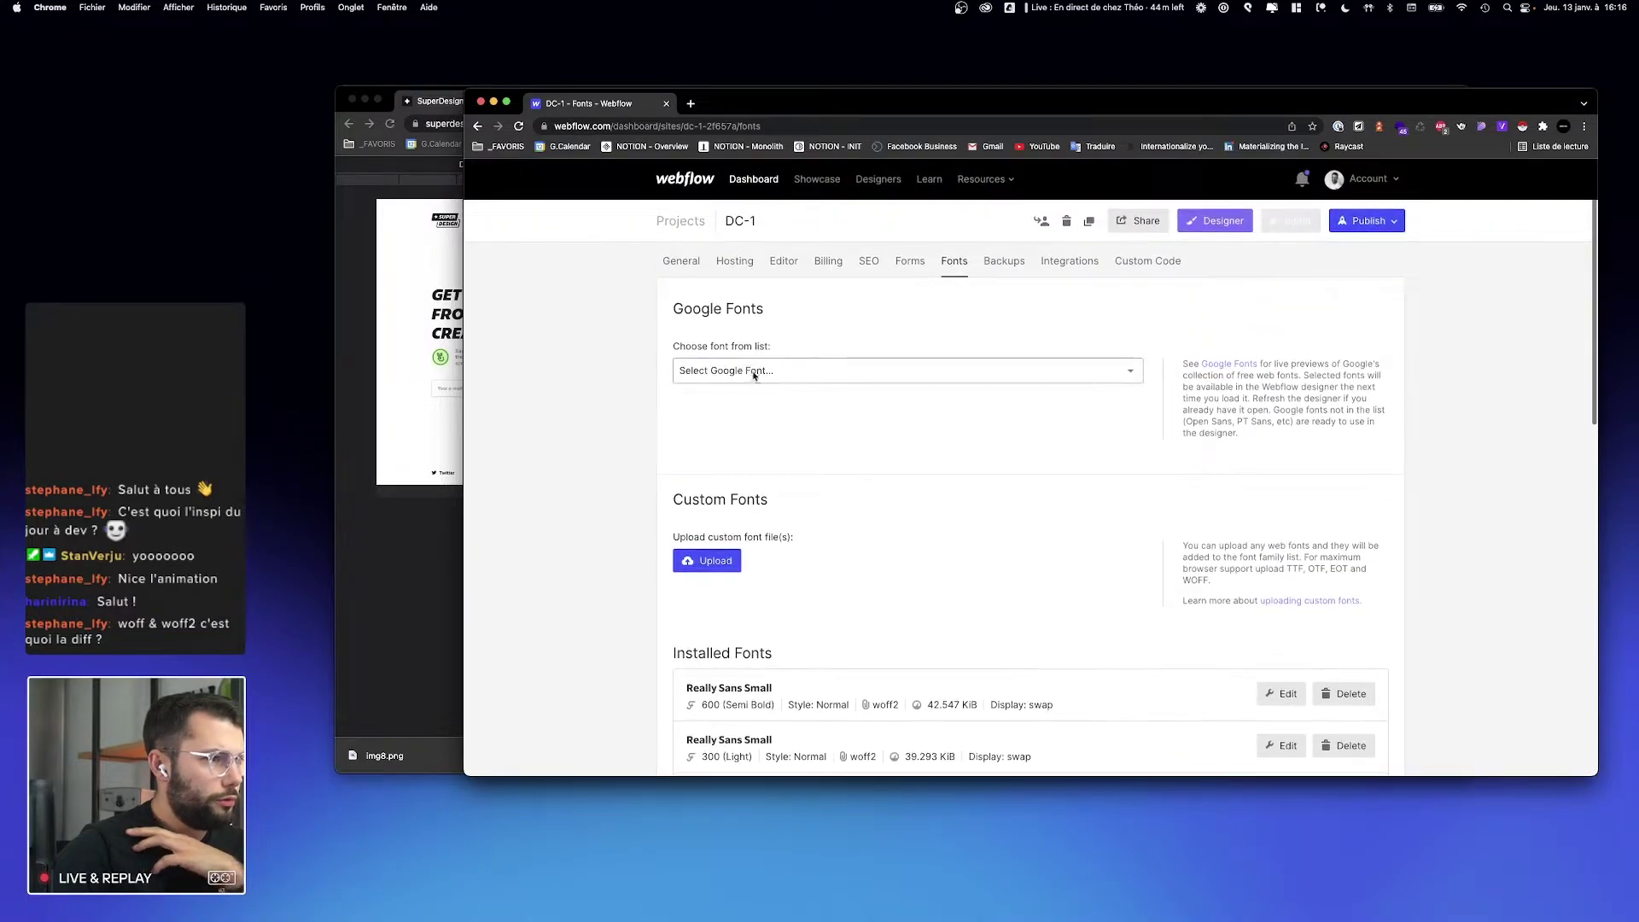
Step: Add the Google font Inter with variants 300, Regular, 600 and 700 in latin, and return to the Designer
{"action": "left_click", "coordinate": [755, 373]}
{"action": "type", "text": "inter"}
{"action": "scroll", "coordinate": [734, 752], "scroll_direction": "down", "scroll_amount": 3}
{"action": "left_click", "coordinate": [725, 698]}
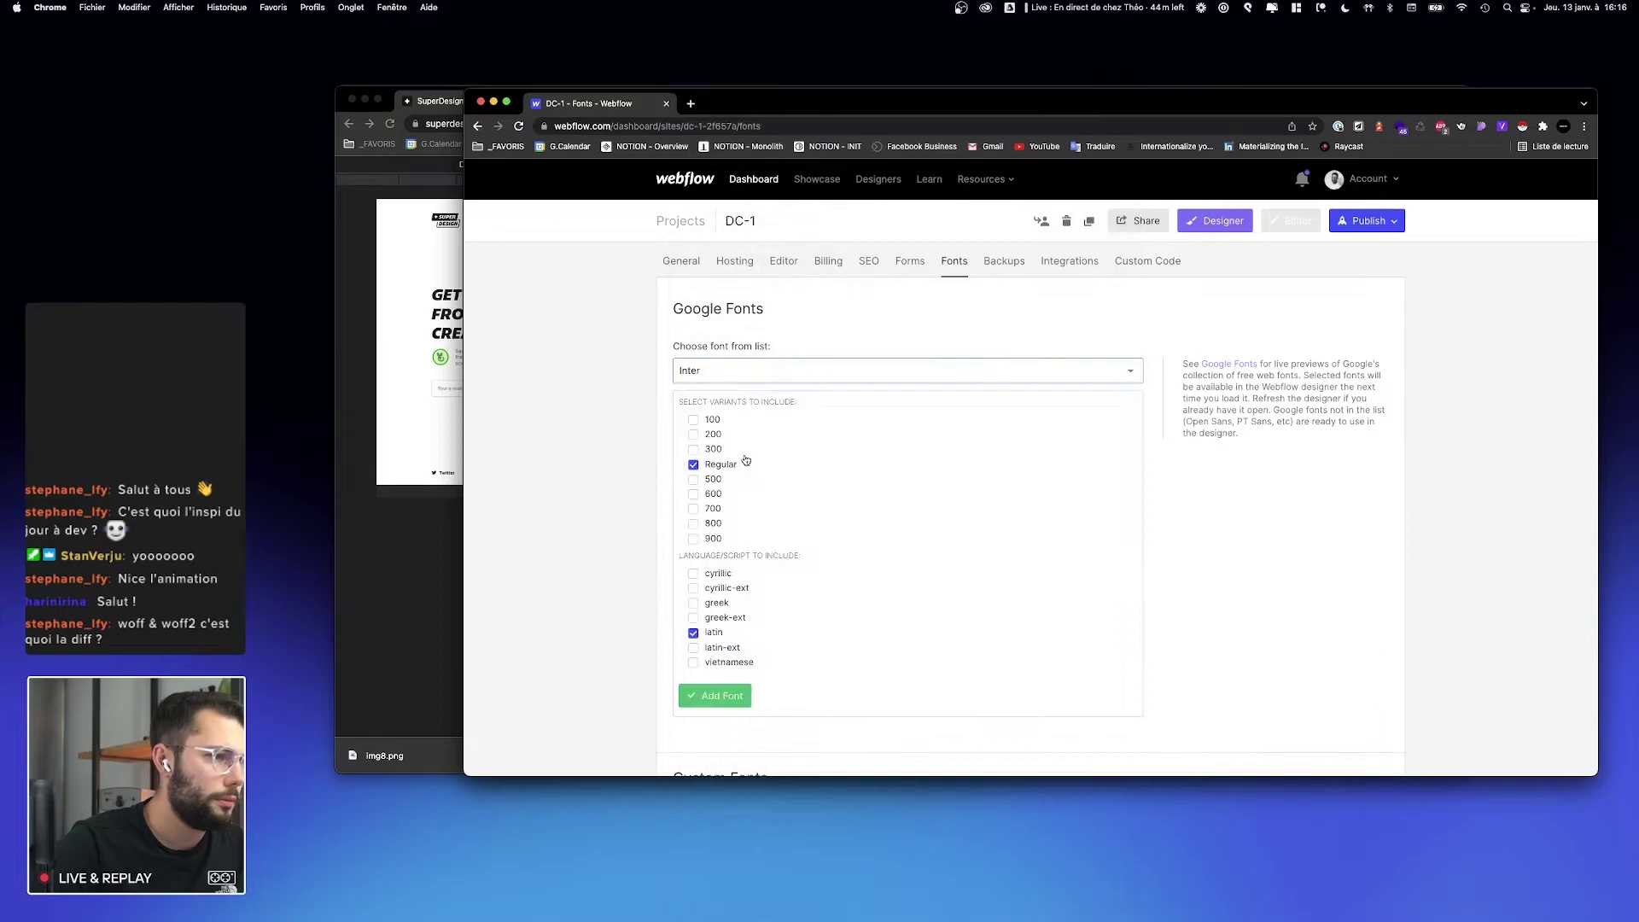
{"action": "left_click", "coordinate": [694, 453]}
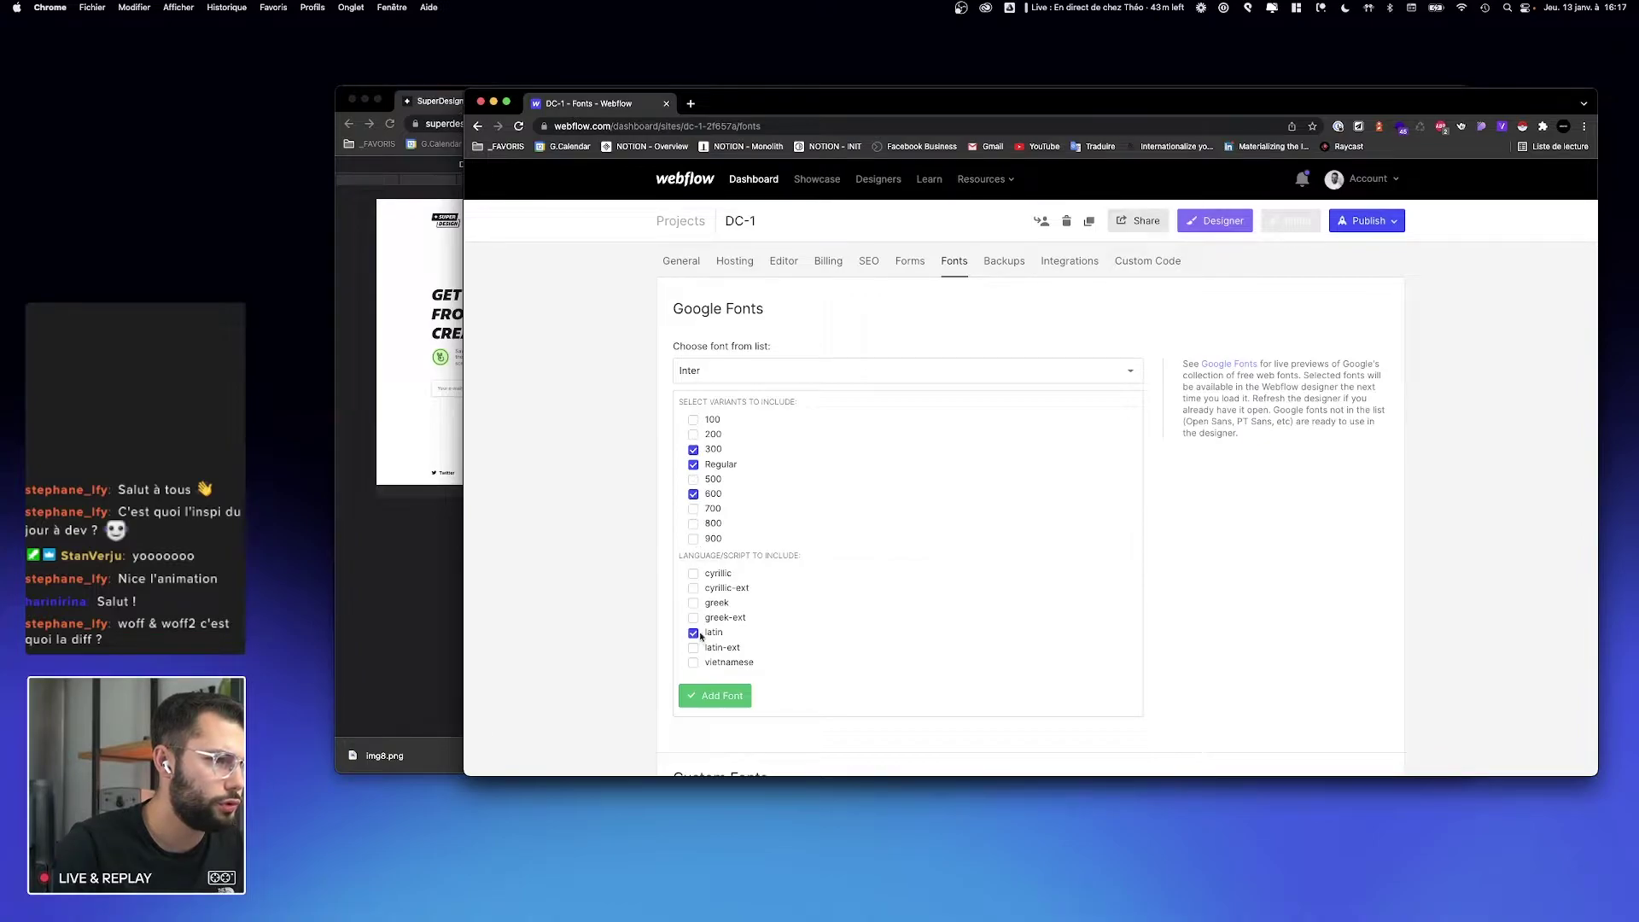
{"action": "left_click", "coordinate": [720, 695]}
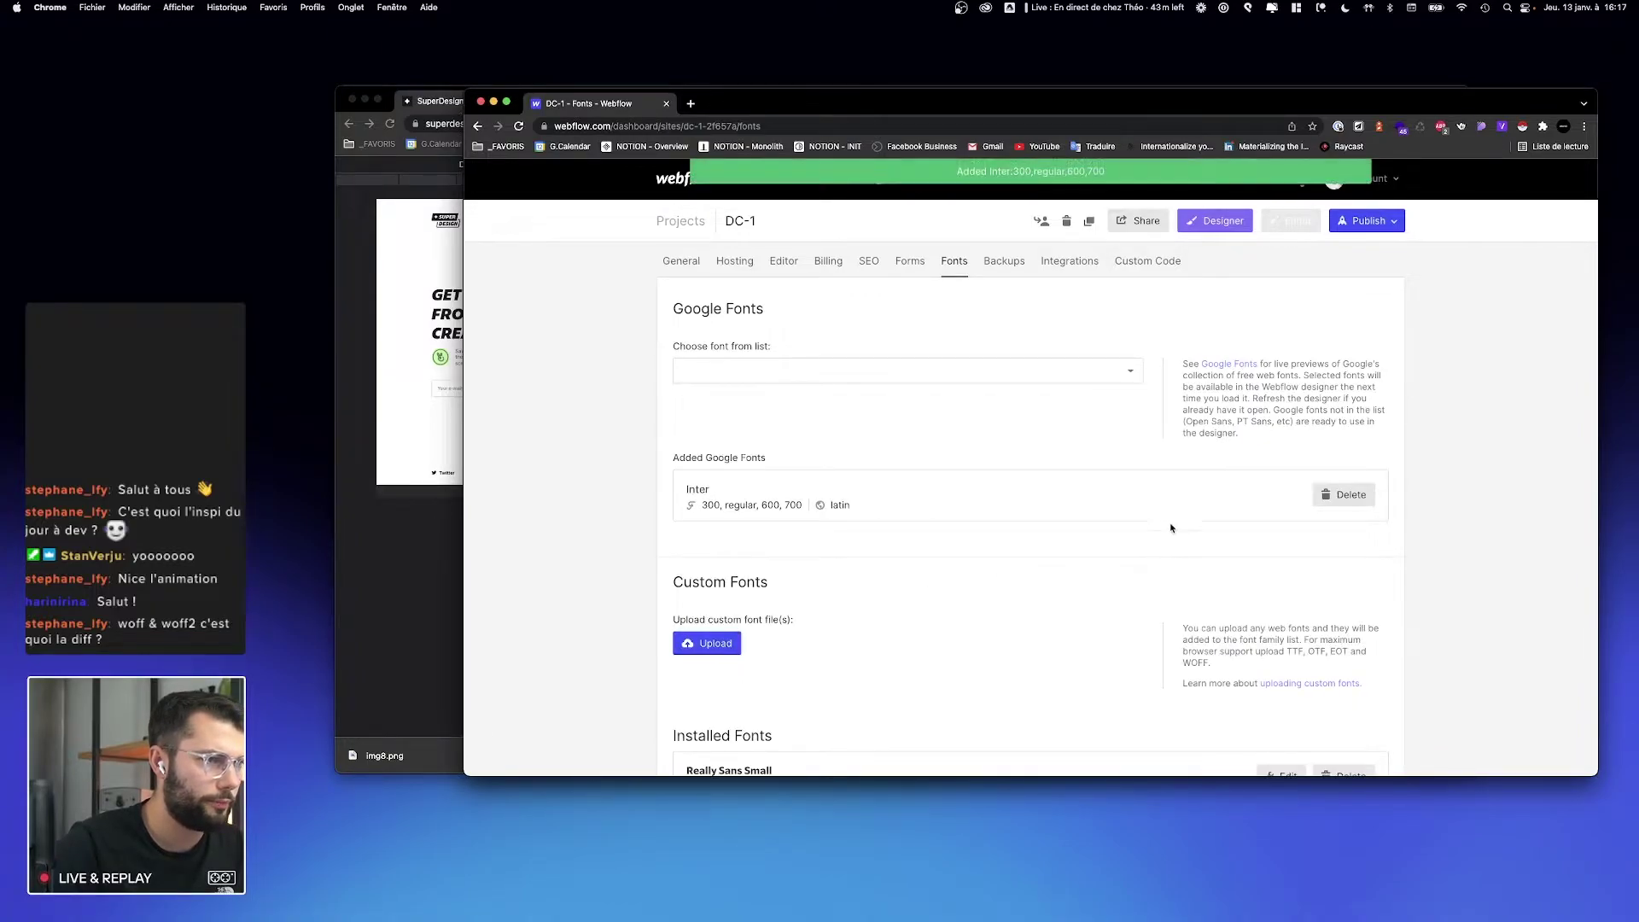
{"action": "left_click", "coordinate": [1213, 225]}
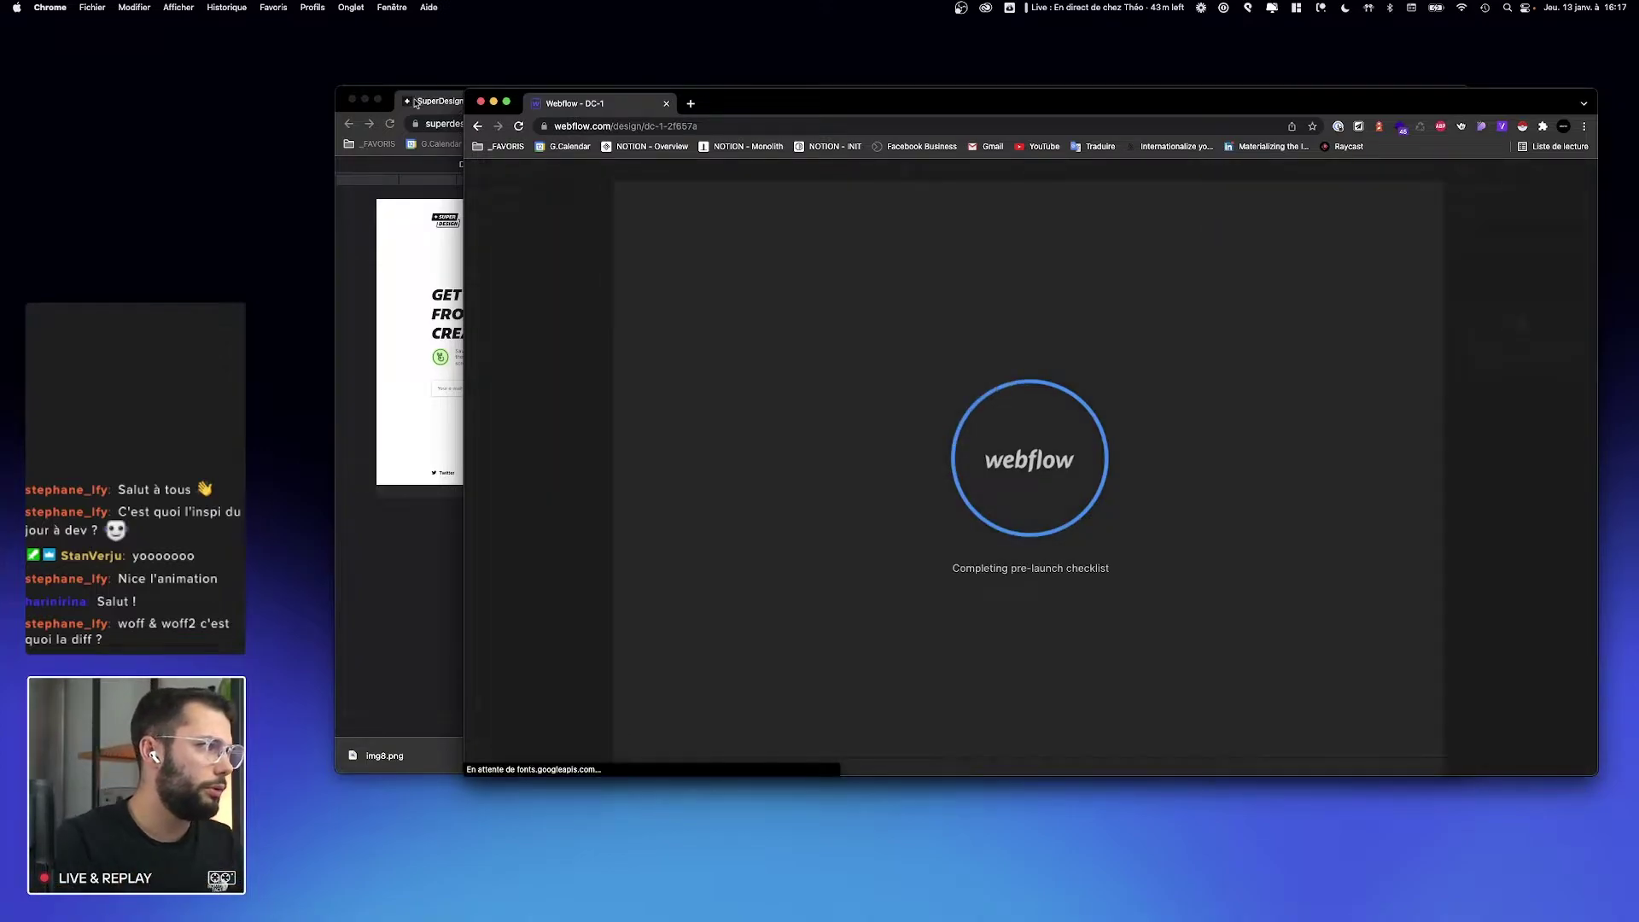
Step: Close the Webfont Files Finder window and the developer tools on the Super Design page
{"action": "left_click", "coordinate": [423, 103]}
{"action": "left_click", "coordinate": [382, 104]}
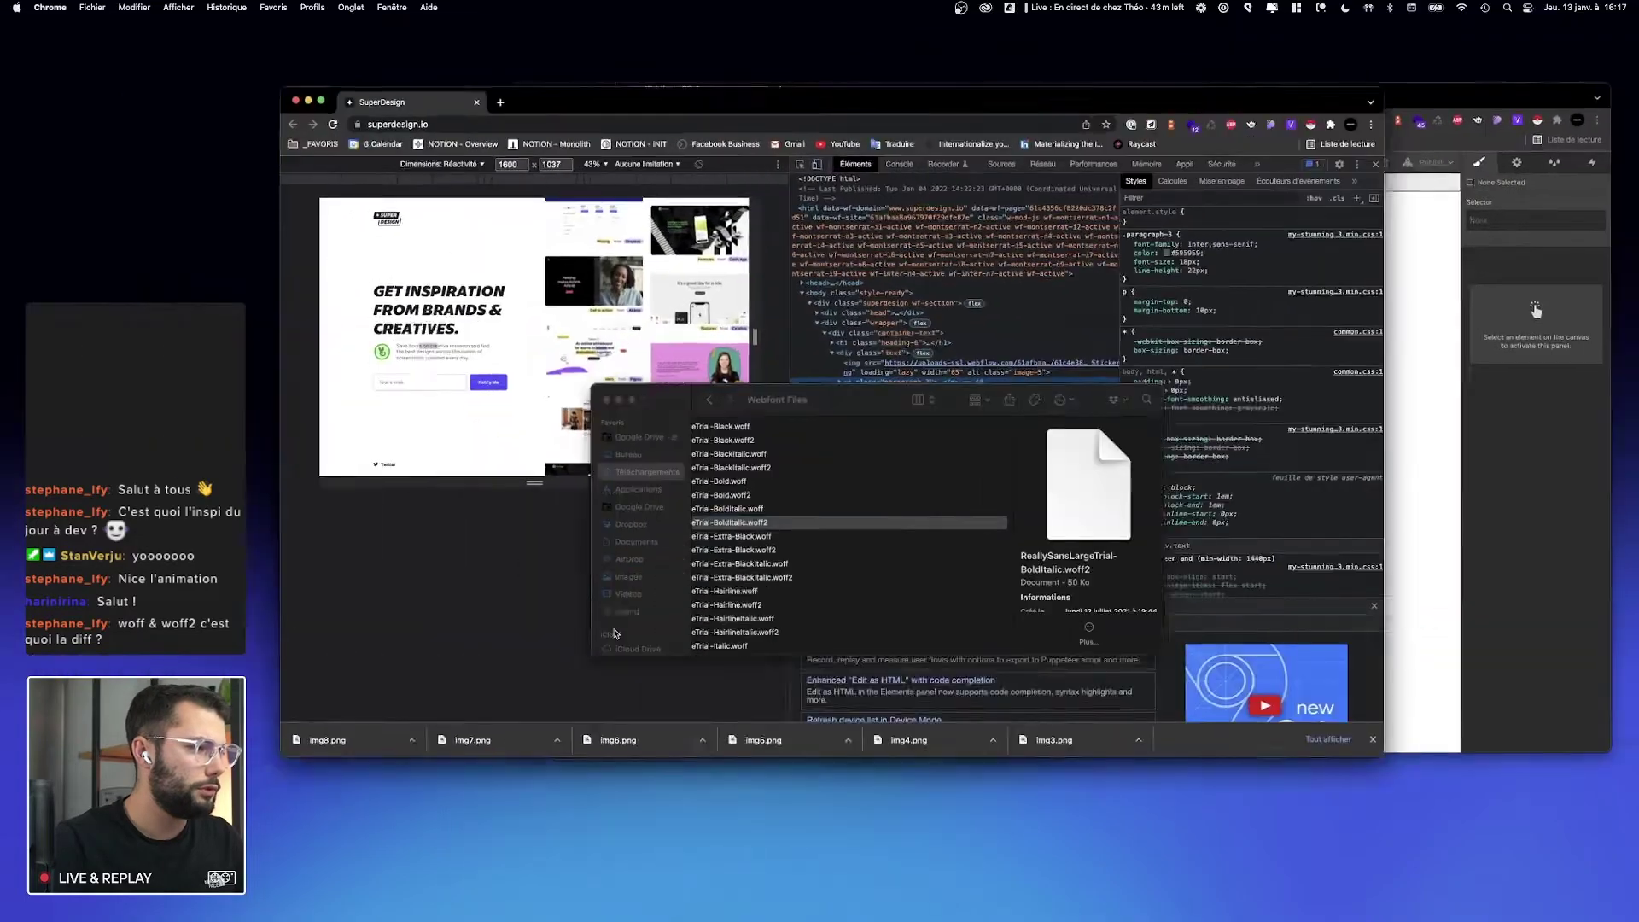
{"action": "left_click_drag", "start_coordinate": [683, 354], "coordinate": [705, 619]}
{"action": "left_click", "coordinate": [650, 609]}
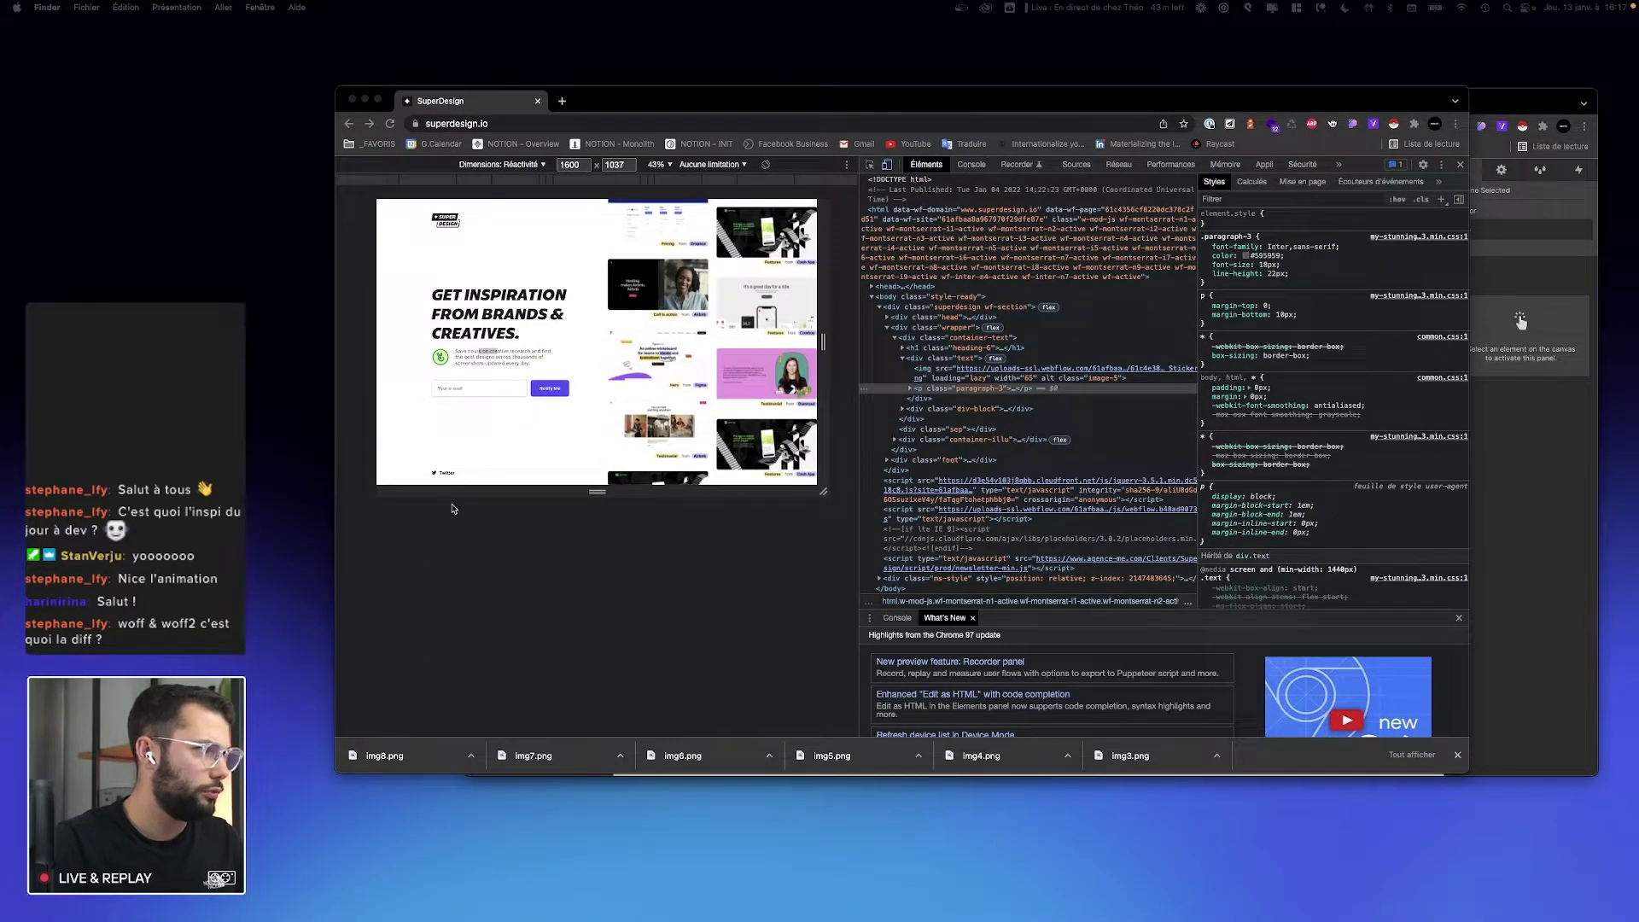
{"action": "left_click", "coordinate": [1460, 164]}
Step: Move the Super Design browser window to the desktop Bureau 3 and dismiss its downloads bar
{"action": "key", "text": "ctrl+Up"}
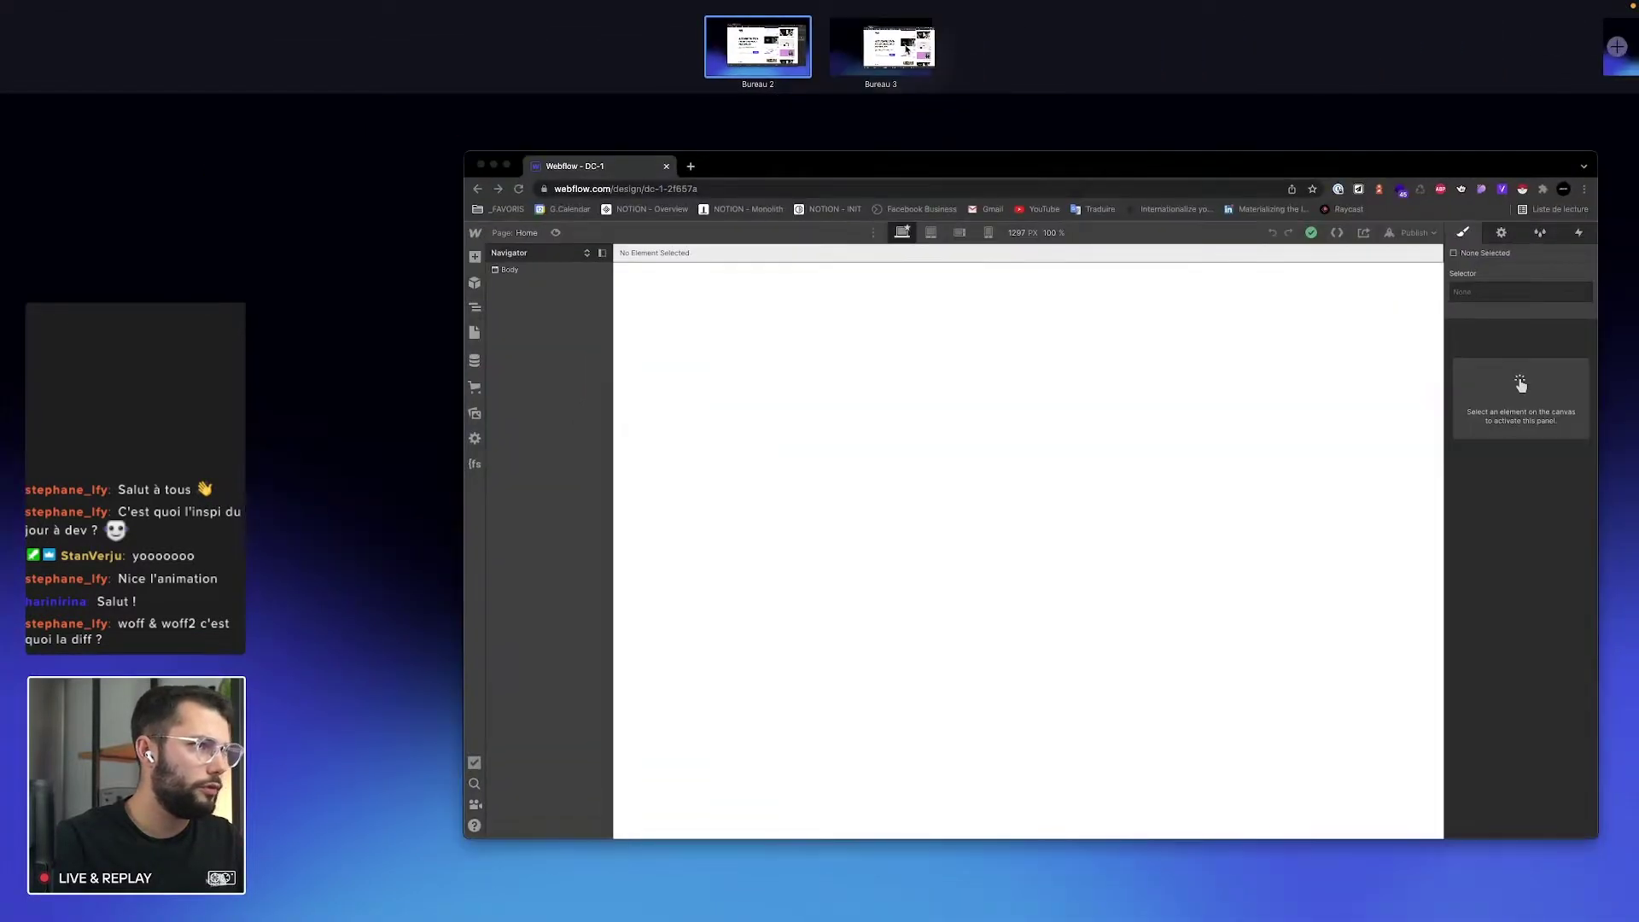
{"action": "left_click", "coordinate": [921, 209]}
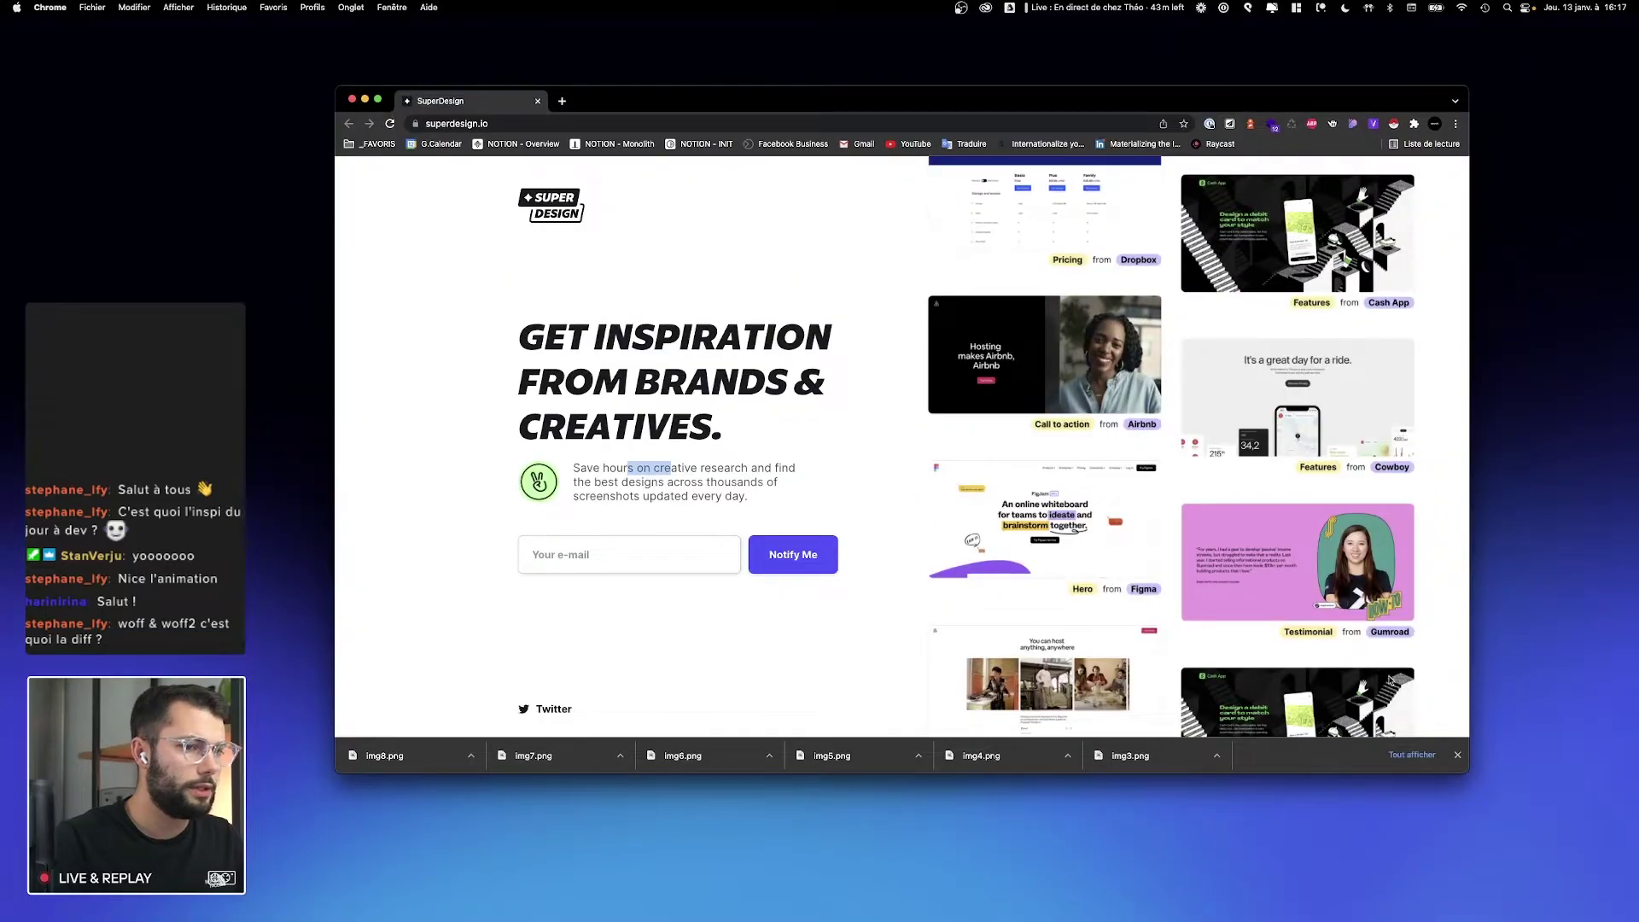
{"action": "left_click", "coordinate": [1455, 753]}
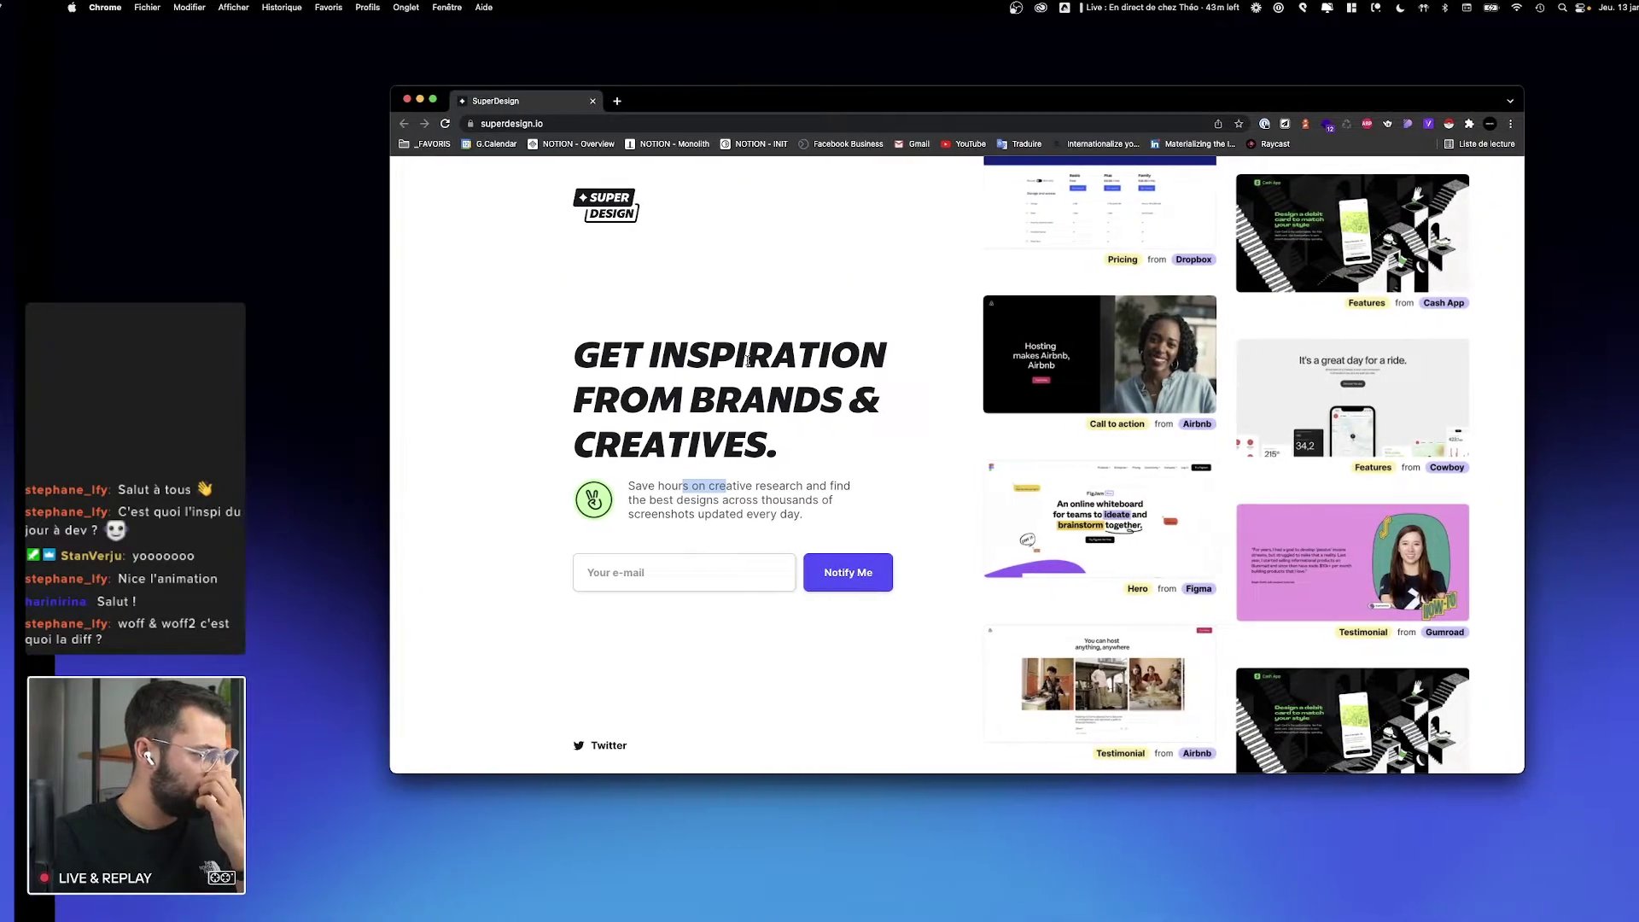
Step: Return to the desktop with the Webflow Designer and resize its browser window
{"action": "key", "text": "ctrl+Left"}
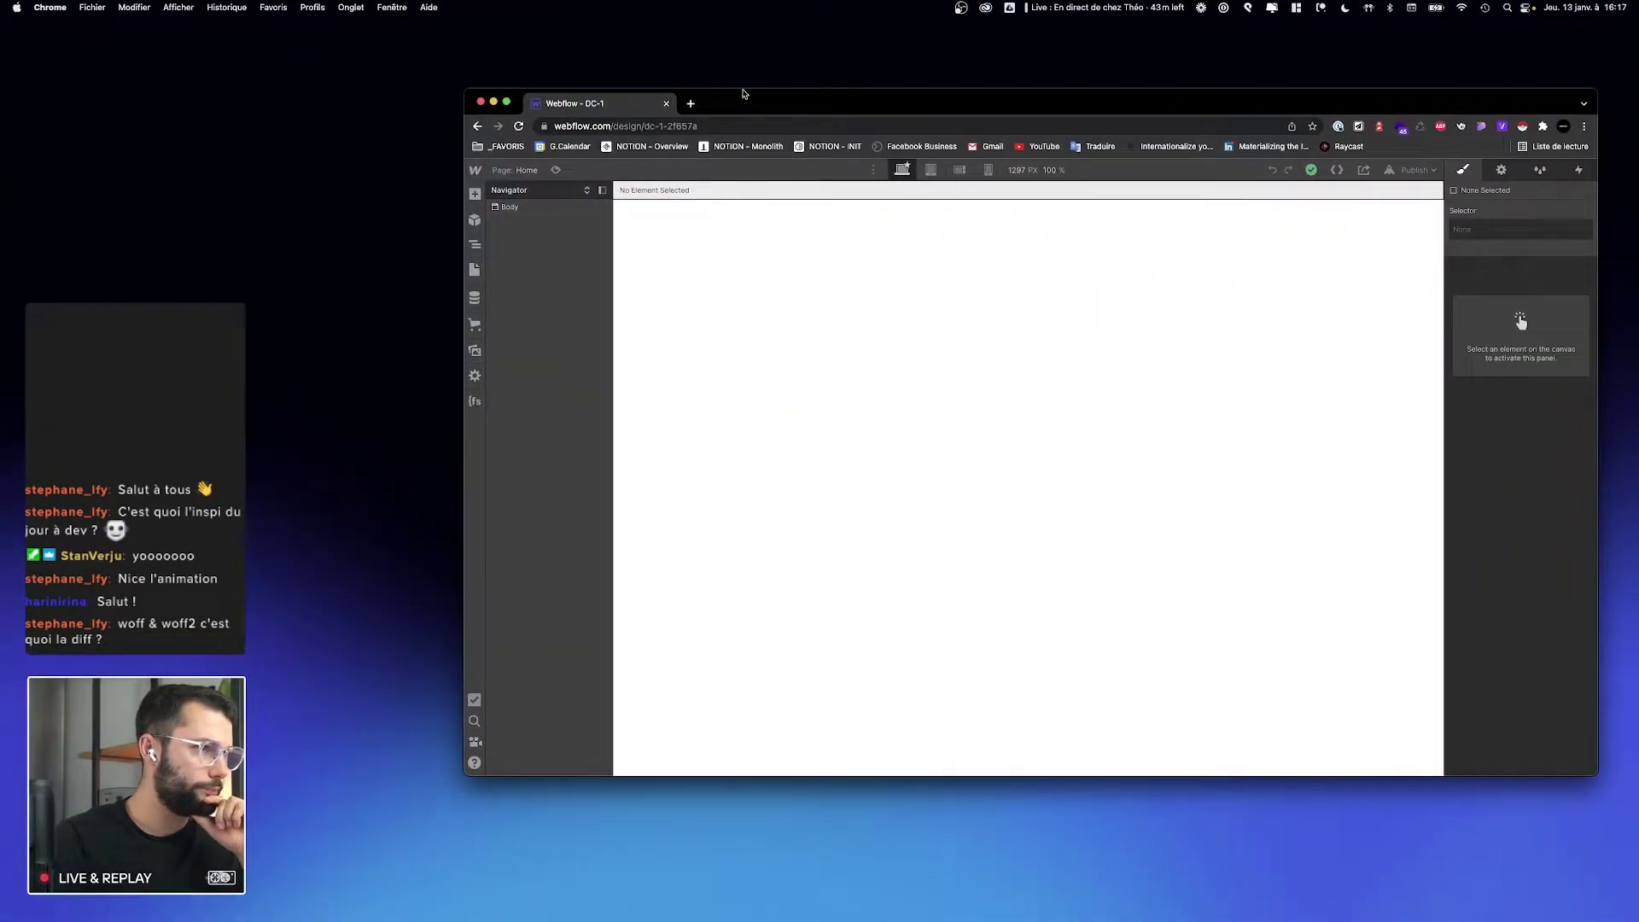
{"action": "double_click", "coordinate": [743, 102]}
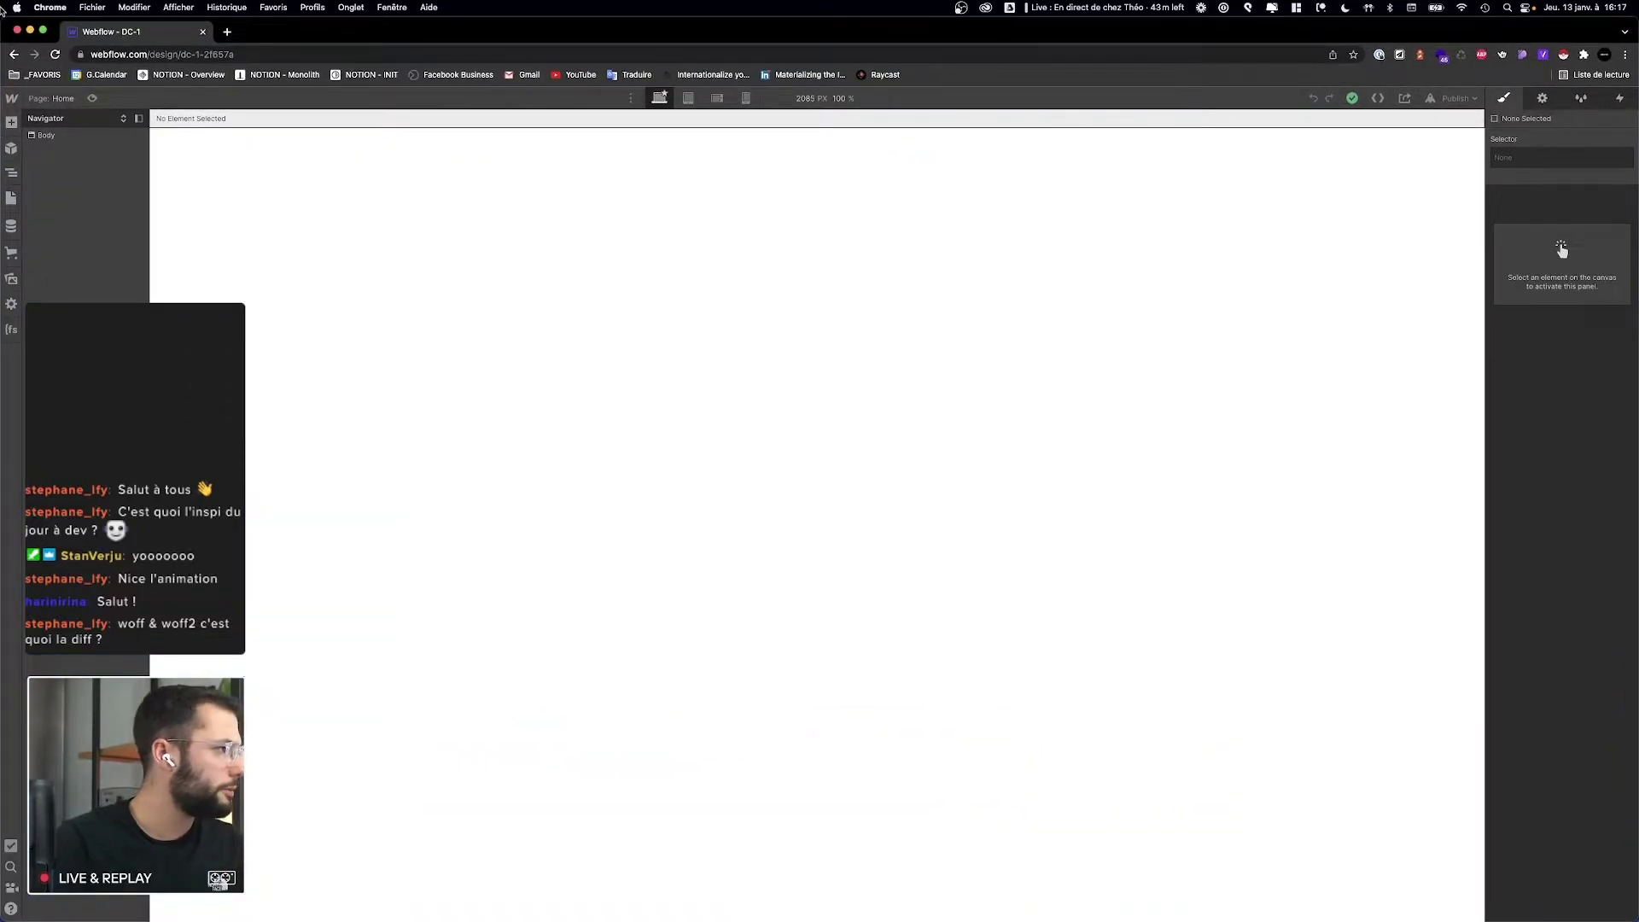
{"action": "left_click_drag", "start_coordinate": [7, 19], "coordinate": [276, 101]}
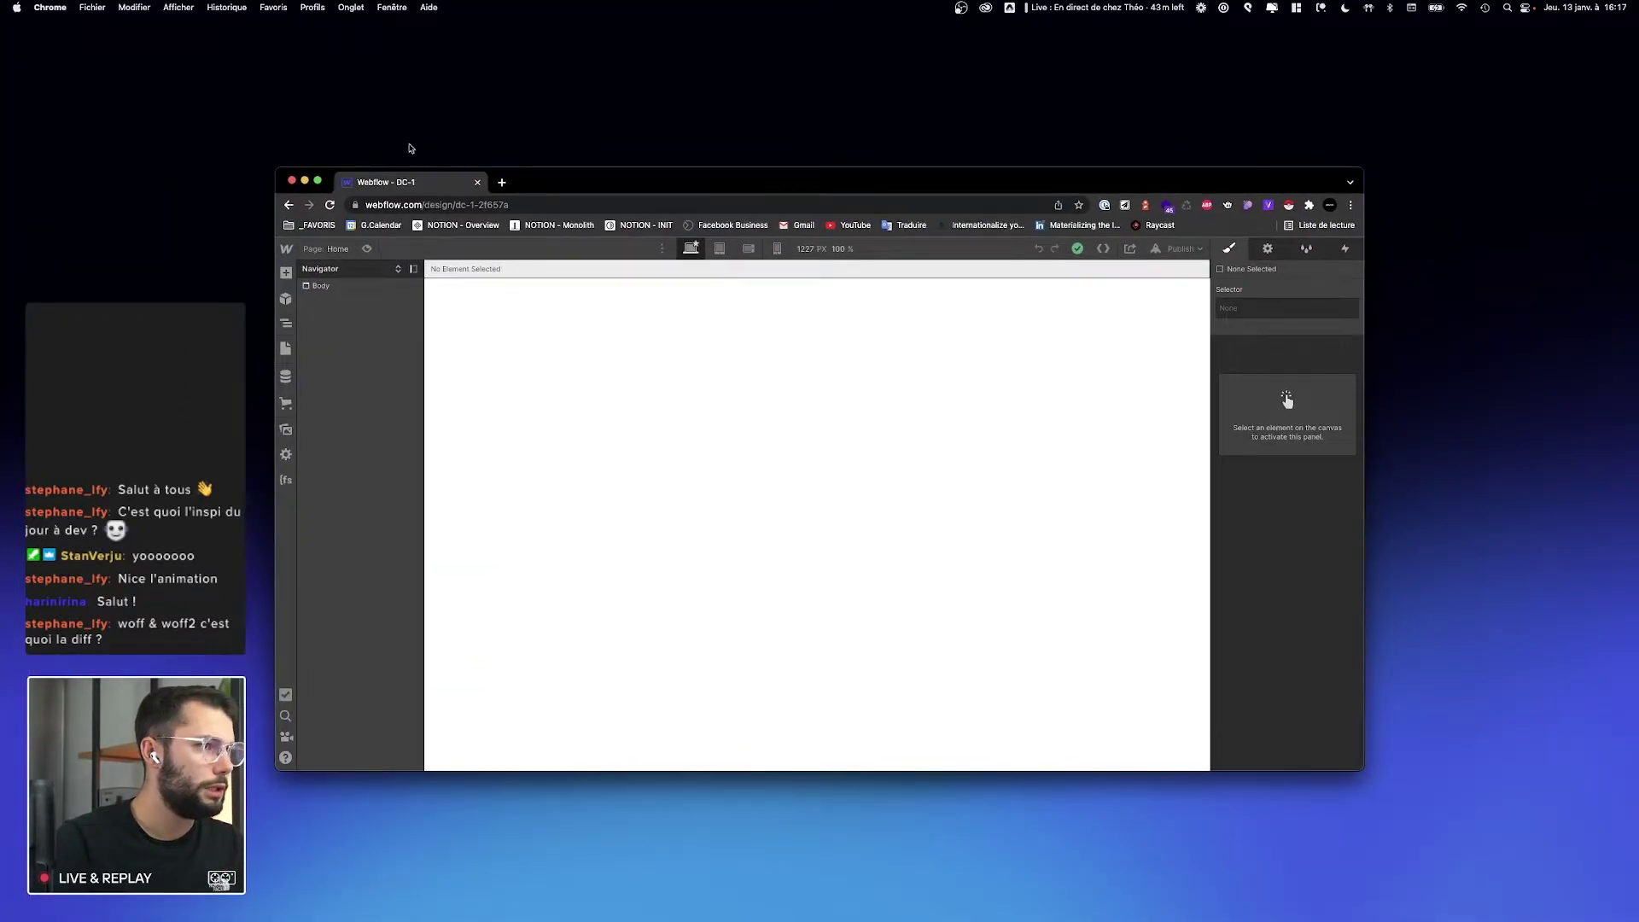
Step: Switch to the Super Design page and measure its header and hero areas with the screenshot selection
{"action": "key", "text": "ctrl+Right"}
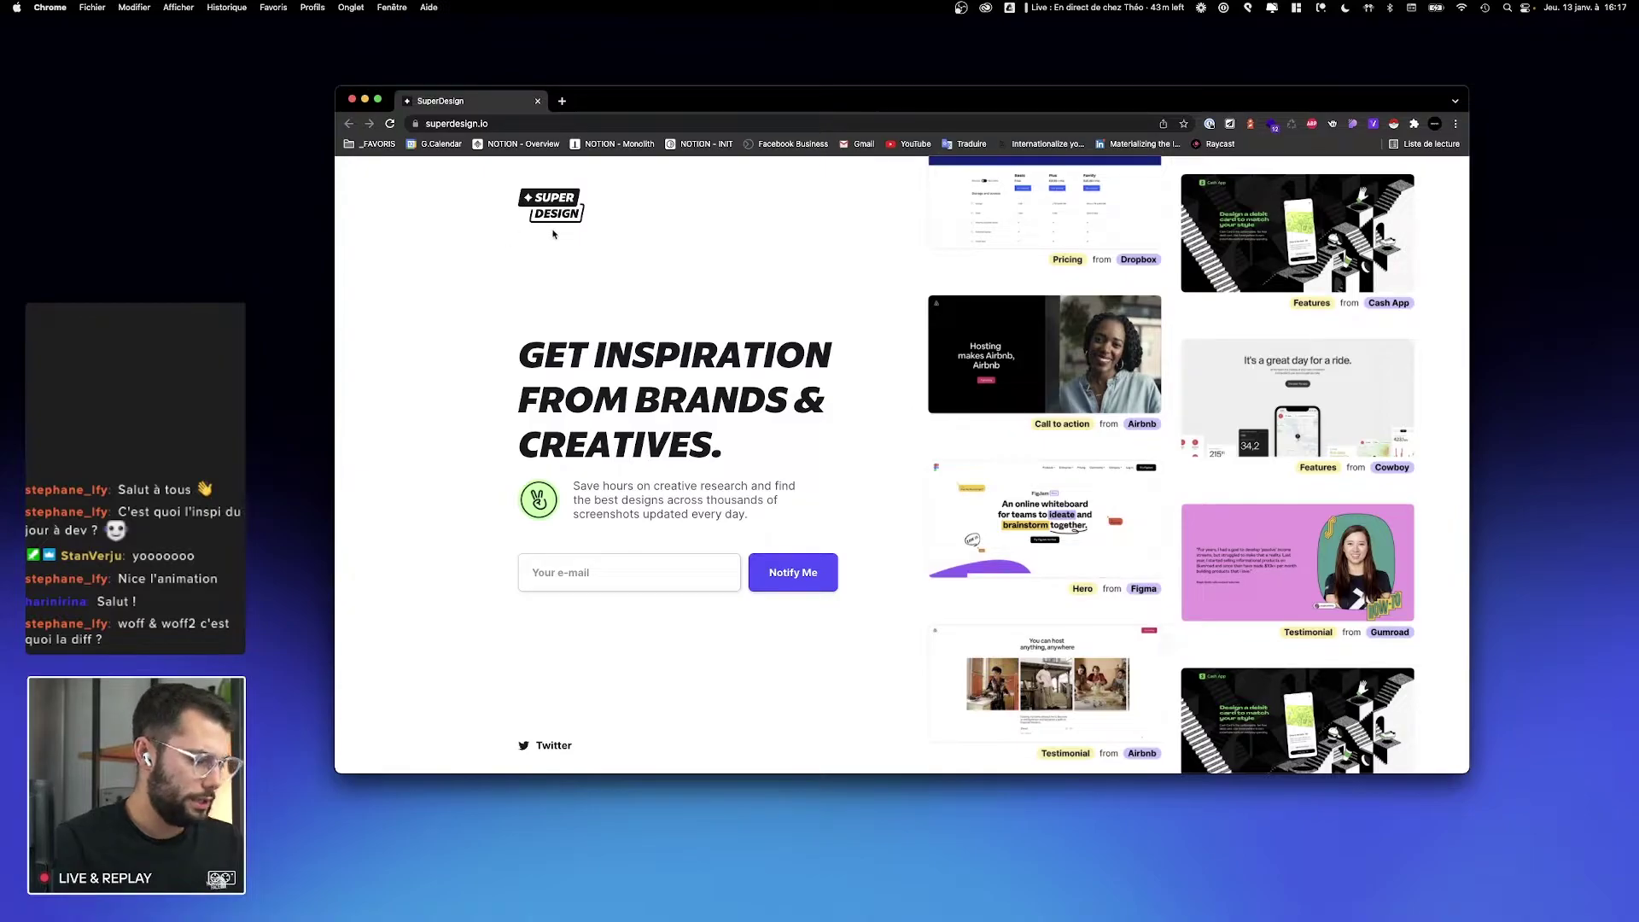
{"action": "key", "text": "super+shift+4"}
{"action": "left_click_drag", "start_coordinate": [336, 166], "coordinate": [1467, 269]}
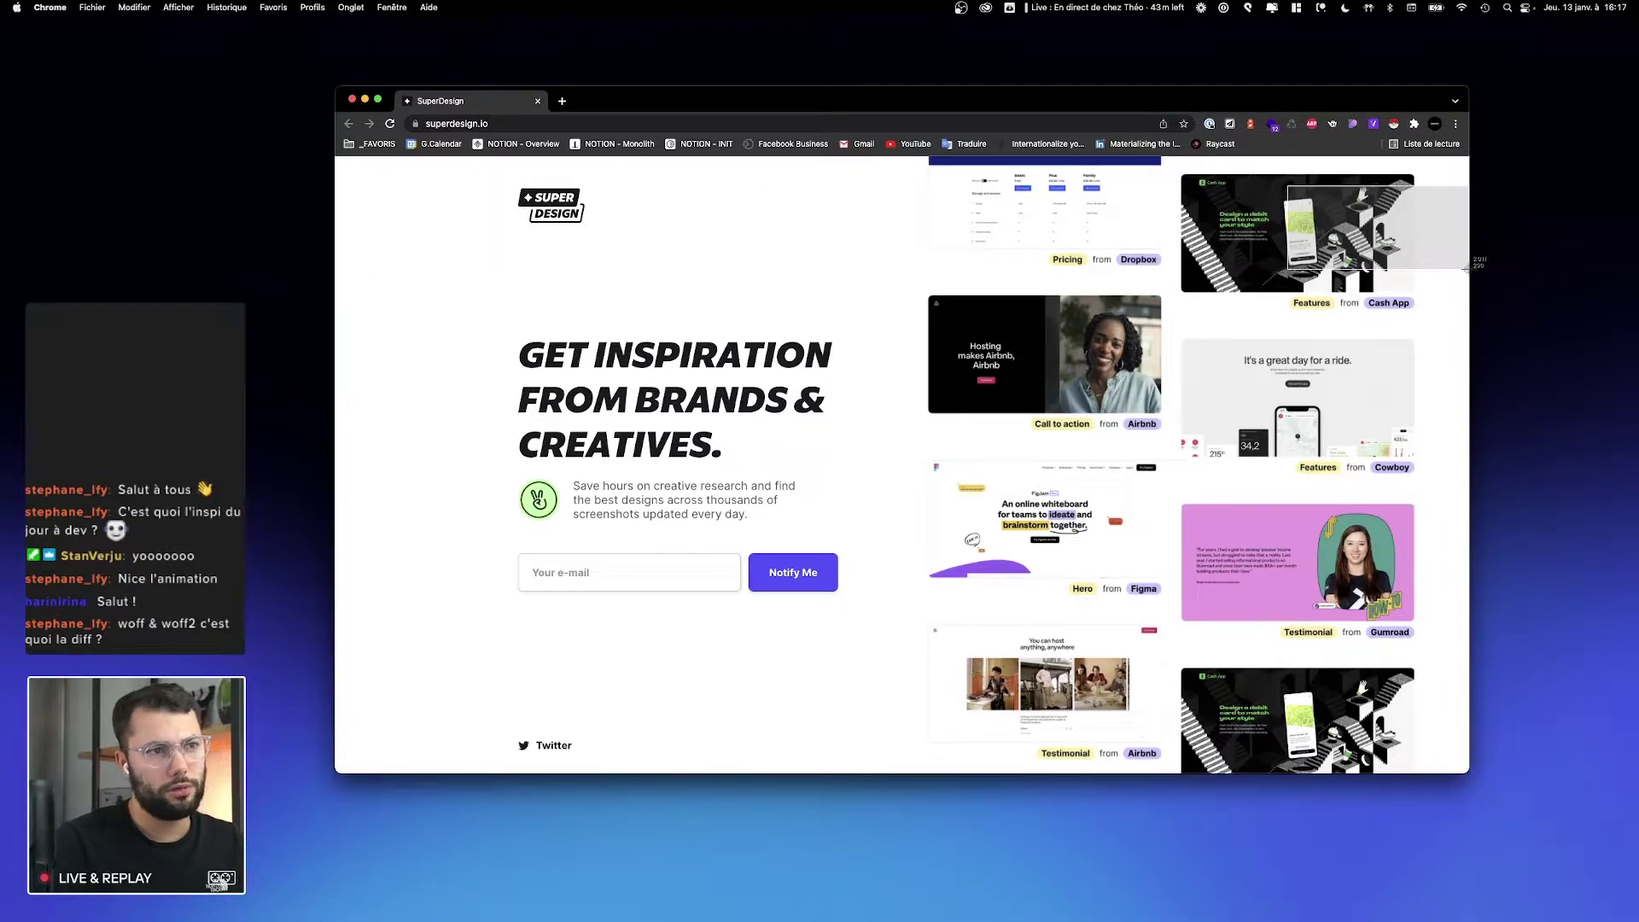
{"action": "left_click_drag", "start_coordinate": [1466, 267], "coordinate": [510, 460]}
Step: Widen the Super Design browser window slightly
{"action": "key", "text": "ctrl+Right"}
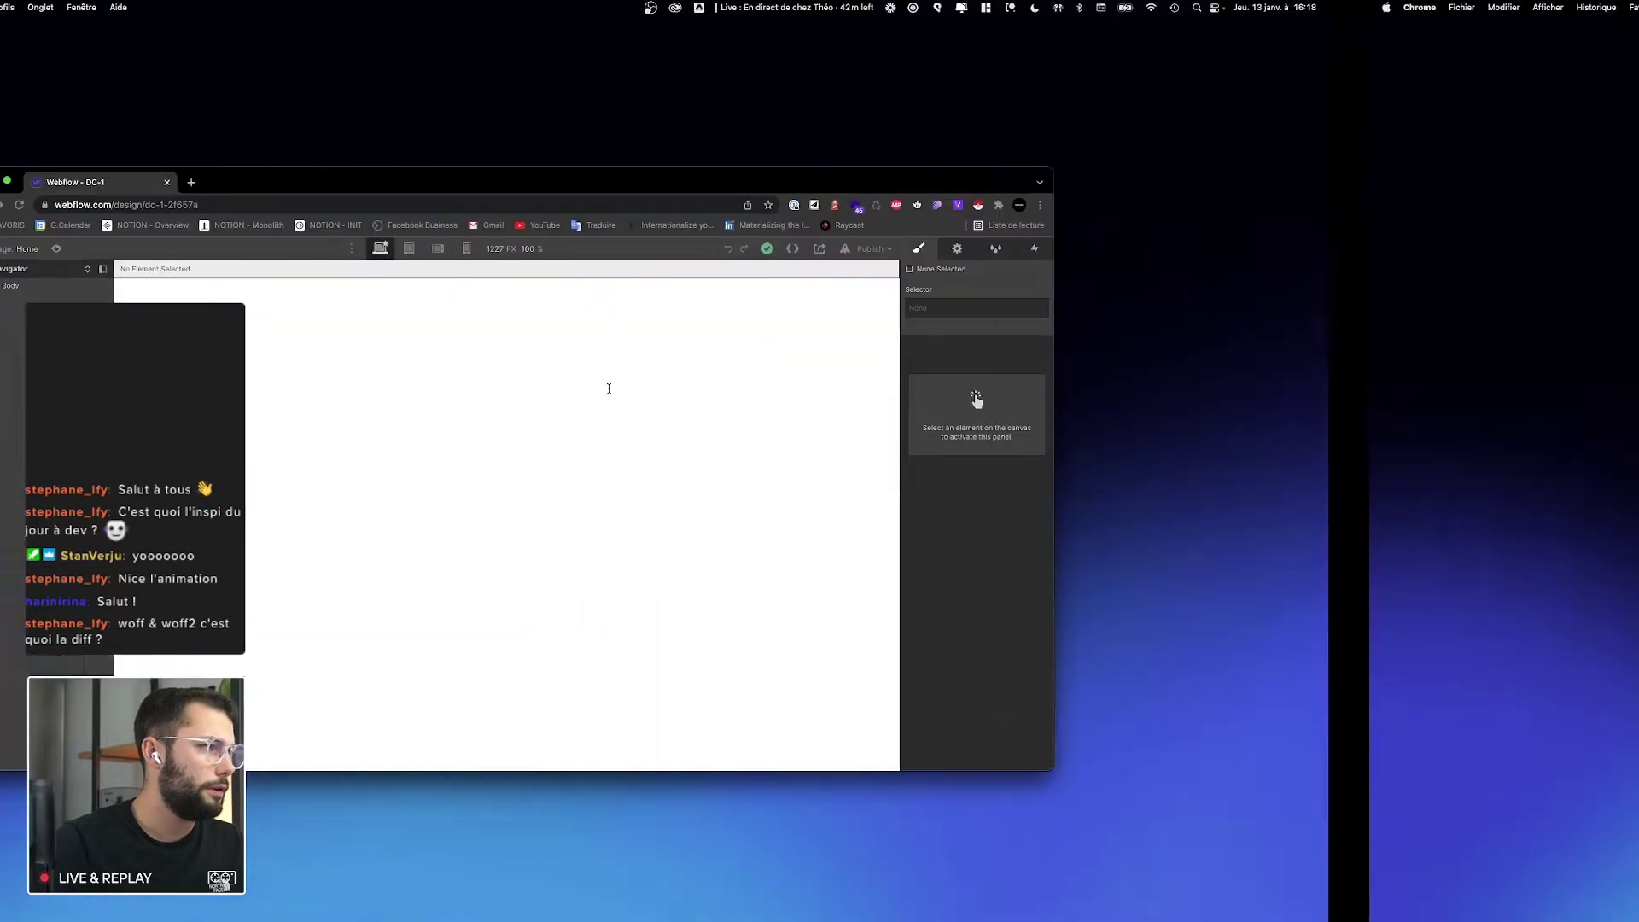
{"action": "key", "text": "ctrl+Left"}
{"action": "left_click_drag", "start_coordinate": [335, 418], "coordinate": [314, 471]}
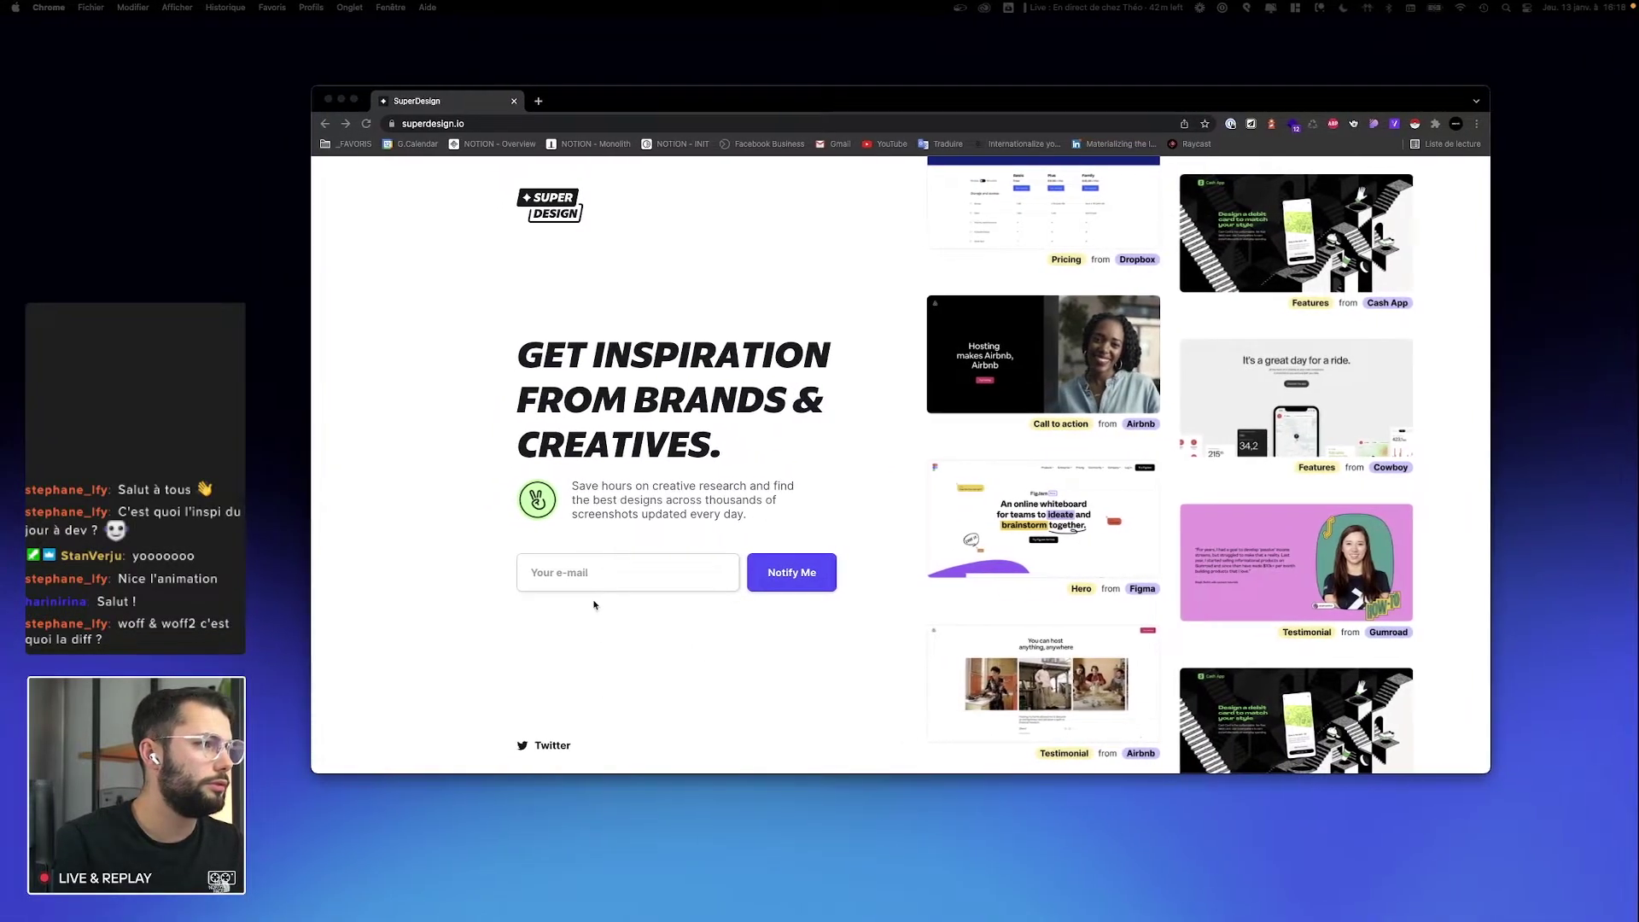
Step: Return to the Webflow Designer, move its window up, and set the Body (All Pages) tag's font to Inter
{"action": "key", "text": "super+grave"}
{"action": "left_click", "coordinate": [530, 373]}
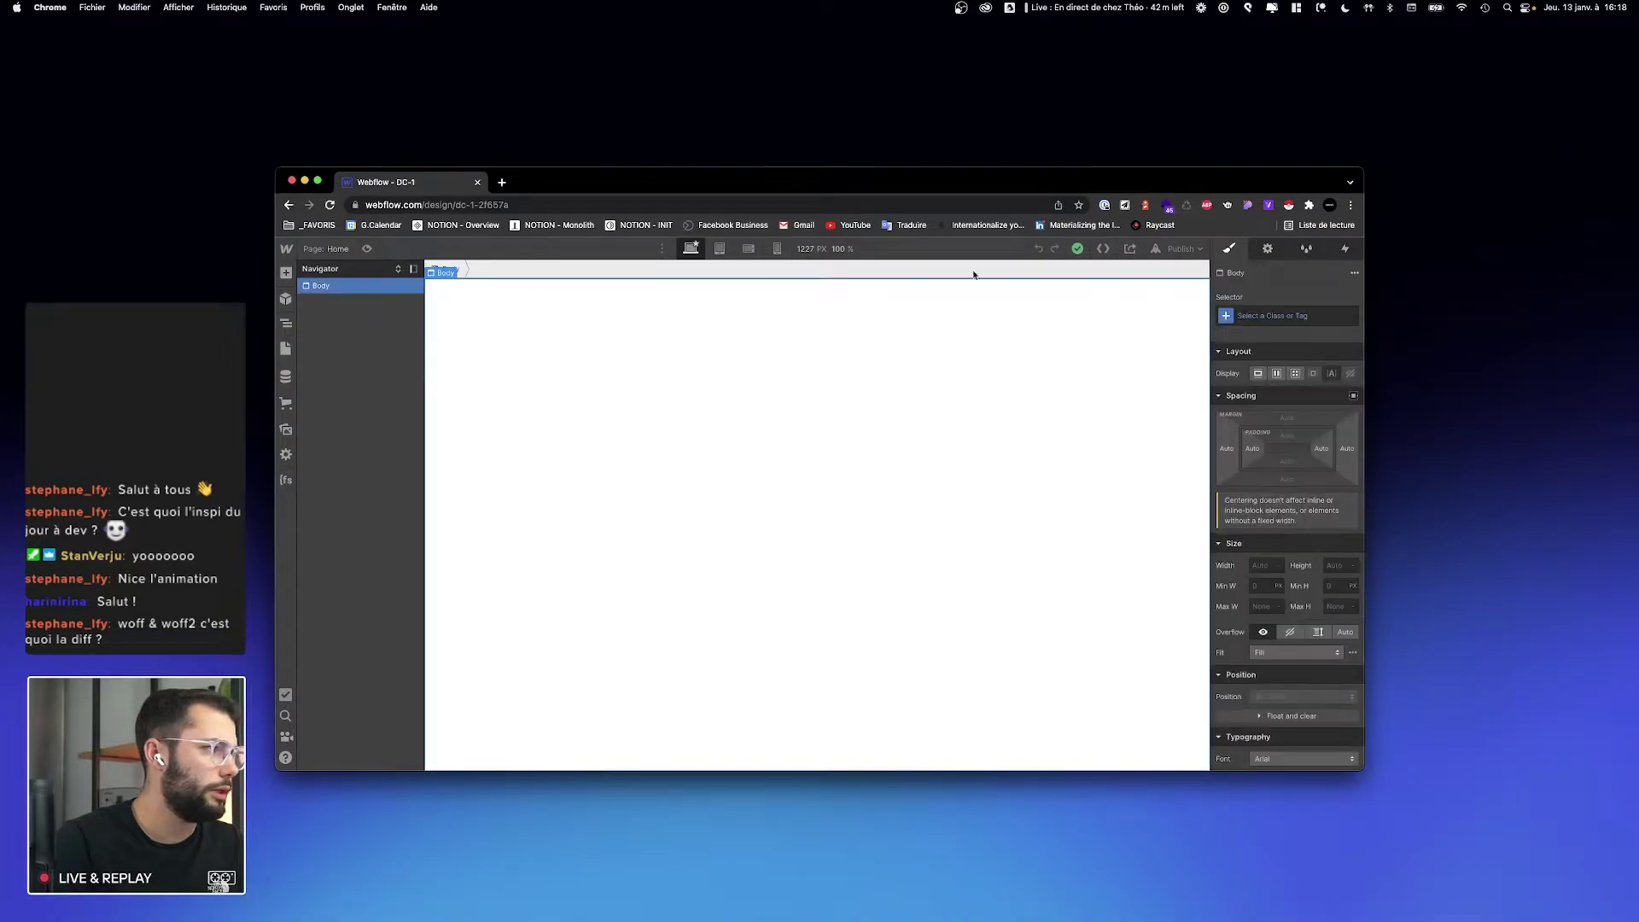
{"action": "left_click_drag", "start_coordinate": [1139, 166], "coordinate": [1139, 117]}
{"action": "left_click", "coordinate": [1273, 265]}
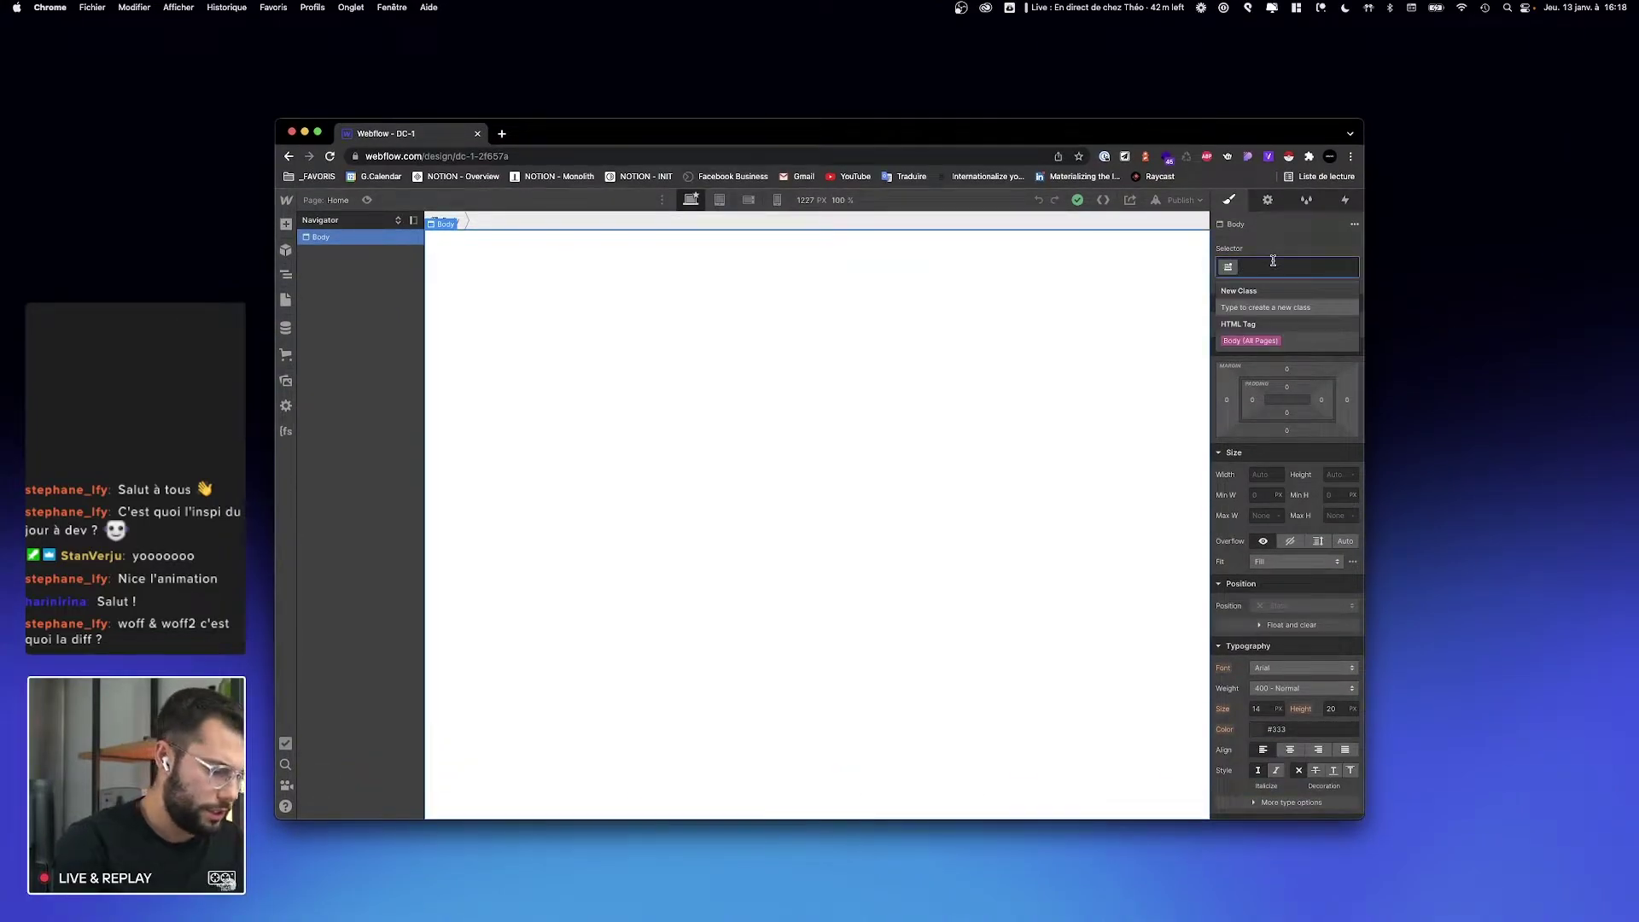
{"action": "left_click", "coordinate": [1255, 340]}
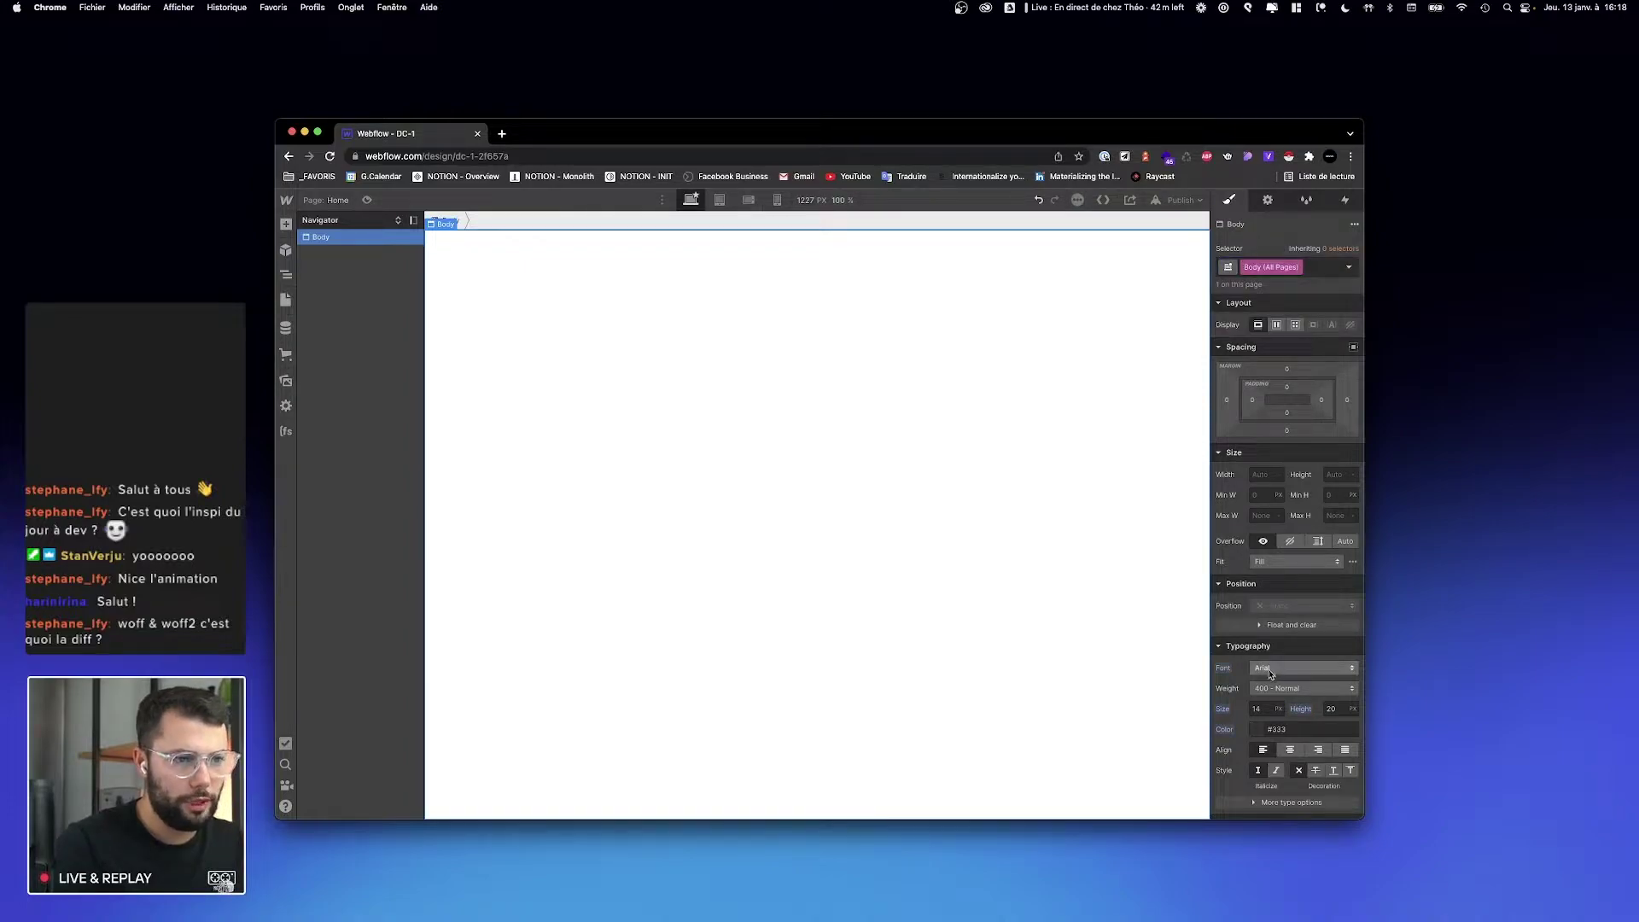
{"action": "left_click", "coordinate": [1268, 669]}
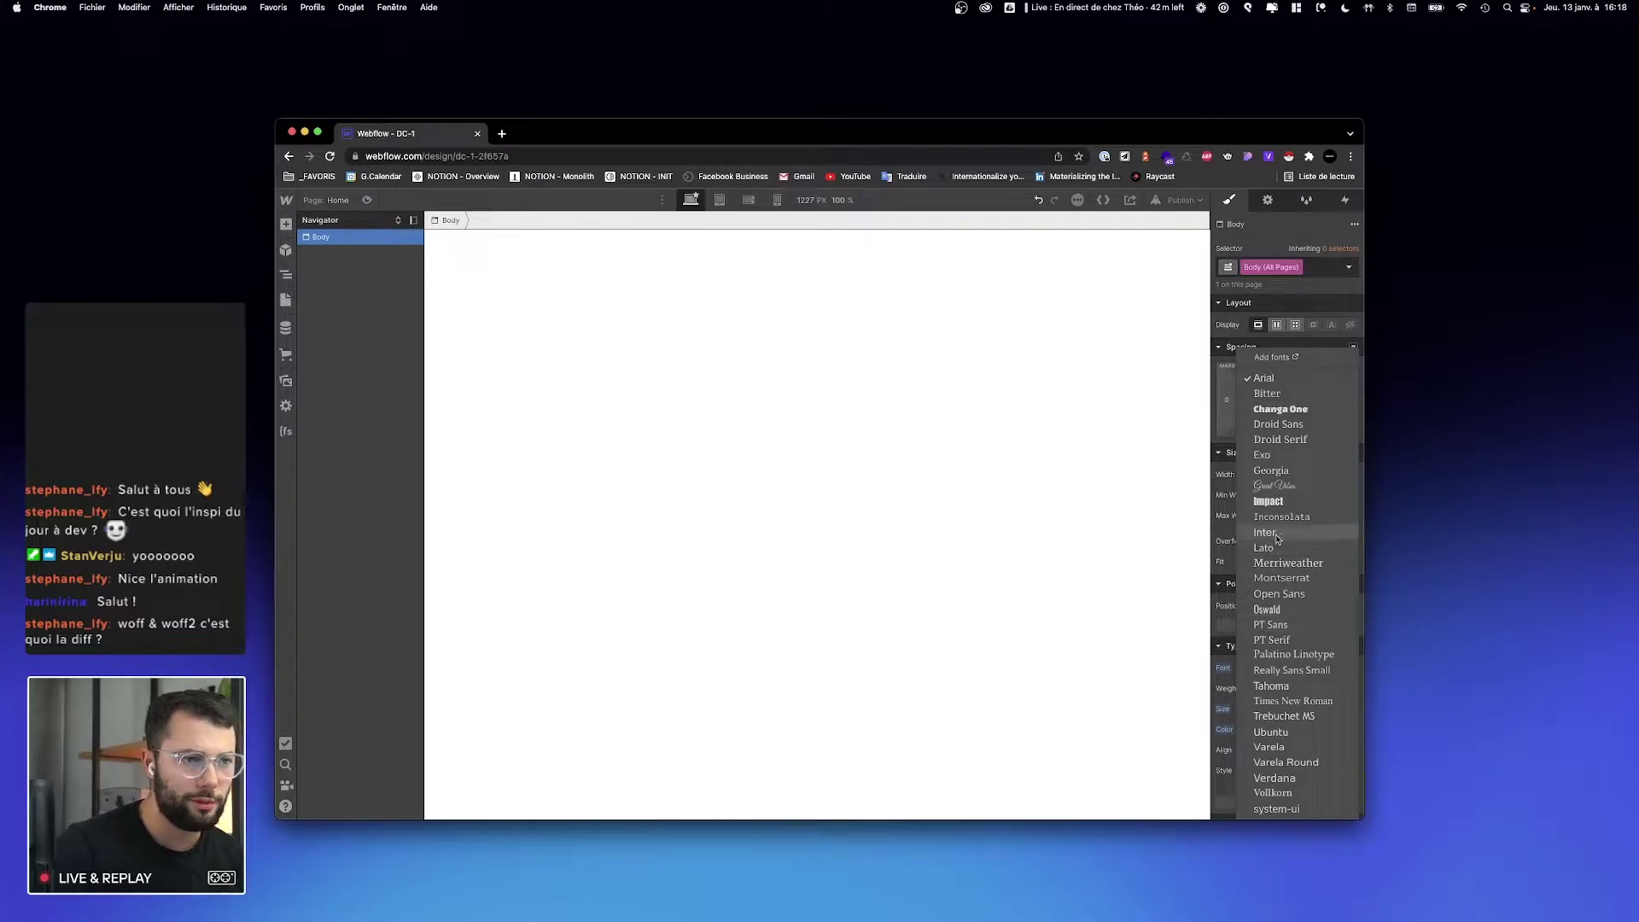
{"action": "left_click", "coordinate": [1266, 532]}
Step: Inspect the intro paragraph's styles on the Super Design page and set the Body (All Pages) font size to 18 px
{"action": "key", "text": "ctrl+Right"}
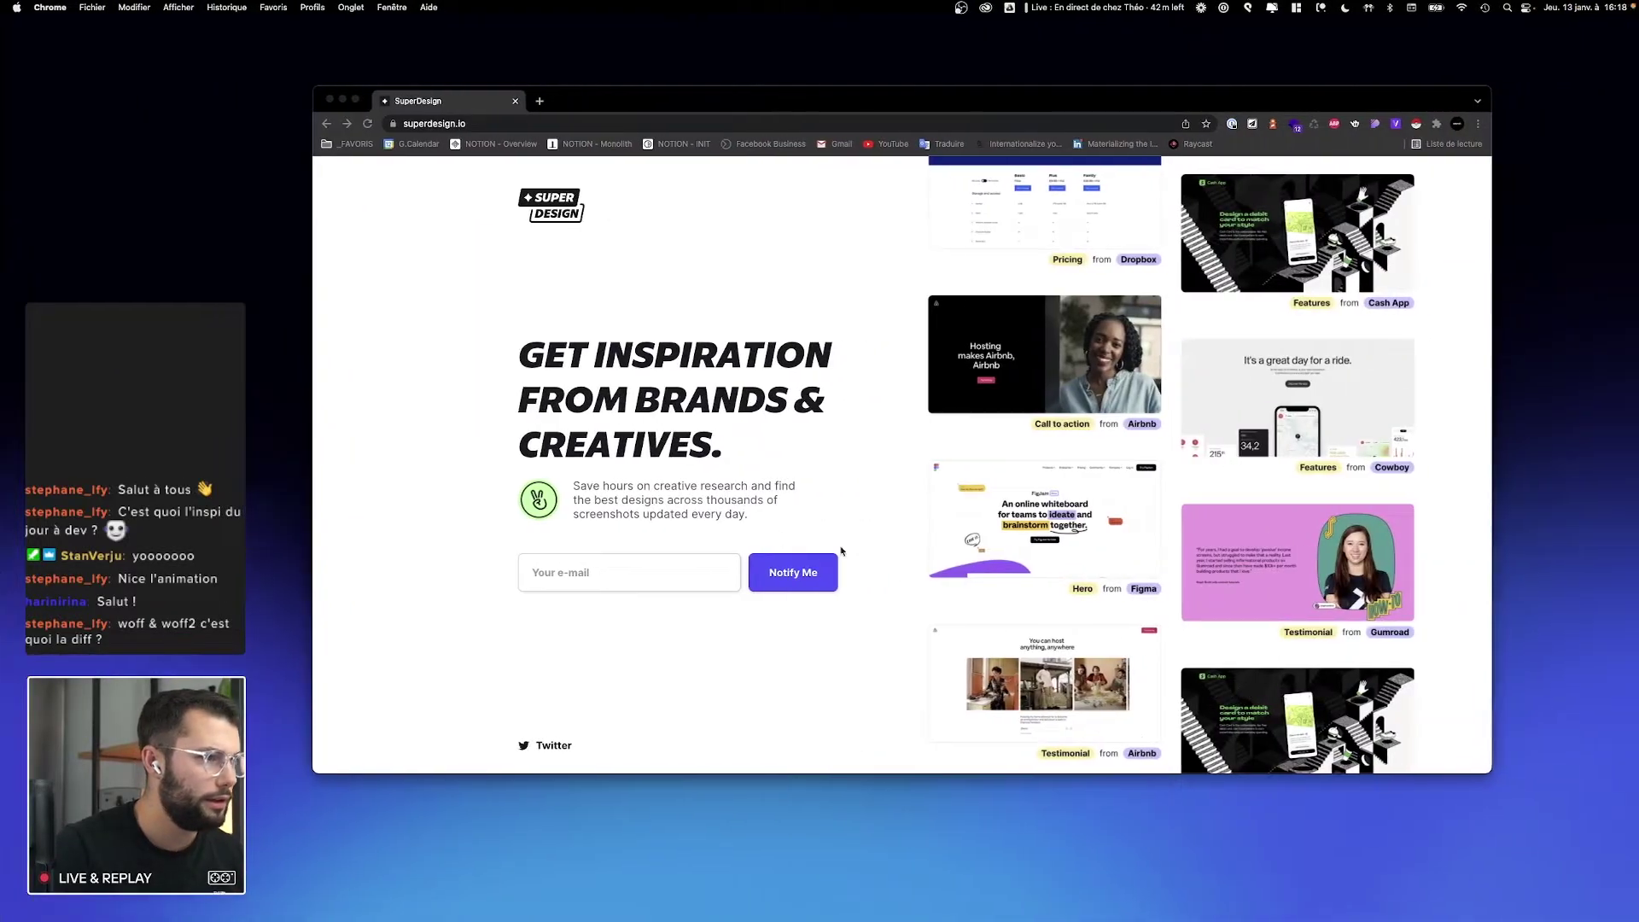
{"action": "right_click", "coordinate": [664, 485]}
{"action": "left_click", "coordinate": [777, 616]}
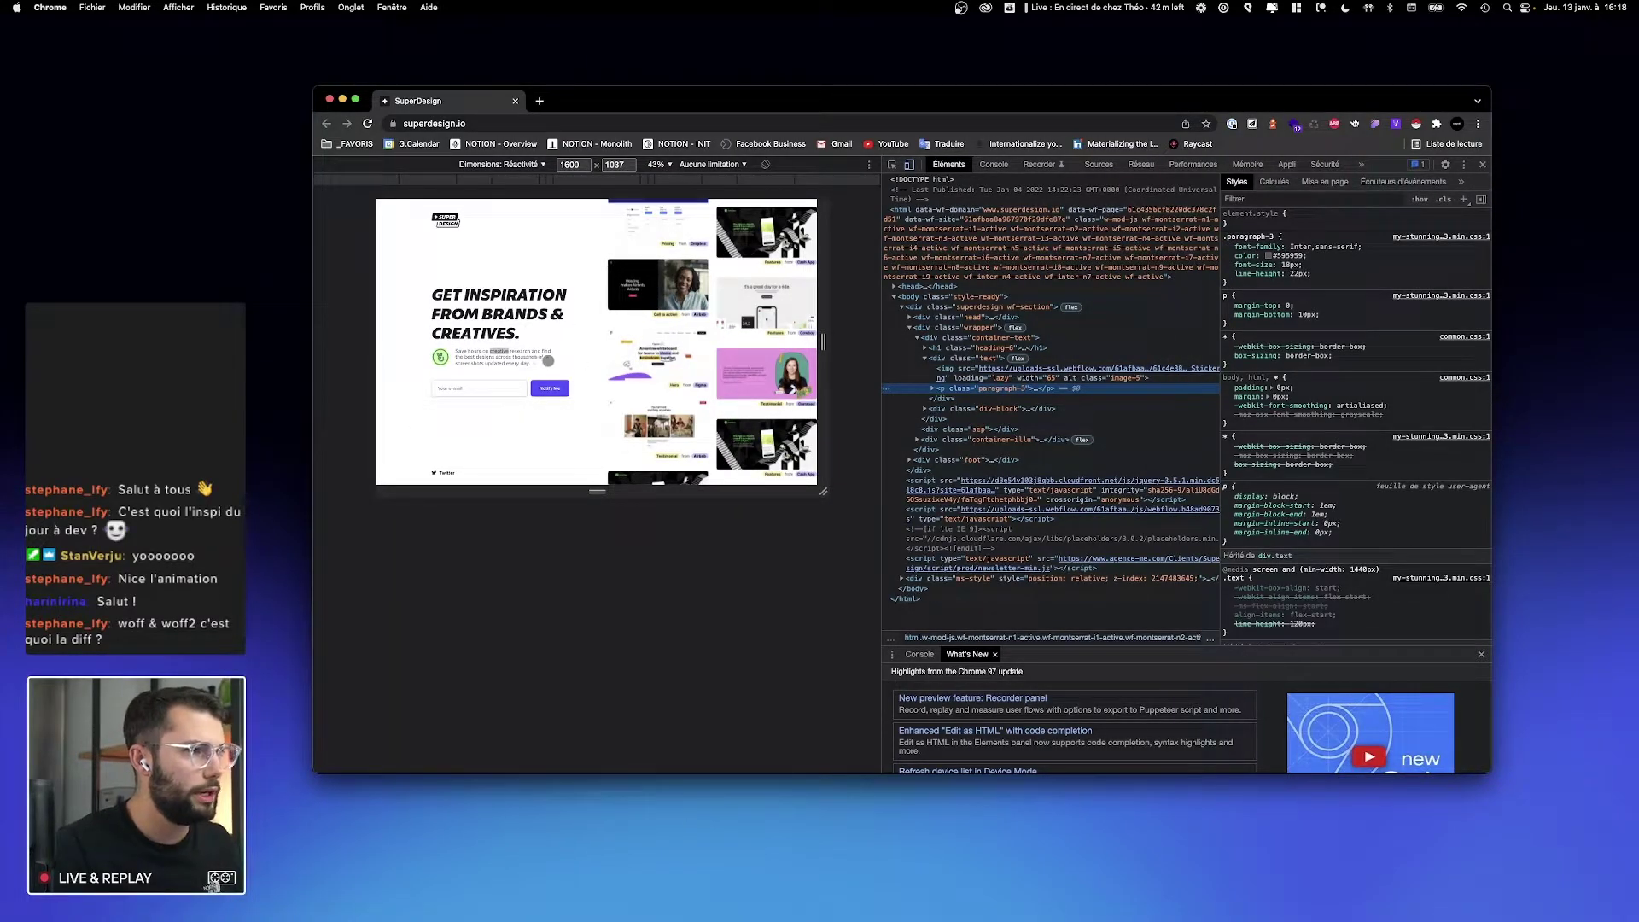
{"action": "key", "text": "ctrl+Right"}
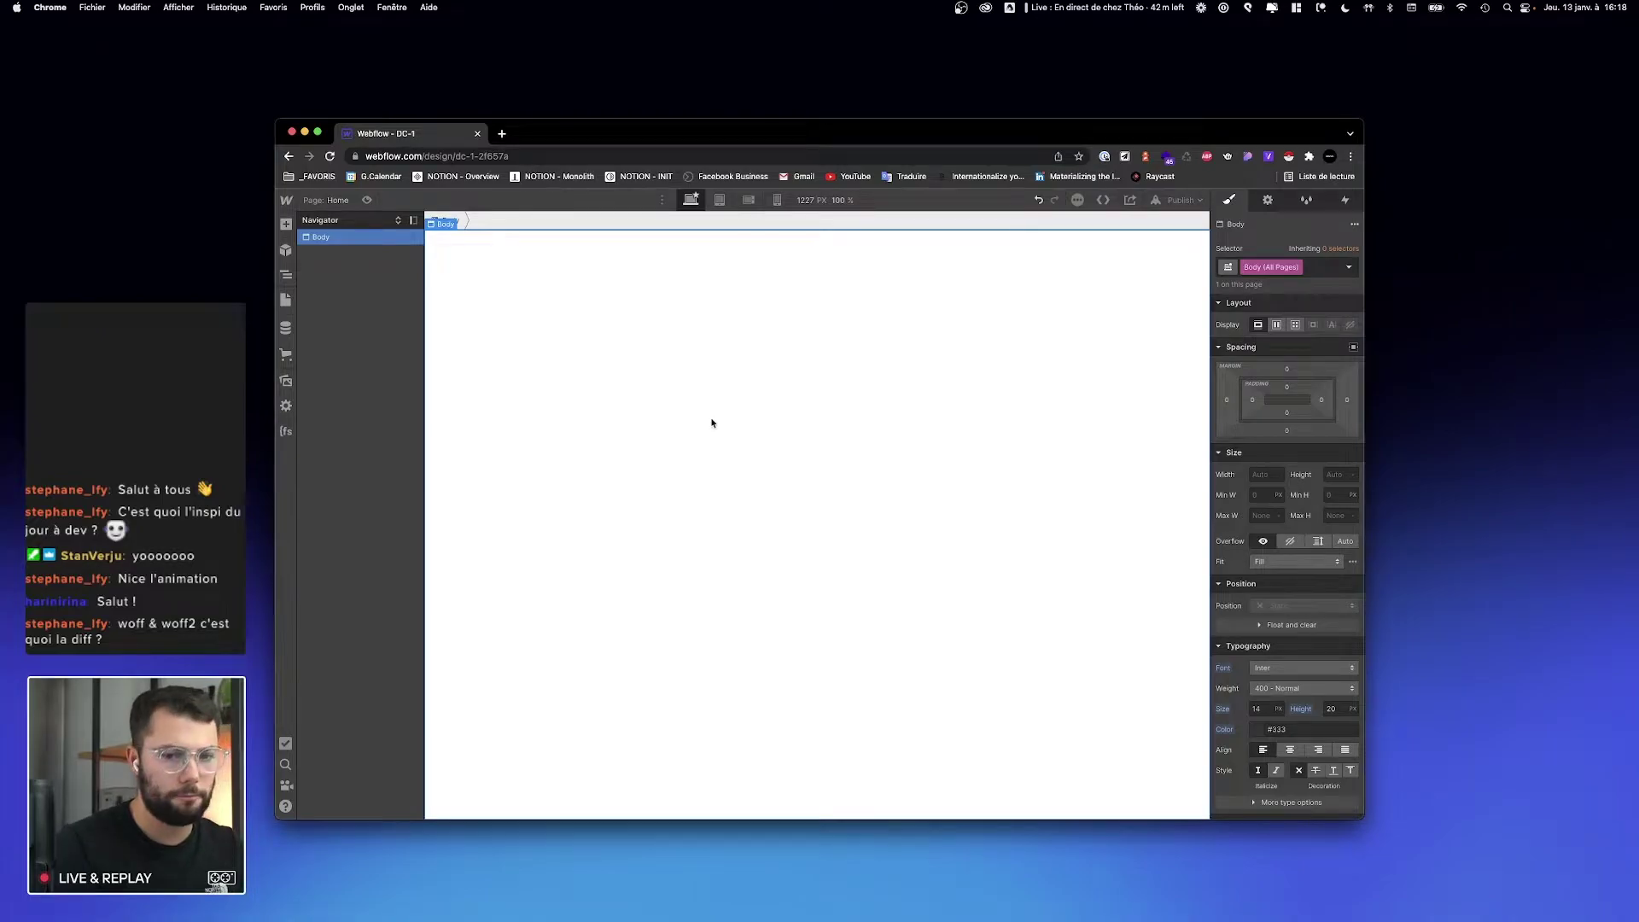
{"action": "left_click", "coordinate": [1264, 710]}
Step: Calculate the reference paragraph's line-height ratio as 22/18 and set the Body (All Pages) line height to 1.2
{"action": "key", "text": "ctrl+Right"}
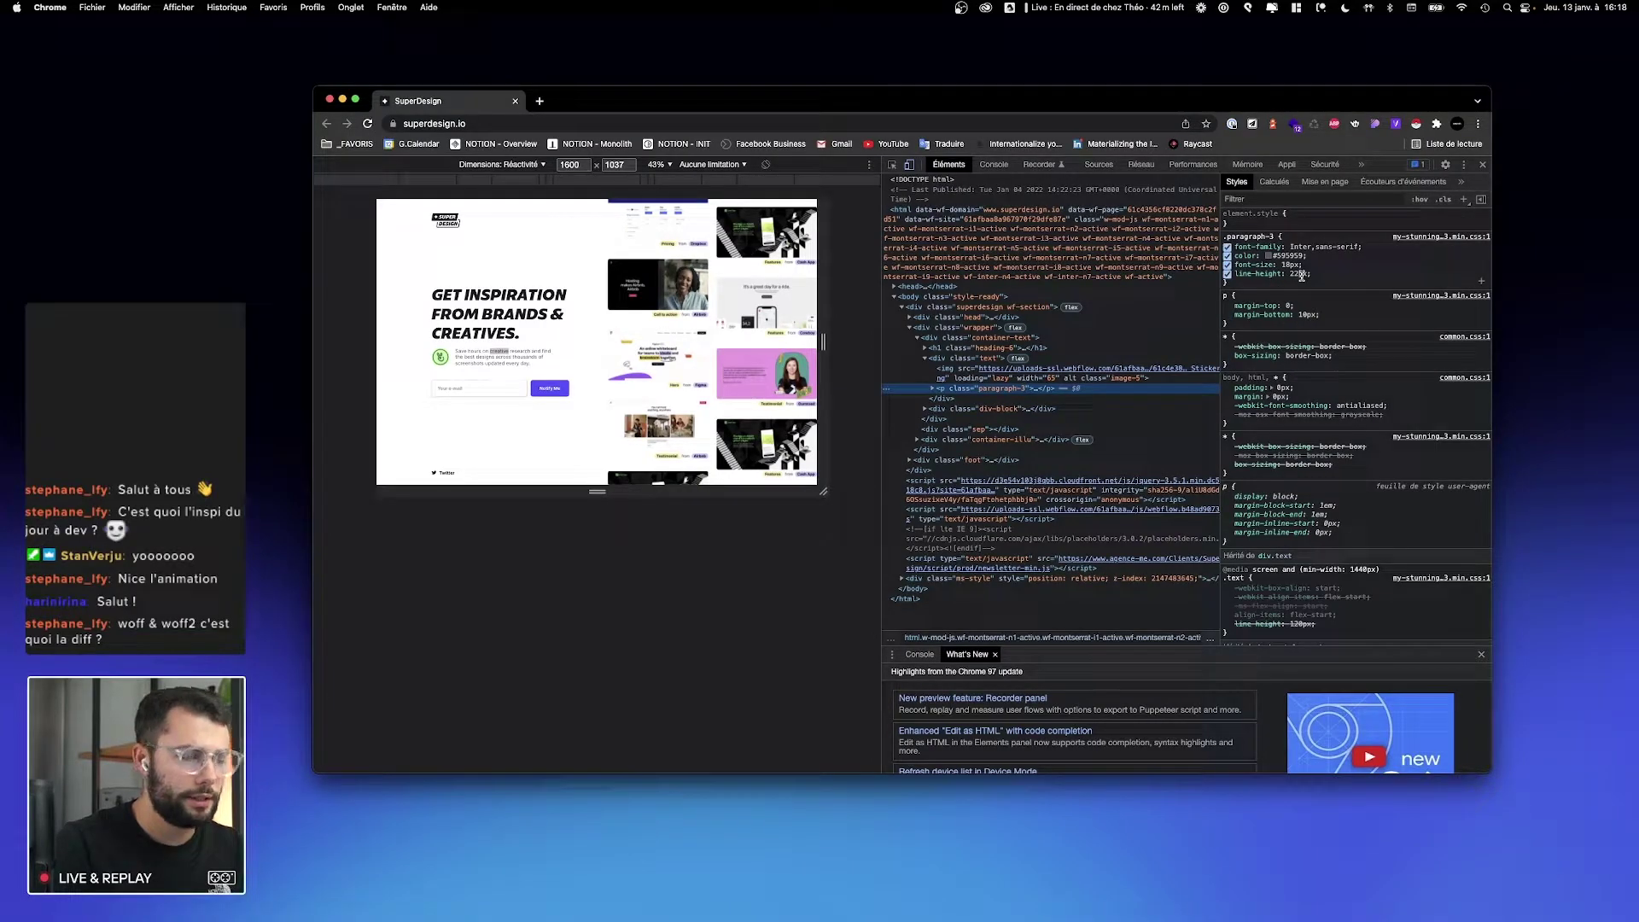
{"action": "key", "text": "super+space"}
{"action": "type", "text": "22/18"}
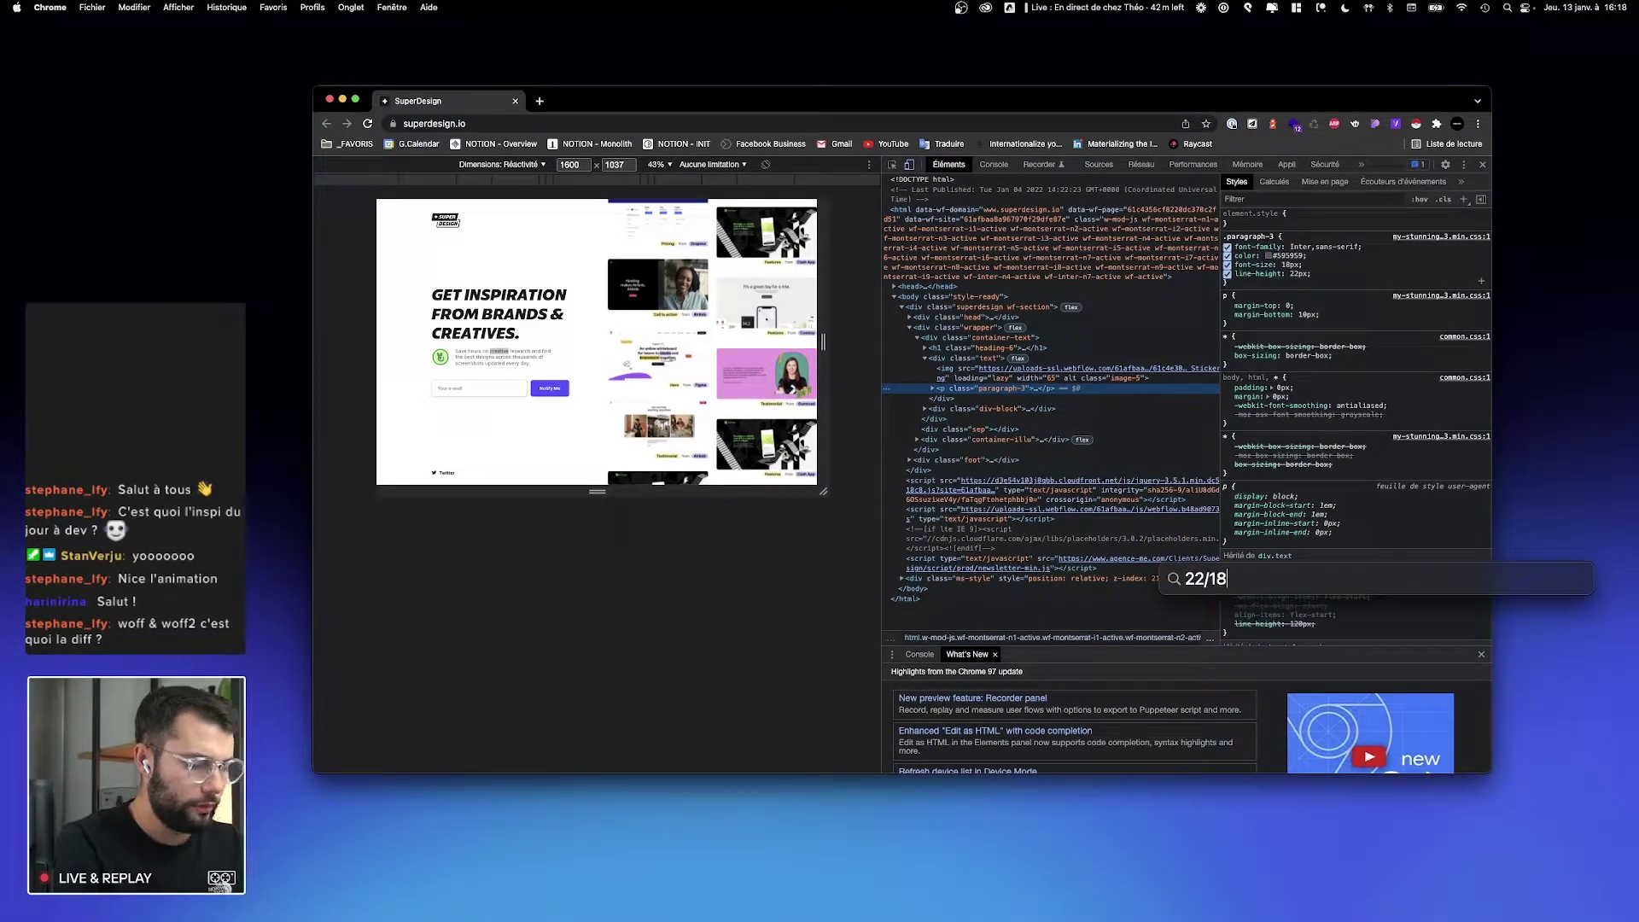
{"action": "key", "text": "Escape"}
{"action": "key", "text": "ctrl+Left"}
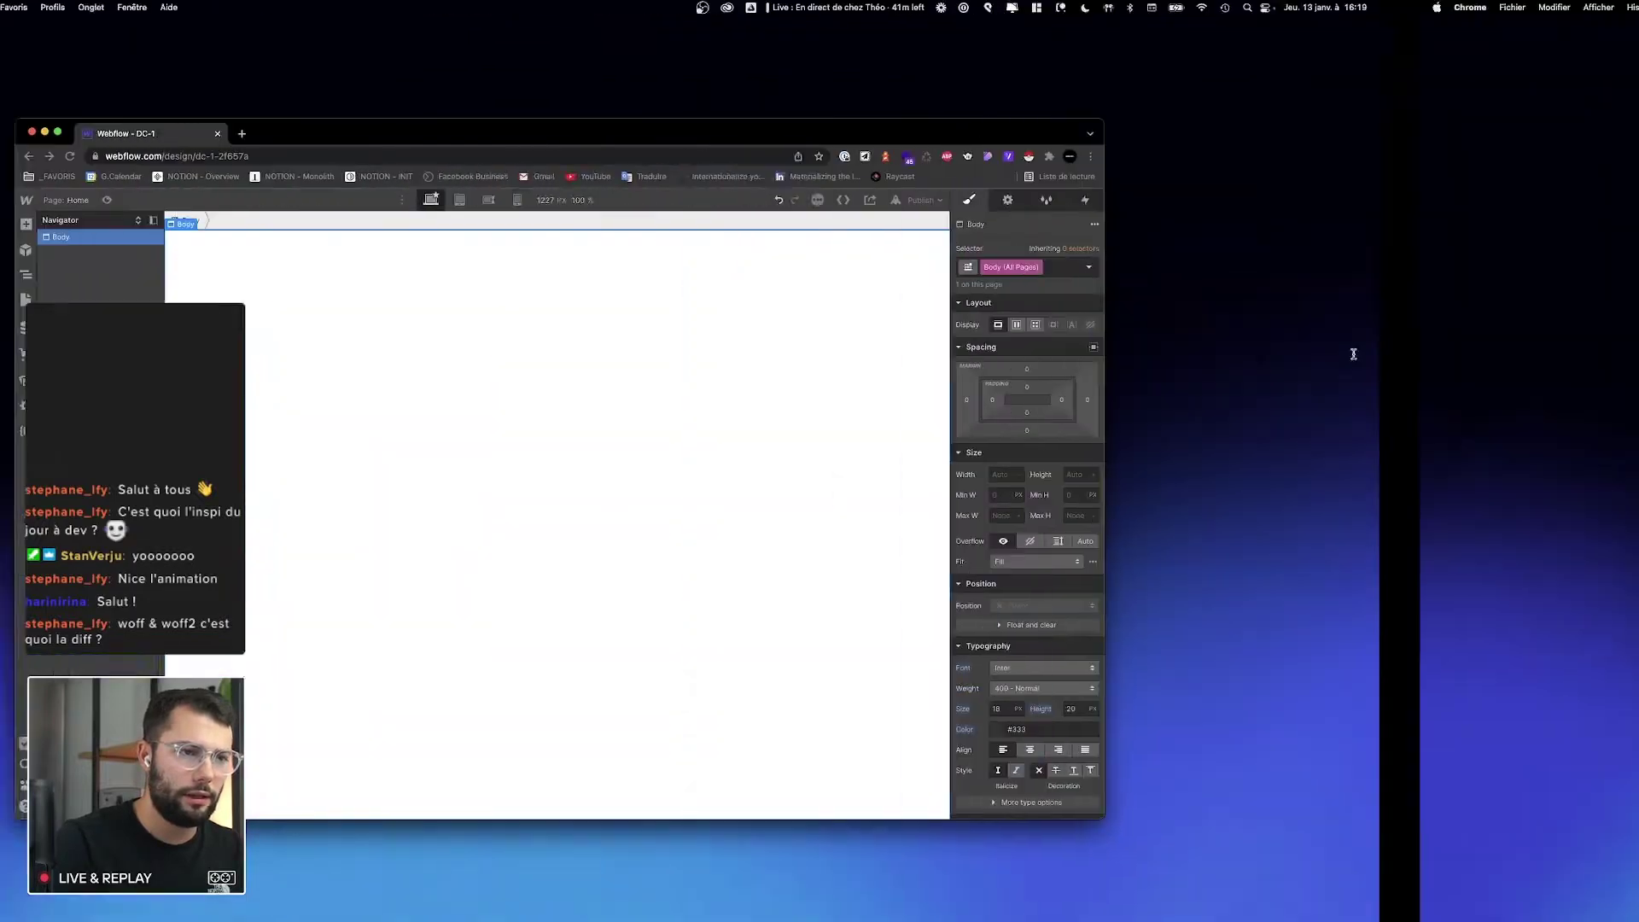
{"action": "left_click", "coordinate": [1333, 708]}
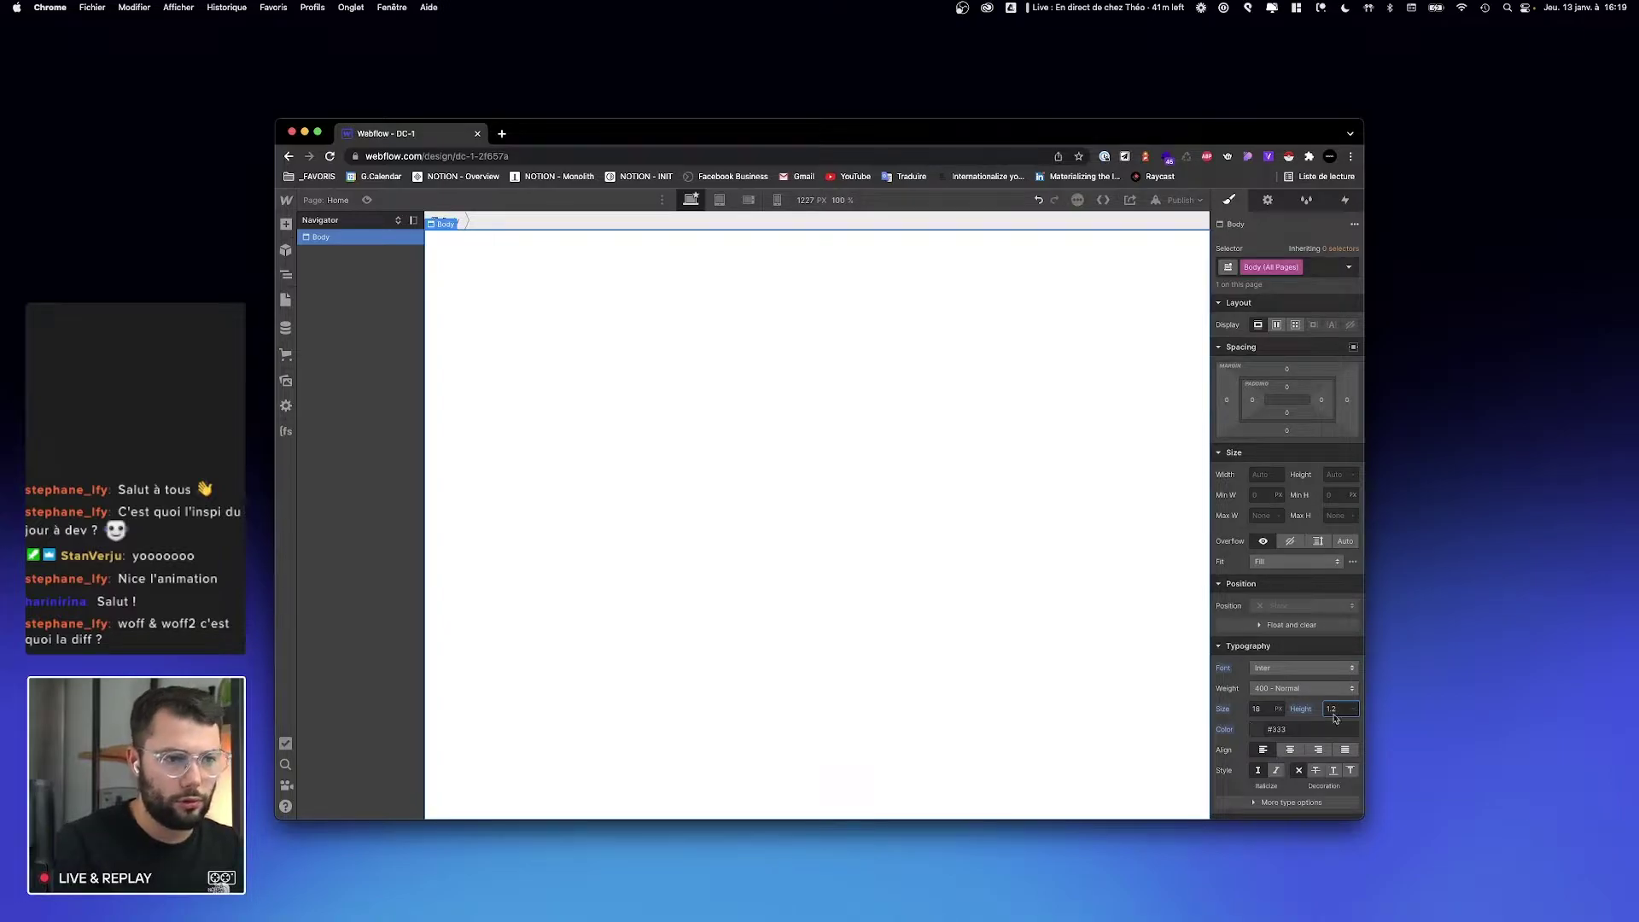
Step: Copy the reference paragraph's color #595959, apply it to the Body (All Pages) text, and save it as a swatch named Gris
{"action": "key", "text": "ctrl+Right"}
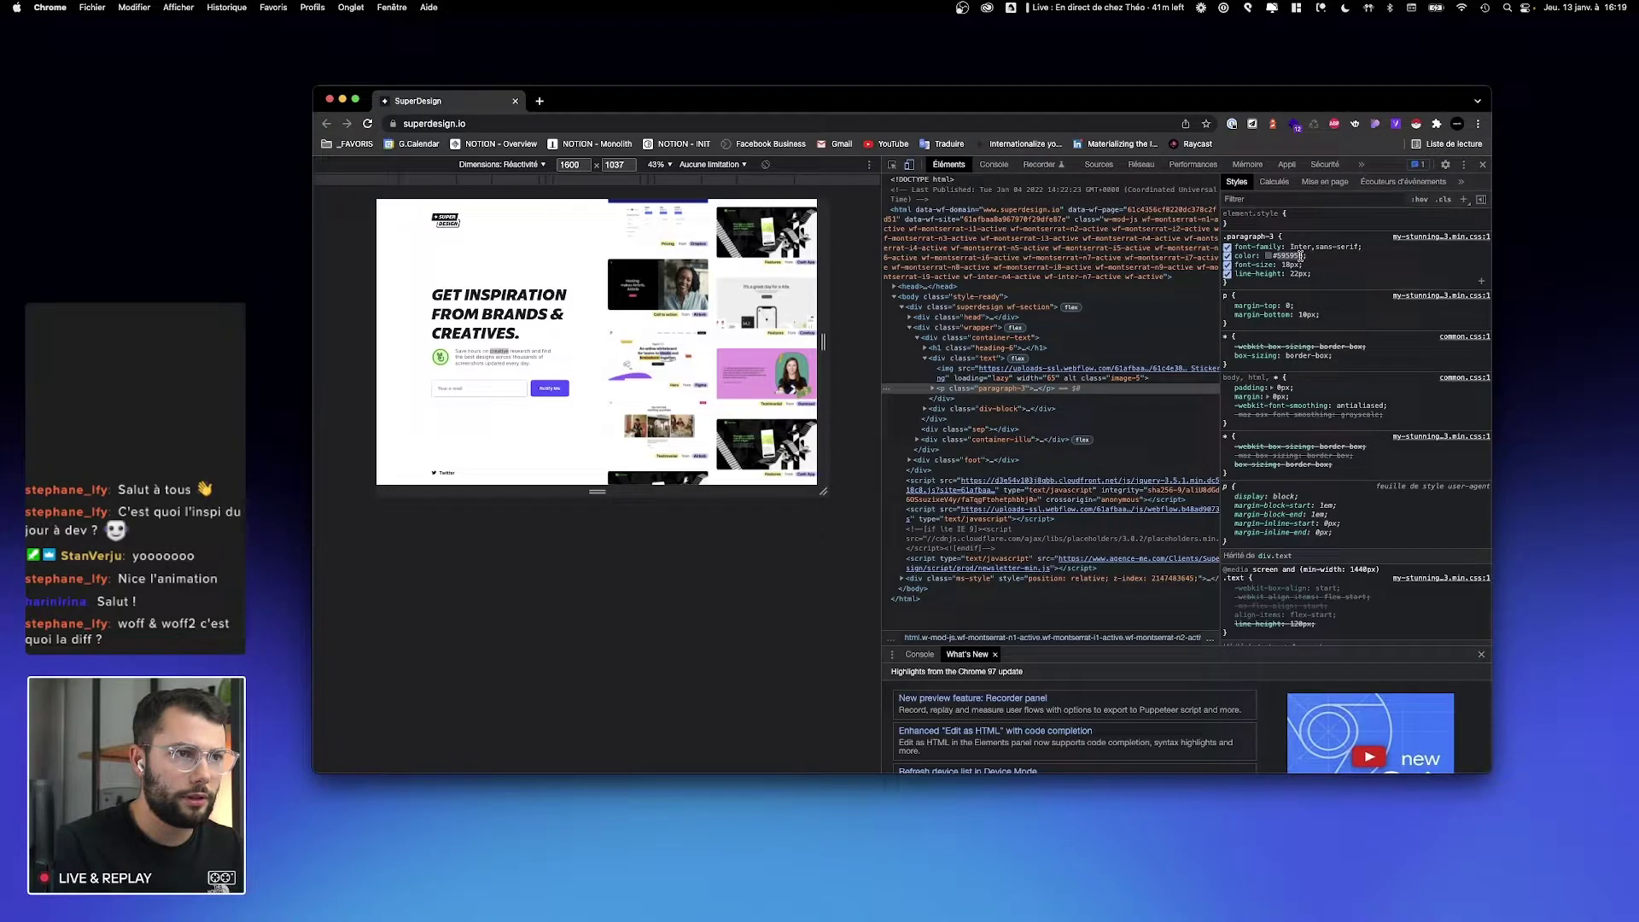
{"action": "key", "text": "ctrl+Left"}
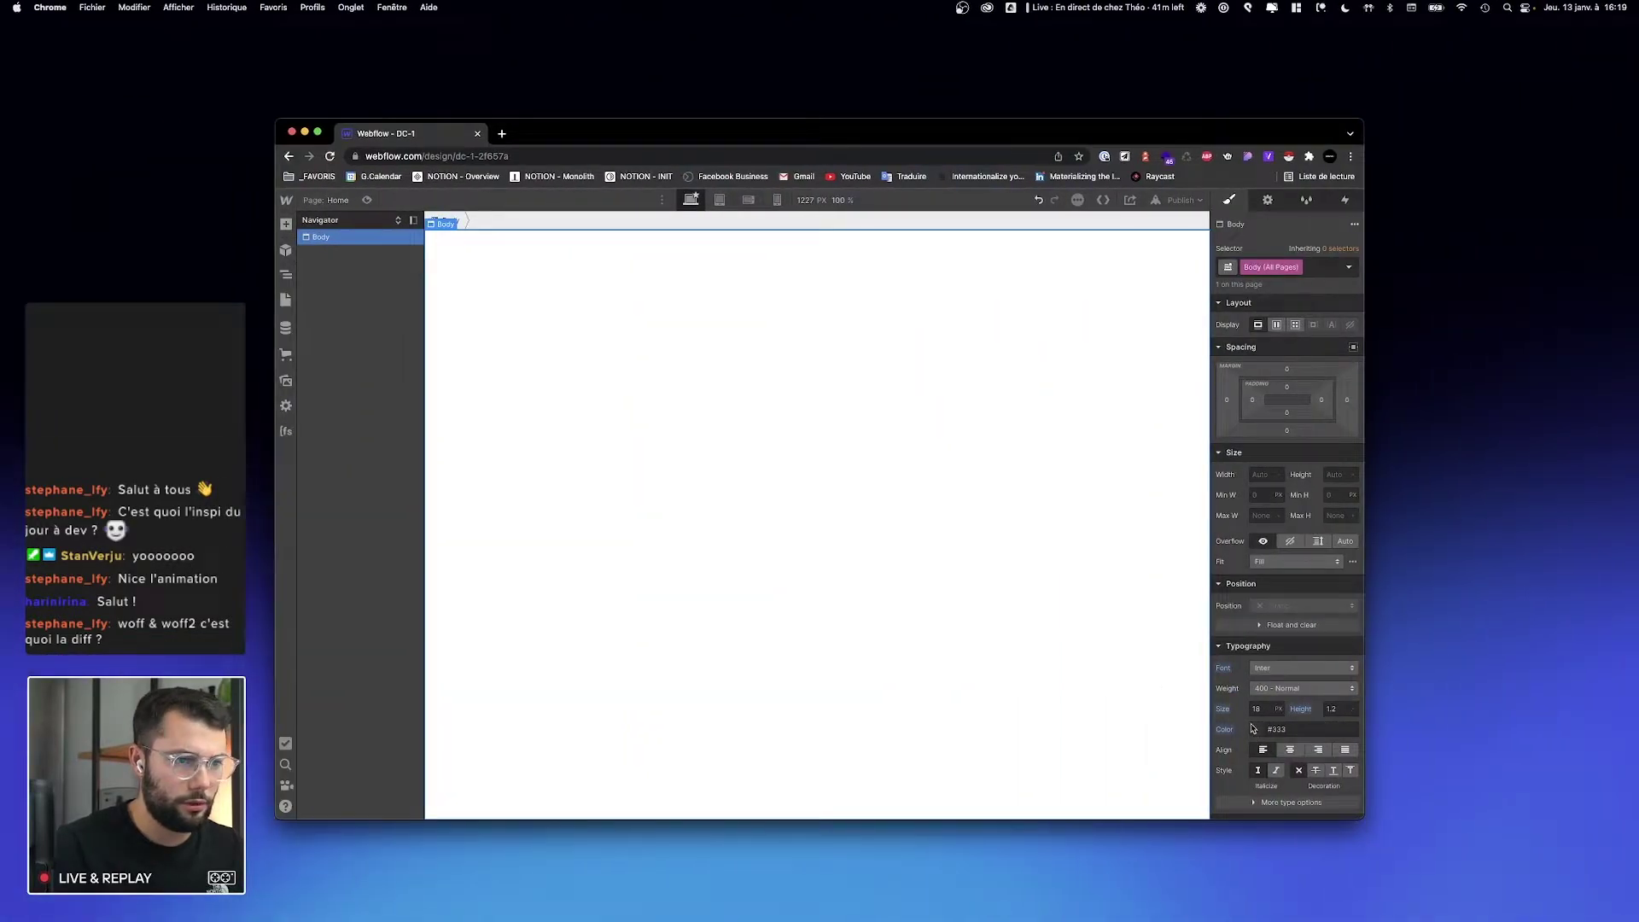
{"action": "left_click", "coordinate": [1257, 731]}
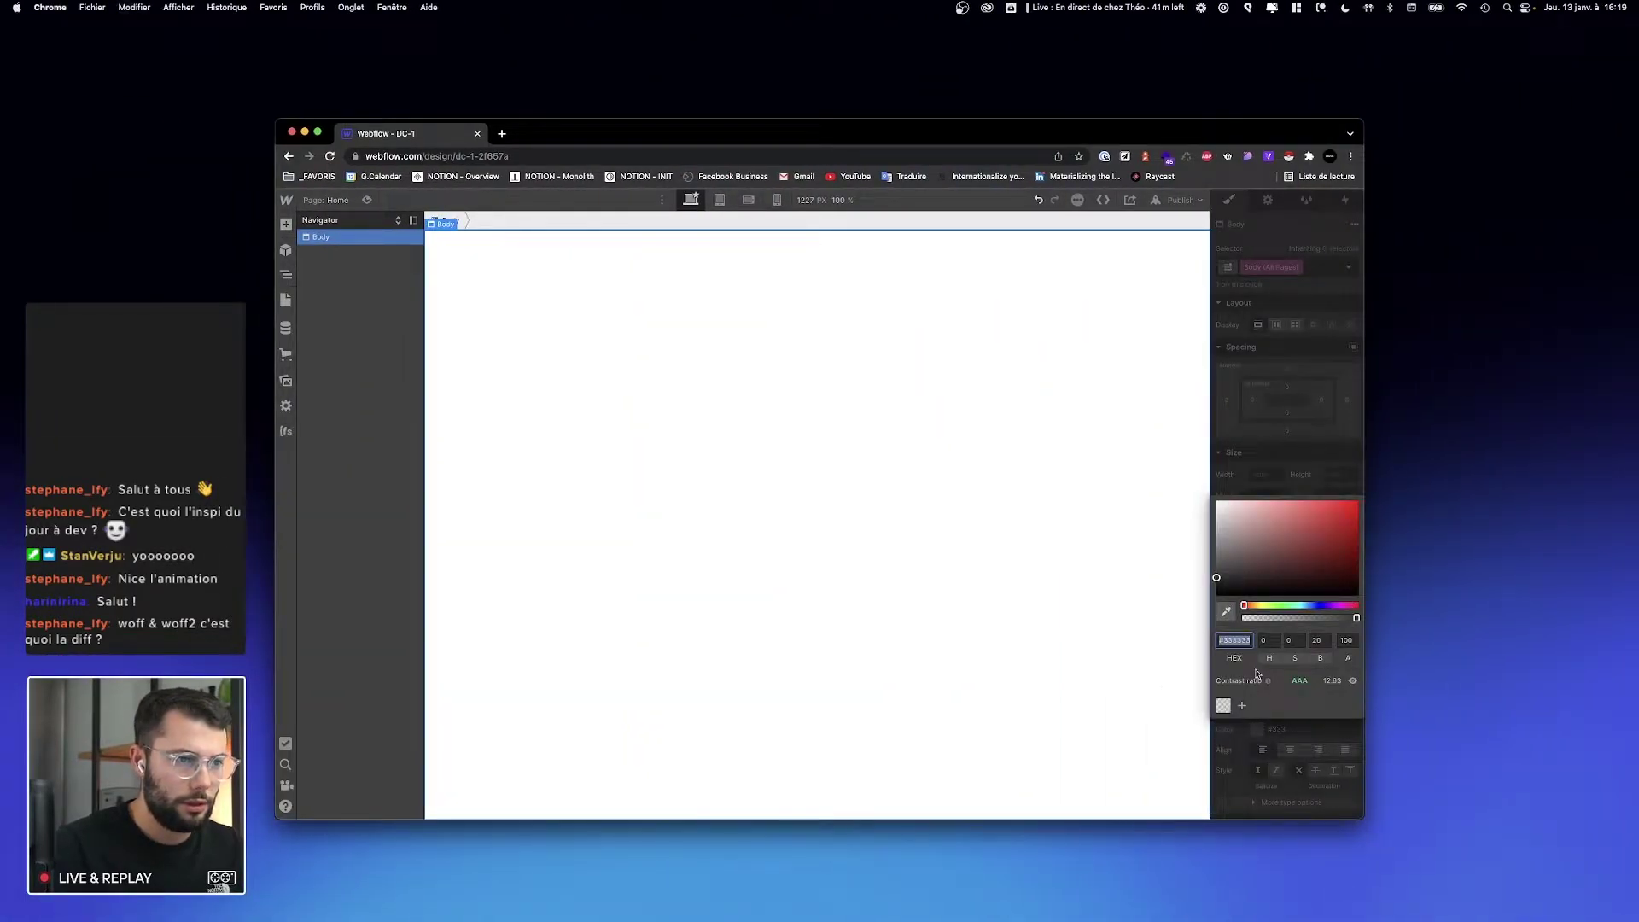
{"action": "left_click", "coordinate": [1242, 705]}
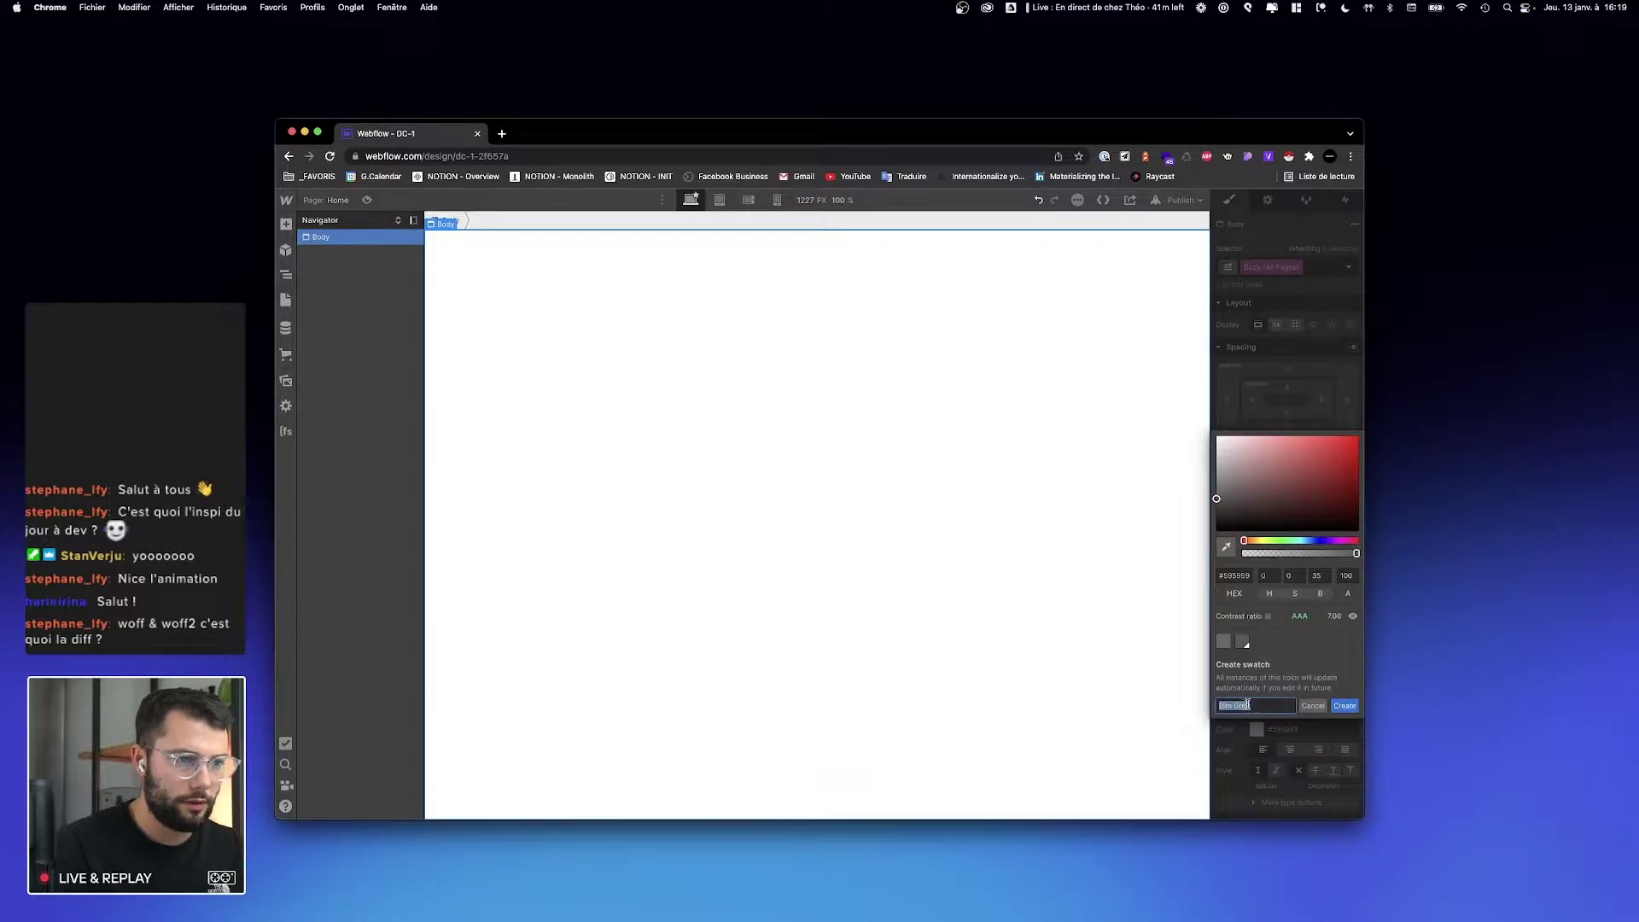
{"action": "type", "text": "Gris"}
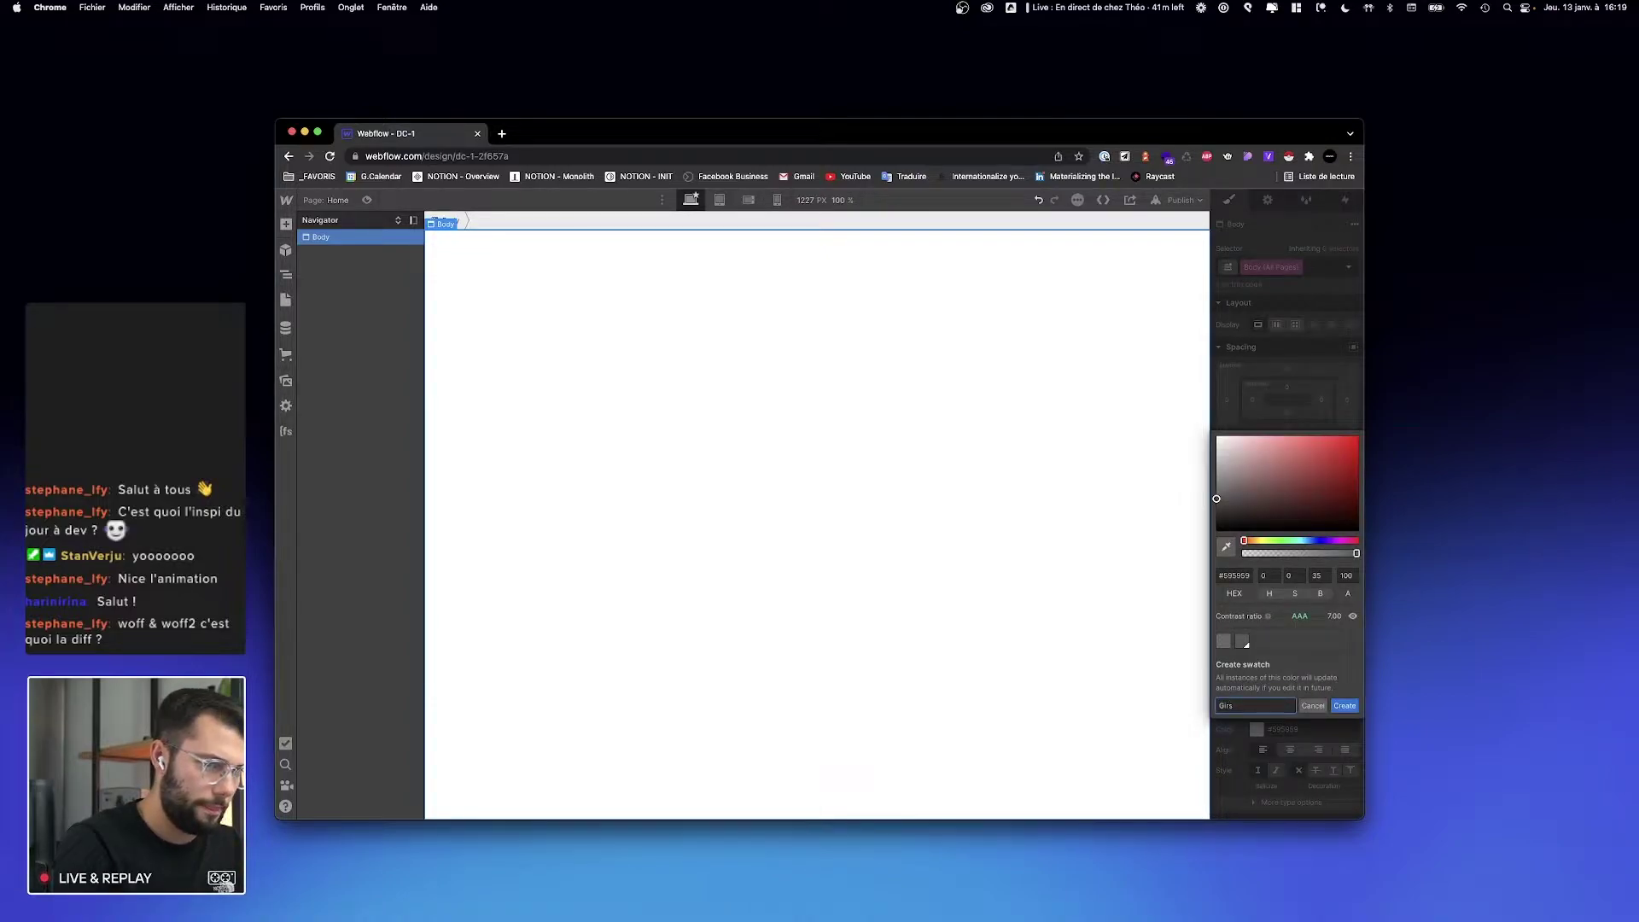
{"action": "key", "text": "Return"}
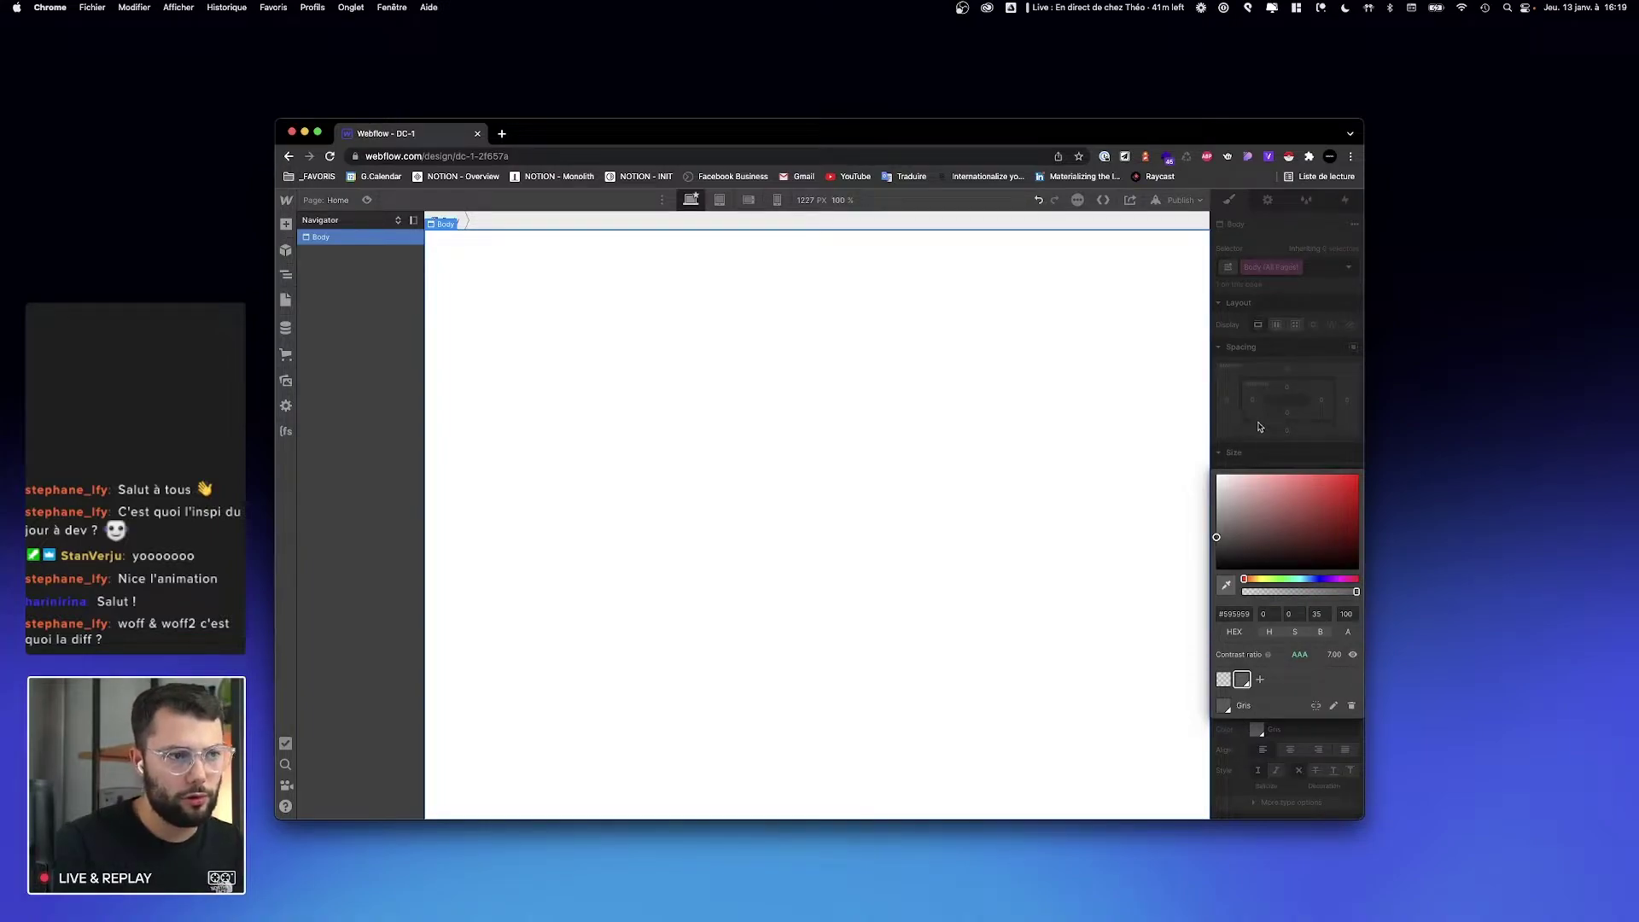
{"action": "left_click", "coordinate": [1249, 455]}
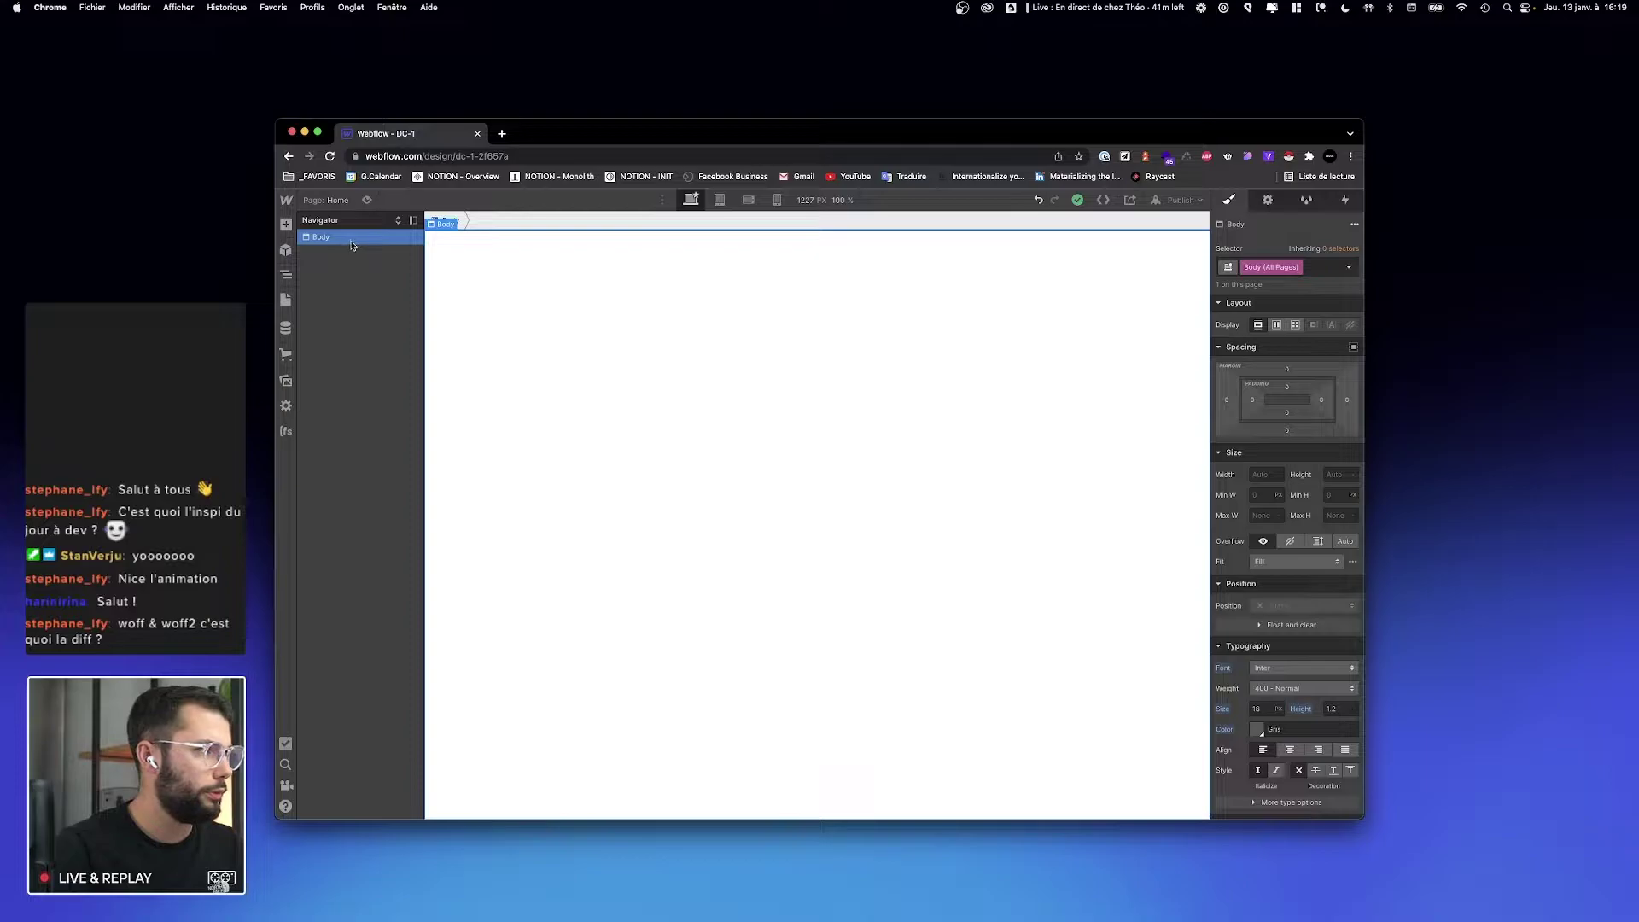
Step: Close the paragraph inspection on the Super Design page and inspect the hero heading's styles
{"action": "key", "text": "ctrl+Right"}
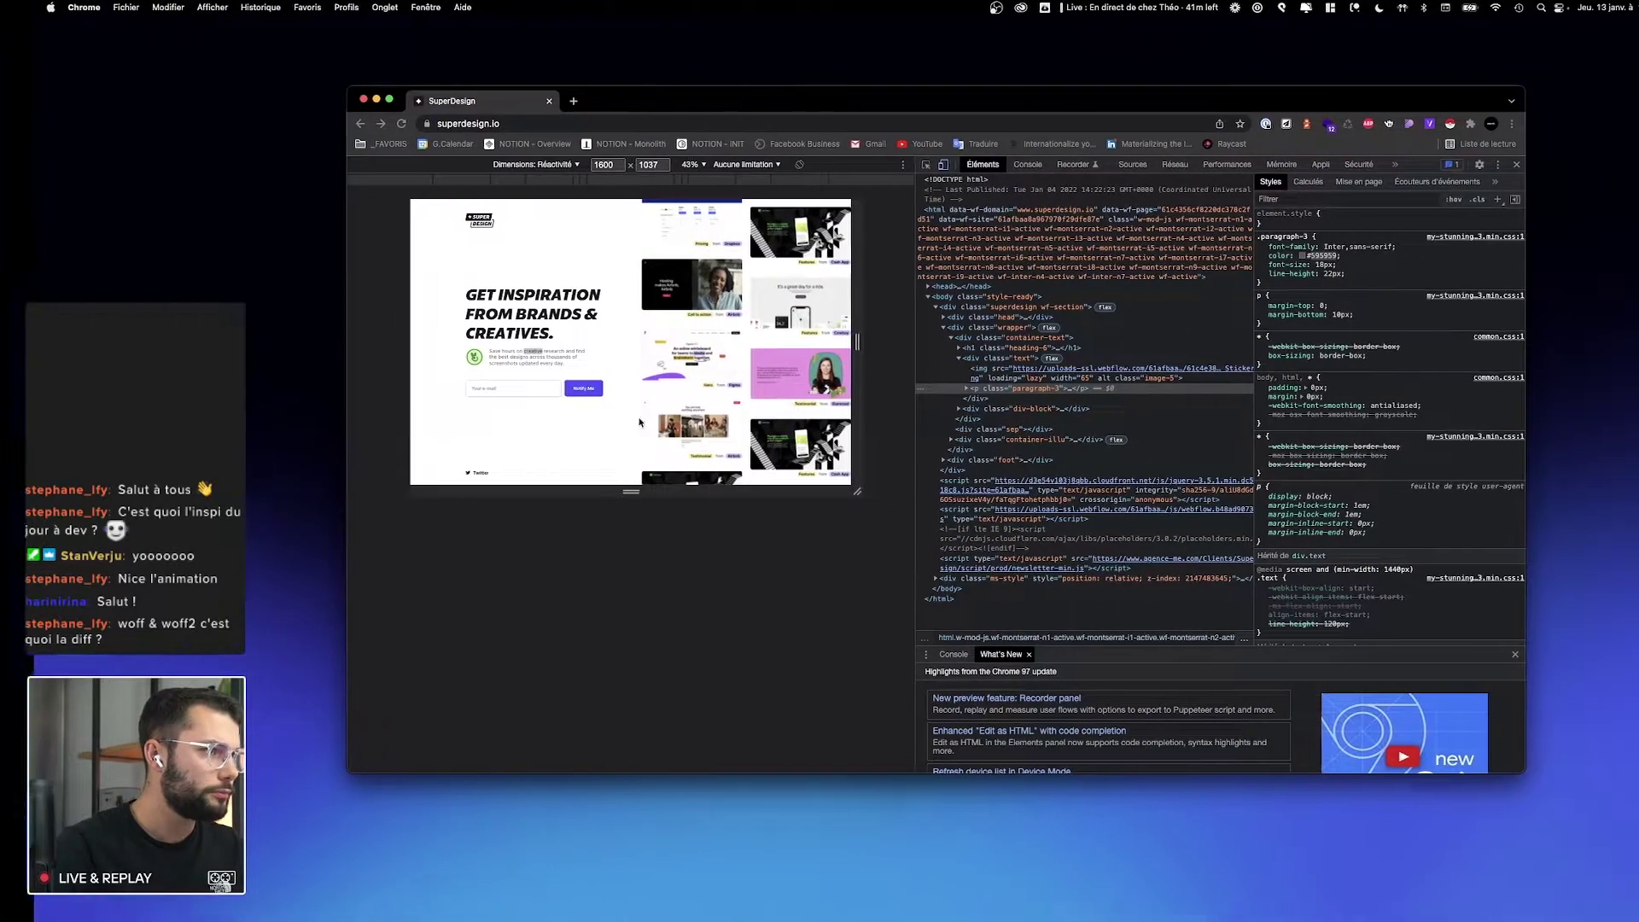
{"action": "left_click", "coordinate": [1483, 166]}
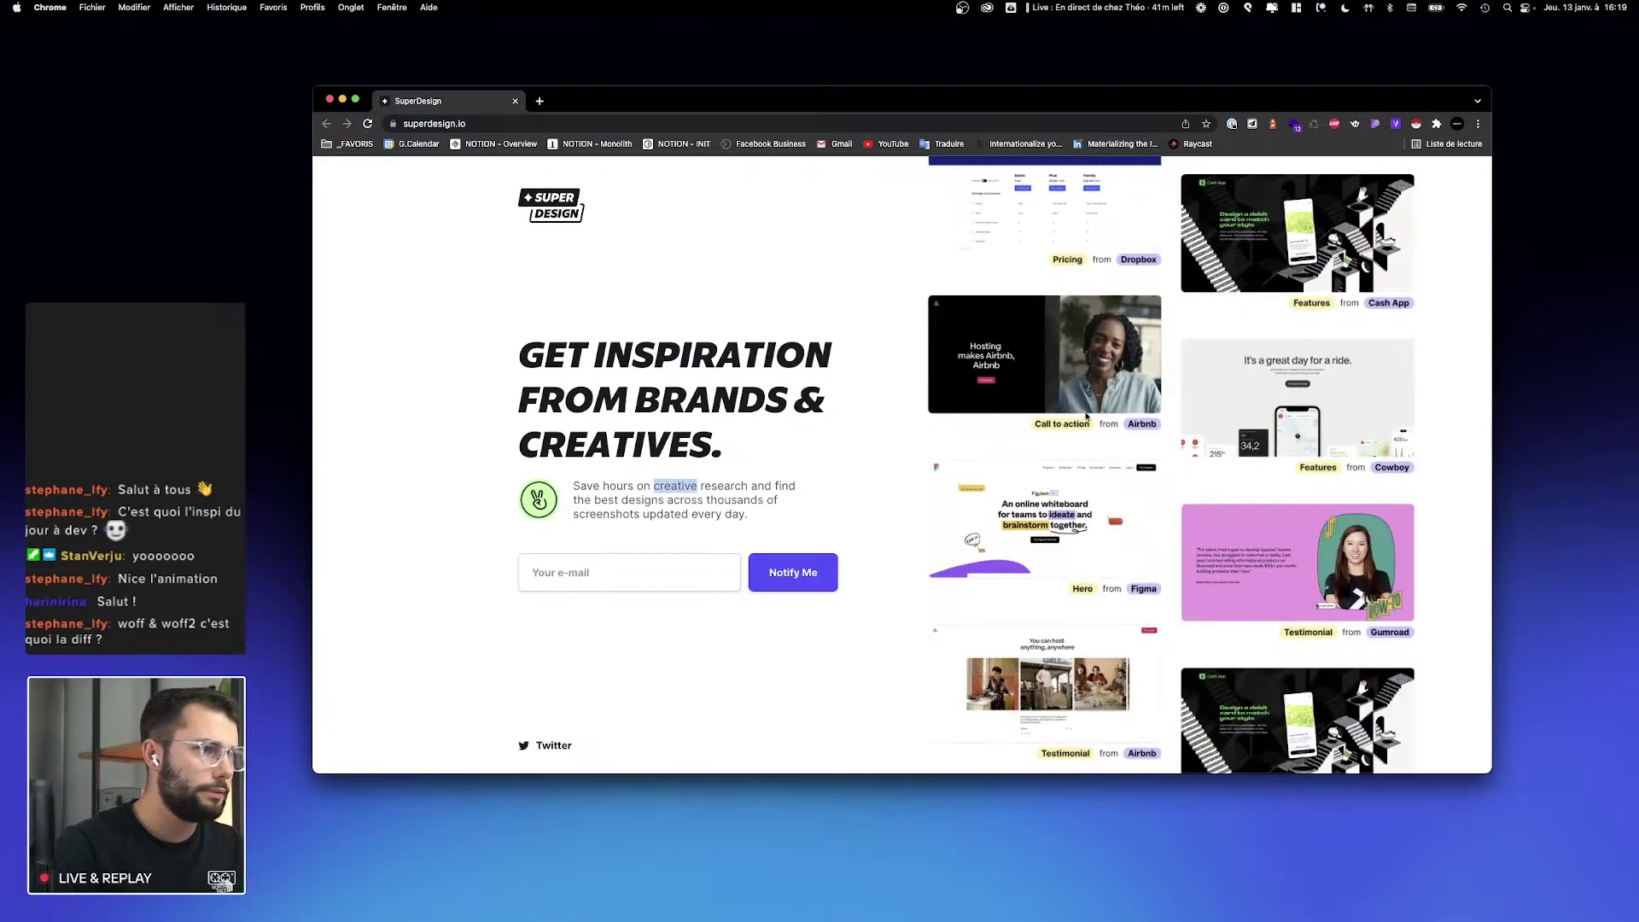
{"action": "right_click", "coordinate": [529, 350]}
{"action": "left_click", "coordinate": [581, 345]}
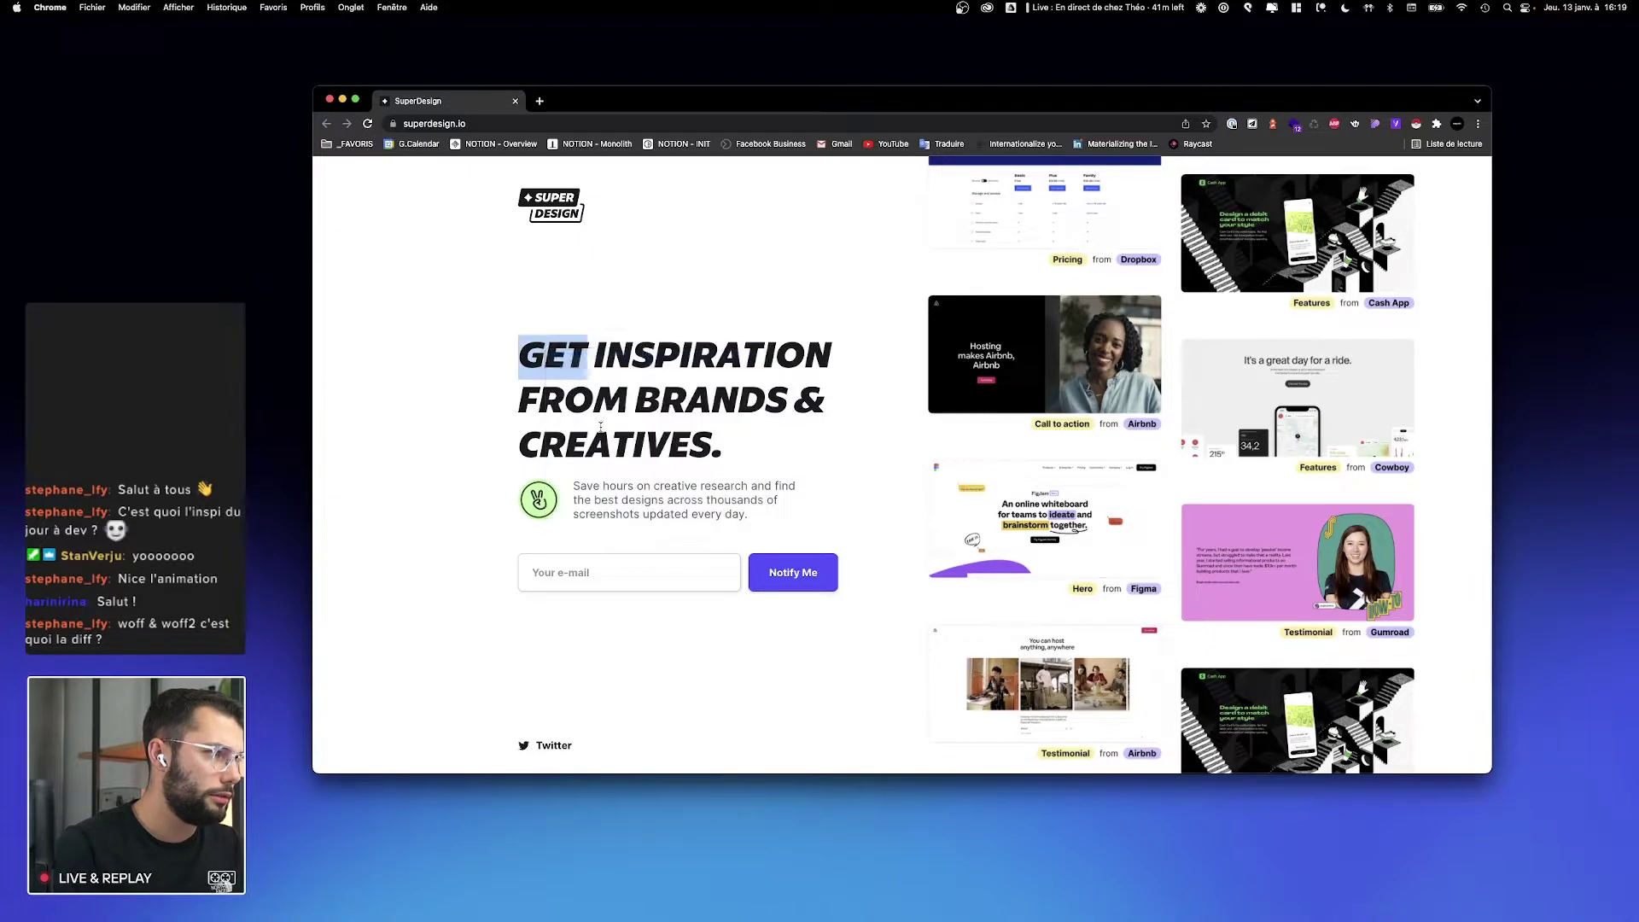
{"action": "left_click", "coordinate": [762, 316]}
{"action": "right_click", "coordinate": [610, 348]}
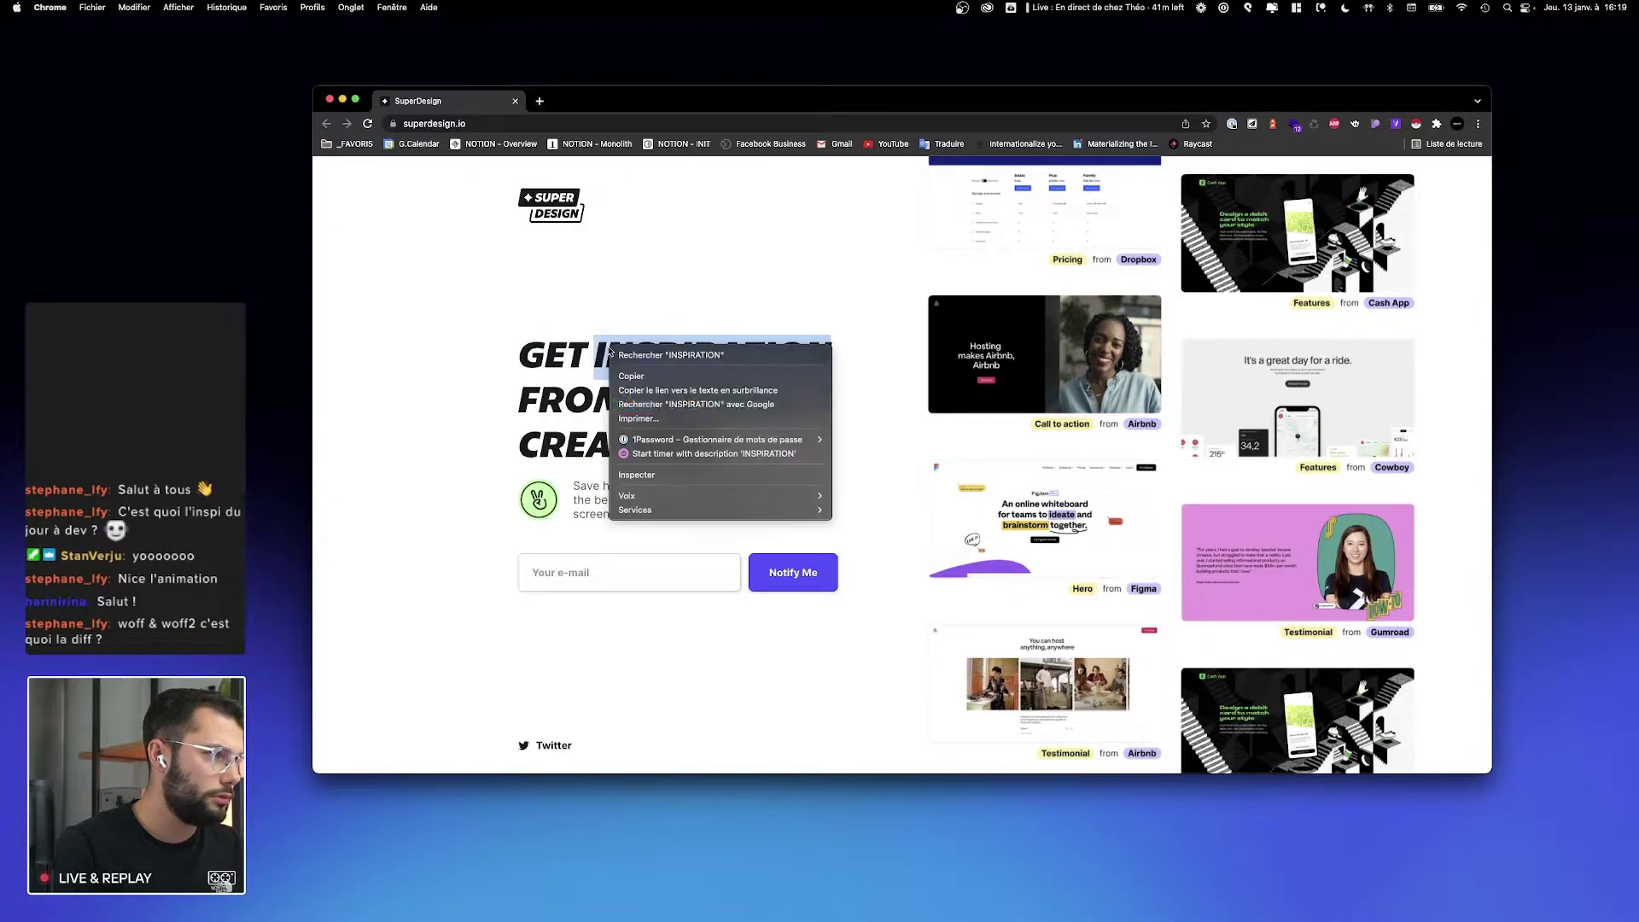
{"action": "left_click", "coordinate": [646, 475]}
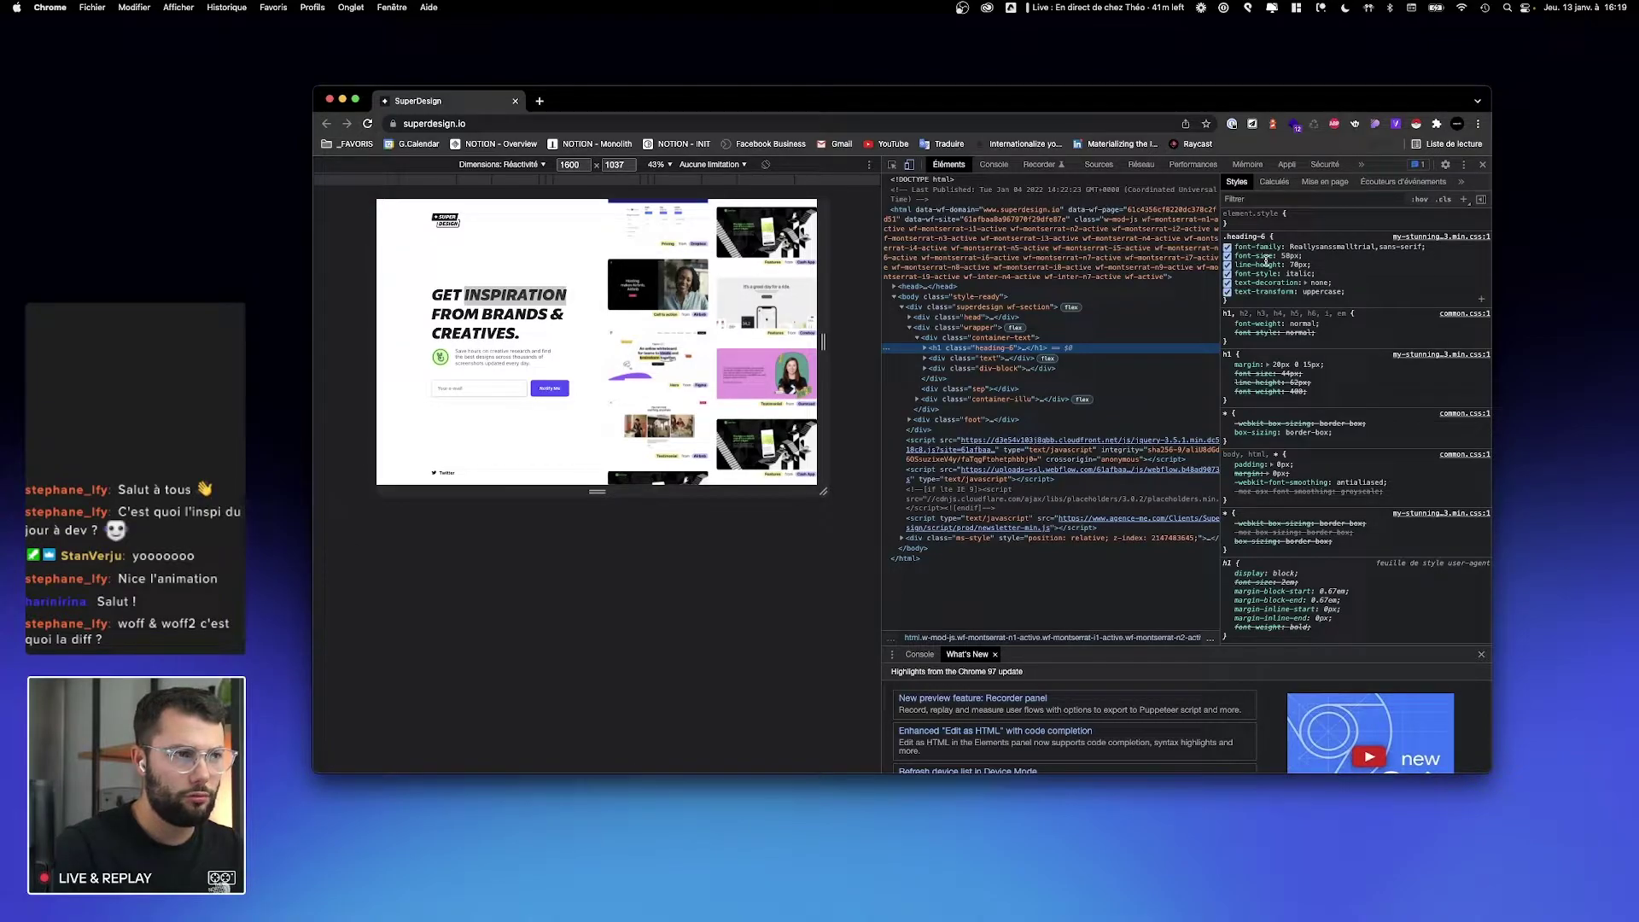
Step: Inspect the heading's parent containers up to the body, copy the body text color, and return to the Webflow Designer
{"action": "left_click", "coordinate": [970, 338]}
{"action": "left_click", "coordinate": [968, 330]}
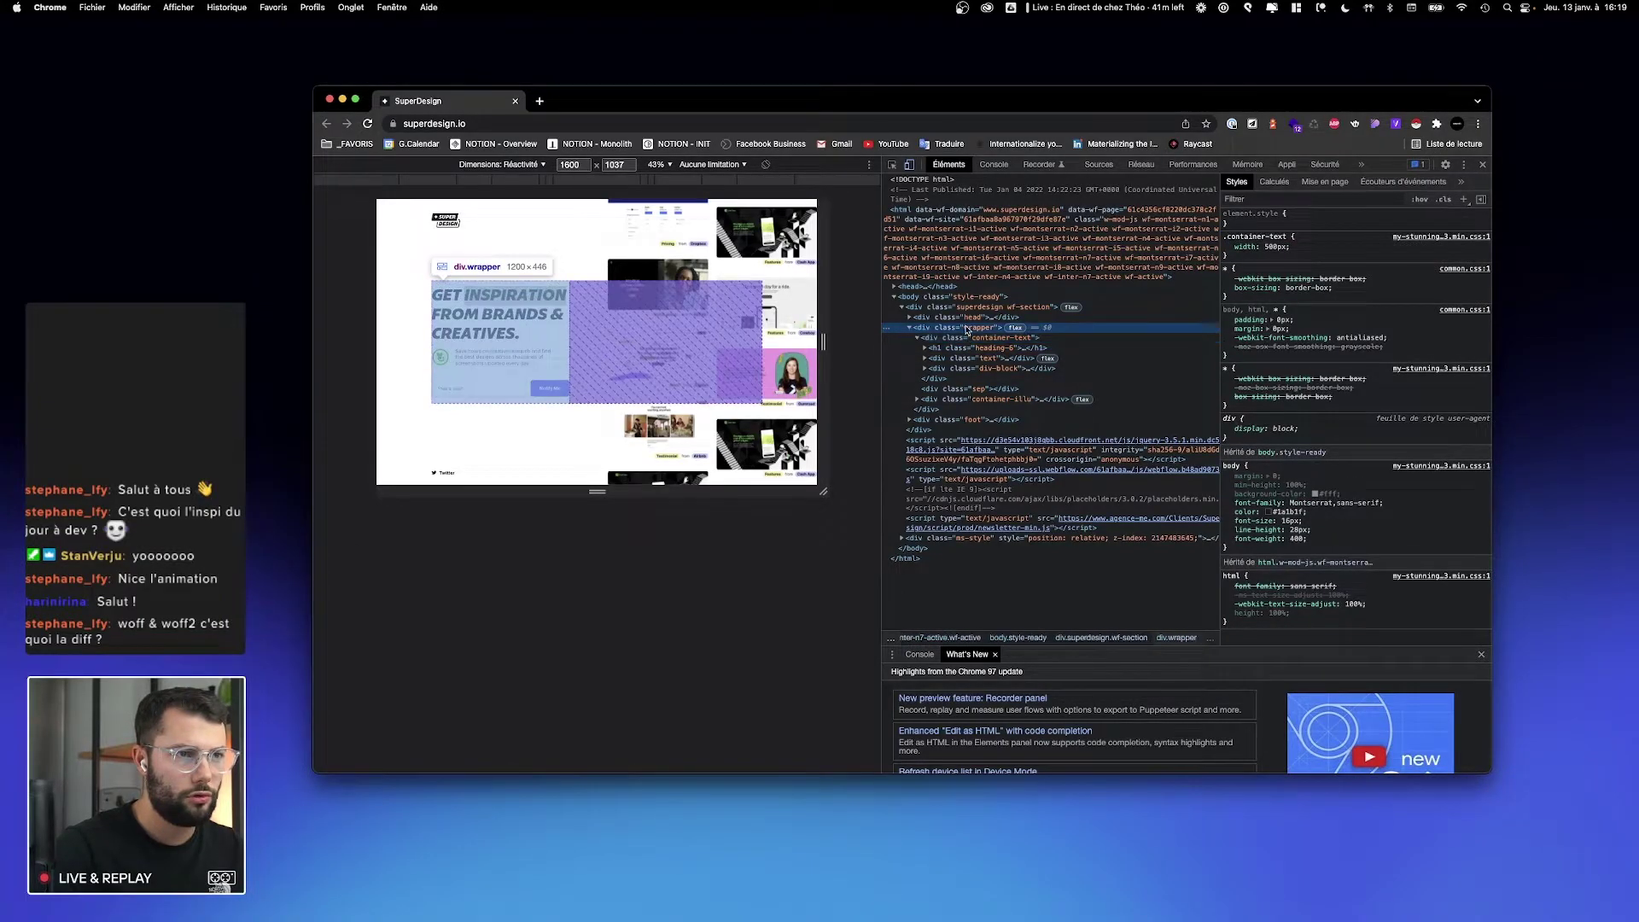
{"action": "left_click", "coordinate": [958, 322]}
{"action": "left_click", "coordinate": [949, 297]}
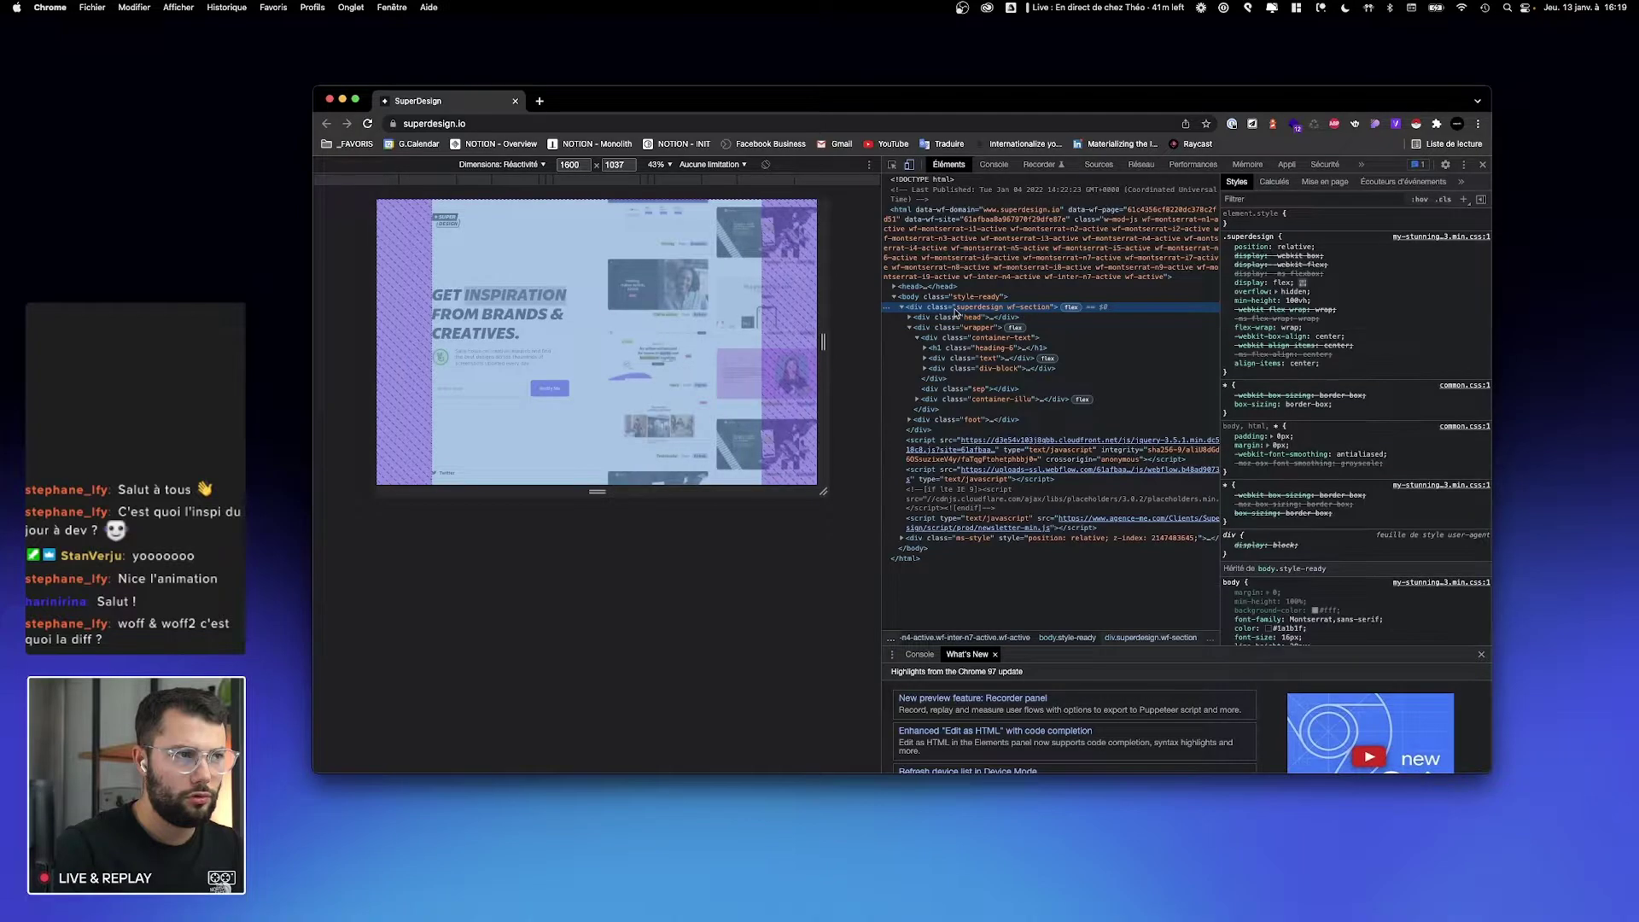
{"action": "left_click", "coordinate": [1295, 384]}
{"action": "key", "text": "super+c"}
{"action": "key", "text": "ctrl+Left"}
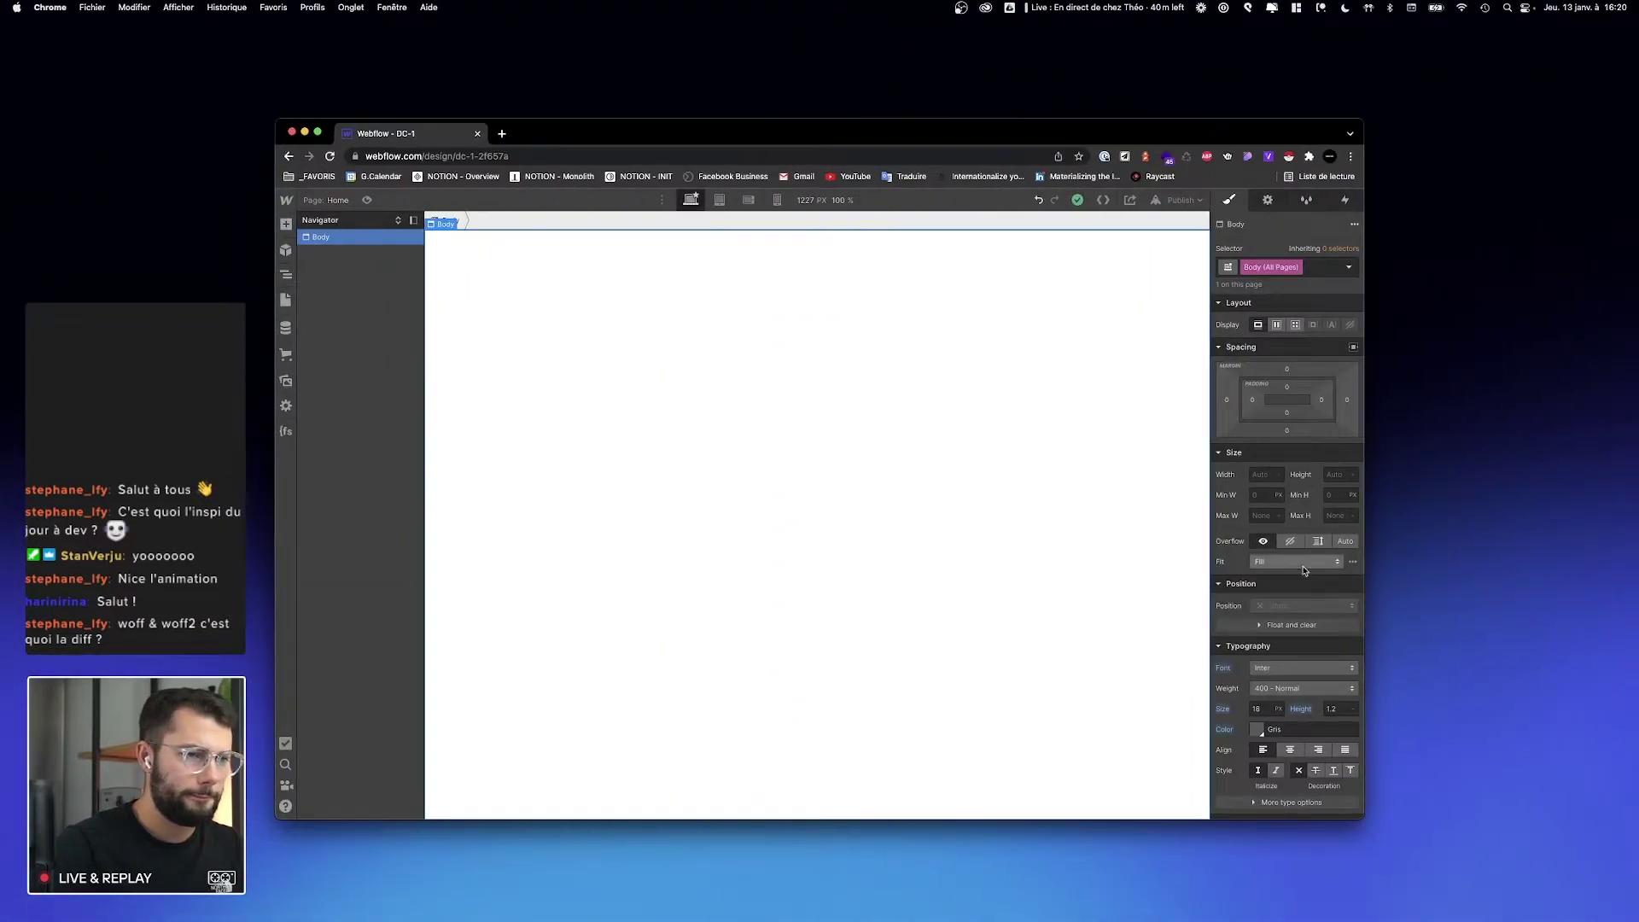
Step: Set the Body (All Pages) text color to #1a1b1f and save it as a swatch named Noir
{"action": "left_click", "coordinate": [1256, 731]}
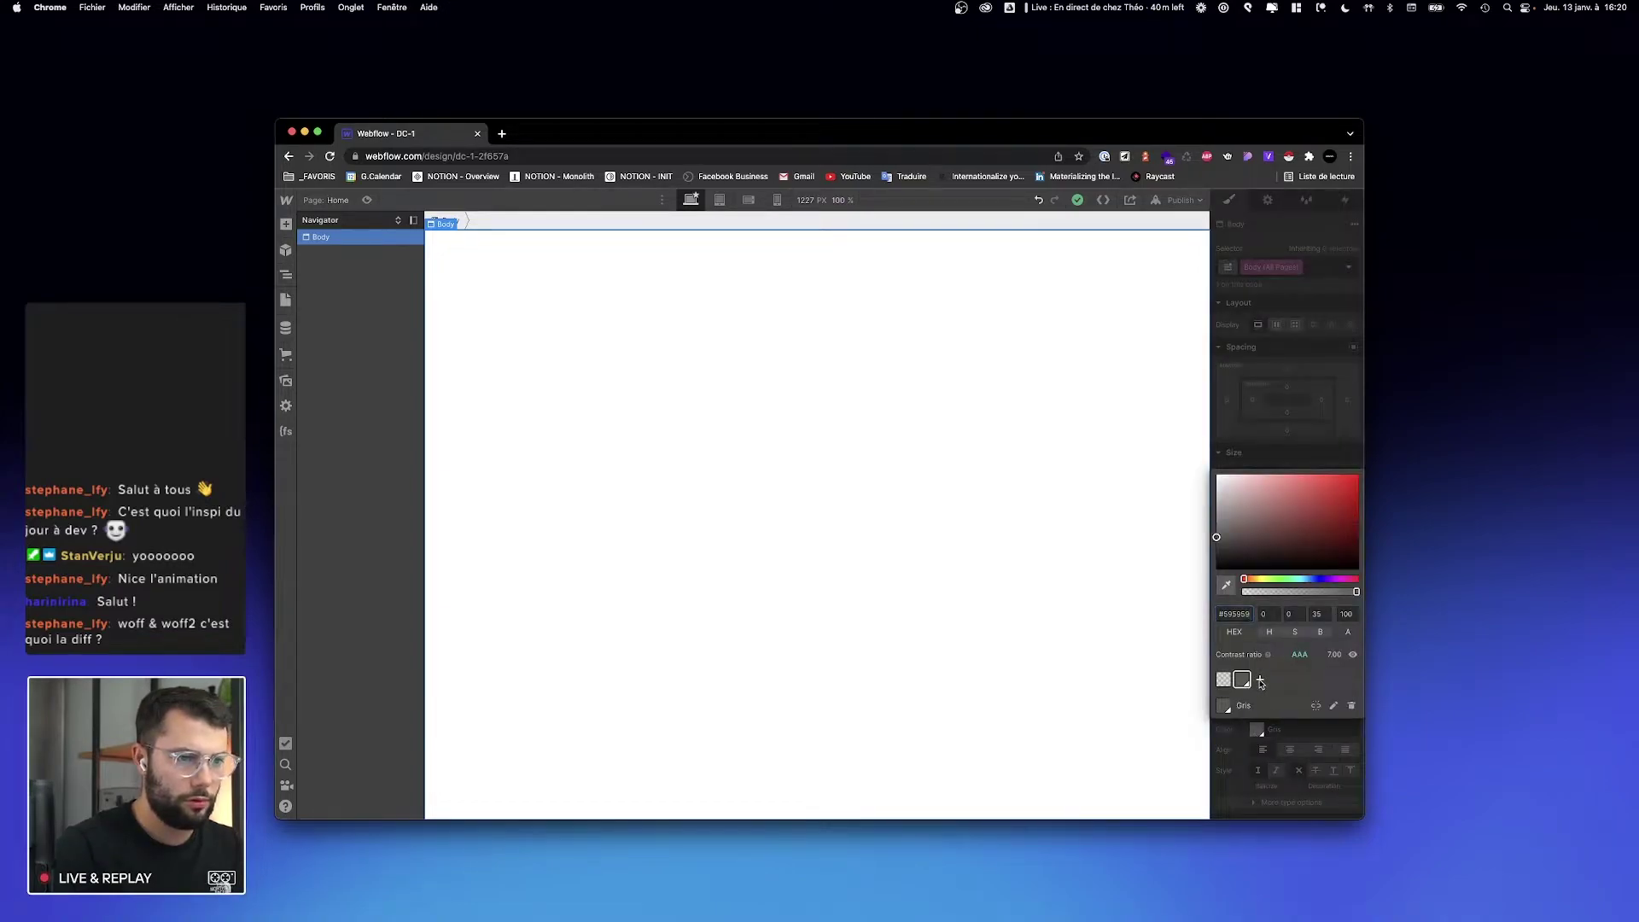
{"action": "left_click", "coordinate": [1243, 647]}
{"action": "left_click", "coordinate": [1312, 705]}
{"action": "left_click", "coordinate": [1234, 640]}
{"action": "type", "text": "1a1b1f"}
{"action": "key", "text": "Return"}
{"action": "left_click", "coordinate": [1261, 705]}
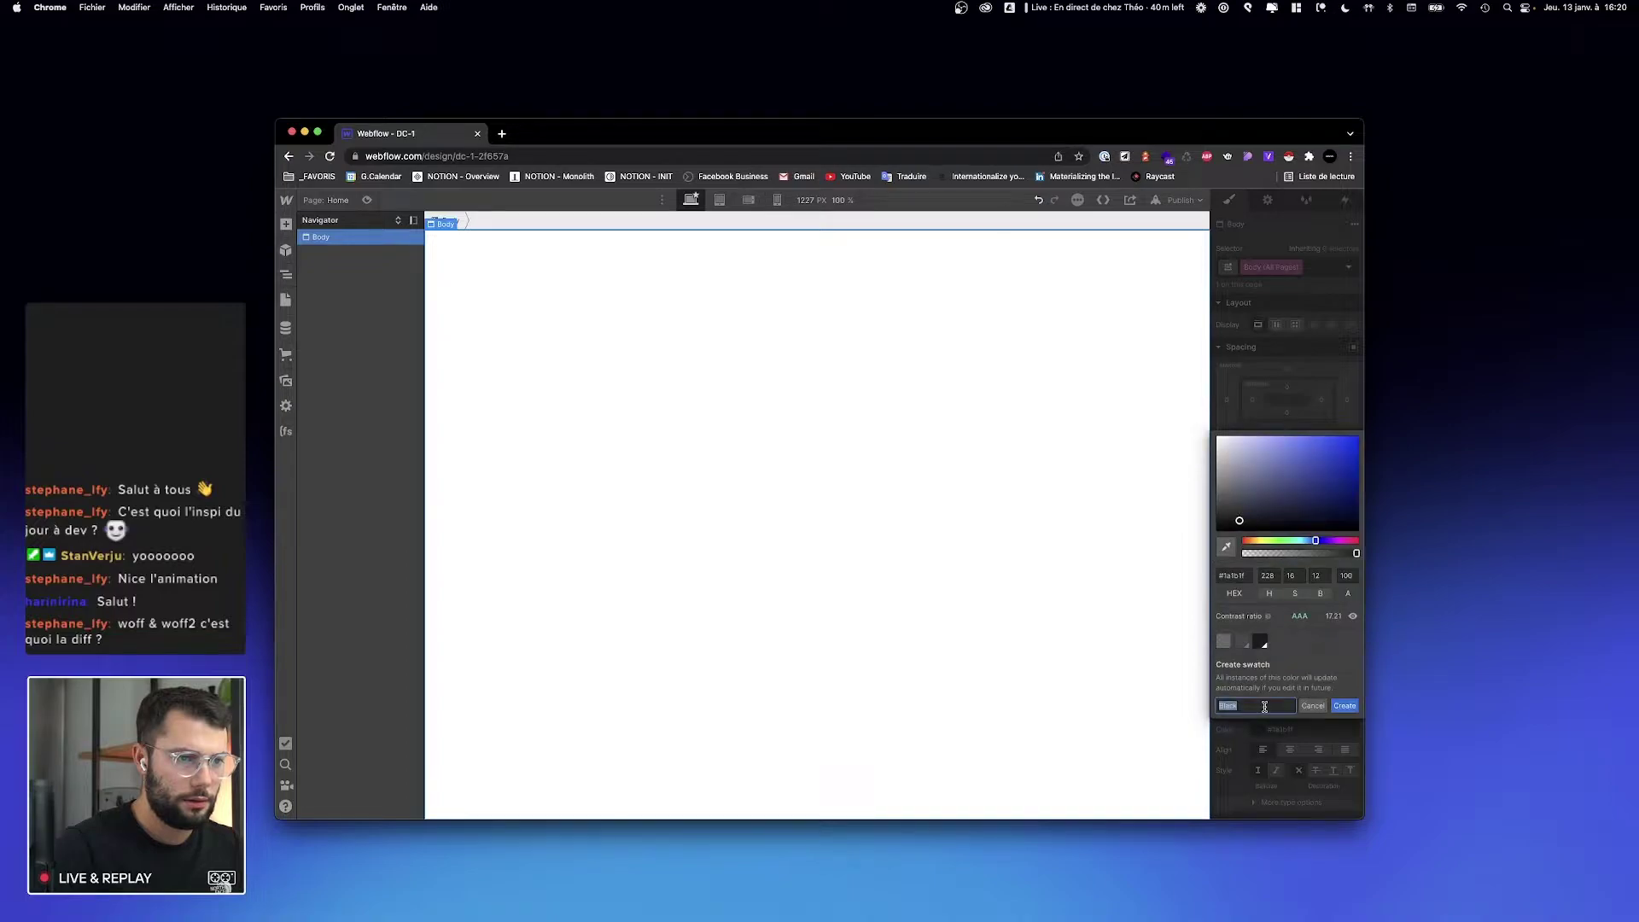
{"action": "type", "text": "Noir"}
{"action": "key", "text": "Return"}
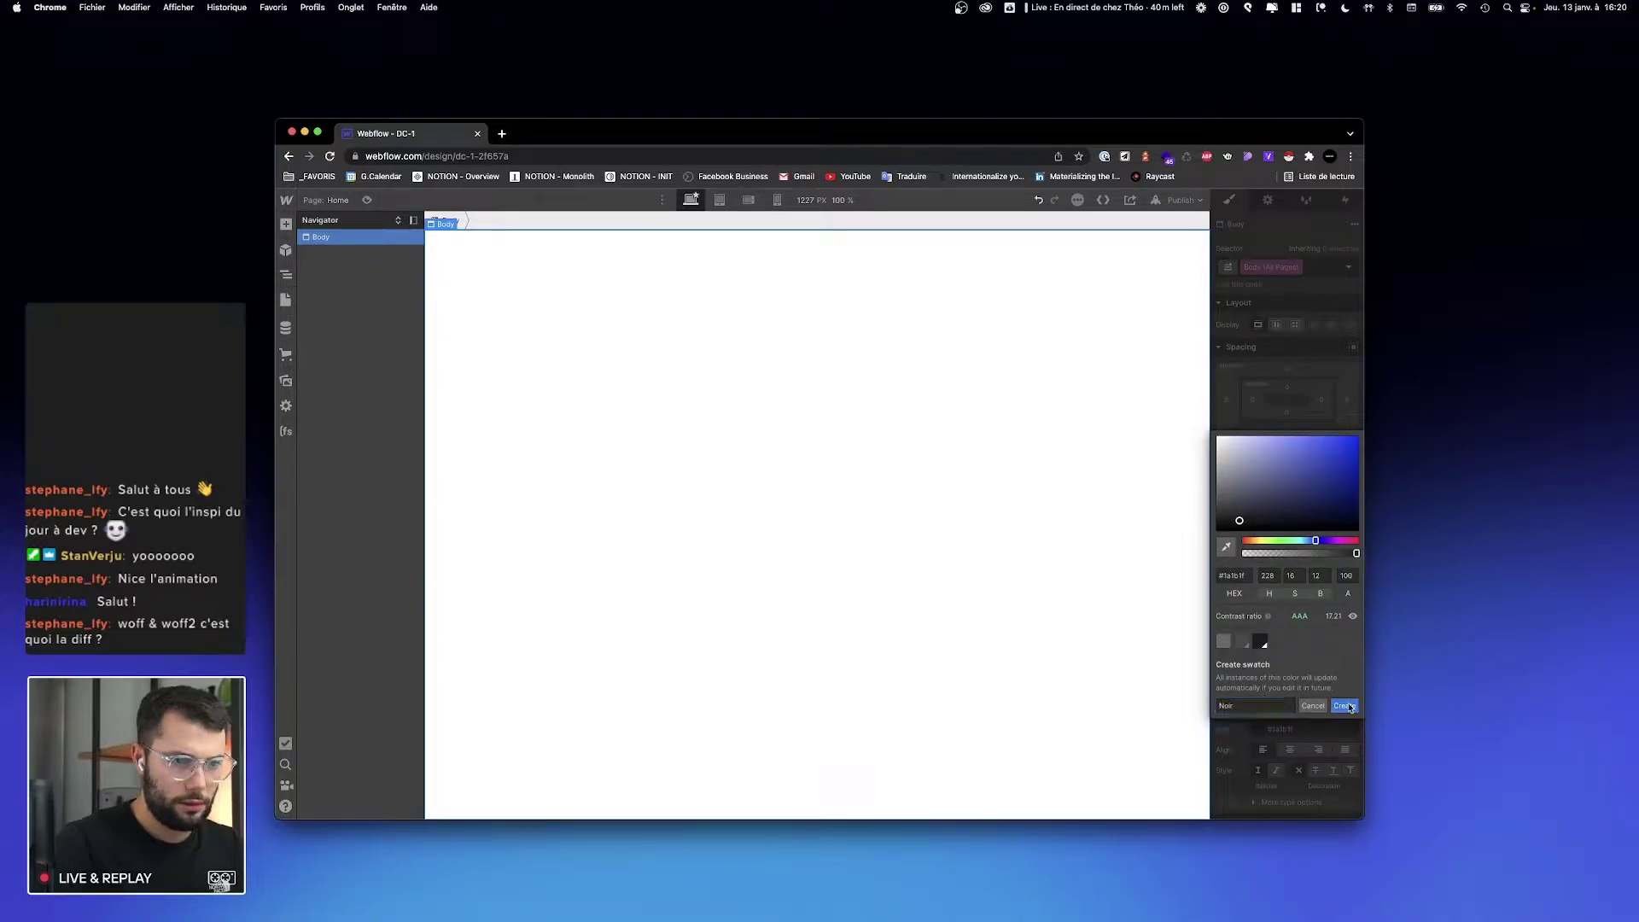
Step: Try the Gris swatch on the Body (All Pages) text and select the Noir swatch instead
{"action": "left_click", "coordinate": [1242, 680]}
{"action": "left_click", "coordinate": [1245, 734]}
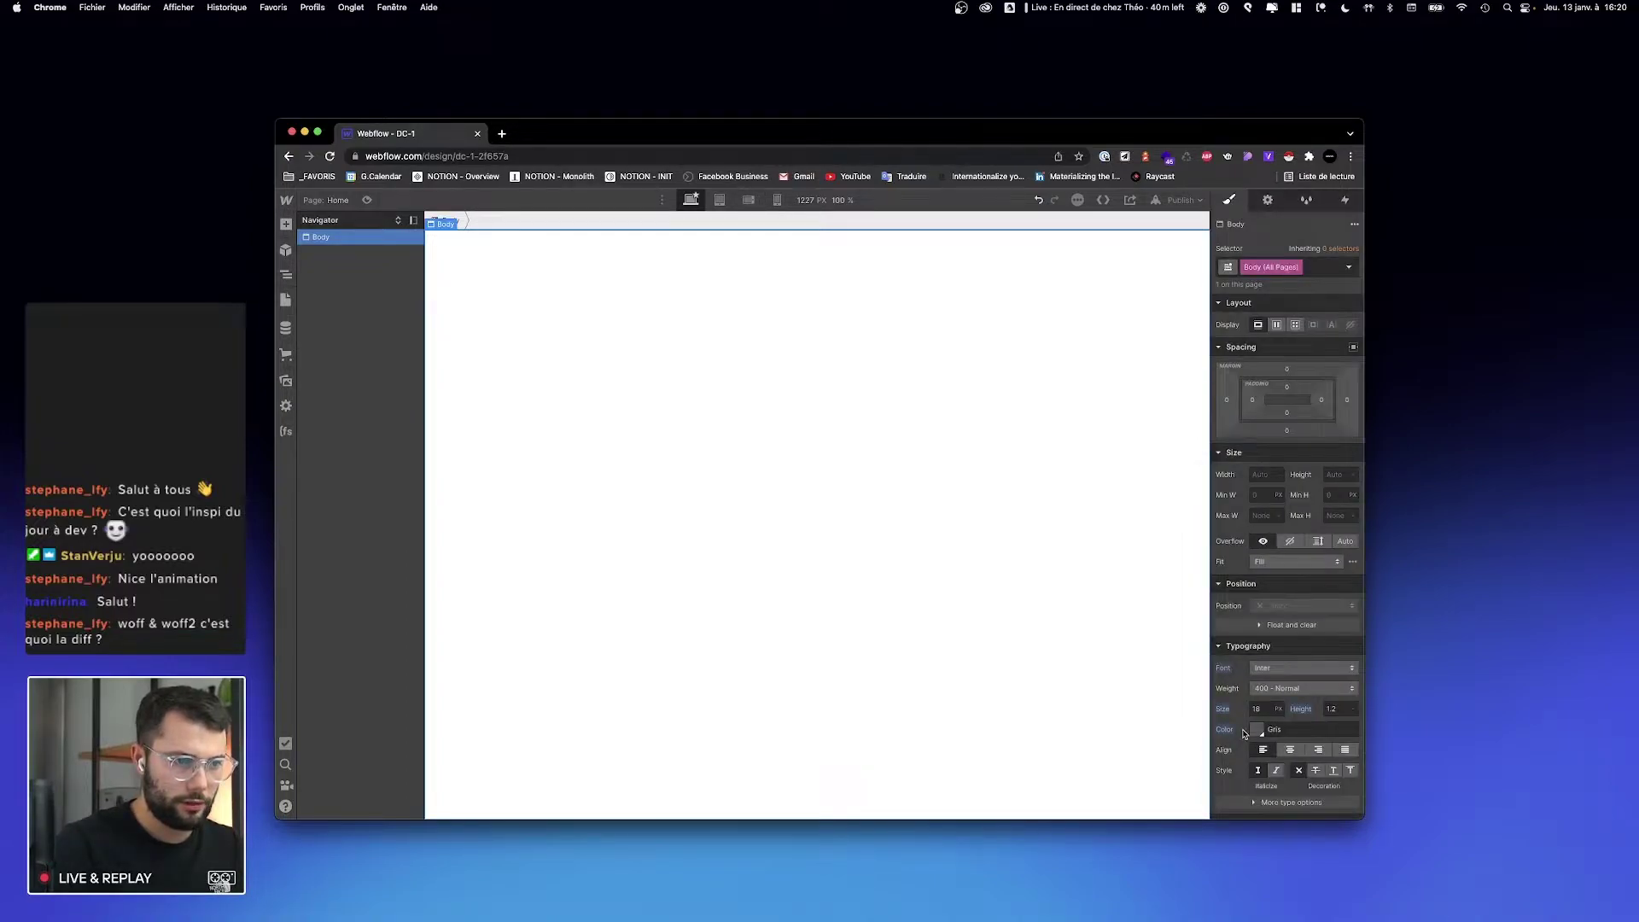
{"action": "left_click", "coordinate": [1263, 730]}
{"action": "left_click", "coordinate": [1260, 679]}
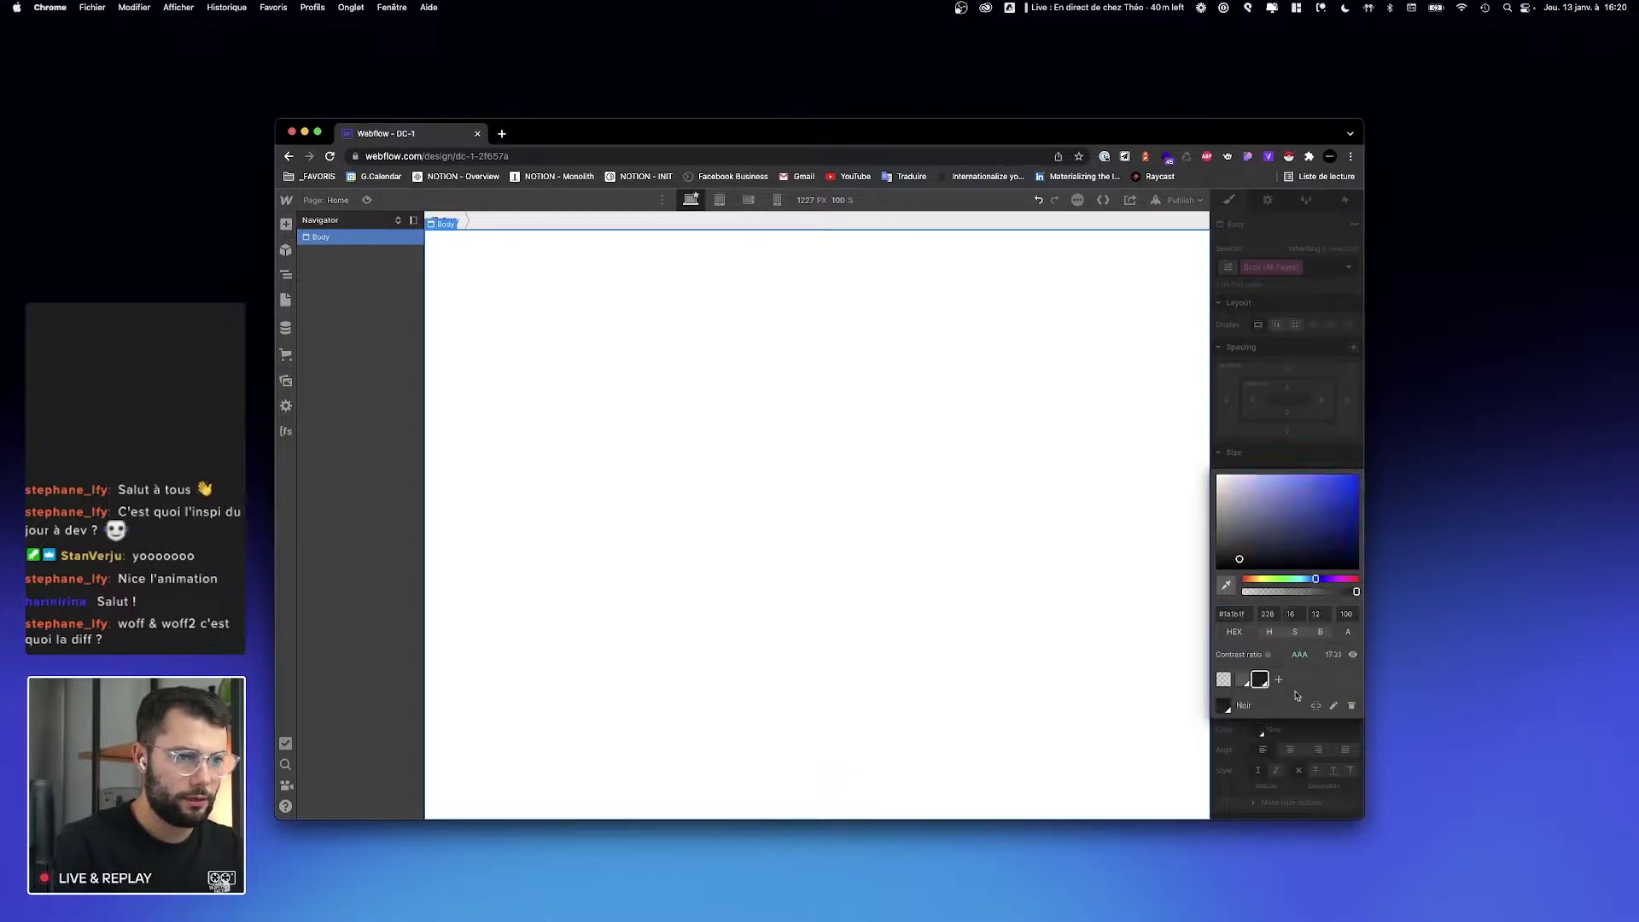
Step: Close the color picker, add a Section to the body, and give it the class section-hero
{"action": "left_click", "coordinate": [1239, 755]}
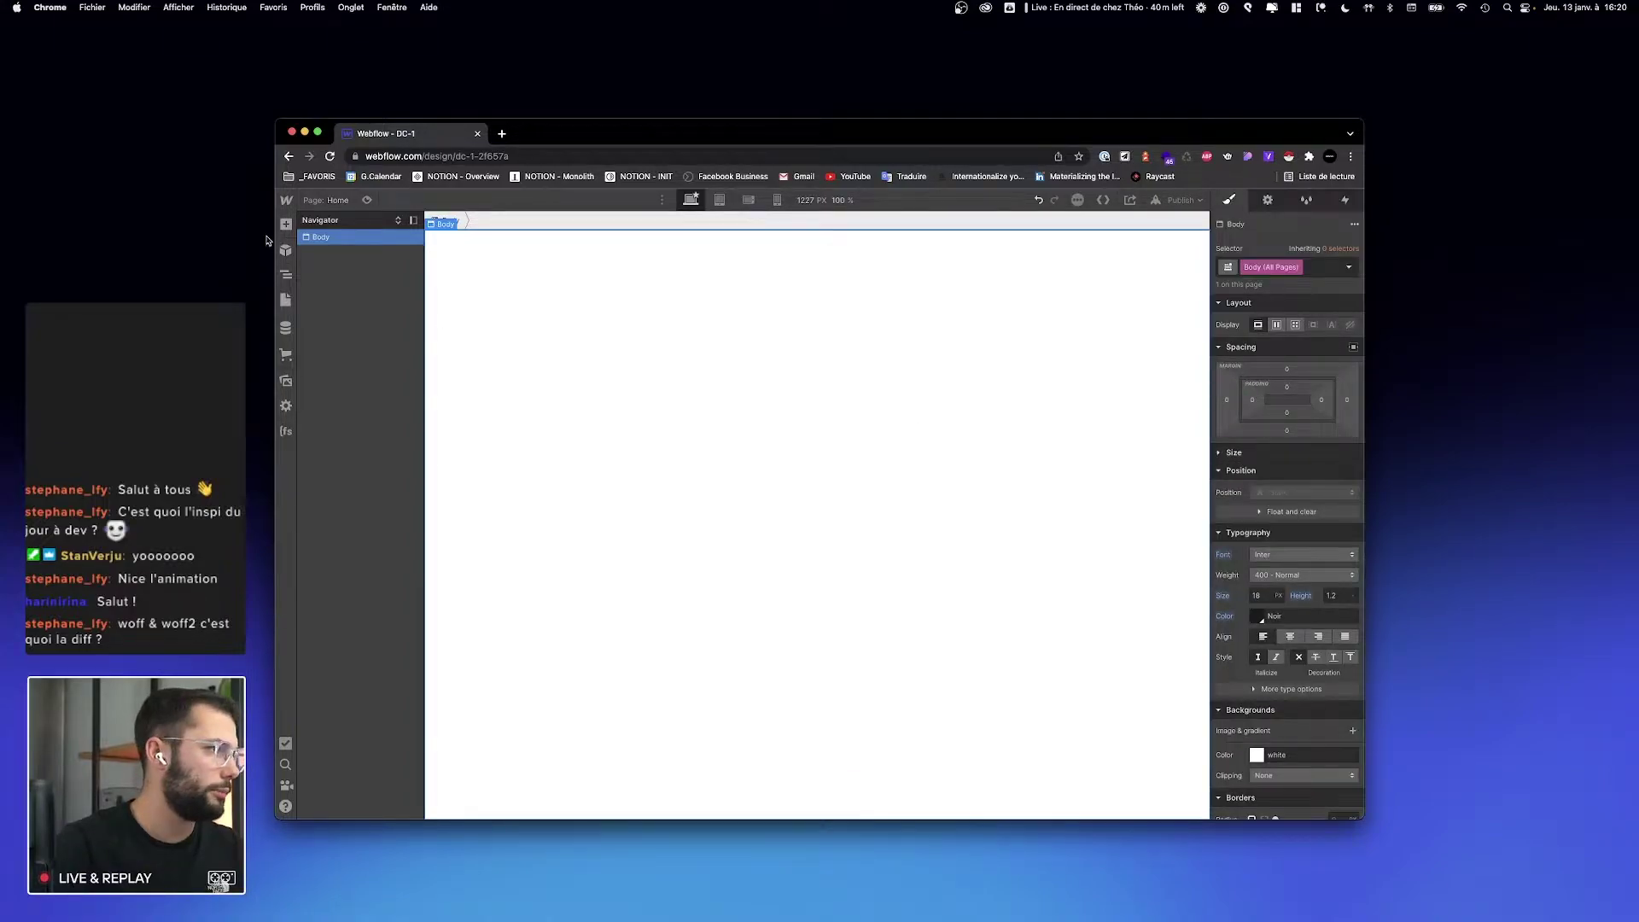
{"action": "key", "text": "super+e"}
{"action": "type", "text": "sec"}
{"action": "key", "text": "Return"}
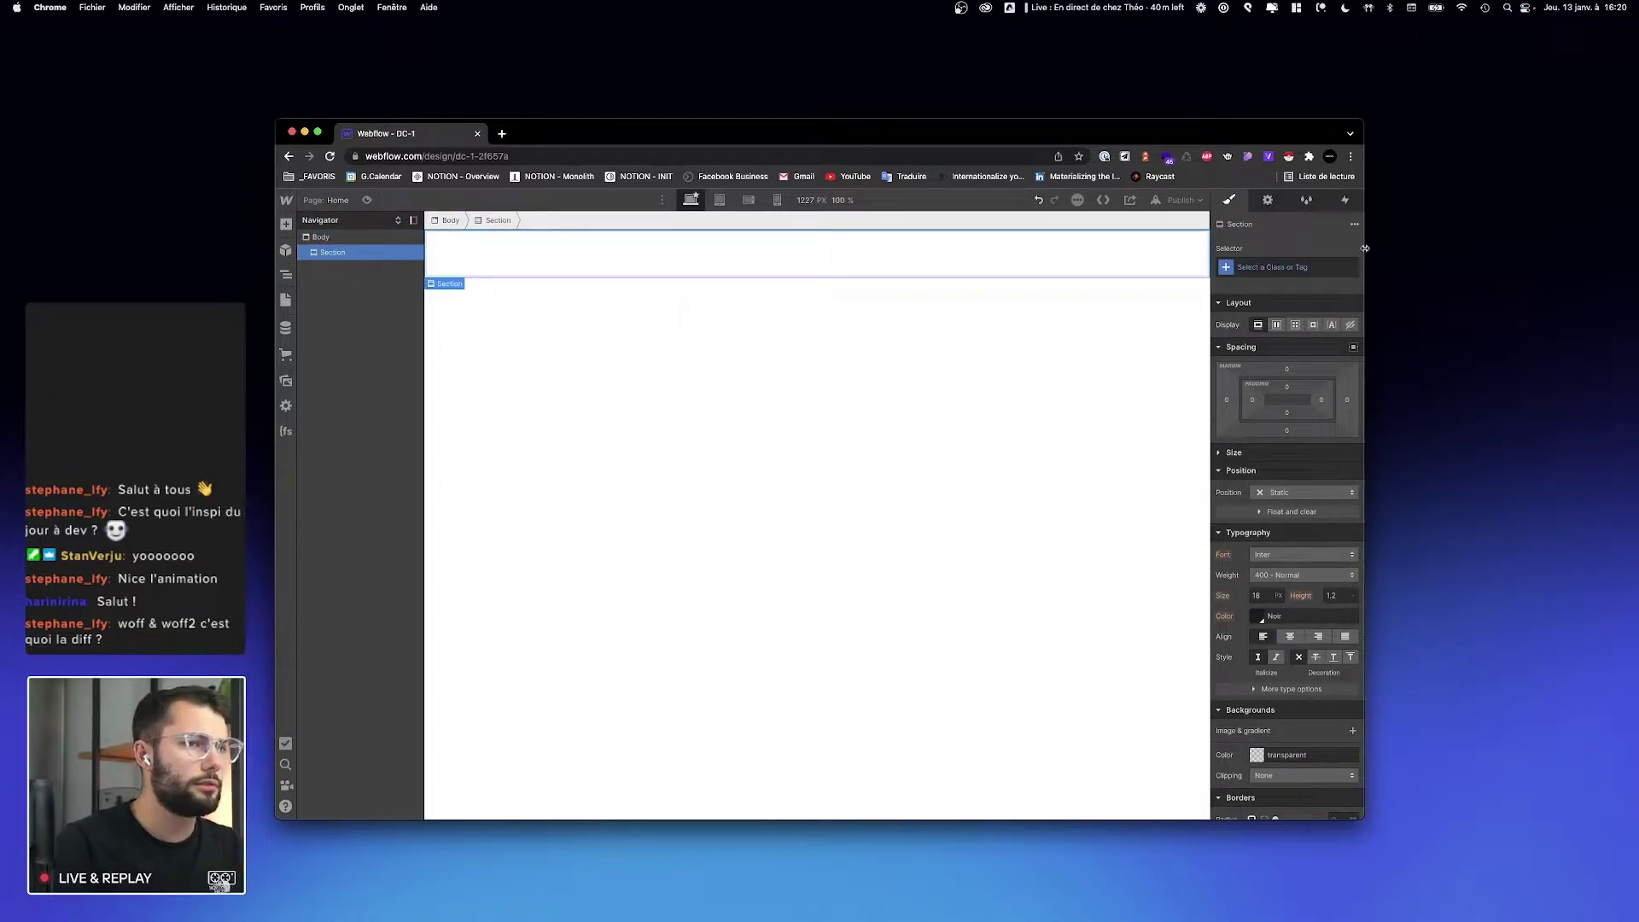
{"action": "key", "text": "super+Return"}
{"action": "type", "text": "section-"}
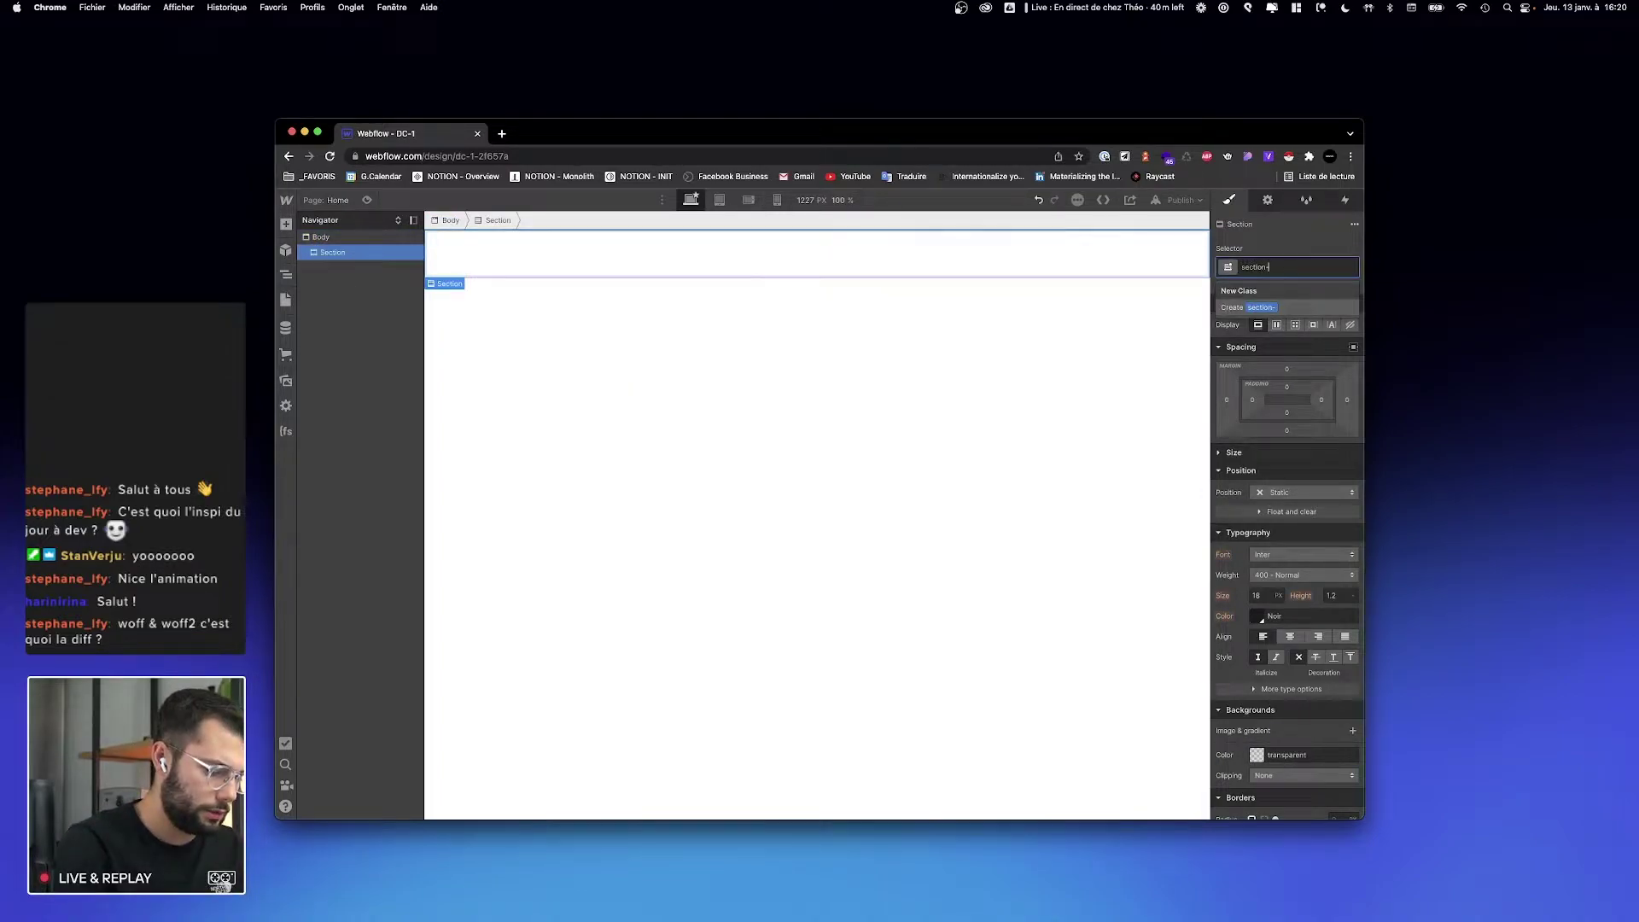
{"action": "key", "text": "Return"}
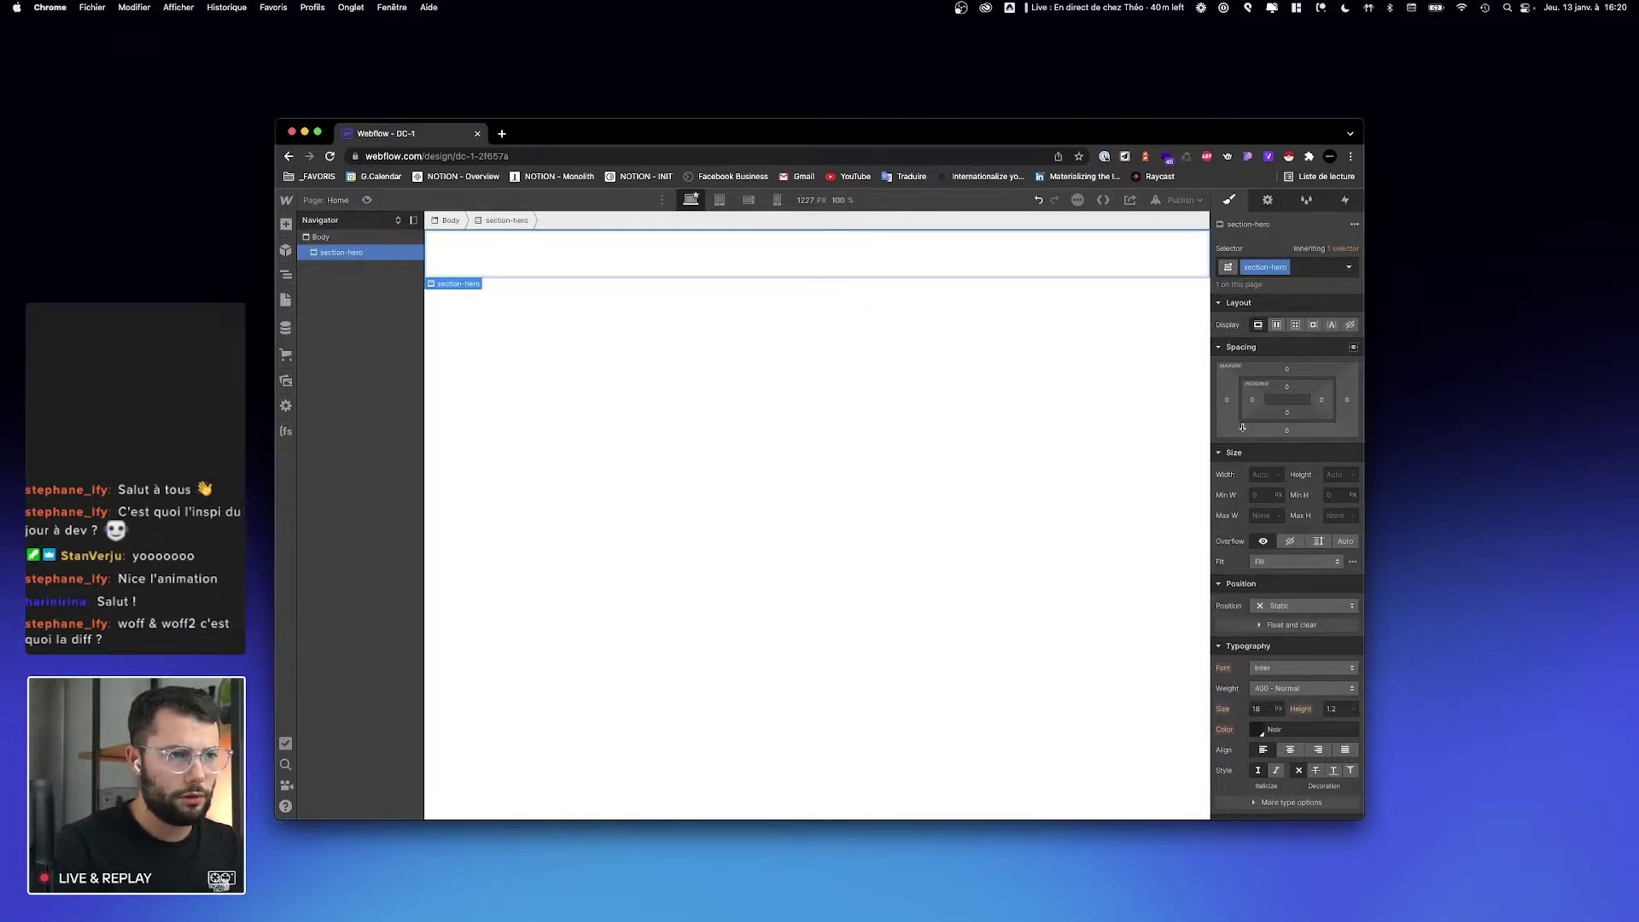
Step: Close the developer tools on the Super Design page, and in Webflow set section-hero to 100vh height and 100% width
{"action": "key", "text": "ctrl+Right"}
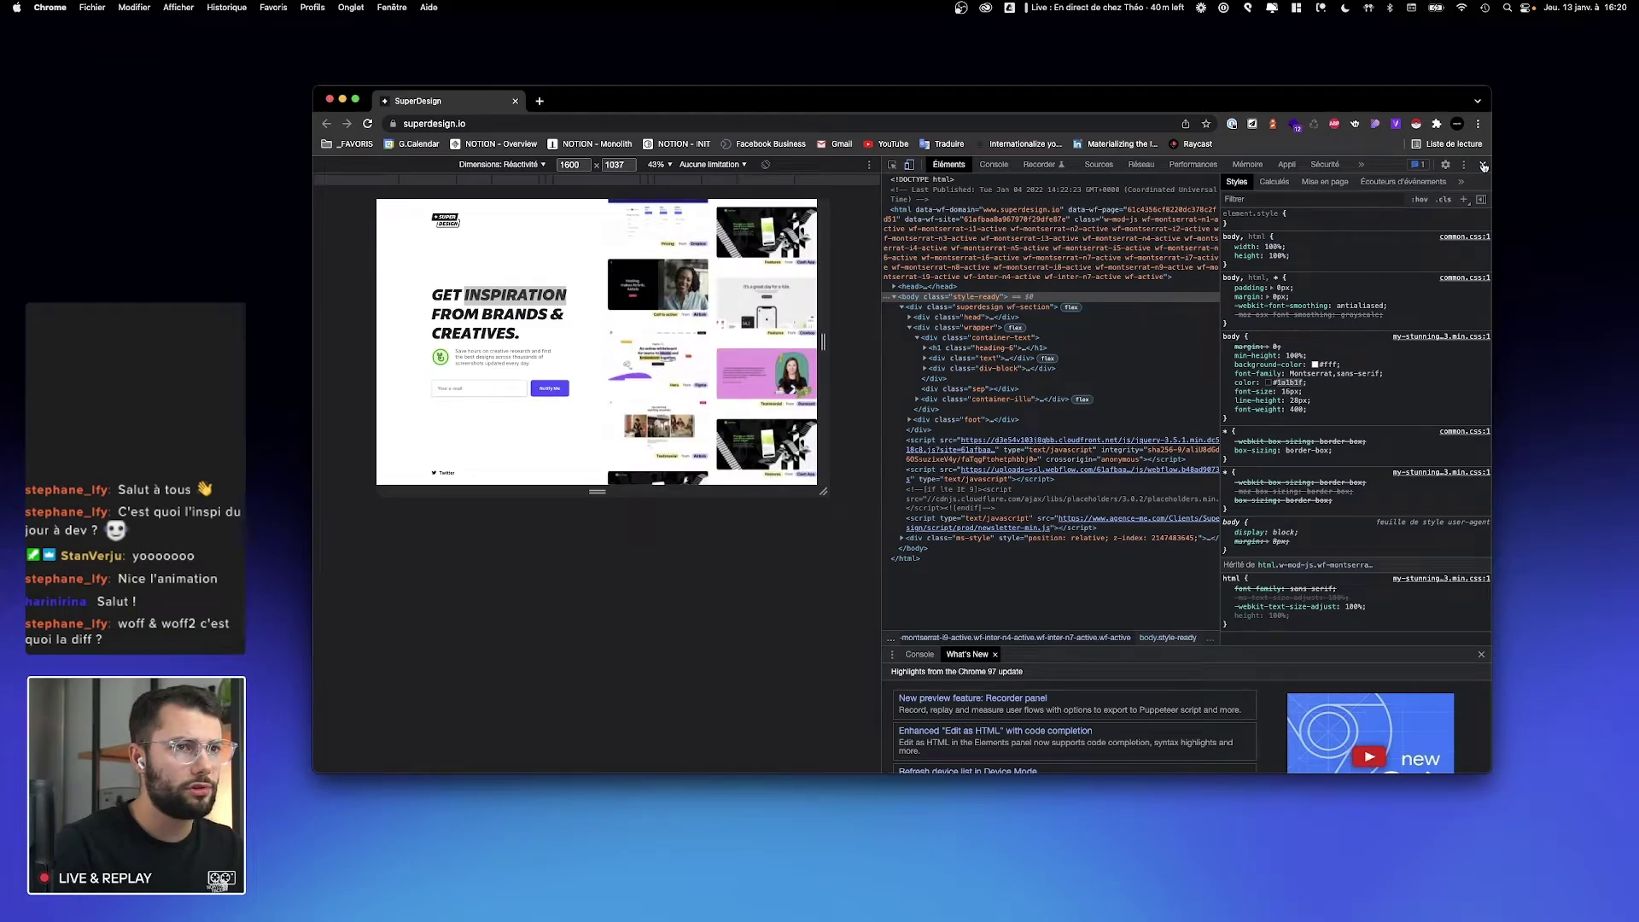
{"action": "left_click", "coordinate": [1483, 164]}
{"action": "key", "text": "ctrl+Left"}
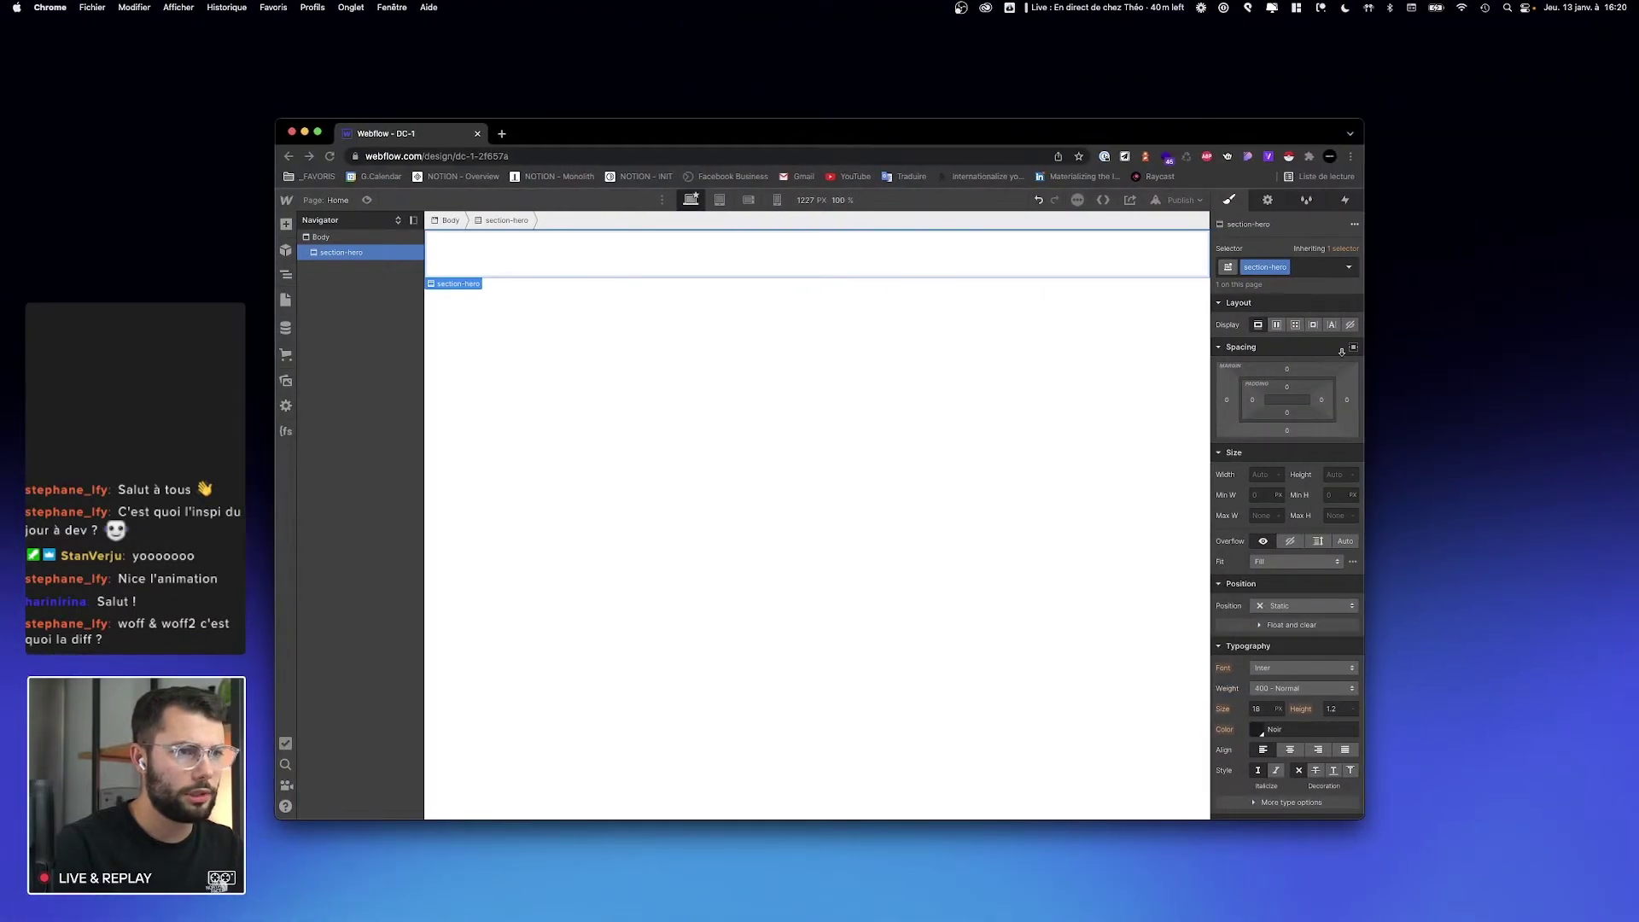
{"action": "left_click", "coordinate": [1335, 475]}
{"action": "type", "text": "00vh"}
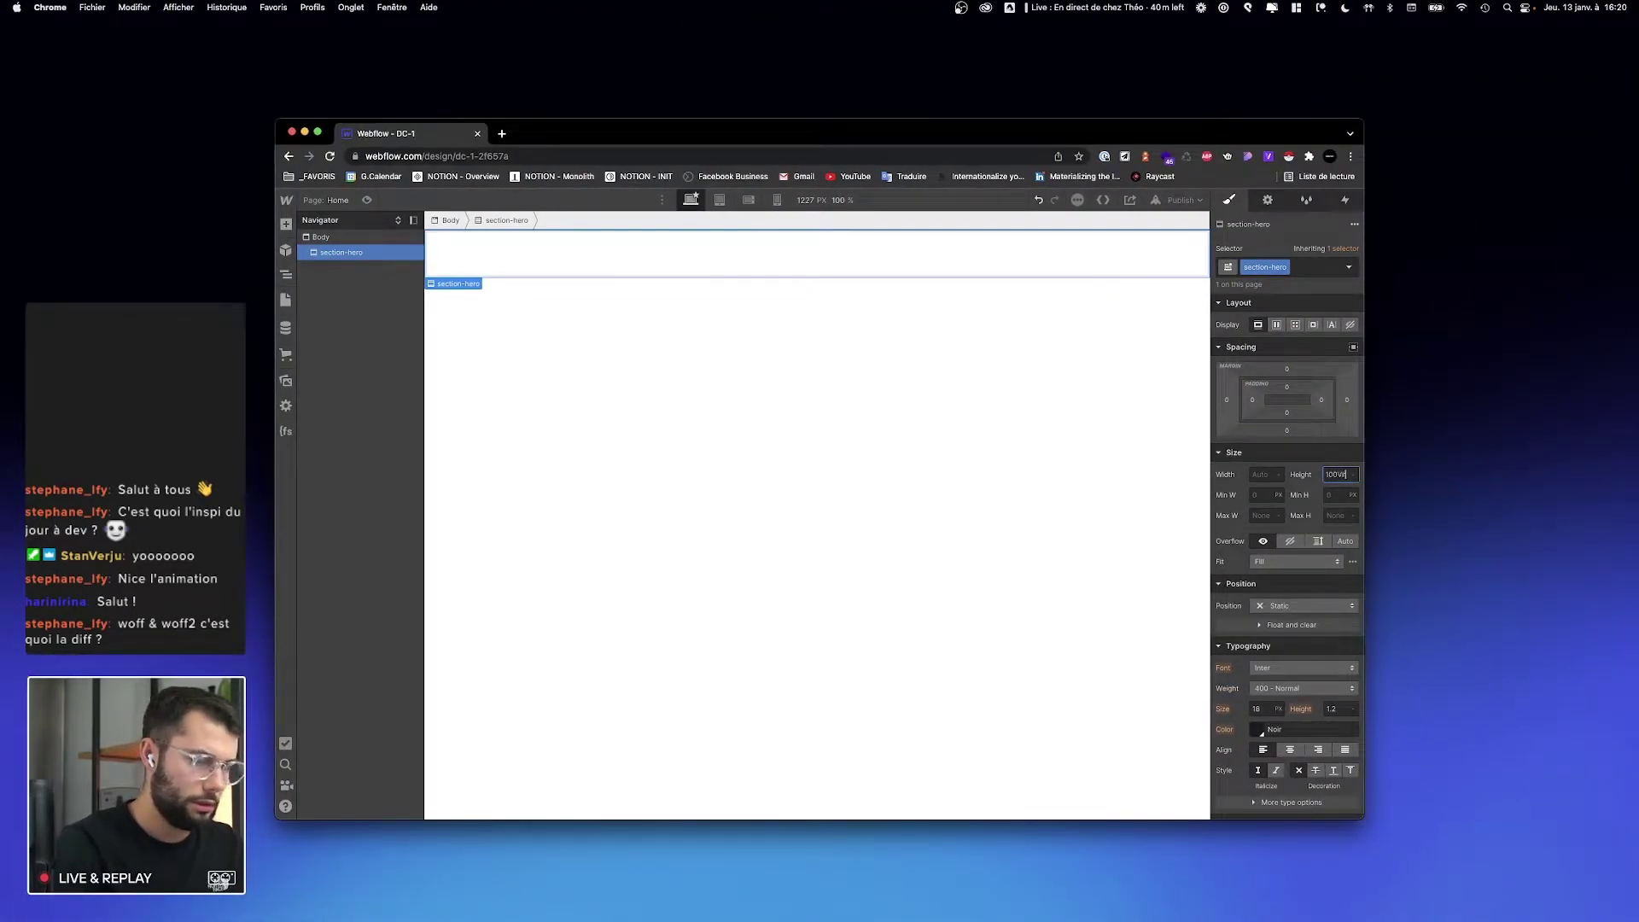
{"action": "left_click", "coordinate": [1260, 473]}
{"action": "type", "text": "100"}
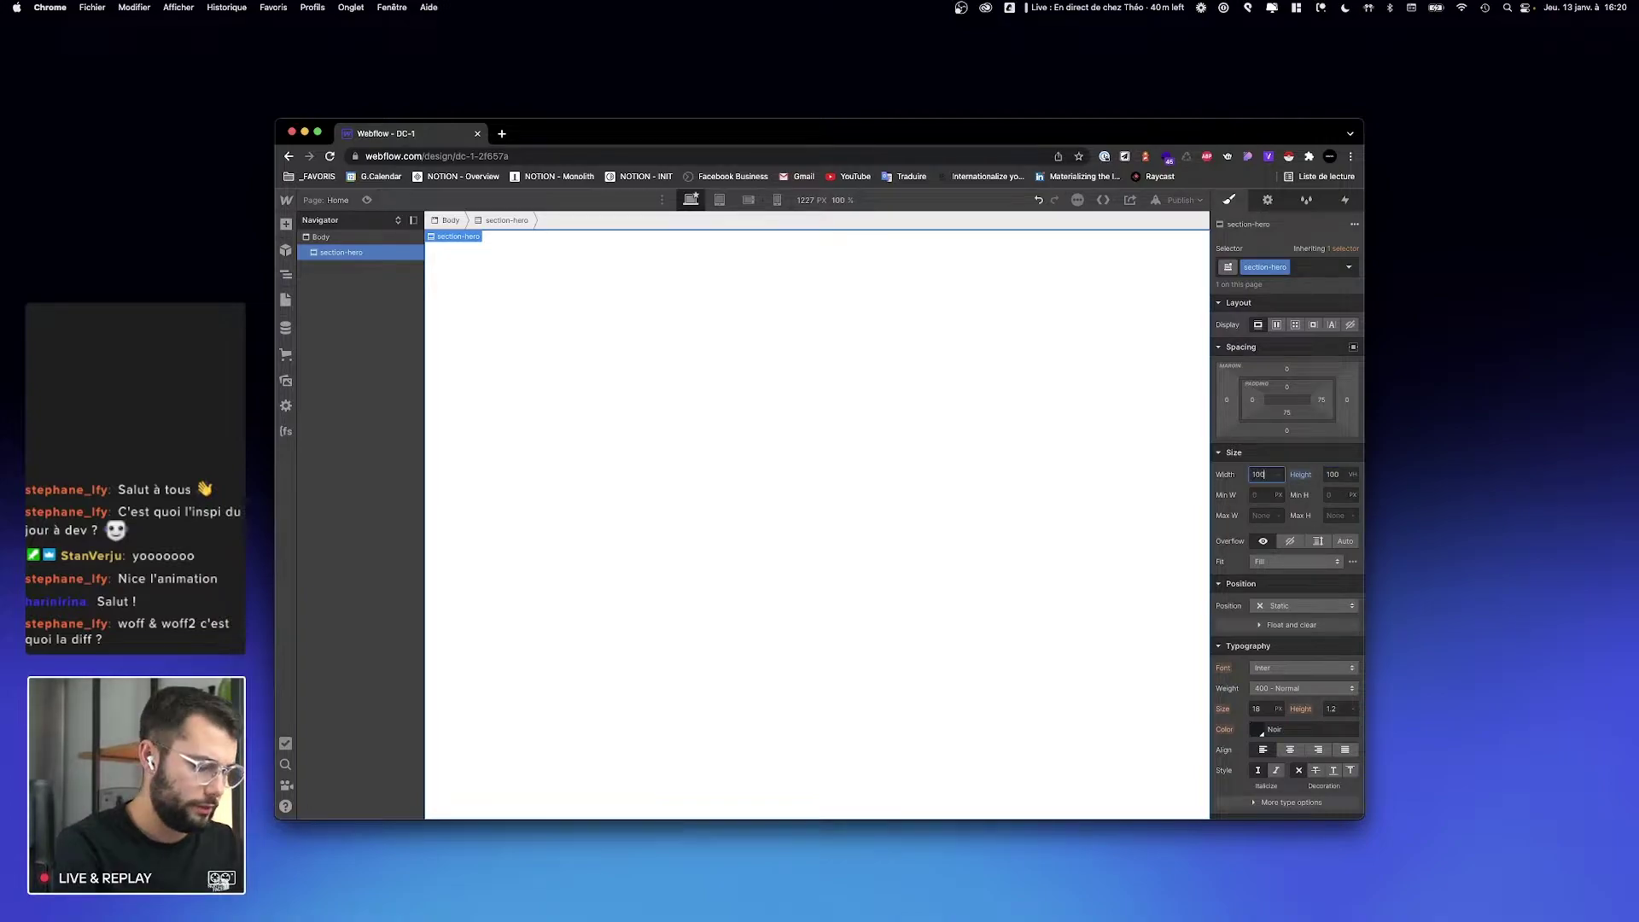
{"action": "key", "text": "Return"}
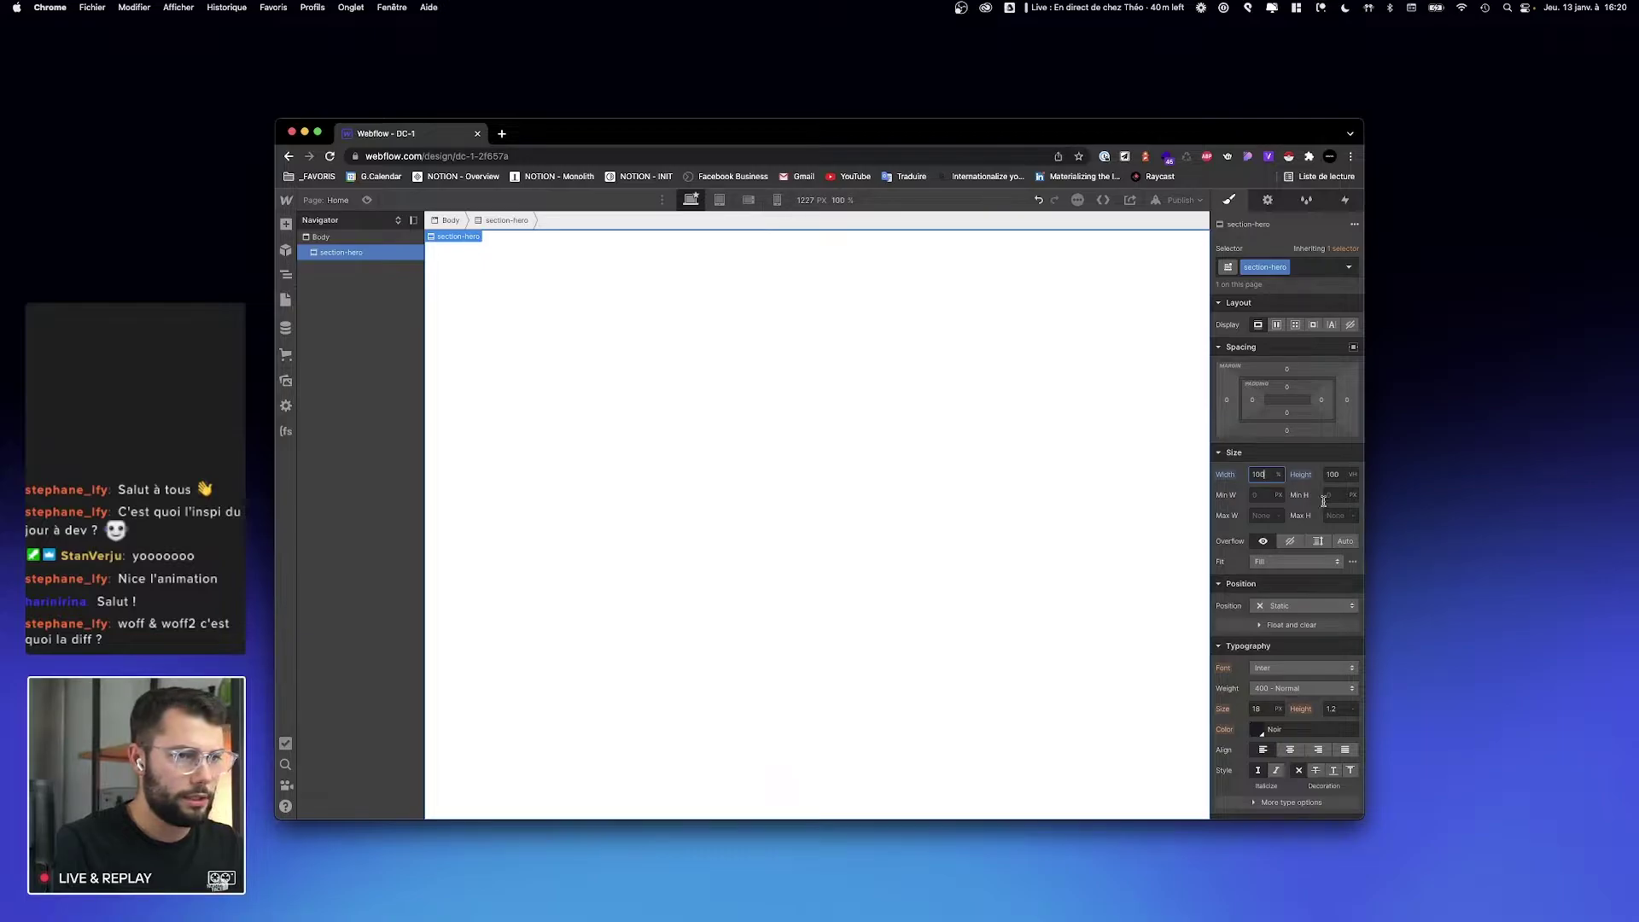
Step: Try a muted dark red background color on section-hero and reset it
{"action": "scroll", "coordinate": [1299, 627], "scroll_direction": "down", "scroll_amount": 3}
{"action": "scroll", "coordinate": [1298, 632], "scroll_direction": "down", "scroll_amount": 1}
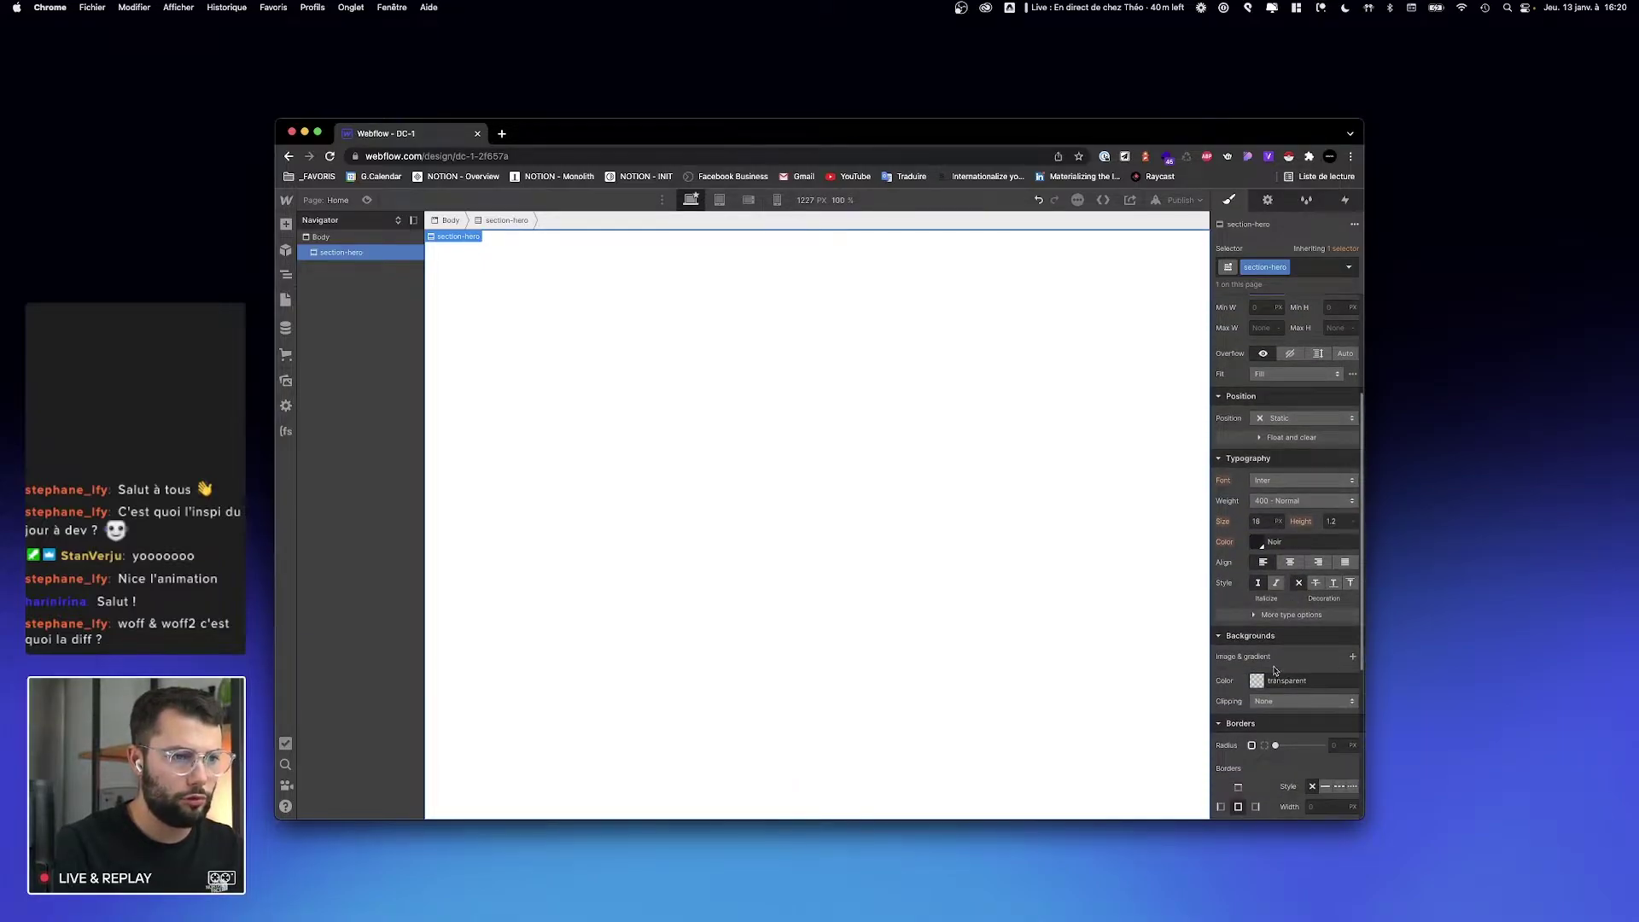
{"action": "left_click", "coordinate": [1257, 680]}
{"action": "left_click_drag", "start_coordinate": [1279, 531], "coordinate": [1284, 516]}
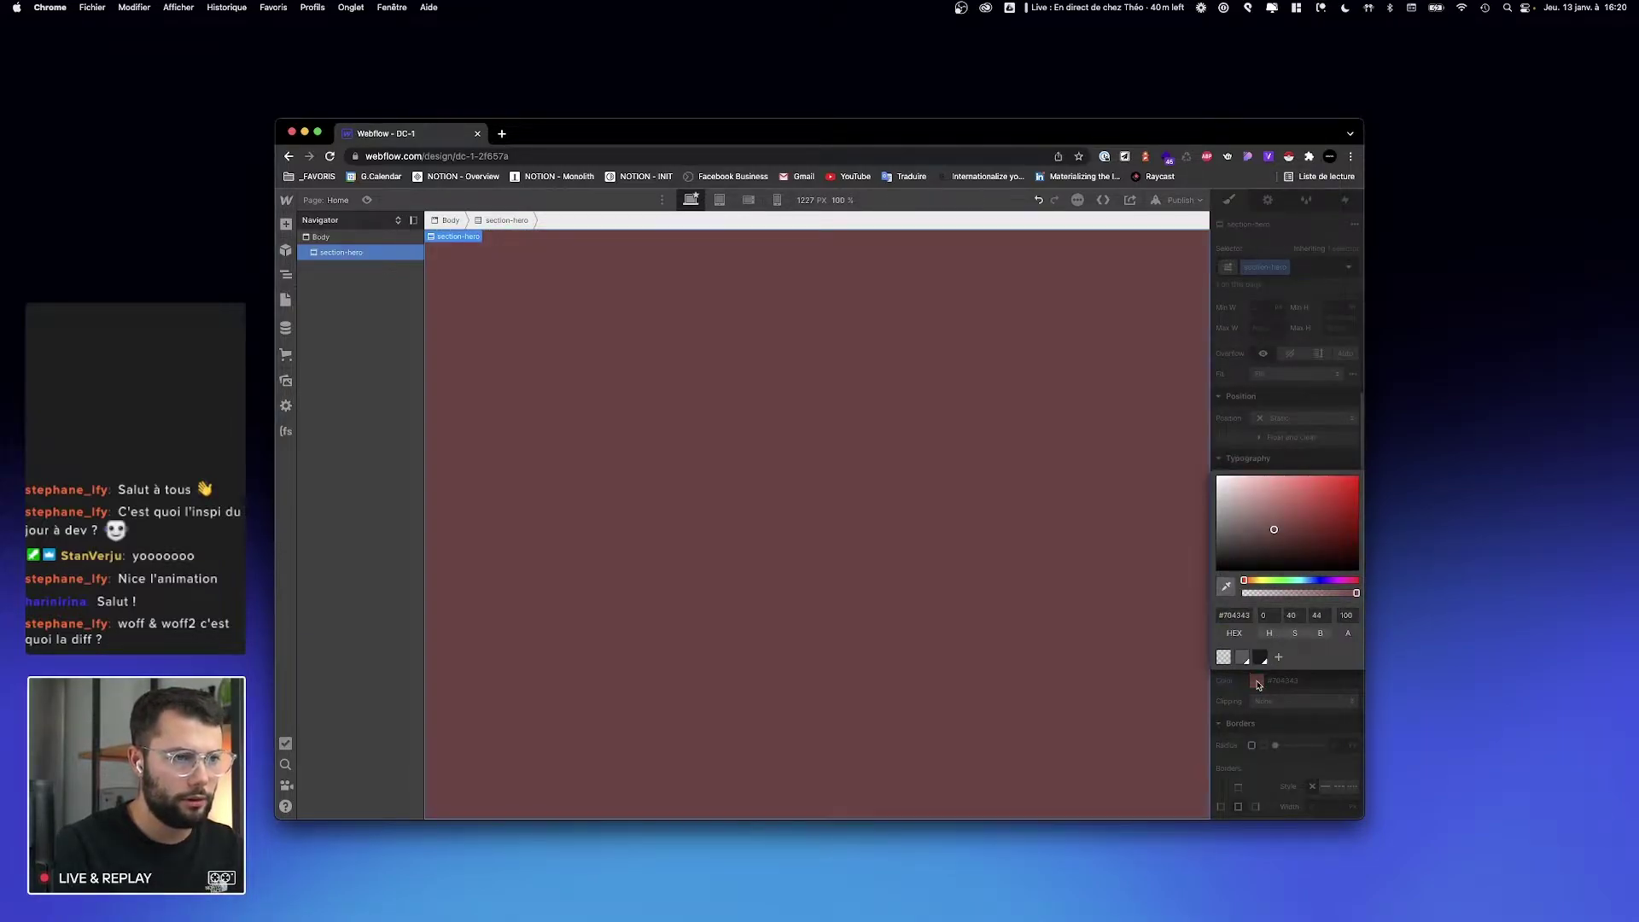
{"action": "left_click", "coordinate": [1256, 680]}
{"action": "left_click", "coordinate": [1229, 683], "text": "alt"}
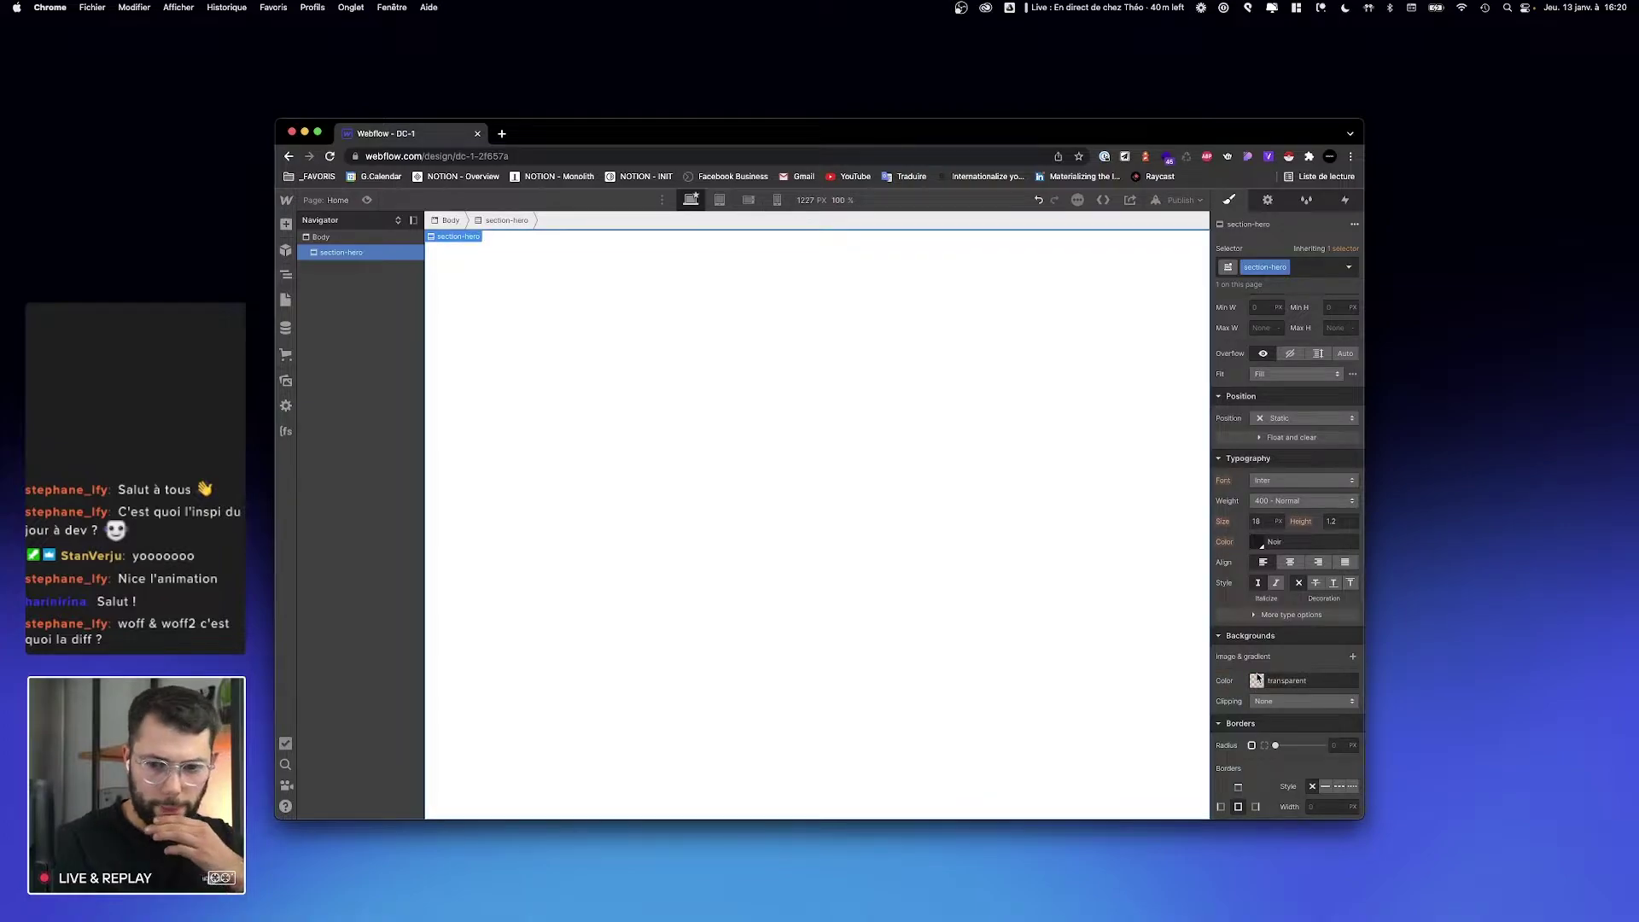
{"action": "scroll", "coordinate": [1268, 405], "scroll_direction": "up", "scroll_amount": 4}
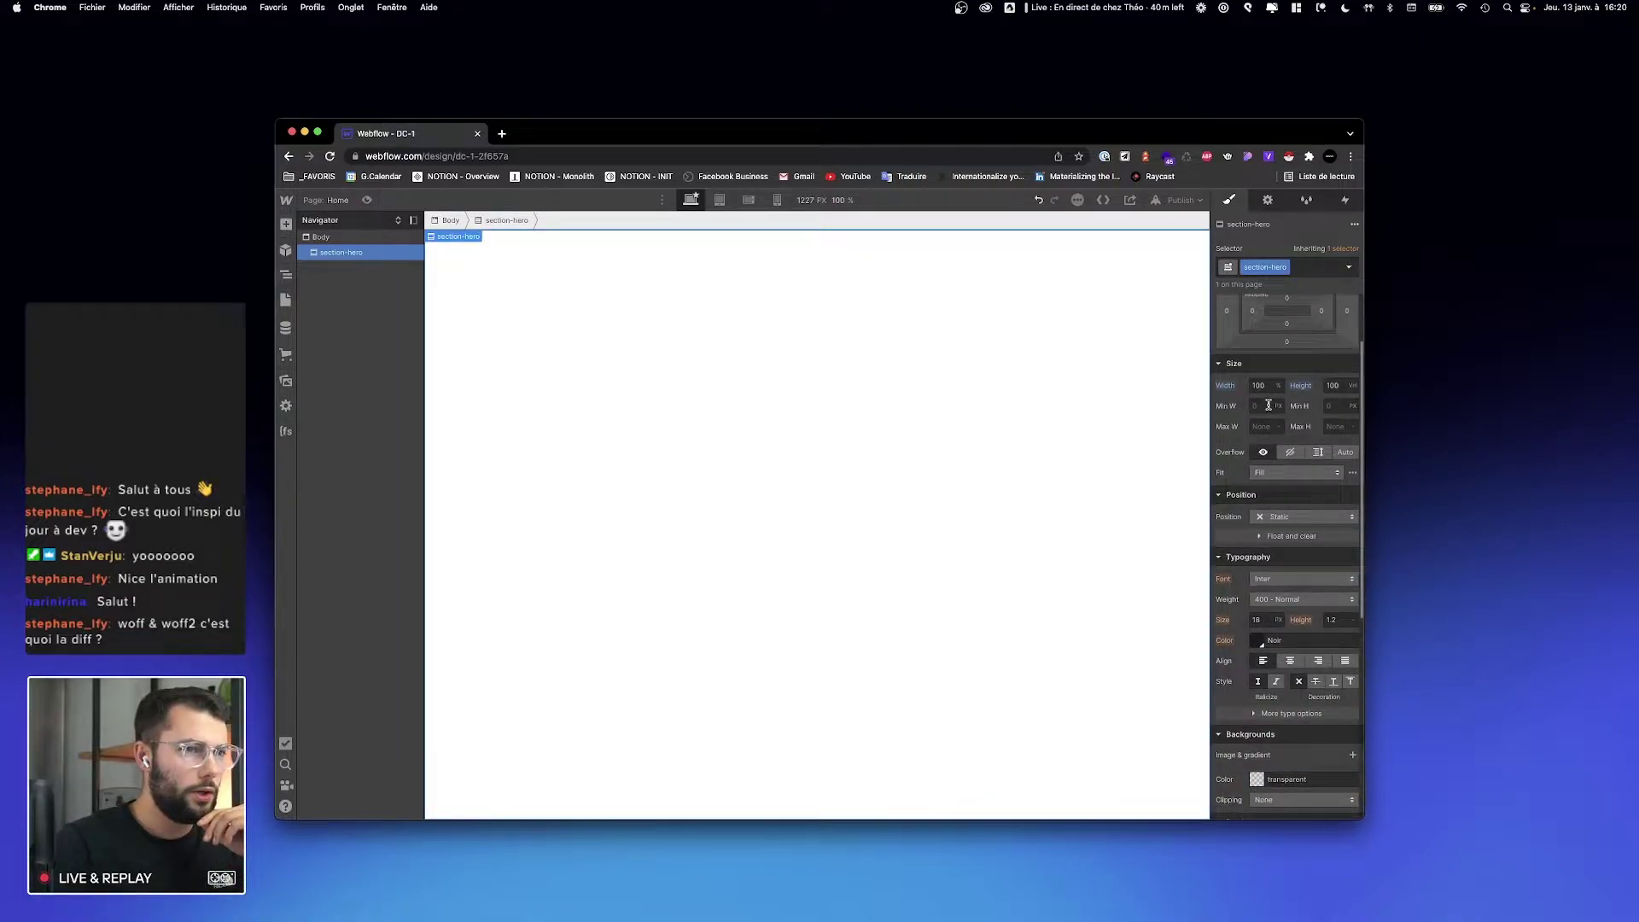
{"action": "scroll", "coordinate": [1269, 405], "scroll_direction": "up", "scroll_amount": 1}
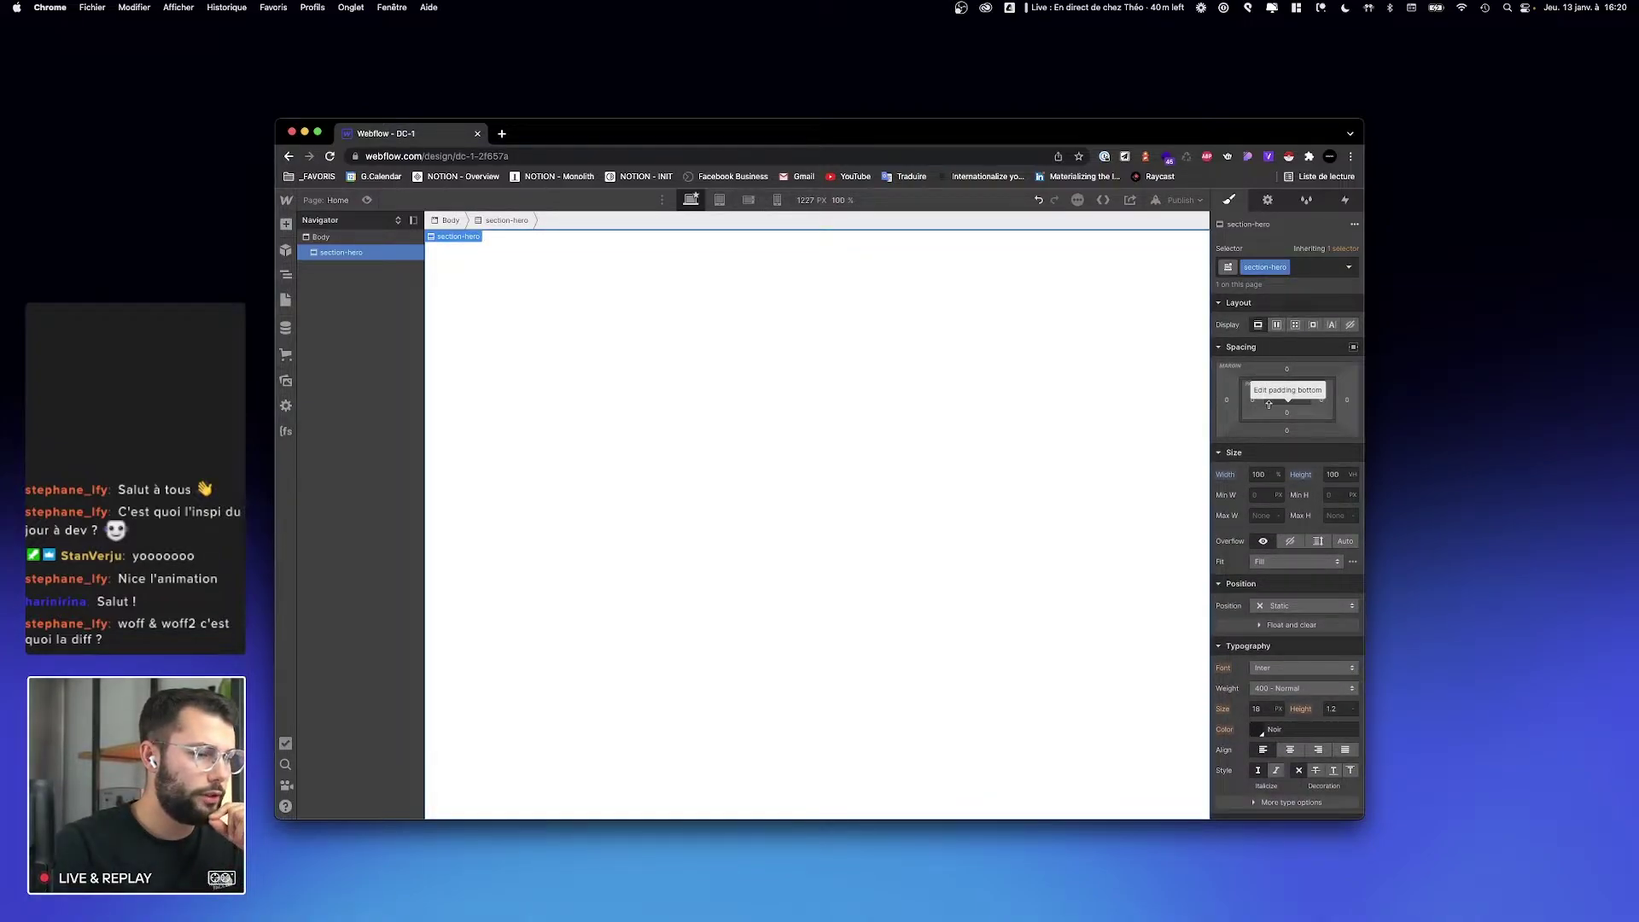
Step: Narrow and widen the Super Design browser window to examine its layout, measuring the content width with the screenshot crosshair
{"action": "key", "text": "ctrl+Right"}
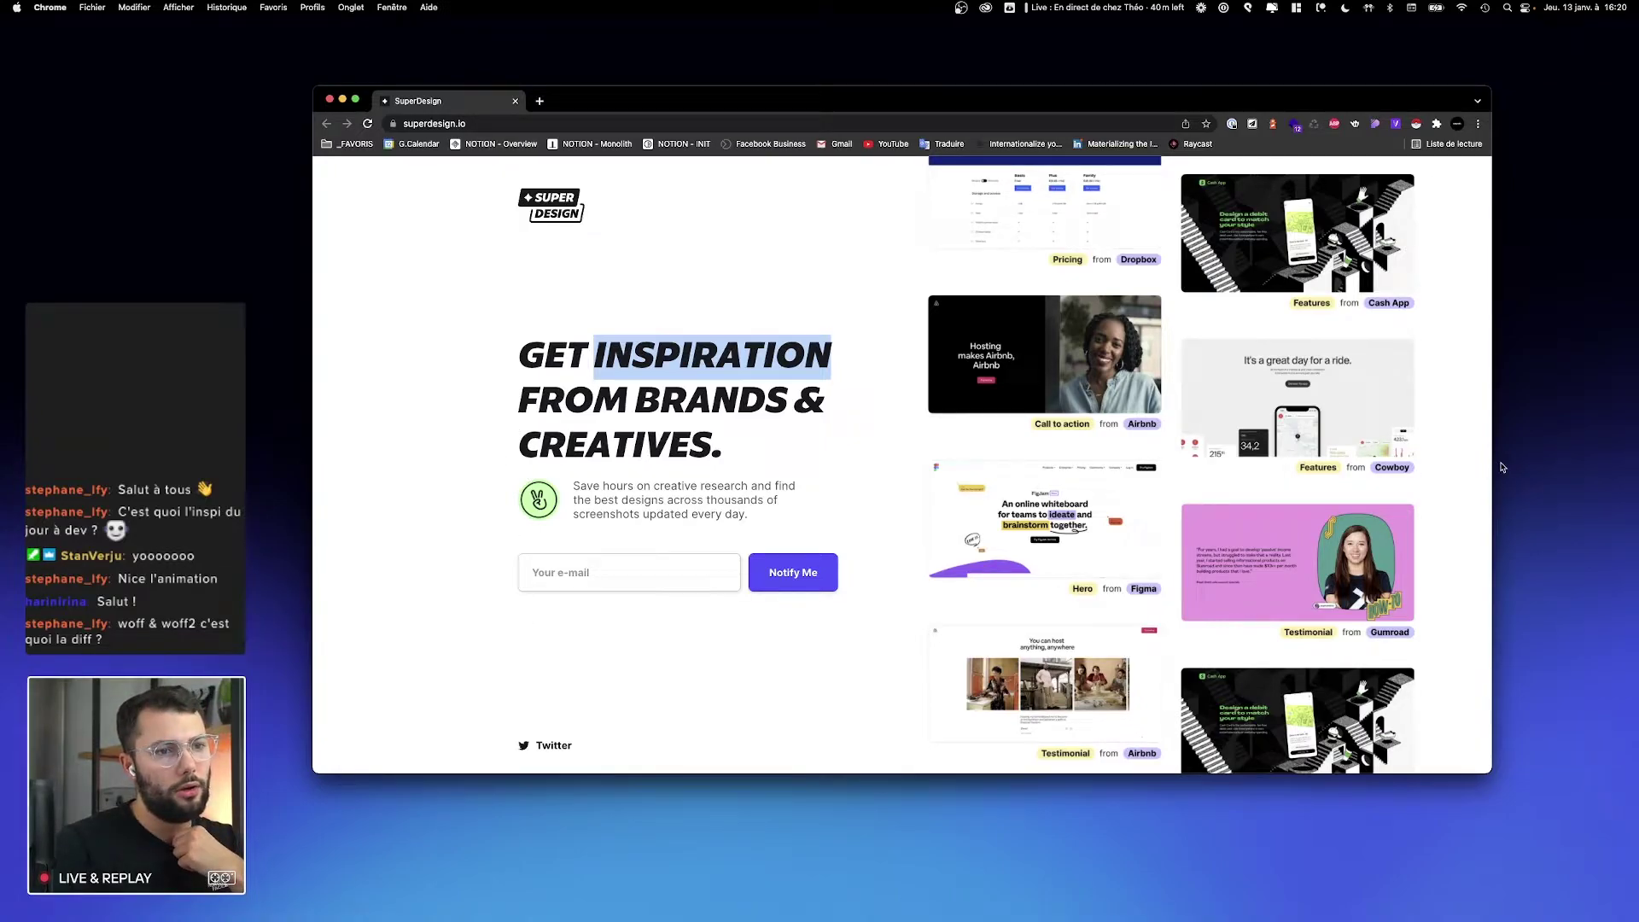
{"action": "left_click_drag", "start_coordinate": [1492, 465], "coordinate": [1090, 472]}
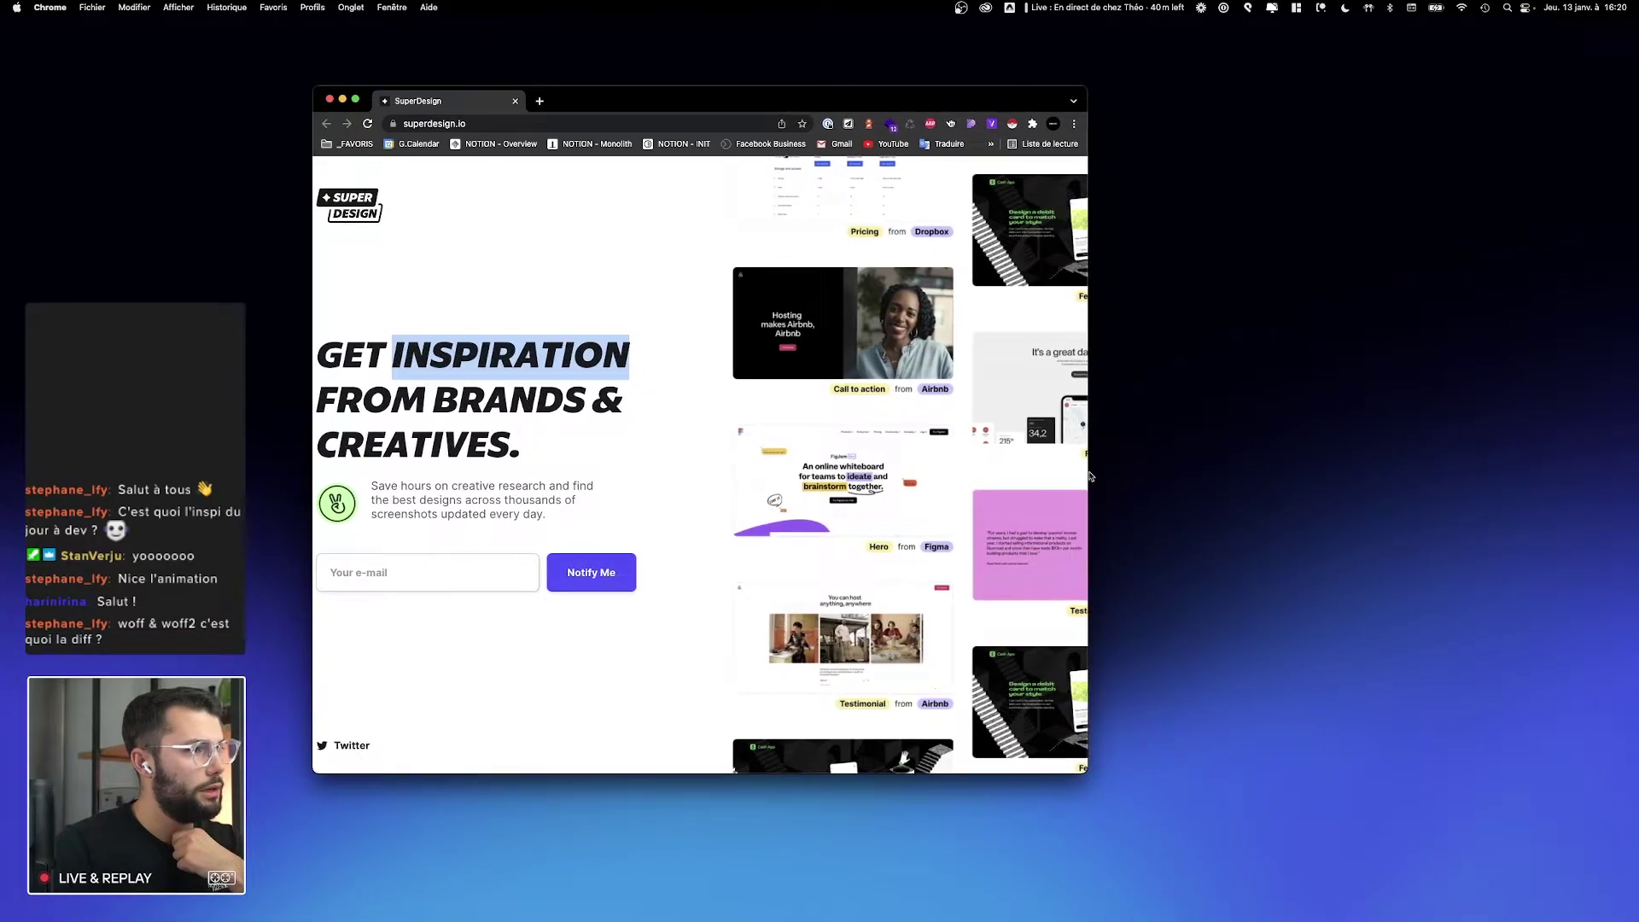
{"action": "key", "text": "super+shift+4"}
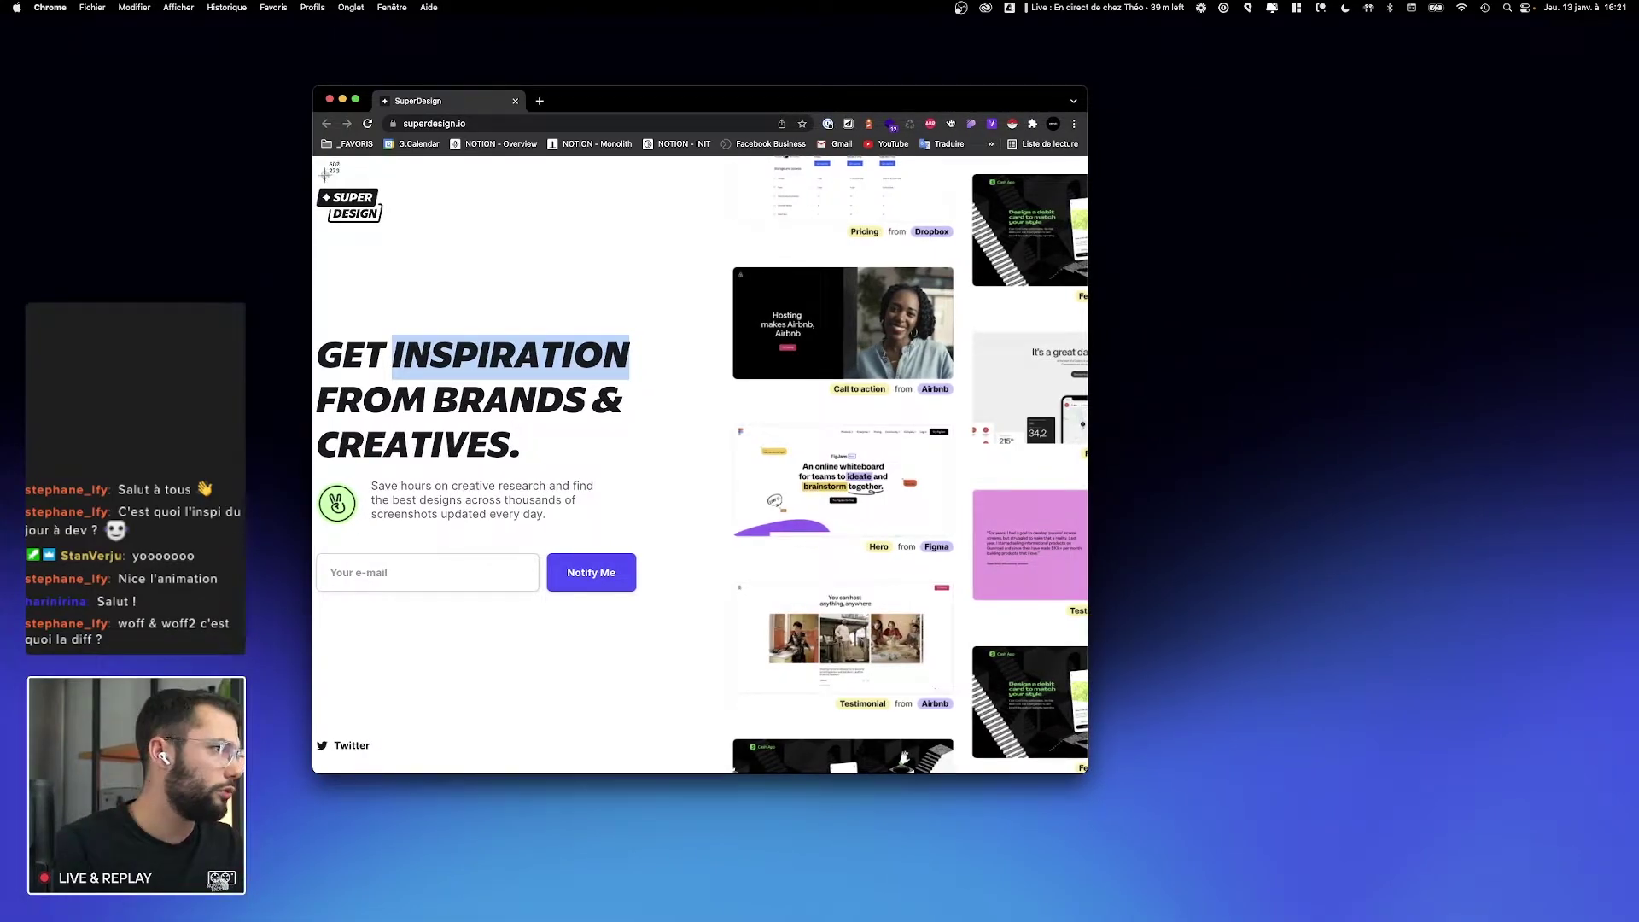
{"action": "left_click_drag", "start_coordinate": [313, 177], "coordinate": [1084, 380]}
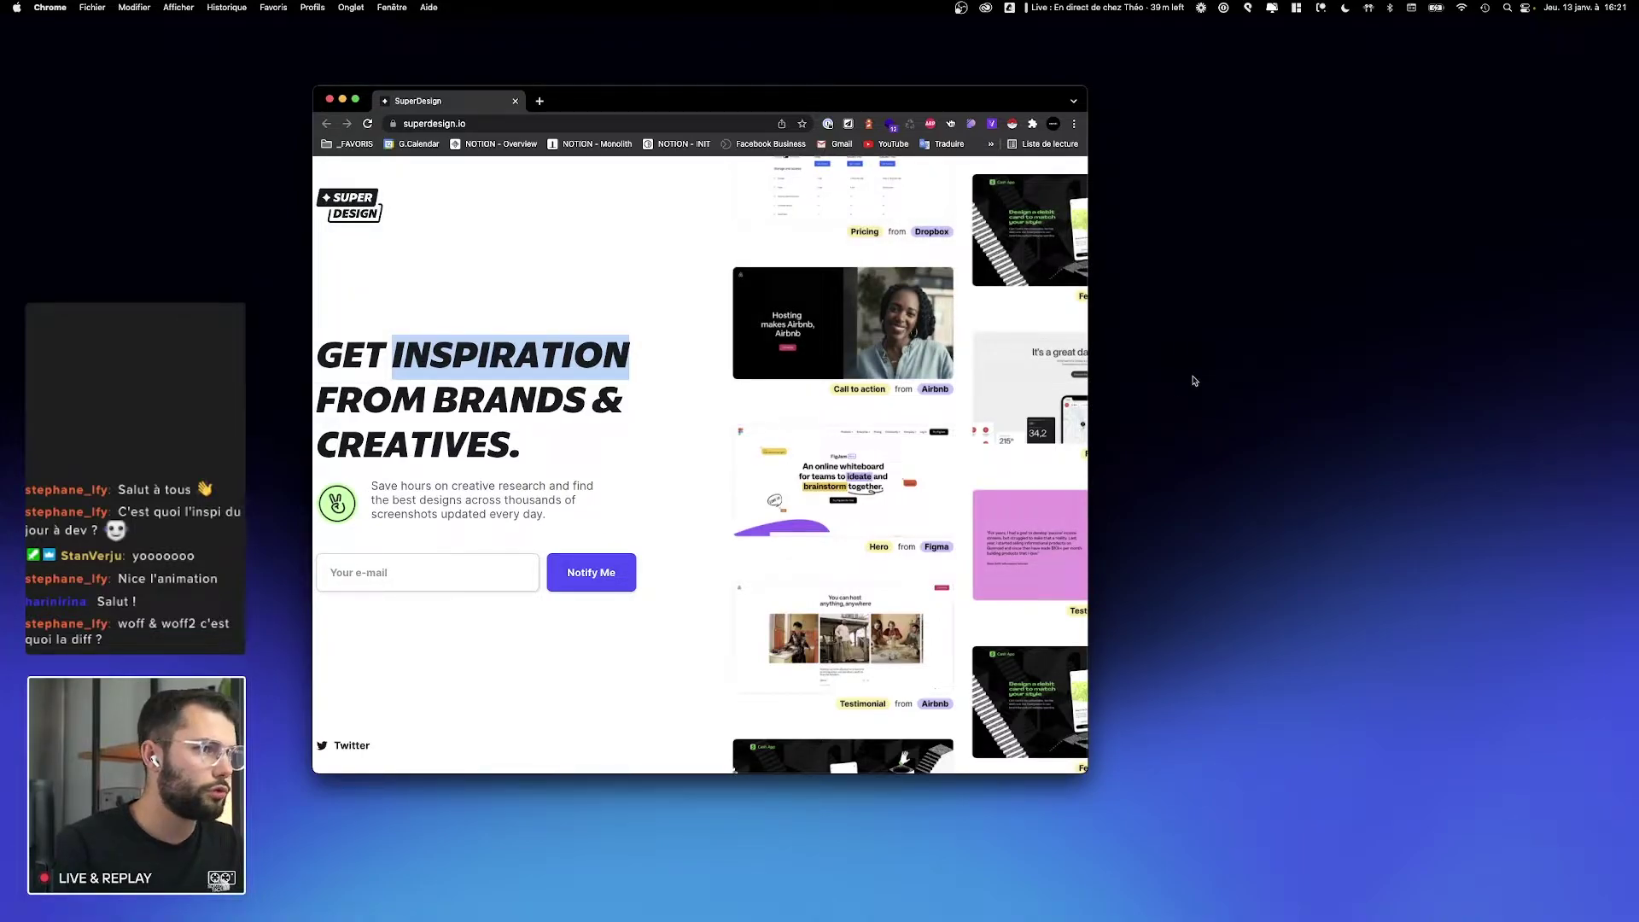
{"action": "left_click_drag", "start_coordinate": [1087, 397], "coordinate": [1459, 402]}
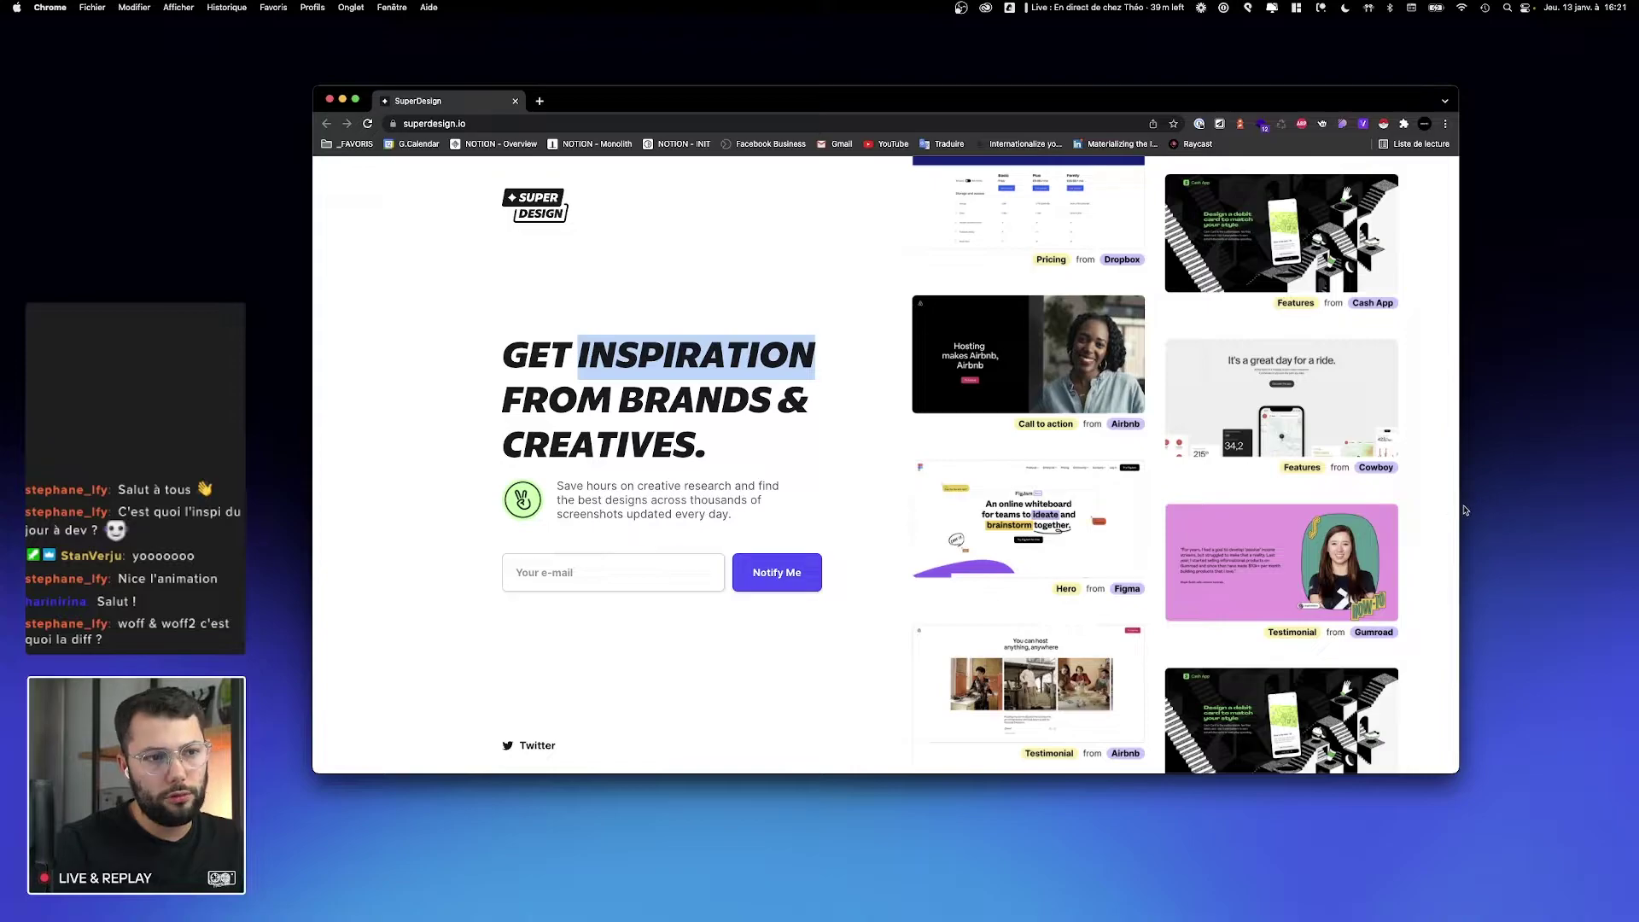
{"action": "left_click_drag", "start_coordinate": [1459, 508], "coordinate": [1179, 504]}
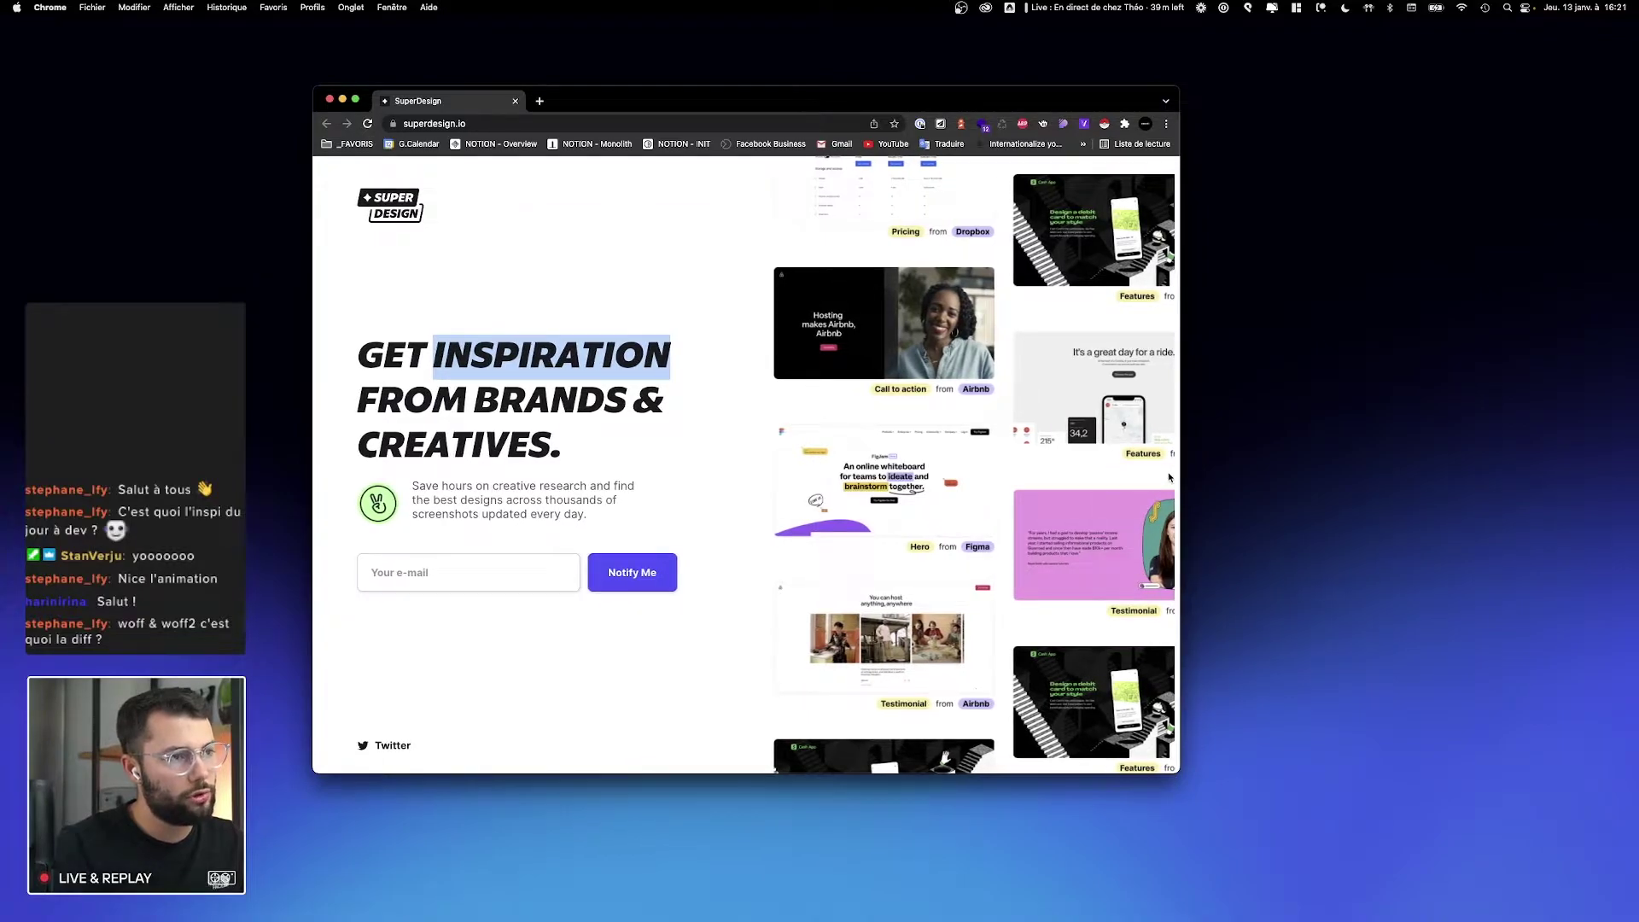
Step: Return to the Webflow Designer and add a Div Block with the class container-1200 inside section-hero
{"action": "key", "text": "ctrl+Left"}
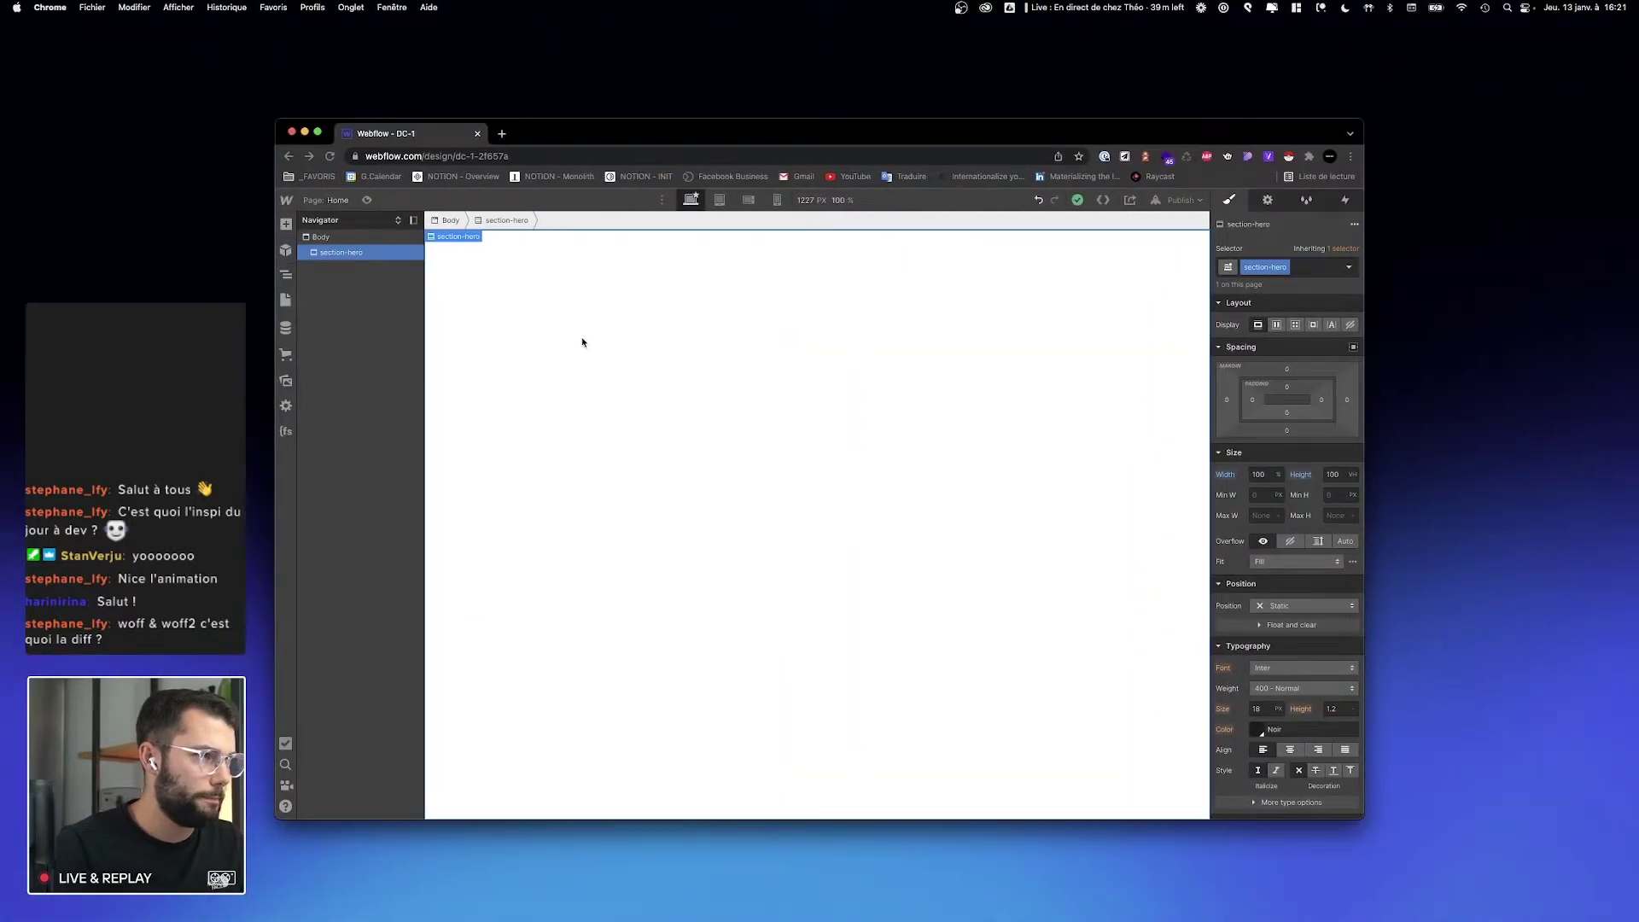
{"action": "key", "text": "super+e"}
{"action": "type", "text": "div"}
{"action": "key", "text": "Return"}
{"action": "key", "text": "super+Return"}
{"action": "type", "text": "container-1200"}
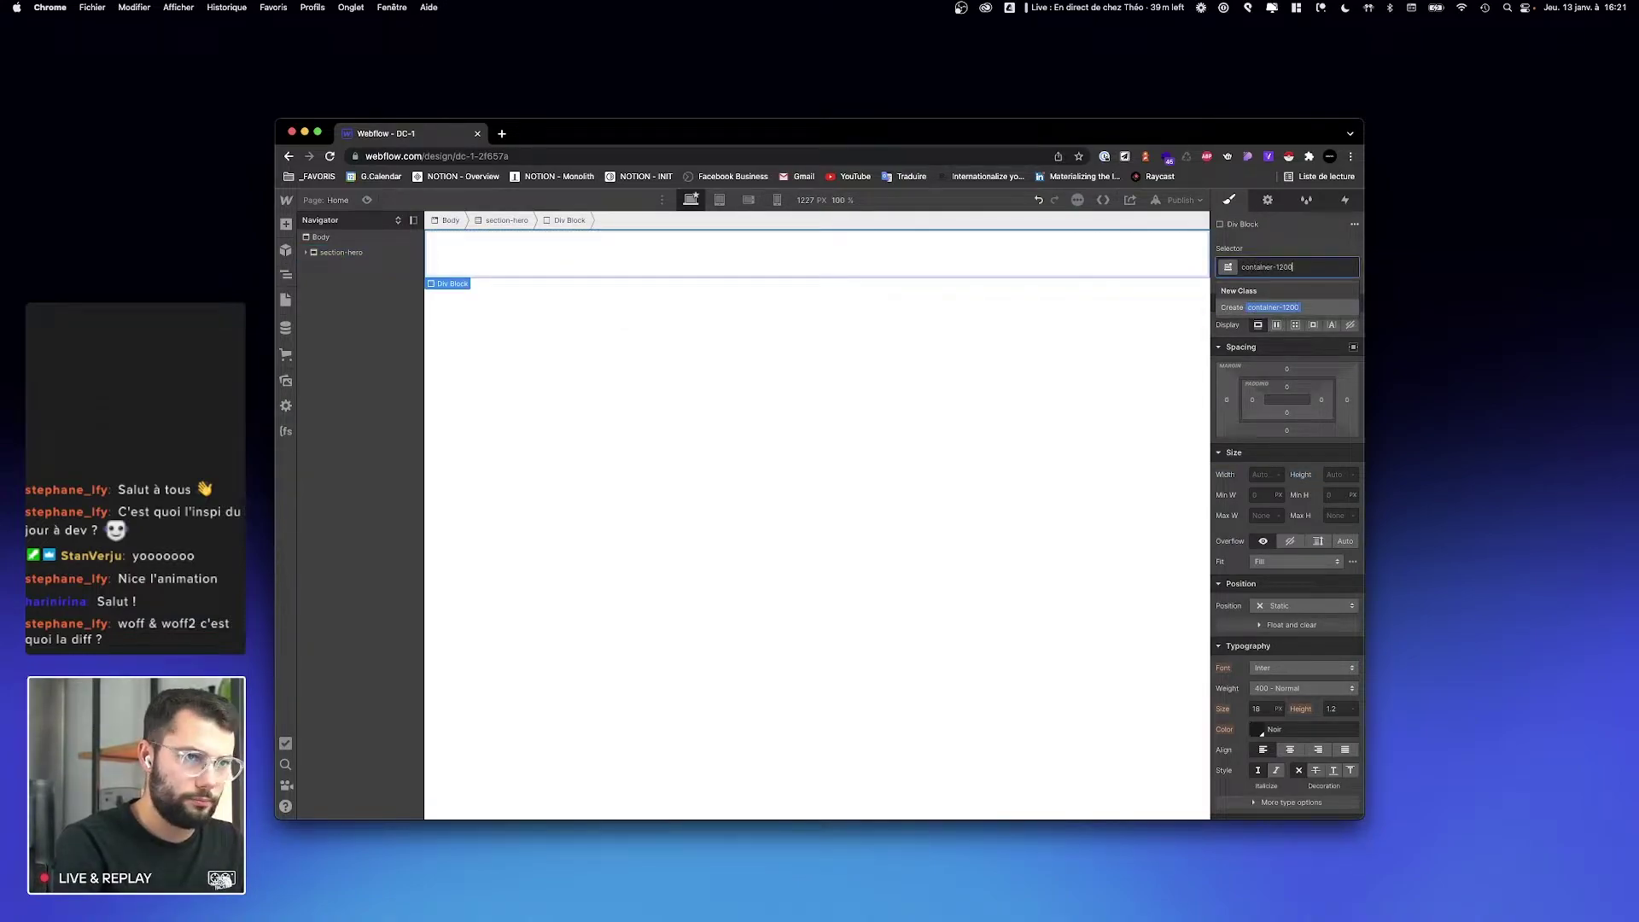
{"action": "key", "text": "Return"}
Step: Set container-1200 to a width of 100% and a maximum width of 1200 px
{"action": "left_click", "coordinate": [1262, 475]}
{"action": "type", "text": "100%"}
{"action": "key", "text": "Tab"}
{"action": "key", "text": "Tab"}
{"action": "key", "text": "Tab"}
{"action": "type", "text": "1200"}
{"action": "key", "text": "Return"}
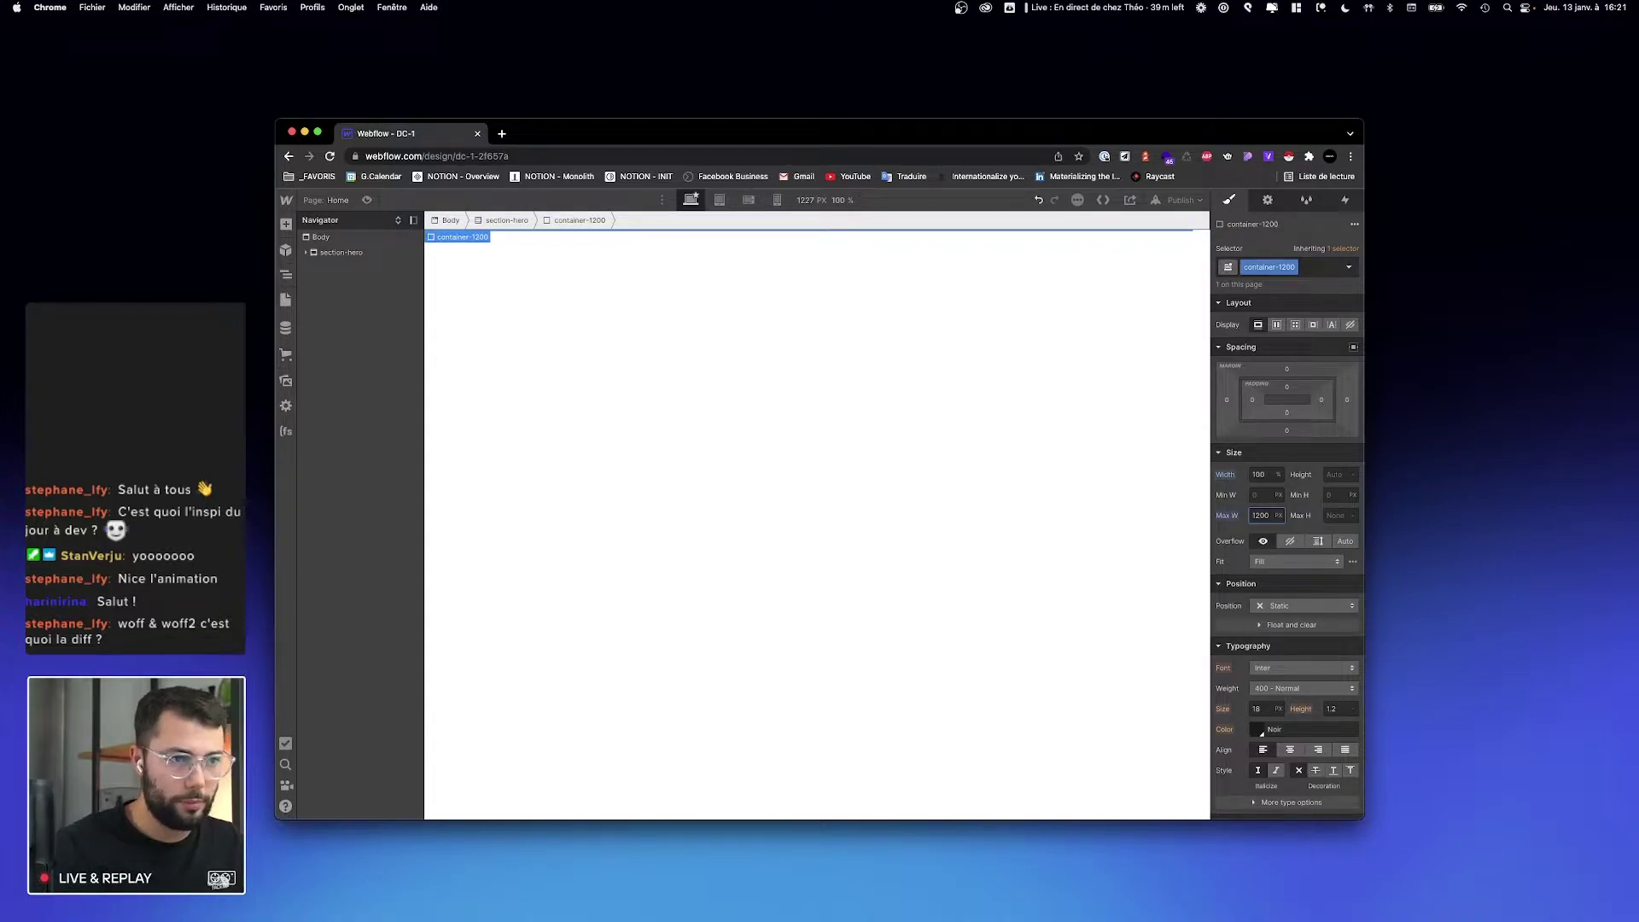
Step: In a wider browser window, set container-1200's height to 100% and center it with auto left and right margins
{"action": "left_click_drag", "start_coordinate": [1364, 455], "coordinate": [1463, 449]}
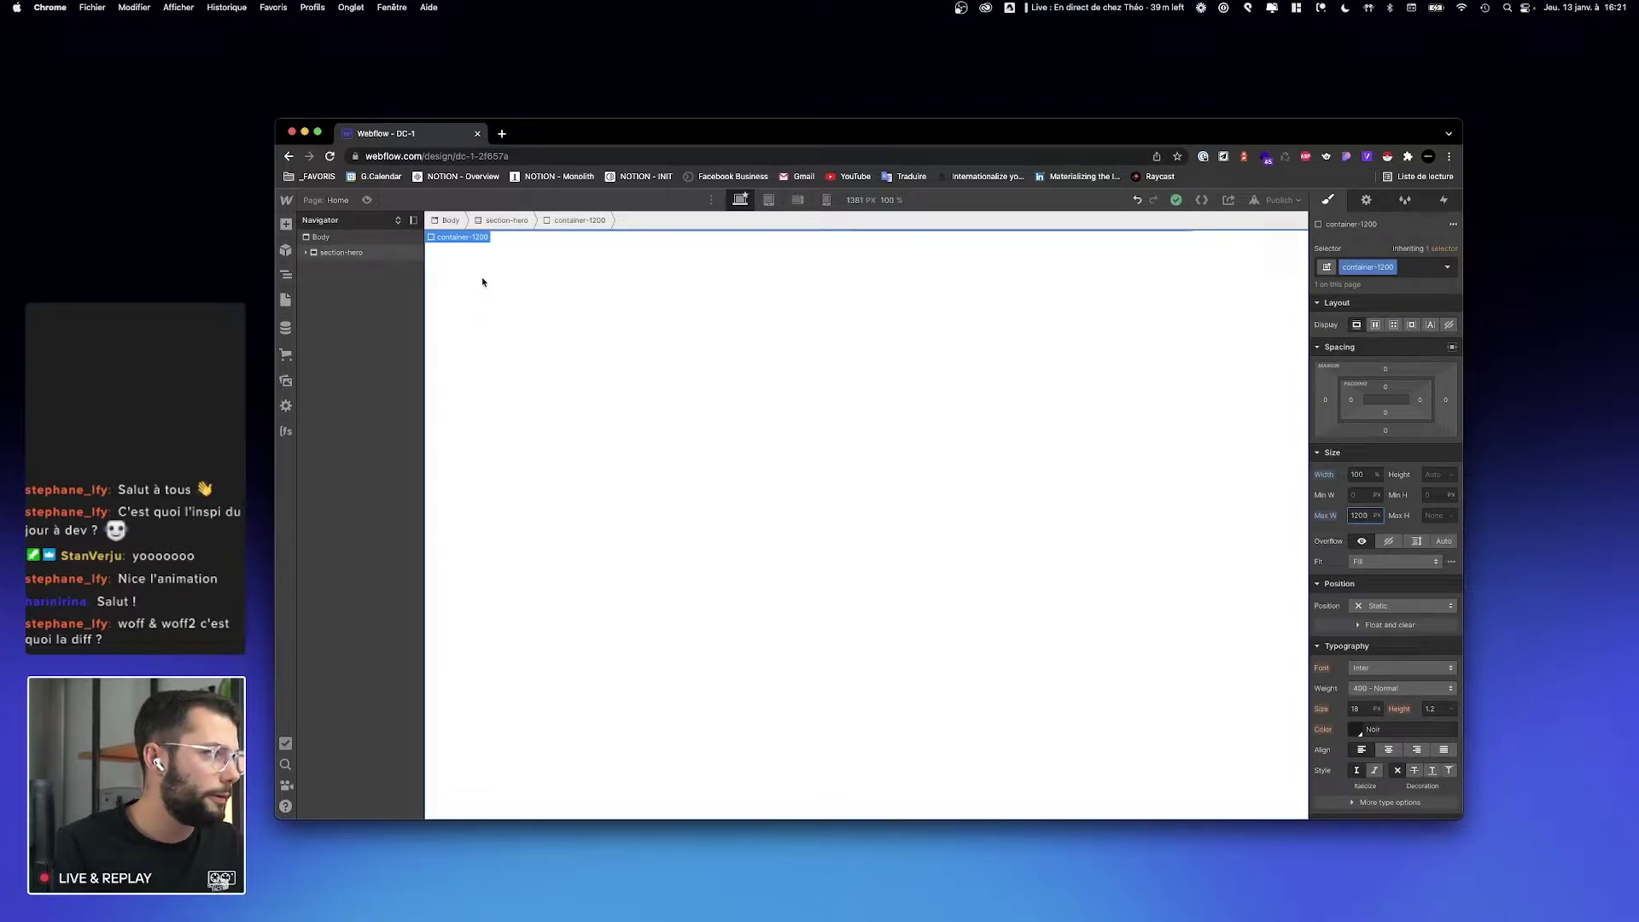
{"action": "left_click", "coordinate": [1438, 474]}
{"action": "type", "text": "100%"}
{"action": "key", "text": "Return"}
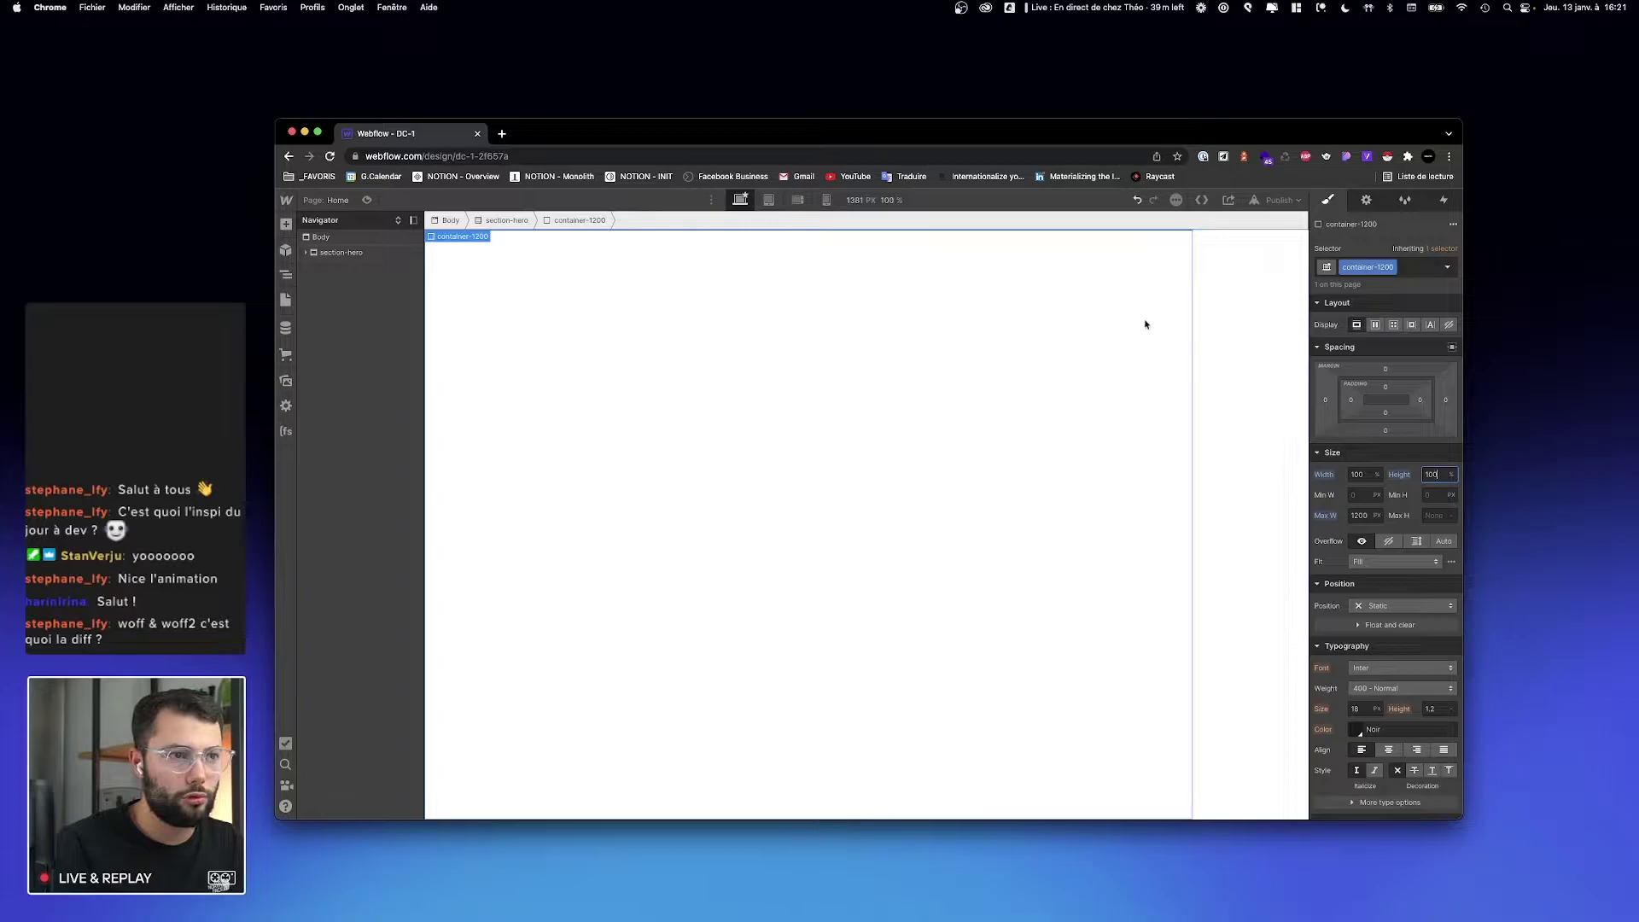
{"action": "key", "text": "super+grave"}
{"action": "key", "text": "super+grave"}
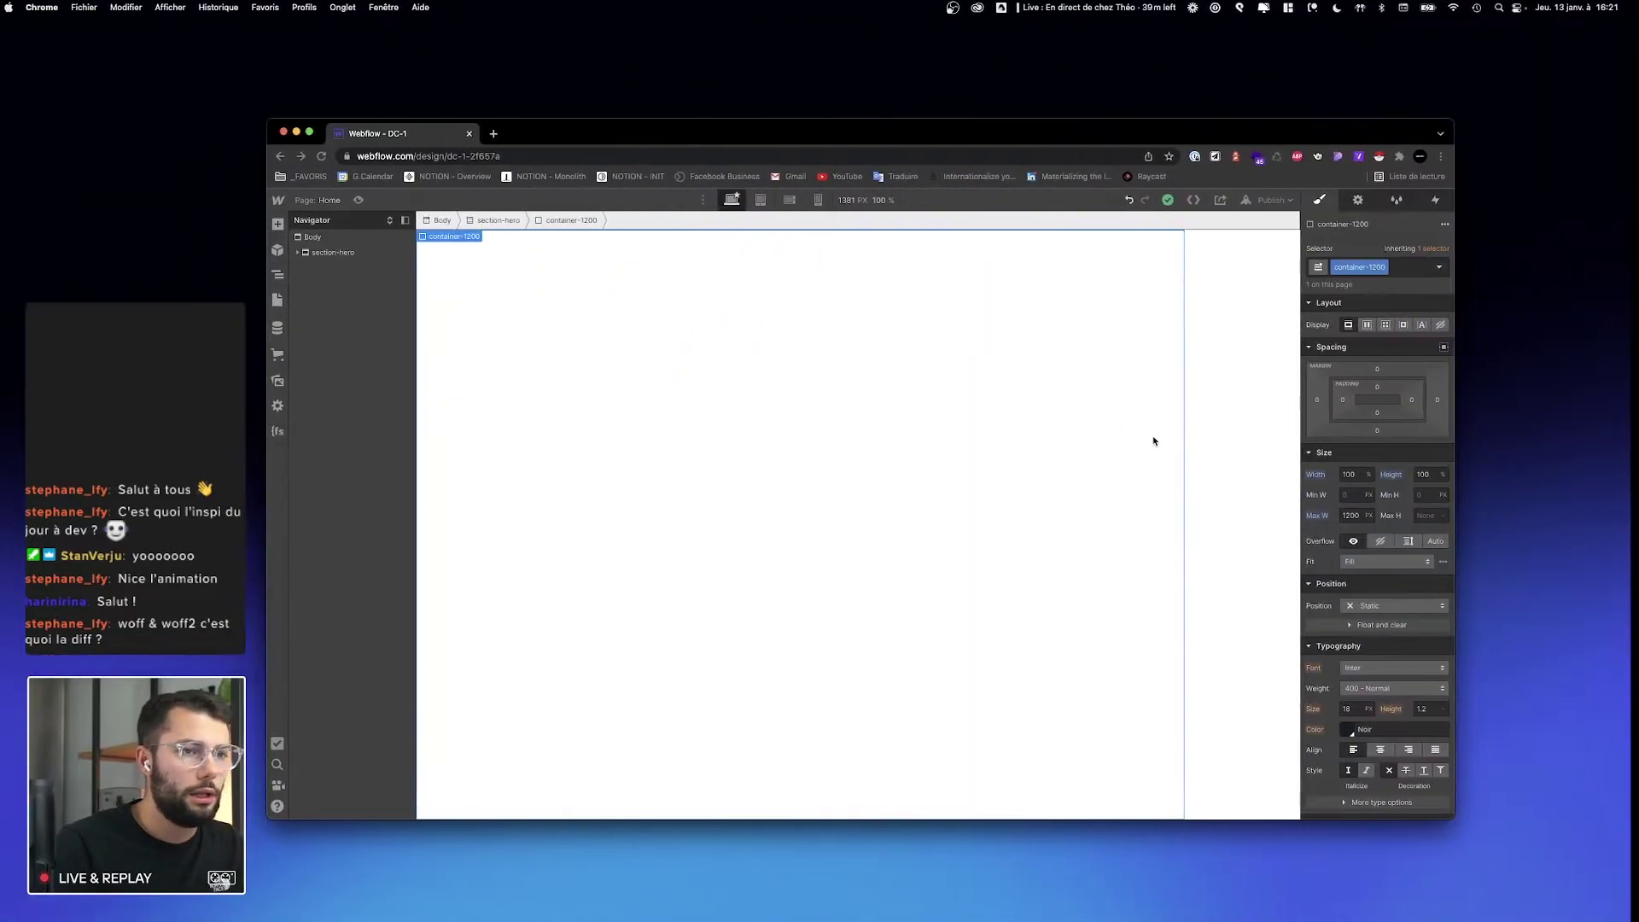
{"action": "left_click", "coordinate": [1452, 347]}
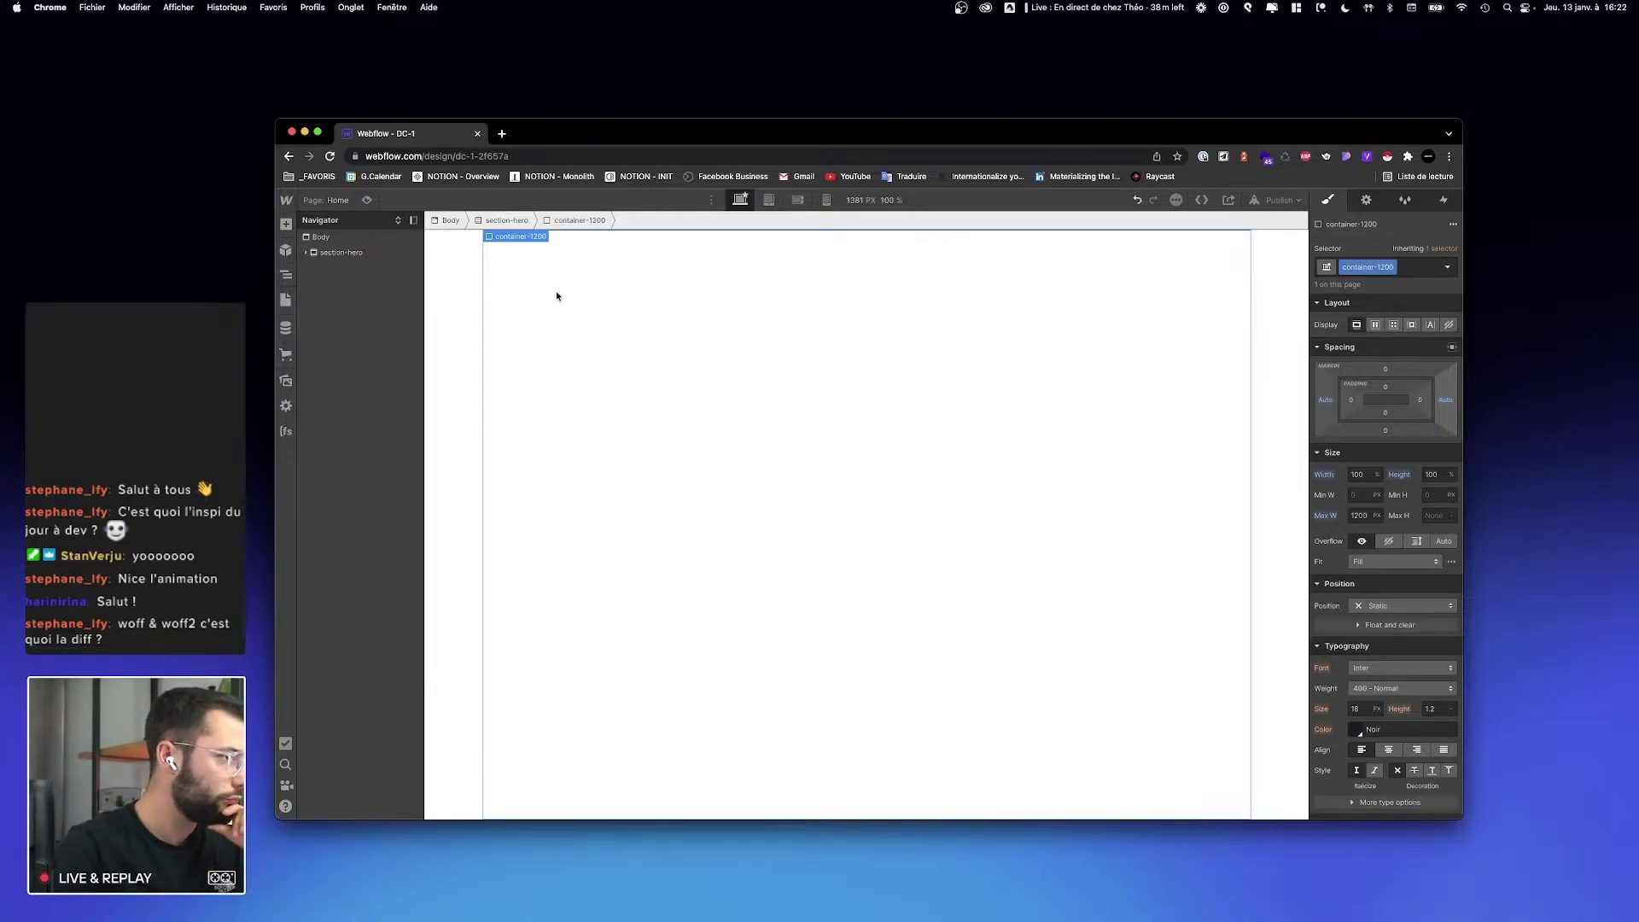
Step: Examine the hero layout on the Super Design page with its text selection cleared, and return to the Webflow Designer
{"action": "key", "text": "ctrl+Right"}
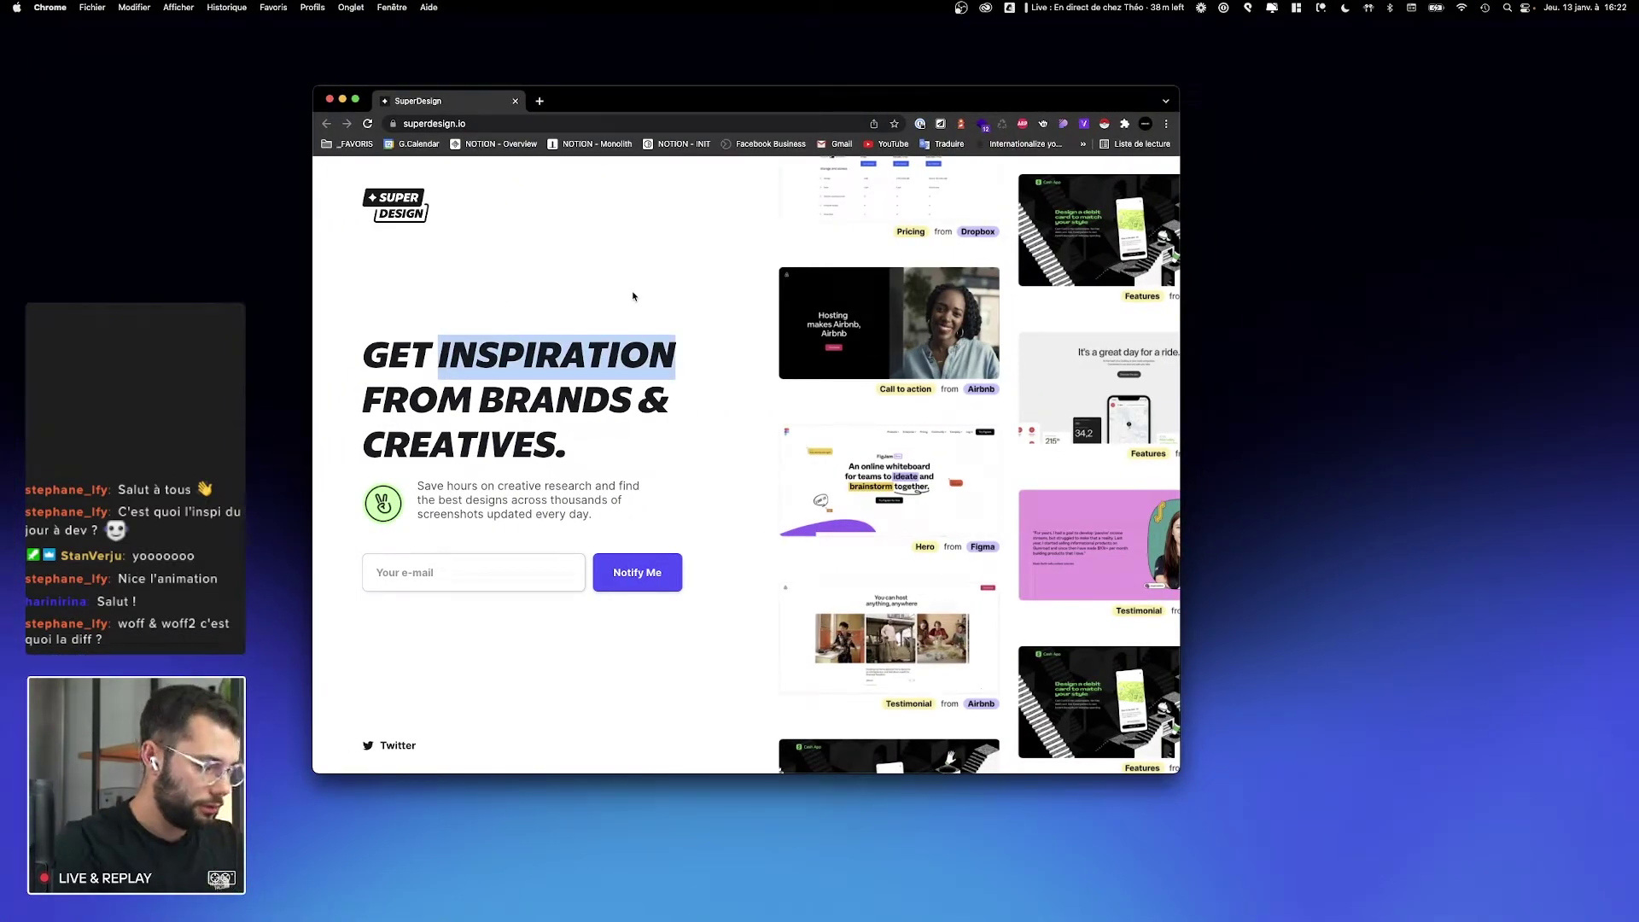
{"action": "left_click", "coordinate": [1333, 516]}
{"action": "left_click", "coordinate": [327, 373]}
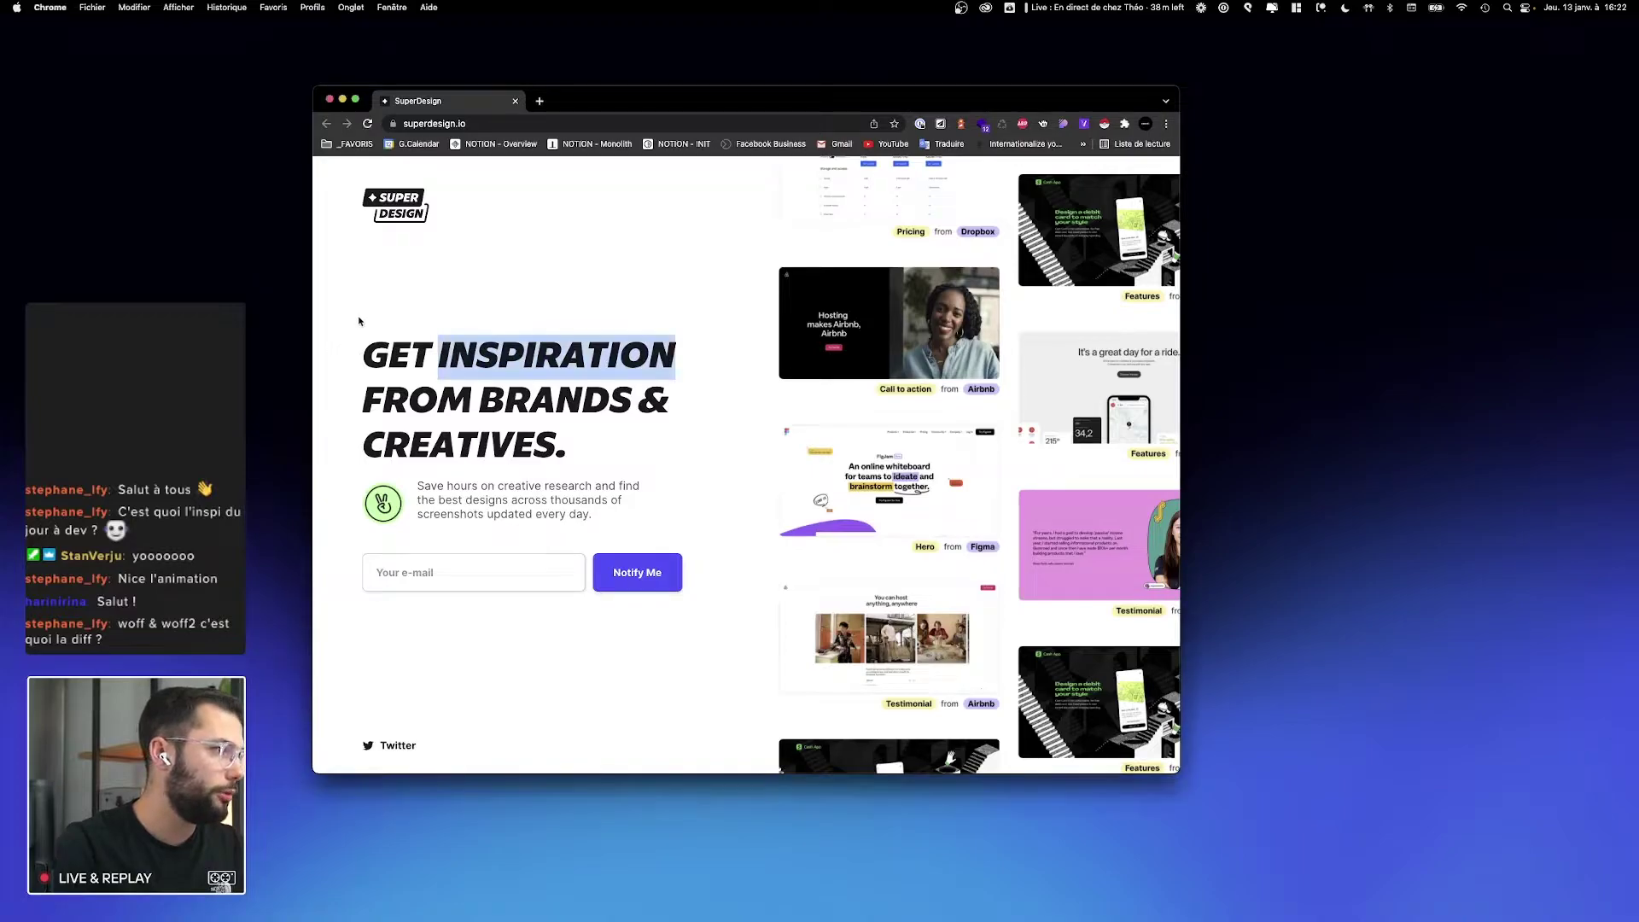
{"action": "left_click", "coordinate": [403, 260]}
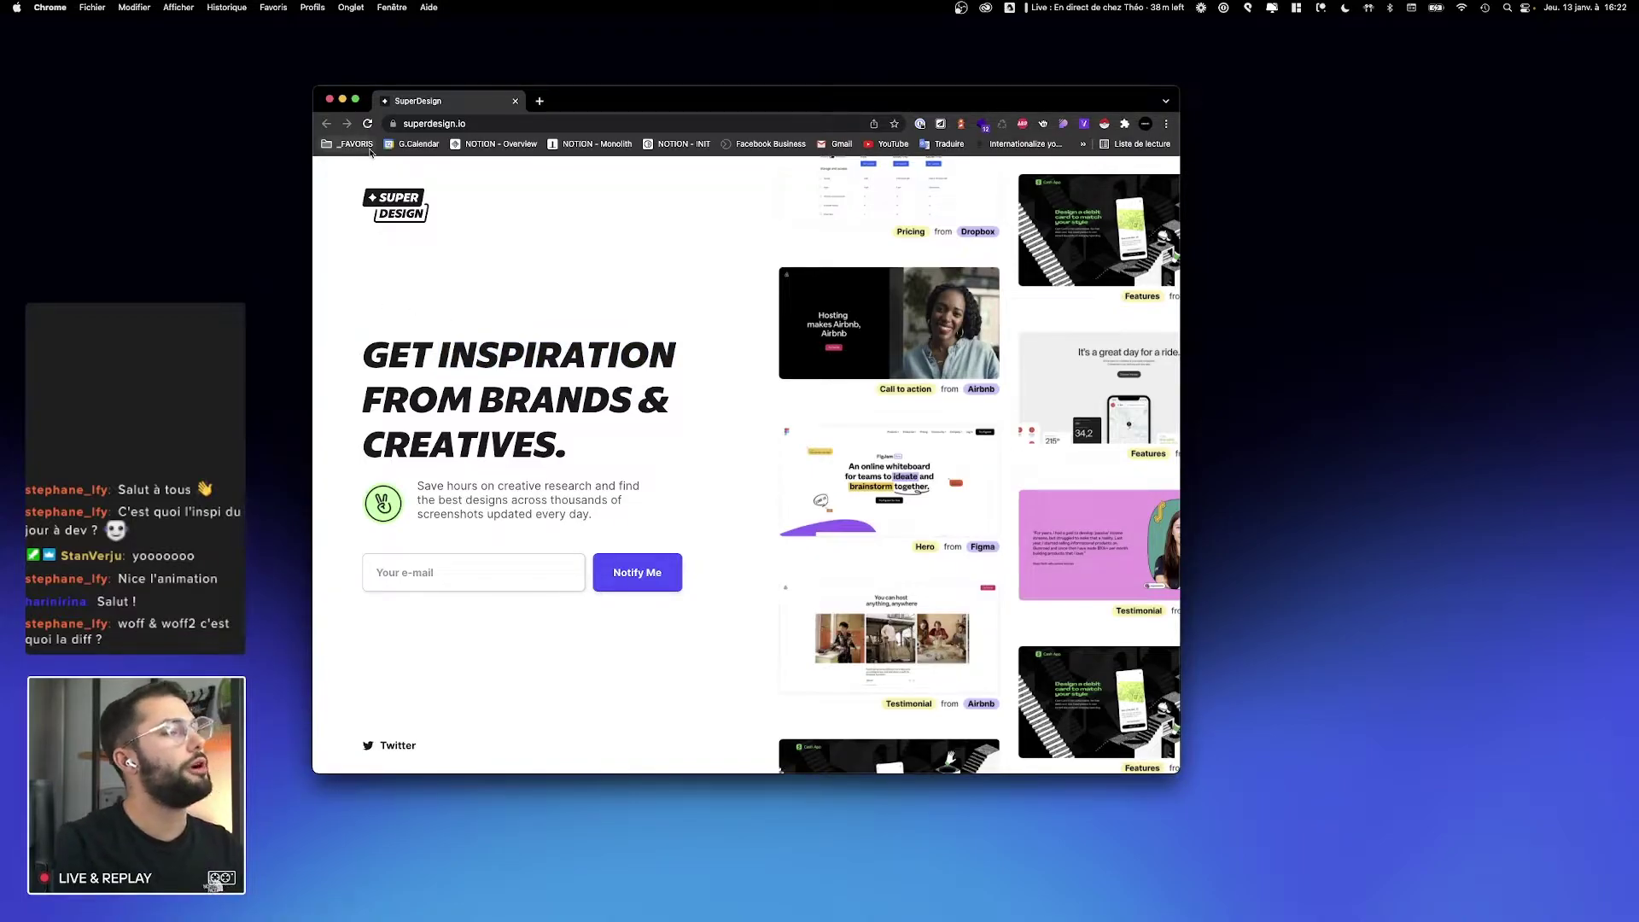
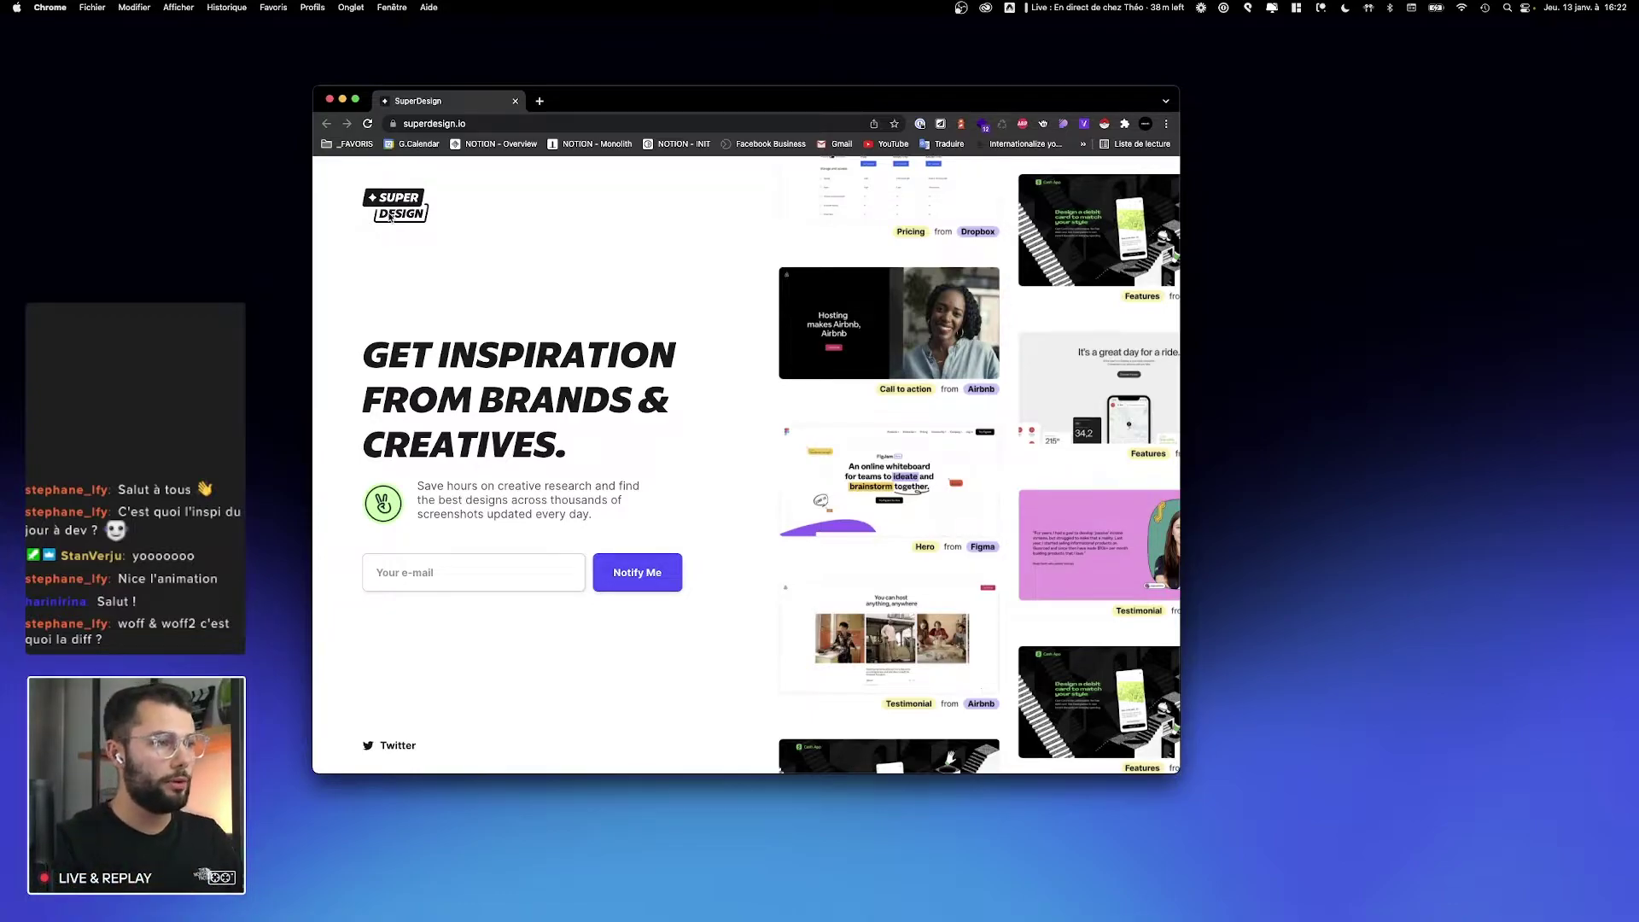
{"action": "key", "text": "ctrl+Right"}
{"action": "key", "text": "ctrl+Left"}
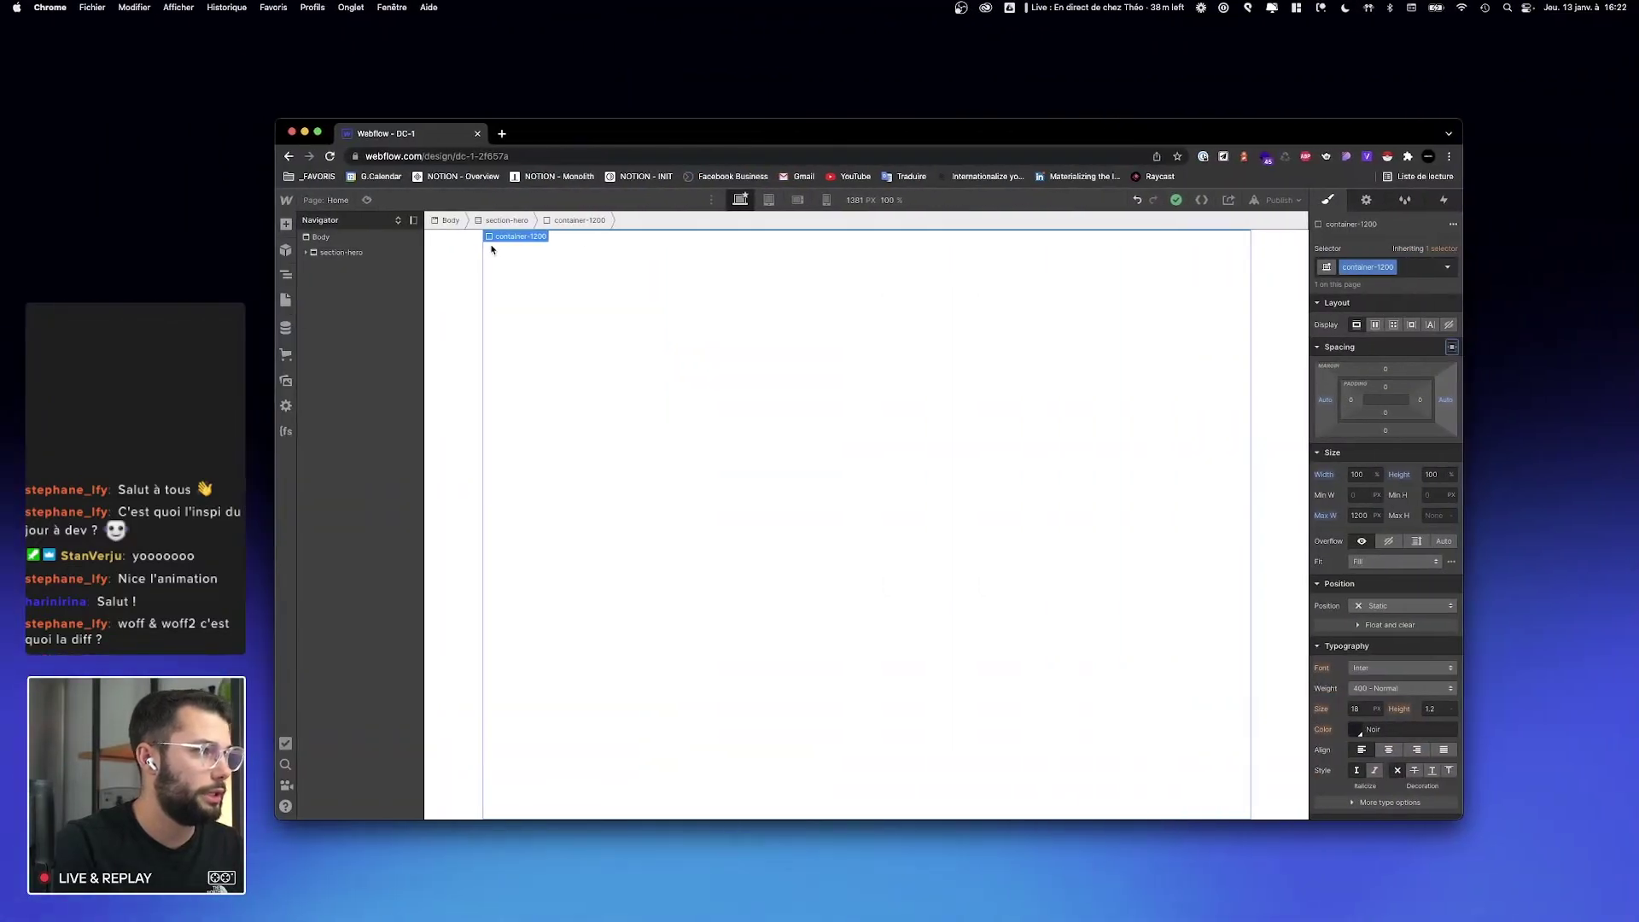
Step: Add a Div Block inside container-1200 in section-hero
{"action": "left_click", "coordinate": [312, 254]}
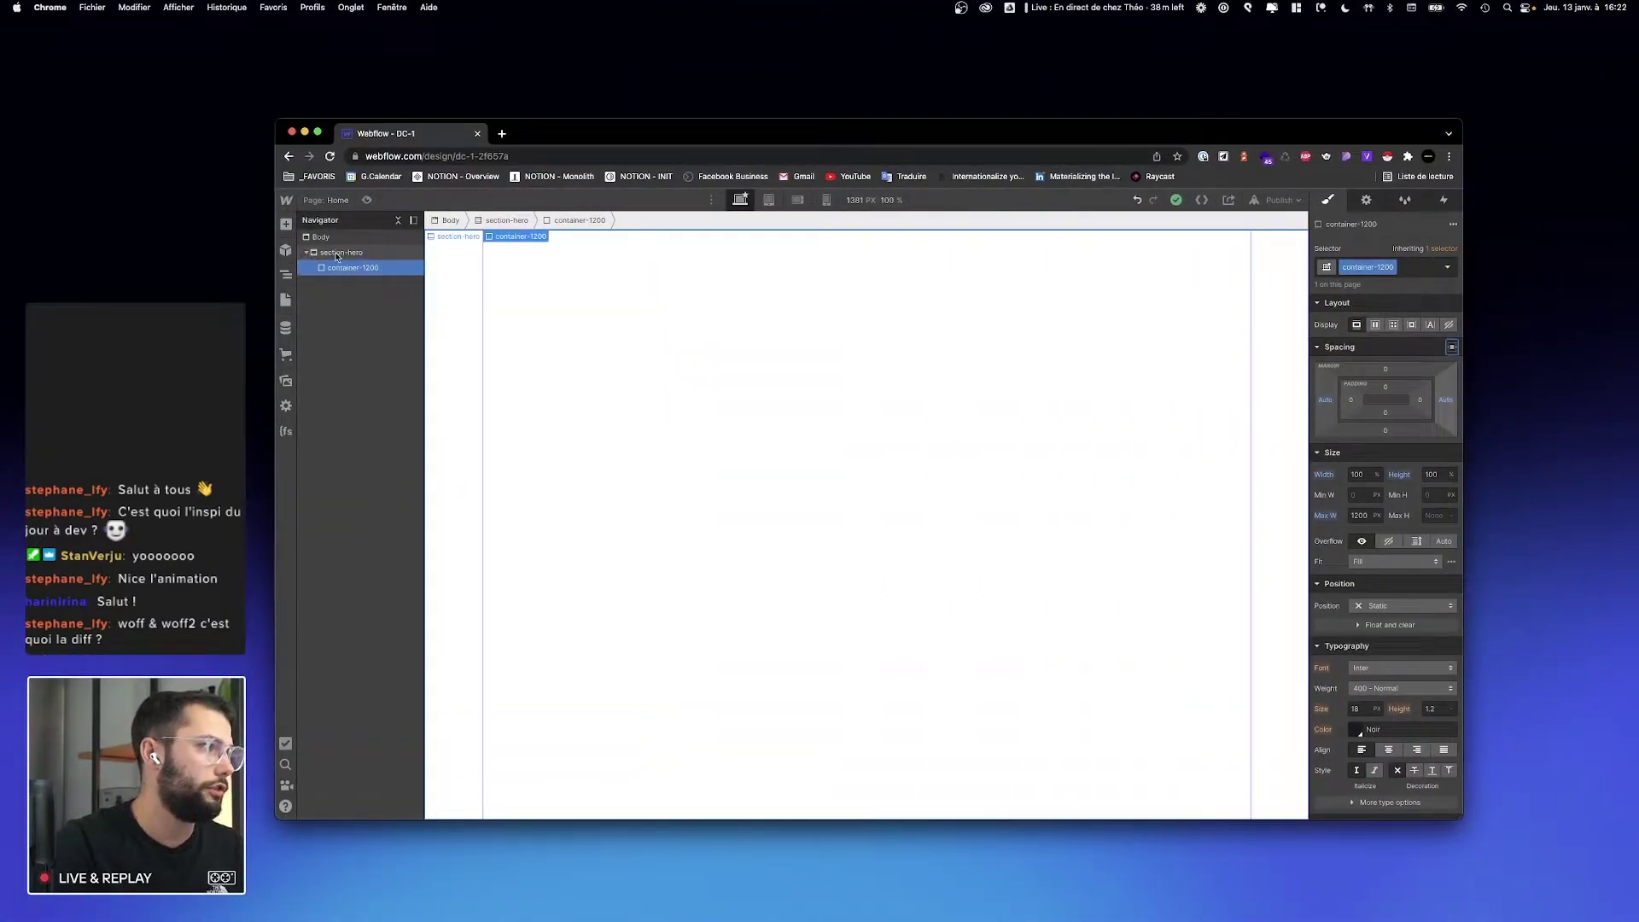
{"action": "key", "text": "super+e"}
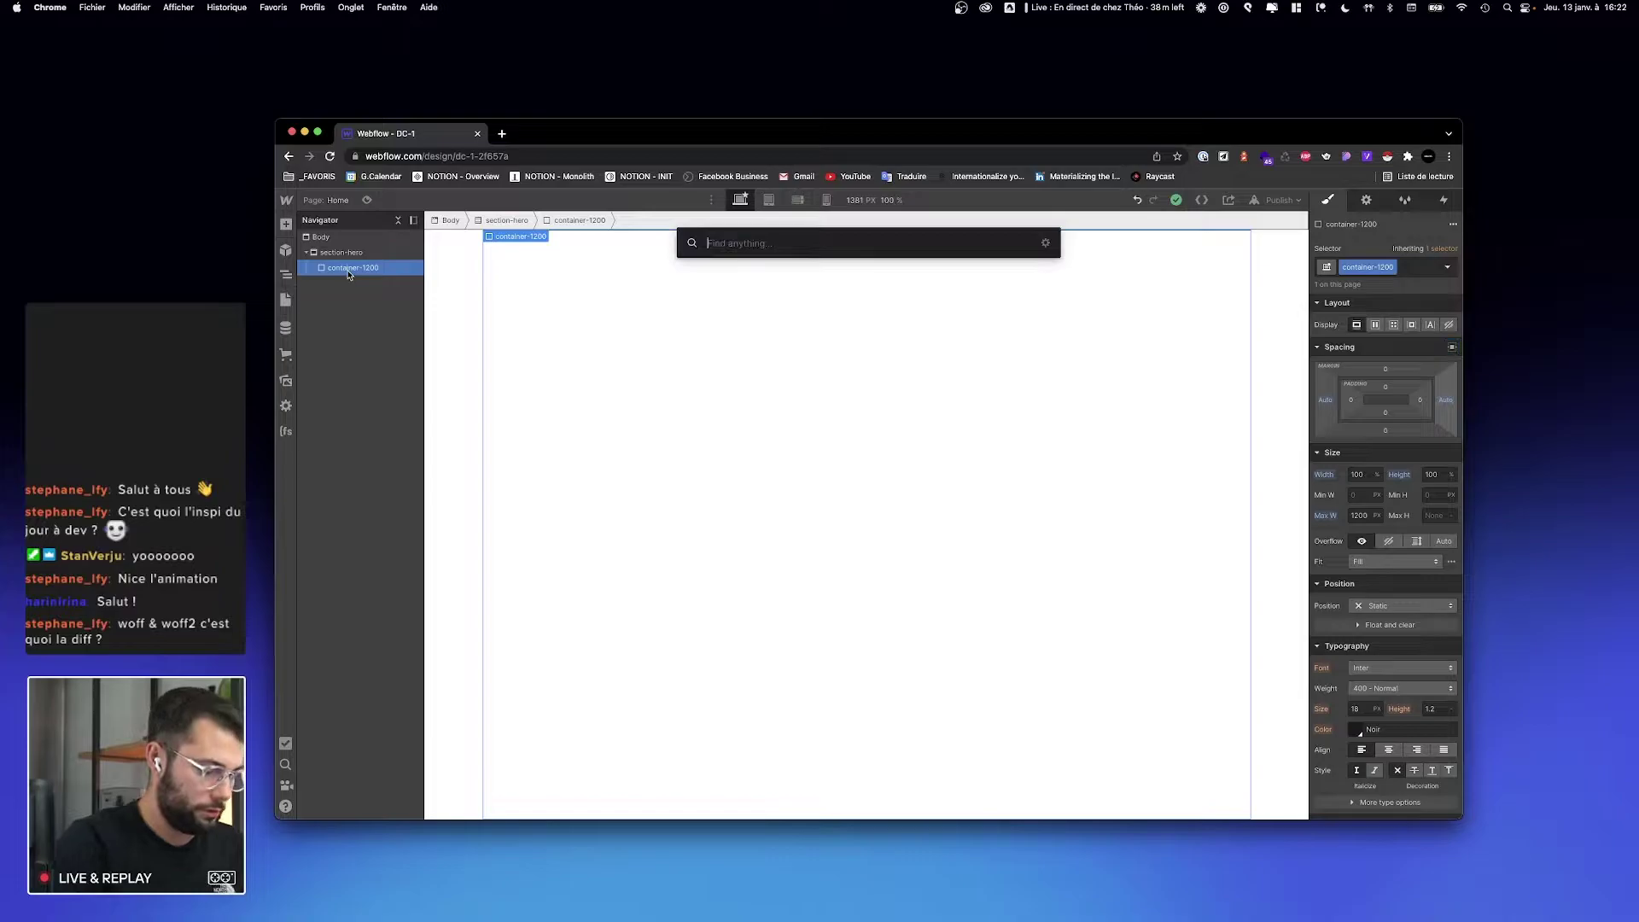
{"action": "type", "text": "div"}
{"action": "key", "text": "Return"}
{"action": "key", "text": "super+l"}
{"action": "type", "text": "ayou"}
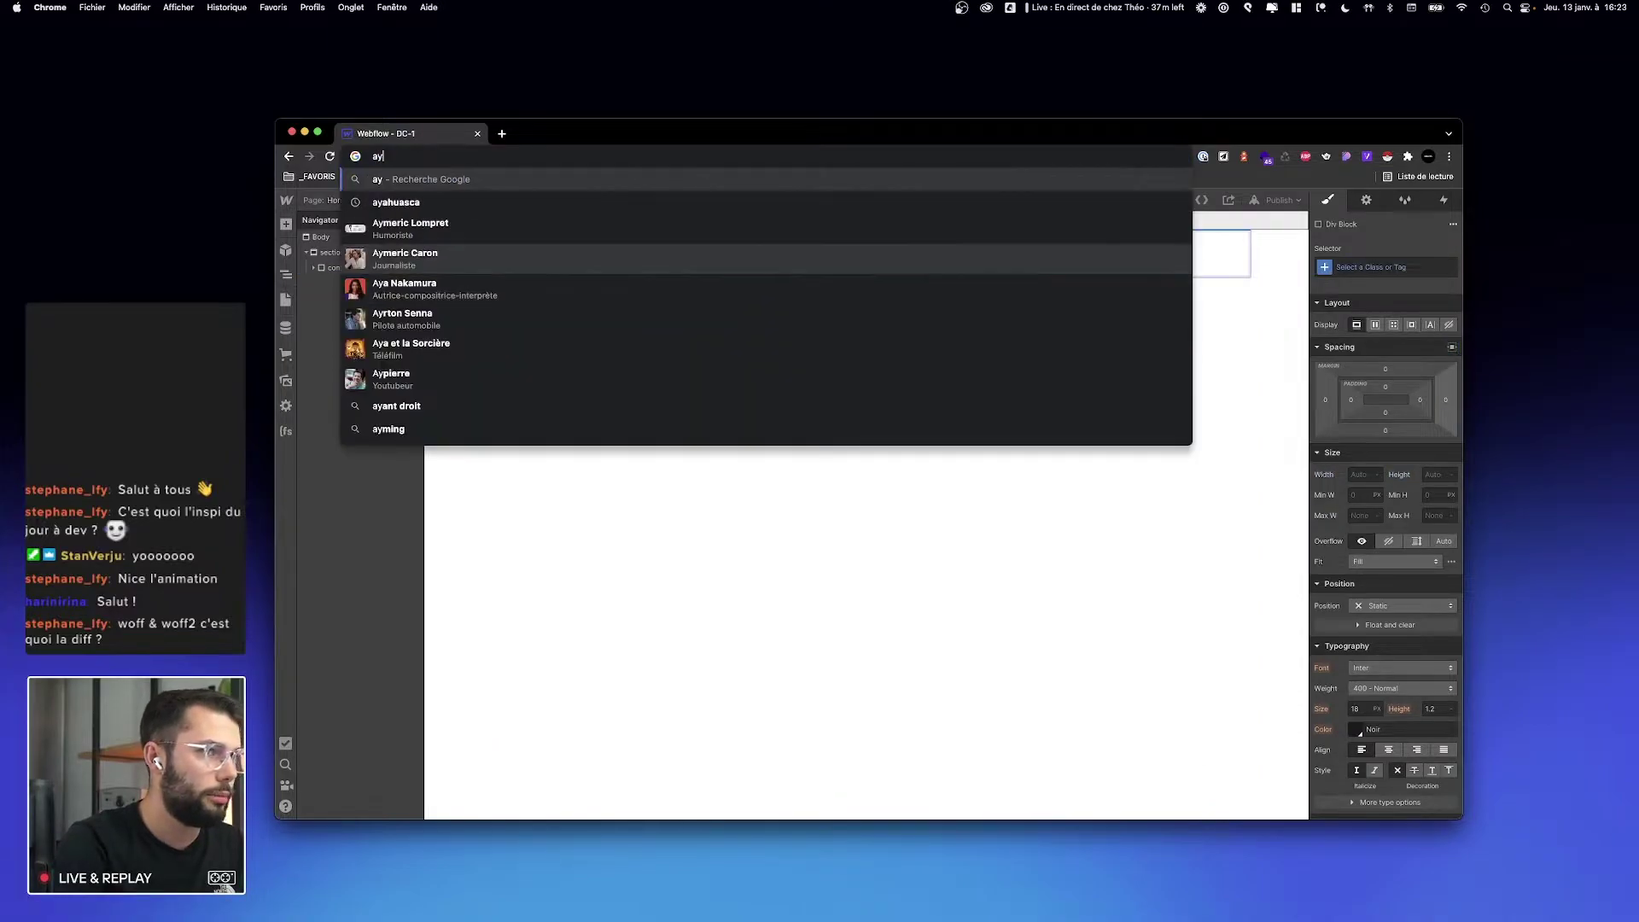
{"action": "left_click", "coordinate": [604, 304]}
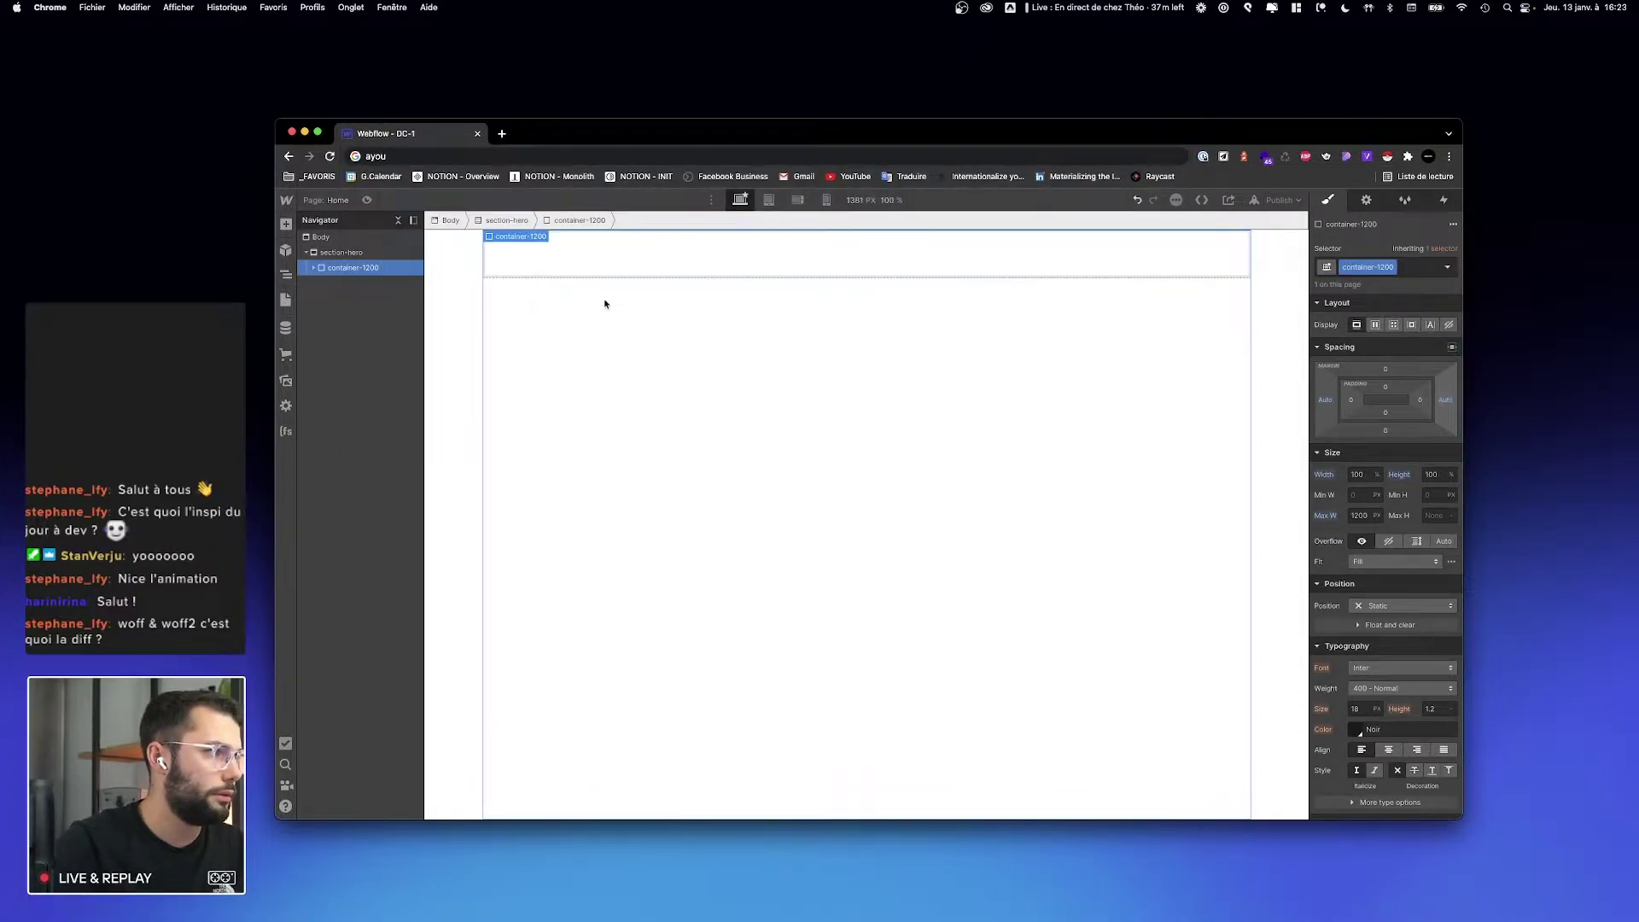
Step: Give the Div Block inside container-1200 the class layout-2-grid and lay it out as a grid of two columns and one row
{"action": "left_click", "coordinate": [554, 277]}
{"action": "key", "text": "super+Return"}
{"action": "type", "text": "la"}
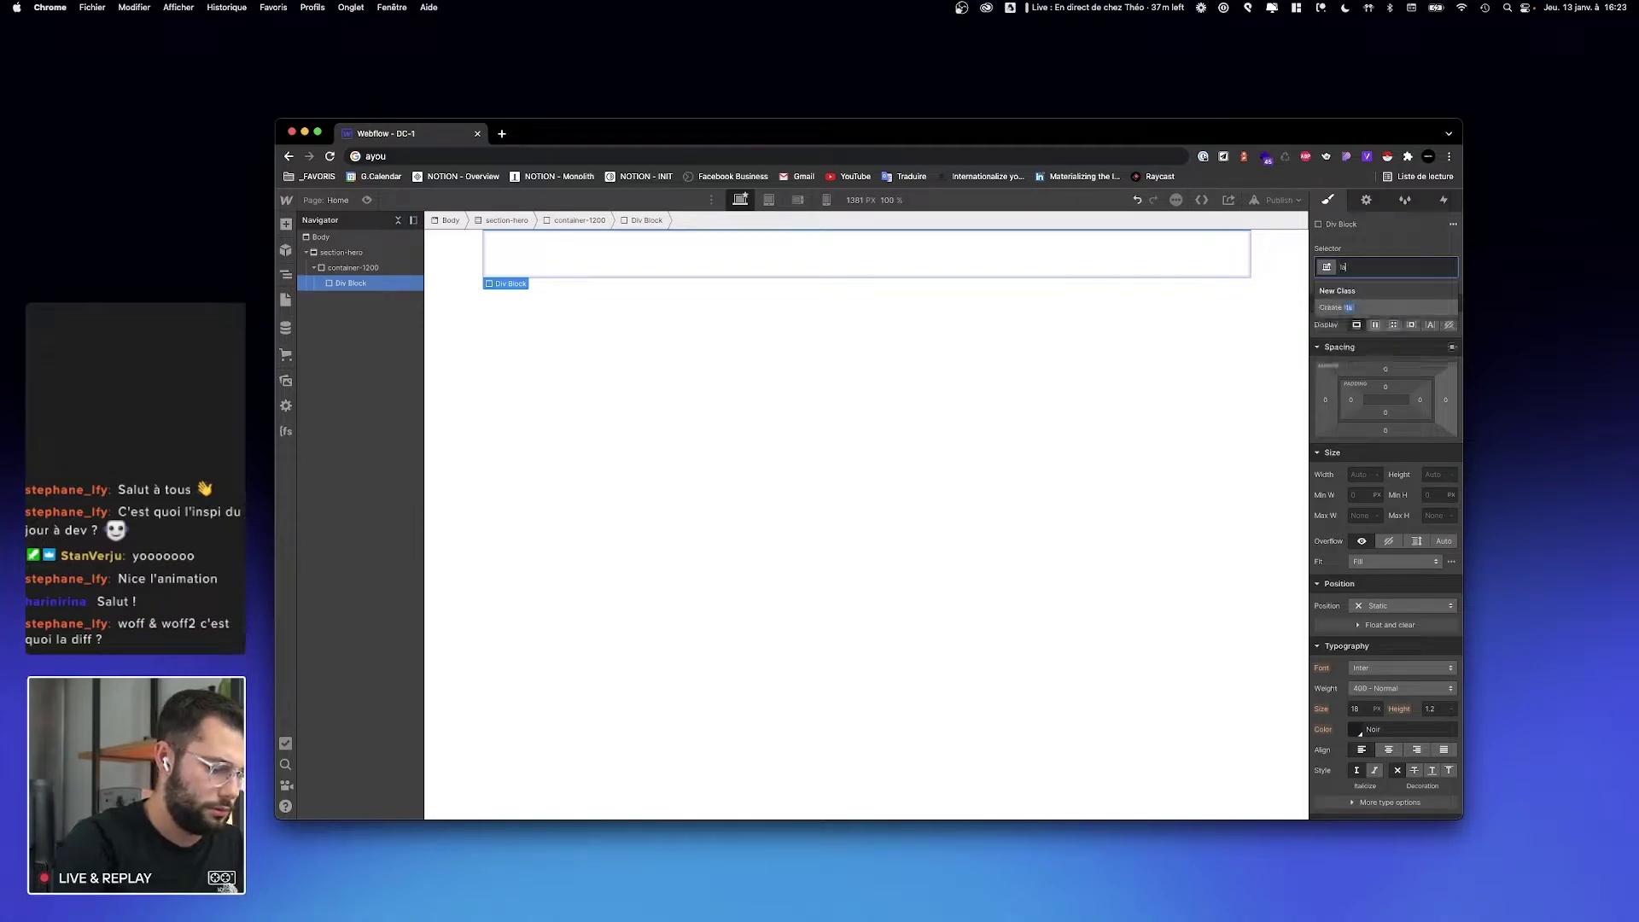
{"action": "type", "text": "yout-2-grid"}
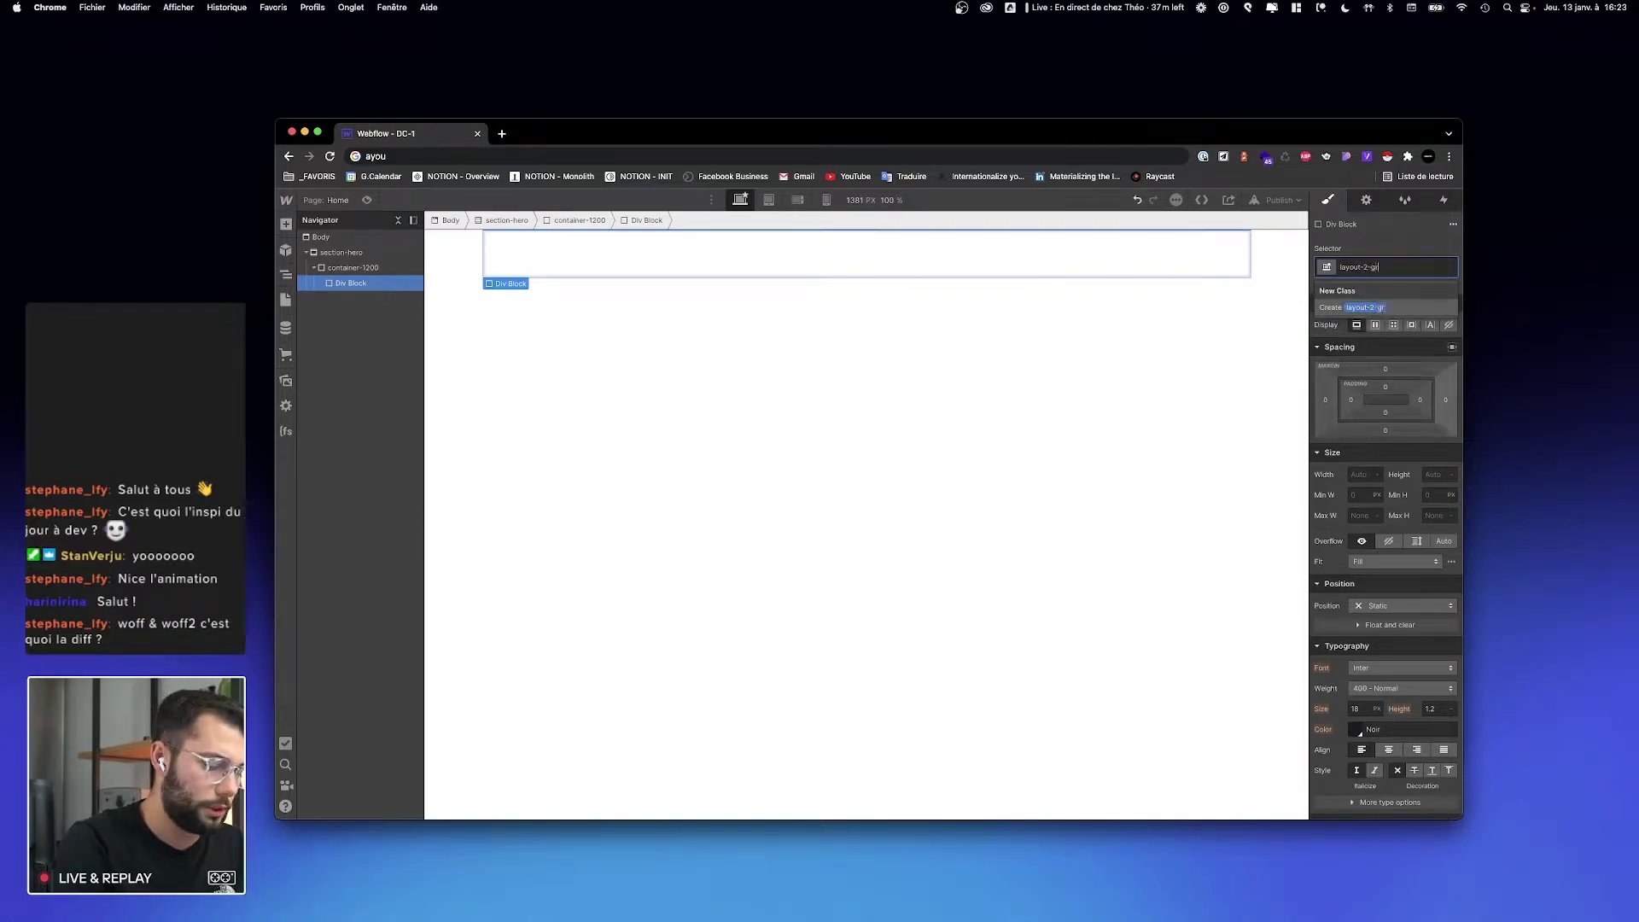
{"action": "key", "text": "Return"}
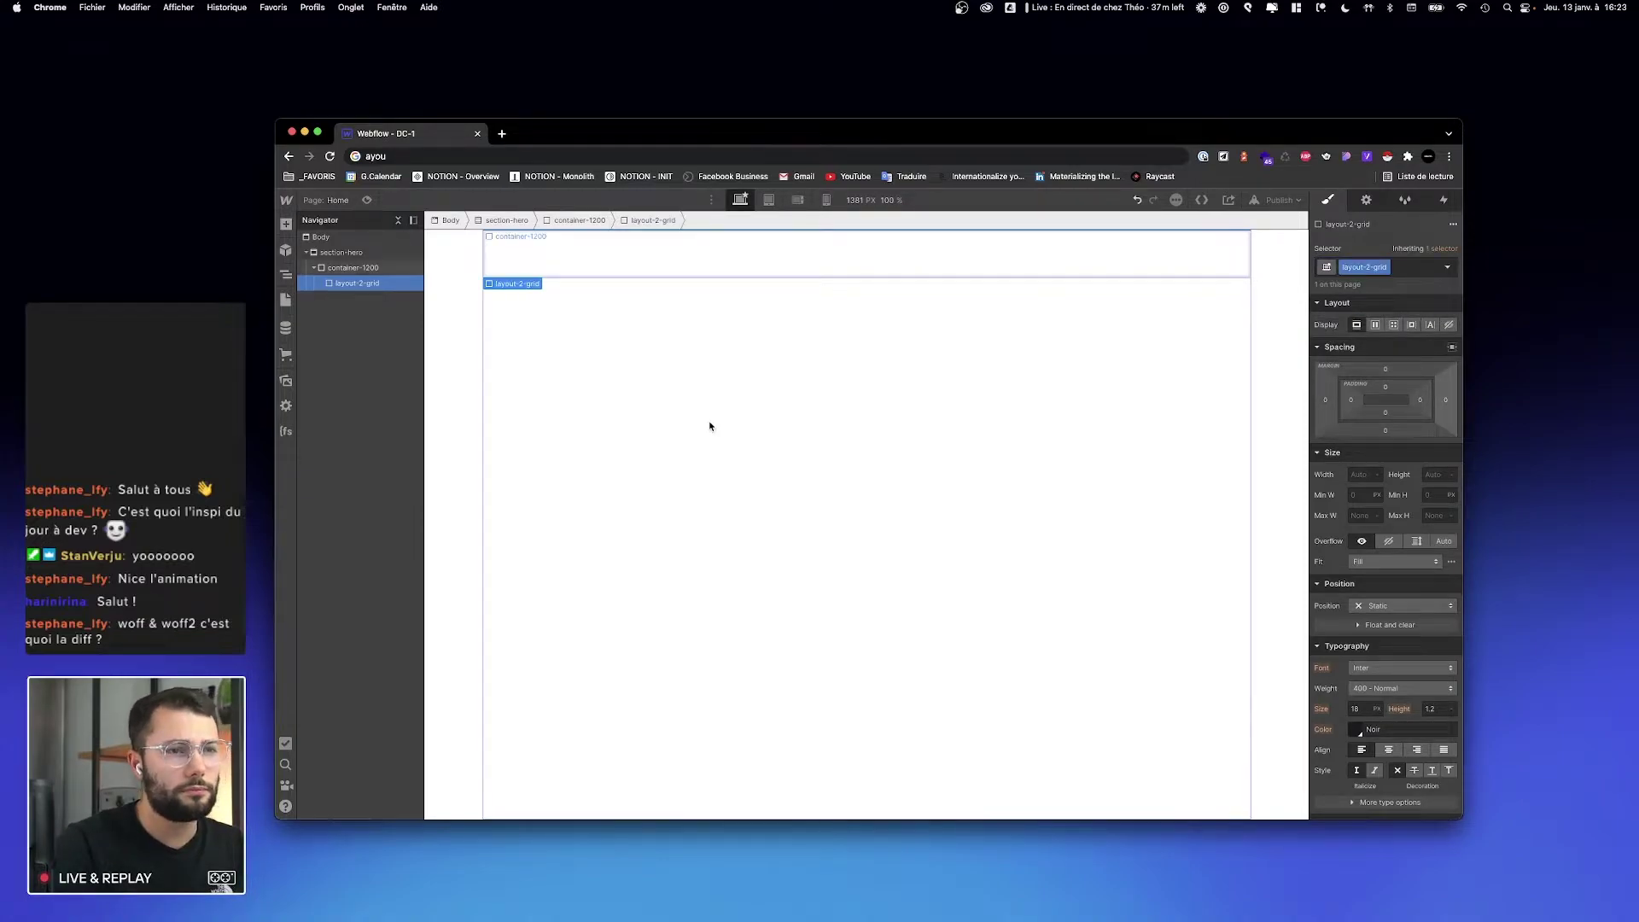
{"action": "left_click", "coordinate": [1393, 325]}
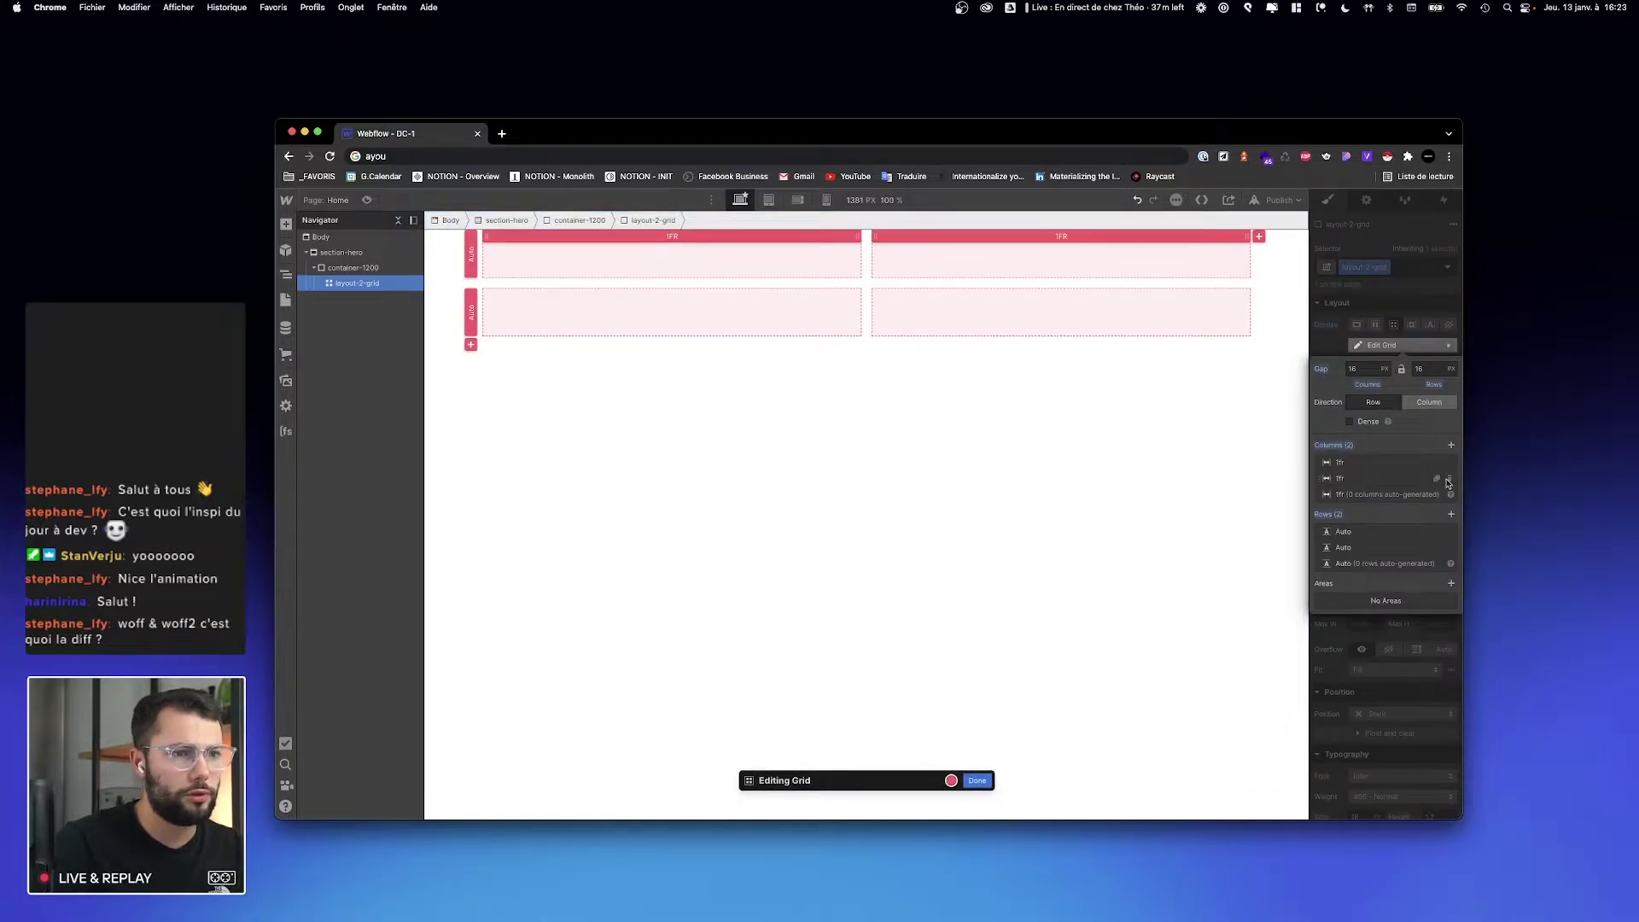
{"action": "left_click", "coordinate": [1449, 547]}
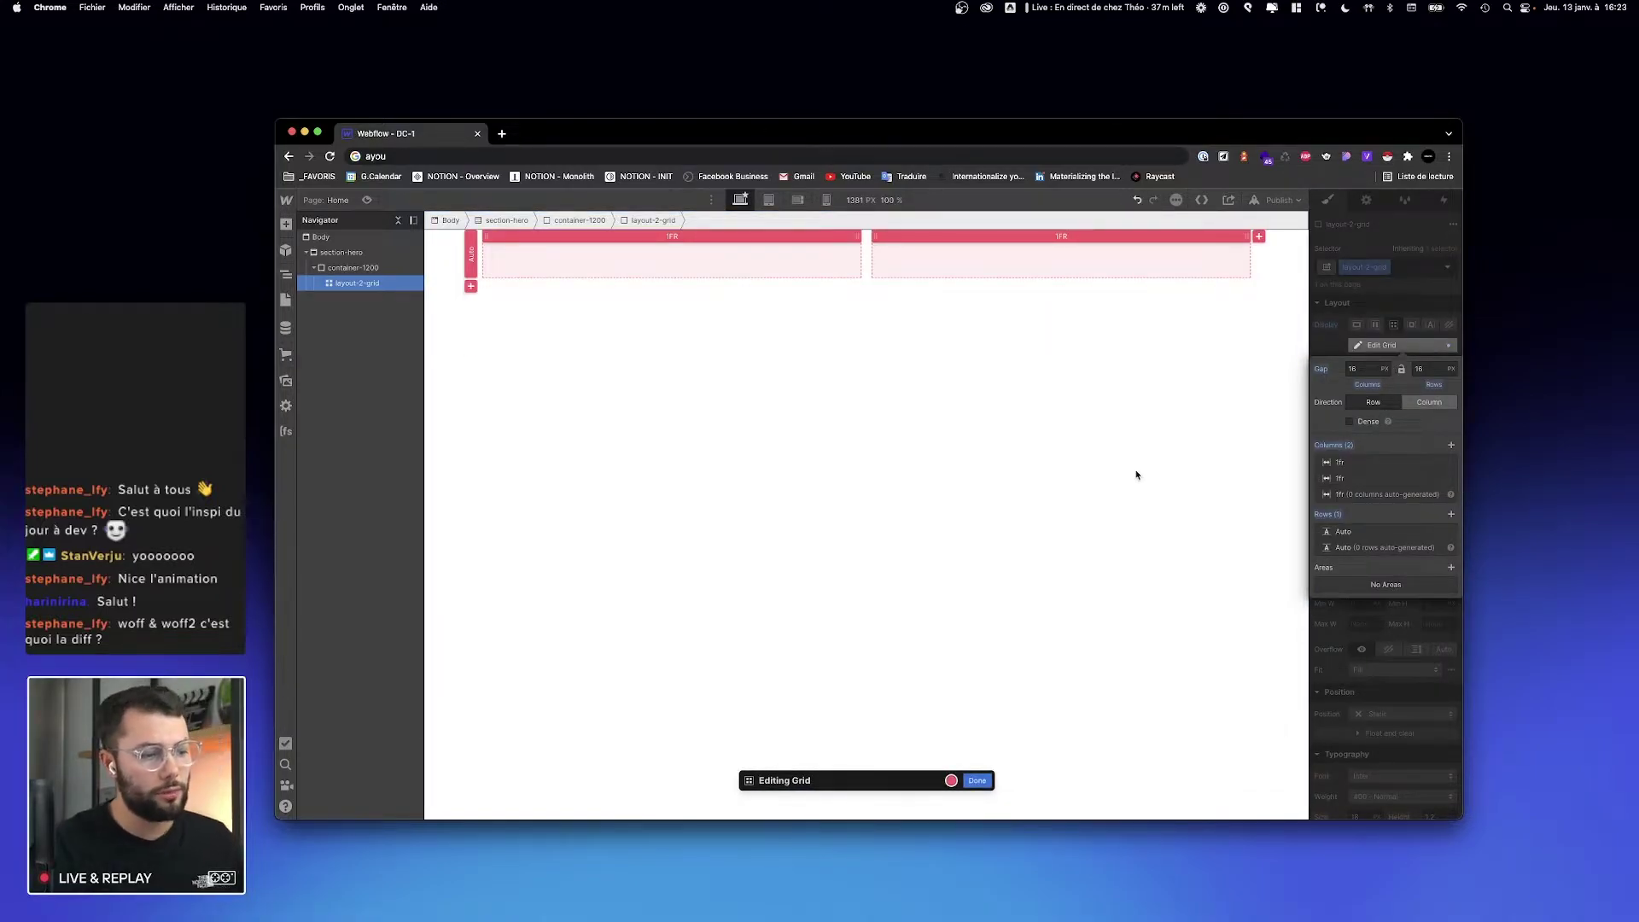
Step: Switch to the Super Design page in the other Chrome window and capture a screenshot of its whole hero area
{"action": "key", "text": "ctrl+Right"}
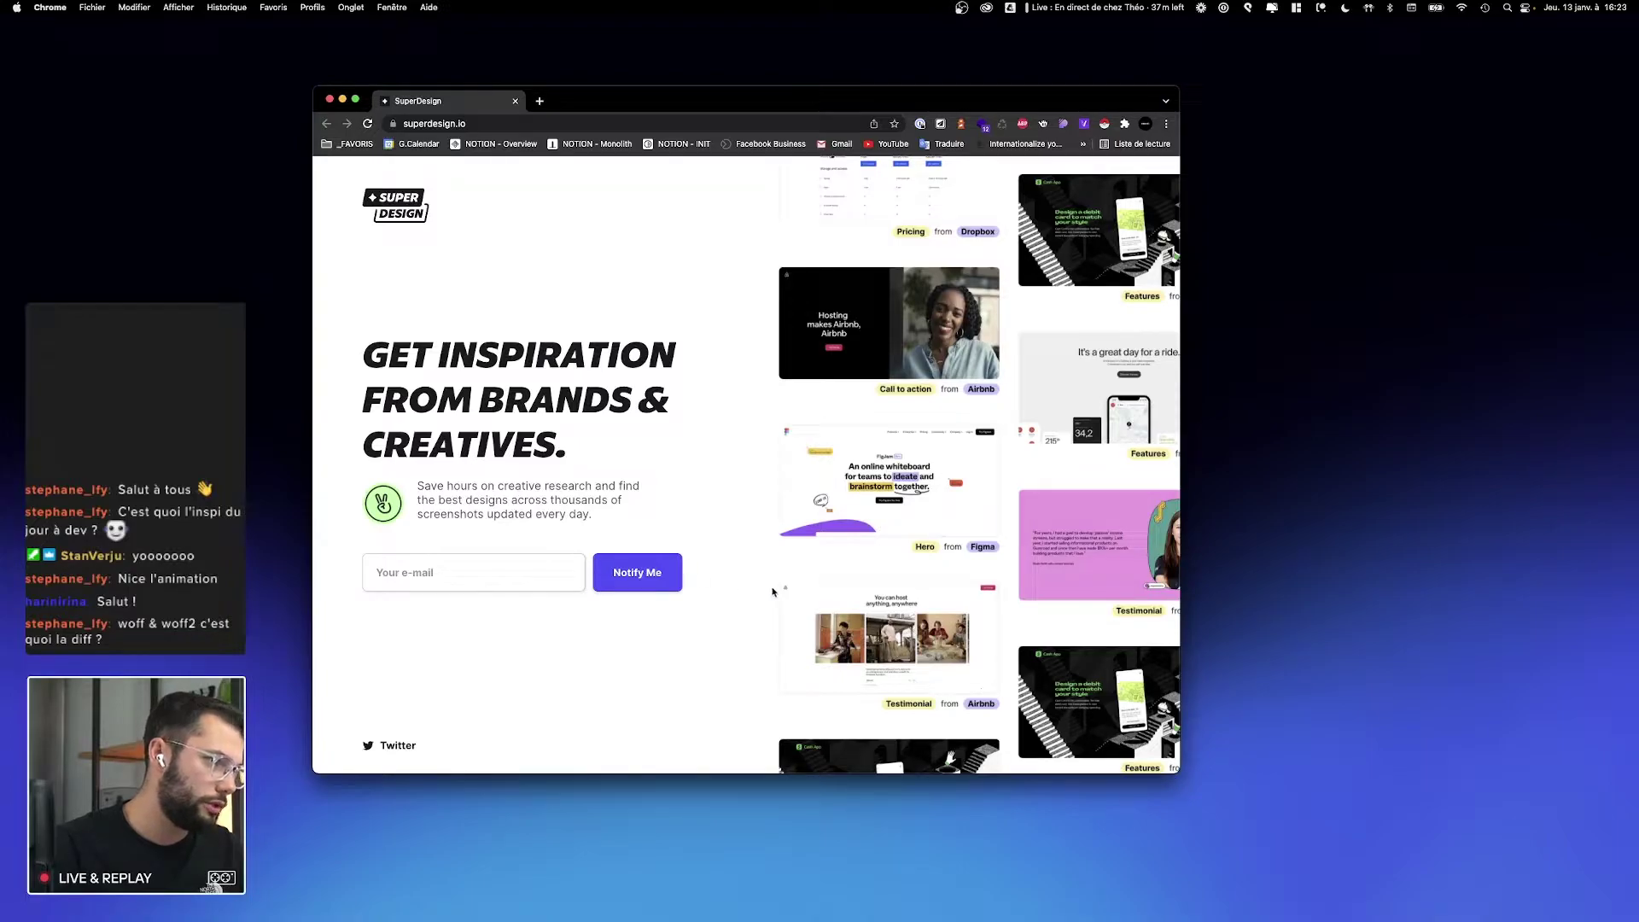
{"action": "key", "text": "super+shift+4"}
{"action": "left_click_drag", "start_coordinate": [683, 553], "coordinate": [779, 591]}
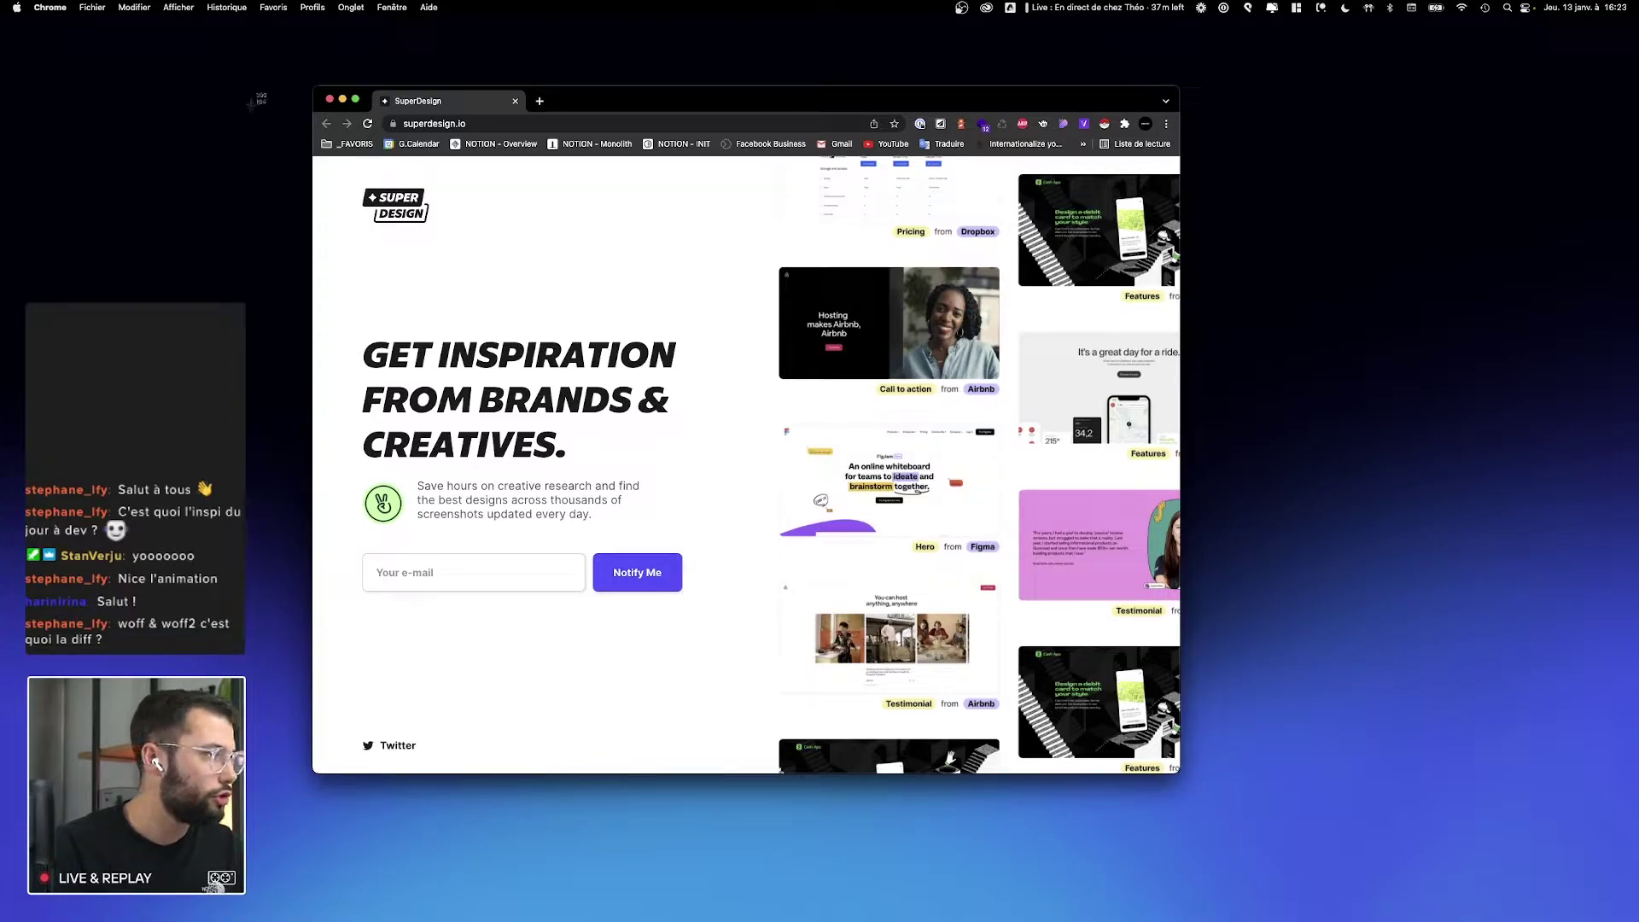
{"action": "left_click_drag", "start_coordinate": [314, 157], "coordinate": [1178, 772]}
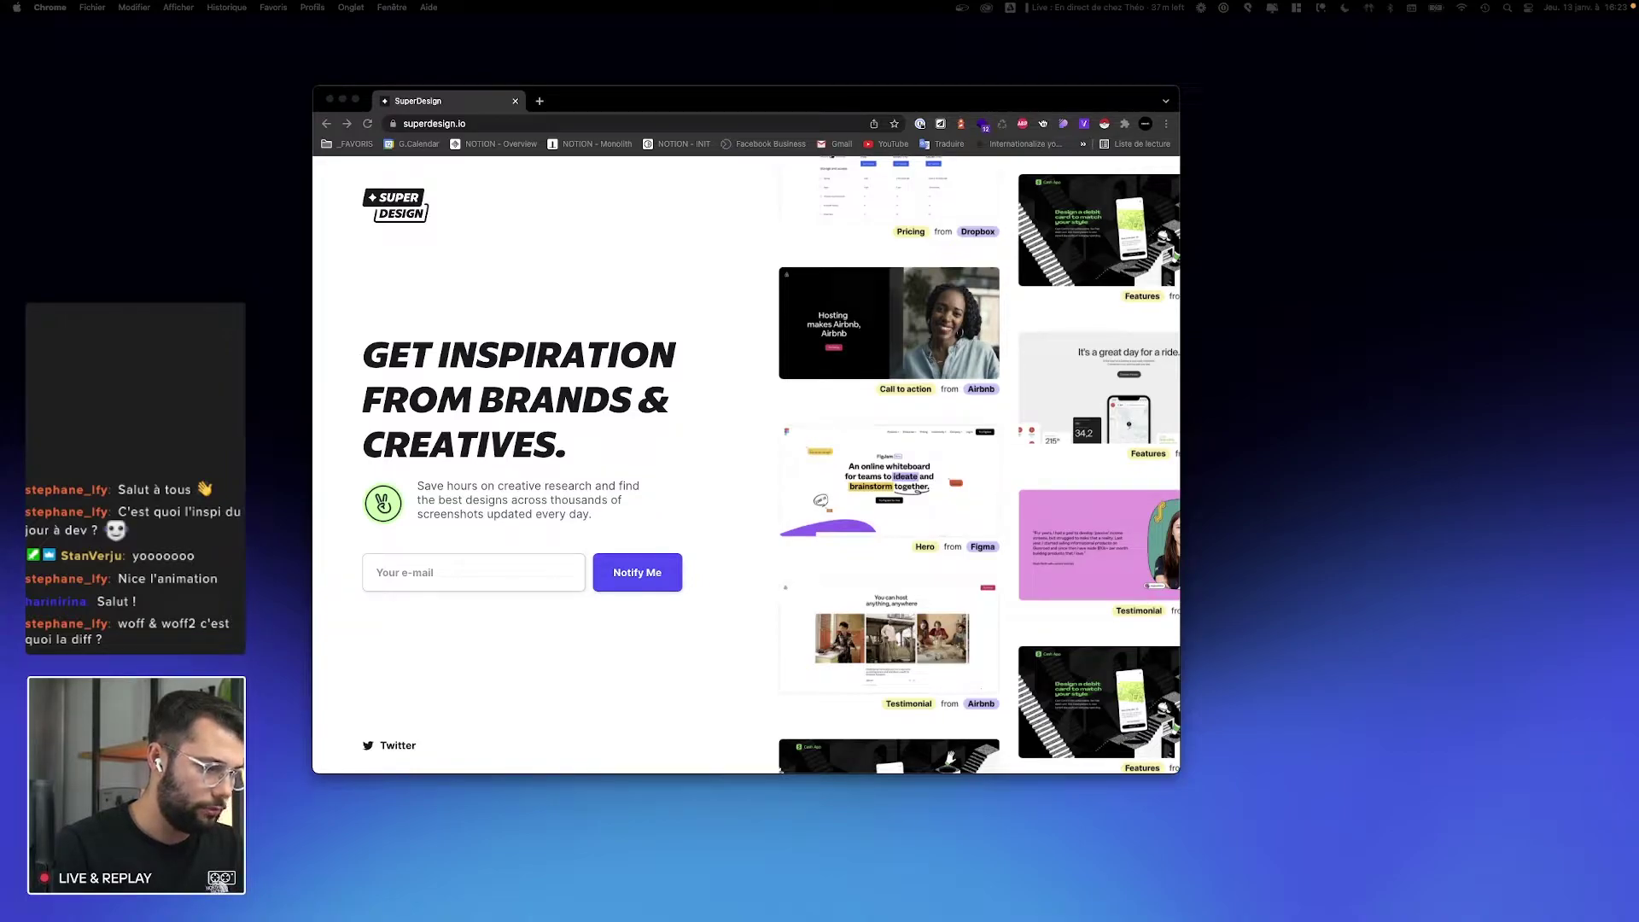
Step: Place the hero screenshot in the untitled Figma draft, enlarge the Figma window and clear the selection
{"action": "left_click_drag", "start_coordinate": [600, 921], "coordinate": [450, 83]}
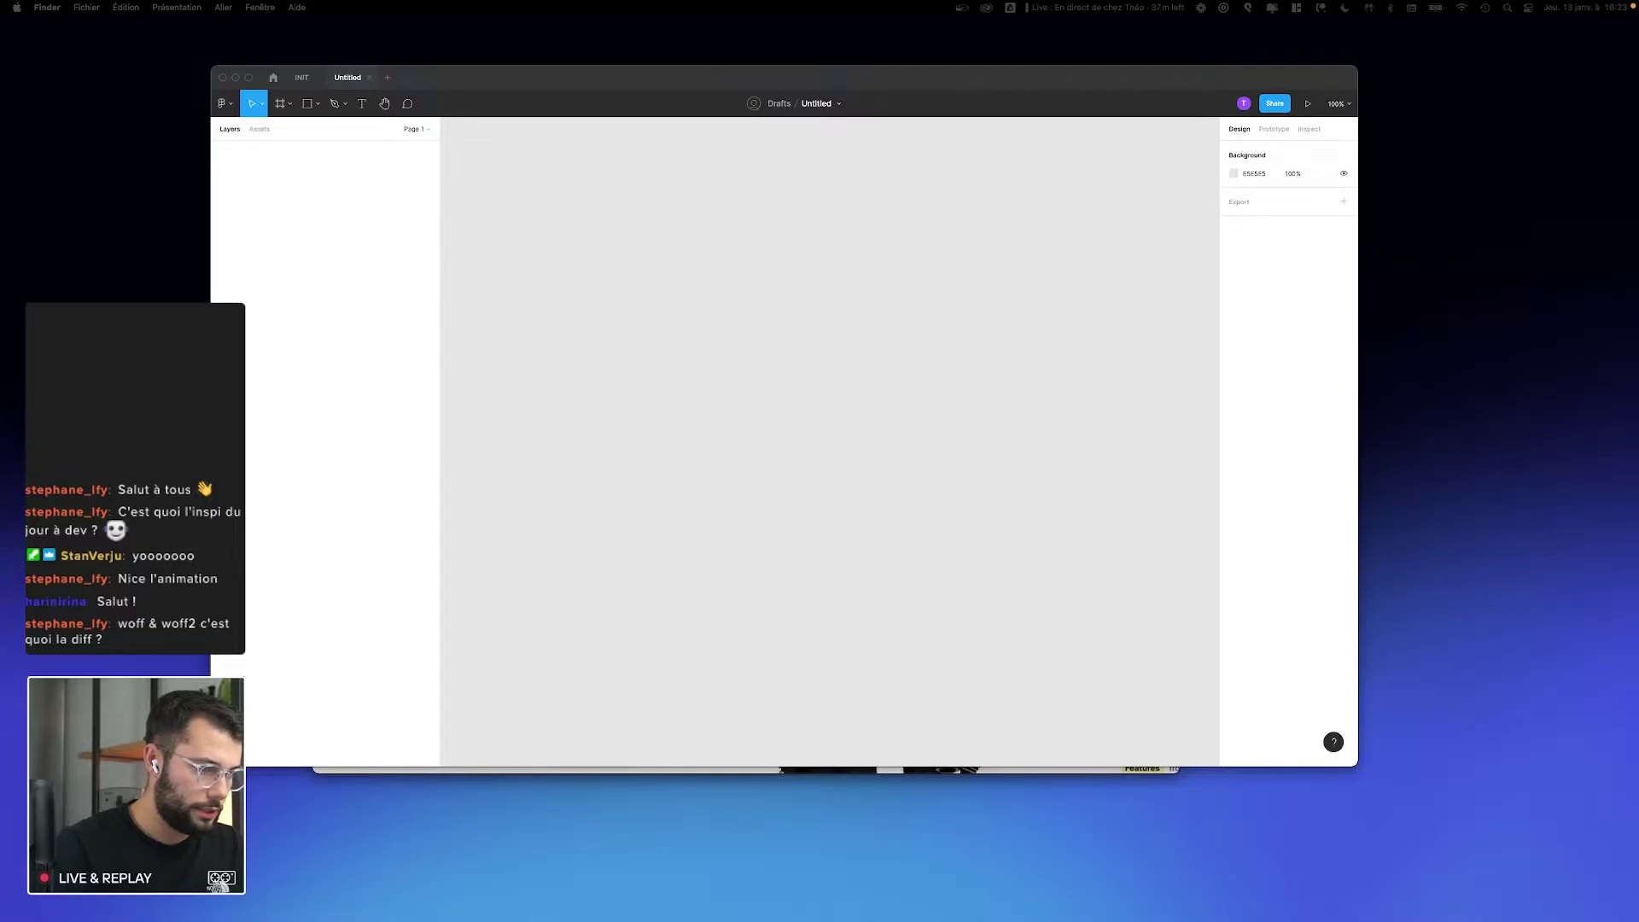
{"action": "left_click_drag", "start_coordinate": [658, 322], "coordinate": [683, 325]}
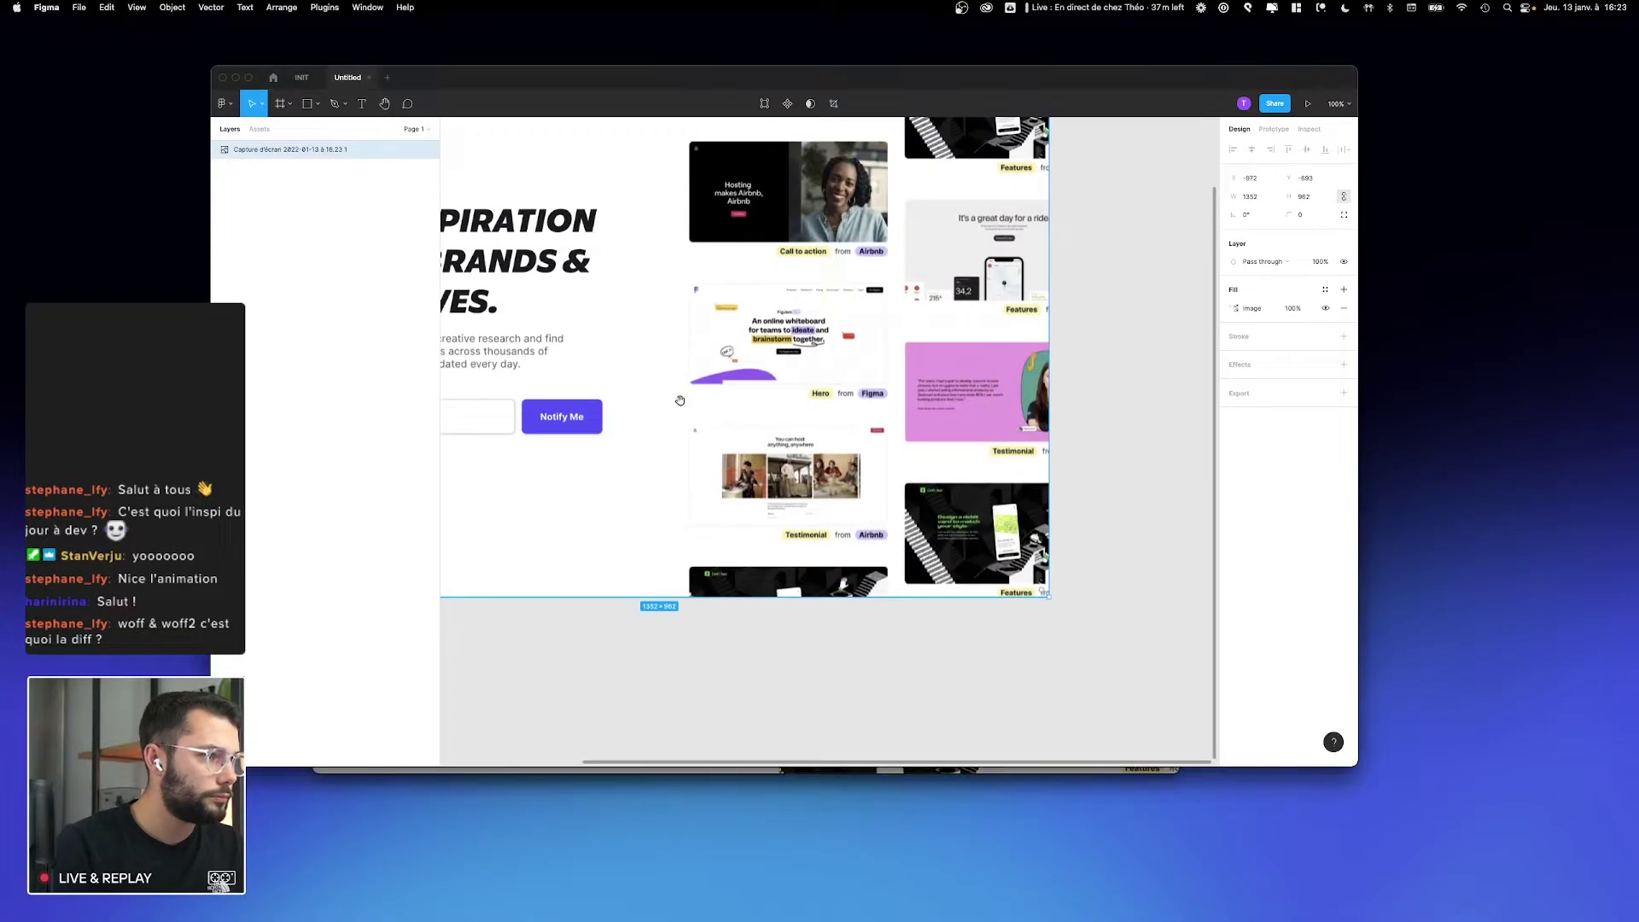
{"action": "scroll", "coordinate": [766, 303], "scroll_direction": "up", "scroll_amount": 2}
{"action": "scroll", "coordinate": [766, 303], "scroll_direction": "left", "scroll_amount": 3}
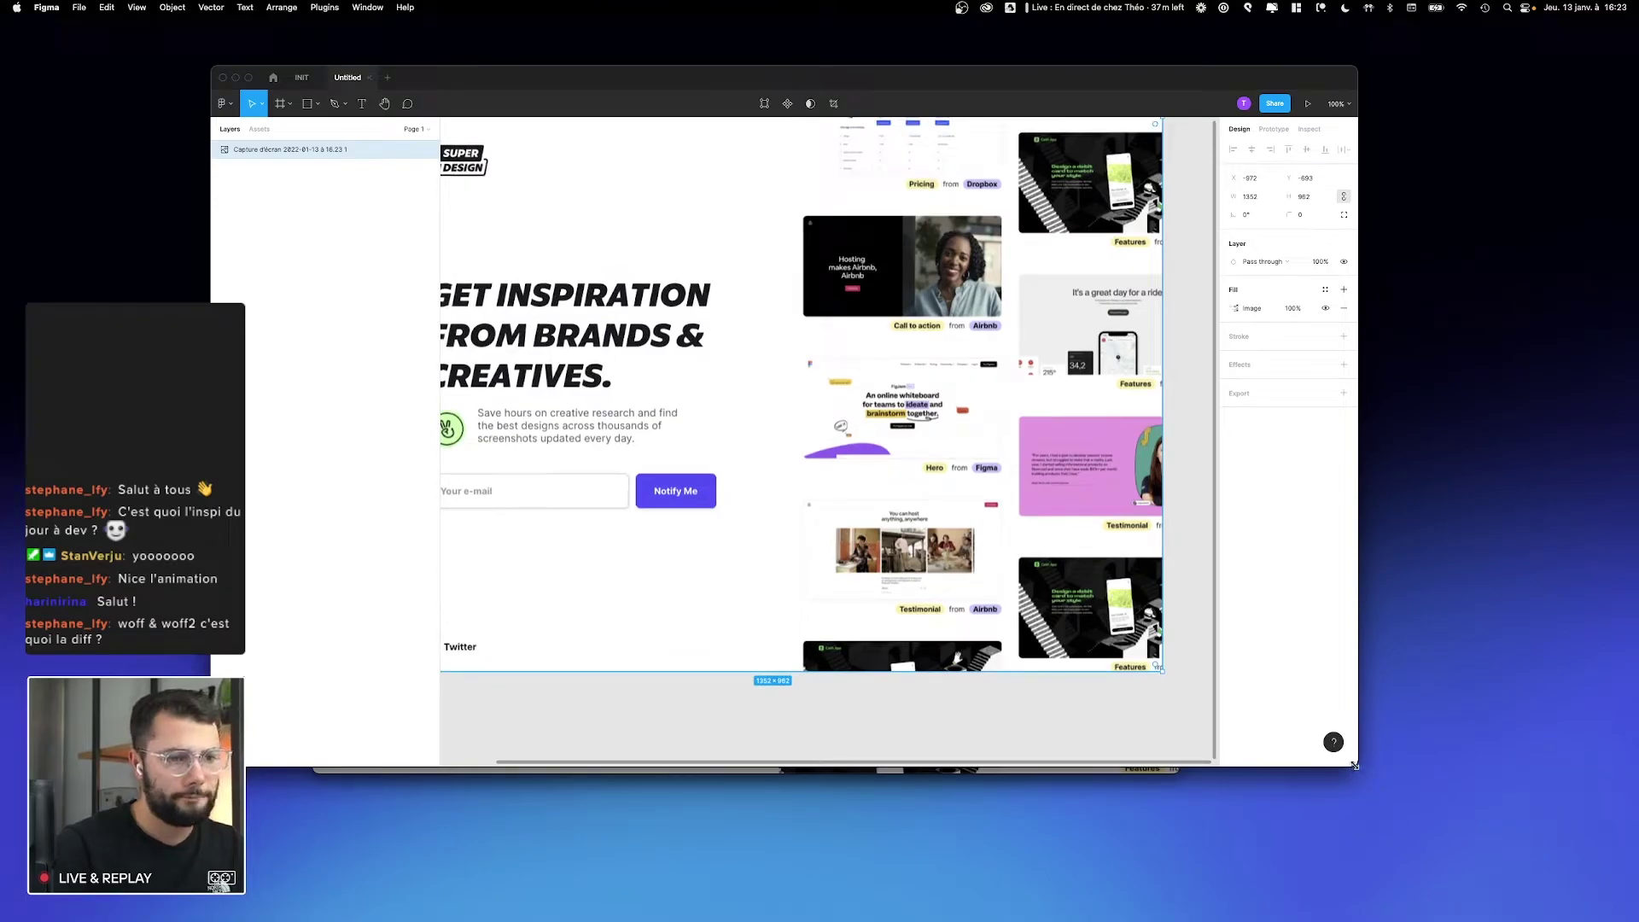
{"action": "left_click_drag", "start_coordinate": [1356, 766], "coordinate": [1452, 827]}
{"action": "scroll", "coordinate": [963, 527], "scroll_direction": "up", "scroll_amount": 3}
{"action": "scroll", "coordinate": [963, 527], "scroll_direction": "left", "scroll_amount": 3}
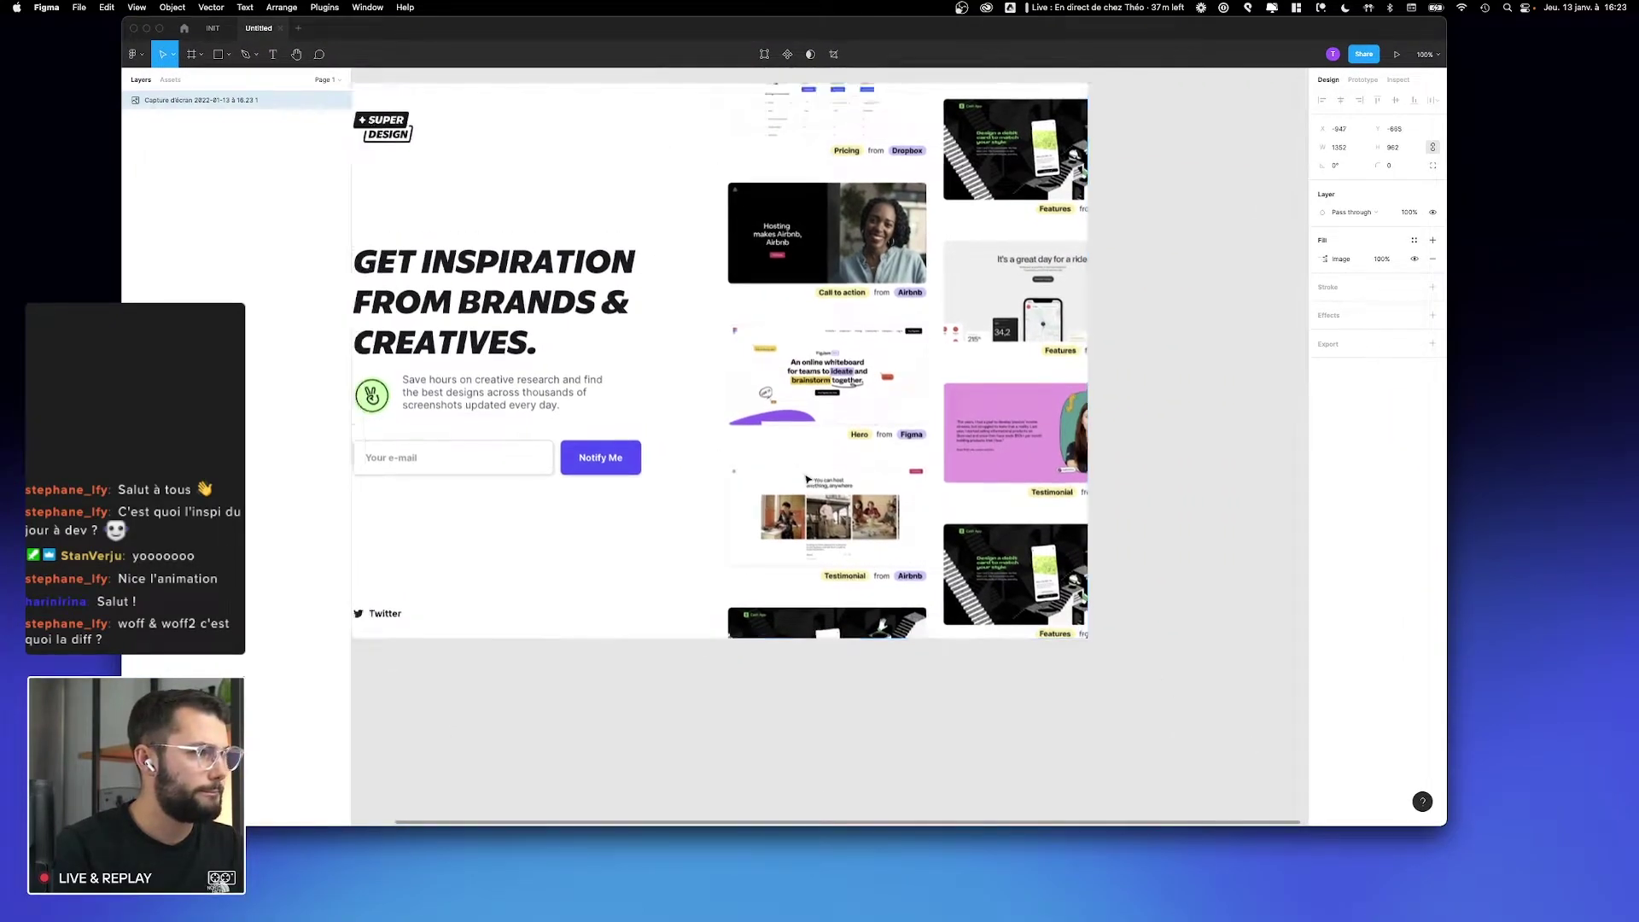
{"action": "left_click", "coordinate": [441, 102]}
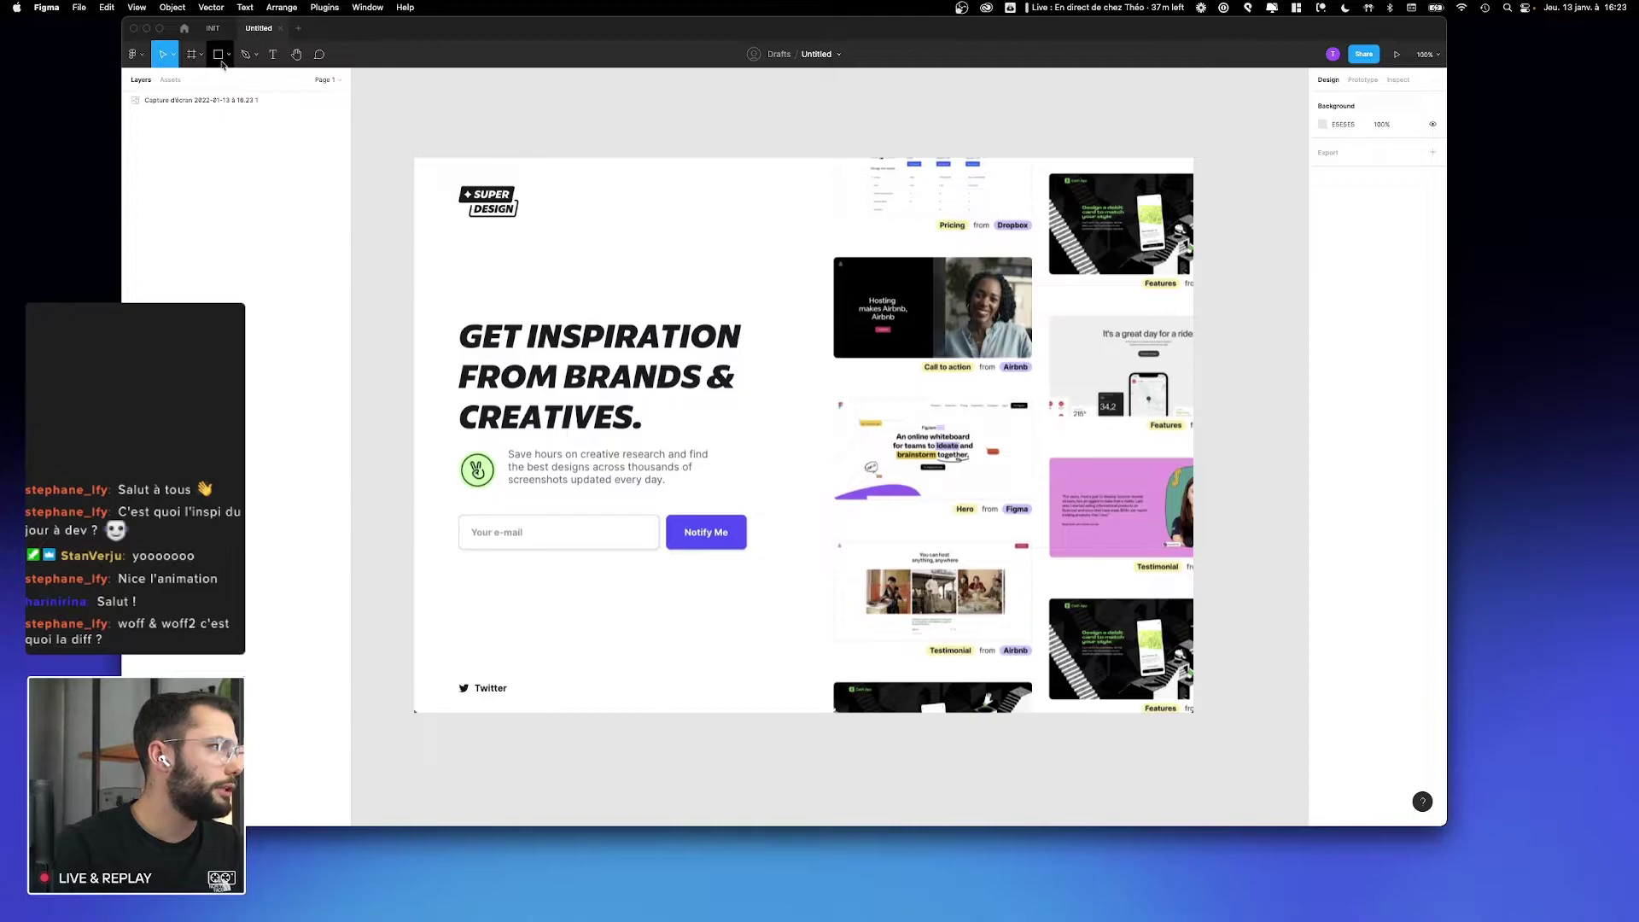
Step: Draw a rectangle about 508 × 962 over the screenshot's text column and duplicate it over the image columns
{"action": "key", "text": "r"}
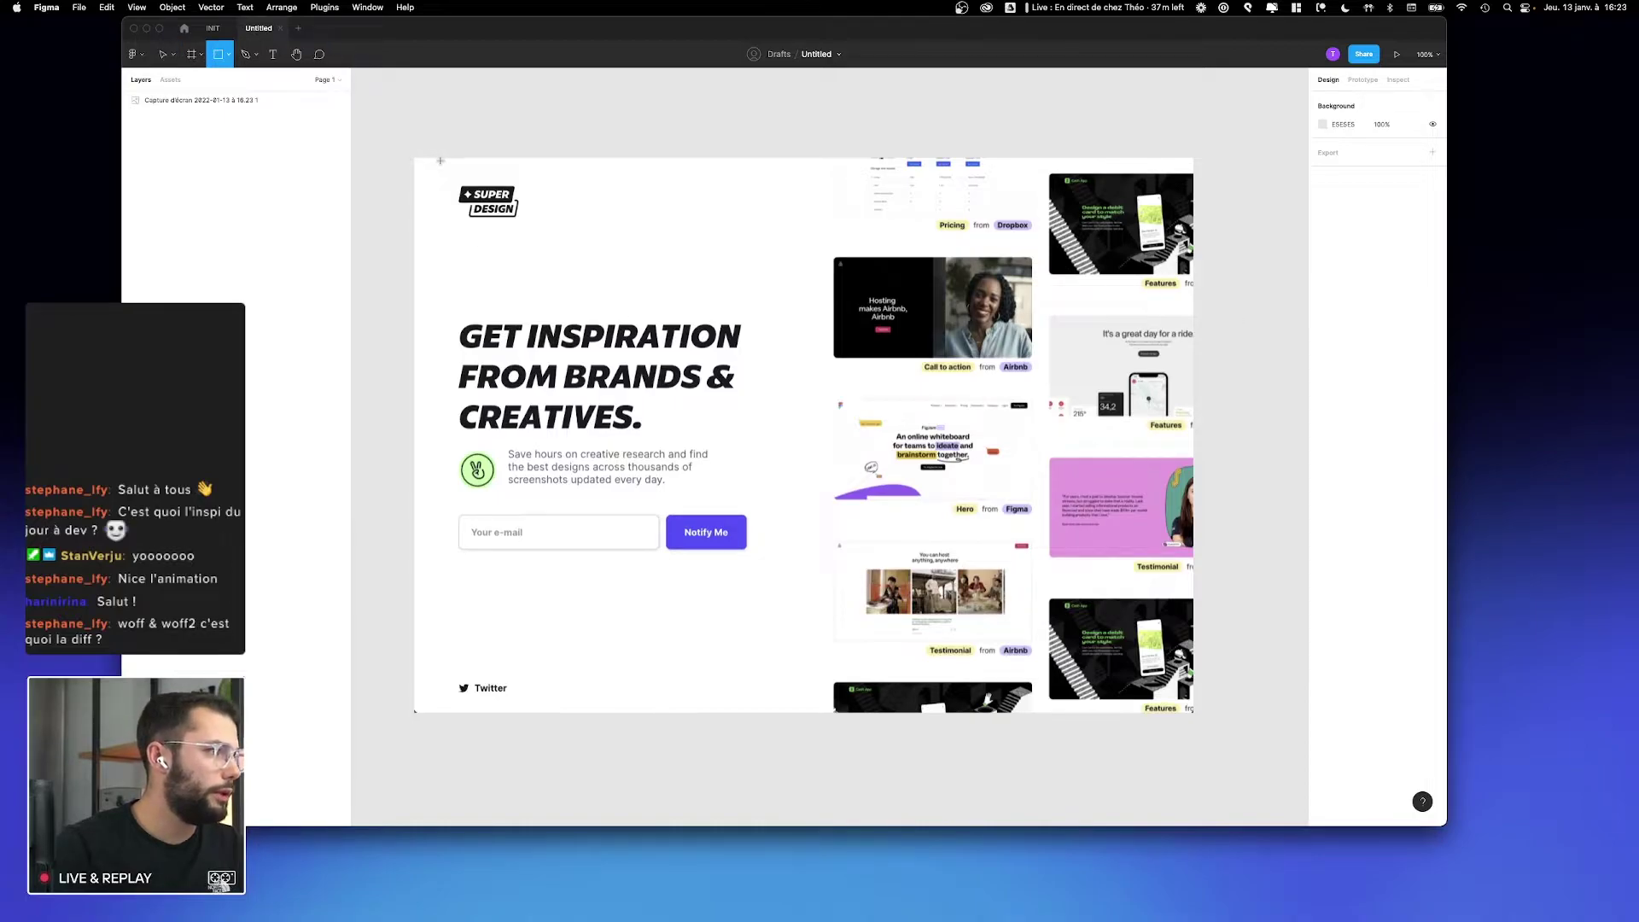
{"action": "left_click_drag", "start_coordinate": [454, 157], "coordinate": [747, 713]}
{"action": "left_click_drag", "start_coordinate": [627, 492], "coordinate": [946, 453]}
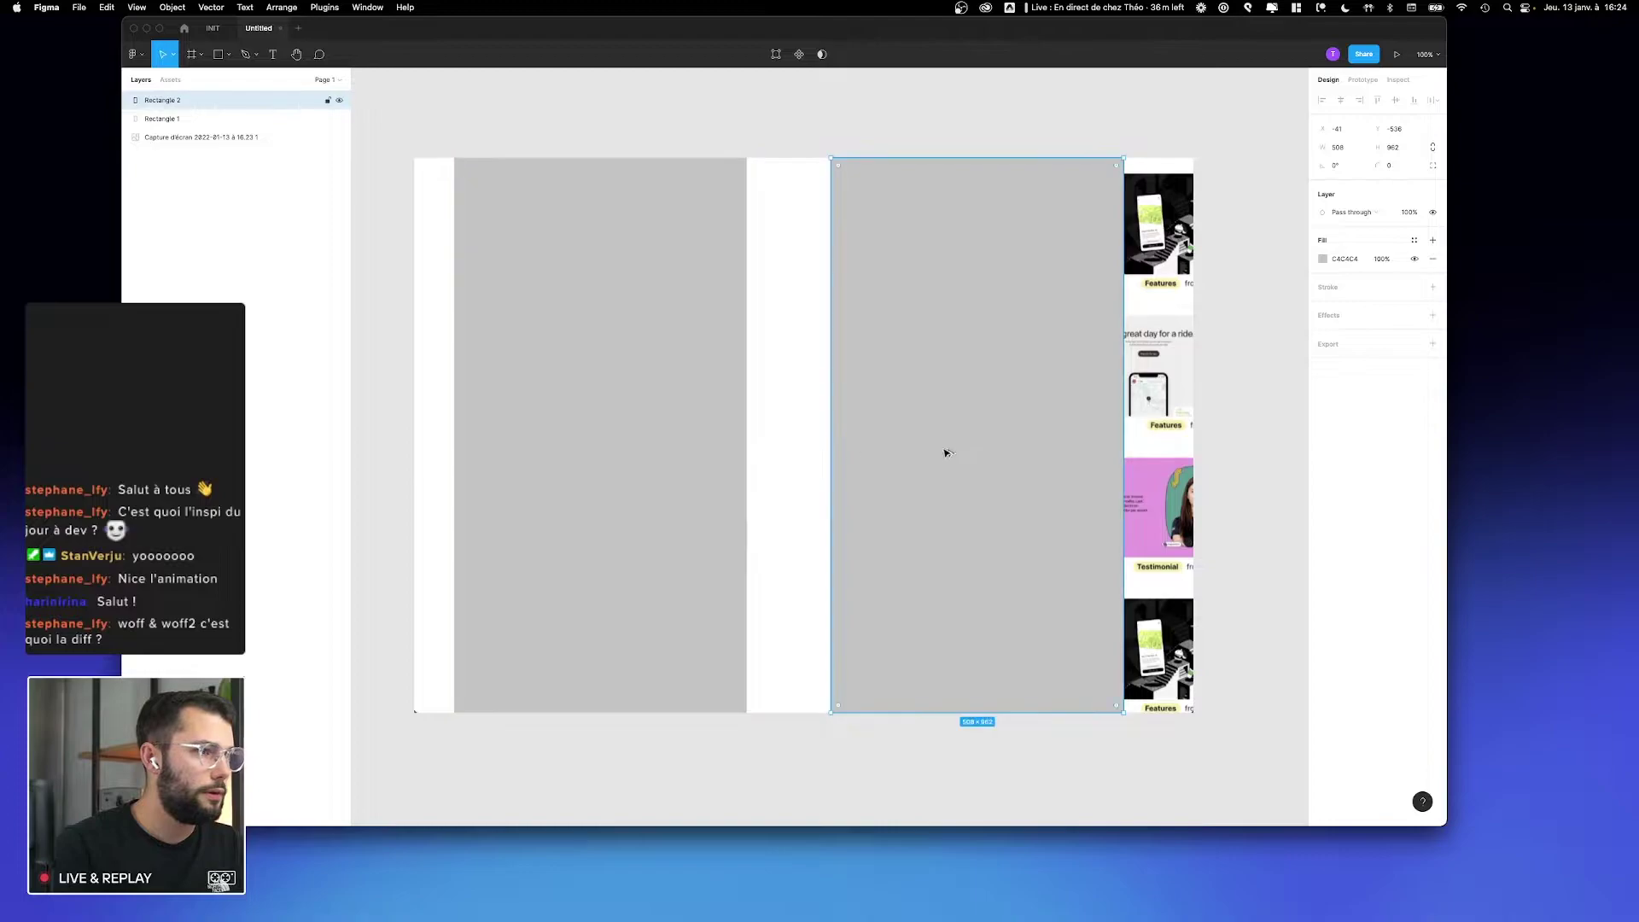
Step: Measure the first rectangle's outer margin and nudge the copy outward until its margin to the screenshot's edge matches
{"action": "left_click", "coordinate": [516, 435]}
{"action": "key", "text": "alt"}
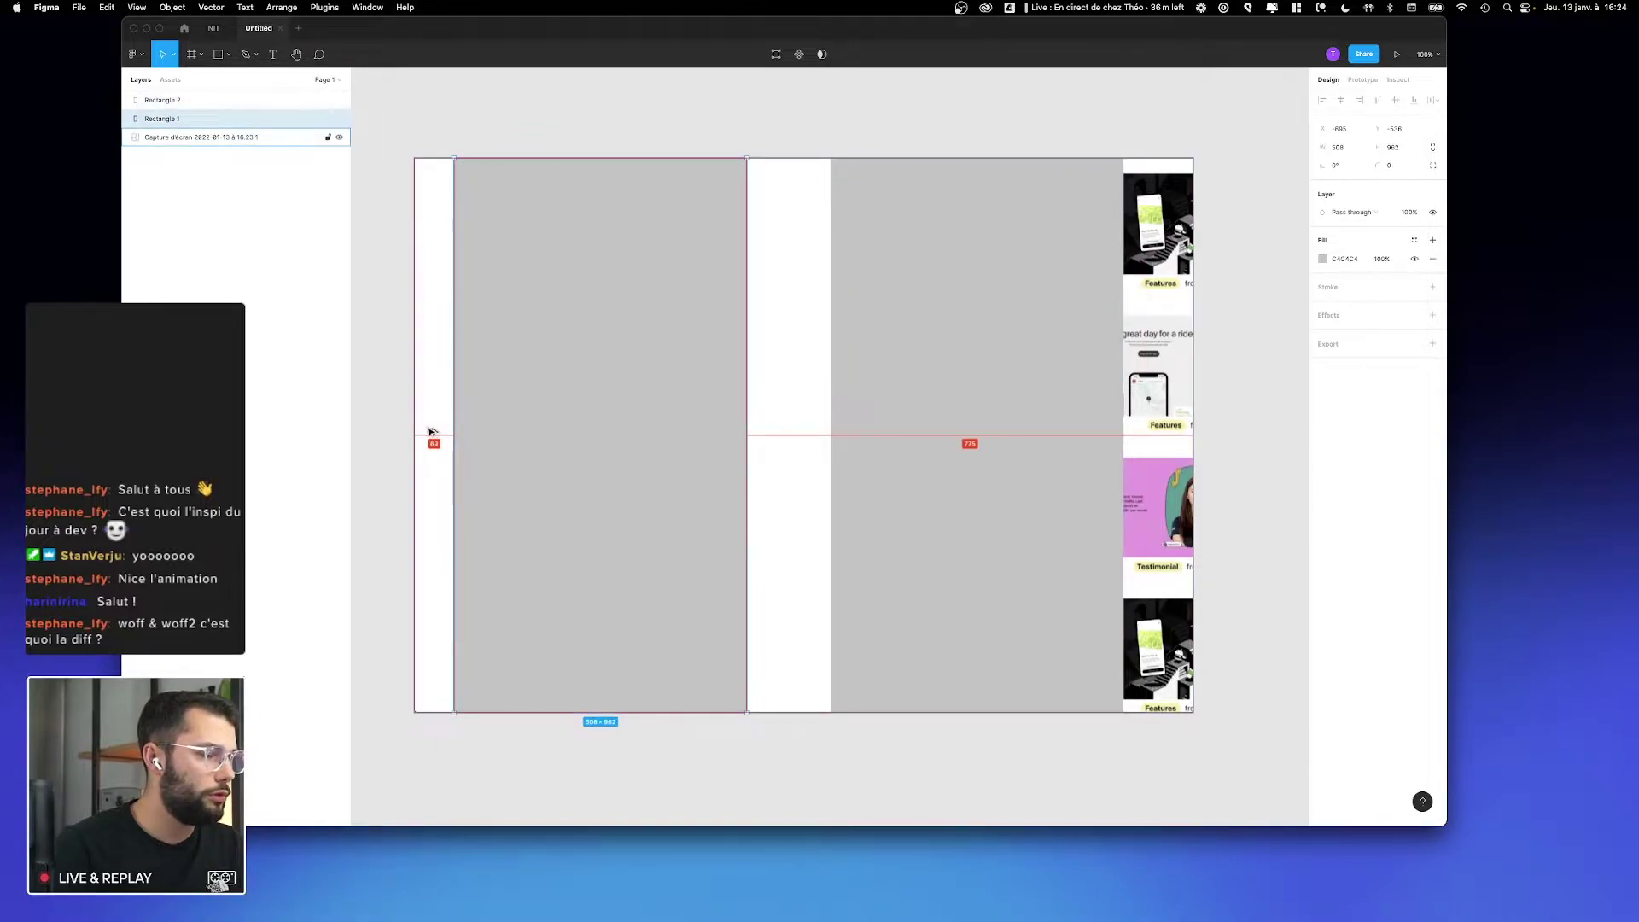
{"action": "left_click", "coordinate": [1016, 441]}
{"action": "key", "text": "shift+Right"}
{"action": "key", "text": "shift+Right"}
{"action": "key", "text": "shift+Right"}
{"action": "key", "text": "shift+Right"}
{"action": "key", "text": "shift+Right"}
{"action": "key", "text": "shift+Right"}
{"action": "key", "text": "shift+Right"}
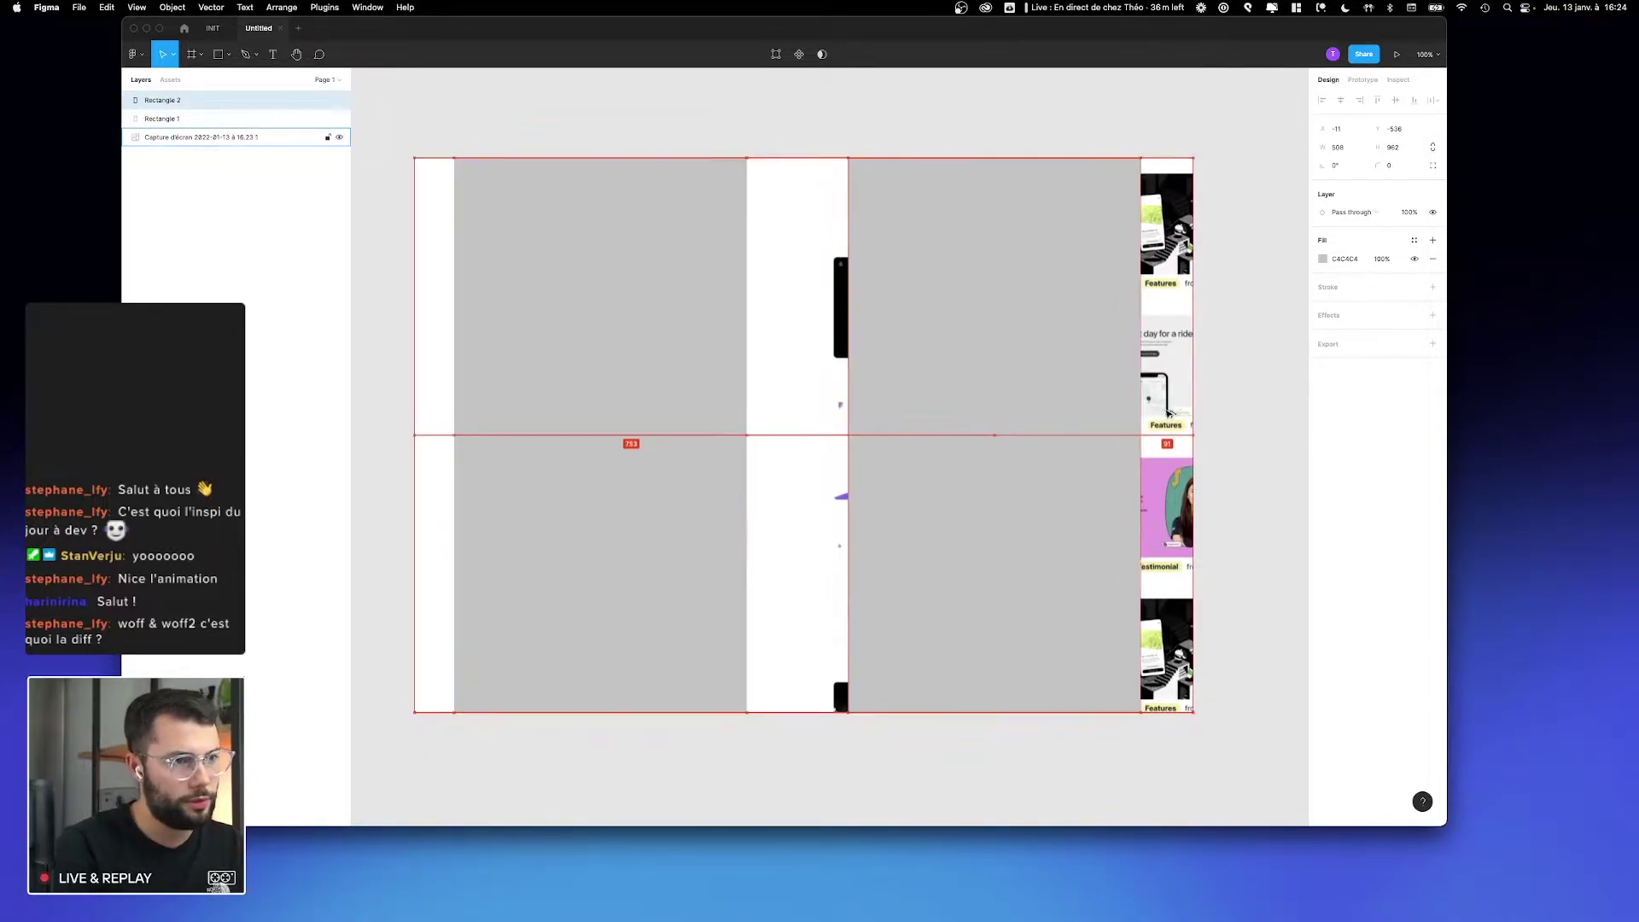
{"action": "key", "text": "shift+Left"}
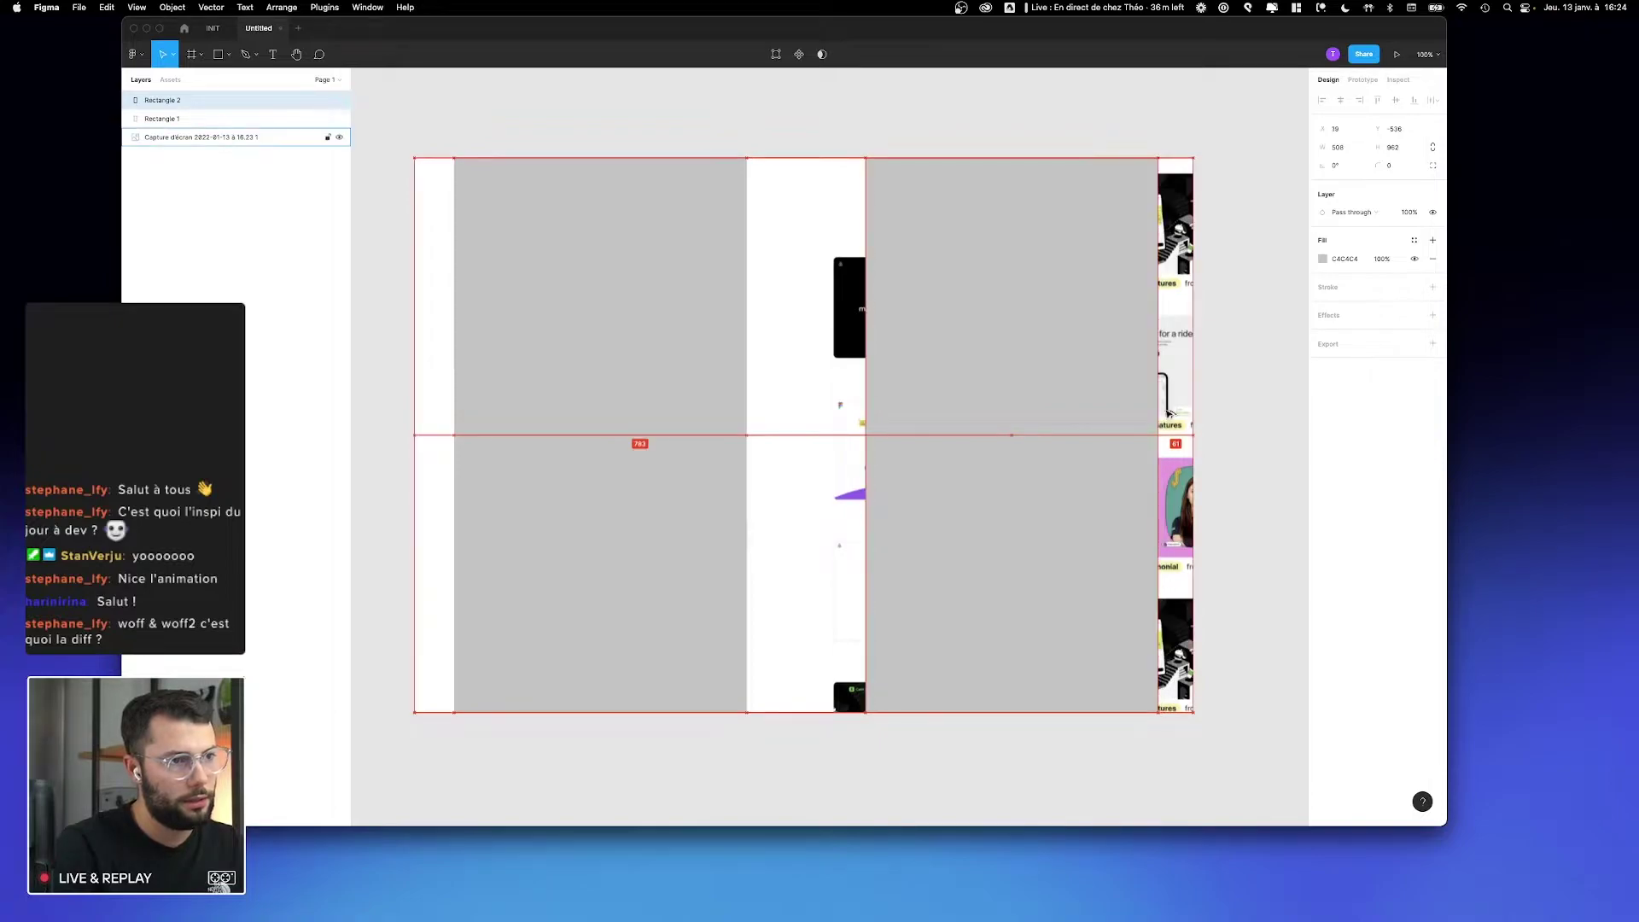
{"action": "key", "text": "Left"}
{"action": "key", "text": "Left"}
{"action": "key", "text": "Left"}
{"action": "key", "text": "Left"}
{"action": "key", "text": "Left"}
{"action": "key", "text": "Left"}
{"action": "key", "text": "Left"}
{"action": "key", "text": "Left"}
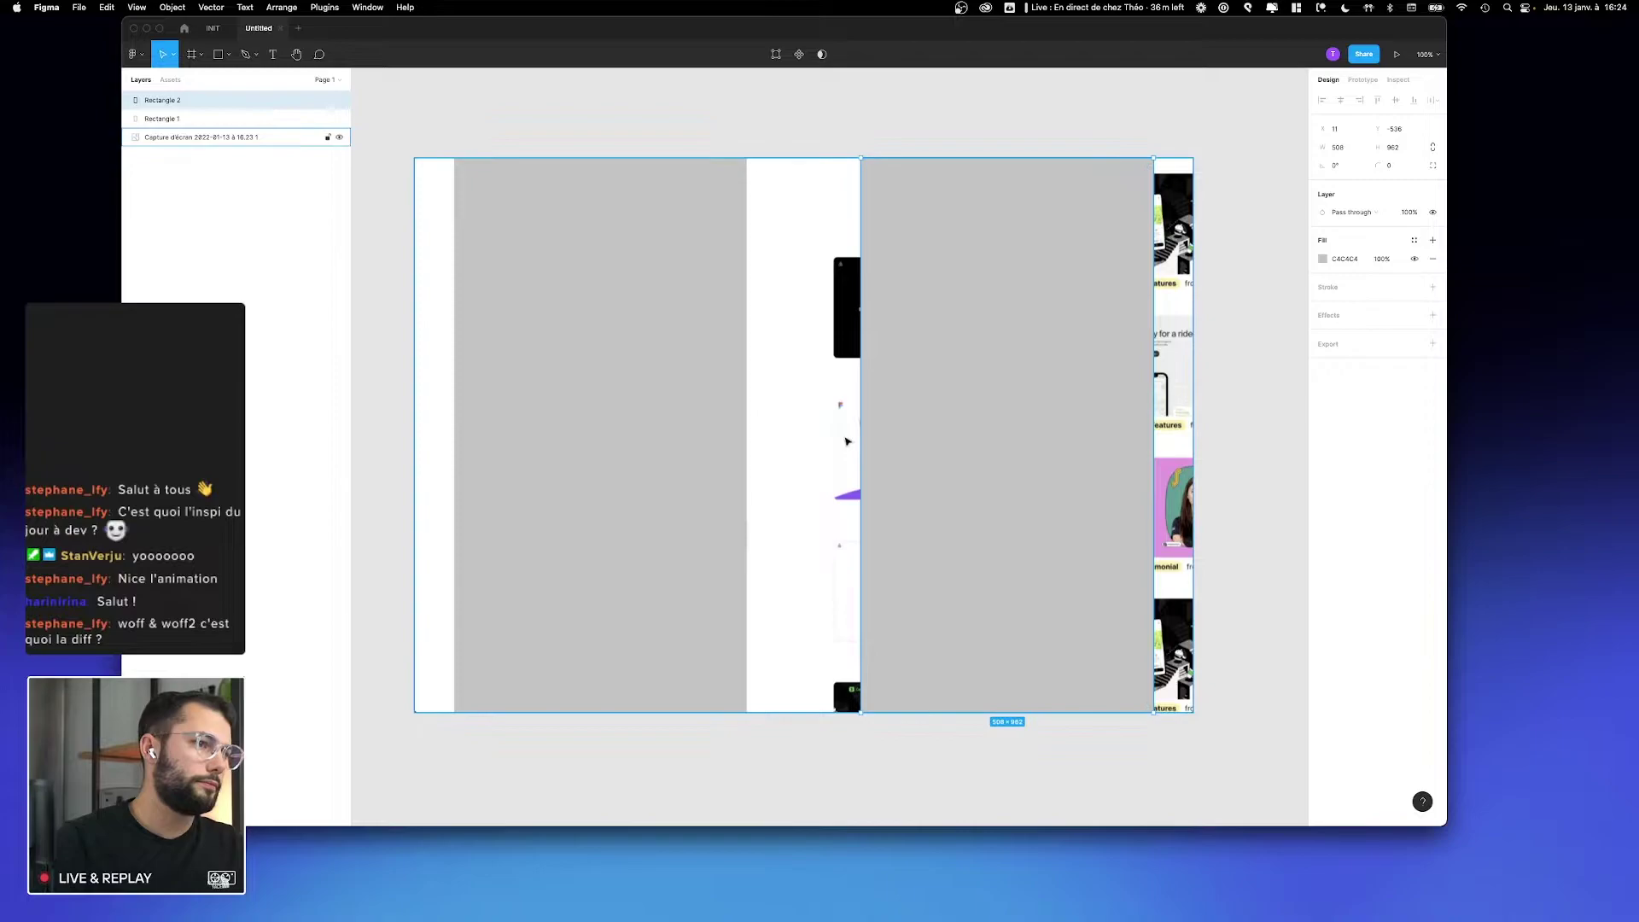
Step: Extend the inner edge of the rectangle over the image columns toward the center, to a width of about 598
{"action": "left_click_drag", "start_coordinate": [859, 379], "coordinate": [833, 378]}
{"action": "left_click", "coordinate": [700, 385]}
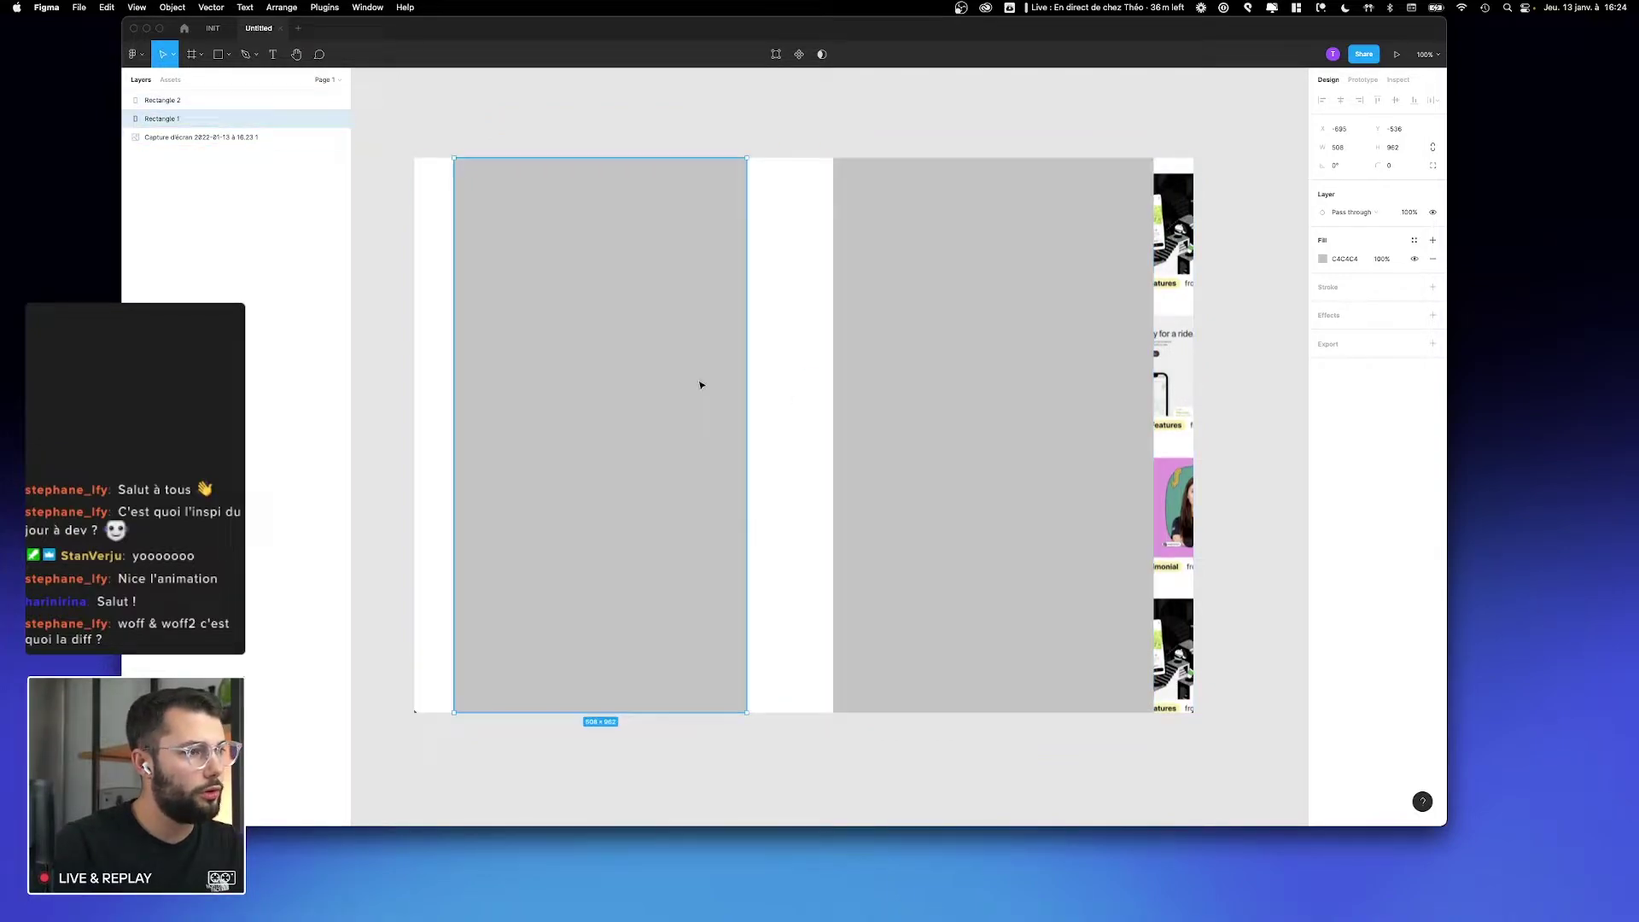
{"action": "left_click", "coordinate": [898, 357]}
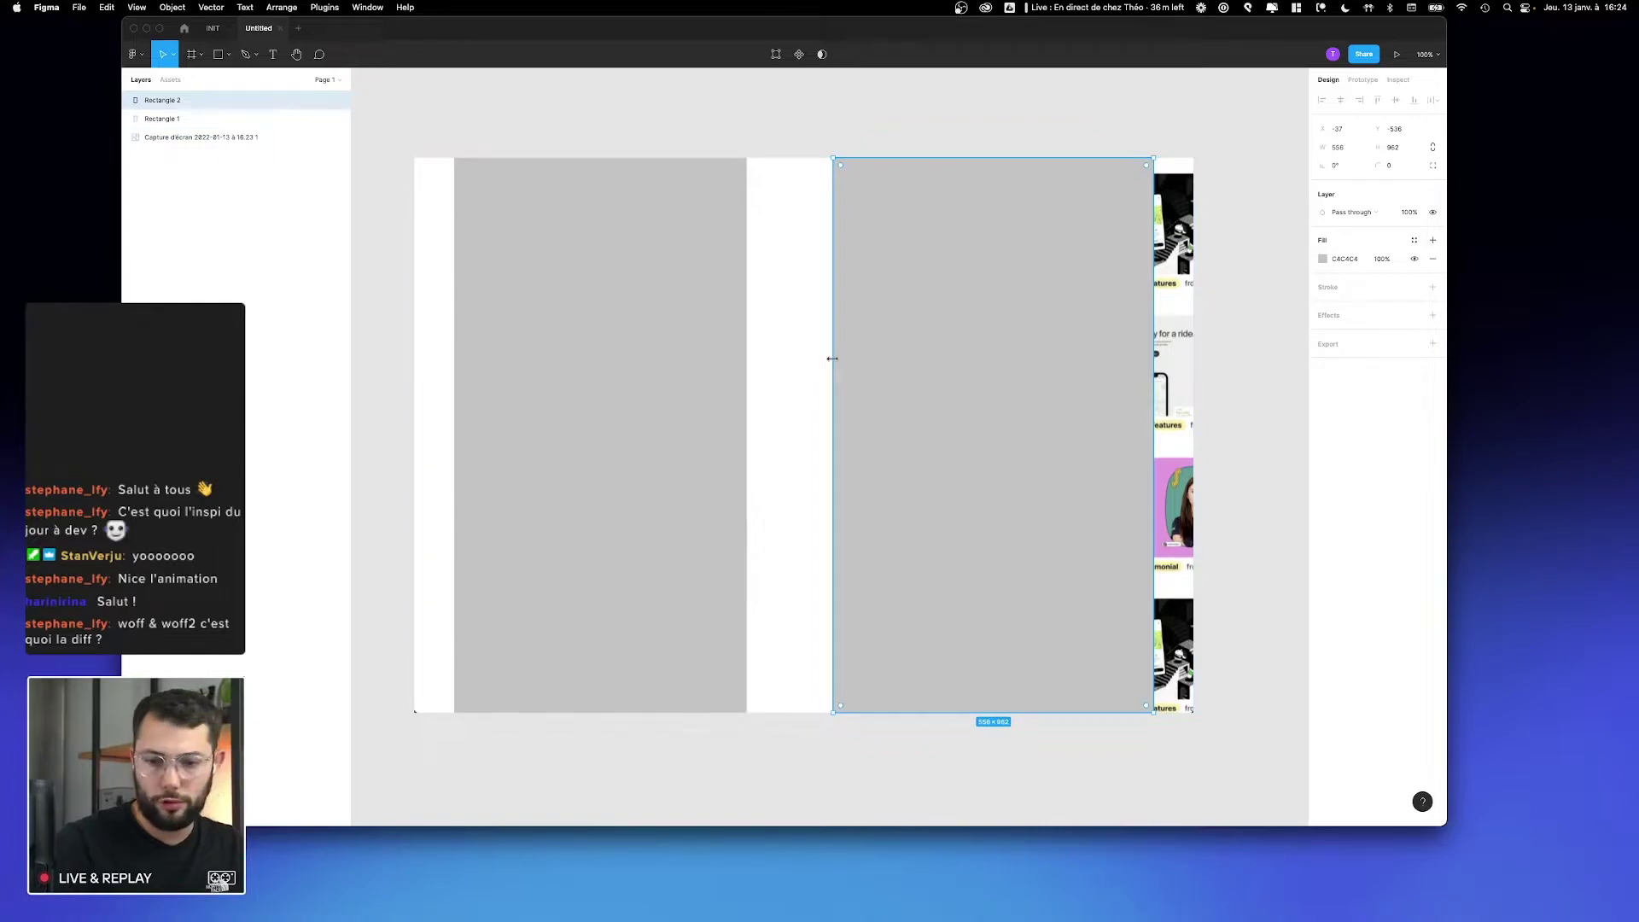
{"action": "left_click_drag", "start_coordinate": [832, 358], "coordinate": [809, 357]}
{"action": "left_click", "coordinate": [699, 377]}
{"action": "left_click", "coordinate": [910, 362]}
Step: Set the width of the rectangle over the text column to 598 and measure the gap between the two rectangles
{"action": "left_click", "coordinate": [687, 376]}
{"action": "left_click", "coordinate": [1345, 148]}
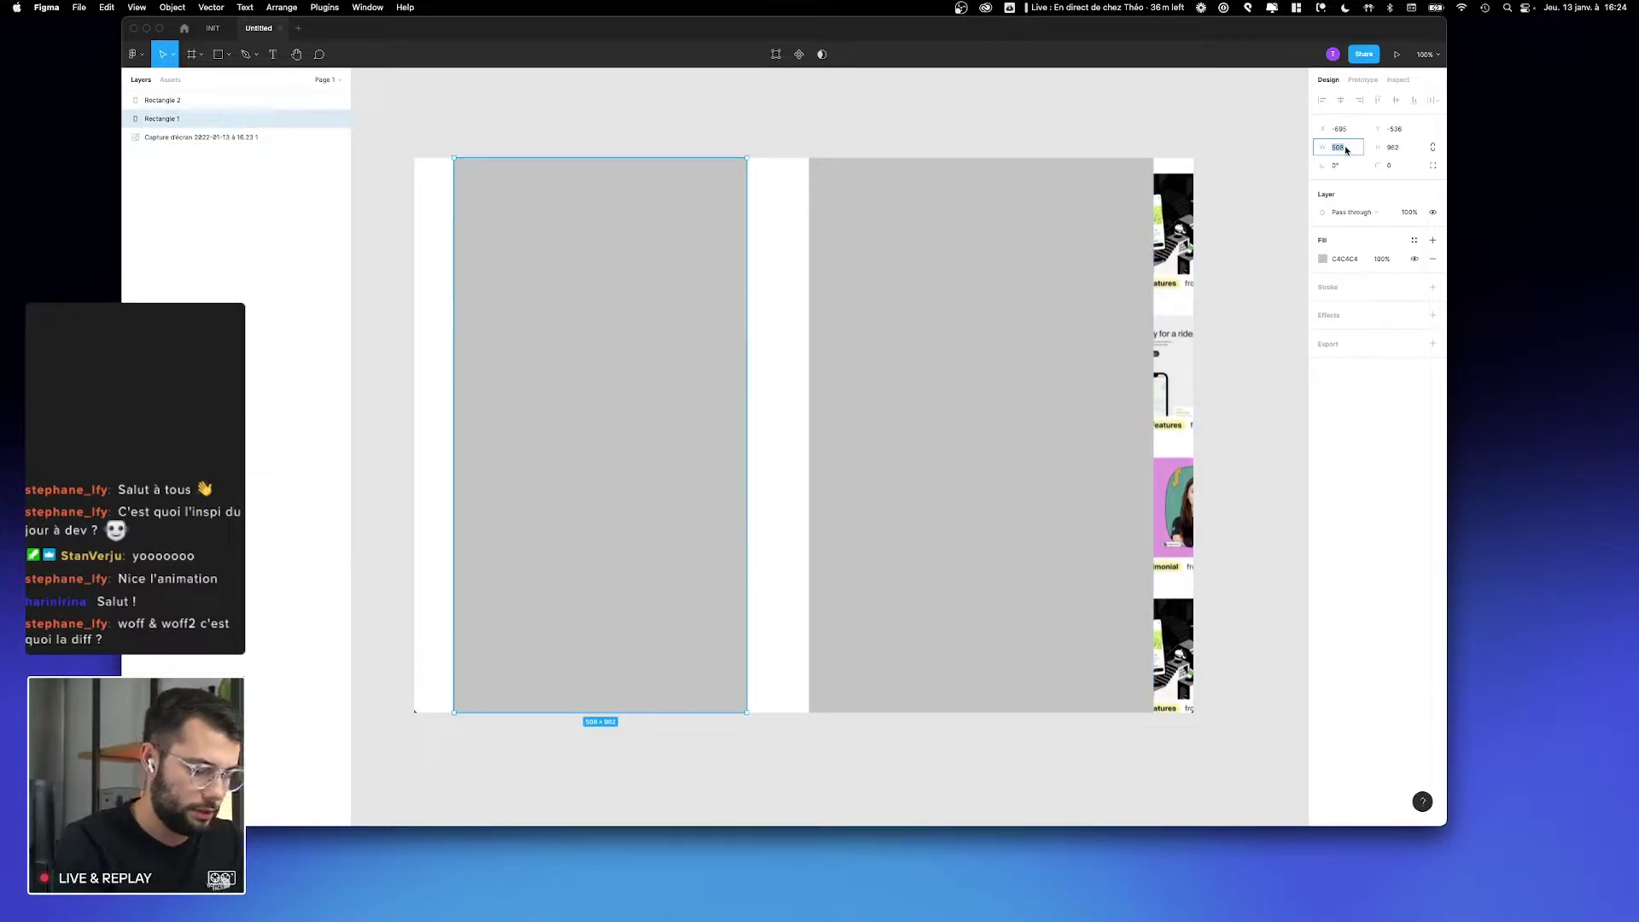
{"action": "type", "text": "598"}
{"action": "key", "text": "Return"}
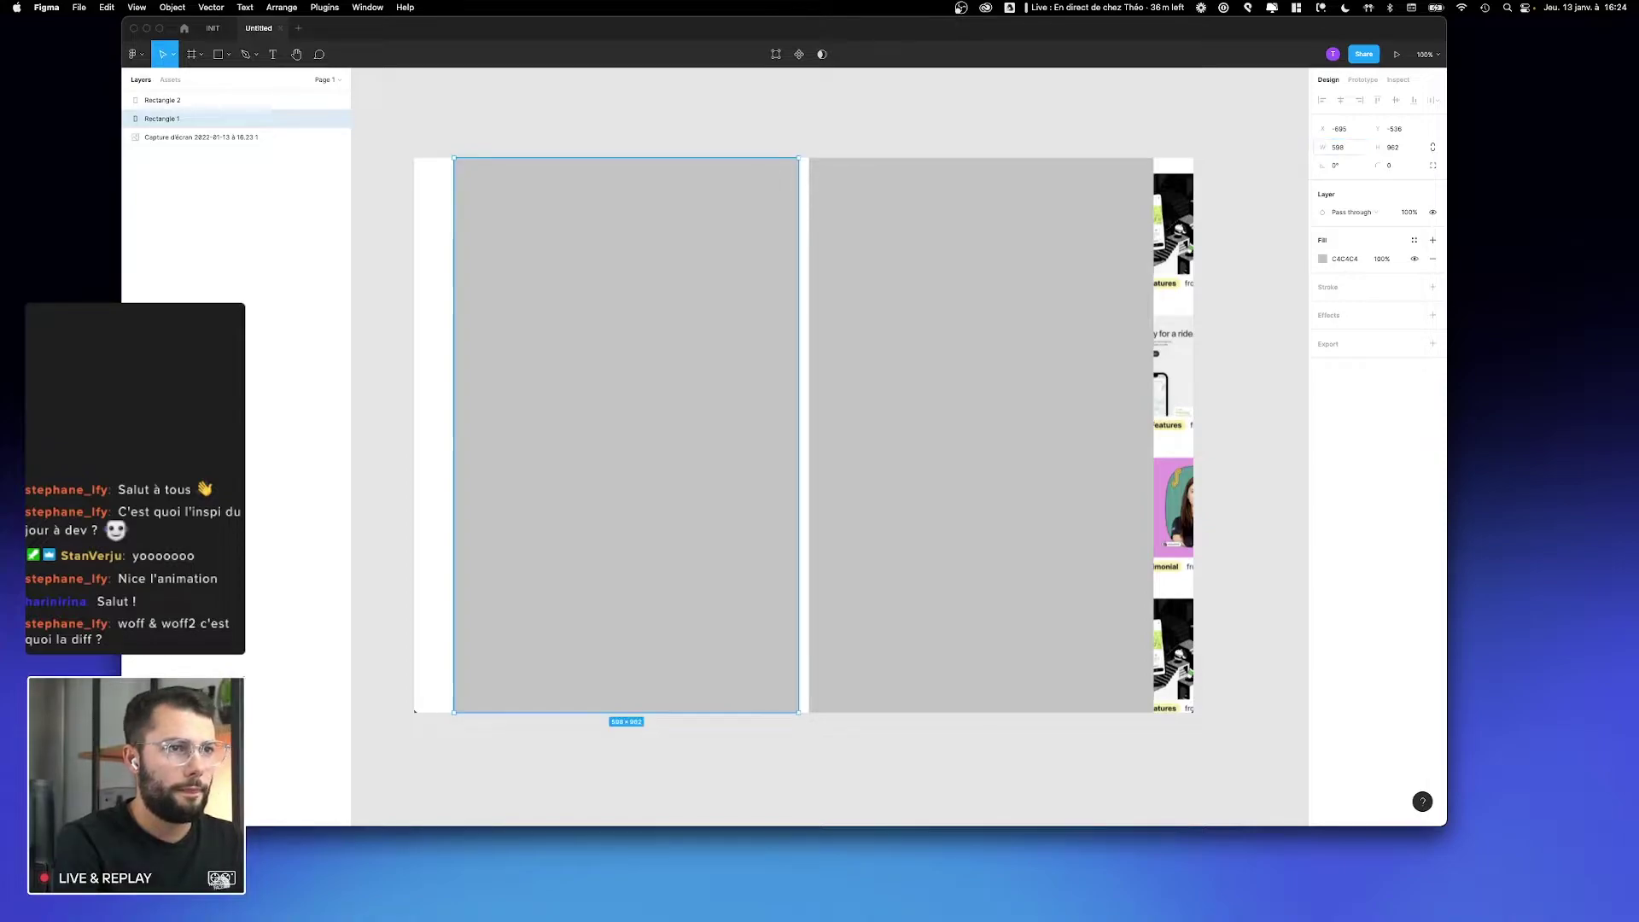
{"action": "left_click", "coordinate": [897, 336]}
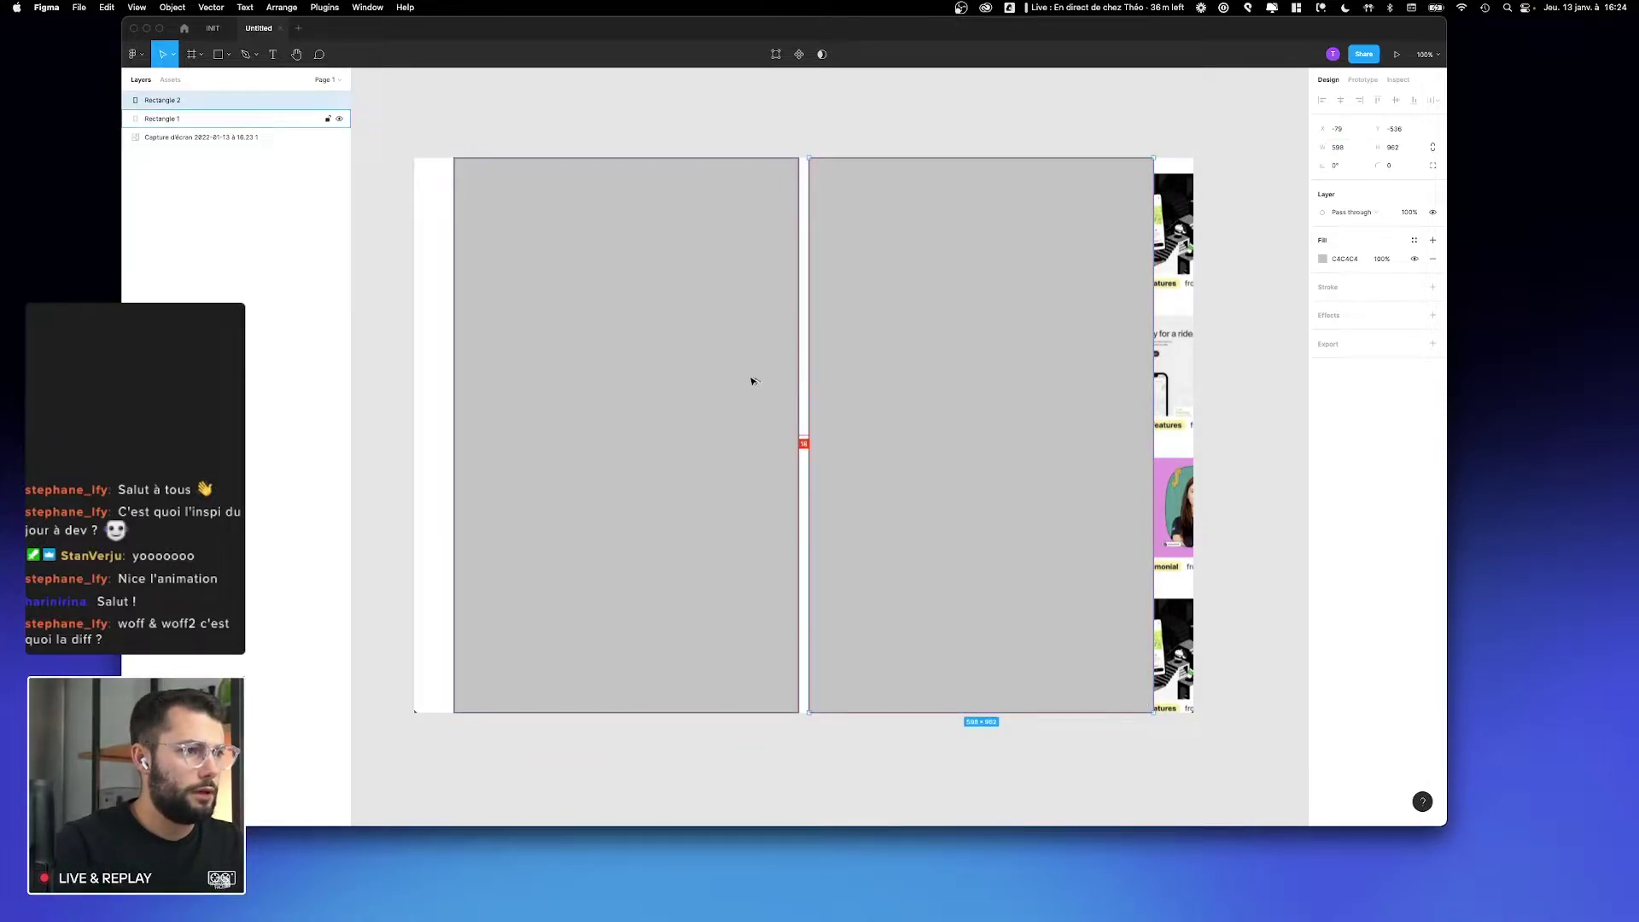
Step: Give both column rectangles a red F92424 fill at 60% opacity
{"action": "left_click", "coordinate": [784, 386]}
{"action": "left_click", "coordinate": [1024, 358], "text": "shift"}
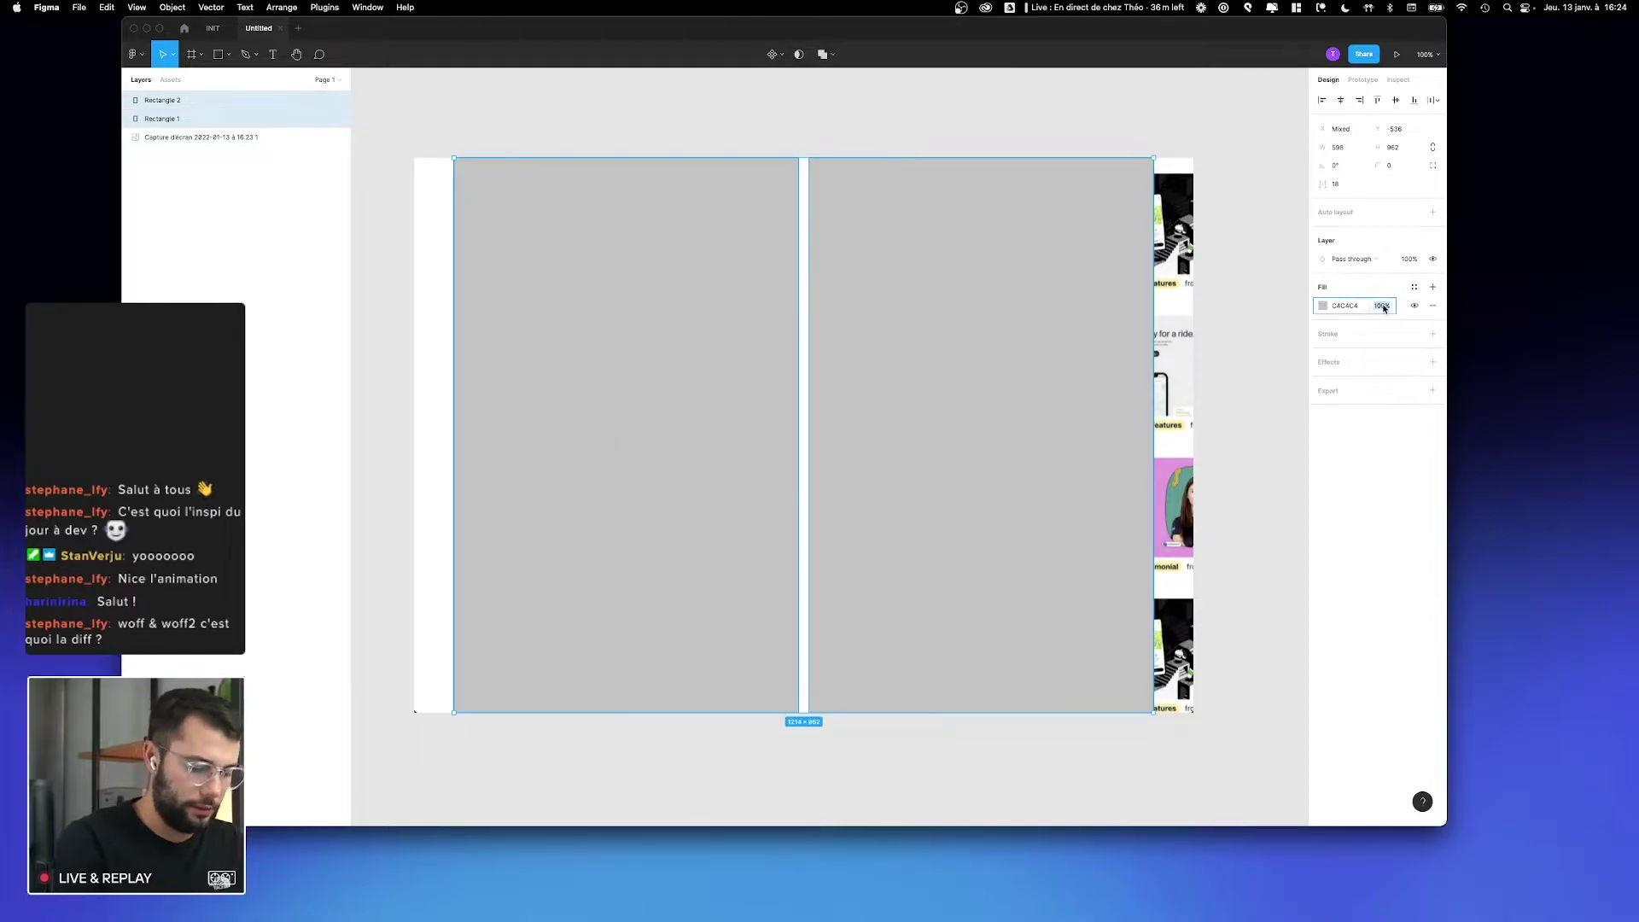
{"action": "type", "text": "60"}
{"action": "key", "text": "Return"}
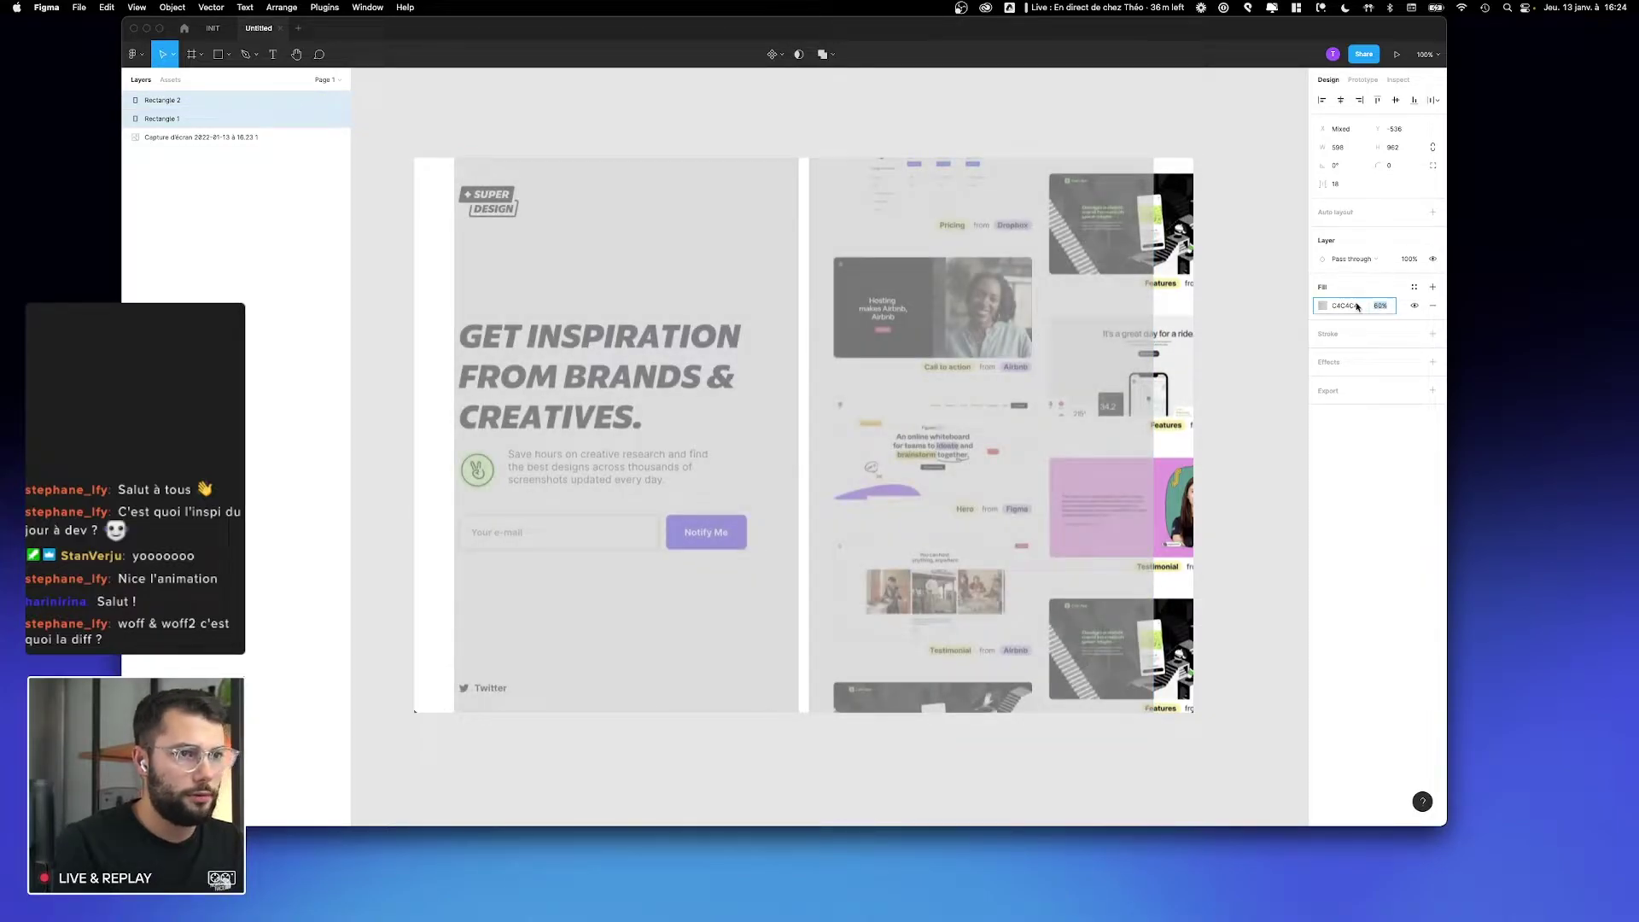
{"action": "left_click", "coordinate": [1323, 306]}
{"action": "left_click_drag", "start_coordinate": [1238, 385], "coordinate": [1288, 324]}
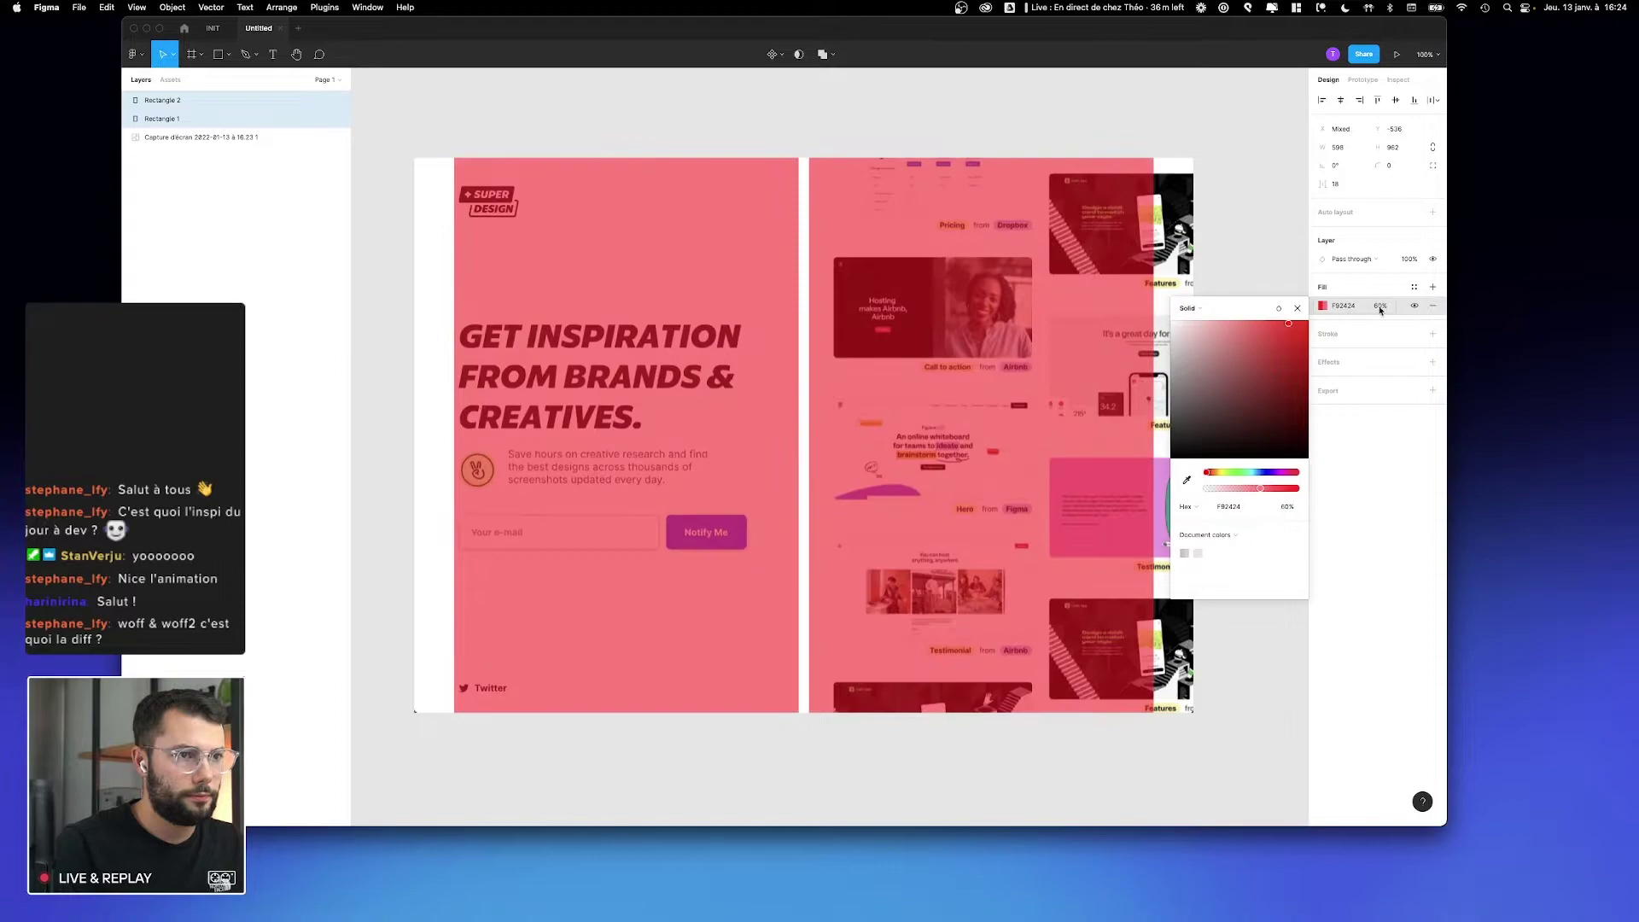
{"action": "left_click", "coordinate": [888, 119]}
Step: Duplicate the text-column rectangle twice, resizing the copies to about 598 × 404 over the headline-to-form block and 598 × 33 over the Twitter link
{"action": "left_click", "coordinate": [688, 351]}
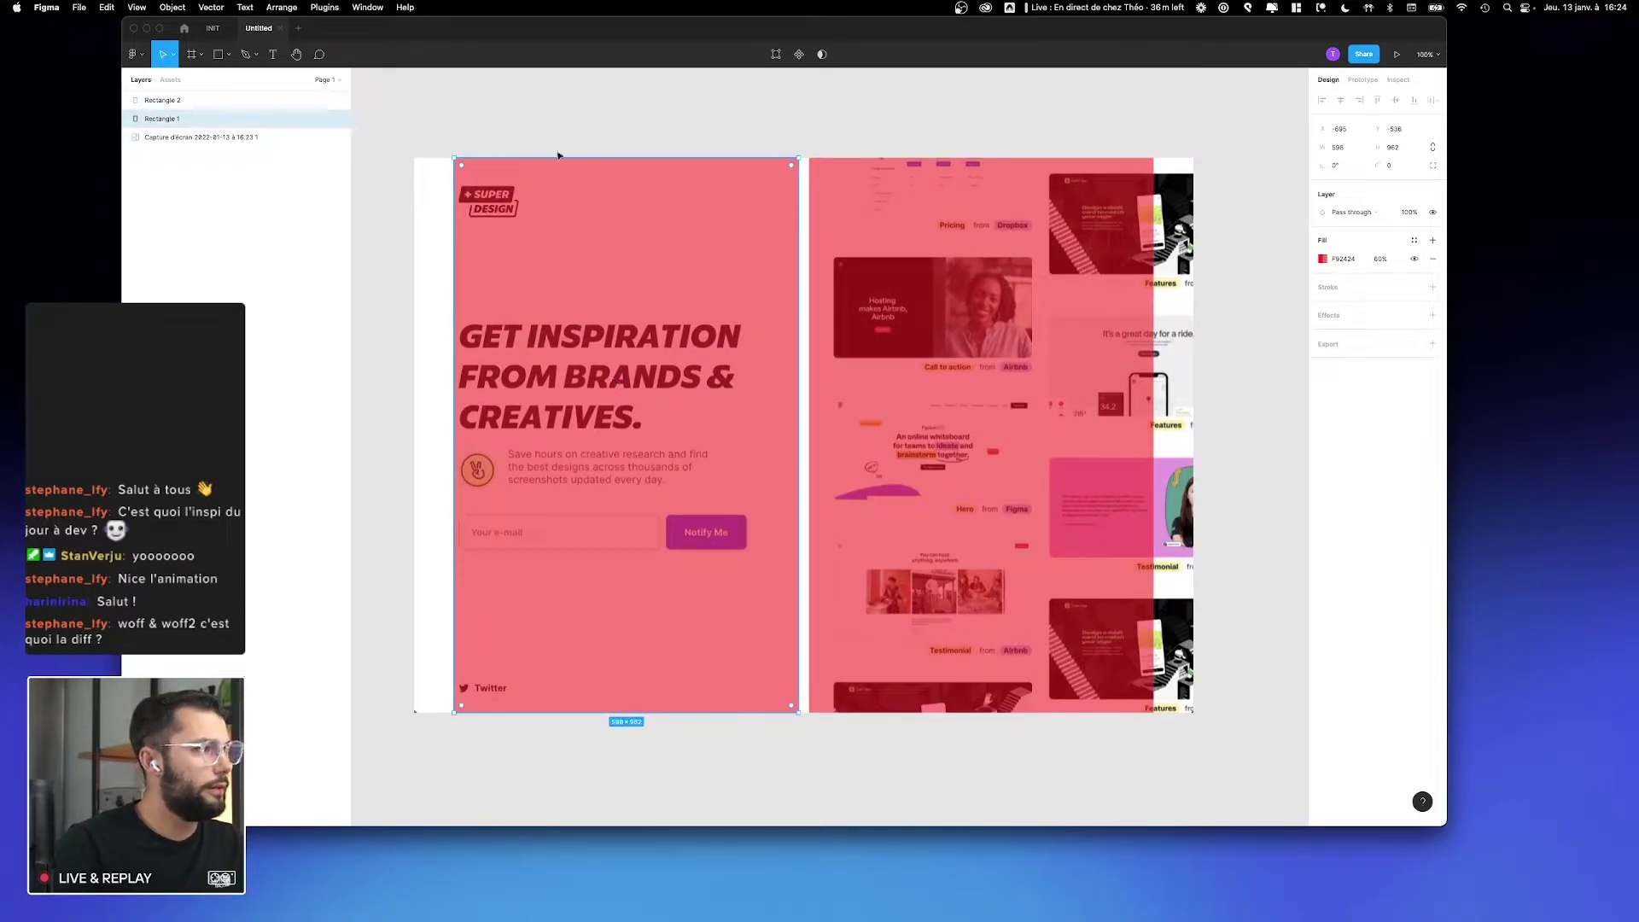
{"action": "key", "text": "super+v"}
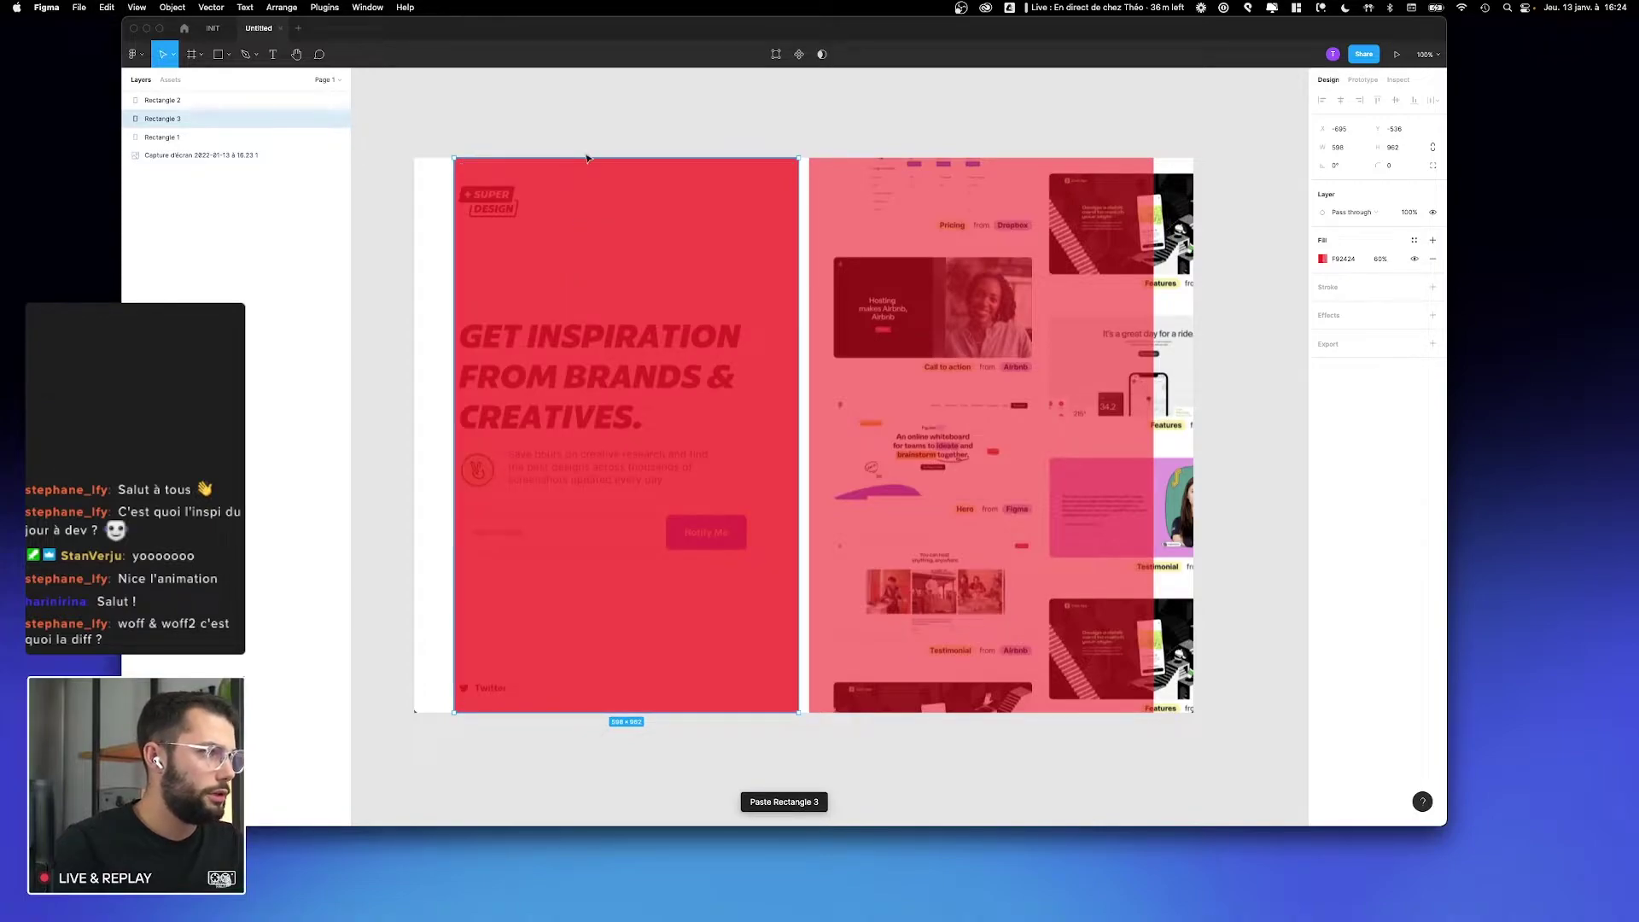
{"action": "left_click_drag", "start_coordinate": [583, 155], "coordinate": [598, 318]}
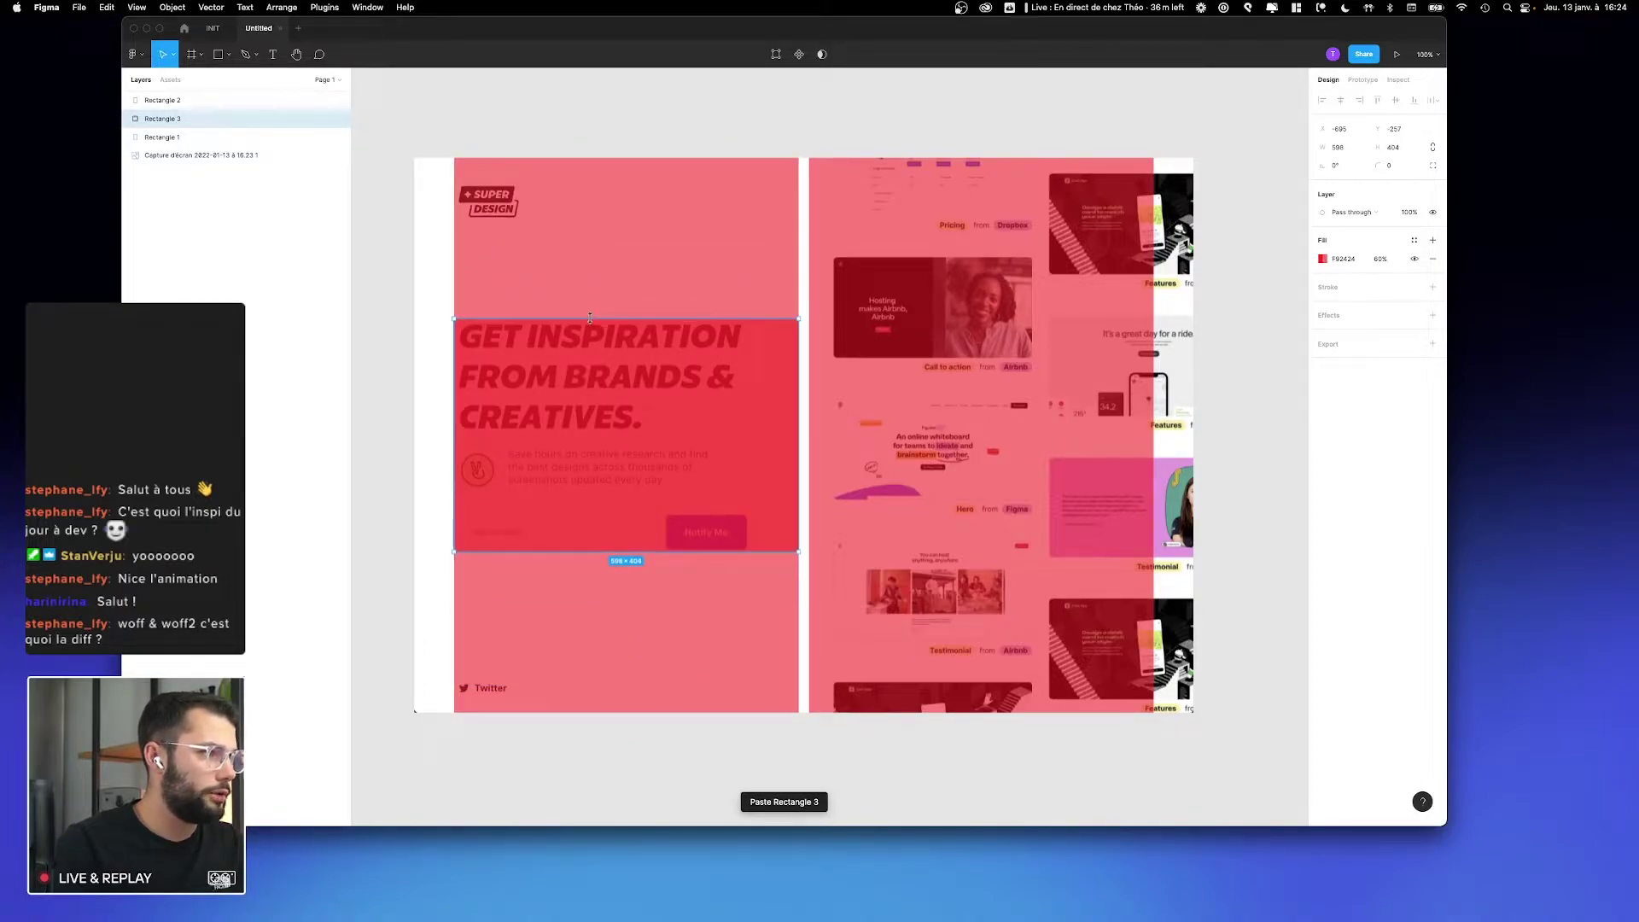
{"action": "left_click_drag", "start_coordinate": [606, 381], "coordinate": [594, 529]}
{"action": "left_click_drag", "start_coordinate": [595, 465], "coordinate": [605, 676]}
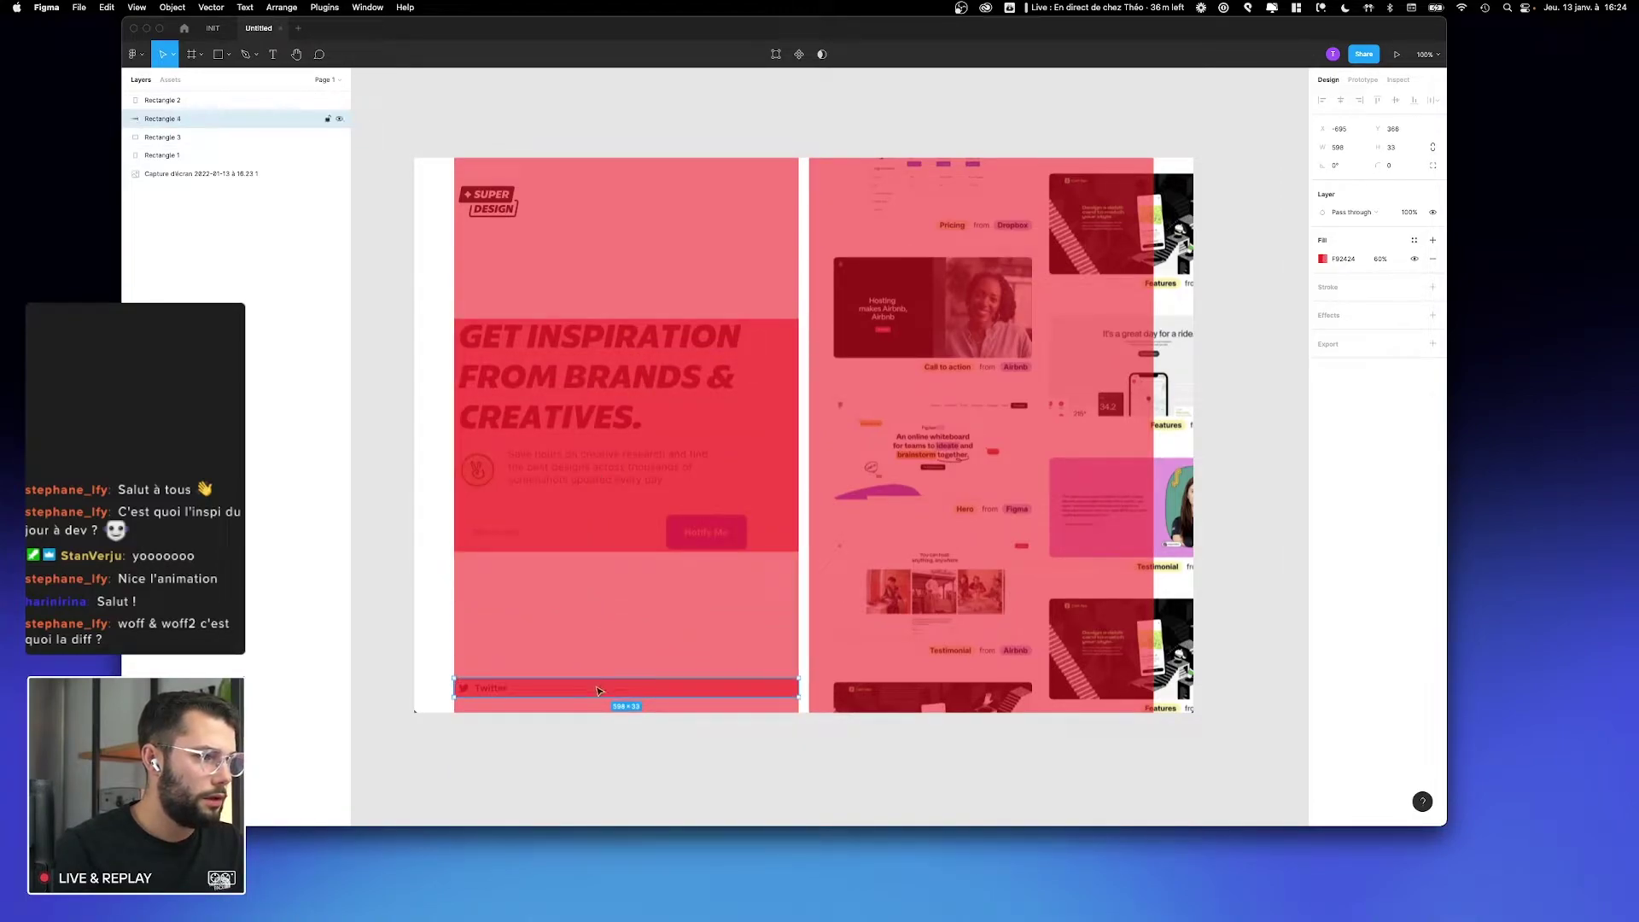
Step: Cover the two image columns with copies of the column rectangle, each resized to about 350 × 962, and group the two copies
{"action": "left_click", "coordinate": [892, 337]}
{"action": "left_click_drag", "start_coordinate": [888, 340], "coordinate": [907, 345]}
{"action": "left_click_drag", "start_coordinate": [1179, 409], "coordinate": [1034, 409]}
{"action": "left_click_drag", "start_coordinate": [916, 400], "coordinate": [1120, 402]}
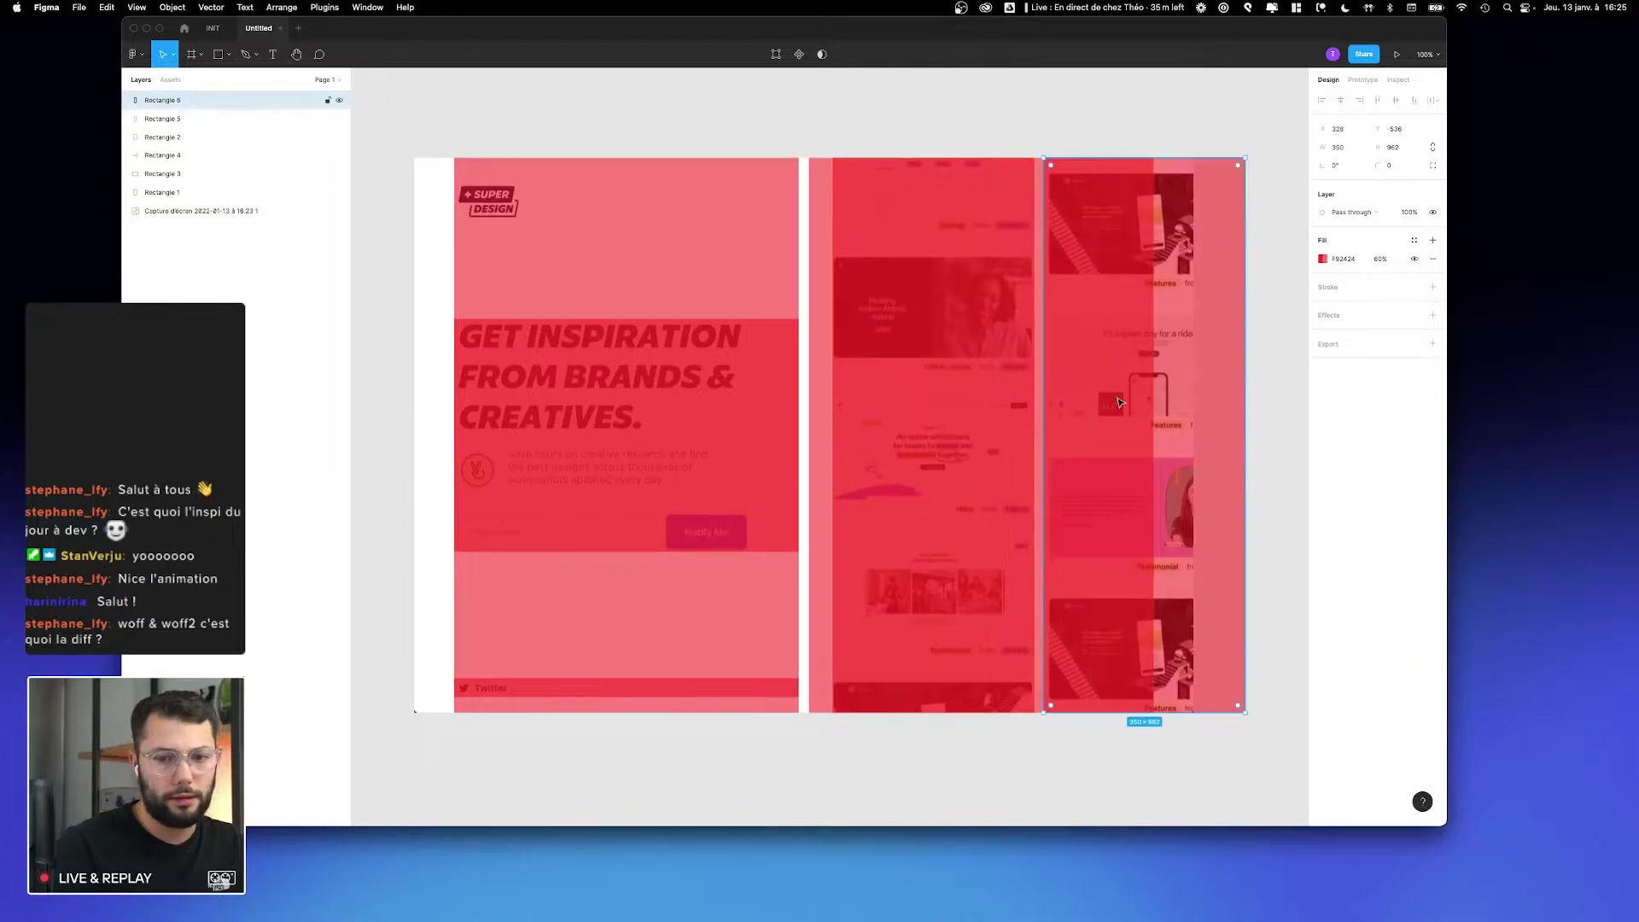
{"action": "left_click", "coordinate": [1017, 295], "text": "shift"}
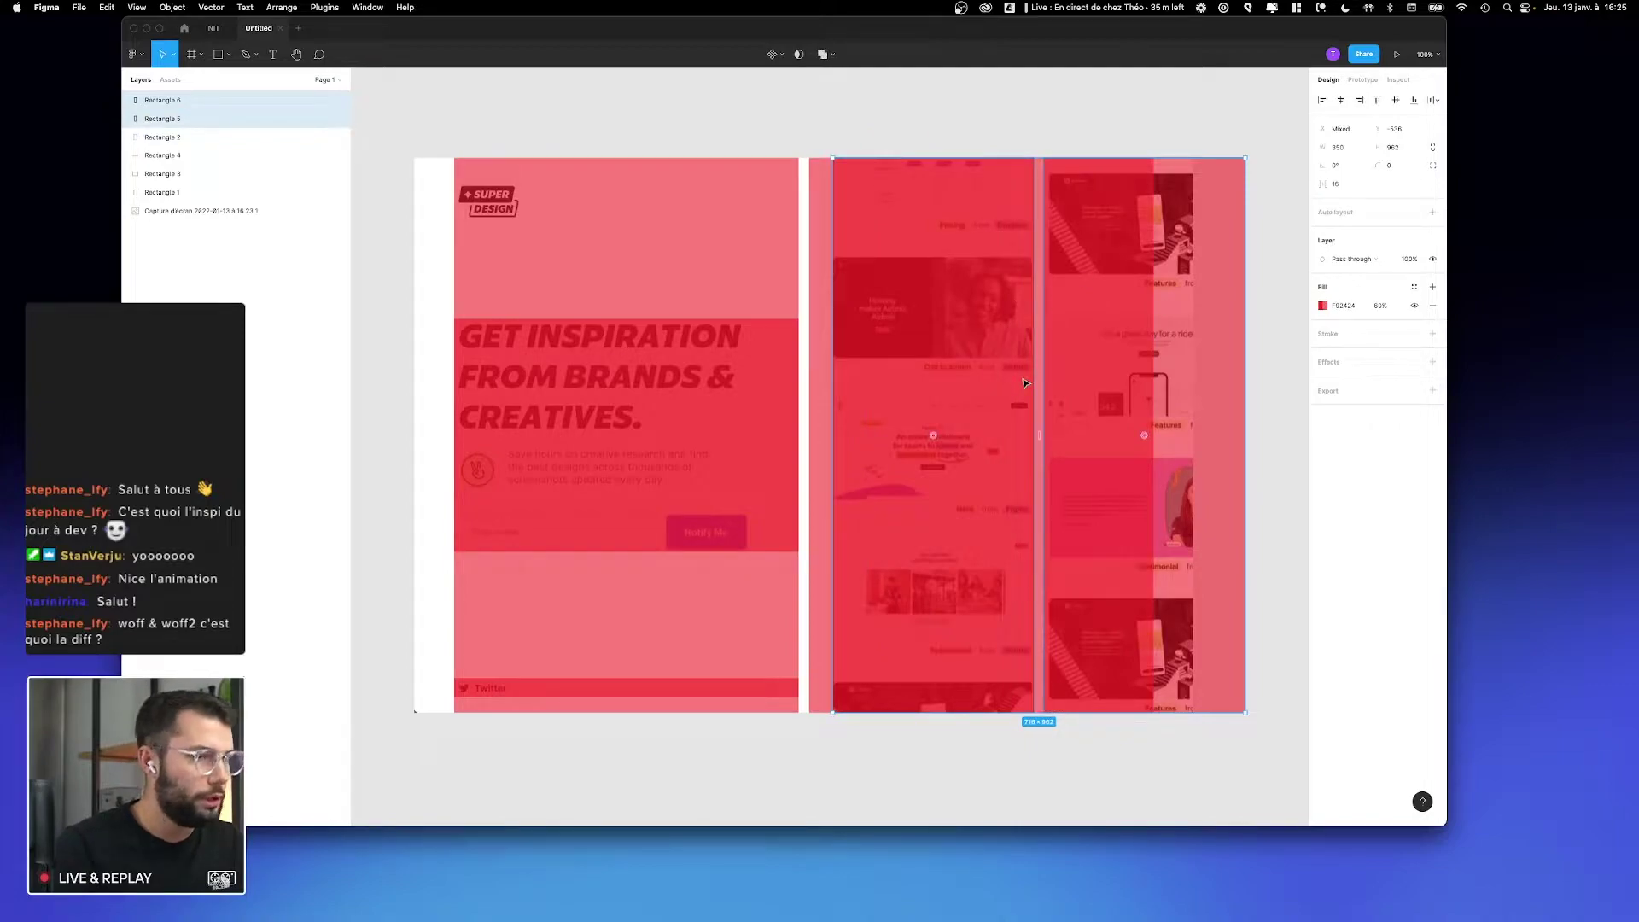
{"action": "key", "text": "super+g"}
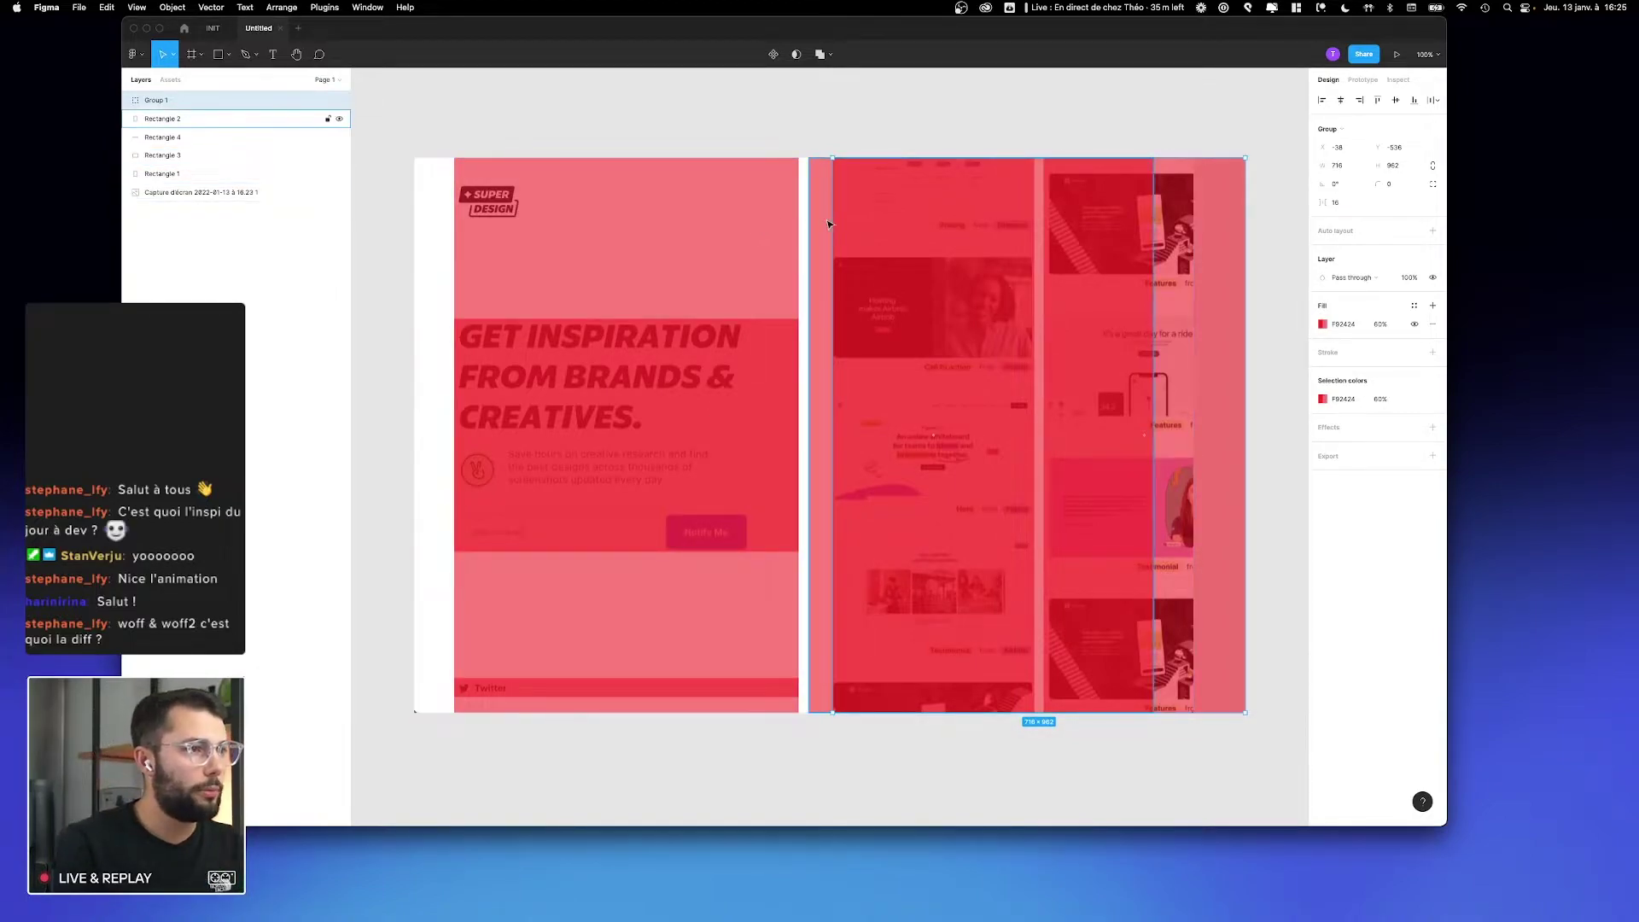
Step: Try narrowing the three text-side rectangles to about 511 wide and moving the inner edge of the large image-side rectangle to the first image column
{"action": "double_click", "coordinate": [831, 226]}
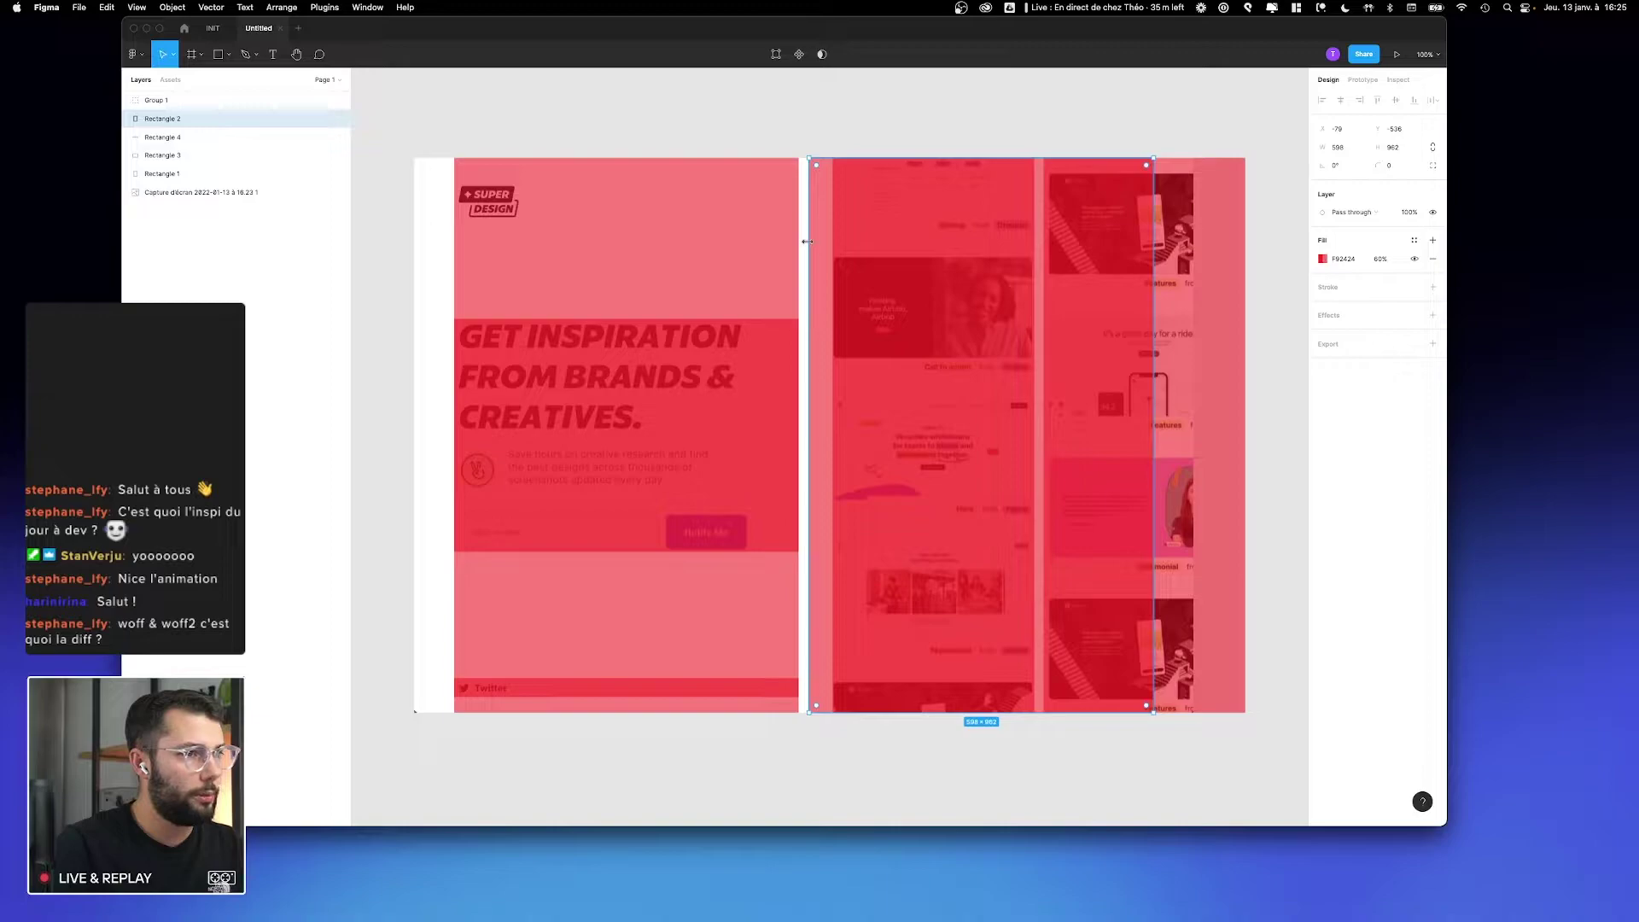
{"action": "left_click", "coordinate": [767, 283]}
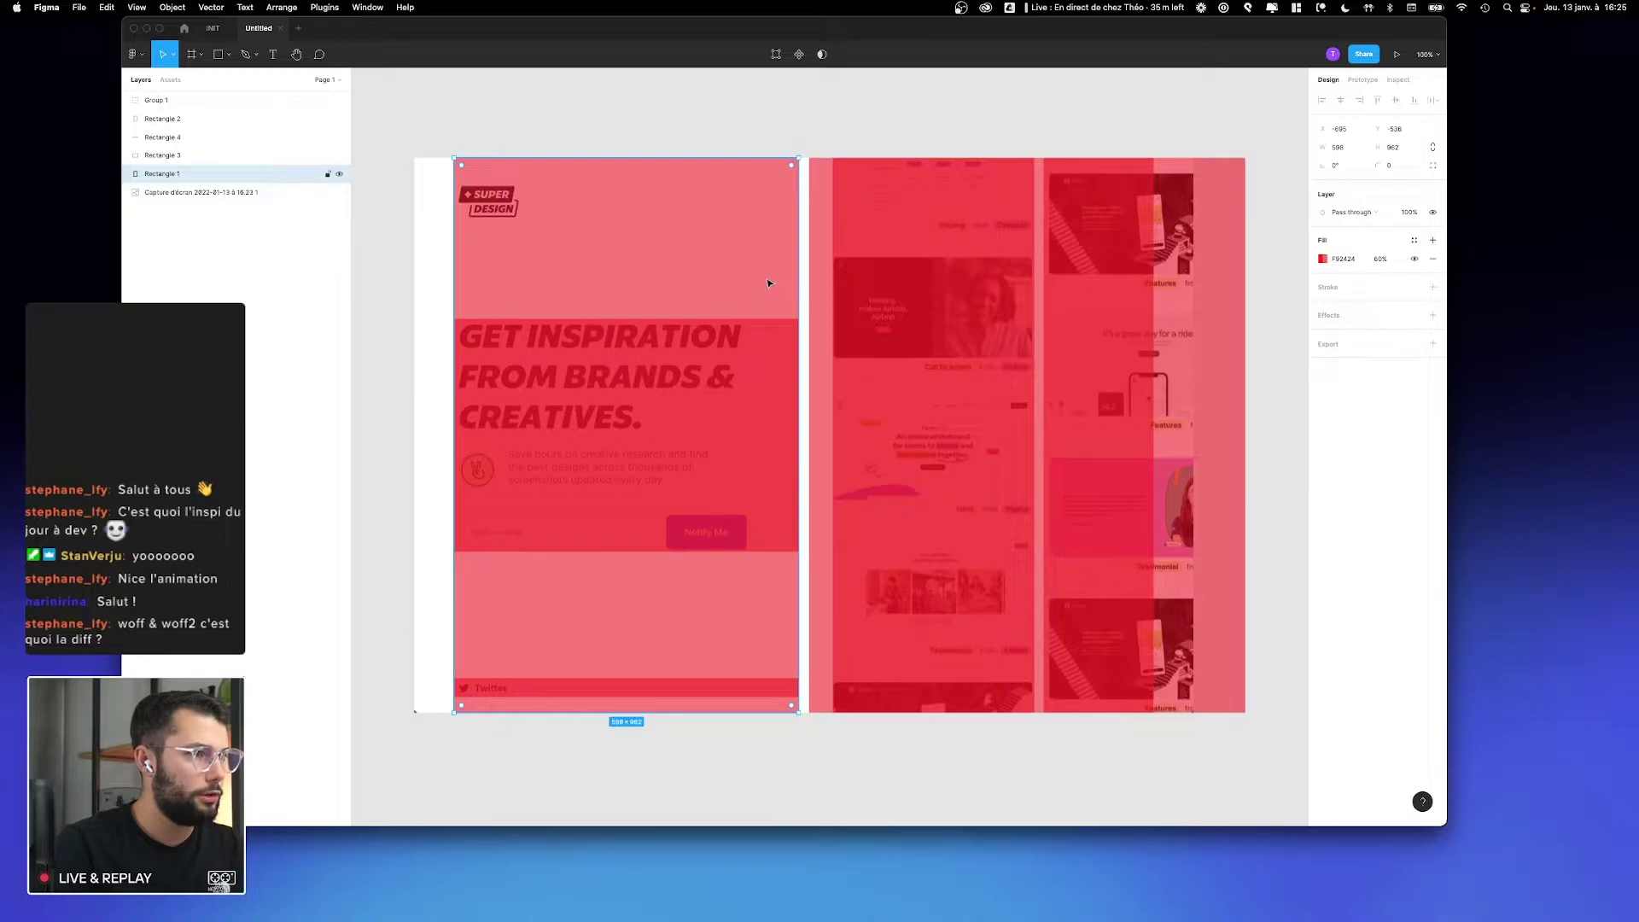
{"action": "left_click", "coordinate": [724, 369]}
{"action": "left_click_drag", "start_coordinate": [798, 389], "coordinate": [751, 382]}
{"action": "left_click", "coordinate": [758, 390]}
{"action": "left_click", "coordinate": [779, 398]}
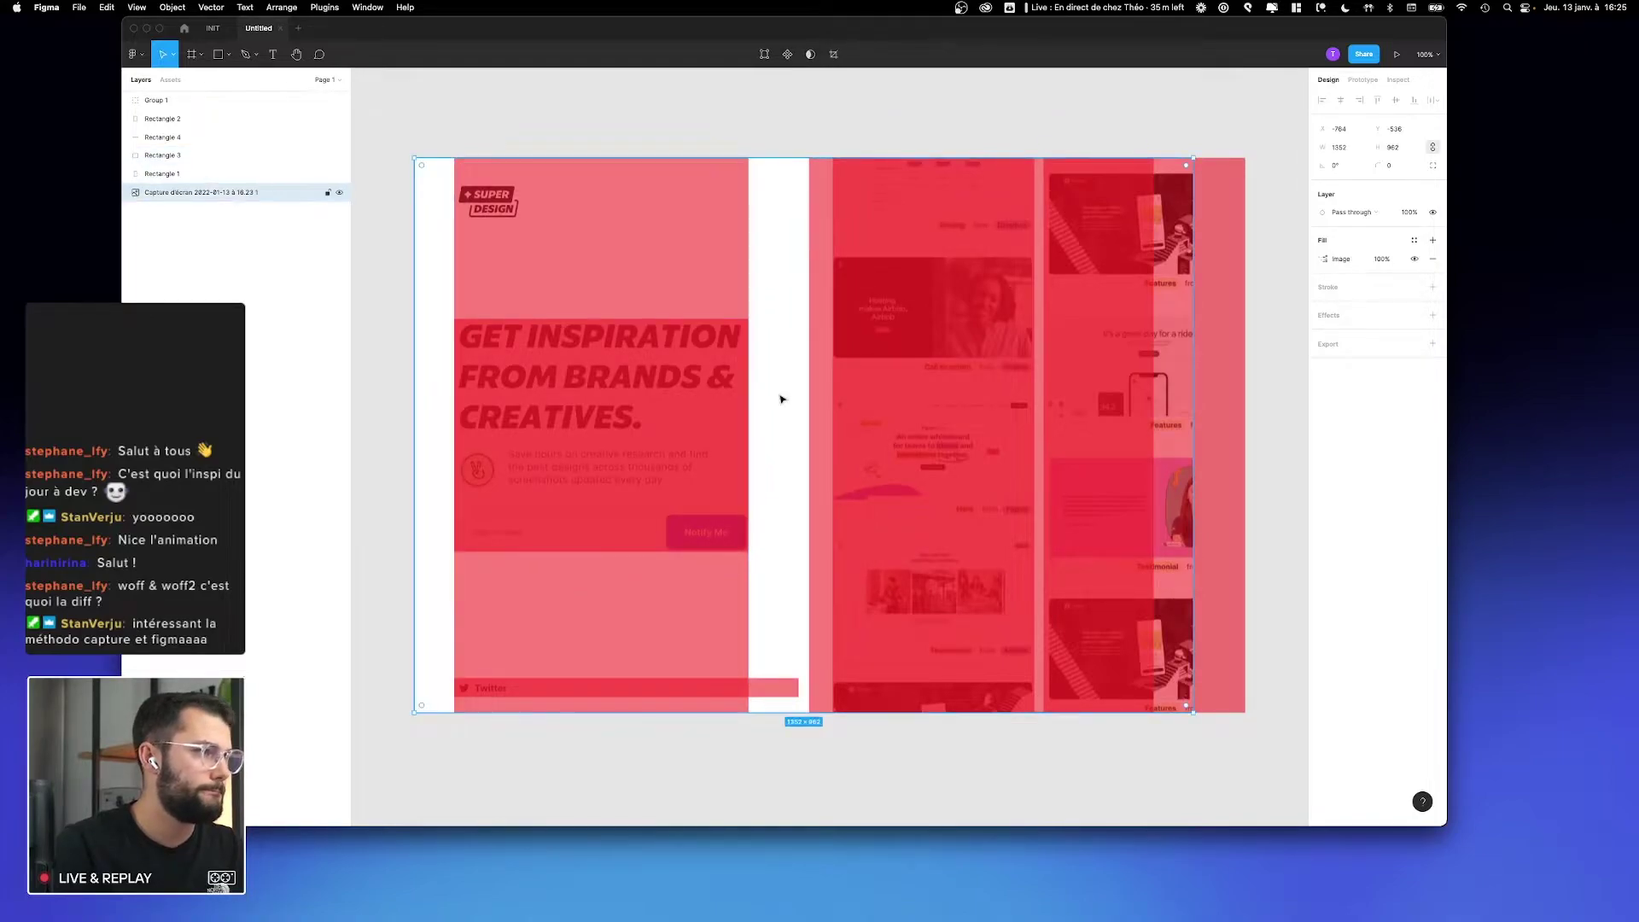
{"action": "left_click", "coordinate": [808, 397]}
{"action": "left_click_drag", "start_coordinate": [809, 395], "coordinate": [827, 395]}
{"action": "left_click", "coordinate": [793, 688]}
{"action": "left_click_drag", "start_coordinate": [797, 688], "coordinate": [748, 684]}
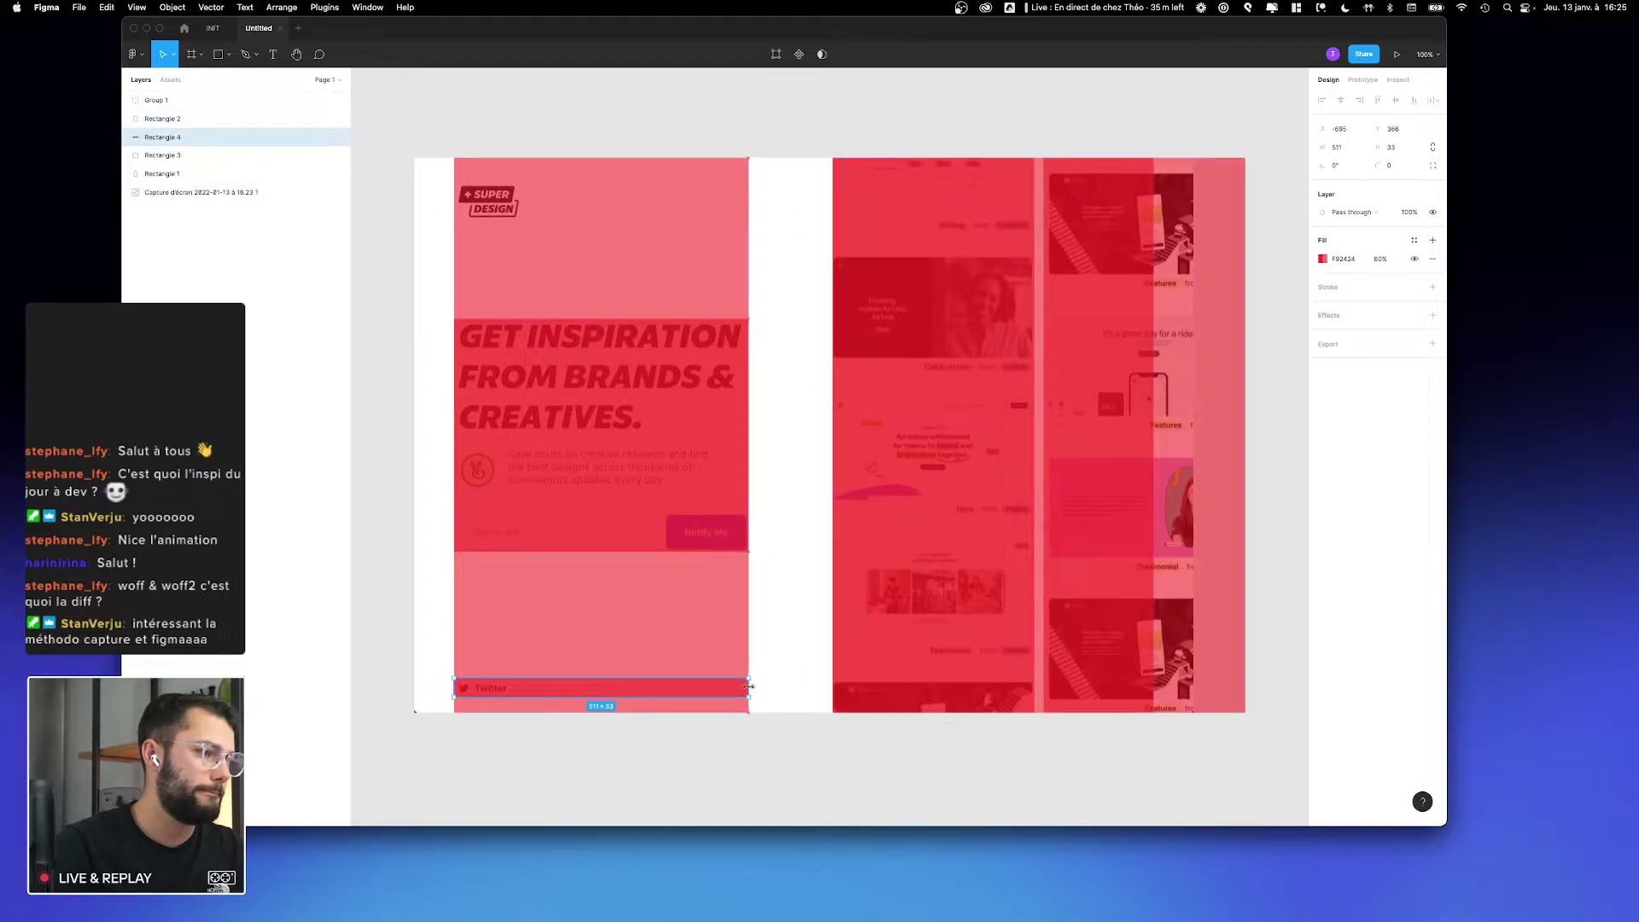
{"action": "left_click", "coordinate": [658, 357]}
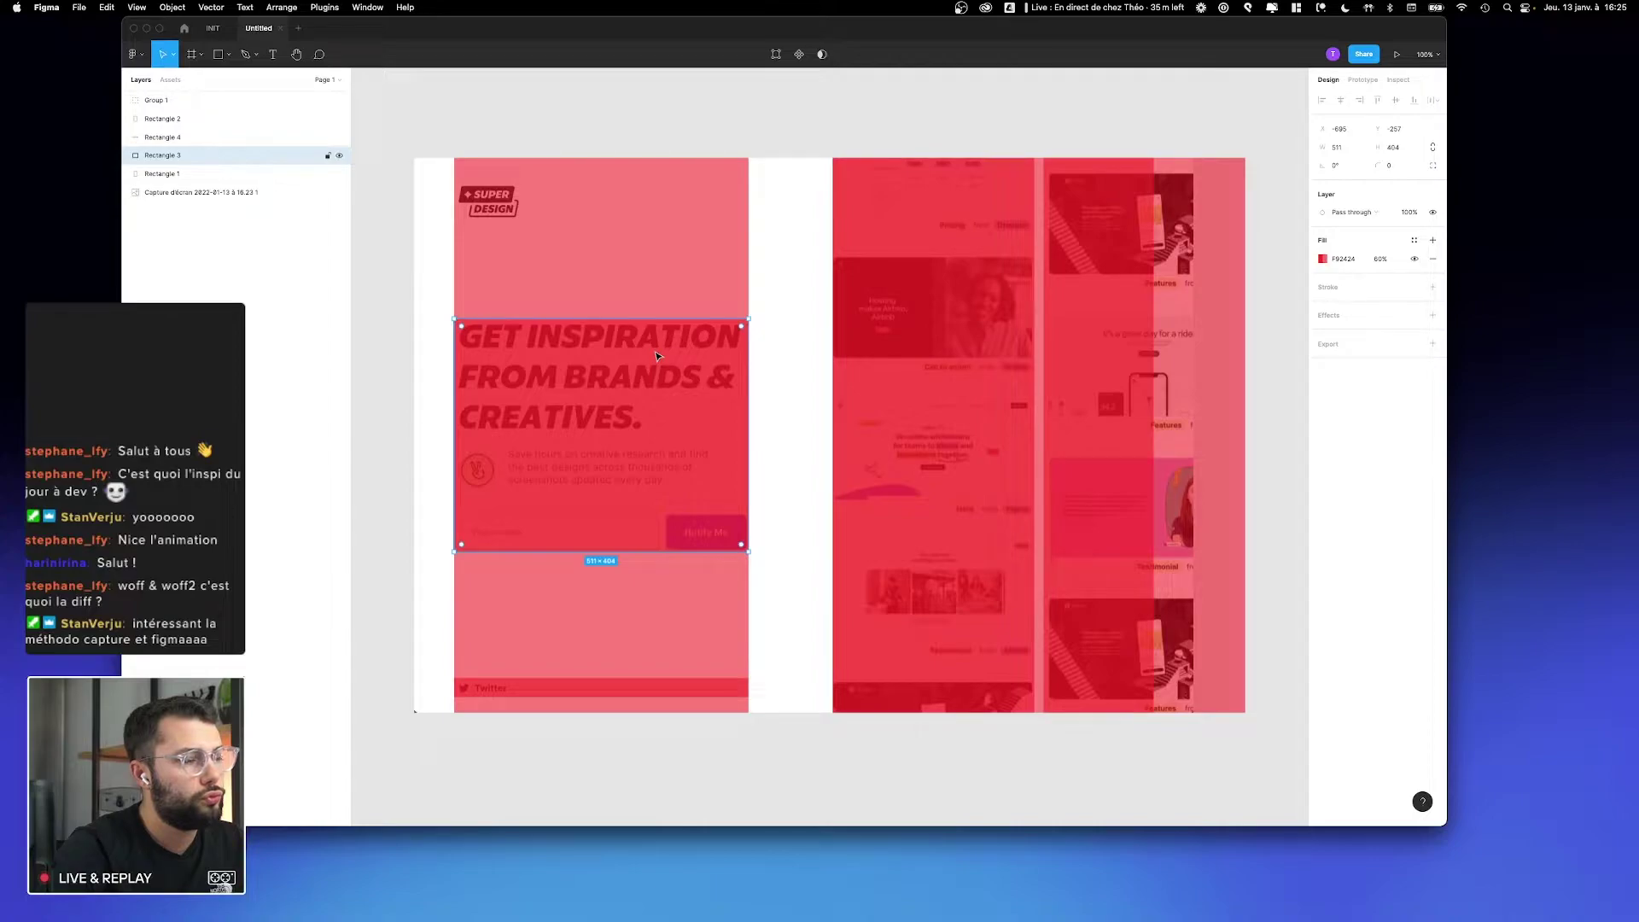
Step: Undo the width changes to the column, headline-block and Twitter-link rectangles
{"action": "key", "text": "super+z"}
{"action": "key", "text": "super+z"}
{"action": "key", "text": "super+z"}
{"action": "key", "text": "super+z"}
{"action": "key", "text": "super+z"}
{"action": "key", "text": "super+z"}
{"action": "key", "text": "super+z"}
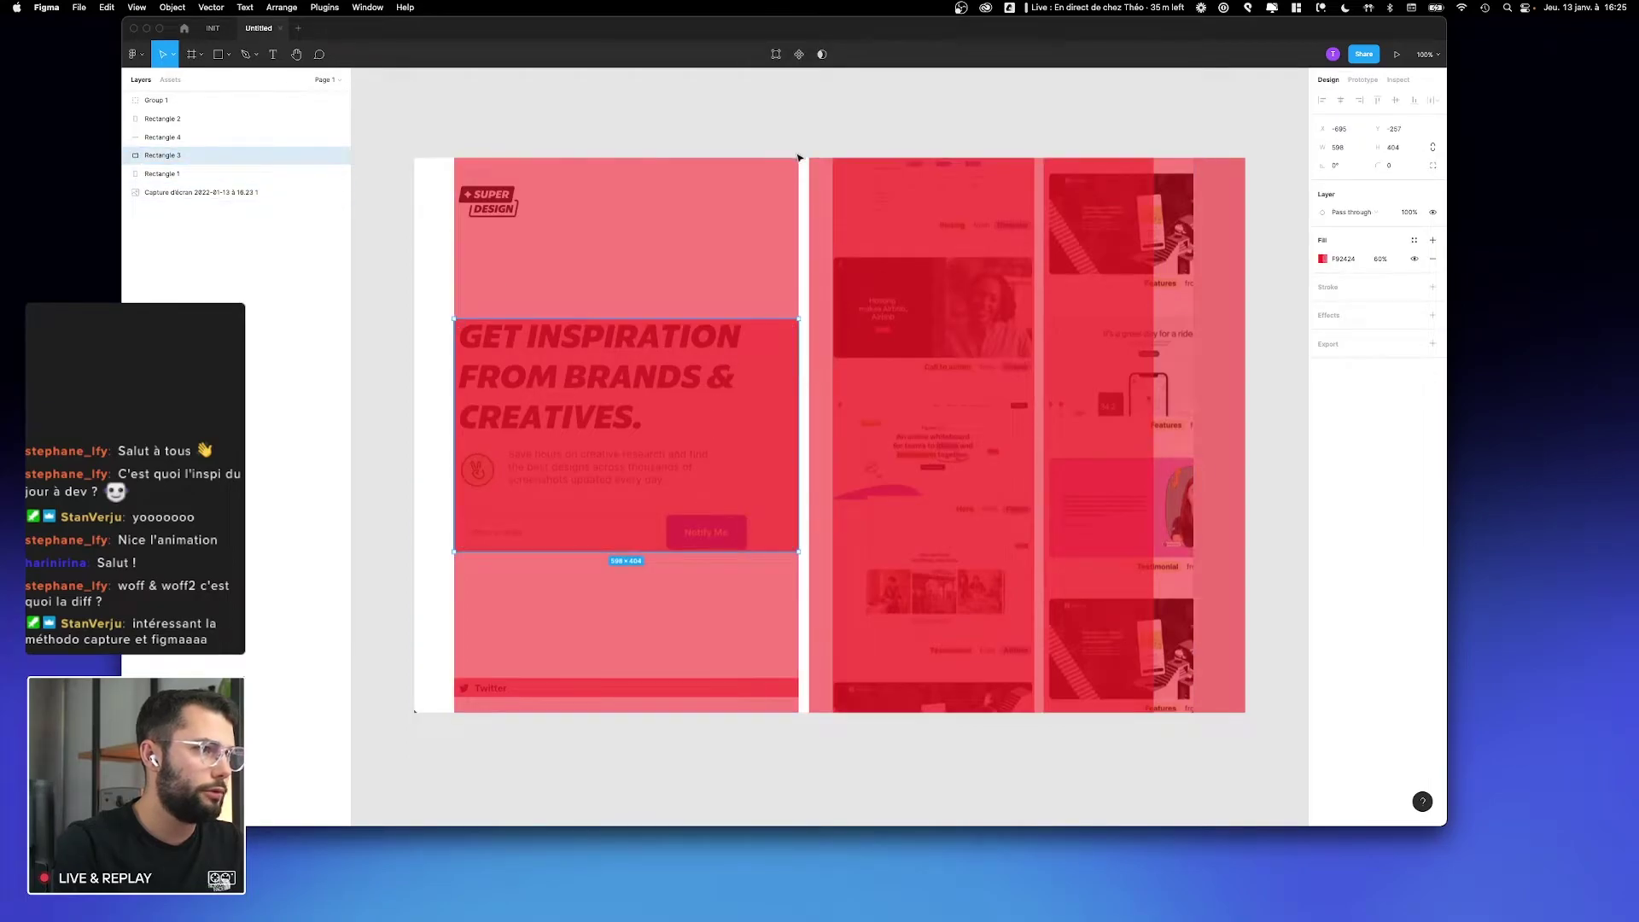
{"action": "key", "text": "super+z"}
{"action": "key", "text": "super+z"}
{"action": "key", "text": "super+z"}
{"action": "key", "text": "super+z"}
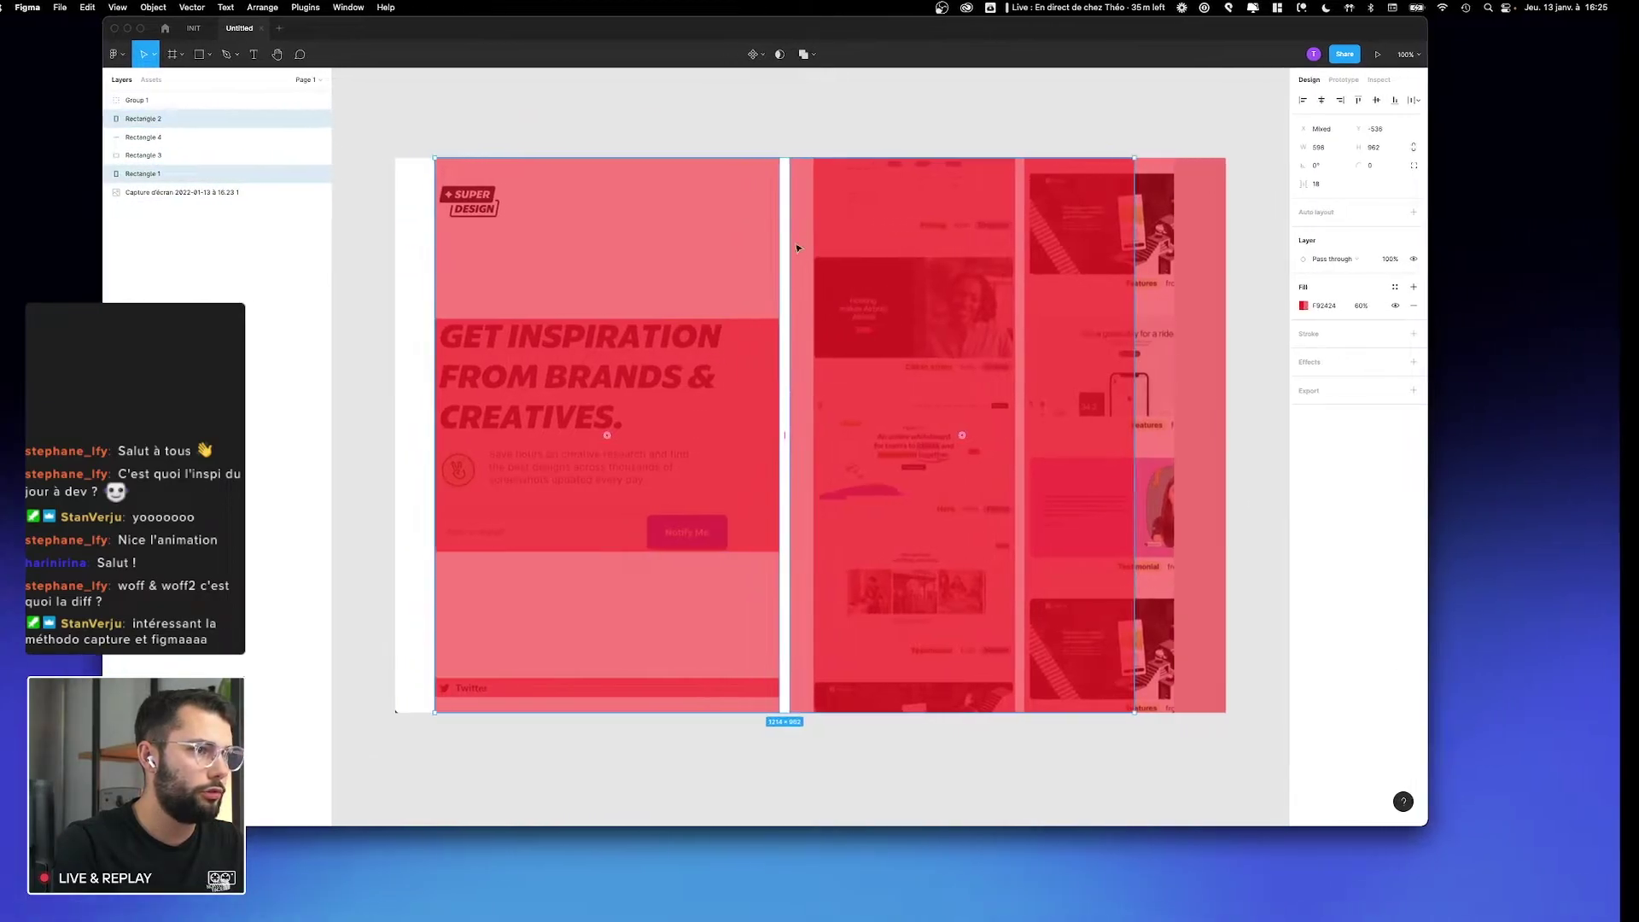
Step: Switch to Webflow and set the column and row gaps of layout-2-grid to 18 px
{"action": "key", "text": "ctrl+Left"}
{"action": "left_click", "coordinate": [1374, 373]}
{"action": "type", "text": "1"}
{"action": "key", "text": "Tab"}
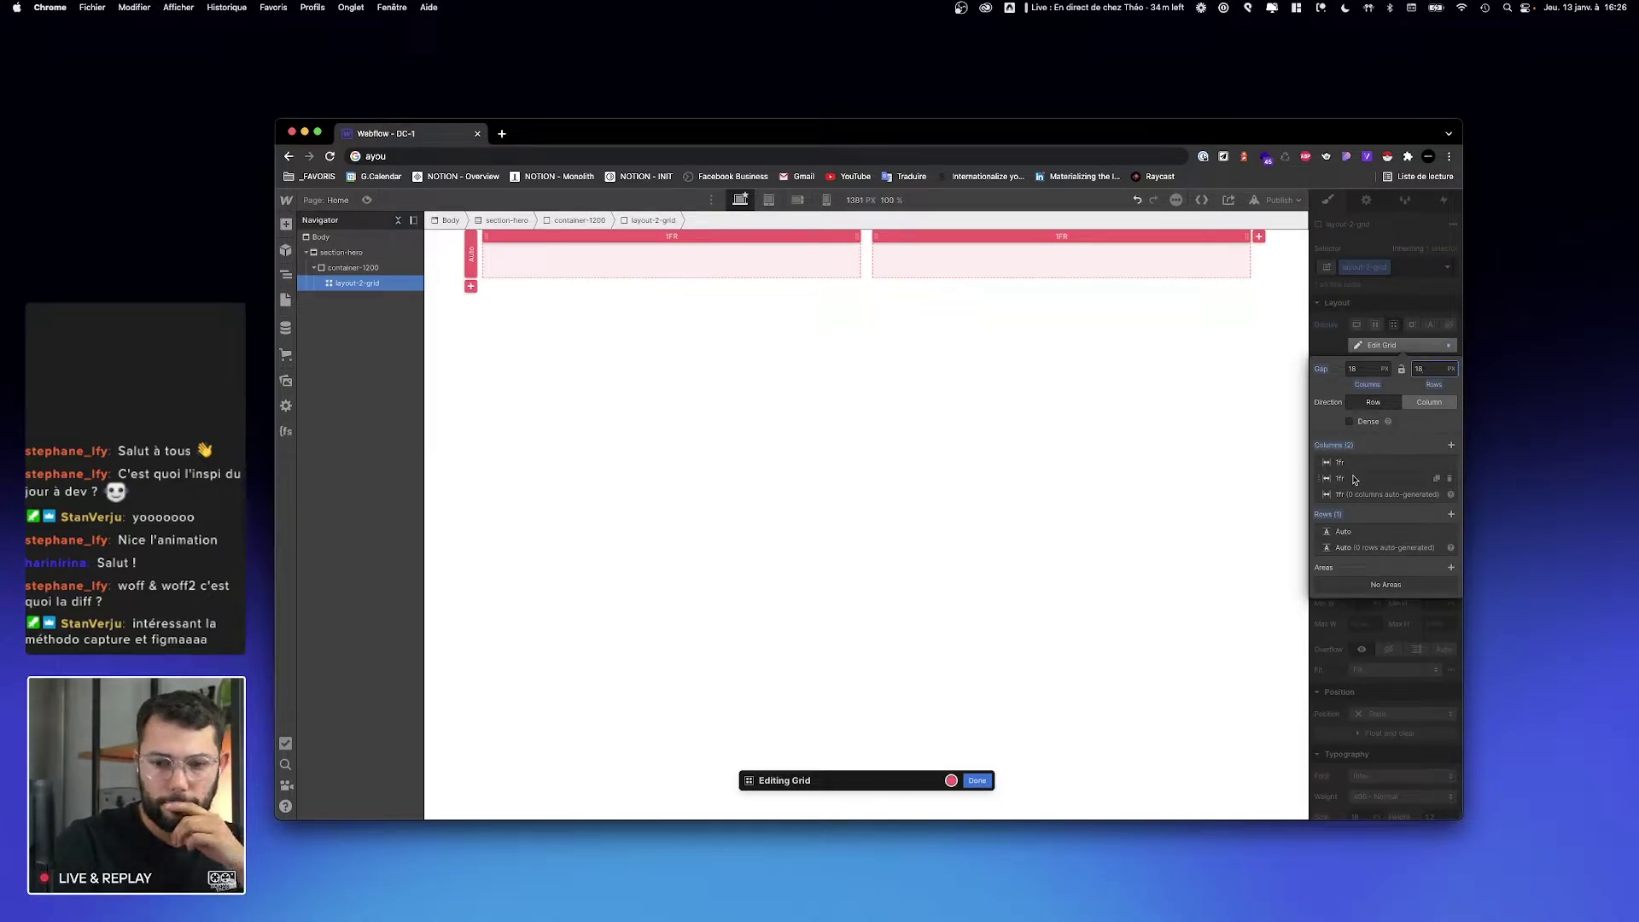
Step: Return to Figma and try shortening a pasted copy of the image-column group to about 164 high, then undo it
{"action": "key", "text": "ctrl+Right"}
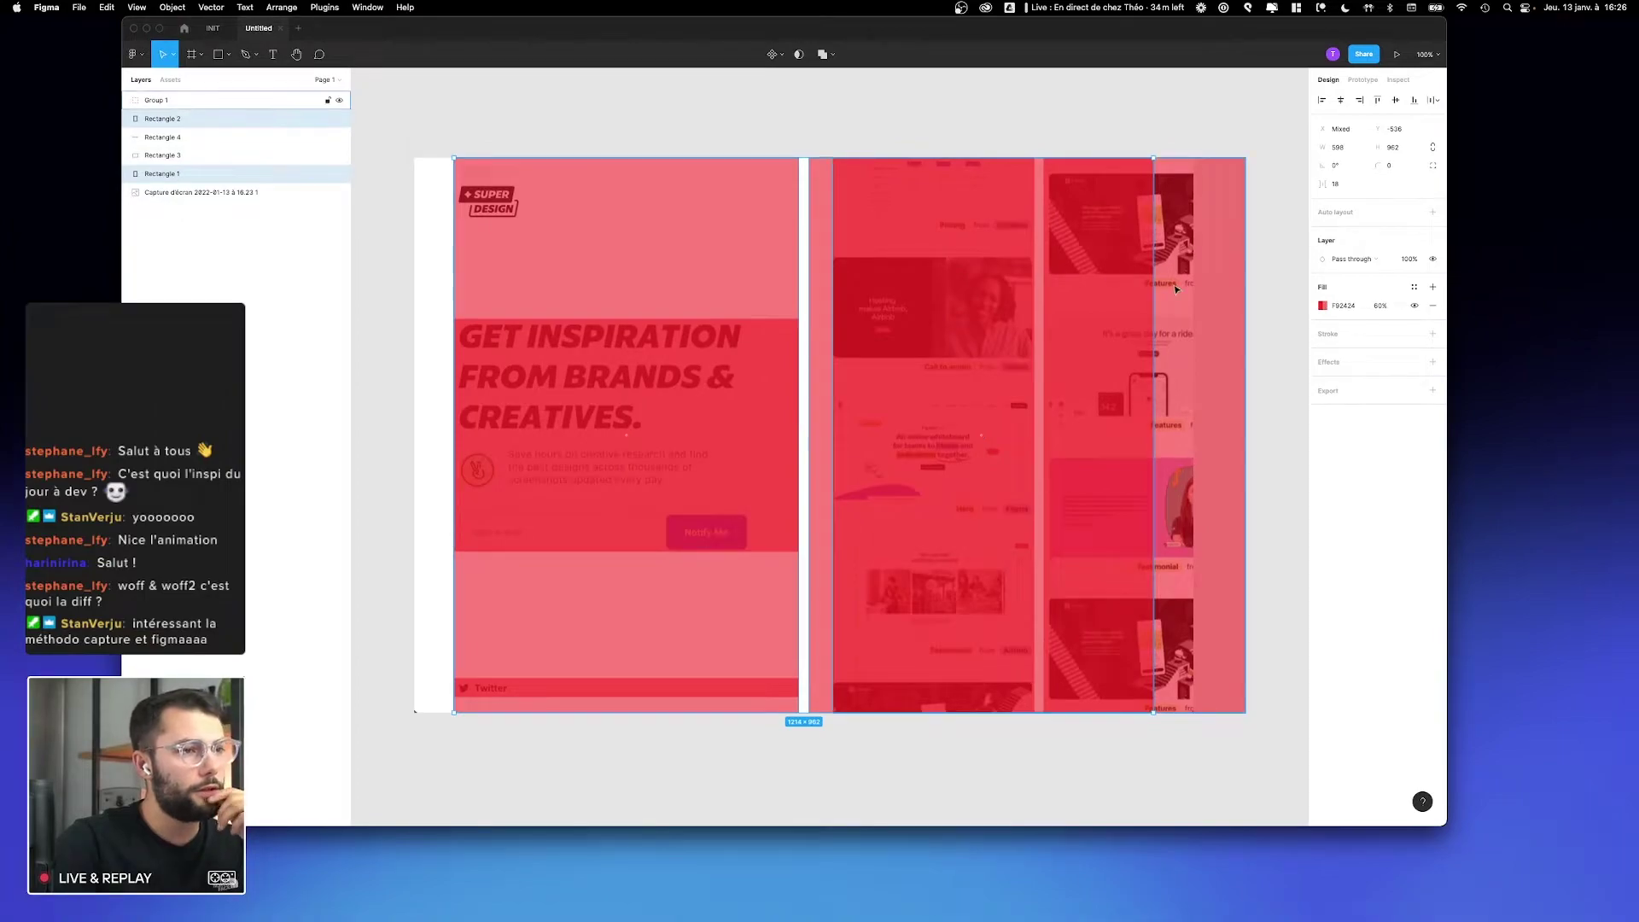
{"action": "left_click", "coordinate": [1067, 328]}
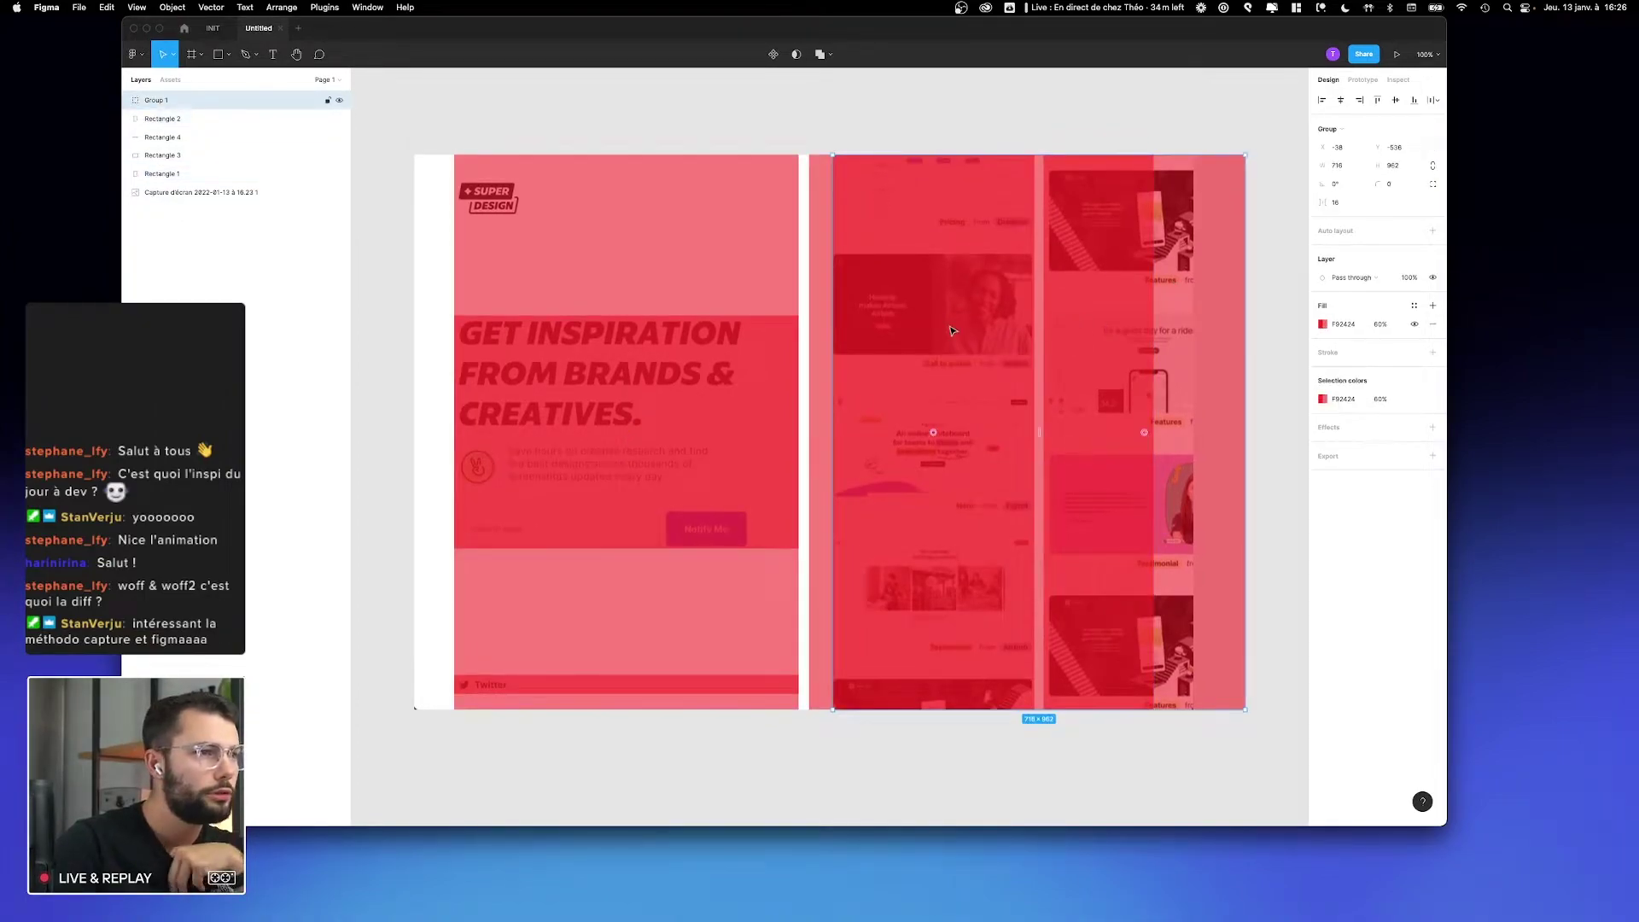
{"action": "mouse_move", "coordinate": [933, 432]}
{"action": "left_mouse_down"}
{"action": "mouse_move", "coordinate": [926, 337]}
{"action": "mouse_move", "coordinate": [936, 412]}
{"action": "left_mouse_up"}
{"action": "left_click", "coordinate": [864, 135]}
{"action": "left_click", "coordinate": [888, 377]}
{"action": "key", "text": "super+v"}
{"action": "left_click_drag", "start_coordinate": [940, 711], "coordinate": [948, 250]}
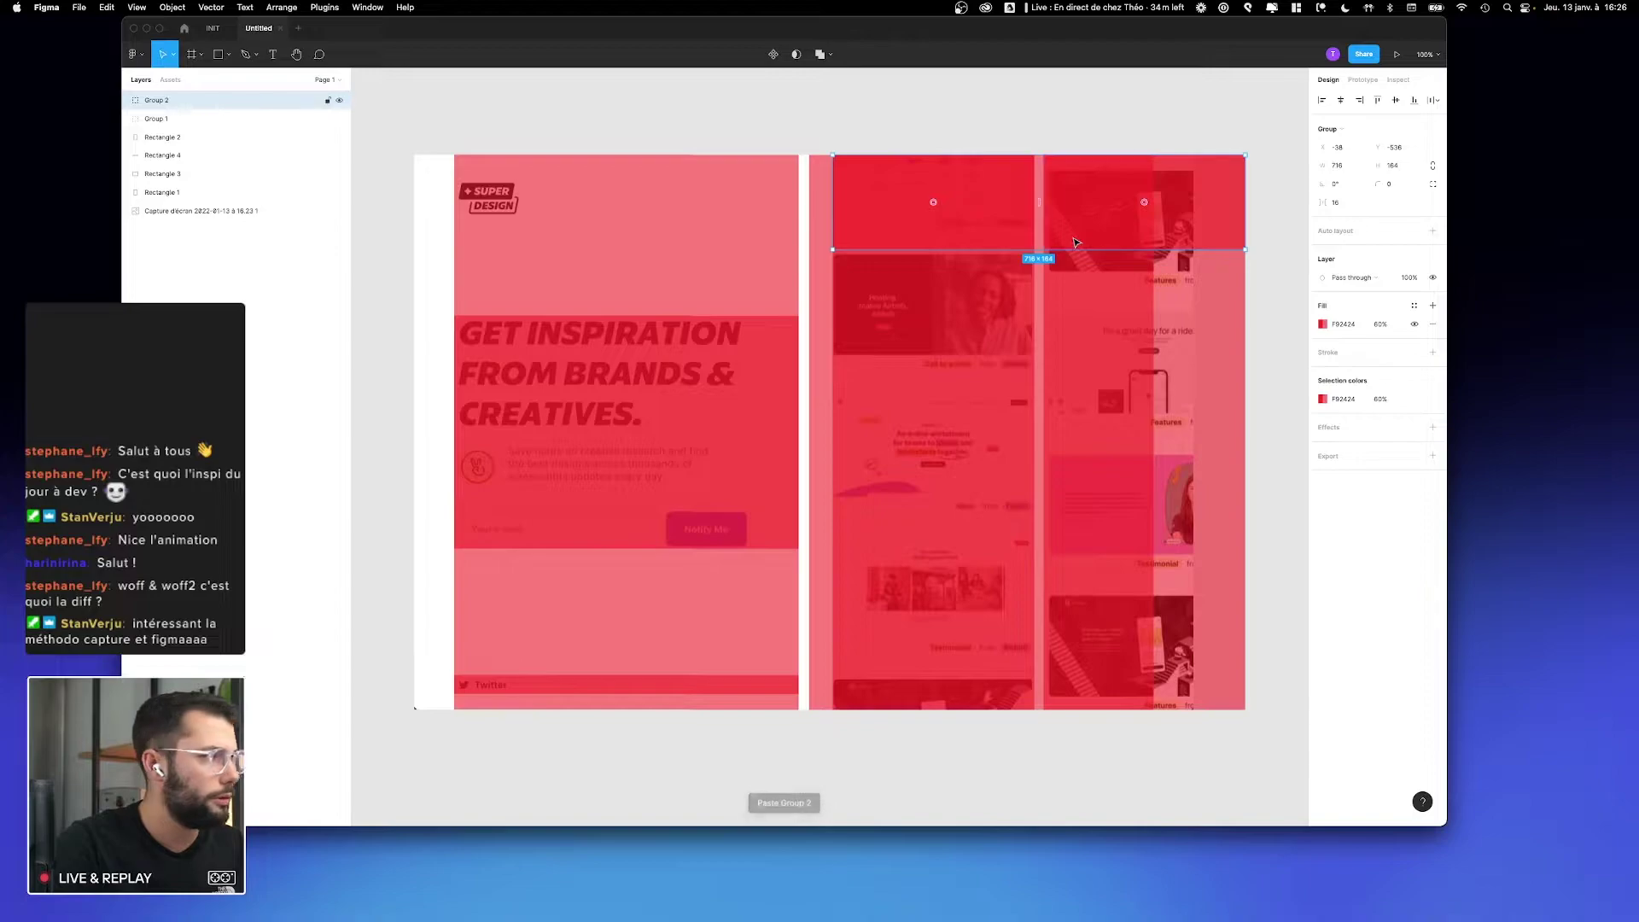
{"action": "key", "text": "super+z"}
{"action": "key", "text": "super+z"}
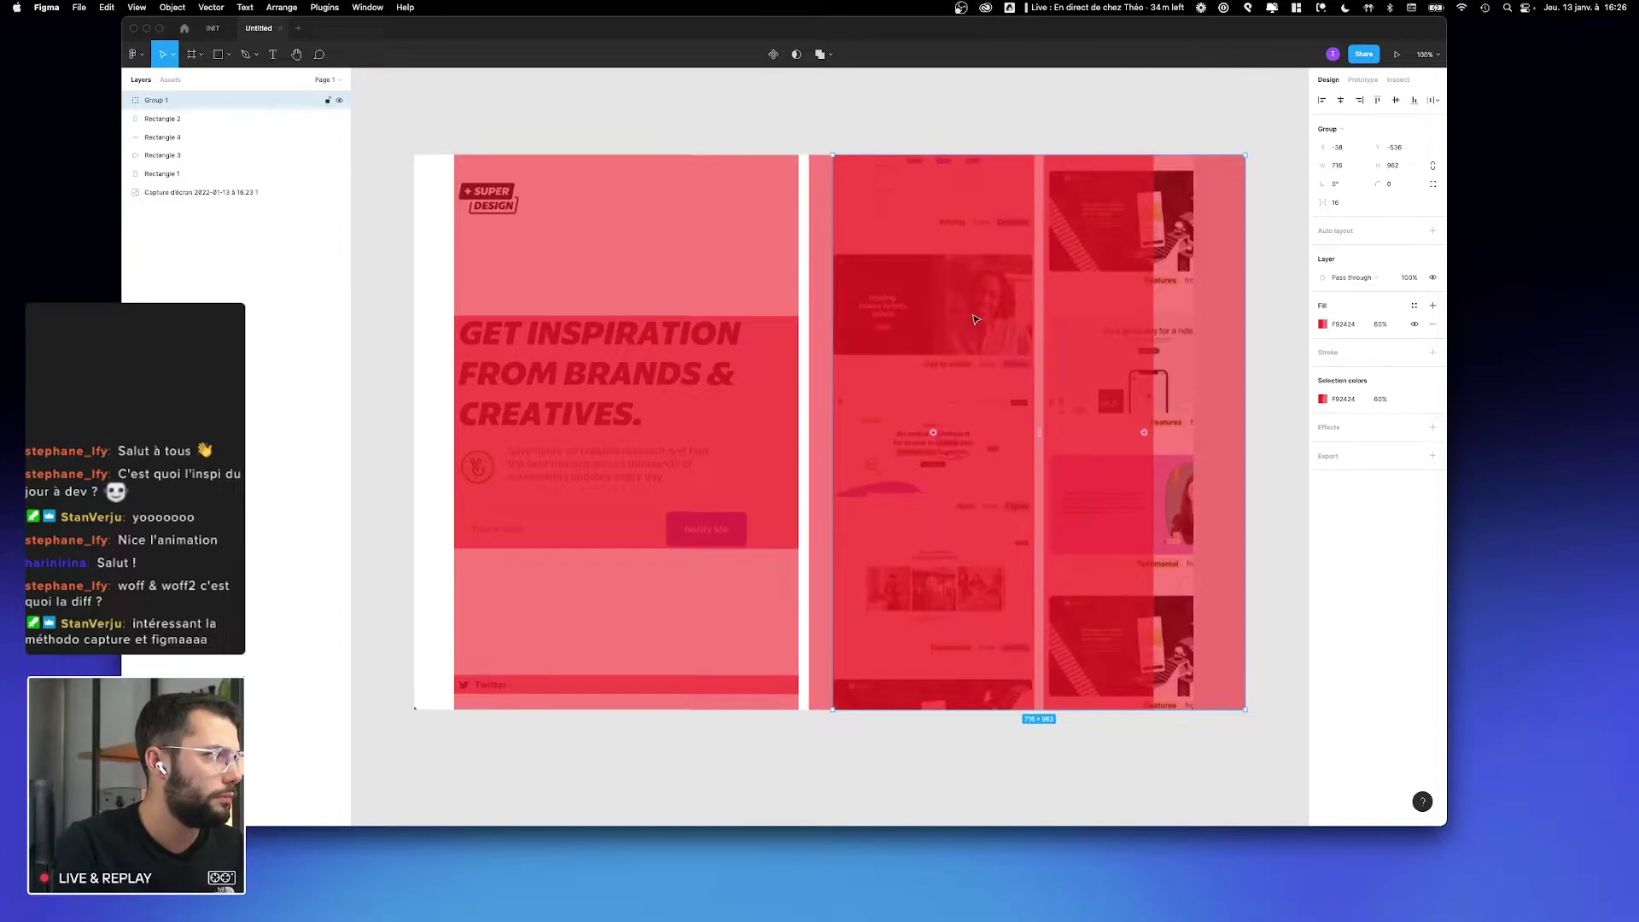
Step: Paste a copy of the image-column group, move one rectangle out of it, and delete the rest of the copy
{"action": "key", "text": "super+v"}
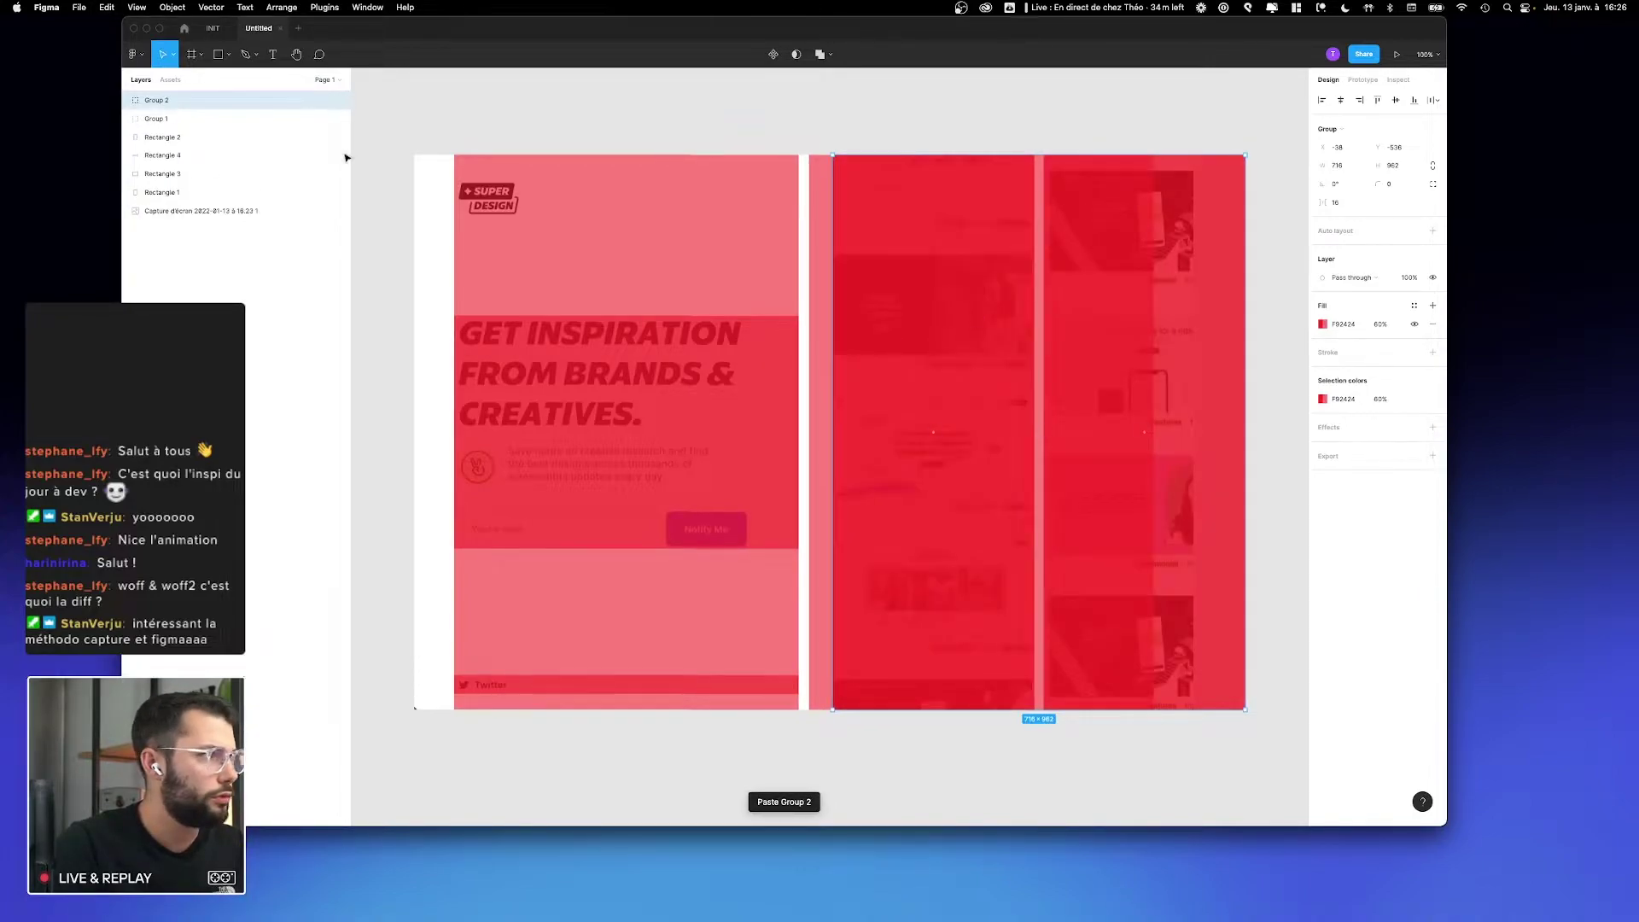
{"action": "left_click", "coordinate": [127, 100]}
{"action": "left_click_drag", "start_coordinate": [169, 119], "coordinate": [168, 91]}
{"action": "left_click", "coordinate": [162, 120]}
{"action": "key", "text": "BackSpace"}
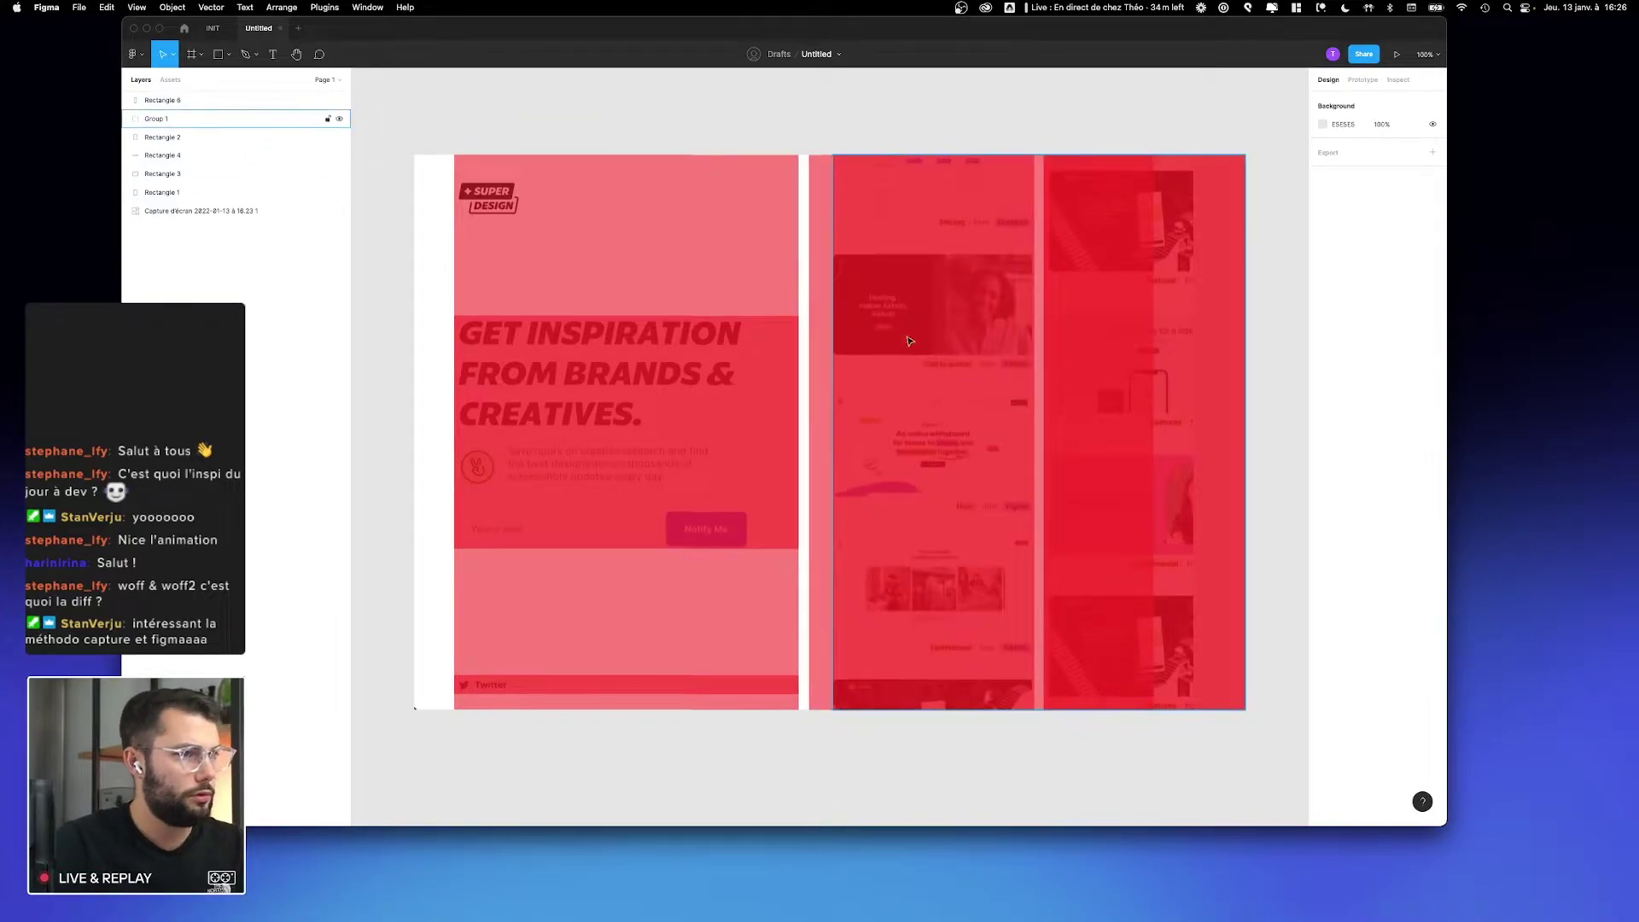
Step: Change the fill of the extracted column rectangle to a dark red at 60% opacity
{"action": "left_click", "coordinate": [1104, 361]}
{"action": "left_click", "coordinate": [1323, 258]}
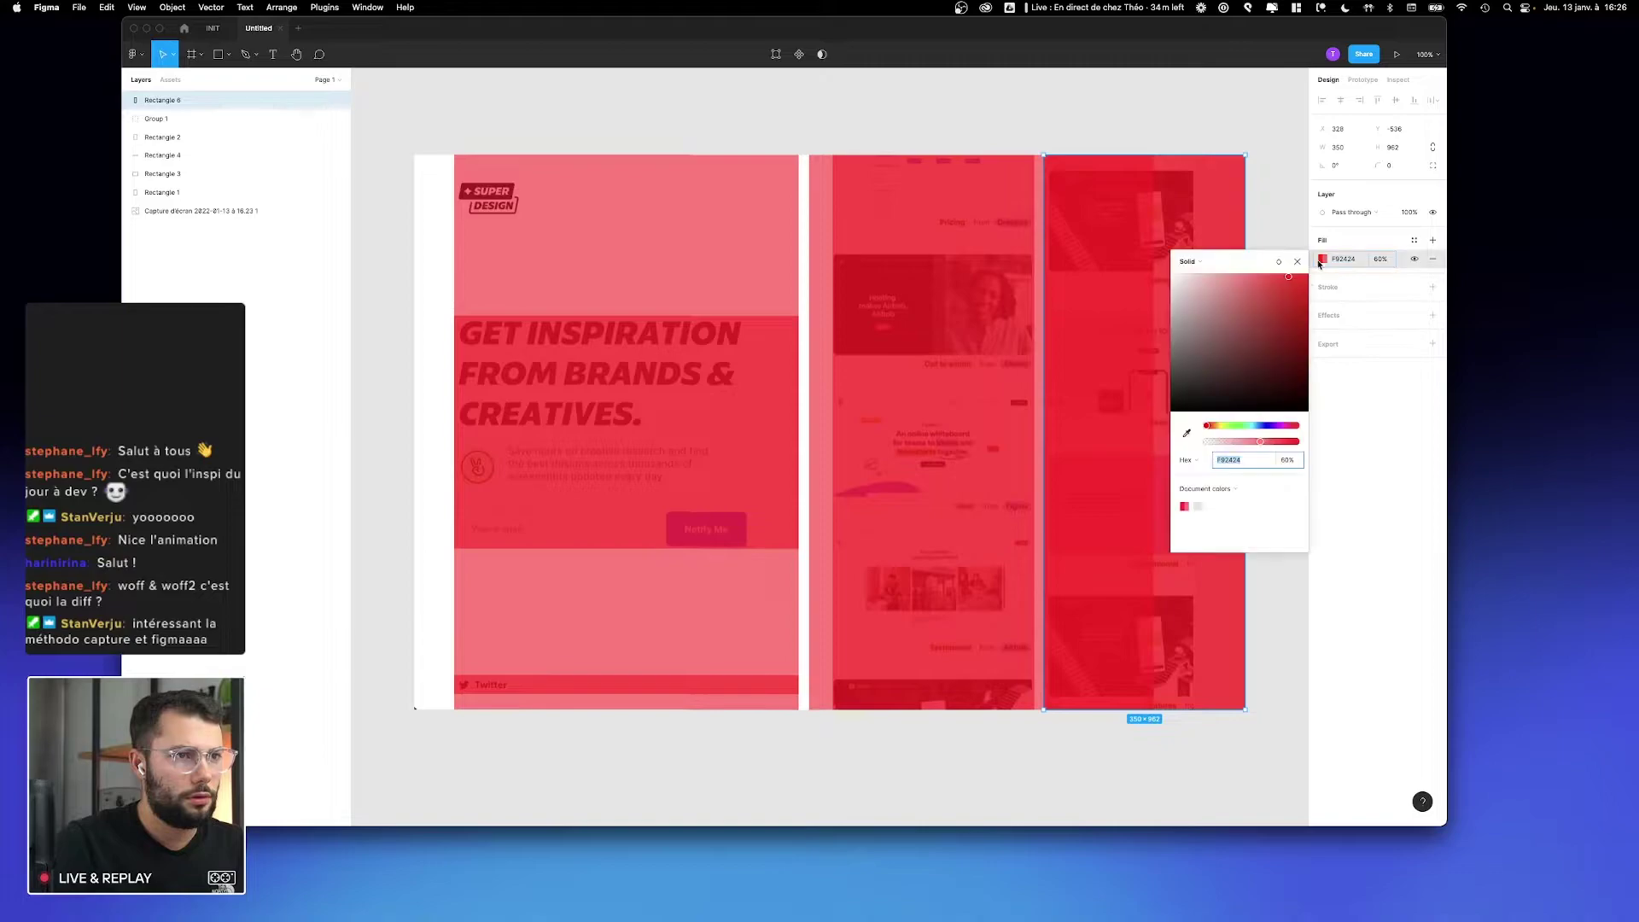
{"action": "left_click", "coordinate": [1298, 334]}
{"action": "left_click", "coordinate": [1301, 338]}
Step: Shrink the dark red rectangle to about 350 × 208 and place copies over all five image cards of the first image column
{"action": "left_click_drag", "start_coordinate": [1110, 317], "coordinate": [894, 402]}
{"action": "left_click_drag", "start_coordinate": [961, 806], "coordinate": [927, 715]}
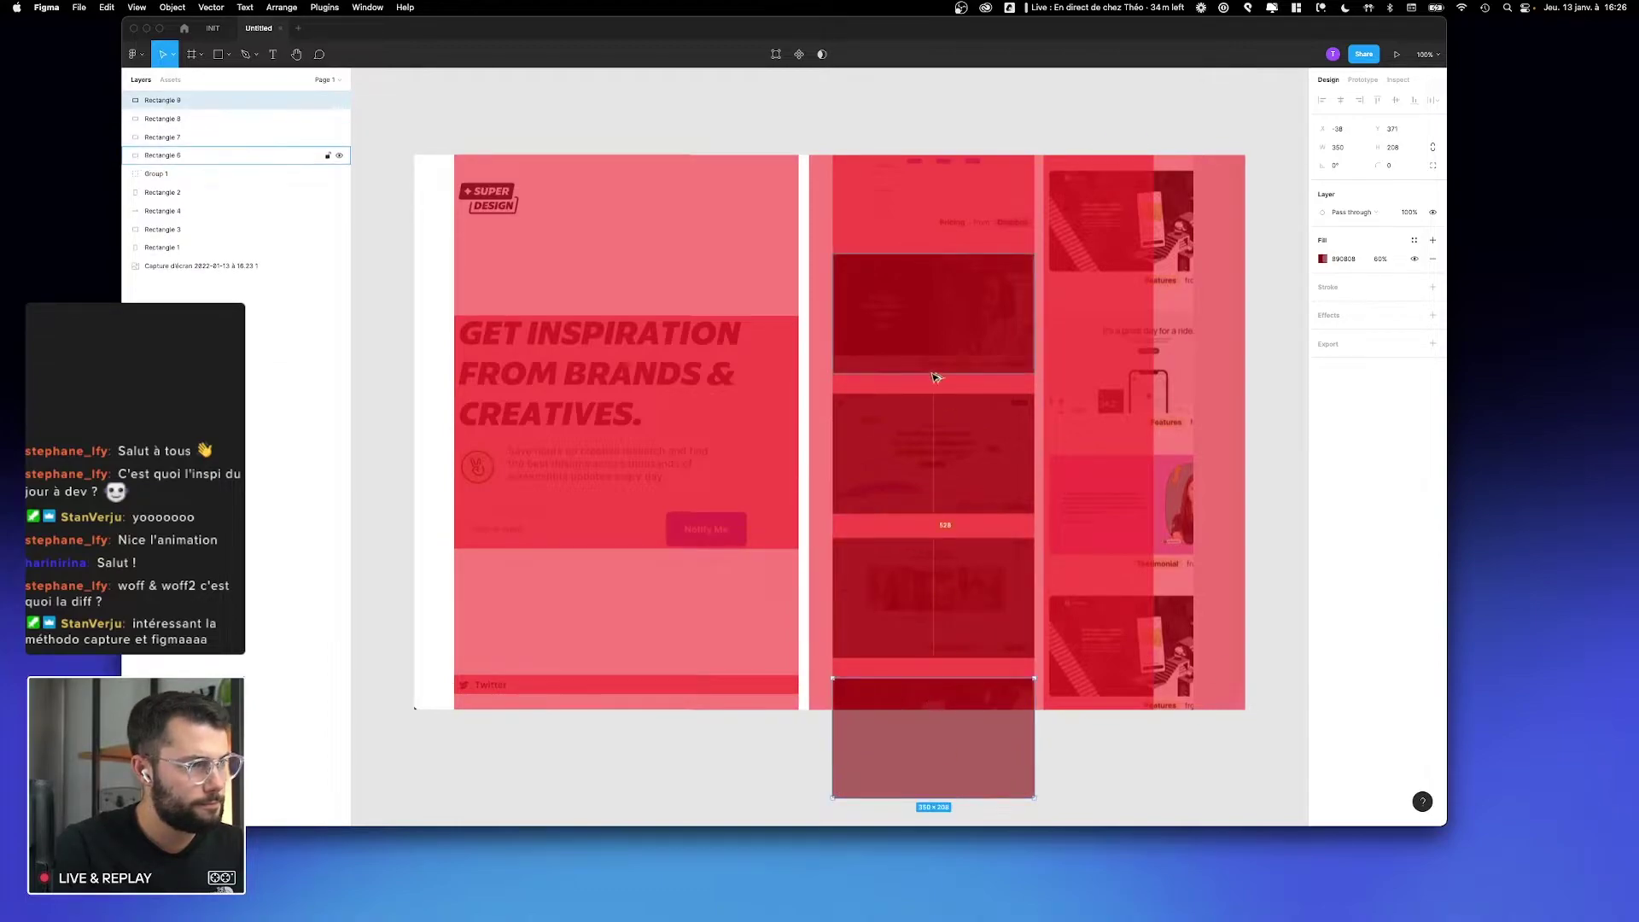
{"action": "left_click", "coordinate": [933, 346]}
{"action": "left_click_drag", "start_coordinate": [933, 345], "coordinate": [940, 202]}
Step: Duplicate the five dark red card rectangles onto the second image column and shift the copies down to line up with its cards
{"action": "left_click", "coordinate": [948, 315], "text": "shift"}
{"action": "left_click", "coordinate": [940, 452], "text": "shift"}
{"action": "left_click", "coordinate": [939, 598], "text": "shift"}
{"action": "left_click", "coordinate": [939, 739], "text": "shift"}
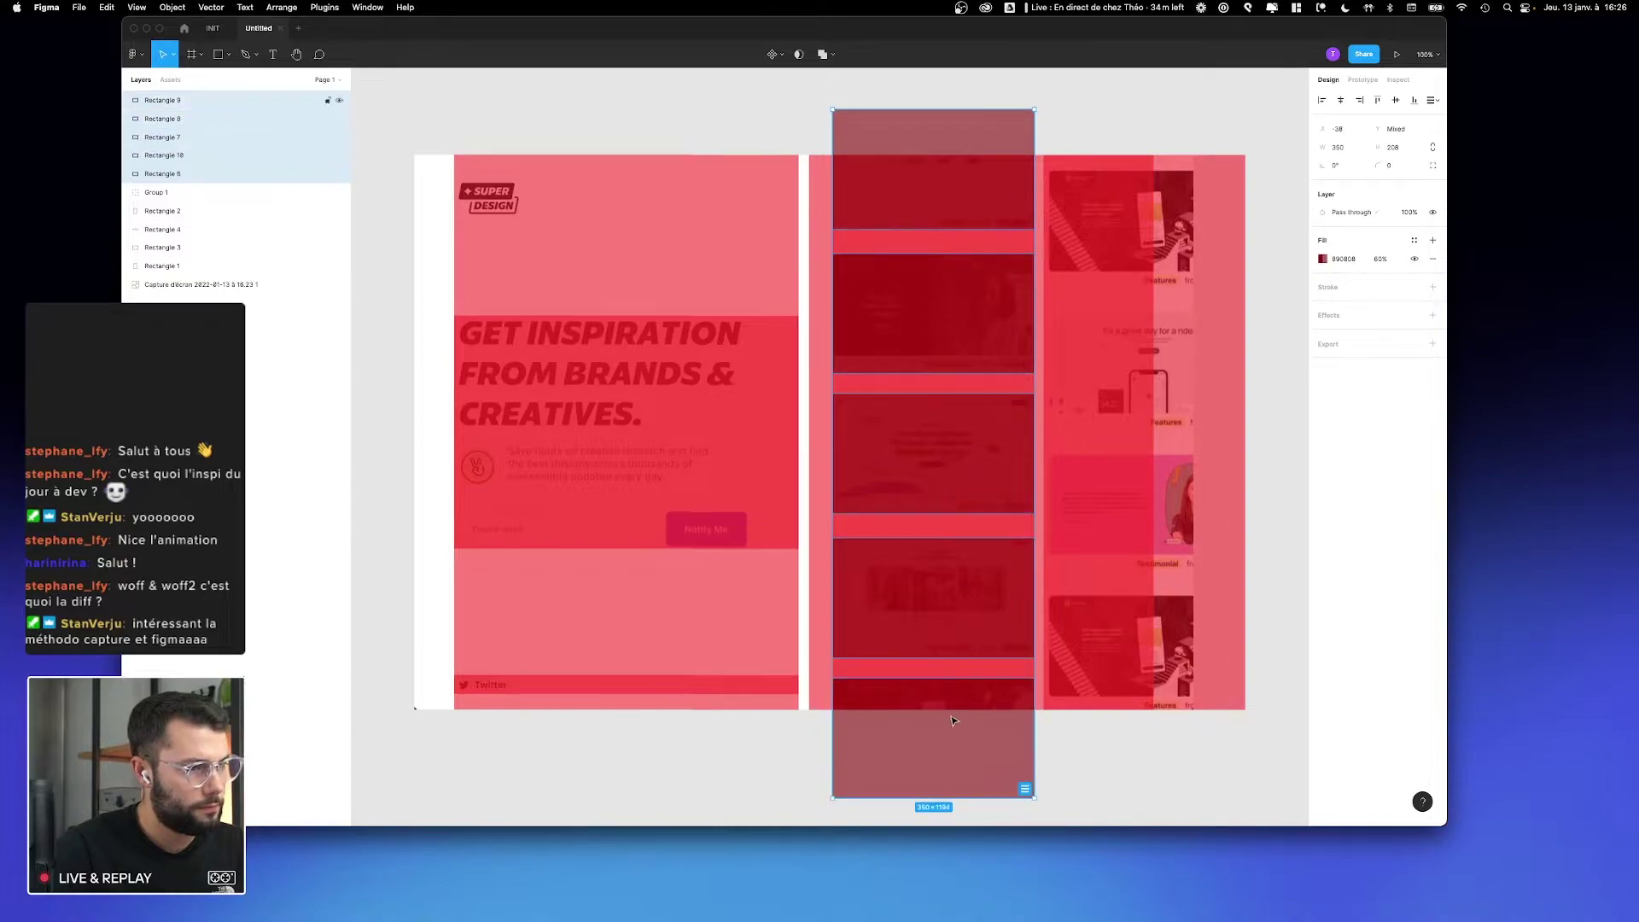
{"action": "left_click_drag", "start_coordinate": [883, 322], "coordinate": [1096, 314]}
{"action": "key", "text": "shift+Down"}
{"action": "key", "text": "shift+Down"}
{"action": "key", "text": "shift+Down"}
{"action": "key", "text": "shift+Down"}
{"action": "key", "text": "shift+Down"}
{"action": "key", "text": "shift+Down"}
{"action": "key", "text": "shift+Down"}
{"action": "key", "text": "shift+Down"}
{"action": "key", "text": "shift+Down"}
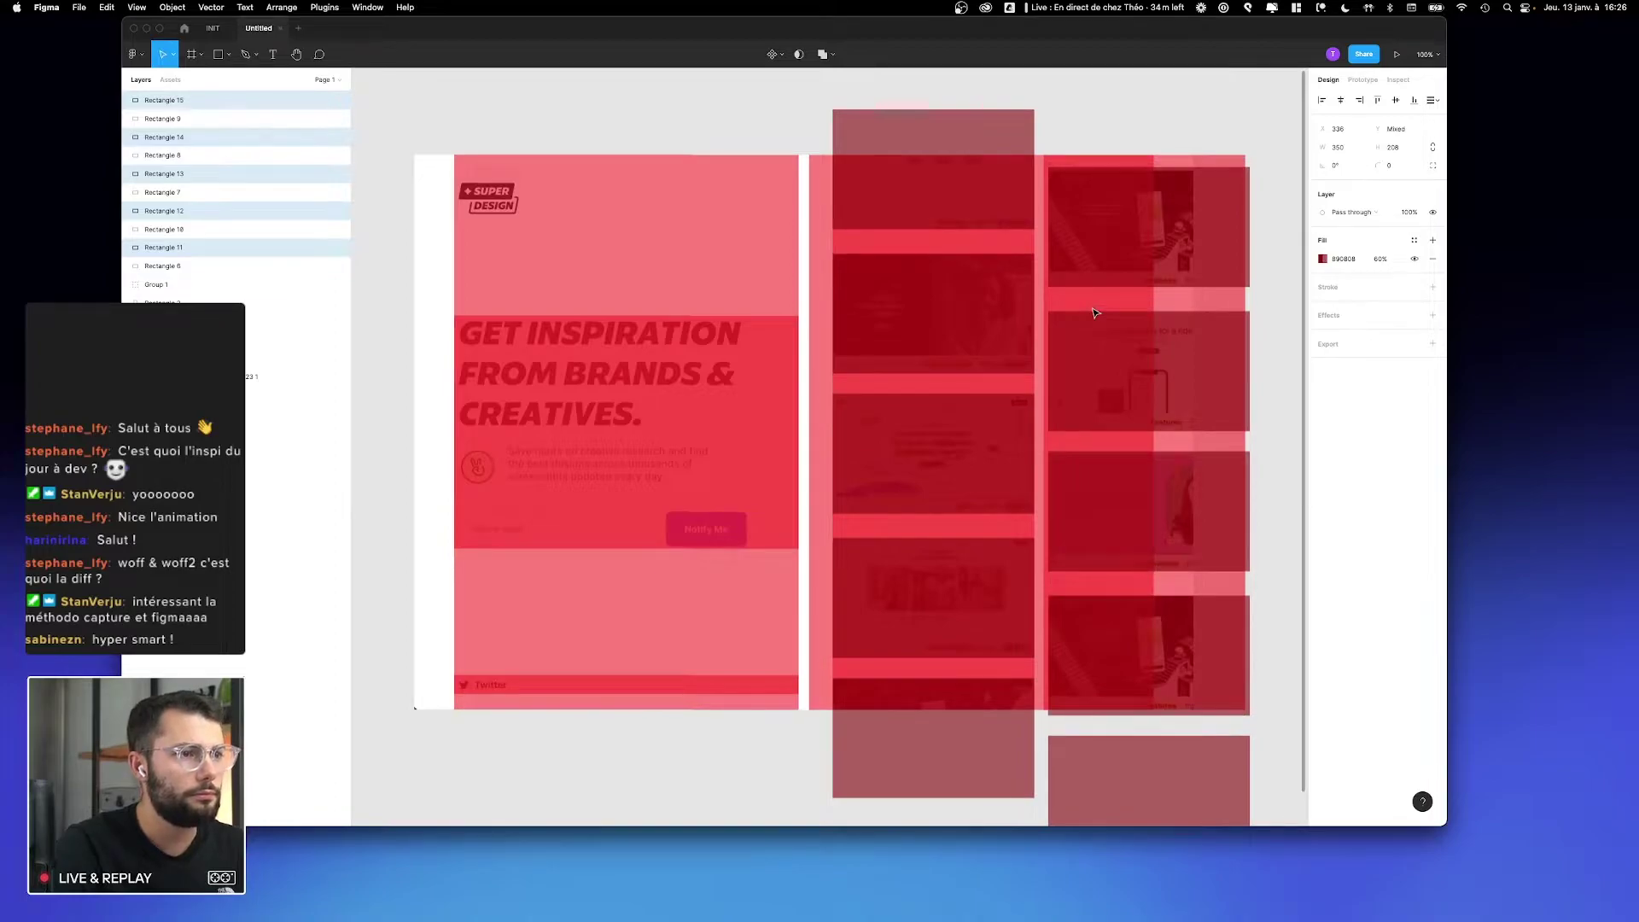
{"action": "left_click", "coordinate": [1090, 121]}
{"action": "scroll", "coordinate": [596, 326], "scroll_direction": "up", "scroll_amount": 2}
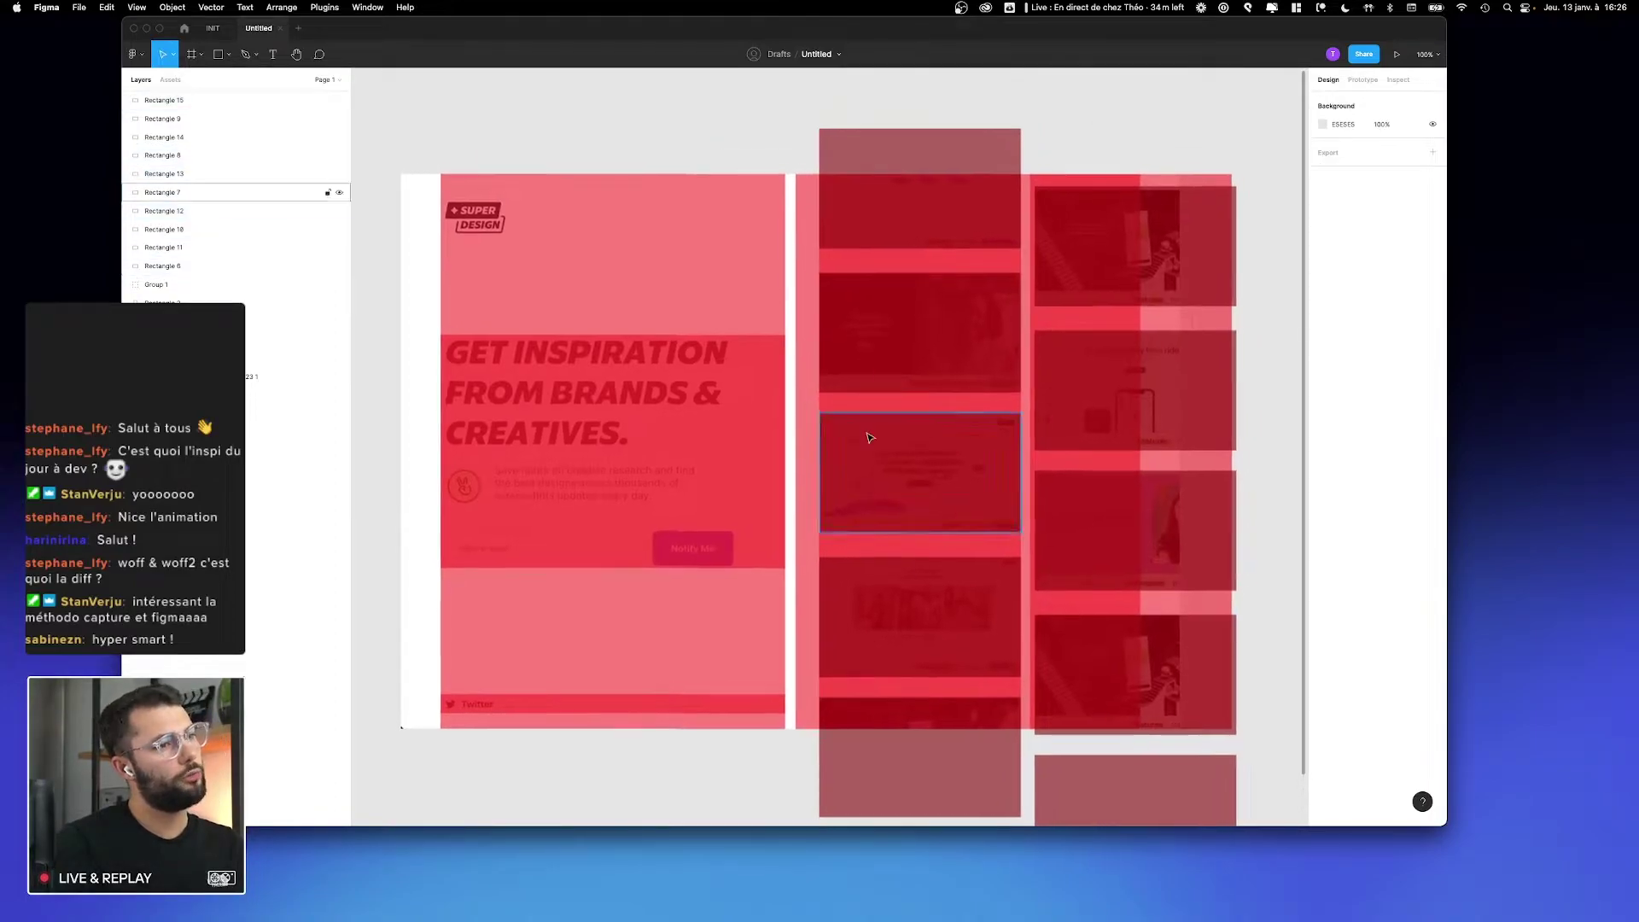
Step: Switch to Webflow, leave grid editing and add a Div Block inside layout-2-grid
{"action": "key", "text": "super+Tab"}
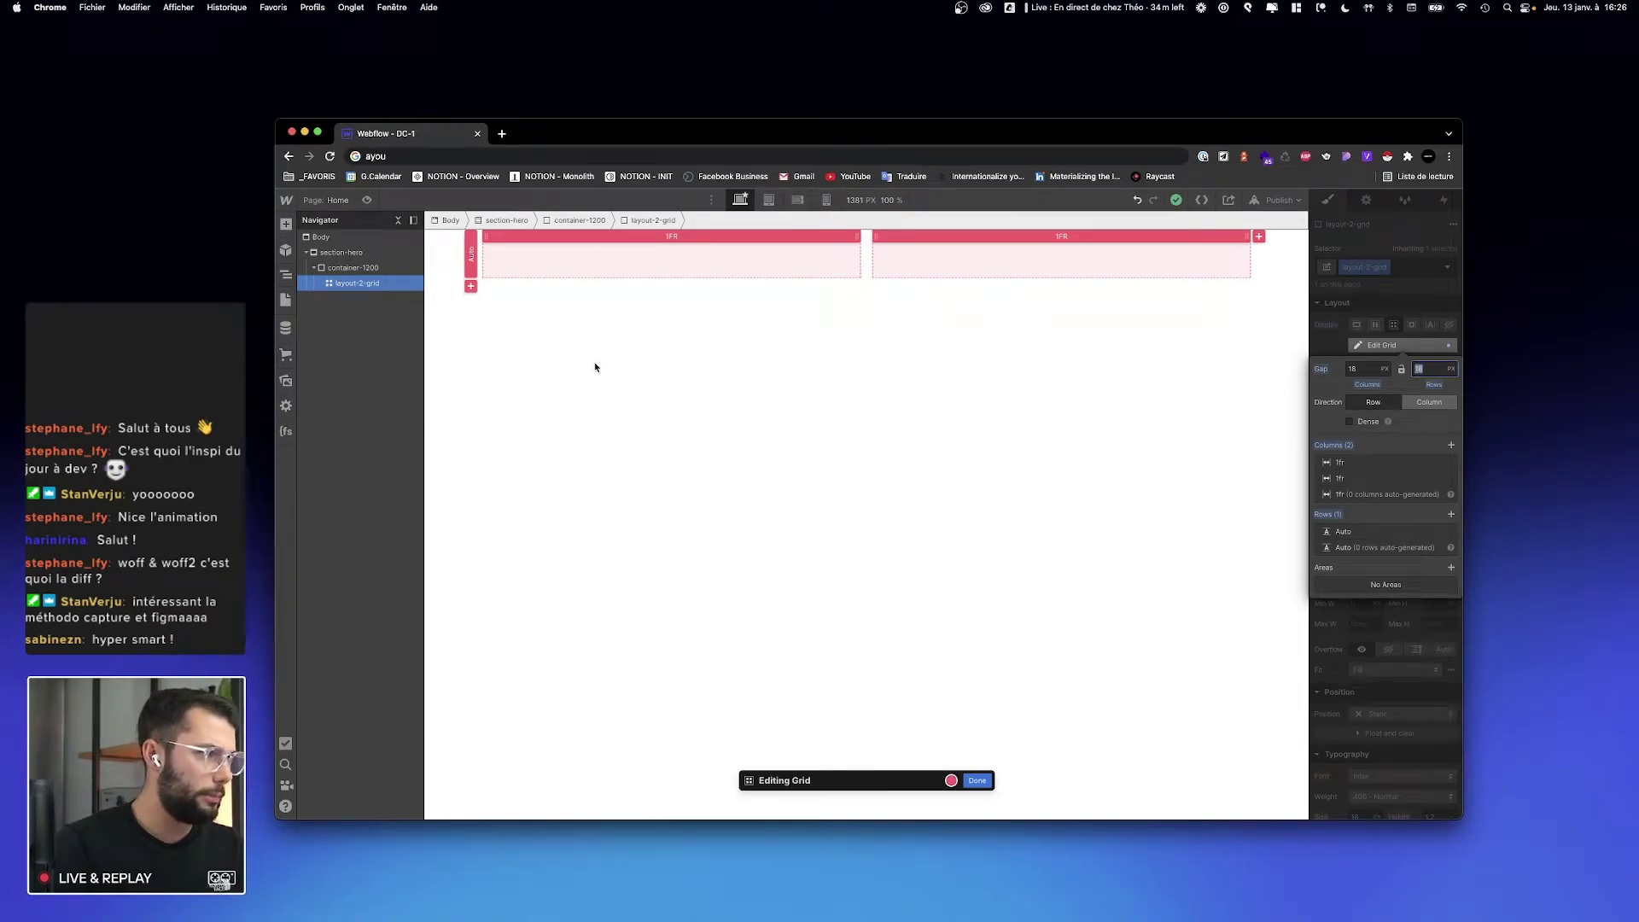
{"action": "left_click", "coordinate": [394, 298]}
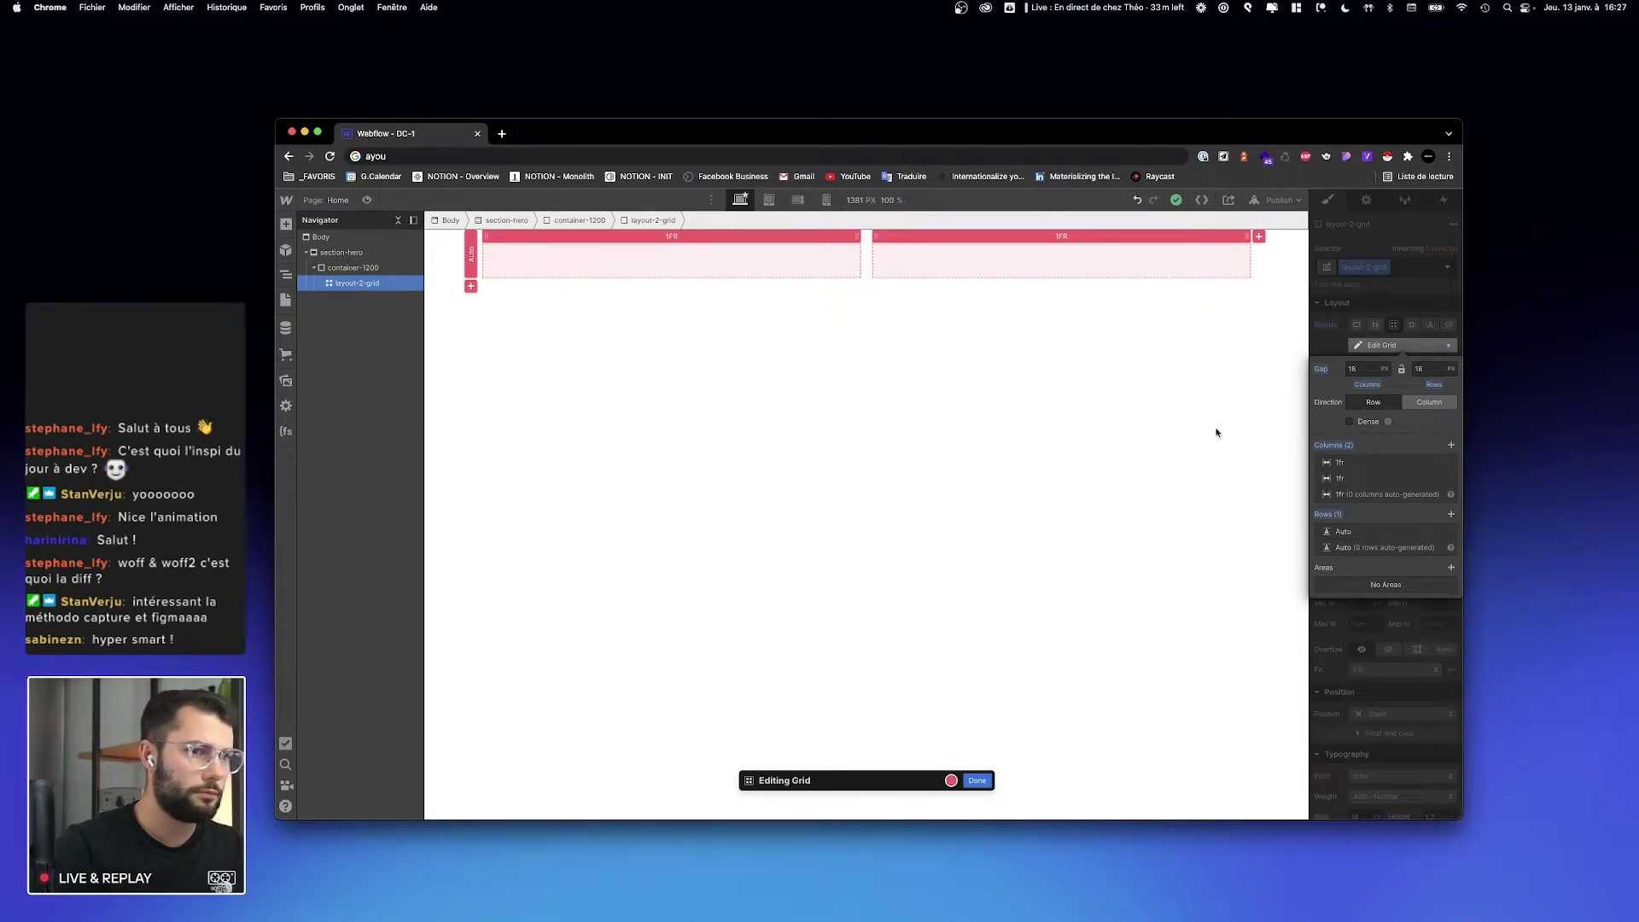
{"action": "key", "text": "Escape"}
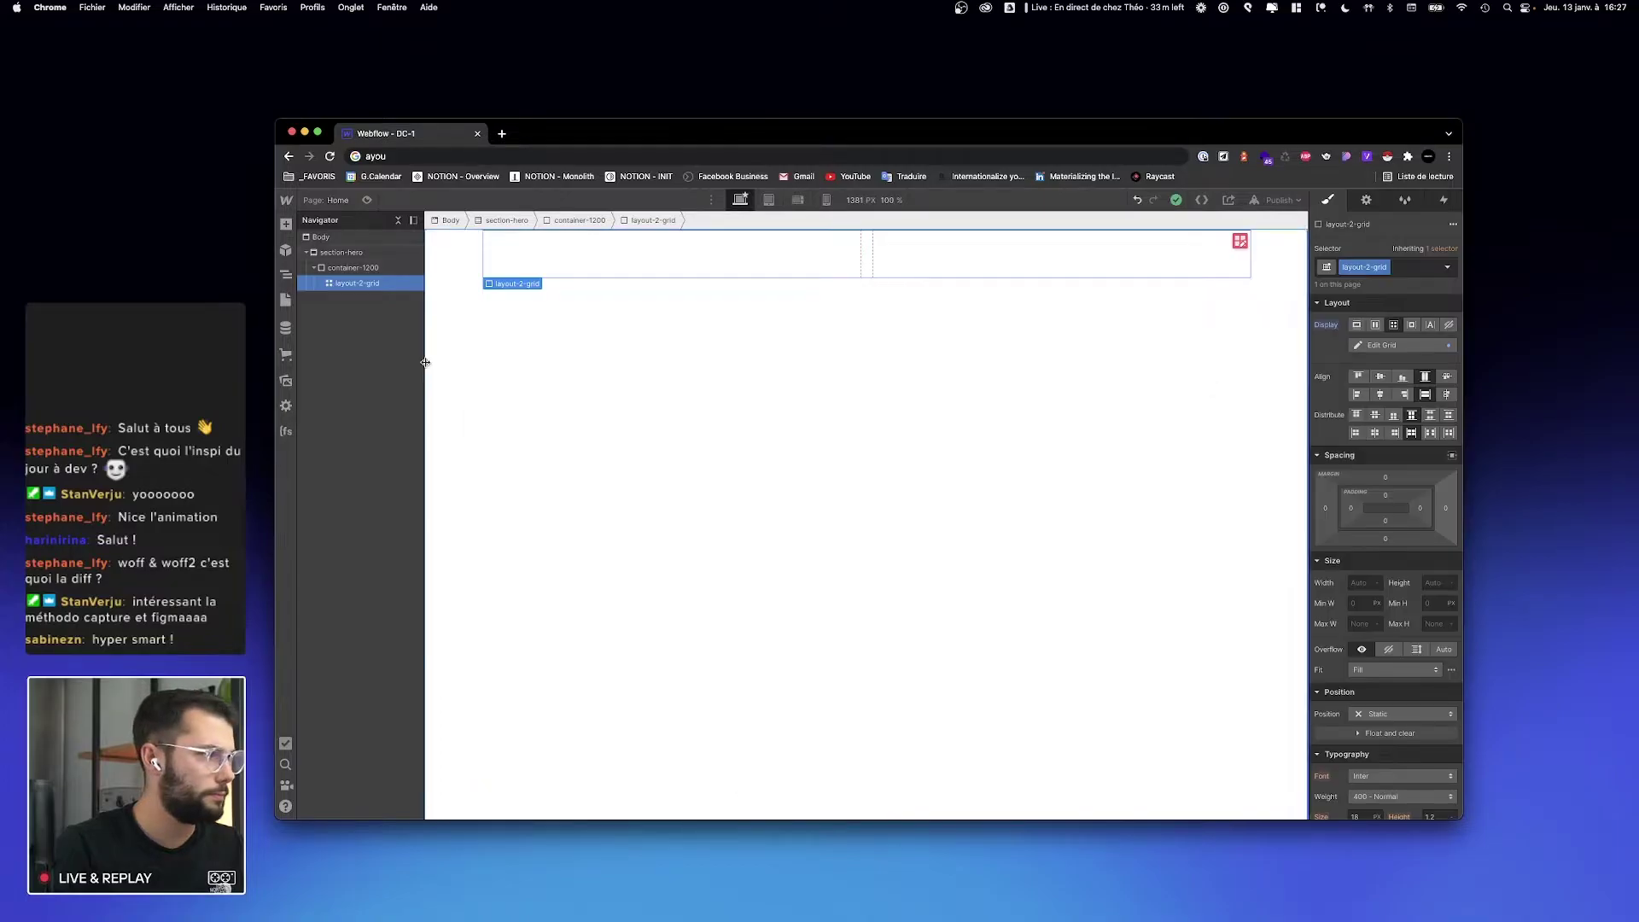
{"action": "key", "text": "super+e"}
{"action": "type", "text": "div"}
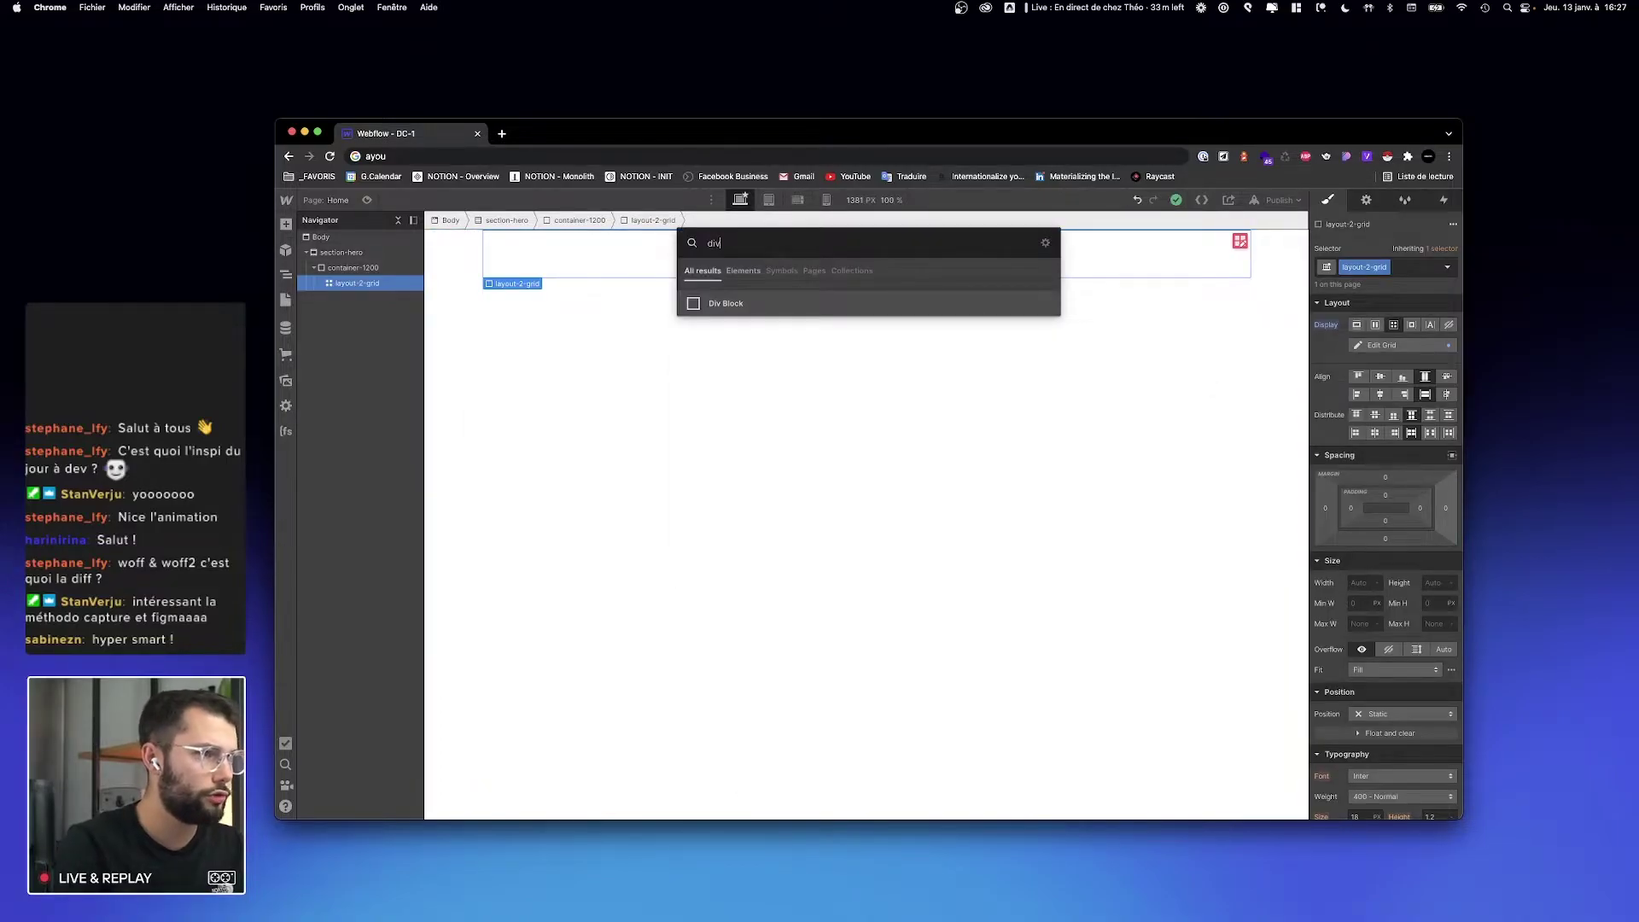
{"action": "key", "text": "Return"}
Step: Give the new Div Block the class wrap-hero-infos, correcting the misspelled "hero" in the class name
{"action": "left_click", "coordinate": [1401, 270]}
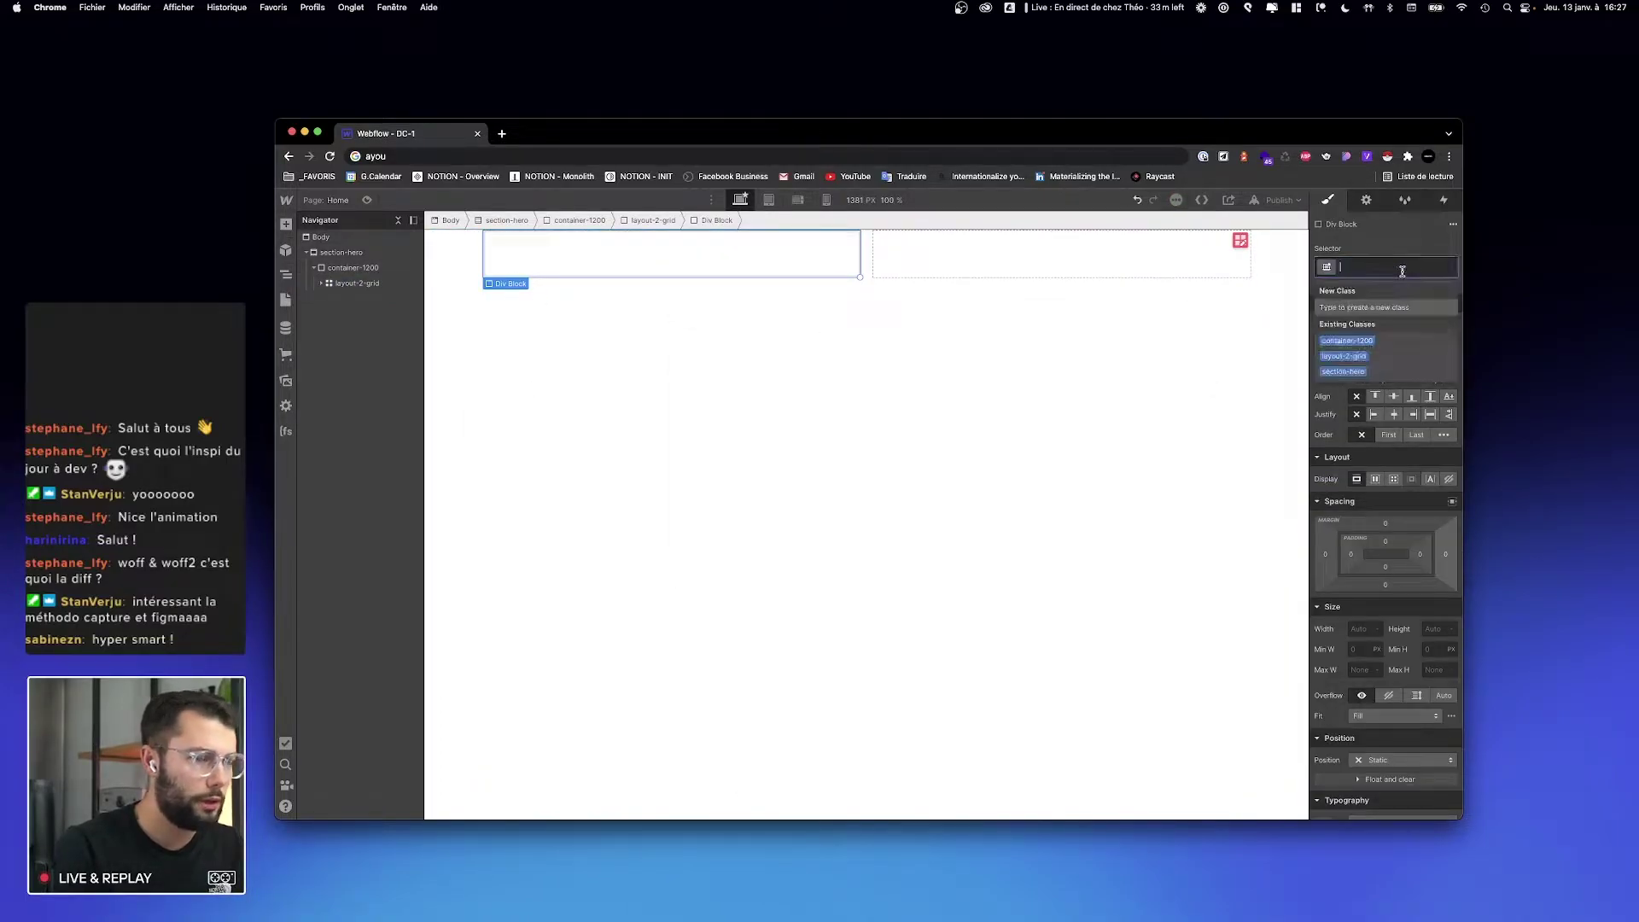
{"action": "type", "text": "hero-wr"}
{"action": "key", "text": "BackSpace"}
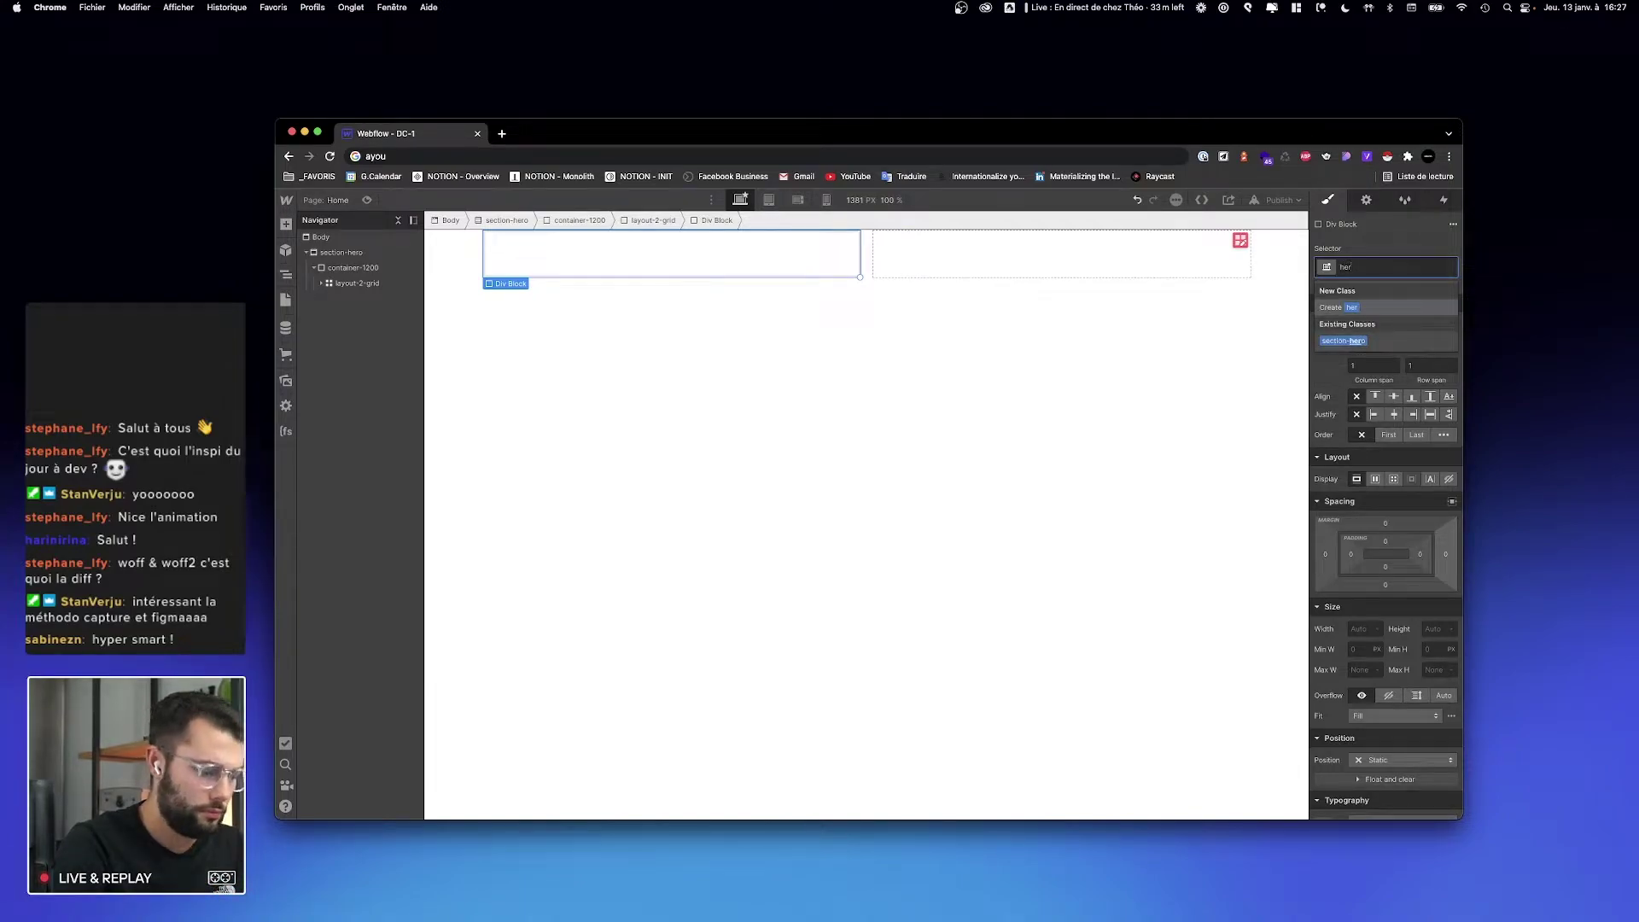
{"action": "key", "text": "BackSpace"}
{"action": "key", "text": "BackSpace"}
{"action": "key", "text": "BackSpace"}
{"action": "key", "text": "BackSpace"}
{"action": "type", "text": "wrap-heor-infos"}
{"action": "key", "text": "Return"}
{"action": "double_click", "coordinate": [1376, 267]}
{"action": "left_click", "coordinate": [1375, 267]}
{"action": "key", "text": "BackSpace"}
{"action": "key", "text": "BackSpace"}
{"action": "type", "text": "ro"}
{"action": "key", "text": "Return"}
{"action": "key", "text": "Escape"}
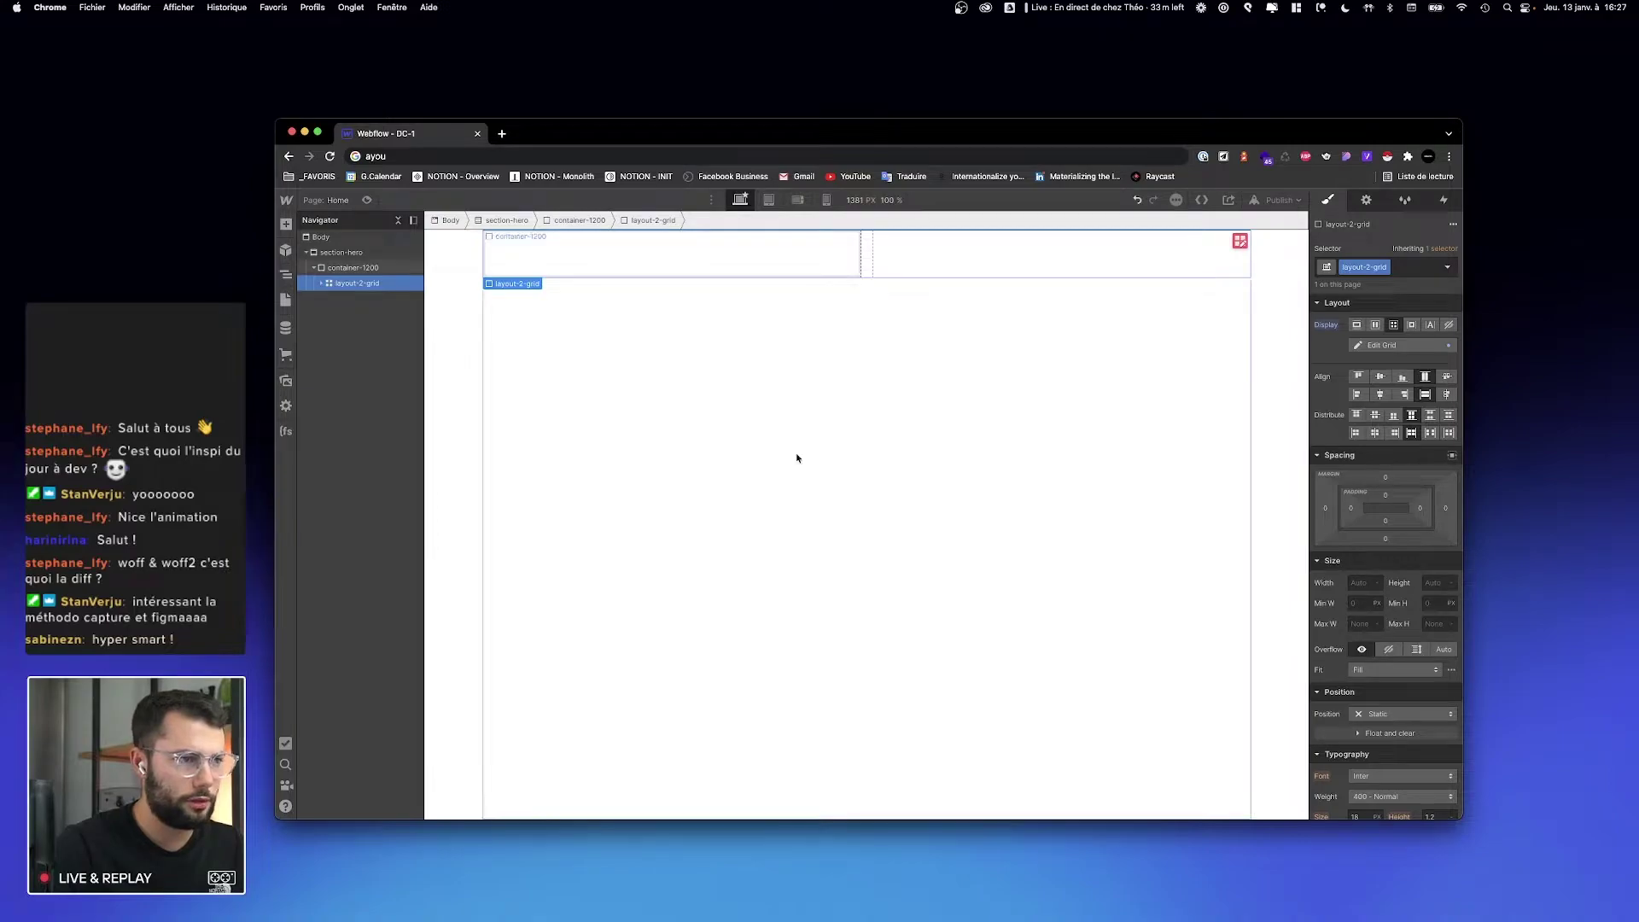
Step: Set the height of wrap-hero-infos to 100vh
{"action": "left_click", "coordinate": [1433, 582]}
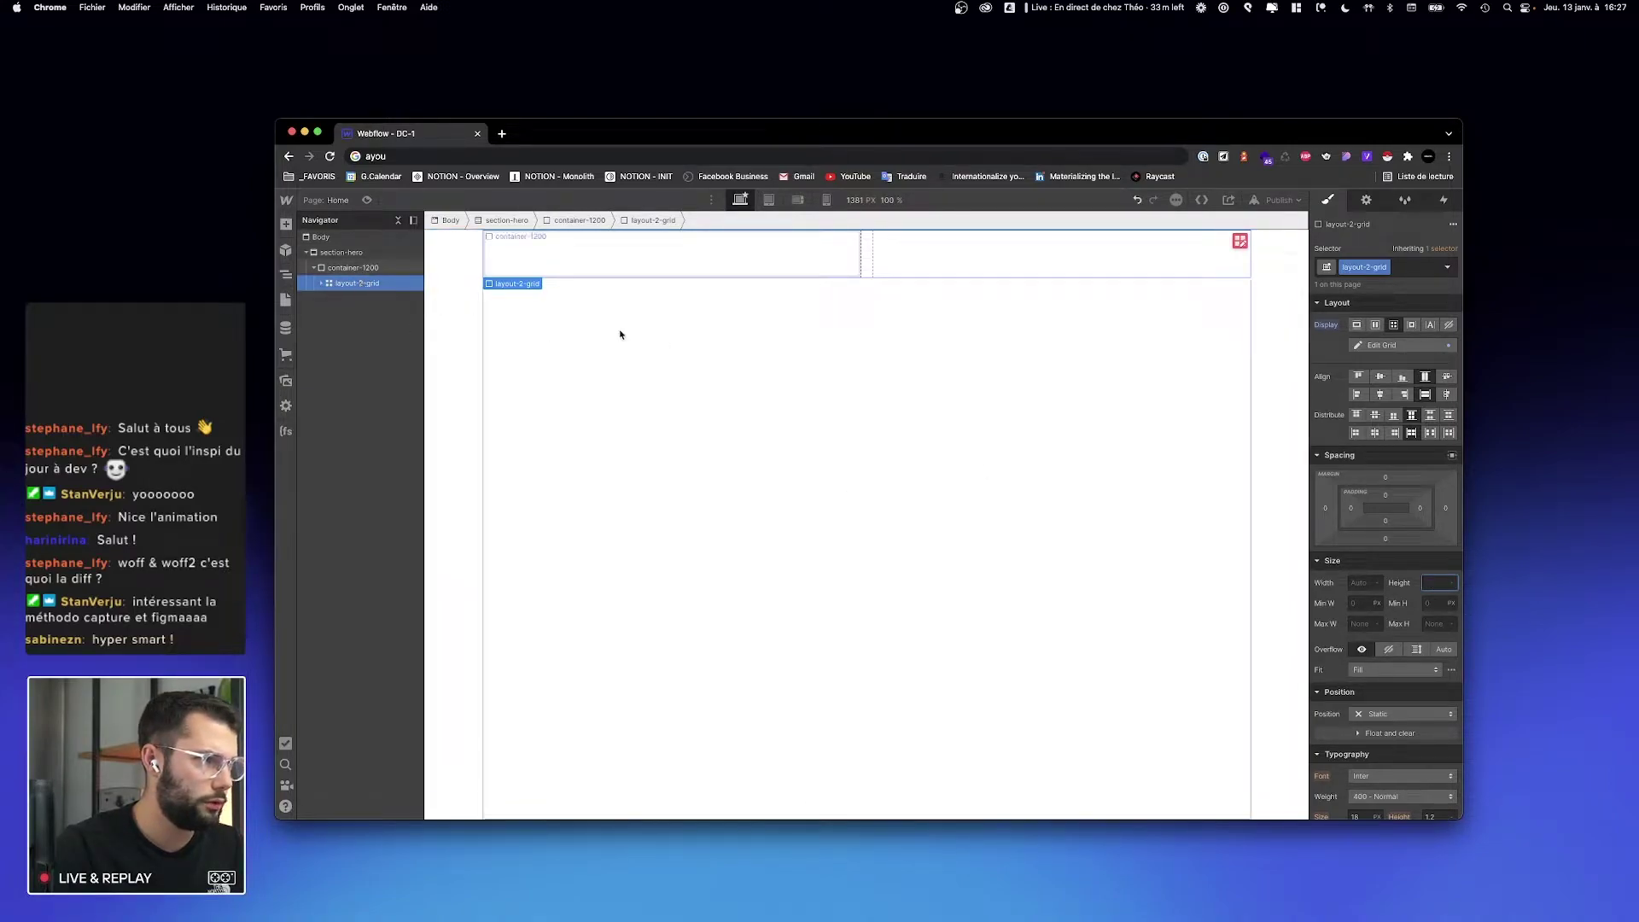
{"action": "left_click", "coordinate": [322, 283]}
{"action": "left_click", "coordinate": [350, 298]}
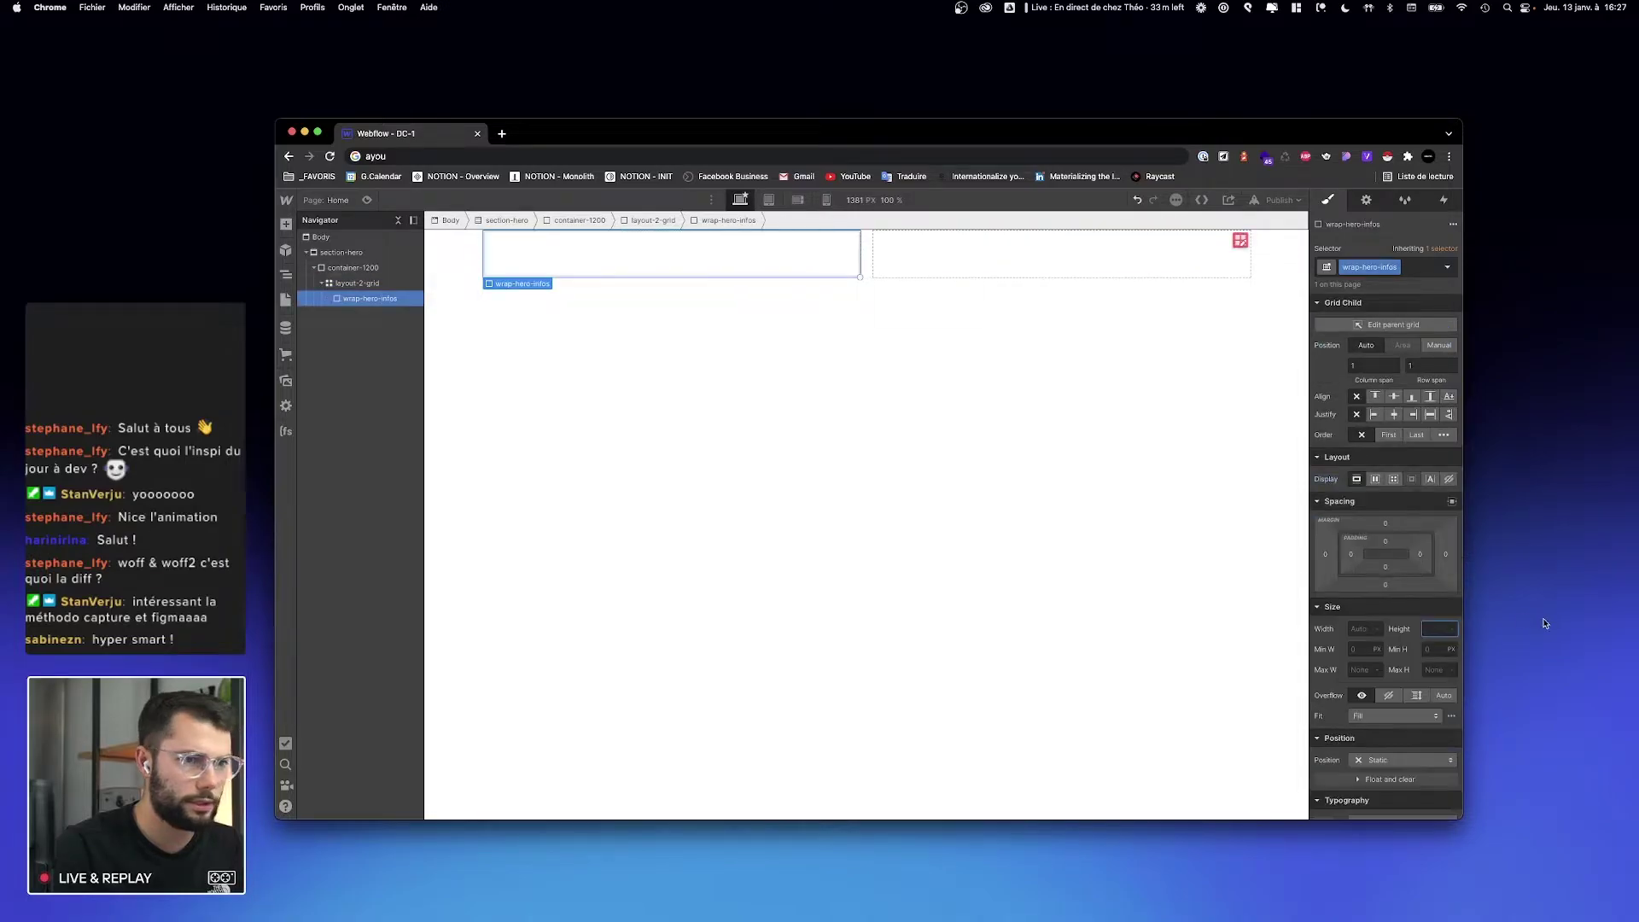
{"action": "type", "text": "100vh"}
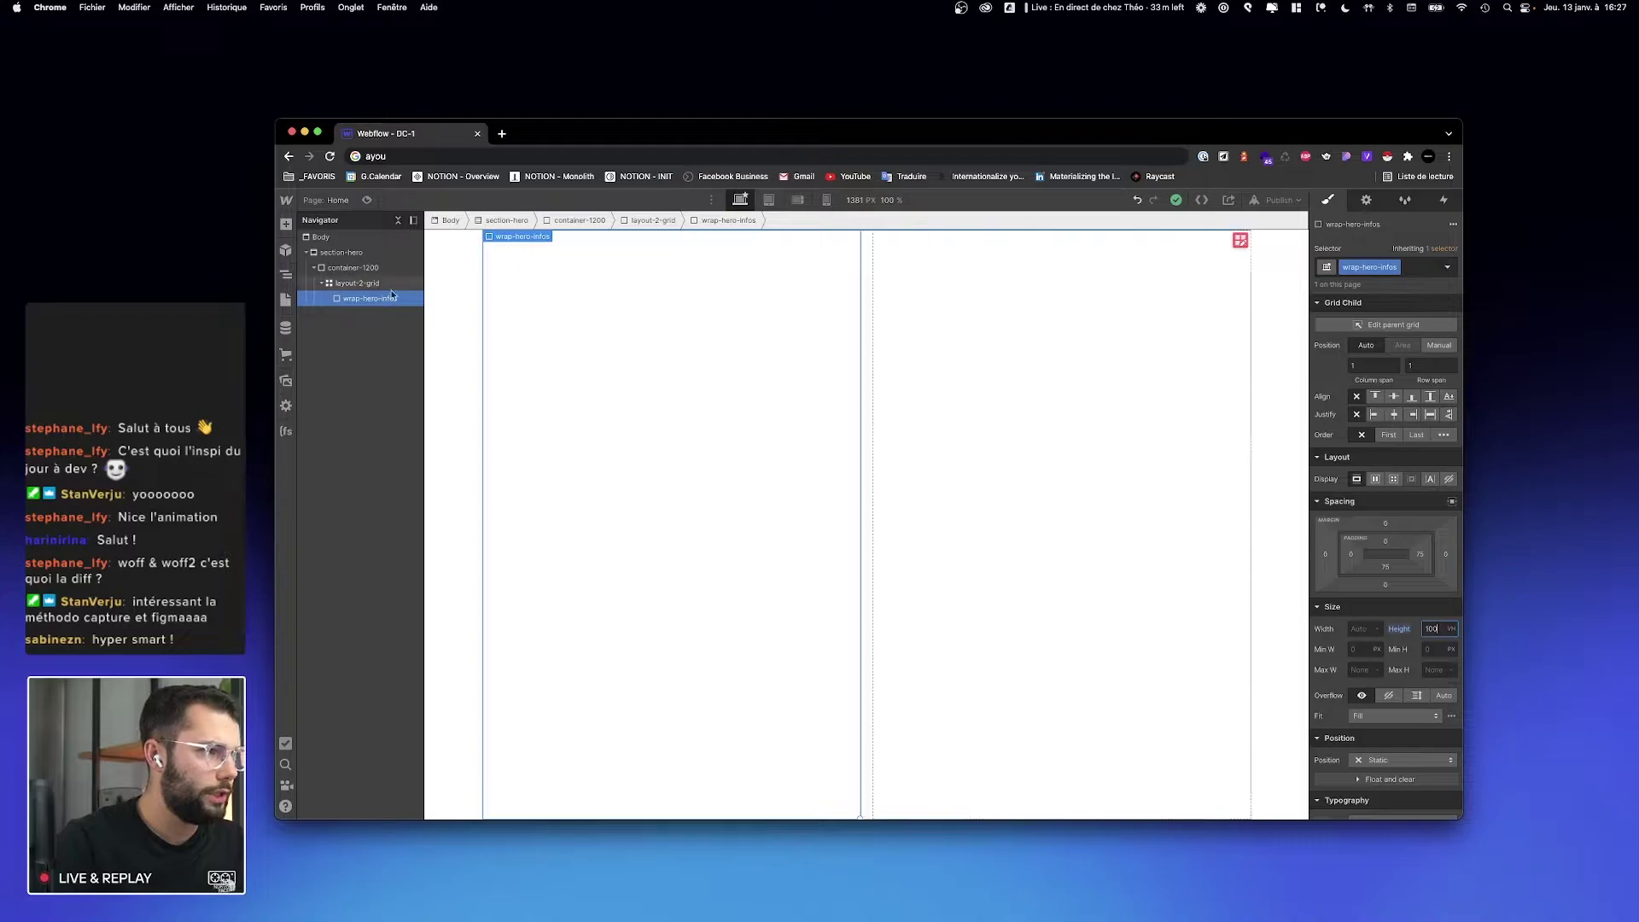
Step: Recolor the full-height text-column rectangle in Figma with a green fill at 60% opacity, then return to Webflow
{"action": "key", "text": "super+Tab"}
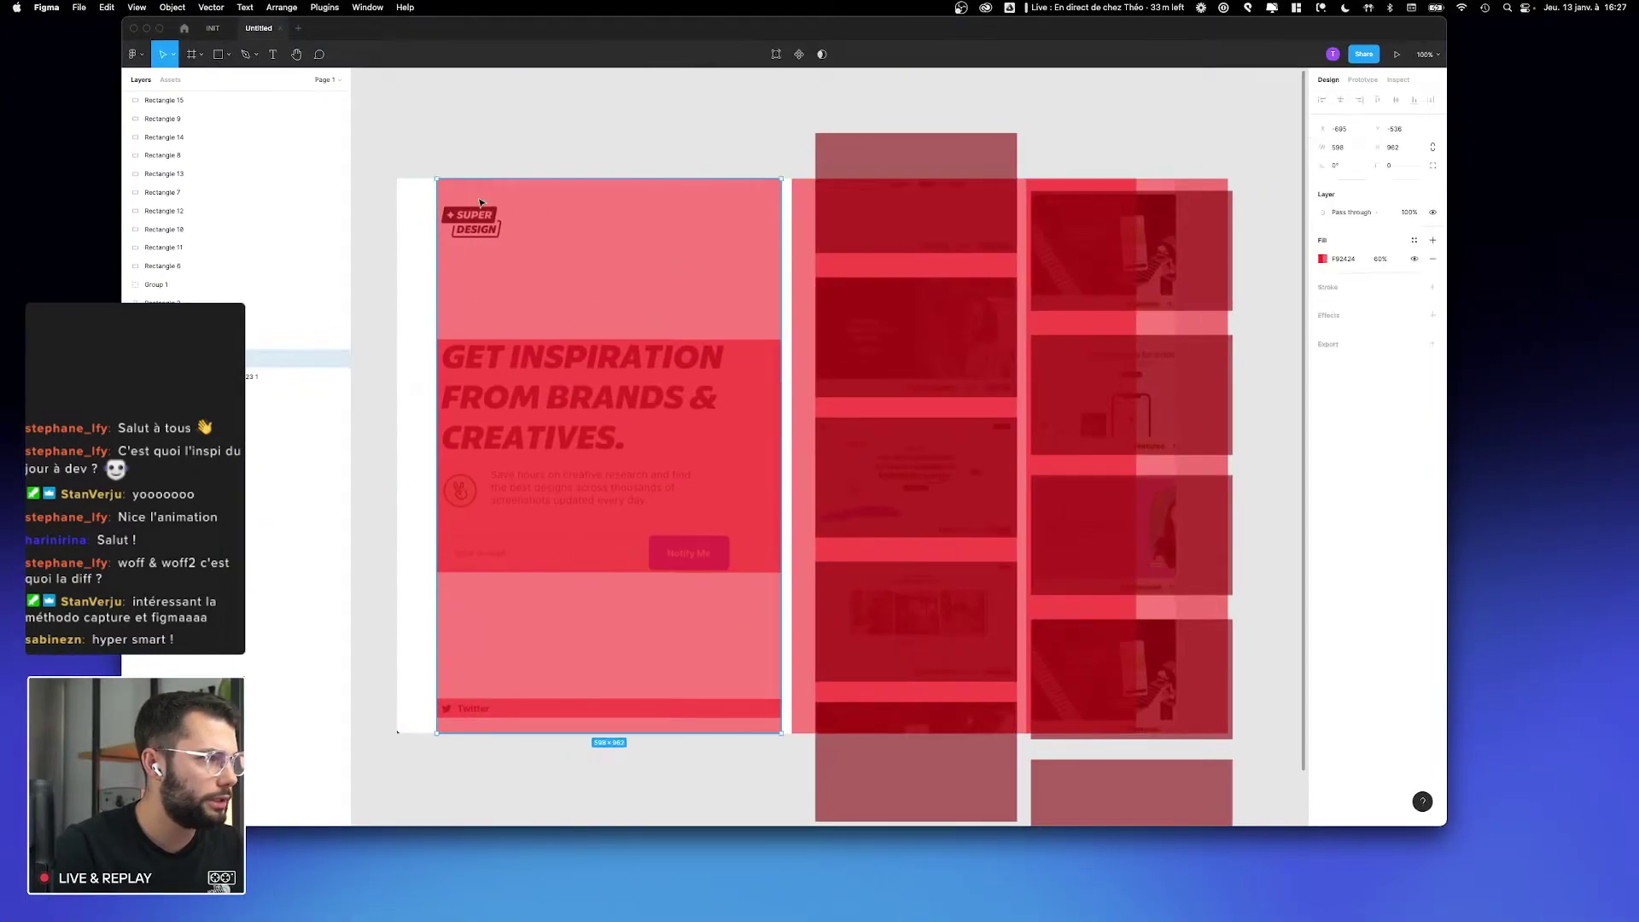
{"action": "left_click", "coordinate": [1322, 259]}
{"action": "left_click", "coordinate": [1240, 427]}
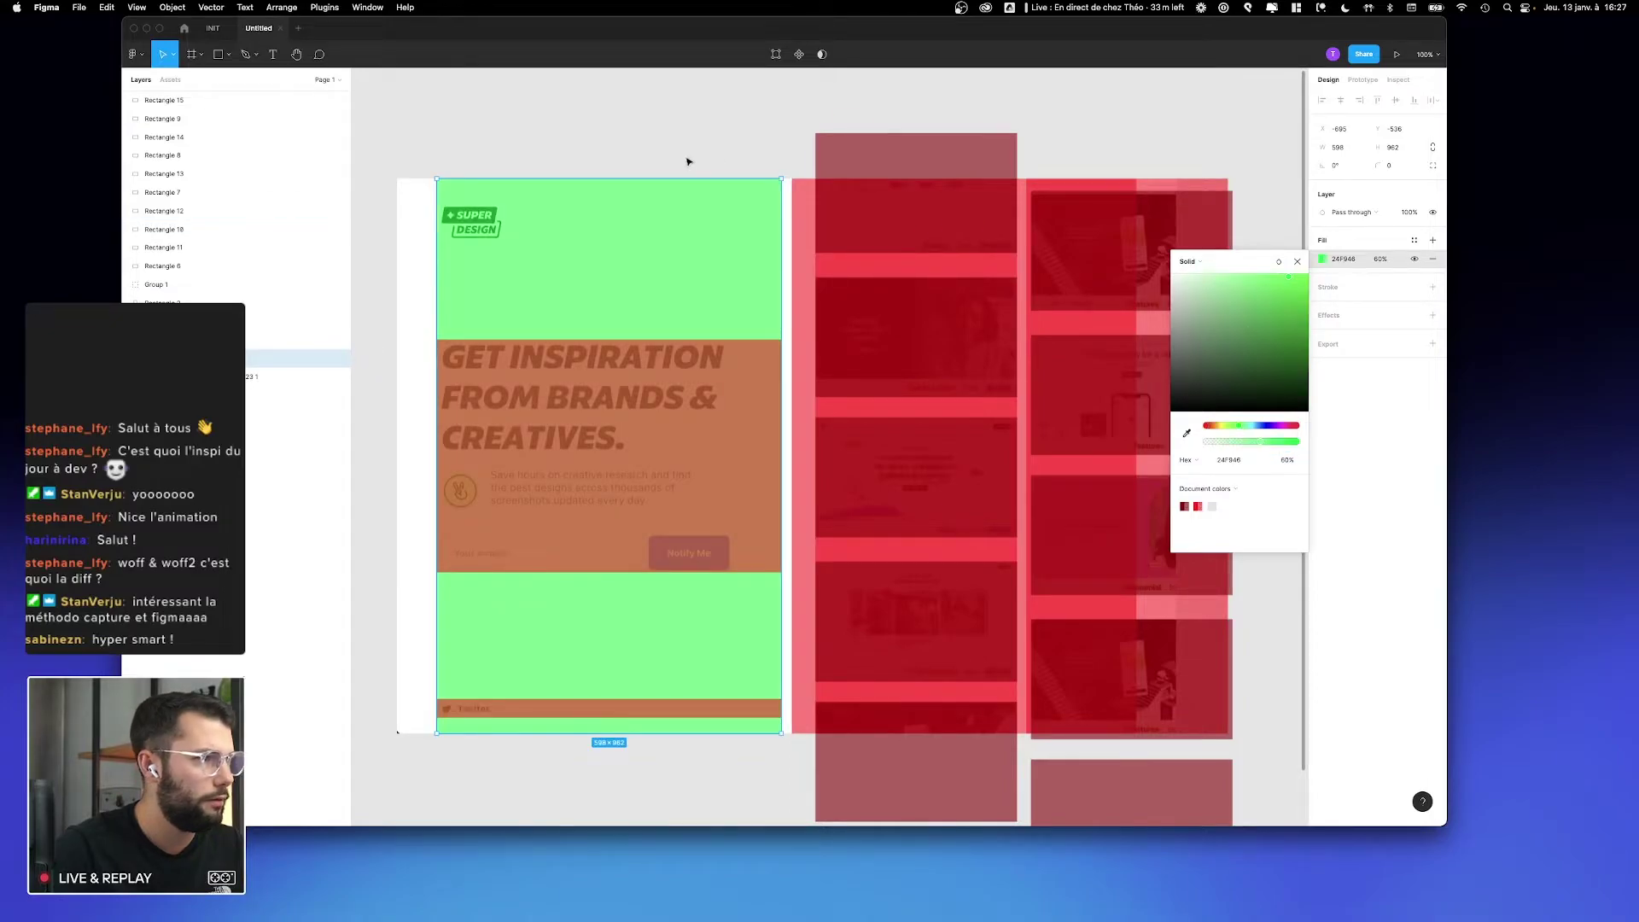
{"action": "left_click", "coordinate": [683, 128]}
{"action": "key", "text": "super+Tab"}
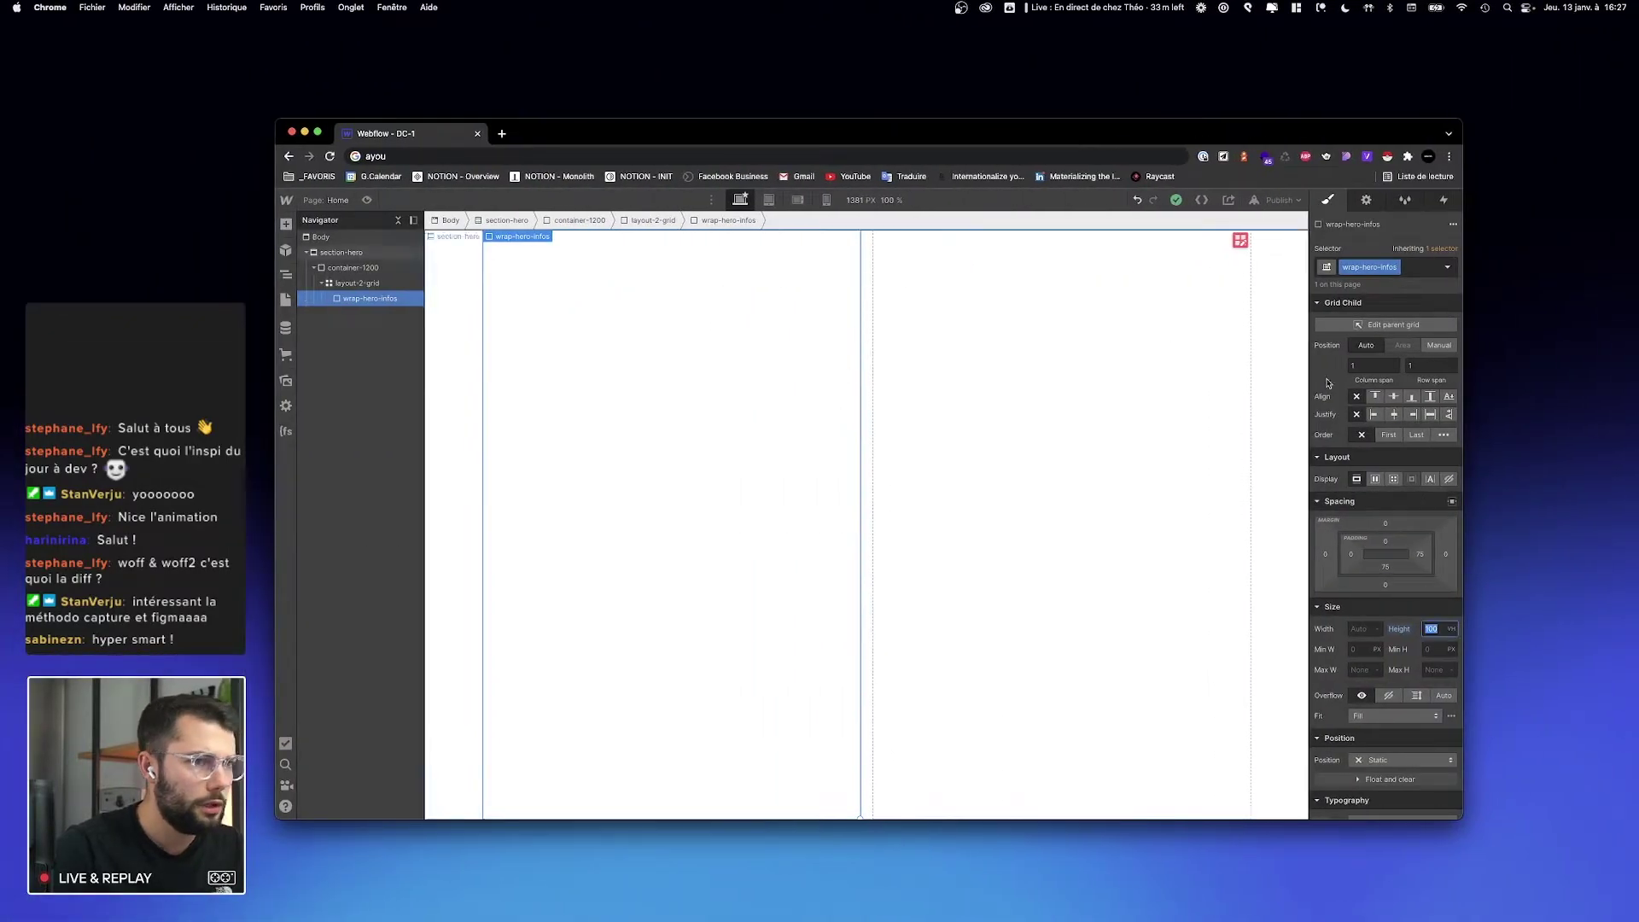
Step: Set wrap-hero-infos to a vertical flex layout, with children aligned to the start and justified to the center
{"action": "left_click", "coordinate": [1376, 479]}
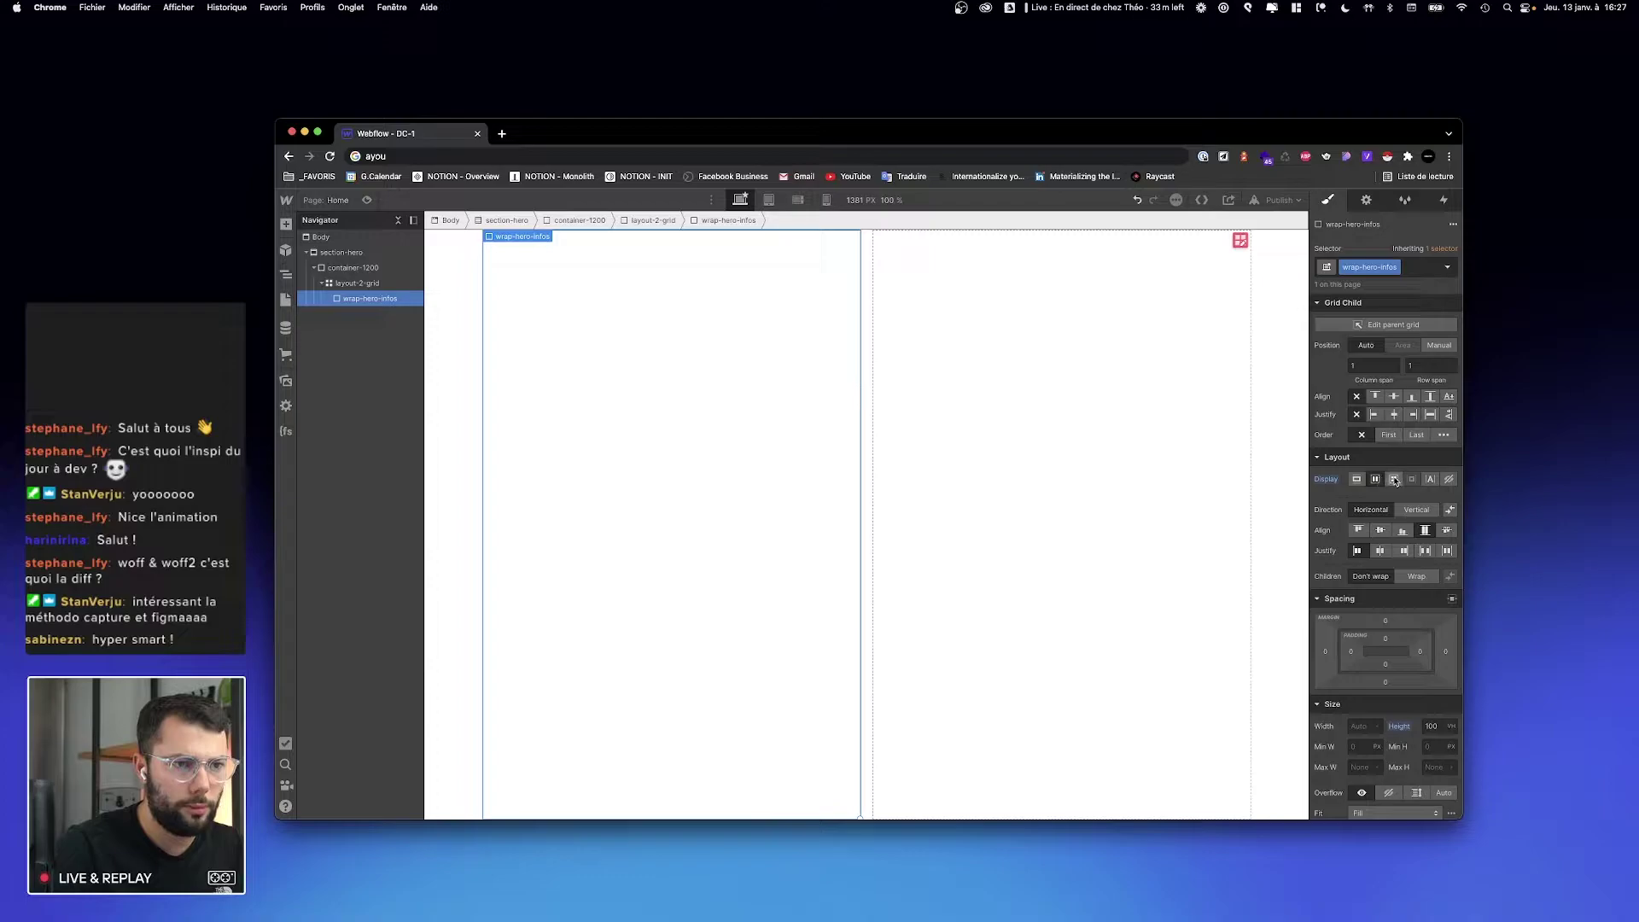
{"action": "left_click", "coordinate": [1394, 479]}
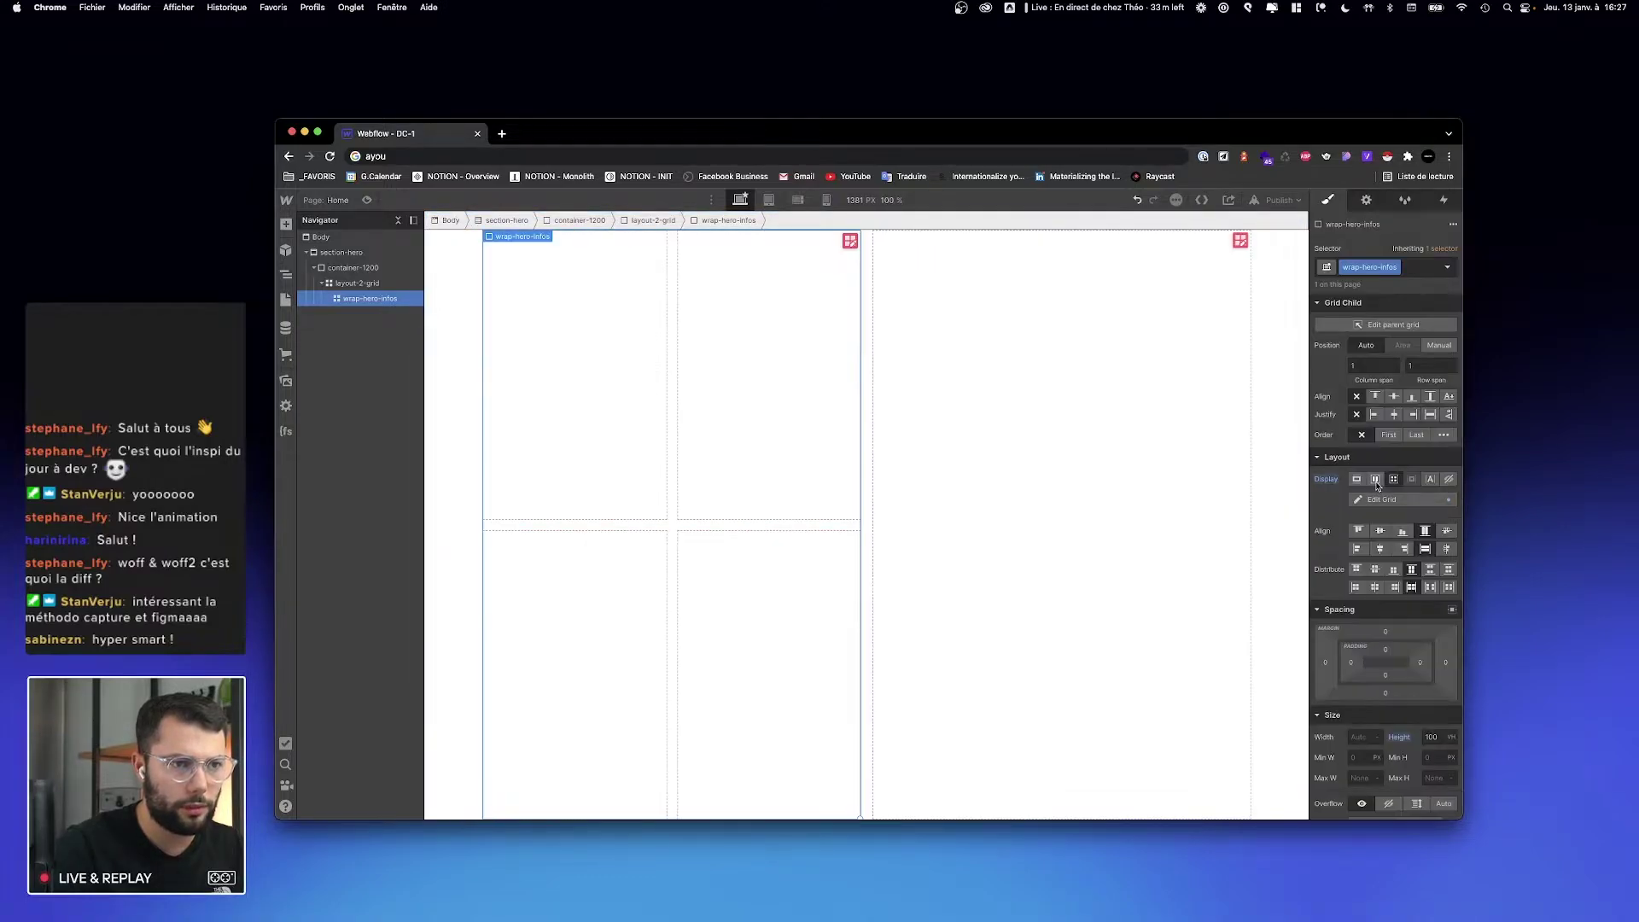
{"action": "left_click", "coordinate": [1376, 479]}
{"action": "left_click", "coordinate": [1383, 510]}
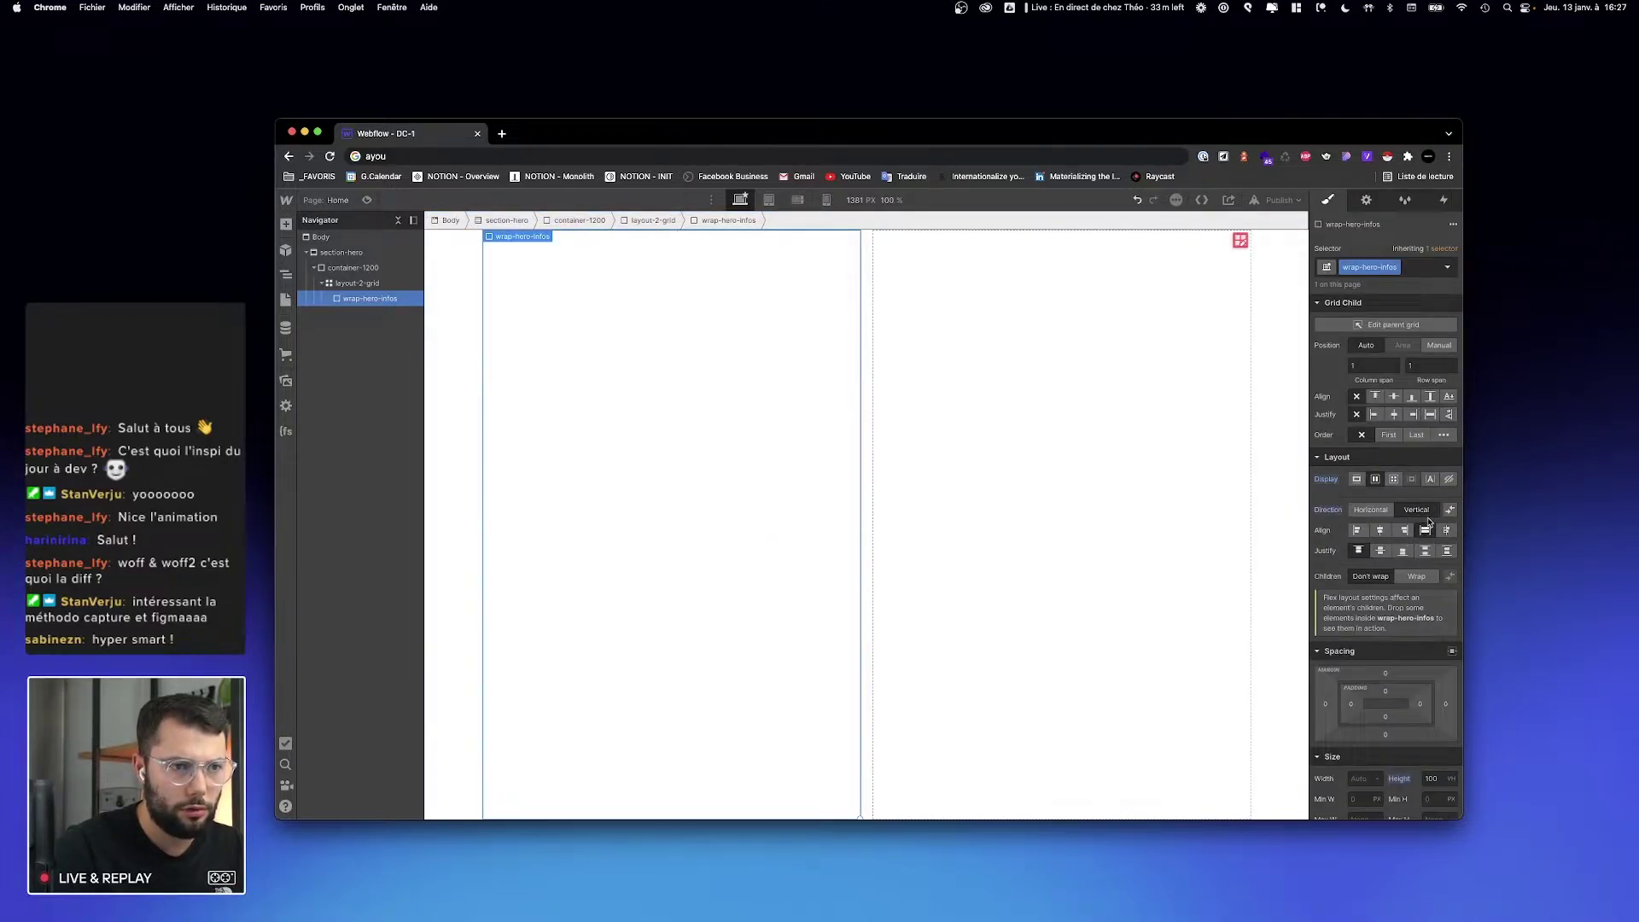
{"action": "left_click", "coordinate": [1381, 550]}
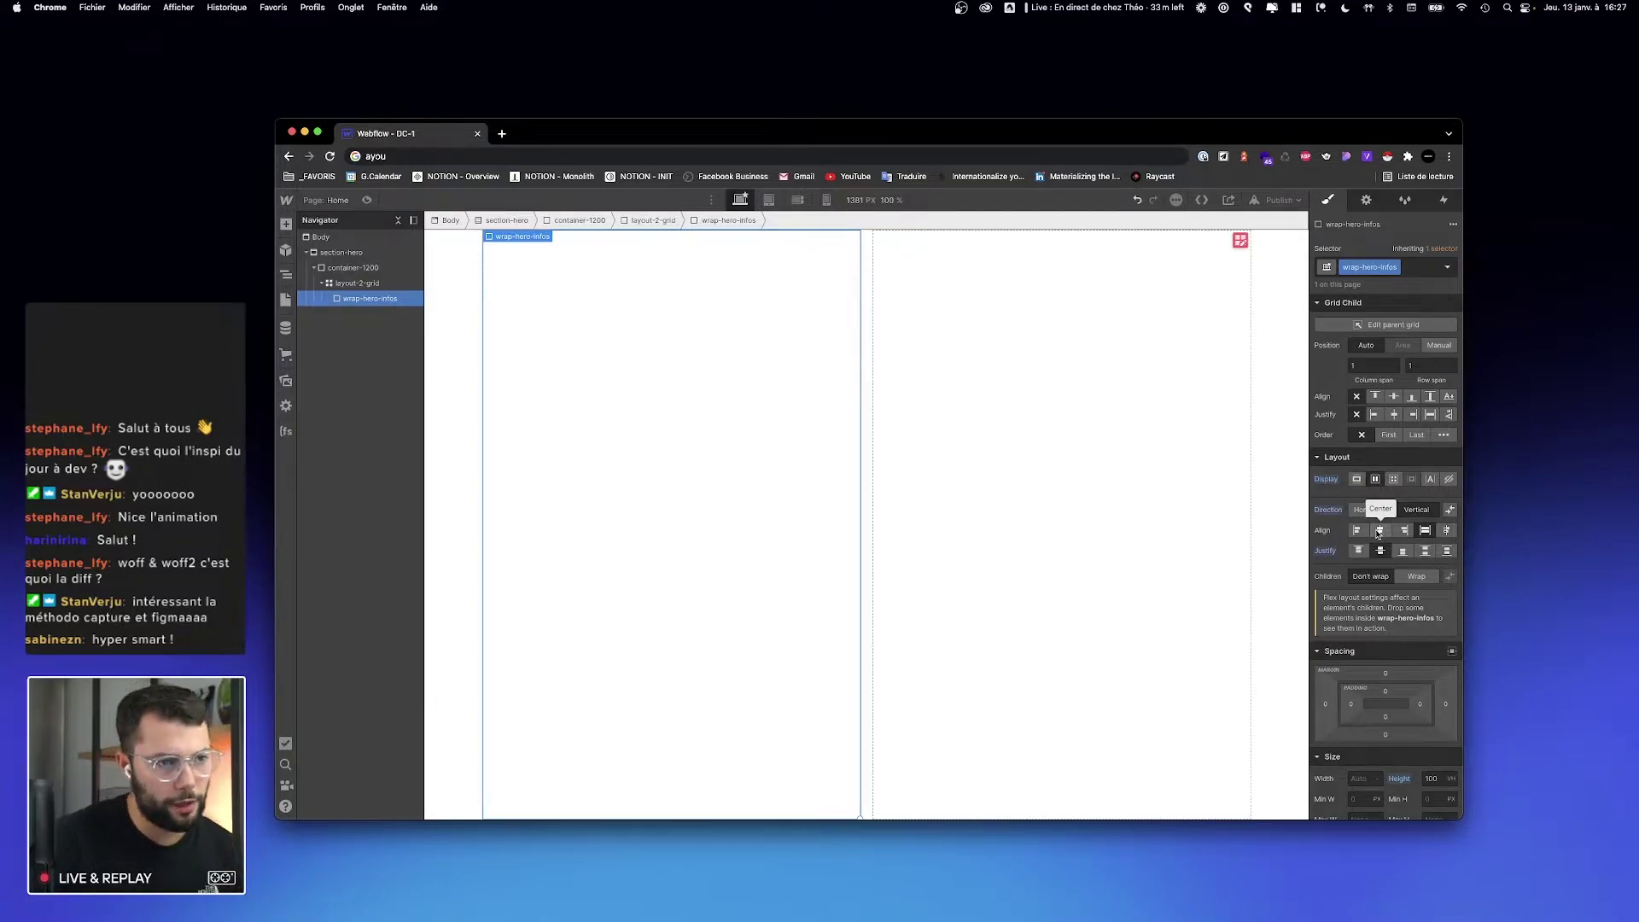
{"action": "left_click", "coordinate": [1356, 530]}
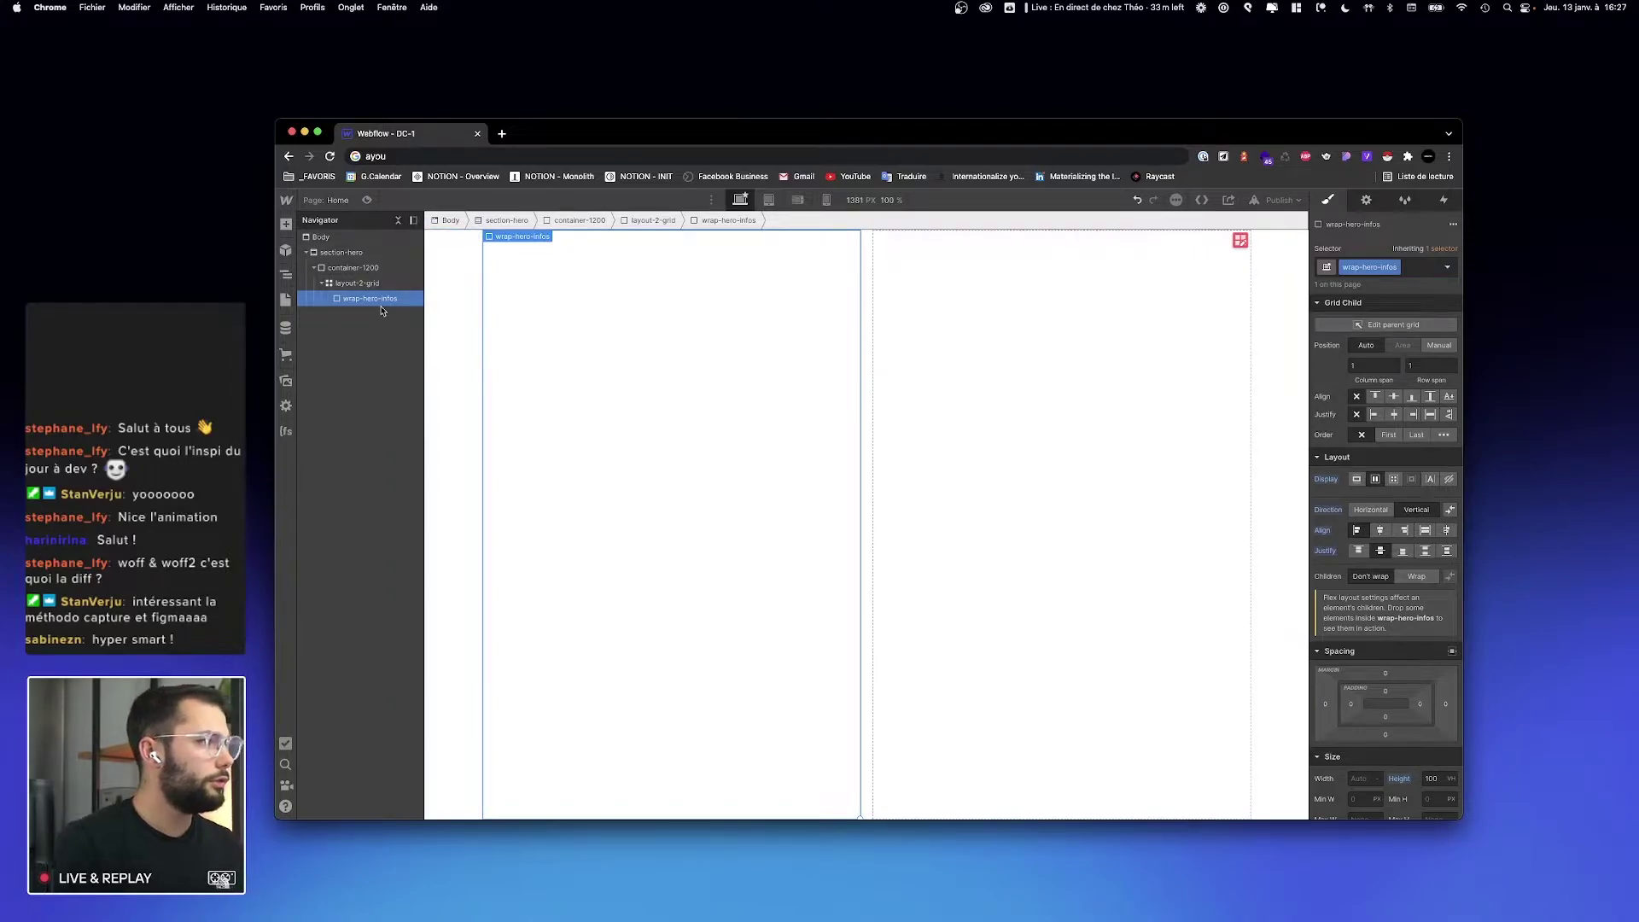
Step: Add a Div Block inside wrap-hero-infos, checking the text block against the Figma layout map
{"action": "key", "text": "ctrl+Left"}
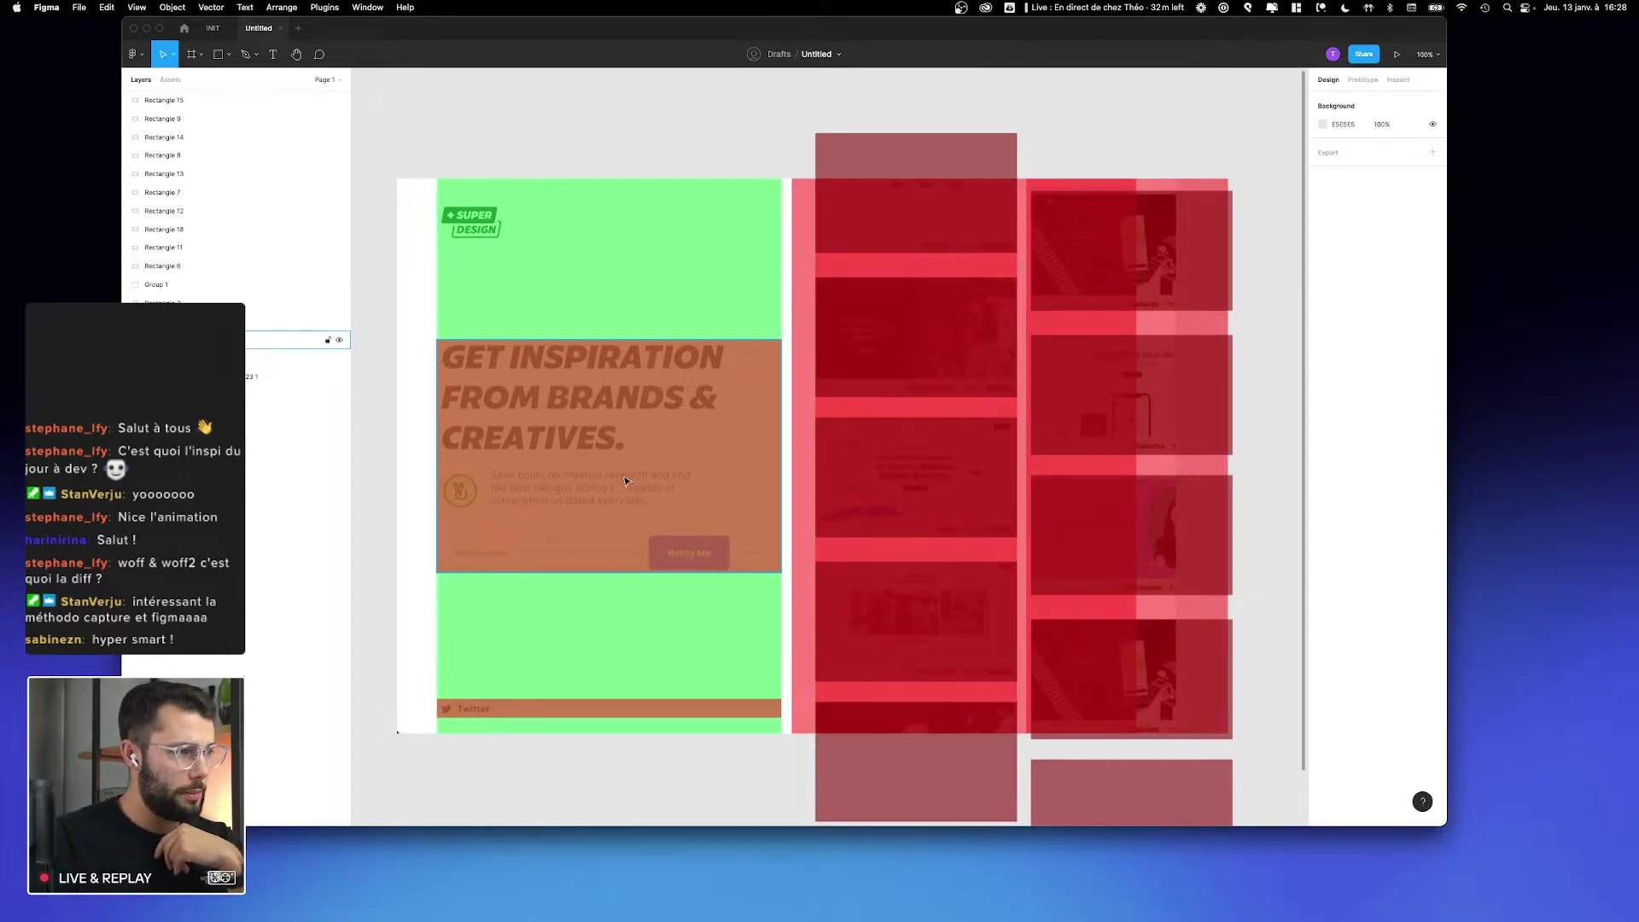
{"action": "key", "text": "super+Tab"}
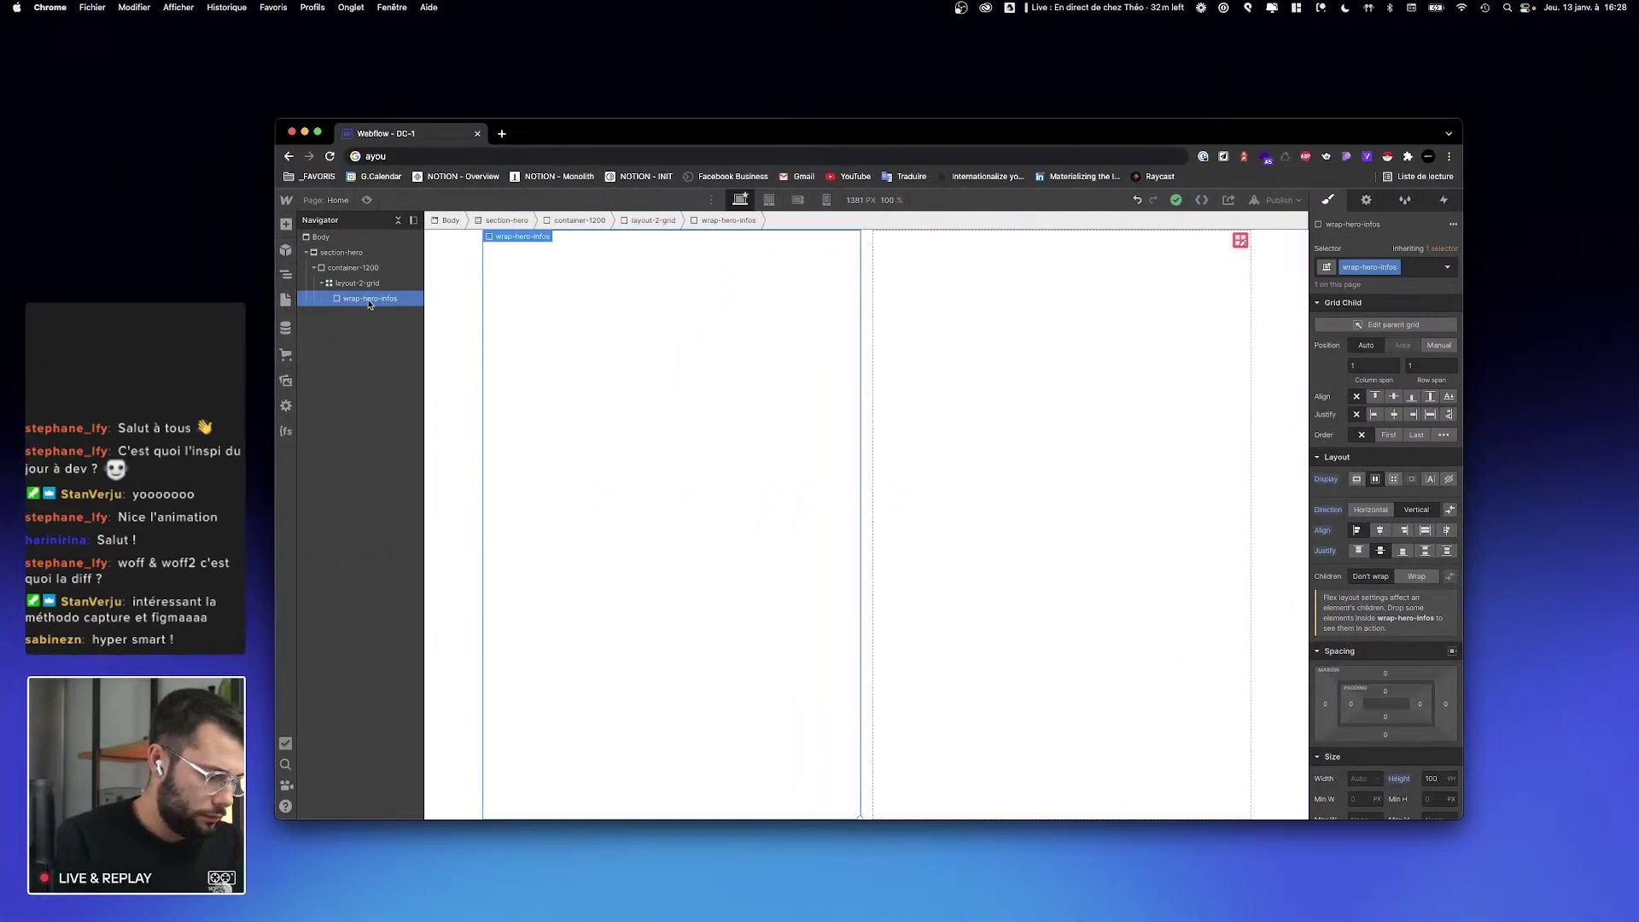
{"action": "key", "text": "super+e"}
{"action": "type", "text": "div"}
{"action": "key", "text": "Return"}
{"action": "key", "text": "super+Tab"}
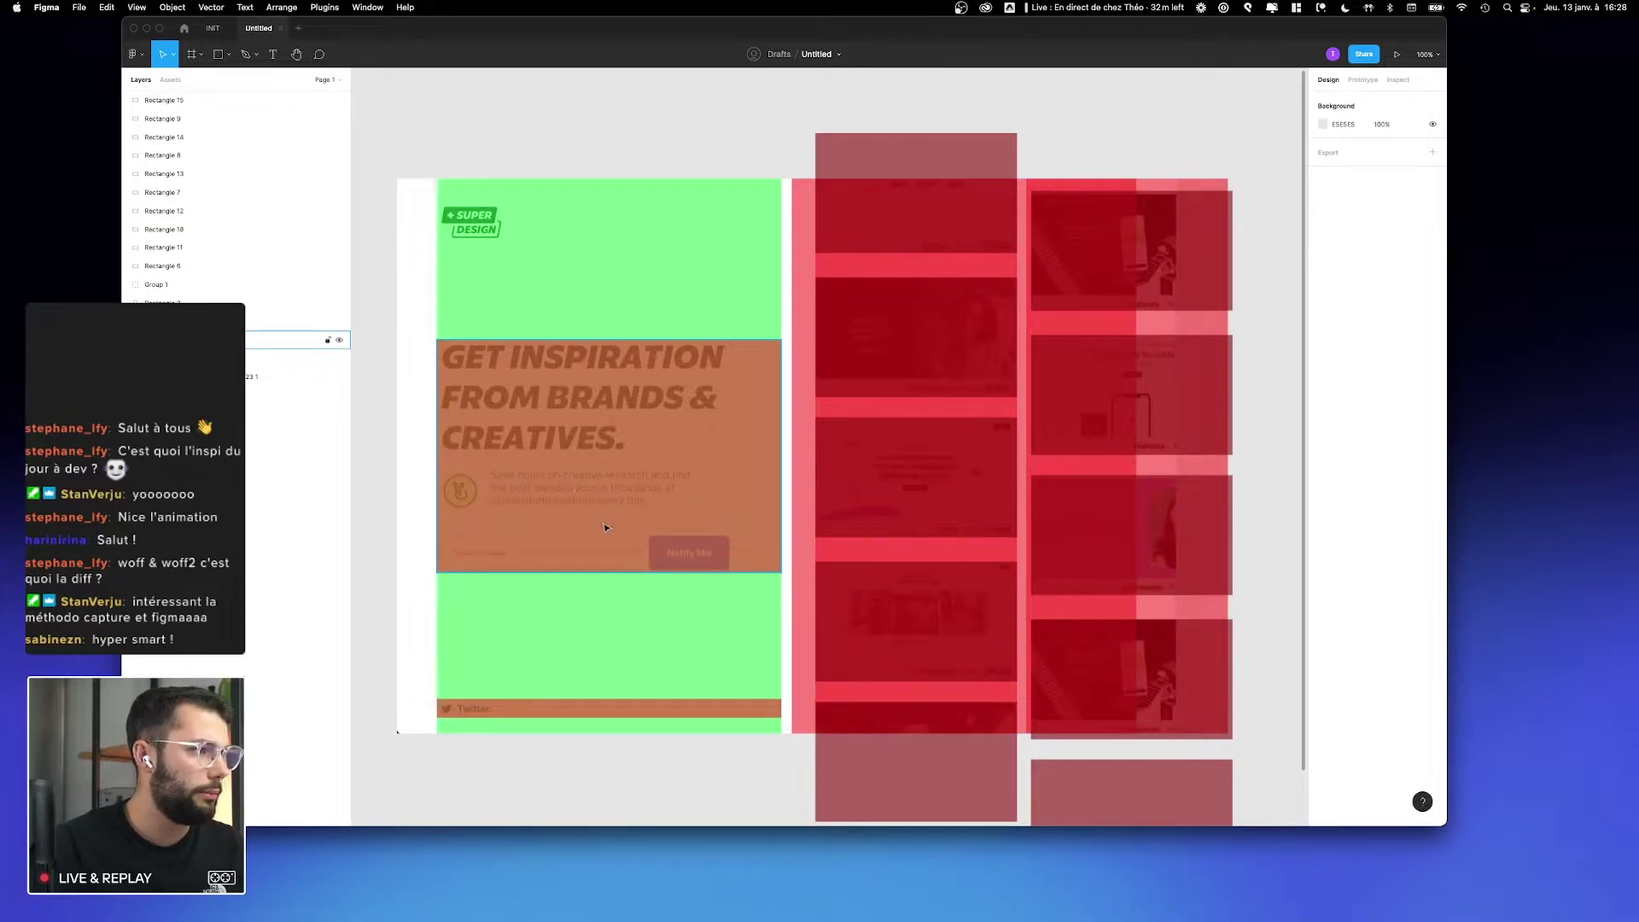
{"action": "key", "text": "super+Tab"}
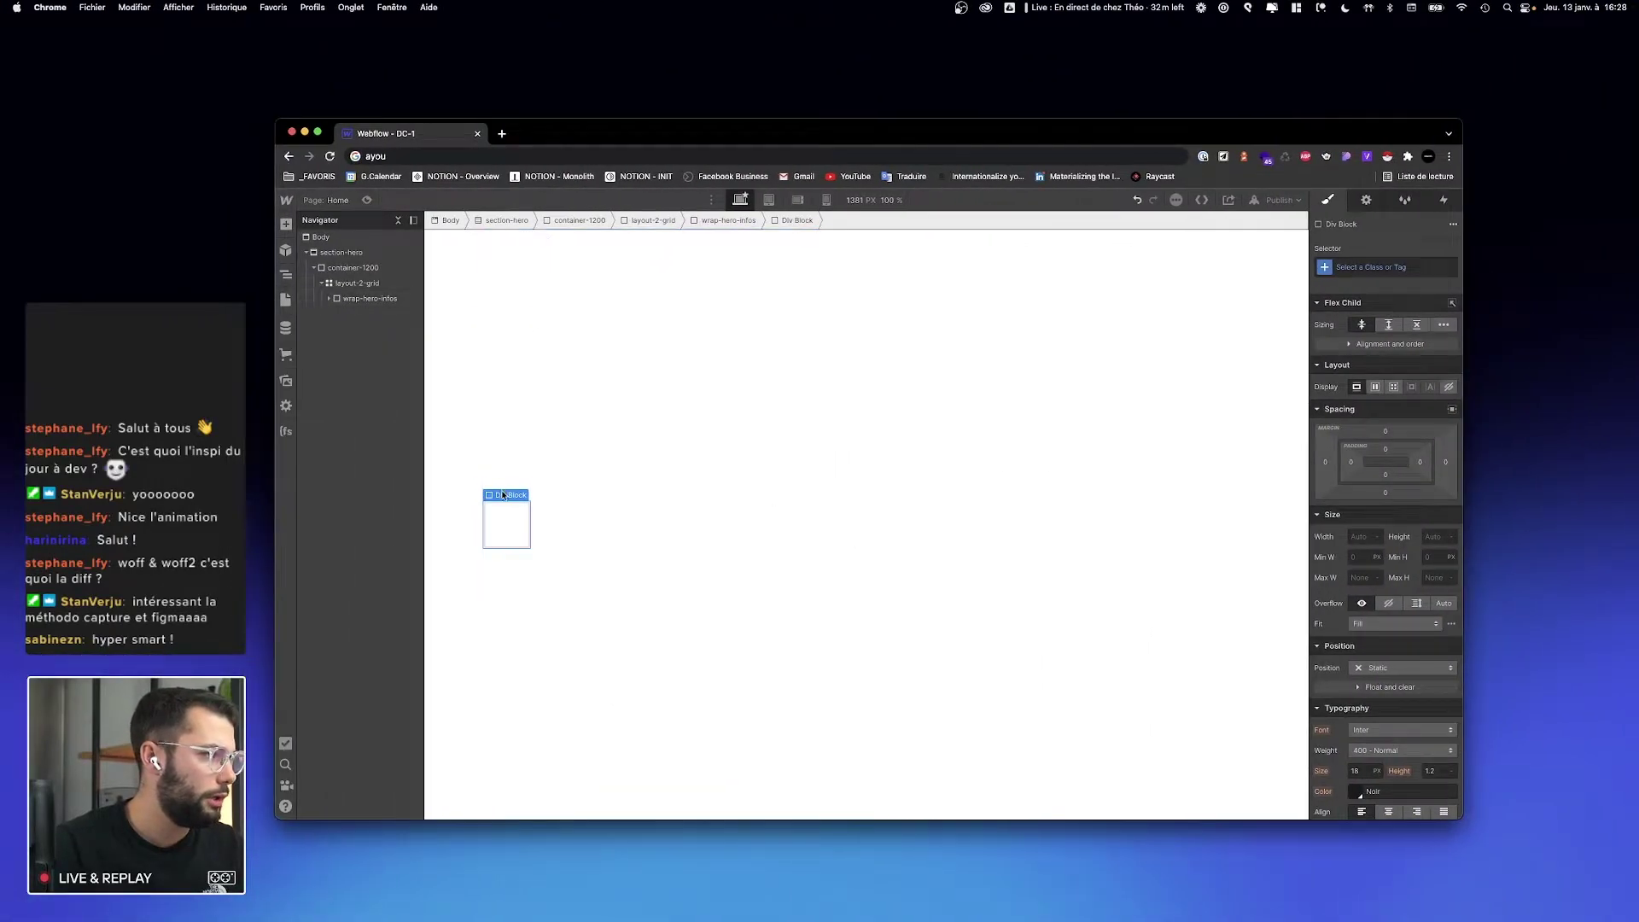
Step: Add an H1 heading inside the new Div Block
{"action": "left_click", "coordinate": [504, 496]}
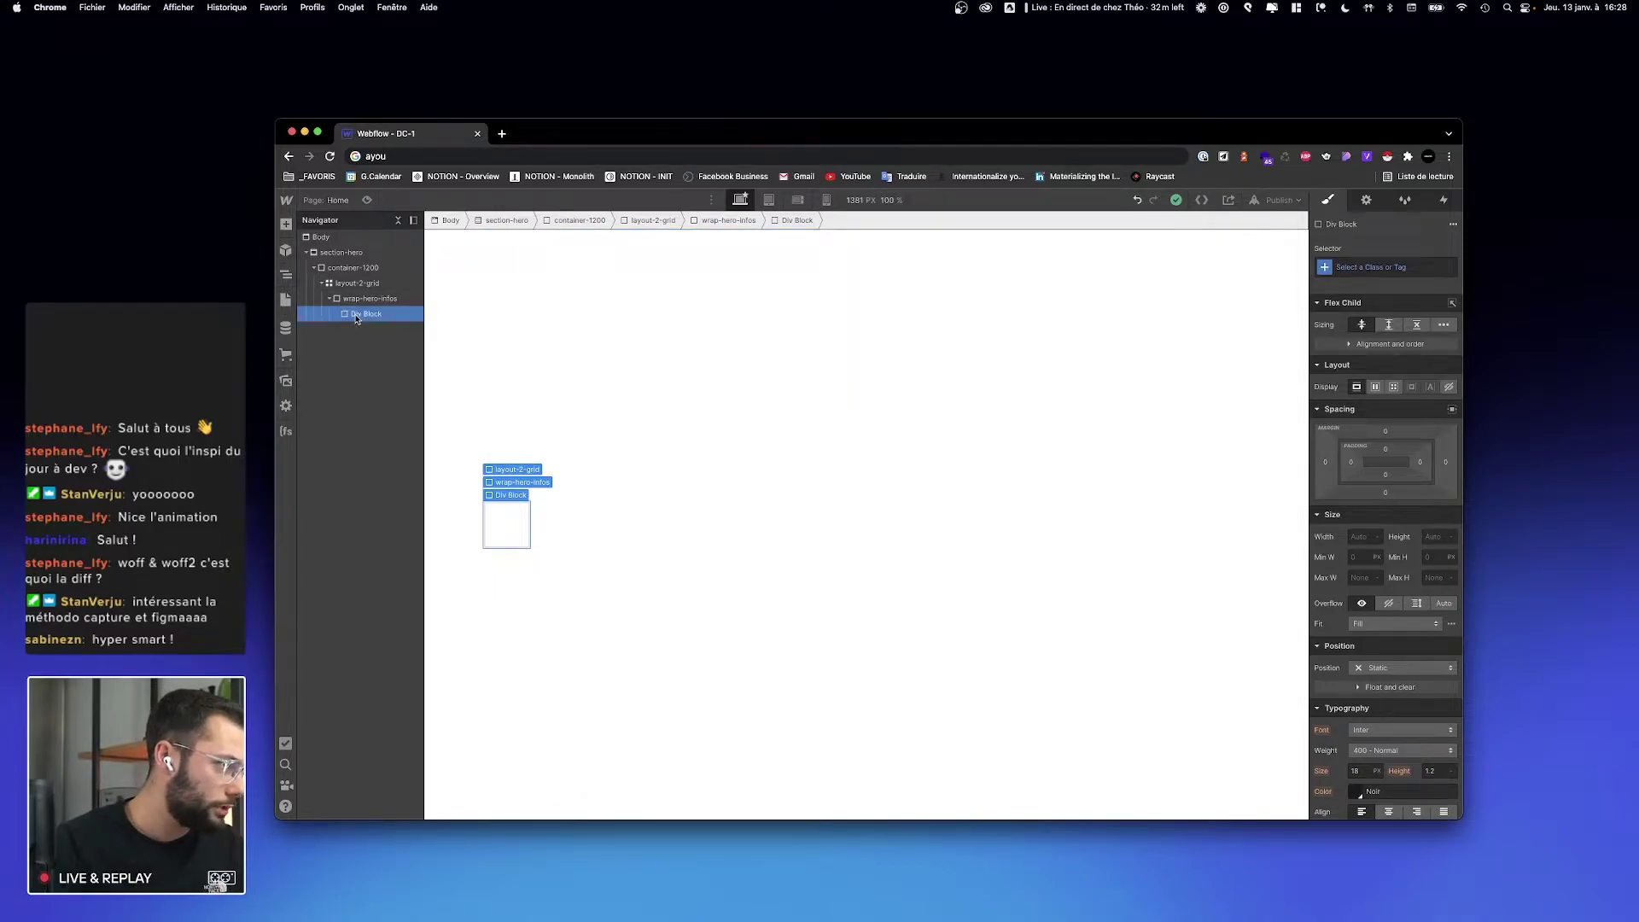
{"action": "key", "text": "super+e"}
{"action": "type", "text": "he"}
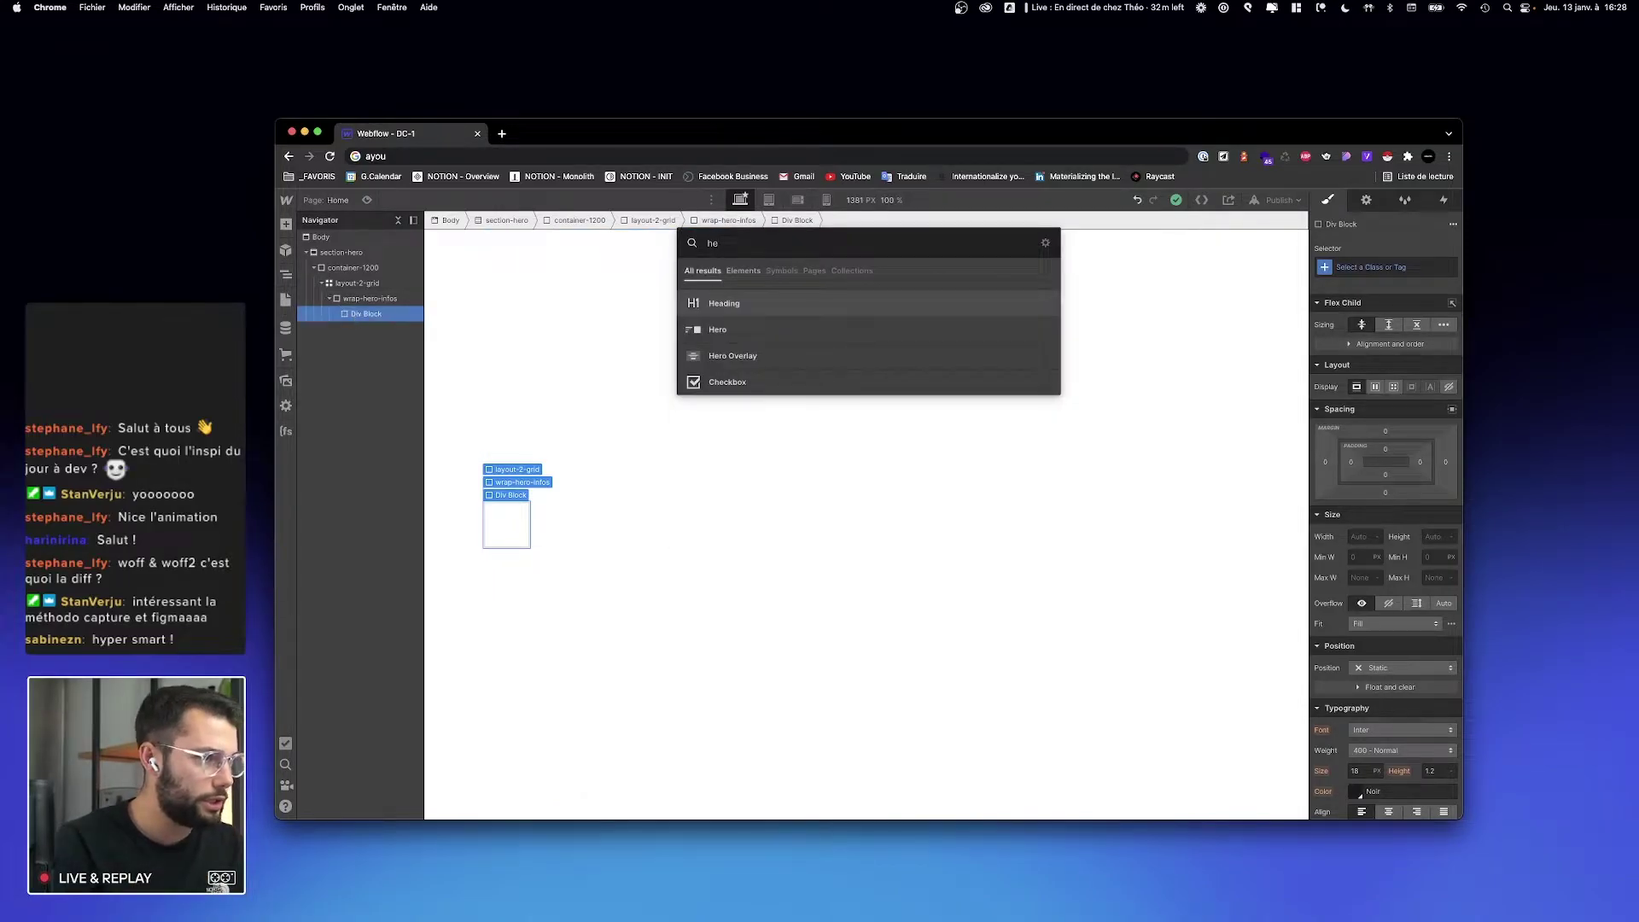
{"action": "key", "text": "Return"}
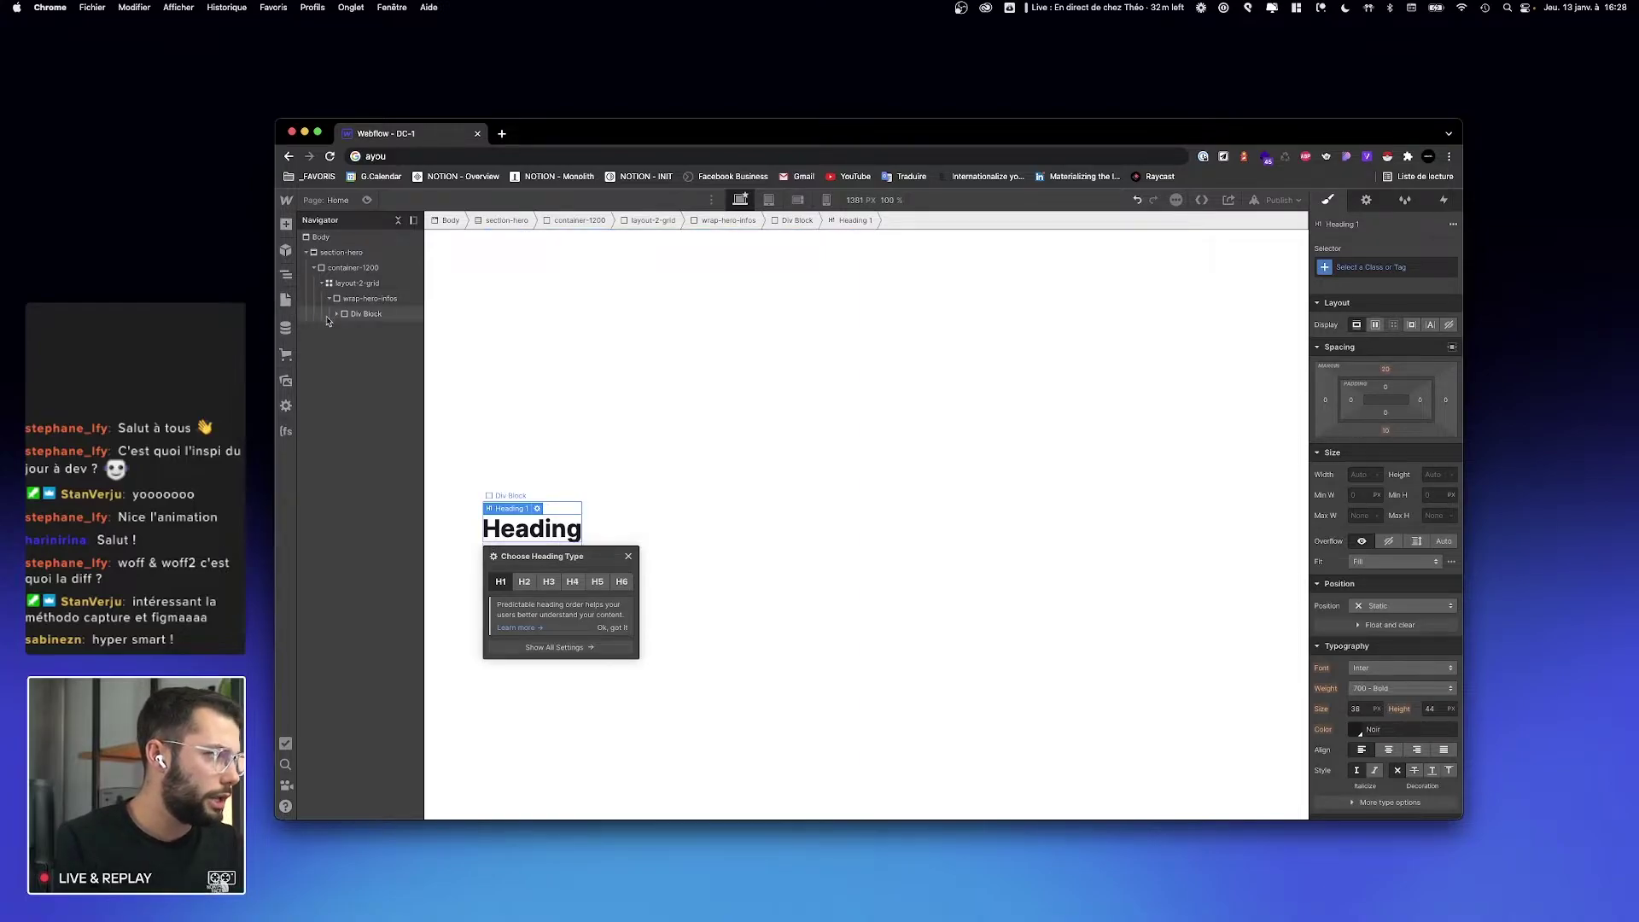
Step: Below the heading, nest a Div Block containing an image and a paragraph
{"action": "left_click", "coordinate": [359, 316]}
{"action": "key", "text": "super+e"}
{"action": "type", "text": "div"}
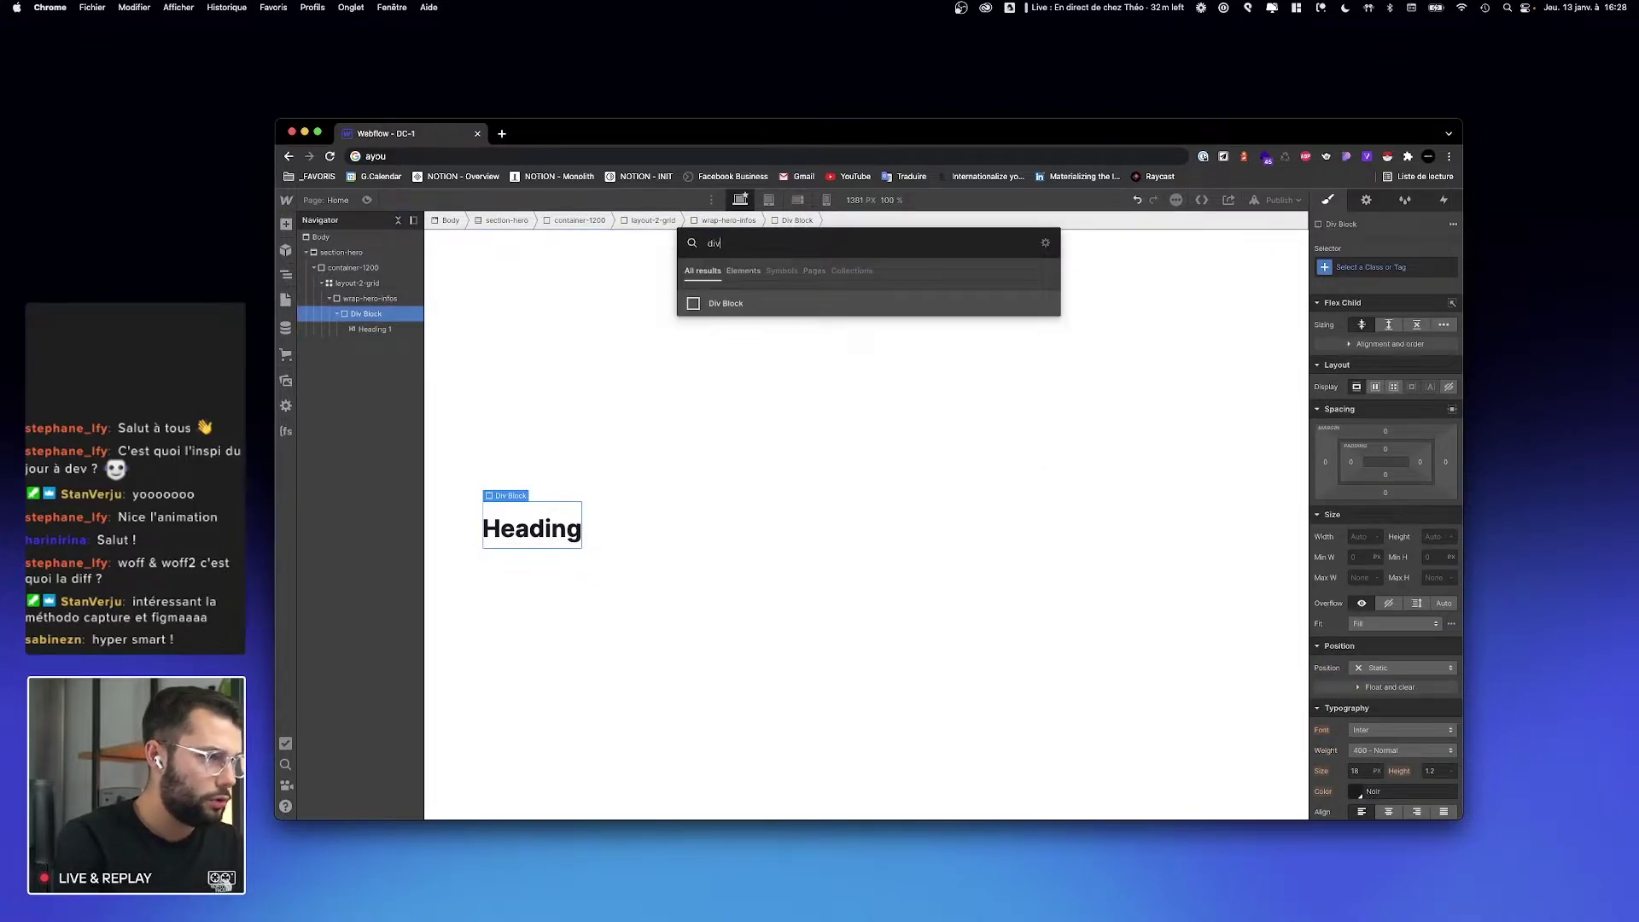
{"action": "key", "text": "Return"}
{"action": "key", "text": "super+e"}
{"action": "type", "text": "t"}
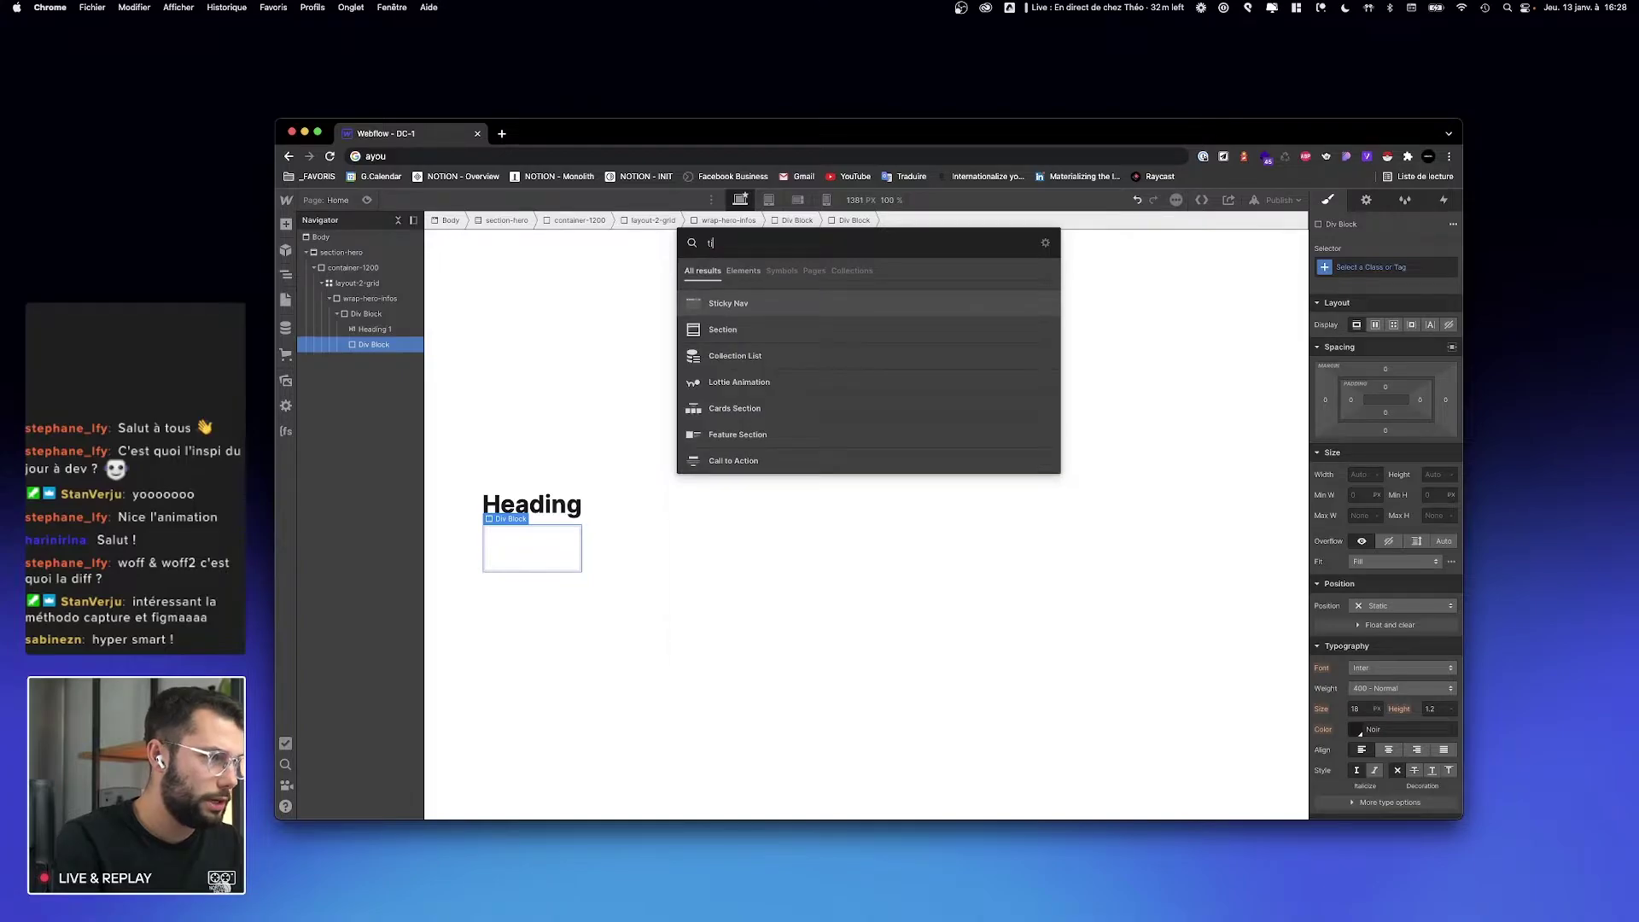
{"action": "key", "text": "BackSpace"}
{"action": "type", "text": "ima"}
{"action": "key", "text": "Return"}
{"action": "key", "text": "super+e"}
{"action": "type", "text": "pa"}
{"action": "key", "text": "Return"}
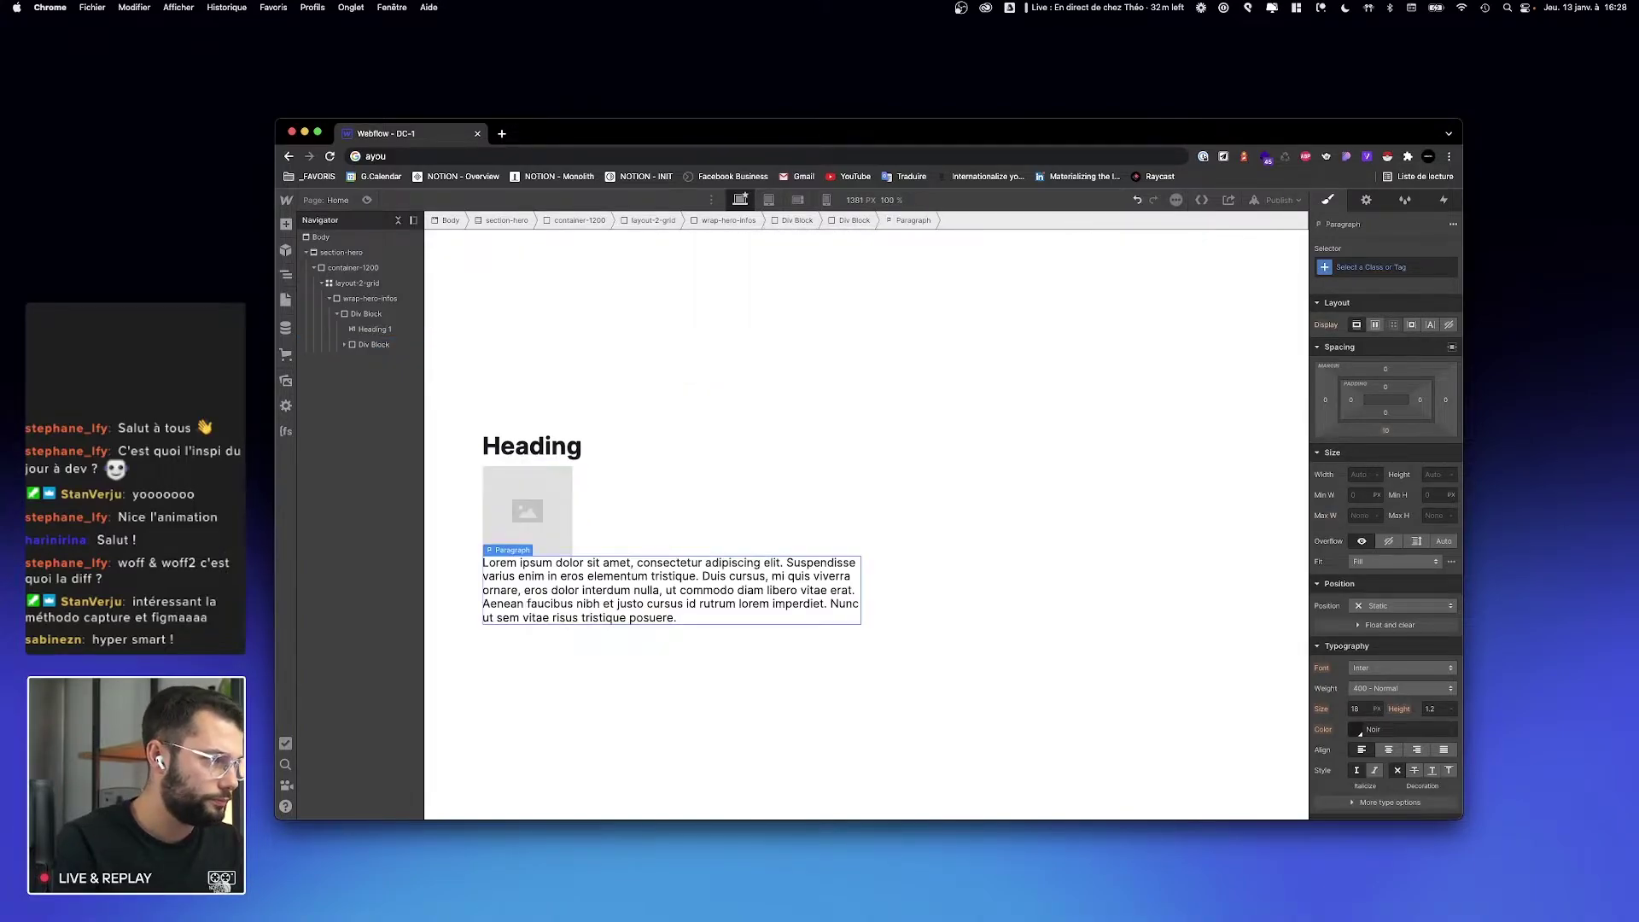
Step: Add a Form Block to the outer Div Block, below the image and paragraph wrapper
{"action": "left_click", "coordinate": [345, 344]}
{"action": "left_click", "coordinate": [367, 314]}
{"action": "key", "text": "super+e"}
{"action": "type", "text": "form"}
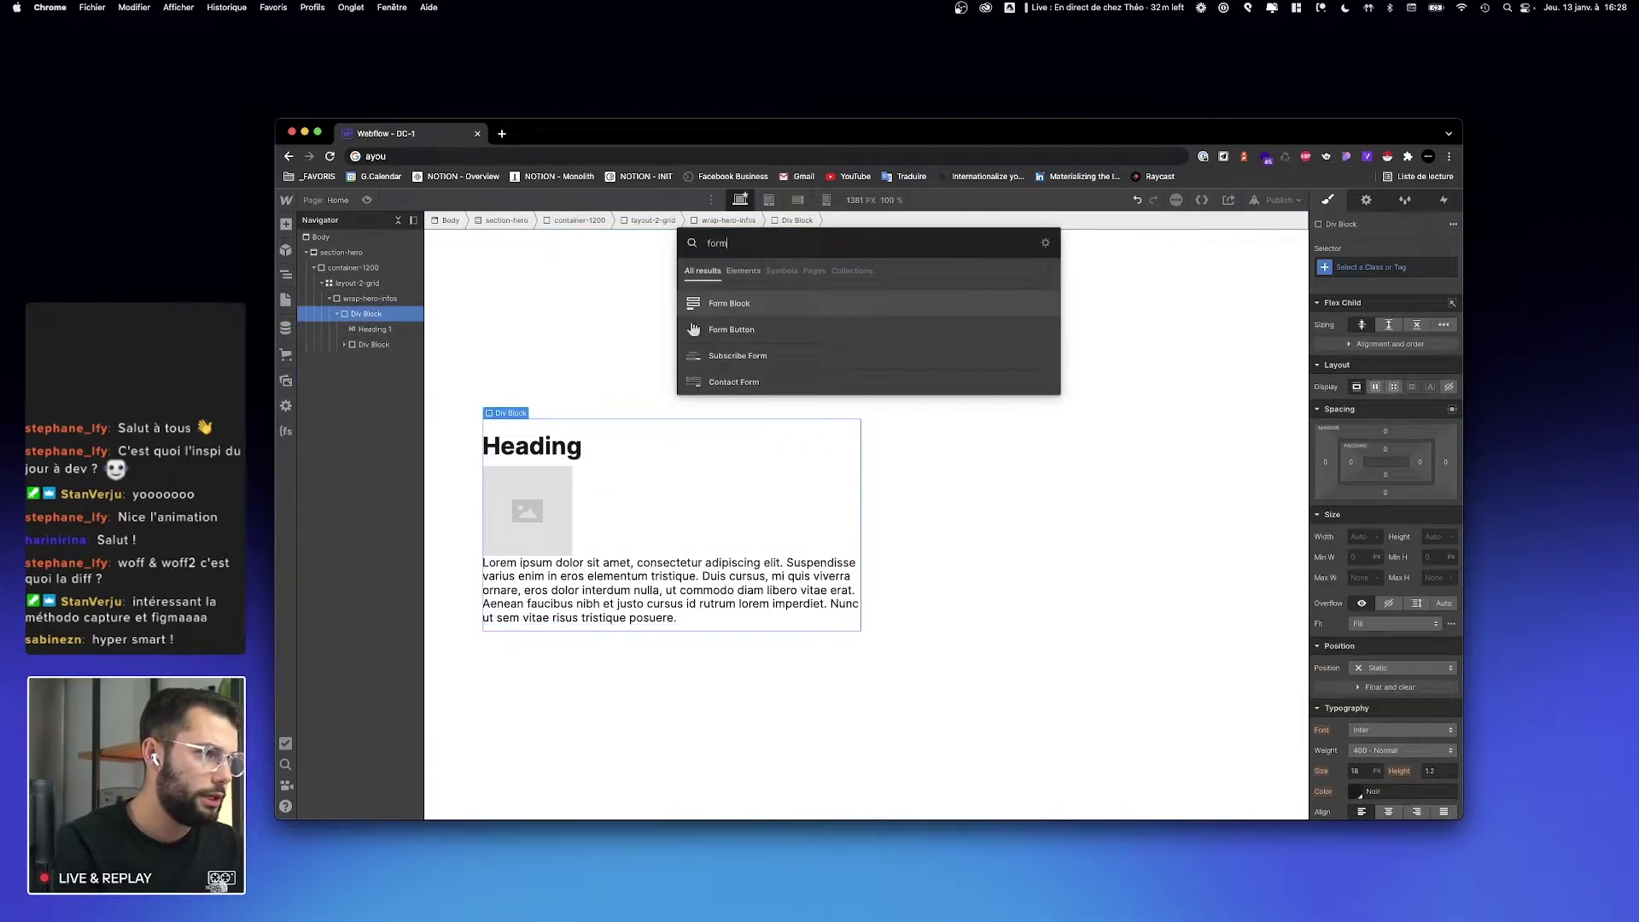
{"action": "key", "text": "Return"}
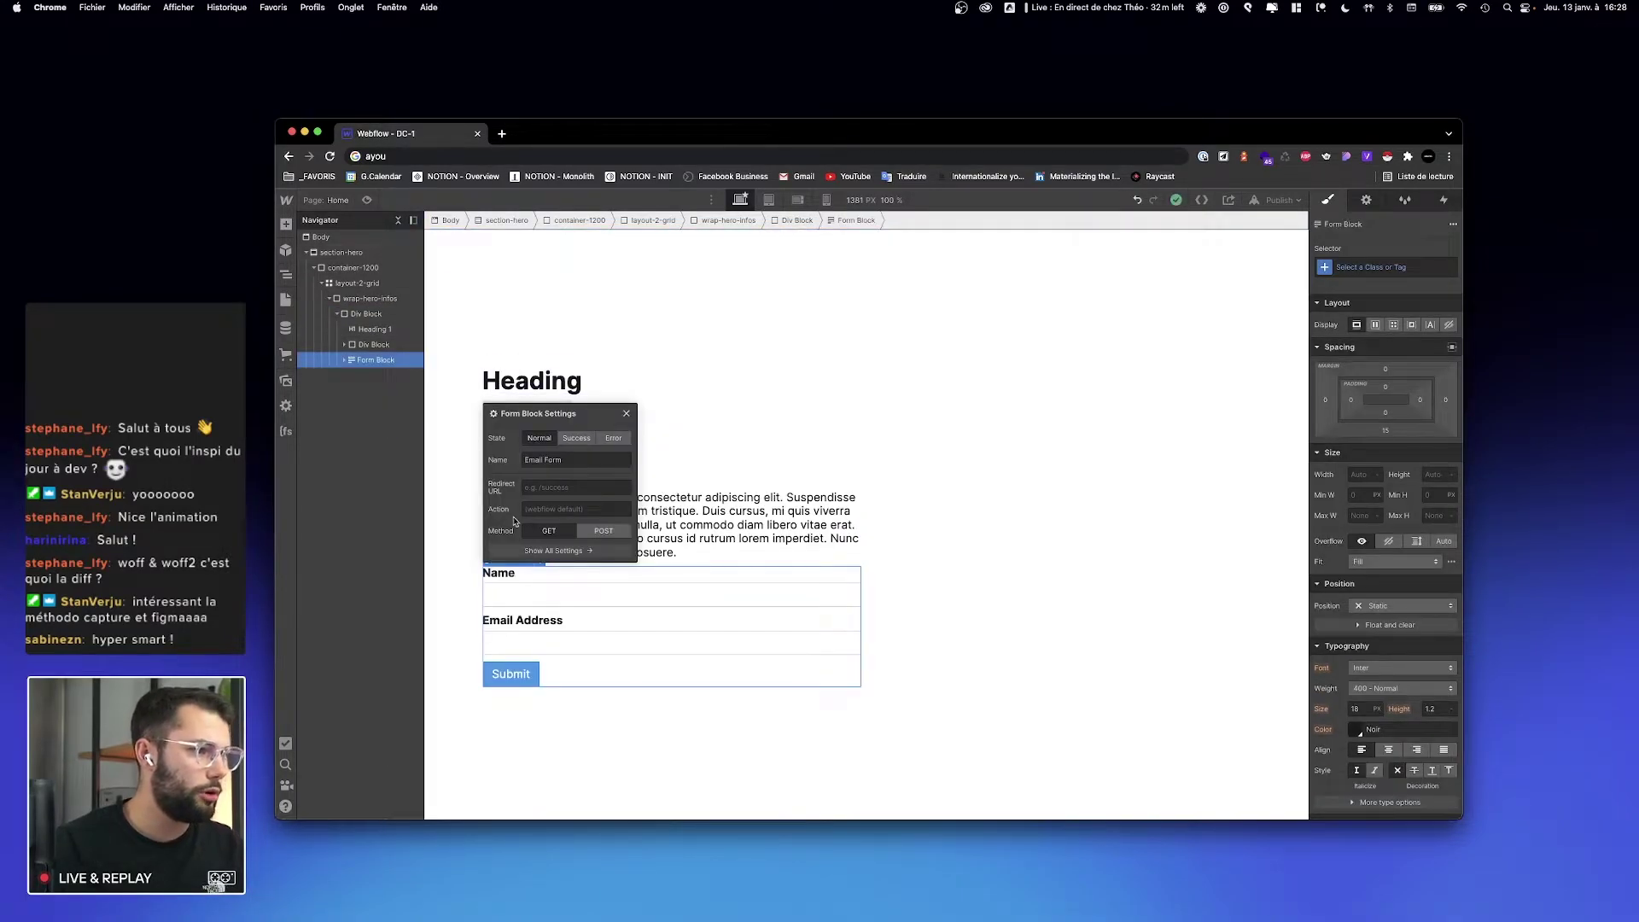
Step: Delete the form's name label, name field and email label, comparing the form with the Figma layout map
{"action": "left_click", "coordinate": [513, 573]}
{"action": "key", "text": "Delete"}
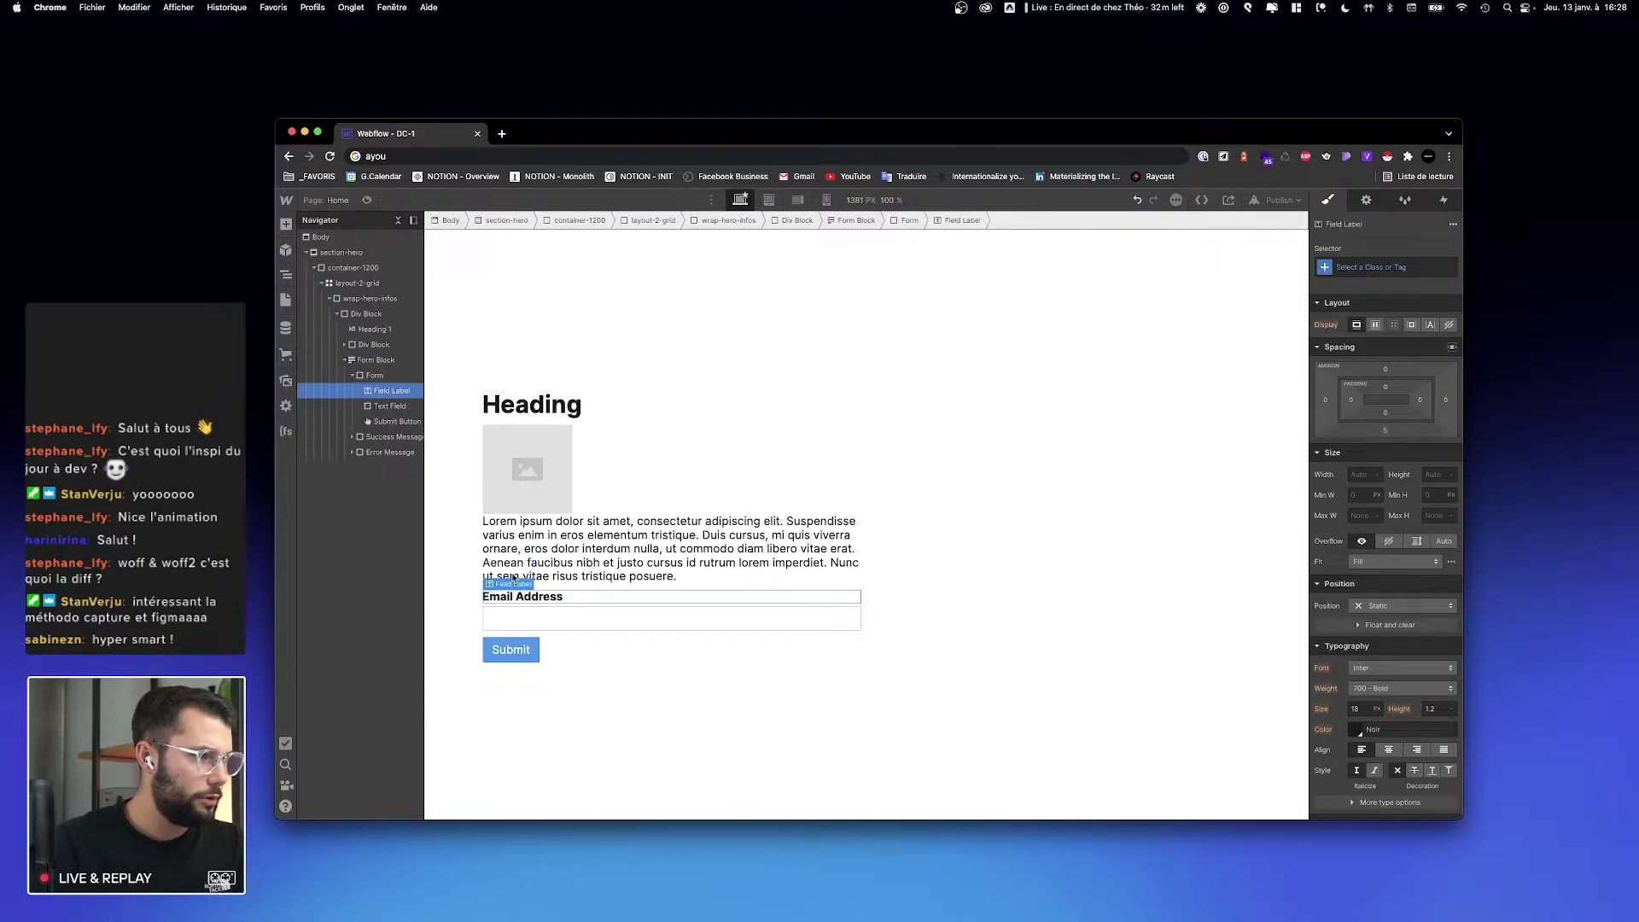
{"action": "key", "text": "Delete"}
{"action": "key", "text": "ctrl+Right"}
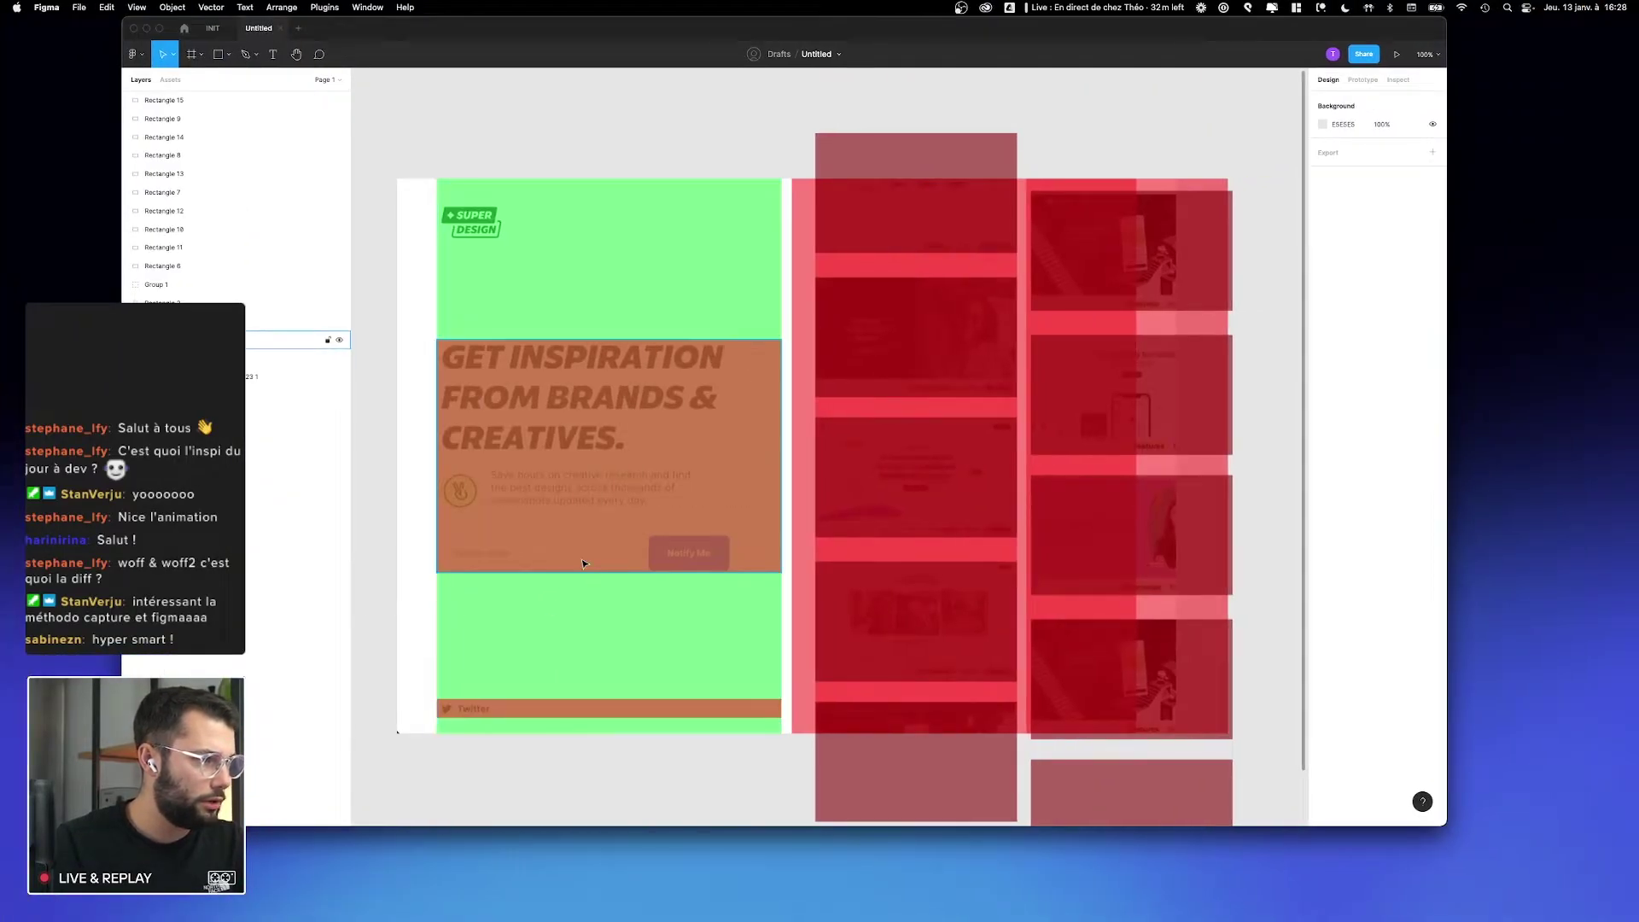
{"action": "key", "text": "ctrl+Left"}
{"action": "key", "text": "Delete"}
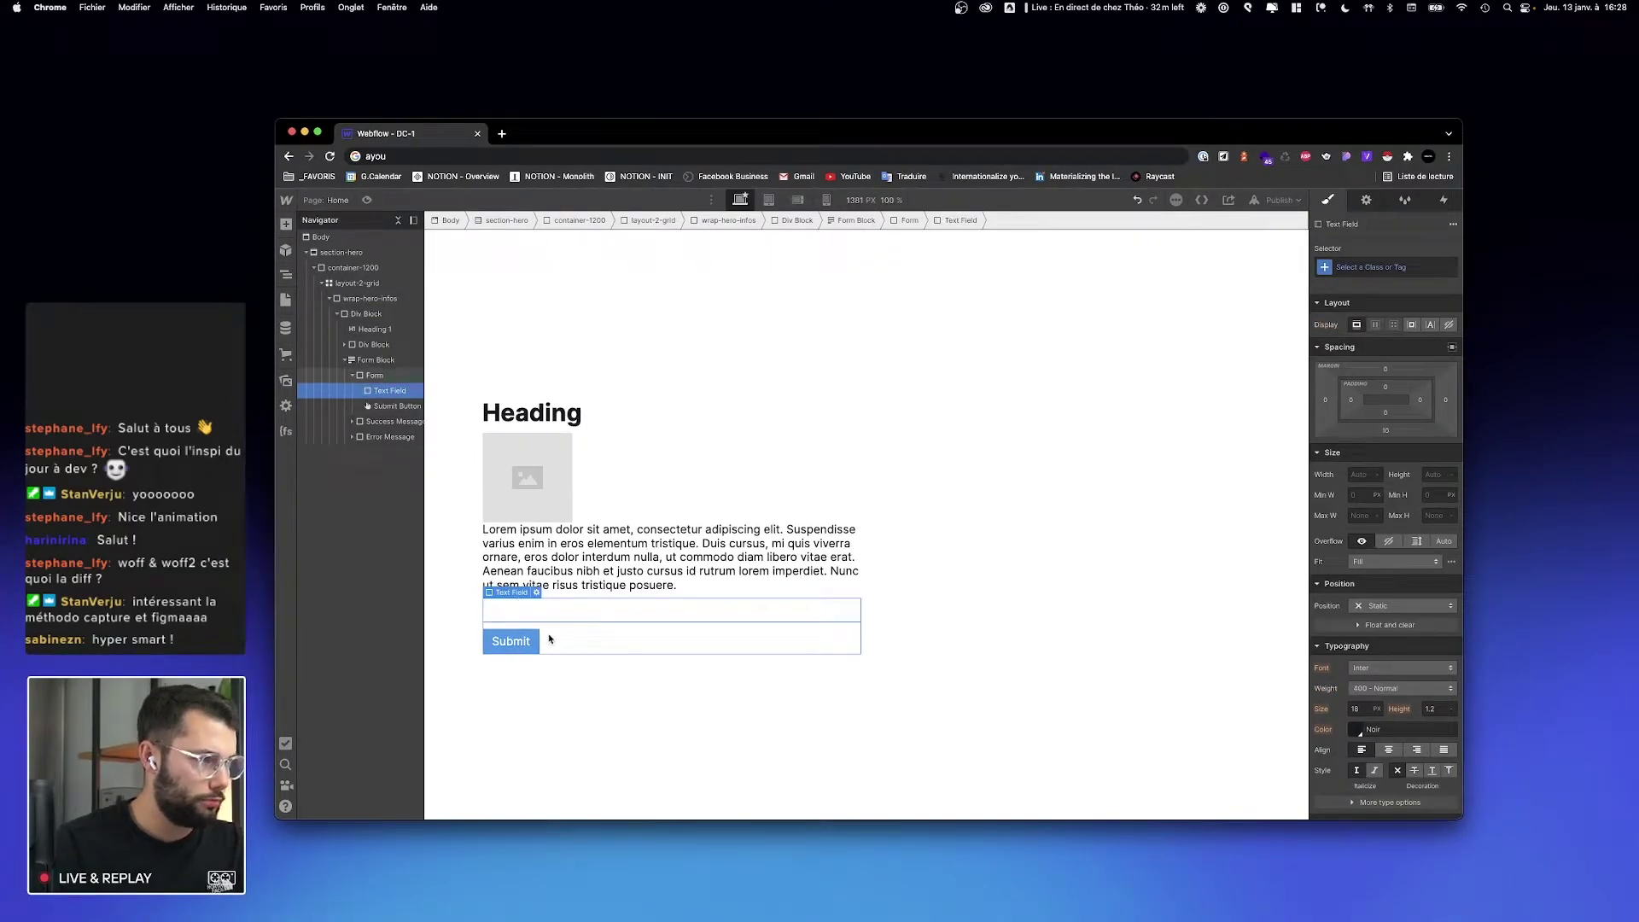
{"action": "key", "text": "ctrl+Right"}
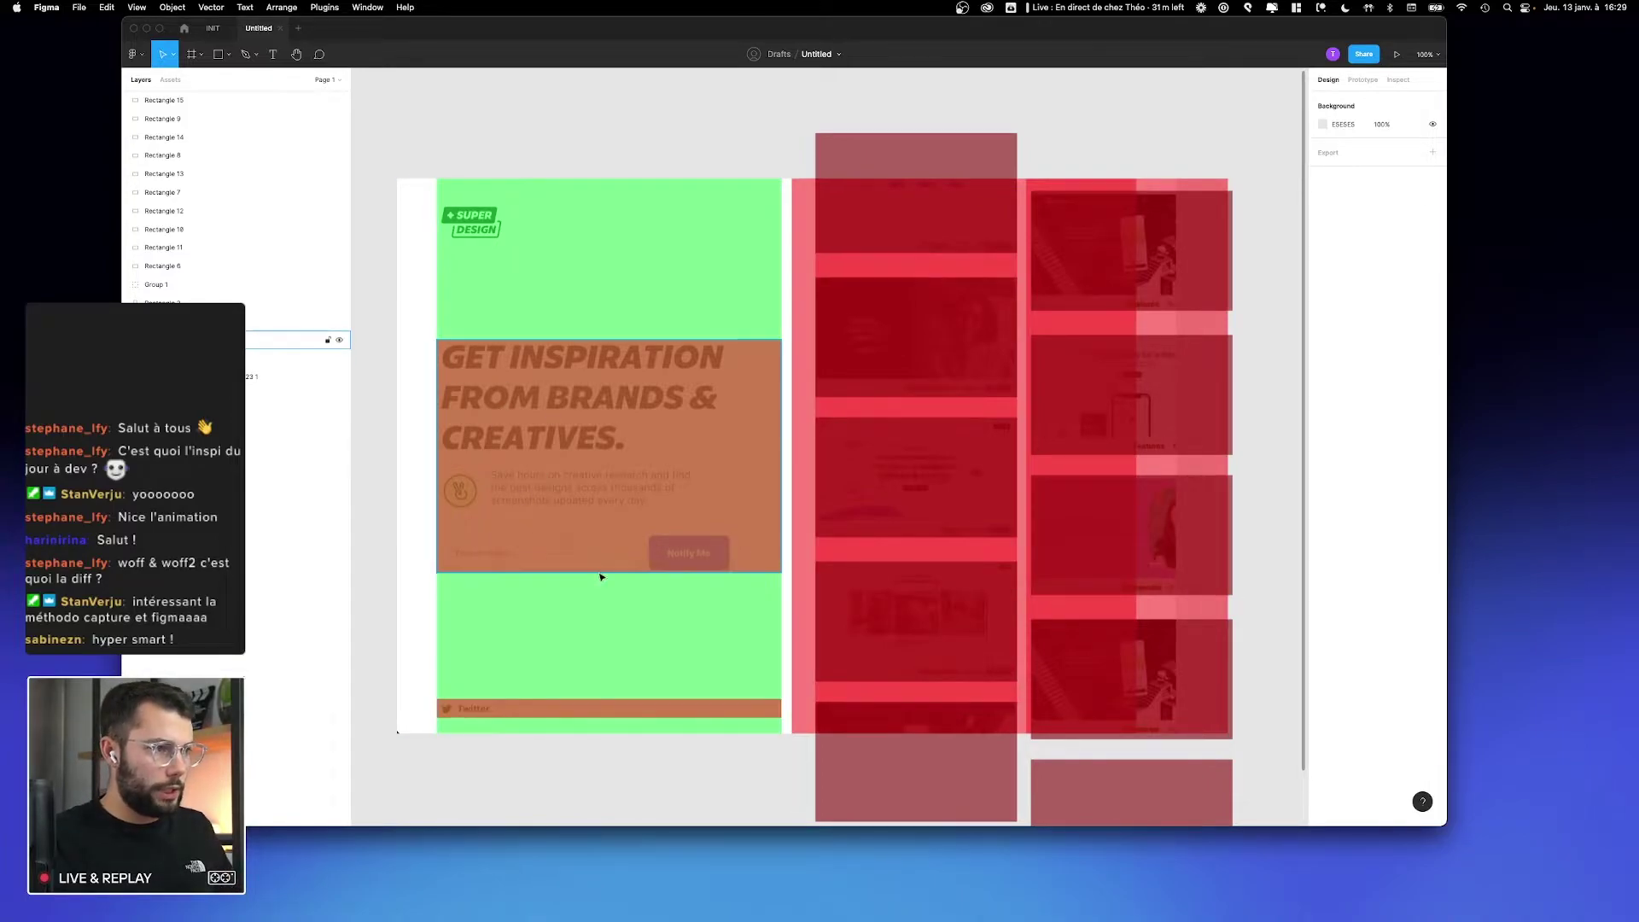
{"action": "key", "text": "ctrl+Left"}
{"action": "left_click", "coordinate": [501, 420]}
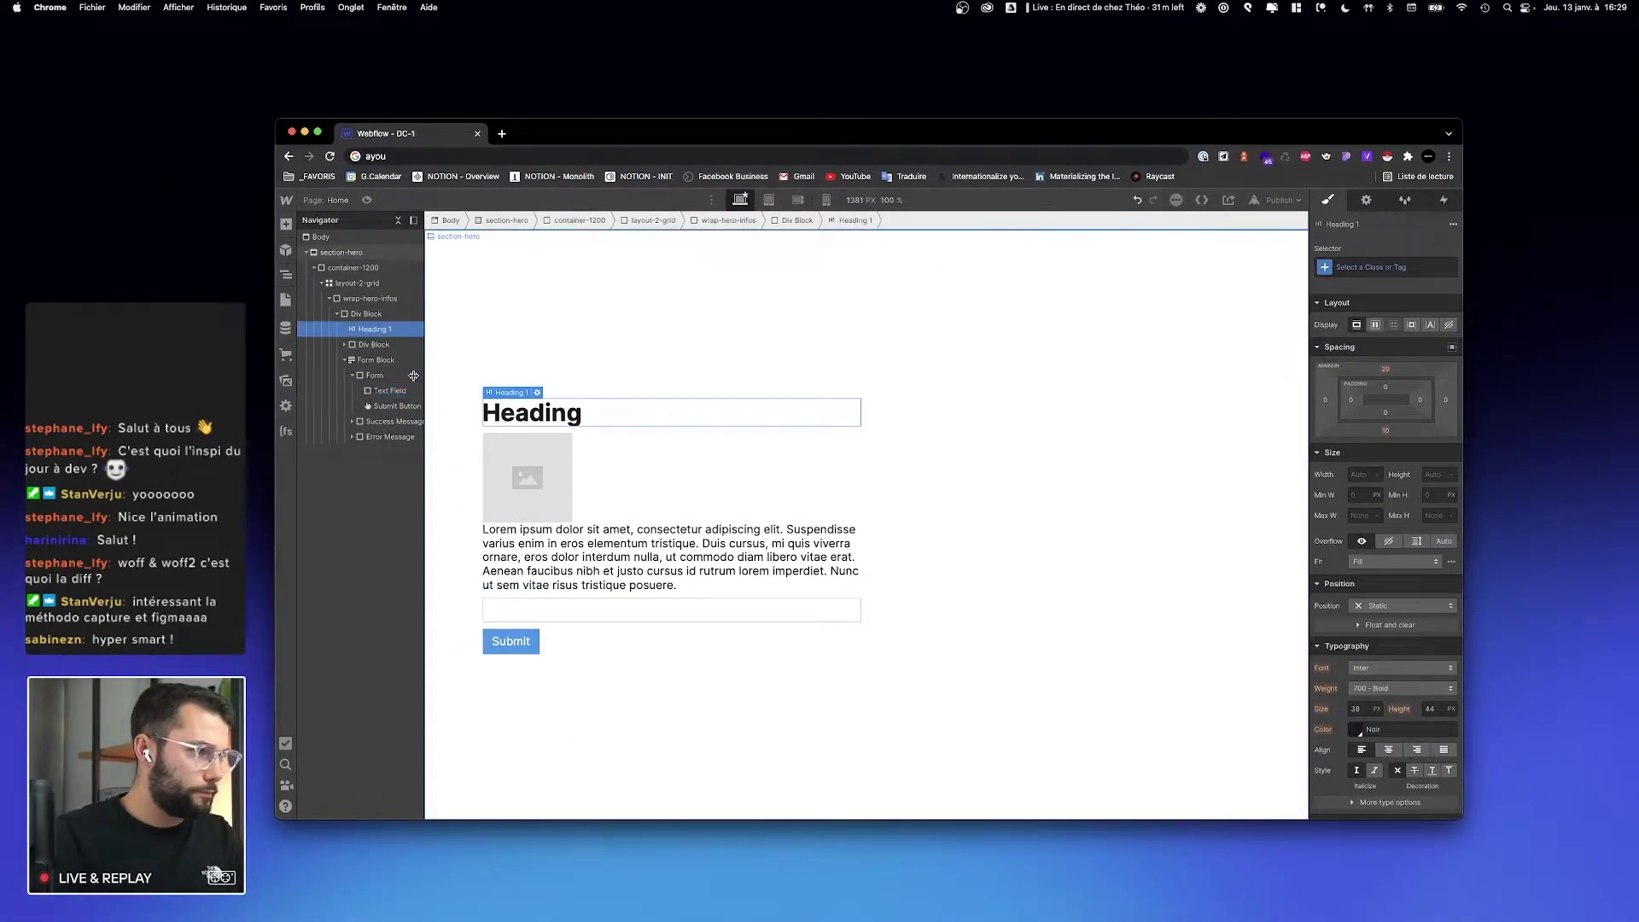
{"action": "left_click", "coordinate": [369, 345]}
{"action": "left_click", "coordinate": [344, 360]}
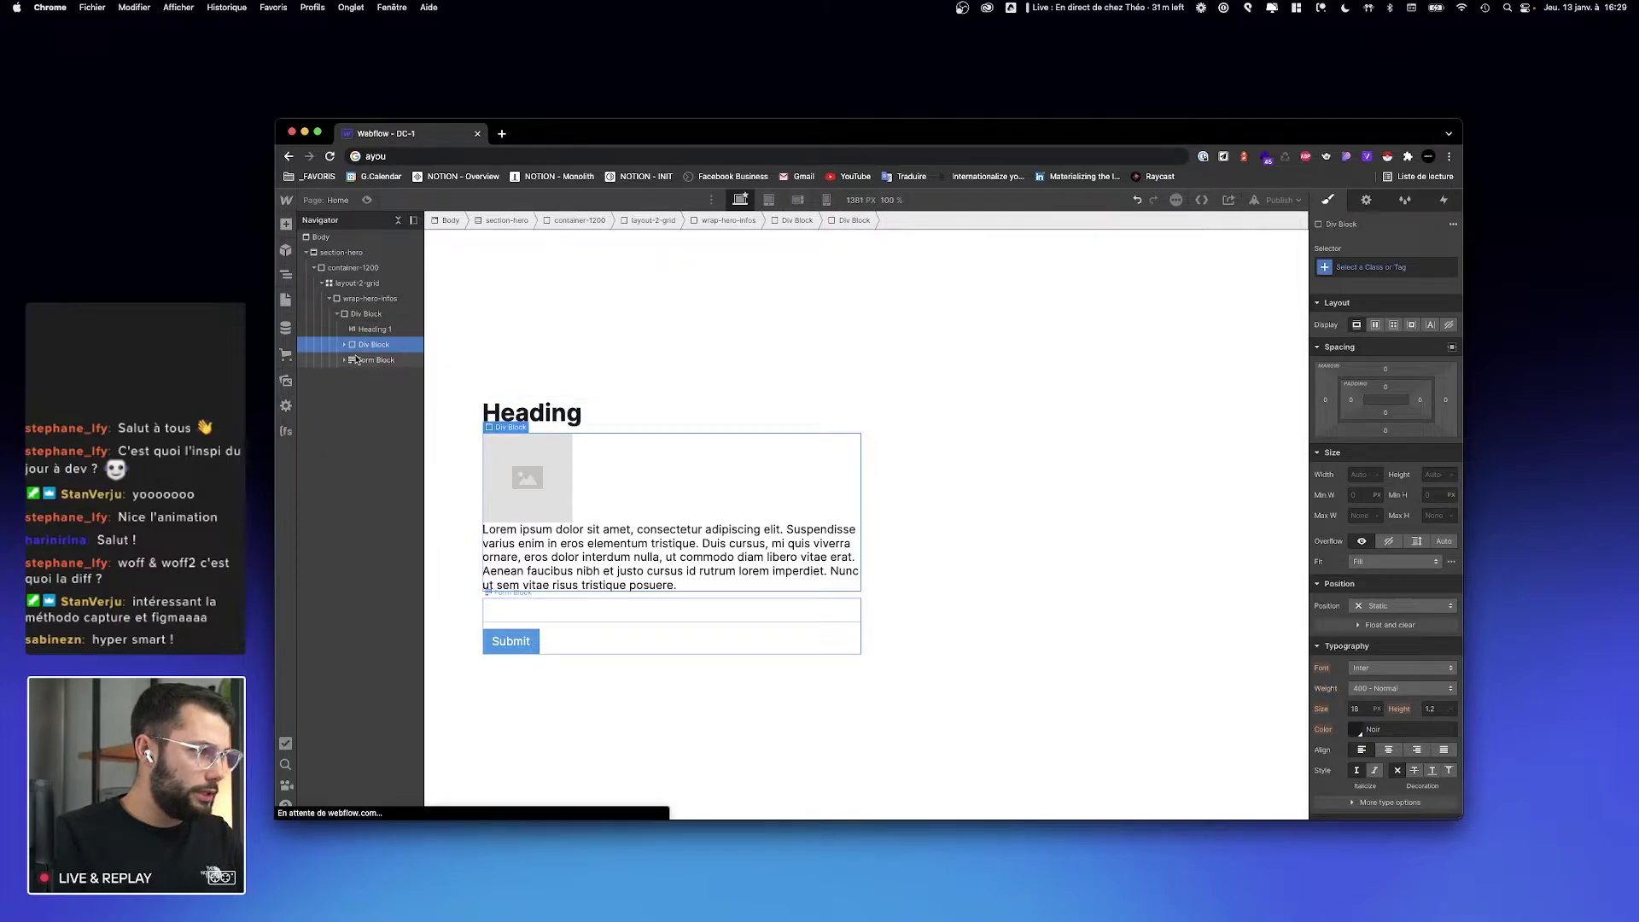
{"action": "left_click", "coordinate": [380, 314]}
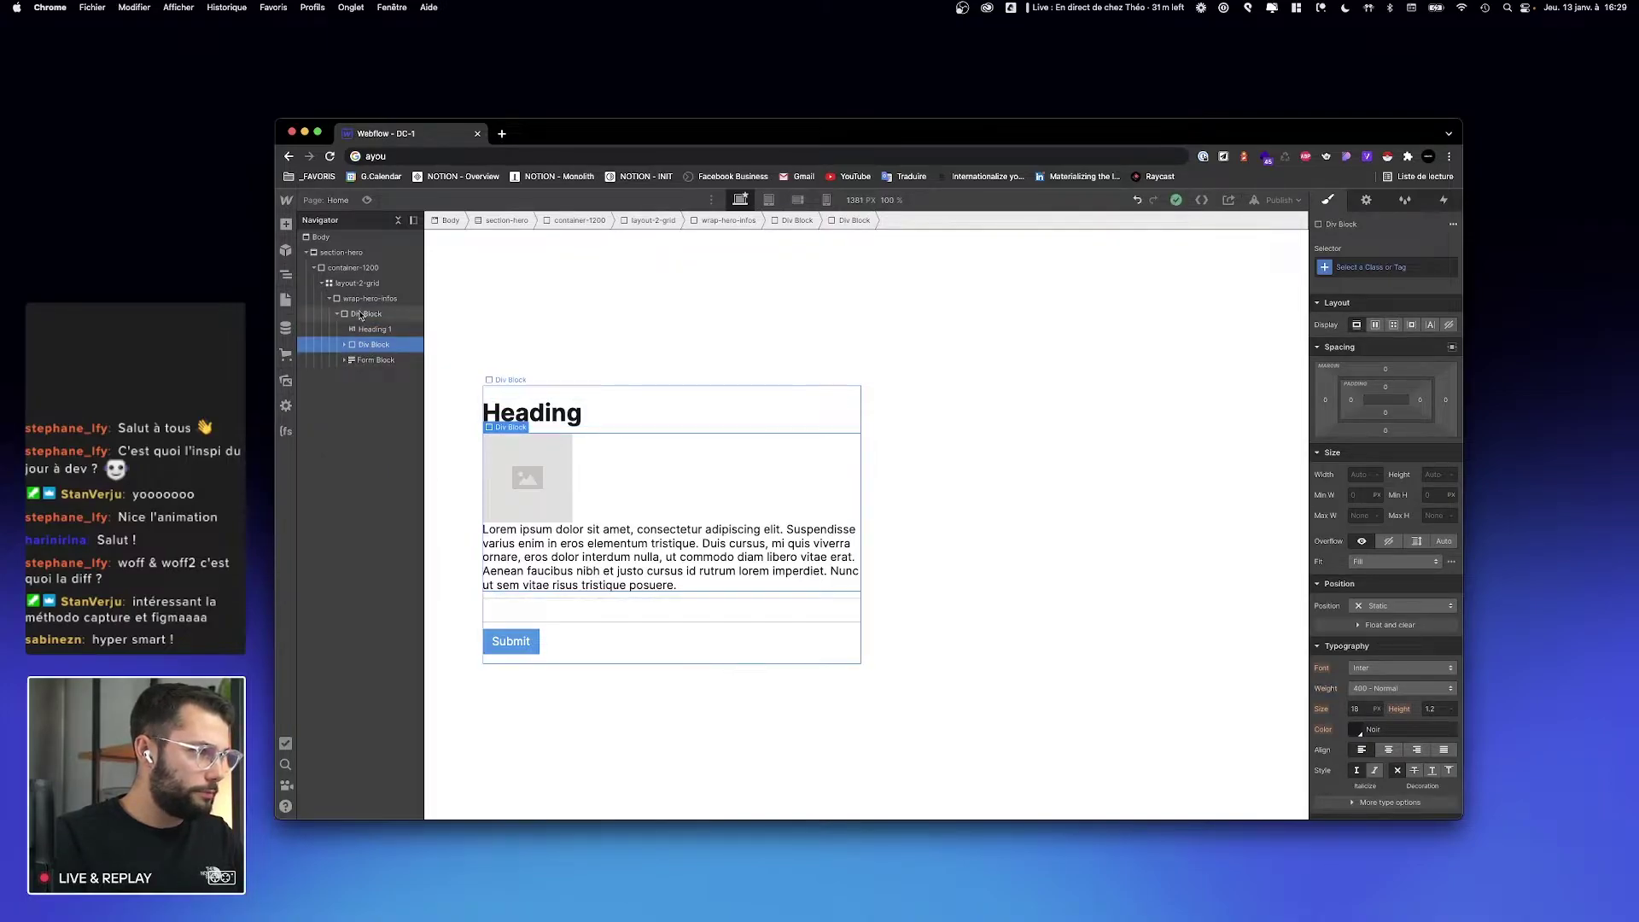
{"action": "left_click", "coordinate": [1375, 259]}
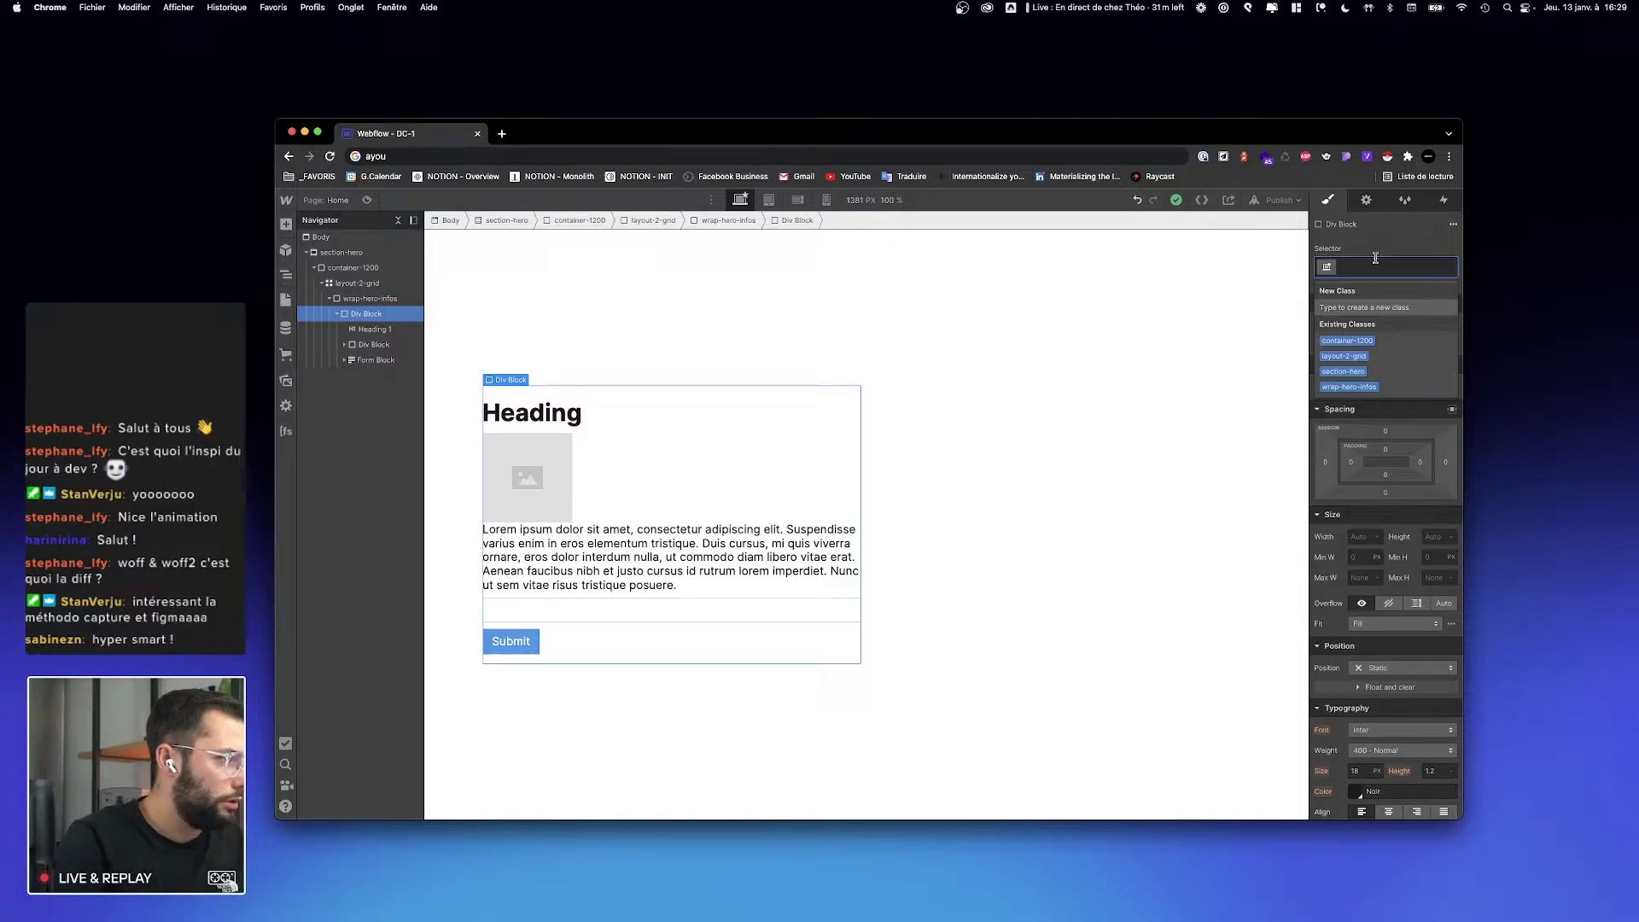
{"action": "type", "text": "theor"}
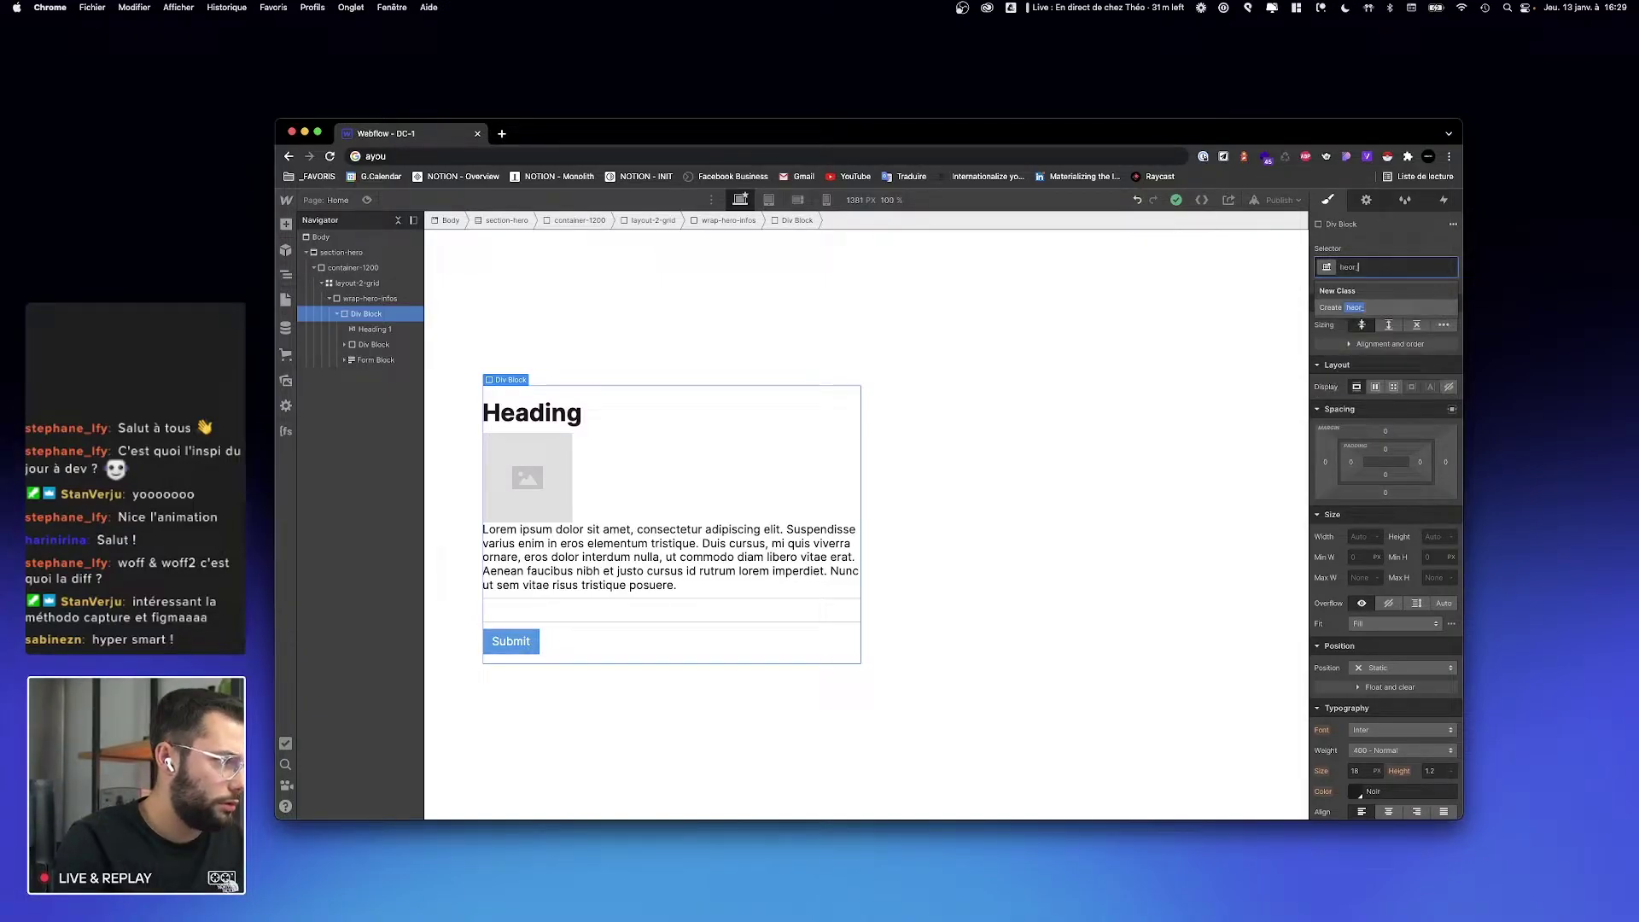
{"action": "key", "text": "BackSpace"}
{"action": "key", "text": "BackSpace"}
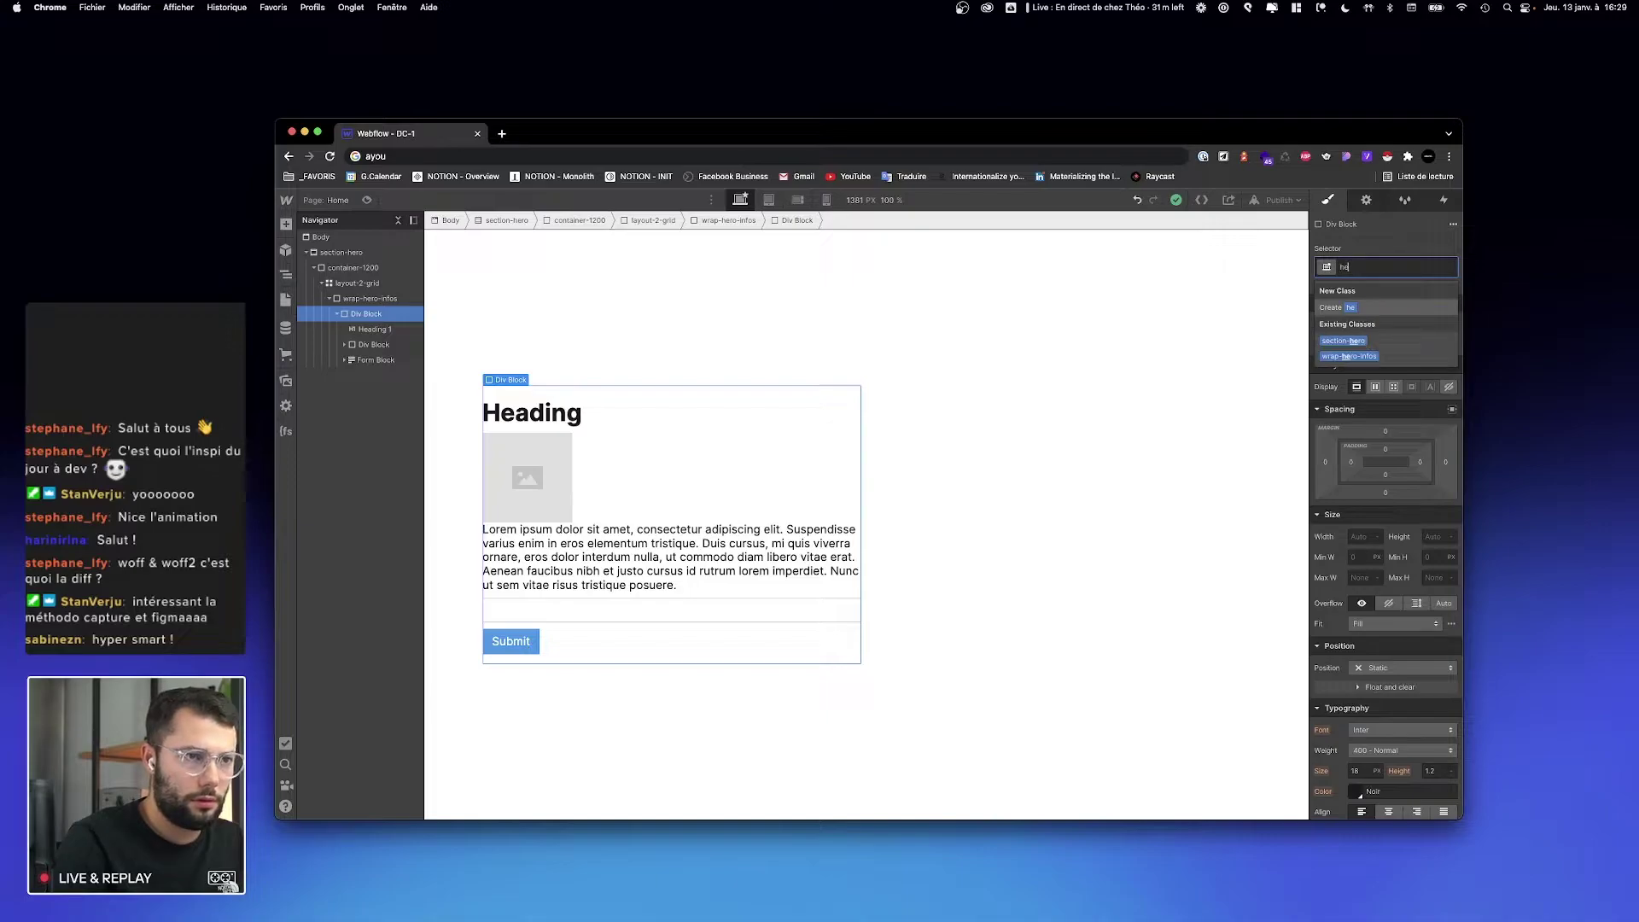
{"action": "type", "text": "ro__inof"}
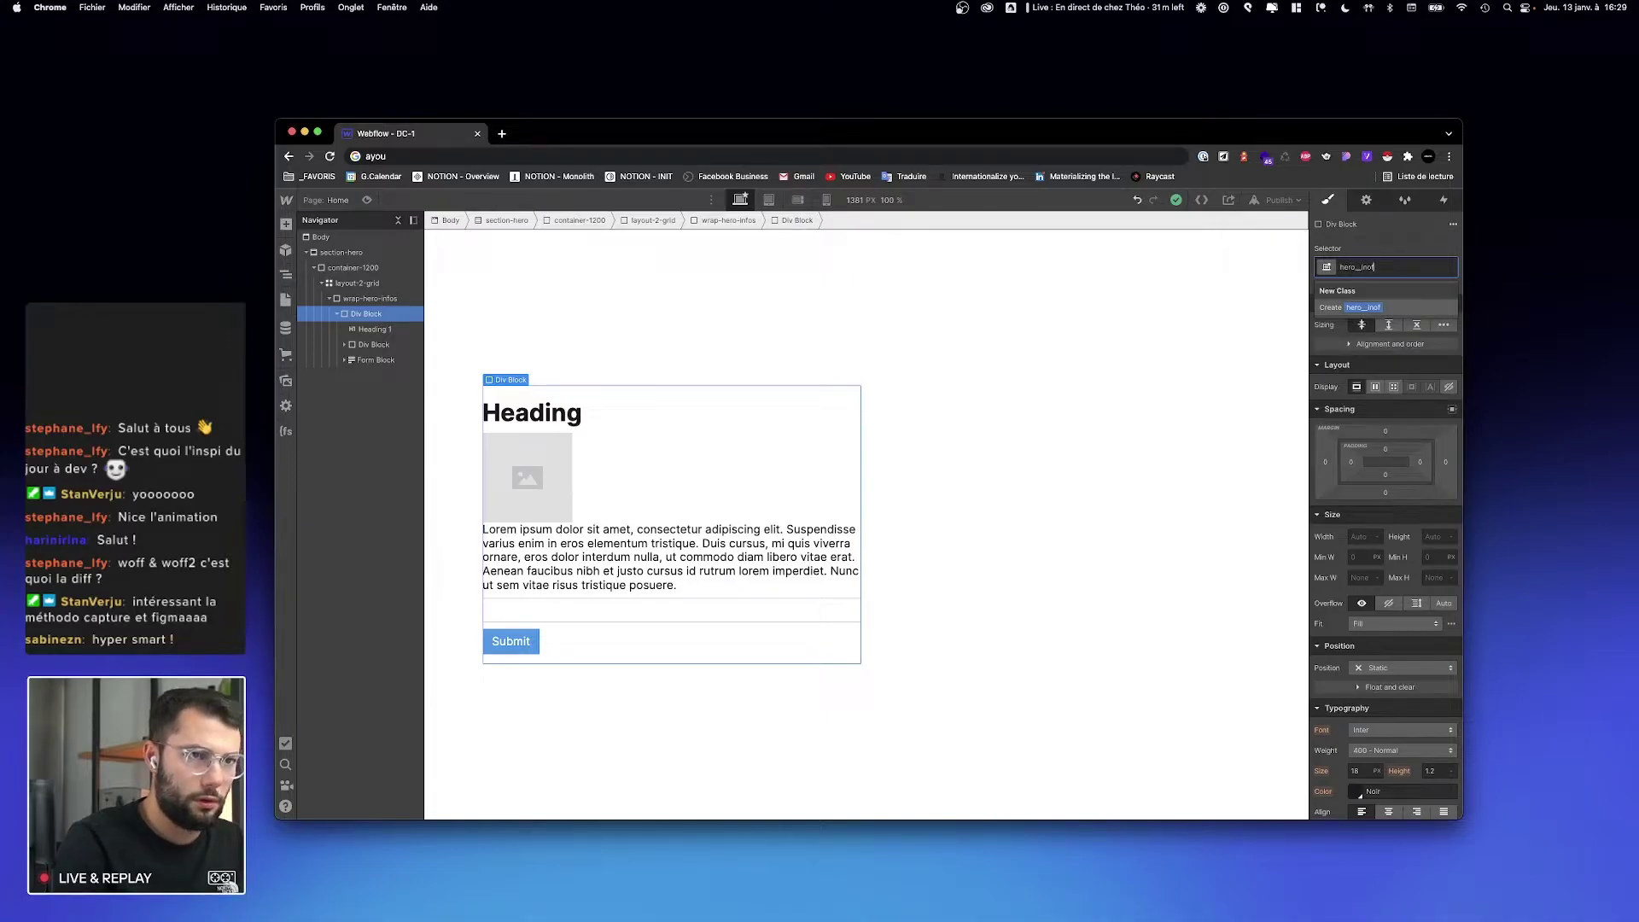
{"action": "key", "text": "BackSpace"}
{"action": "type", "text": "-infos_"}
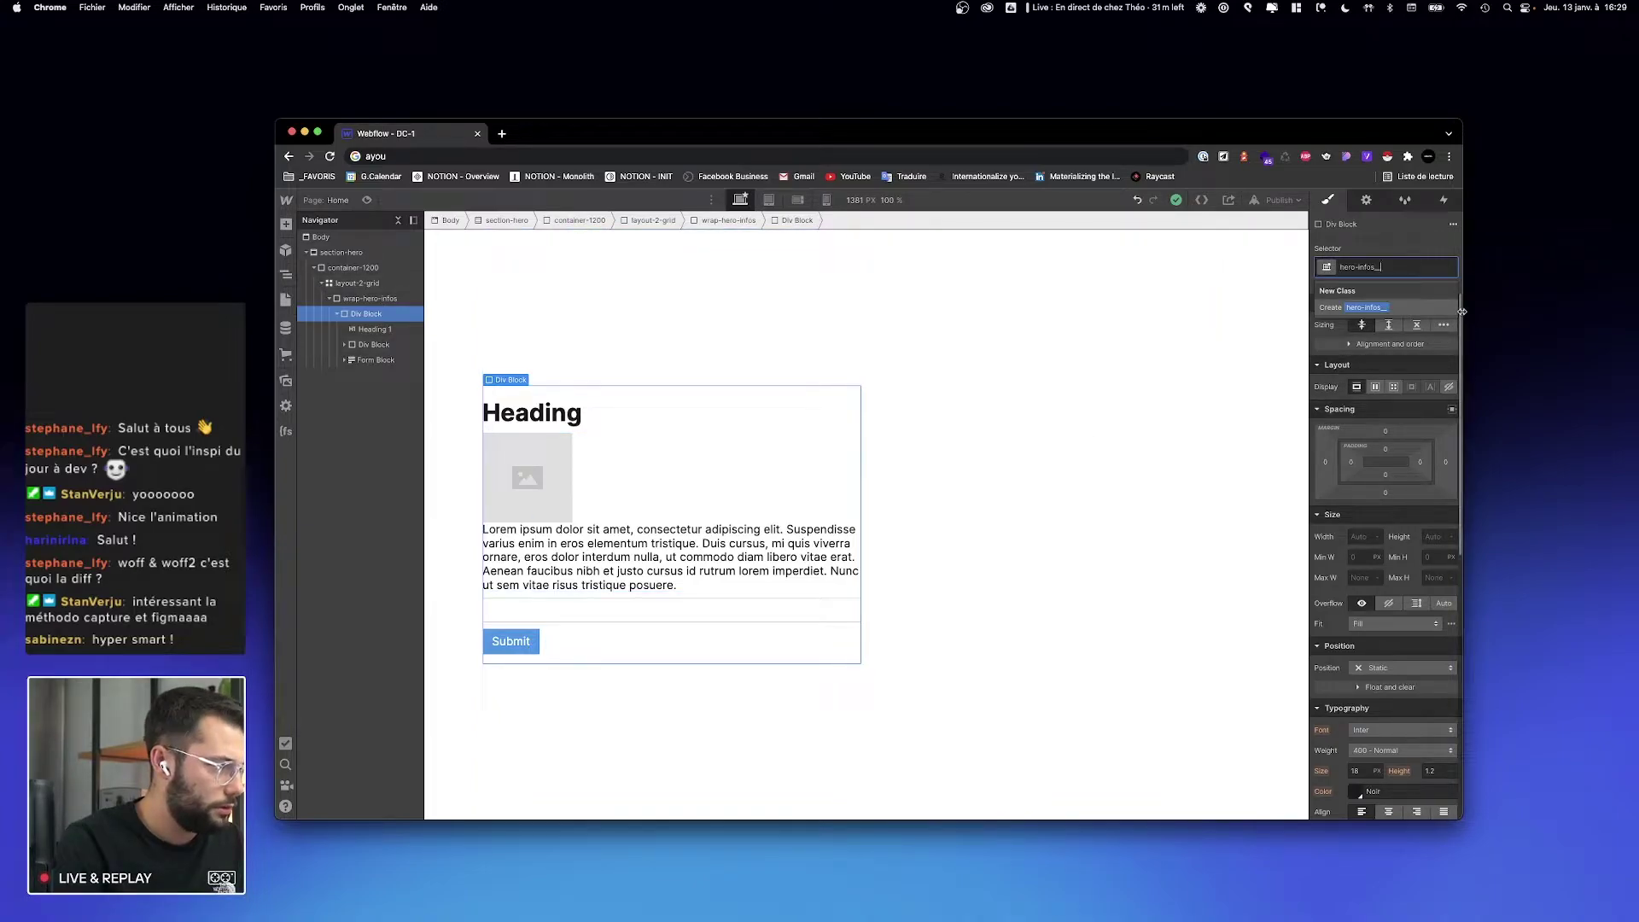
Step: Rename the wrap-hero-infos class to wrap-left
{"action": "left_click", "coordinate": [379, 298]}
{"action": "key", "text": "BackSpace"}
{"action": "key", "text": "BackSpace"}
{"action": "key", "text": "BackSpace"}
{"action": "key", "text": "BackSpace"}
{"action": "key", "text": "BackSpace"}
{"action": "key", "text": "BackSpace"}
{"action": "key", "text": "BackSpace"}
{"action": "key", "text": "BackSpace"}
{"action": "key", "text": "BackSpace"}
{"action": "key", "text": "BackSpace"}
{"action": "key", "text": "BackSpace"}
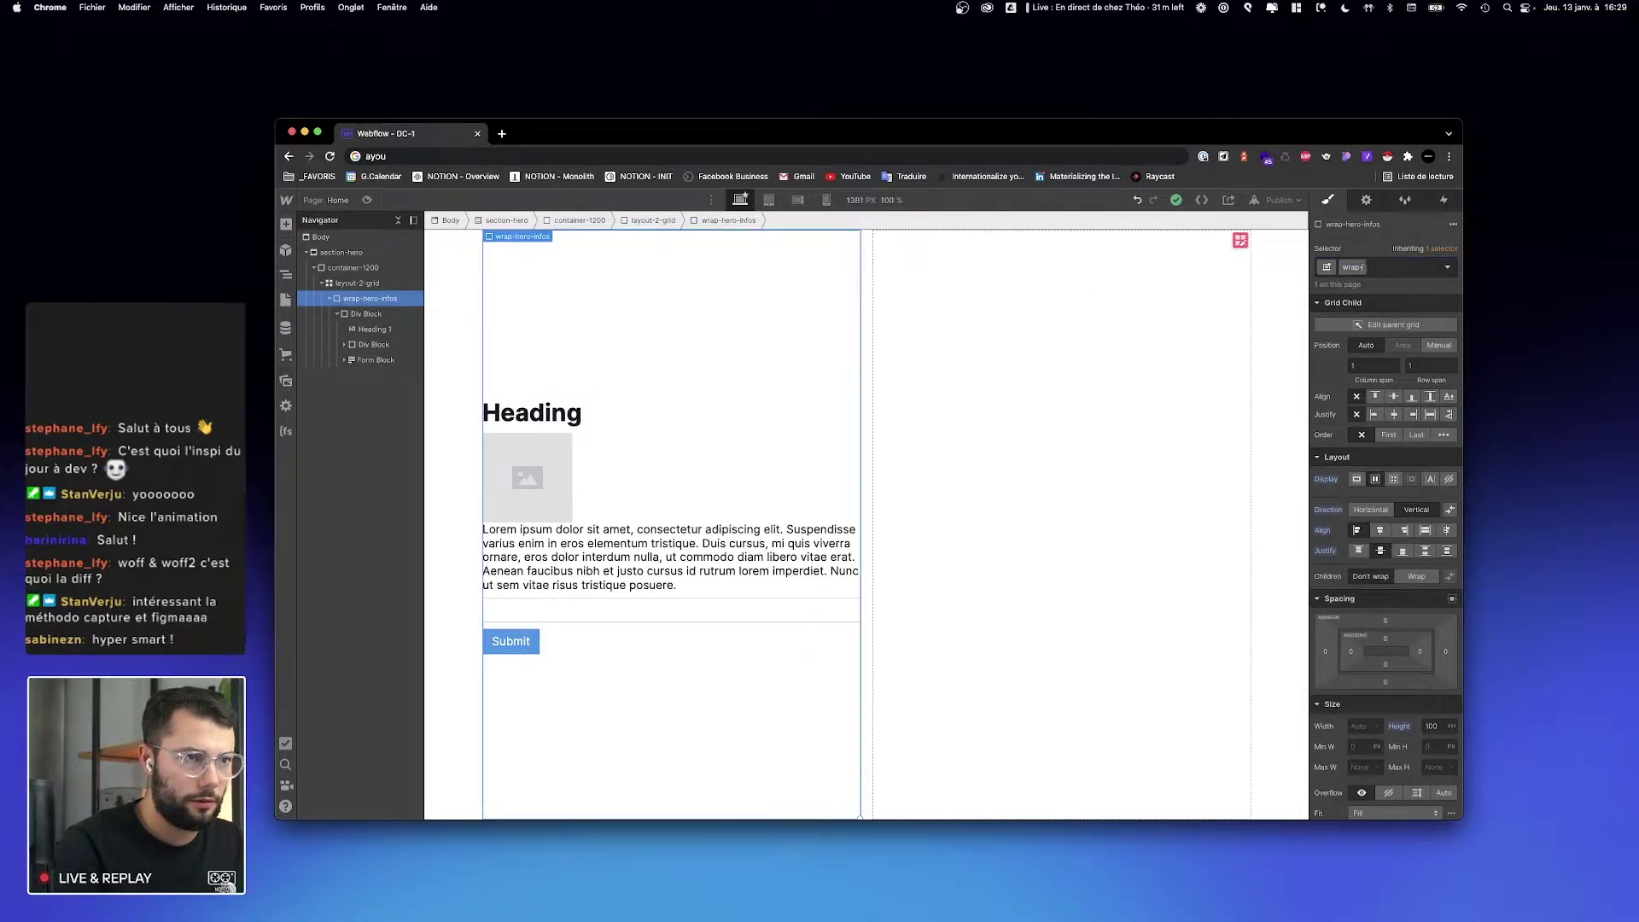
{"action": "type", "text": "left"}
{"action": "key", "text": "Return"}
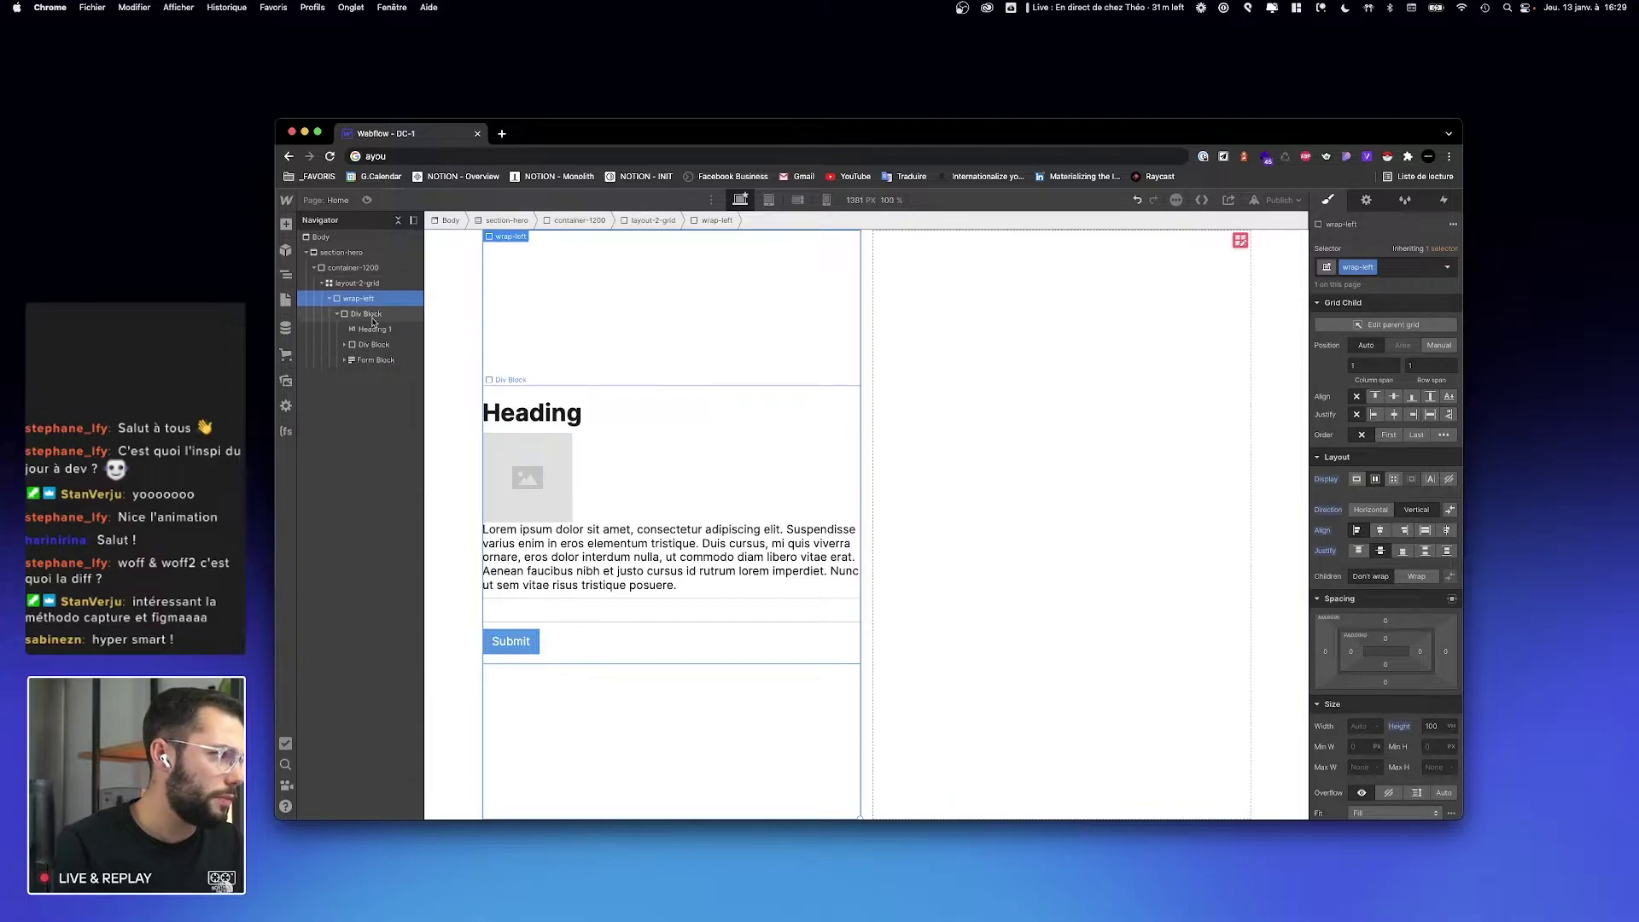
Step: Give the Div Block inside wrap-left the class hero-infos
{"action": "left_click", "coordinate": [368, 314]}
{"action": "left_click", "coordinate": [1365, 267]}
{"action": "type", "text": "hero"}
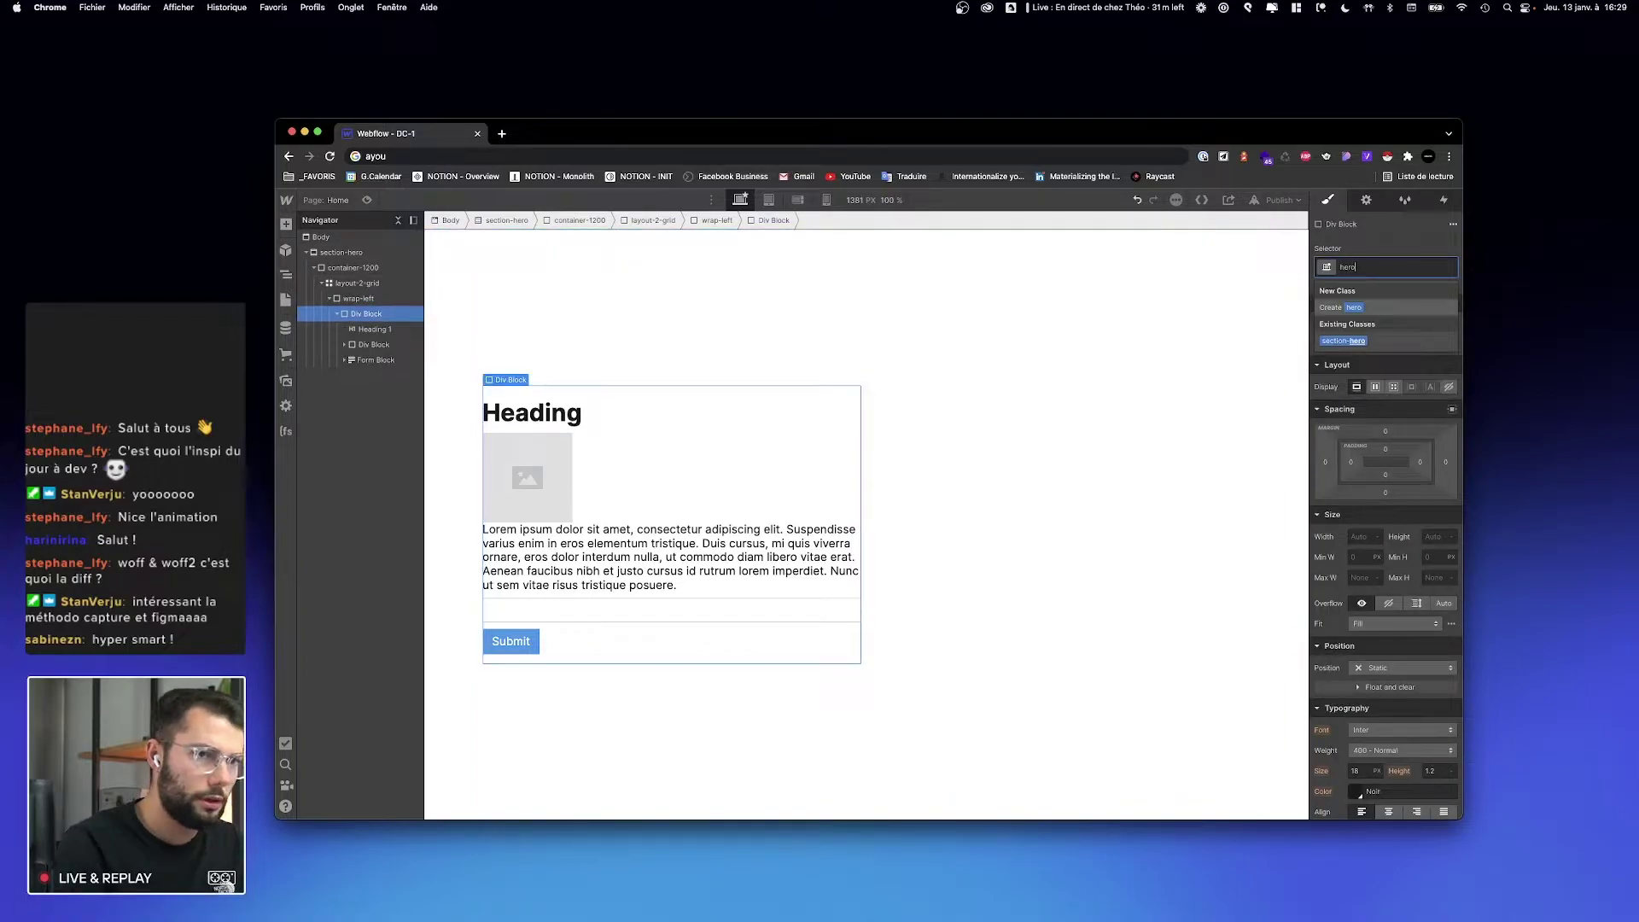
{"action": "type", "text": "-infos"}
{"action": "key", "text": "Return"}
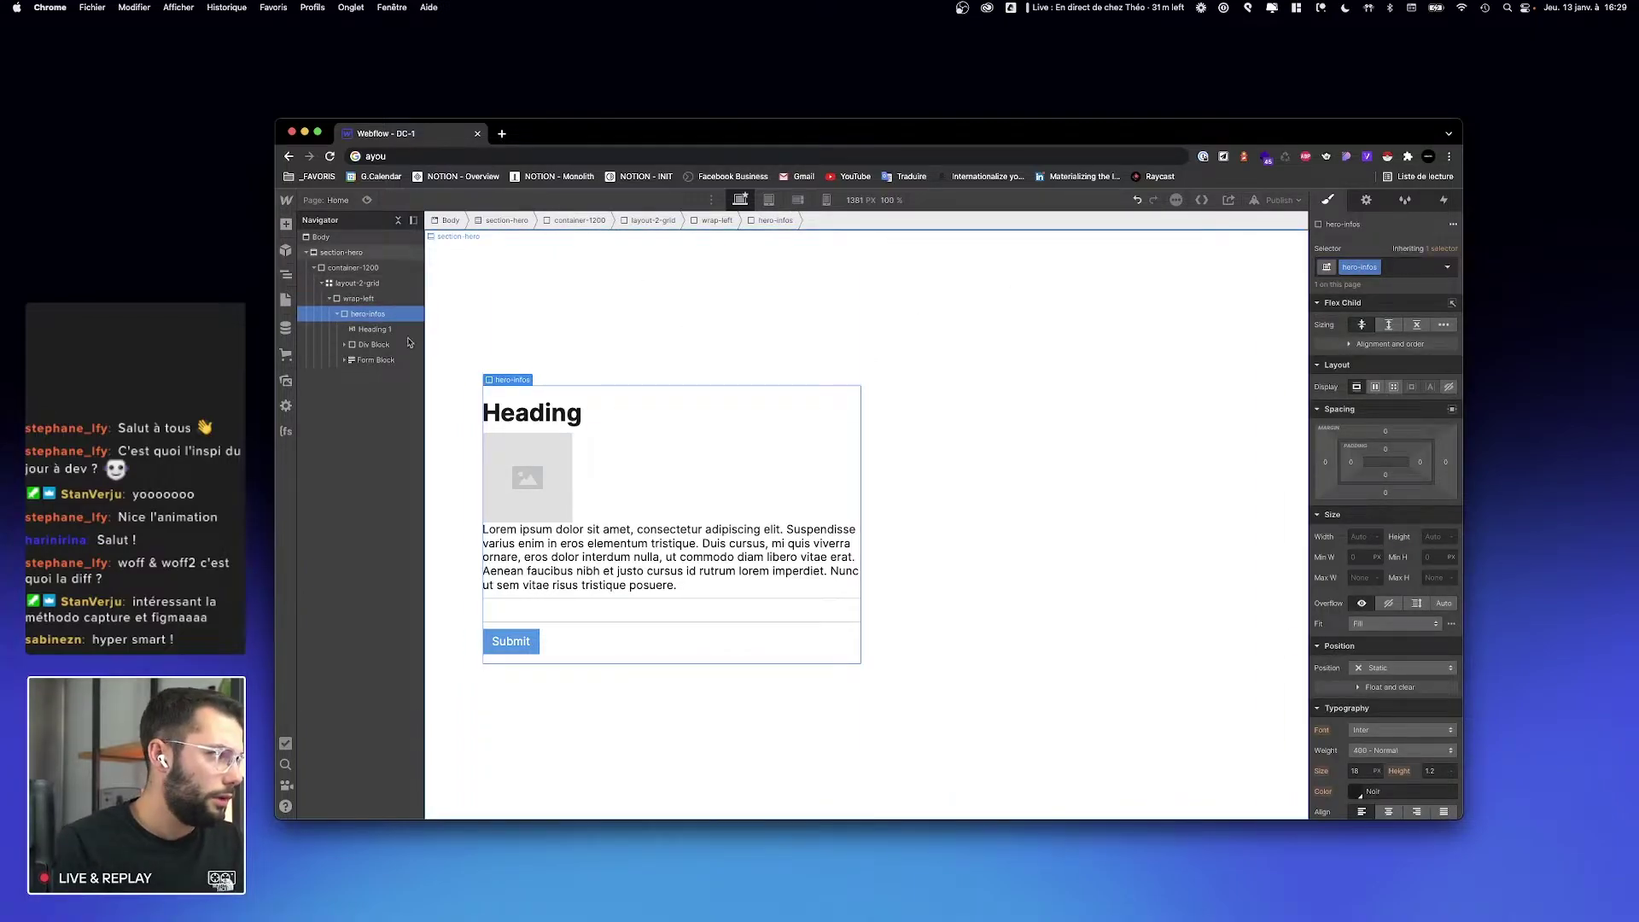
Step: Give the image and paragraph Div Block the class layout-2-flex and set it to horizontal flex with centre alignment
{"action": "left_click", "coordinate": [380, 333]}
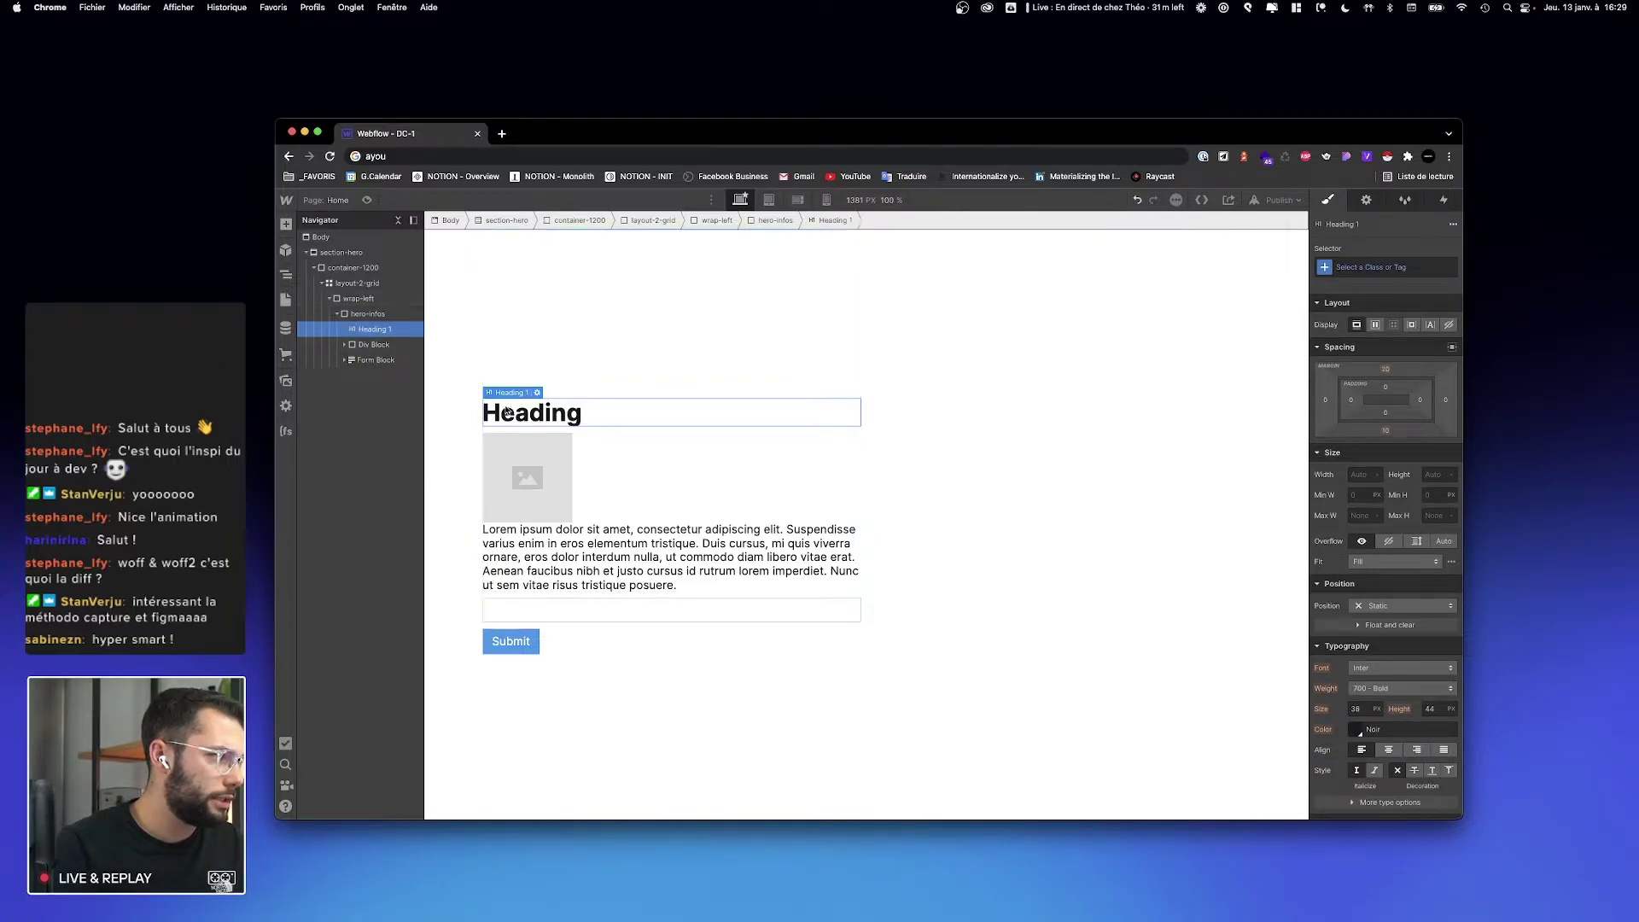
{"action": "left_click", "coordinate": [371, 345]}
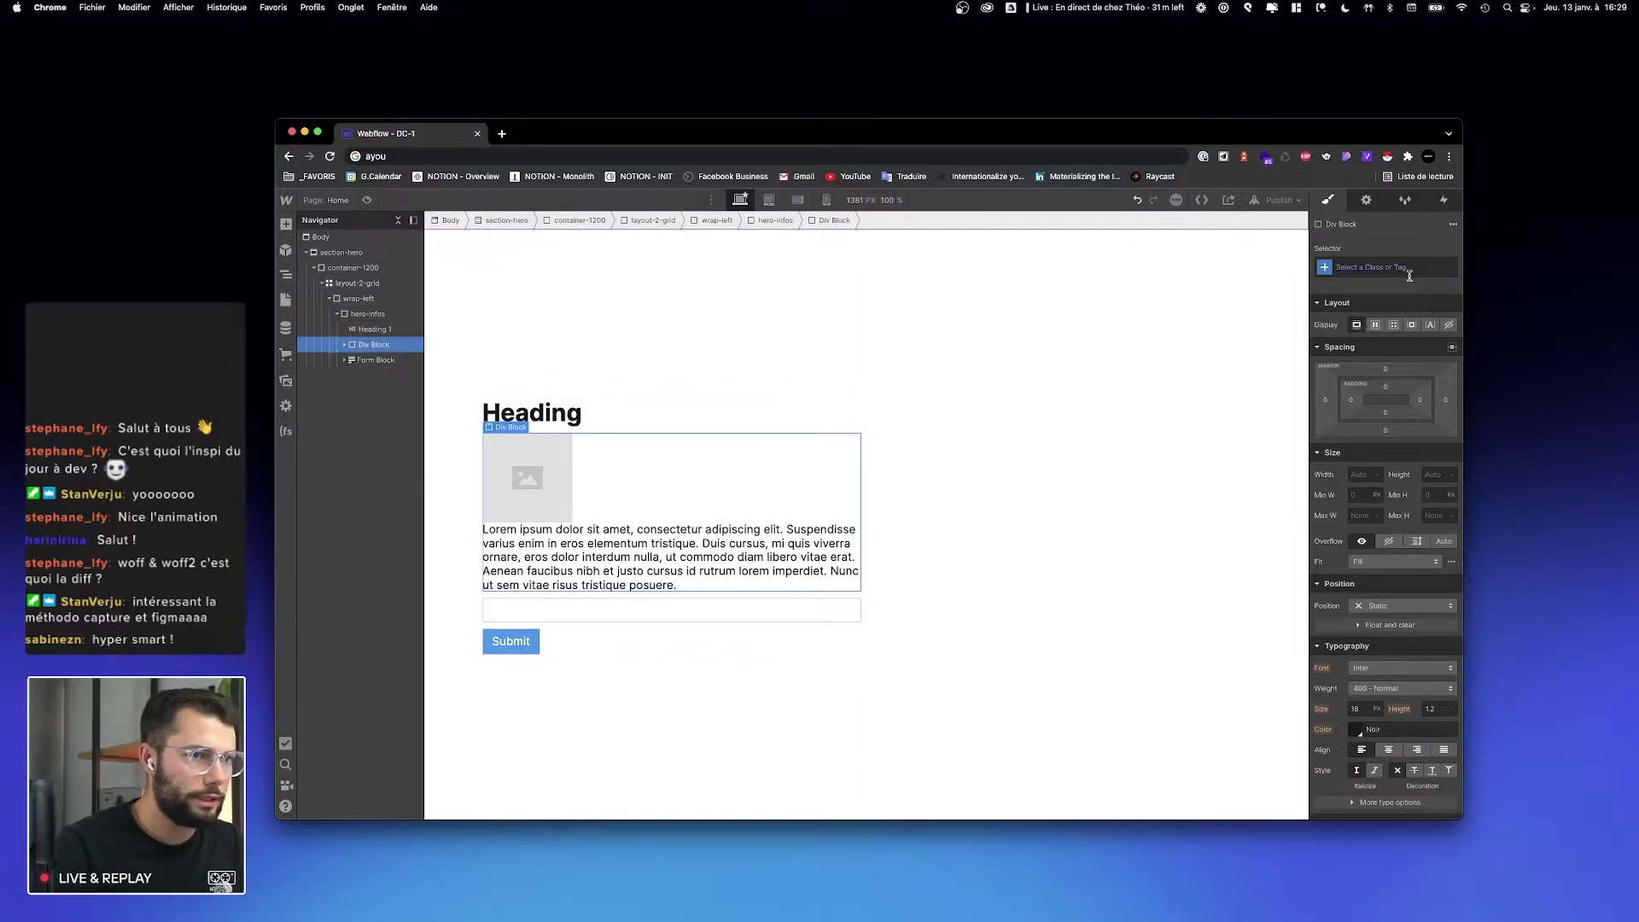
{"action": "left_click", "coordinate": [1383, 268]}
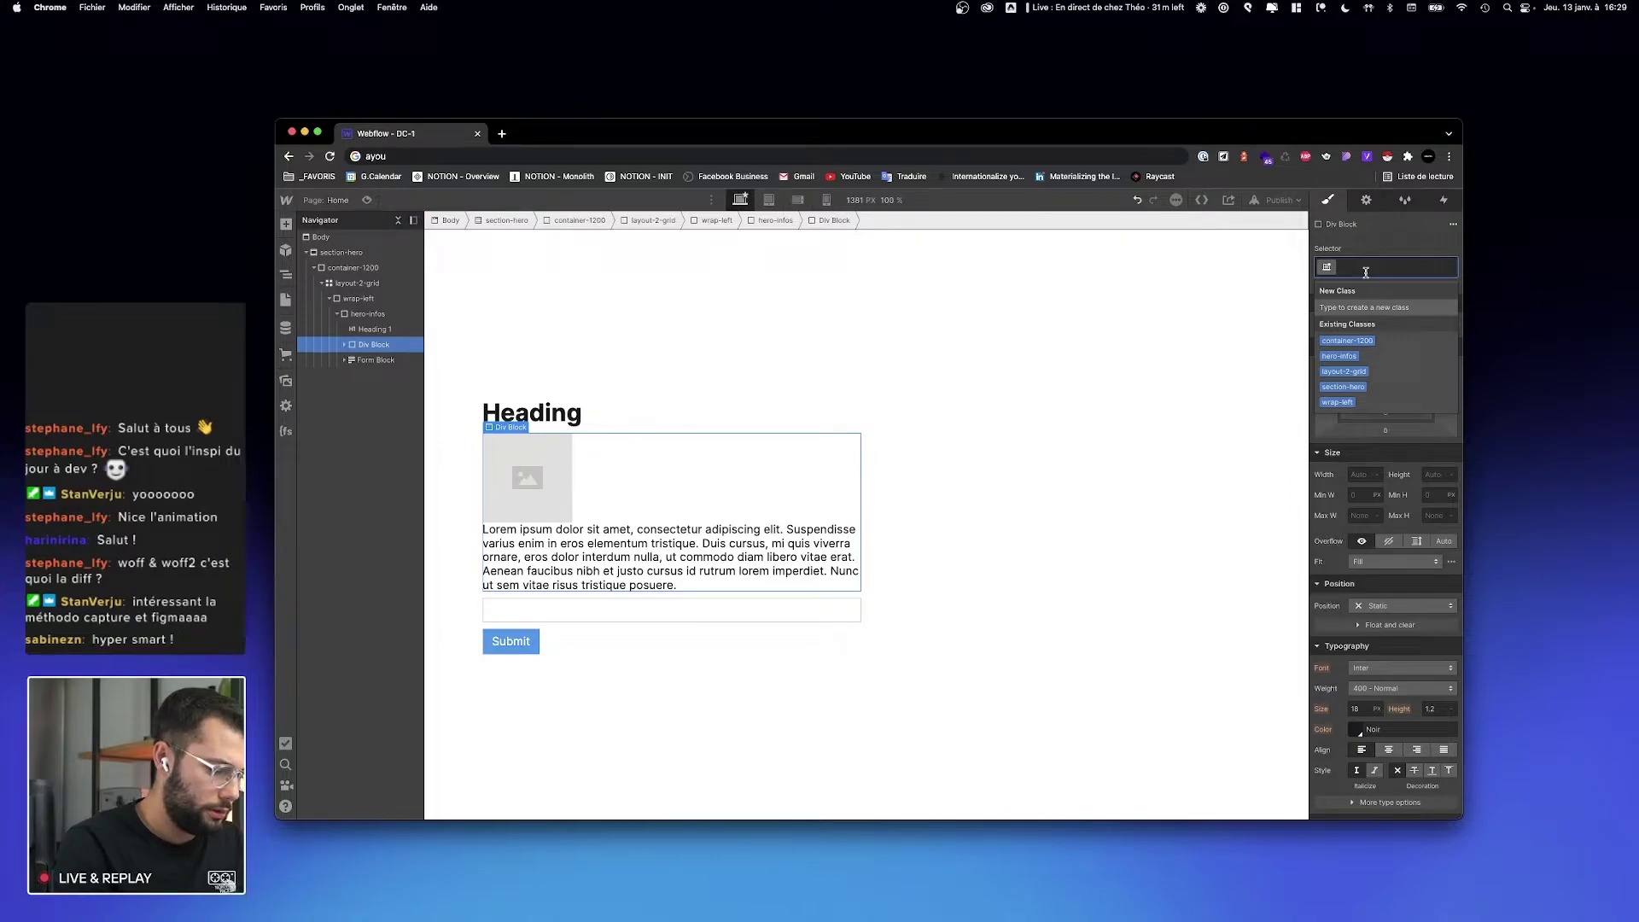
{"action": "type", "text": "layout"}
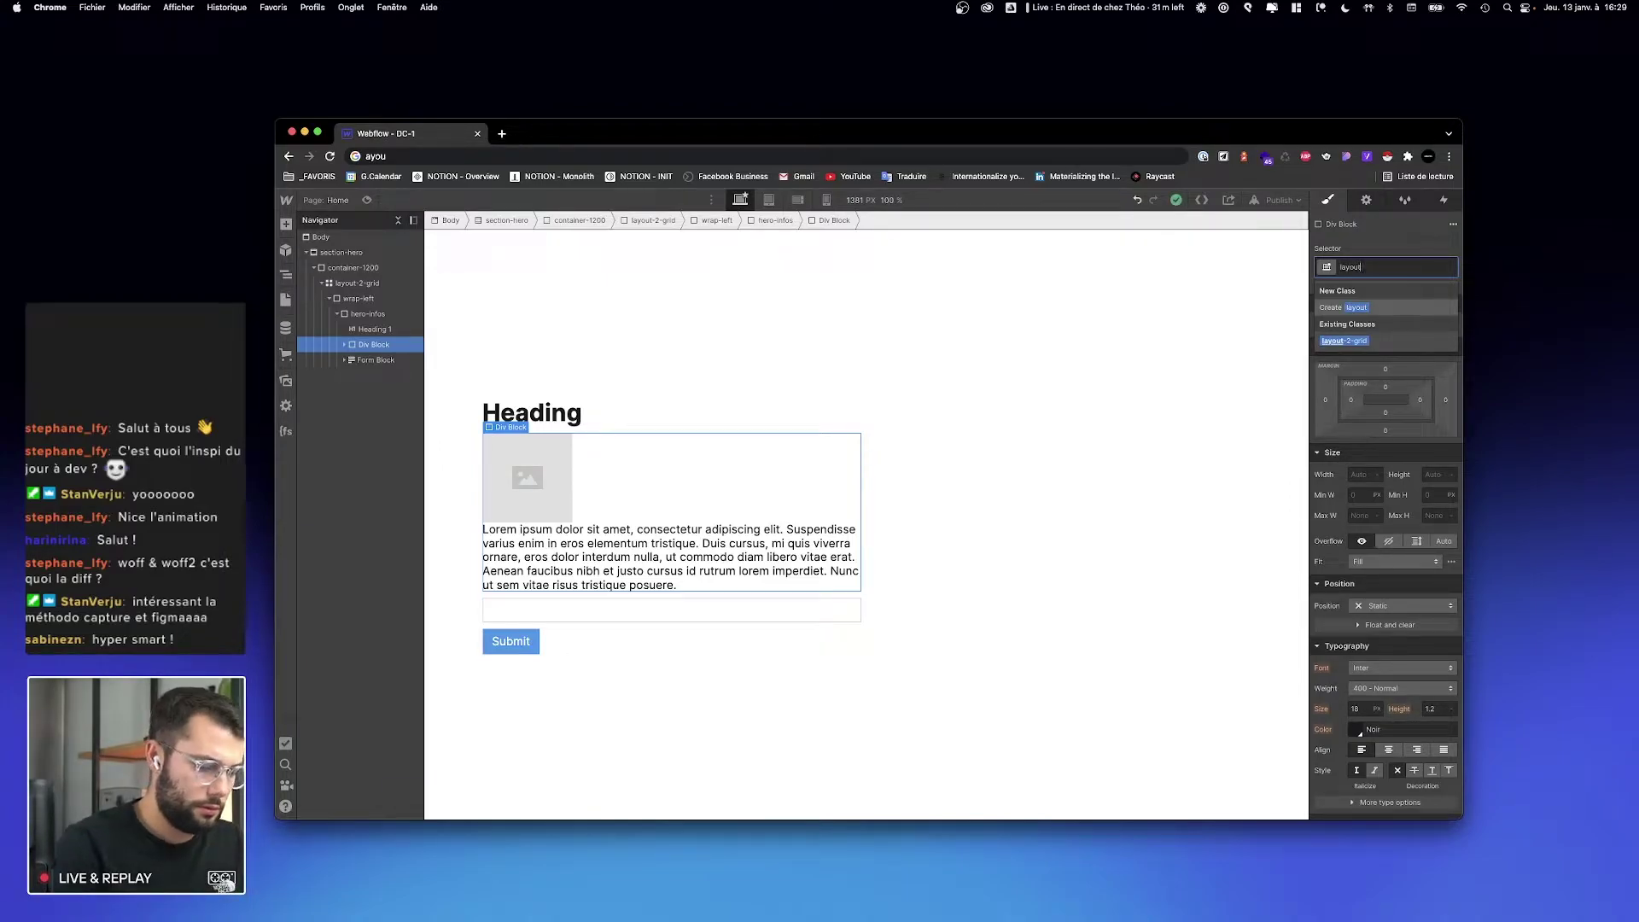
{"action": "type", "text": "-2-flex"}
{"action": "key", "text": "Return"}
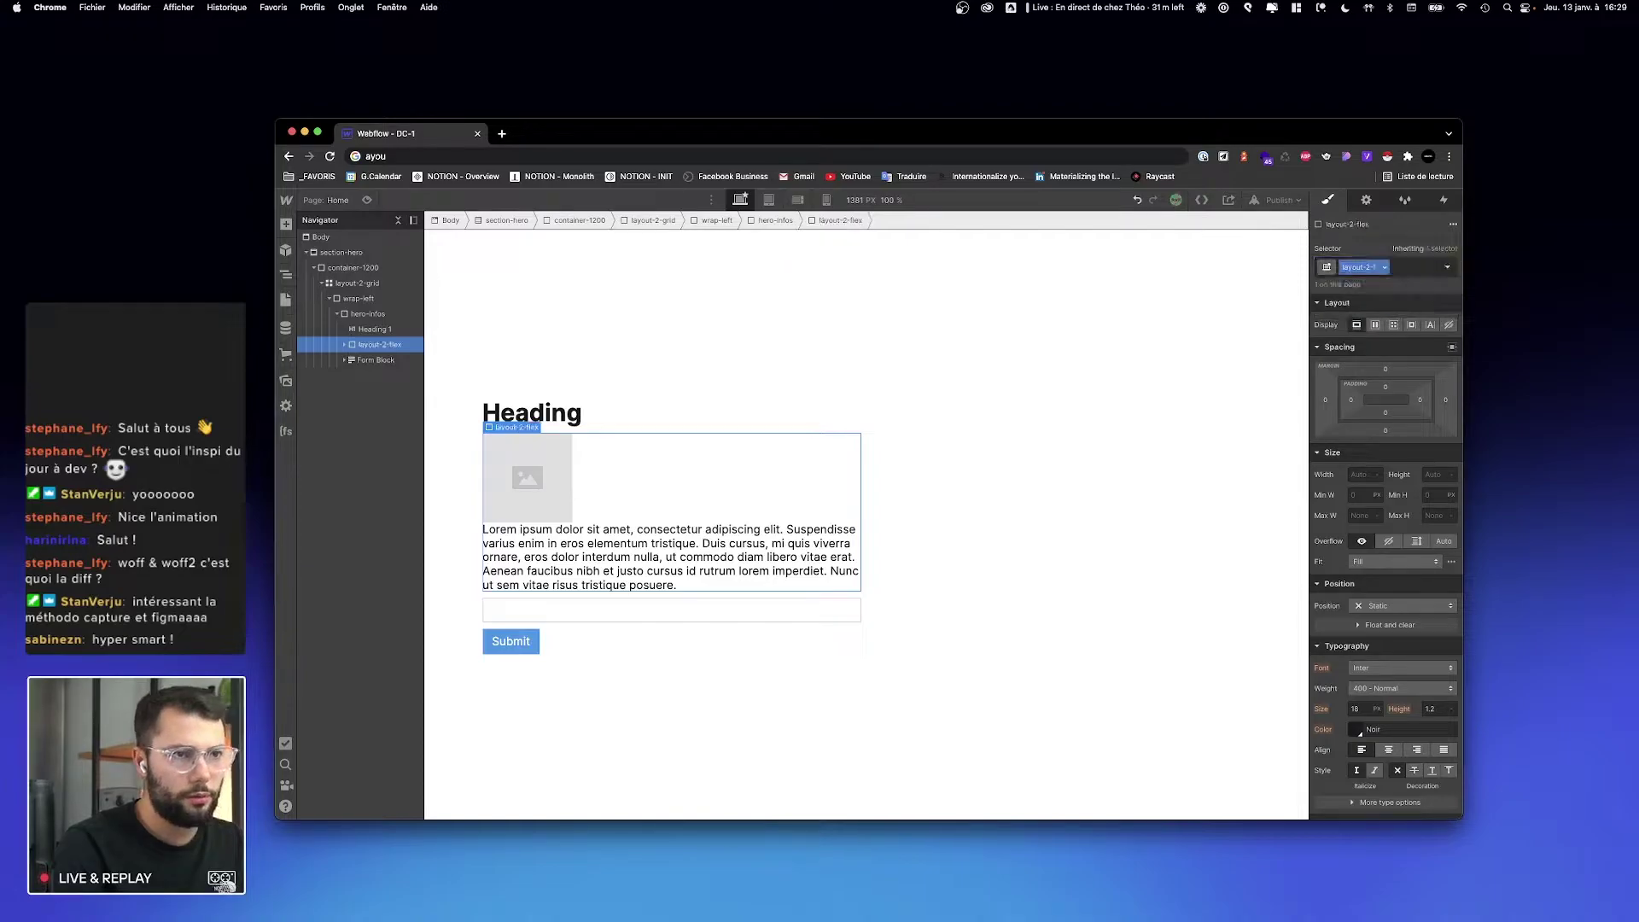
{"action": "left_click", "coordinate": [1374, 325]}
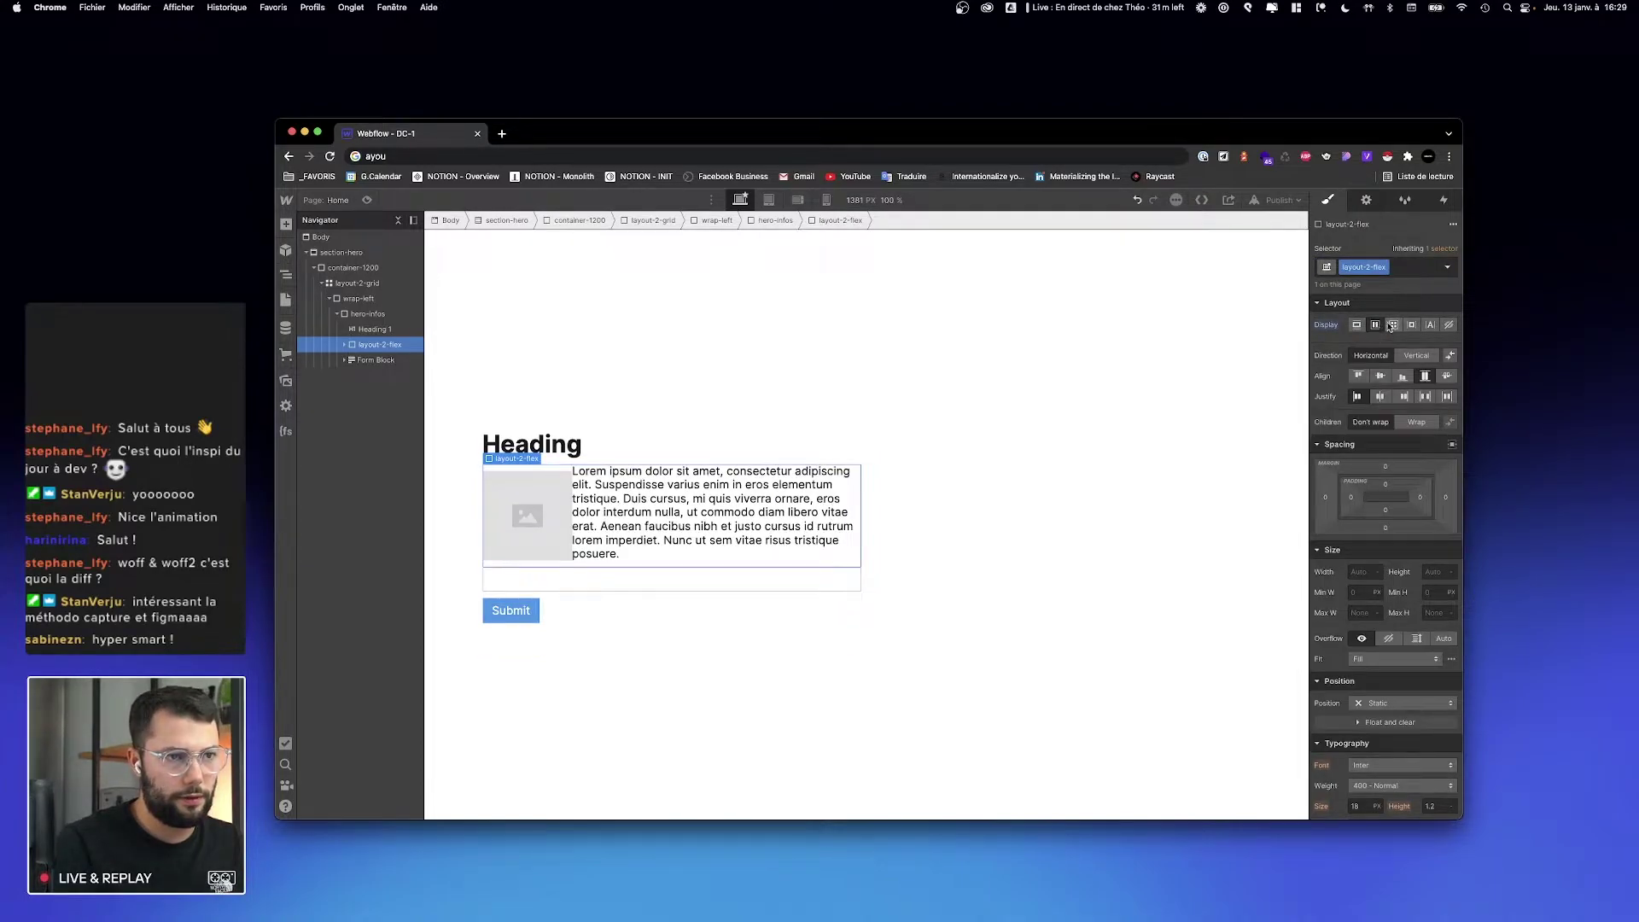
{"action": "left_click", "coordinate": [1381, 377]}
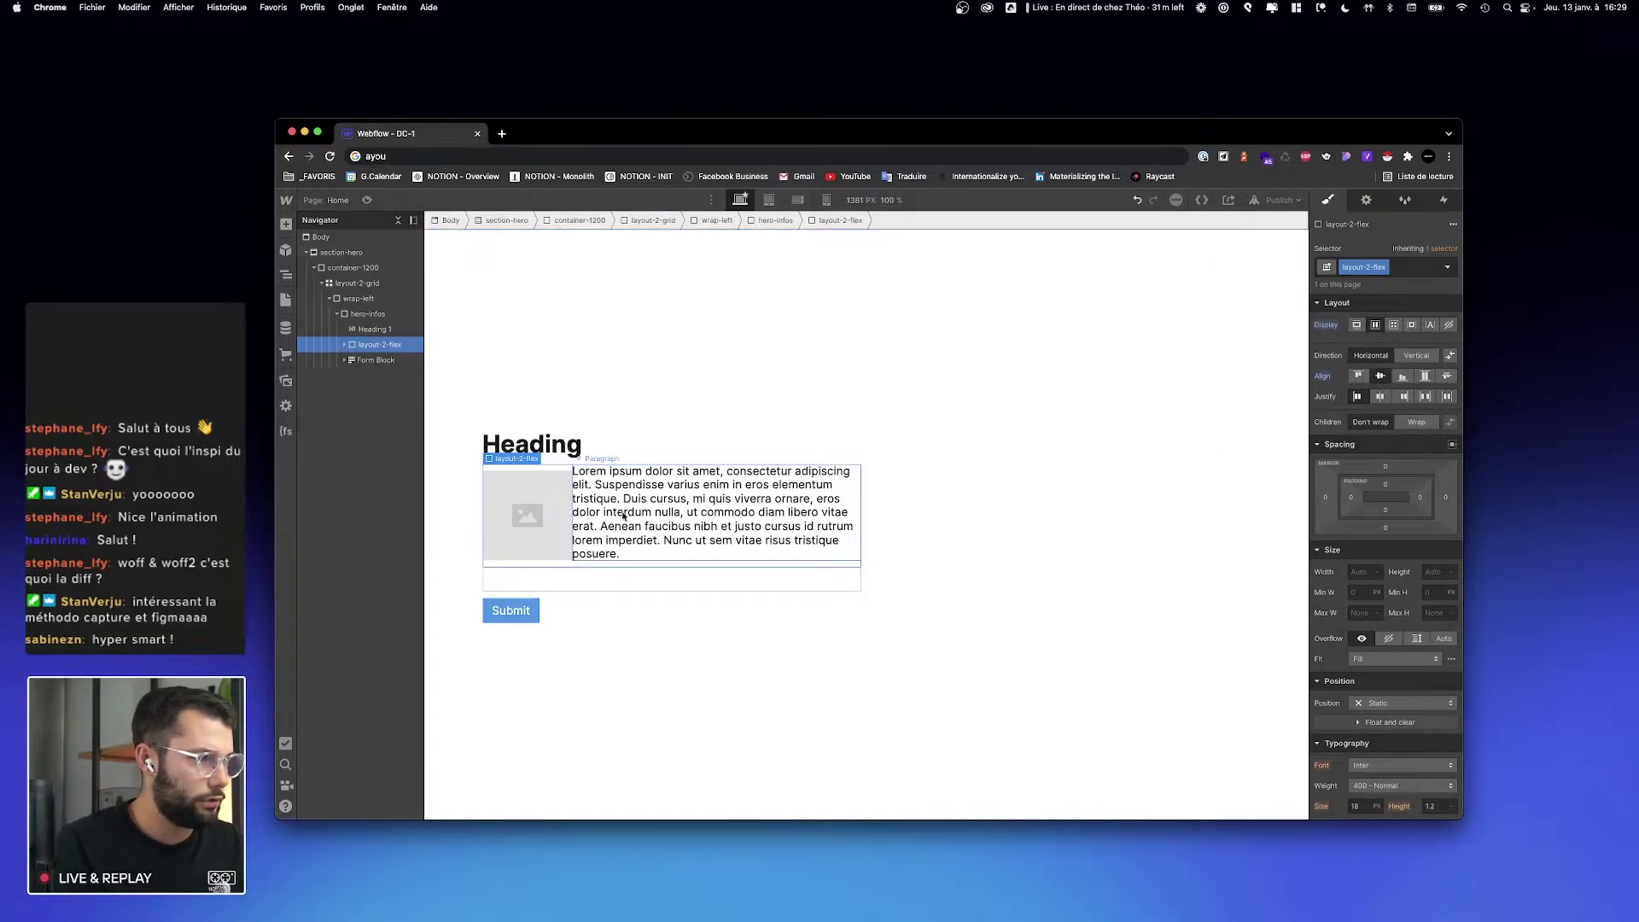
Step: Replace the Heading 1 text with "Get inspiration from brands & creative", following the headline in the Figma layout
{"action": "left_click", "coordinate": [359, 360]}
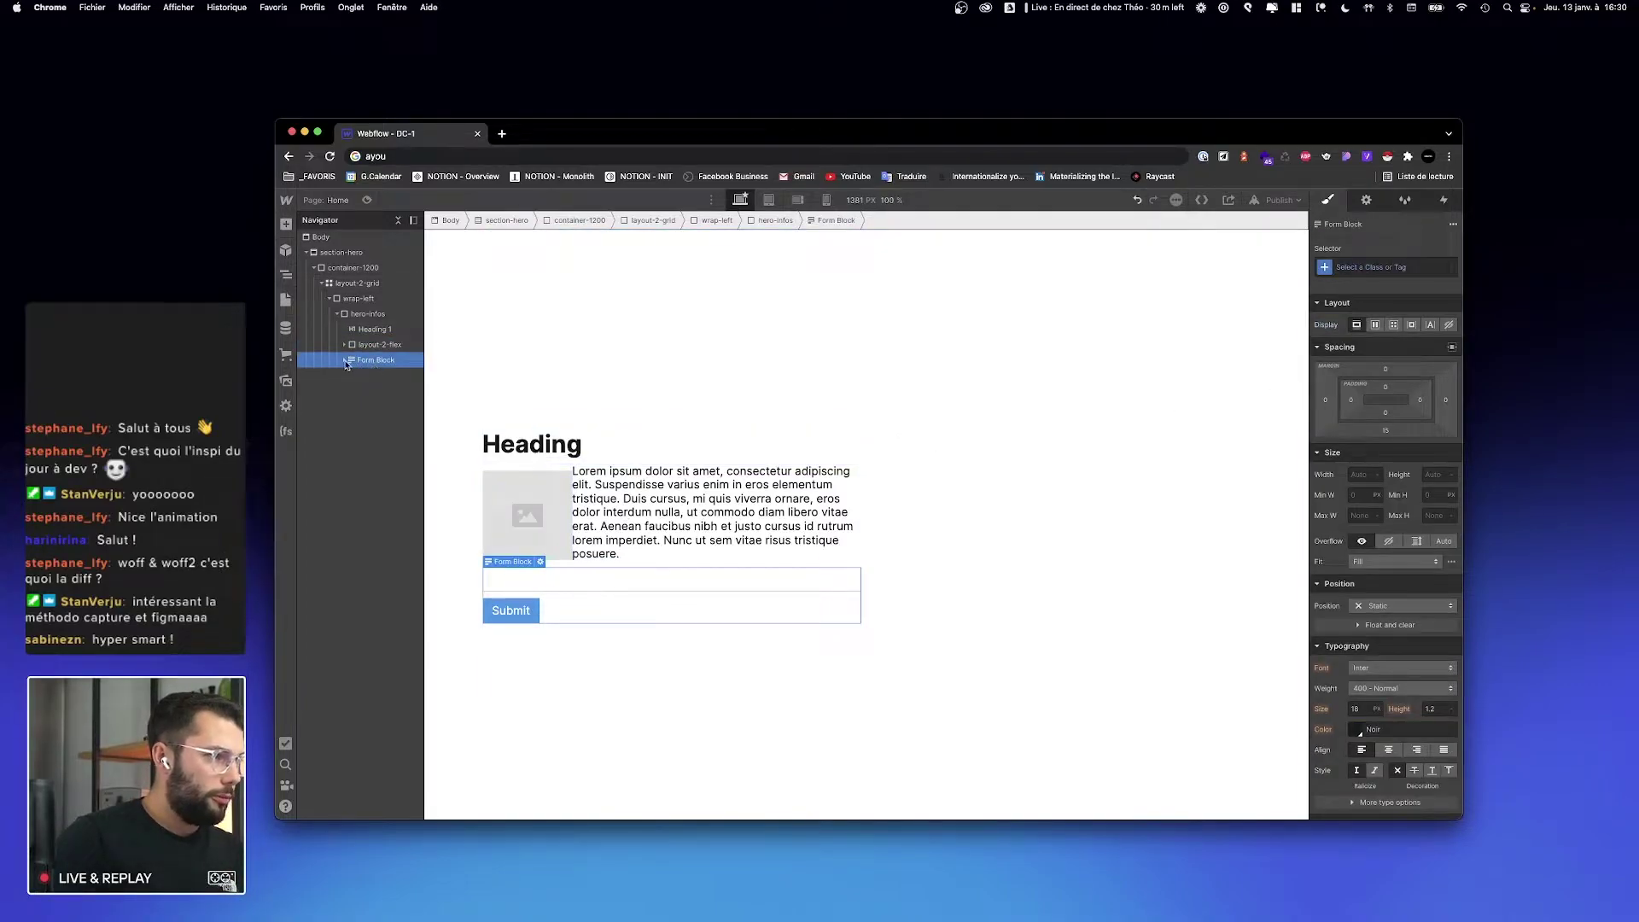
{"action": "left_click", "coordinate": [365, 329]}
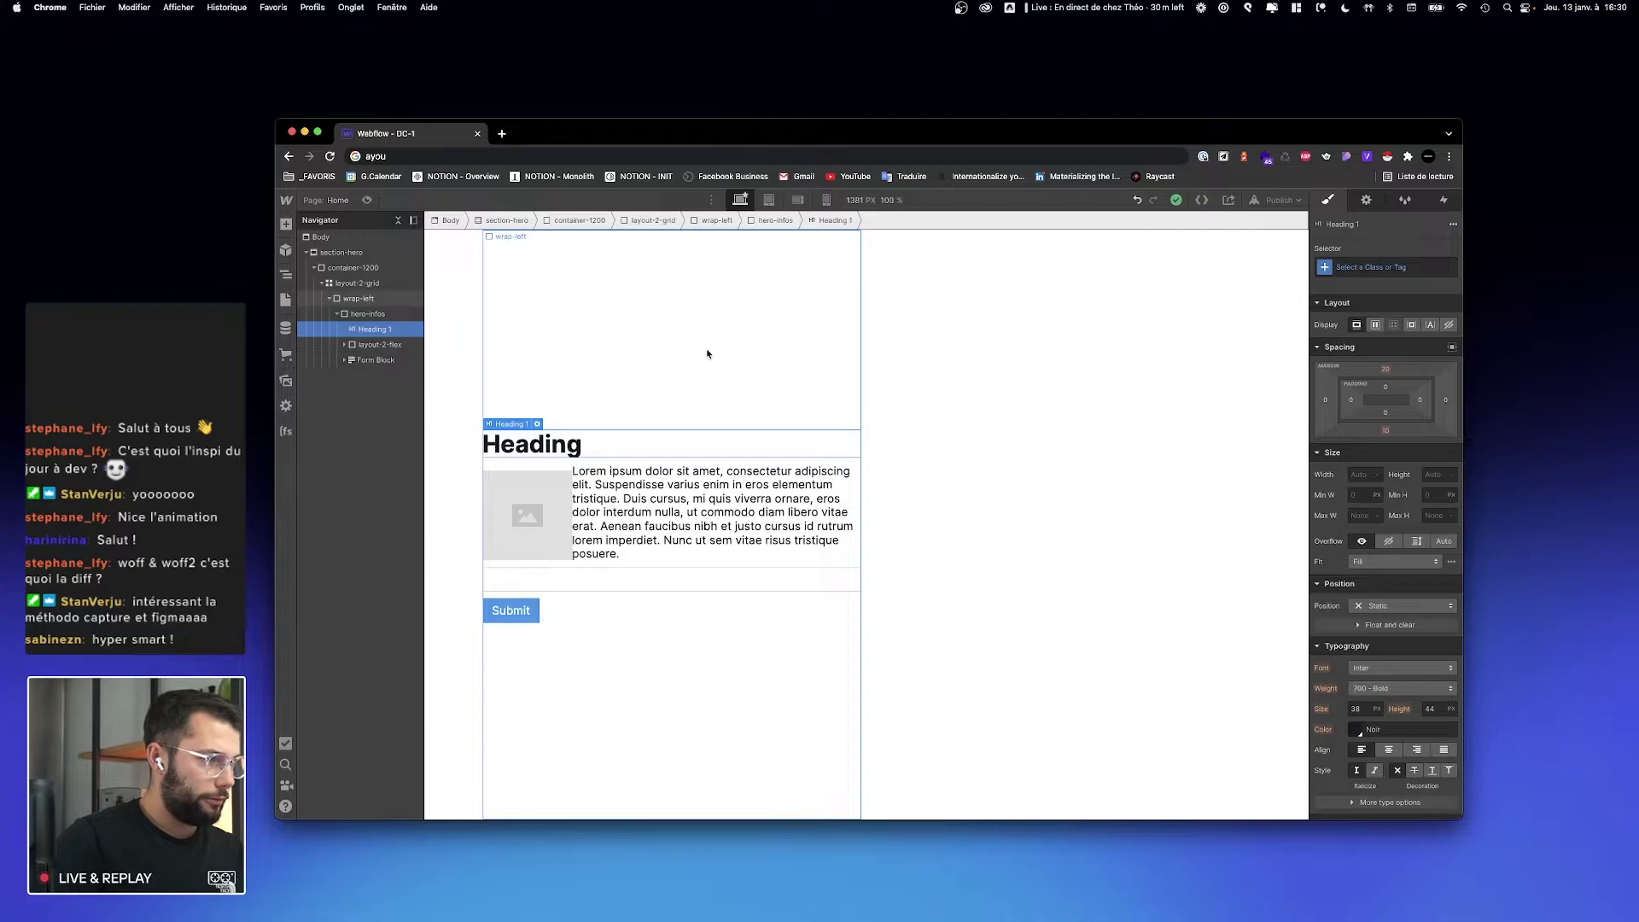
{"action": "key", "text": "ctrl+Right"}
{"action": "double_click", "coordinate": [539, 403]}
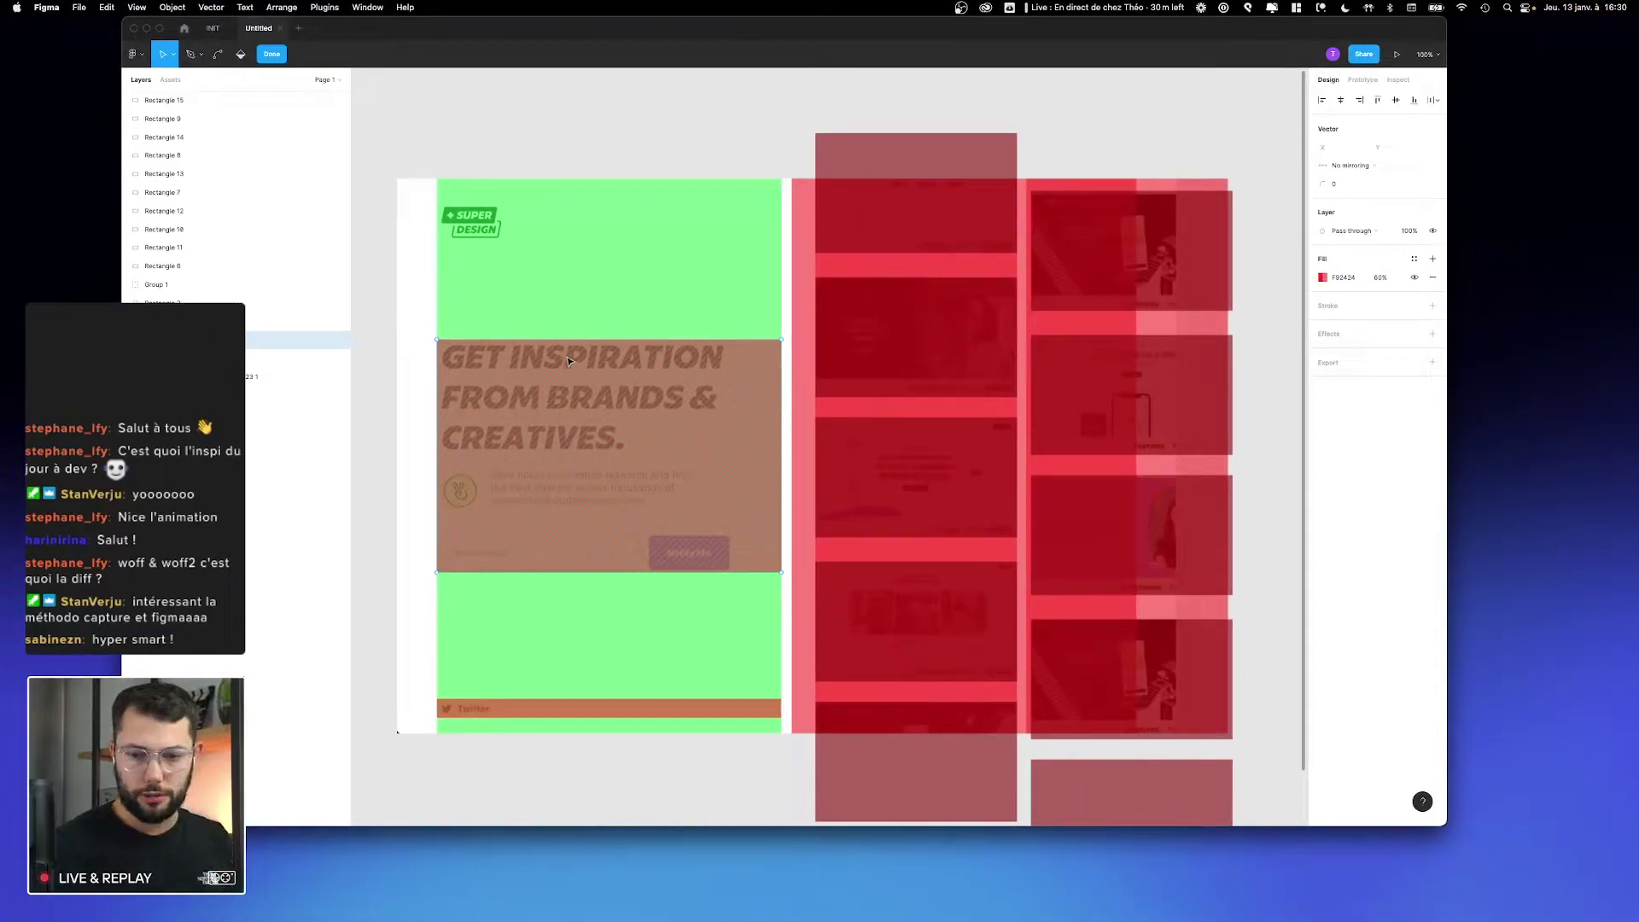
{"action": "key", "text": "ctrl+Left"}
{"action": "key", "text": "Return"}
{"action": "type", "text": "Get inspiration"}
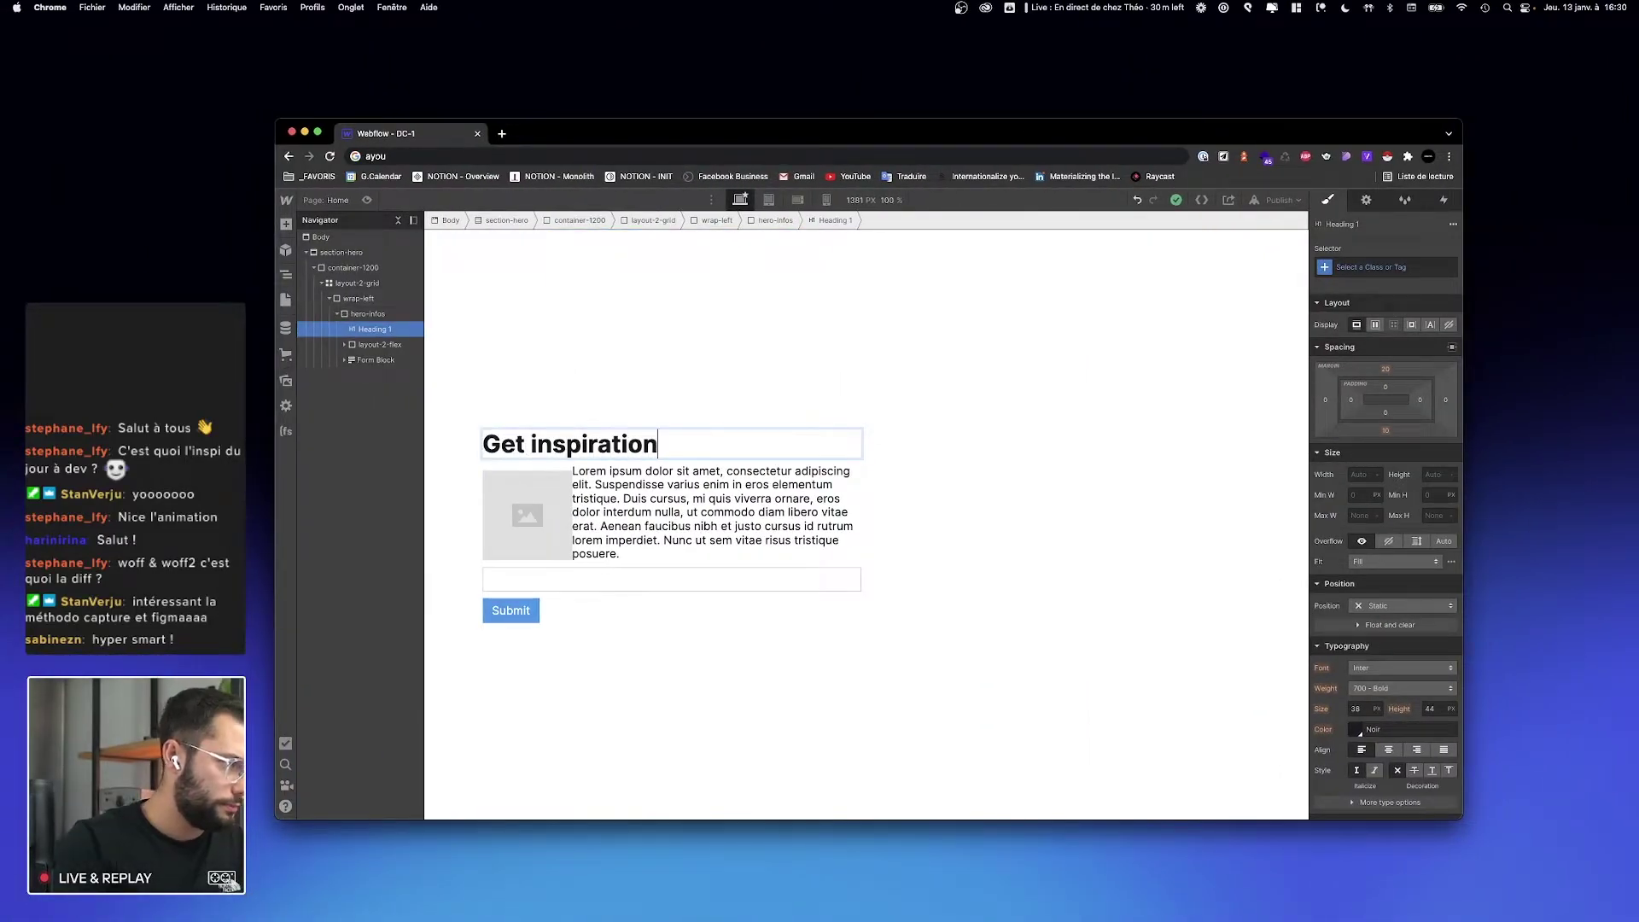
{"action": "key", "text": "ctrl+Right"}
{"action": "key", "text": "ctrl+Left"}
{"action": "type", "text": "from brands "}
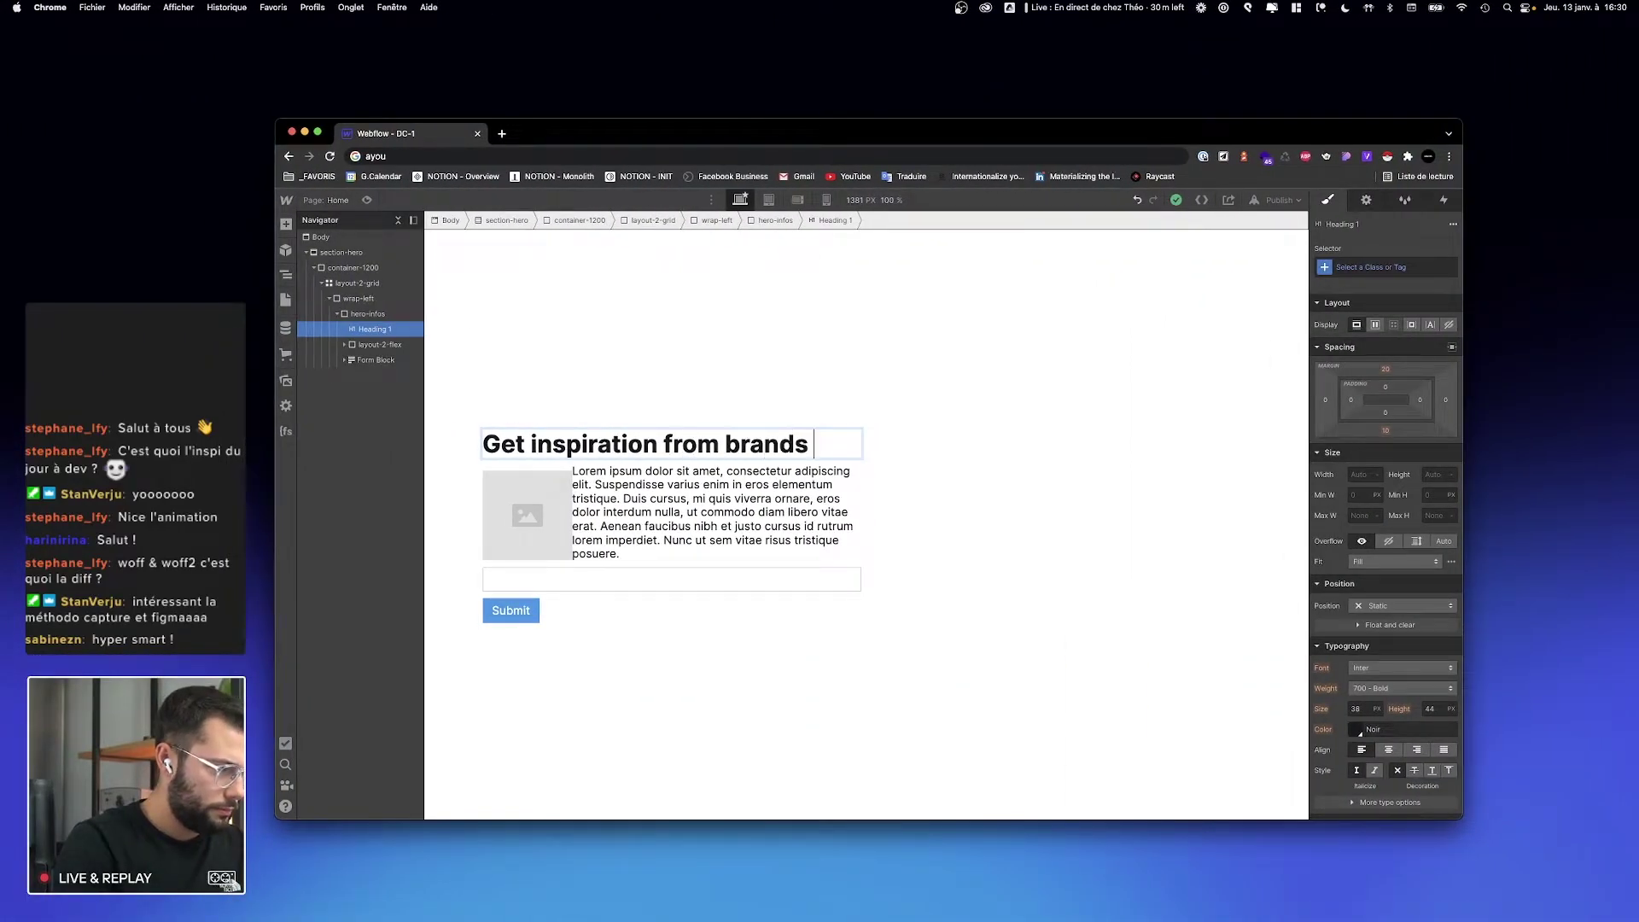
{"action": "type", "text": "& creatve"}
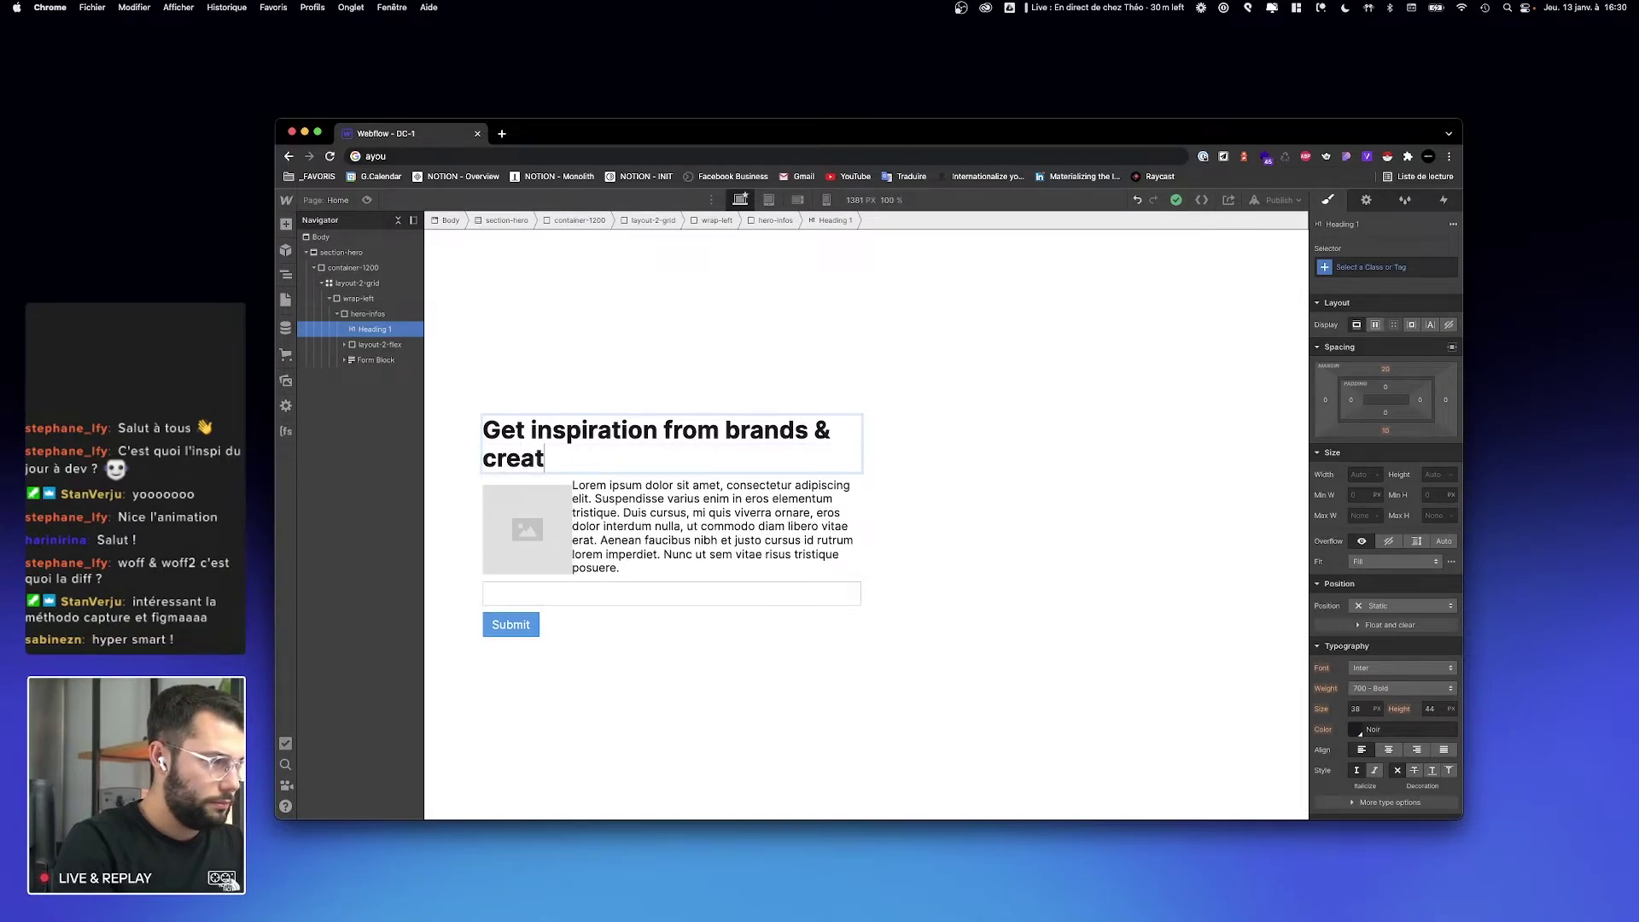
{"action": "key", "text": "BackSpace"}
{"action": "key", "text": "BackSpace"}
{"action": "type", "text": "ive"}
{"action": "key", "text": "ctrl+Right"}
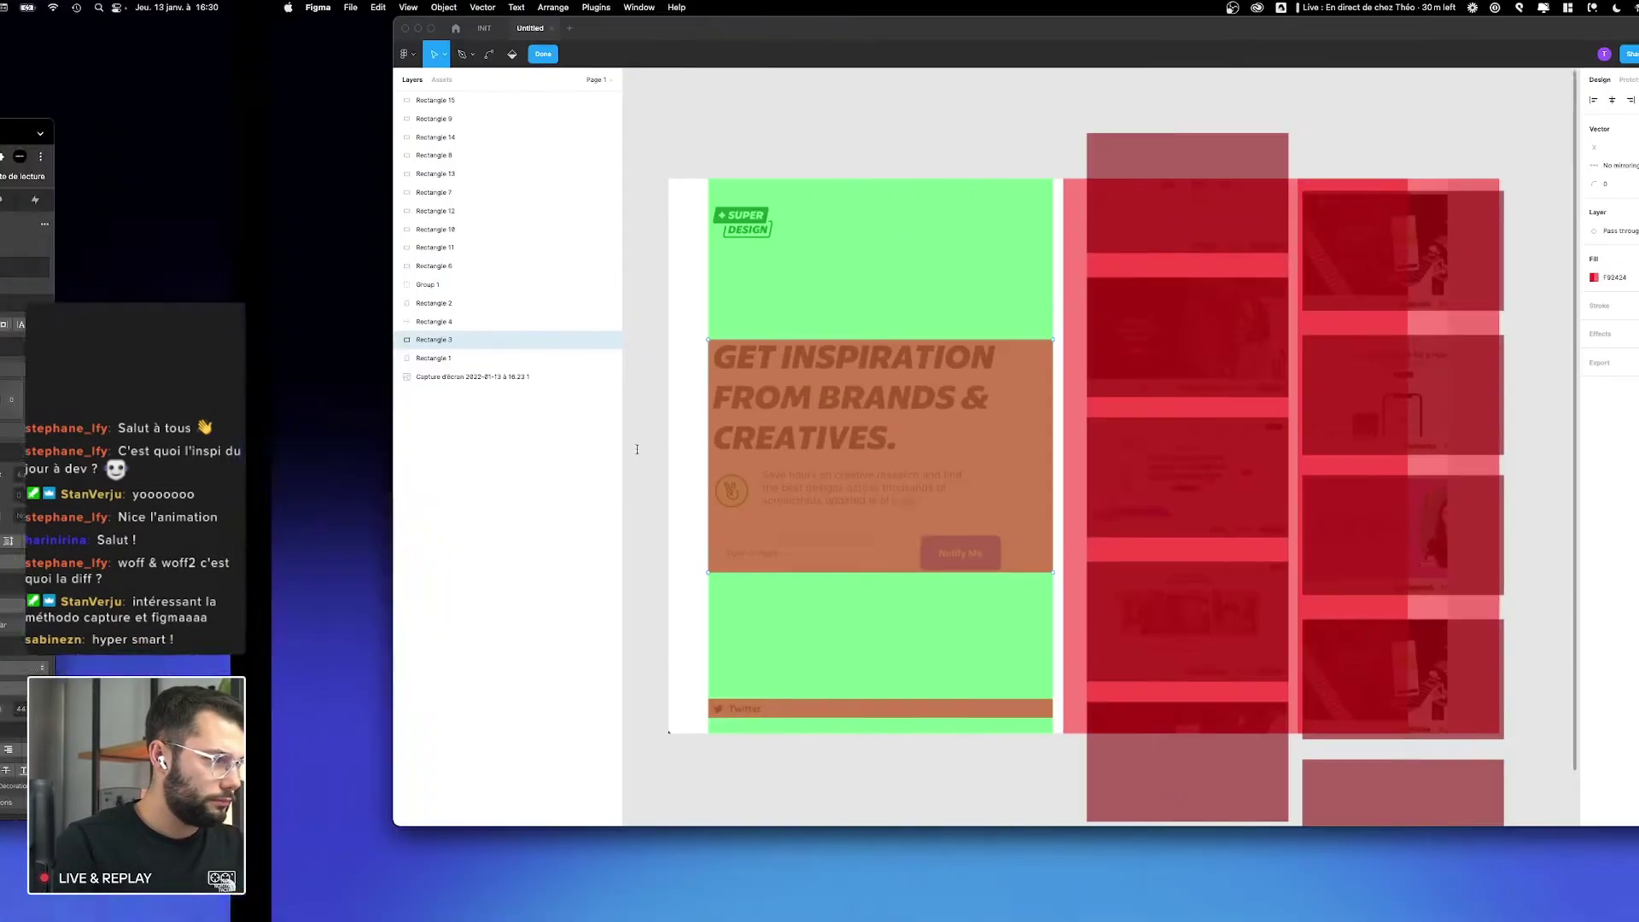
{"action": "key", "text": "ctrl+Left"}
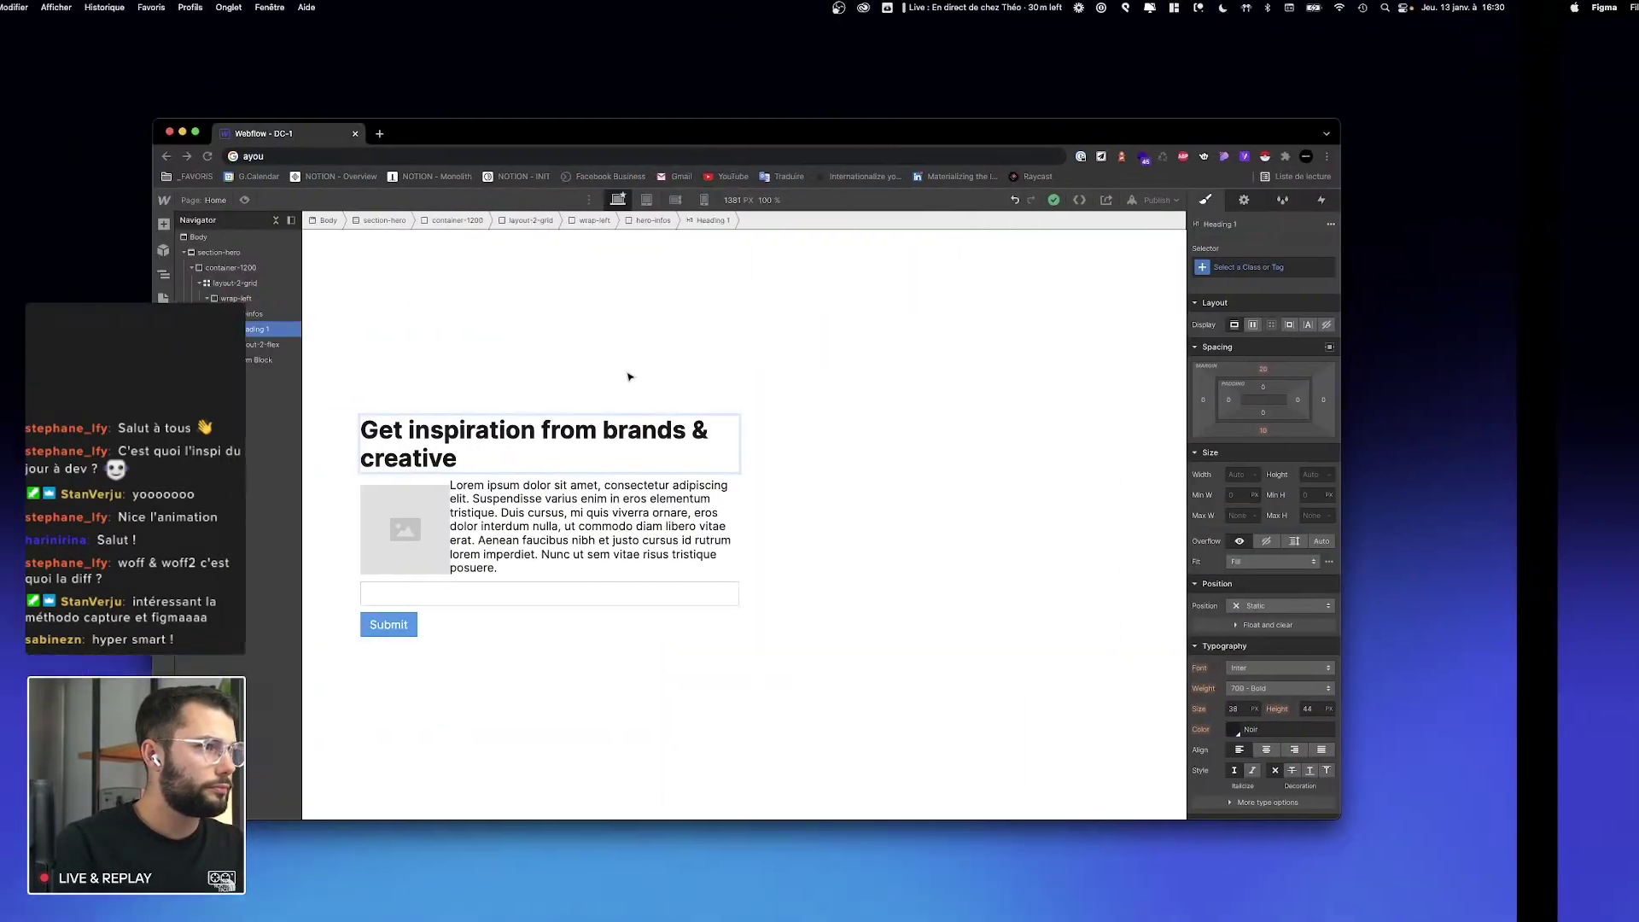
Step: Switch to the superdesign.io page and inspect the hero headline's font family, size, line height and style in the developer tools
{"action": "key", "text": "ctrl+Right"}
{"action": "key", "text": "ctrl+Up"}
{"action": "left_click", "coordinate": [347, 320]}
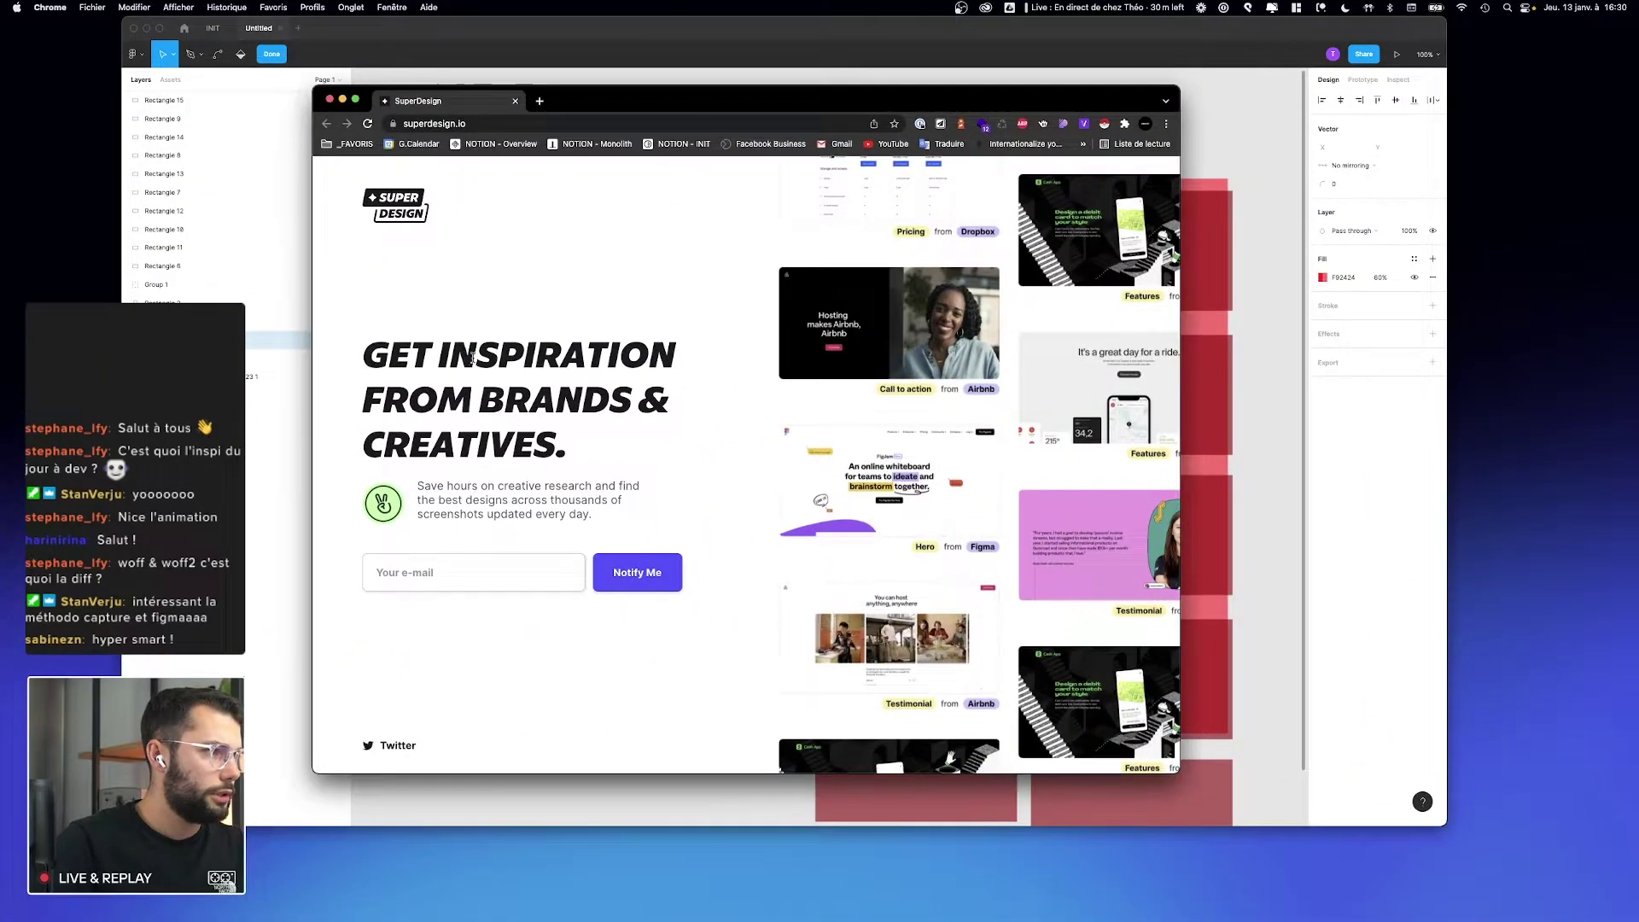
{"action": "right_click", "coordinate": [476, 356]}
{"action": "left_click", "coordinate": [502, 486]}
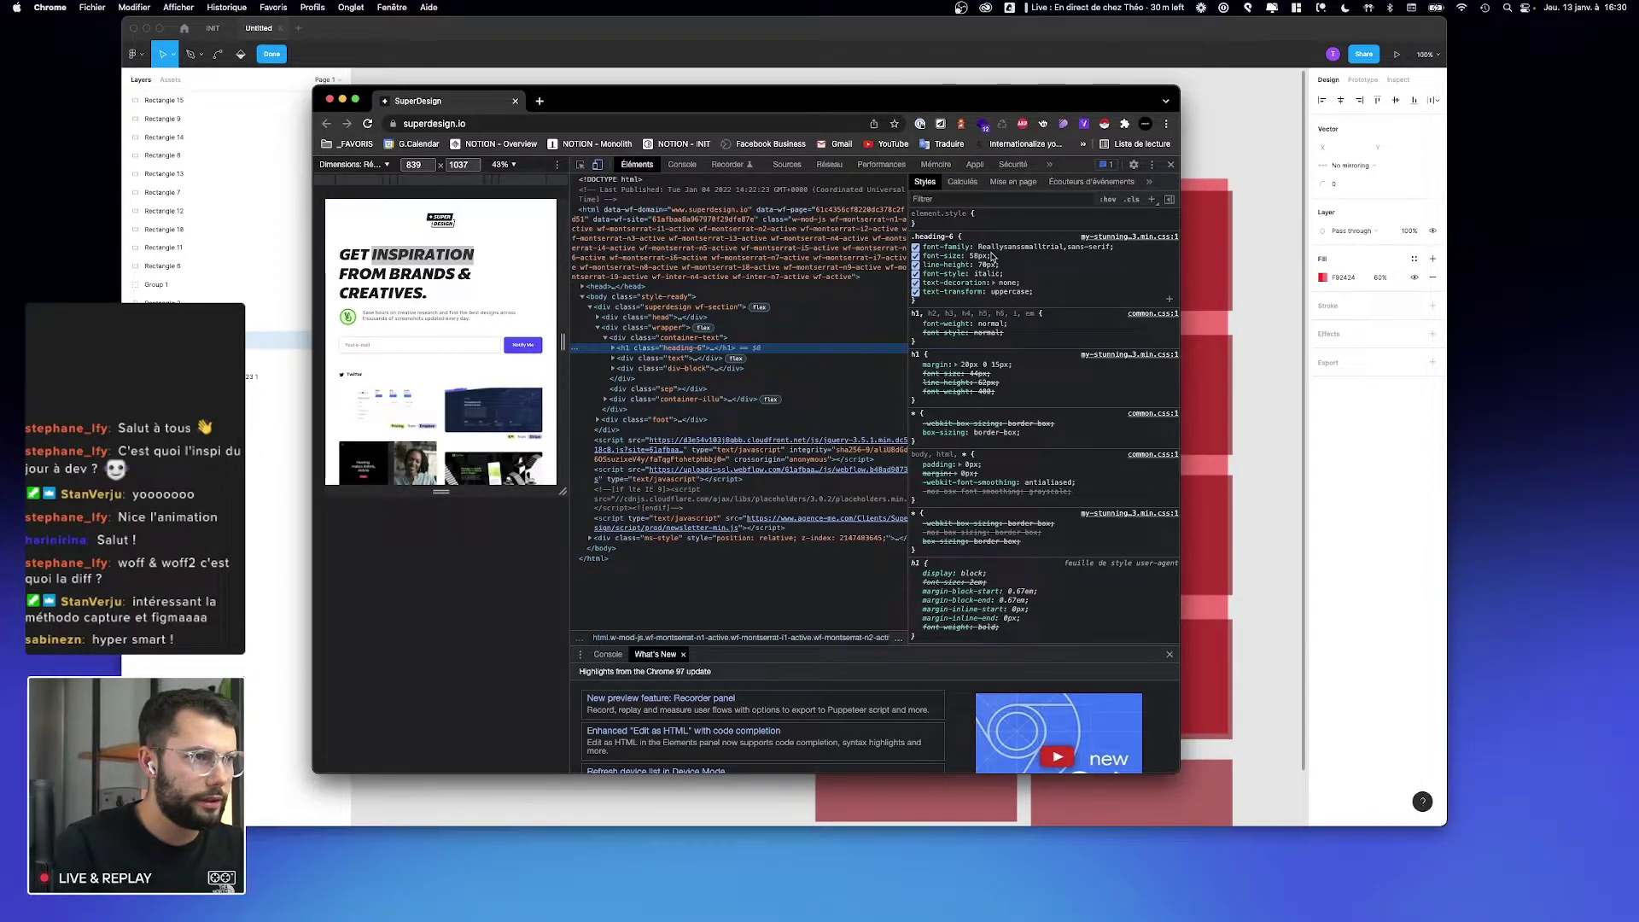
{"action": "scroll", "coordinate": [986, 265], "scroll_direction": "down", "scroll_amount": 1}
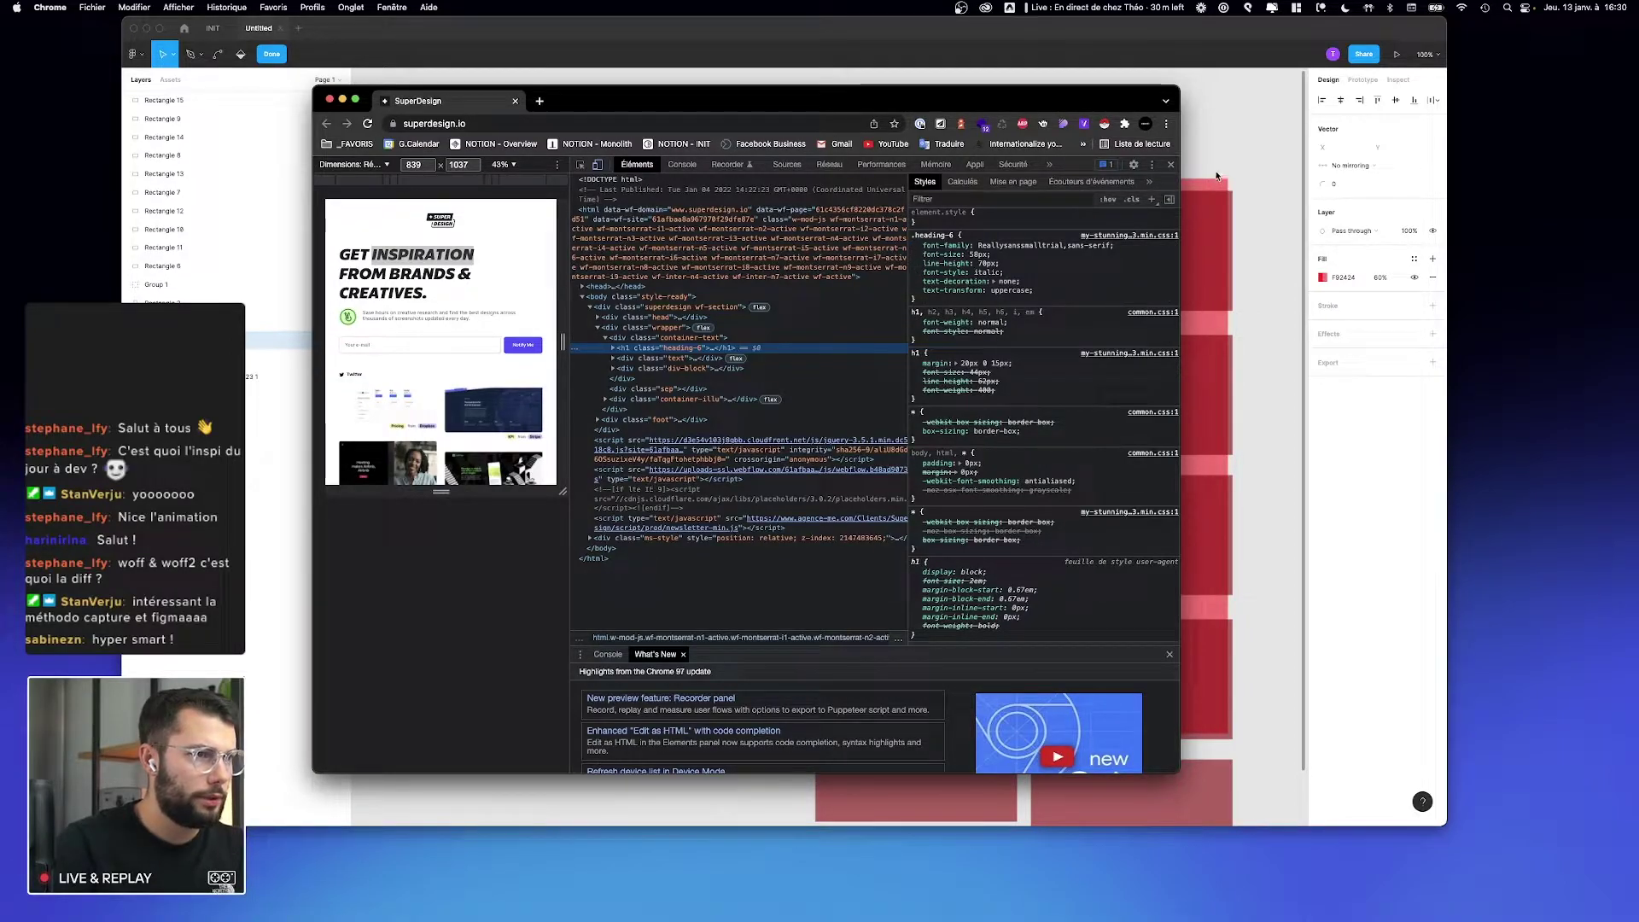
{"action": "left_click", "coordinate": [1285, 144]}
Step: Return to Webflow, open the DC-1 project's Fonts settings and start a custom font upload
{"action": "key", "text": "super+Tab"}
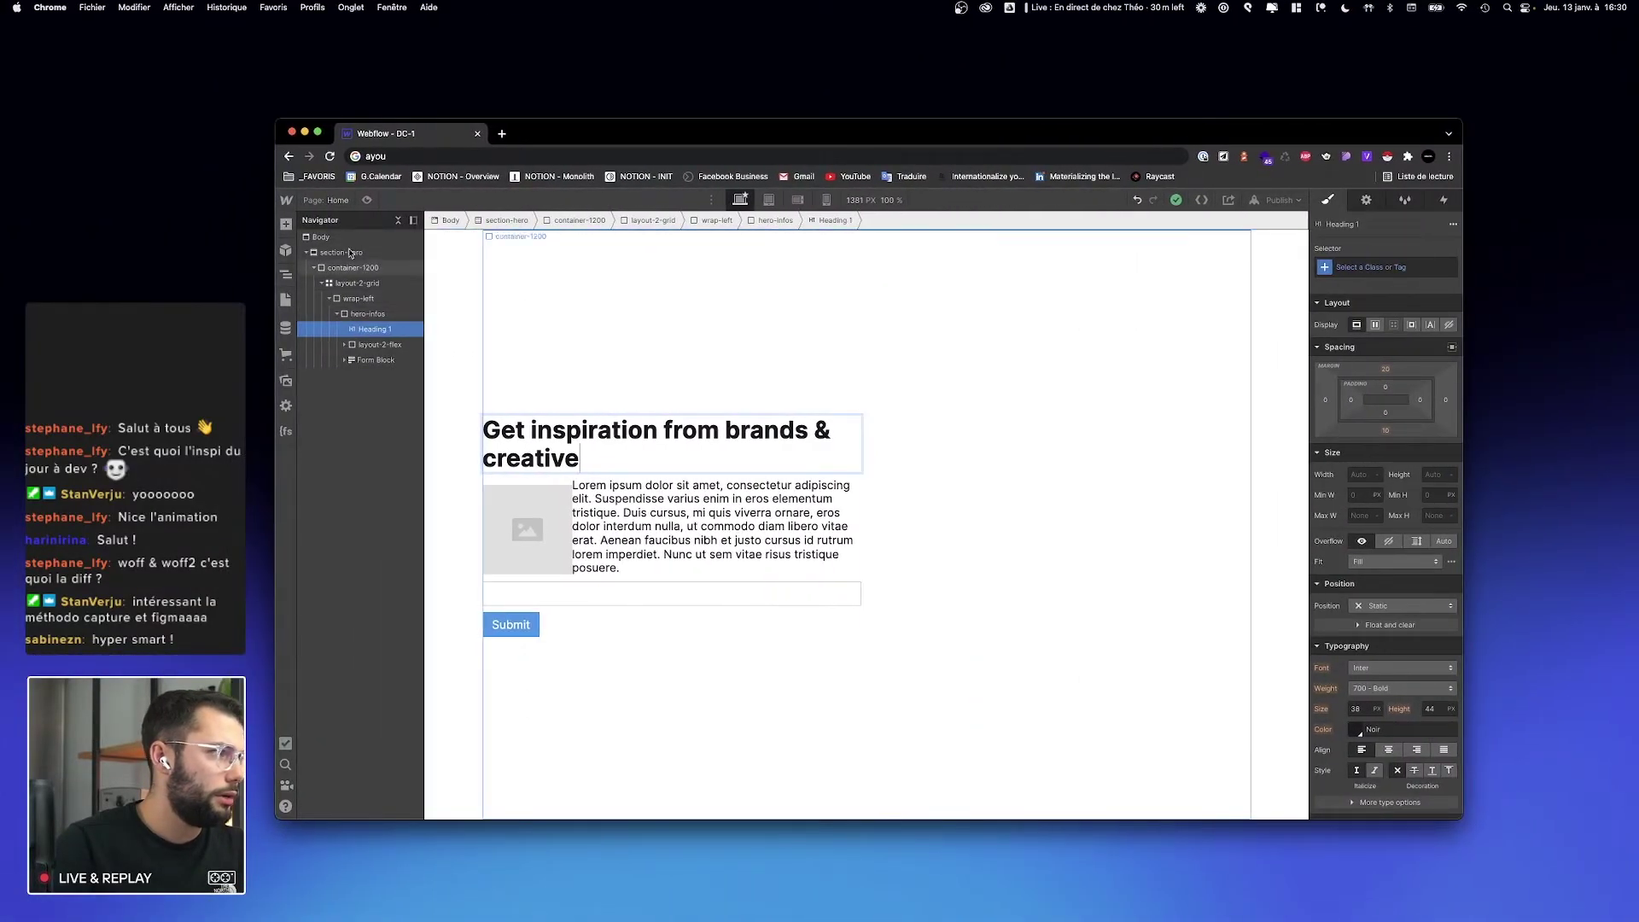
{"action": "mouse_move", "coordinate": [291, 201]}
{"action": "left_click", "coordinate": [309, 233]}
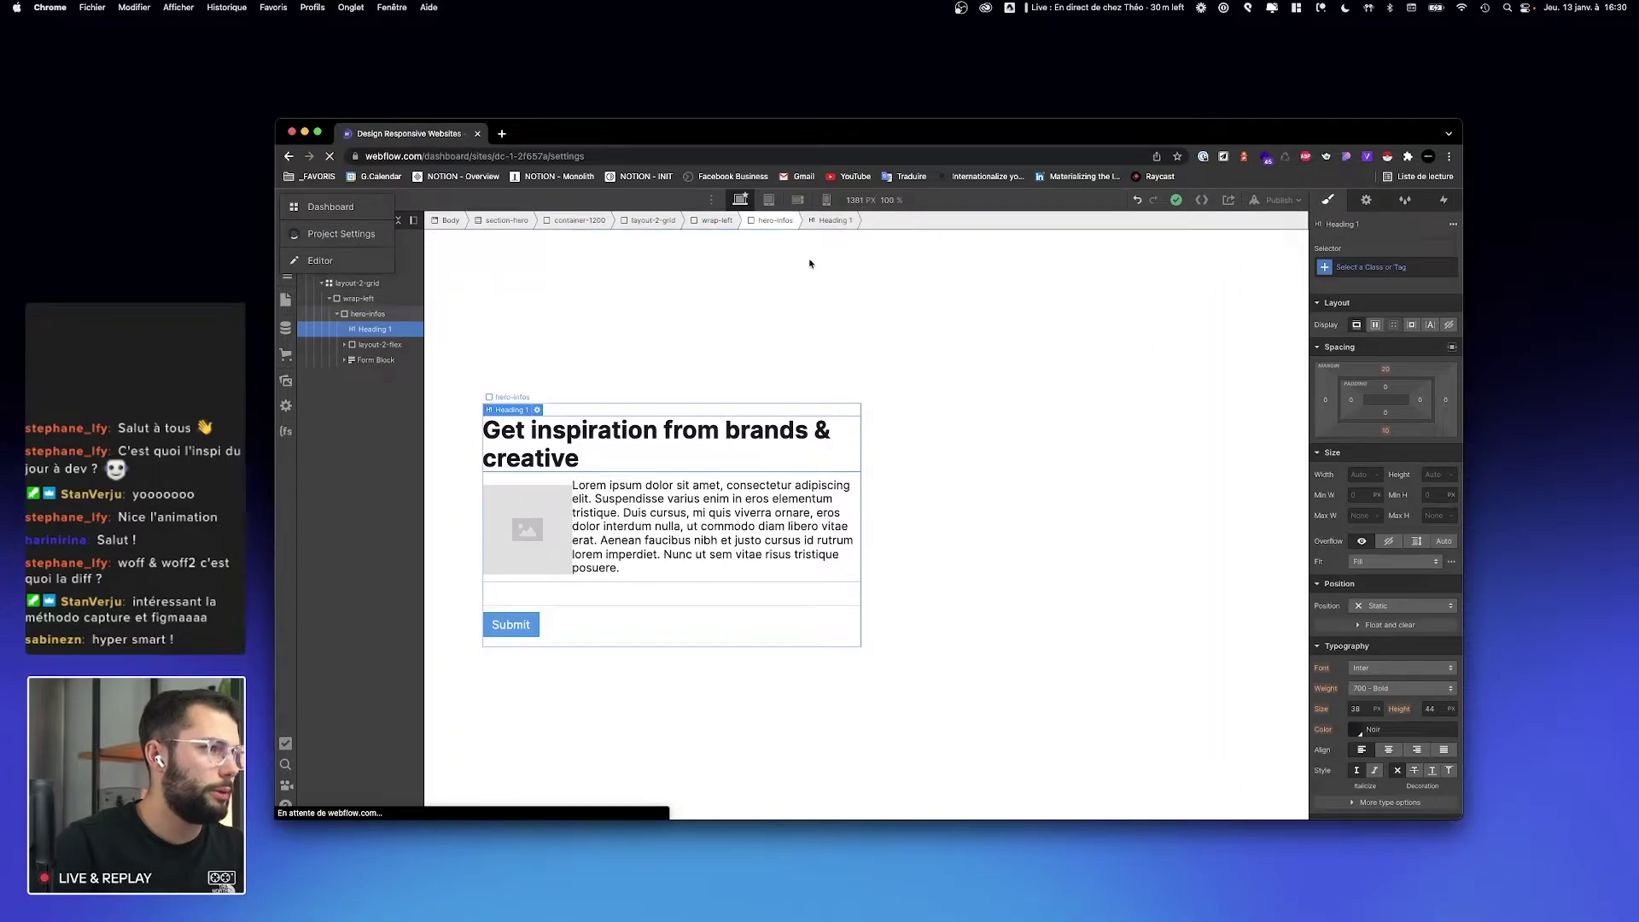
{"action": "left_click", "coordinate": [792, 290]}
{"action": "scroll", "coordinate": [826, 452], "scroll_direction": "down", "scroll_amount": 5}
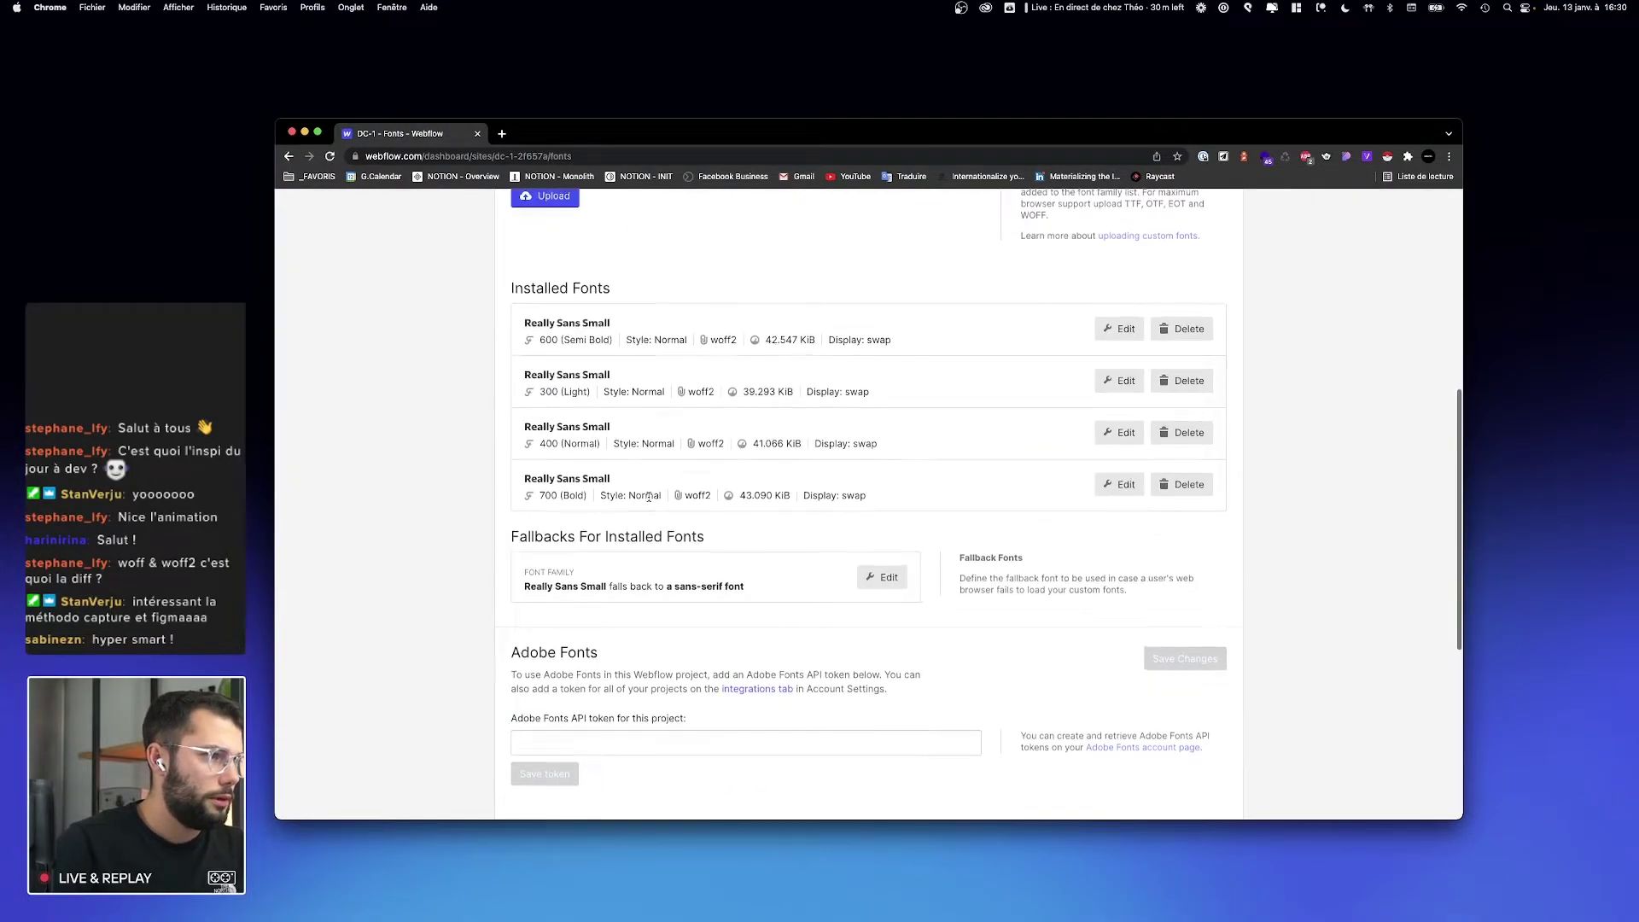
{"action": "scroll", "coordinate": [578, 380], "scroll_direction": "up", "scroll_amount": 1}
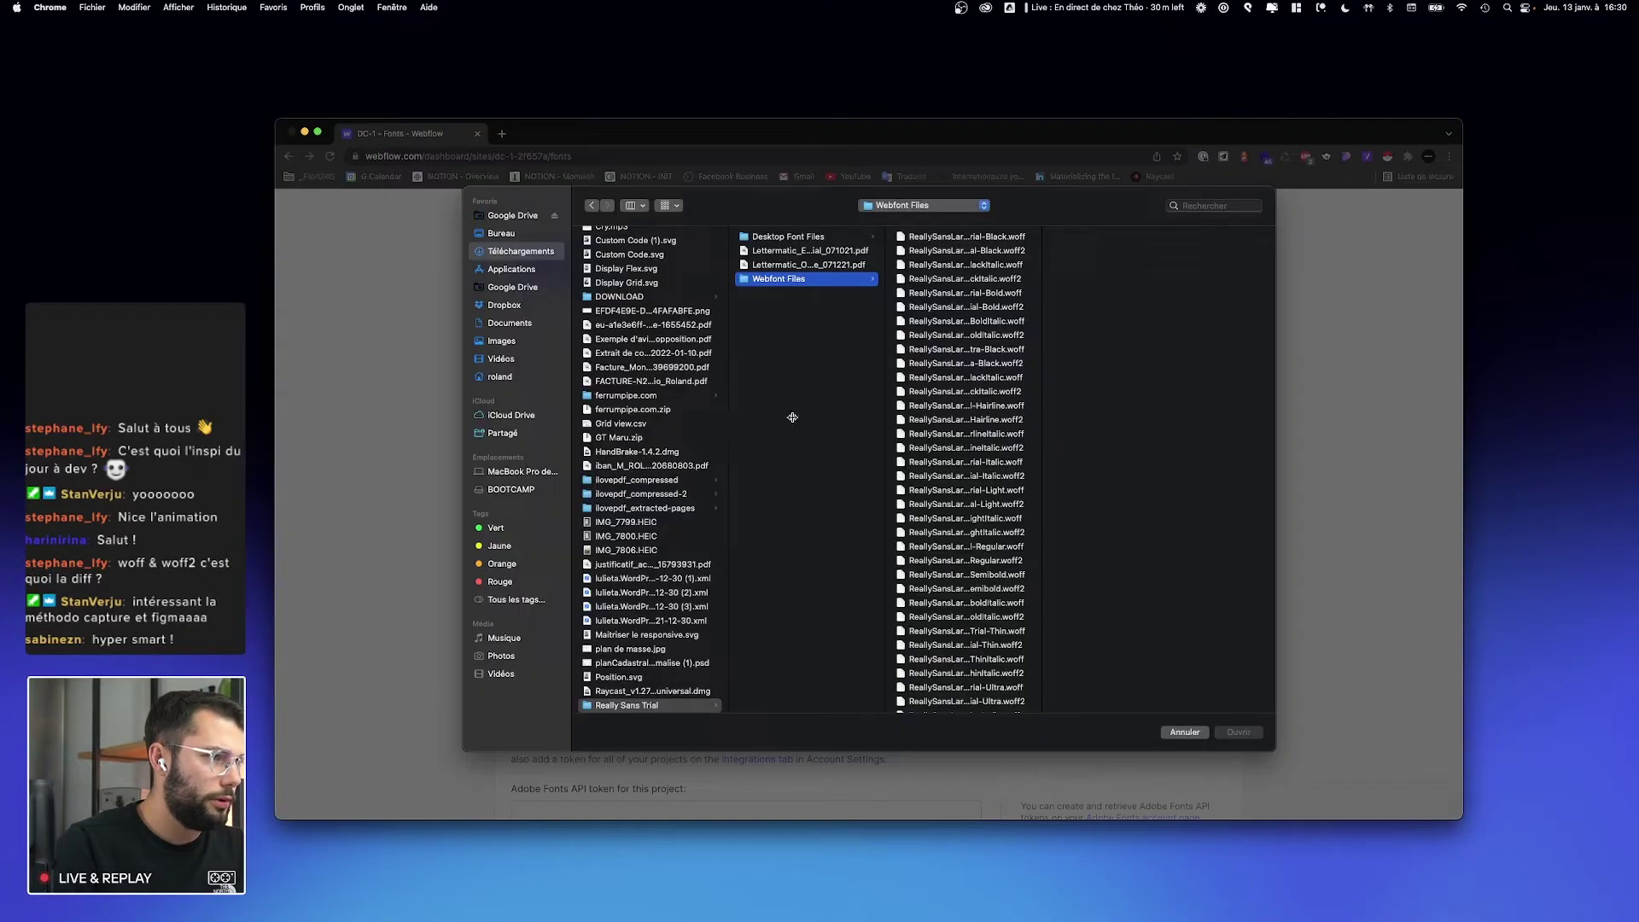
Step: Choose ReallySansSmallTrial-Italic.woff2 from the Webfont Files folder as the font file
{"action": "double_click", "coordinate": [1041, 460]}
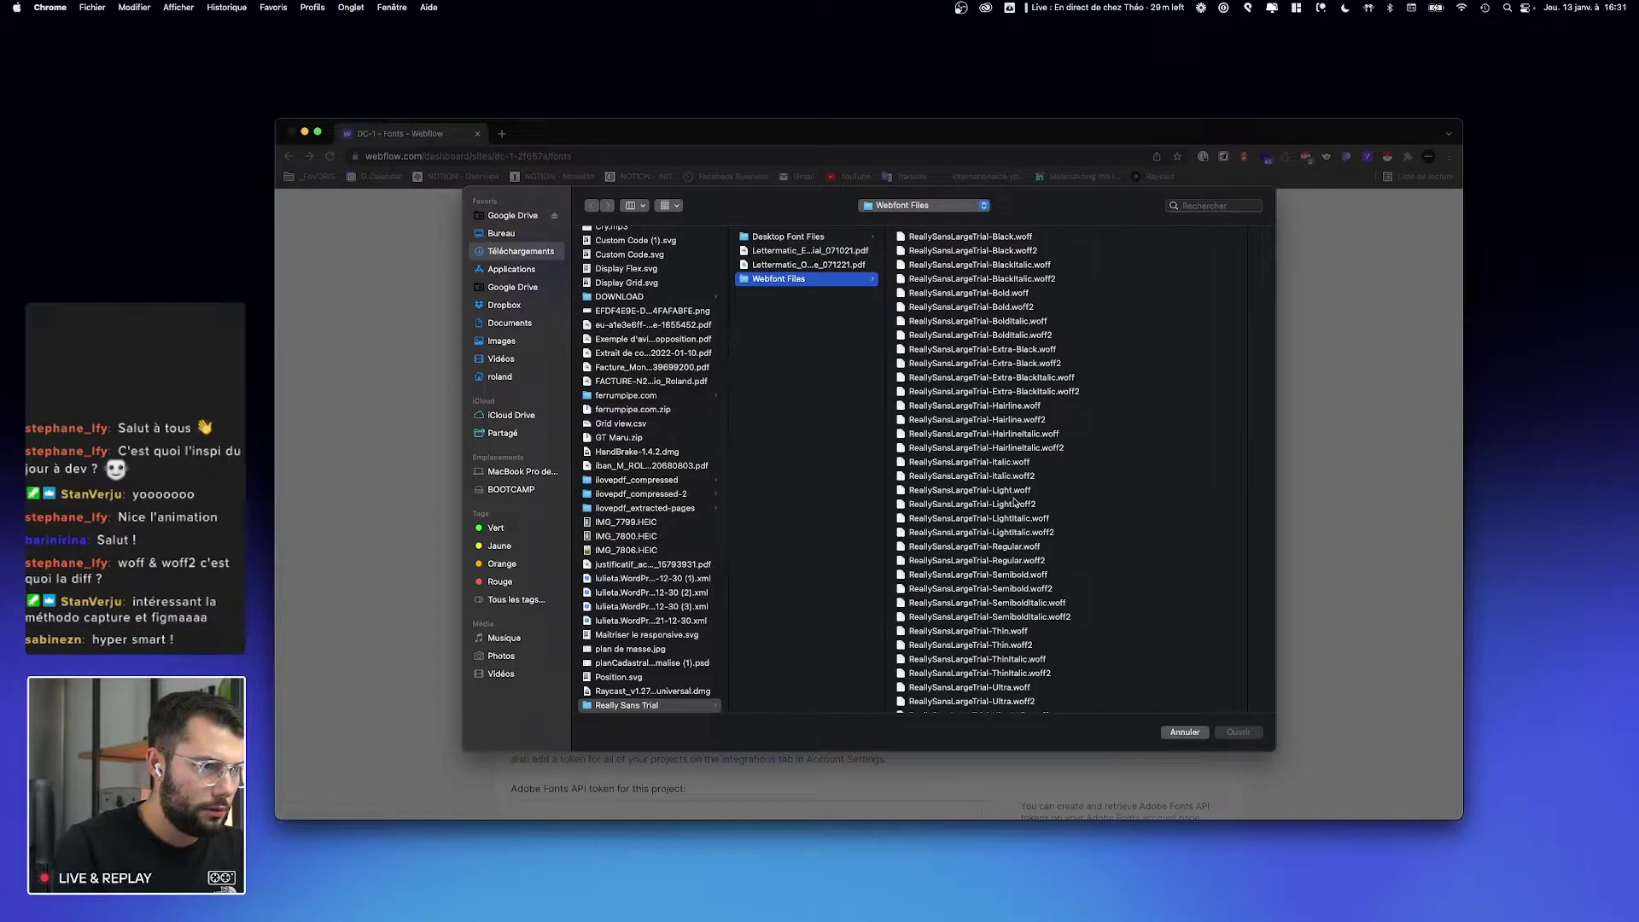
{"action": "scroll", "coordinate": [1005, 583], "scroll_direction": "down", "scroll_amount": 5}
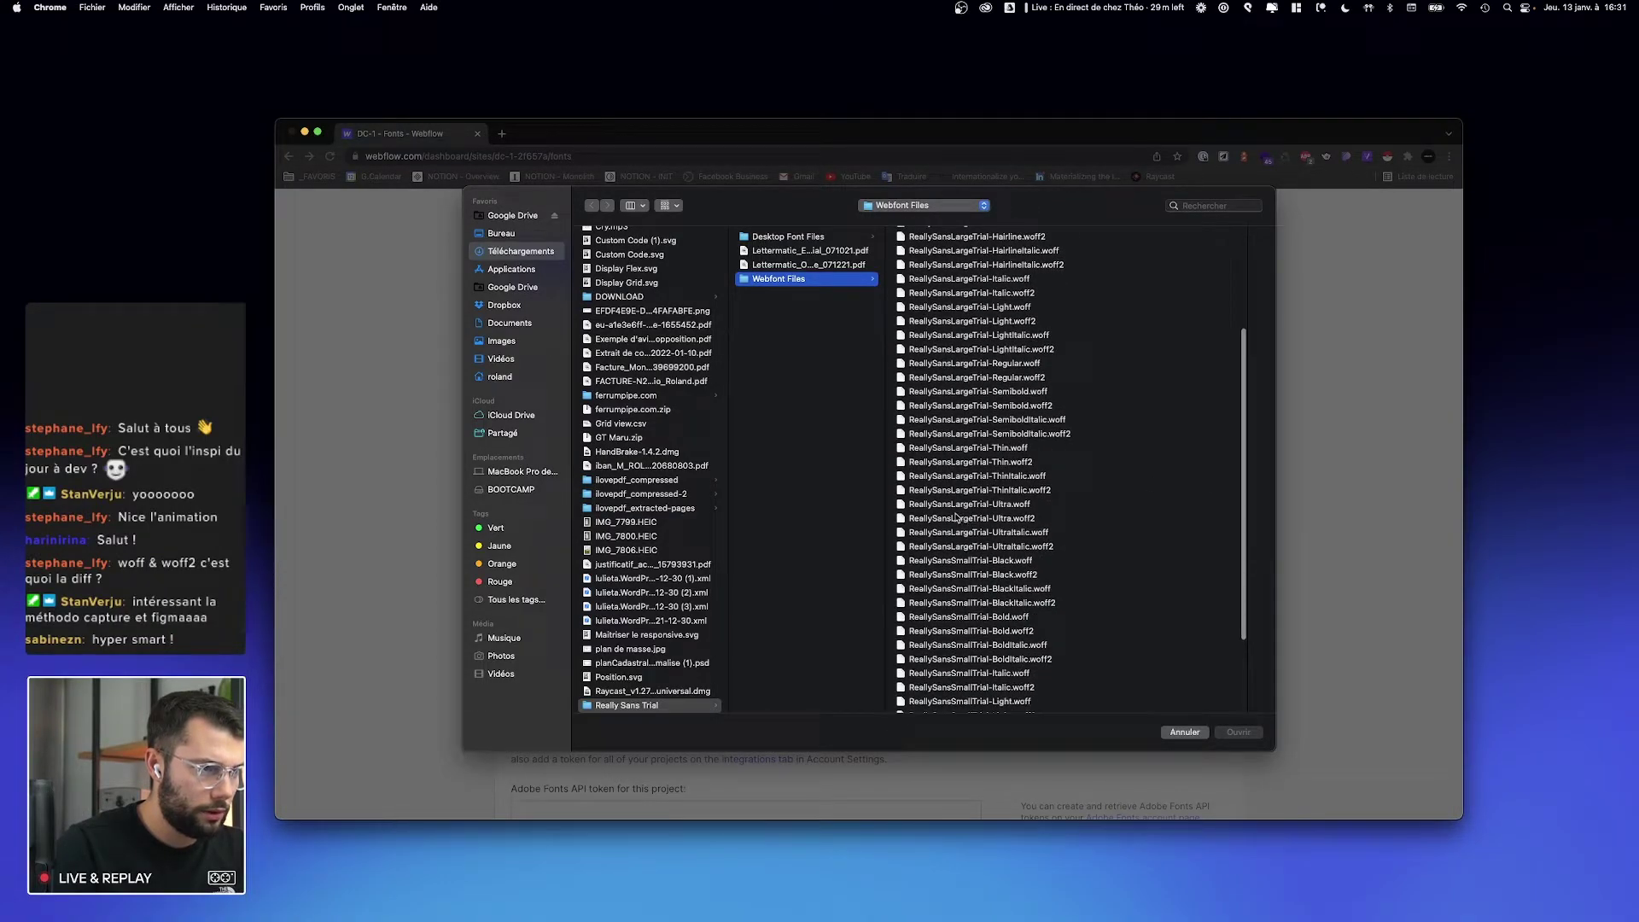
{"action": "scroll", "coordinate": [968, 604], "scroll_direction": "down", "scroll_amount": 2}
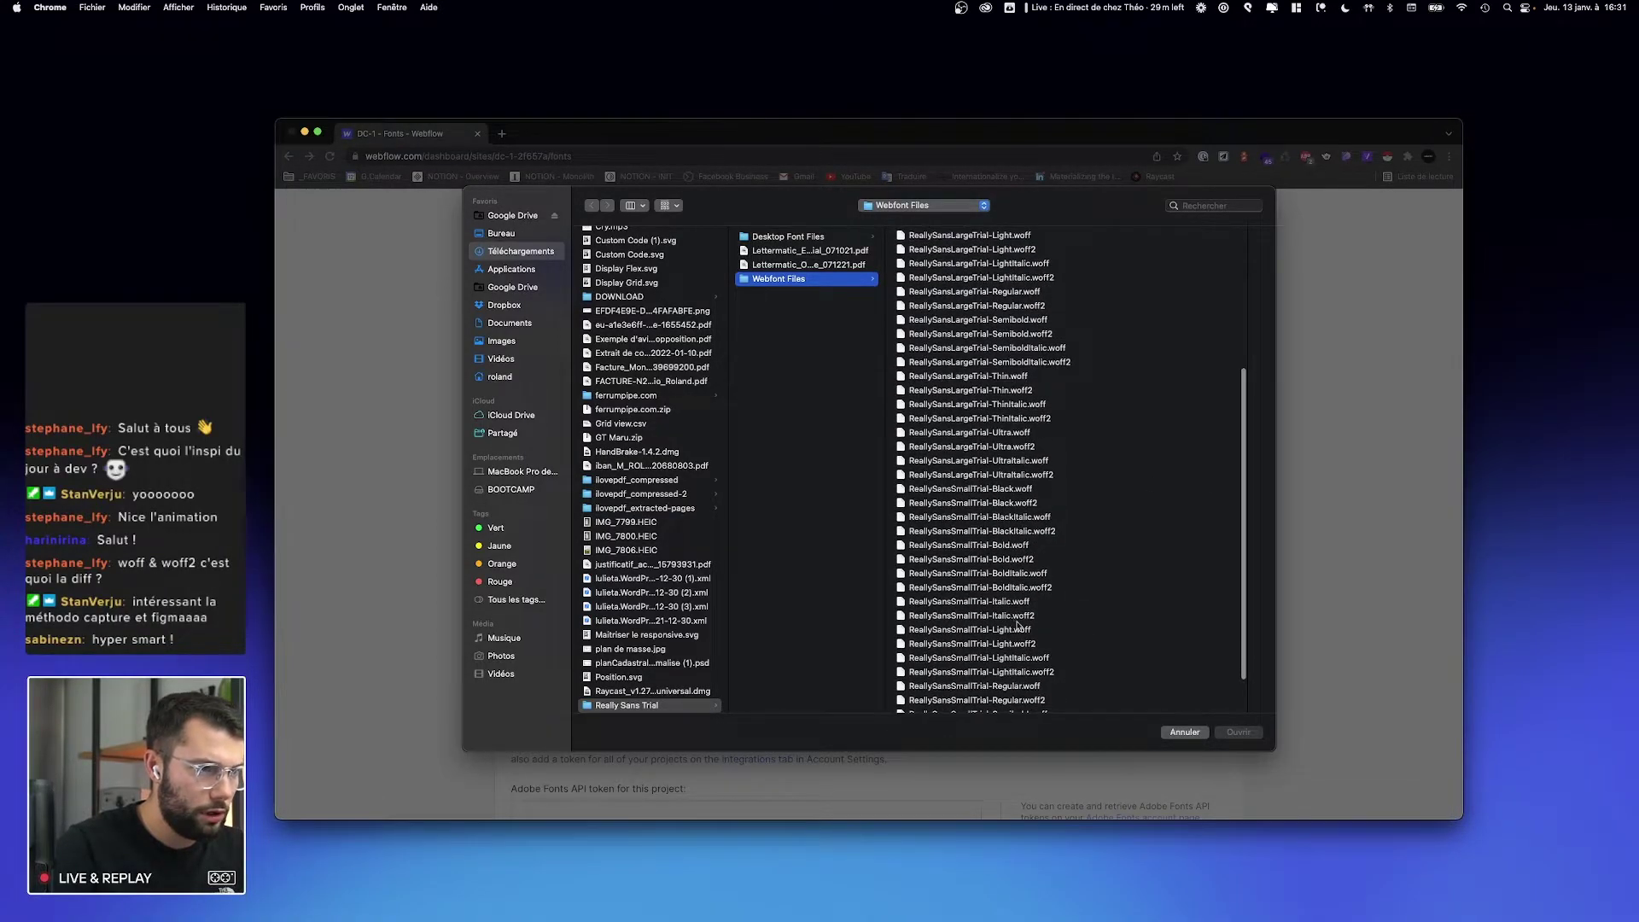
{"action": "left_click", "coordinate": [1019, 700]}
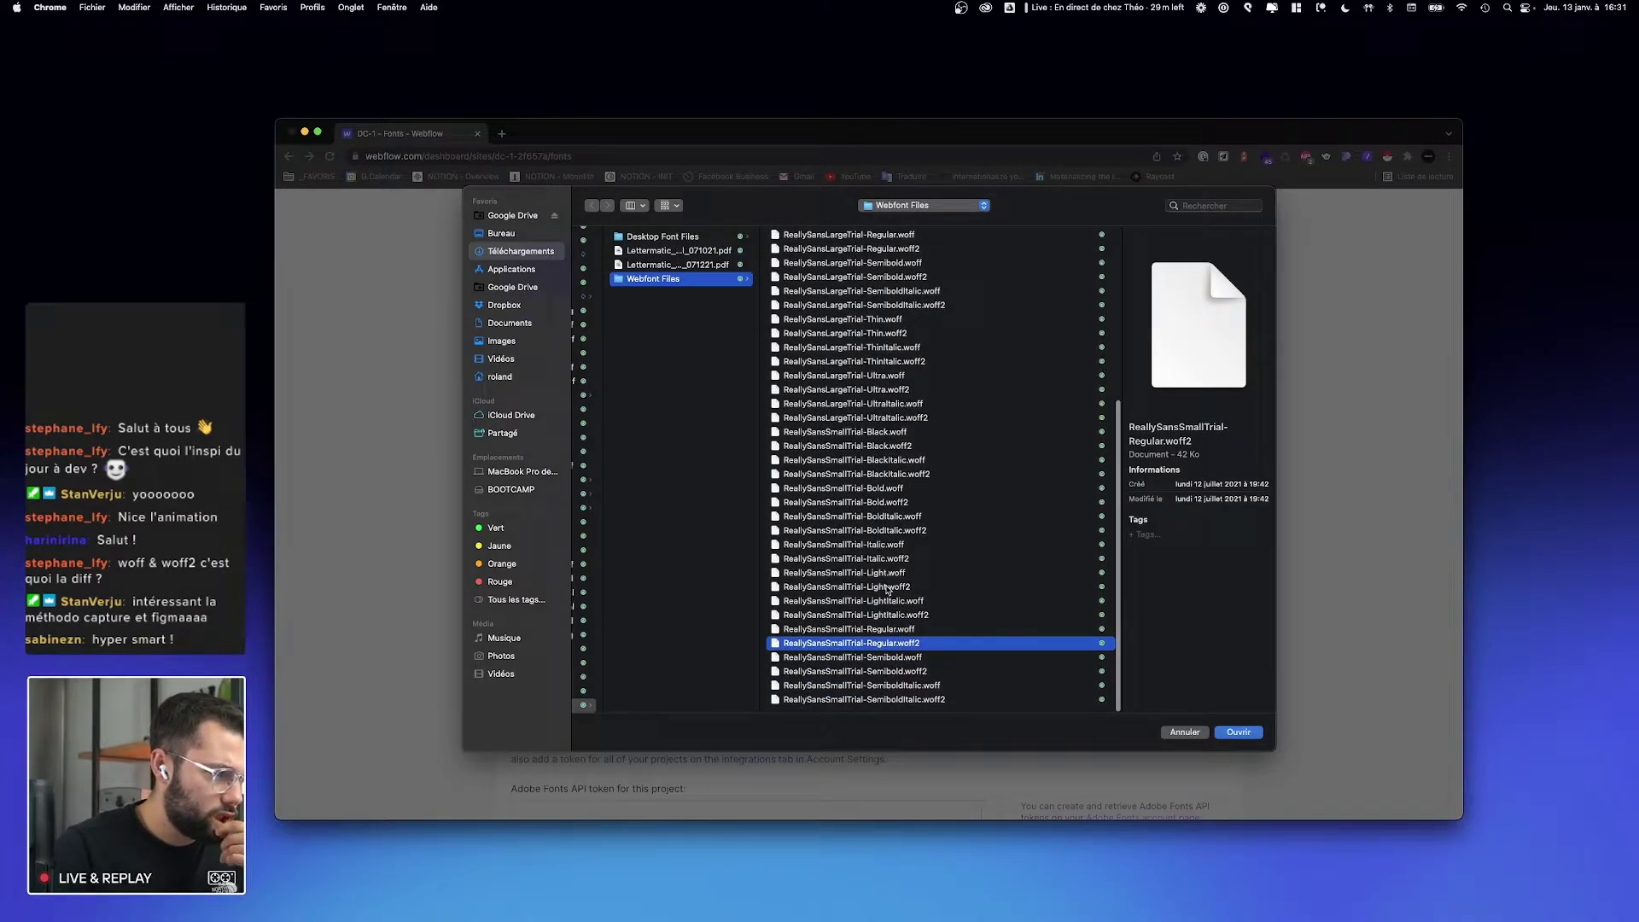
{"action": "left_click", "coordinate": [888, 559]}
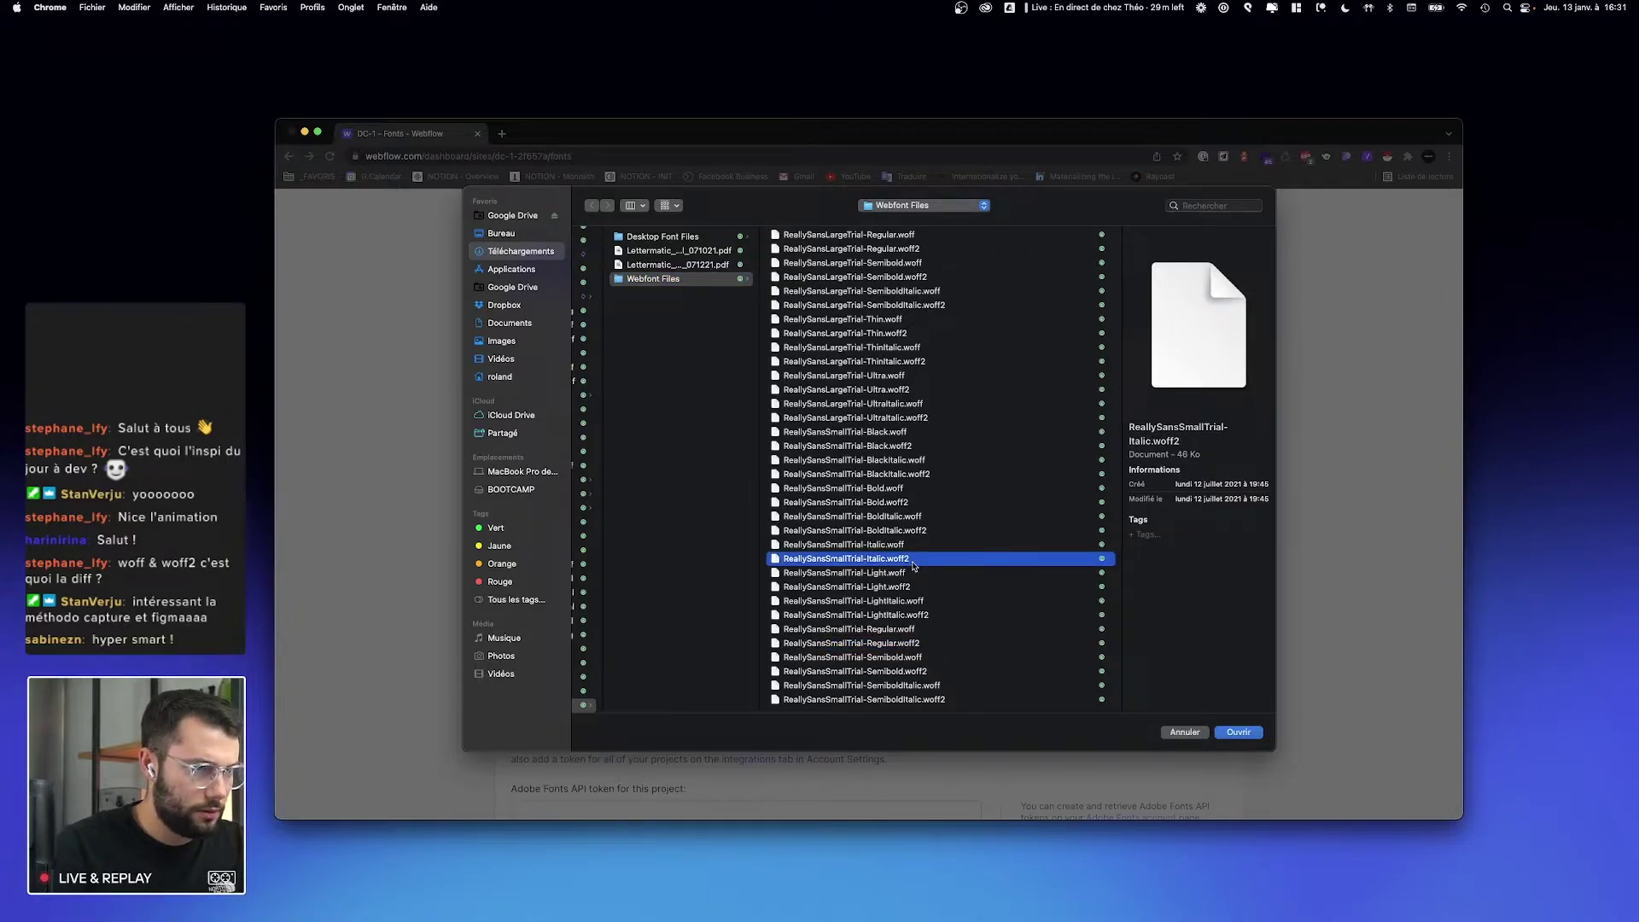
{"action": "double_click", "coordinate": [913, 562]}
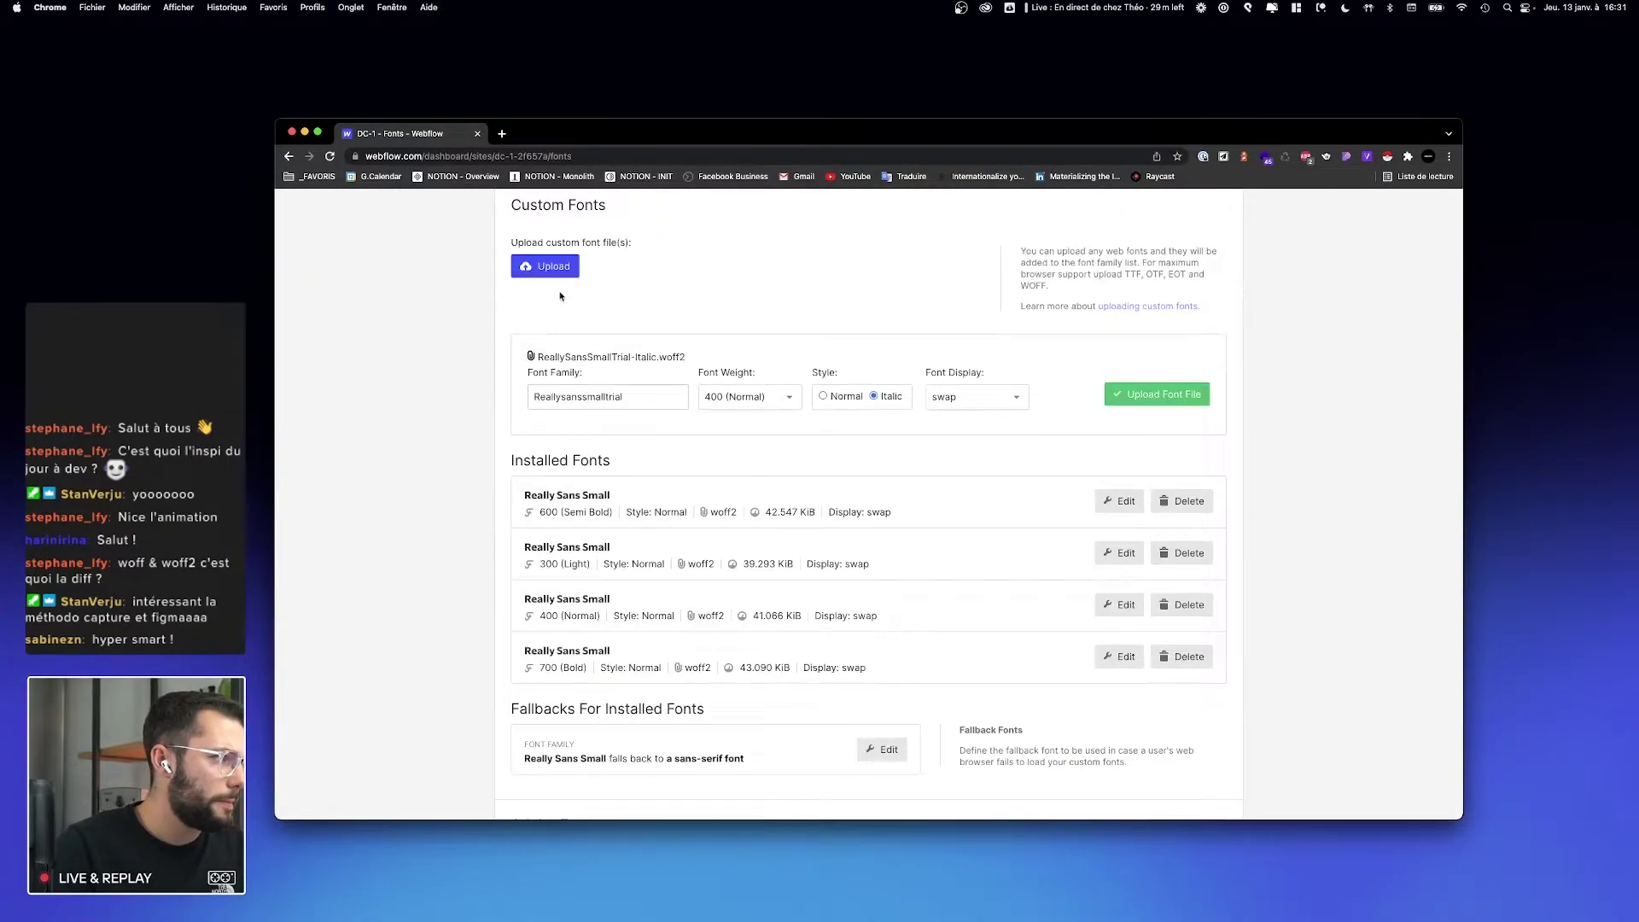
Step: Set the italic font's family name to Really Sans Small and upload the font file
{"action": "left_click_drag", "start_coordinate": [624, 405], "coordinate": [531, 398]}
{"action": "type", "text": "Really Sans S"}
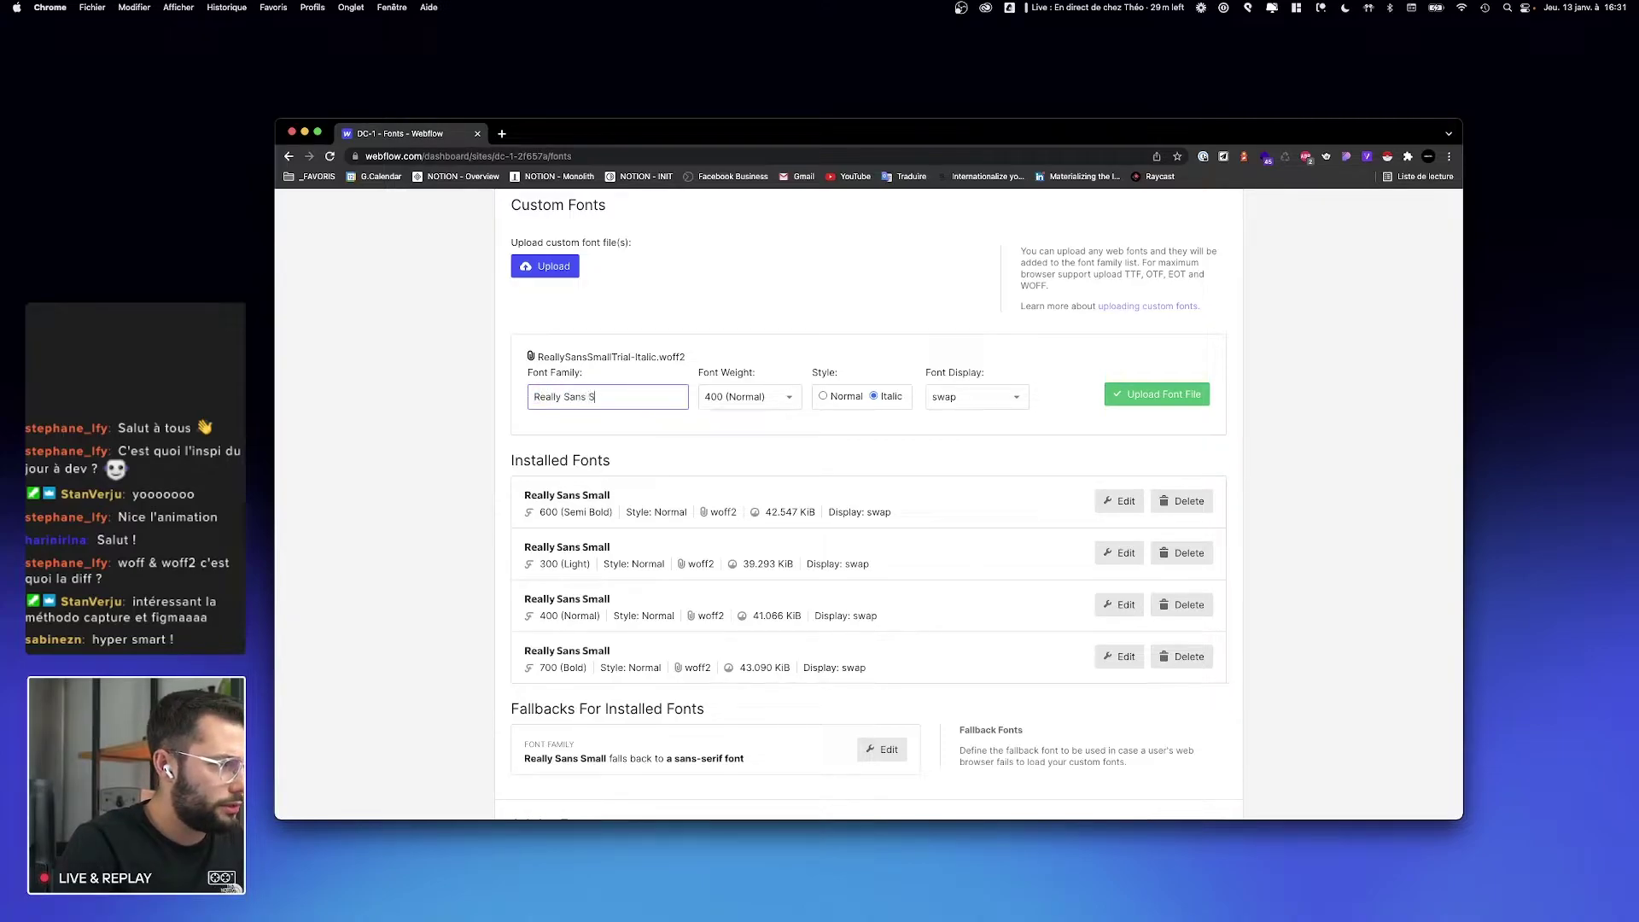
{"action": "left_click", "coordinate": [1170, 395]}
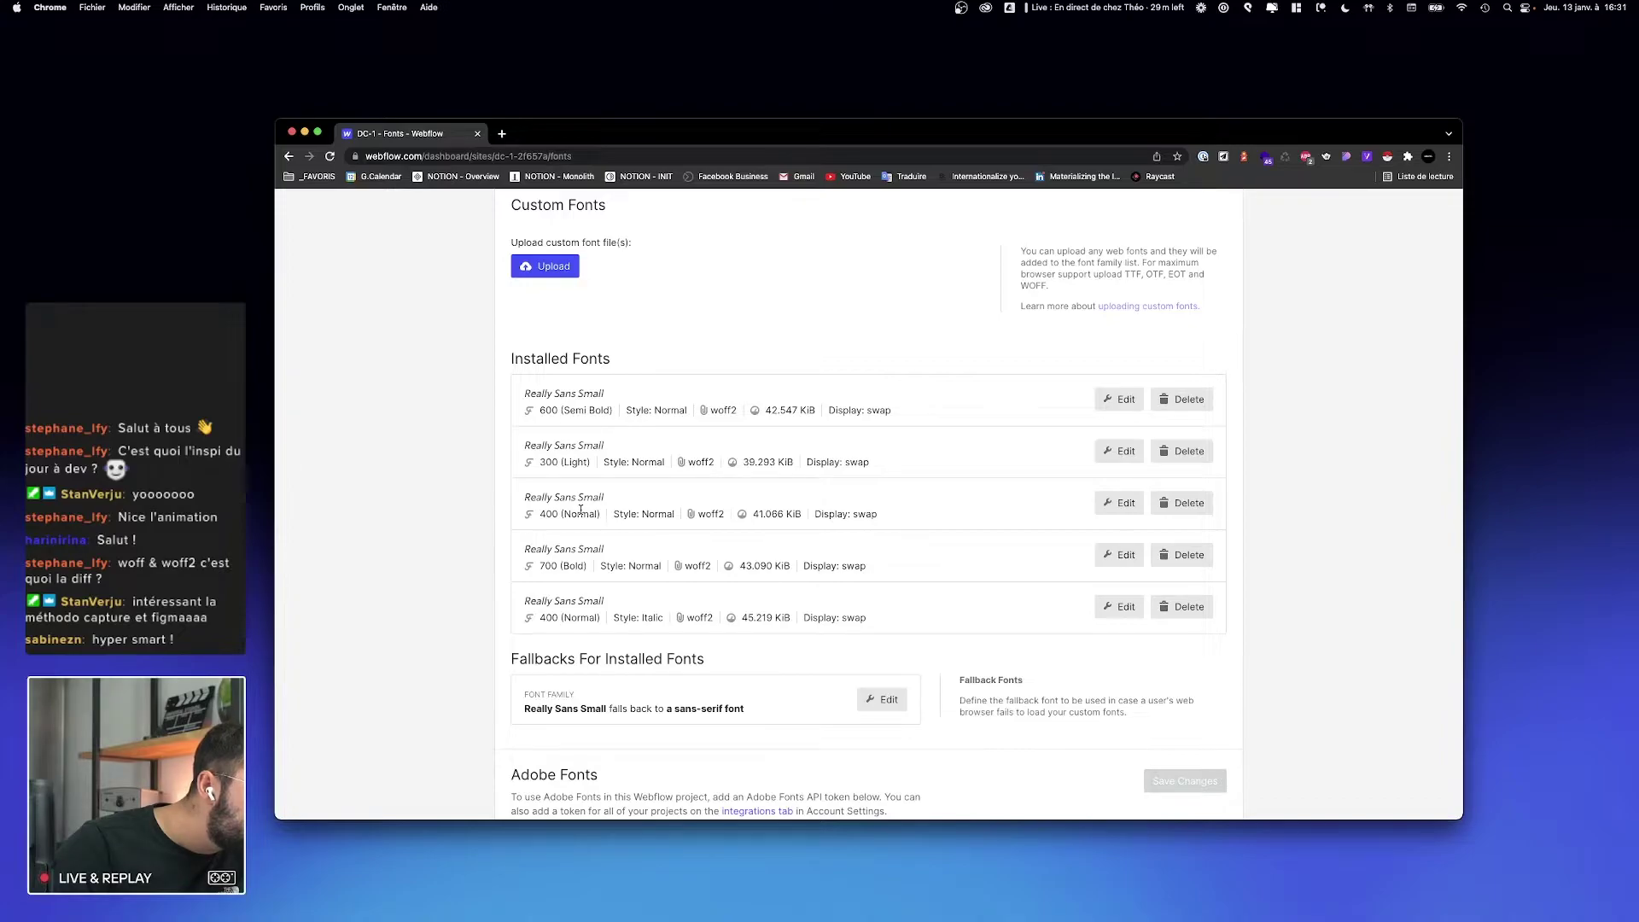
Step: Reopen the project in the Designer and select the All H1 Headings tag as the hero heading's selector
{"action": "scroll", "coordinate": [634, 649], "scroll_direction": "up", "scroll_amount": 5}
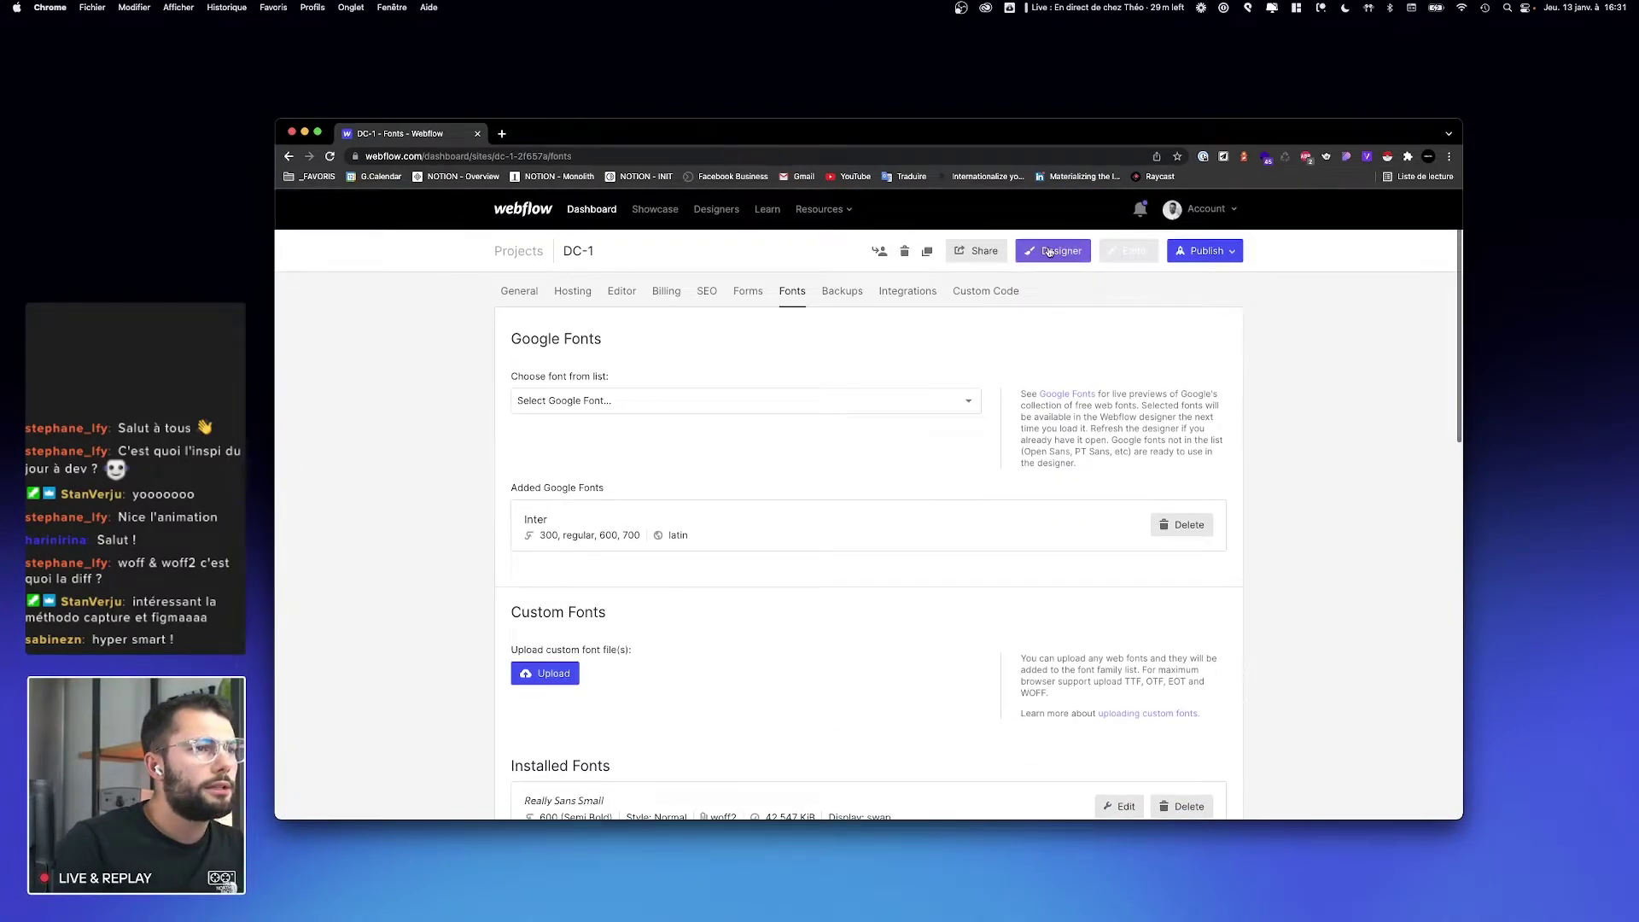
{"action": "left_click", "coordinate": [1068, 256]}
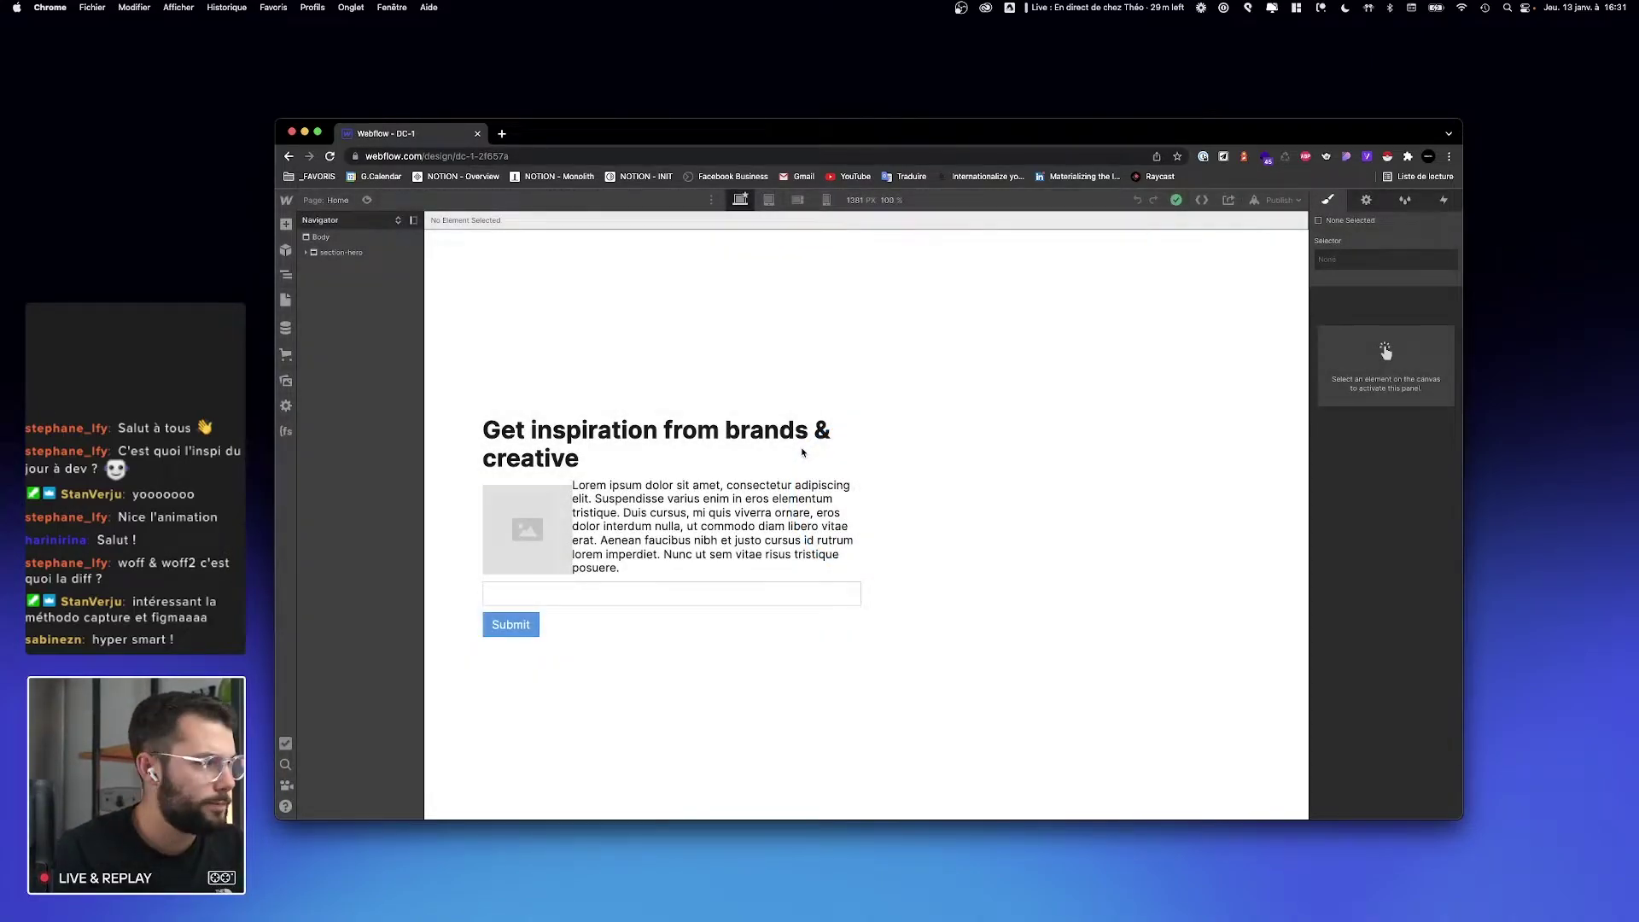
{"action": "left_click", "coordinate": [697, 447]}
{"action": "left_click", "coordinate": [1404, 267]}
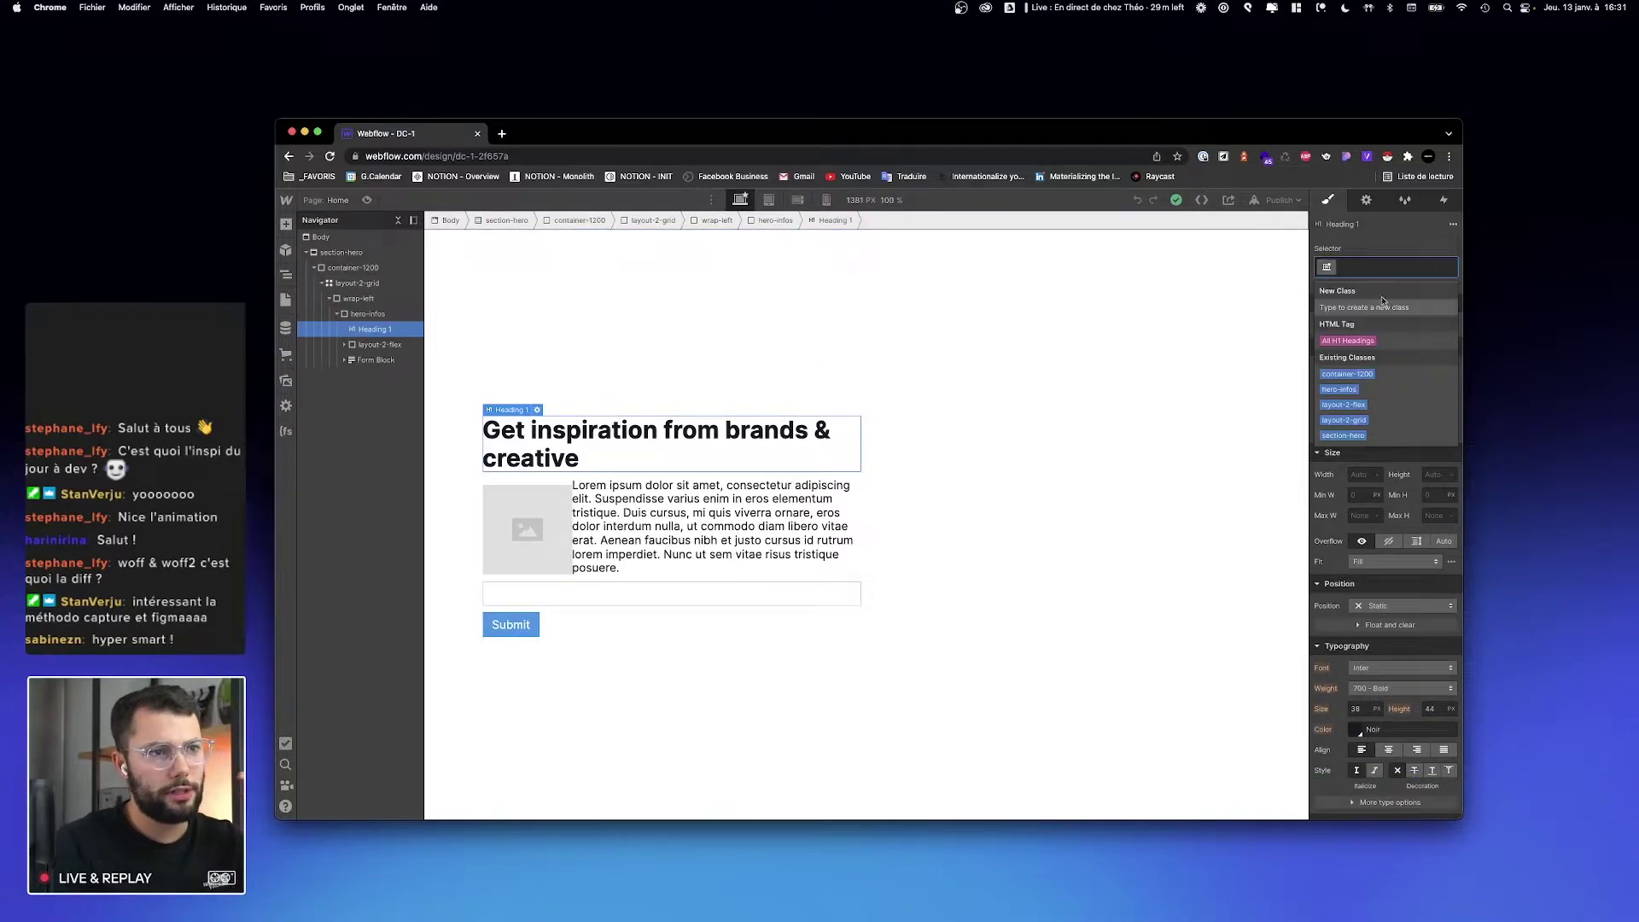
{"action": "left_click", "coordinate": [1368, 341]}
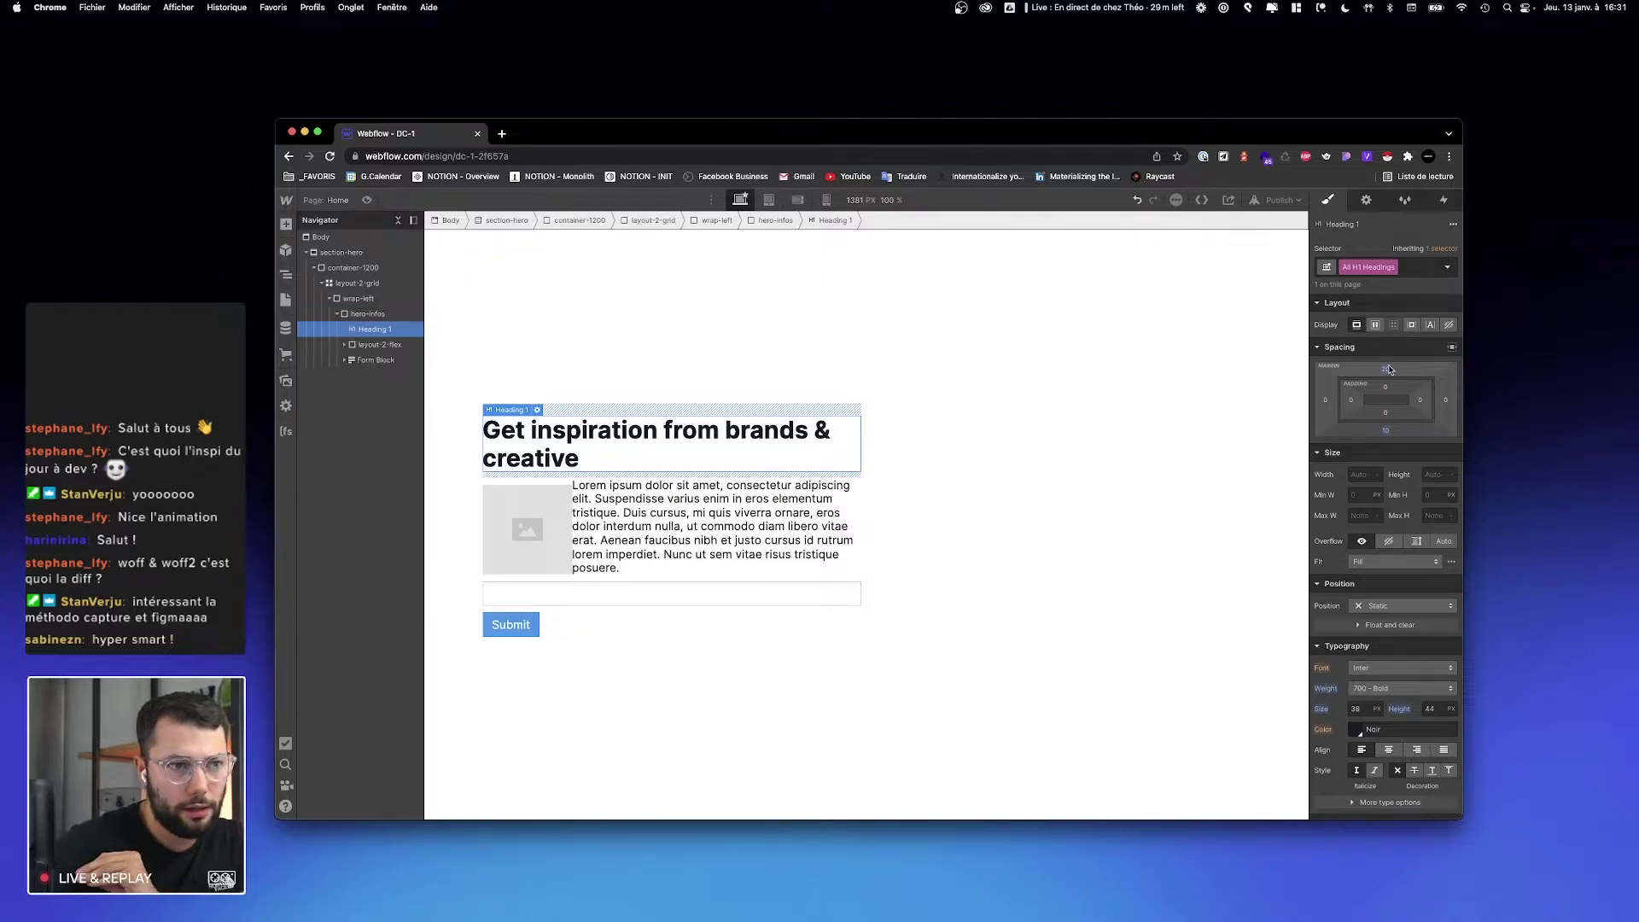
Step: Set the top margin of all H1 headings to 0 and their bottom margin to 32 px
{"action": "left_click", "coordinate": [1386, 370]}
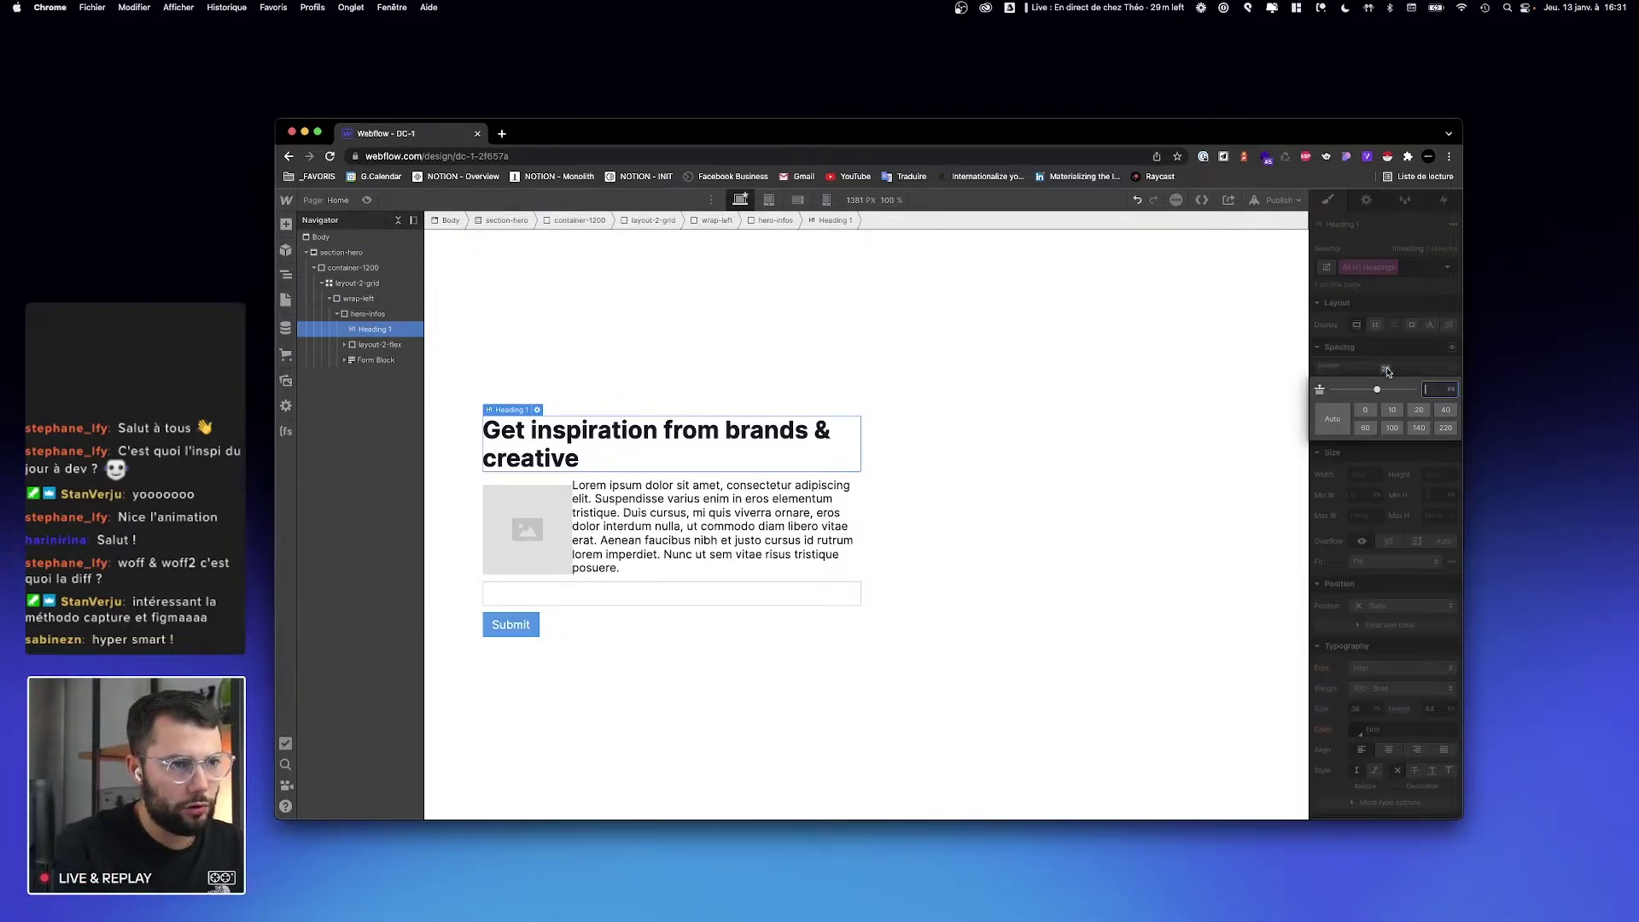
{"action": "type", "text": "0"}
{"action": "key", "text": "Return"}
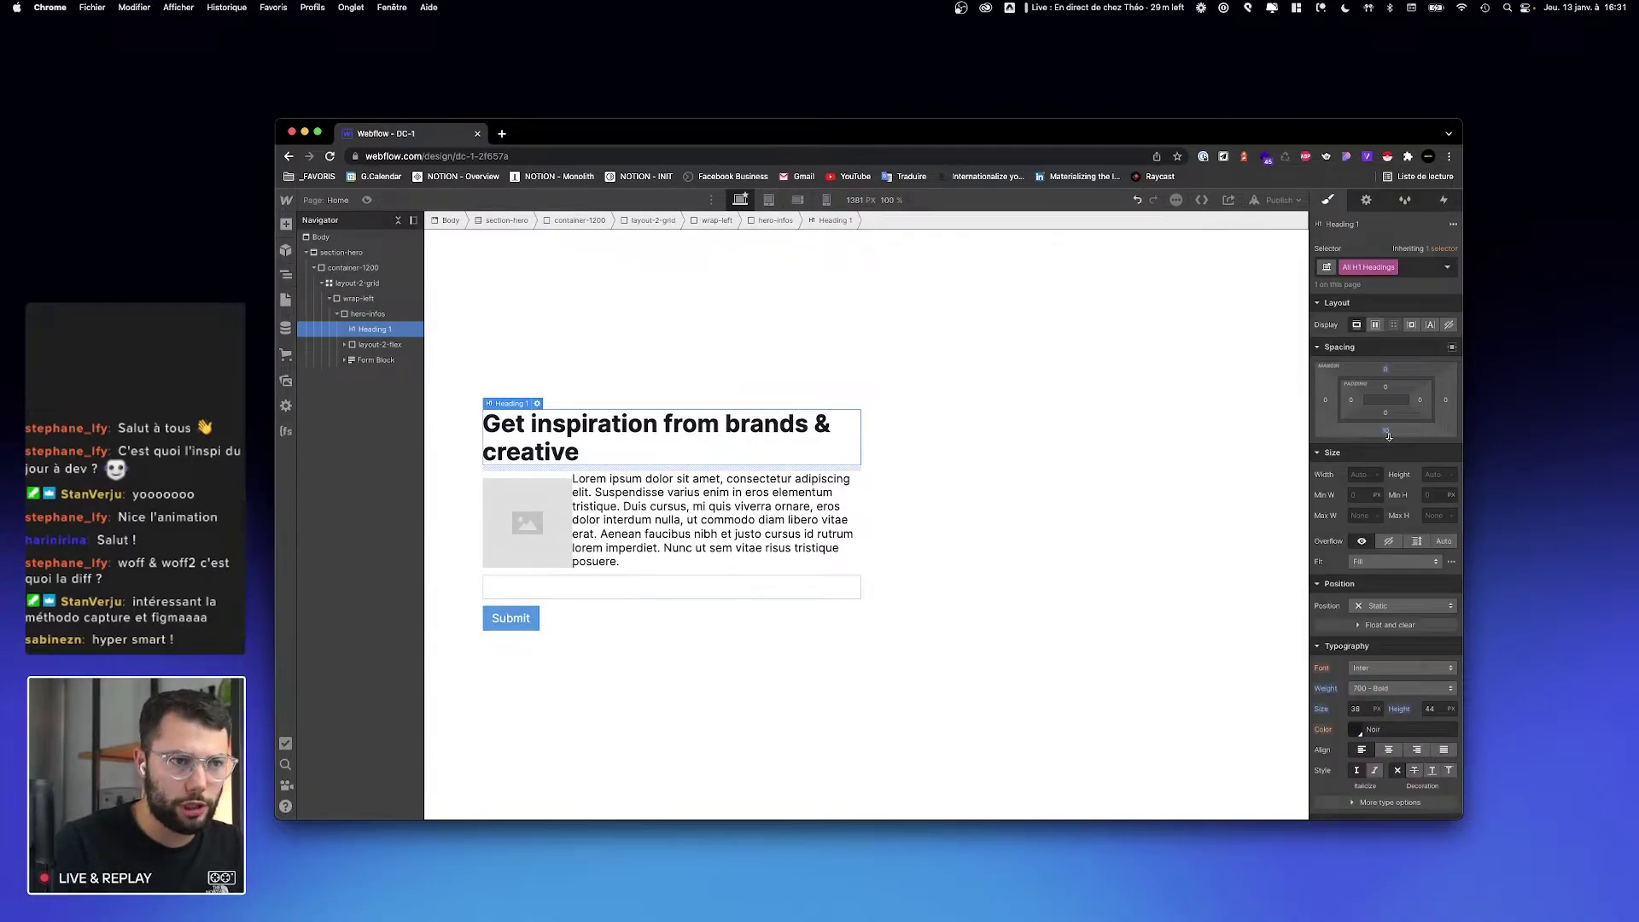
{"action": "key", "text": "ctrl+Right"}
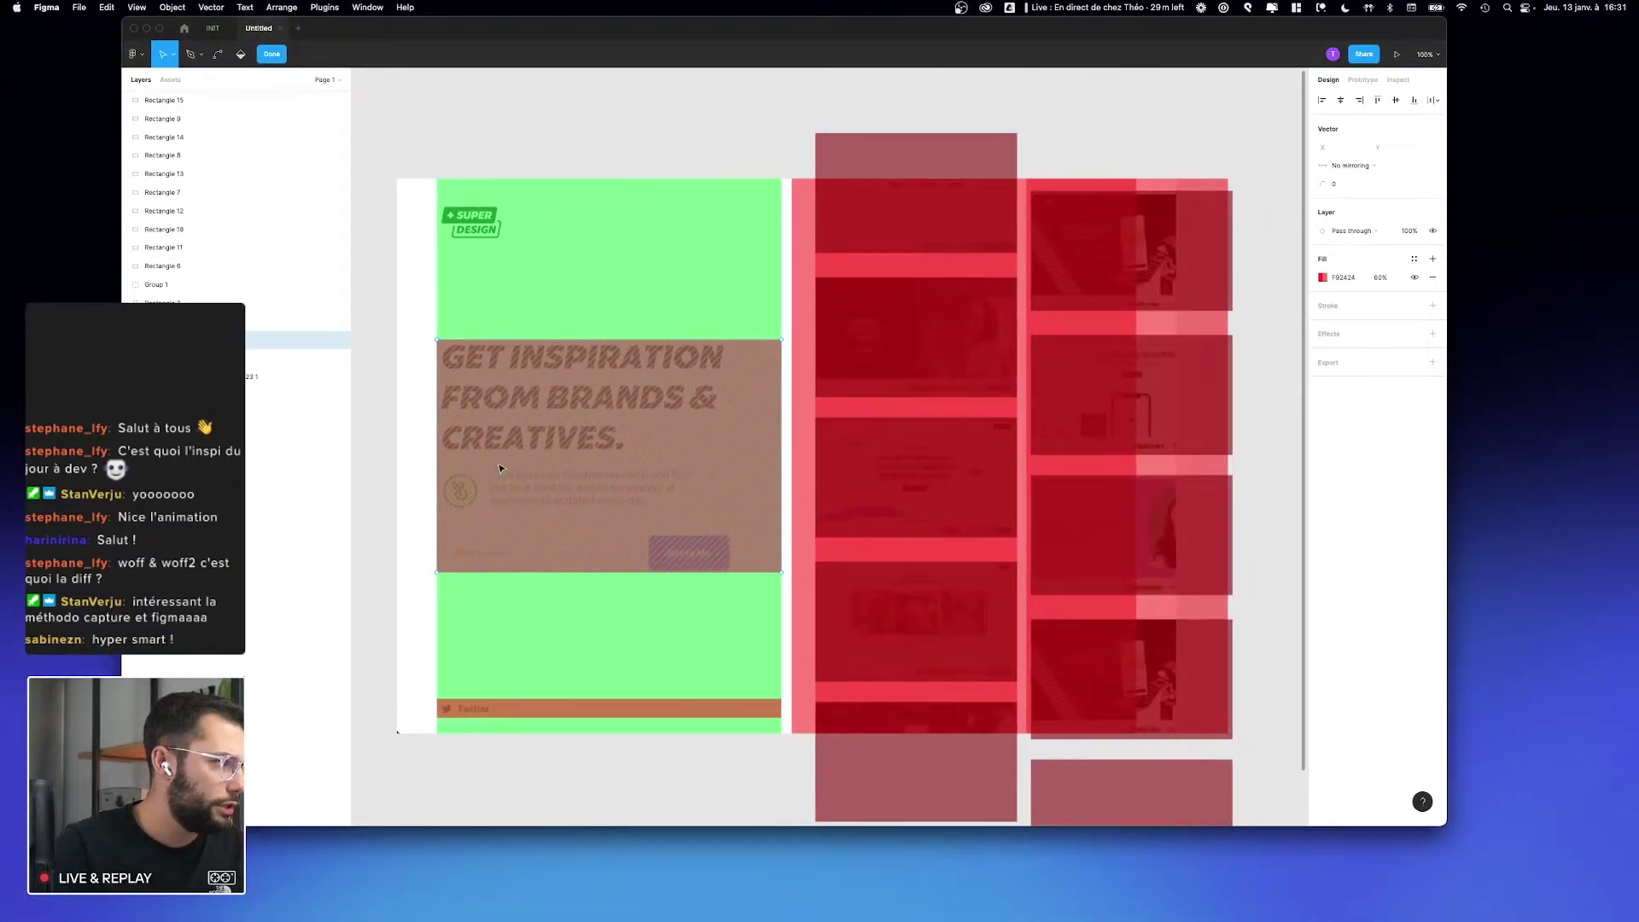
{"action": "key", "text": "ctrl+Left"}
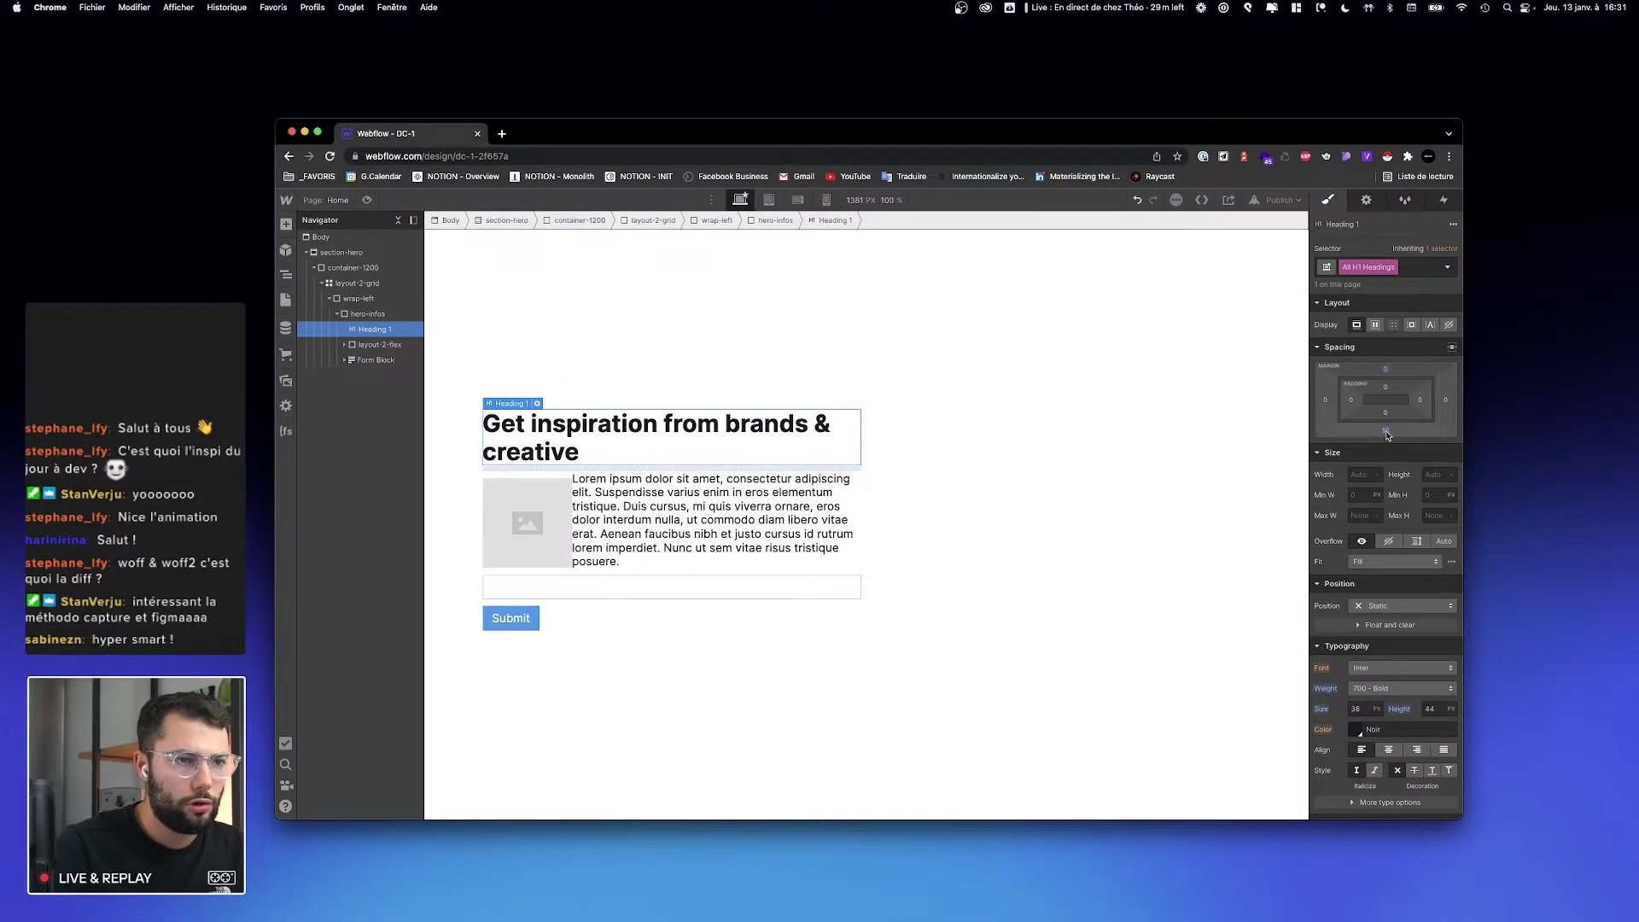
{"action": "left_click", "coordinate": [1386, 433]}
{"action": "type", "text": "32"}
{"action": "key", "text": "Return"}
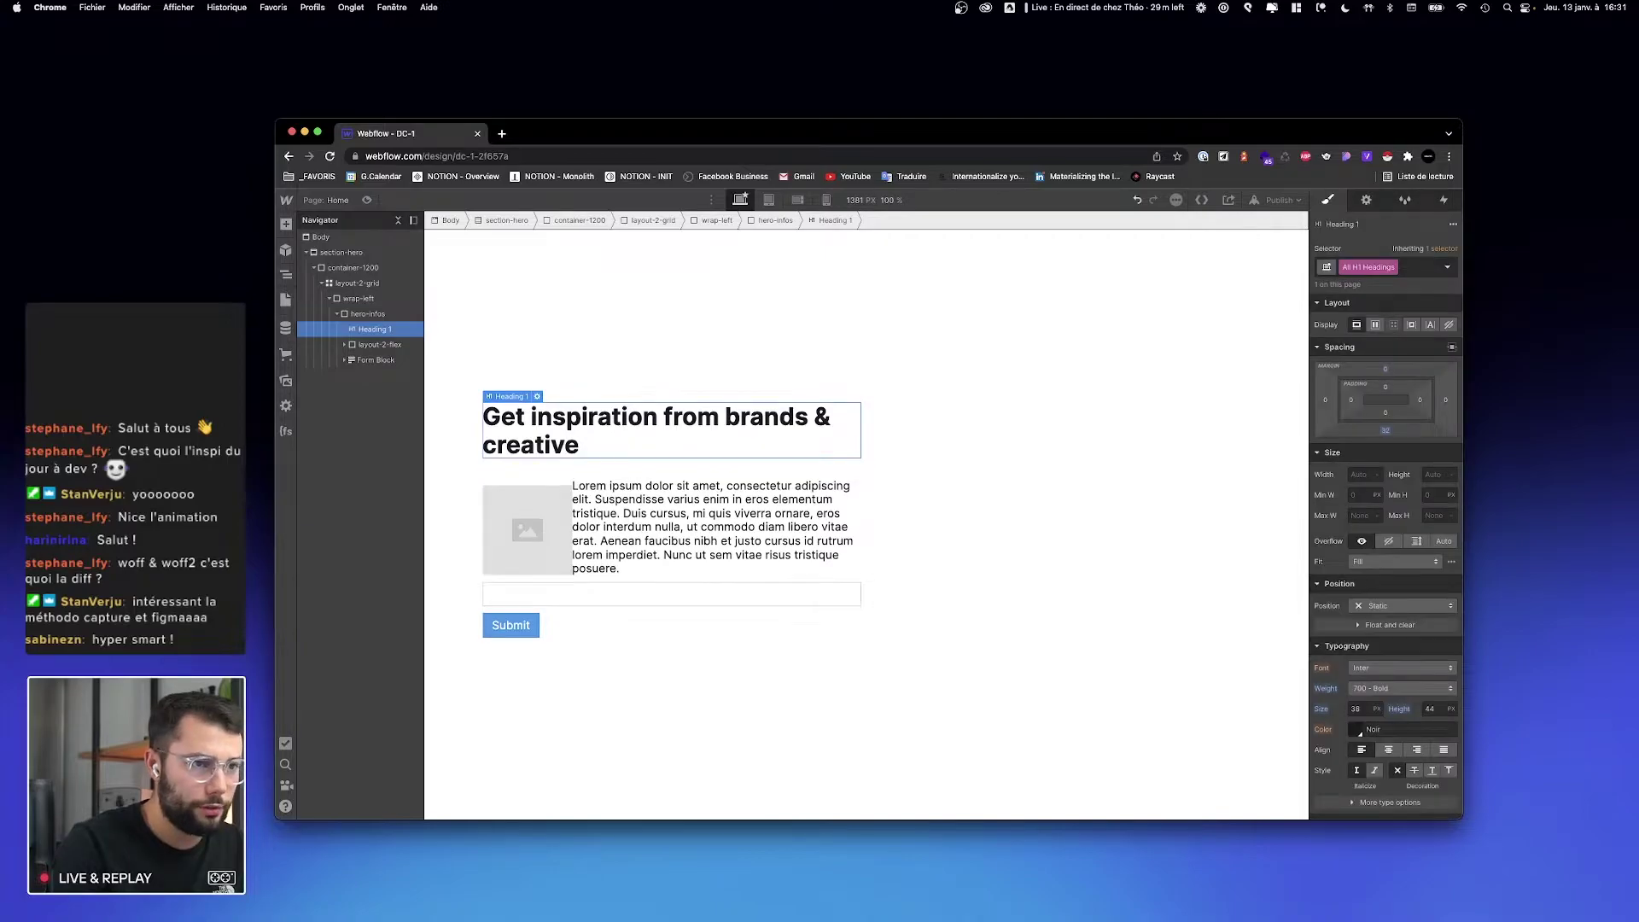
Step: Check the hero mockup in Figma, then return to Webflow and set the font size of all H1 headings to 58 px
{"action": "key", "text": "ctrl+Right"}
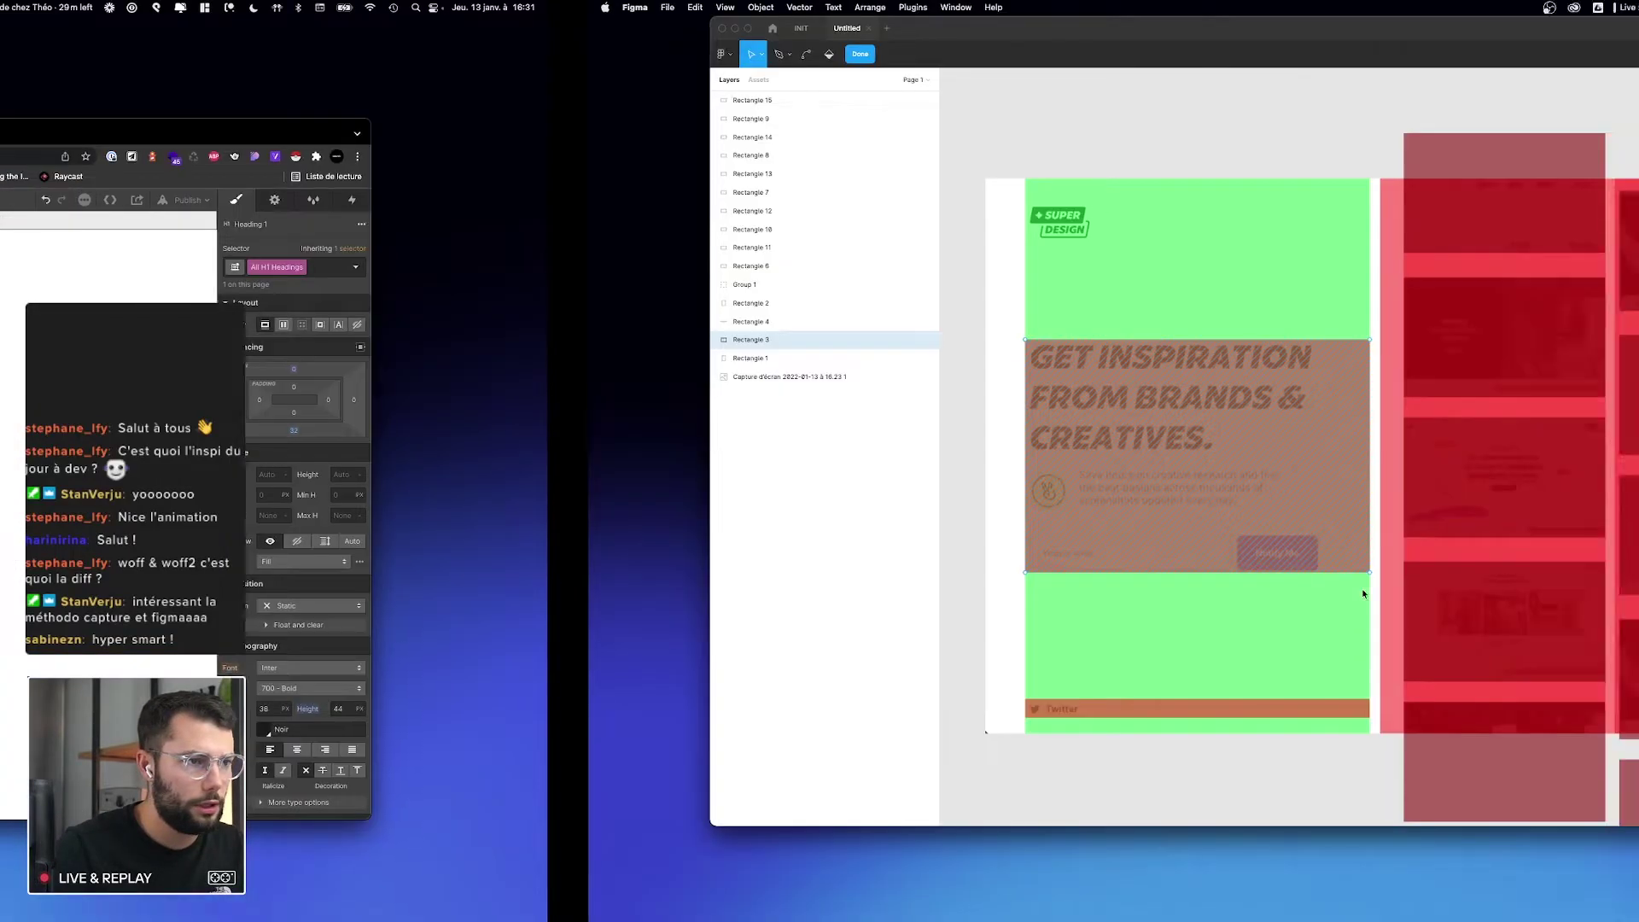
{"action": "key", "text": "ctrl+Left"}
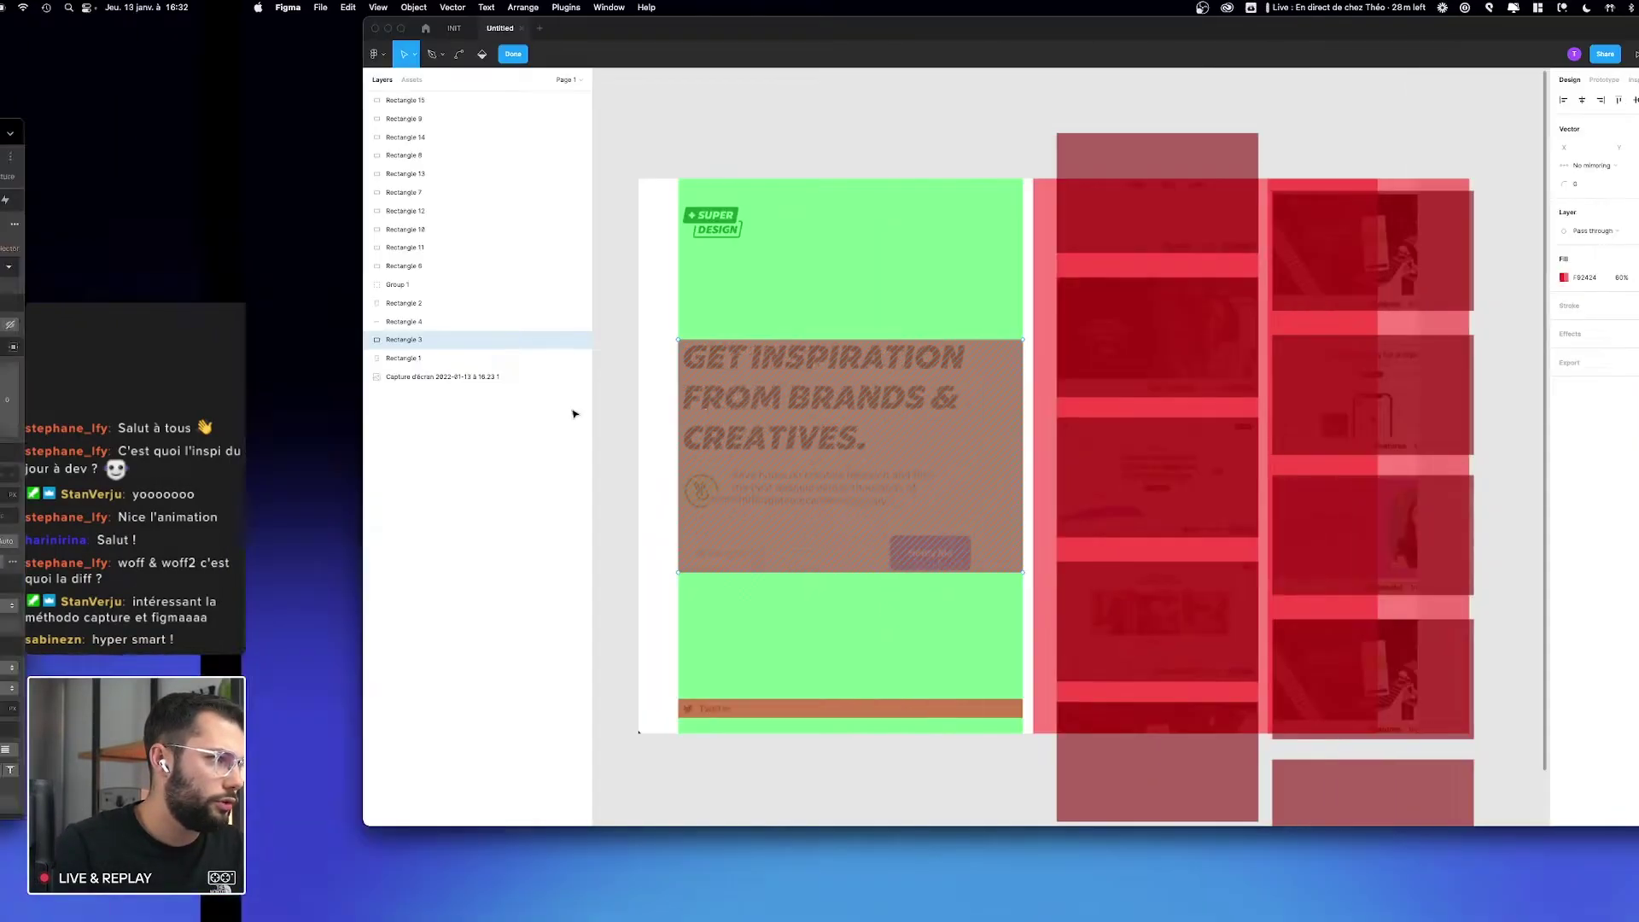
{"action": "left_click", "coordinate": [1361, 709]}
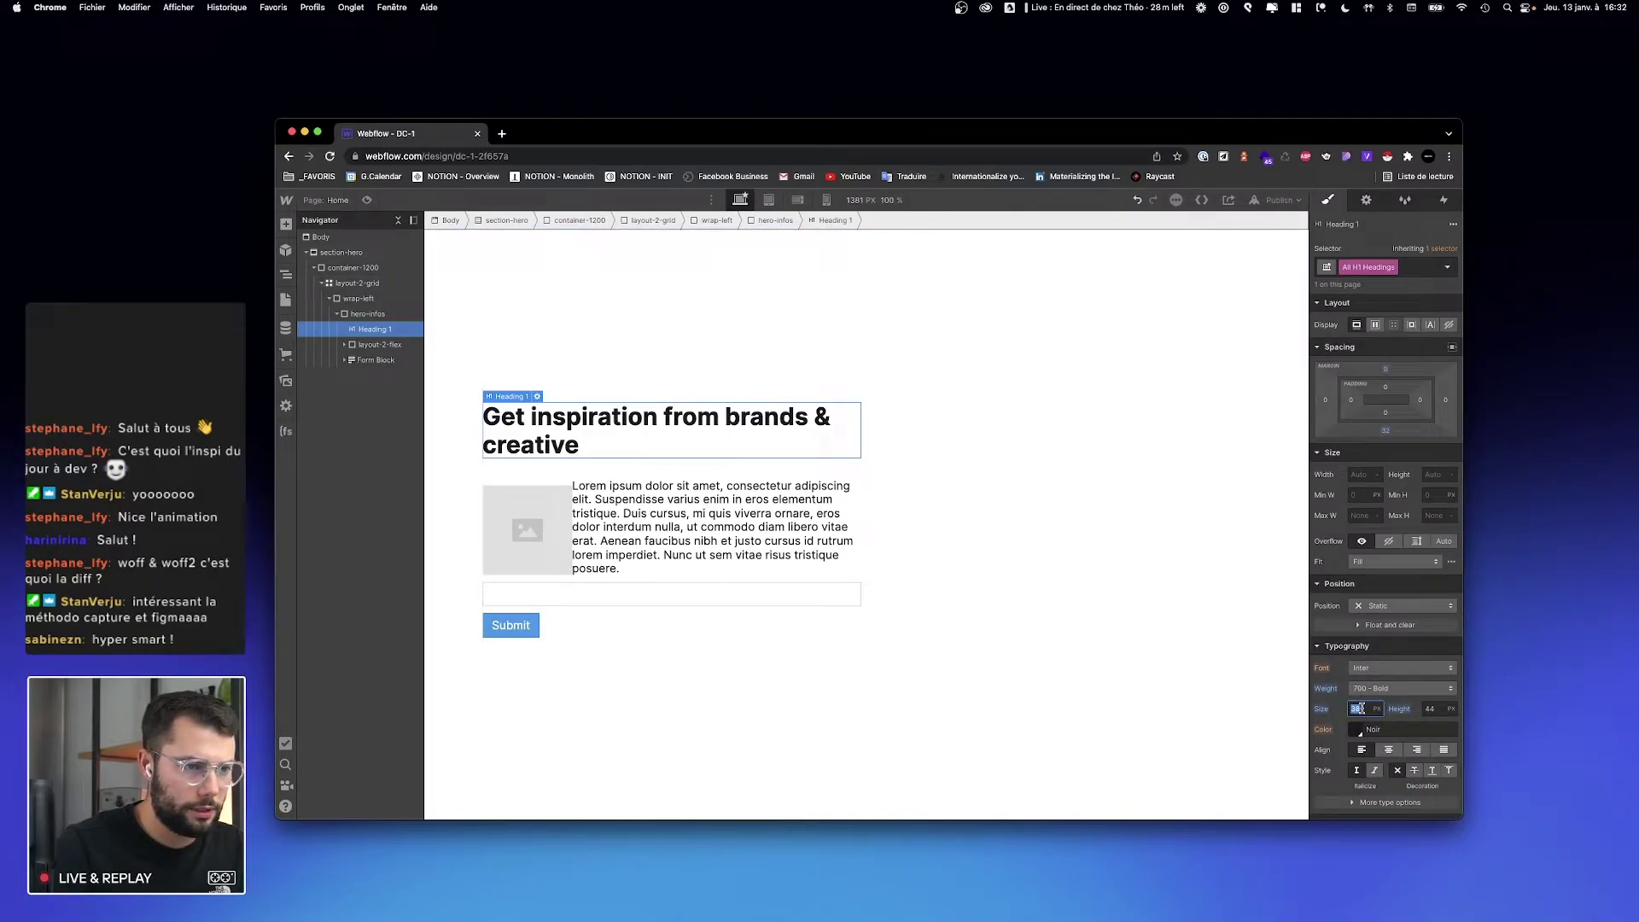
{"action": "type", "text": "58"}
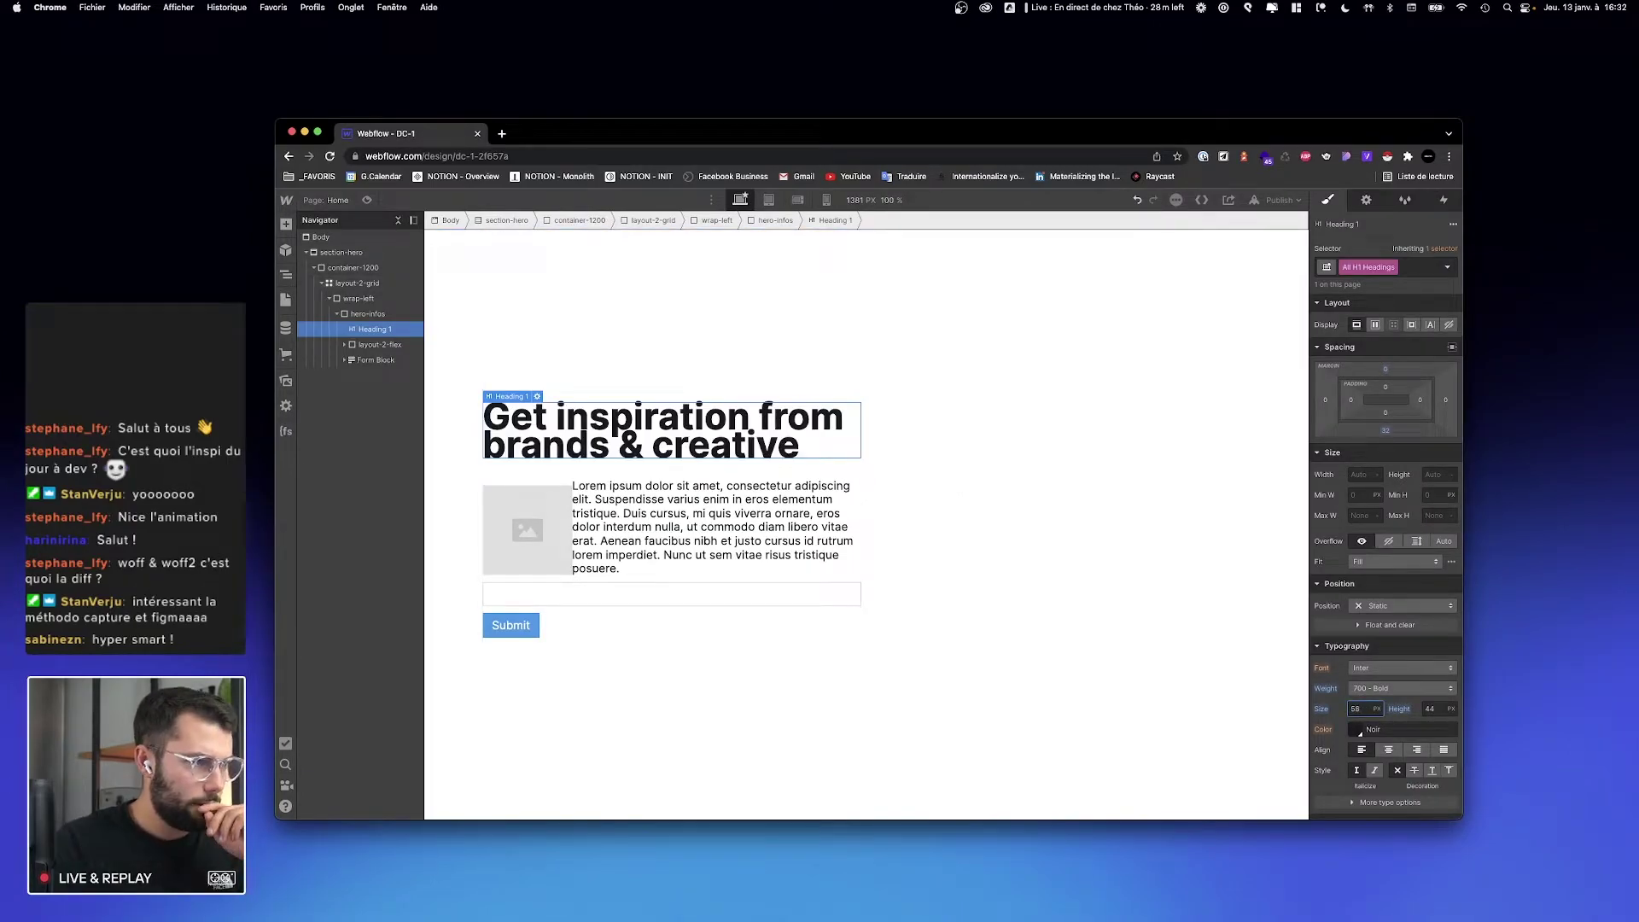
Step: Switch to the SuperDesign page, widen its preview to desktop width, check the heading's font size and line height, and calculate 70/58
{"action": "key", "text": "ctrl+Right"}
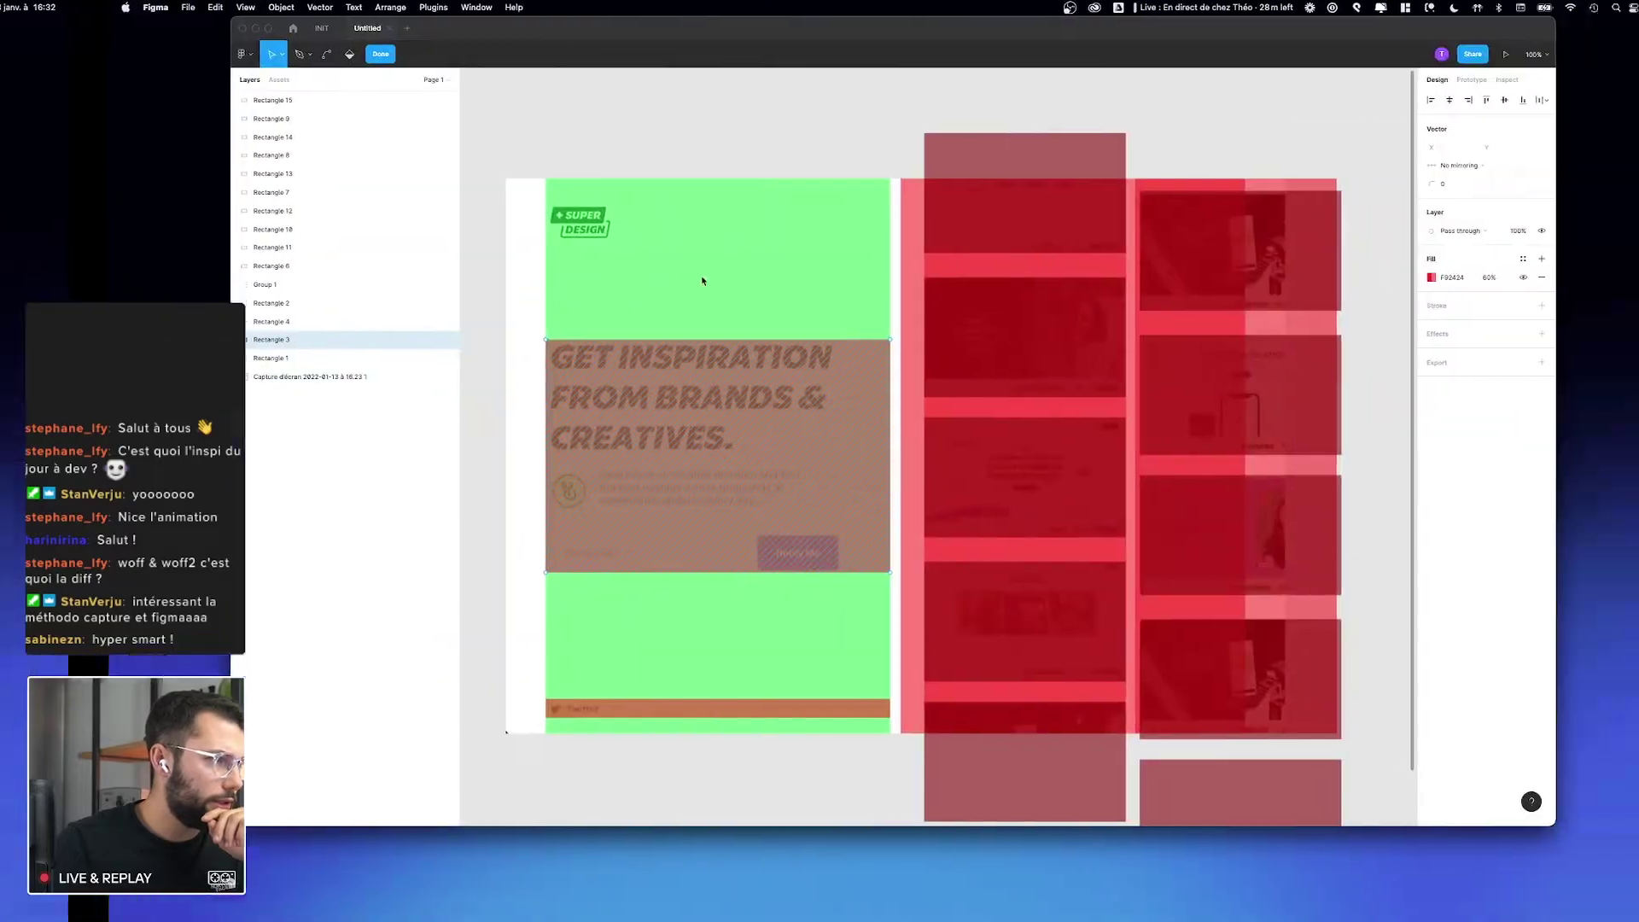
{"action": "key", "text": "ctrl+Up"}
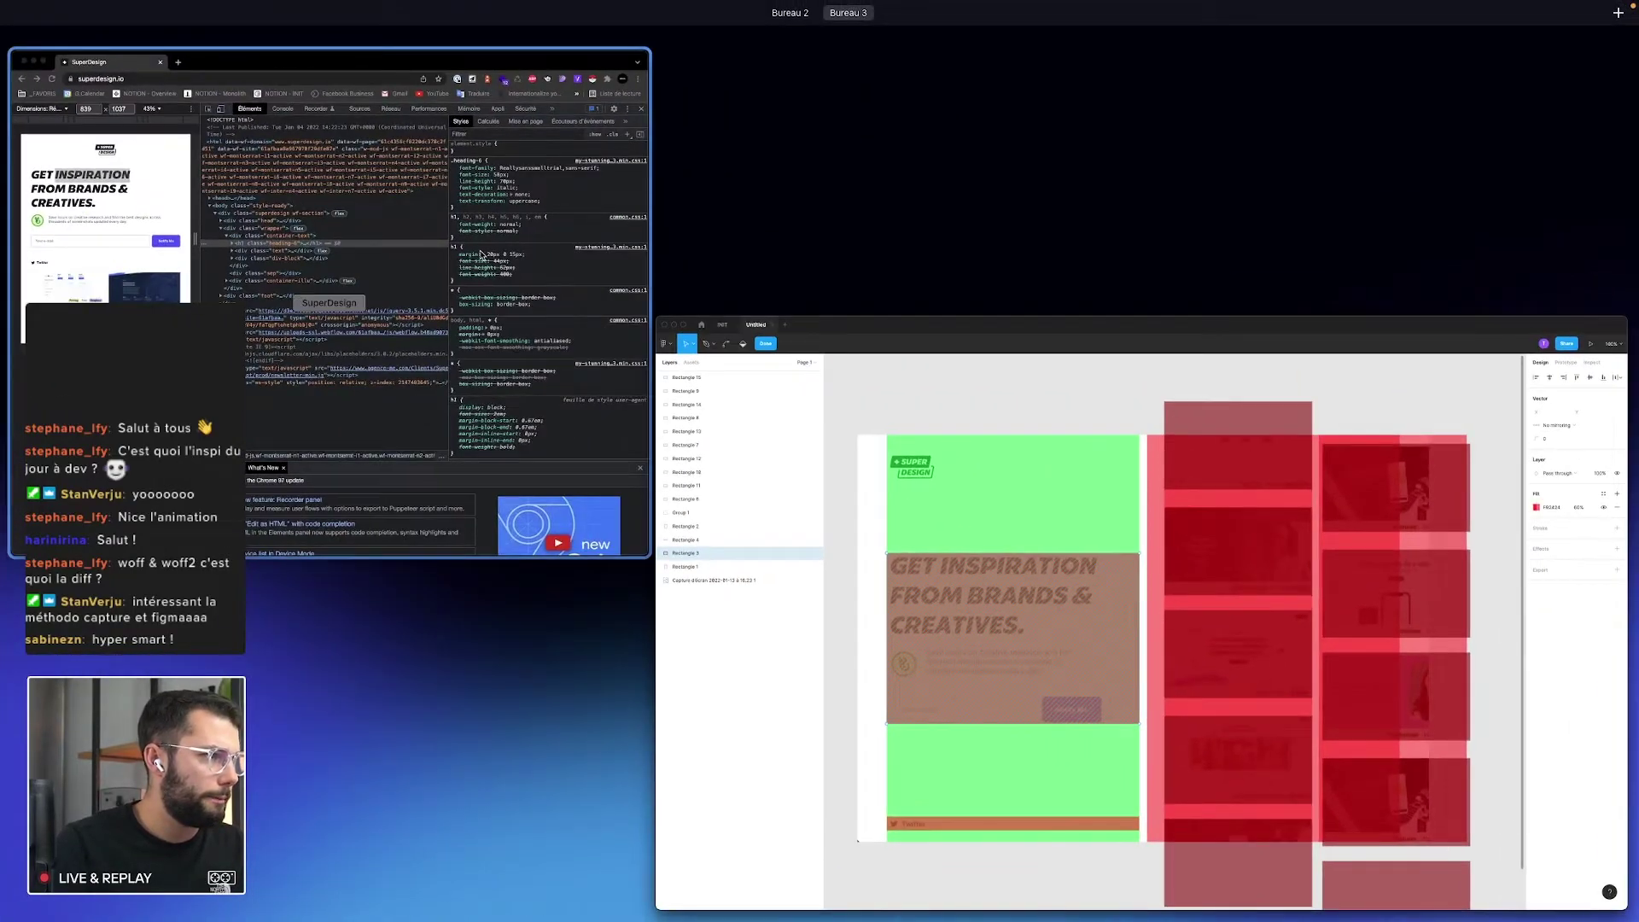
{"action": "left_click", "coordinate": [481, 254]}
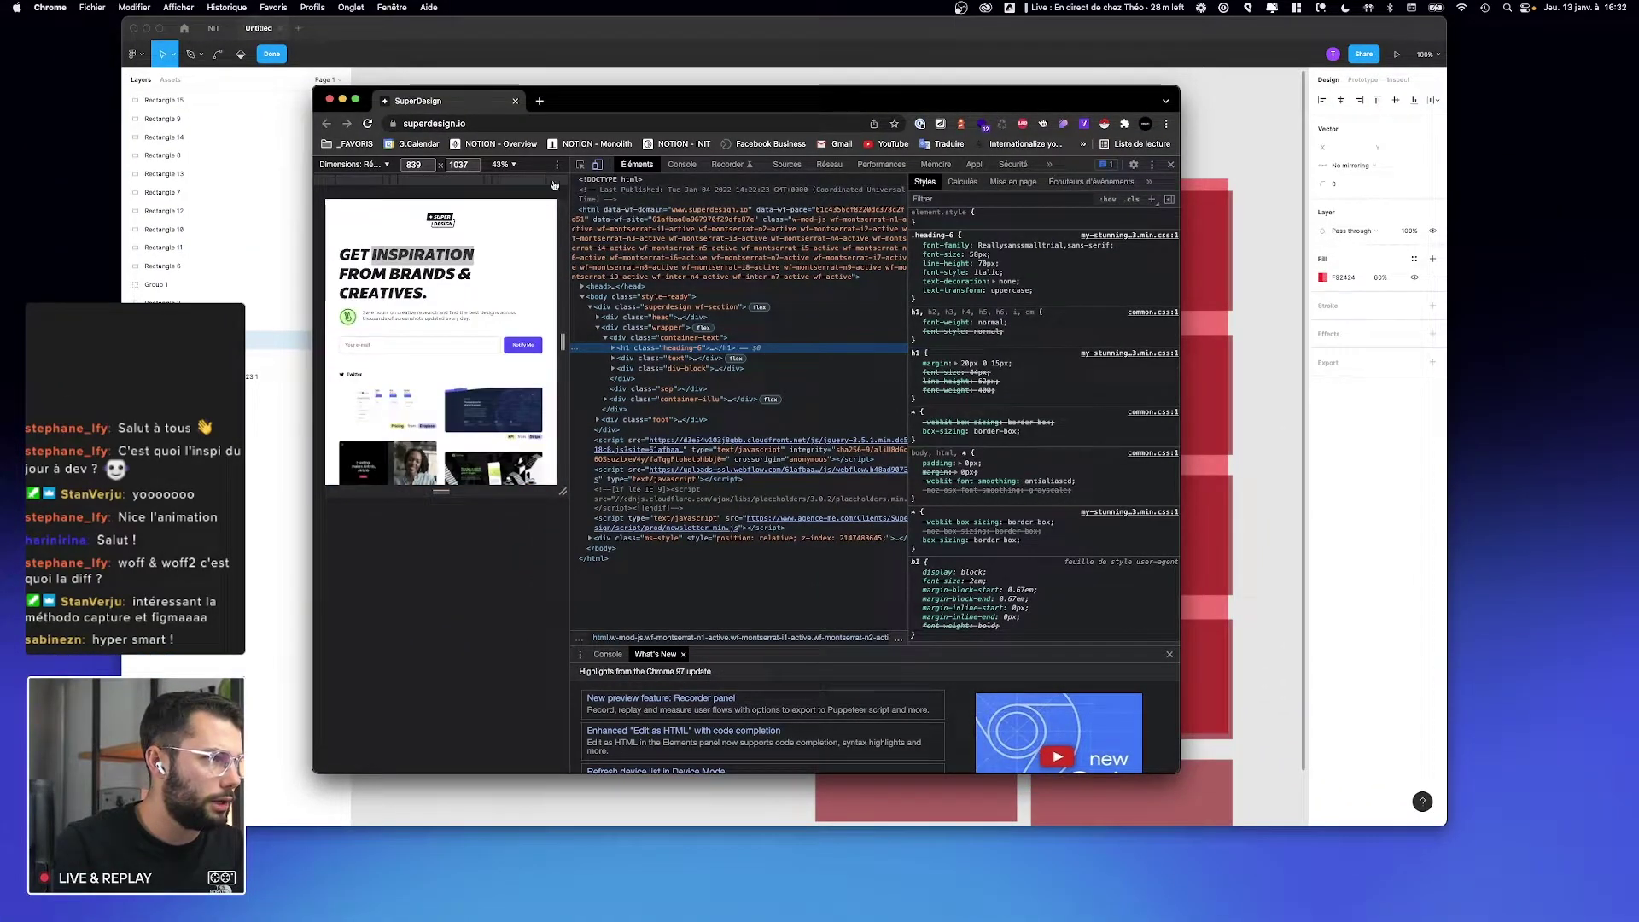
{"action": "left_click_drag", "start_coordinate": [567, 342], "coordinate": [732, 342]}
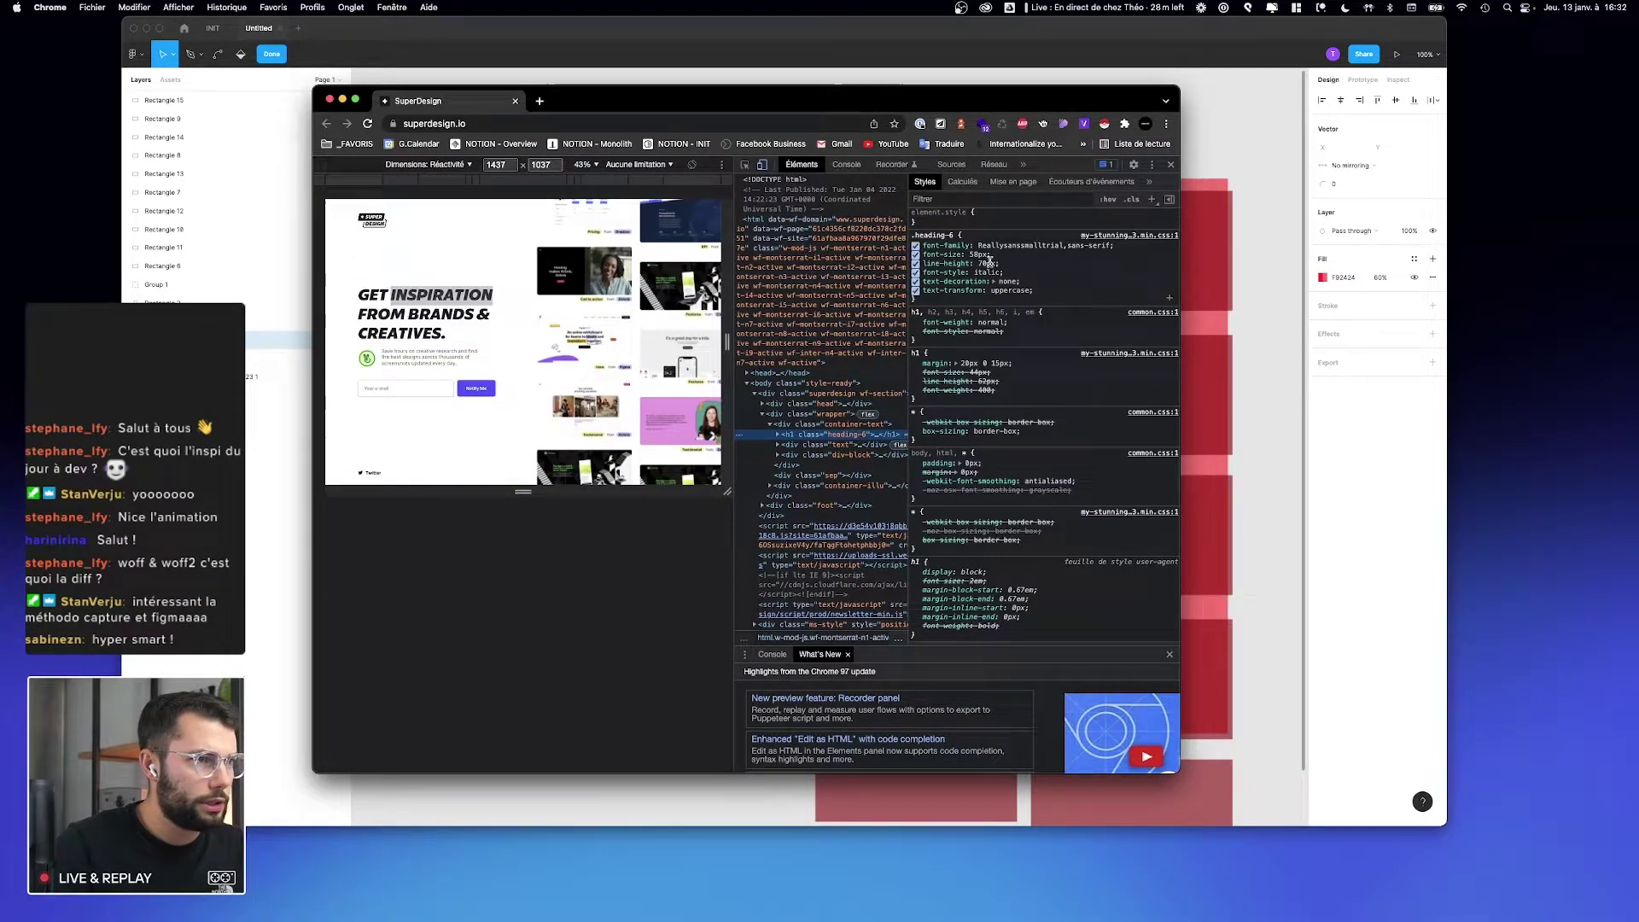
{"action": "key", "text": "super+space"}
{"action": "type", "text": "70/"}
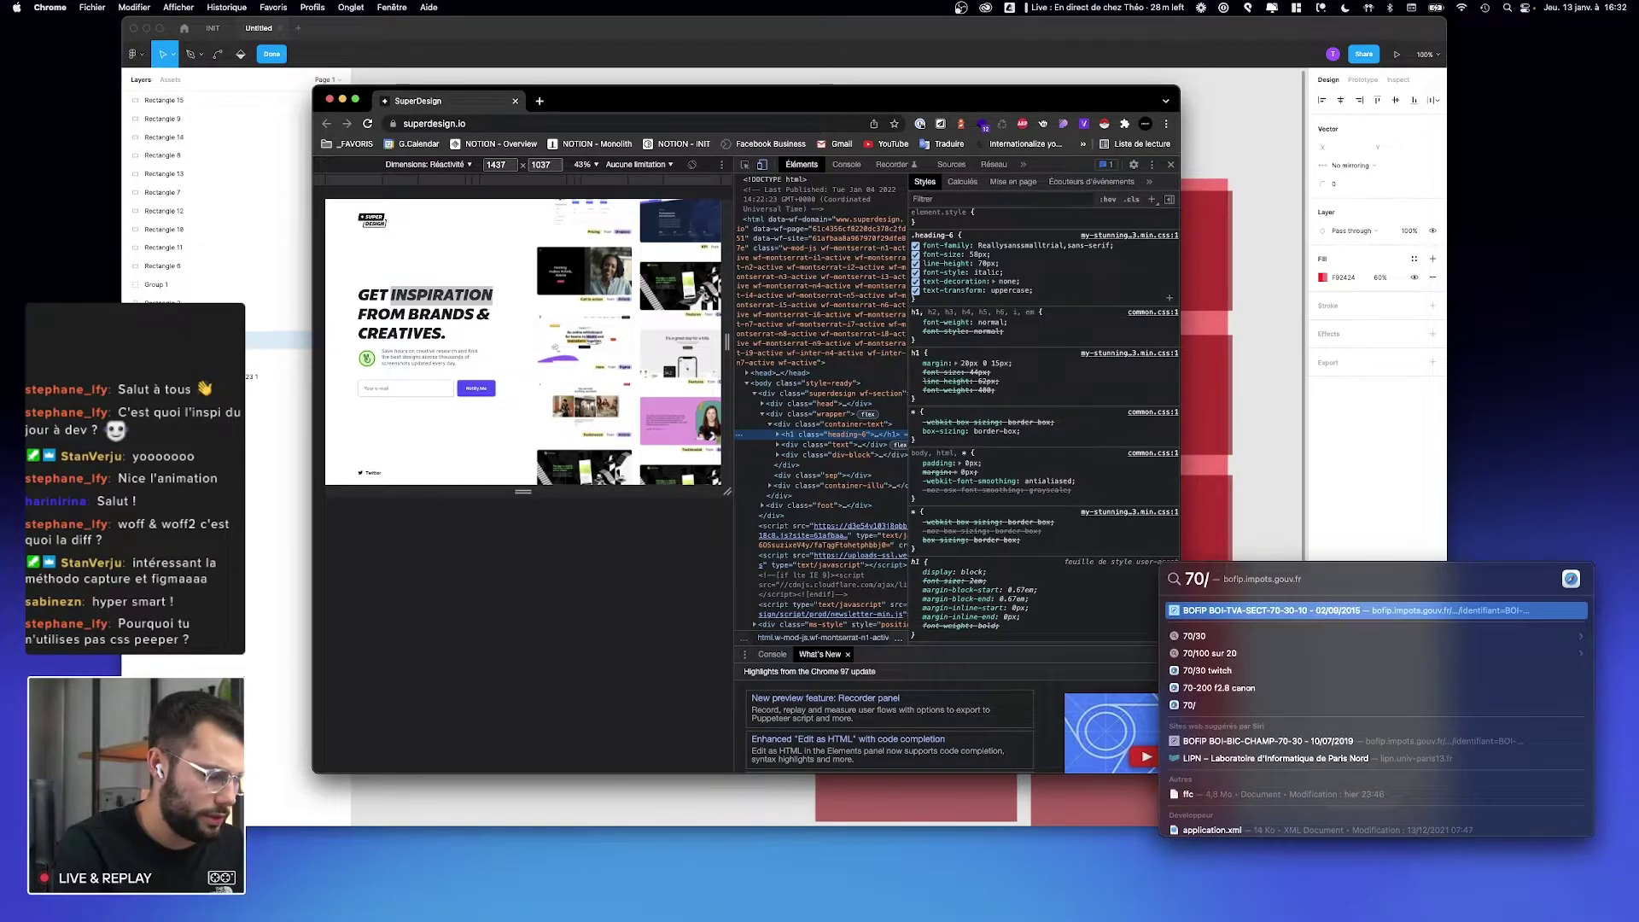
{"action": "type", "text": "58"}
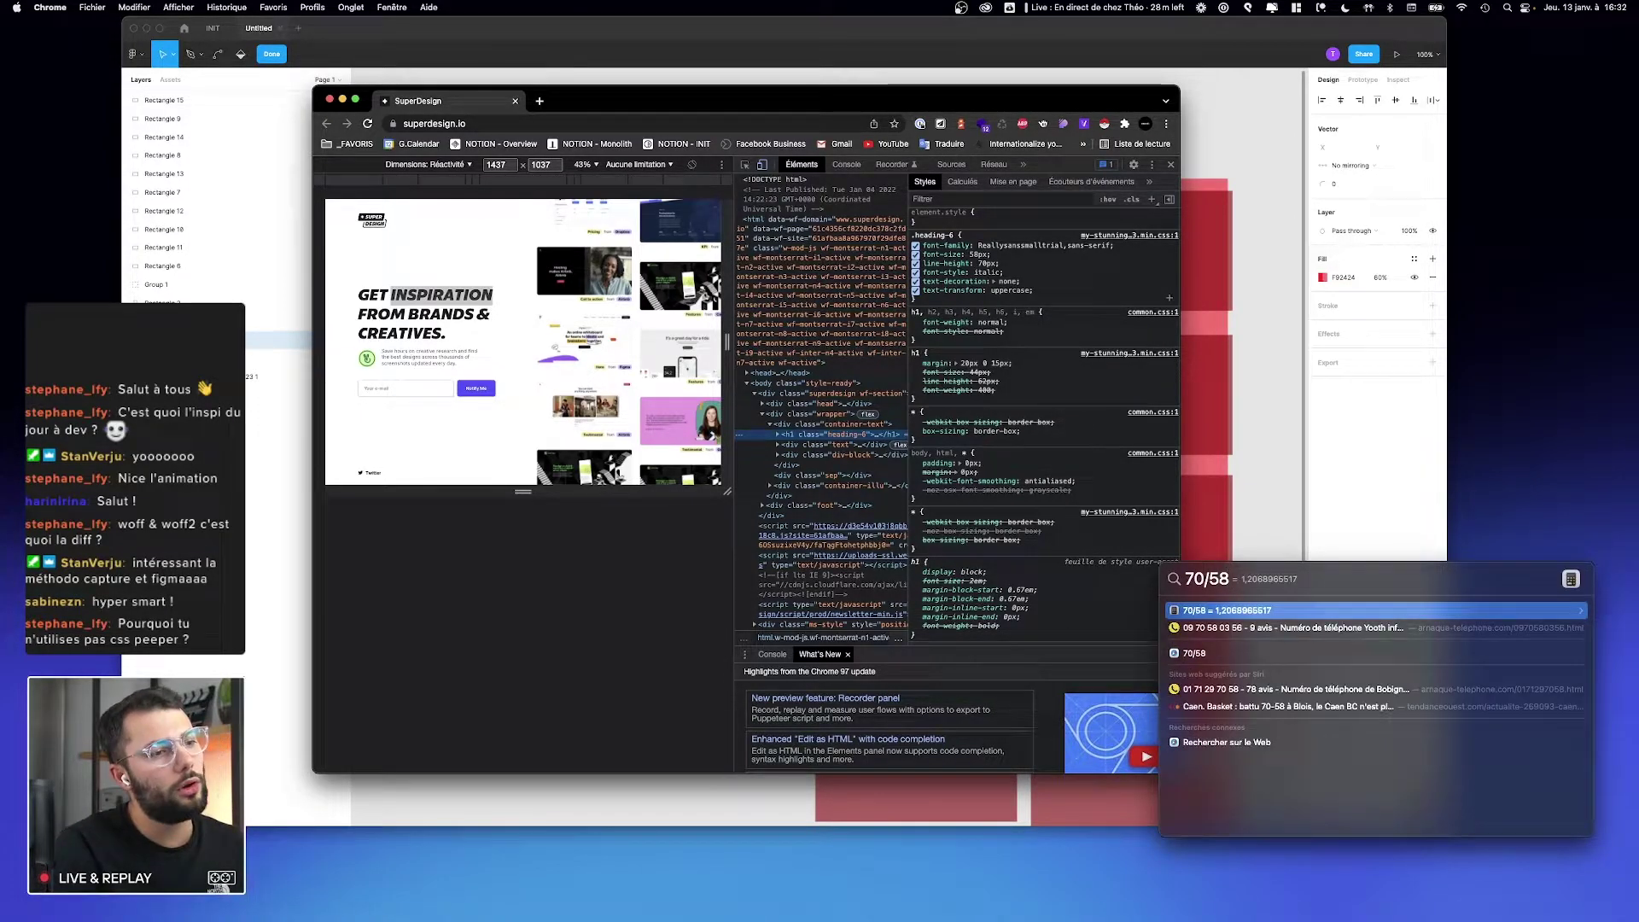
{"action": "key", "text": "Escape"}
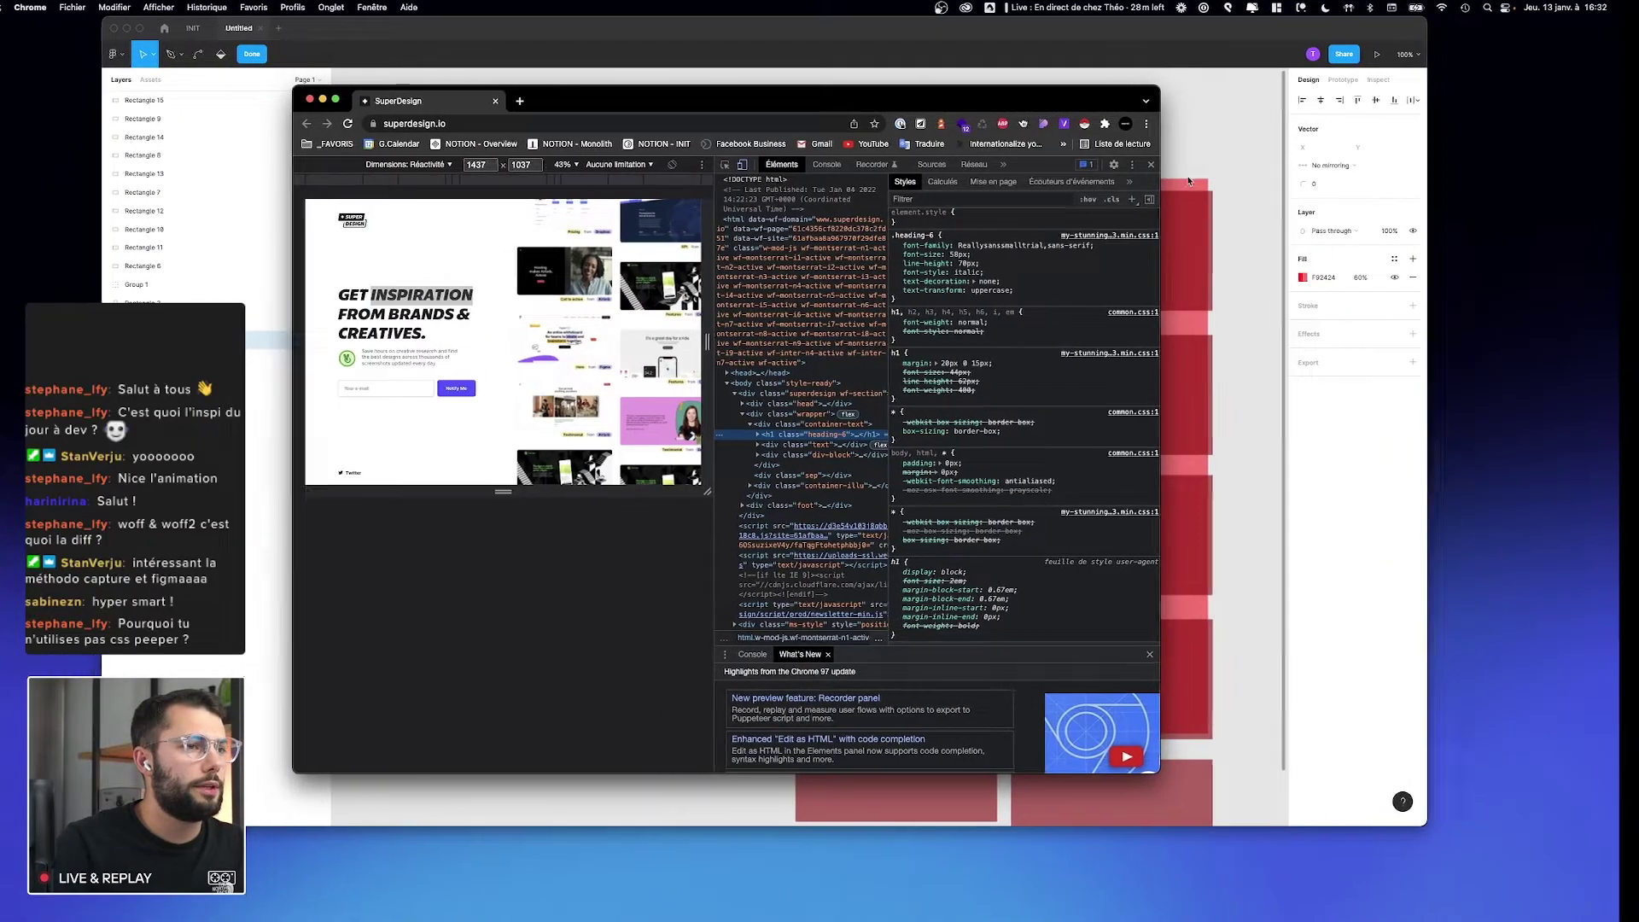
Step: Switch back to Webflow and set the line height of all H1 headings to 1.2
{"action": "key", "text": "ctrl+Right"}
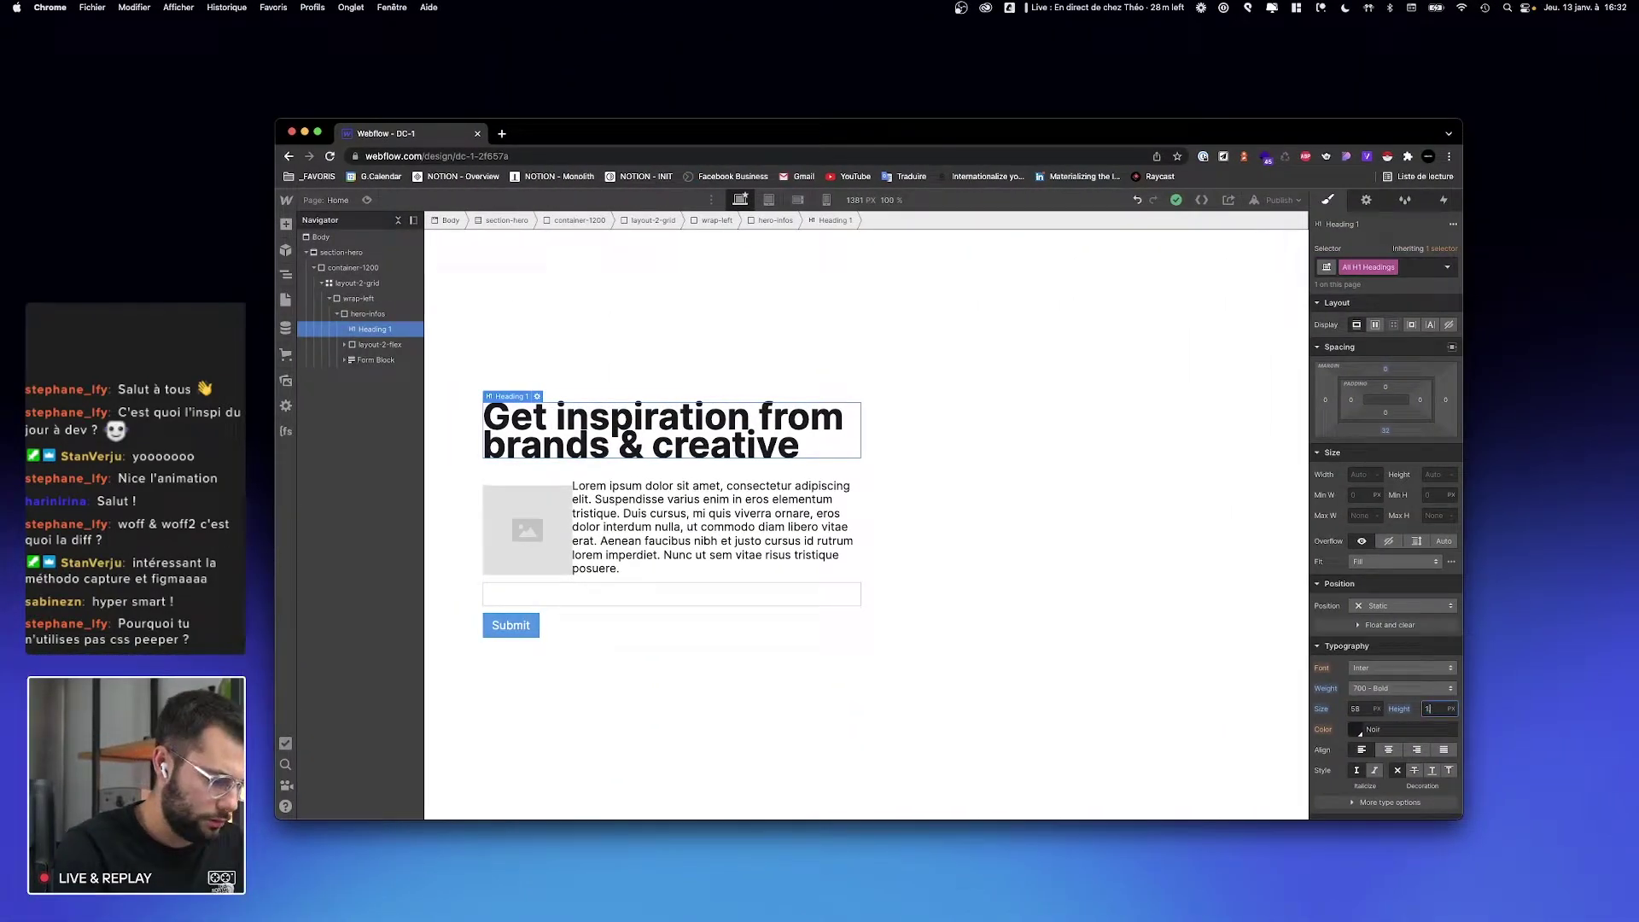
{"action": "key", "text": "Return"}
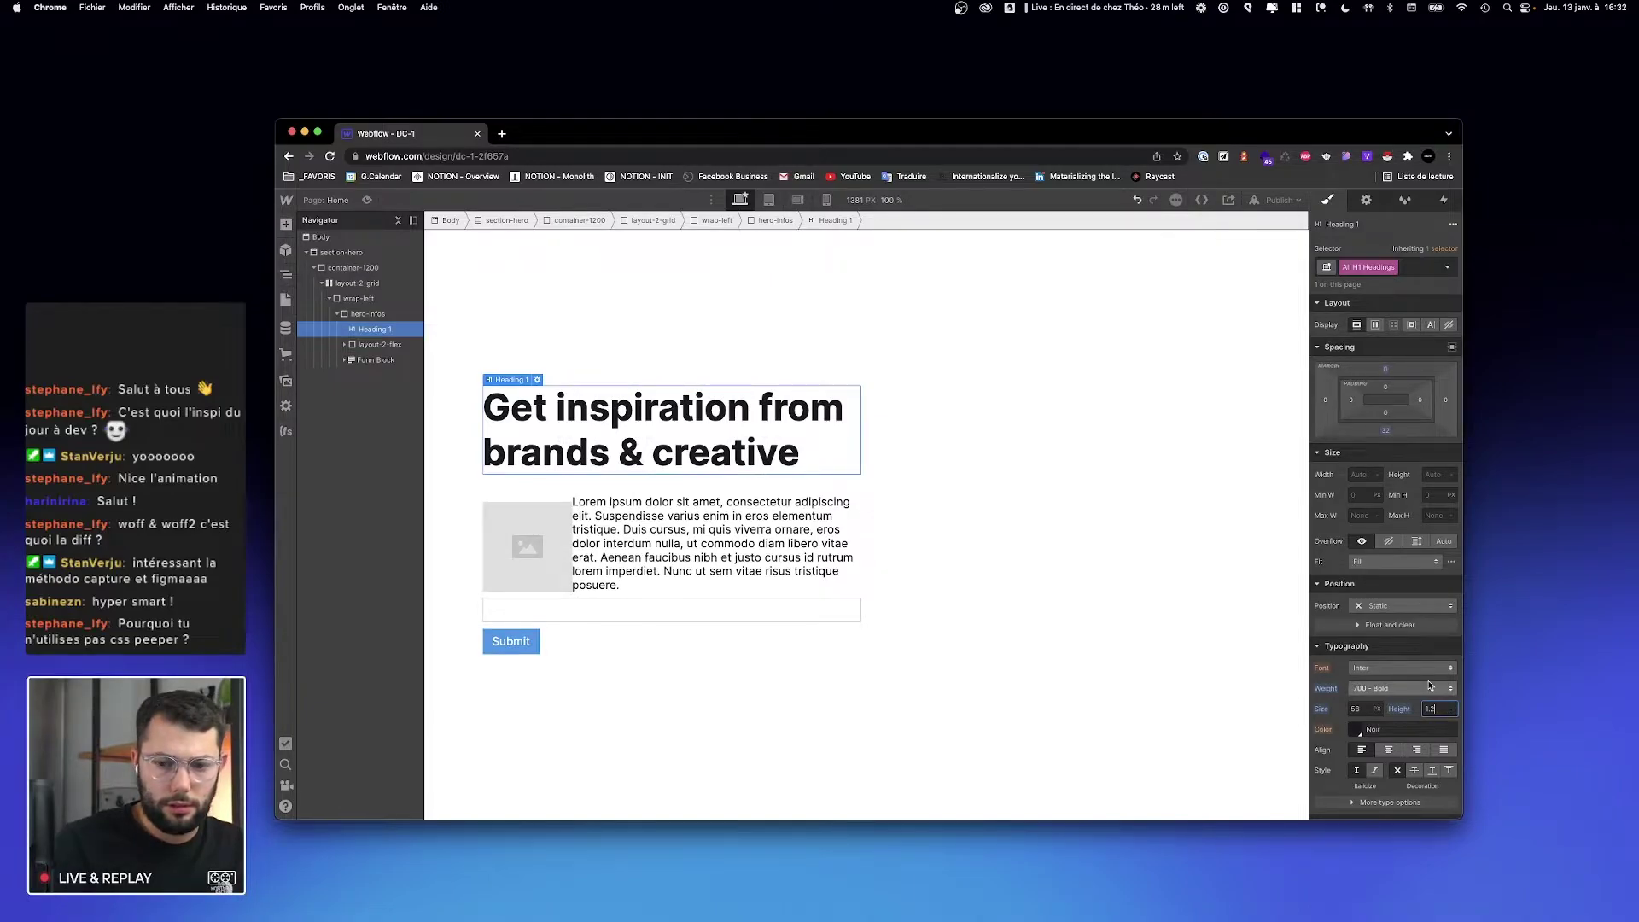
{"action": "scroll", "coordinate": [1431, 685], "scroll_direction": "down", "scroll_amount": 1}
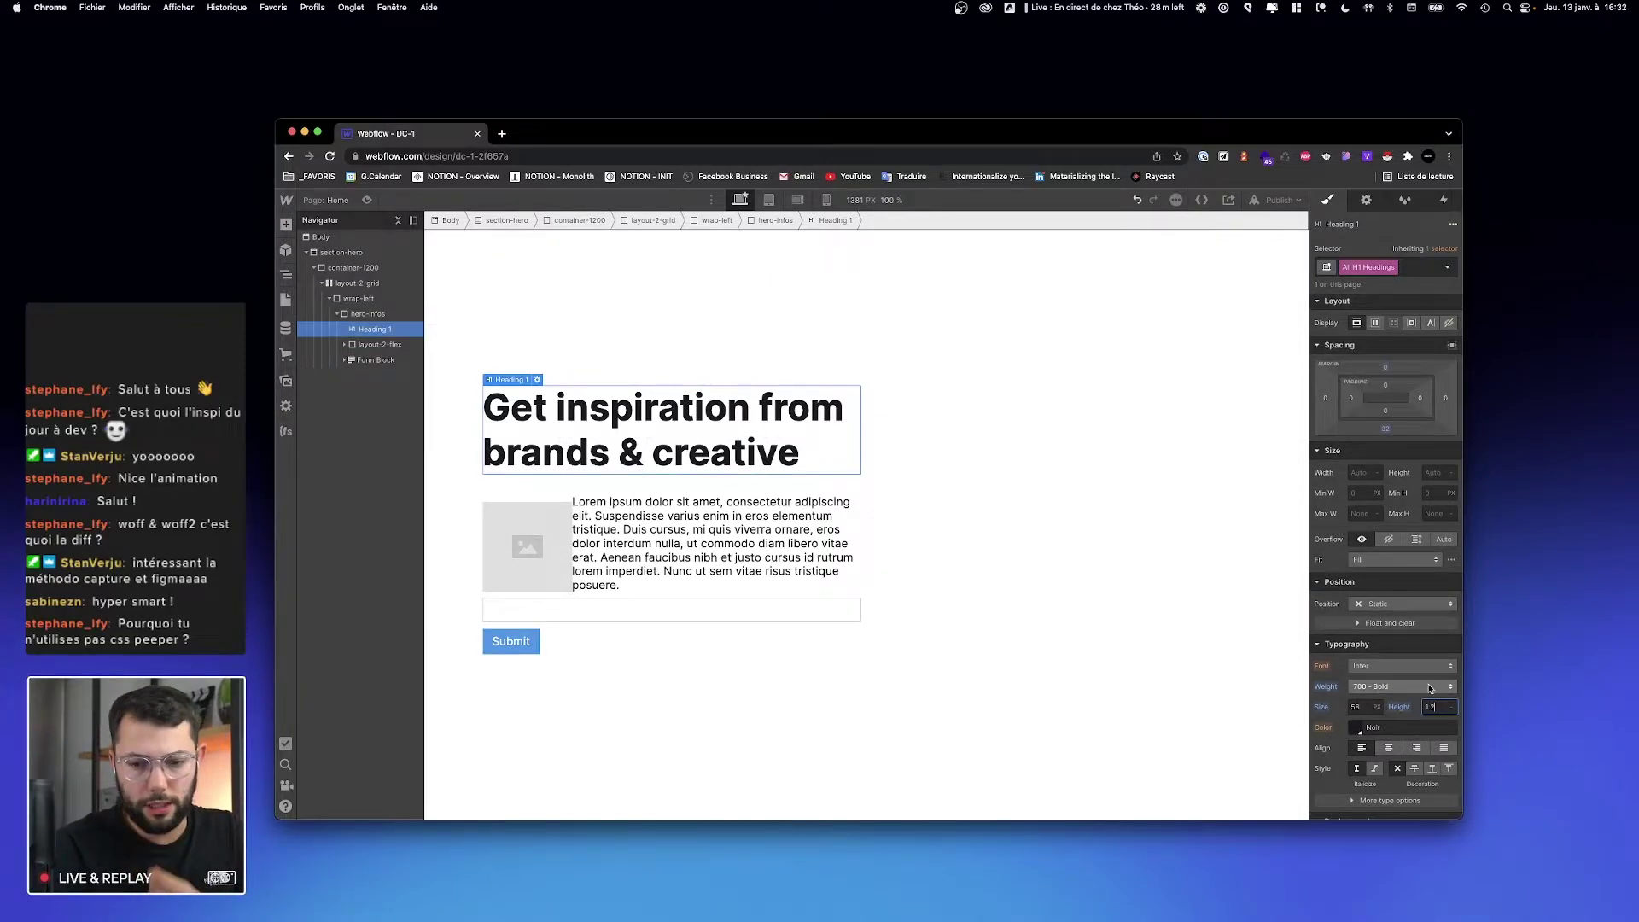
Step: Close the developer tools on the SuperDesign page and examine its main heading, signup form and intro text with the CSS inspector extension
{"action": "key", "text": "ctrl+Right"}
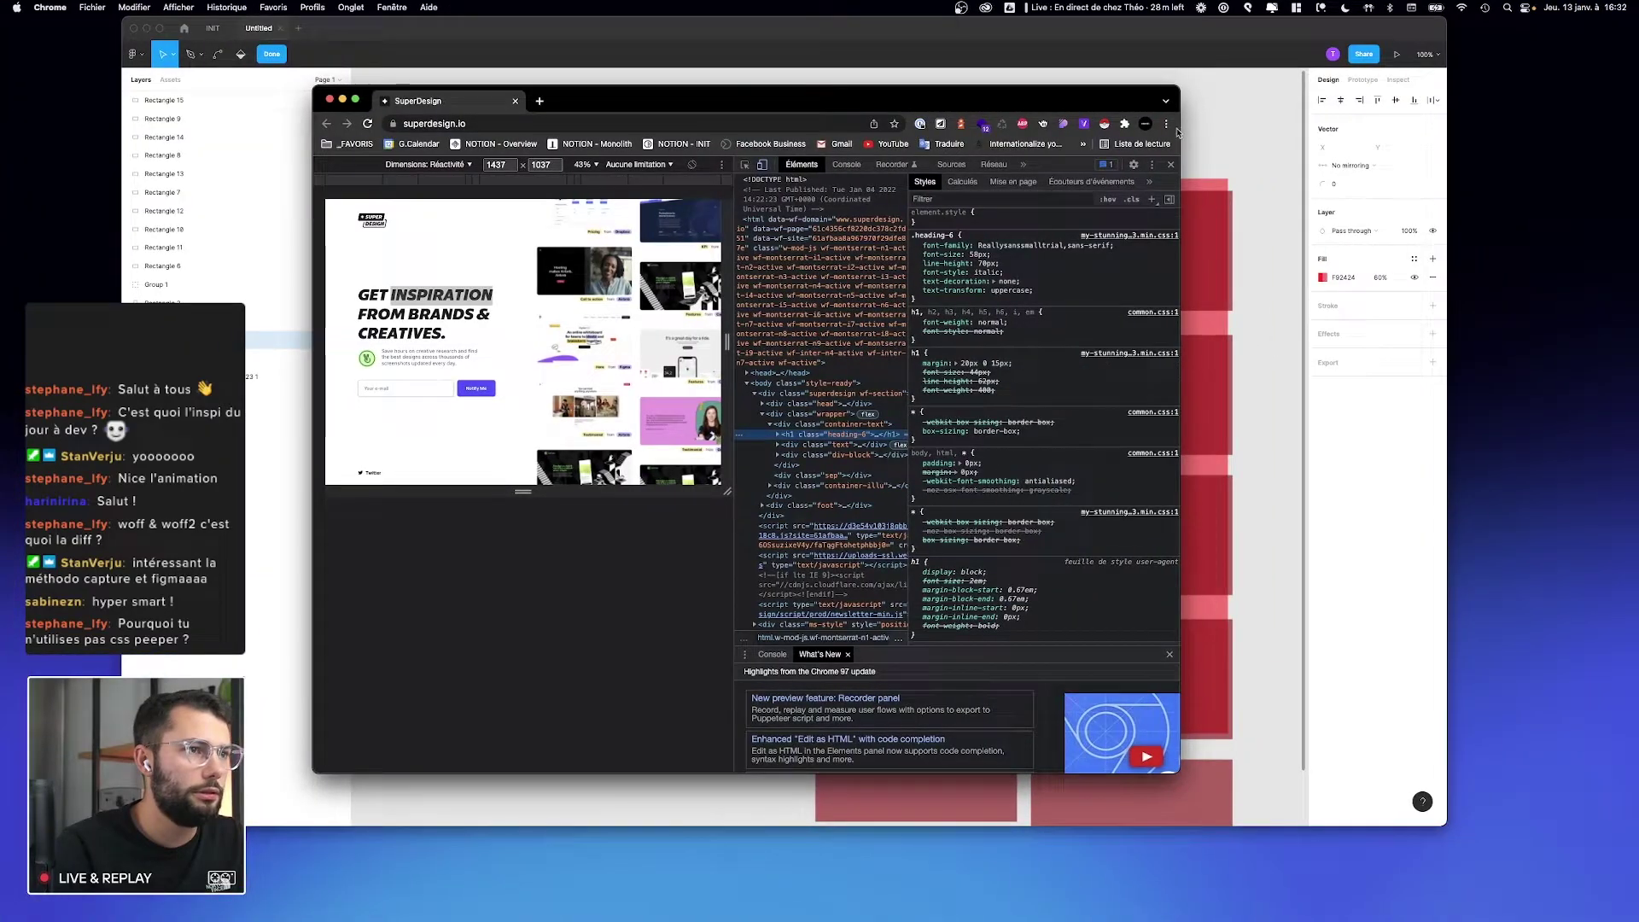
{"action": "left_click", "coordinate": [1170, 164]}
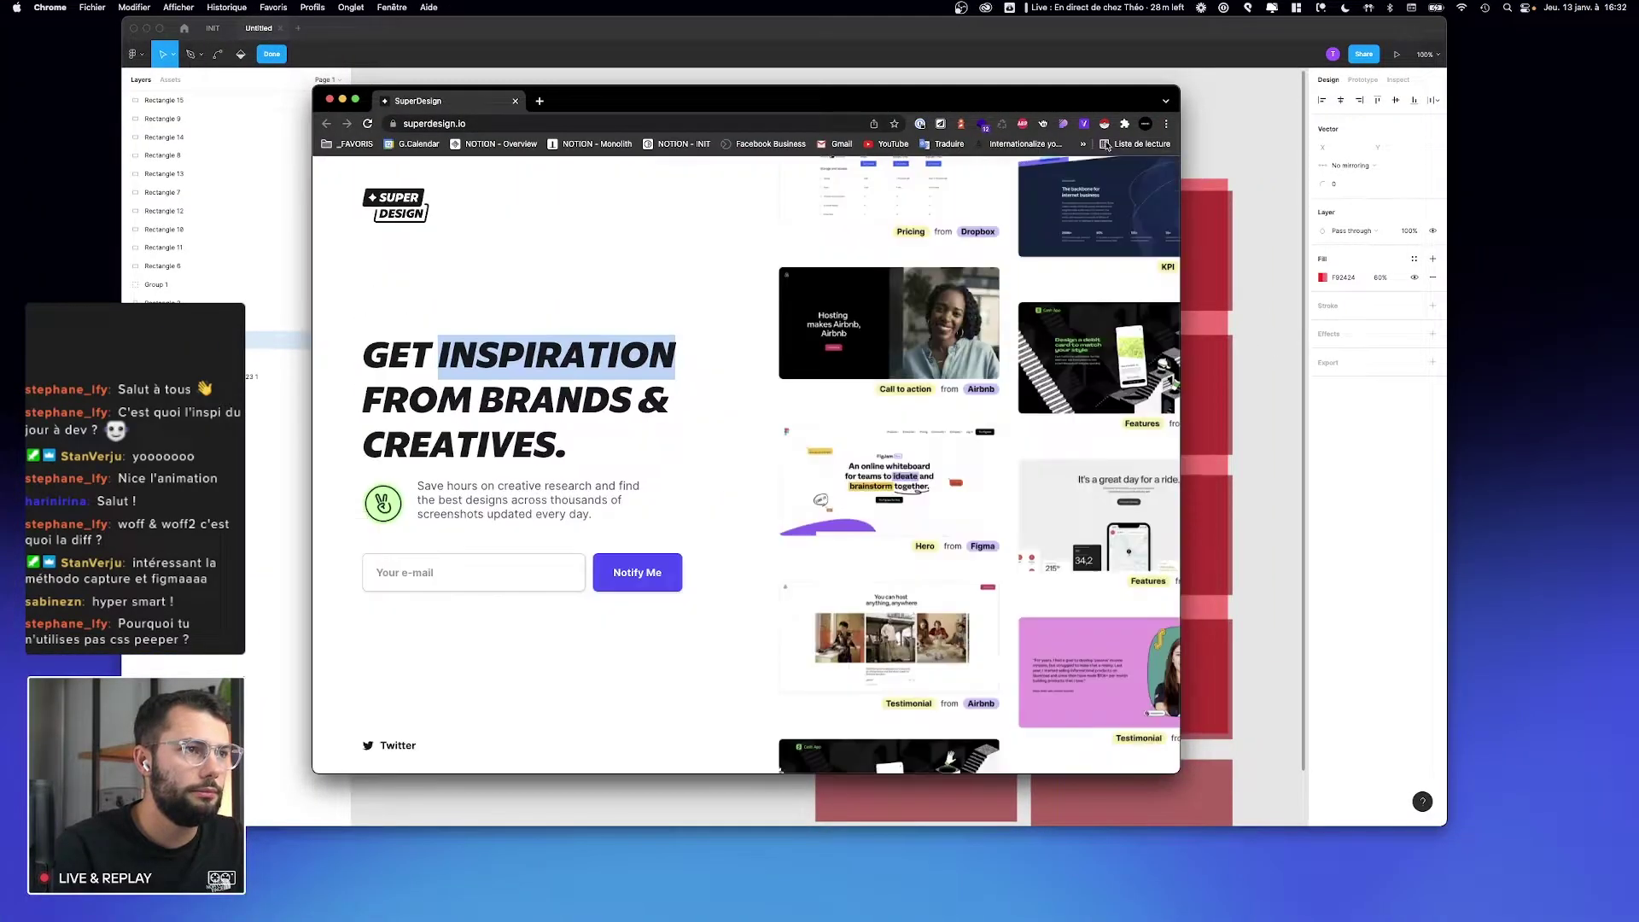
{"action": "left_click", "coordinate": [1063, 125]}
{"action": "left_click", "coordinate": [557, 351]}
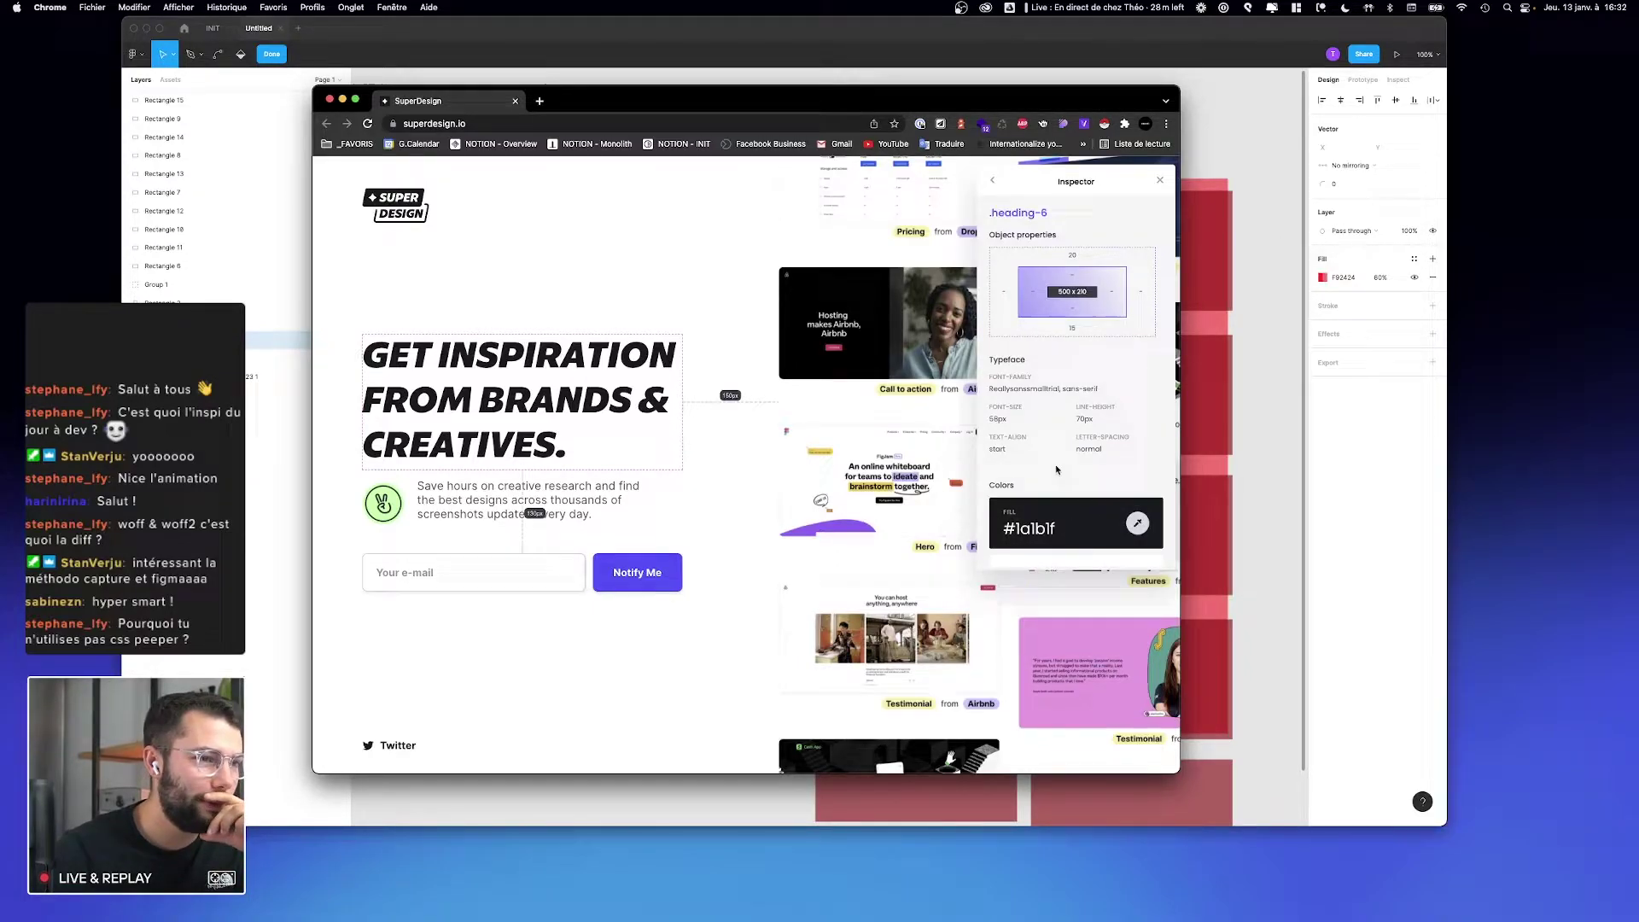
{"action": "scroll", "coordinate": [1055, 449], "scroll_direction": "down", "scroll_amount": 2}
{"action": "scroll", "coordinate": [1055, 450], "scroll_direction": "up", "scroll_amount": 2}
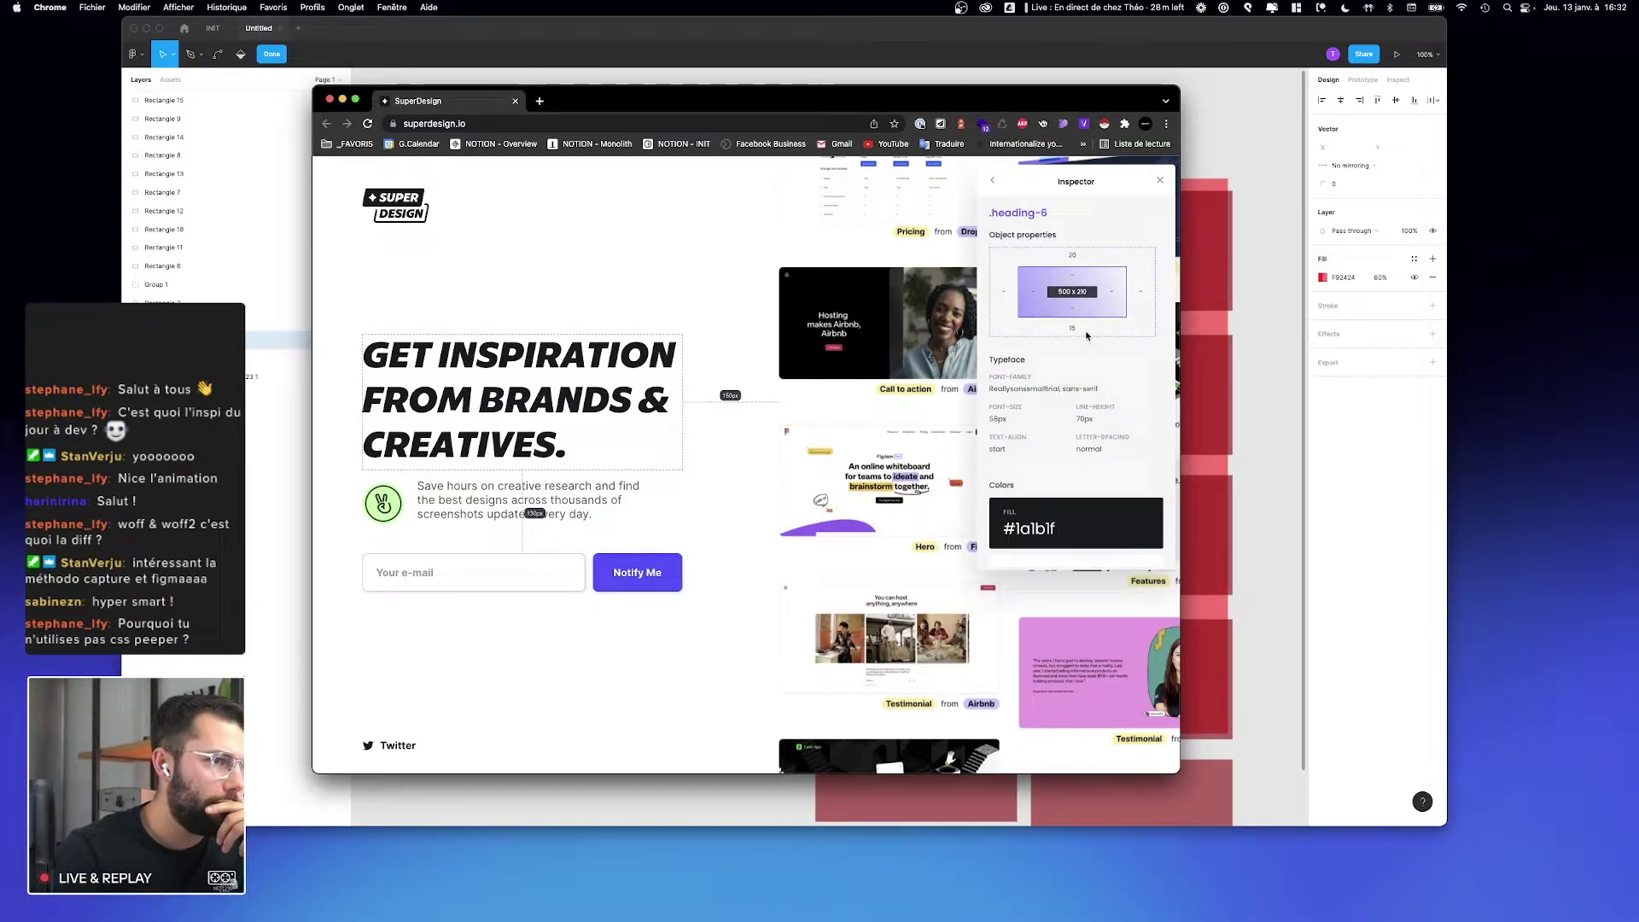
{"action": "key", "text": "ctrl+Left"}
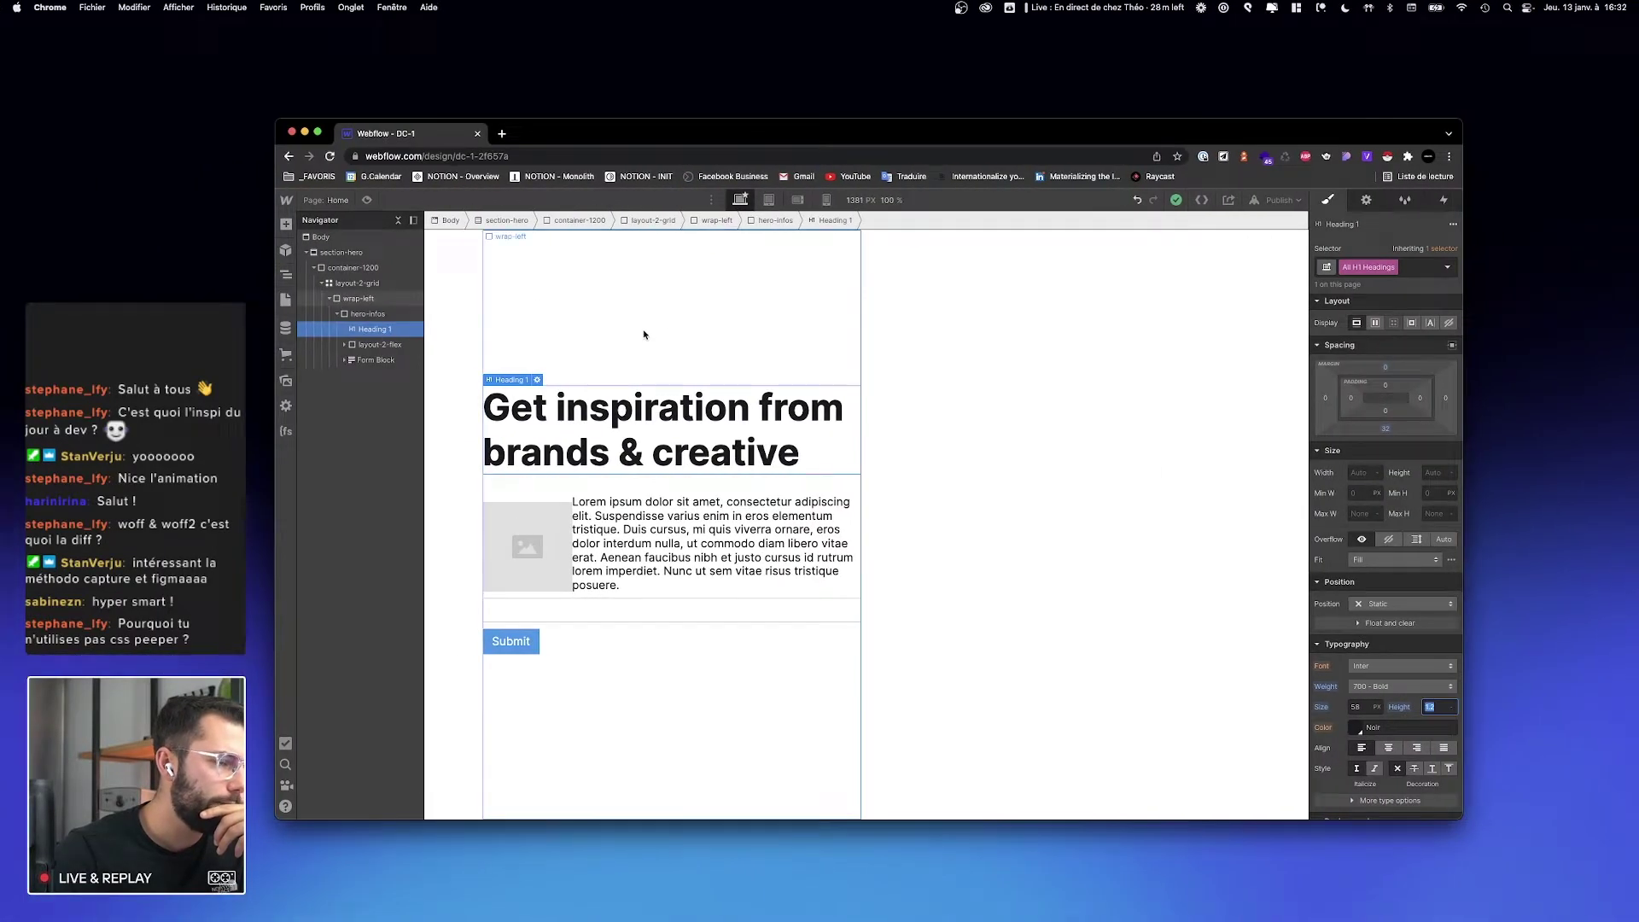
{"action": "key", "text": "ctrl+Right"}
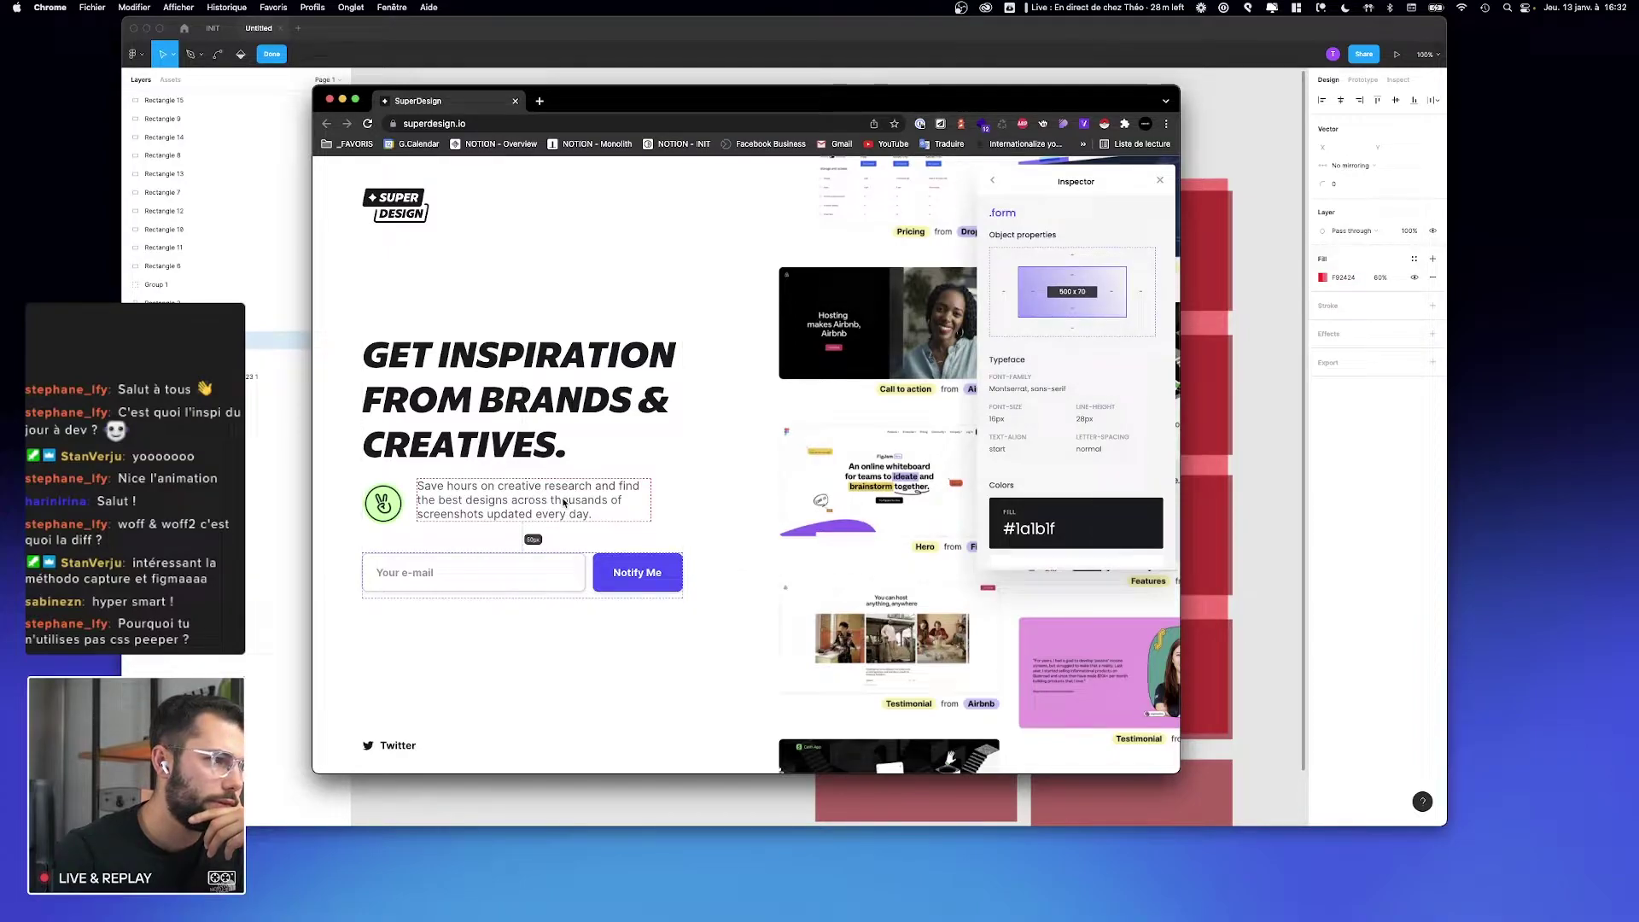
{"action": "left_click", "coordinate": [588, 481]}
{"action": "key", "text": "ctrl+Left"}
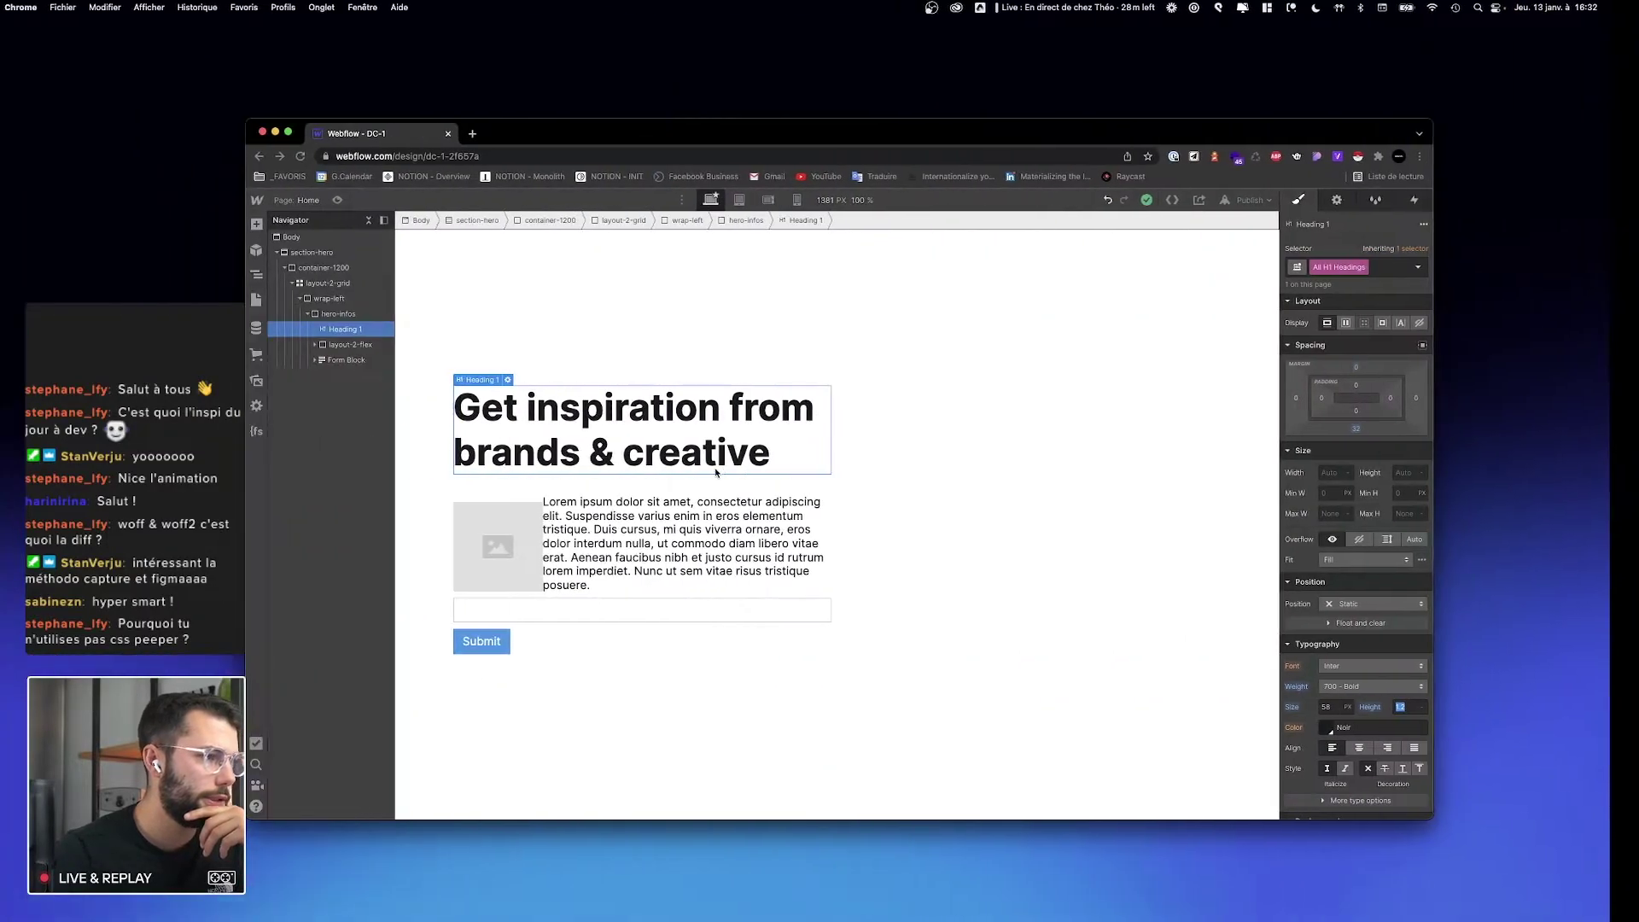
Step: Set the maximum width of the hero-infos block to 500 px and compare it with the reference page
{"action": "left_click", "coordinate": [367, 313]}
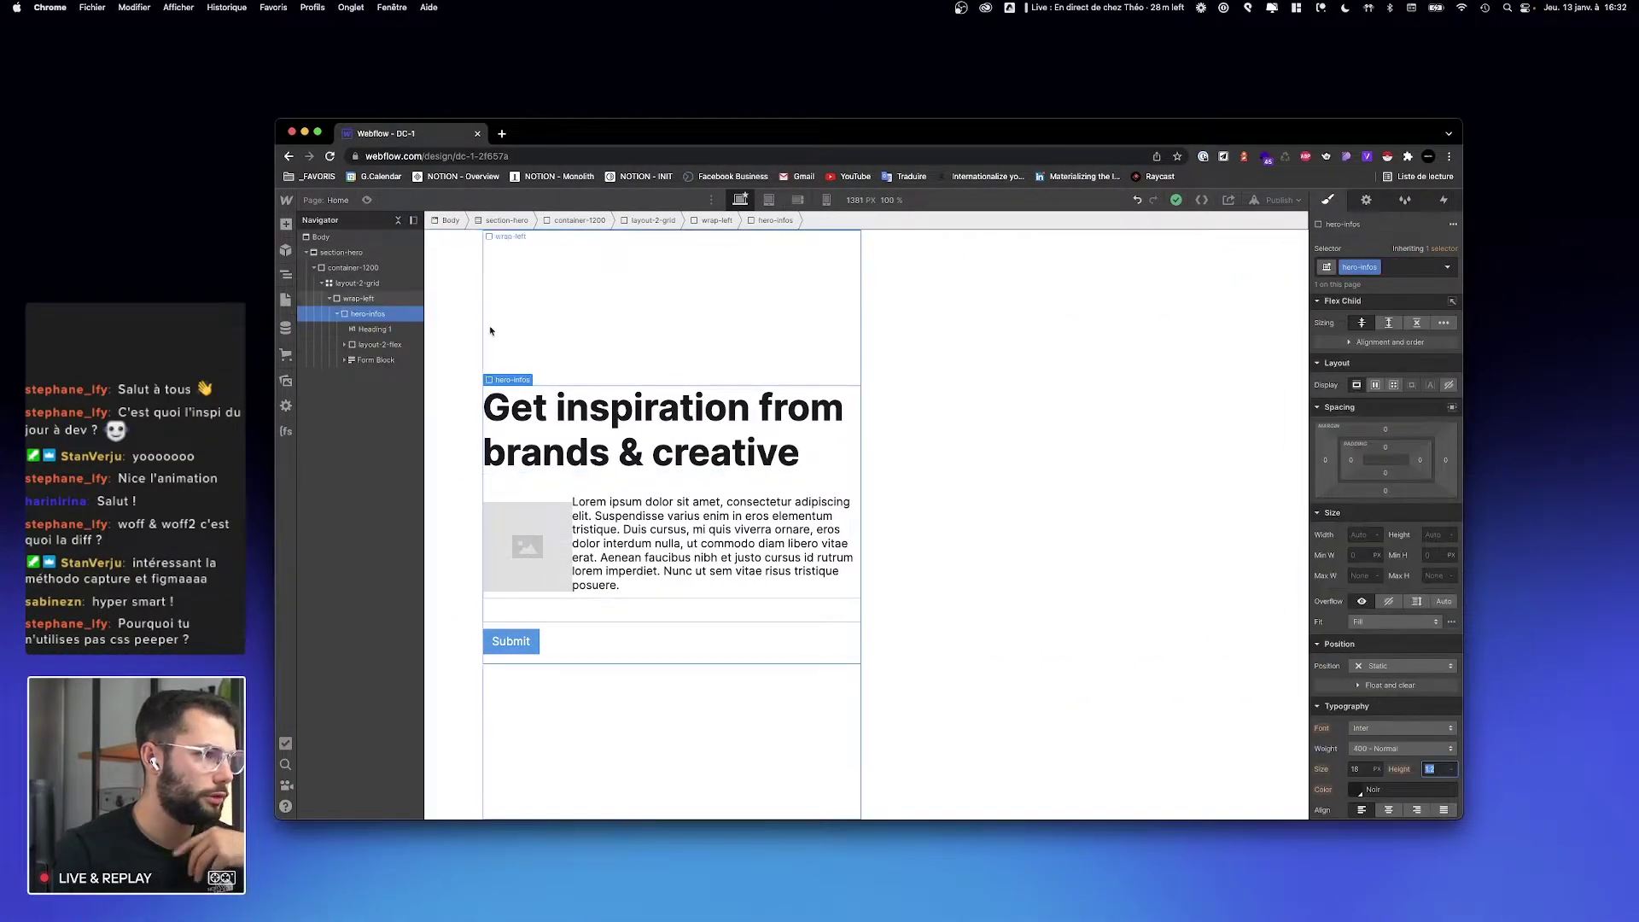
{"action": "left_click", "coordinate": [1354, 575]}
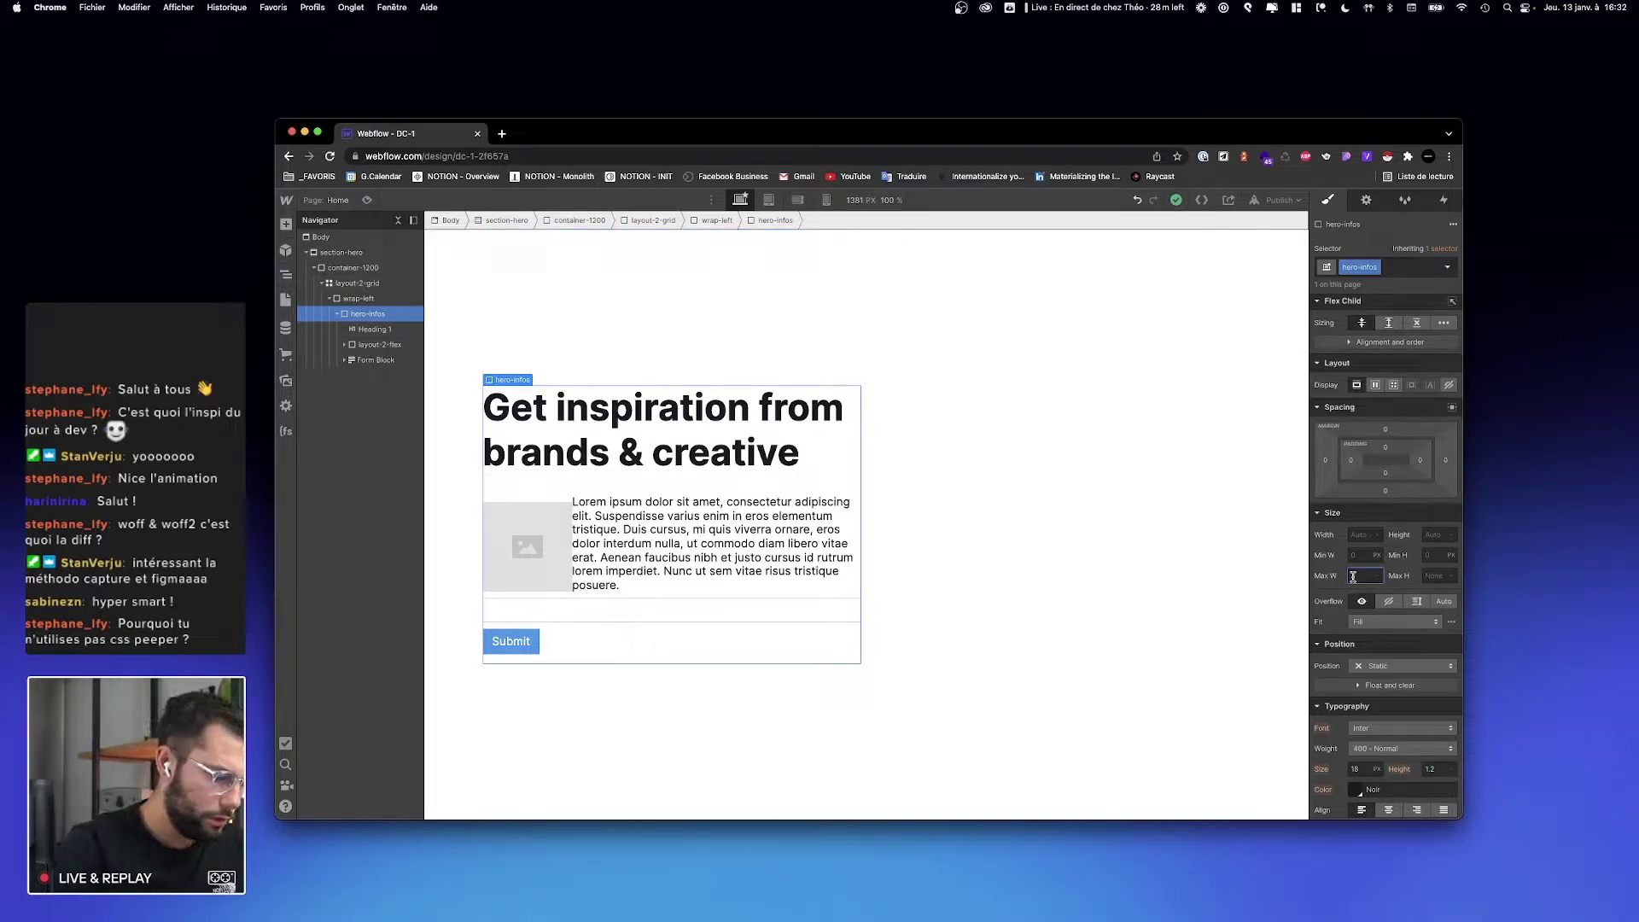
{"action": "key", "text": "Return"}
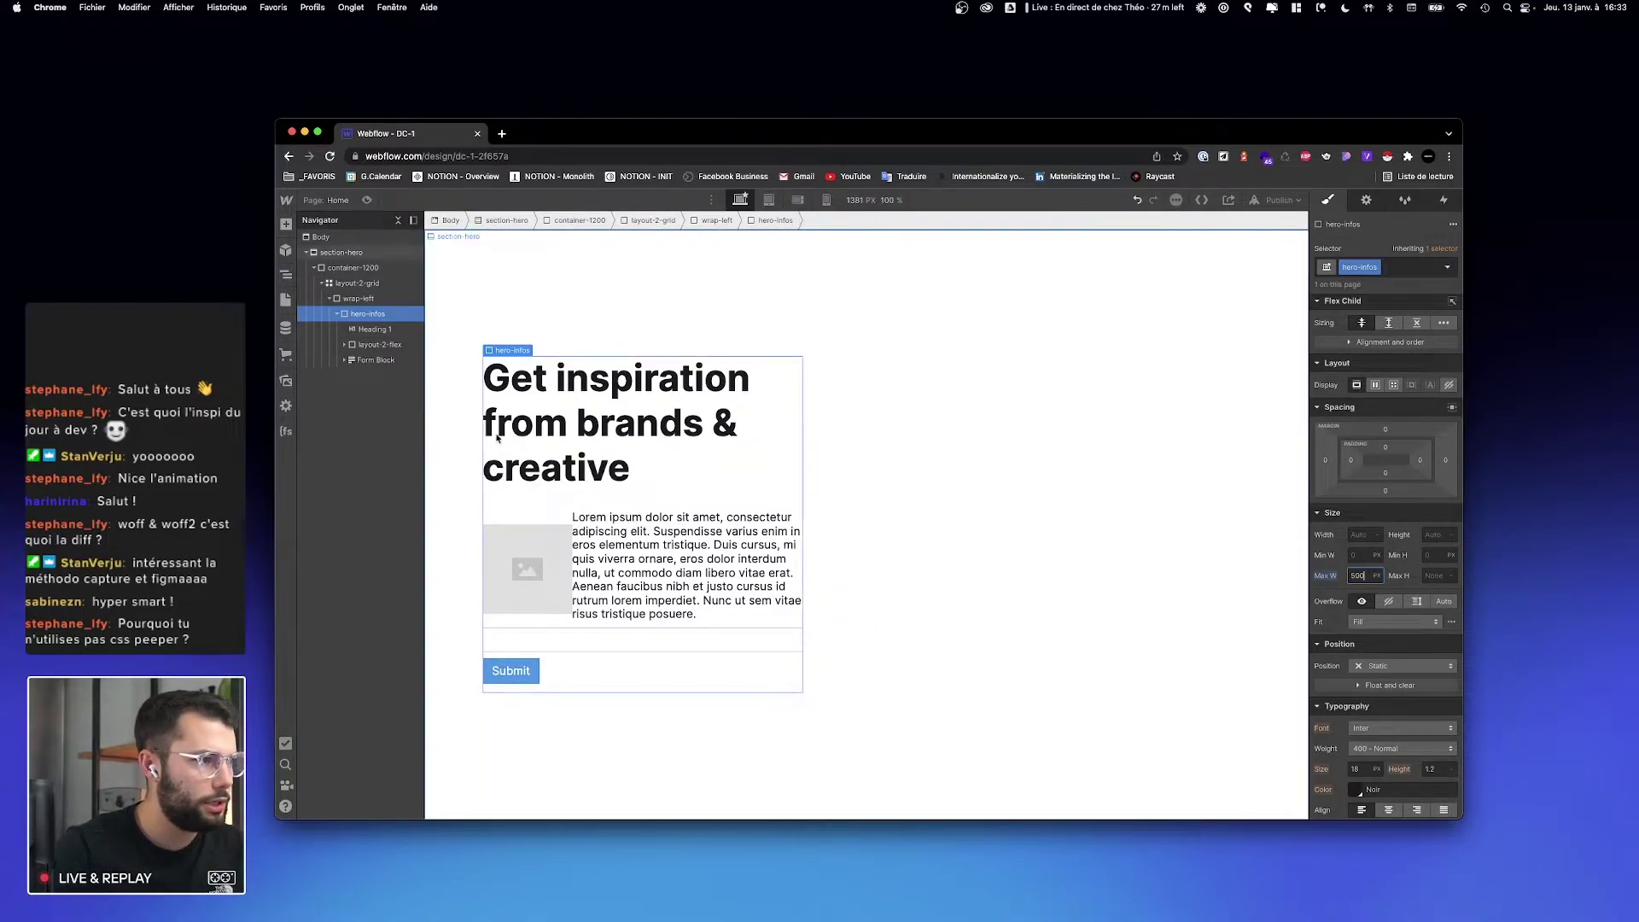
{"action": "key", "text": "ctrl+Right"}
{"action": "key", "text": "ctrl+Left"}
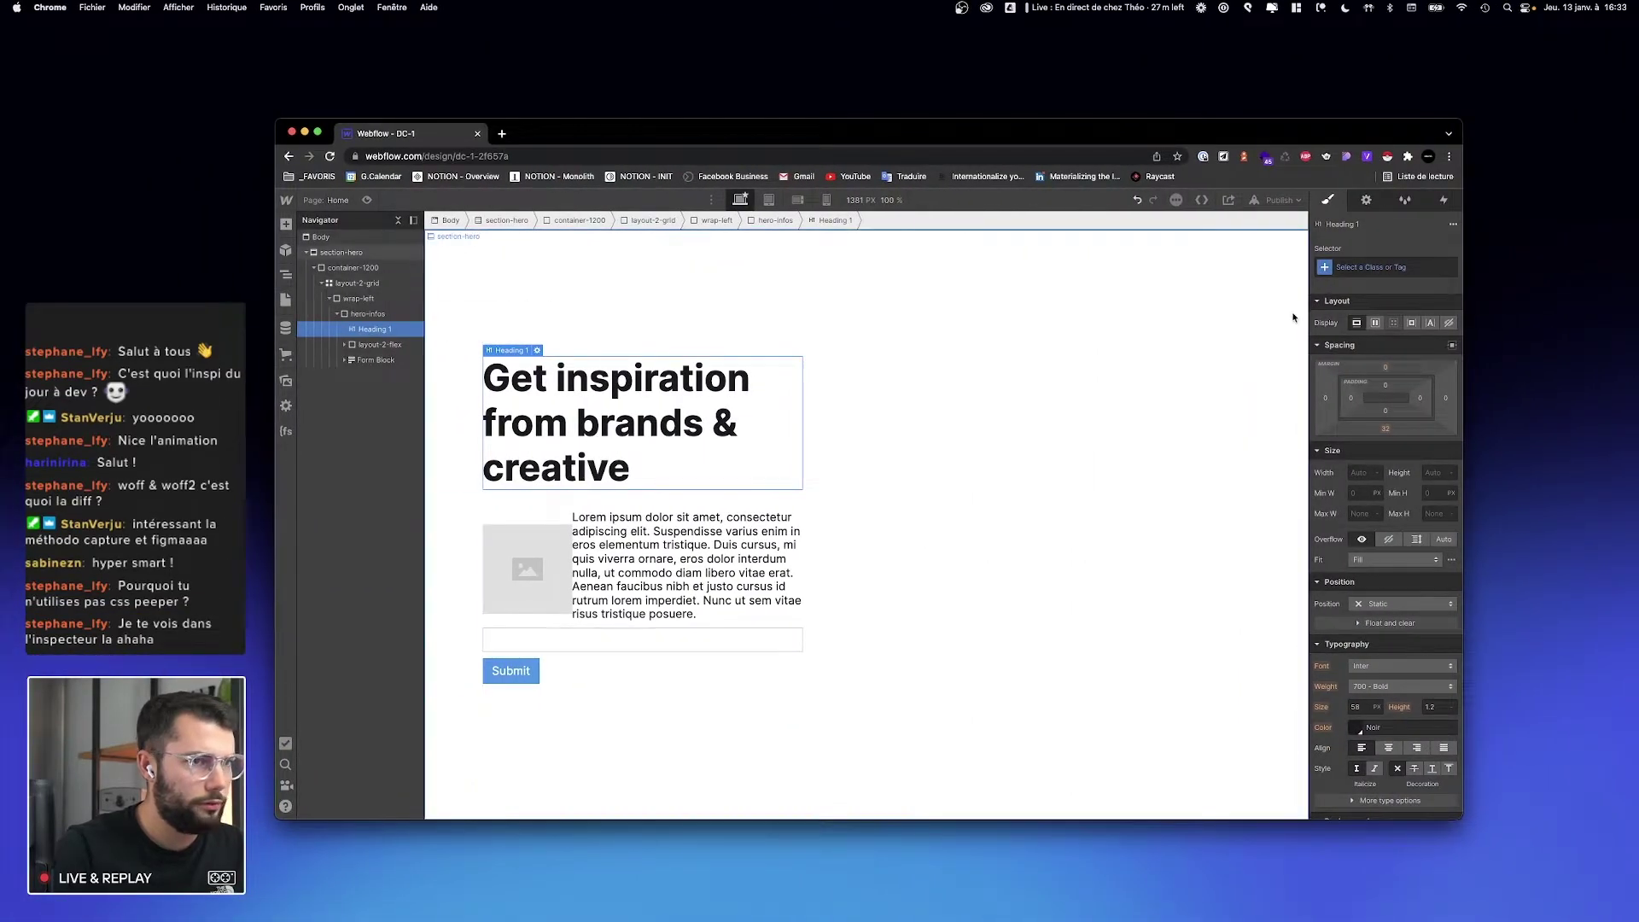
Step: Style all H1 headings in uppercase with a letter spacing of -1 px
{"action": "left_click", "coordinate": [1355, 270]}
{"action": "left_click", "coordinate": [1348, 340]}
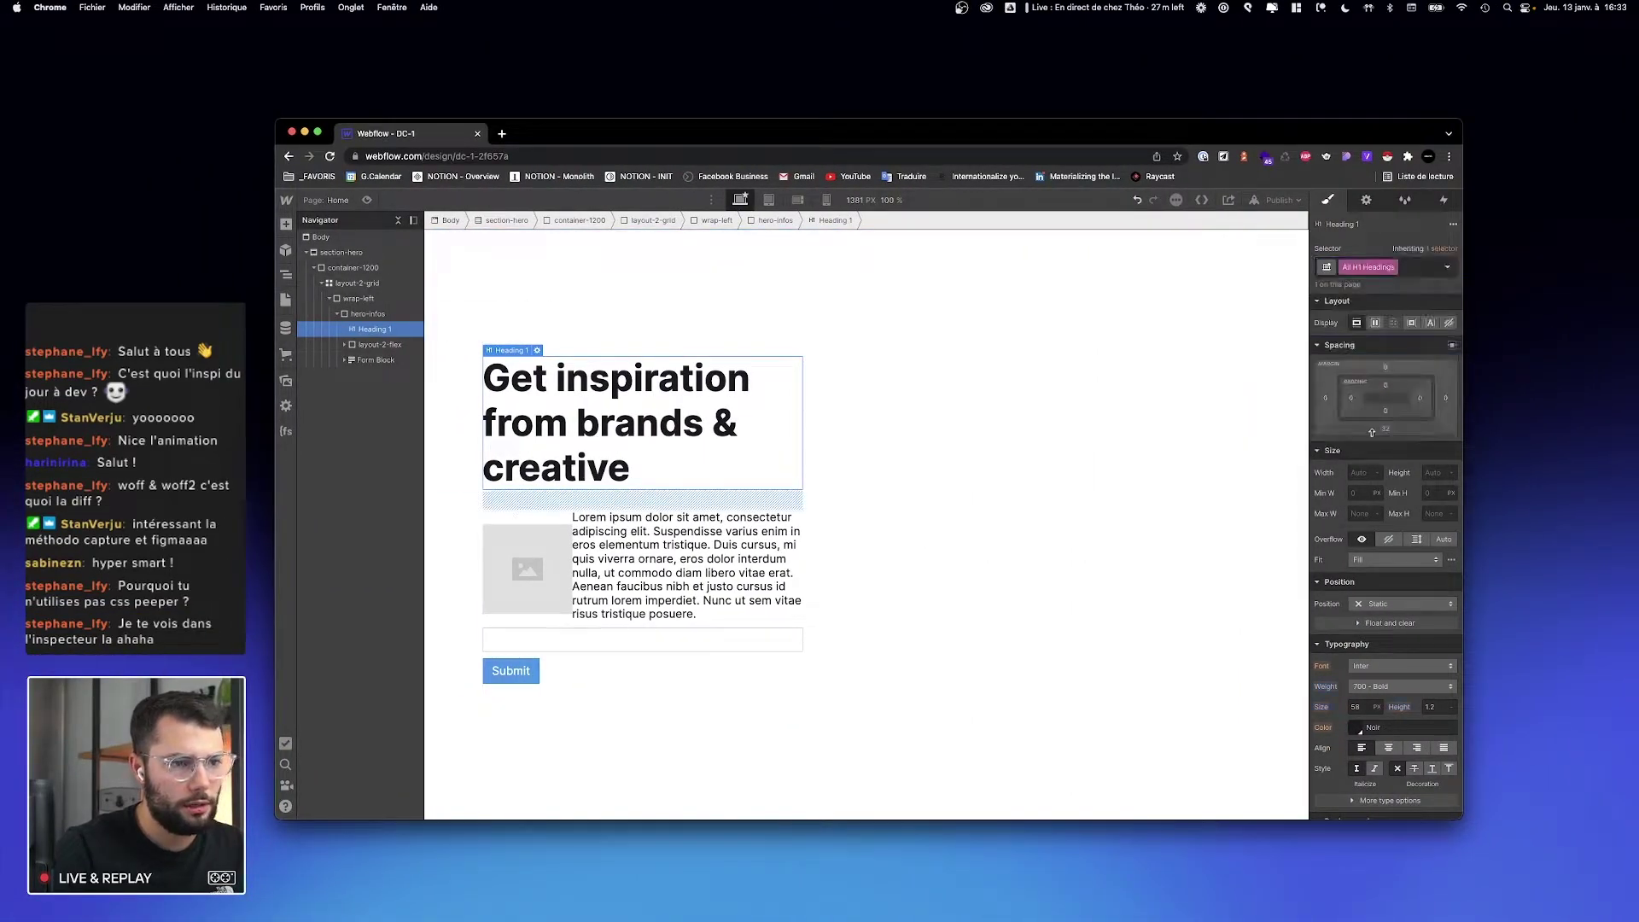
{"action": "left_click", "coordinate": [1372, 656]}
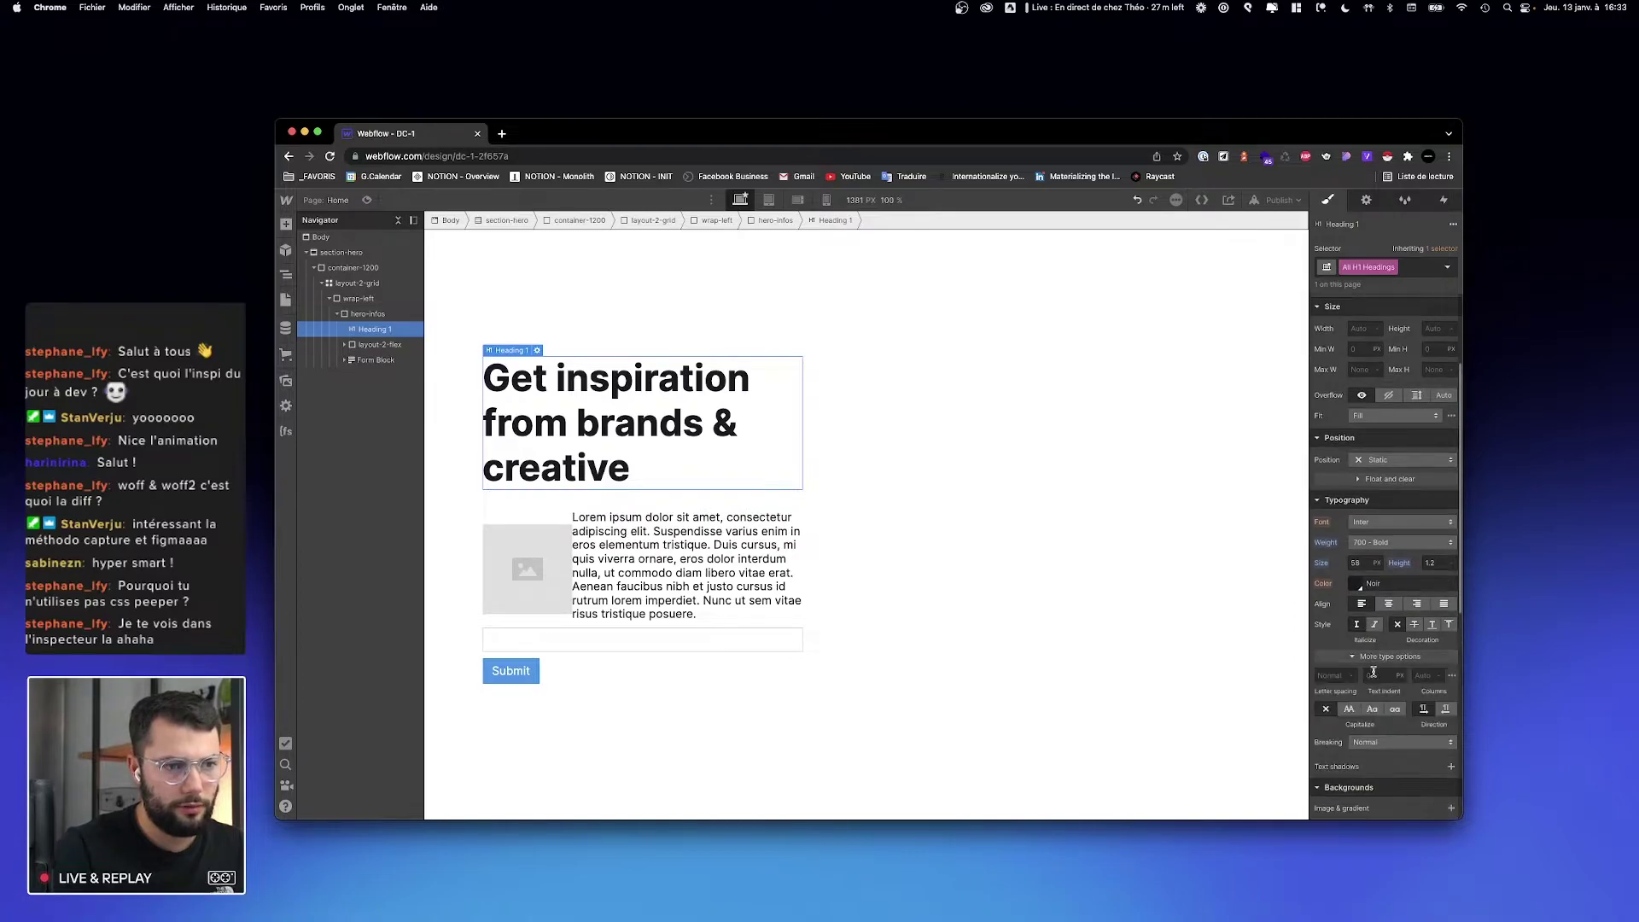
{"action": "left_click", "coordinate": [1352, 710]}
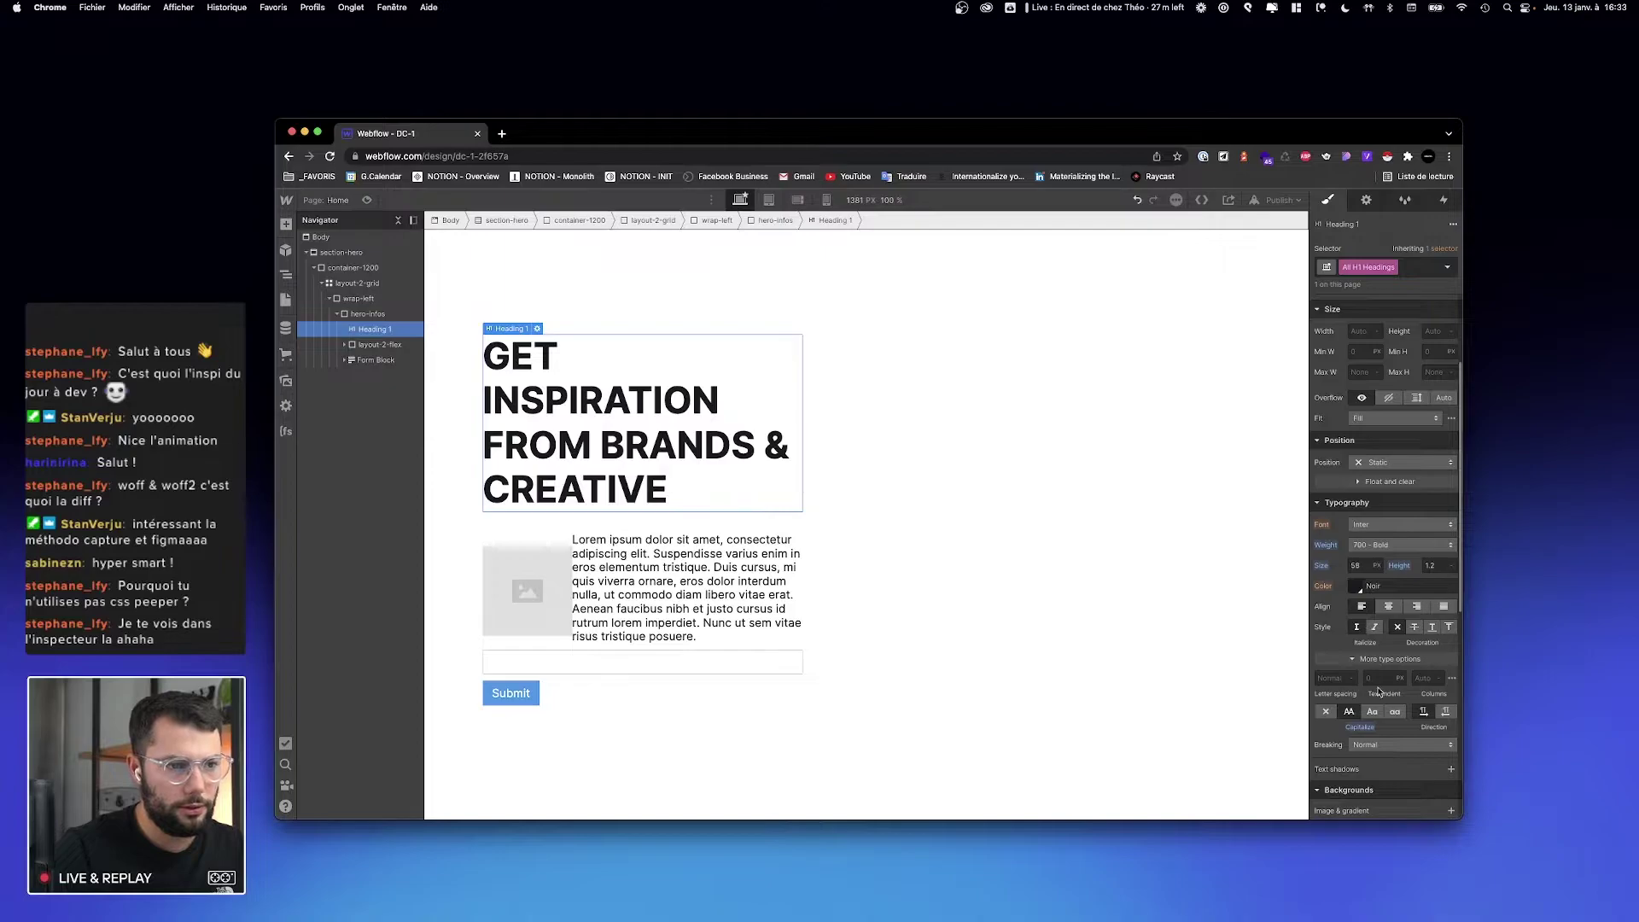
{"action": "left_click", "coordinate": [1329, 678]}
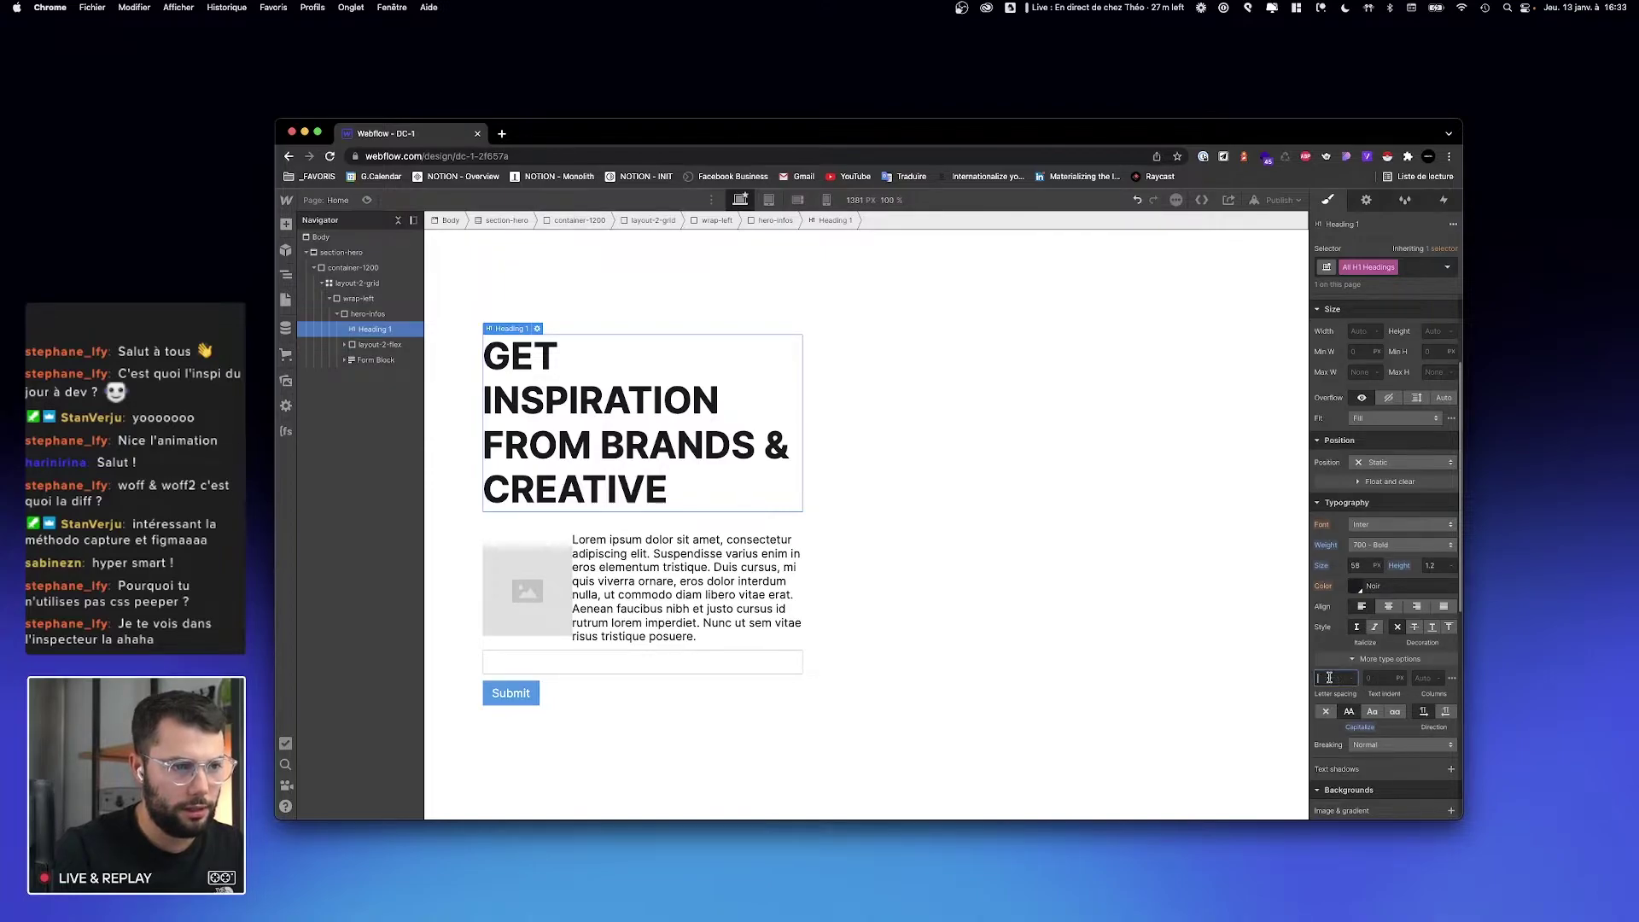
{"action": "type", "text": "-1"}
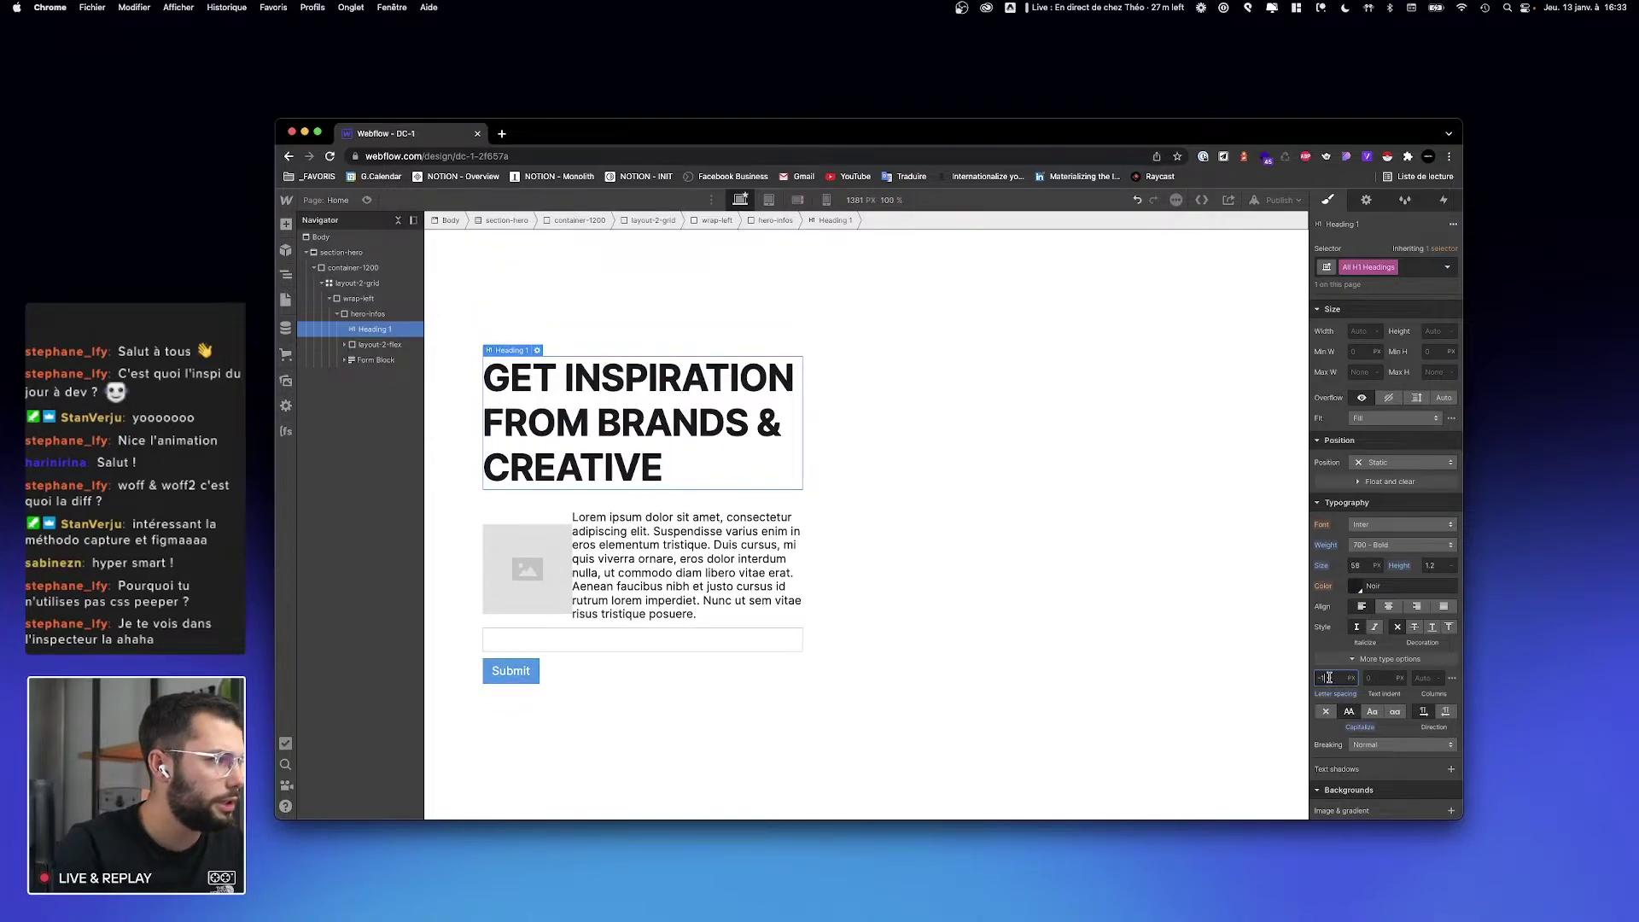
Step: Style all H1 headings as bold italic in the Really Sans Small font, comparing them with the SuperDesign page's heading
{"action": "left_click", "coordinate": [1379, 546]}
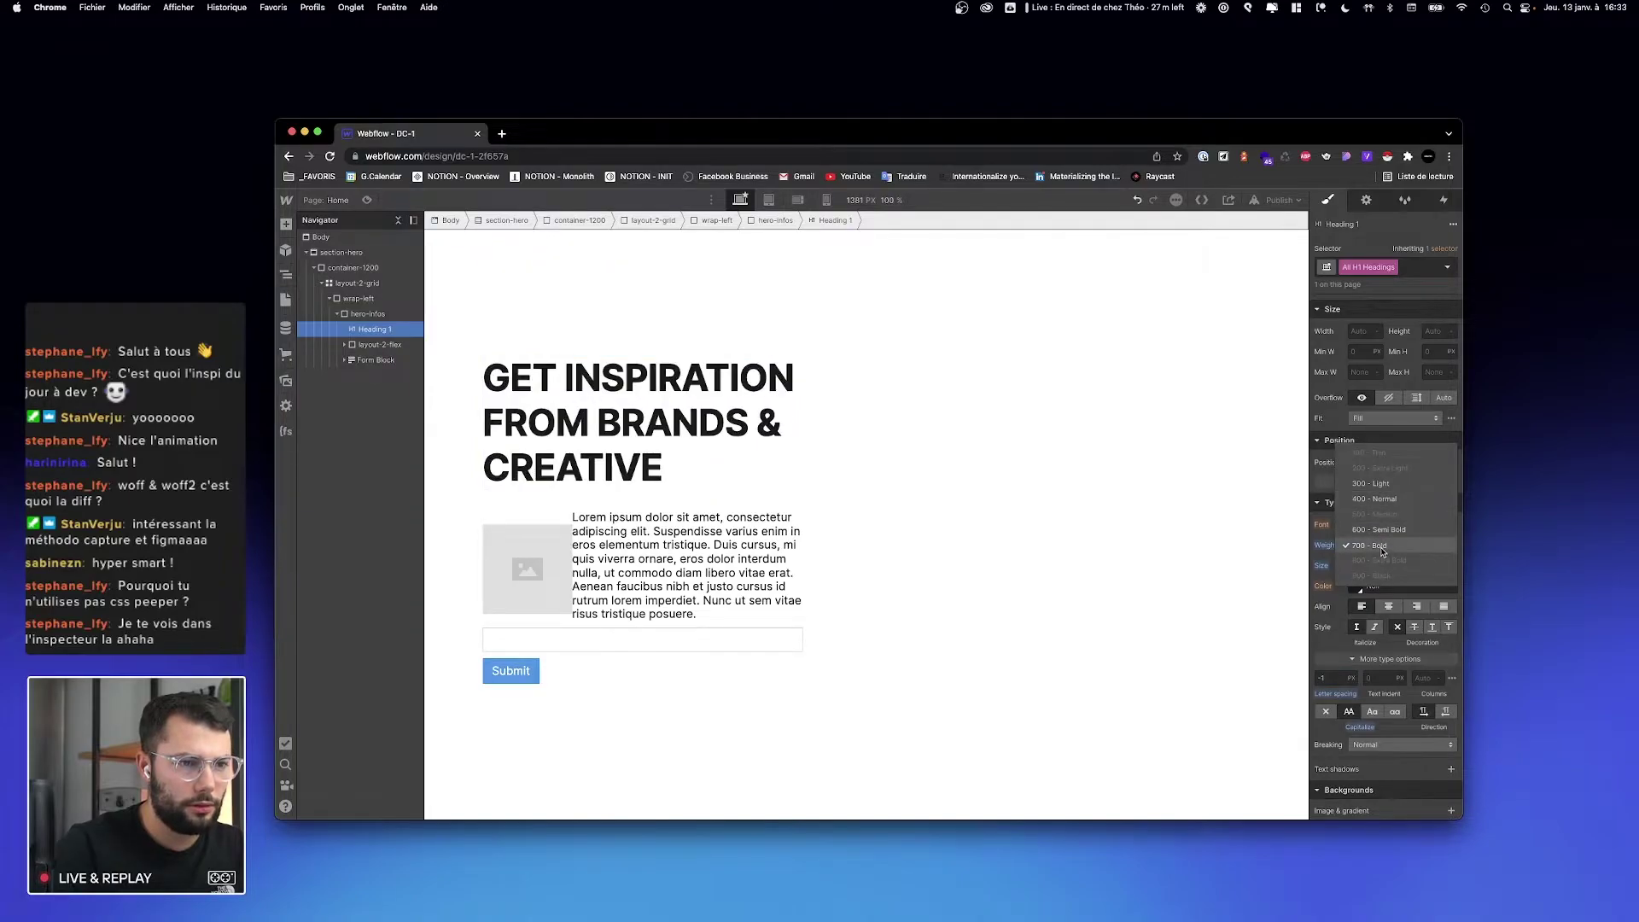
{"action": "left_click", "coordinate": [1383, 552]}
{"action": "left_click", "coordinate": [1375, 629]}
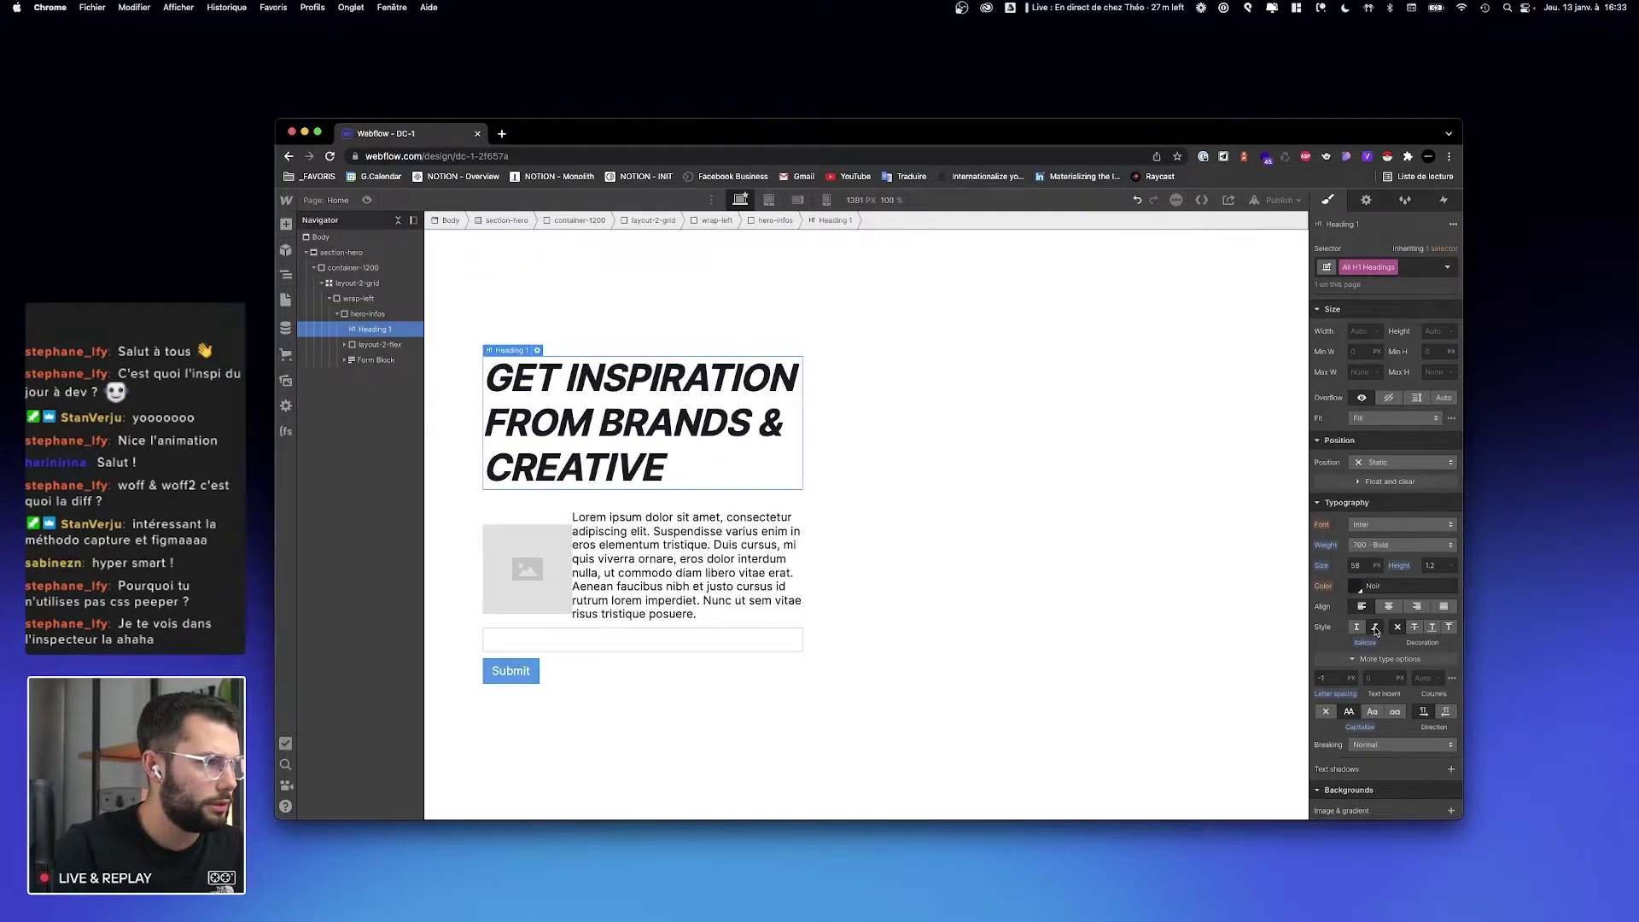
{"action": "key", "text": "ctrl+Right"}
{"action": "key", "text": "ctrl+Left"}
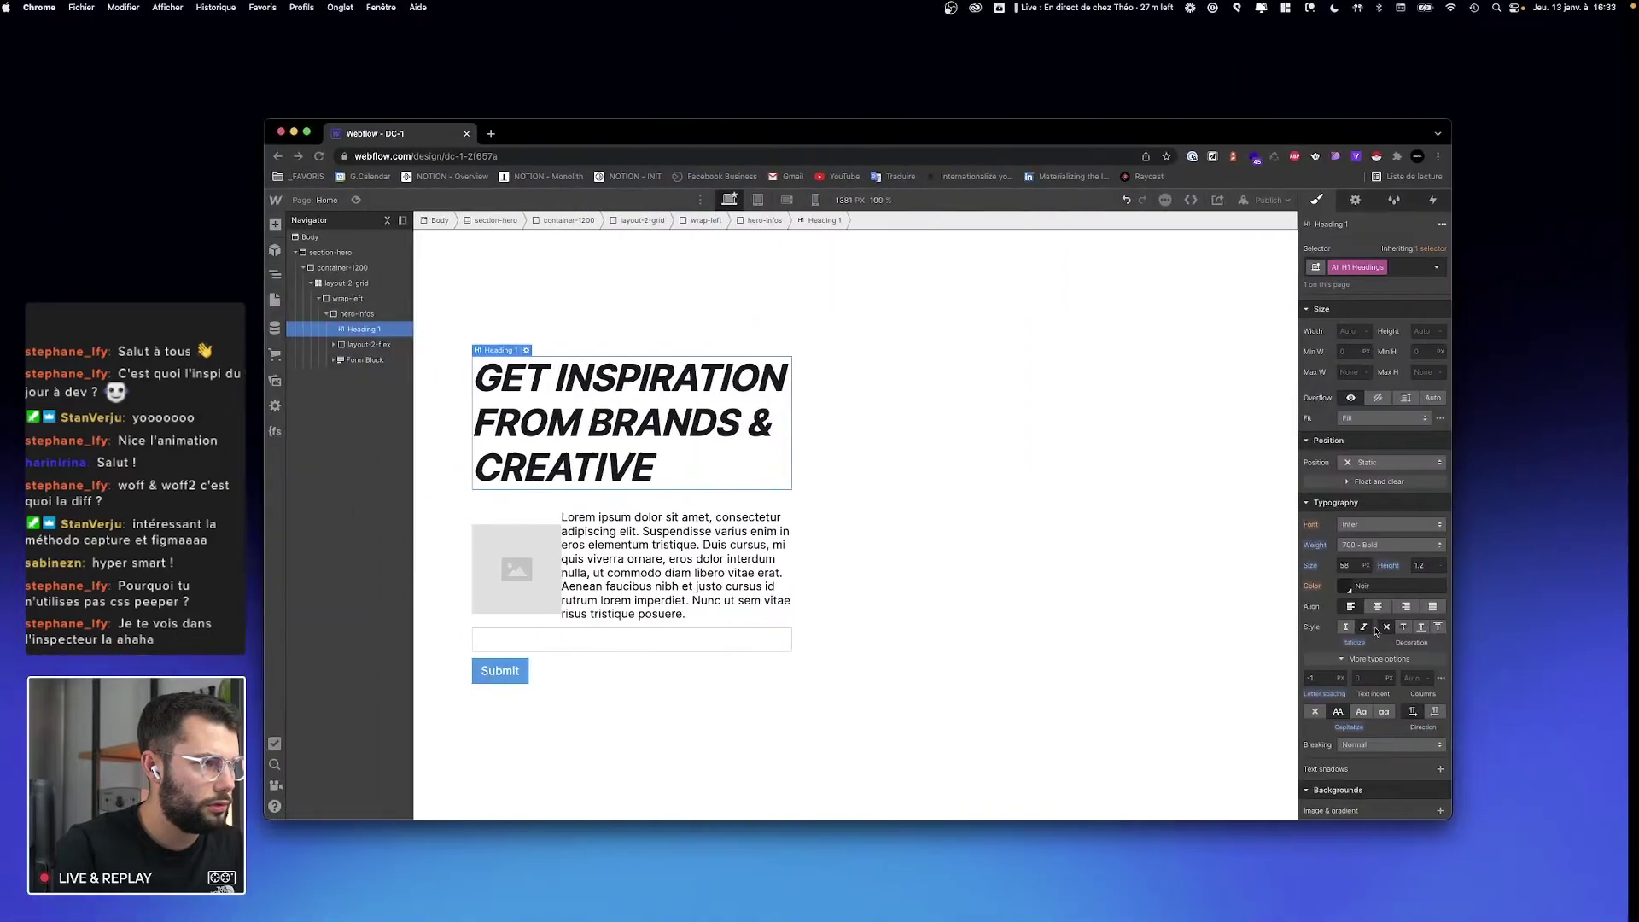
{"action": "key", "text": "ctrl+Right"}
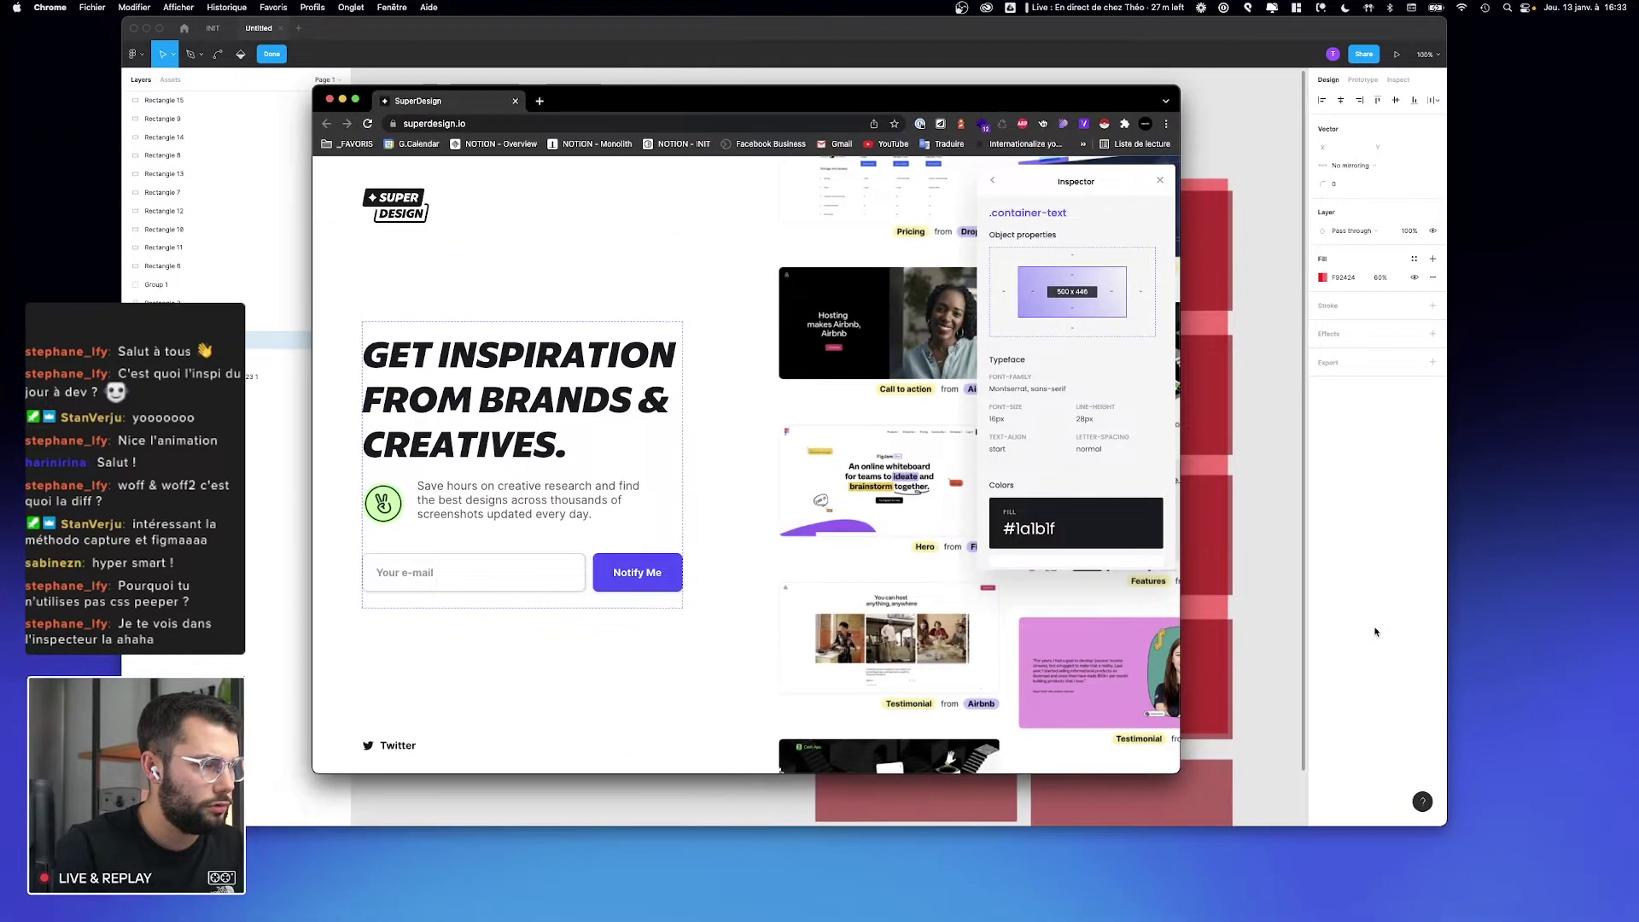
{"action": "key", "text": "ctrl+Left"}
{"action": "left_click", "coordinate": [1367, 526]}
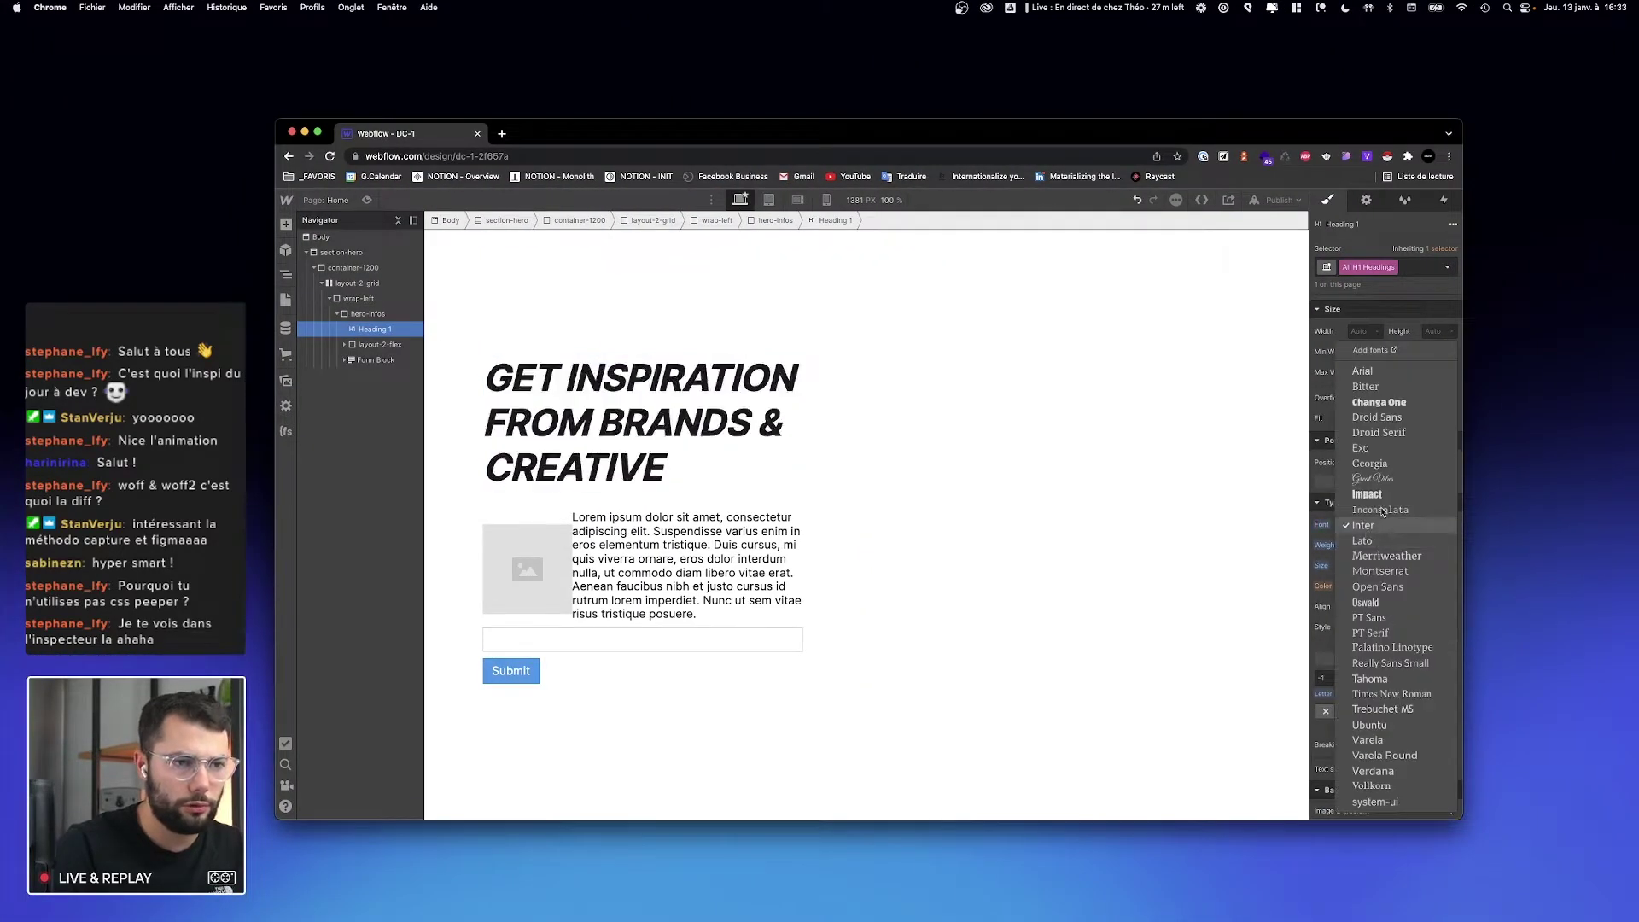
{"action": "left_click", "coordinate": [1375, 666]}
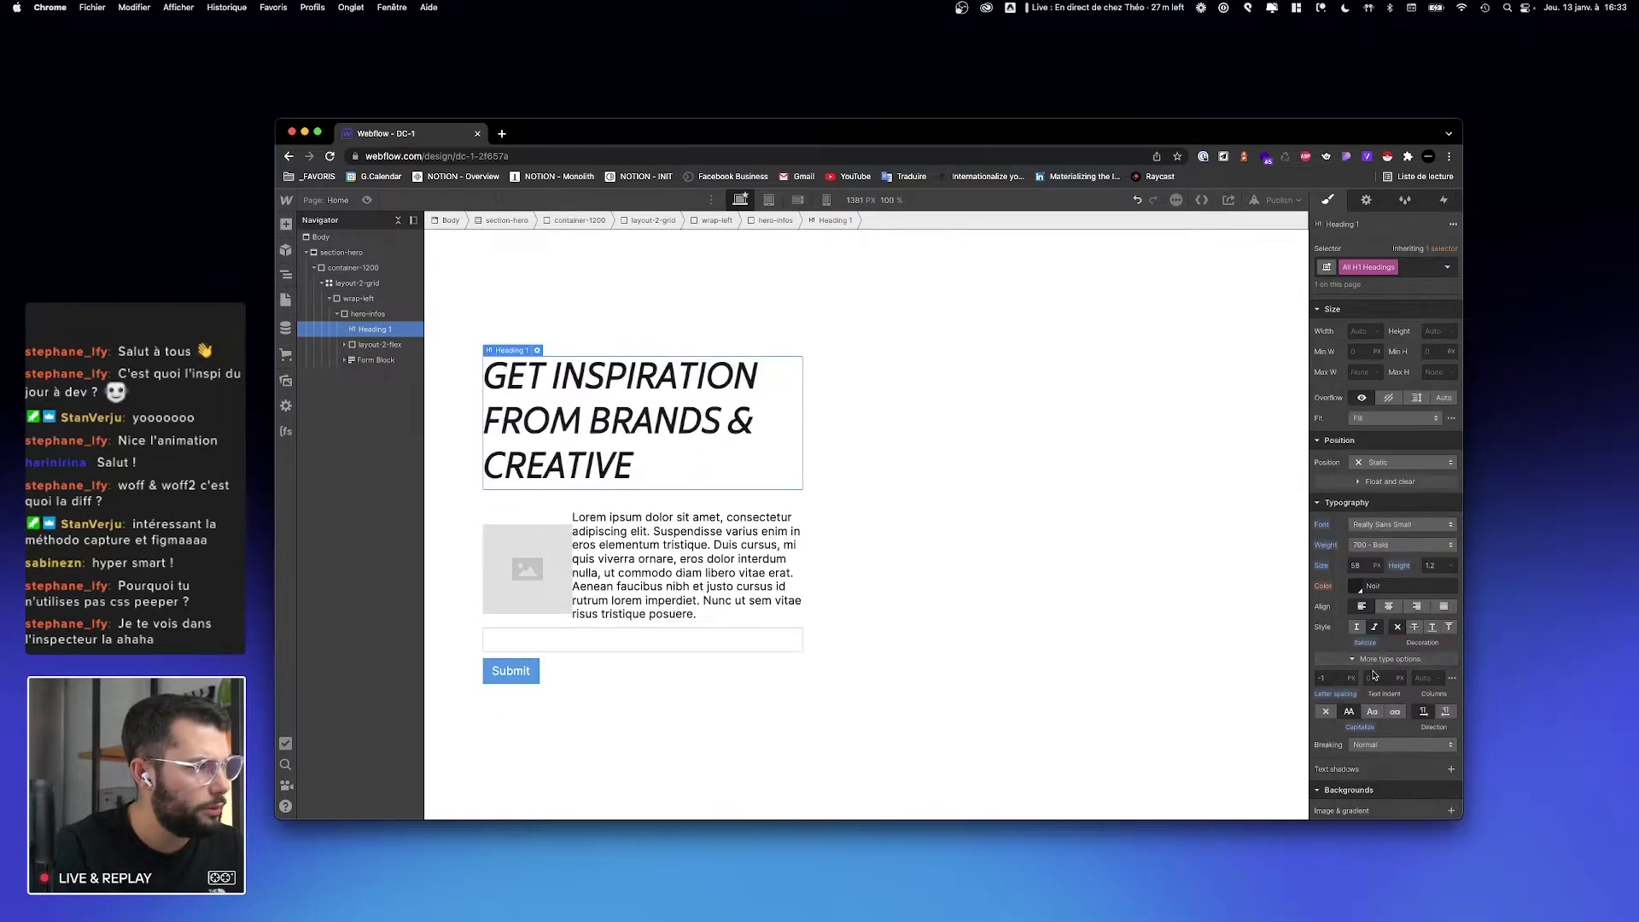
Step: Try the 400 - Normal weight on all H1 headings, and undo that change
{"action": "left_click", "coordinate": [1376, 546]}
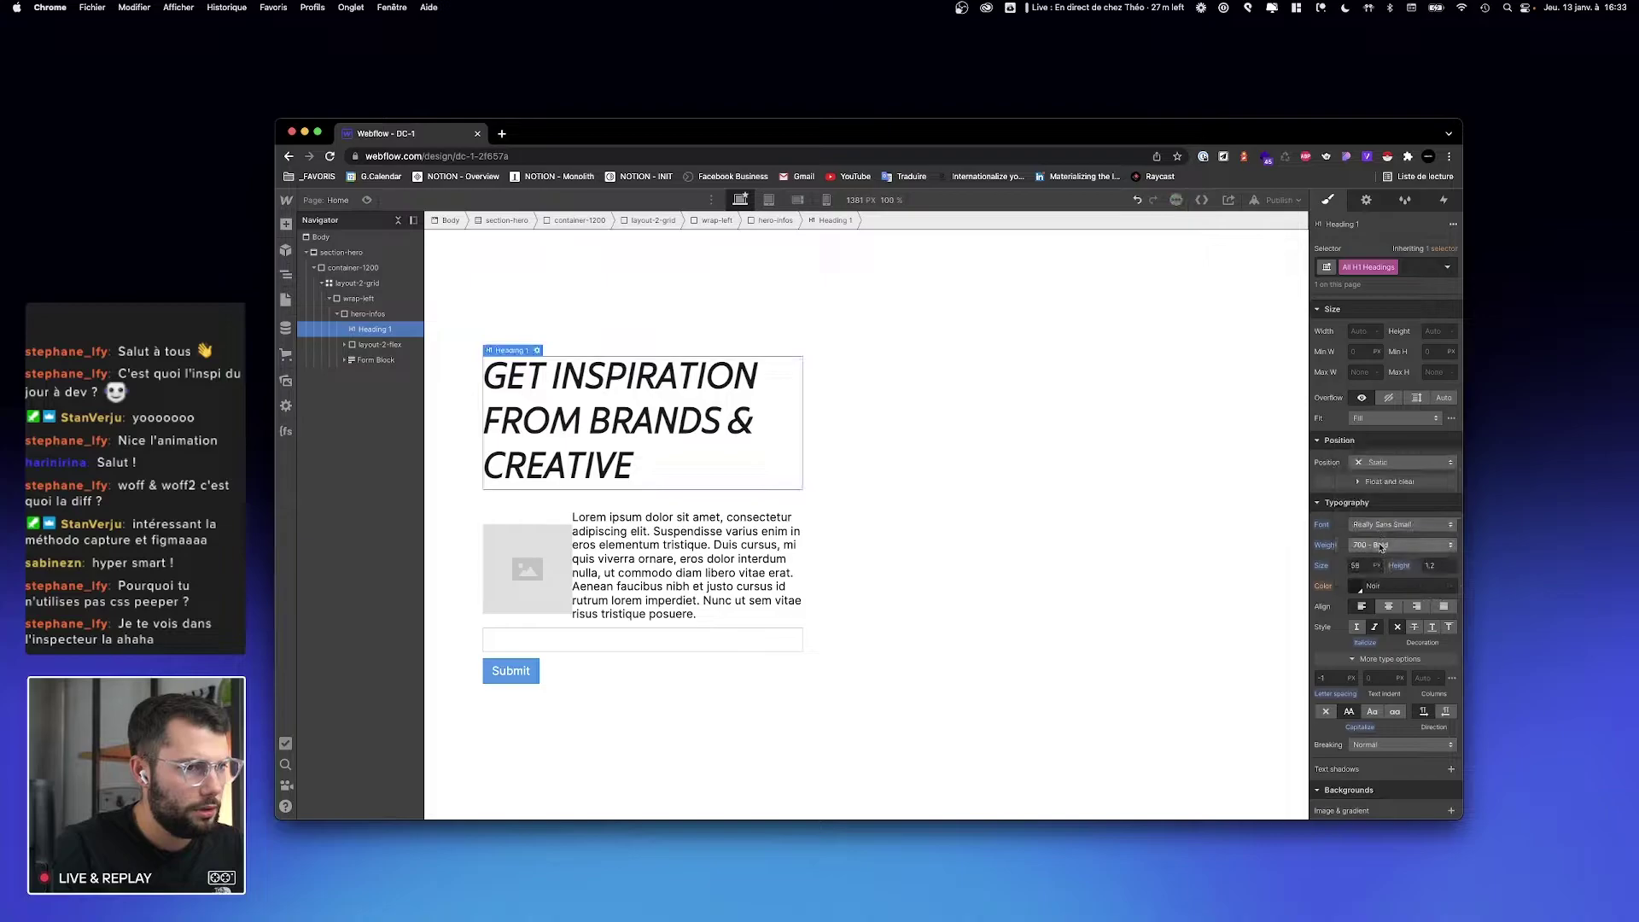
{"action": "left_click", "coordinate": [1388, 500]}
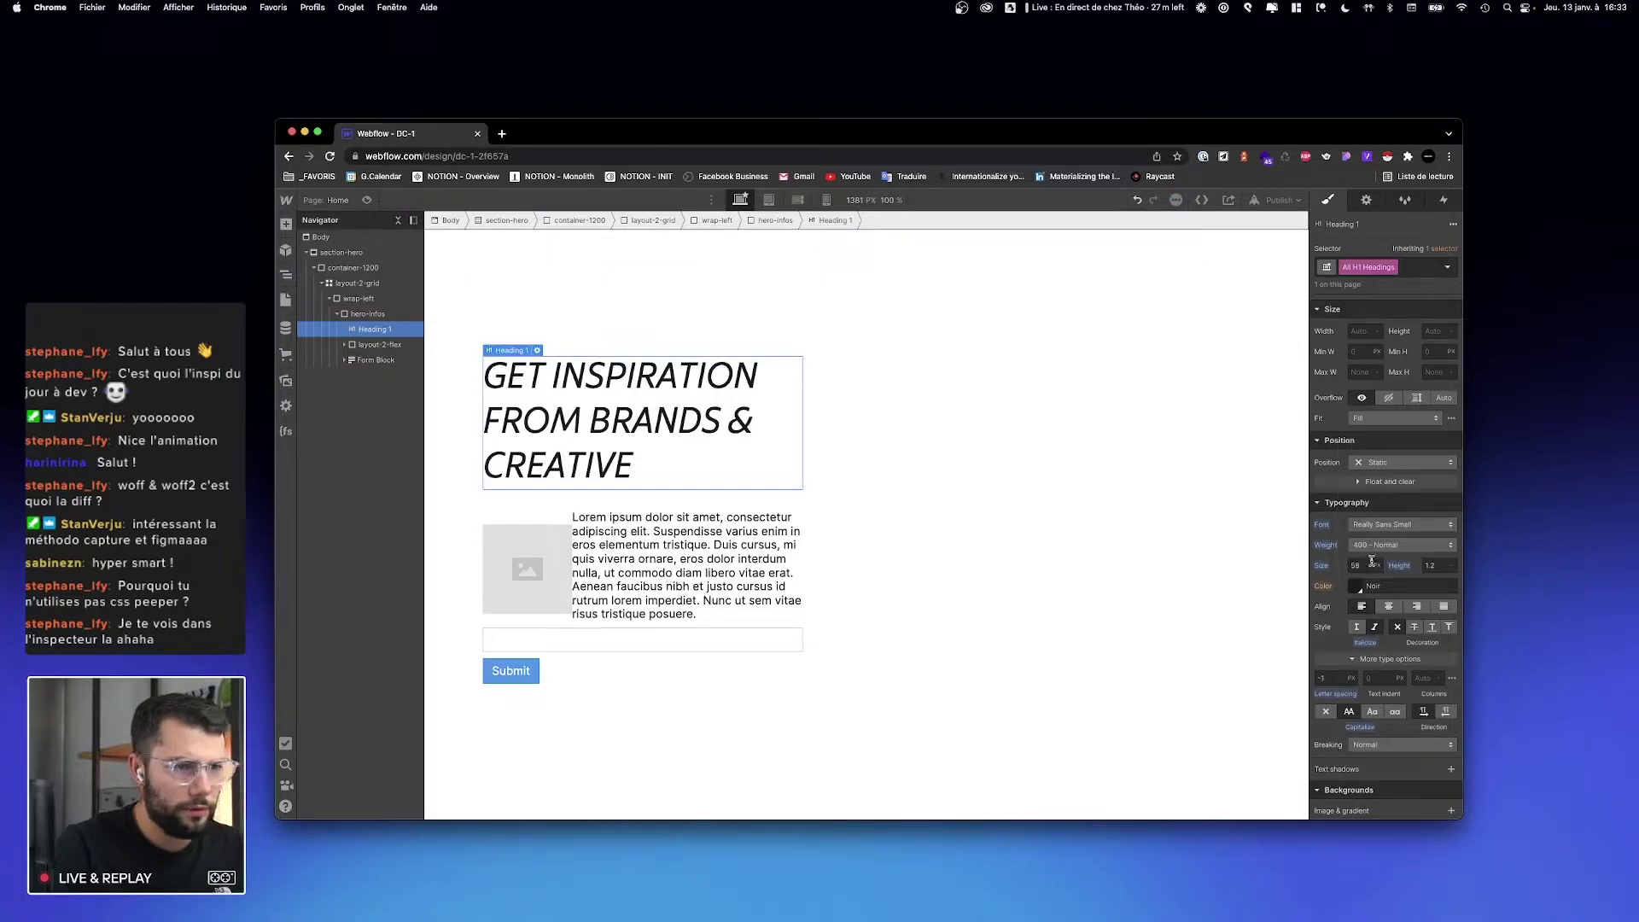
{"action": "key", "text": "super+z"}
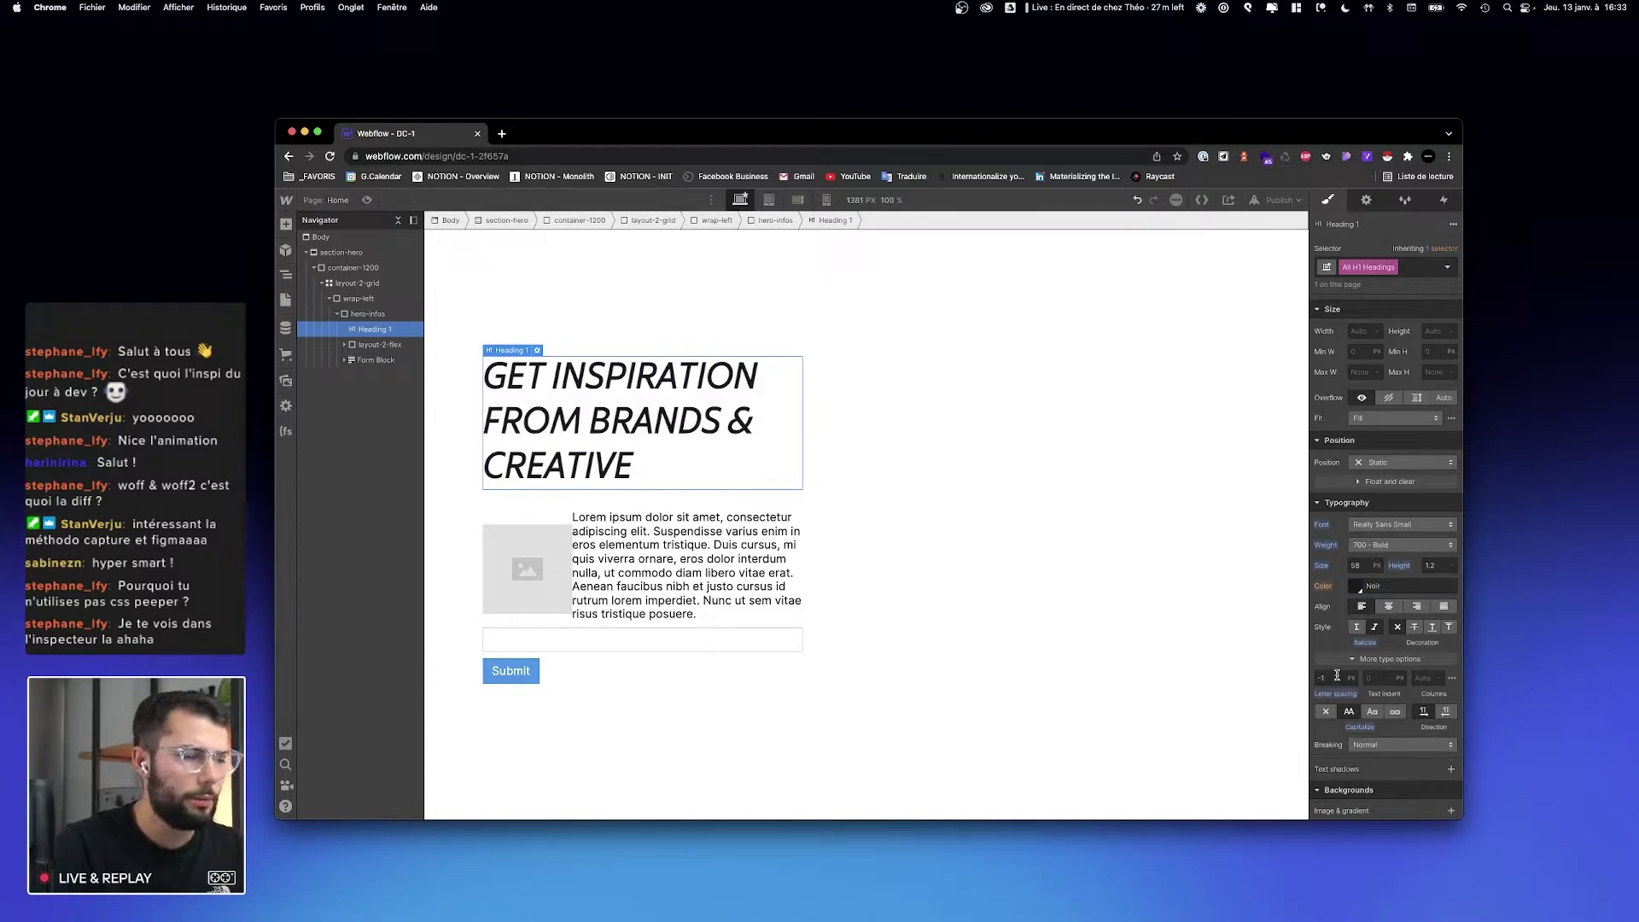
{"action": "scroll", "coordinate": [1338, 671], "scroll_direction": "down", "scroll_amount": 1}
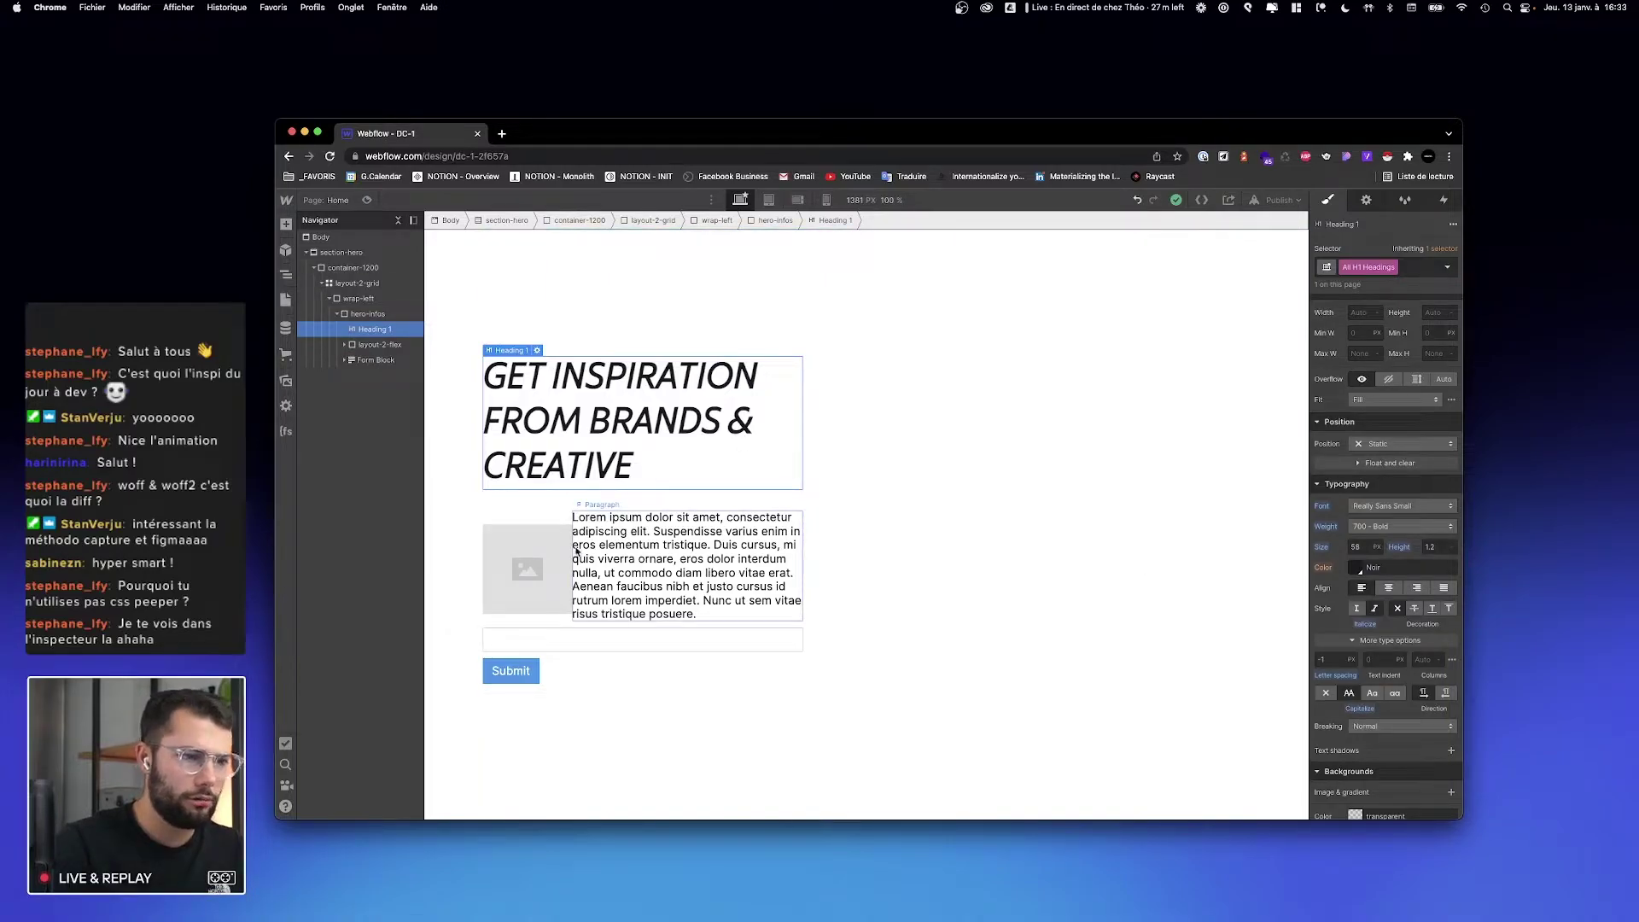
Step: Copy the intro text from the SuperDesign page and paste it over the placeholder paragraph in Webflow's layout-2-flex block
{"action": "key", "text": "ctrl+Right"}
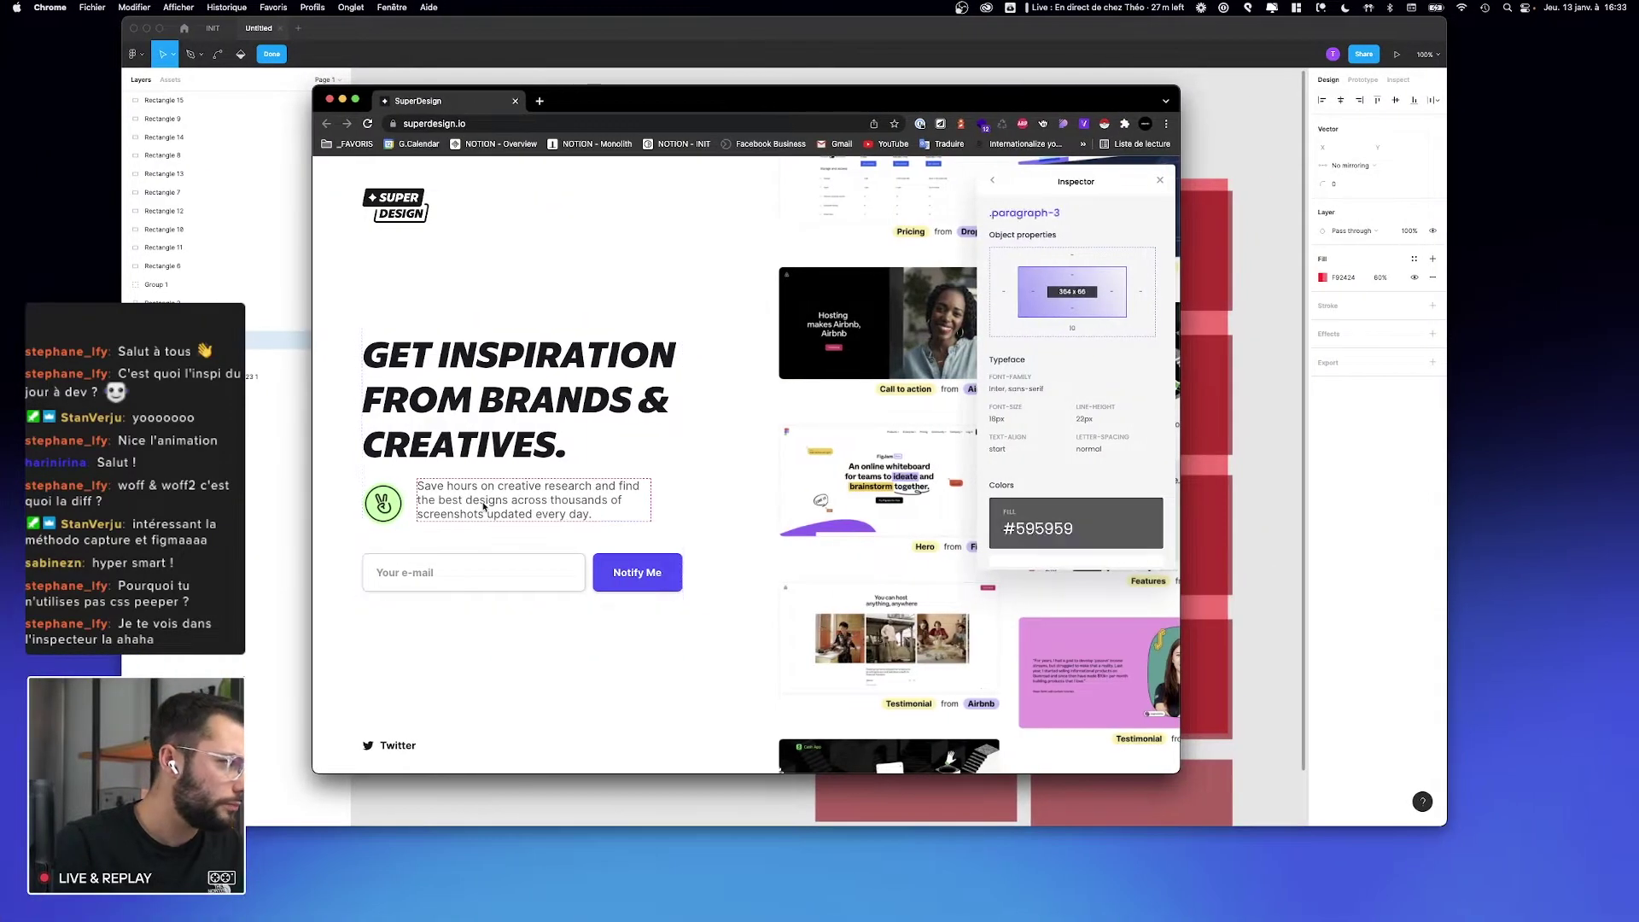
{"action": "double_click", "coordinate": [480, 504]}
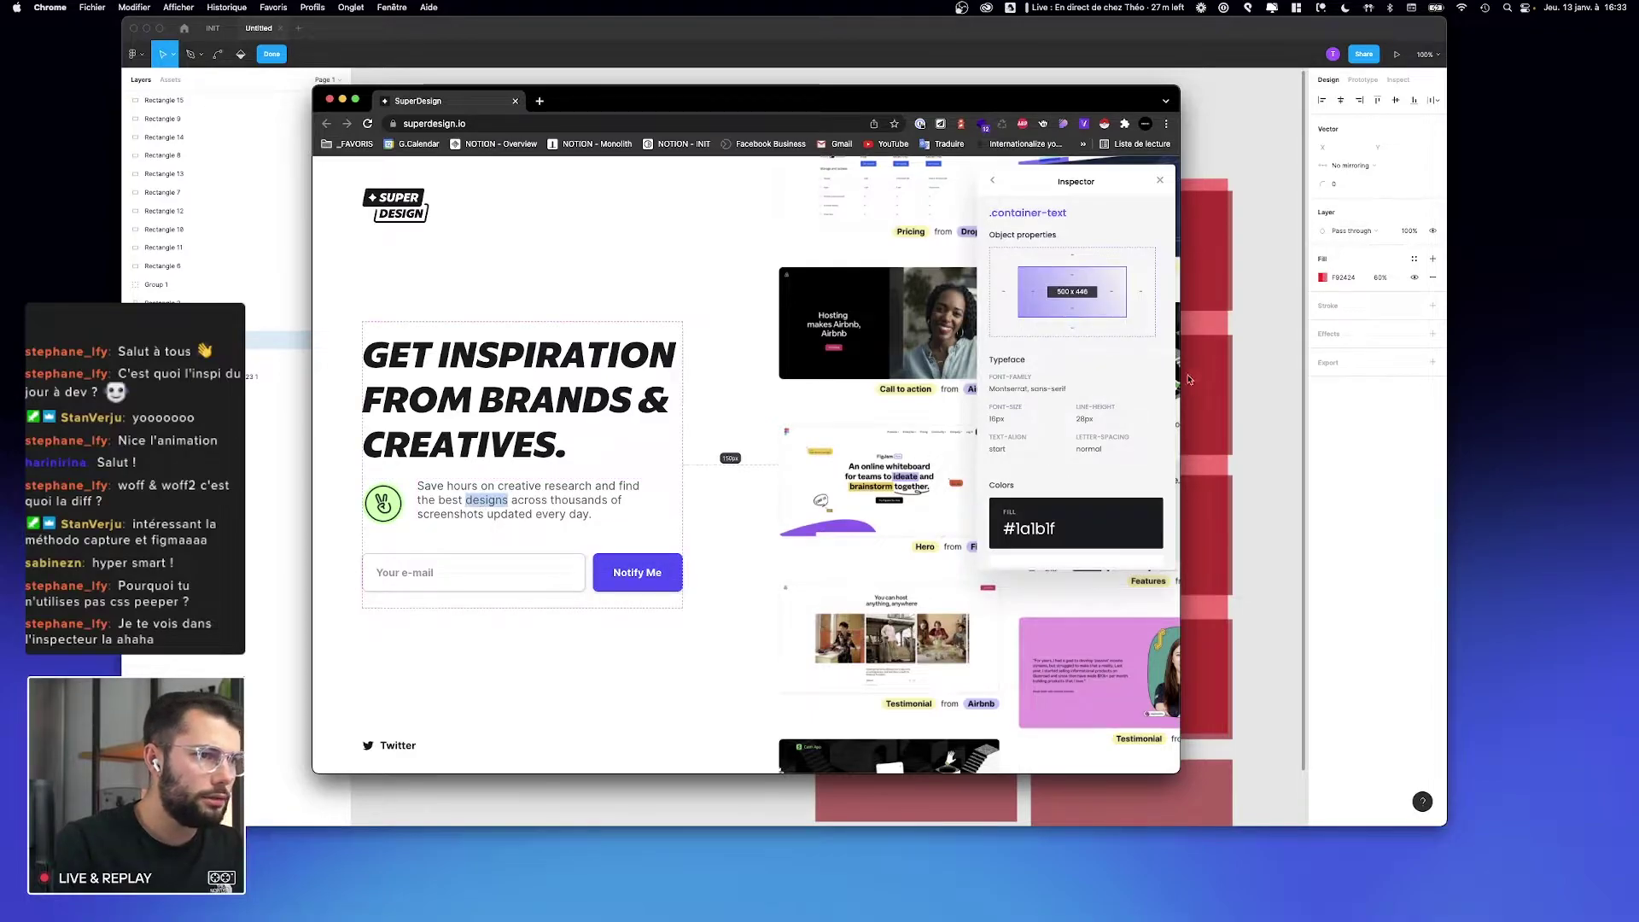
{"action": "left_click", "coordinate": [419, 487]}
{"action": "triple_click", "coordinate": [419, 487]}
{"action": "key", "text": "super+c"}
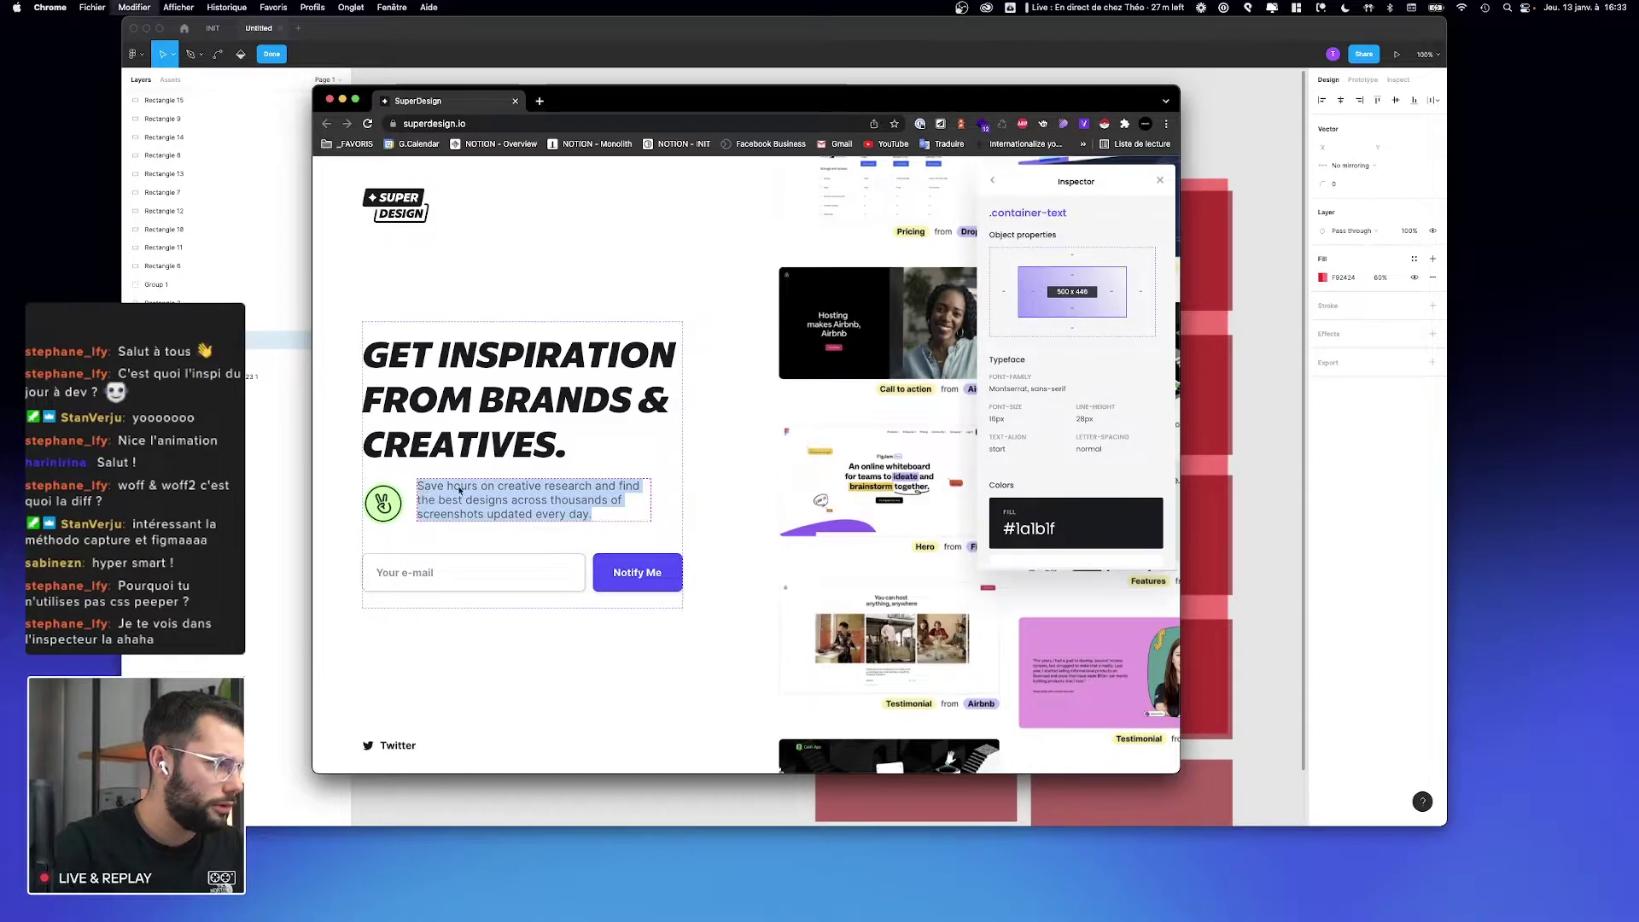
{"action": "key", "text": "ctrl+Left"}
{"action": "key", "text": "Return"}
{"action": "key", "text": "super+a"}
{"action": "key", "text": "super+v"}
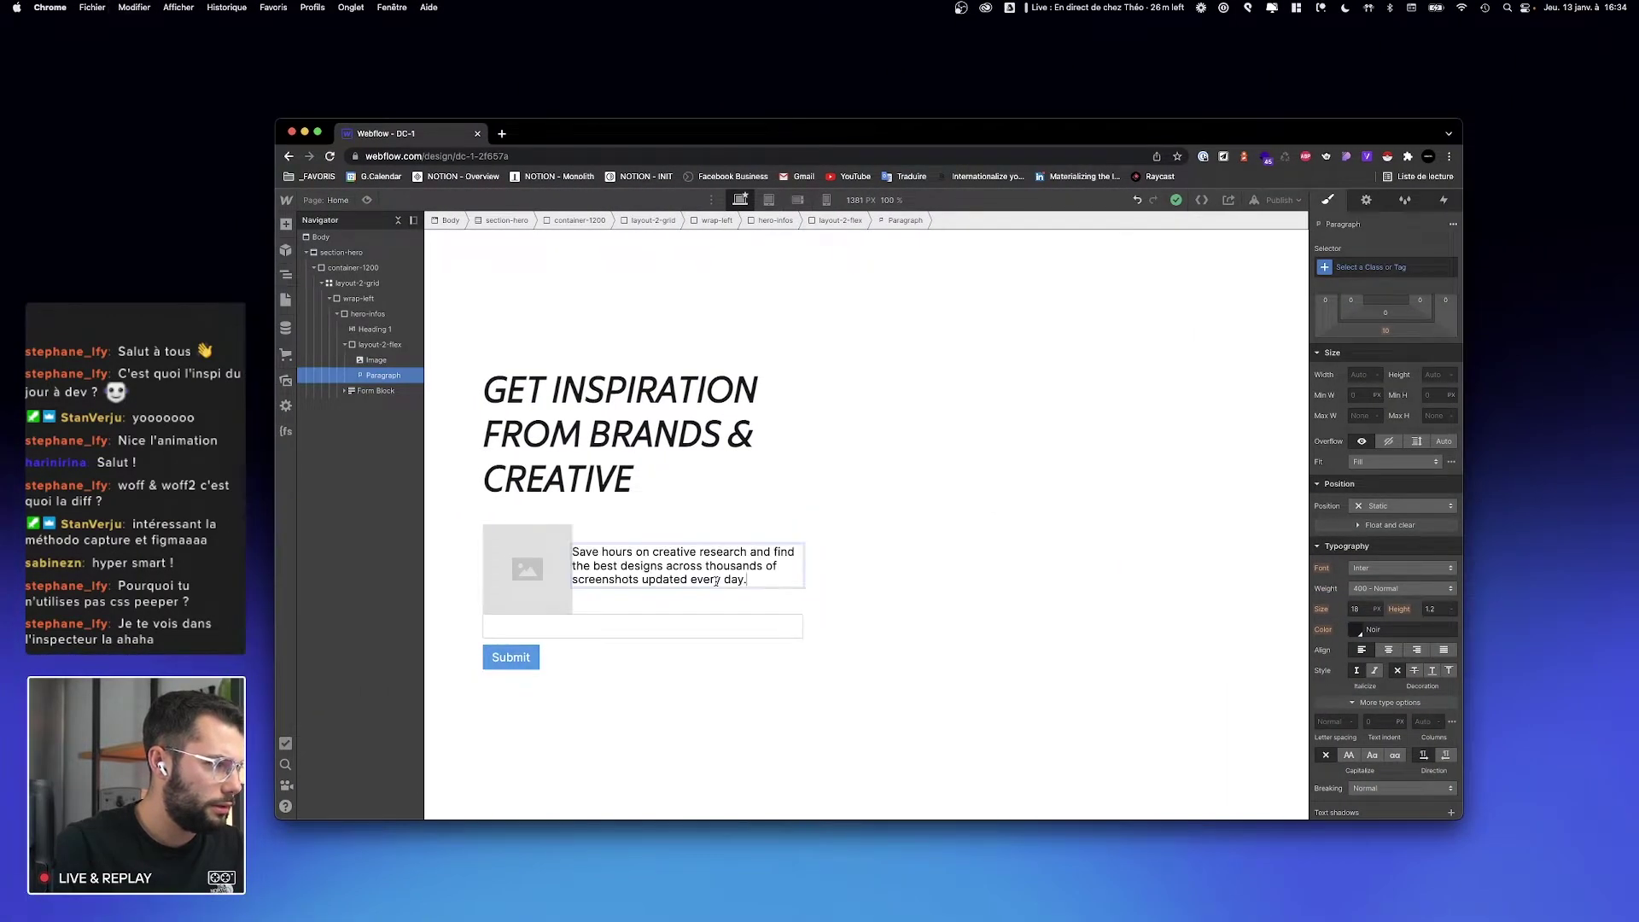
Step: Upload all files from the desktop's SUPERDESIGN folder (img1.png to img8.png, logo.svg, main.png and twitter.svg) to the site's assets
{"action": "left_click", "coordinate": [528, 537]}
{"action": "left_click", "coordinate": [525, 519]}
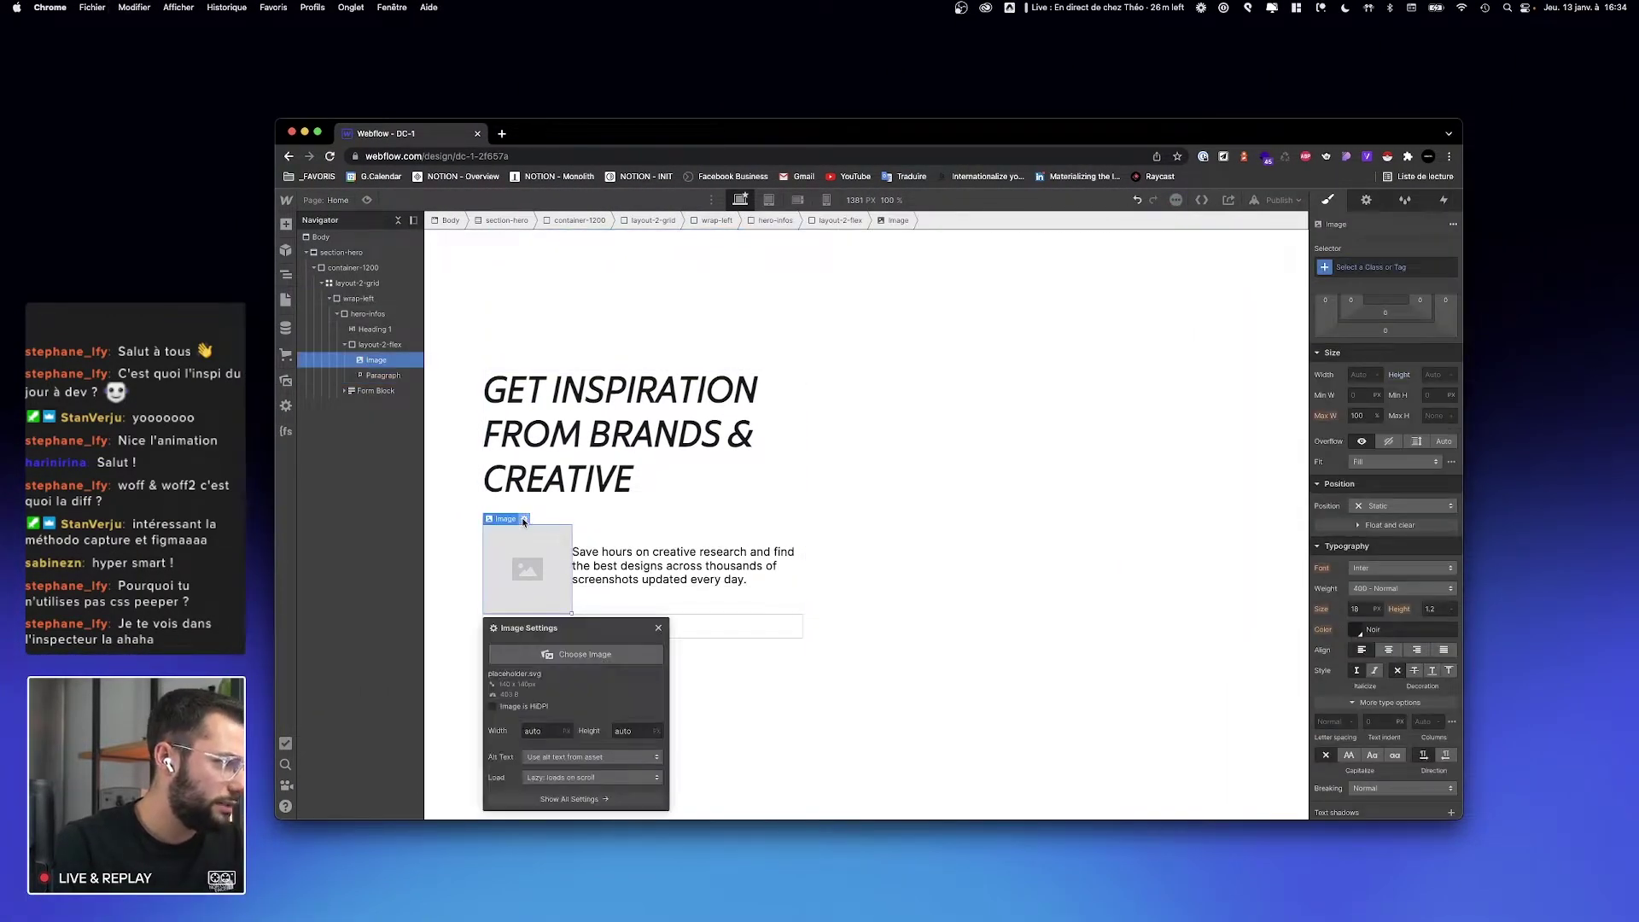
{"action": "left_click", "coordinate": [286, 381]}
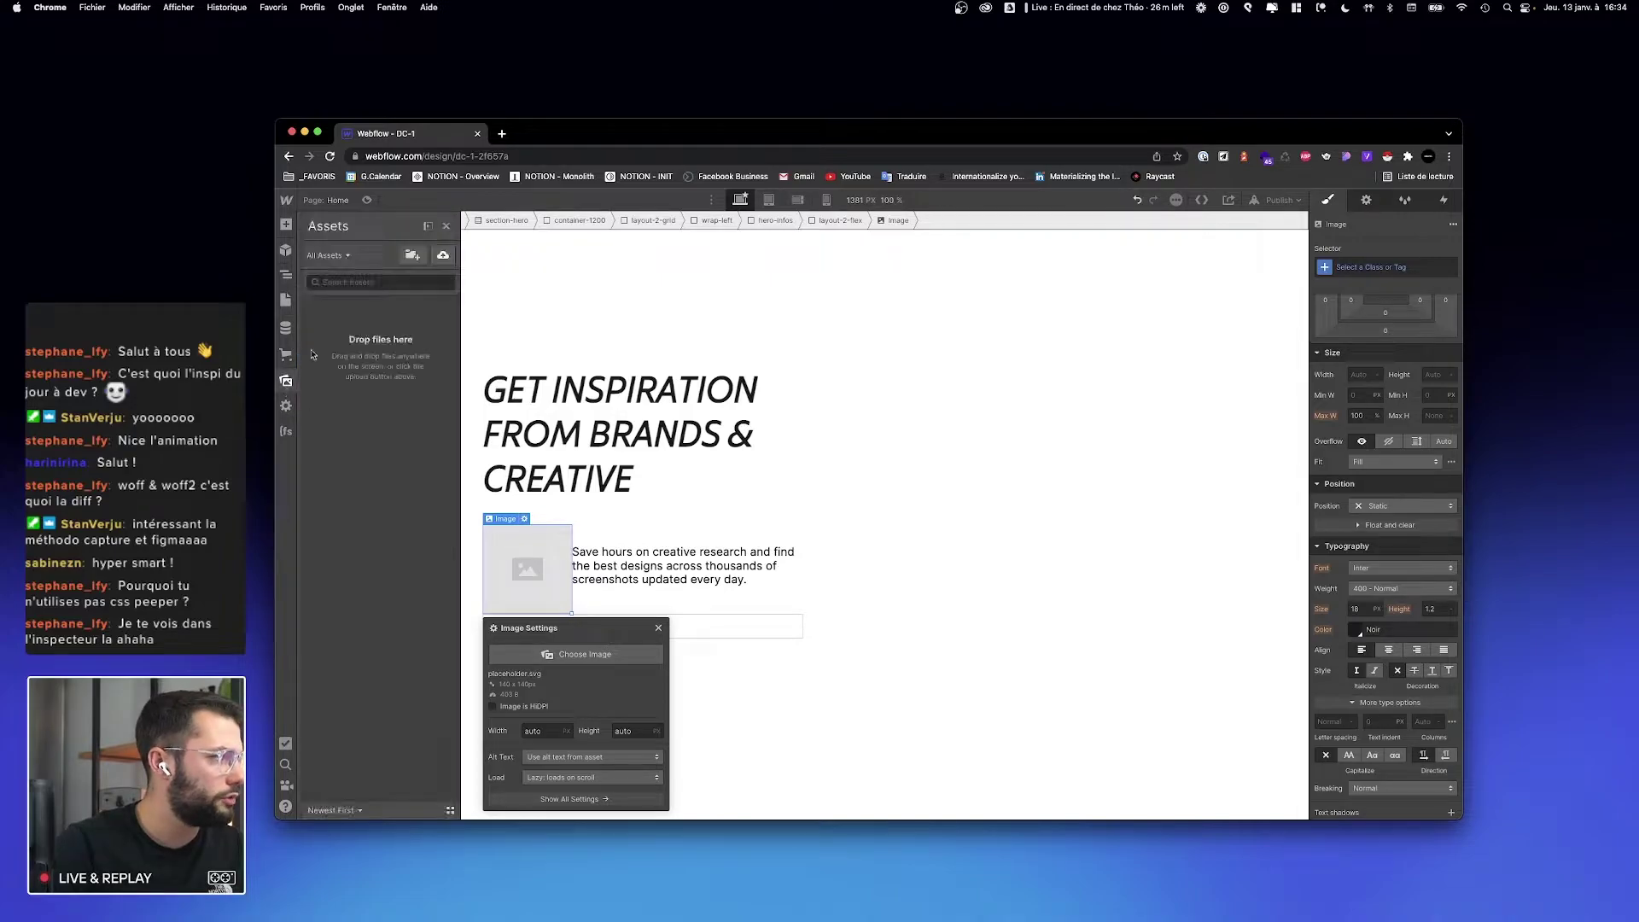
{"action": "left_click", "coordinate": [443, 255]}
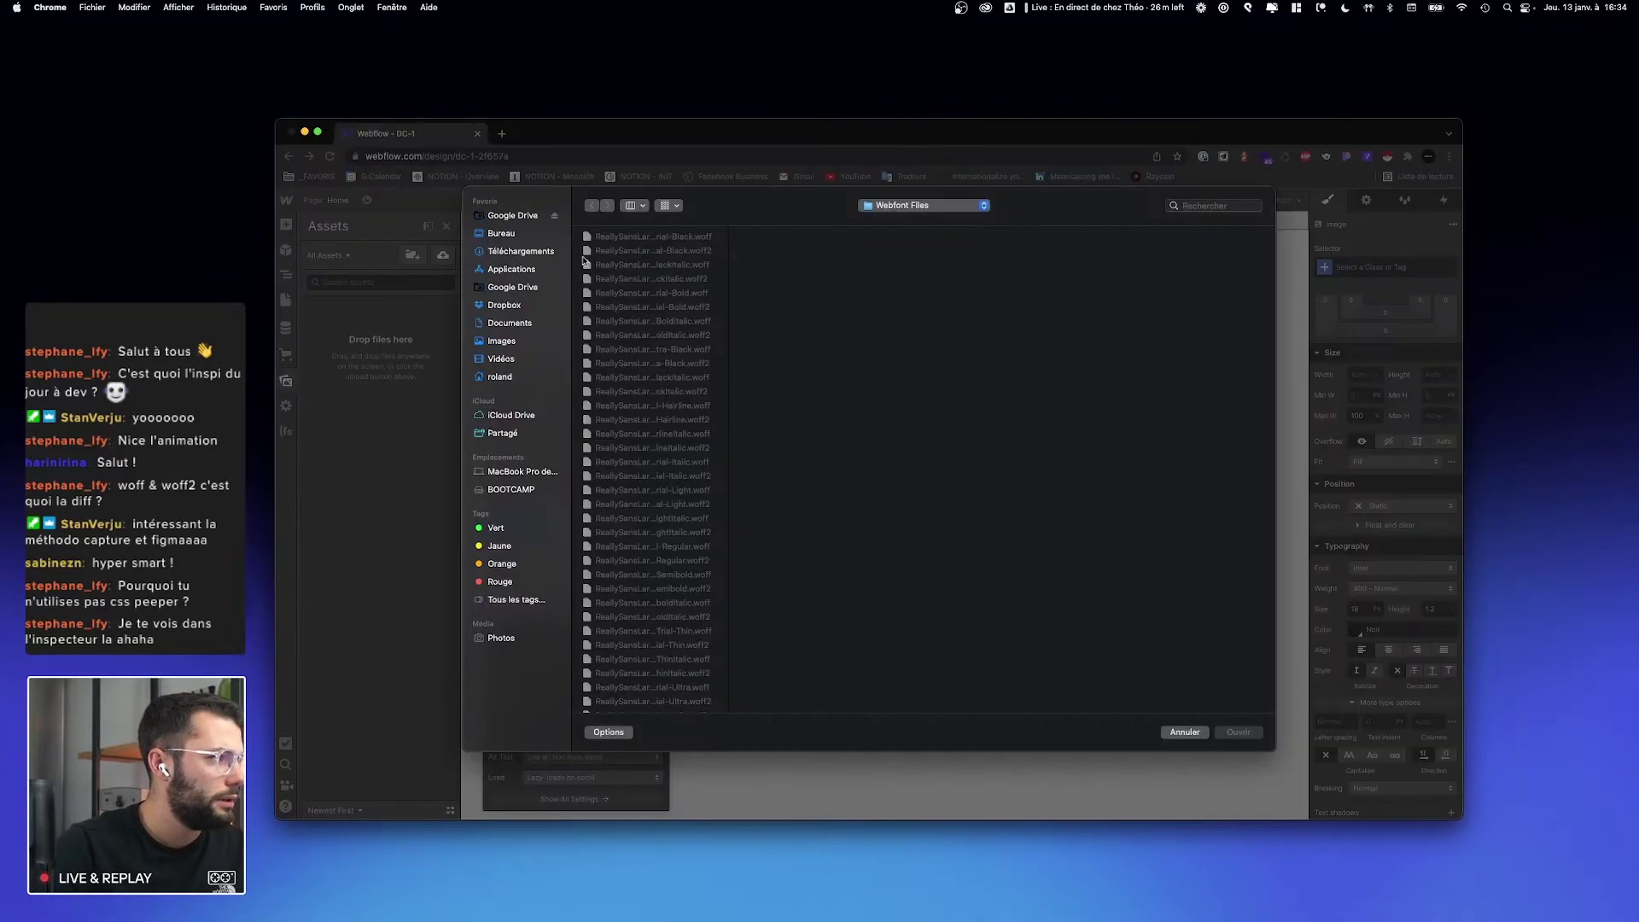
{"action": "left_click", "coordinate": [547, 237]}
{"action": "scroll", "coordinate": [636, 598], "scroll_direction": "down", "scroll_amount": 10}
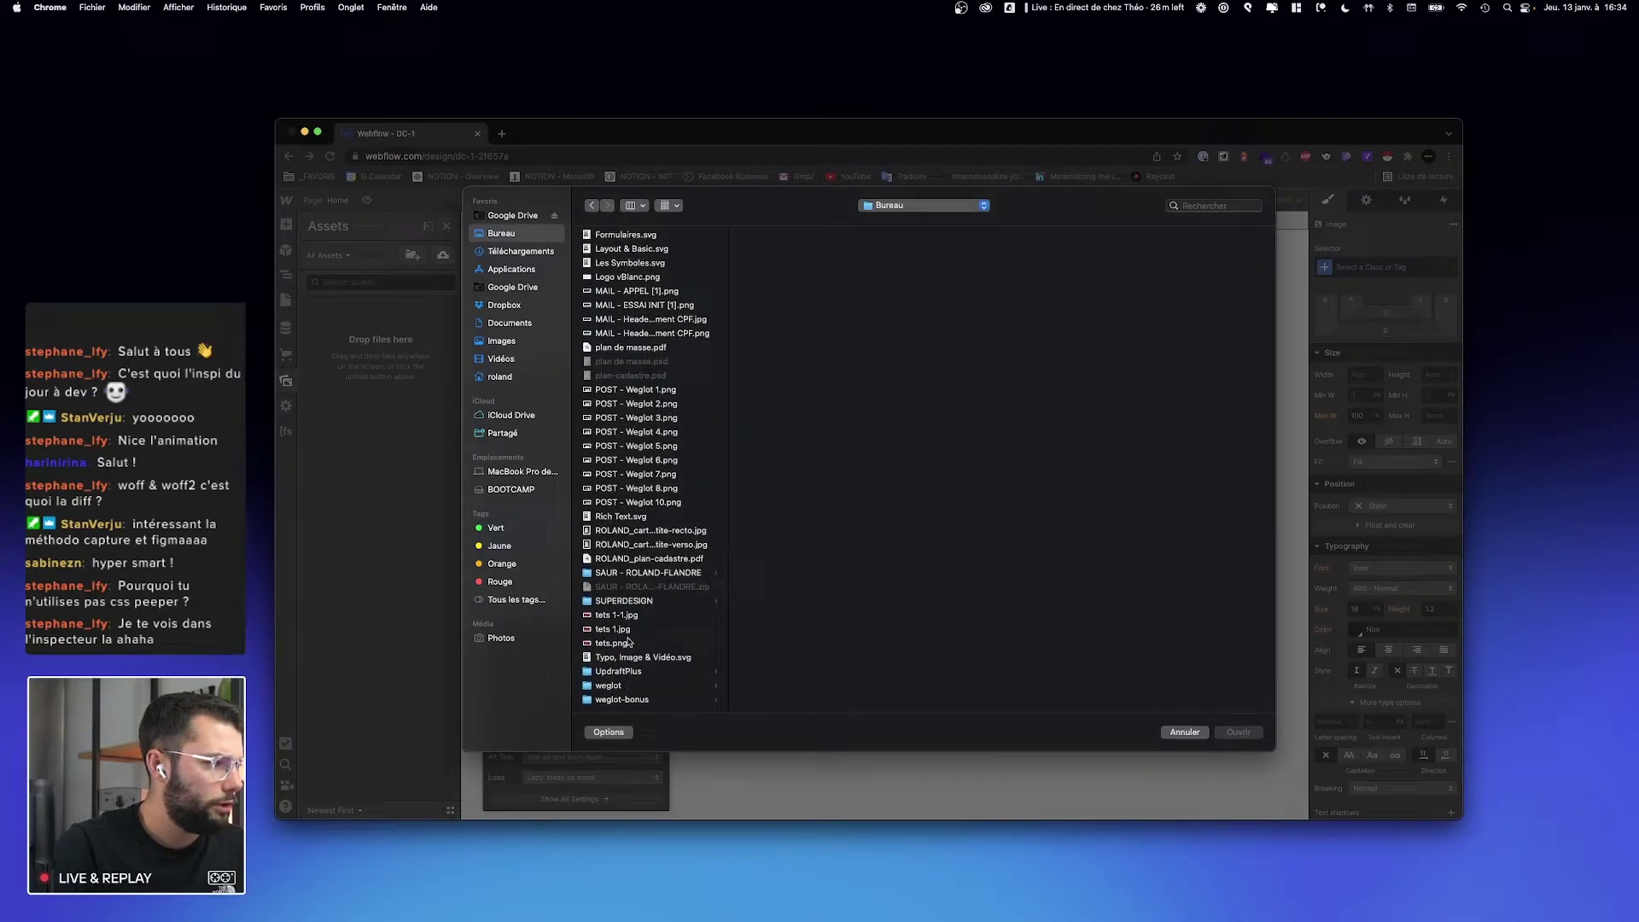
{"action": "left_click", "coordinate": [632, 601]}
{"action": "left_click", "coordinate": [773, 366]}
{"action": "left_click", "coordinate": [736, 232], "text": "shift"}
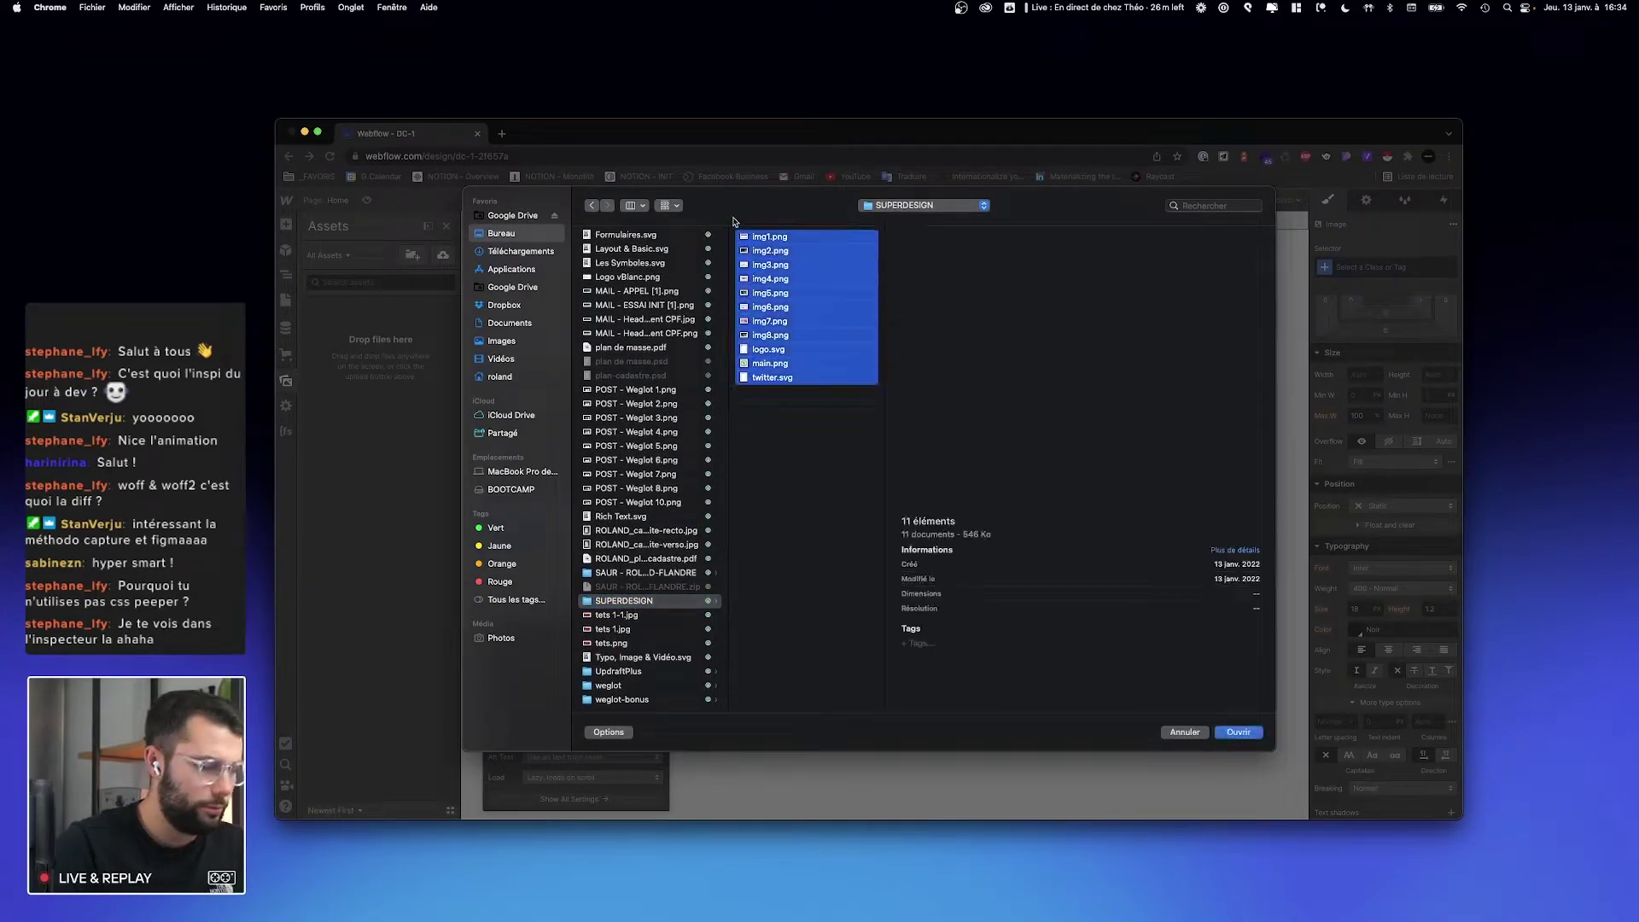
{"action": "key", "text": "Return"}
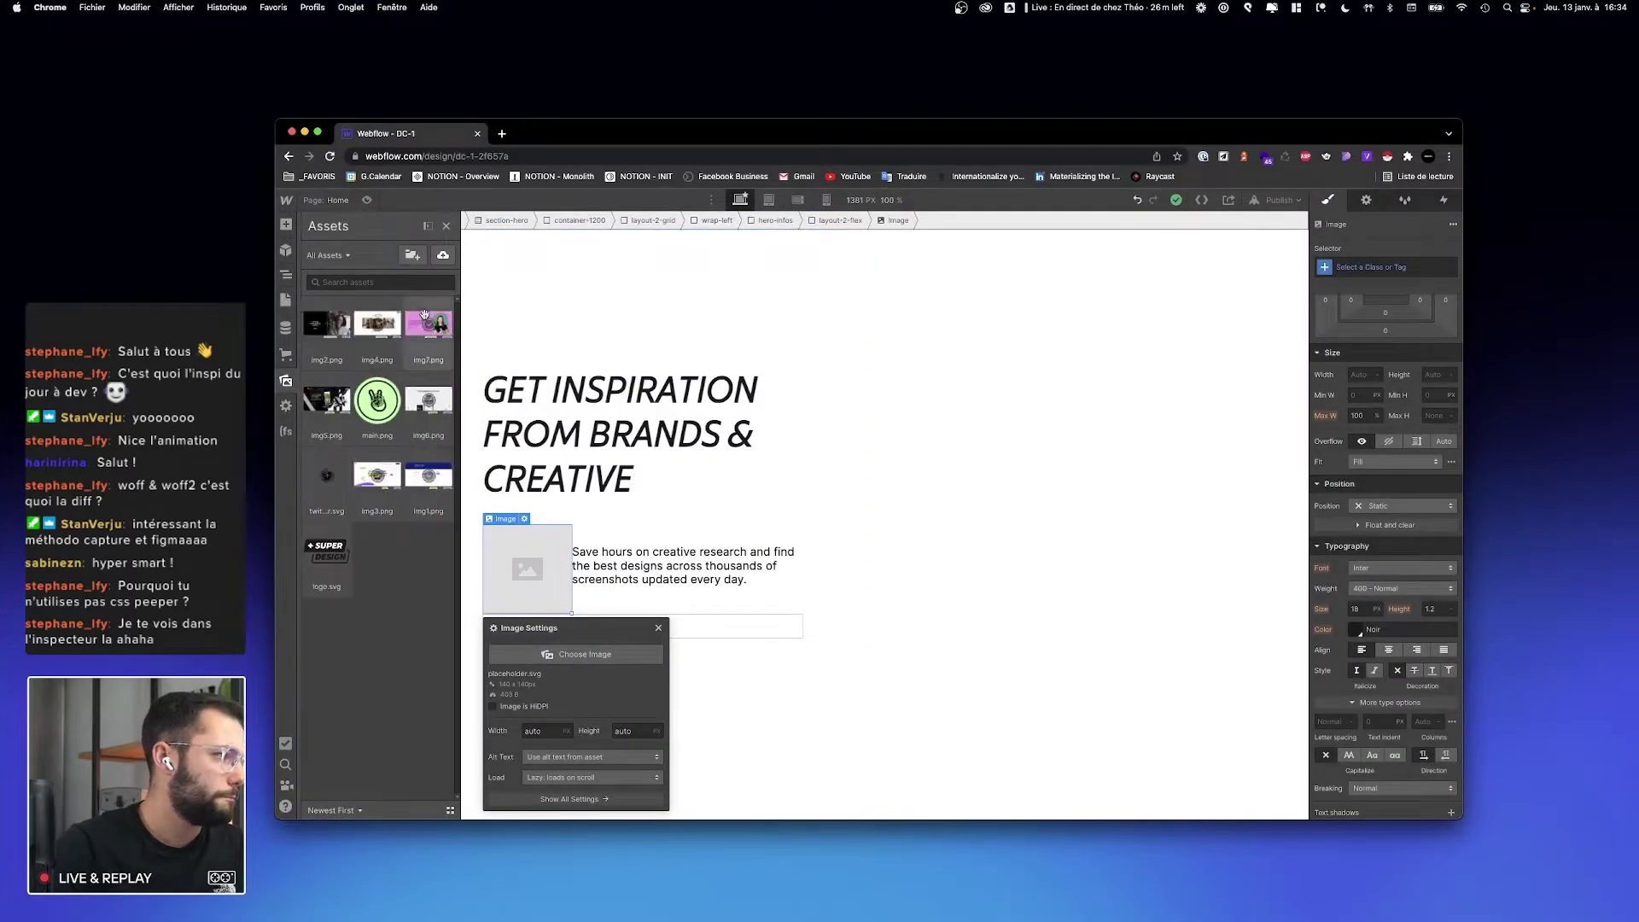
Step: Replace the placeholder image beside the intro paragraph with main.png, and select the paragraph
{"action": "left_click", "coordinate": [382, 408]}
{"action": "key", "text": "z"}
{"action": "left_click", "coordinate": [734, 570]}
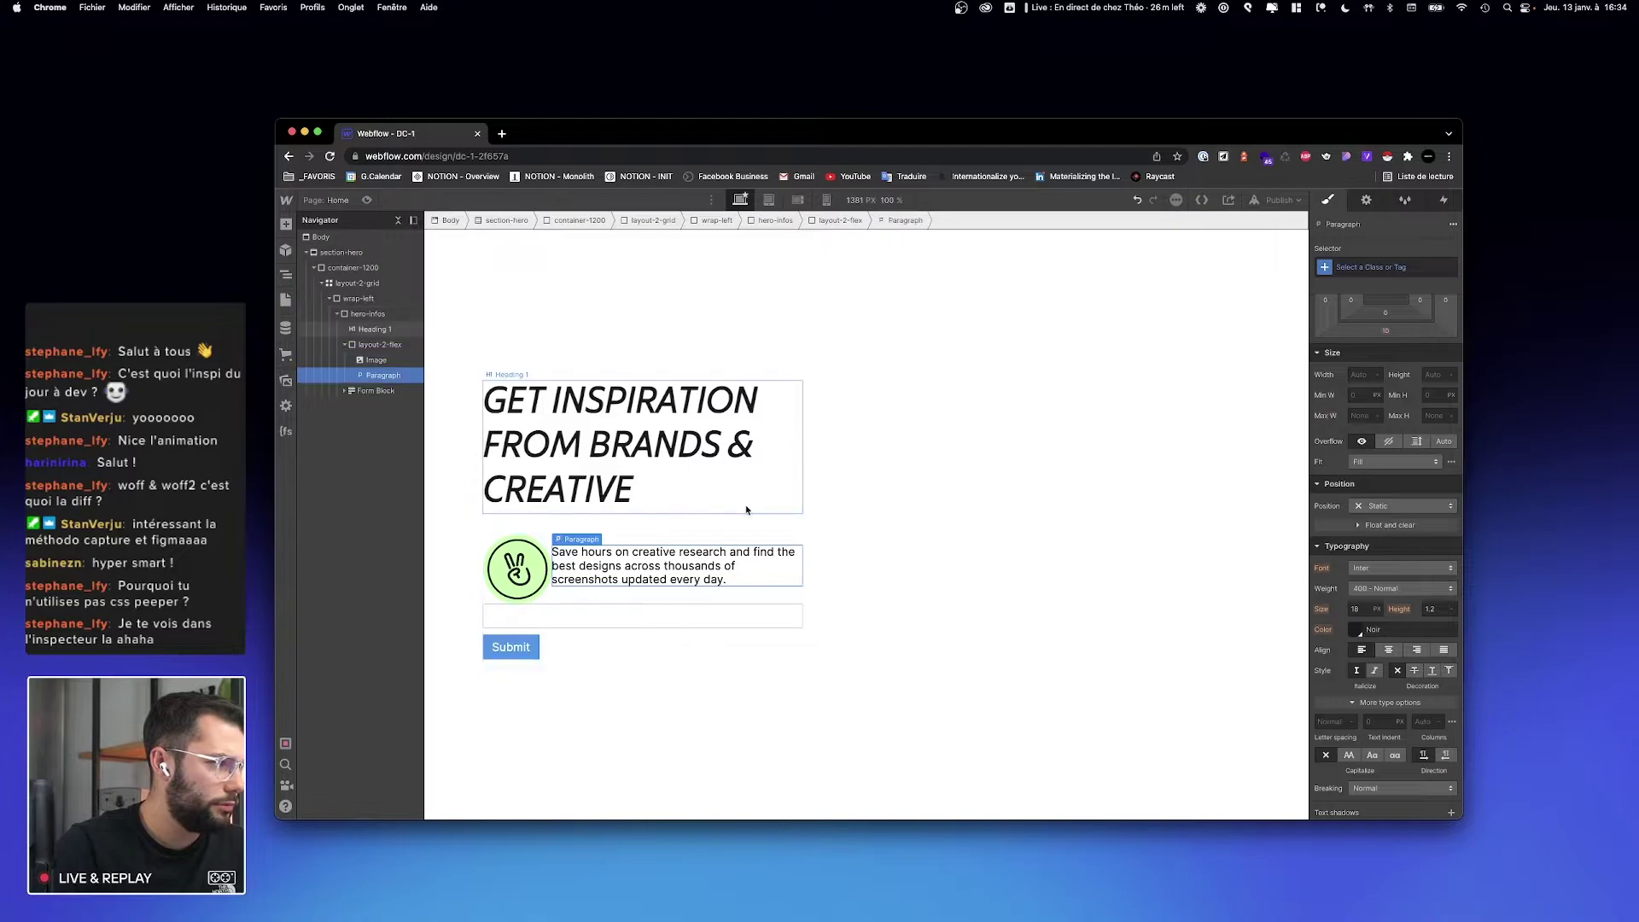
Step: Inspect the hand icon on the SuperDesign page and give the matching image in Webflow the new class img-hand
{"action": "key", "text": "ctrl+Right"}
{"action": "left_click", "coordinate": [385, 505]}
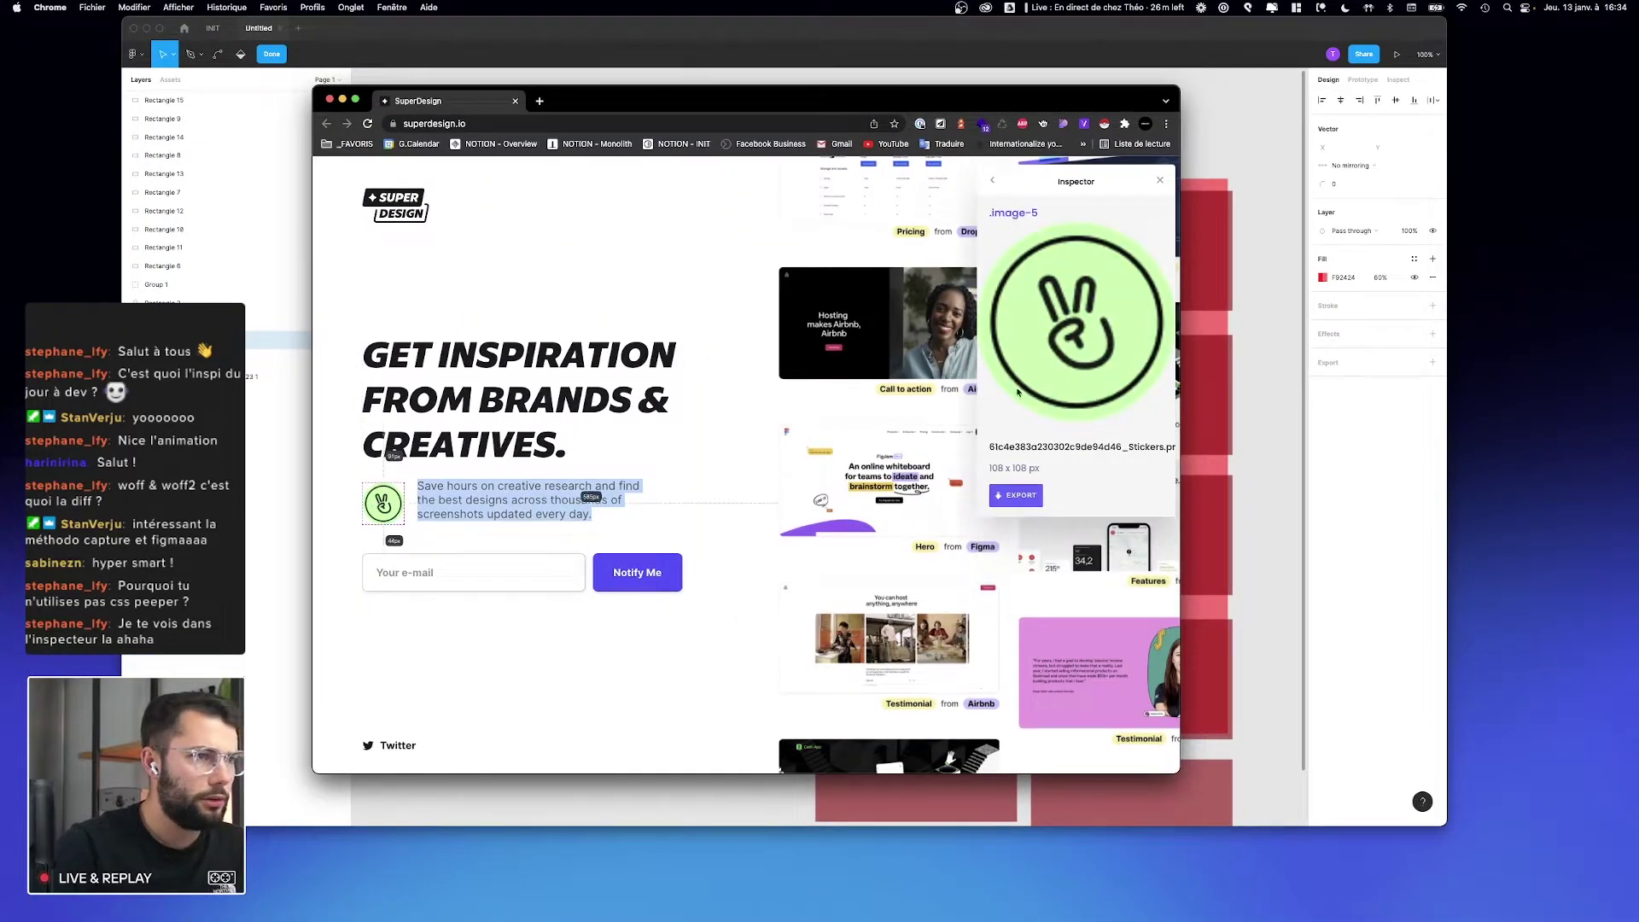
{"action": "key", "text": "ctrl+Left"}
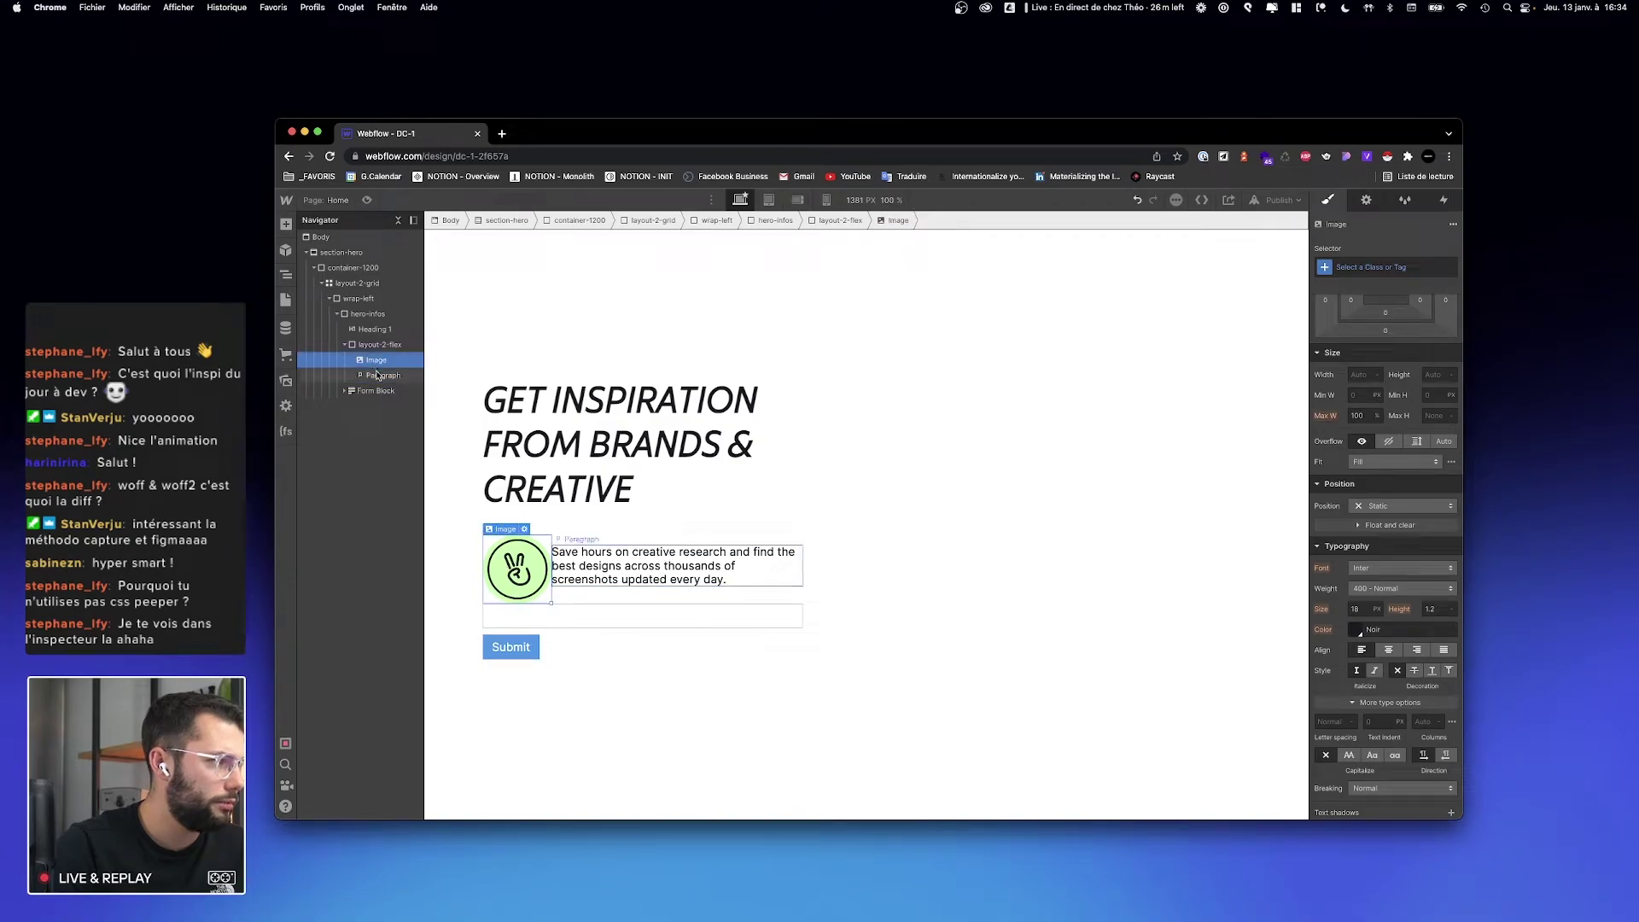
{"action": "left_click", "coordinate": [1409, 267]}
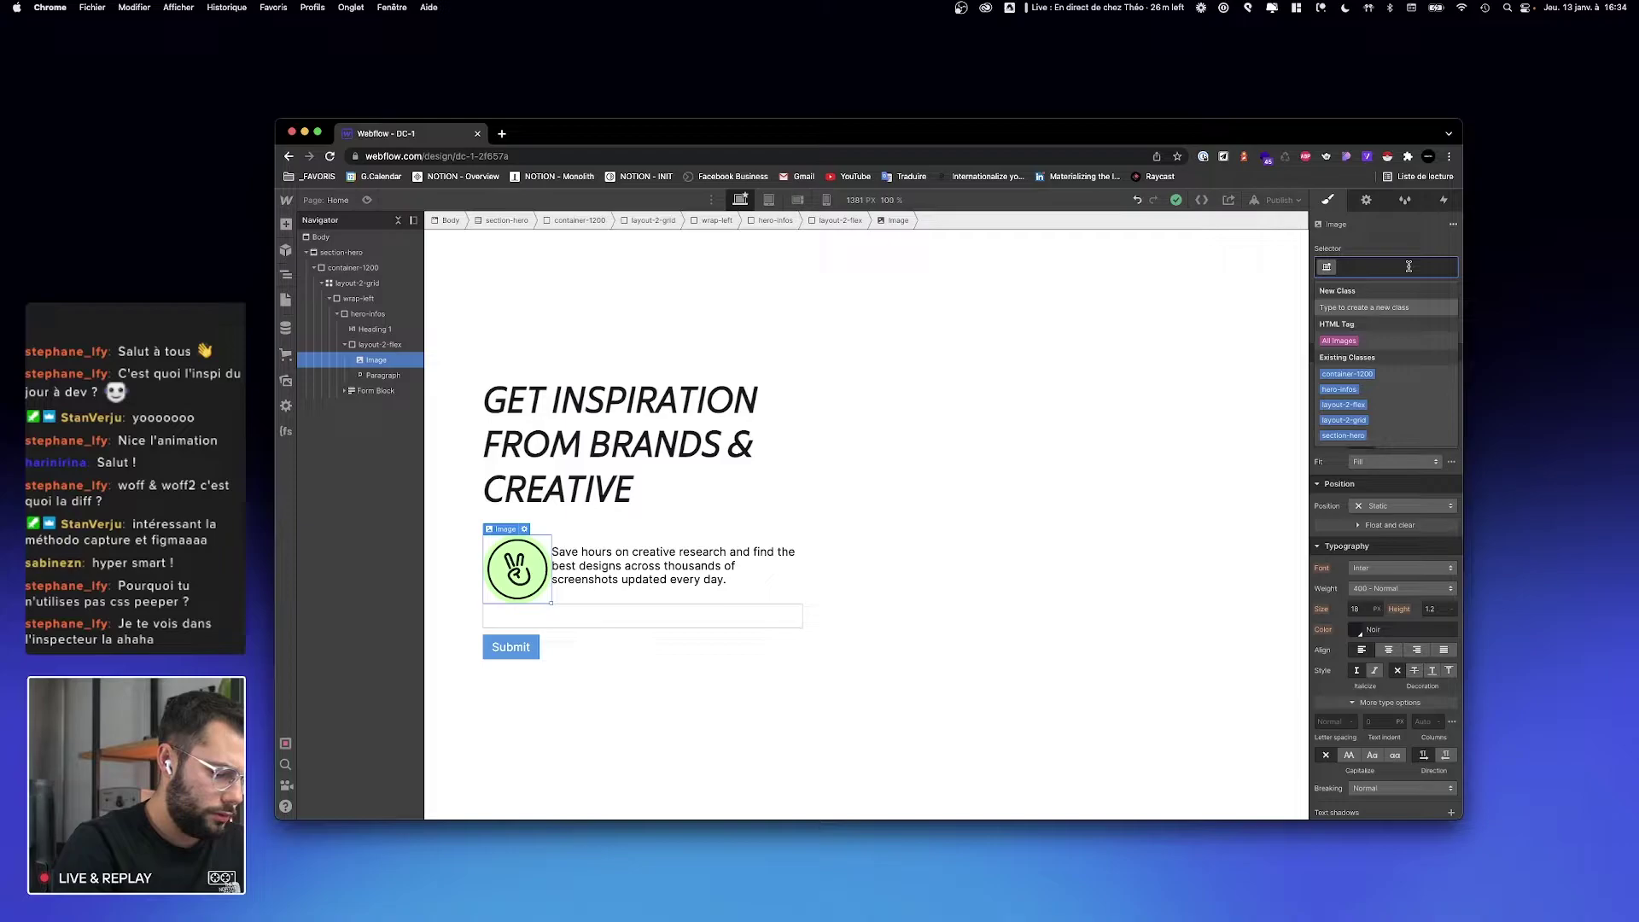
{"action": "type", "text": "img-hand"}
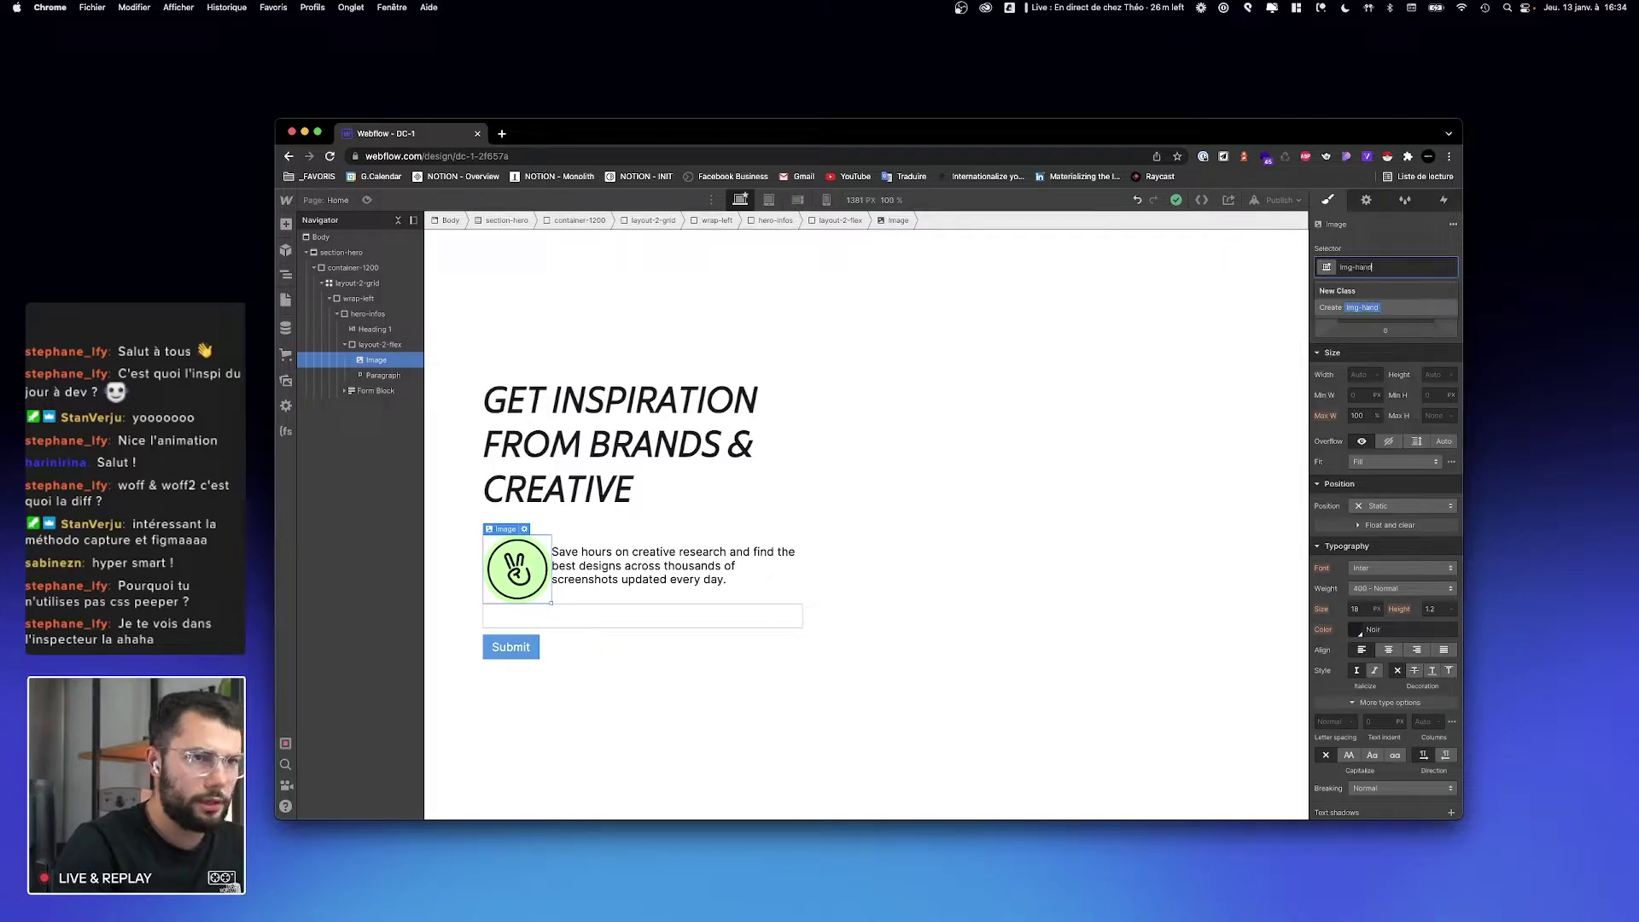
{"action": "key", "text": "Return"}
Step: Set img-hand's maximum width and maximum height to 108 px, its width to 100% and its height to Auto
{"action": "left_click", "coordinate": [1369, 416]}
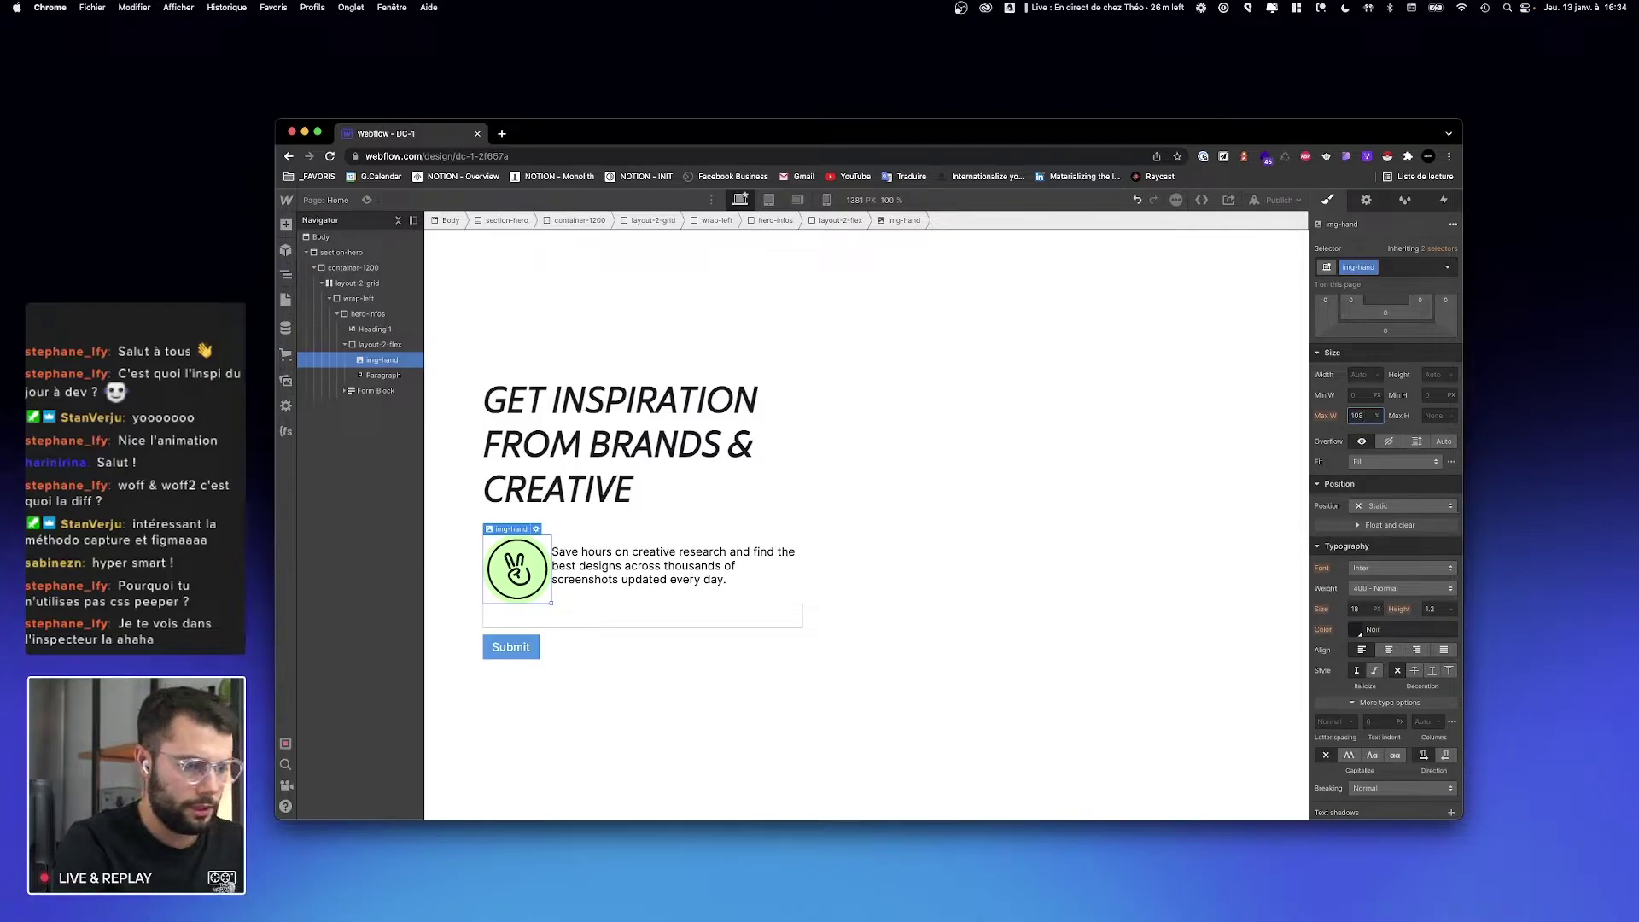
{"action": "key", "text": "Tab"}
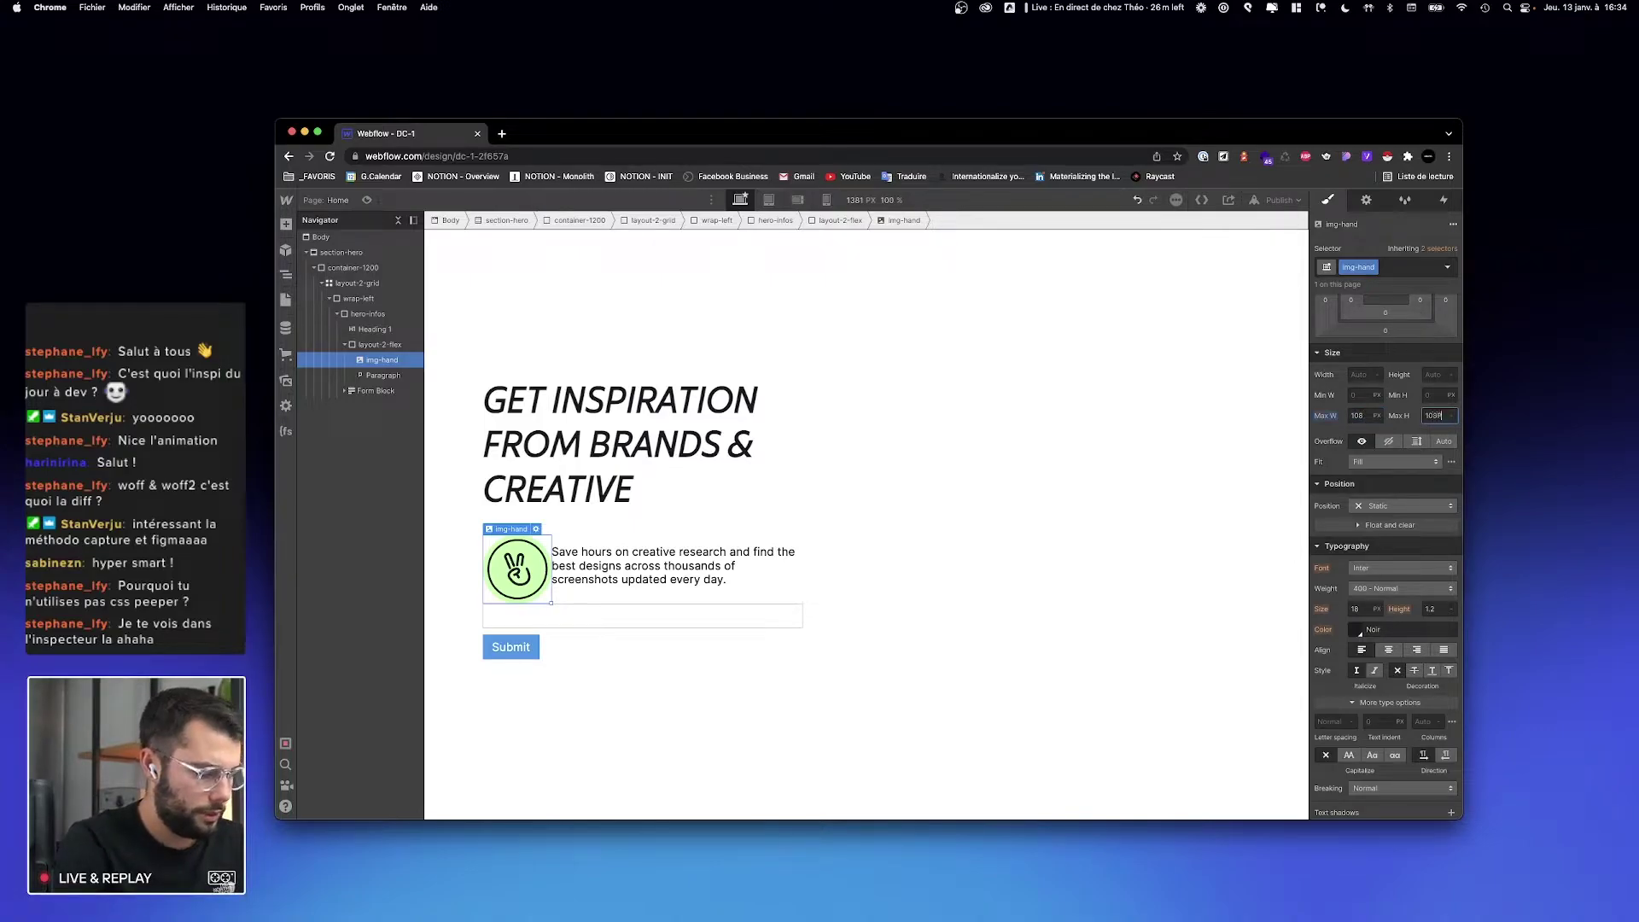
{"action": "type", "text": "108"}
{"action": "left_click", "coordinate": [1358, 374]}
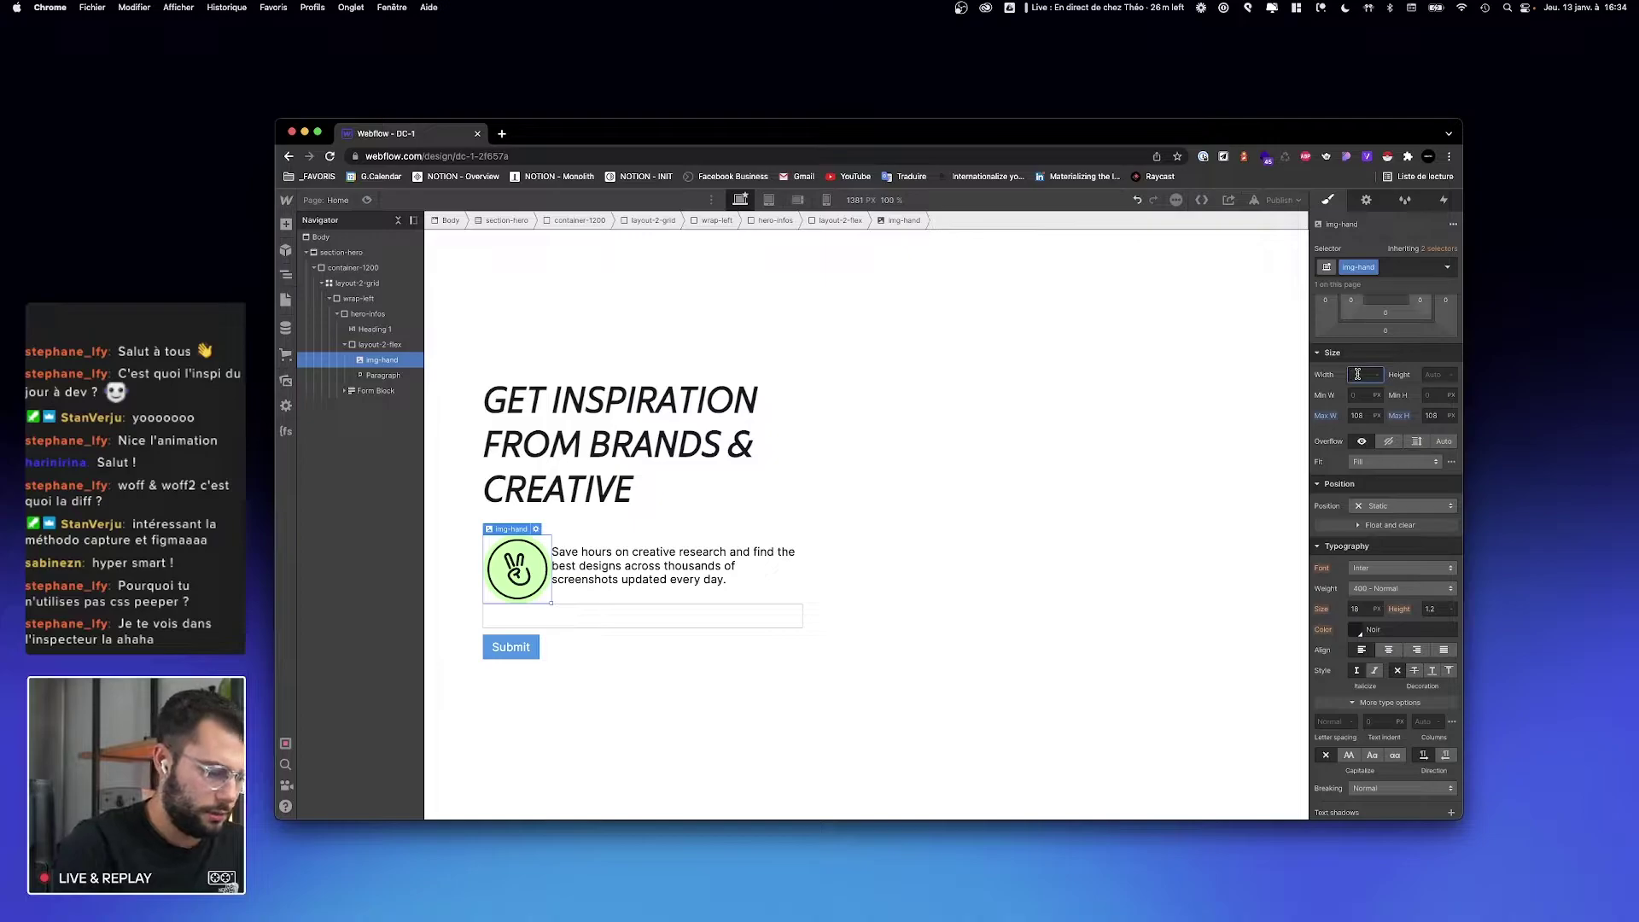
{"action": "left_click", "coordinate": [1432, 375]}
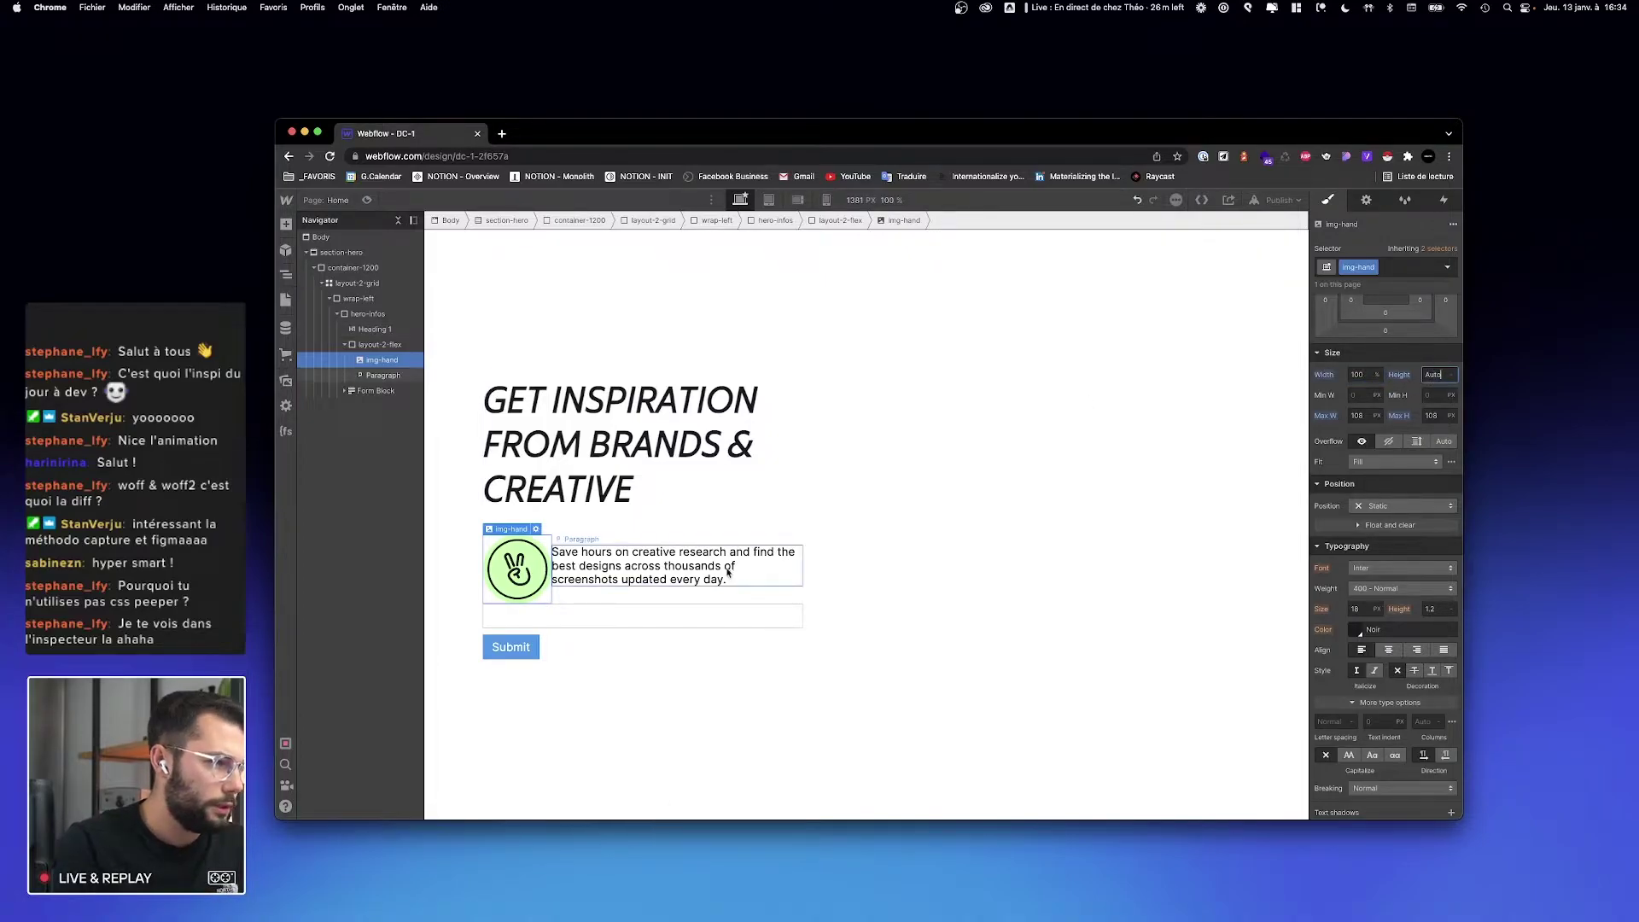
Step: Examine the intro paragraph's typography on the SuperDesign page with the CSS inspector, and return to Webflow
{"action": "key", "text": "ctrl+Right"}
{"action": "left_click", "coordinate": [548, 498]}
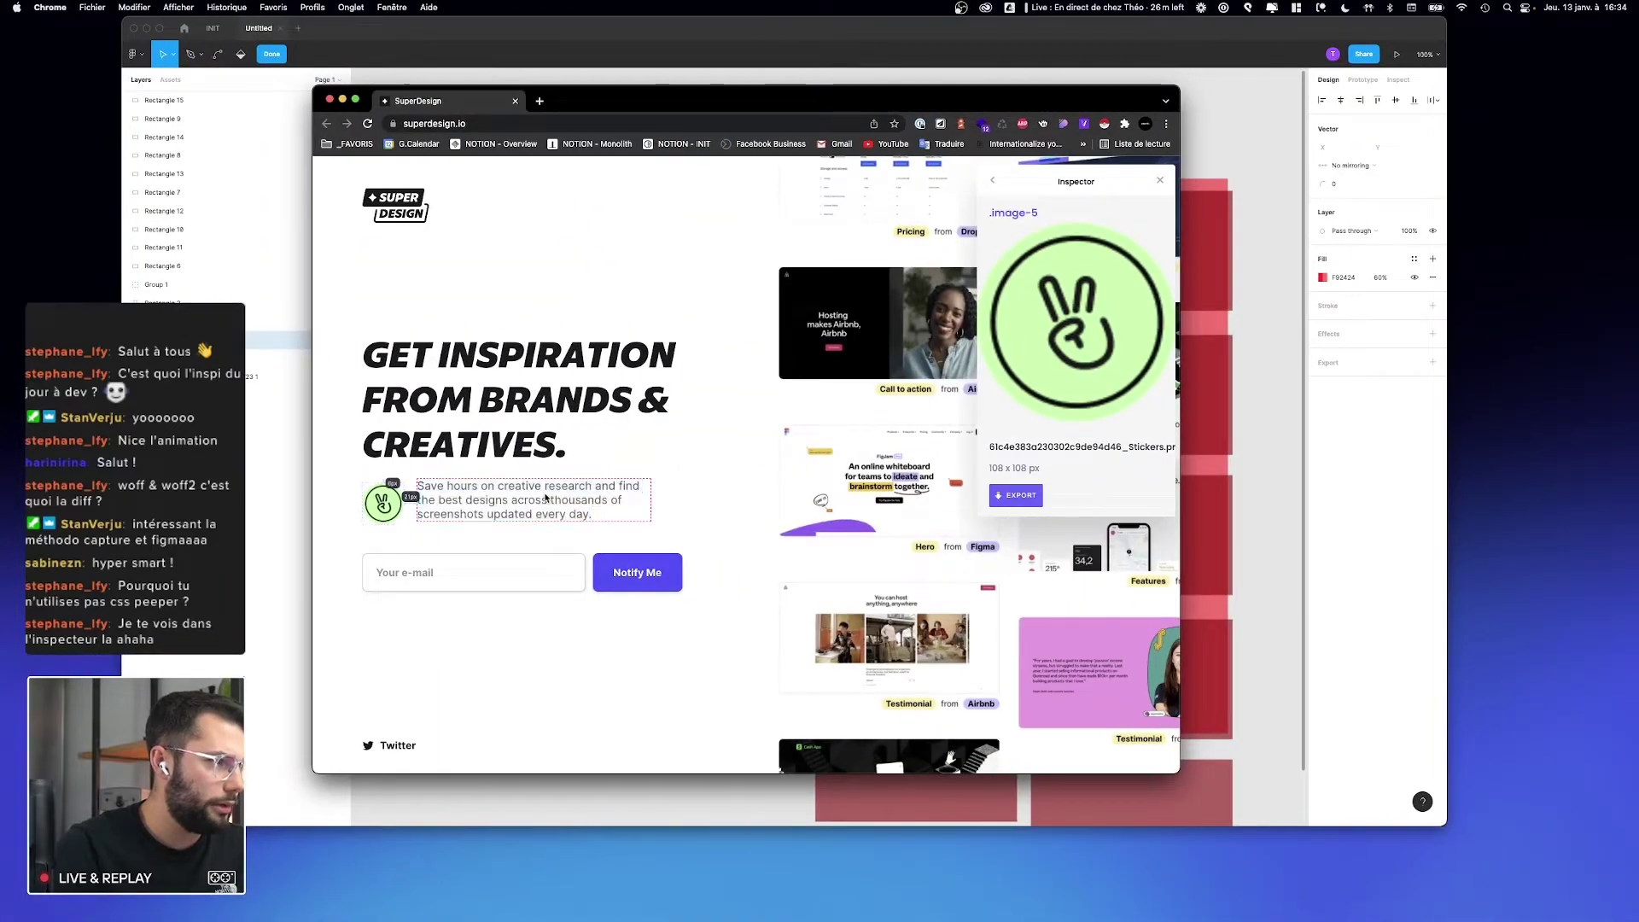
{"action": "mouse_move", "coordinate": [1020, 534]}
{"action": "scroll", "coordinate": [1076, 520], "scroll_direction": "down", "scroll_amount": 2}
{"action": "scroll", "coordinate": [1050, 444], "scroll_direction": "up", "scroll_amount": 2}
{"action": "key", "text": "ctrl+Left"}
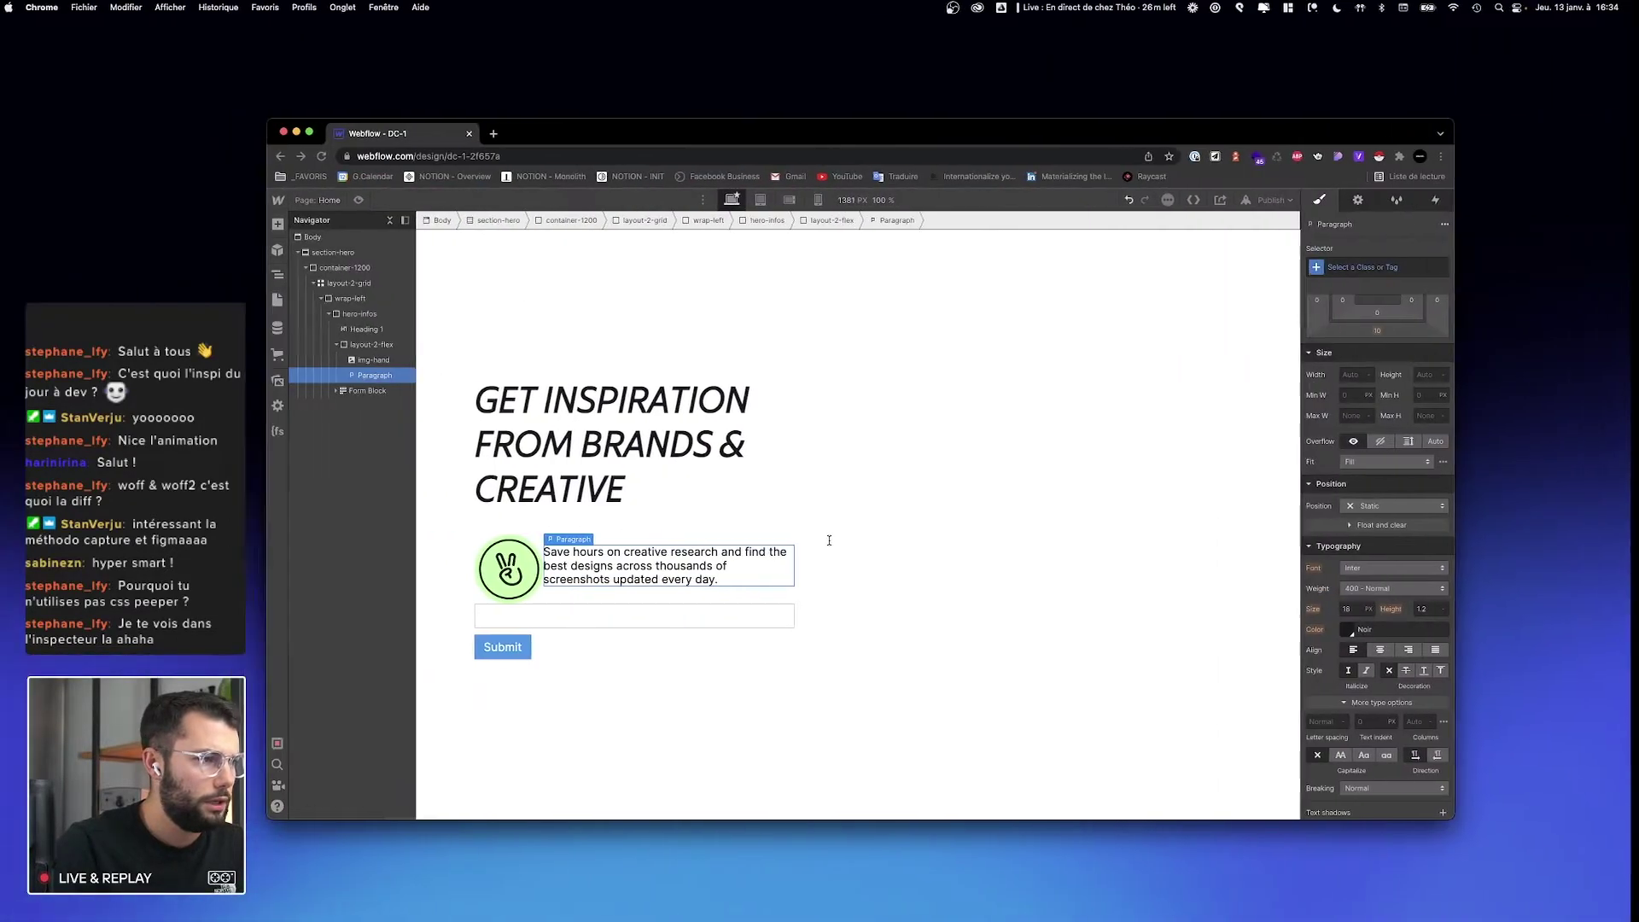
Step: Target the All Paragraphs tag from the intro paragraph and set its bottom margin to 0
{"action": "left_click", "coordinate": [1353, 270]}
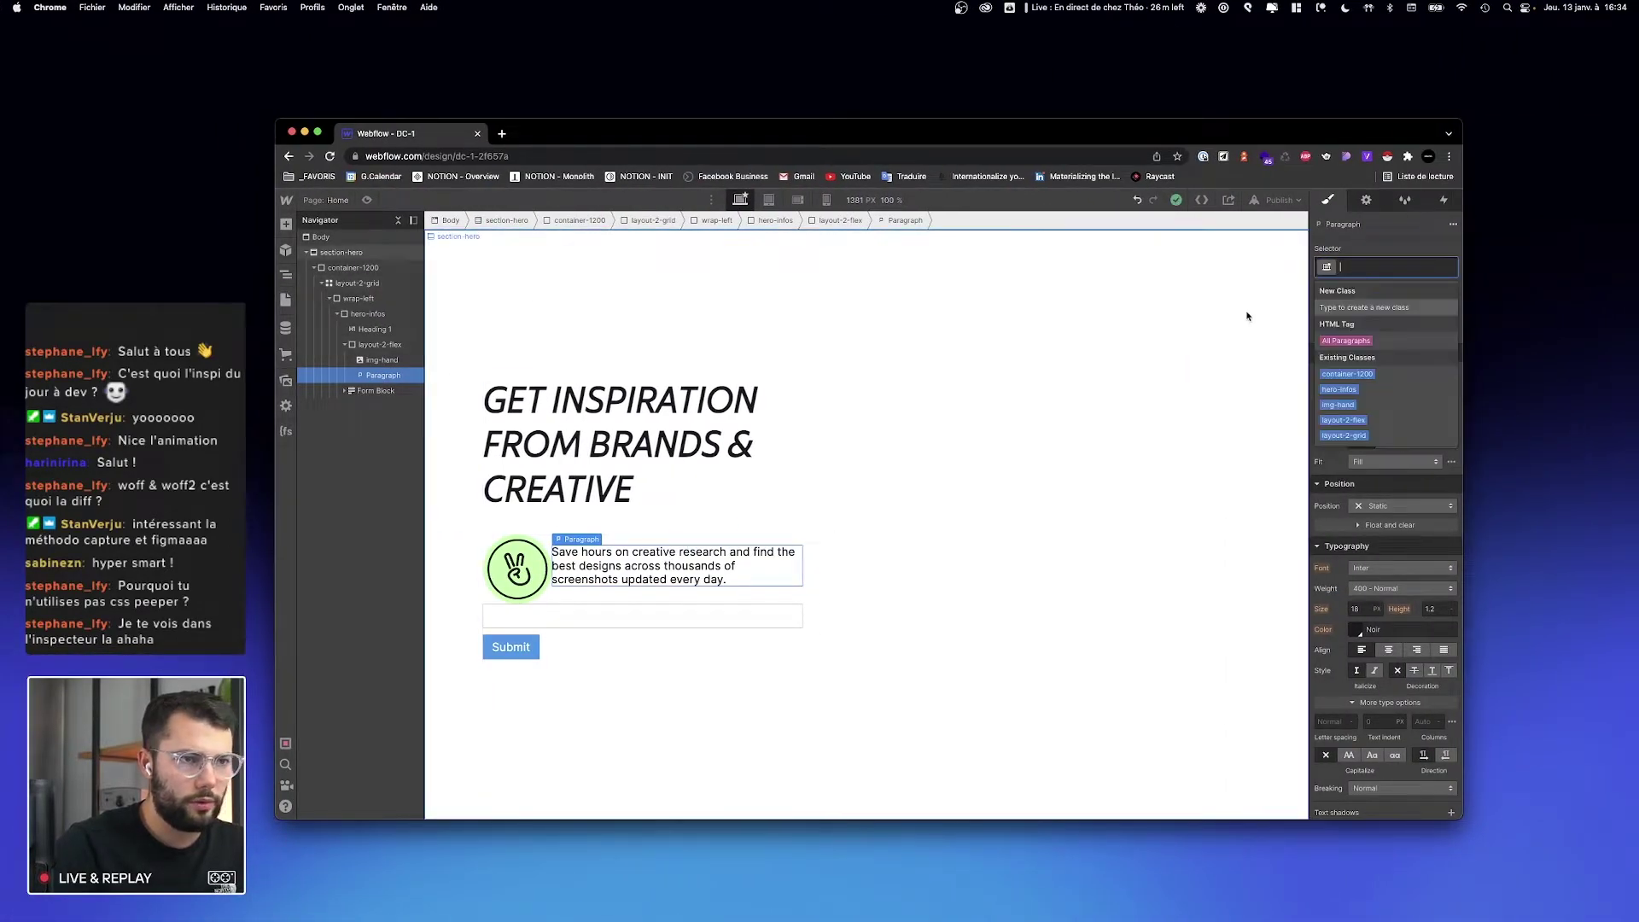
{"action": "left_click", "coordinate": [1353, 341]}
{"action": "scroll", "coordinate": [1384, 349], "scroll_direction": "up", "scroll_amount": 3}
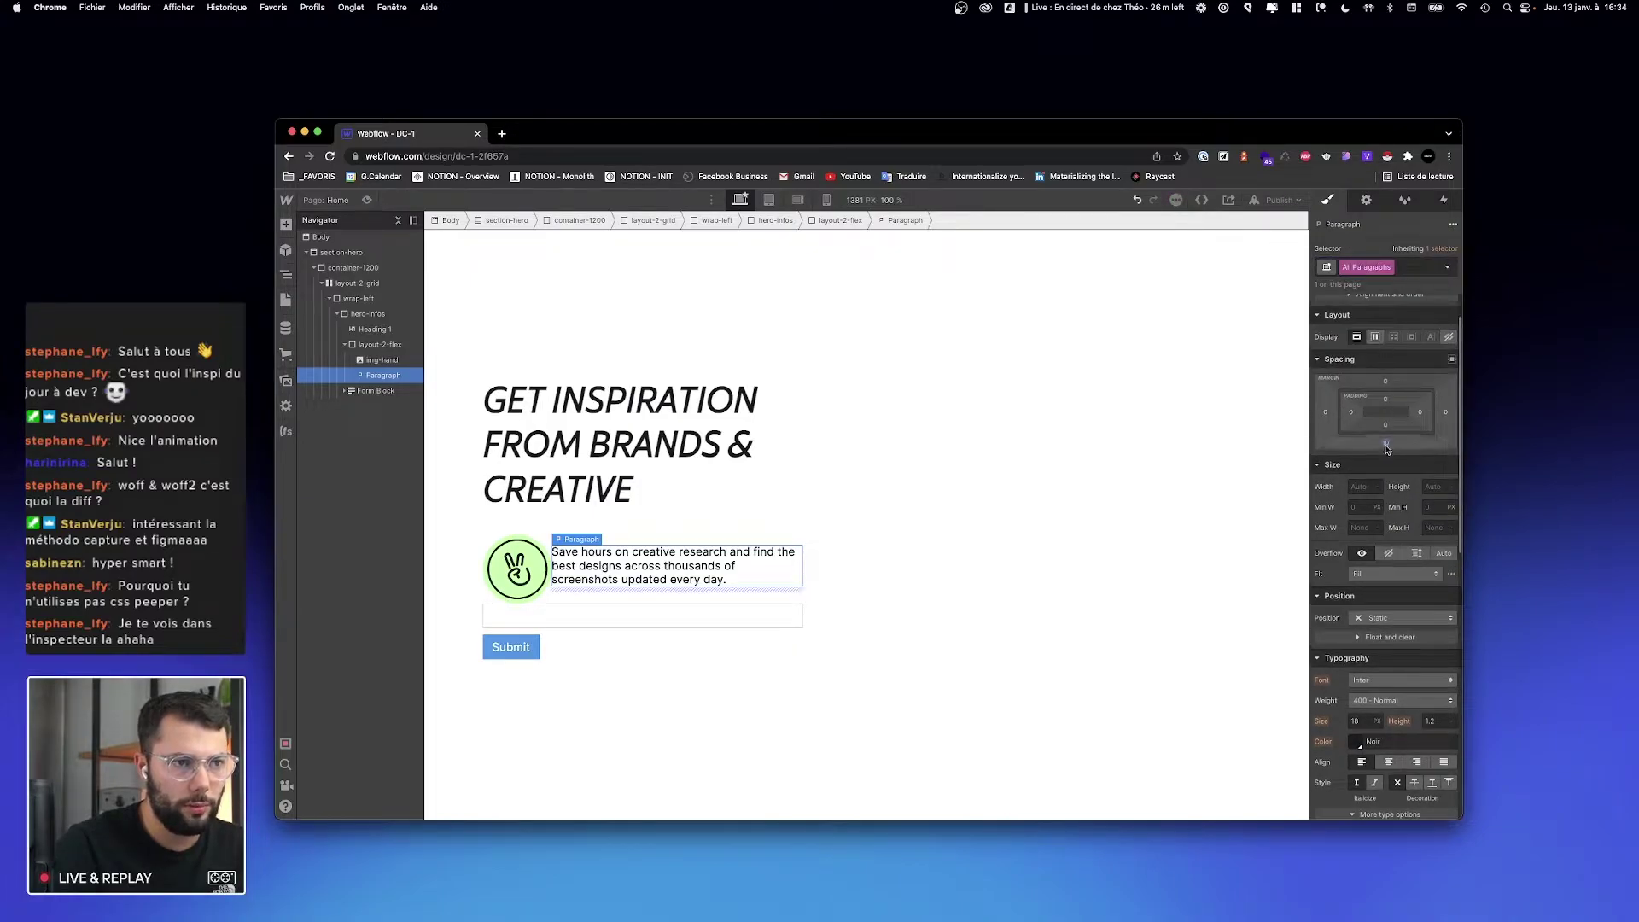
{"action": "left_click_drag", "start_coordinate": [1386, 444], "coordinate": [1394, 455]}
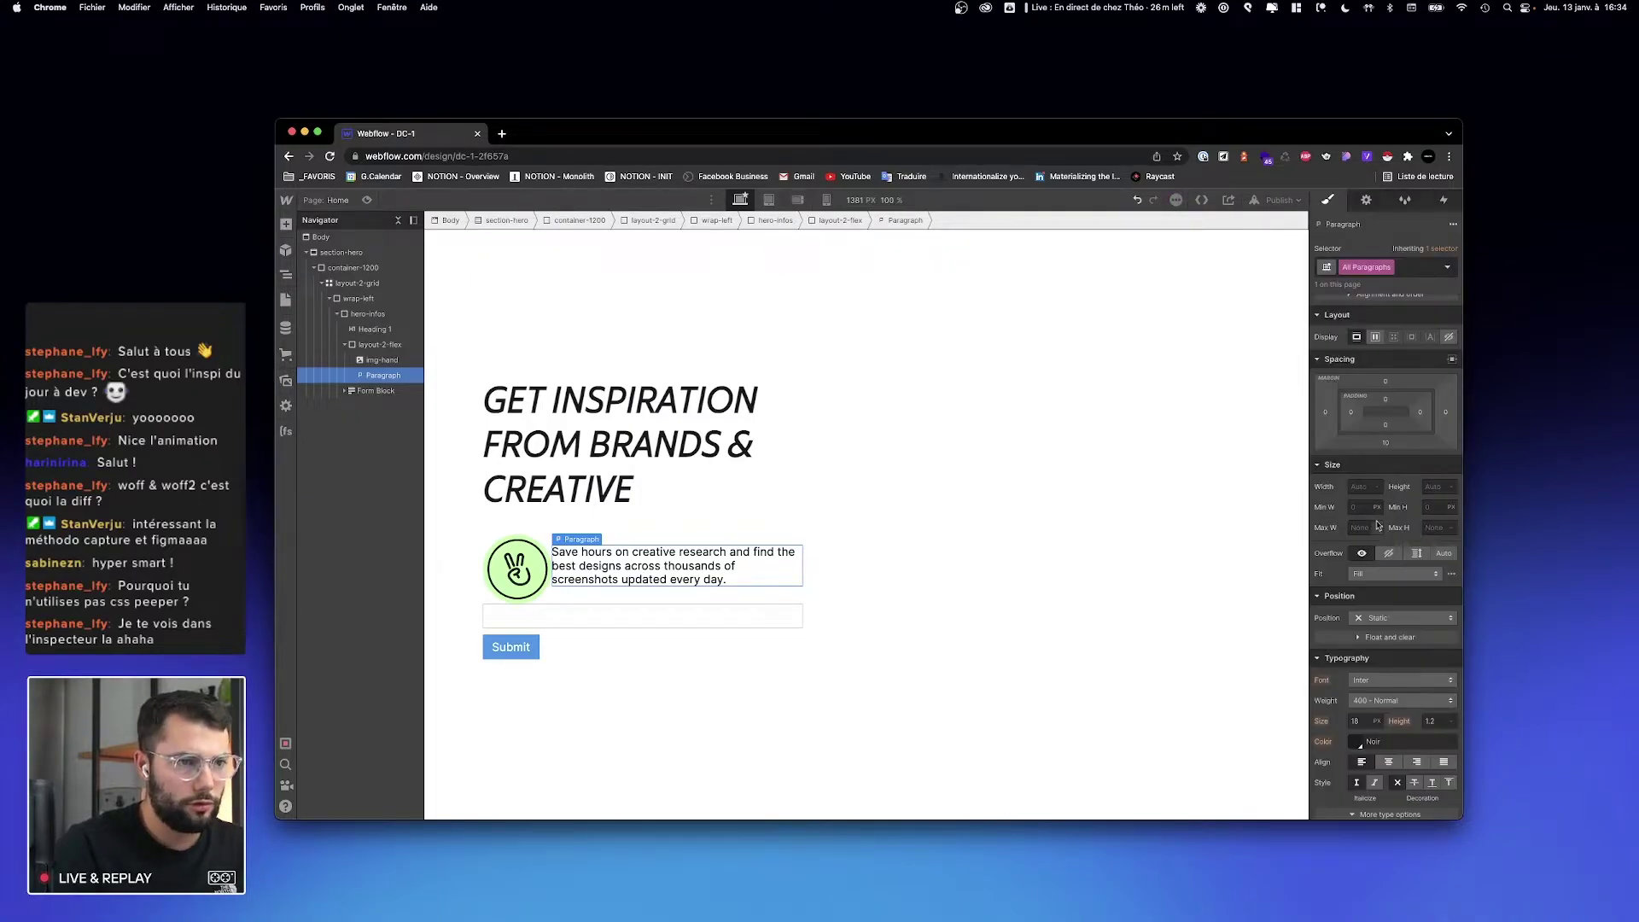
{"action": "left_click", "coordinate": [1386, 445]}
{"action": "left_click", "coordinate": [1364, 485]}
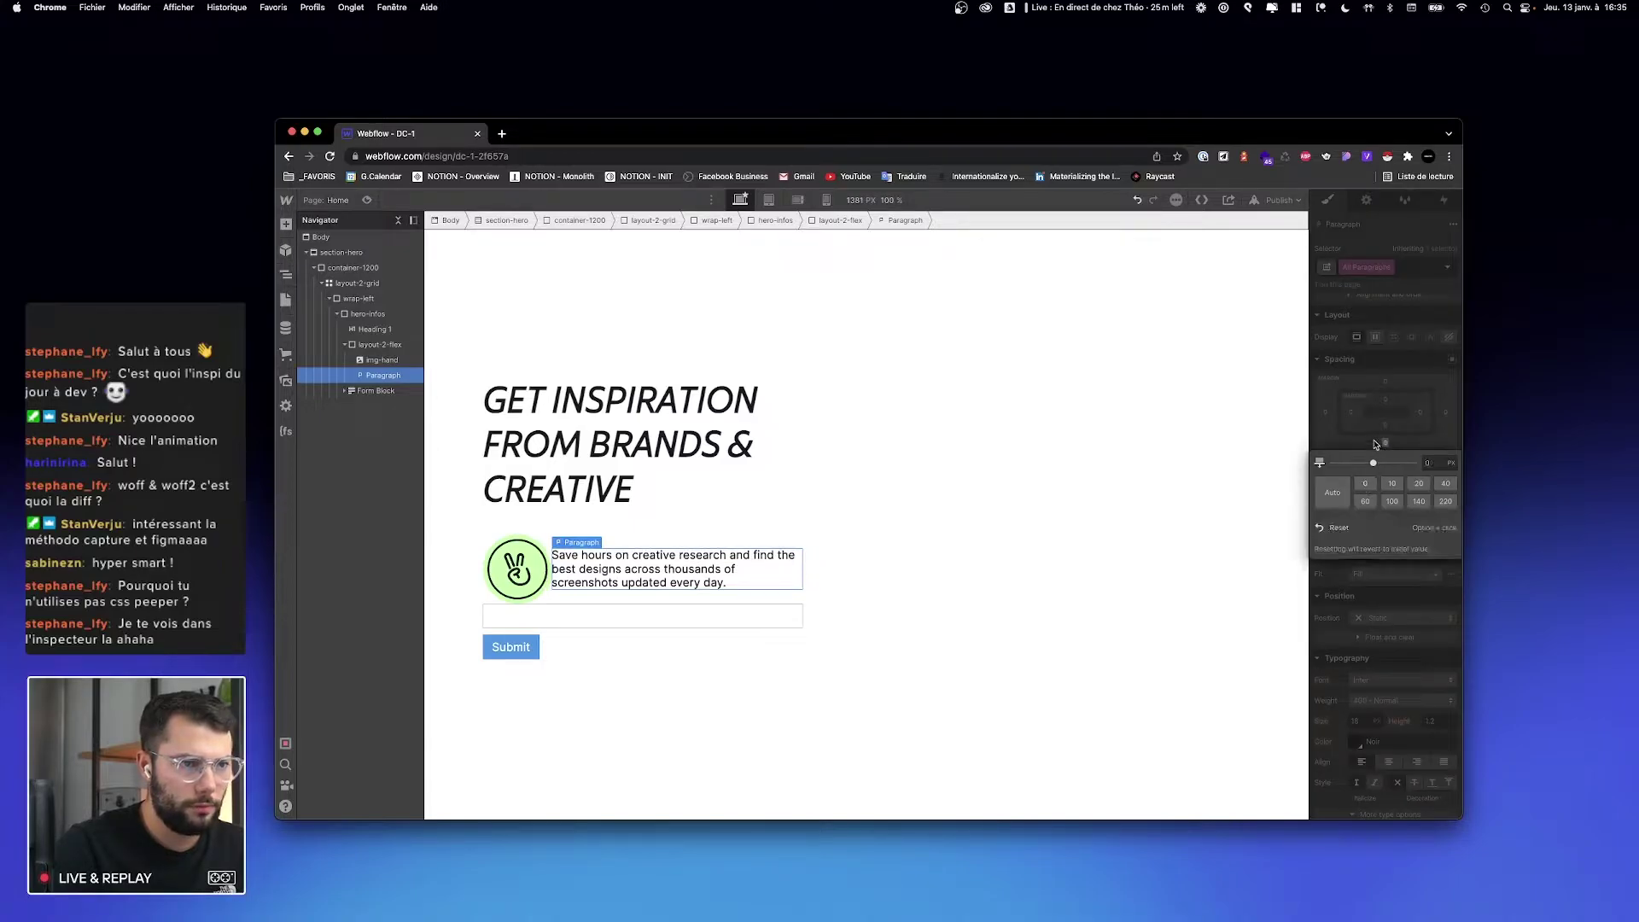
Step: Set the All Paragraphs text colour to the Gris swatch and check it against the intro paragraph's colour on the SuperDesign page
{"action": "scroll", "coordinate": [1370, 638], "scroll_direction": "down", "scroll_amount": 5}
{"action": "scroll", "coordinate": [1370, 638], "scroll_direction": "down", "scroll_amount": 2}
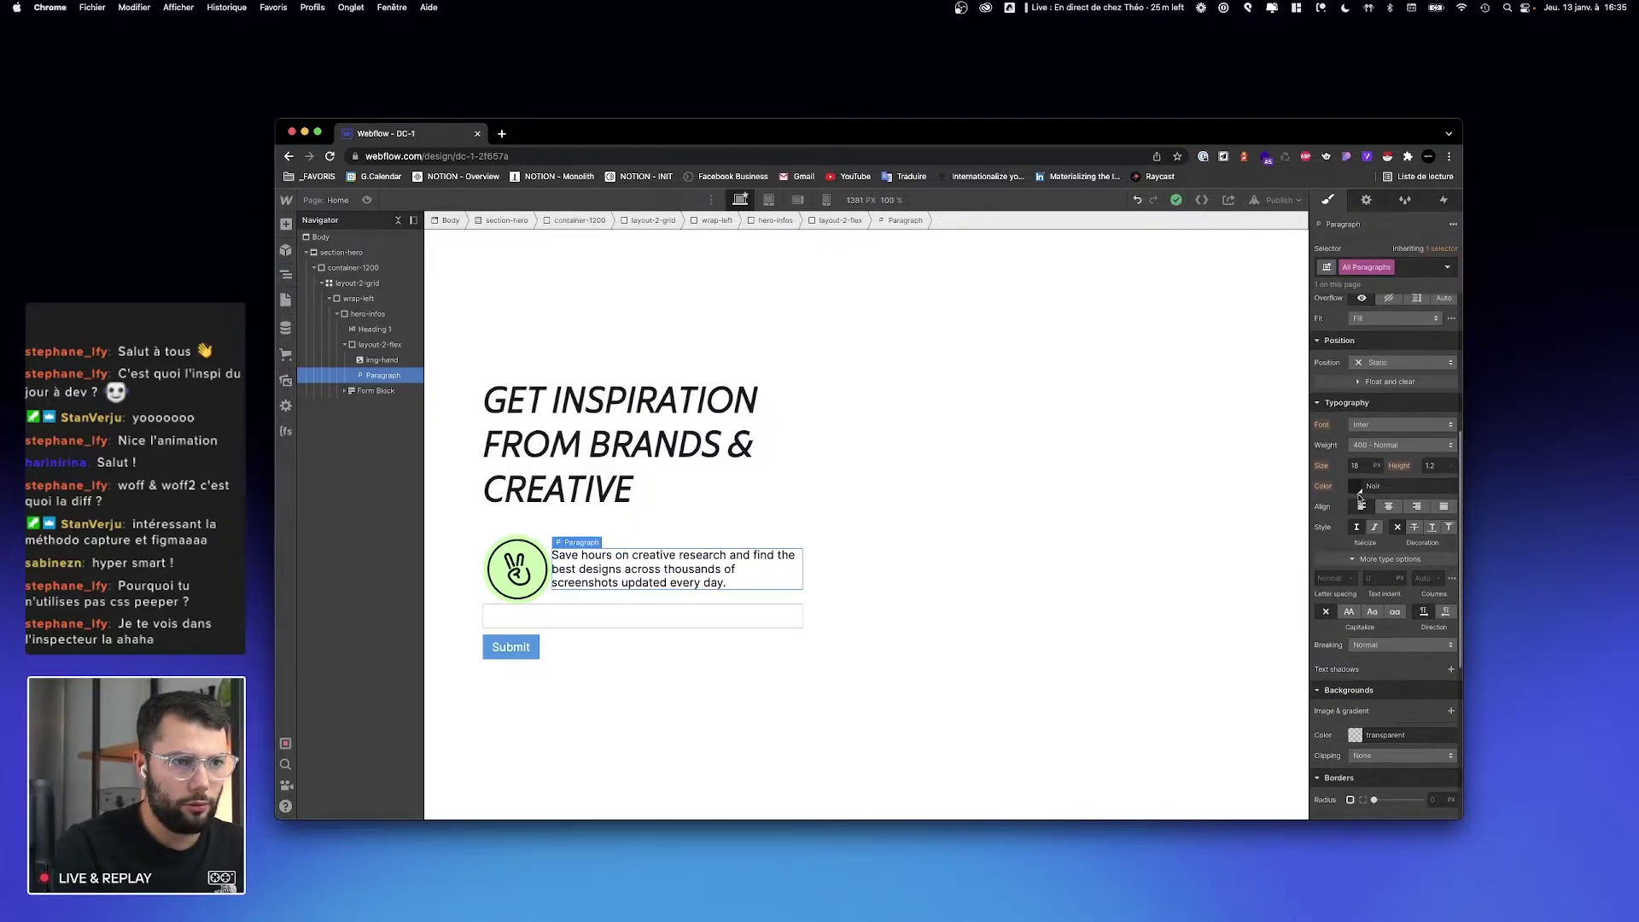
{"action": "left_click", "coordinate": [1359, 495]}
{"action": "left_click", "coordinate": [1333, 641]}
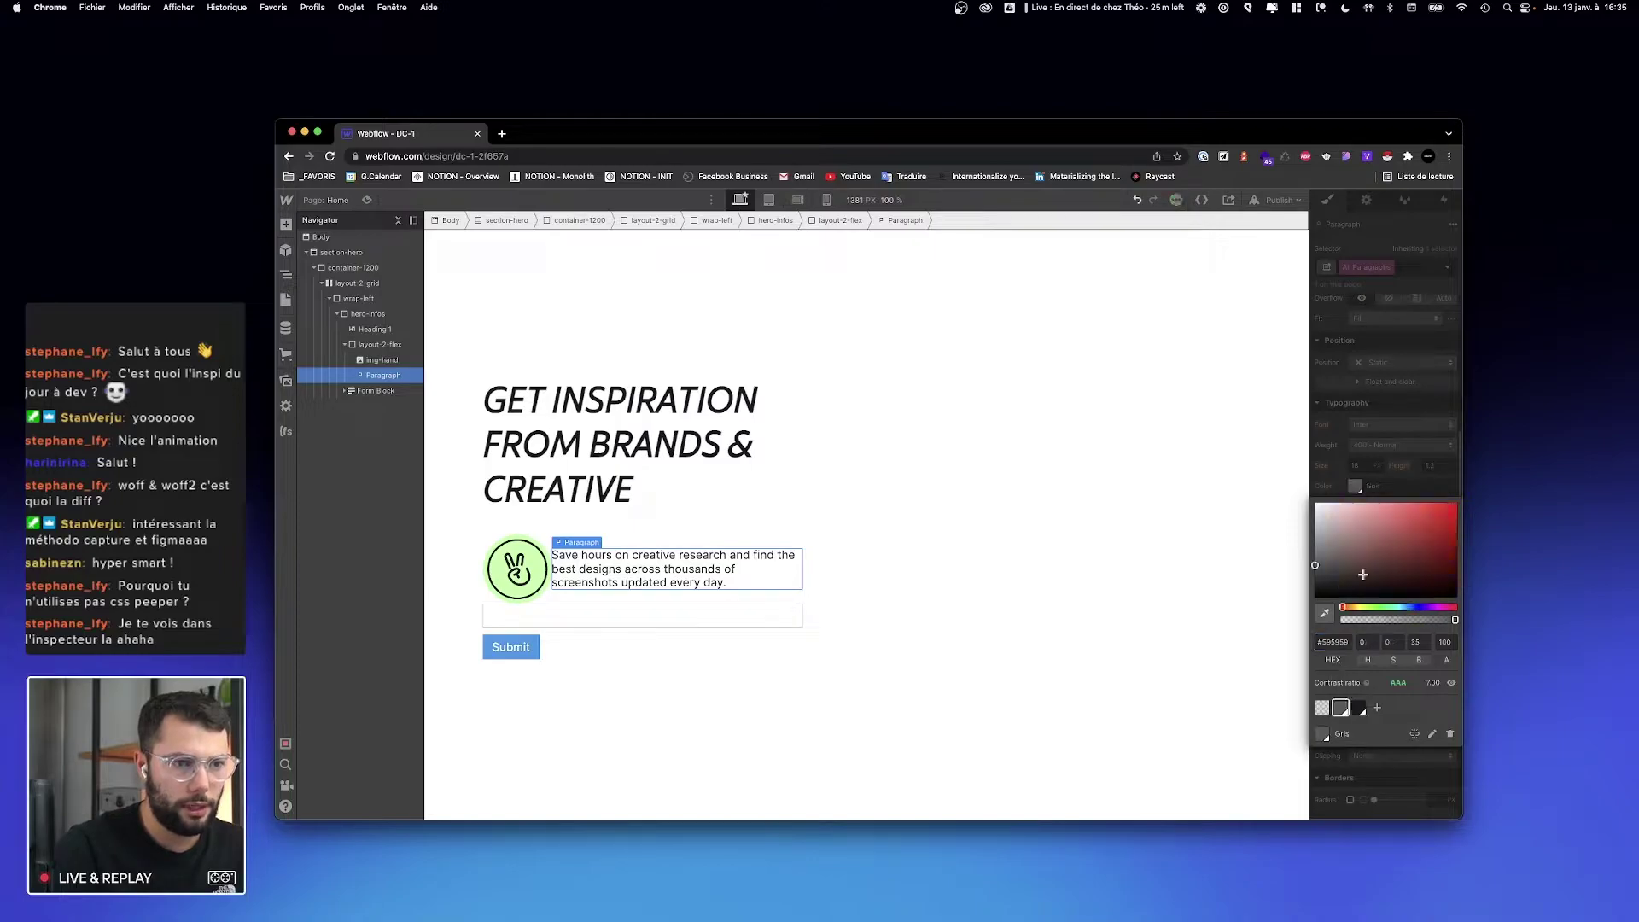
{"action": "left_click", "coordinate": [1343, 483]}
{"action": "key", "text": "ctrl+Right"}
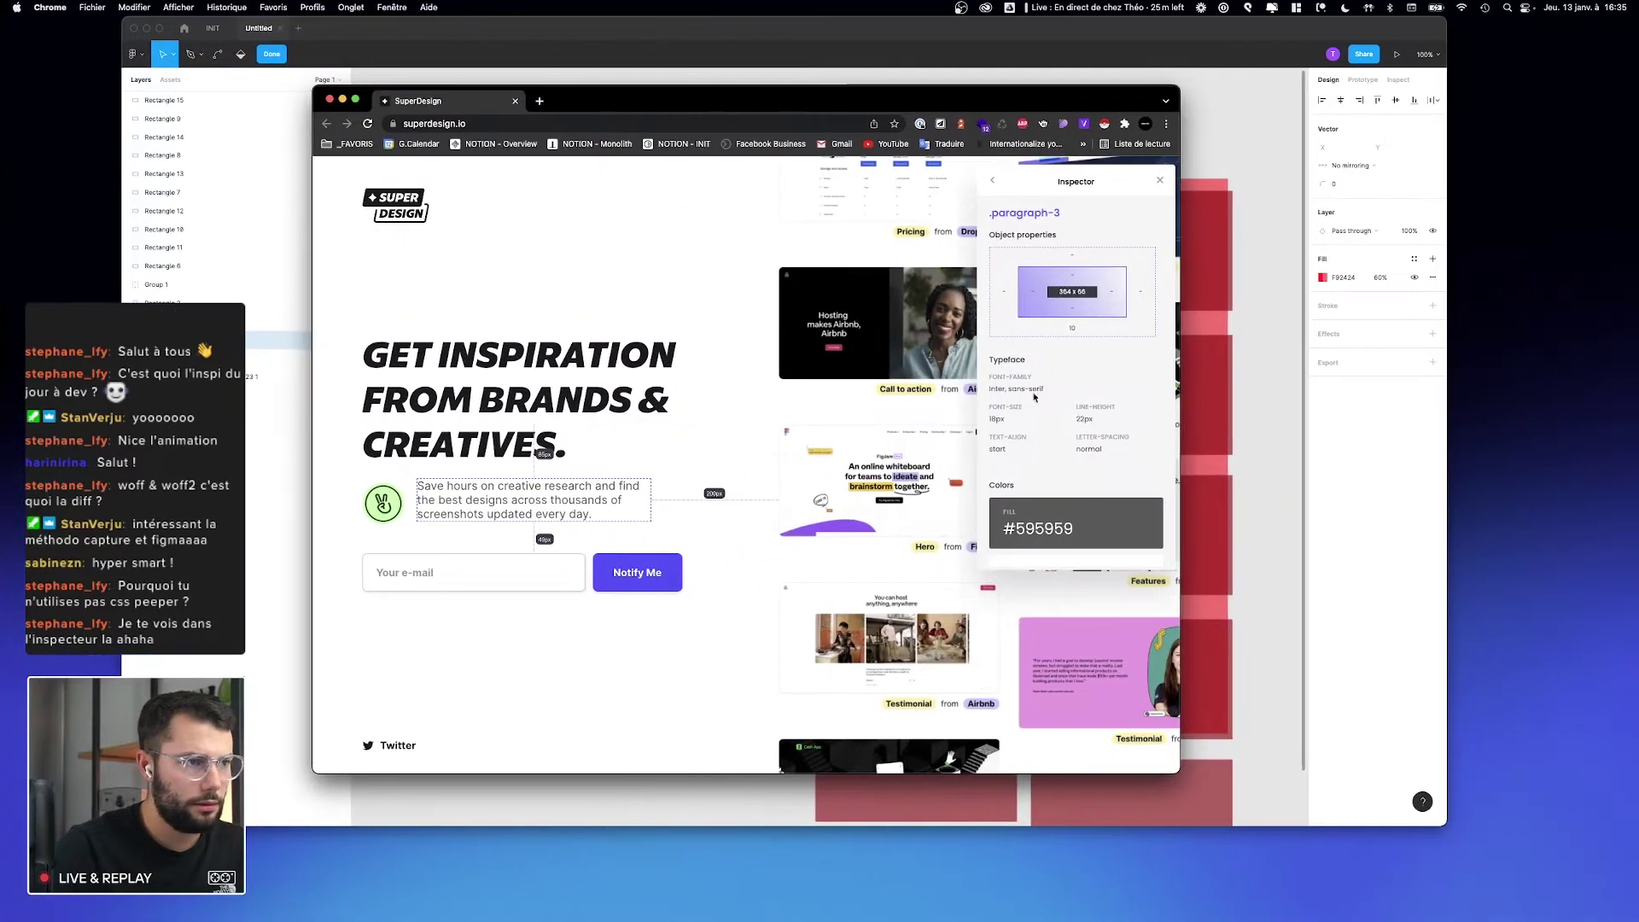
{"action": "key", "text": "ctrl+Left"}
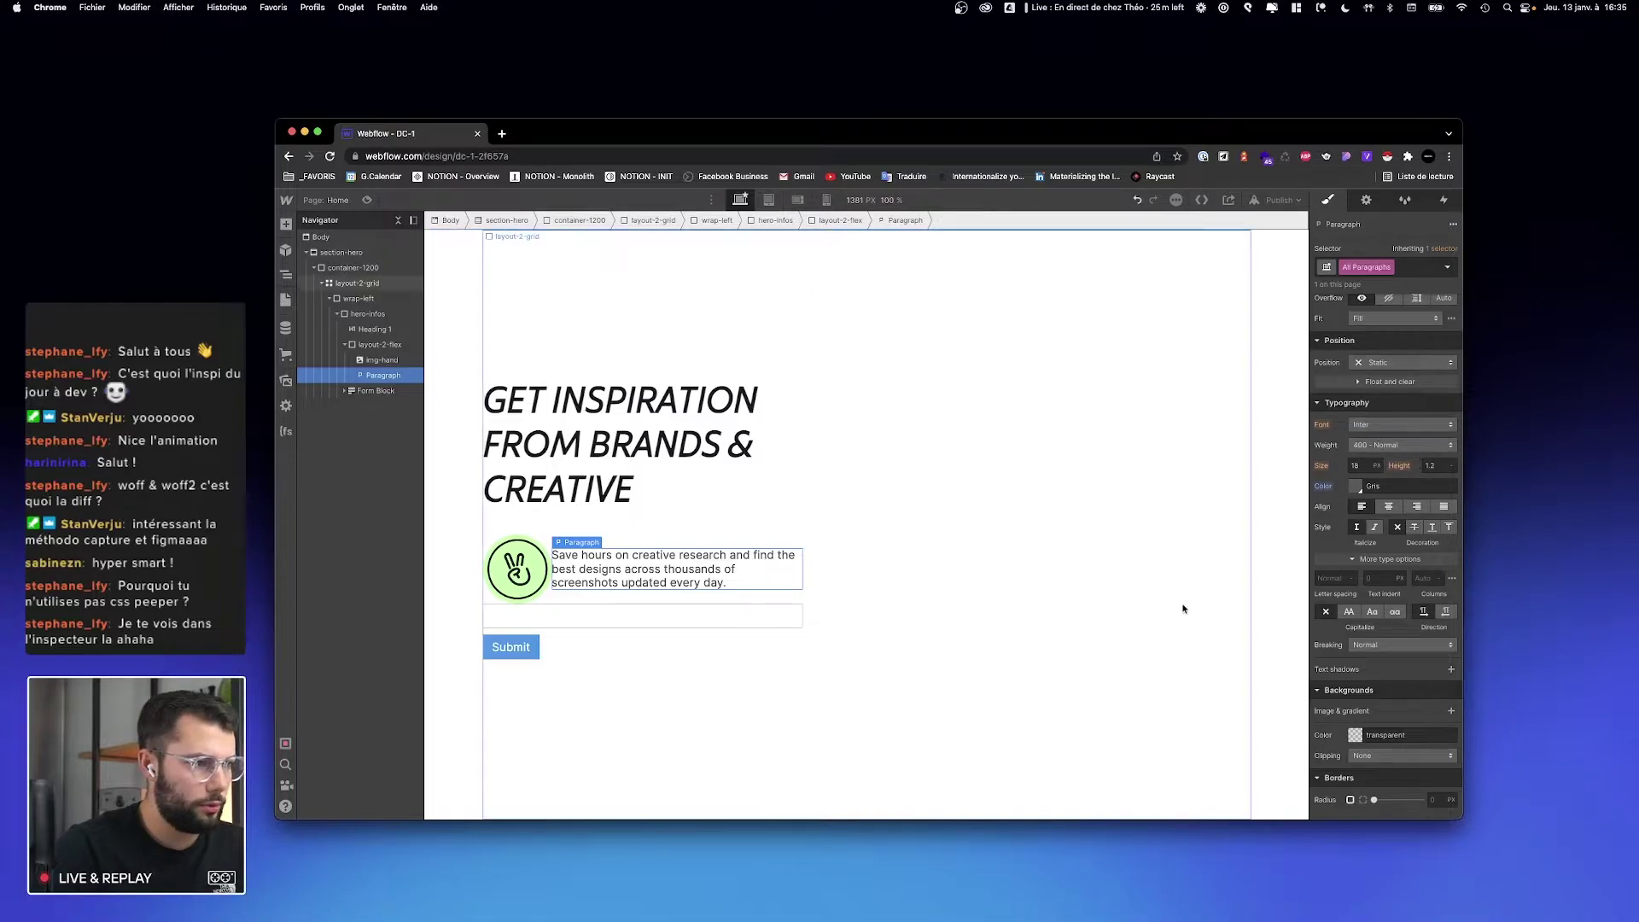
Step: Check the hand icon's size against the paragraph on the SuperDesign page, and set img-hand's maximum width and height to 66 px in Webflow
{"action": "left_click", "coordinate": [543, 560]}
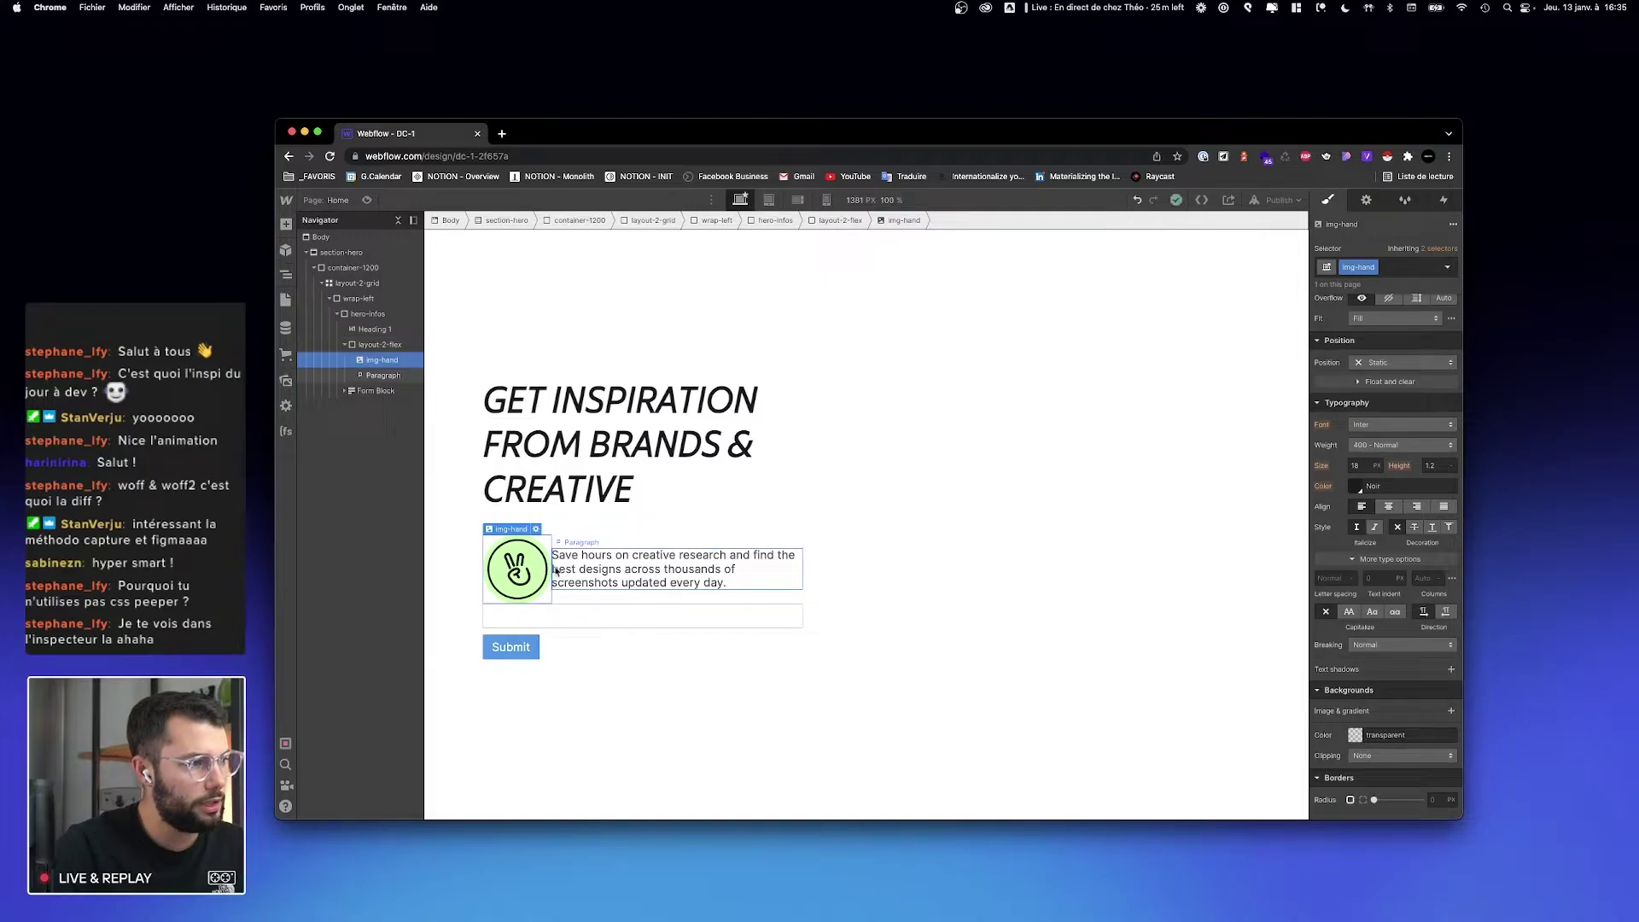
{"action": "key", "text": "ctrl+Right"}
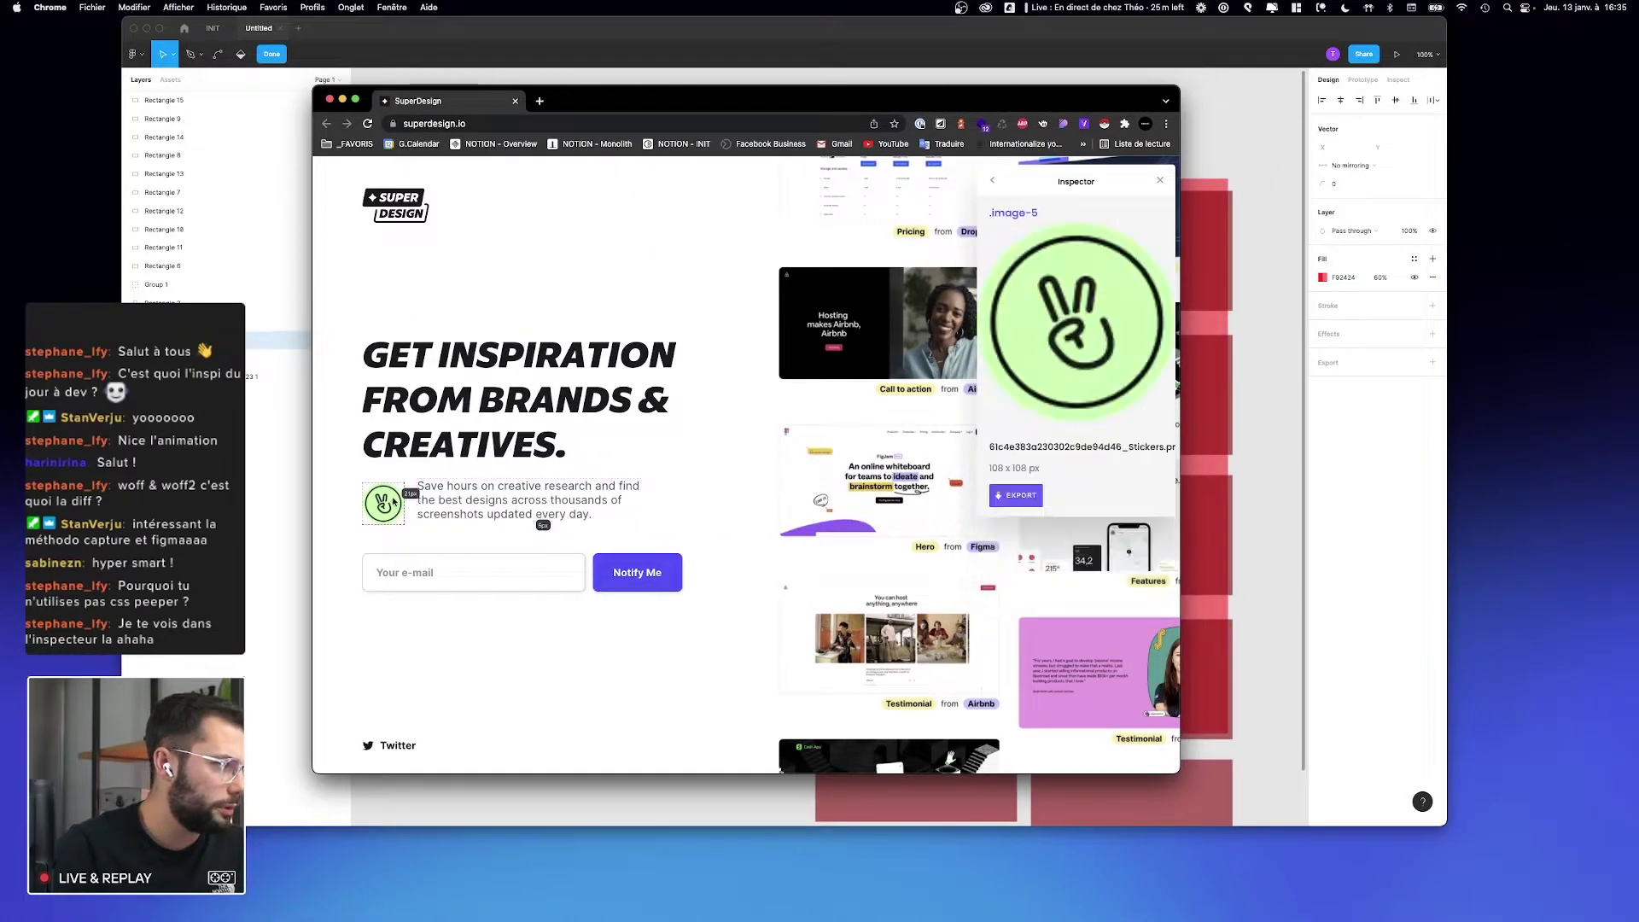
{"action": "scroll", "coordinate": [708, 470], "scroll_direction": "down", "scroll_amount": 1}
{"action": "scroll", "coordinate": [1018, 436], "scroll_direction": "up", "scroll_amount": 1}
{"action": "left_click", "coordinate": [992, 180]}
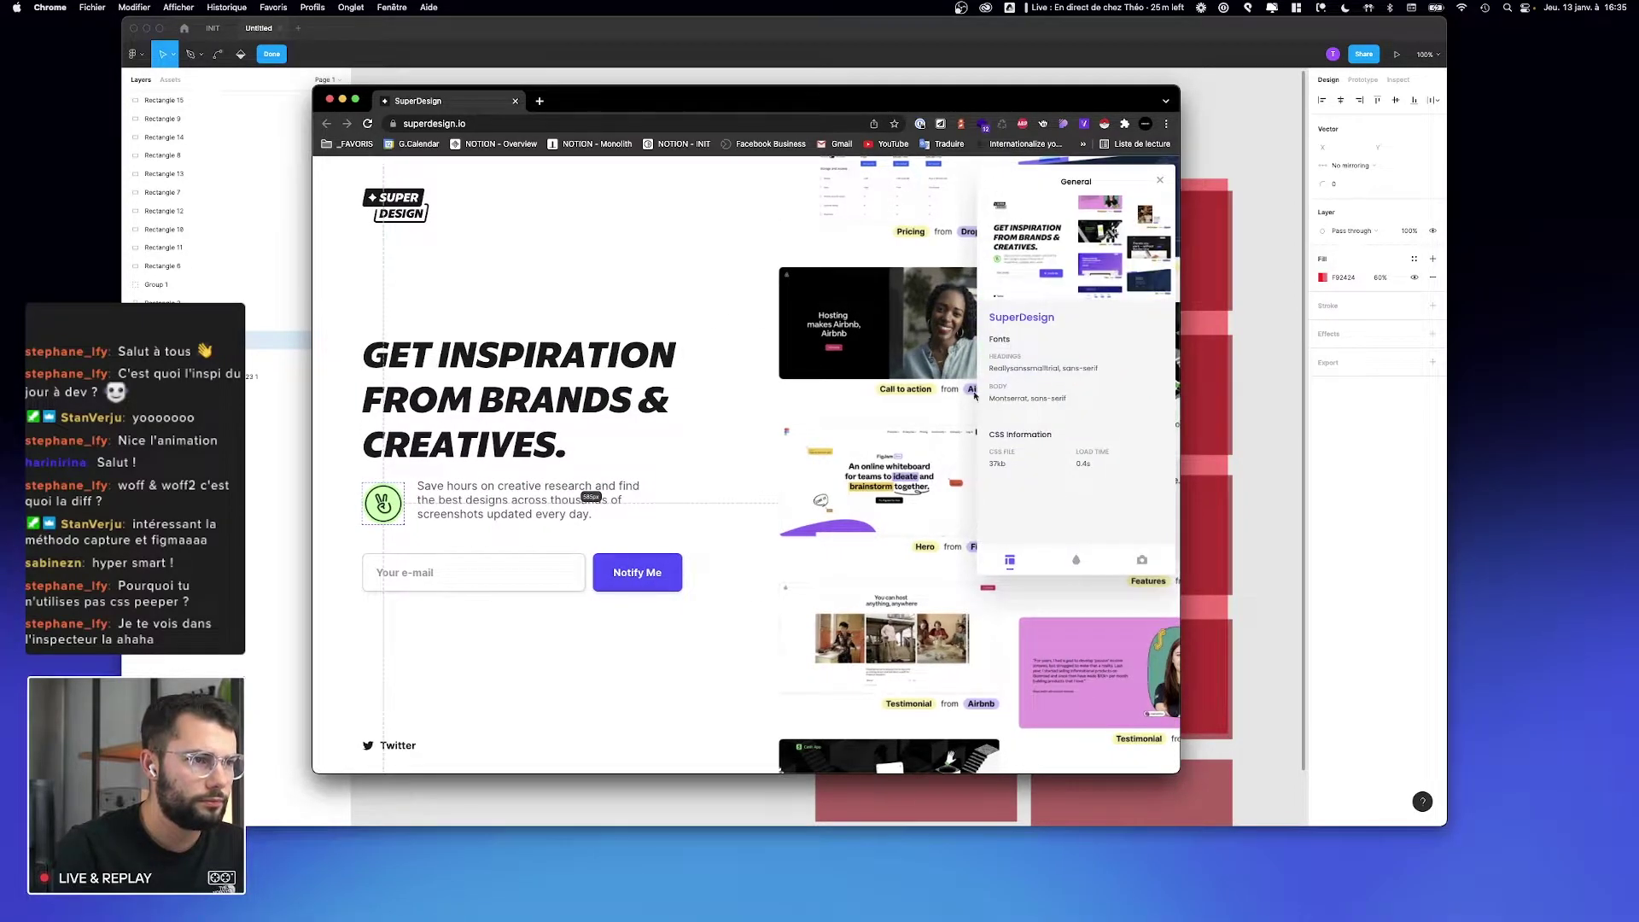
{"action": "left_click", "coordinate": [450, 516]}
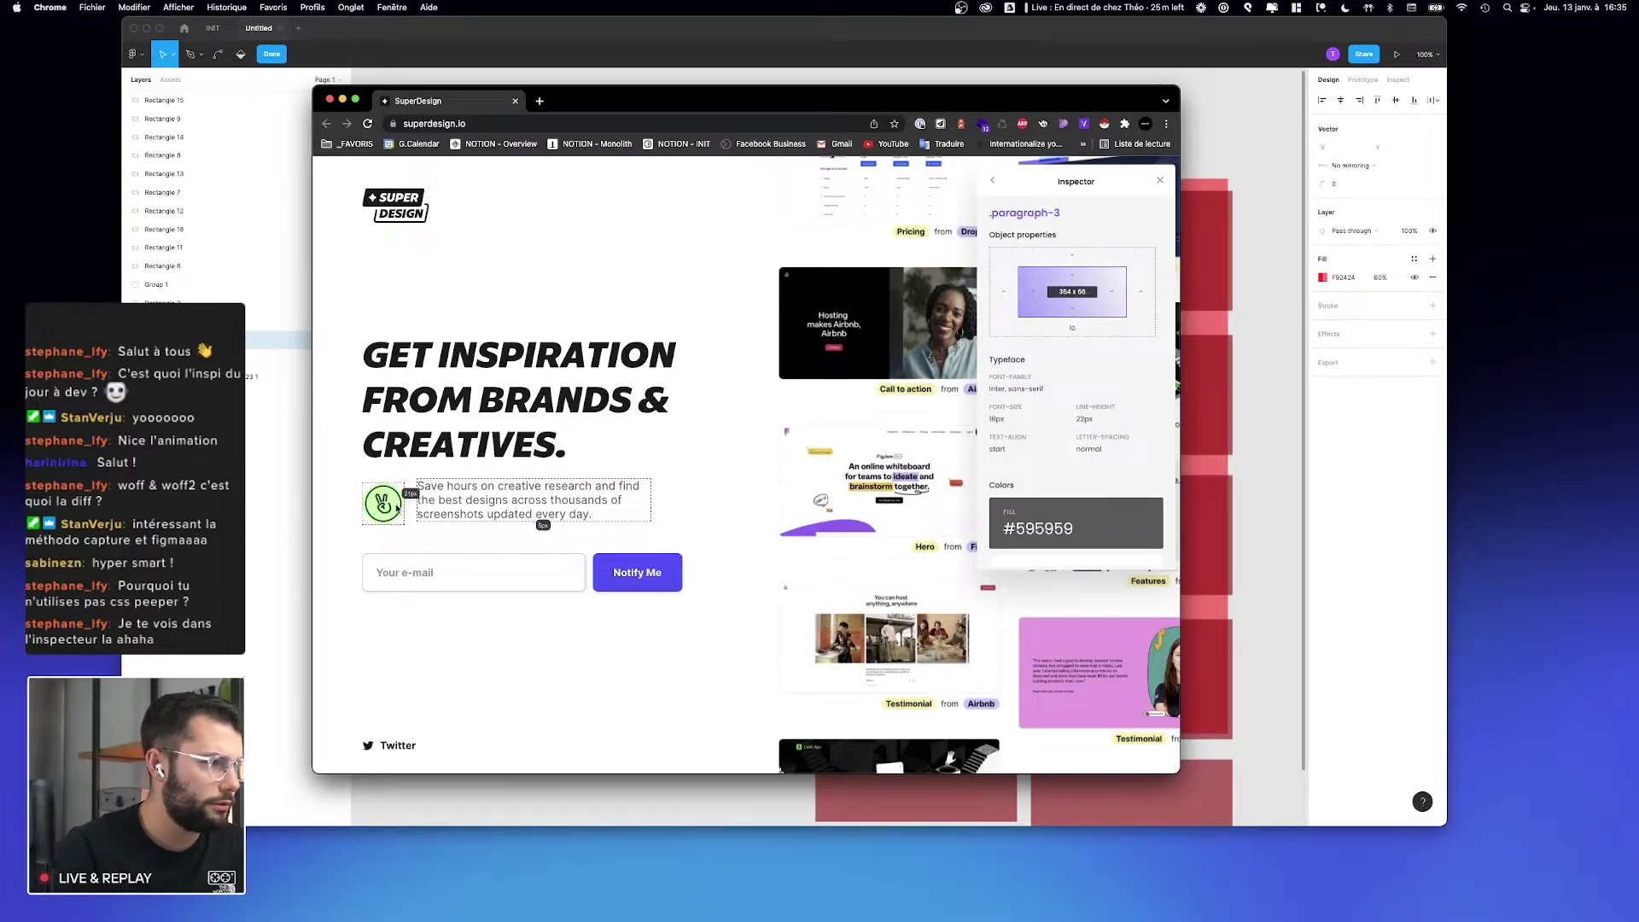
{"action": "key", "text": "ctrl+Left"}
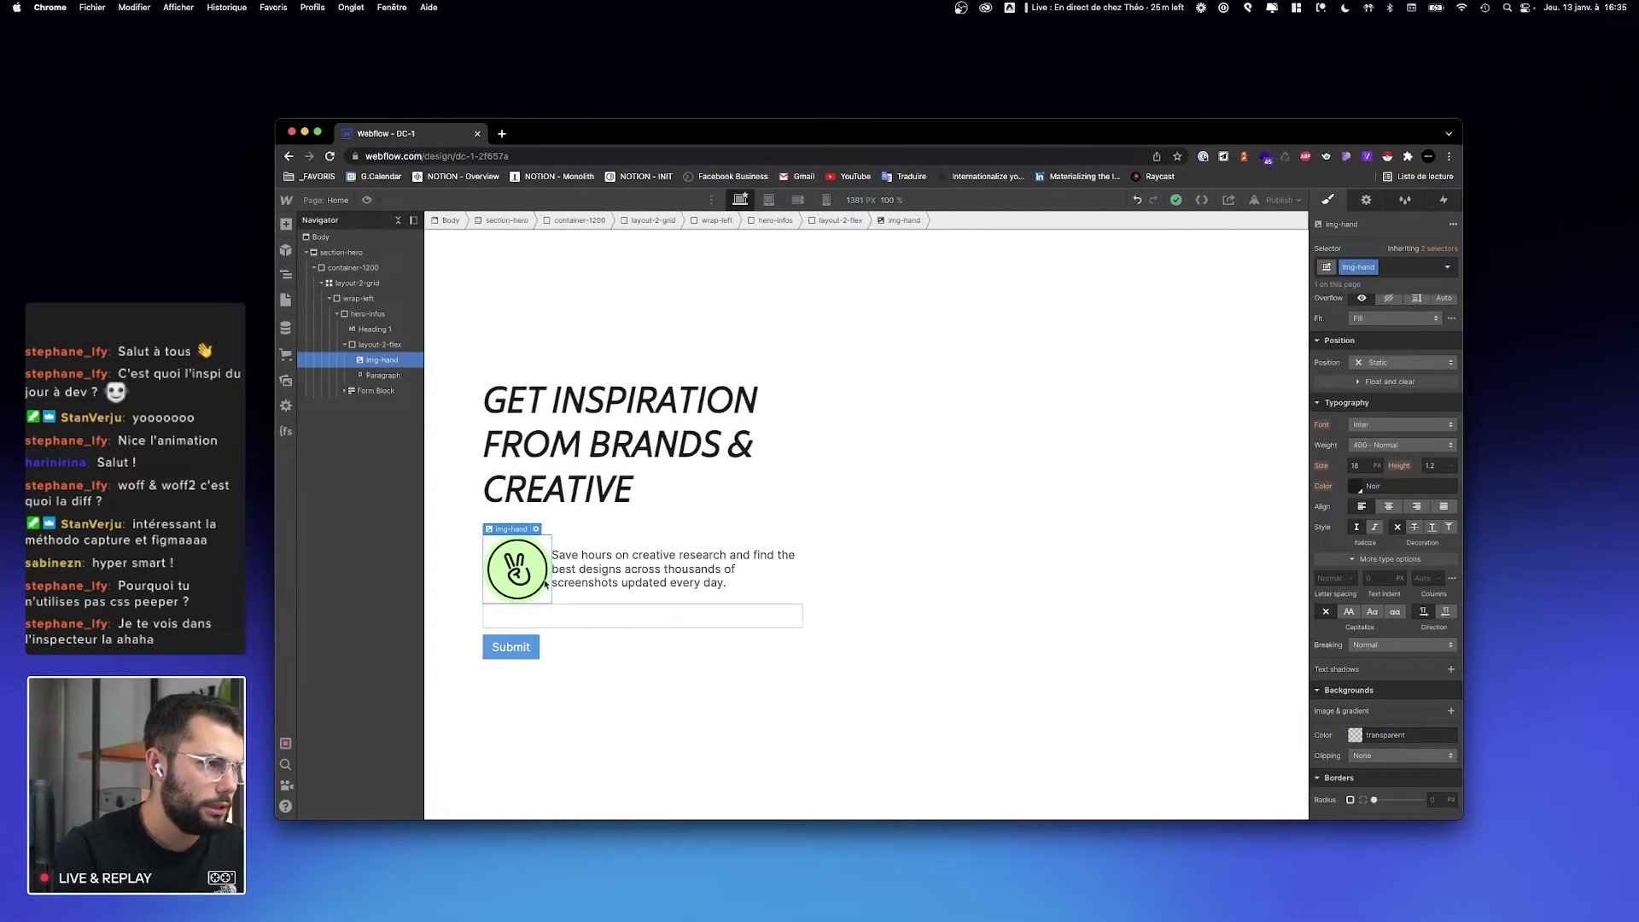
{"action": "scroll", "coordinate": [1396, 348], "scroll_direction": "up", "scroll_amount": 3}
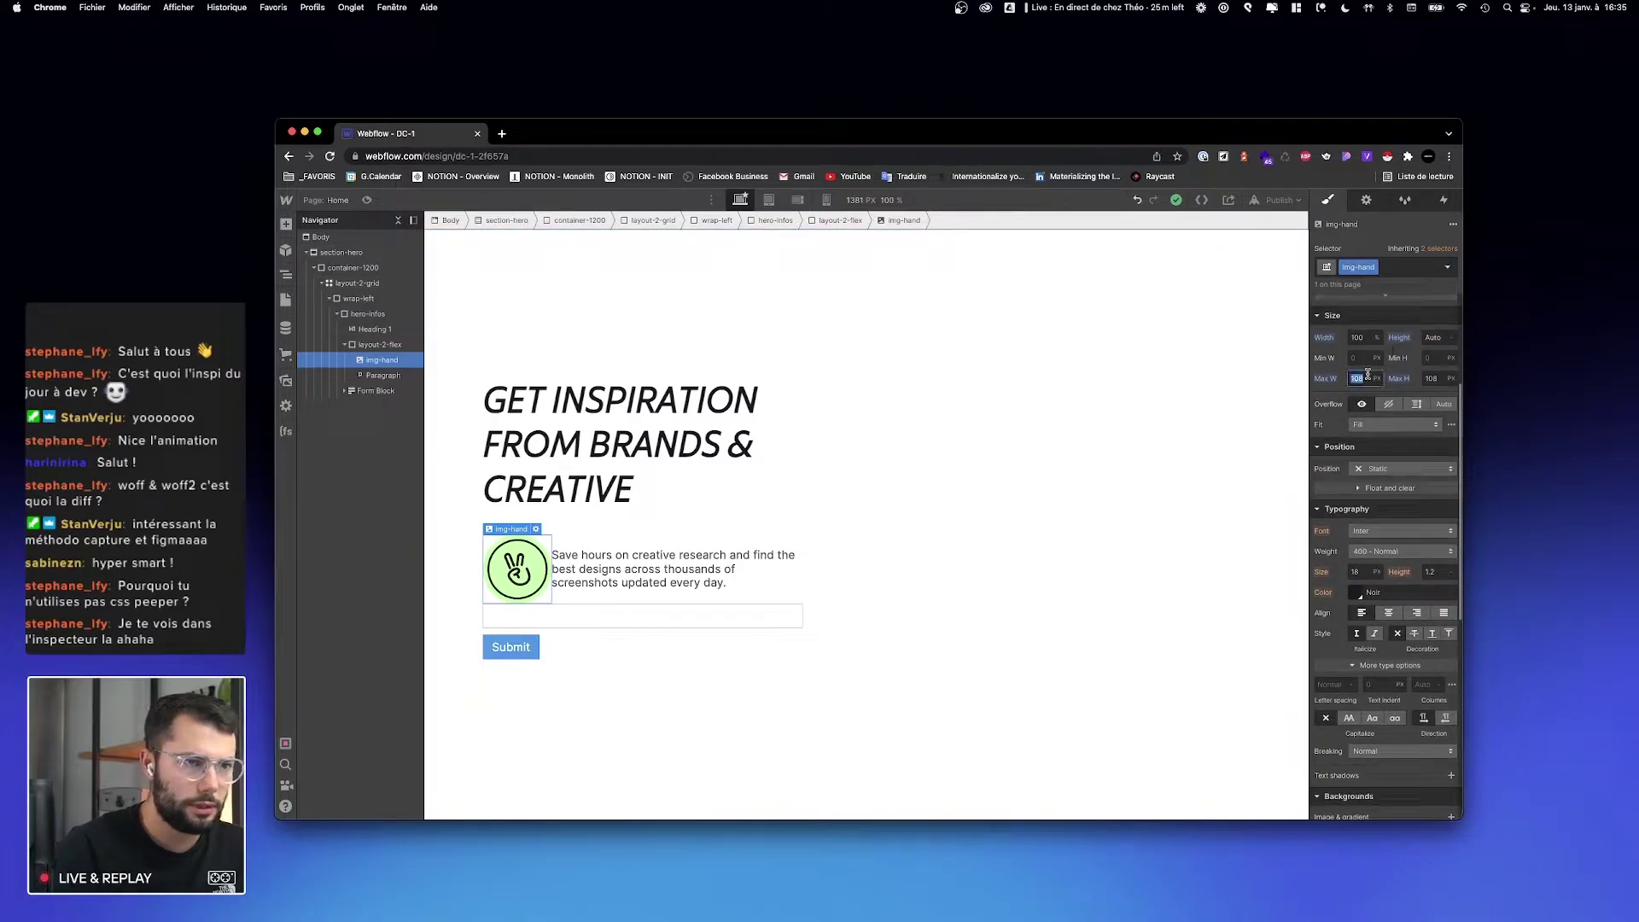
{"action": "type", "text": "66"}
{"action": "key", "text": "Tab"}
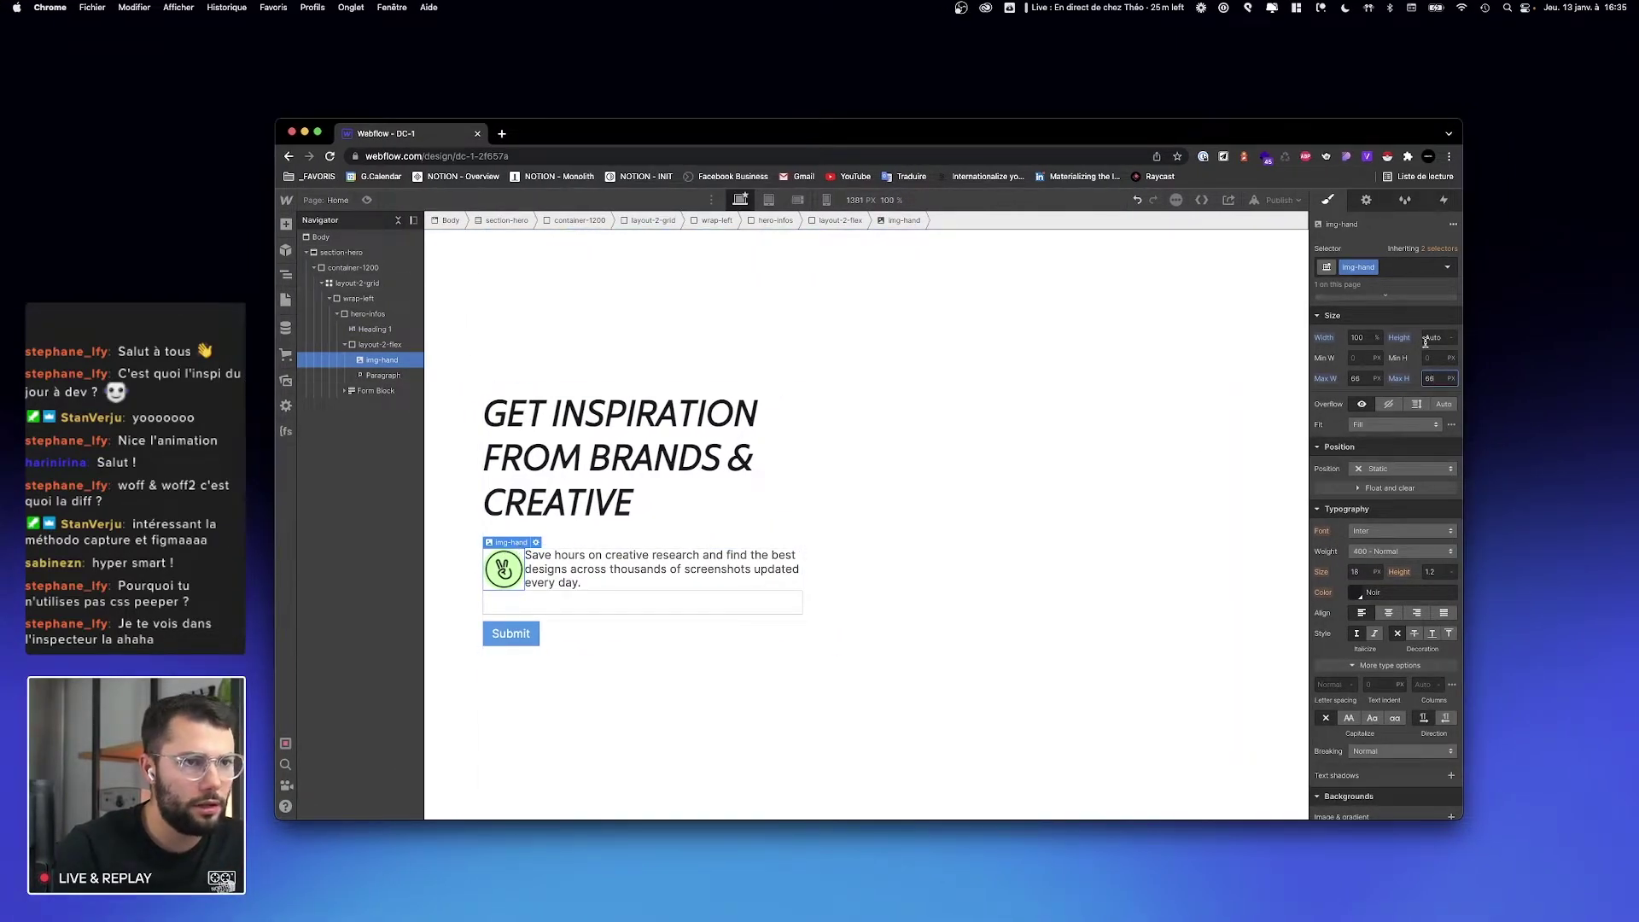
Step: Add the combo class --ml-16 to the hand image and set its right margin to 16 px
{"action": "scroll", "coordinate": [1426, 346], "scroll_direction": "up", "scroll_amount": 5}
{"action": "left_click", "coordinate": [1402, 268]}
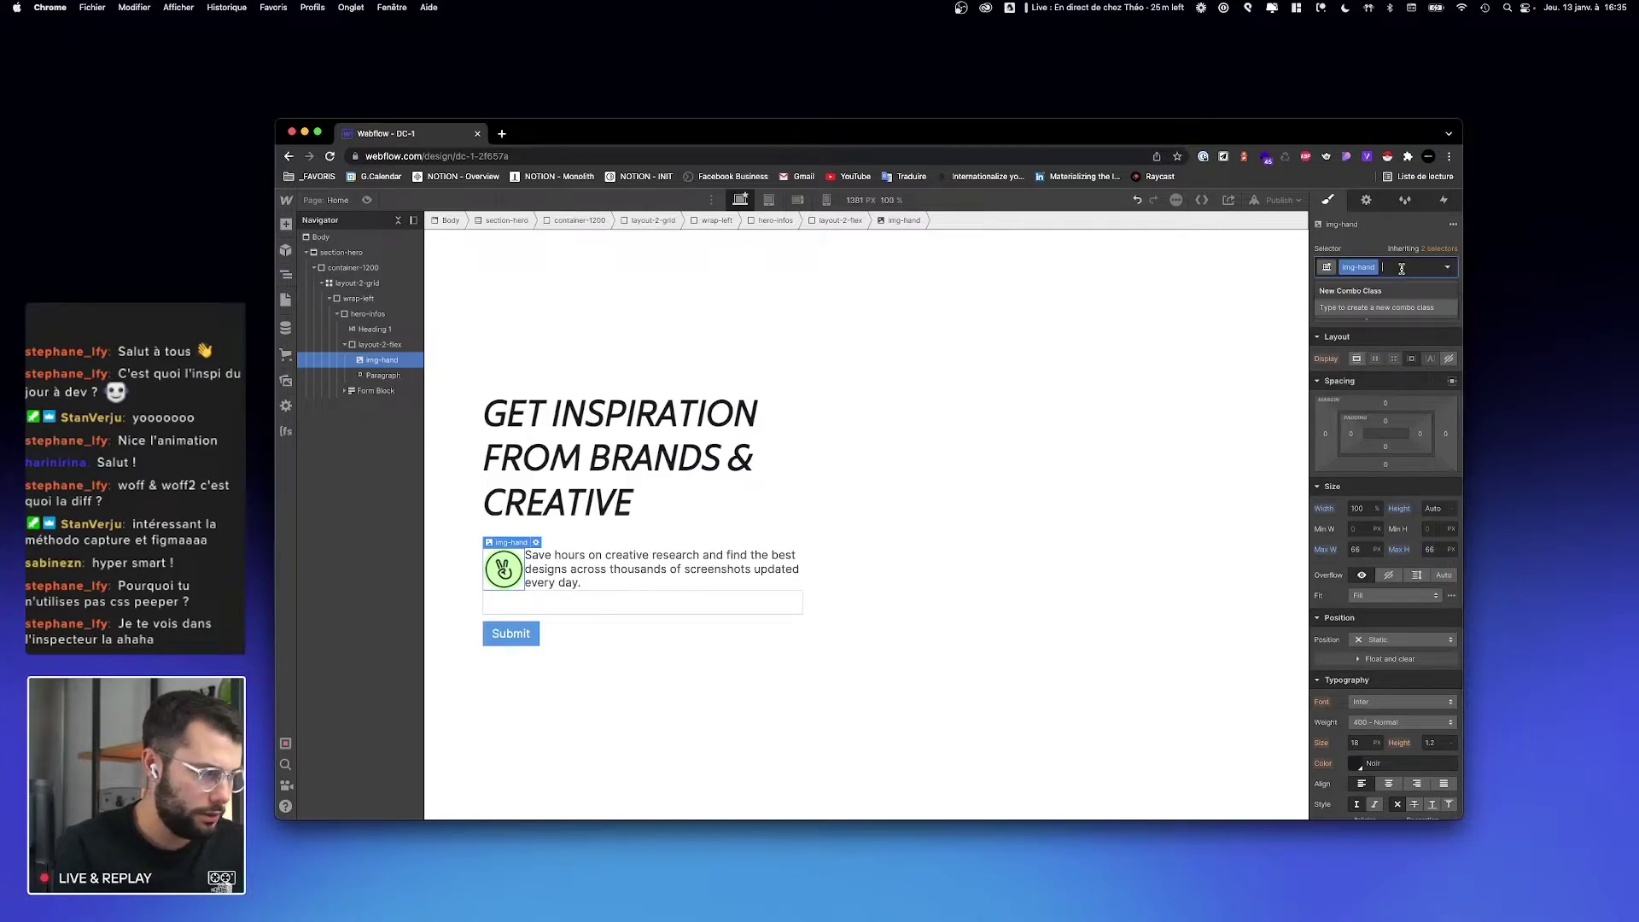
{"action": "type", "text": "--ml-16"}
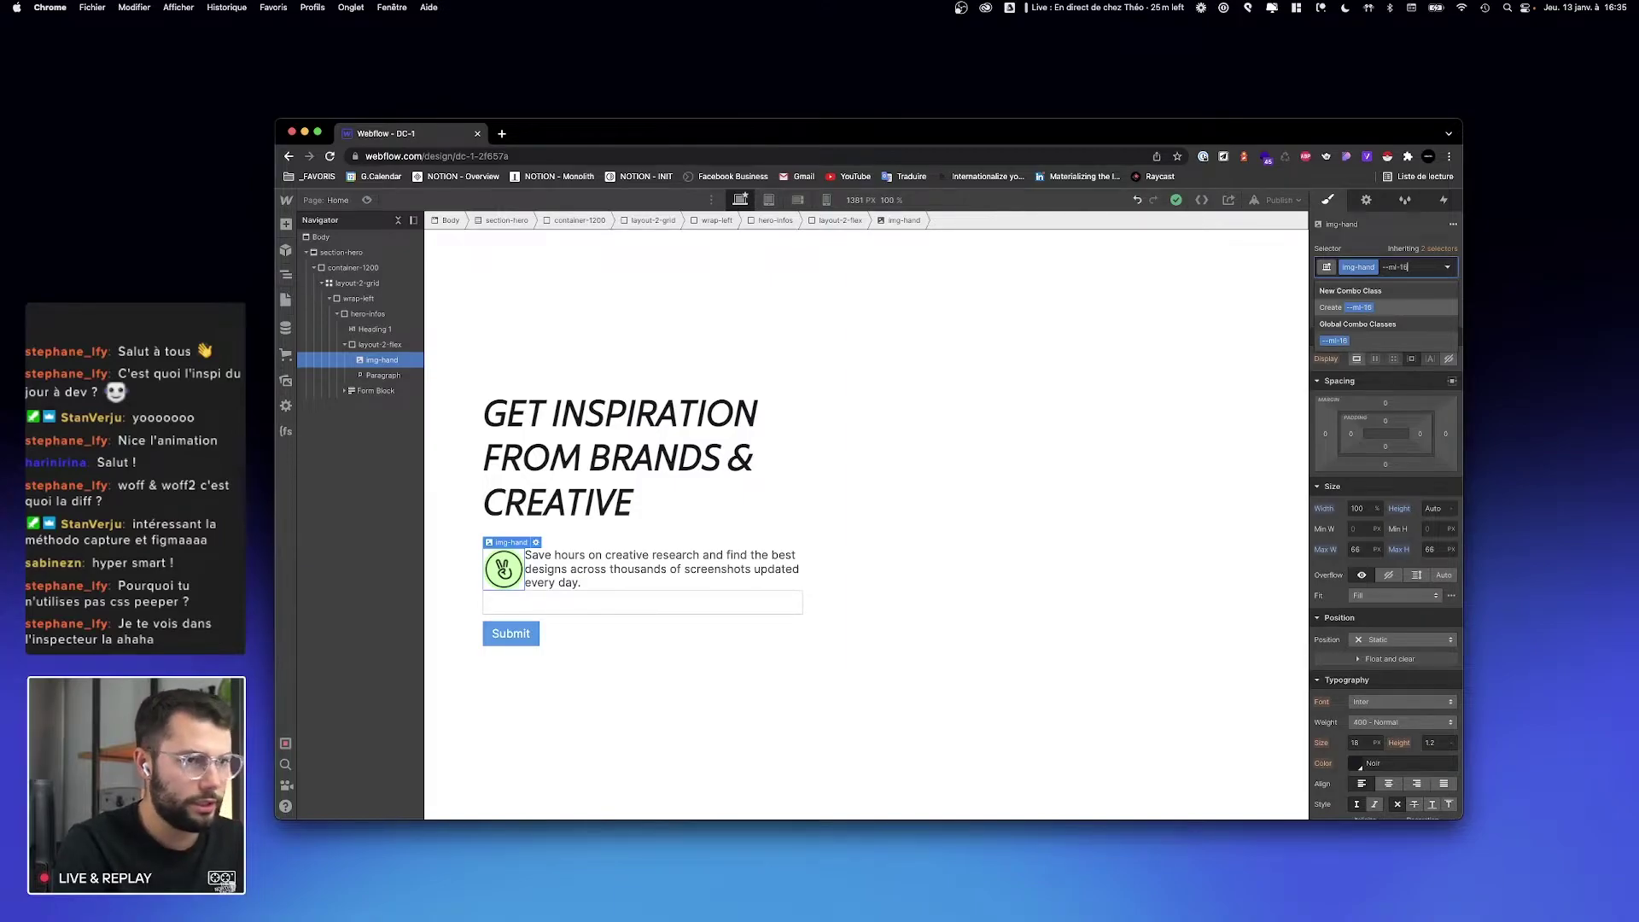
{"action": "key", "text": "Return"}
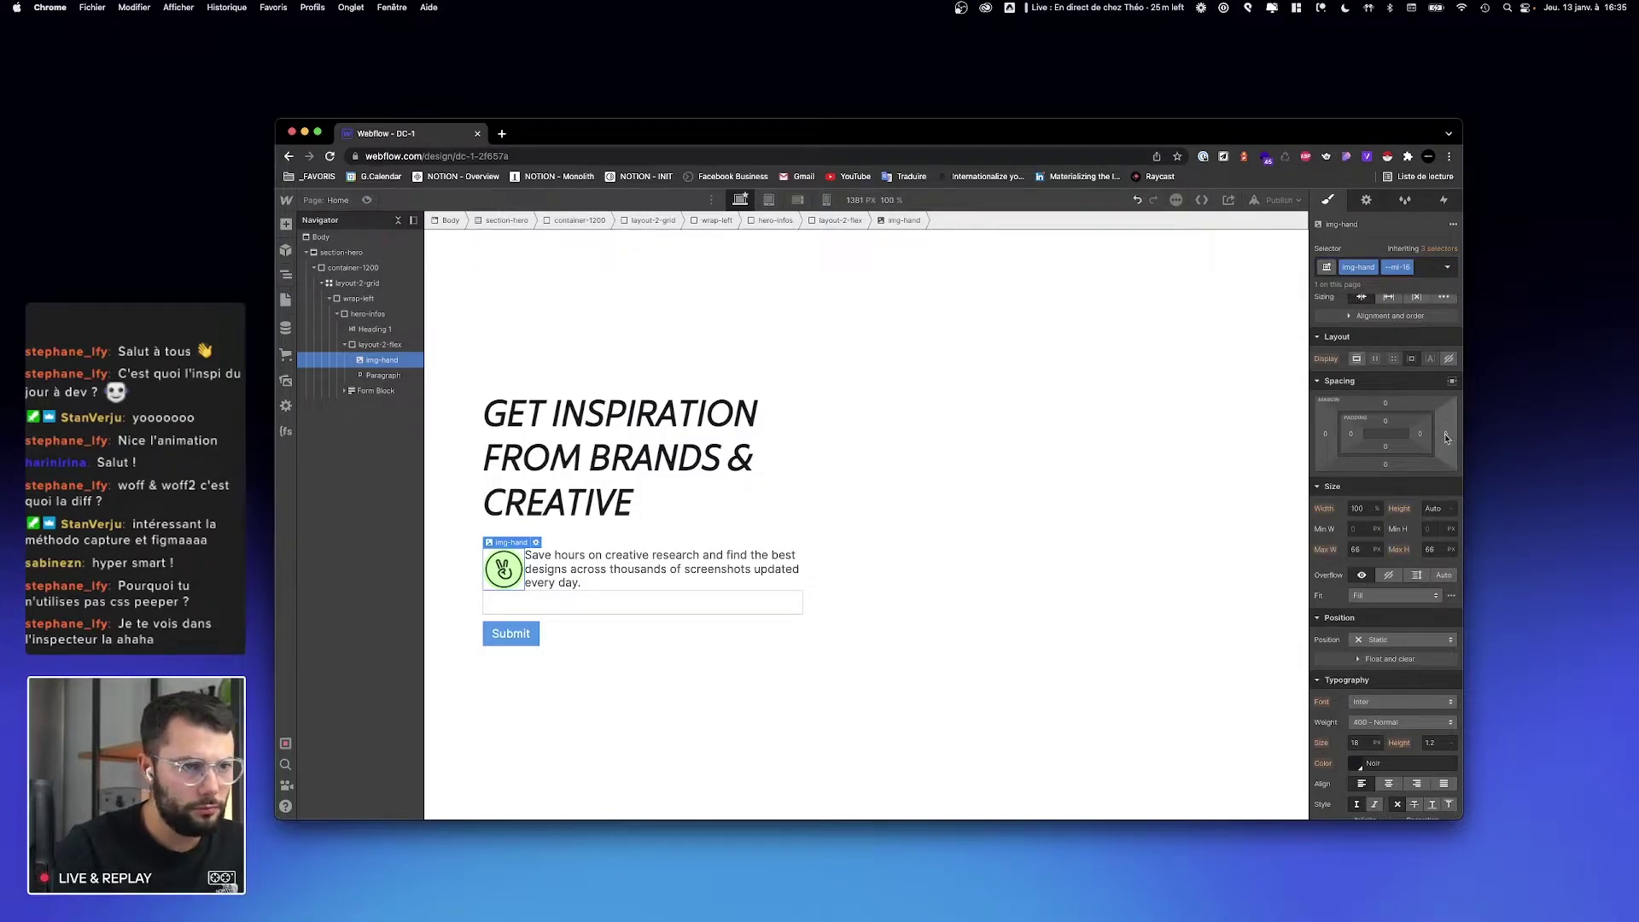
{"action": "left_click", "coordinate": [1446, 438]}
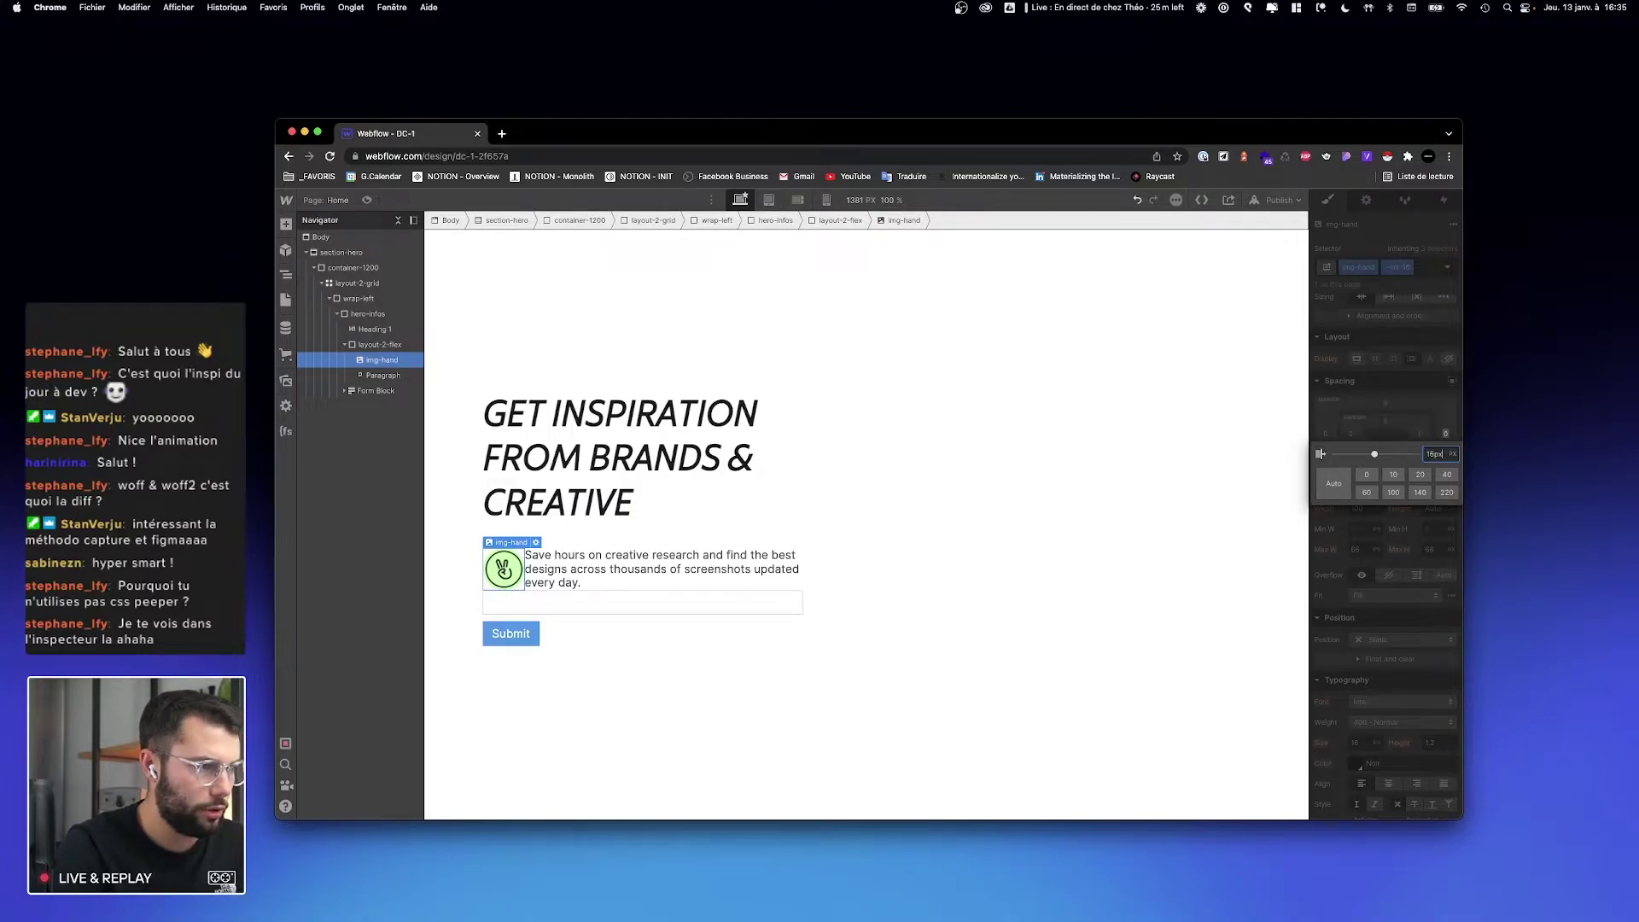
{"action": "key", "text": "Return"}
Step: Limit the intro paragraph's maximum width in CH units so its lines wrap as on the SuperDesign page
{"action": "left_click", "coordinate": [683, 570]}
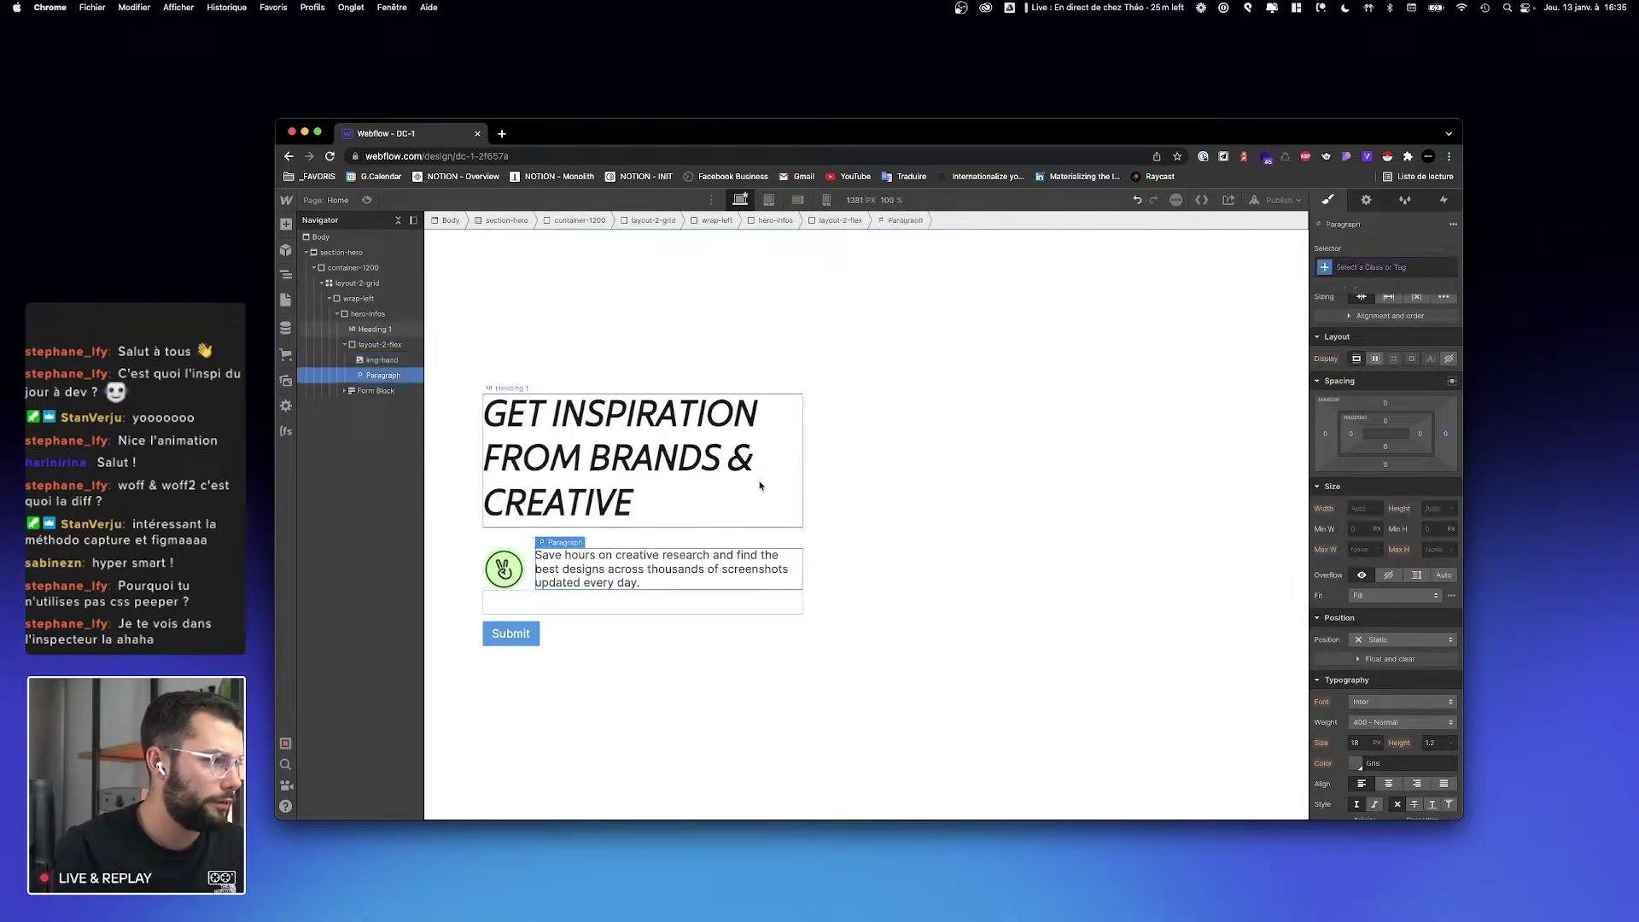
{"action": "key", "text": "ctrl+Right"}
{"action": "key", "text": "ctrl+Left"}
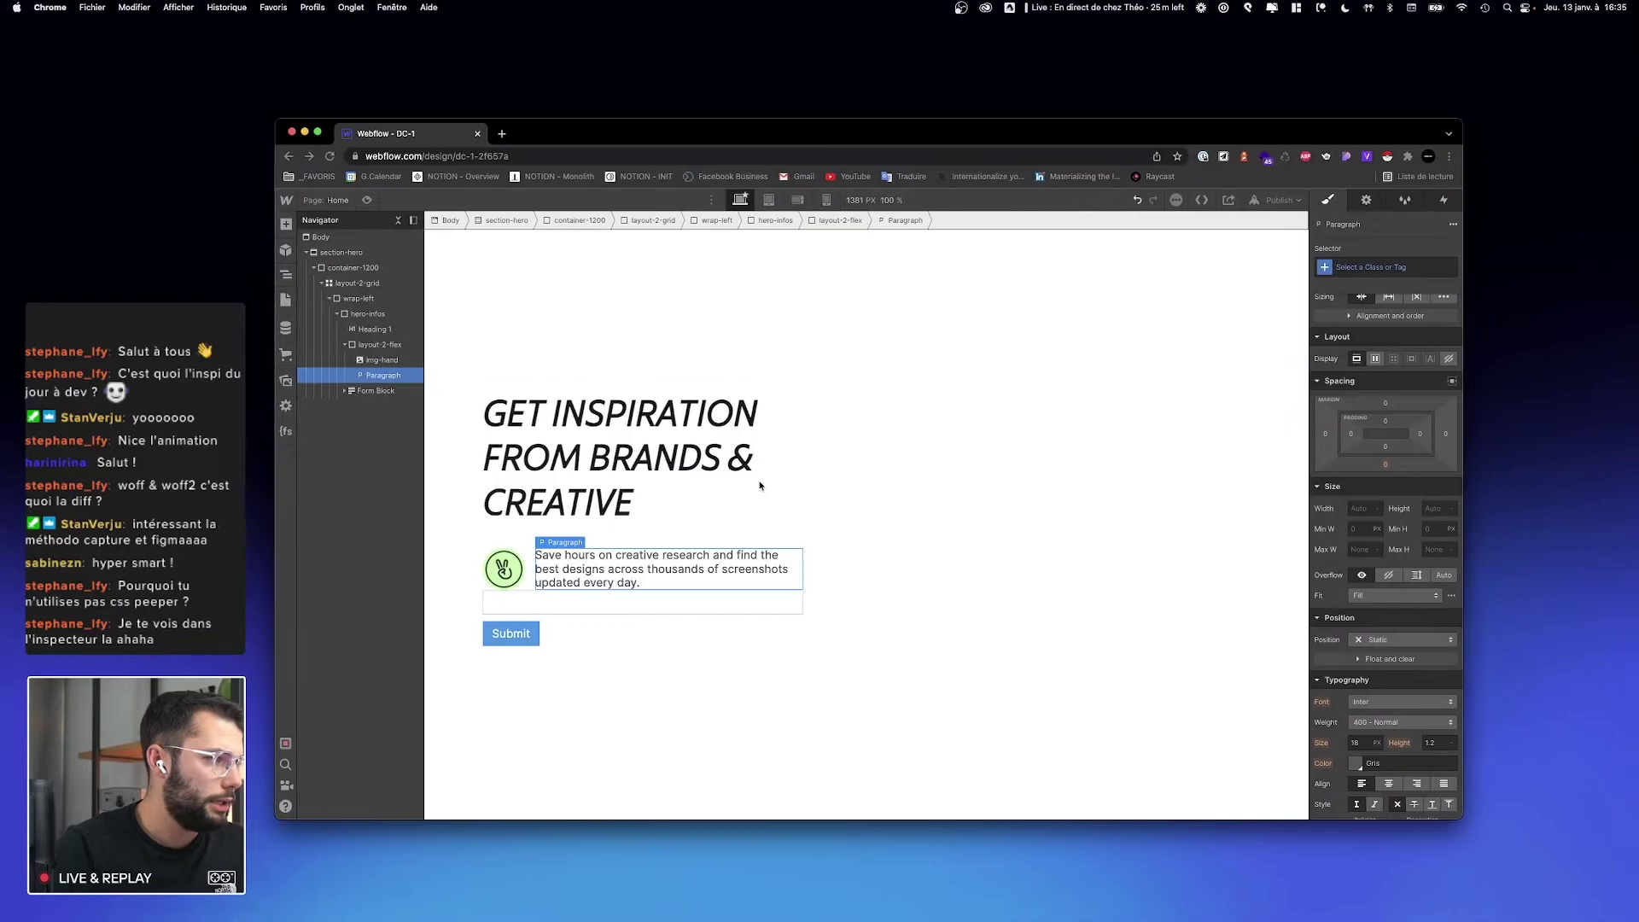
{"action": "key", "text": "ctrl+Right"}
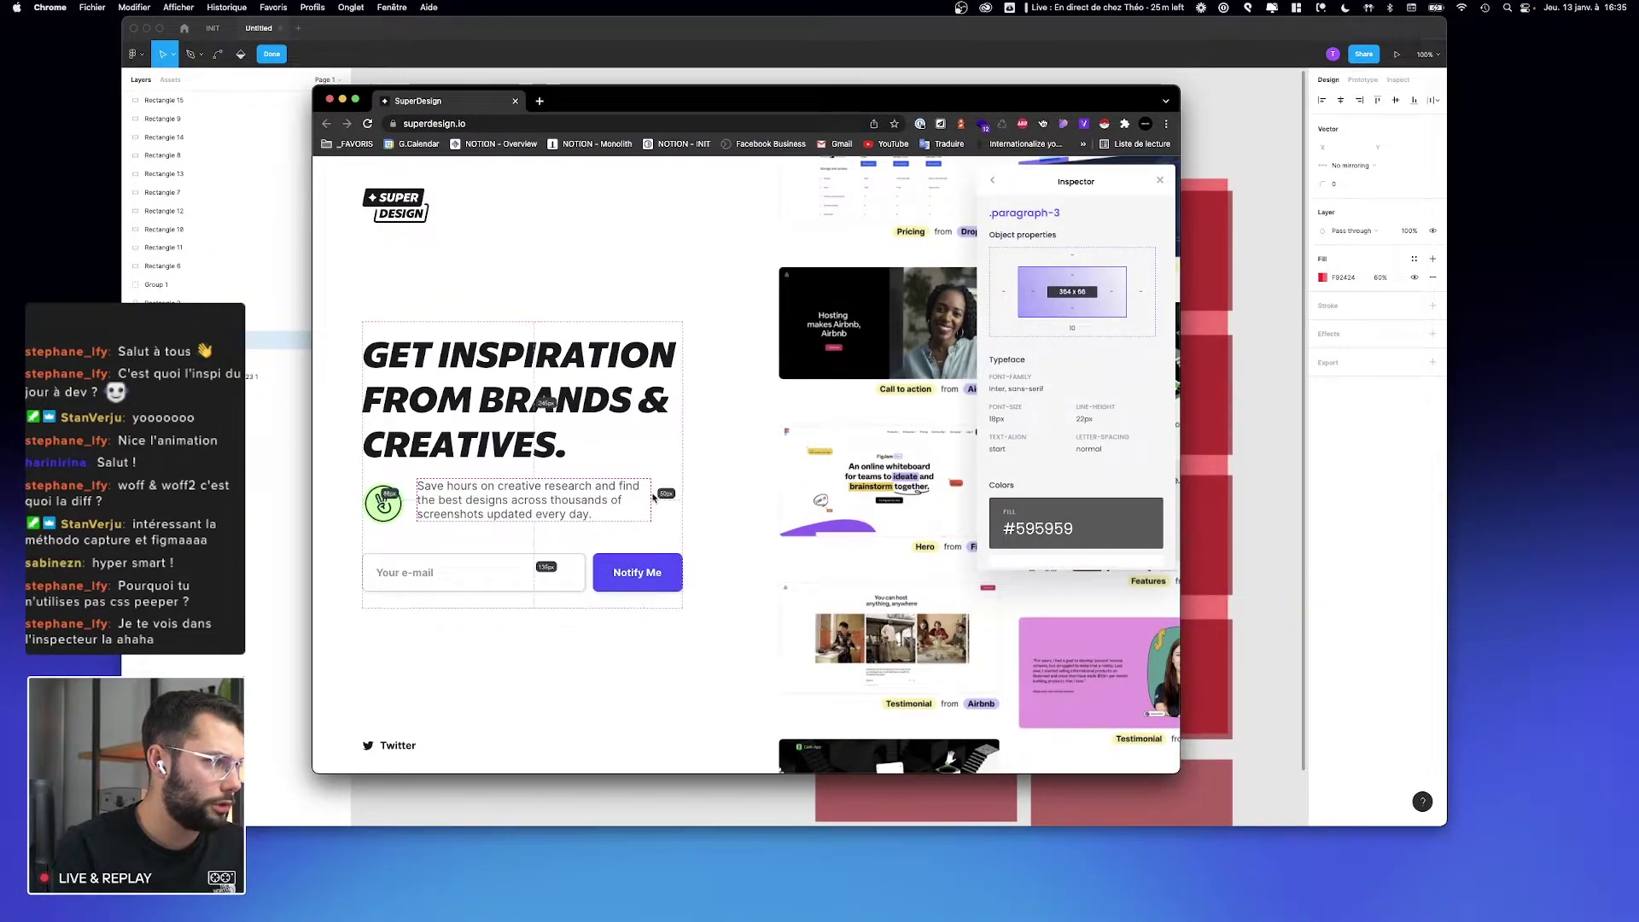
{"action": "key", "text": "ctrl+Left"}
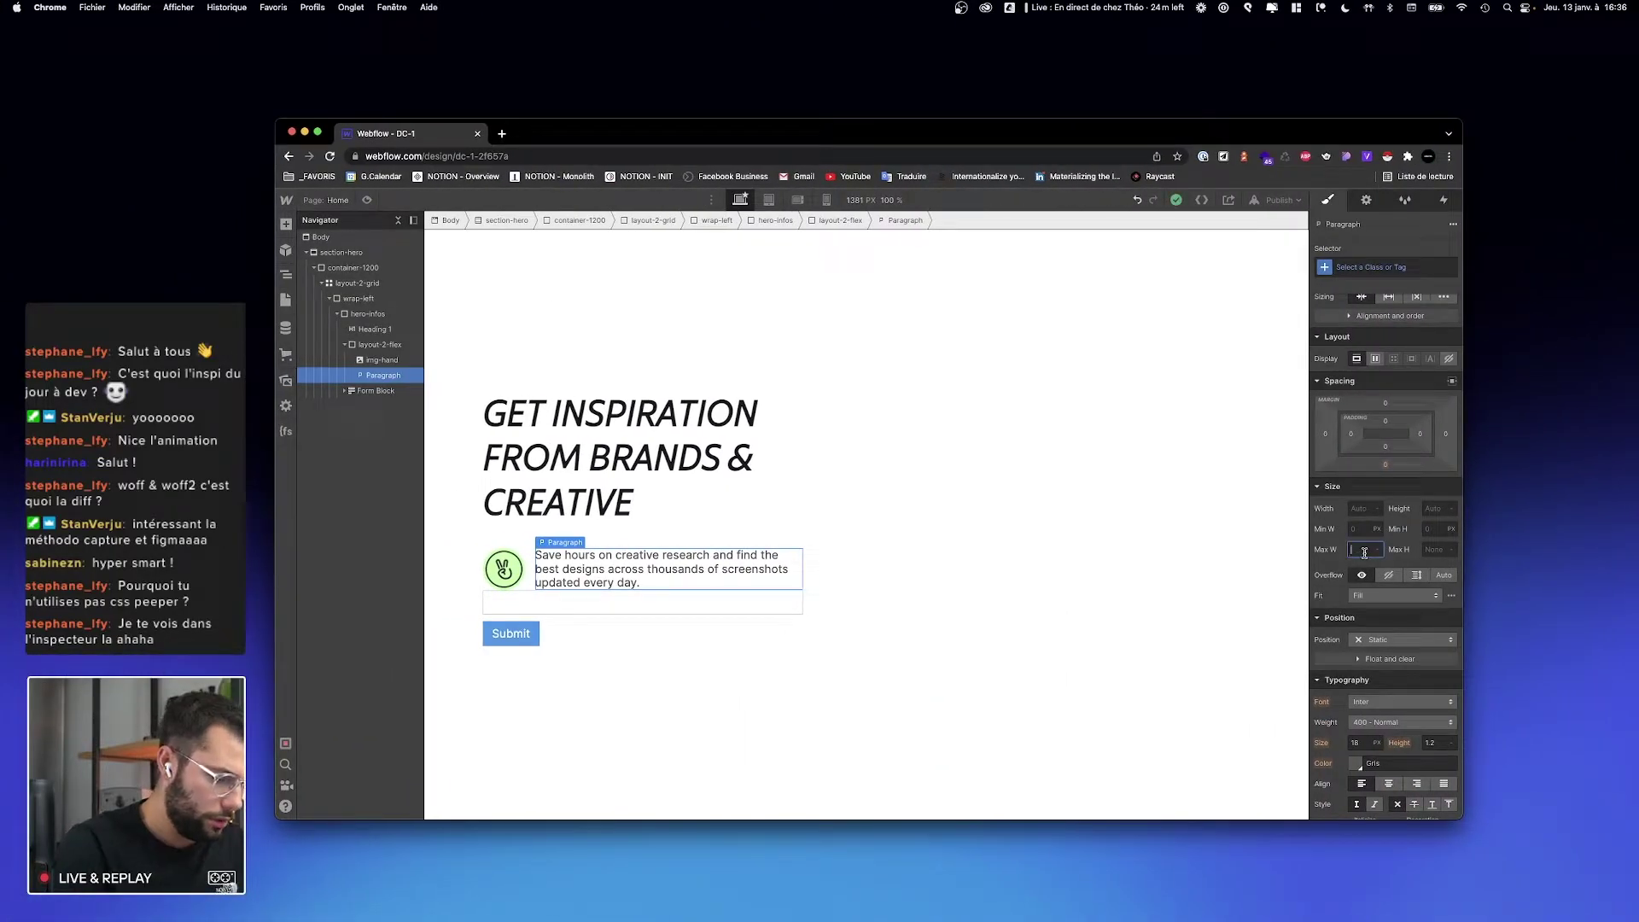
{"action": "type", "text": "h"}
{"action": "key", "text": "BackSpace"}
{"action": "key", "text": "BackSpace"}
{"action": "type", "text": "40"}
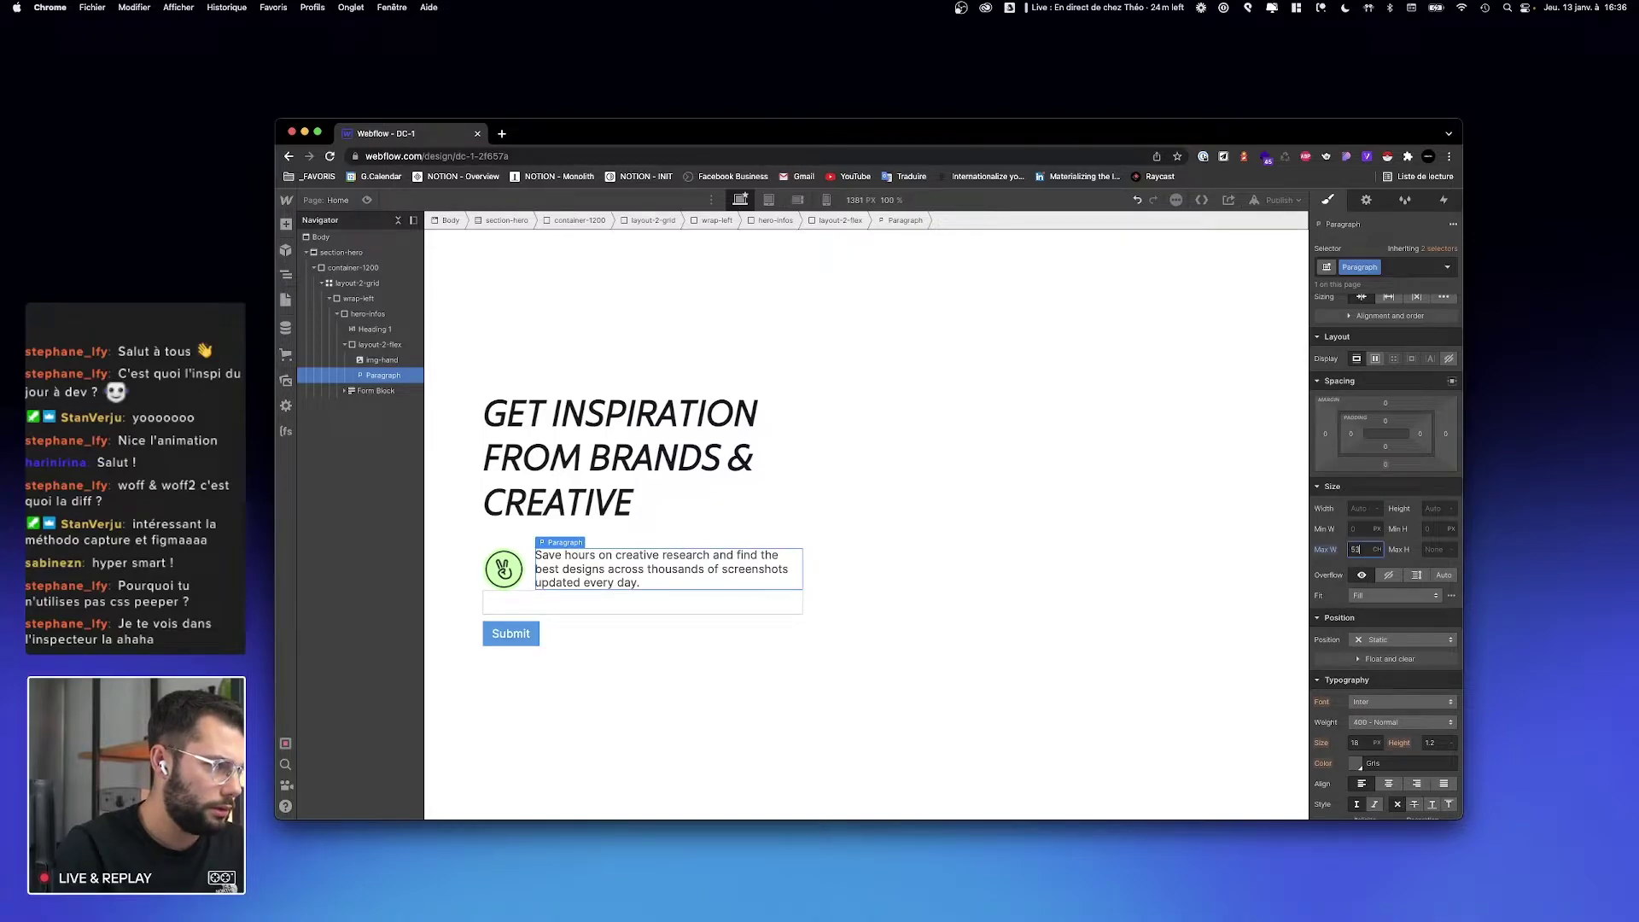
{"action": "key", "text": "BackSpace"}
{"action": "key", "text": "BackSpace"}
{"action": "type", "text": "33"}
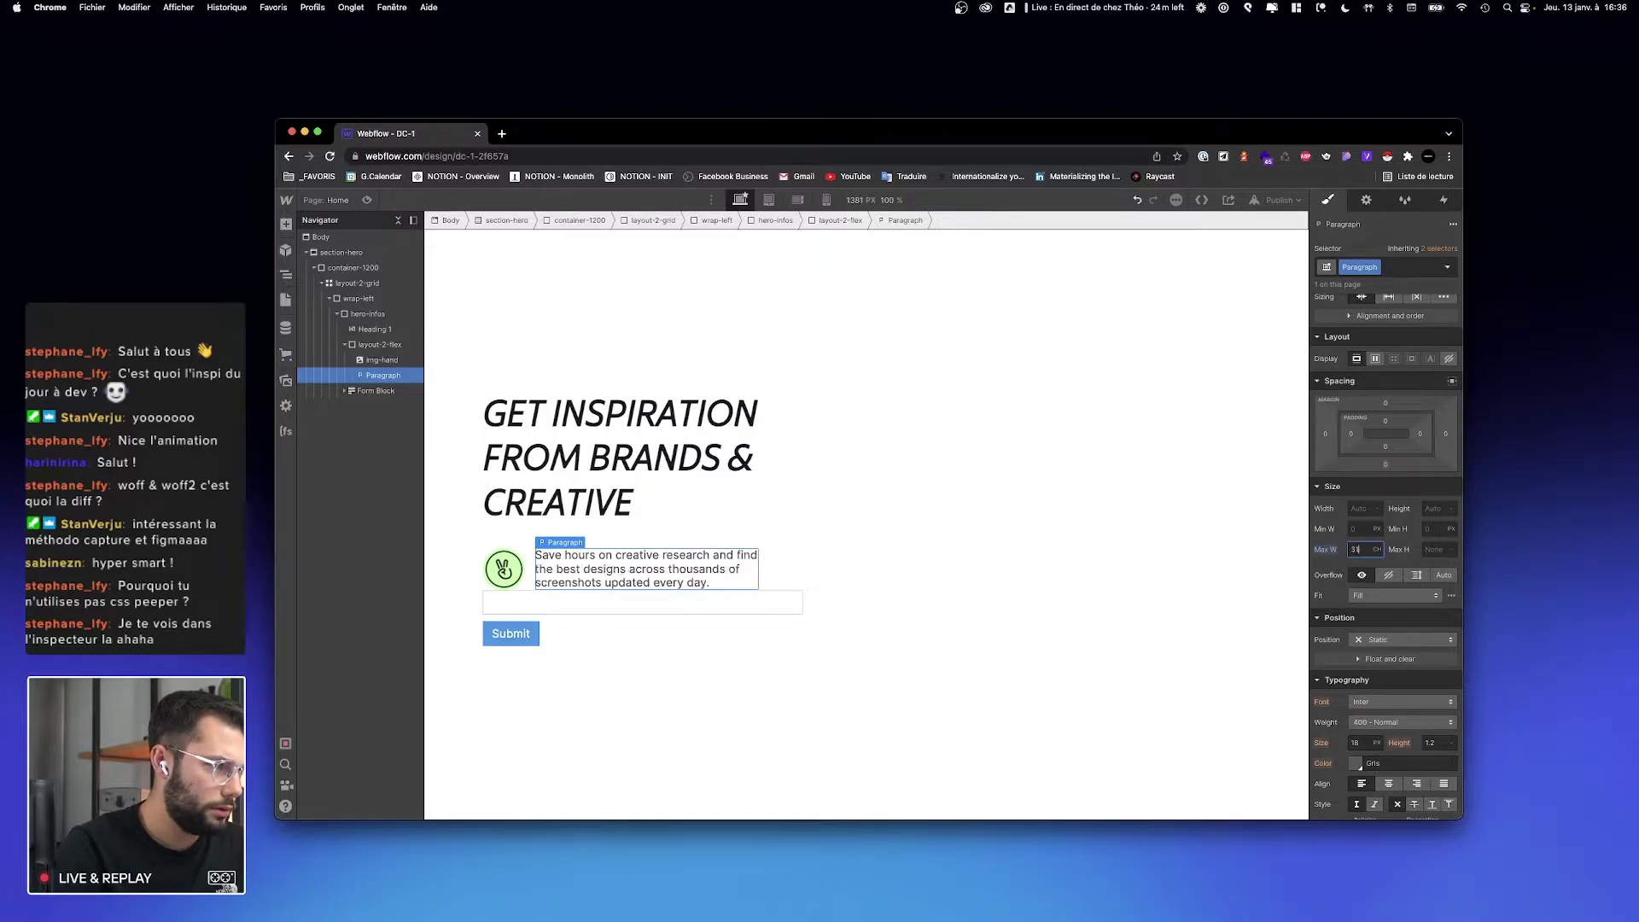
{"action": "key", "text": "ctrl+Right"}
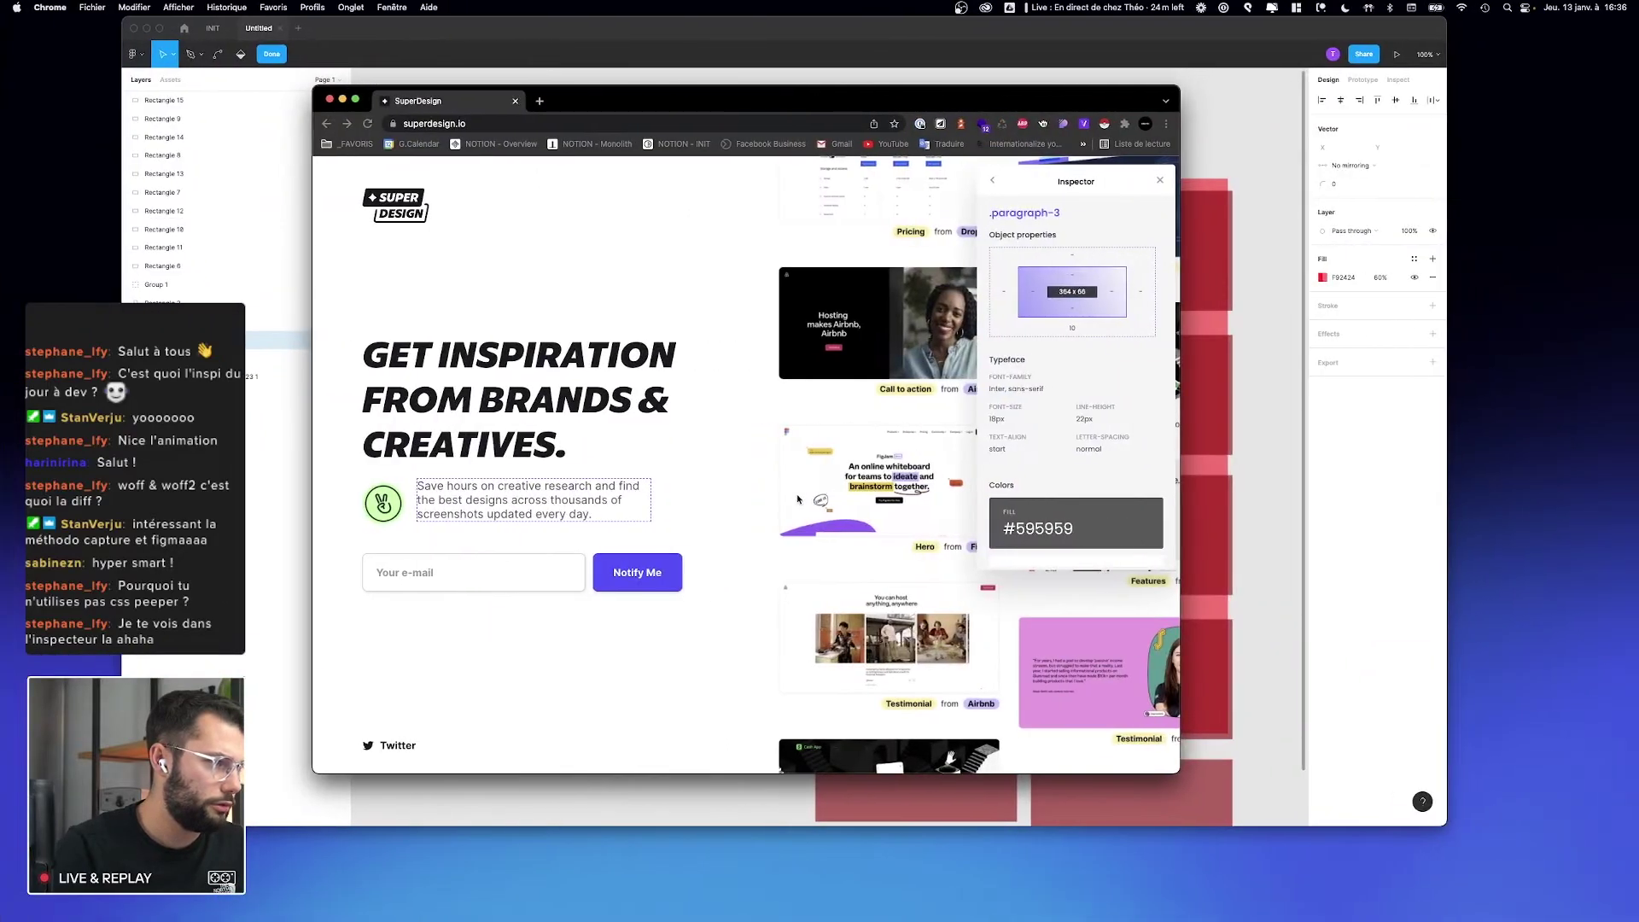
{"action": "key", "text": "ctrl+Left"}
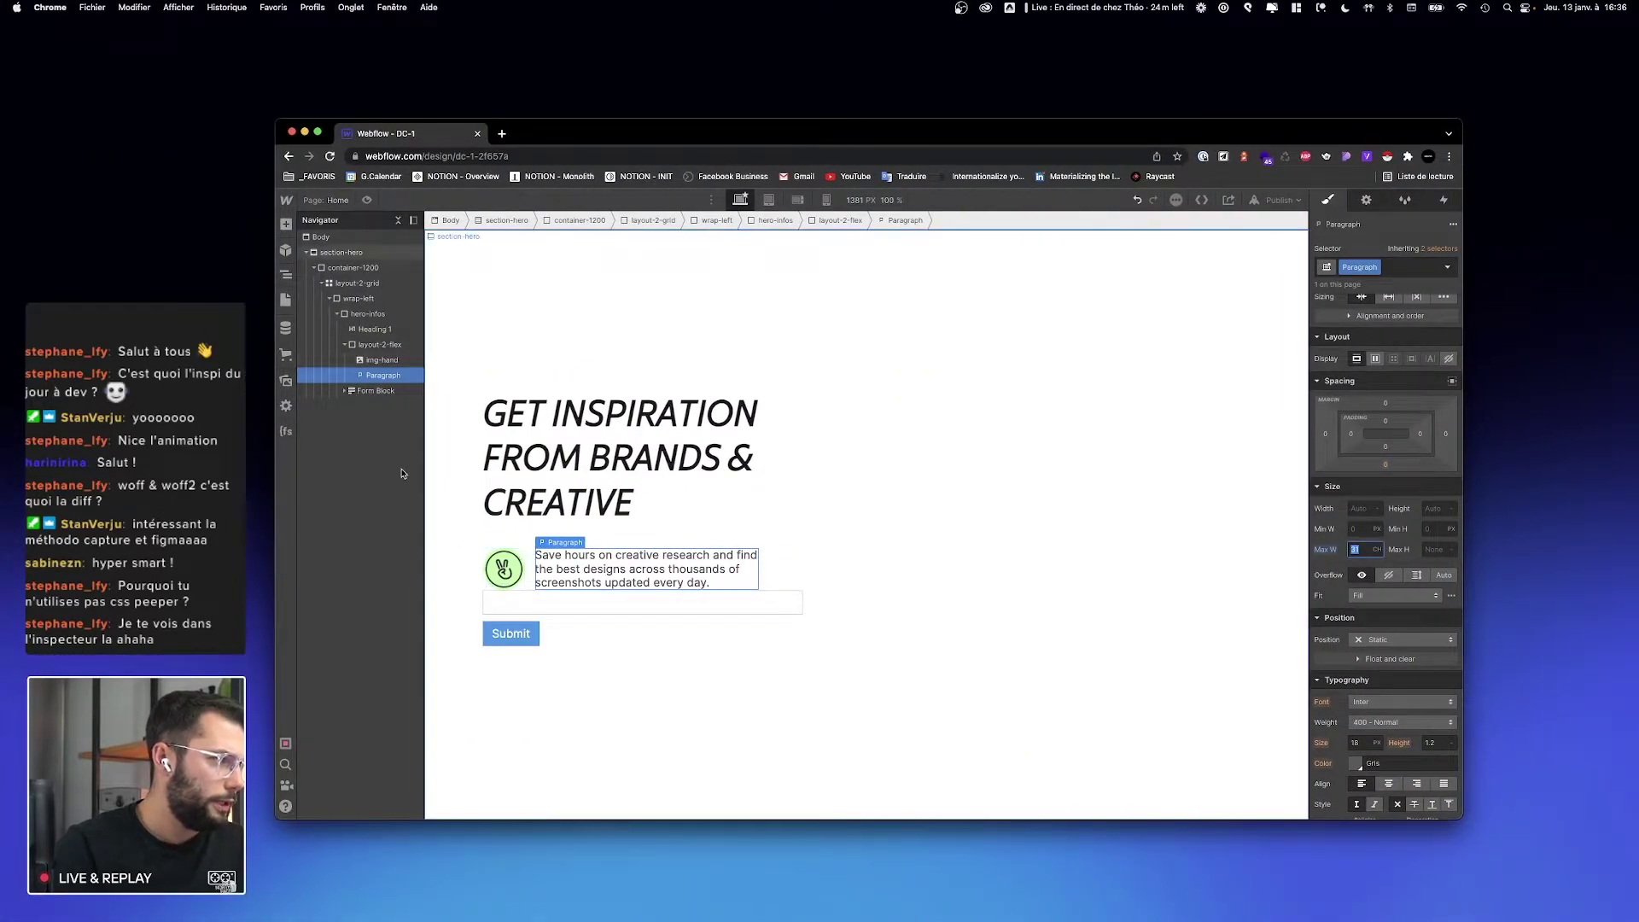
Step: Add the combo class --mb-32 to layout-2-flex, set its bottom margin to 32 px, and compare the spacing with the SuperDesign page
{"action": "left_click", "coordinate": [395, 345]}
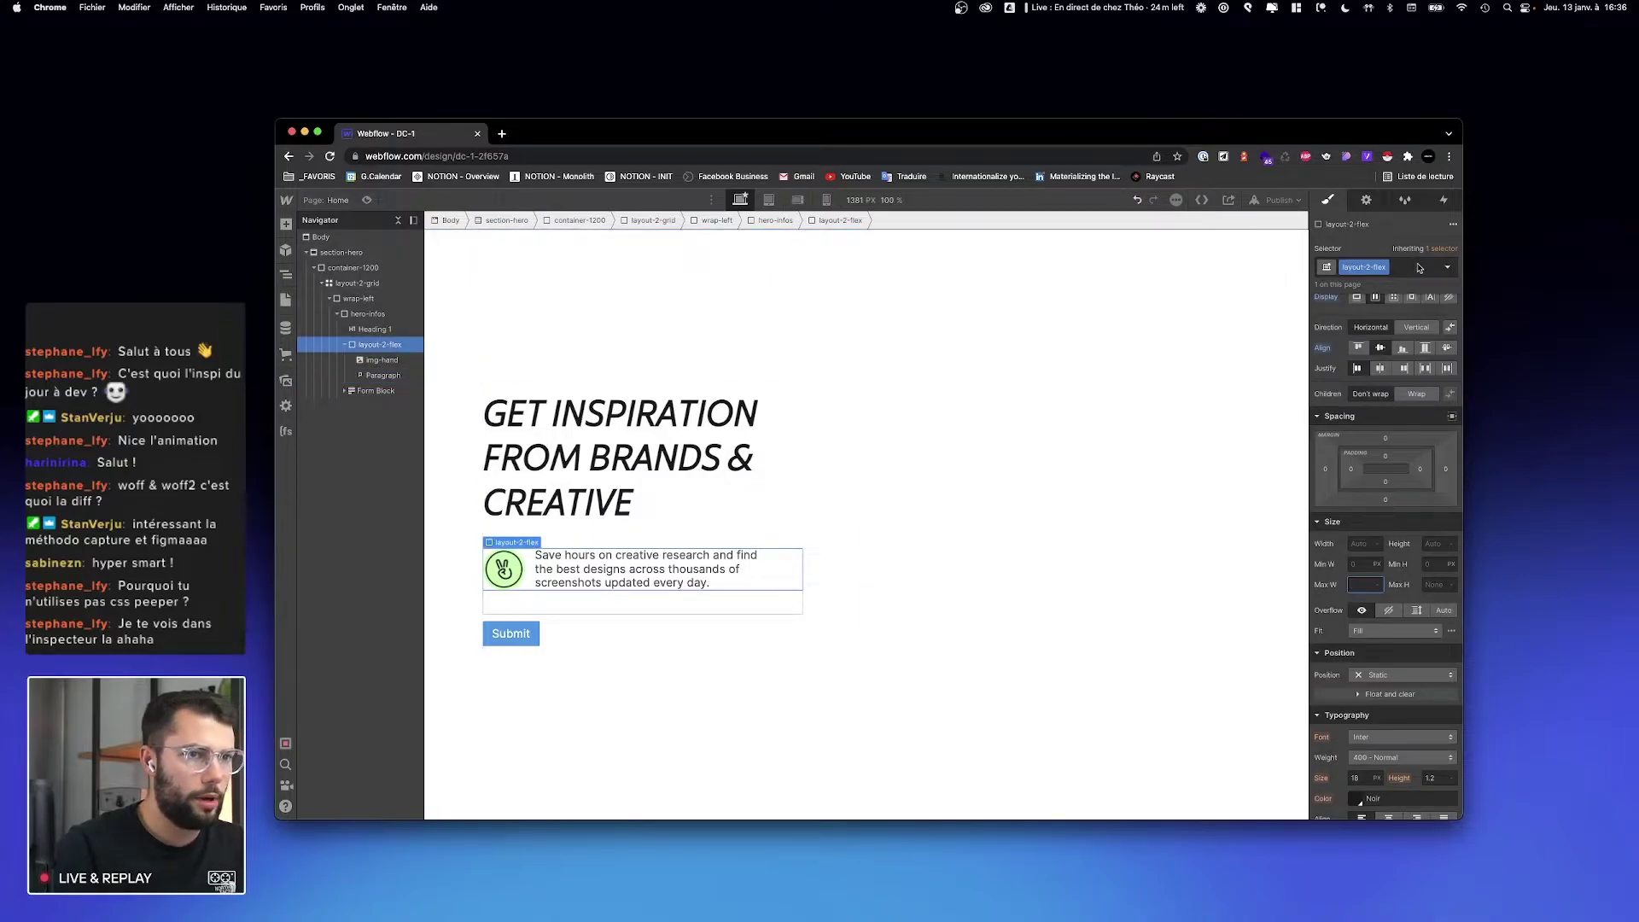
{"action": "left_click", "coordinate": [1414, 267]}
{"action": "type", "text": "--mb-32"}
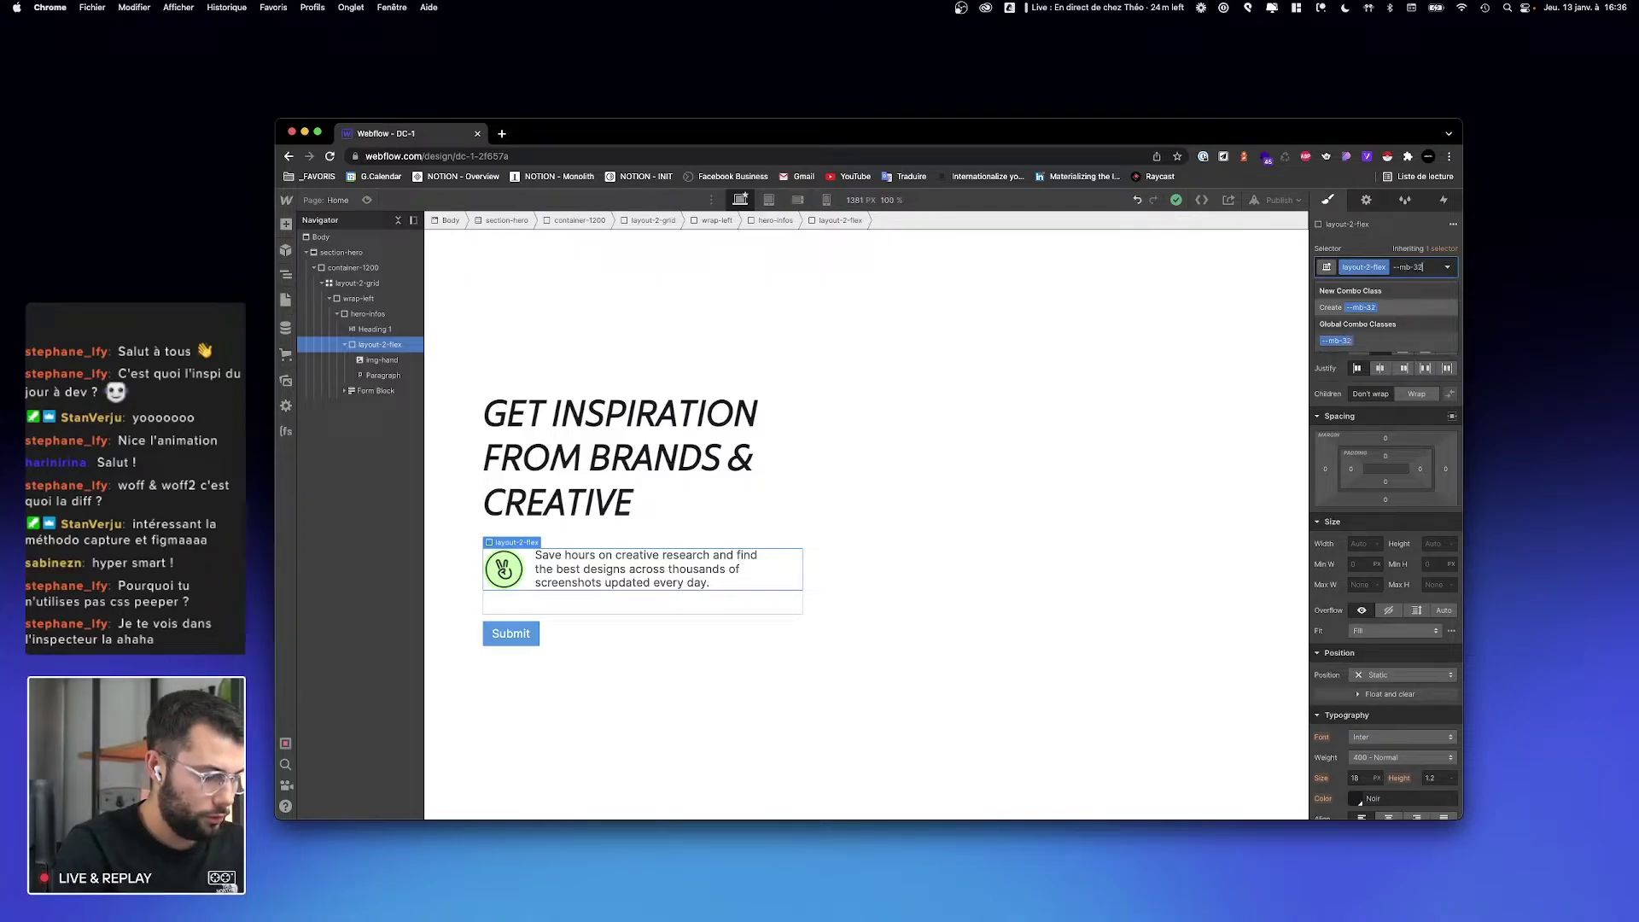
{"action": "key", "text": "Return"}
{"action": "left_click", "coordinate": [1388, 498]}
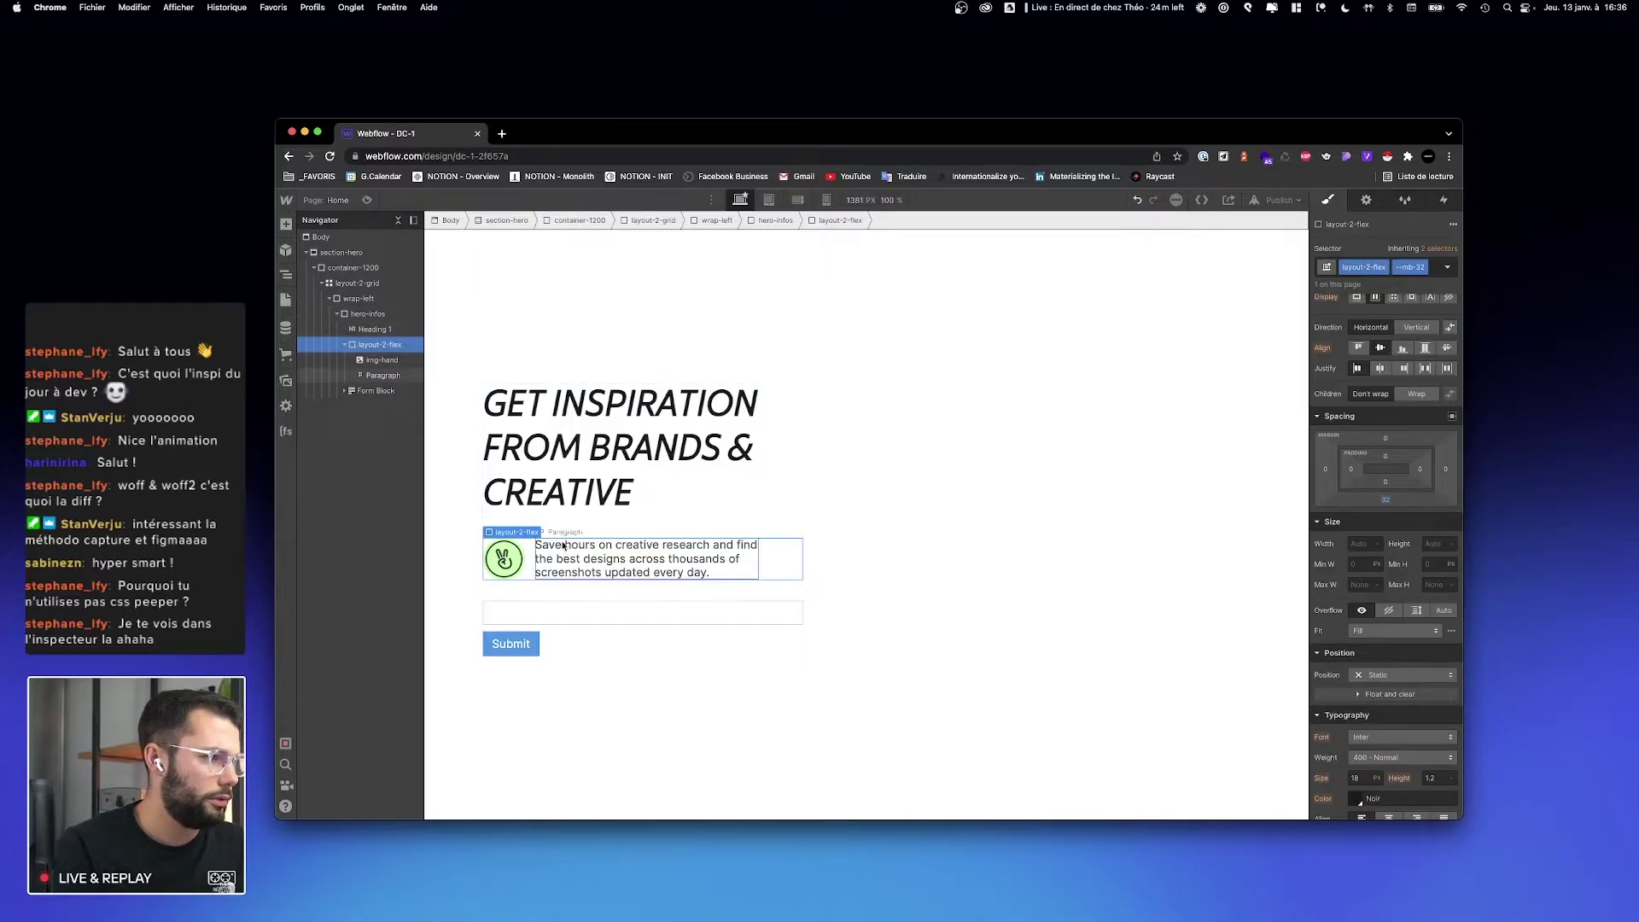
{"action": "key", "text": "ctrl+Right"}
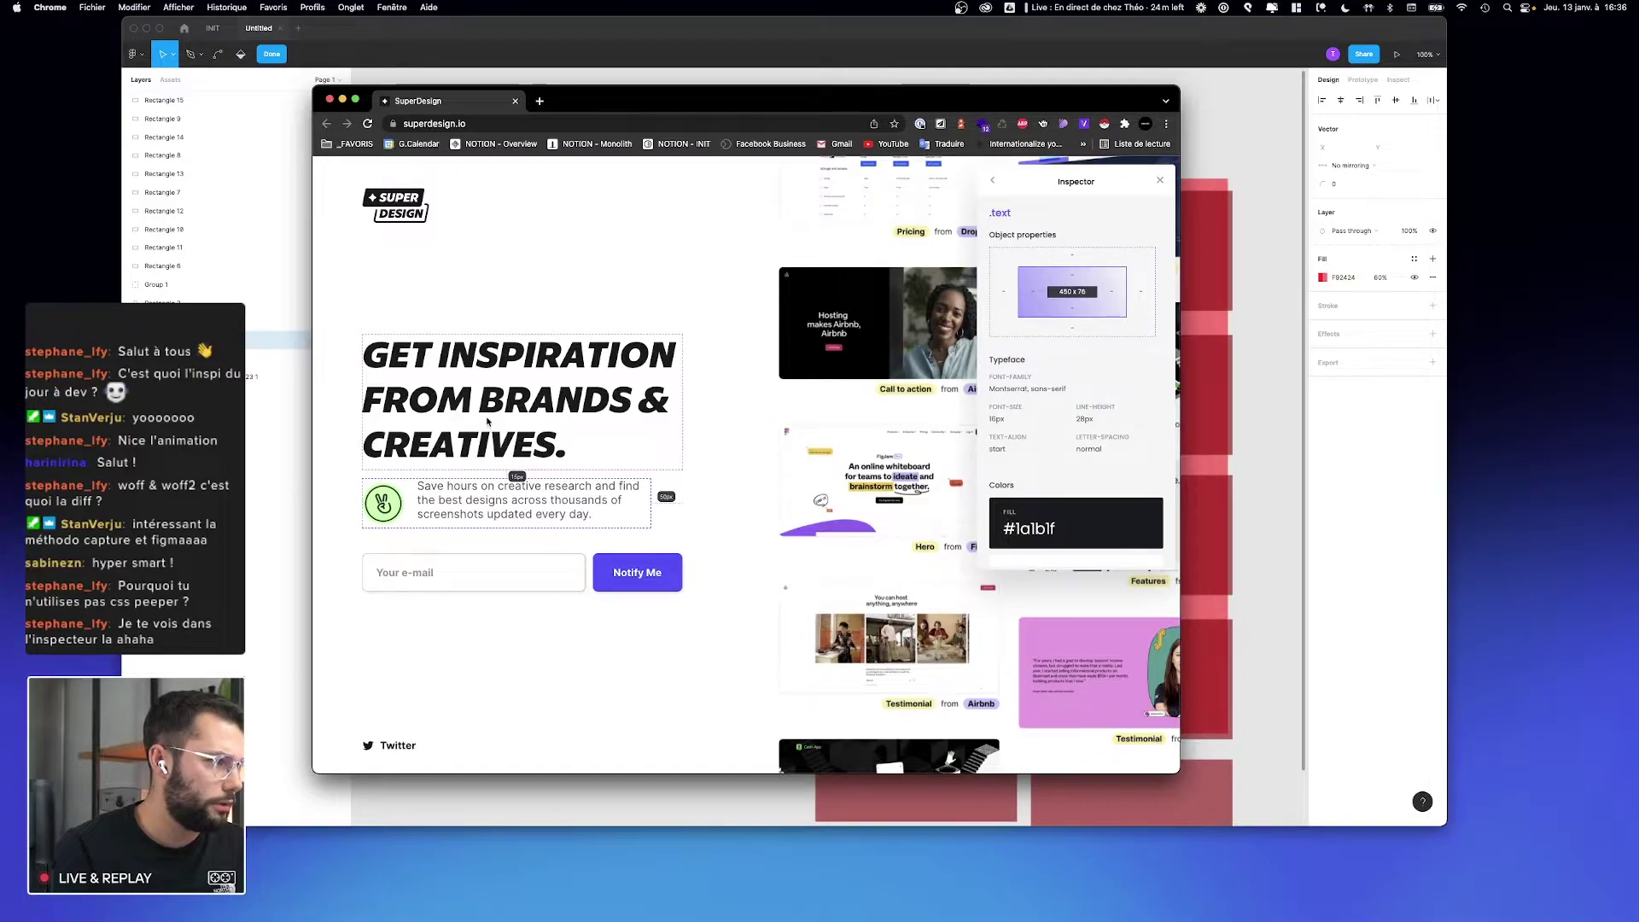
{"action": "key", "text": "ctrl+Left"}
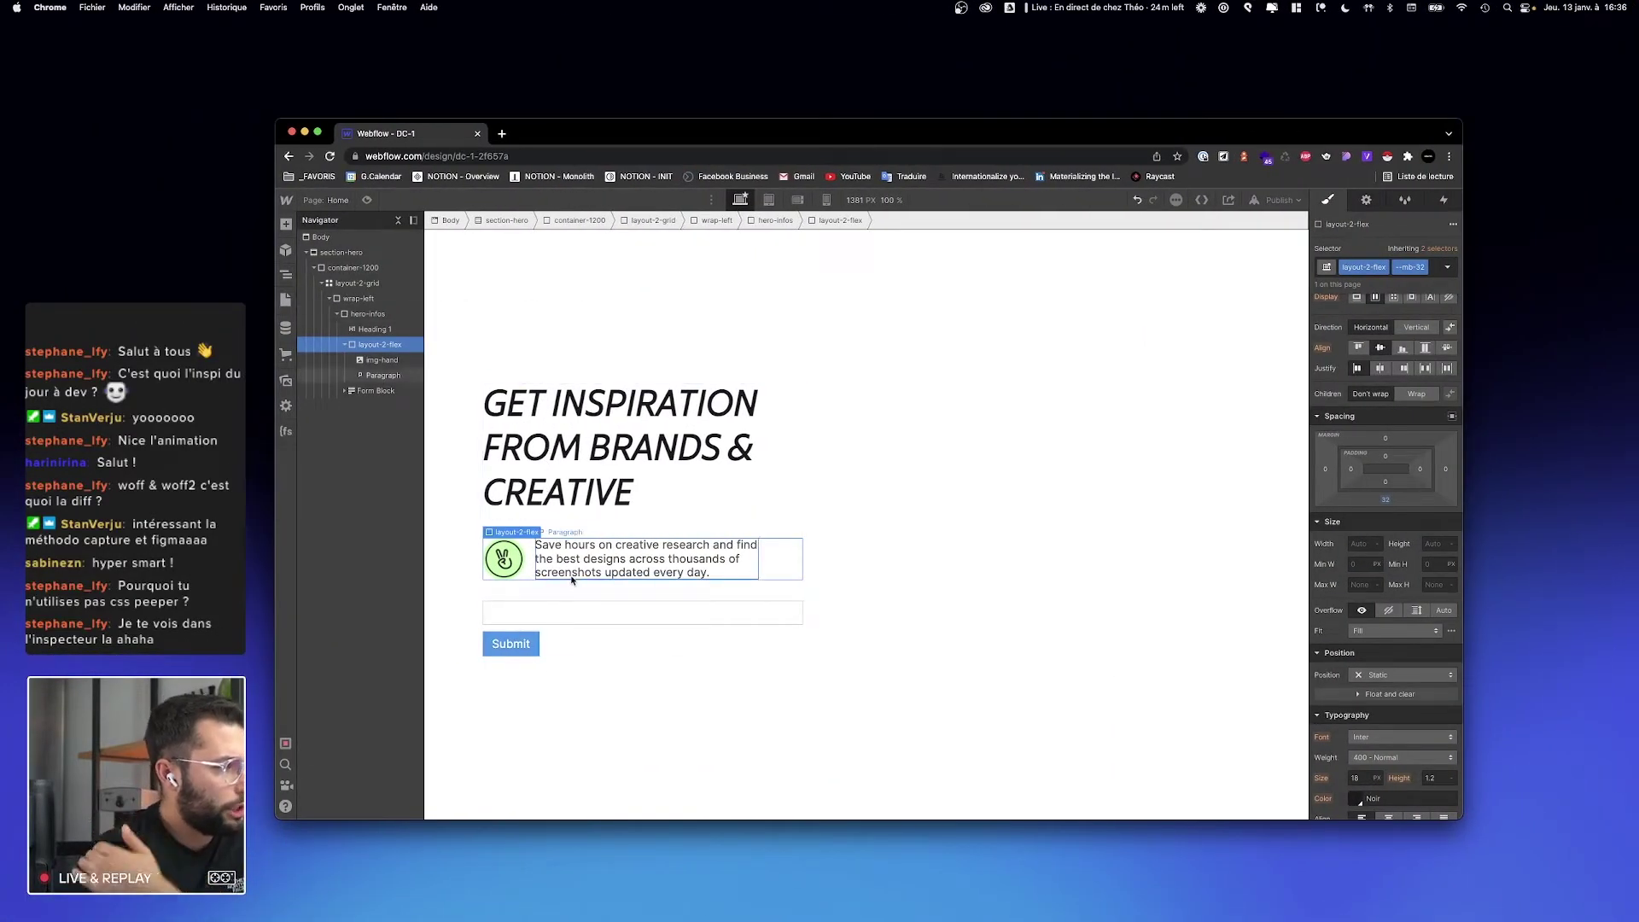
Step: Examine the e-mail form's layout on the SuperDesign page and give the Form Block in Webflow the new class form-hero
{"action": "left_click", "coordinate": [373, 390]}
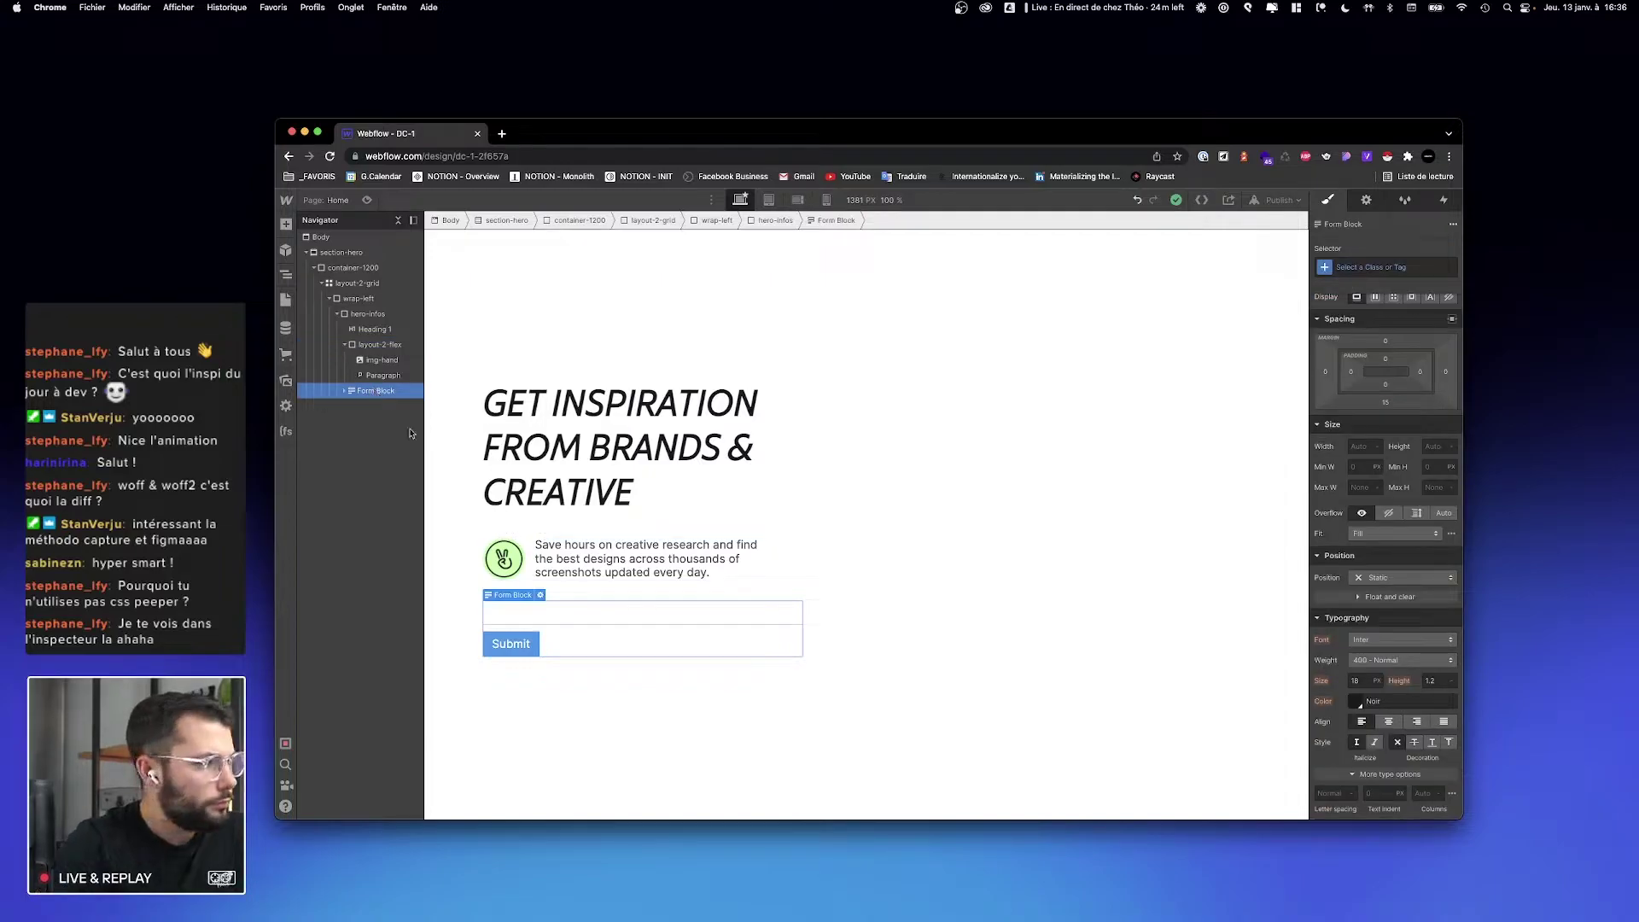
{"action": "key", "text": "ctrl+Right"}
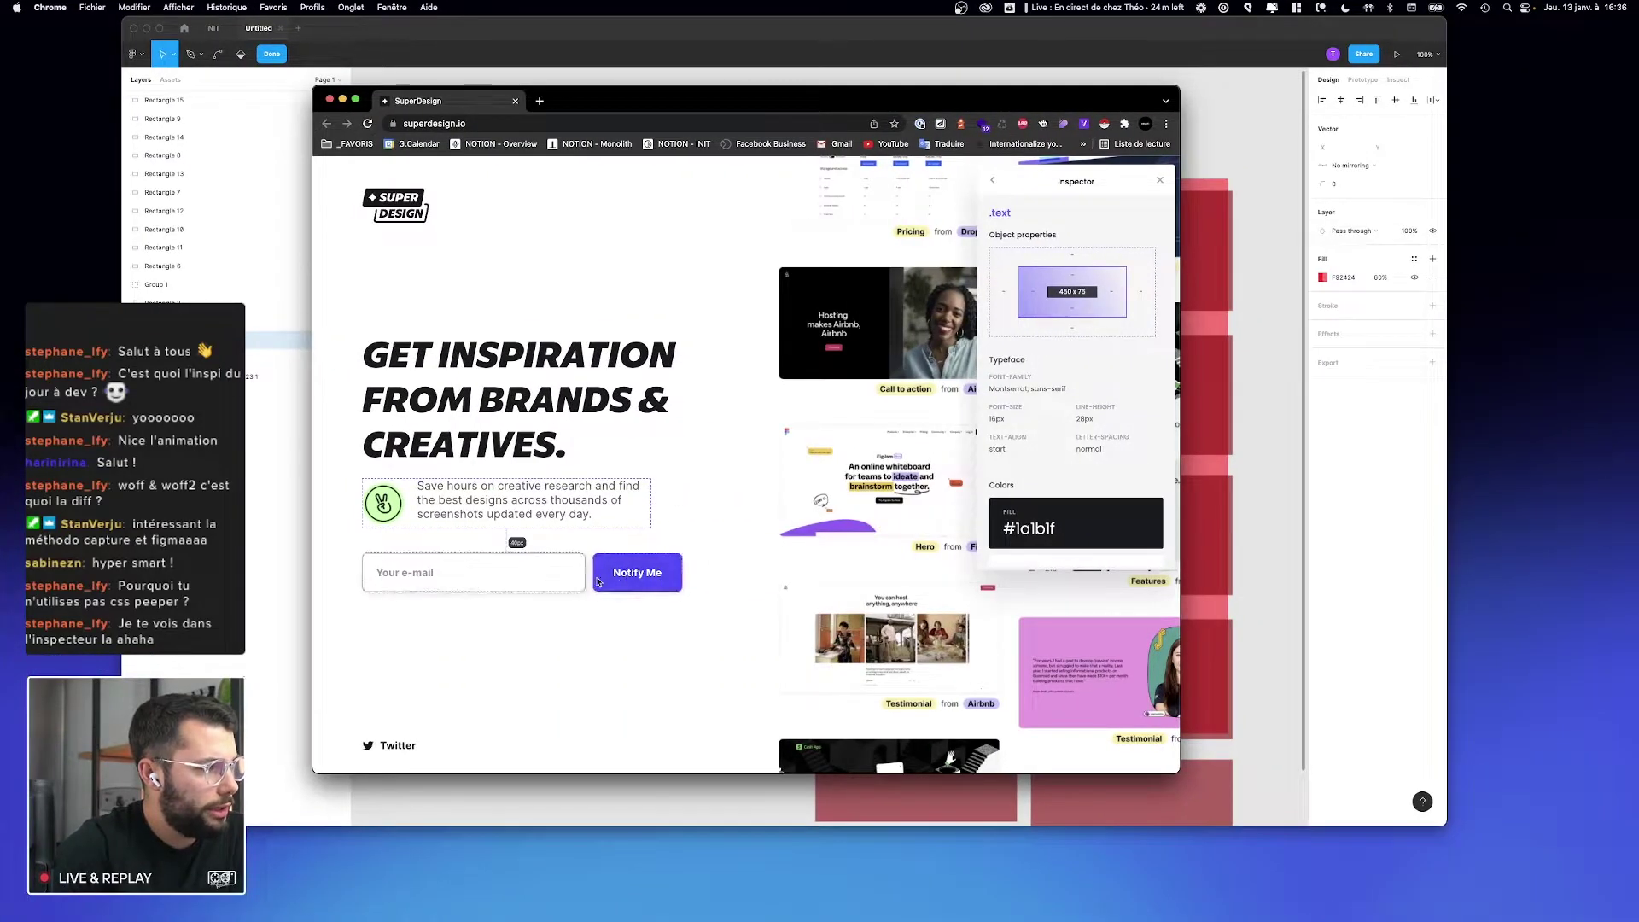
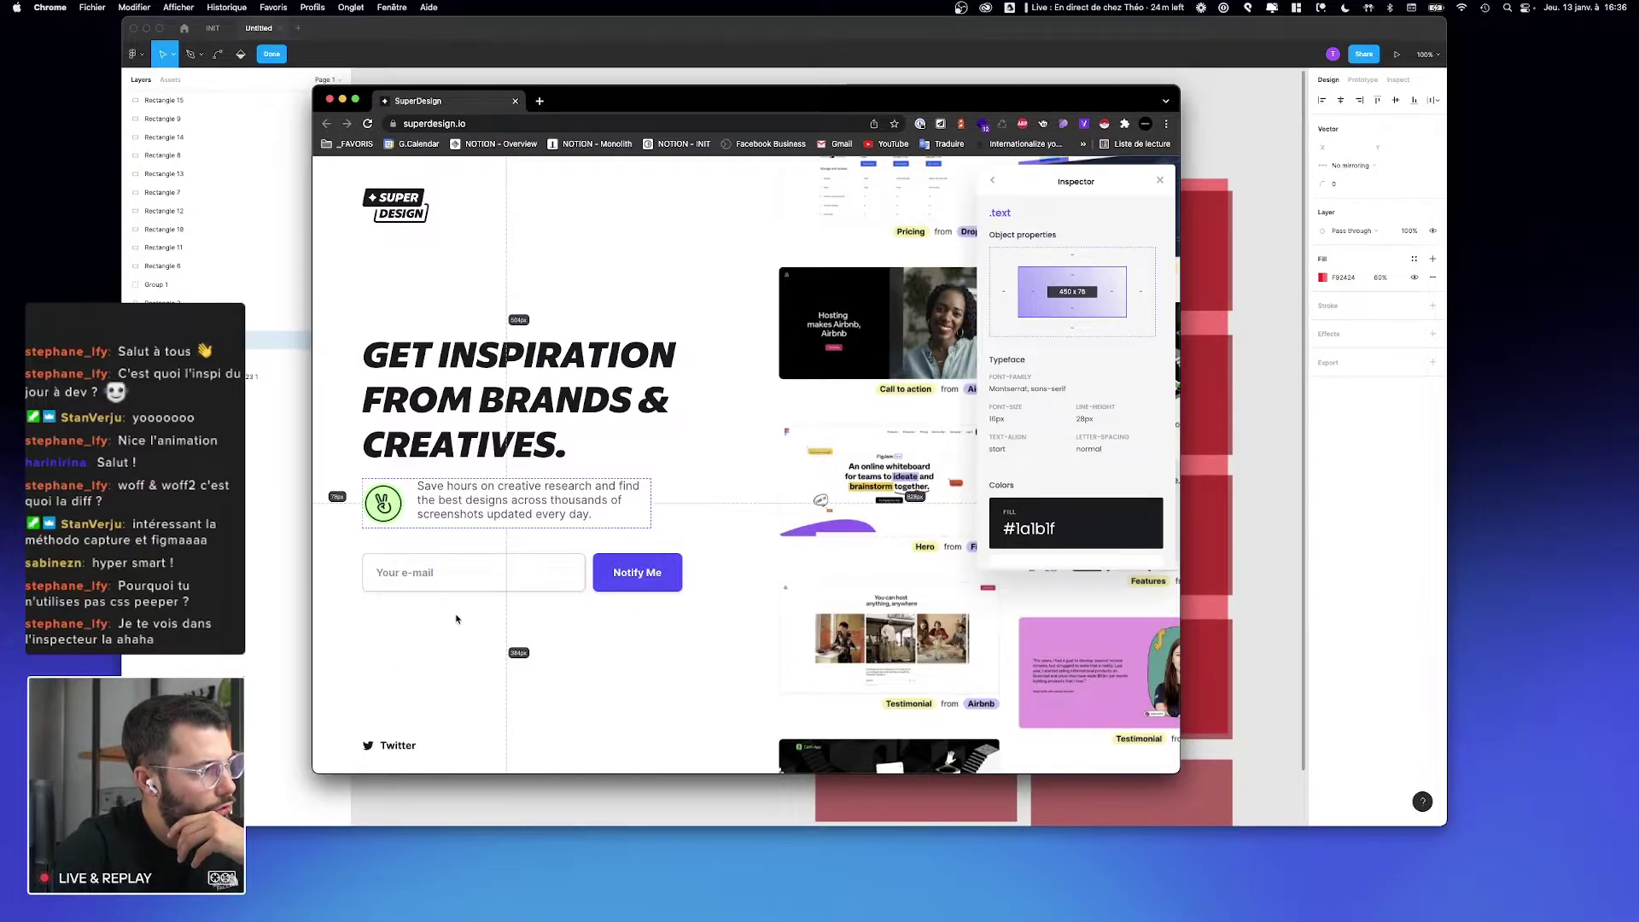
{"action": "key", "text": "ctrl+Right"}
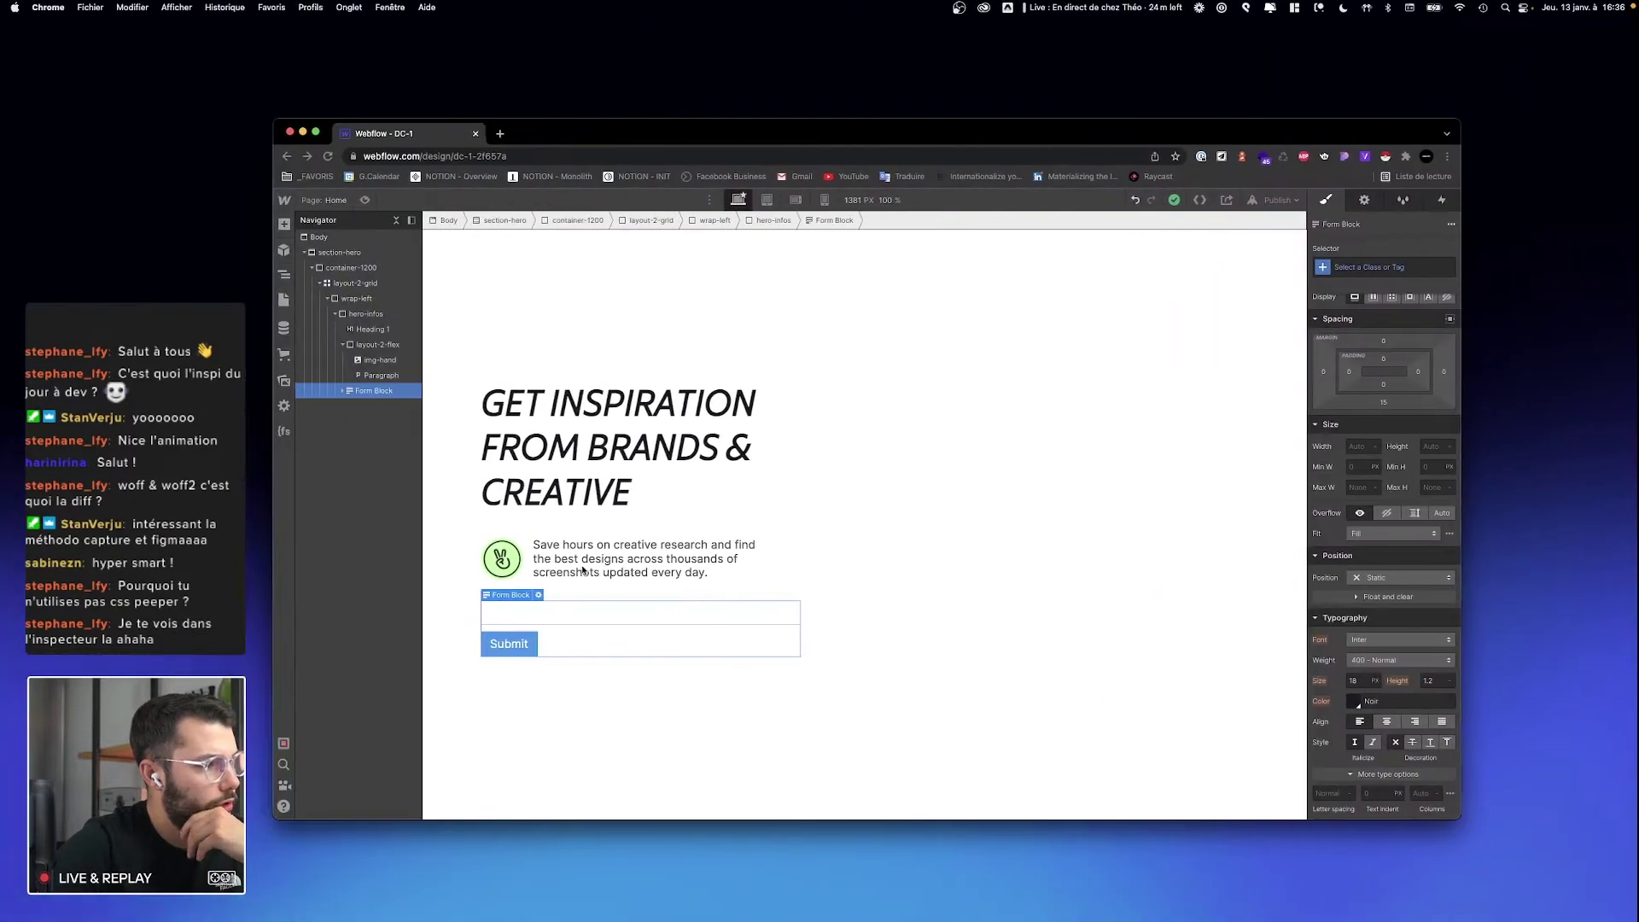
{"action": "left_click", "coordinate": [344, 390]}
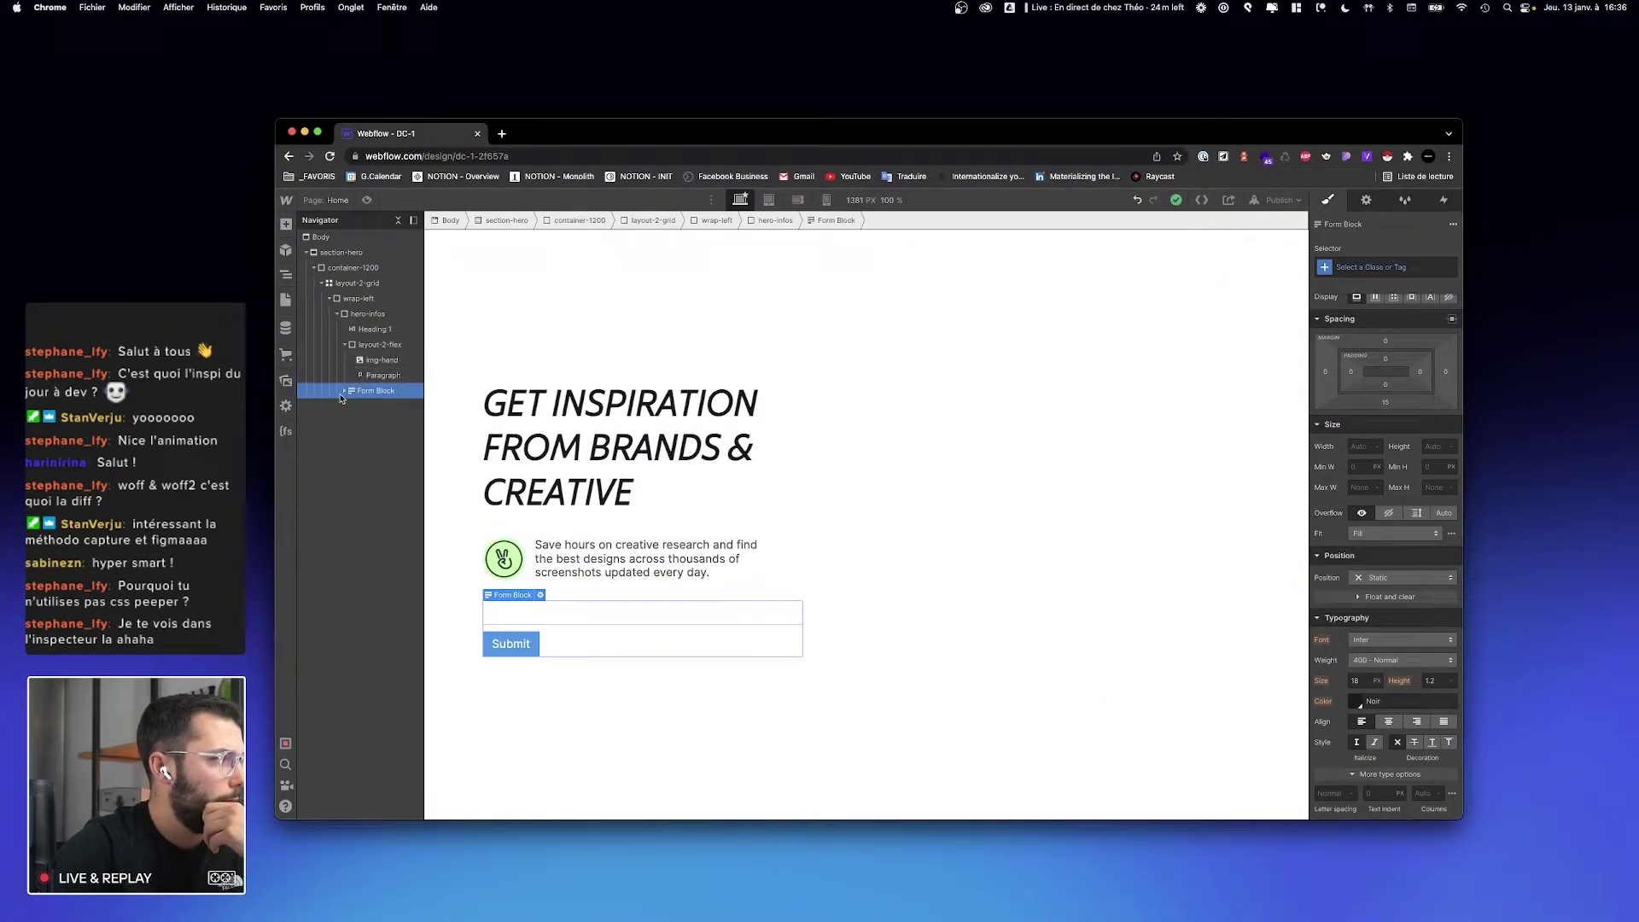
{"action": "left_click", "coordinate": [1376, 270]}
{"action": "type", "text": "form"}
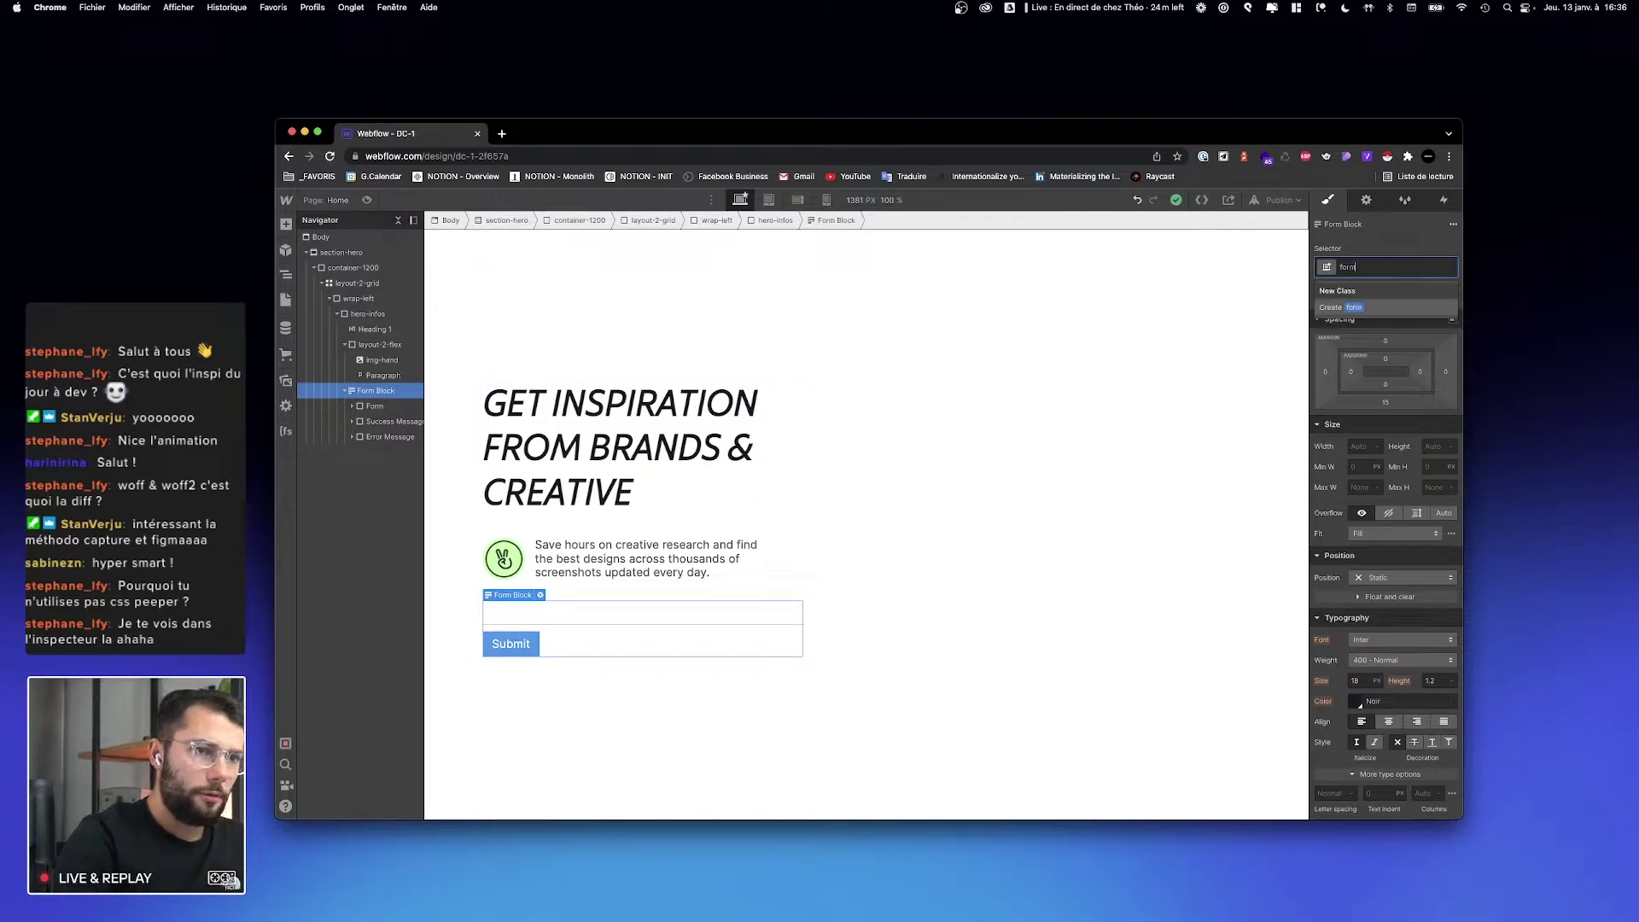
{"action": "type", "text": "-hero"}
{"action": "key", "text": "Return"}
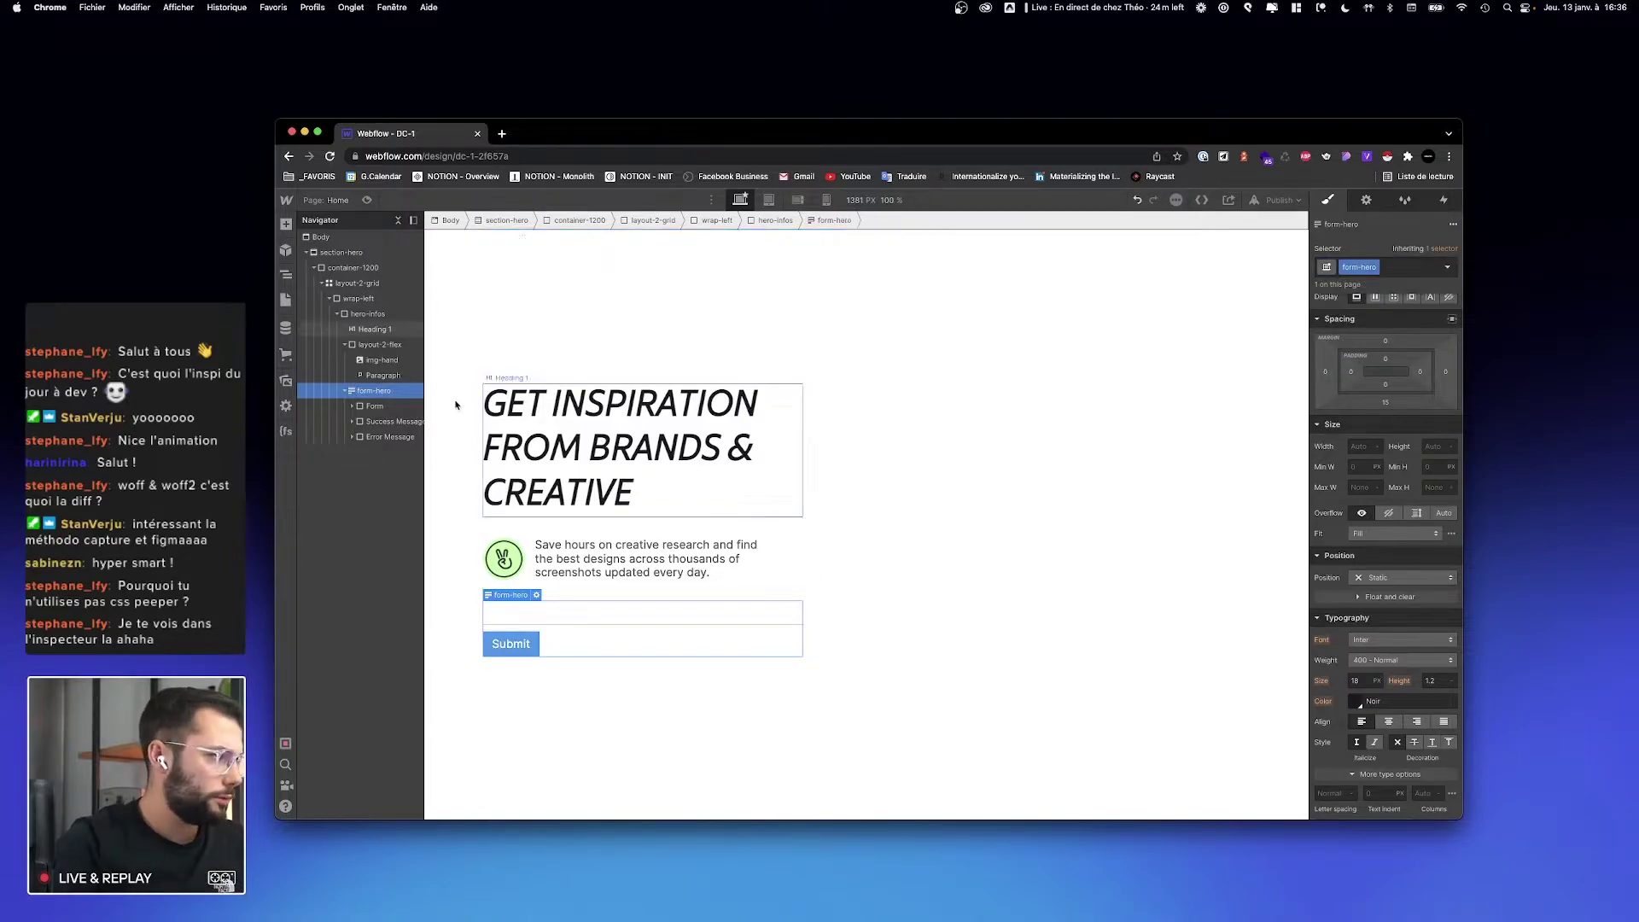
Step: Remove the form-hero class from the Form Block, leaving it without a class
{"action": "left_click", "coordinate": [354, 408]}
{"action": "left_click", "coordinate": [353, 409]}
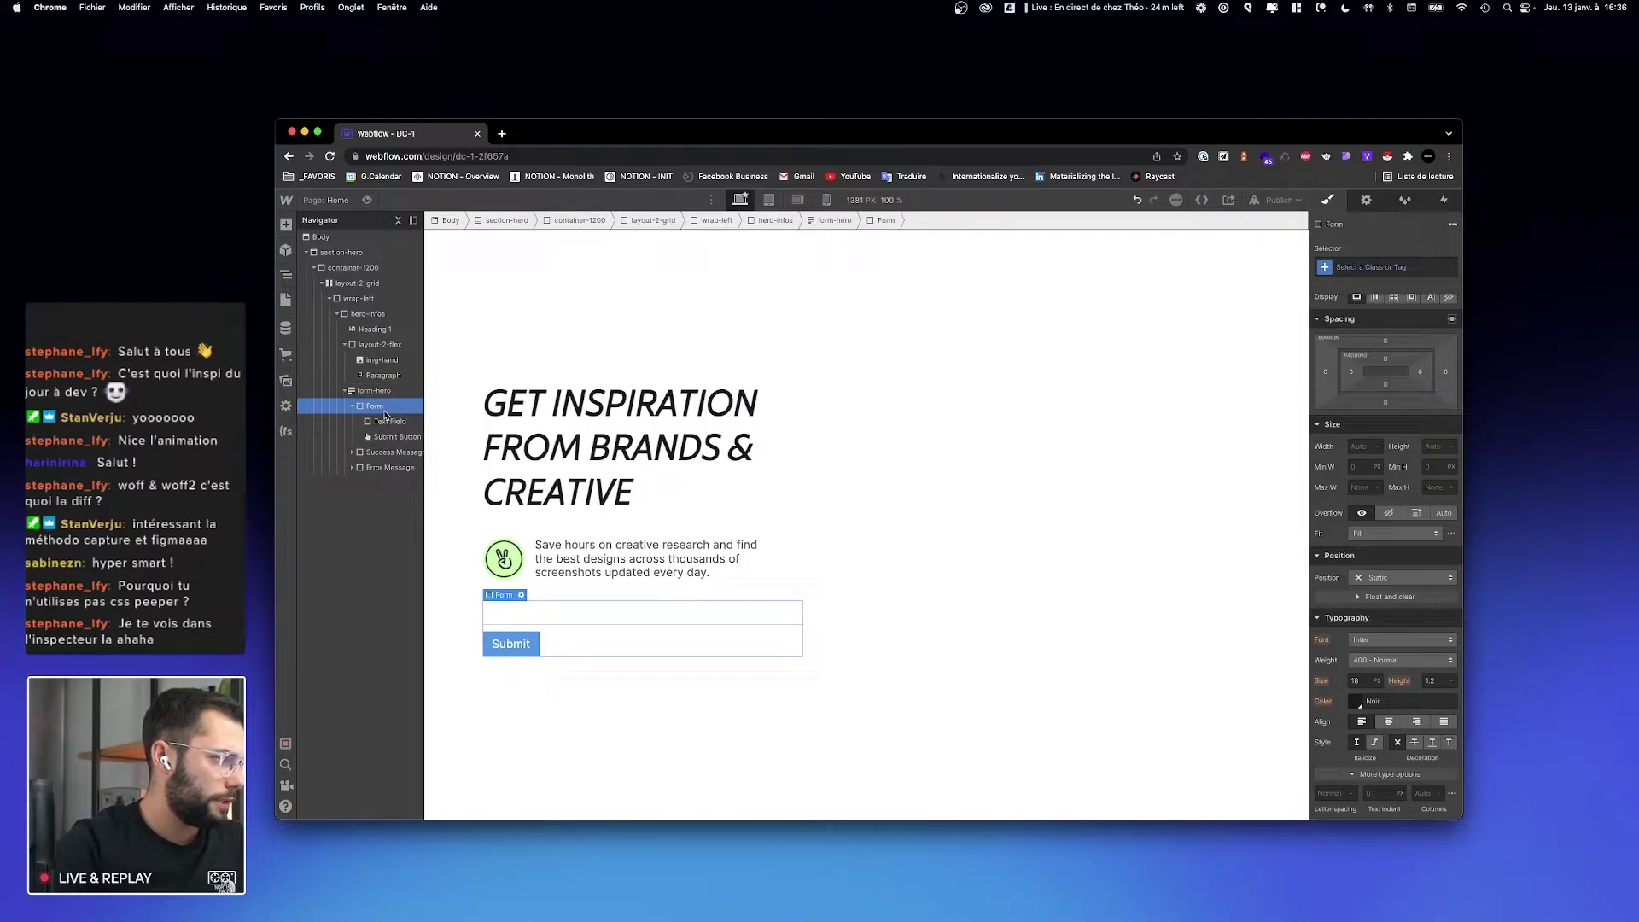
{"action": "left_click", "coordinate": [369, 392]}
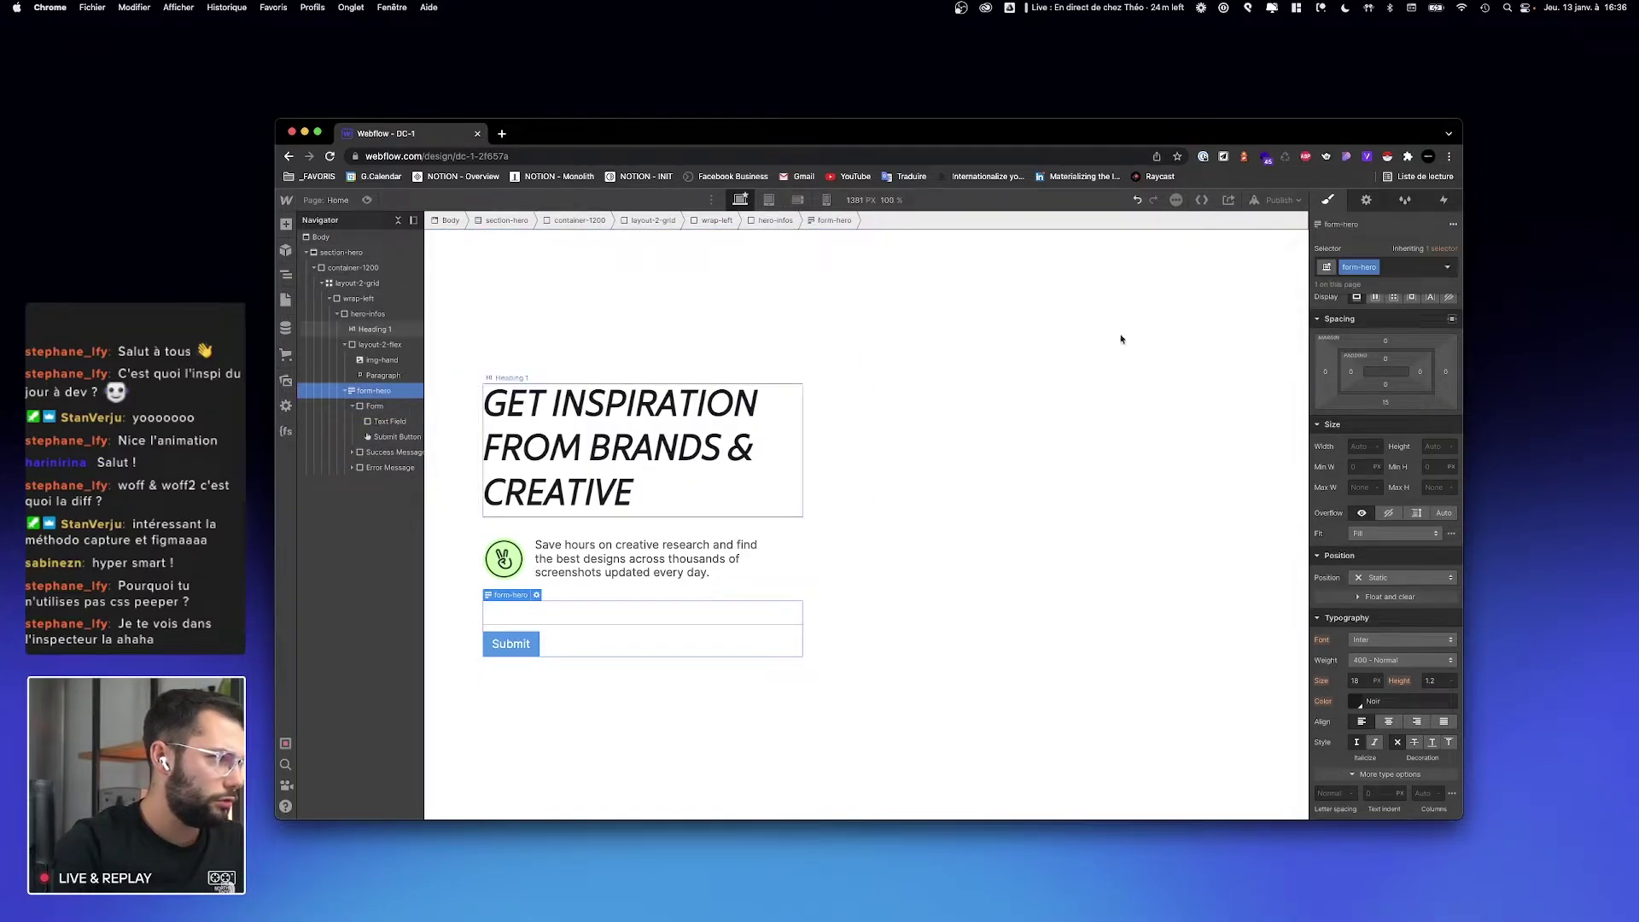
{"action": "left_click", "coordinate": [1437, 268]}
{"action": "key", "text": "BackSpace"}
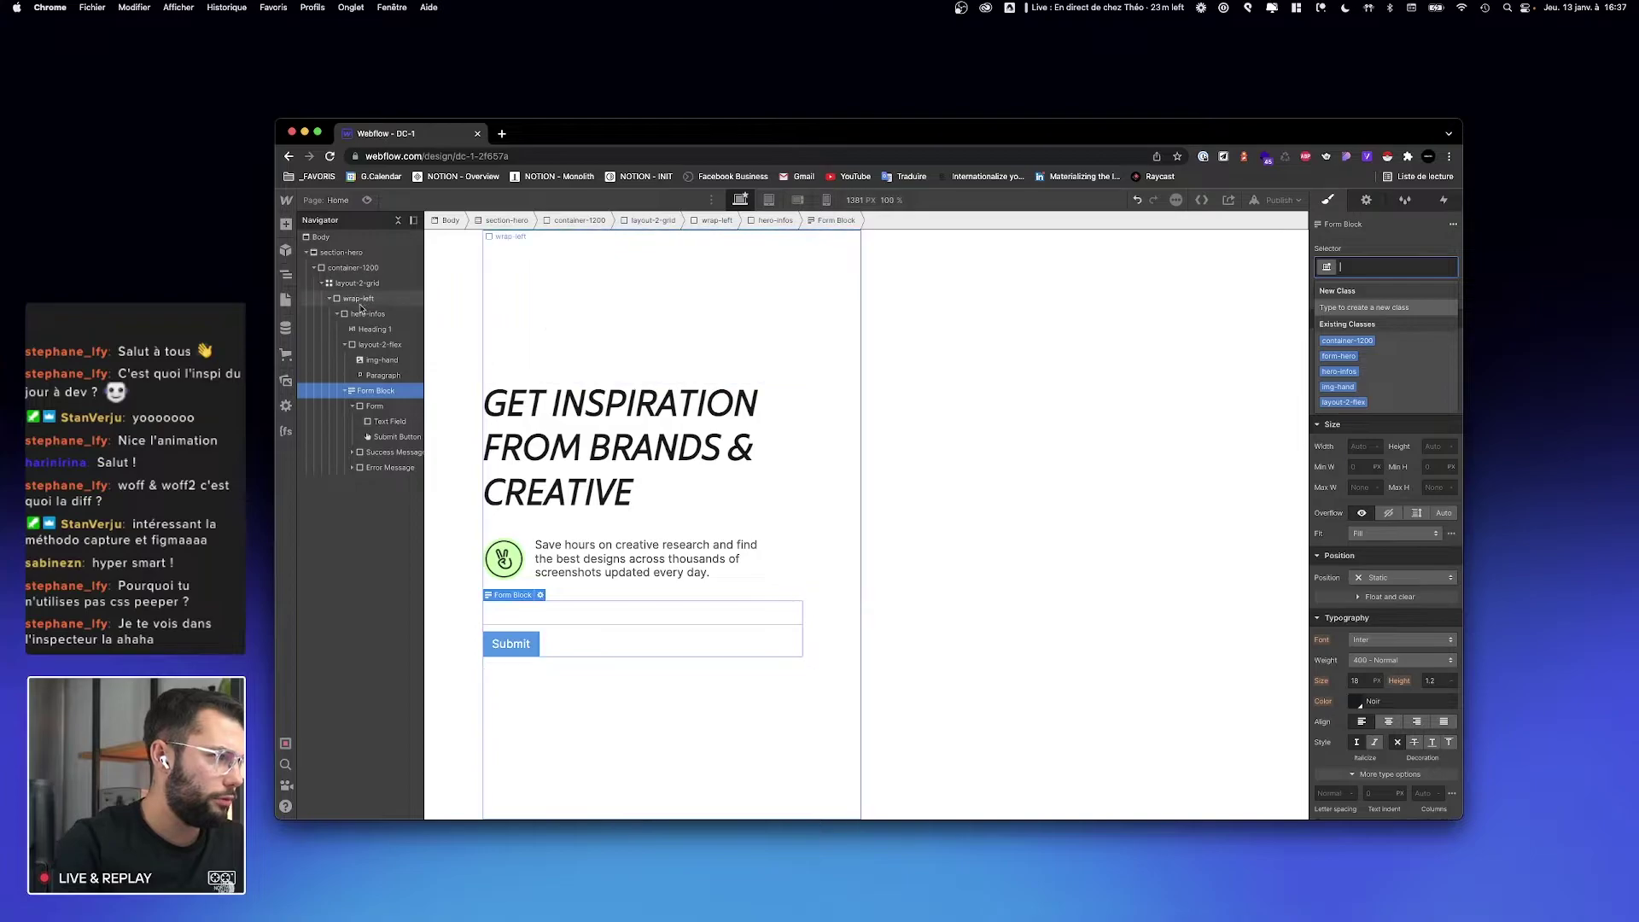
Step: Apply the existing form-hero class to the inner Form and lay it out as a horizontal flexbox with children aligned to the centre
{"action": "left_click", "coordinate": [373, 407]}
{"action": "type", "text": "f"}
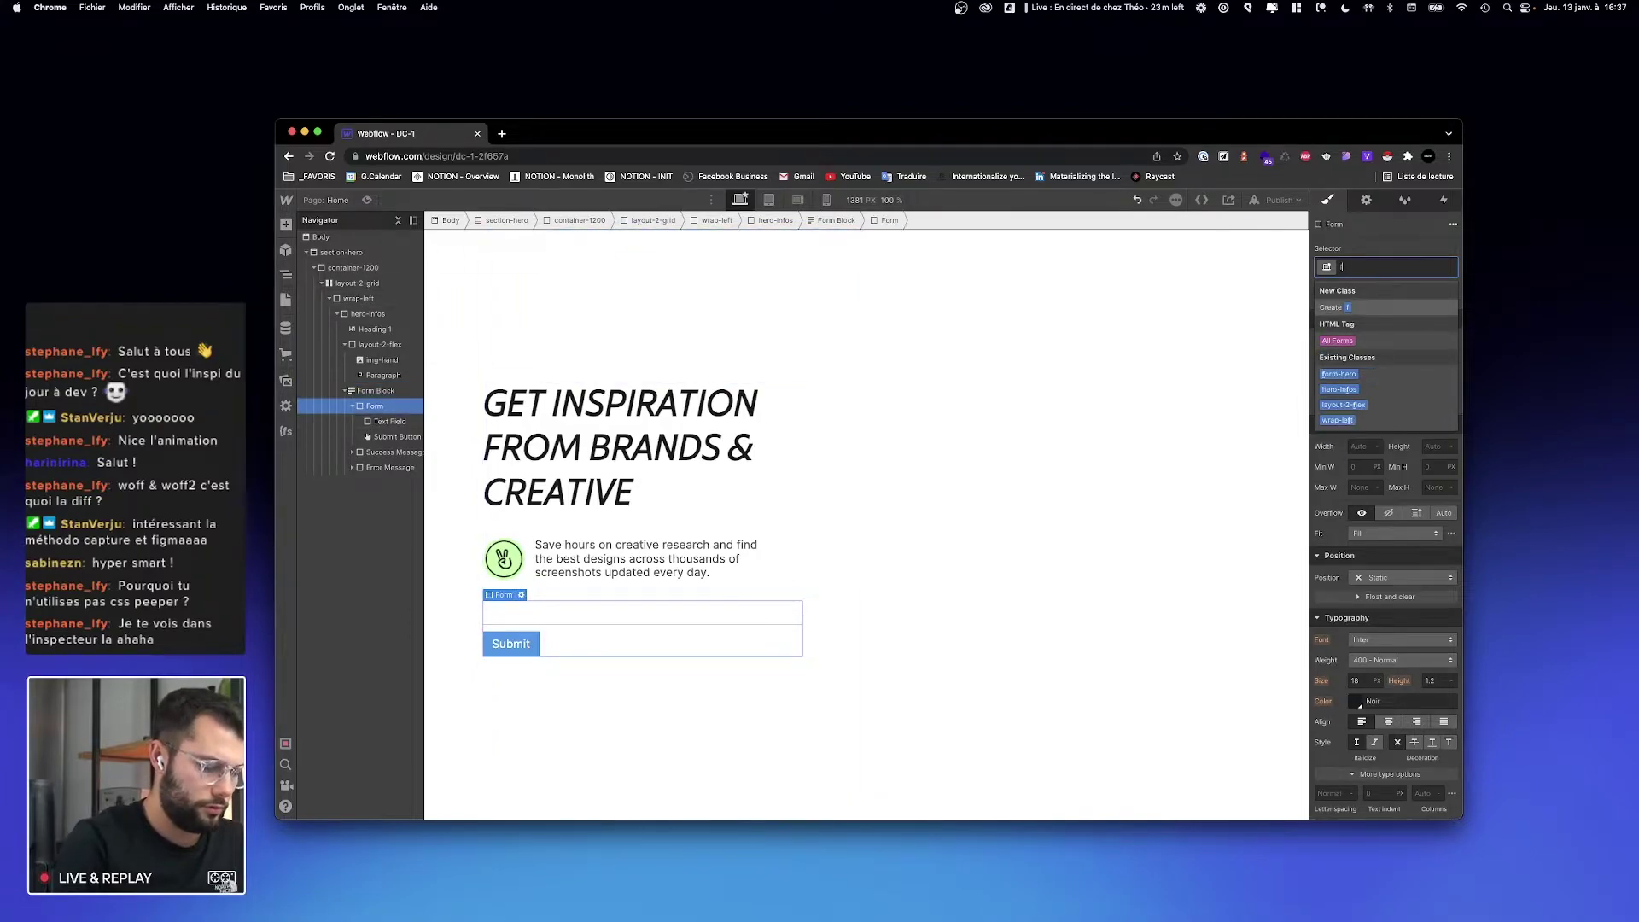
{"action": "type", "text": "orm"}
{"action": "key", "text": "Down"}
{"action": "key", "text": "Down"}
{"action": "key", "text": "Return"}
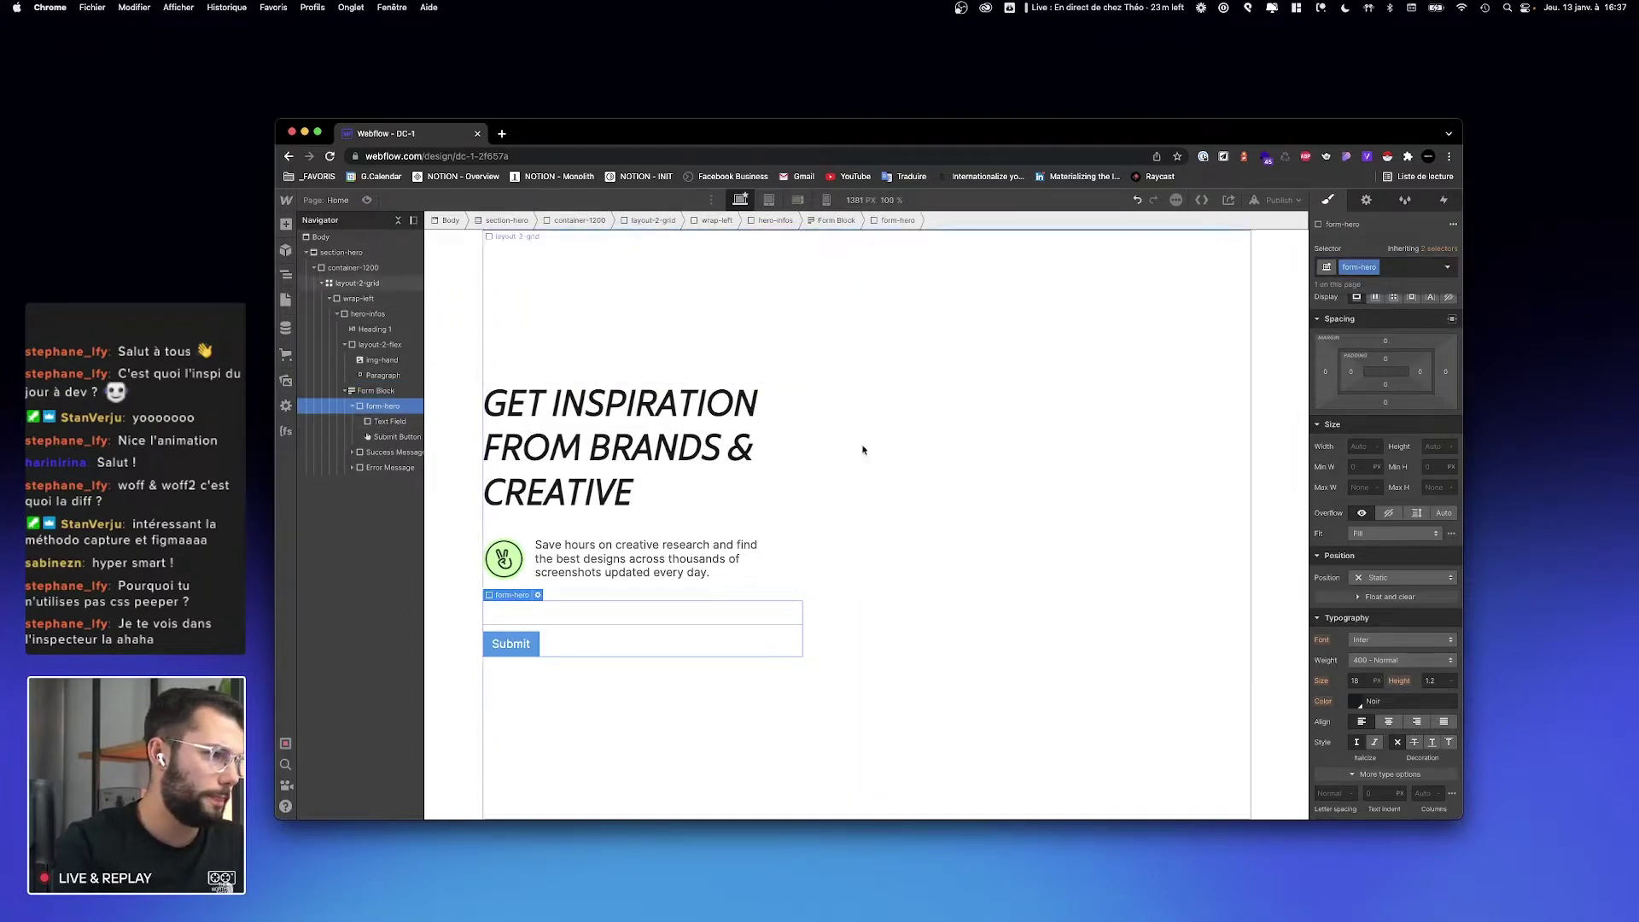
{"action": "left_click", "coordinate": [1376, 299]}
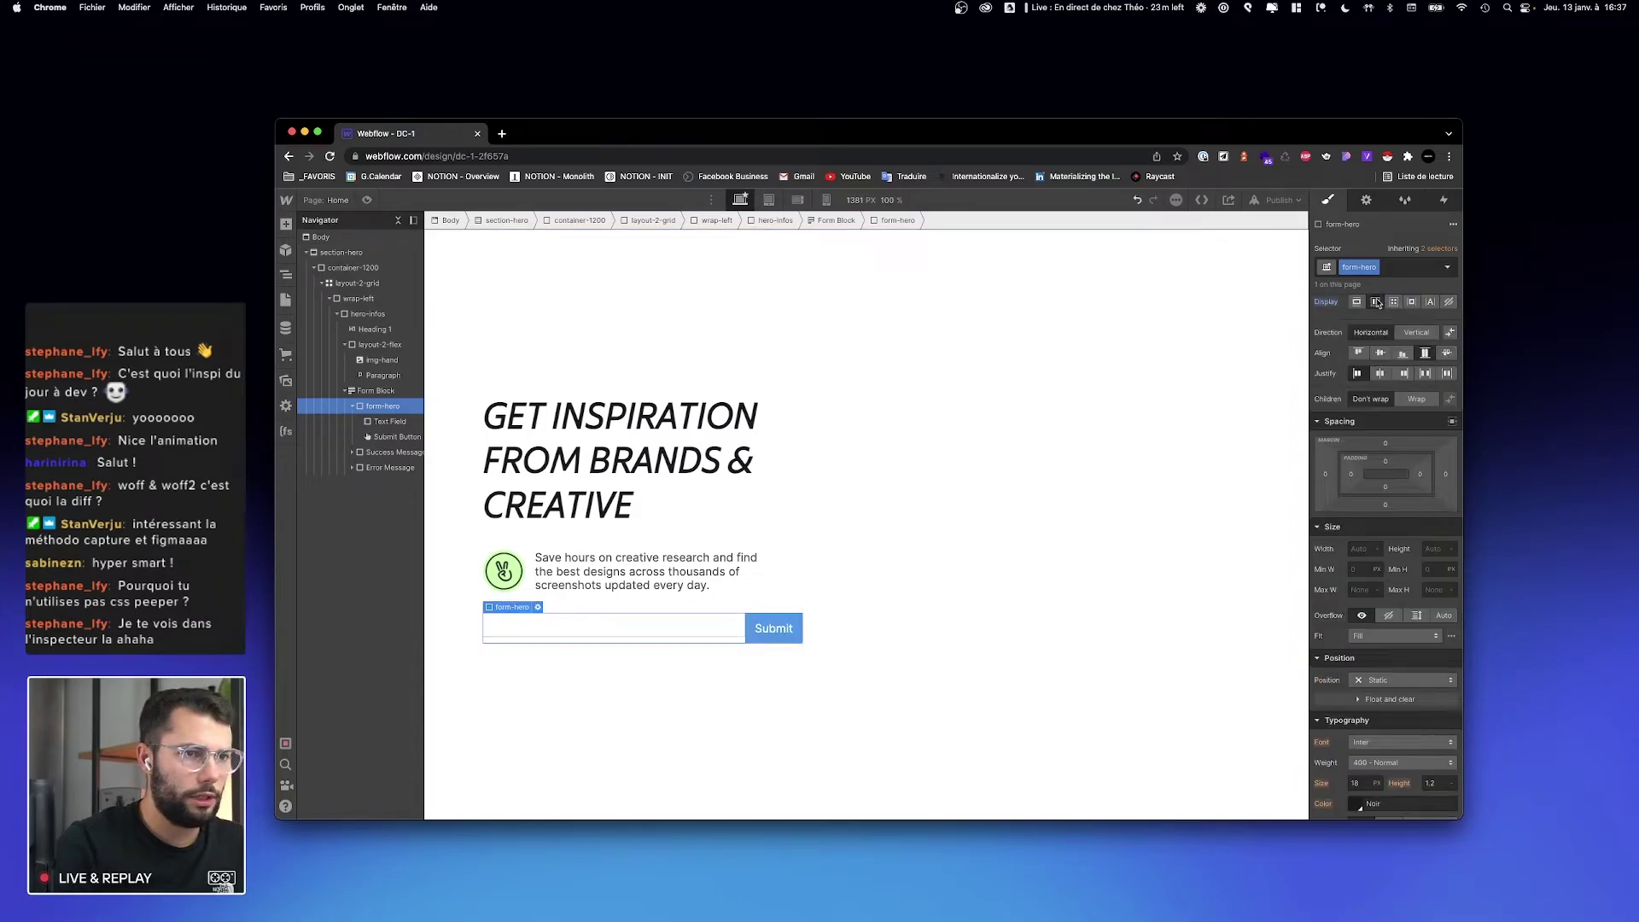
{"action": "left_click", "coordinate": [1383, 354]}
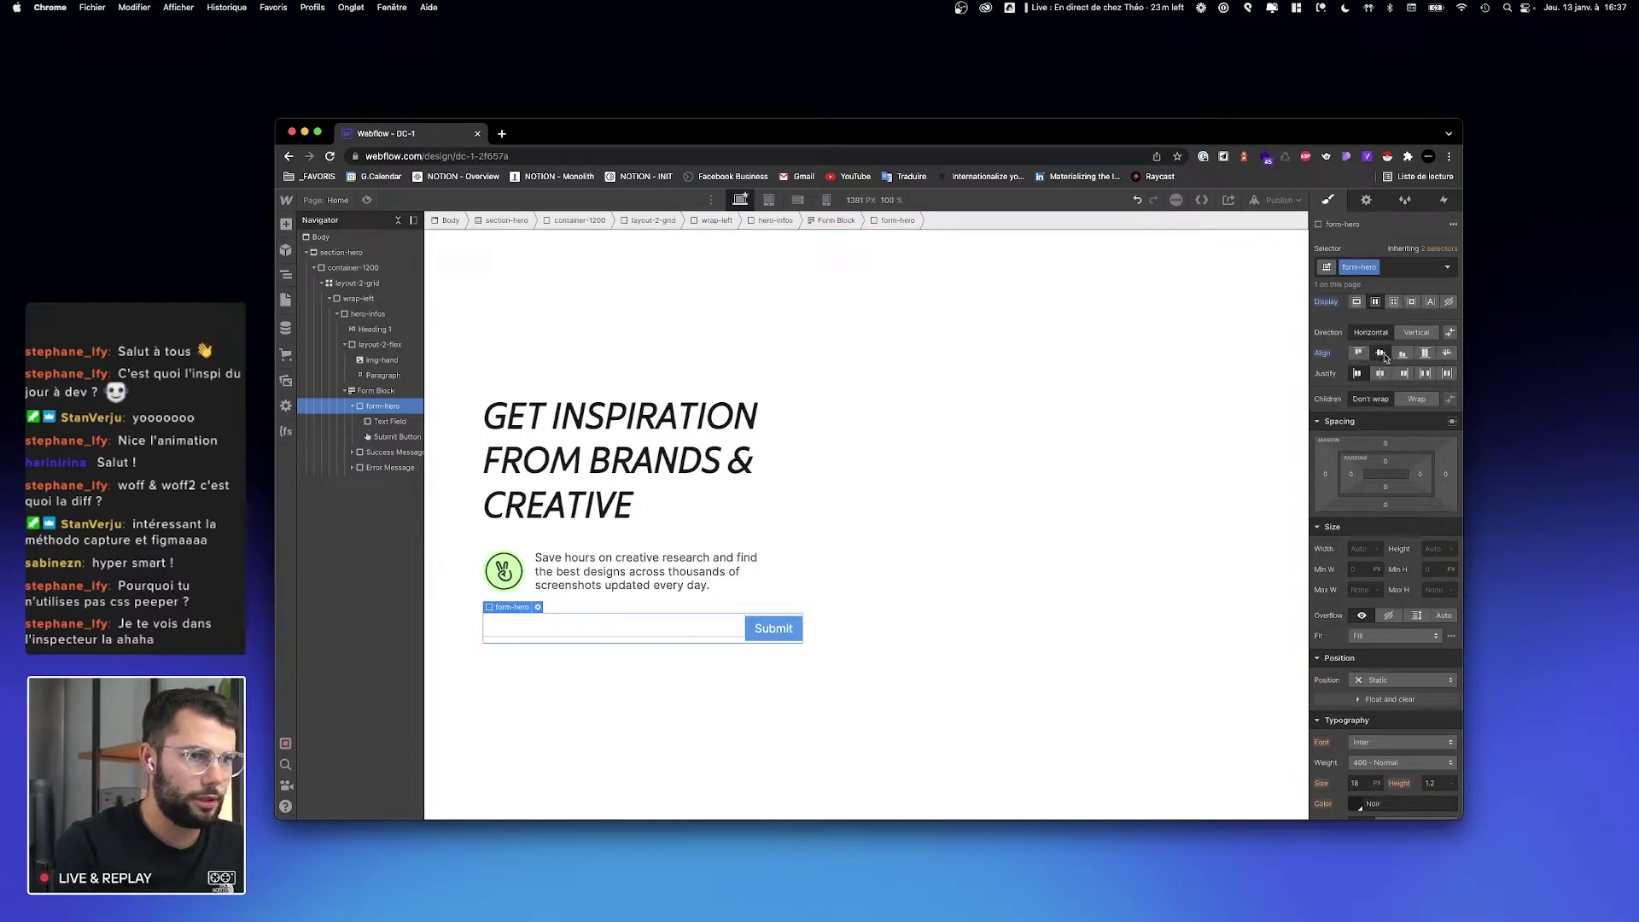
Step: Give the form's Text Field the new class text-field and set its bottom margin to 0
{"action": "left_click", "coordinate": [378, 422]}
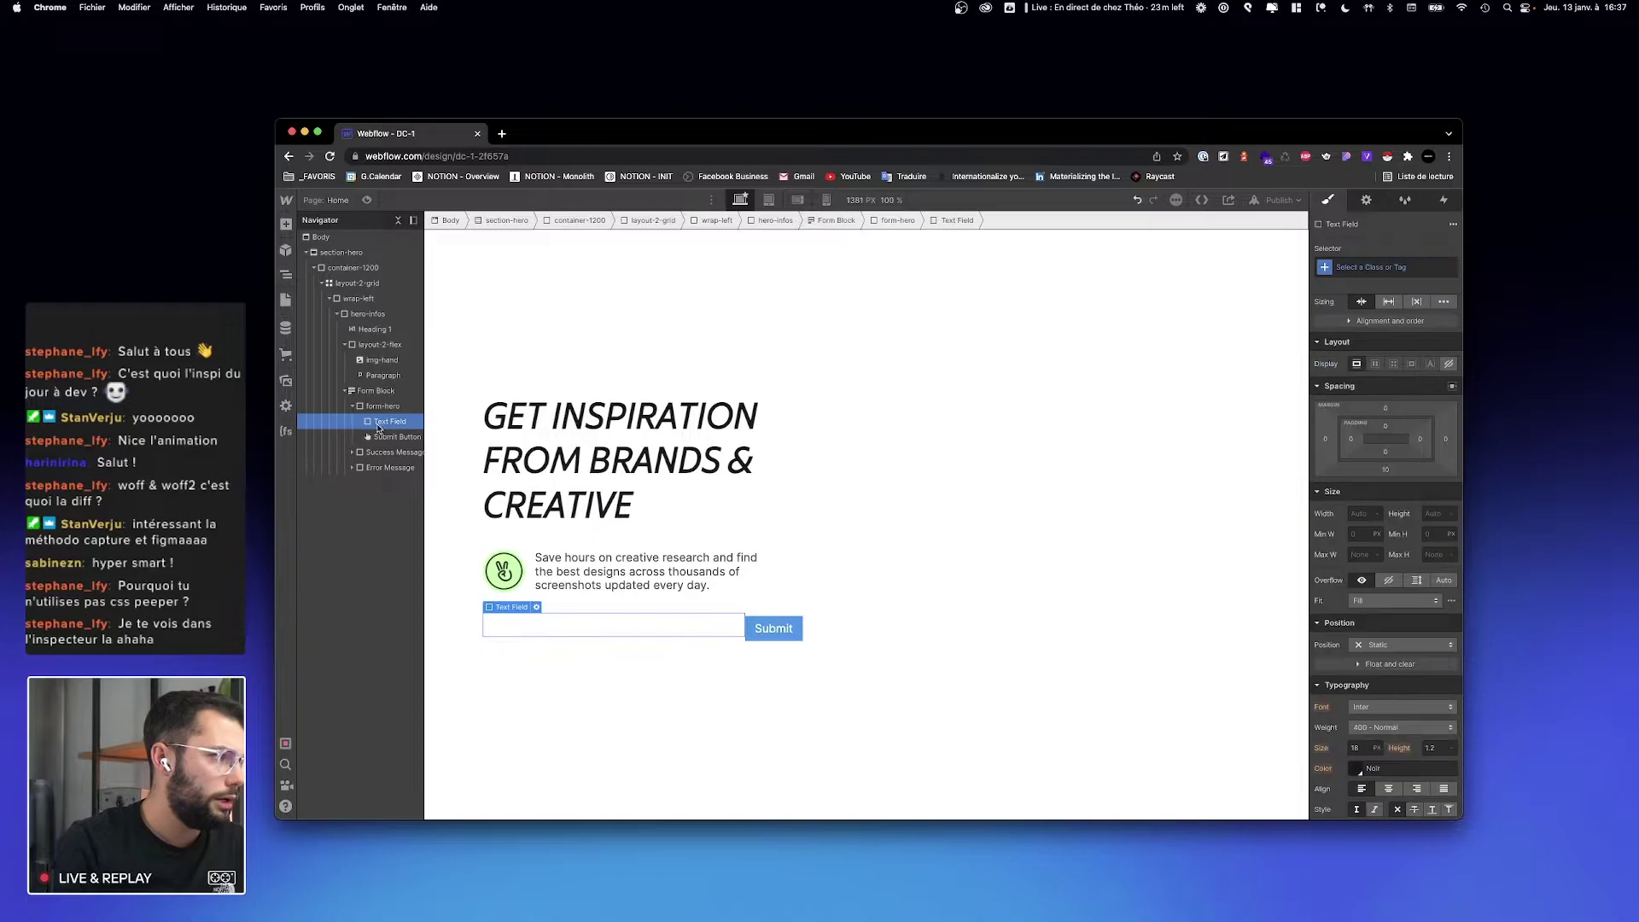
{"action": "left_click", "coordinate": [1324, 272]}
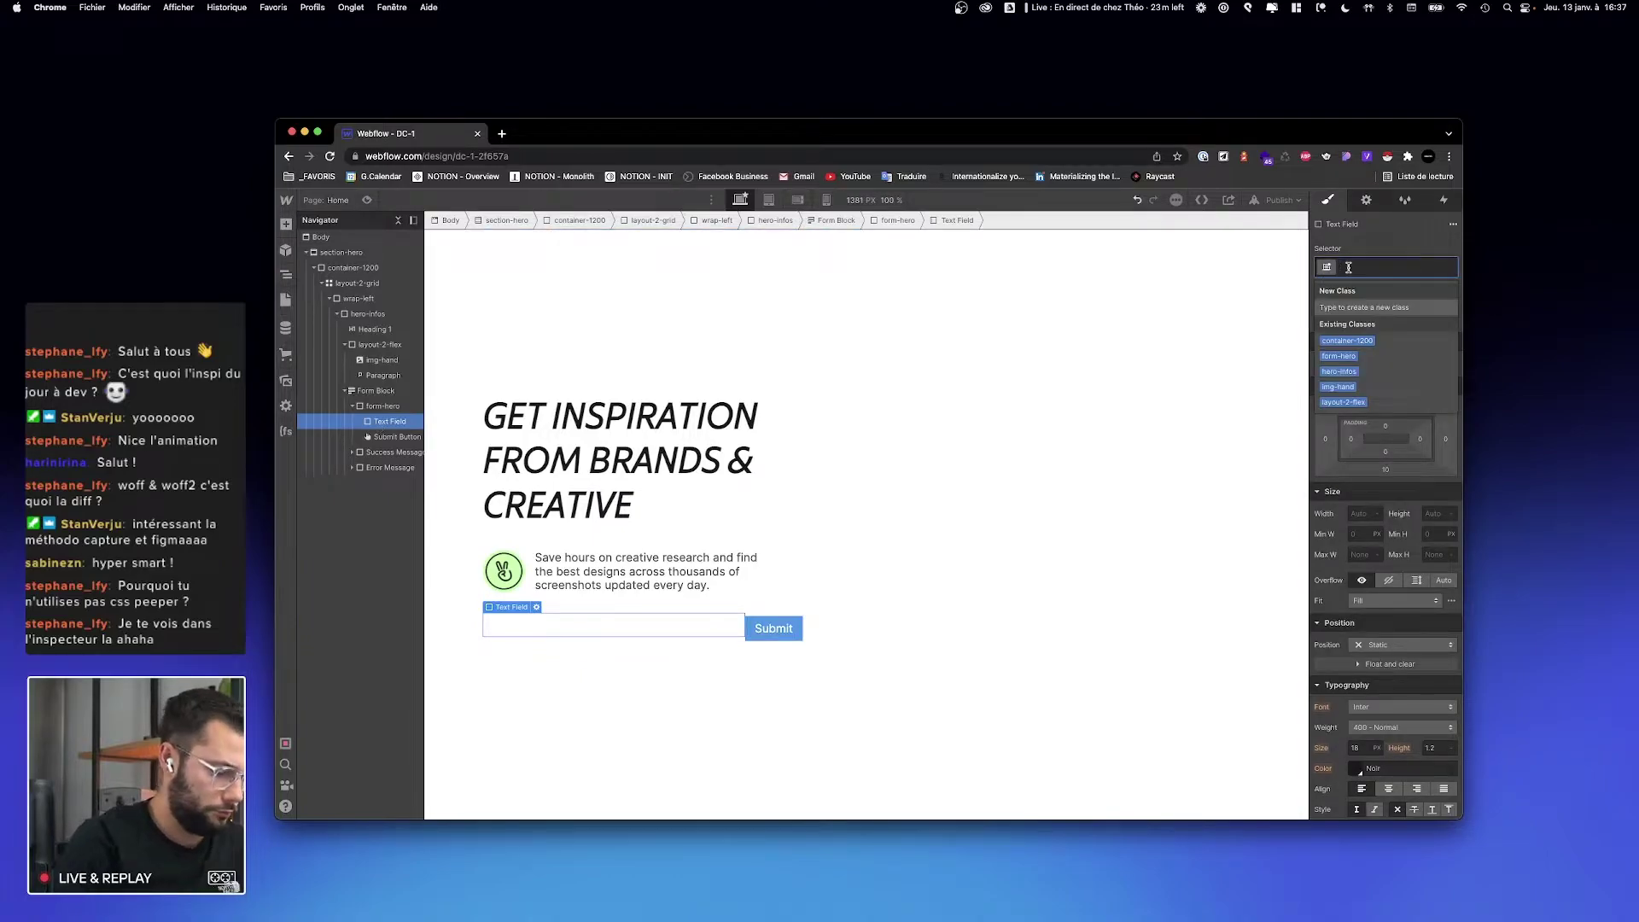
{"action": "type", "text": "text-field"}
{"action": "key", "text": "Return"}
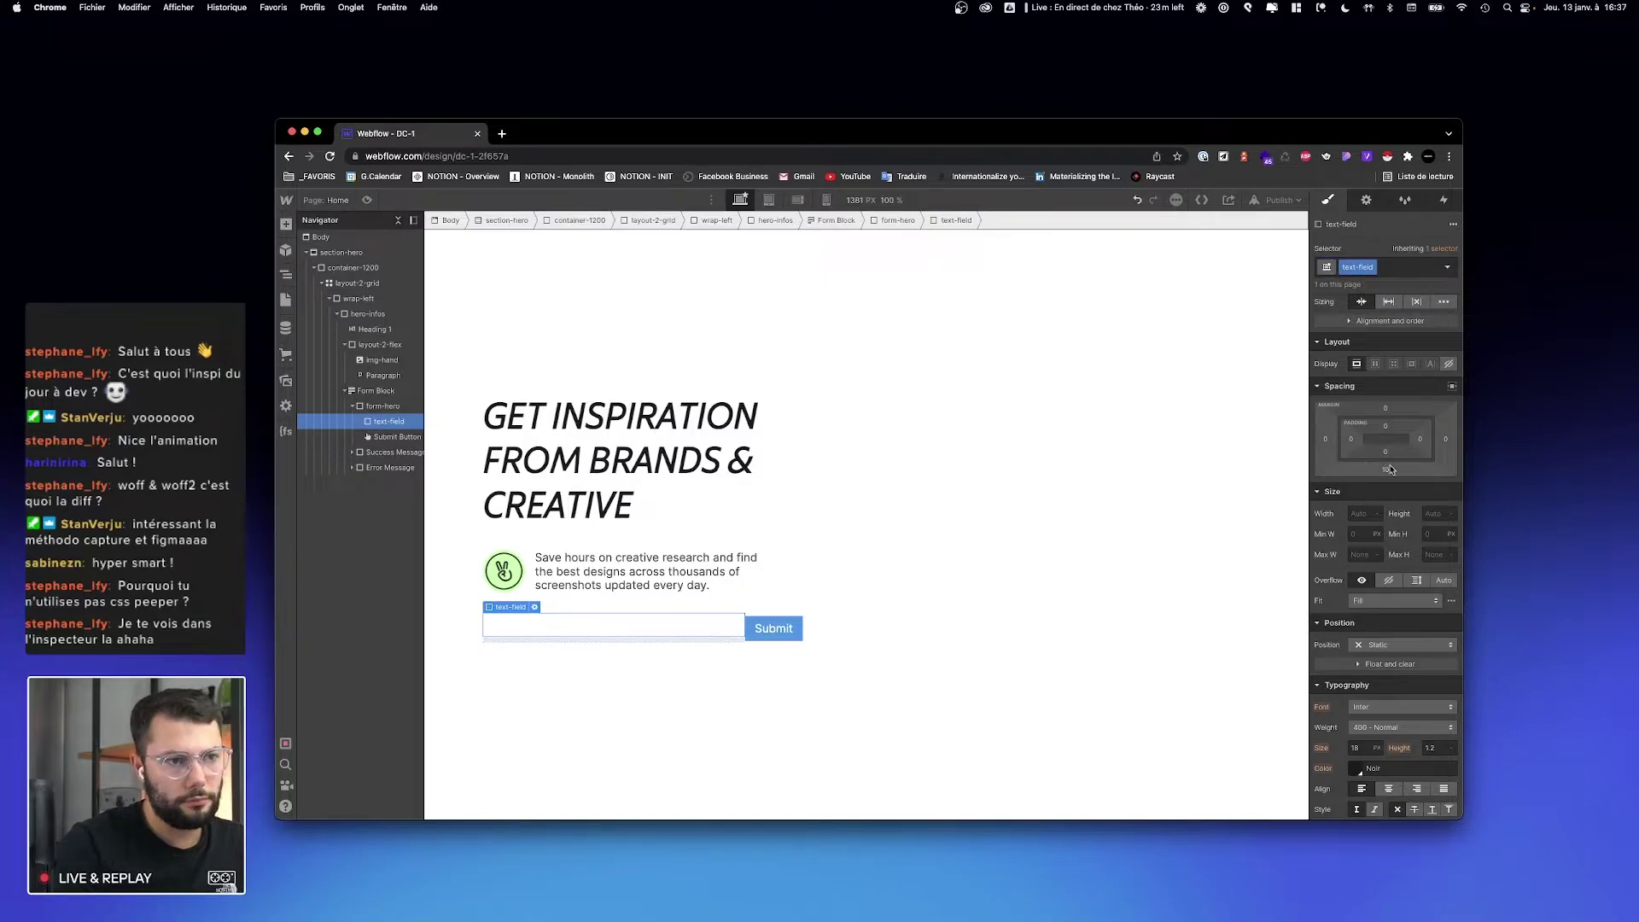
{"action": "left_click", "coordinate": [1386, 472]}
{"action": "left_click", "coordinate": [1365, 510]}
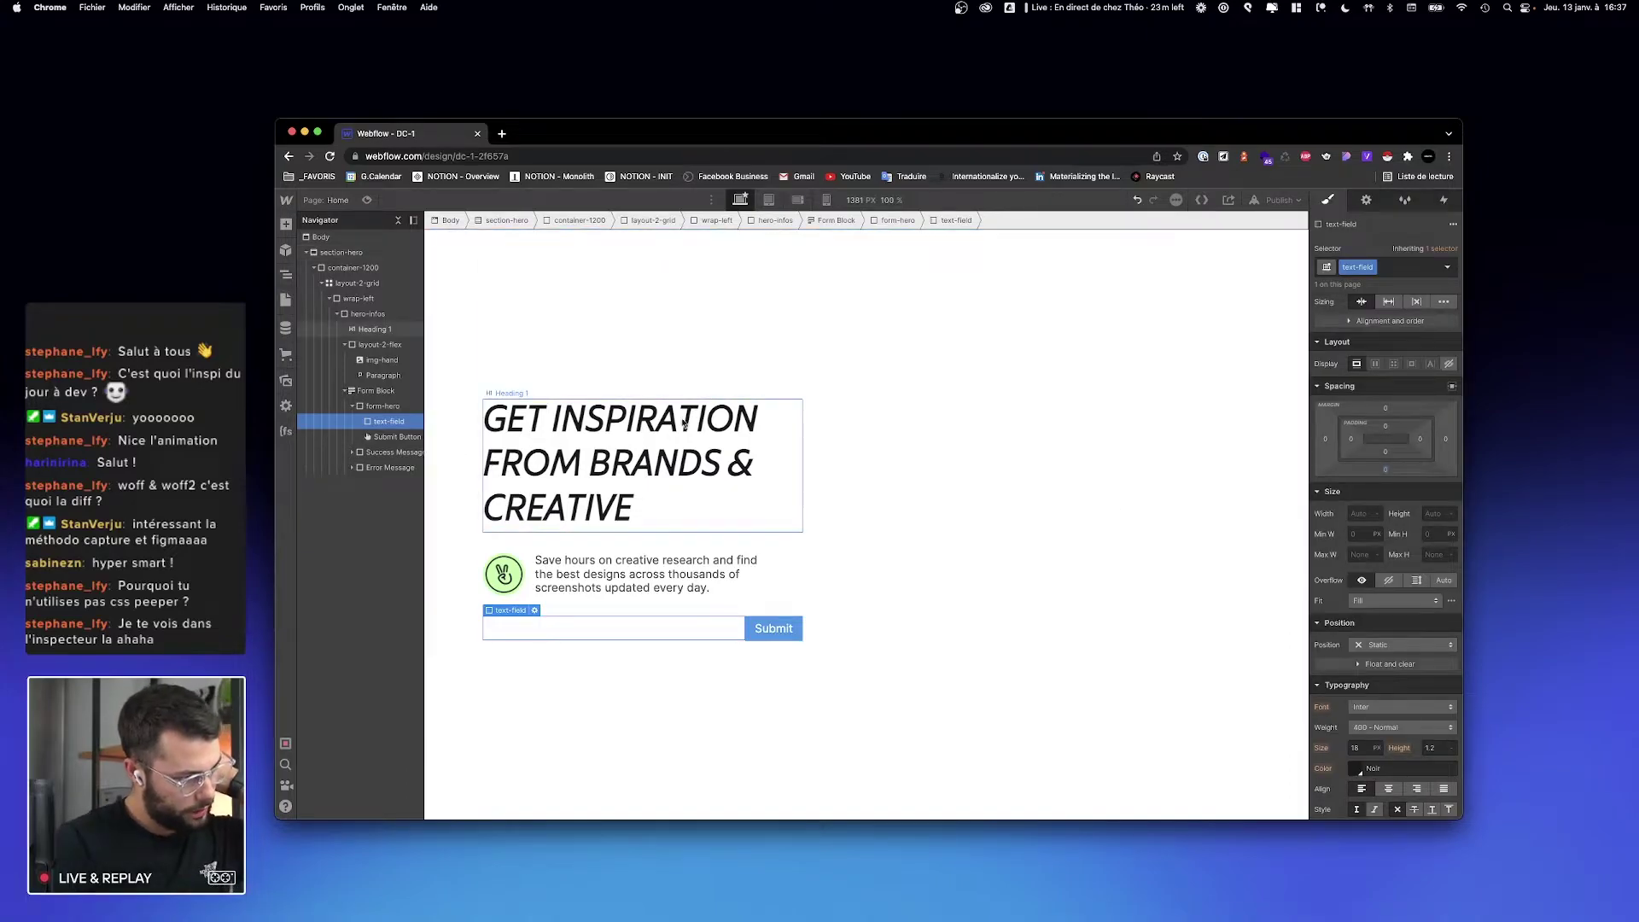
Step: Examine the e-mail field's dimensions, colours, box shadow and border radius on the SuperDesign page
{"action": "key", "text": "ctrl+Right"}
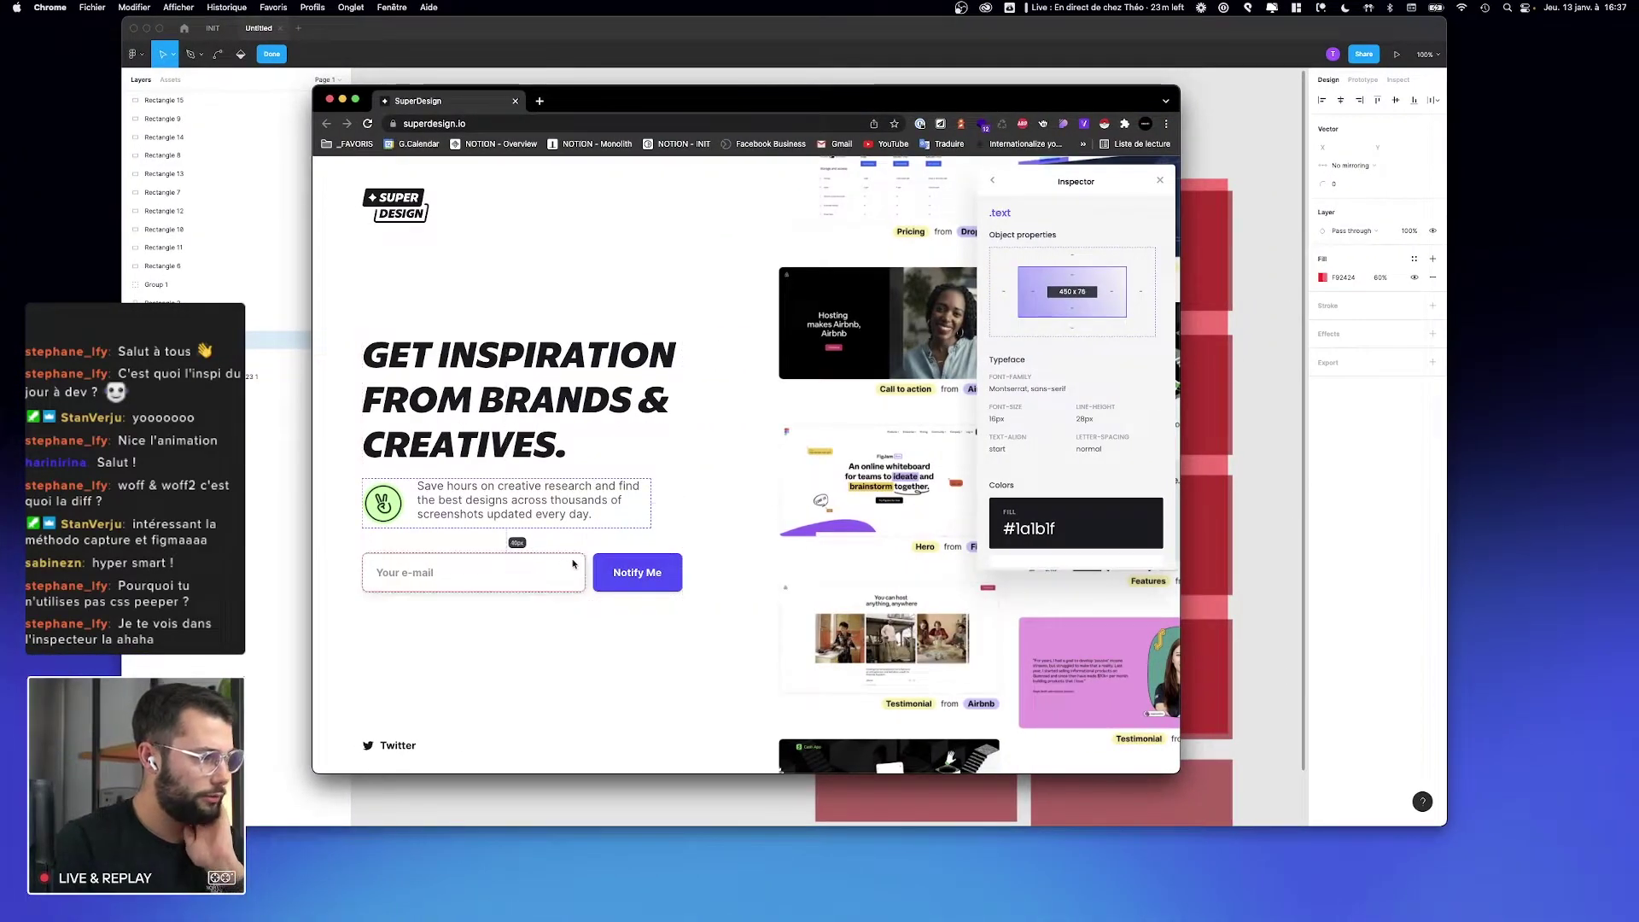
{"action": "key", "text": "ctrl+Left"}
{"action": "key", "text": "ctrl+Right"}
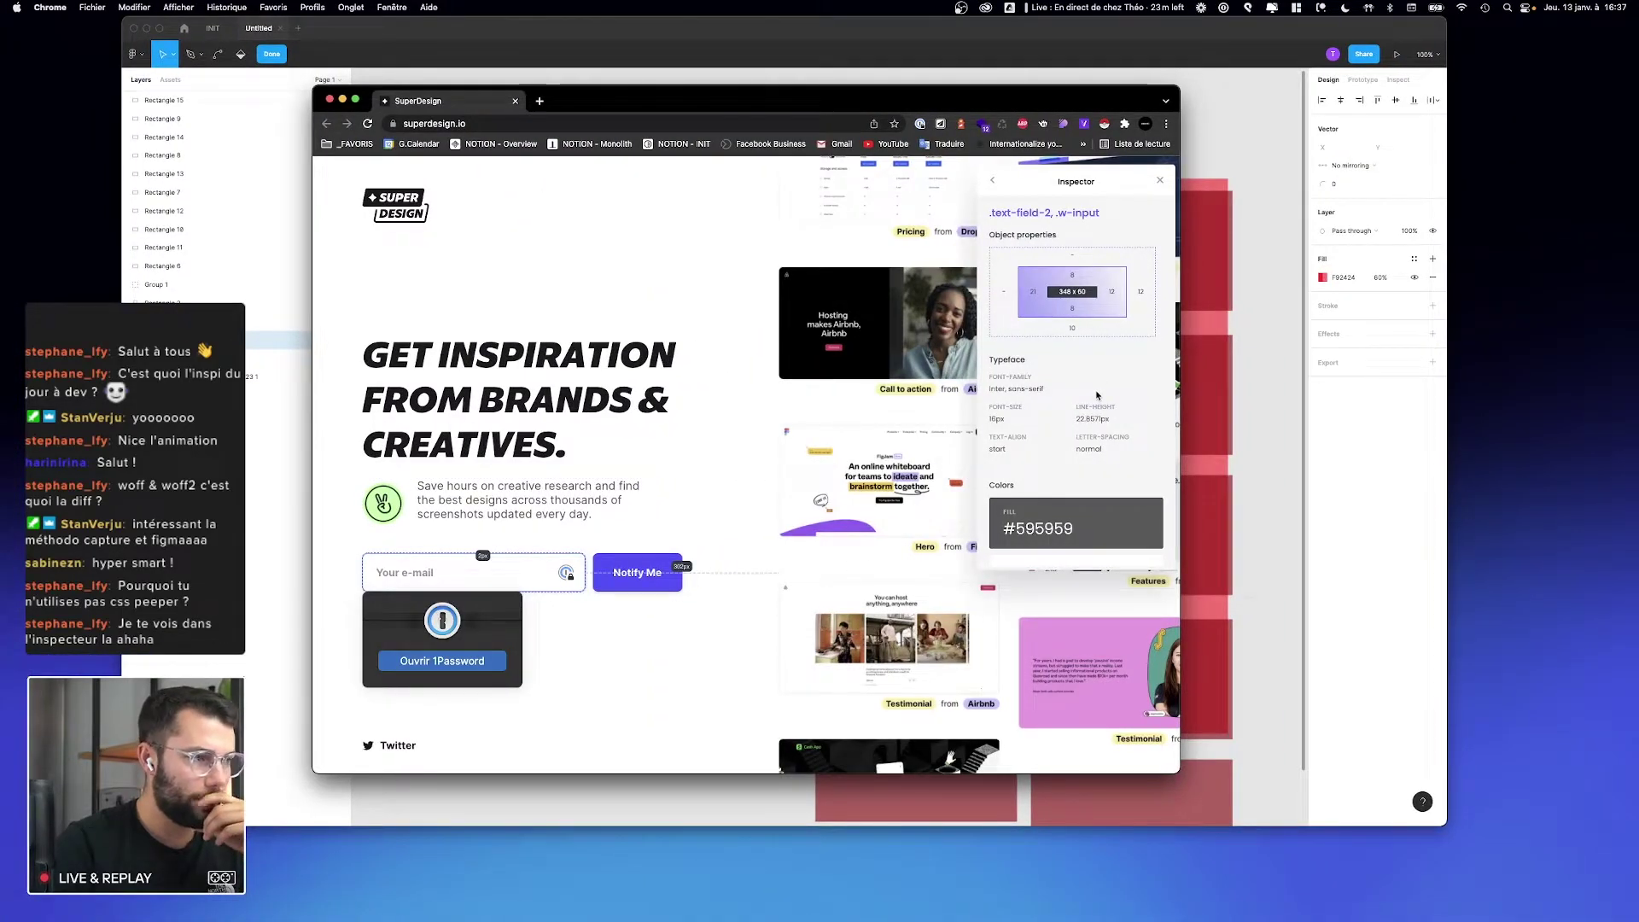
{"action": "scroll", "coordinate": [1097, 394], "scroll_direction": "down", "scroll_amount": 3}
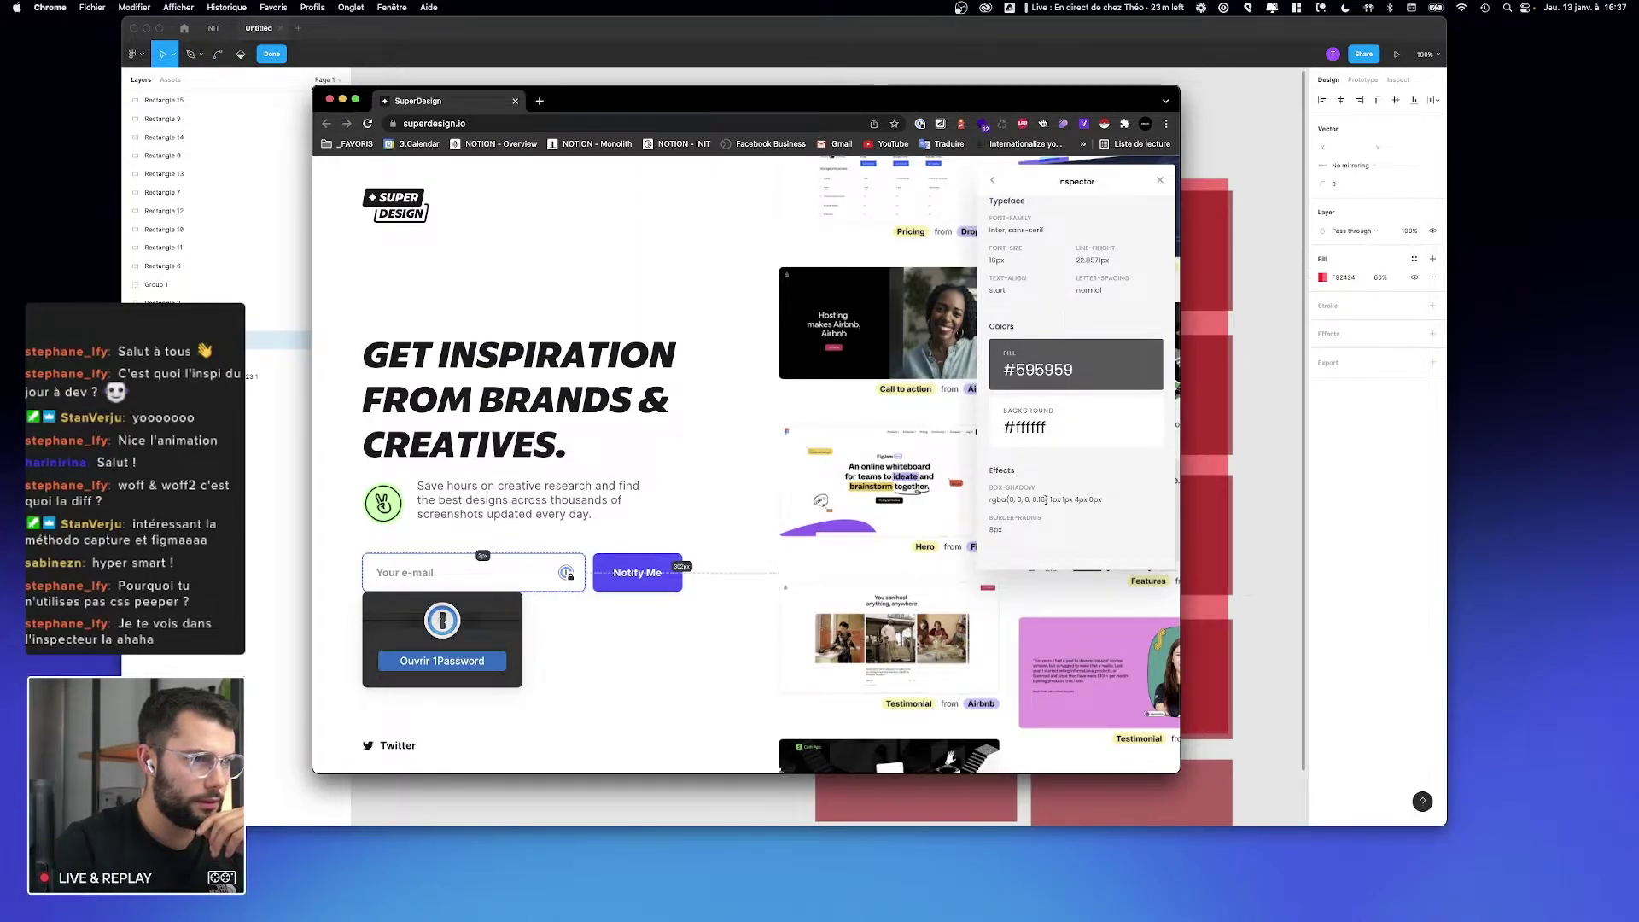
{"action": "left_click_drag", "start_coordinate": [1046, 499], "coordinate": [1034, 500]}
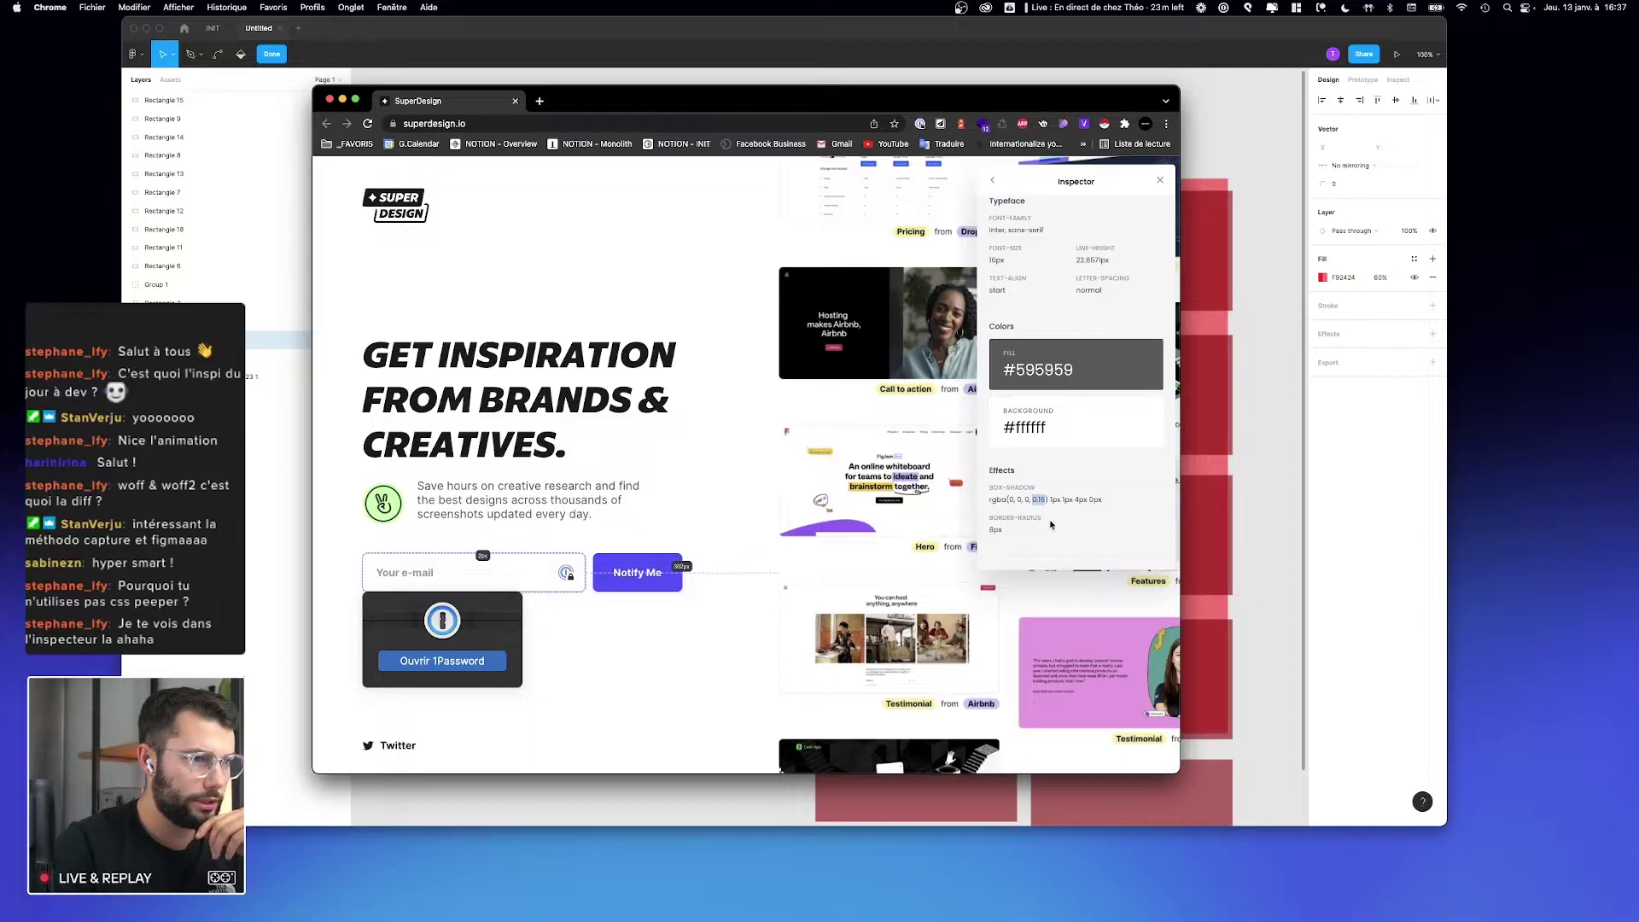
{"action": "key", "text": "ctrl+Left"}
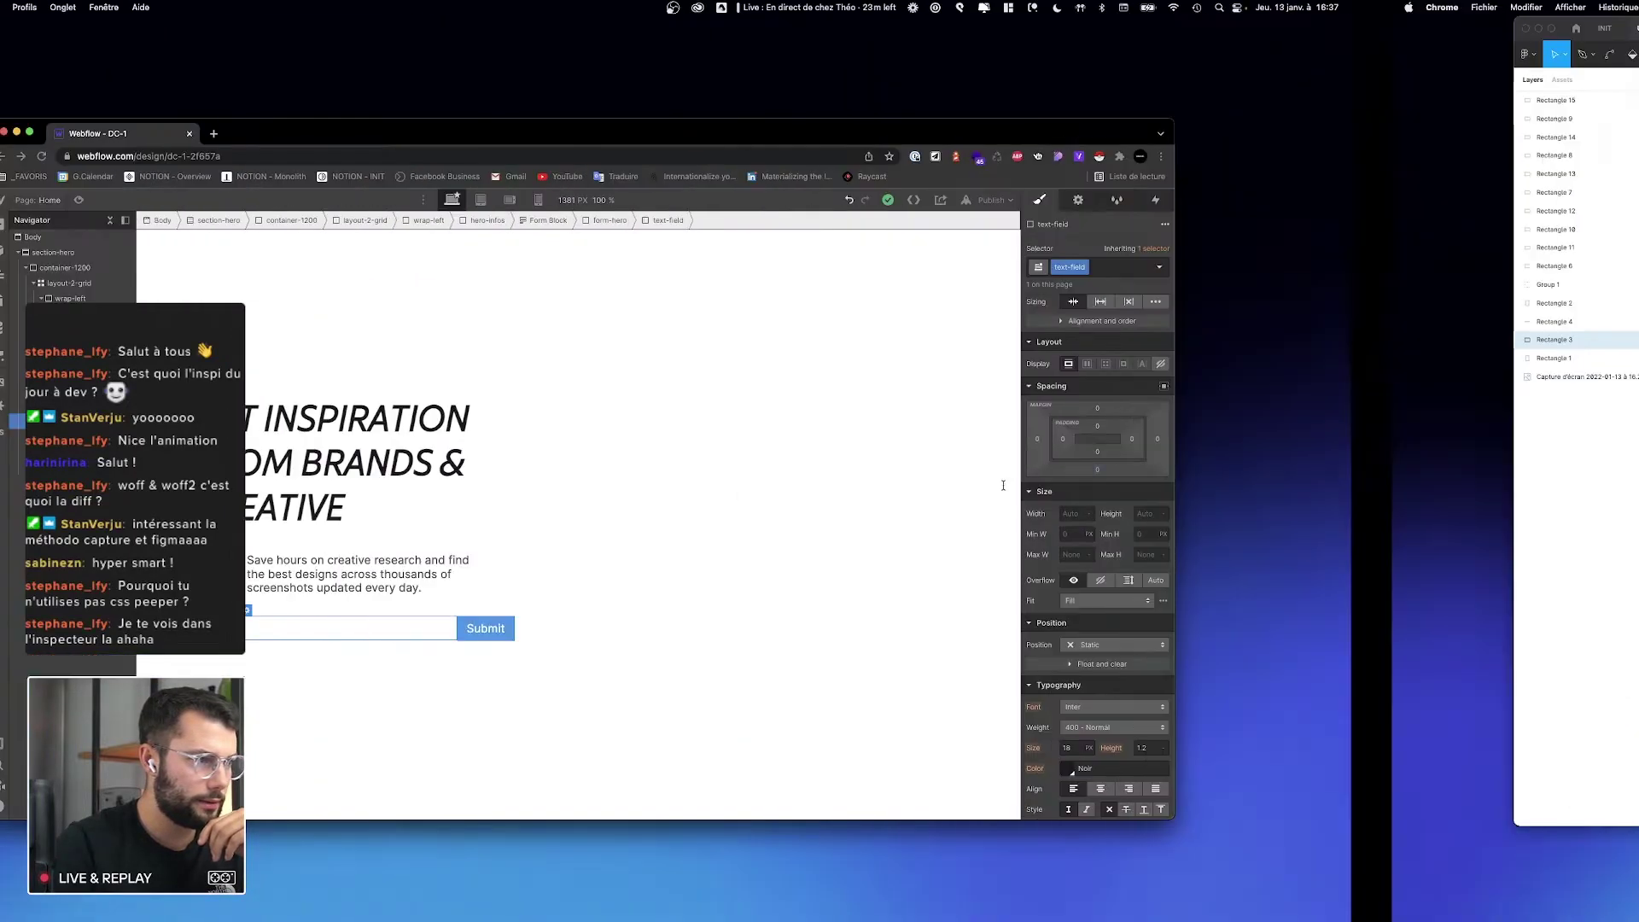
{"action": "scroll", "coordinate": [1377, 613], "scroll_direction": "down", "scroll_amount": 1}
{"action": "key", "text": "ctrl+Right"}
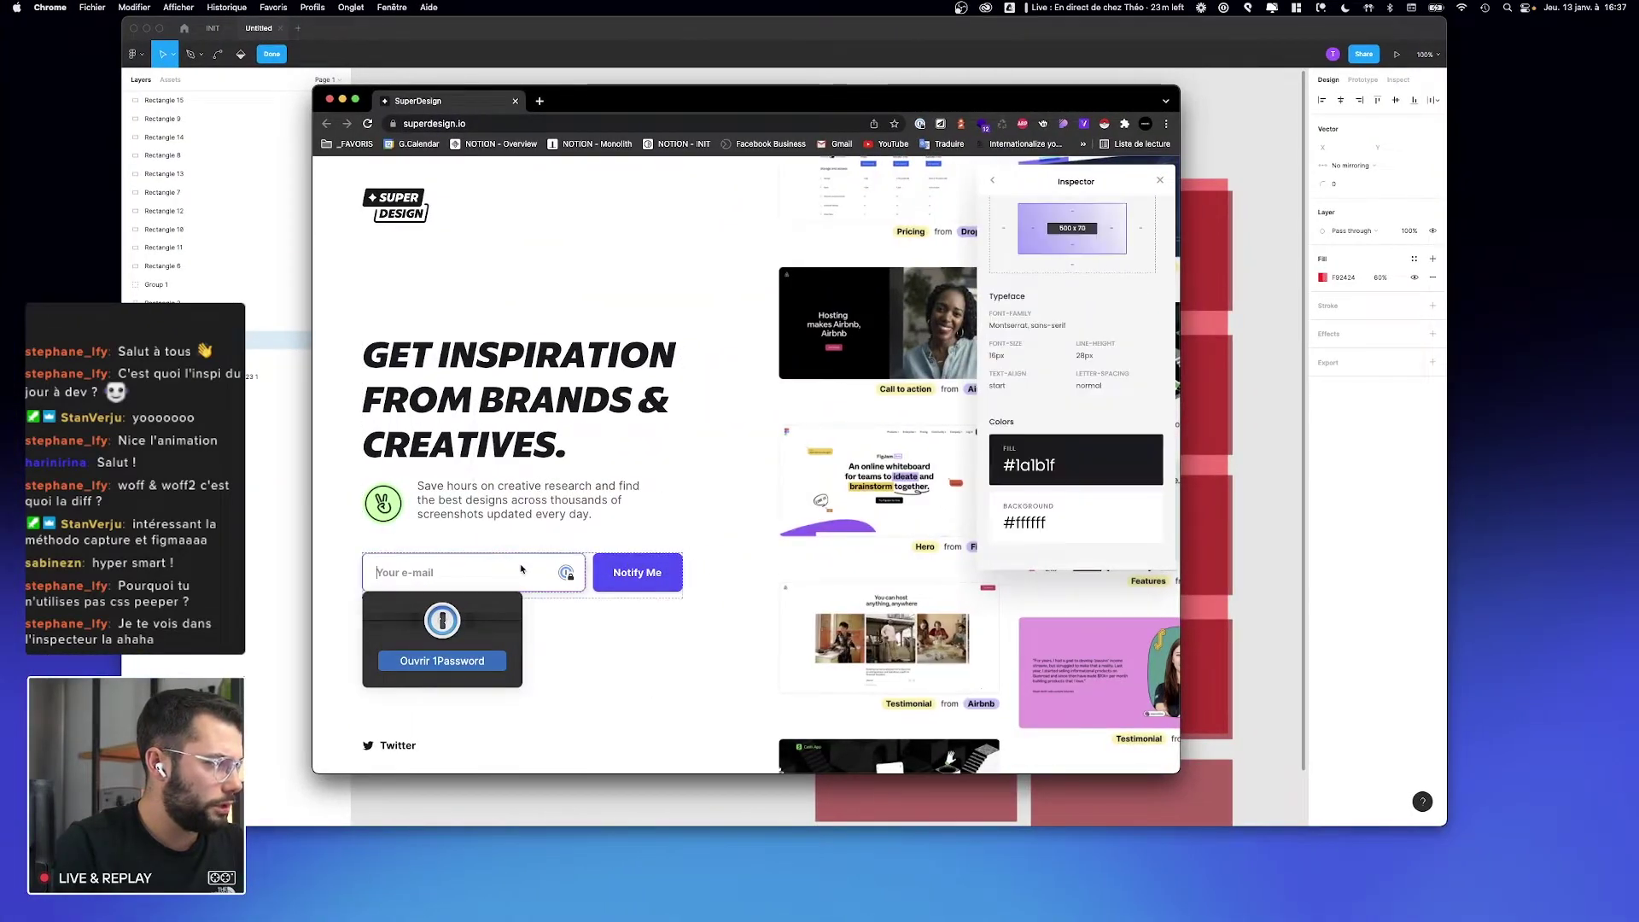
{"action": "key", "text": "ctrl+Left"}
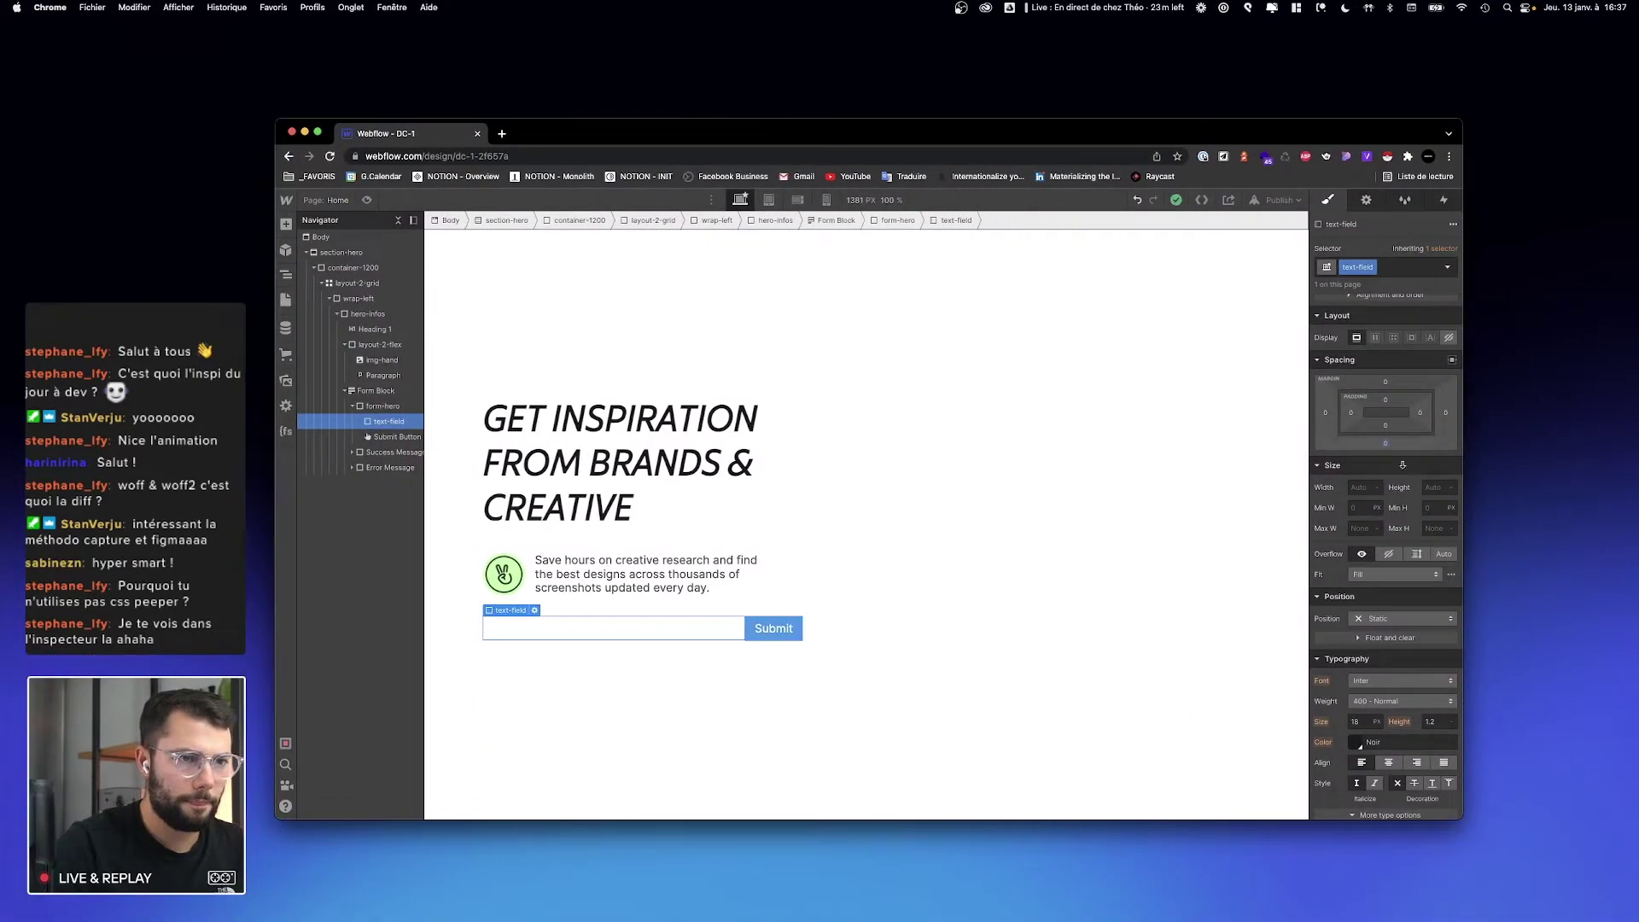
Step: Set the text-field's height to 70 px and its border radius to 8 px
{"action": "left_click", "coordinate": [1434, 487]}
{"action": "type", "text": "70px"}
{"action": "key", "text": "Return"}
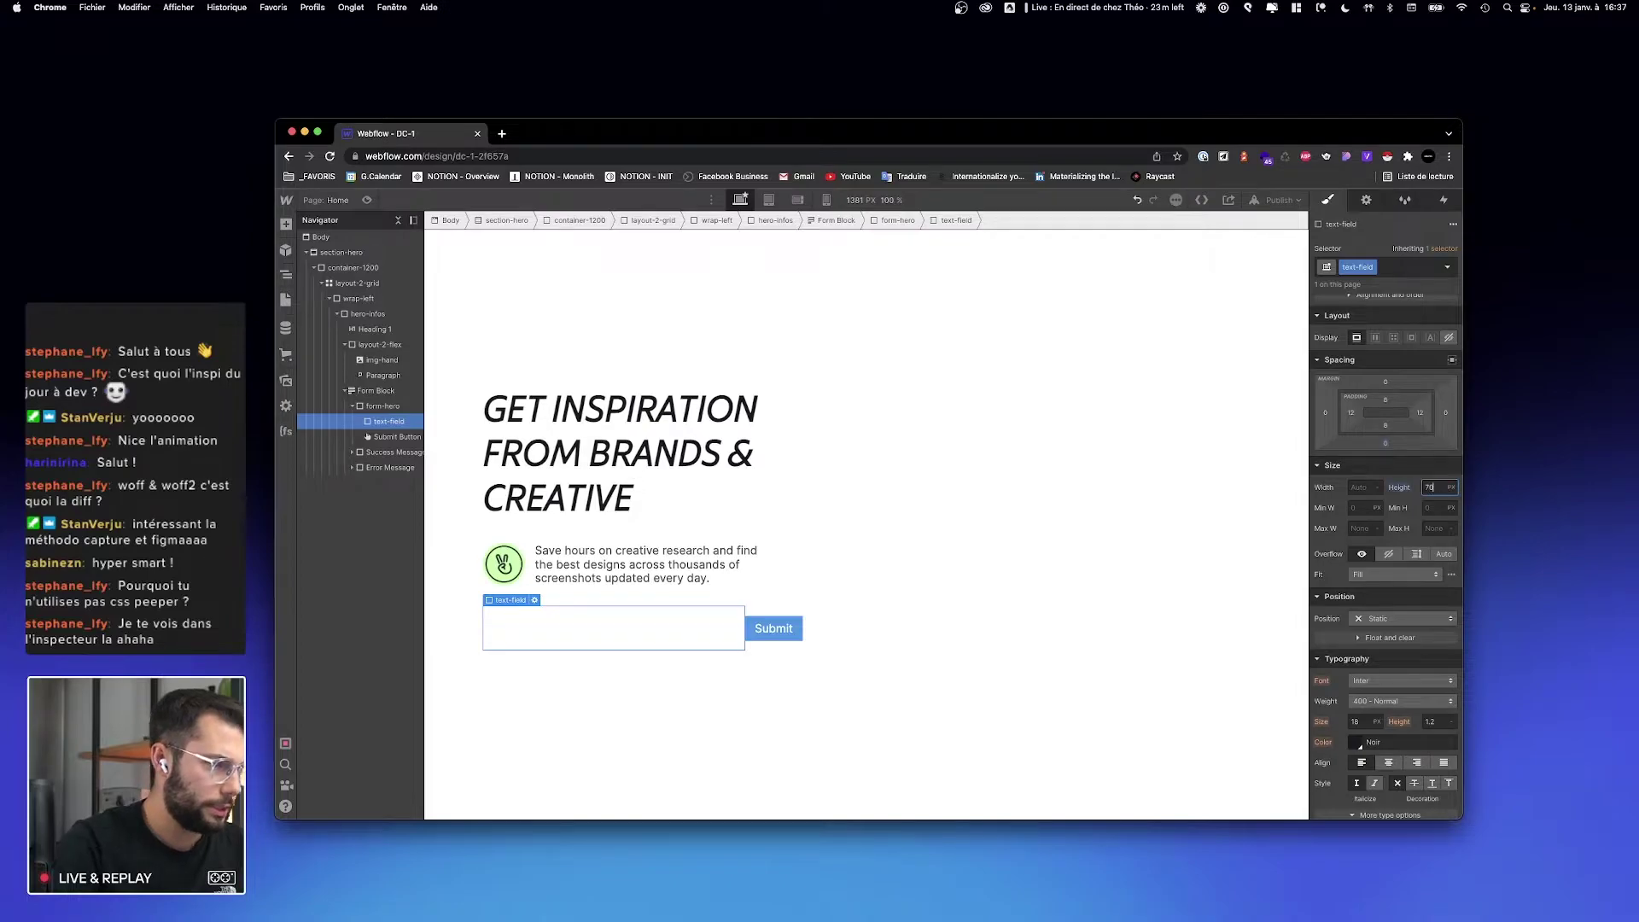
{"action": "scroll", "coordinate": [1372, 620], "scroll_direction": "down", "scroll_amount": 5}
{"action": "scroll", "coordinate": [1371, 621], "scroll_direction": "down", "scroll_amount": 3}
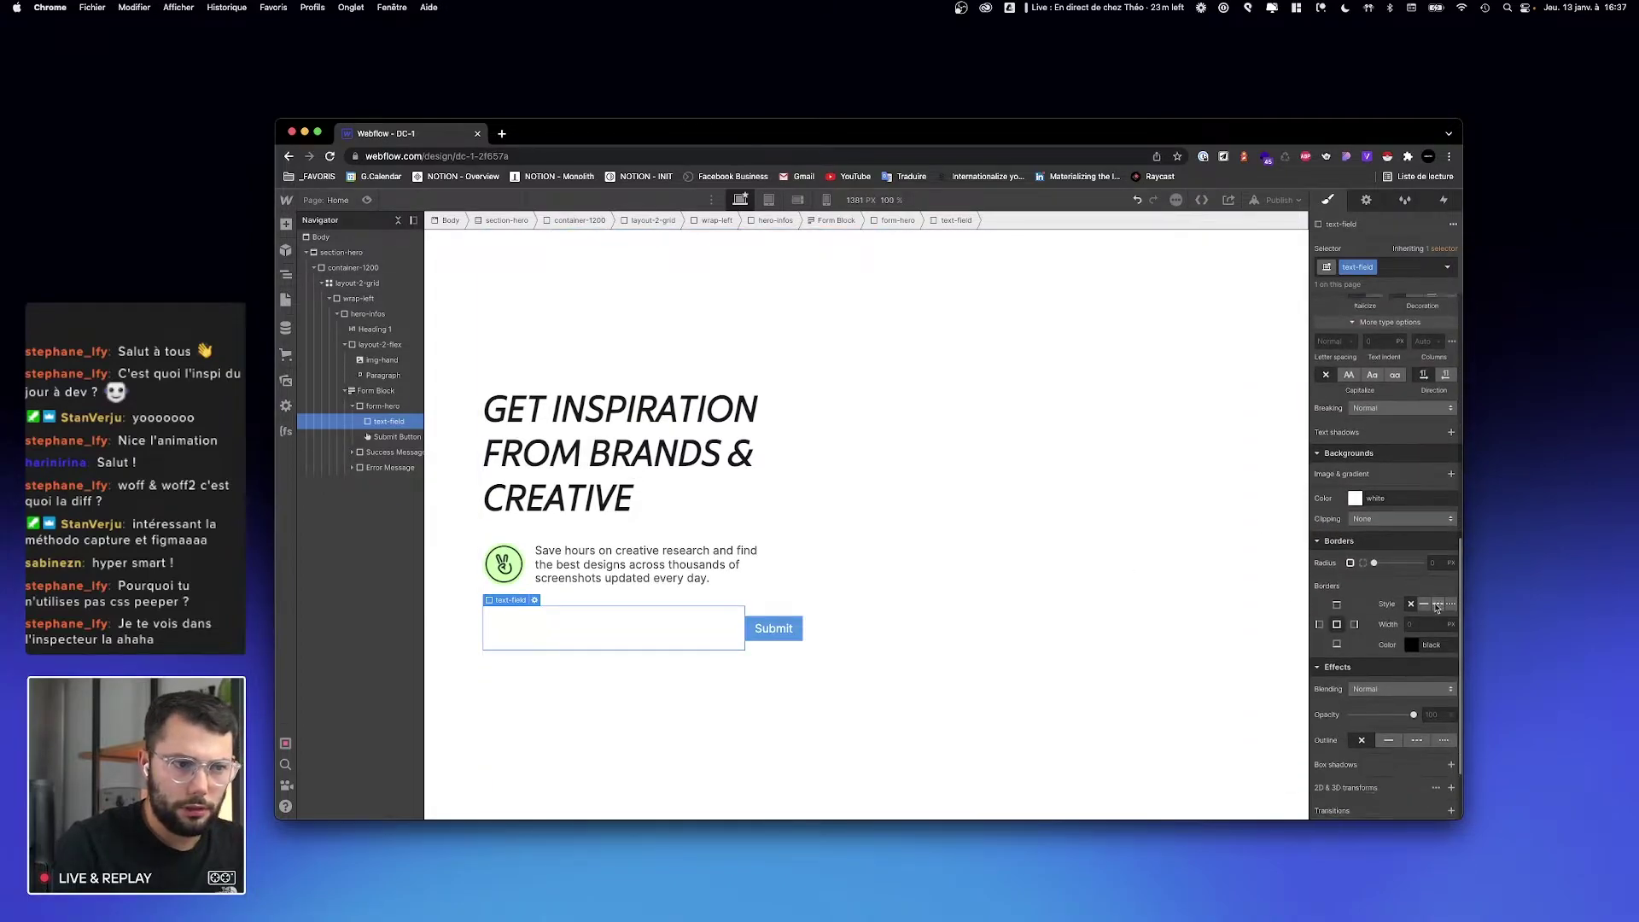
{"action": "left_click", "coordinate": [1435, 561]}
{"action": "type", "text": "8"}
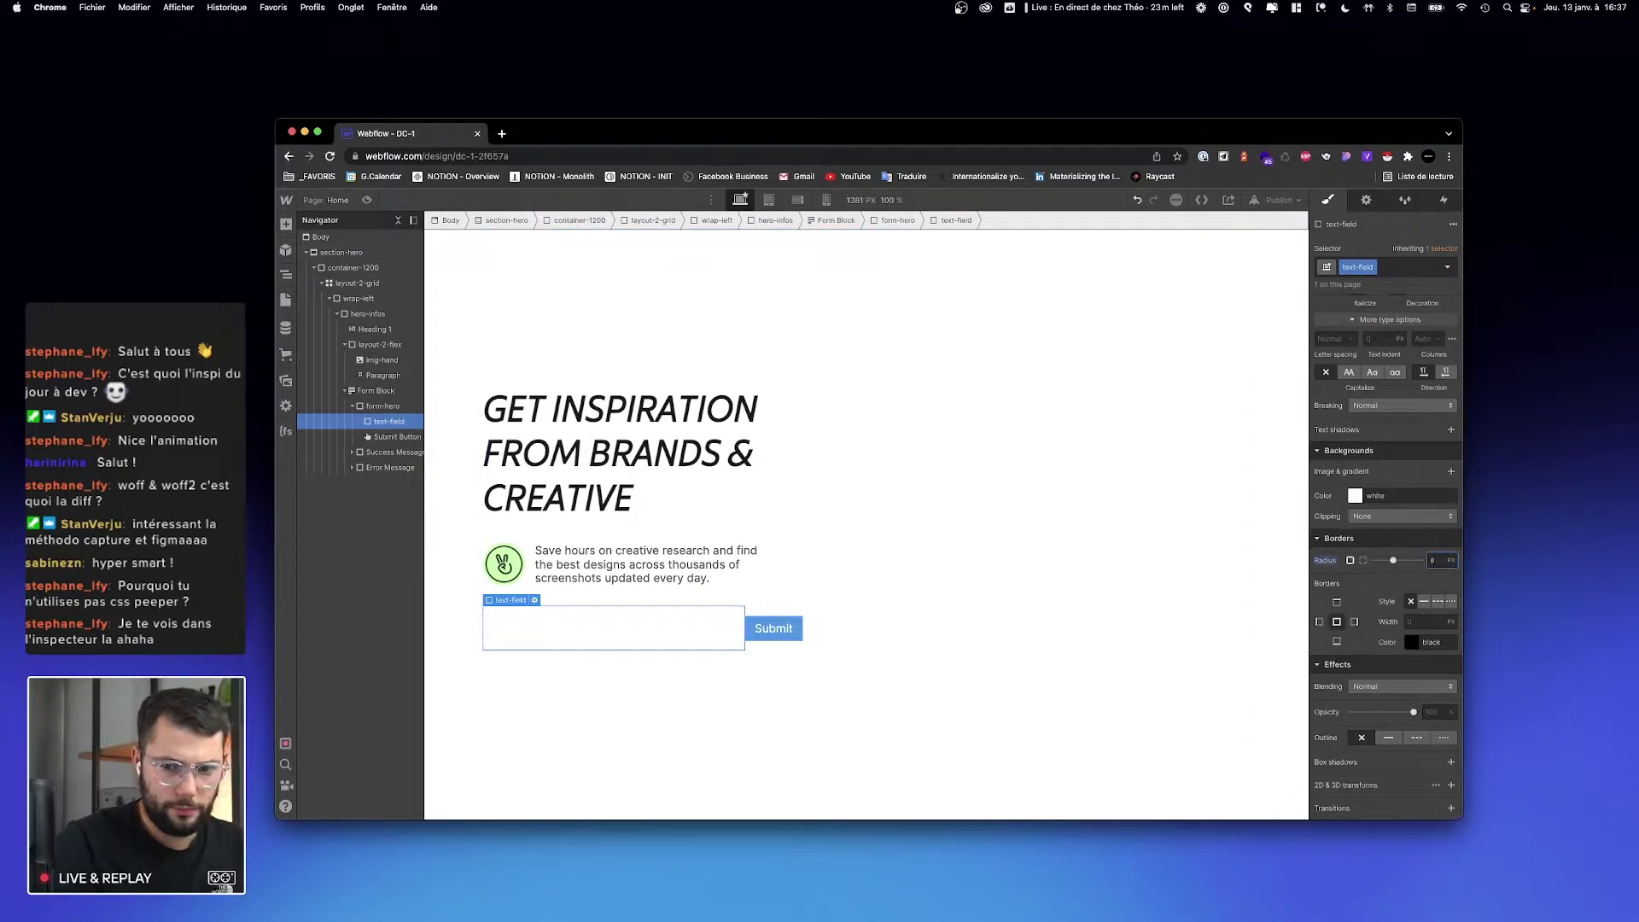
Step: Add a solid 1 px border on all sides of the text-field, coloured with the Noir swatch at a reduced opacity
{"action": "left_click", "coordinate": [1339, 622]}
{"action": "left_click", "coordinate": [1440, 622]}
{"action": "type", "text": "1"}
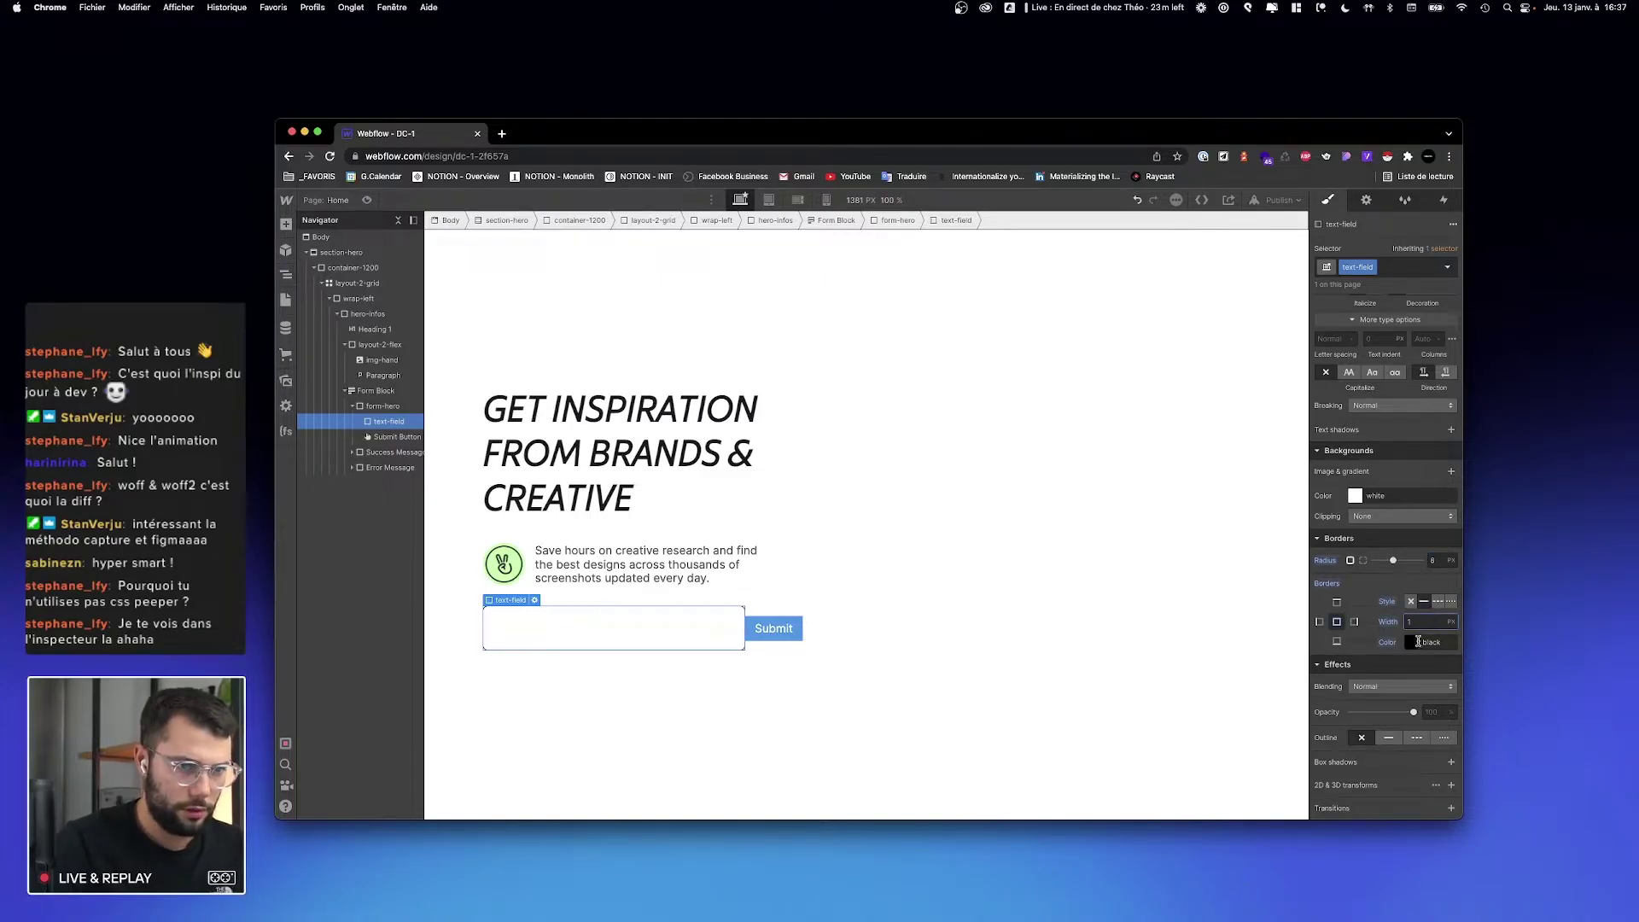
{"action": "left_click", "coordinate": [1419, 642]}
{"action": "left_click", "coordinate": [1447, 578]}
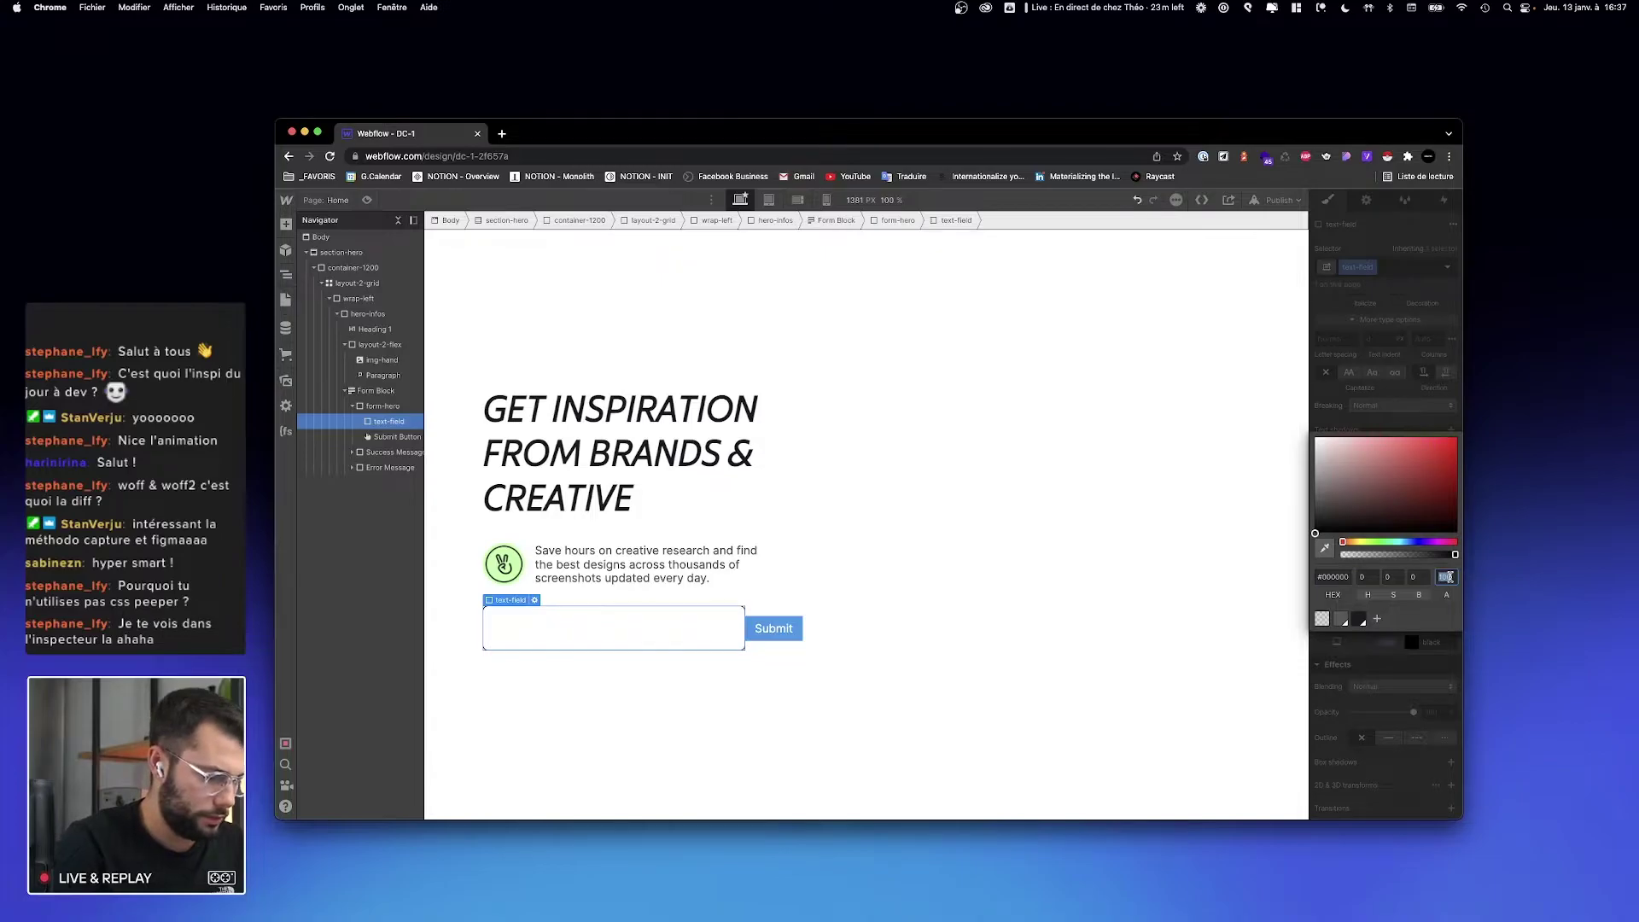
{"action": "type", "text": "10"}
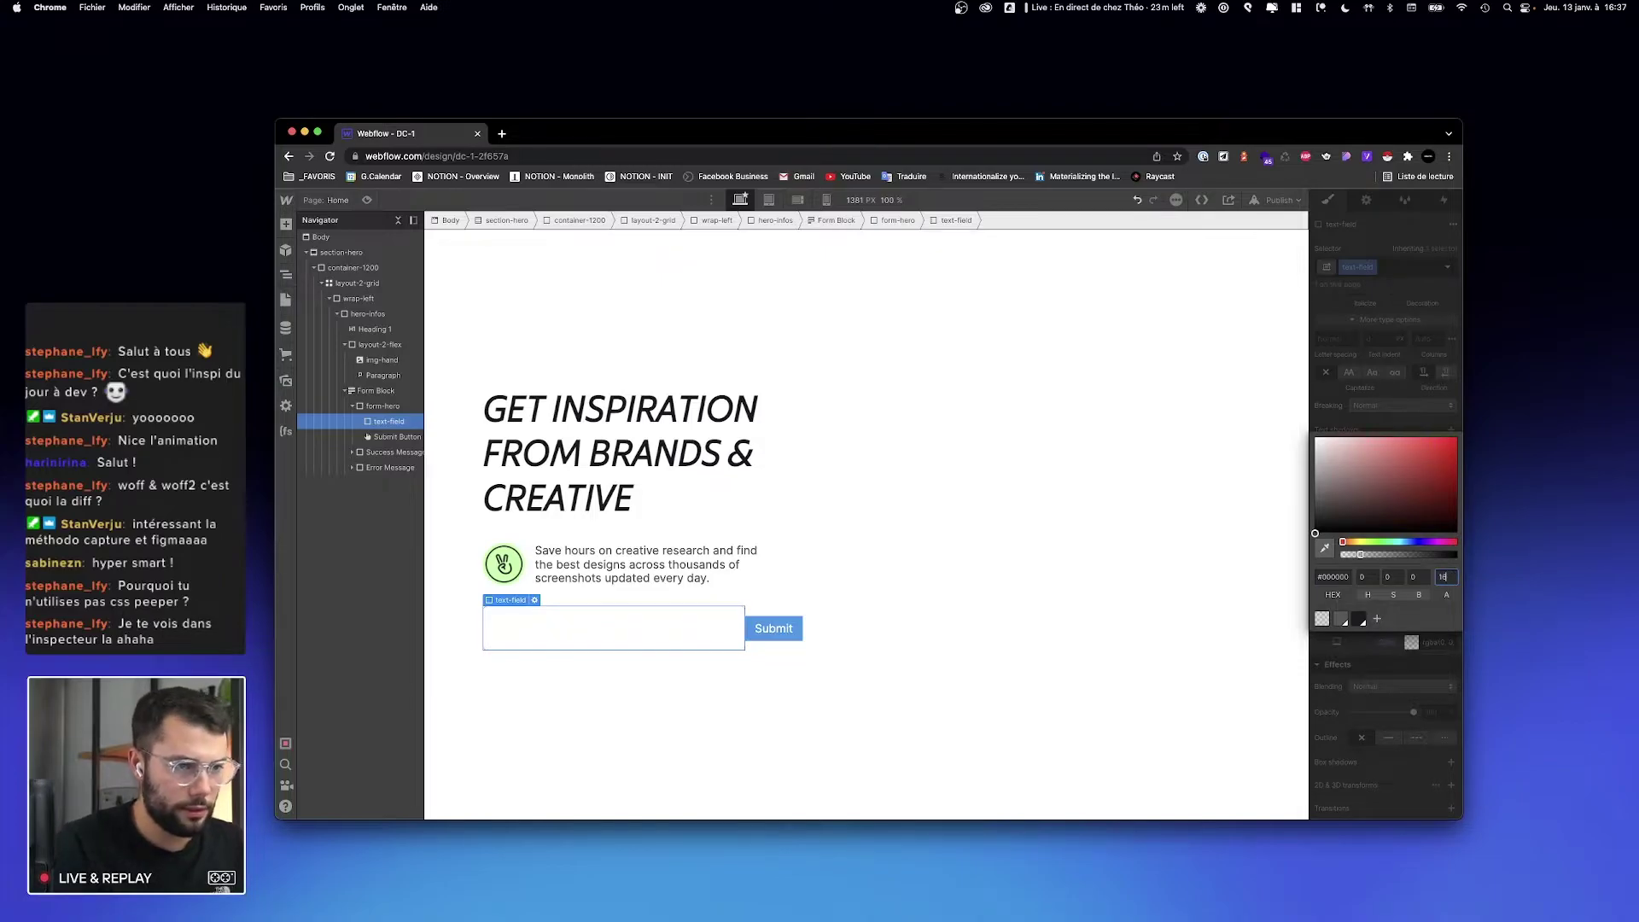
{"action": "left_click", "coordinate": [1361, 621]}
{"action": "left_click", "coordinate": [1448, 547]}
{"action": "type", "text": "1"}
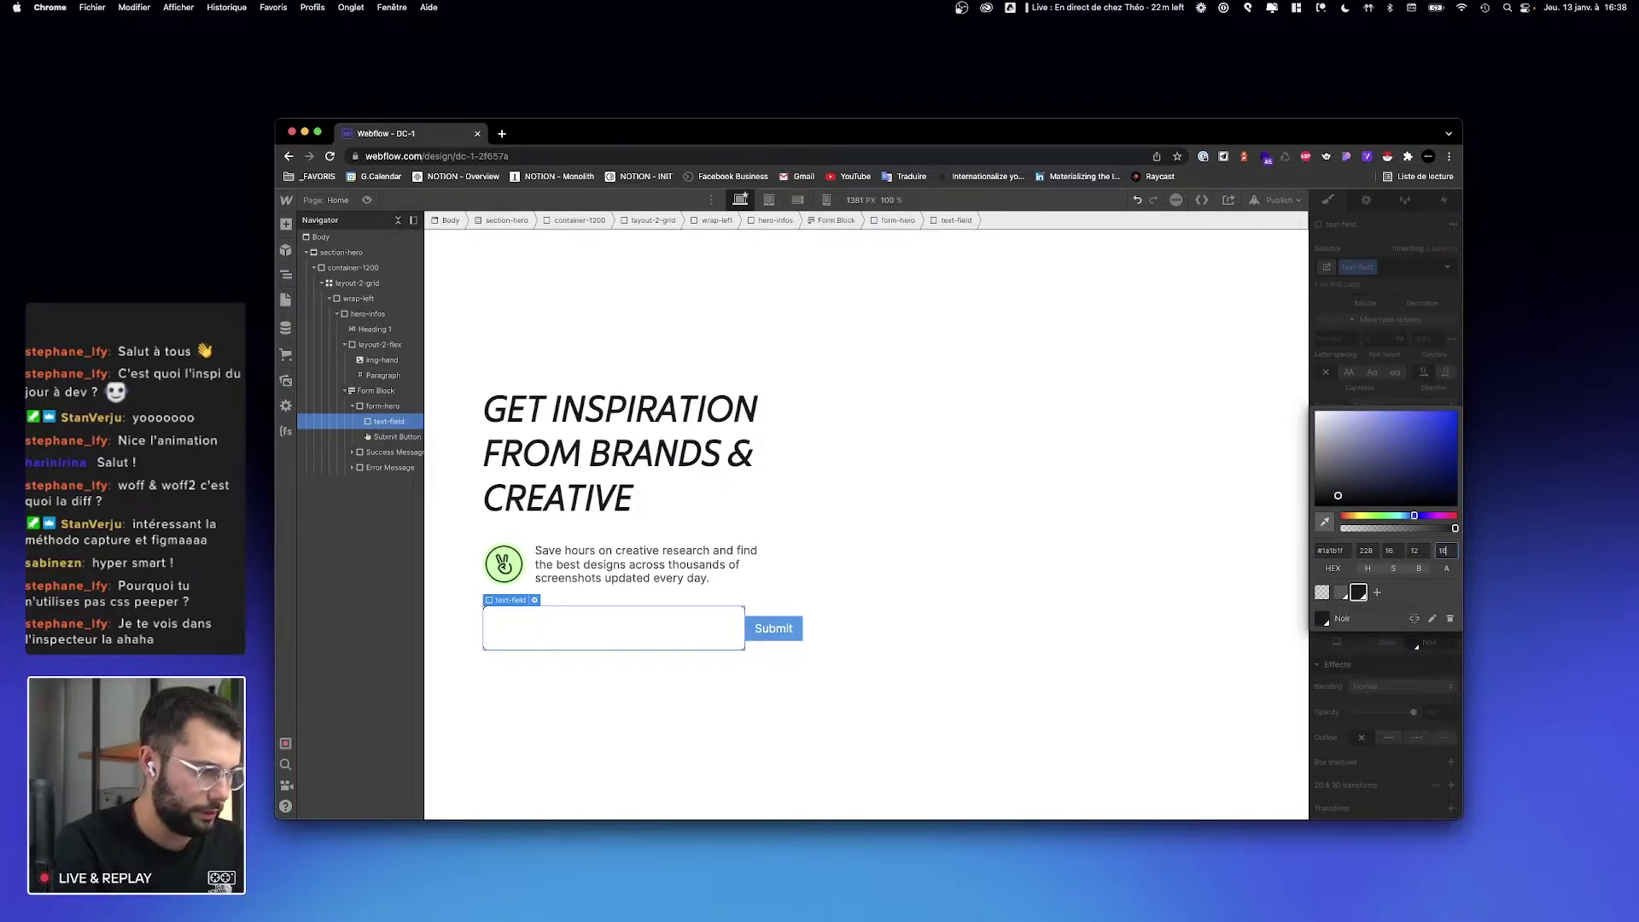
{"action": "type", "text": "0"}
{"action": "left_click", "coordinate": [1372, 670]}
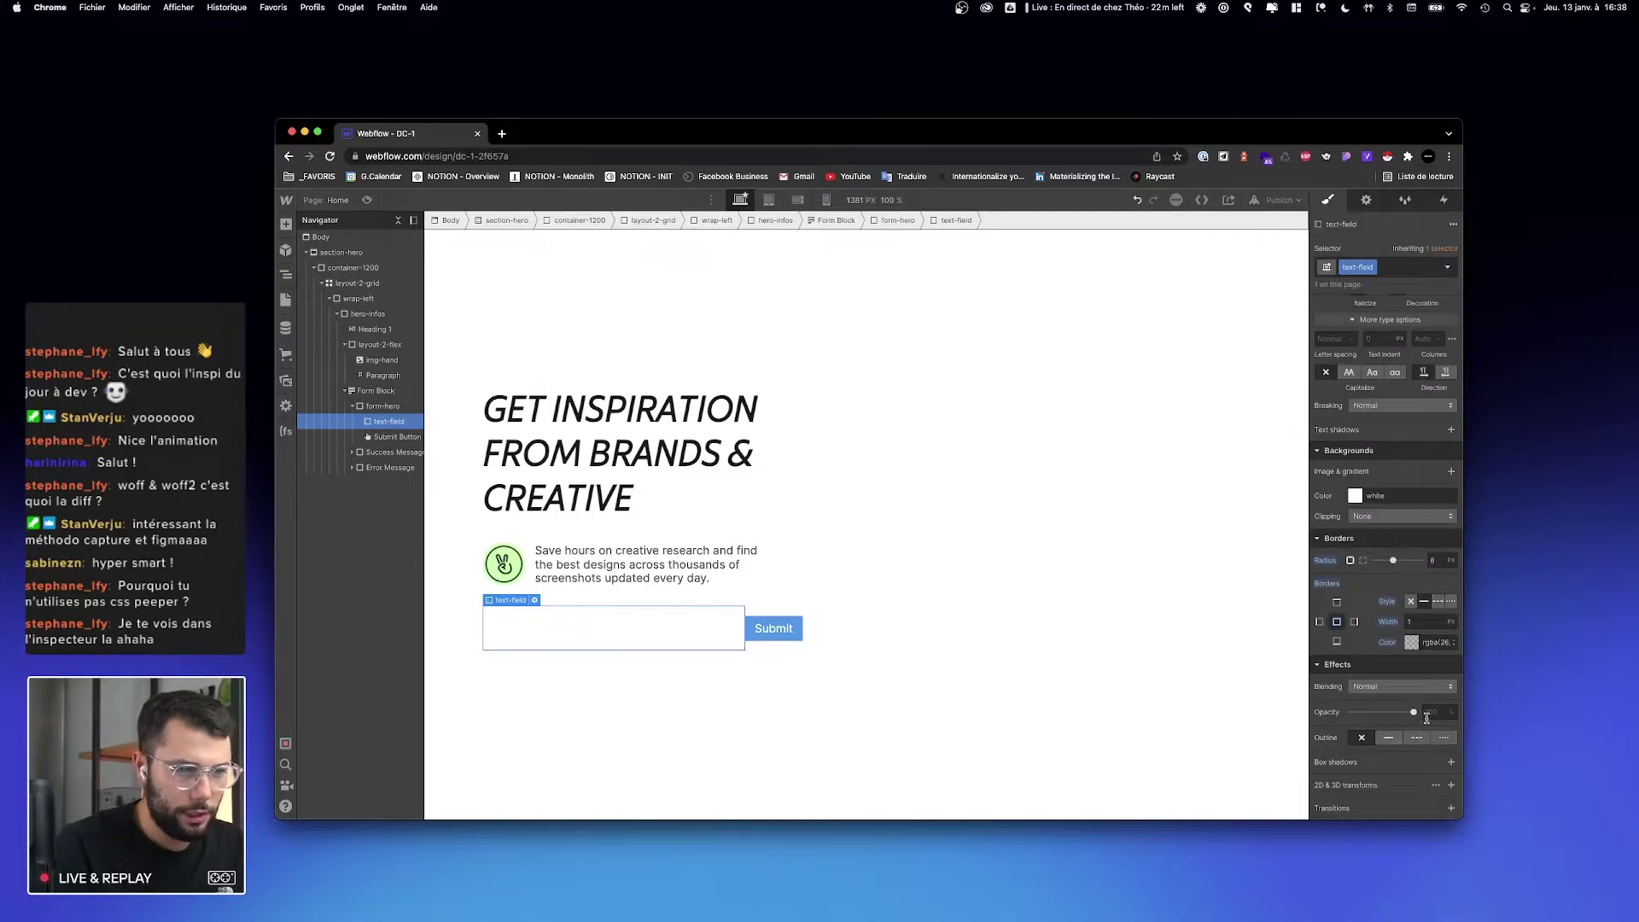
Step: Add an outer box shadow to the text-field and set its angle to 180 degrees
{"action": "scroll", "coordinate": [1418, 711], "scroll_direction": "down", "scroll_amount": 2}
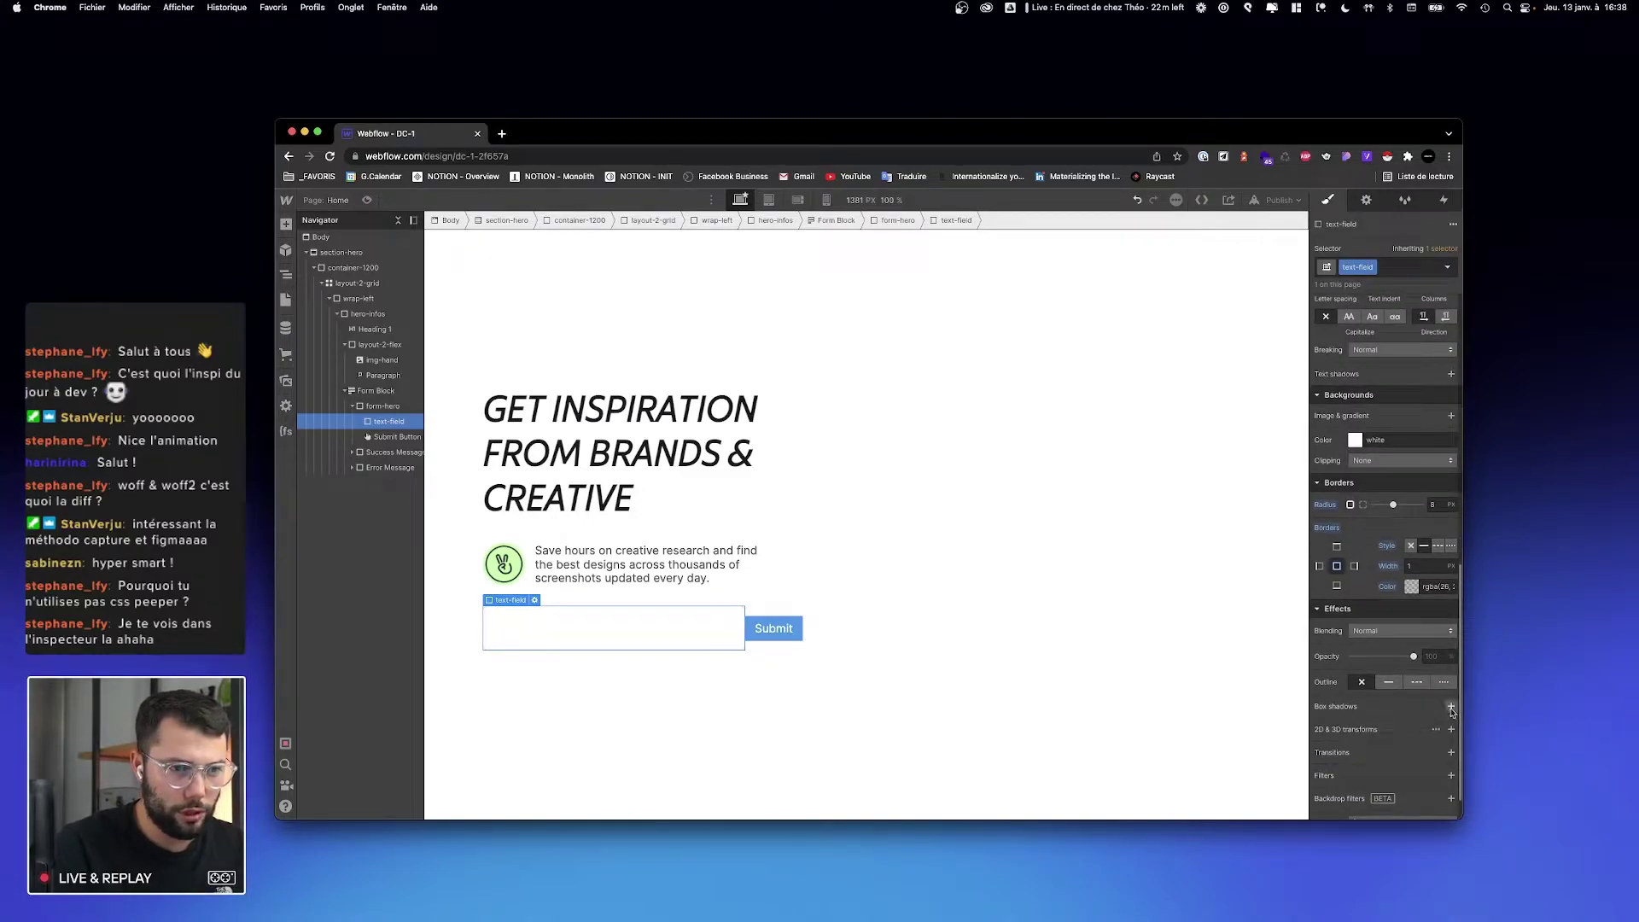
{"action": "left_click", "coordinate": [1451, 707]}
{"action": "left_click", "coordinate": [1423, 617]}
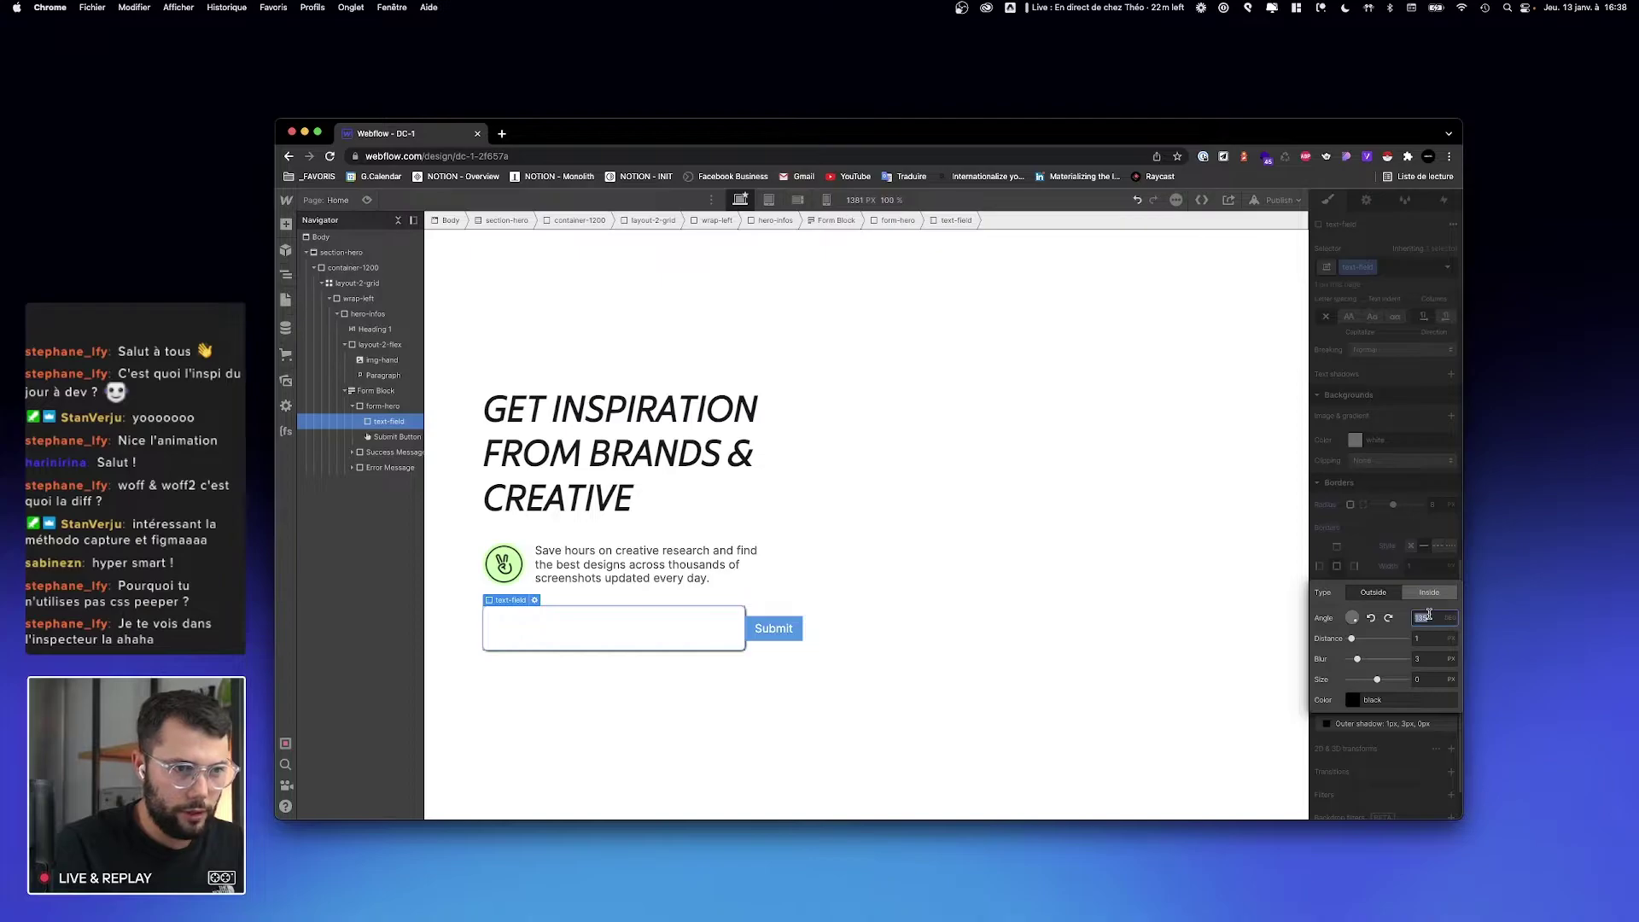
{"action": "type", "text": "90"}
{"action": "double_click", "coordinate": [1432, 611]}
{"action": "type", "text": "180"}
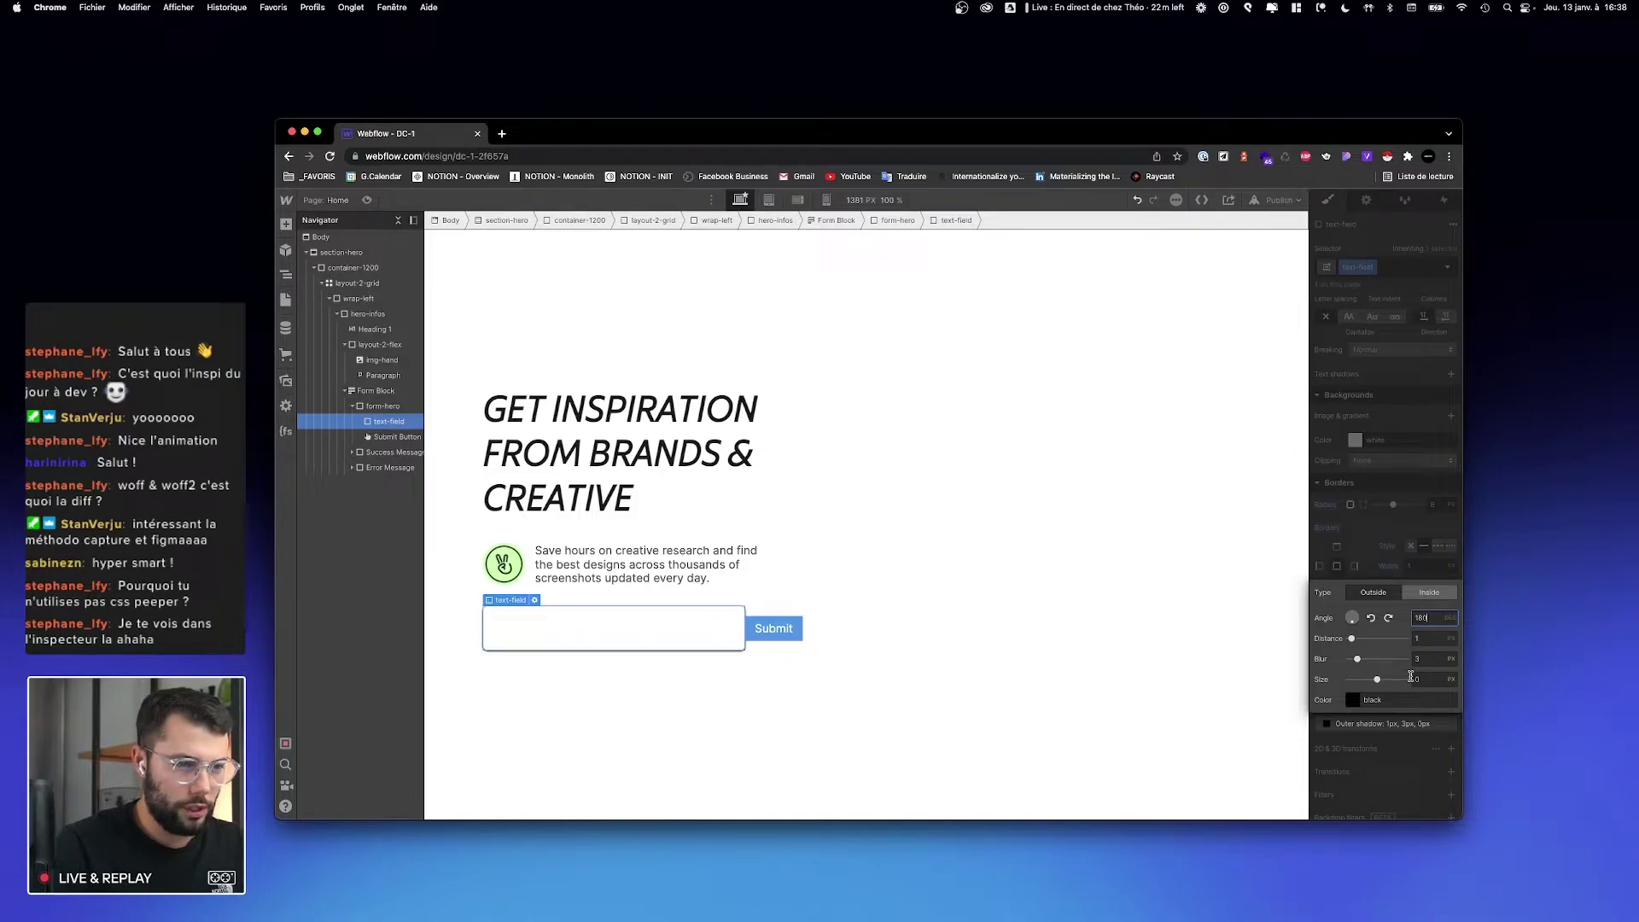
Step: Colour the text-field's box shadow with the Noir swatch at 16% opacity
{"action": "left_click", "coordinate": [1352, 699]}
{"action": "left_click", "coordinate": [1445, 636]}
{"action": "type", "text": "16"}
{"action": "left_click", "coordinate": [1361, 675]}
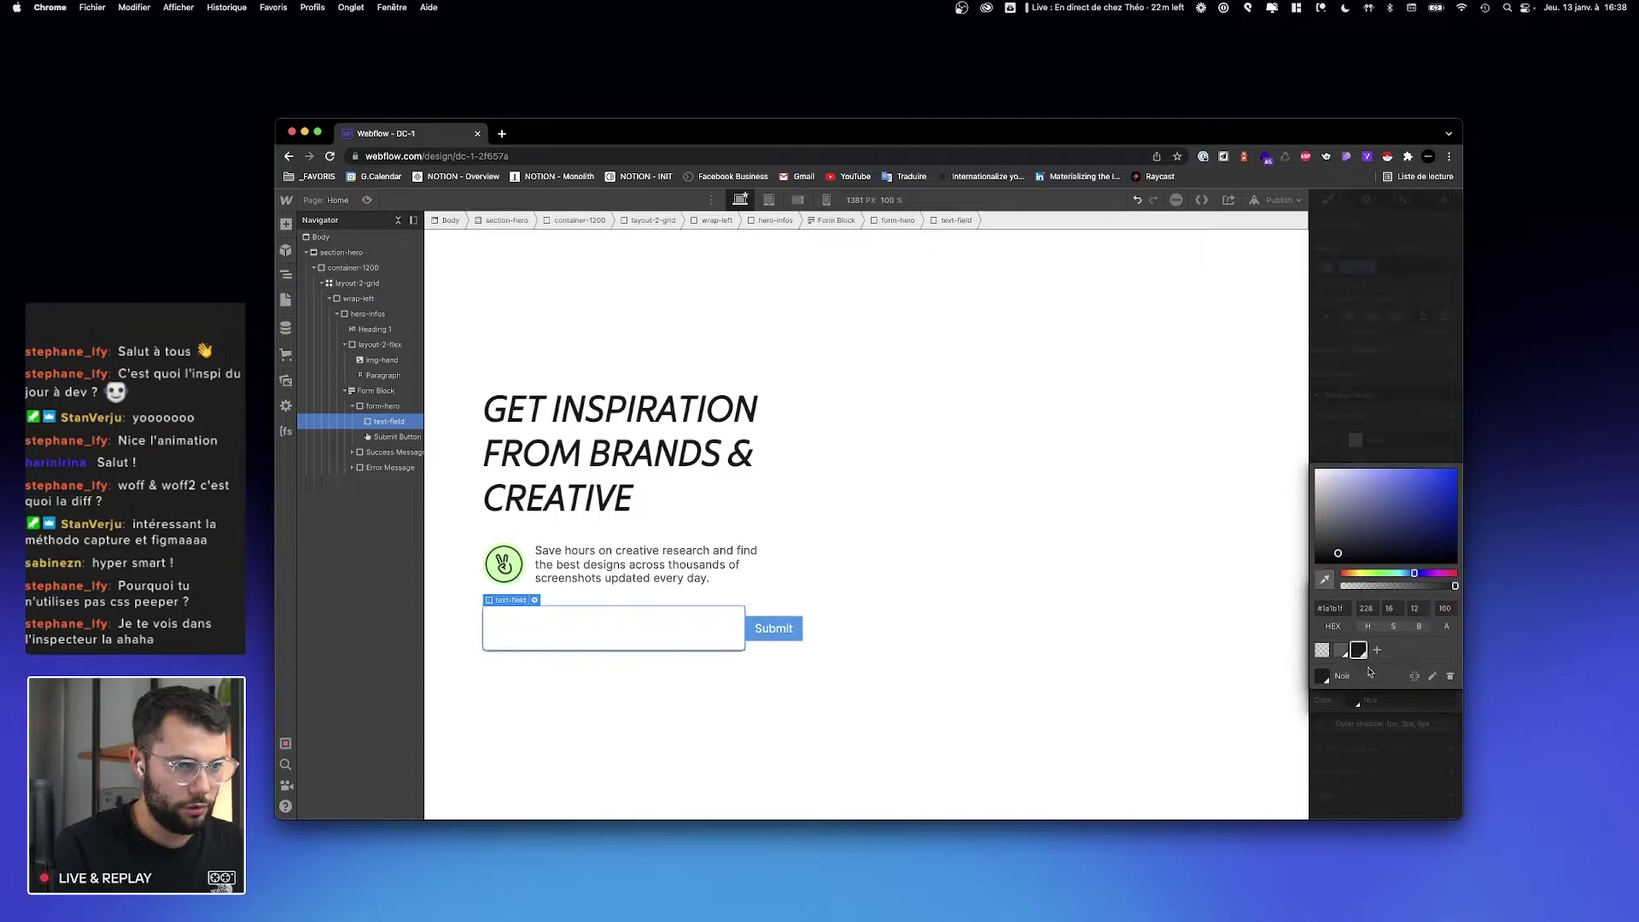
{"action": "left_click", "coordinate": [1446, 608]}
{"action": "type", "text": "16"}
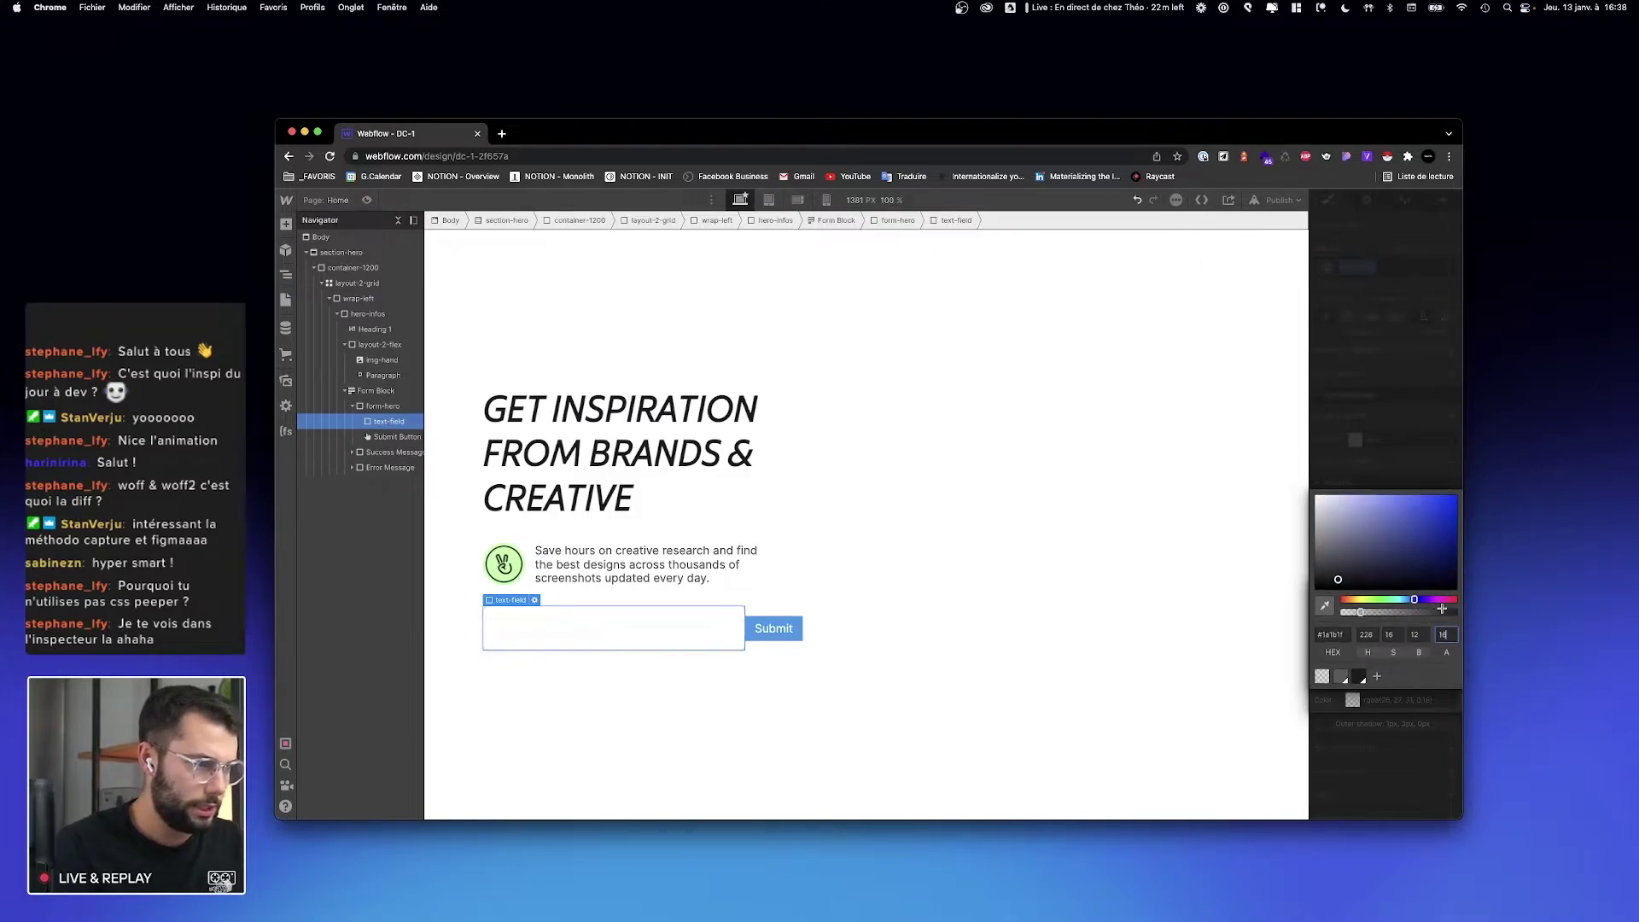
{"action": "left_click", "coordinate": [933, 672]}
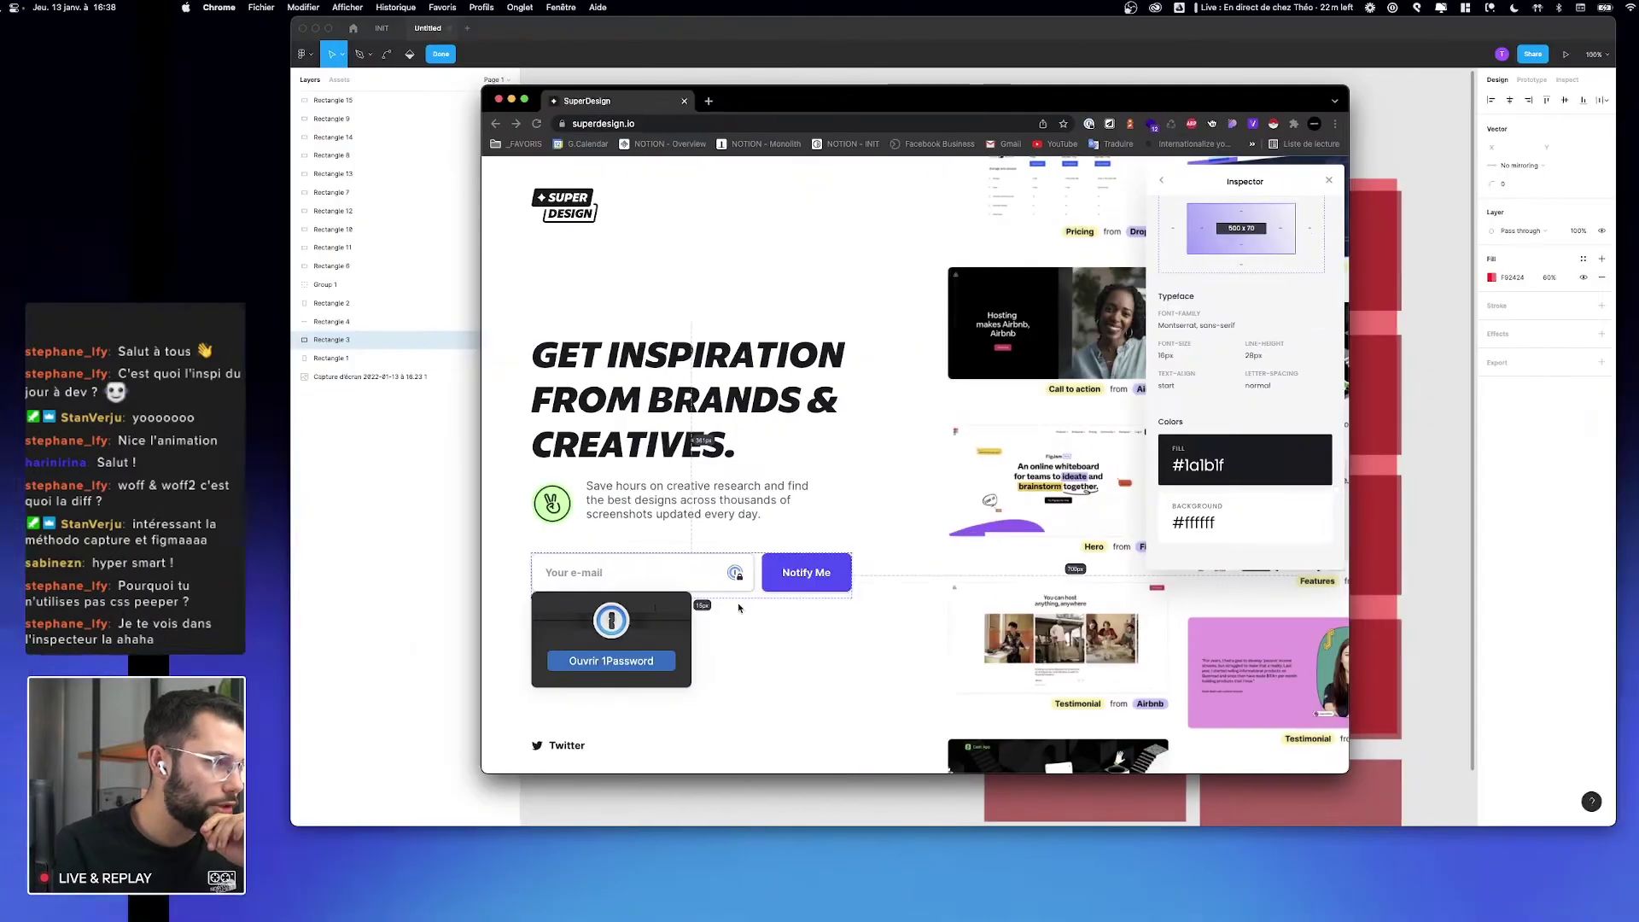
Step: Compare the e-mail field with the SuperDesign page and set the text-field's border colour opacity to 25%
{"action": "key", "text": "ctrl+Right"}
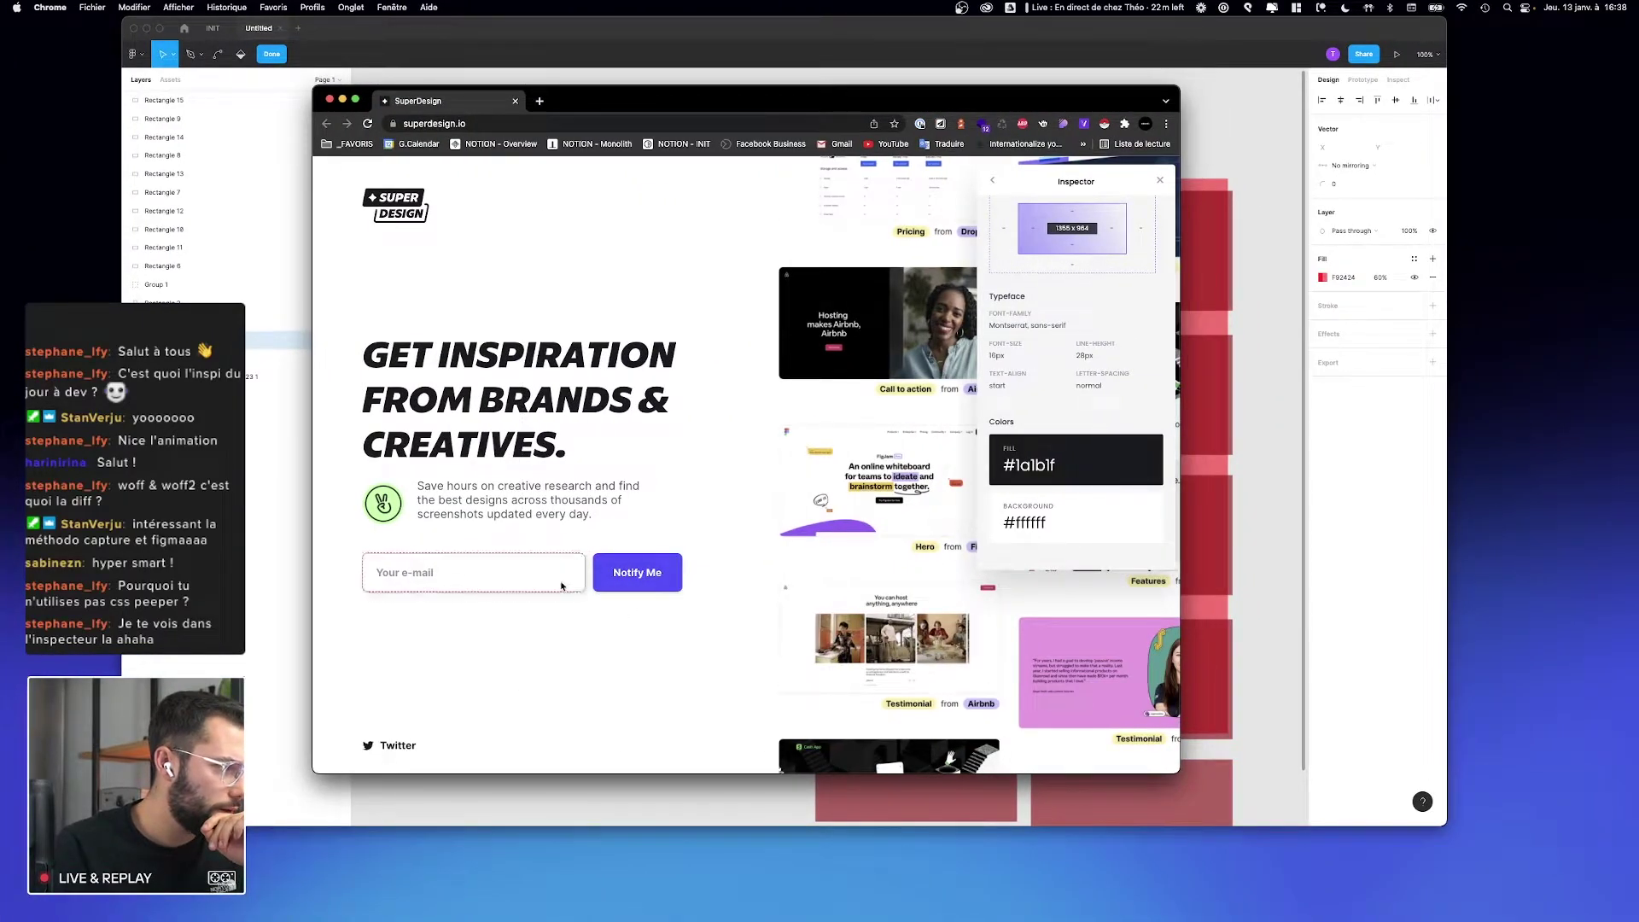
{"action": "key", "text": "ctrl+Left"}
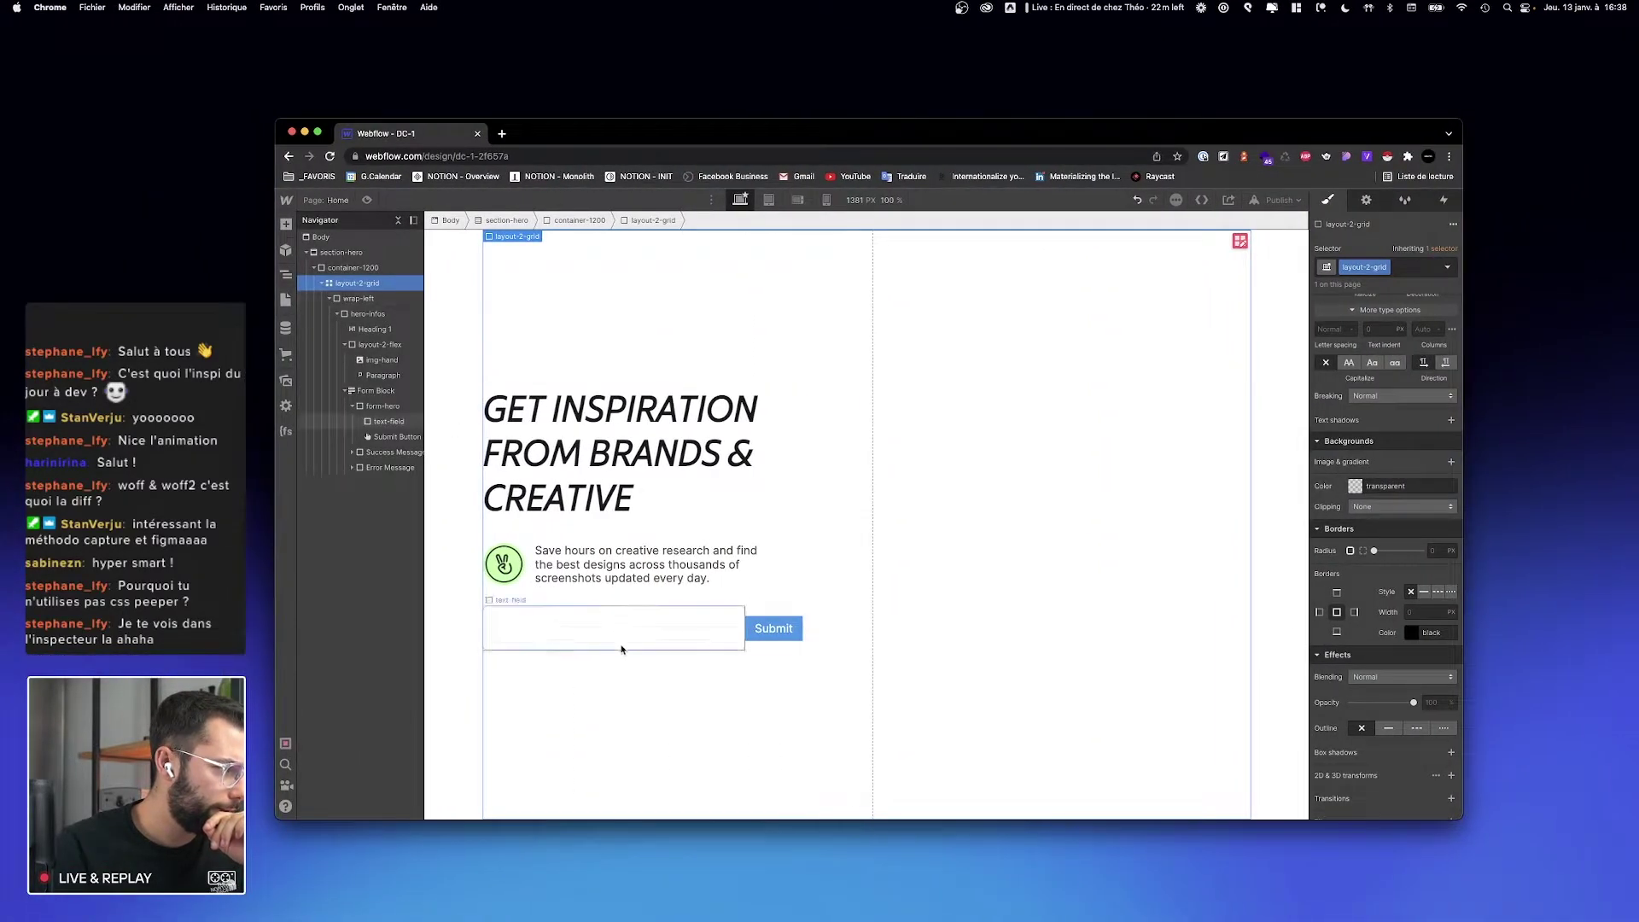
{"action": "left_click", "coordinate": [622, 644]}
{"action": "scroll", "coordinate": [1405, 601], "scroll_direction": "down", "scroll_amount": 1}
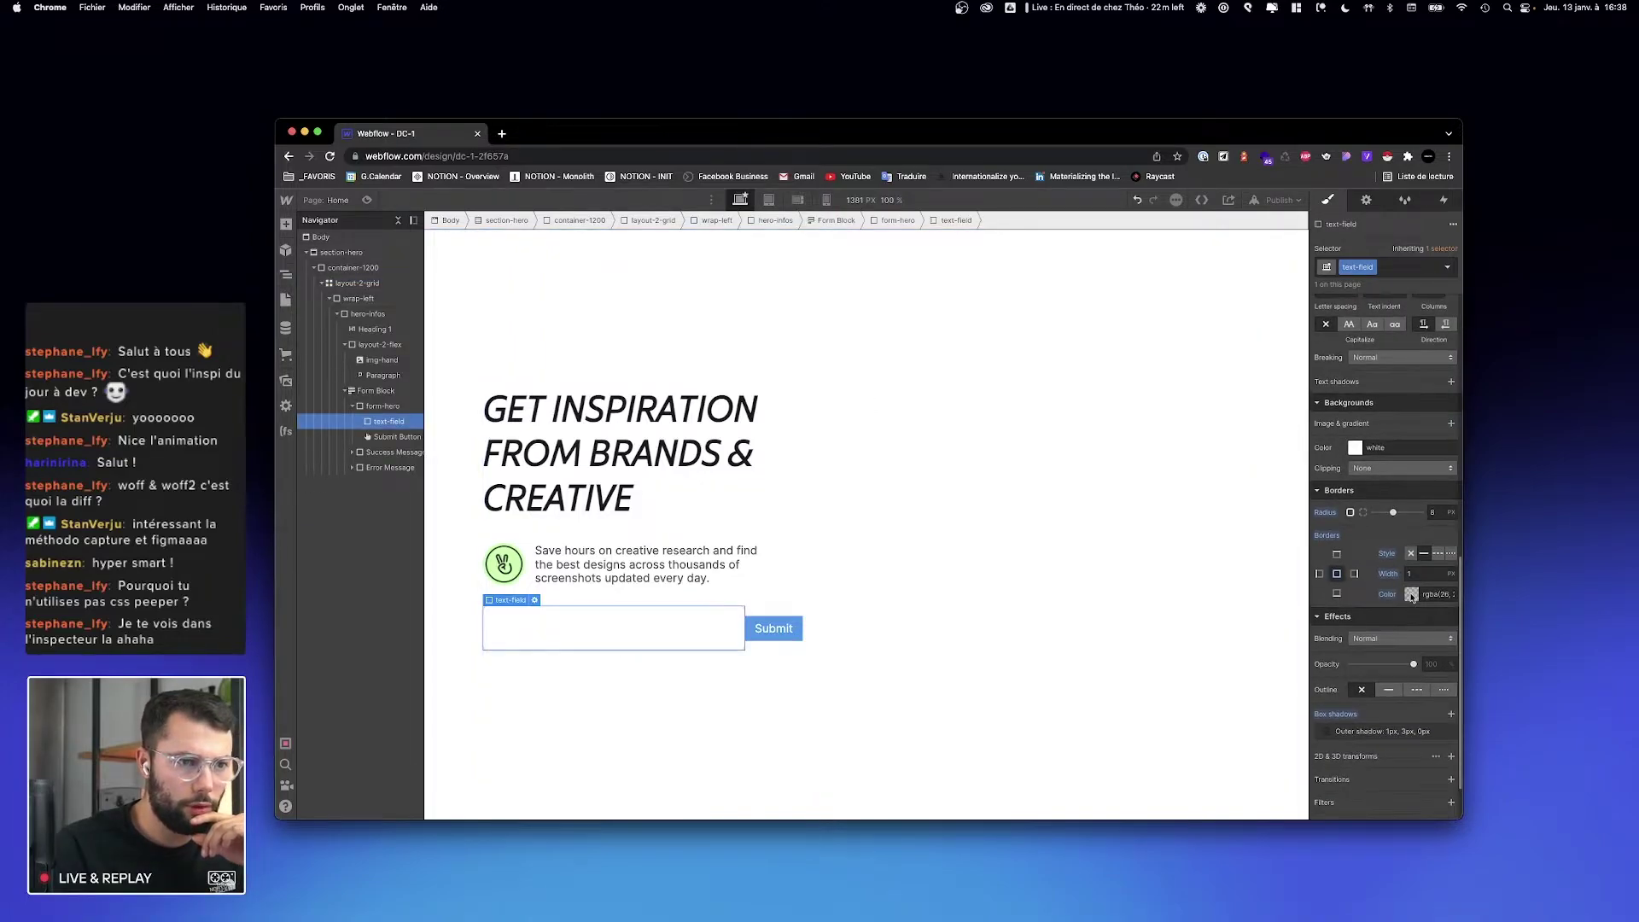
{"action": "left_click", "coordinate": [1411, 591]}
{"action": "left_click_drag", "start_coordinate": [1360, 727], "coordinate": [1371, 728]}
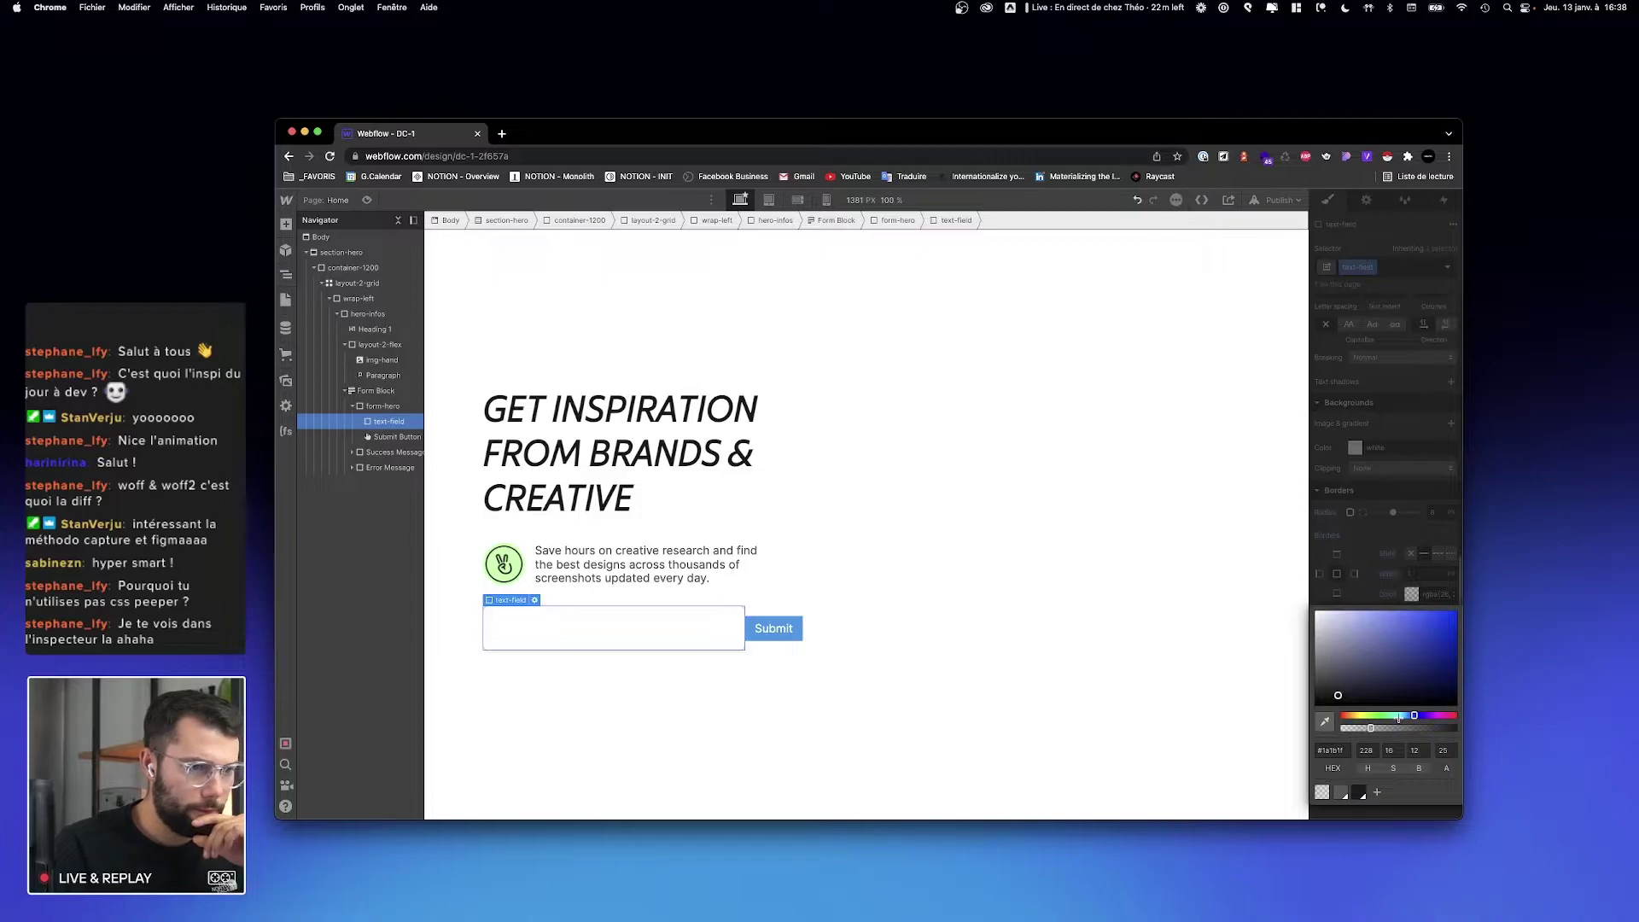
{"action": "key", "text": "Escape"}
{"action": "key", "text": "ctrl+Right"}
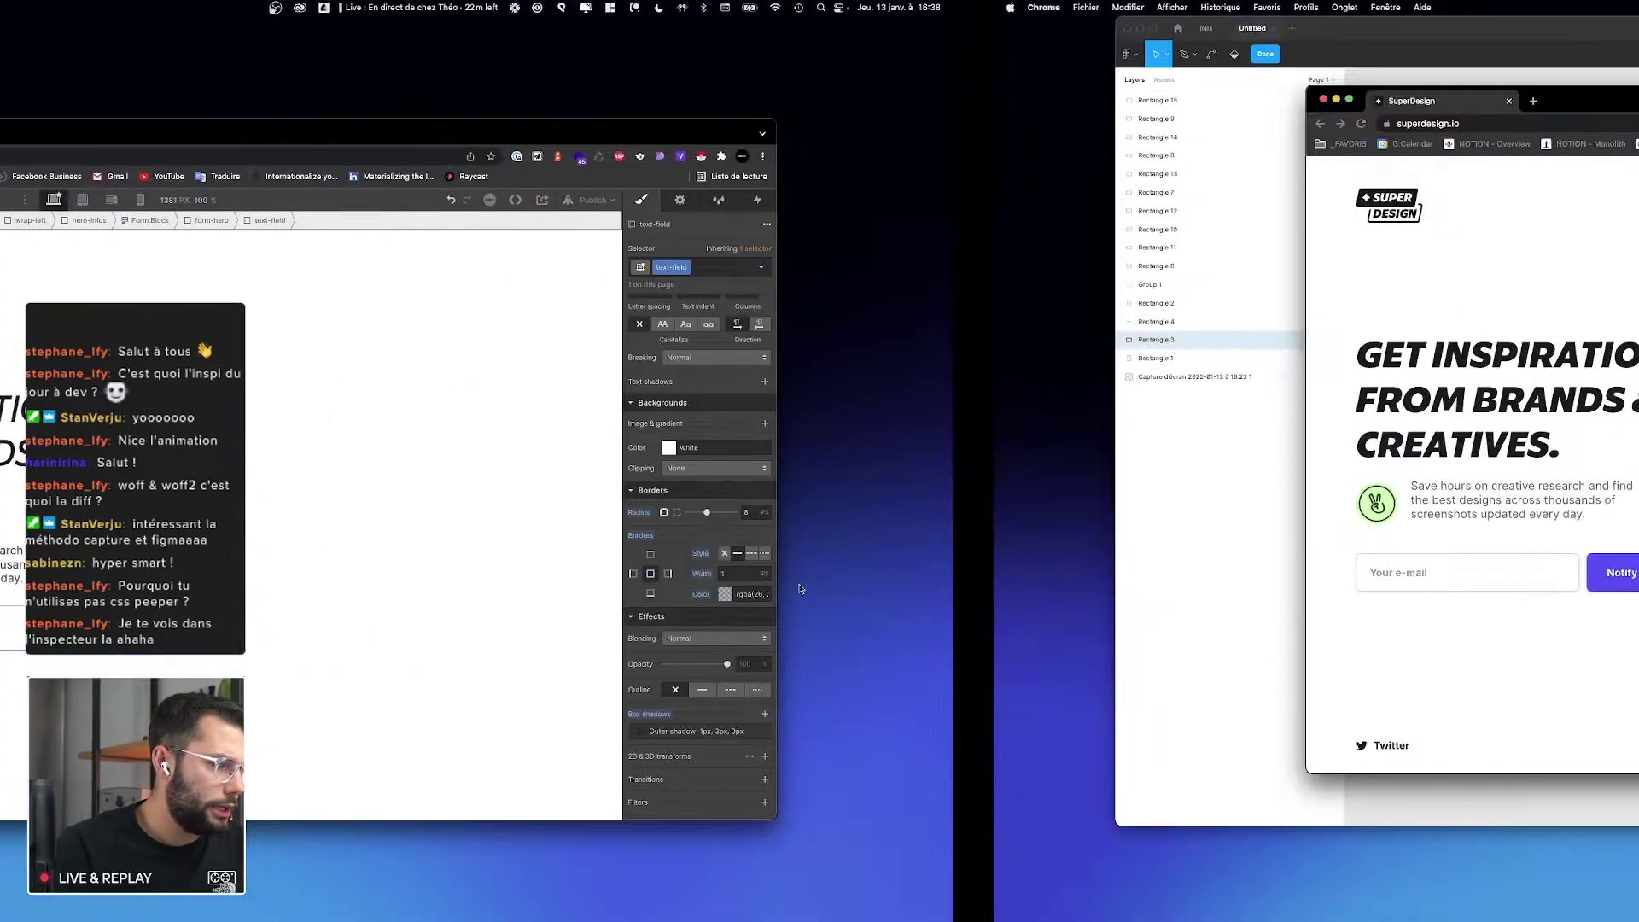
{"action": "key", "text": "ctrl+Left"}
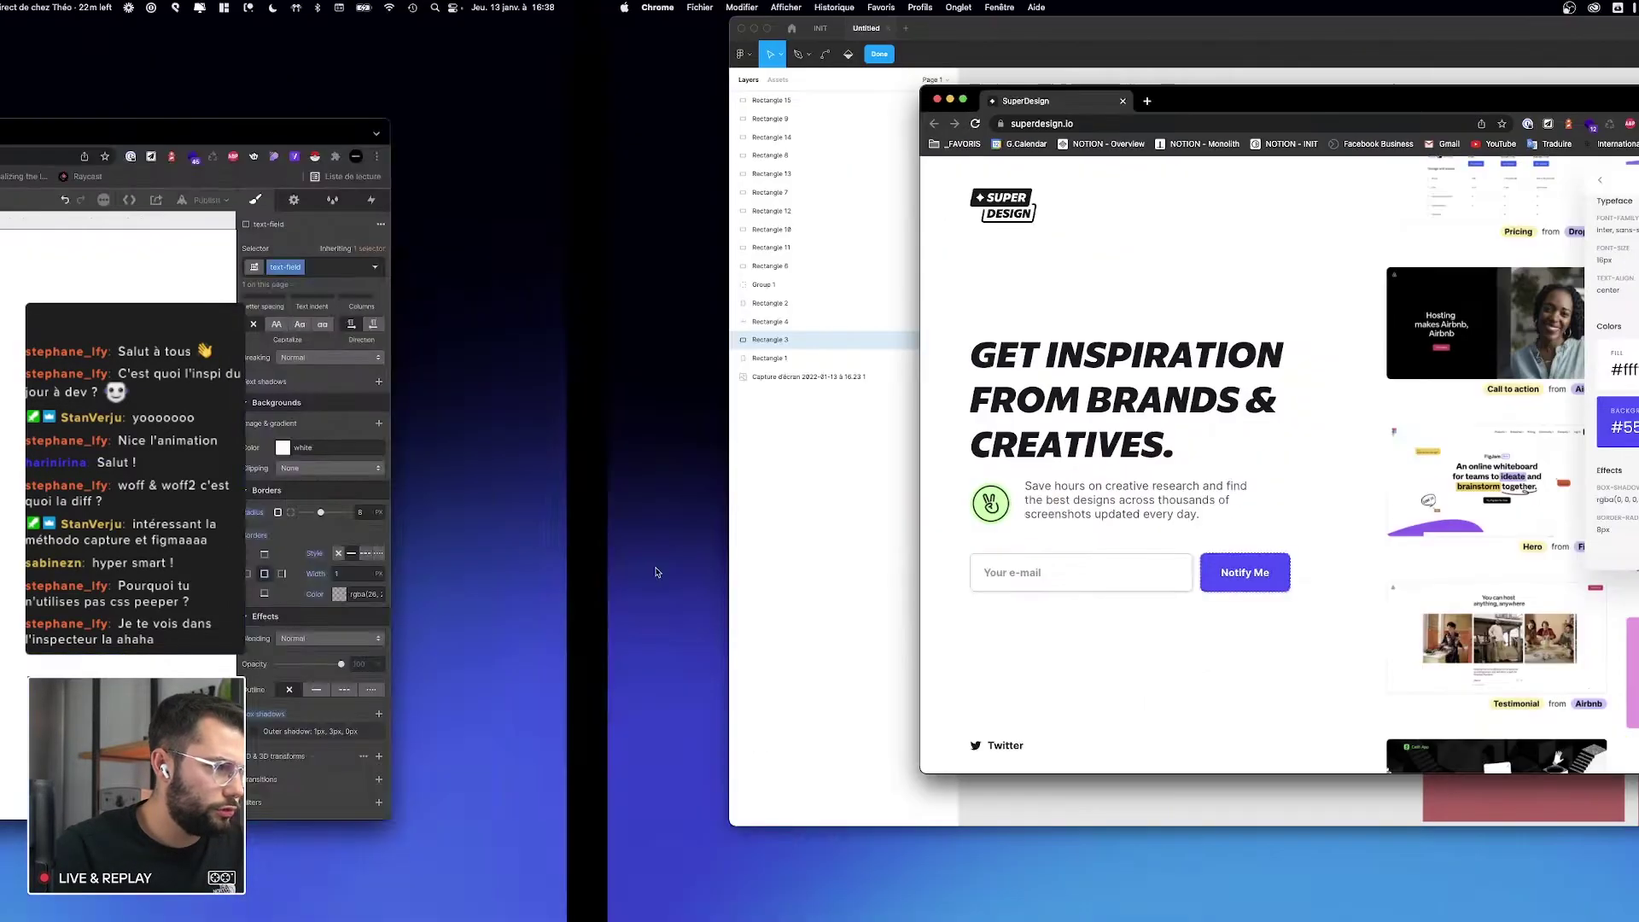
{"action": "scroll", "coordinate": [1380, 419], "scroll_direction": "up", "scroll_amount": 10}
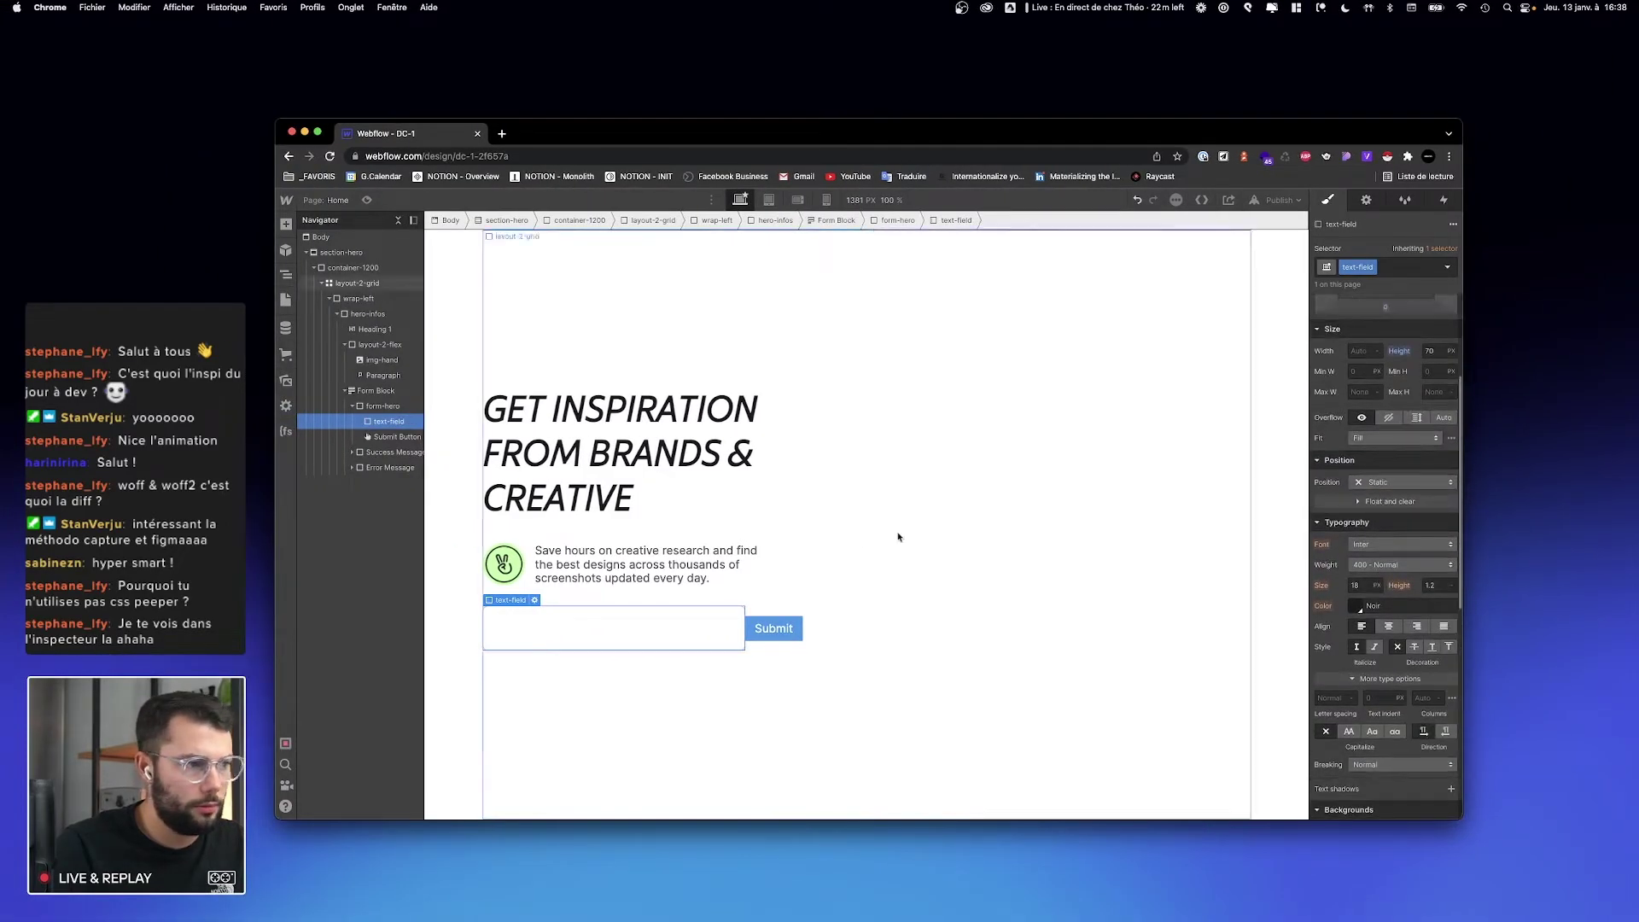
{"action": "left_click", "coordinate": [1404, 267]}
{"action": "type", "text": "--"}
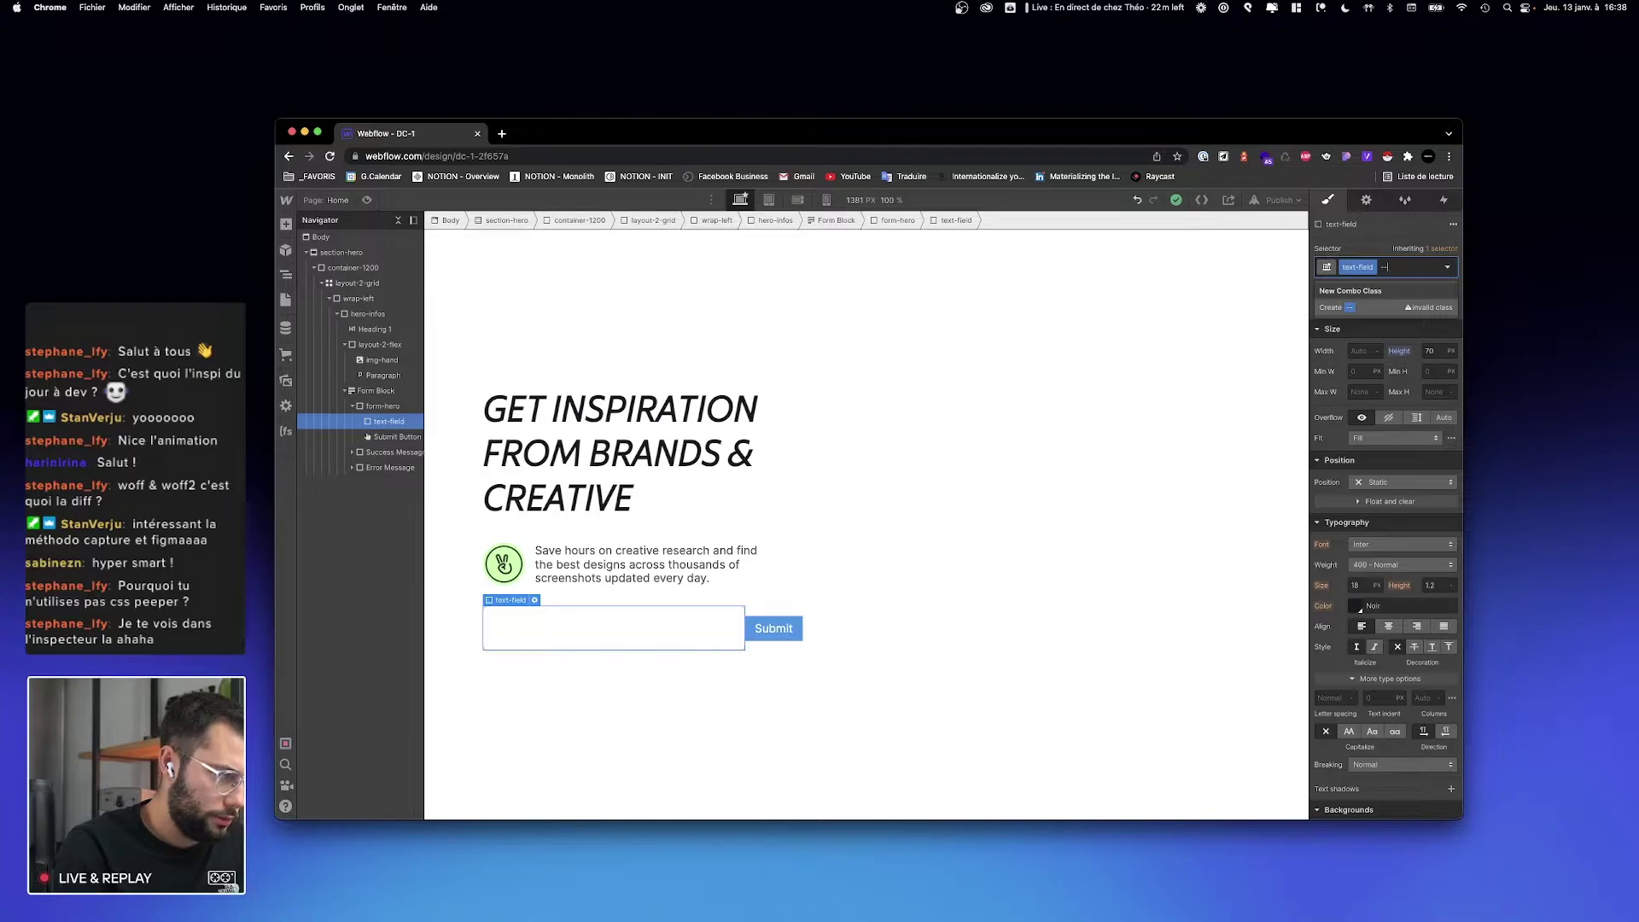
{"action": "type", "text": "mb"}
{"action": "key", "text": "BackSpace"}
{"action": "type", "text": "l"}
{"action": "key", "text": "BackSpace"}
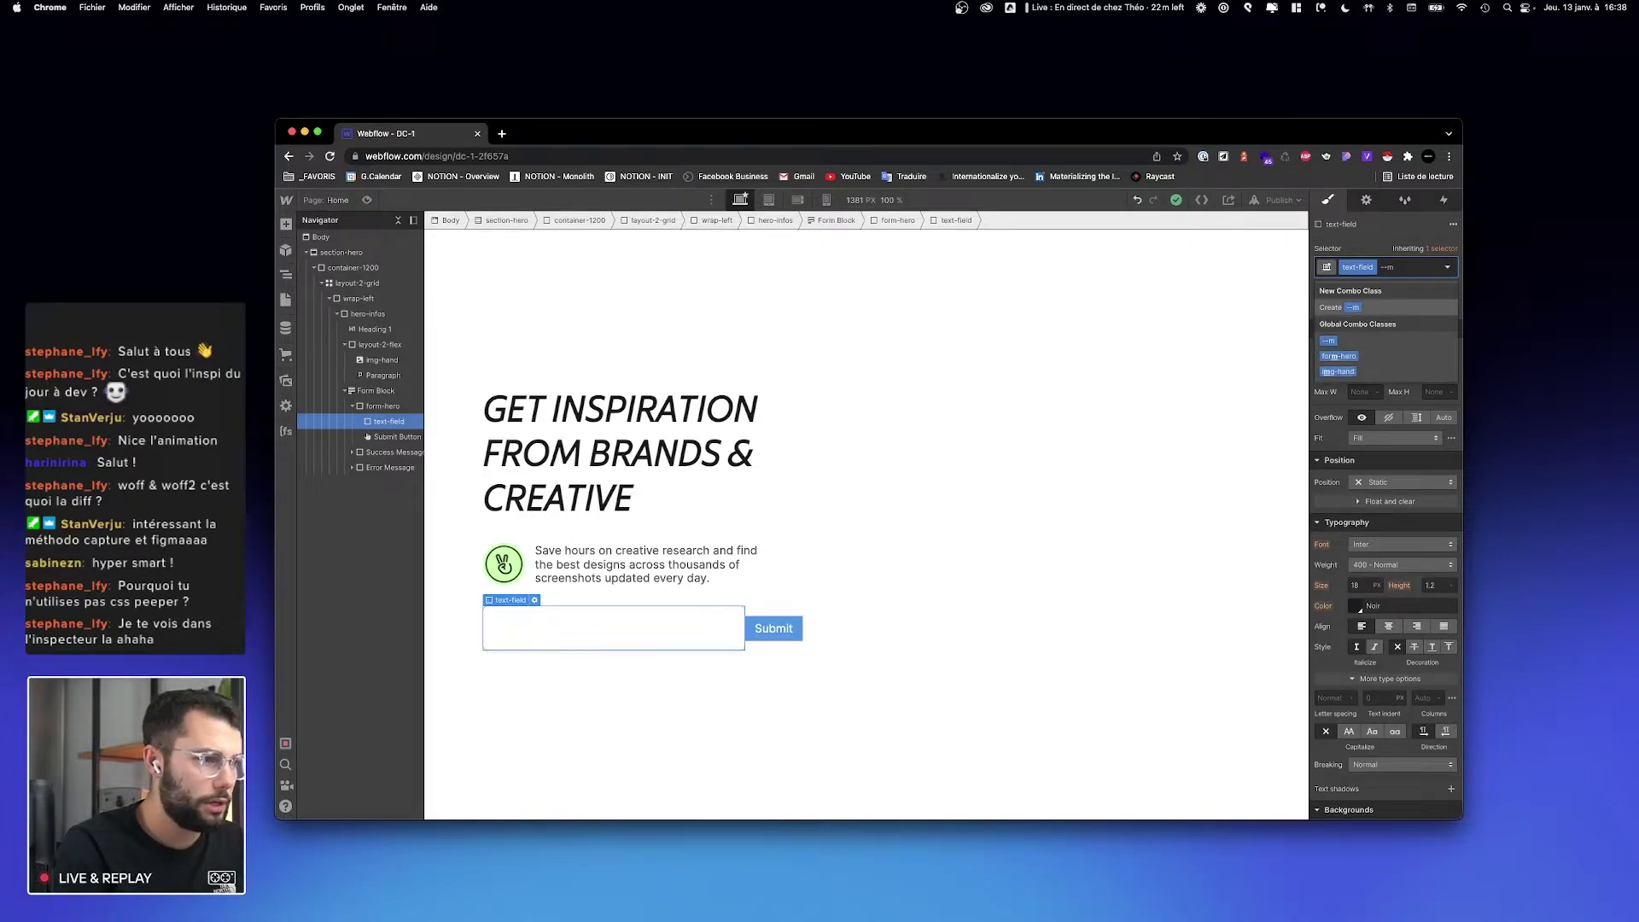
Step: Check the combo class name on the hand image and add the combo class --mr-16 to the text-field
{"action": "left_click", "coordinate": [503, 564]}
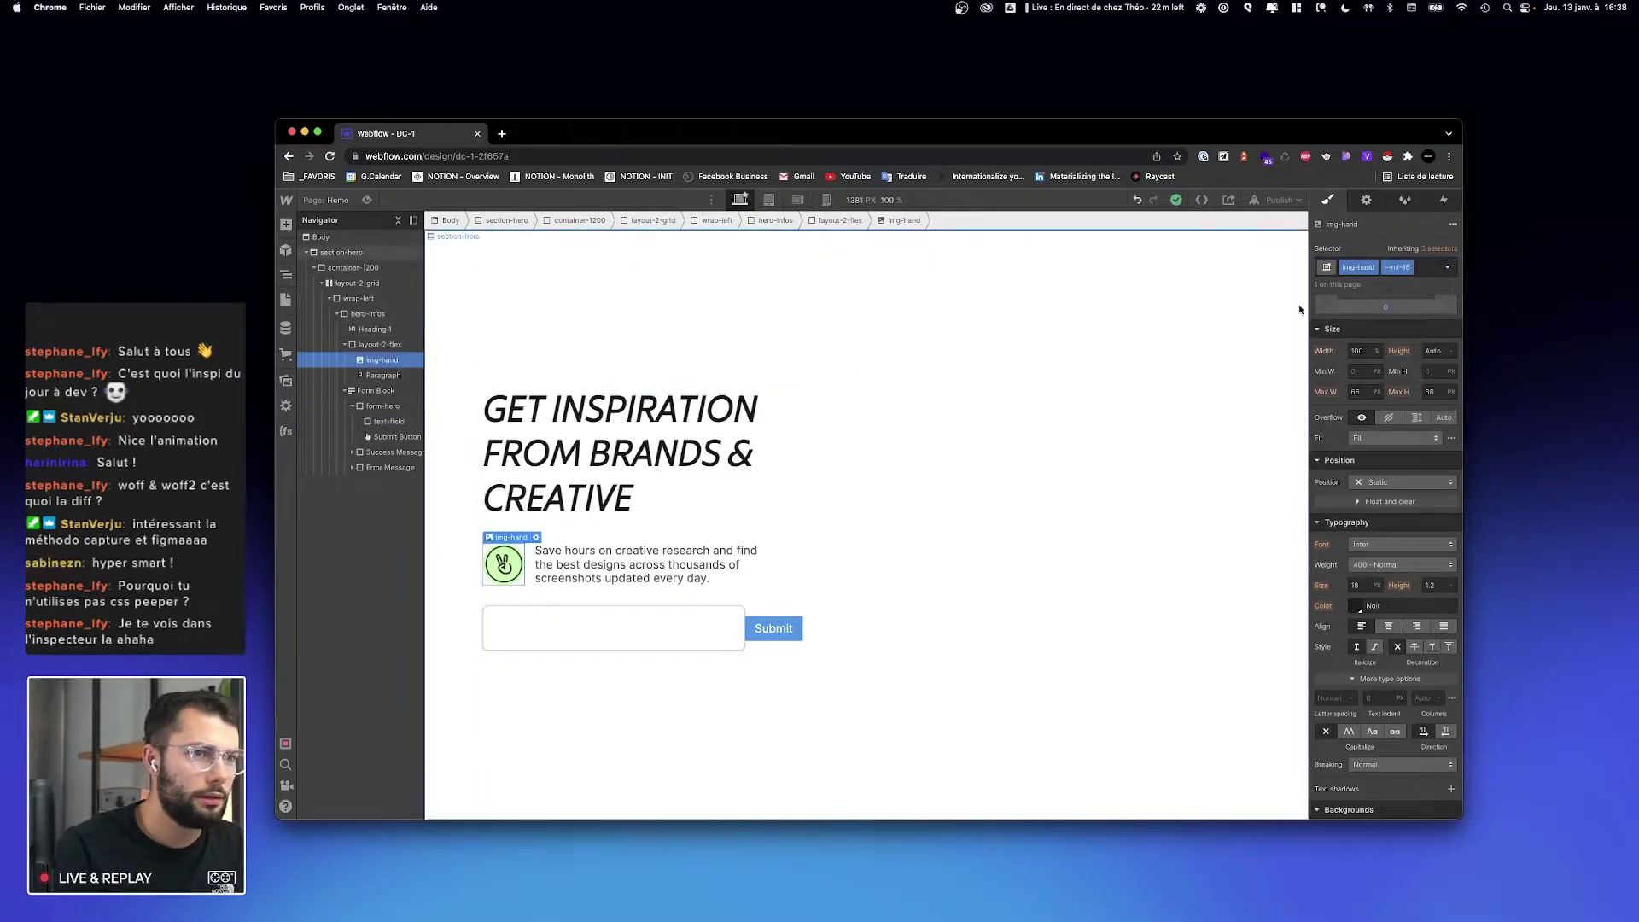
{"action": "left_click", "coordinate": [1417, 269]}
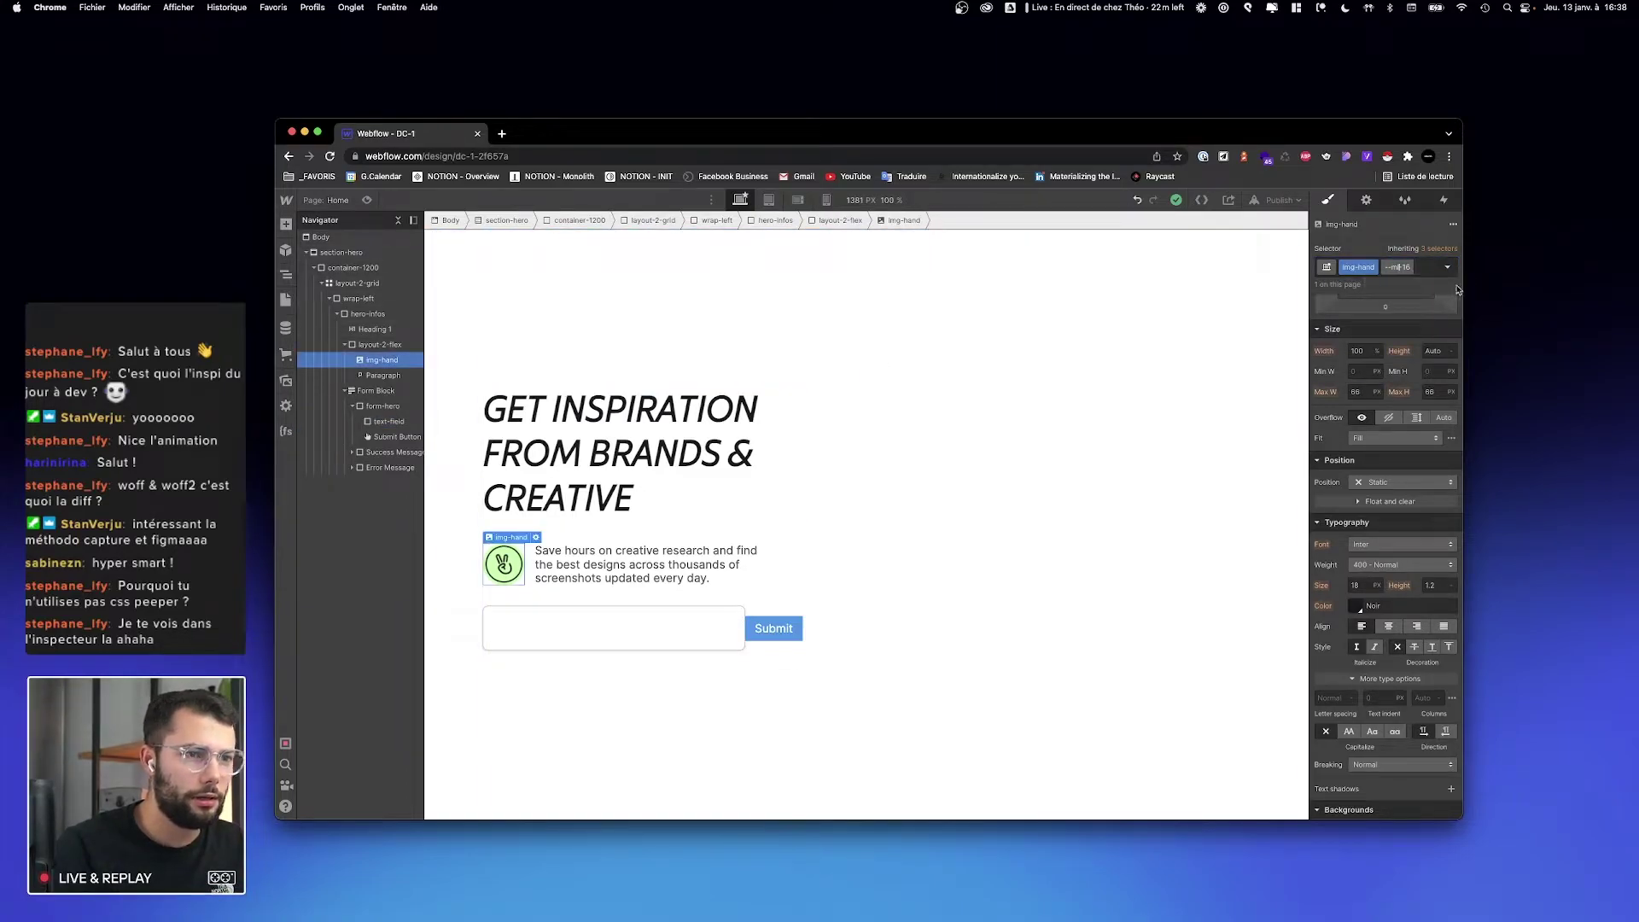
{"action": "key", "text": "ctrl+z"}
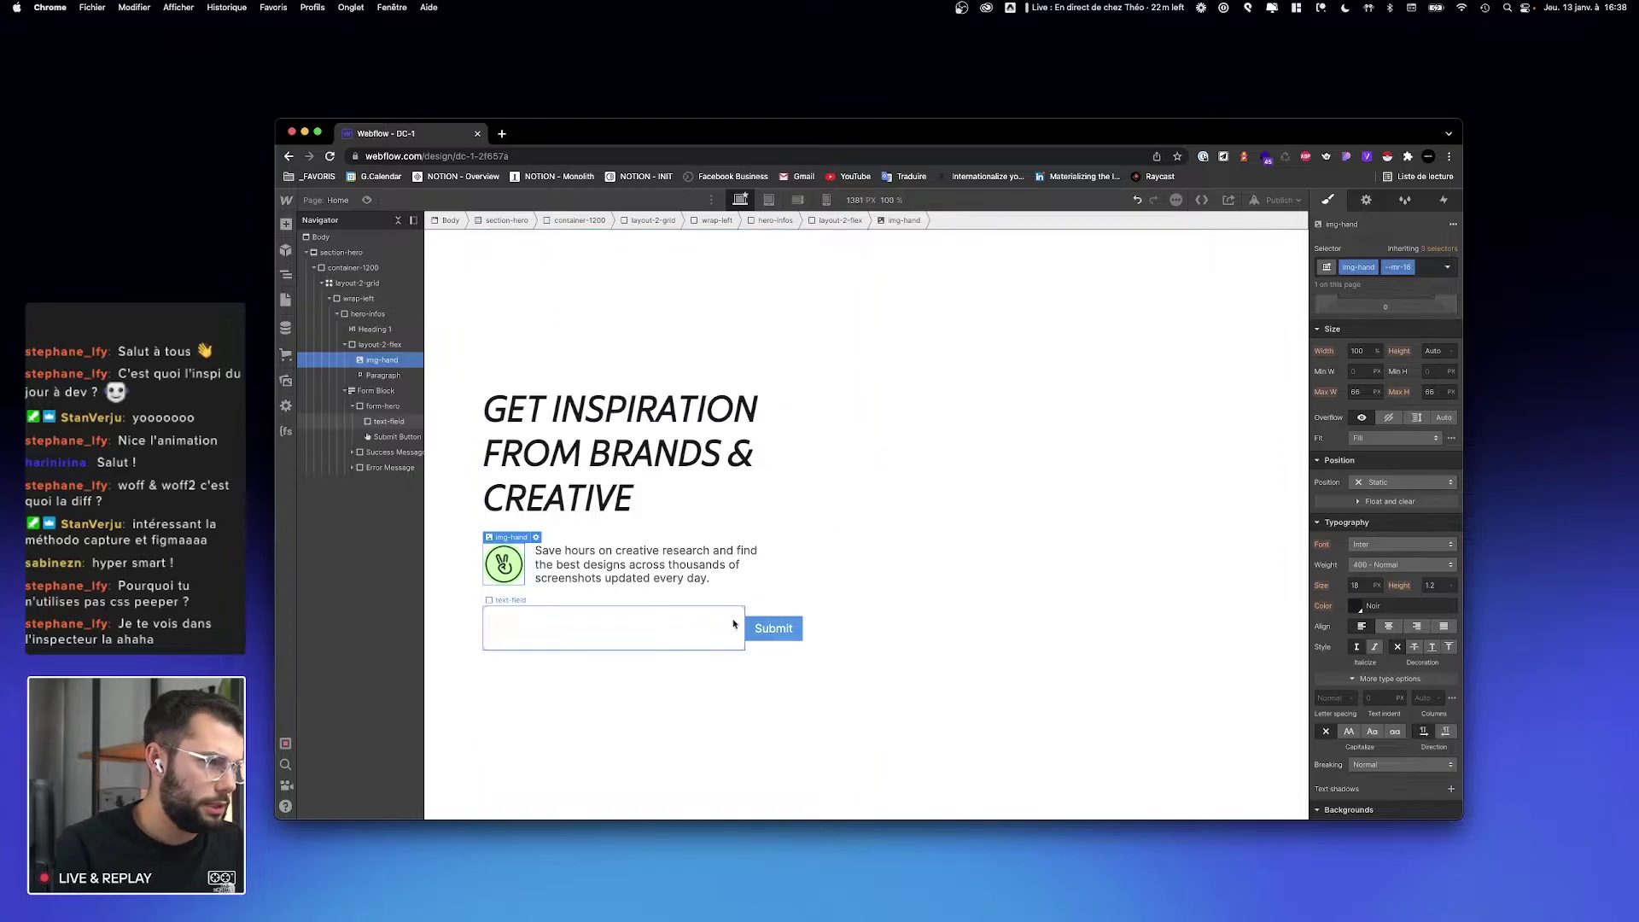
{"action": "left_click", "coordinate": [1392, 269]}
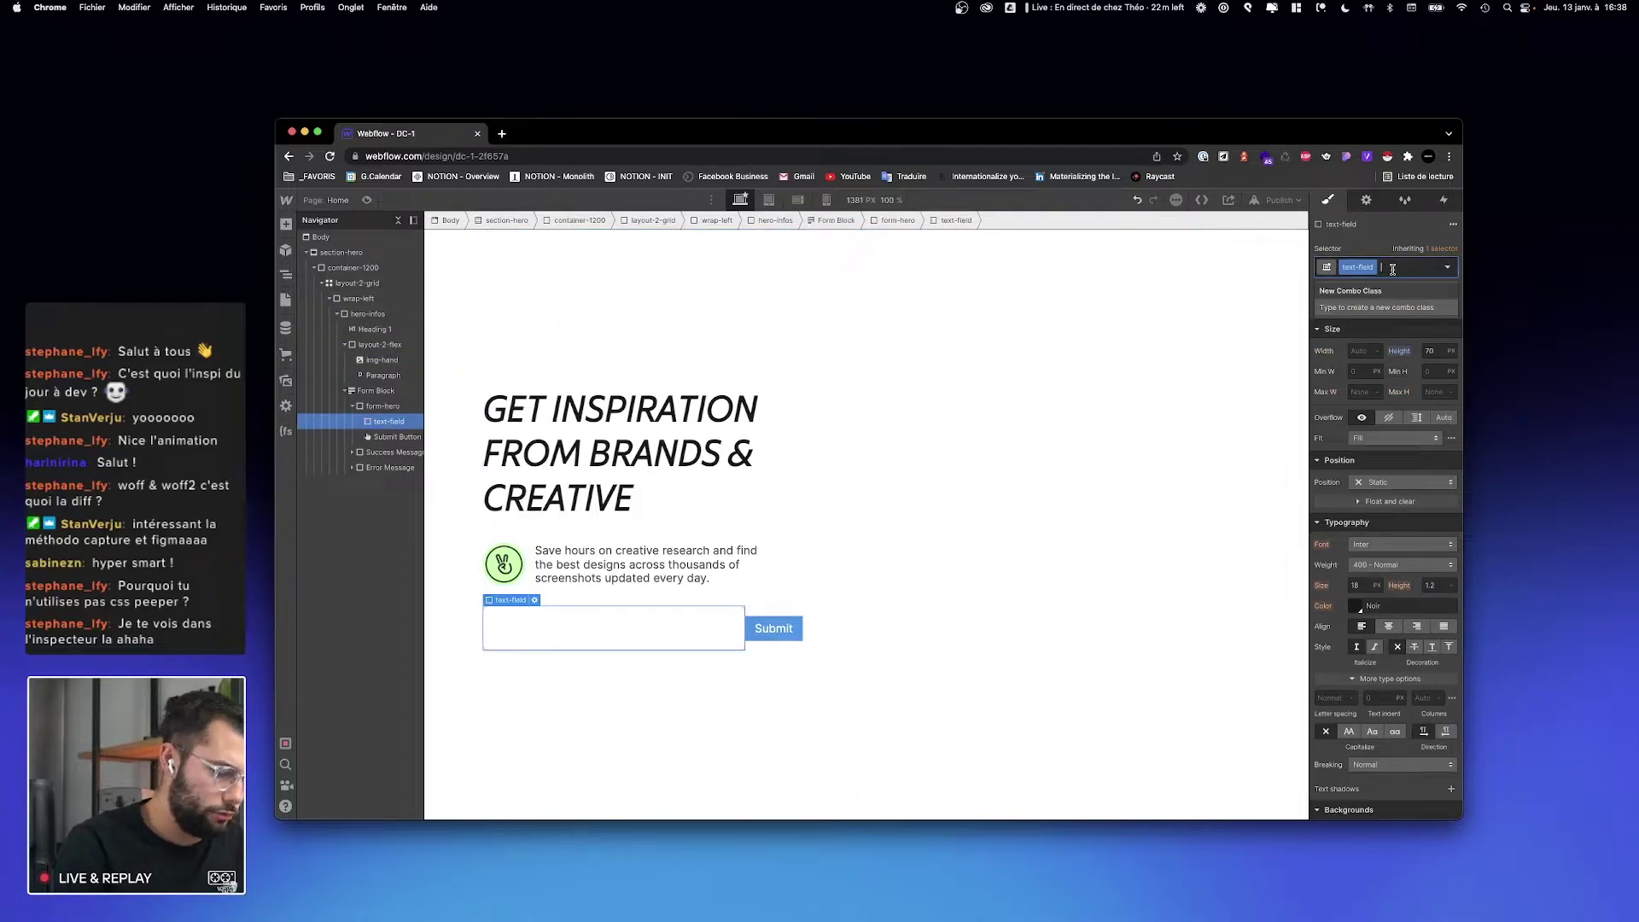
{"action": "type", "text": "--mr"}
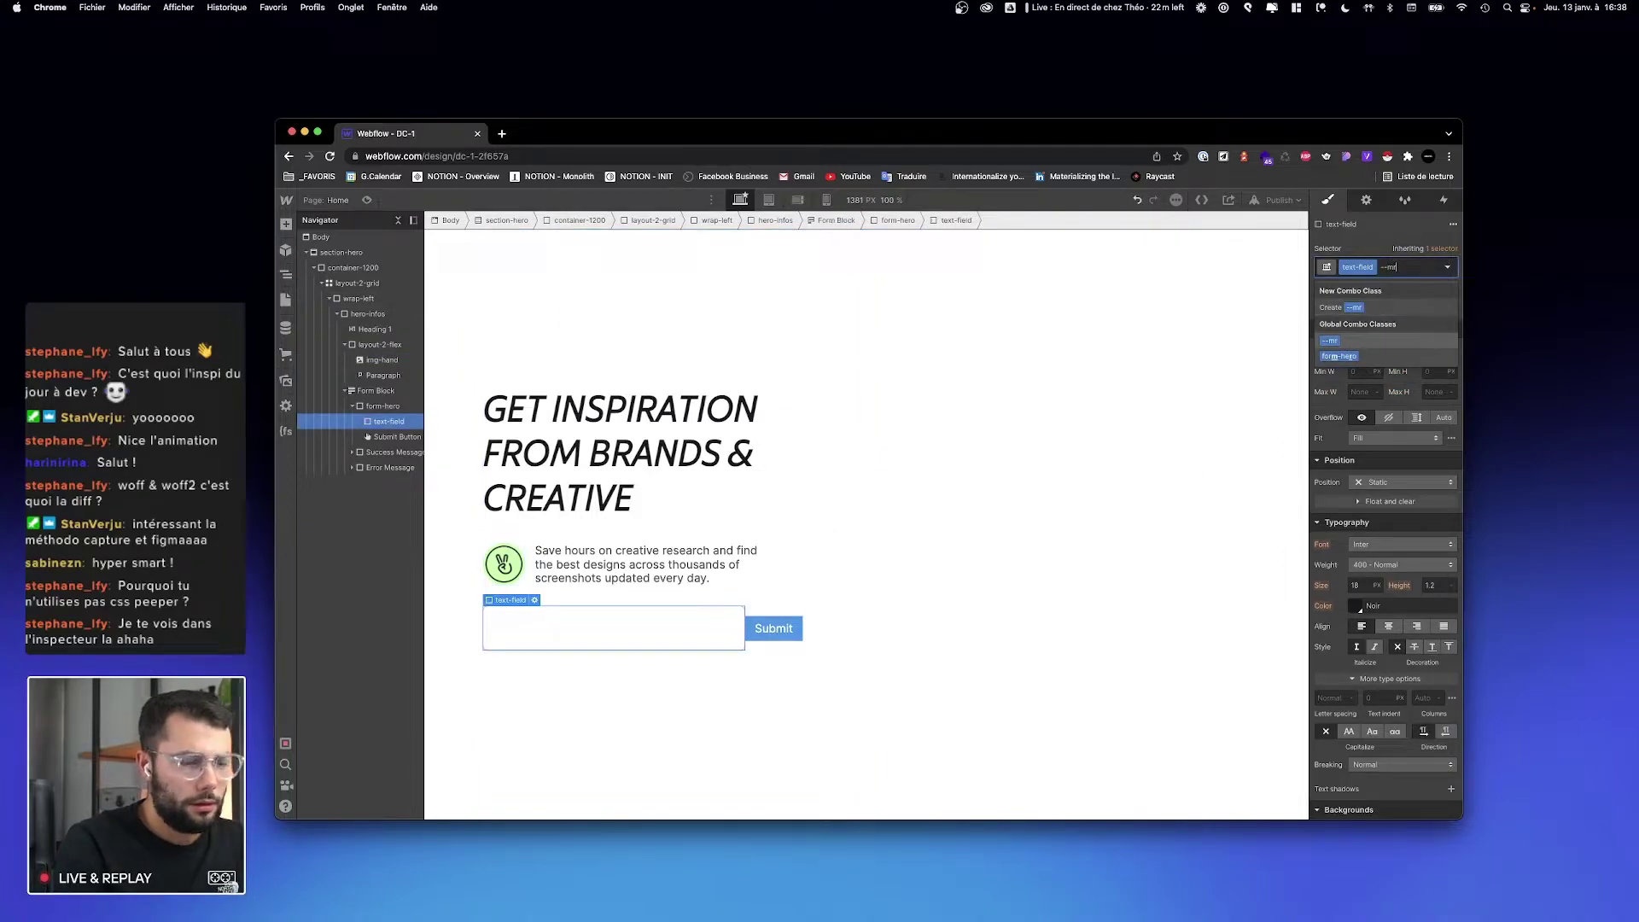
{"action": "key", "text": "Return"}
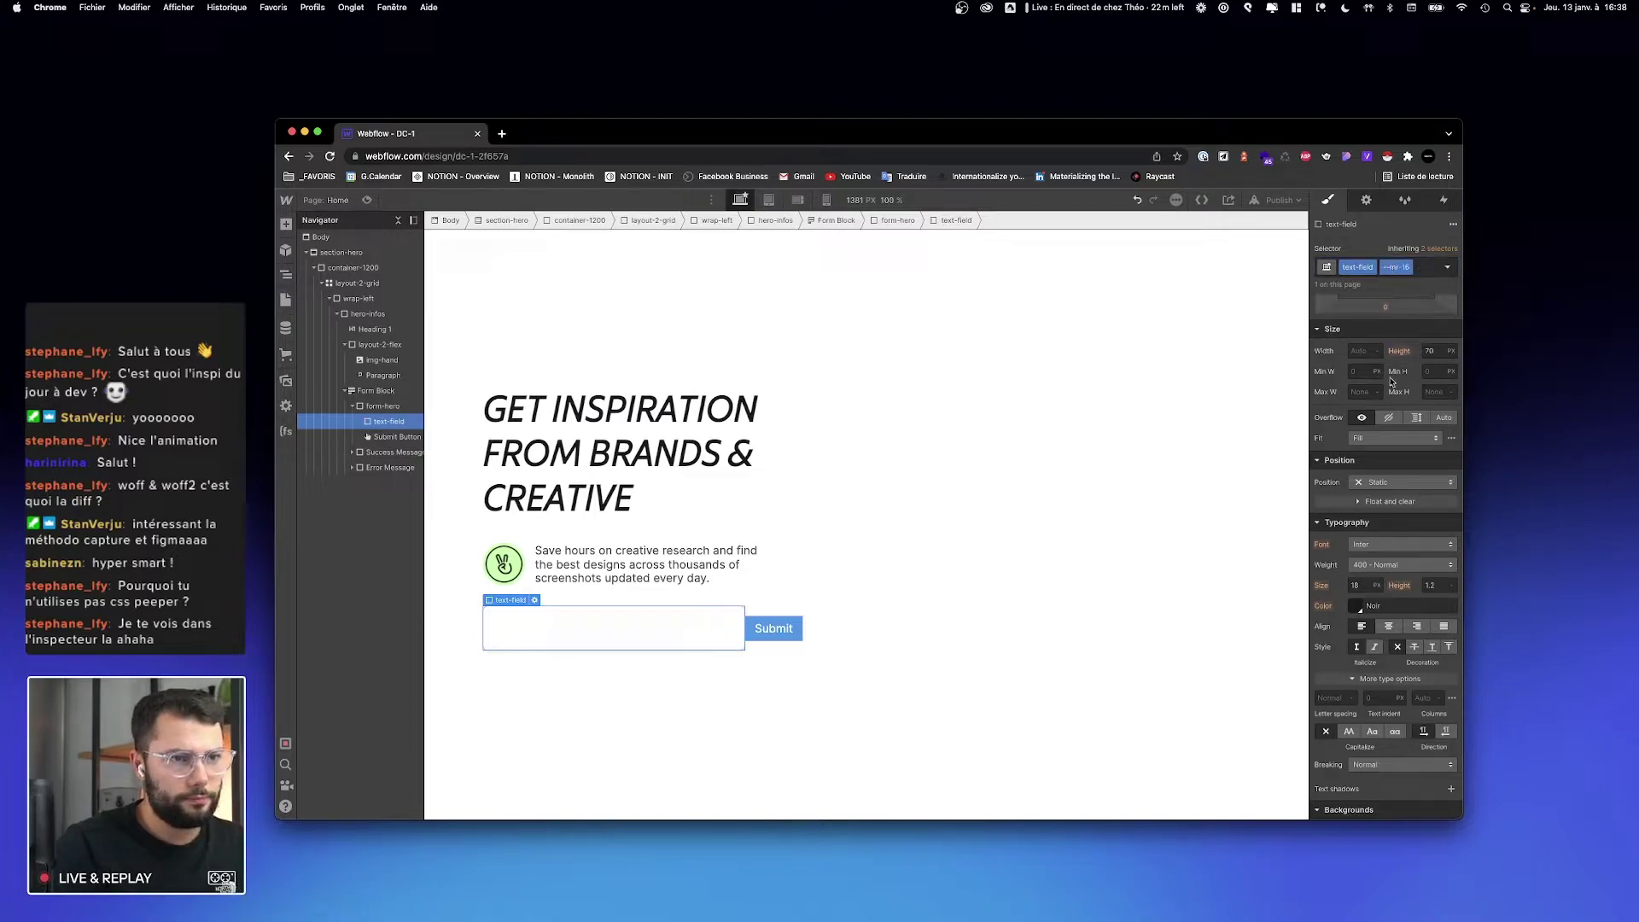
Step: Set the text-field's right margin to 16 px
{"action": "scroll", "coordinate": [1392, 381], "scroll_direction": "up", "scroll_amount": 3}
{"action": "left_click", "coordinate": [1445, 451]}
{"action": "type", "text": "1"}
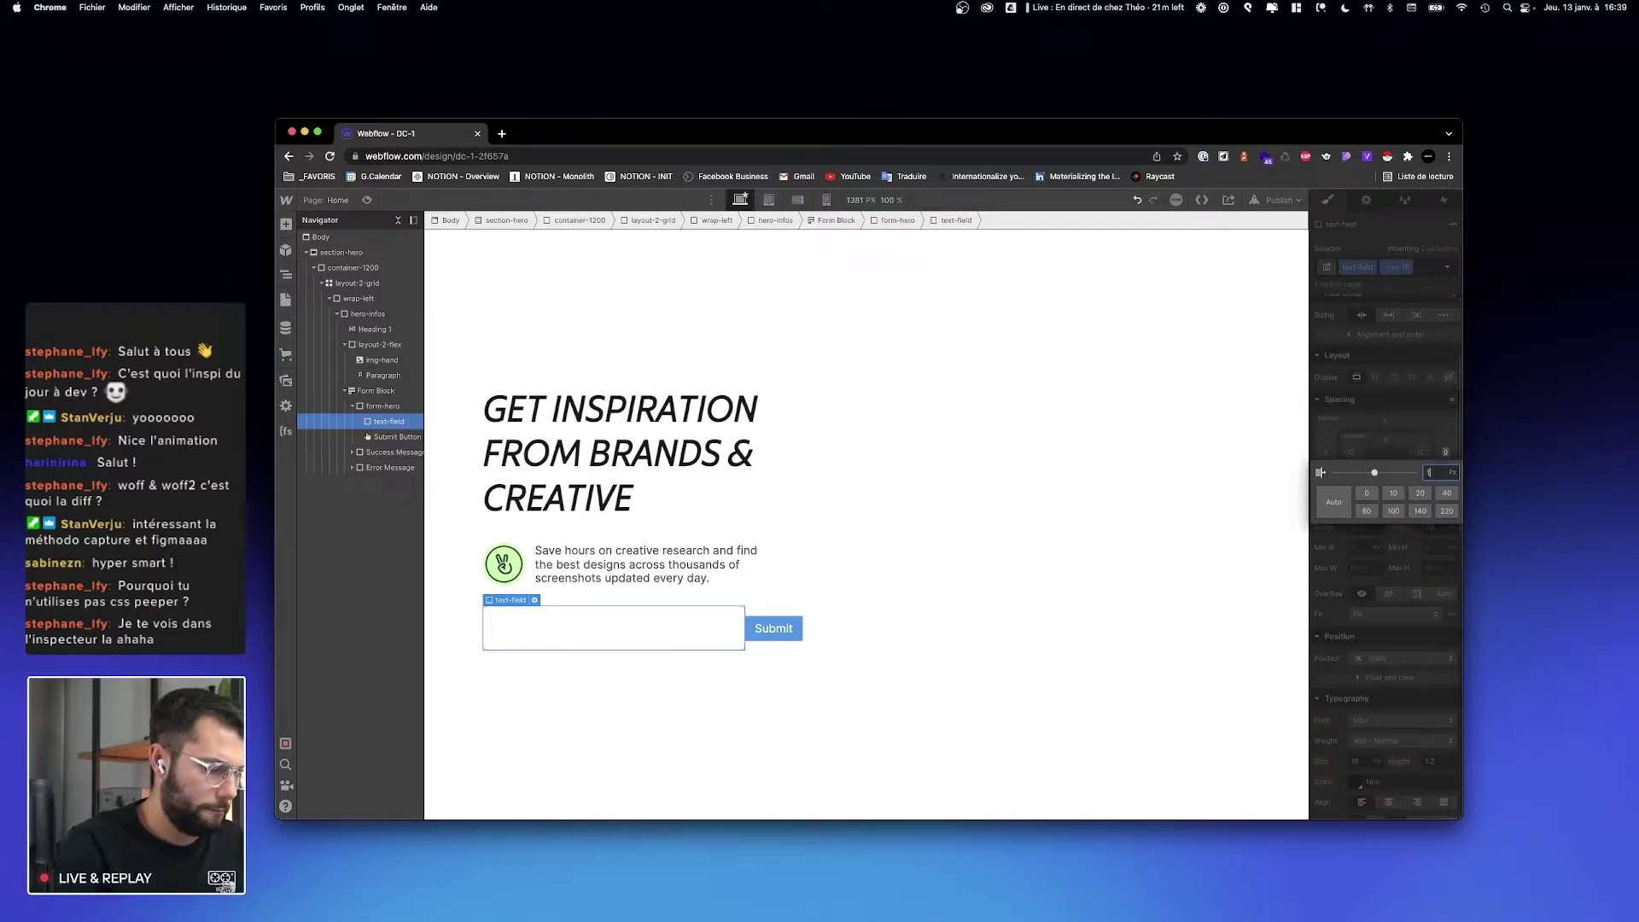
{"action": "type", "text": "6"}
{"action": "key", "text": "Return"}
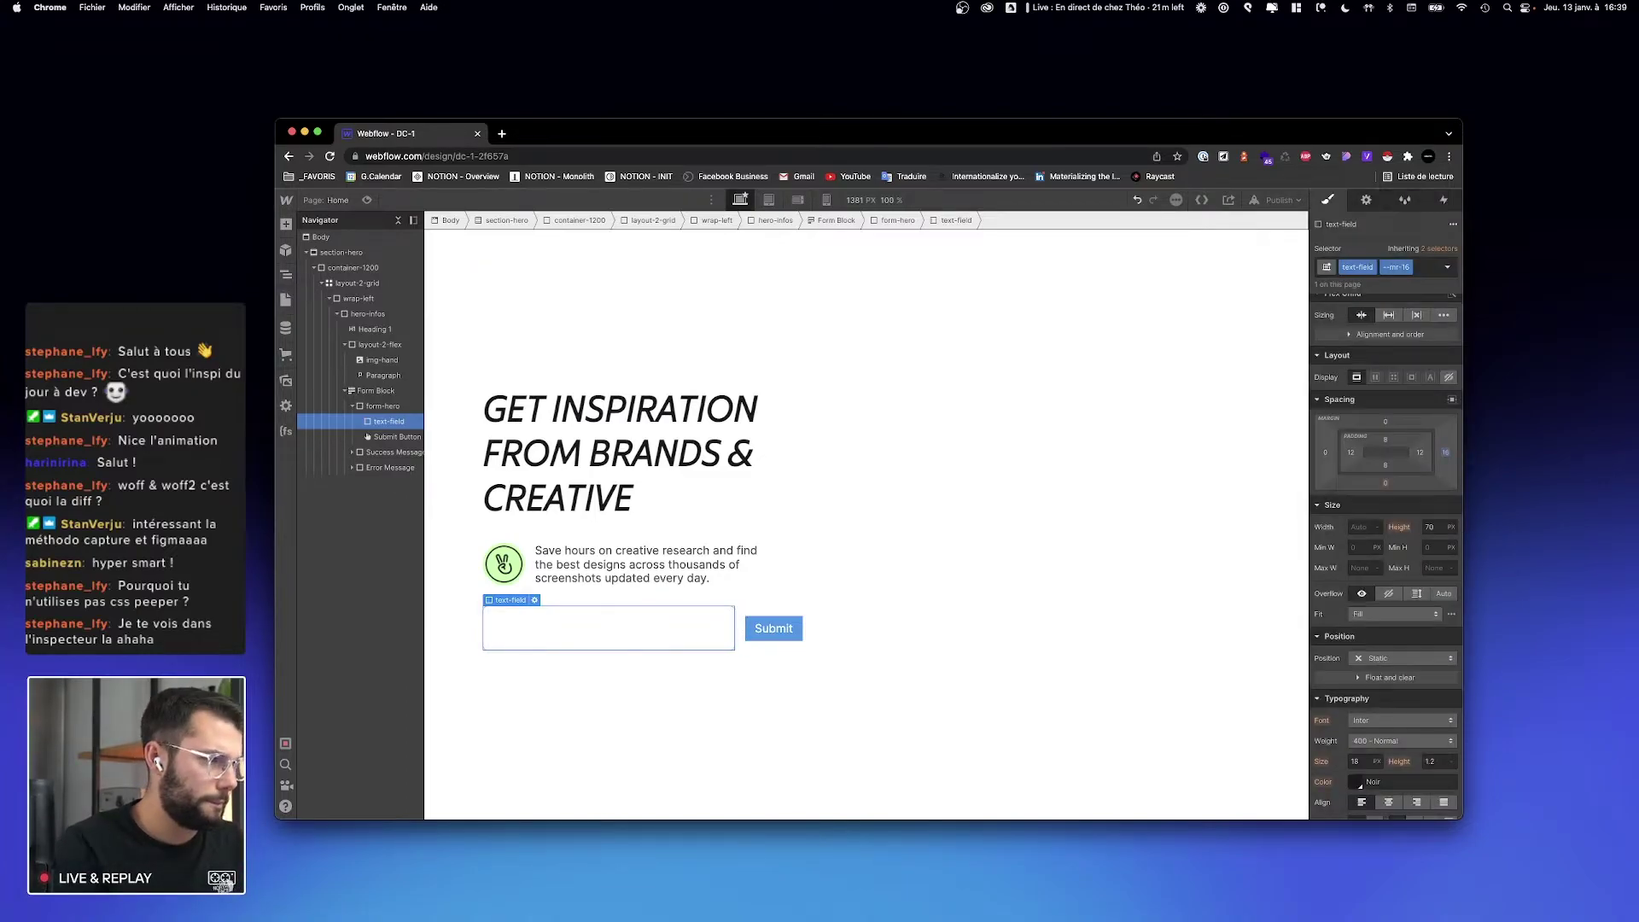
Step: Give the form's Submit button the new class form-btn
{"action": "left_click", "coordinate": [749, 627]}
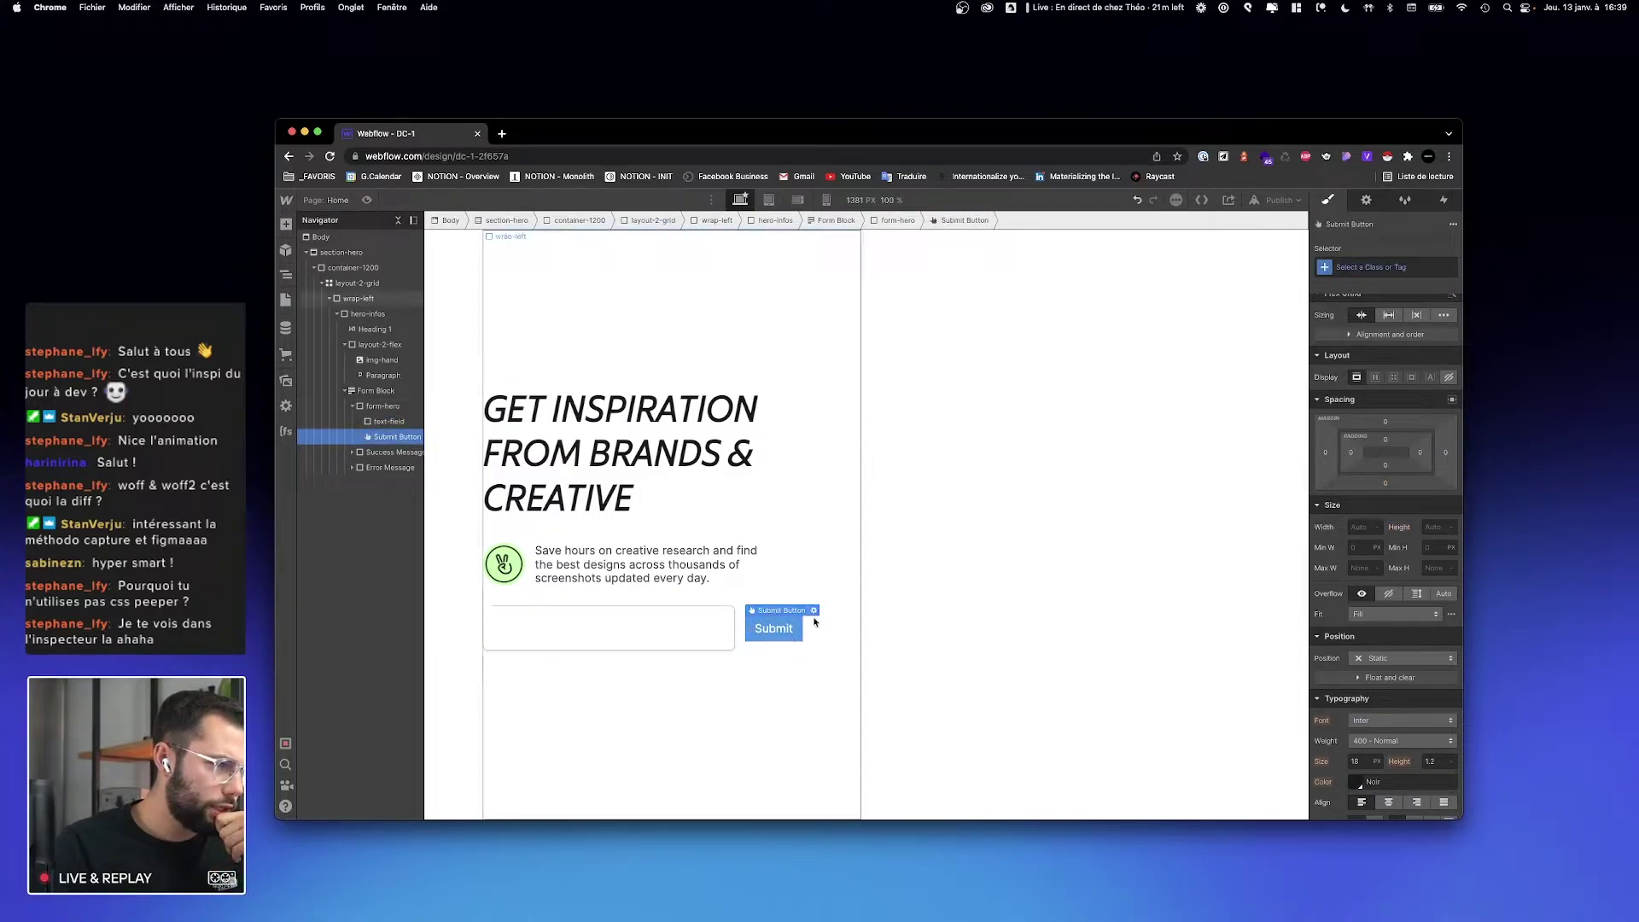
{"action": "key", "text": "Up"}
{"action": "left_click", "coordinate": [778, 631]}
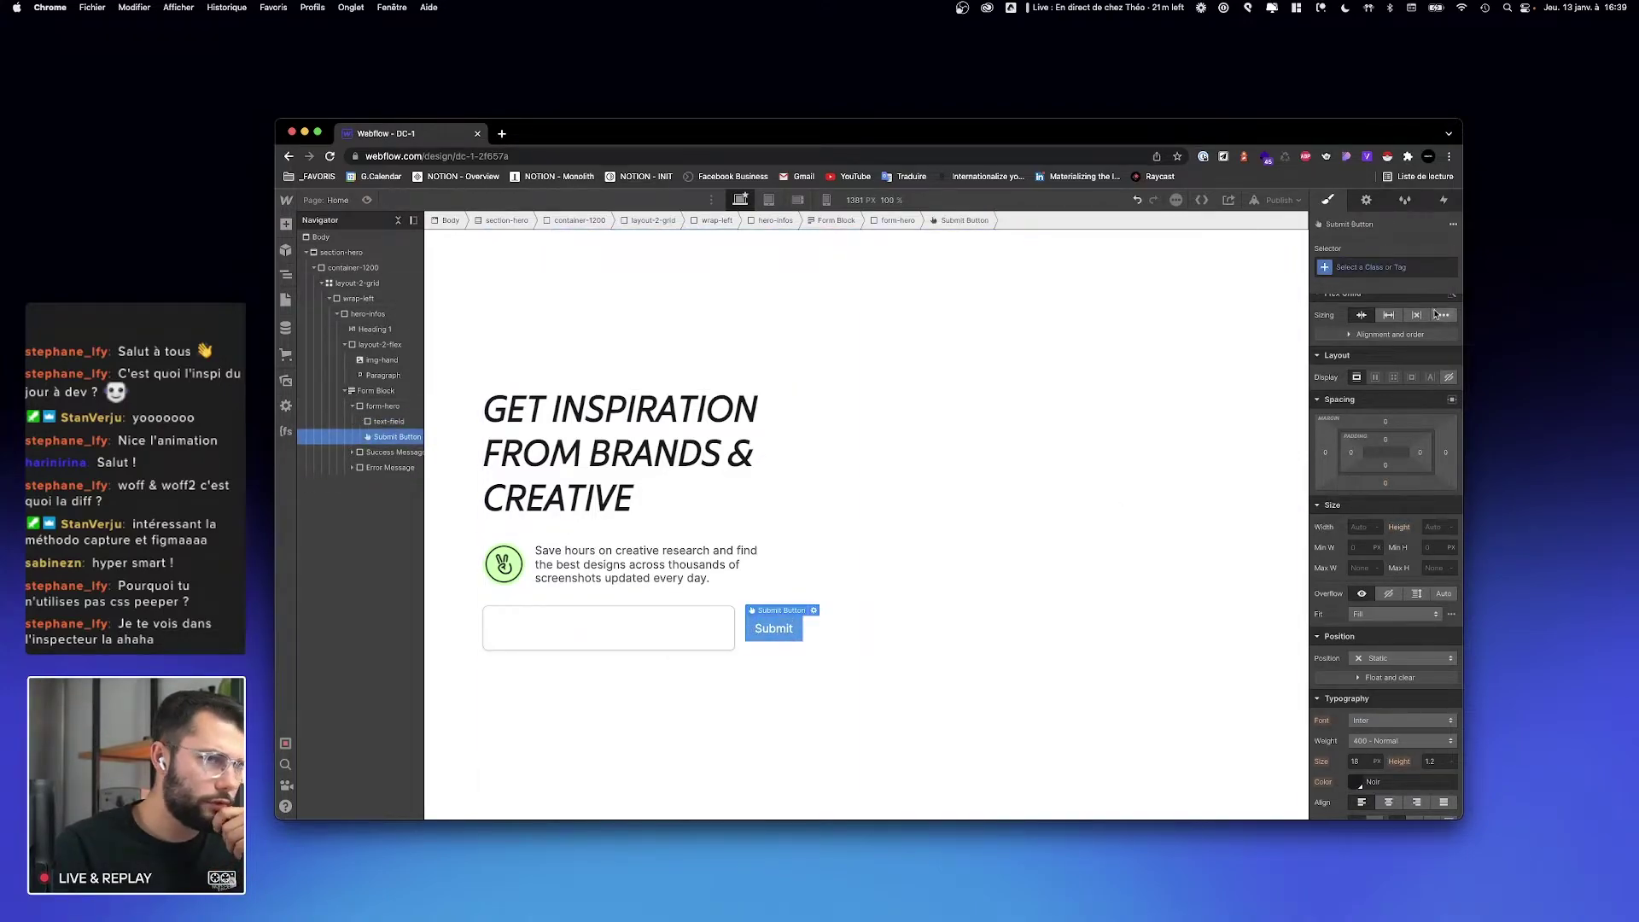
{"action": "left_click", "coordinate": [1396, 270]}
{"action": "type", "text": "form-btn"}
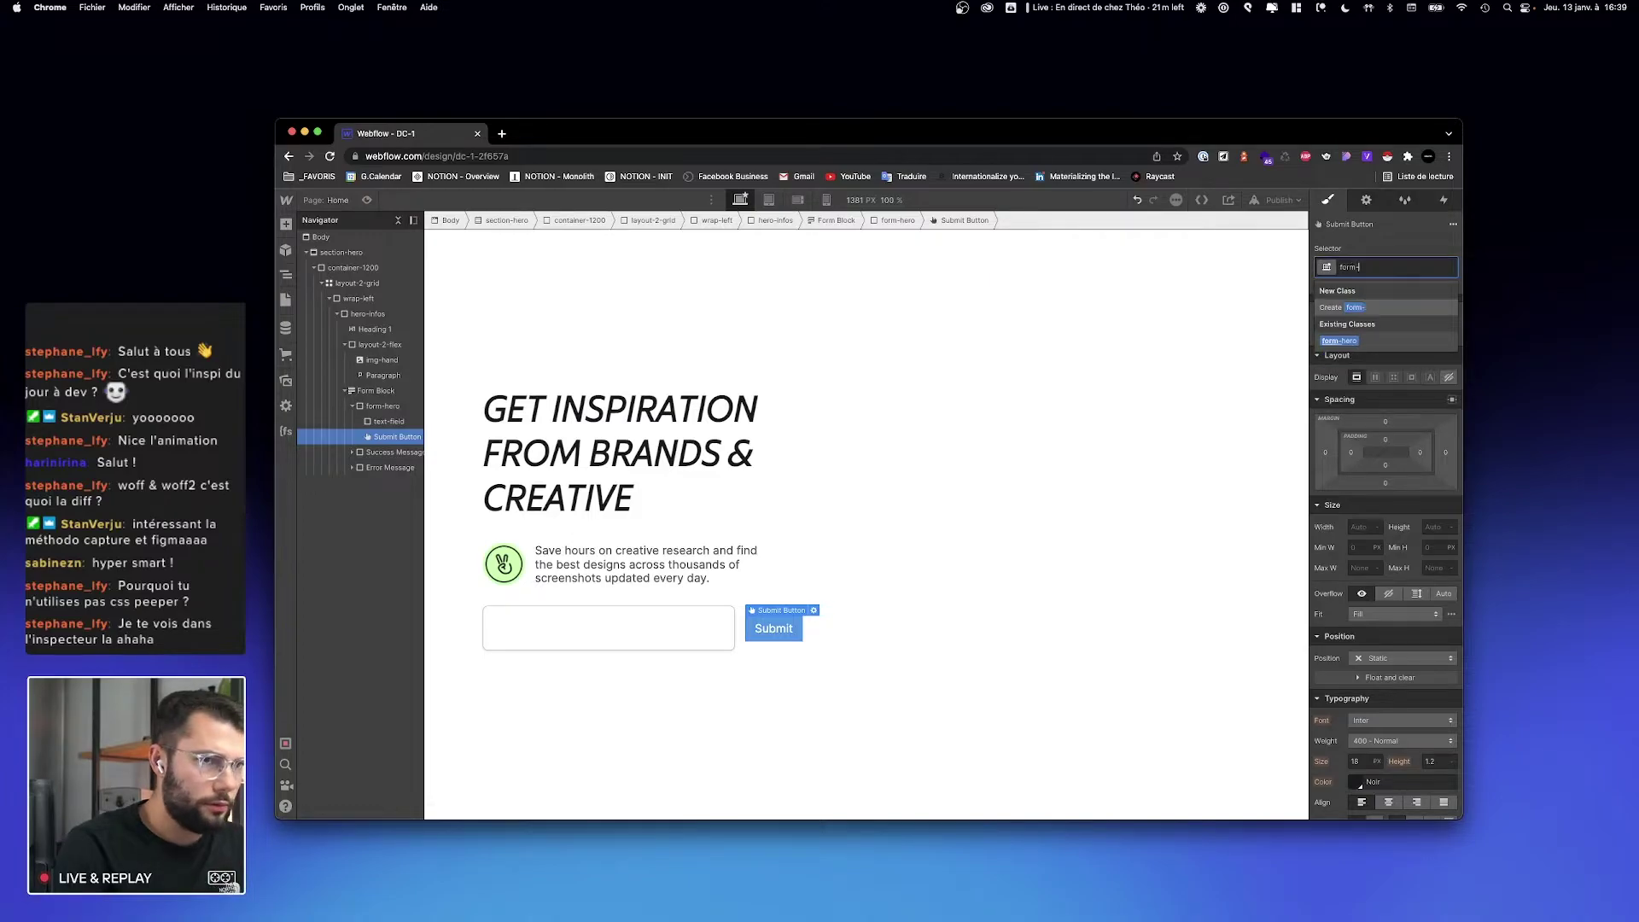
{"action": "key", "text": "Return"}
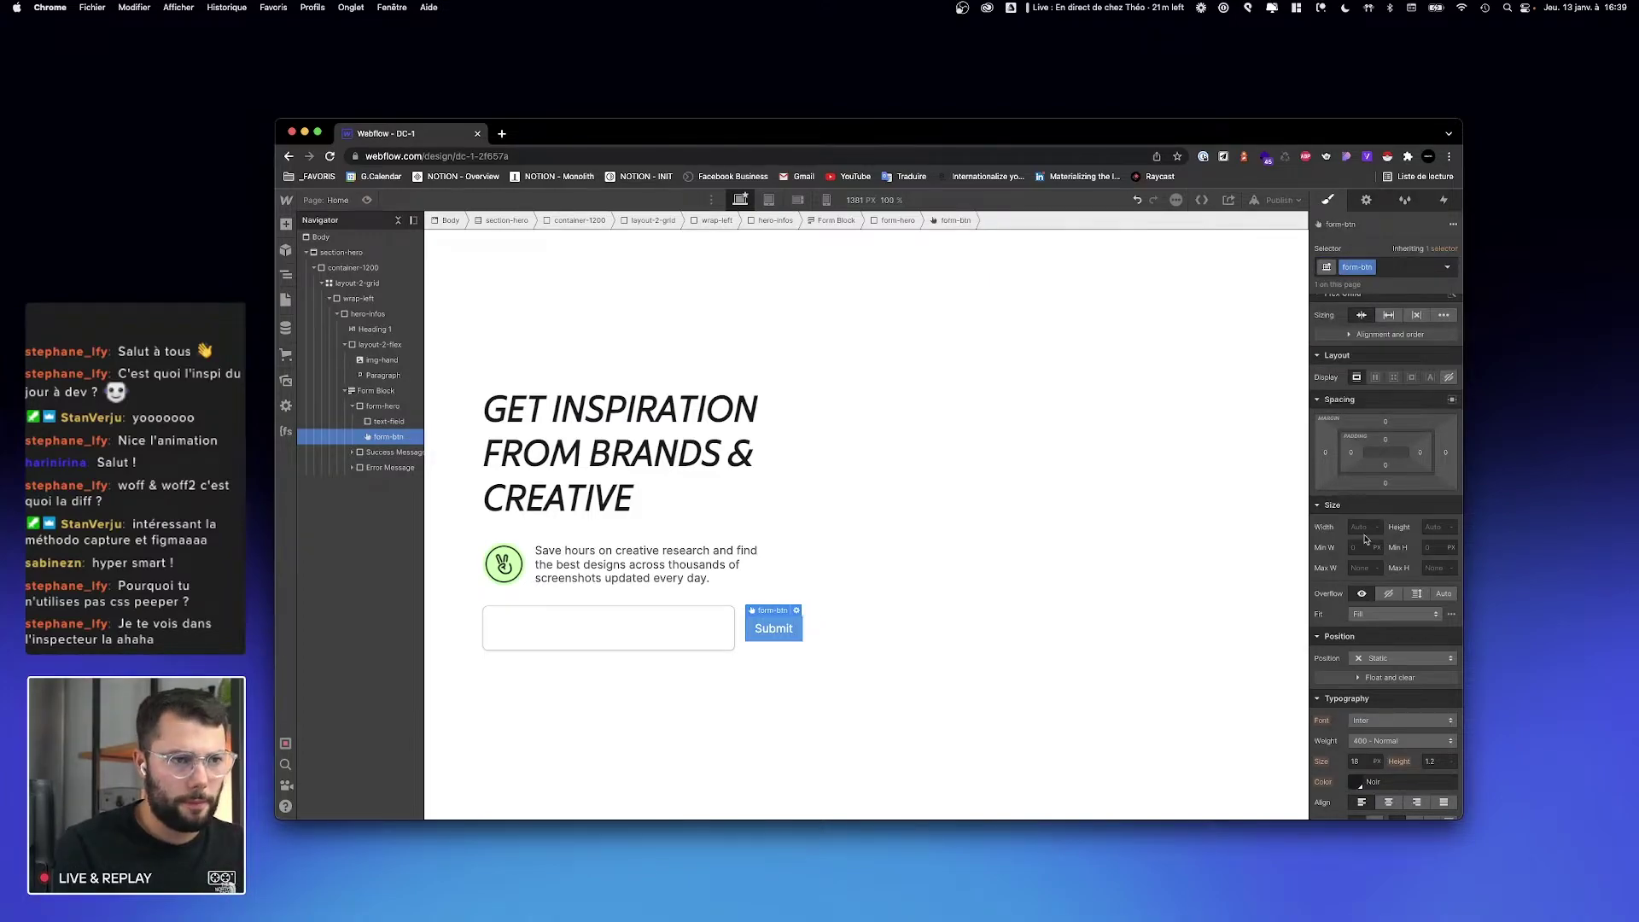
Step: Inspect the Notify Me button on the SuperDesign page, copy its background colour code and return to Webflow
{"action": "key", "text": "ctrl+Right"}
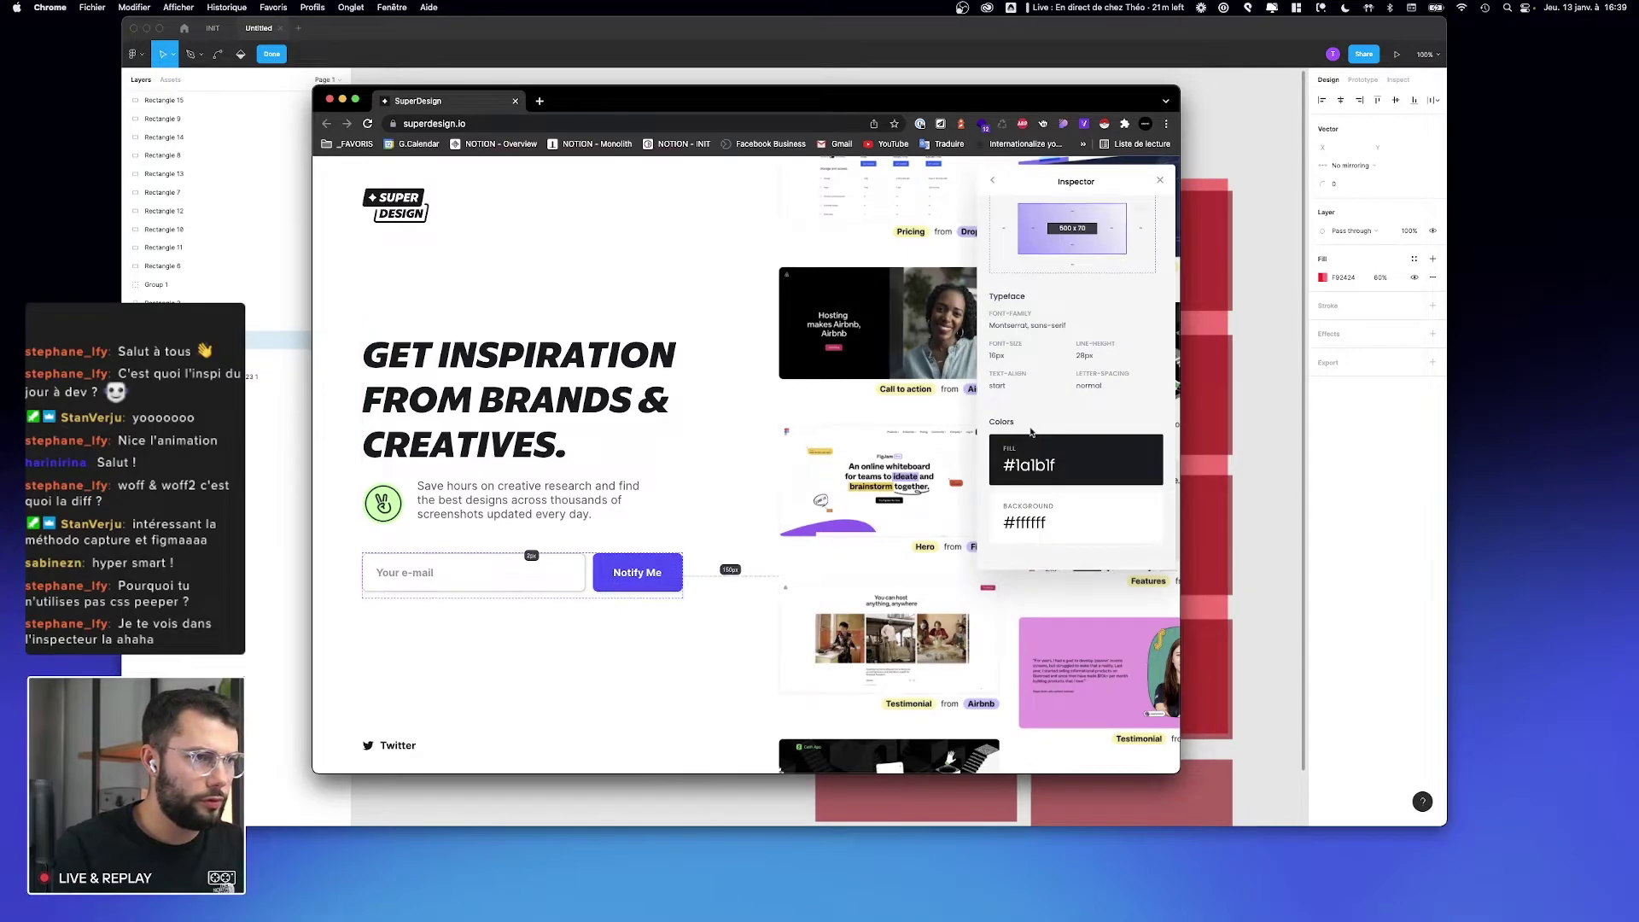
{"action": "scroll", "coordinate": [1065, 470], "scroll_direction": "down", "scroll_amount": 1}
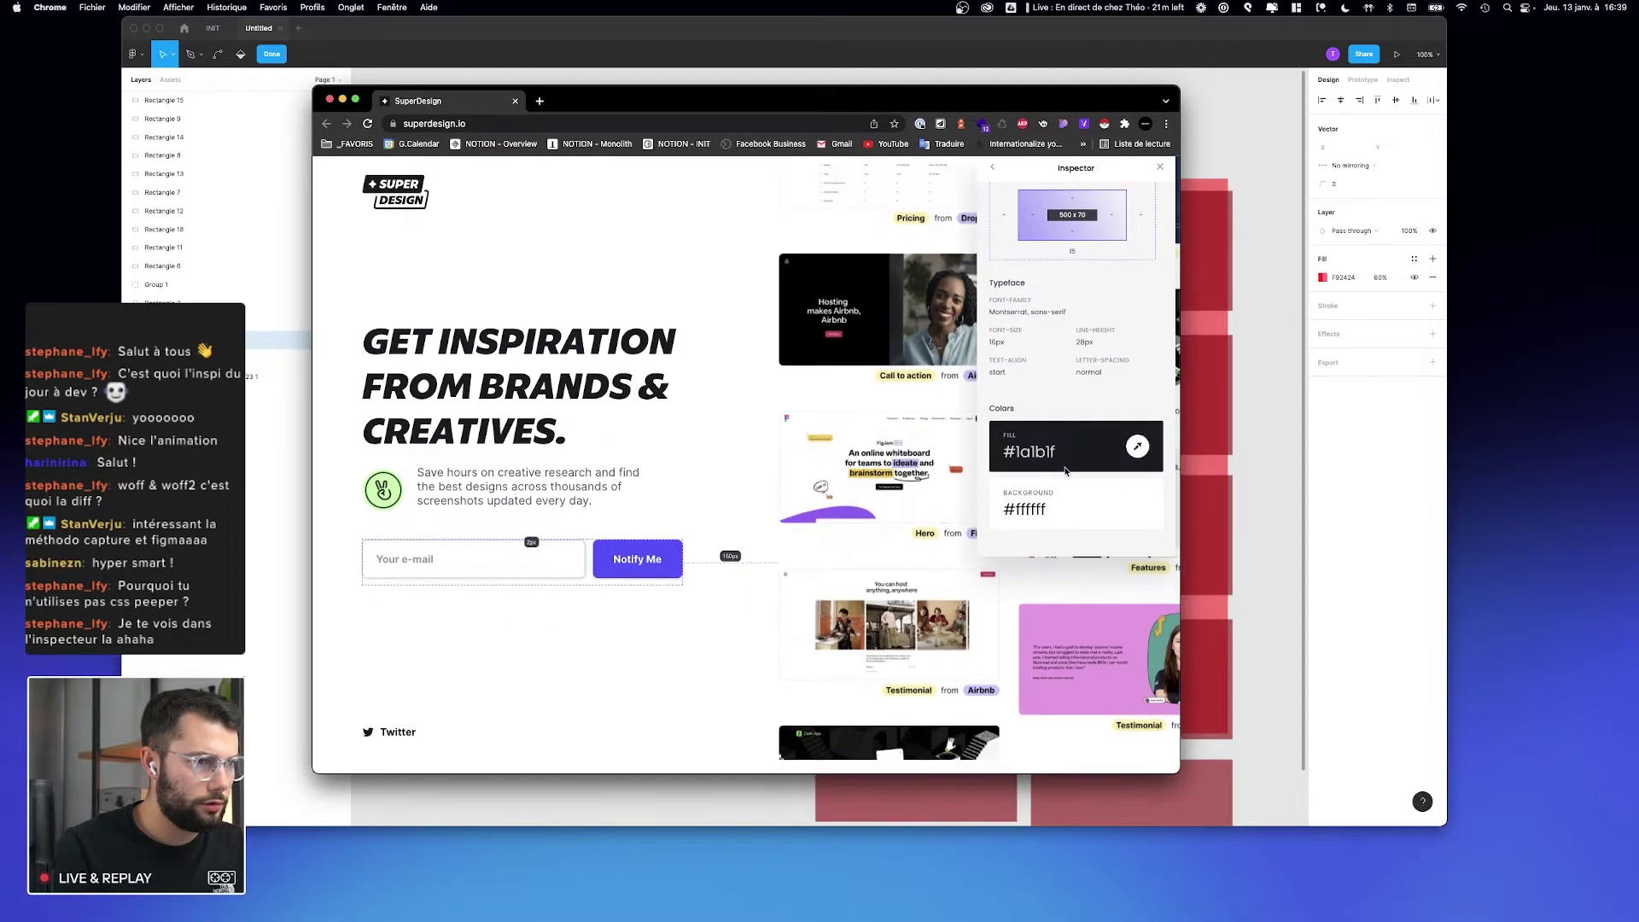
{"action": "scroll", "coordinate": [1065, 471], "scroll_direction": "up", "scroll_amount": 1}
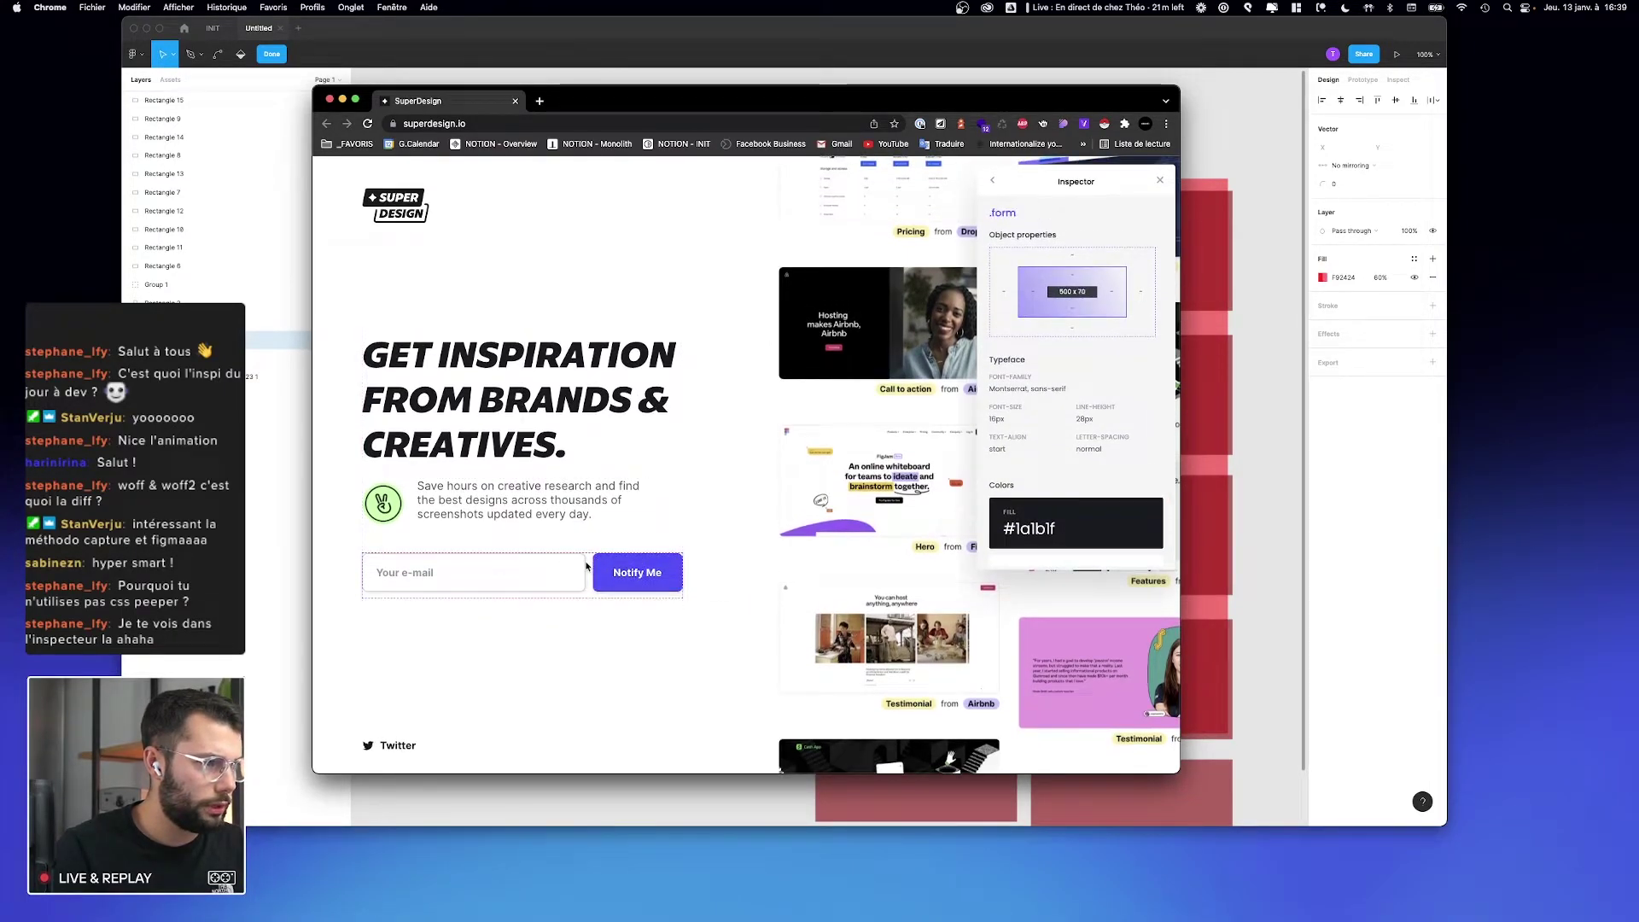
{"action": "left_click", "coordinate": [636, 572]}
{"action": "scroll", "coordinate": [1061, 476], "scroll_direction": "down", "scroll_amount": 4}
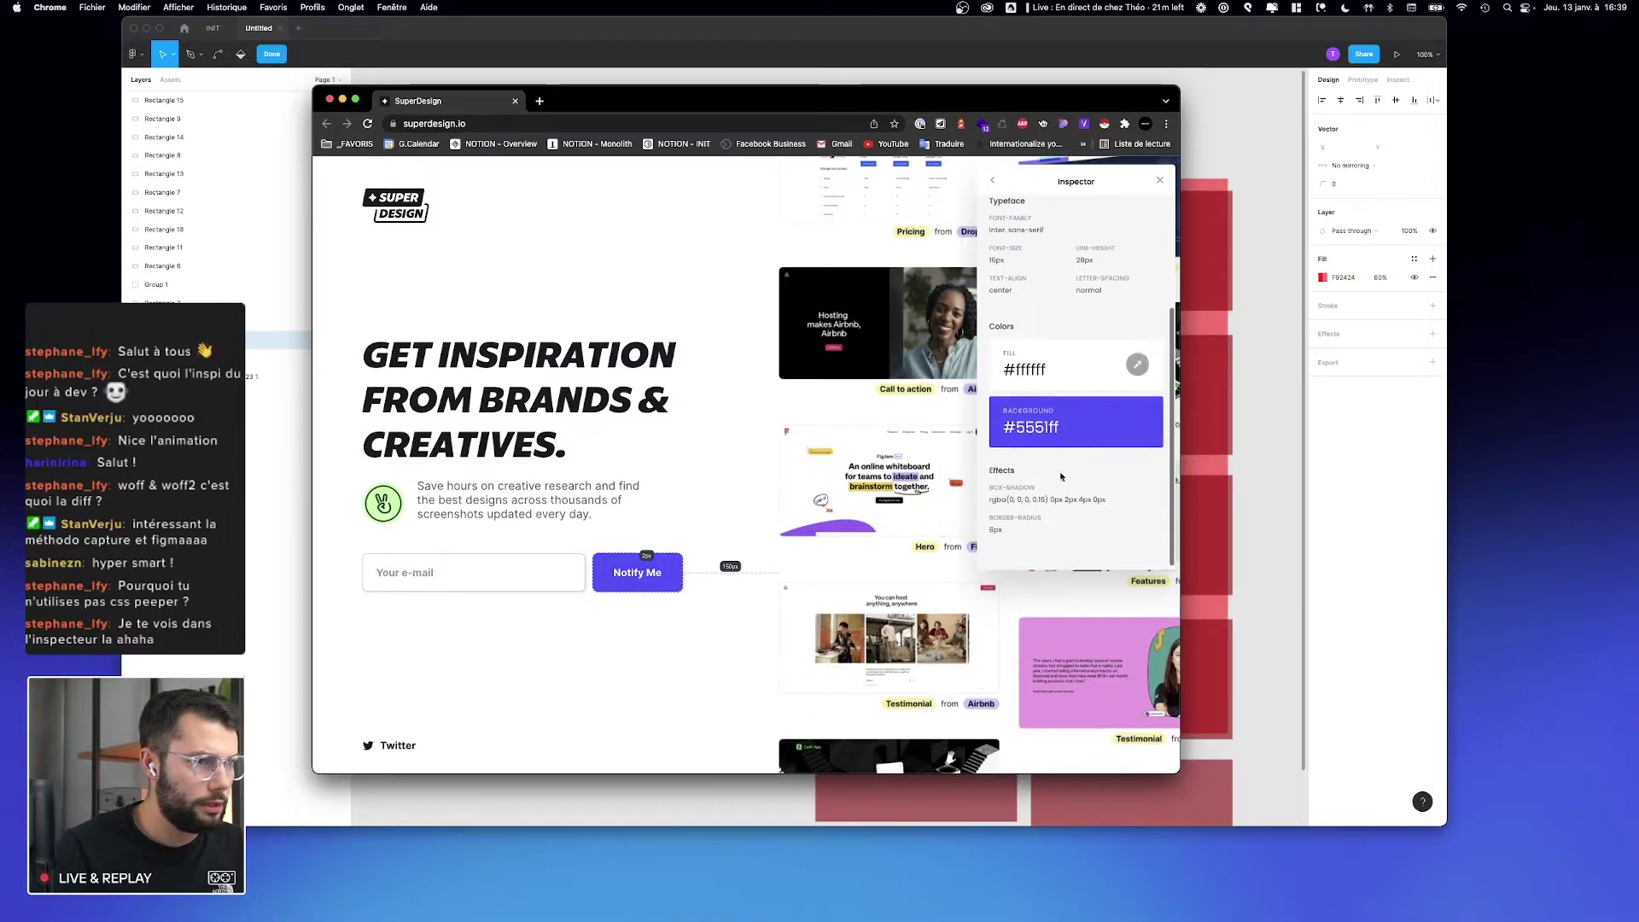
{"action": "left_click_drag", "start_coordinate": [1066, 429], "coordinate": [1013, 427]}
{"action": "key", "text": "ctrl+Right"}
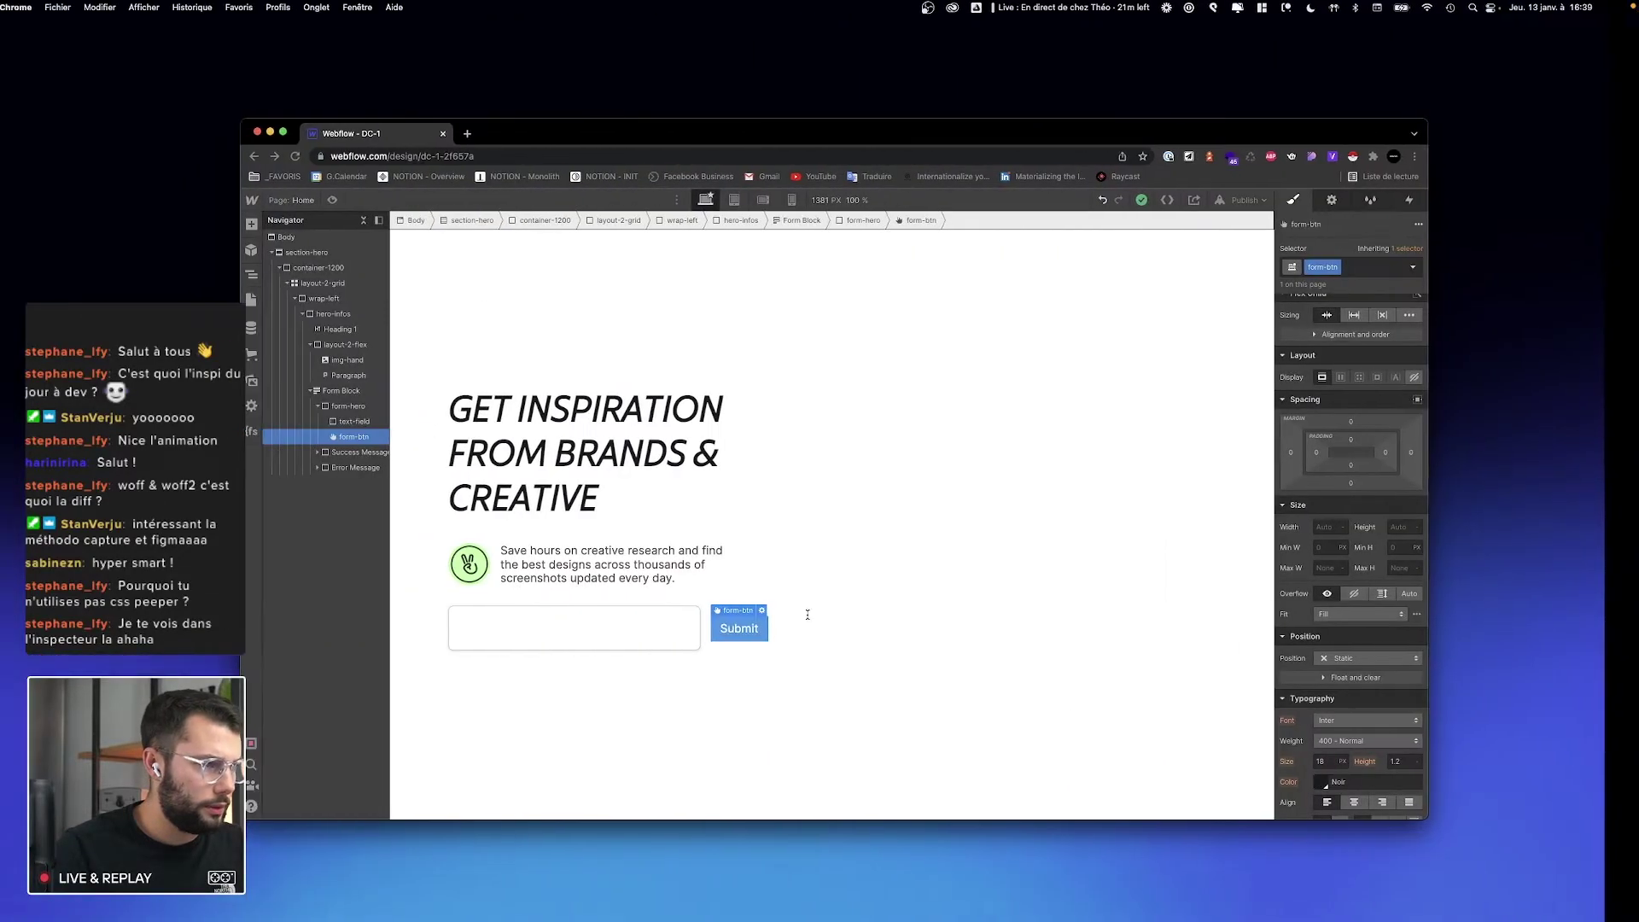
Step: Set the form-btn background colour to #5551ff and save it as a swatch named Violet
{"action": "scroll", "coordinate": [1372, 537], "scroll_direction": "down", "scroll_amount": 3}
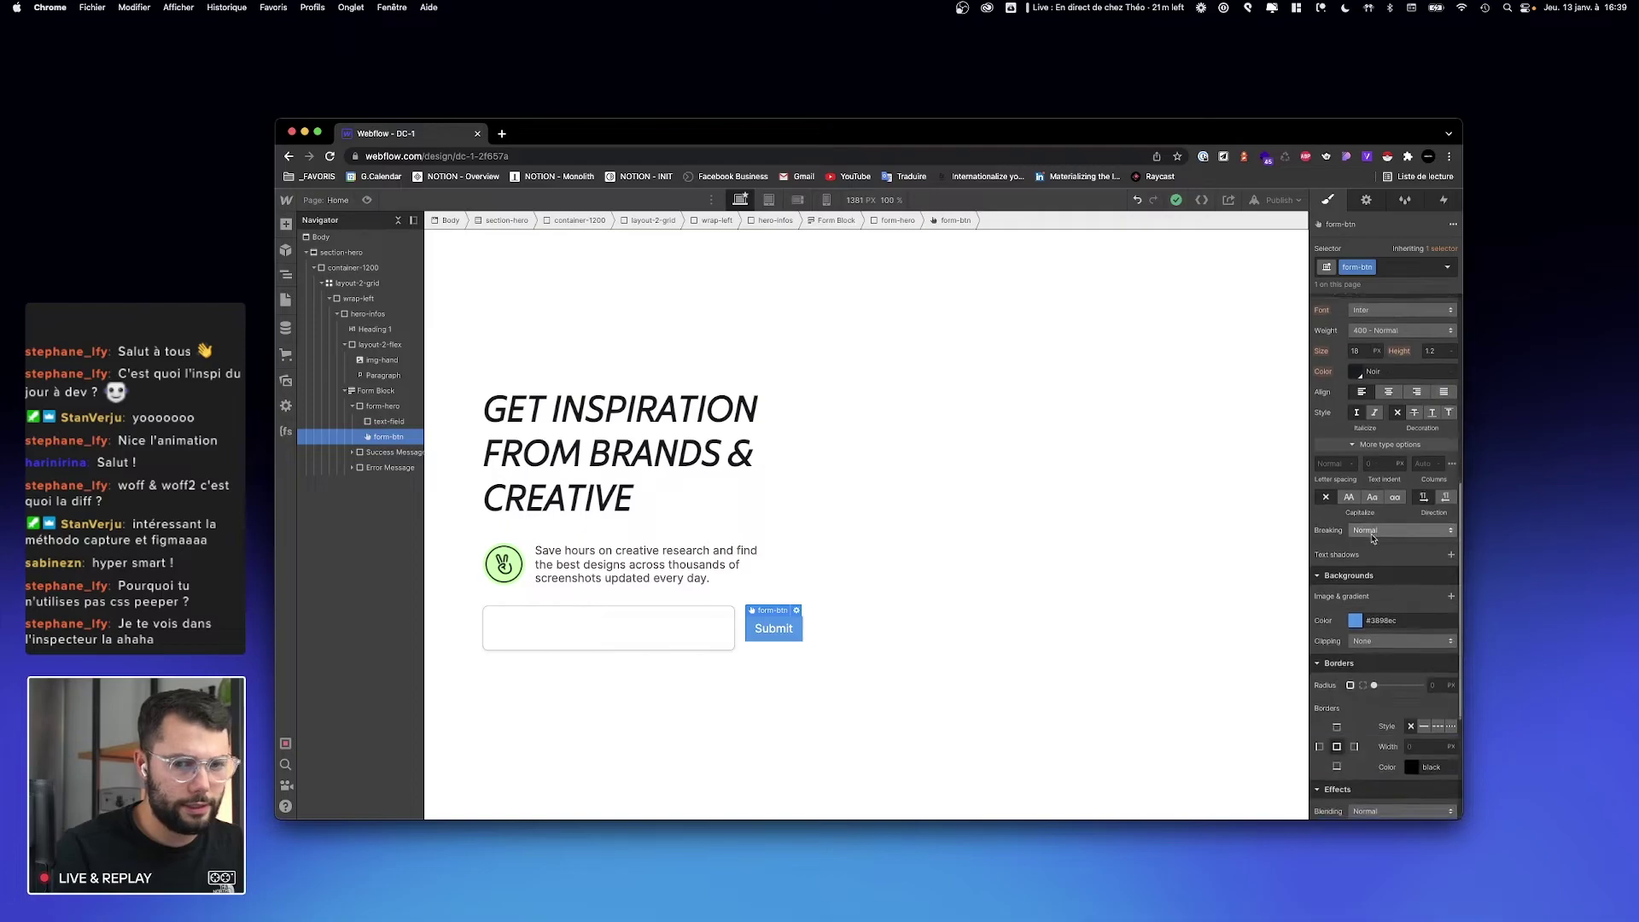
{"action": "left_click", "coordinate": [1359, 623]}
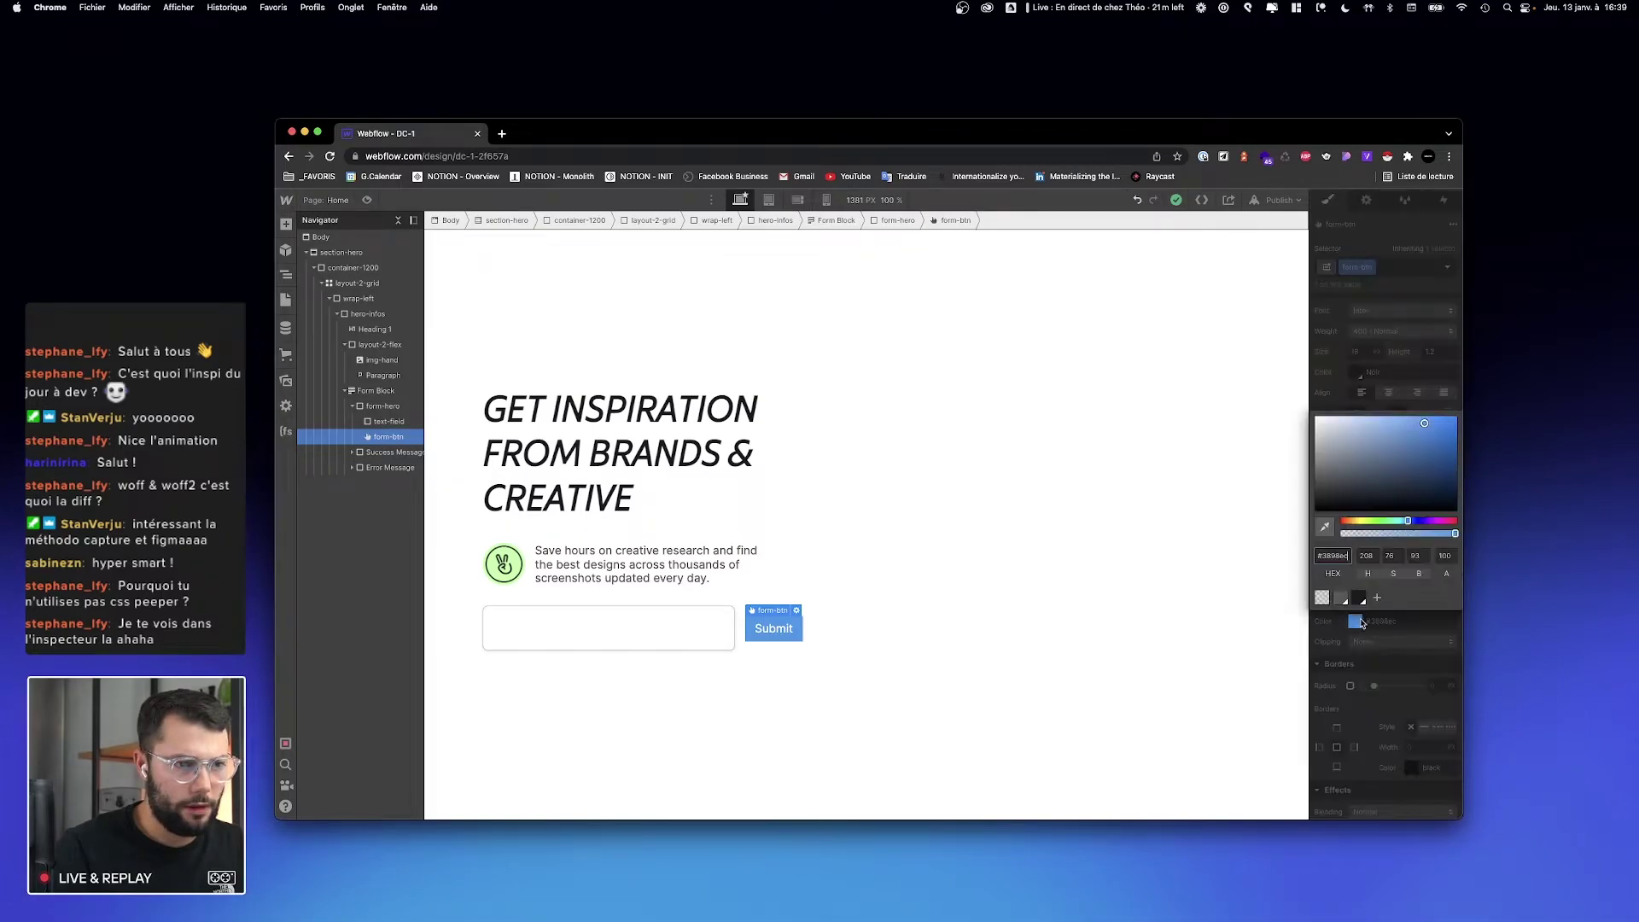
{"action": "key", "text": "super+a"}
{"action": "type", "text": "#5551ff"}
{"action": "key", "text": "Return"}
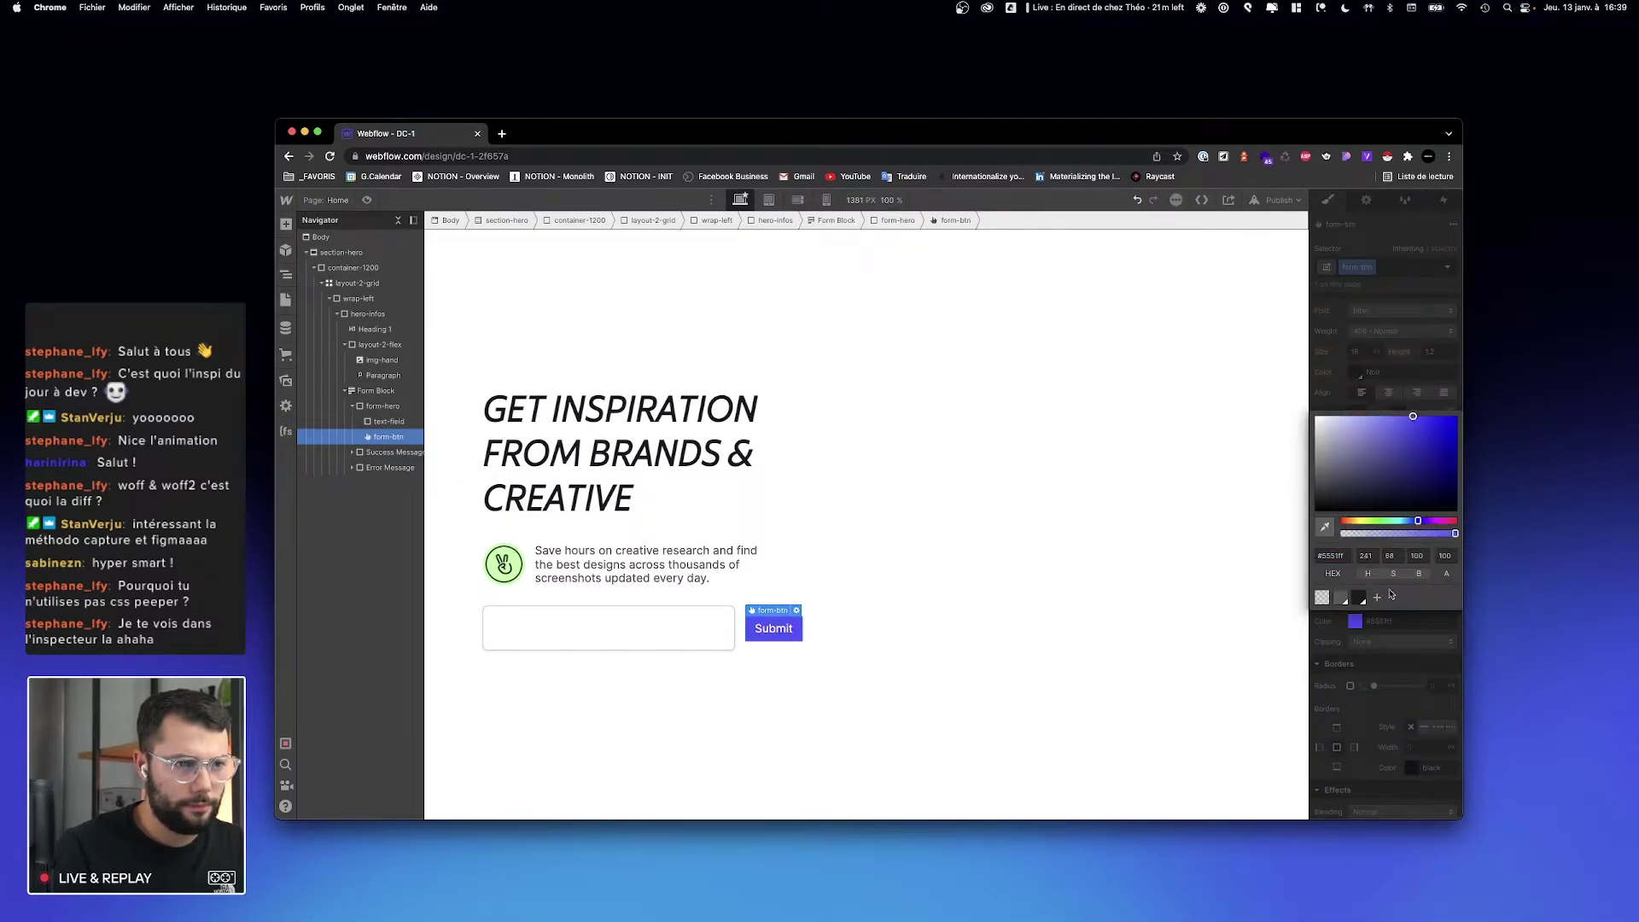
{"action": "left_click", "coordinate": [1378, 598]}
{"action": "type", "text": "Violet"}
{"action": "key", "text": "Return"}
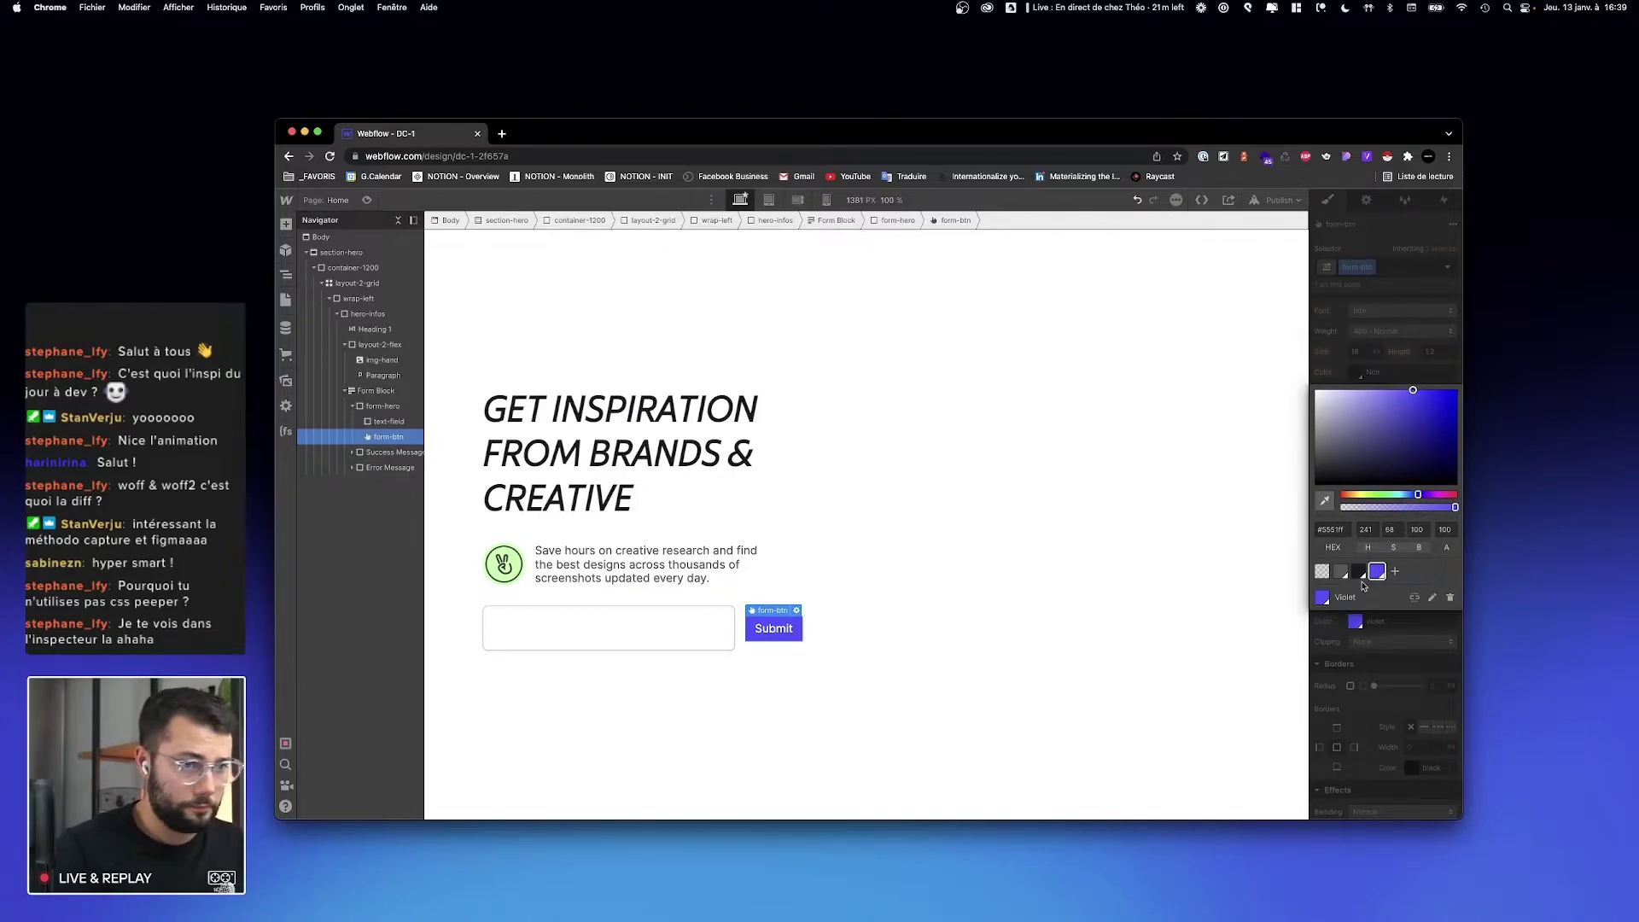
{"action": "left_click", "coordinate": [1338, 644]}
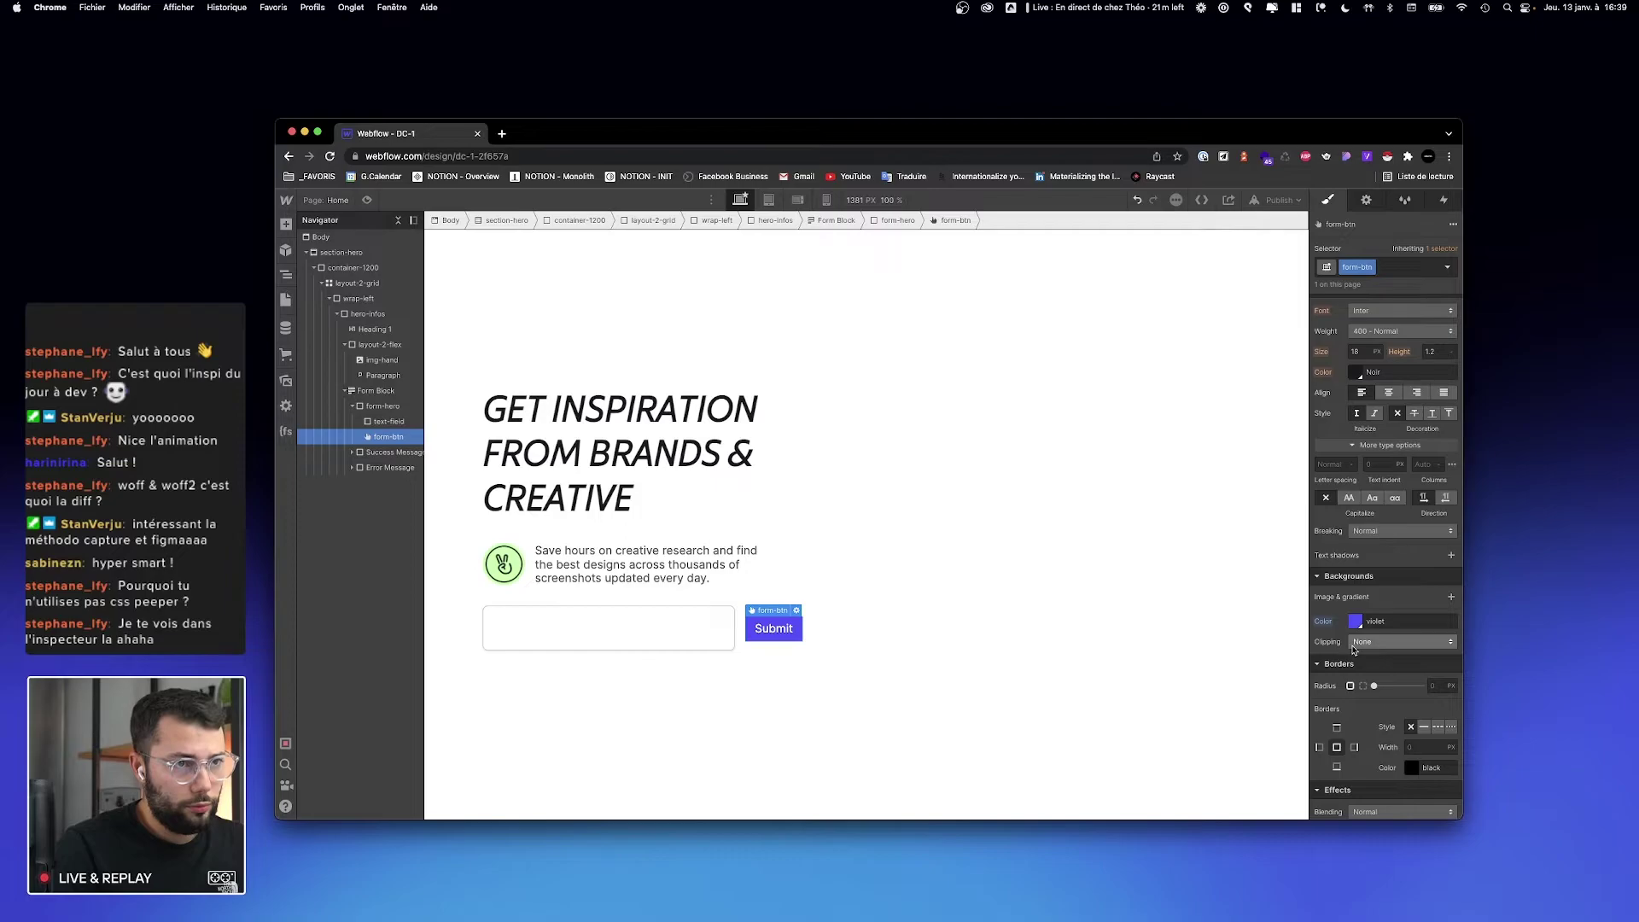
Step: Check the Notify Me button's font size and line height on the SuperDesign page, then calculate 28/16 for the line-height ratio
{"action": "key", "text": "ctrl+Right"}
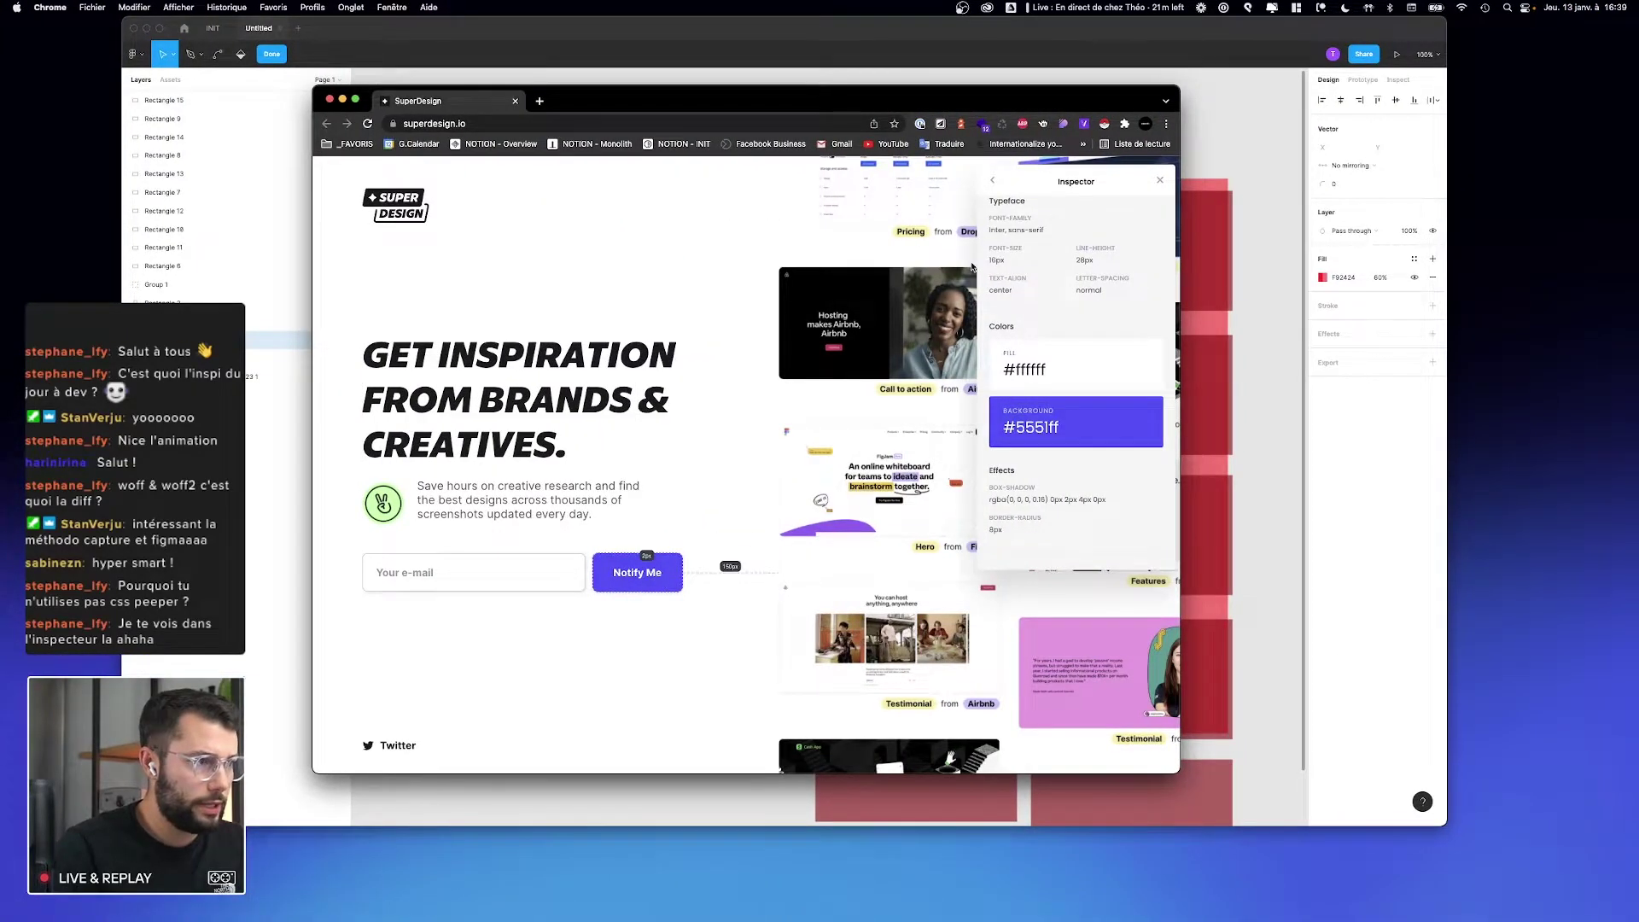
{"action": "key", "text": "ctrl+Left"}
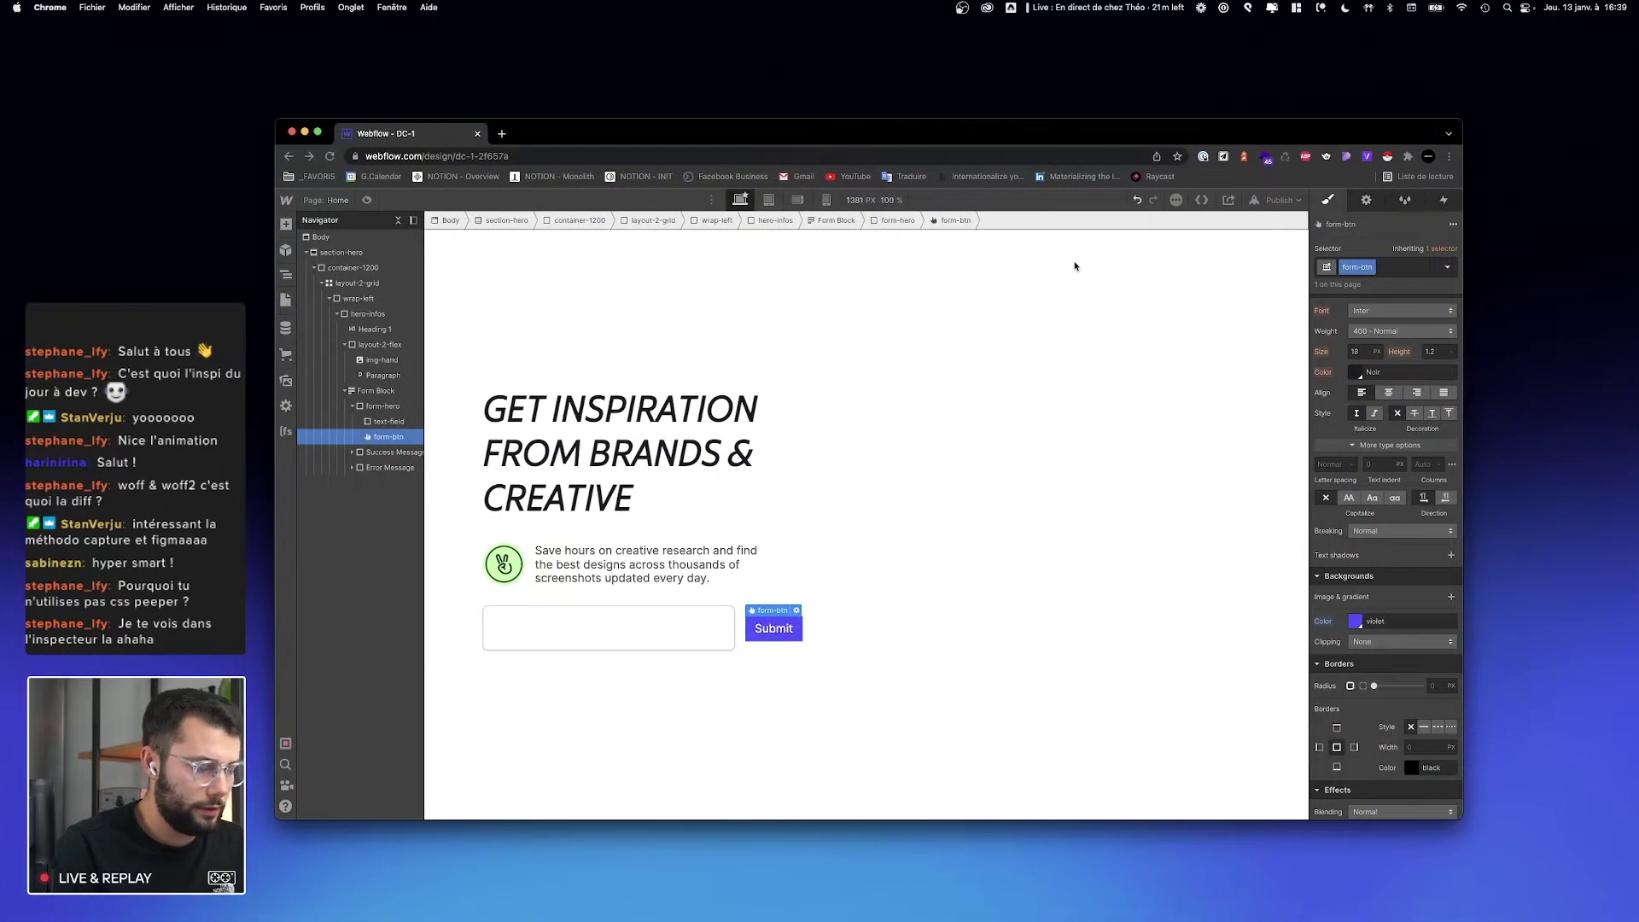
{"action": "key", "text": "super+space"}
{"action": "type", "text": "28/10"}
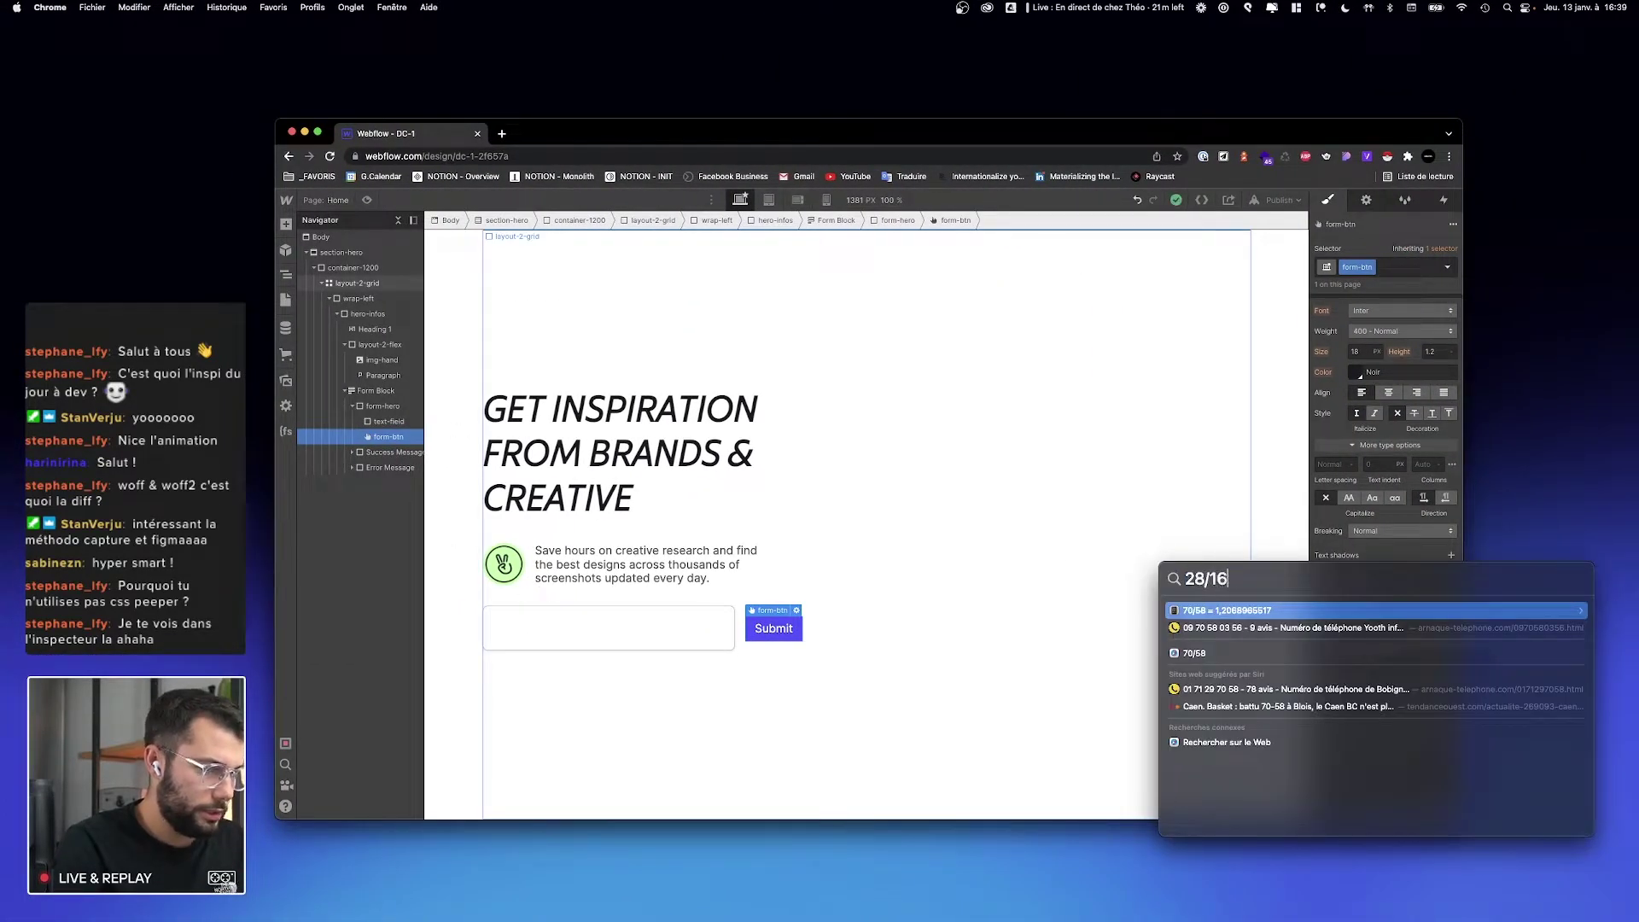
{"action": "key", "text": "Escape"}
{"action": "scroll", "coordinate": [1366, 512], "scroll_direction": "up", "scroll_amount": 3}
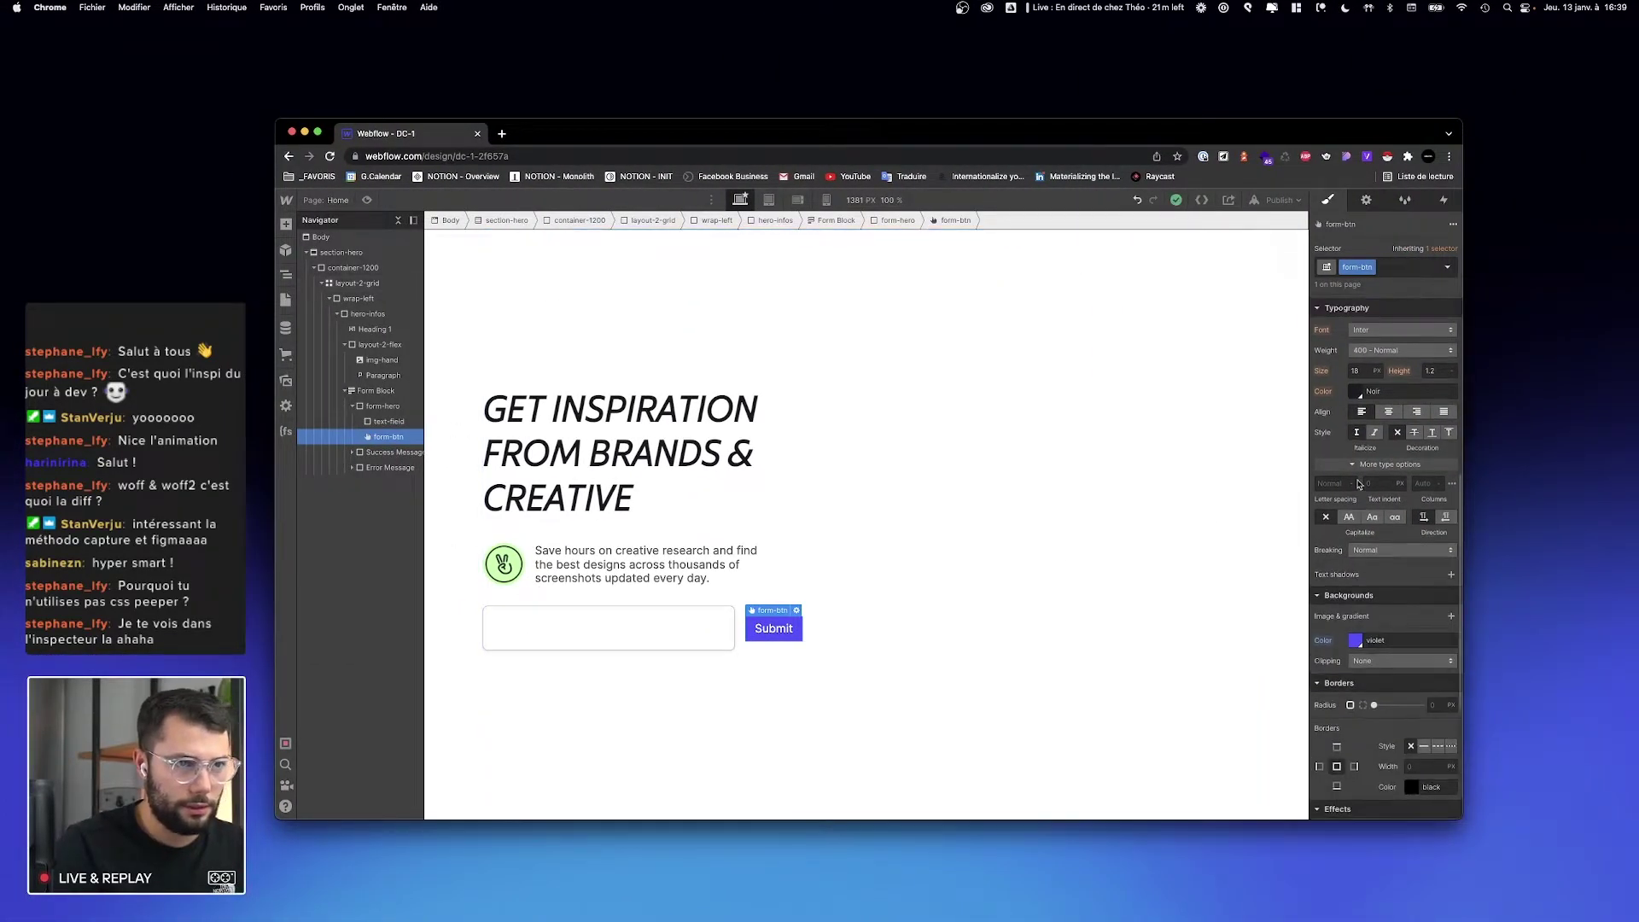
Step: Set the form-btn font size to 16 px and its line height to 1.75
{"action": "left_click", "coordinate": [1360, 470]}
{"action": "type", "text": "1"}
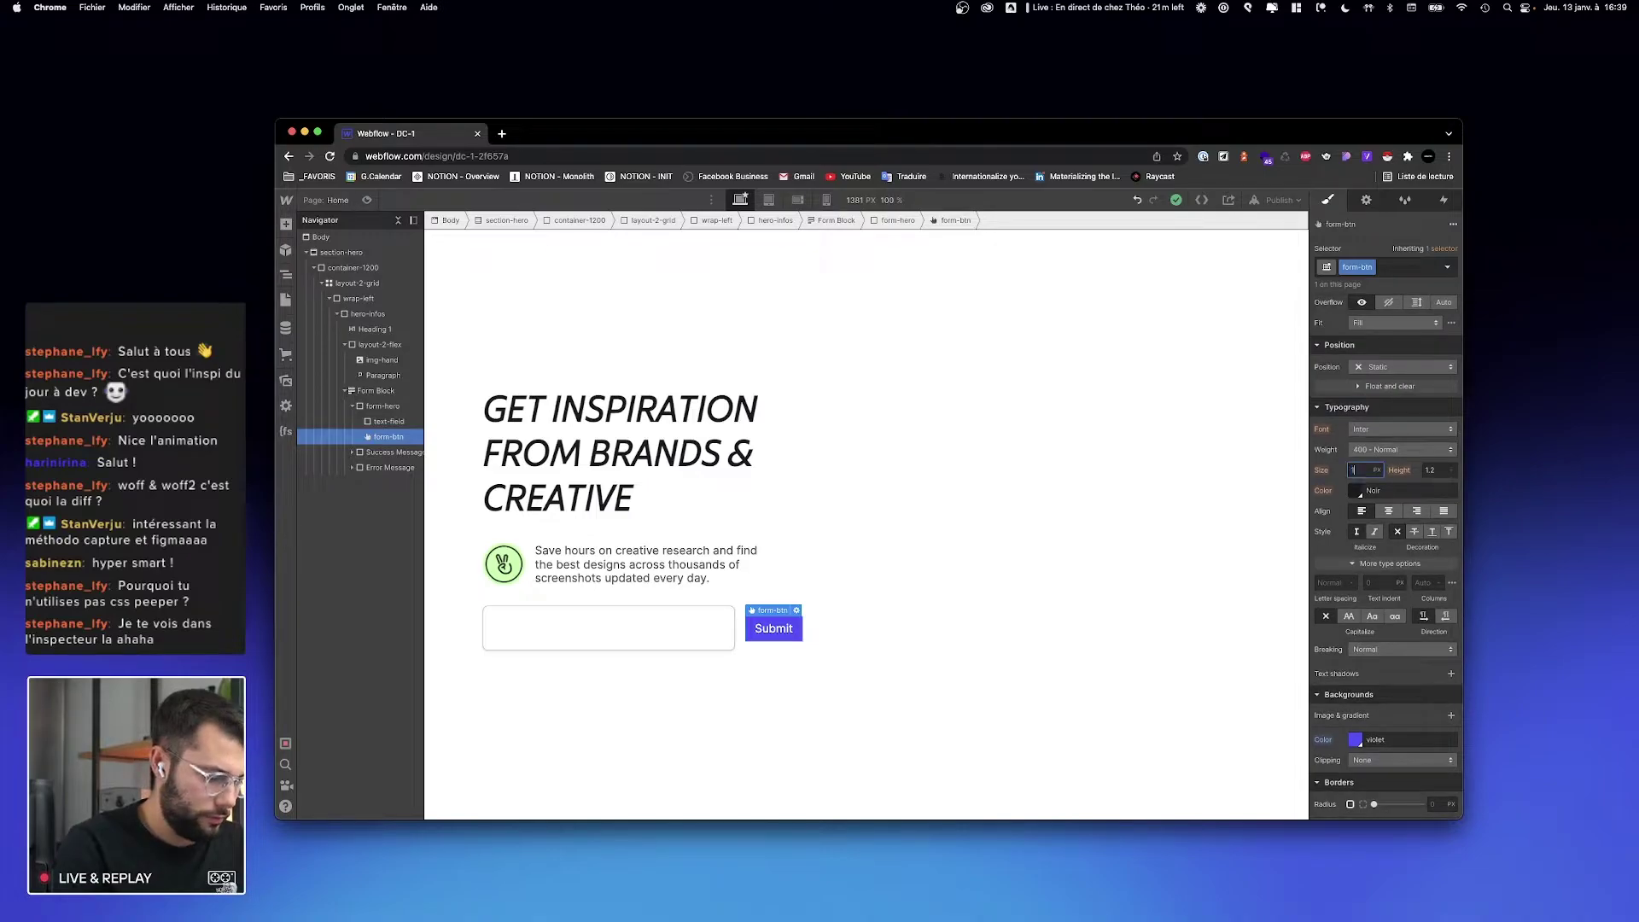
{"action": "type", "text": "6"}
{"action": "key", "text": "Tab"}
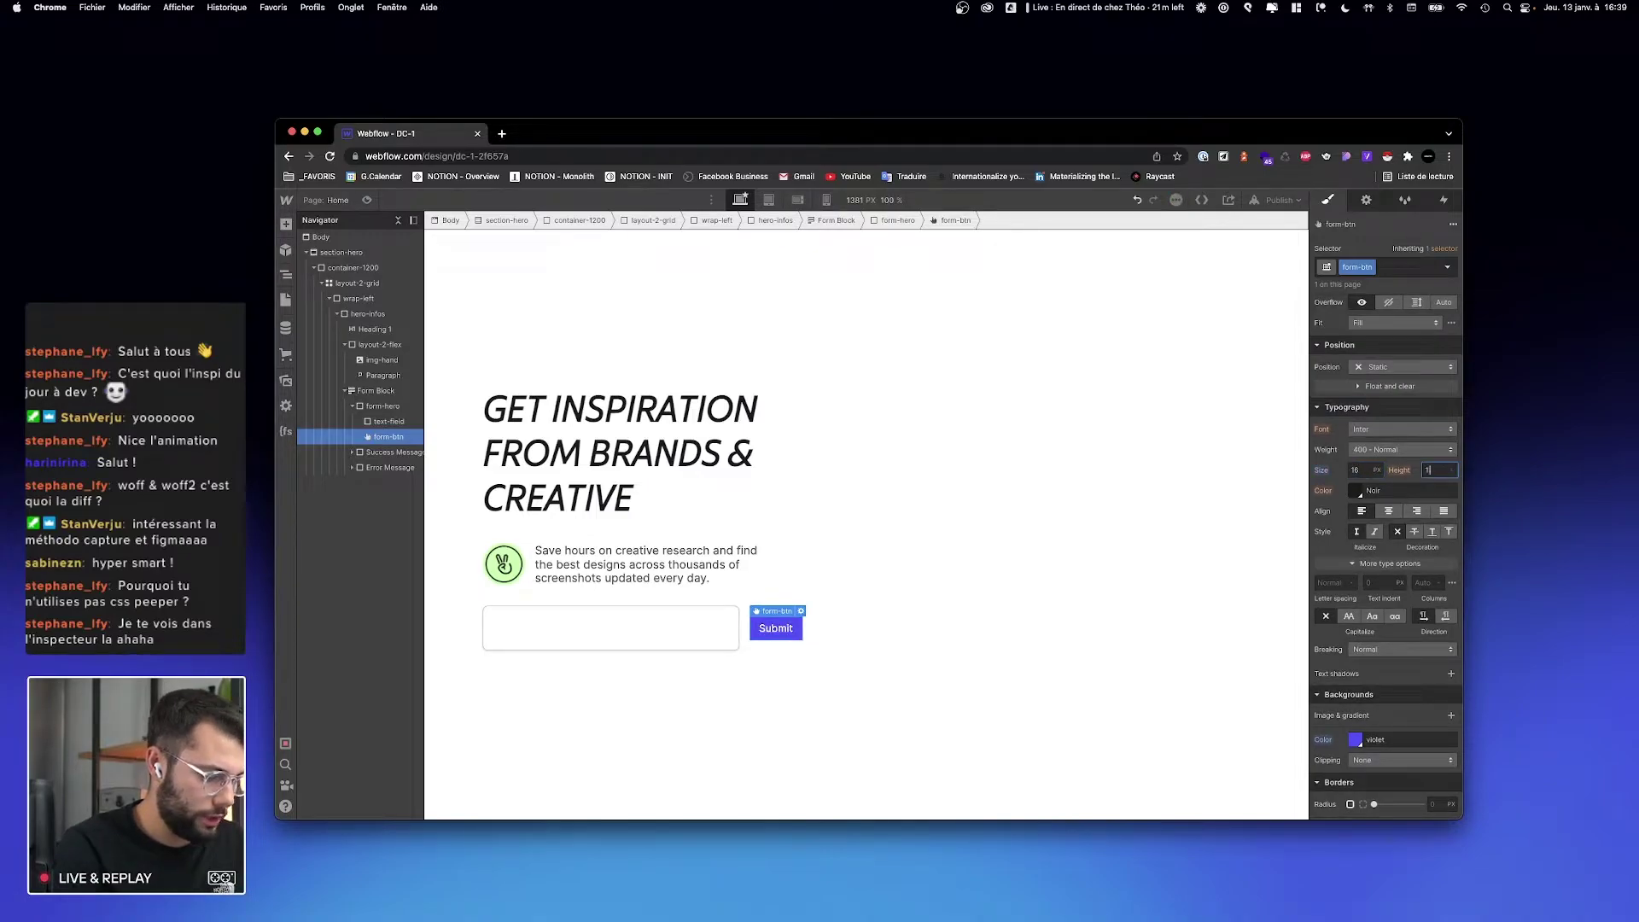
{"action": "type", "text": "1.75"}
{"action": "key", "text": "Return"}
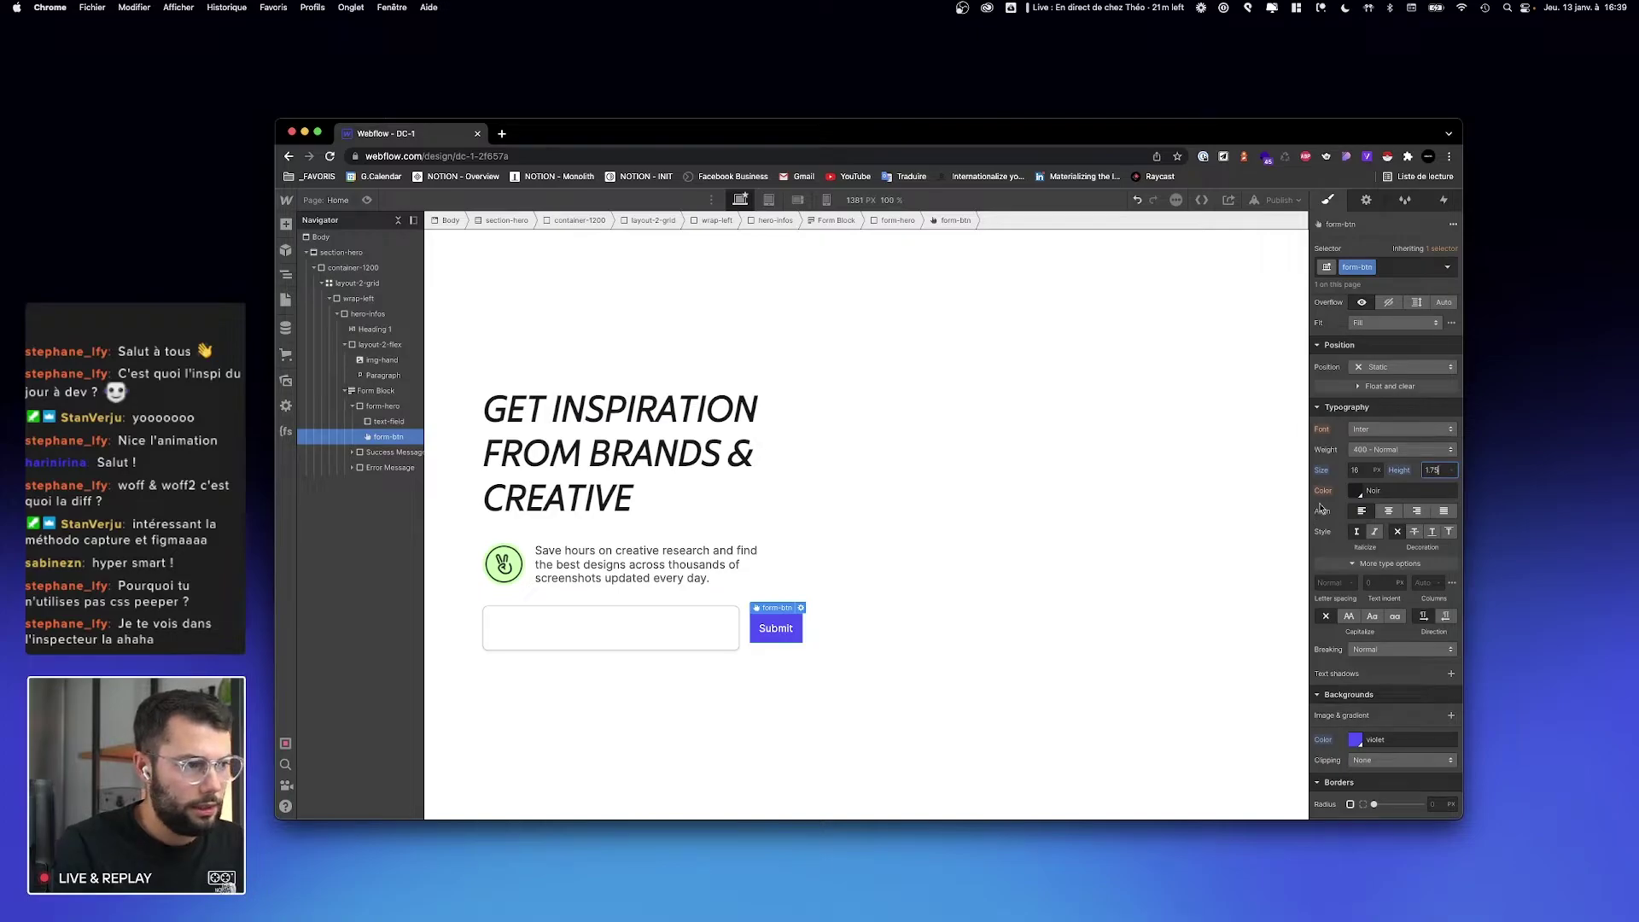
Step: Set the form-btn text colour to white #ffffff and save it as a swatch named Blanc
{"action": "left_click", "coordinate": [1356, 493]}
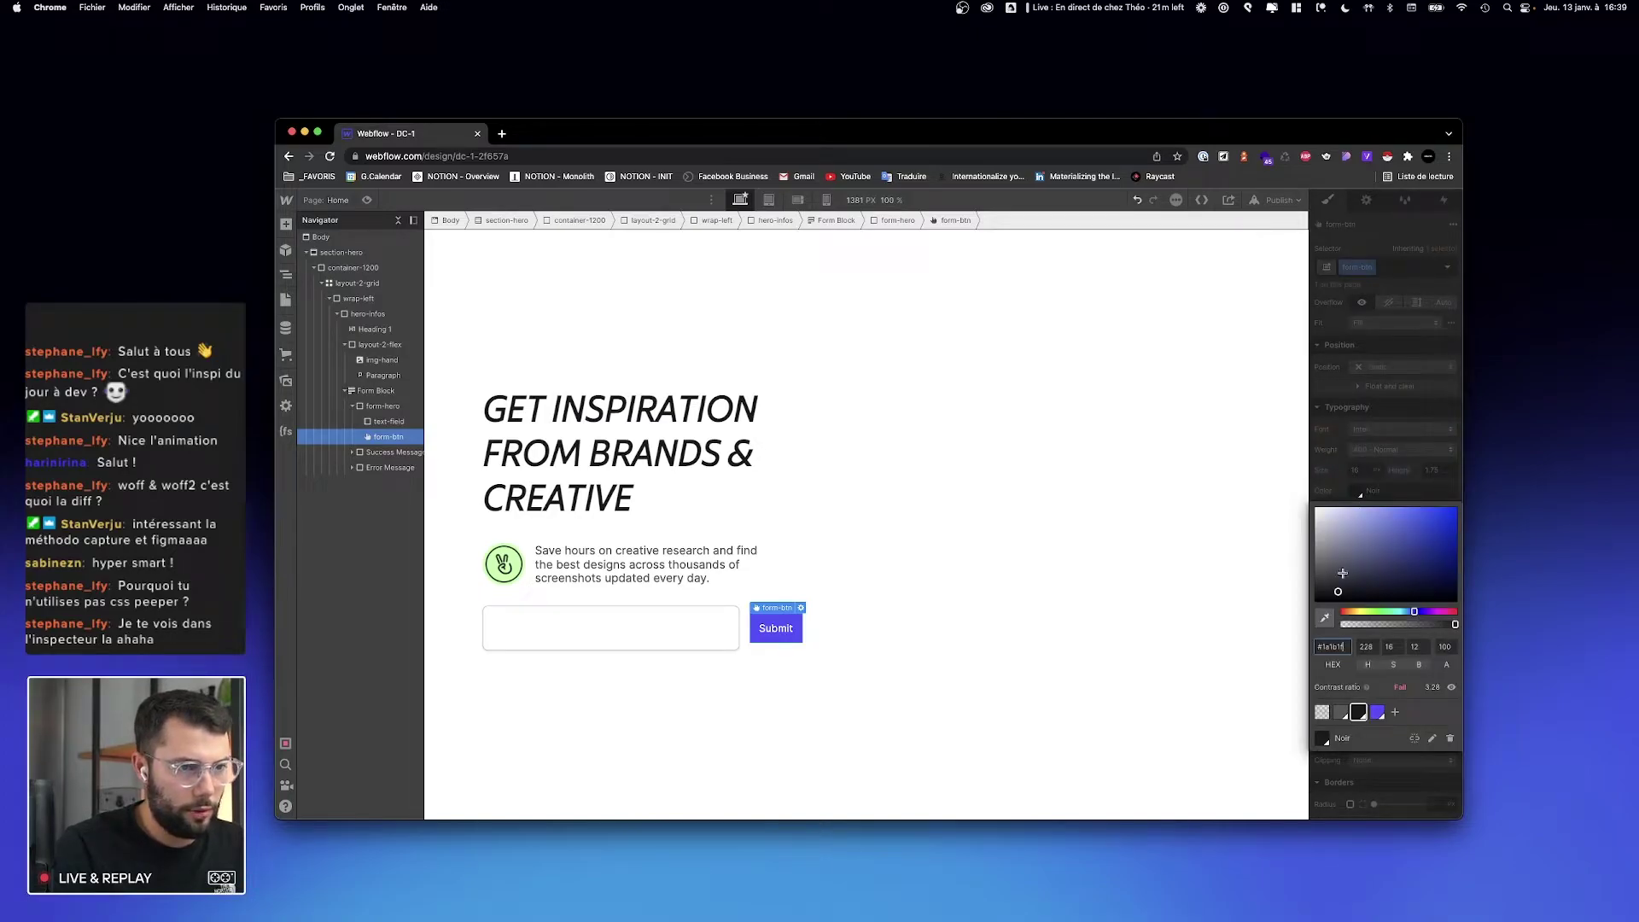
{"action": "left_click_drag", "start_coordinate": [1343, 573], "coordinate": [1314, 507]}
{"action": "left_click", "coordinate": [1395, 713]}
{"action": "type", "text": "Blanc"}
{"action": "key", "text": "Return"}
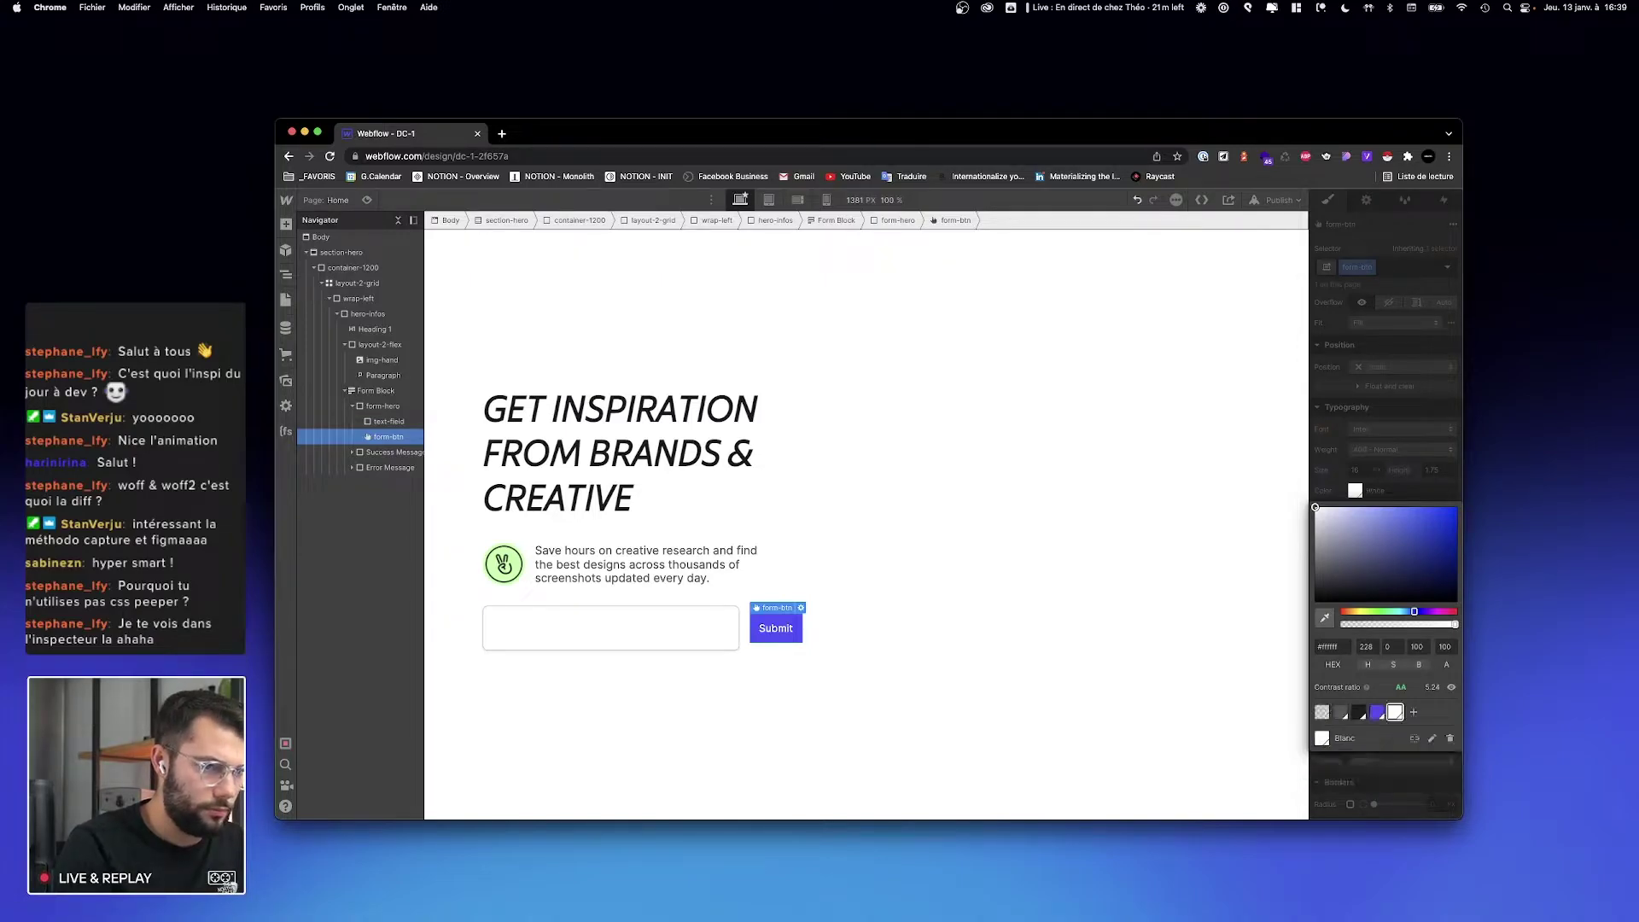
{"action": "left_click", "coordinate": [1375, 482]}
Step: Inspect the Notify Me button on the SuperDesign page again, return to Webflow and set the form-btn border radius to 8 px
{"action": "key", "text": "ctrl+Right"}
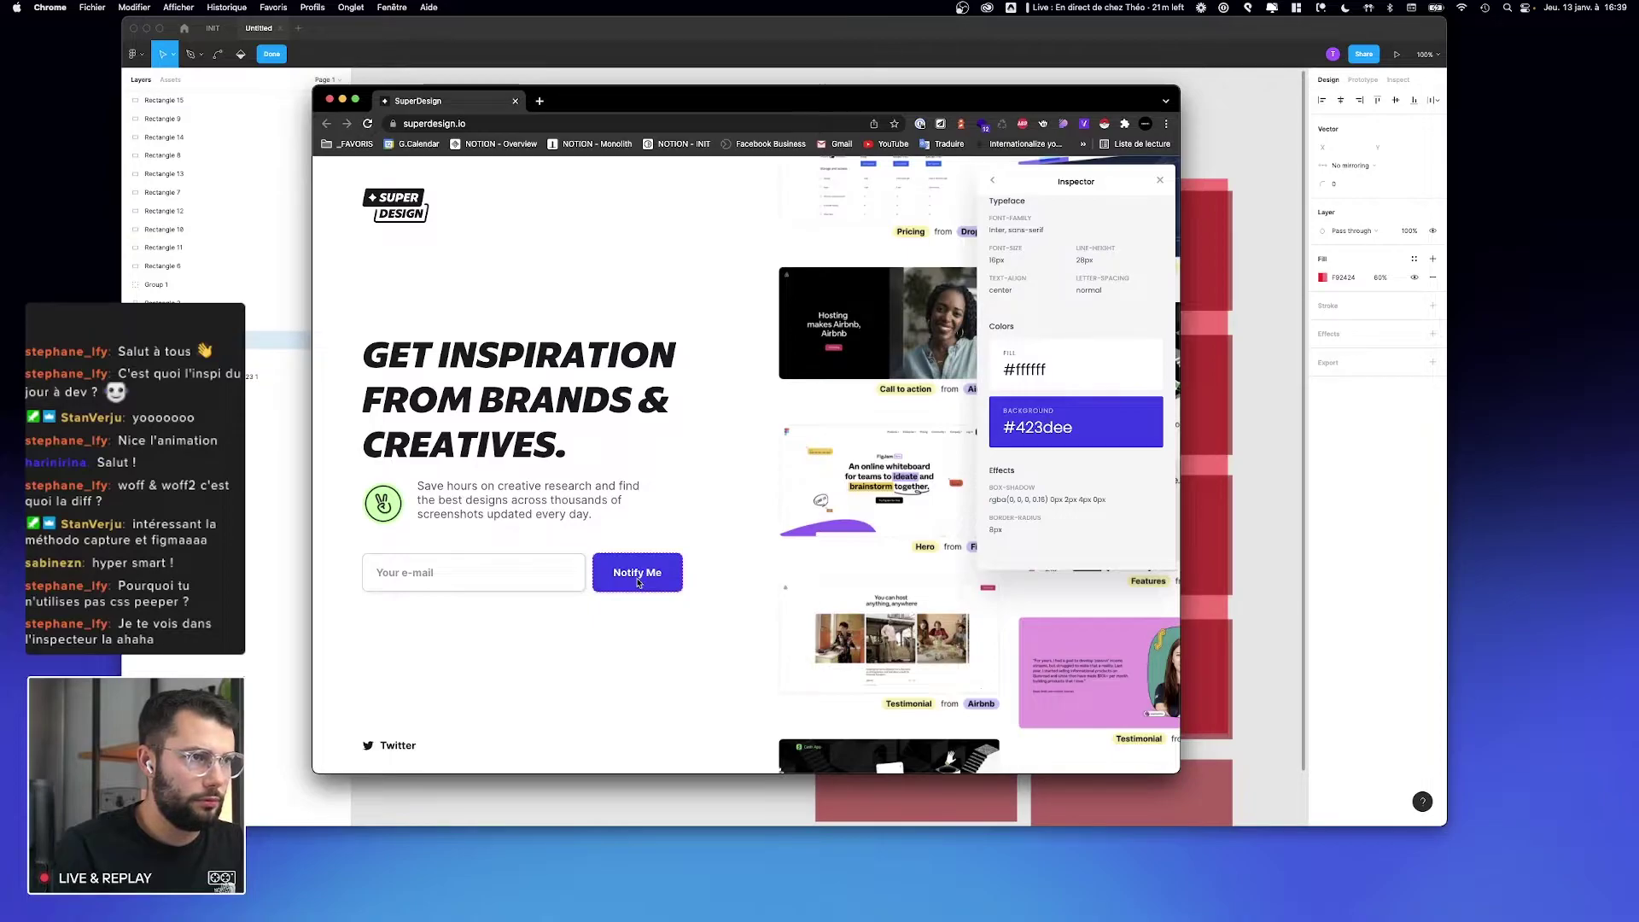
{"action": "left_click", "coordinate": [639, 583]}
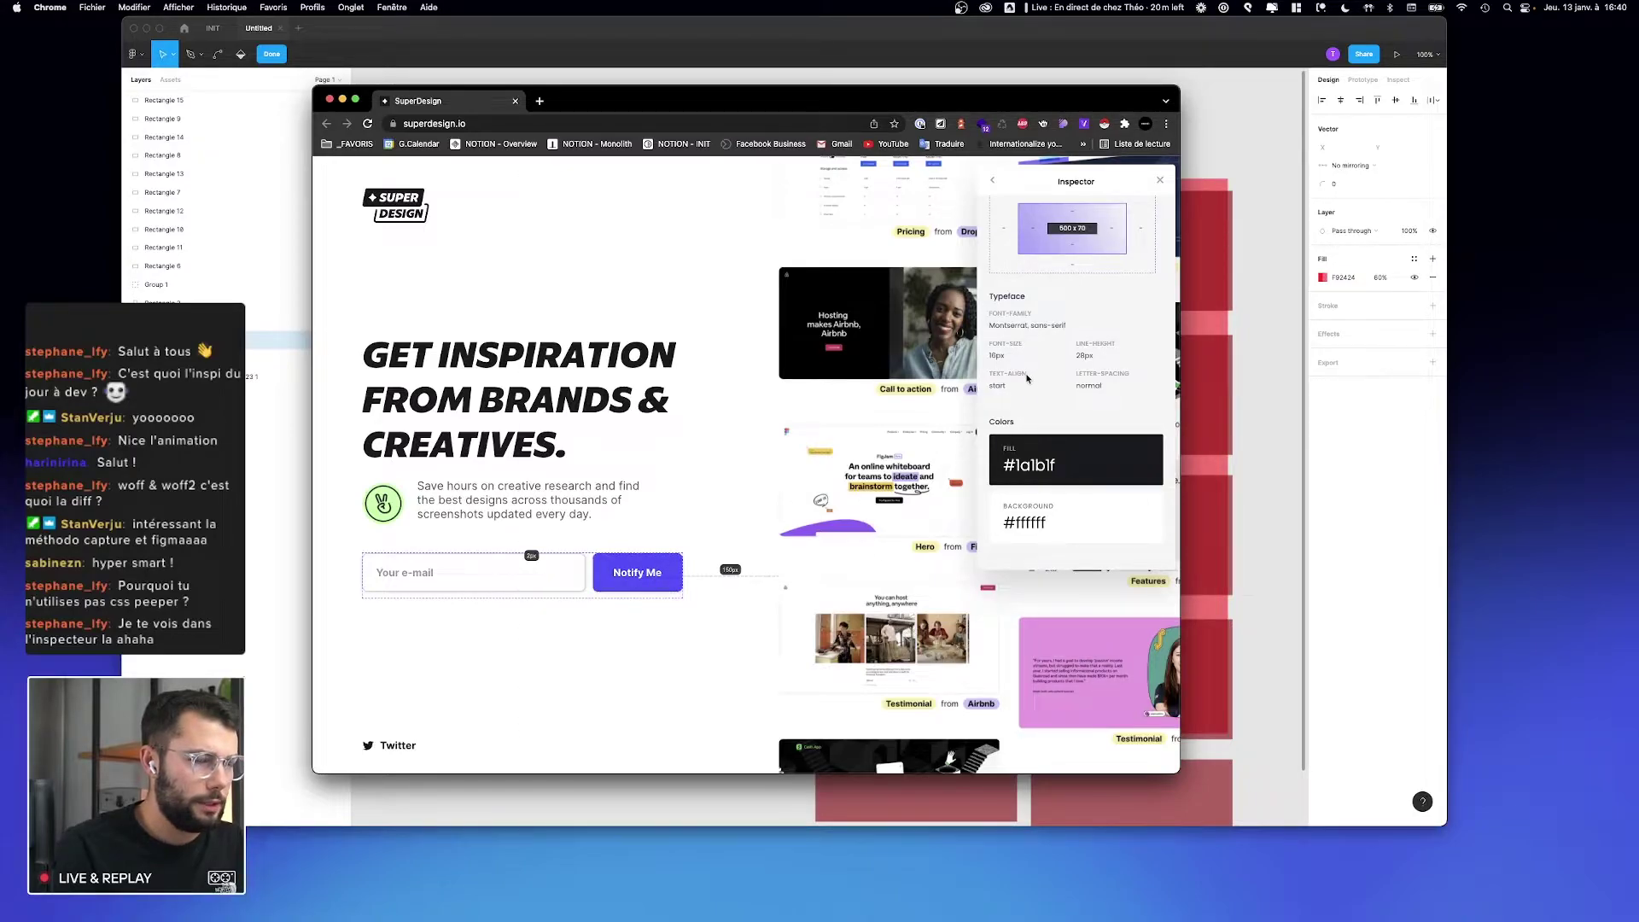
{"action": "key", "text": "ctrl+Right"}
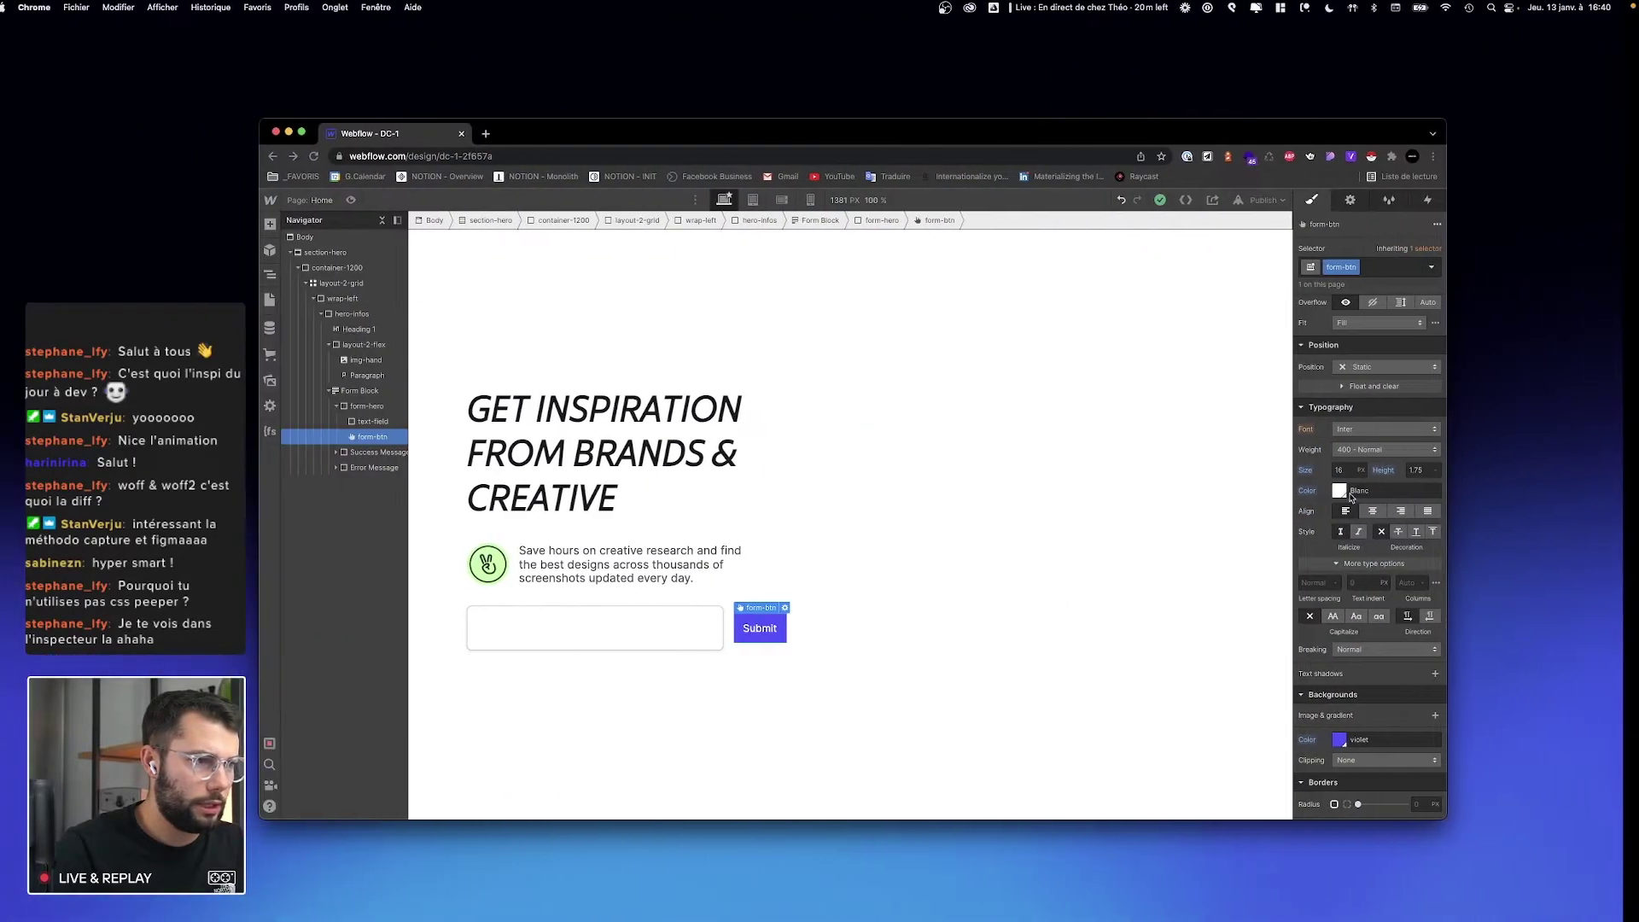
{"action": "scroll", "coordinate": [1417, 614], "scroll_direction": "down", "scroll_amount": 4}
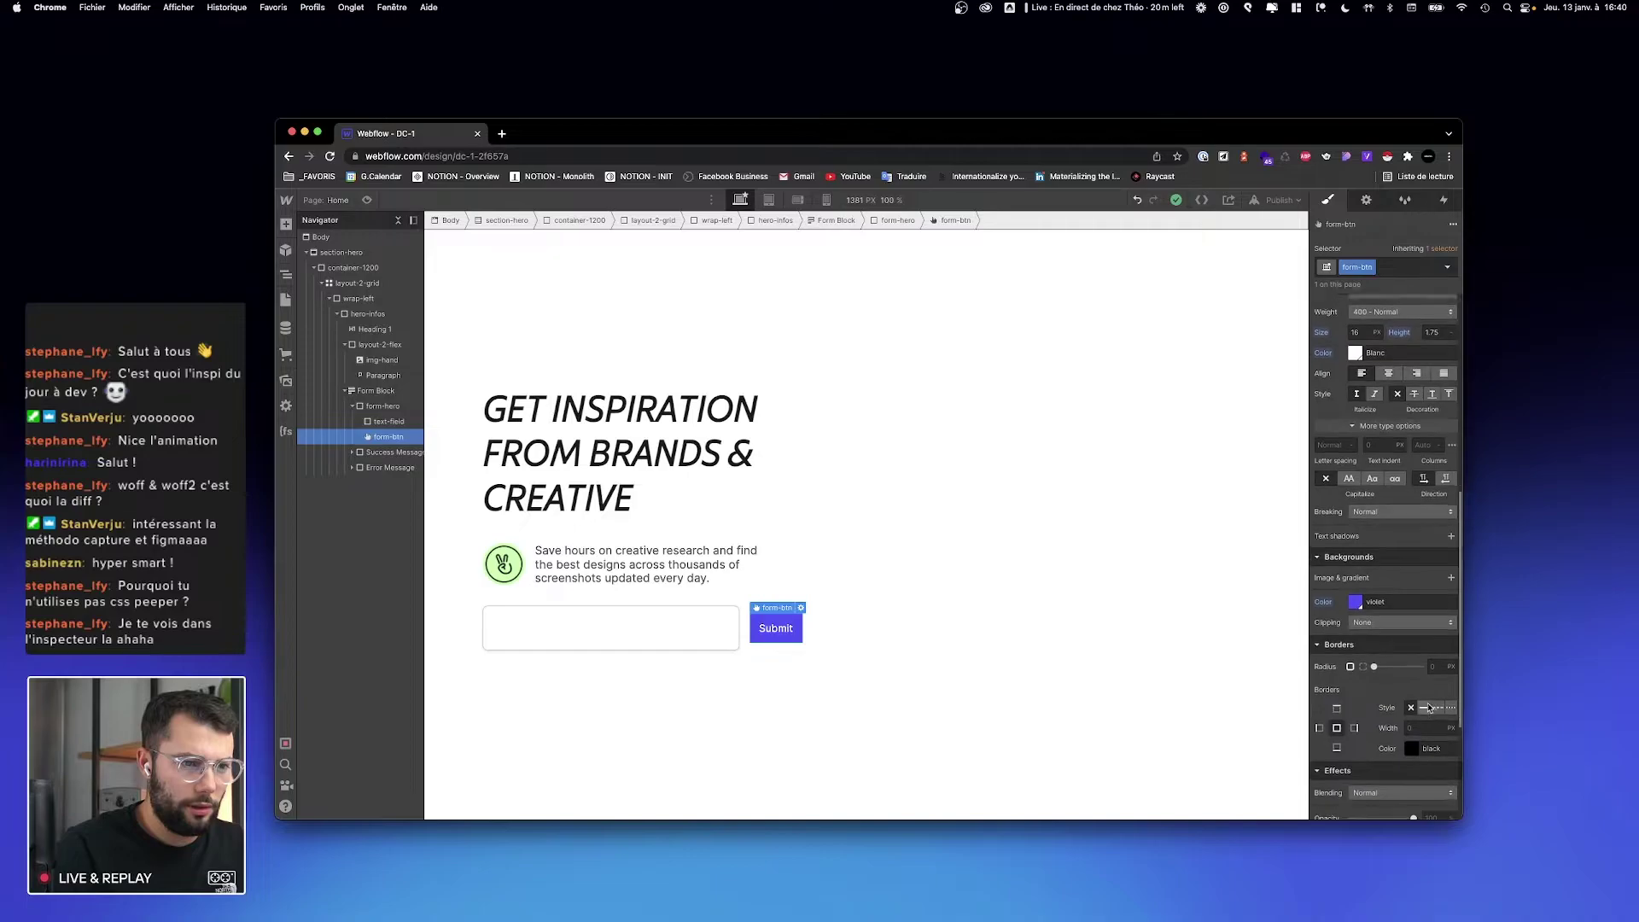
{"action": "left_click", "coordinate": [1434, 653]}
{"action": "type", "text": "8"}
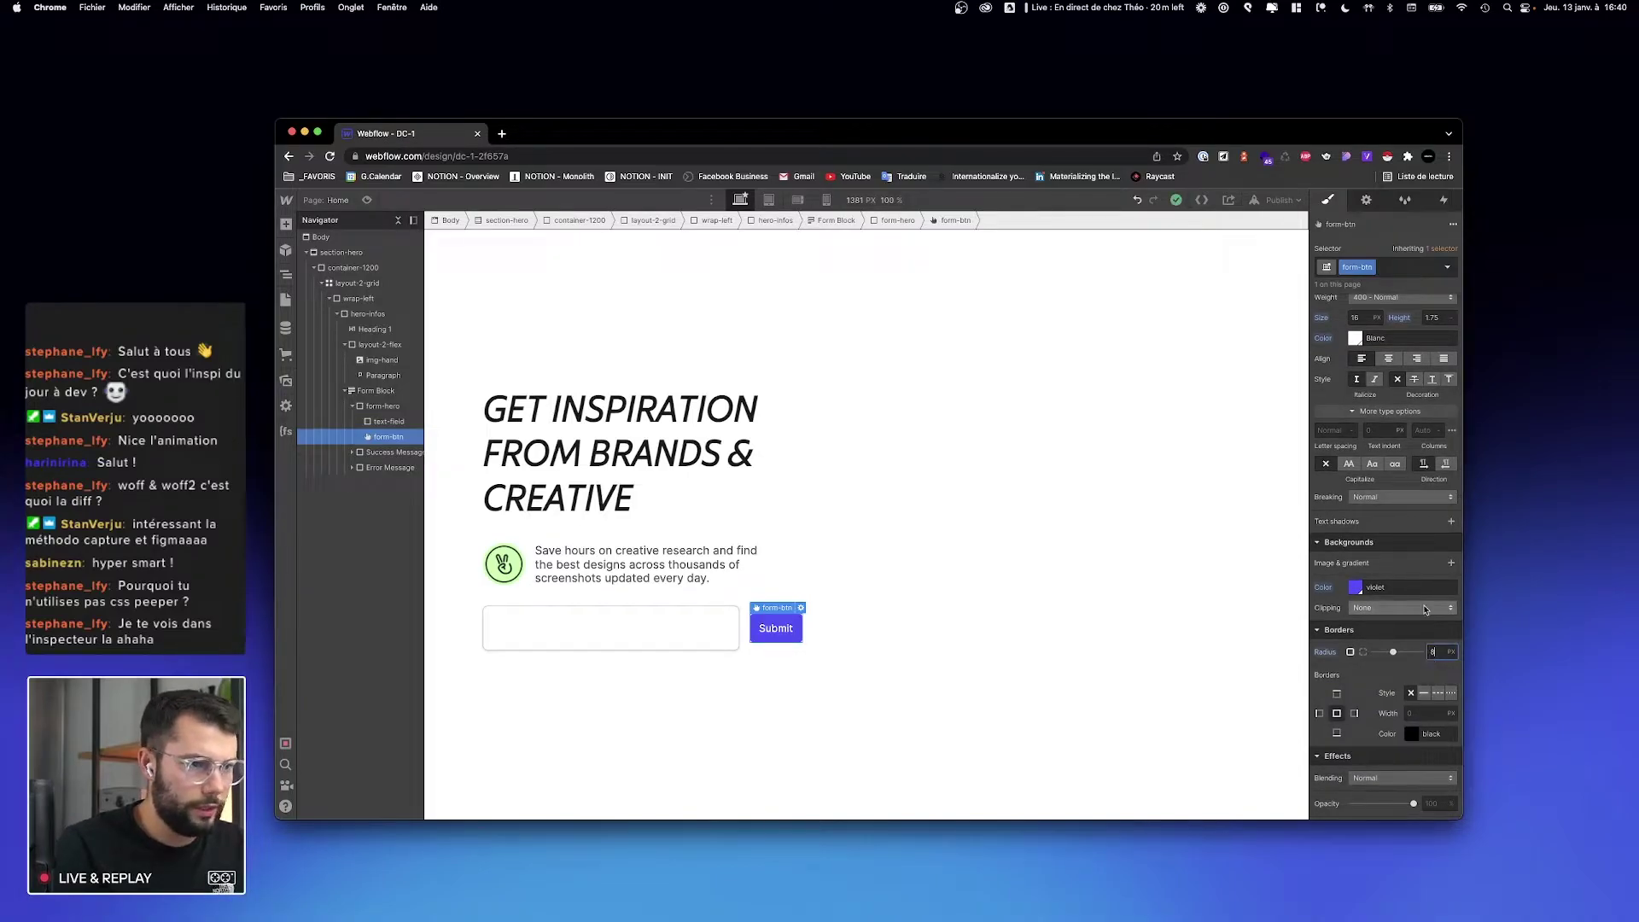
Step: Try to set the form-btn height to 100%
{"action": "scroll", "coordinate": [1417, 598], "scroll_direction": "up", "scroll_amount": 5}
{"action": "left_click", "coordinate": [1432, 535]}
{"action": "type", "text": "100"}
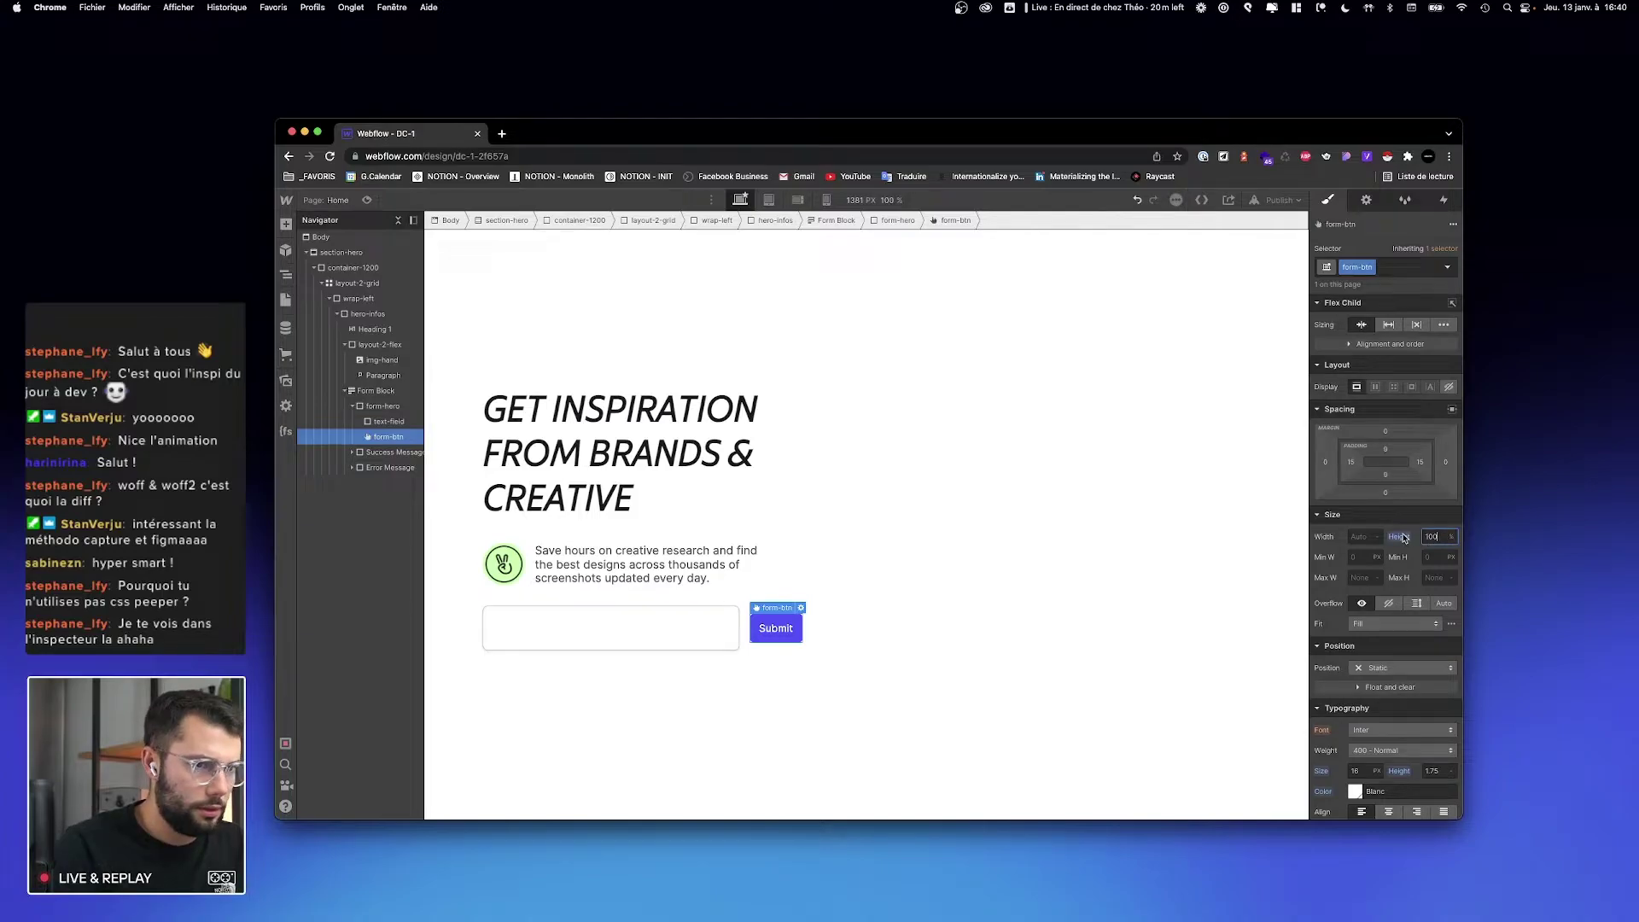
Step: Set the flex alignment of form-hero to Stretch and reset the form-btn height to Auto
{"action": "left_click", "coordinate": [745, 636]}
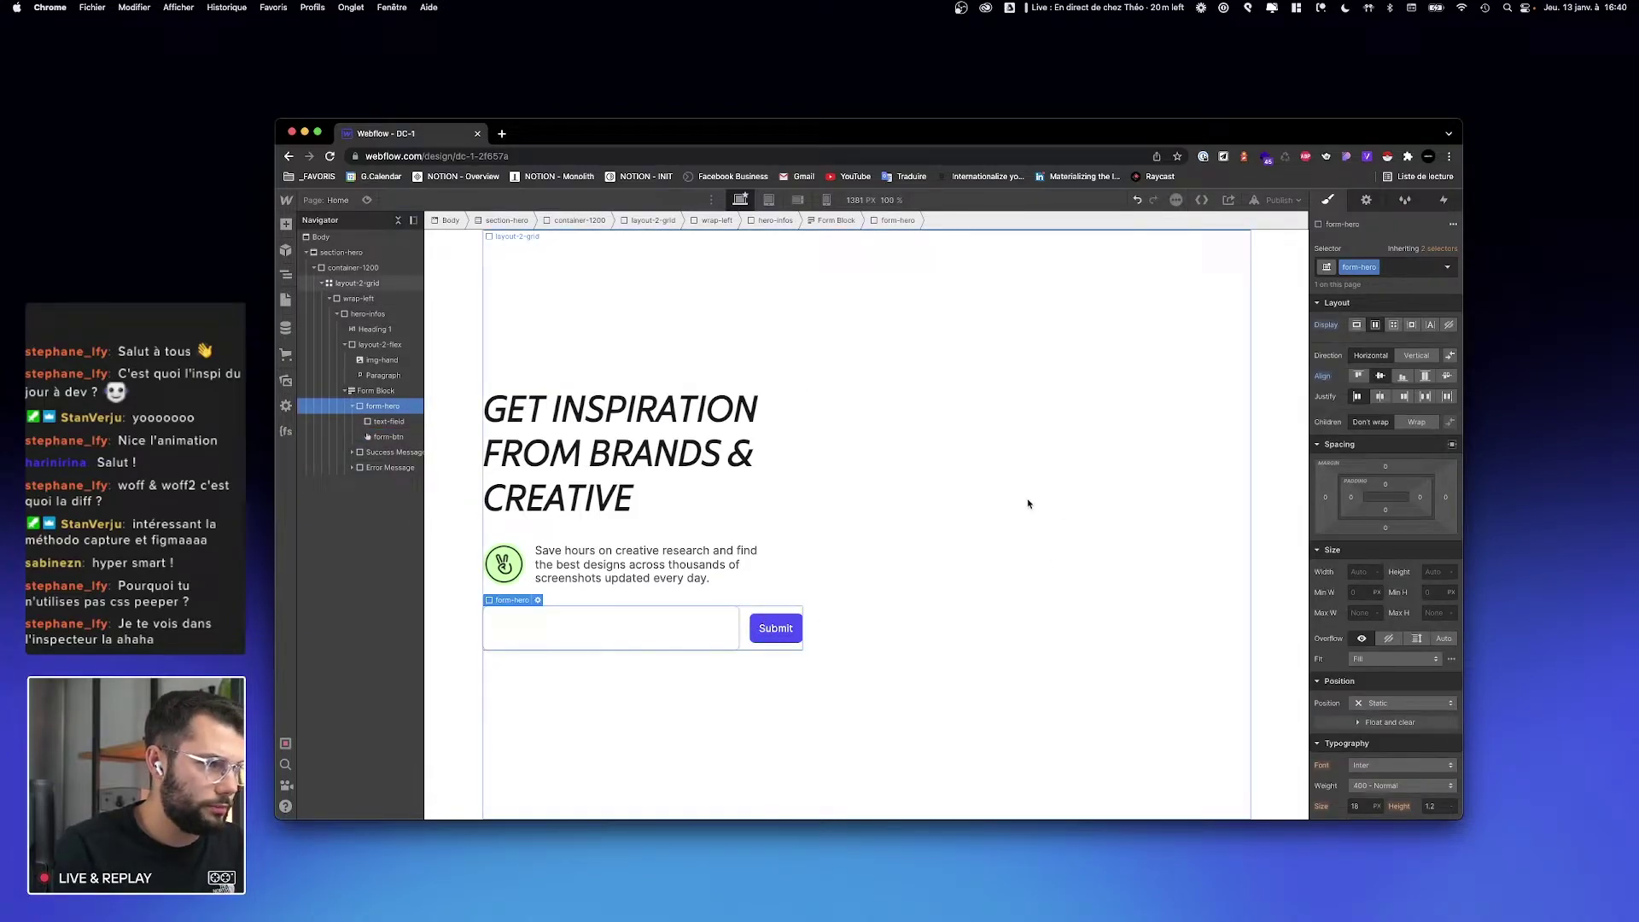
{"action": "left_click", "coordinate": [1424, 375]}
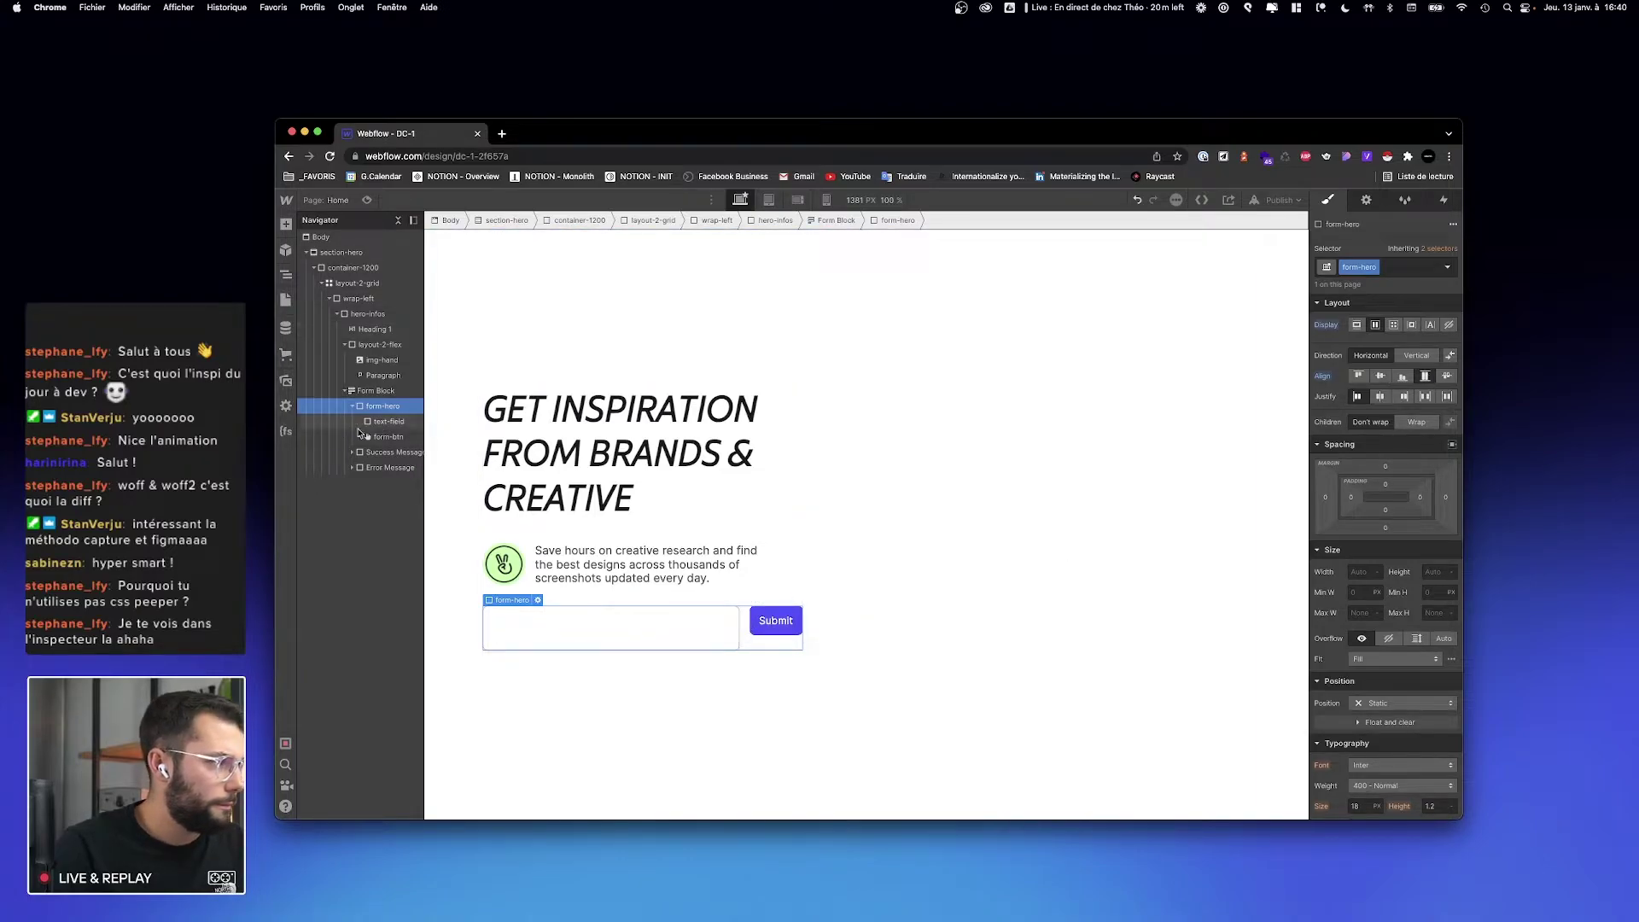
{"action": "left_click", "coordinate": [381, 438]}
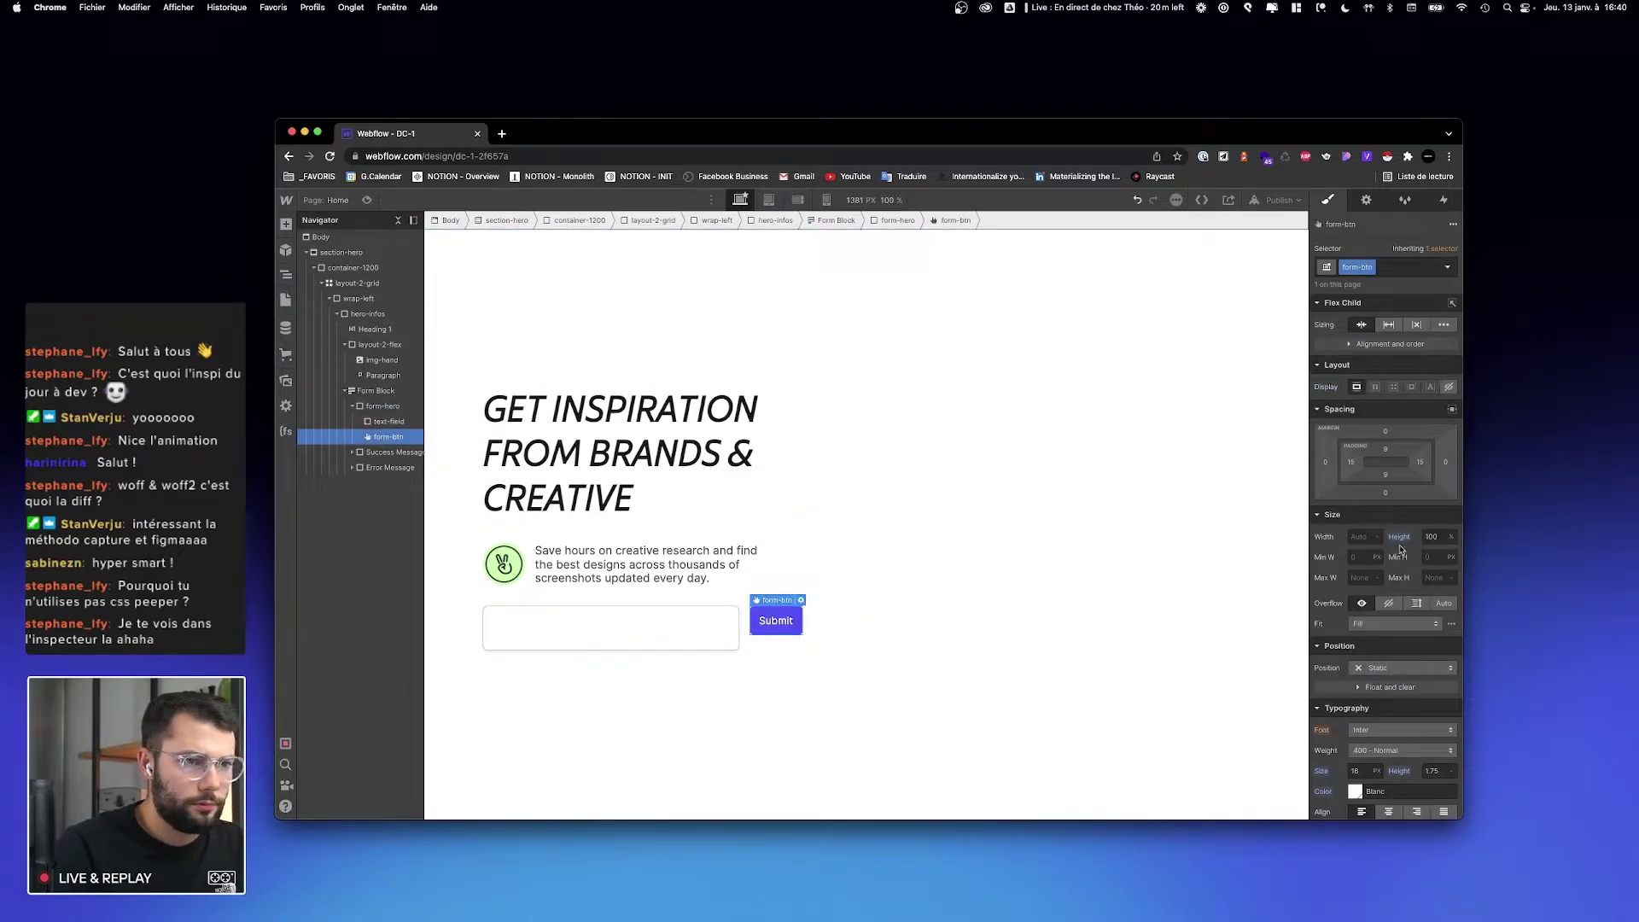
Step: Check the Notify Me button's padding on the SuperDesign page and set form-btn padding to 0 vertically and 32 px horizontally
{"action": "key", "text": "ctrl+Right"}
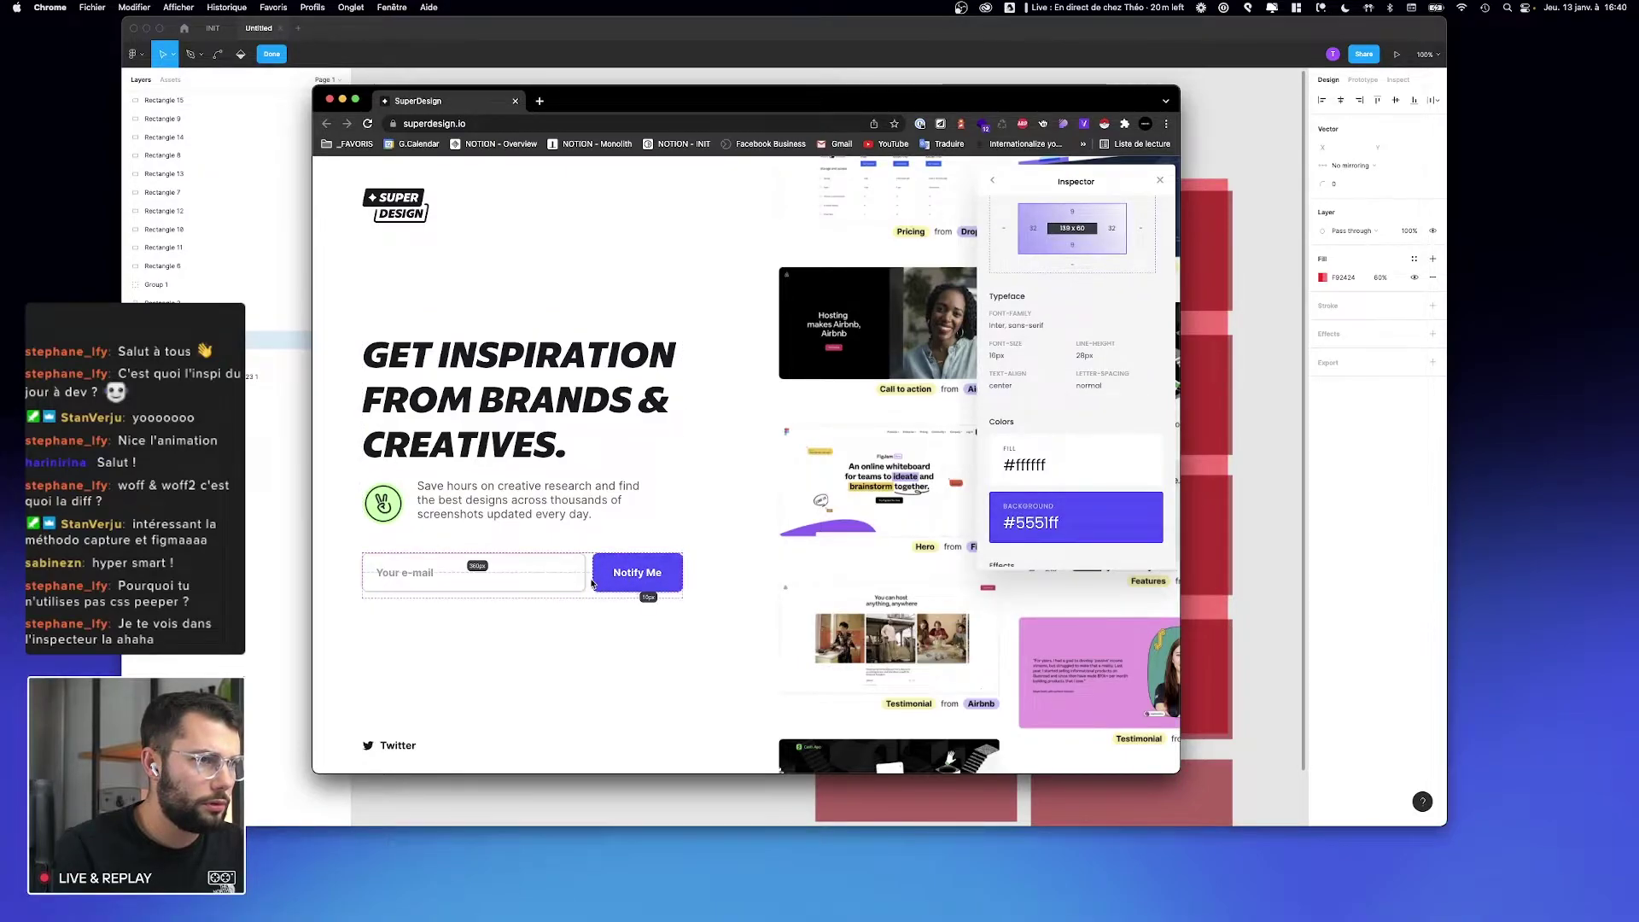
{"action": "key", "text": "ctrl+Left"}
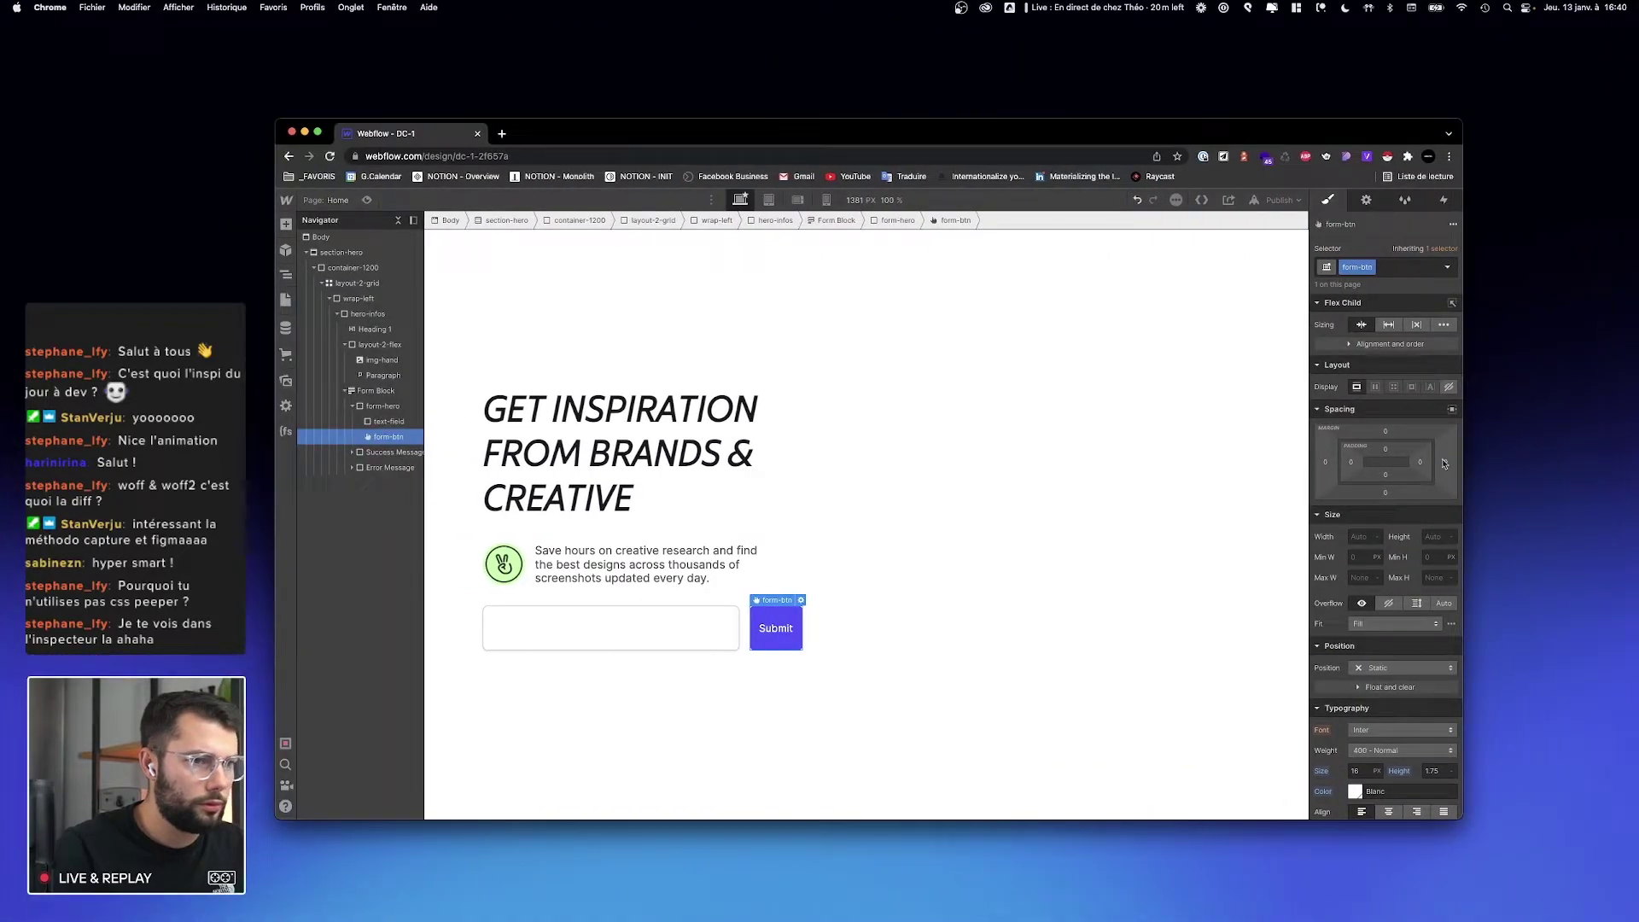
{"action": "left_click_drag", "start_coordinate": [1386, 452], "coordinate": [1427, 448]}
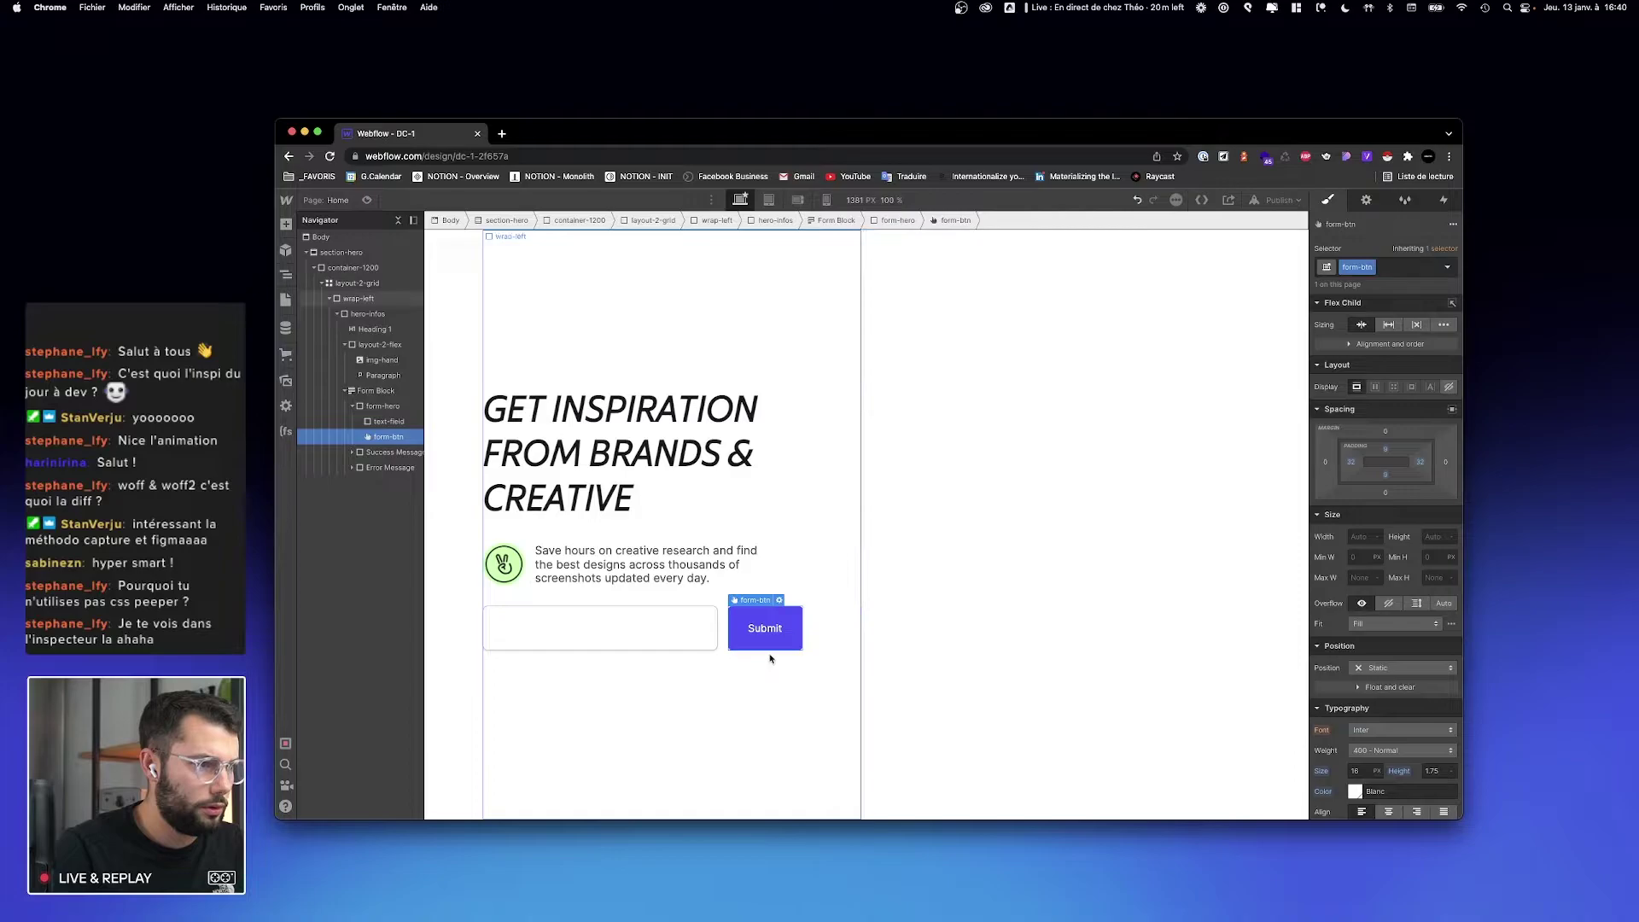
Step: Compare with the SuperDesign button and change the submit button's label to "Notify me"
{"action": "key", "text": "ctrl+Right"}
{"action": "key", "text": "ctrl+Left"}
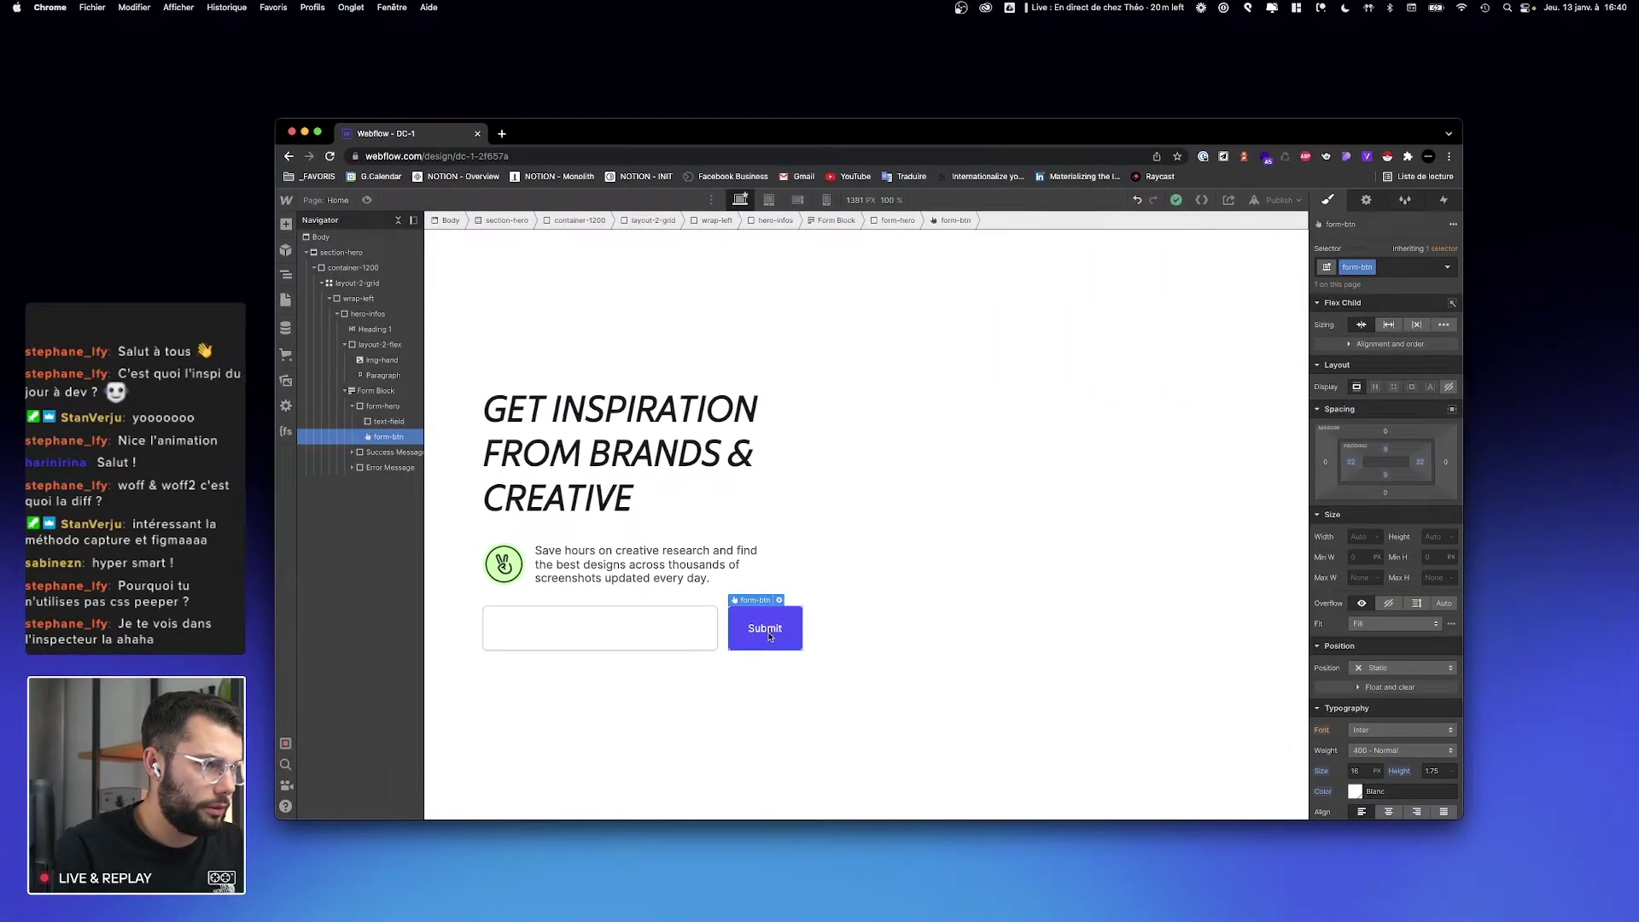
{"action": "double_click", "coordinate": [769, 636]}
{"action": "key", "text": "super+a"}
{"action": "type", "text": "Notify me"}
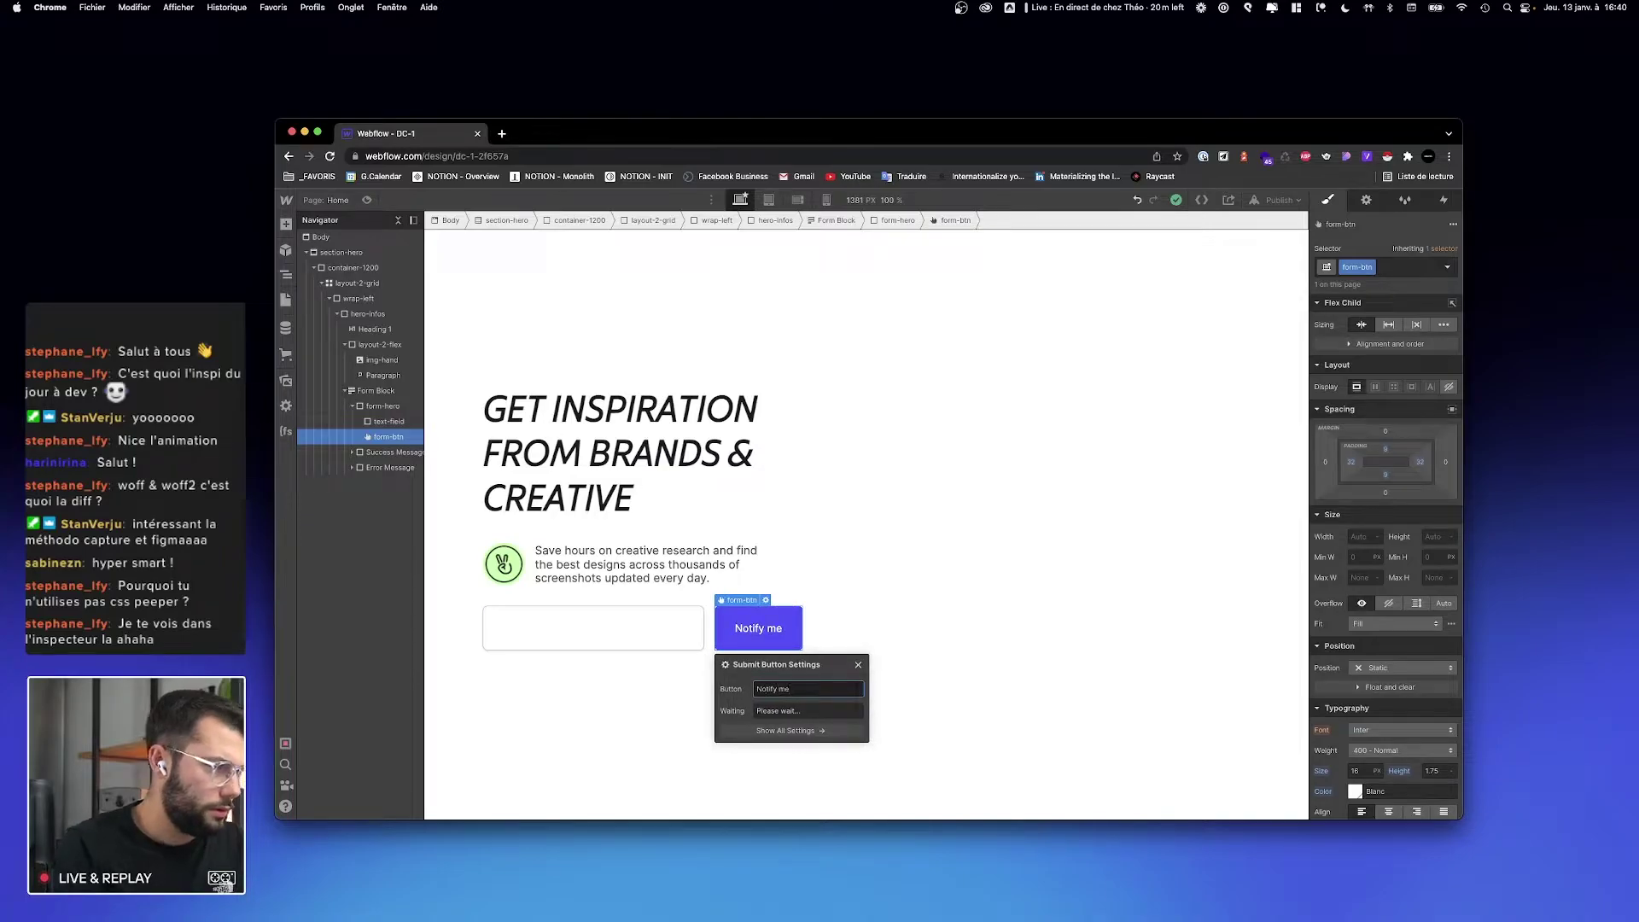
Step: Compare the text field with the SuperDesign page, open its settings in Webflow and rename the form as "Notify Form"
{"action": "left_click", "coordinate": [585, 630]}
{"action": "key", "text": "ctrl+Right"}
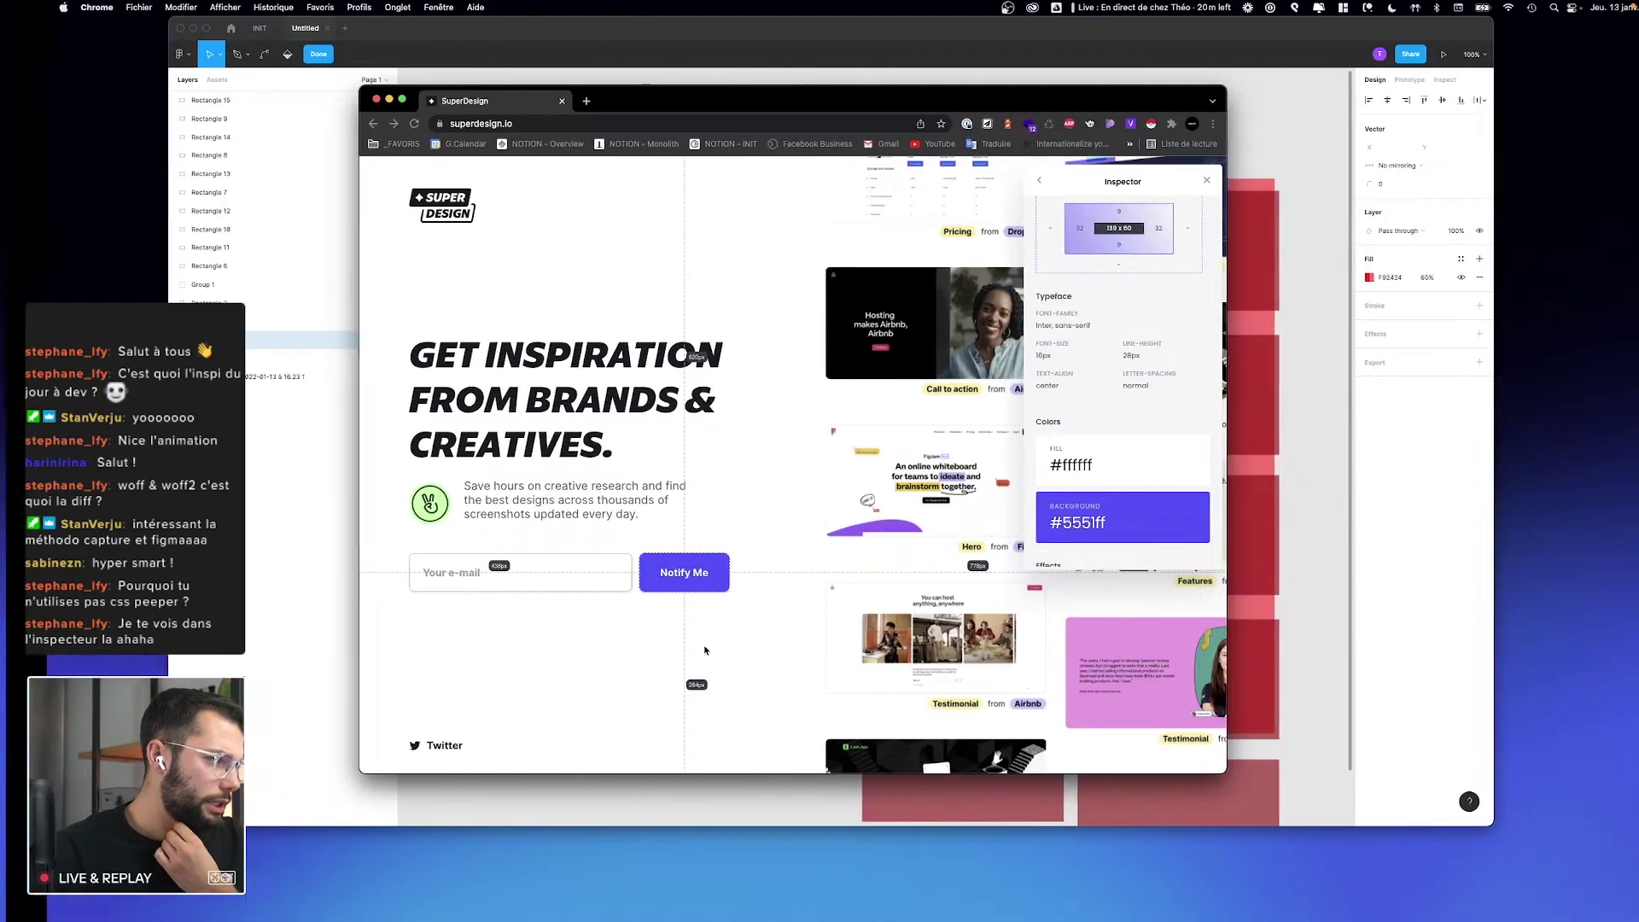
{"action": "key", "text": "ctrl+Left"}
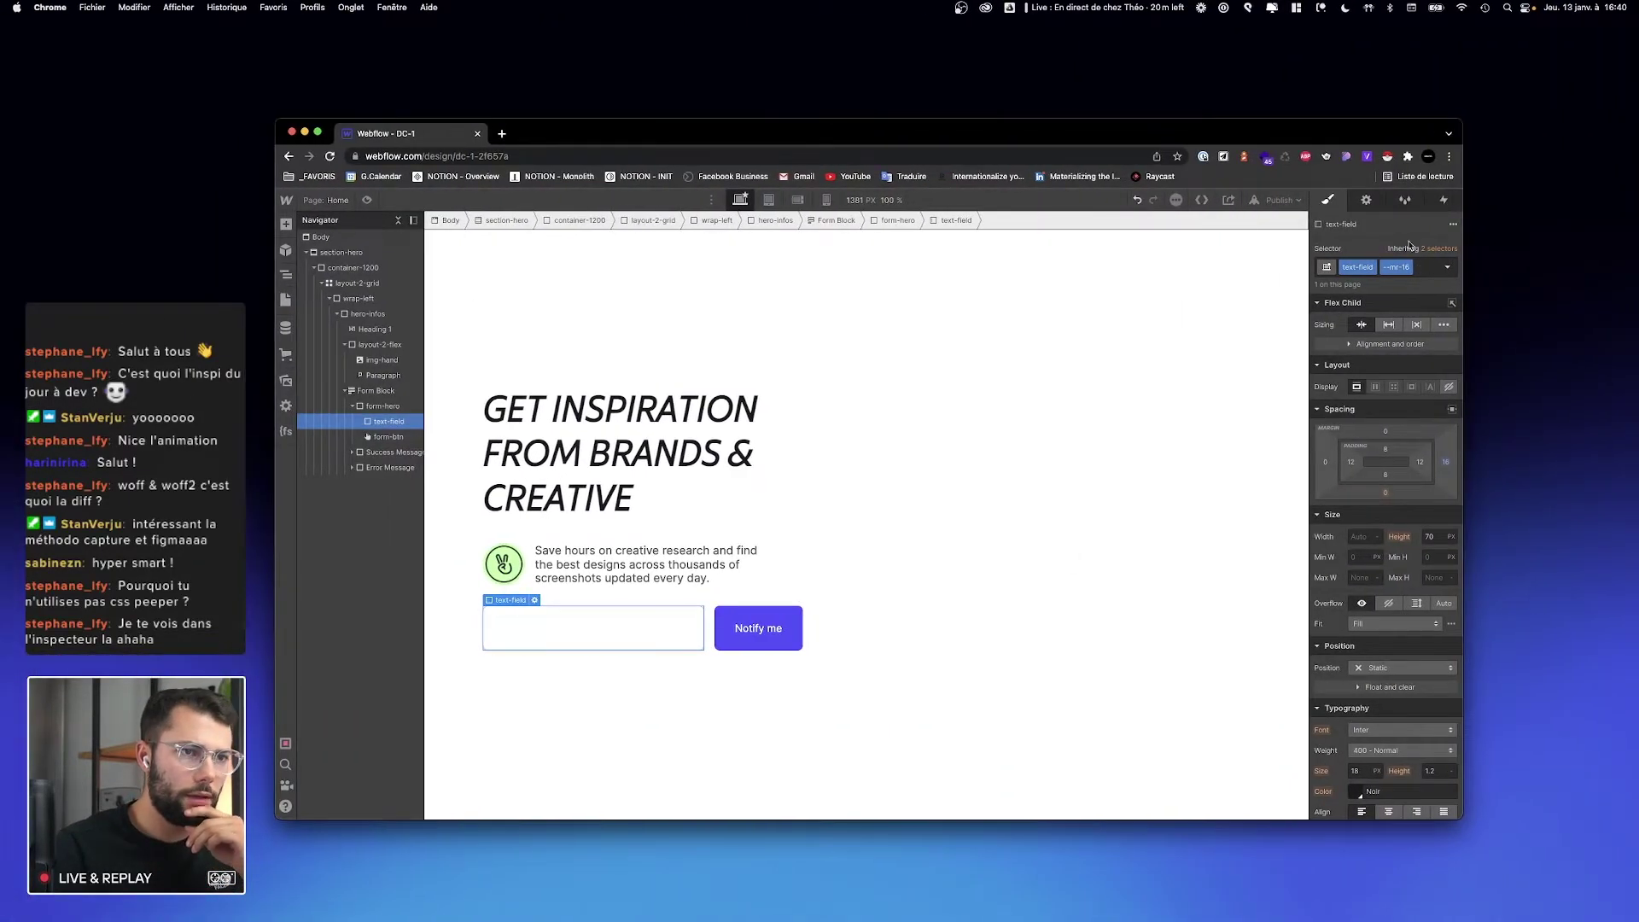
{"action": "left_click", "coordinate": [1366, 200]}
{"action": "left_click_drag", "start_coordinate": [1410, 309], "coordinate": [1333, 312]}
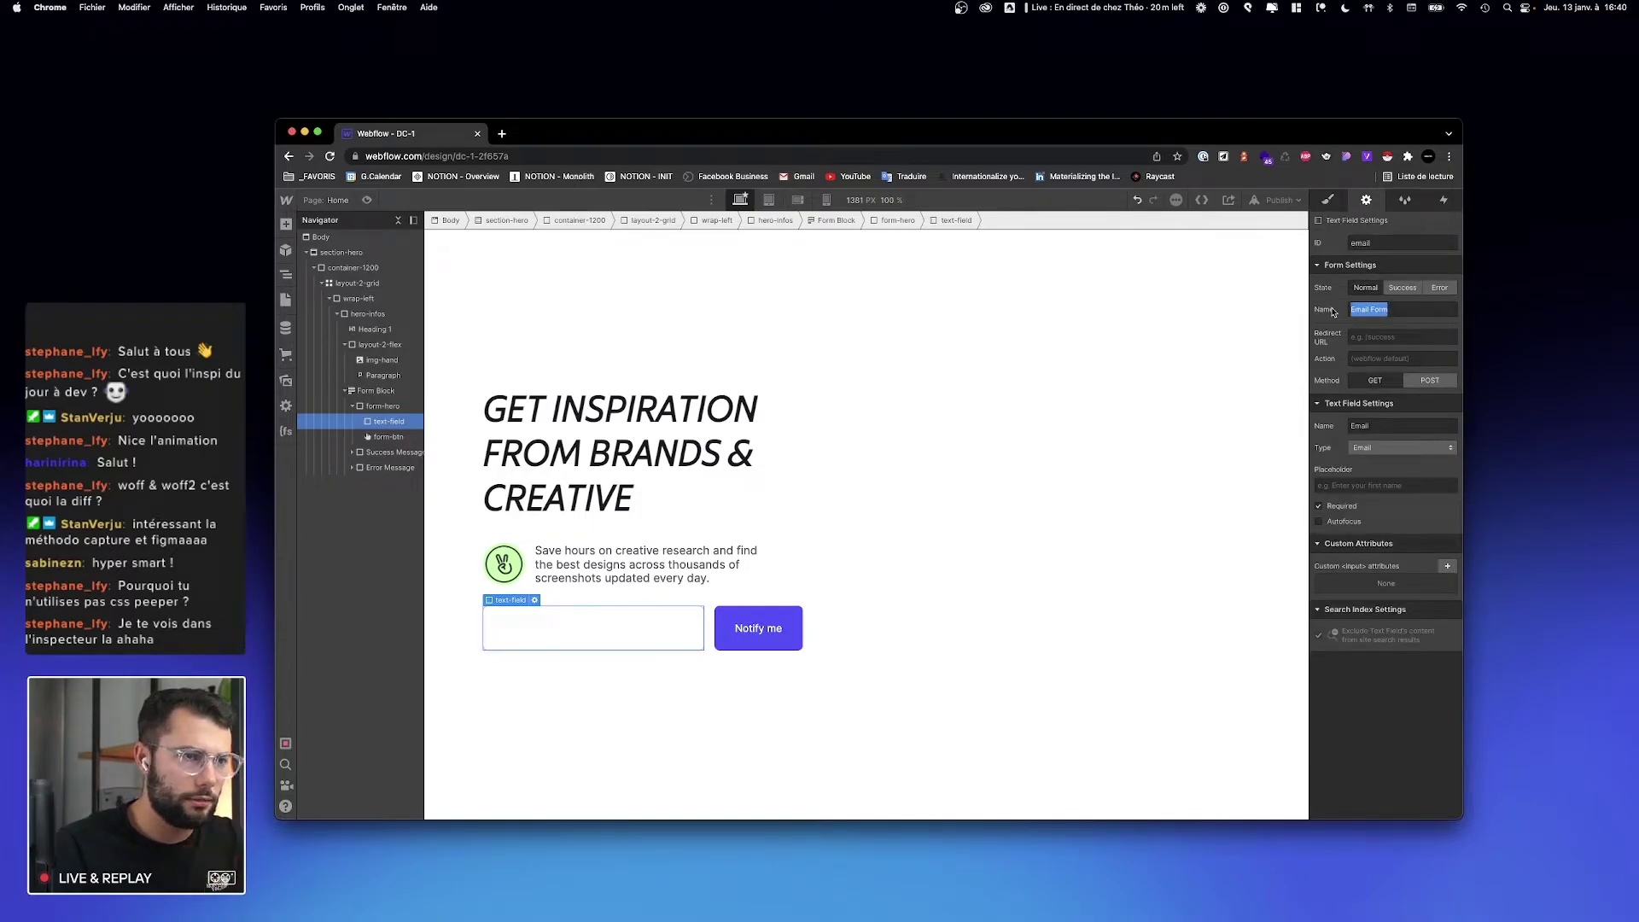
{"action": "type", "text": "N"}
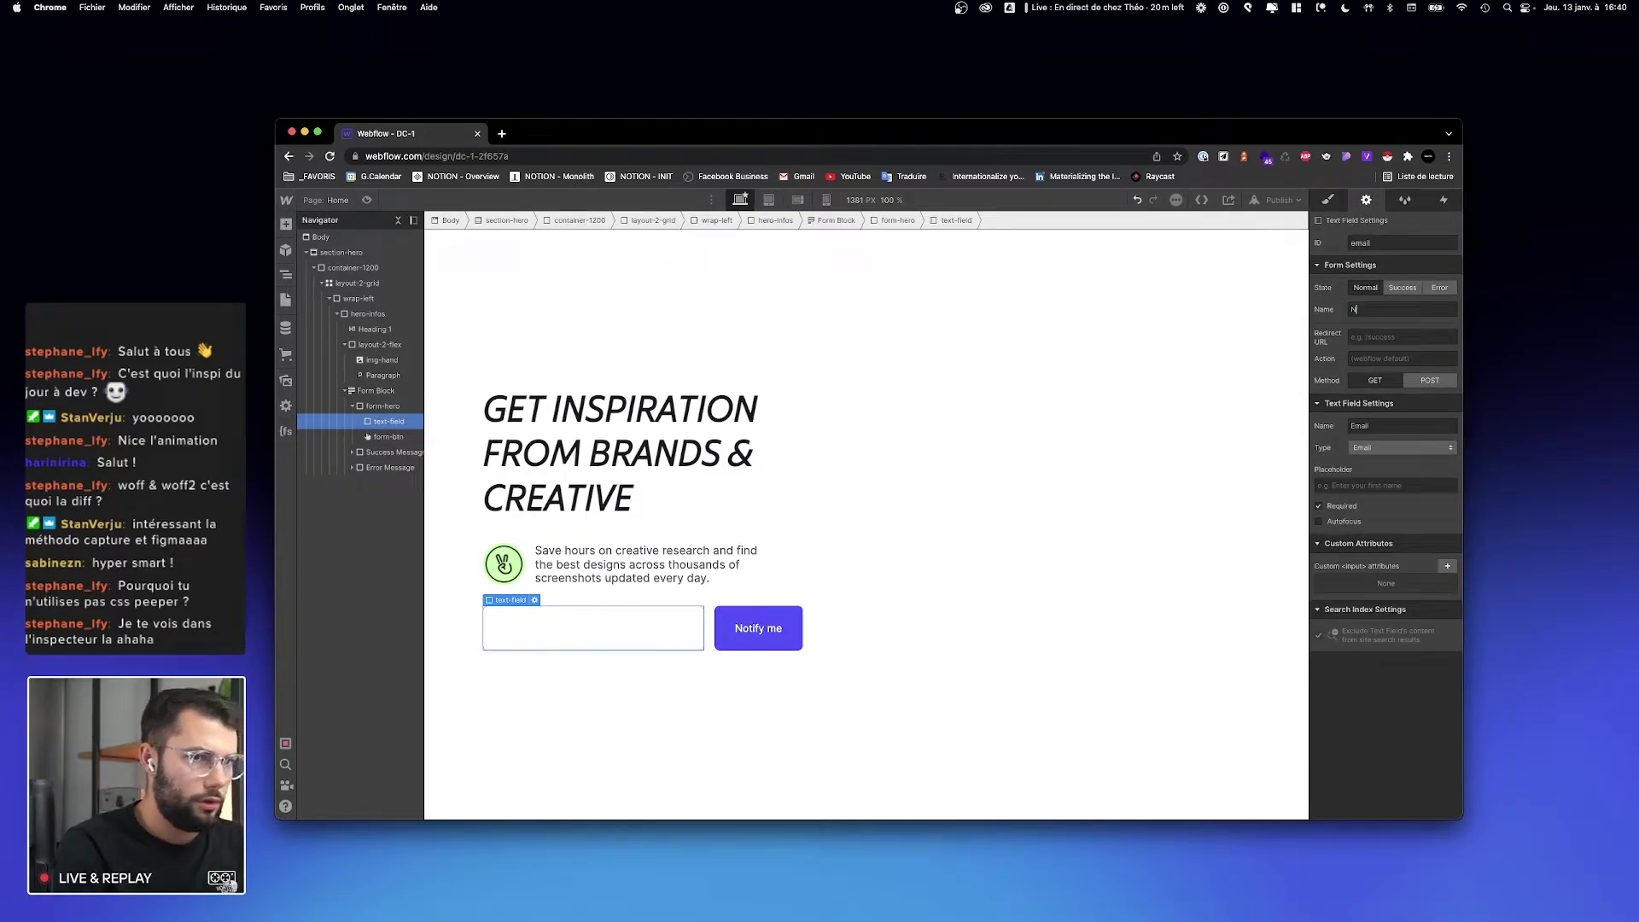
{"action": "type", "text": "otify Form"}
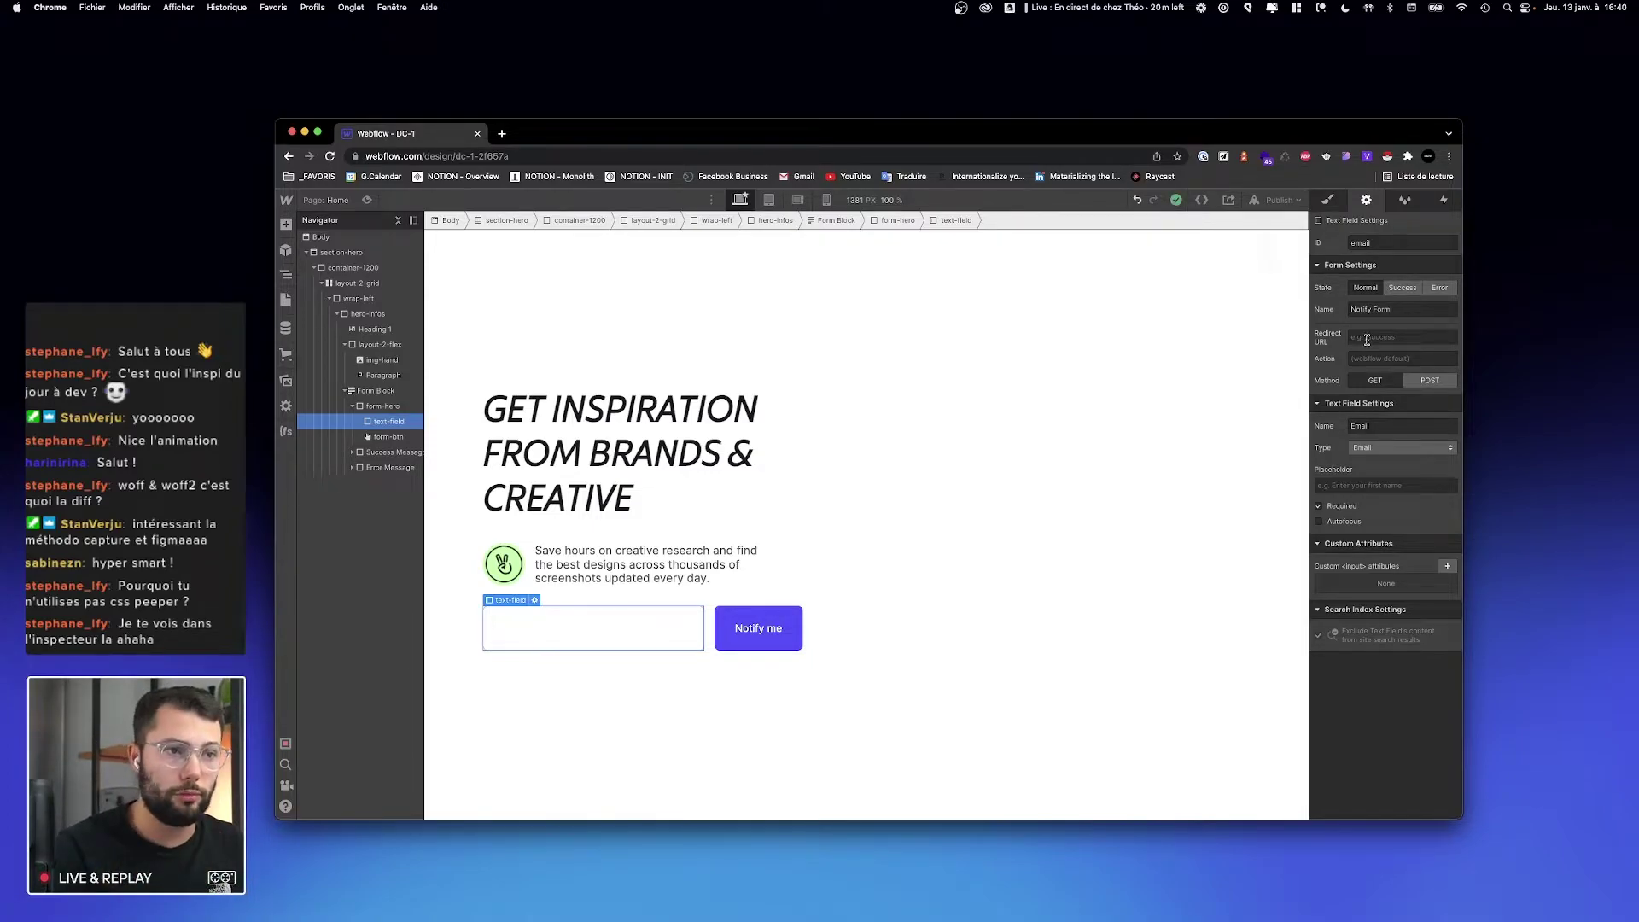
Step: Set the text field's placeholder to "Your email" and preview the form's Success state before returning to Normal
{"action": "left_click_drag", "start_coordinate": [1376, 427], "coordinate": [1337, 429]}
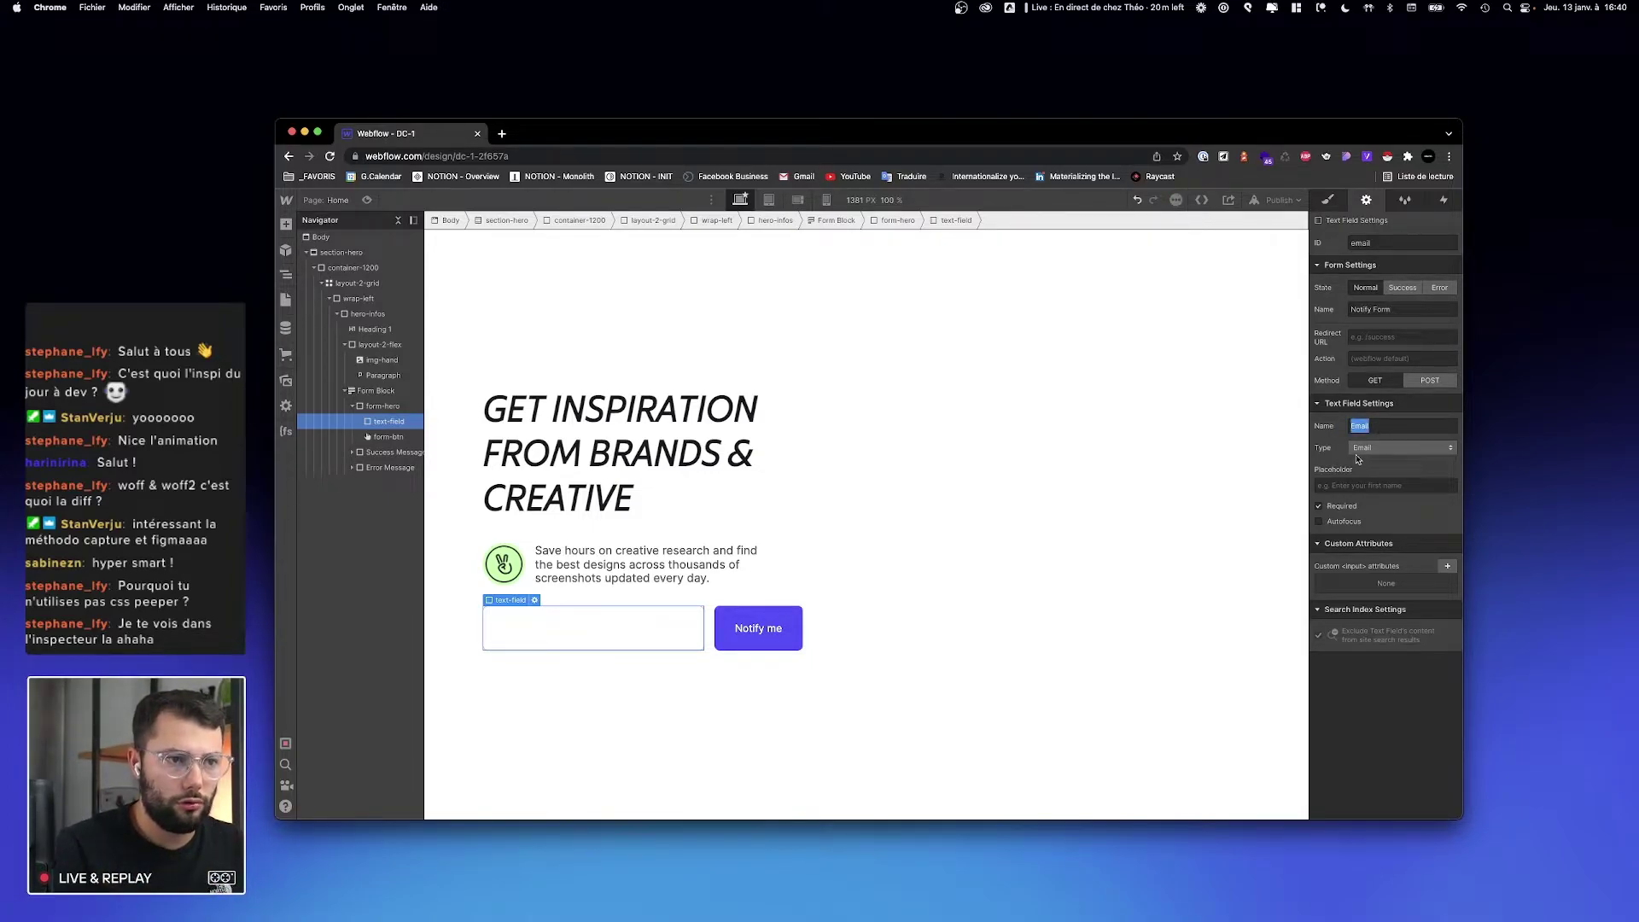
{"action": "left_click", "coordinate": [1361, 485]}
{"action": "type", "text": "Your emai"}
{"action": "key", "text": "Return"}
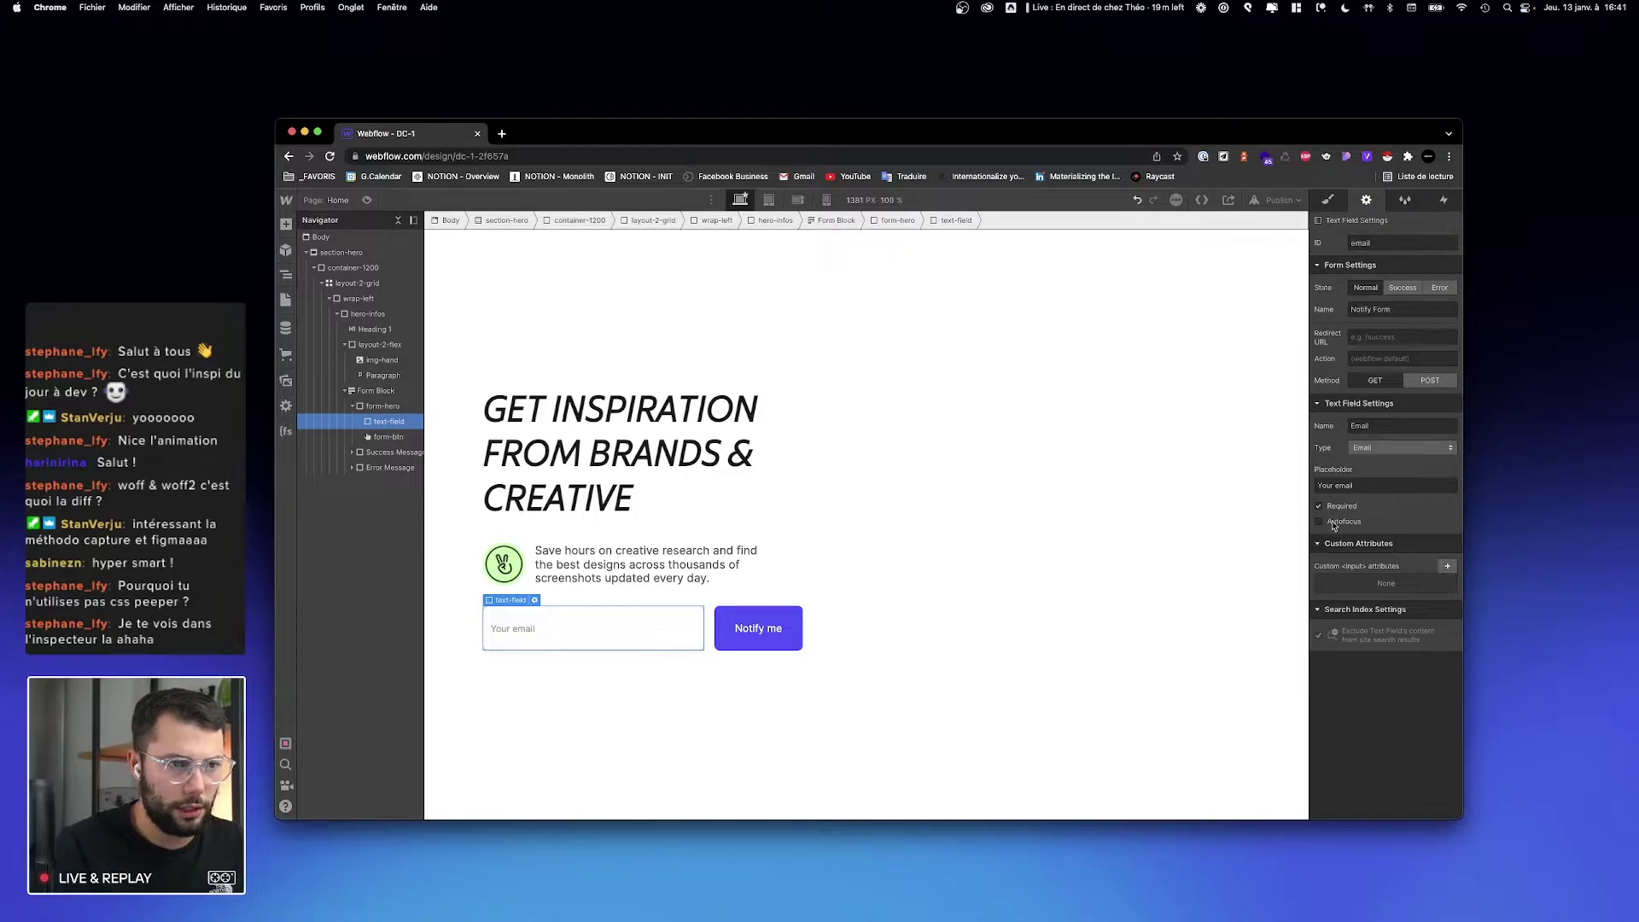
{"action": "left_click", "coordinate": [1395, 289]}
{"action": "left_click", "coordinate": [1365, 287]}
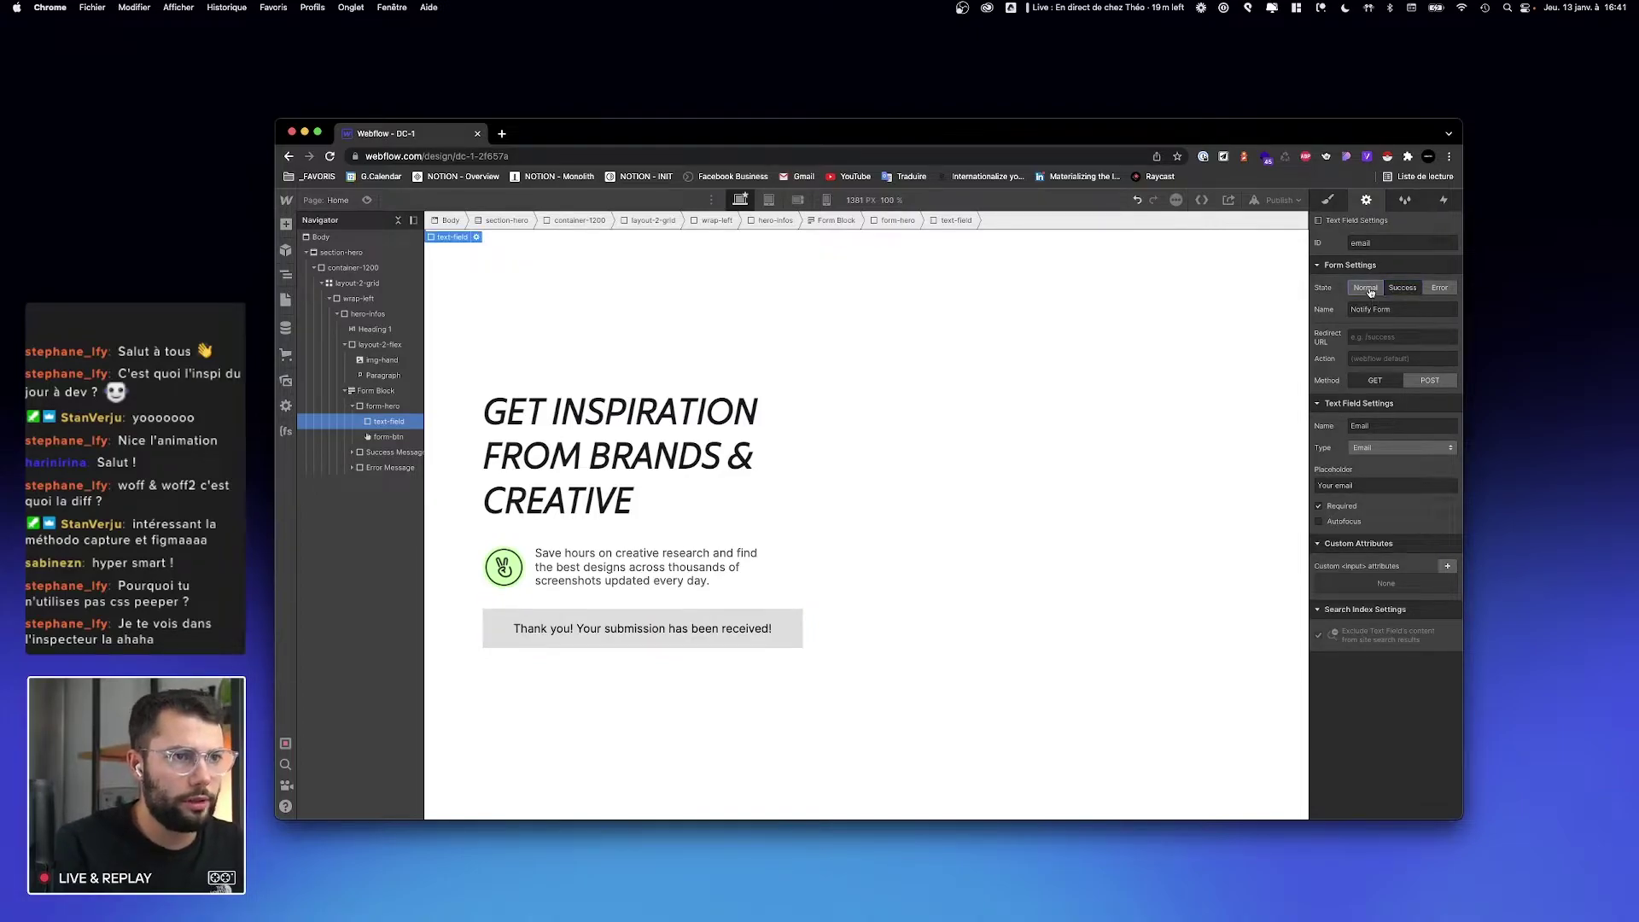
Step: Inspect the e-mail field's padding and typography on the SuperDesign page and return to the text-field styles in Webflow
{"action": "left_click", "coordinate": [1329, 200]}
{"action": "key", "text": "ctrl+Right"}
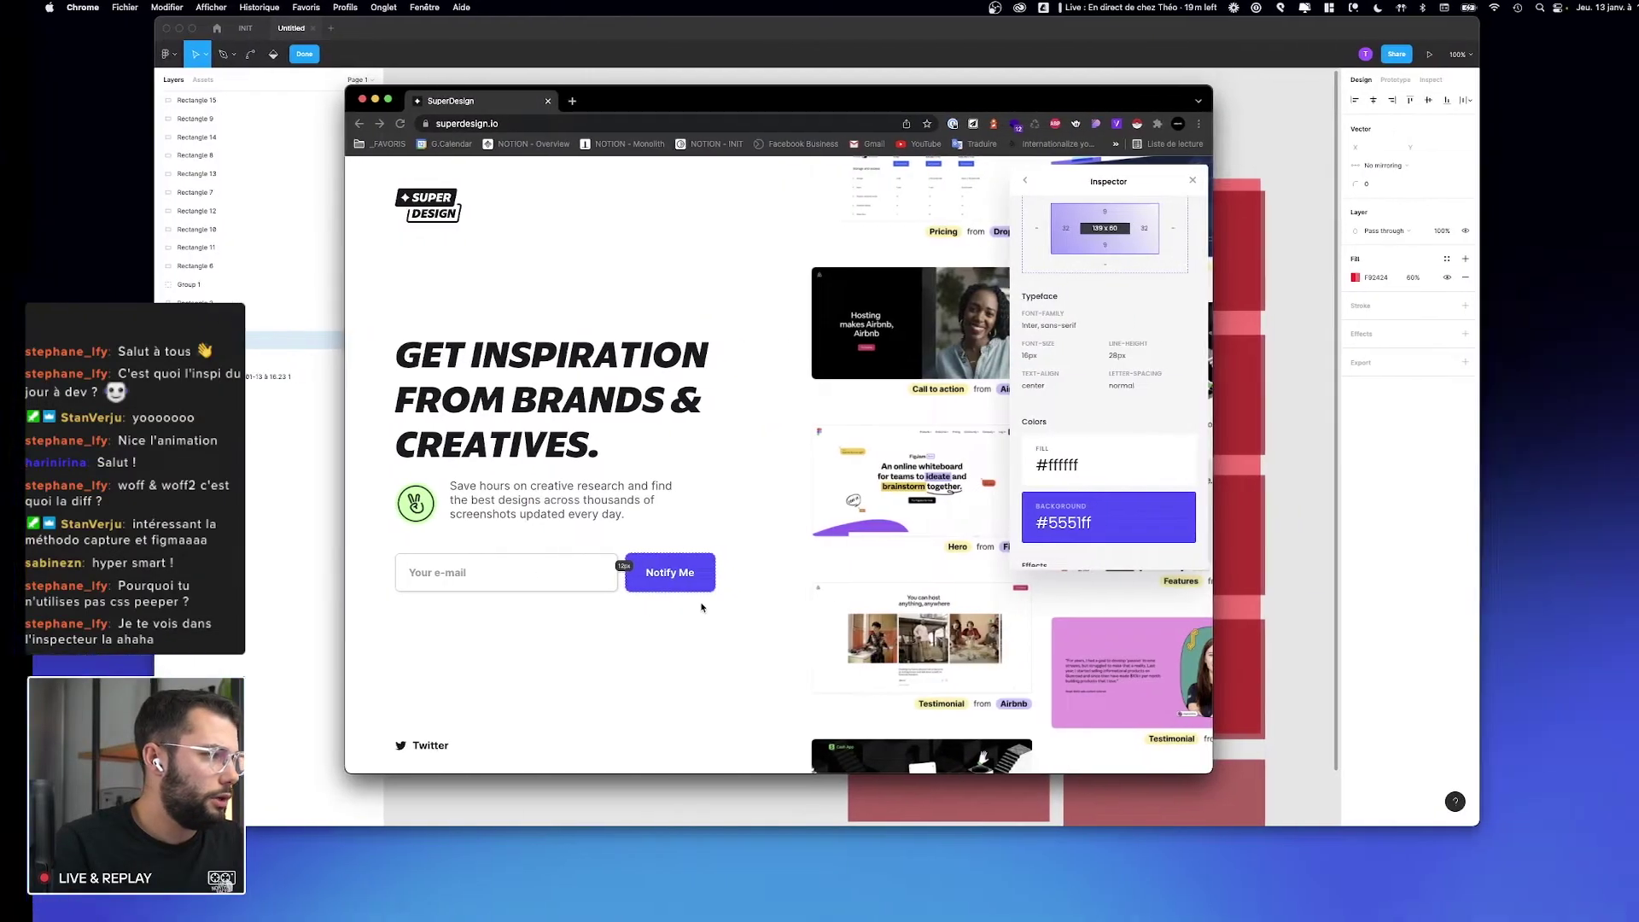
{"action": "left_click", "coordinate": [440, 574]}
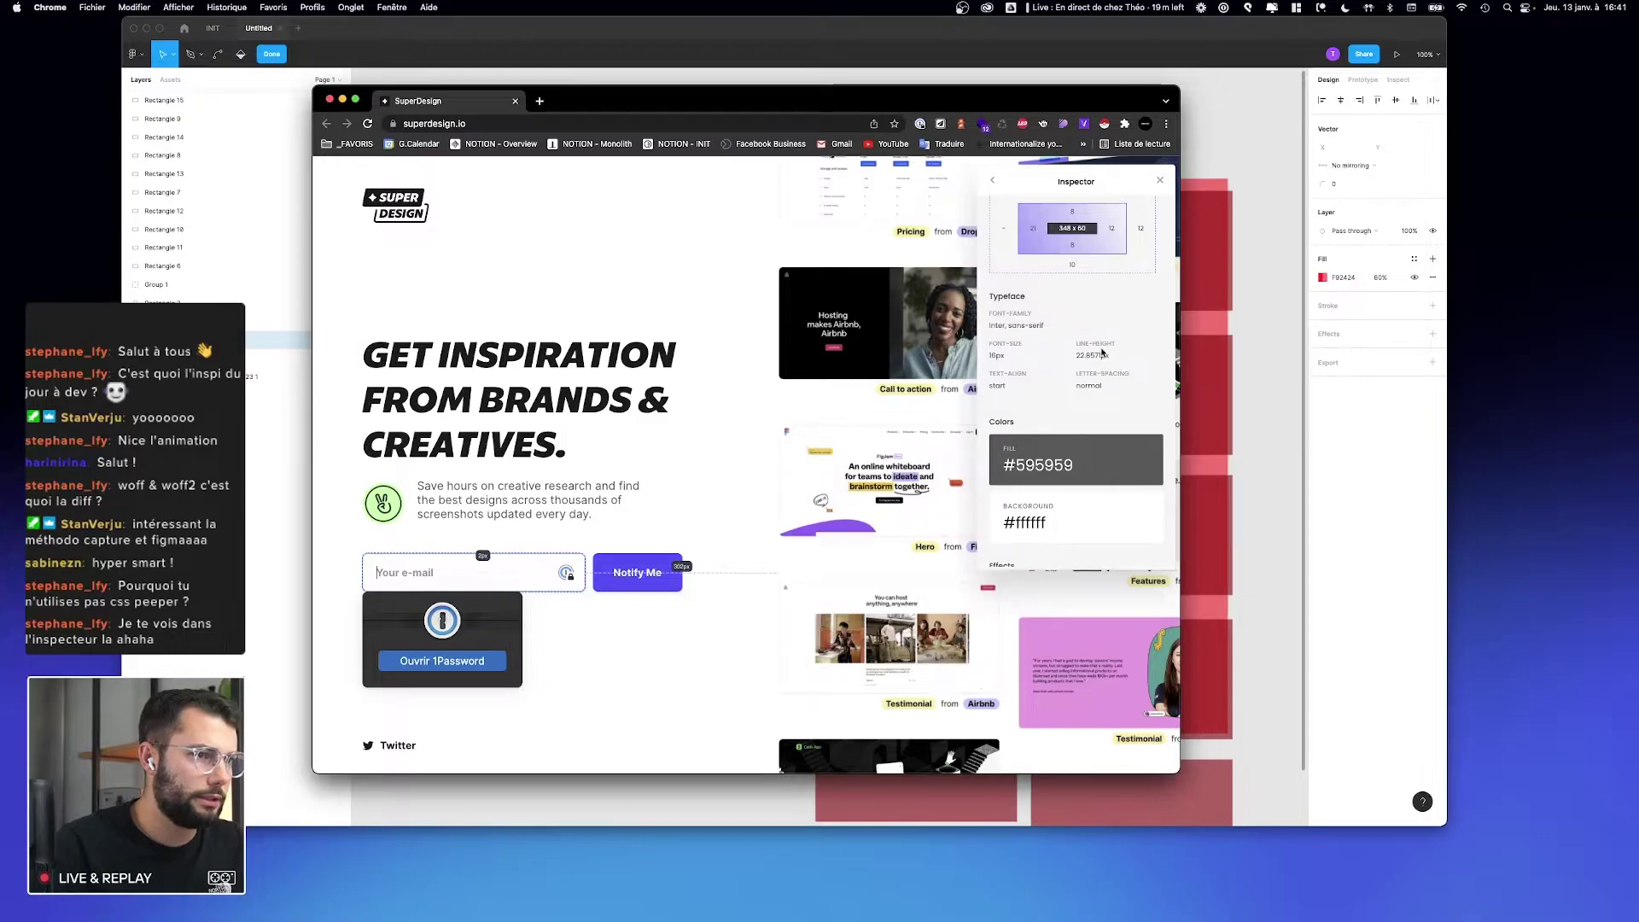
{"action": "key", "text": "ctrl+Left"}
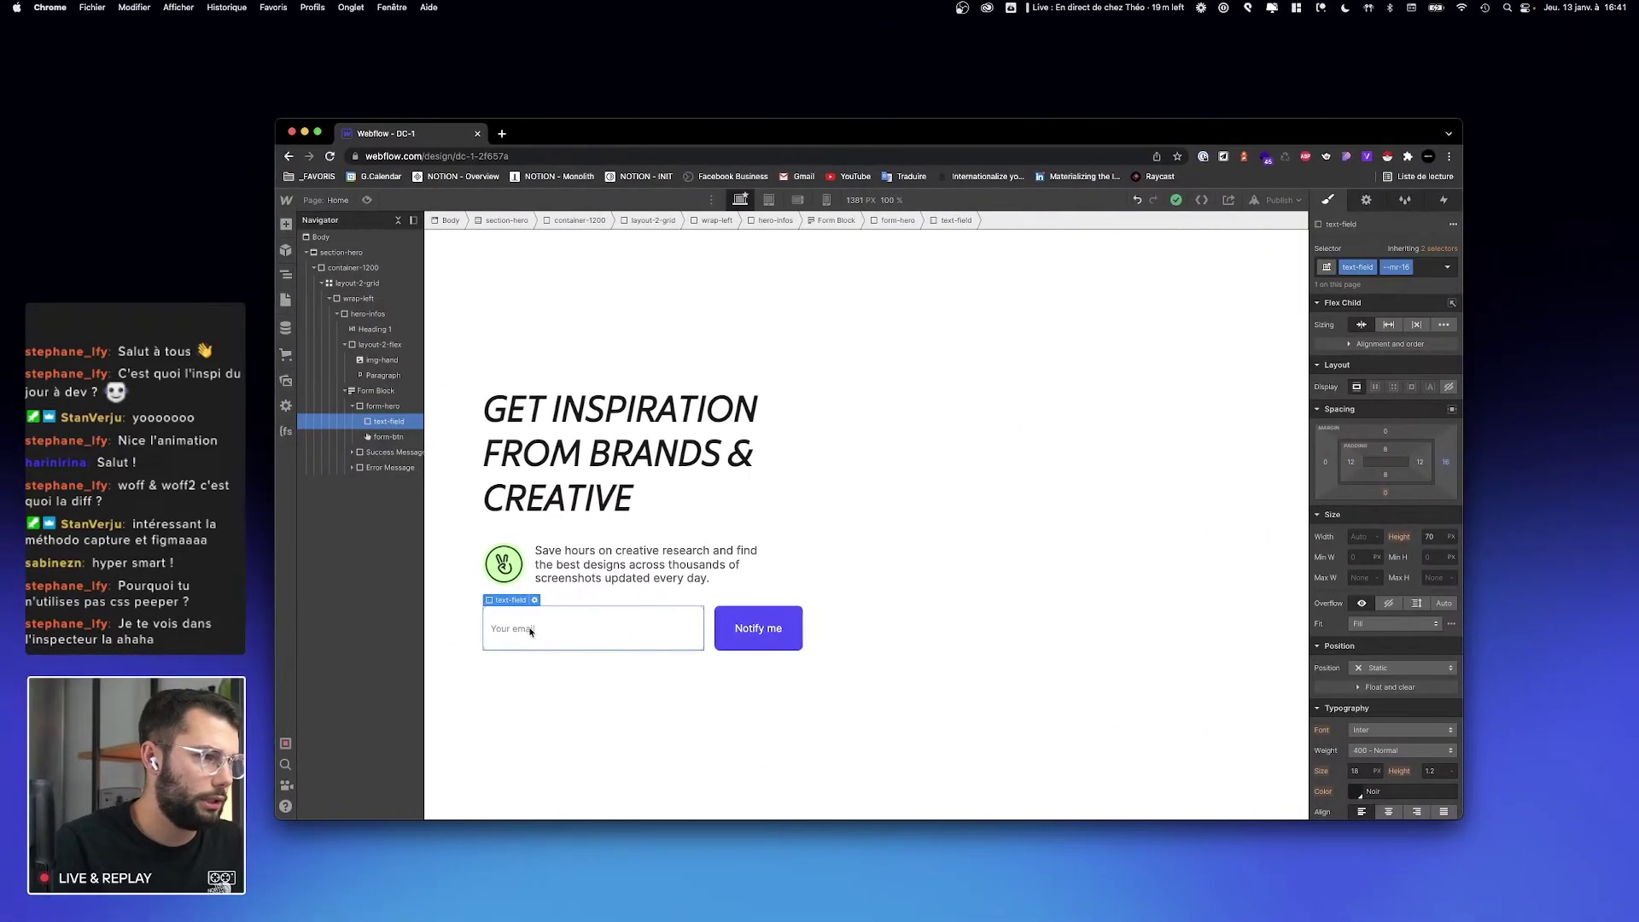
{"action": "left_click", "coordinate": [1366, 200]}
{"action": "left_click", "coordinate": [1327, 200]}
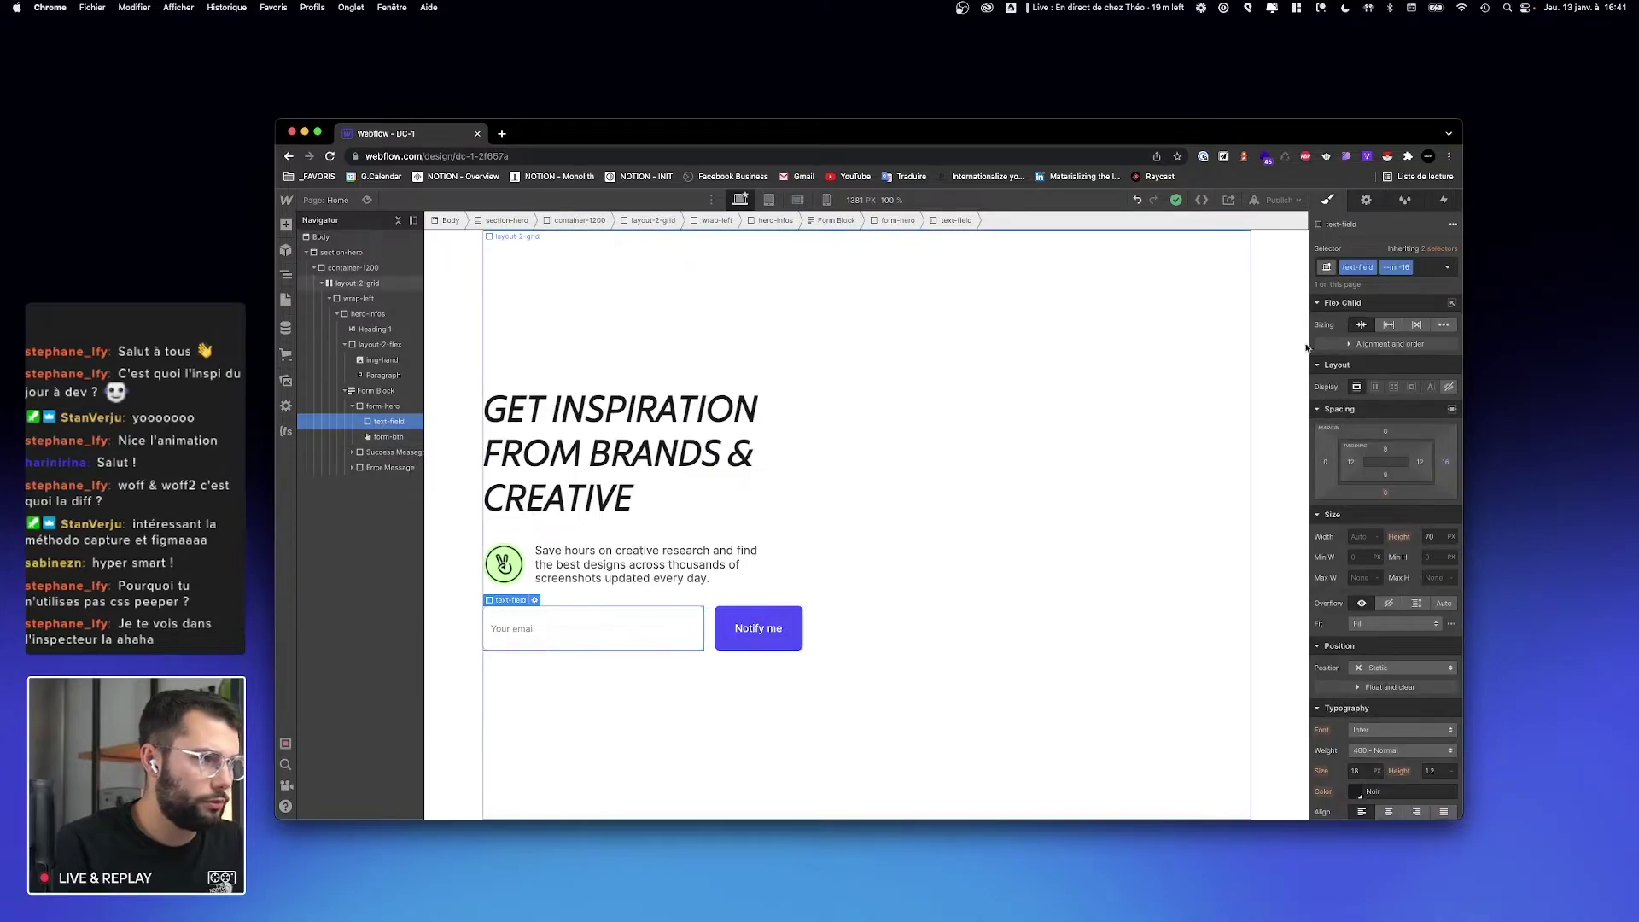
Step: In the text field's Placeholder state, set the font size to 16 px and the line height to 1.375, calculated from 22/16
{"action": "left_click", "coordinate": [1445, 270]}
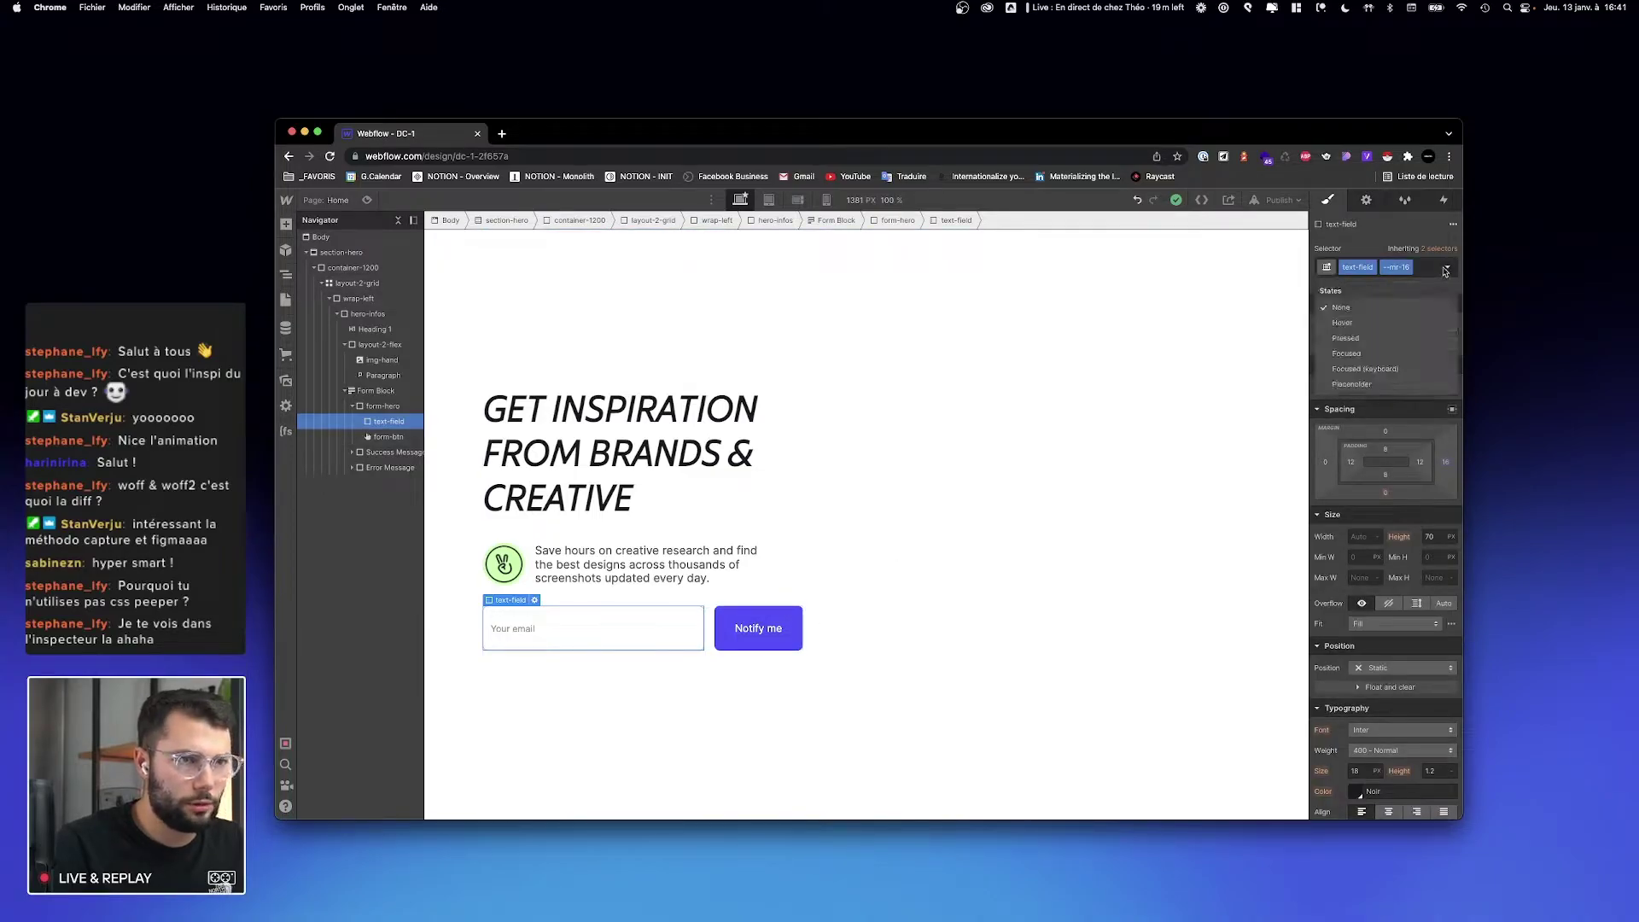
{"action": "left_click", "coordinate": [1354, 384]}
{"action": "left_click", "coordinate": [1359, 384]}
{"action": "type", "text": "16"}
{"action": "key", "text": "Tab"}
{"action": "key", "text": "super+space"}
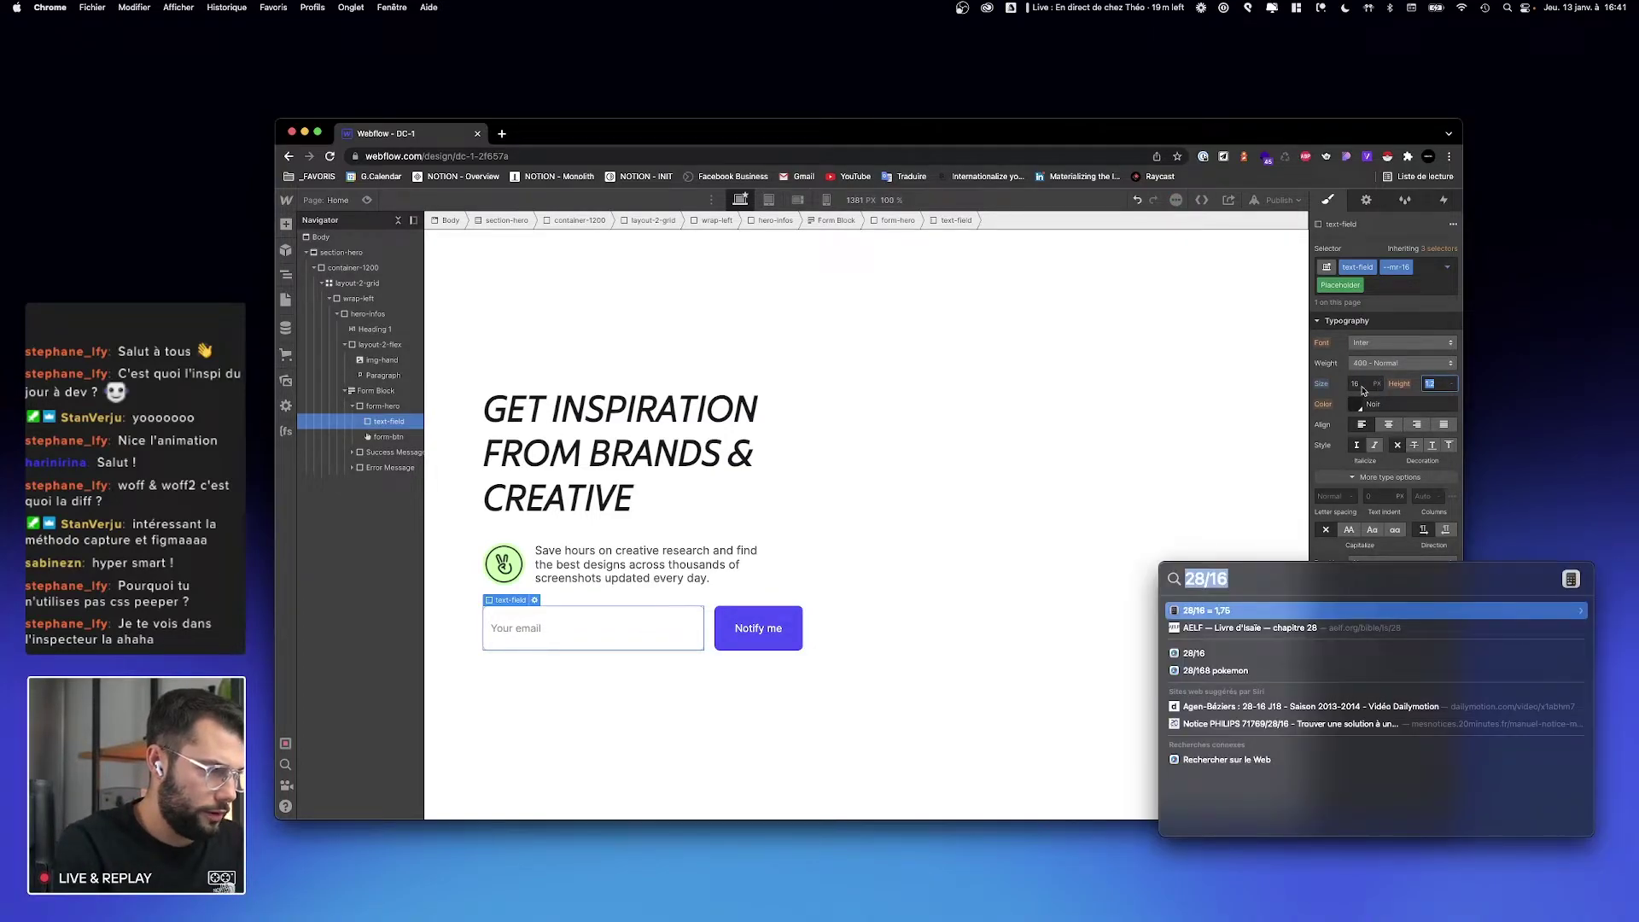
{"action": "type", "text": "22/16"}
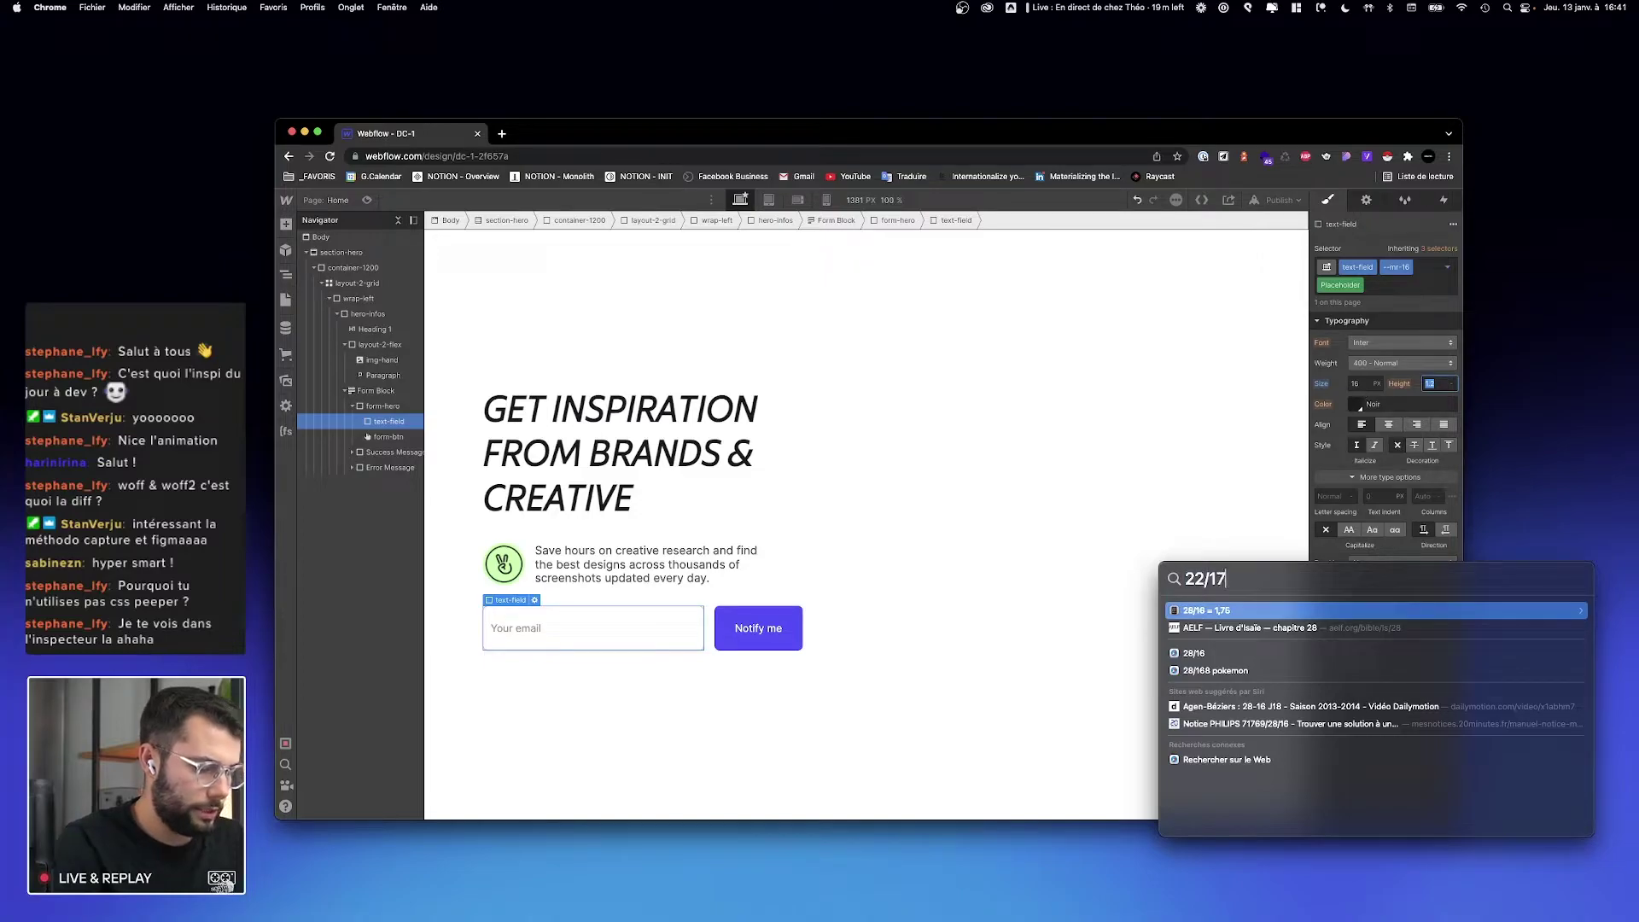
{"action": "key", "text": "Escape"}
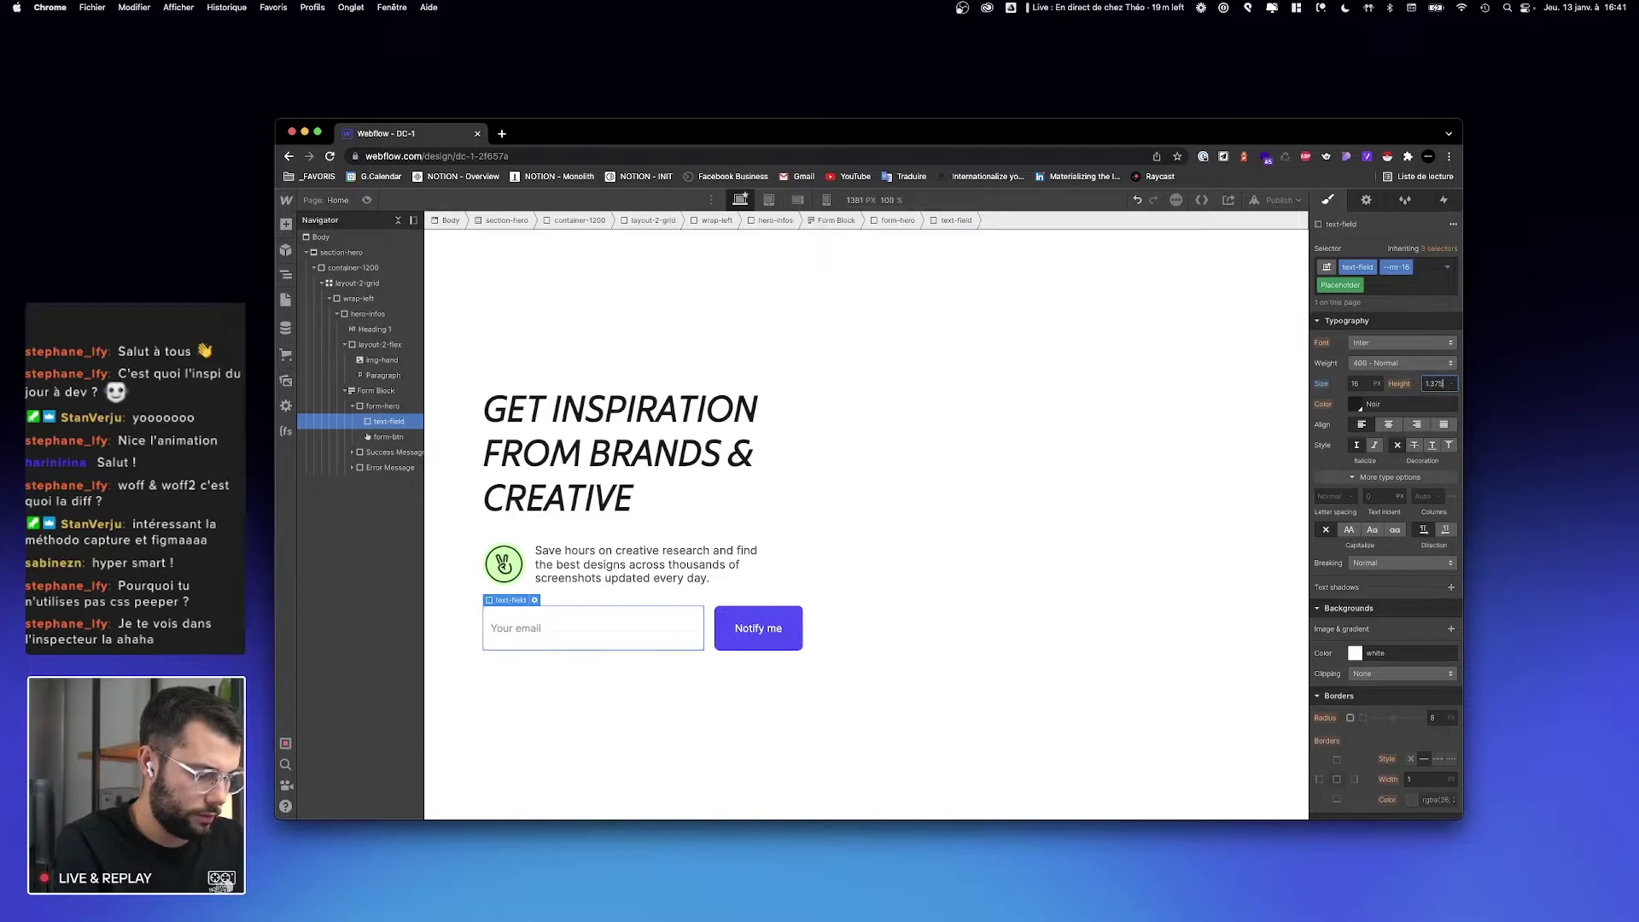
Step: Give the placeholder text the Gris swatch colour, compare it with the SuperDesign field and set its weight to 700 - Bold
{"action": "left_click", "coordinate": [1354, 406]}
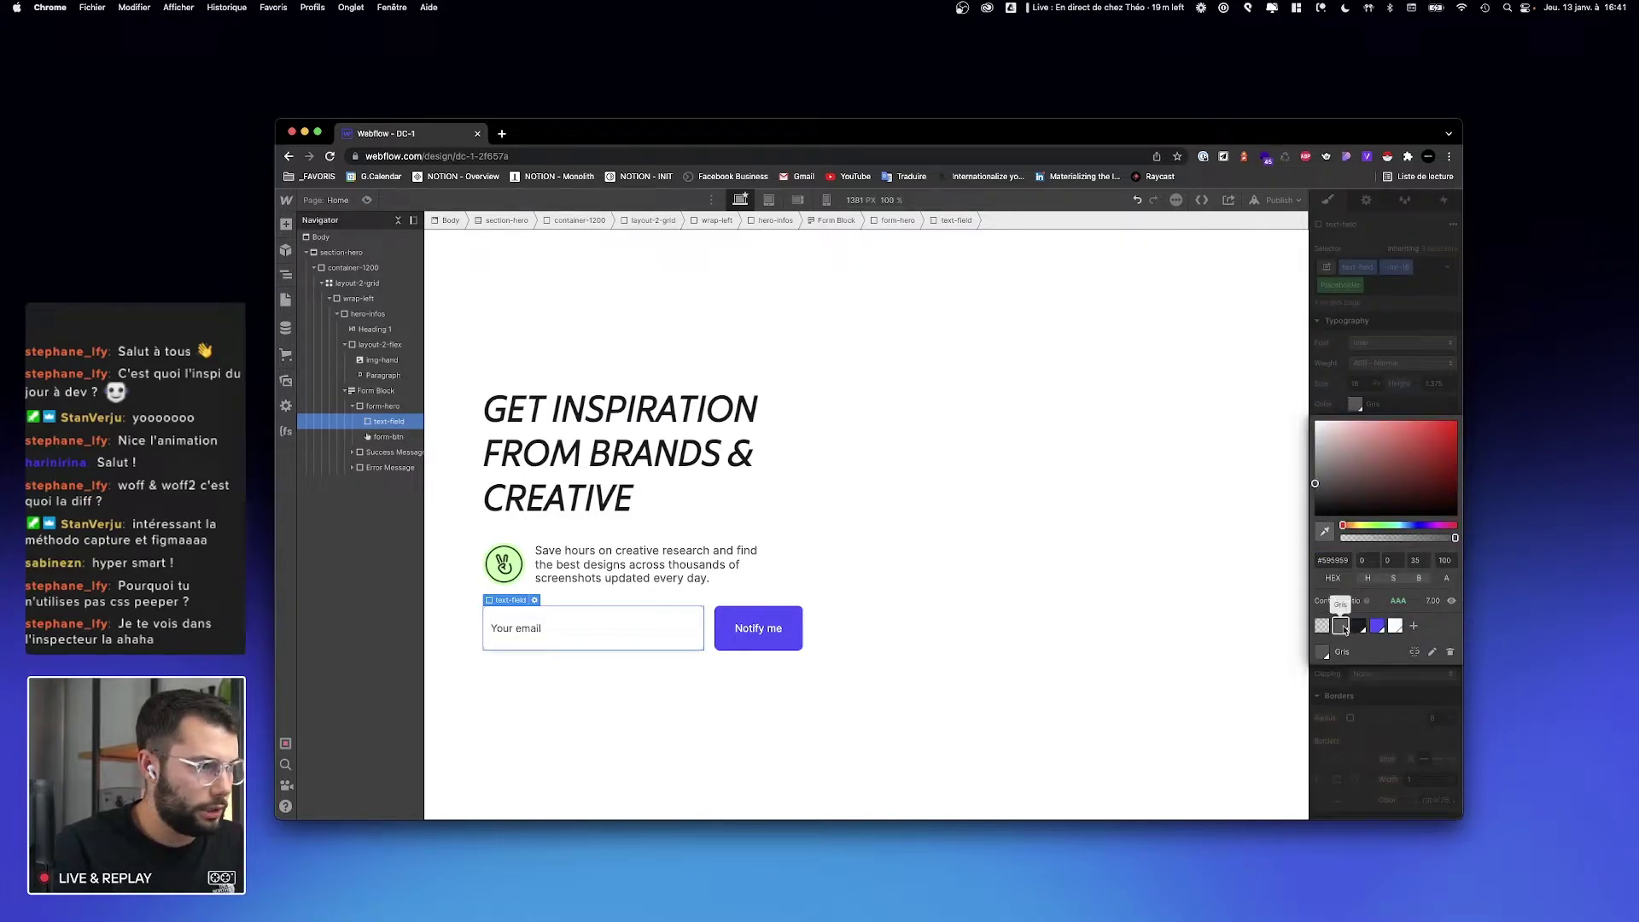
{"action": "key", "text": "ctrl+Right"}
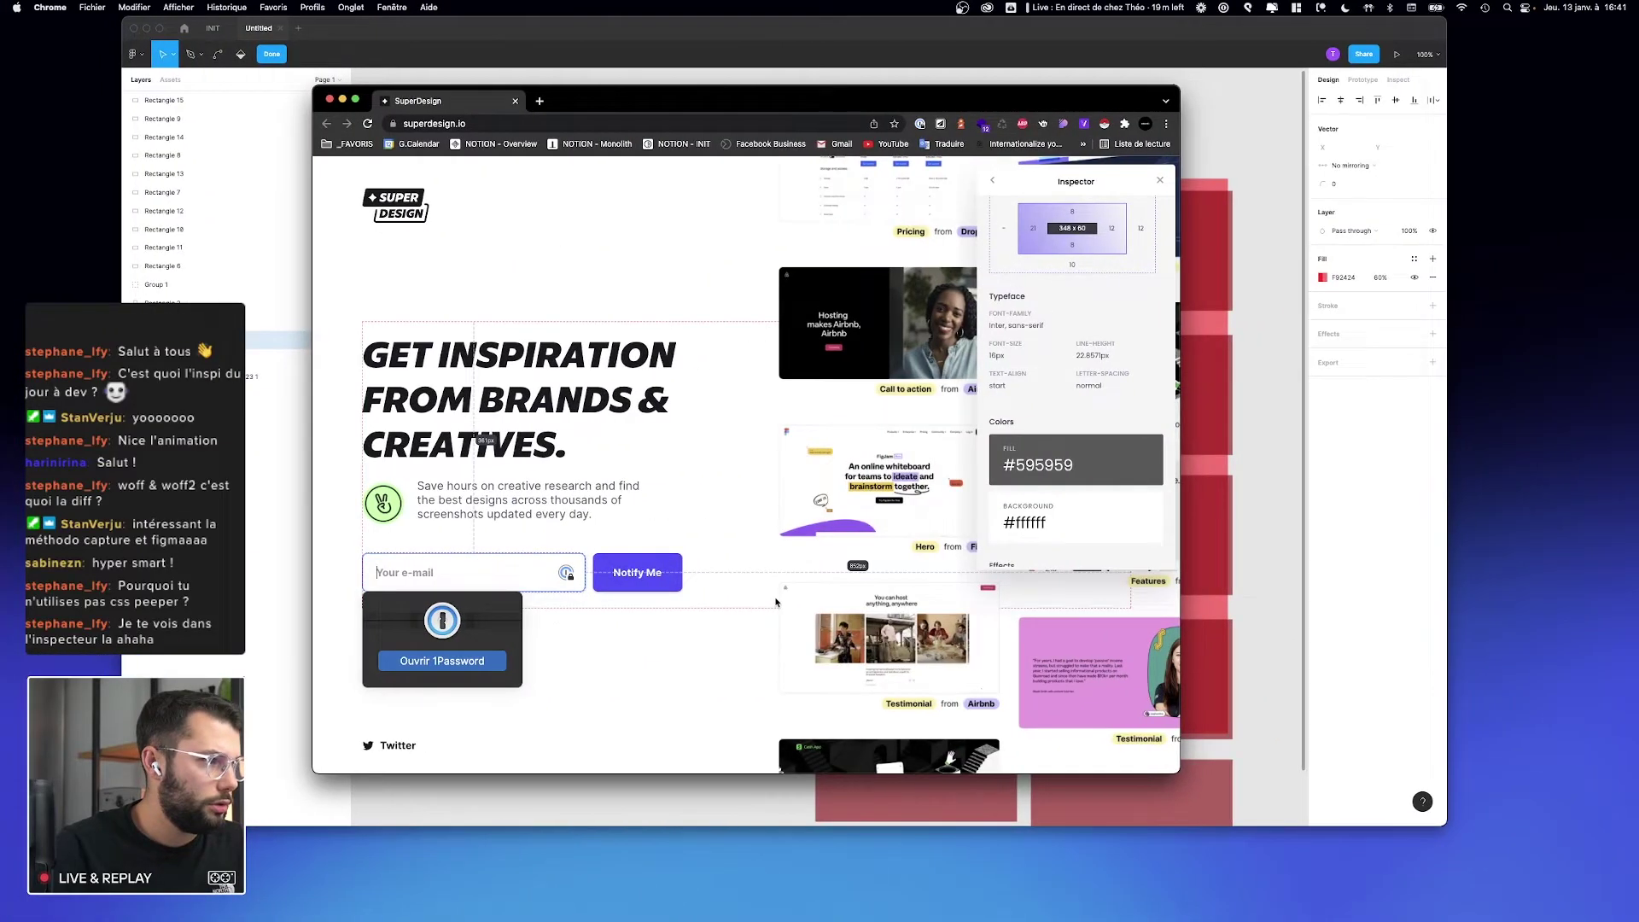
{"action": "key", "text": "ctrl+Left"}
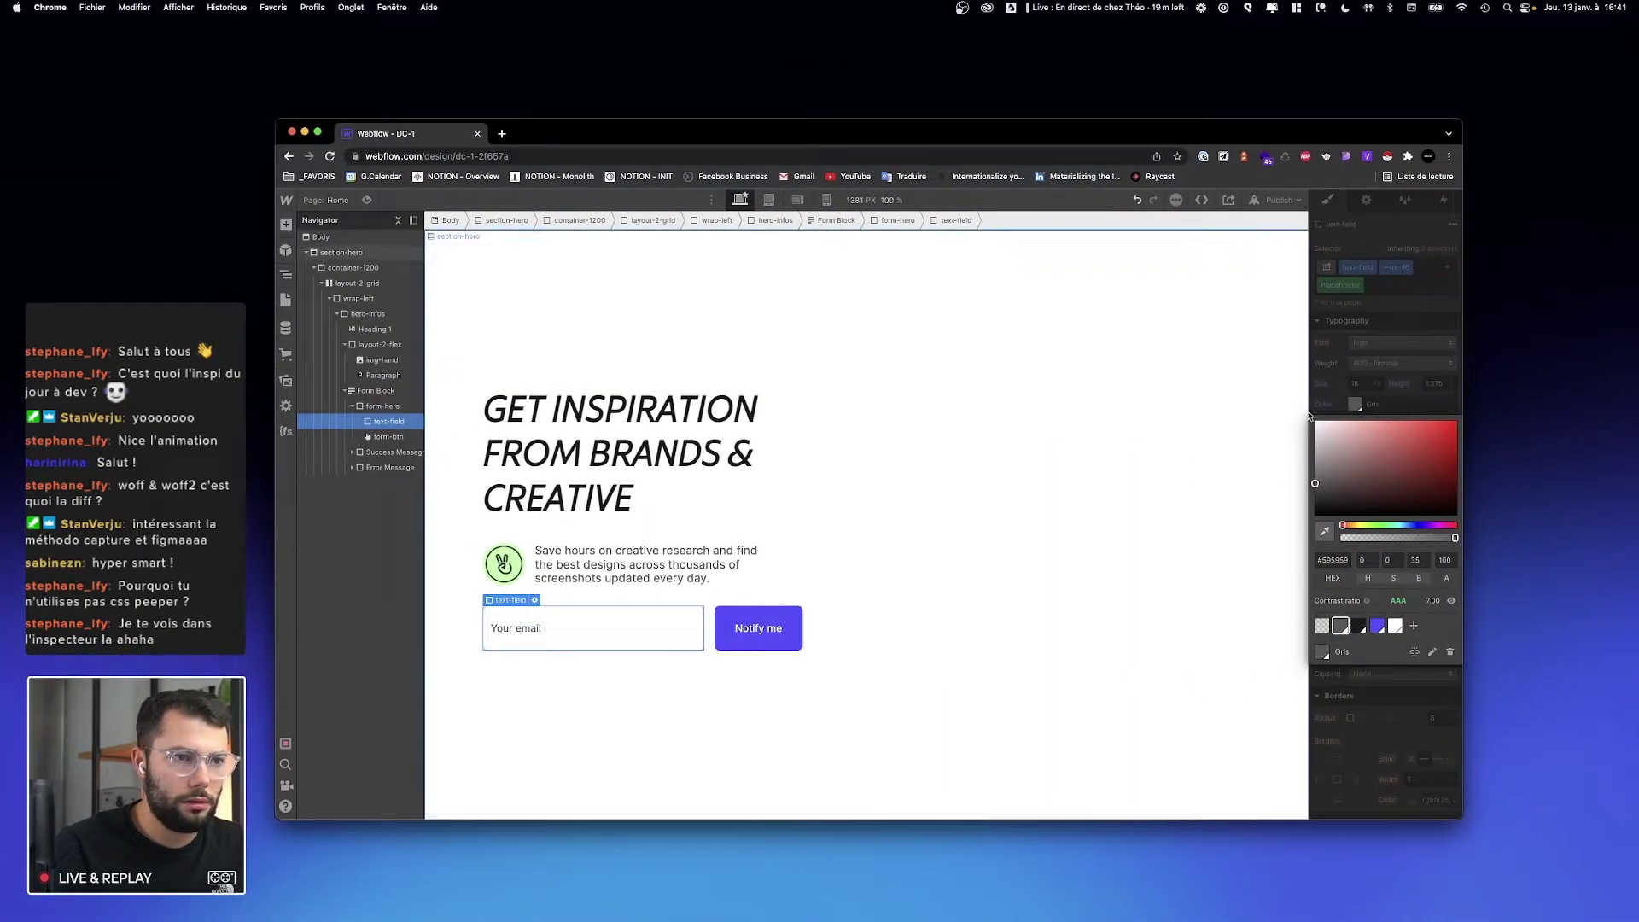
{"action": "left_click", "coordinate": [1360, 377]}
{"action": "left_click", "coordinate": [1366, 369]}
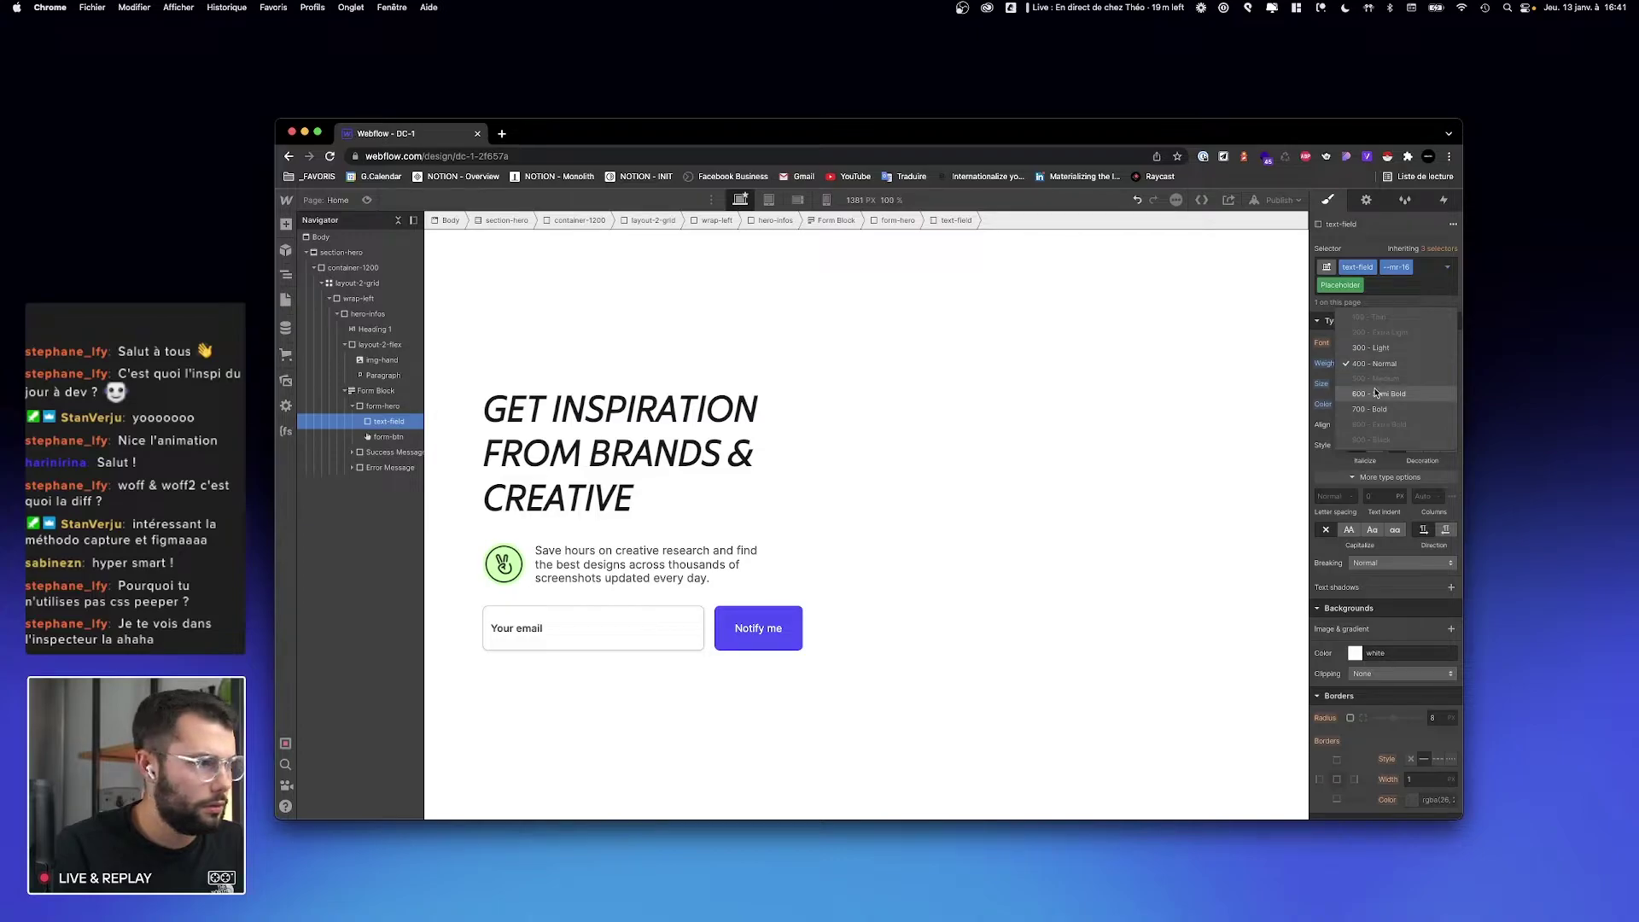
{"action": "left_click", "coordinate": [1380, 410]}
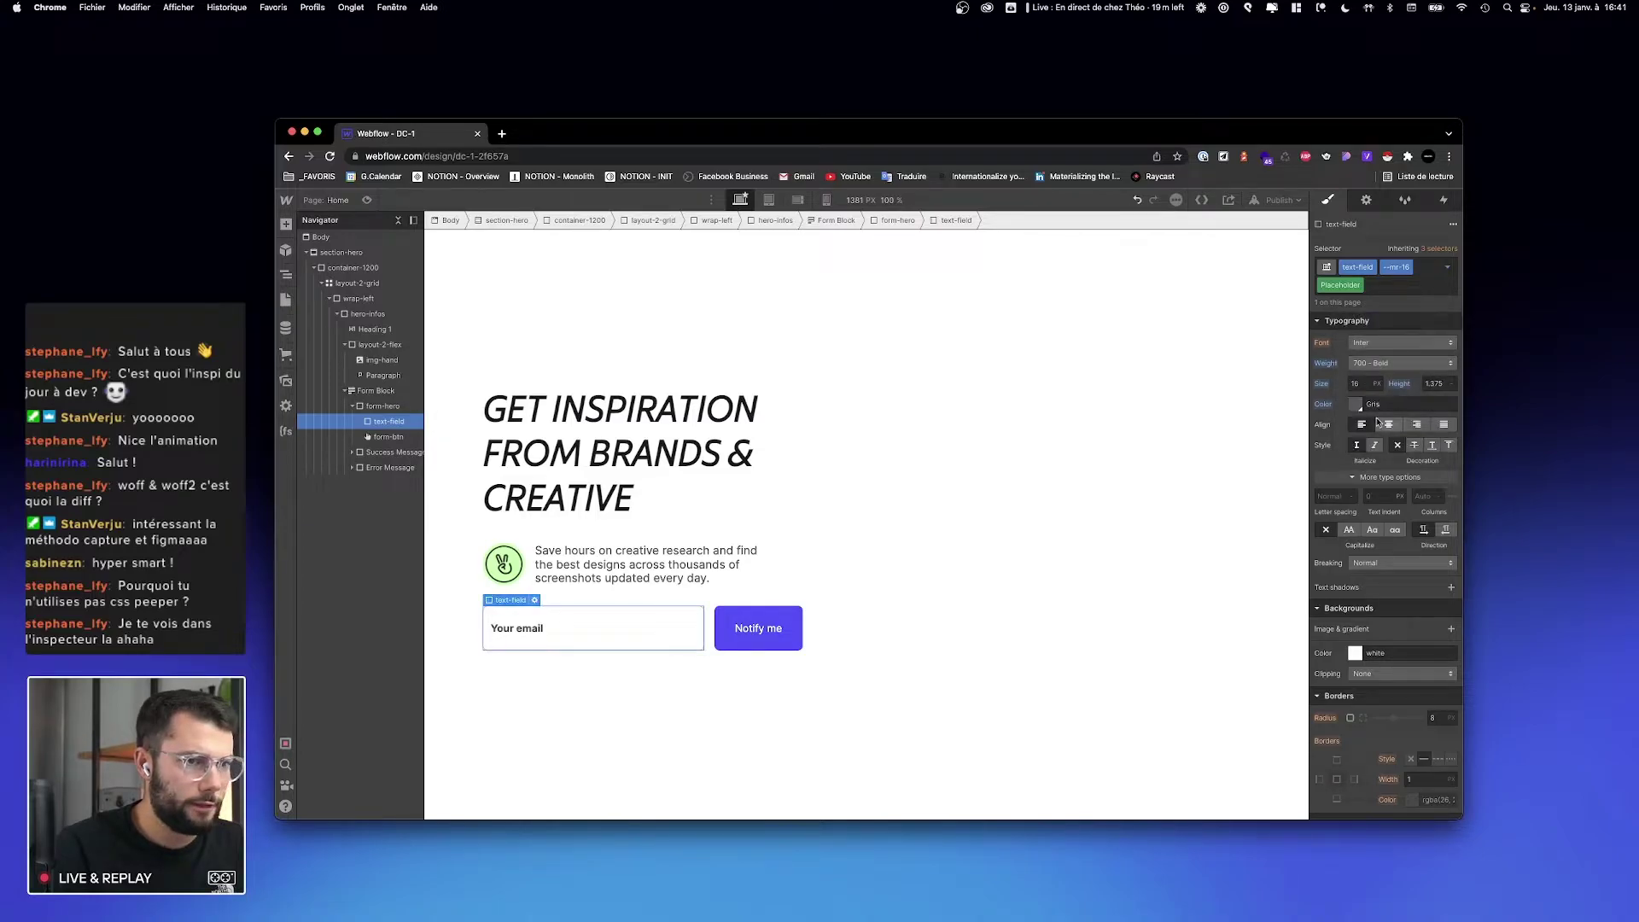
Step: Lower the placeholder text colour's opacity to 57% and compare the result with the SuperDesign e-mail field
{"action": "left_click", "coordinate": [1357, 405]}
{"action": "left_click_drag", "start_coordinate": [1453, 538], "coordinate": [1411, 538]}
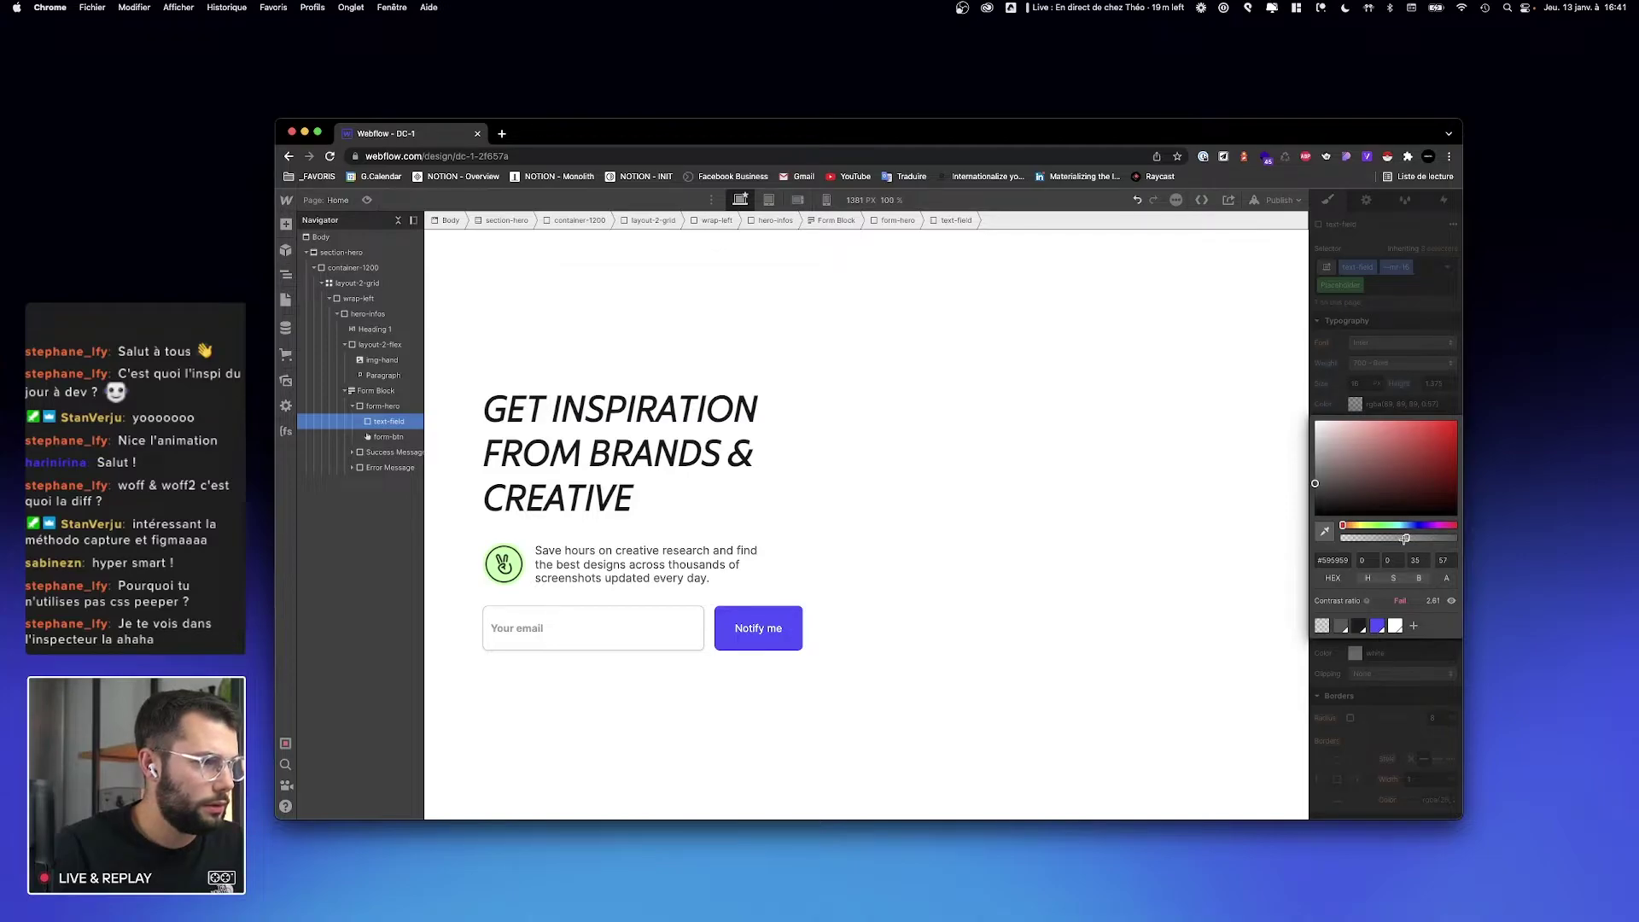
{"action": "left_click", "coordinate": [694, 650]}
{"action": "key", "text": "ctrl+Right"}
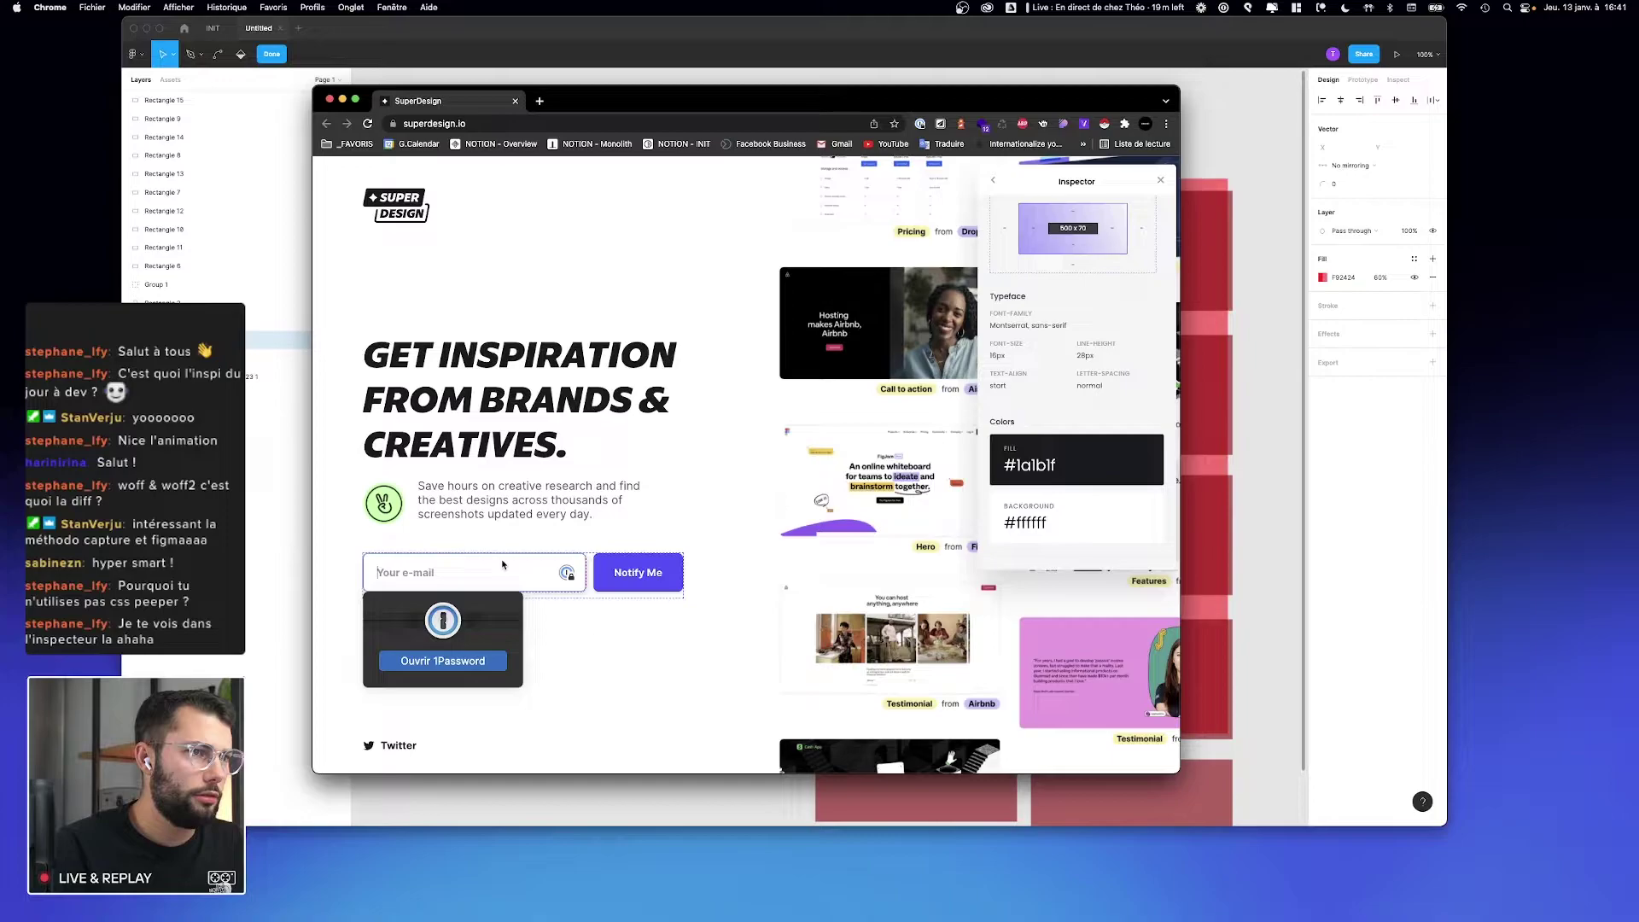
{"action": "key", "text": "ctrl+Left"}
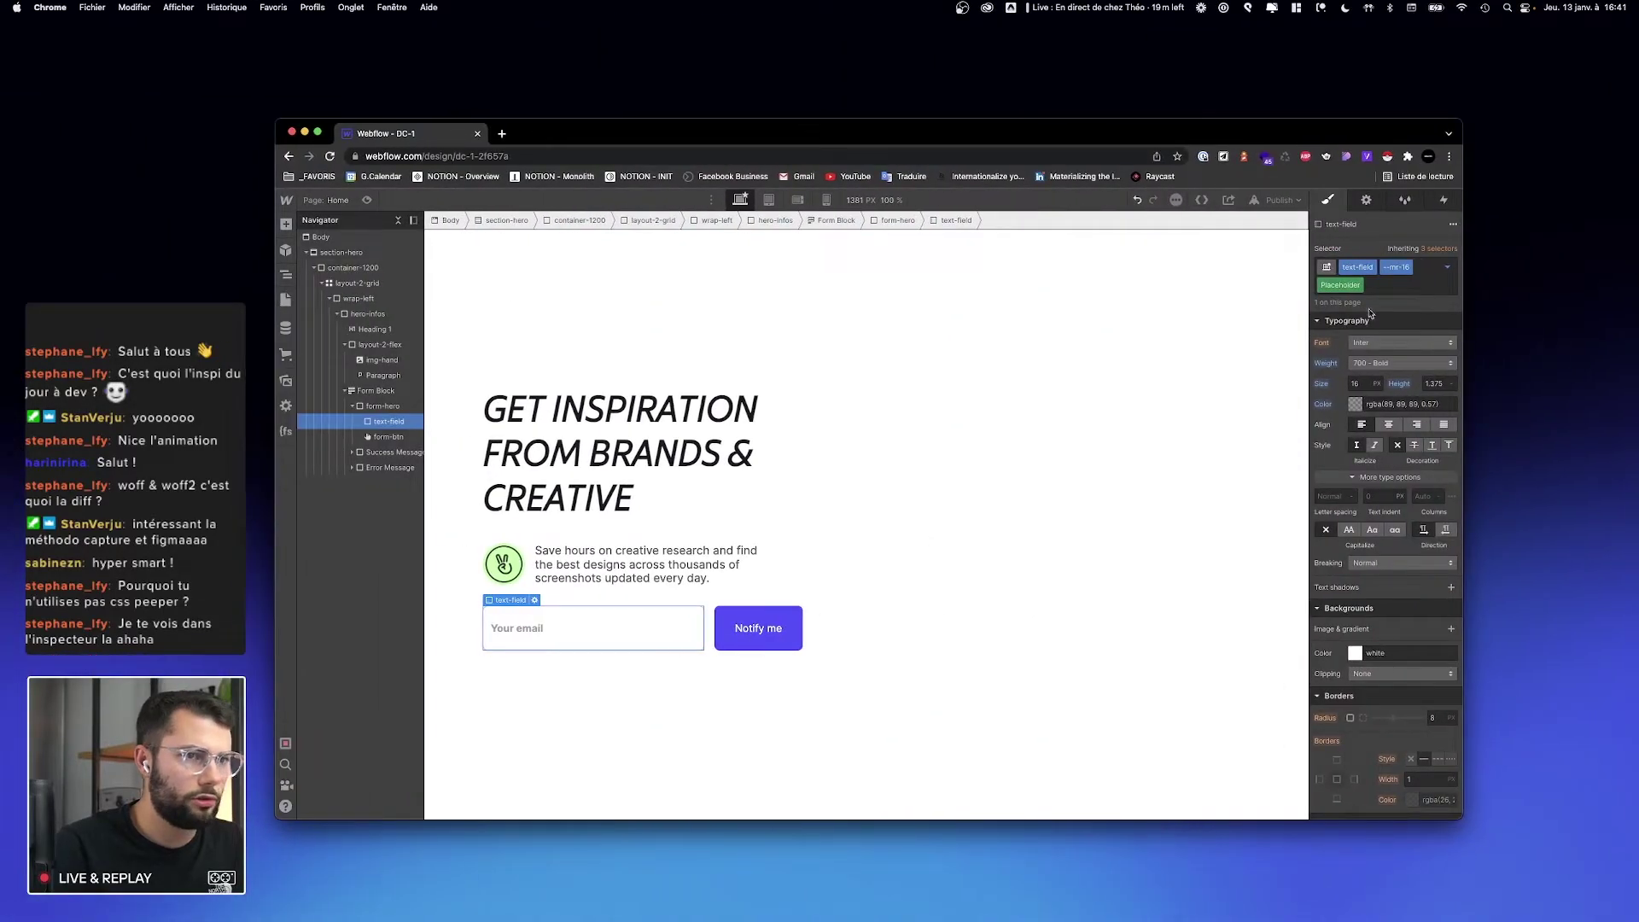
Step: Return the text field to the None state and increase its base text-field class's left and right padding to about 21 px
{"action": "left_click", "coordinate": [1446, 268]}
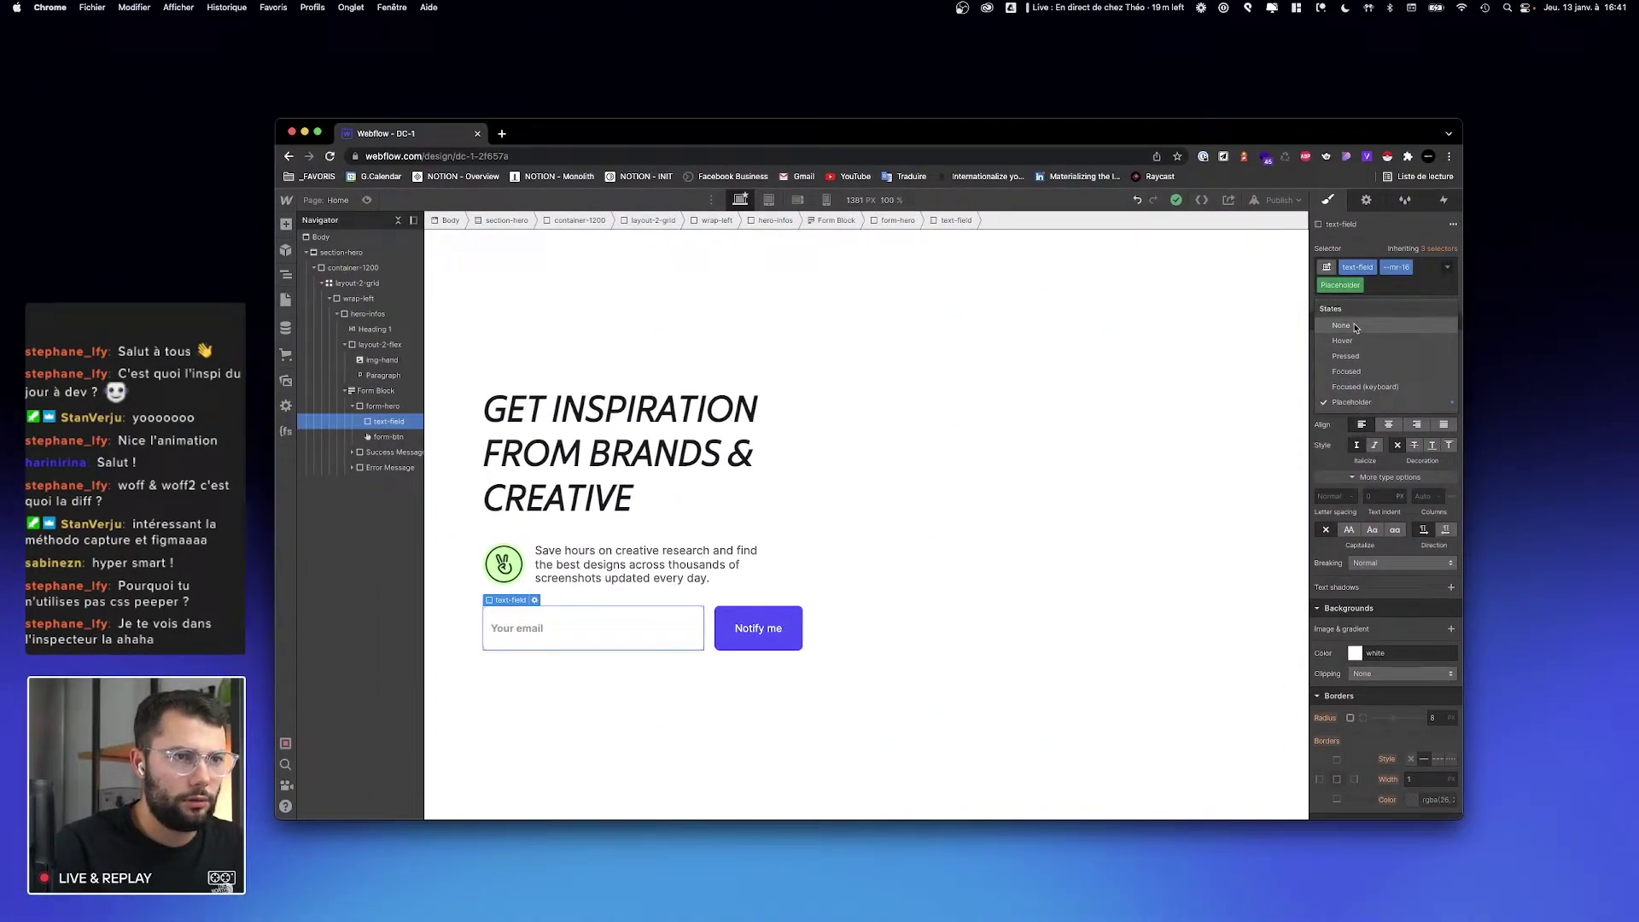
{"action": "left_click", "coordinate": [1354, 328]}
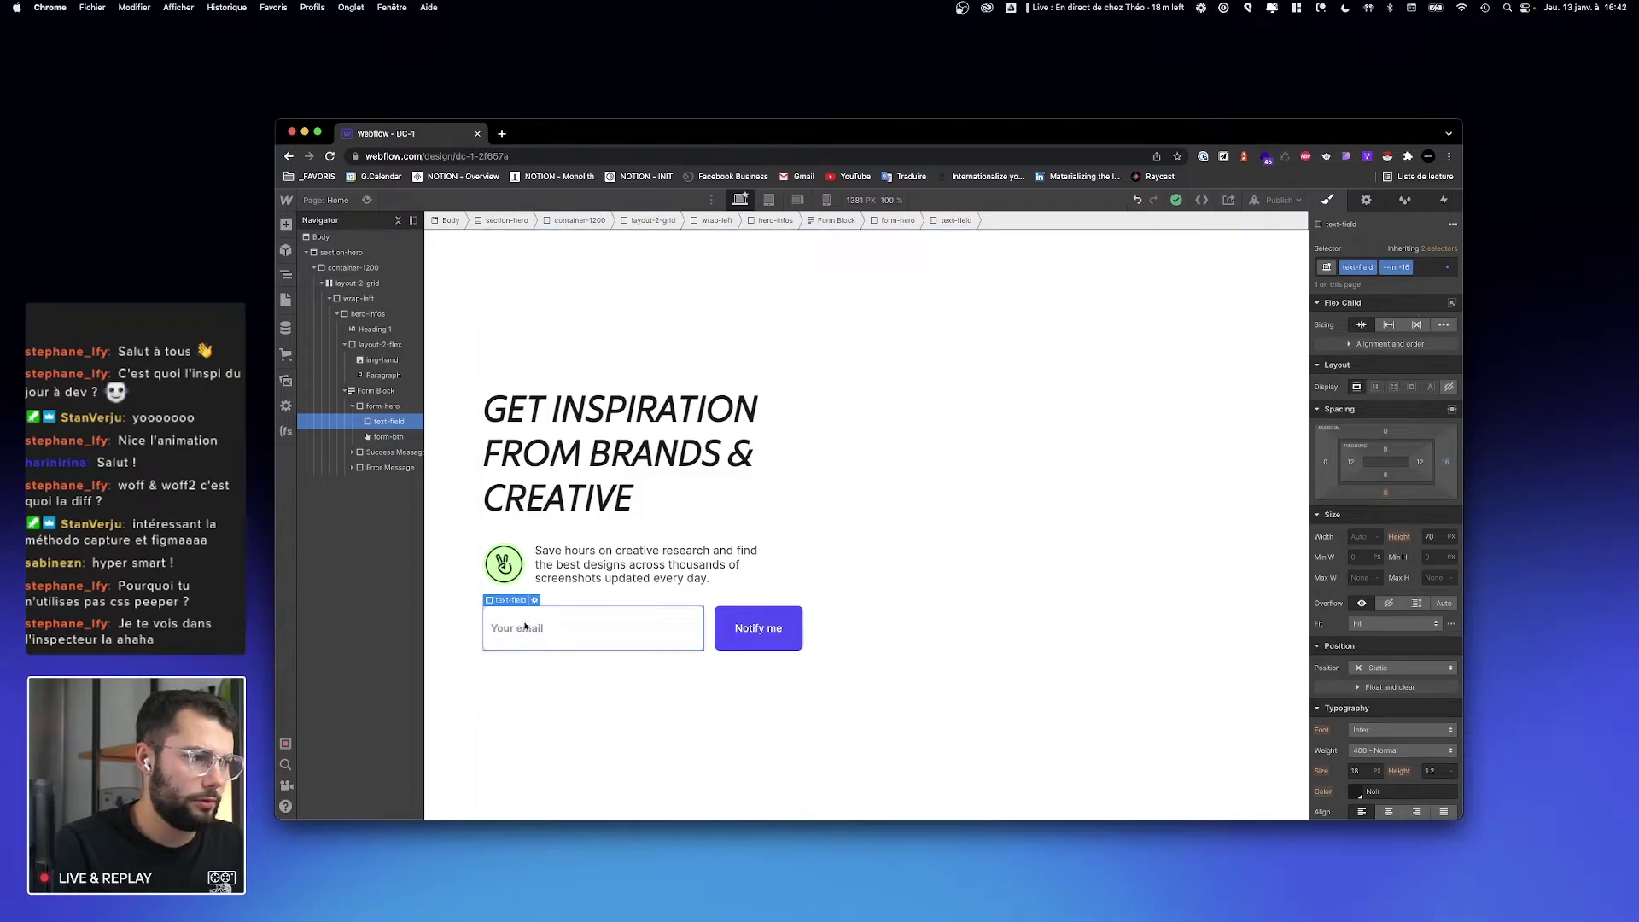
{"action": "left_click", "coordinate": [1441, 250]}
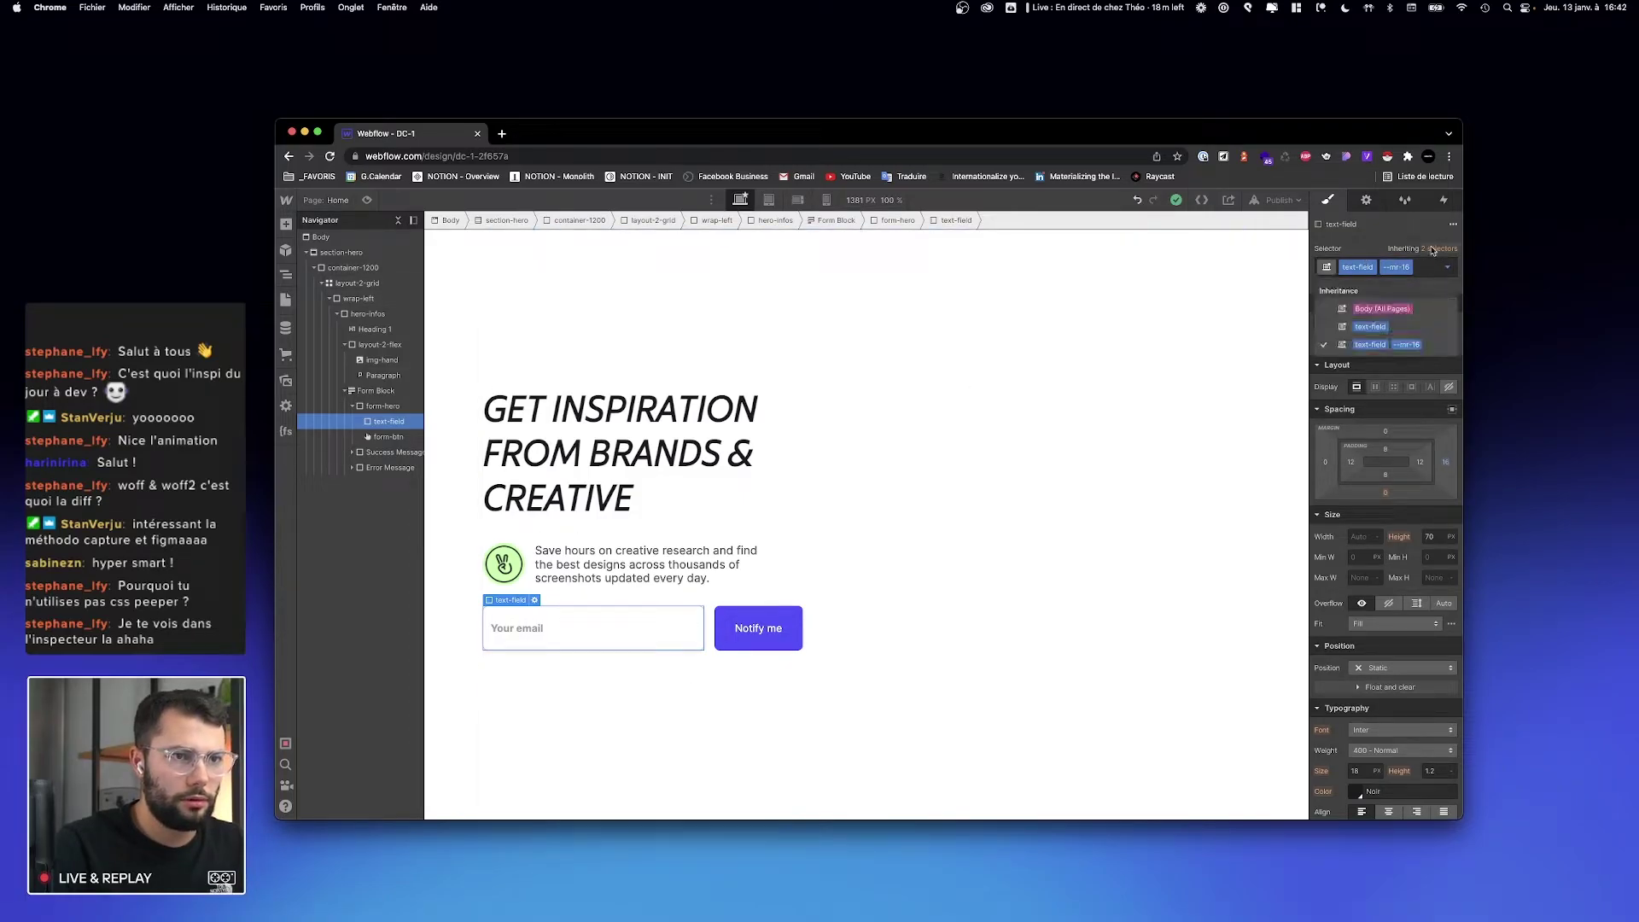
{"action": "left_click", "coordinate": [1370, 326]}
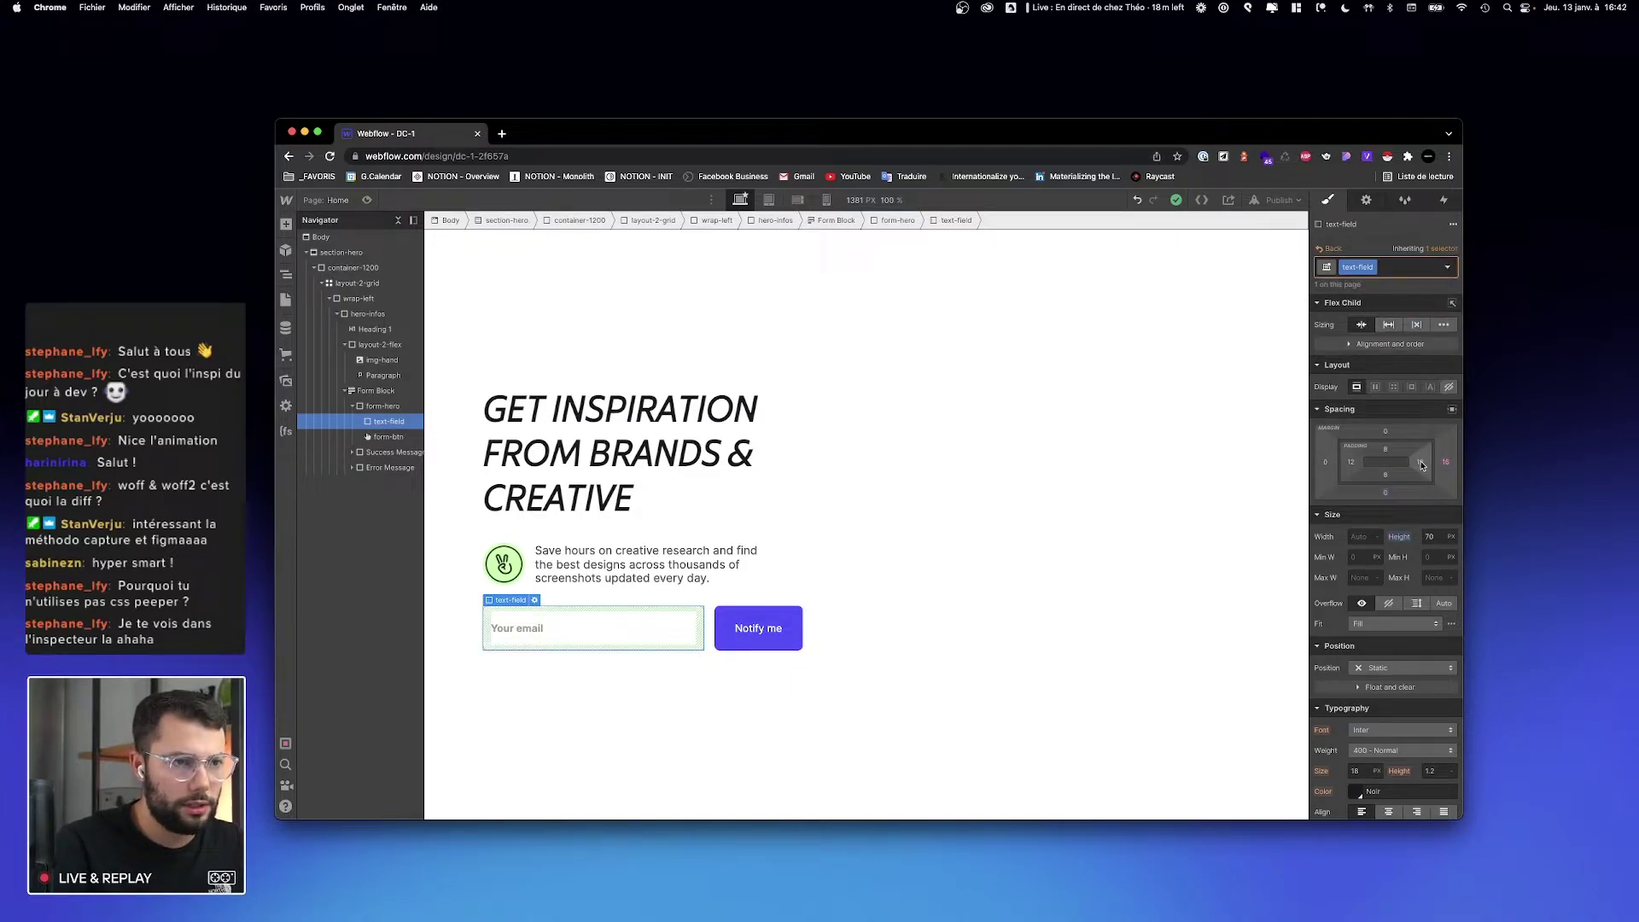
{"action": "left_click_drag", "start_coordinate": [1421, 466], "coordinate": [1415, 462]}
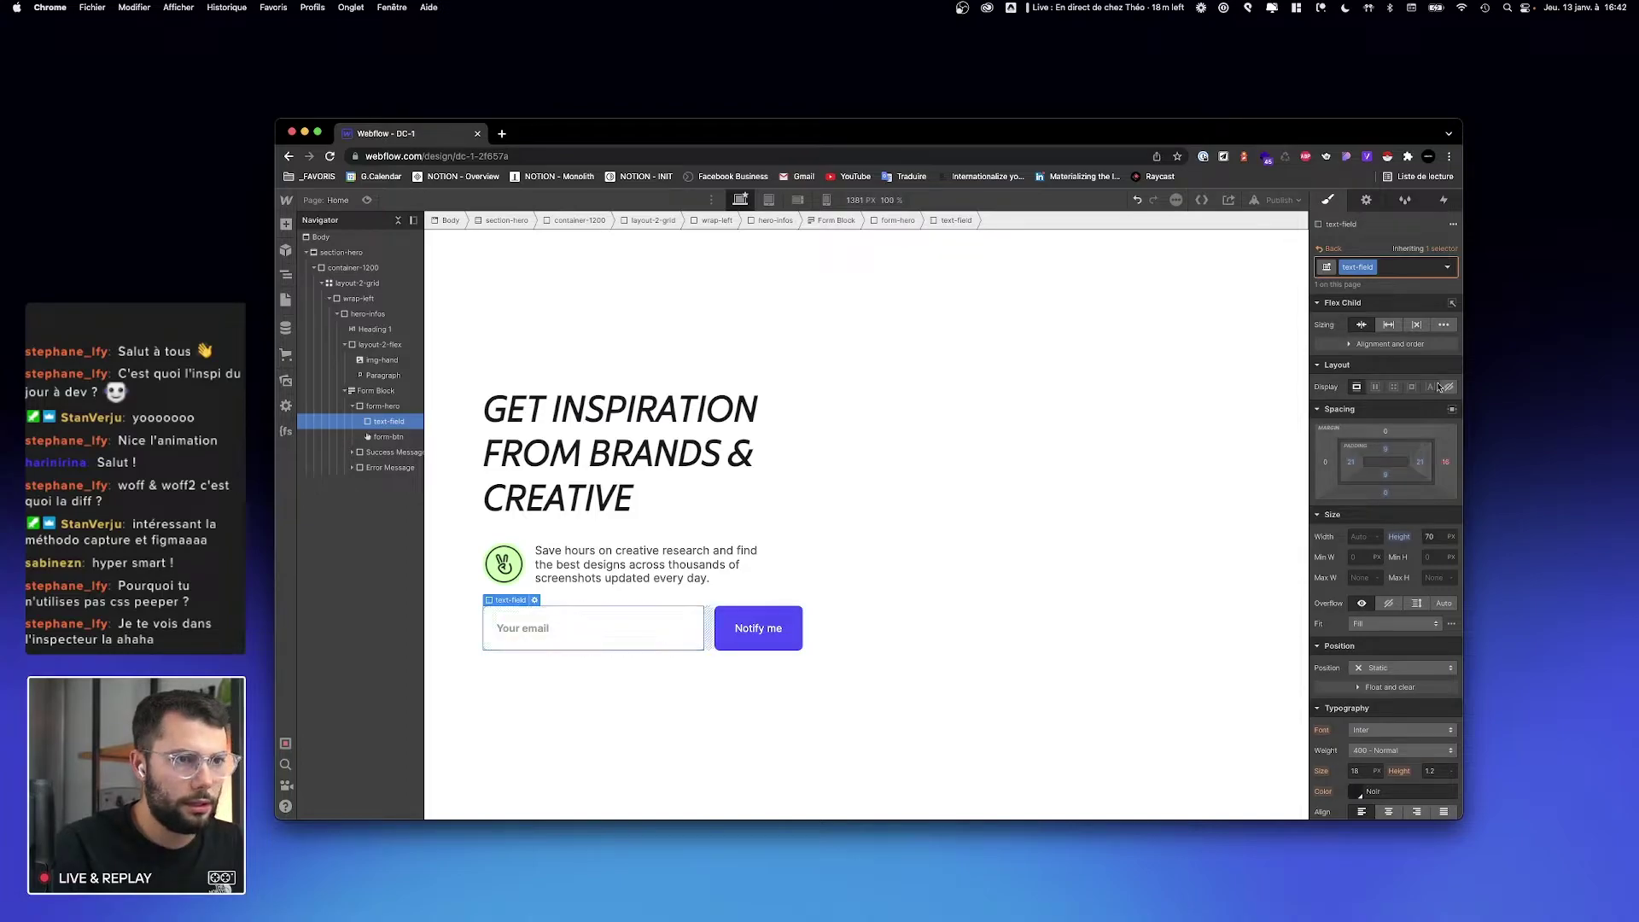
{"action": "left_click", "coordinate": [1332, 249]}
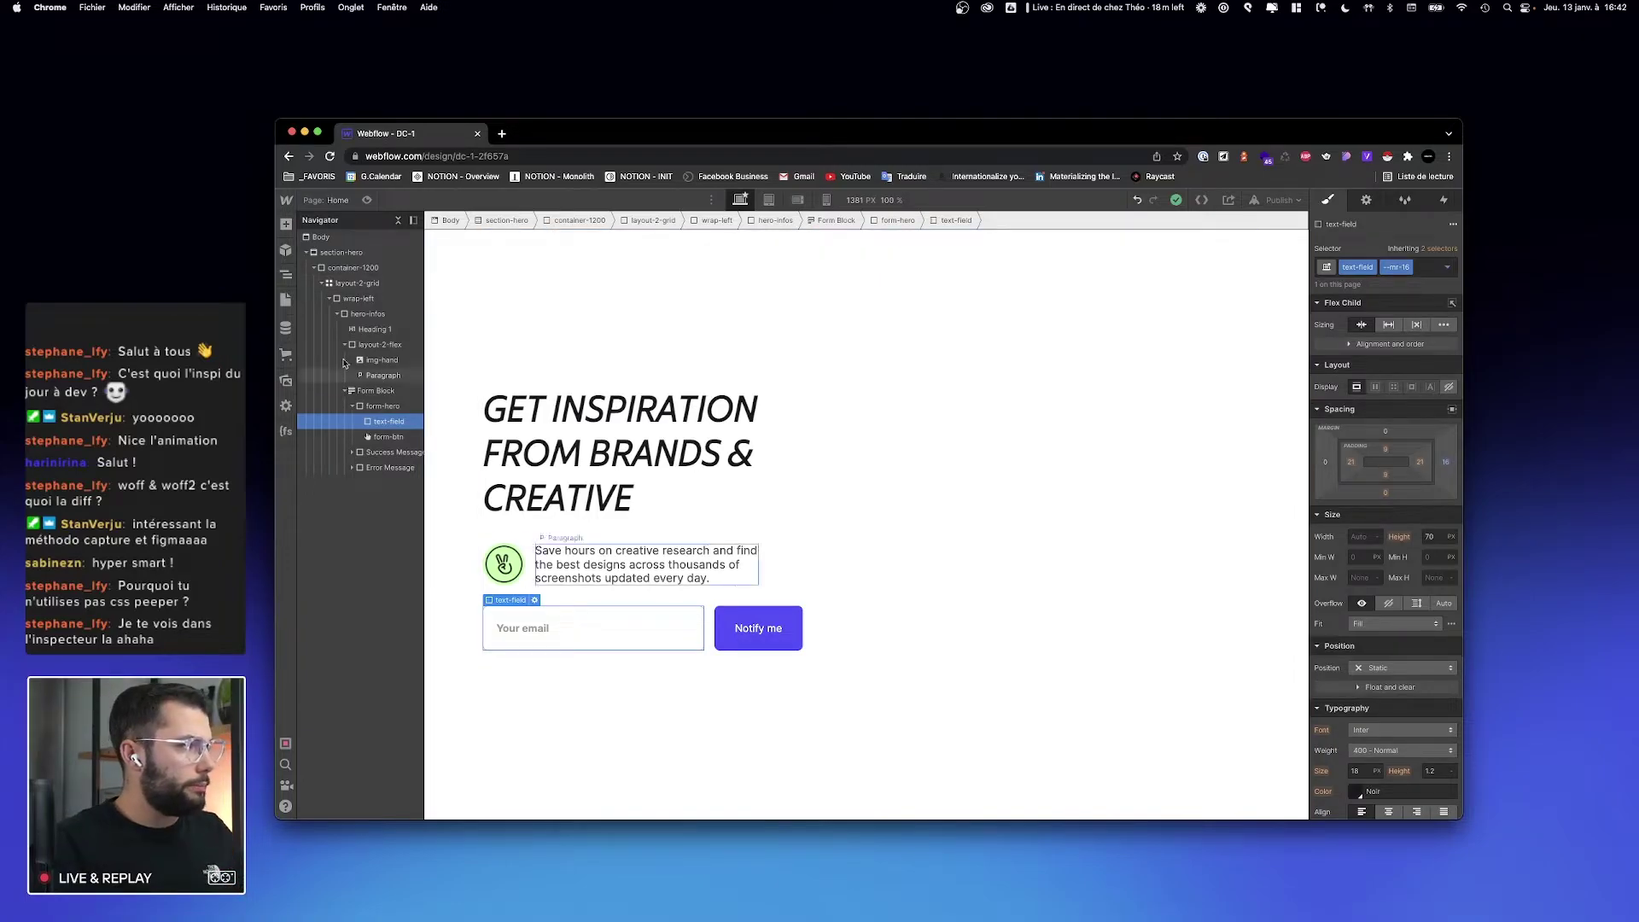
Step: Add a div block inside wrap-left after hero-infos and give it the class heor-twitter
{"action": "left_click", "coordinate": [339, 315]}
{"action": "left_click", "coordinate": [367, 313]}
{"action": "left_click", "coordinate": [369, 300]}
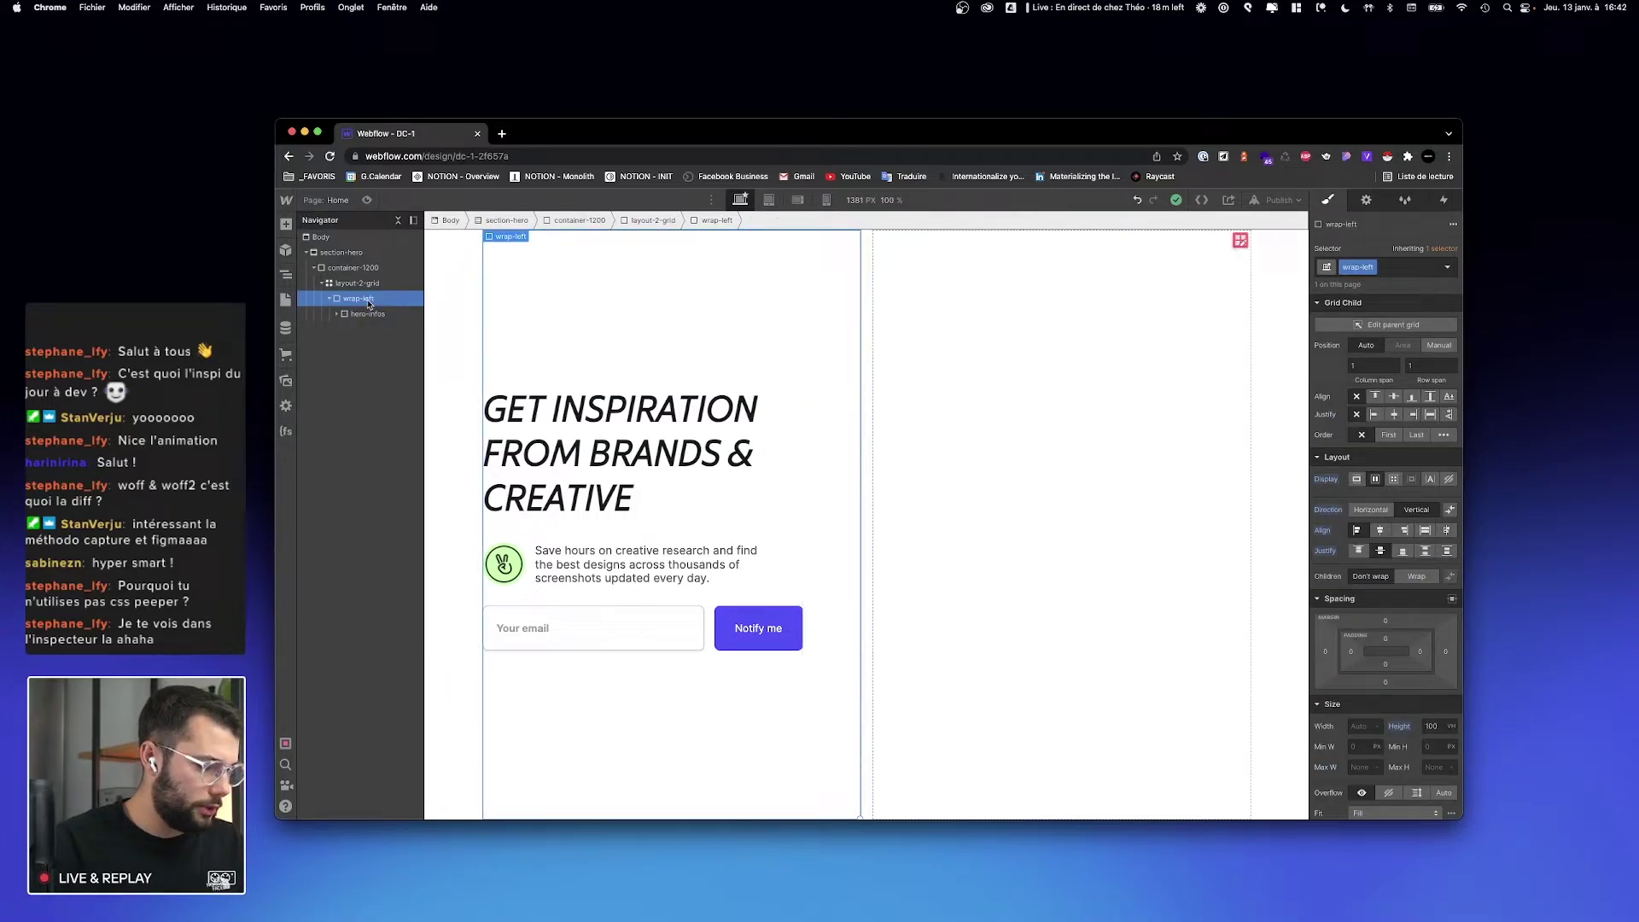
{"action": "key", "text": "super+e"}
{"action": "type", "text": "div"}
{"action": "key", "text": "Return"}
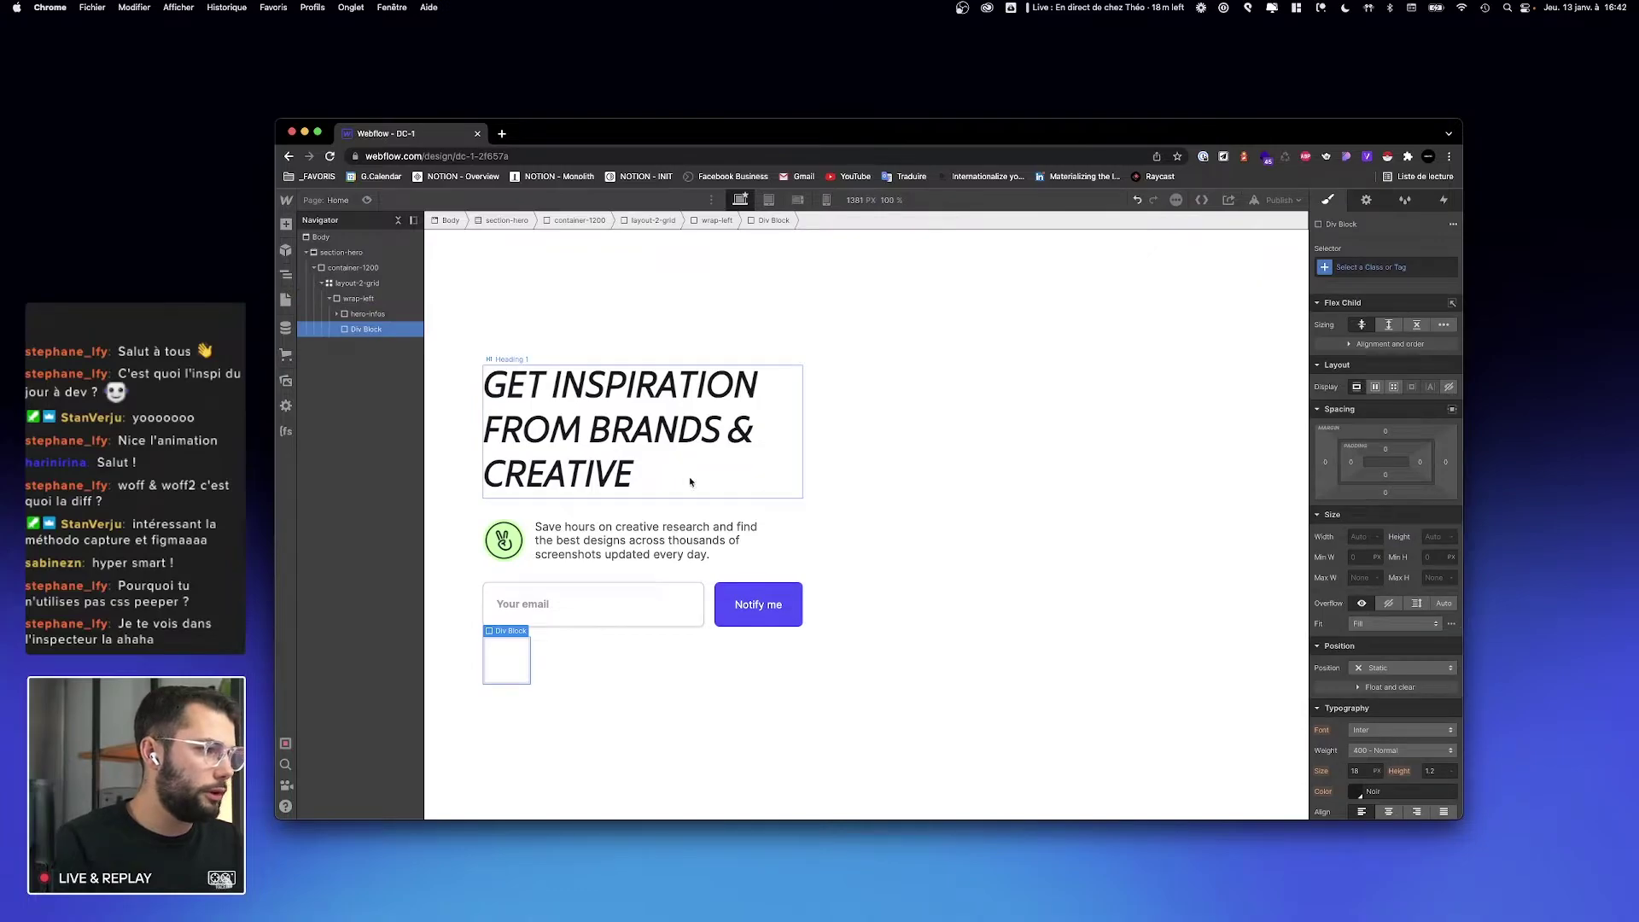
{"action": "key", "text": "super+Return"}
{"action": "type", "text": "he"}
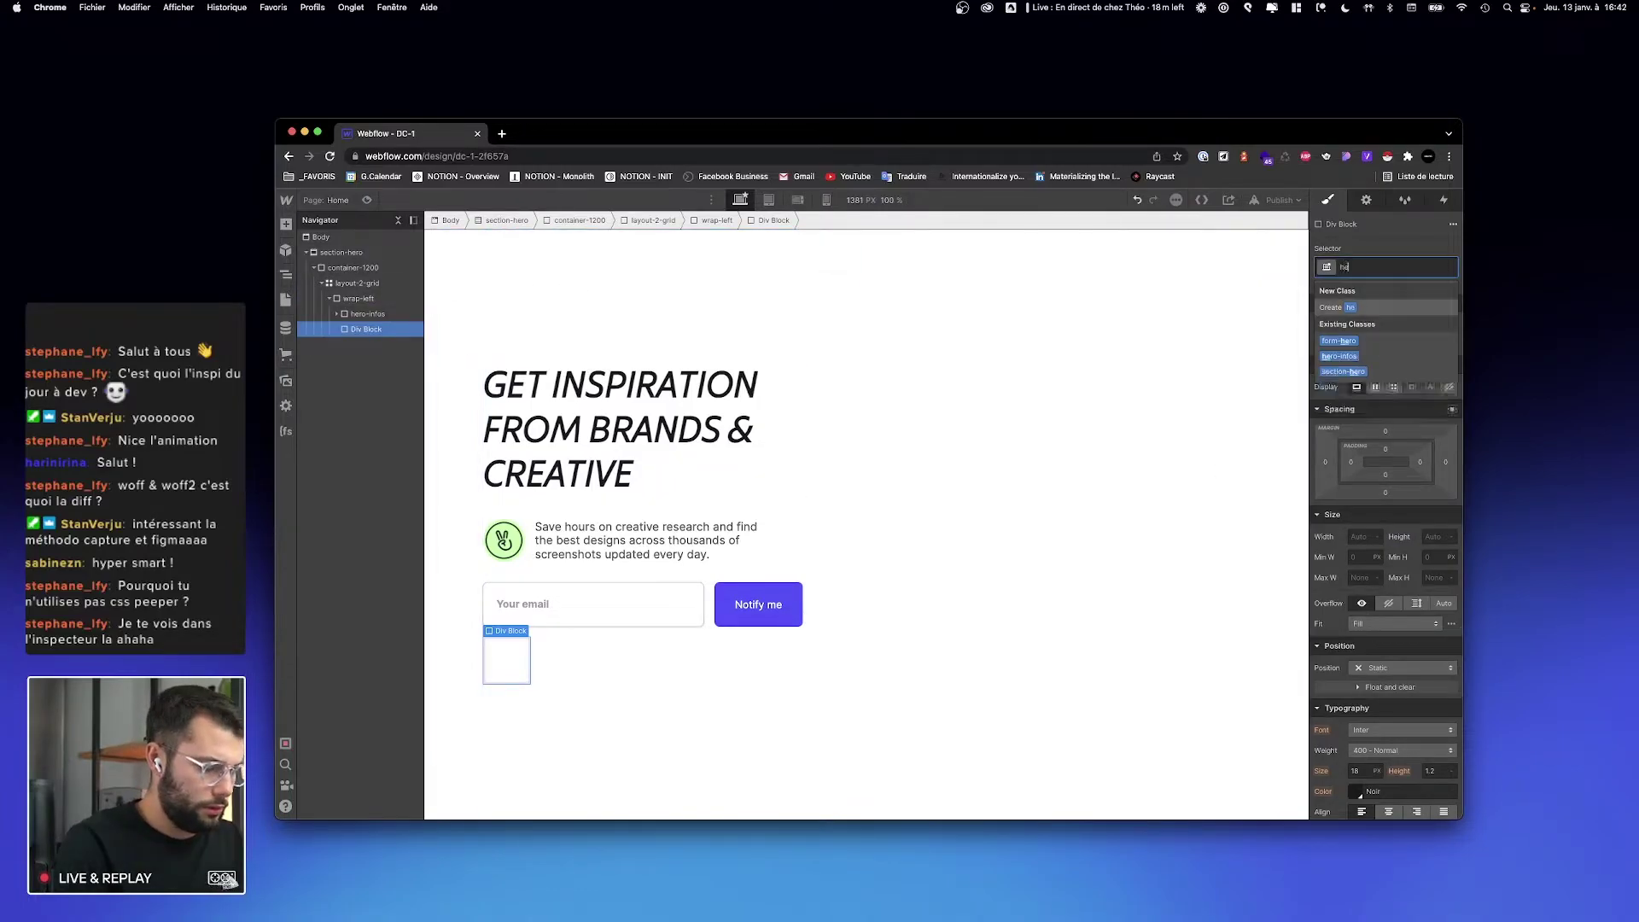
{"action": "type", "text": "or-t"}
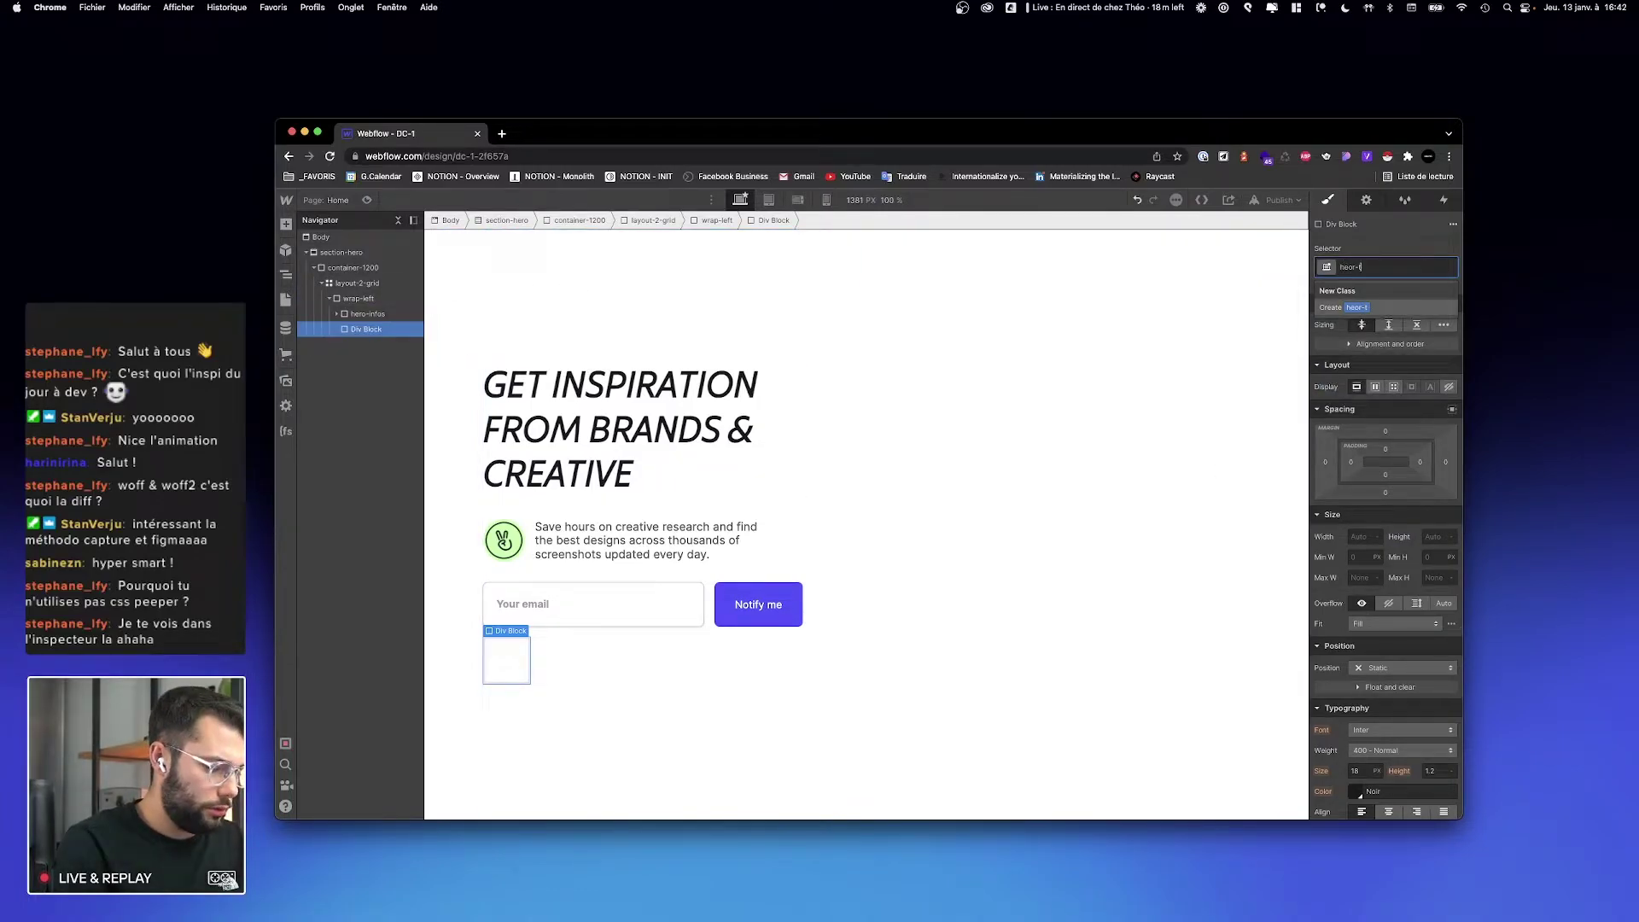
{"action": "type", "text": "witter"}
{"action": "key", "text": "Return"}
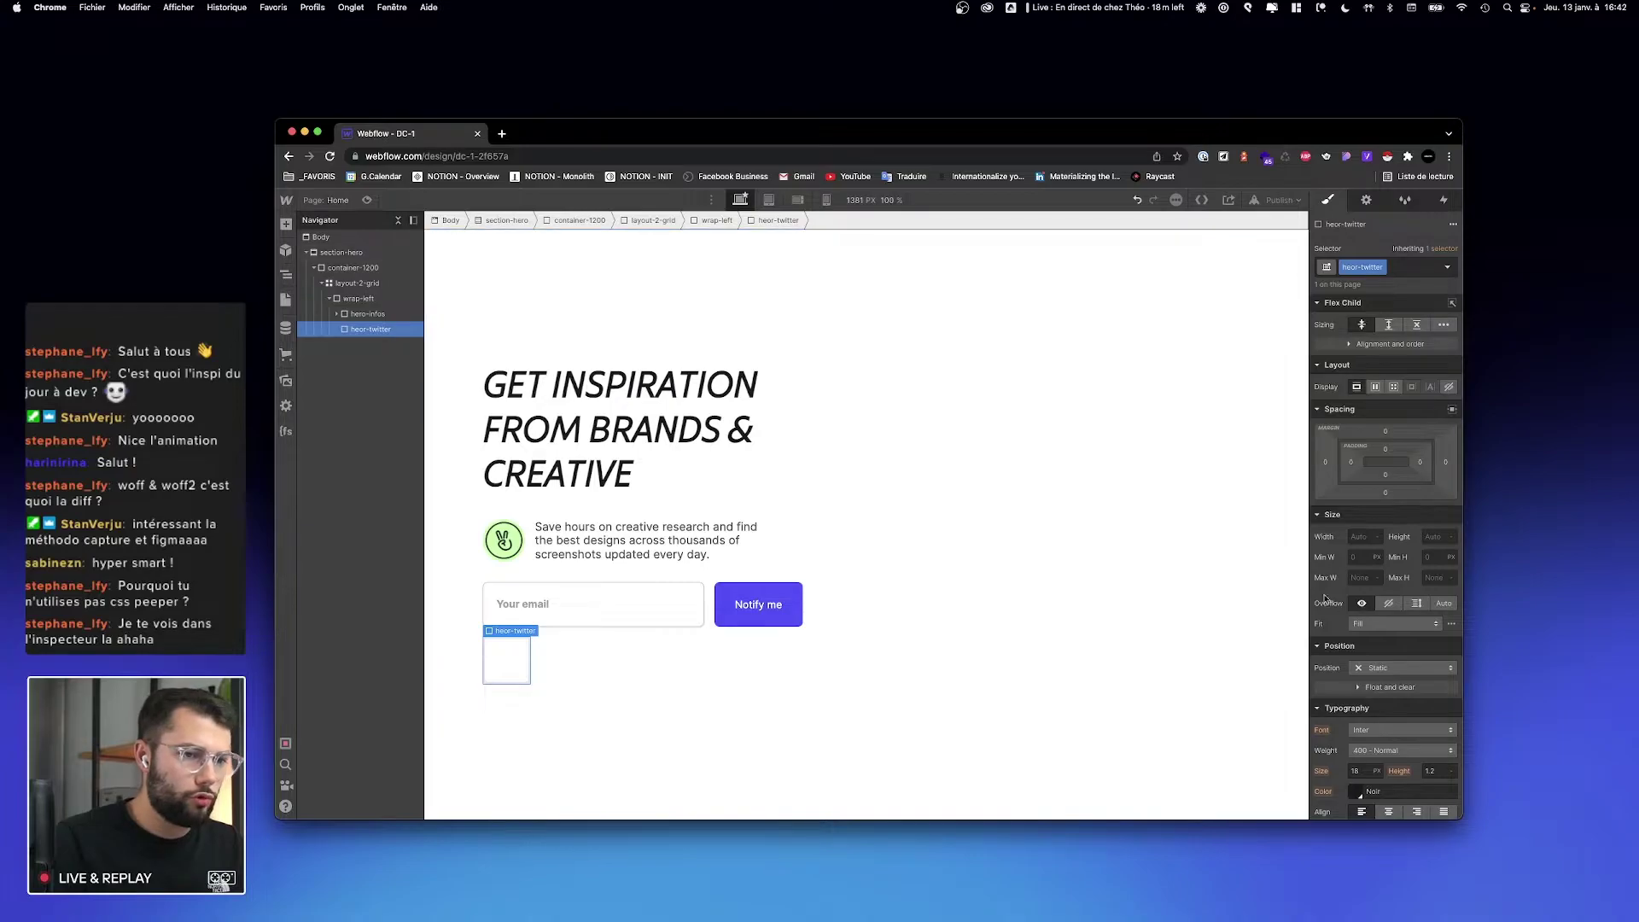
Step: Check the Twitter link's placement on the SuperDesign page and correct the new div block's class name to hero-twitter
{"action": "key", "text": "super+Tab"}
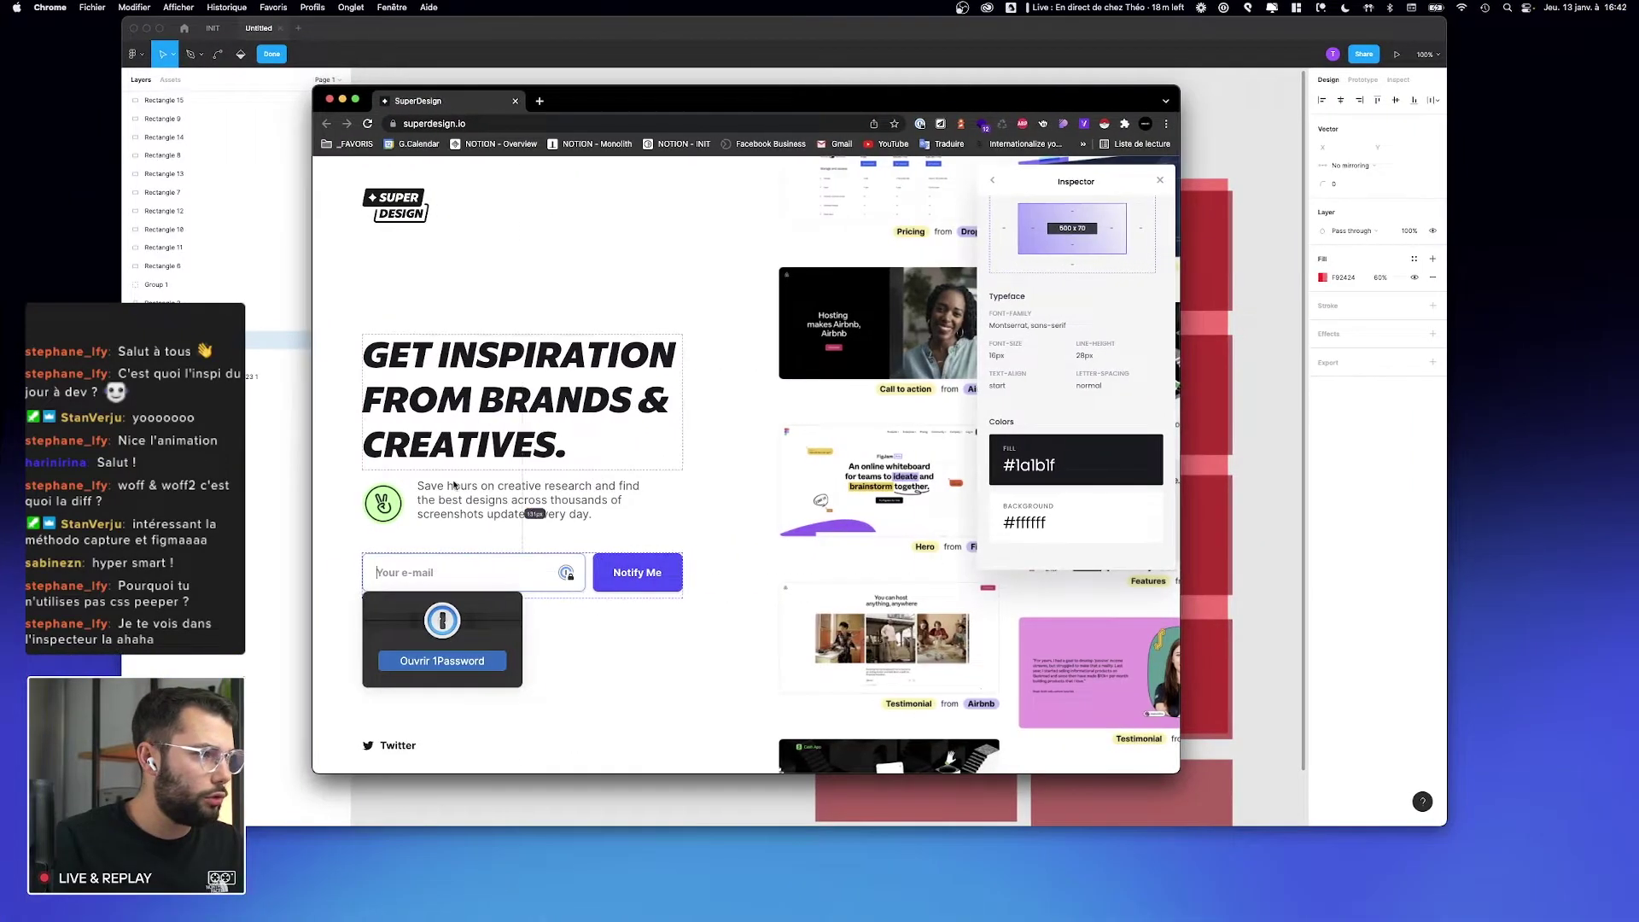
{"action": "left_click", "coordinate": [654, 699]}
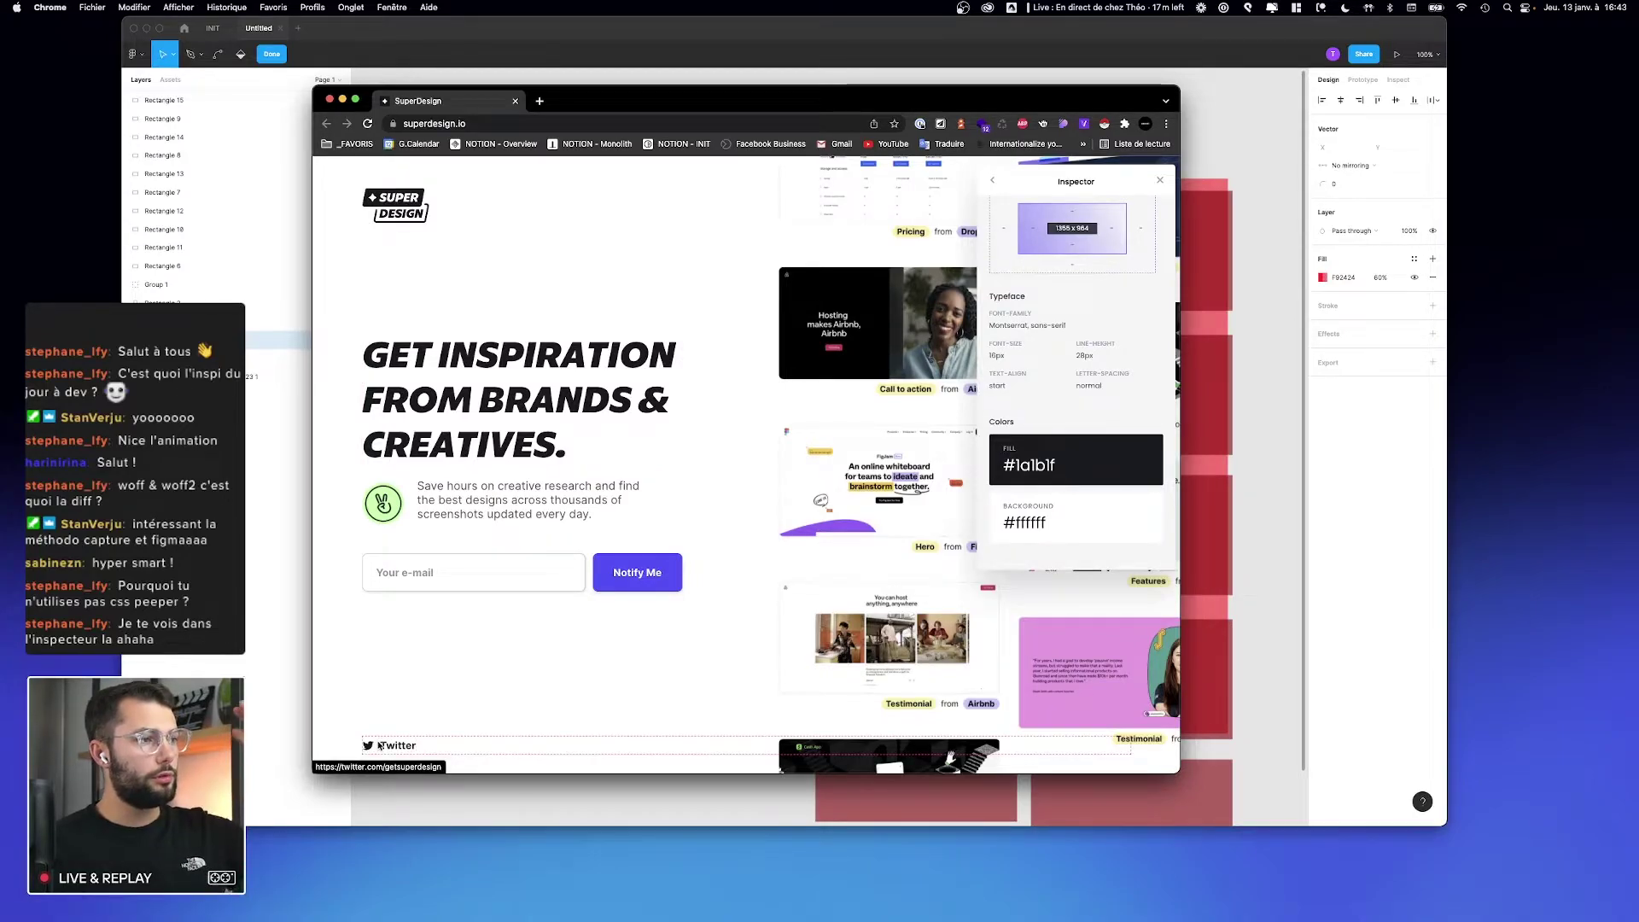
{"action": "key", "text": "ctrl+Left"}
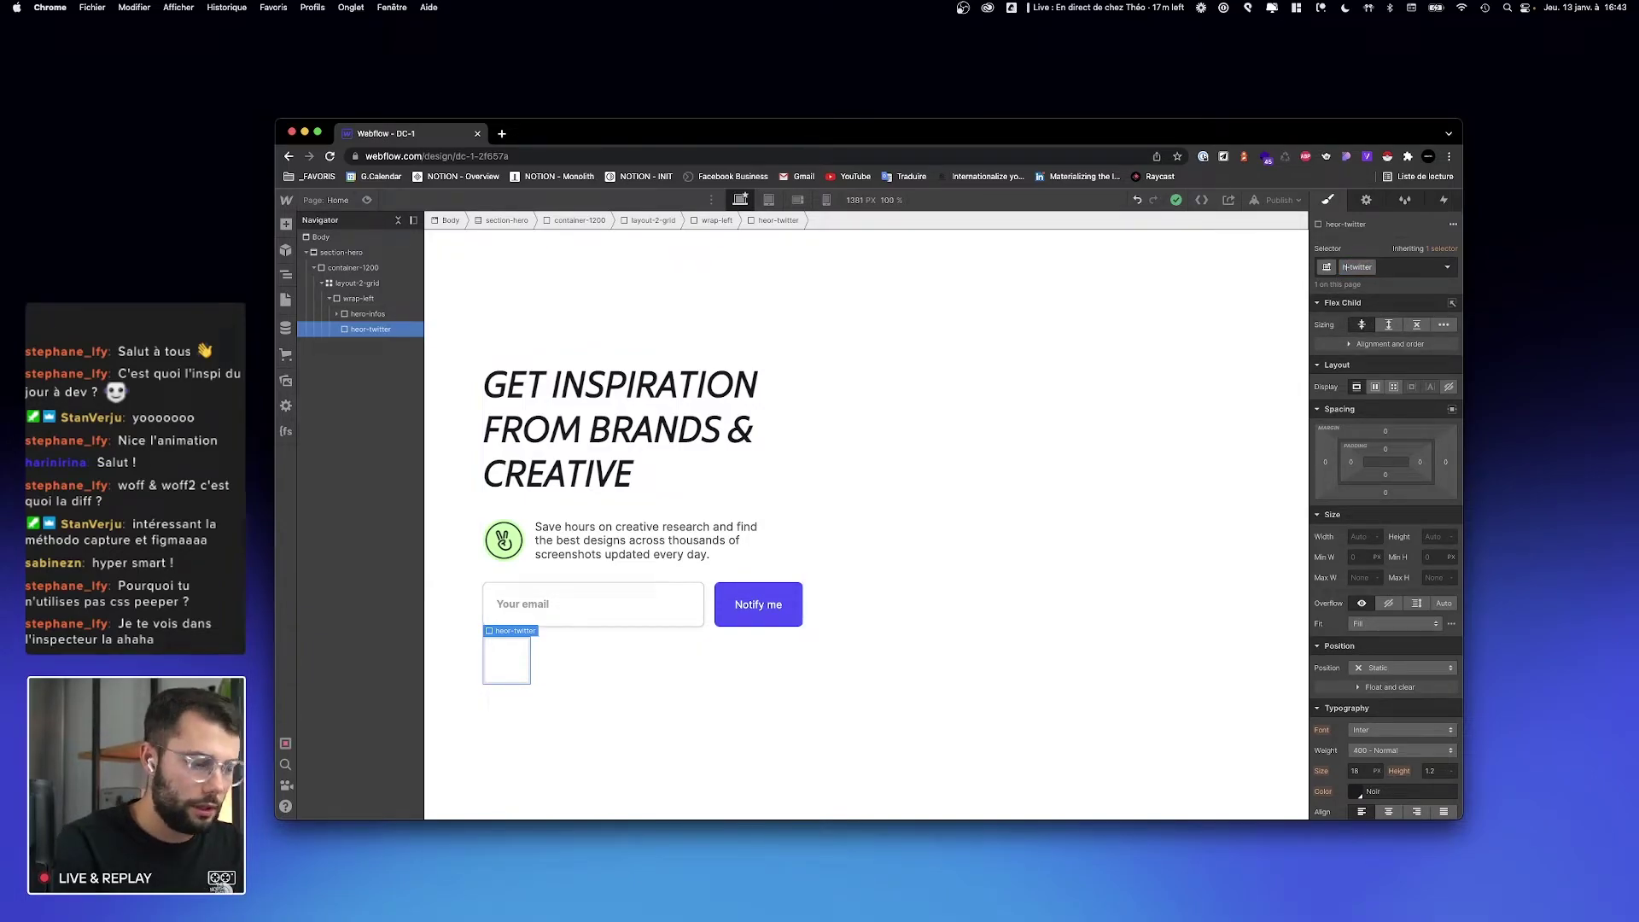
{"action": "type", "text": "o"}
{"action": "key", "text": "Return"}
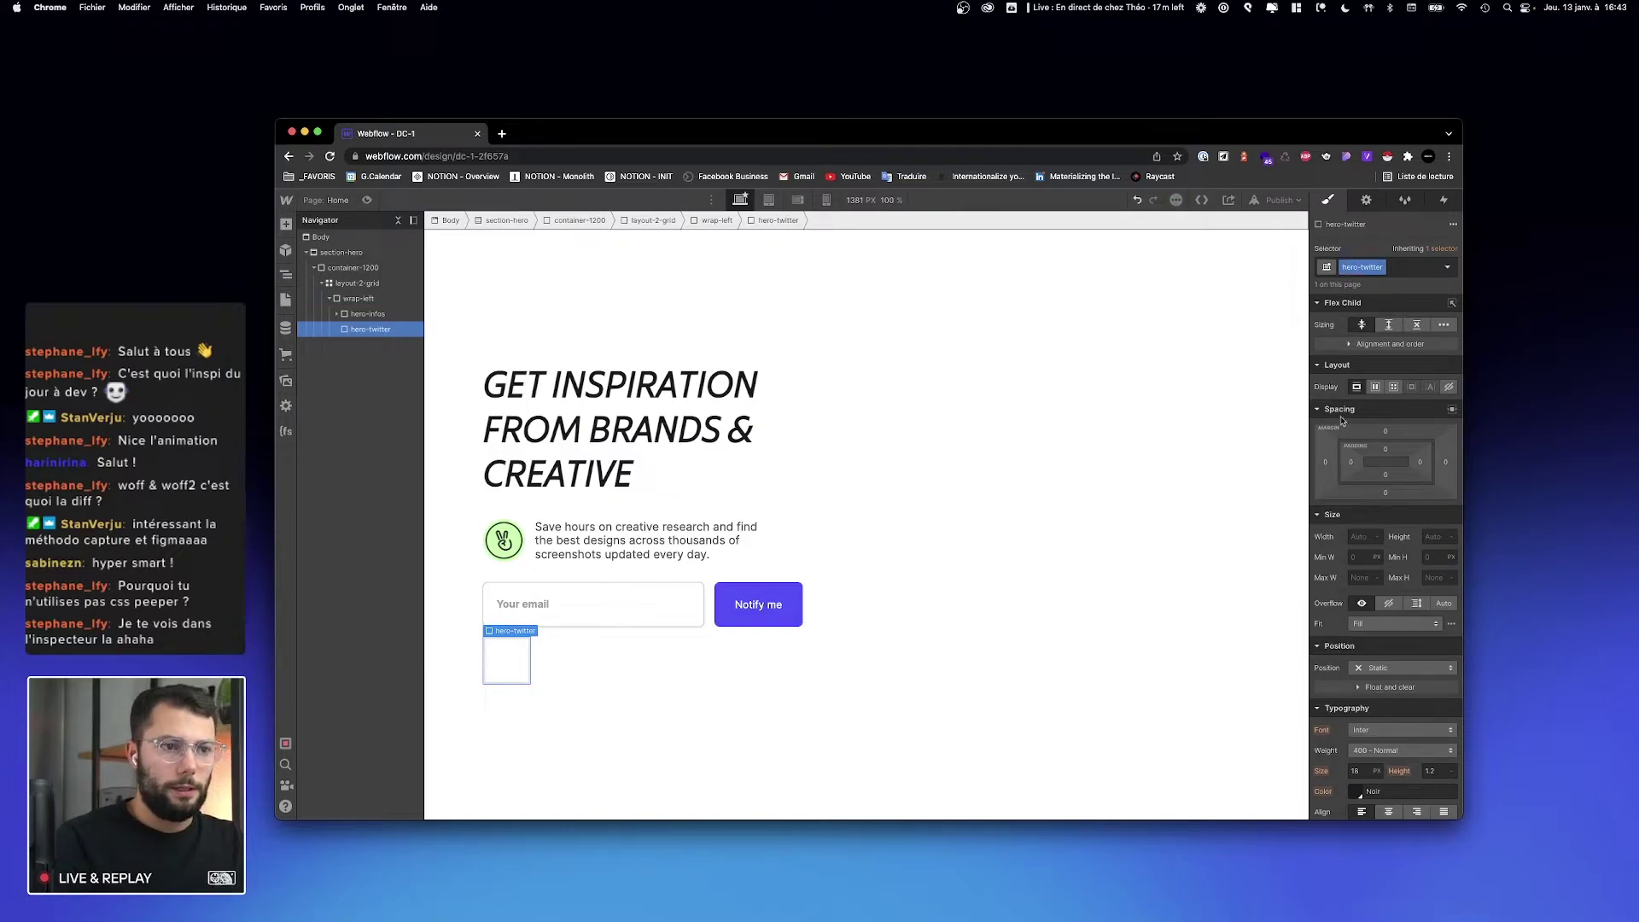
Step: Set the hero-twitter block's position to Absolute and anchor it to the bottom left
{"action": "left_click", "coordinate": [1407, 668]}
{"action": "left_click", "coordinate": [1374, 698]}
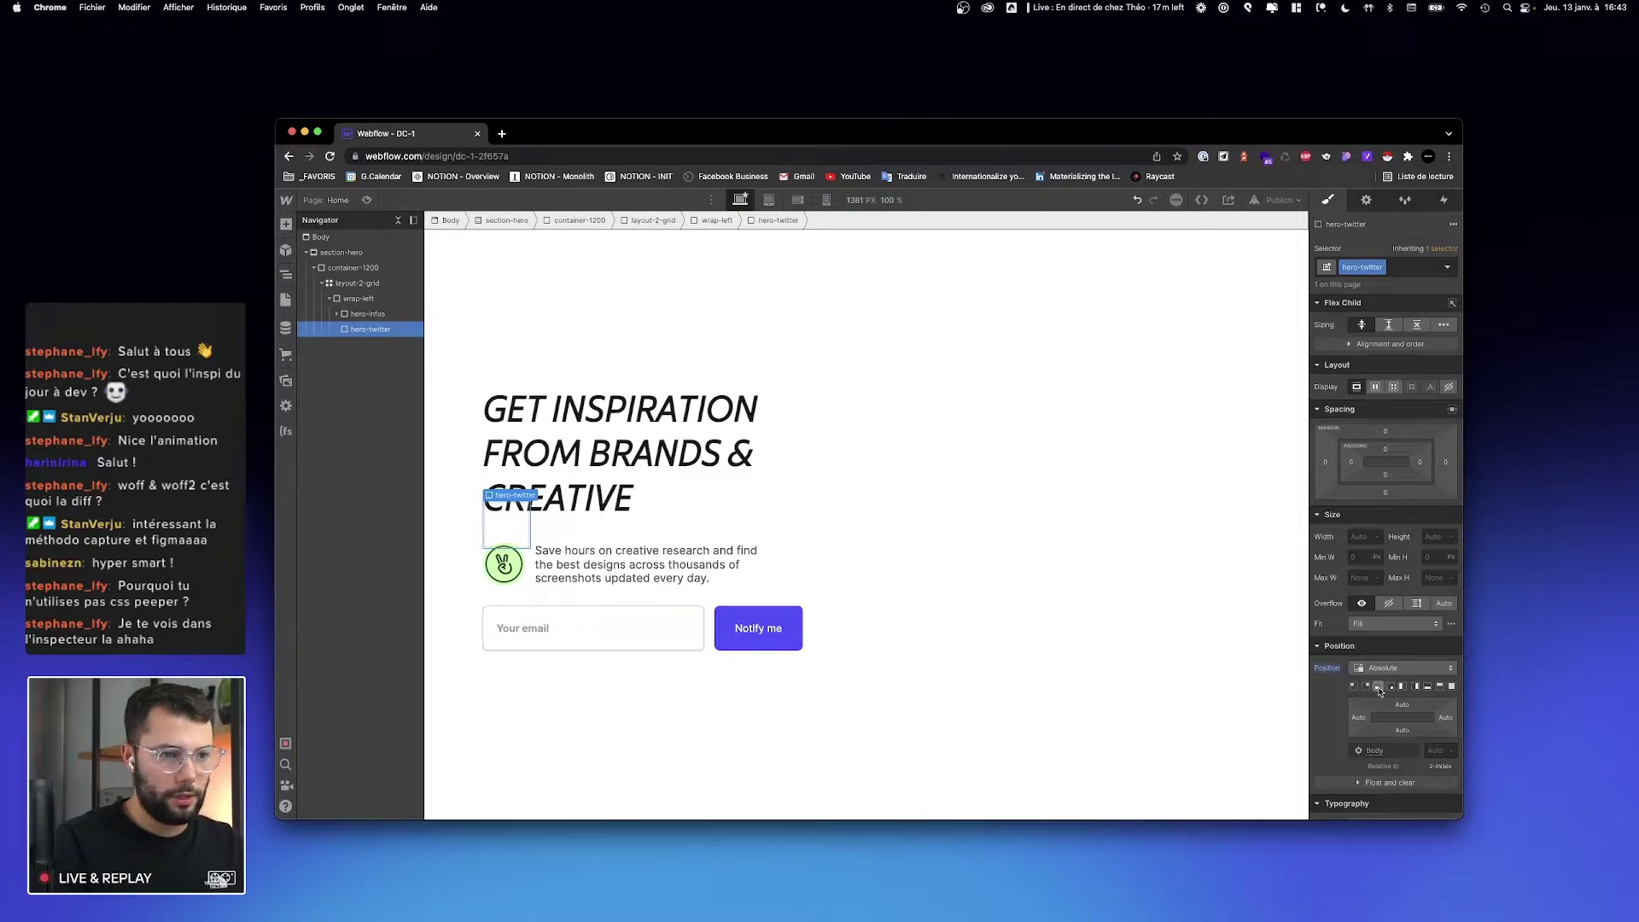
{"action": "left_click", "coordinate": [1378, 687]}
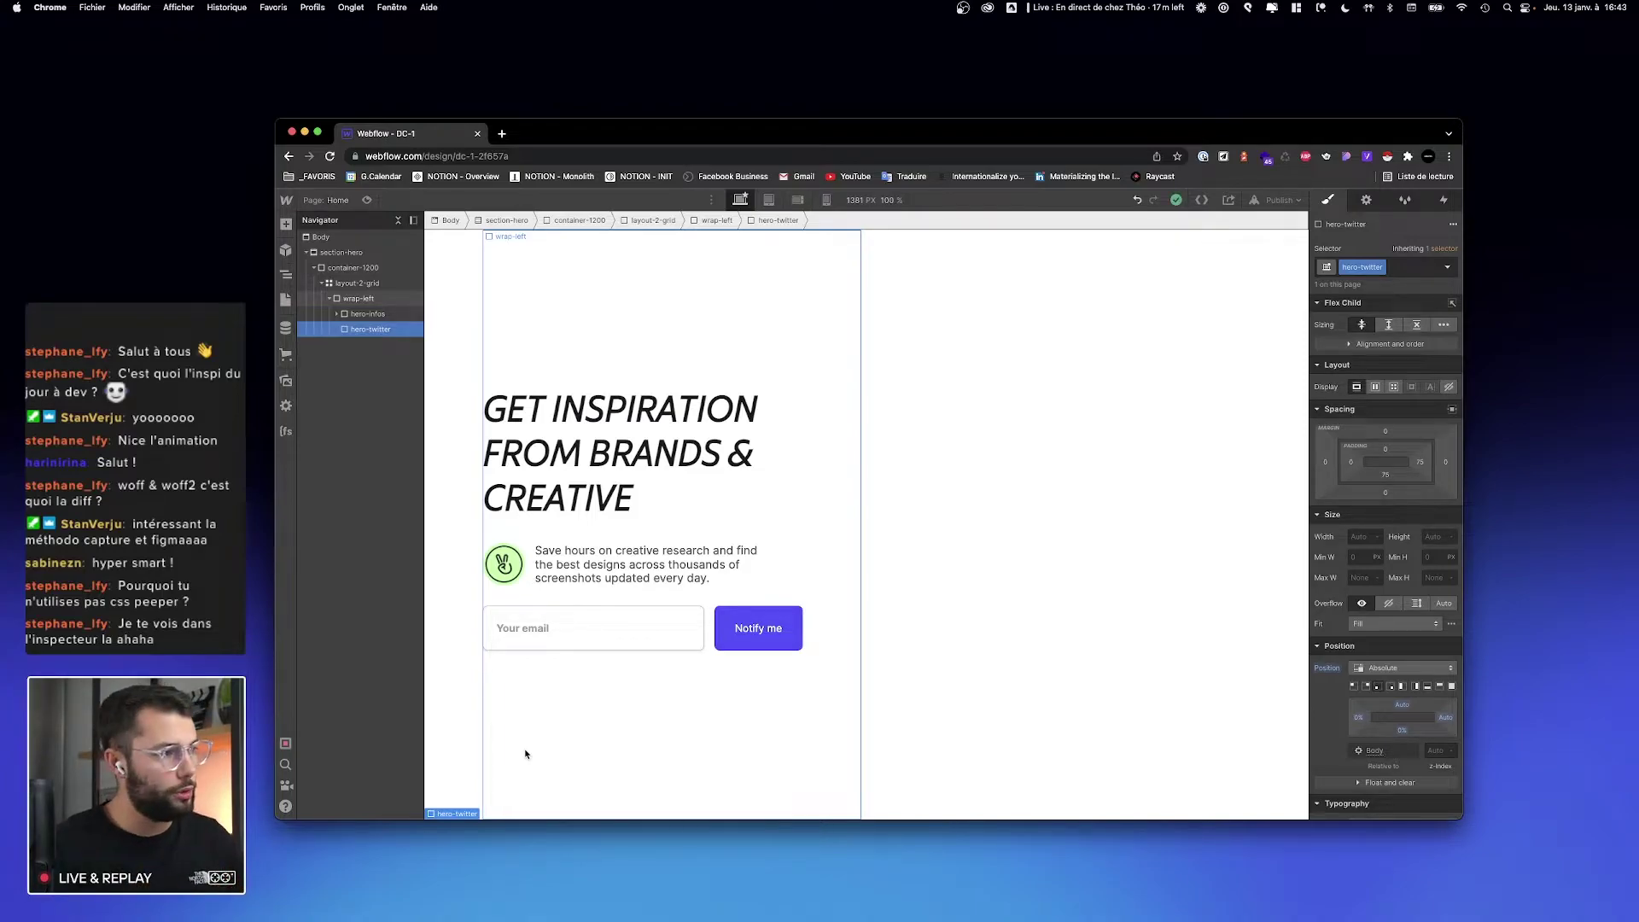
Step: Set the wrap-left block's position to Relative so it serves as the reference for the hero-twitter block
{"action": "left_click", "coordinate": [348, 298]}
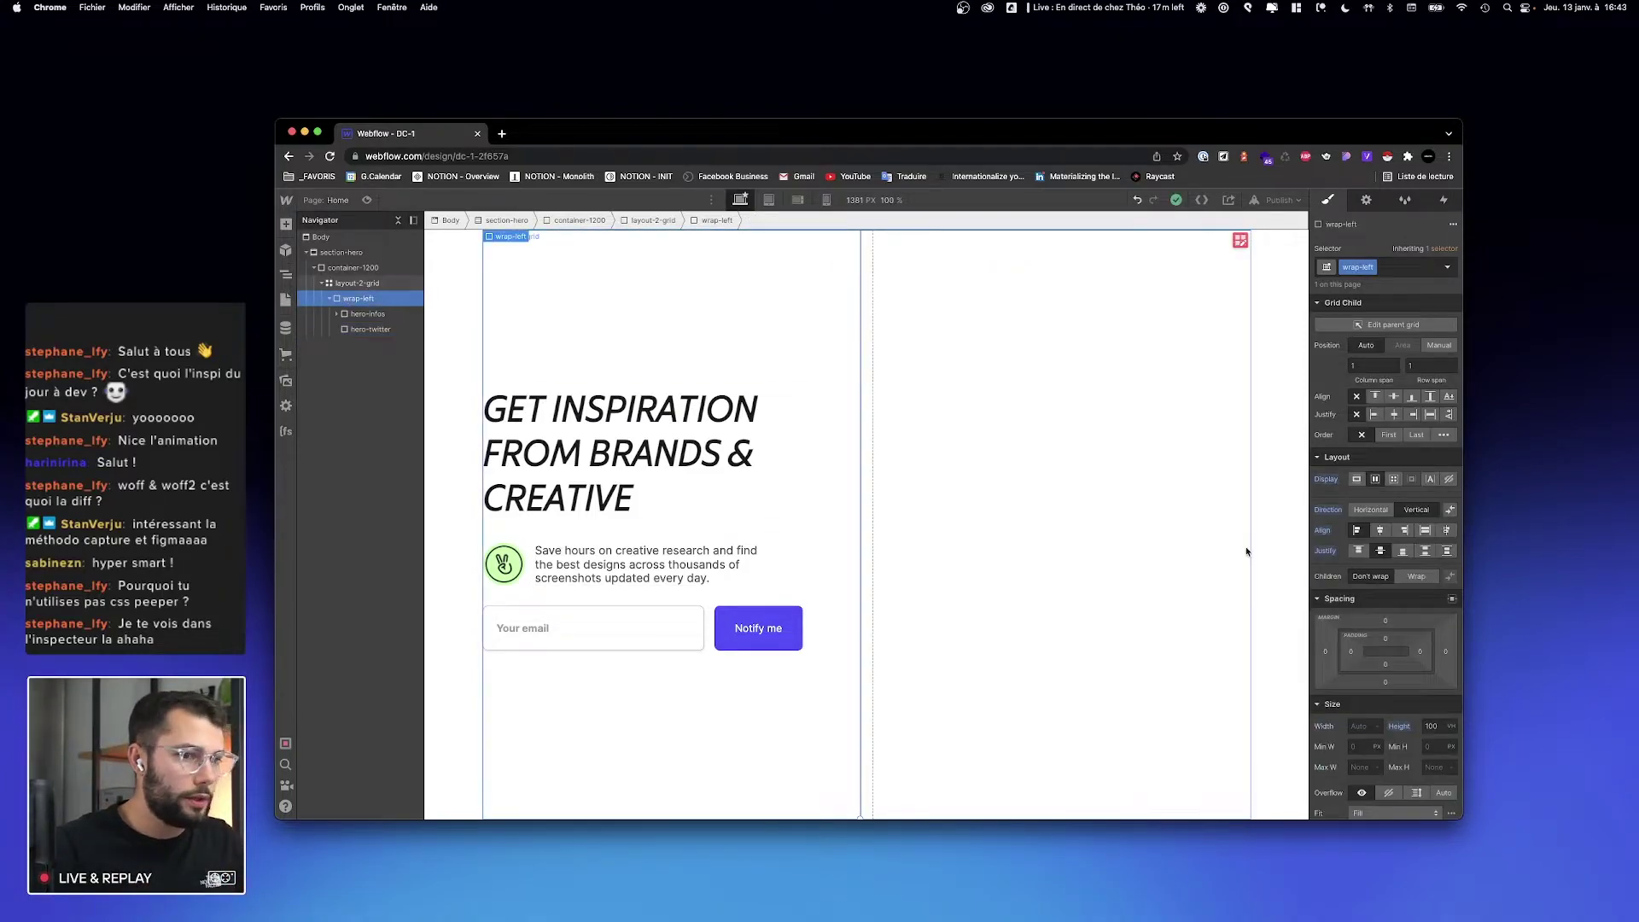
{"action": "scroll", "coordinate": [1376, 618], "scroll_direction": "down", "scroll_amount": 3}
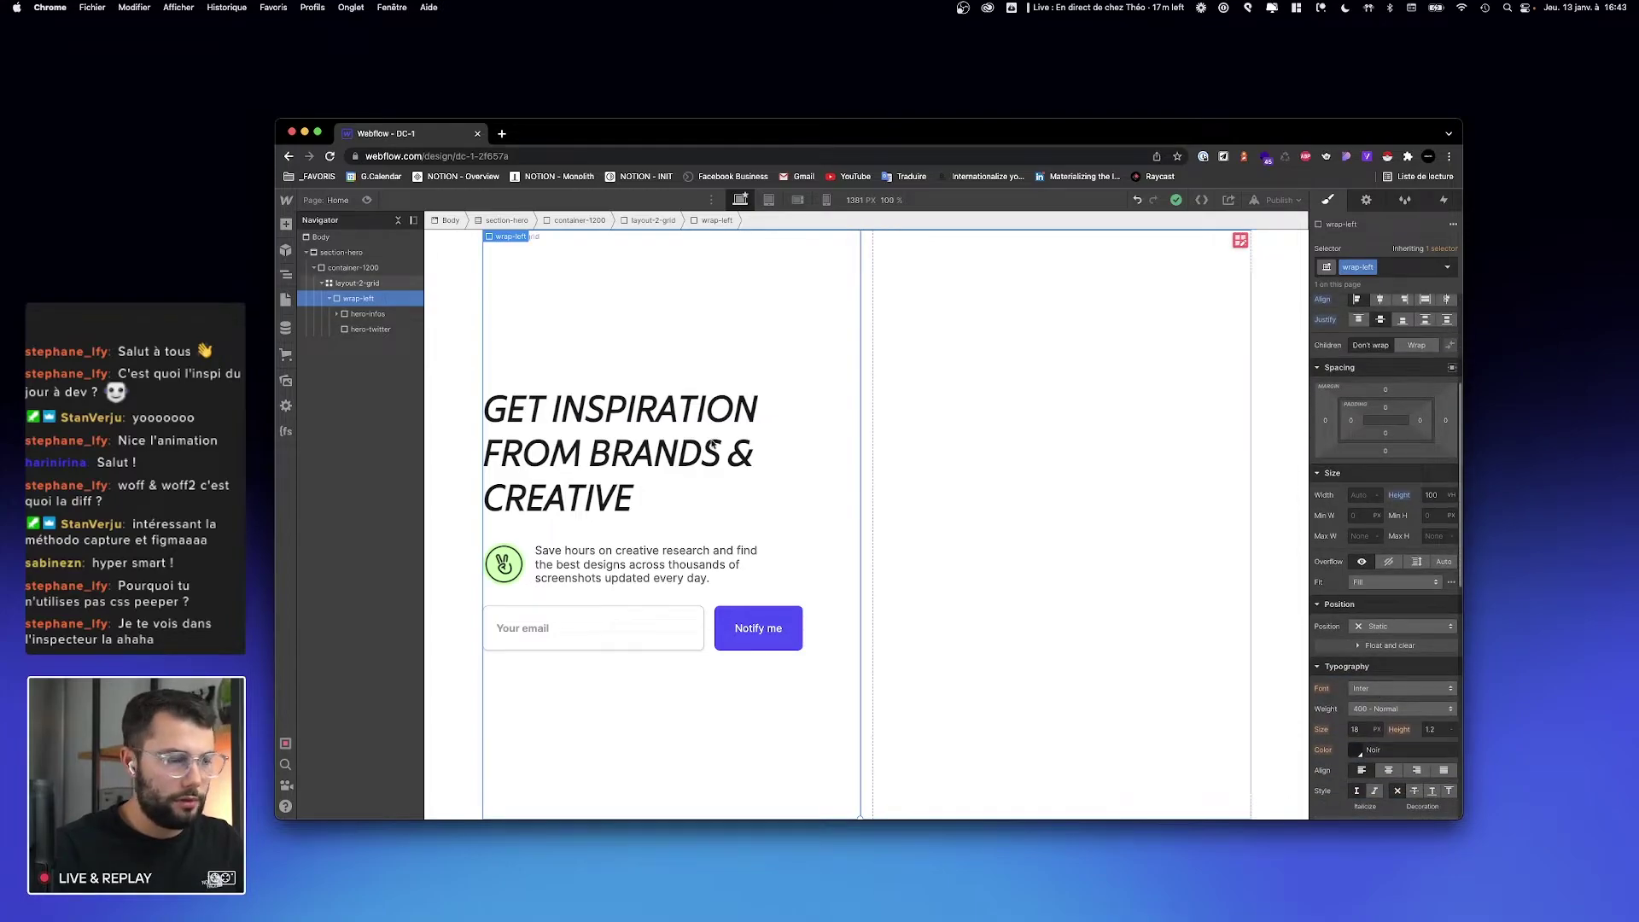
{"action": "left_click", "coordinate": [353, 282]}
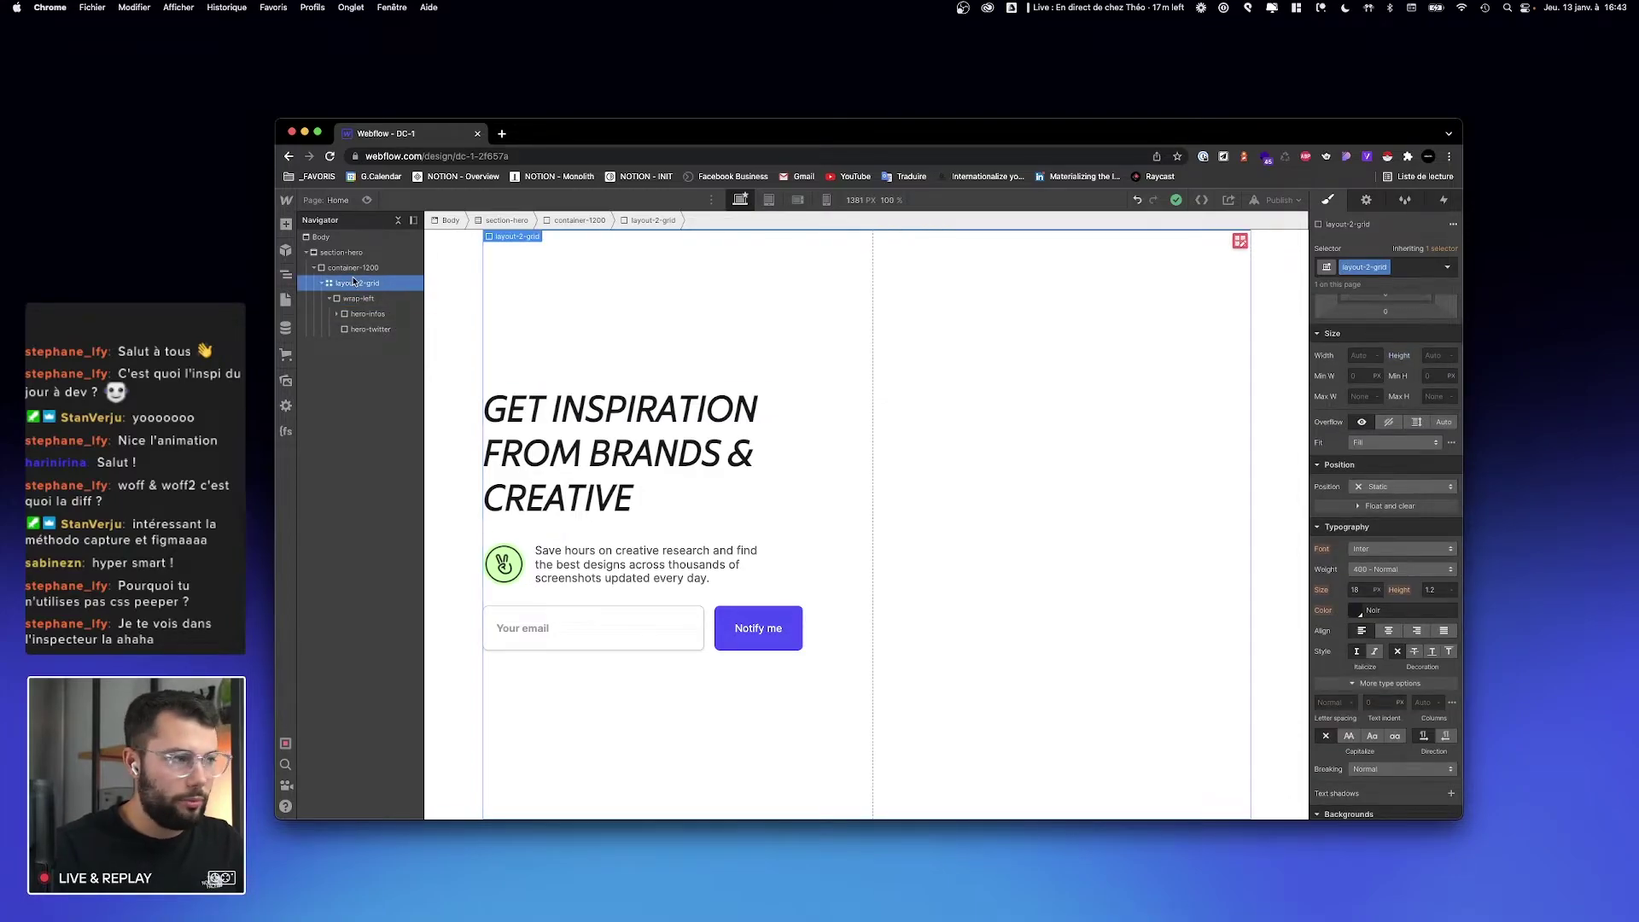
{"action": "left_click", "coordinate": [346, 251]}
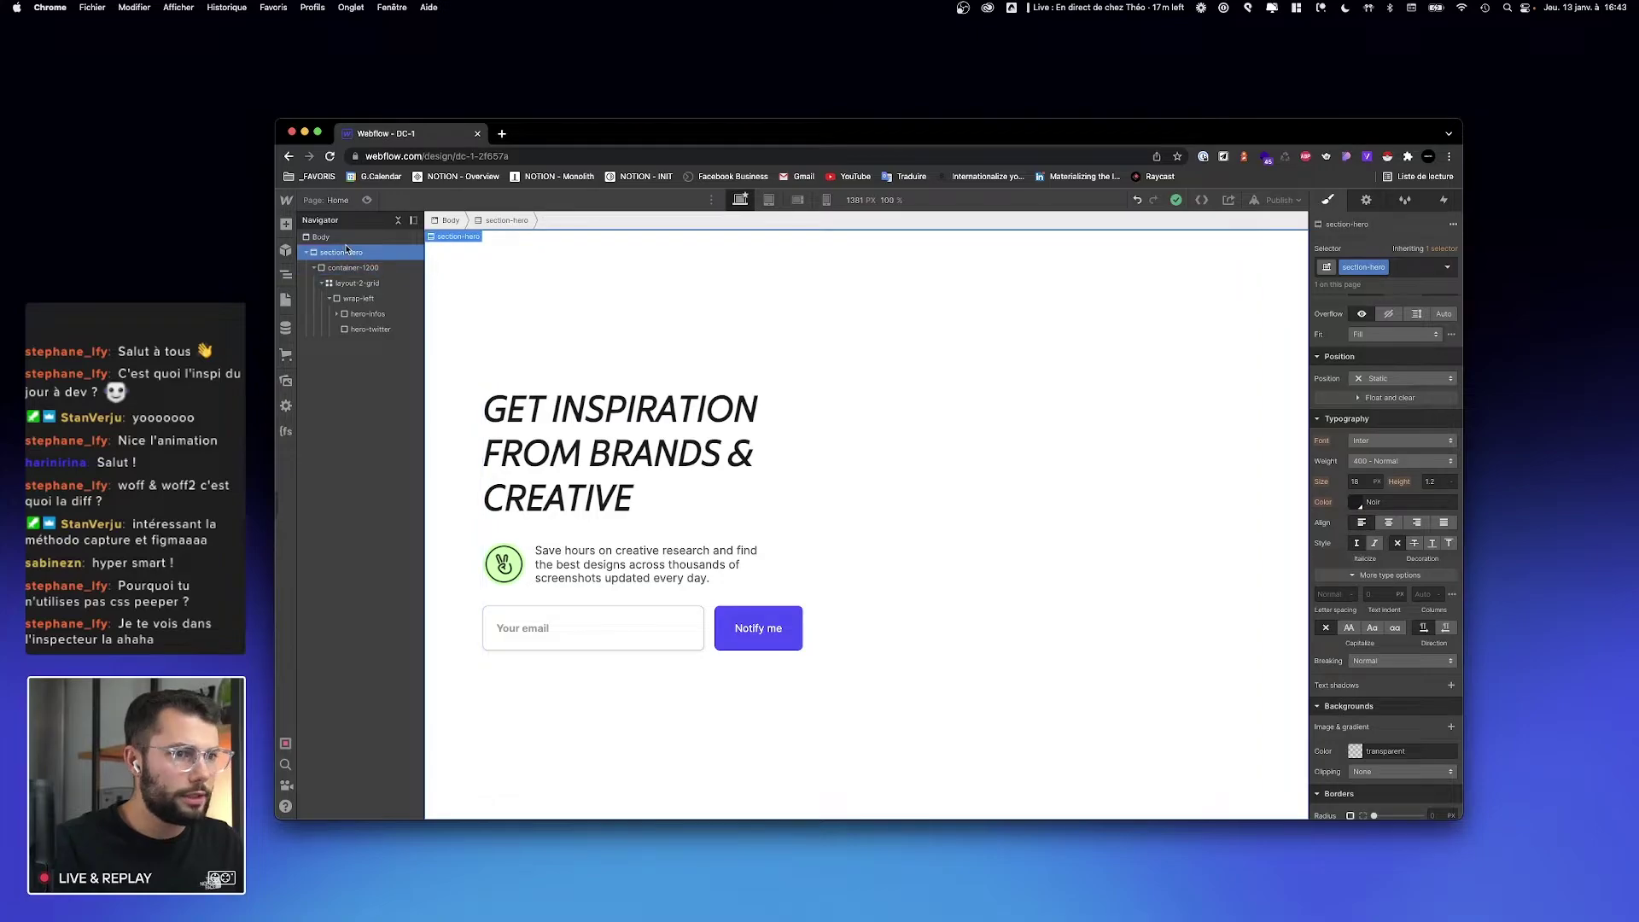
{"action": "left_click", "coordinate": [335, 238]}
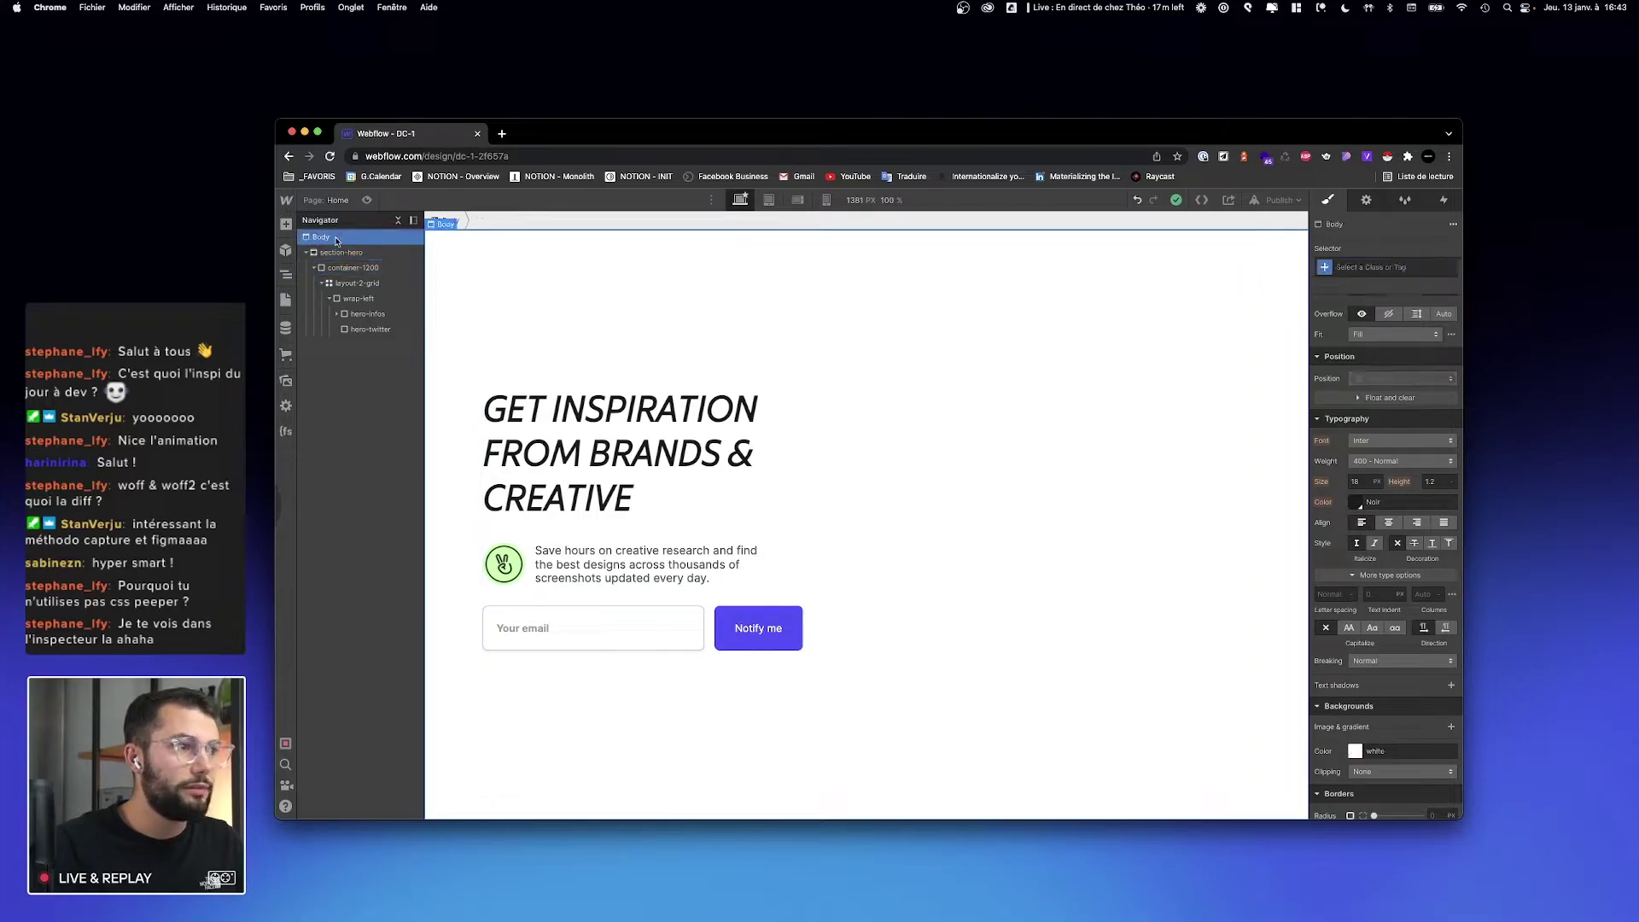
{"action": "left_click", "coordinate": [355, 296]}
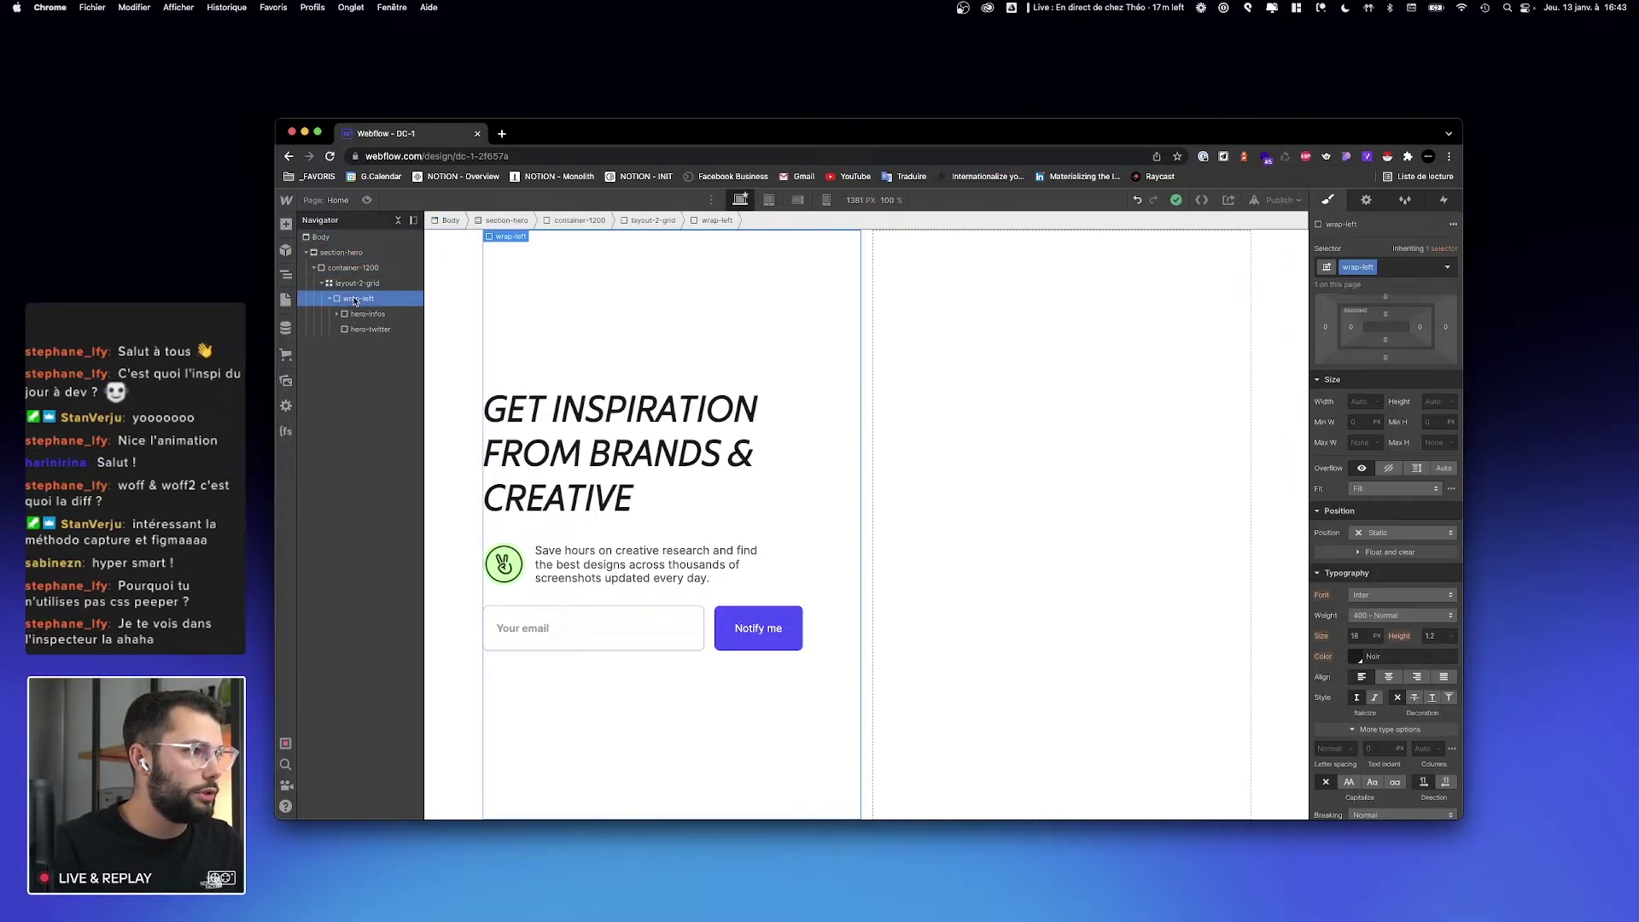
{"action": "left_click", "coordinate": [1383, 631]}
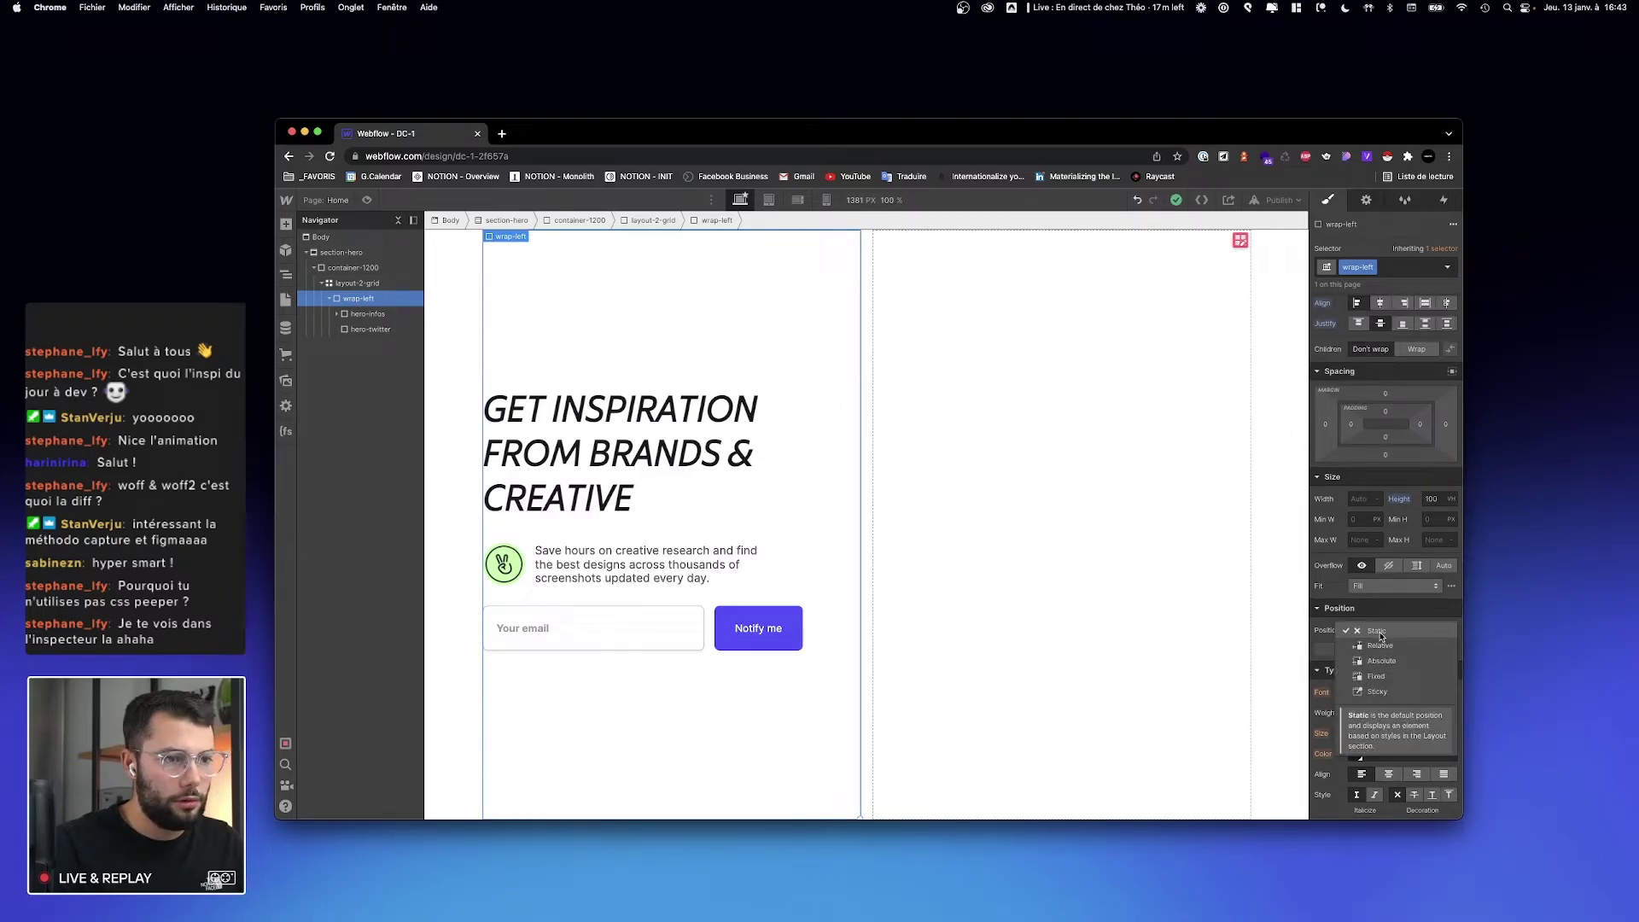
{"action": "left_click", "coordinate": [1381, 646]}
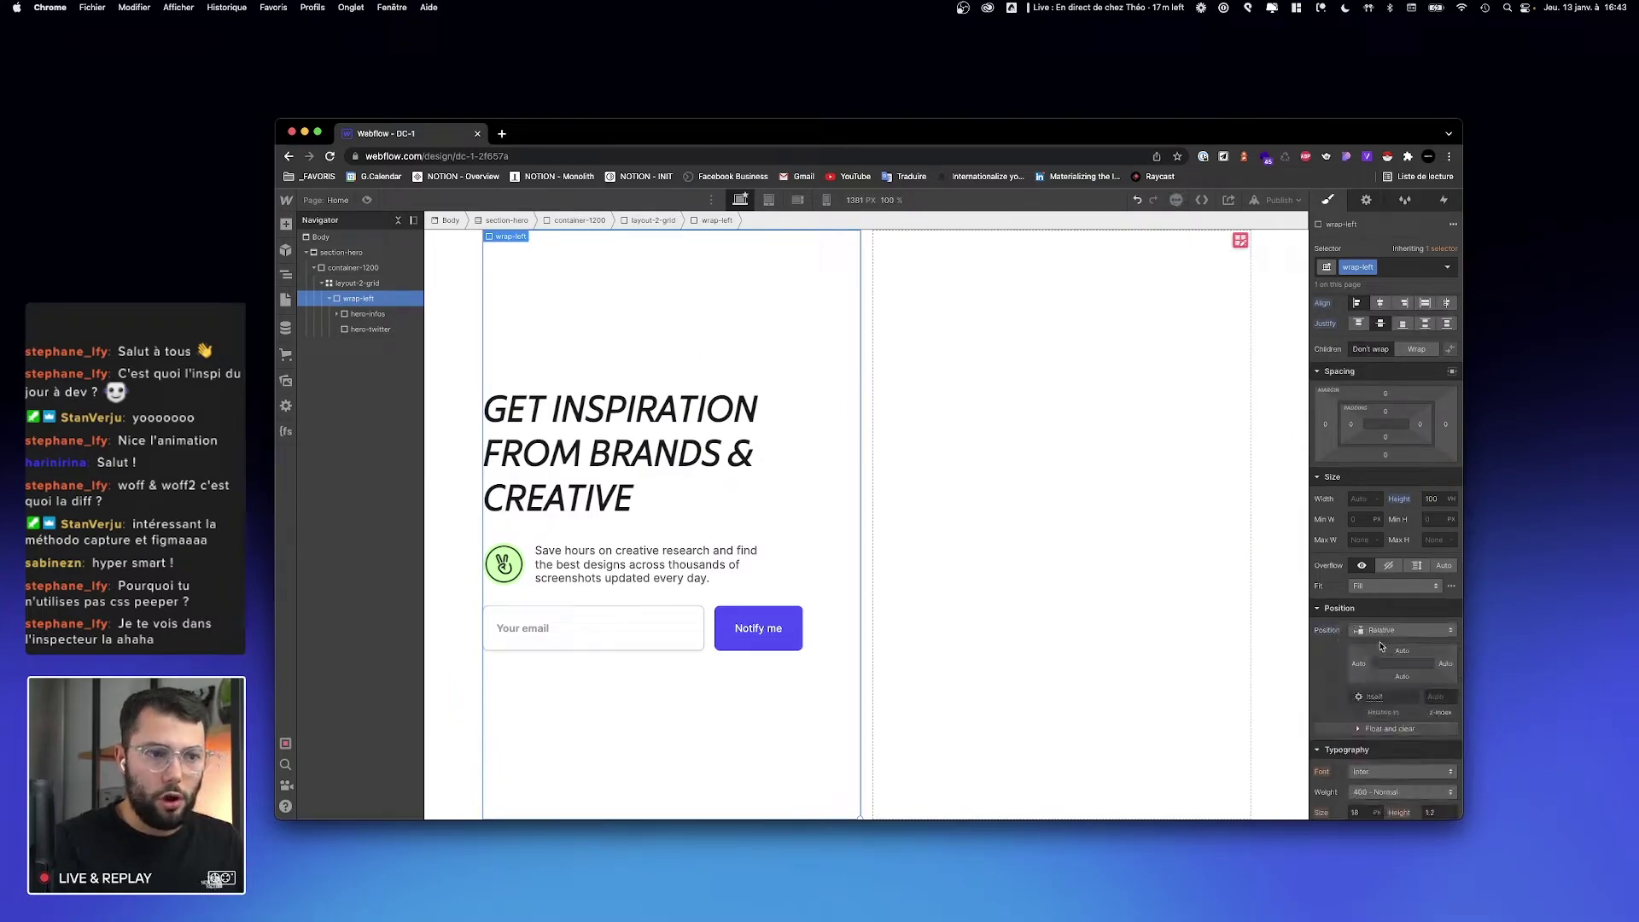
Step: Check the Twitter link's bottom spacing on the SuperDesign page and raise the hero-twitter block's bottom offset to about 30 px
{"action": "left_click", "coordinate": [358, 329]}
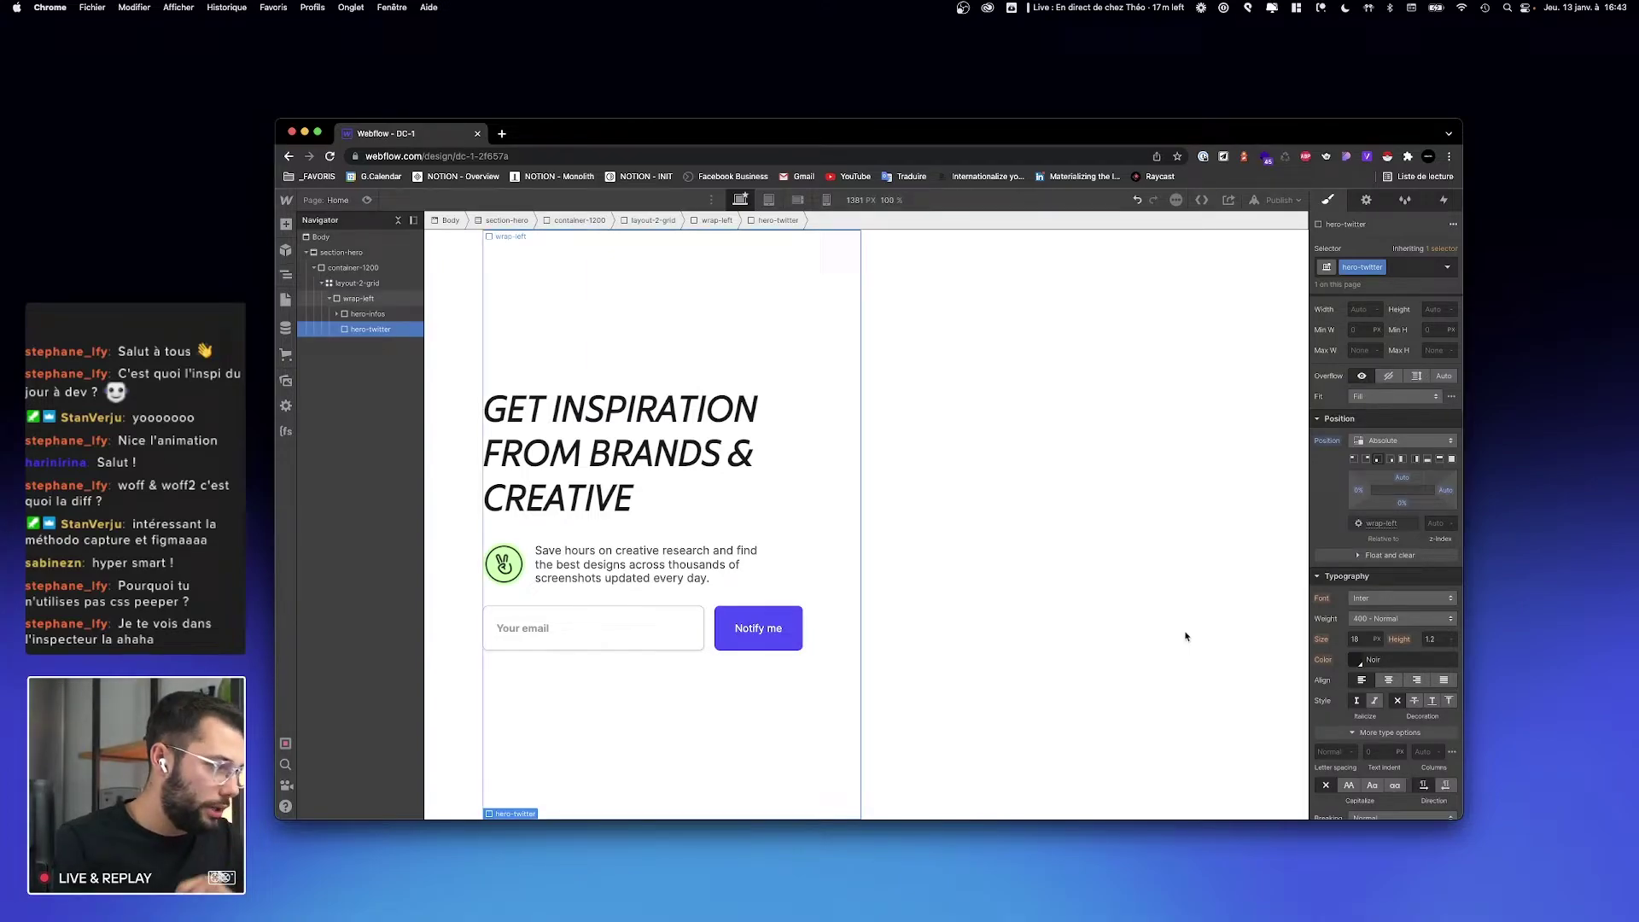
{"action": "key", "text": "ctrl+Right"}
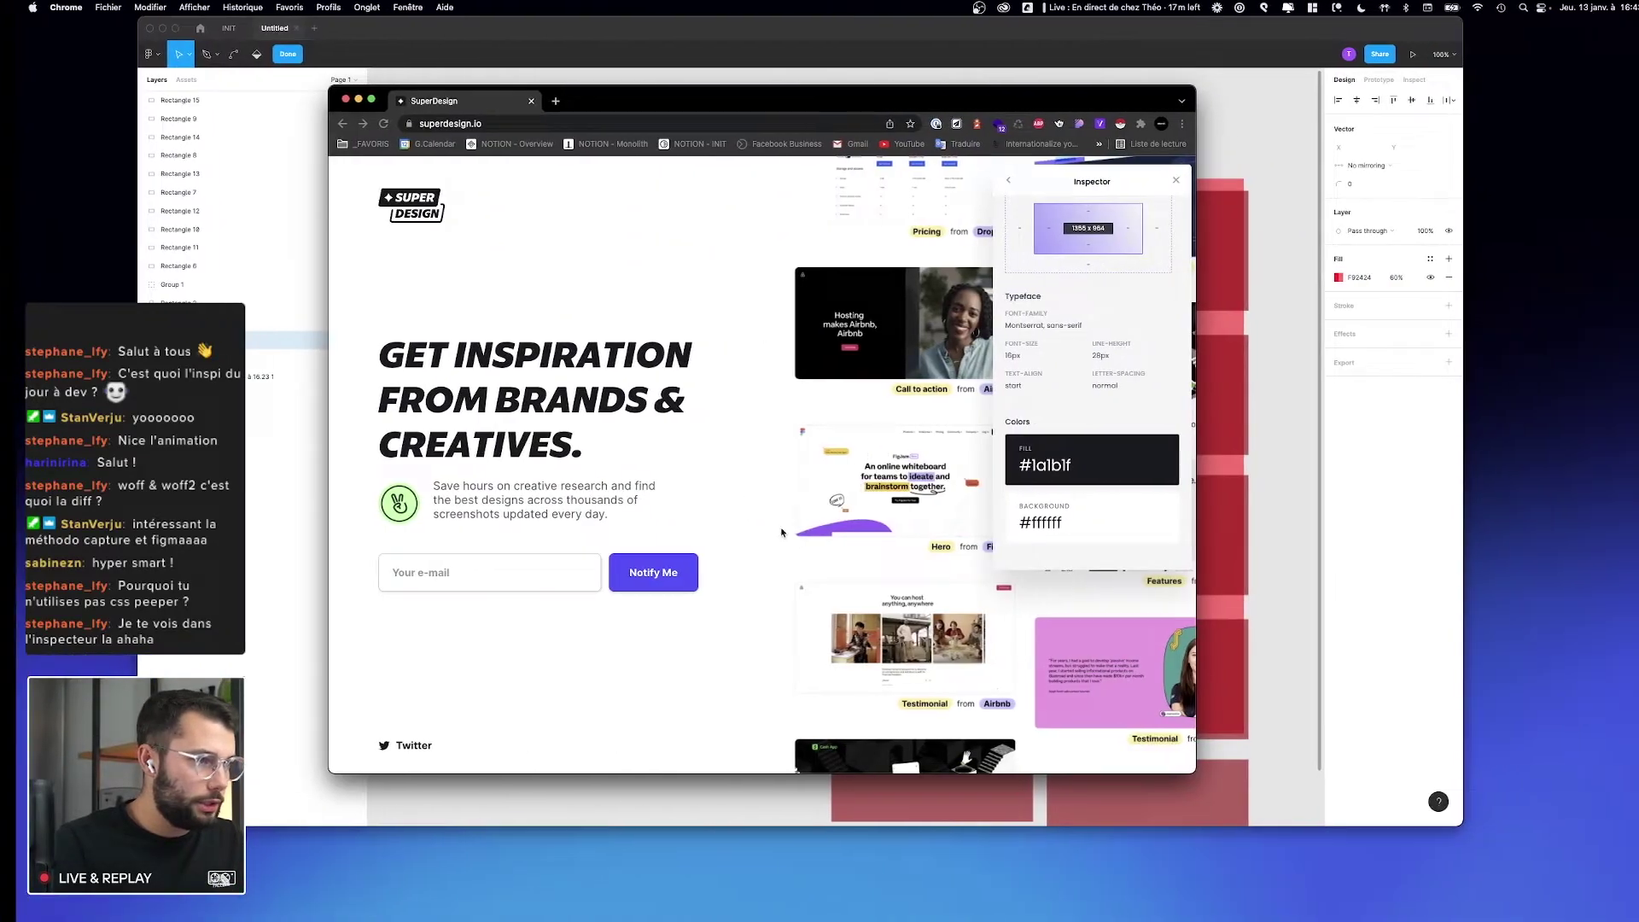
{"action": "left_click", "coordinate": [370, 748]}
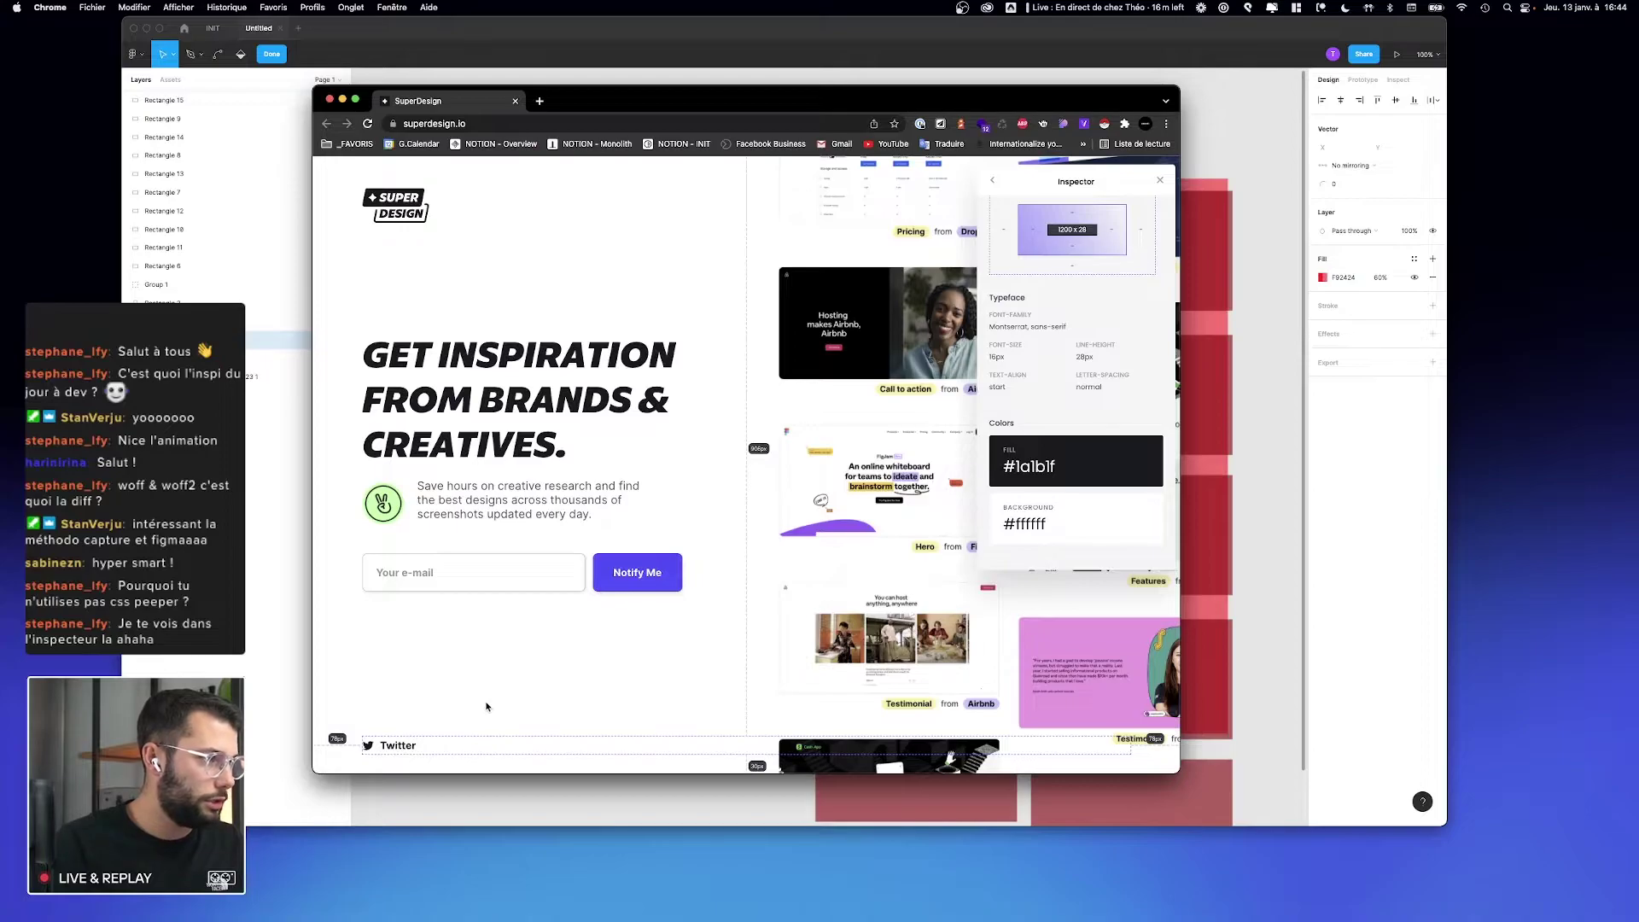
{"action": "key", "text": "ctrl+Left"}
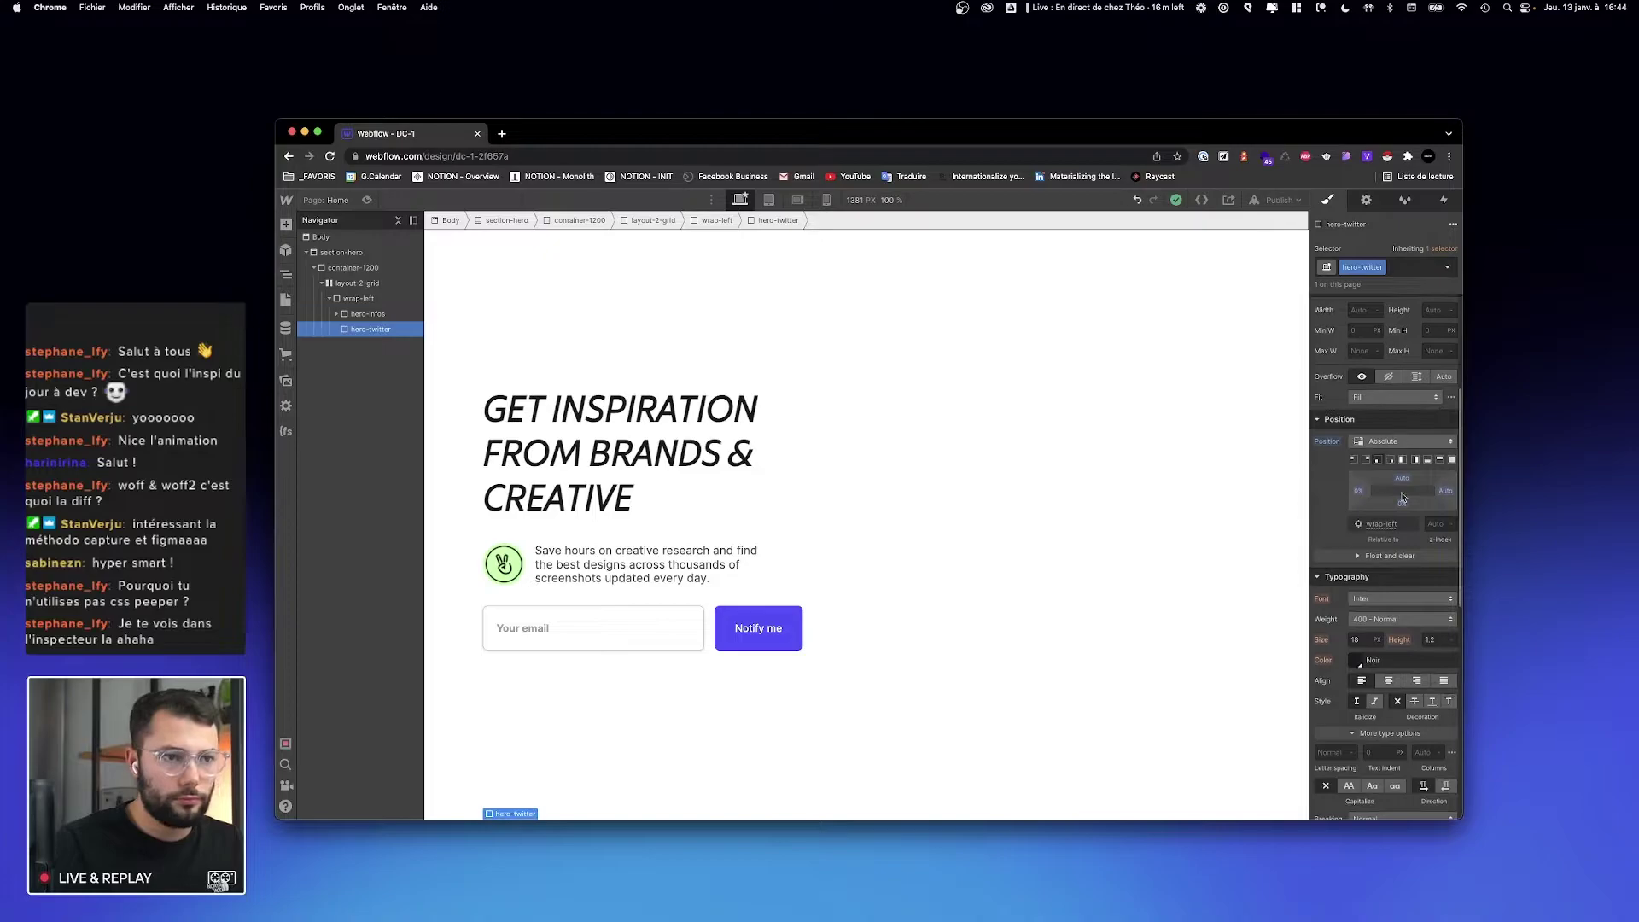
{"action": "left_click_drag", "start_coordinate": [1404, 505], "coordinate": [1404, 479]}
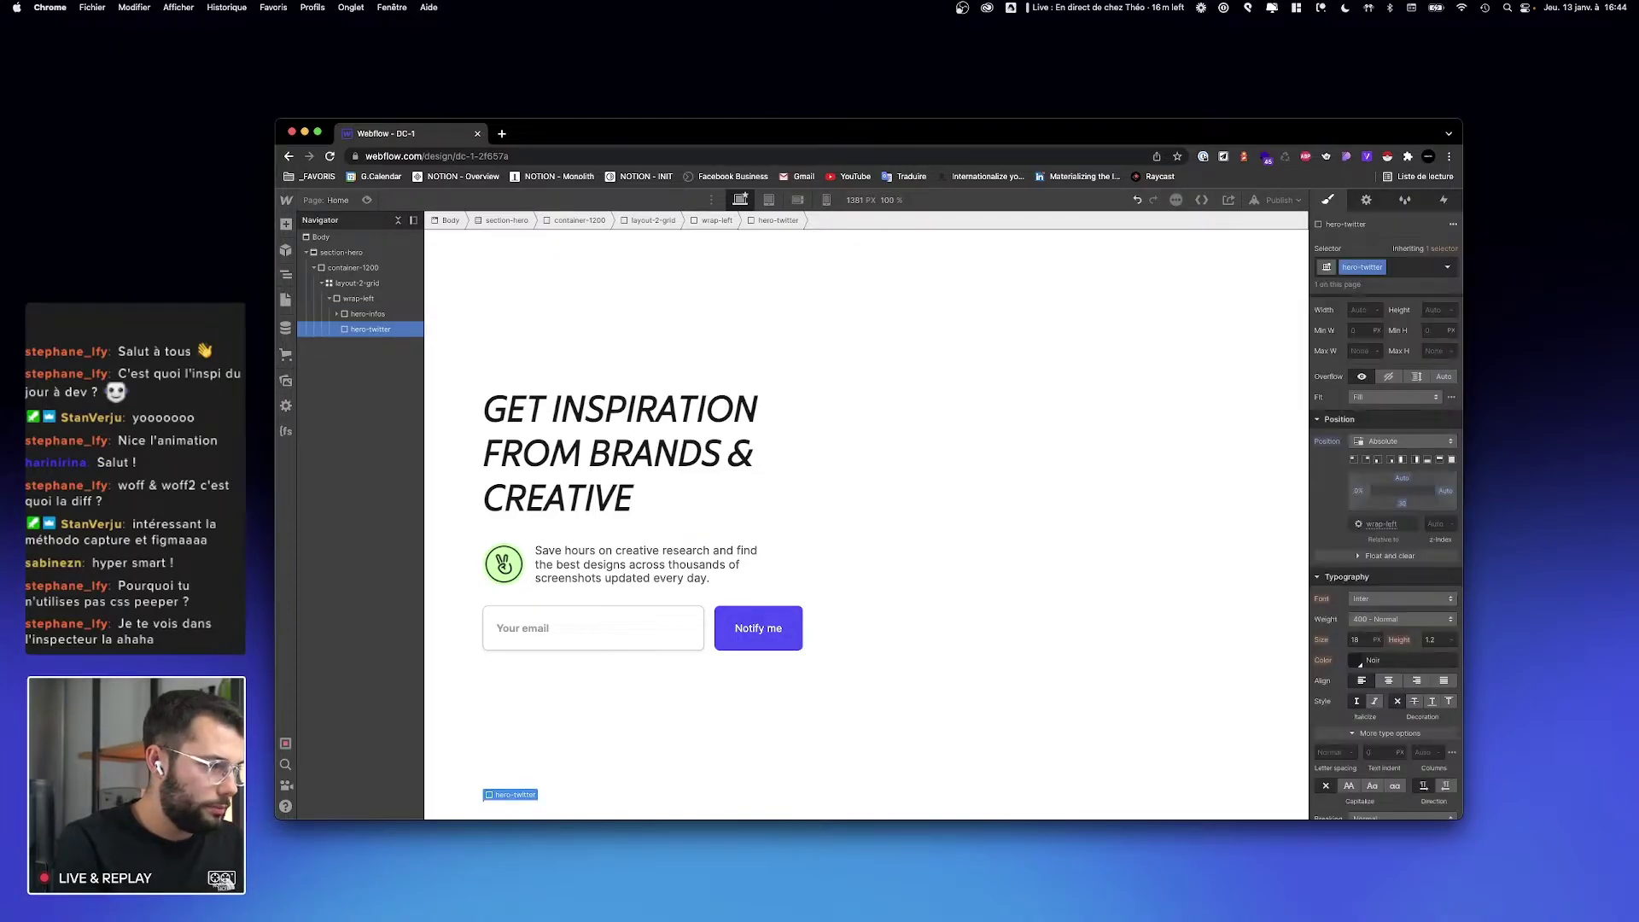
Step: Add an image and a text block inside the hero-twitter block
{"action": "key", "text": "super+e"}
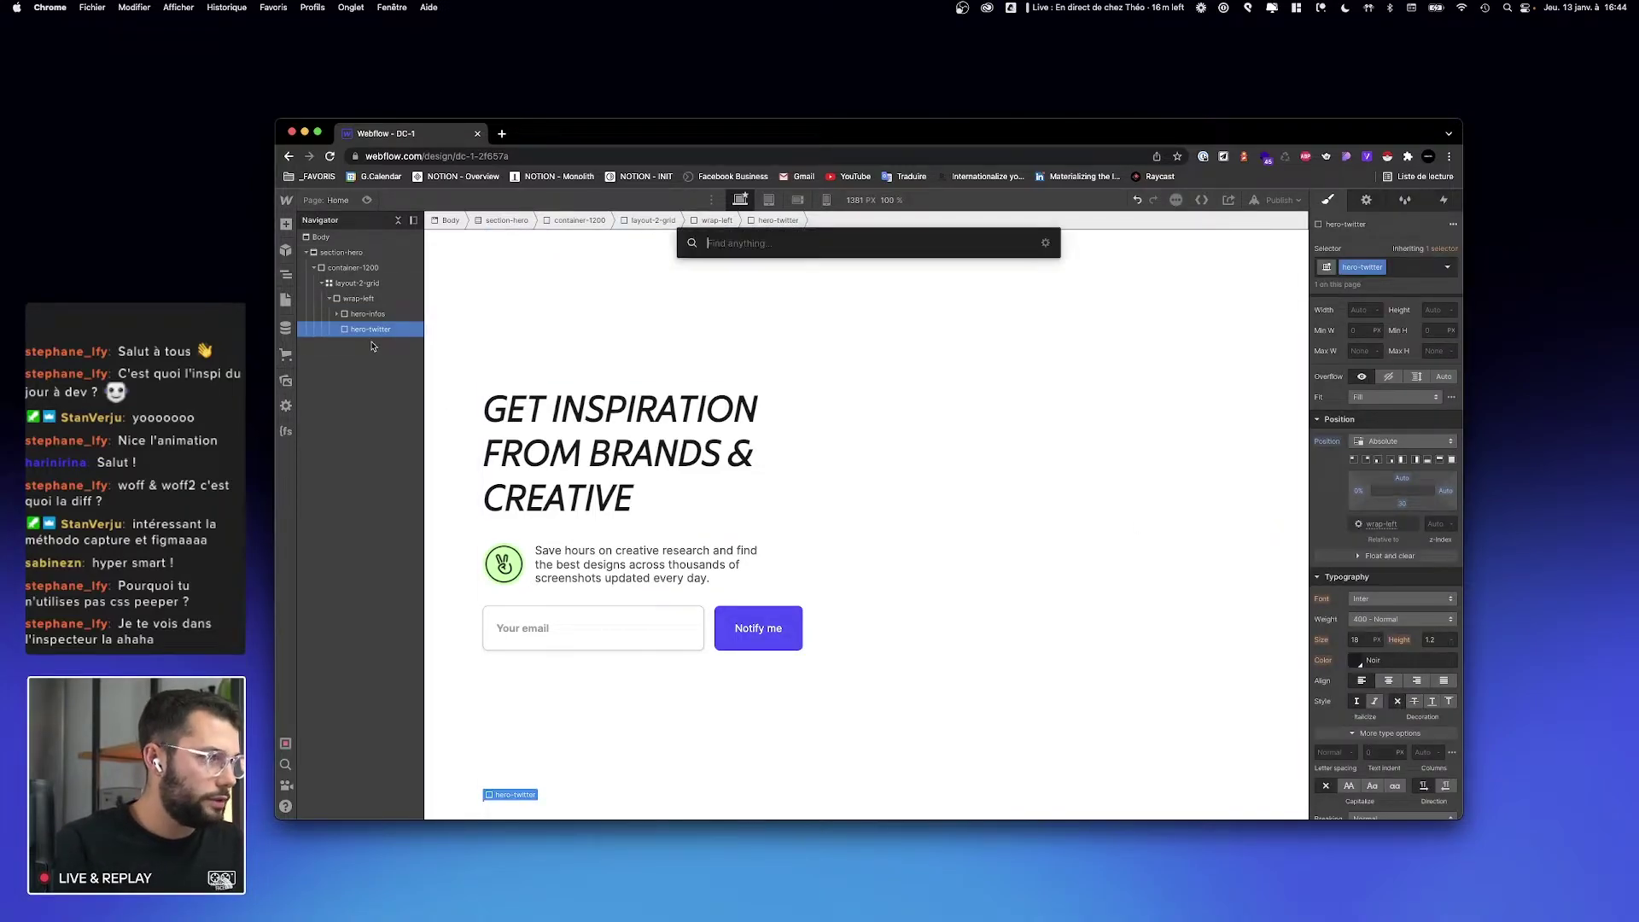
{"action": "type", "text": "image"}
{"action": "key", "text": "Return"}
{"action": "key", "text": "super+e"}
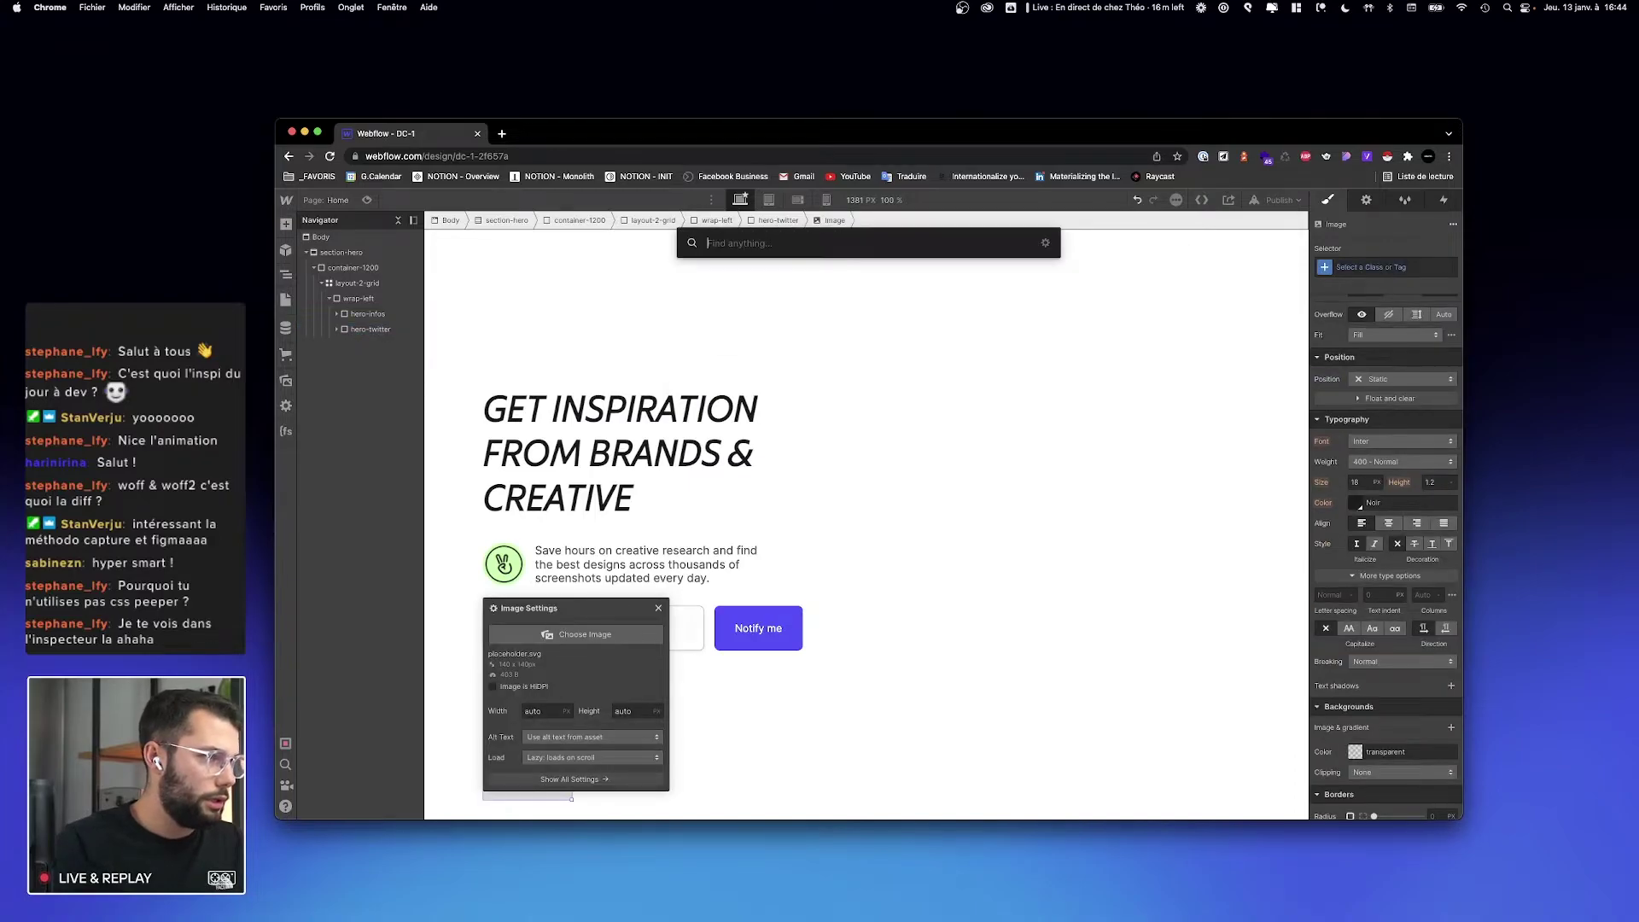
{"action": "type", "text": "tex"}
{"action": "left_click", "coordinate": [773, 329]}
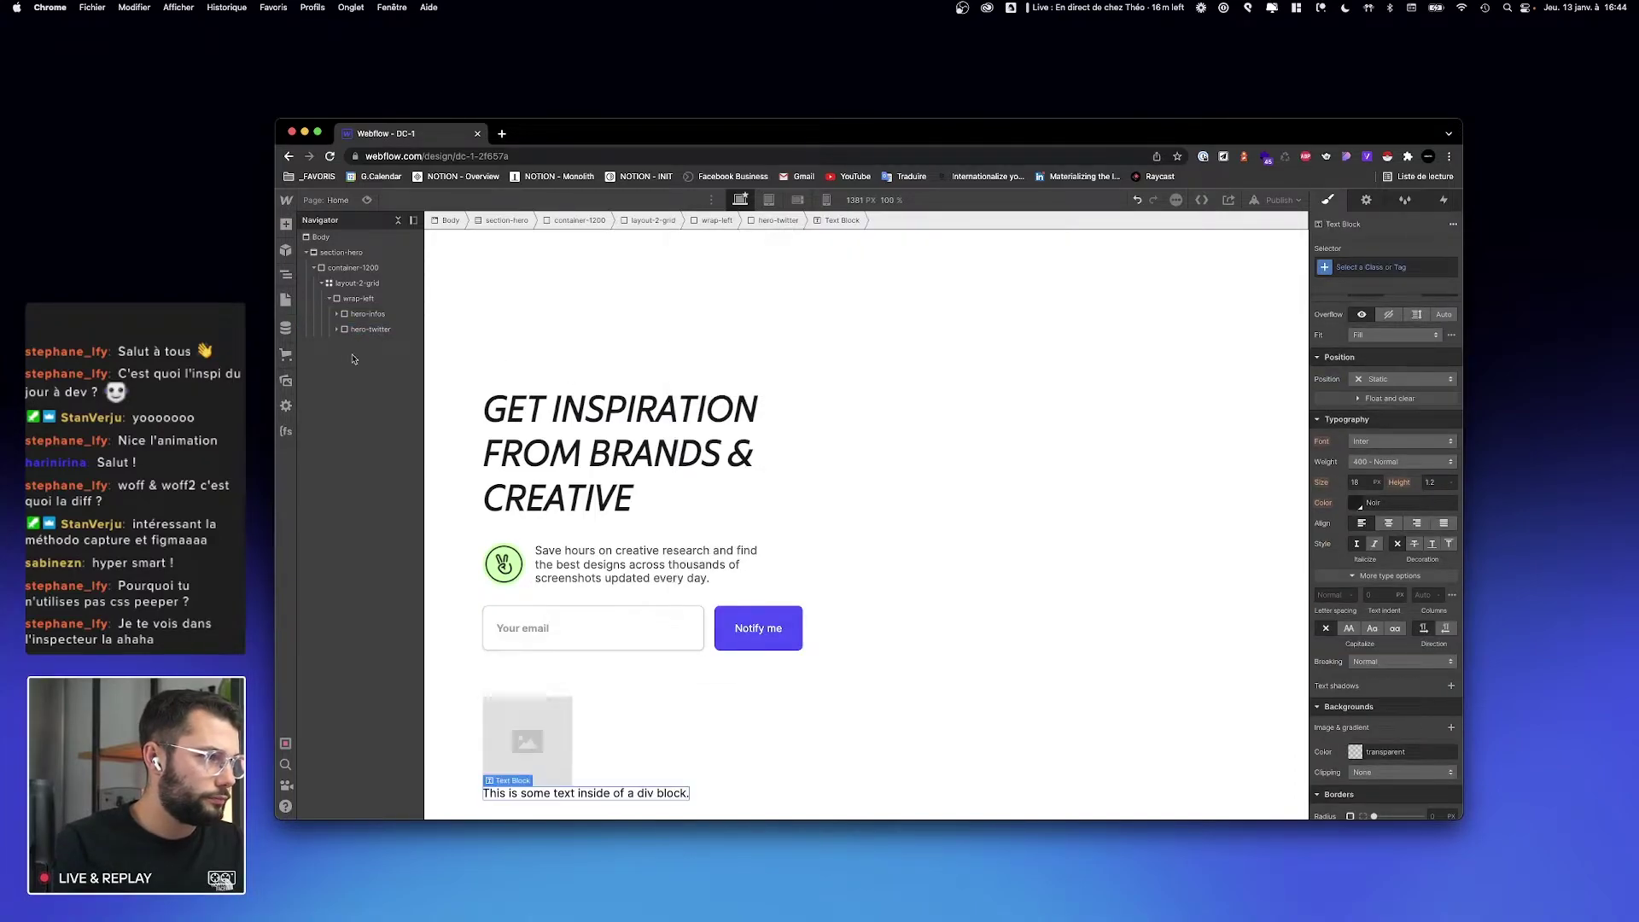
Step: Convert the hero-twitter block to a link block and lay it out as horizontal flex with centered alignment
{"action": "left_click", "coordinate": [358, 330]}
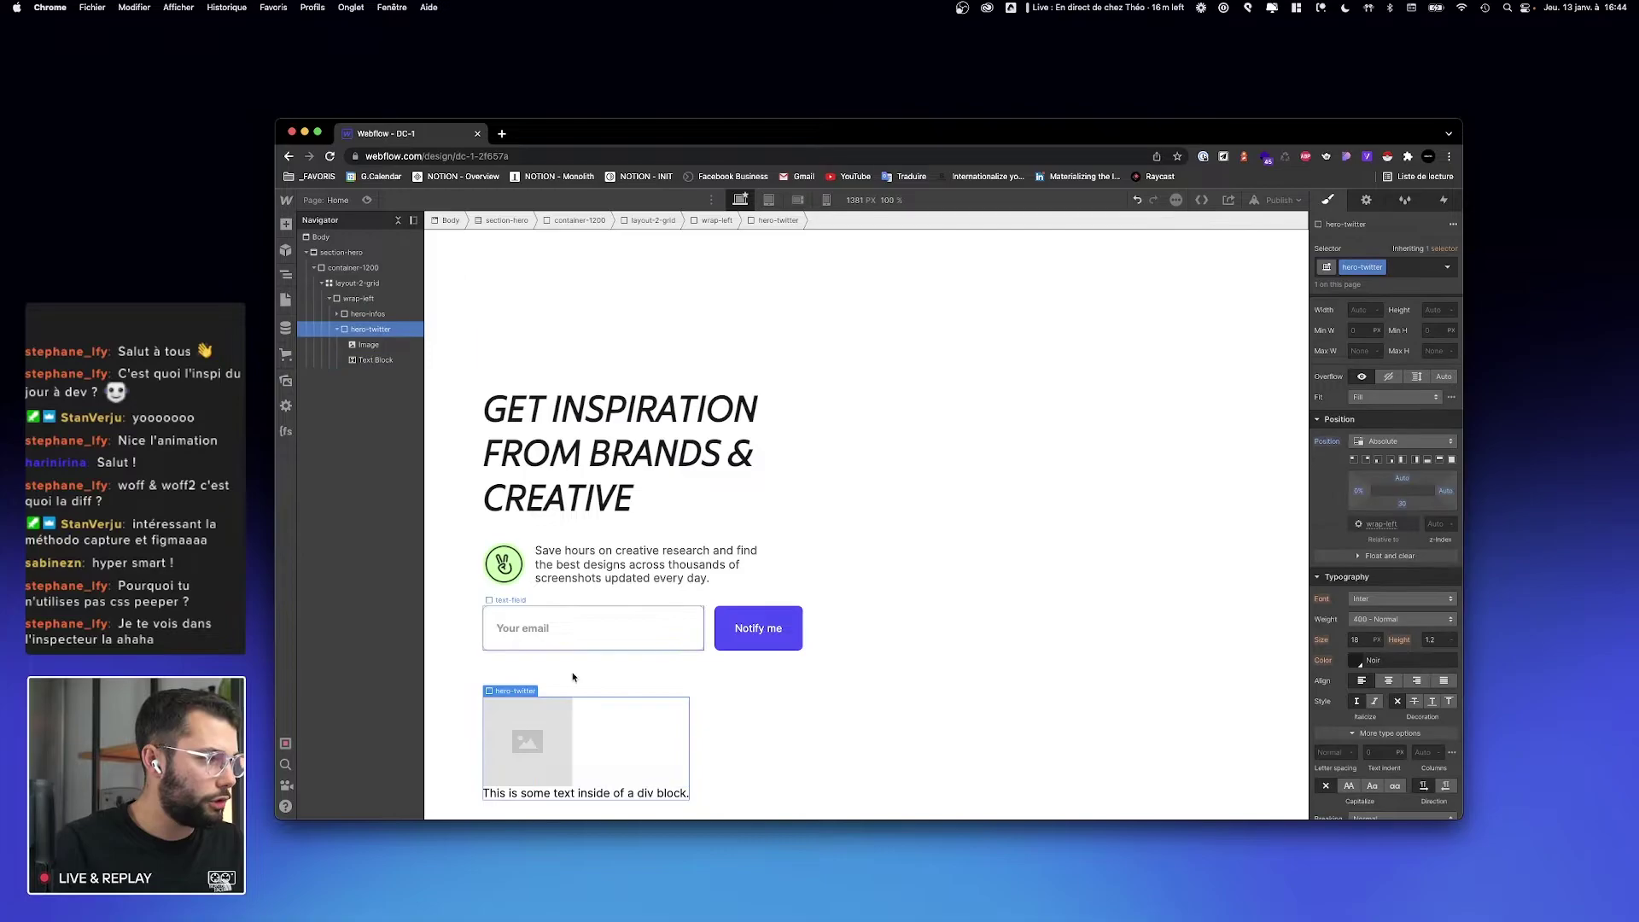
{"action": "right_click", "coordinate": [519, 693]}
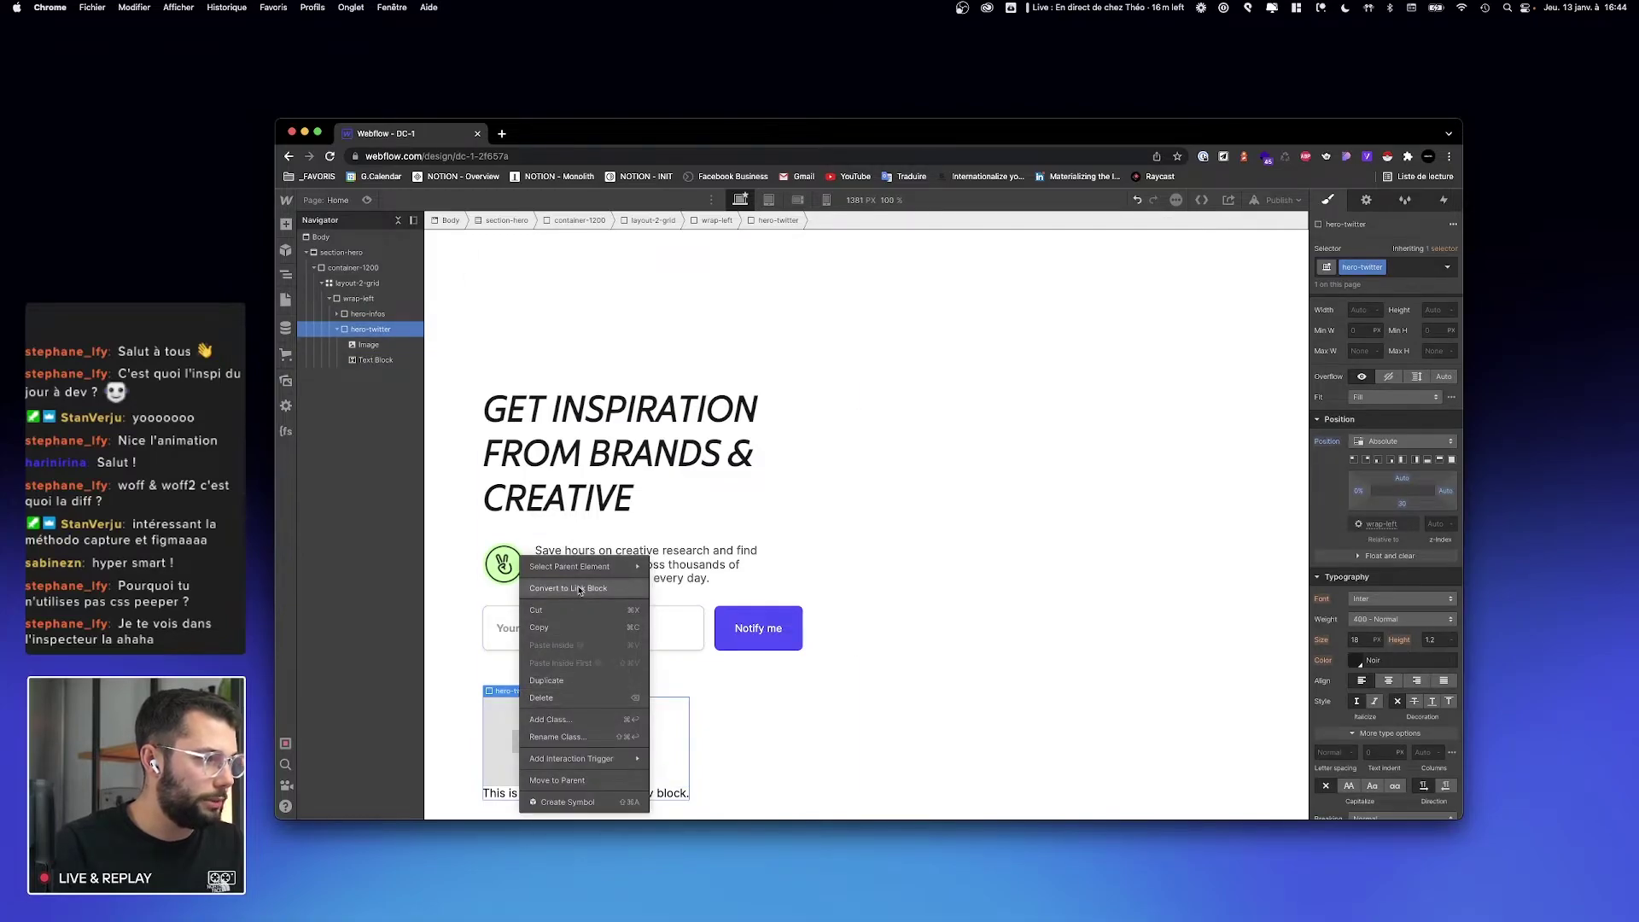
{"action": "left_click", "coordinate": [567, 589]}
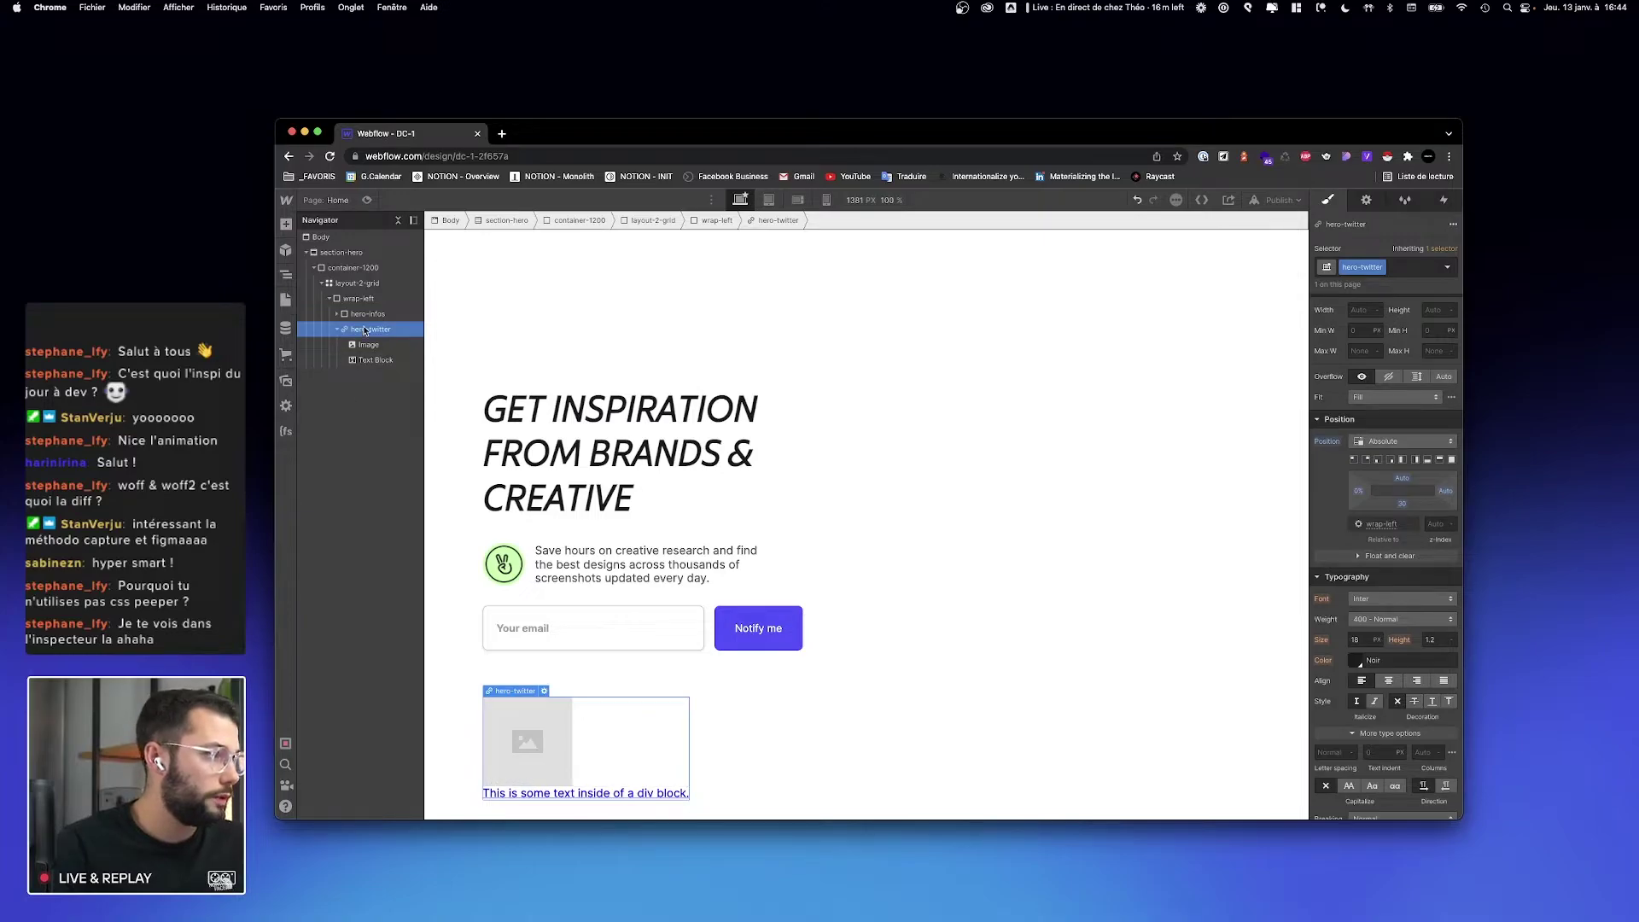
{"action": "scroll", "coordinate": [1408, 376], "scroll_direction": "up", "scroll_amount": 5}
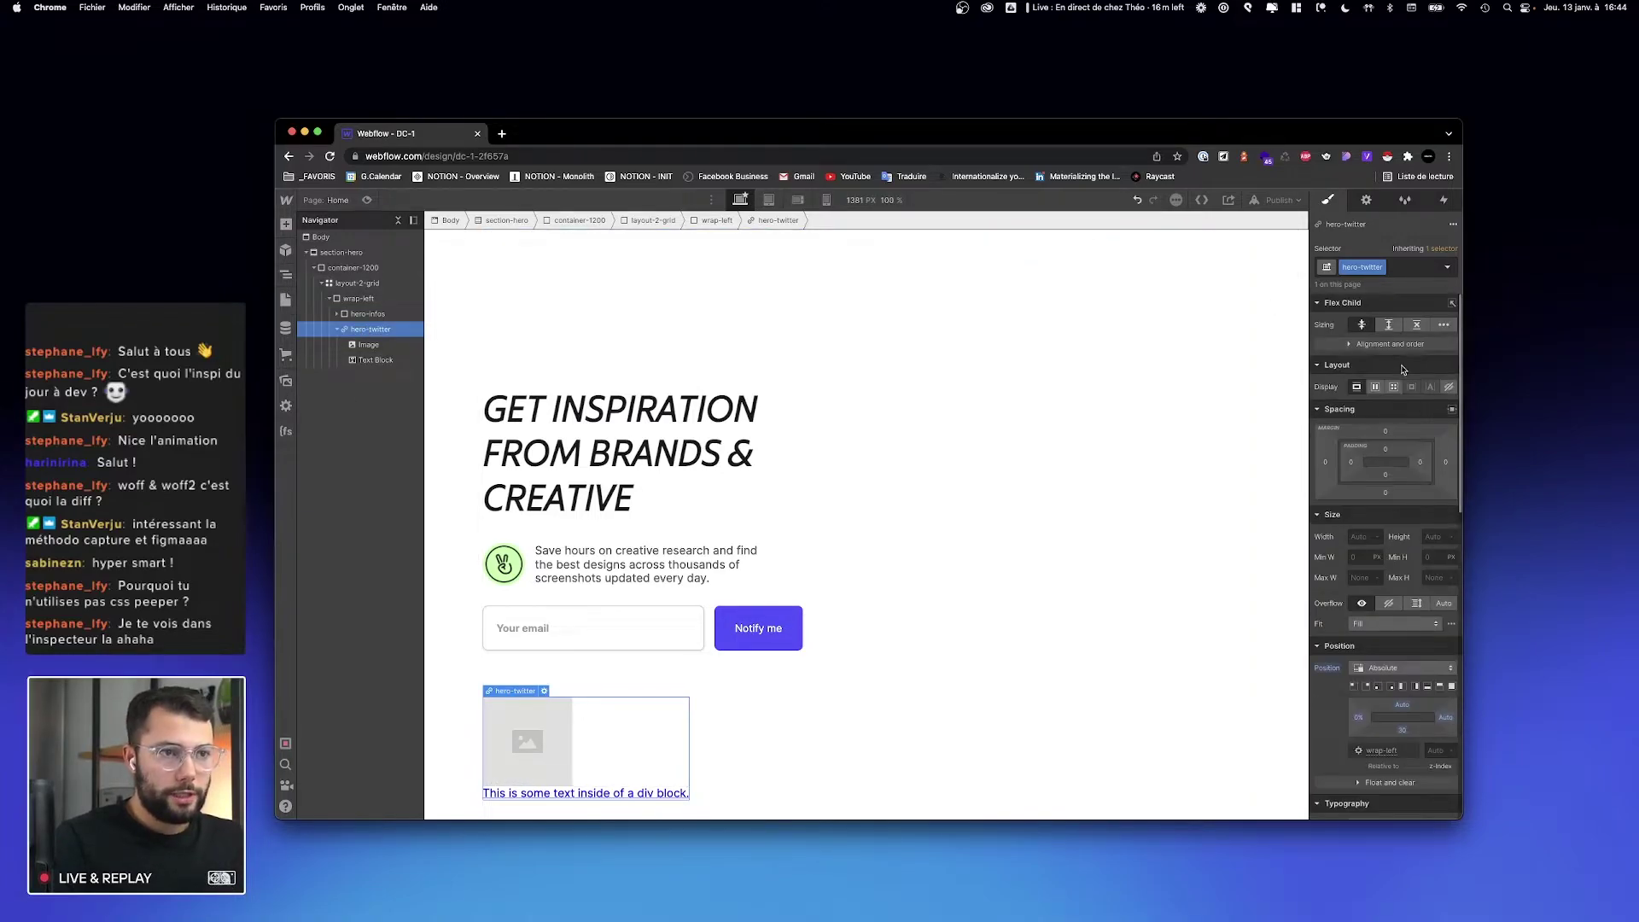
{"action": "left_click", "coordinate": [1376, 388]}
{"action": "left_click", "coordinate": [1380, 438]}
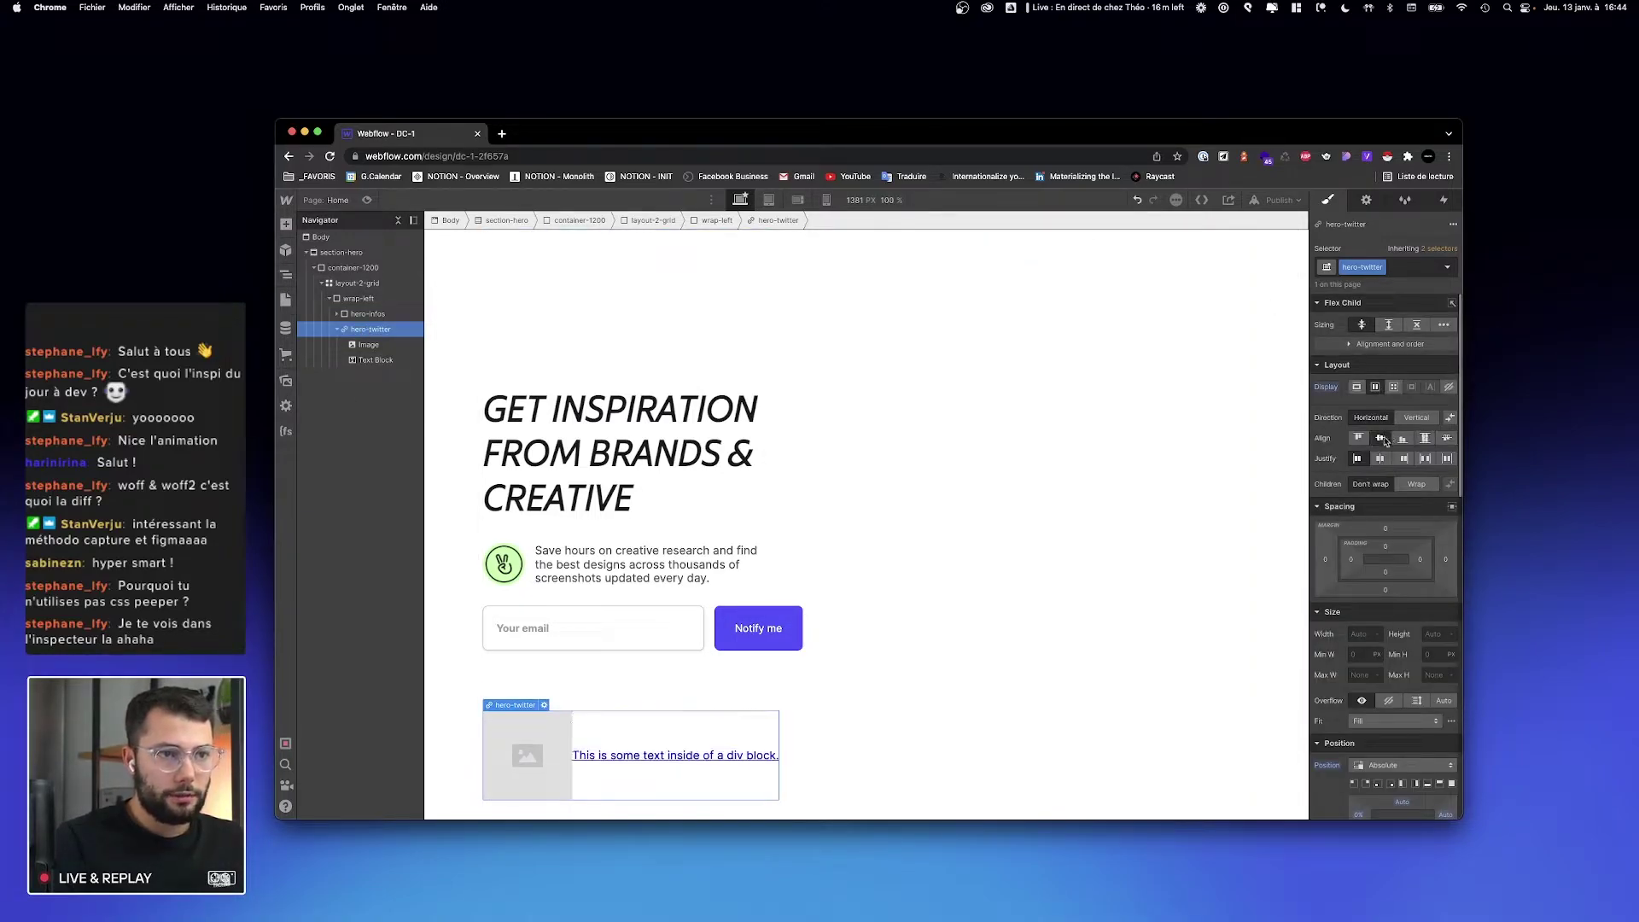
Step: Remove the underline from the hero-twitter link and set its text color to Noir
{"action": "scroll", "coordinate": [1371, 591], "scroll_direction": "down", "scroll_amount": 5}
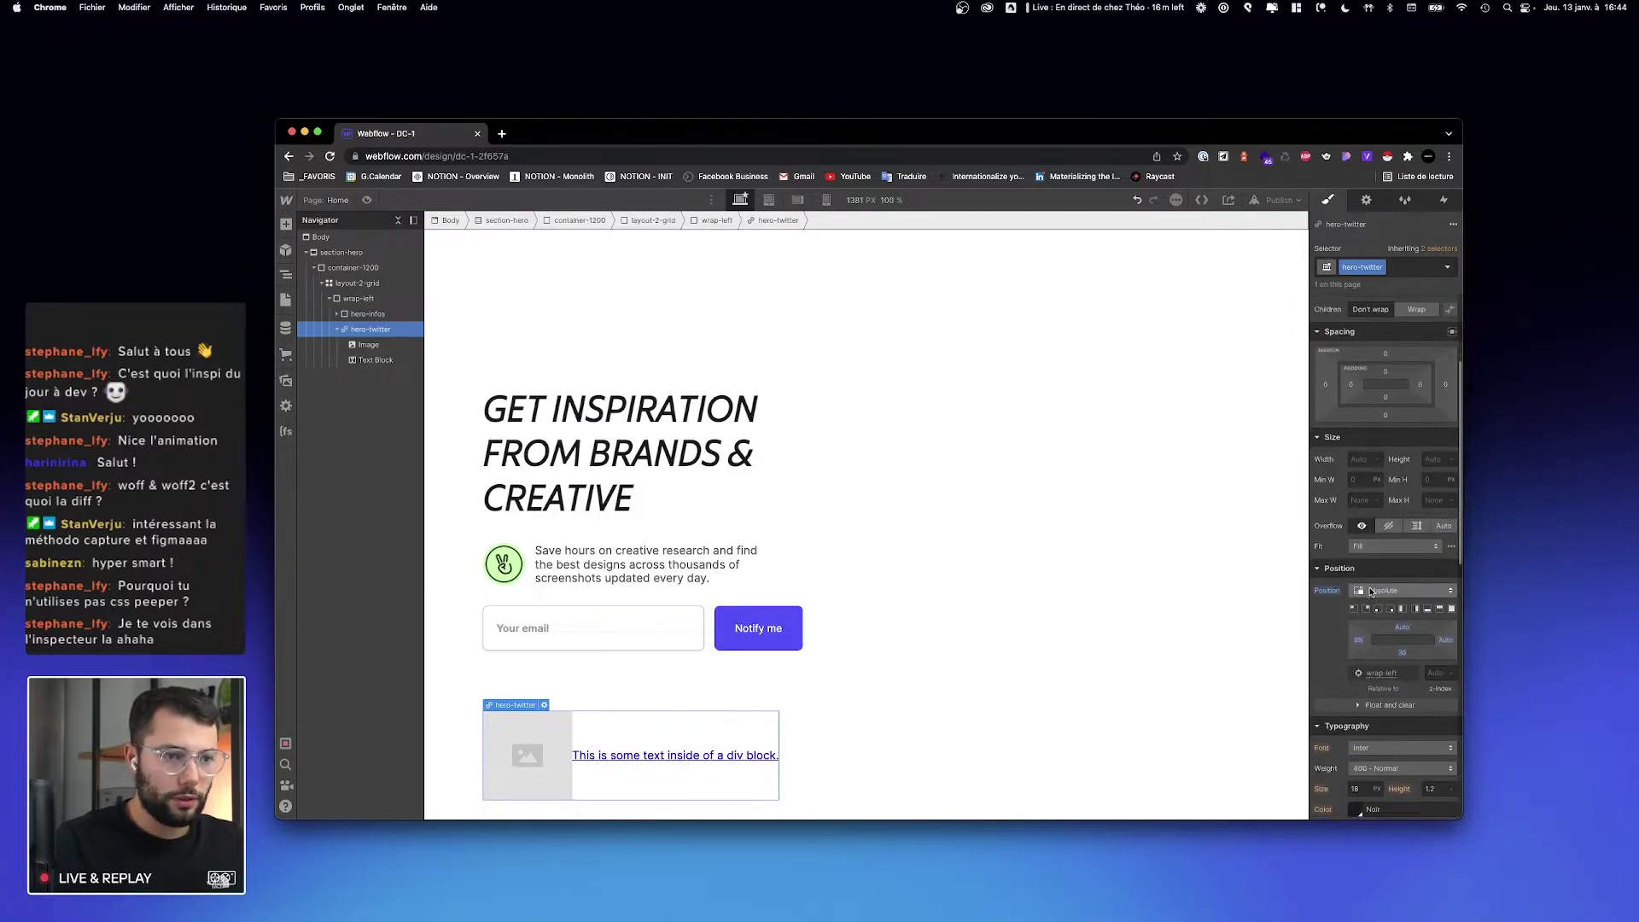
{"action": "scroll", "coordinate": [1369, 591], "scroll_direction": "down", "scroll_amount": 3}
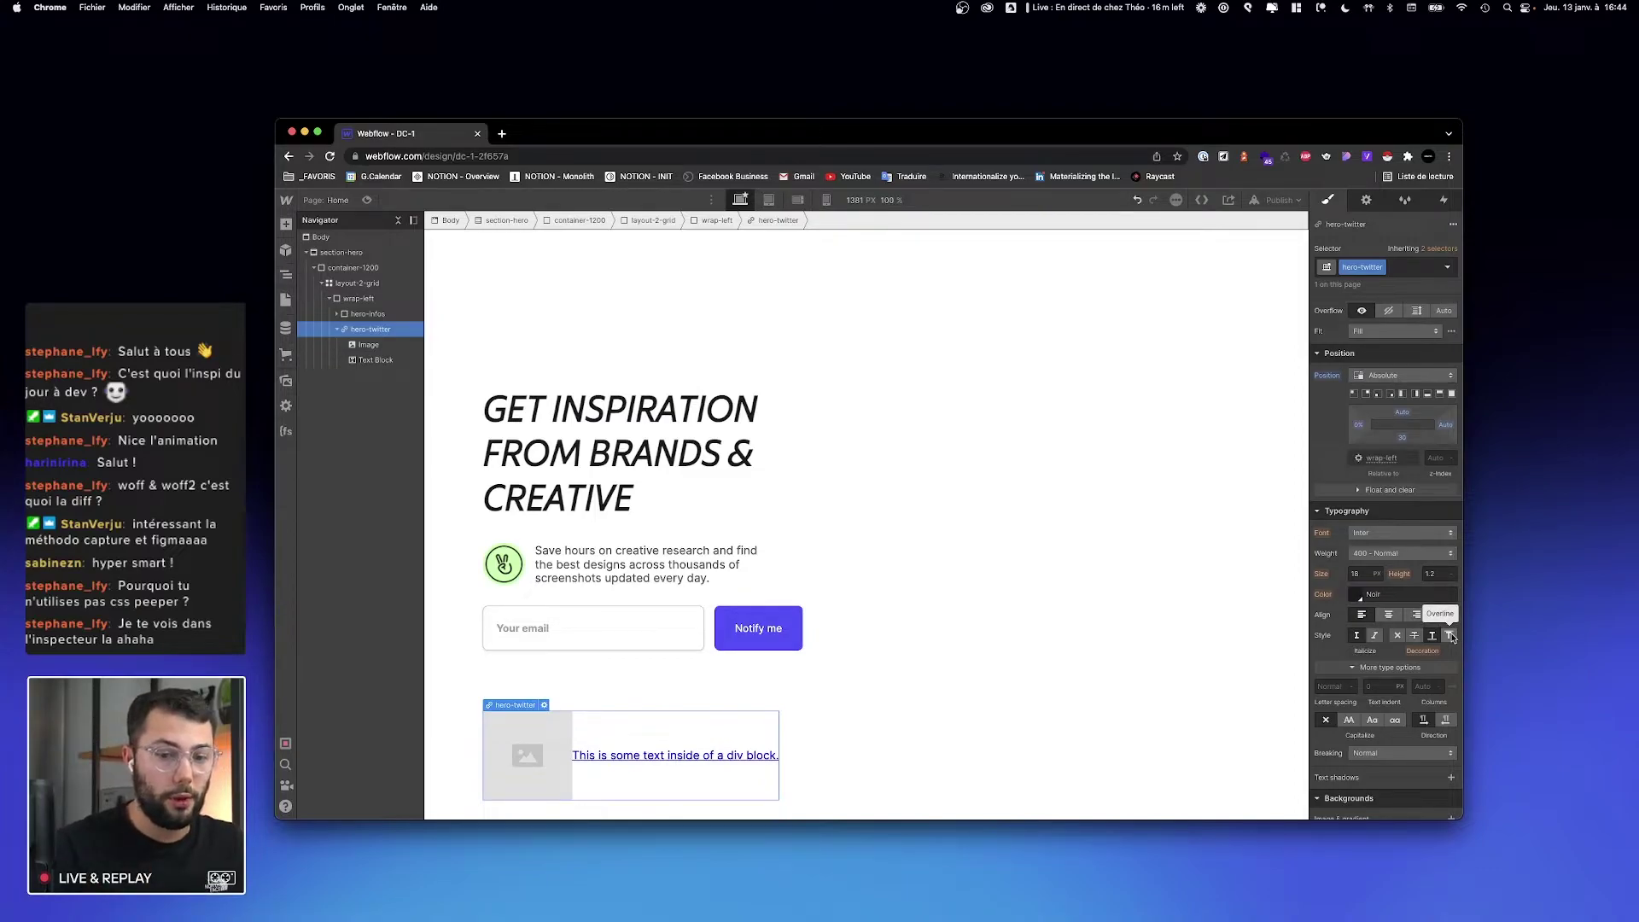
{"action": "left_click", "coordinate": [1398, 637]}
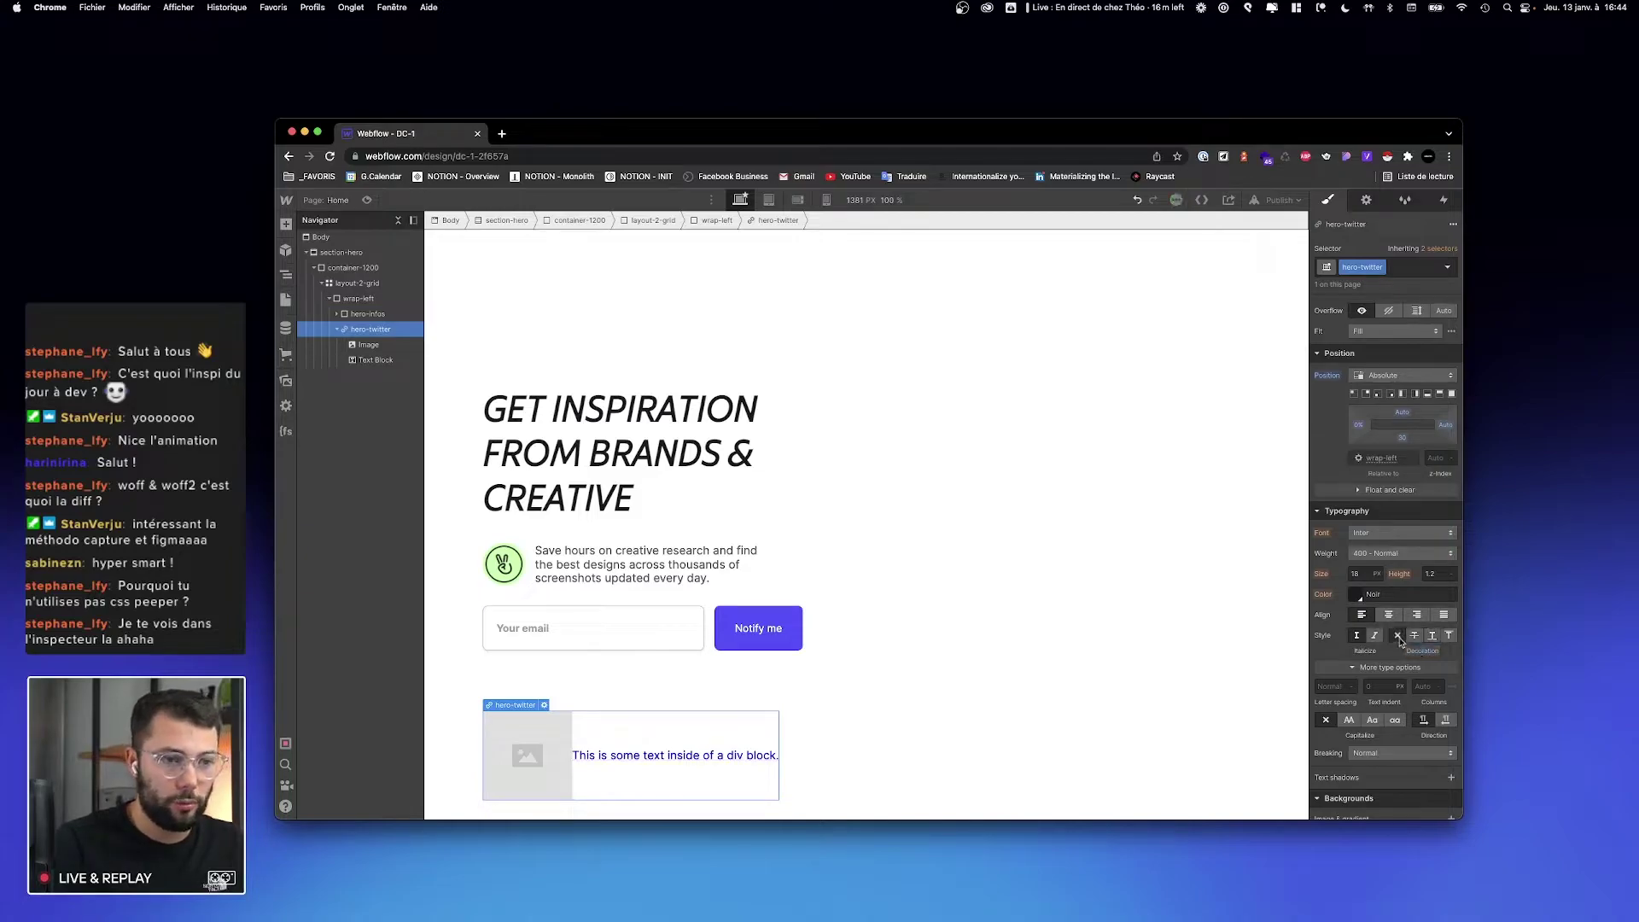
{"action": "left_click", "coordinate": [1357, 596]}
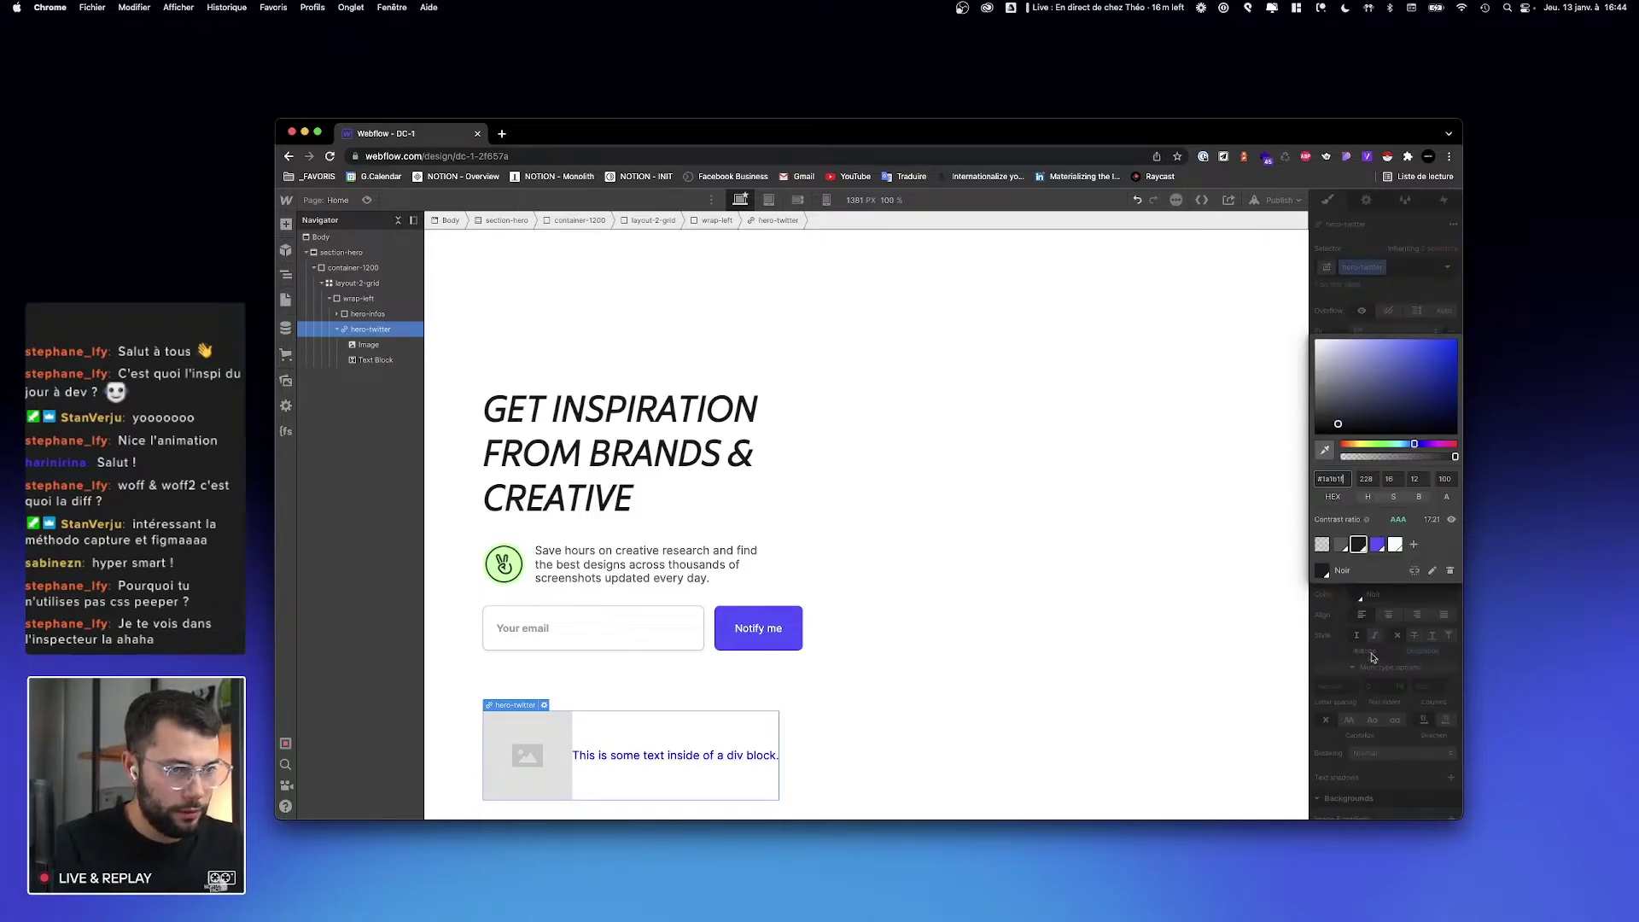
{"action": "left_click", "coordinate": [1349, 607]}
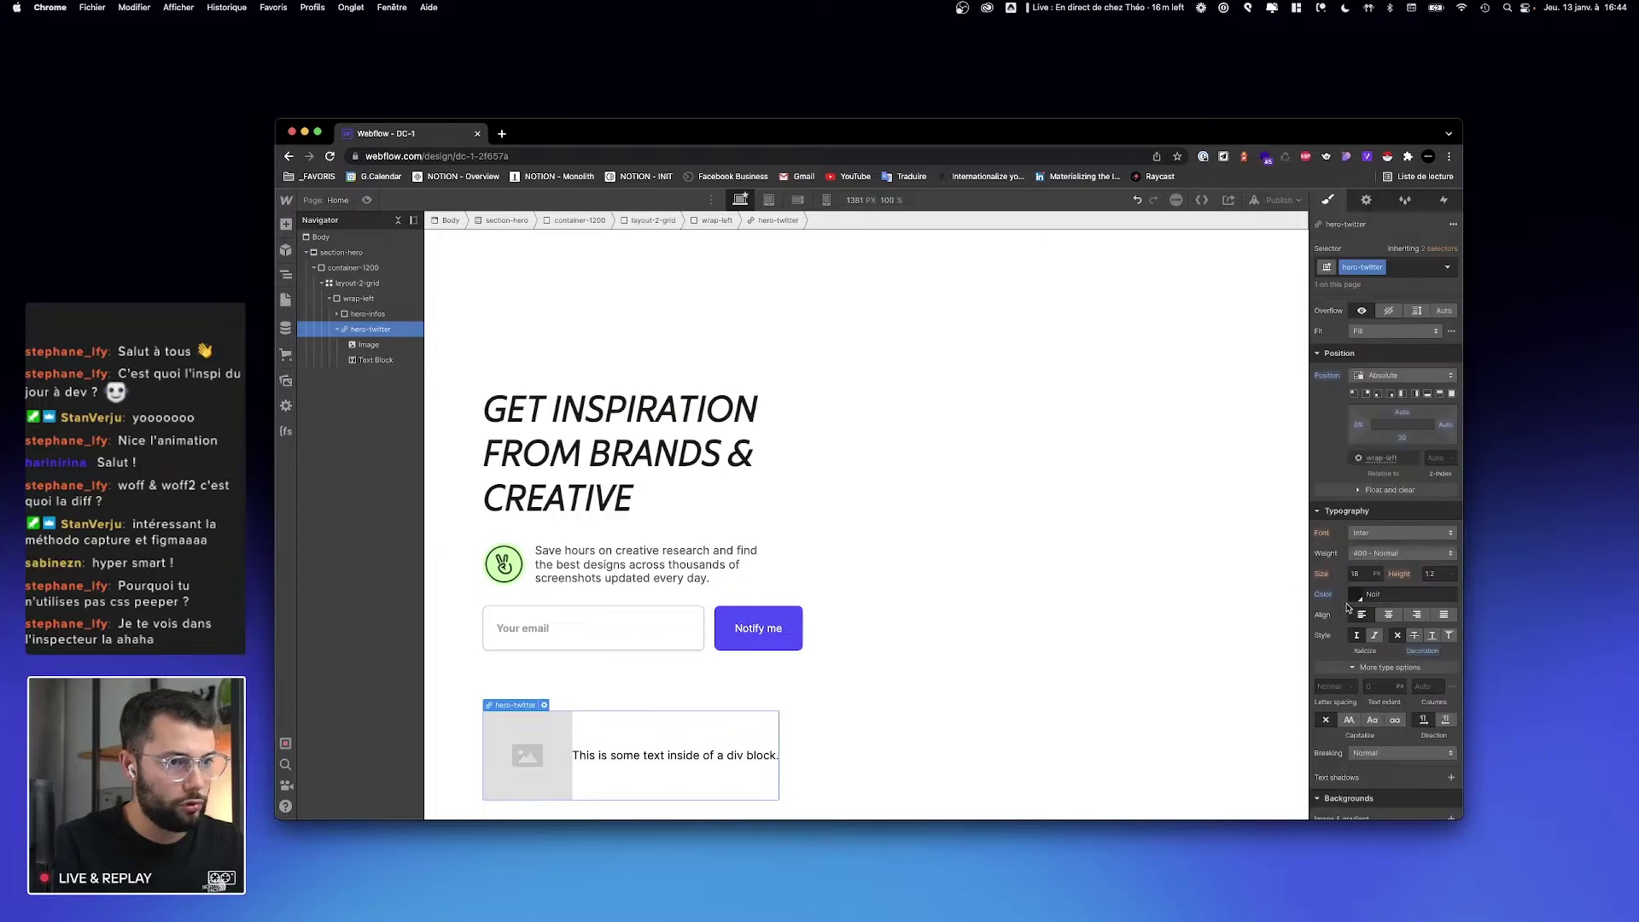
Step: Replace the placeholder image in the hero-twitter link with the twitter.svg asset
{"action": "left_click", "coordinate": [530, 714]}
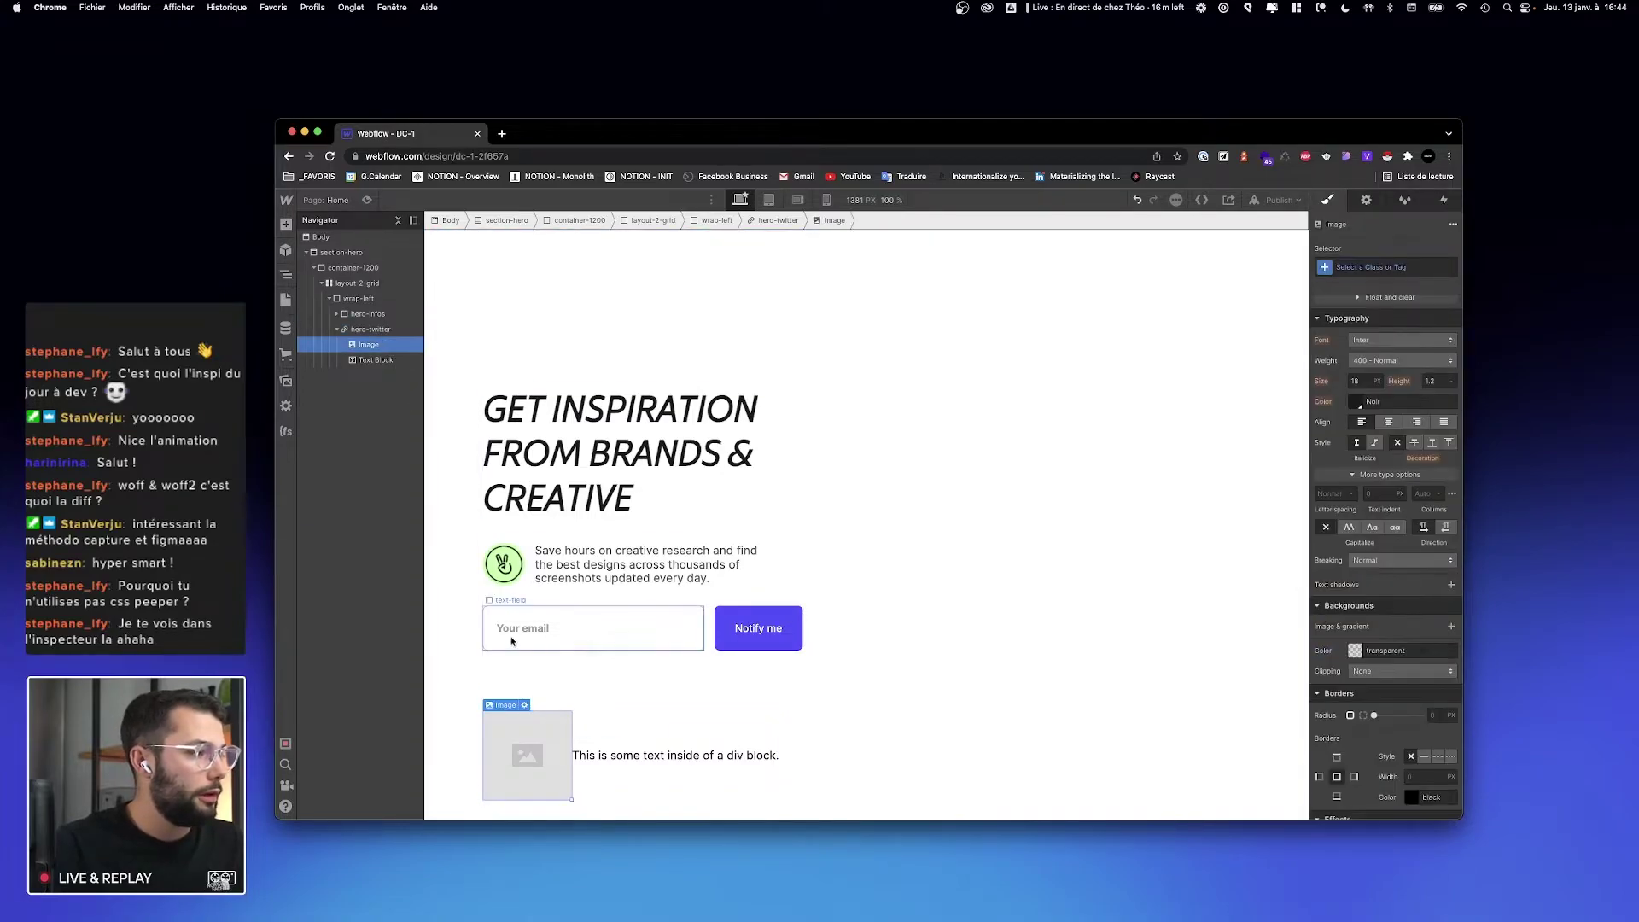
{"action": "left_click", "coordinate": [524, 705]}
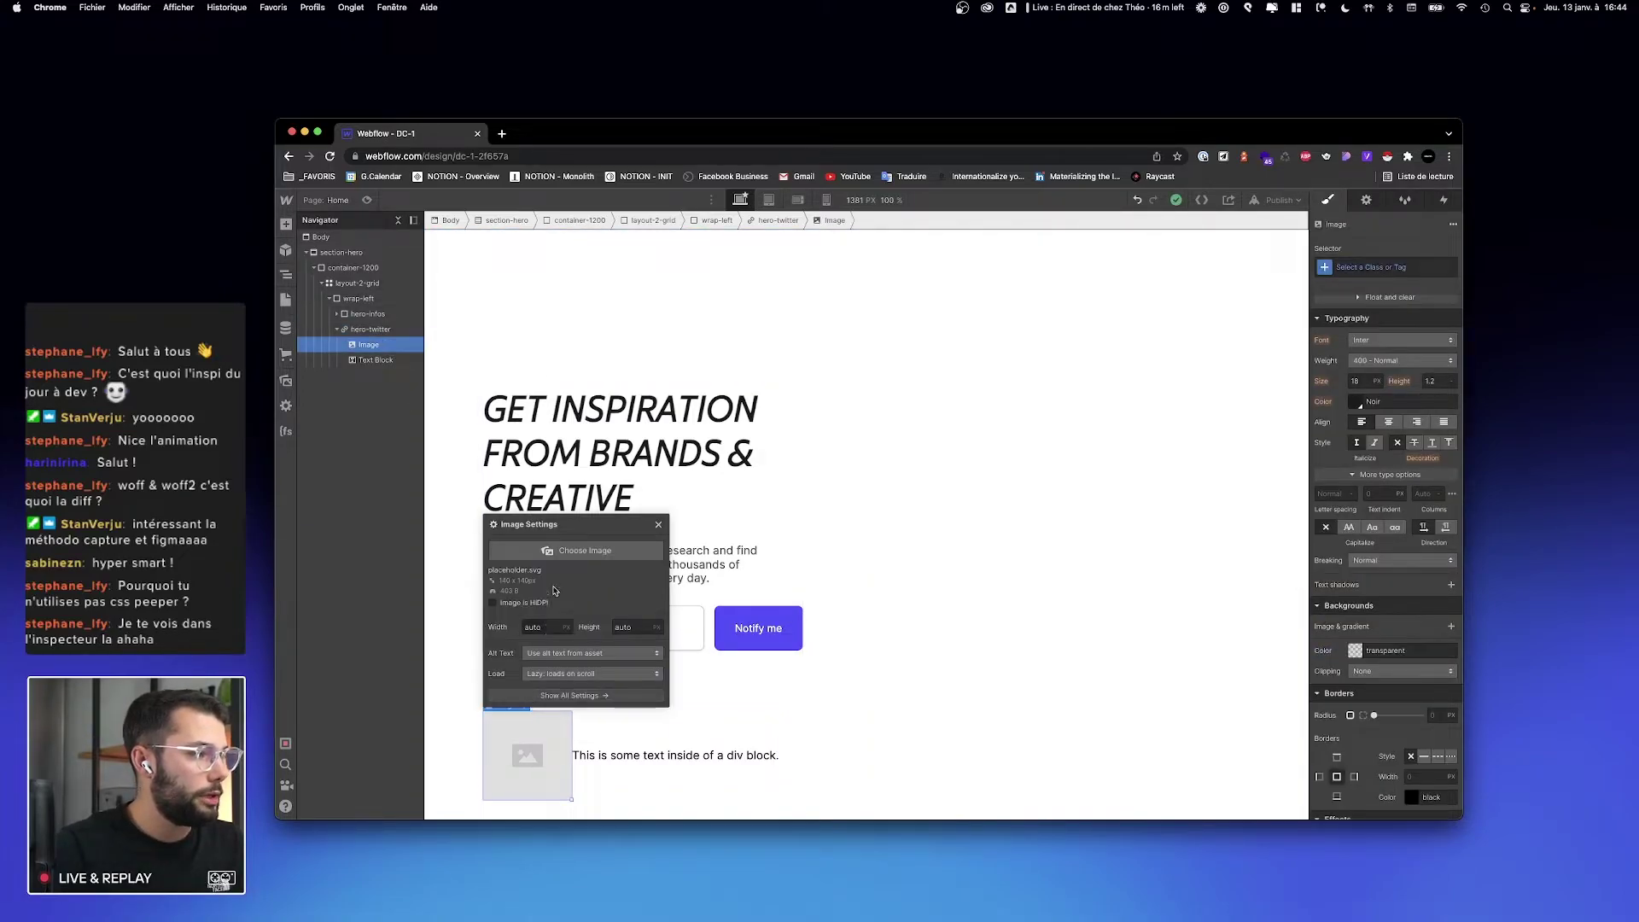
{"action": "left_click", "coordinate": [580, 550]}
{"action": "left_click", "coordinate": [327, 475]}
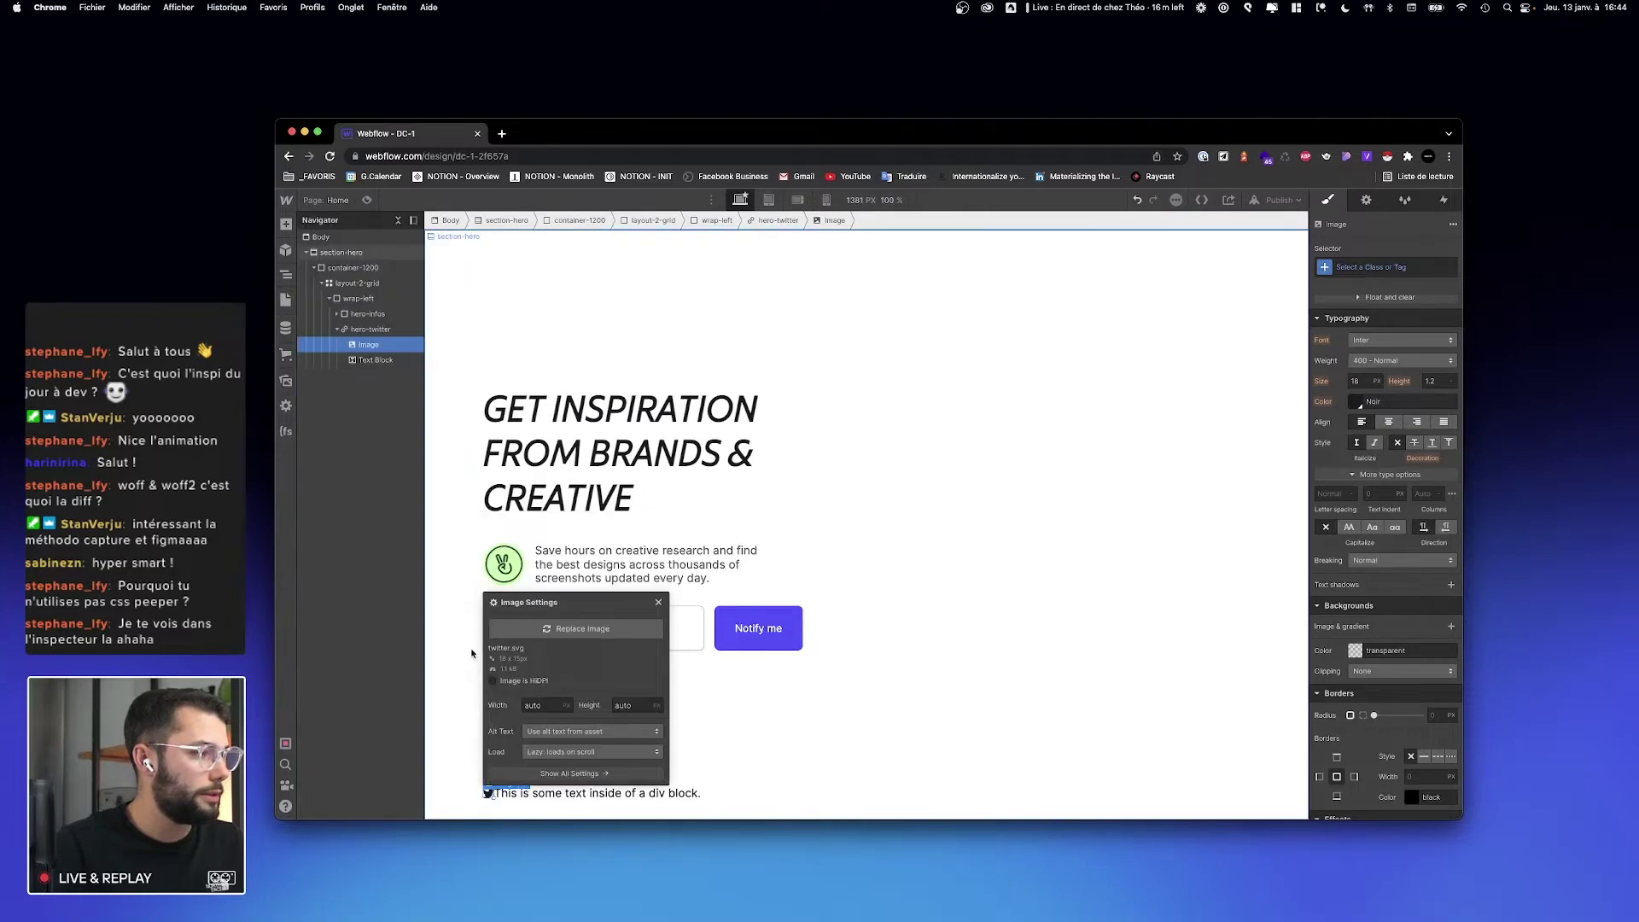
{"action": "left_click", "coordinate": [370, 360]}
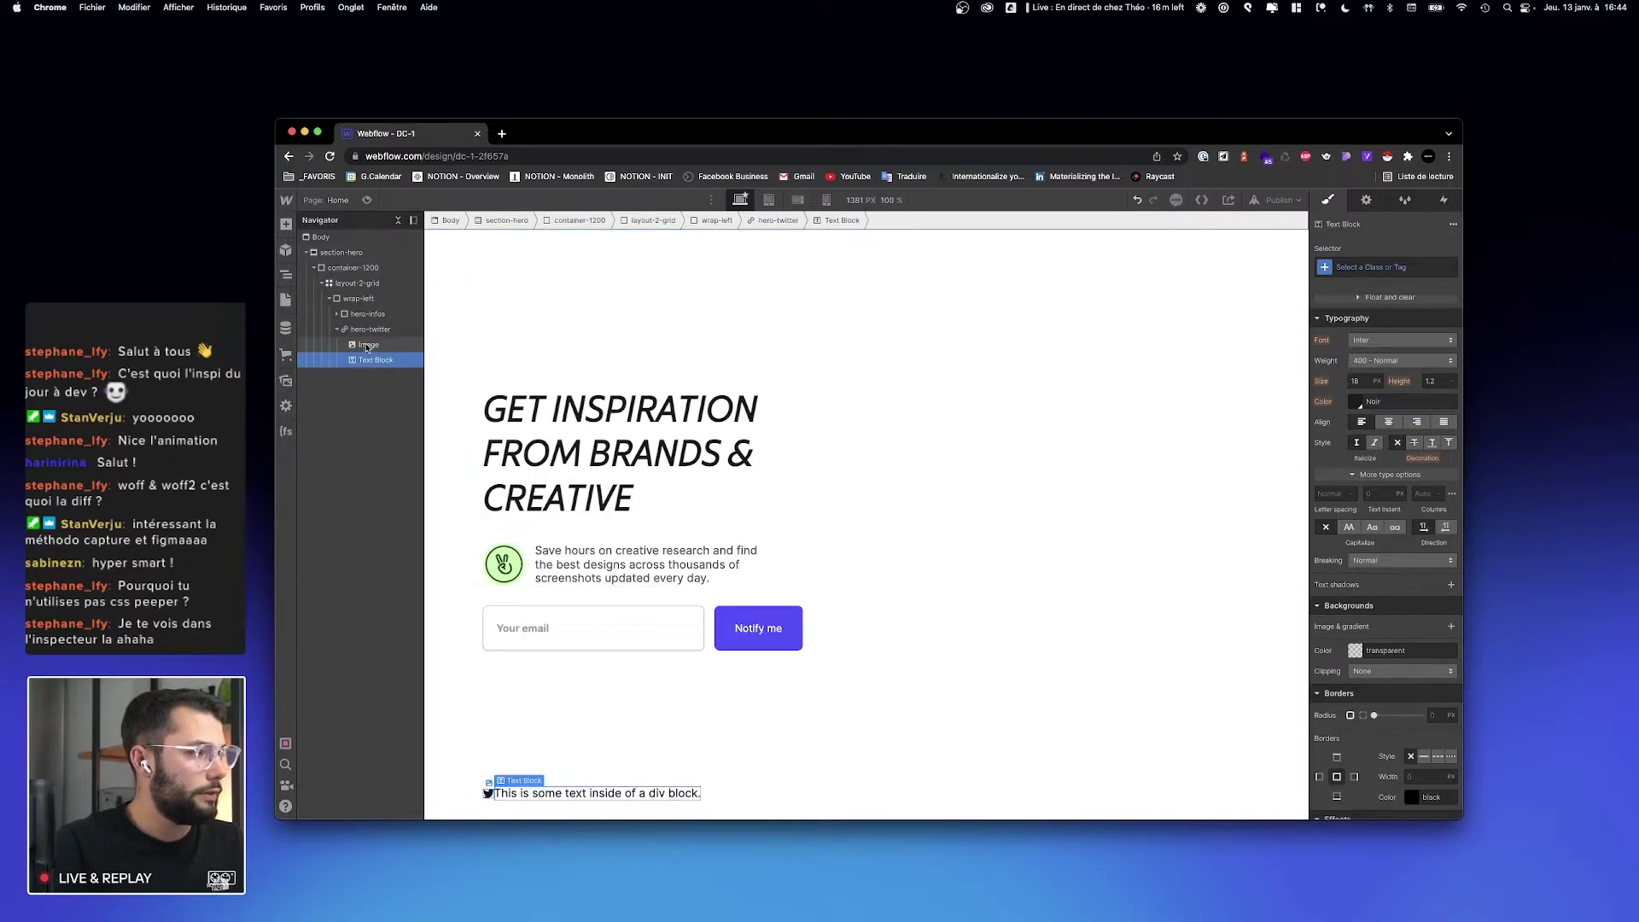
{"action": "left_click", "coordinate": [367, 343]}
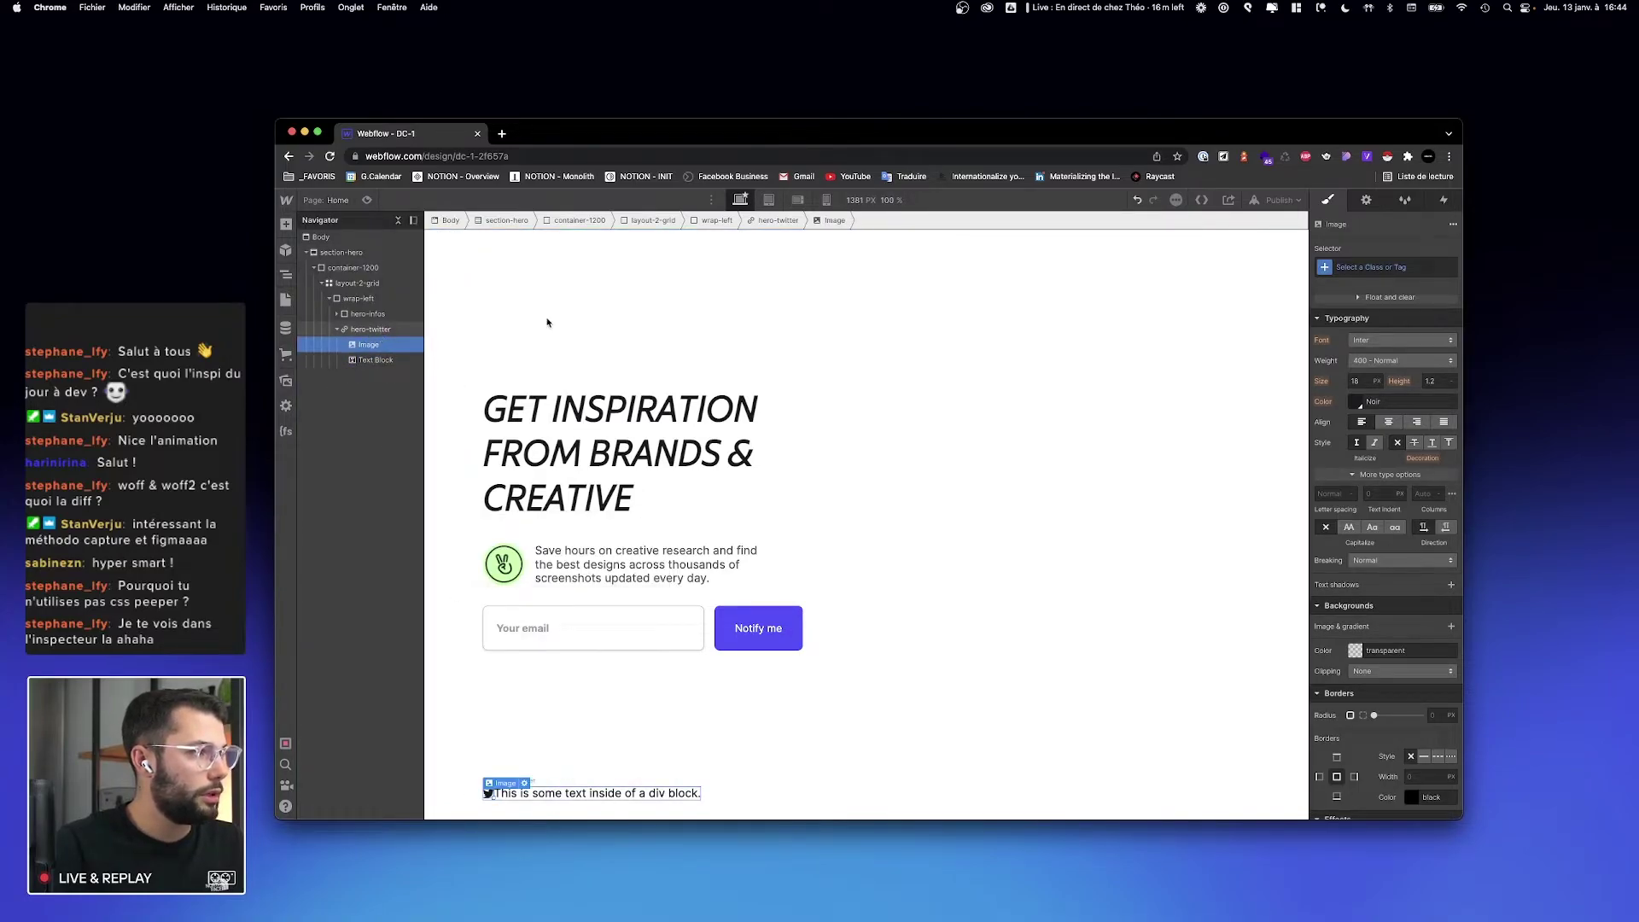
{"action": "left_click", "coordinate": [1356, 264]}
{"action": "type", "text": "icon"}
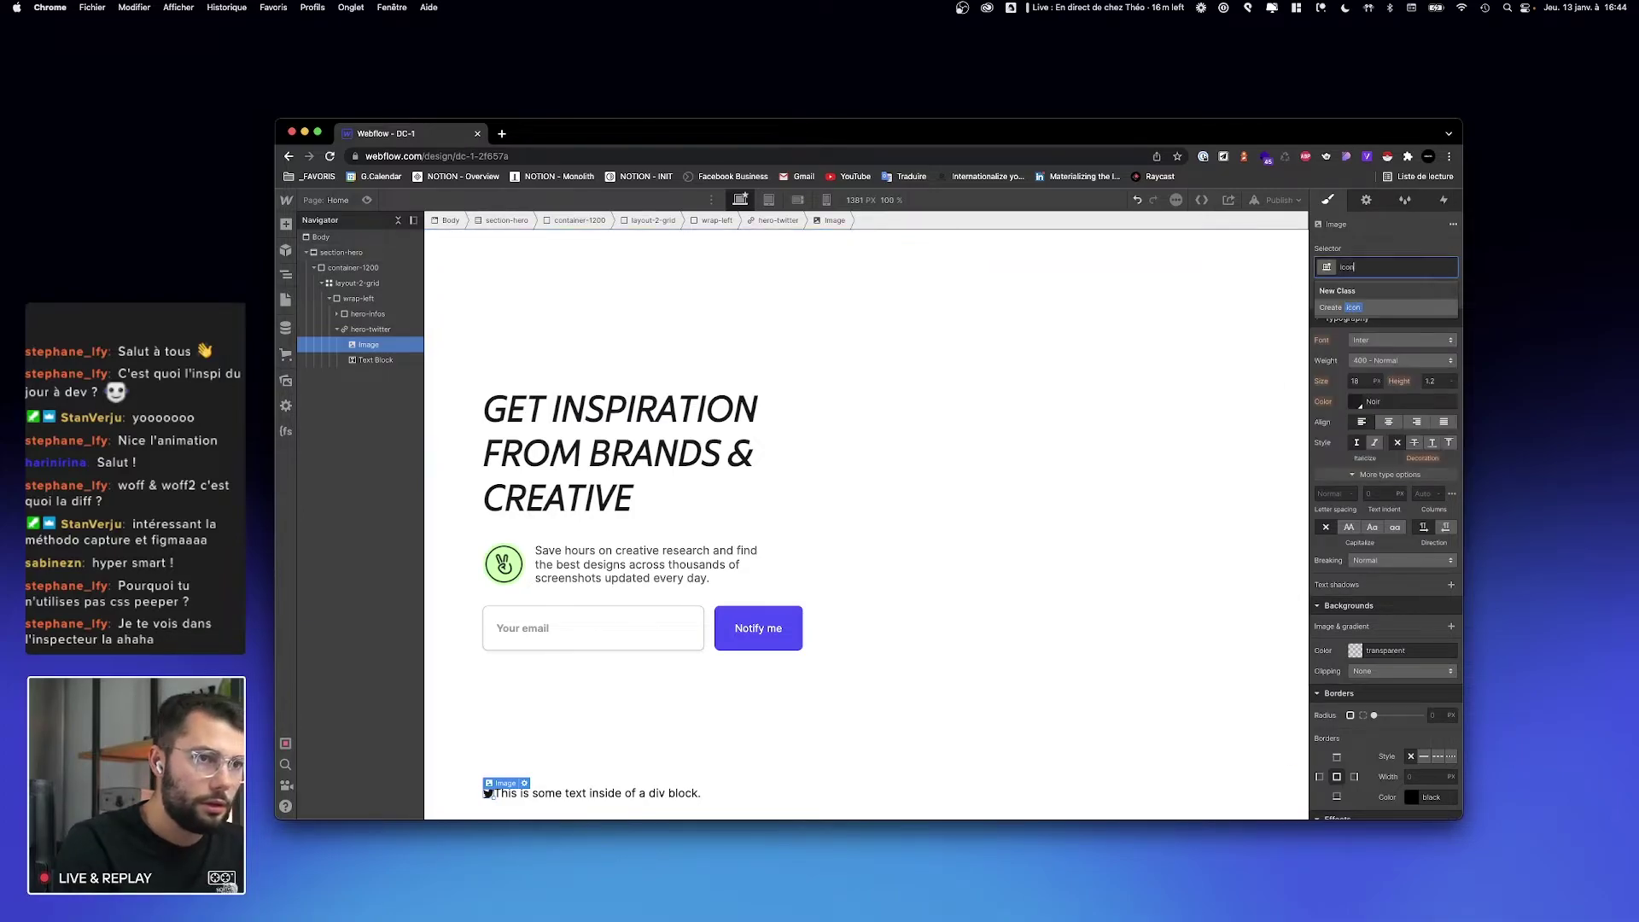
{"action": "key", "text": "BackSpace"}
{"action": "key", "text": "BackSpace"}
{"action": "key", "text": "BackSpace"}
{"action": "key", "text": "BackSpace"}
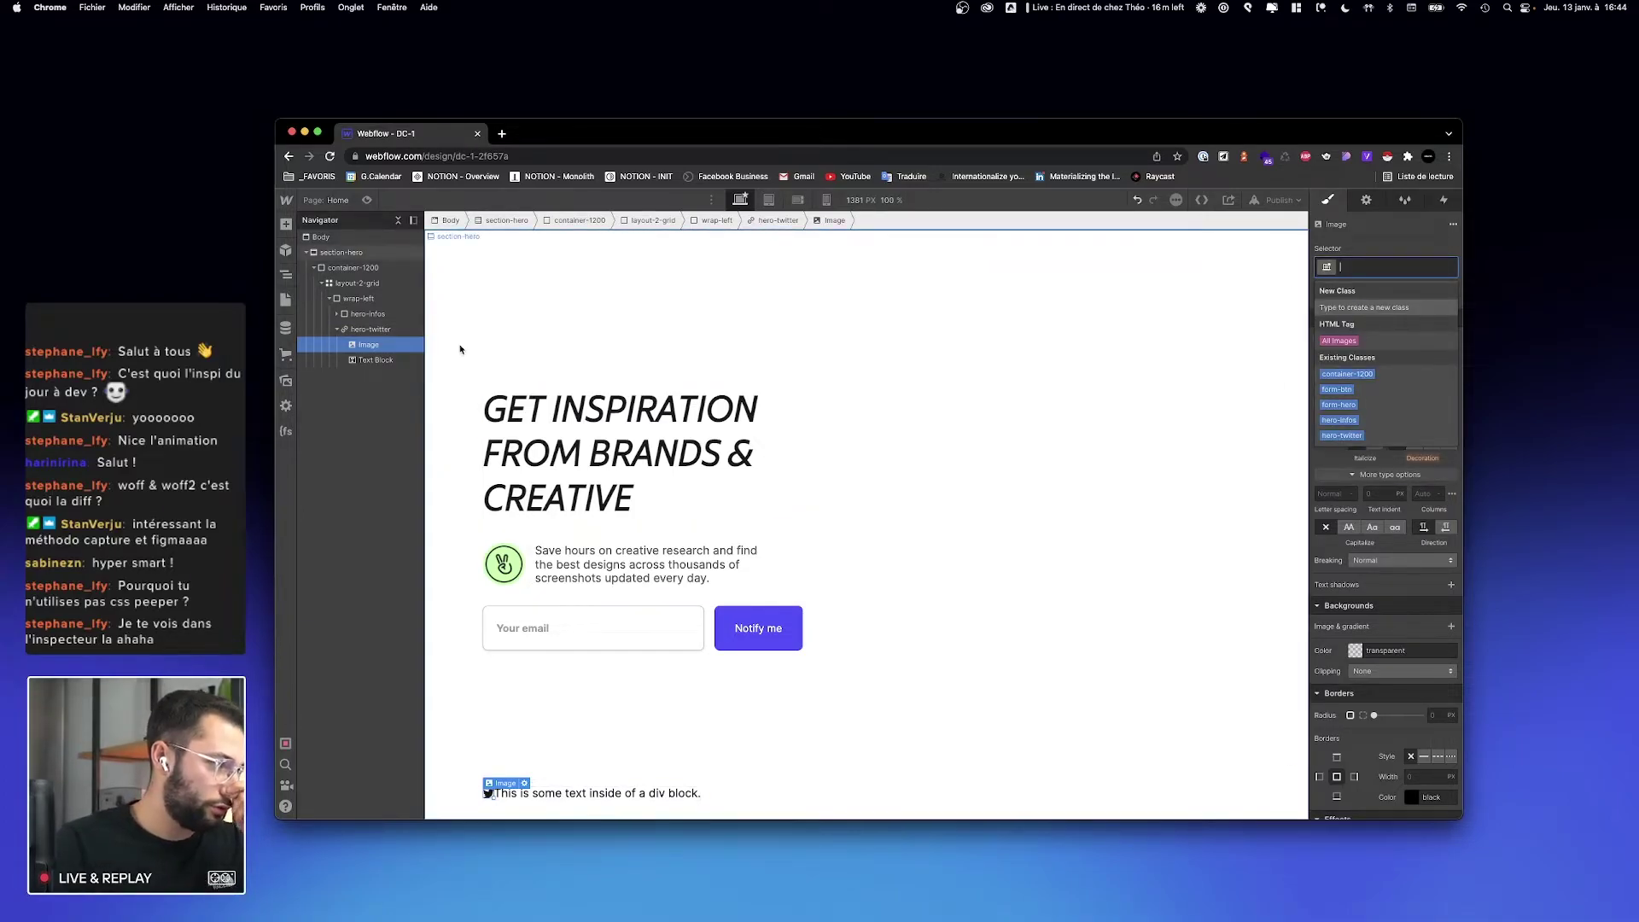
Step: Set the hero-twitter link's font size to 16 px and line height to 1.75, based on the Twitter text on the SuperDesign site
{"action": "key", "text": "ctrl+Right"}
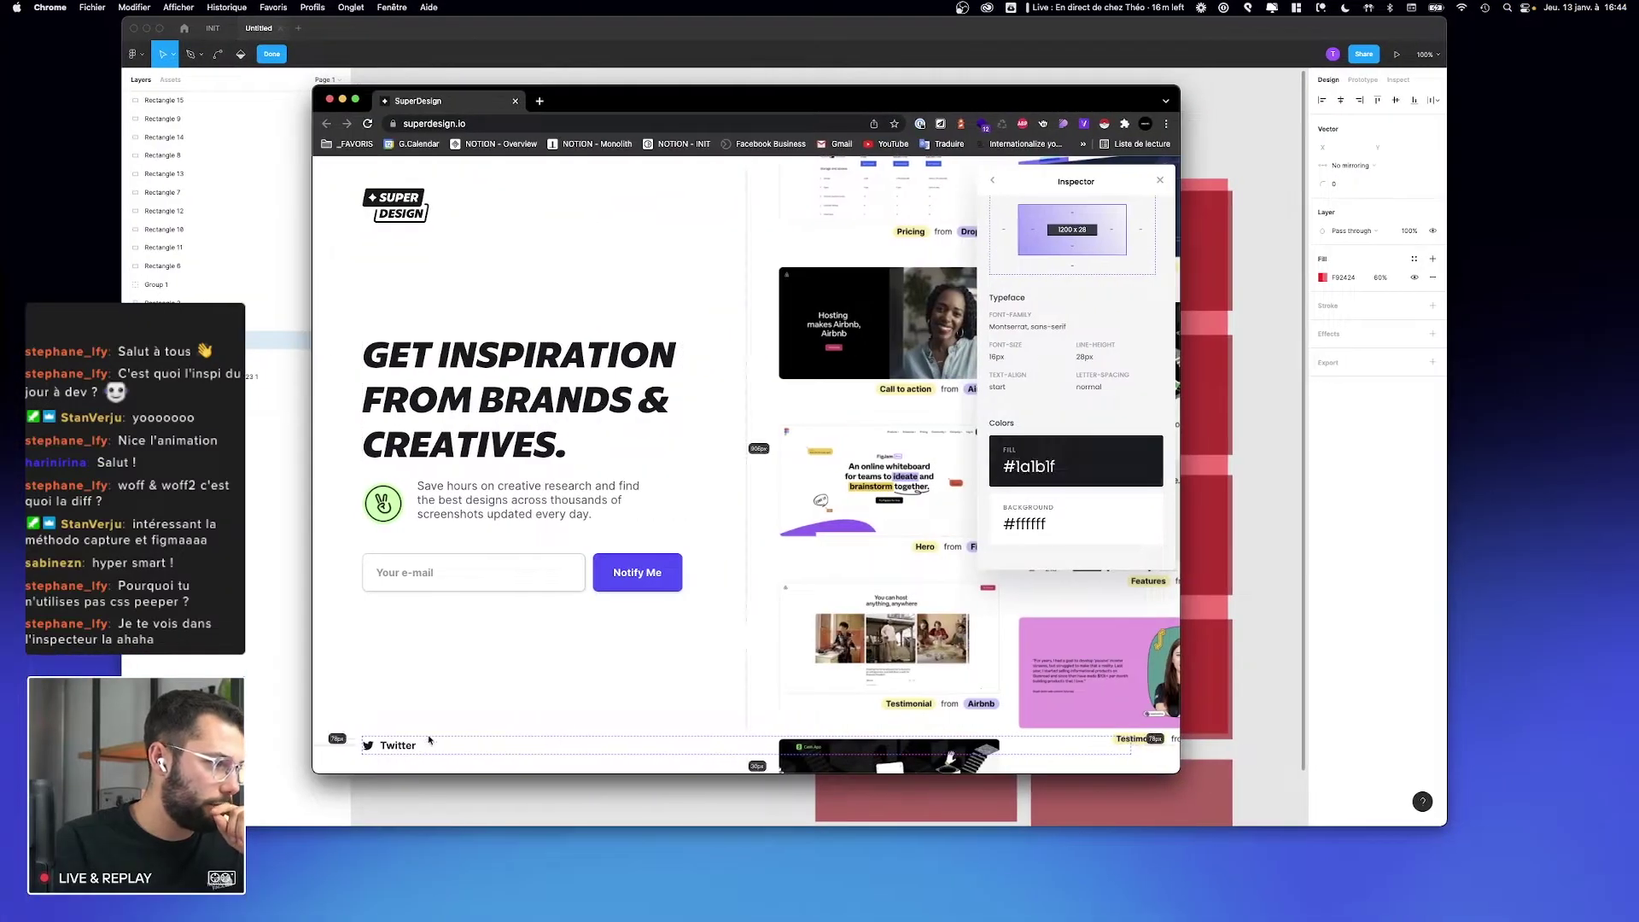
{"action": "left_click", "coordinate": [400, 745]}
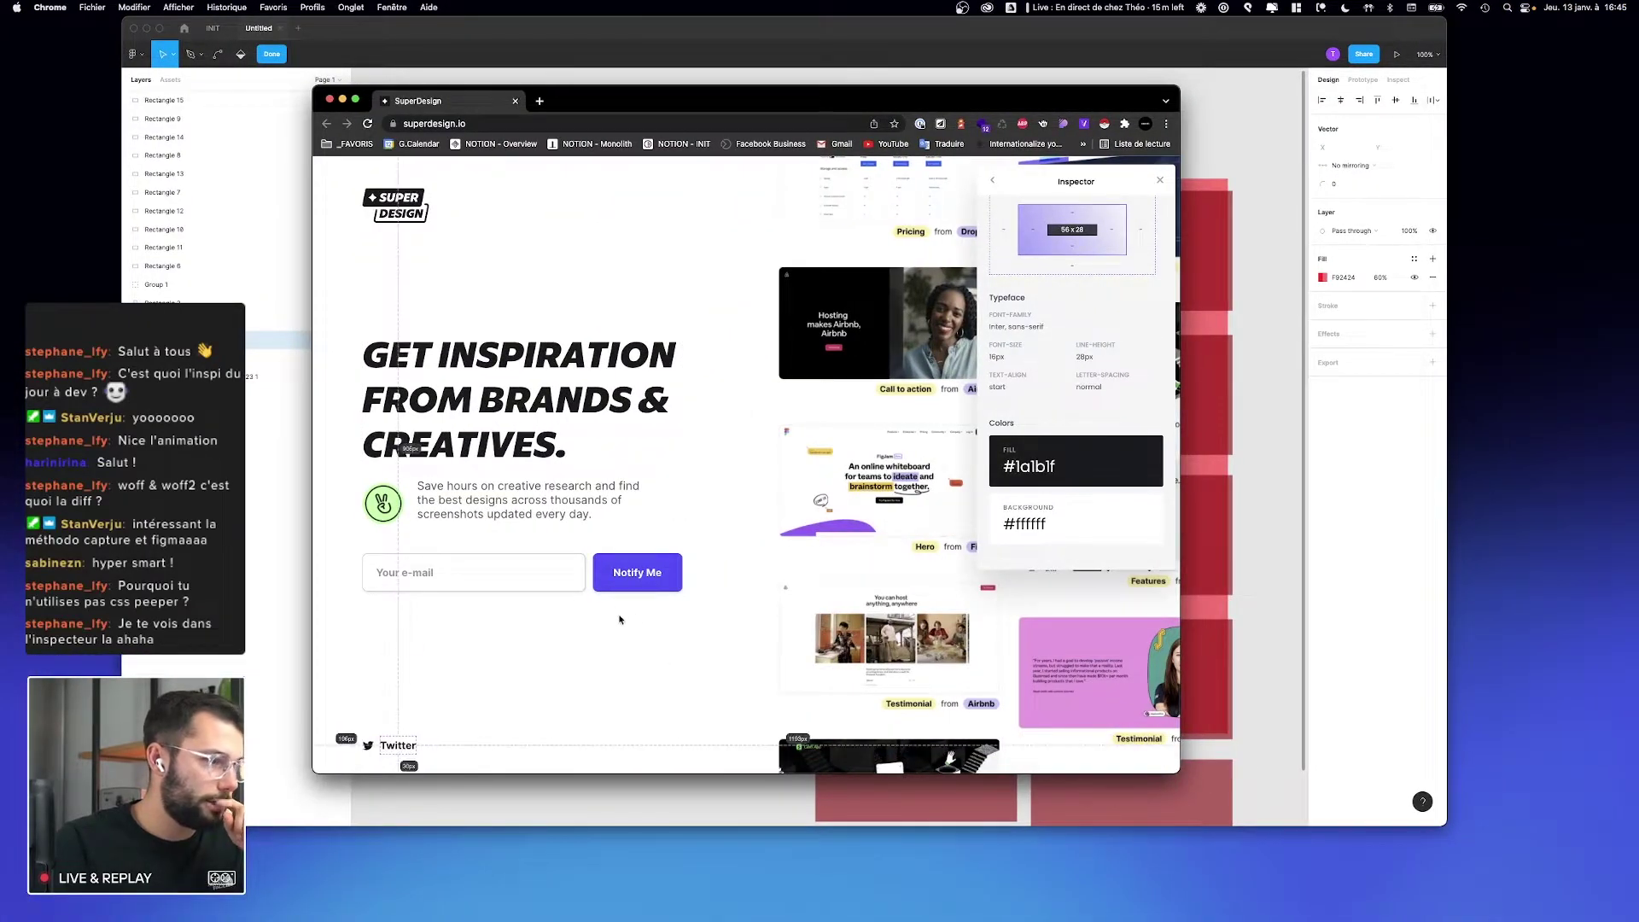
{"action": "key", "text": "ctrl+Left"}
{"action": "left_click", "coordinate": [560, 800]}
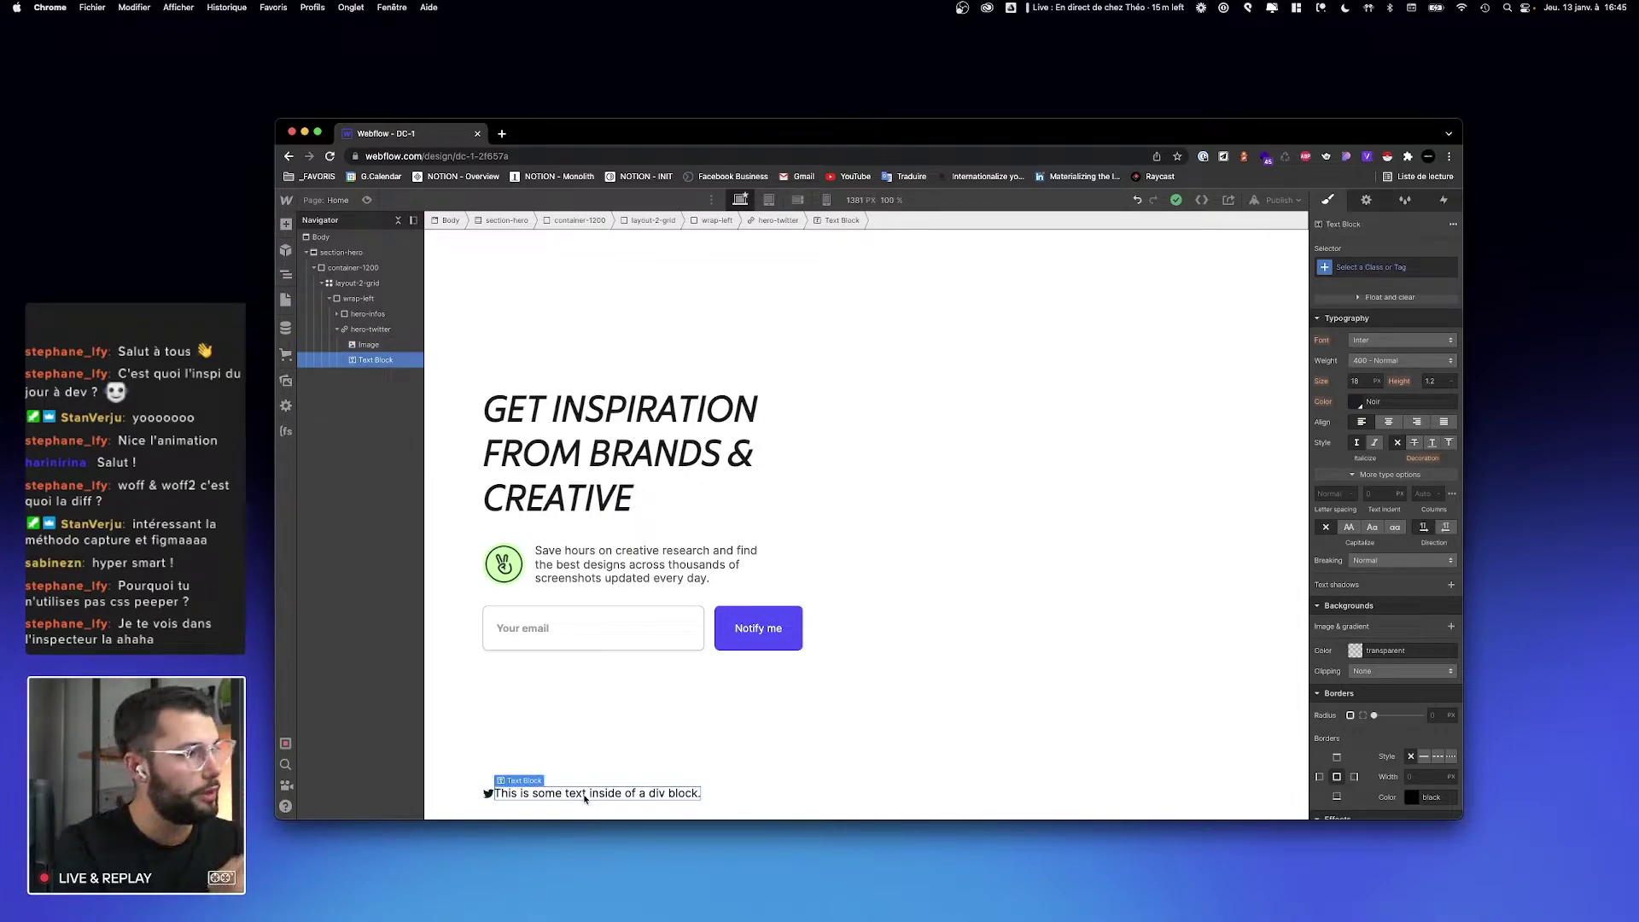
{"action": "left_click", "coordinate": [359, 329]}
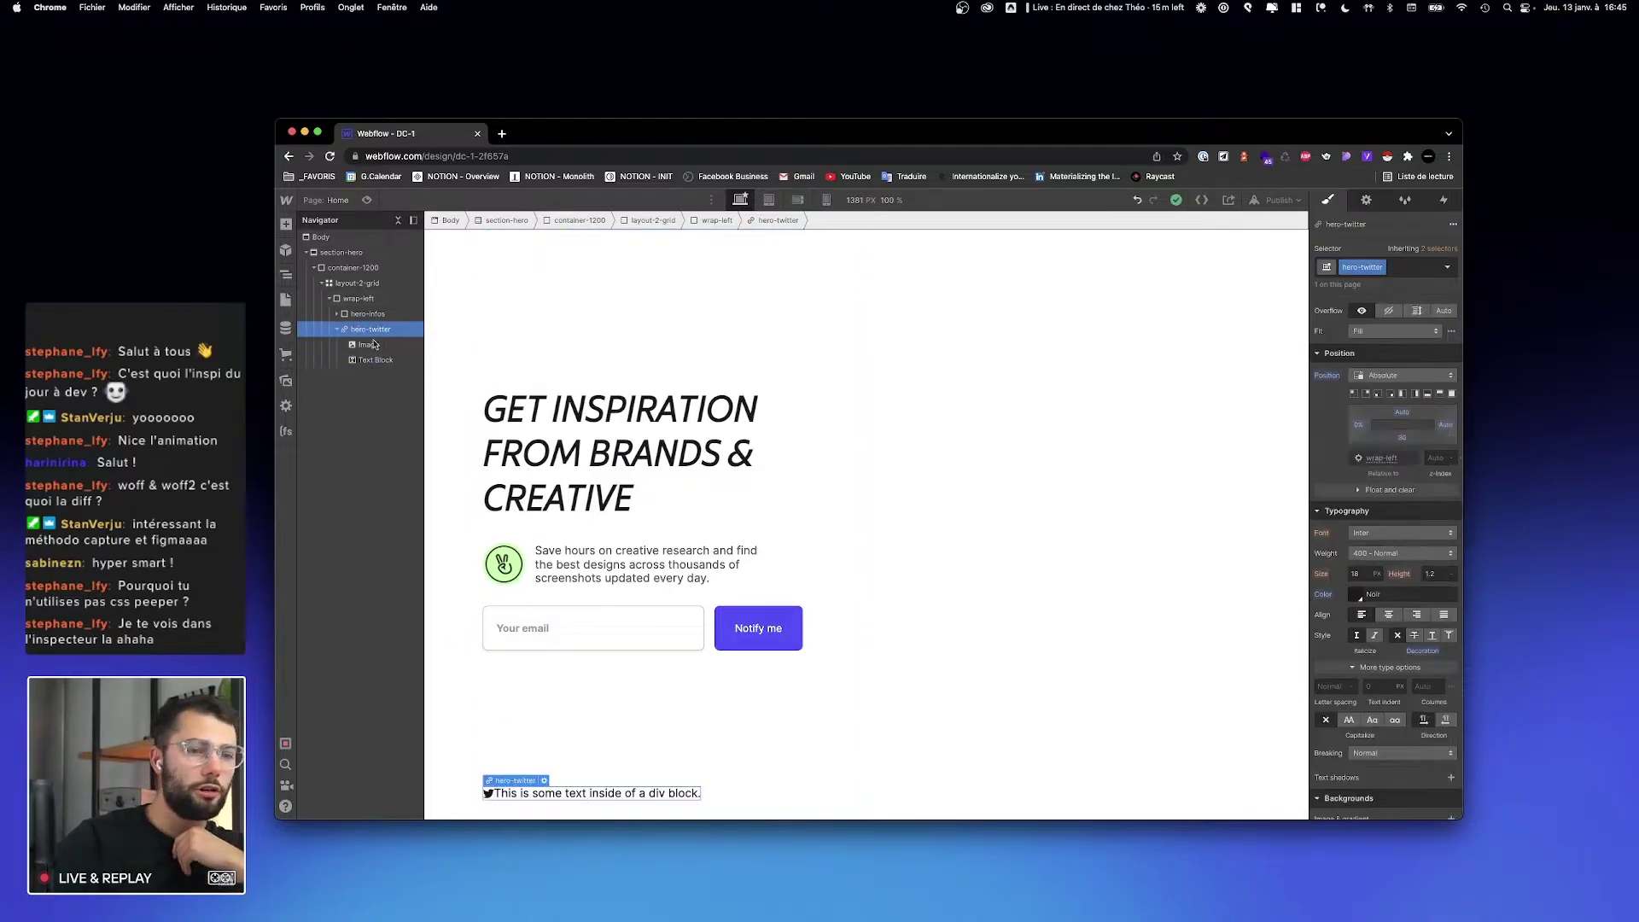
{"action": "scroll", "coordinate": [1383, 555], "scroll_direction": "down", "scroll_amount": 3}
{"action": "left_click", "coordinate": [1358, 578]}
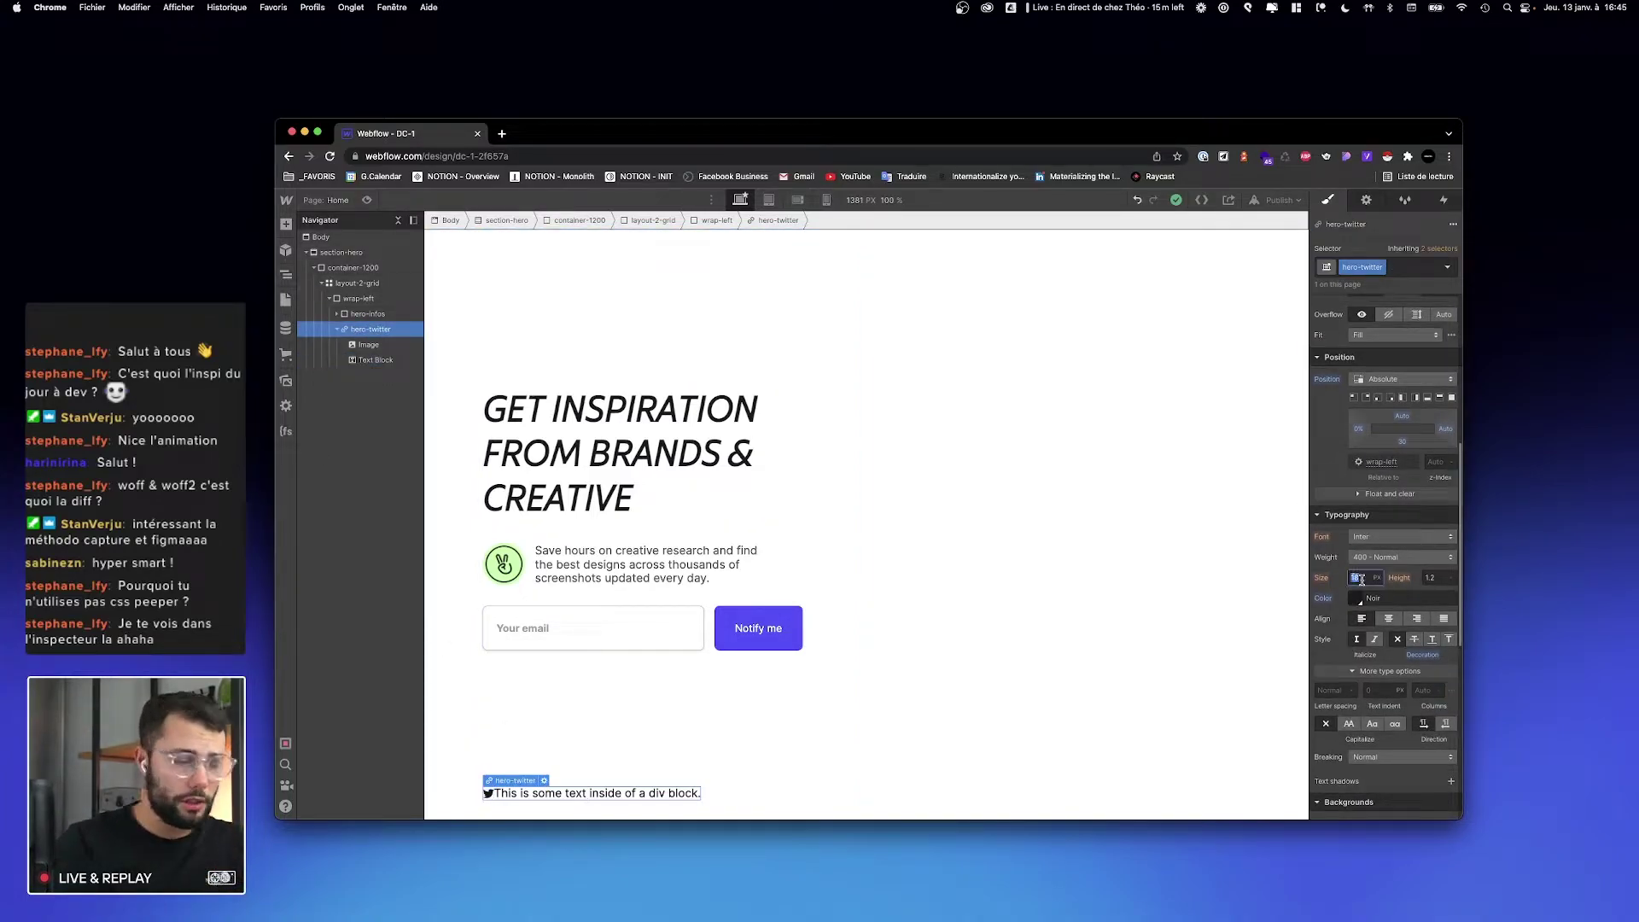
{"action": "key", "text": "super+space"}
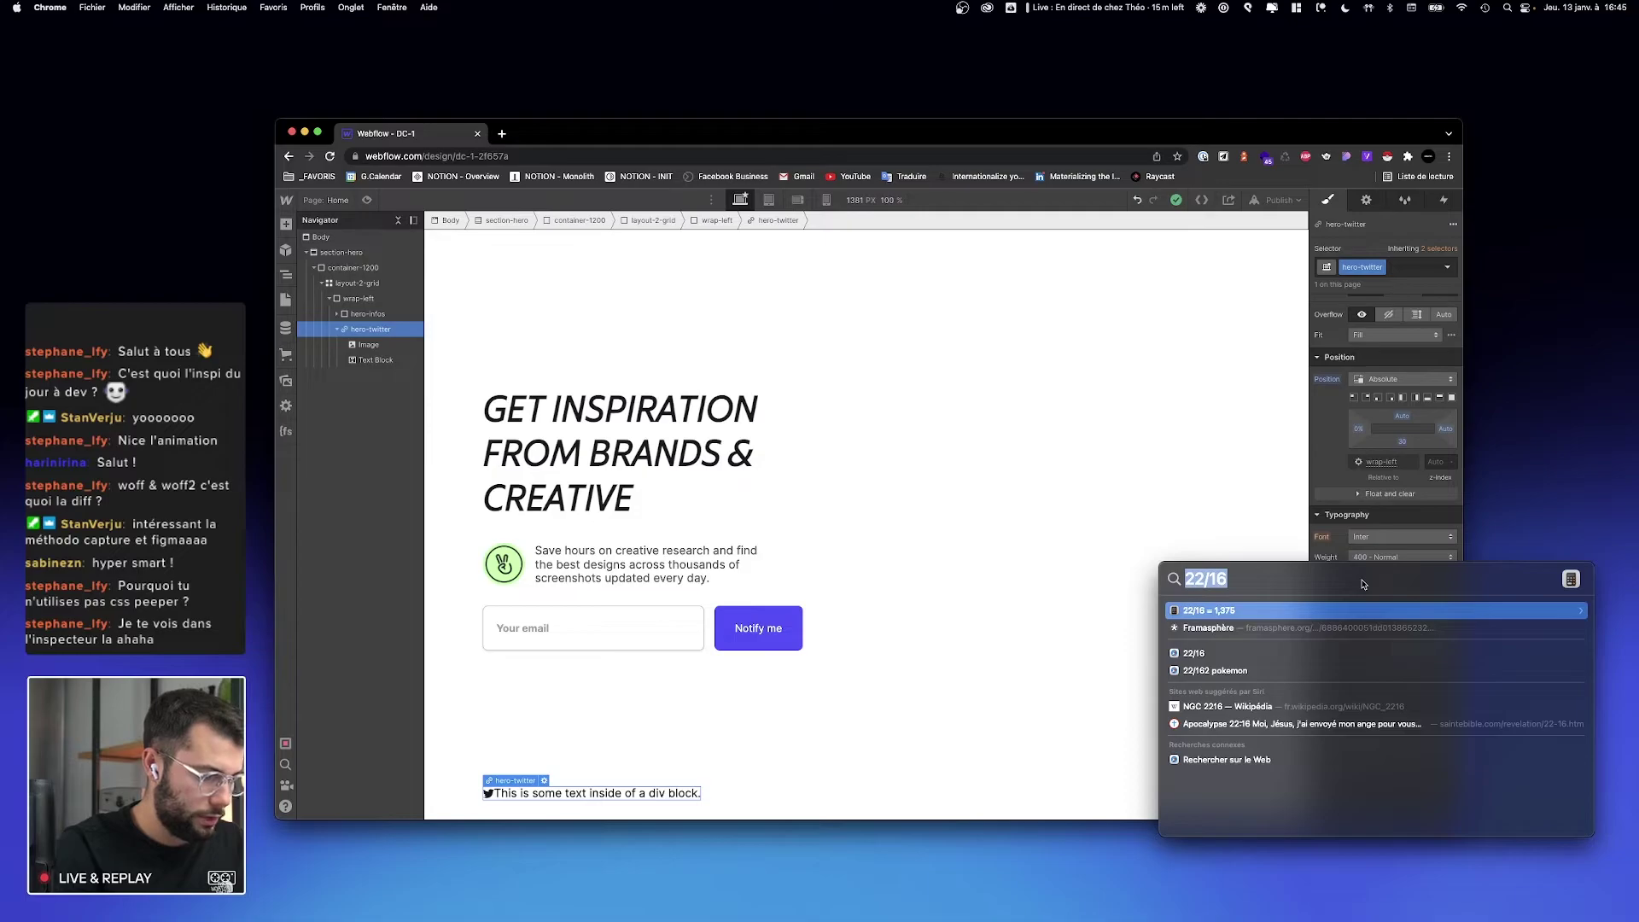
{"action": "type", "text": "28/16"}
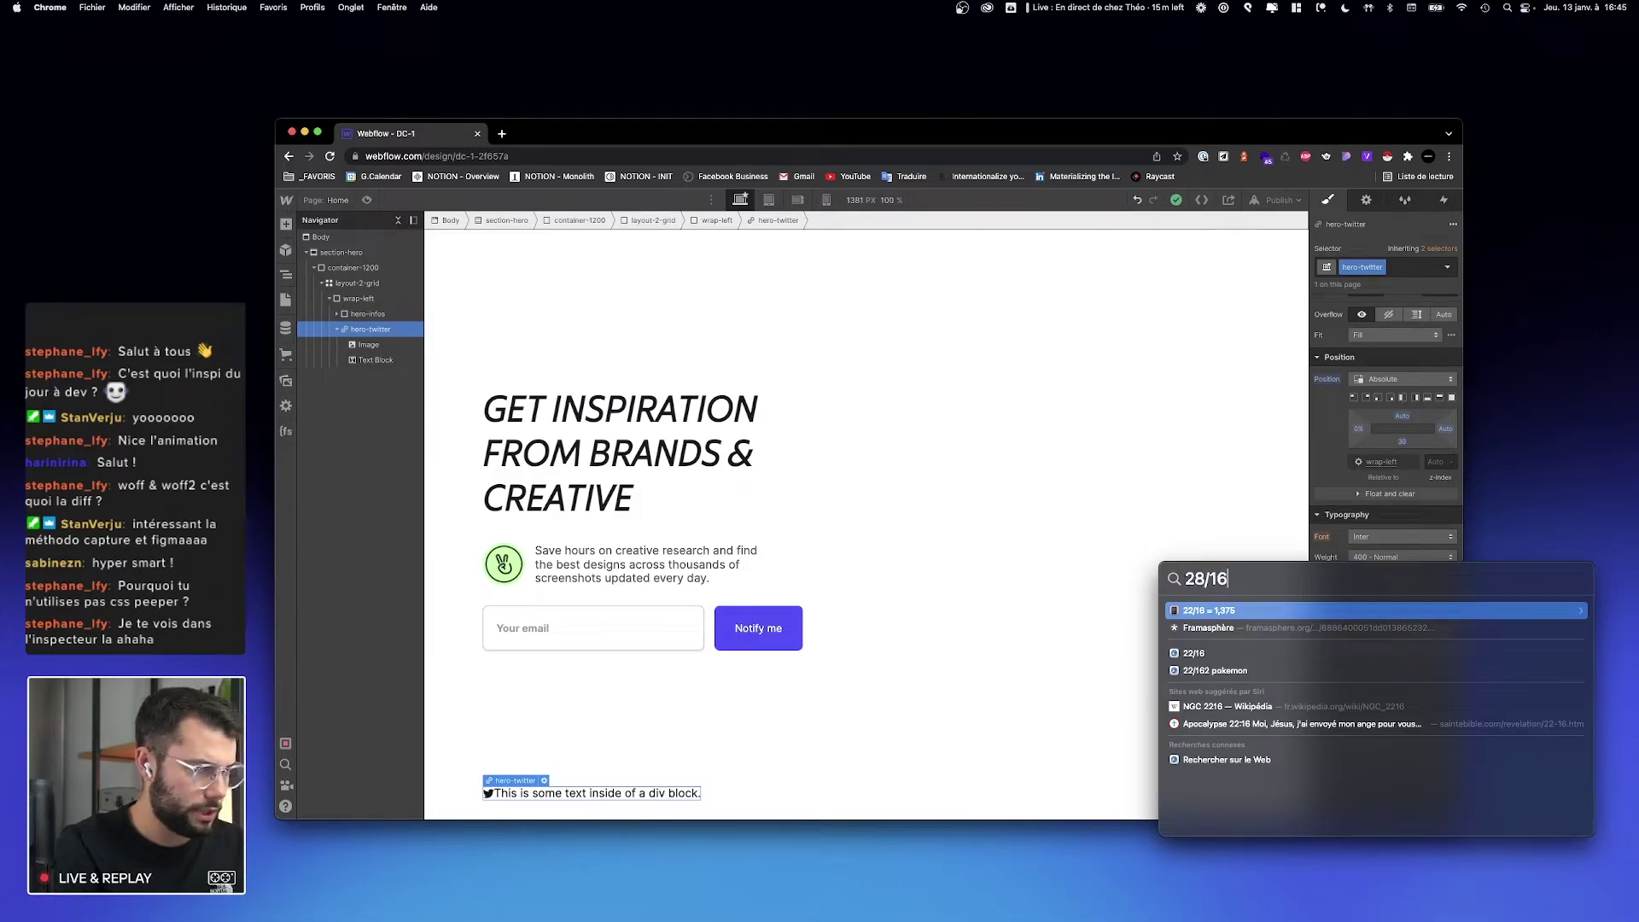
{"action": "key", "text": "Escape"}
{"action": "left_click", "coordinate": [1430, 578]}
{"action": "type", "text": "1.7"}
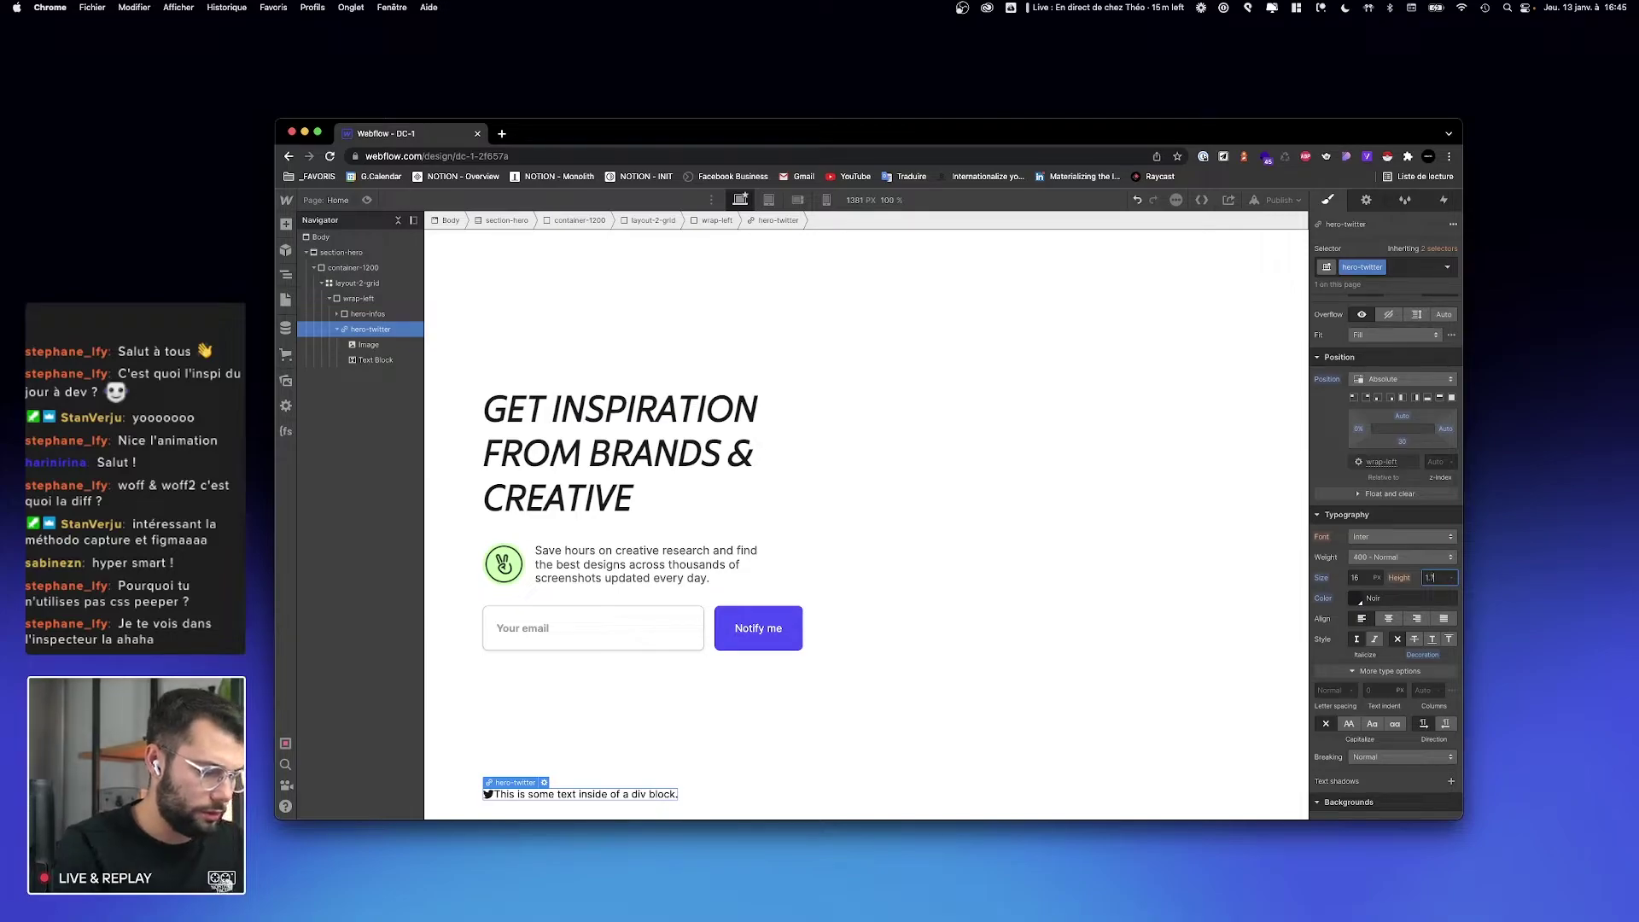
{"action": "type", "text": "5"}
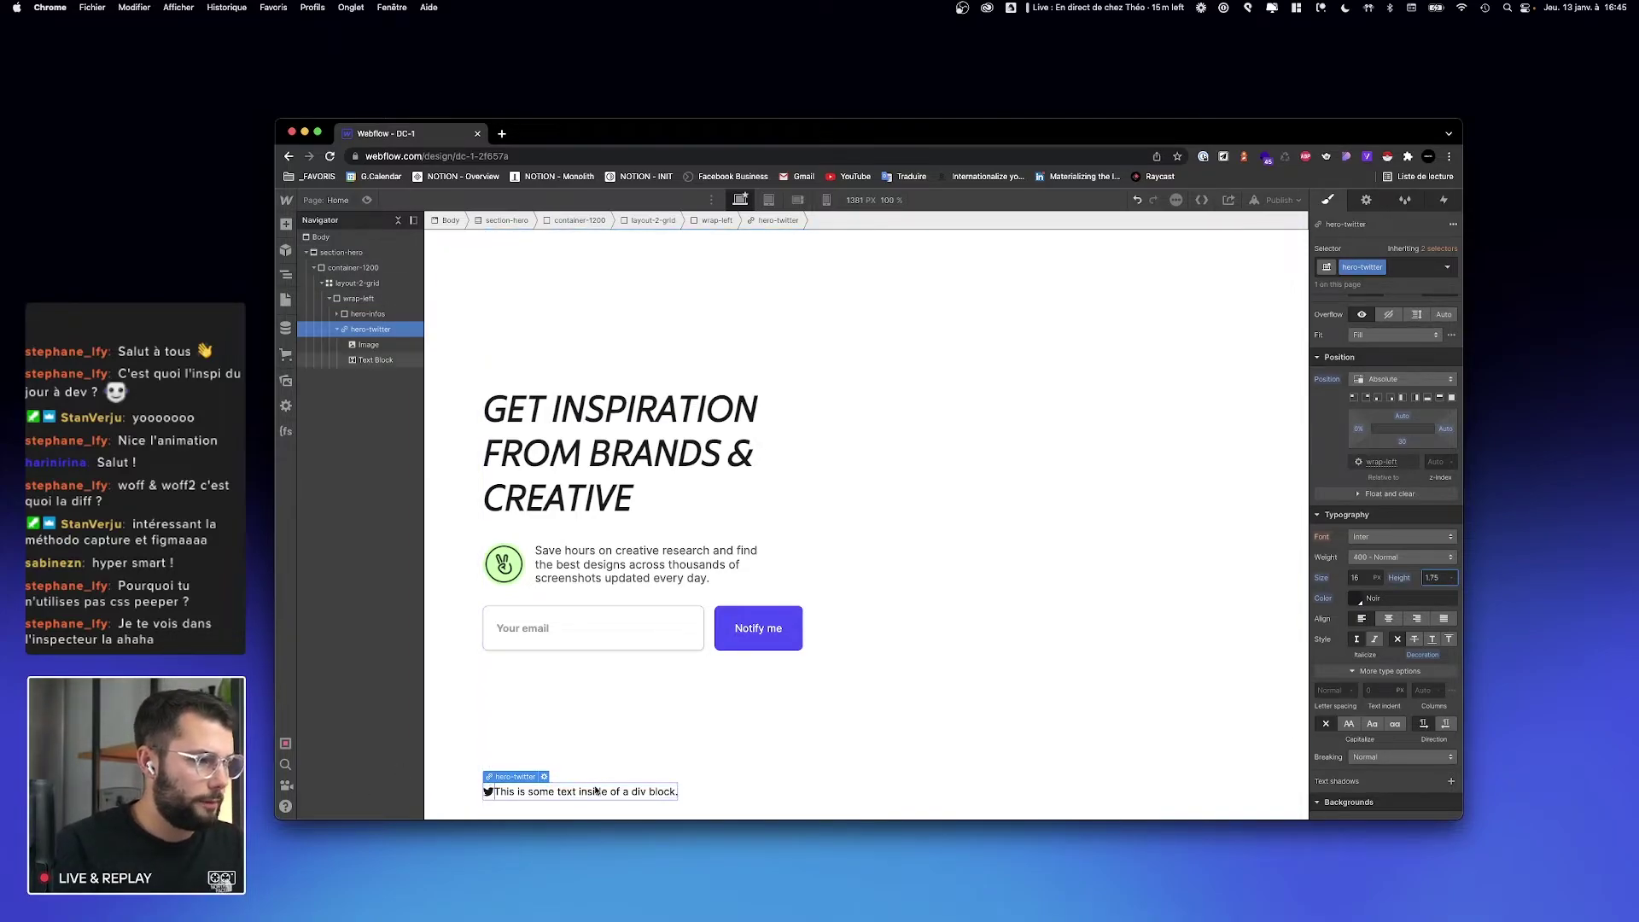
Step: Compare with the SuperDesign Twitter link, and replace the placeholder text in the hero-twitter link with "Twitter"
{"action": "key", "text": "ctrl+Right"}
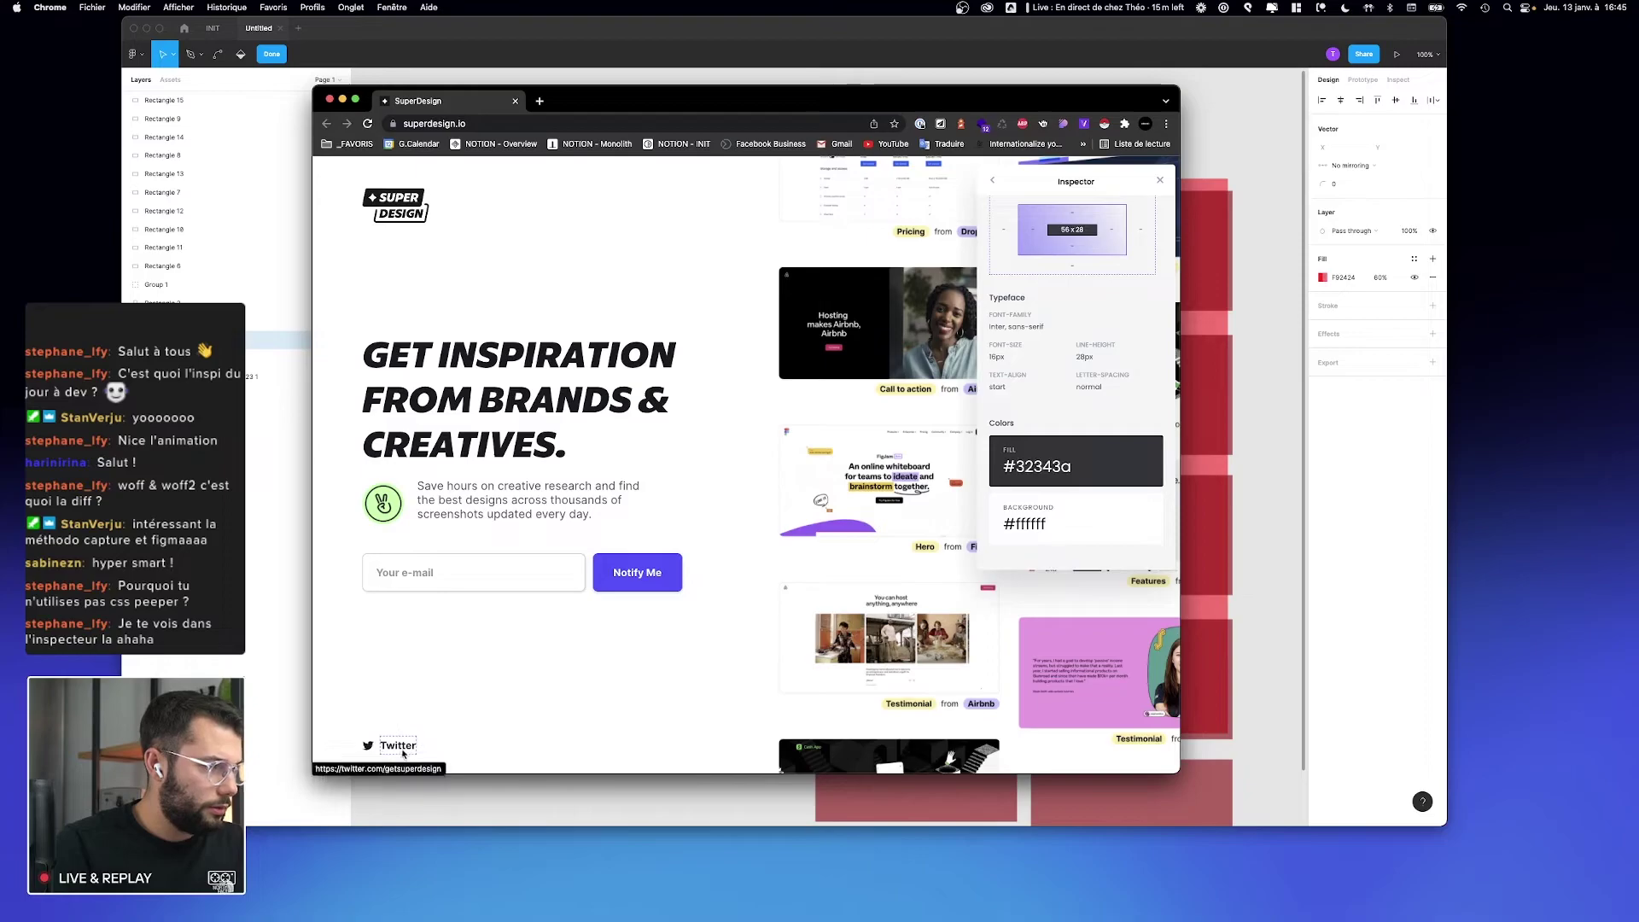
{"action": "scroll", "coordinate": [1084, 399], "scroll_direction": "down", "scroll_amount": 1}
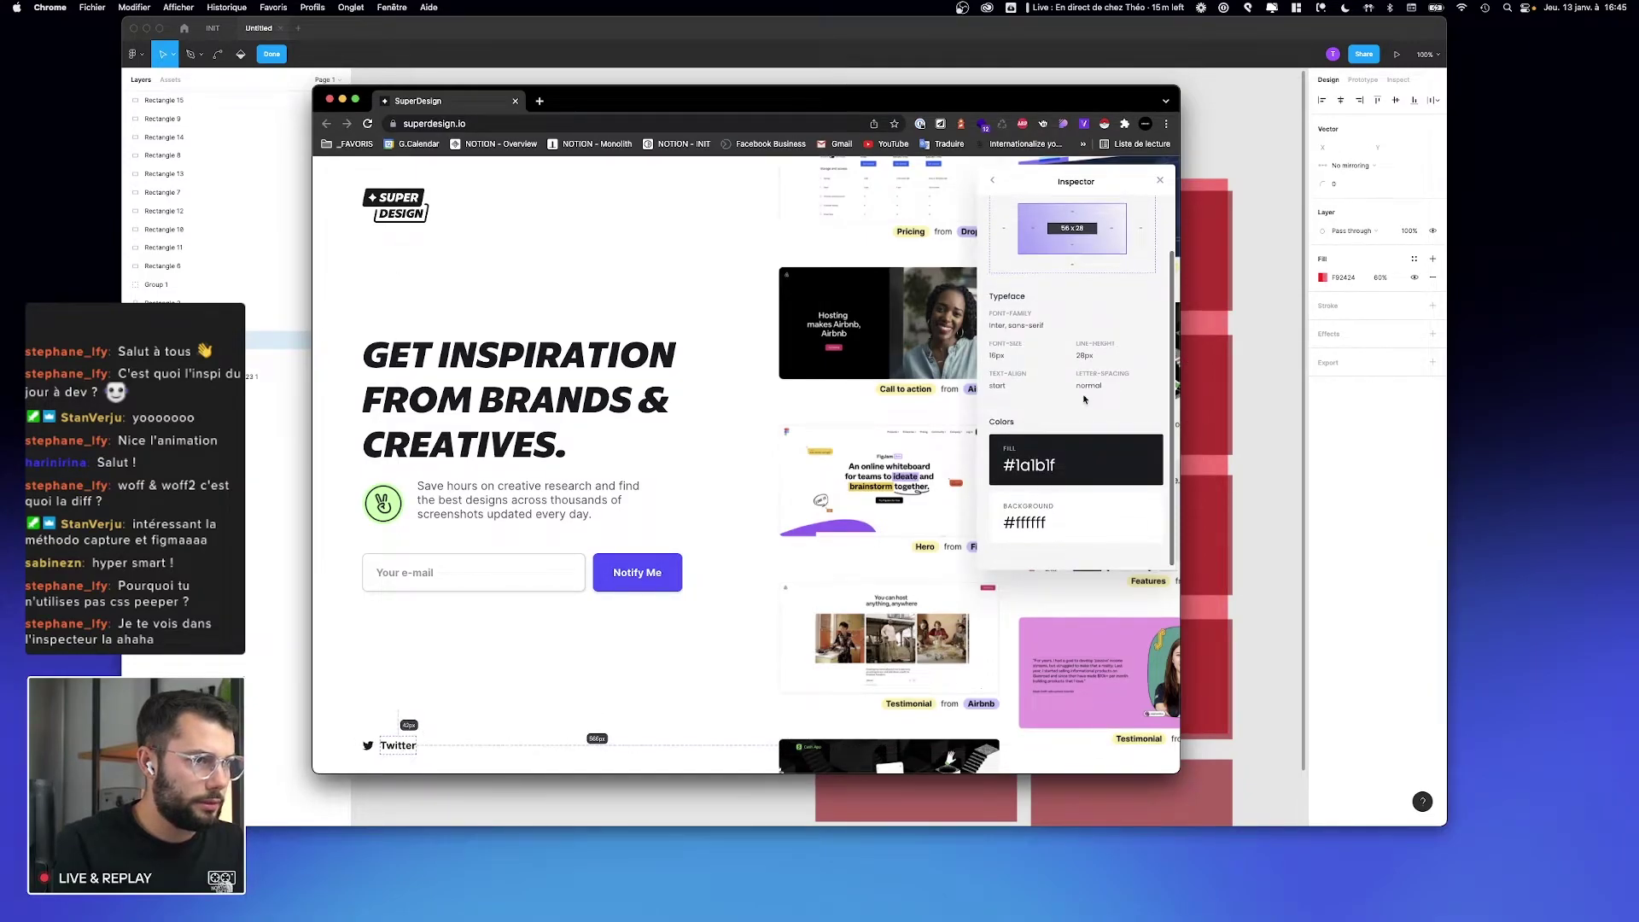
{"action": "key", "text": "ctrl+Left"}
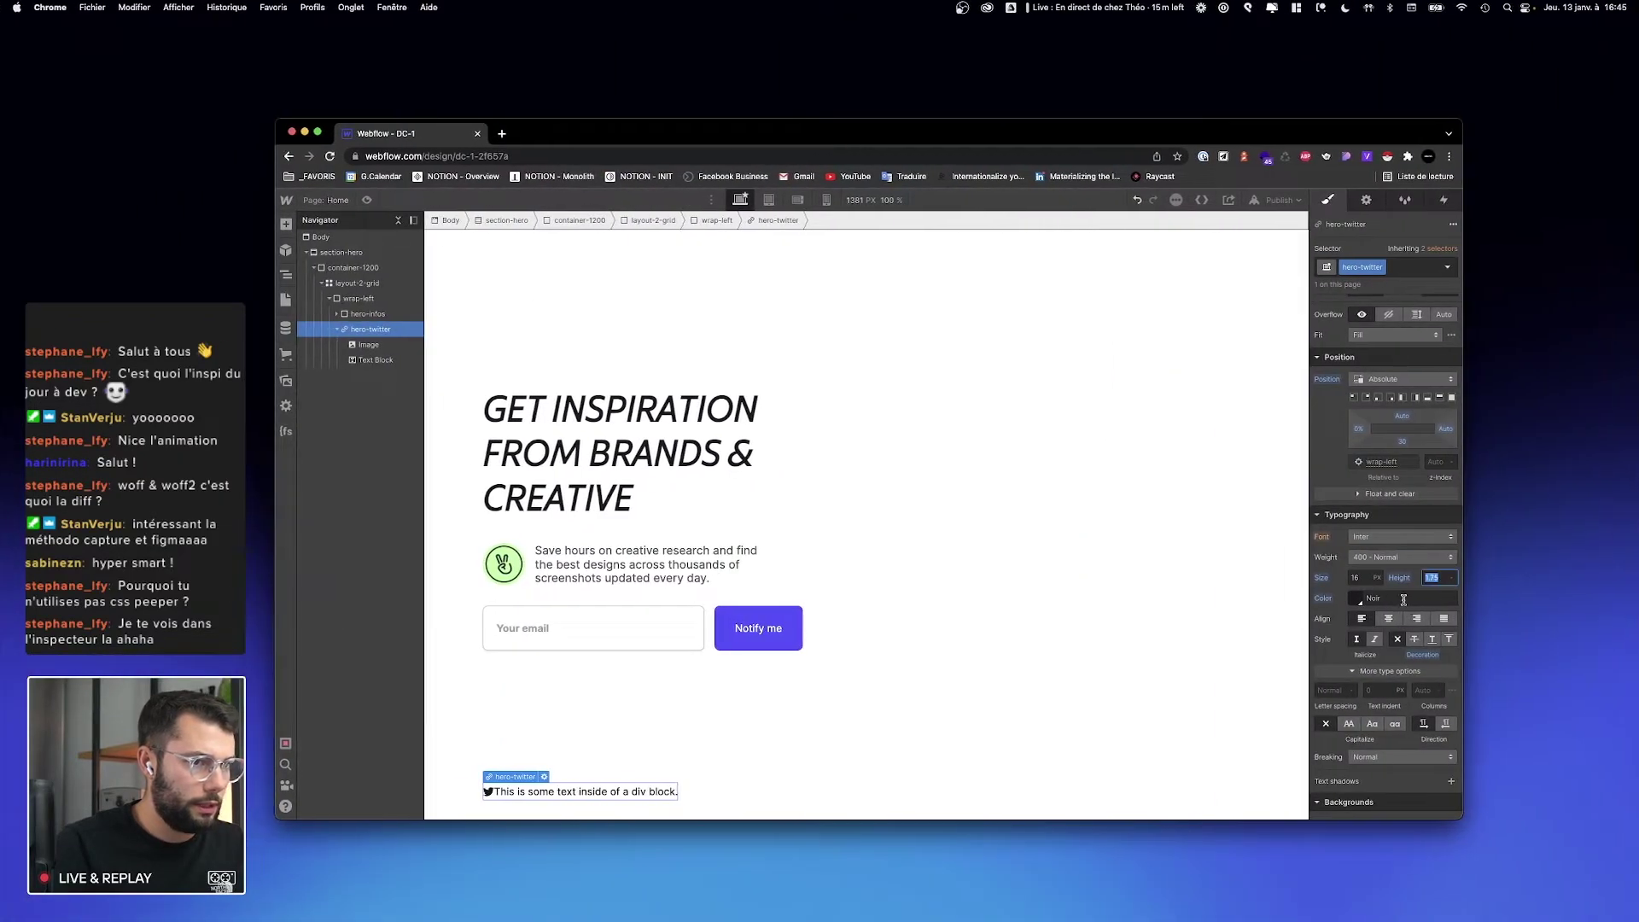
{"action": "left_click", "coordinate": [485, 793]}
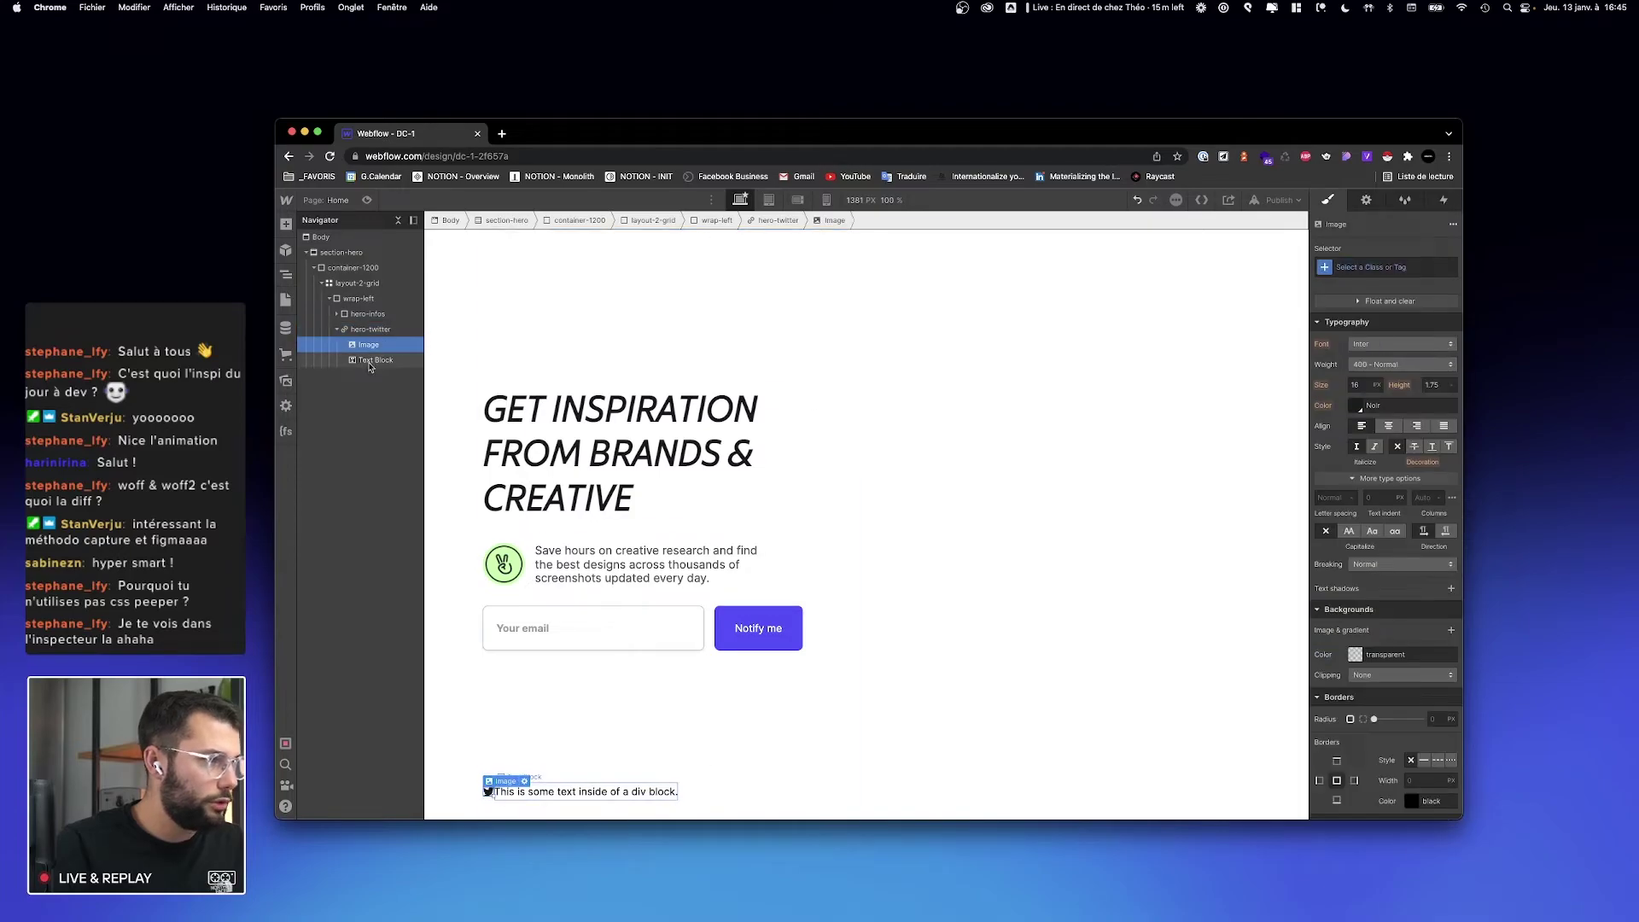
{"action": "left_click", "coordinate": [581, 792]}
{"action": "double_click", "coordinate": [581, 792]}
{"action": "type", "text": "Twitter"}
{"action": "left_click", "coordinate": [581, 791]}
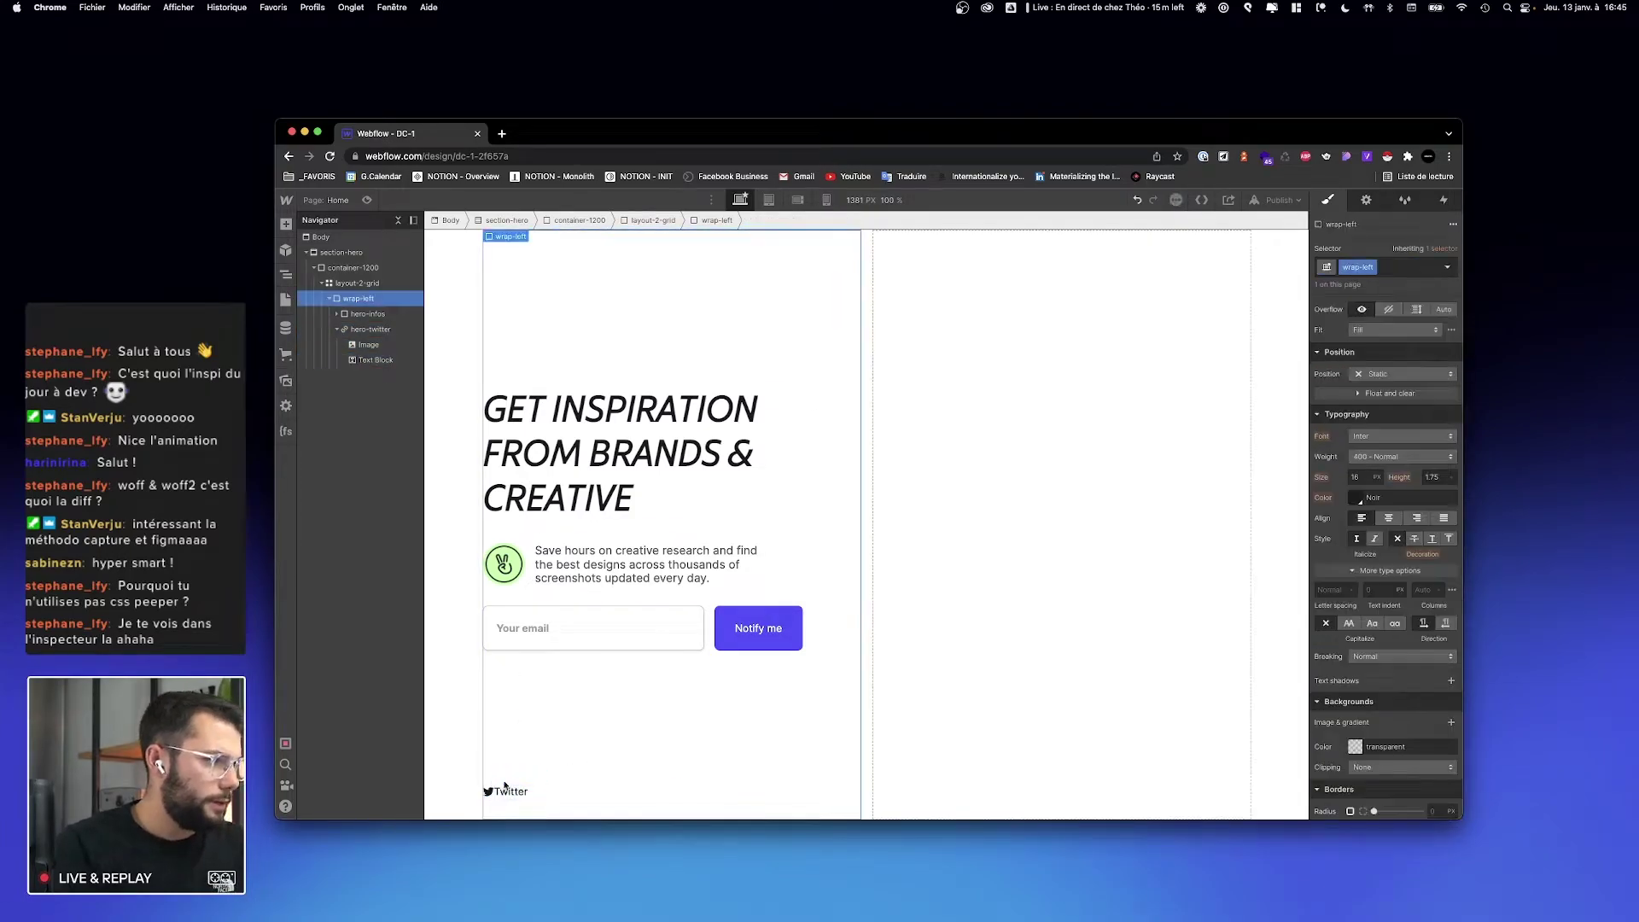
Step: Give the Twitter image in the hero-twitter link the new class icon-twiter
{"action": "left_click", "coordinate": [488, 793]}
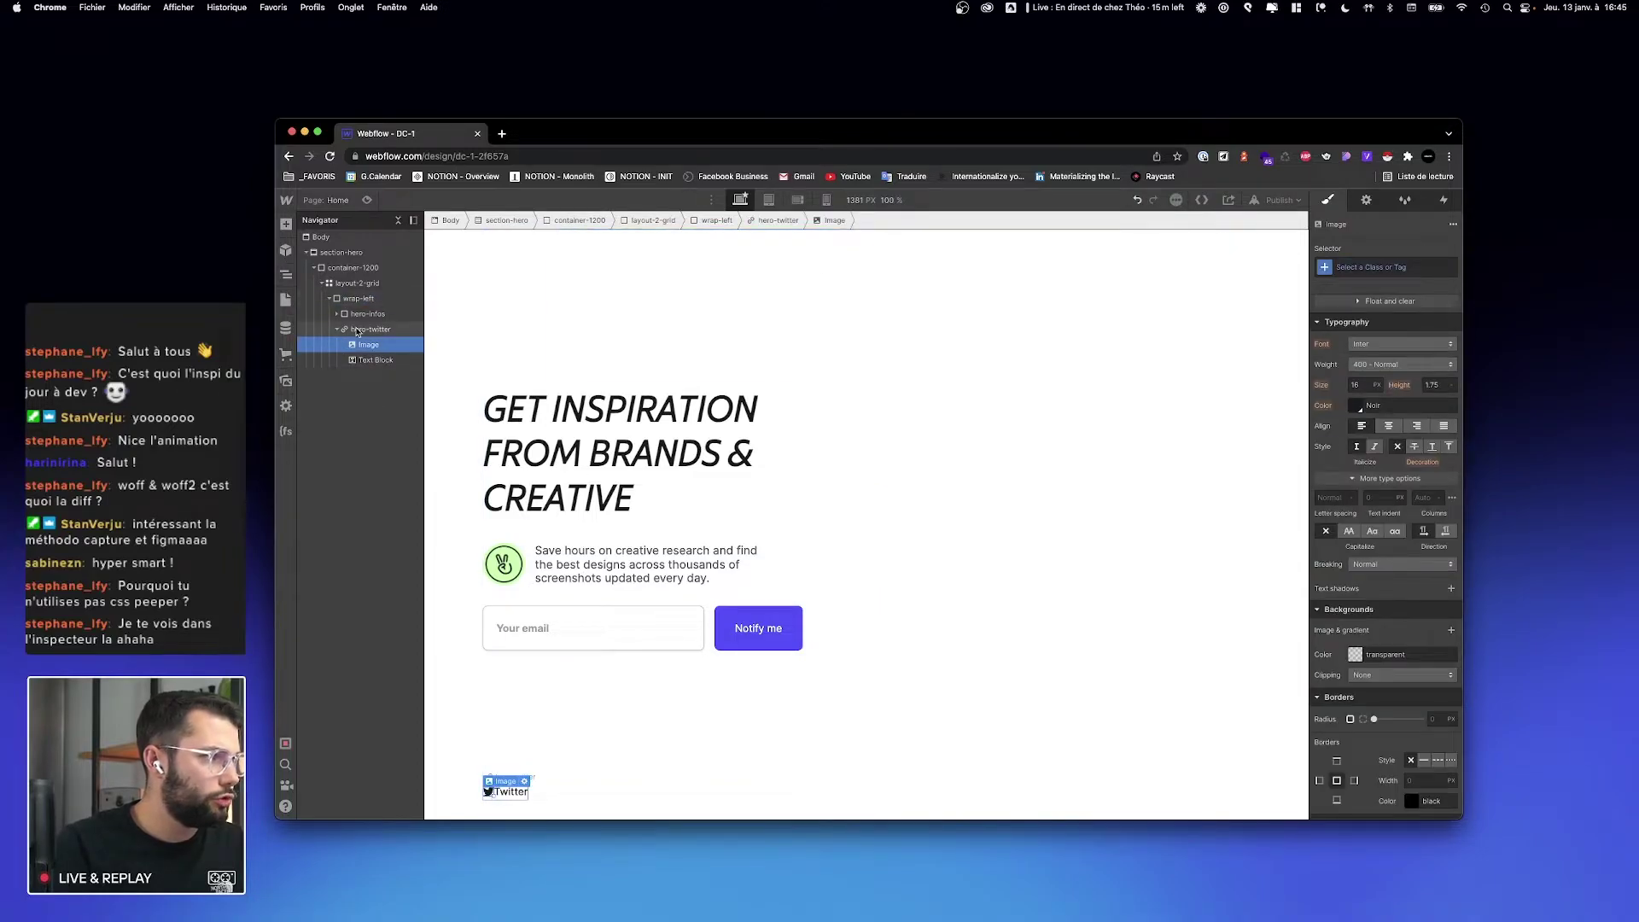
{"action": "left_click", "coordinate": [1418, 267]}
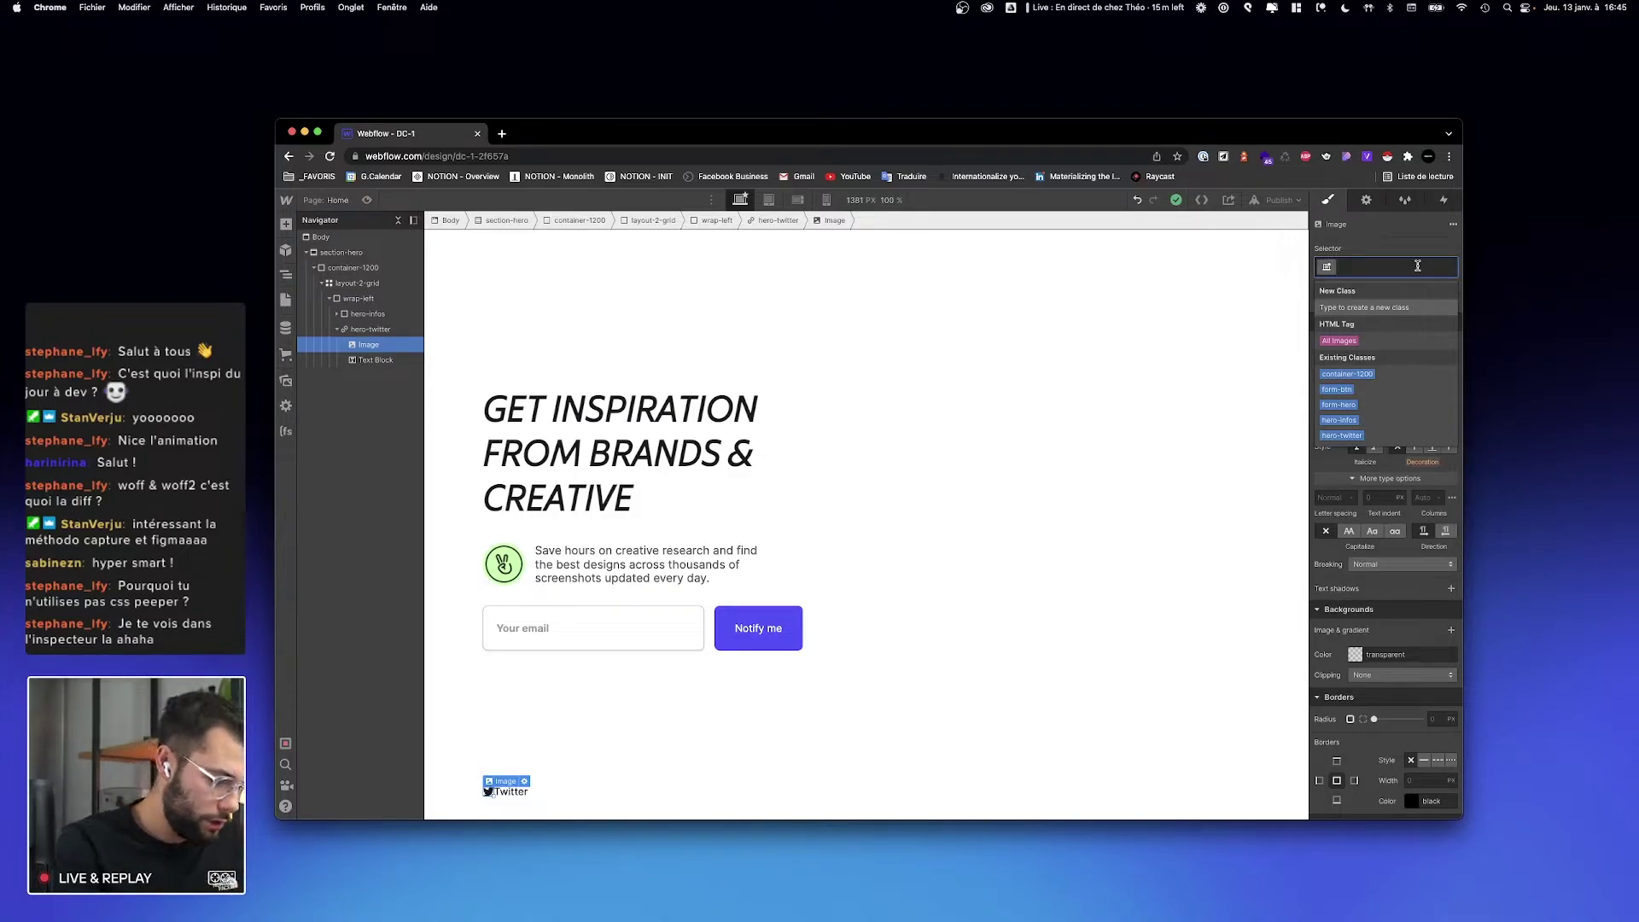
{"action": "type", "text": "Icon-twi"}
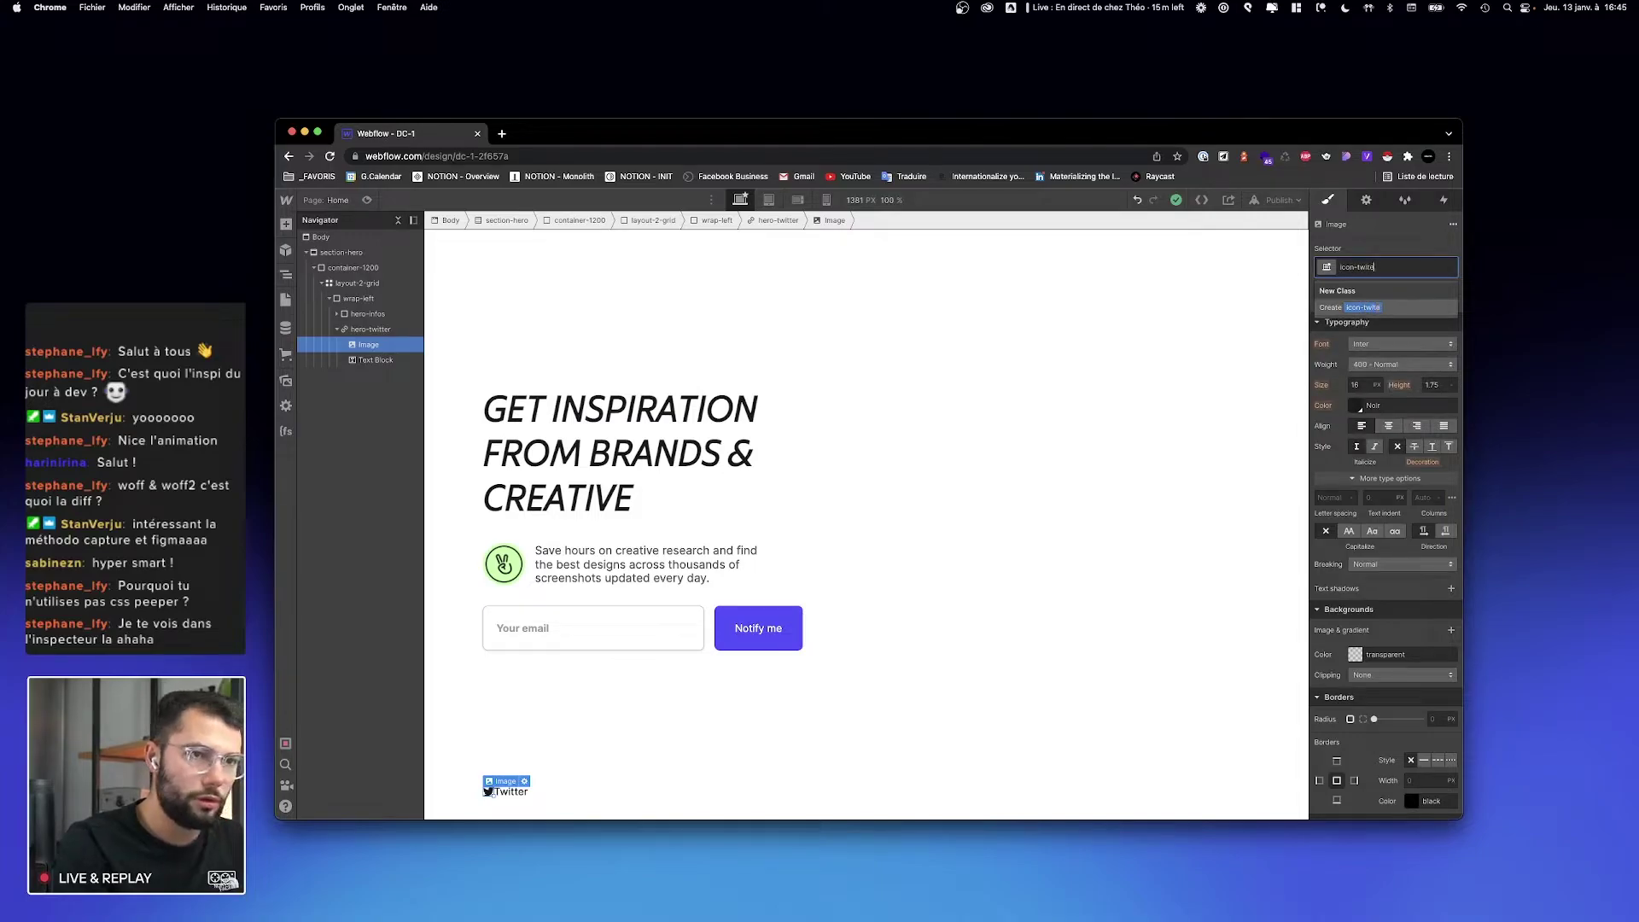
{"action": "key", "text": "Return"}
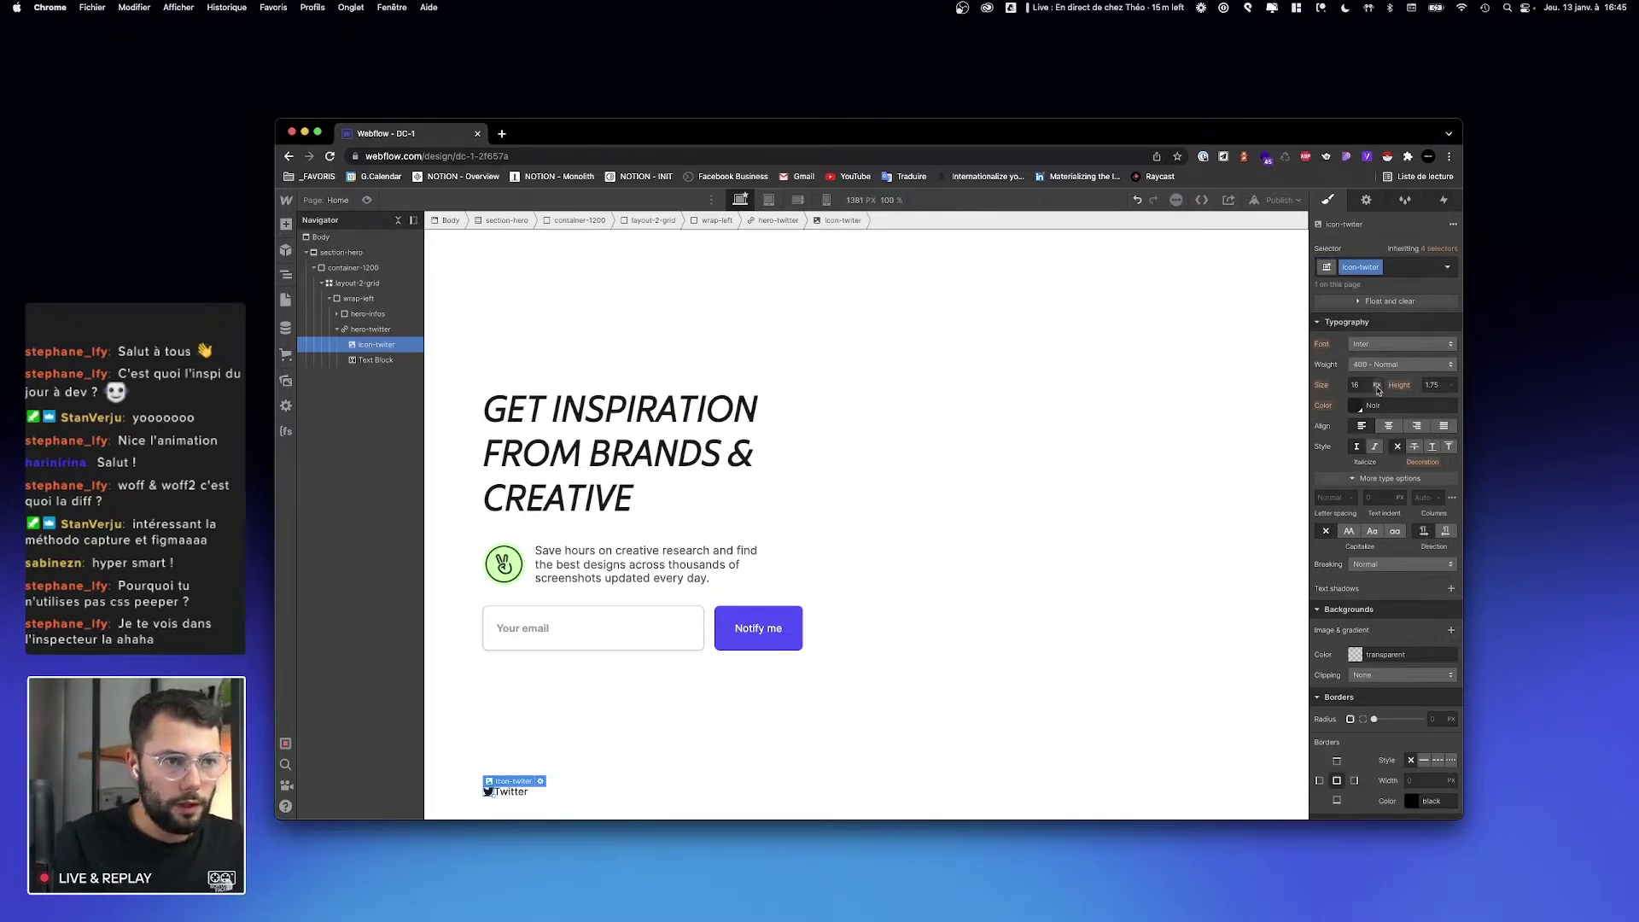
Step: Inspect the Twitter icon on the SuperDesign site, and set the icon-twiter image's width and height to 15 px
{"action": "key", "text": "ctrl+Right"}
{"action": "left_click", "coordinate": [368, 746]}
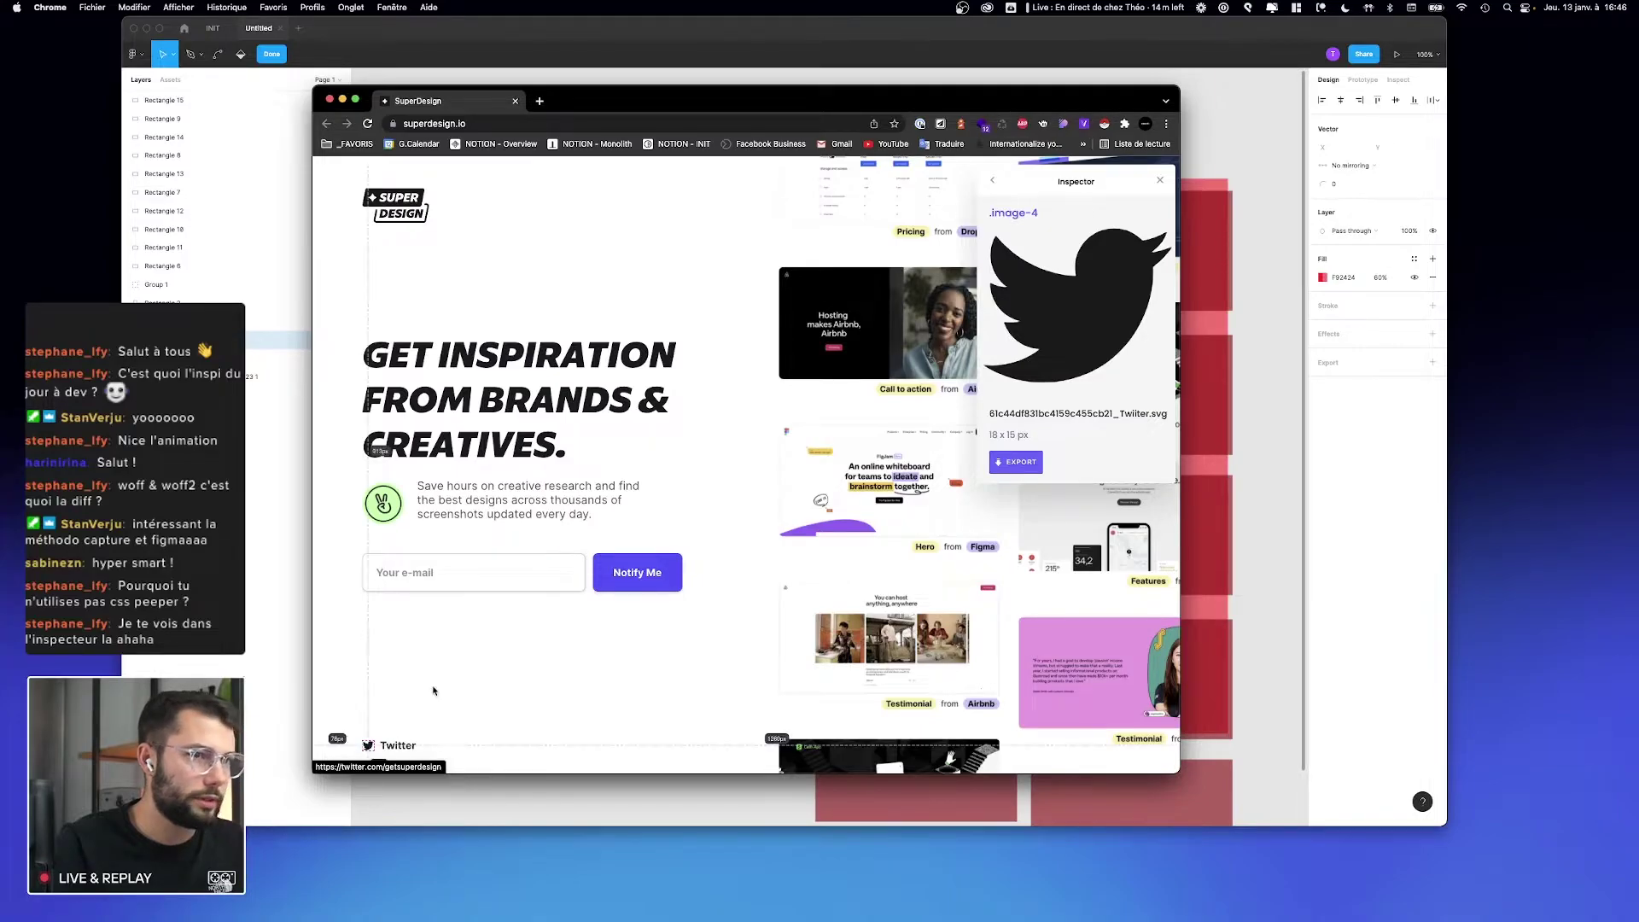
{"action": "key", "text": "ctrl+Left"}
{"action": "scroll", "coordinate": [1402, 412], "scroll_direction": "up", "scroll_amount": 3}
{"action": "left_click", "coordinate": [1364, 428]}
{"action": "type", "text": "10"}
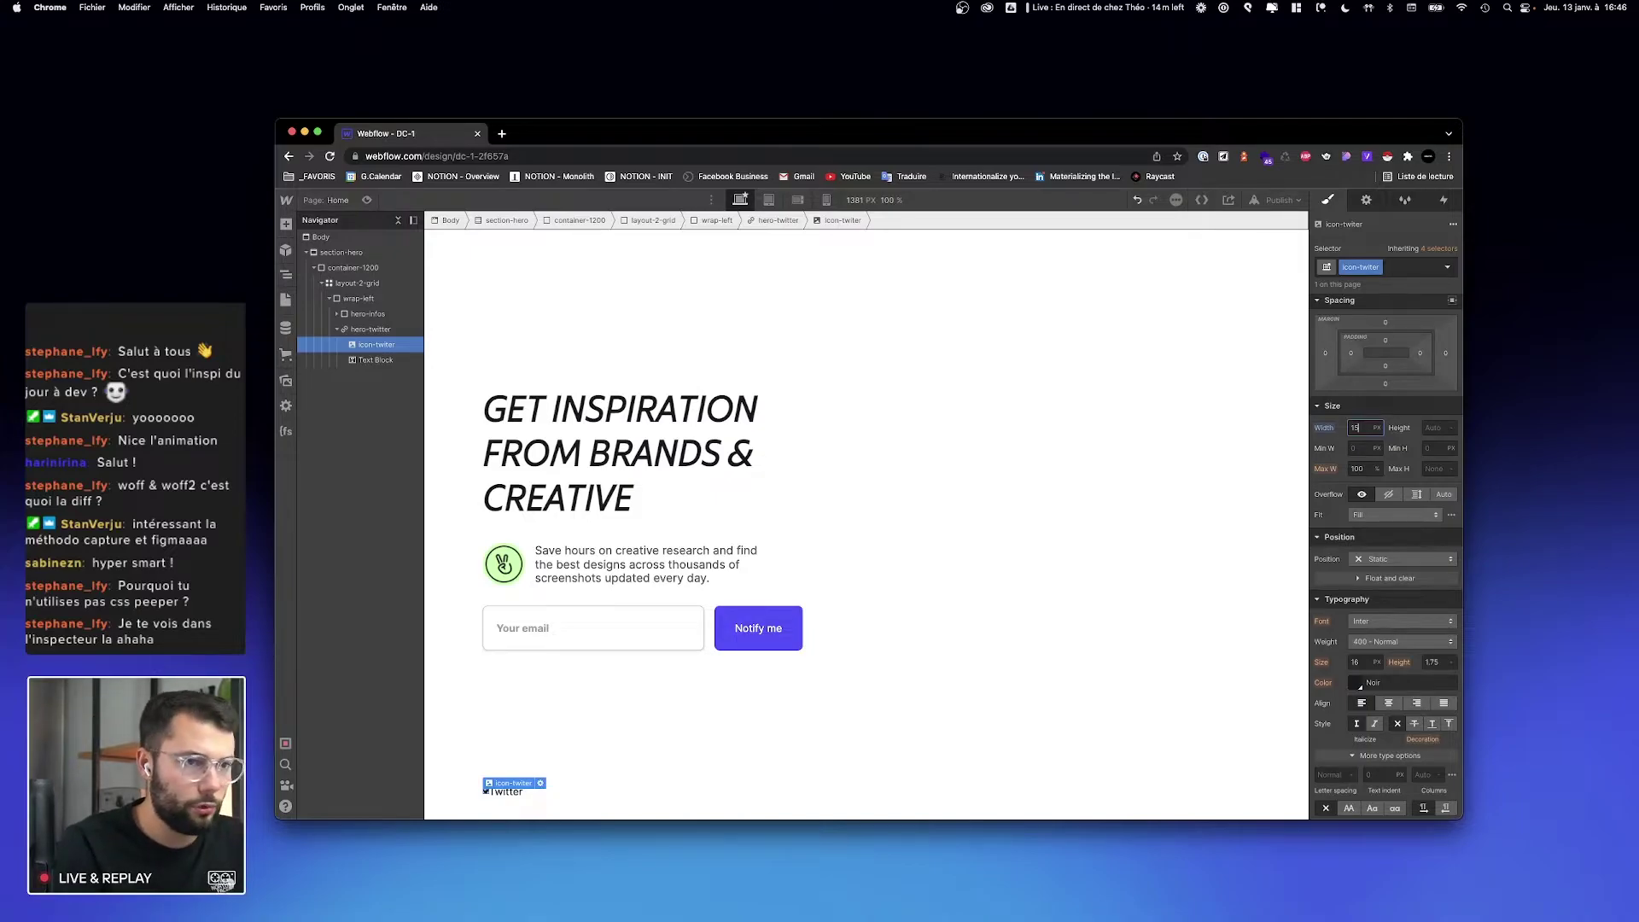
{"action": "key", "text": "ctrl+Right"}
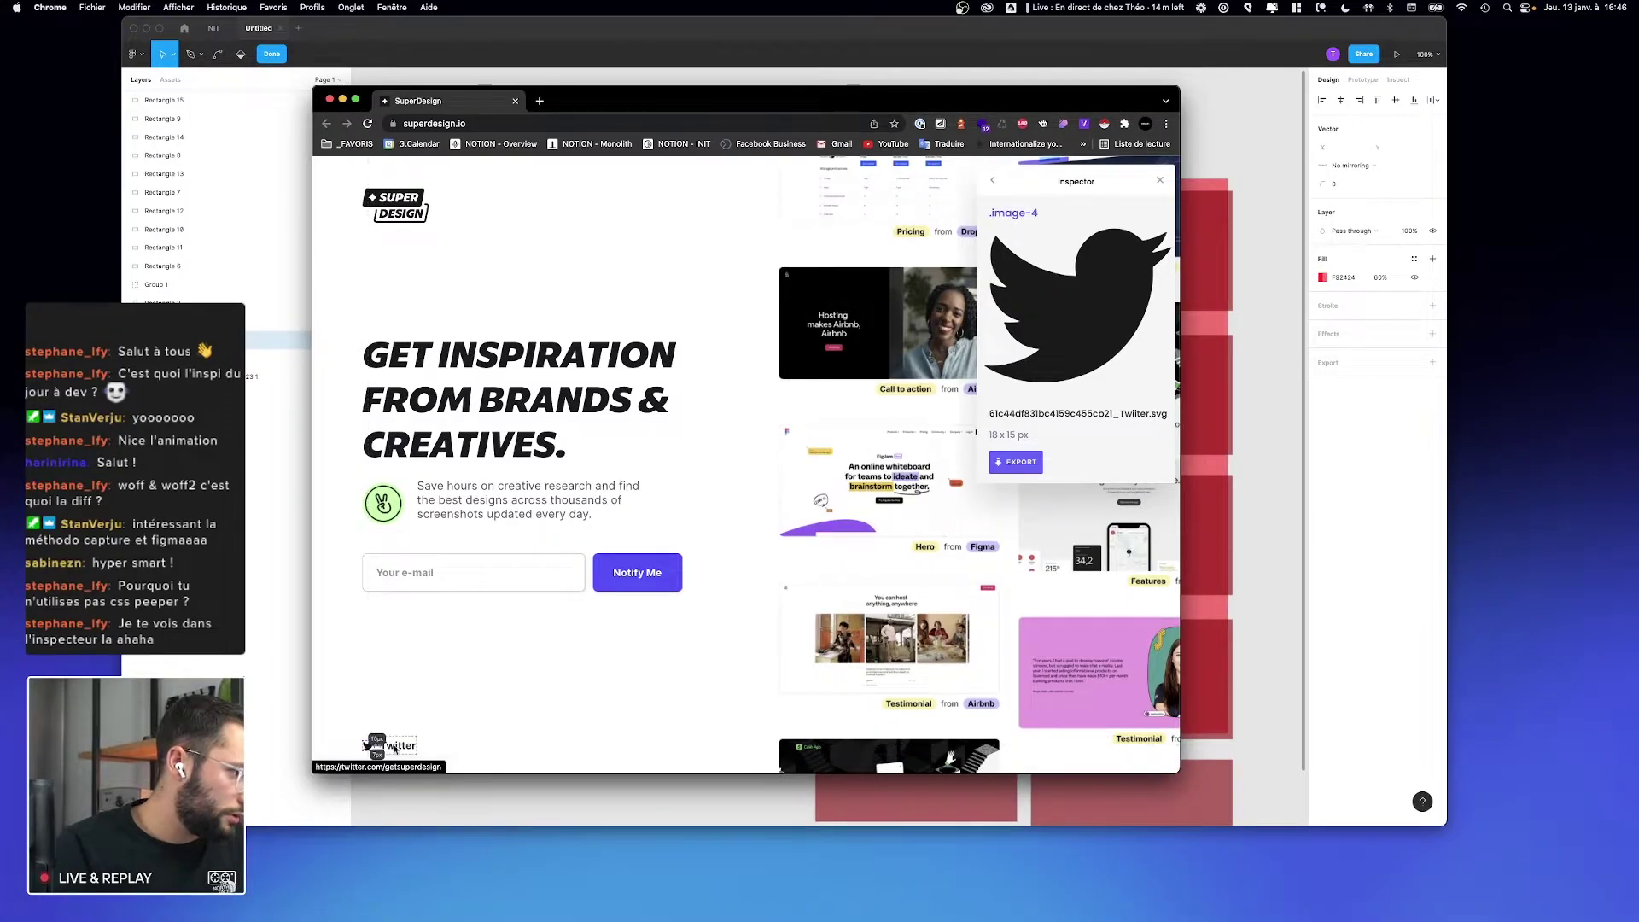
{"action": "left_click", "coordinate": [405, 748]}
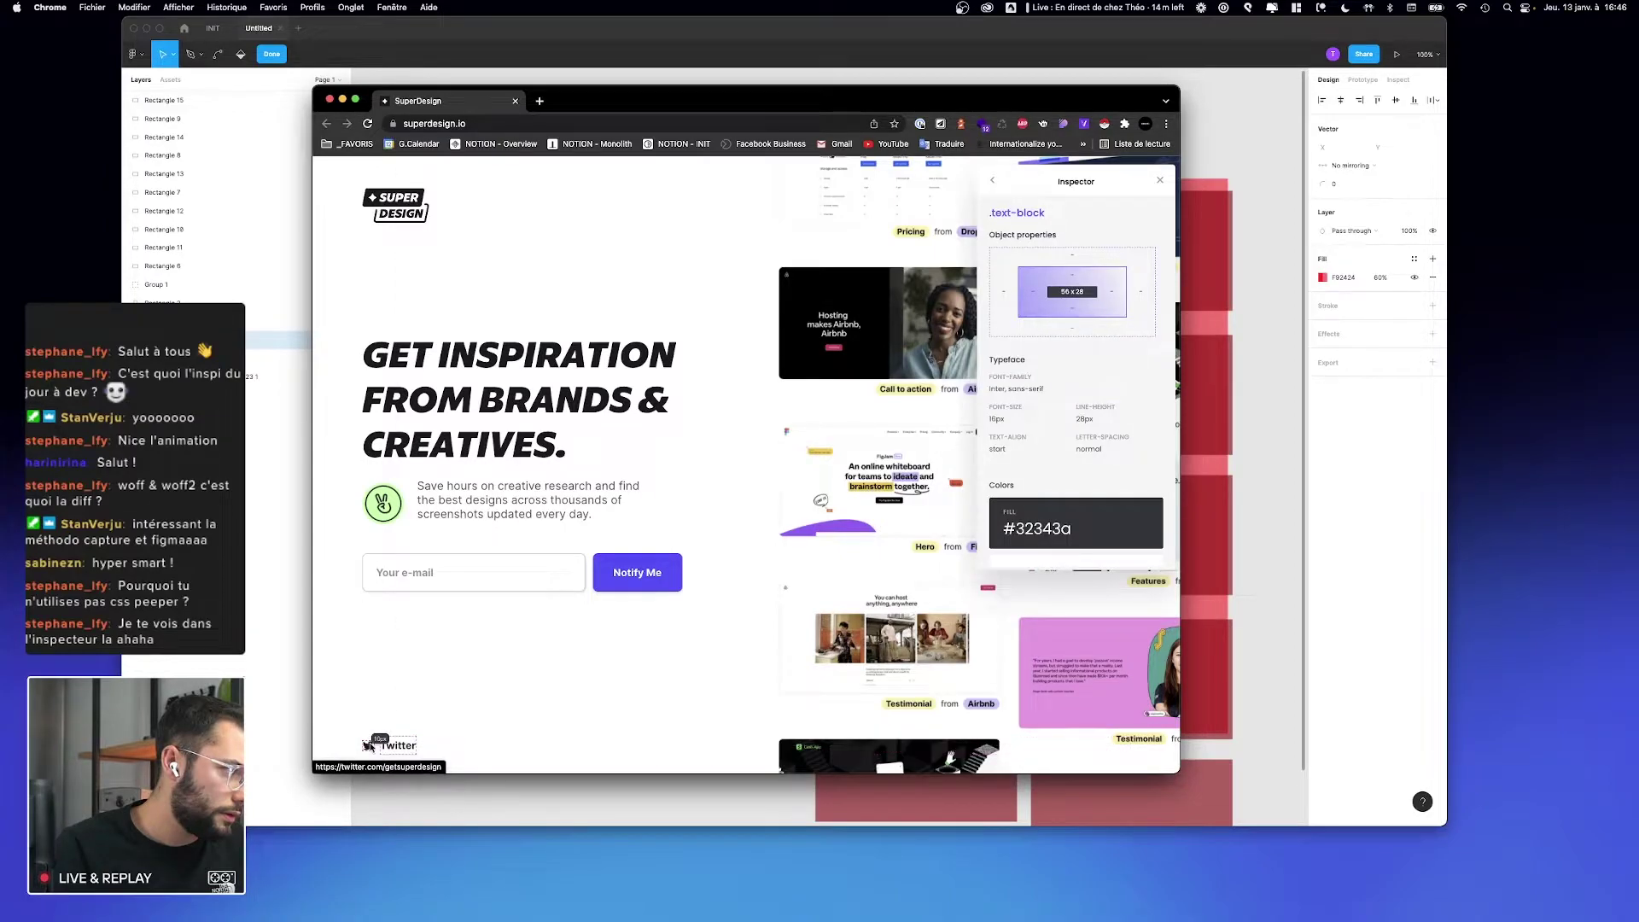
{"action": "key", "text": "ctrl+Right"}
{"action": "left_click", "coordinate": [1436, 428]}
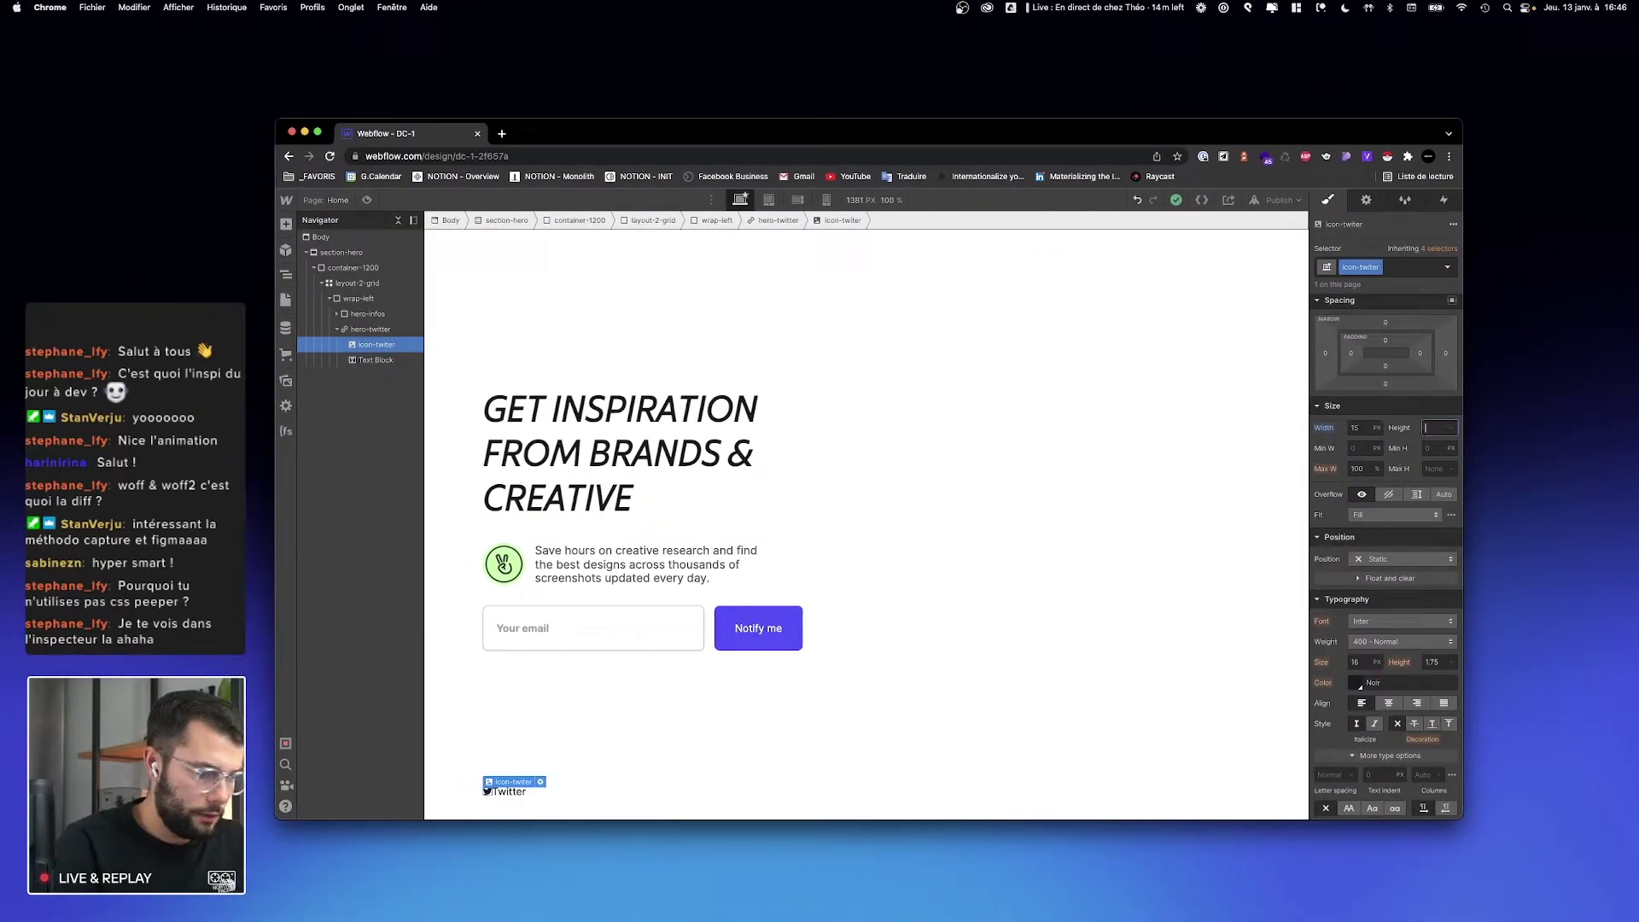
{"action": "key", "text": "Return"}
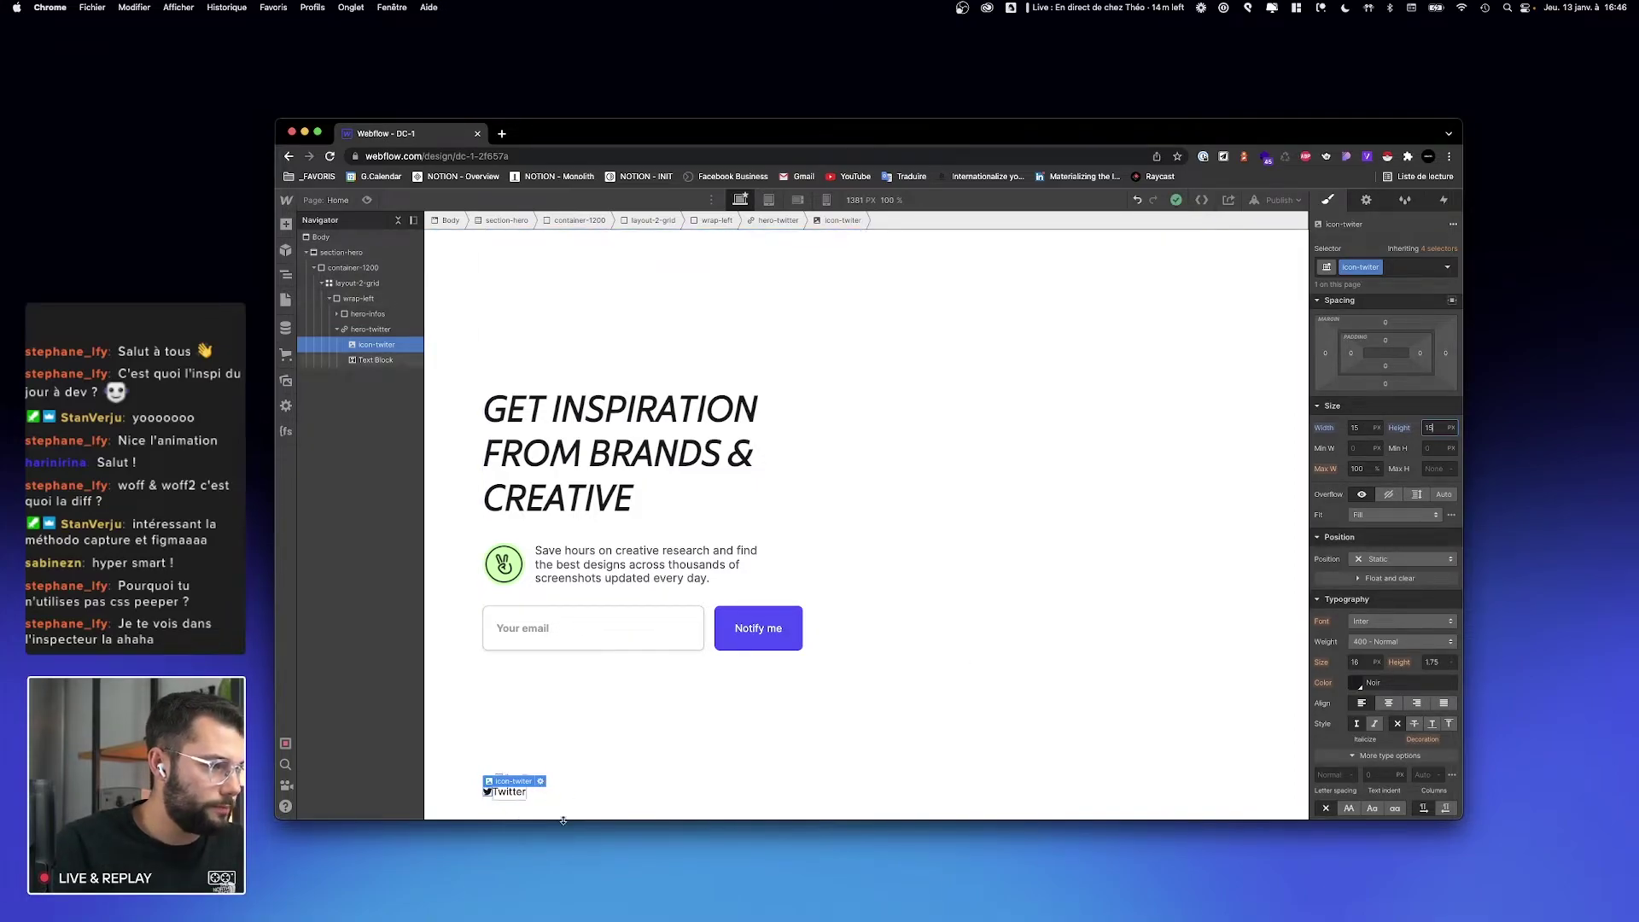
Step: Set the icon-twiter image's height and width to 16 px
{"action": "key", "text": "Up"}
{"action": "left_click", "coordinate": [1362, 433]}
{"action": "type", "text": "16"}
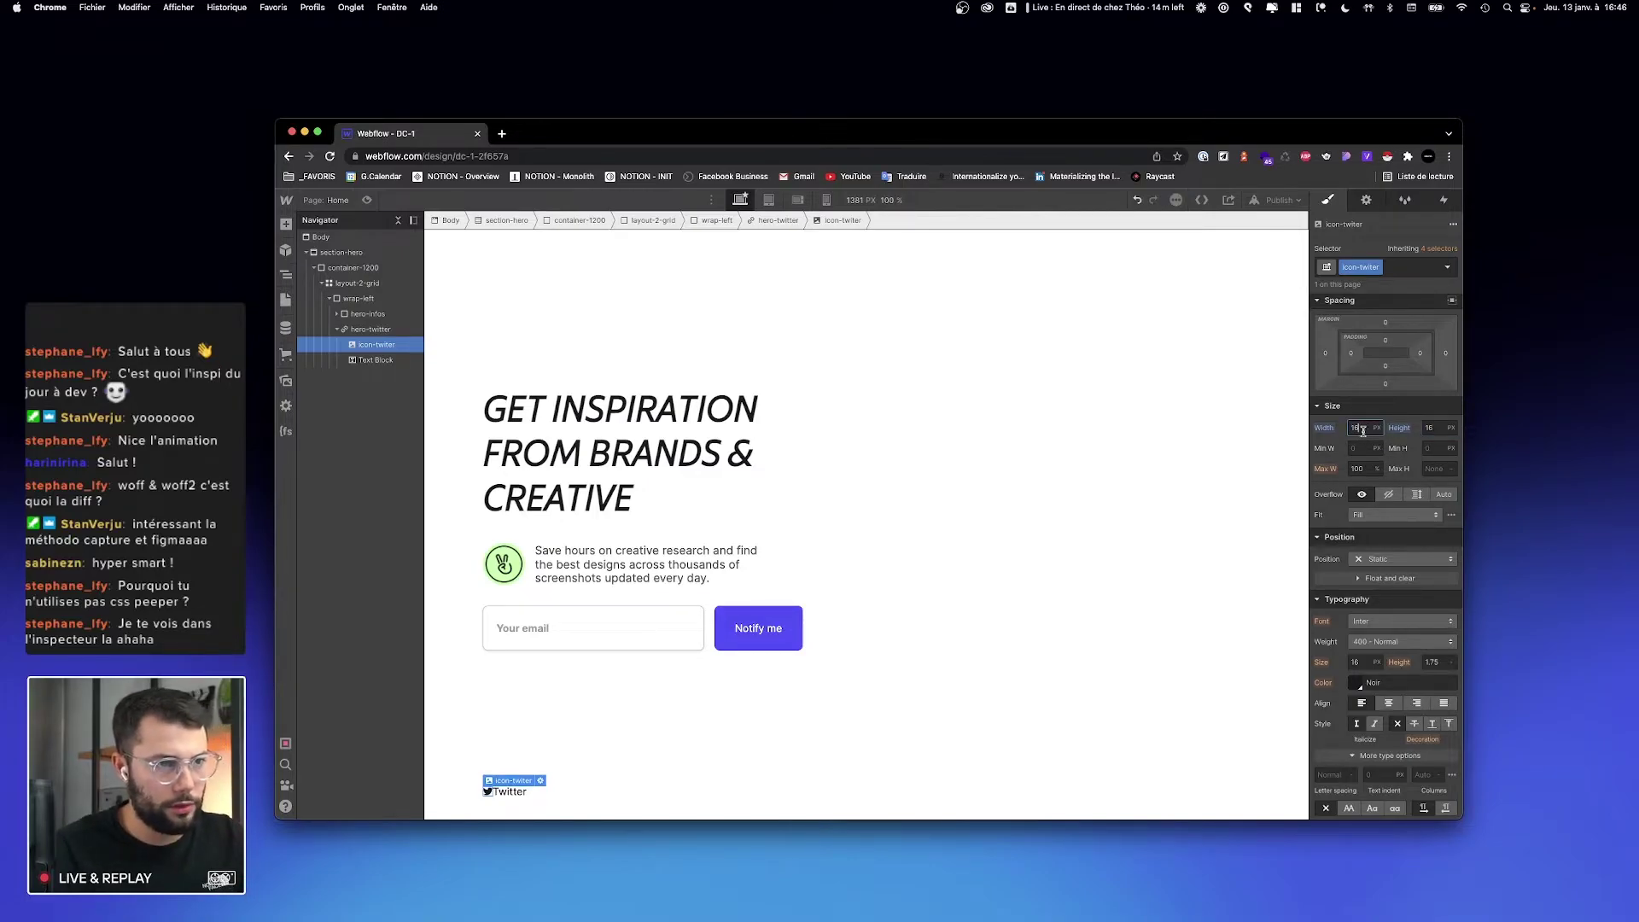
Step: Check the icon-to-text gap on the SuperDesign site, and give the icon-twiter image a 10 px right margin
{"action": "key", "text": "ctrl+Right"}
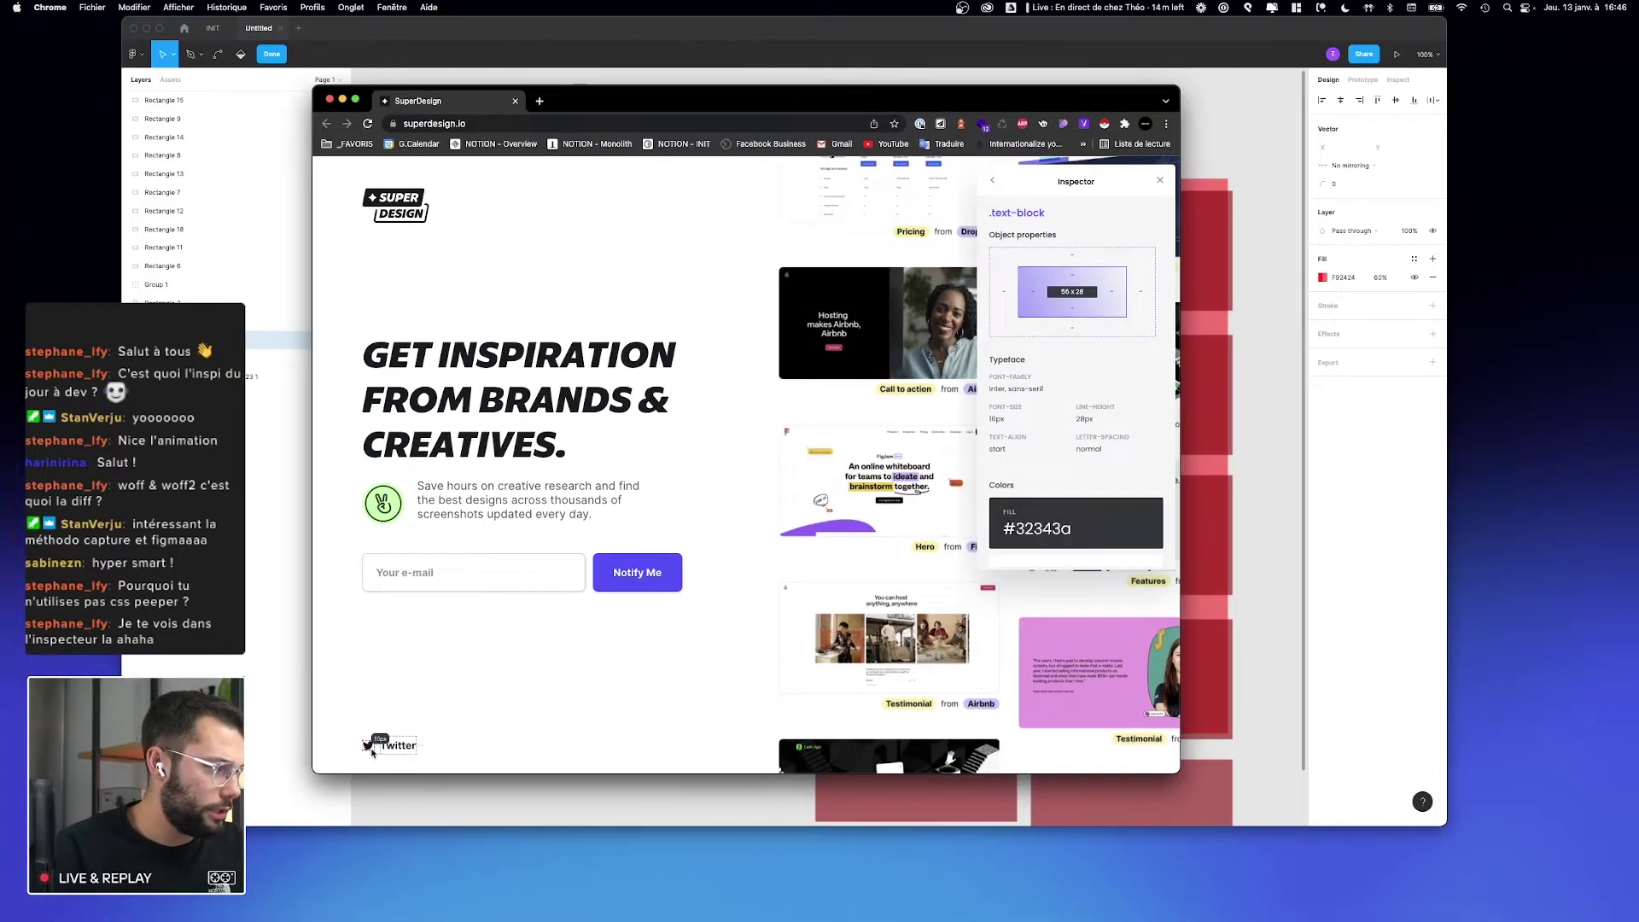
{"action": "key", "text": "ctrl+Left"}
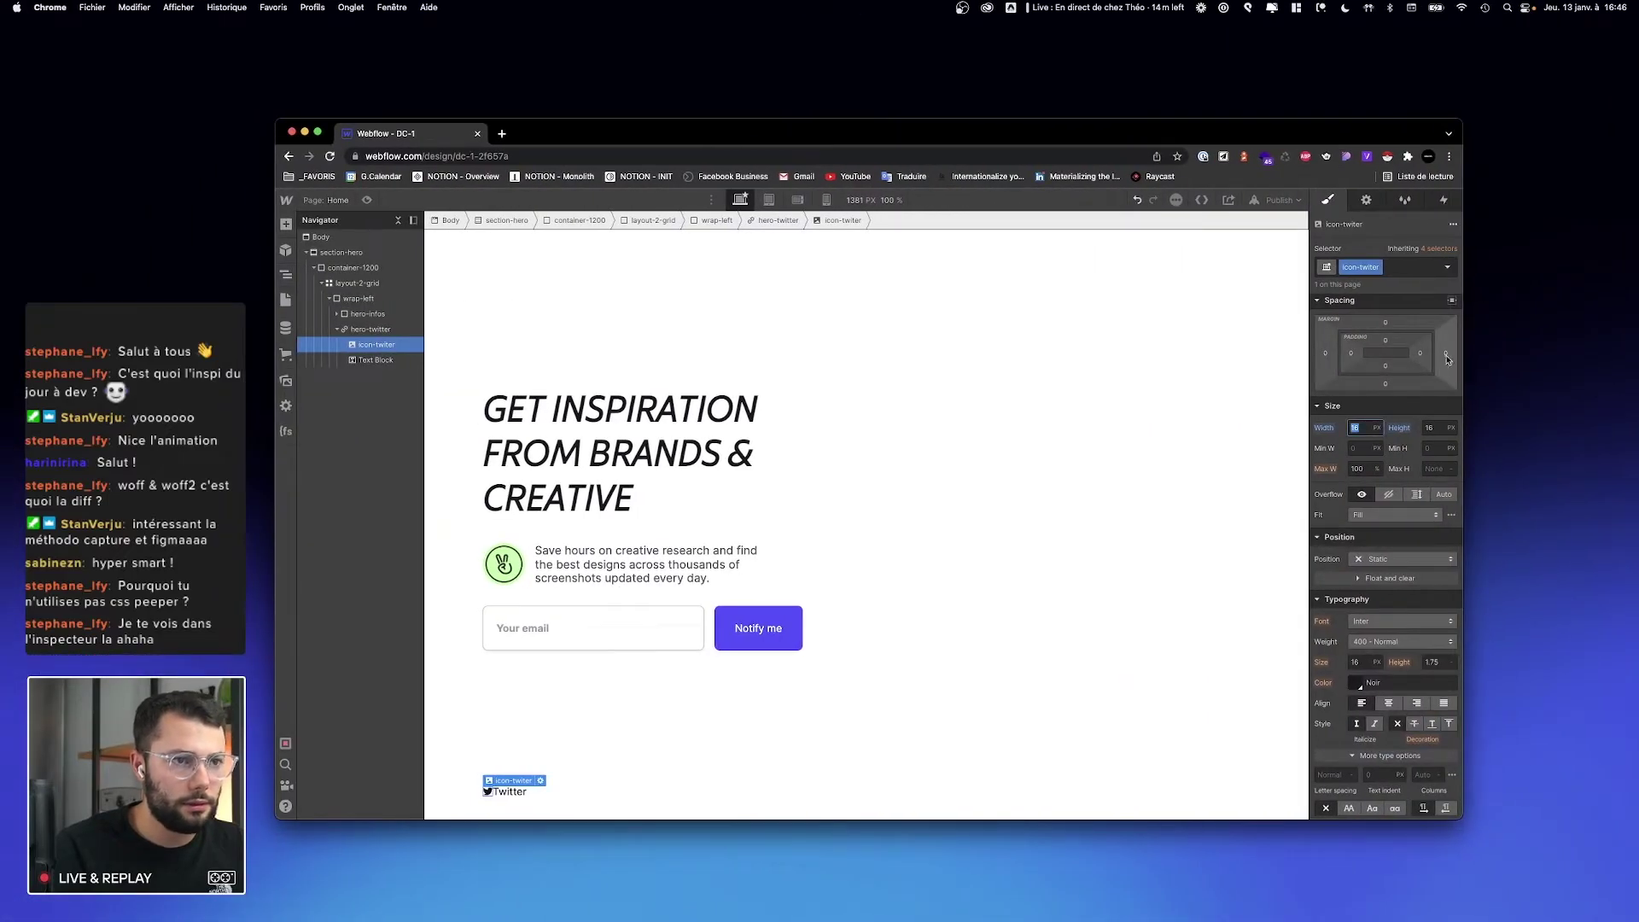
{"action": "left_click", "coordinate": [1445, 355]}
{"action": "type", "text": "10"}
{"action": "key", "text": "Return"}
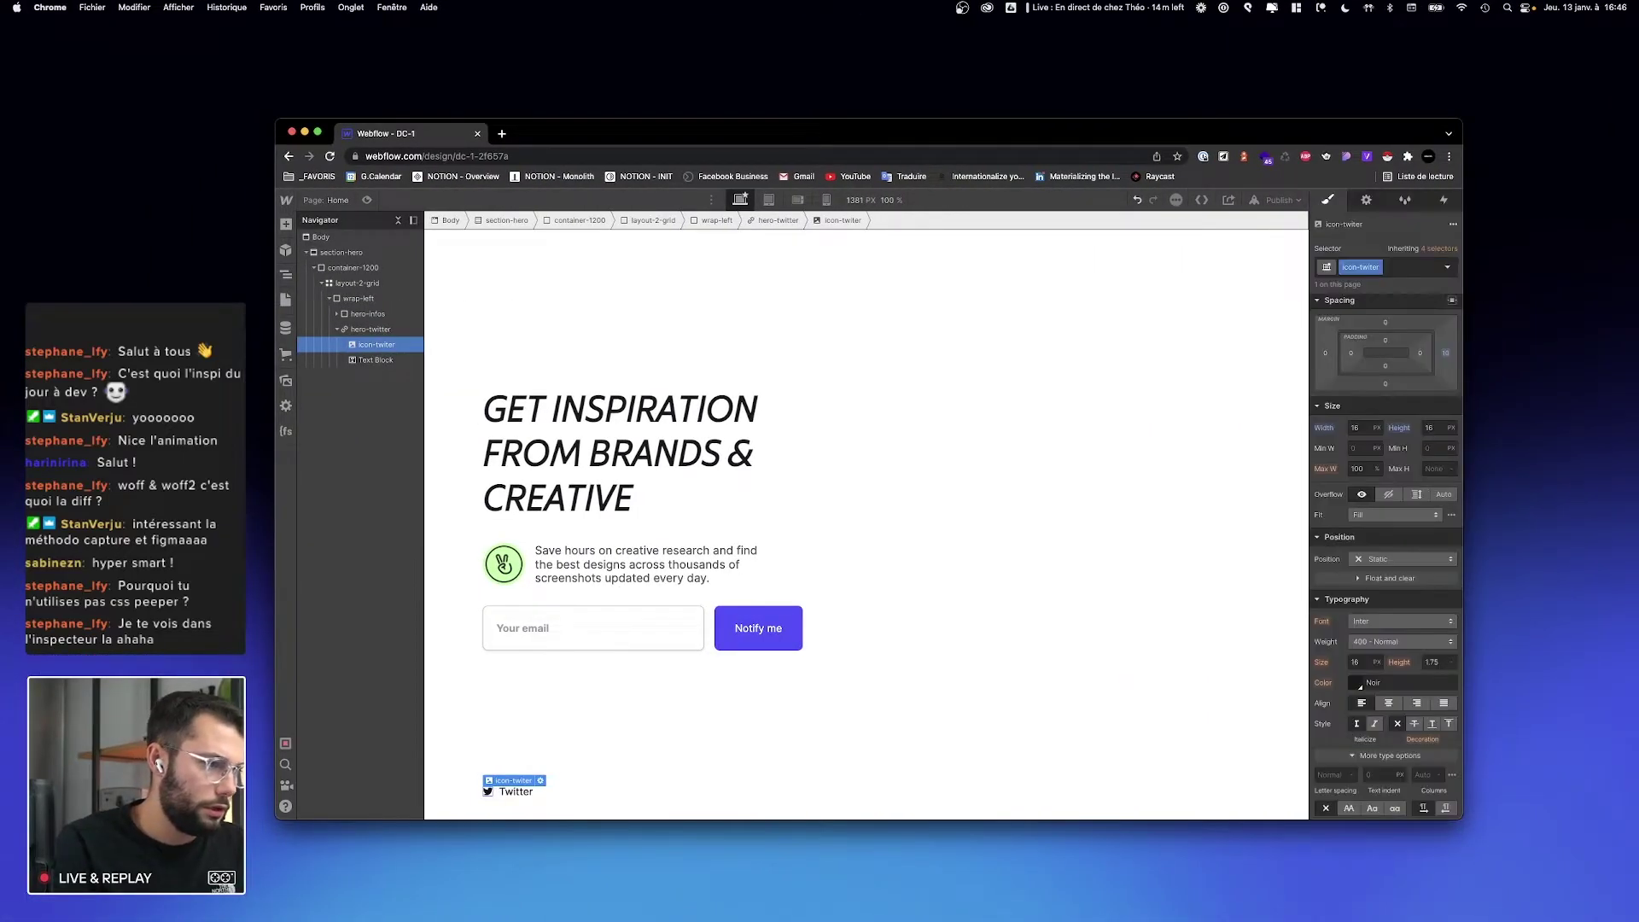
Step: Preview the hero section with its Twitter link, and return to the Webflow editor
{"action": "left_click", "coordinate": [570, 756]}
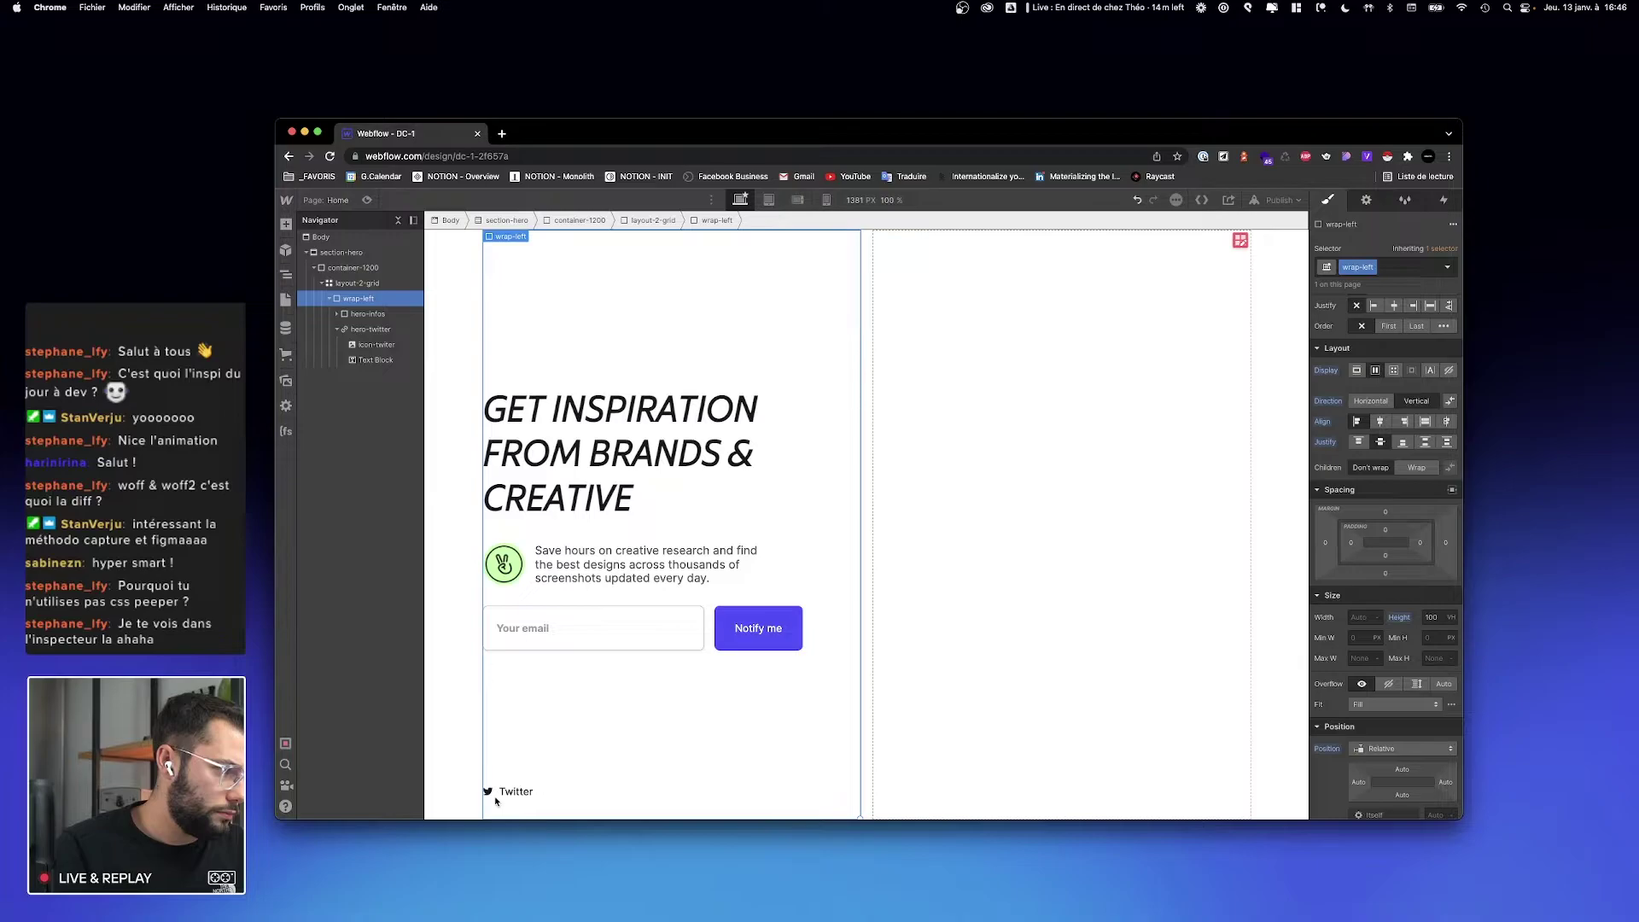
{"action": "key", "text": "super+shift+p"}
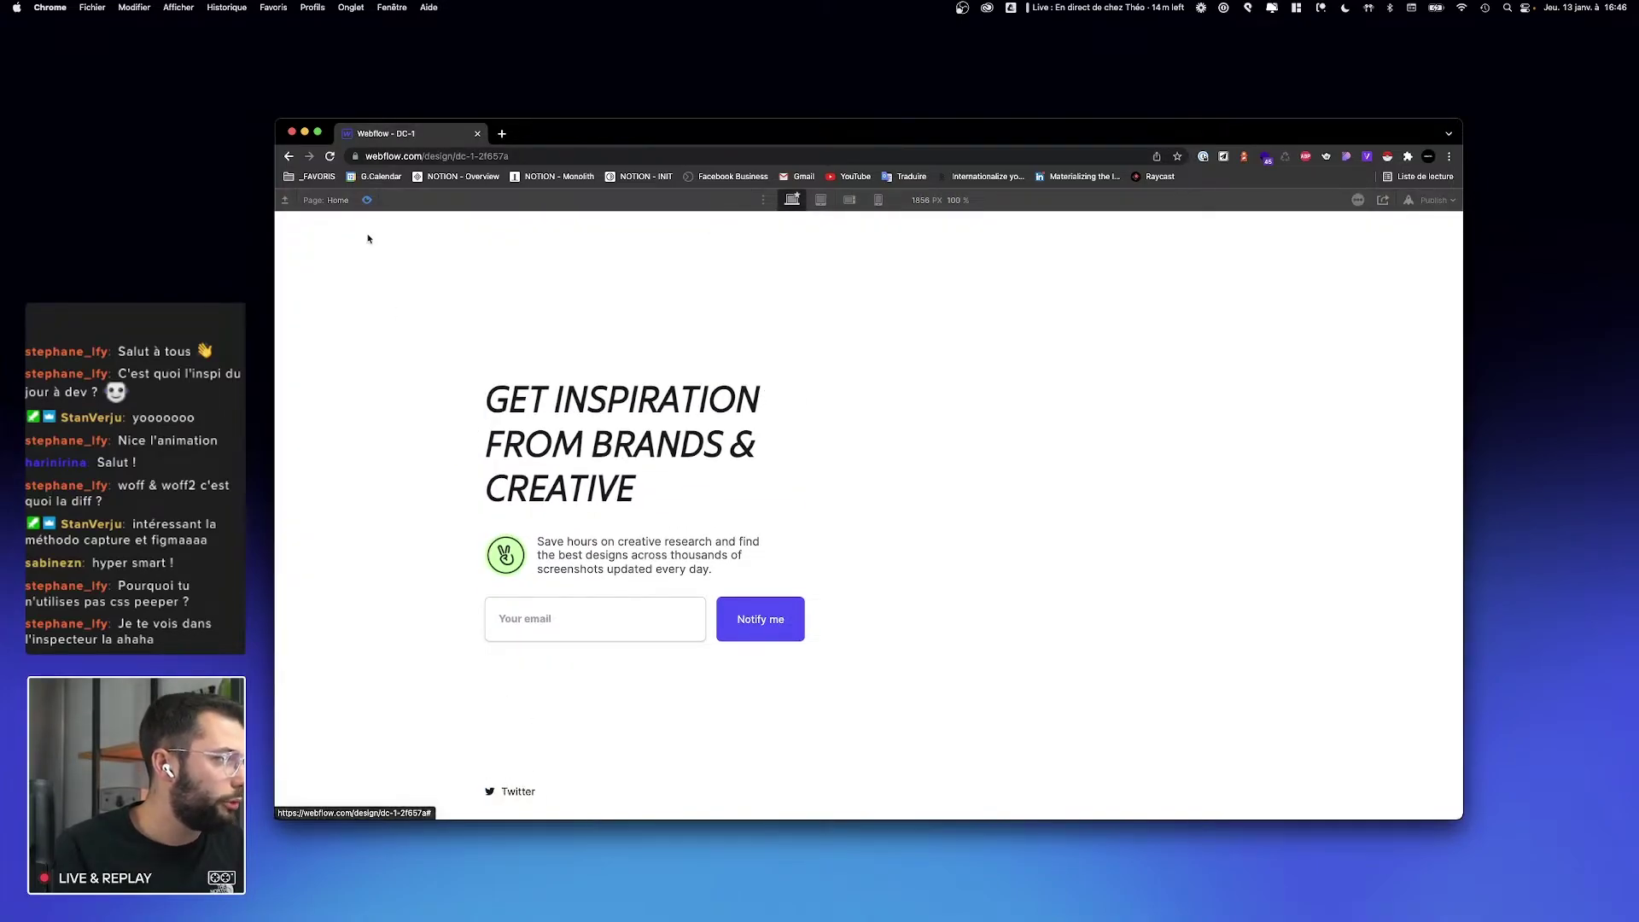
{"action": "left_click", "coordinate": [367, 201]}
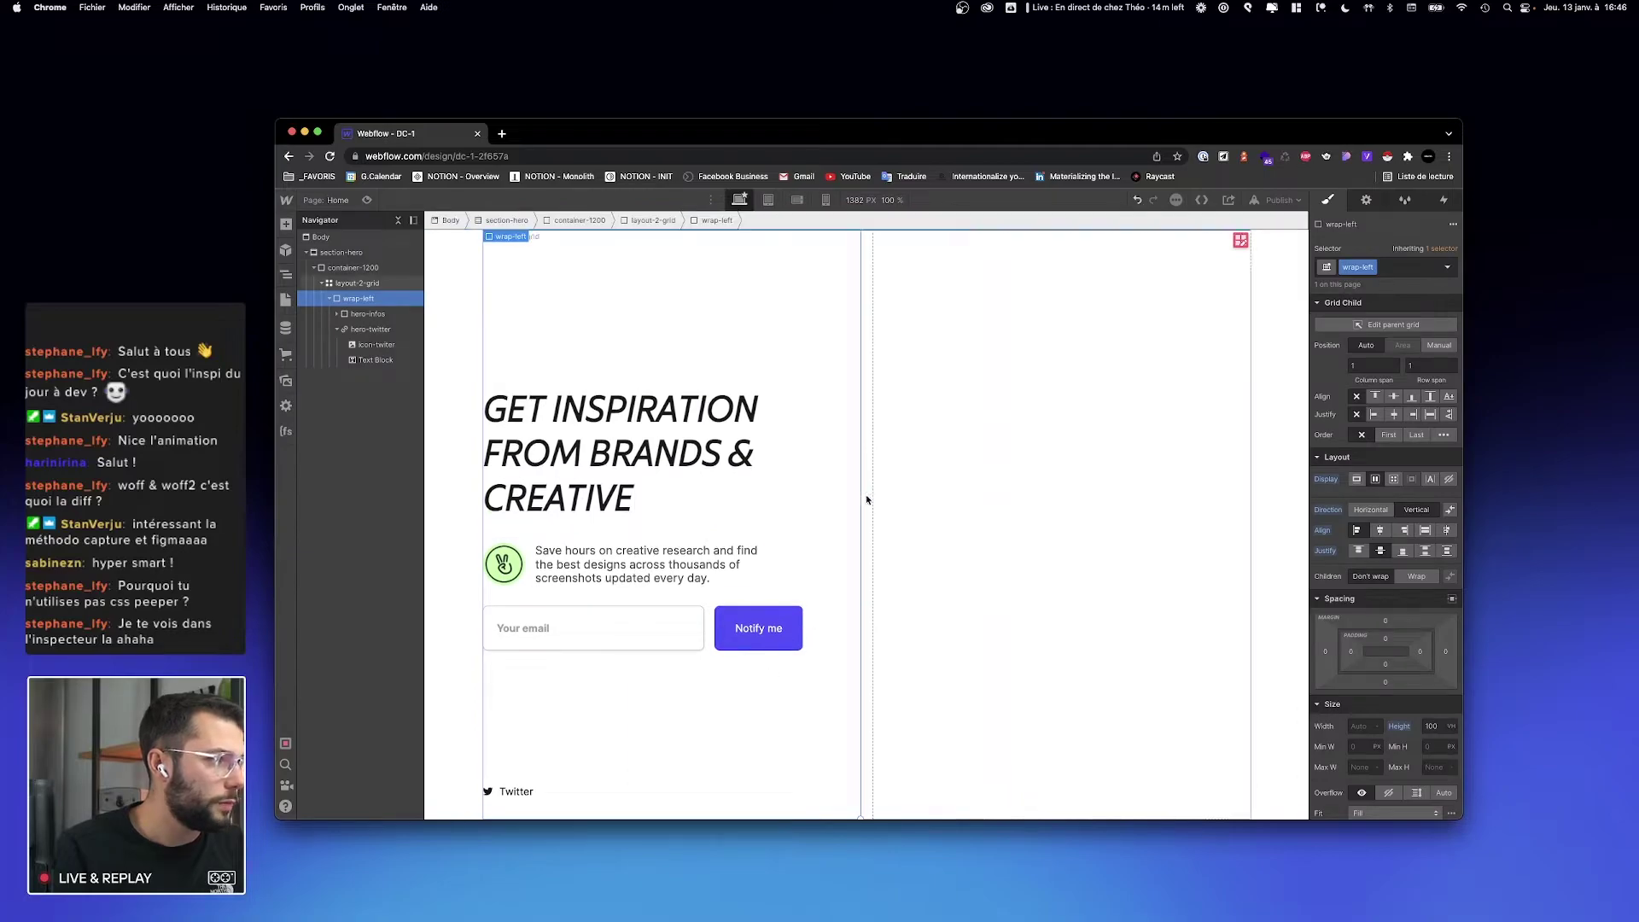
Step: Add a div block to layout-2-grid after wrap-left and give it the class wrap-right
{"action": "left_click", "coordinate": [329, 298]}
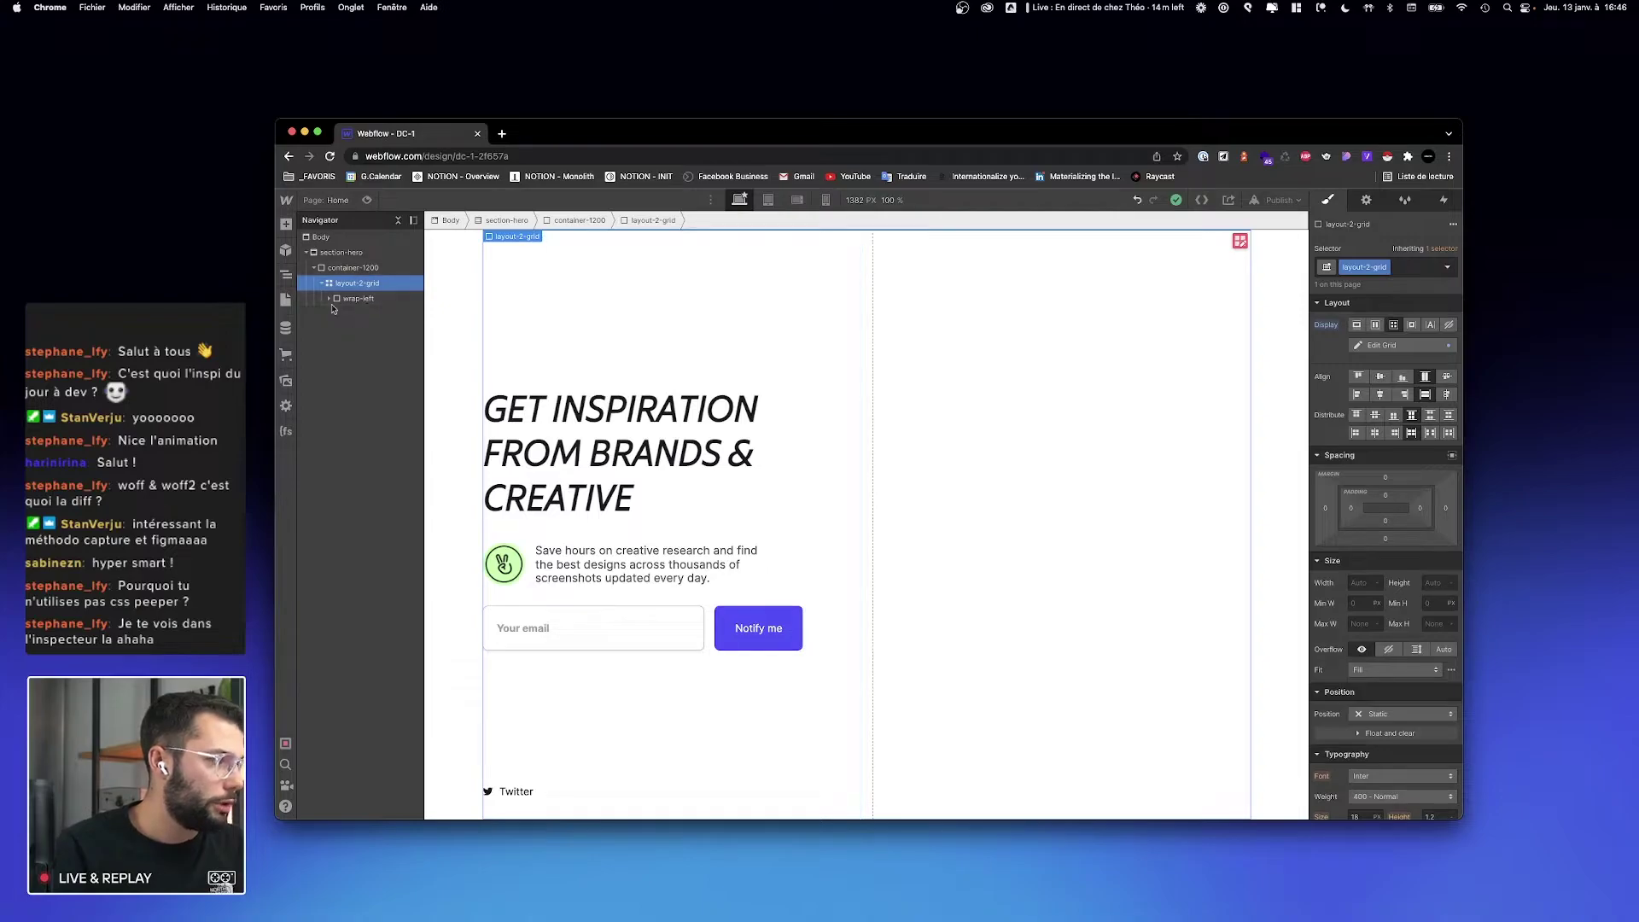
{"action": "key", "text": "super+e"}
{"action": "type", "text": "div"}
{"action": "key", "text": "Return"}
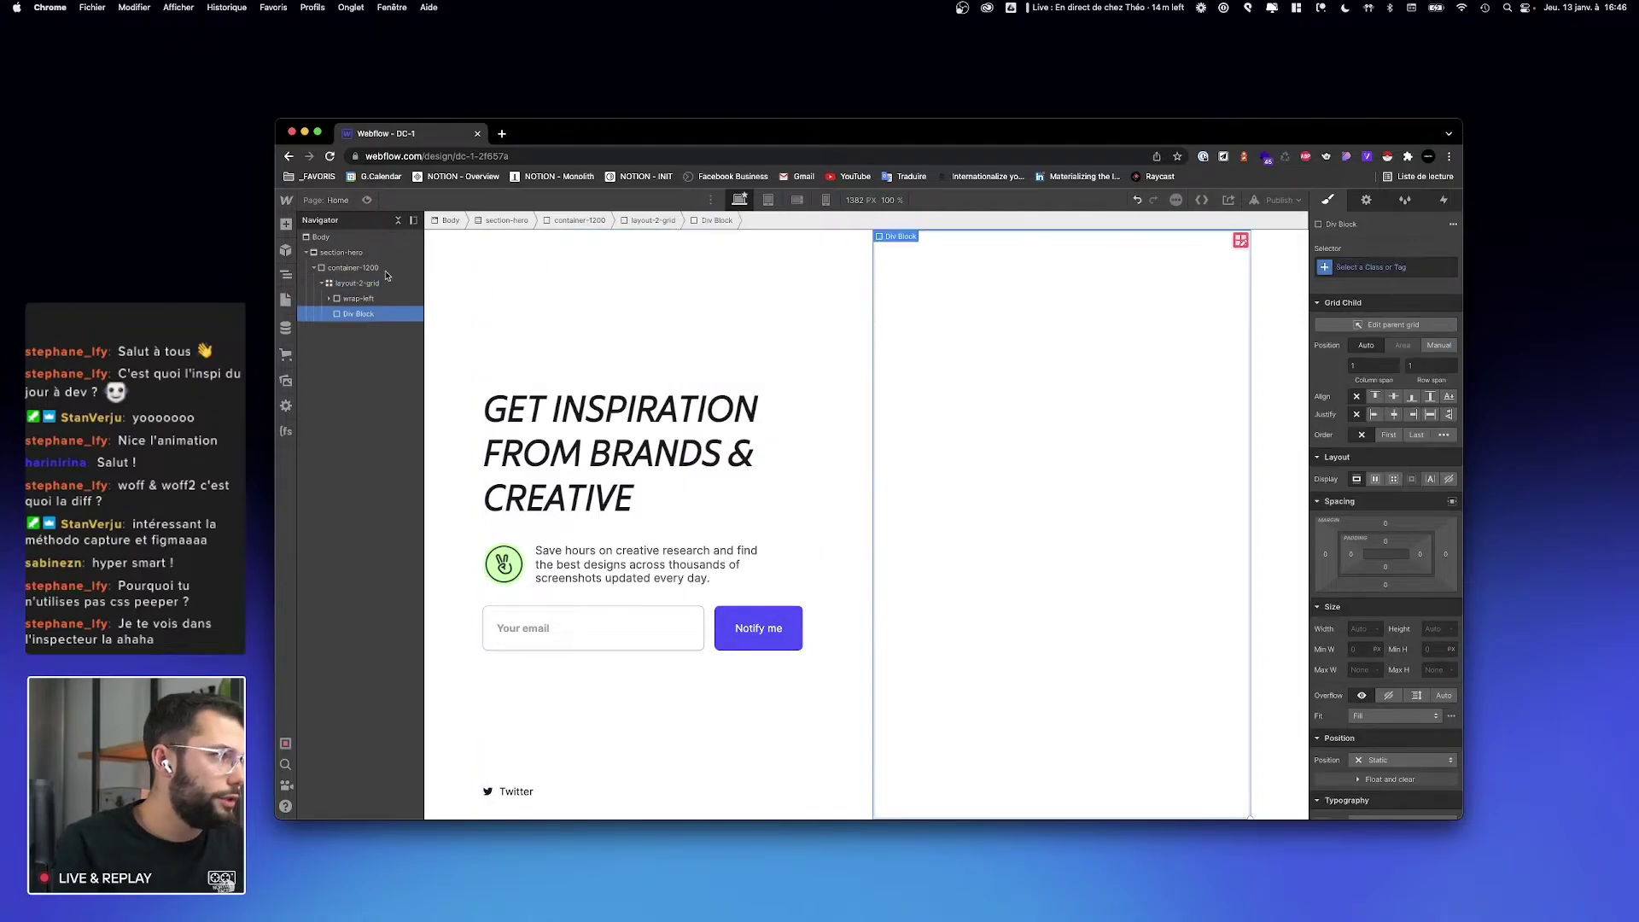
{"action": "key", "text": "super+Return"}
{"action": "type", "text": "w"}
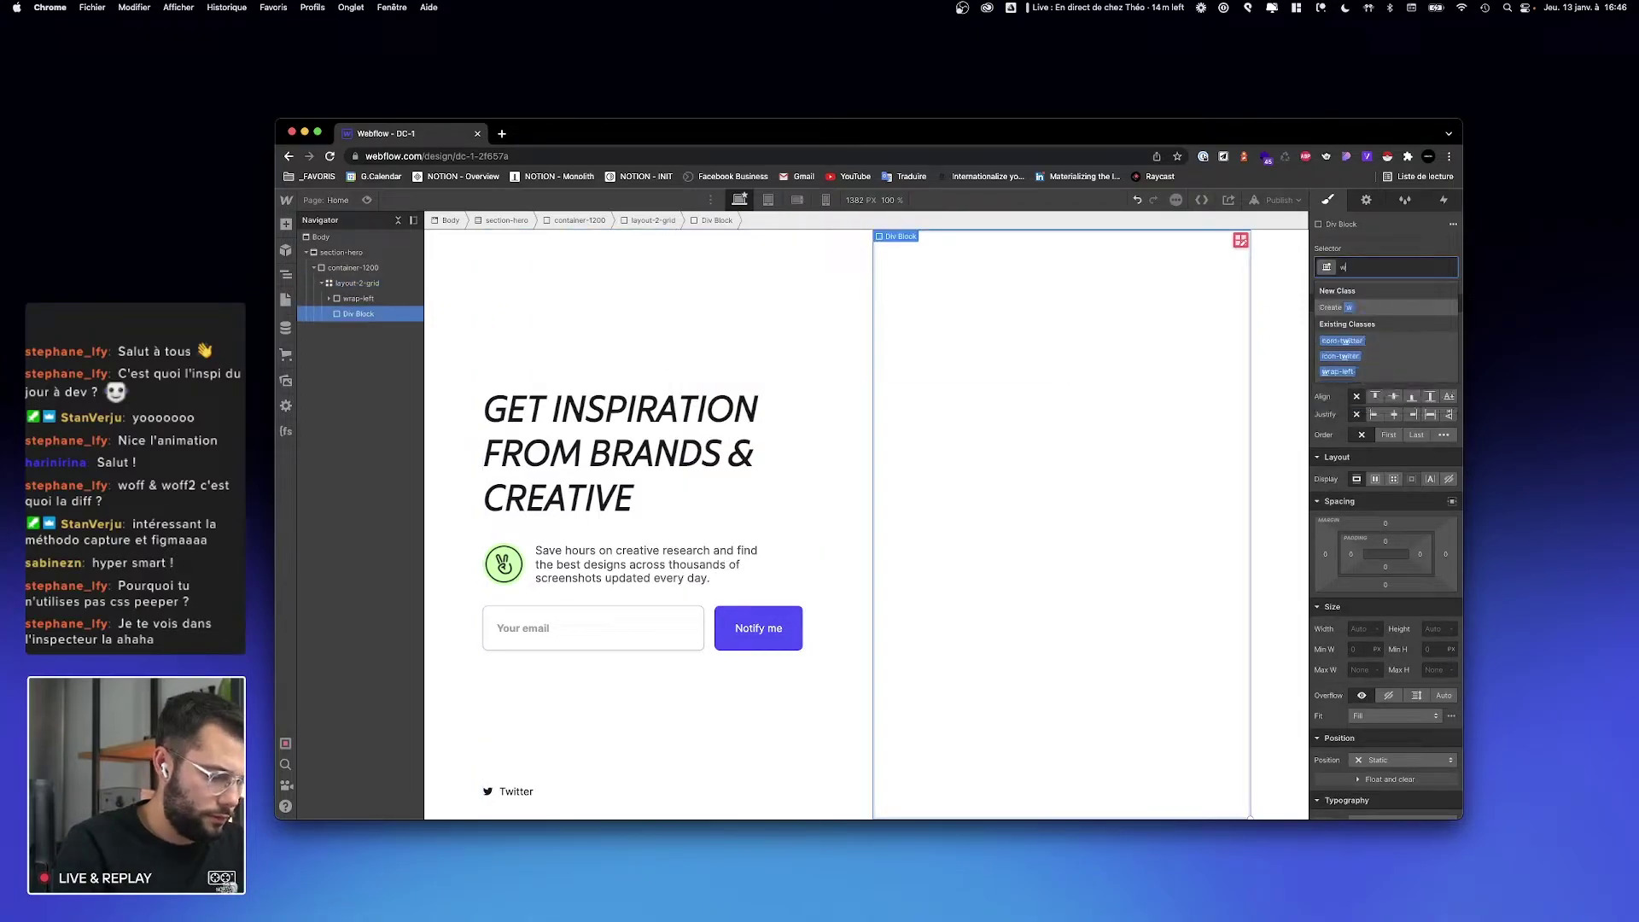
{"action": "type", "text": "rap-right"}
{"action": "key", "text": "Return"}
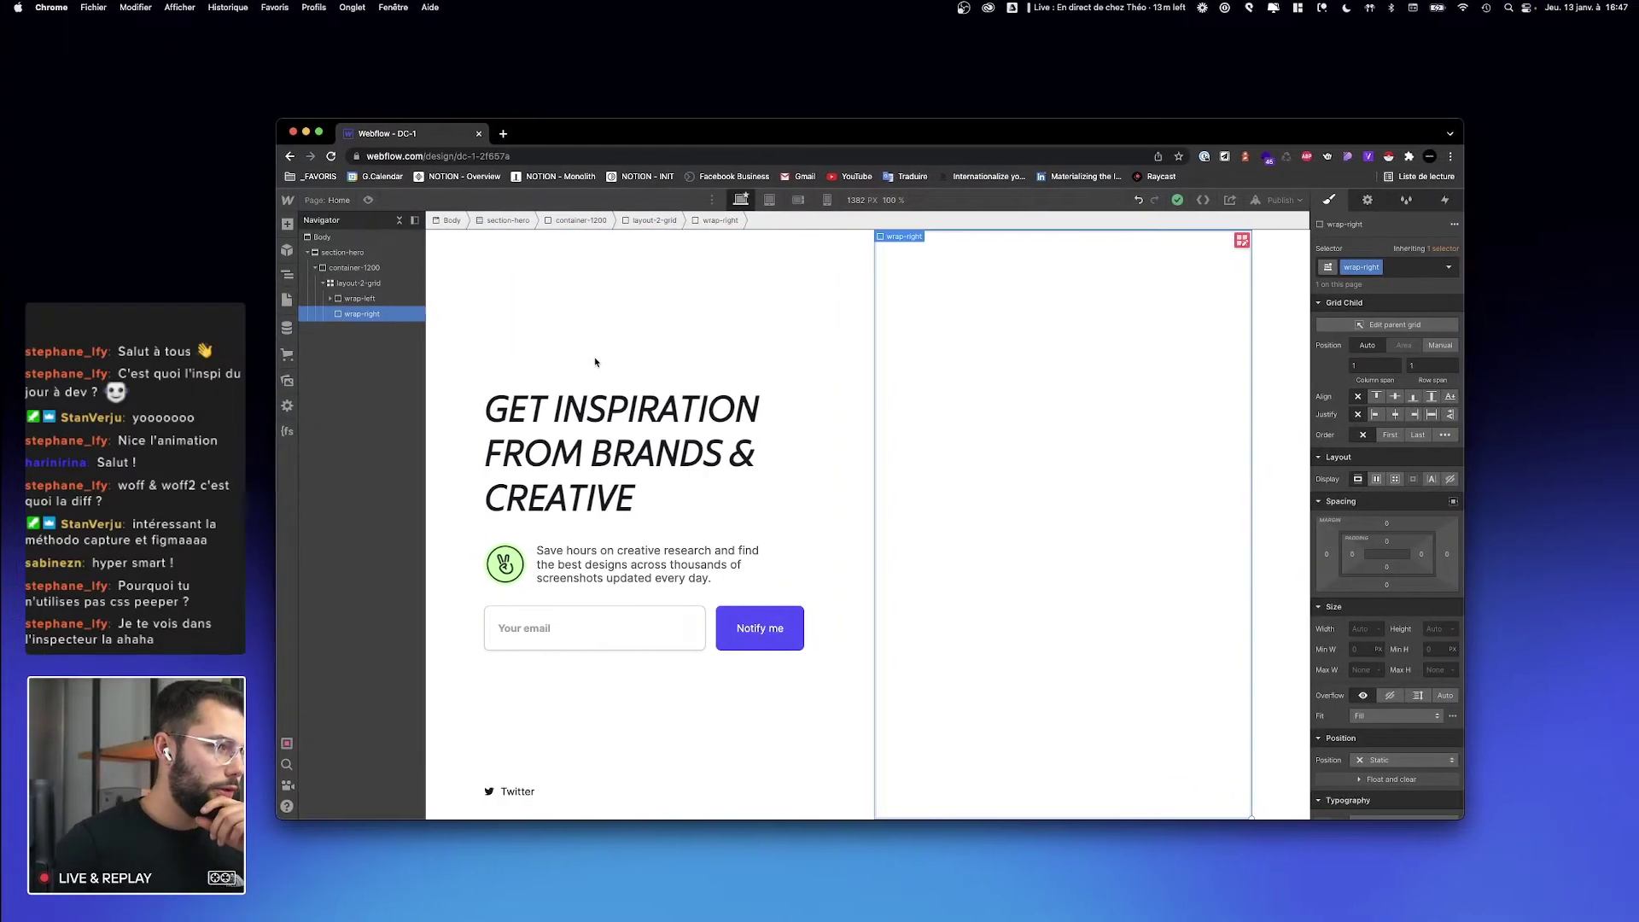
Step: Close the inspector on the SuperDesign site, look at the hero's screenshot columns, and return to the Webflow editor
{"action": "key", "text": "ctrl+Right"}
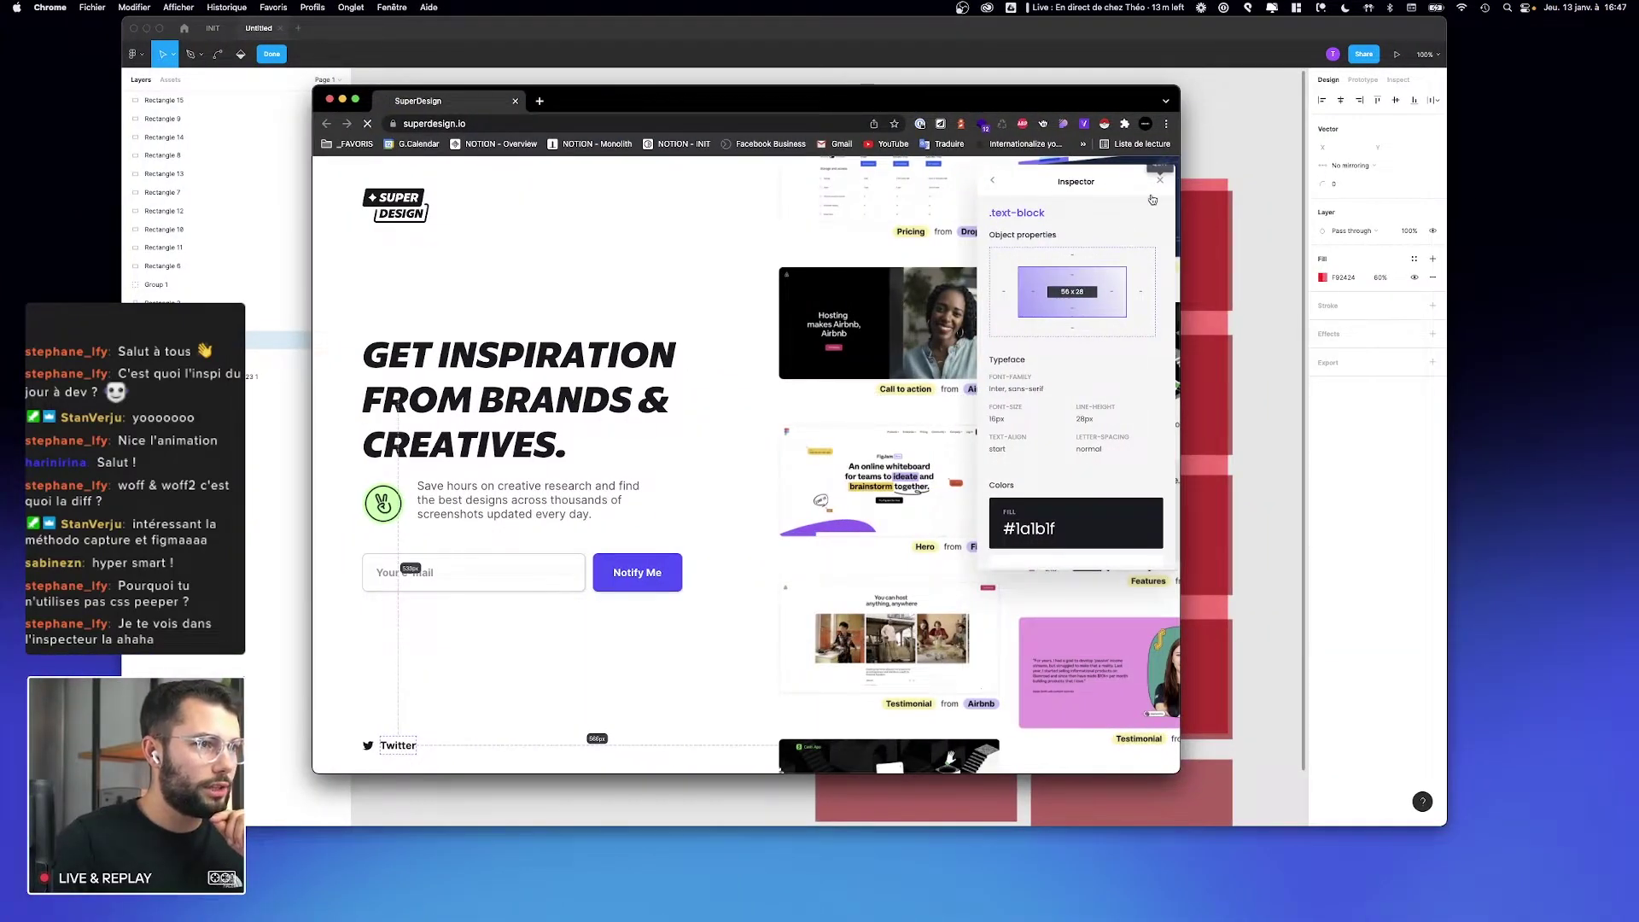
{"action": "left_click", "coordinate": [1161, 180]}
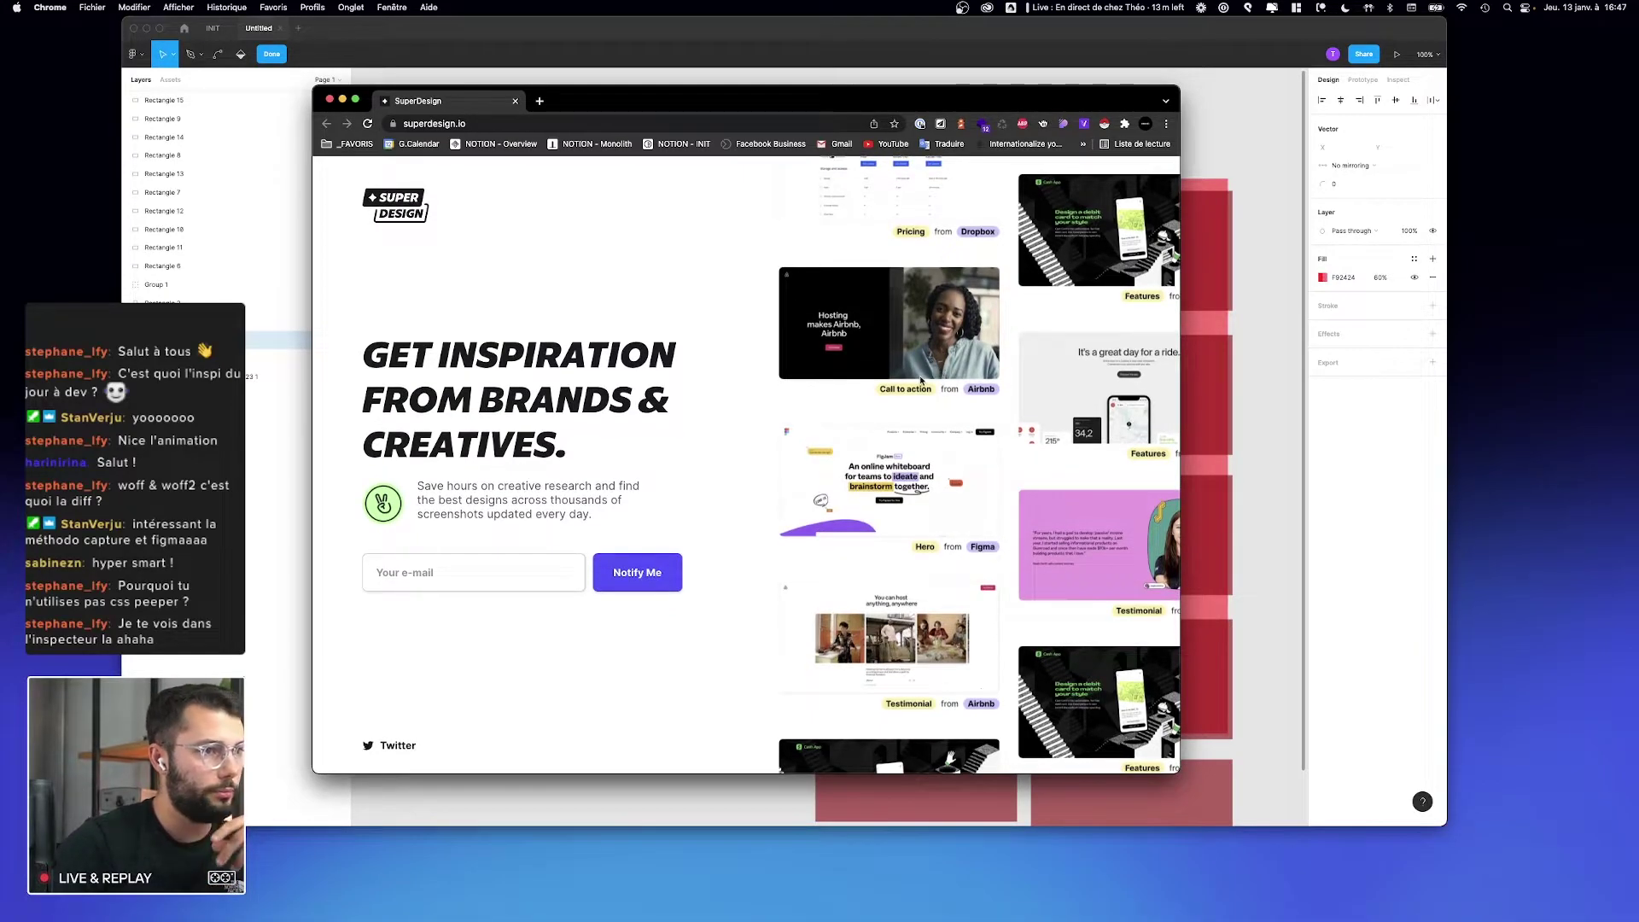
{"action": "key", "text": "super+grave"}
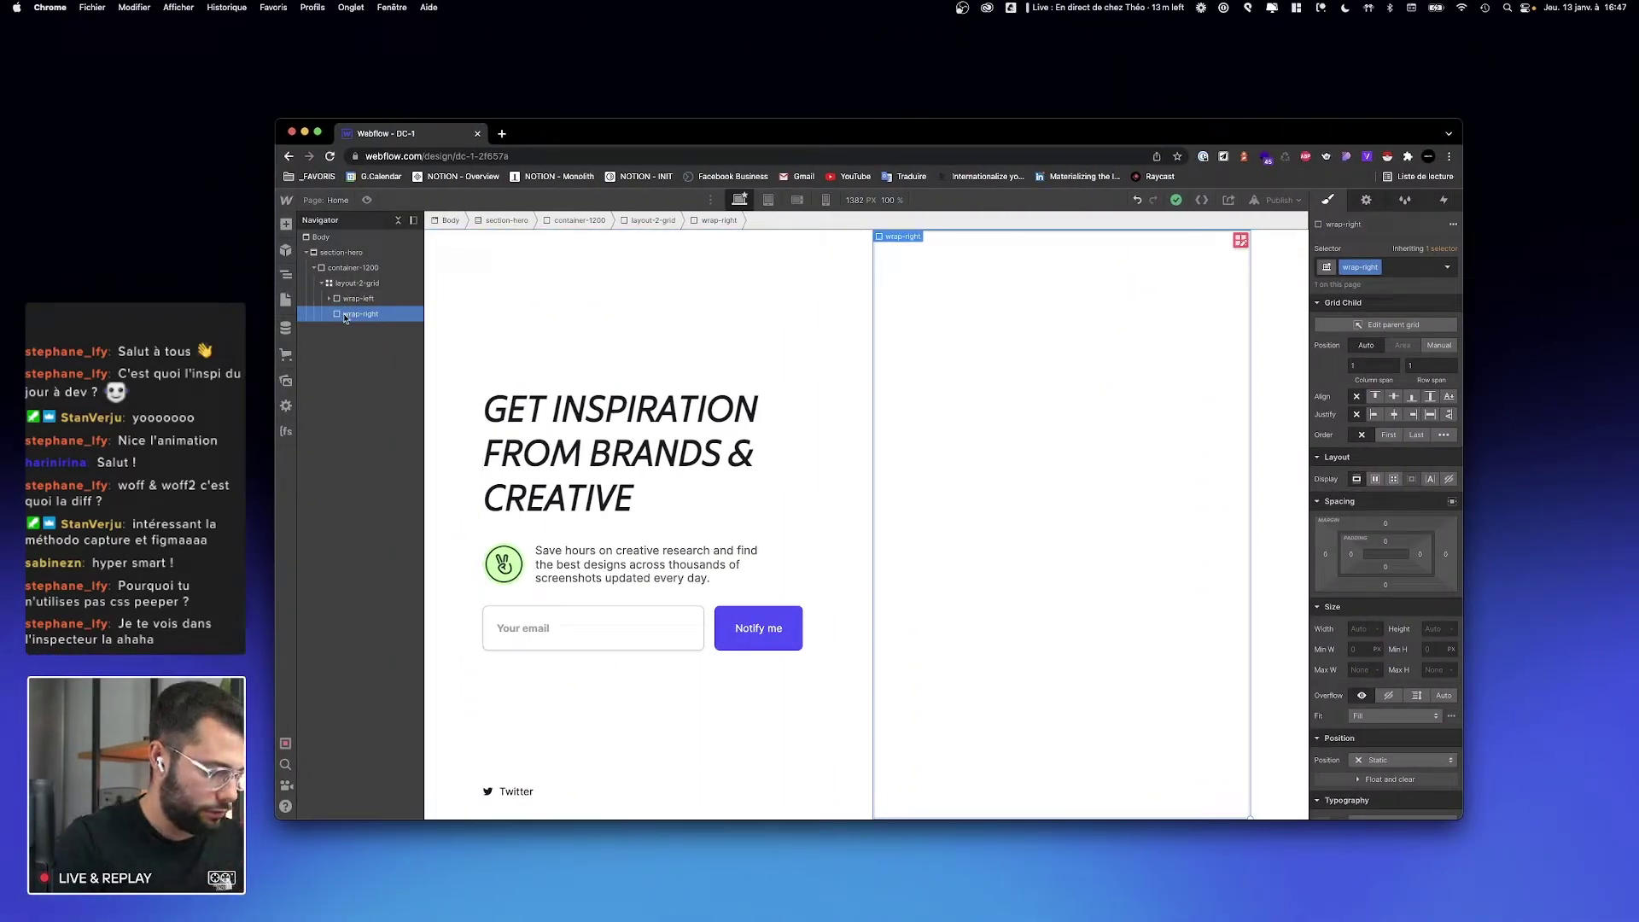
Step: Add a div block inside wrap-right and give it the class hero-colonne
{"action": "key", "text": "super+e"}
{"action": "type", "text": "div"}
{"action": "key", "text": "Return"}
{"action": "key", "text": "super+Return"}
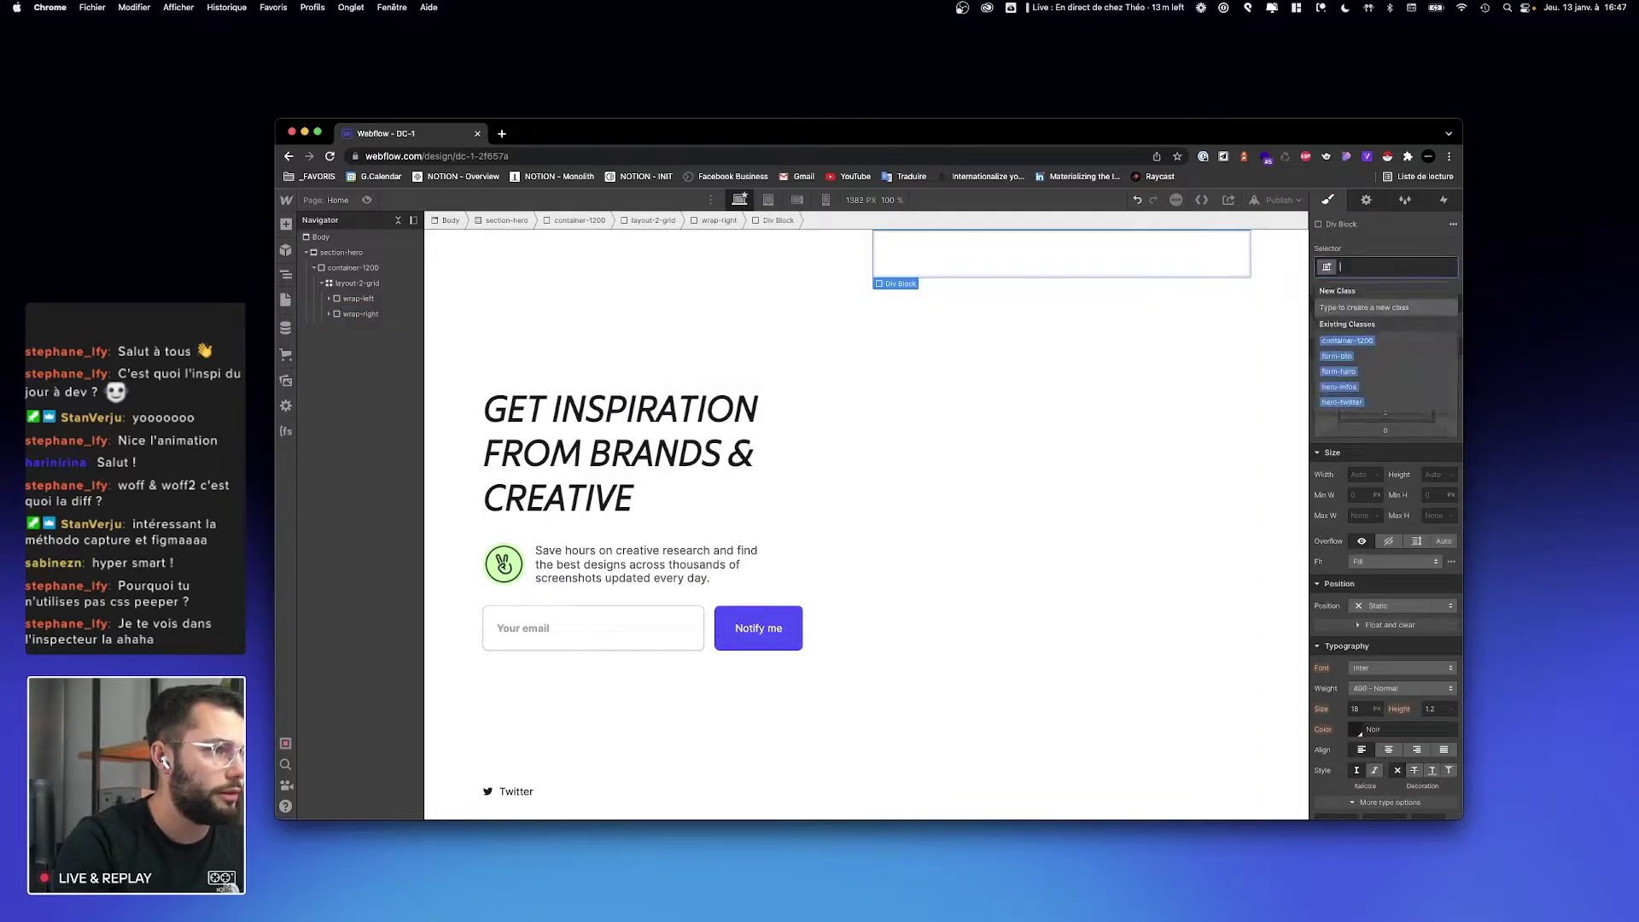
{"action": "type", "text": "heor-col"}
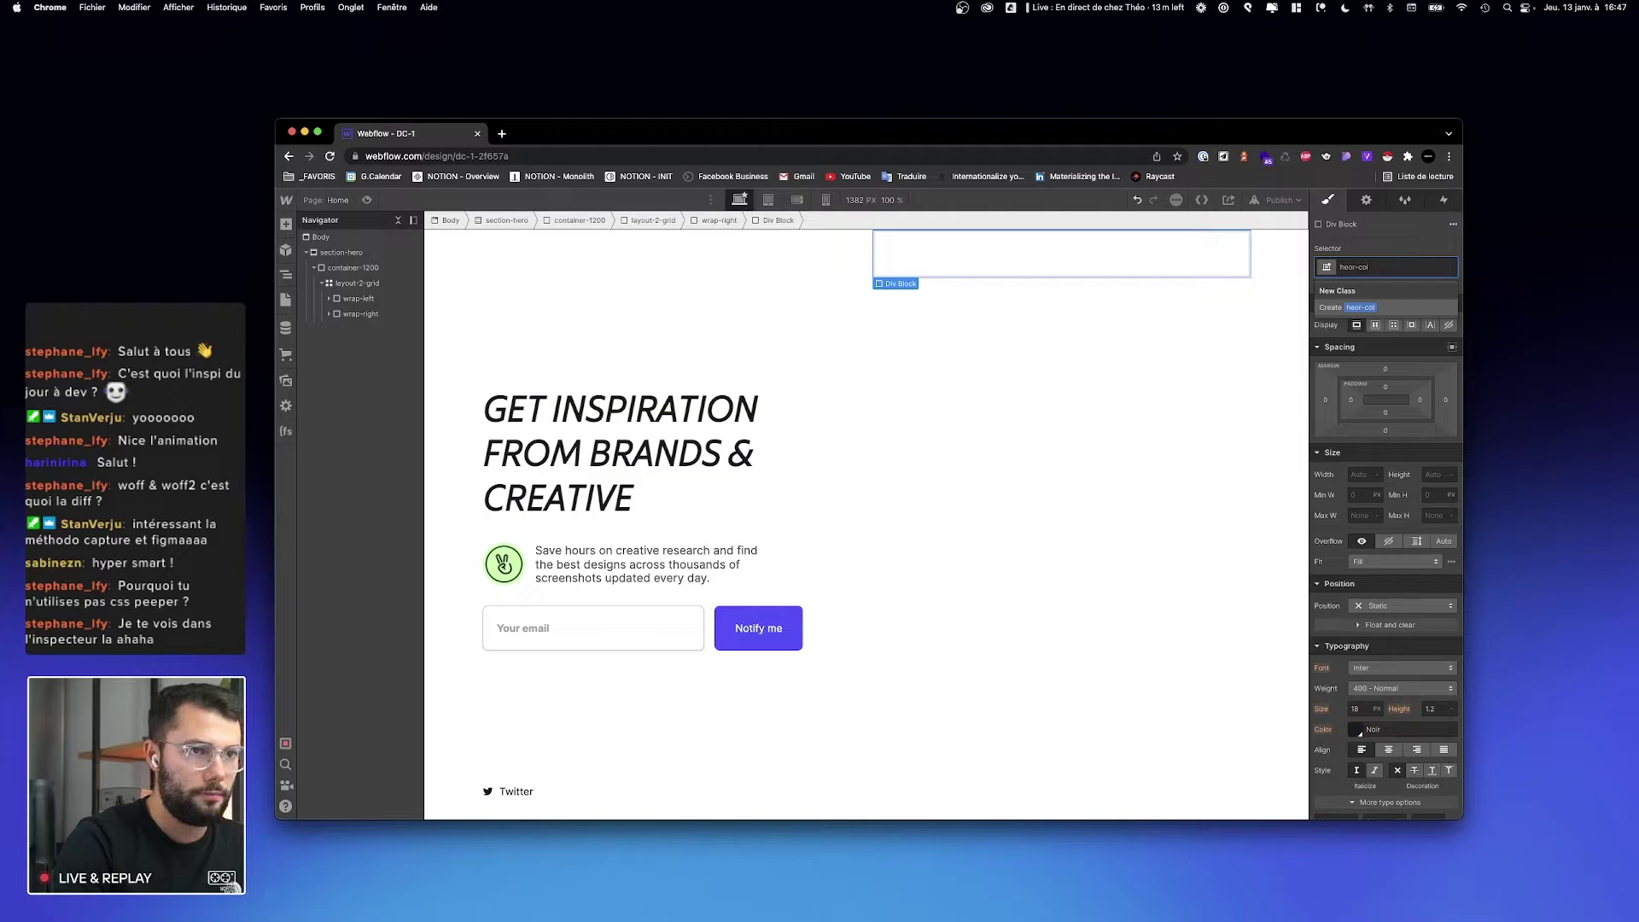
{"action": "key", "text": "BackSpace"}
{"action": "key", "text": "BackSpace"}
{"action": "key", "text": "BackSpace"}
{"action": "key", "text": "BackSpace"}
{"action": "type", "text": "ro-colonne"}
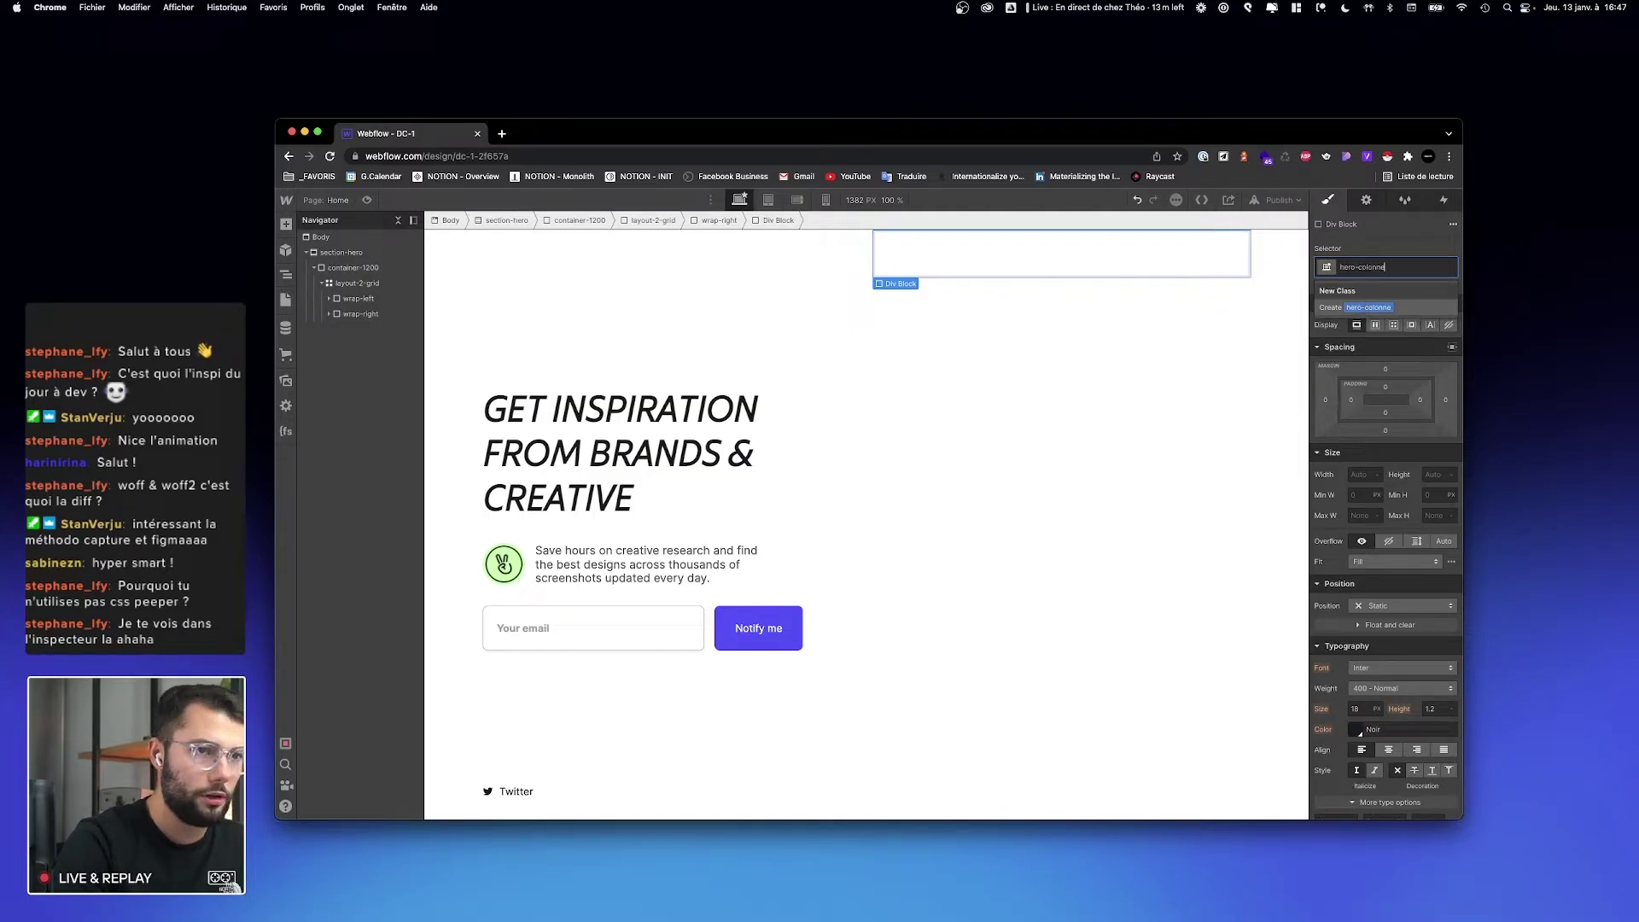
{"action": "key", "text": "Return"}
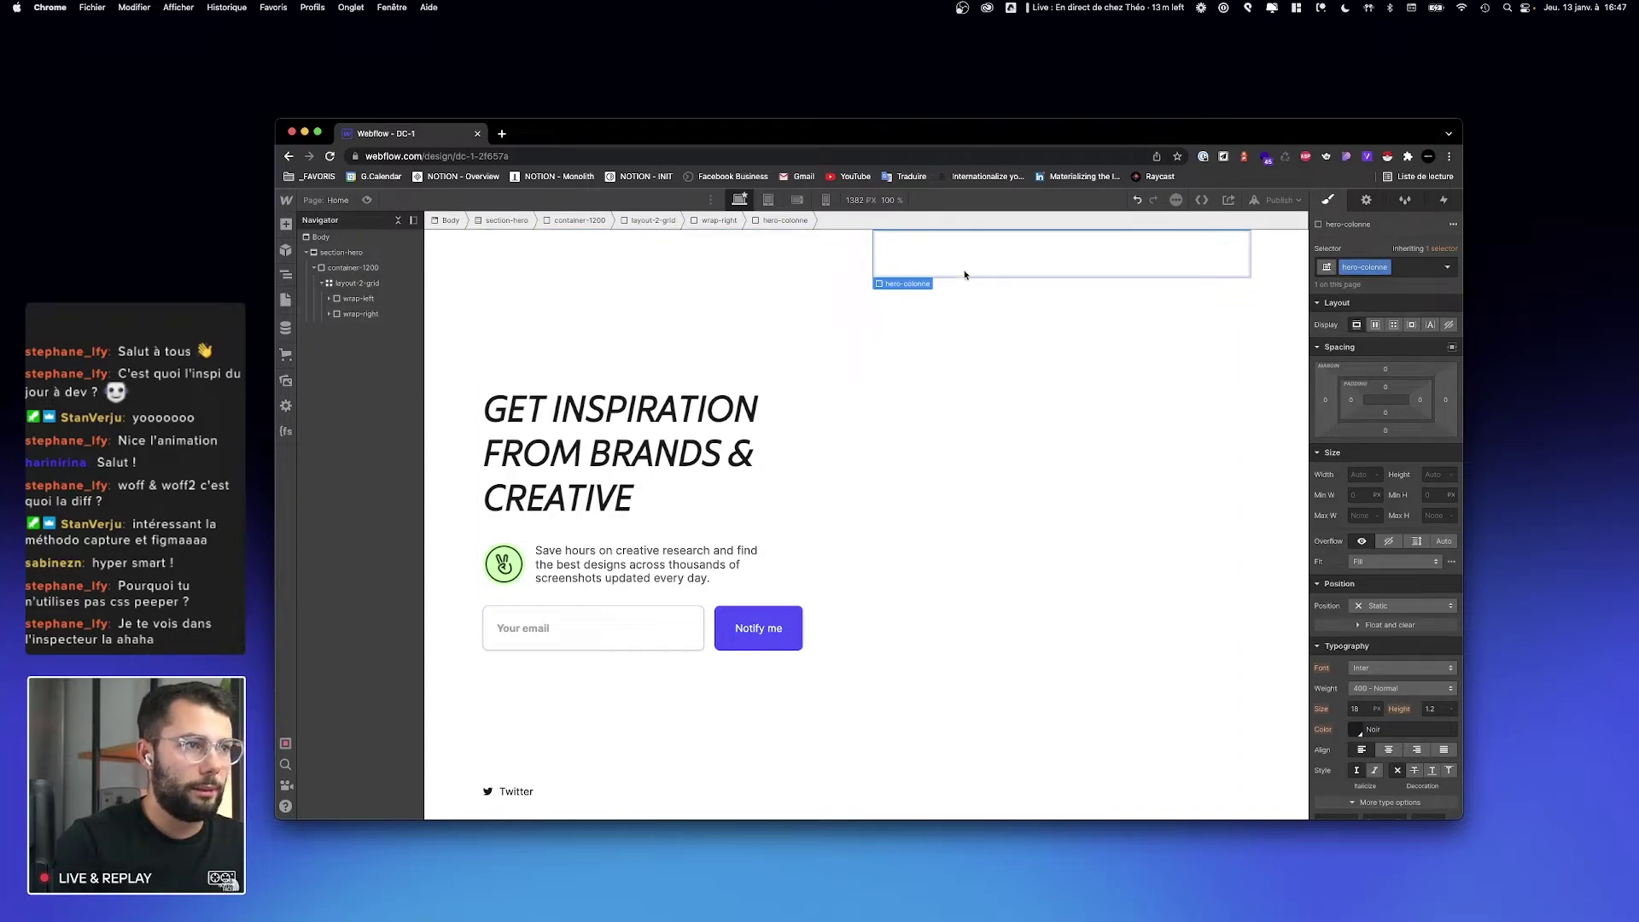
Step: Make wrap-right a horizontal flex container with its children aligned to the center
{"action": "left_click", "coordinate": [359, 316]}
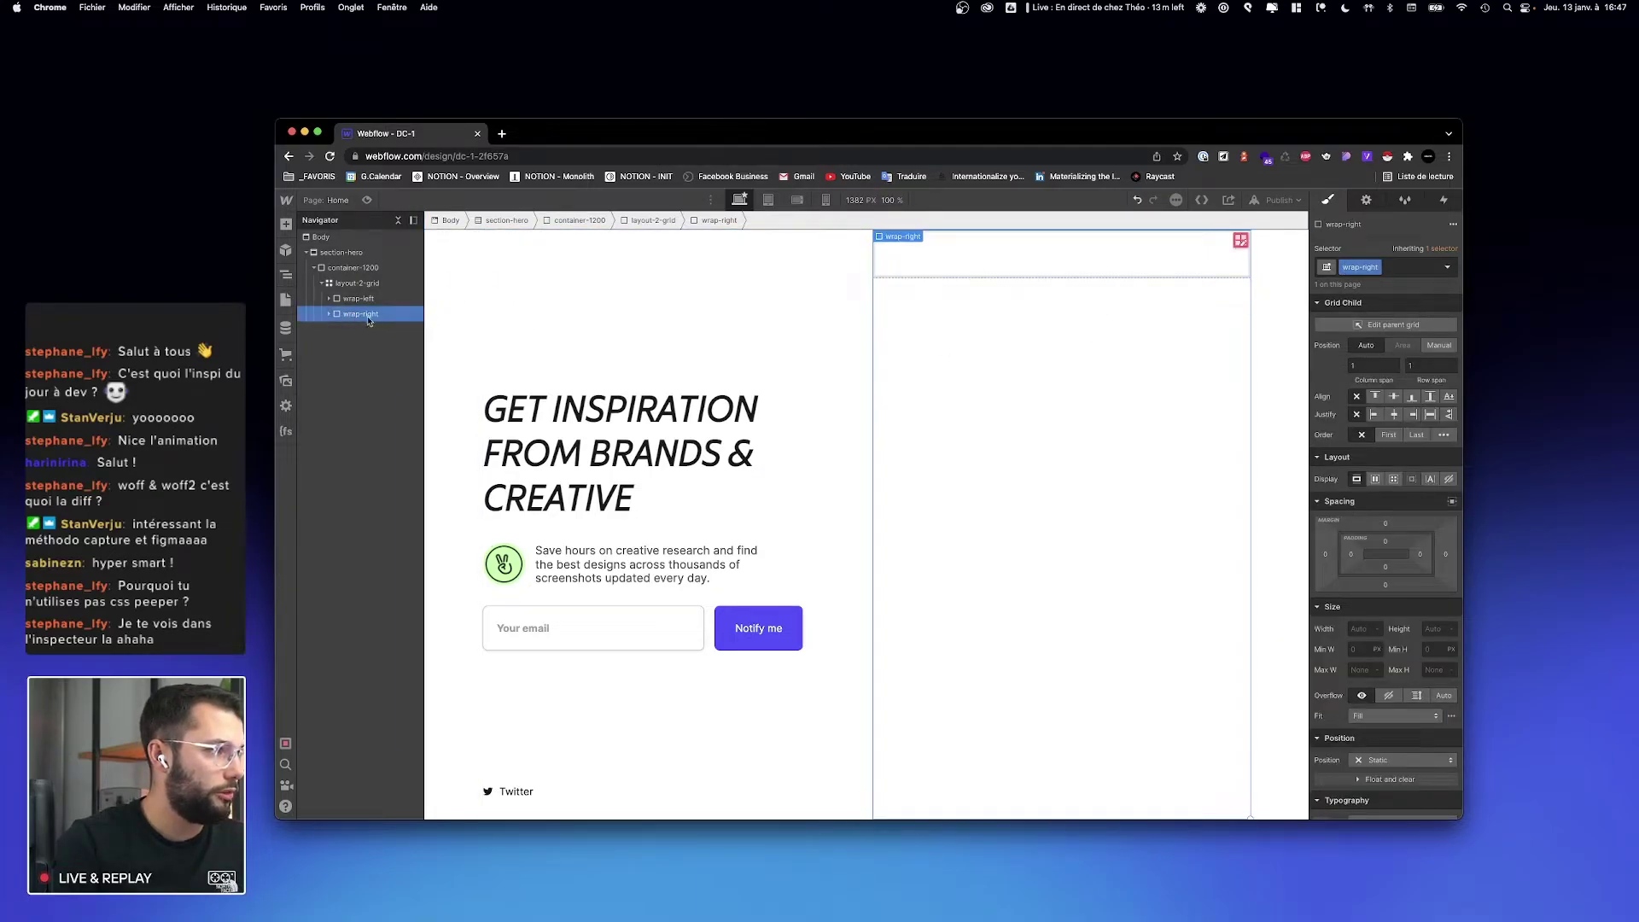
{"action": "left_click", "coordinate": [1376, 480]}
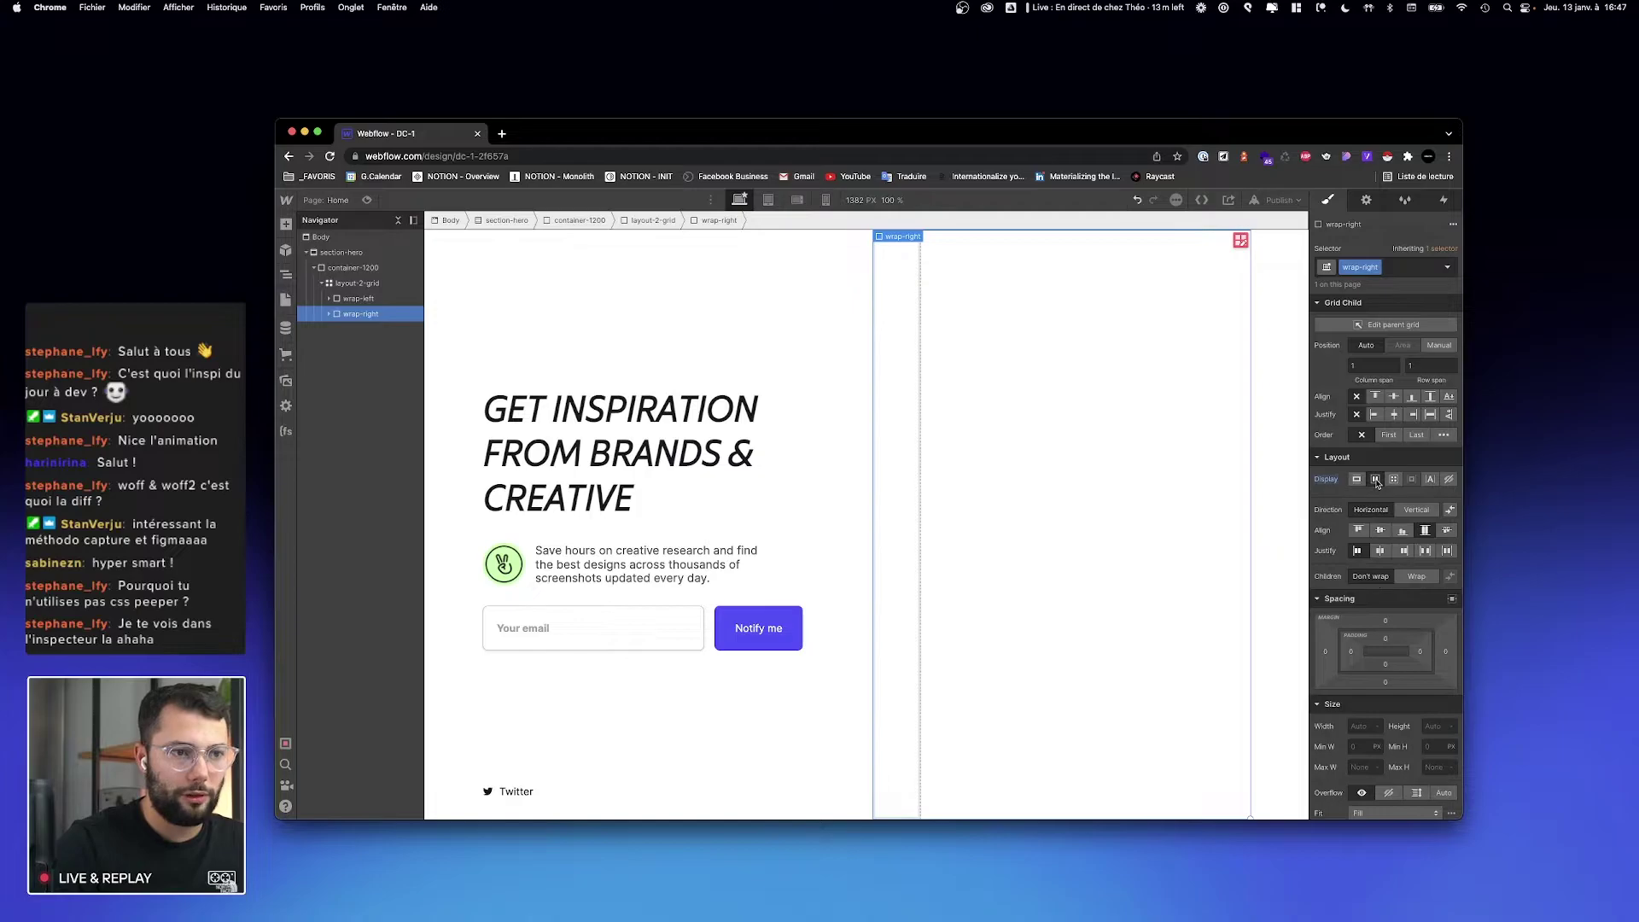
{"action": "left_click", "coordinate": [1379, 531]}
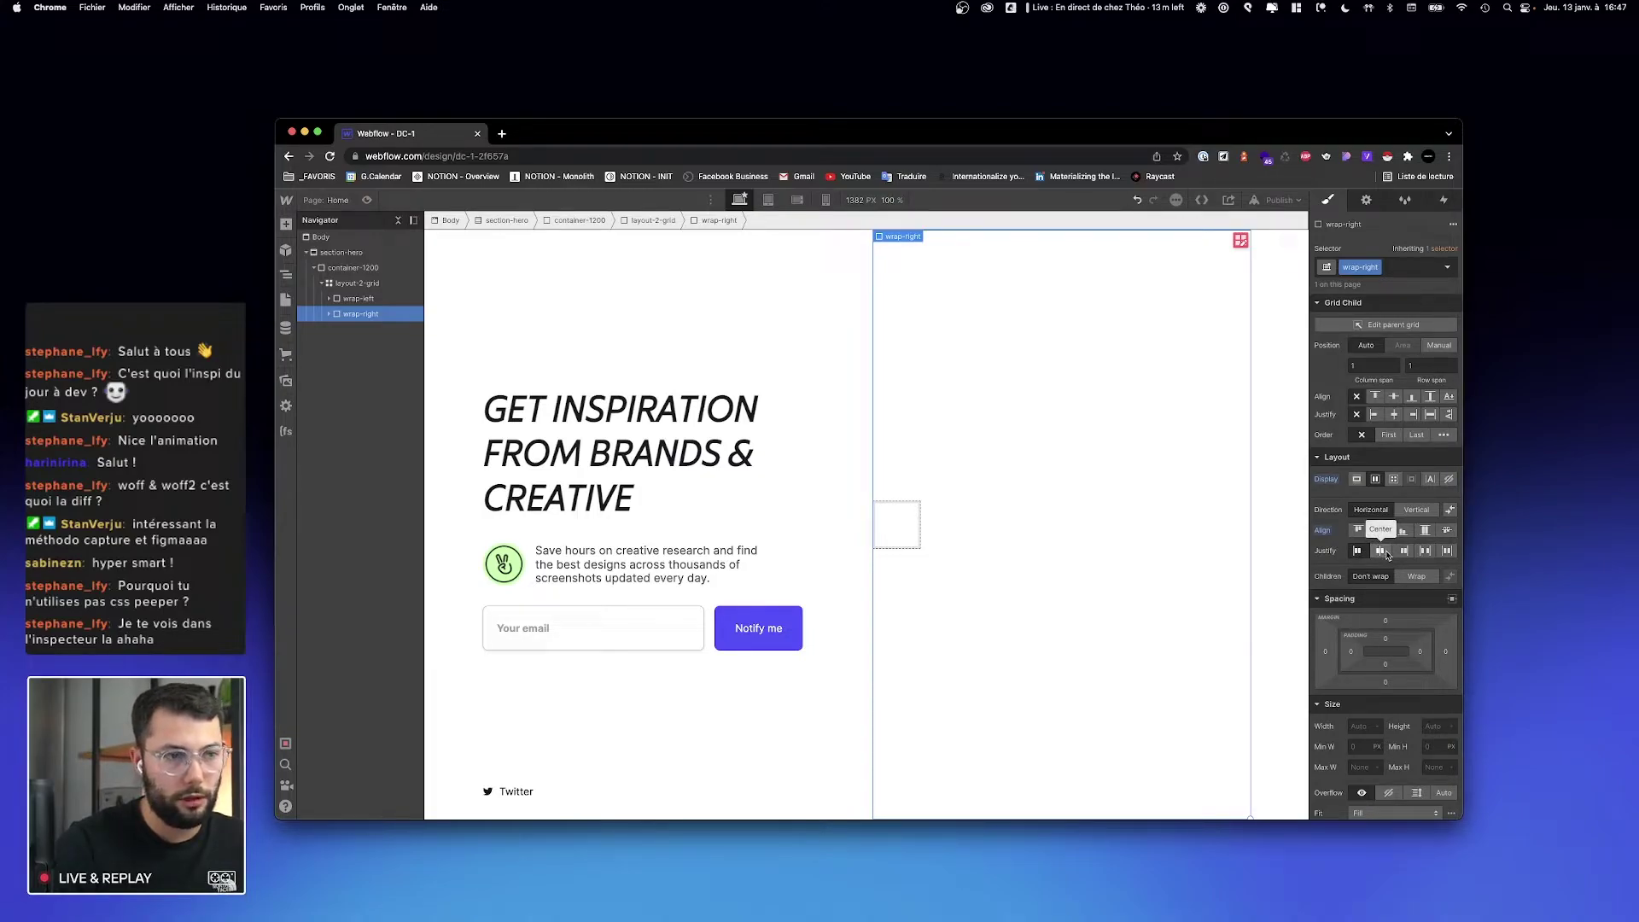
Step: Duplicate the hero-colonne div block inside wrap-right
{"action": "left_click", "coordinate": [330, 314]}
{"action": "left_click", "coordinate": [362, 329]}
{"action": "key", "text": "super+c"}
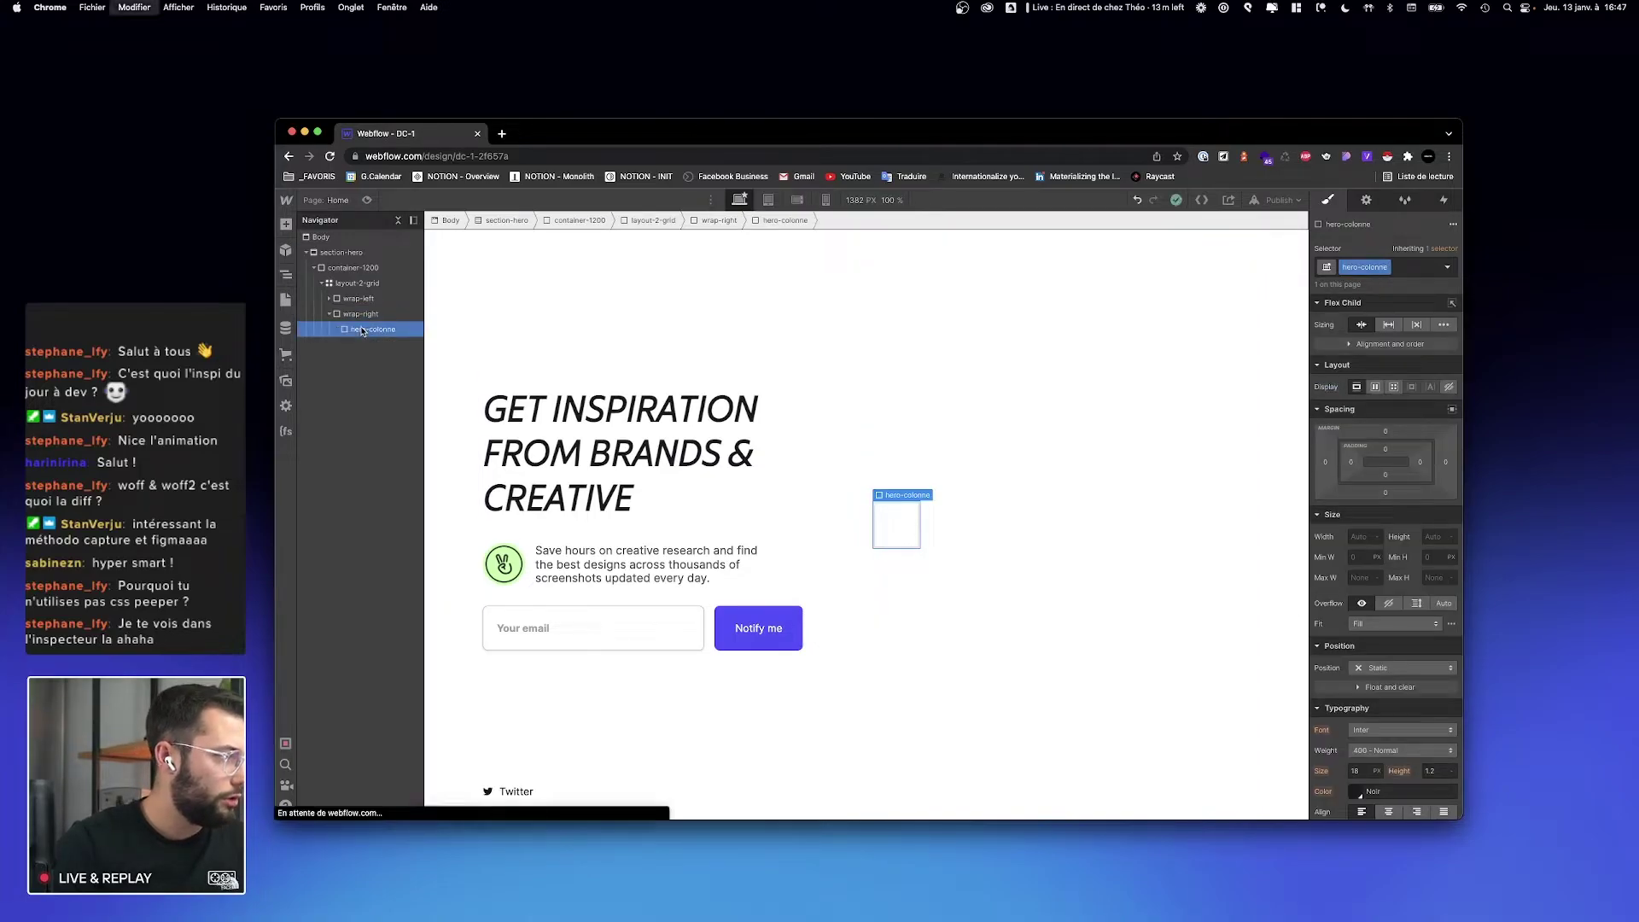
{"action": "key", "text": "super+v"}
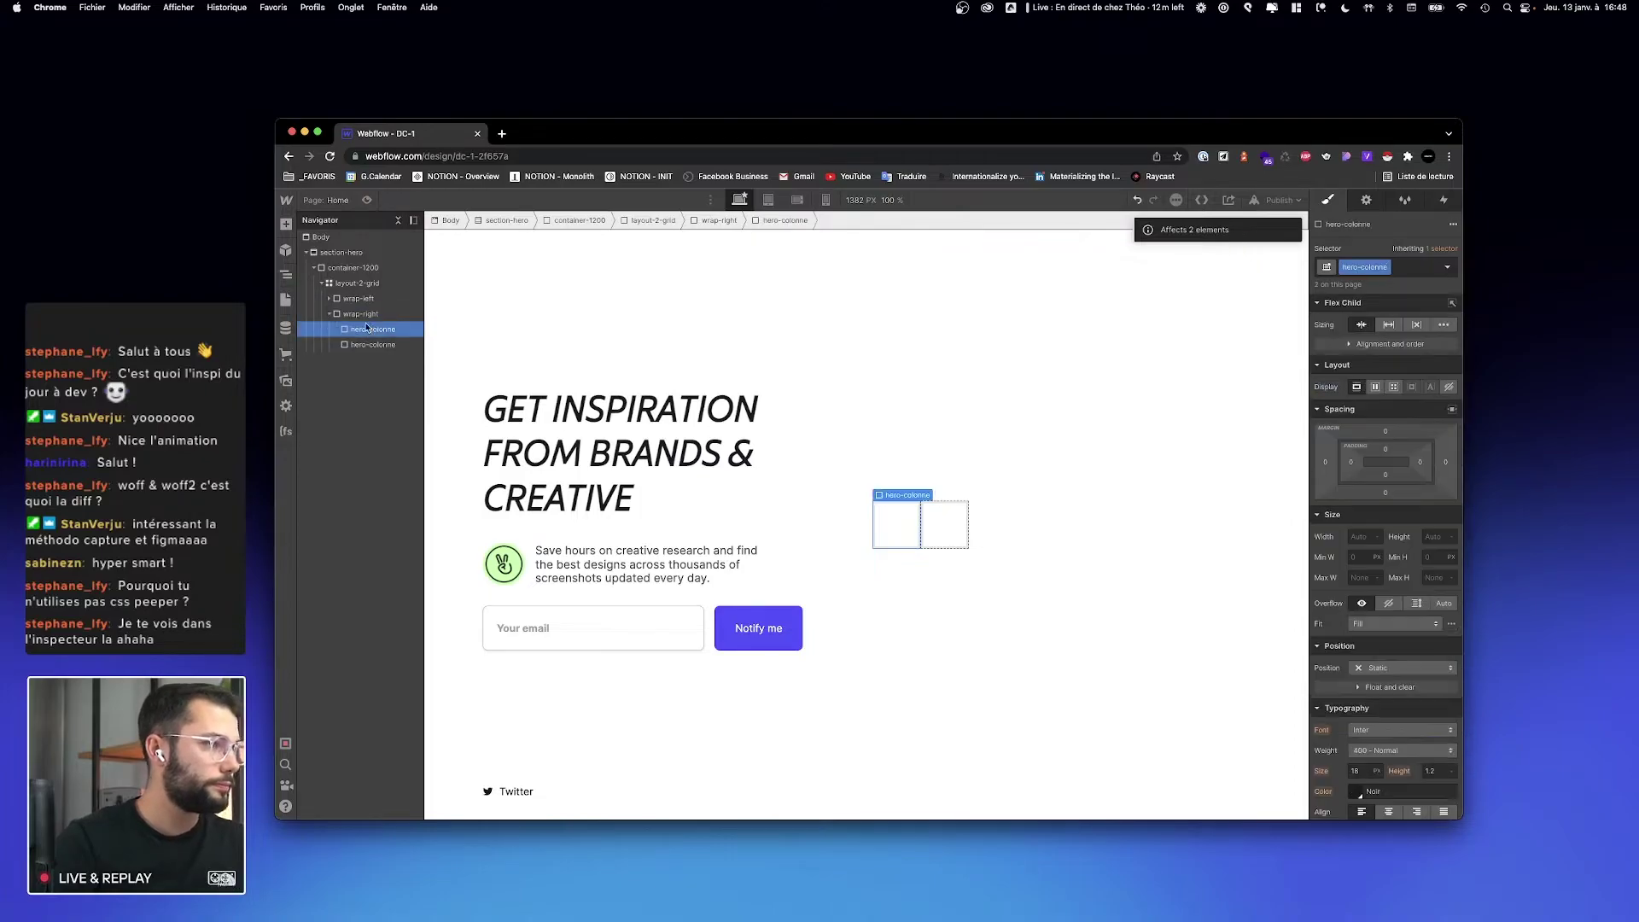
Step: Check the two-column layout on the SuperDesign site and in the Figma mock-up, and return to Webflow
{"action": "key", "text": "ctrl+Right"}
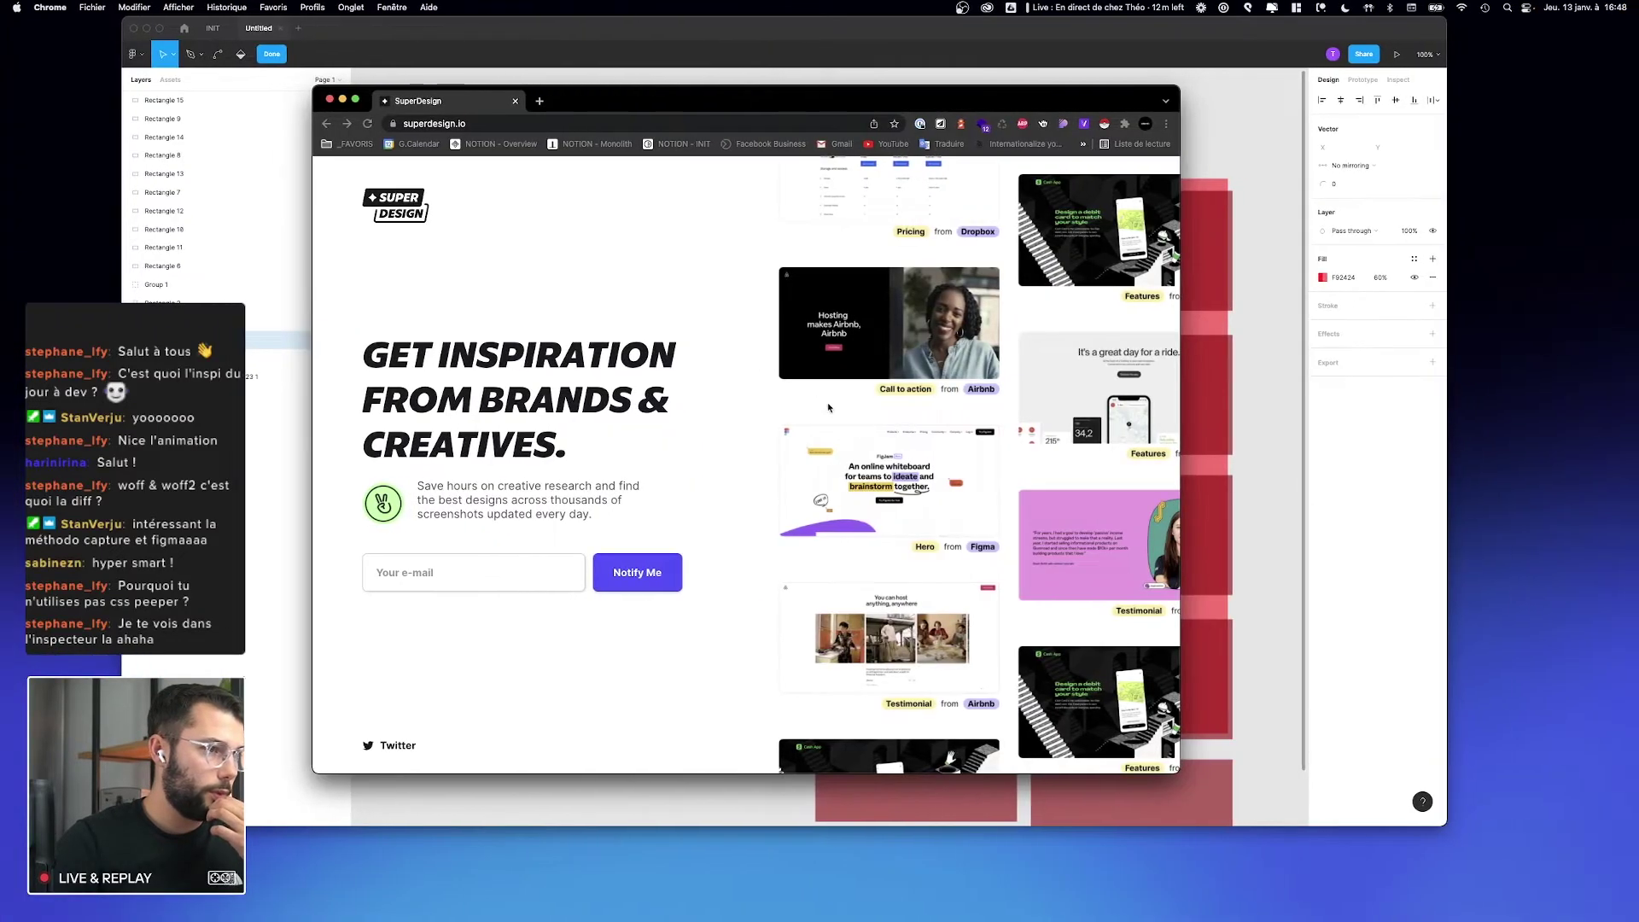
{"action": "key", "text": "super+Tab"}
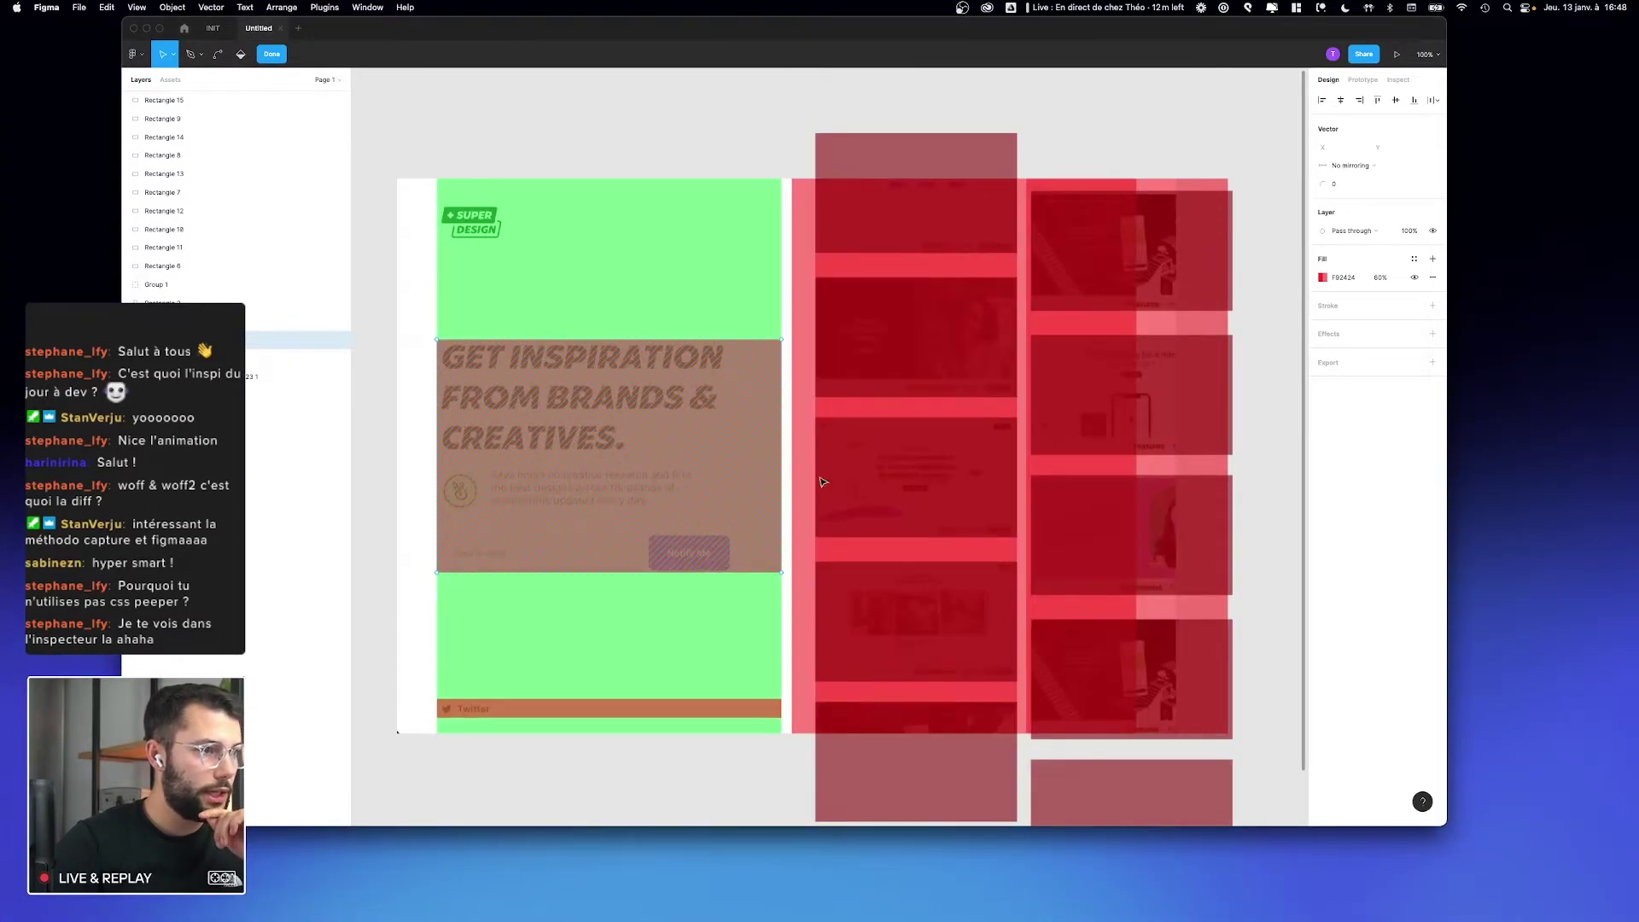
{"action": "key", "text": "ctrl+Left"}
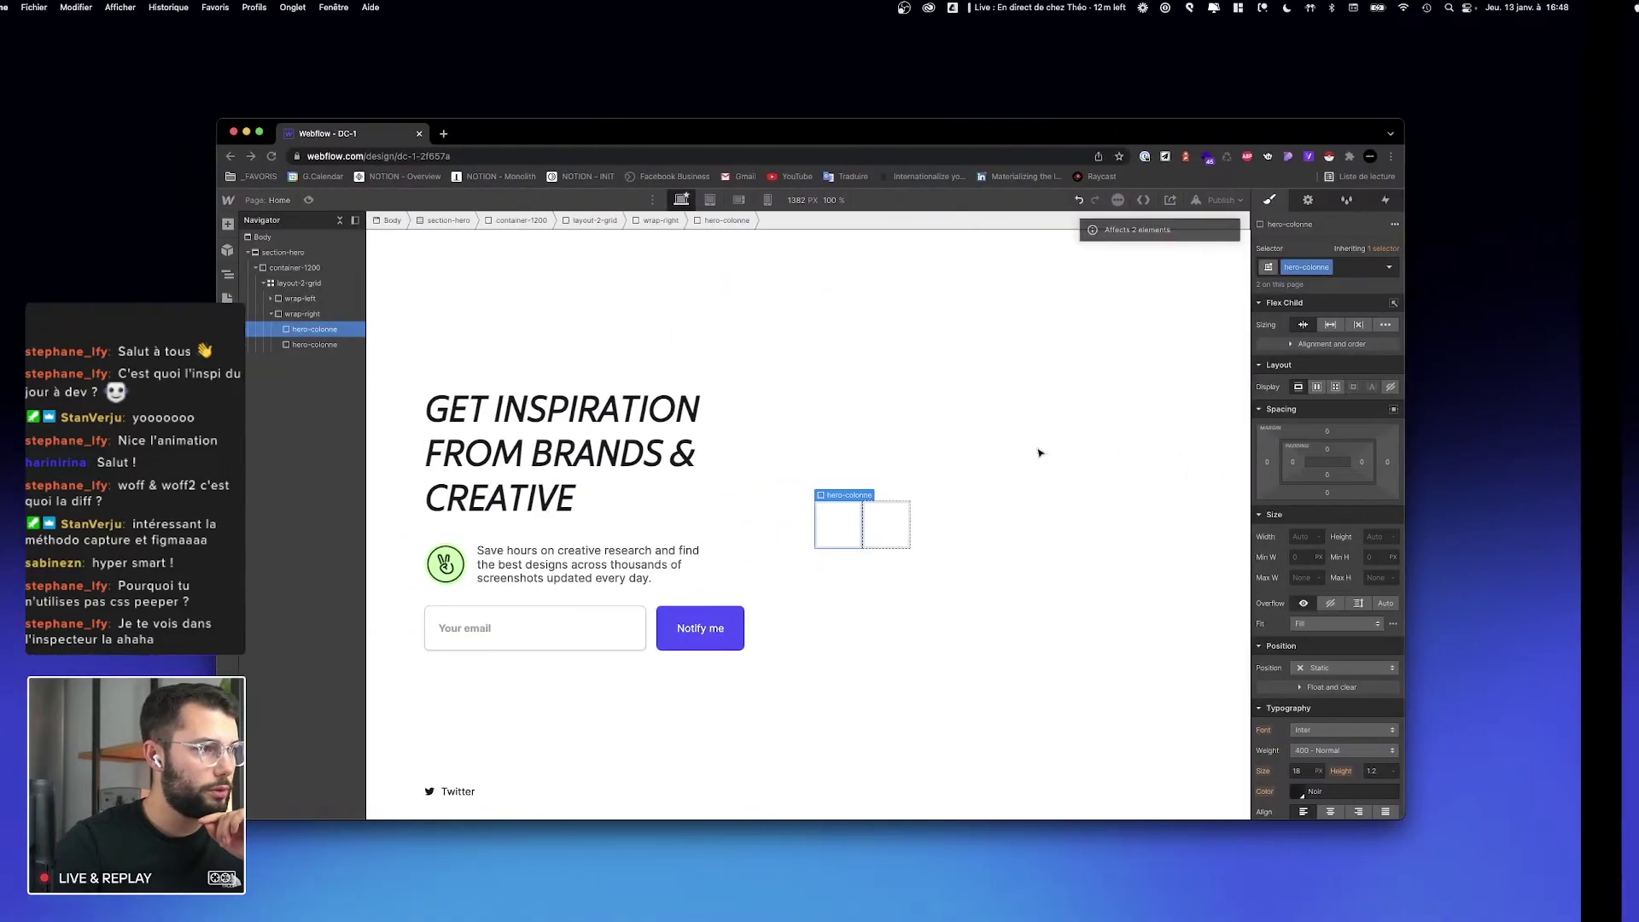
Step: Give wrap-right the combo class --pl-32 with a left padding of 32 px
{"action": "left_click", "coordinate": [1040, 452]}
{"action": "left_click", "coordinate": [1401, 267]}
{"action": "type", "text": "--pl-32"}
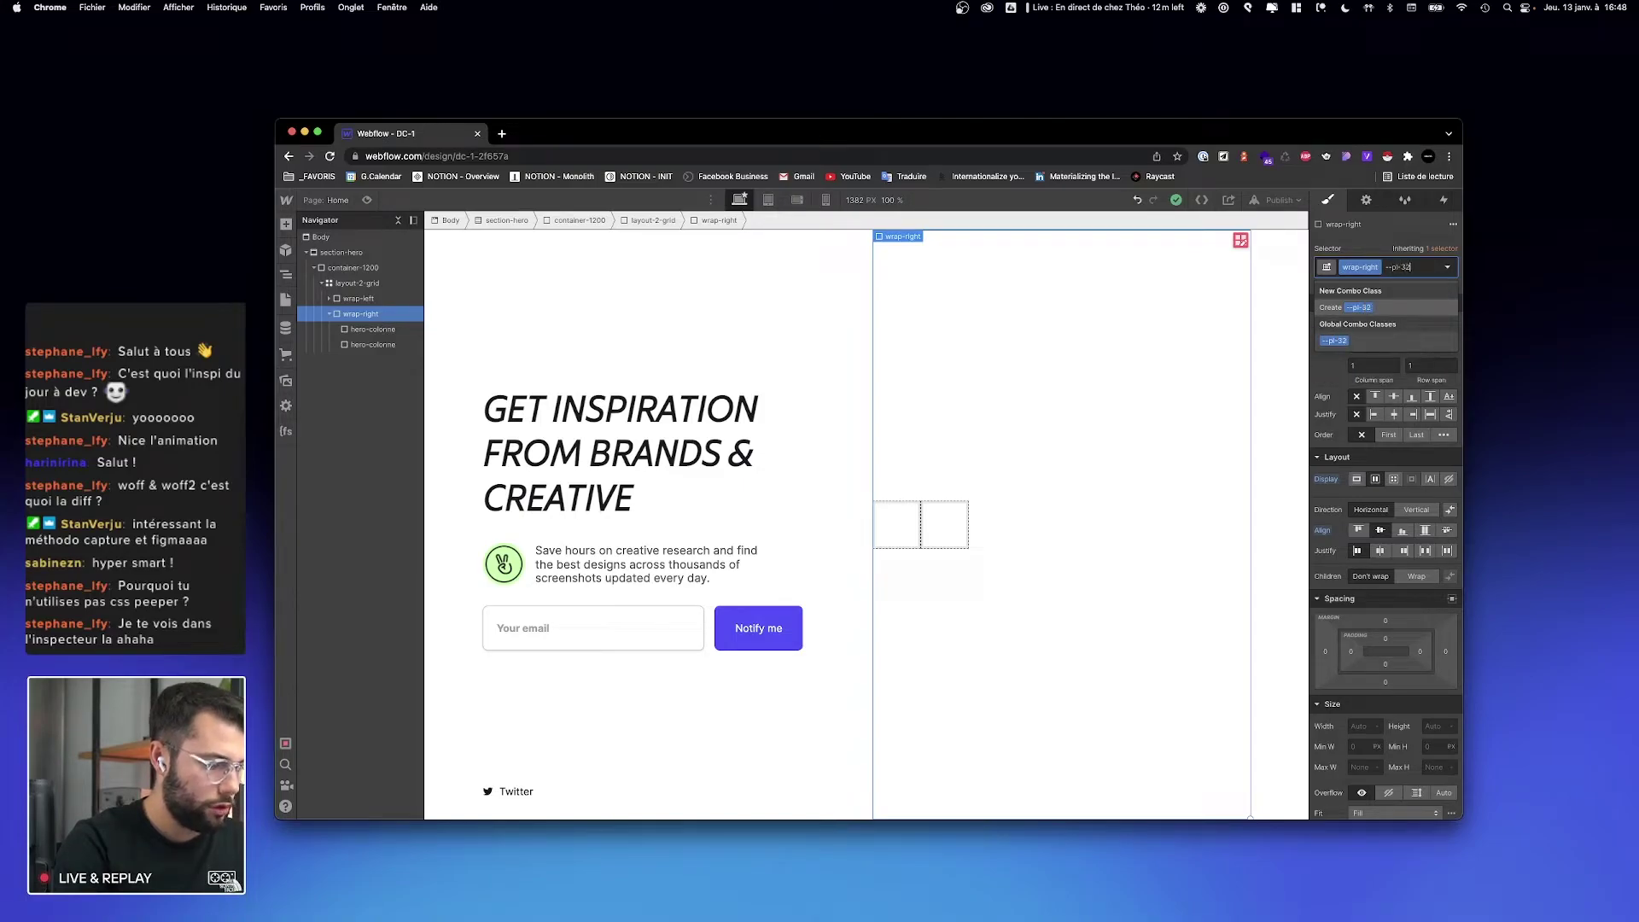
{"action": "key", "text": "Return"}
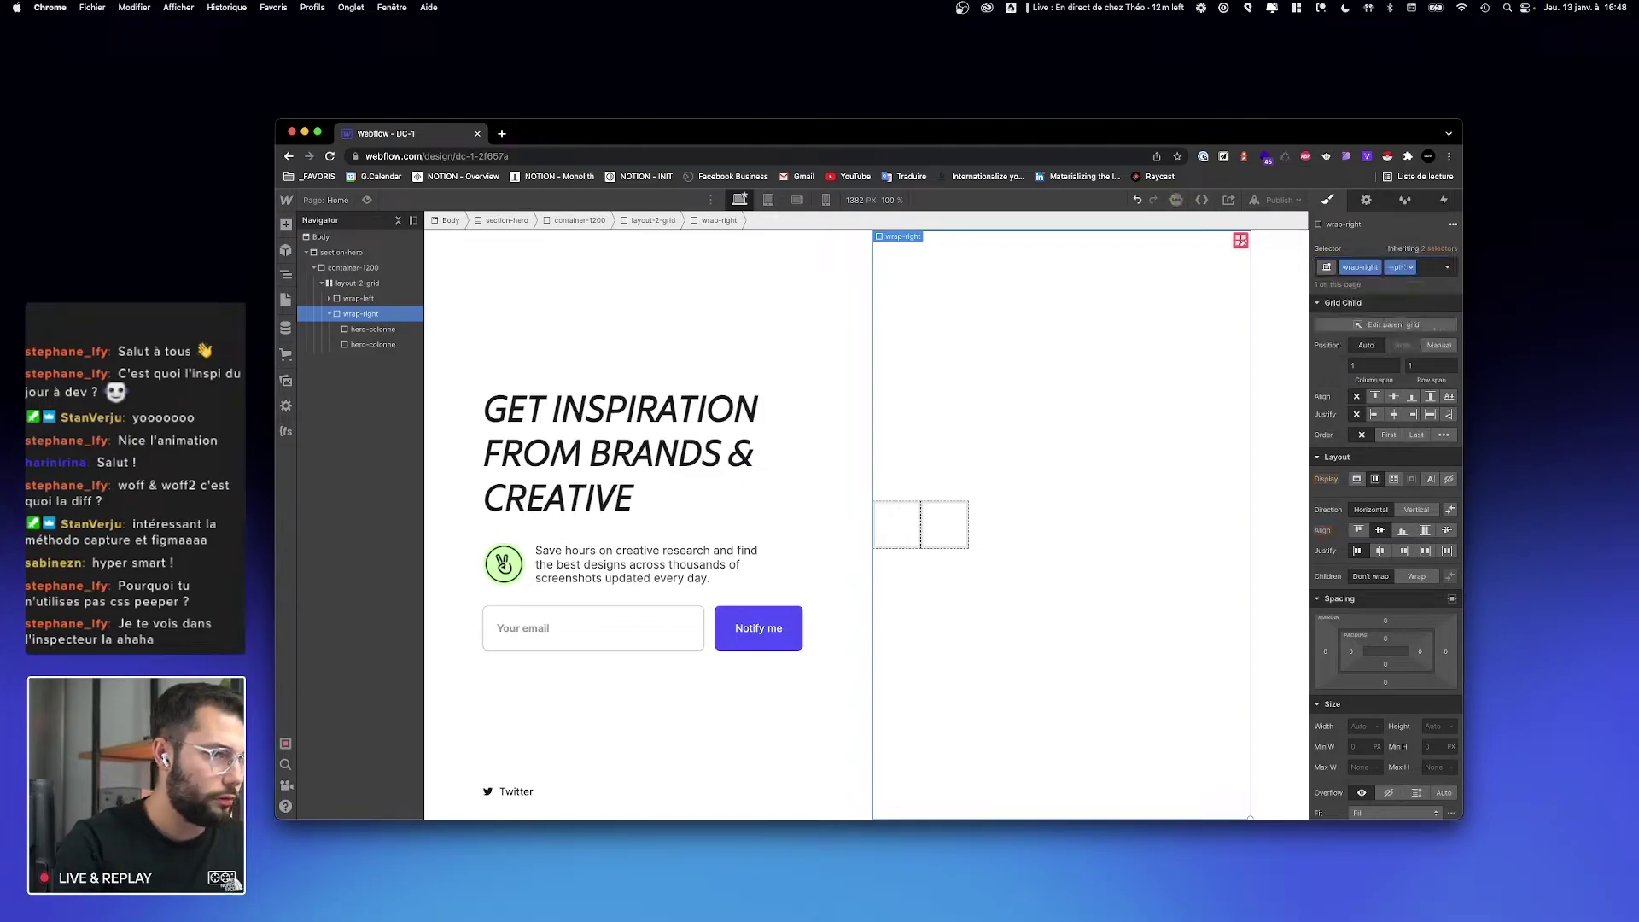
{"action": "left_click", "coordinate": [1350, 655]}
{"action": "type", "text": "32"}
{"action": "key", "text": "Return"}
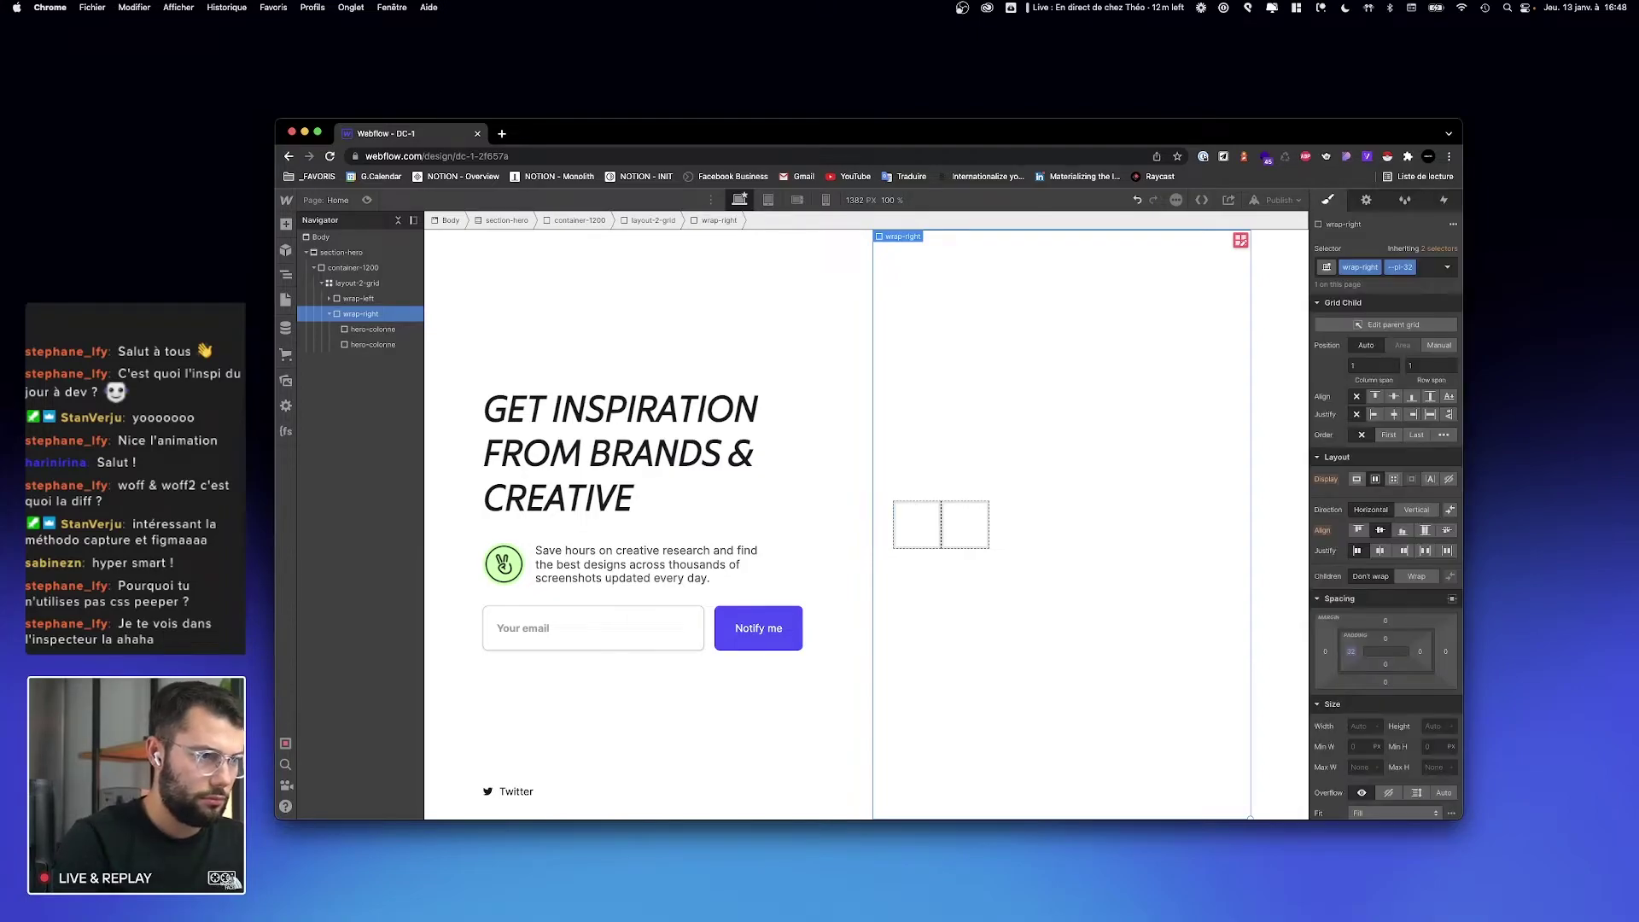
Step: Give hero-colonne 16 px left and right margins and set its flex sizing to grow if possible
{"action": "left_click", "coordinate": [917, 524]}
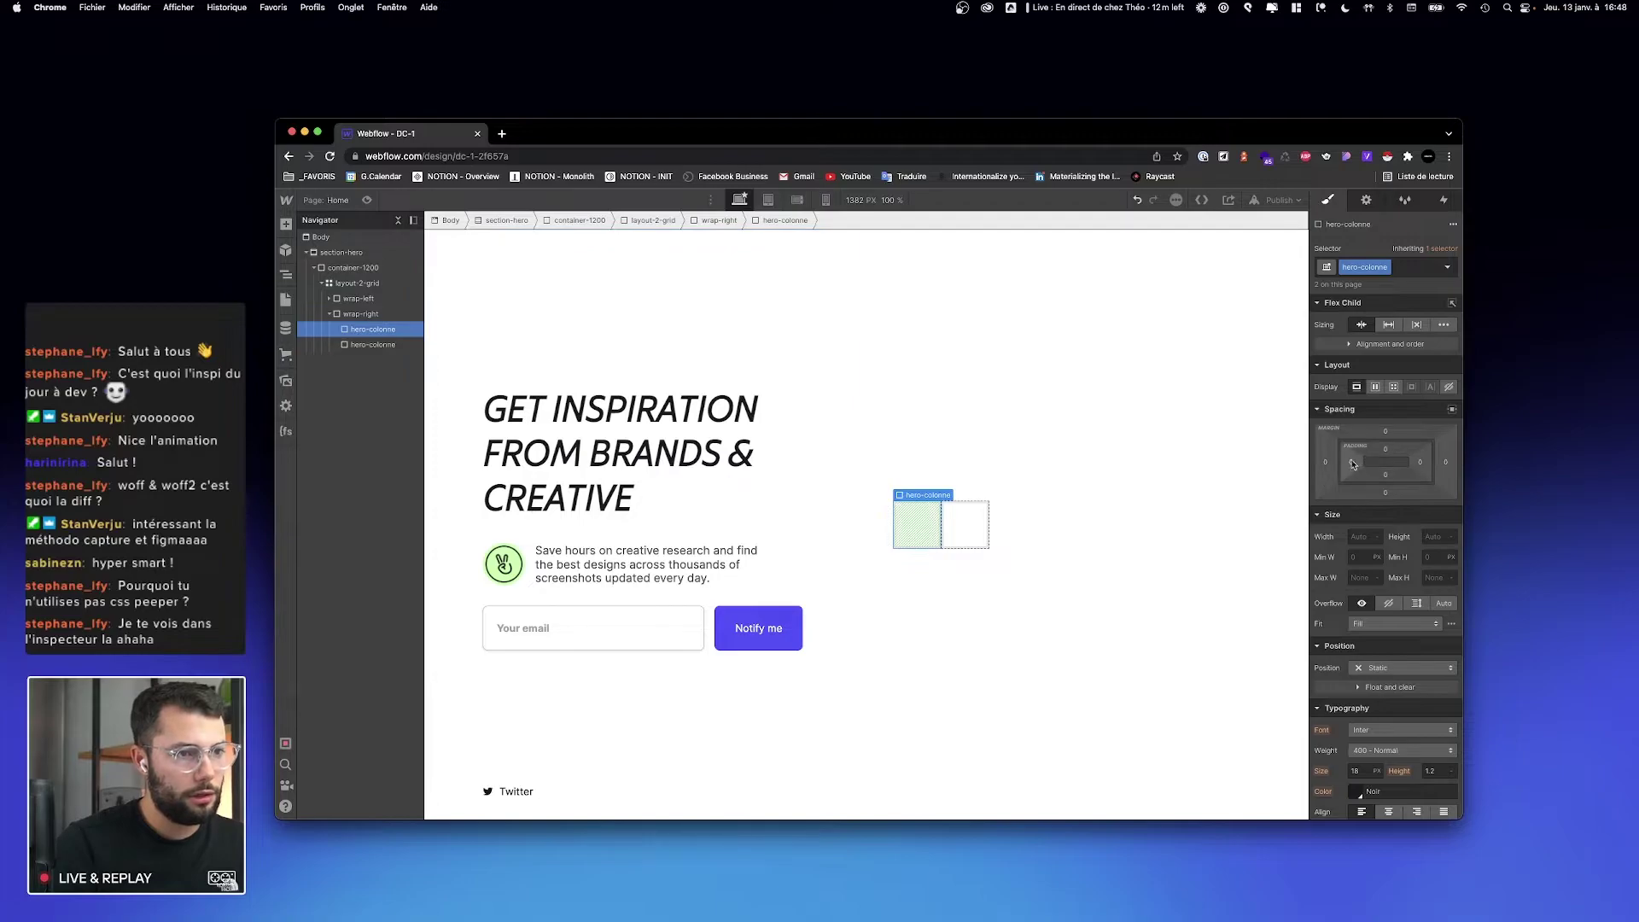
{"action": "left_click_drag", "start_coordinate": [1329, 462], "coordinate": [1320, 462]}
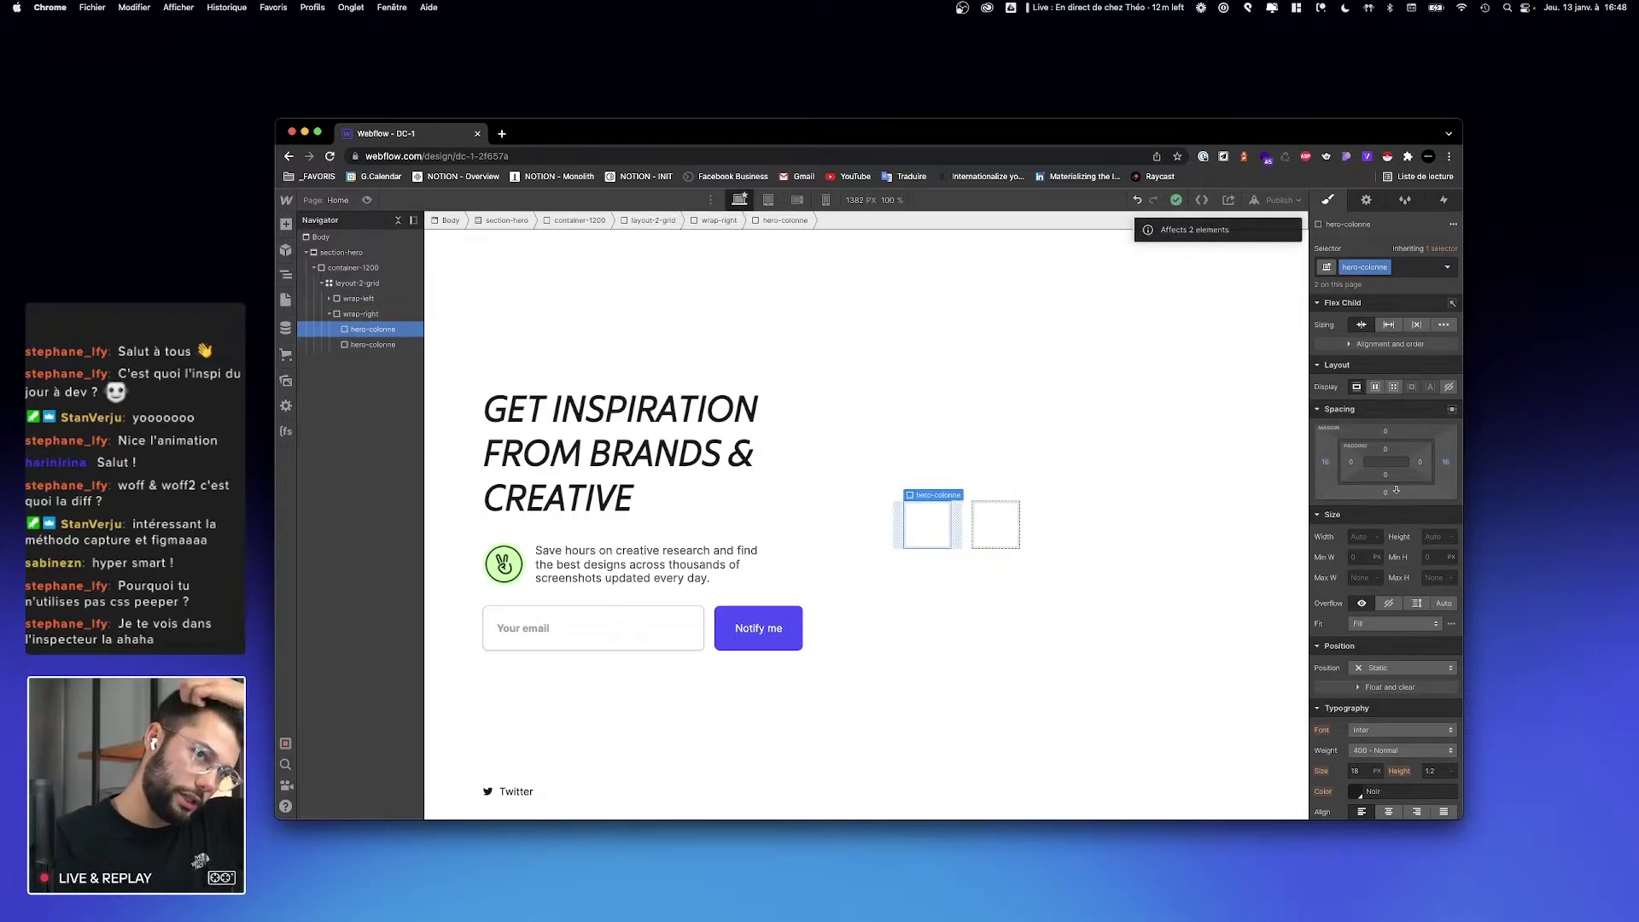
{"action": "left_click", "coordinate": [1391, 325]}
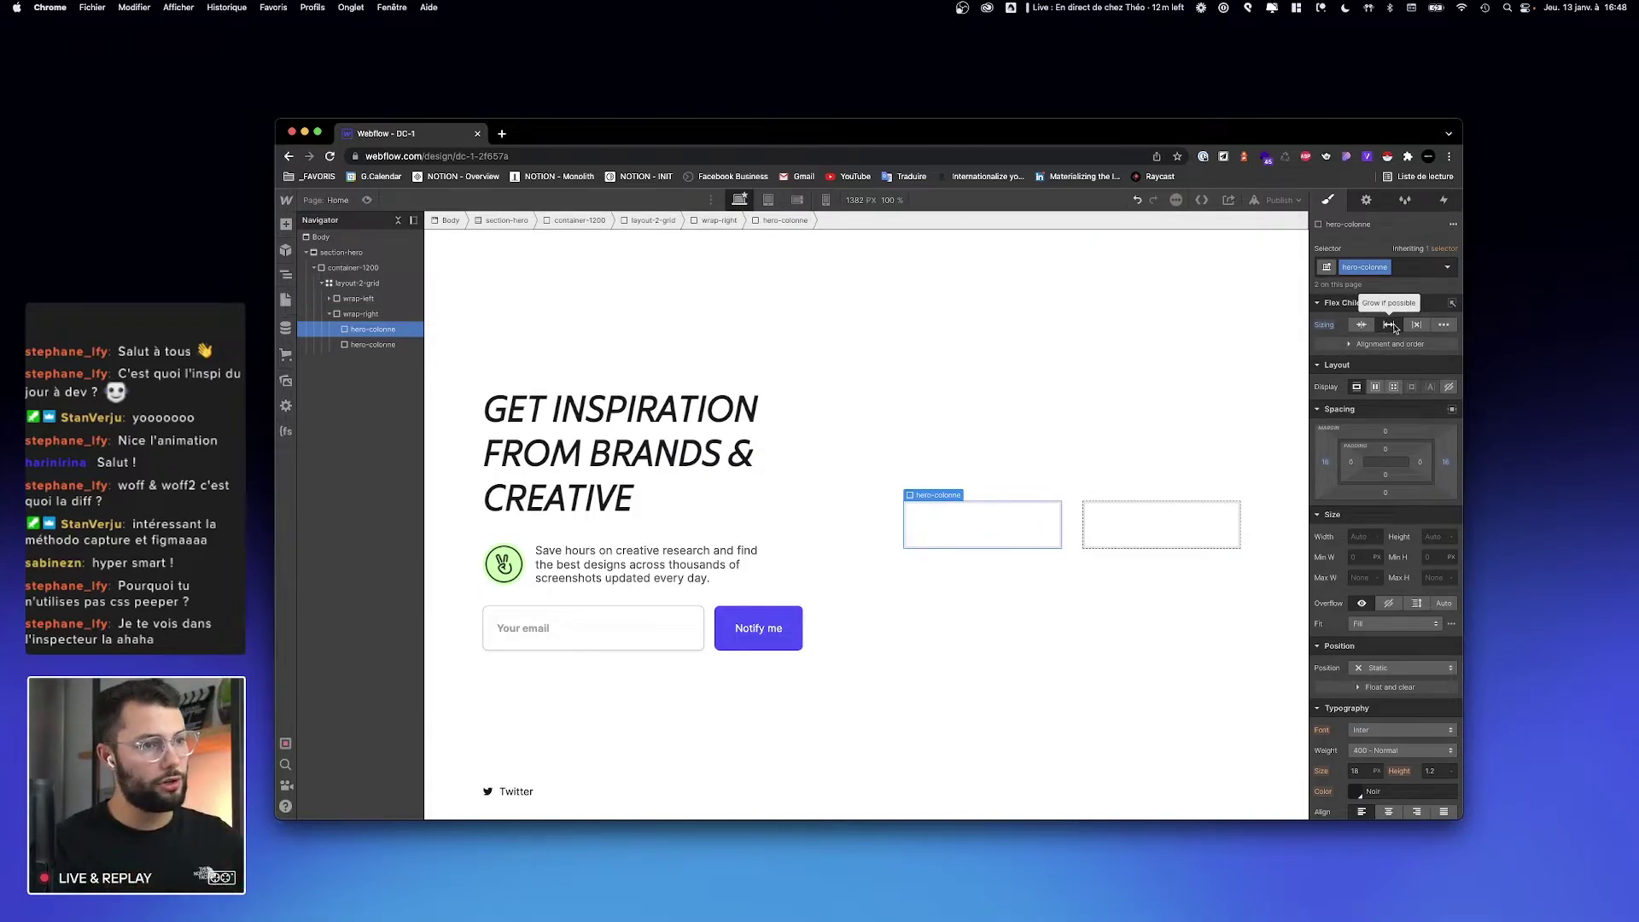
Step: Check the cards on the SuperDesign site, and give the div block inside the first hero-colonne the class hero-card
{"action": "key", "text": "super+e"}
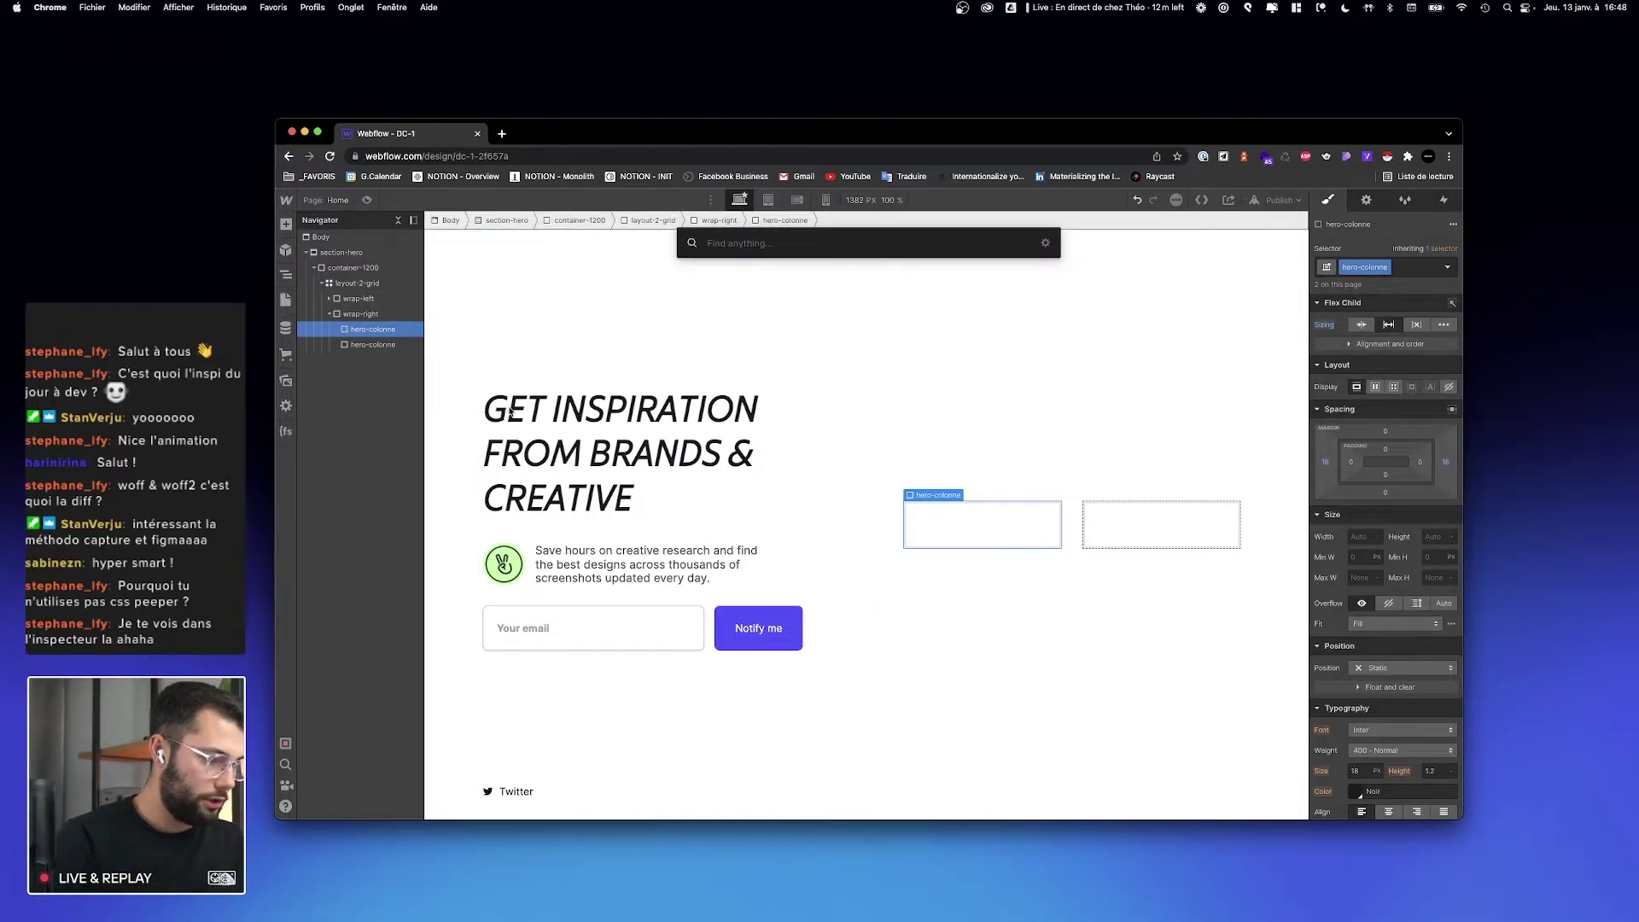
{"action": "key", "text": "Escape"}
{"action": "key", "text": "super+Tab"}
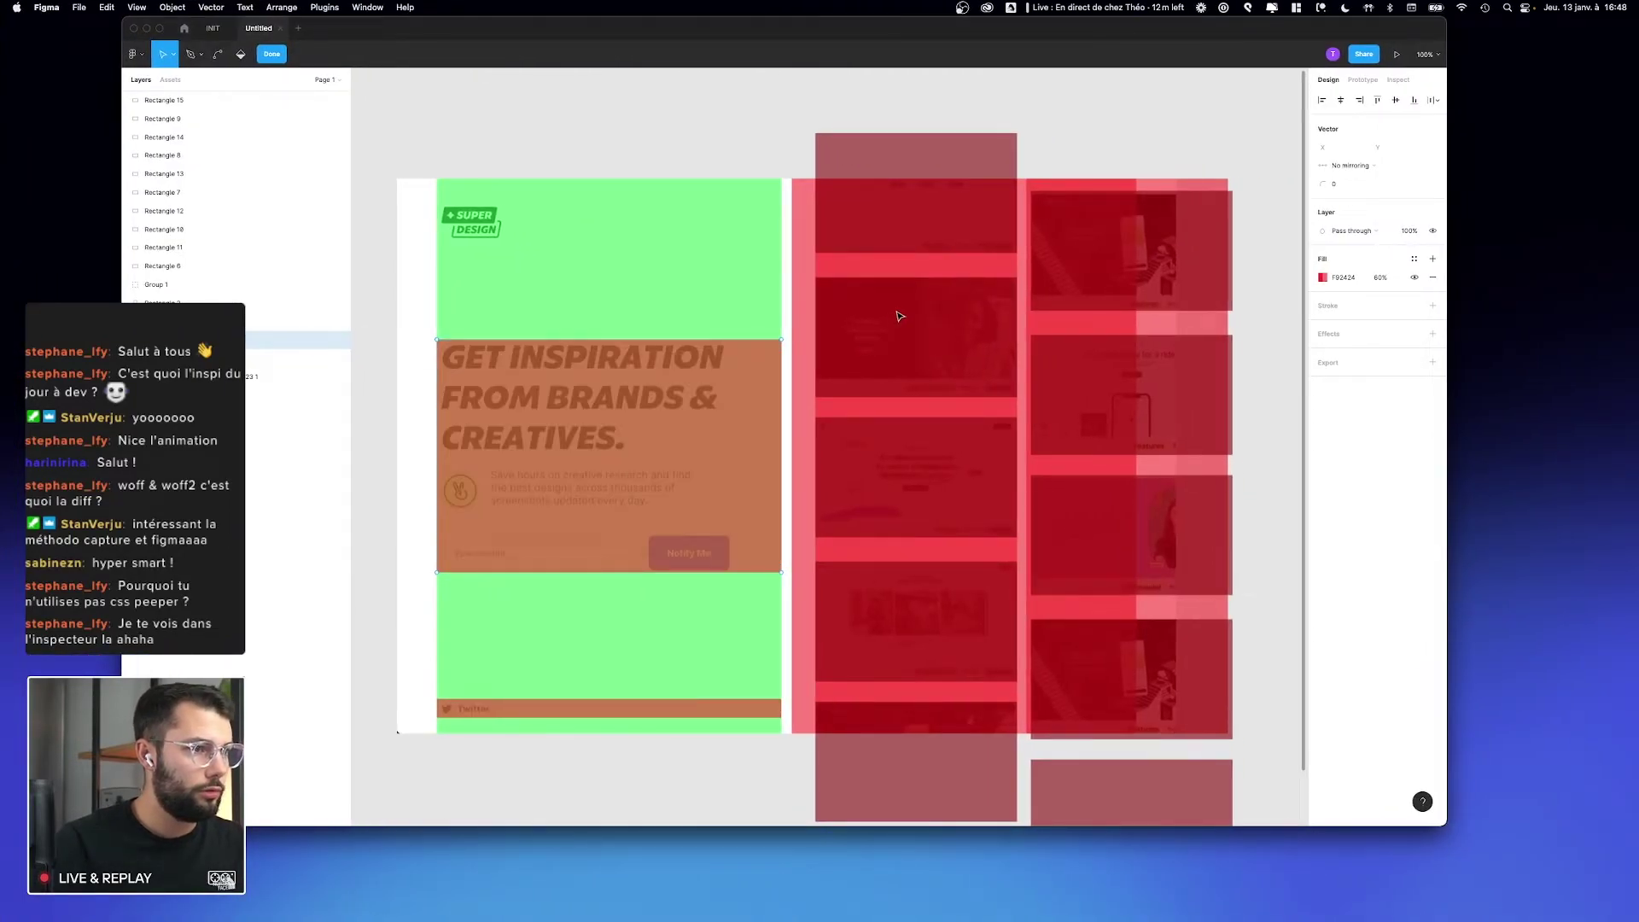
{"action": "key", "text": "ctrl+Up"}
{"action": "left_click", "coordinate": [342, 342]}
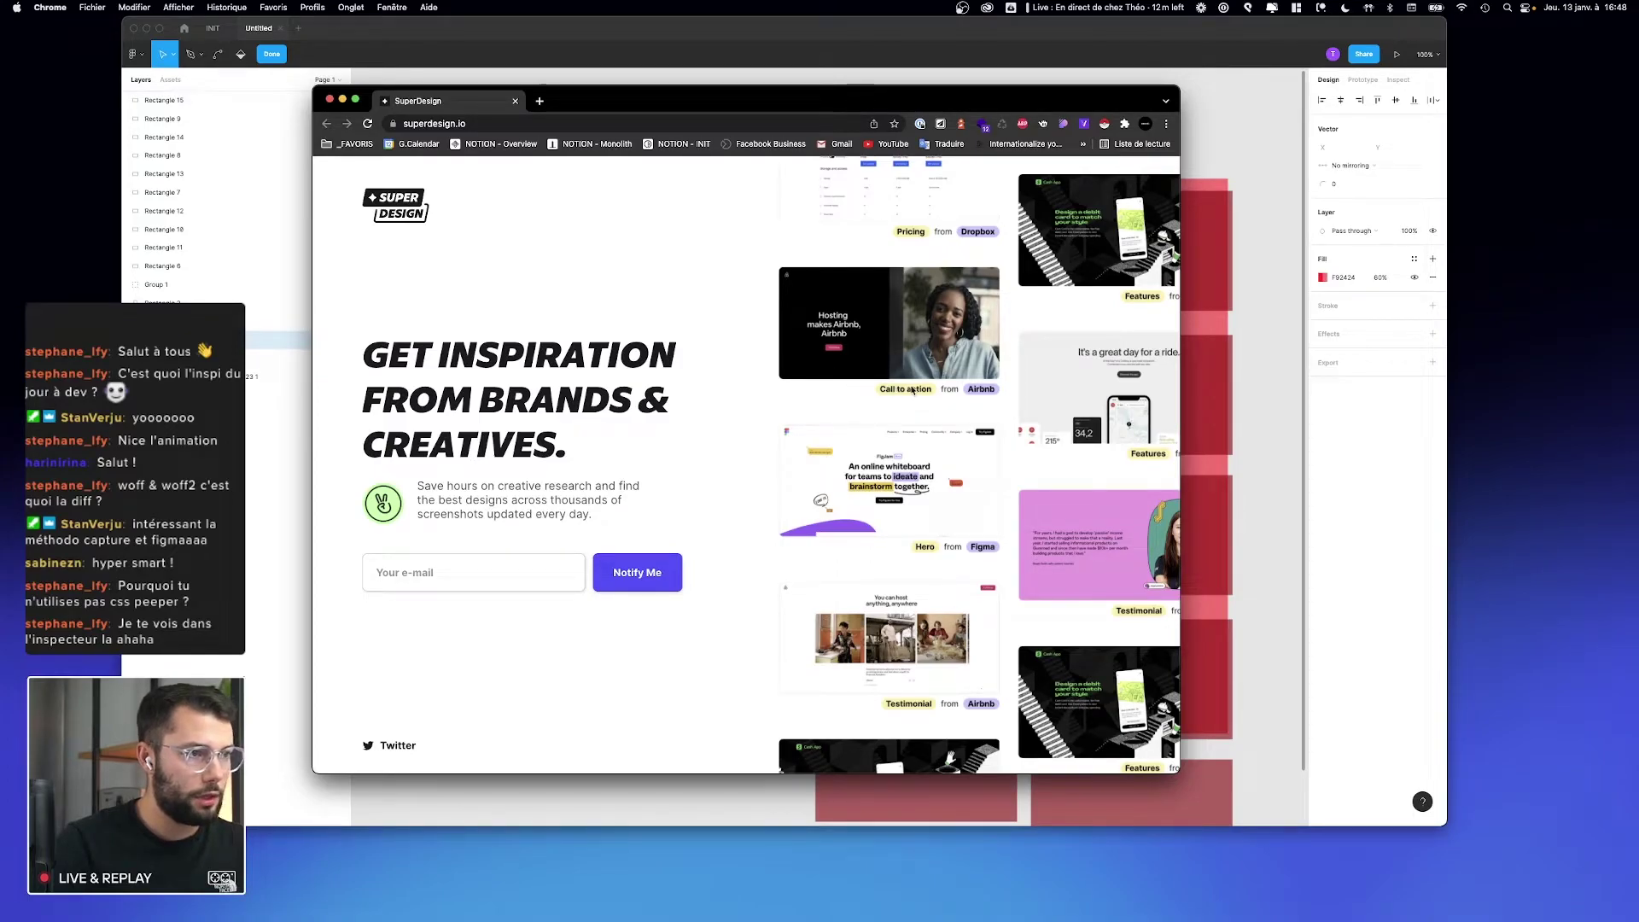
{"action": "key", "text": "ctrl+Left"}
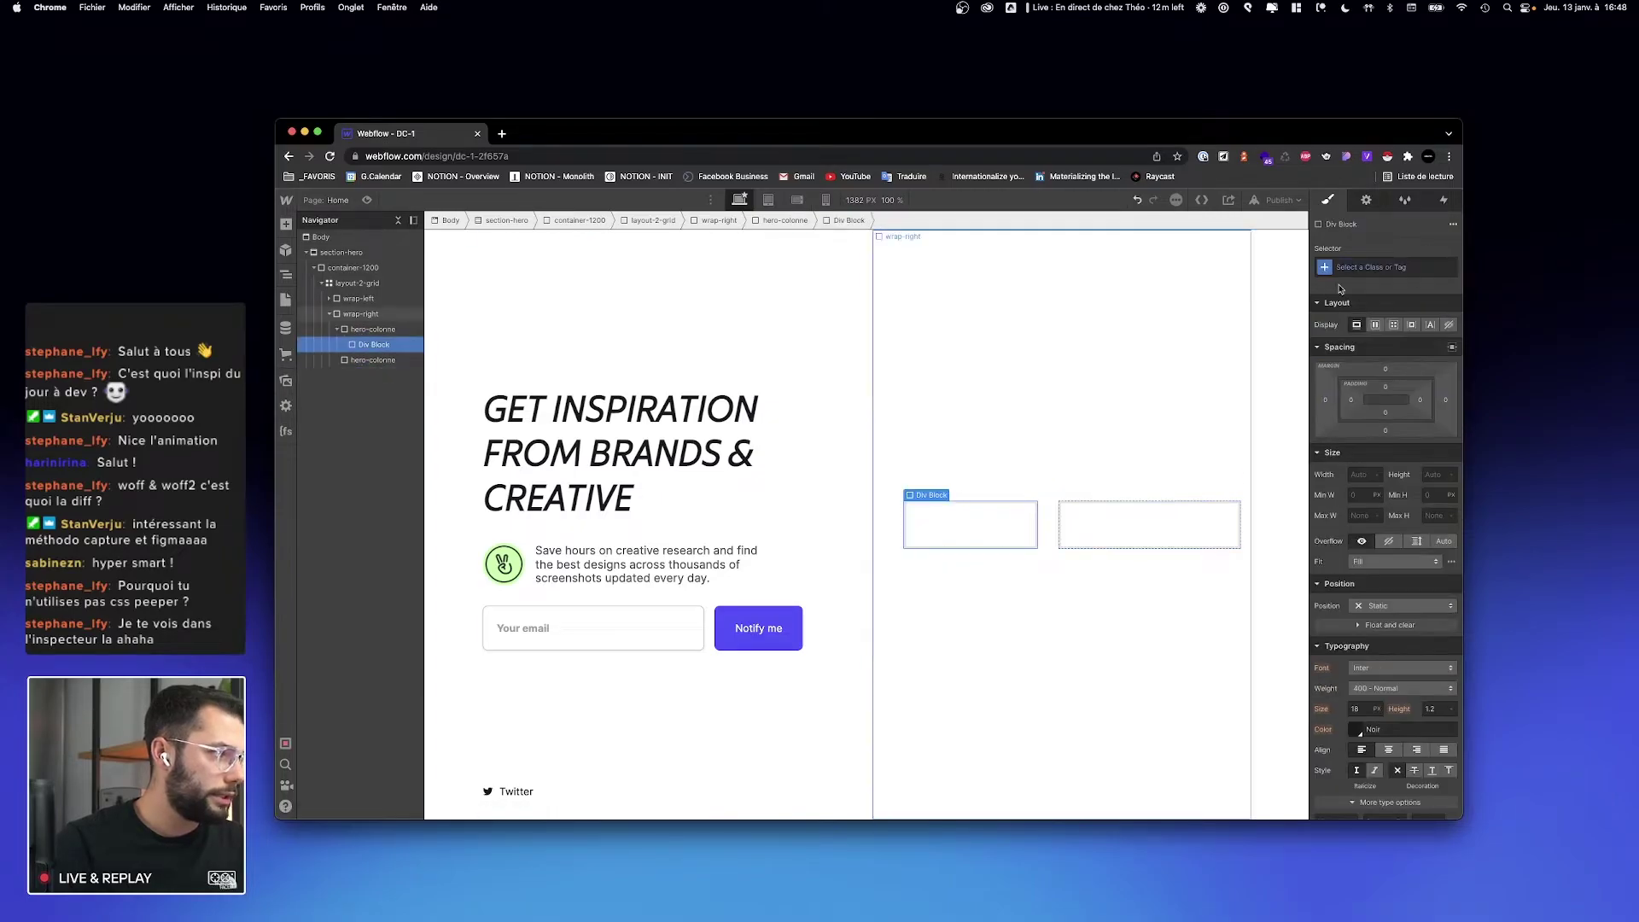
{"action": "left_click", "coordinate": [1366, 267]}
{"action": "type", "text": "hero-card"}
{"action": "key", "text": "Return"}
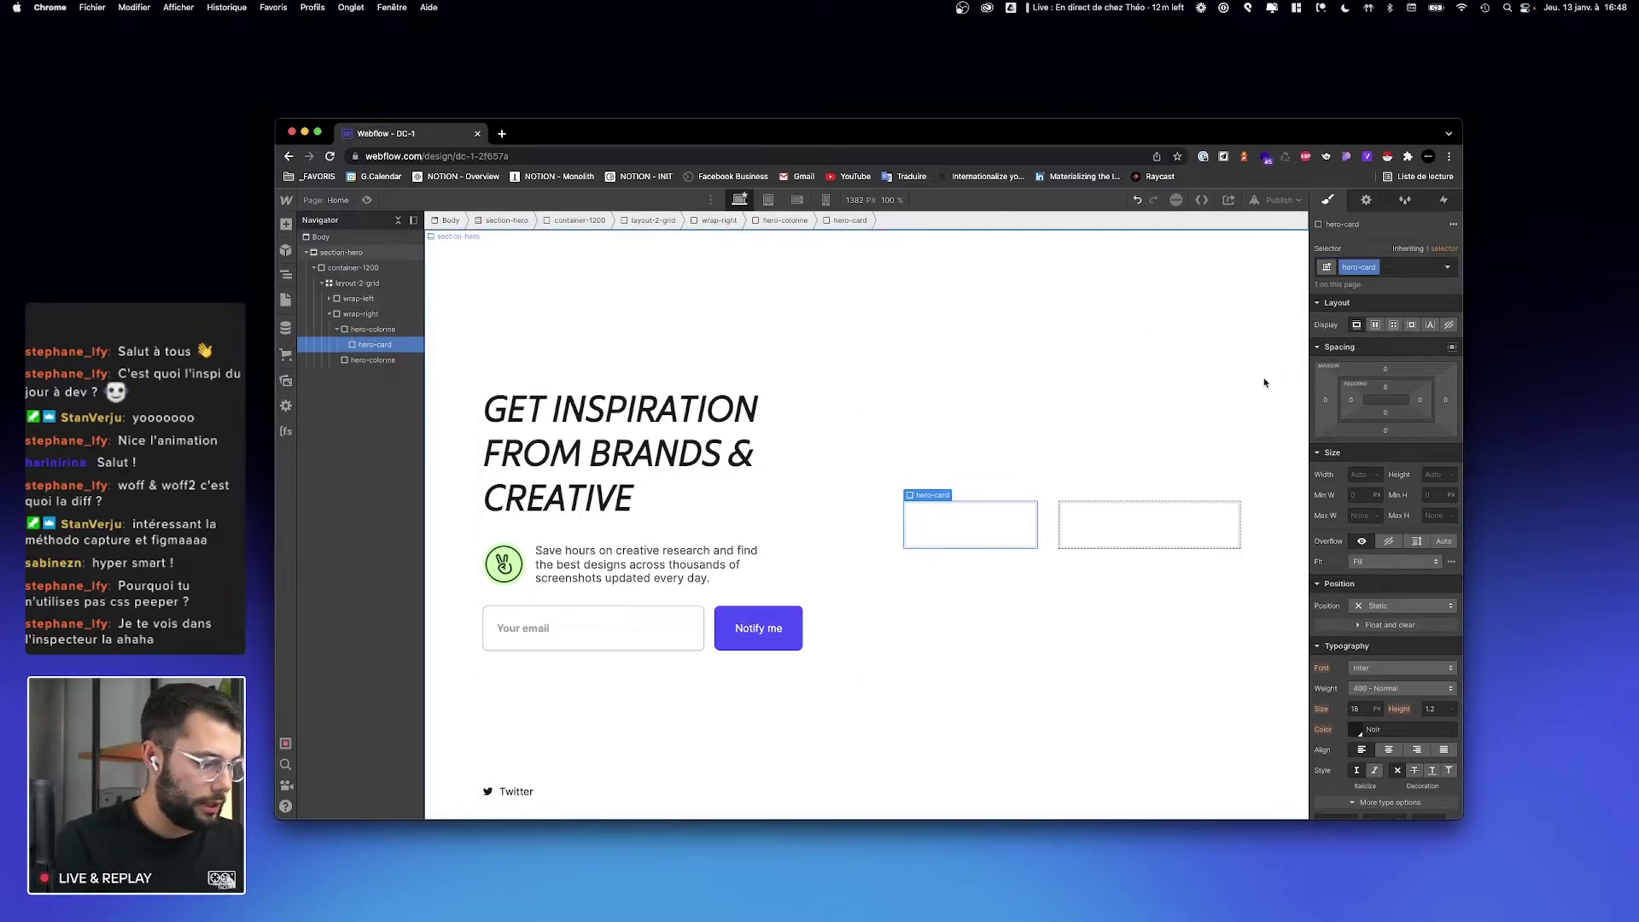
Step: Add an image element inside the hero-card div block
{"action": "key", "text": "super+e"}
{"action": "type", "text": "ia"}
{"action": "key", "text": "BackSpace"}
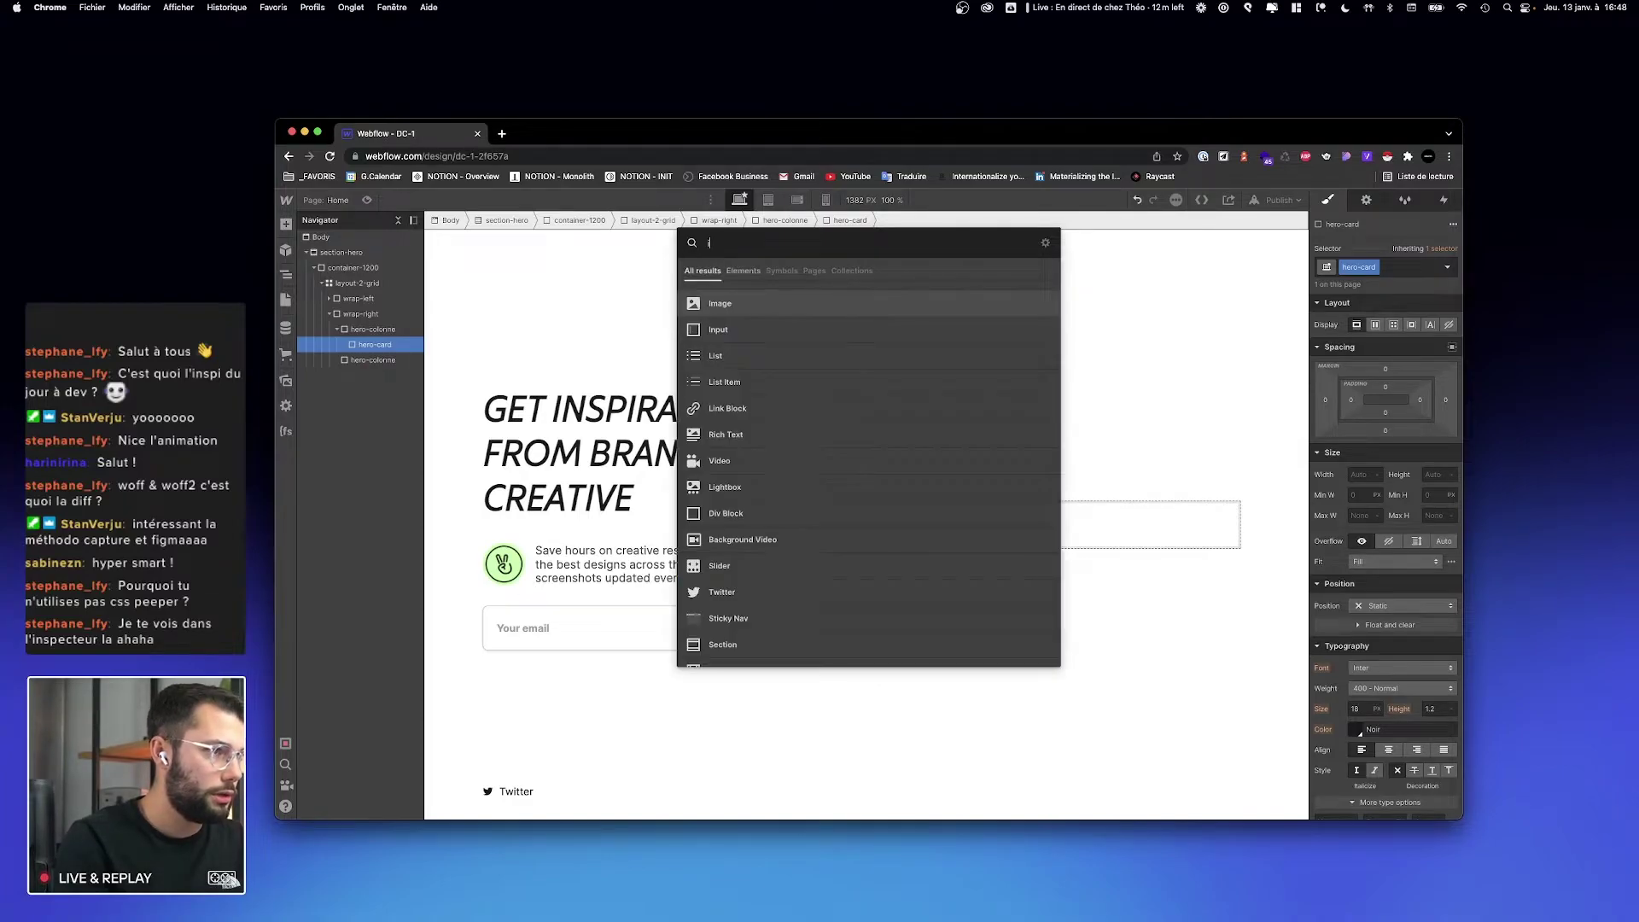
{"action": "key", "text": "Return"}
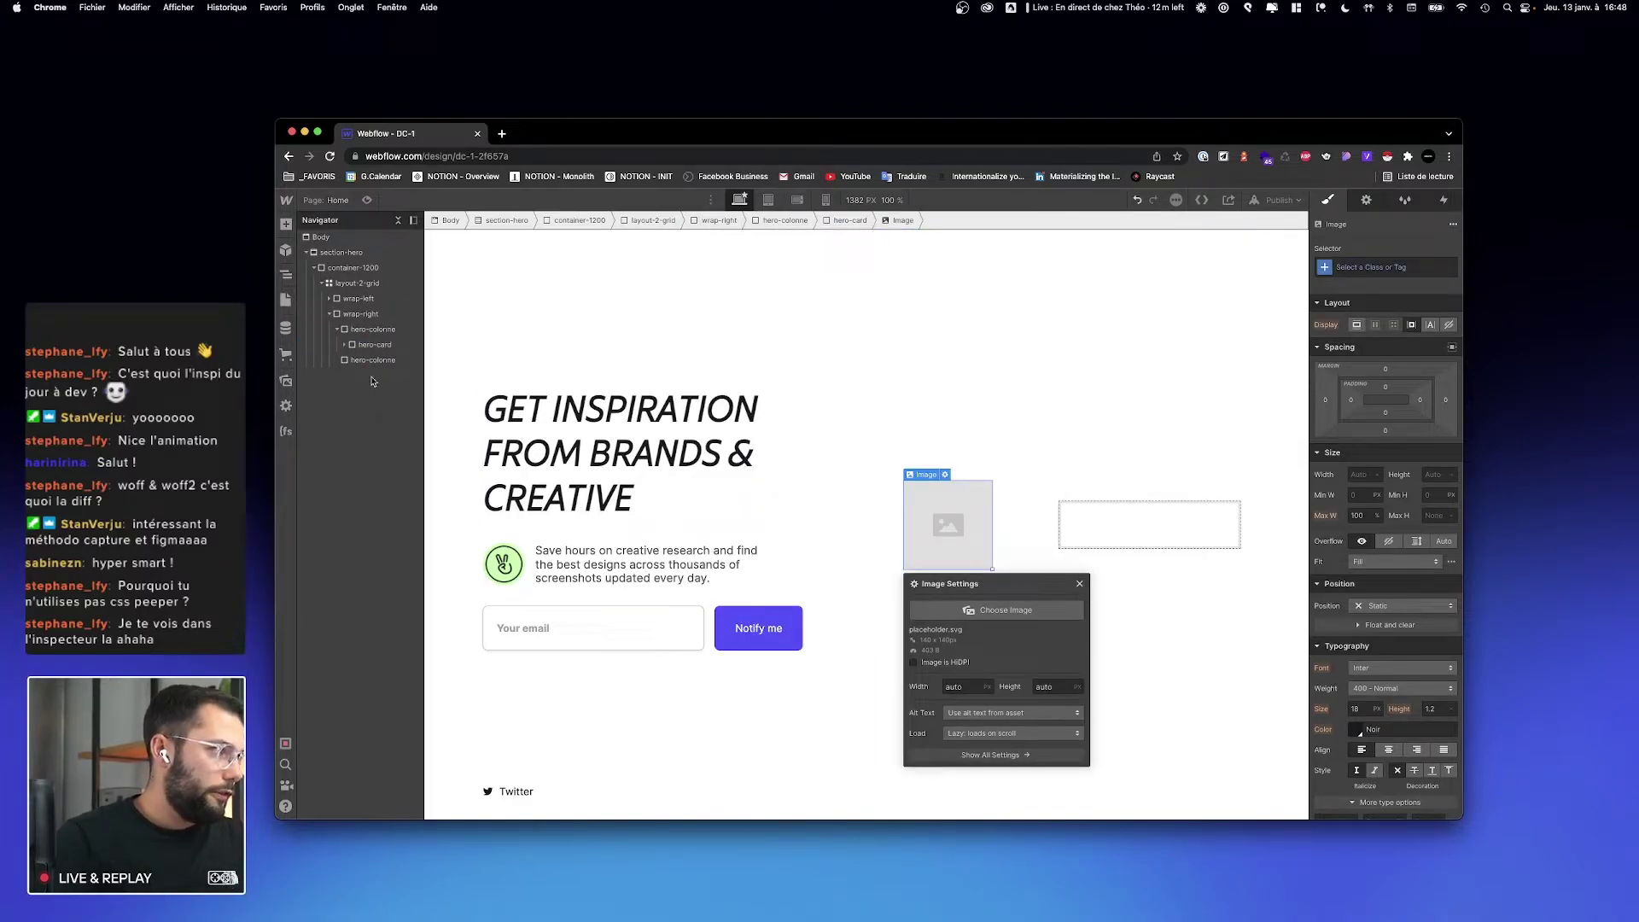
Step: Add a div block below the image inside hero-card
{"action": "left_click", "coordinate": [344, 344]}
{"action": "key", "text": "super+e"}
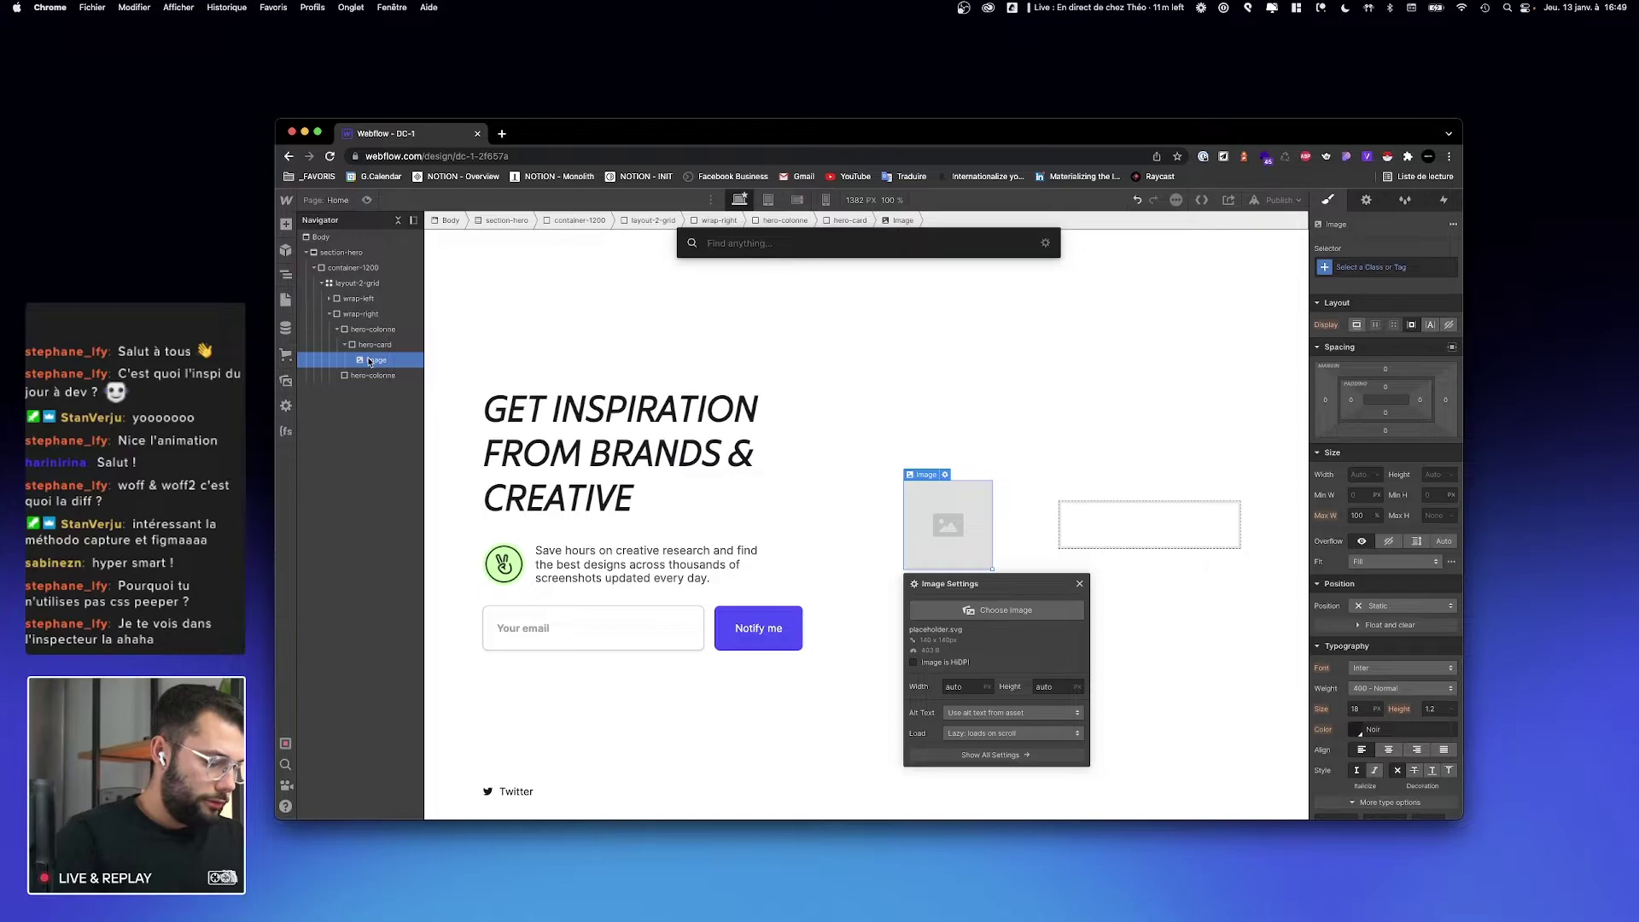
{"action": "type", "text": "div"}
{"action": "key", "text": "Return"}
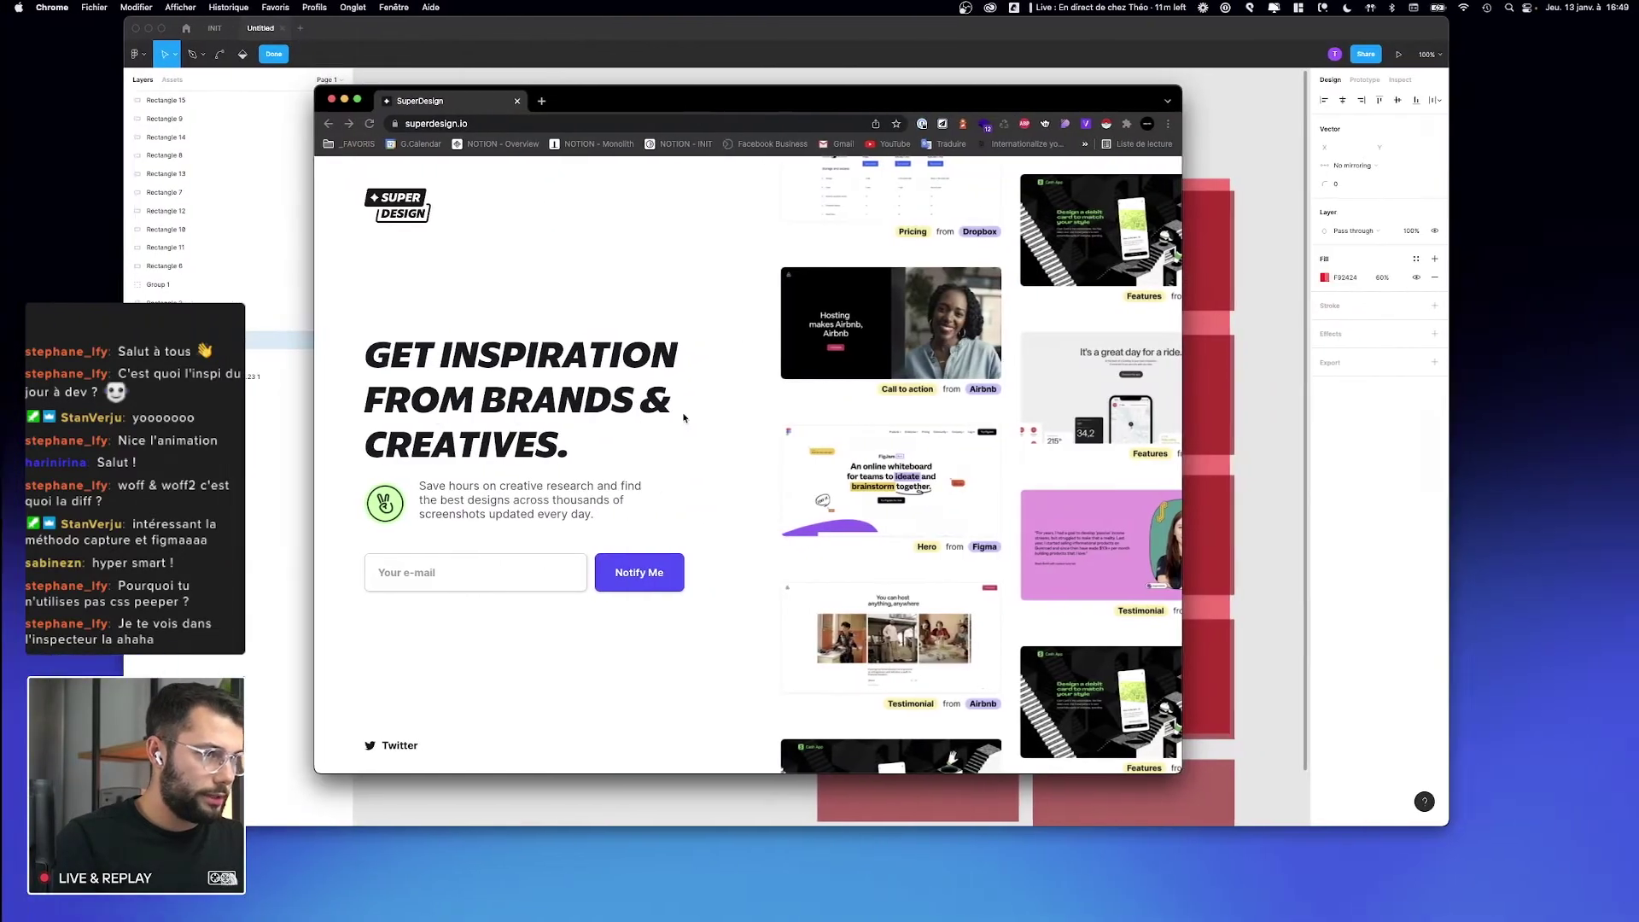
Step: Check the card captions on the SuperDesign site, and delete the empty div block below the image in hero-card
{"action": "key", "text": "ctrl+Left"}
{"action": "key", "text": "ctrl+Right"}
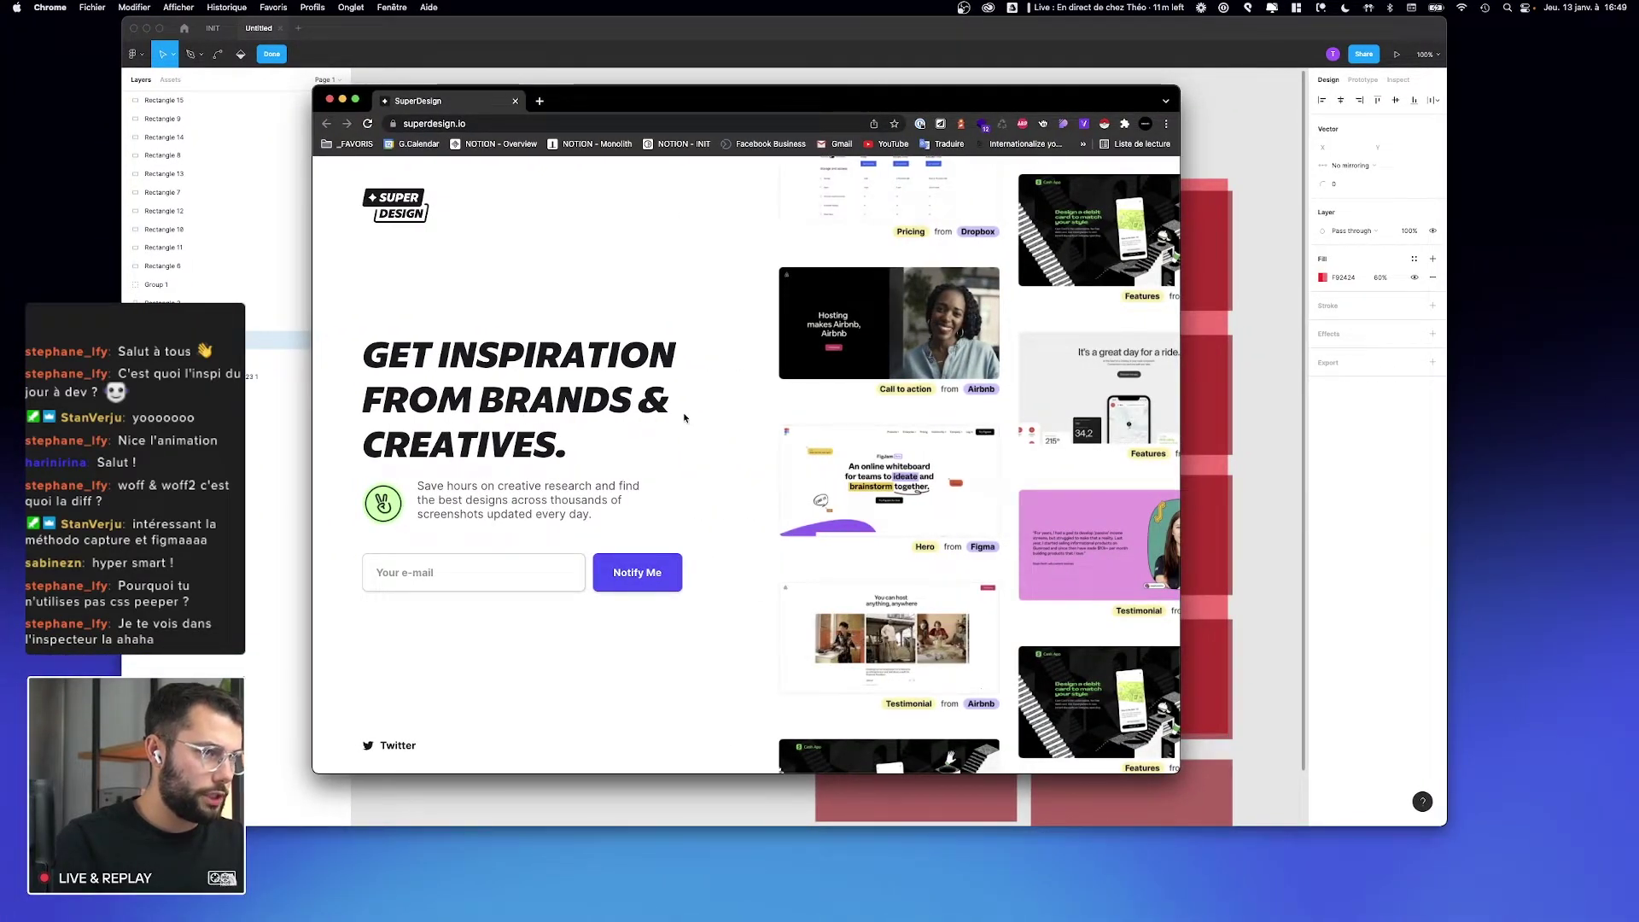
{"action": "key", "text": "ctrl+Left"}
{"action": "key", "text": "ctrl+Right"}
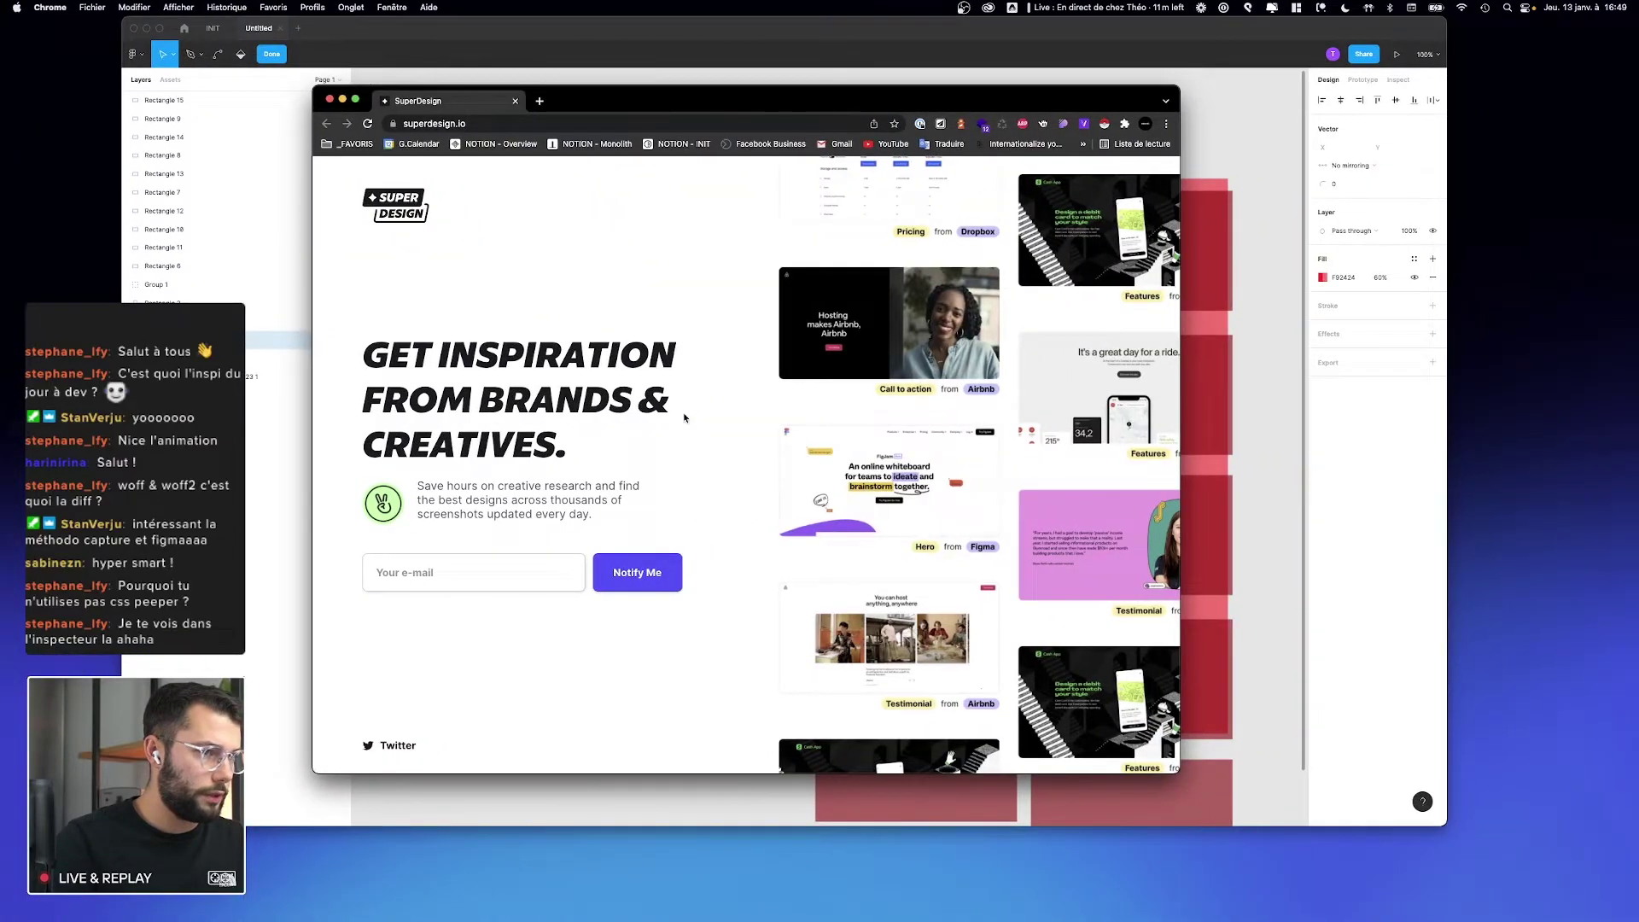
{"action": "key", "text": "ctrl+Left"}
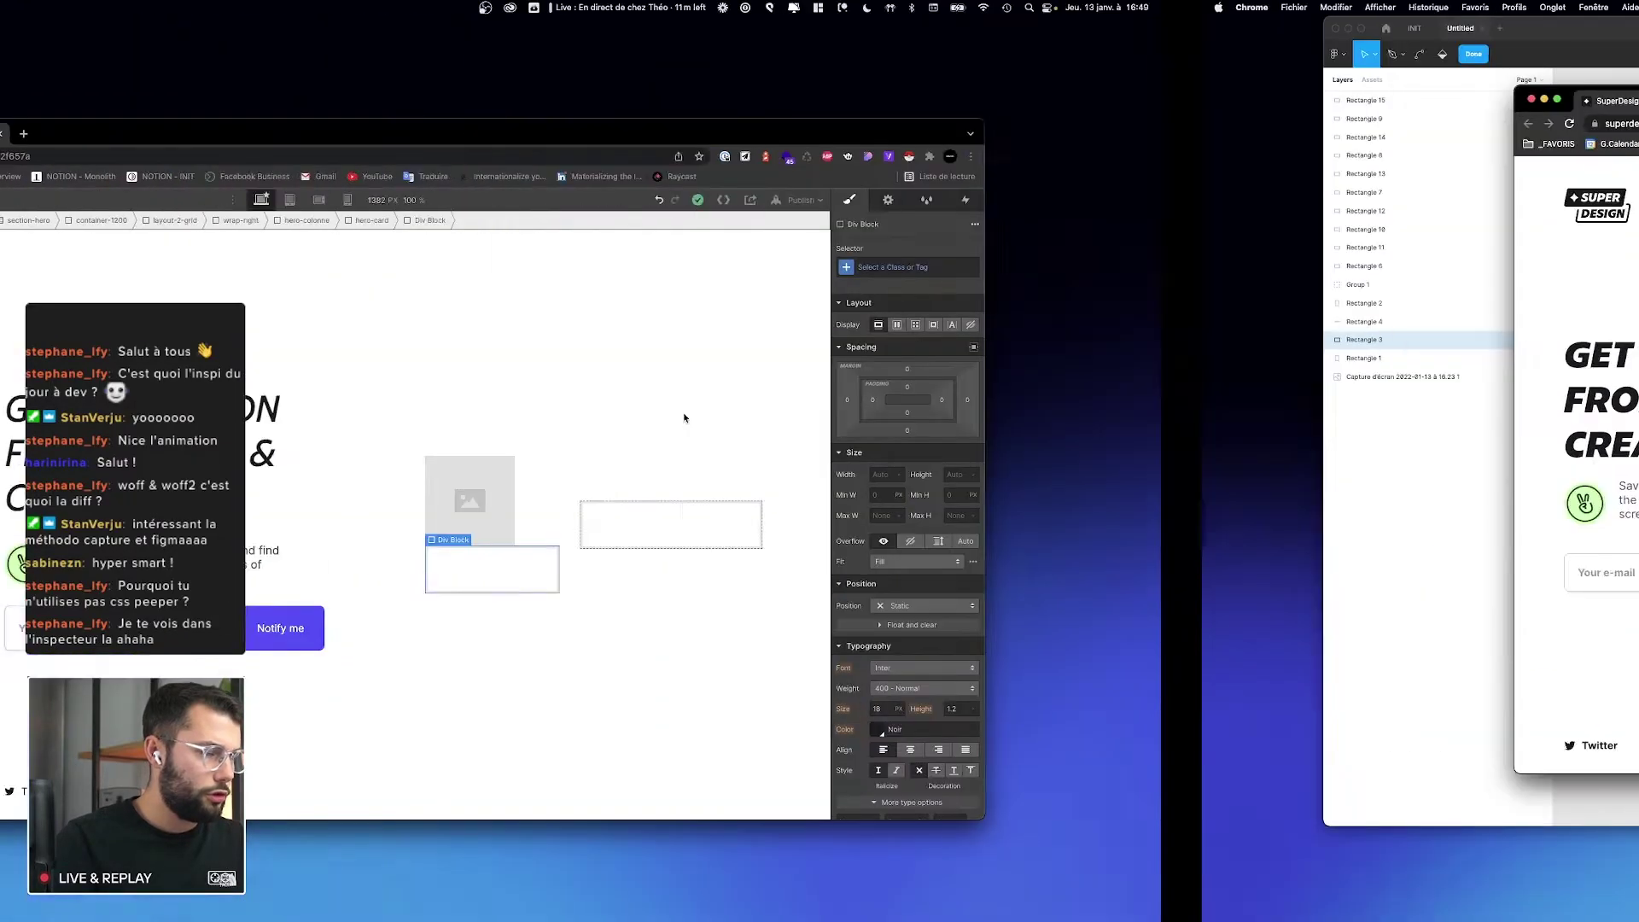
{"action": "key", "text": "super+e"}
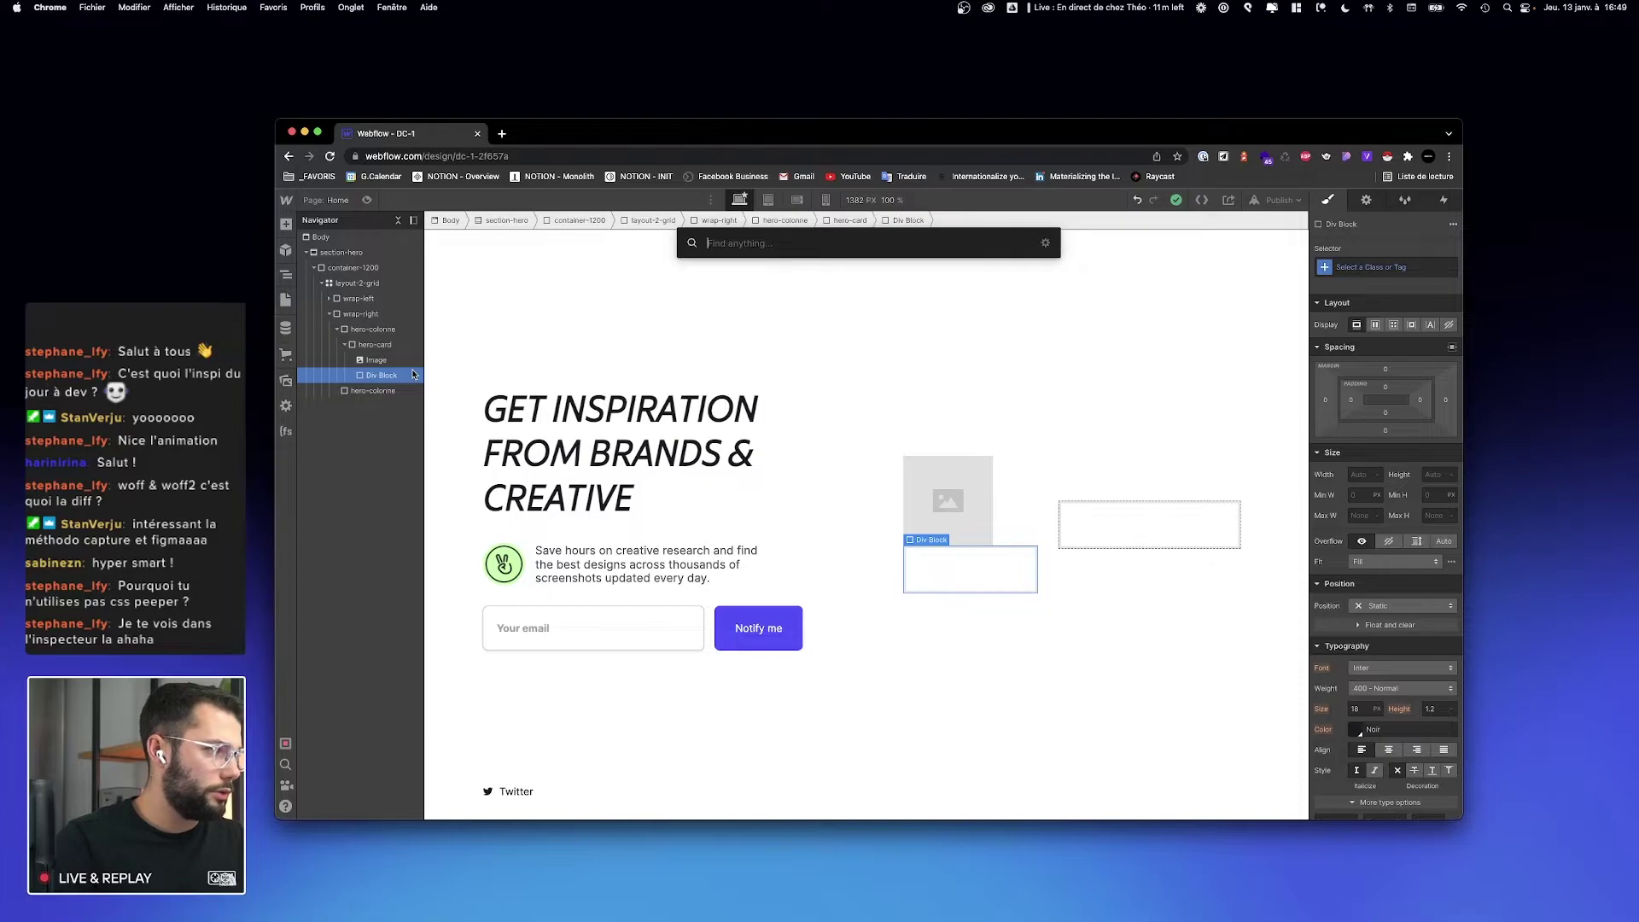
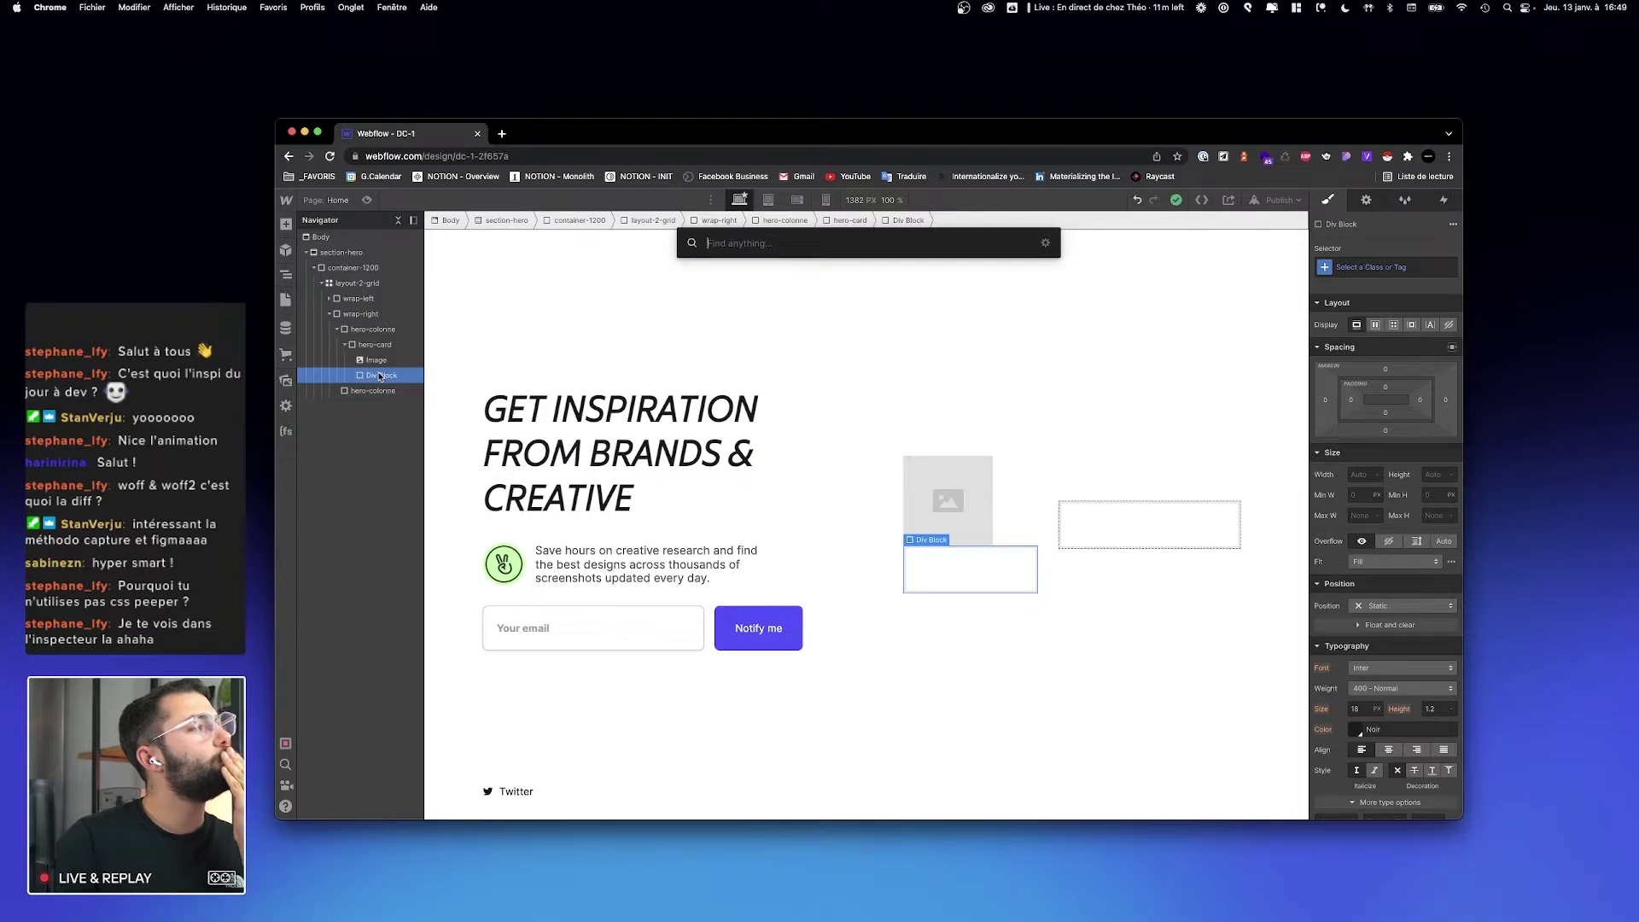
{"action": "key", "text": "Escape"}
{"action": "key", "text": "Delete"}
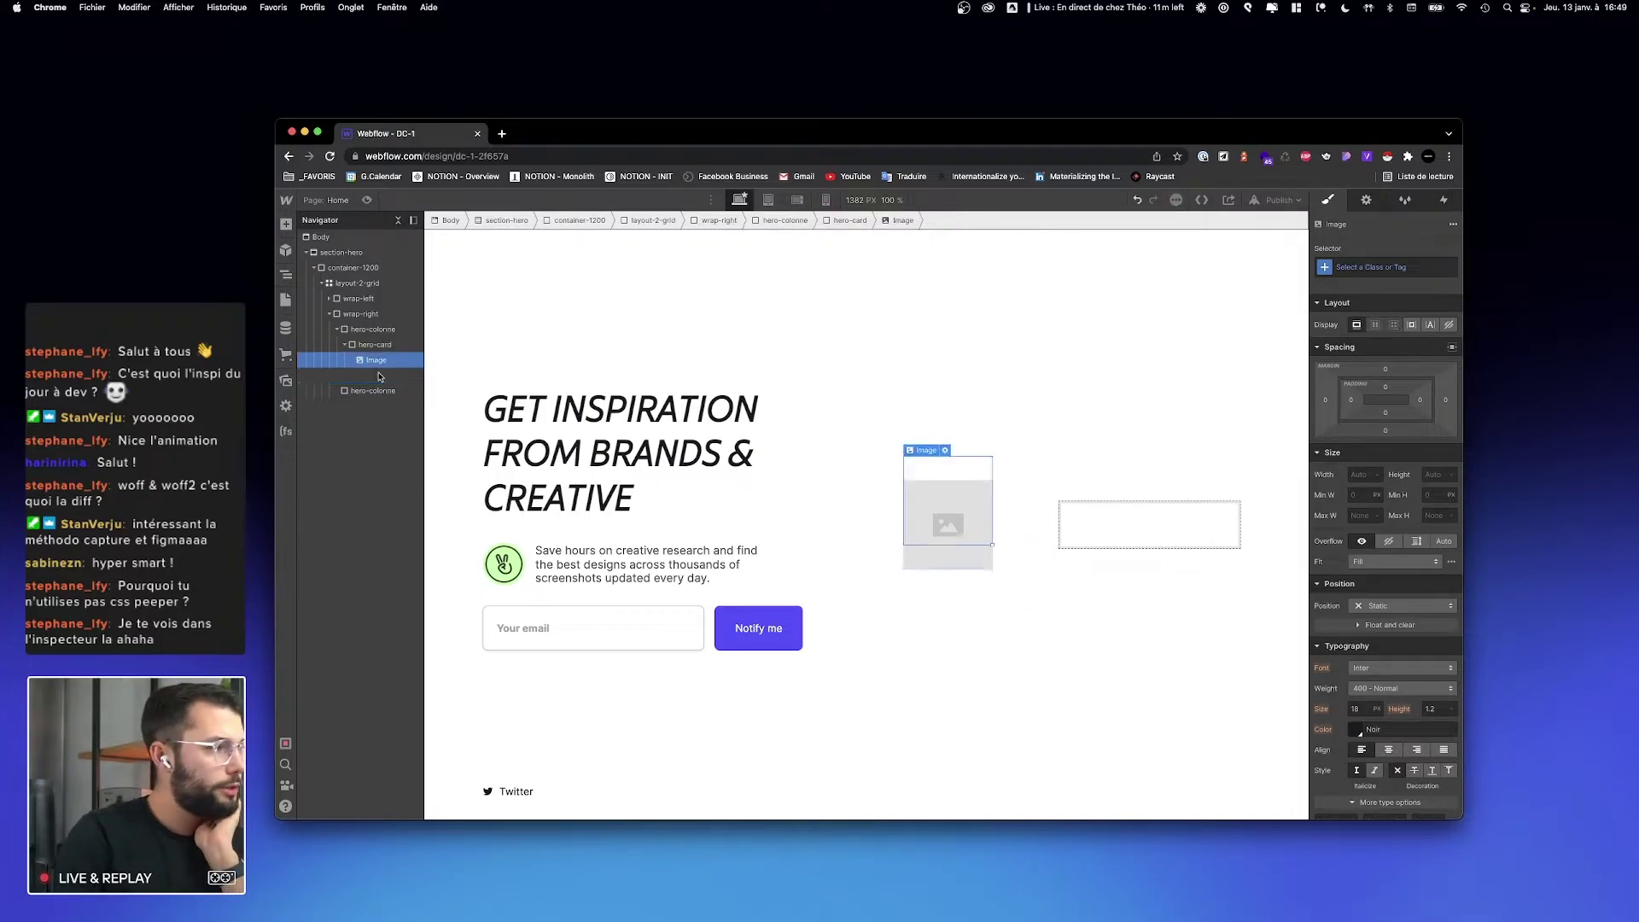
Step: Add a text block below the image inside hero-card
{"action": "key", "text": "super+e"}
{"action": "type", "text": "text"}
{"action": "key", "text": "Down"}
{"action": "key", "text": "Return"}
Step: Replace the placeholder image in hero-card with the img2.png asset
{"action": "left_click", "coordinate": [946, 508]}
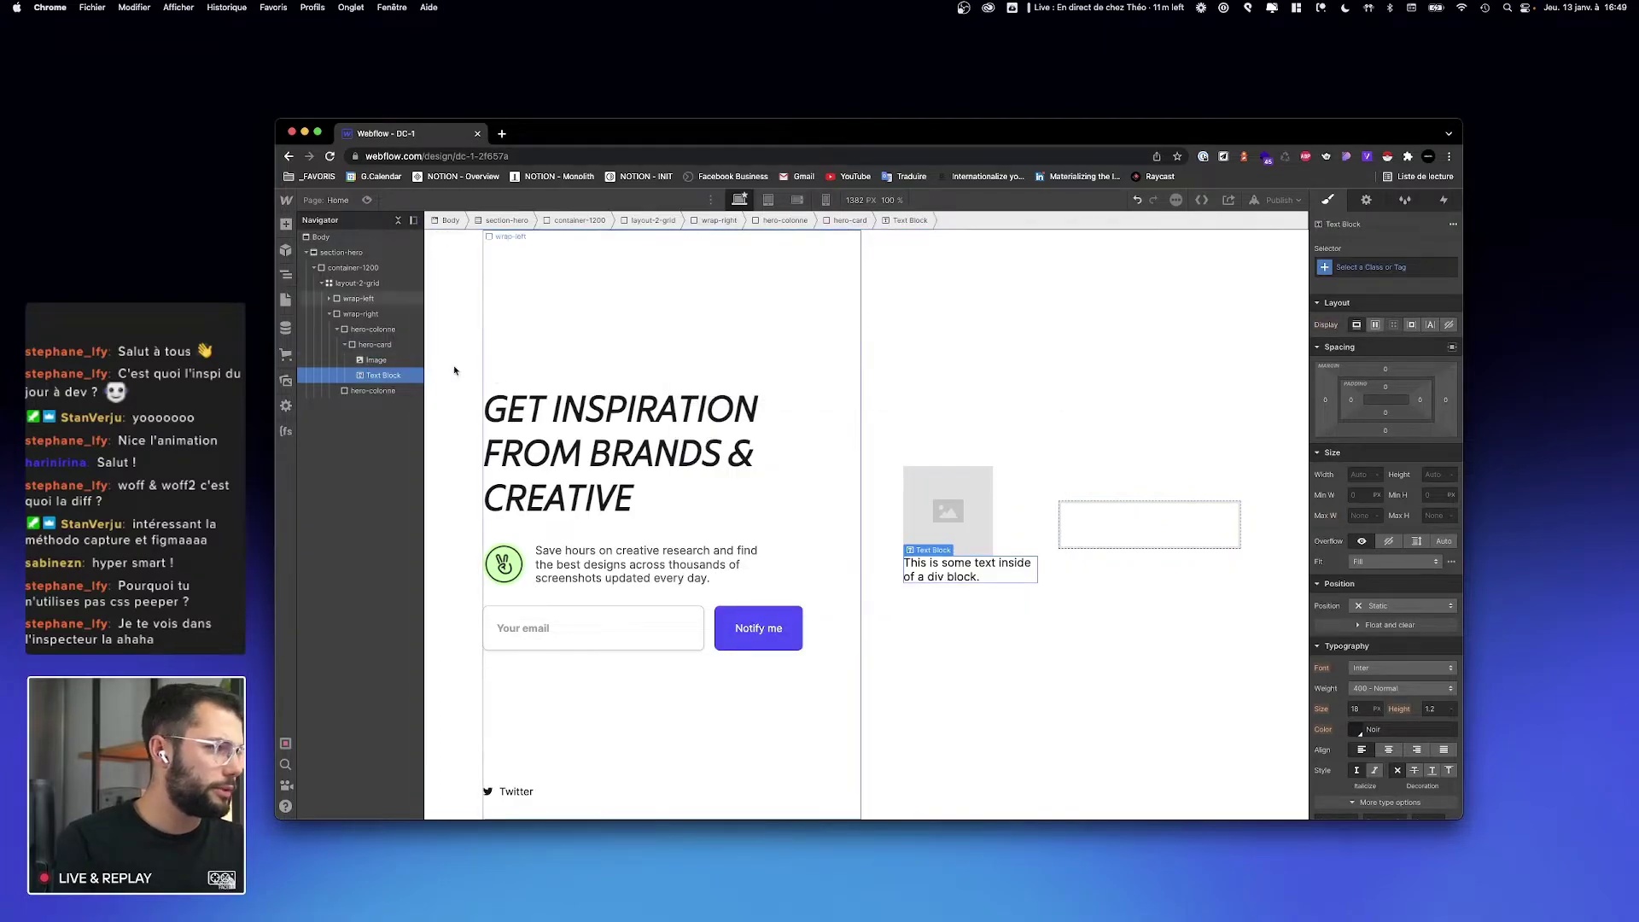
{"action": "left_click", "coordinate": [945, 460]}
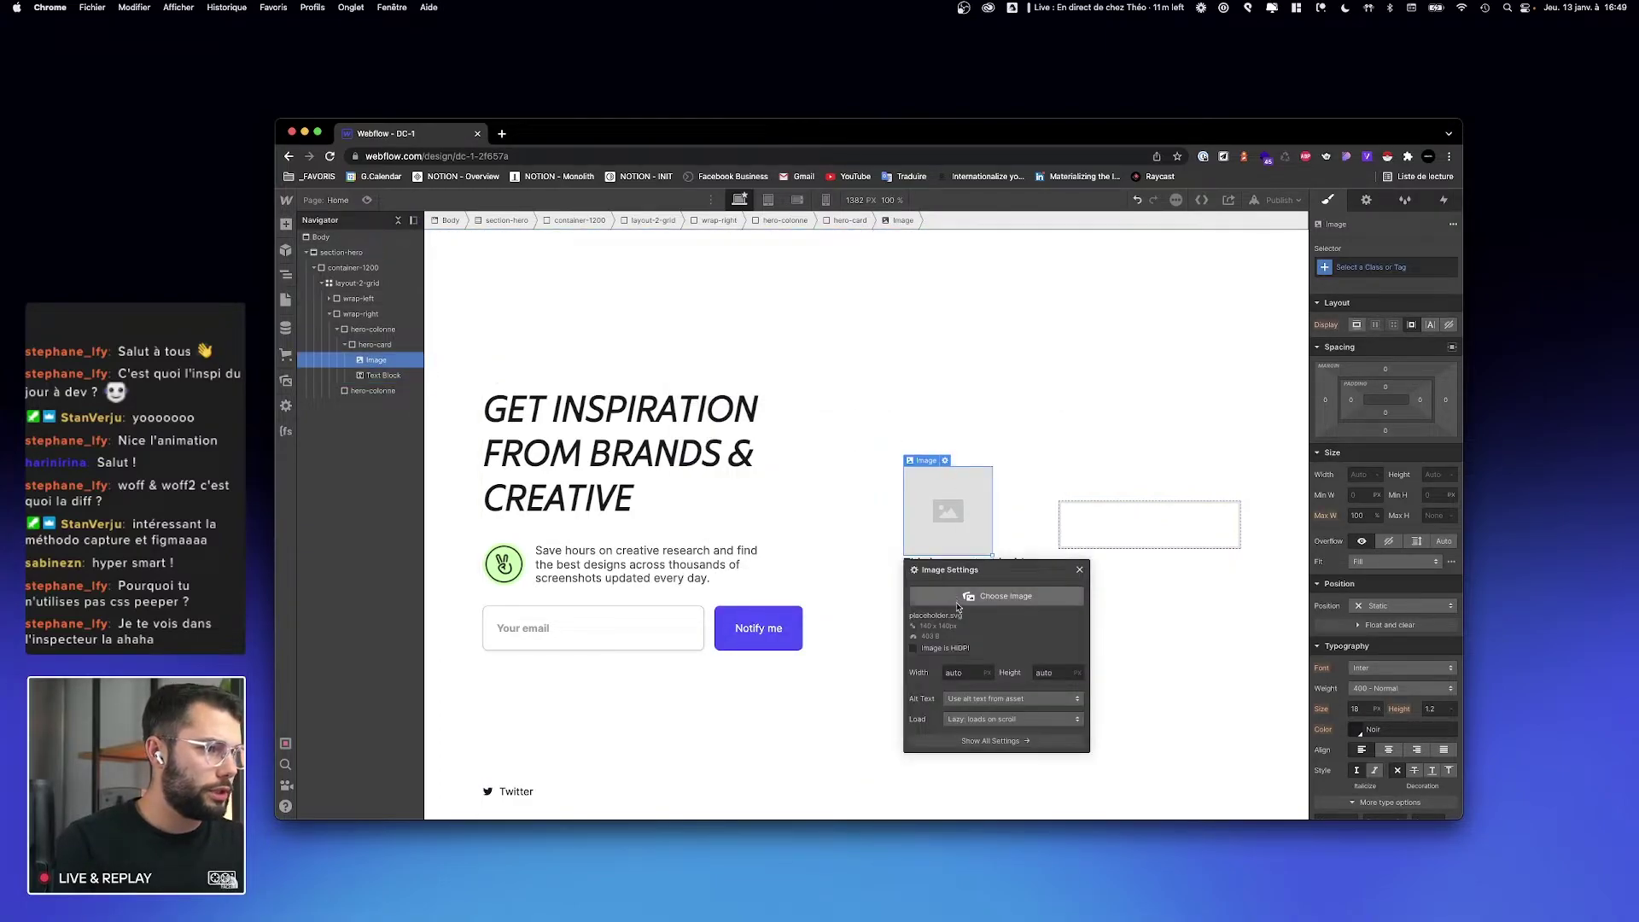
{"action": "left_click", "coordinate": [1005, 596]}
{"action": "left_click", "coordinate": [345, 342]}
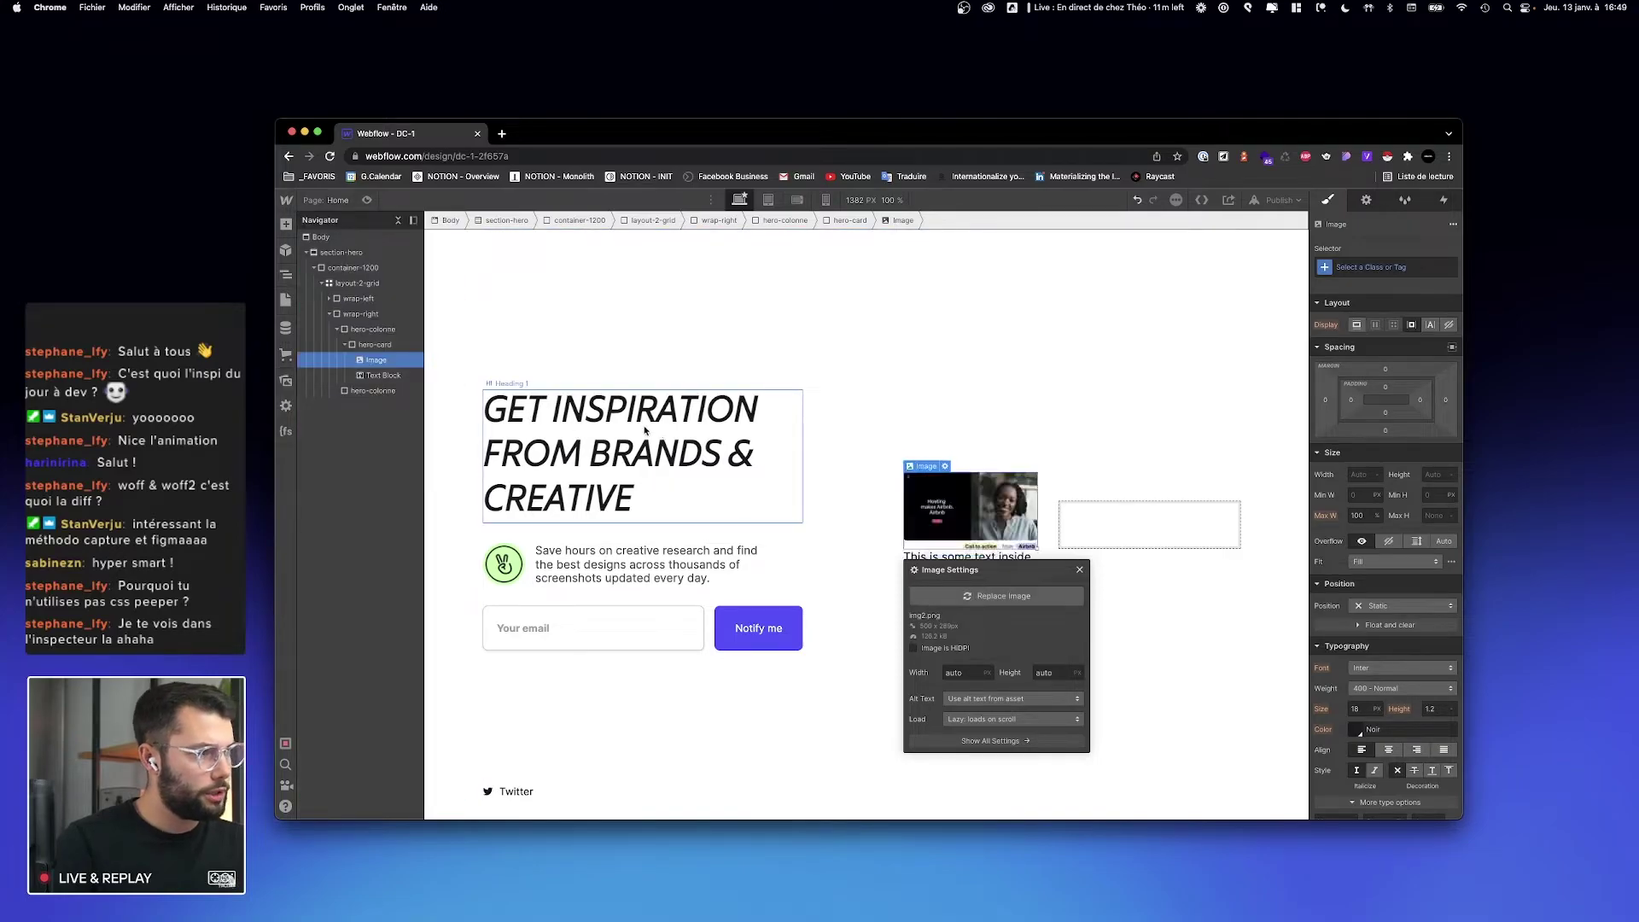
{"action": "left_click", "coordinate": [1048, 445]}
{"action": "left_click", "coordinate": [1018, 491]}
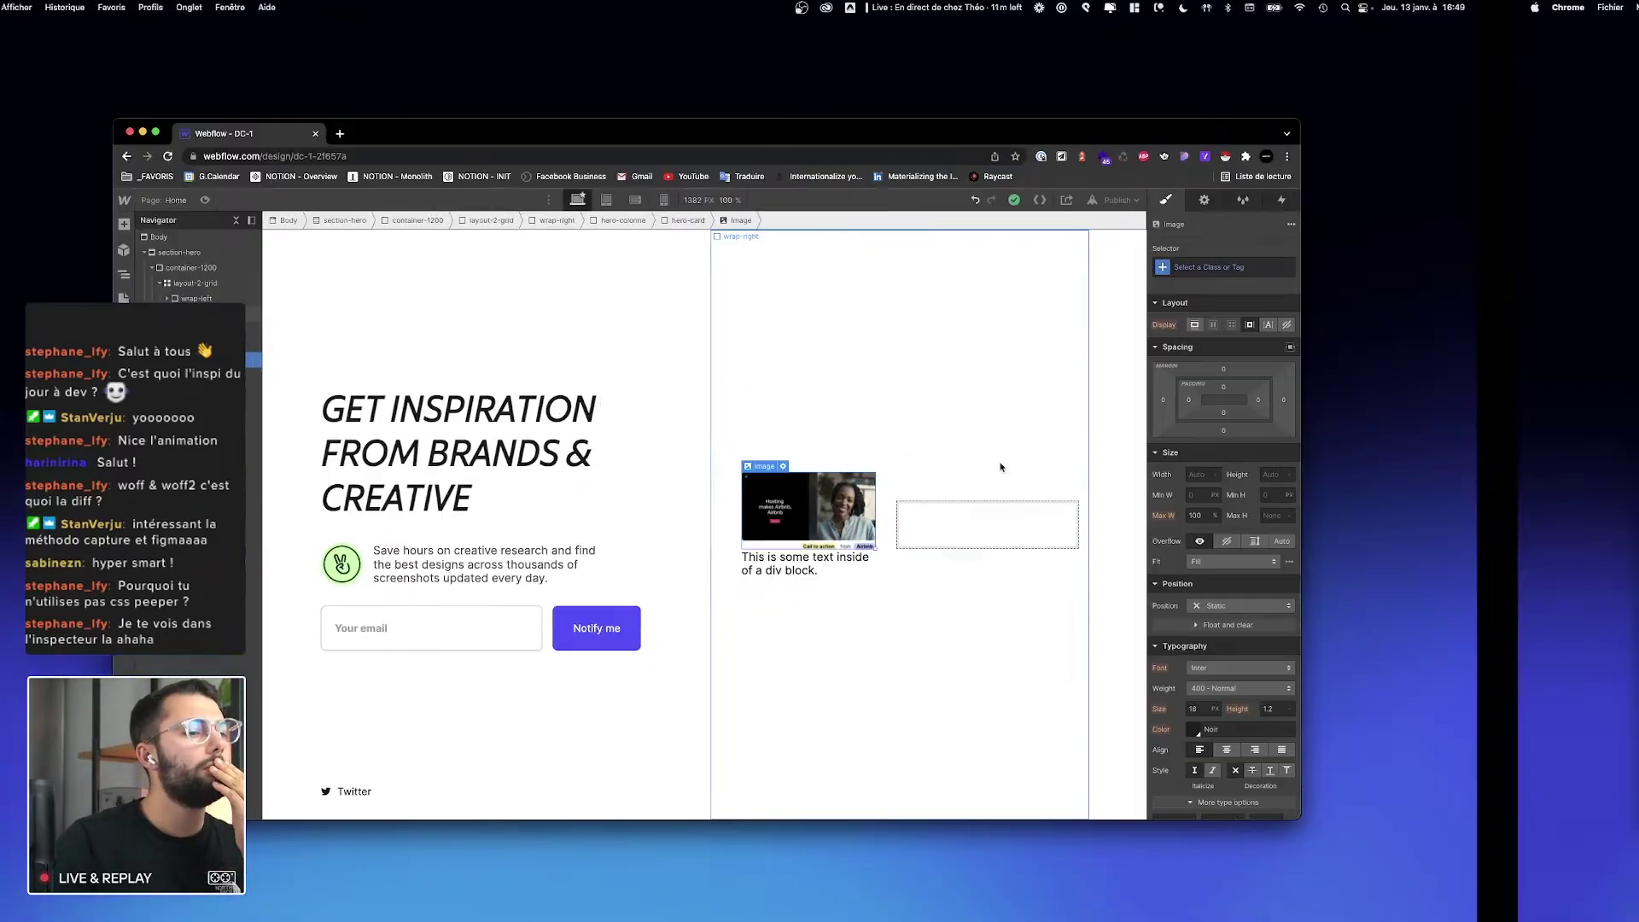
Step: Check the card caption on the SuperDesign site, and change the hero-card text block to read "Call to action from Airbnb"
{"action": "key", "text": "ctrl+Right"}
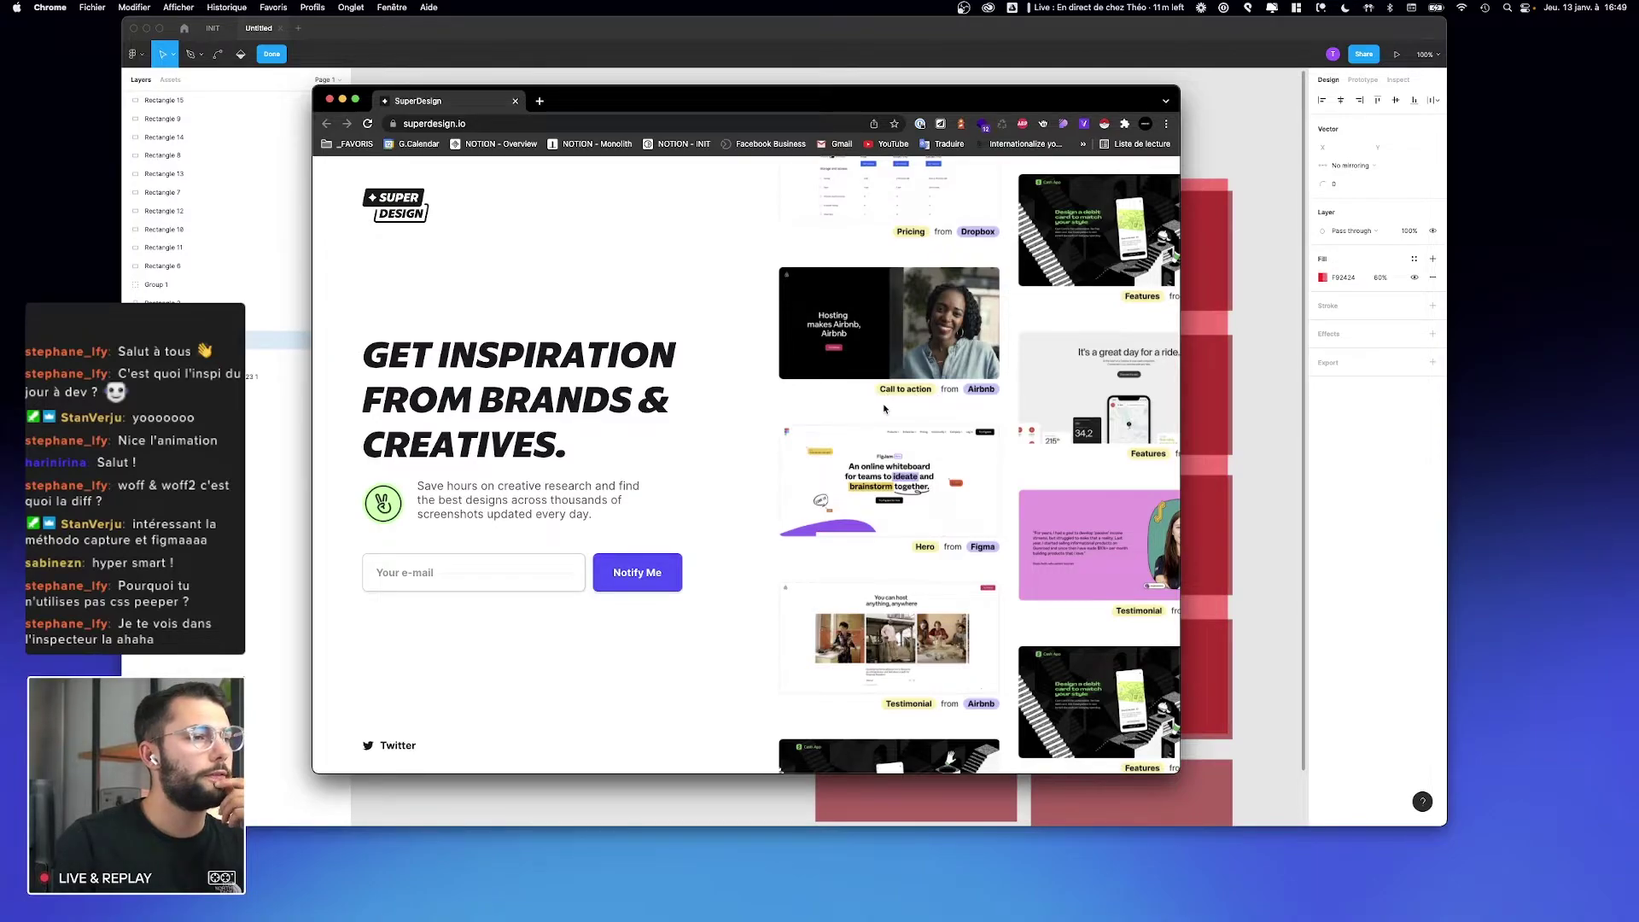
{"action": "key", "text": "ctrl+Left"}
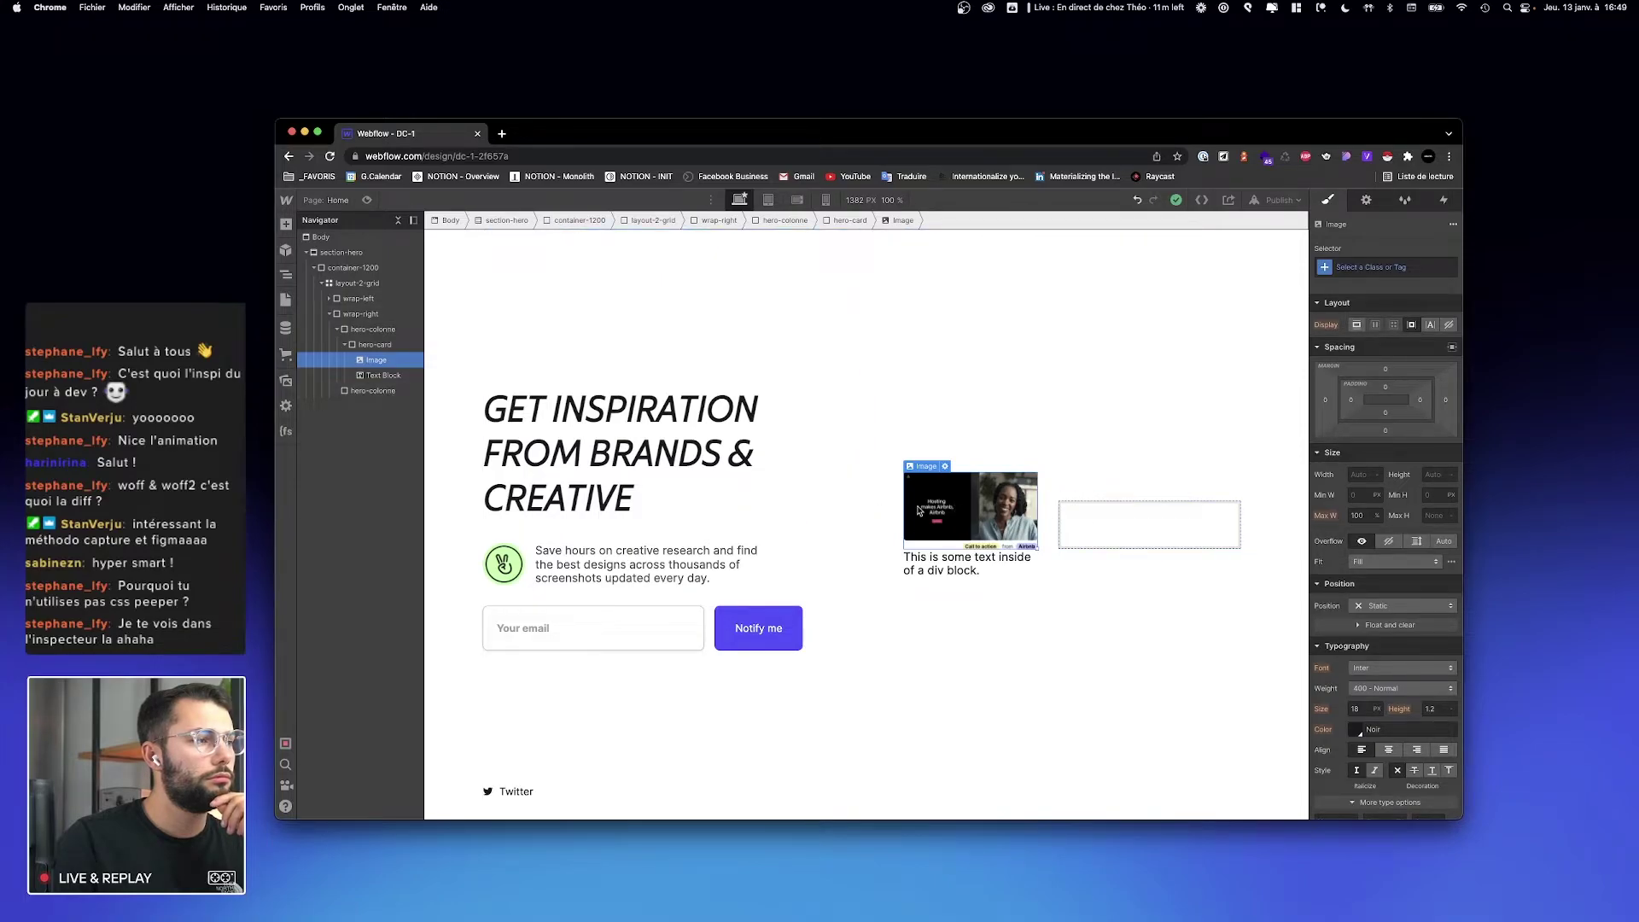
{"action": "left_click", "coordinate": [376, 345]}
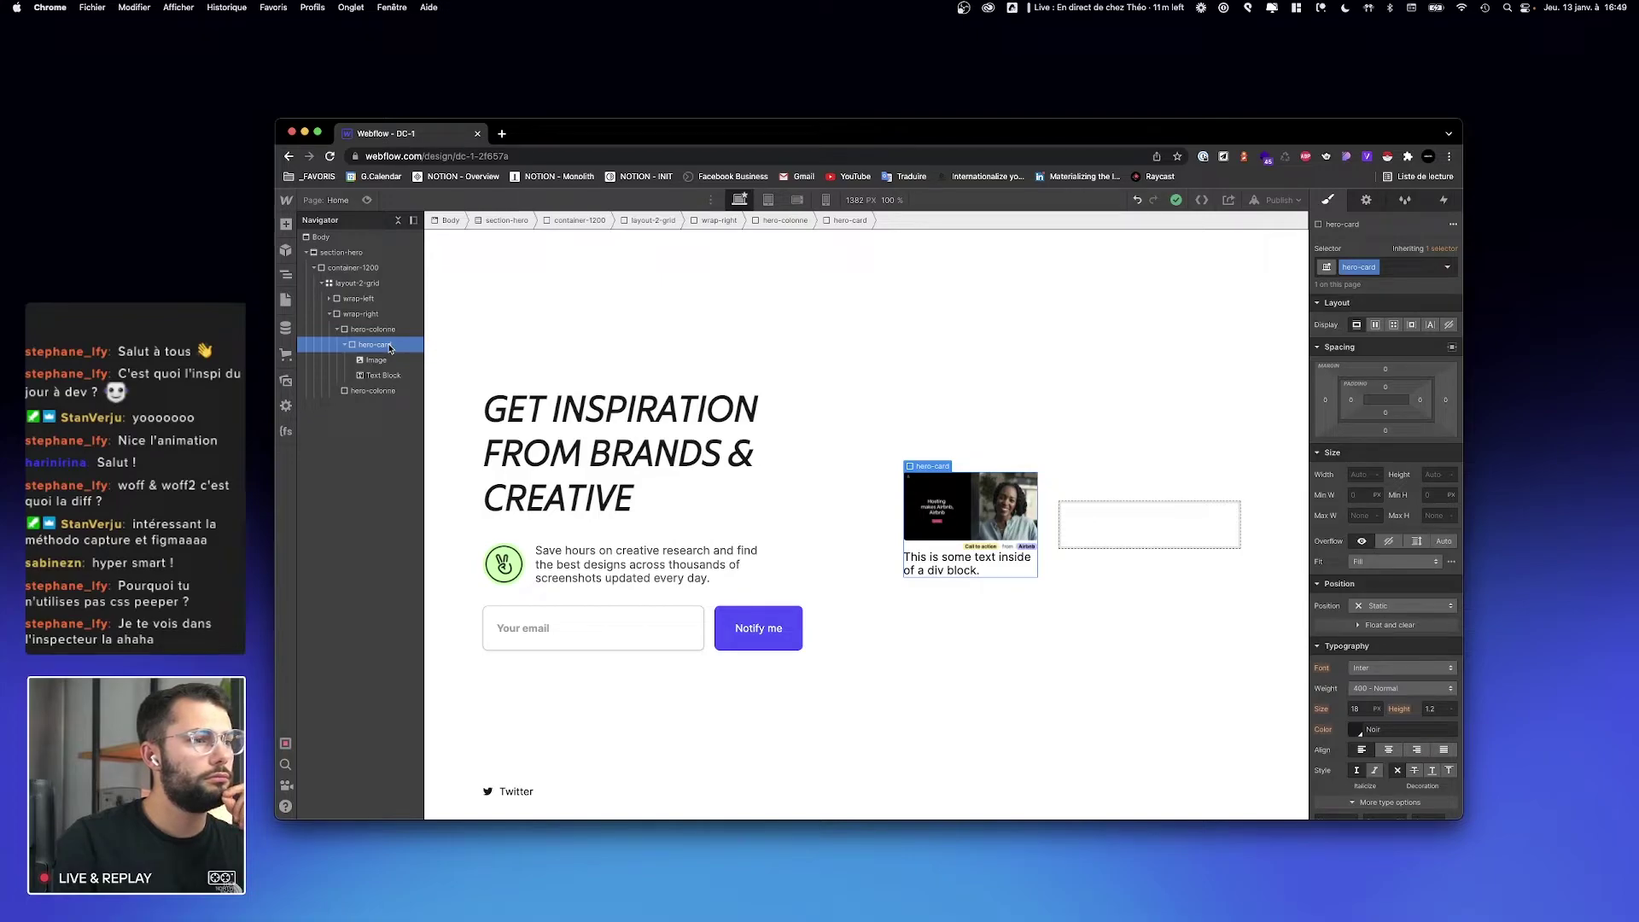
{"action": "left_click", "coordinate": [379, 332]}
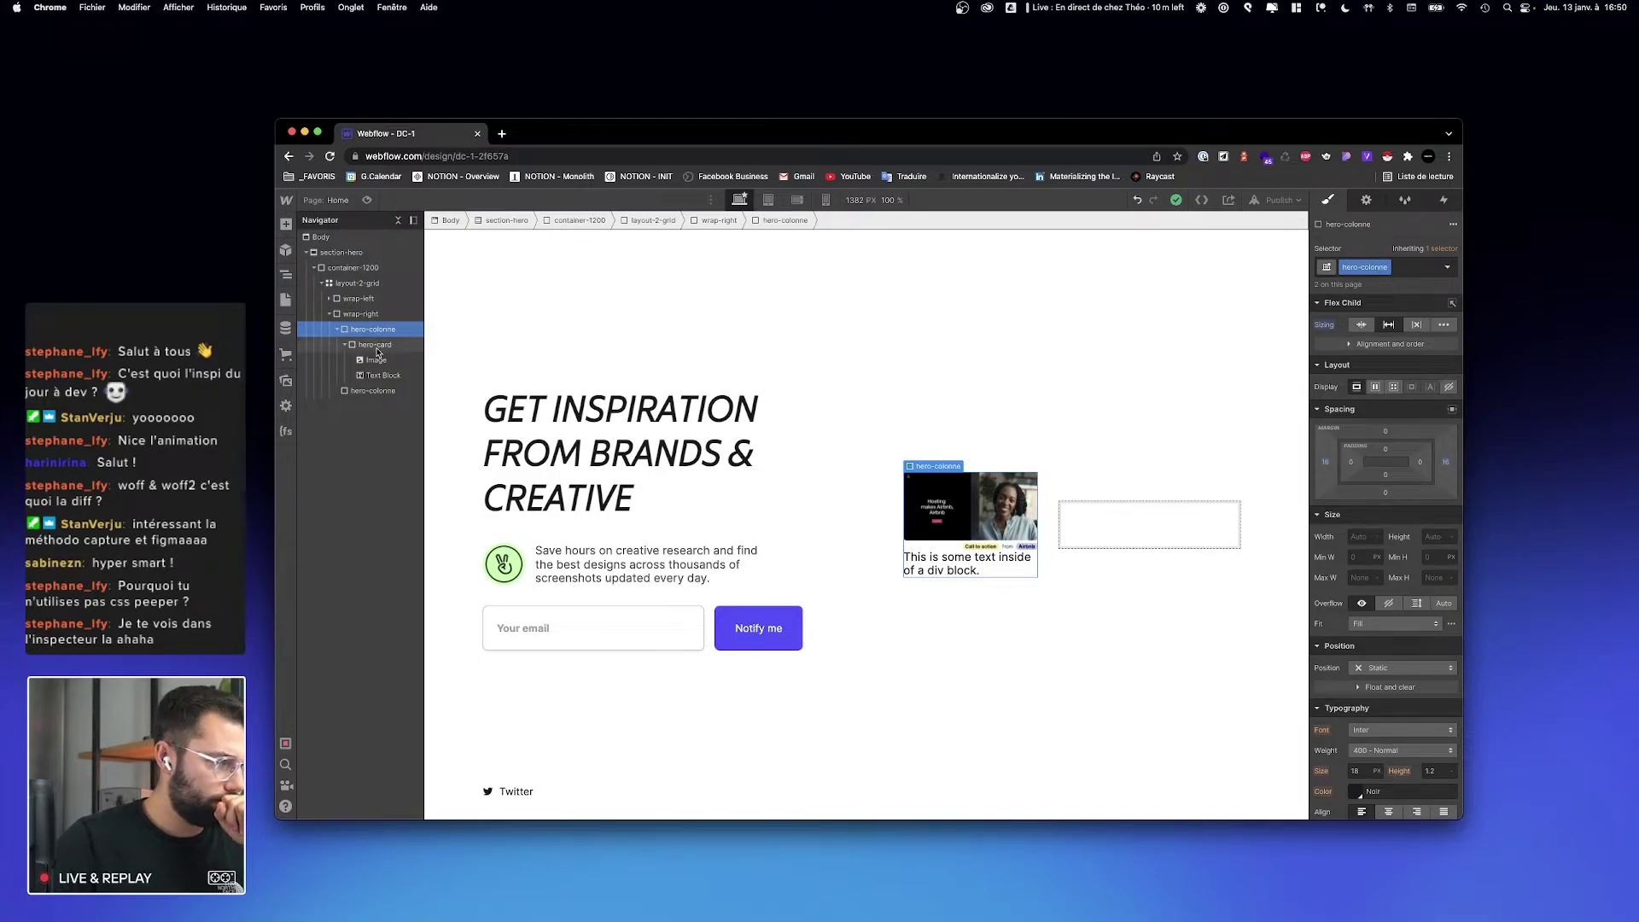
{"action": "left_click", "coordinate": [377, 358]}
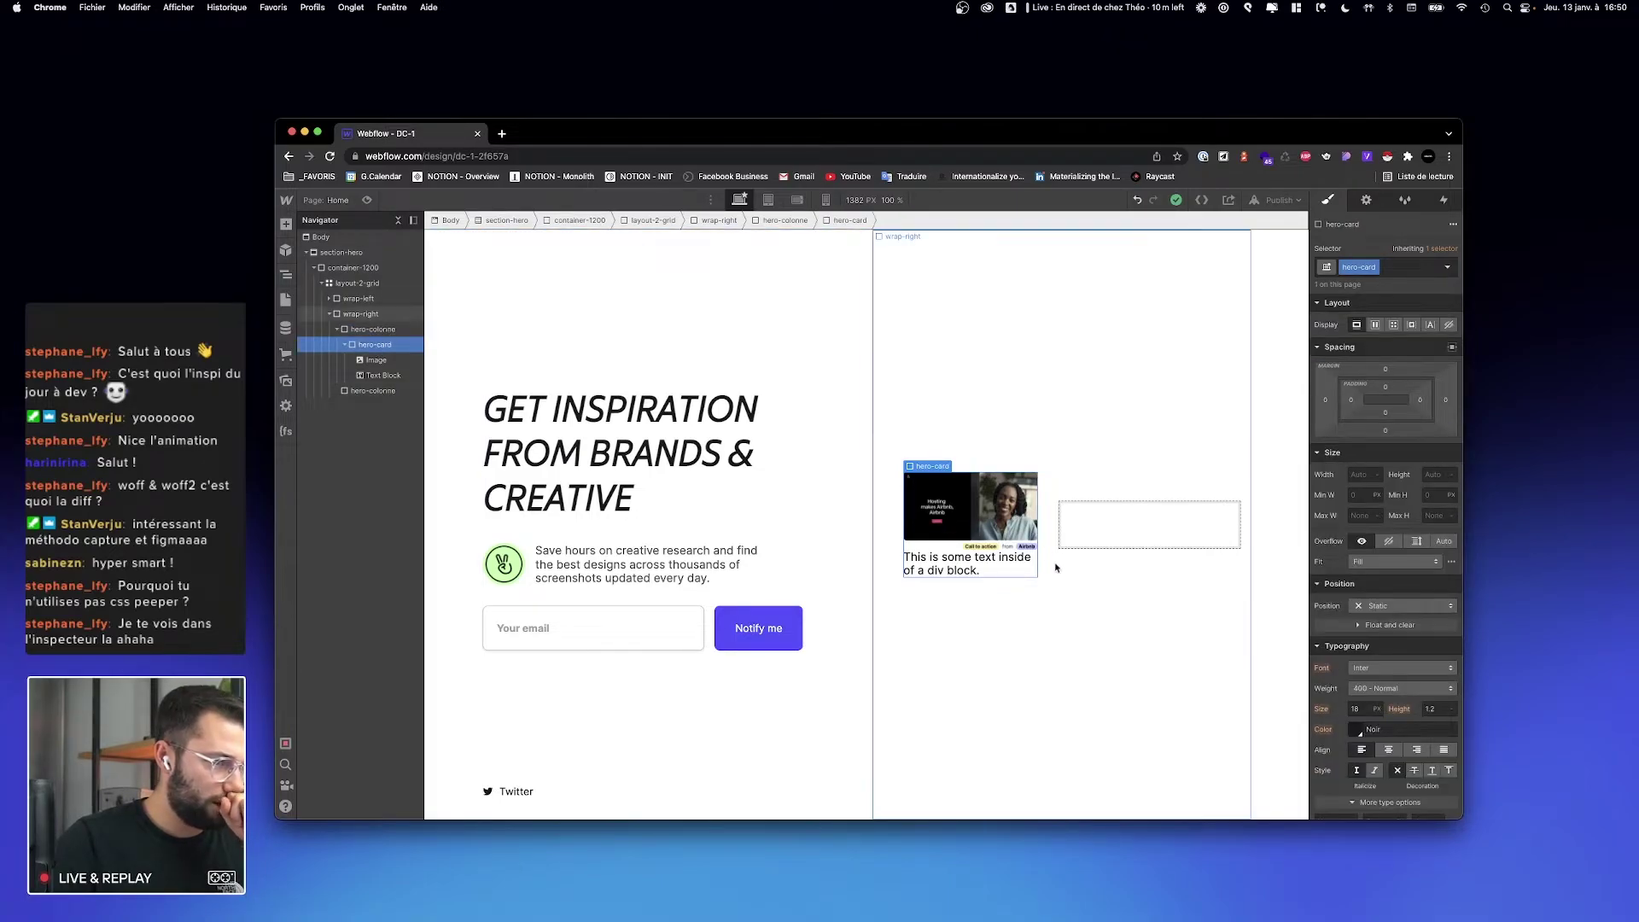
{"action": "left_click", "coordinate": [392, 378]}
{"action": "double_click", "coordinate": [962, 564]}
{"action": "type", "text": "Call to"}
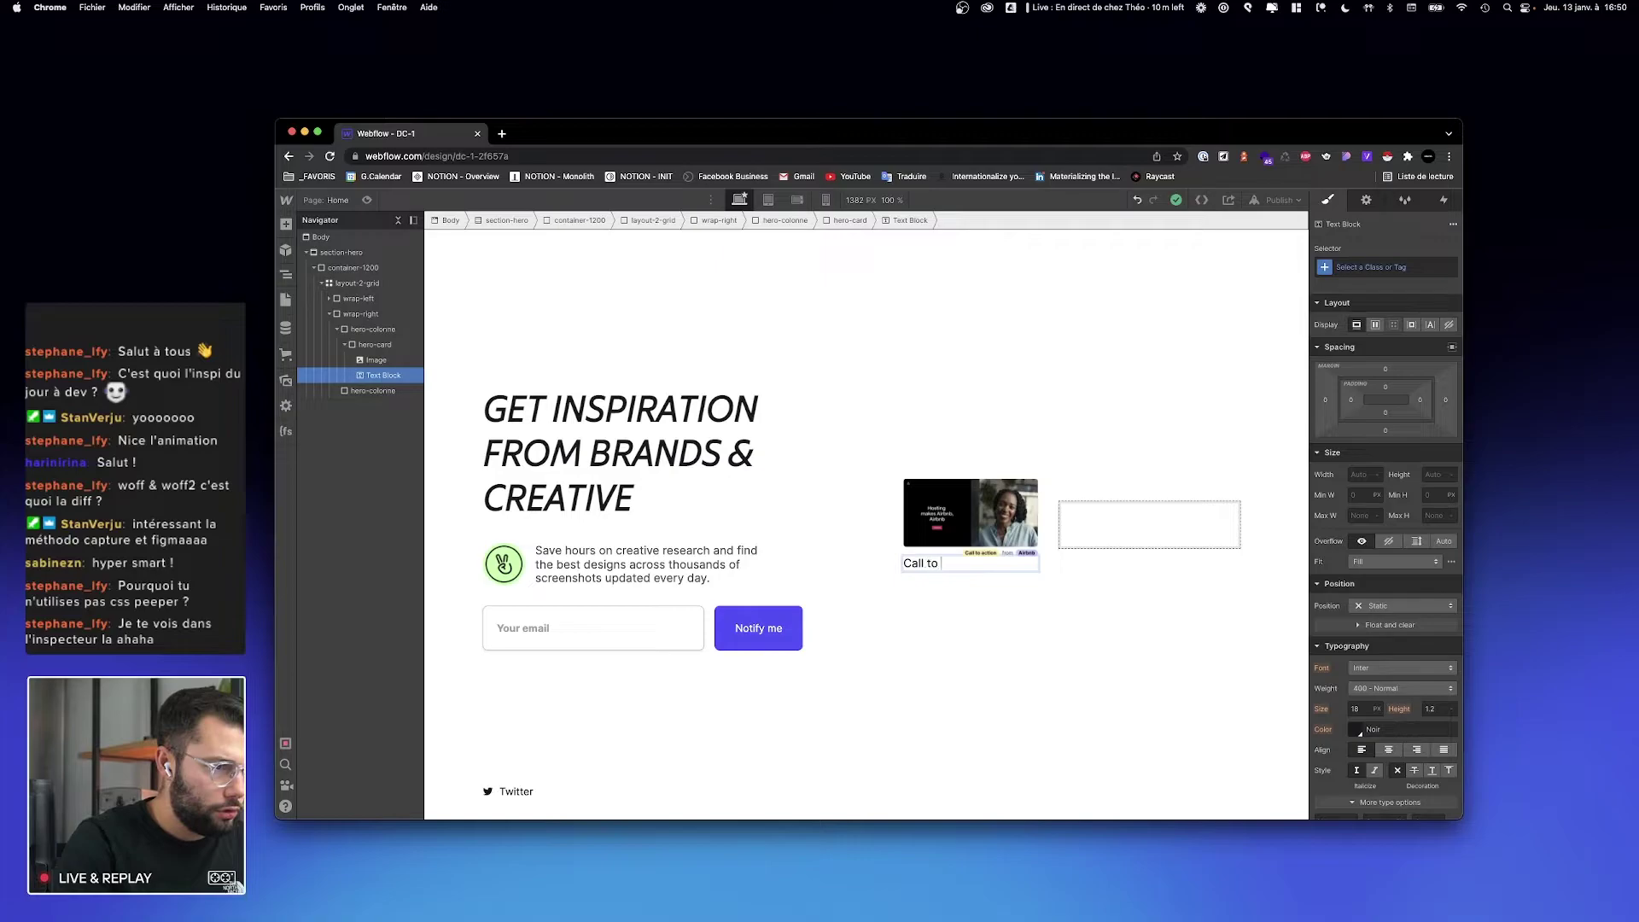
{"action": "type", "text": " action from Airbnb"}
Step: Delete the empty second hero-colonne from wrap-right
{"action": "left_click", "coordinate": [369, 344]}
{"action": "left_click", "coordinate": [367, 390]}
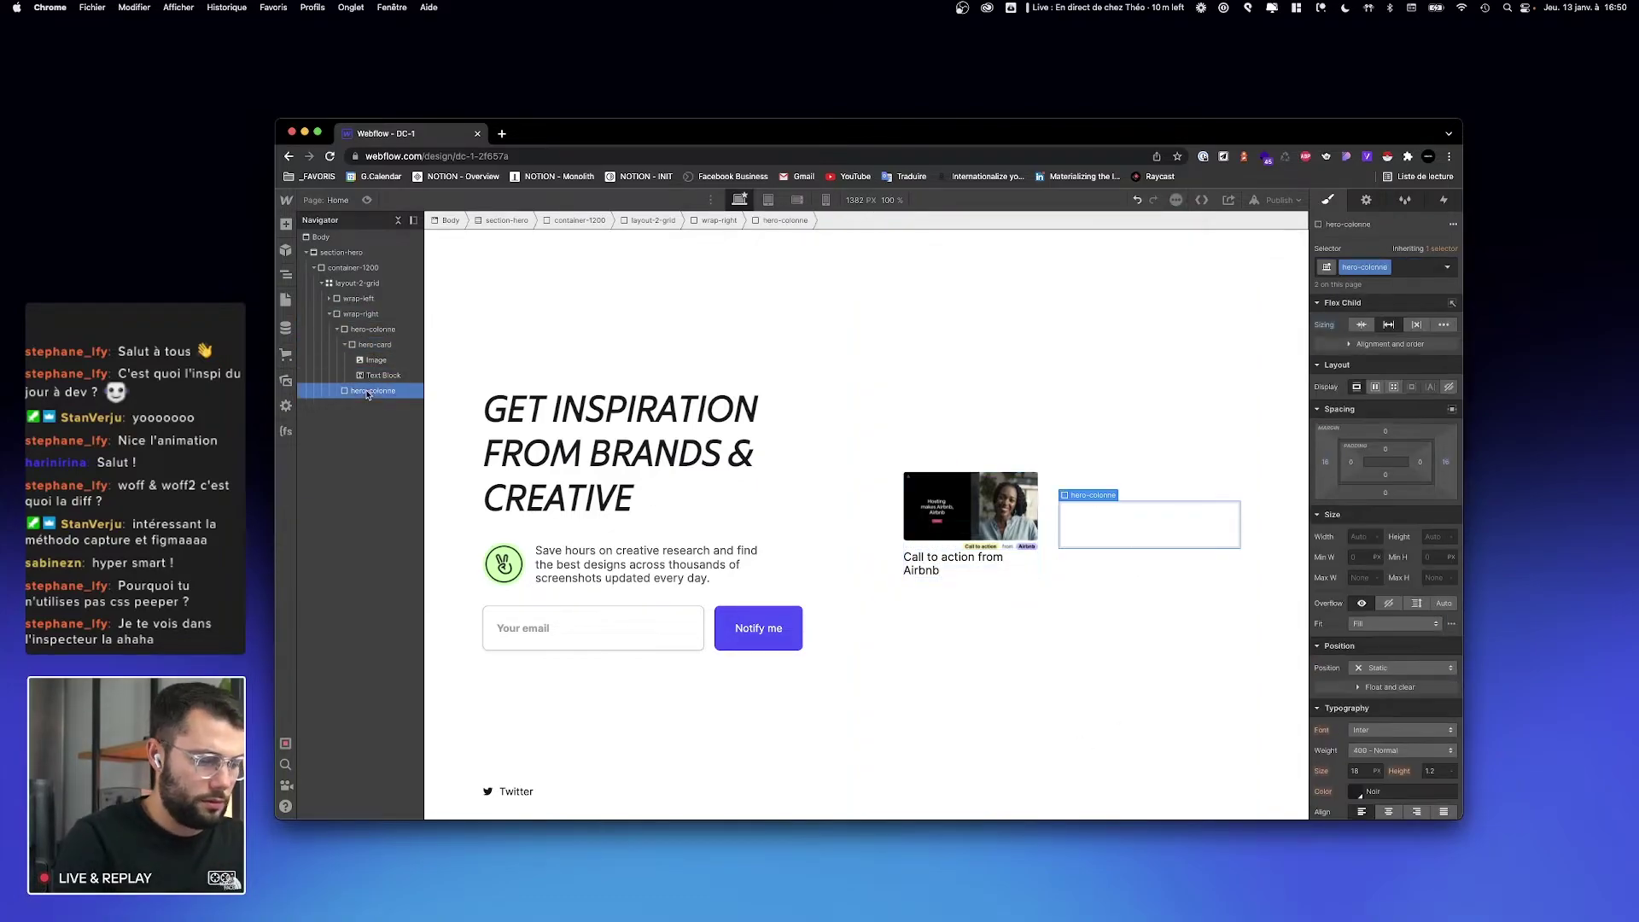
{"action": "key", "text": "Delete"}
Step: Make hero-card a vertical flex layout with its children aligned to the right and justified to the start
{"action": "left_click", "coordinate": [937, 620]}
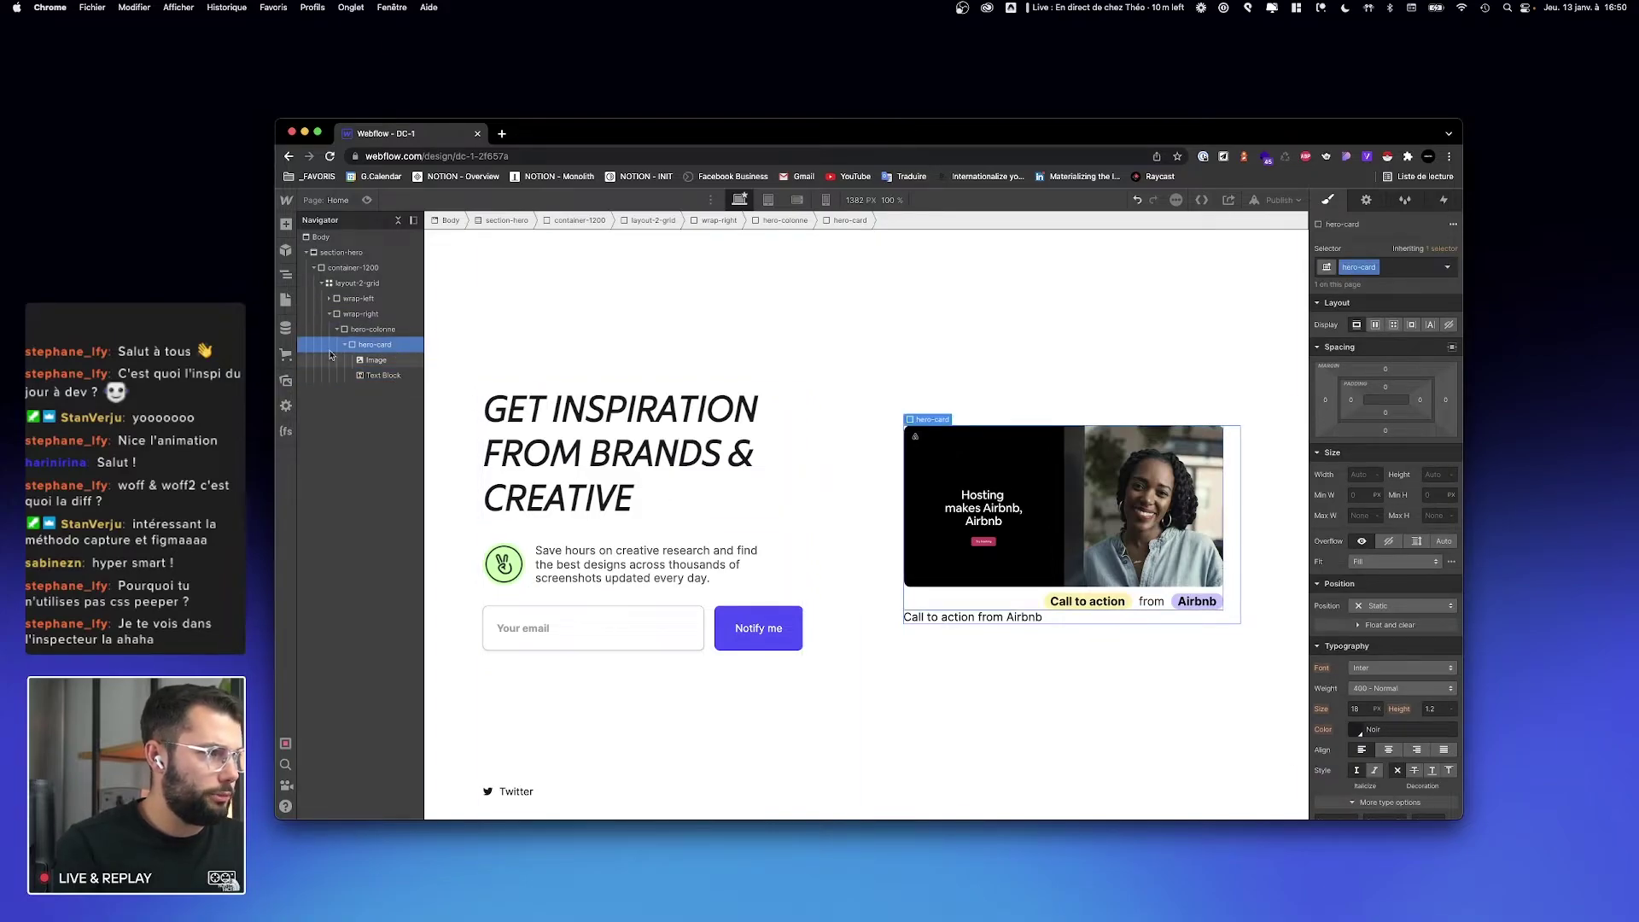
{"action": "left_click", "coordinate": [1375, 324]}
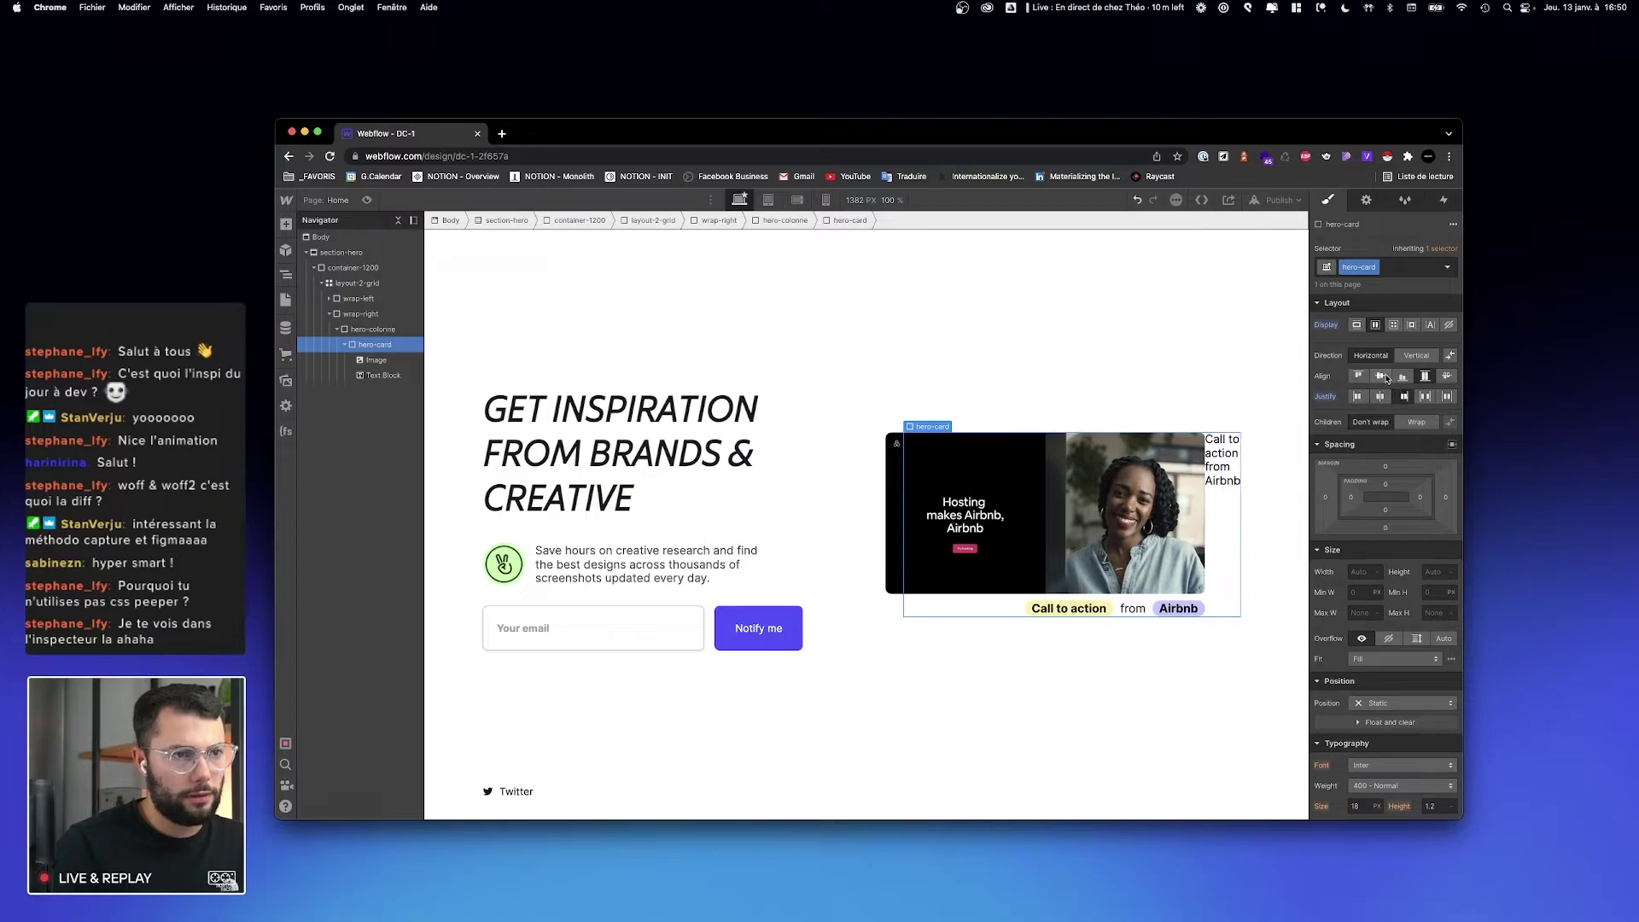
{"action": "left_click", "coordinate": [1417, 355]}
{"action": "left_click", "coordinate": [1402, 377]}
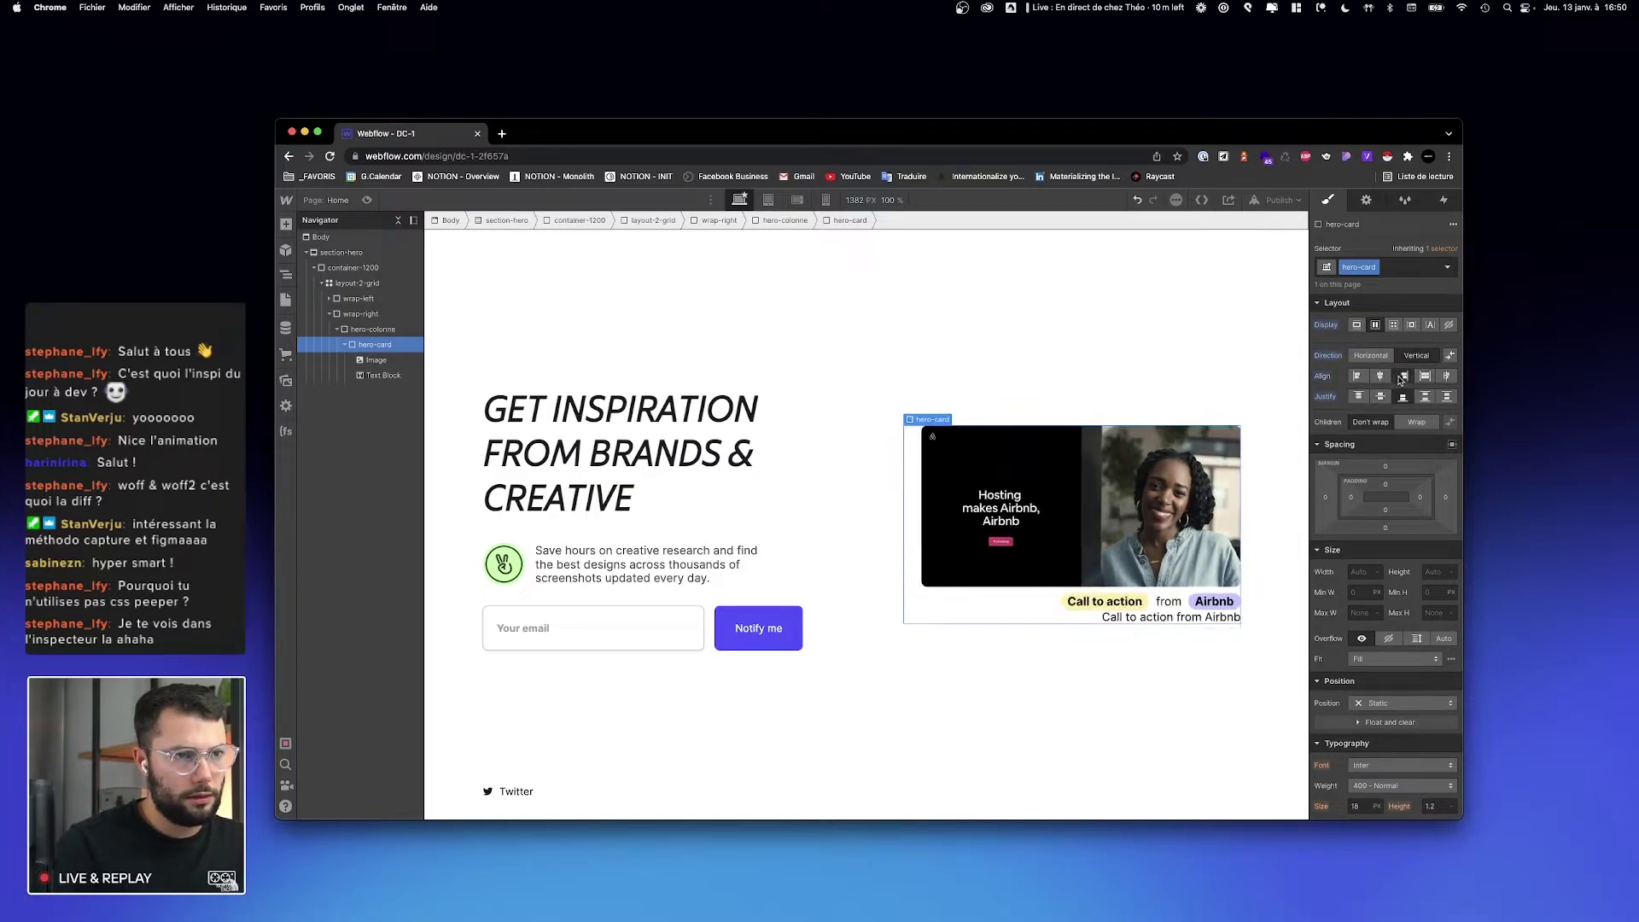
{"action": "left_click", "coordinate": [1359, 397]}
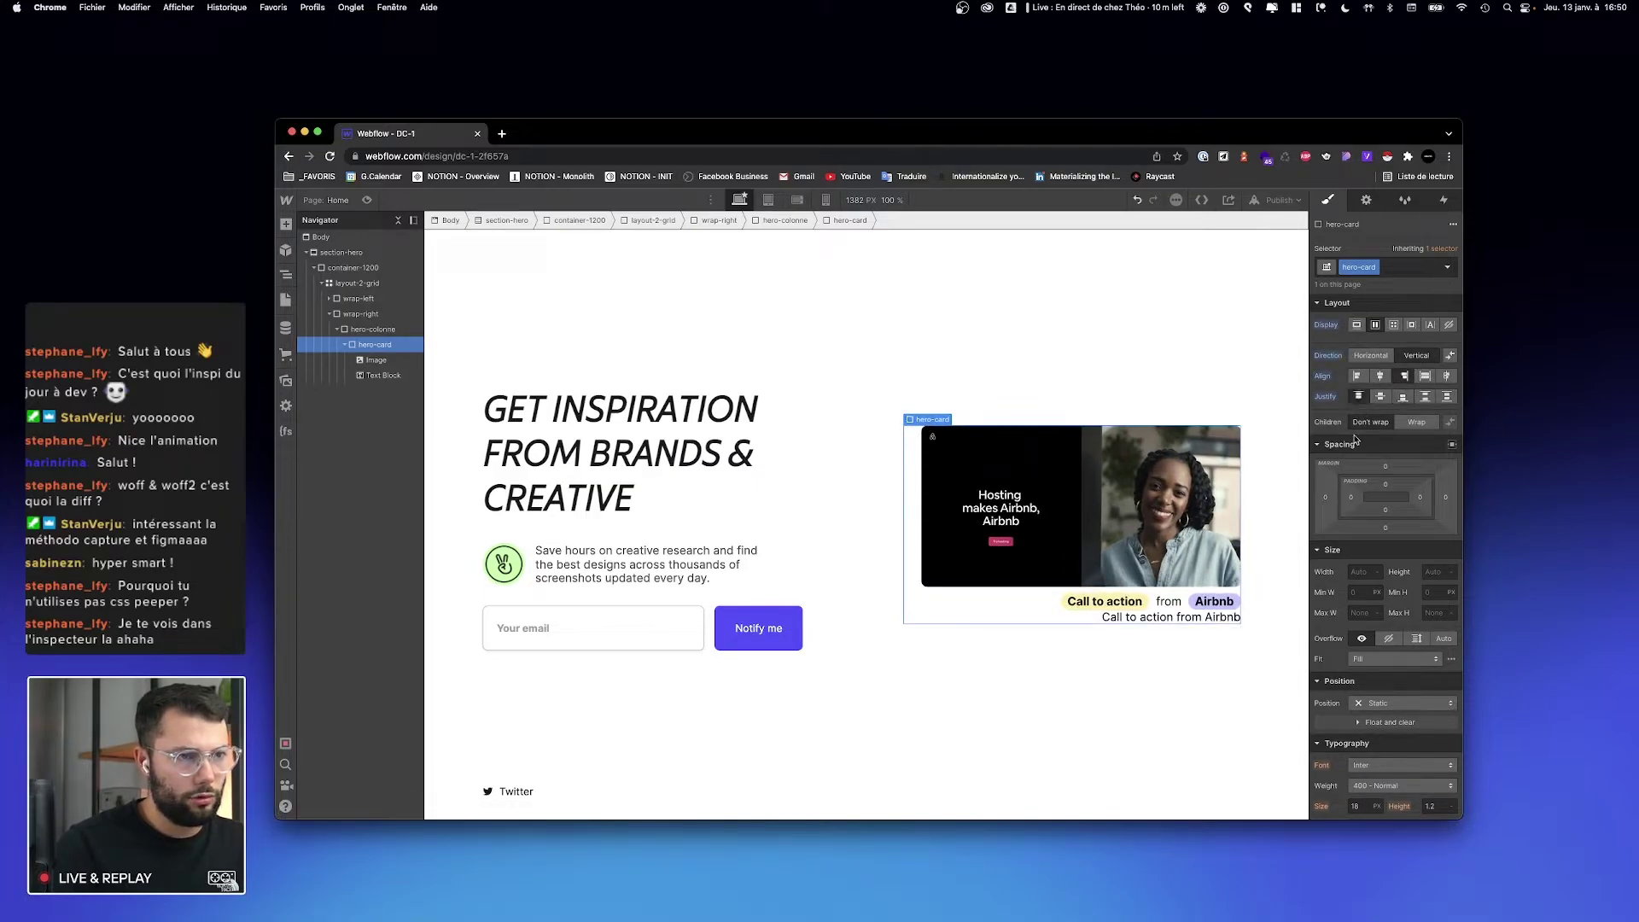
Step: Wrap "Call to action" in the card caption in a text span with the class jaune
{"action": "double_click", "coordinate": [1140, 616]}
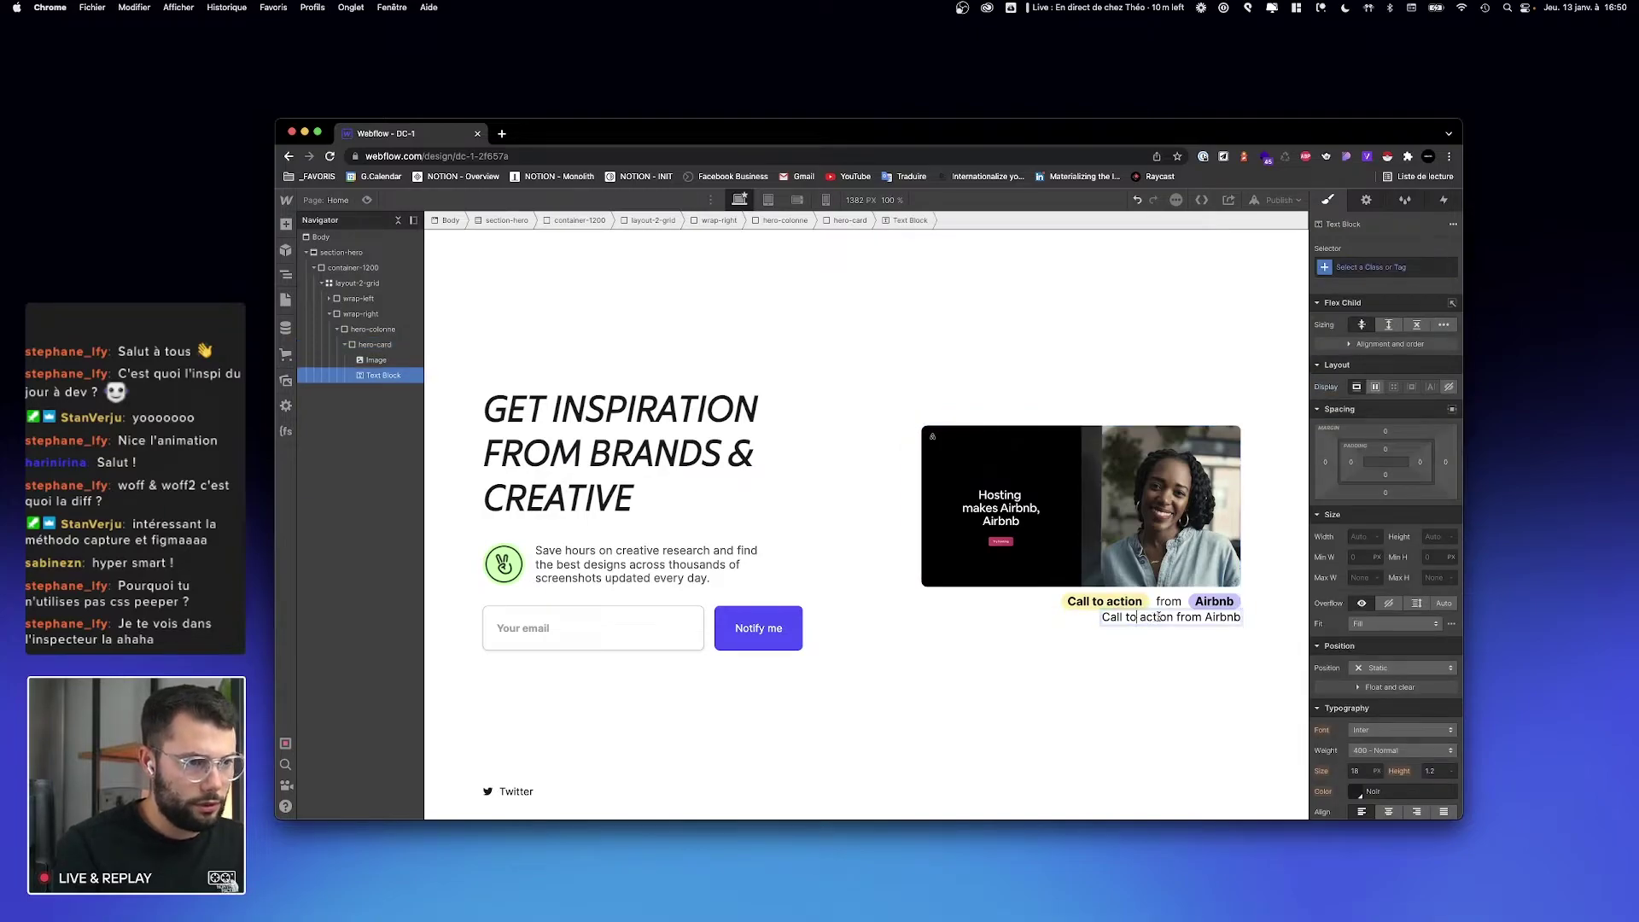
{"action": "left_click_drag", "start_coordinate": [1169, 616], "coordinate": [1115, 616]}
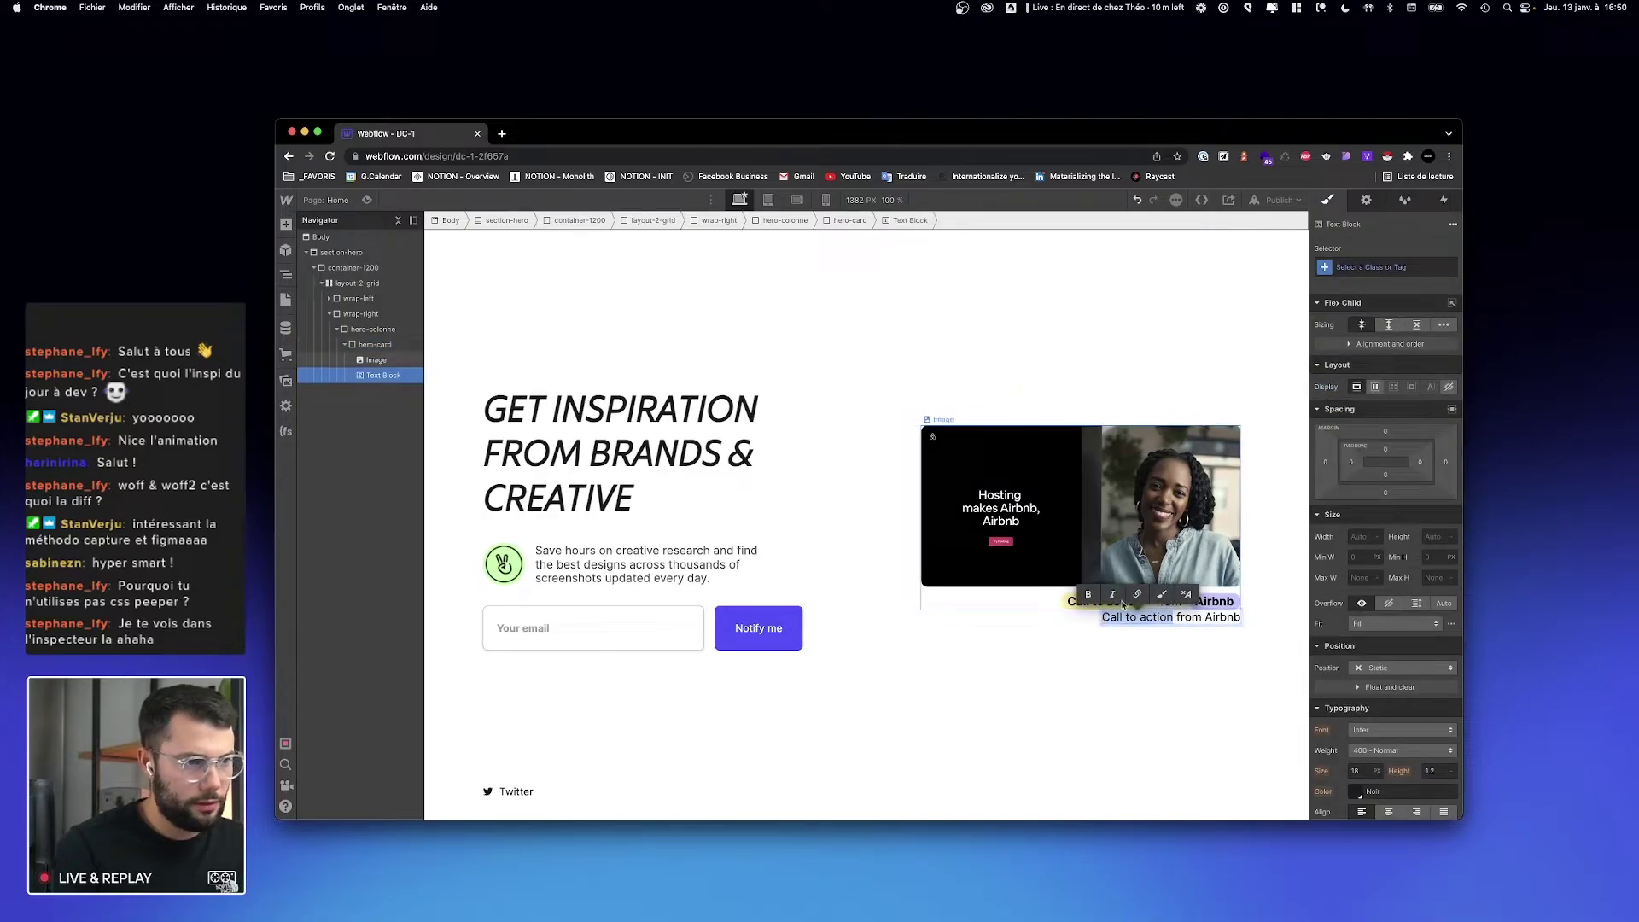
{"action": "left_click", "coordinate": [1161, 594]}
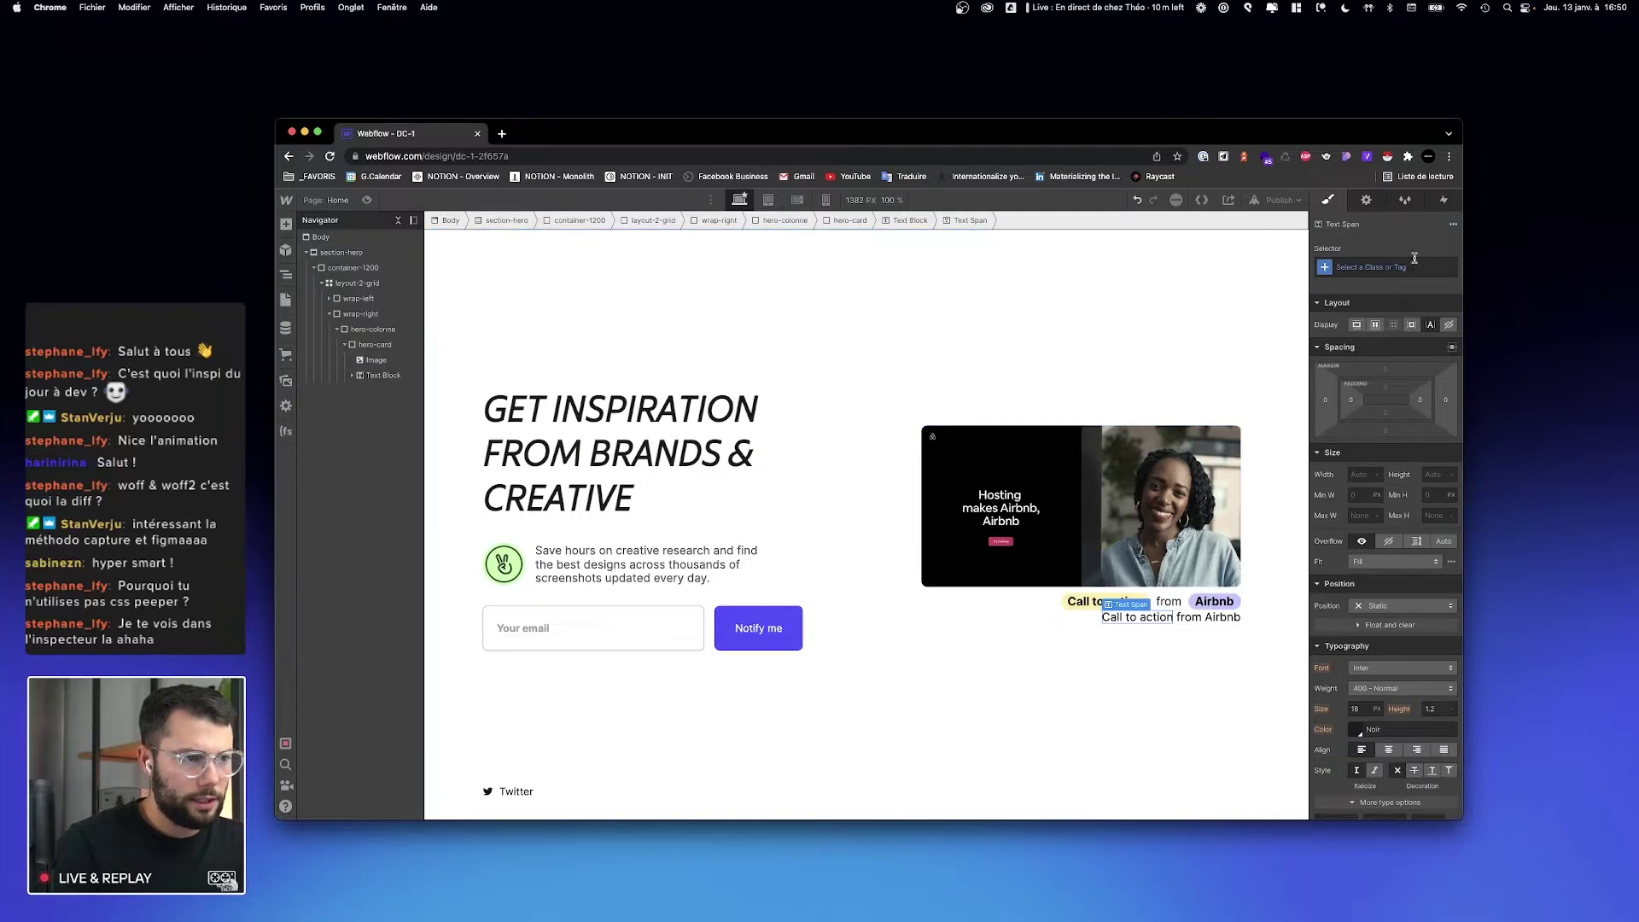
{"action": "left_click", "coordinate": [1386, 267]}
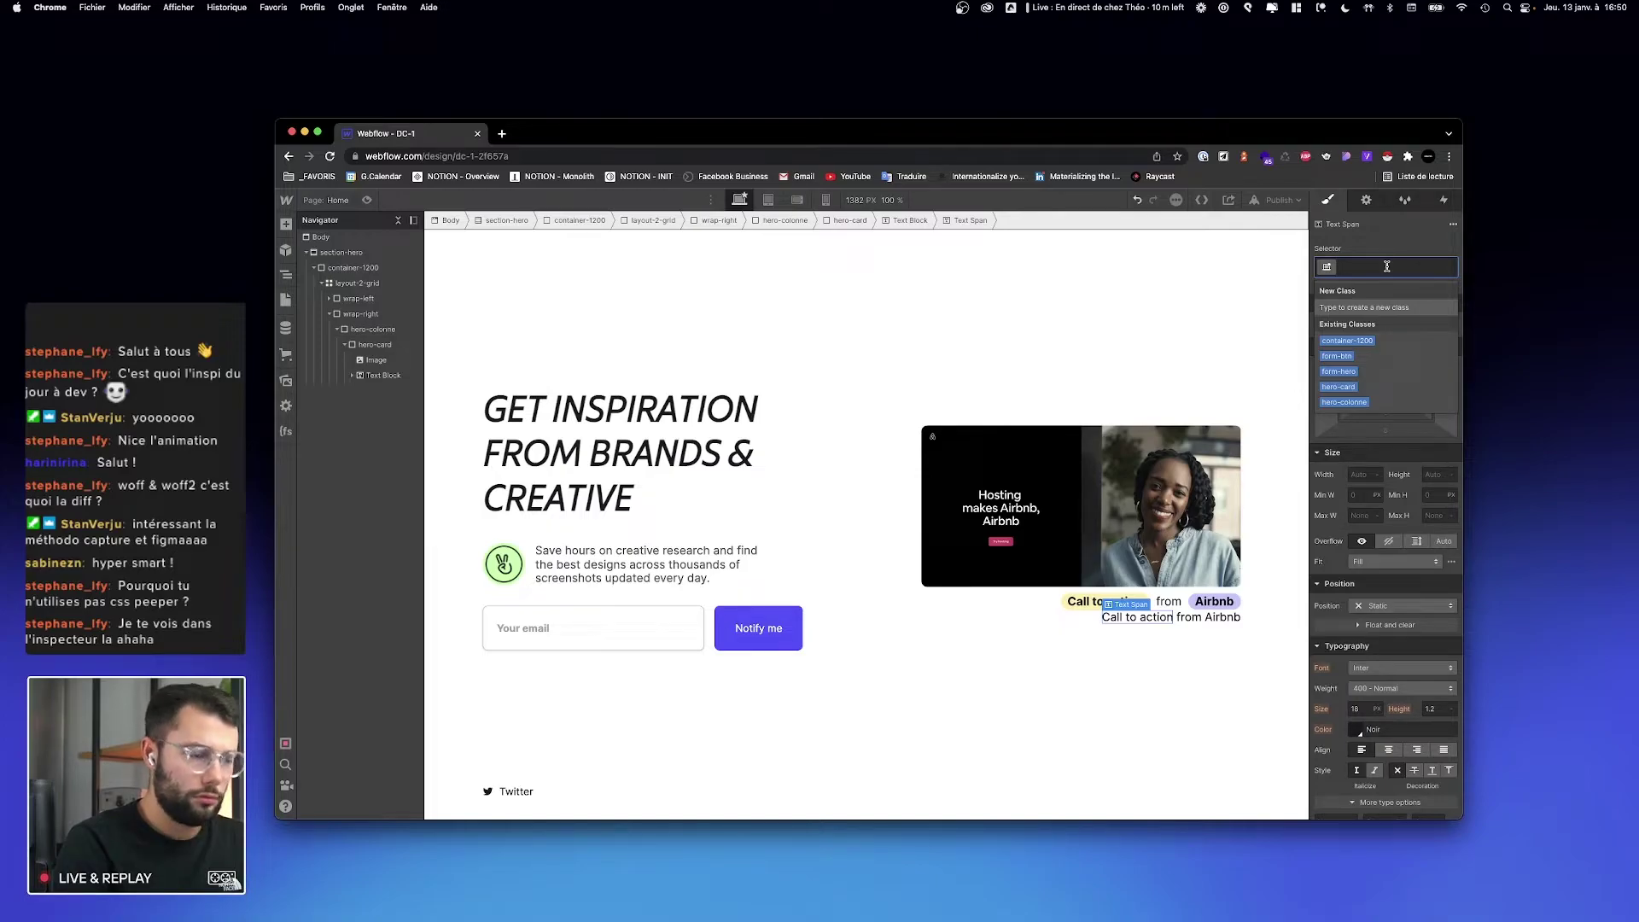
{"action": "type", "text": "jaune"}
{"action": "key", "text": "Return"}
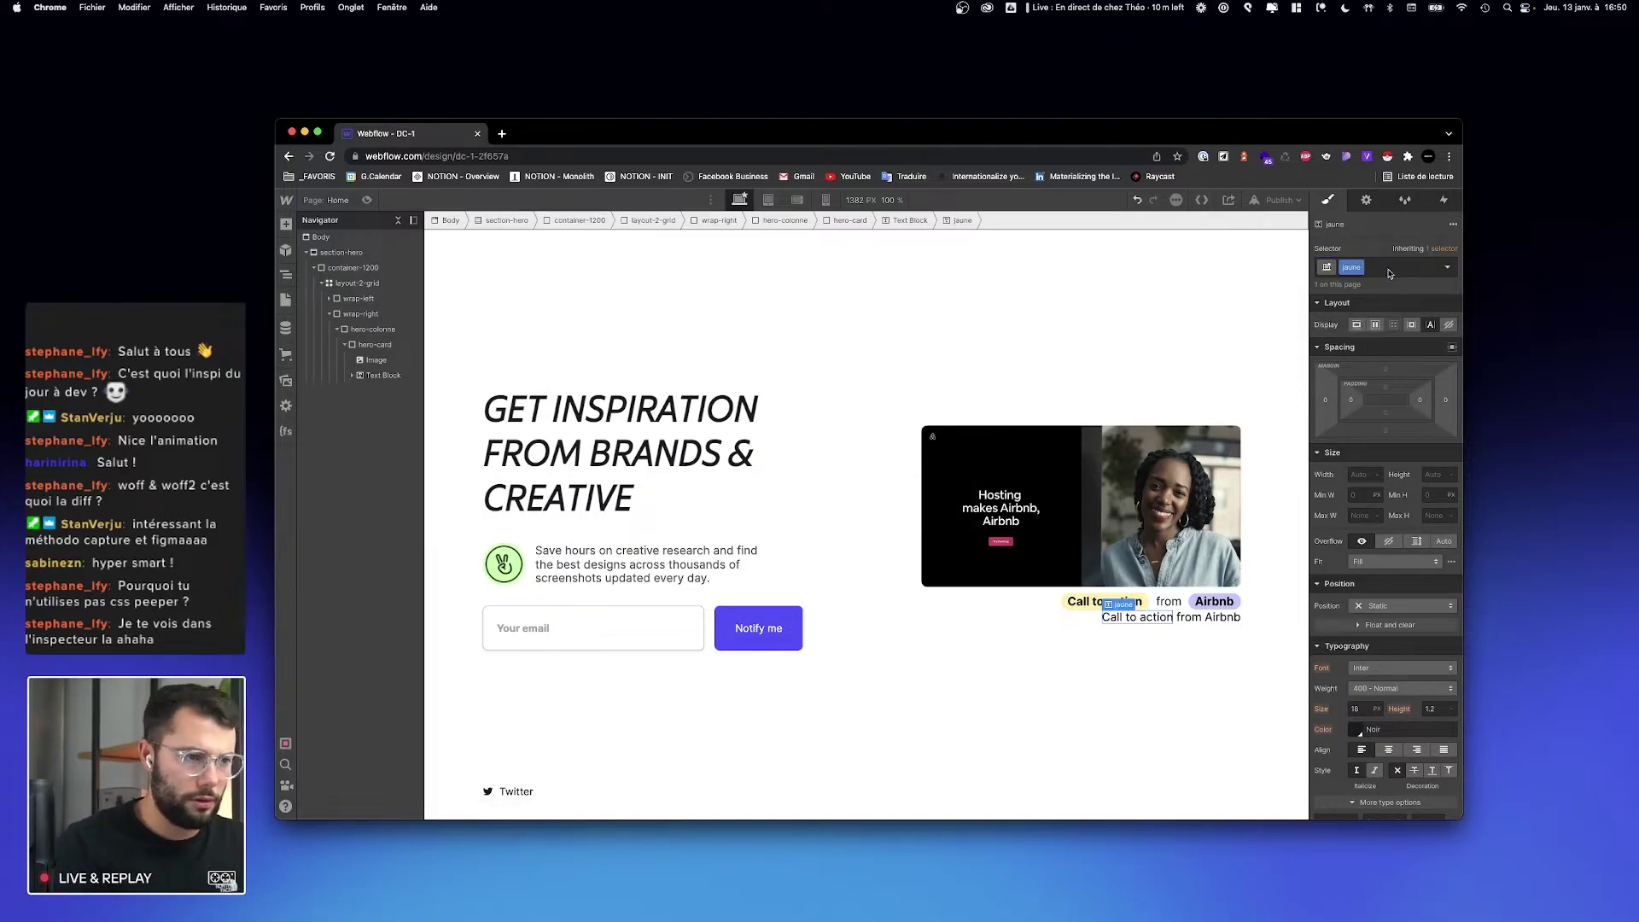
Step: Wrap "Airbnb" in the card caption in a text span with the class violet
{"action": "left_click", "coordinate": [1212, 621]}
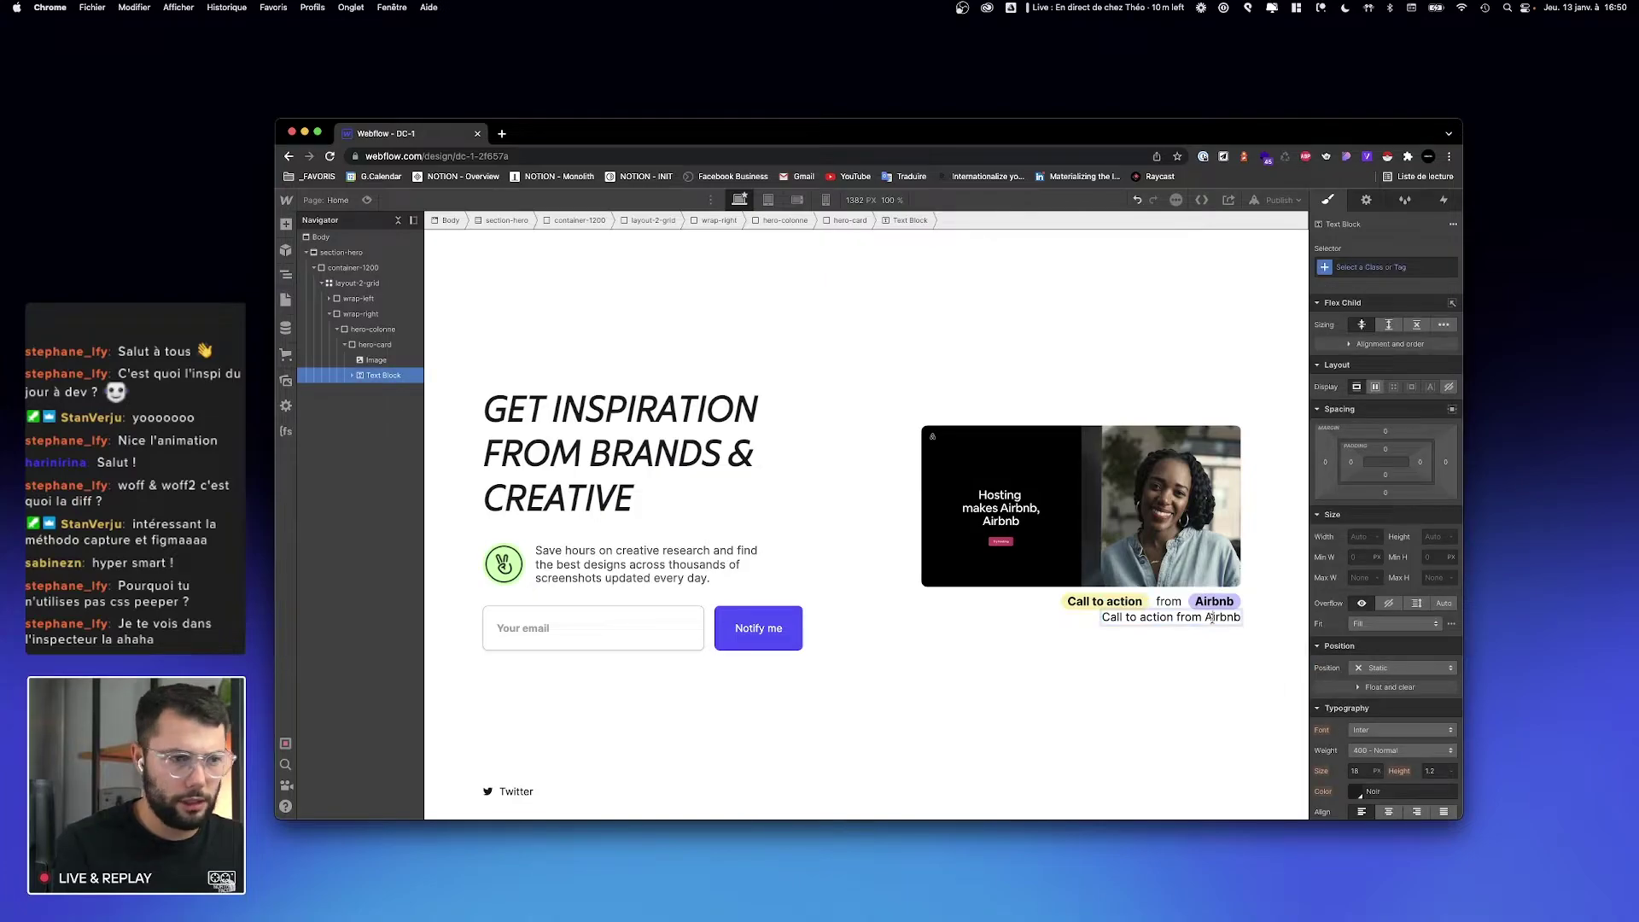
{"action": "double_click", "coordinate": [1206, 618]}
{"action": "left_click", "coordinate": [1245, 601]}
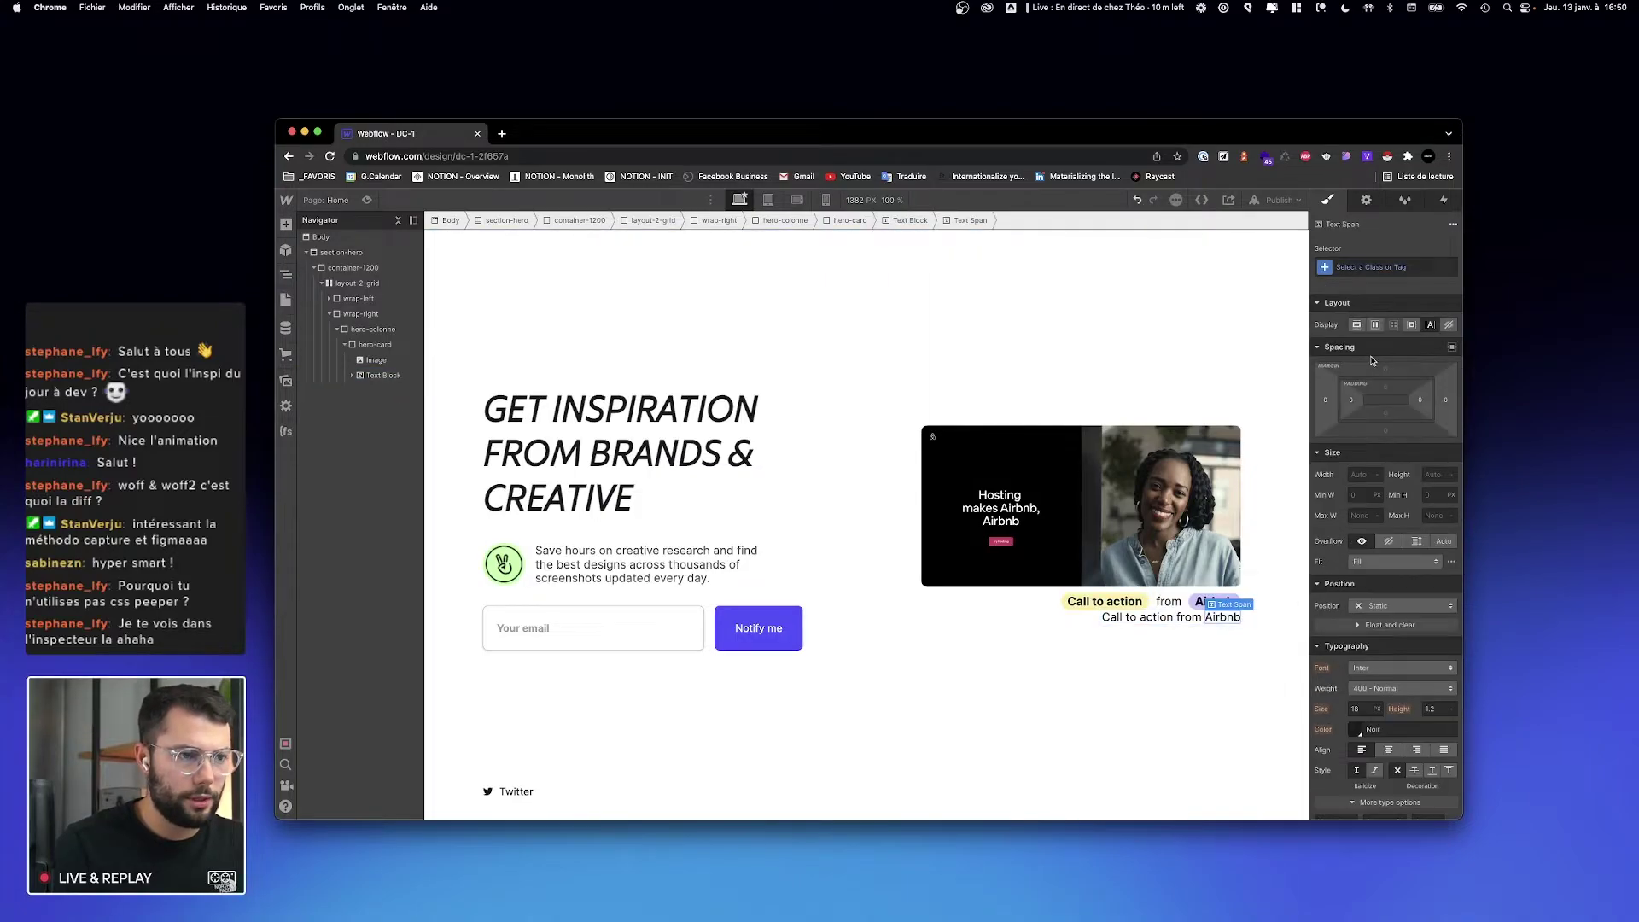
{"action": "left_click", "coordinate": [1364, 270]}
{"action": "type", "text": "viole"}
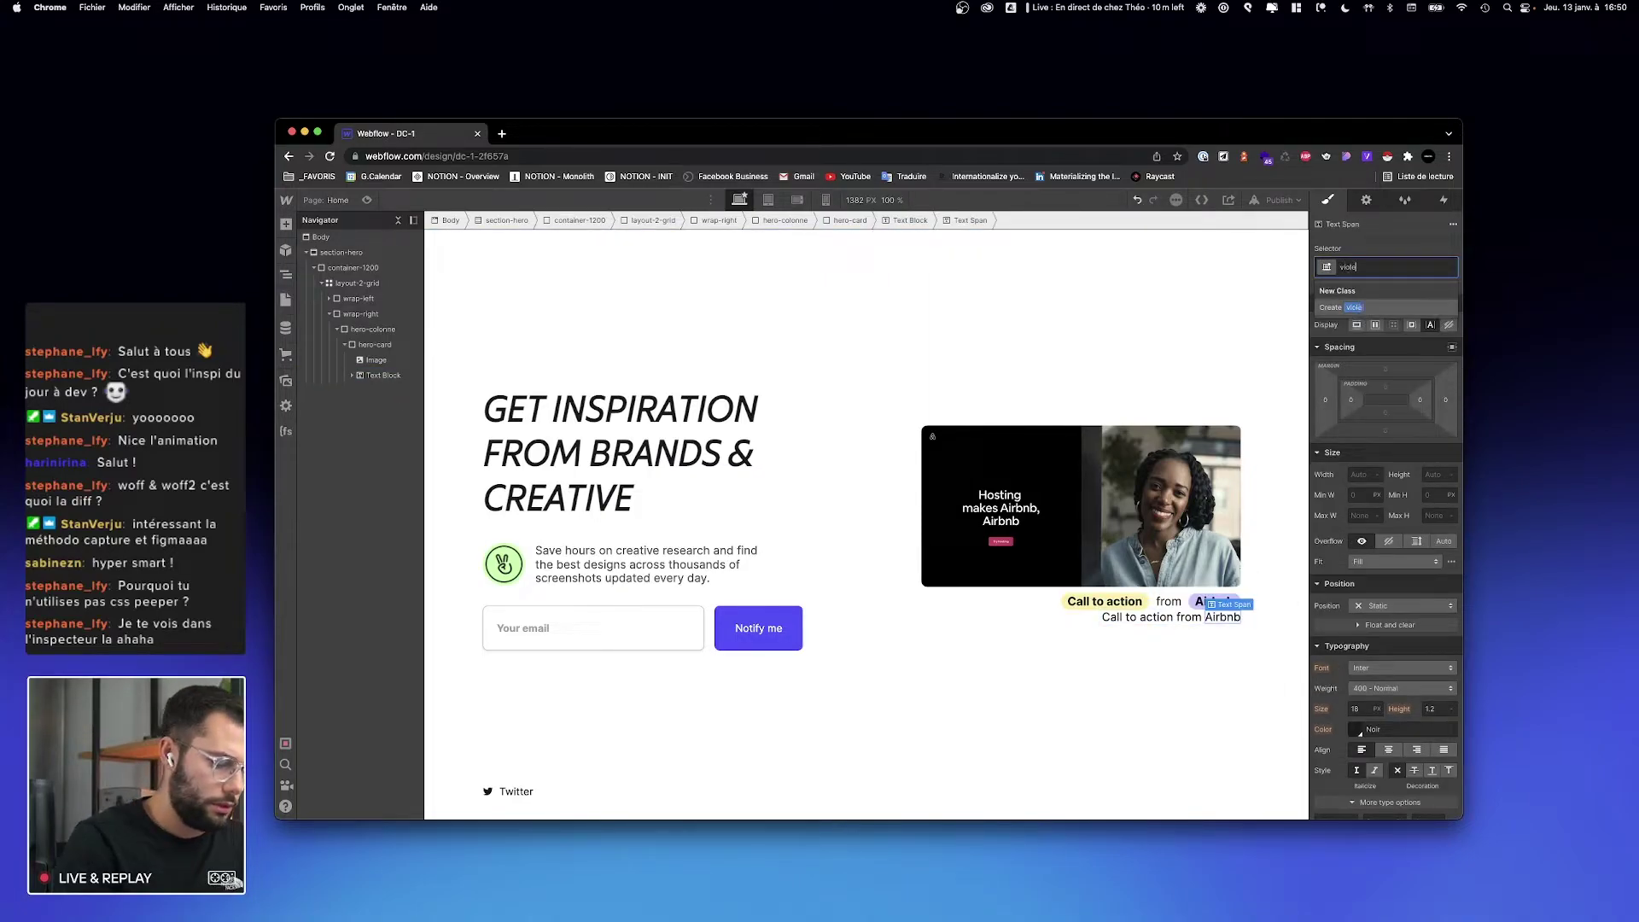
{"action": "type", "text": "t"}
{"action": "key", "text": "Return"}
Step: Set the display of the jaune text span to inline-block
{"action": "left_click", "coordinate": [1106, 602]}
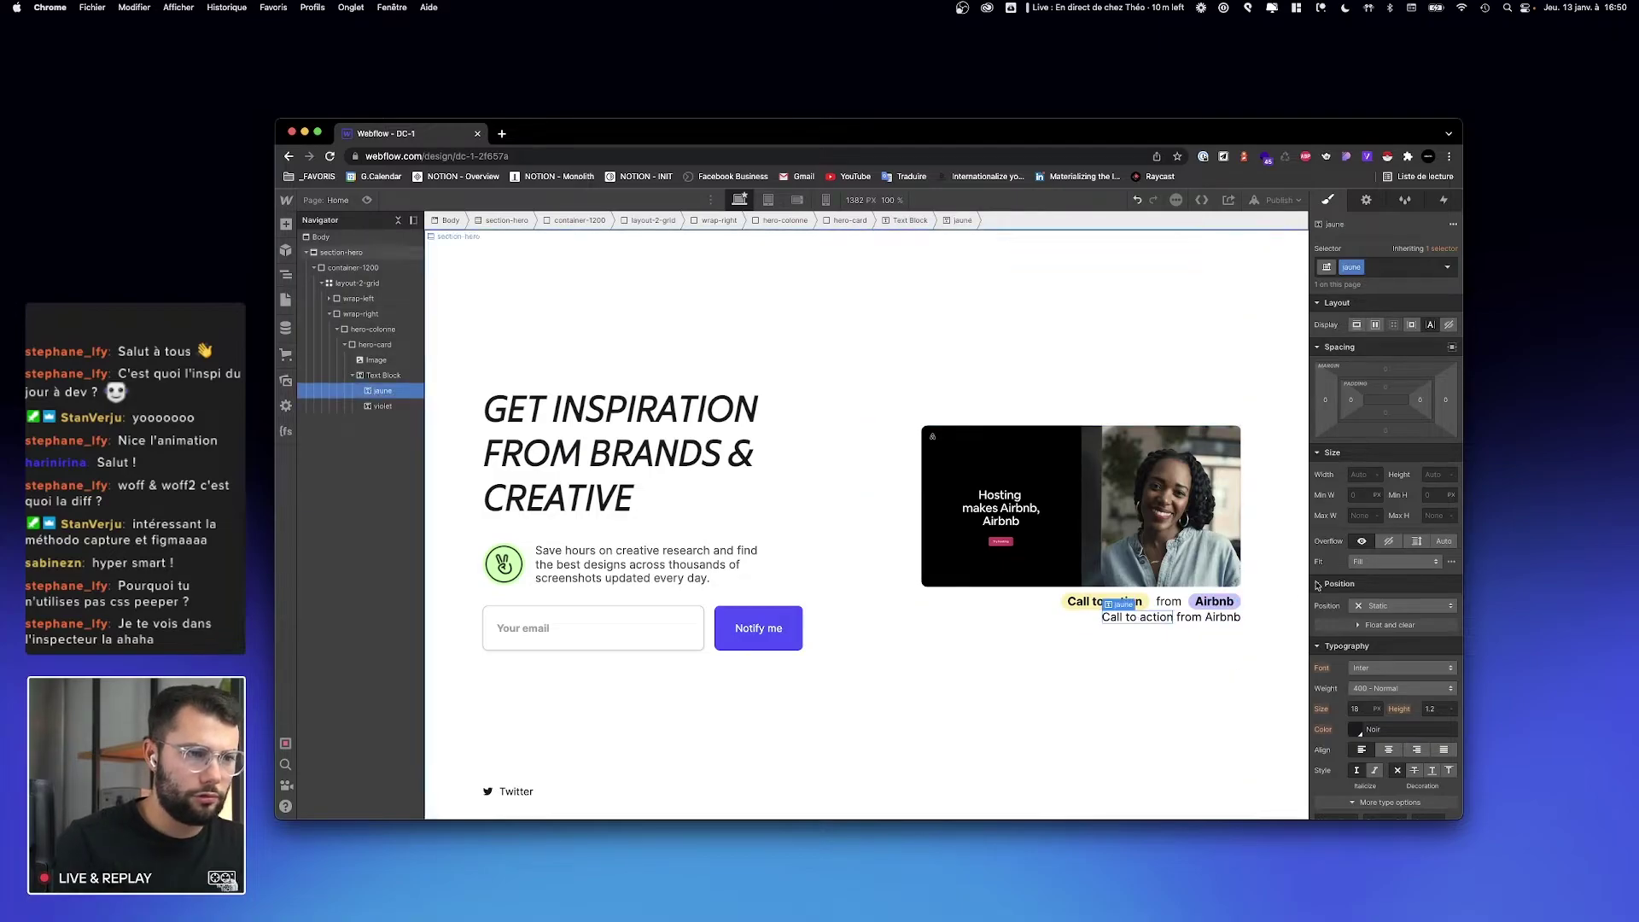
{"action": "scroll", "coordinate": [1366, 478], "scroll_direction": "down", "scroll_amount": 3}
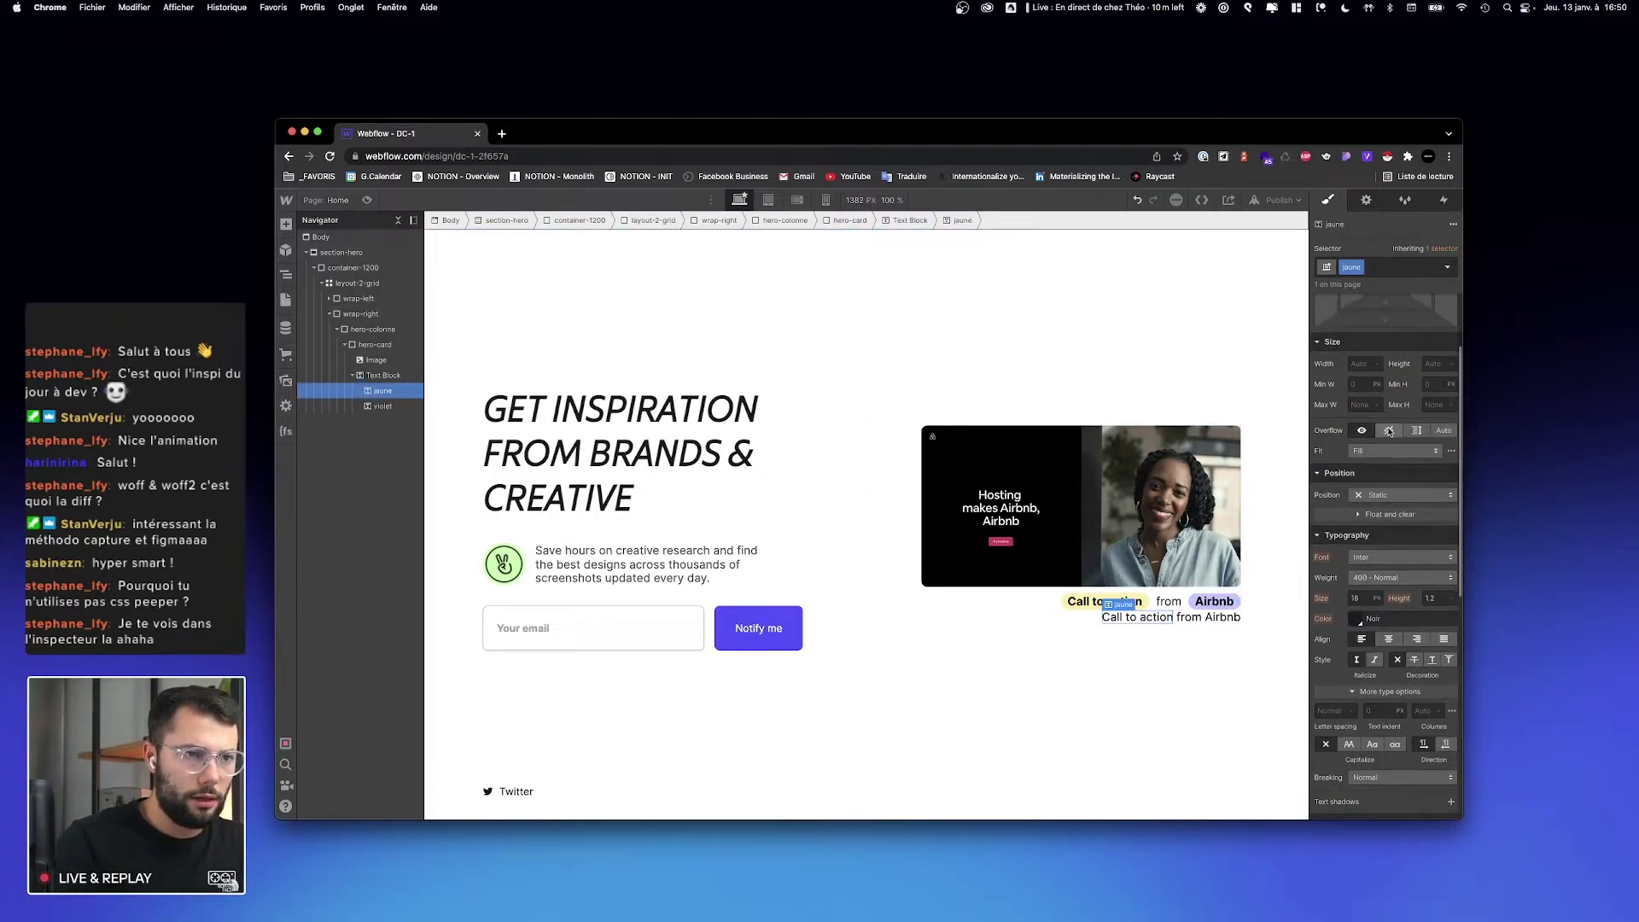
{"action": "scroll", "coordinate": [1387, 427], "scroll_direction": "up", "scroll_amount": 3}
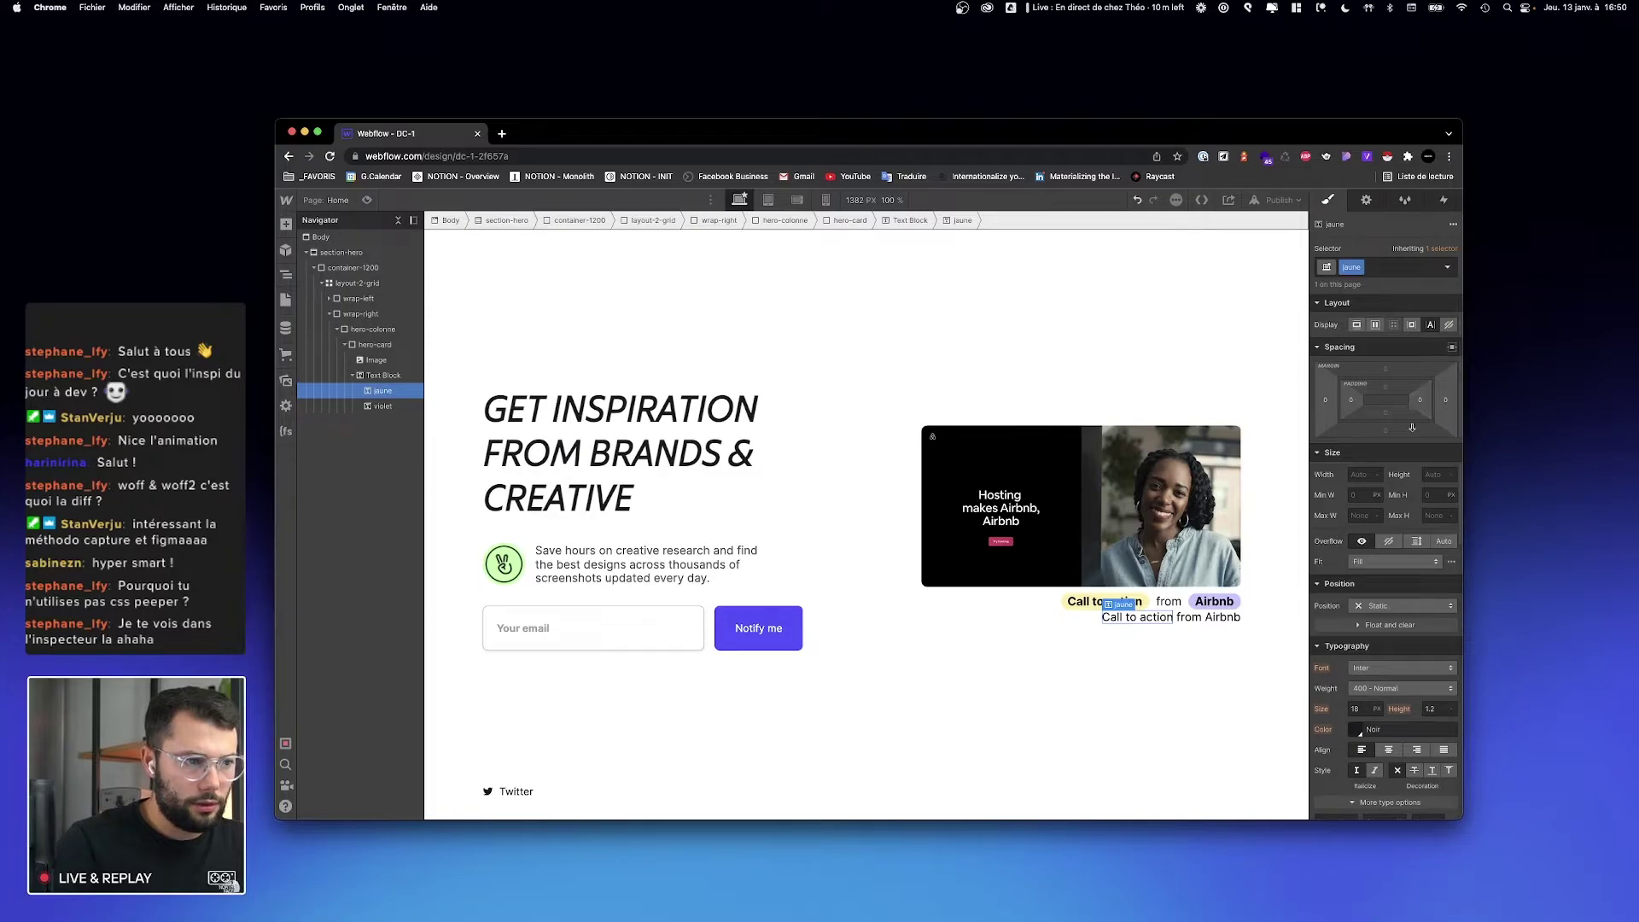
{"action": "scroll", "coordinate": [1373, 555], "scroll_direction": "down", "scroll_amount": 2}
{"action": "scroll", "coordinate": [1392, 444], "scroll_direction": "up", "scroll_amount": 2}
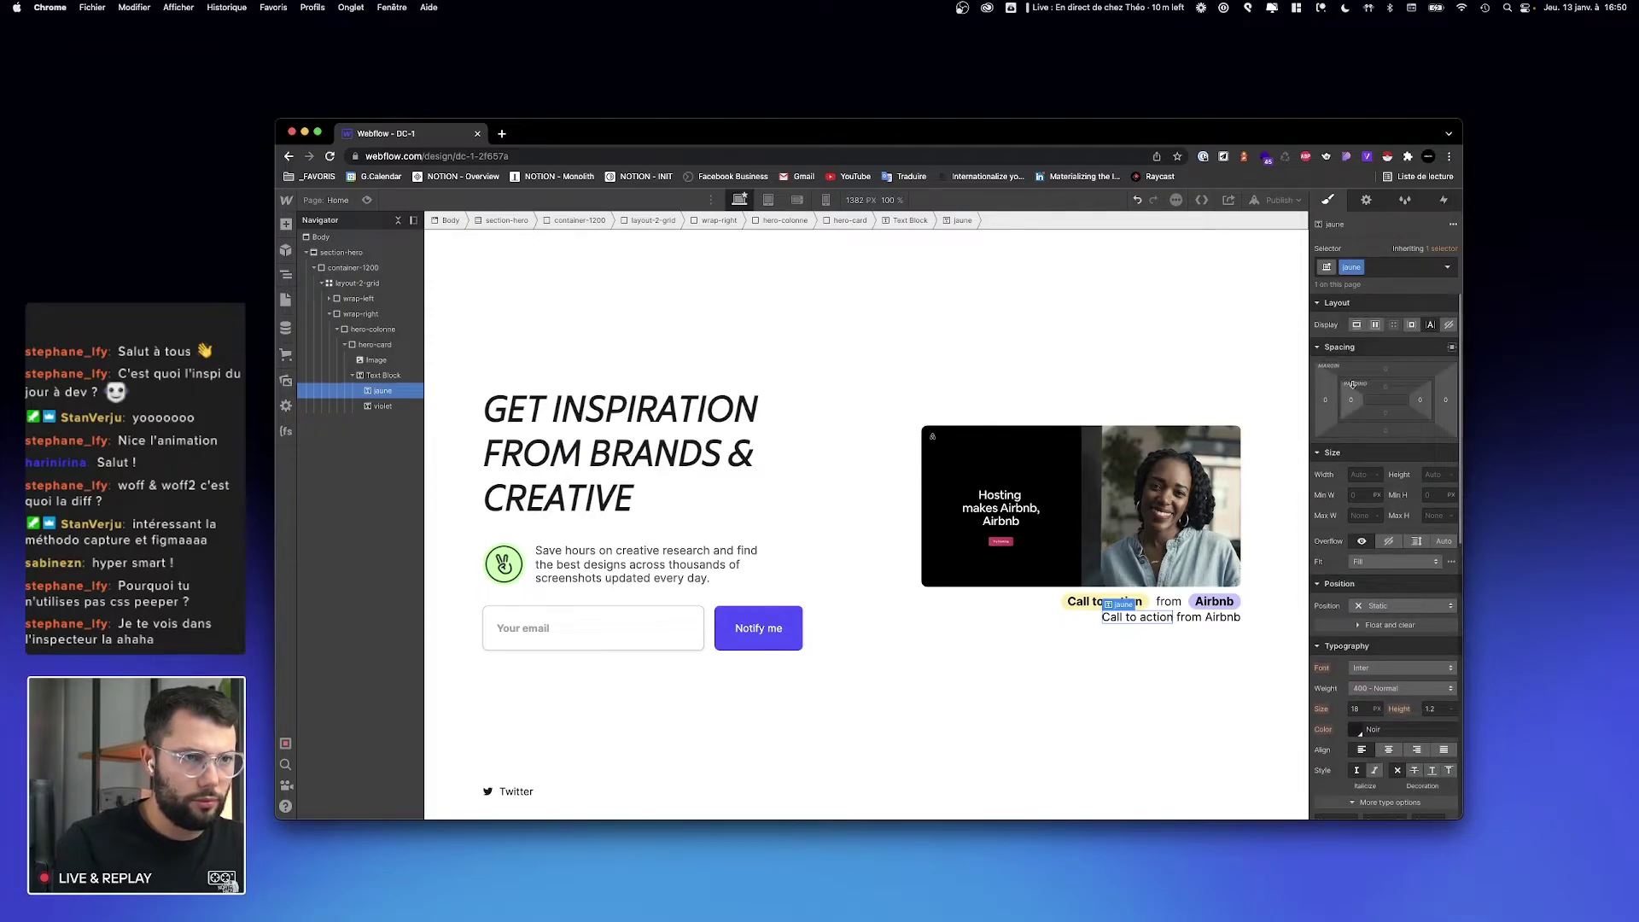
{"action": "left_click", "coordinate": [1413, 326]}
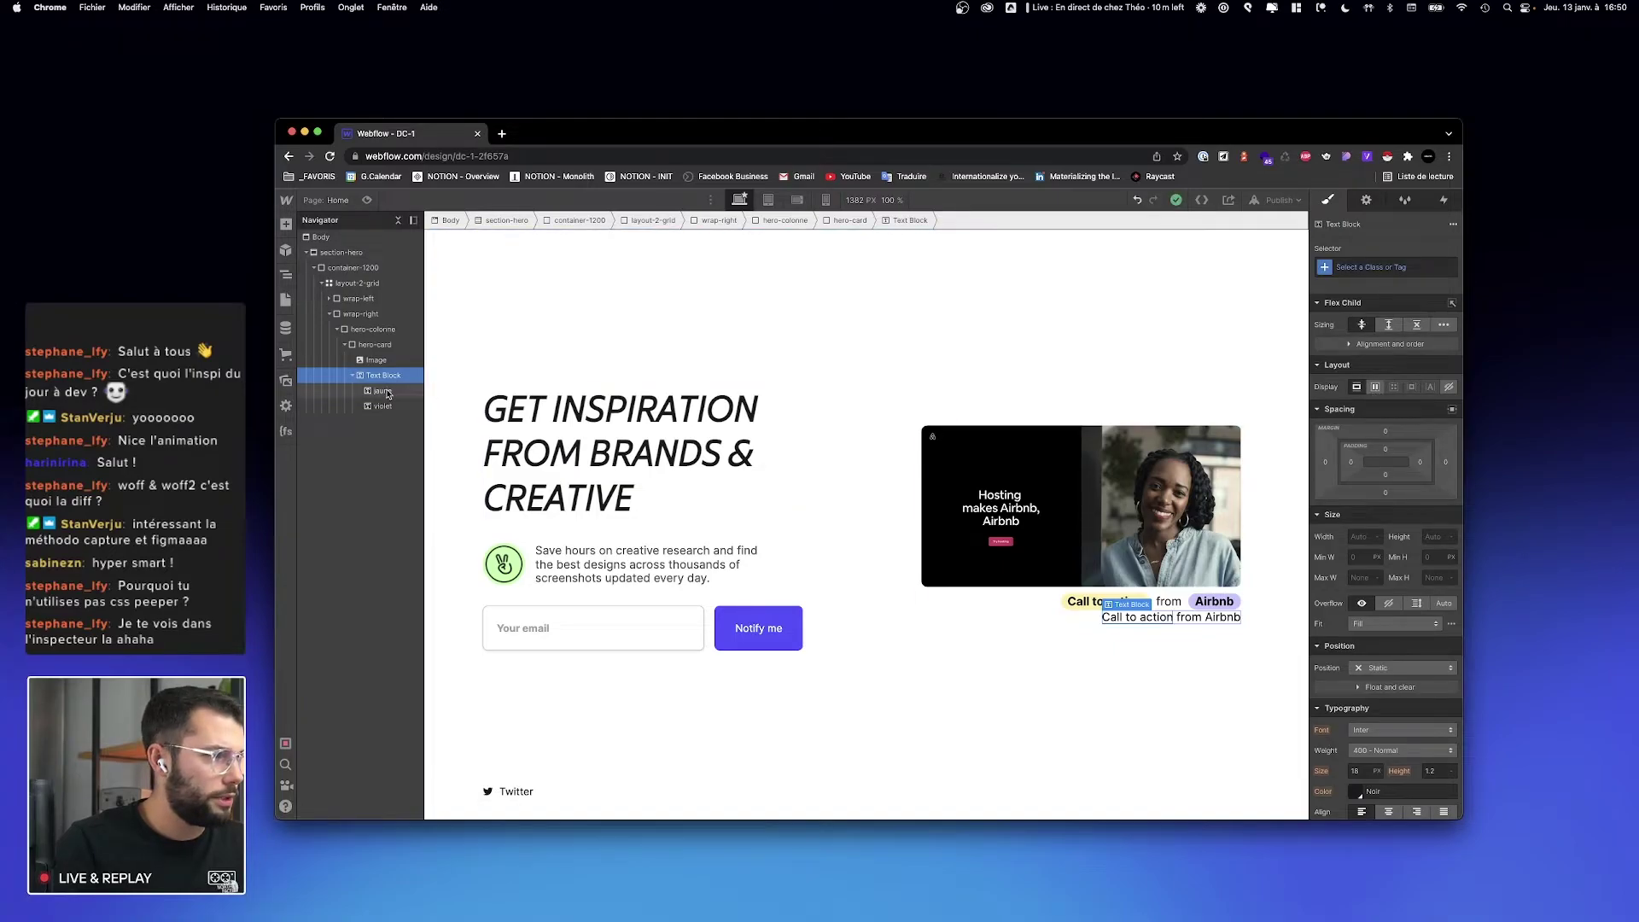
{"action": "key", "text": "ctrl+z"}
{"action": "left_click", "coordinate": [1412, 326]}
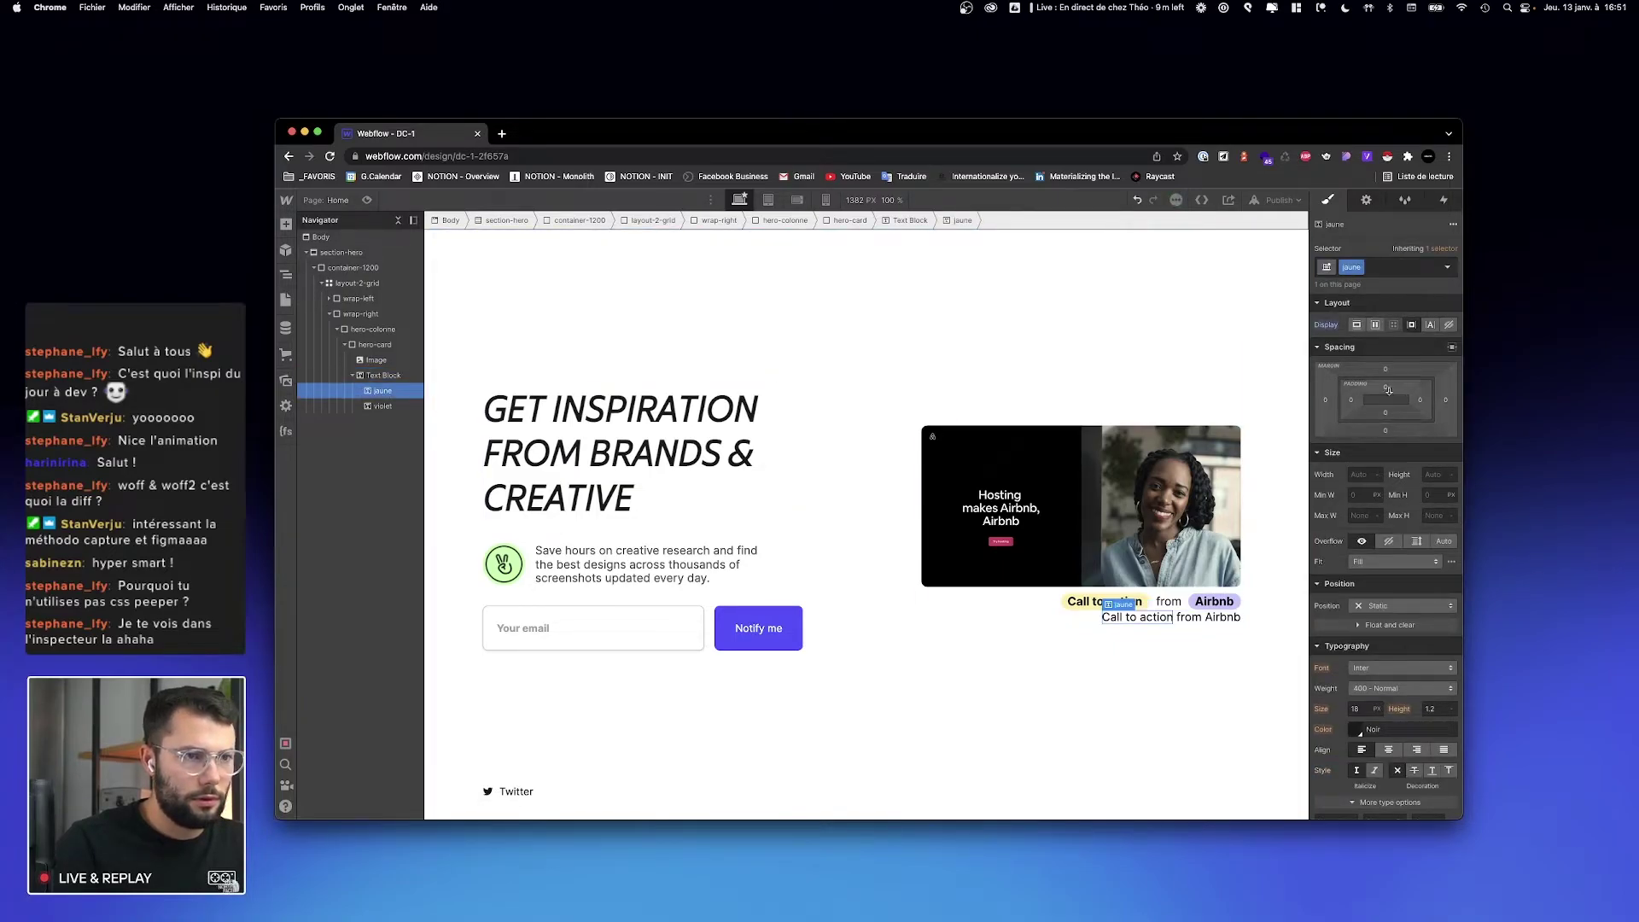
Step: Add padding on all sides of the jaune text span and fill its background with yellow #fff0a8 sampled from the reference caption's highlight
{"action": "left_click_drag", "start_coordinate": [1384, 390], "coordinate": [1435, 400]}
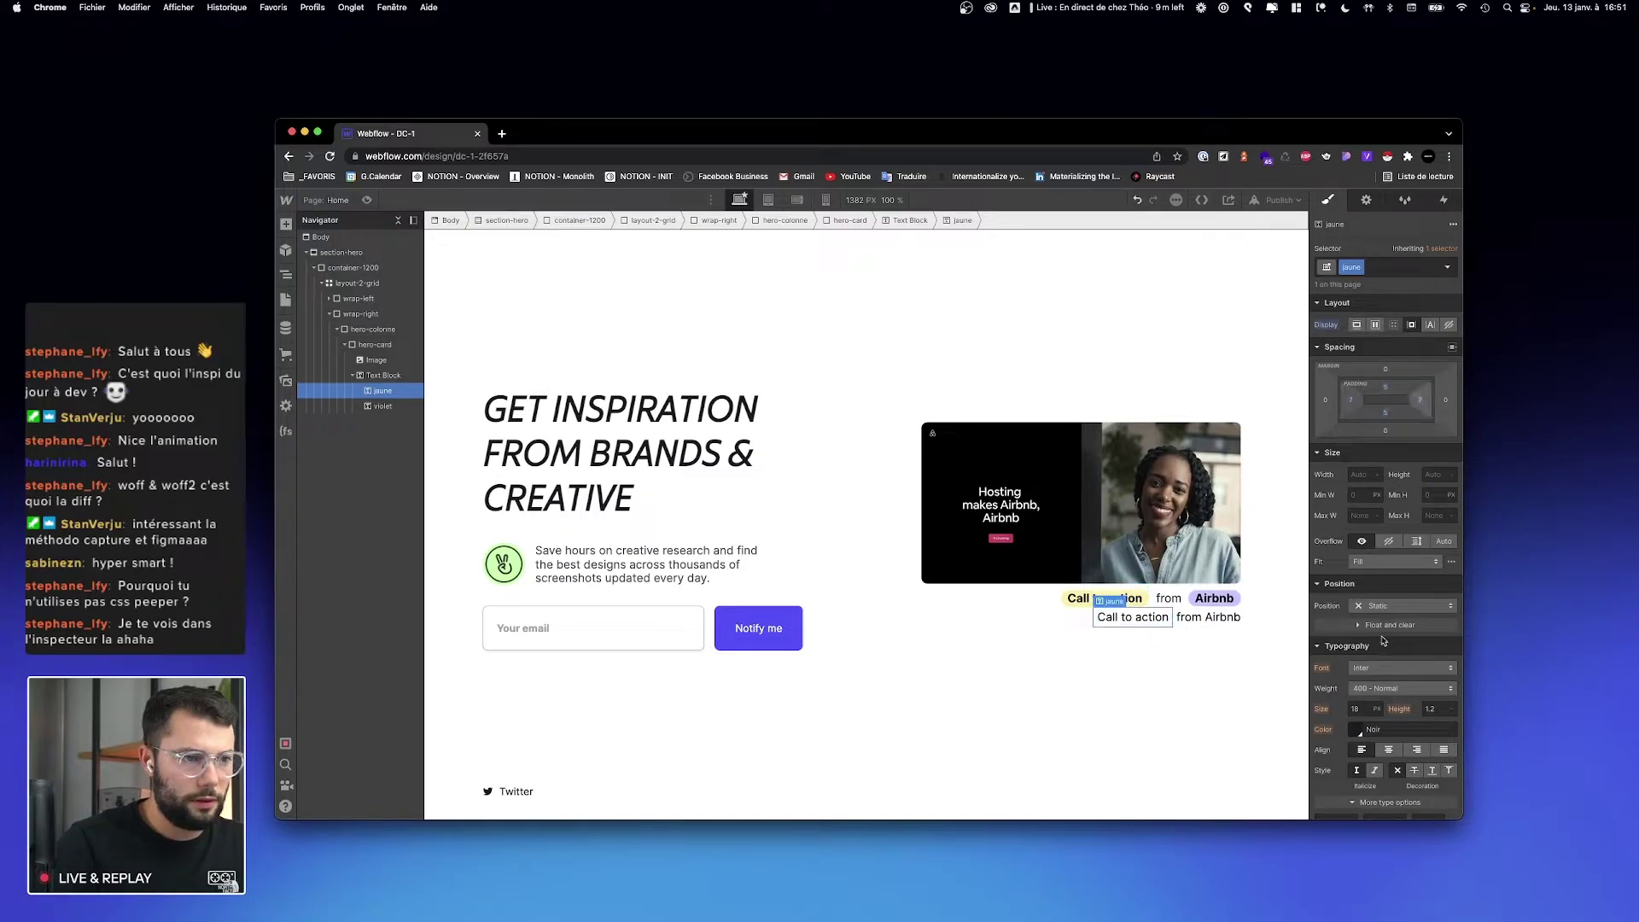
{"action": "scroll", "coordinate": [1384, 640], "scroll_direction": "down", "scroll_amount": 10}
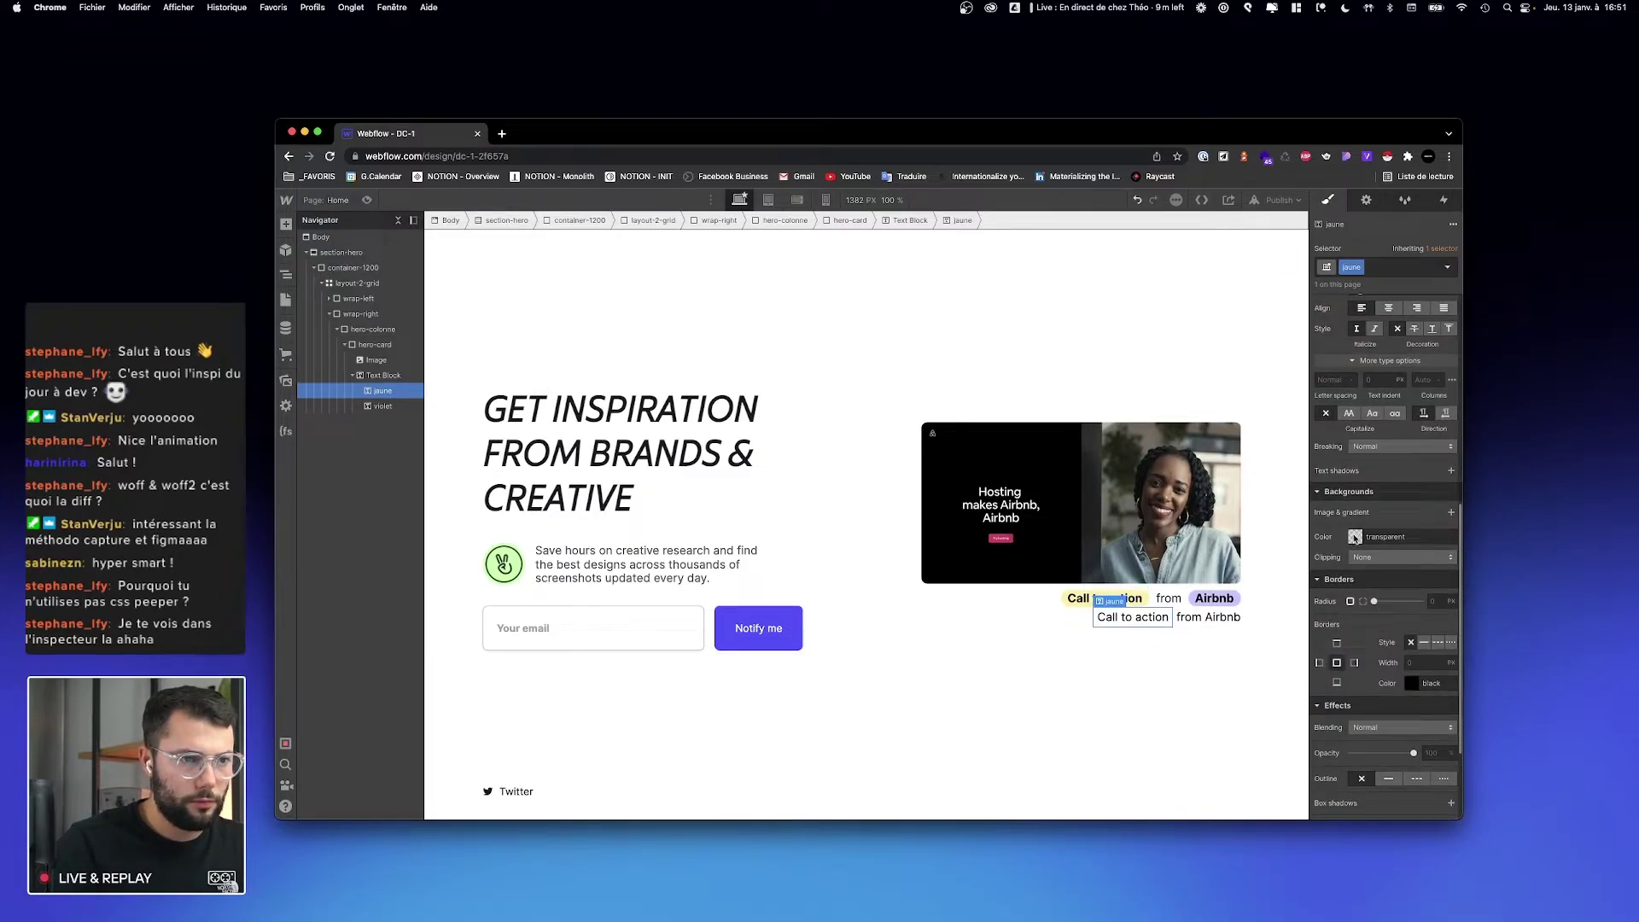
{"action": "left_click", "coordinate": [1383, 536]}
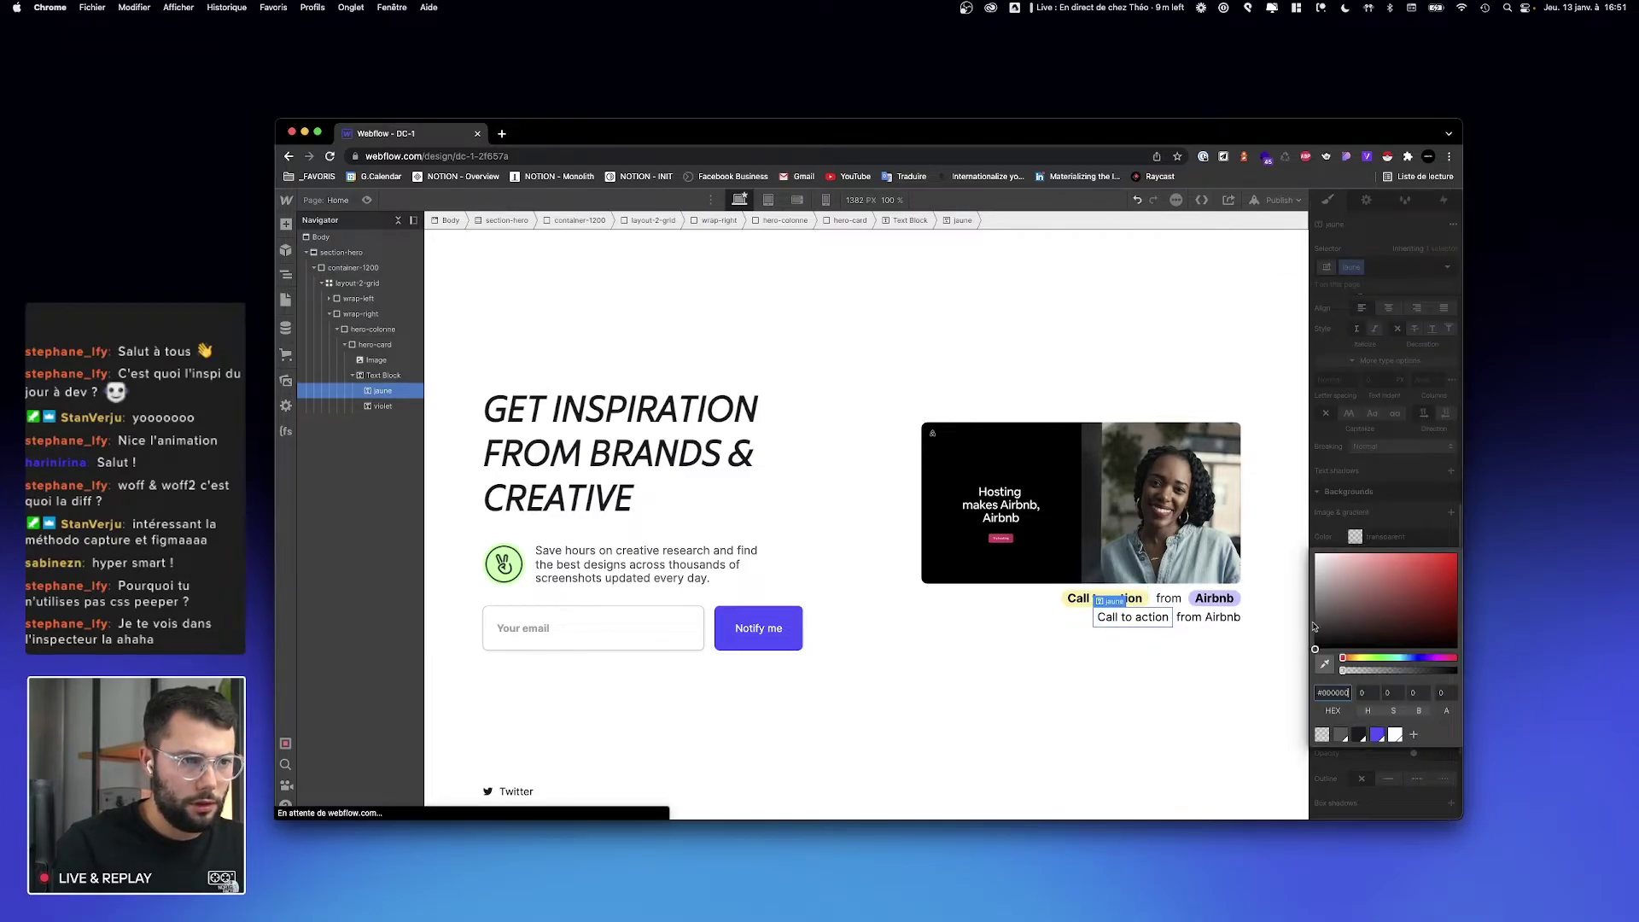
{"action": "left_click", "coordinate": [1068, 600]}
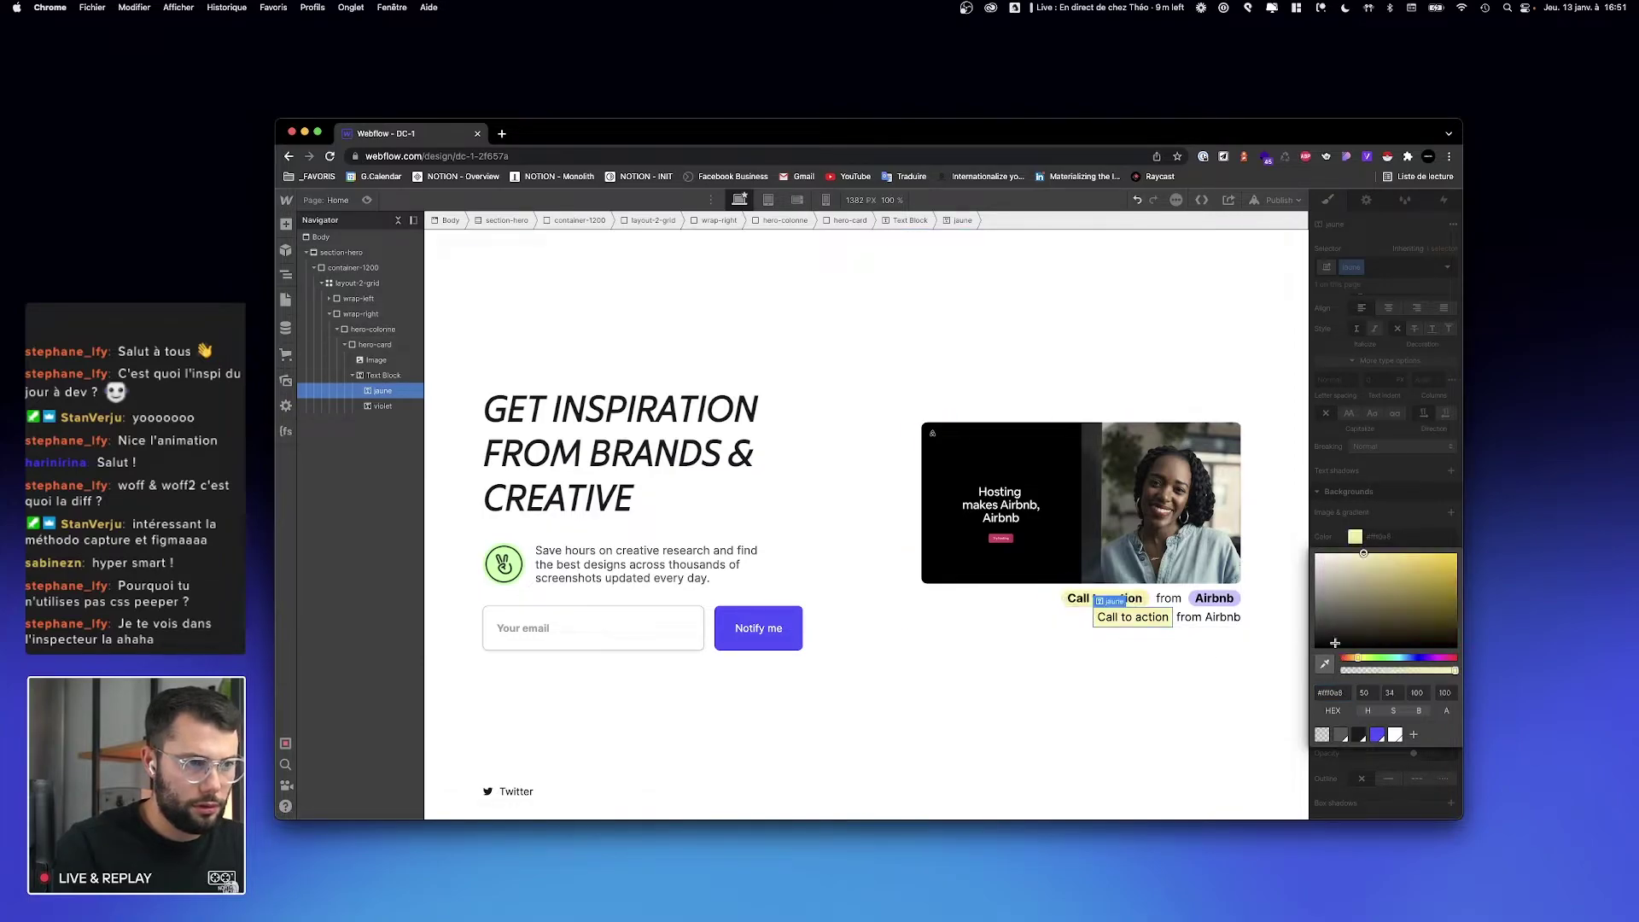
Step: Save the sampled yellow background color as a reusable swatch named Jaune
{"action": "left_click", "coordinate": [1414, 735]}
{"action": "type", "text": "Ja"}
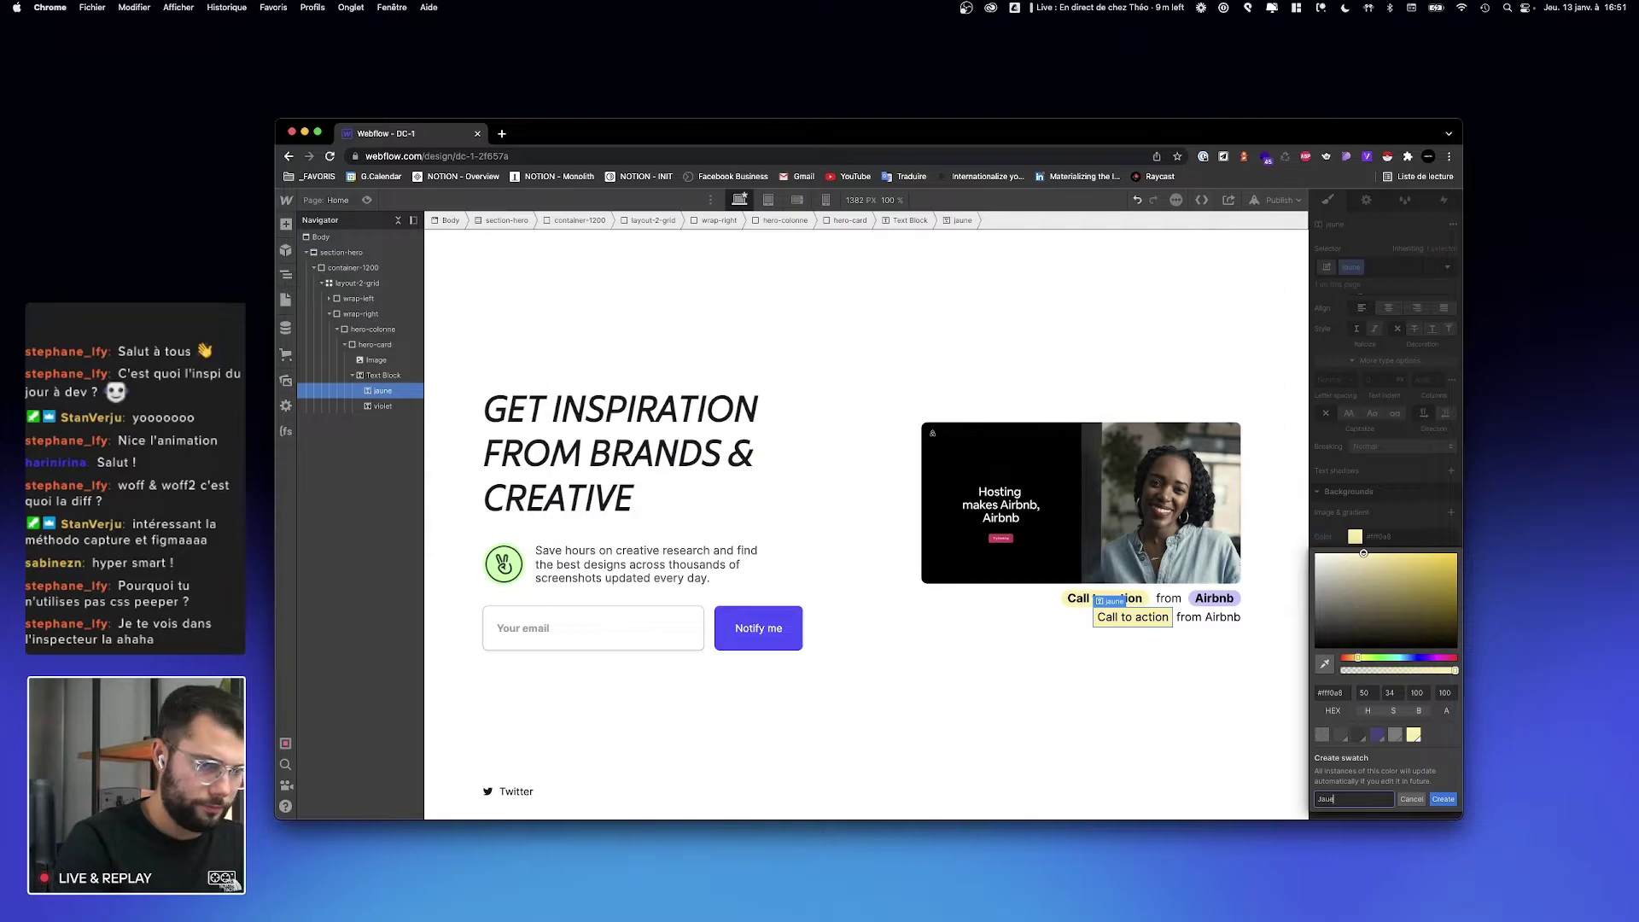
{"action": "type", "text": "une"}
{"action": "key", "text": "Return"}
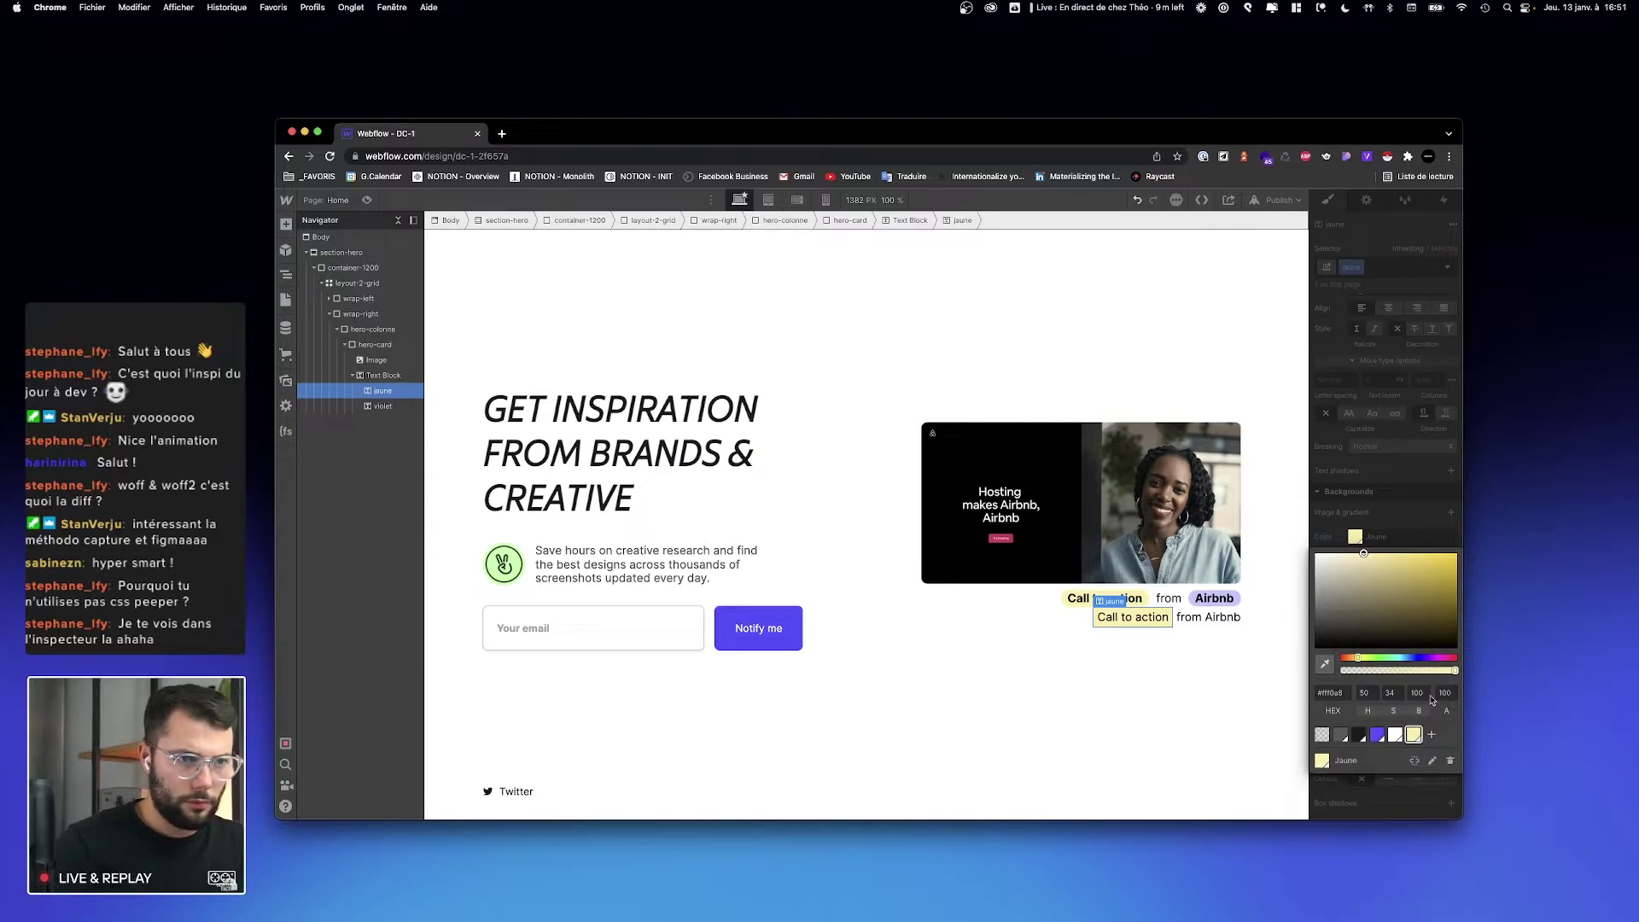
Step: Set the border radius of the yellow "Call to action" tag (jaune) to 40 px
{"action": "left_click", "coordinate": [1397, 525]}
{"action": "scroll", "coordinate": [1400, 529], "scroll_direction": "down", "scroll_amount": 2}
{"action": "left_click", "coordinate": [1436, 536]}
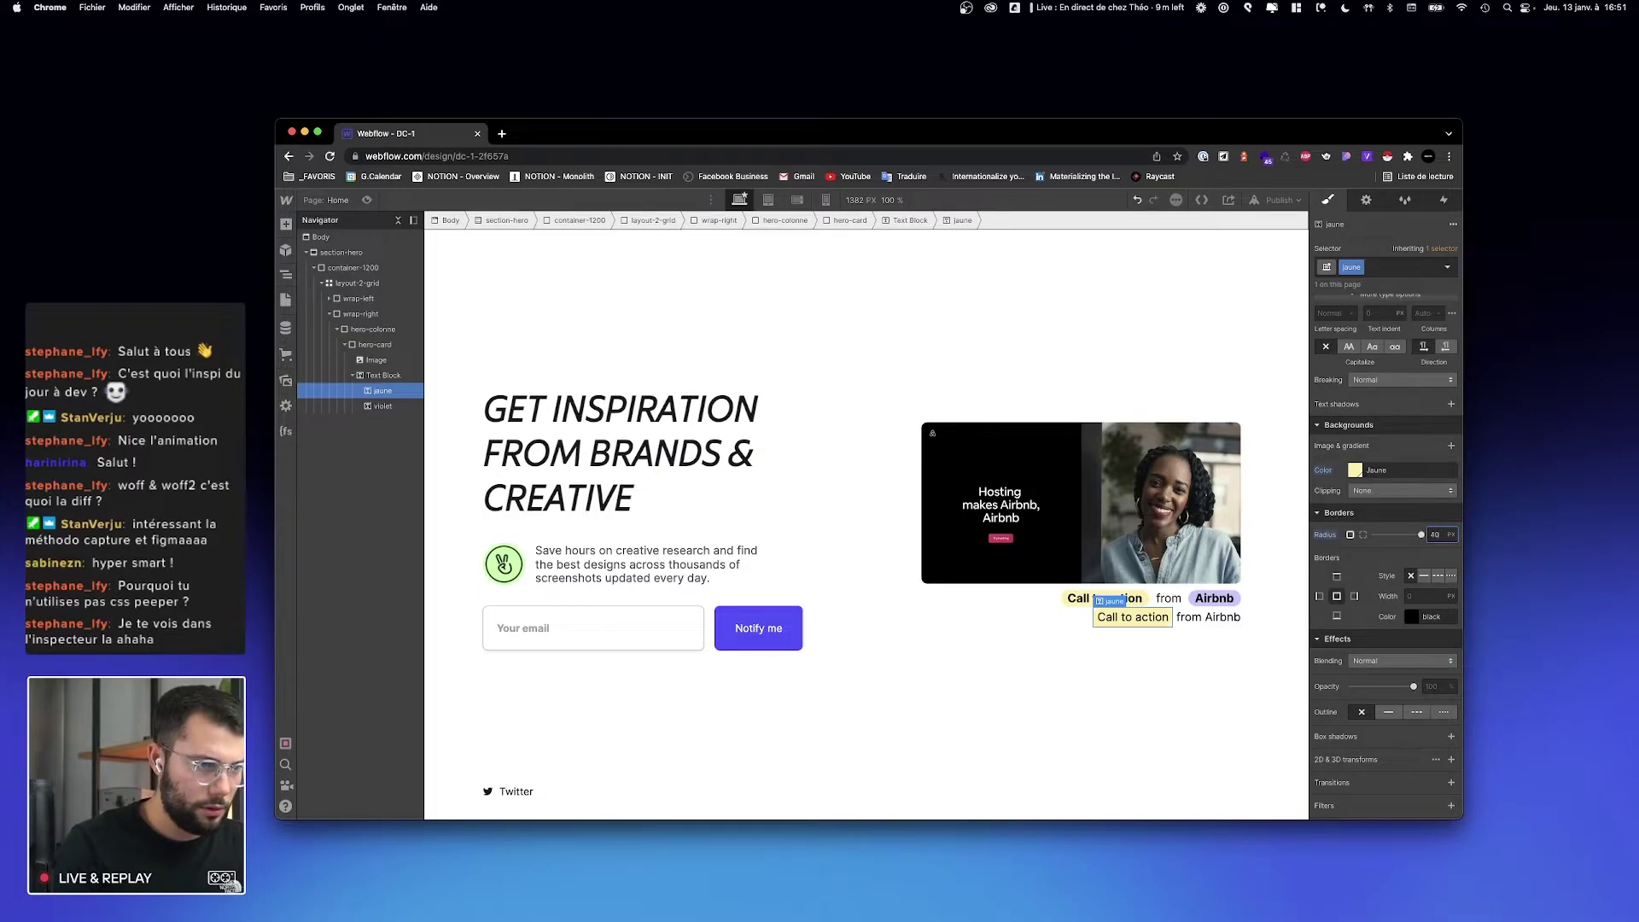
{"action": "left_click", "coordinate": [1212, 662]}
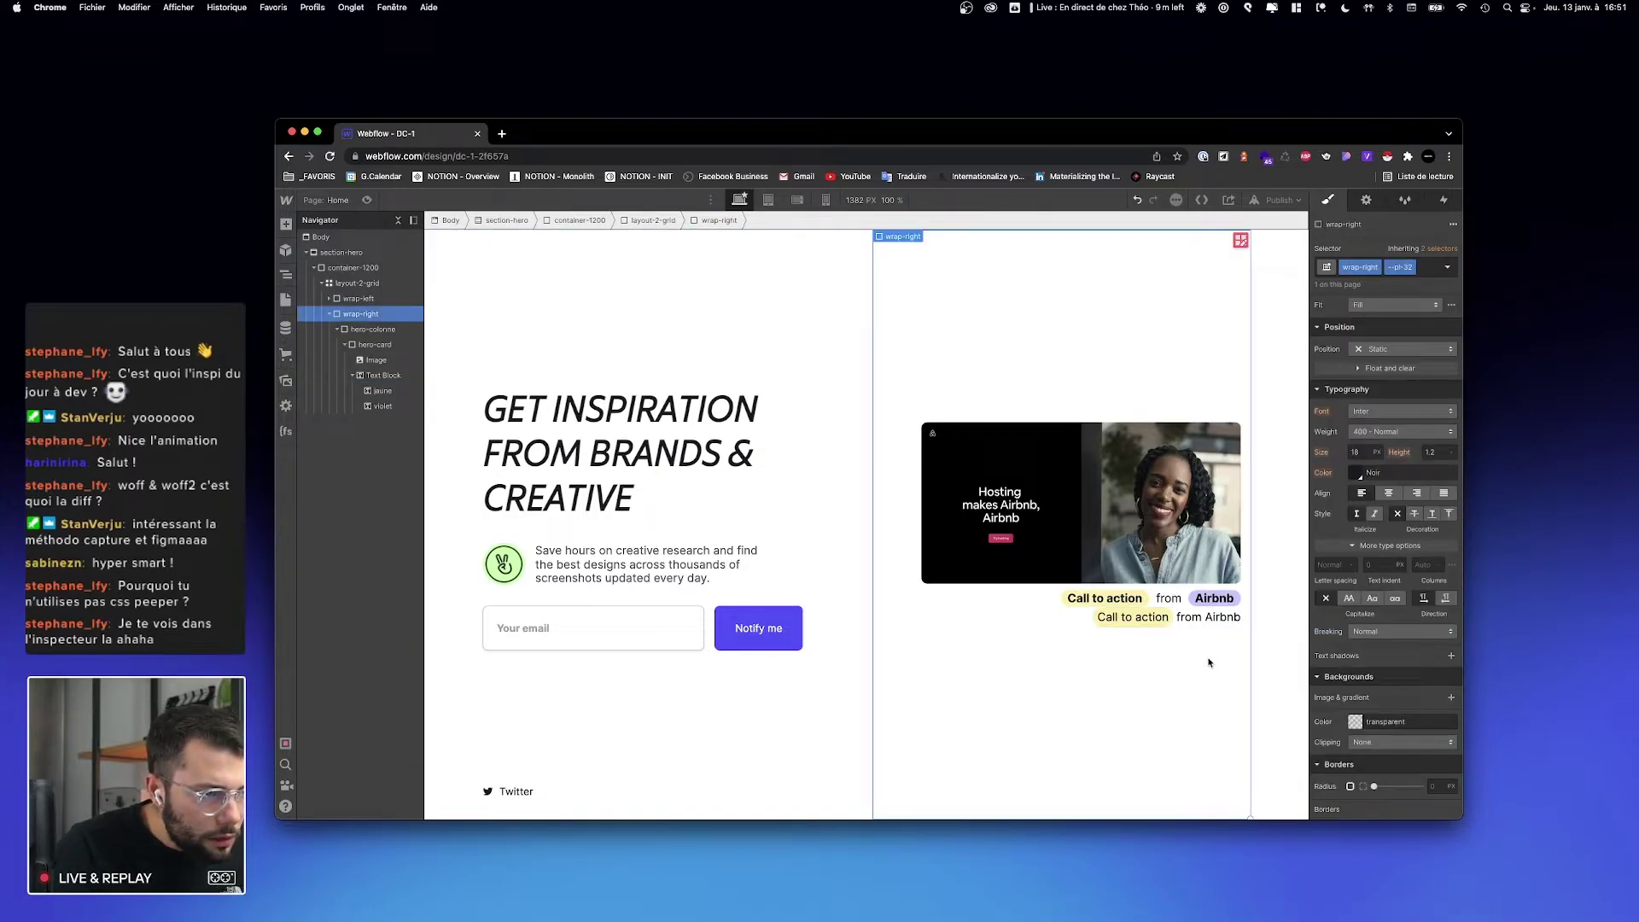
Step: Add inner padding on all sides of the "Airbnb" span (violet) in the hero card text
{"action": "left_click", "coordinate": [1221, 616]}
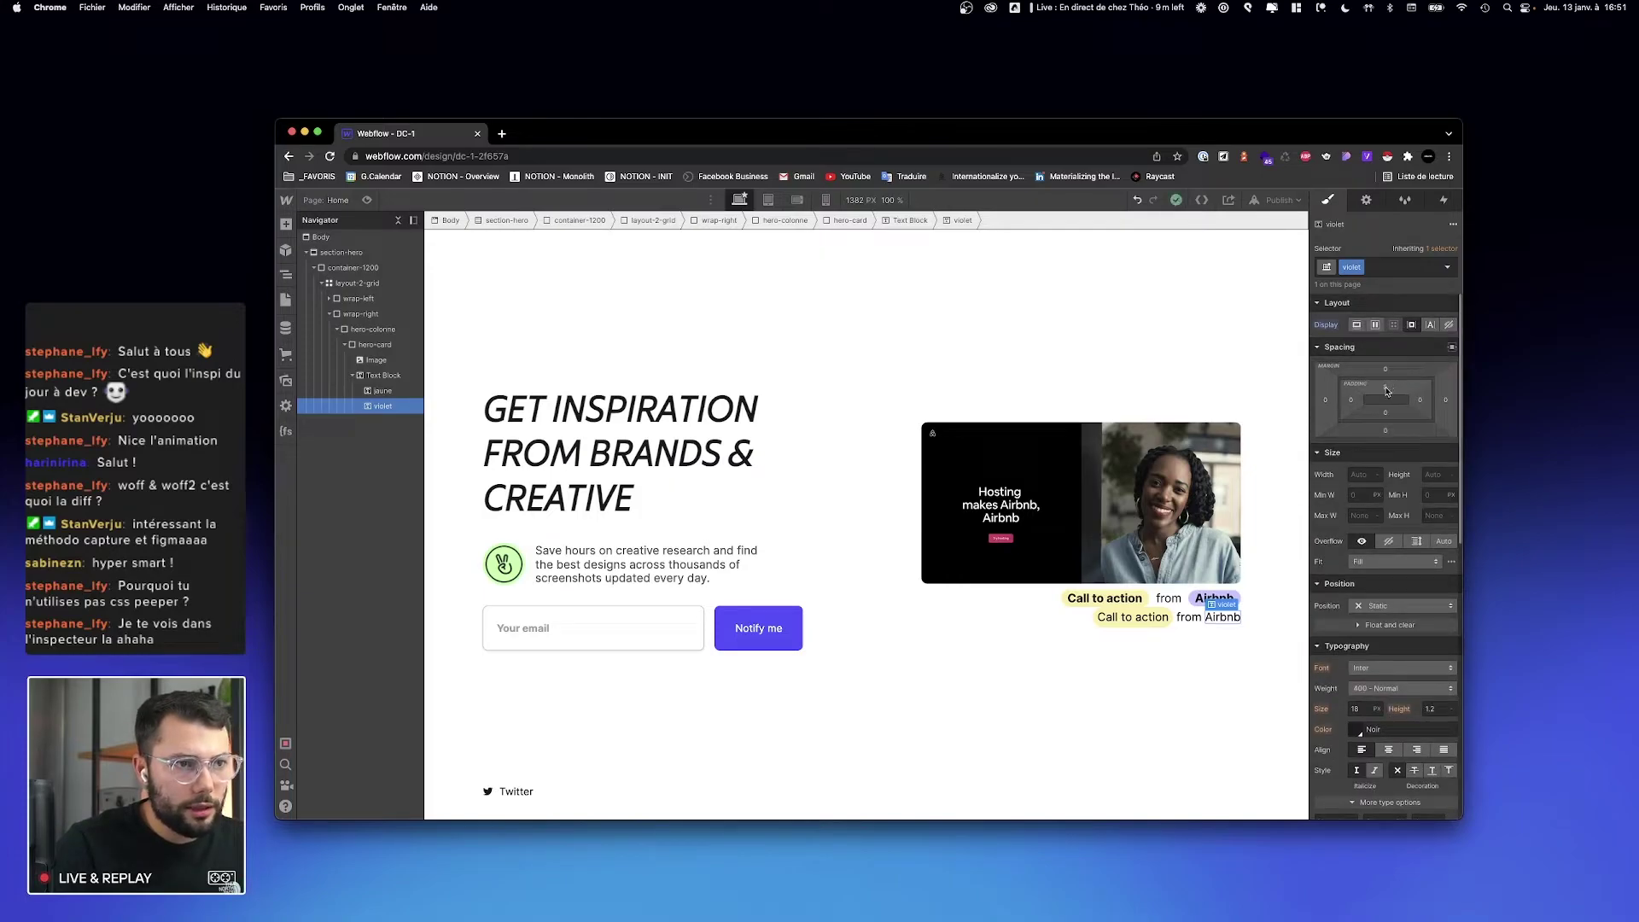
{"action": "left_click", "coordinate": [1163, 618]}
{"action": "left_click", "coordinate": [1222, 617]}
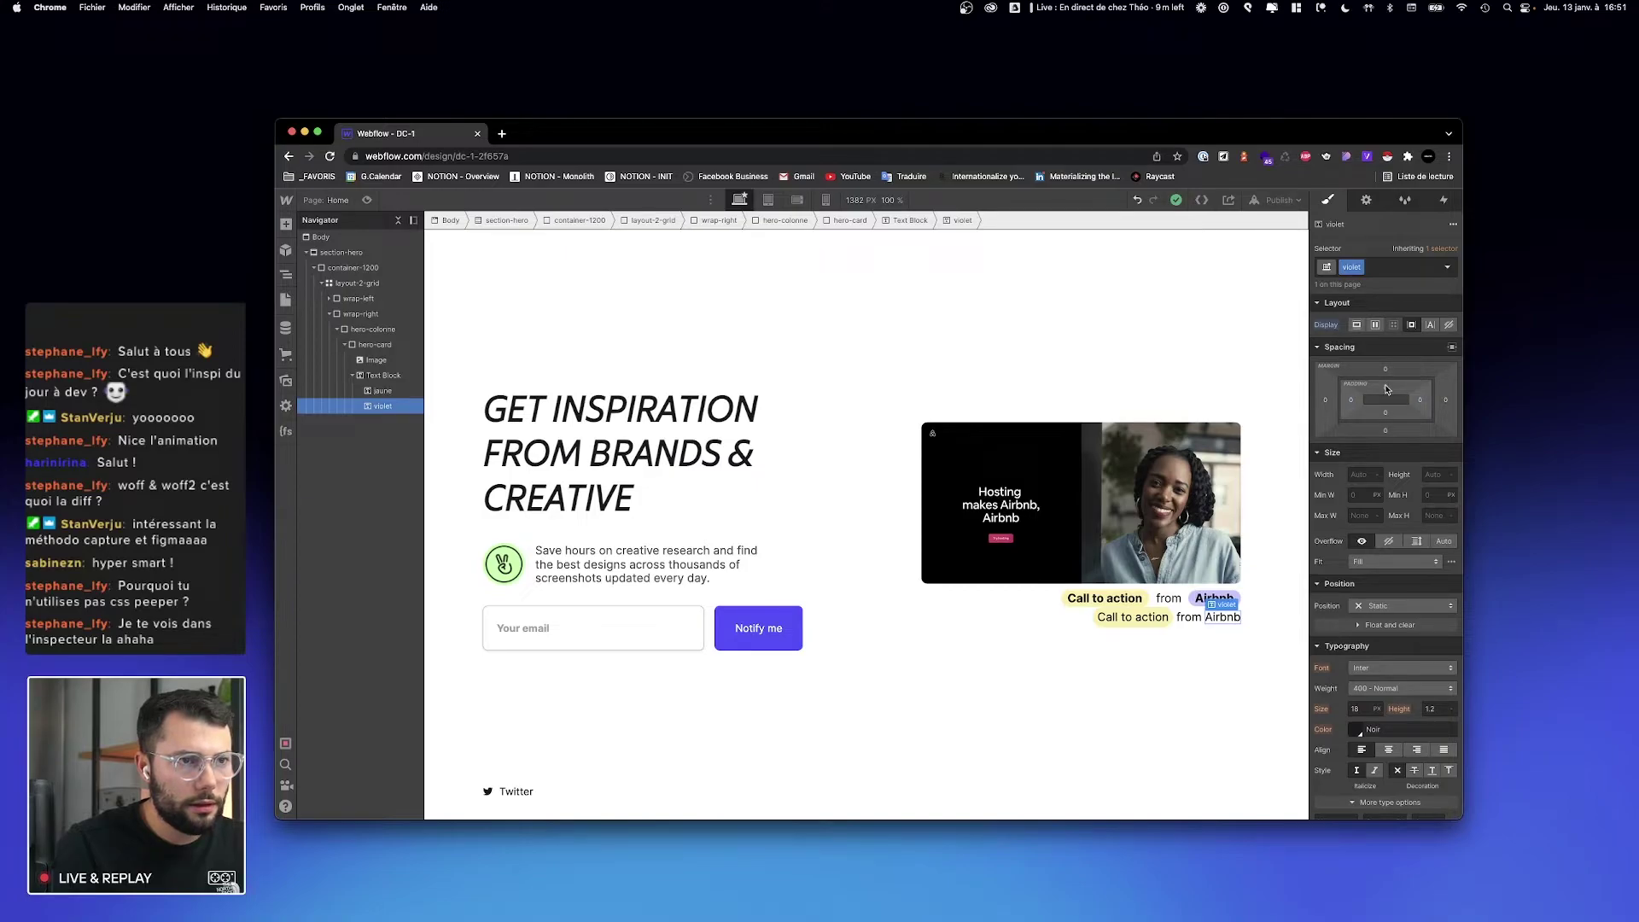
{"action": "left_click_drag", "start_coordinate": [1387, 387], "coordinate": [1421, 403]}
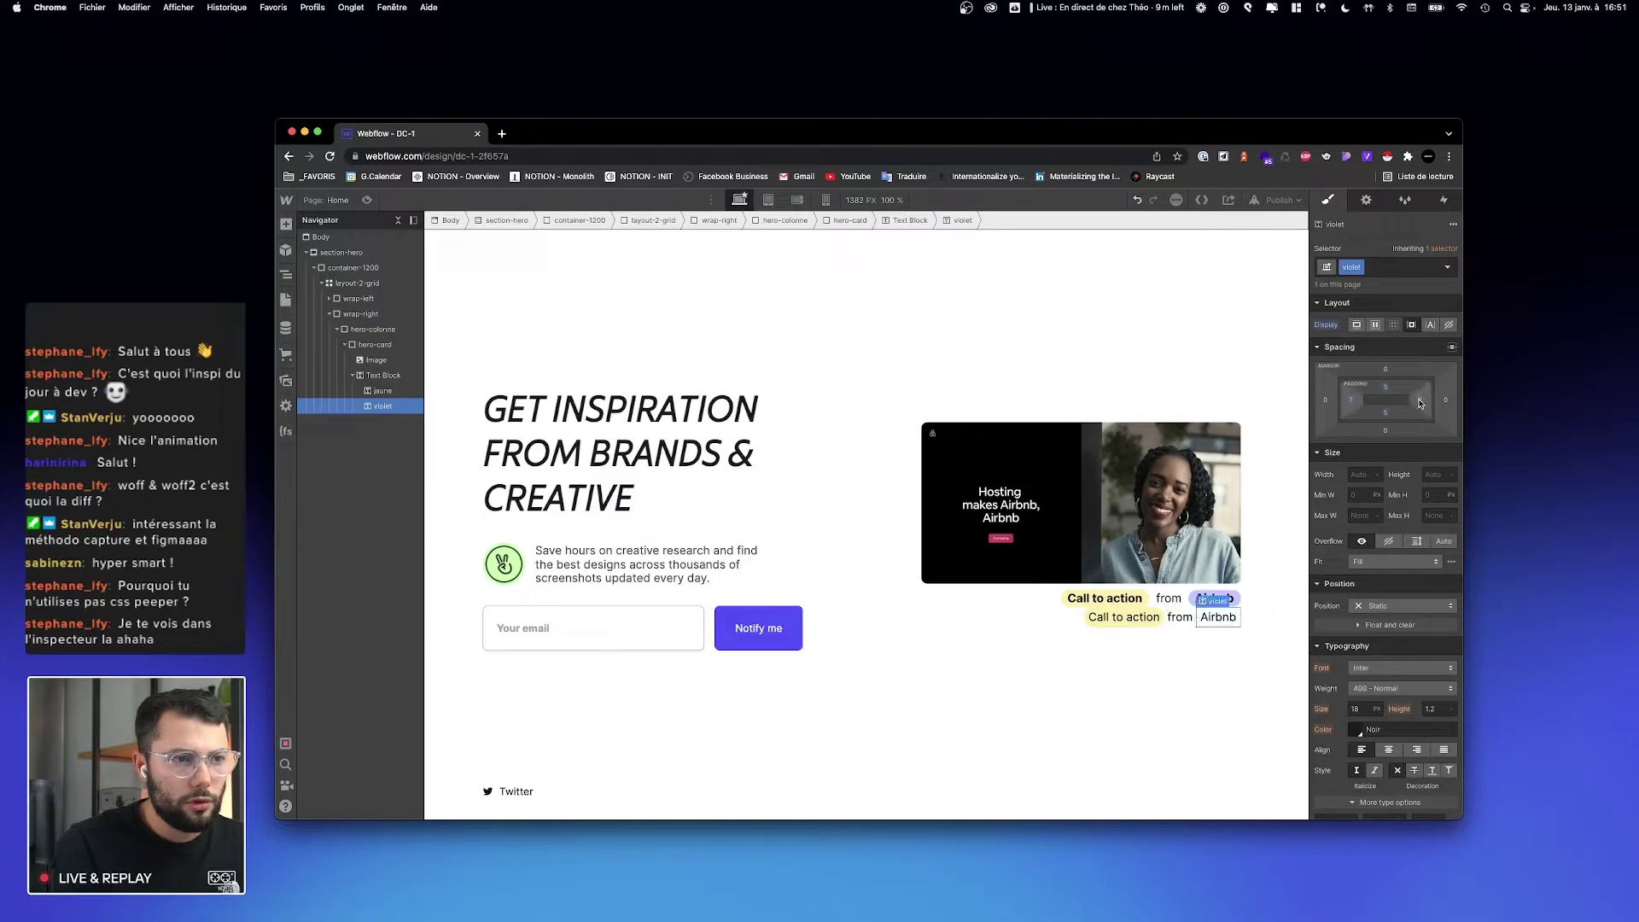
Step: Sample the light purple of the reference Airbnb tag as the violet span's background and save it as the swatch "Violet clair"
{"action": "scroll", "coordinate": [1356, 437], "scroll_direction": "down", "scroll_amount": 3}
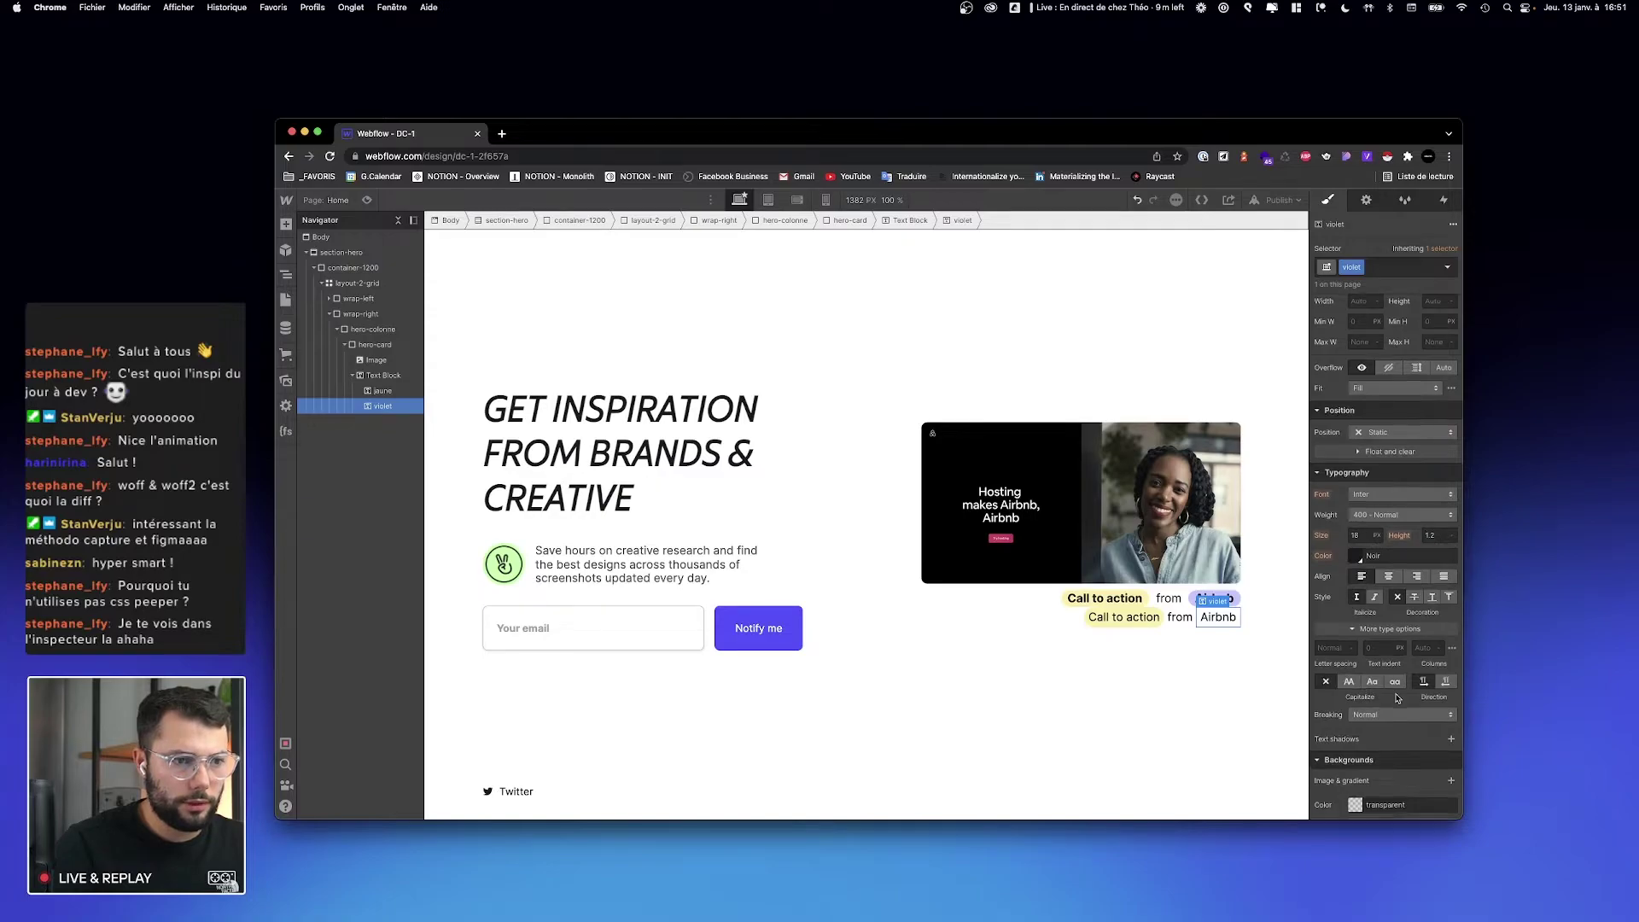
{"action": "scroll", "coordinate": [1400, 657], "scroll_direction": "down", "scroll_amount": 4}
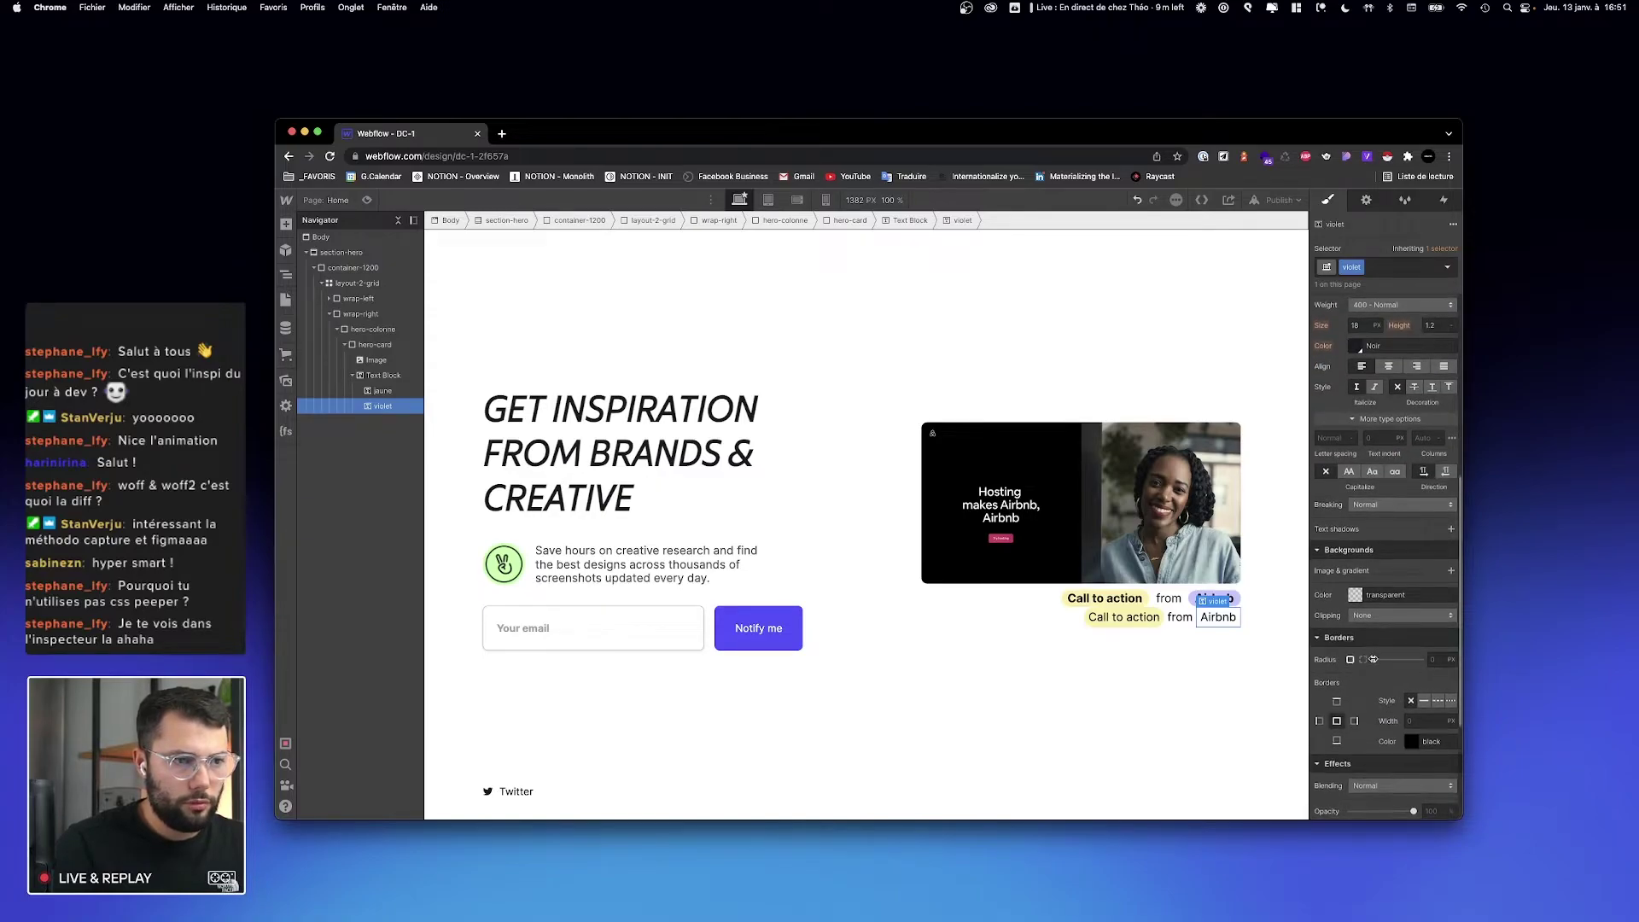
{"action": "left_click", "coordinate": [1356, 593]}
{"action": "left_click", "coordinate": [1325, 723]}
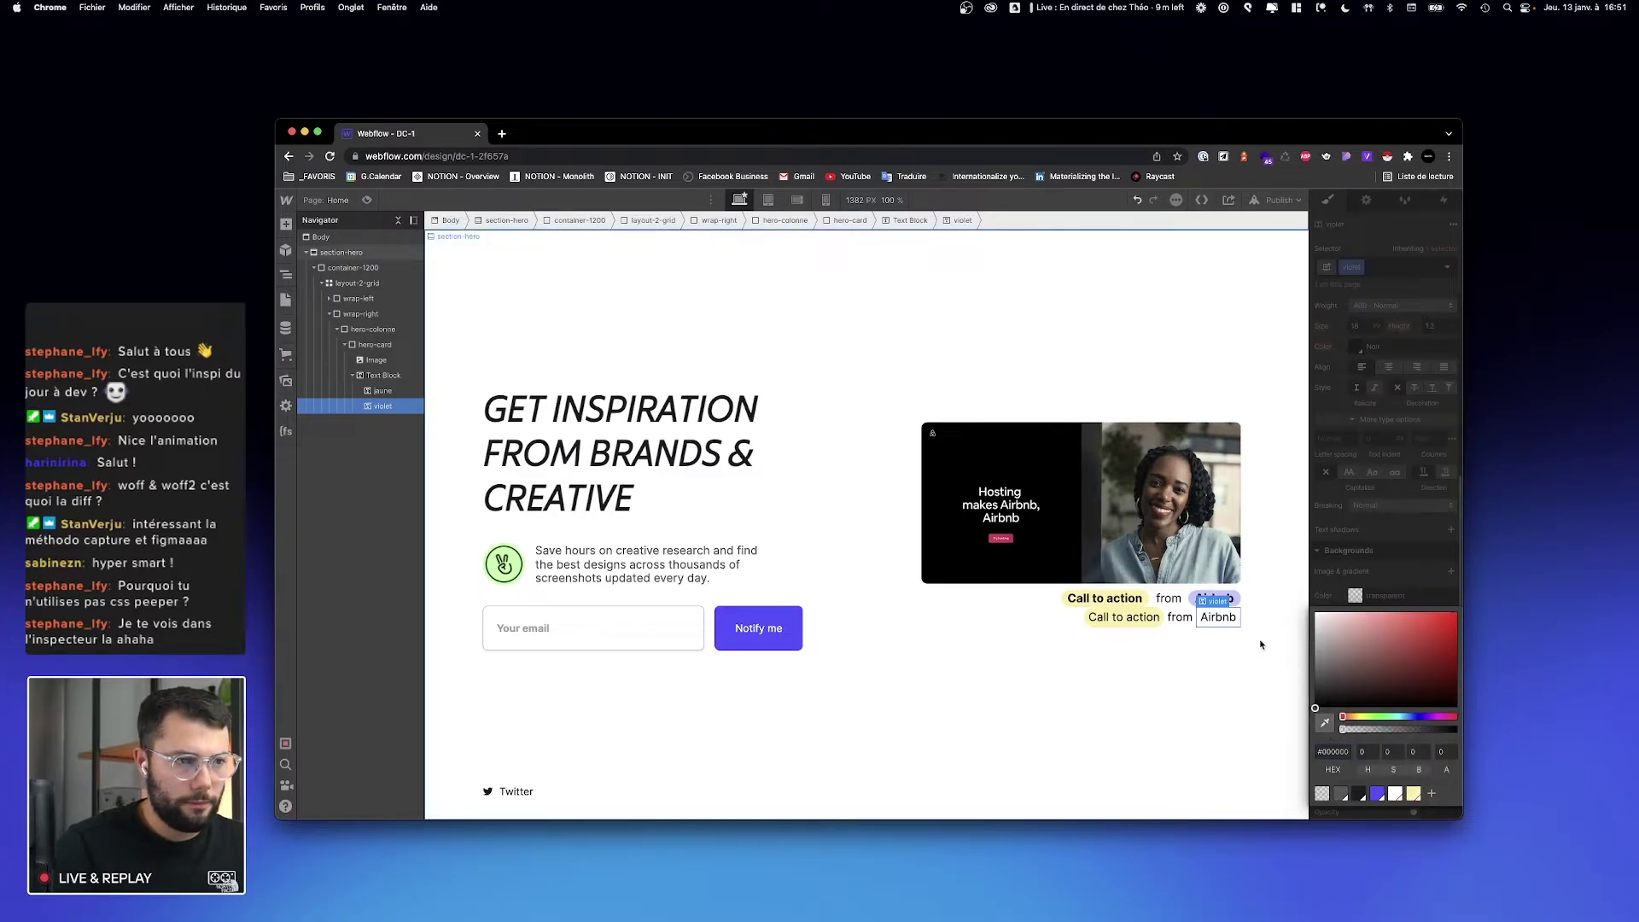
{"action": "left_click", "coordinate": [1240, 602]}
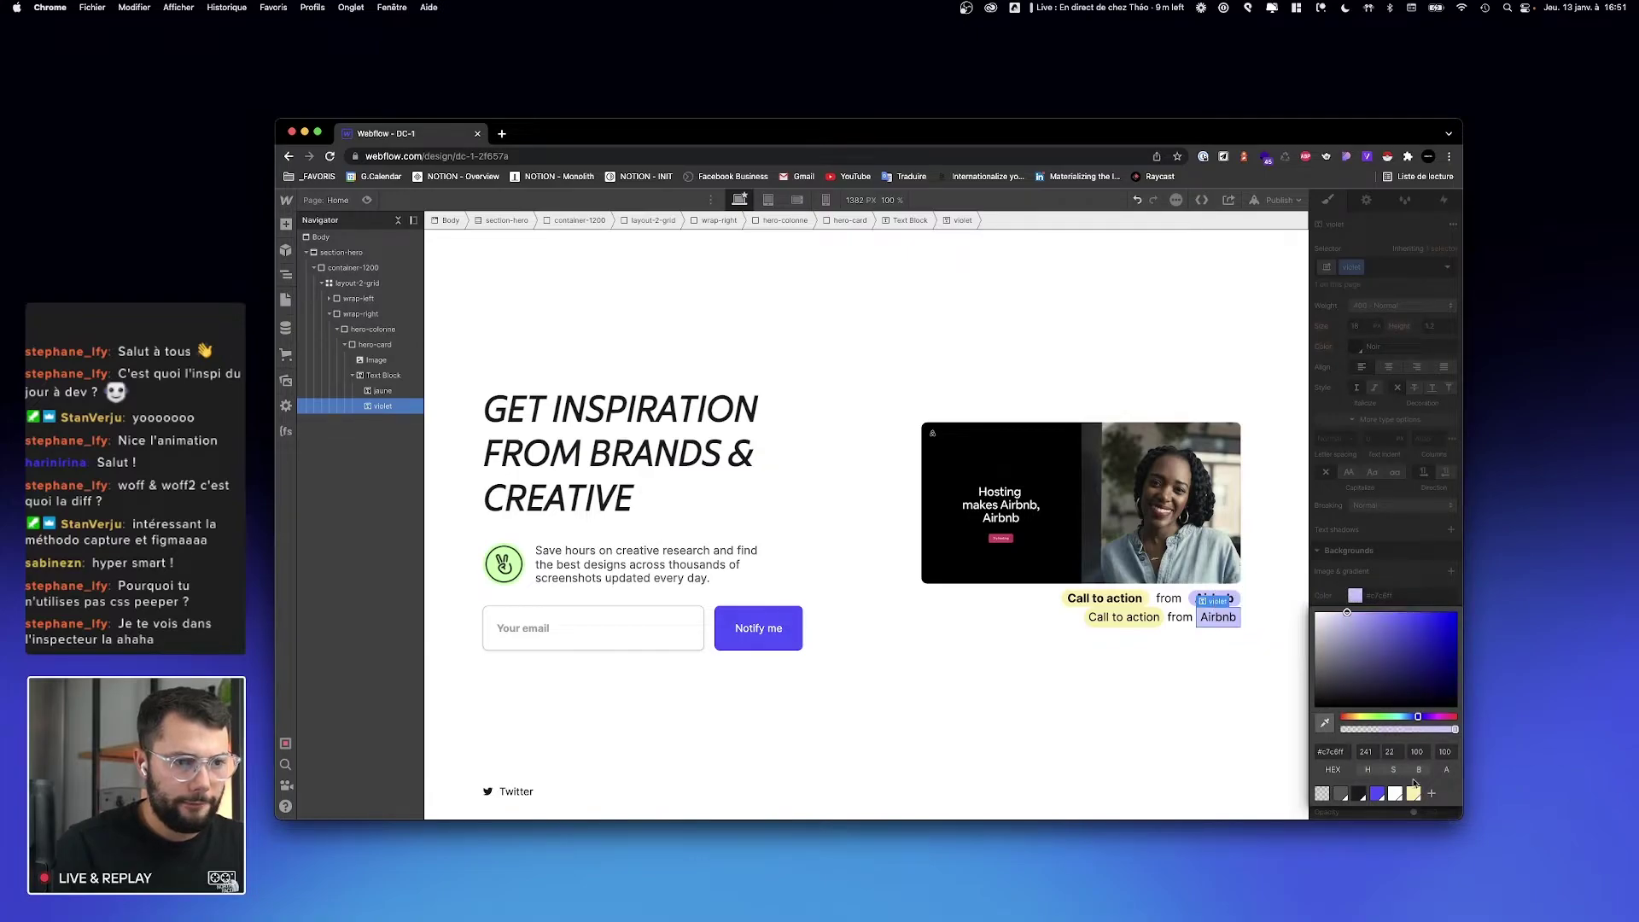
{"action": "left_click", "coordinate": [1433, 795]}
{"action": "type", "text": "Violet clair"}
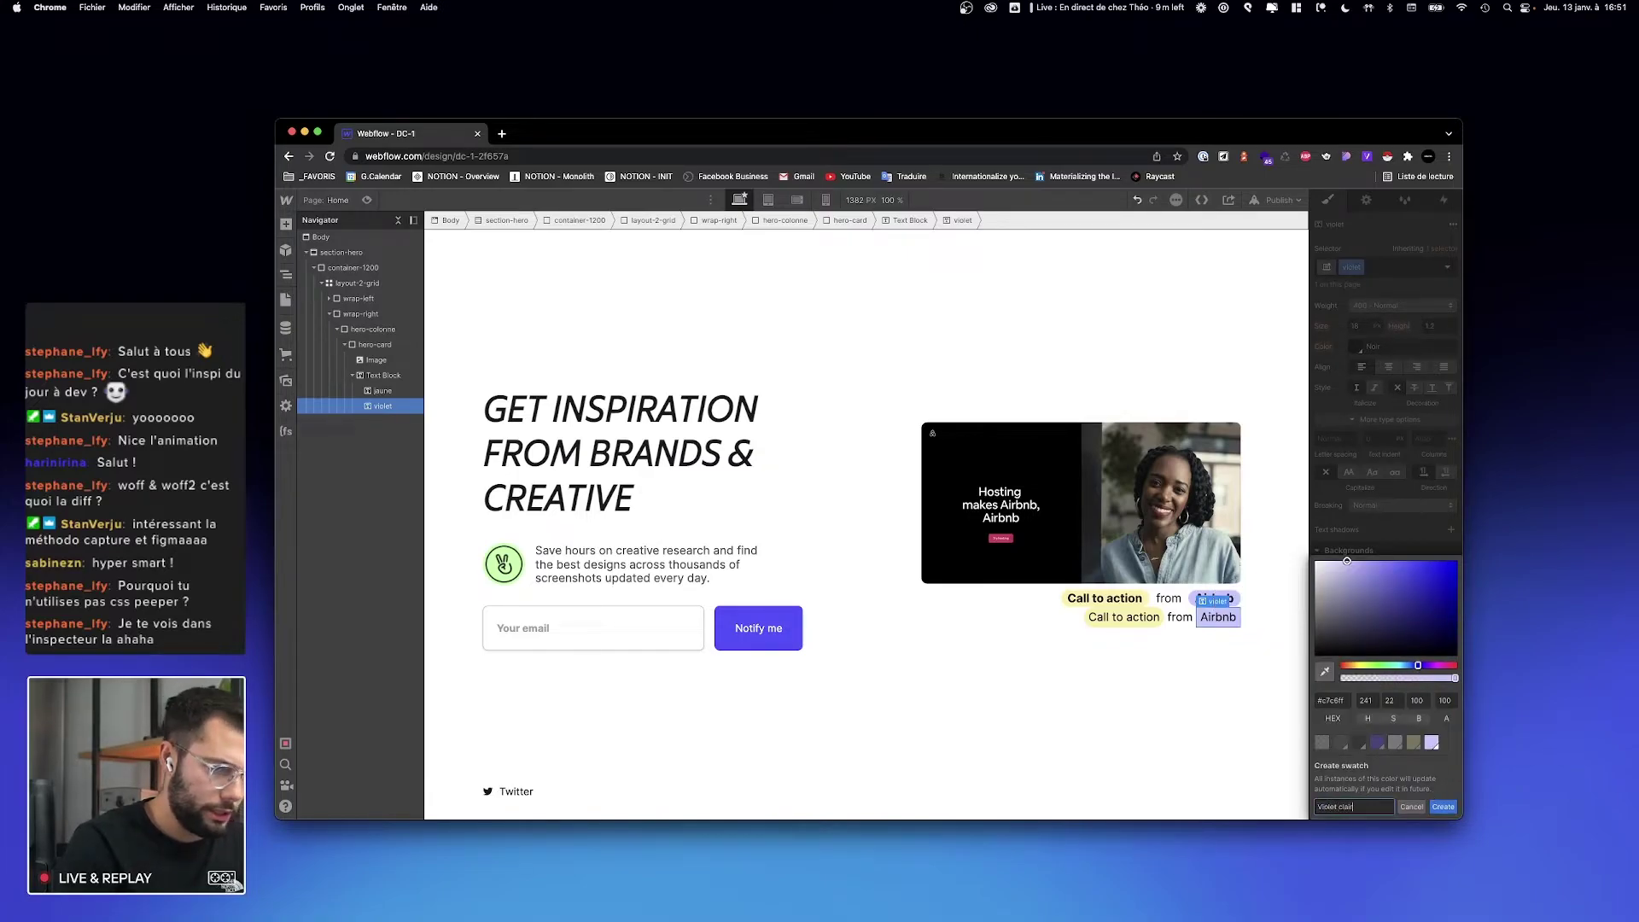
{"action": "key", "text": "Return"}
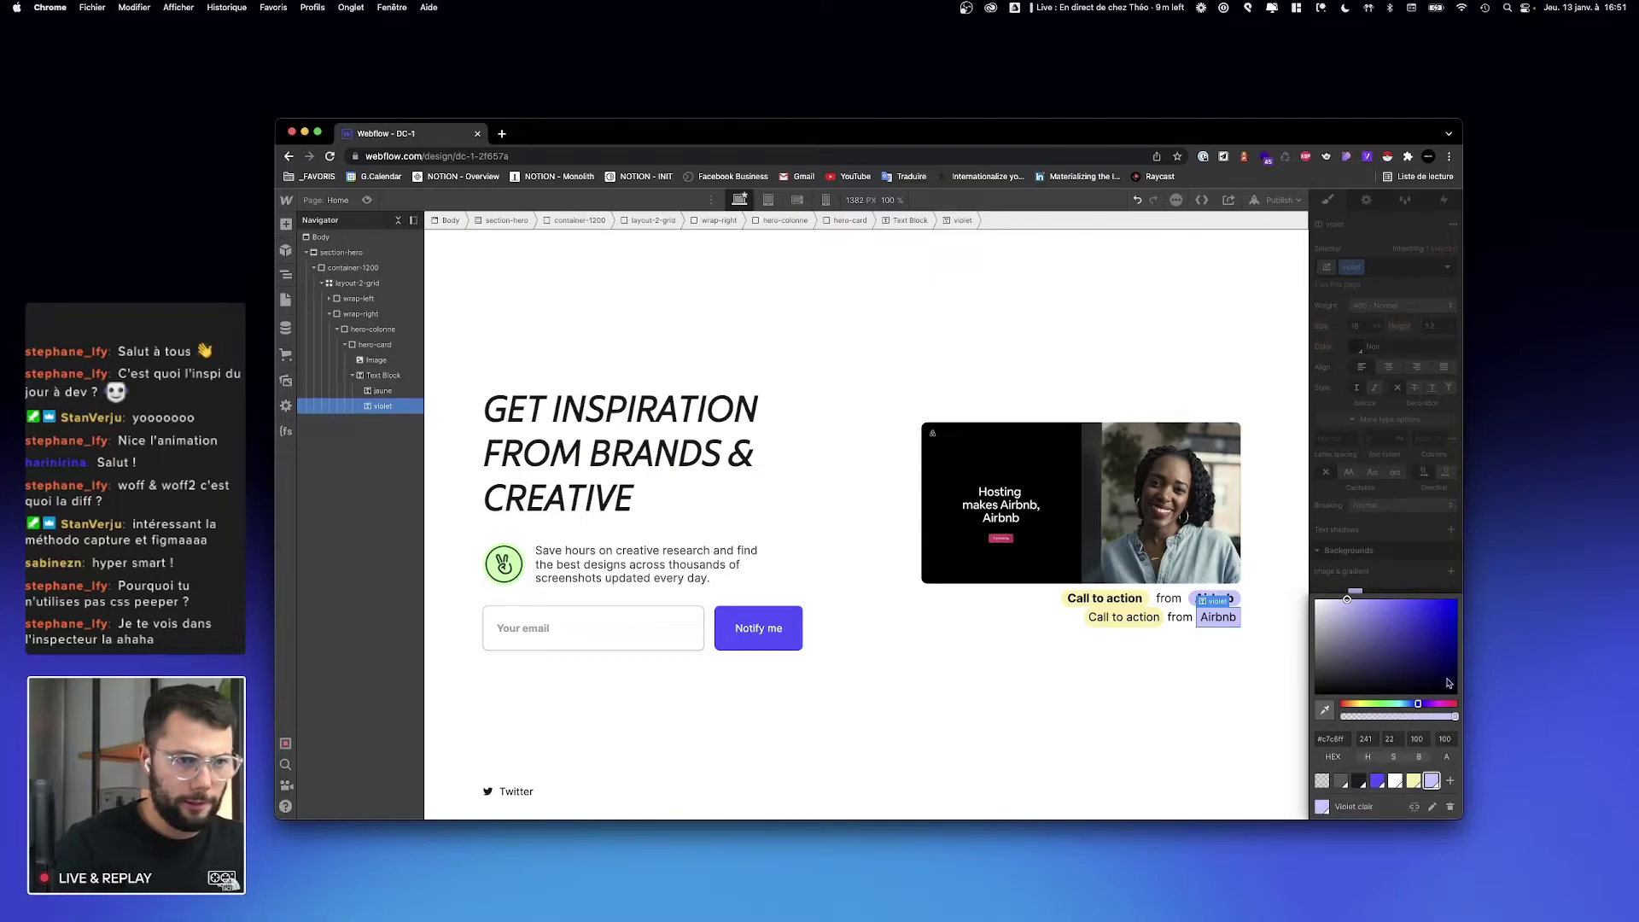
{"action": "left_click", "coordinate": [1400, 583]}
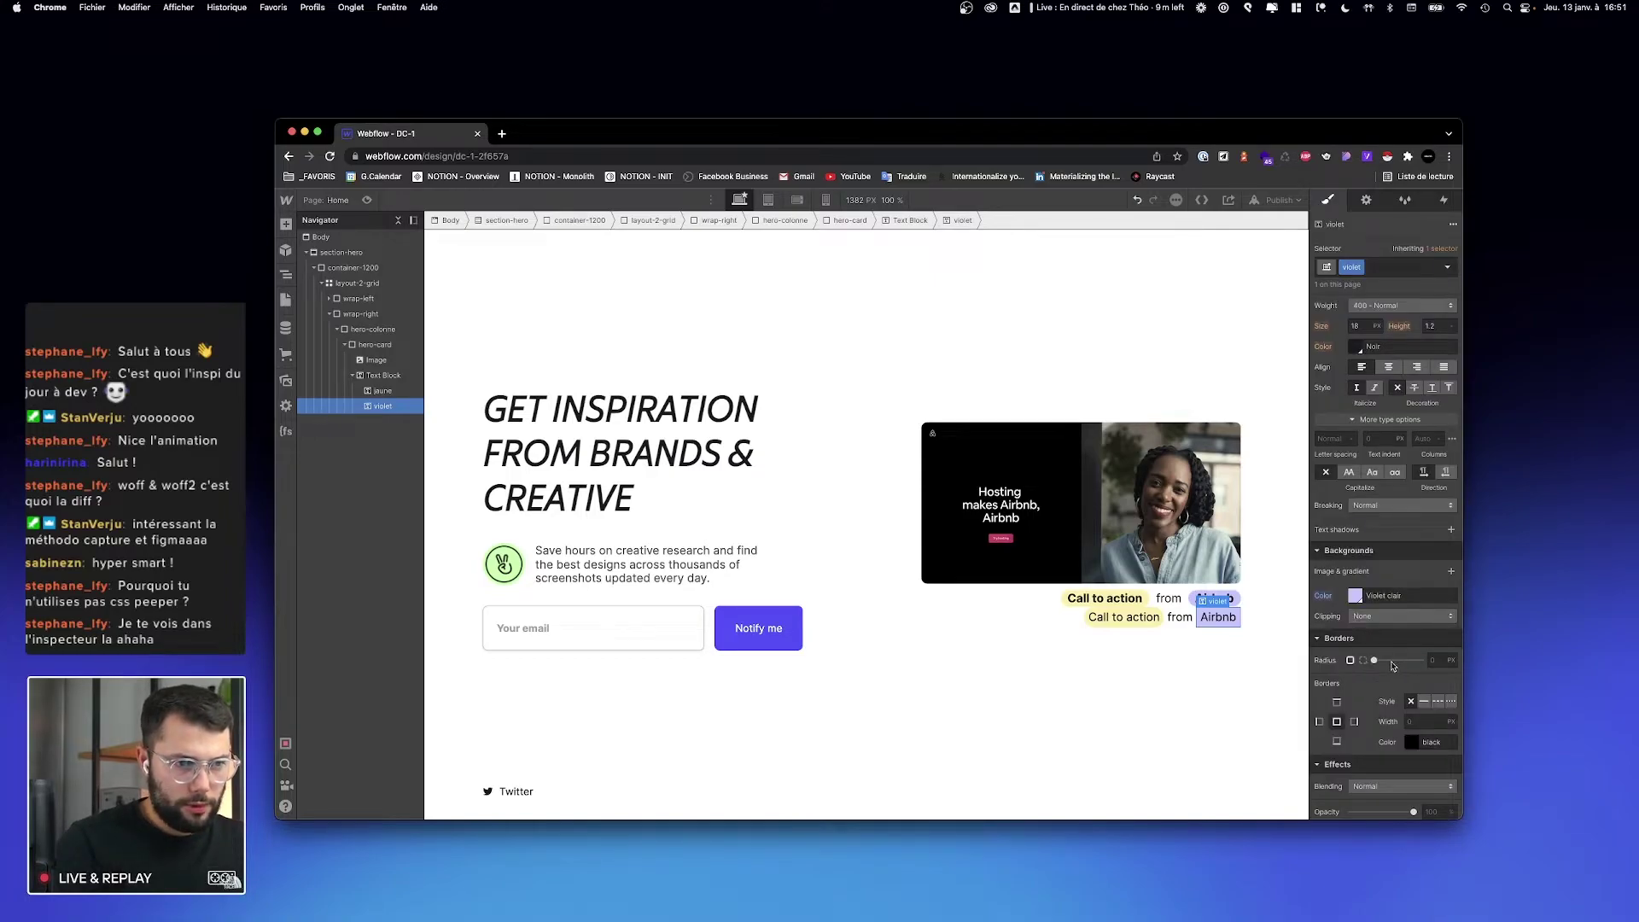
Step: Round the violet tag with a 20 px border radius and set its font weight to 700 - Bold
{"action": "left_click_drag", "start_coordinate": [1377, 662], "coordinate": [1394, 660]}
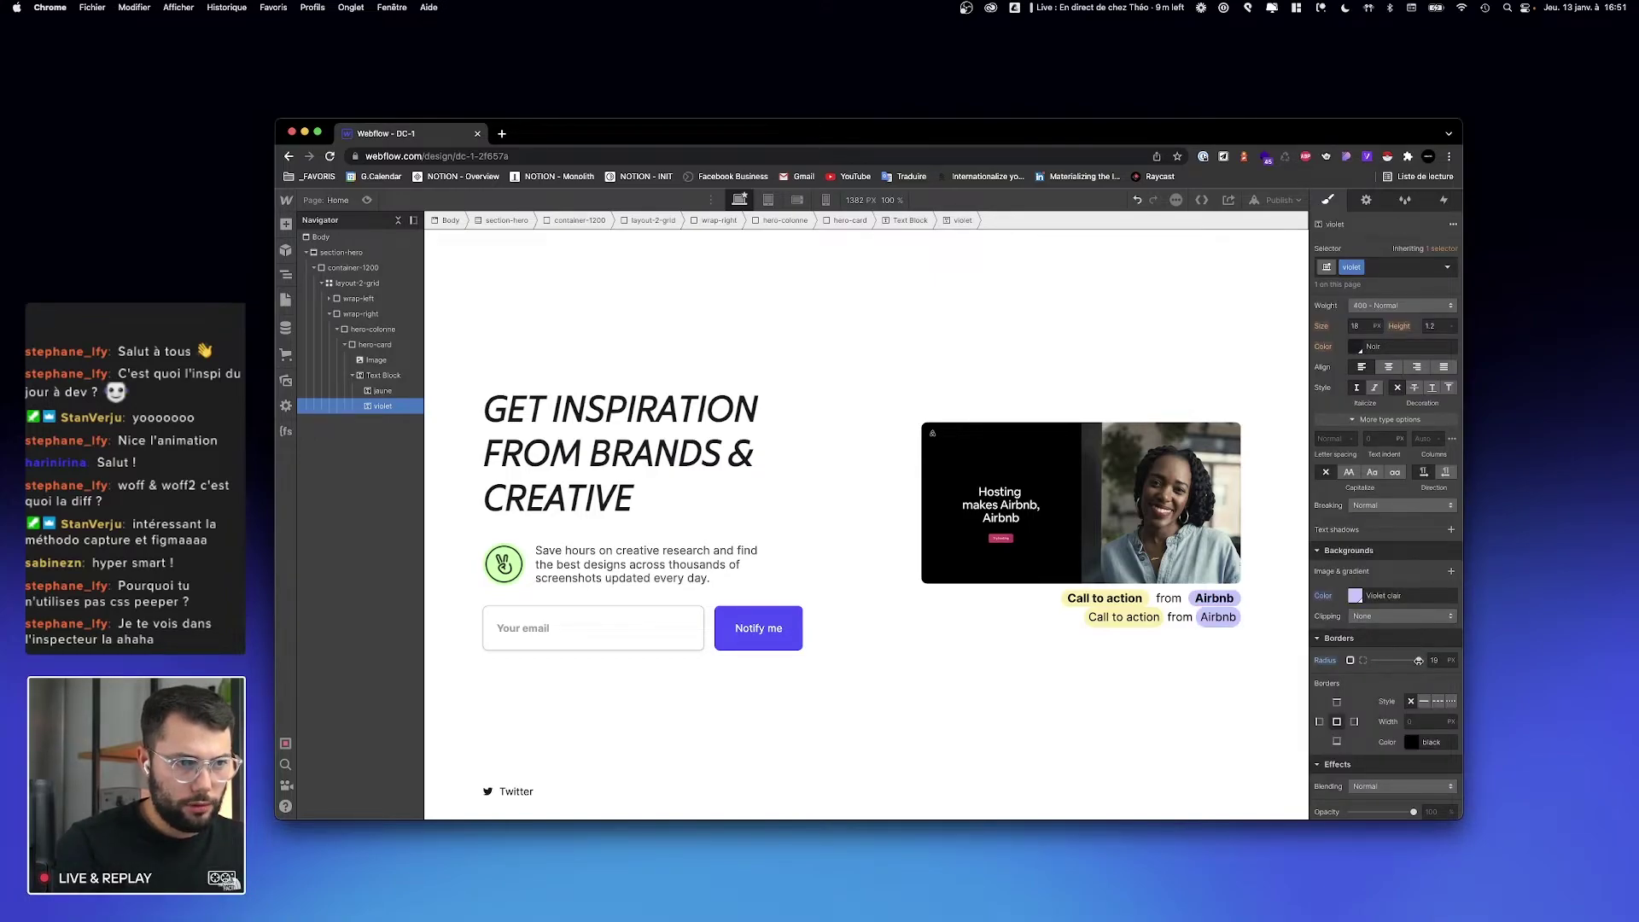
{"action": "scroll", "coordinate": [1360, 348], "scroll_direction": "up", "scroll_amount": 1}
{"action": "left_click", "coordinate": [1366, 344]}
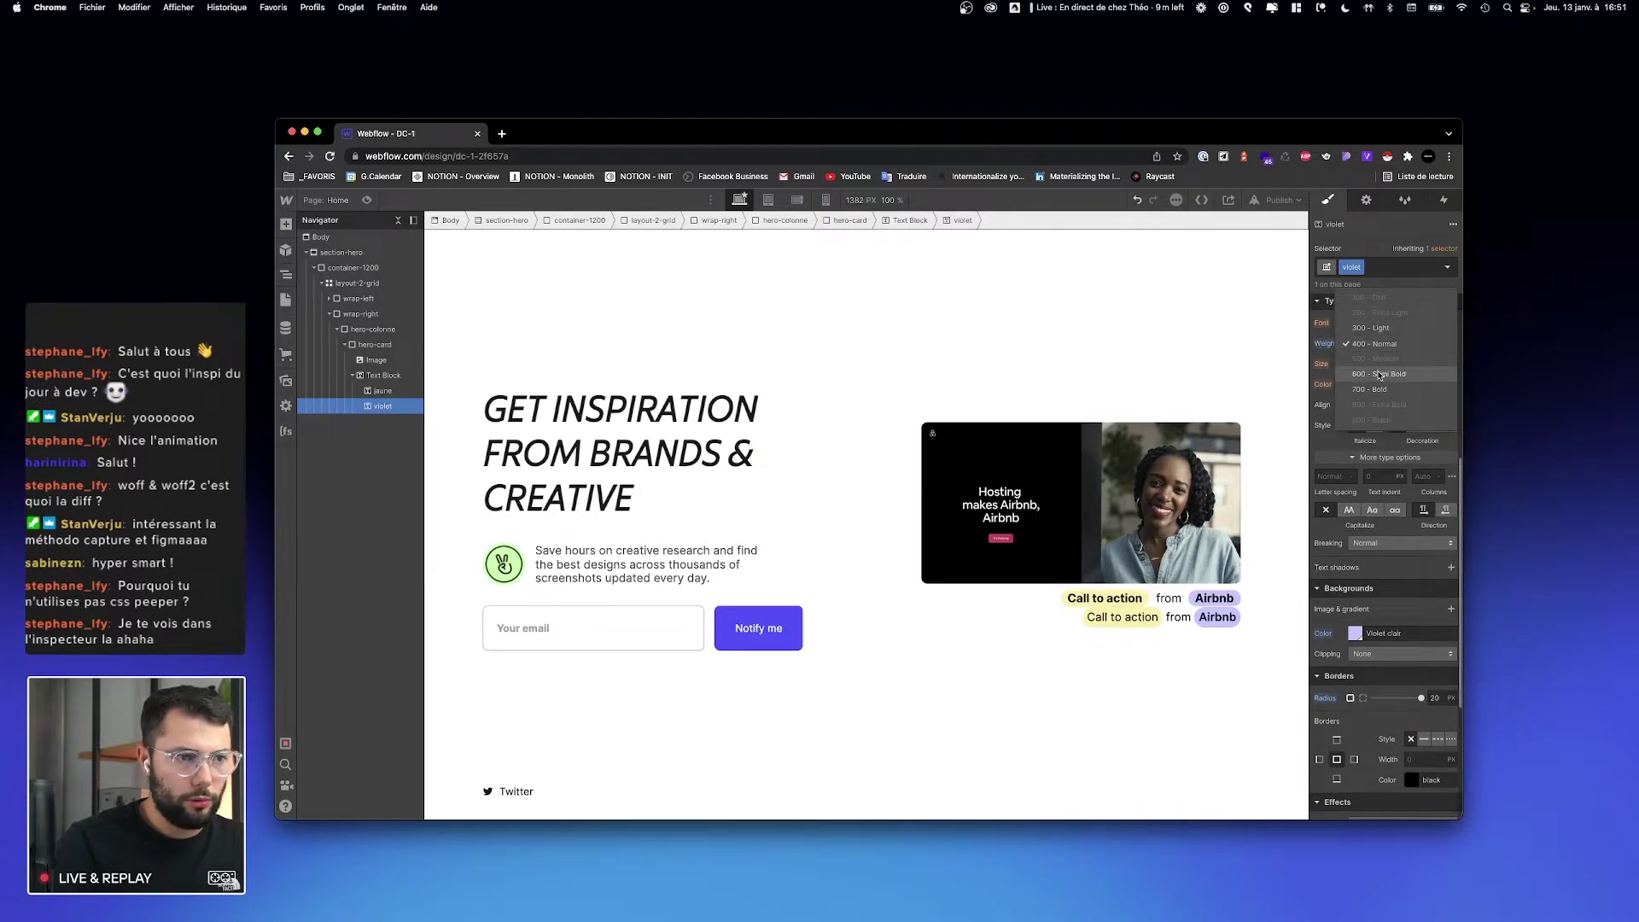
{"action": "left_click", "coordinate": [1378, 373]}
{"action": "left_click", "coordinate": [1374, 346]}
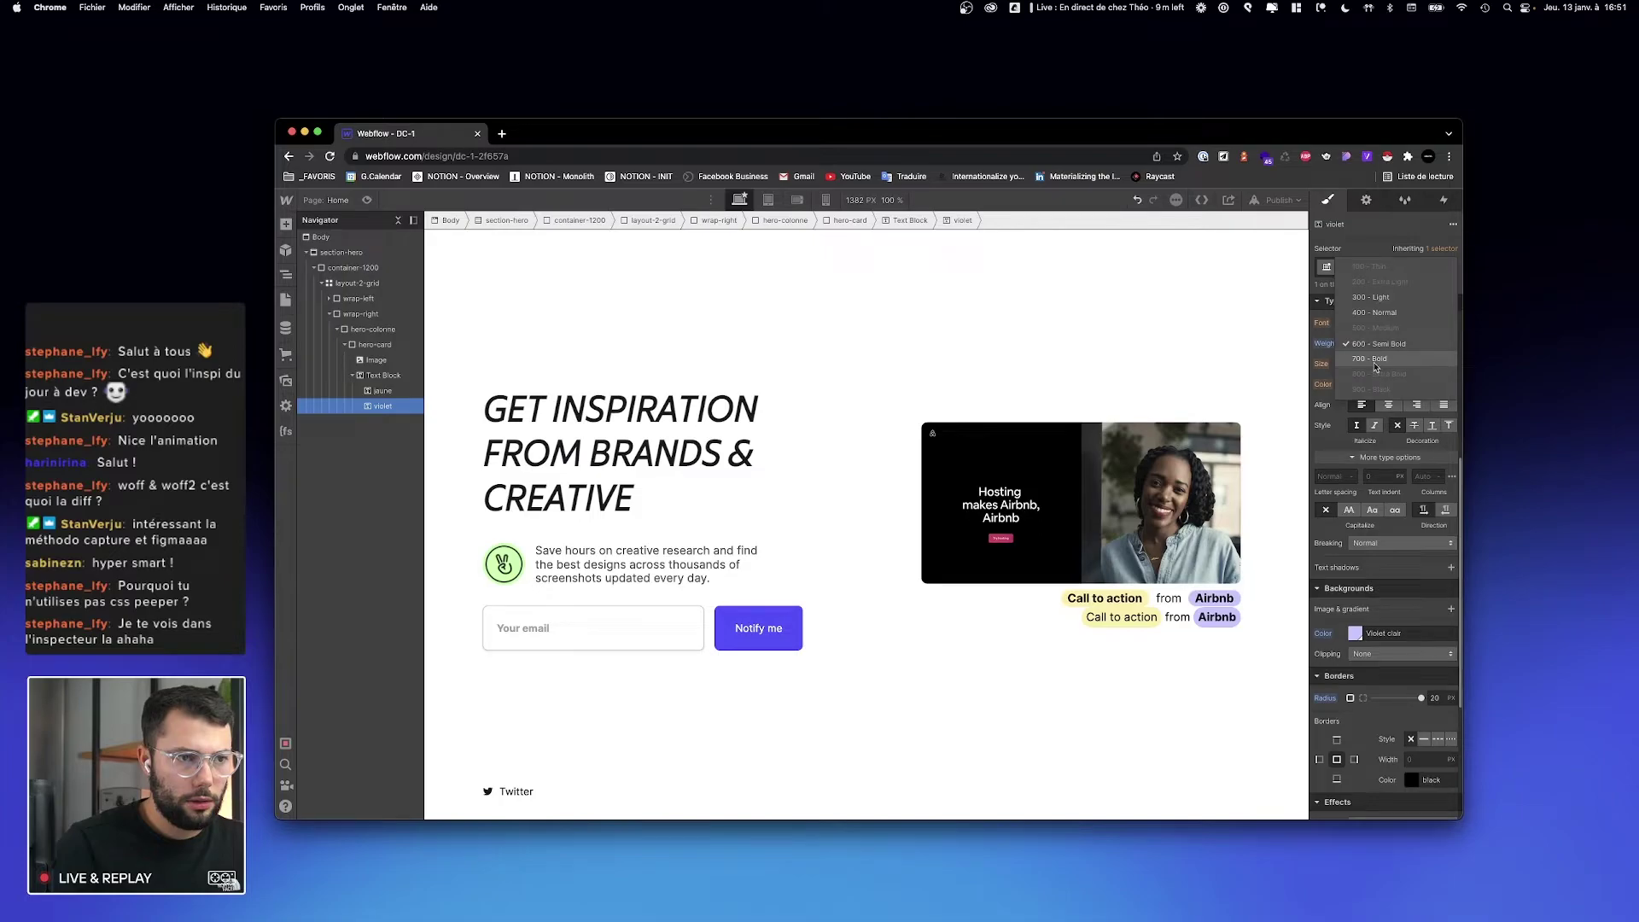
{"action": "left_click", "coordinate": [1375, 367]}
Step: Set the font weight of the jaune "Call to action" tag to 700 - Bold
{"action": "left_click", "coordinate": [1102, 599]}
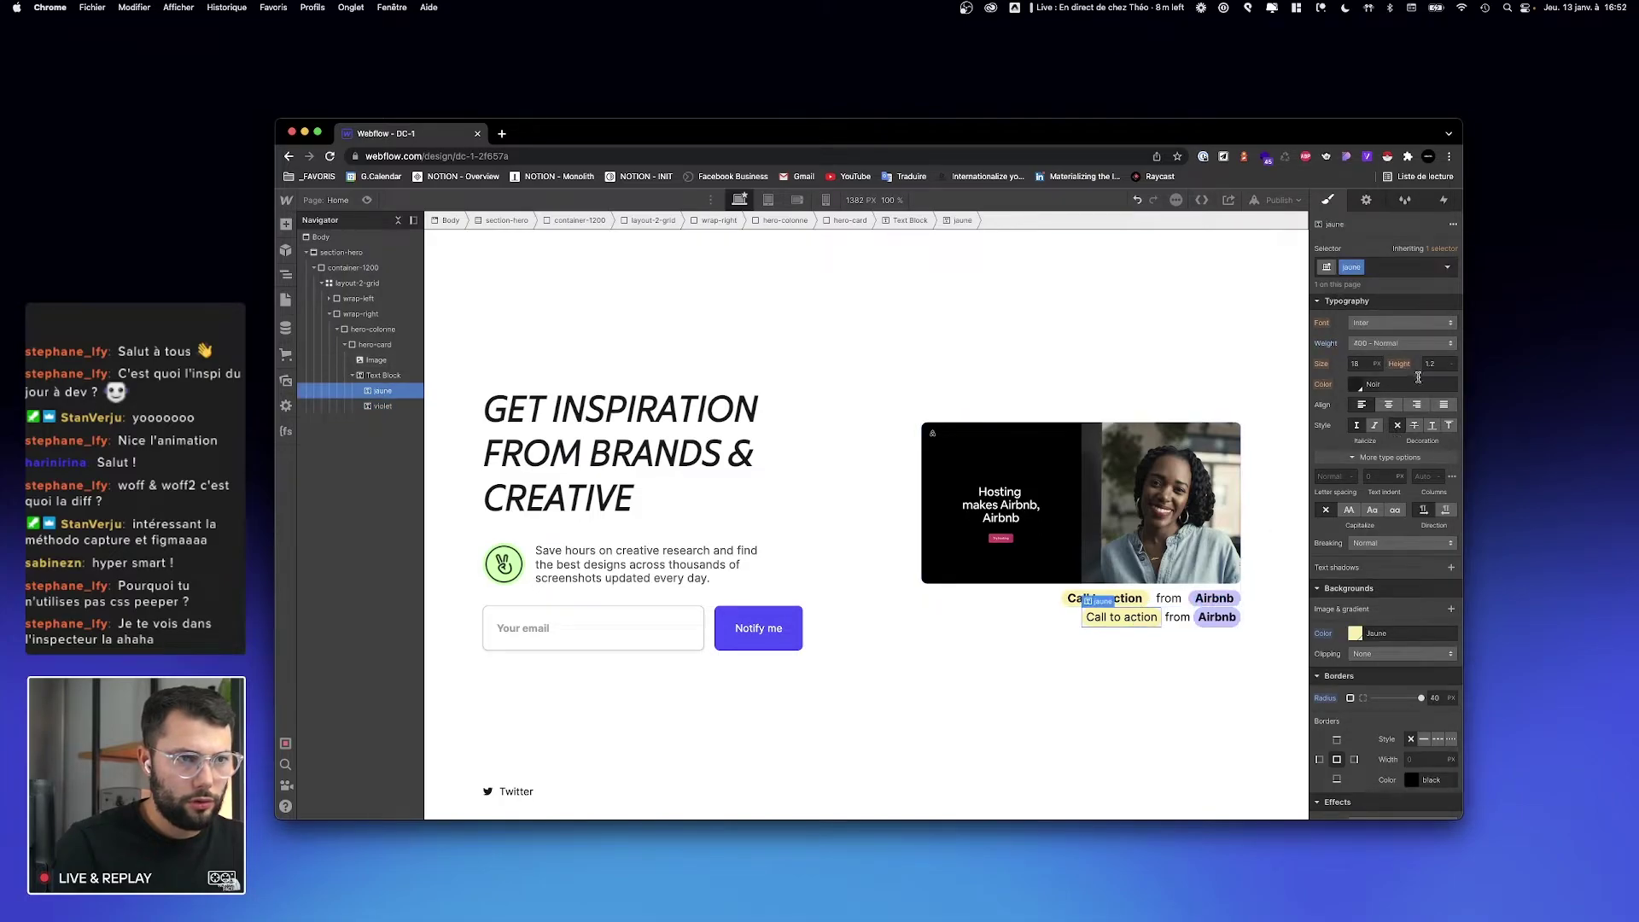
{"action": "left_click", "coordinate": [1373, 344]}
{"action": "left_click", "coordinate": [1375, 391]}
{"action": "left_click", "coordinate": [1270, 627]}
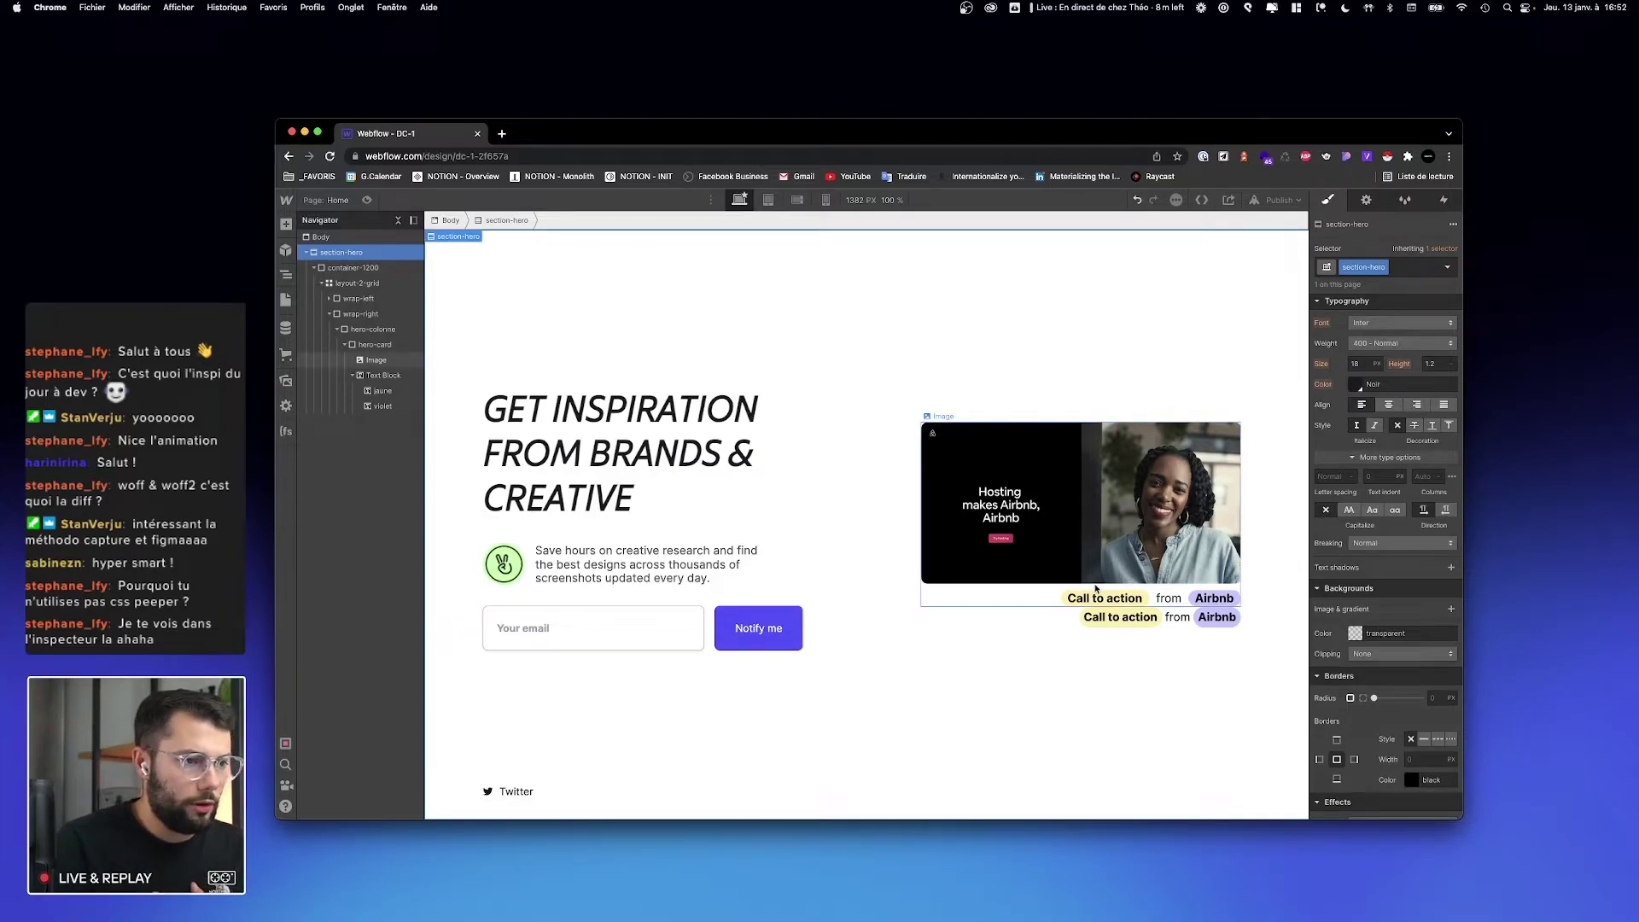
Step: Widen the left and right padding of the violet "Airbnb" tag to match the reference tag above it
{"action": "left_click", "coordinate": [1147, 619]}
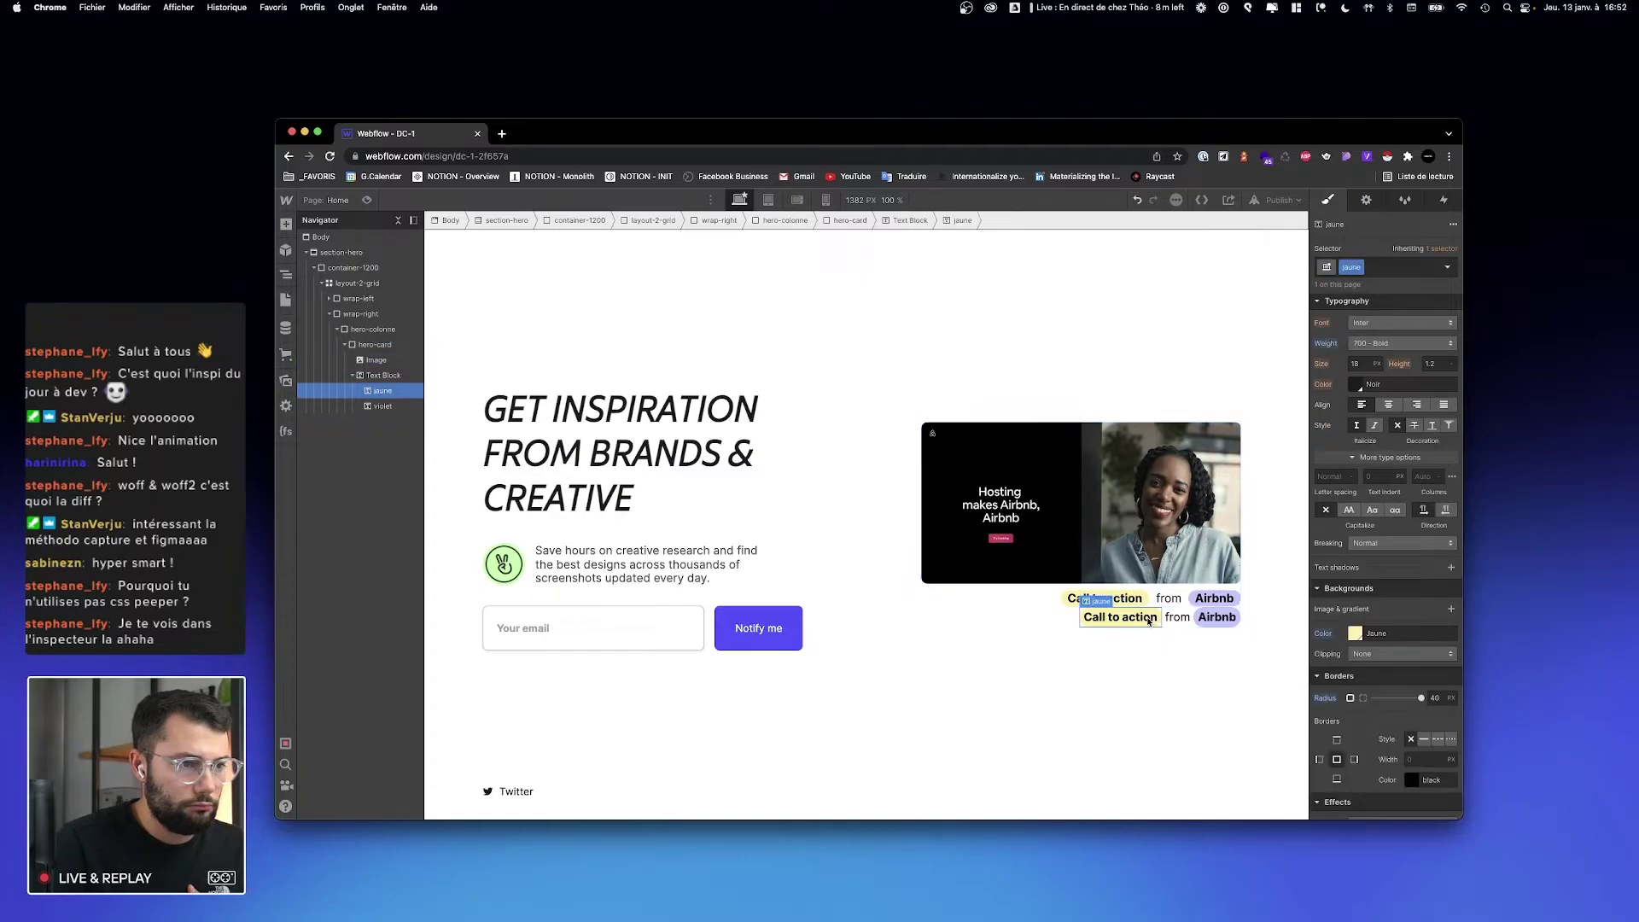
{"action": "scroll", "coordinate": [1448, 358], "scroll_direction": "up", "scroll_amount": 5}
{"action": "scroll", "coordinate": [1448, 358], "scroll_direction": "up", "scroll_amount": 2}
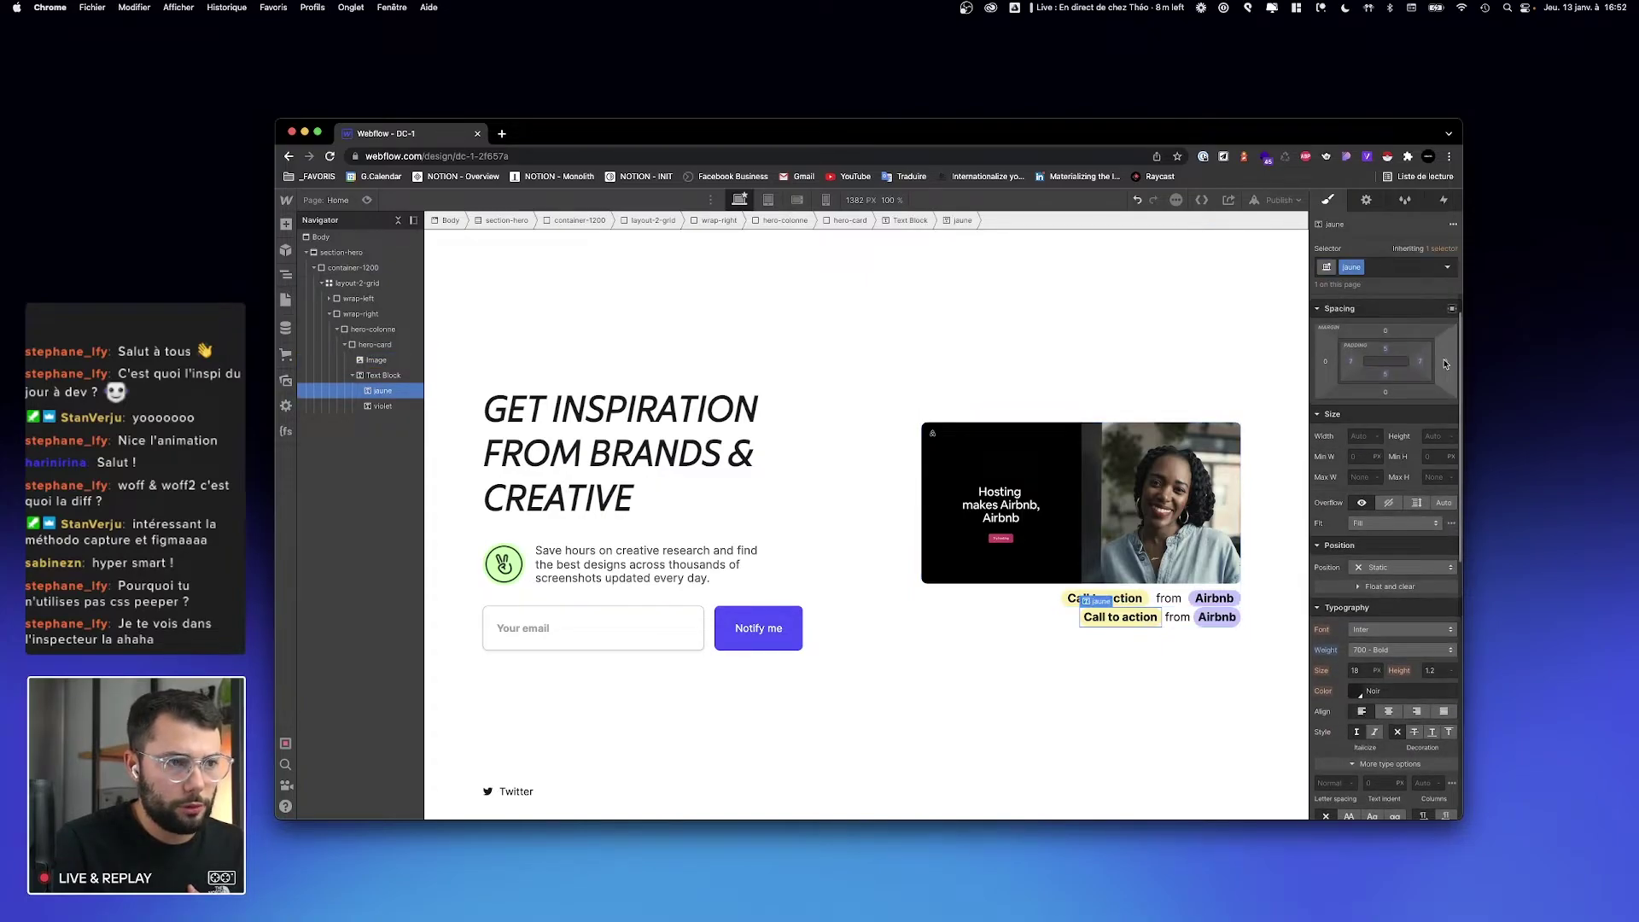
{"action": "left_click", "coordinate": [1200, 622]}
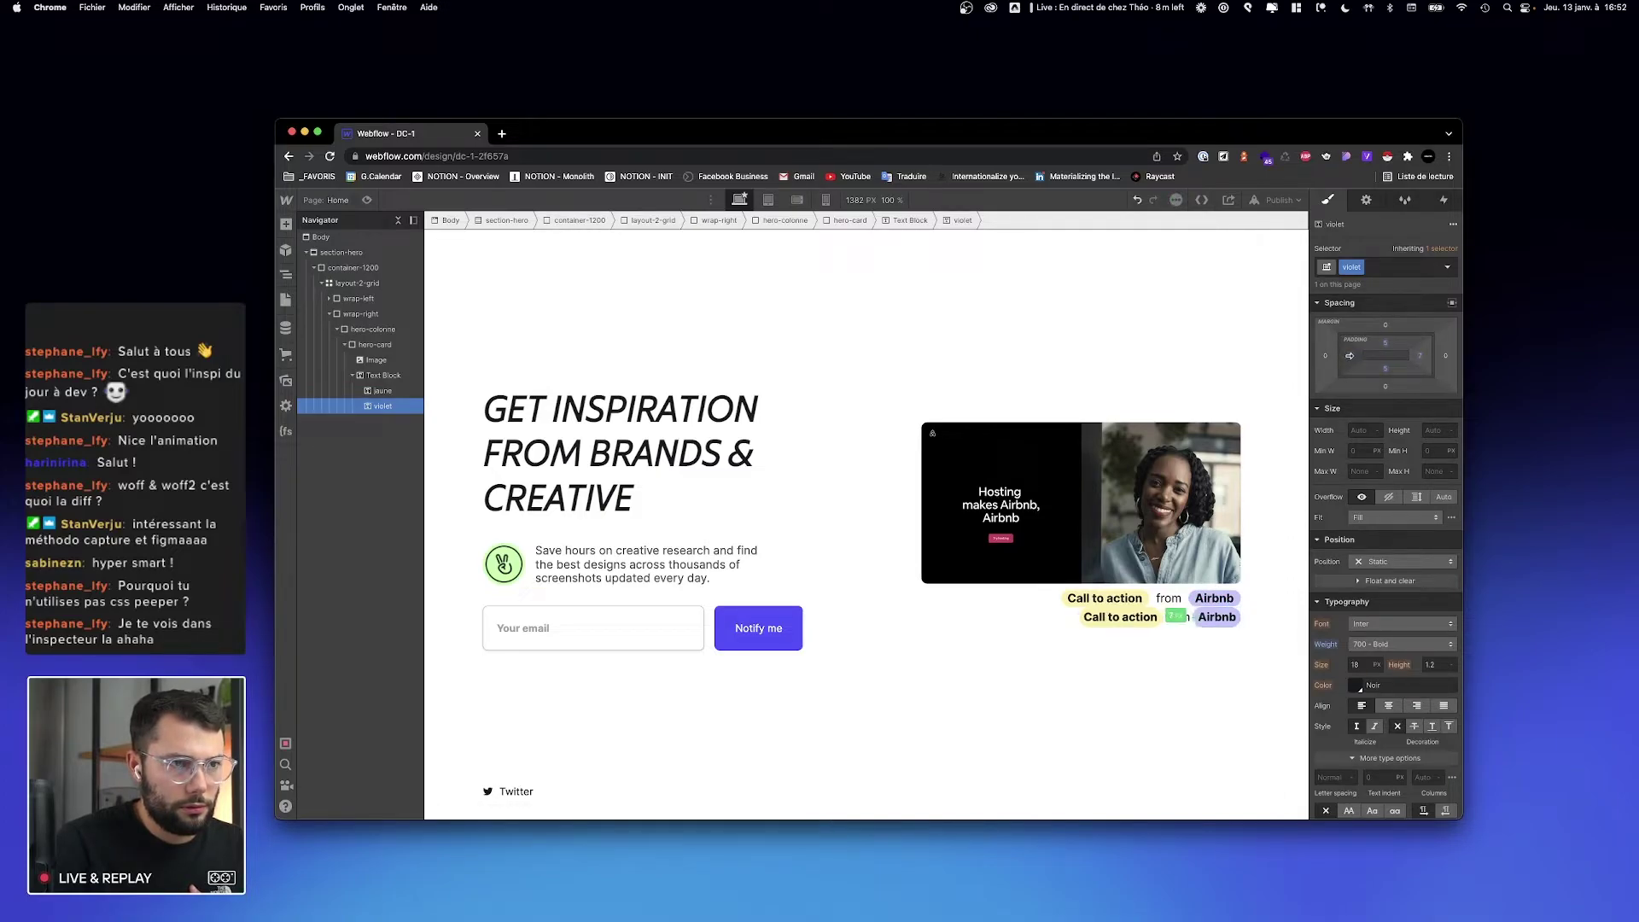
{"action": "left_click_drag", "start_coordinate": [1422, 359], "coordinate": [1418, 356]}
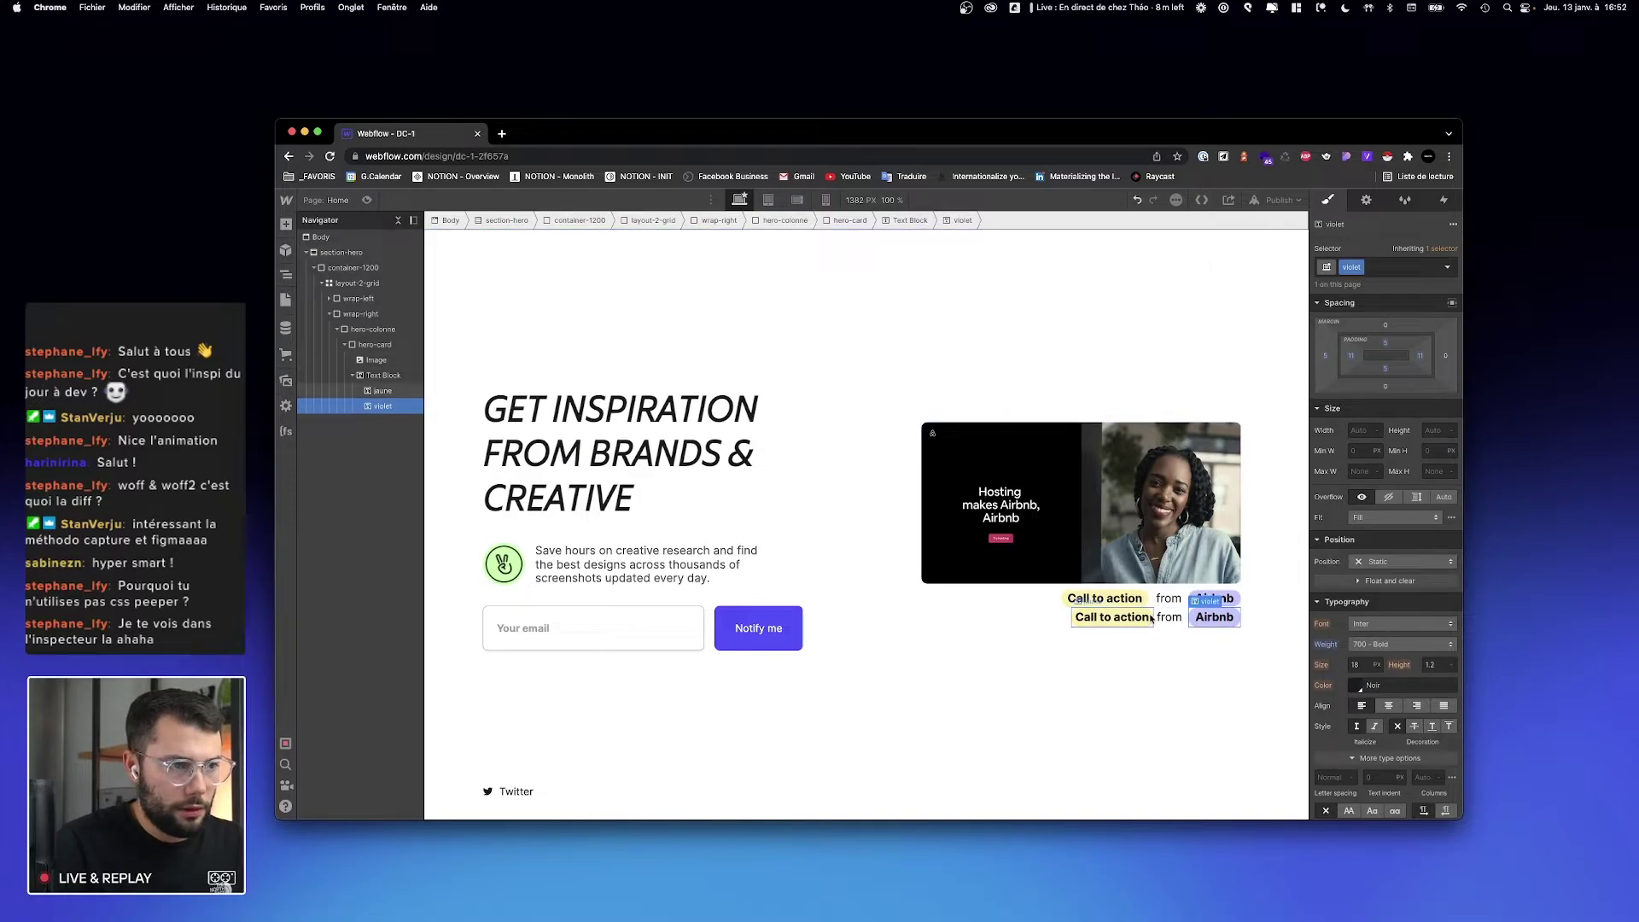
{"action": "key", "text": "Up"}
{"action": "key", "text": "Down"}
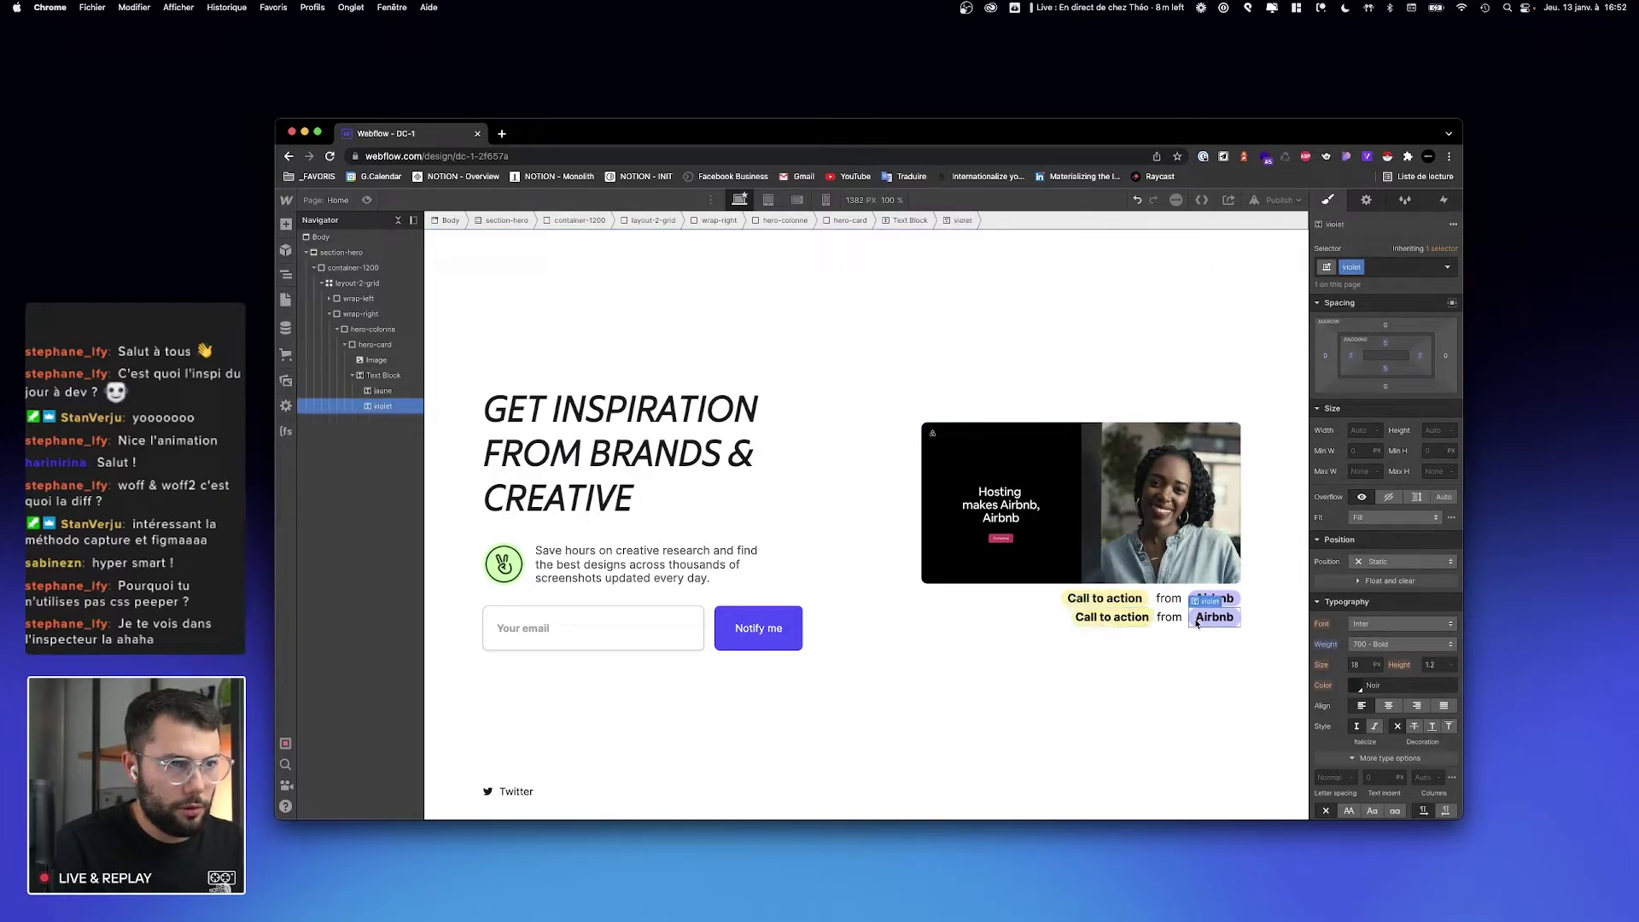
Step: Adjust the side padding and right margin of the jaune tag to line up with the reference text above
{"action": "left_click", "coordinate": [1142, 619]}
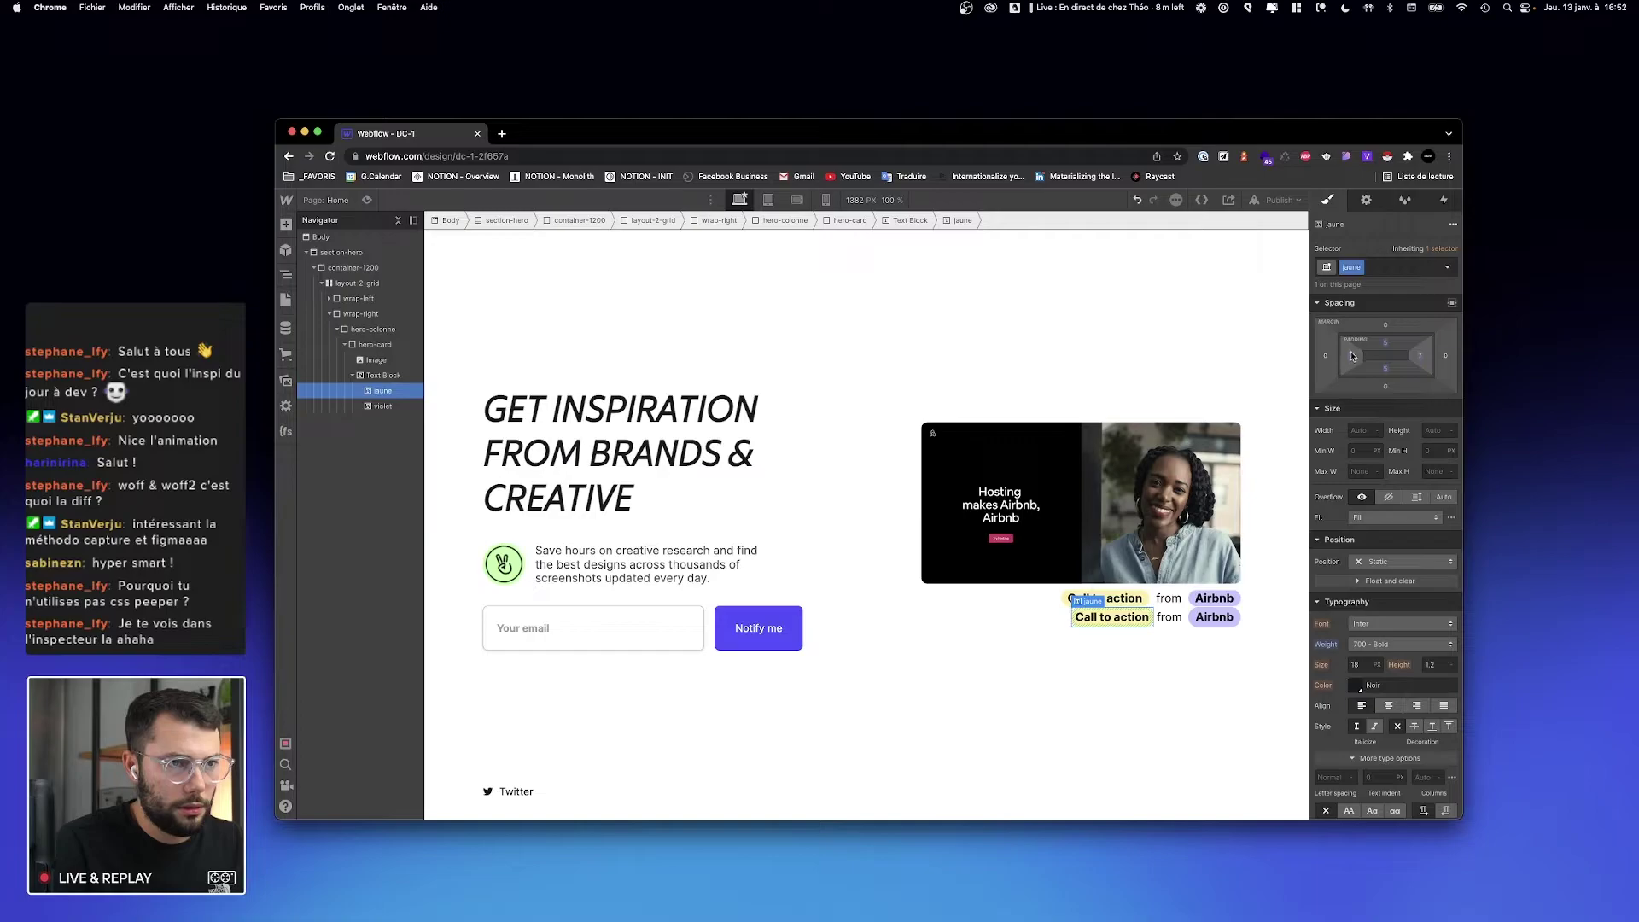
{"action": "left_click_drag", "start_coordinate": [1354, 354], "coordinate": [1450, 355]}
{"action": "left_click", "coordinate": [1138, 715]}
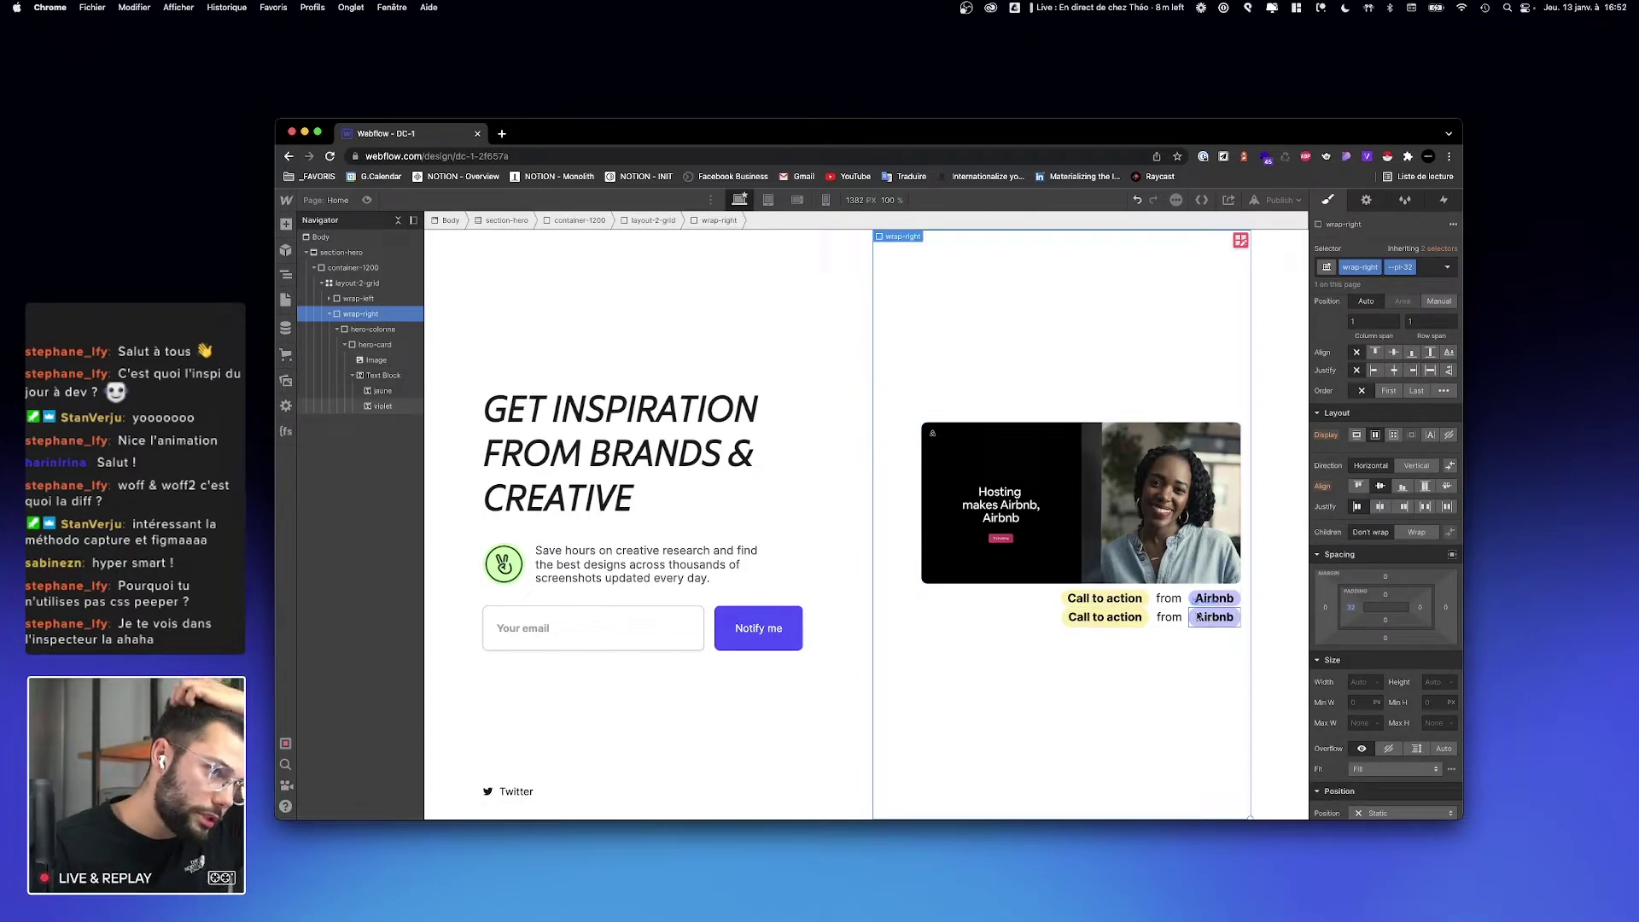
Step: Give the hero card's text block the class "card__texte" and add a small top margin to it
{"action": "left_click", "coordinate": [1150, 583]}
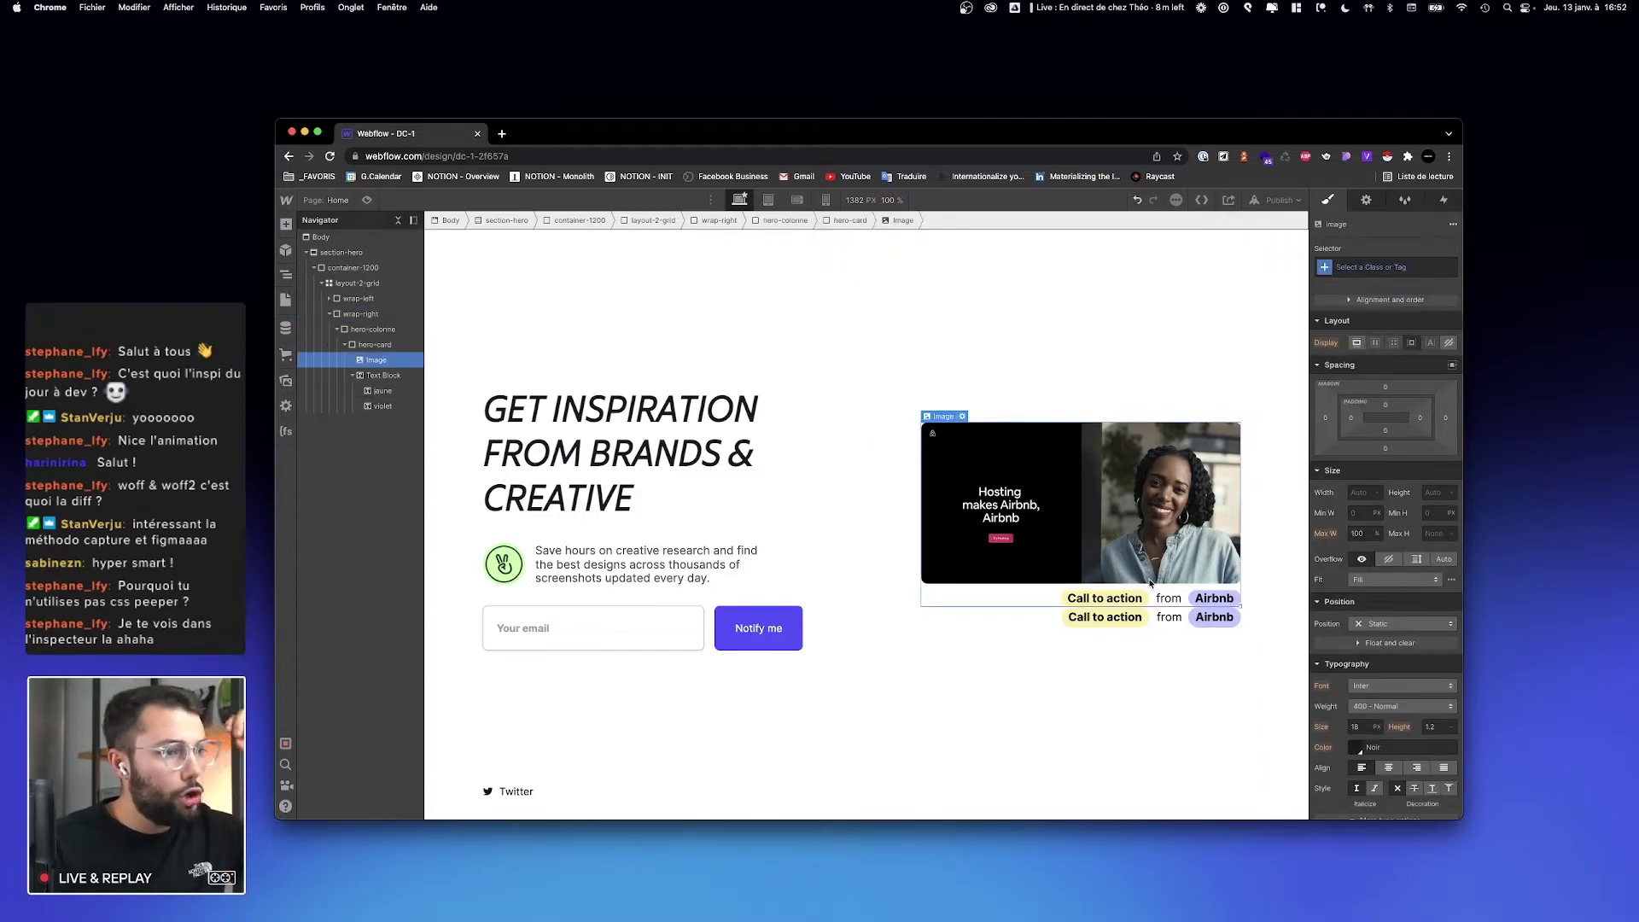
{"action": "left_click", "coordinate": [385, 375]}
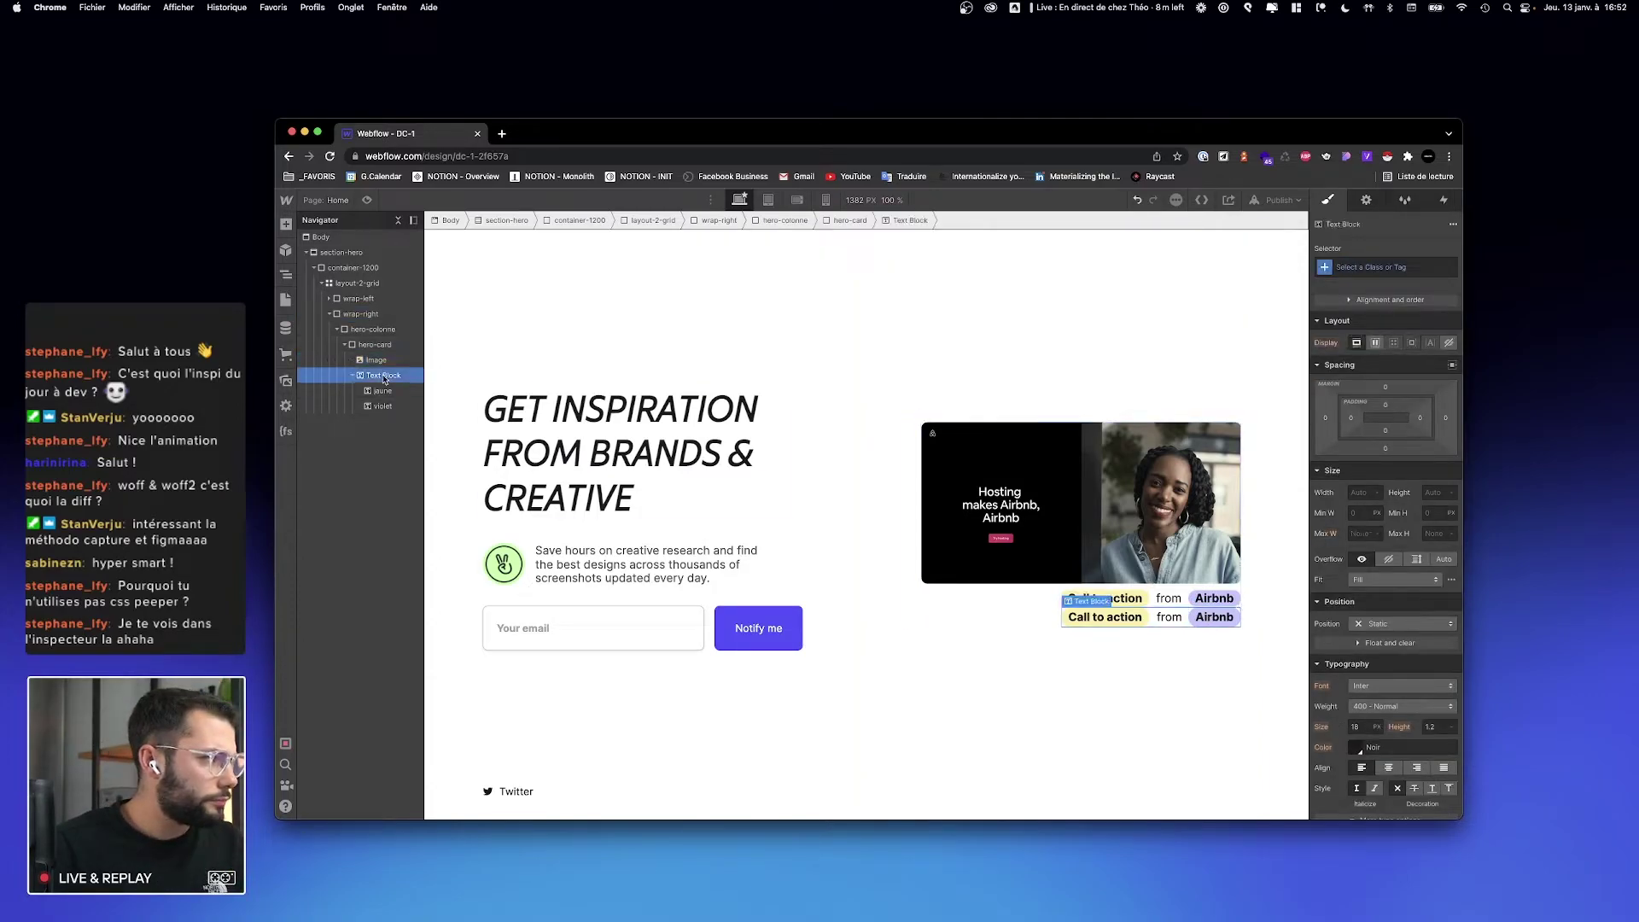
{"action": "left_click", "coordinate": [1420, 273]}
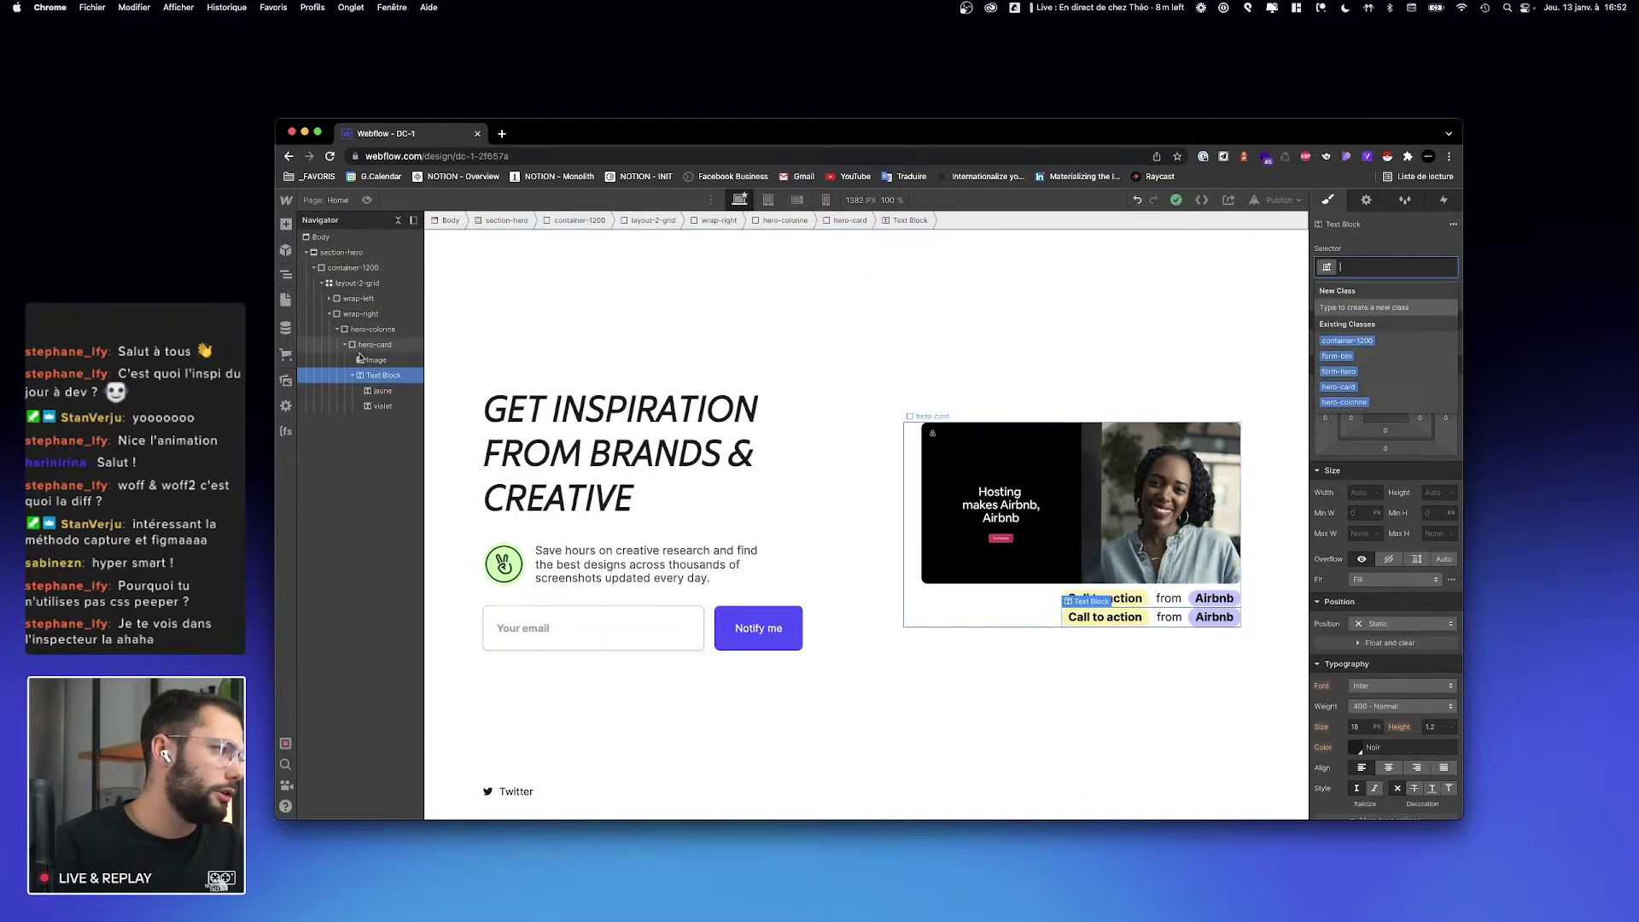
{"action": "type", "text": "card__"}
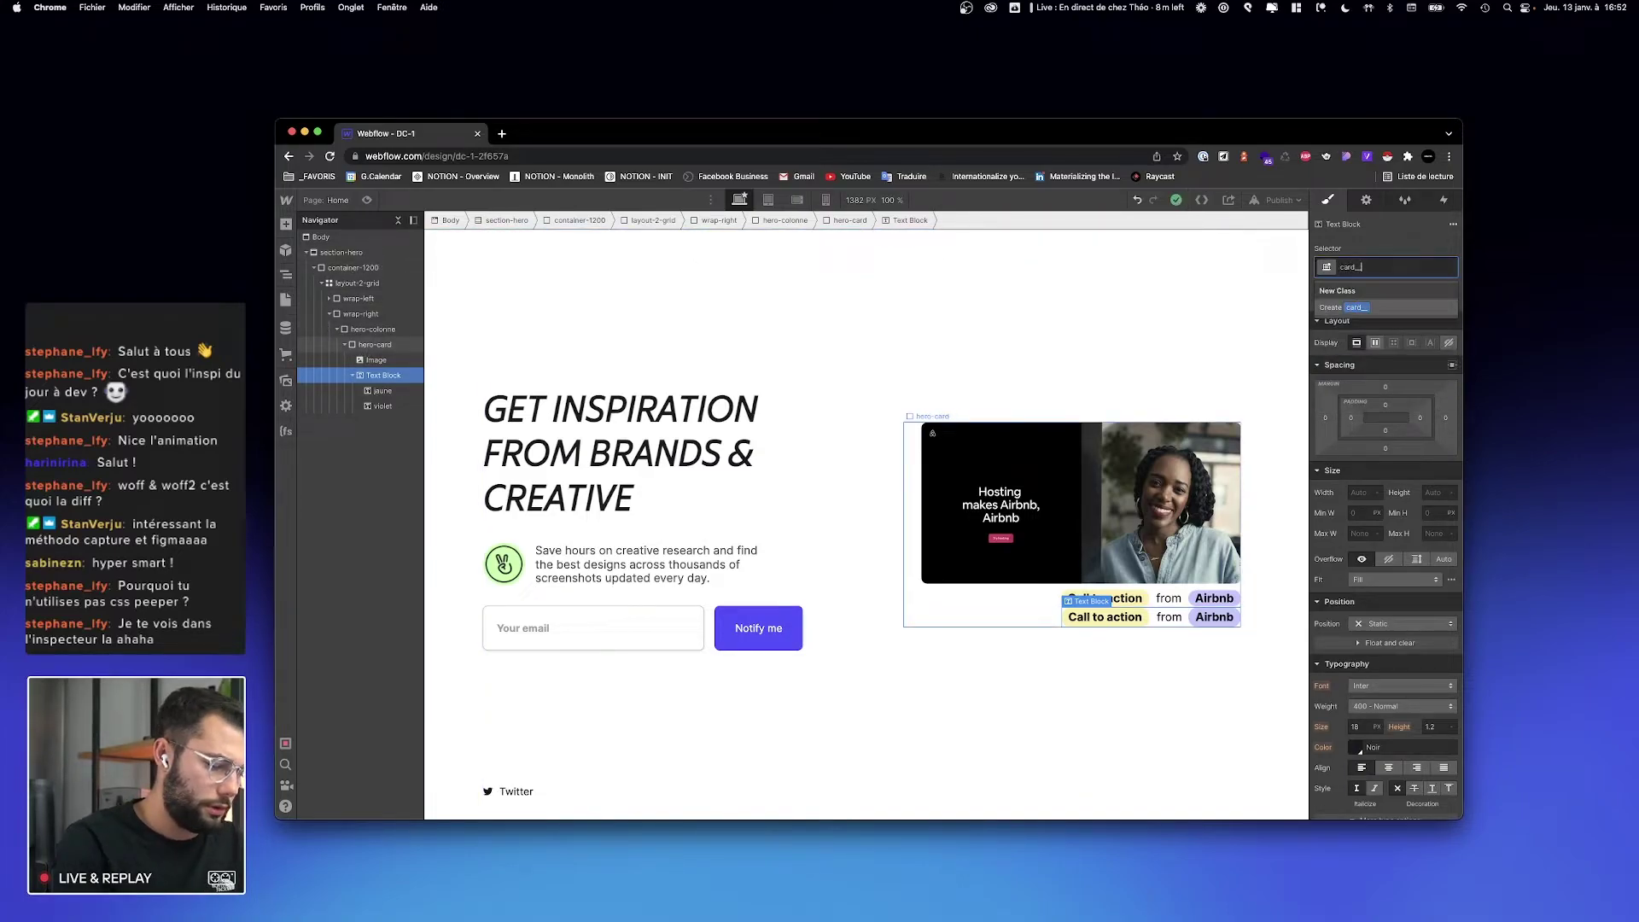
{"action": "type", "text": "texte"}
{"action": "key", "text": "Return"}
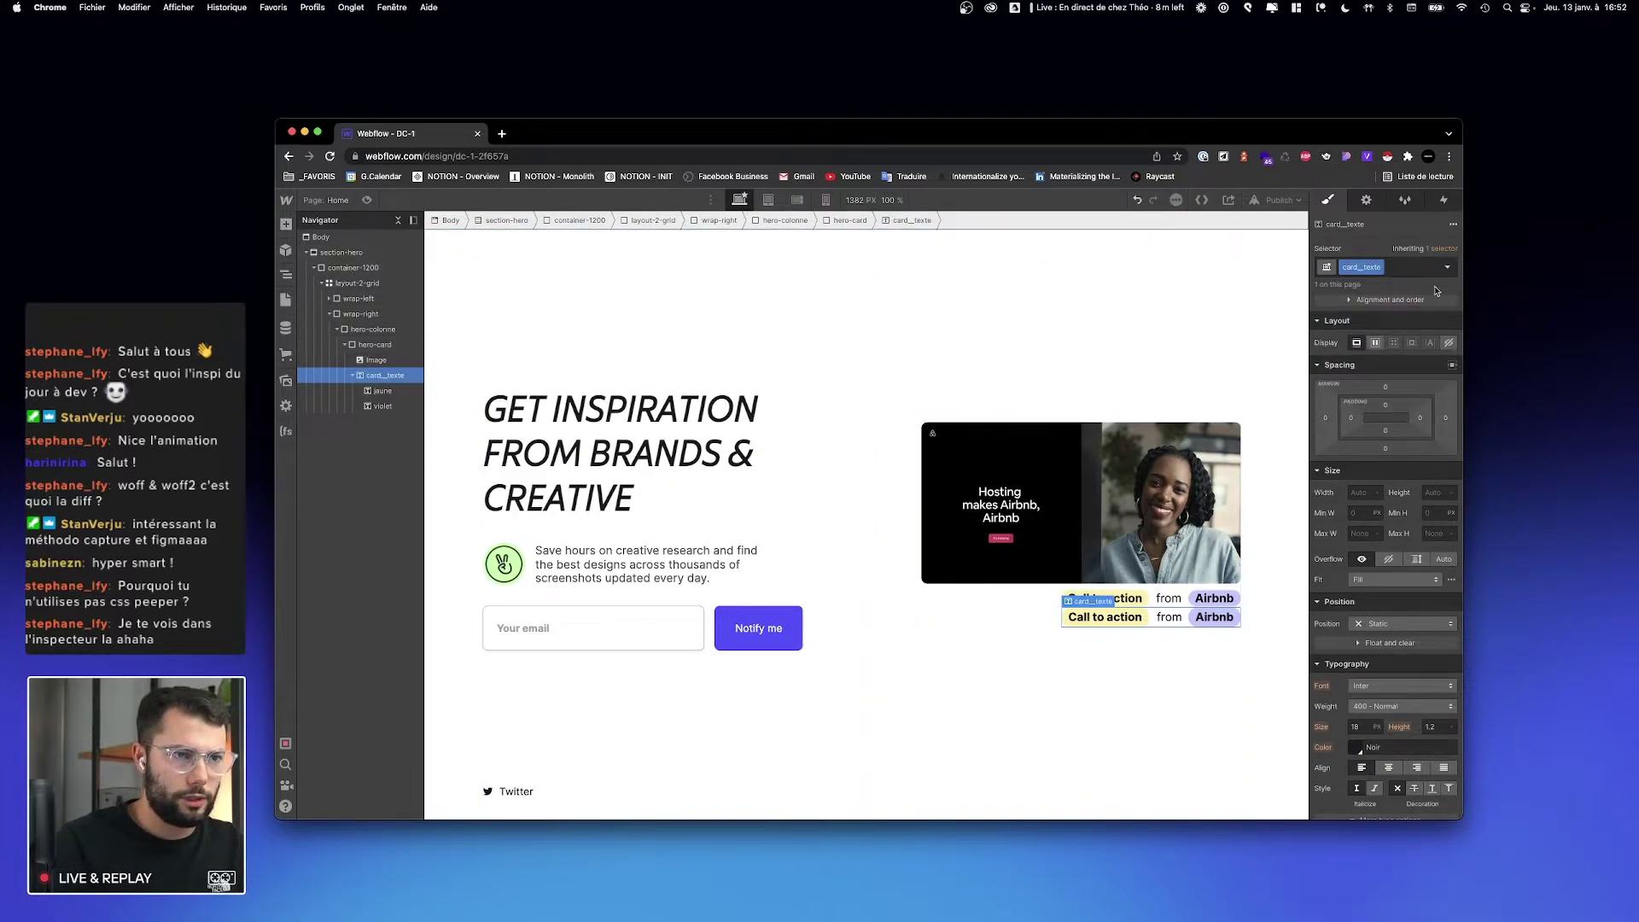
{"action": "left_click_drag", "start_coordinate": [1388, 392], "coordinate": [1390, 386]}
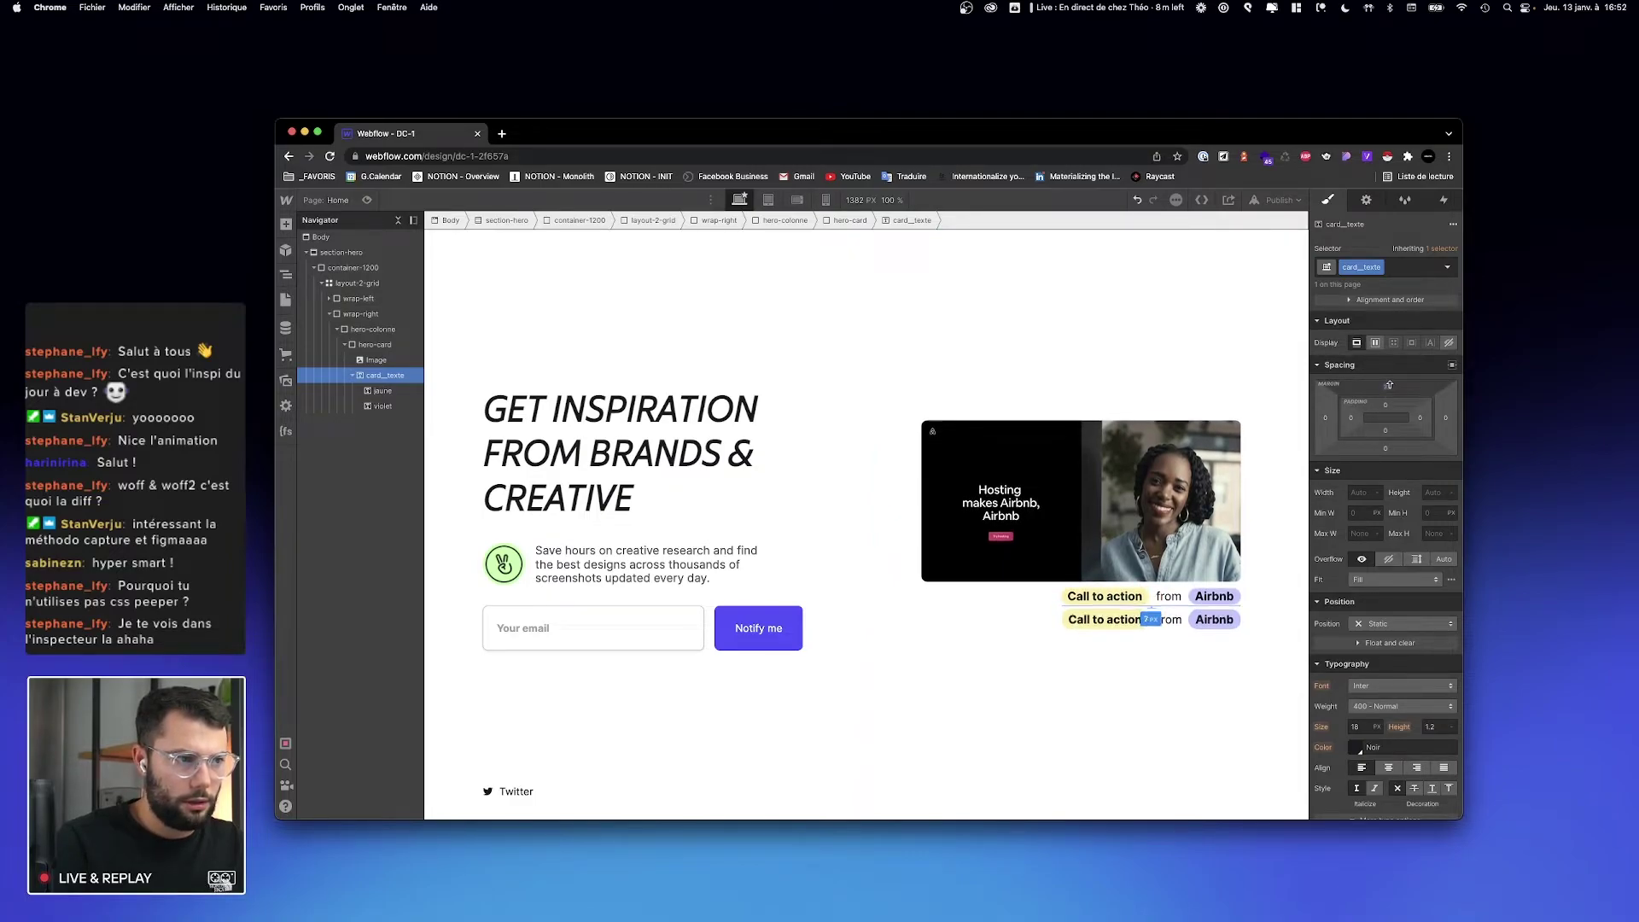
Step: Duplicate the hero-card block inside hero-colonne
{"action": "left_click", "coordinate": [1107, 537]}
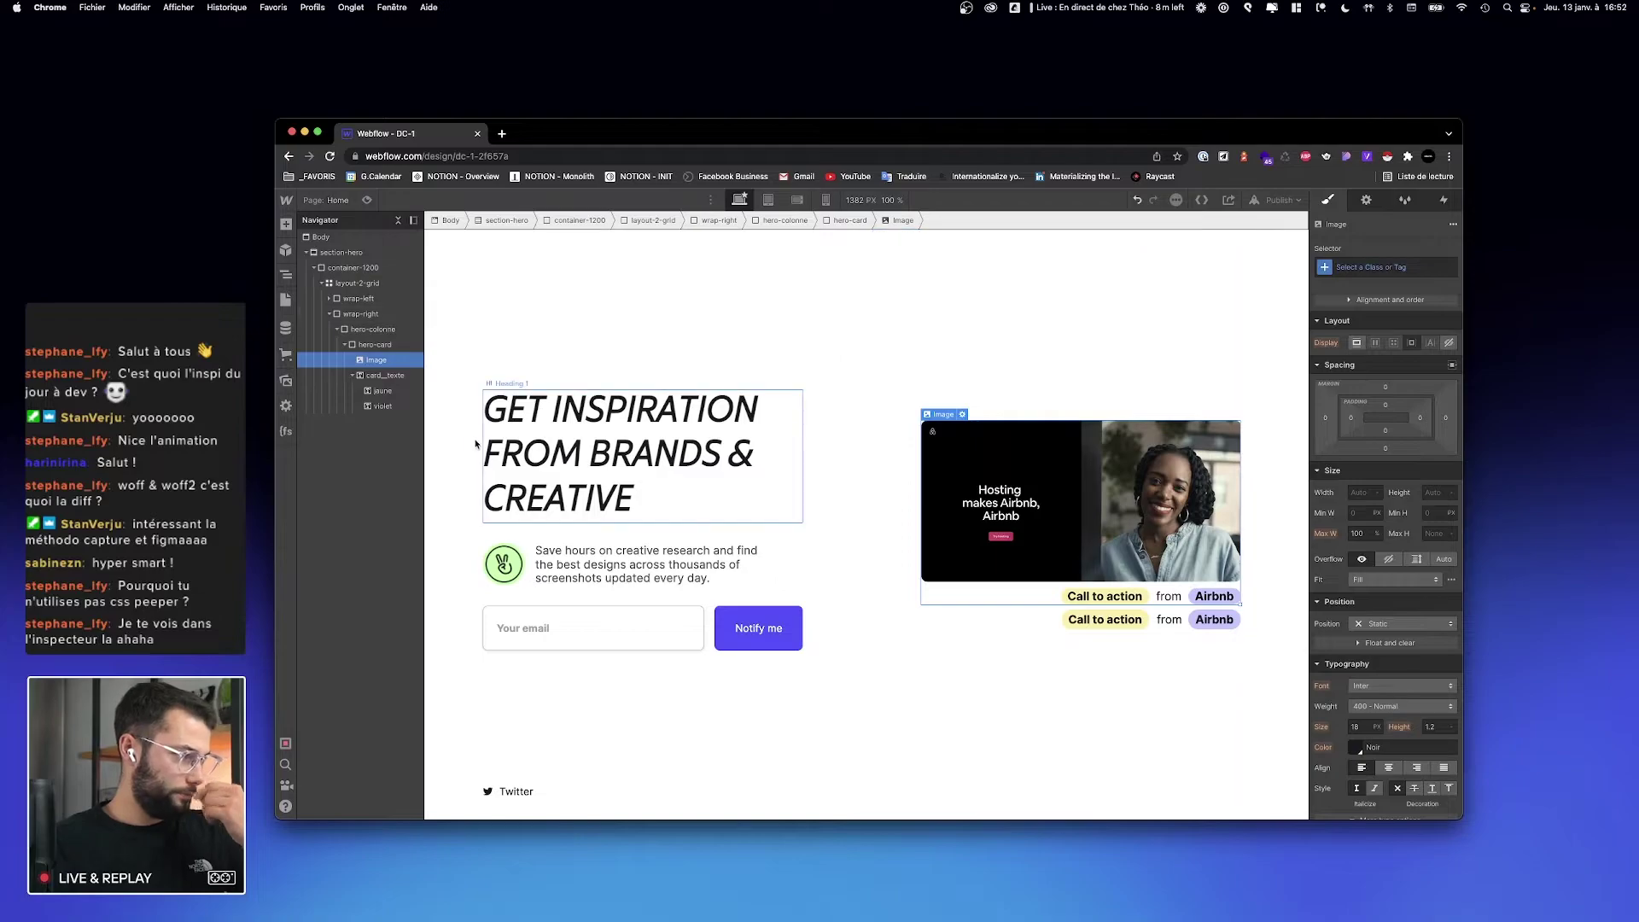
{"action": "left_click", "coordinate": [375, 344]}
{"action": "left_click", "coordinate": [345, 344]}
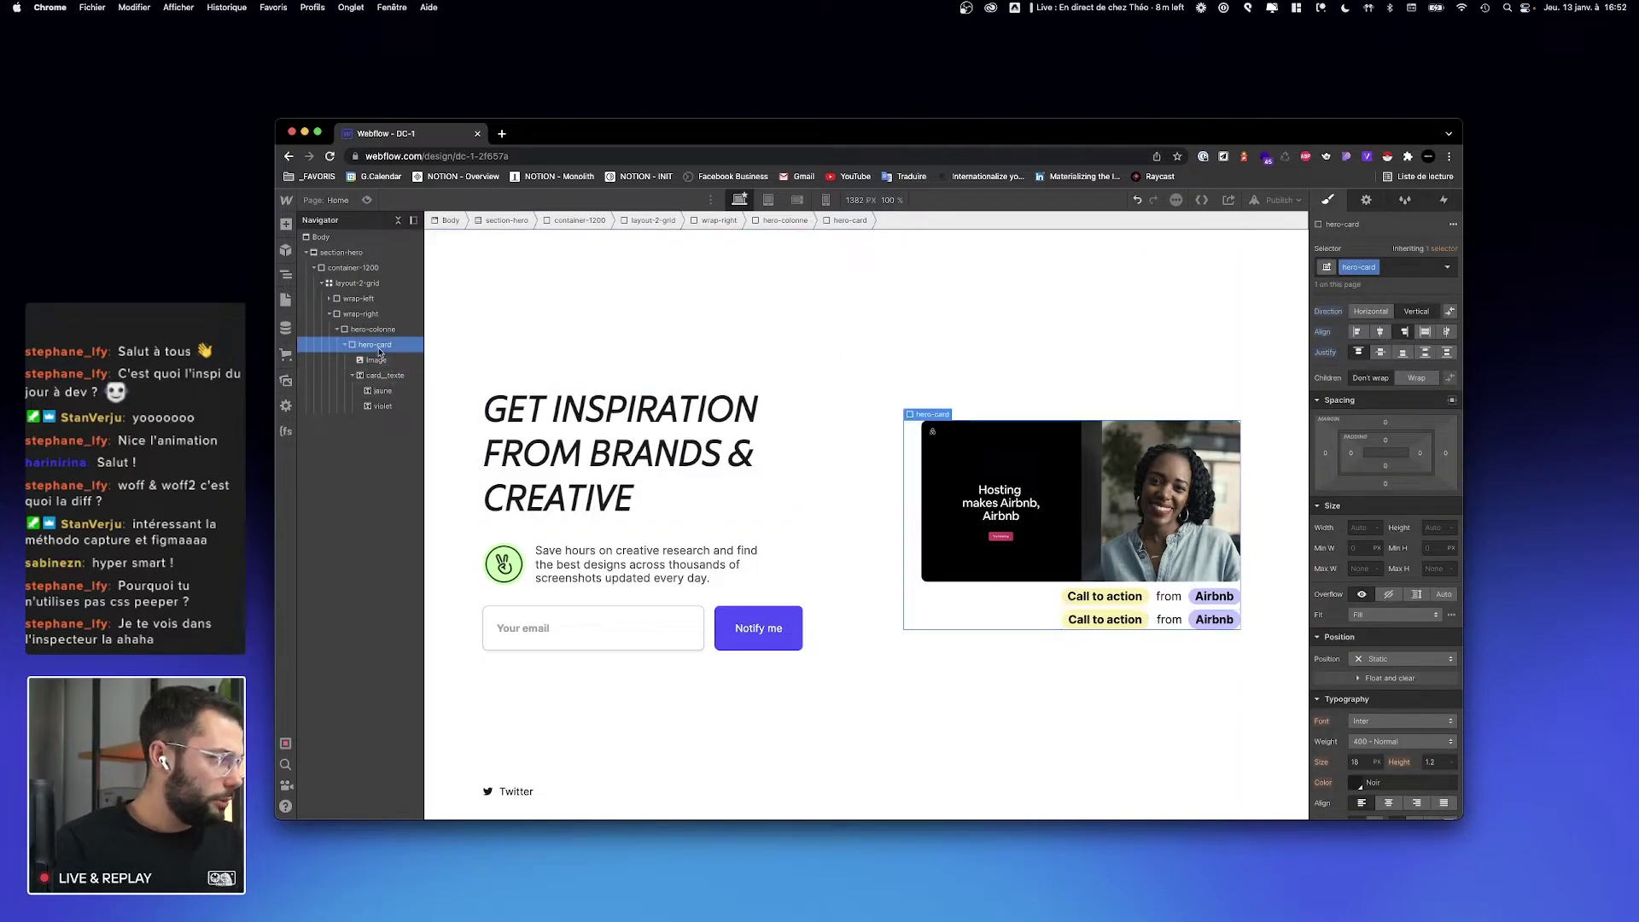
{"action": "key", "text": "super+d"}
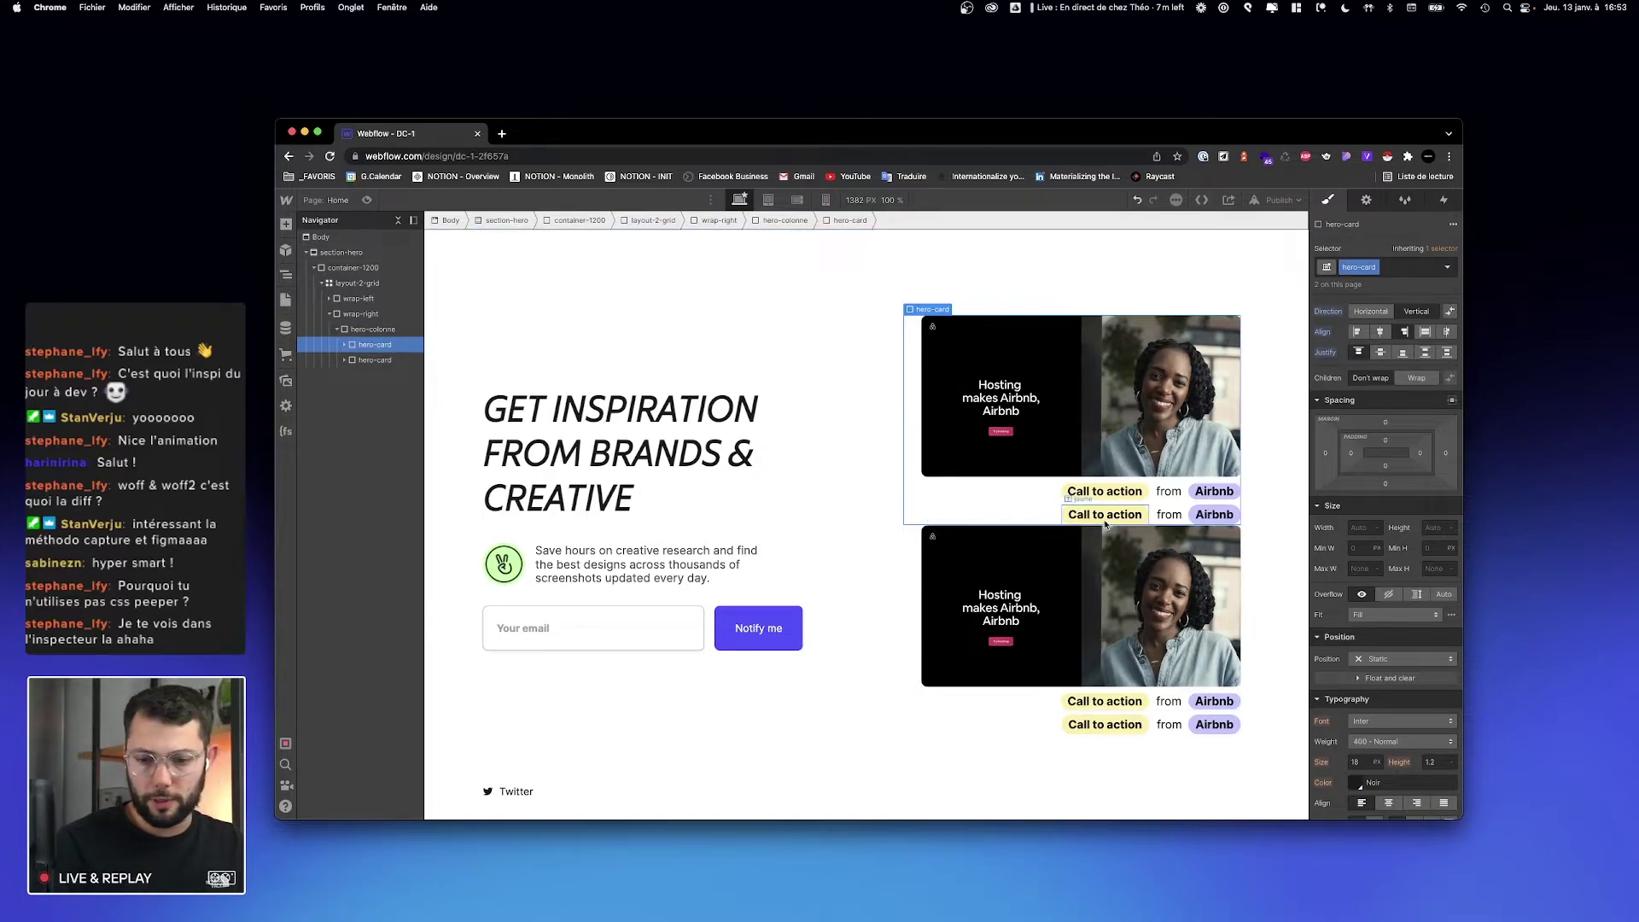
Step: Measure the gap between cards on the superdesign.io reference page and give hero-card a matching bottom margin in Webflow
{"action": "key", "text": "ctrl+Right"}
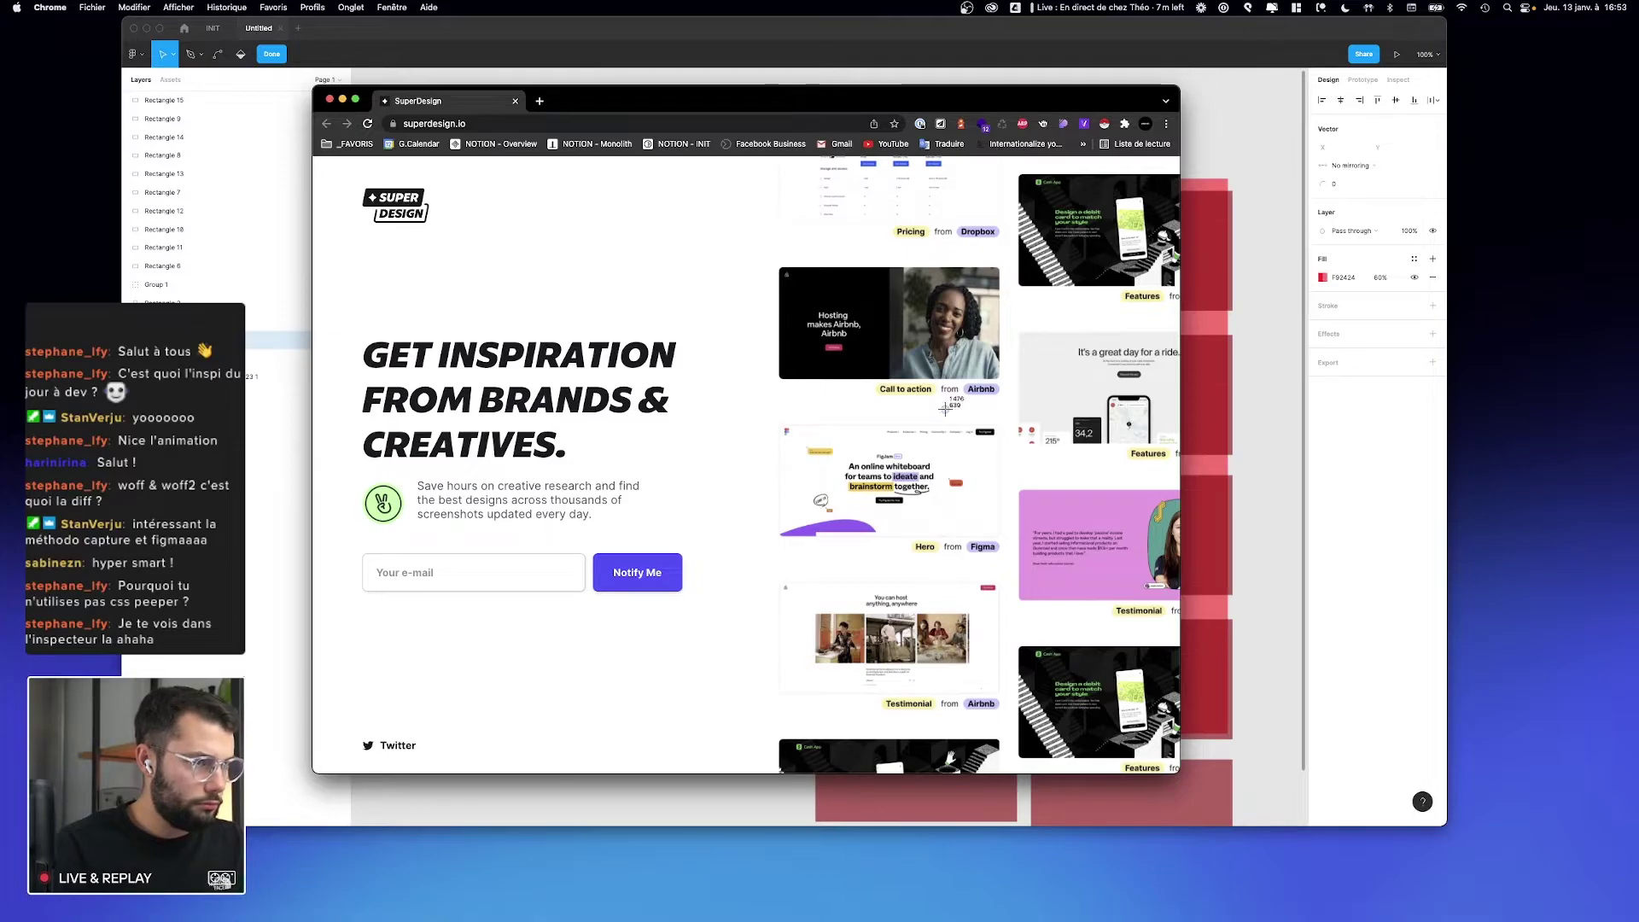
{"action": "left_click_drag", "start_coordinate": [925, 395], "coordinate": [965, 433]}
{"action": "key", "text": "ctrl+Left"}
{"action": "left_click_drag", "start_coordinate": [1385, 486], "coordinate": [1378, 516]}
Step: Paste three more copies of the hero-card to fill the hero-colonne column
{"action": "key", "text": "super+v"}
{"action": "key", "text": "super+v"}
{"action": "key", "text": "super+v"}
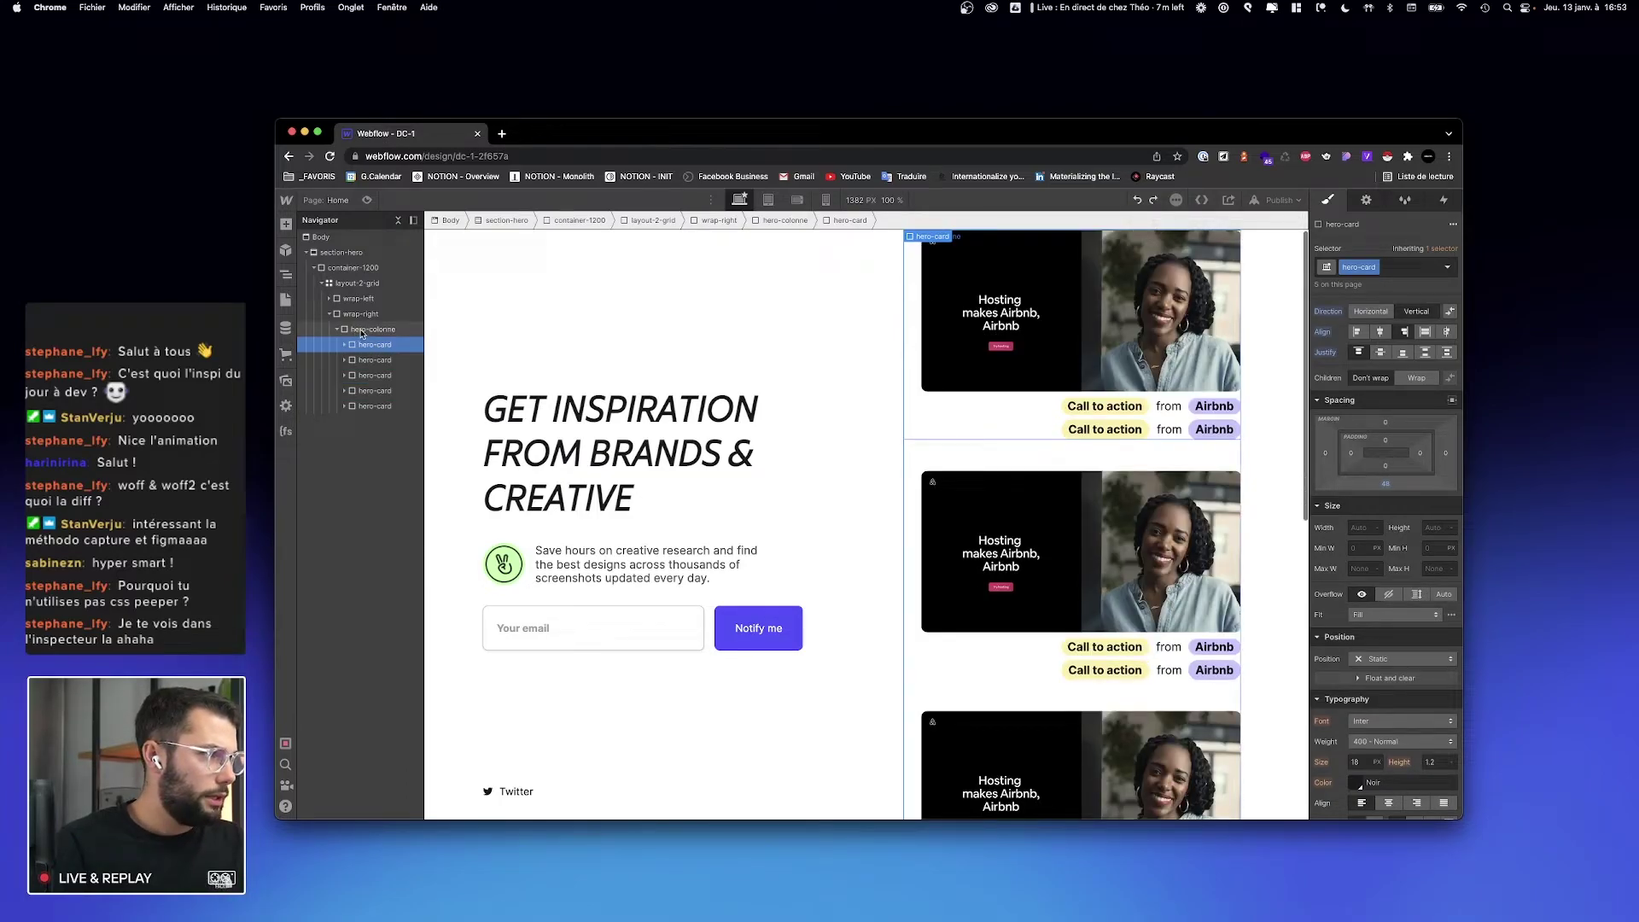
Step: Duplicate the hero-colonne block inside wrap-right to create a second column of cards
{"action": "left_click", "coordinate": [362, 331]}
{"action": "key", "text": "super+c"}
{"action": "key", "text": "super+v"}
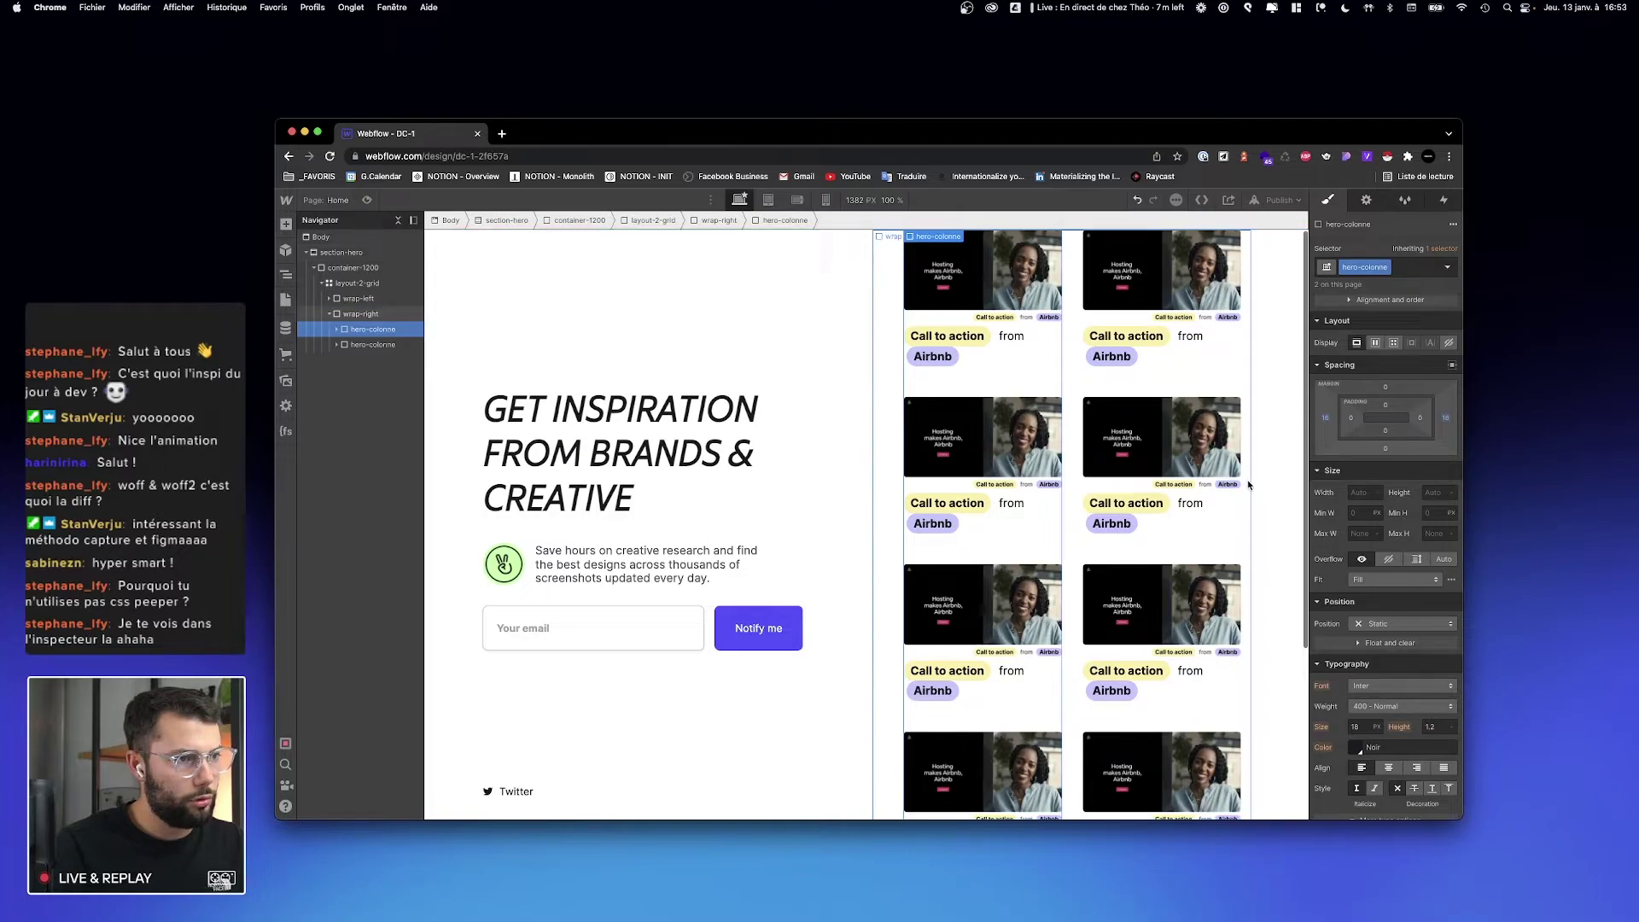
Step: Measure a card's width on the superdesign.io reference page, then in Webflow set hero-colonne to shrink if possible with a 346 px width
{"action": "key", "text": "ctrl+Right"}
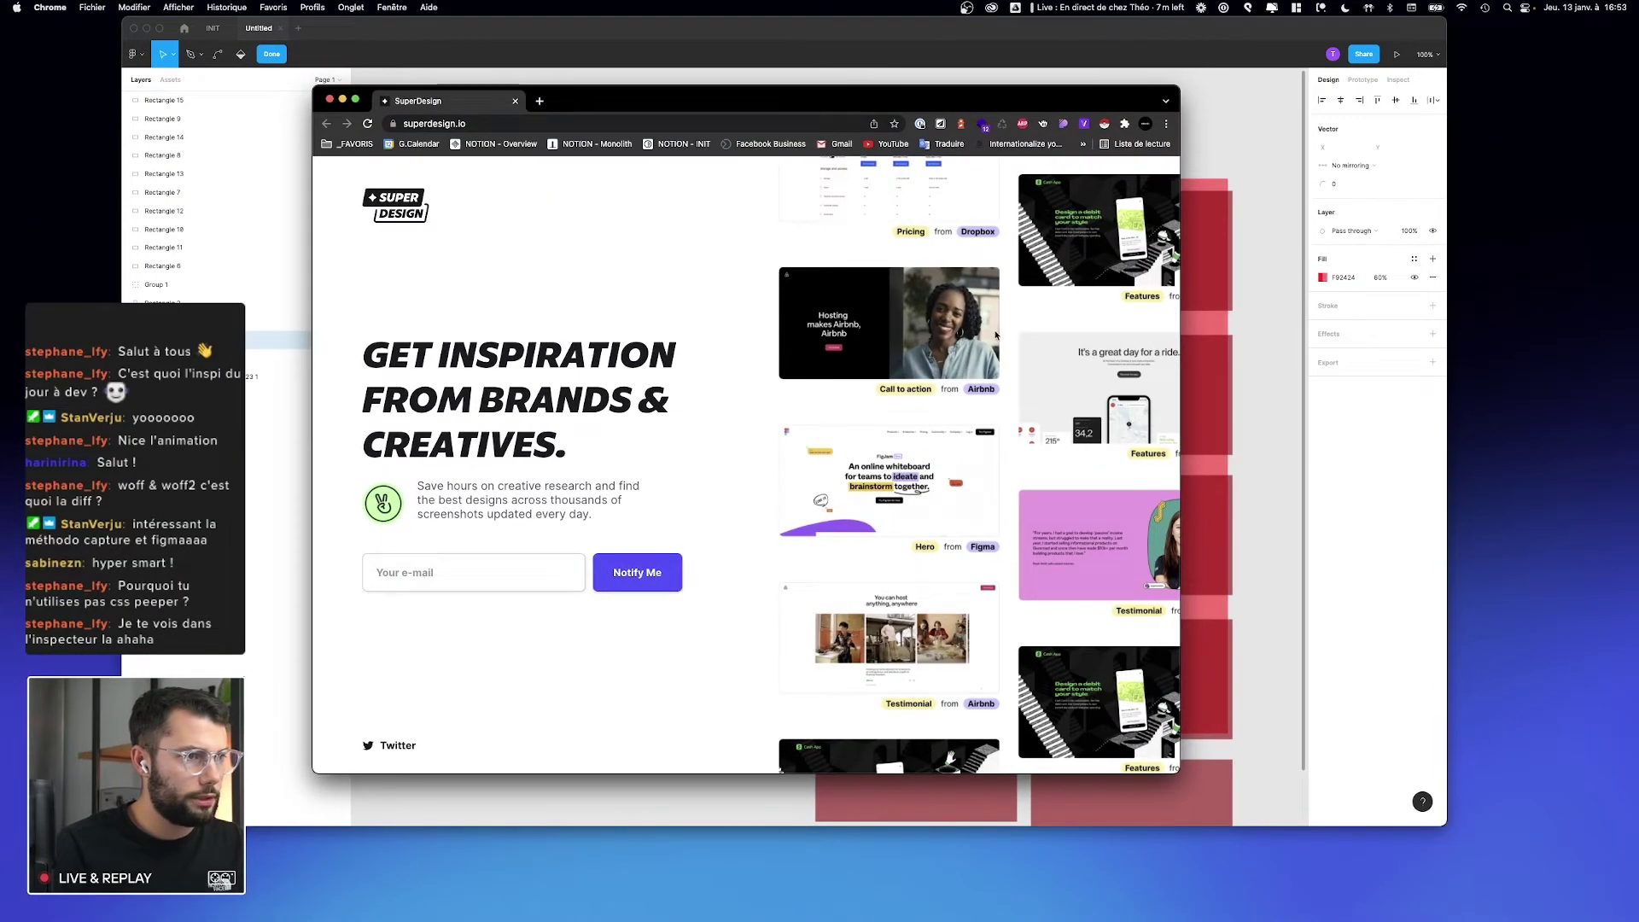
{"action": "key", "text": "ctrl+Left"}
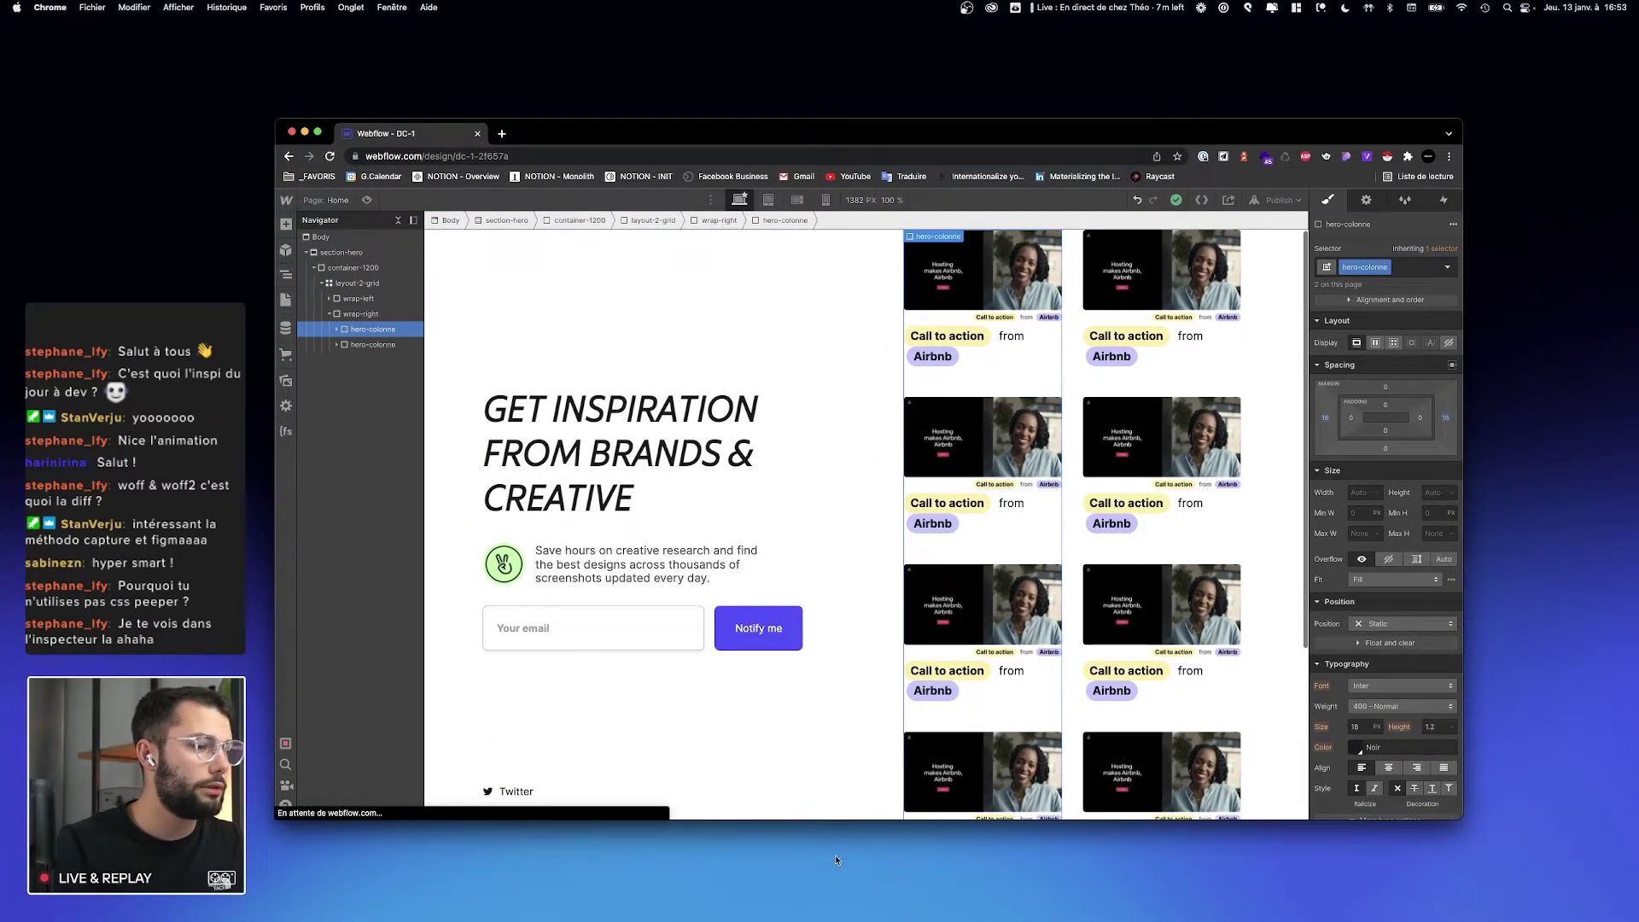
{"action": "key", "text": "ctrl+Right"}
{"action": "key", "text": "super+shift+4"}
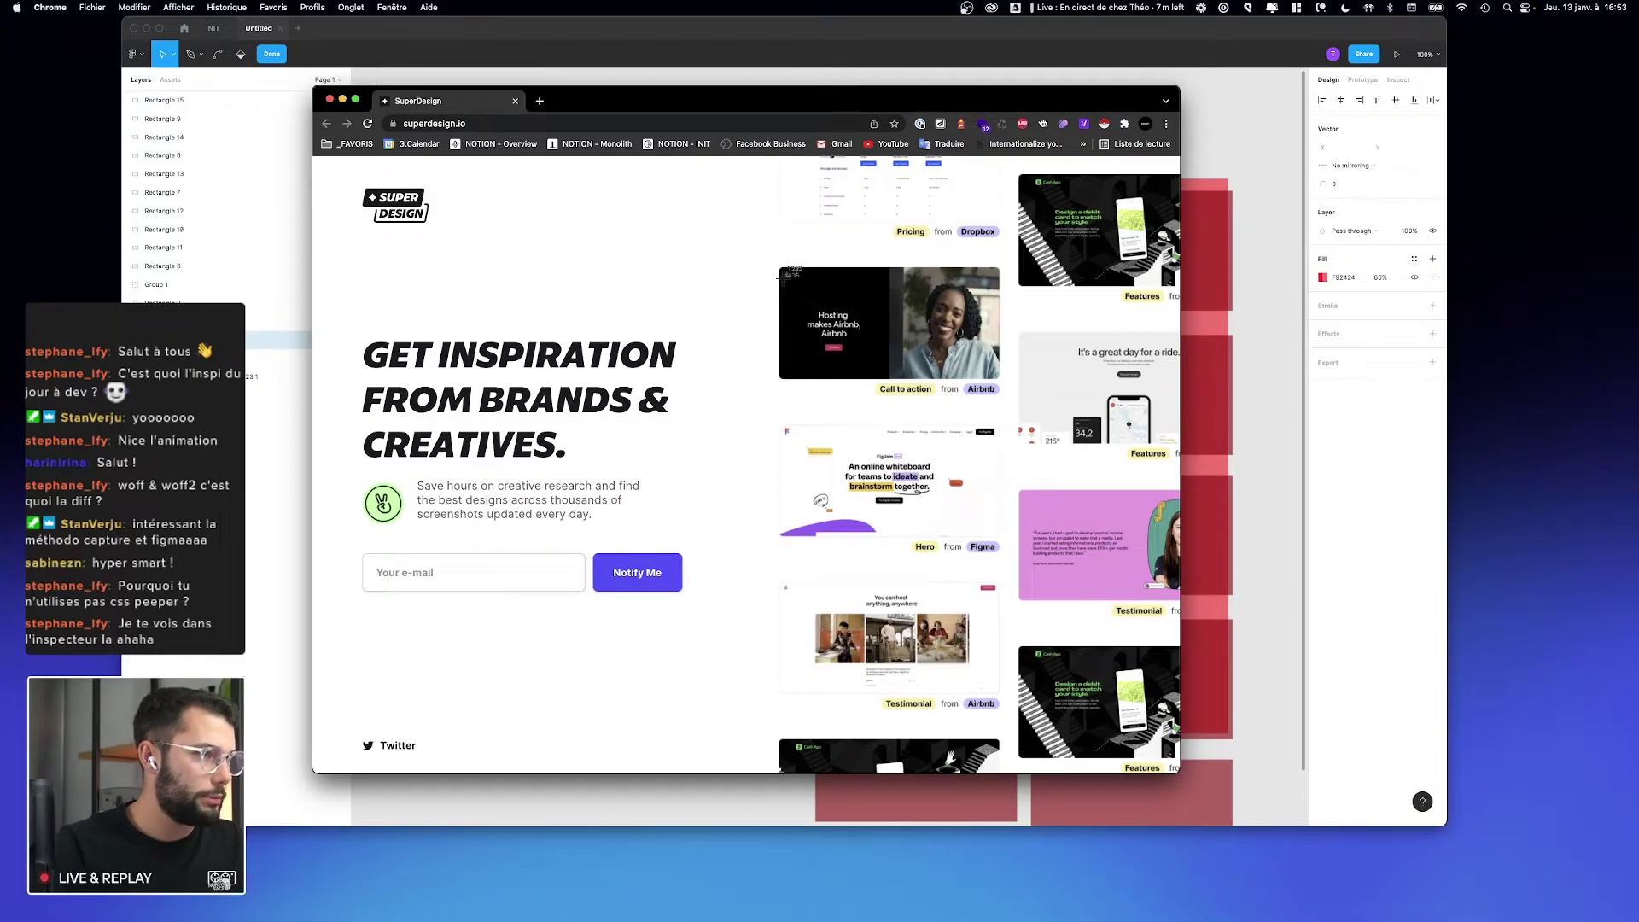
{"action": "left_click_drag", "start_coordinate": [779, 272], "coordinate": [1002, 358]}
{"action": "key", "text": "ctrl+Left"}
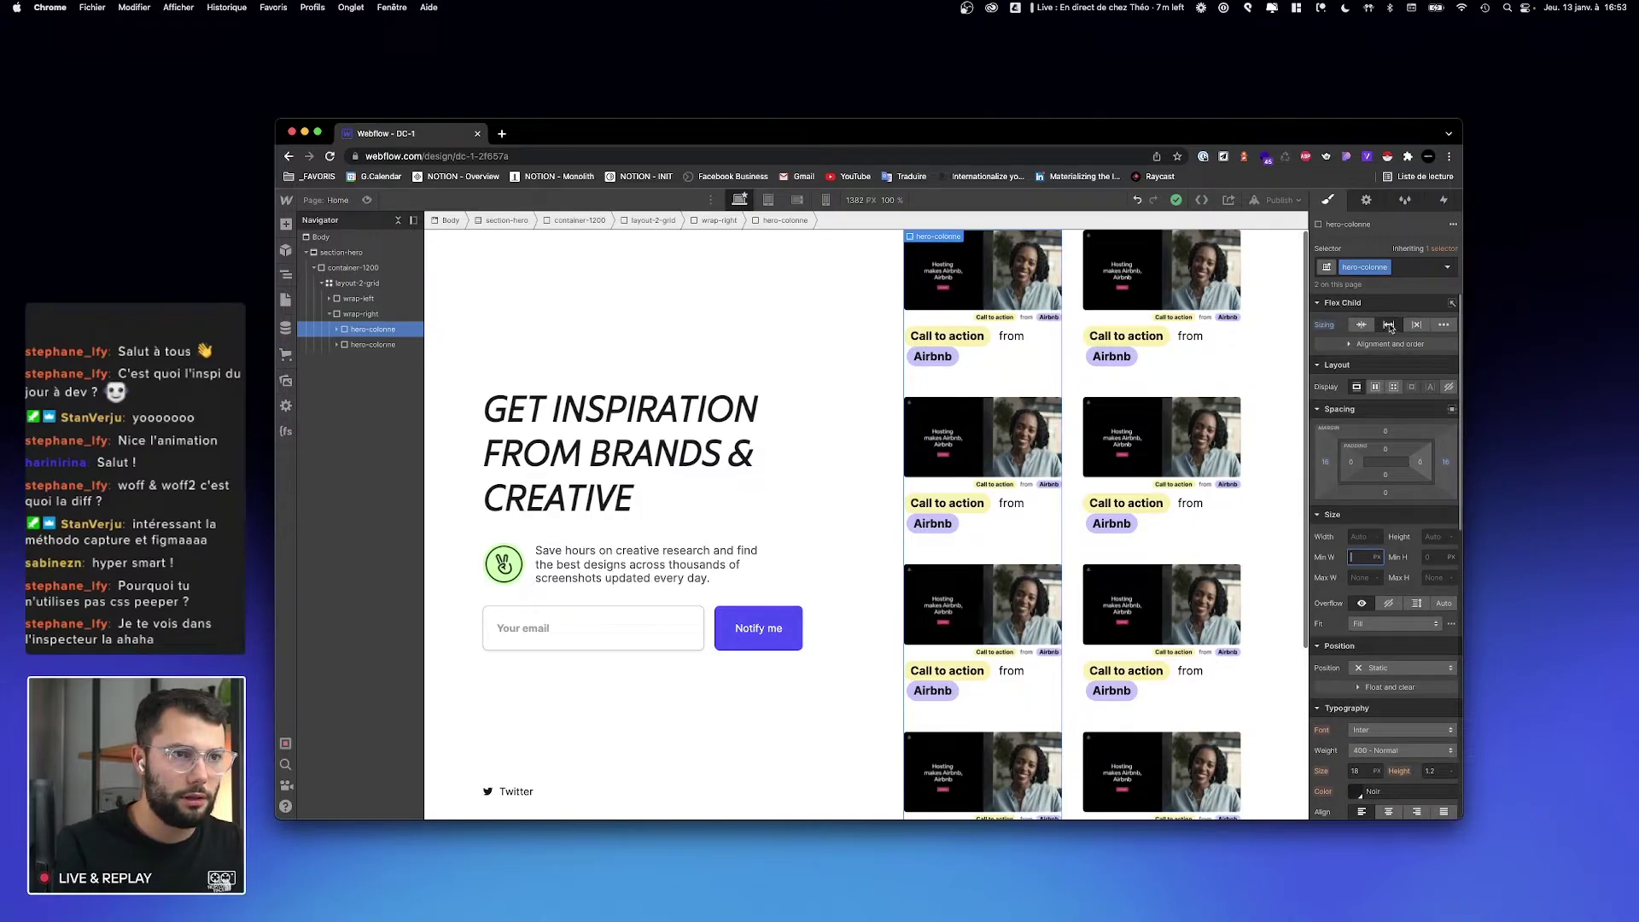
{"action": "left_click", "coordinate": [1361, 326]}
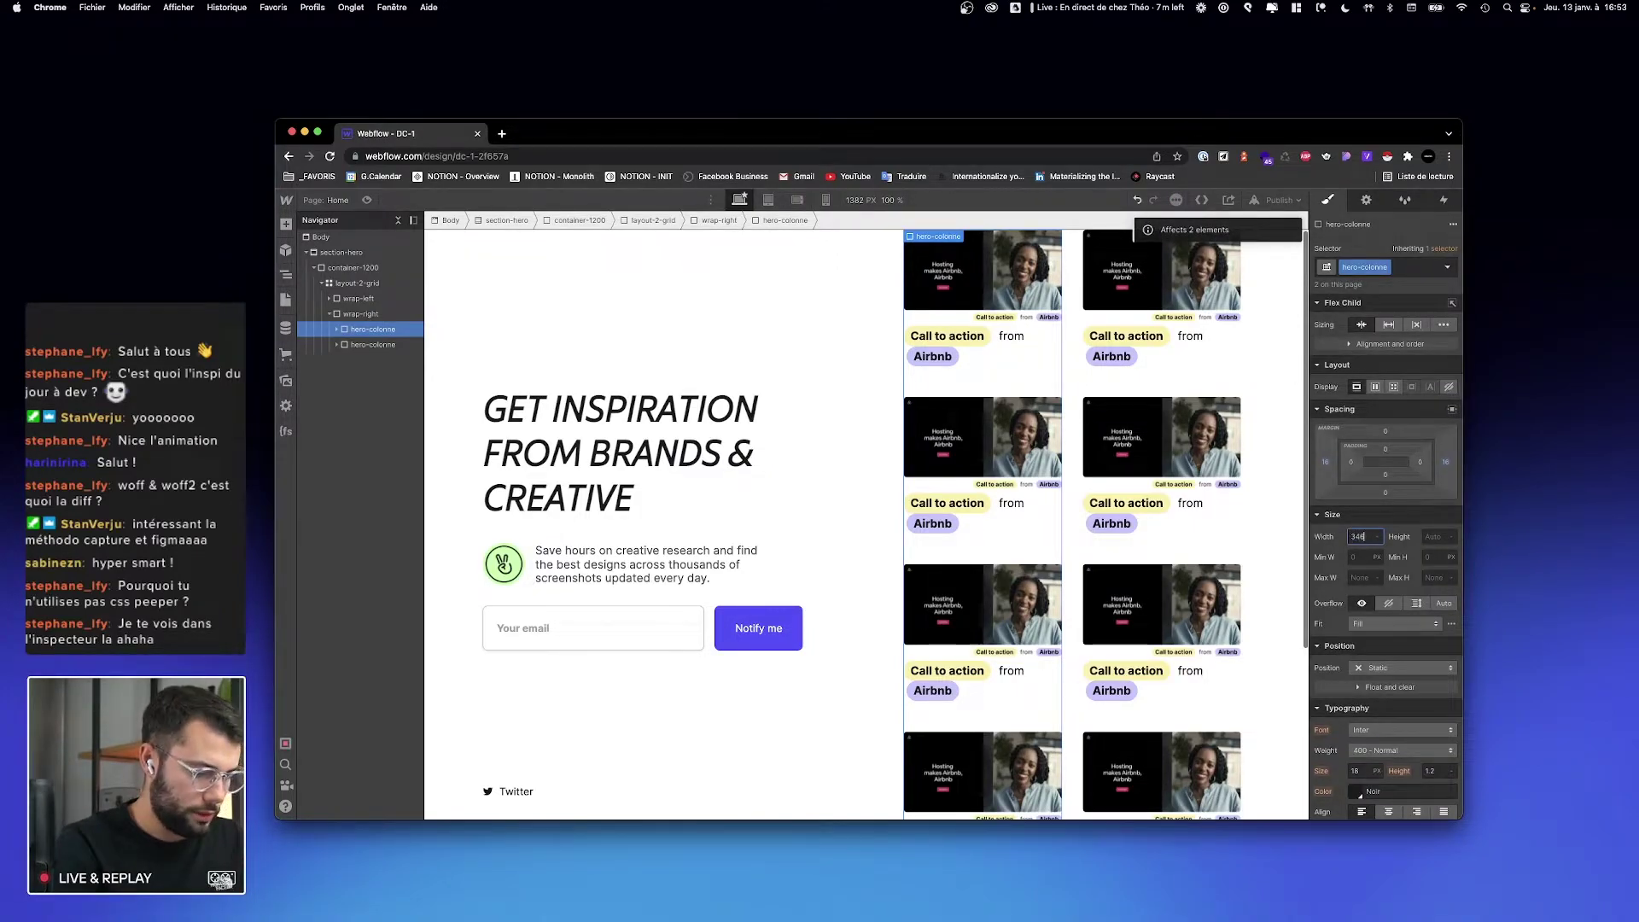
{"action": "key", "text": "Return"}
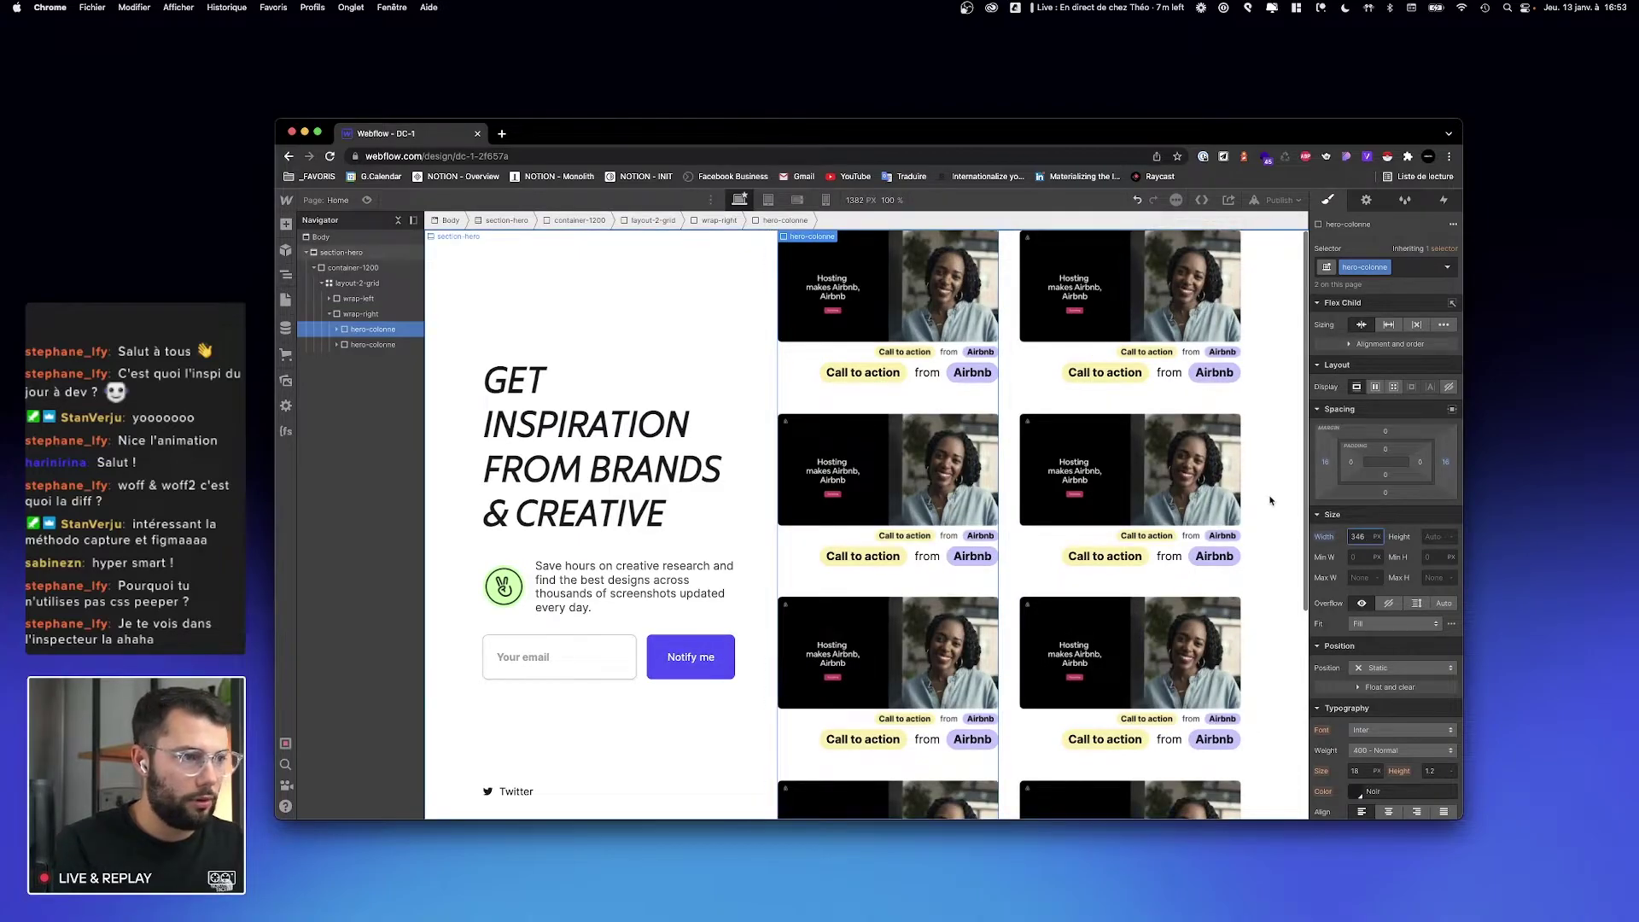
Step: Select the wrap-right block and compare its card columns with the superdesign.io reference page
{"action": "left_click", "coordinate": [373, 314]}
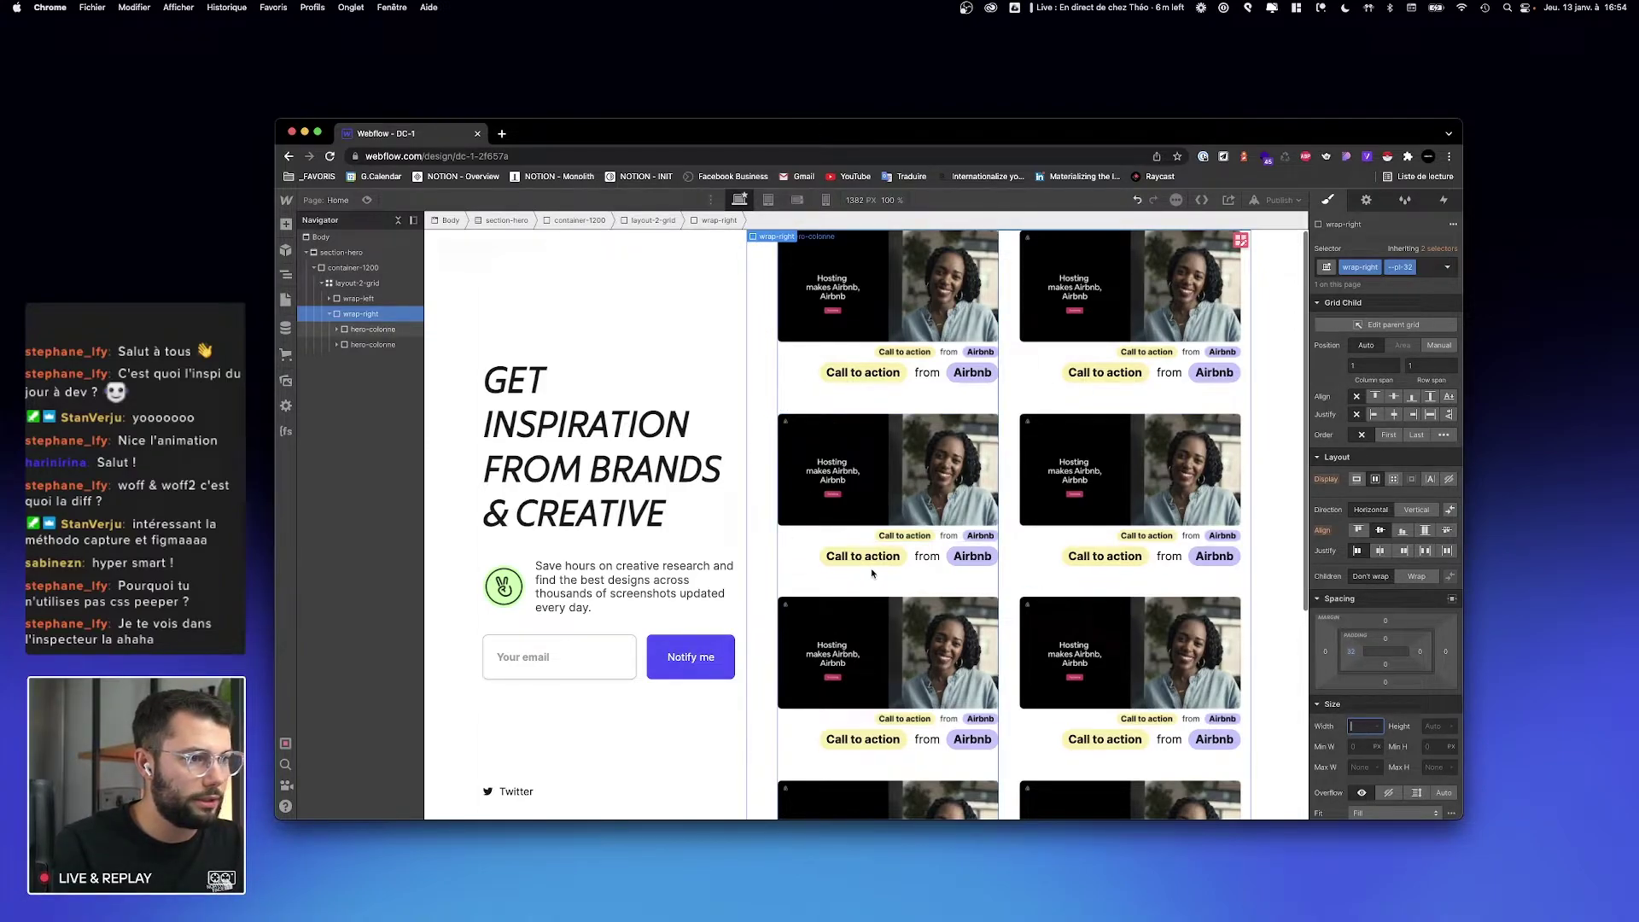
{"action": "key", "text": "super+Tab"}
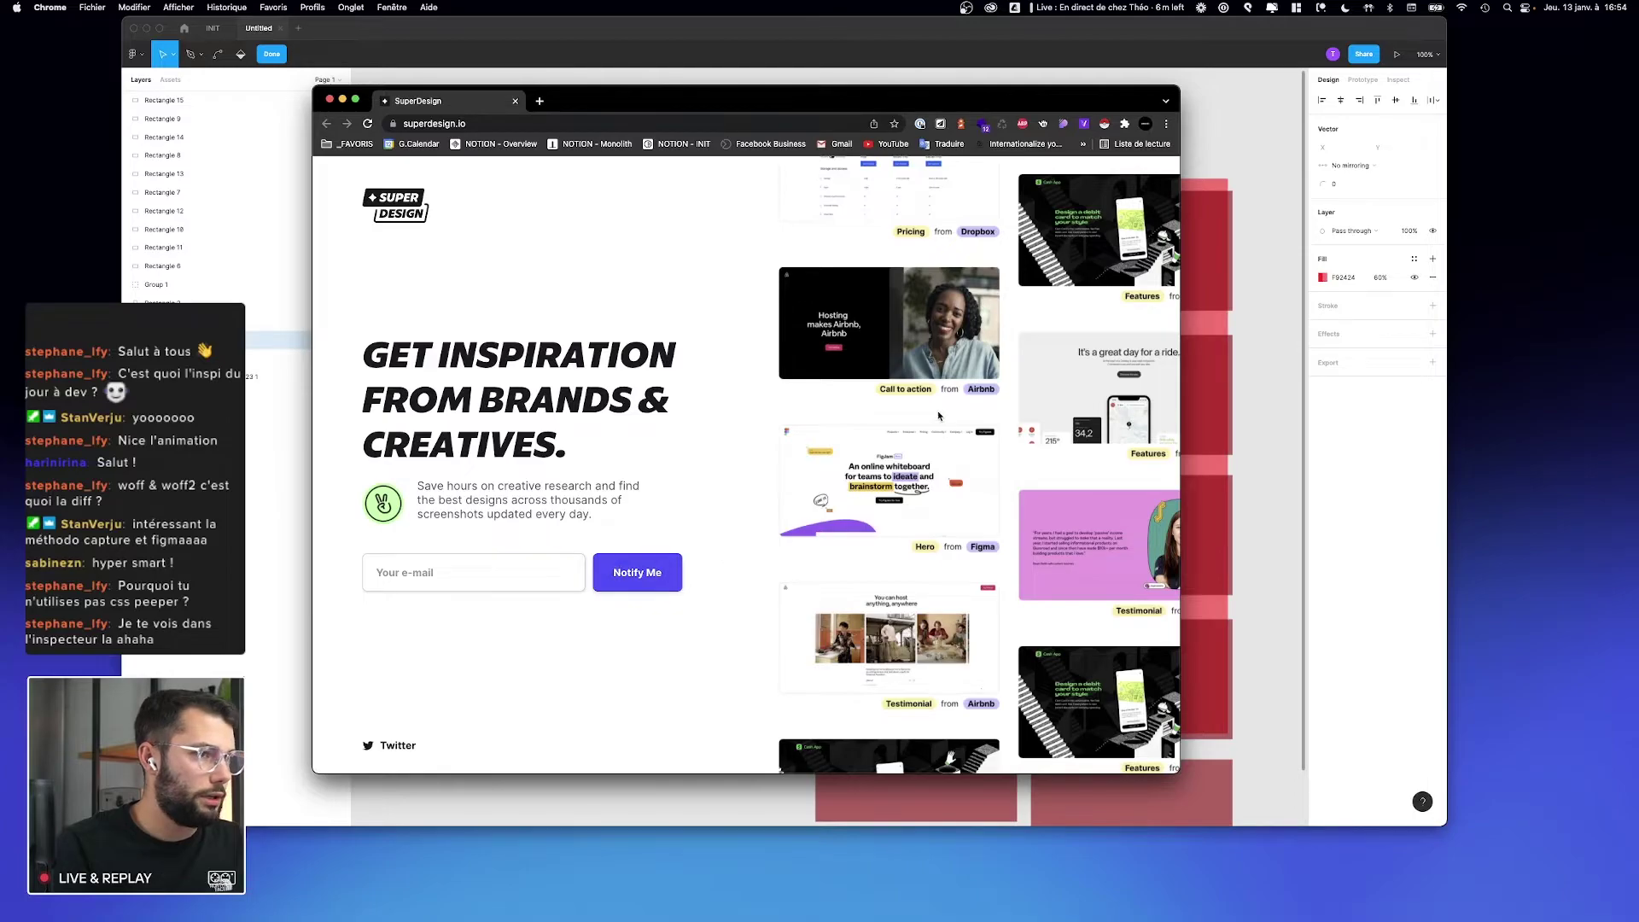
{"action": "key", "text": "ctrl+Left"}
{"action": "key", "text": "ctrl+Right"}
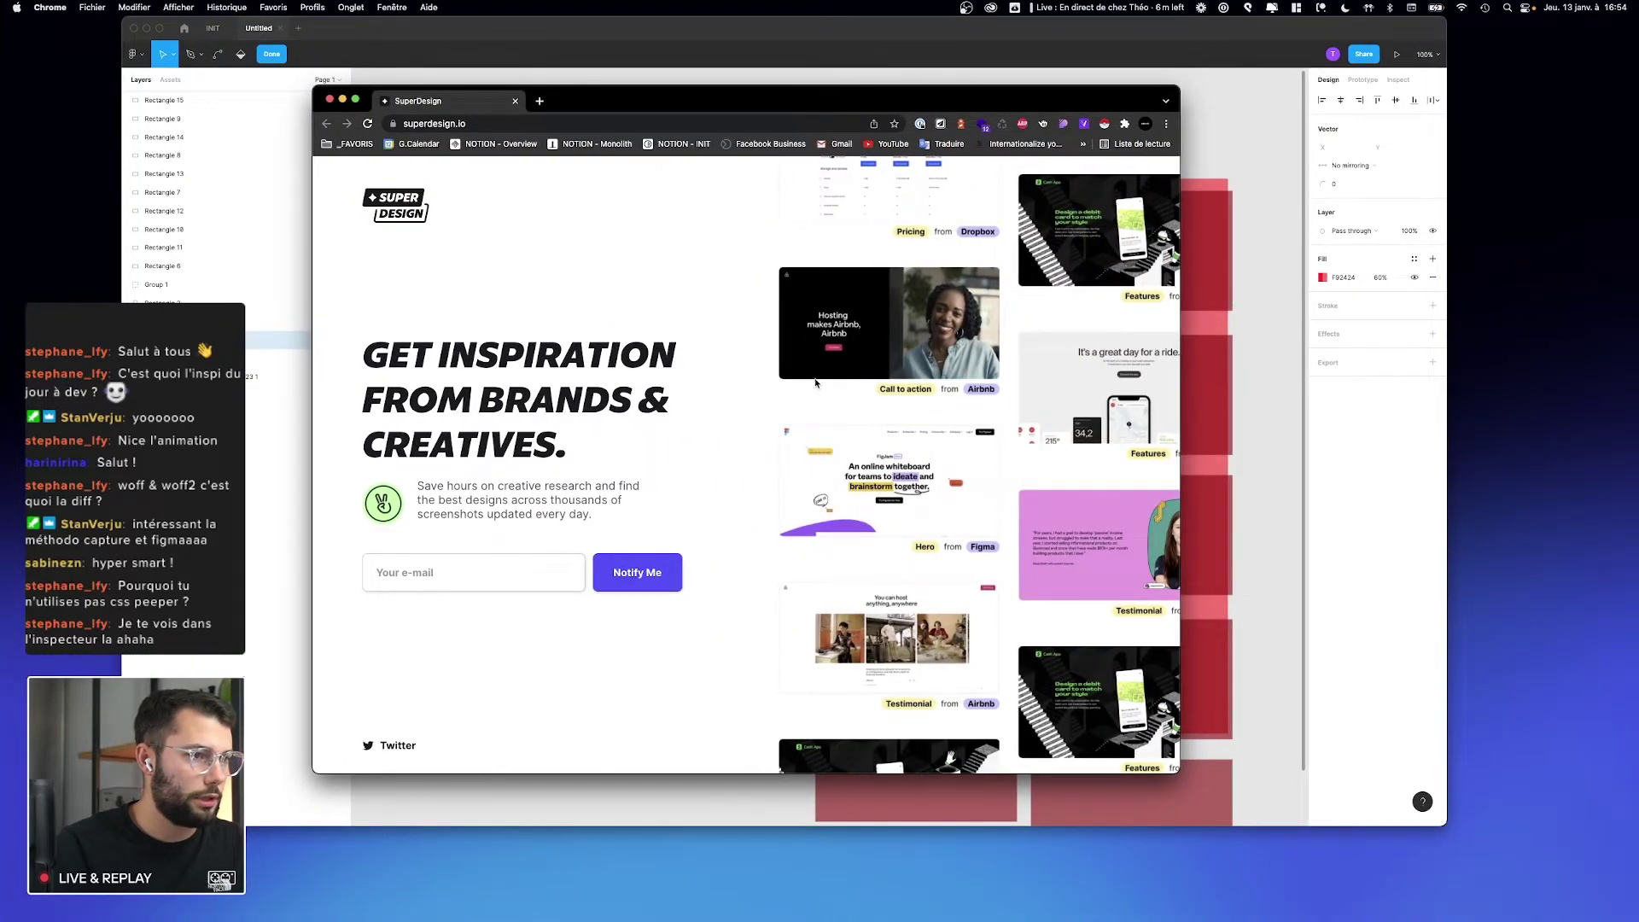
Step: Switch to the Figma mockup, leave vector editing and move the red overlay rectangles off the card columns
{"action": "left_click", "coordinate": [1311, 387]}
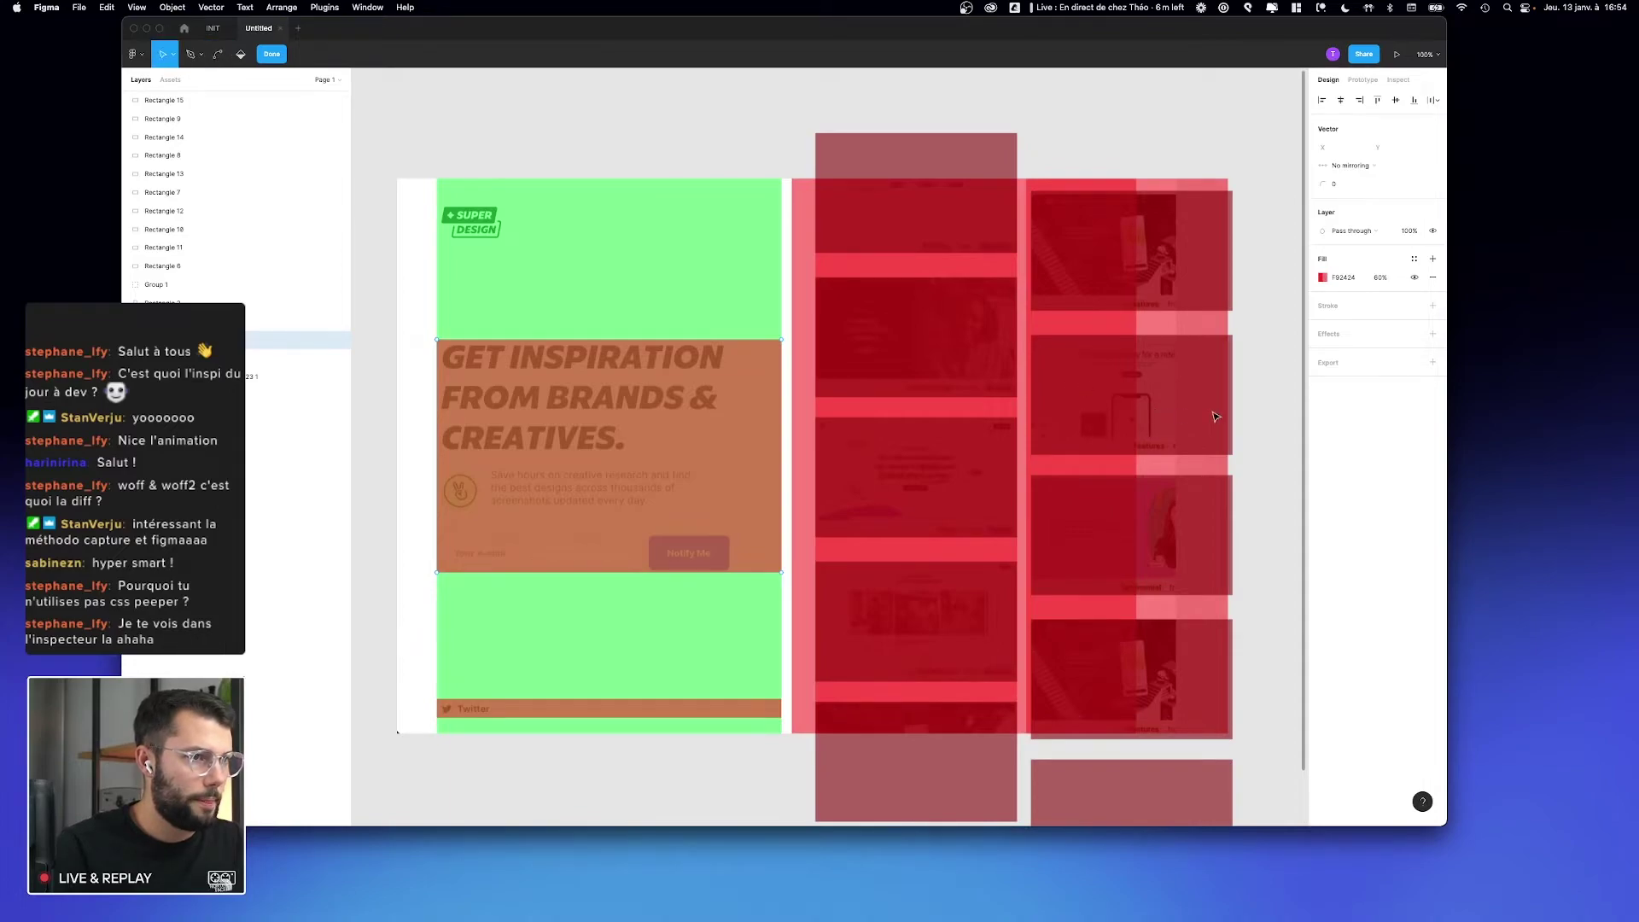
{"action": "key", "text": "v"}
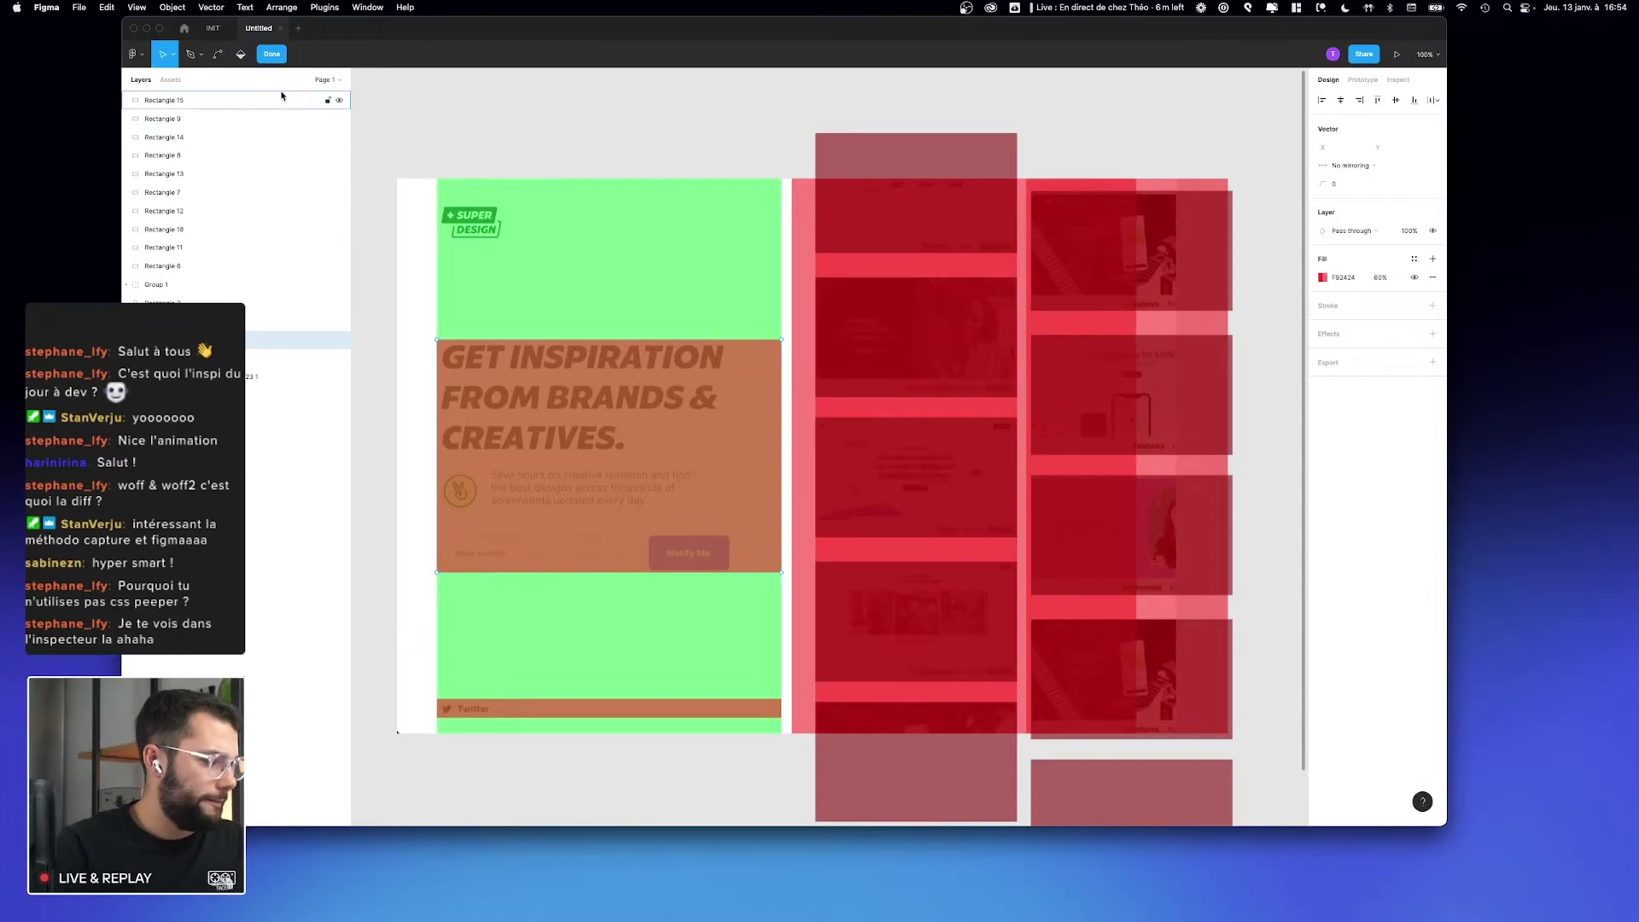
{"action": "left_click", "coordinate": [270, 54]}
{"action": "left_click", "coordinate": [956, 229]}
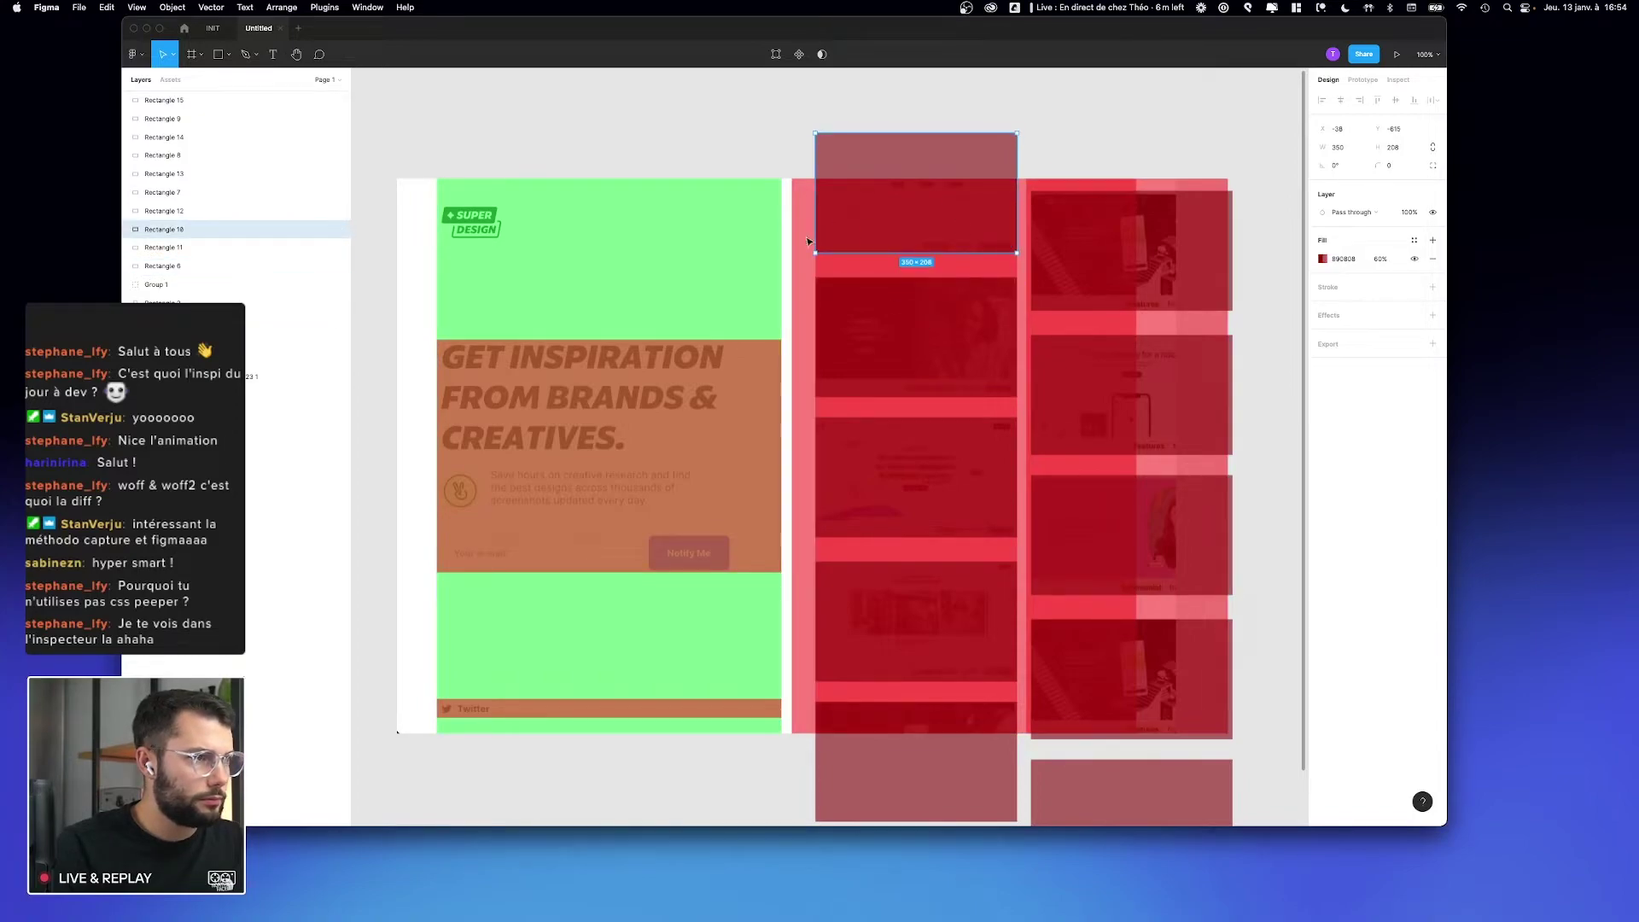
{"action": "key", "text": "super+a"}
{"action": "left_click_drag", "start_coordinate": [1144, 105], "coordinate": [1102, 460]}
{"action": "key", "text": "Escape"}
{"action": "left_click", "coordinate": [1199, 357]}
{"action": "left_click_drag", "start_coordinate": [1199, 357], "coordinate": [1163, 265]}
{"action": "left_click_drag", "start_coordinate": [1161, 397], "coordinate": [1153, 265], "text": "alt"}
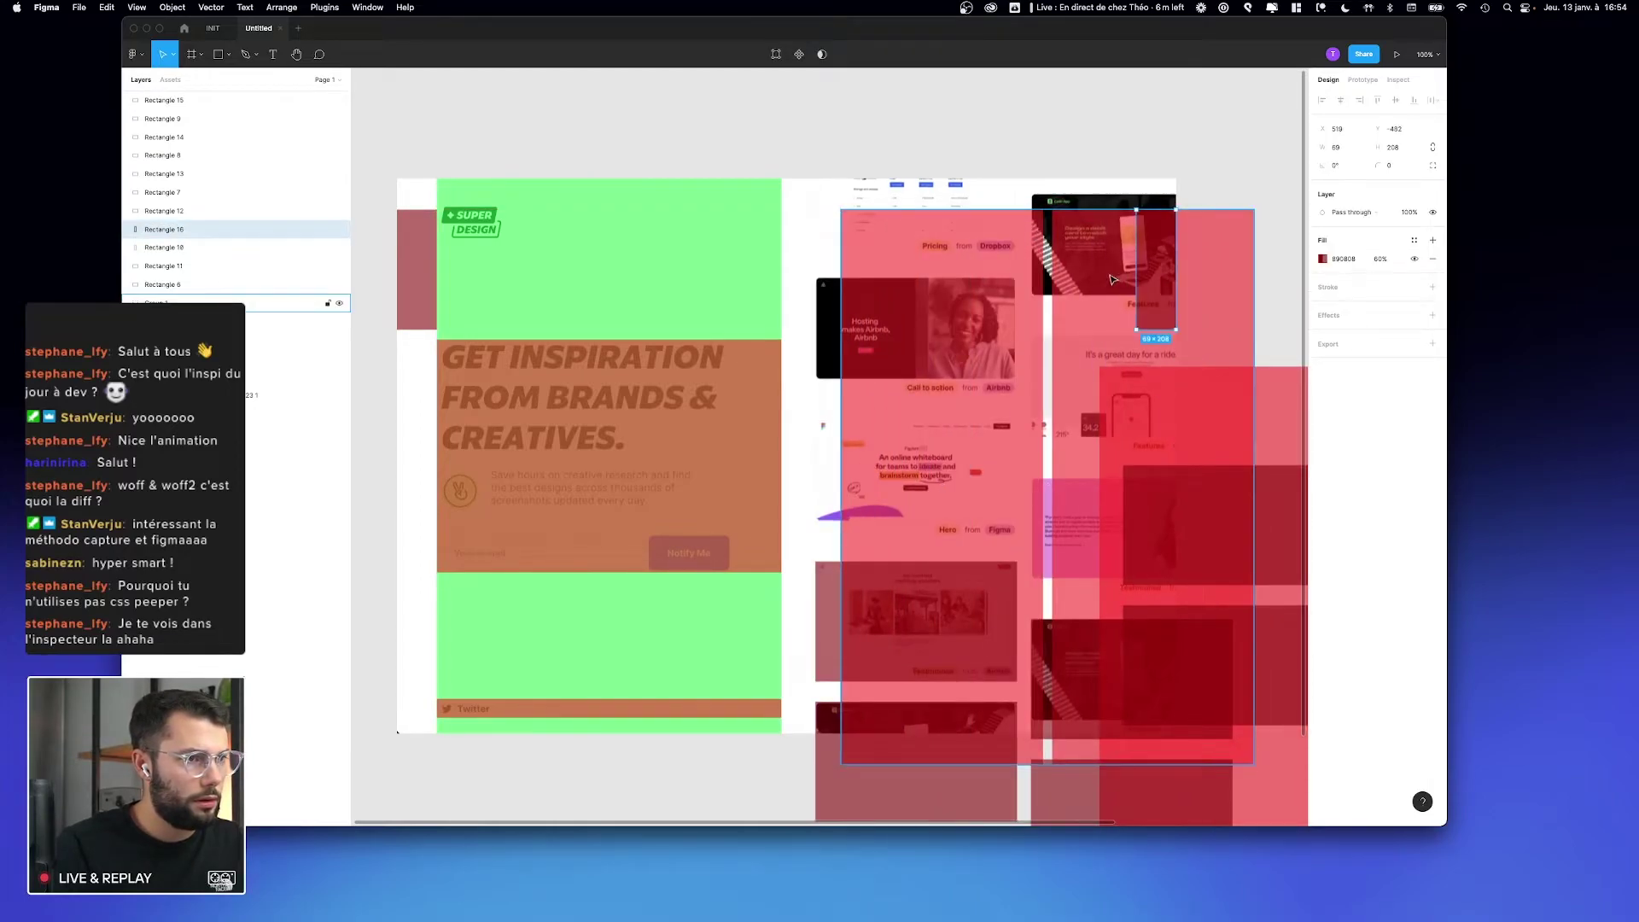
{"action": "key", "text": "super+z"}
{"action": "mouse_move", "coordinate": [1158, 273]}
{"action": "left_mouse_down", "text": "alt"}
{"action": "mouse_move", "coordinate": [851, 274]}
{"action": "mouse_move", "coordinate": [1132, 277]}
{"action": "left_mouse_up", "text": "alt"}
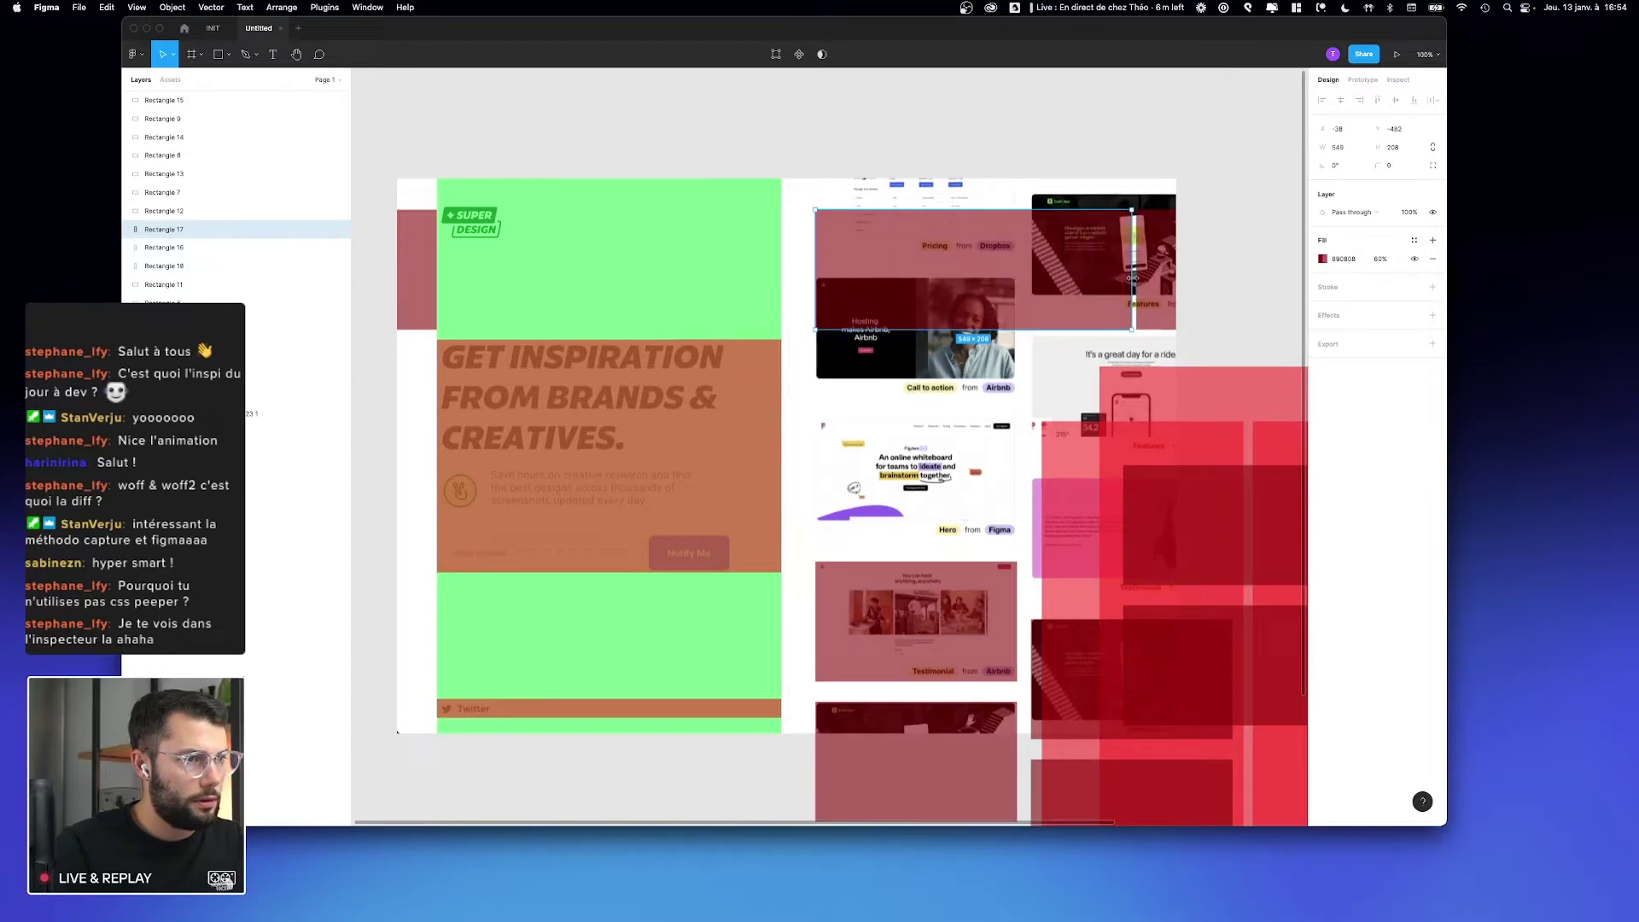
Step: Return to Webflow and give wrap-right a 600 px width and hero-colonne a 346 px minimum width
{"action": "key", "text": "super+Tab"}
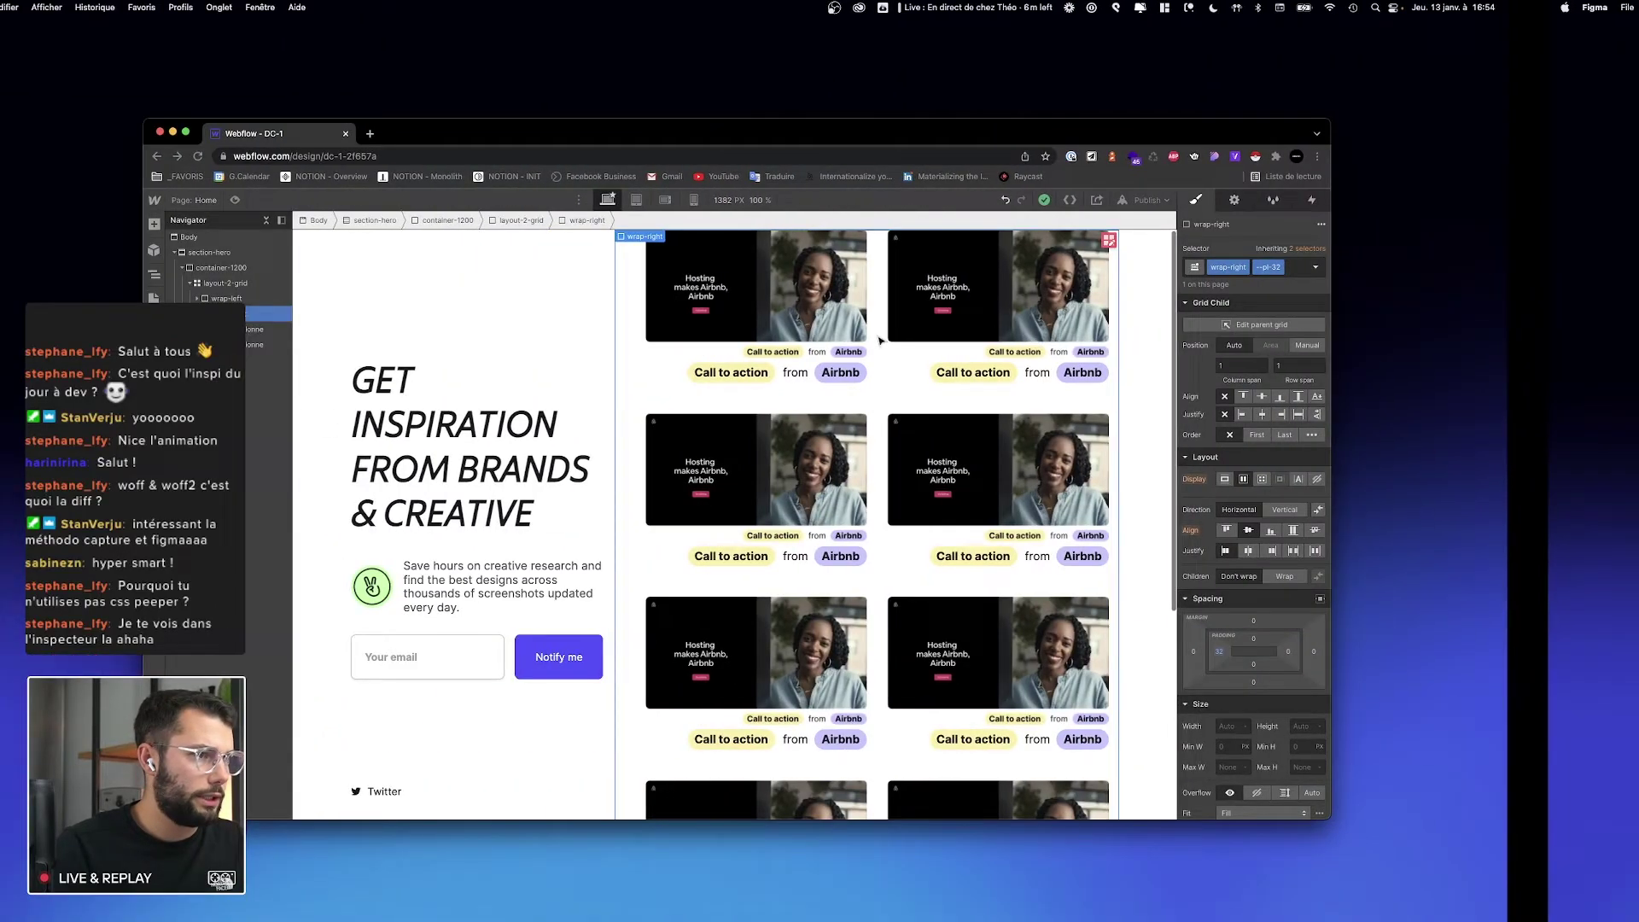
{"action": "key", "text": "super+Tab"}
{"action": "key", "text": "ctrl+Left"}
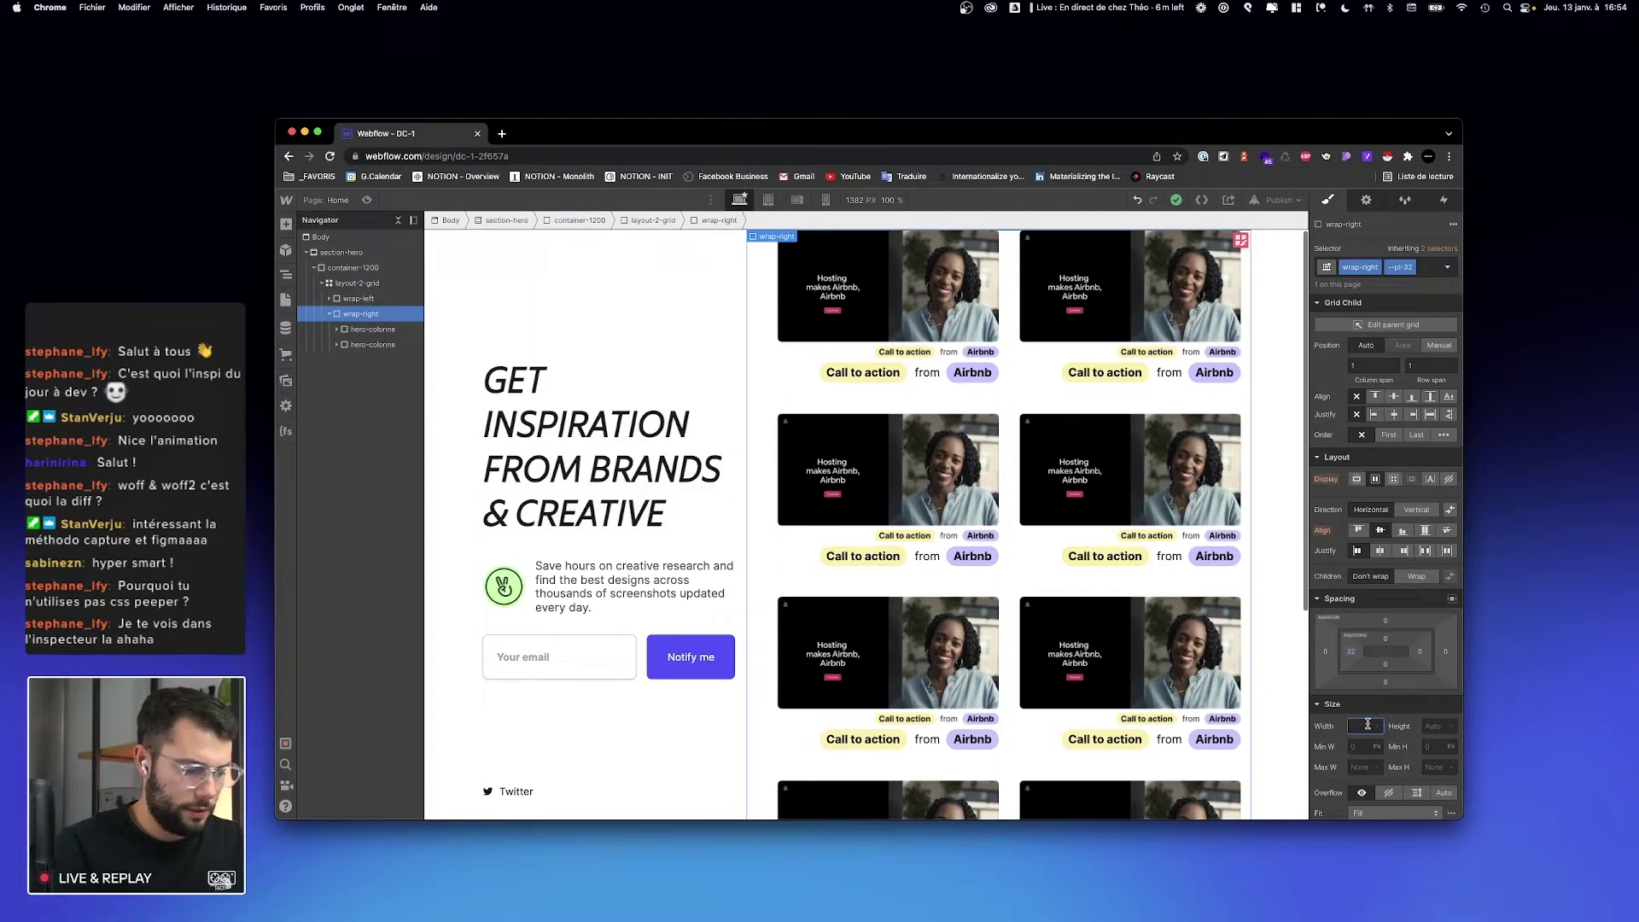
{"action": "key", "text": "Return"}
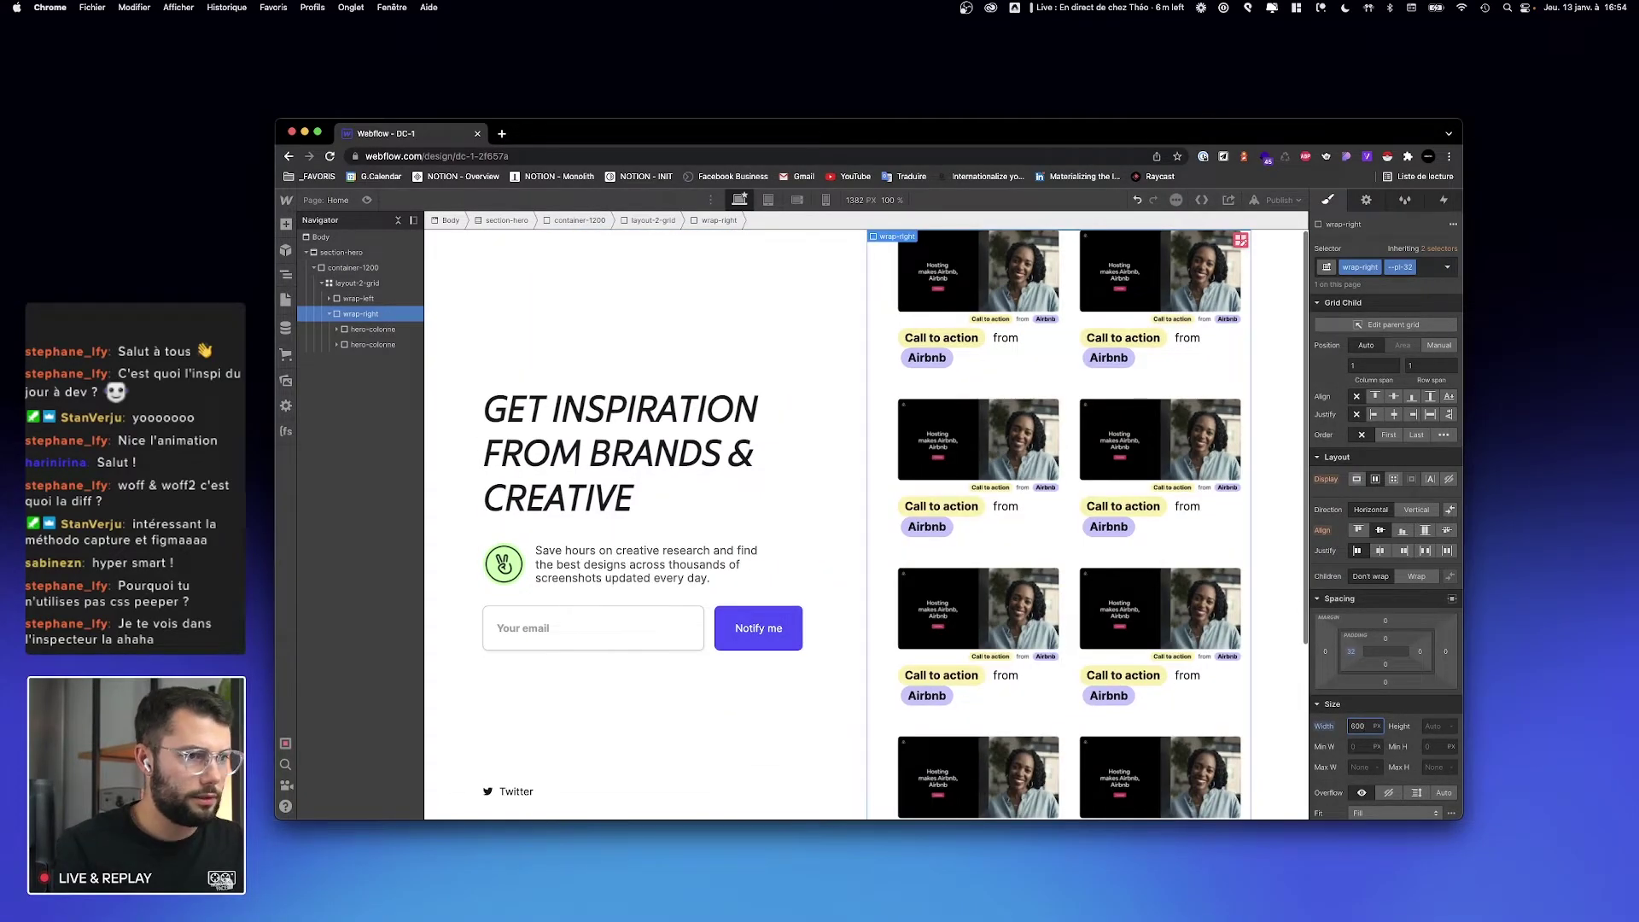
{"action": "left_click", "coordinate": [373, 329]}
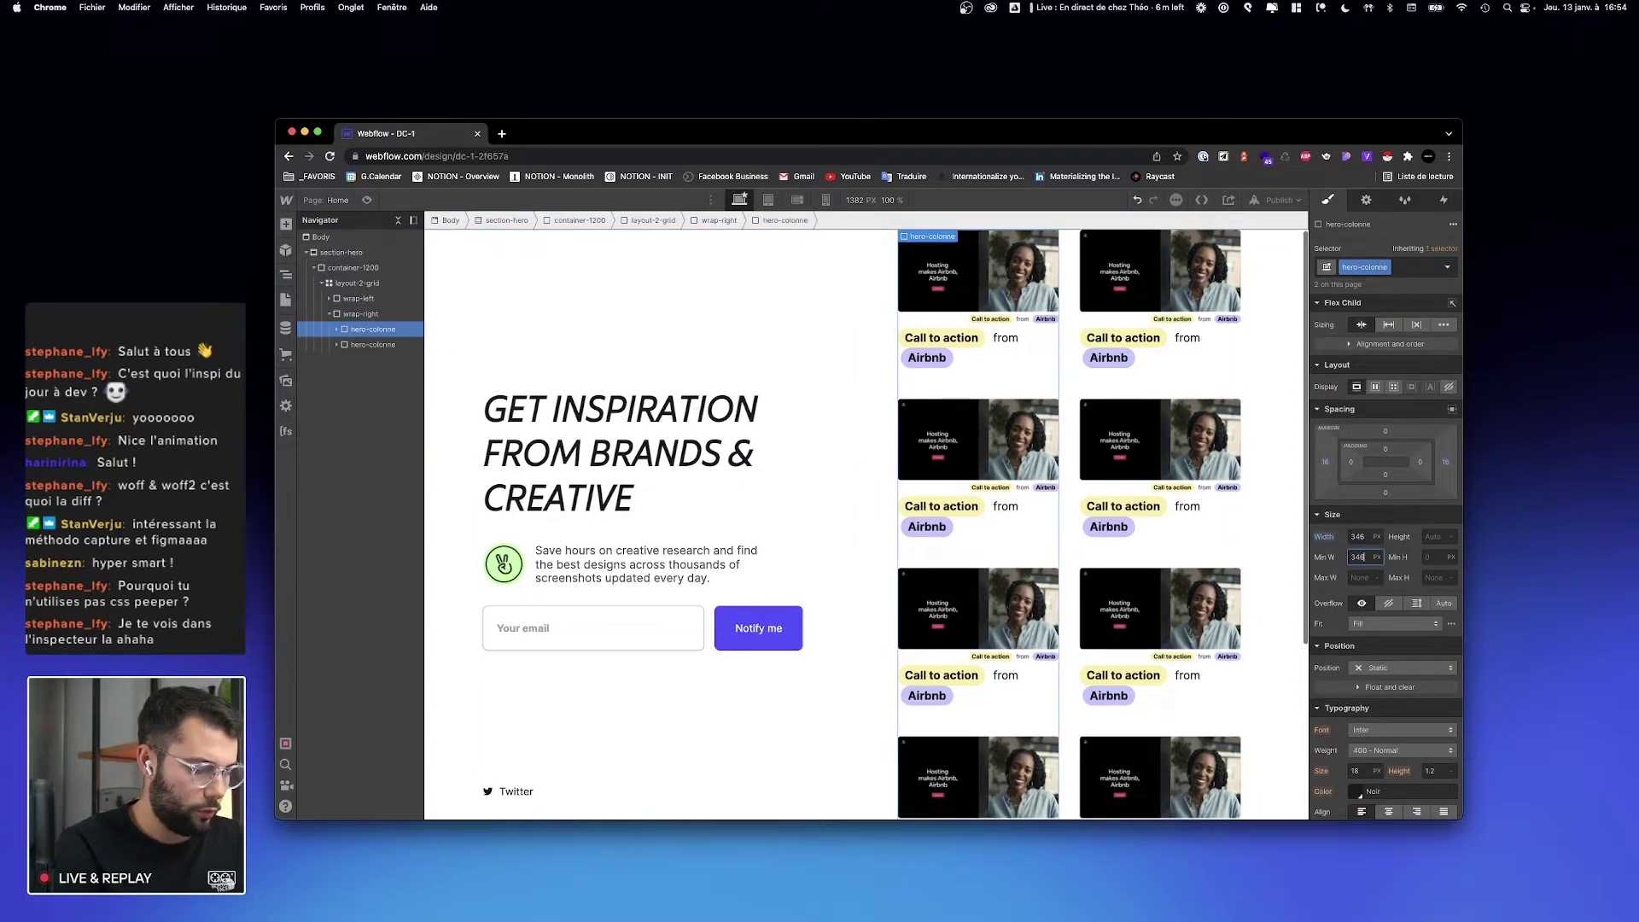
{"action": "key", "text": "Return"}
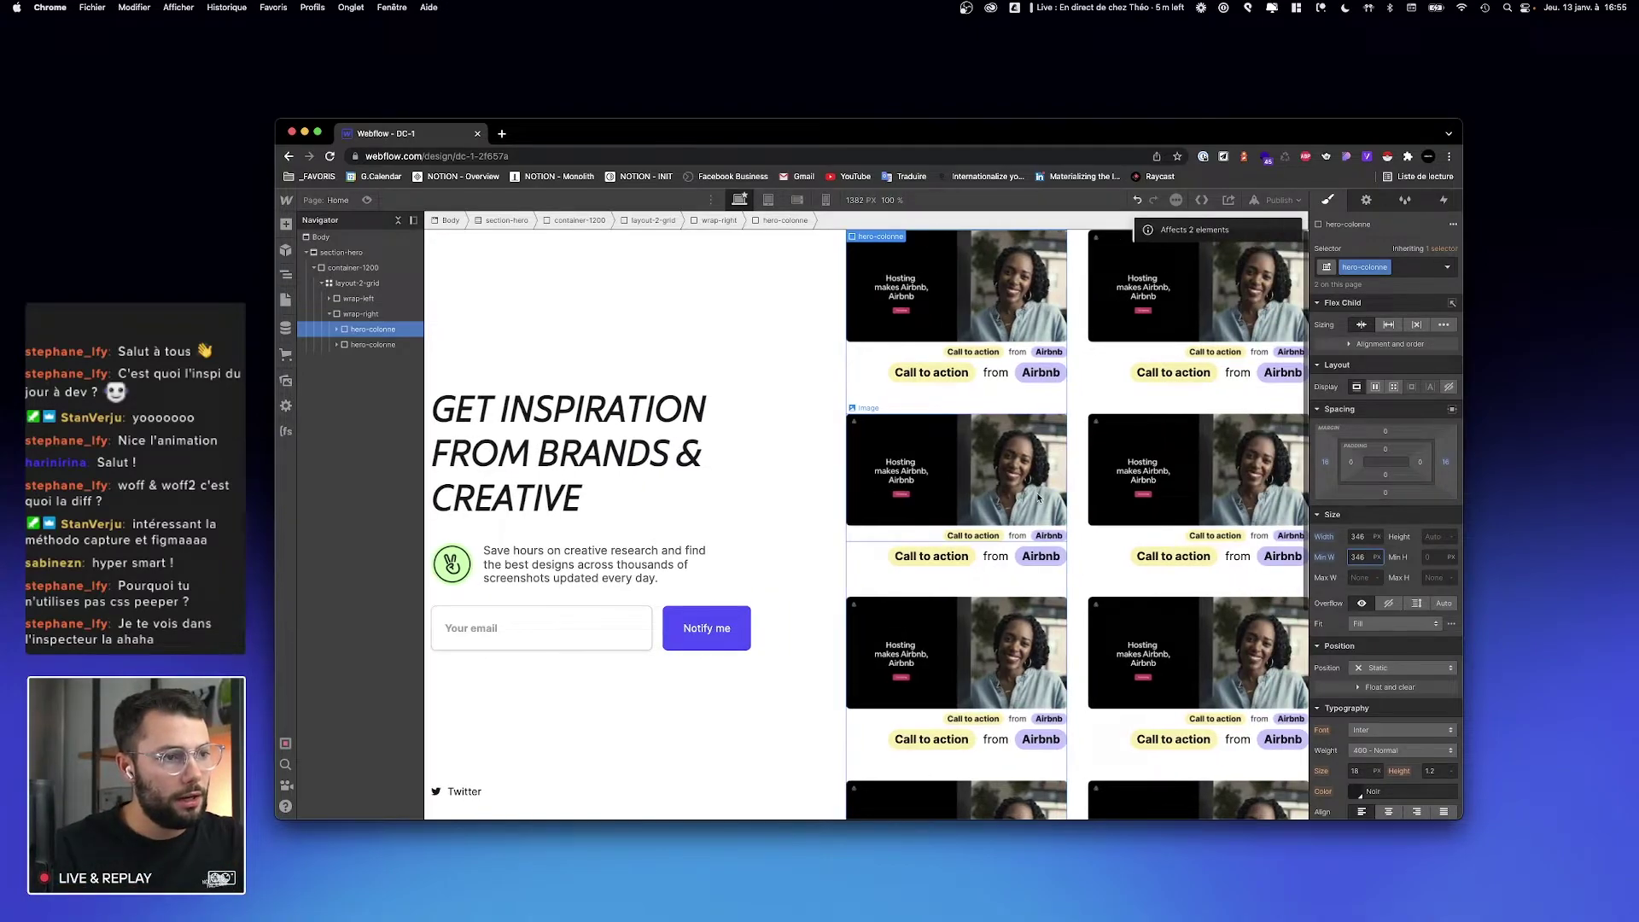
Step: Give section-hero hidden overflow and a 100 VW maximum width, and test the layout at wider and narrower canvas sizes
{"action": "left_click", "coordinate": [352, 255]}
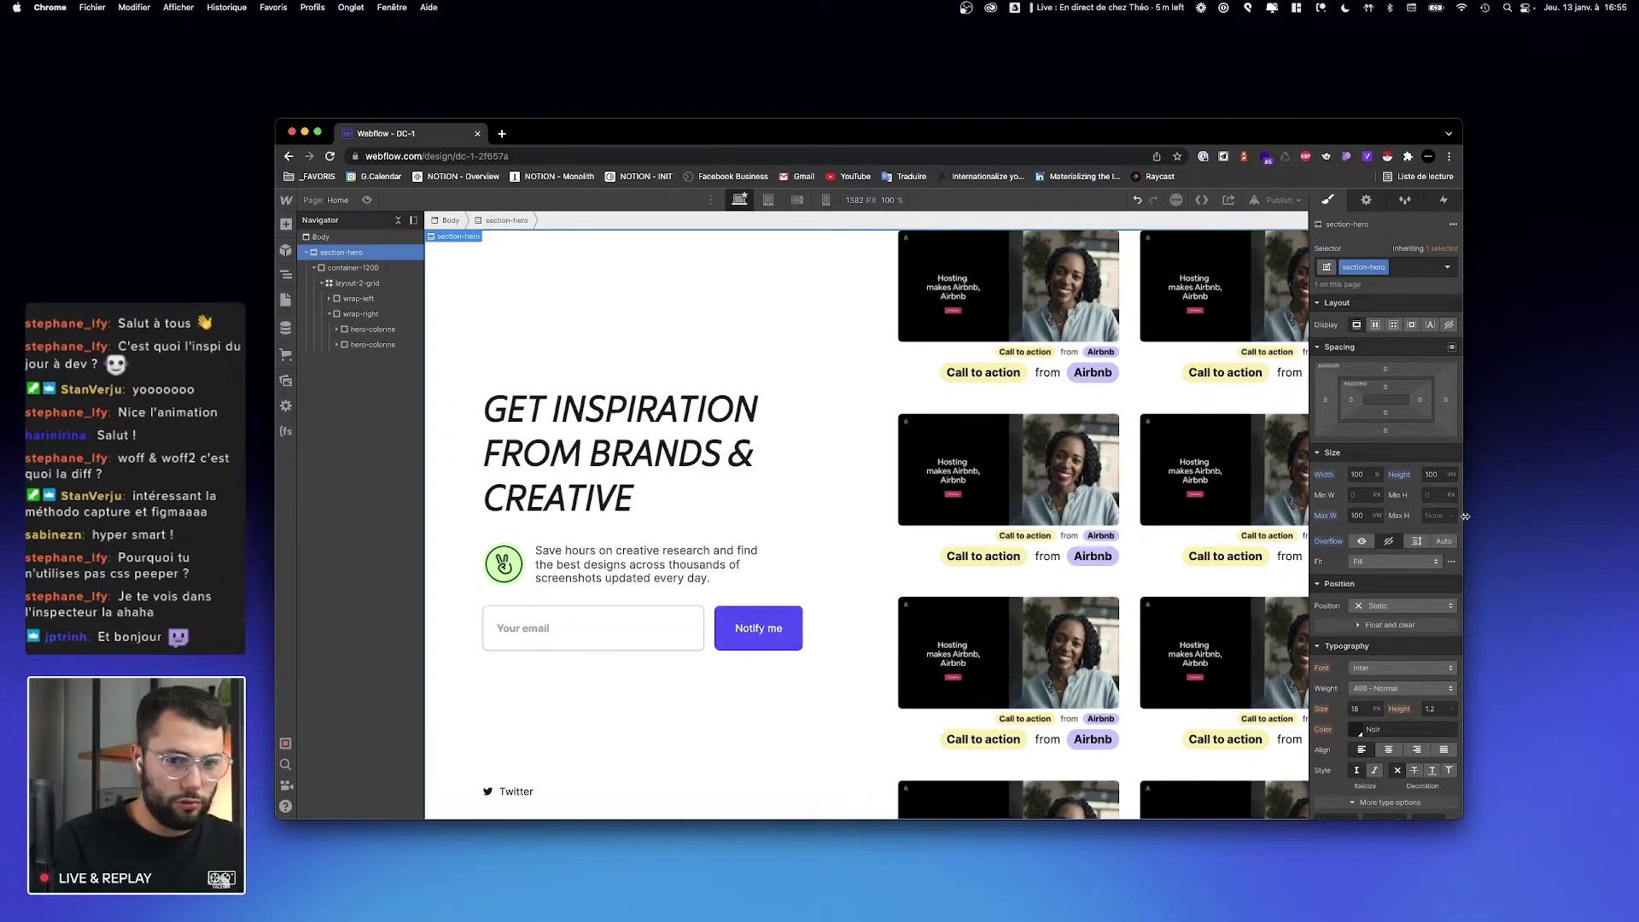
{"action": "key", "text": "ctrl+alt+Return"}
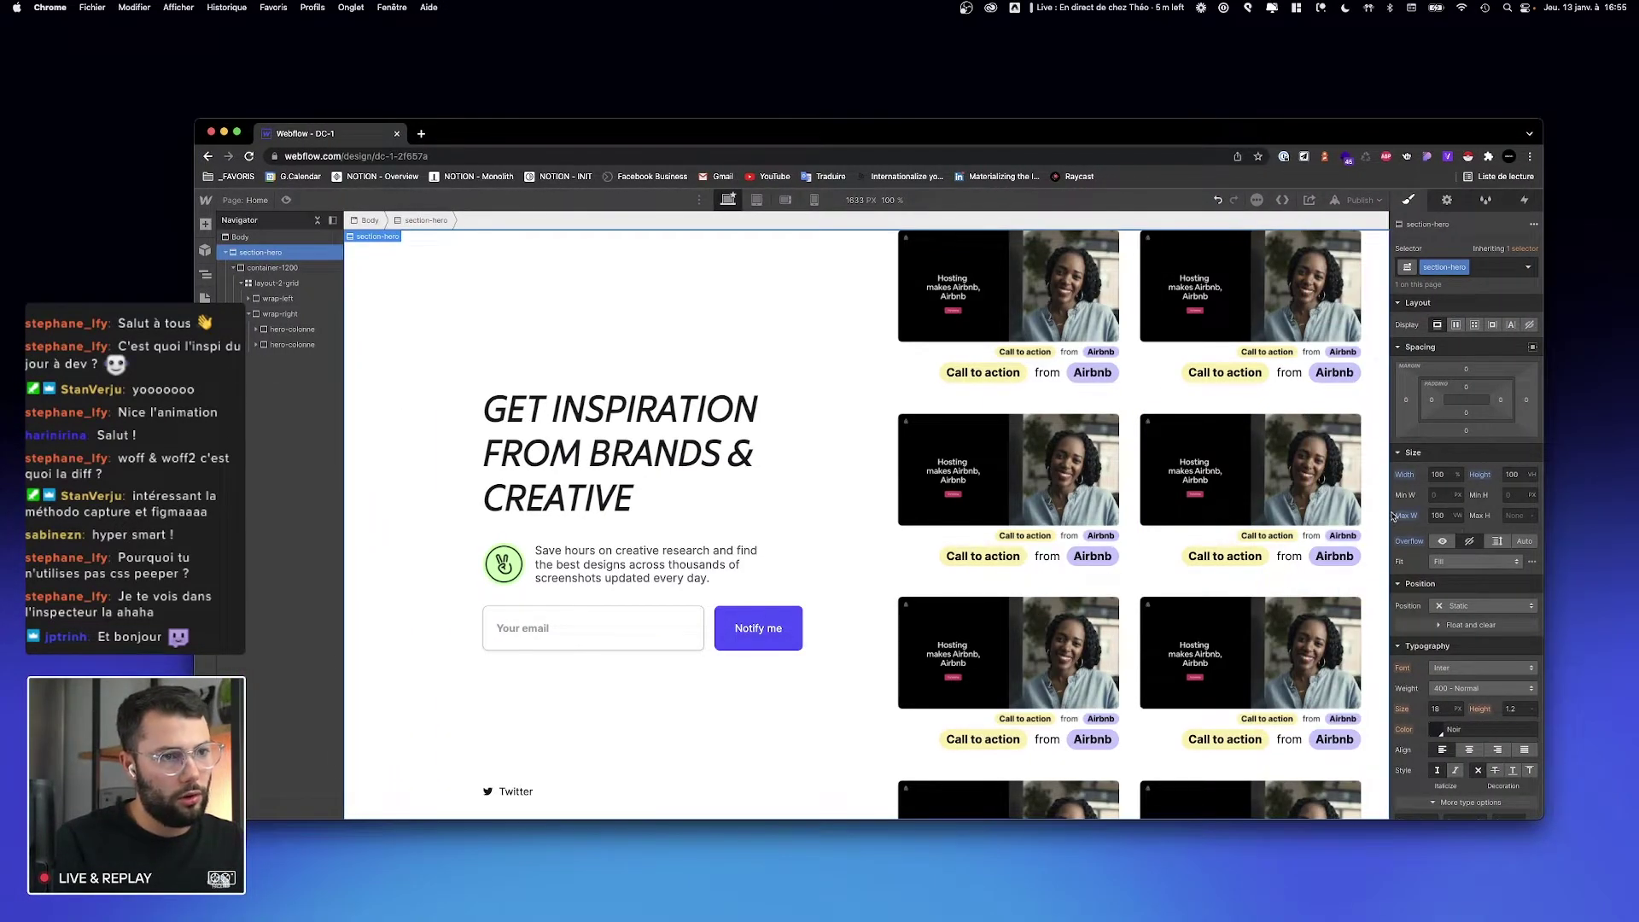
{"action": "left_click_drag", "start_coordinate": [1391, 515], "coordinate": [1228, 515]}
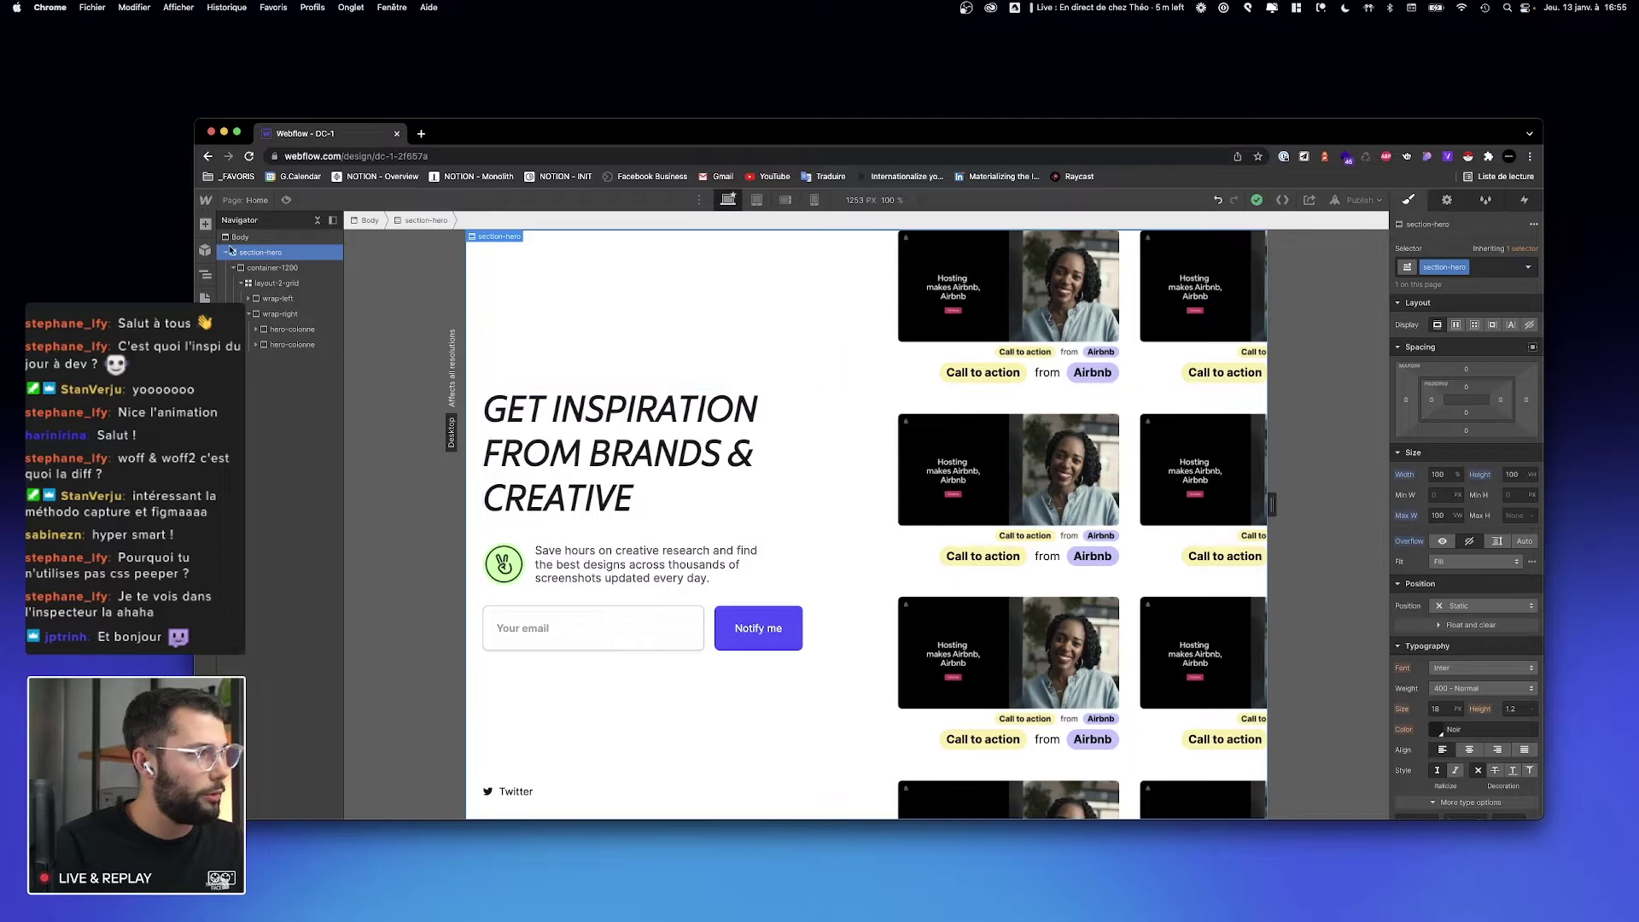
Step: Set the left and right padding of section-hero to 32 px
{"action": "left_click", "coordinate": [1433, 400]}
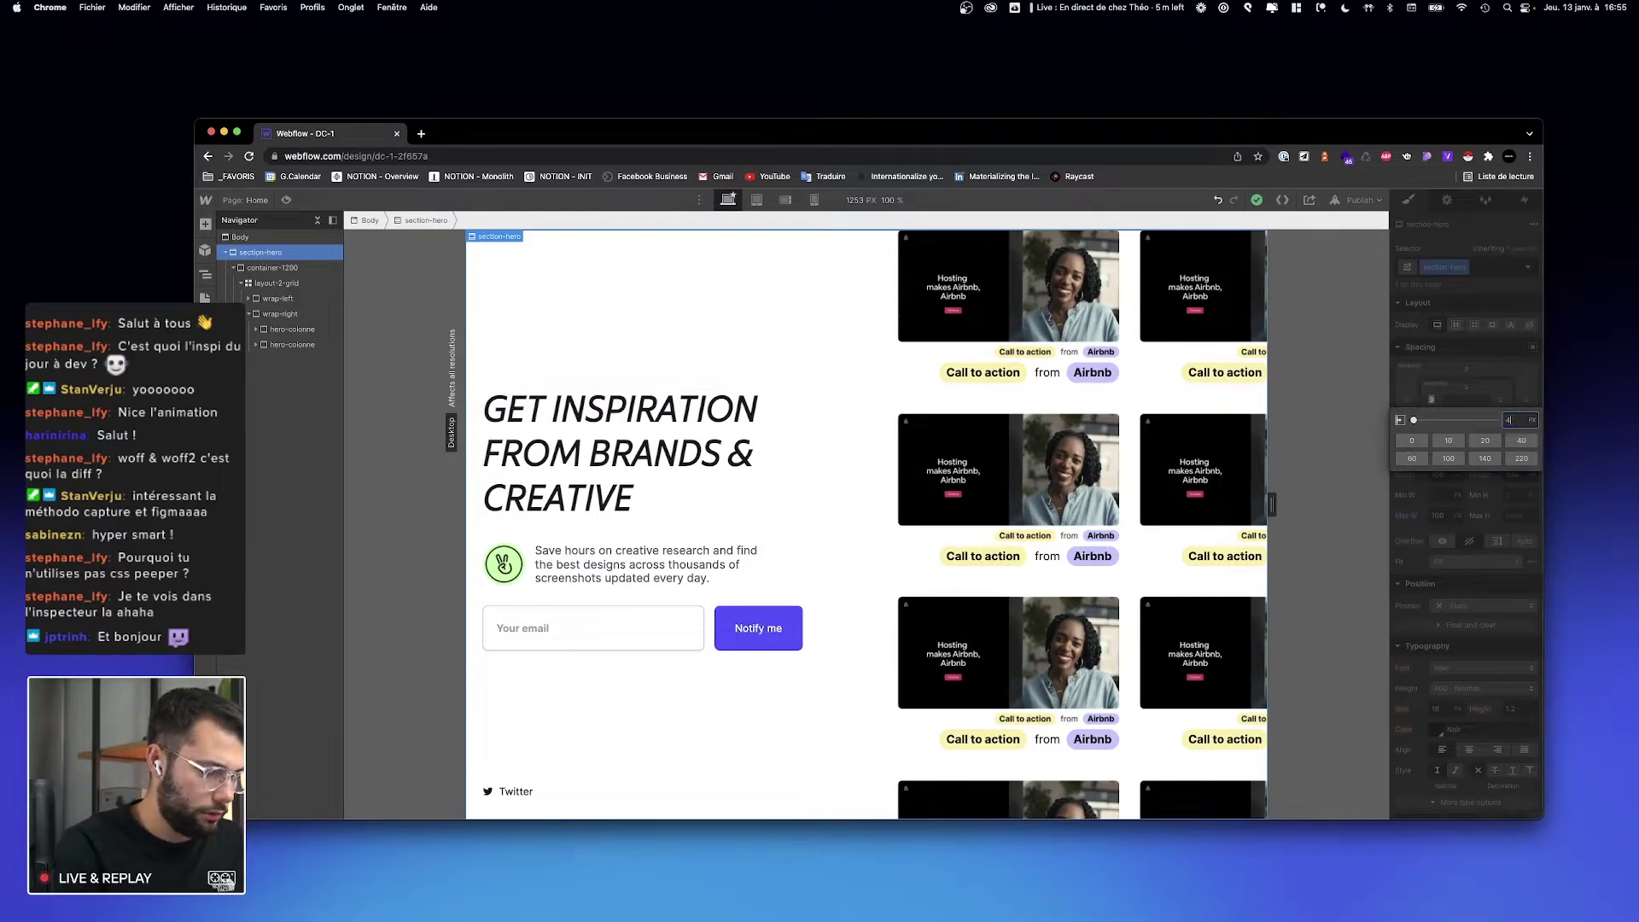
{"action": "type", "text": "32"}
{"action": "key", "text": "Return"}
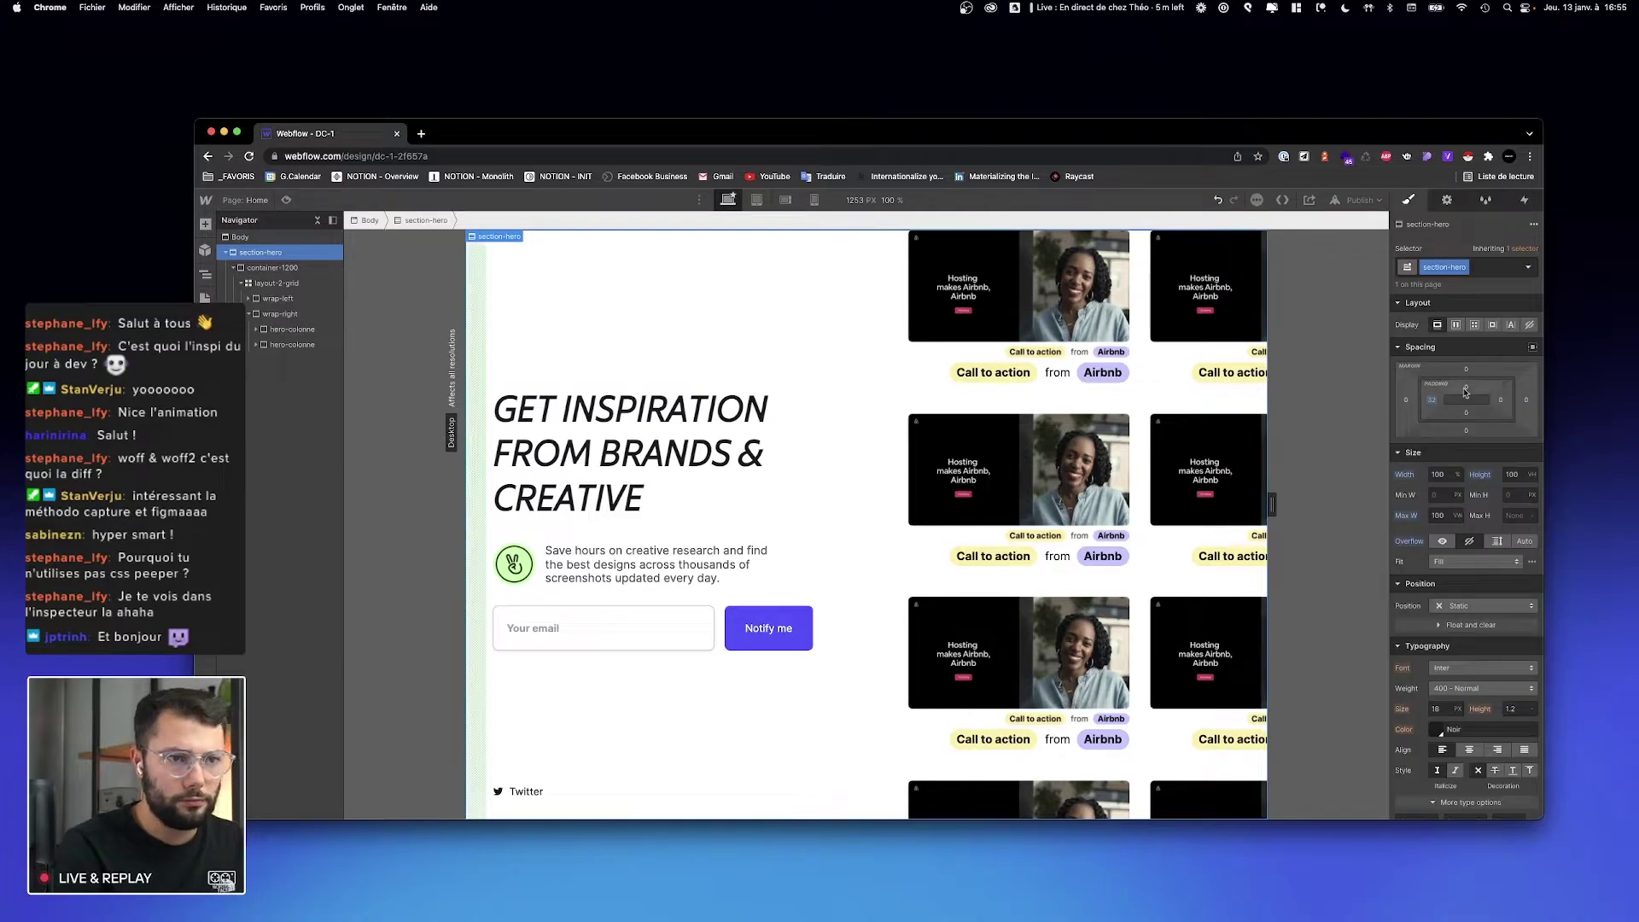
{"action": "left_click", "coordinate": [1504, 399]}
{"action": "key", "text": "Return"}
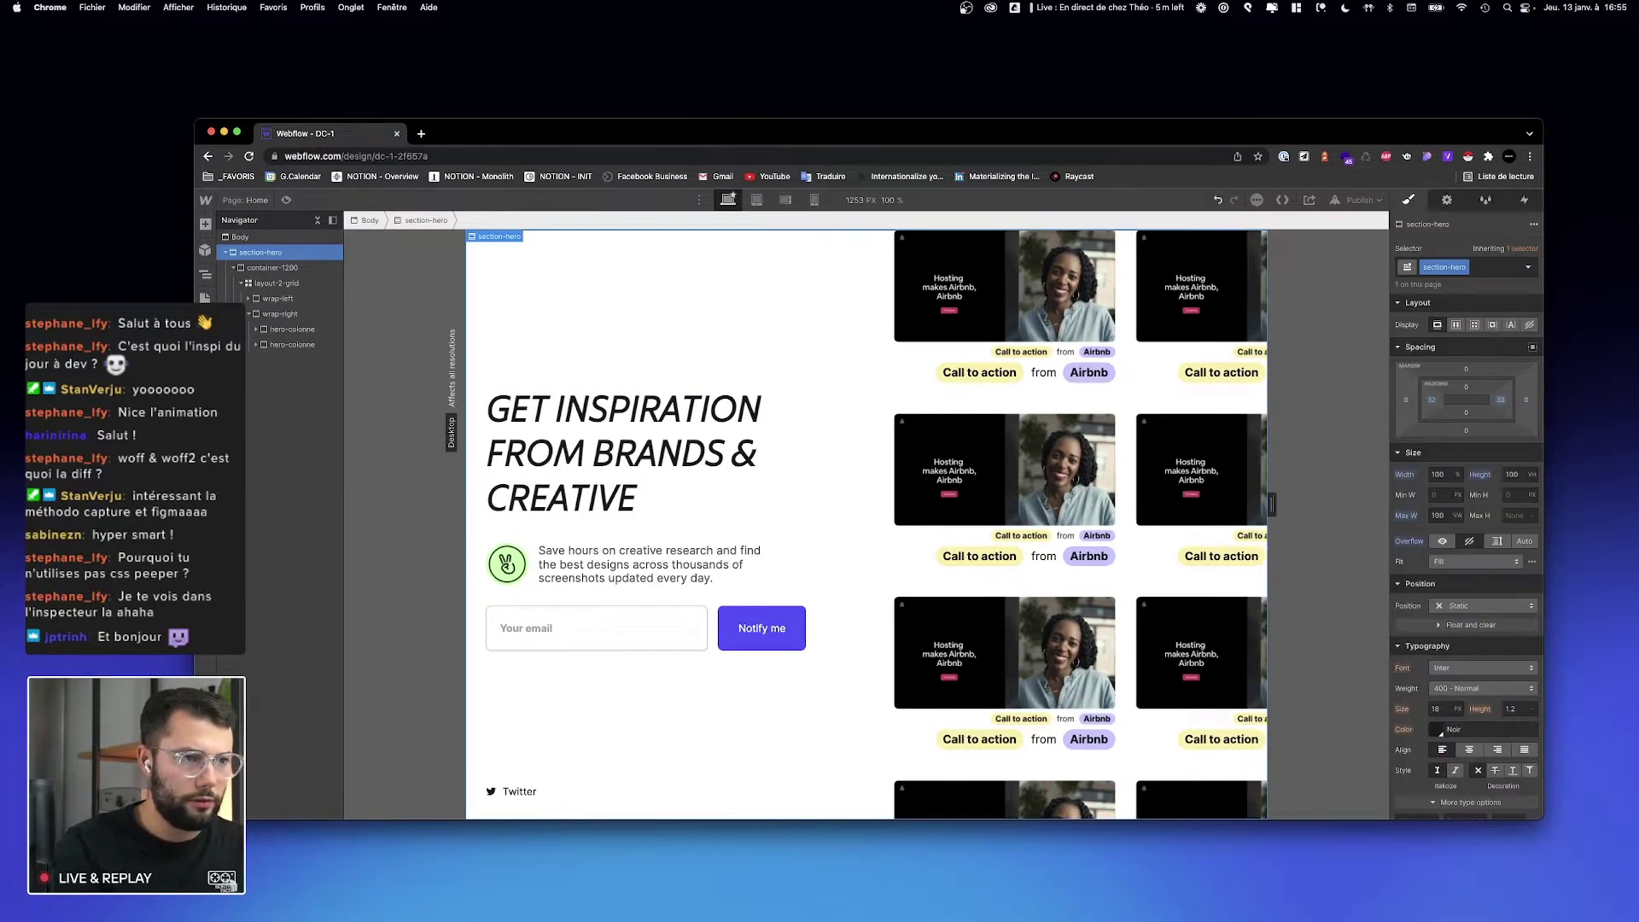
Step: Check how the padded hero section and its card columns respond to different canvas and window widths
{"action": "mouse_move", "coordinate": [1274, 509]}
{"action": "left_mouse_down"}
{"action": "mouse_move", "coordinate": [1238, 507]}
{"action": "mouse_move", "coordinate": [1340, 503]}
{"action": "mouse_move", "coordinate": [1270, 505]}
{"action": "left_mouse_up"}
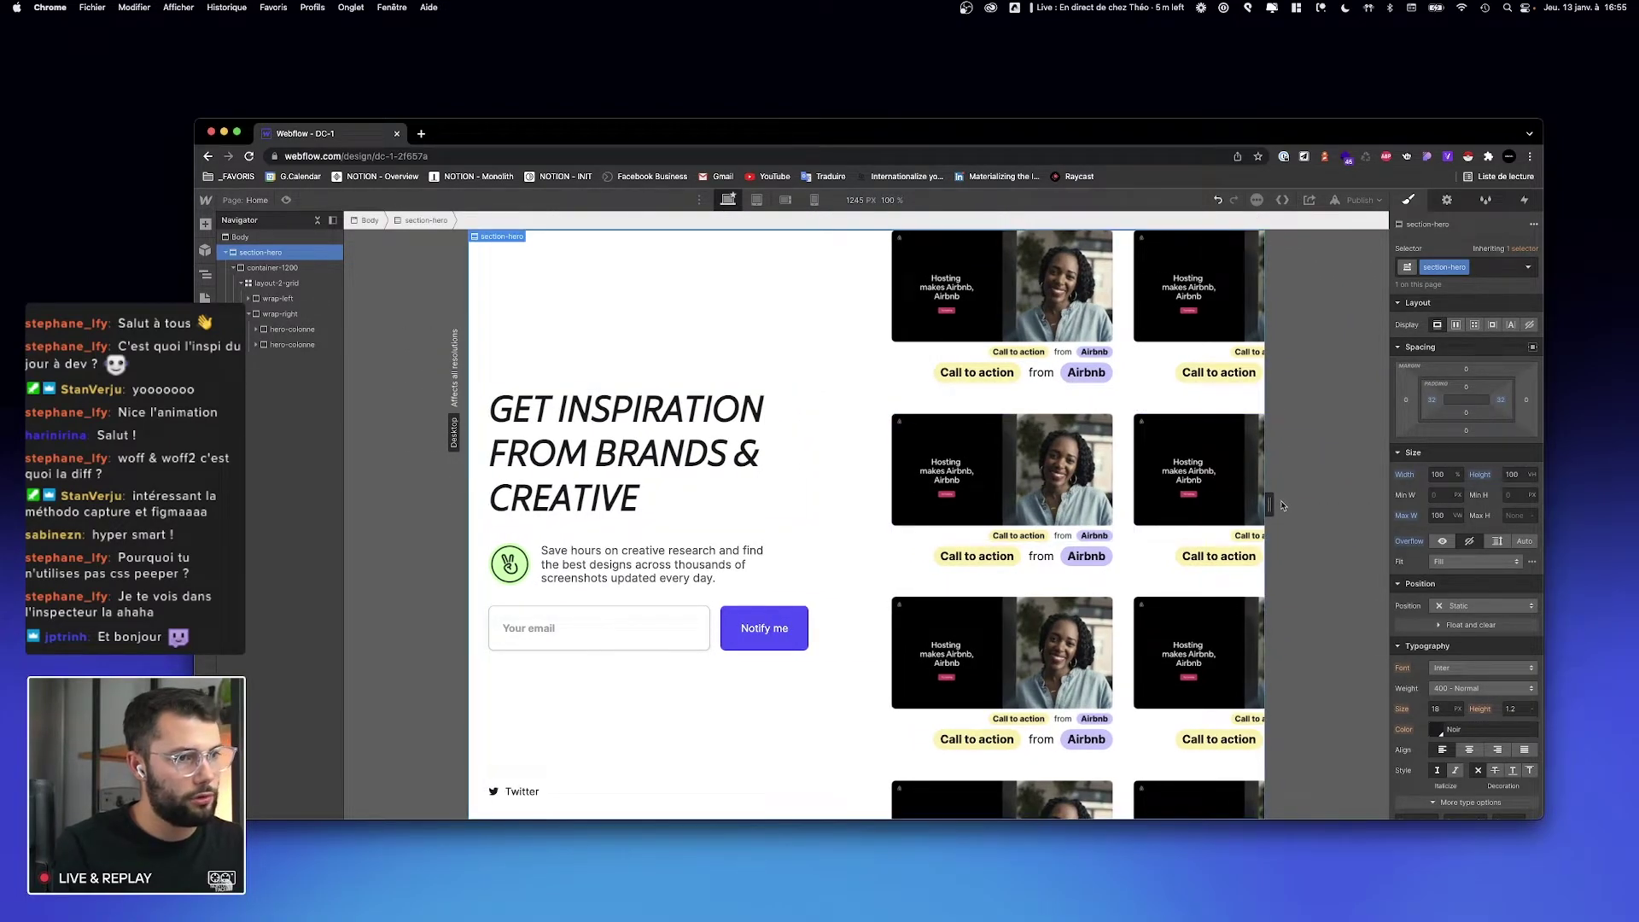
{"action": "left_click_drag", "start_coordinate": [1270, 505], "coordinate": [1350, 504]}
{"action": "left_click_drag", "start_coordinate": [1545, 486], "coordinate": [1441, 486]}
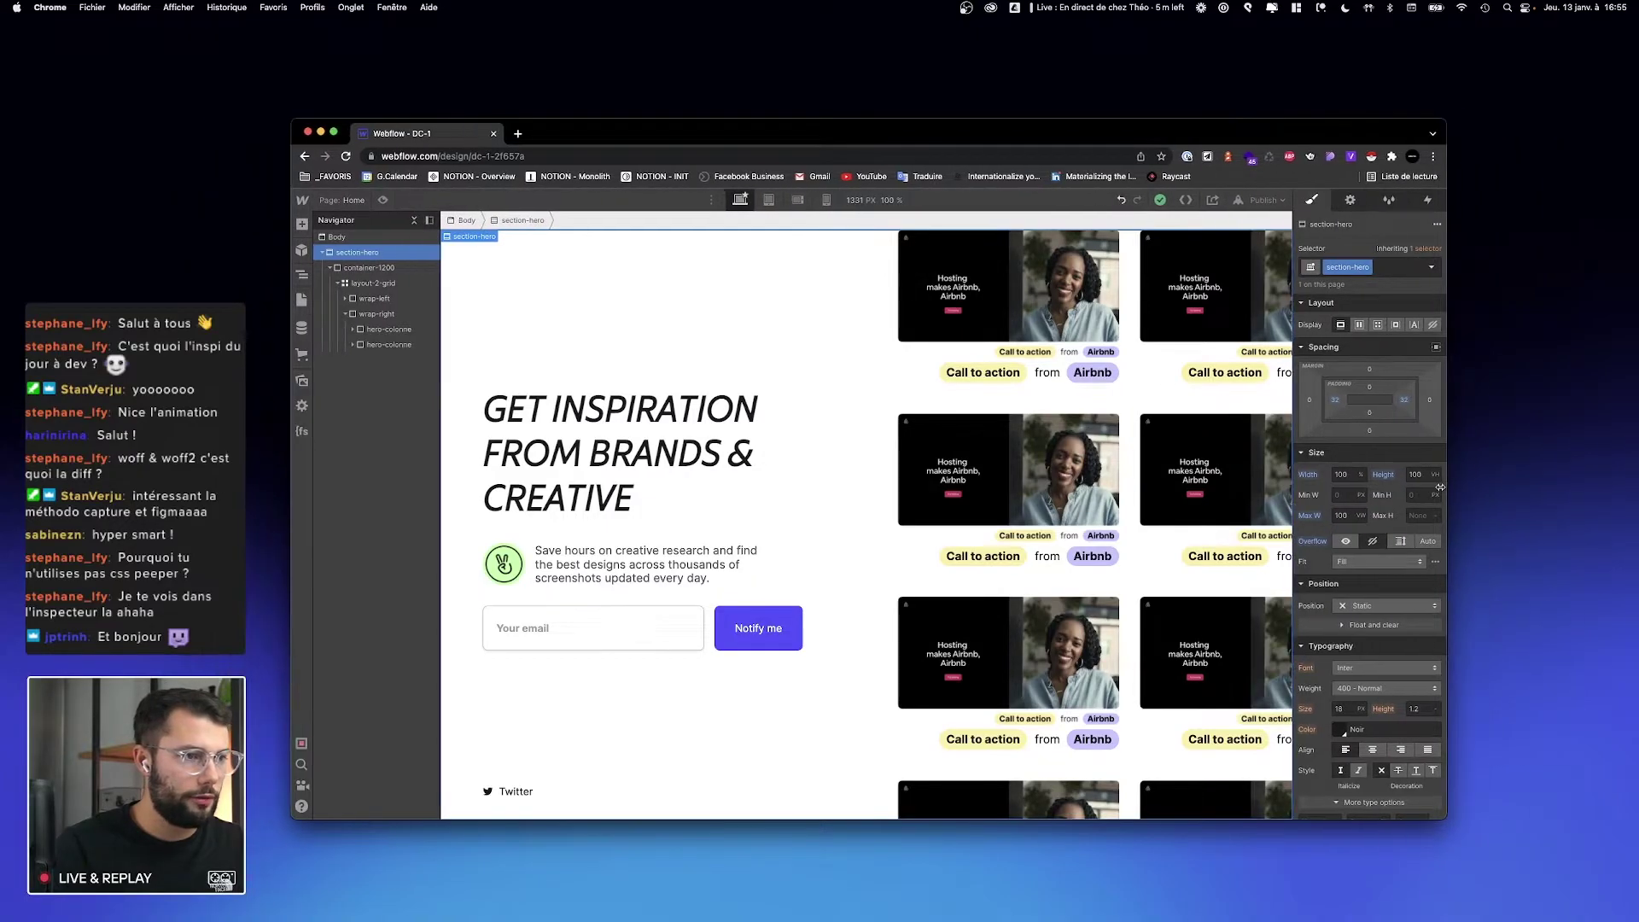
Step: Duplicate the last hero-card of the first hero-colonne twice
{"action": "left_click", "coordinate": [1170, 518]}
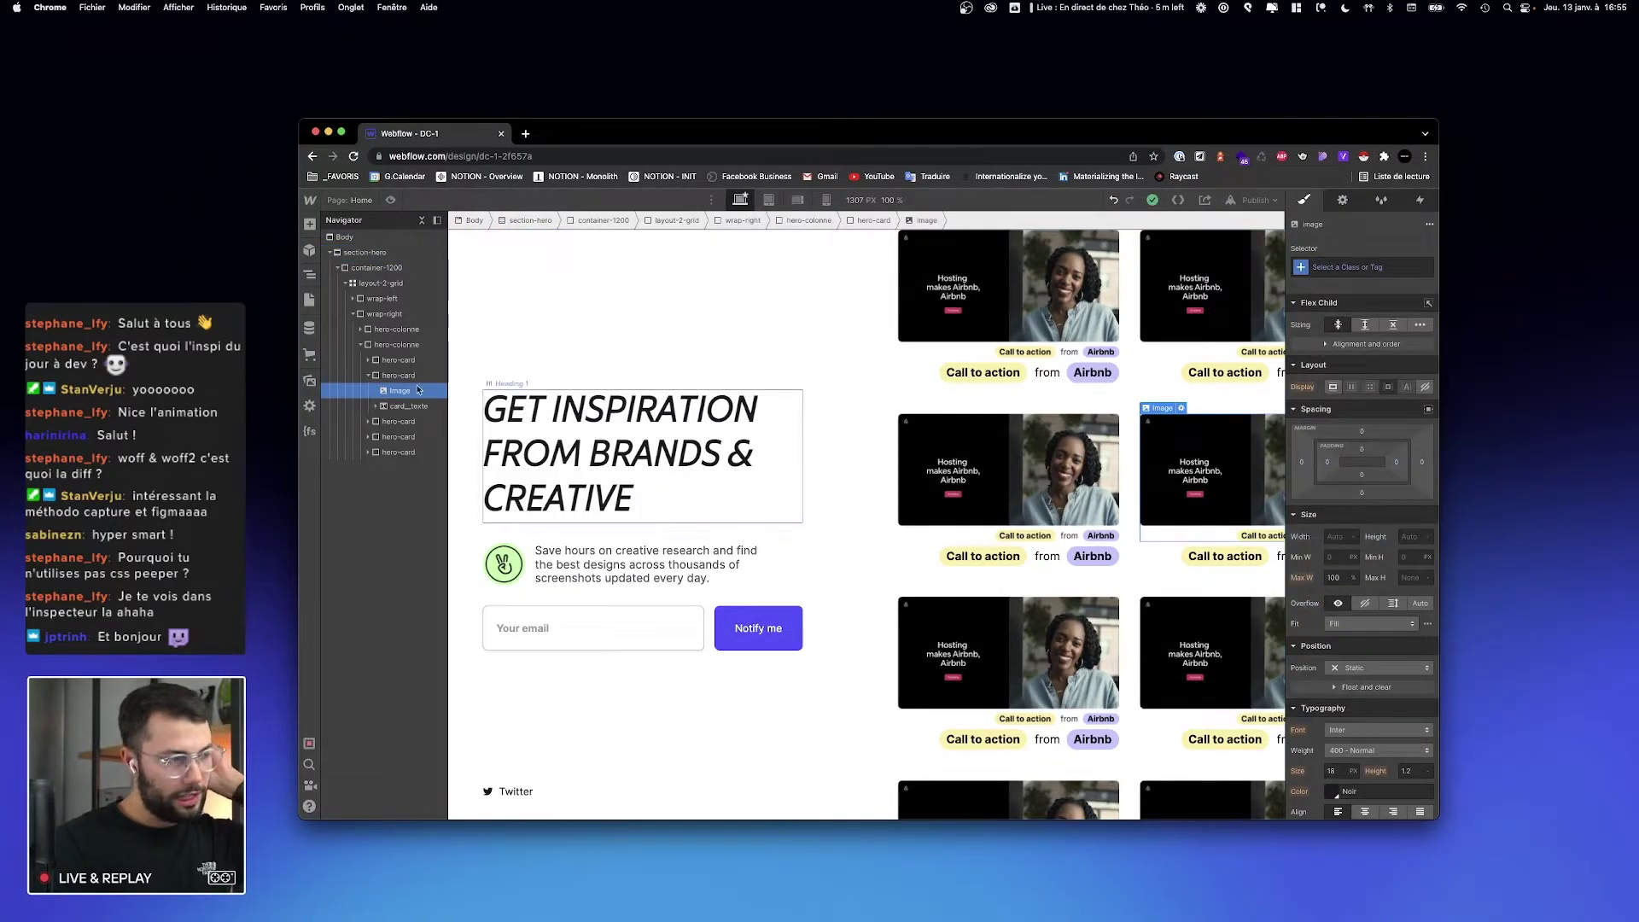
{"action": "left_click", "coordinate": [362, 345]}
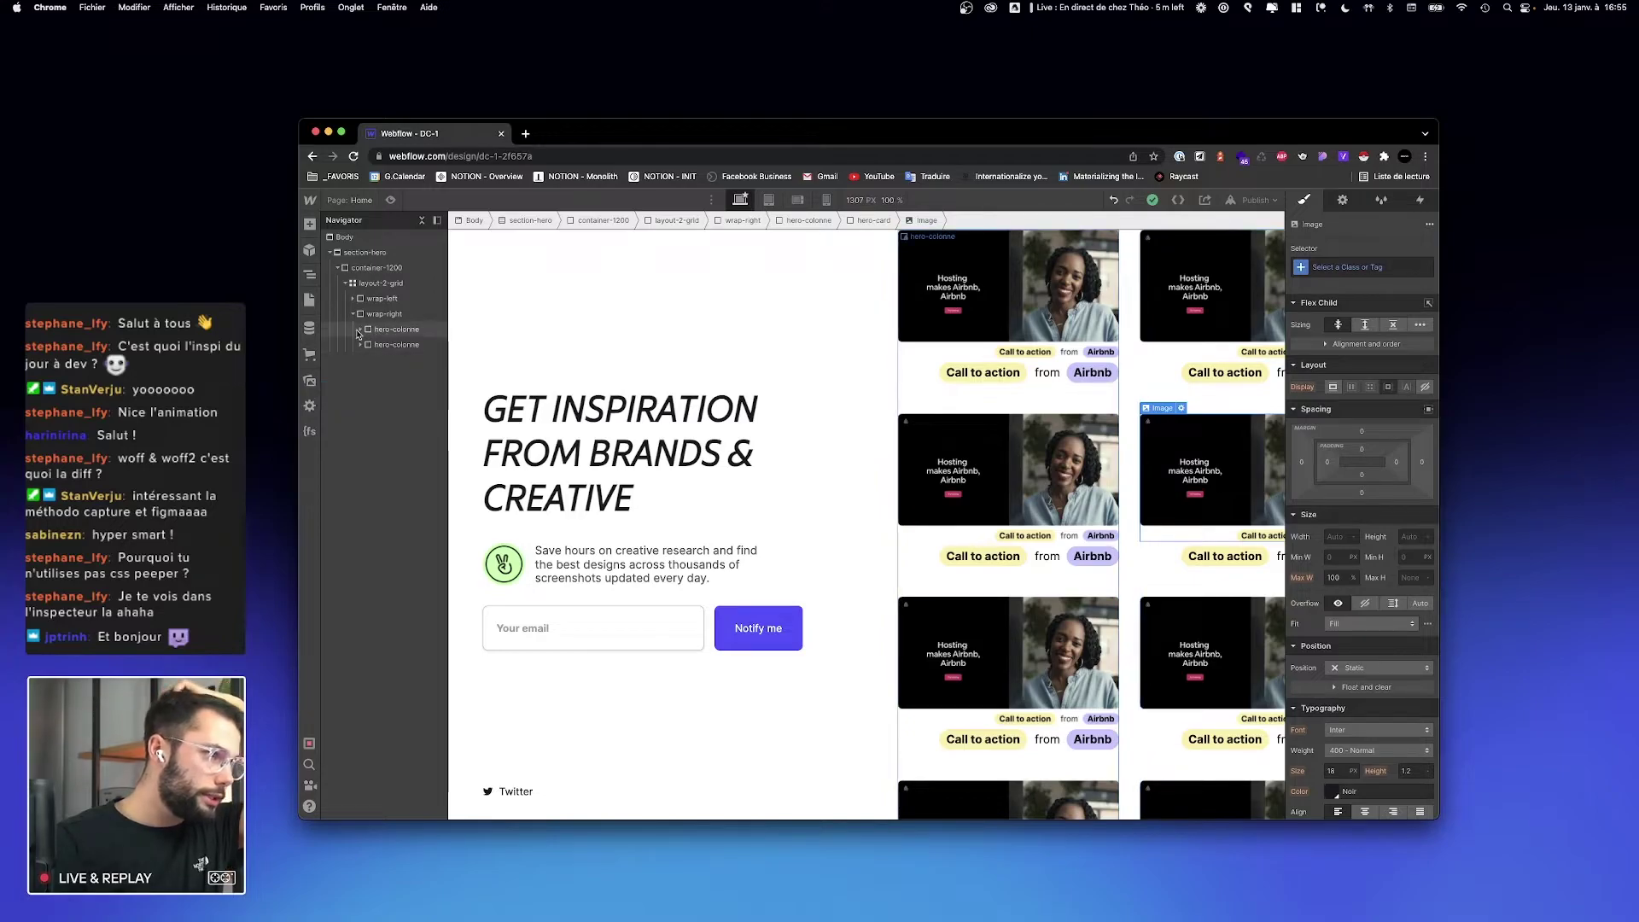
{"action": "left_click", "coordinate": [362, 331]}
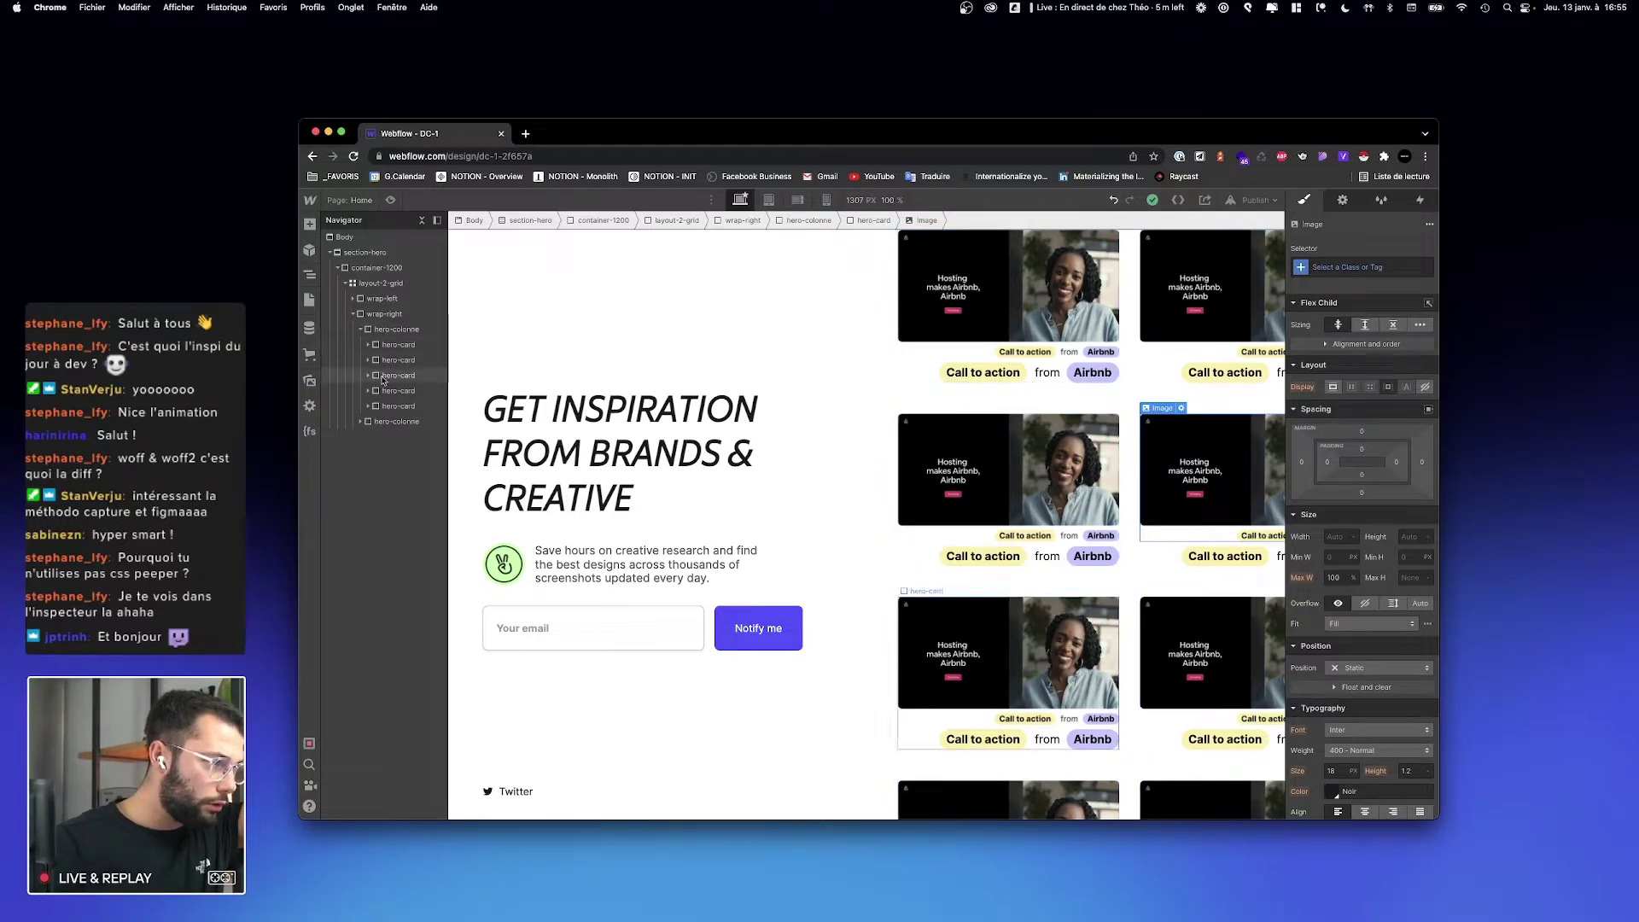
{"action": "left_click", "coordinate": [389, 407]}
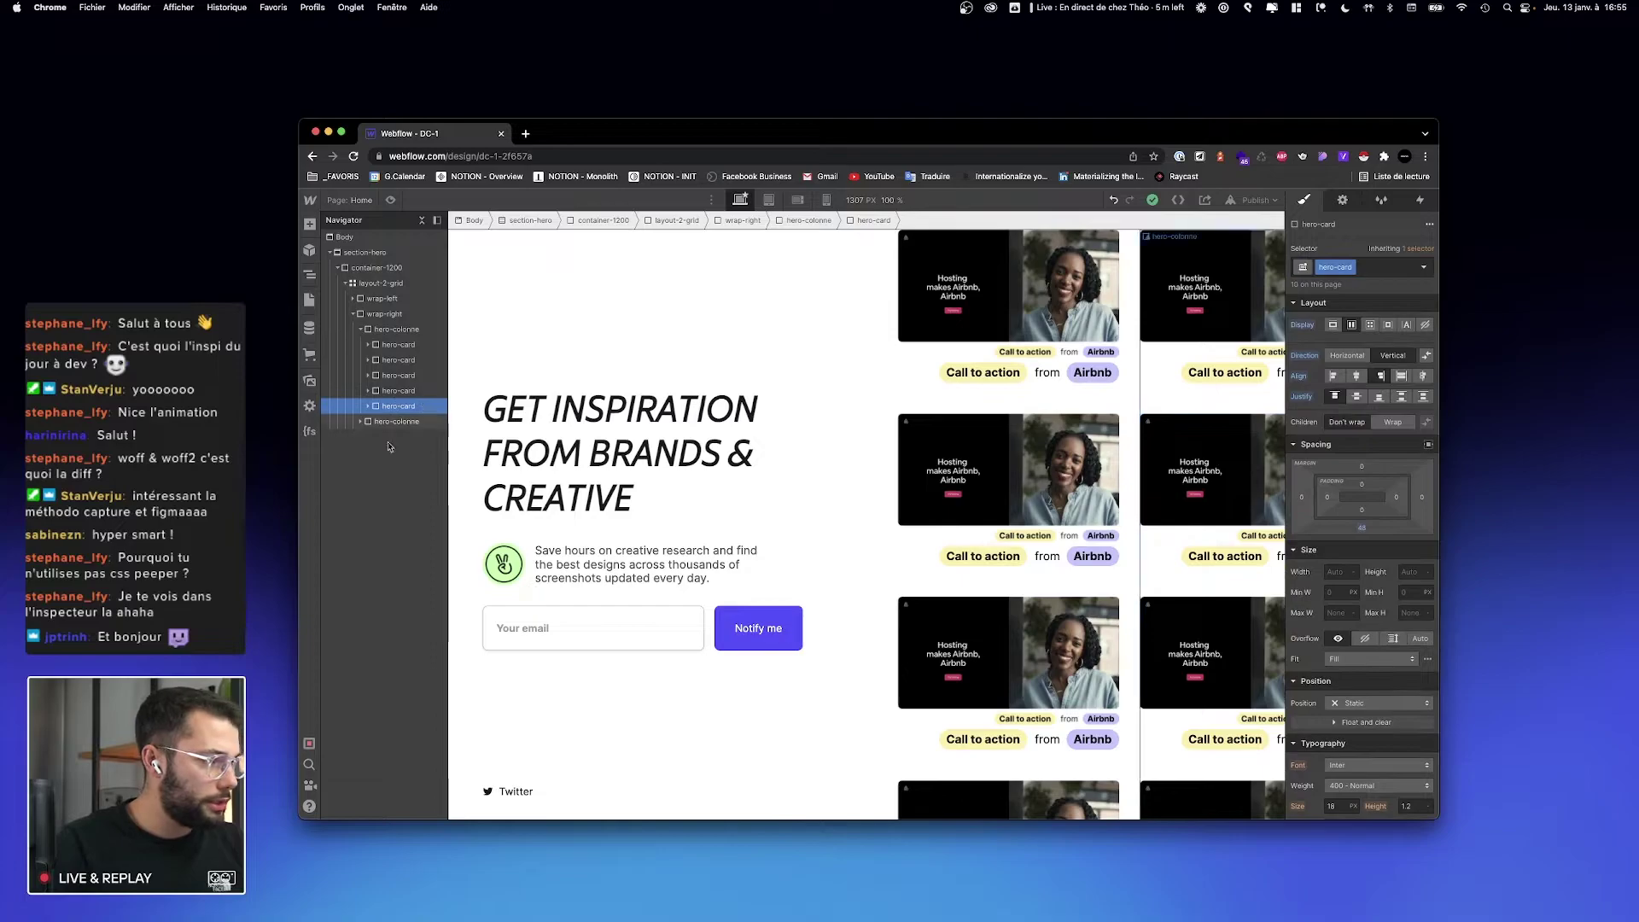
{"action": "key", "text": "super+d"}
{"action": "key", "text": "super+d"}
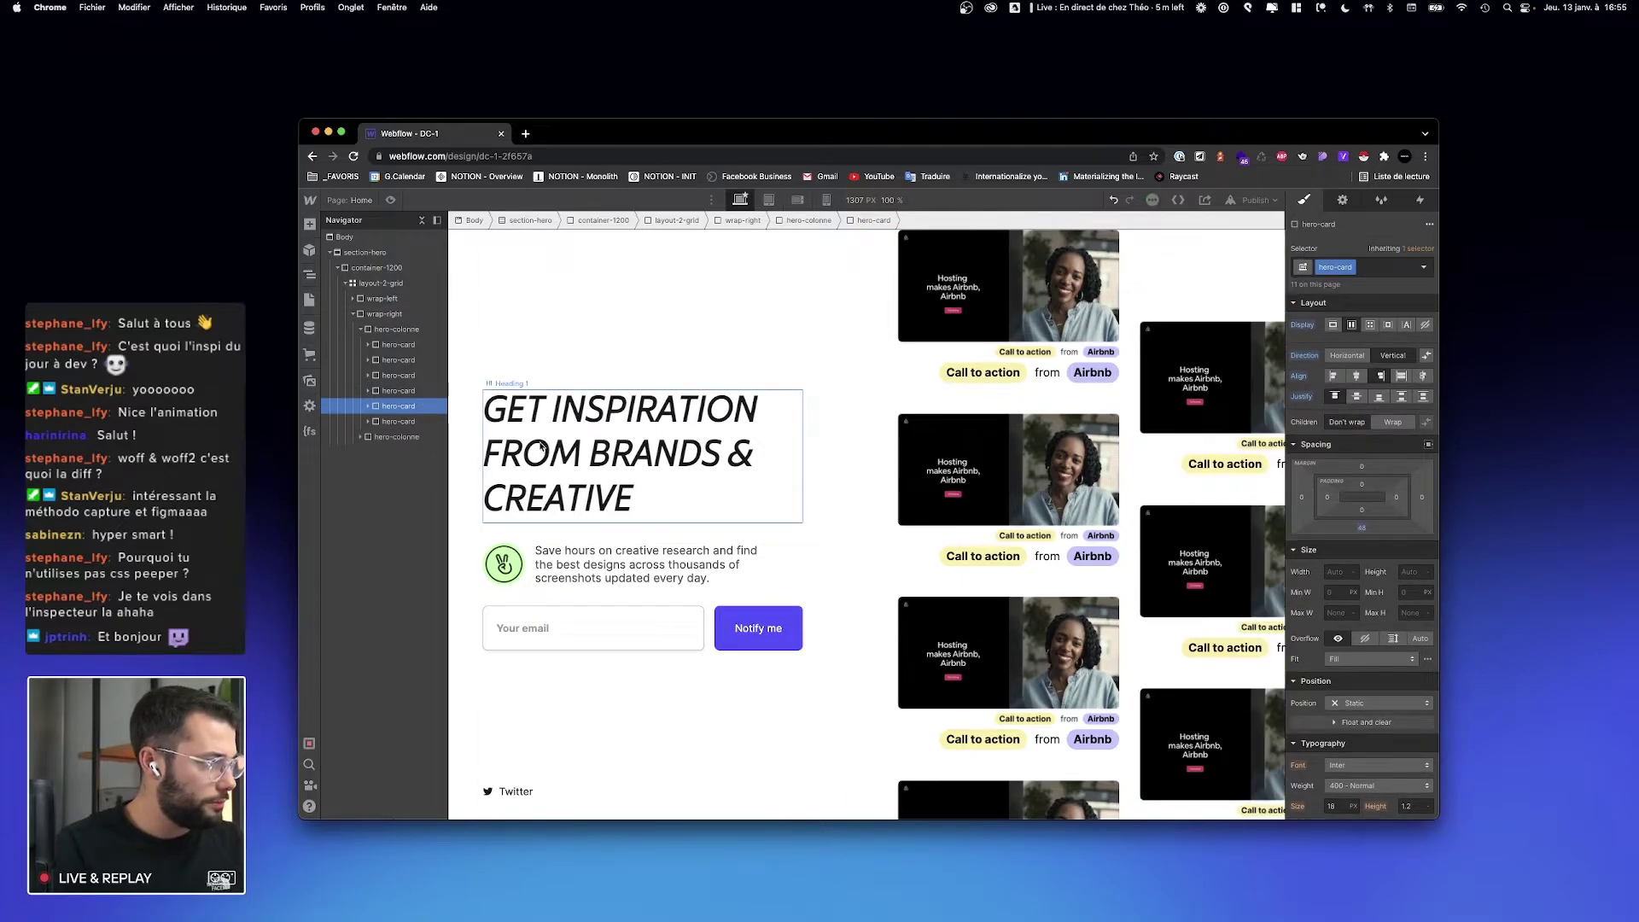
Step: Add two more copies of the second hero-card inside the second hero-colonne
{"action": "left_click", "coordinate": [359, 453]}
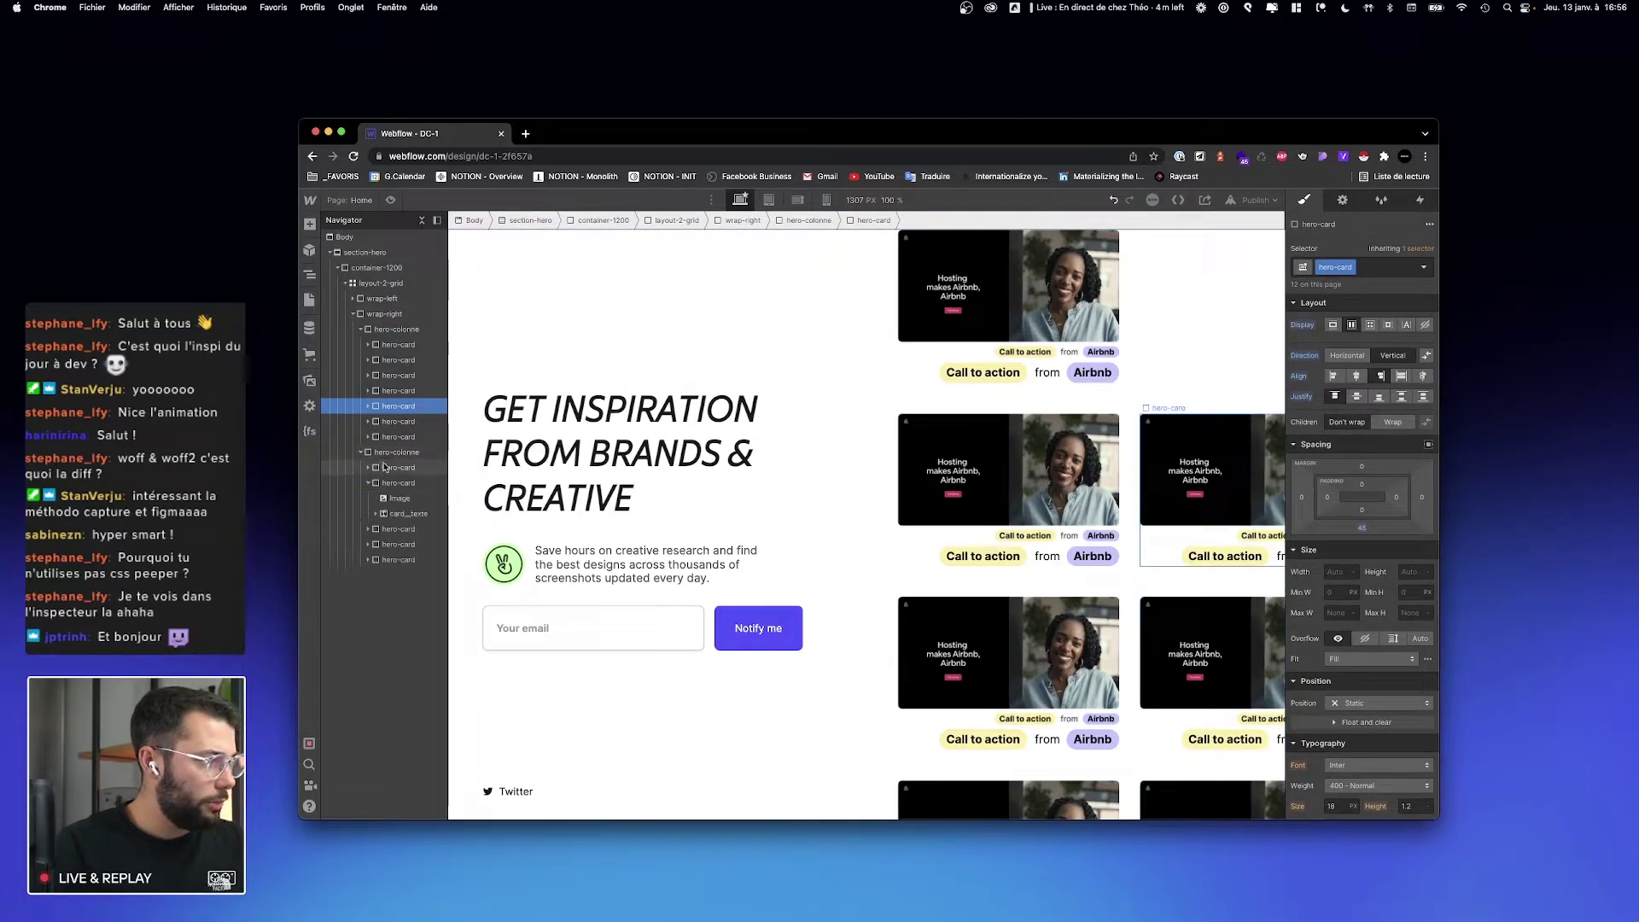
{"action": "left_click", "coordinate": [405, 484]}
{"action": "key", "text": "super+d"}
{"action": "key", "text": "super+d"}
{"action": "key", "text": "super+d"}
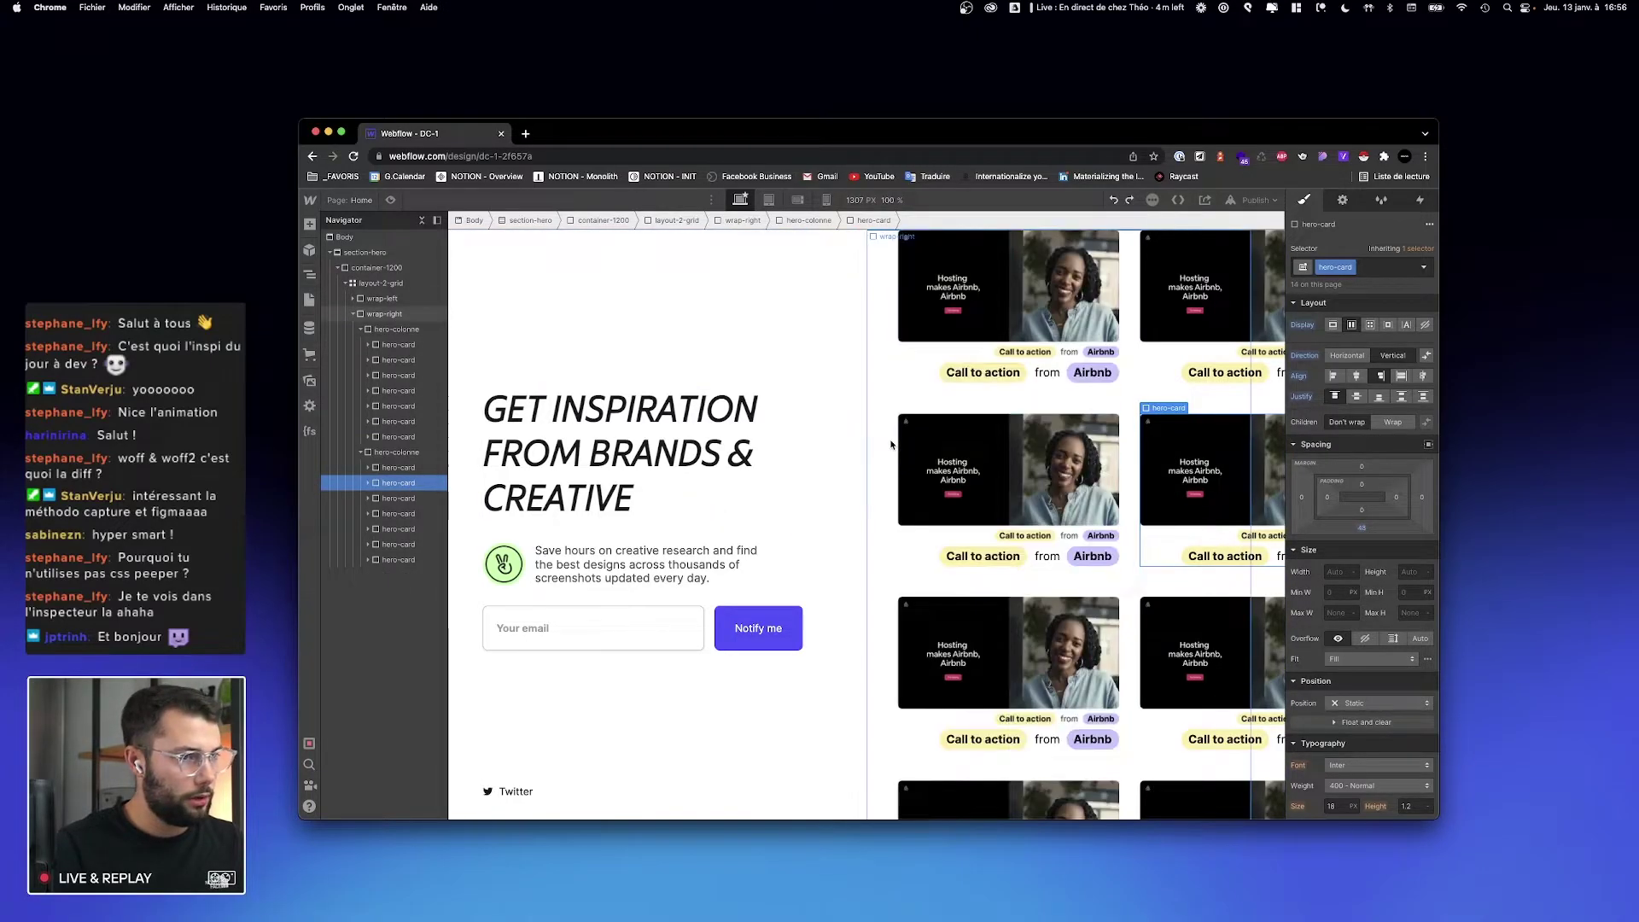
Step: Undo the last hero-card duplication in the second hero-colonne
{"action": "key", "text": "super+z"}
{"action": "key", "text": "super+z"}
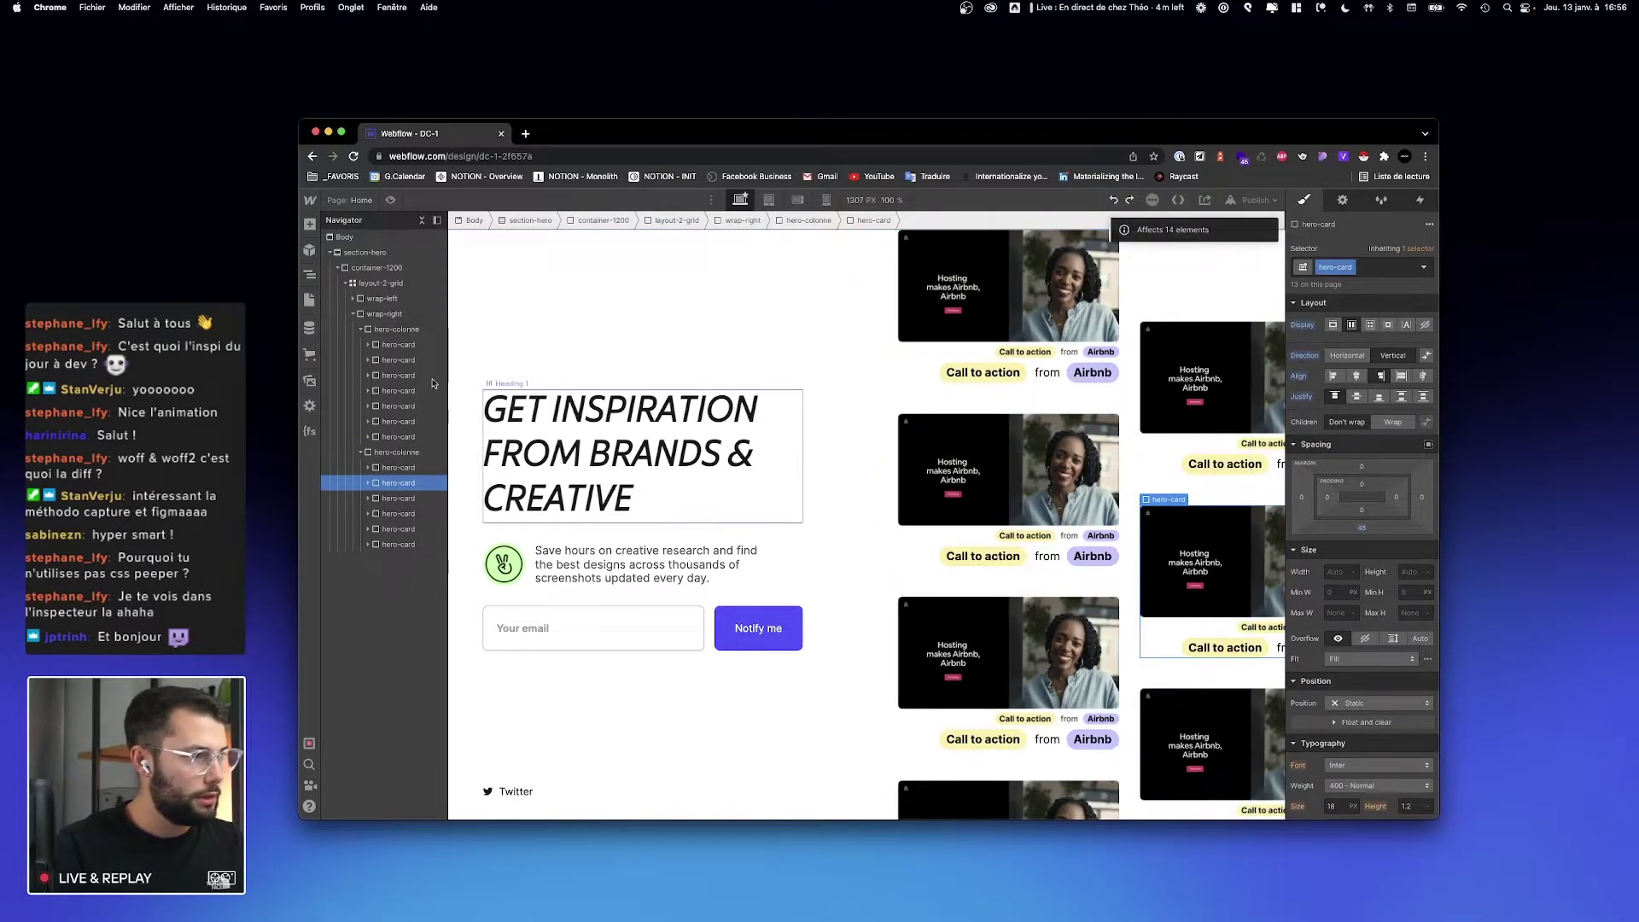
{"action": "left_click", "coordinate": [386, 315]}
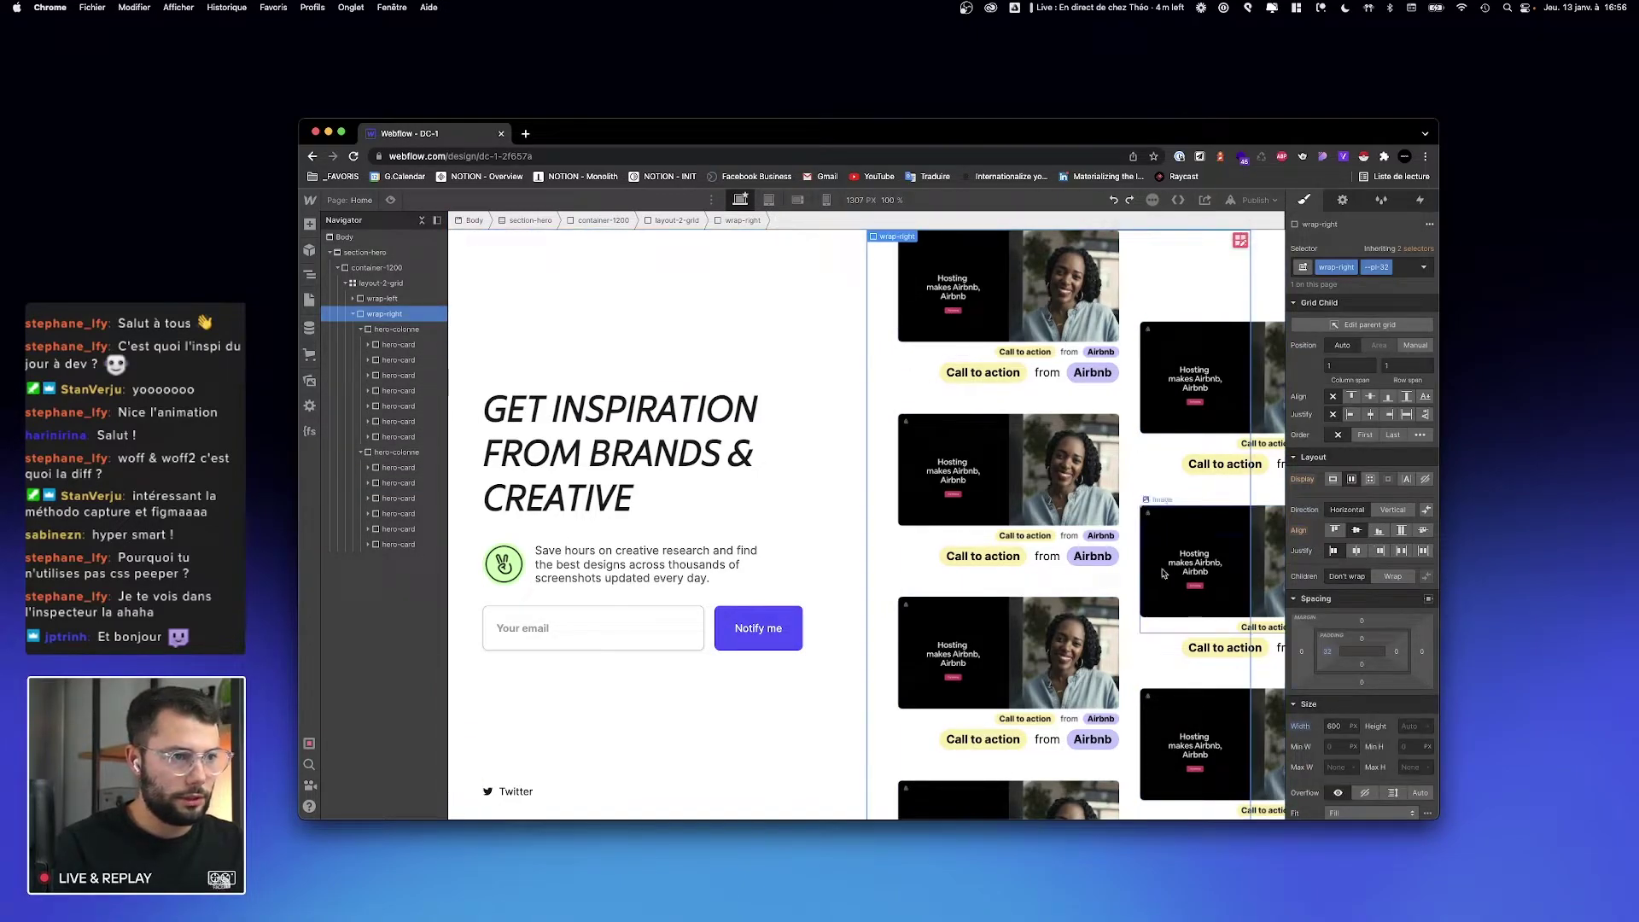
{"action": "left_click", "coordinate": [409, 333]}
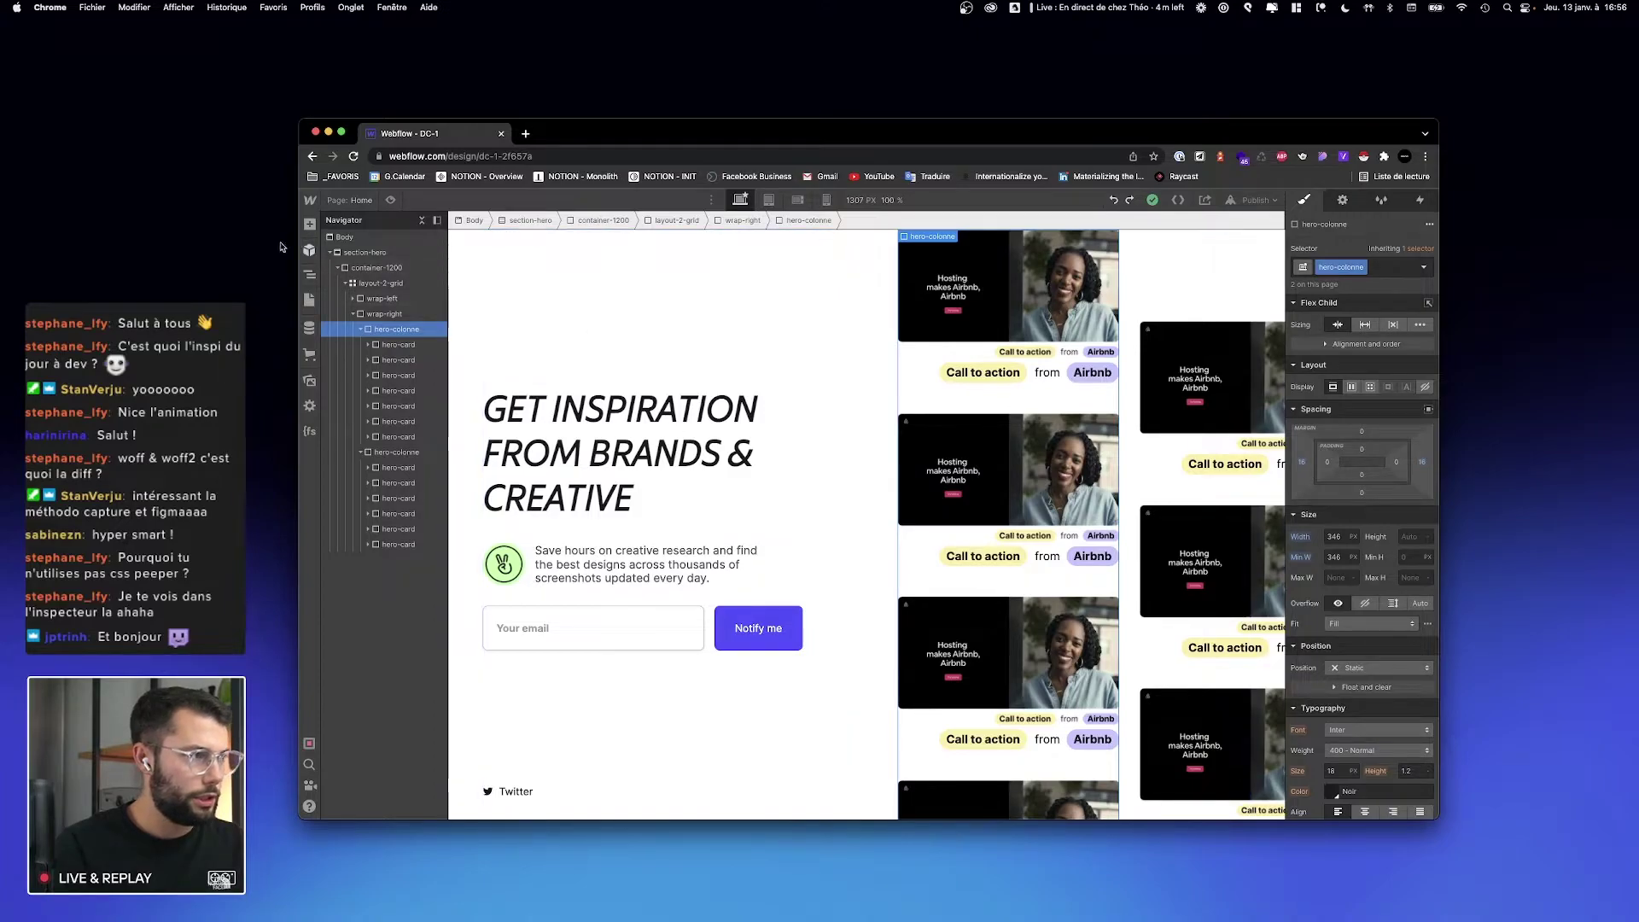
{"action": "left_click", "coordinate": [386, 315]}
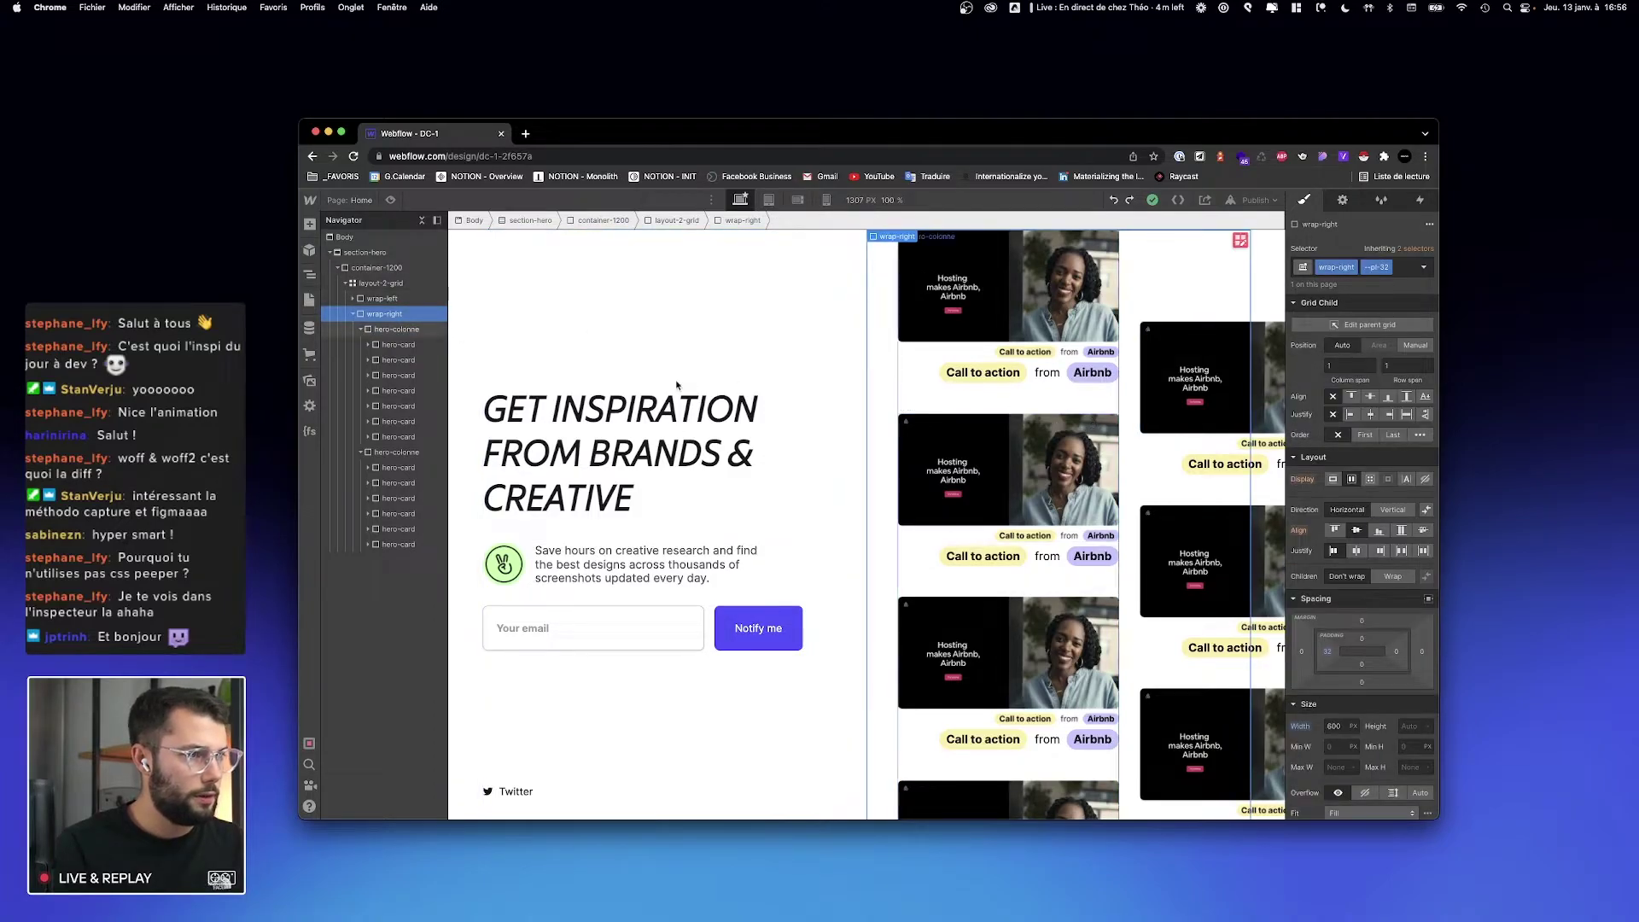
{"action": "left_click", "coordinate": [411, 328]}
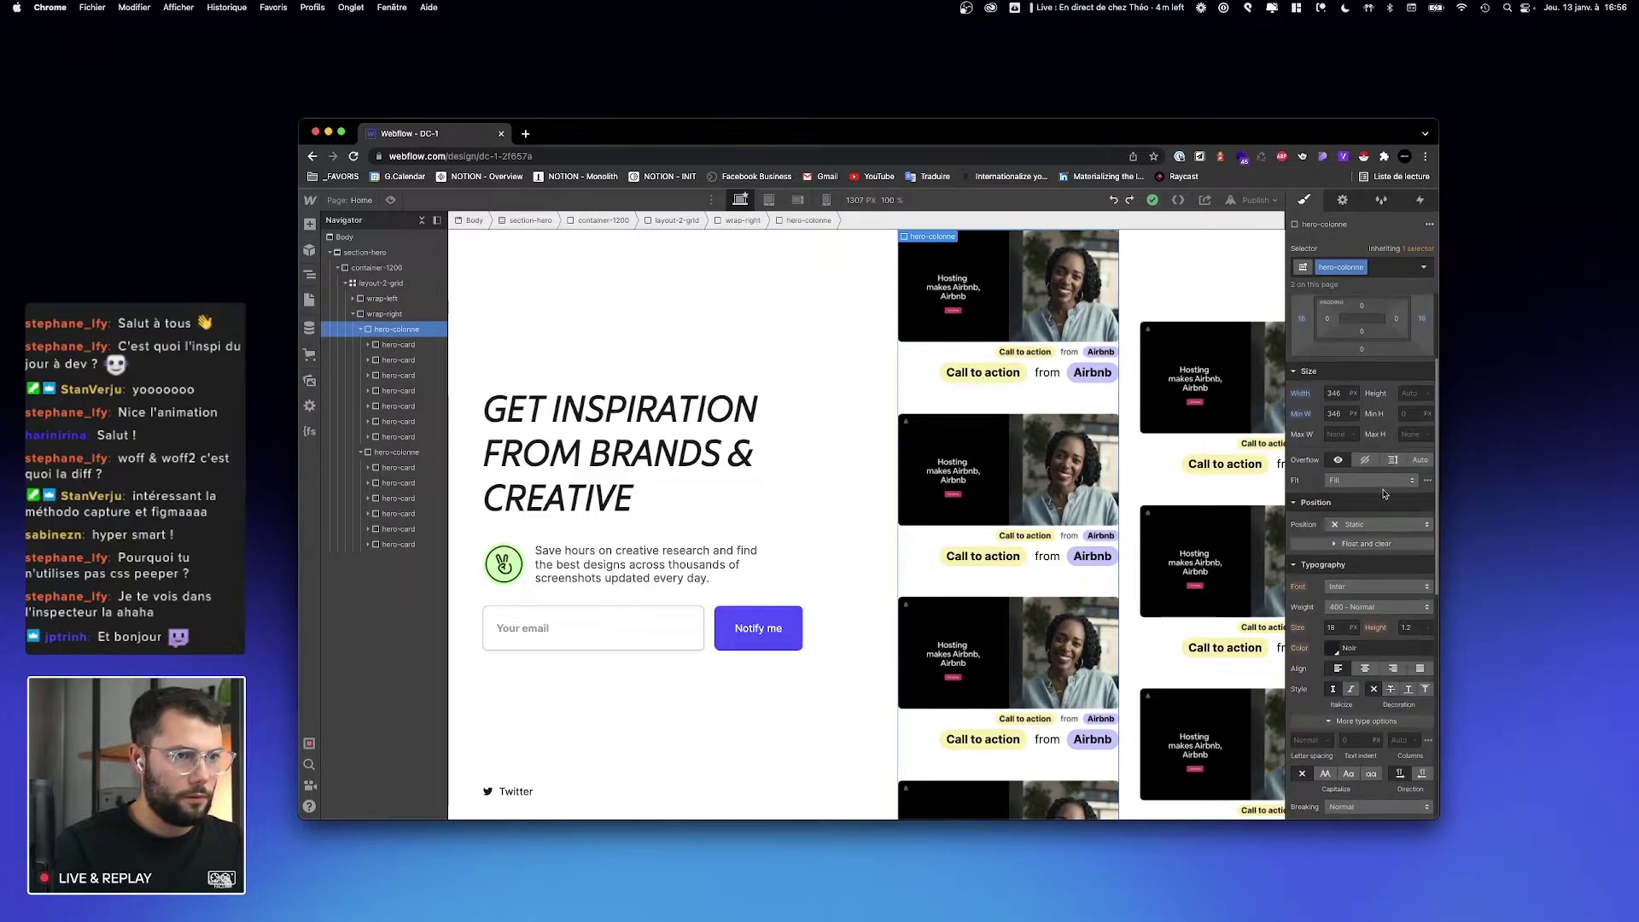
{"action": "left_click_drag", "start_coordinate": [1364, 450], "coordinate": [1372, 714]}
{"action": "key", "text": "super+z"}
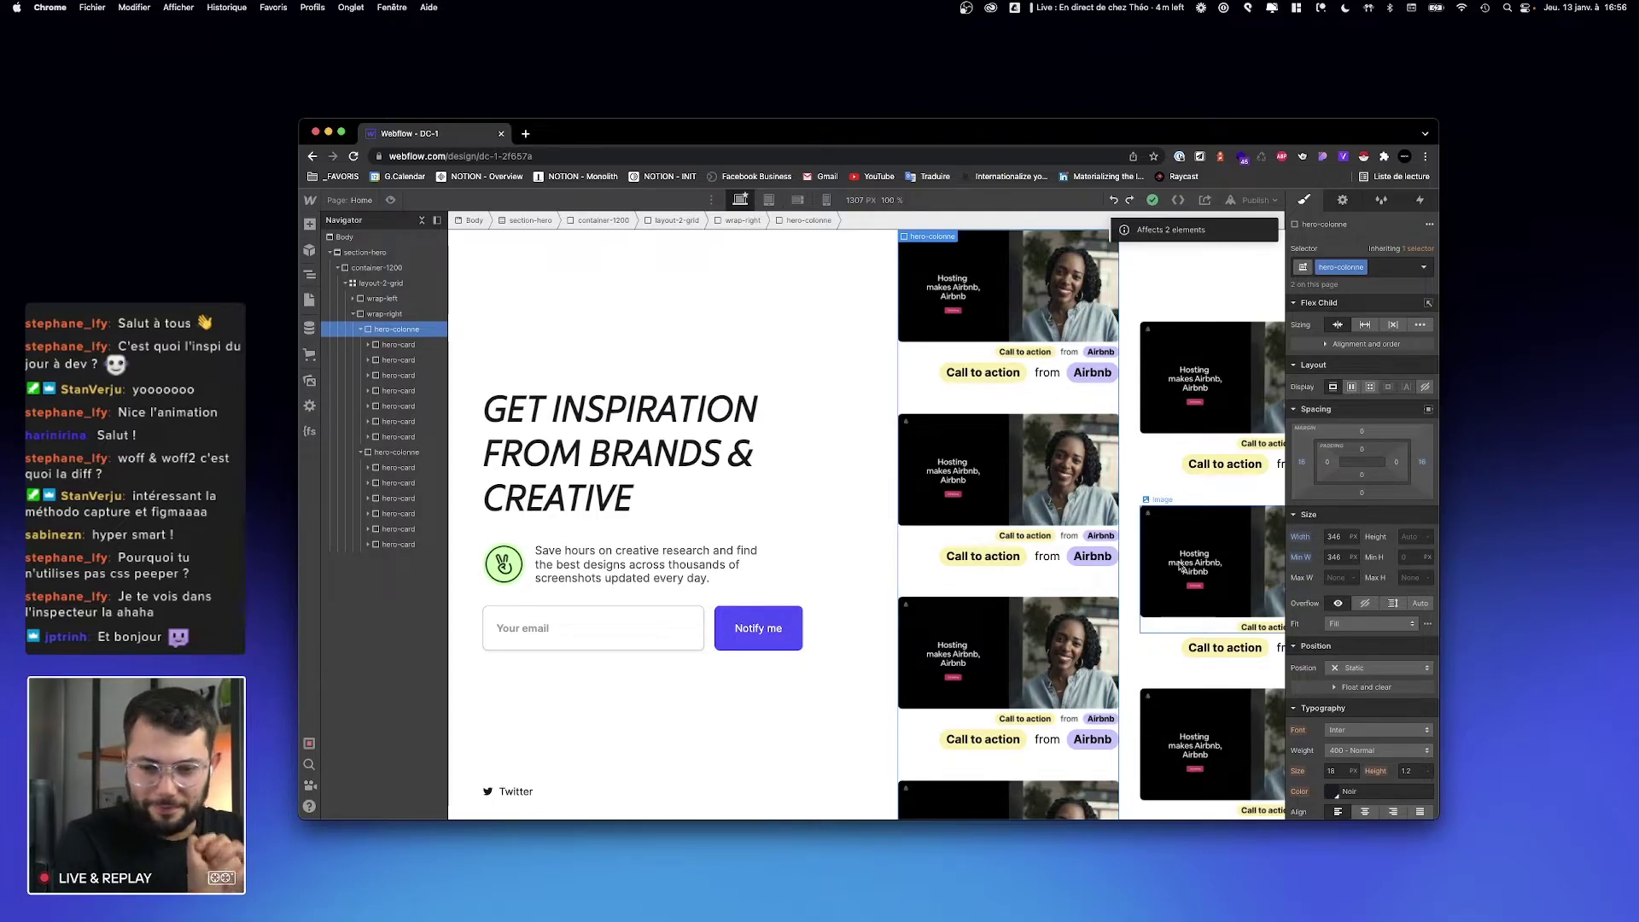
Step: Collapse both hero-colonne elements in the element tree and select wrap-right
{"action": "left_click", "coordinate": [360, 330]}
{"action": "left_click", "coordinate": [360, 344]}
{"action": "left_click", "coordinate": [384, 315]}
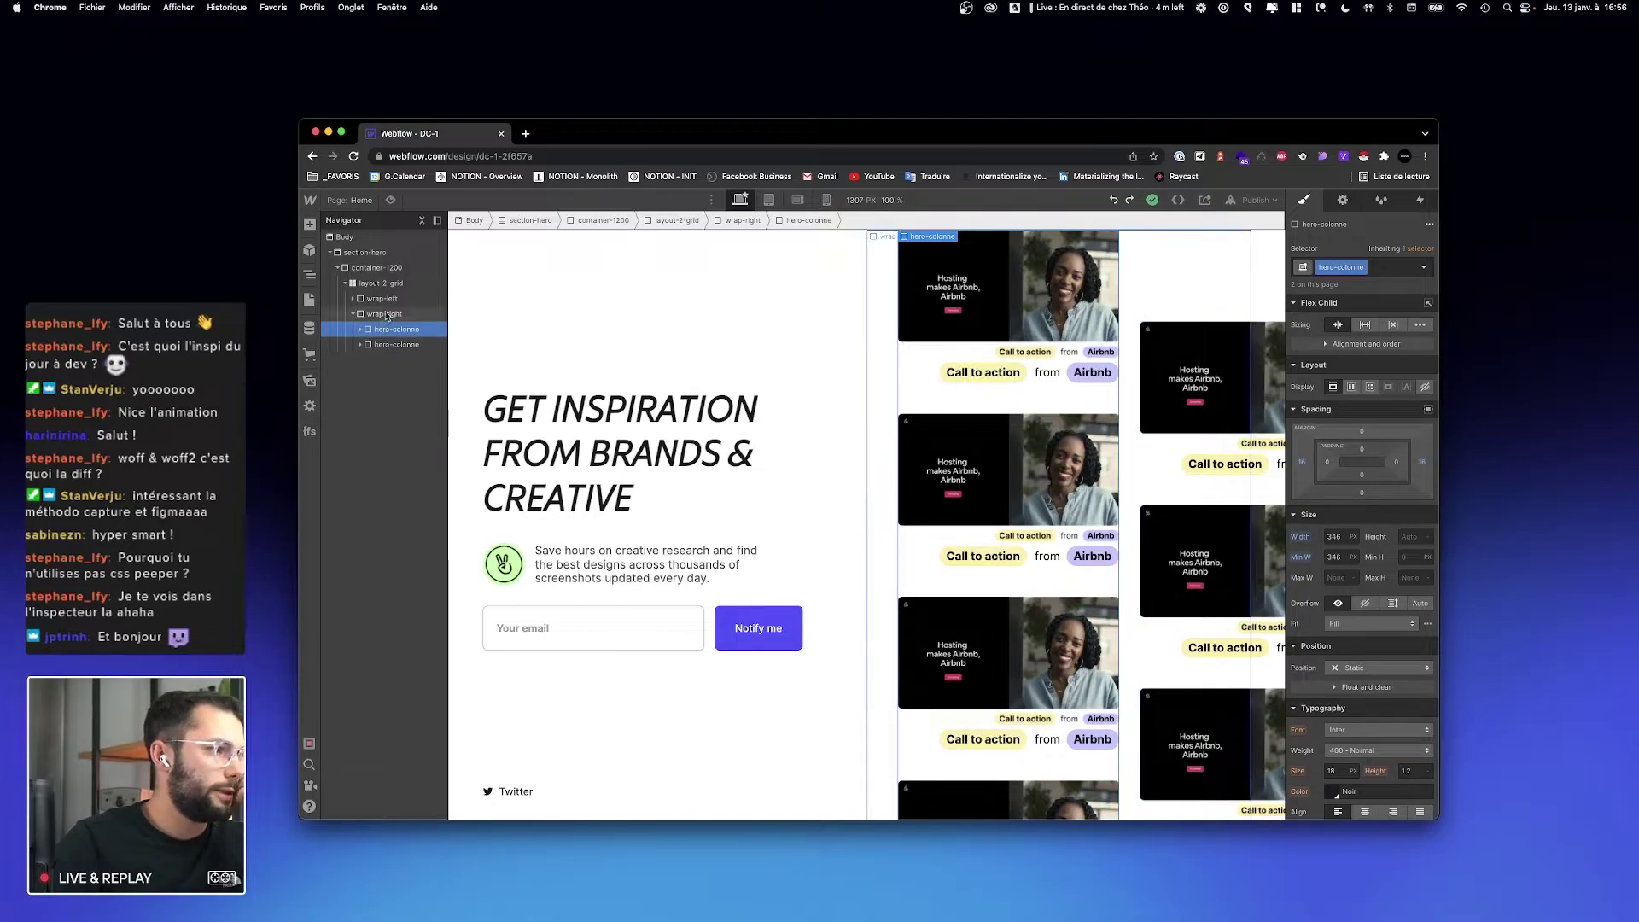
Step: Switch to the reference superdesign.io page and reload it several times to examine how its card columns animate on load
{"action": "left_click", "coordinate": [391, 201]}
{"action": "key", "text": "ctrl+Right"}
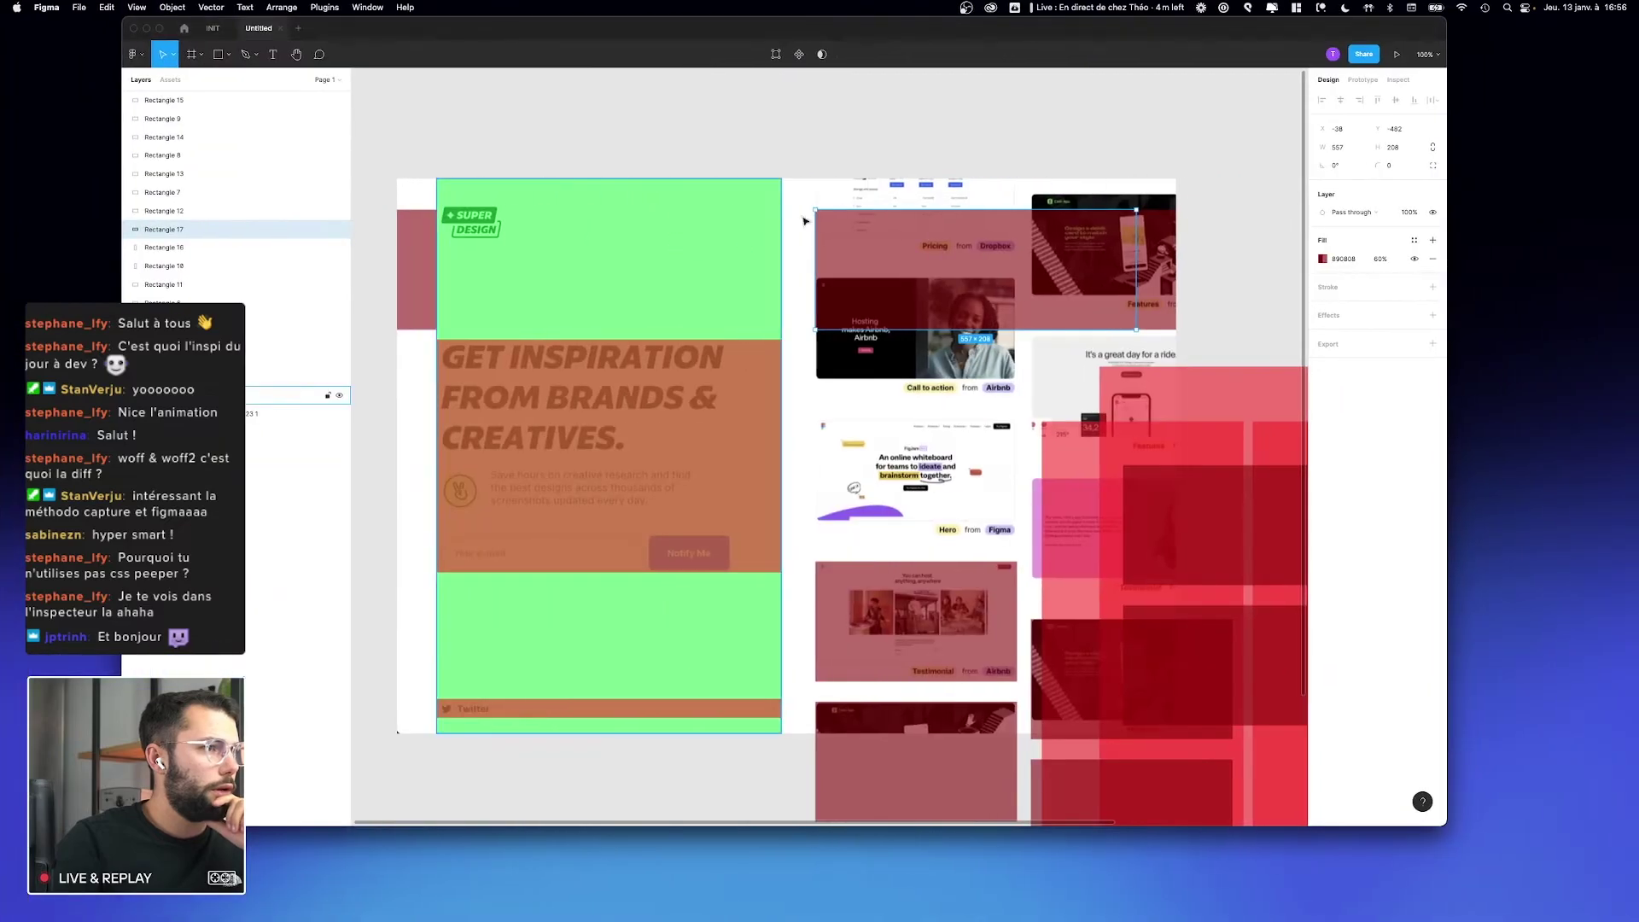
{"action": "key", "text": "ctrl+Up"}
{"action": "left_click", "coordinate": [367, 126]}
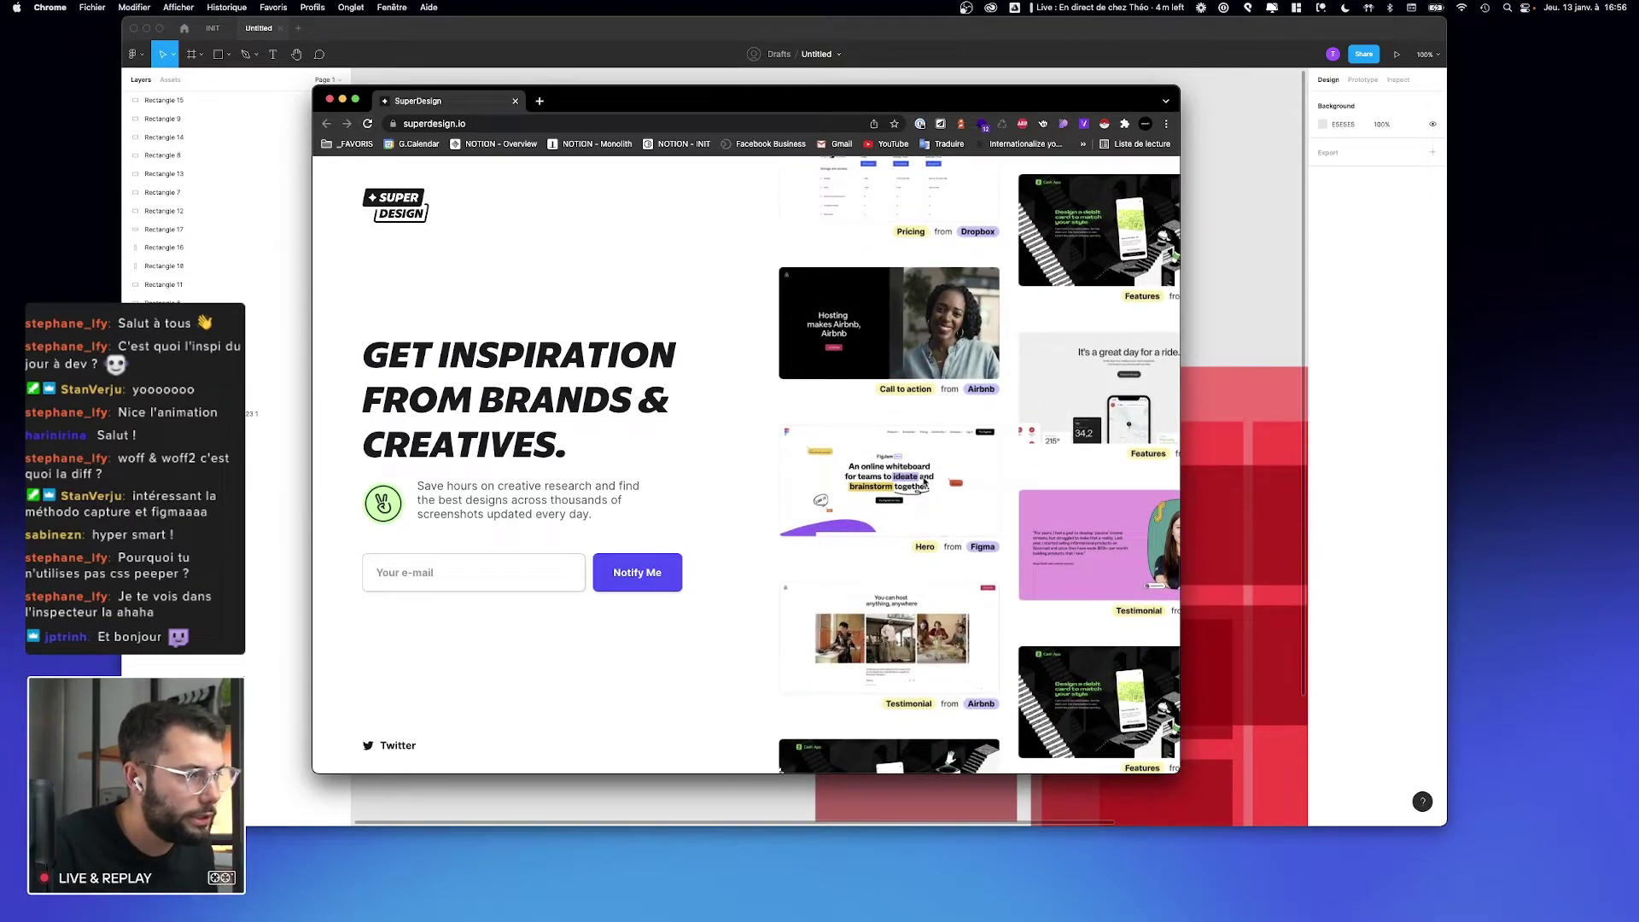
{"action": "left_click", "coordinate": [368, 125]}
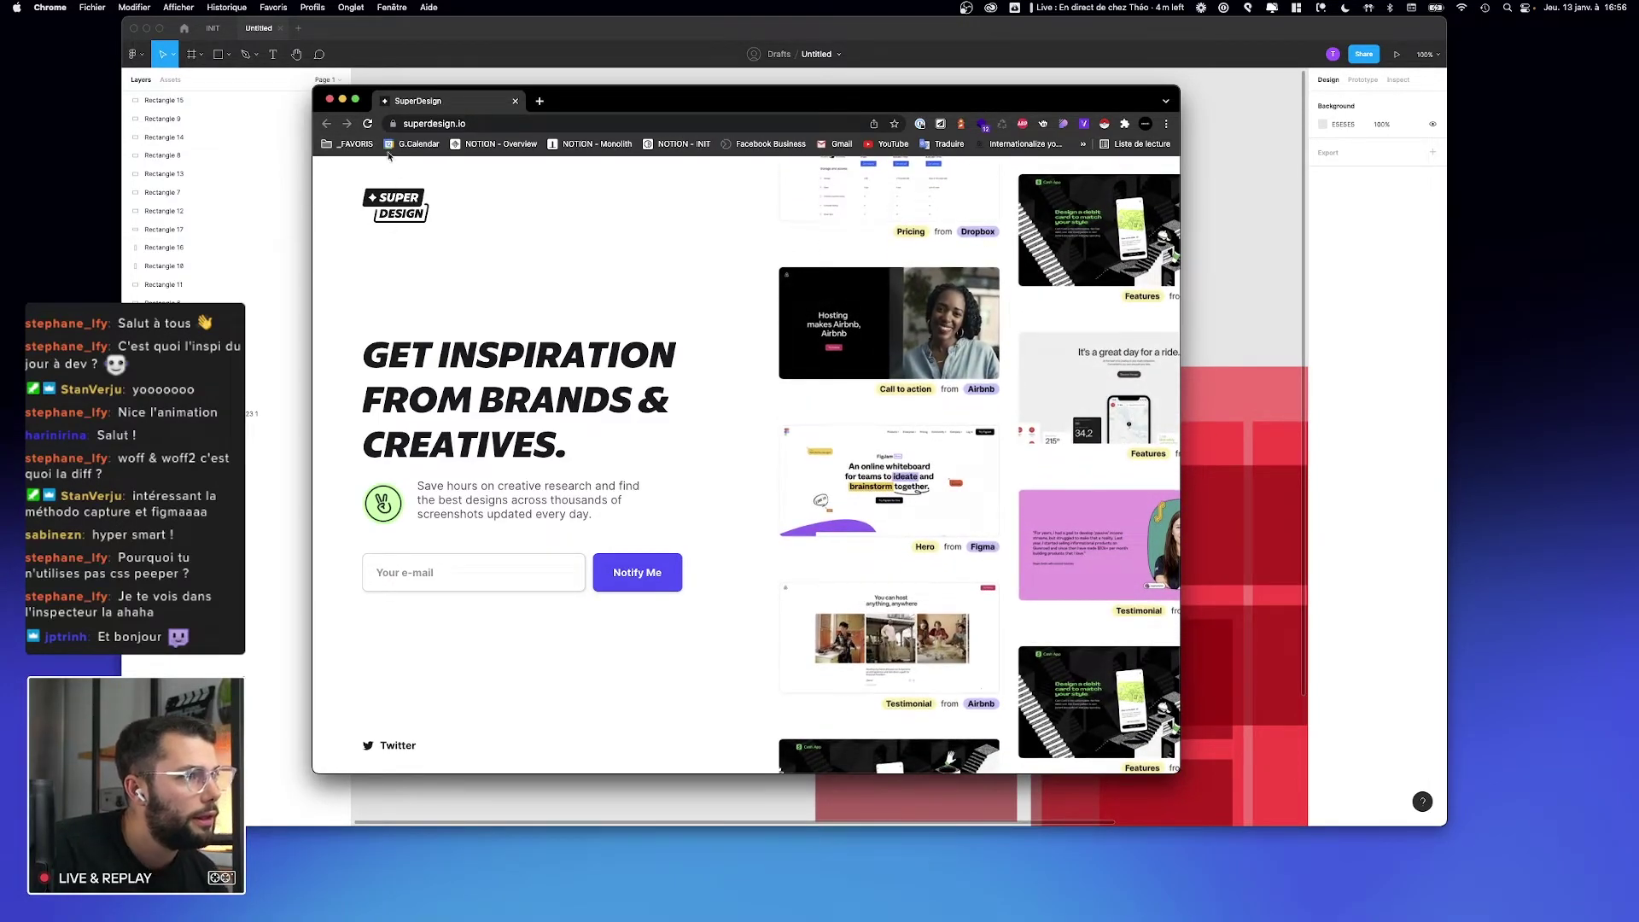
{"action": "left_click", "coordinate": [367, 125]}
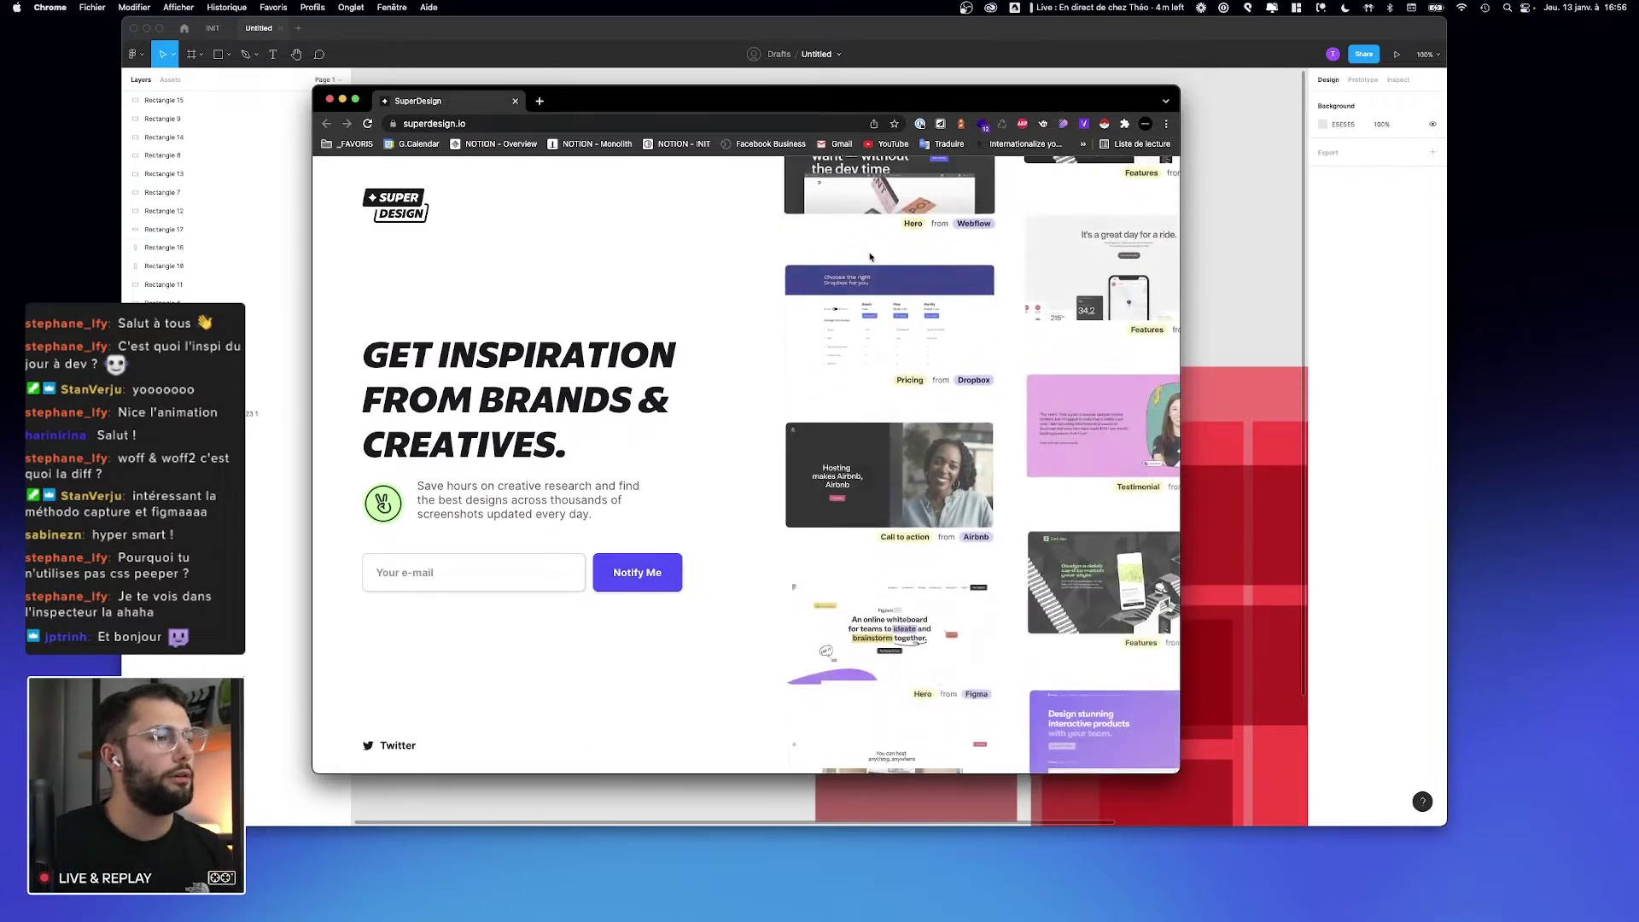
{"action": "left_click", "coordinate": [369, 125]}
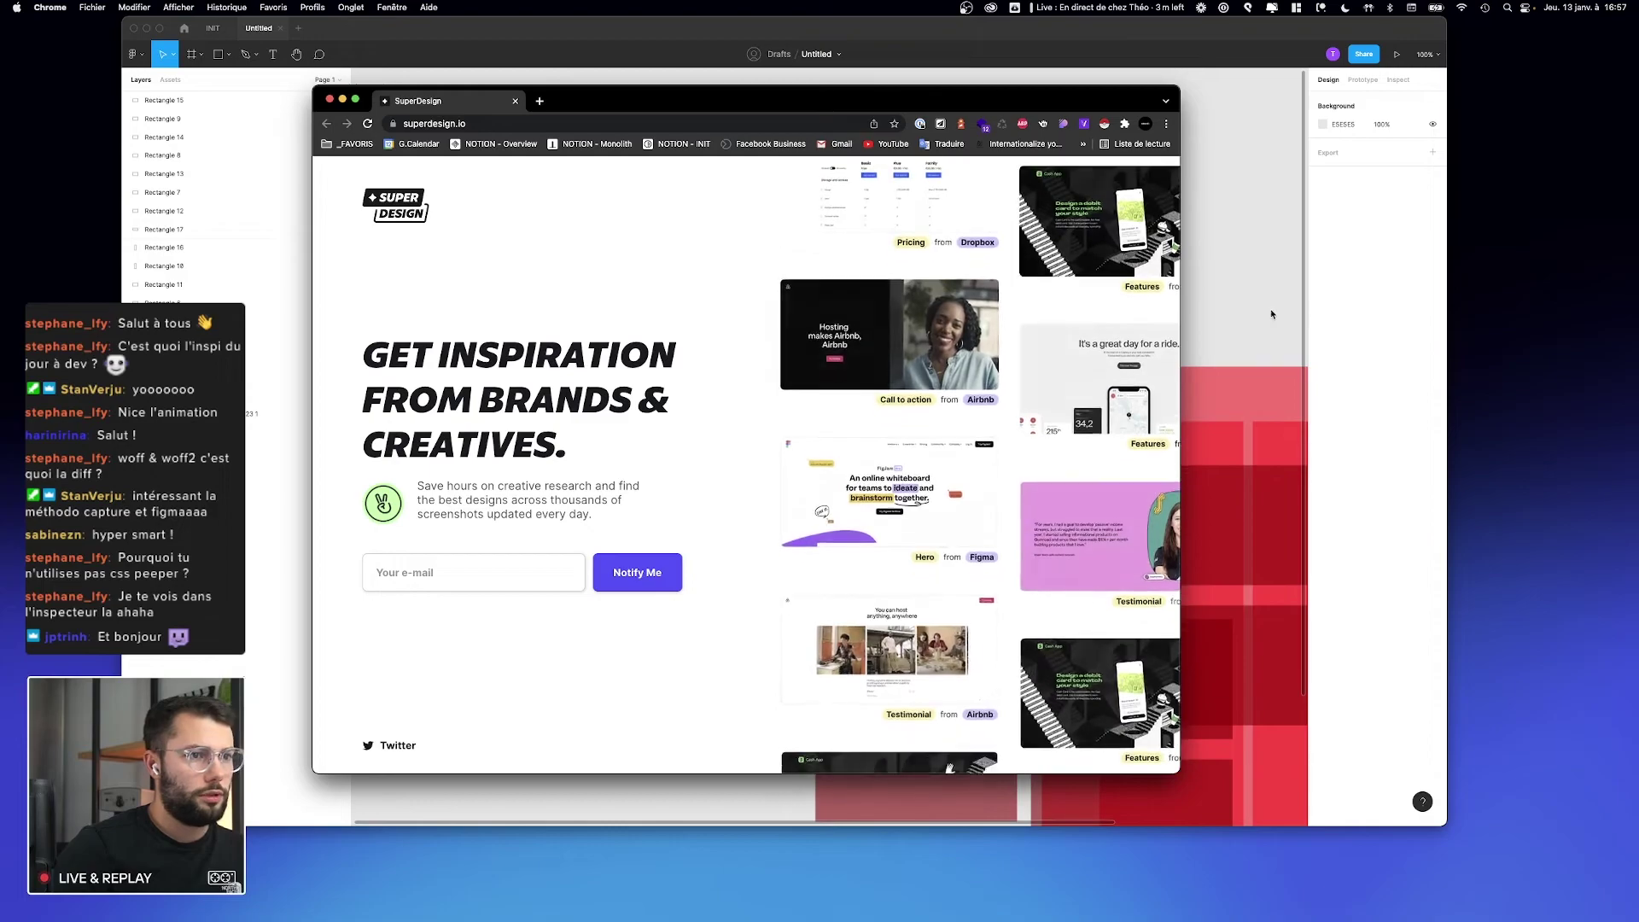
{"action": "left_click", "coordinate": [1258, 314]}
{"action": "scroll", "coordinate": [1237, 314], "scroll_direction": "right", "scroll_amount": 1}
{"action": "key", "text": "ctrl+Right"}
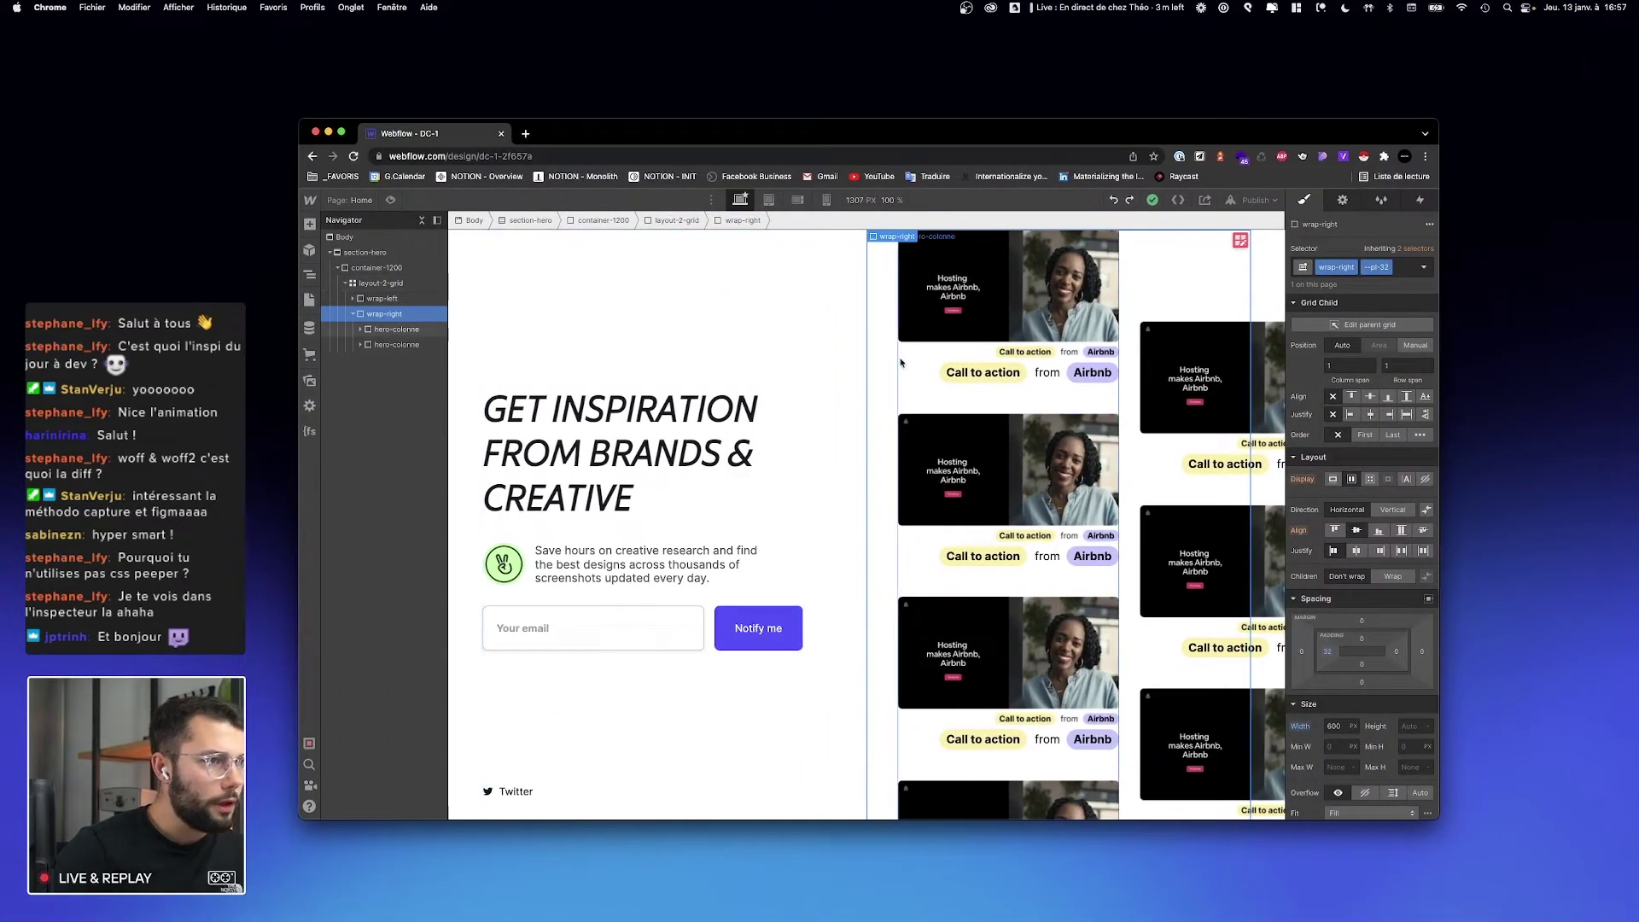
Step: Try start alignment and end alignment on the shared hero-colonne class inside wrap-right
{"action": "left_click", "coordinate": [901, 363]}
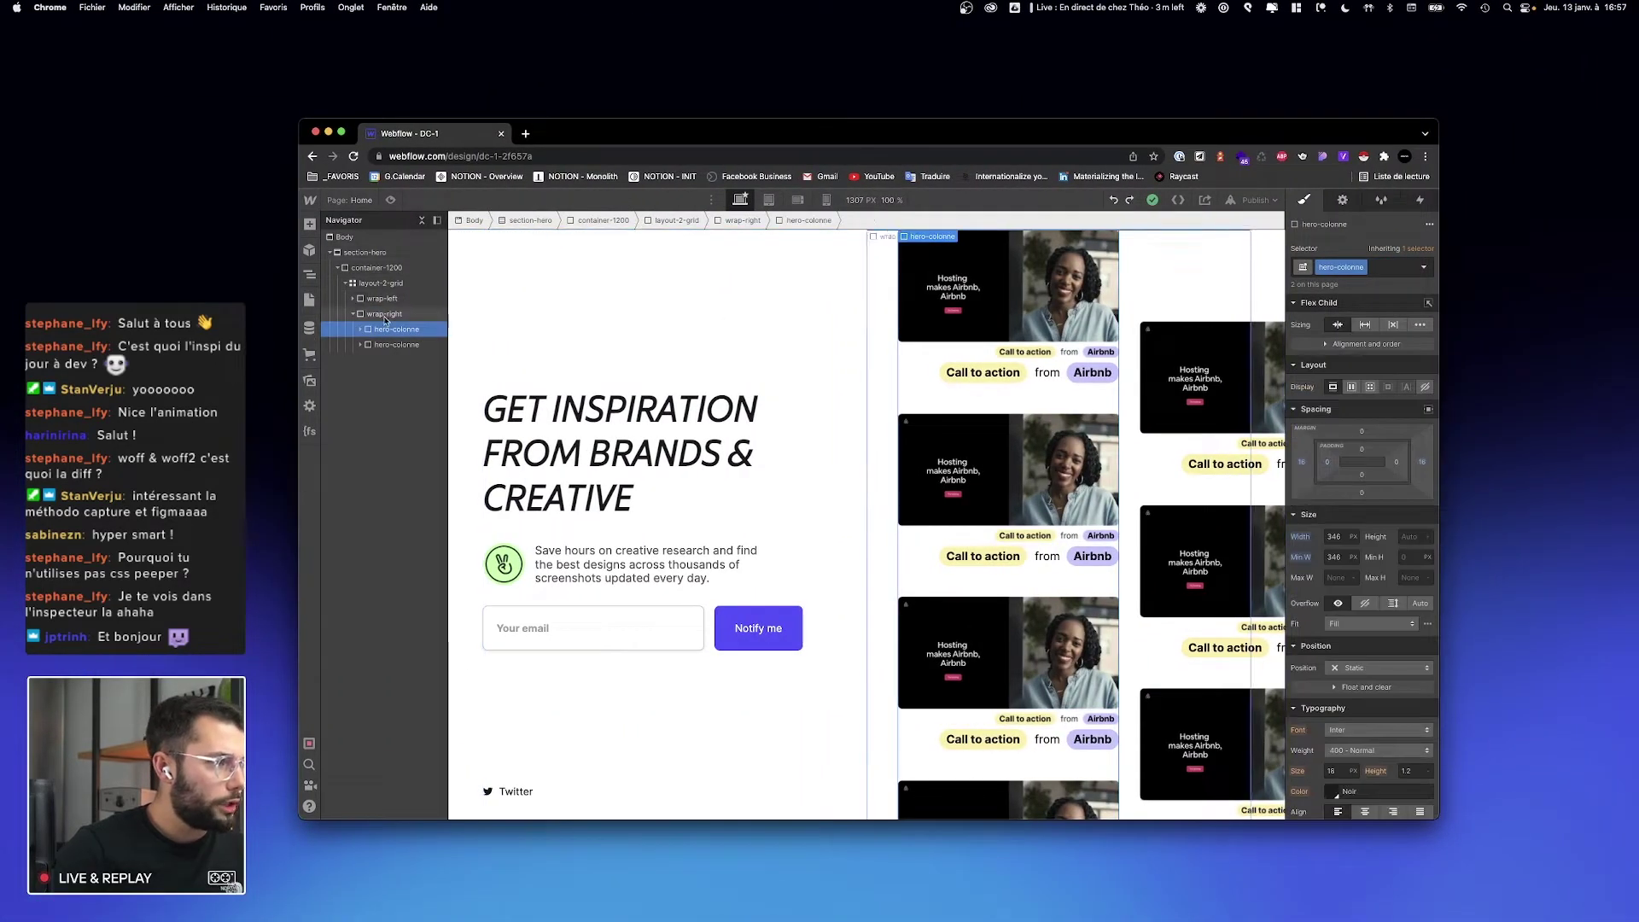
{"action": "left_click", "coordinate": [1335, 344]}
{"action": "left_click", "coordinate": [1351, 363]}
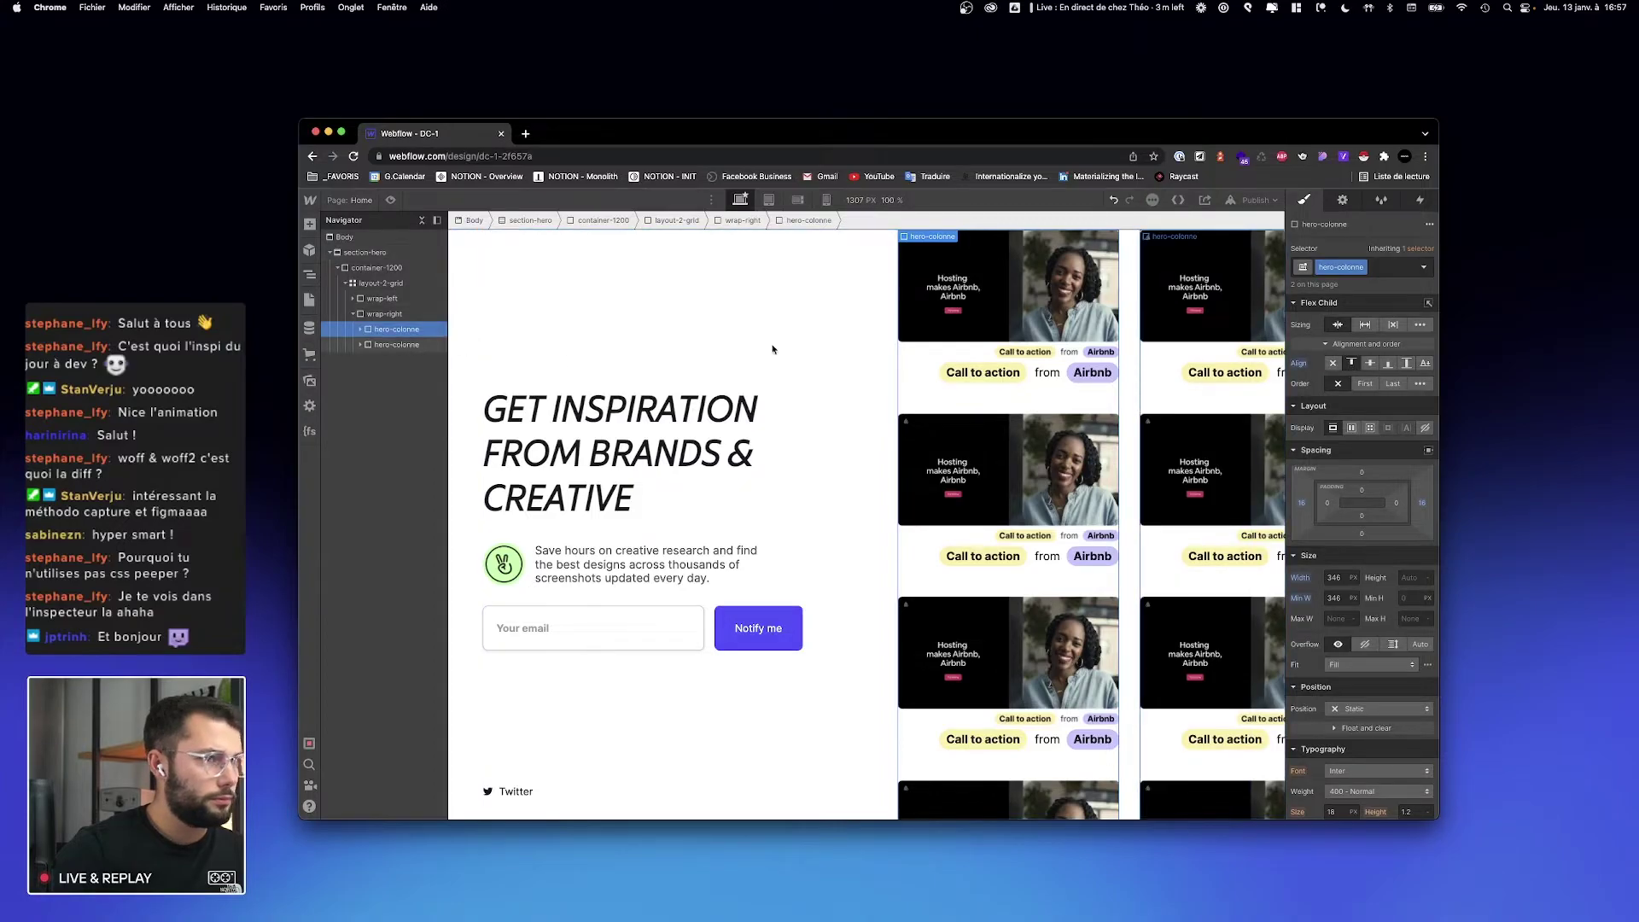
{"action": "left_click", "coordinate": [1213, 401]}
{"action": "left_click", "coordinate": [1388, 363]}
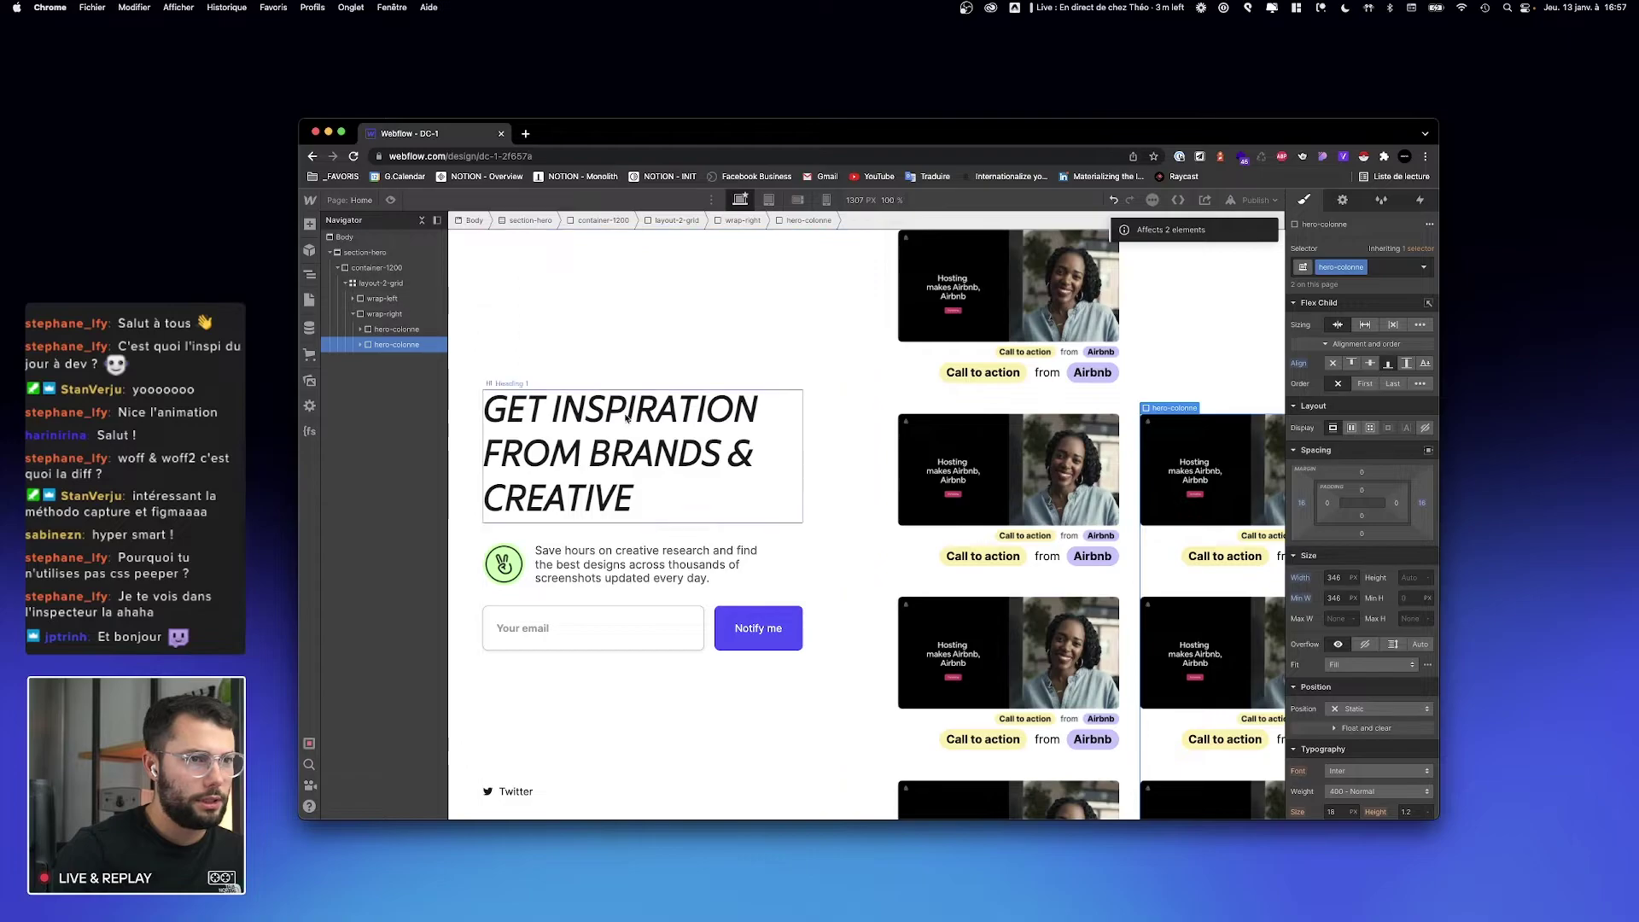
Step: Align the hero-colonne class to the start and give the first column the combo class --col-1
{"action": "left_click", "coordinate": [385, 314]}
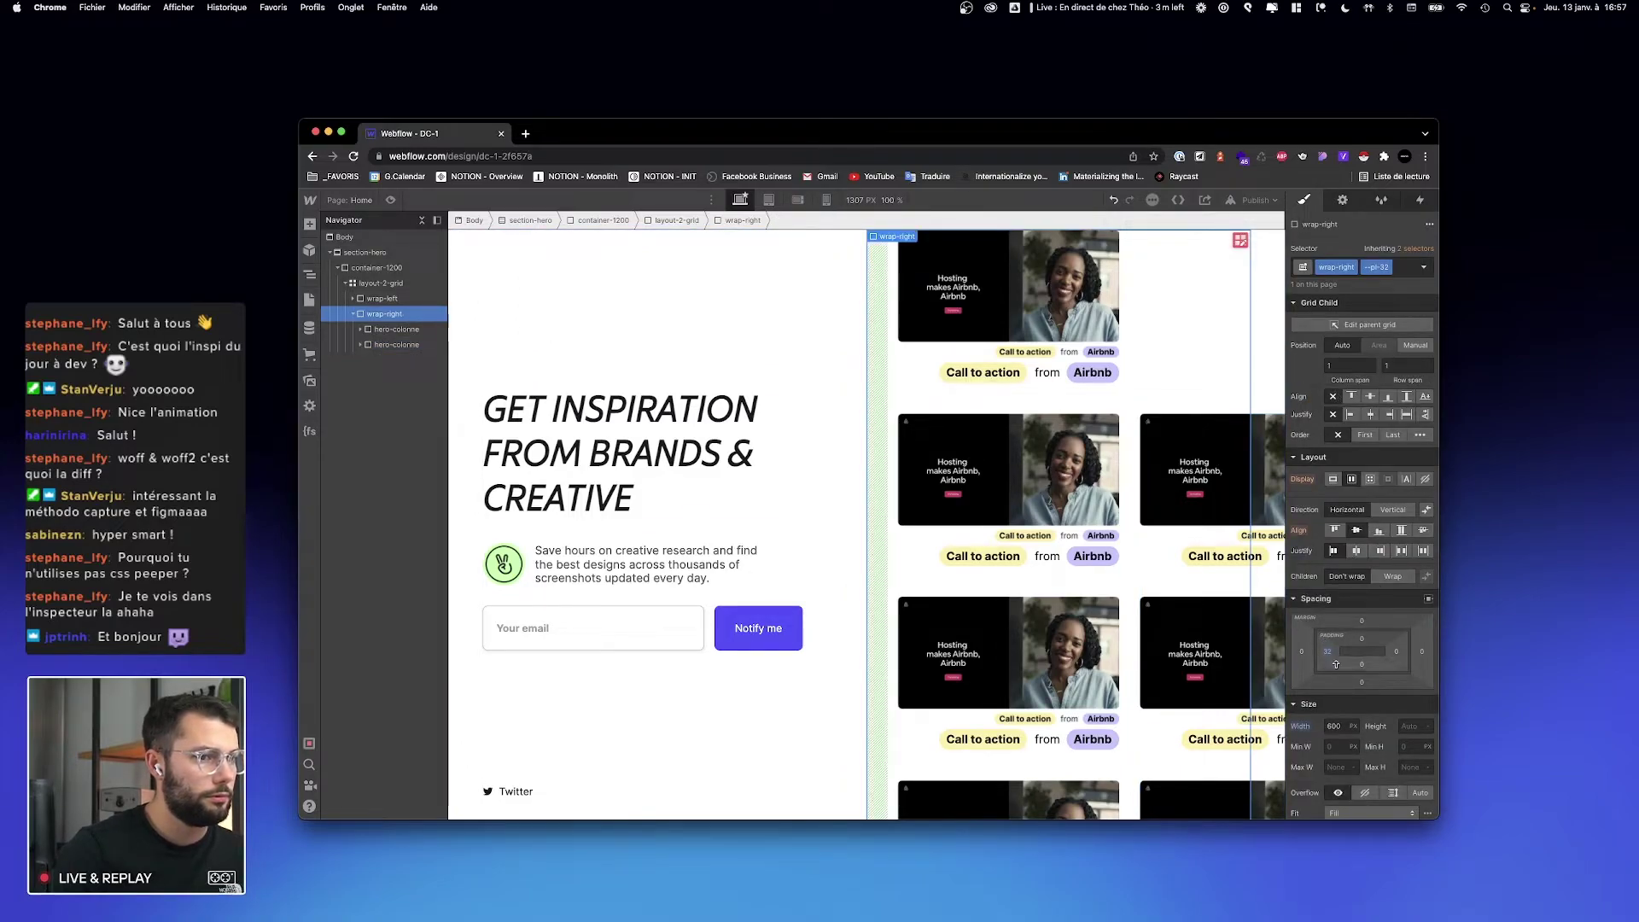
{"action": "left_click", "coordinate": [399, 329]}
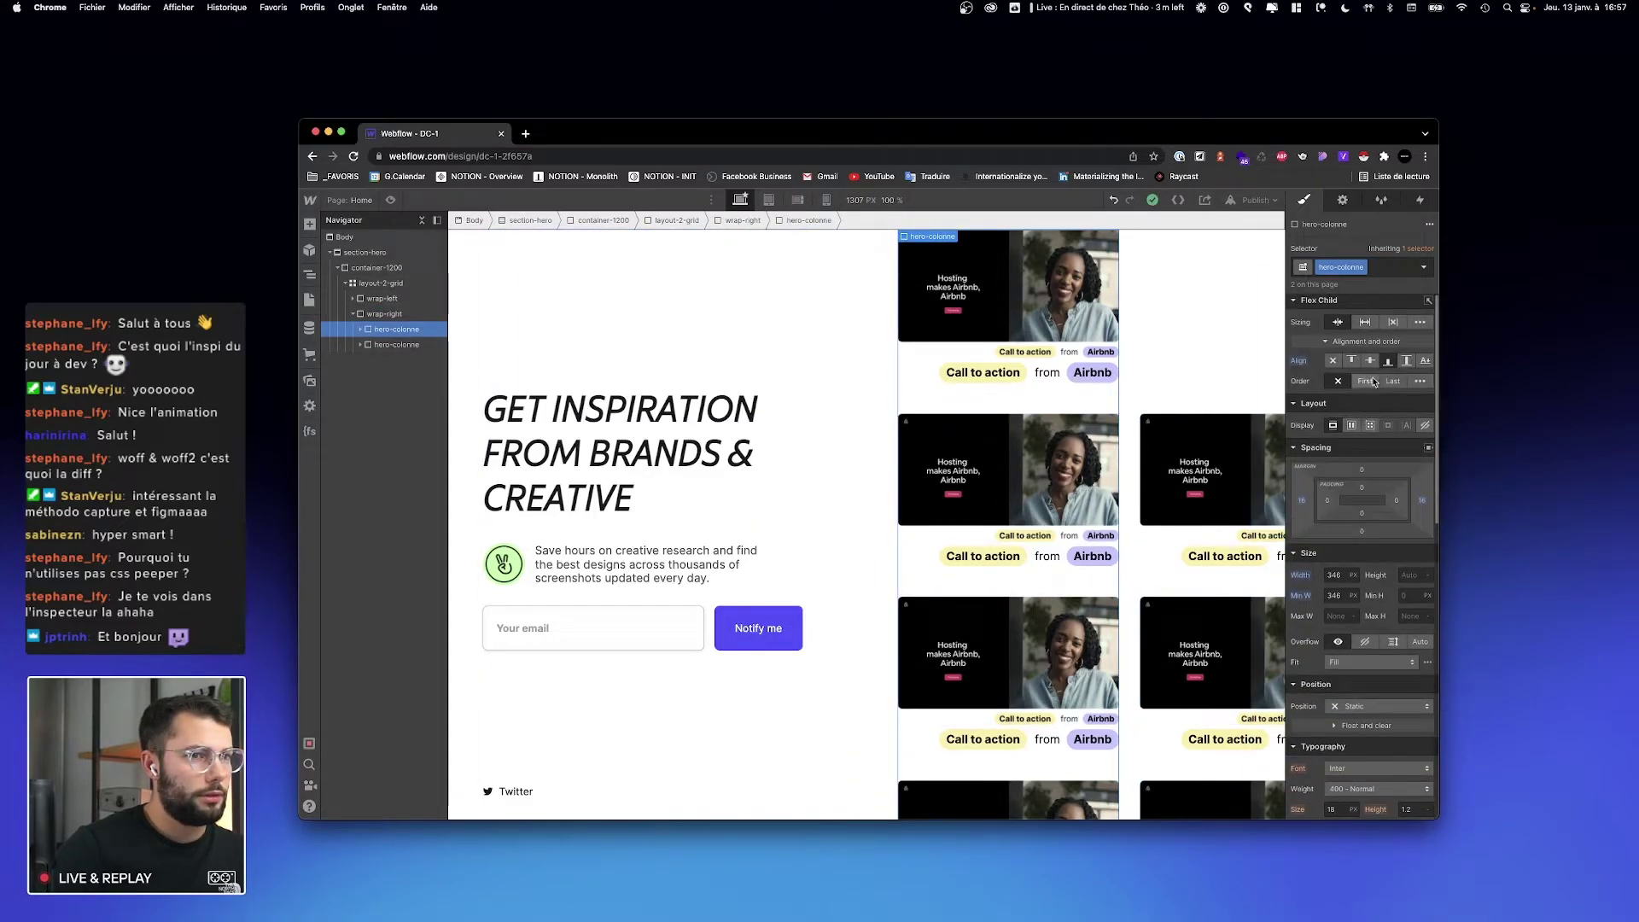
{"action": "left_click", "coordinate": [1352, 361]}
{"action": "left_click", "coordinate": [1379, 273]}
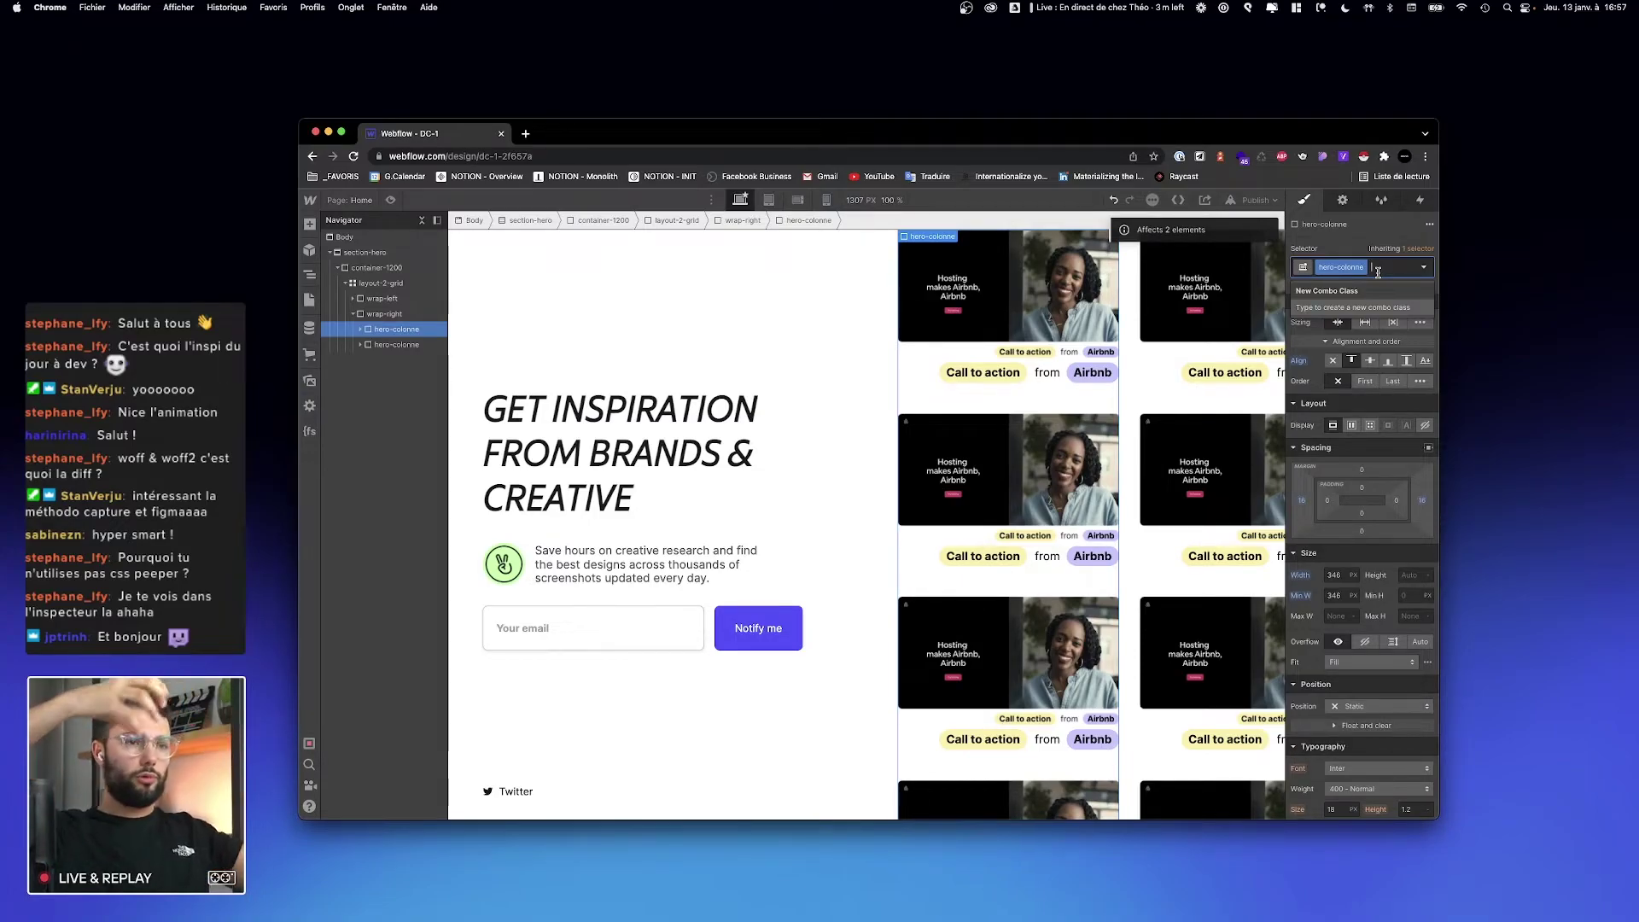
{"action": "type", "text": "--co"}
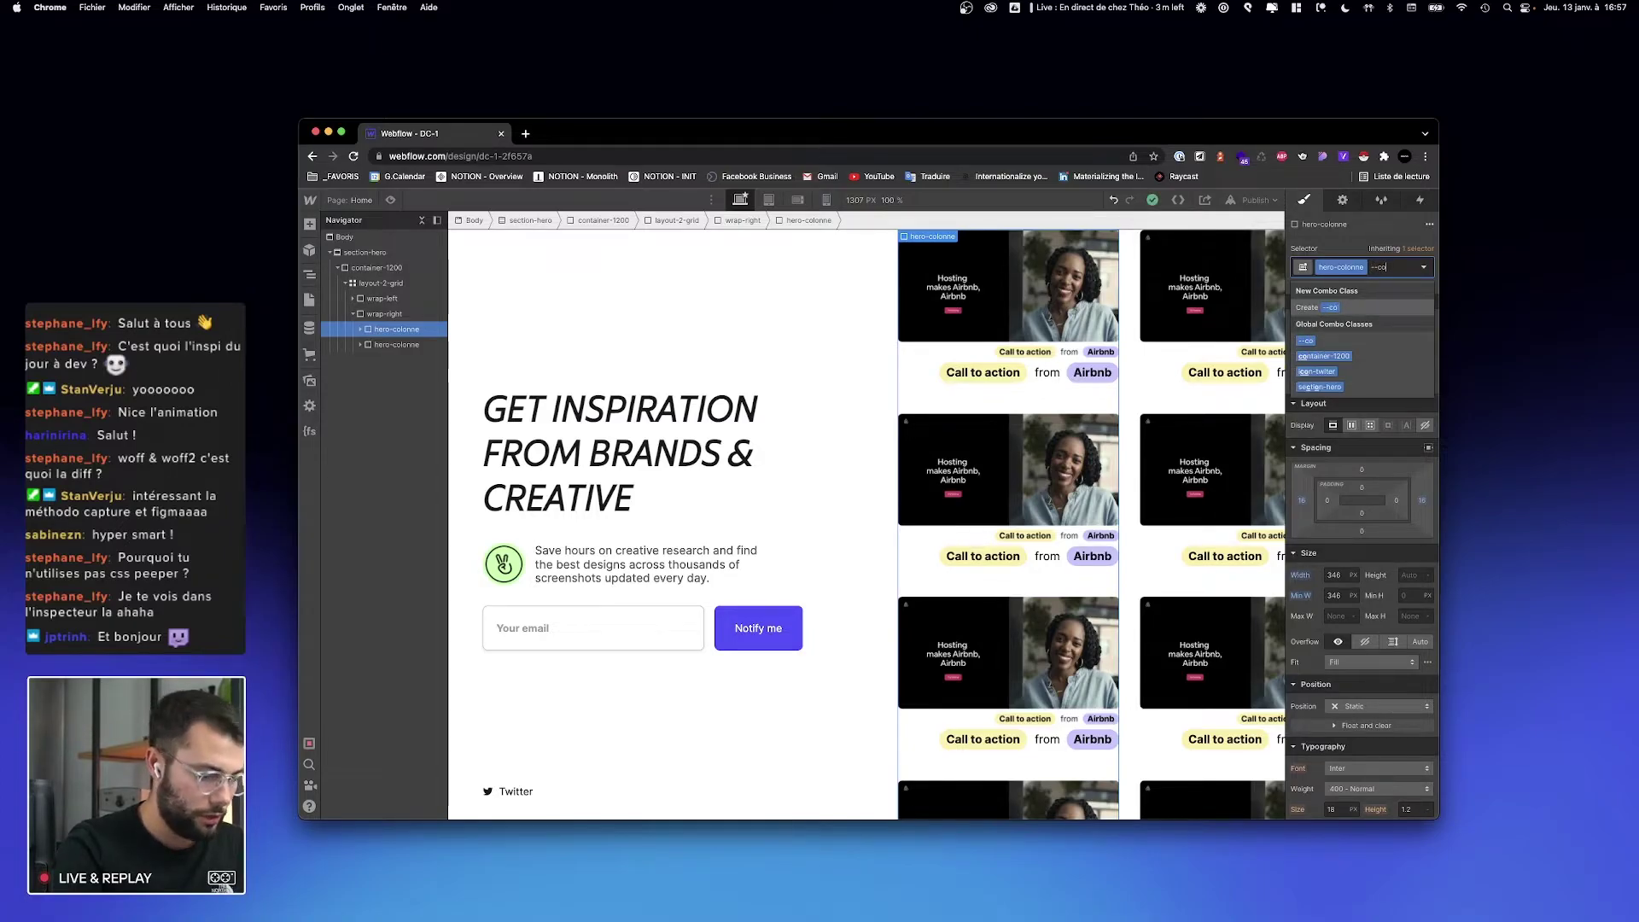
{"action": "type", "text": "l-1"}
{"action": "key", "text": "Return"}
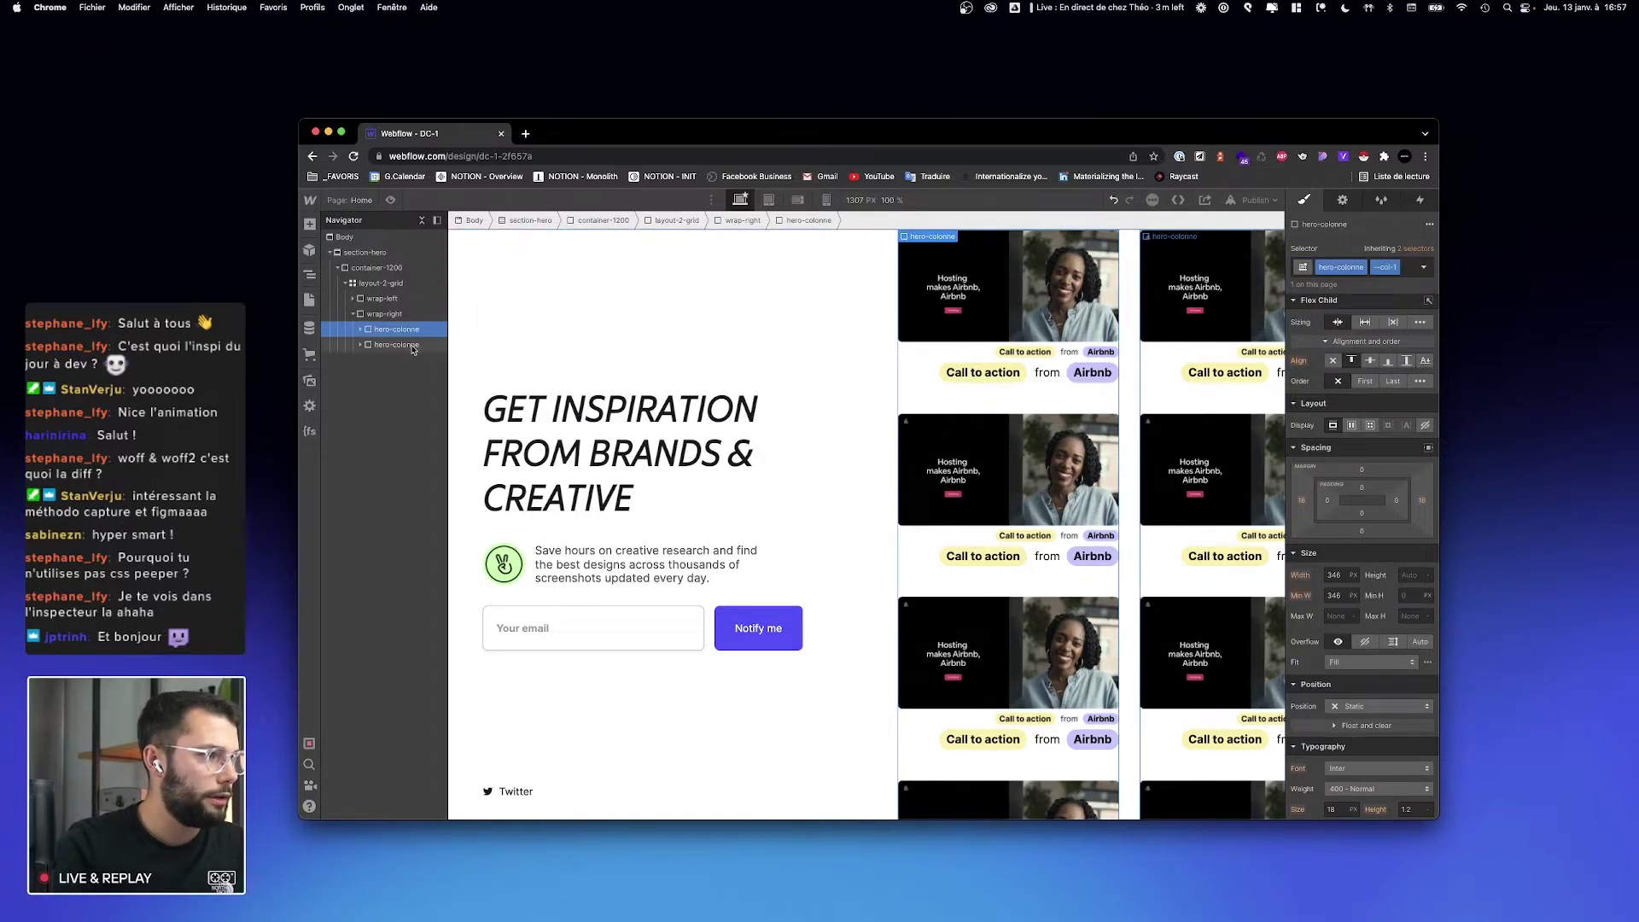
Step: Give the second hero-colonne the combo class --col-2 and align it to the end
{"action": "left_click", "coordinate": [397, 345]}
{"action": "left_click", "coordinate": [1381, 269]}
{"action": "type", "text": "--col-"}
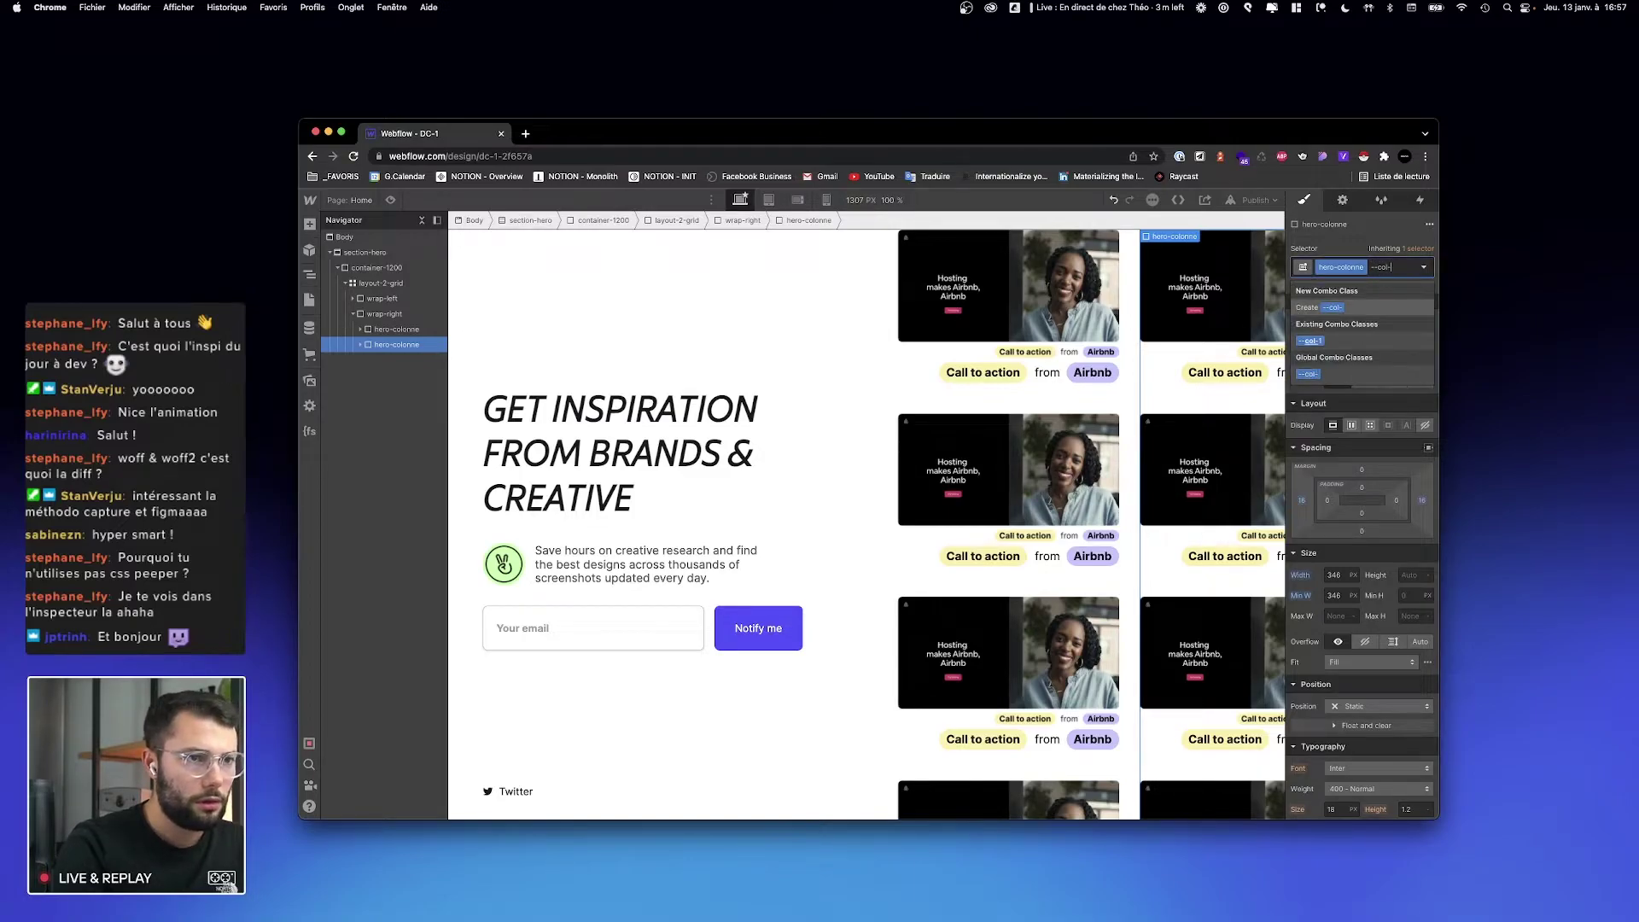
{"action": "key", "text": "Return"}
{"action": "left_click", "coordinate": [1388, 361]}
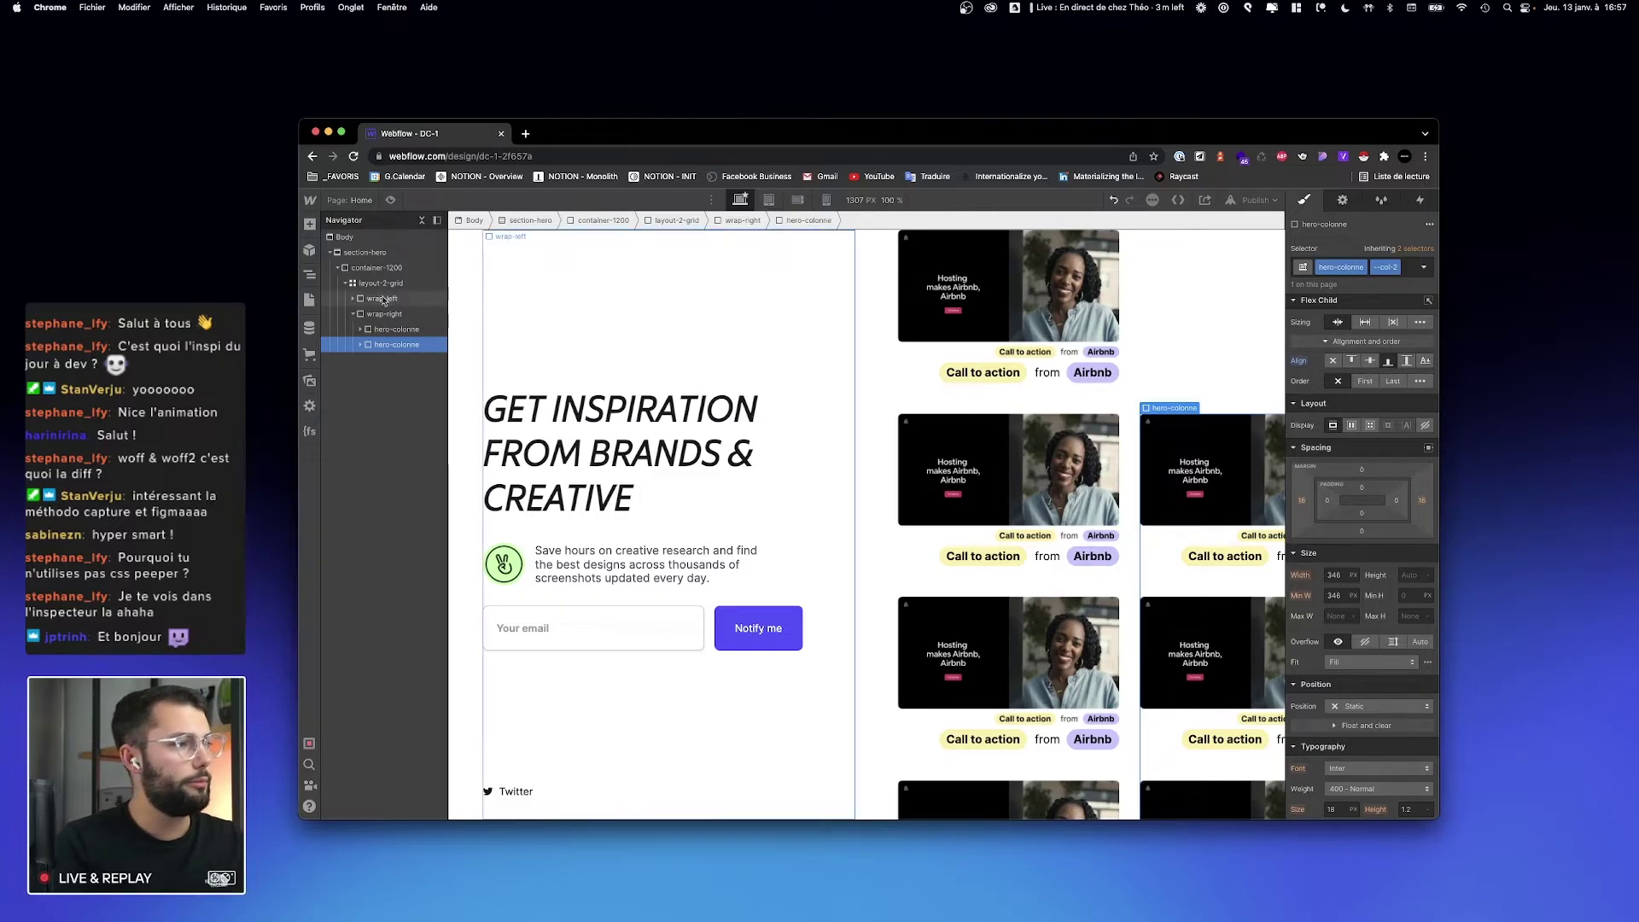
Step: Set the maximum height of wrap-right to 100vh
{"action": "left_click", "coordinate": [1008, 392]}
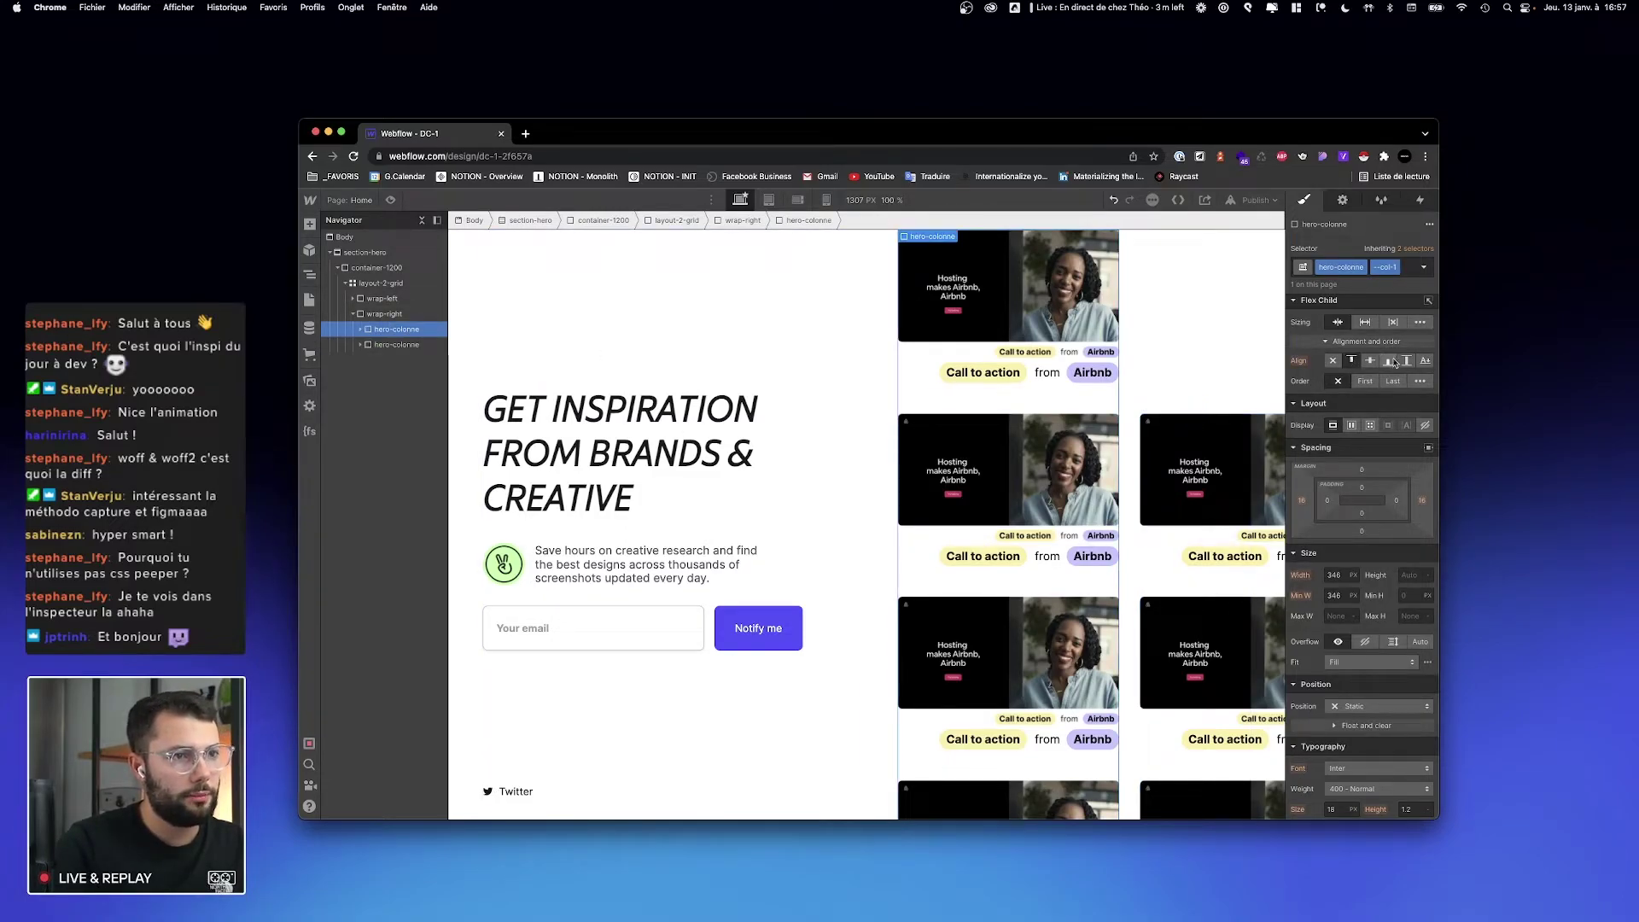
{"action": "left_click", "coordinate": [392, 344]}
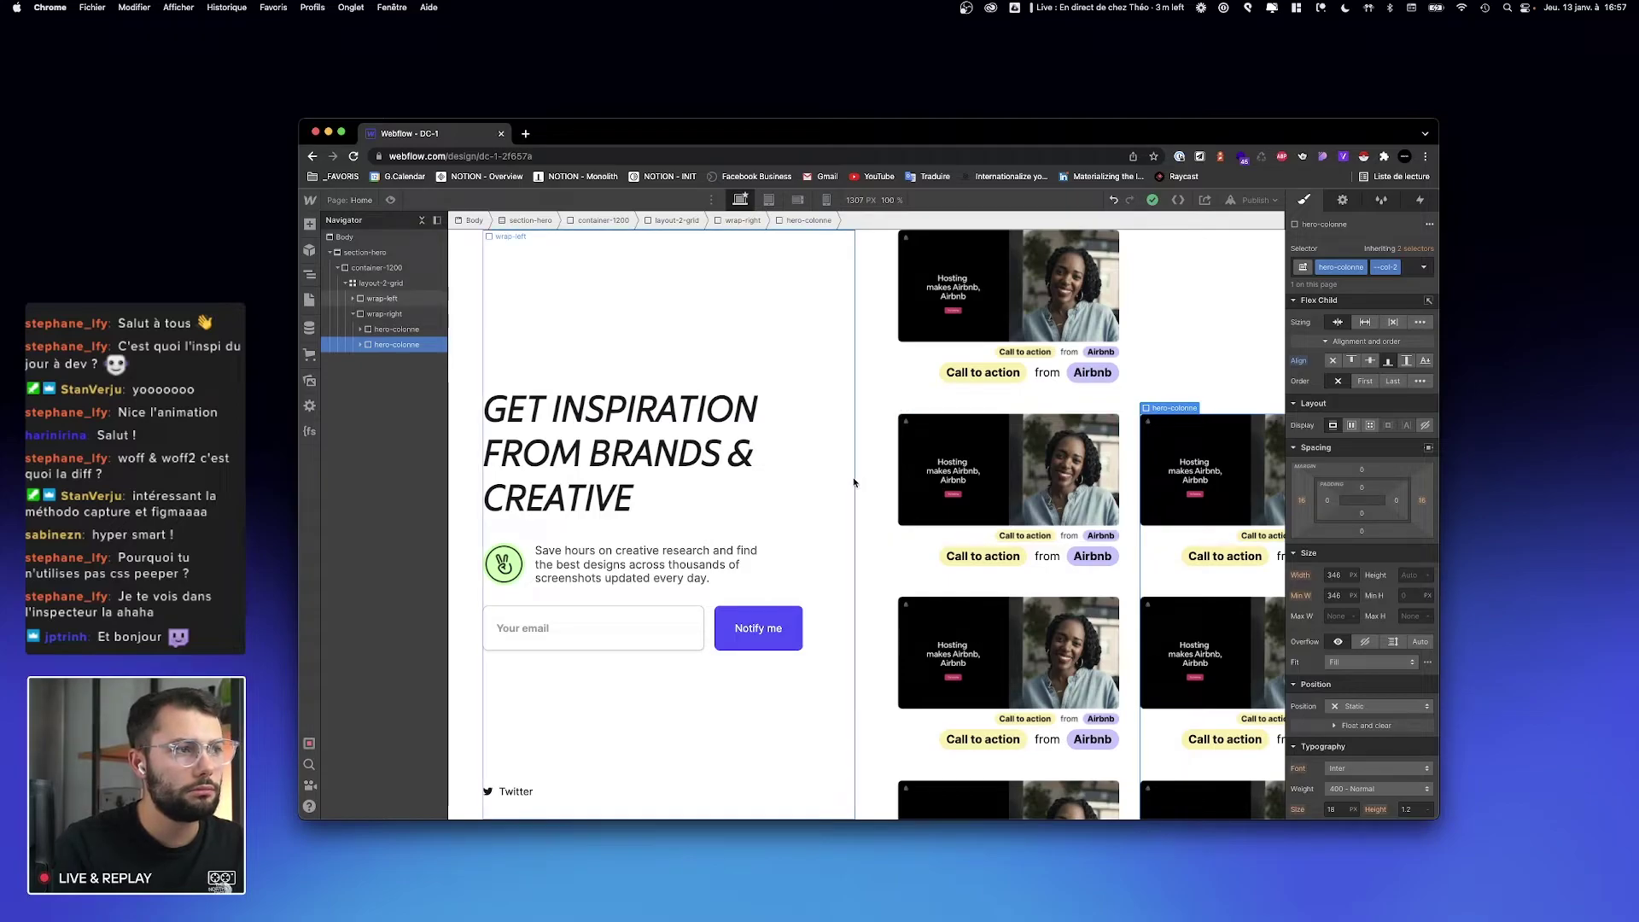
{"action": "key", "text": "super+Up"}
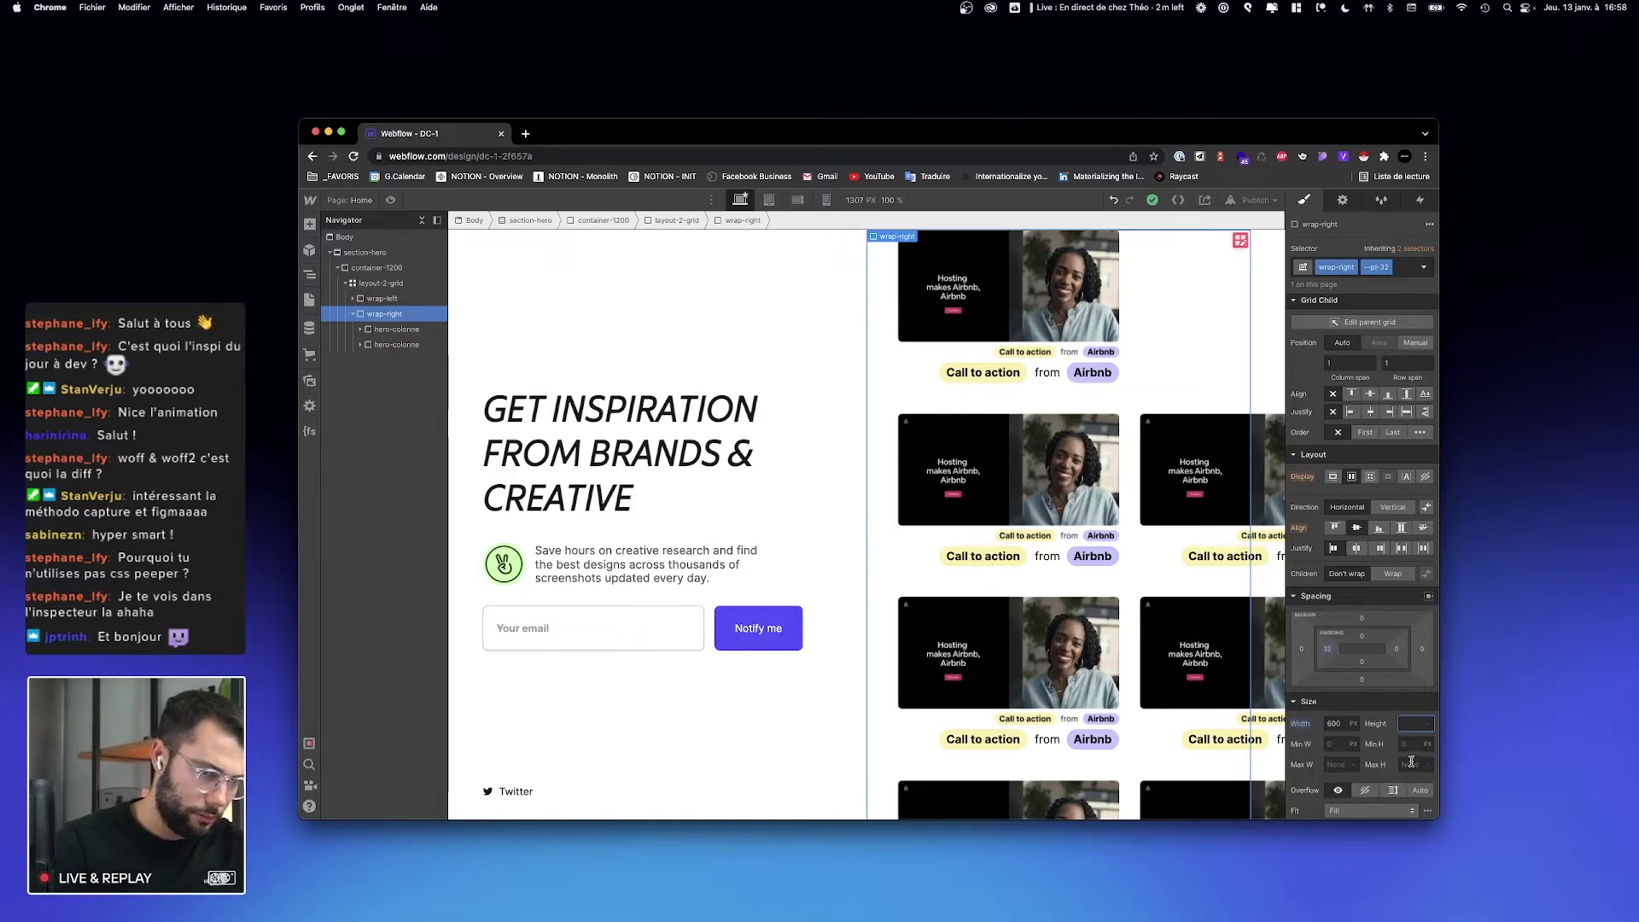
{"action": "left_click", "coordinate": [1405, 764]}
{"action": "type", "text": "100vh"}
{"action": "key", "text": "Return"}
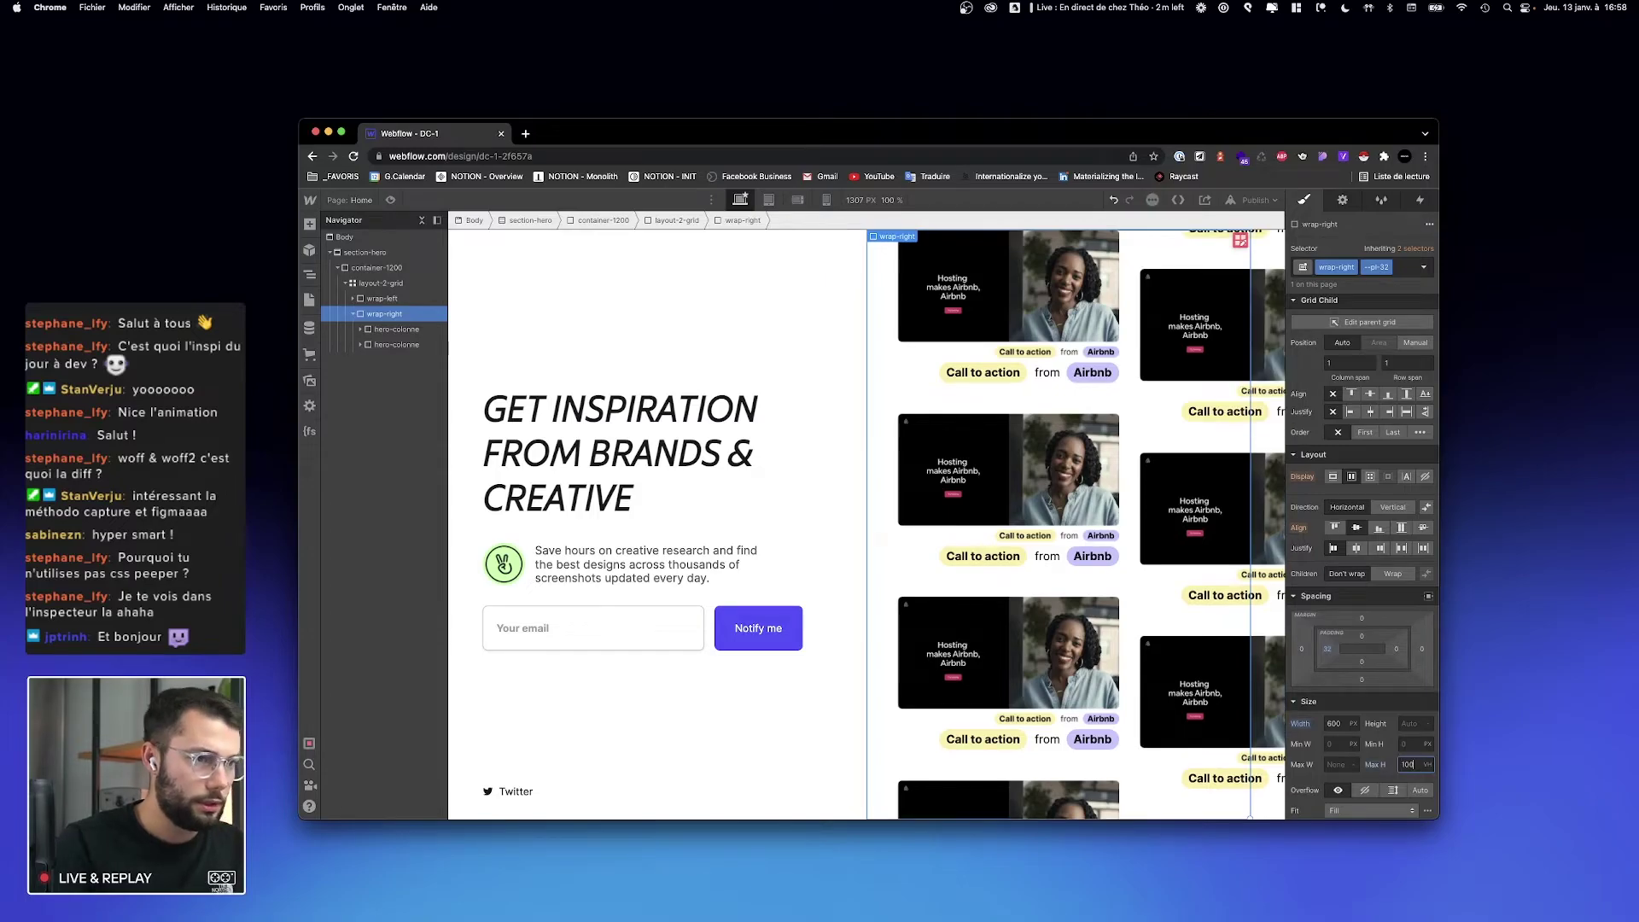
Step: Add a page load trigger that starts an animation when the page finishes loading
{"action": "left_click", "coordinate": [1194, 781]}
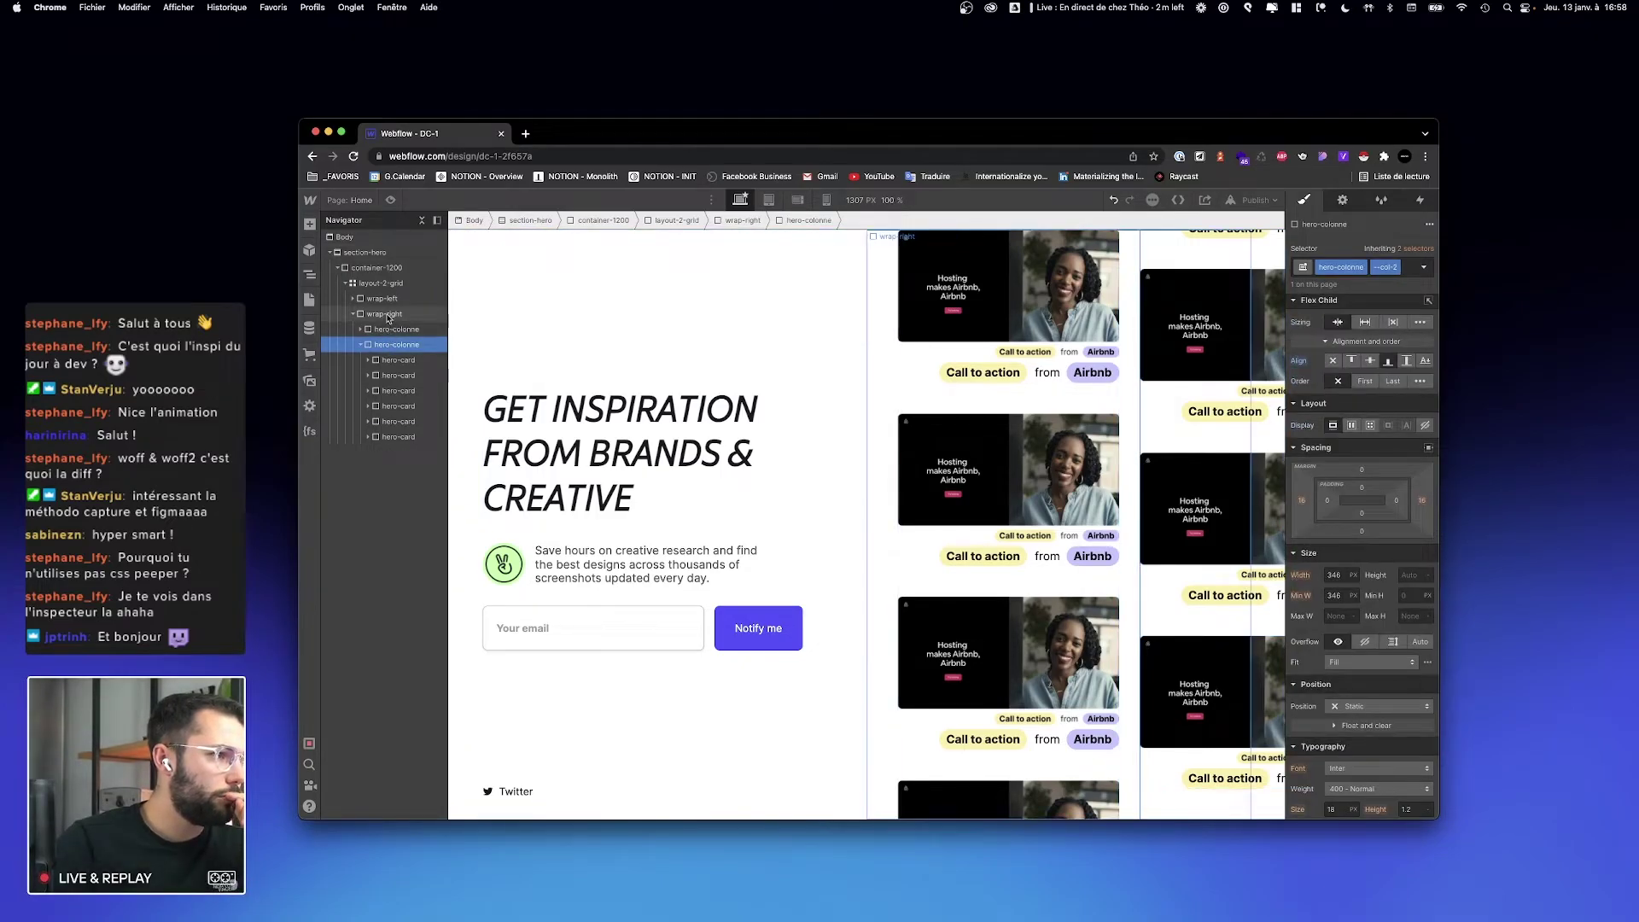
{"action": "left_click", "coordinate": [389, 315]}
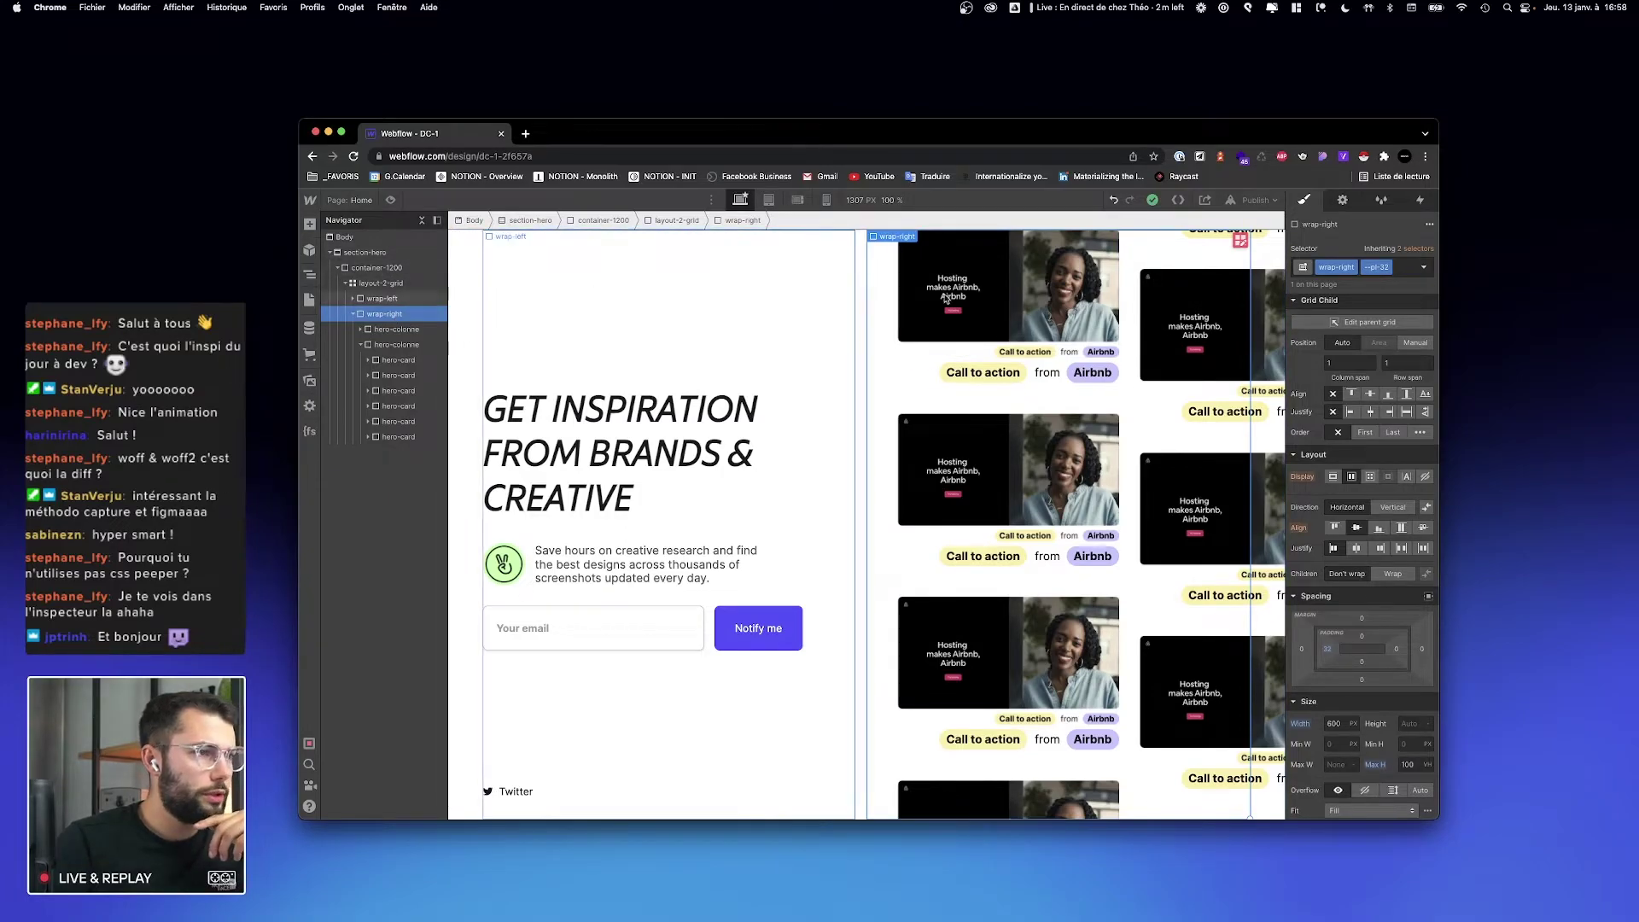
{"action": "left_click", "coordinate": [1420, 199]}
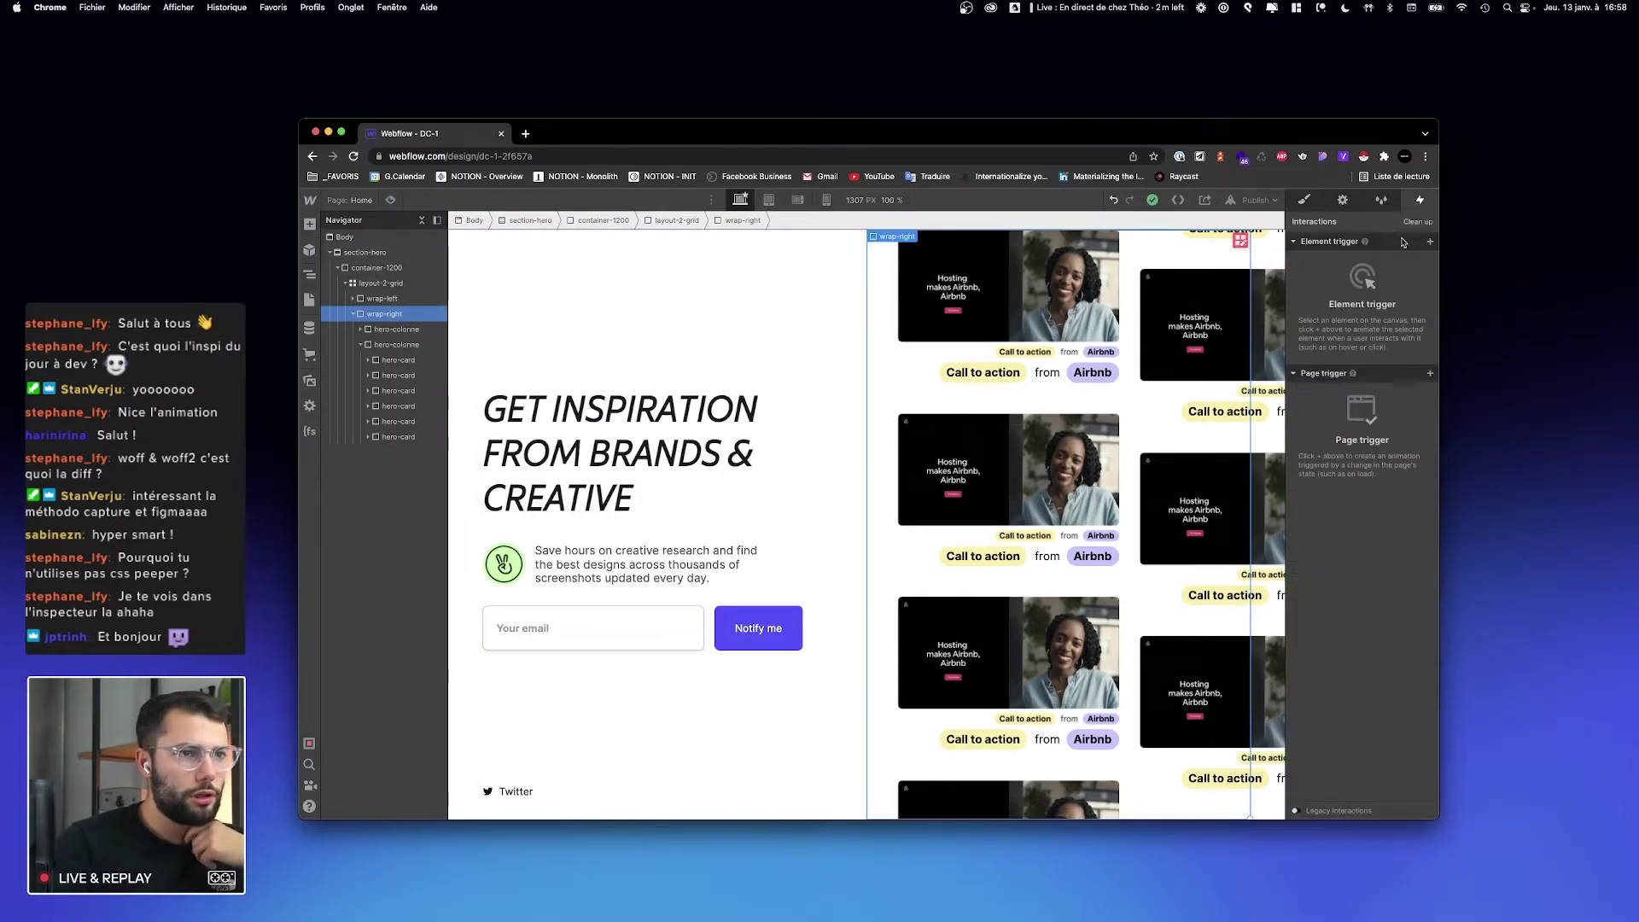
{"action": "left_click", "coordinate": [1428, 376]}
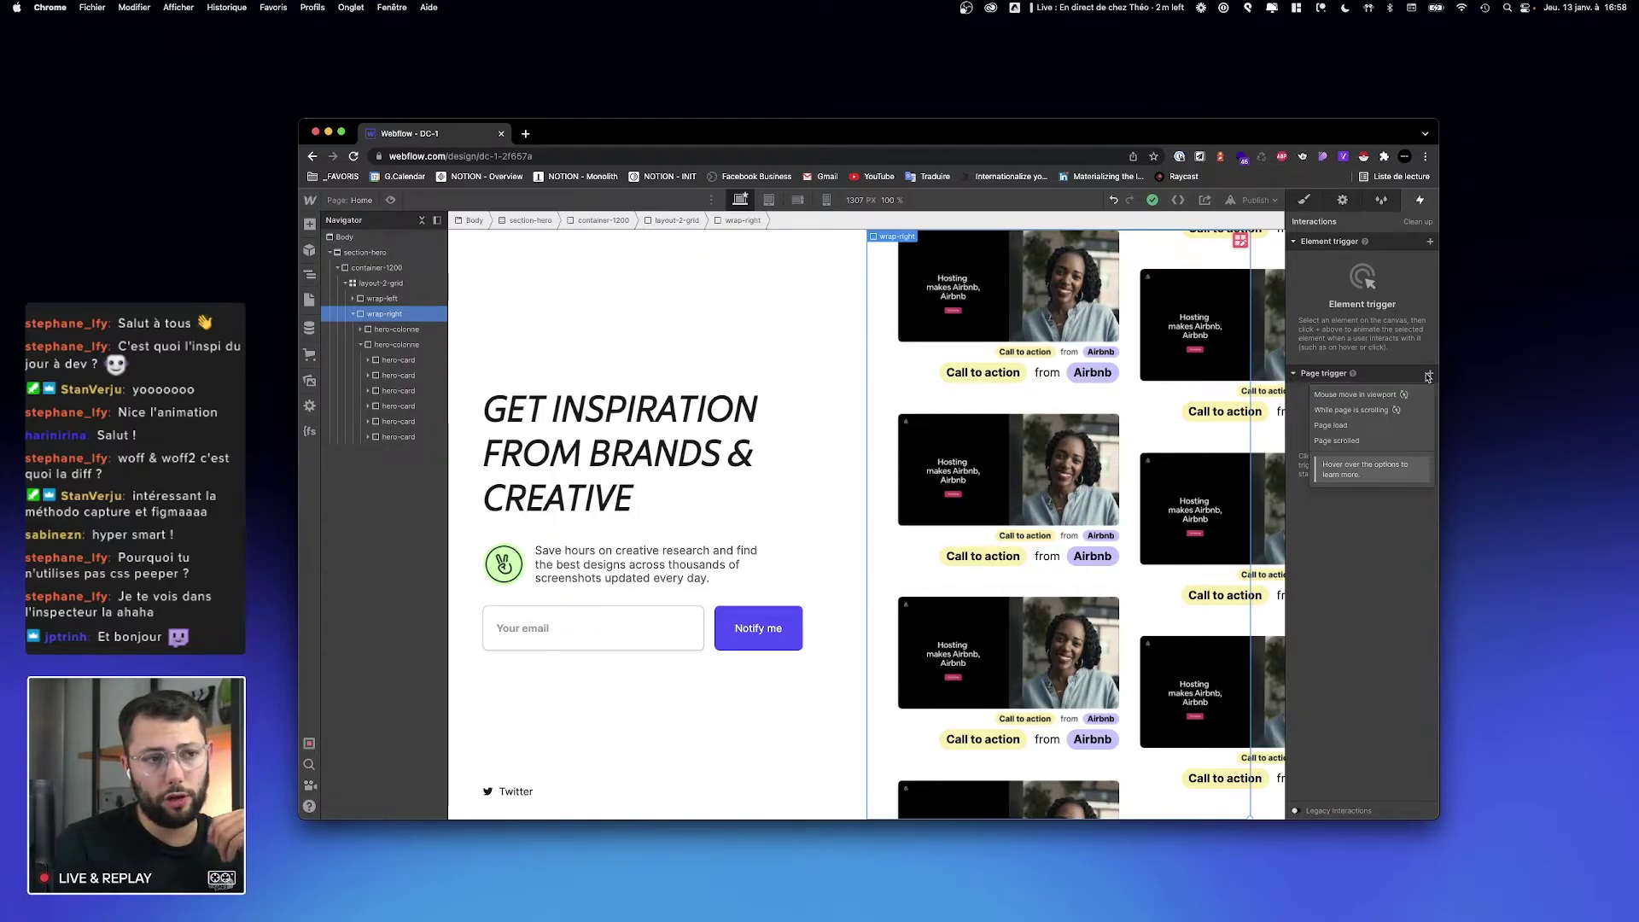
{"action": "left_click", "coordinate": [1333, 425]}
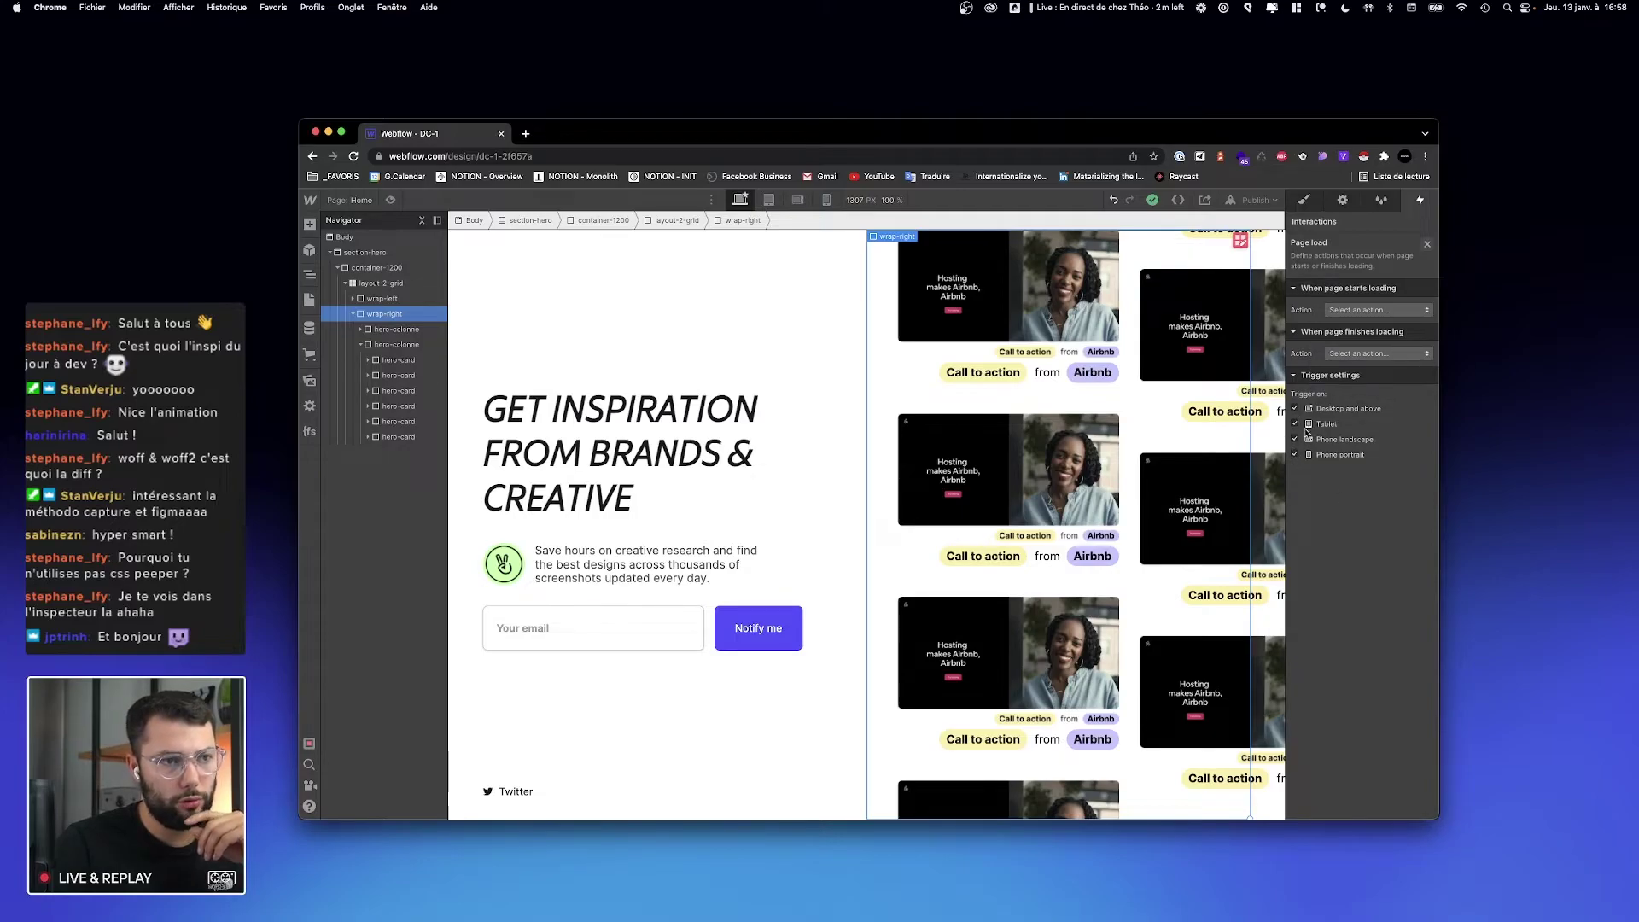
{"action": "left_click", "coordinate": [1347, 356]}
{"action": "left_click", "coordinate": [1355, 384]}
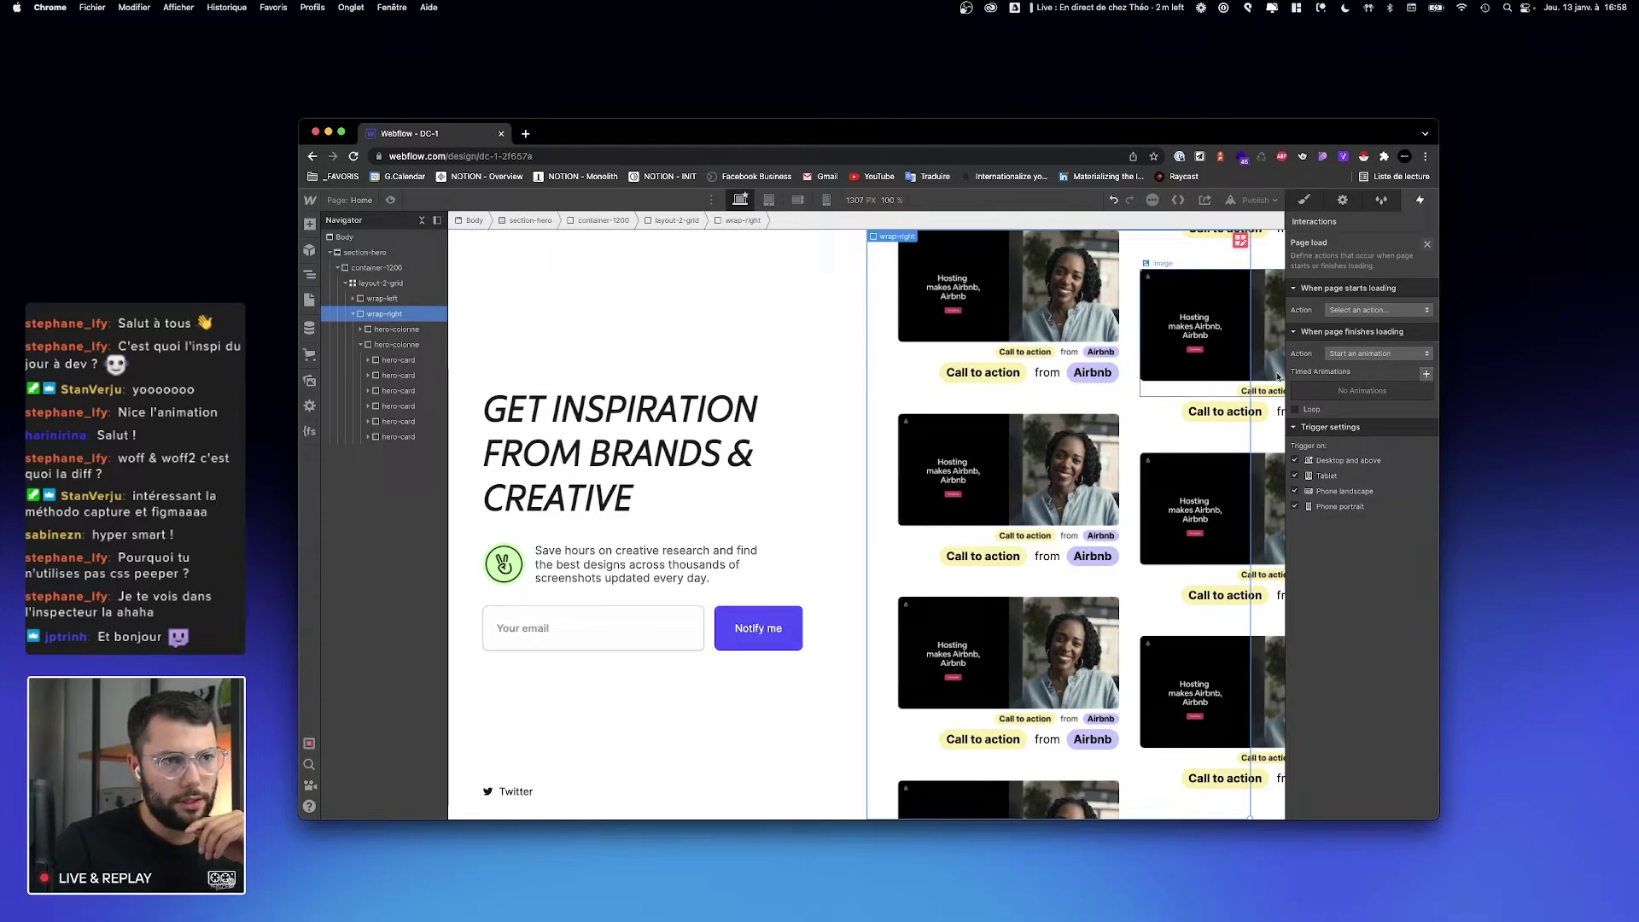
Step: Create a timed animation named "D | Hero Load" for the page load trigger
{"action": "left_click", "coordinate": [1426, 376]}
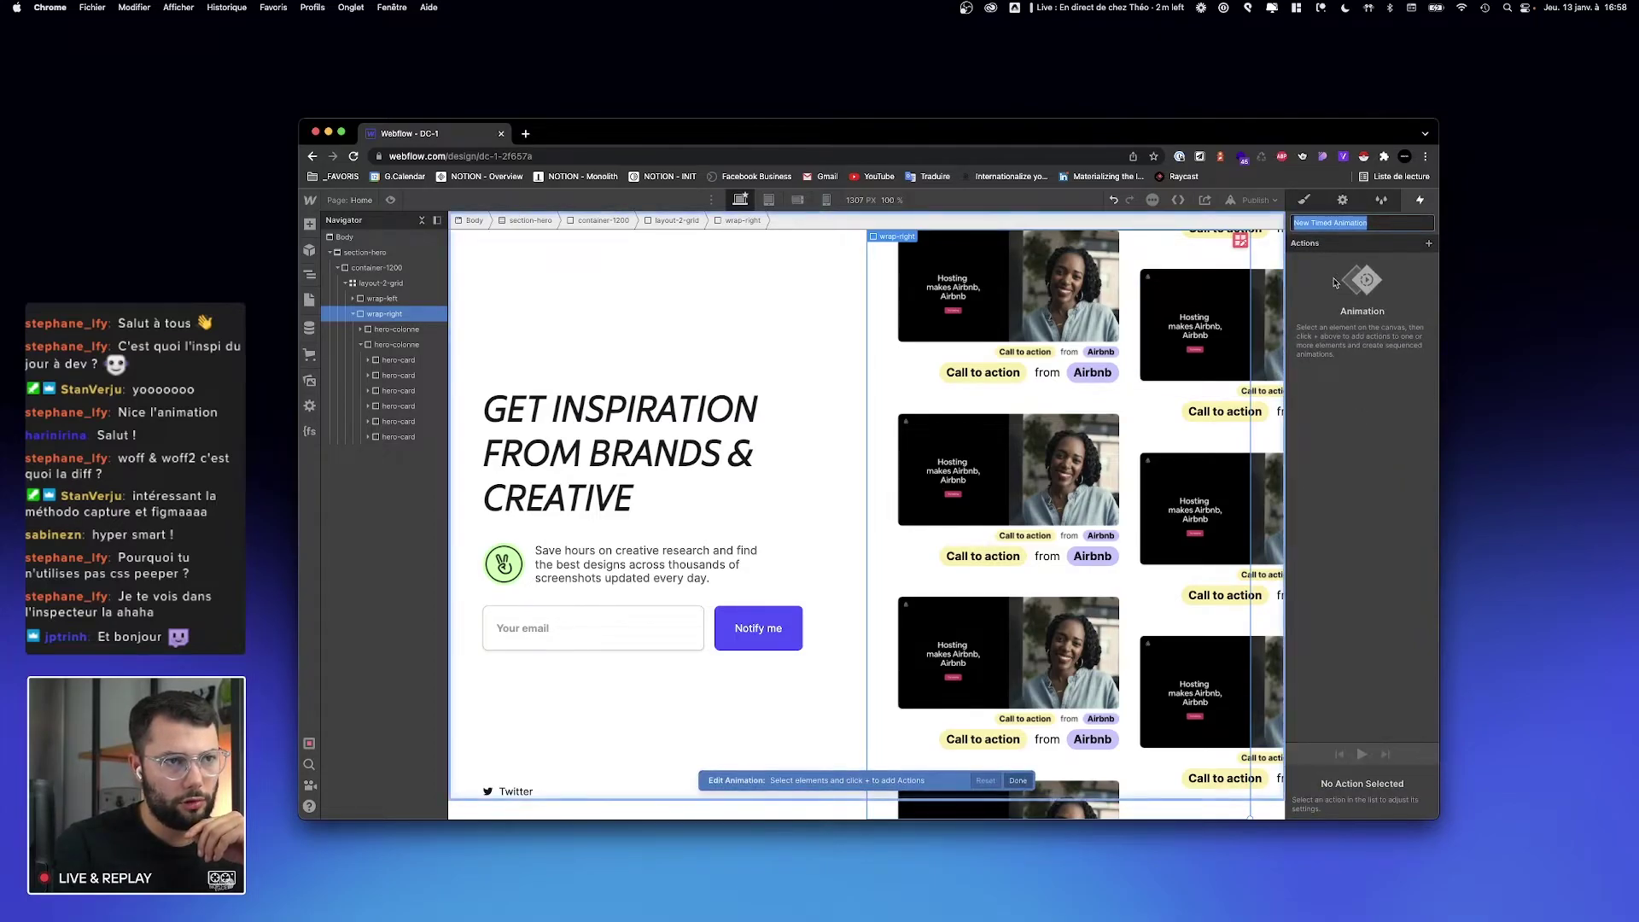
{"action": "type", "text": "D | Hero"}
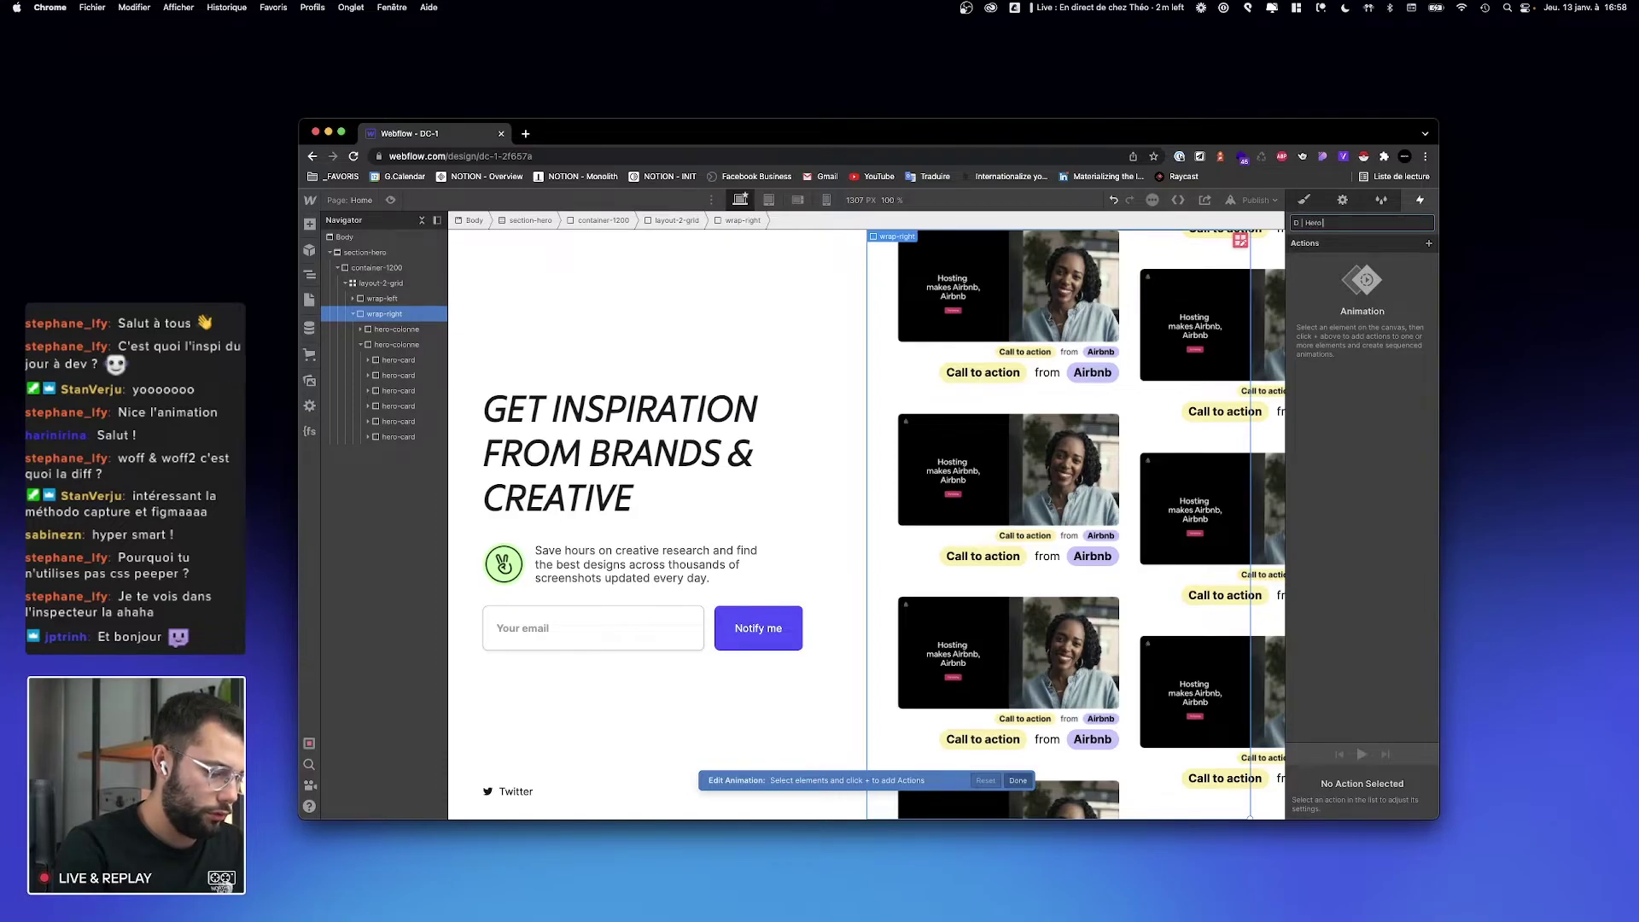
{"action": "type", "text": "d"}
{"action": "key", "text": "Return"}
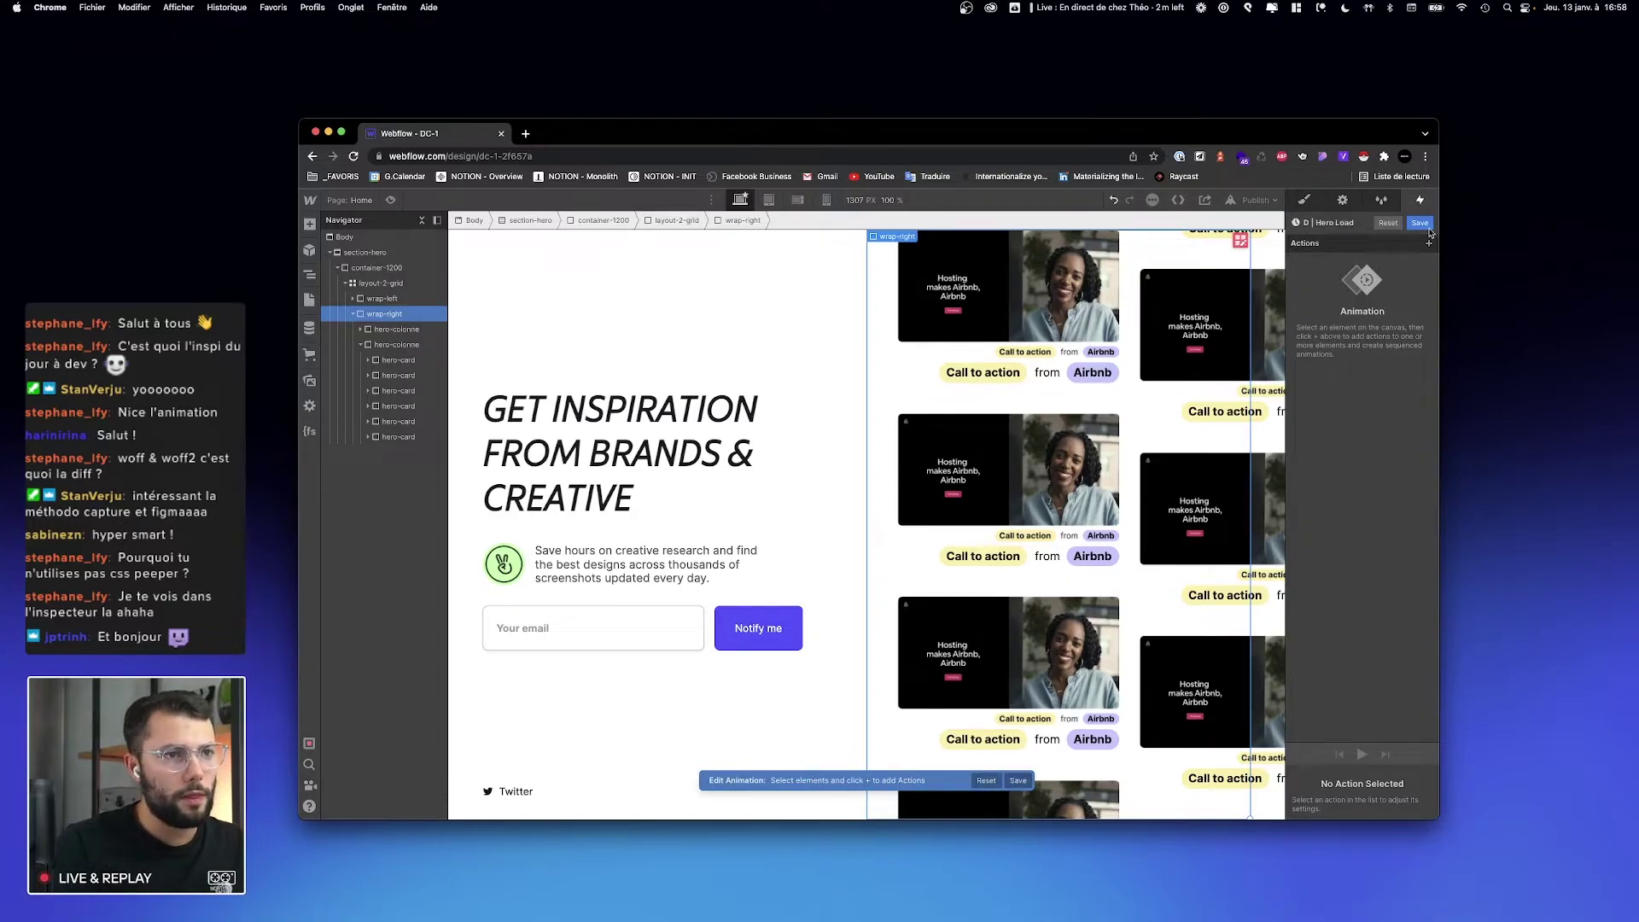
Step: Add a Move action for the first hero-colonne and set its vertical offset to -100 vh
{"action": "left_click", "coordinate": [396, 329]}
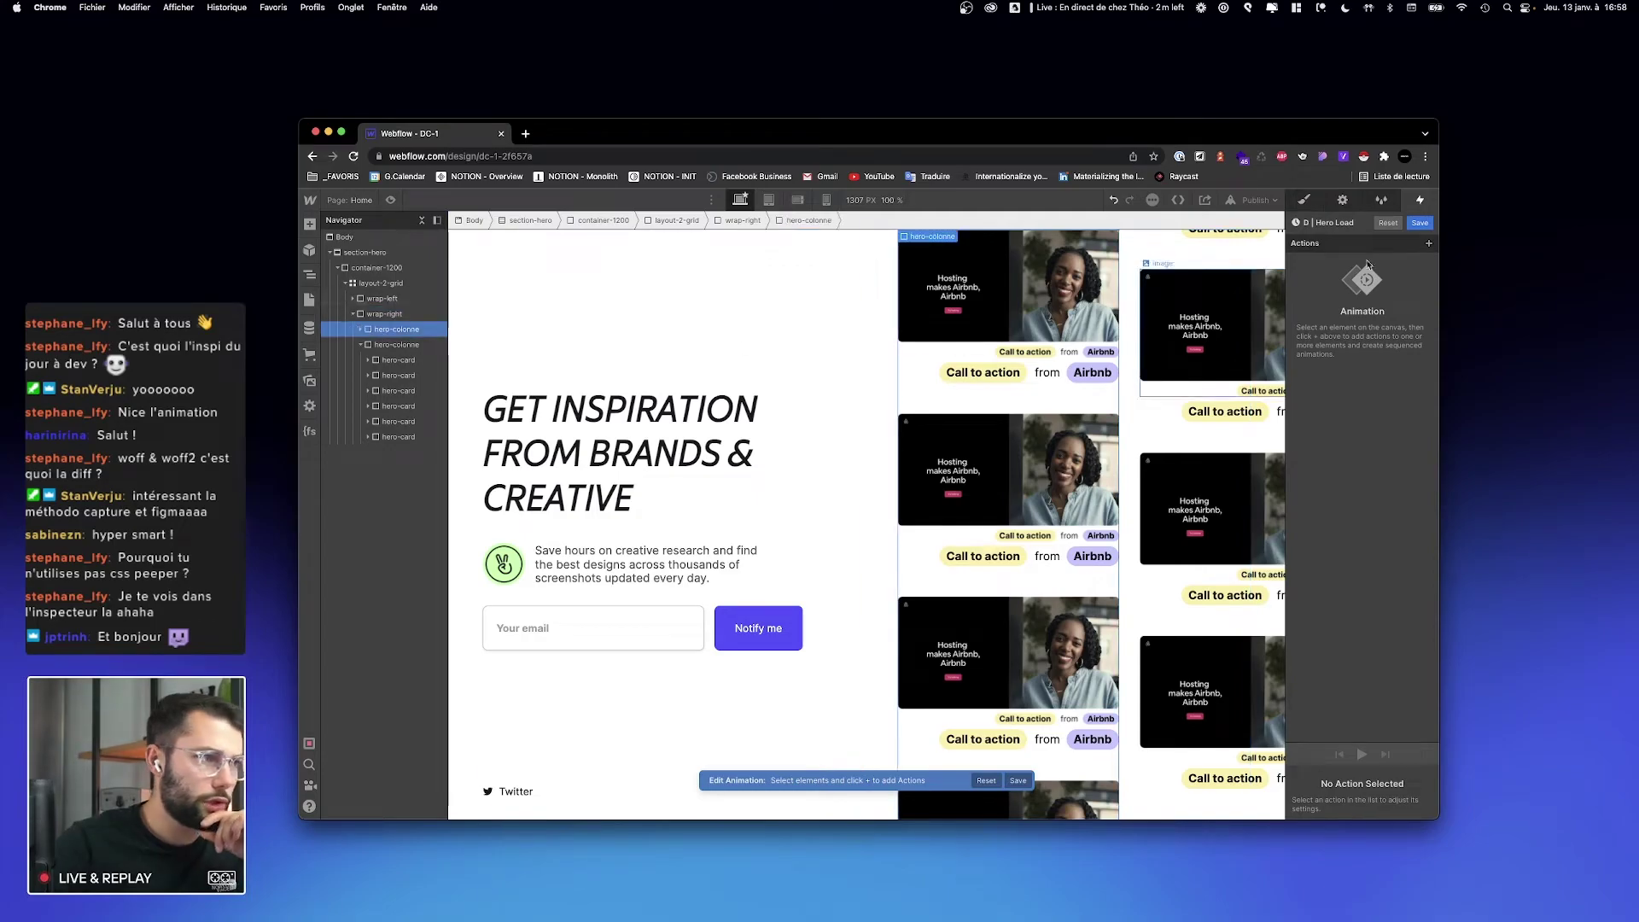
{"action": "left_click", "coordinate": [1429, 243]}
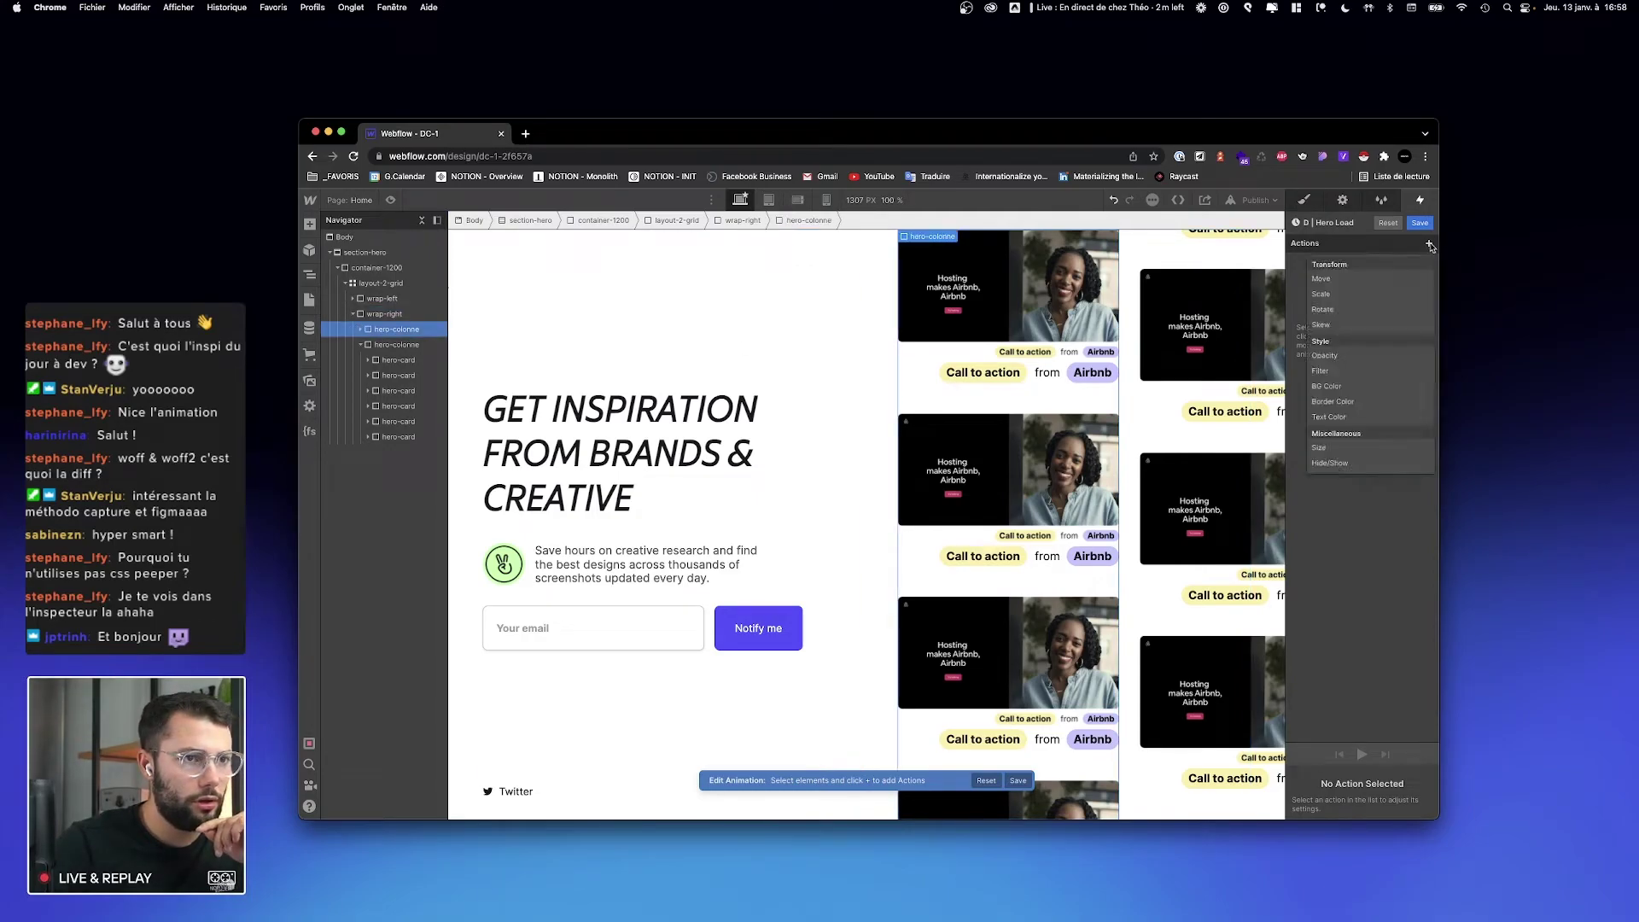
{"action": "left_click", "coordinate": [1322, 279]}
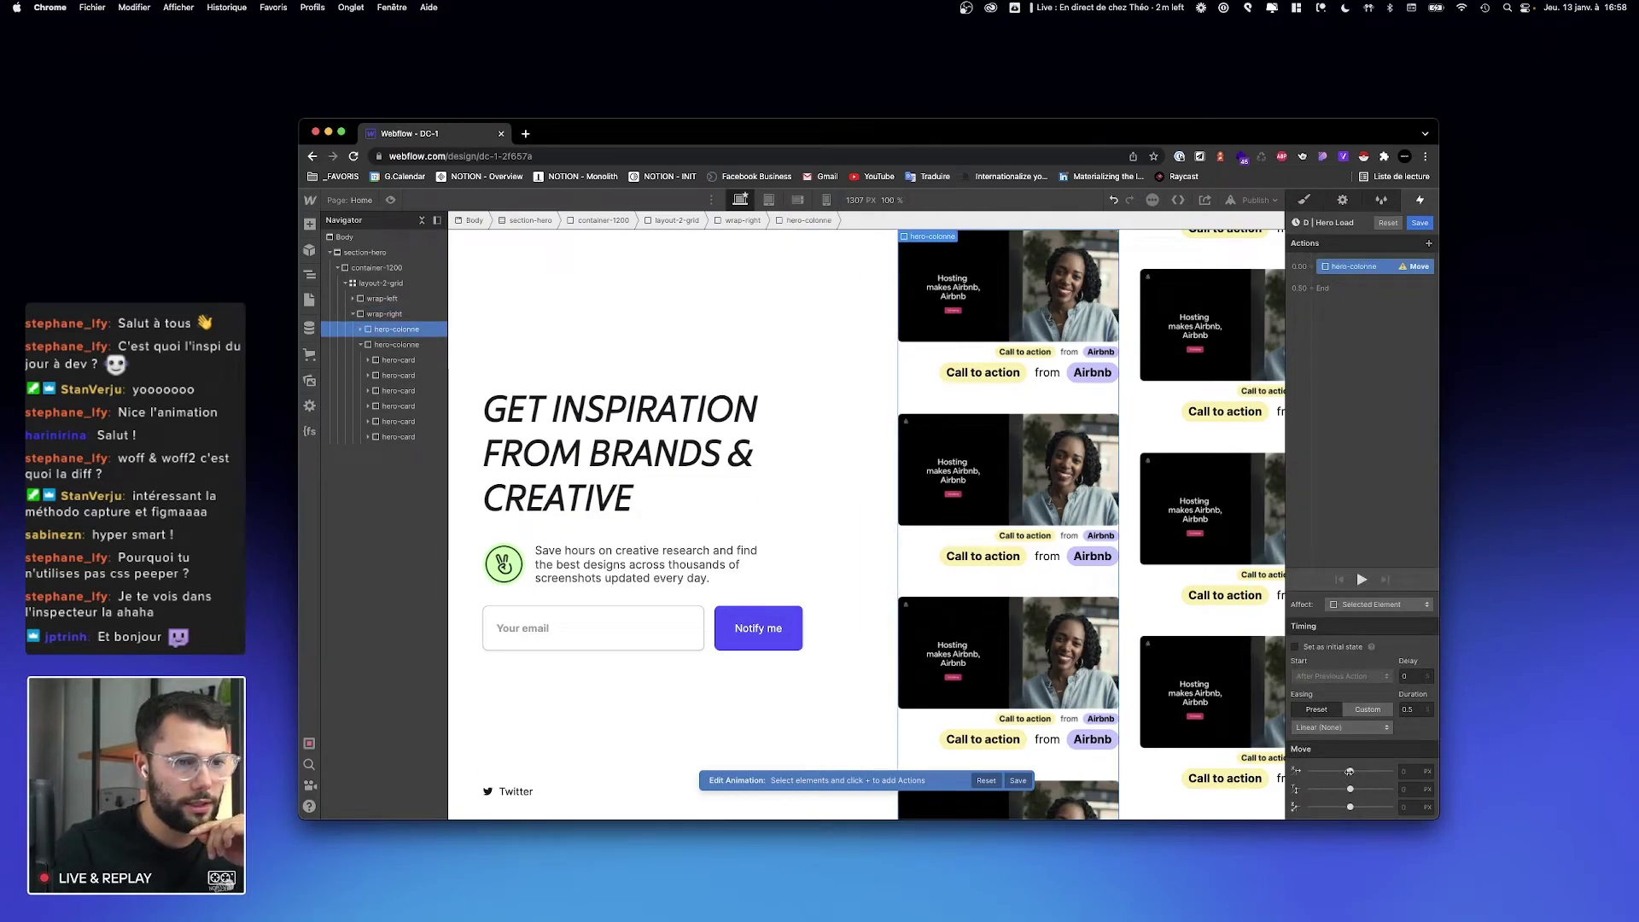
{"action": "left_click_drag", "start_coordinate": [1350, 789], "coordinate": [1397, 791]}
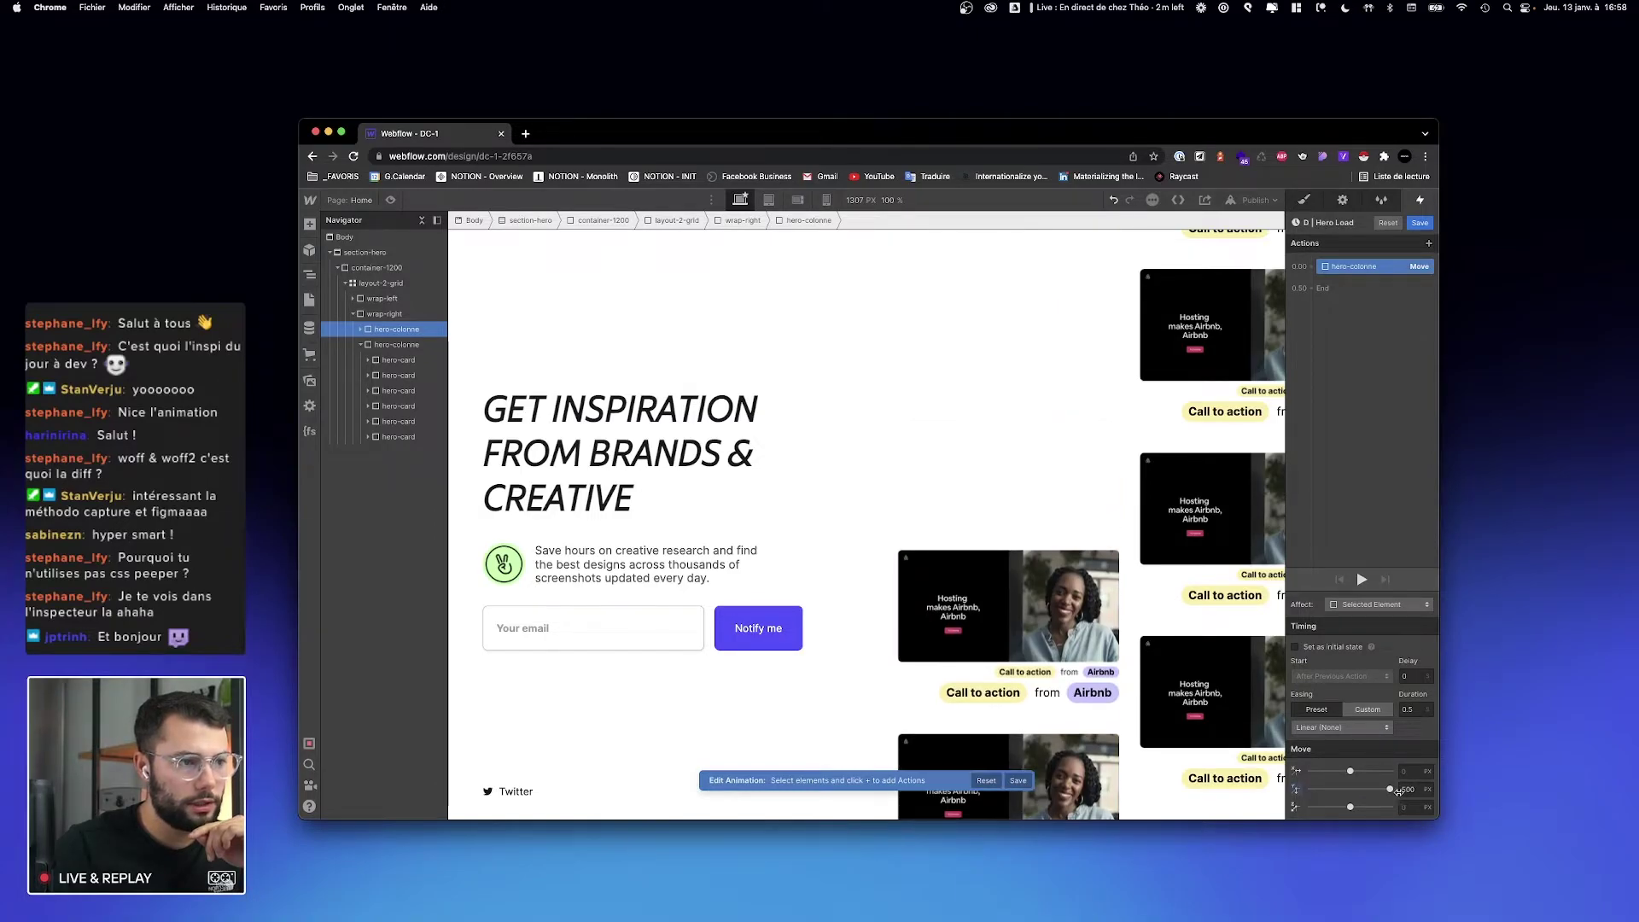
{"action": "left_click", "coordinate": [1410, 789]}
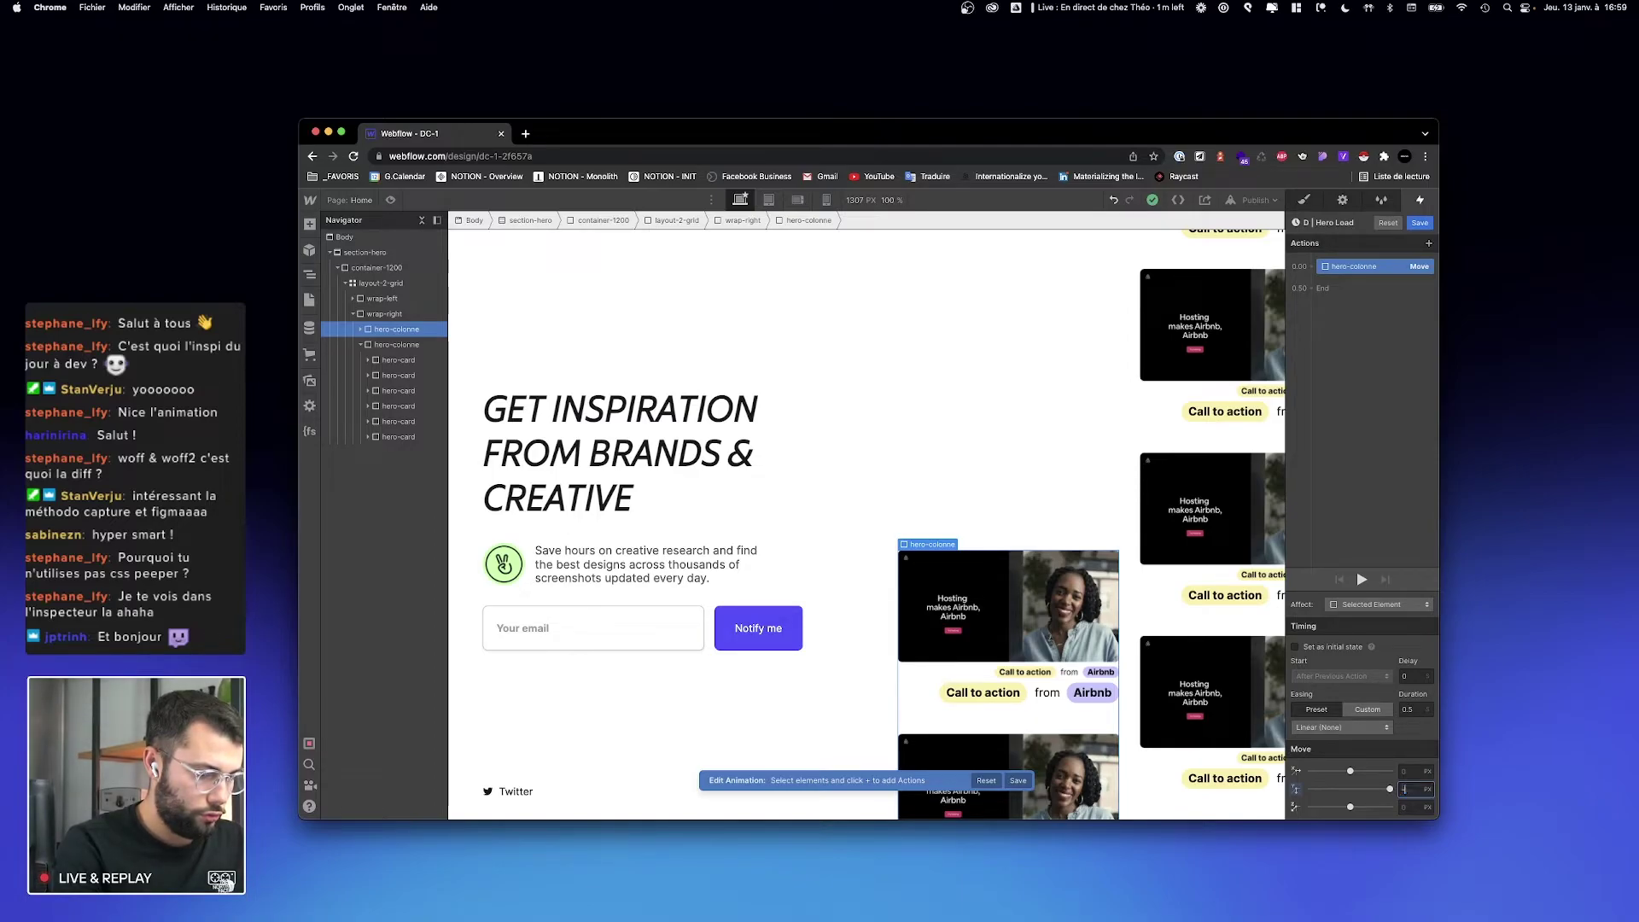
{"action": "type", "text": "h"}
{"action": "key", "text": "Return"}
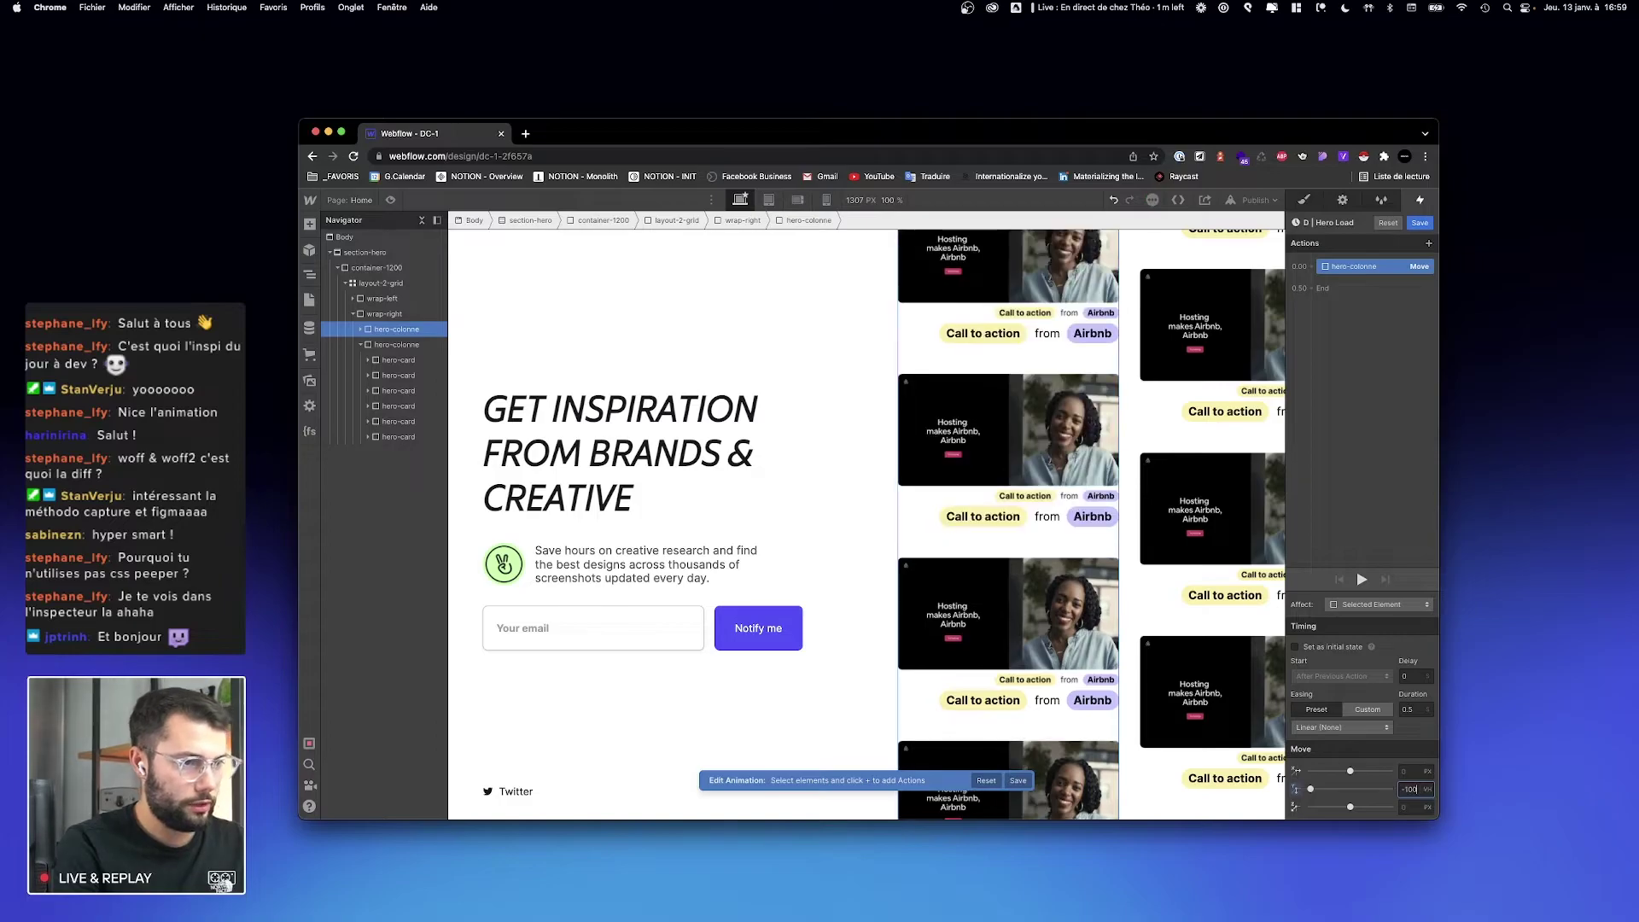
Step: Test different vertical offsets for the first column's Move action and set it to -220 vh
{"action": "key", "text": "BackSpace"}
{"action": "key", "text": "BackSpace"}
{"action": "type", "text": "70"}
{"action": "key", "text": "BackSpace"}
{"action": "key", "text": "BackSpace"}
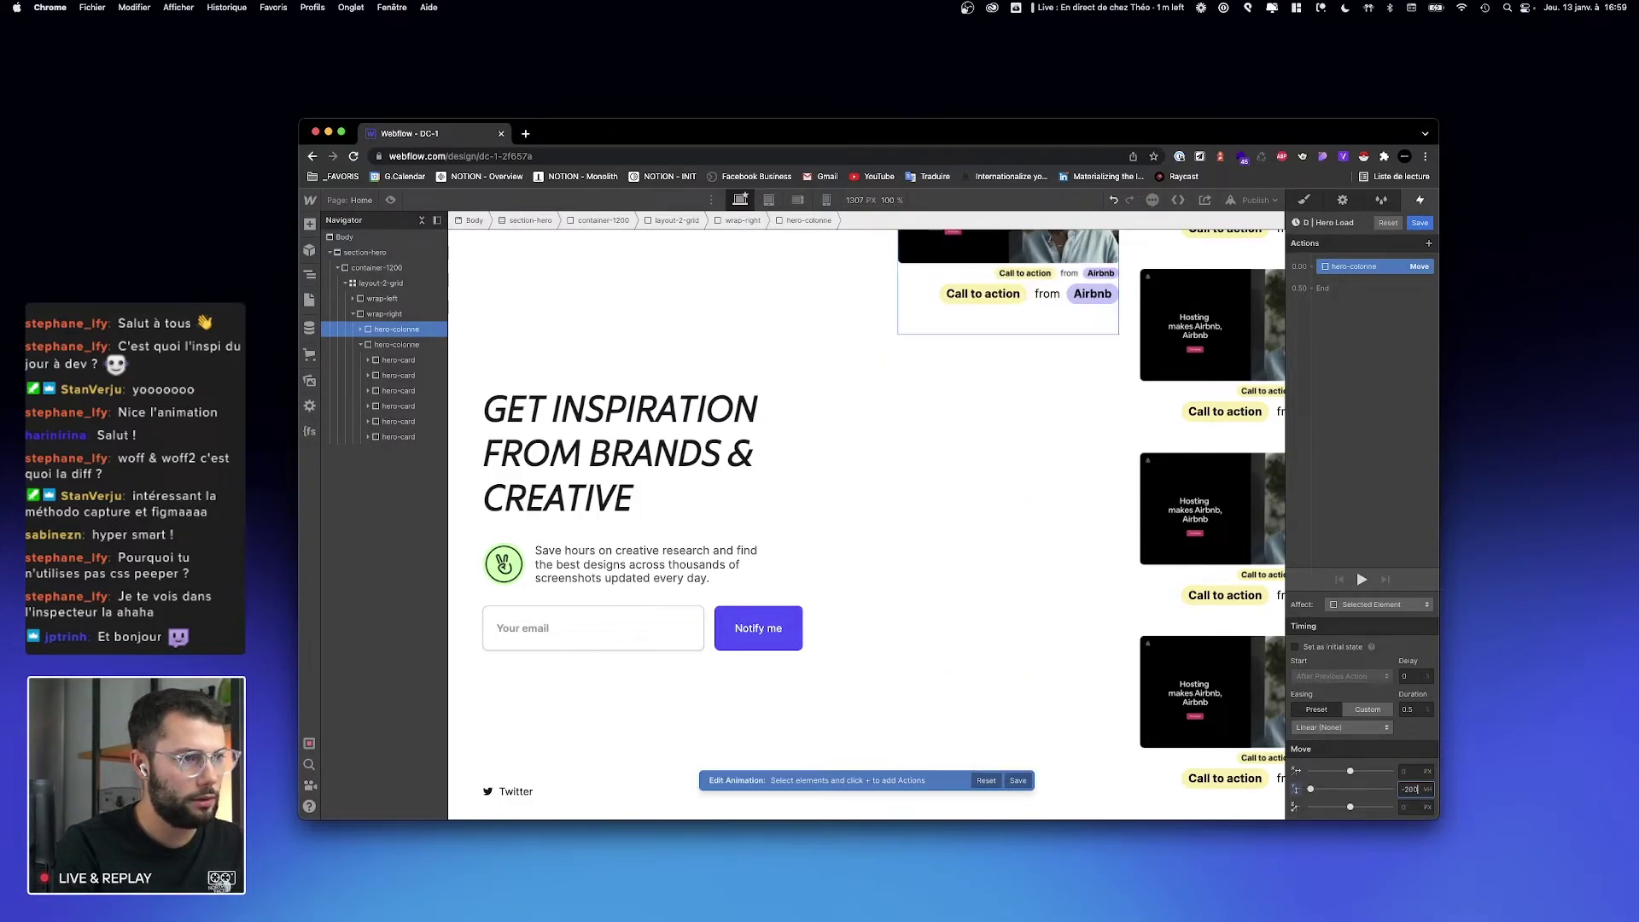
{"action": "type", "text": "50"}
{"action": "key", "text": "BackSpace"}
{"action": "key", "text": "BackSpace"}
{"action": "key", "text": "BackSpace"}
{"action": "type", "text": "40"}
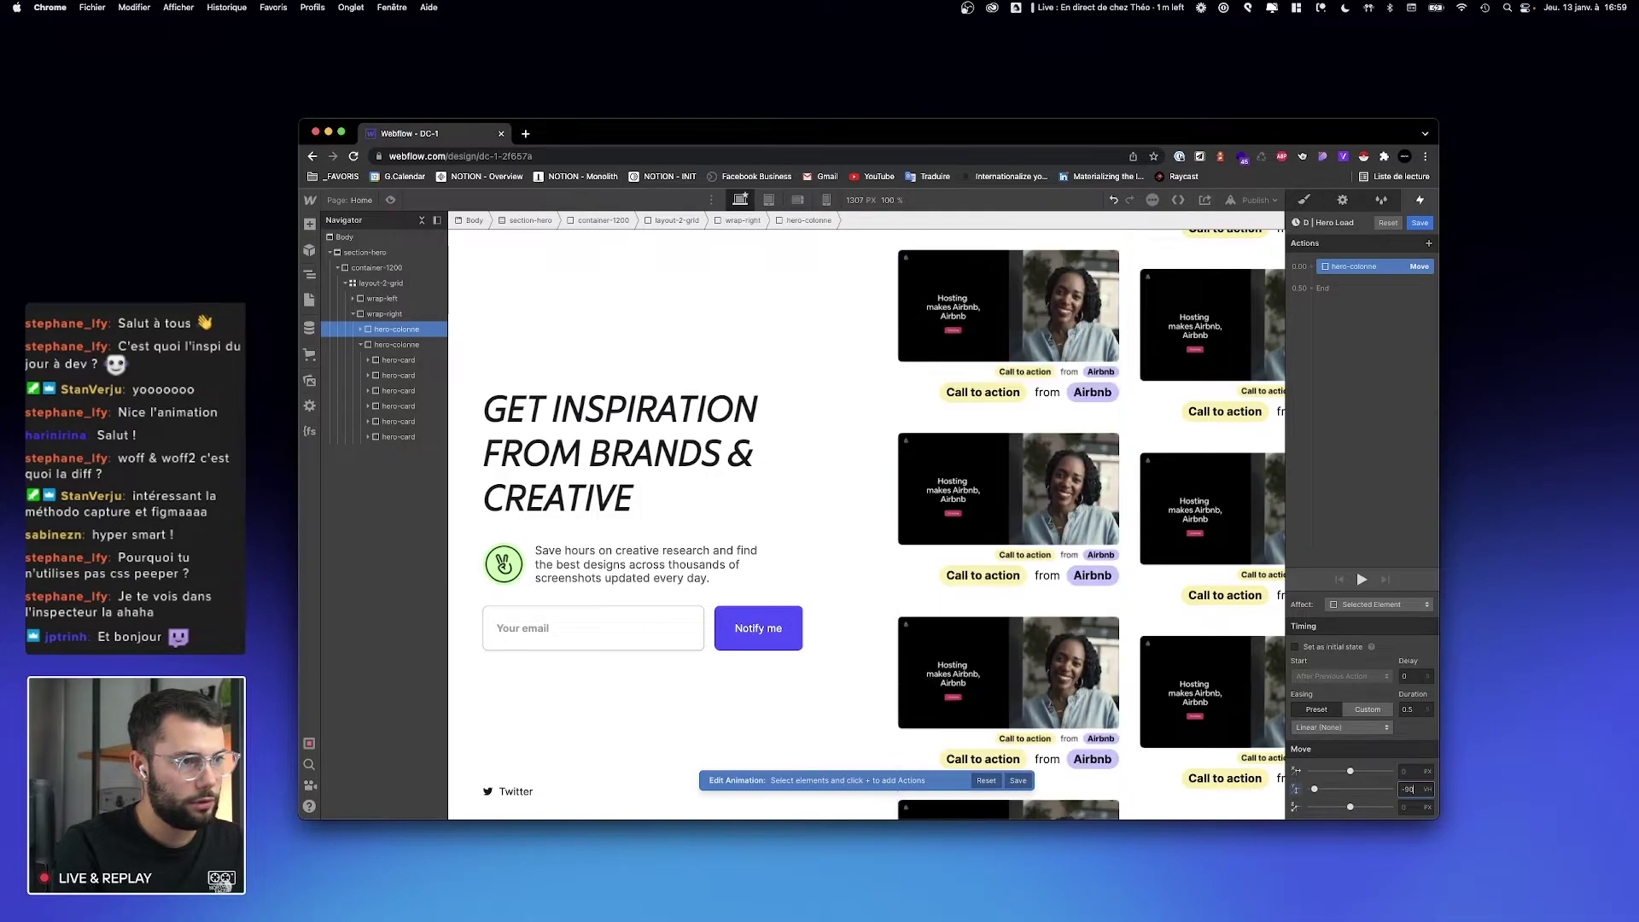
{"action": "key", "text": "BackSpace"}
{"action": "key", "text": "BackSpace"}
{"action": "key", "text": "BackSpace"}
{"action": "type", "text": "0"}
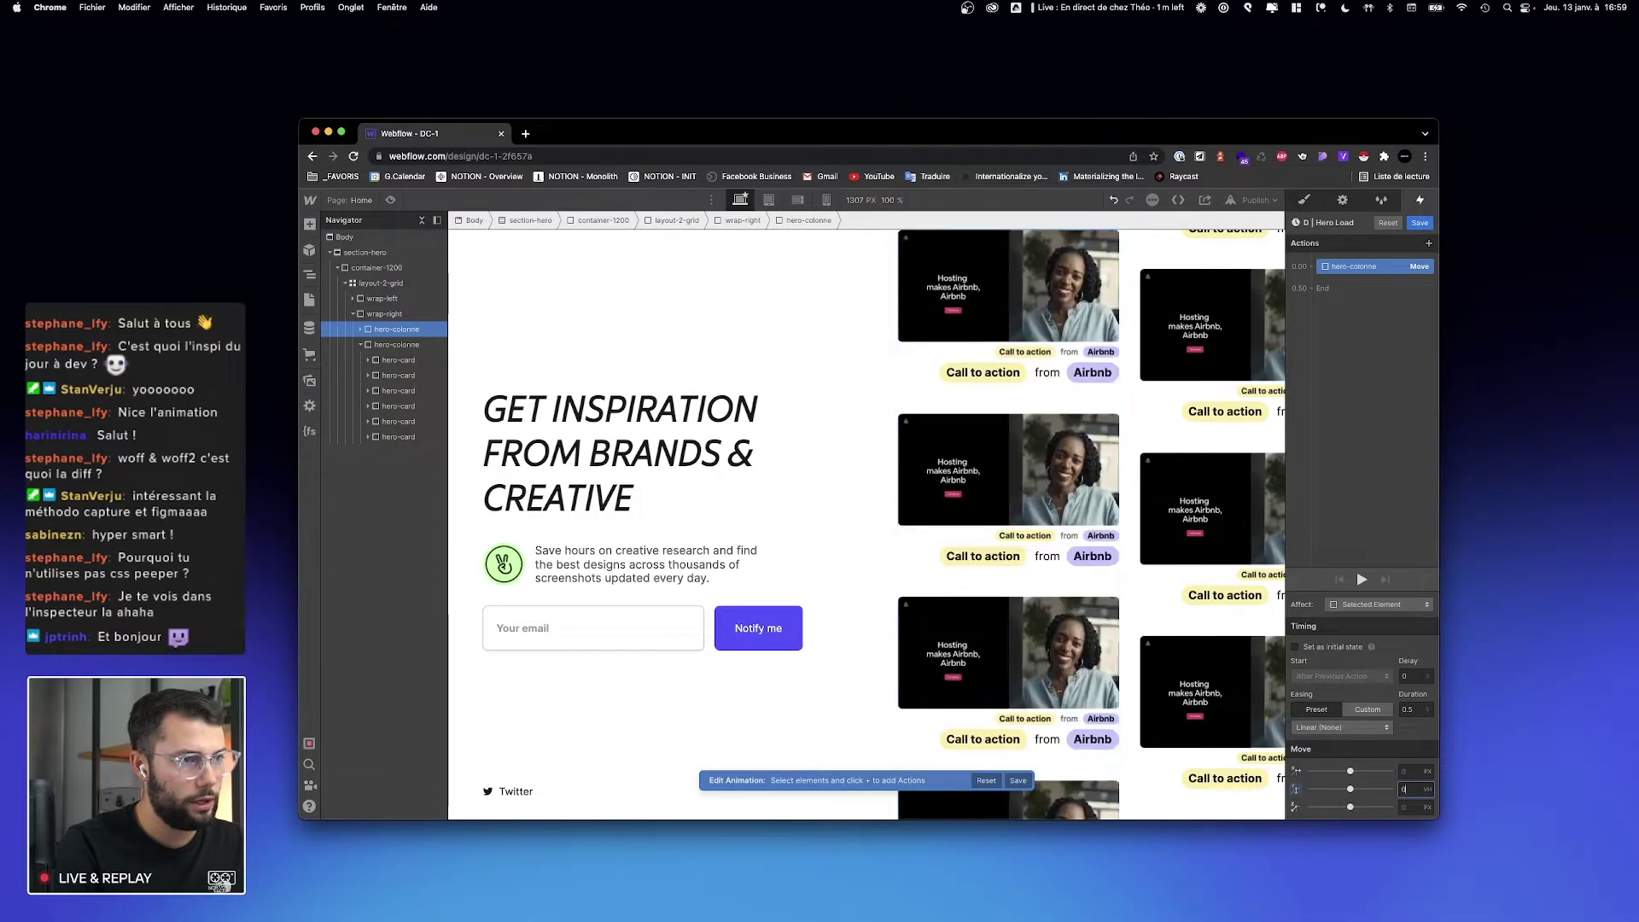
{"action": "key", "text": "BackSpace"}
{"action": "type", "text": "-50"}
{"action": "key", "text": "BackSpace"}
{"action": "key", "text": "BackSpace"}
{"action": "type", "text": "140"}
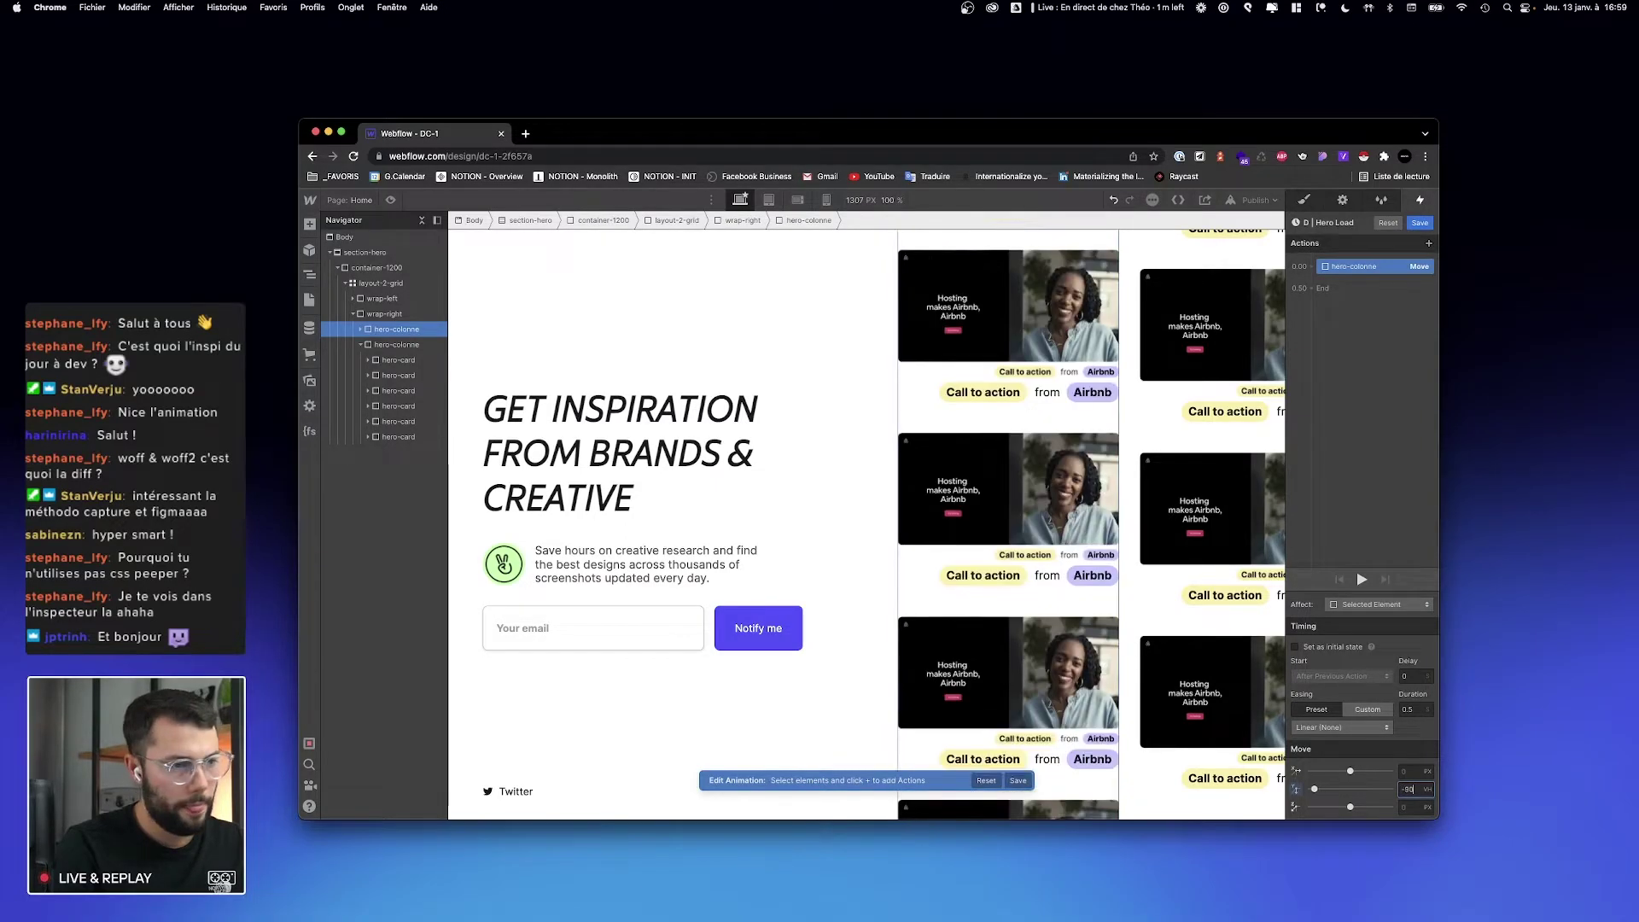
{"action": "key", "text": "BackSpace"}
{"action": "key", "text": "BackSpace"}
{"action": "key", "text": "BackSpace"}
{"action": "type", "text": "210"}
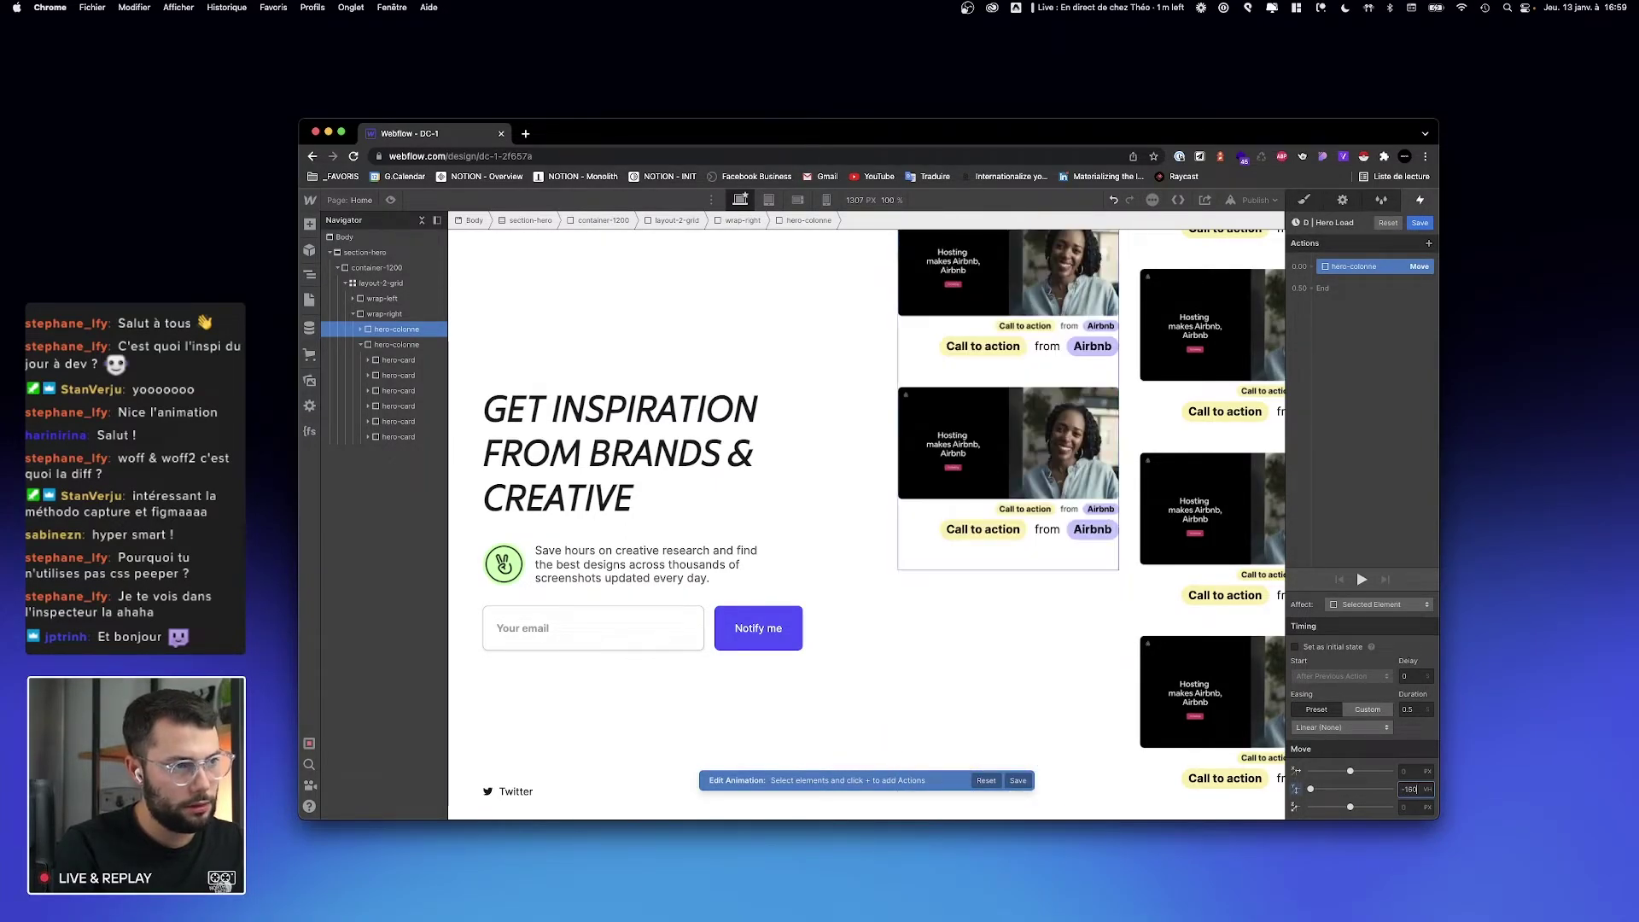
{"action": "key", "text": "shift+Down"}
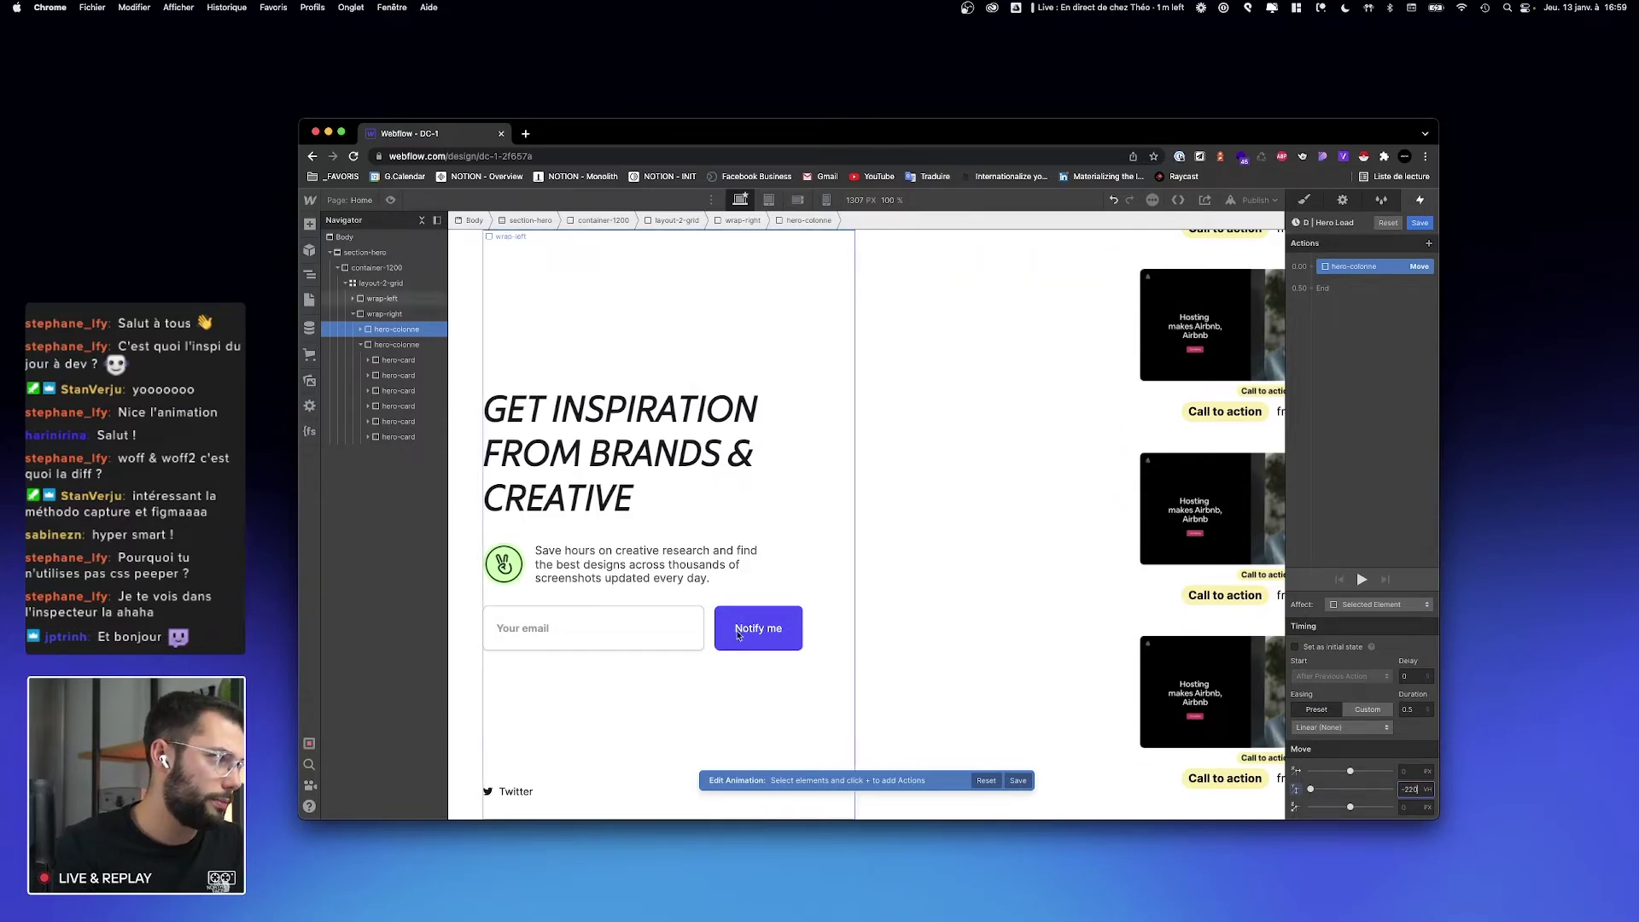
Step: Set the first column's Move action as initial state and make it affect the hero-colonne --col-1 class
{"action": "left_click", "coordinate": [421, 345]}
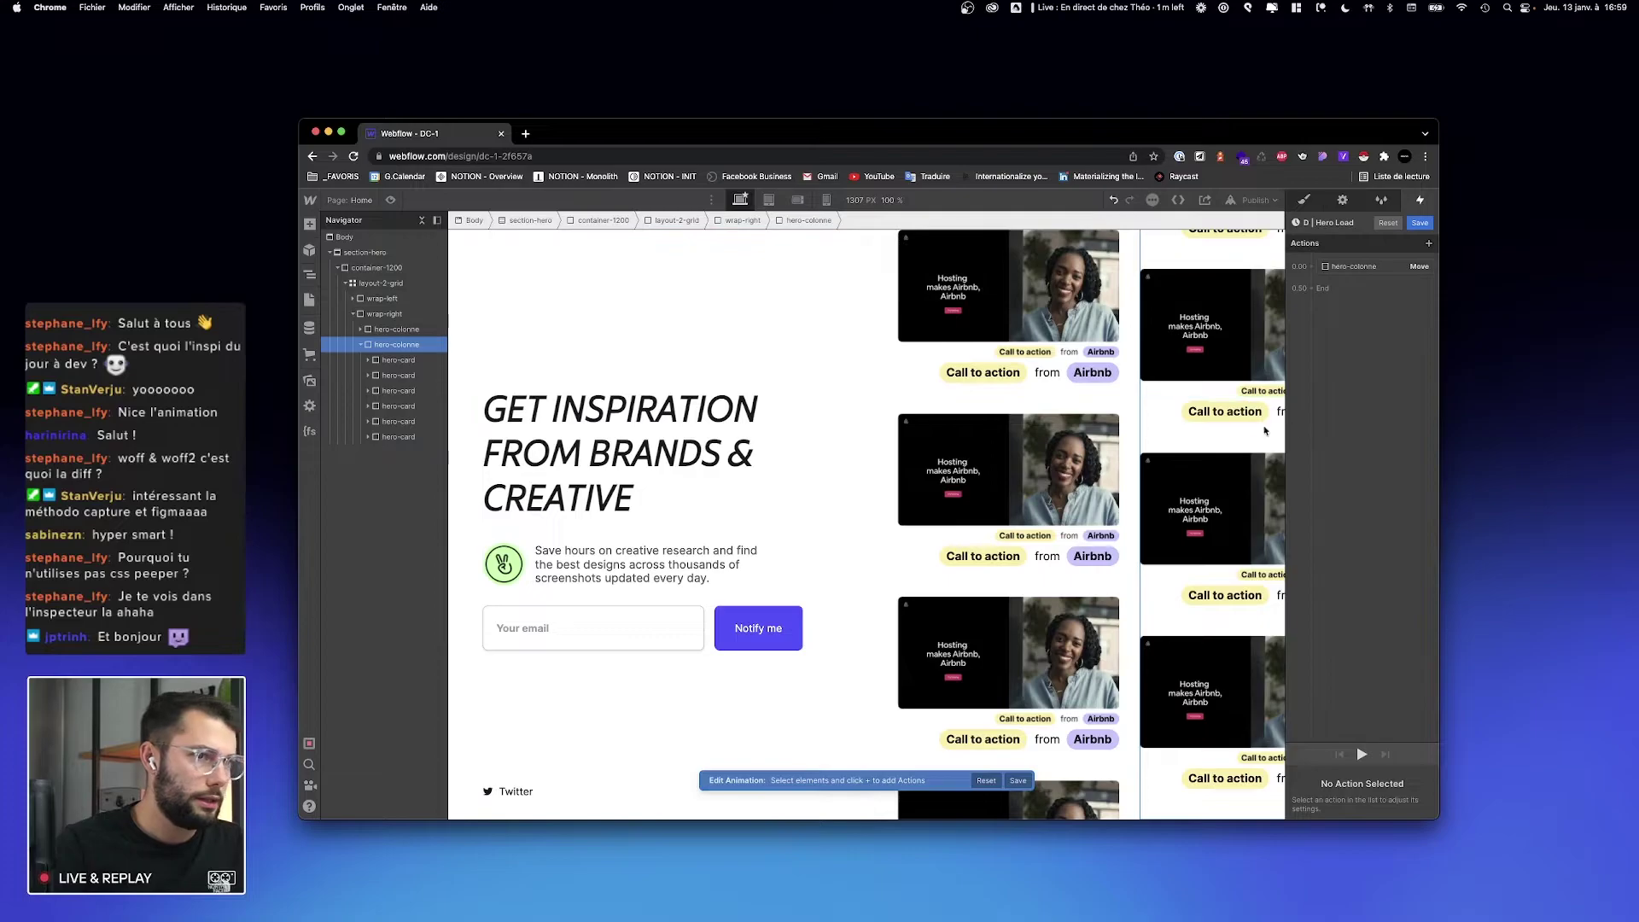
{"action": "left_click", "coordinate": [1390, 266]}
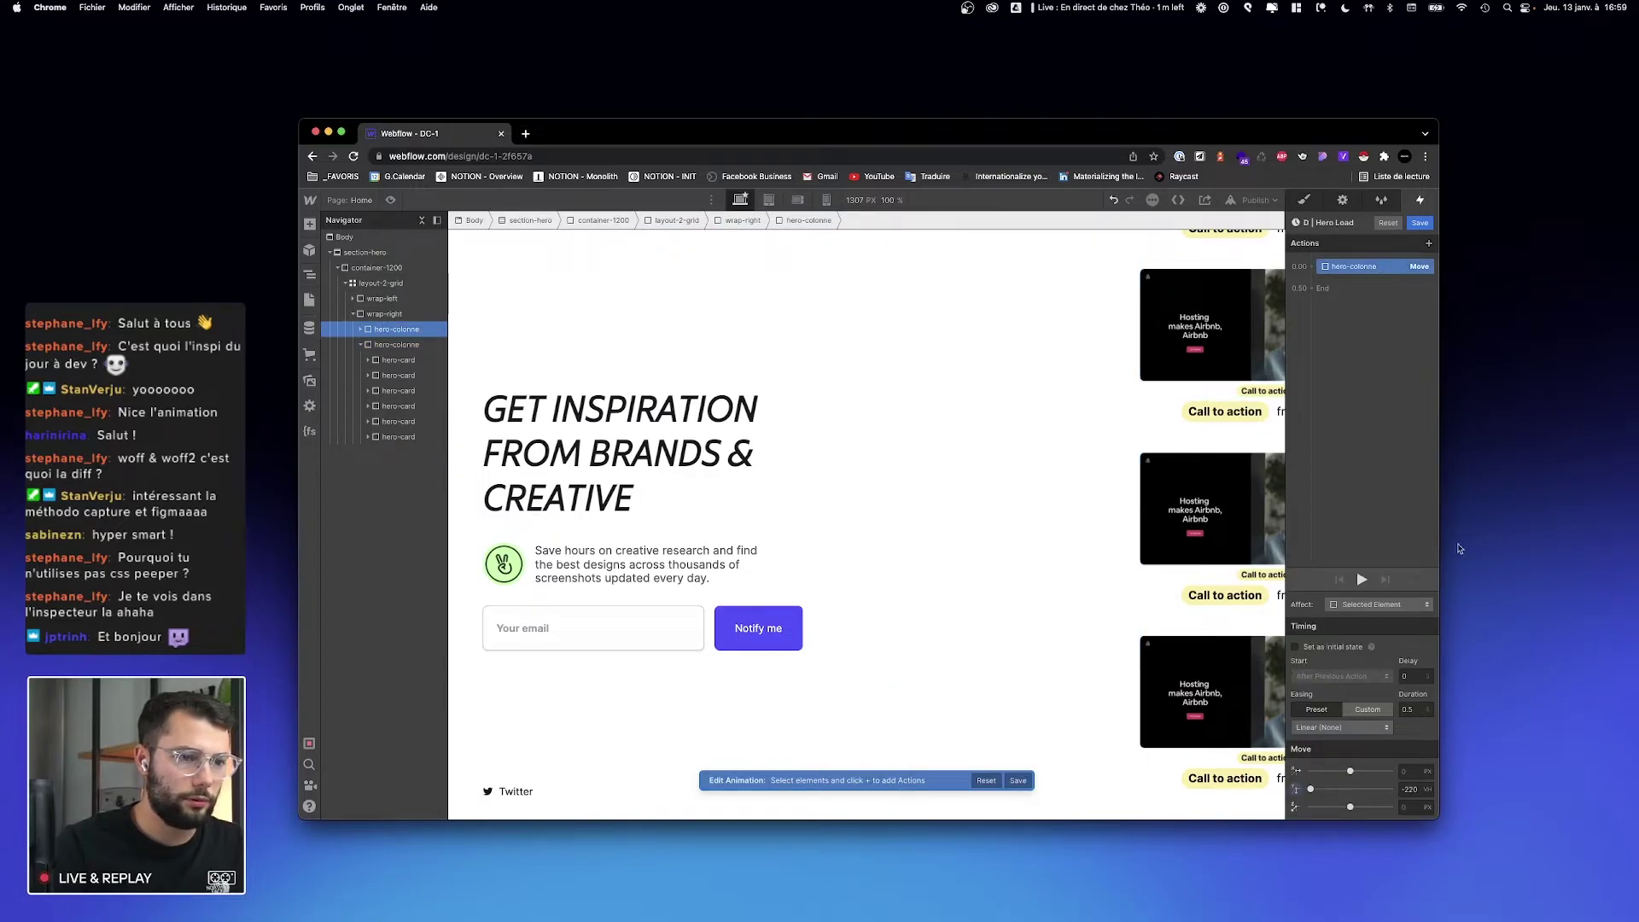
{"action": "left_click", "coordinate": [1303, 649]}
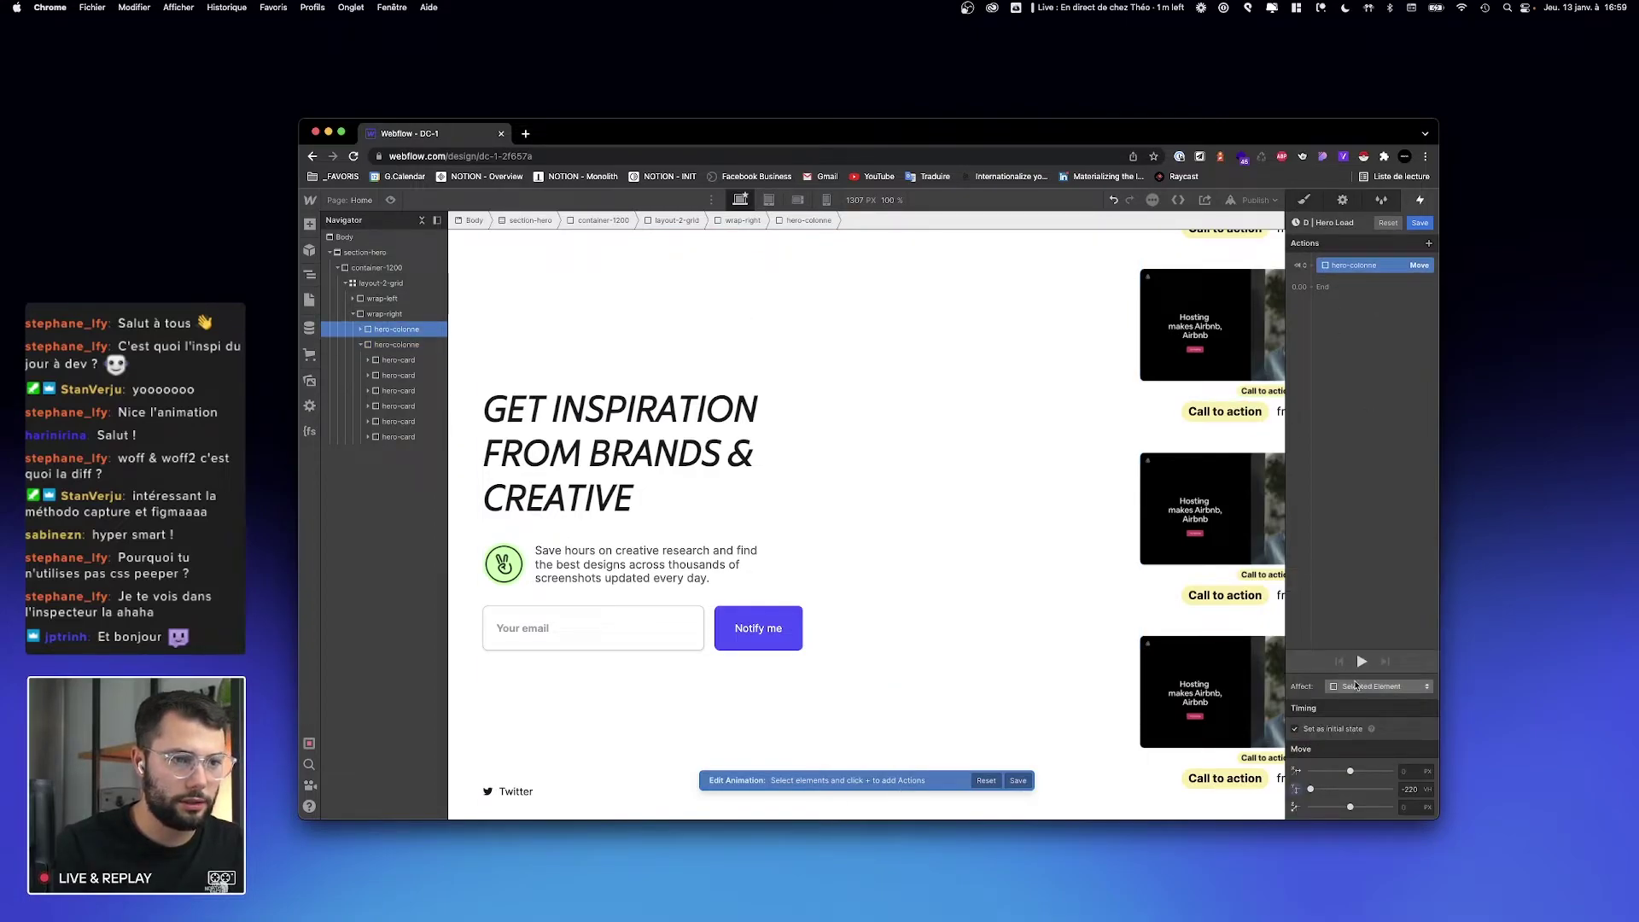
{"action": "left_click", "coordinate": [1355, 685]}
{"action": "left_click", "coordinate": [1366, 670]}
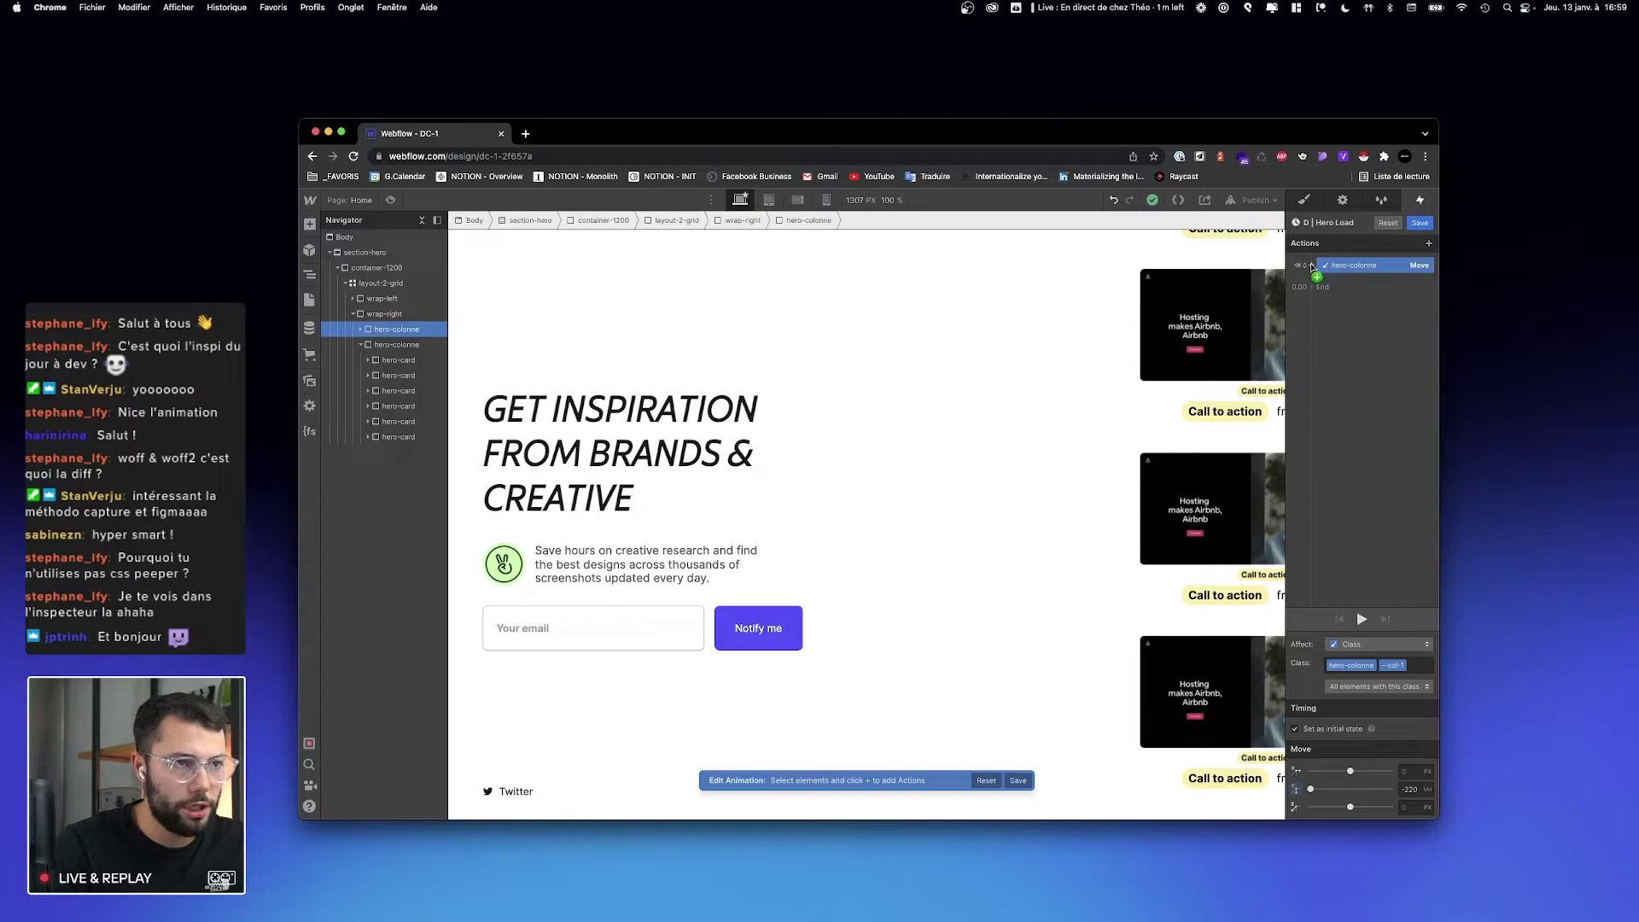
Step: Add an initial-state Opacity action of 0 for the first column and duplicate both its Move and Opacity actions
{"action": "left_click", "coordinate": [1318, 277]}
{"action": "left_click", "coordinate": [1319, 382]}
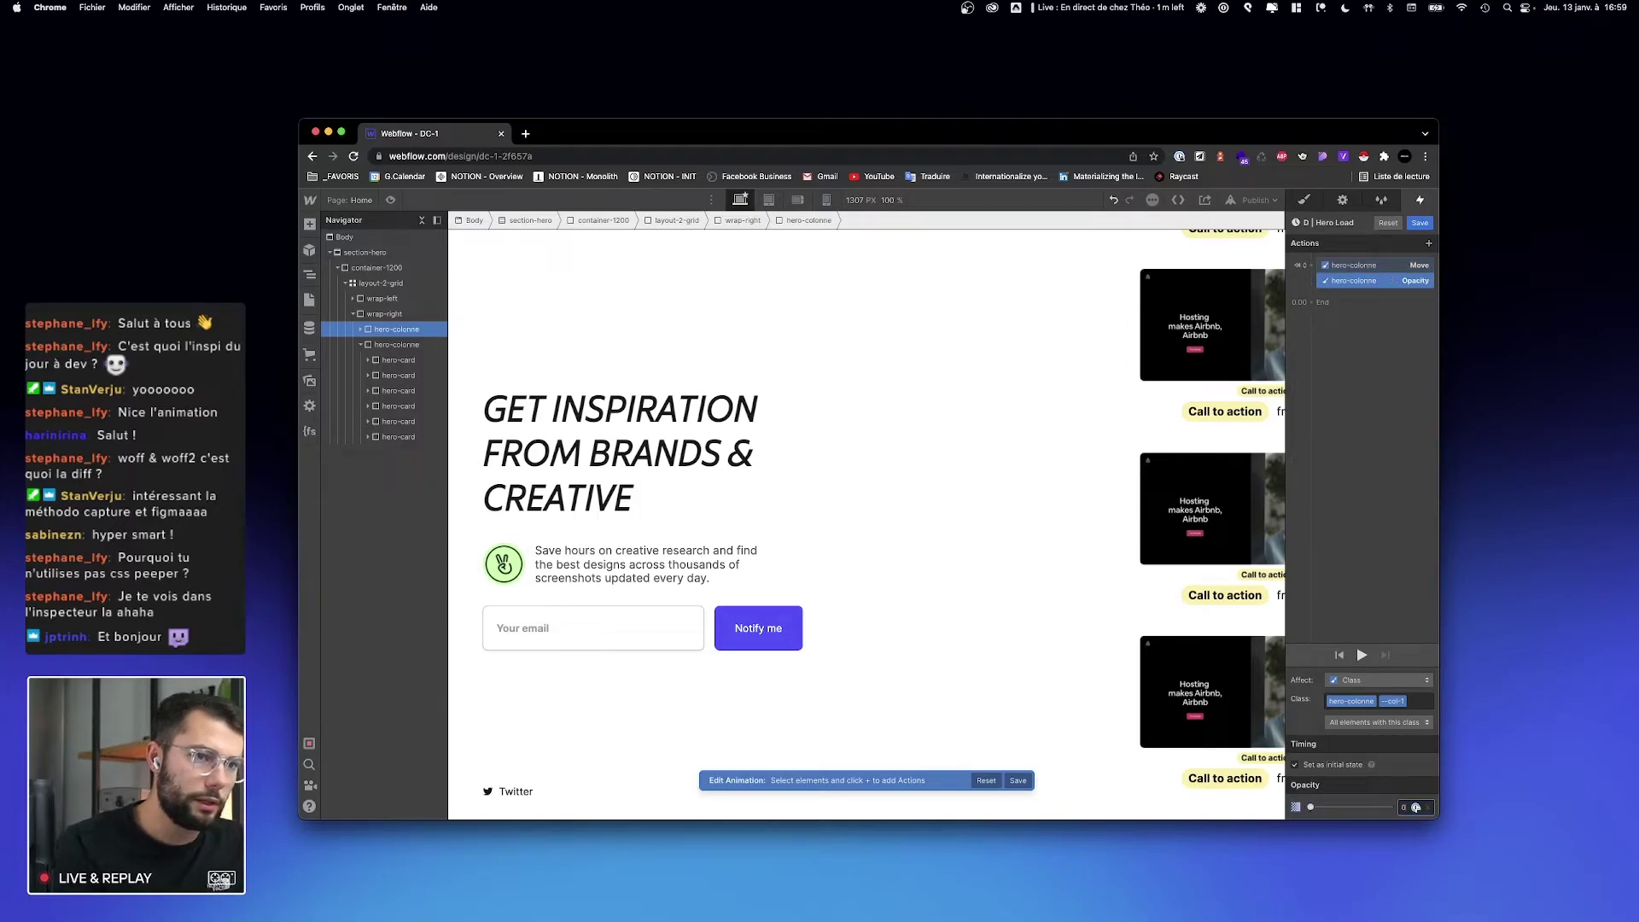
{"action": "right_click", "coordinate": [1371, 280]}
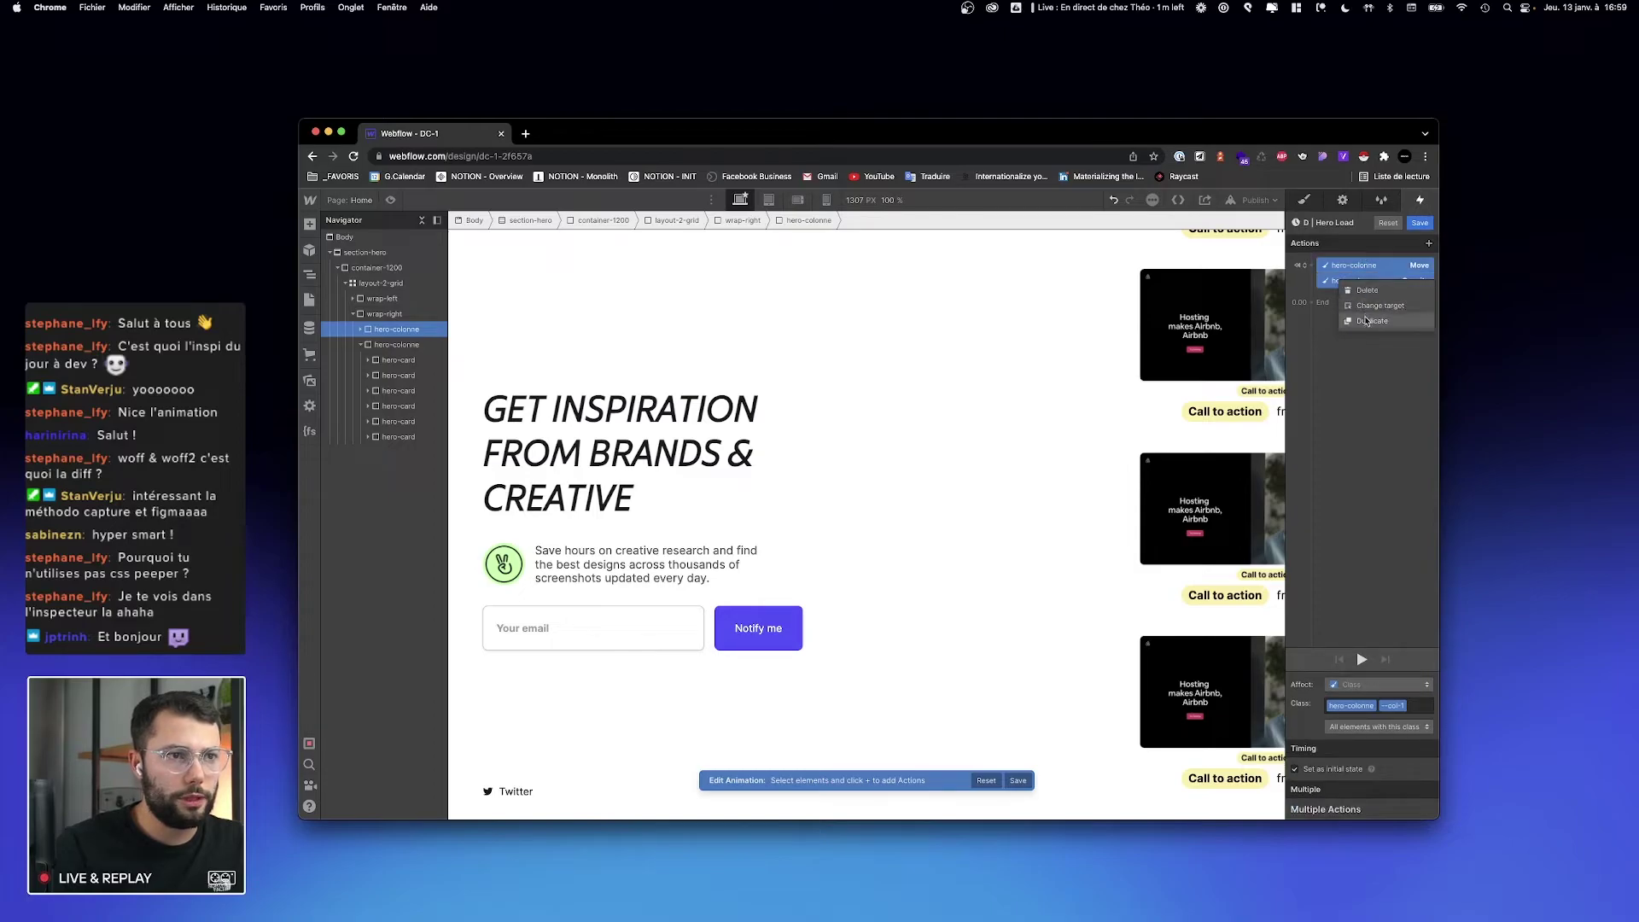
{"action": "left_click", "coordinate": [1366, 321]}
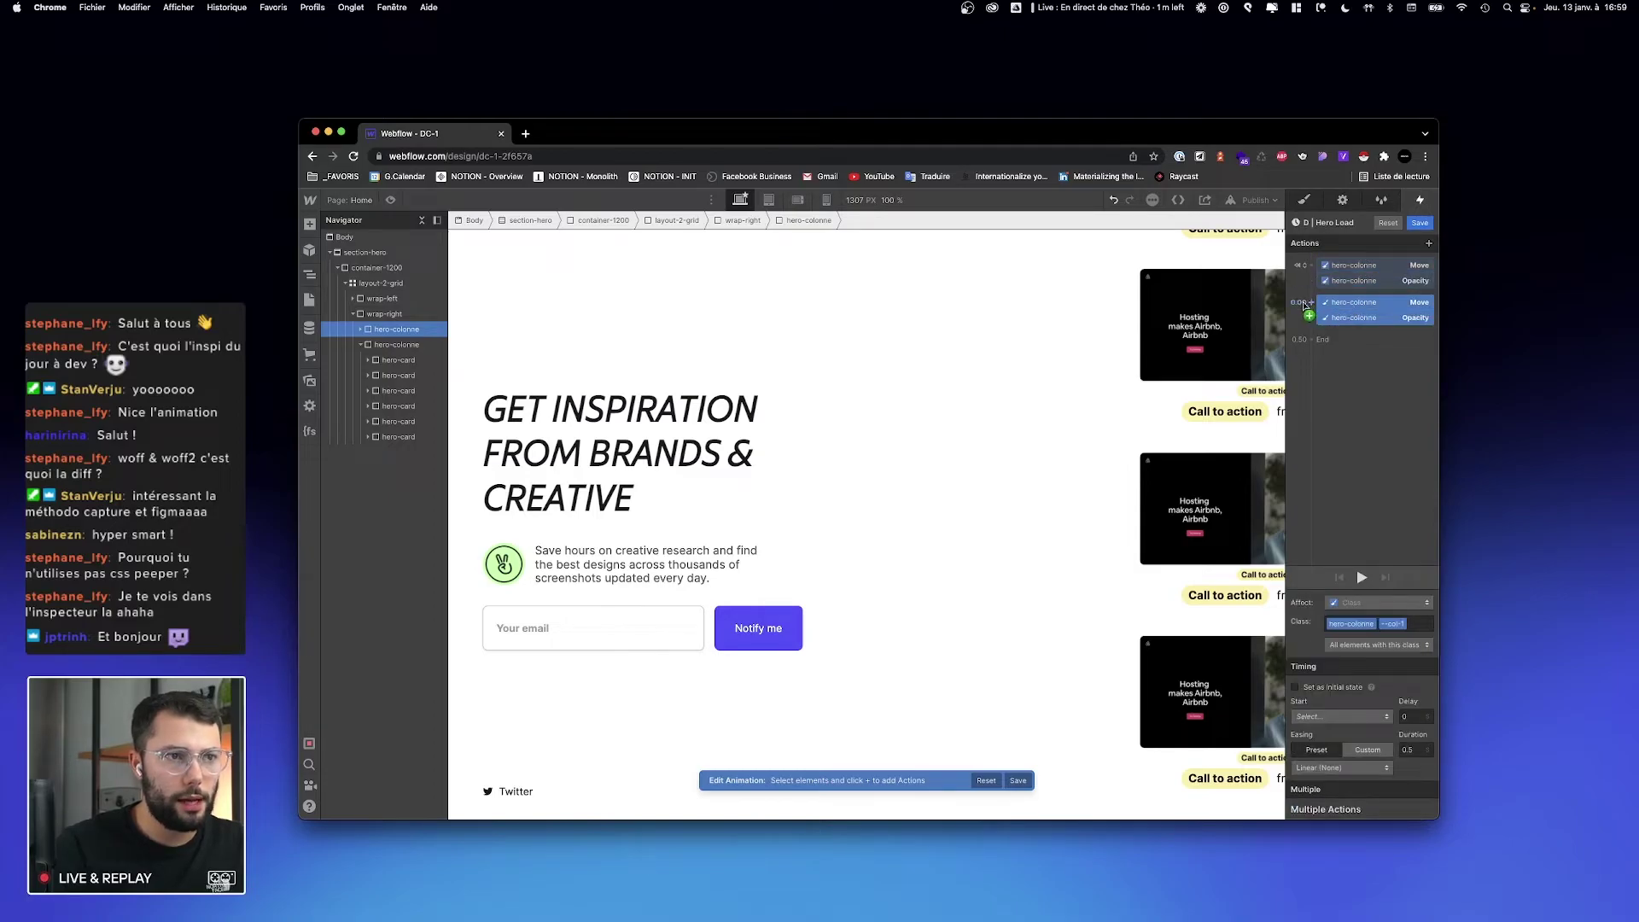
Step: Set the vertical offset of the duplicated Move action to 0
{"action": "left_click", "coordinate": [1359, 304]}
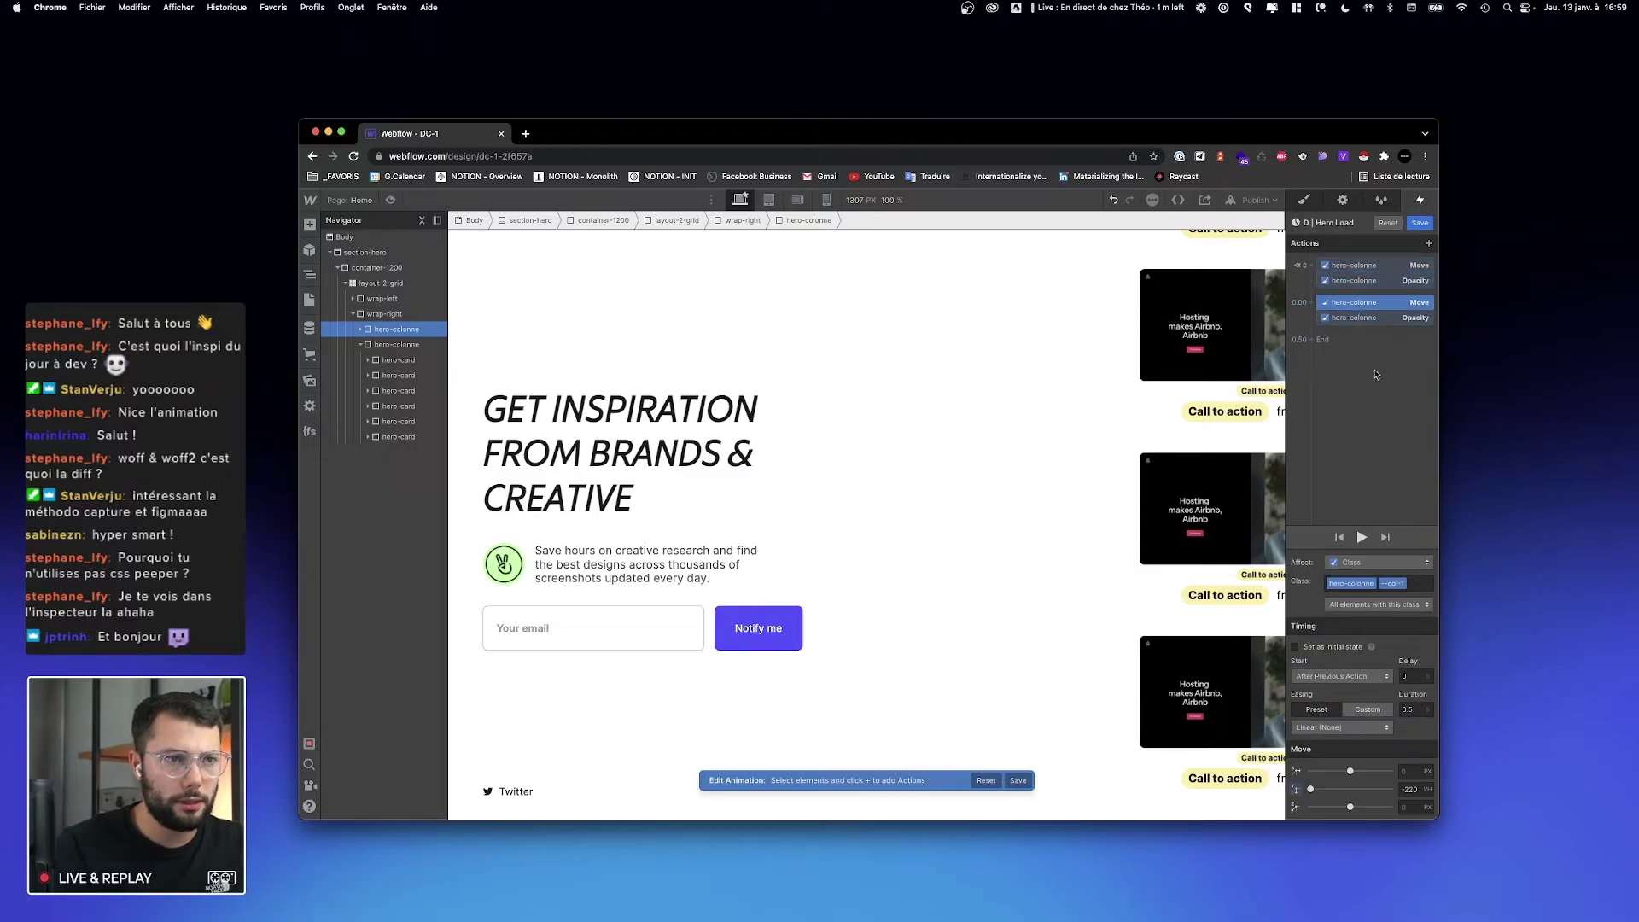
{"action": "left_click", "coordinate": [1359, 311]}
{"action": "left_click", "coordinate": [1359, 304]}
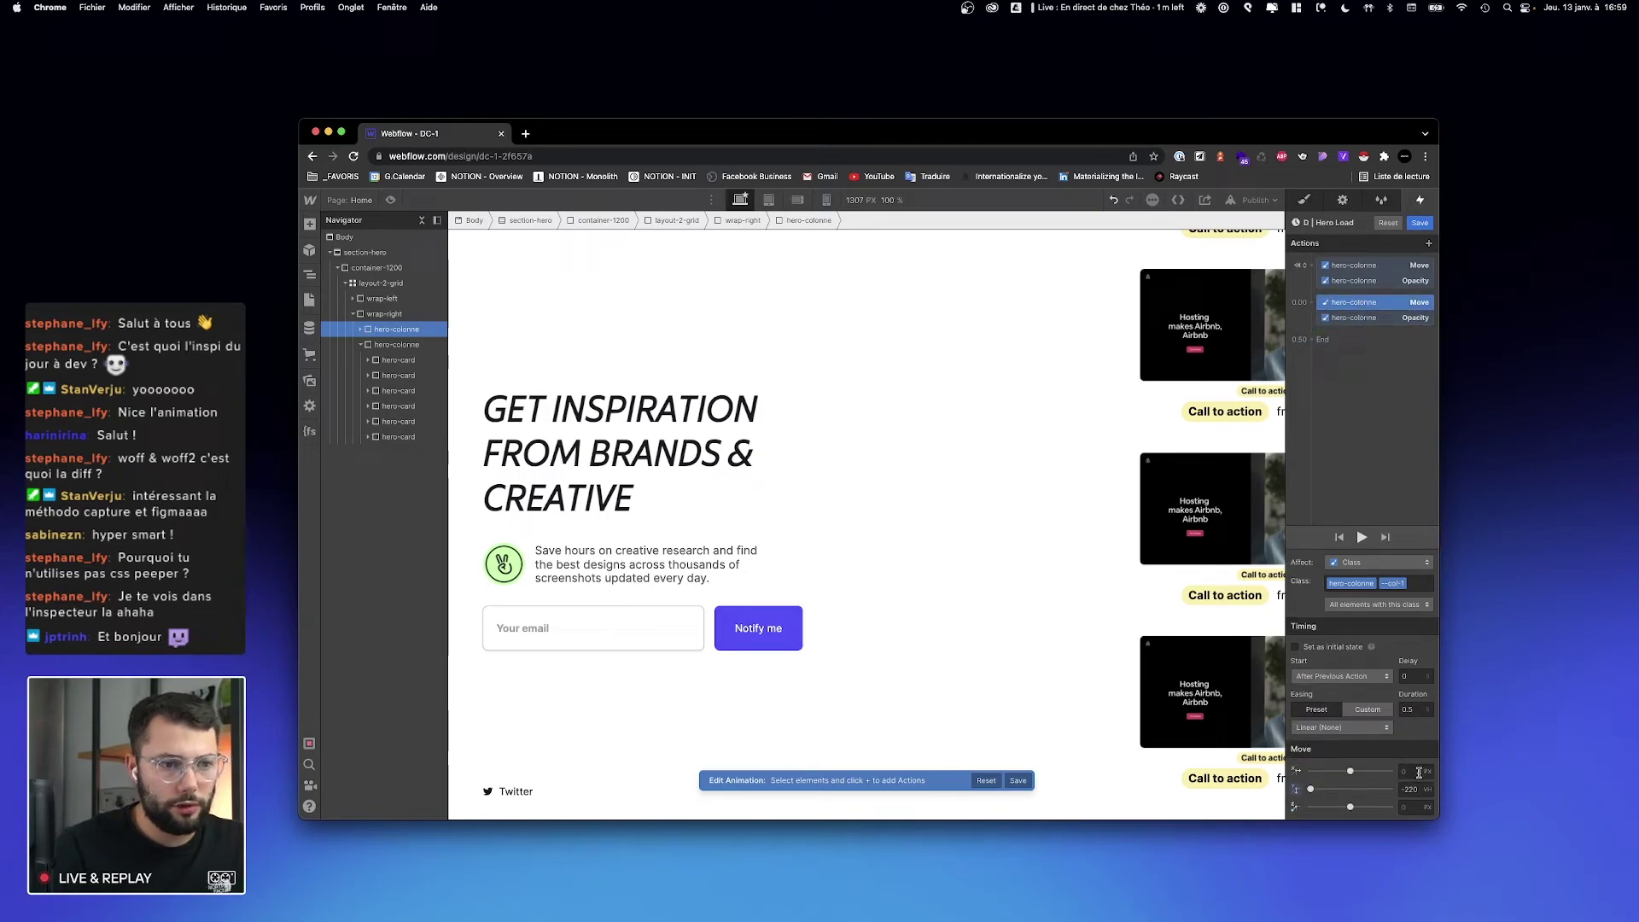
{"action": "type", "text": "0"}
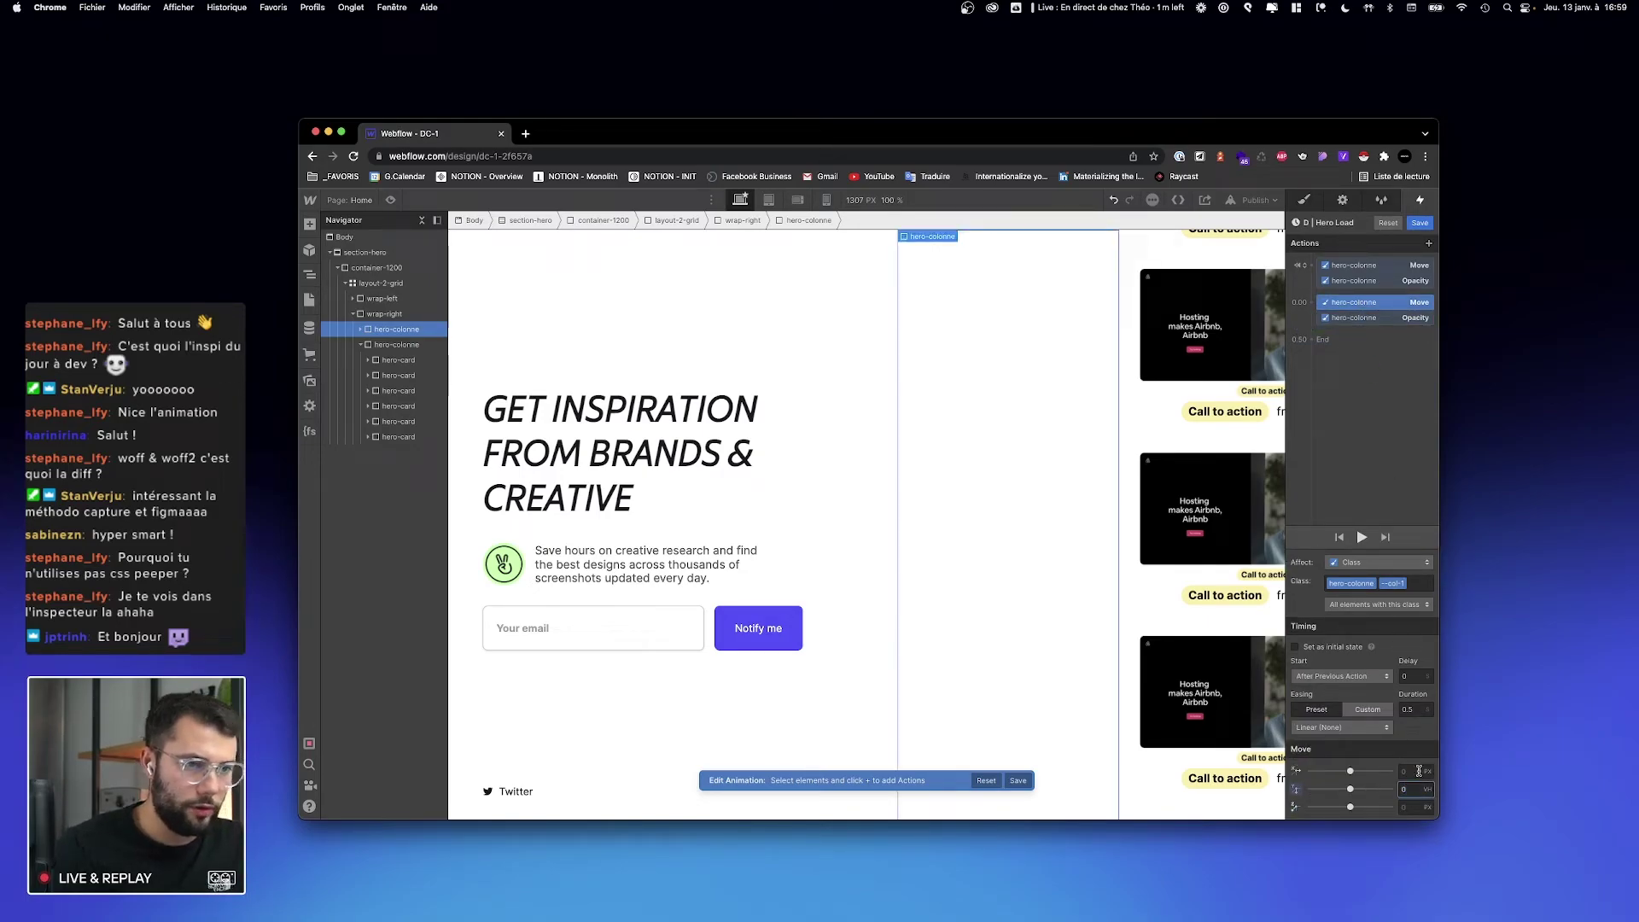
Step: Set the duplicated Opacity action to 100 and preview the animation
{"action": "left_click", "coordinate": [1364, 317]}
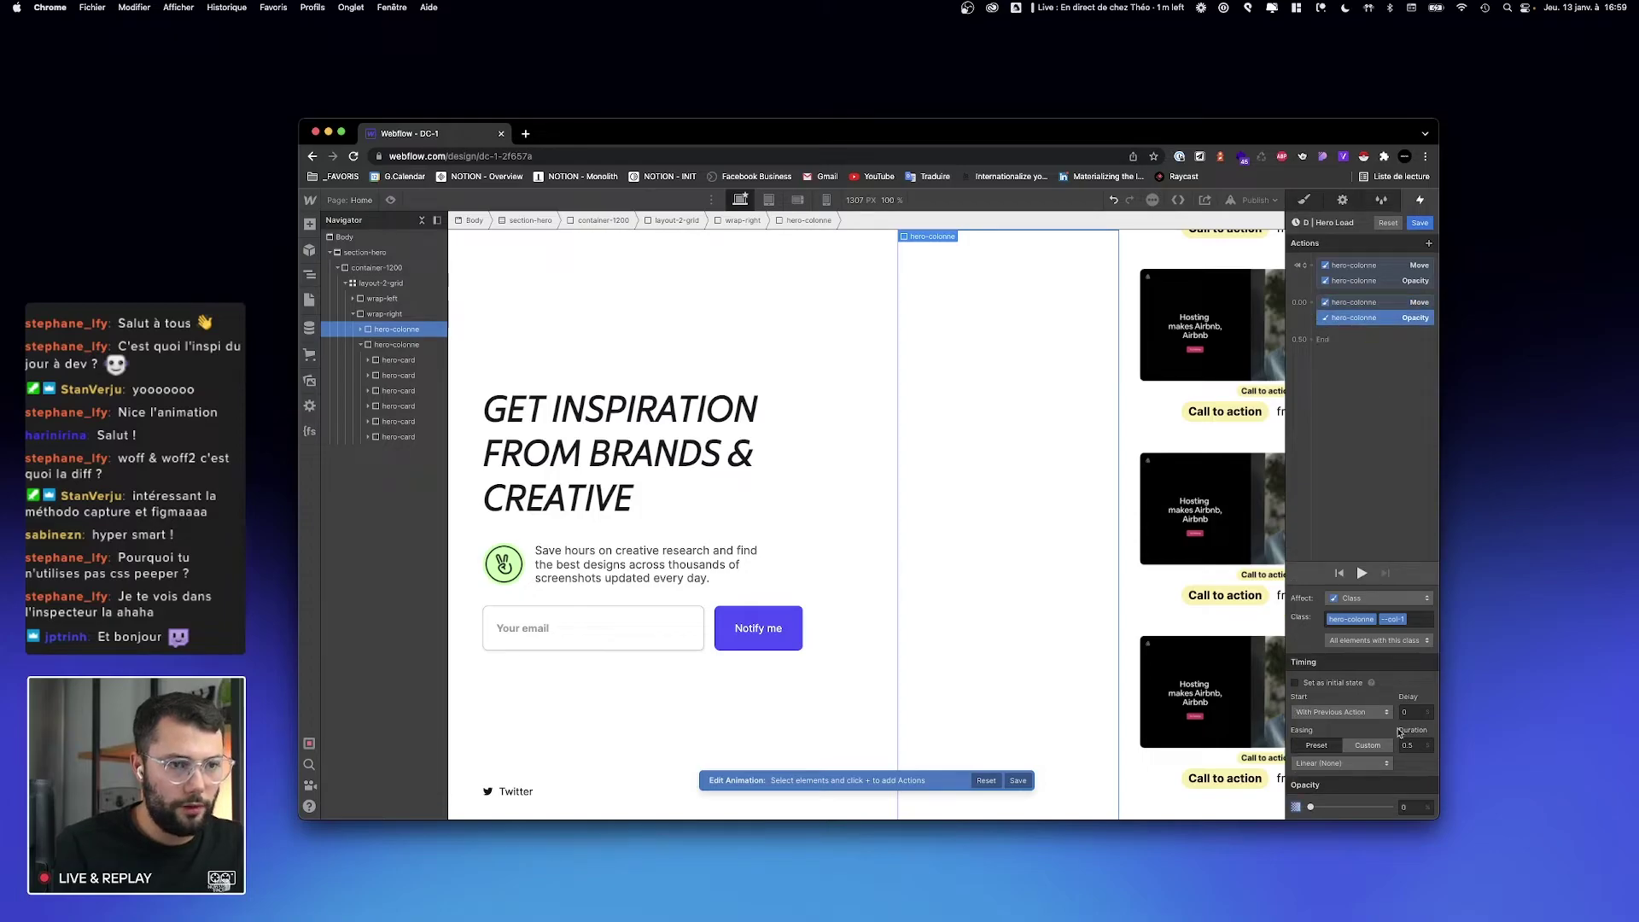
{"action": "left_click", "coordinate": [1406, 804]}
{"action": "type", "text": "10"}
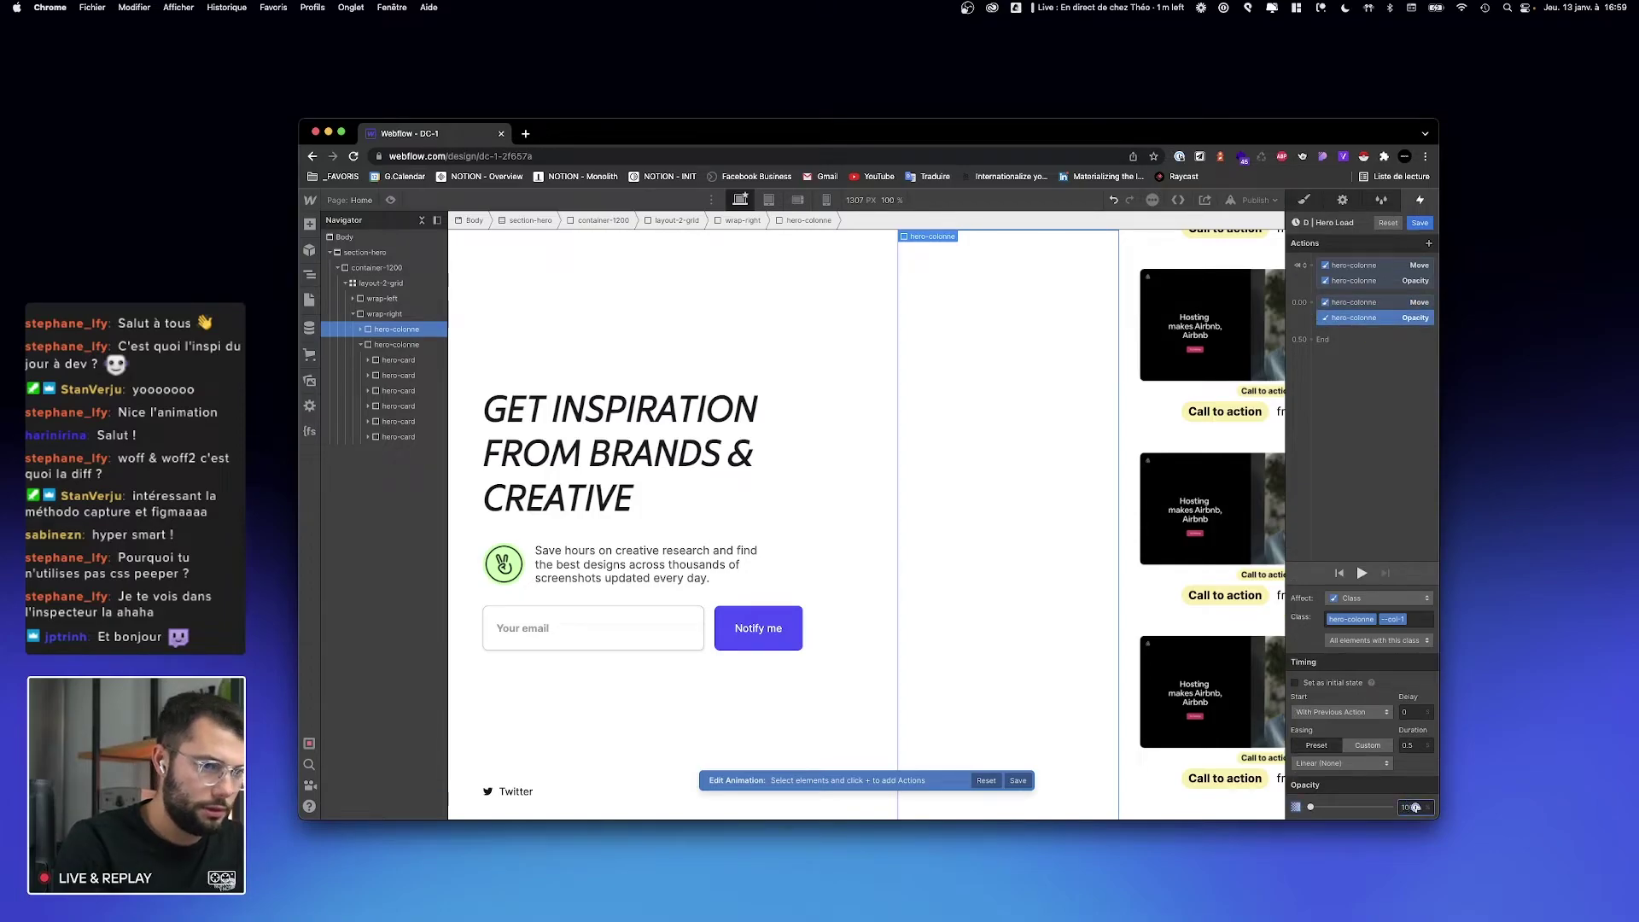
{"action": "type", "text": "0"}
{"action": "left_click", "coordinate": [1362, 577]}
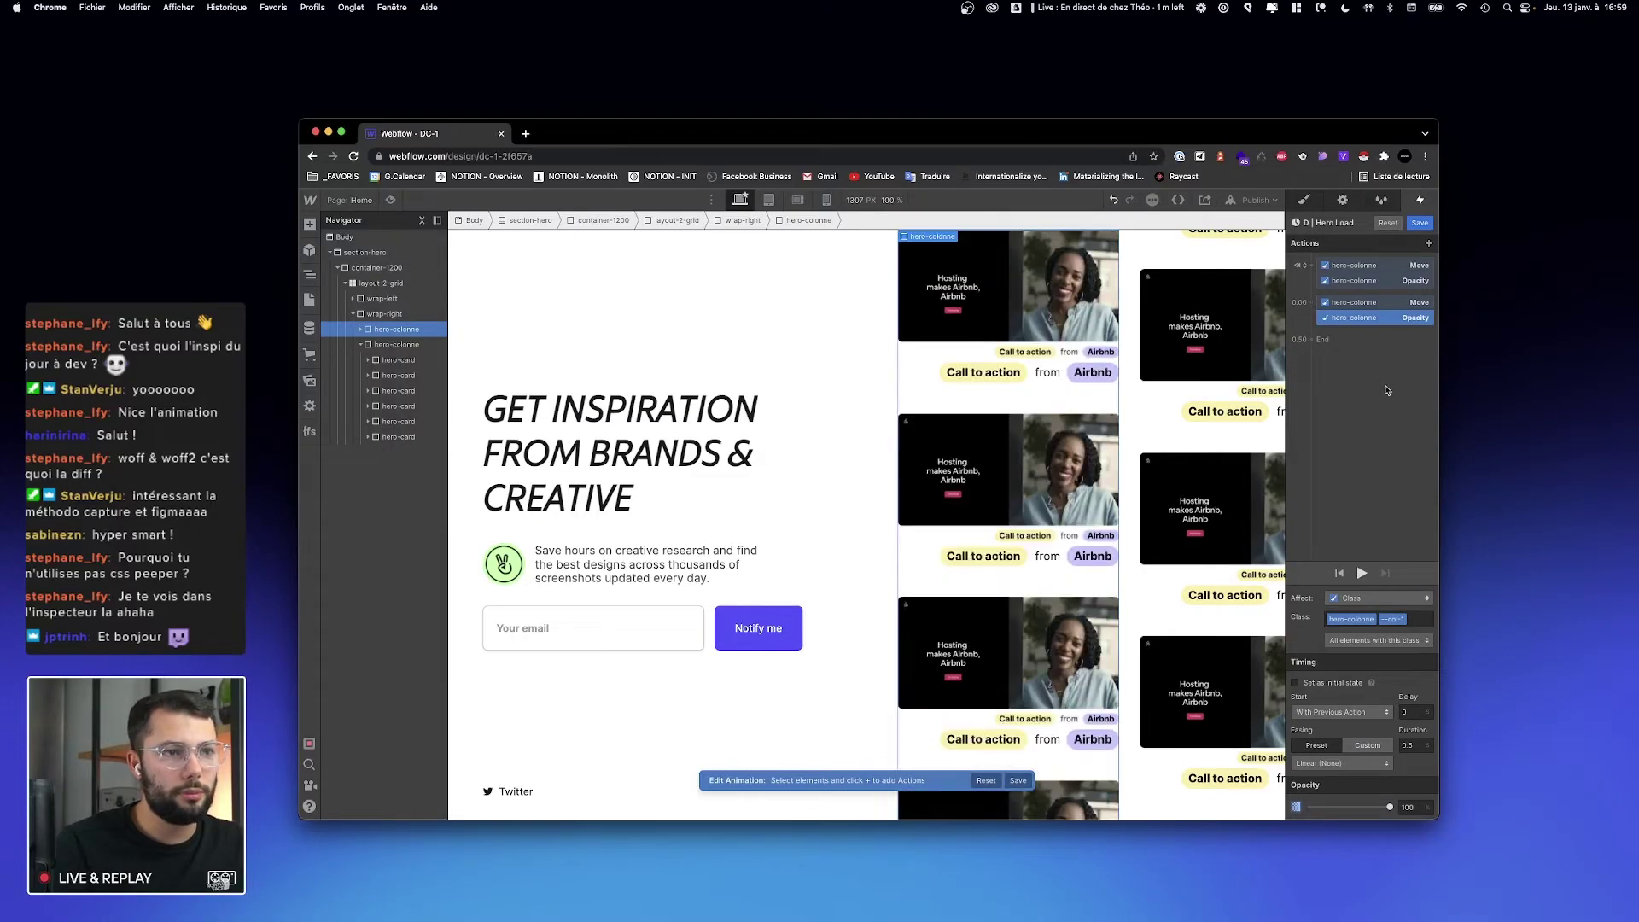
Step: Set the duration of the second Move action to 1.5 s and preview the animation
{"action": "left_click", "coordinate": [1366, 303]}
{"action": "left_click", "coordinate": [1408, 710]}
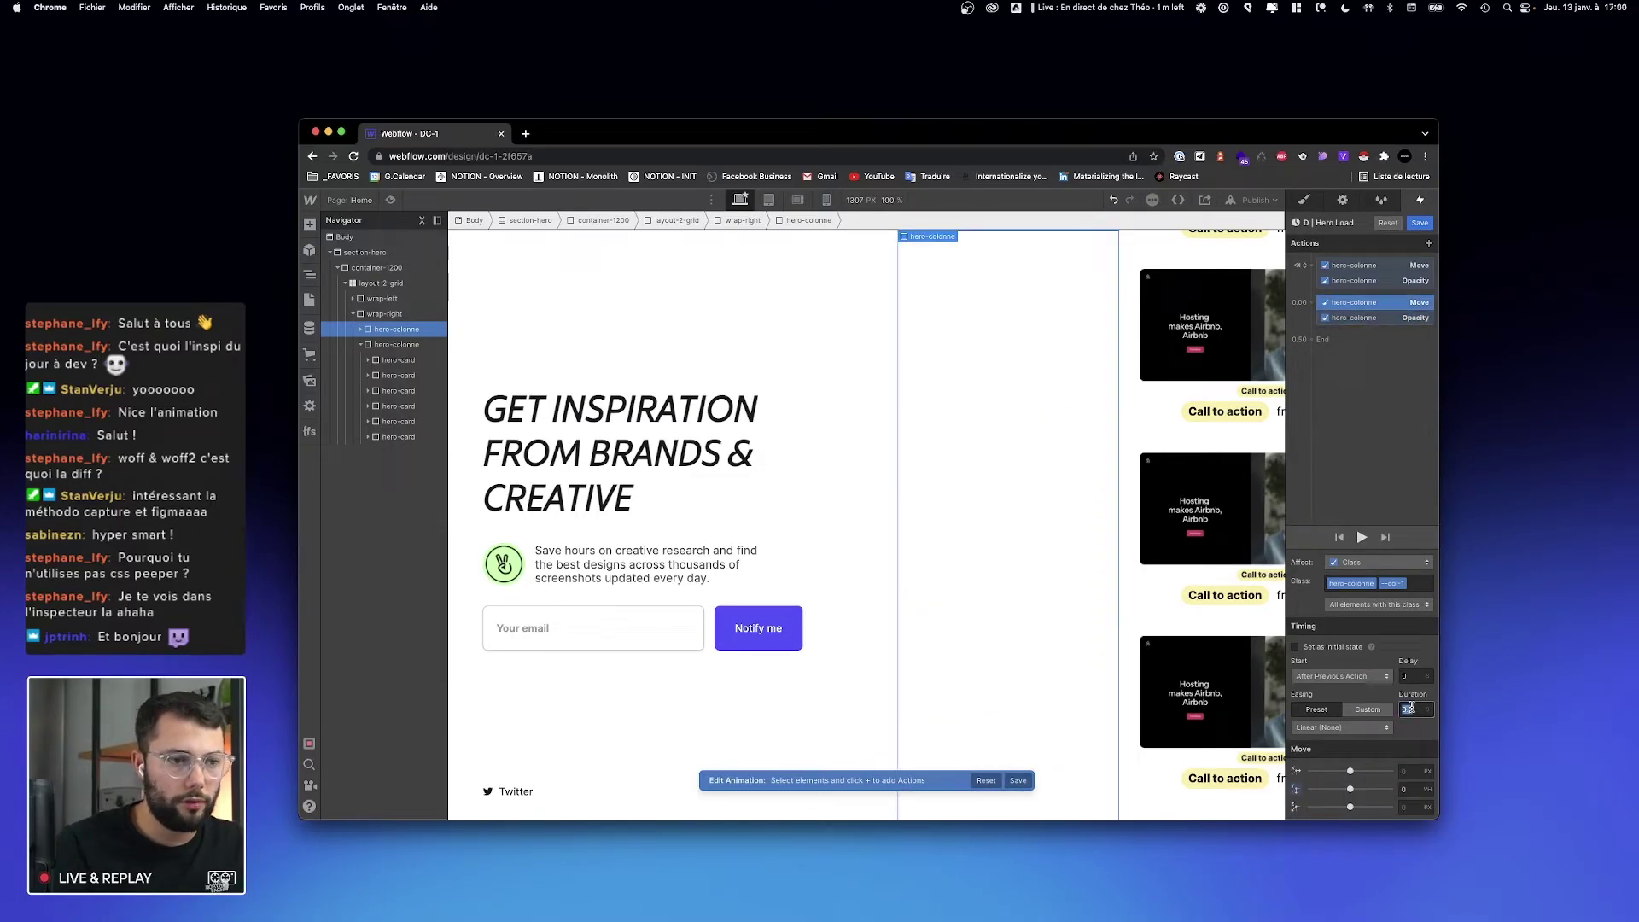
{"action": "type", "text": "1"}
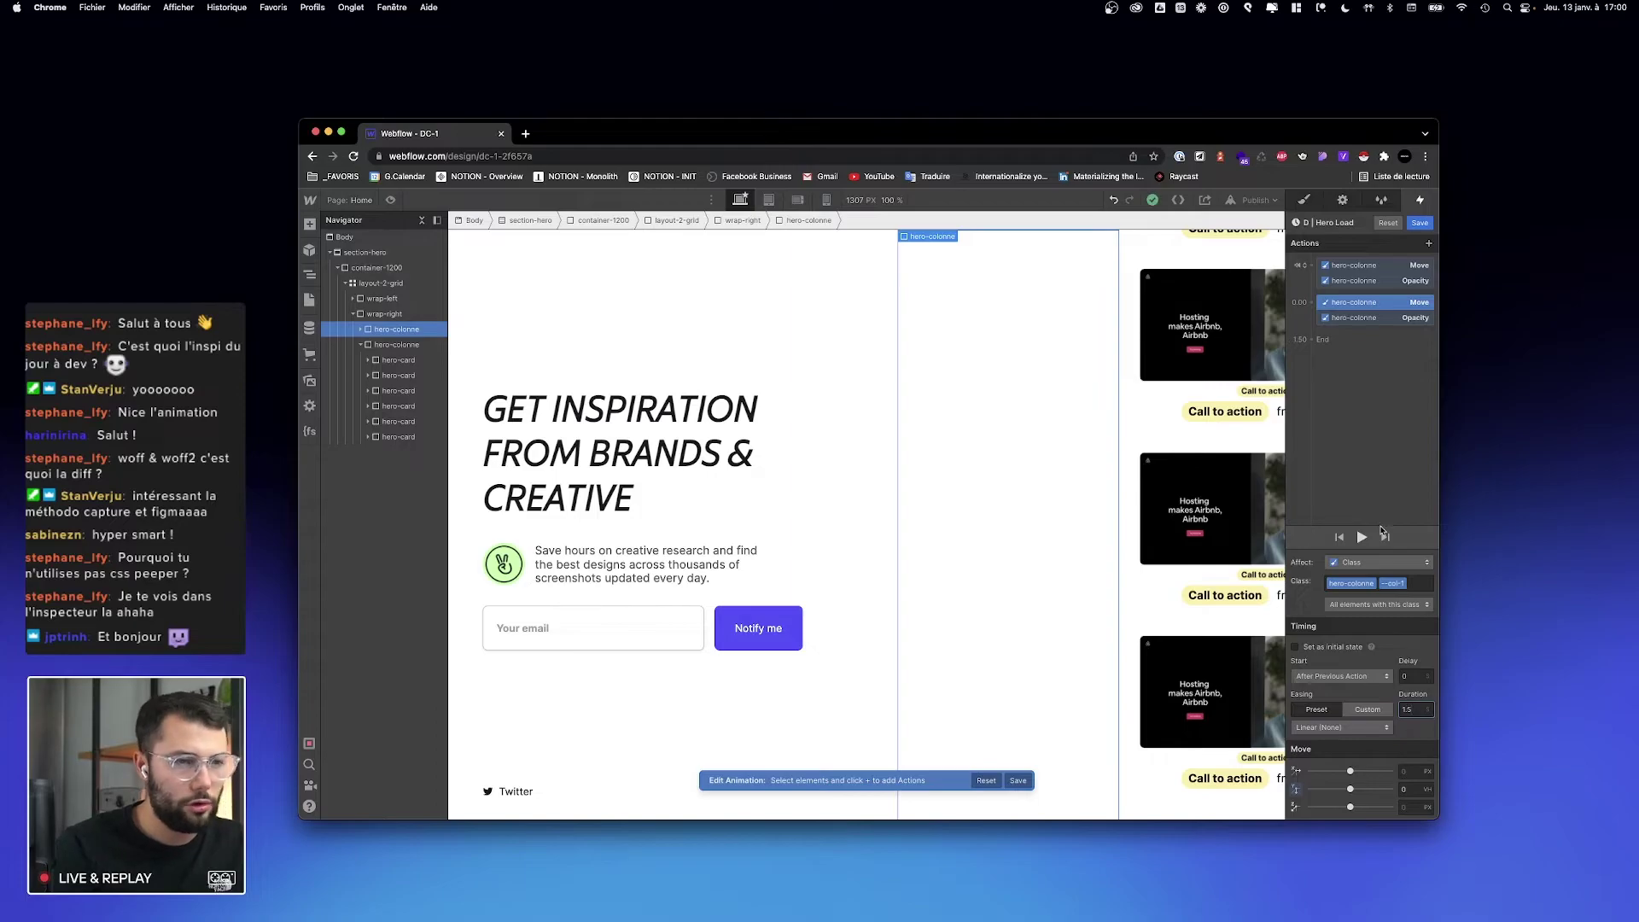
{"action": "type", "text": ".5"}
{"action": "left_click", "coordinate": [1359, 539]}
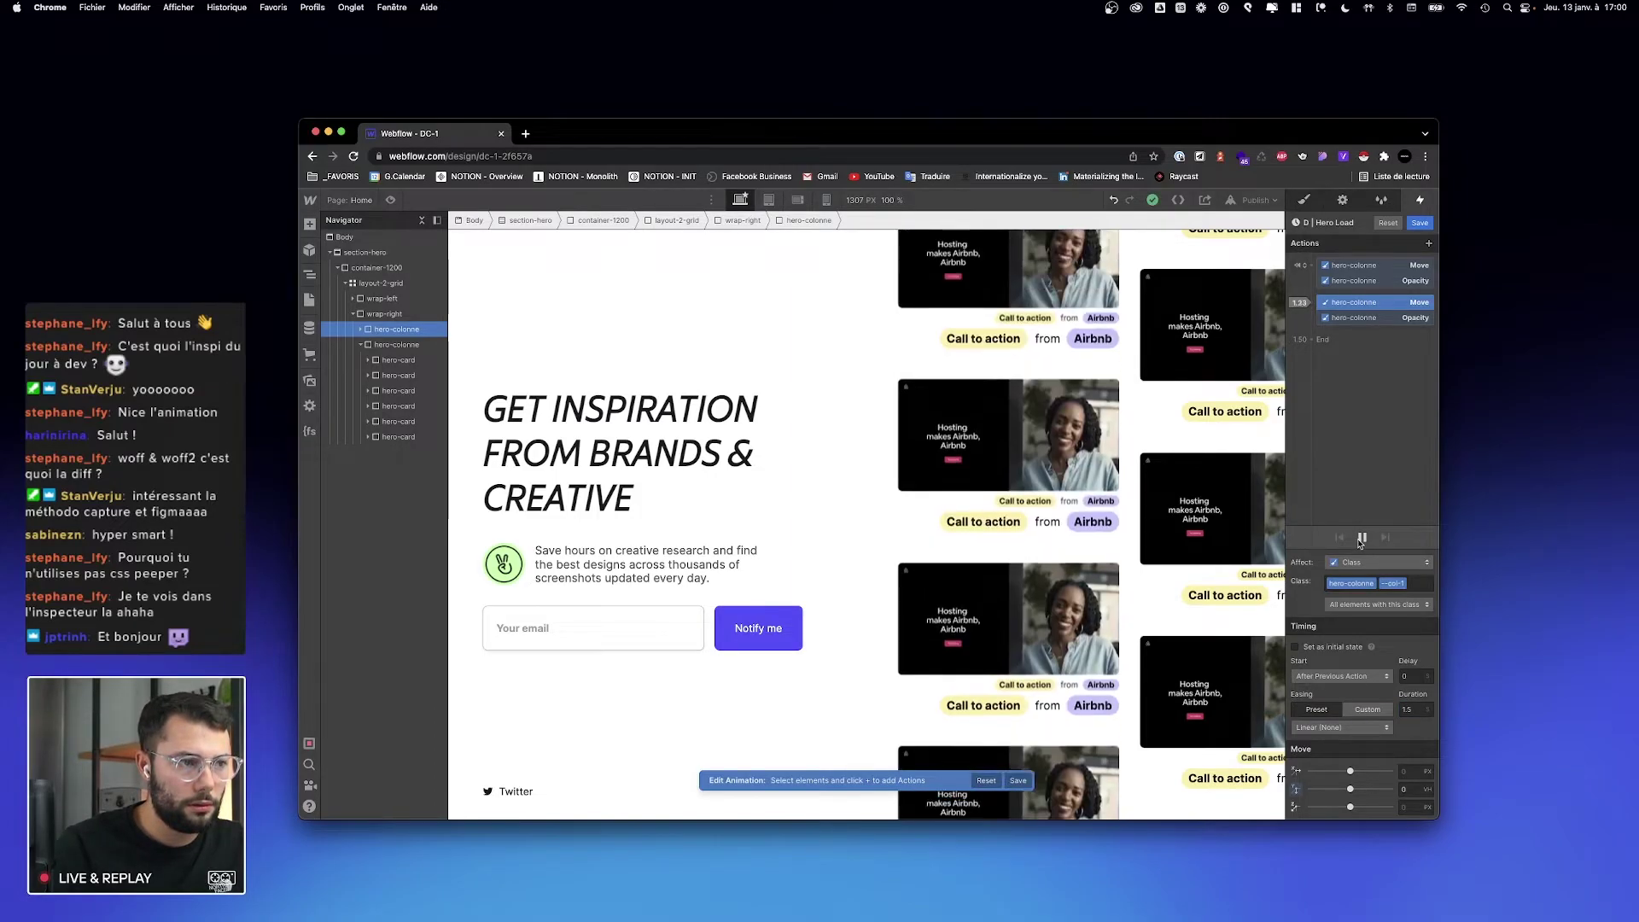
Step: Try Out Expo easing on the second Move action and preview the animation
{"action": "left_click", "coordinate": [1349, 728]}
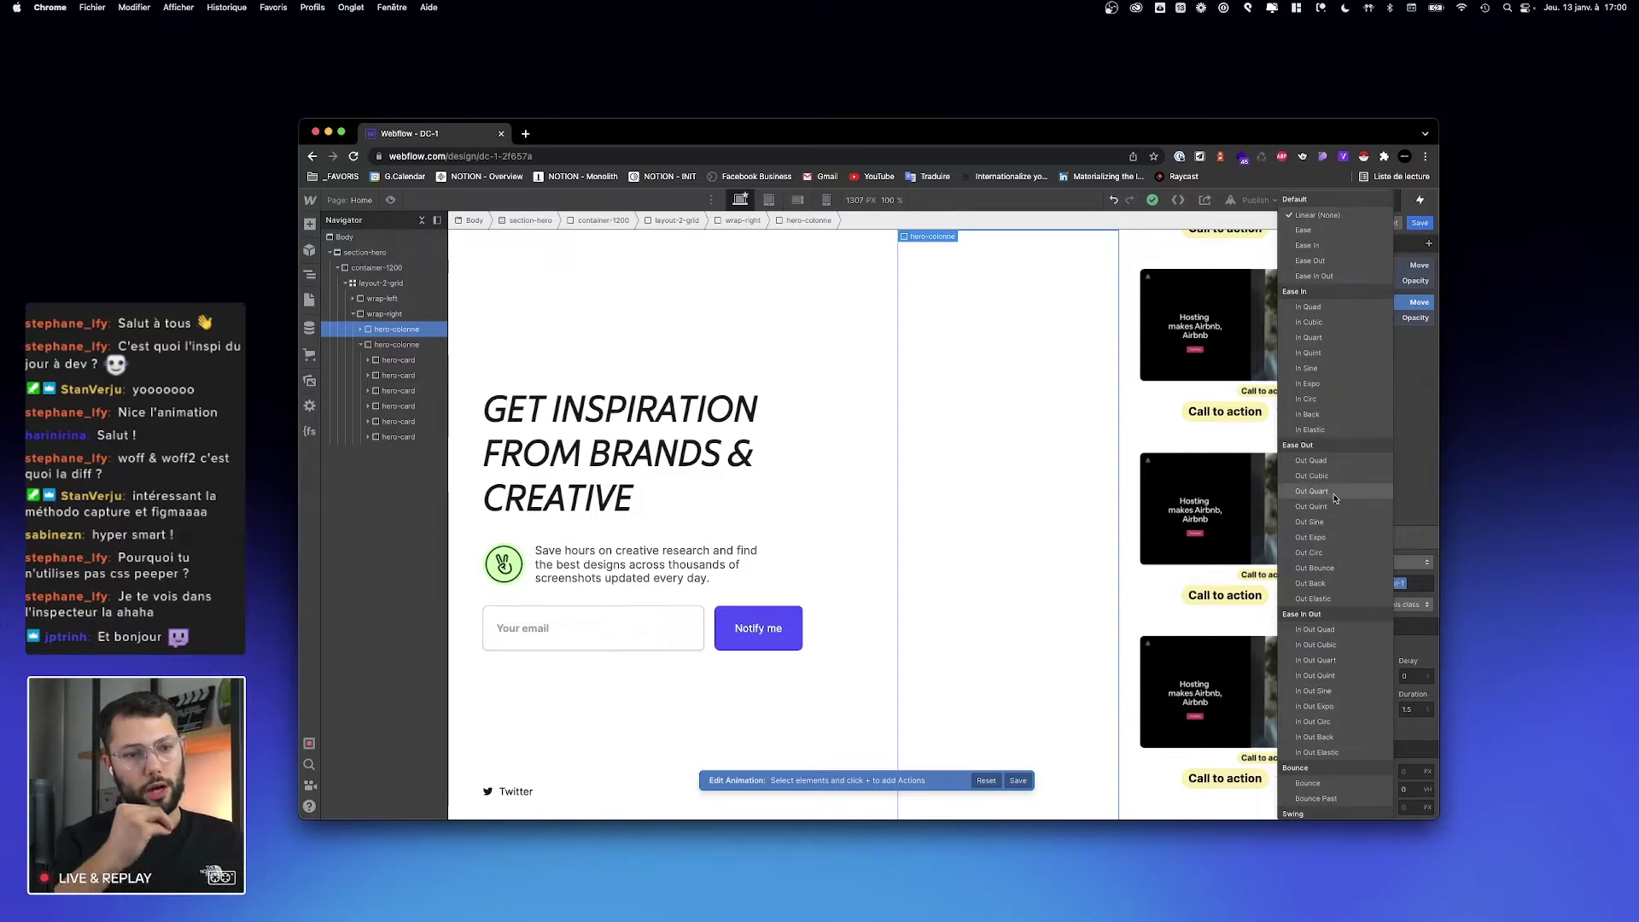
{"action": "left_click", "coordinate": [1326, 539]}
{"action": "left_click", "coordinate": [1363, 537]}
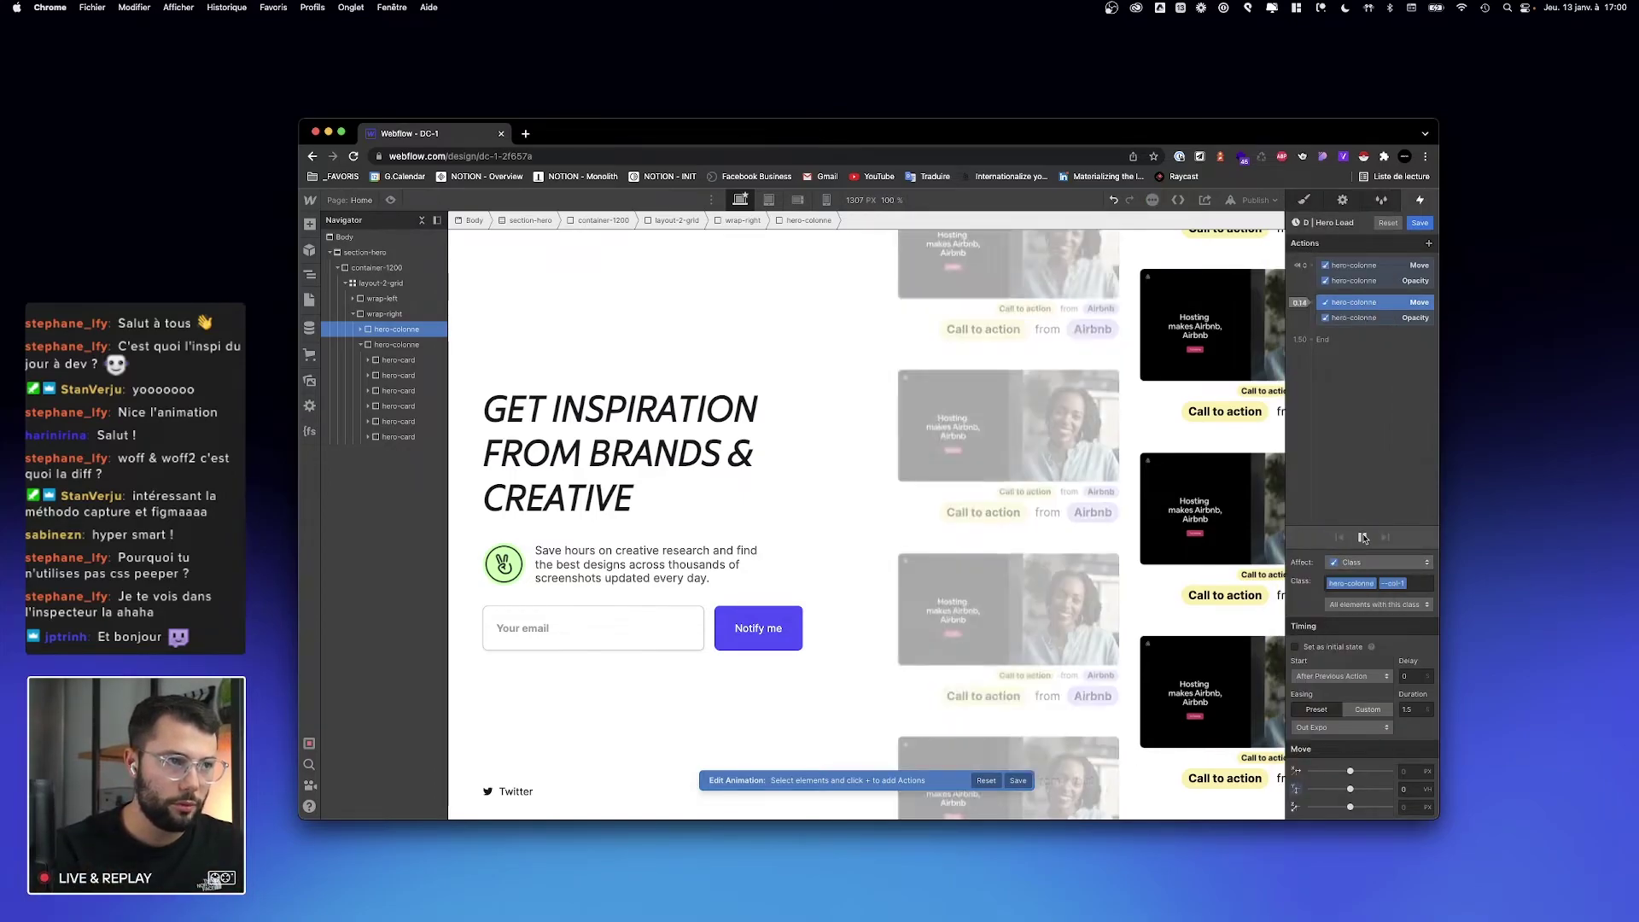
Step: Set the second Move action's easing to Out Quint and its duration to 3 s, previewing the animation
{"action": "left_click", "coordinate": [1341, 727]}
{"action": "left_click", "coordinate": [1315, 508]}
{"action": "left_click", "coordinate": [1364, 537]}
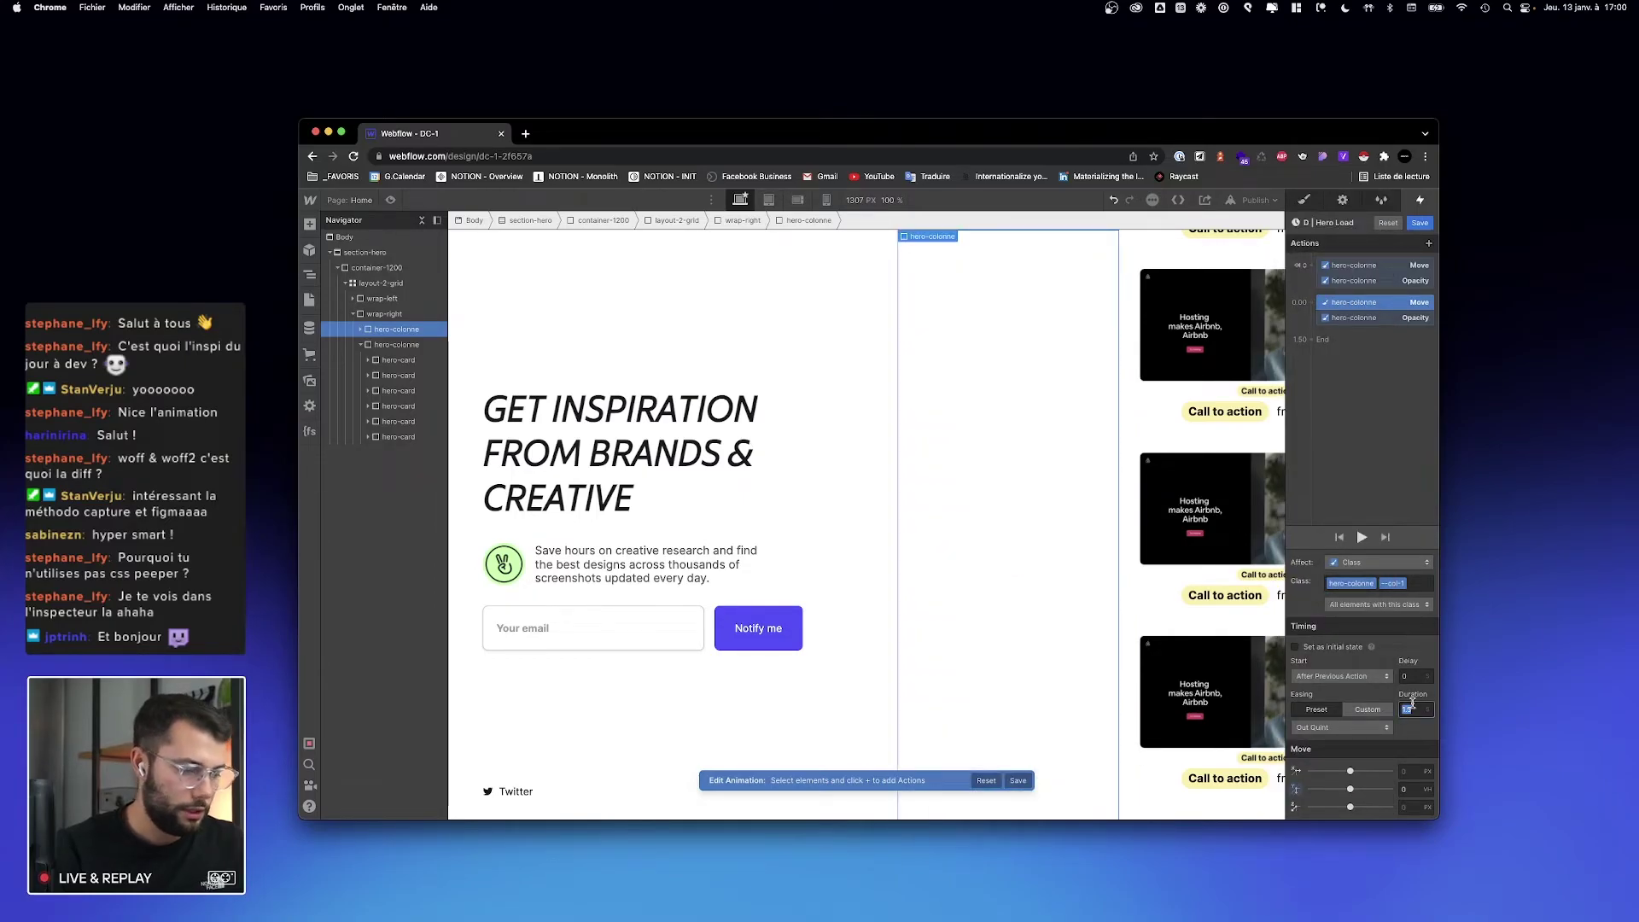
{"action": "left_click", "coordinate": [1361, 537]}
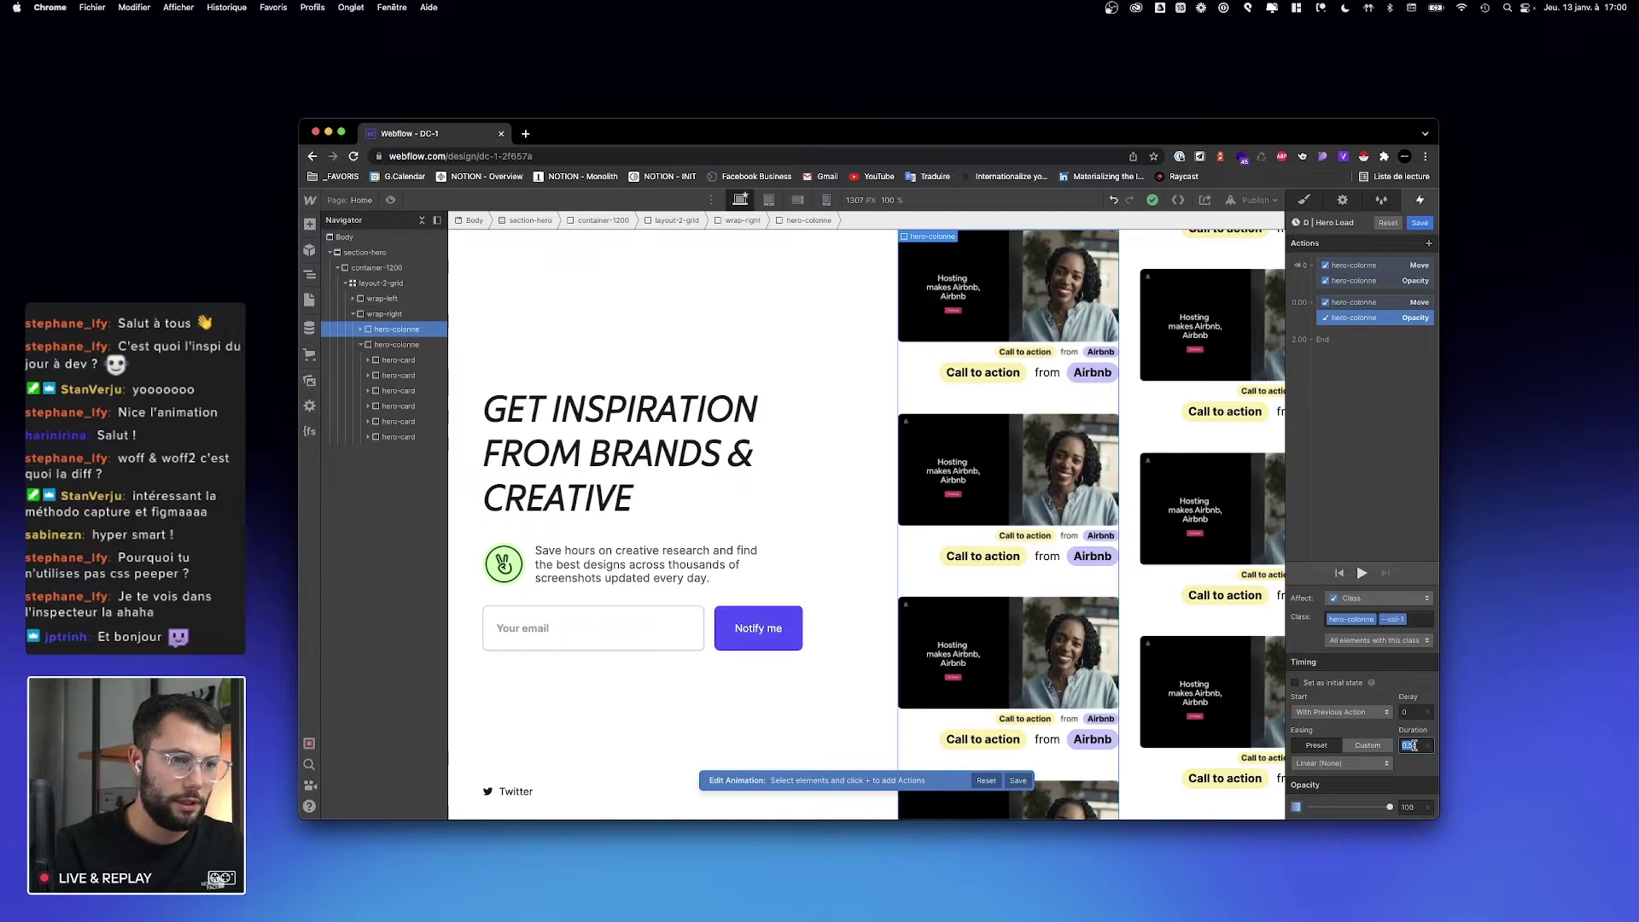
Step: Set the second Opacity action's duration to 1 s and its delay to 0.5 s, and preview the animation
{"action": "key", "text": "BackSpace"}
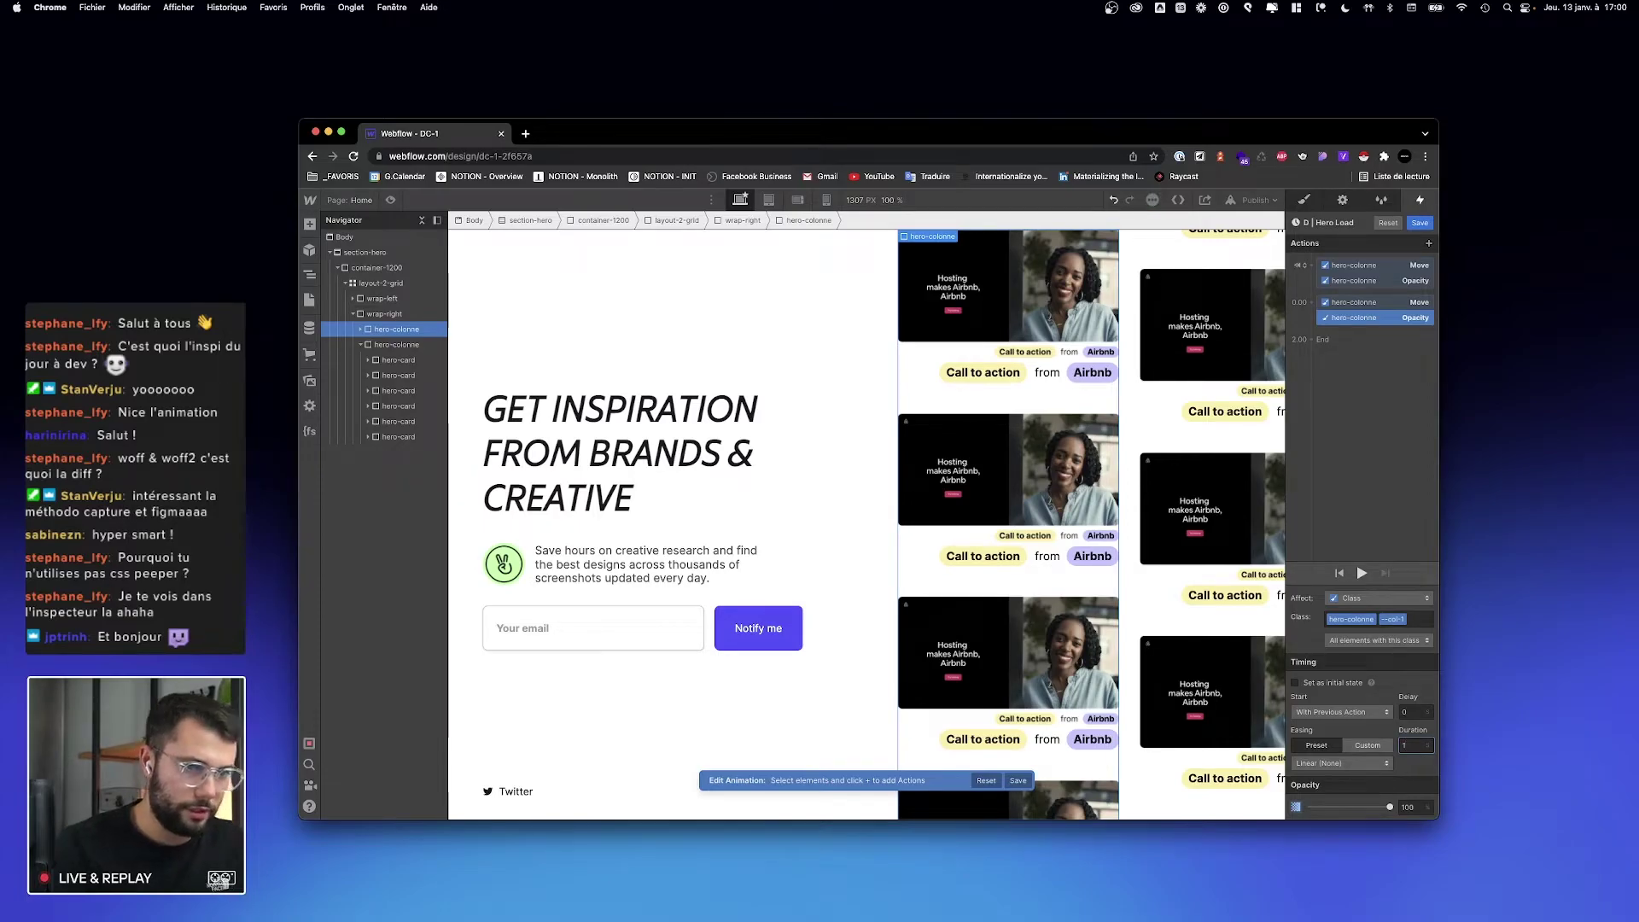
{"action": "left_click", "coordinate": [1416, 708]}
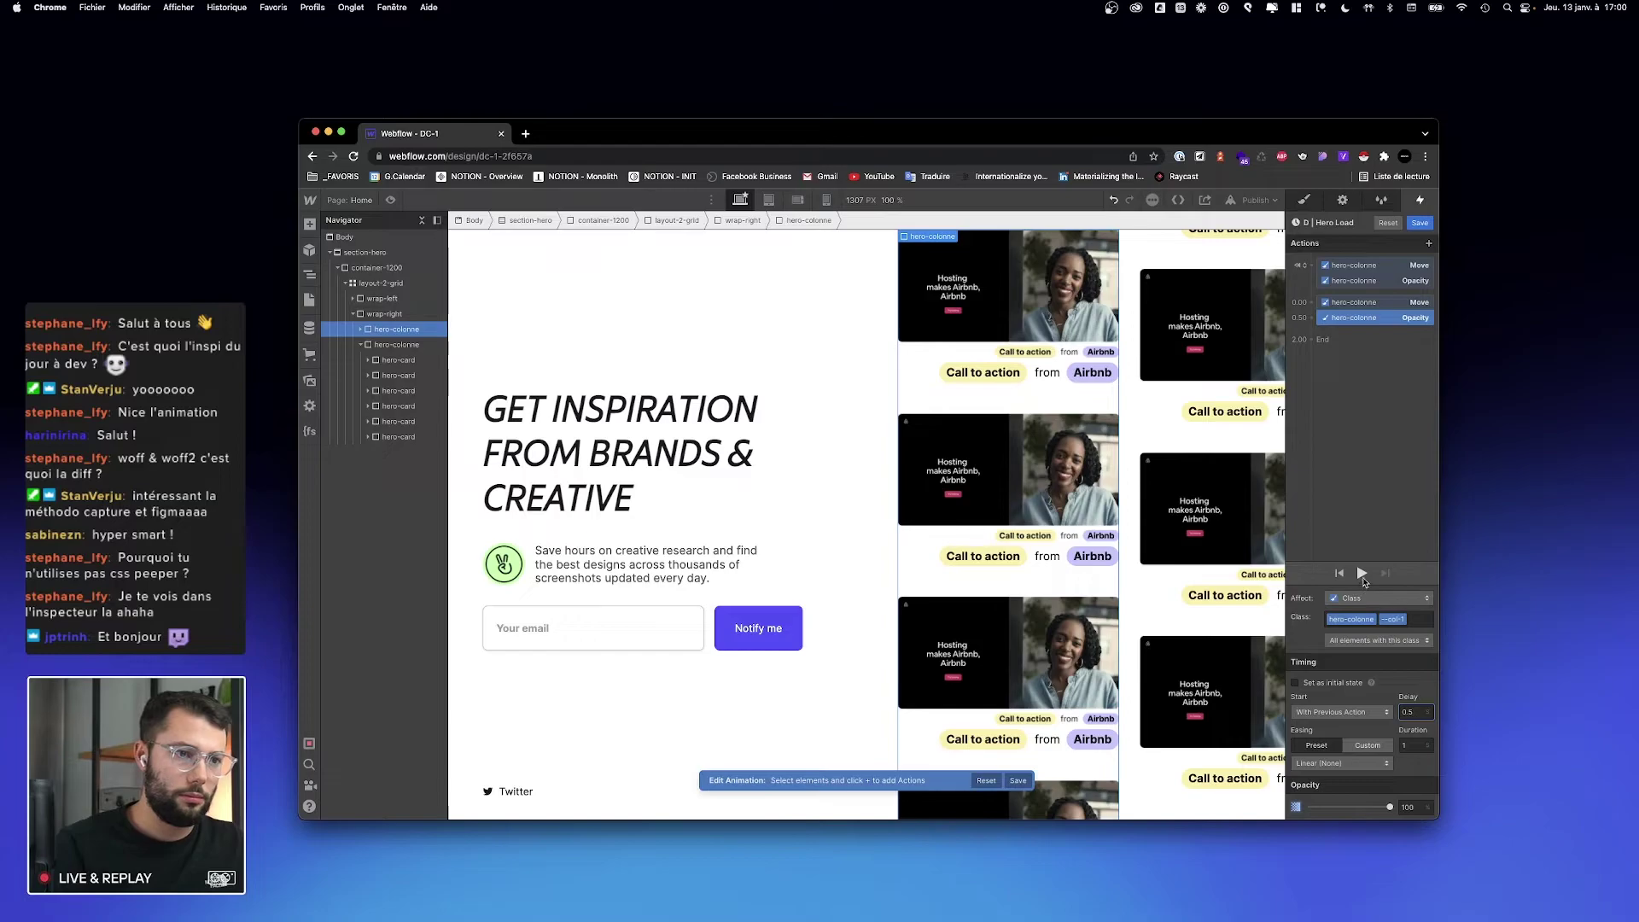
{"action": "left_click", "coordinate": [1363, 573]}
Step: Set the second Opacity action's delay to 0.1 s and replay the animation to check the timing
{"action": "left_click", "coordinate": [1411, 712]}
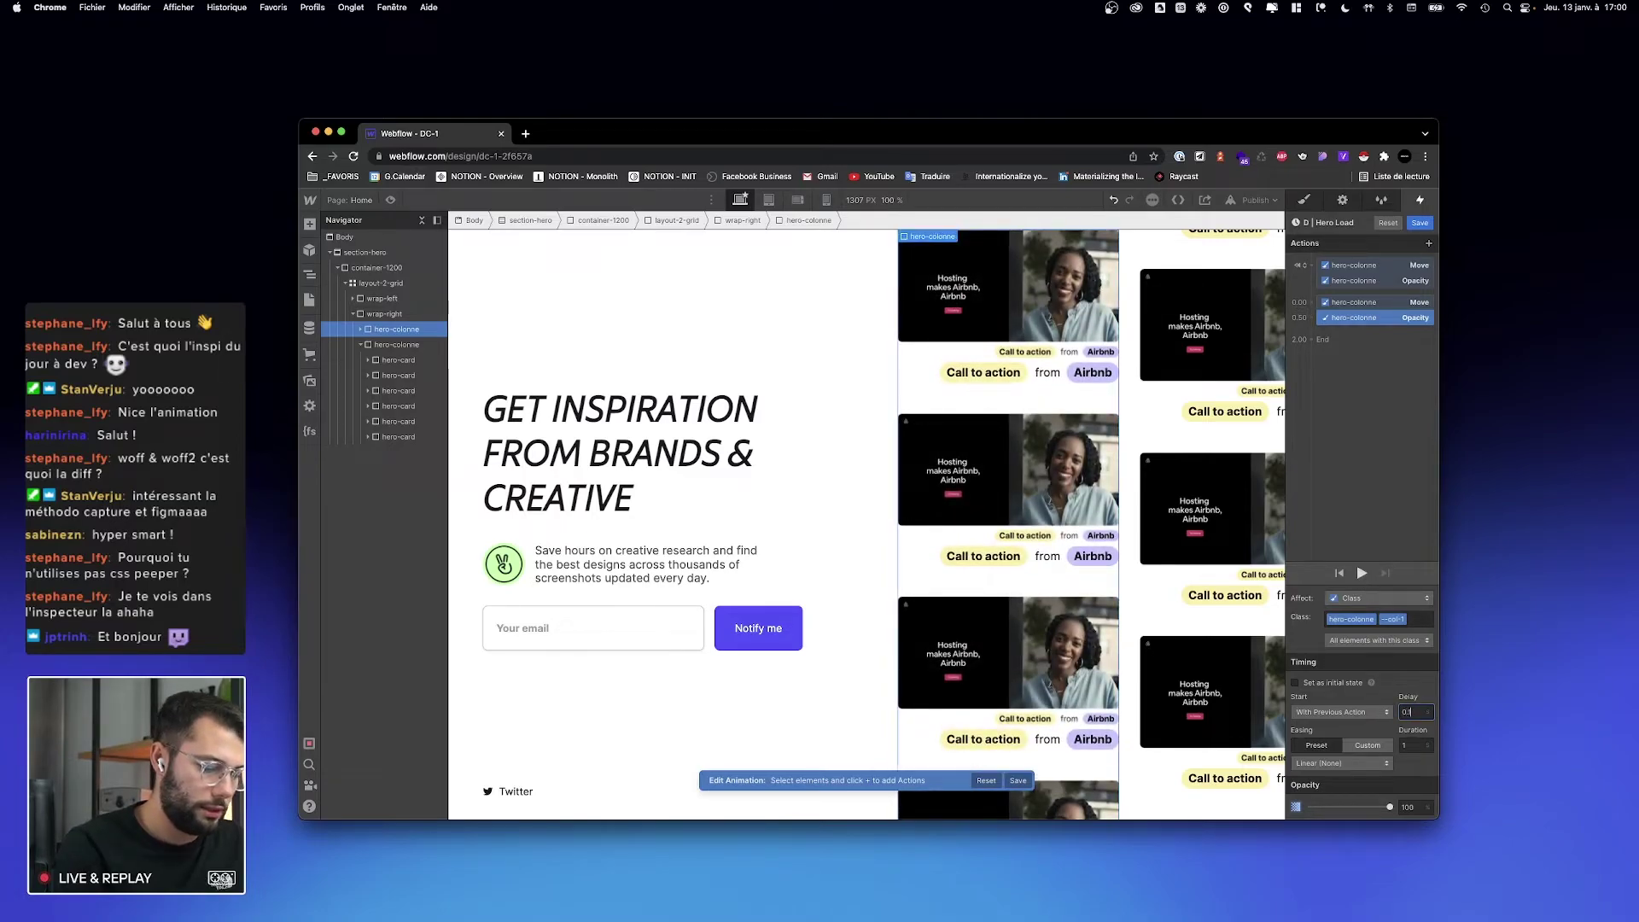
{"action": "left_click", "coordinate": [1363, 573]}
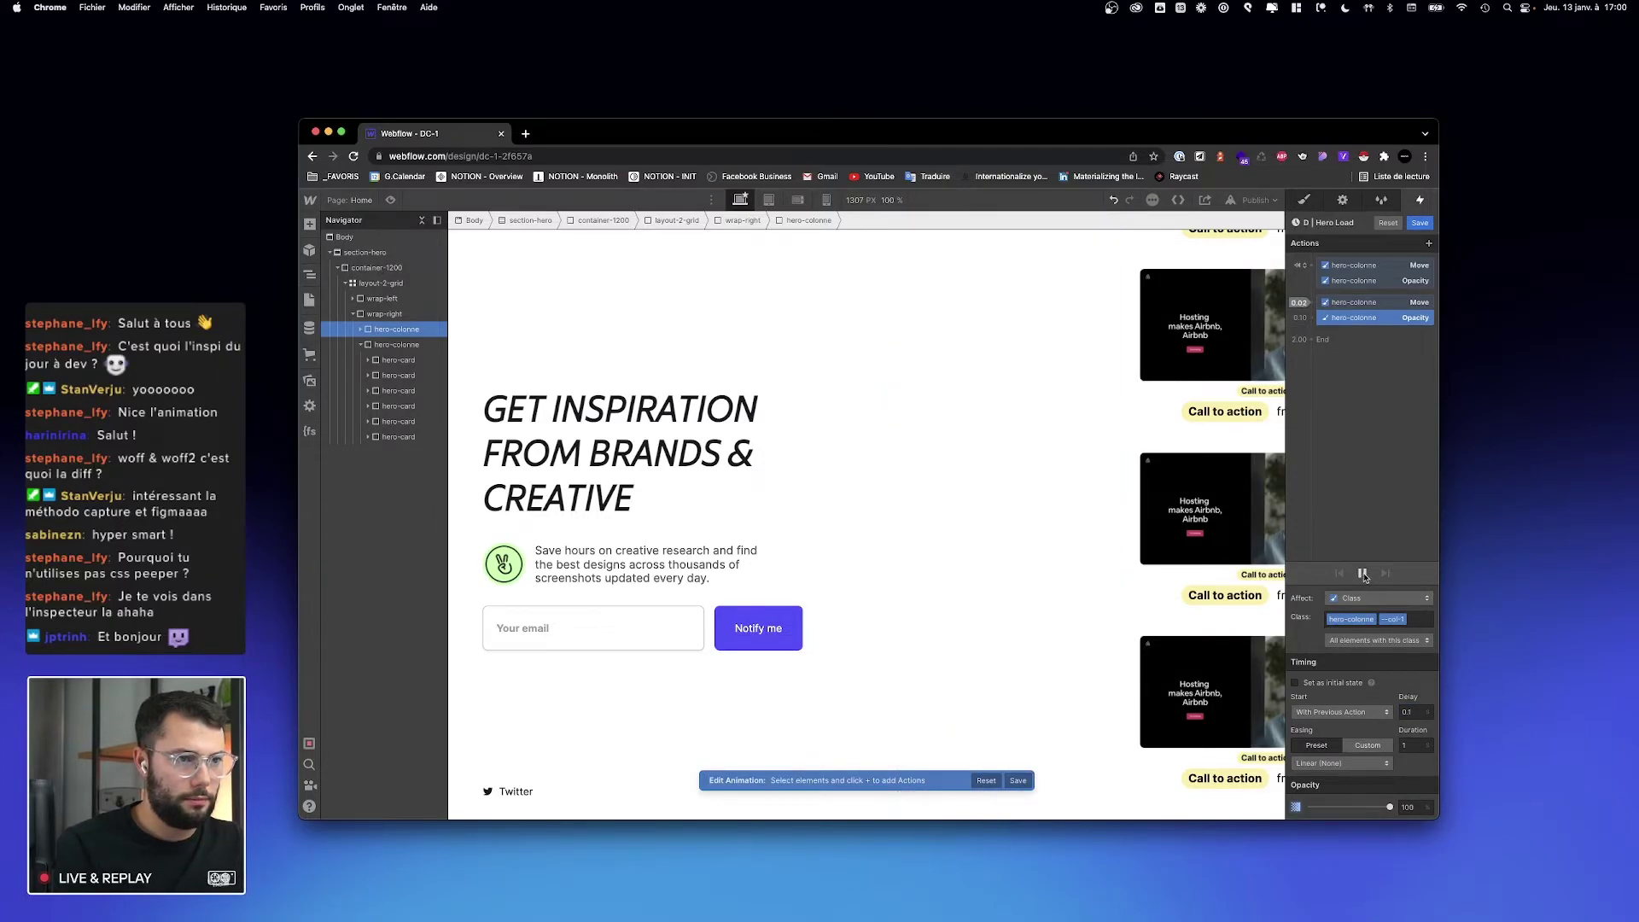
{"action": "left_click", "coordinate": [1363, 575]}
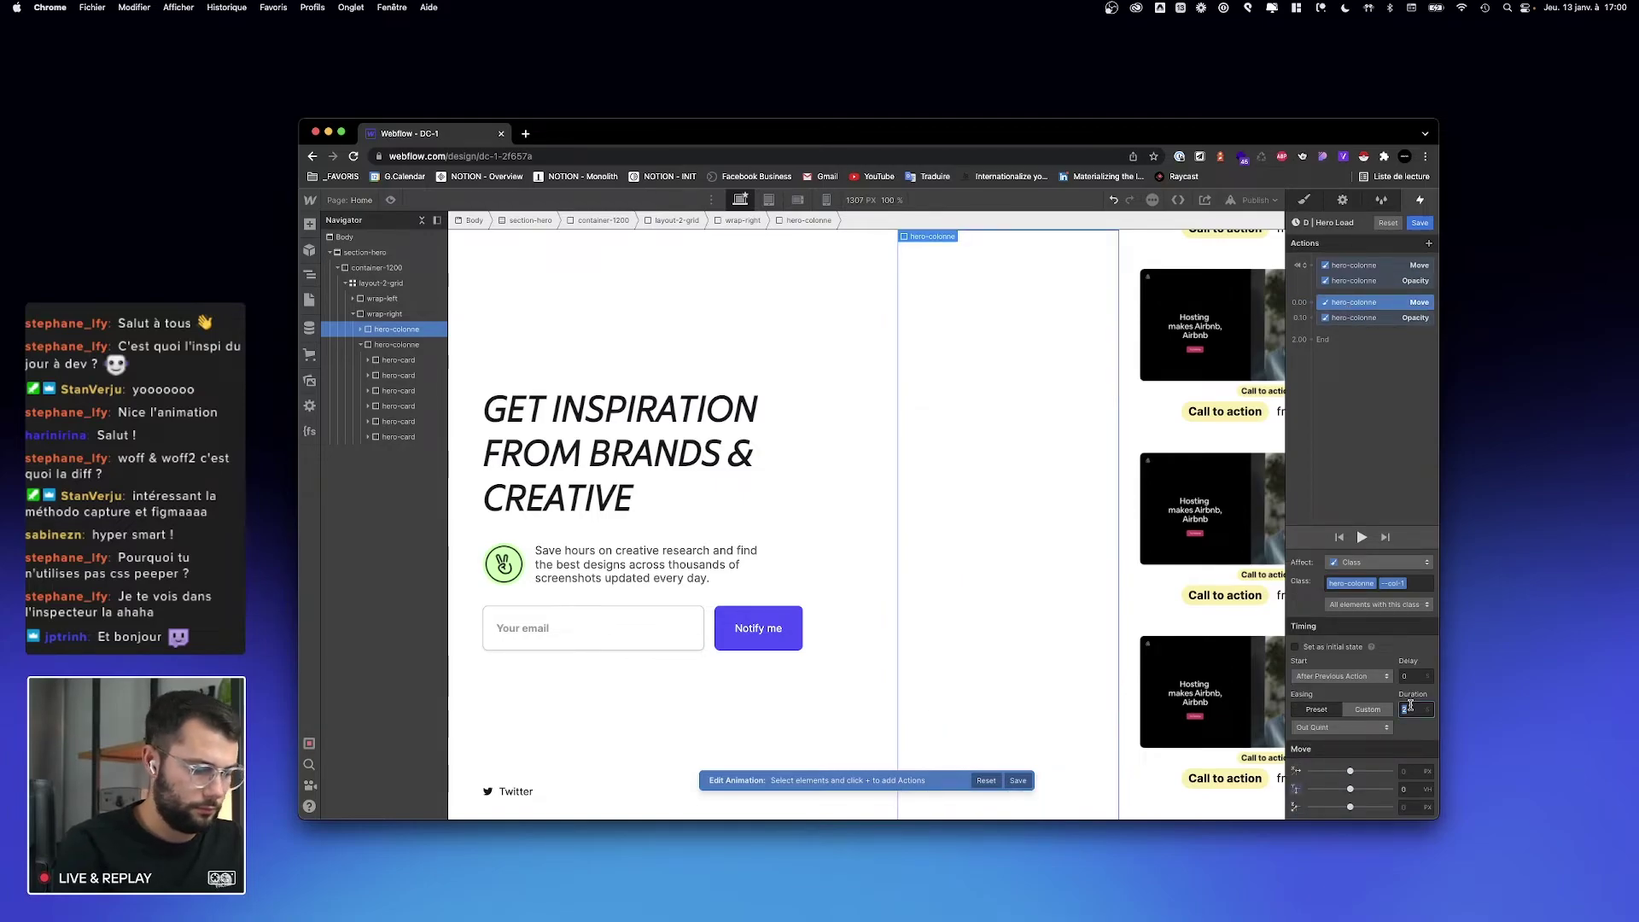
{"action": "left_click", "coordinate": [1362, 539]}
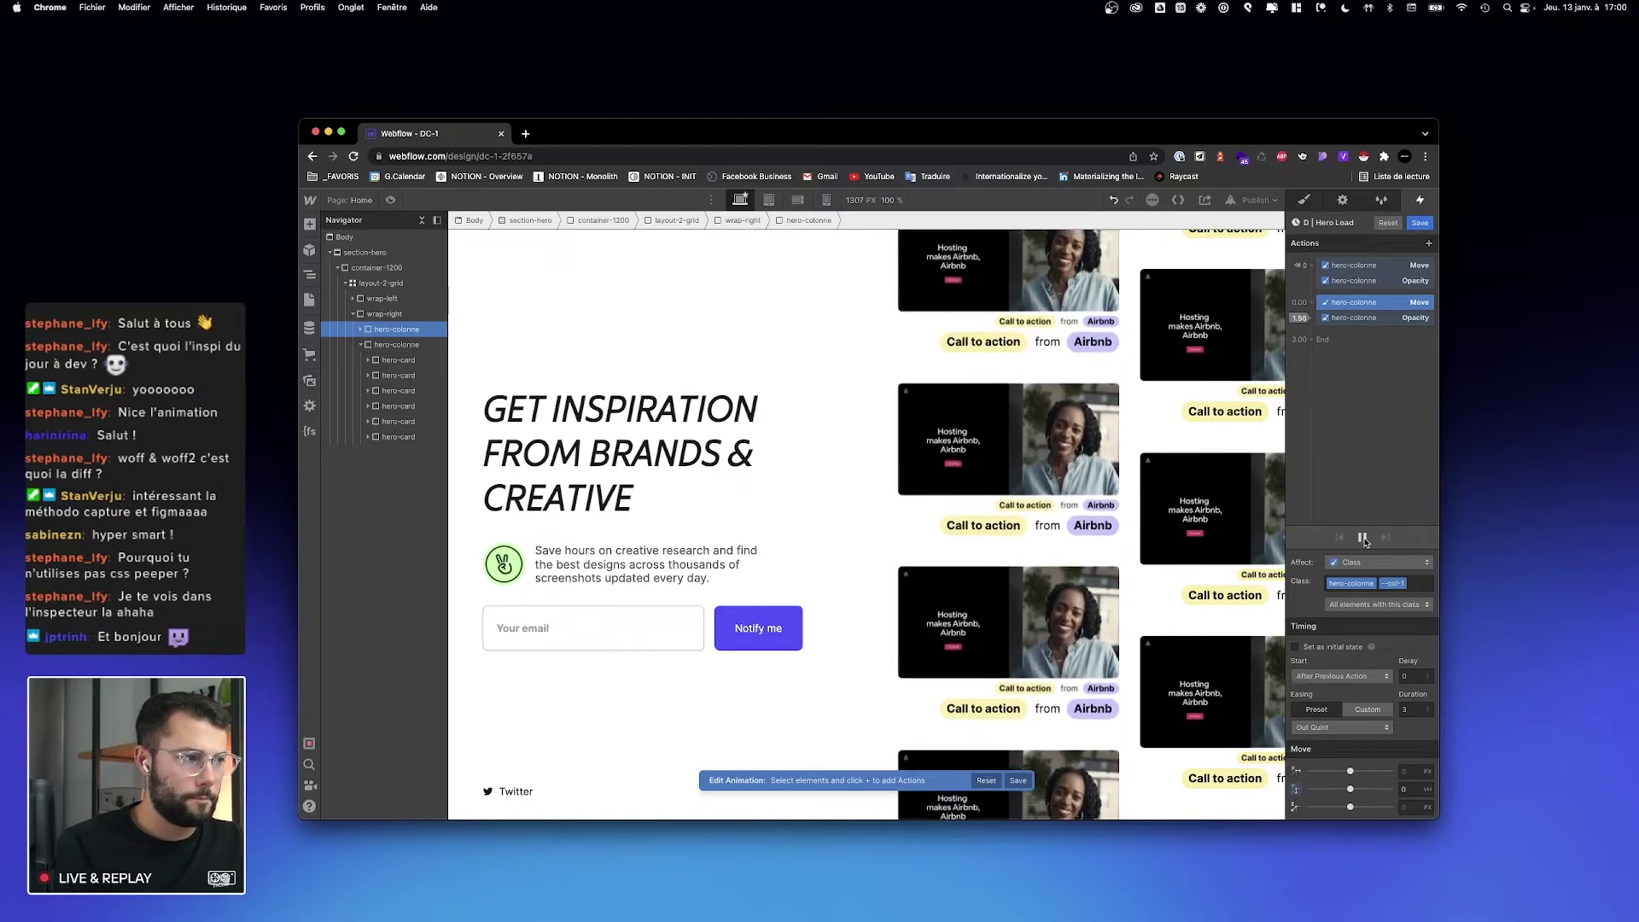
{"action": "left_click", "coordinate": [1363, 539]}
{"action": "left_click", "coordinate": [1363, 538]}
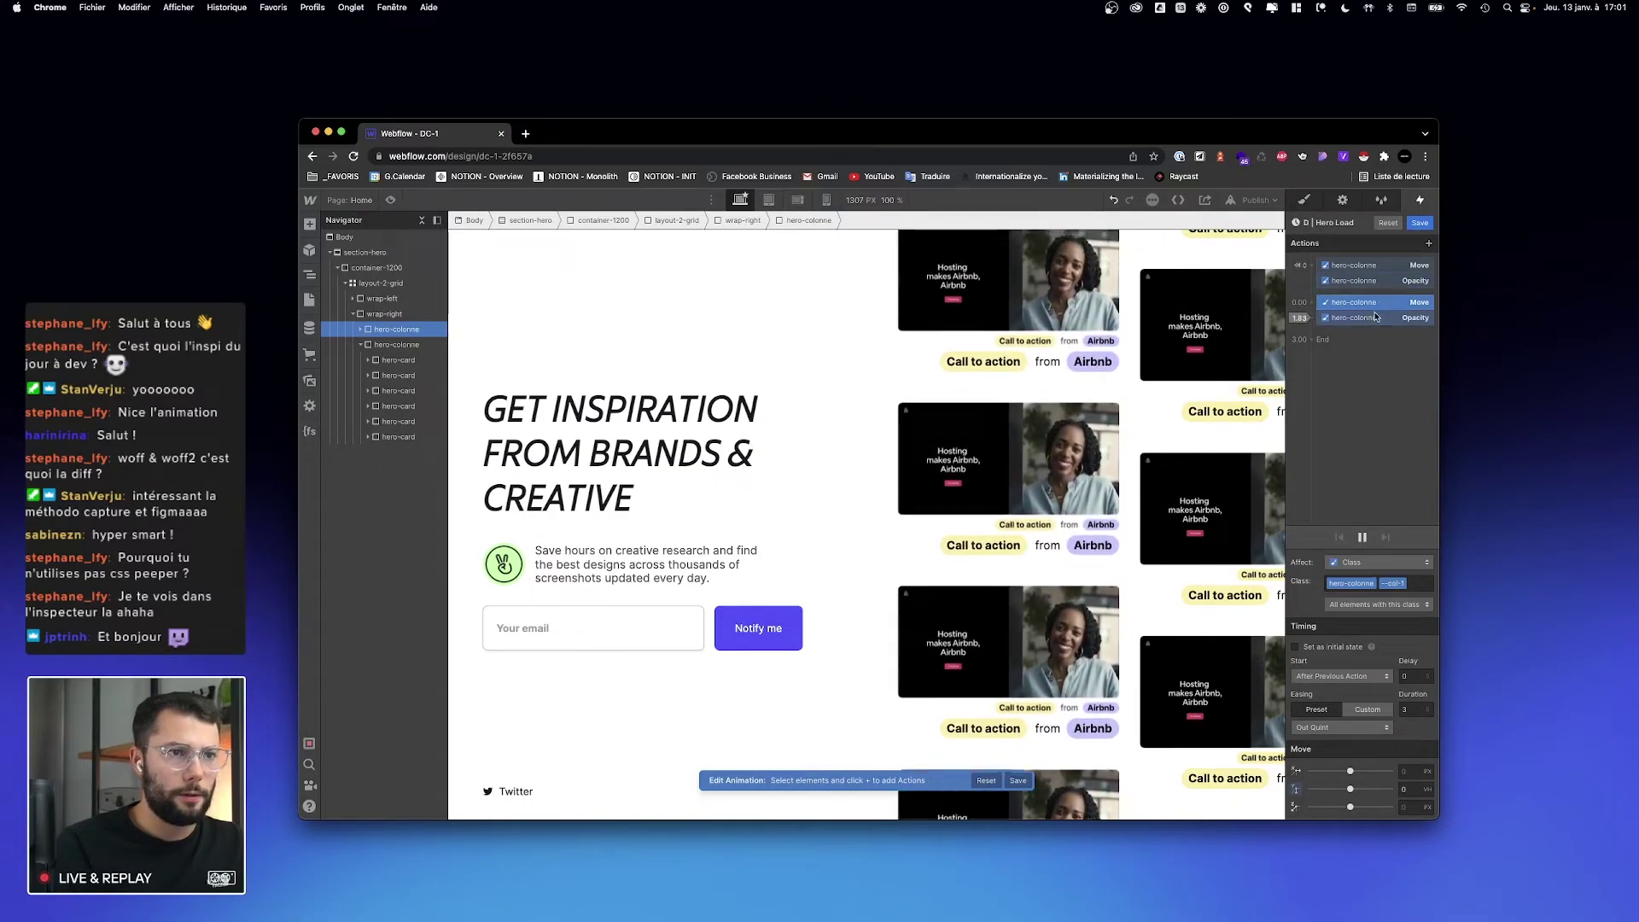
Step: Duplicate the initial Move and Opacity actions, retarget the copies to the second hero-colonne, and set them as initial state
{"action": "left_click", "coordinate": [1366, 265]}
{"action": "left_click_drag", "start_coordinate": [1364, 276], "coordinate": [1371, 316]}
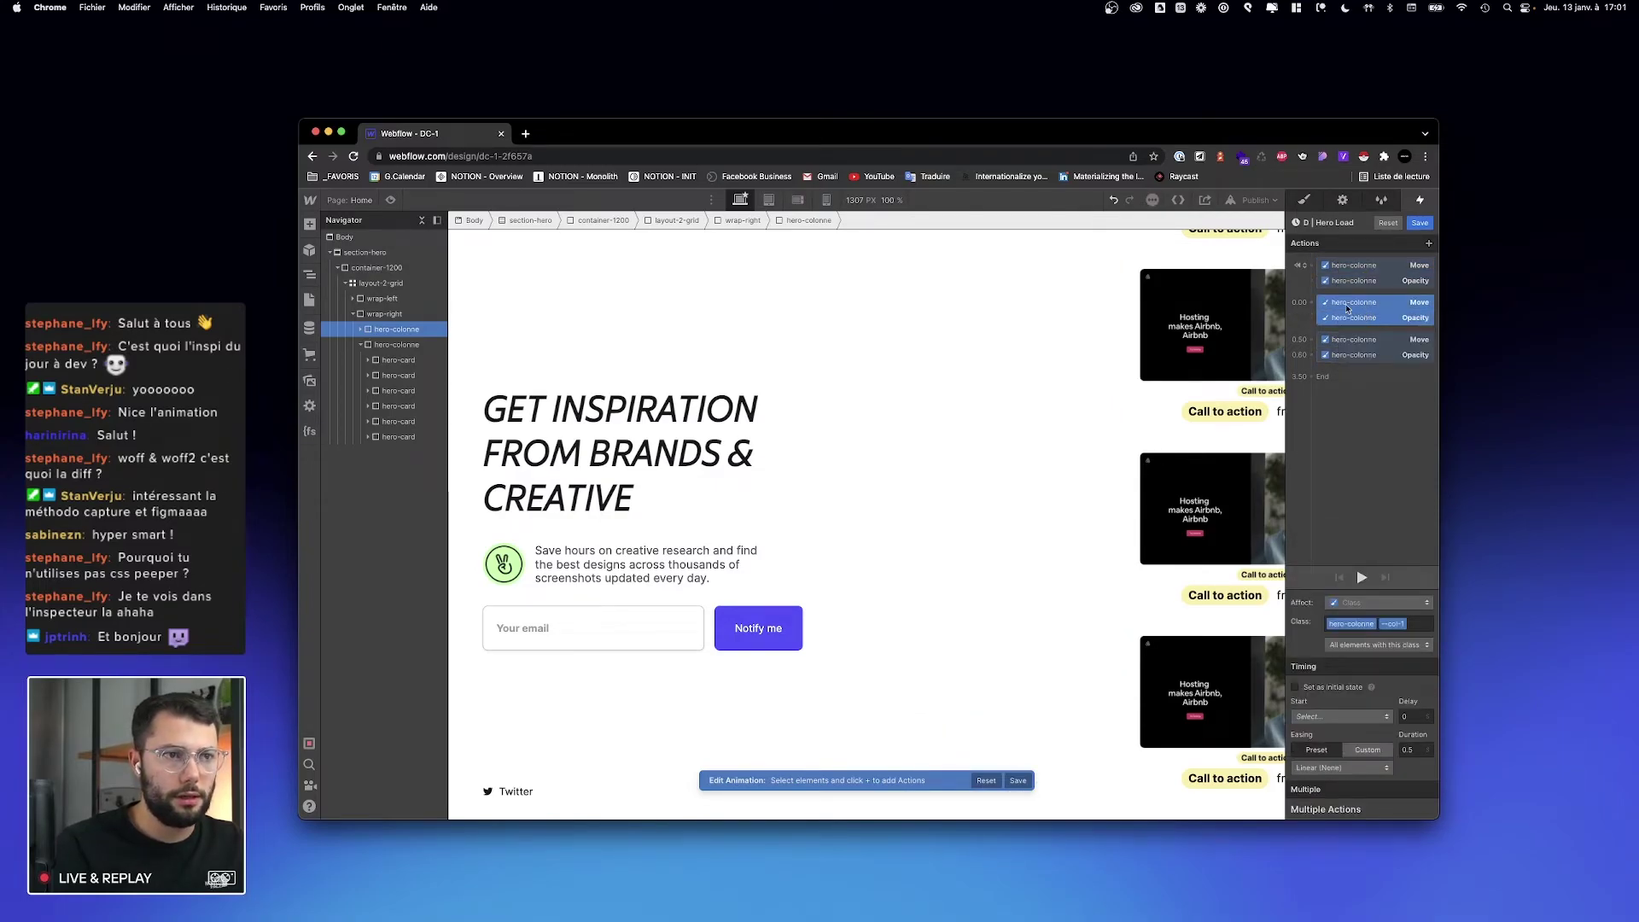
{"action": "right_click", "coordinate": [1348, 308]}
{"action": "left_click", "coordinate": [1356, 339]}
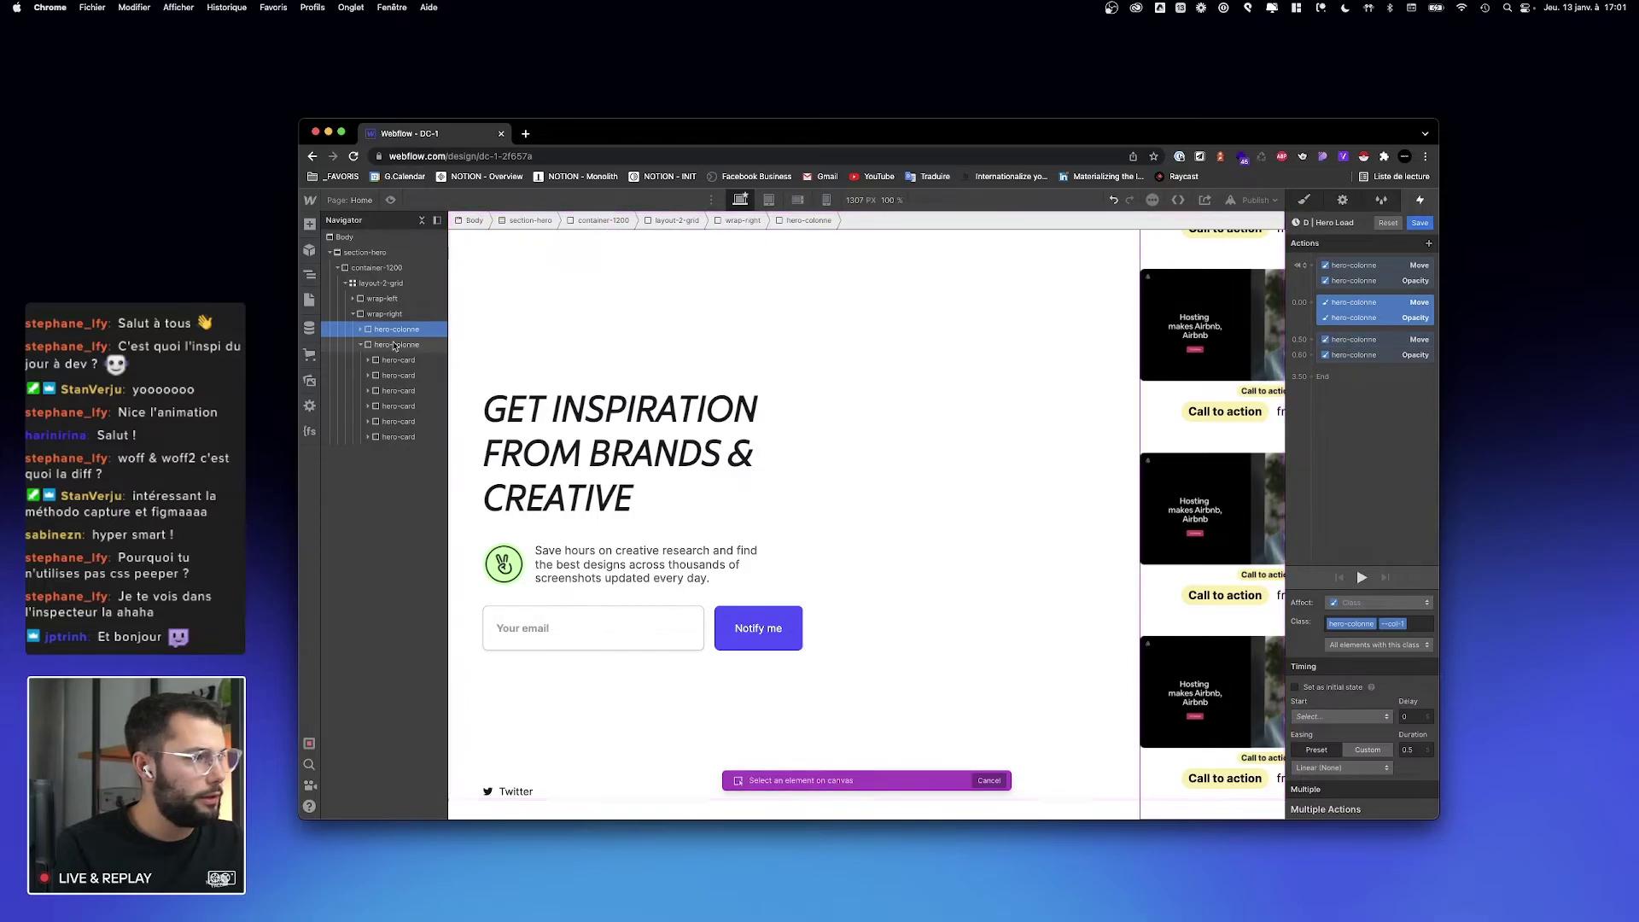
{"action": "left_click", "coordinate": [395, 344]}
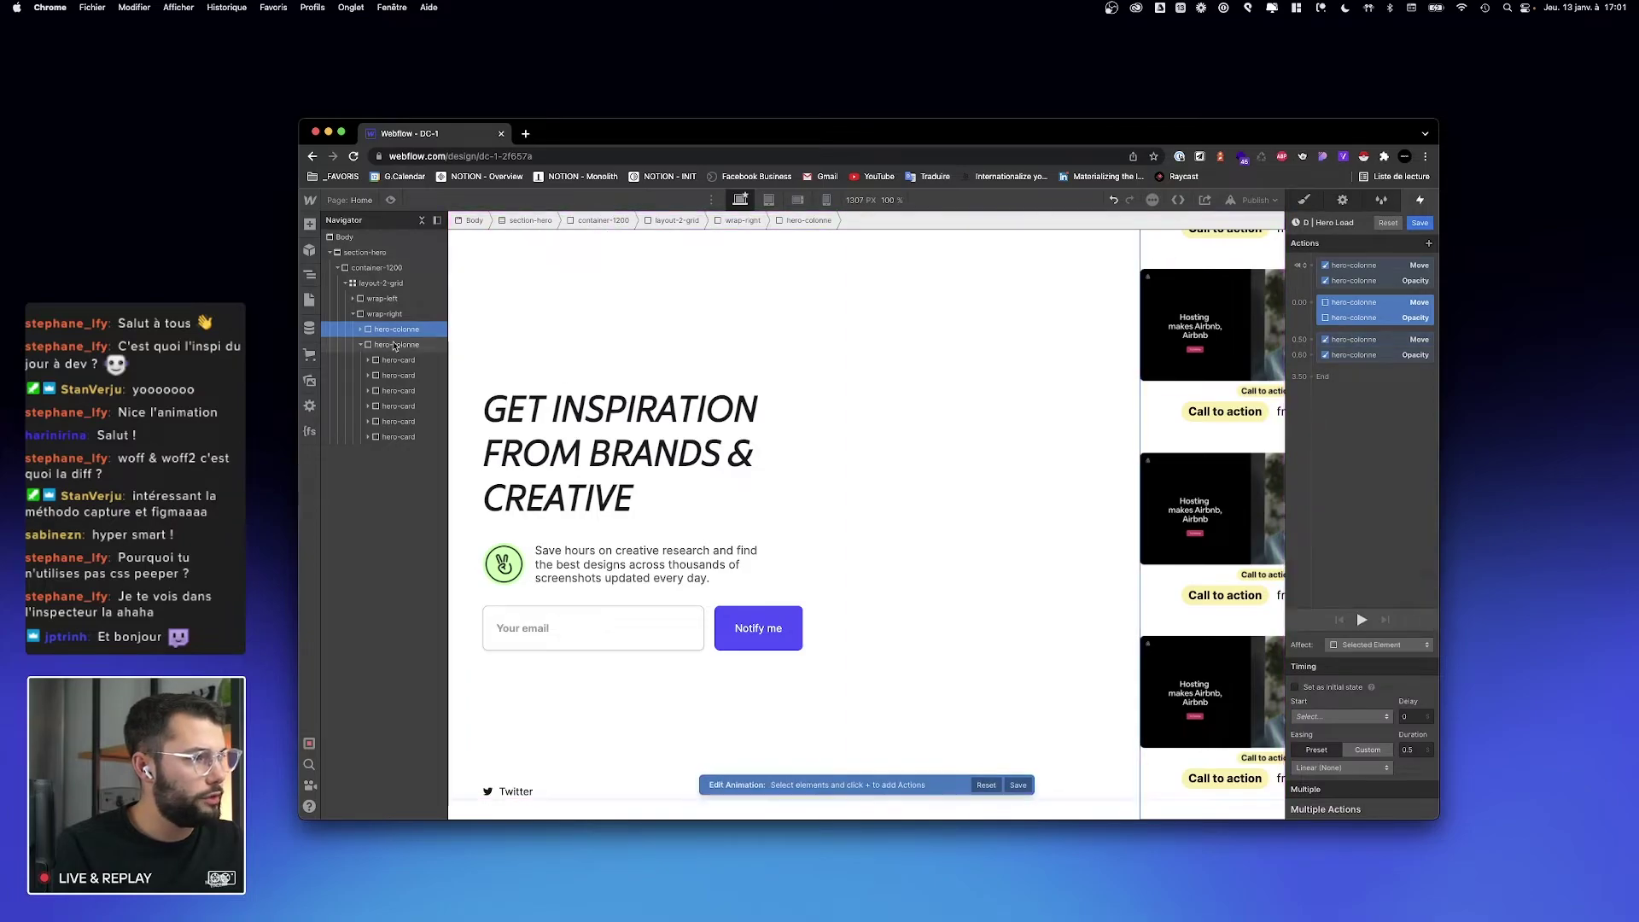
{"action": "left_click", "coordinate": [1350, 301]}
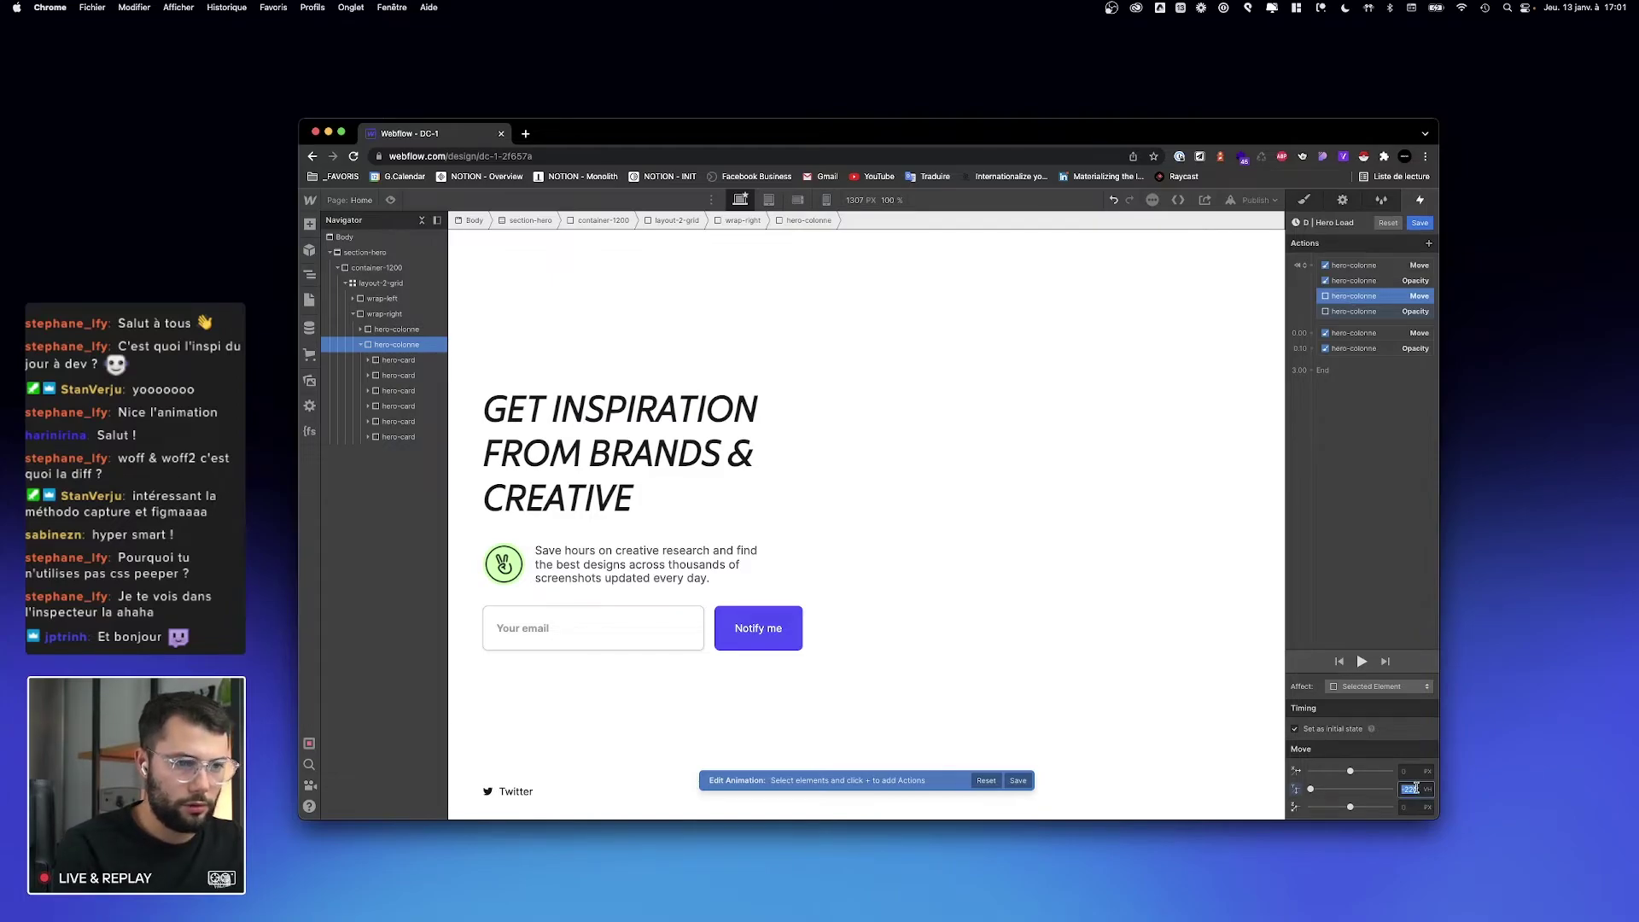
Step: Set the second column's initial Opacity action to 100
{"action": "left_click", "coordinate": [1361, 311]}
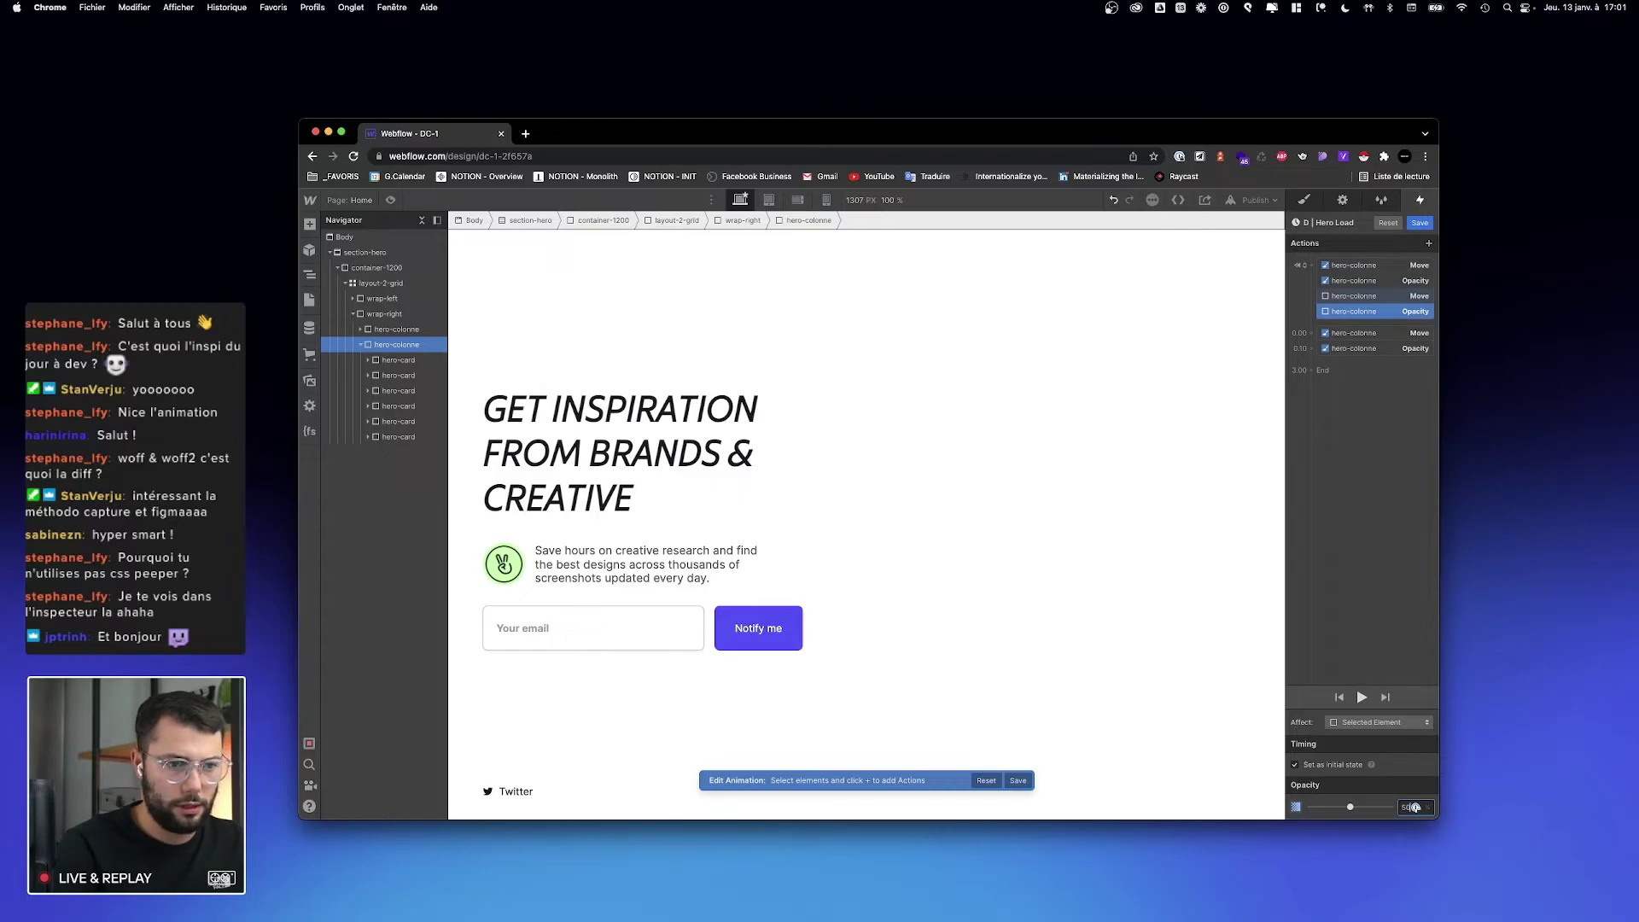
{"action": "type", "text": "100"}
{"action": "key", "text": "Return"}
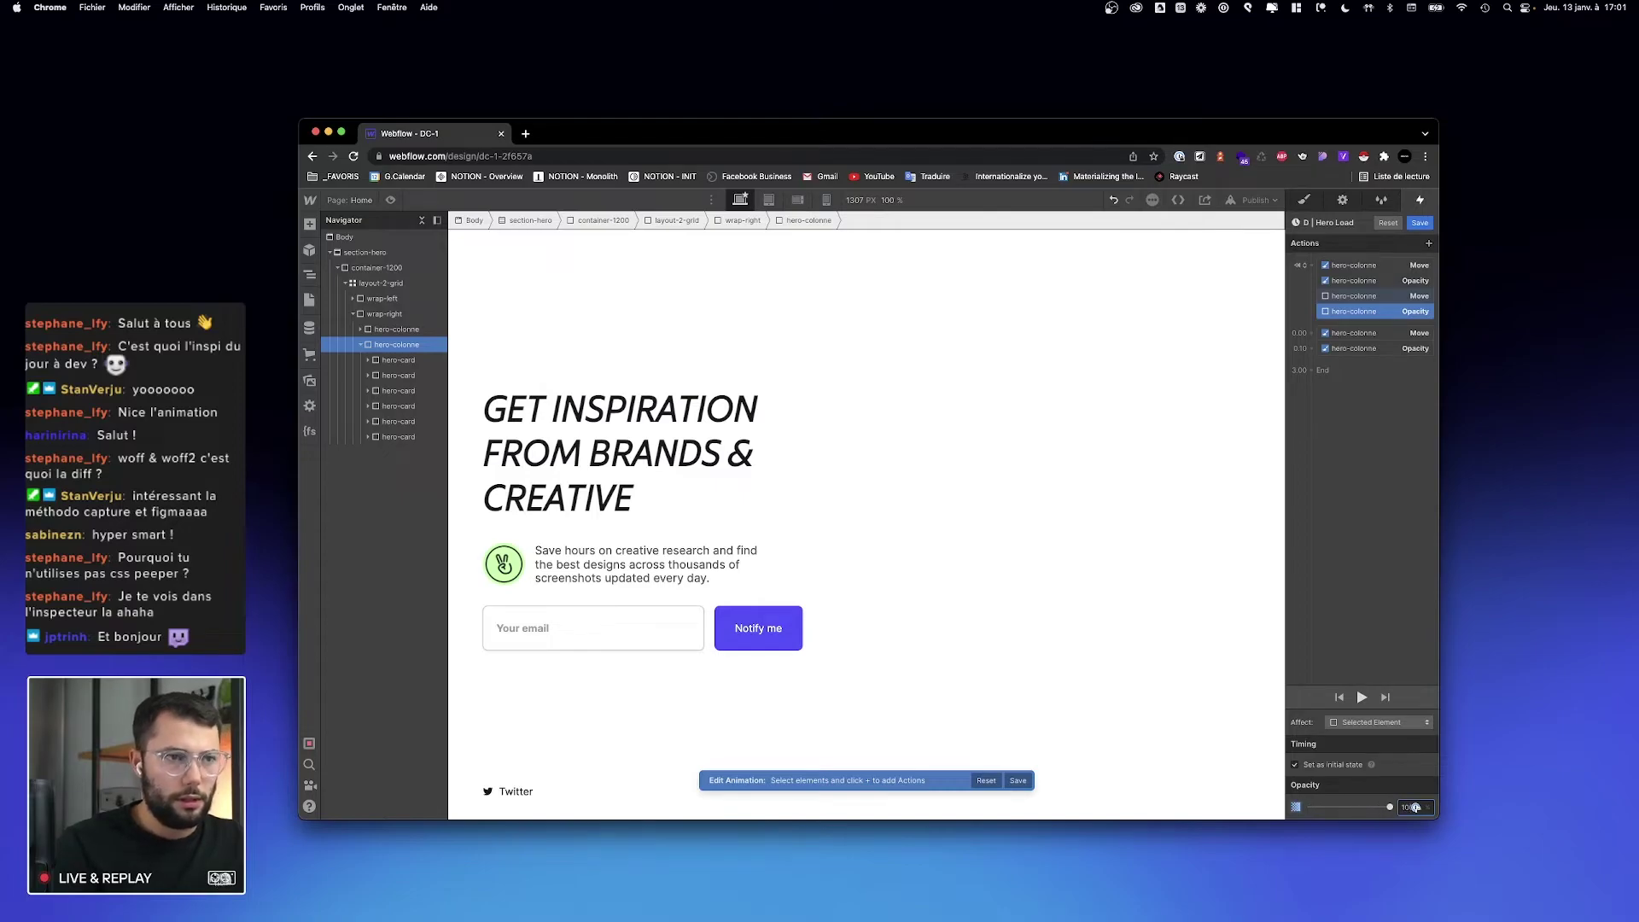
Step: Set the vertical offset of the second column's initial Move action to 220
{"action": "left_click", "coordinate": [1364, 295]}
{"action": "left_click_drag", "start_coordinate": [1311, 789], "coordinate": [1410, 789]}
{"action": "type", "text": "22"}
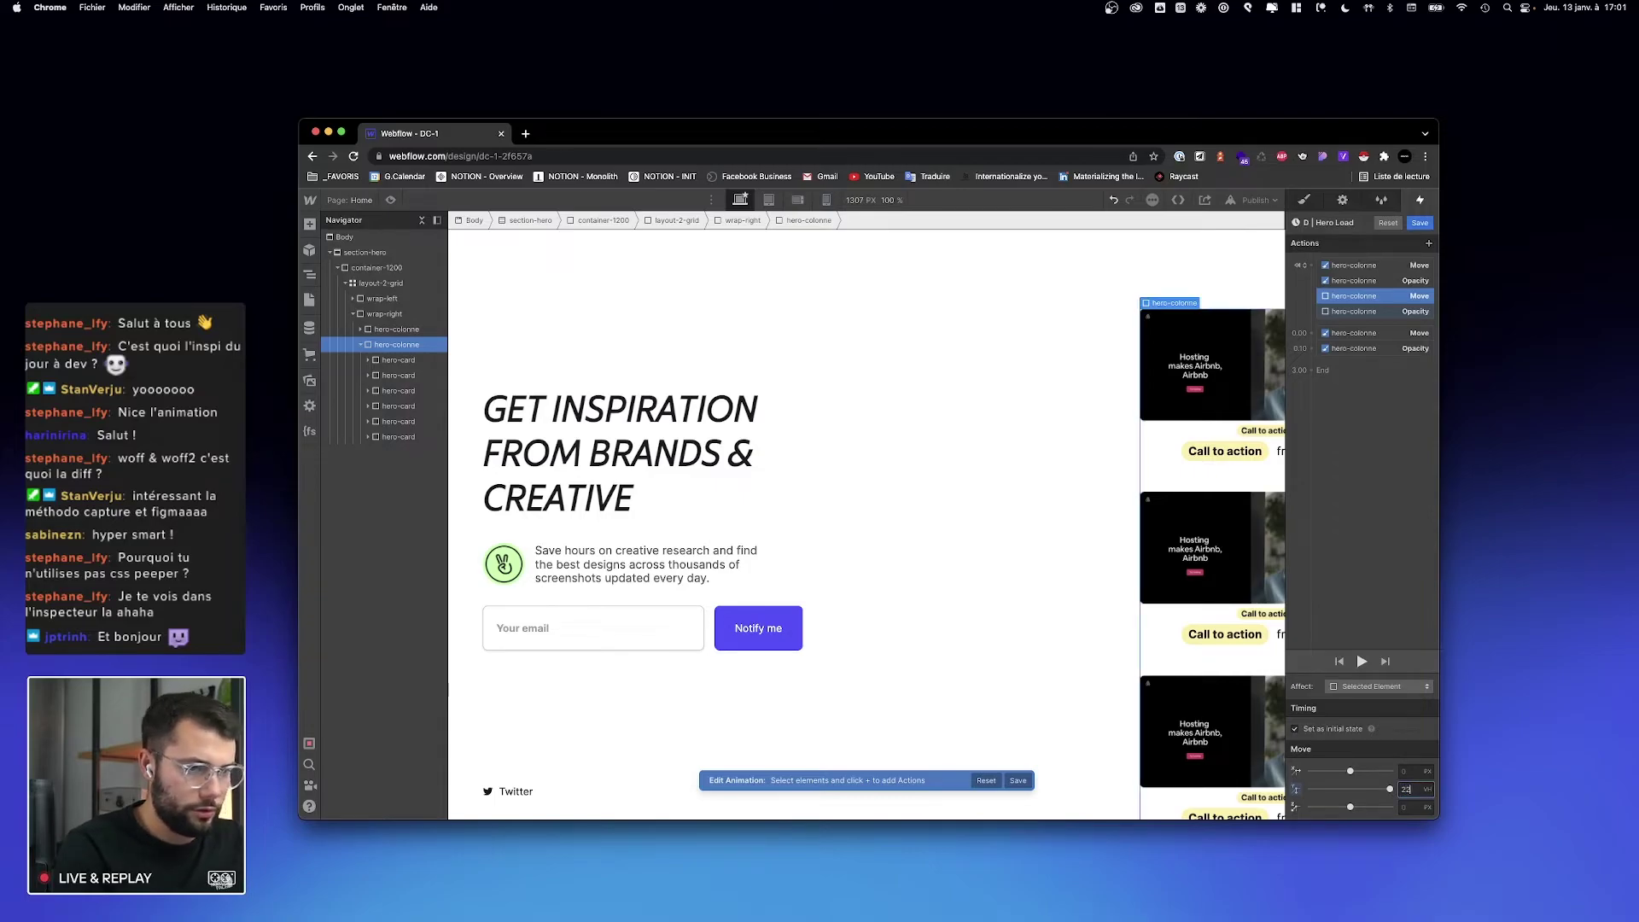
{"action": "type", "text": "0"}
{"action": "key", "text": "Return"}
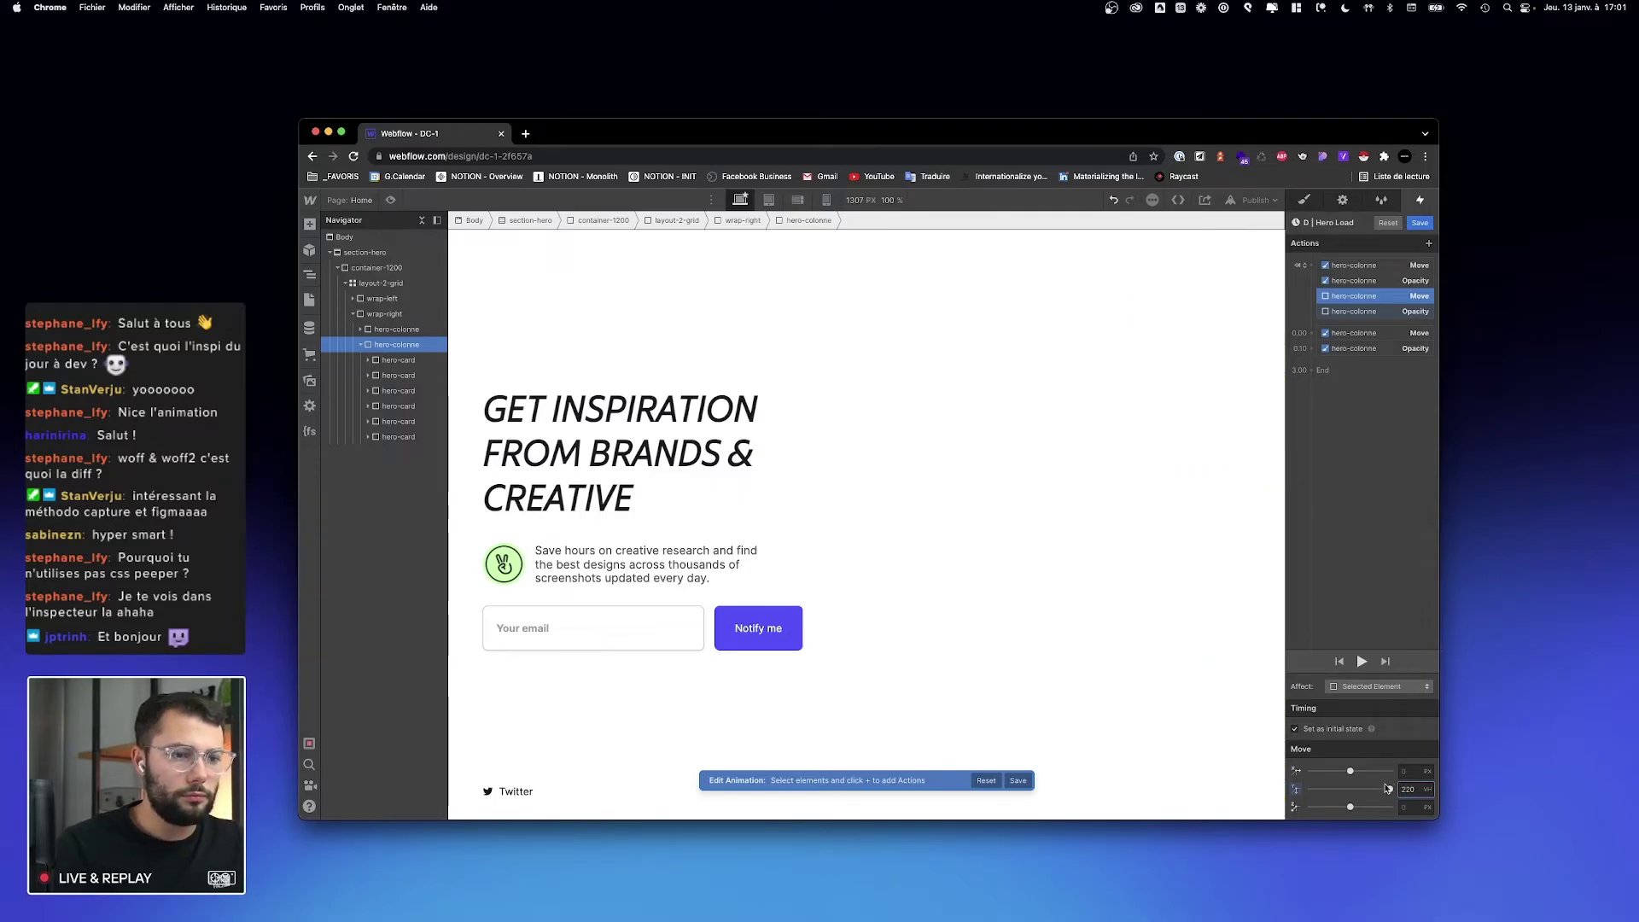
{"action": "left_click", "coordinate": [1387, 789]}
{"action": "double_click", "coordinate": [1410, 789]}
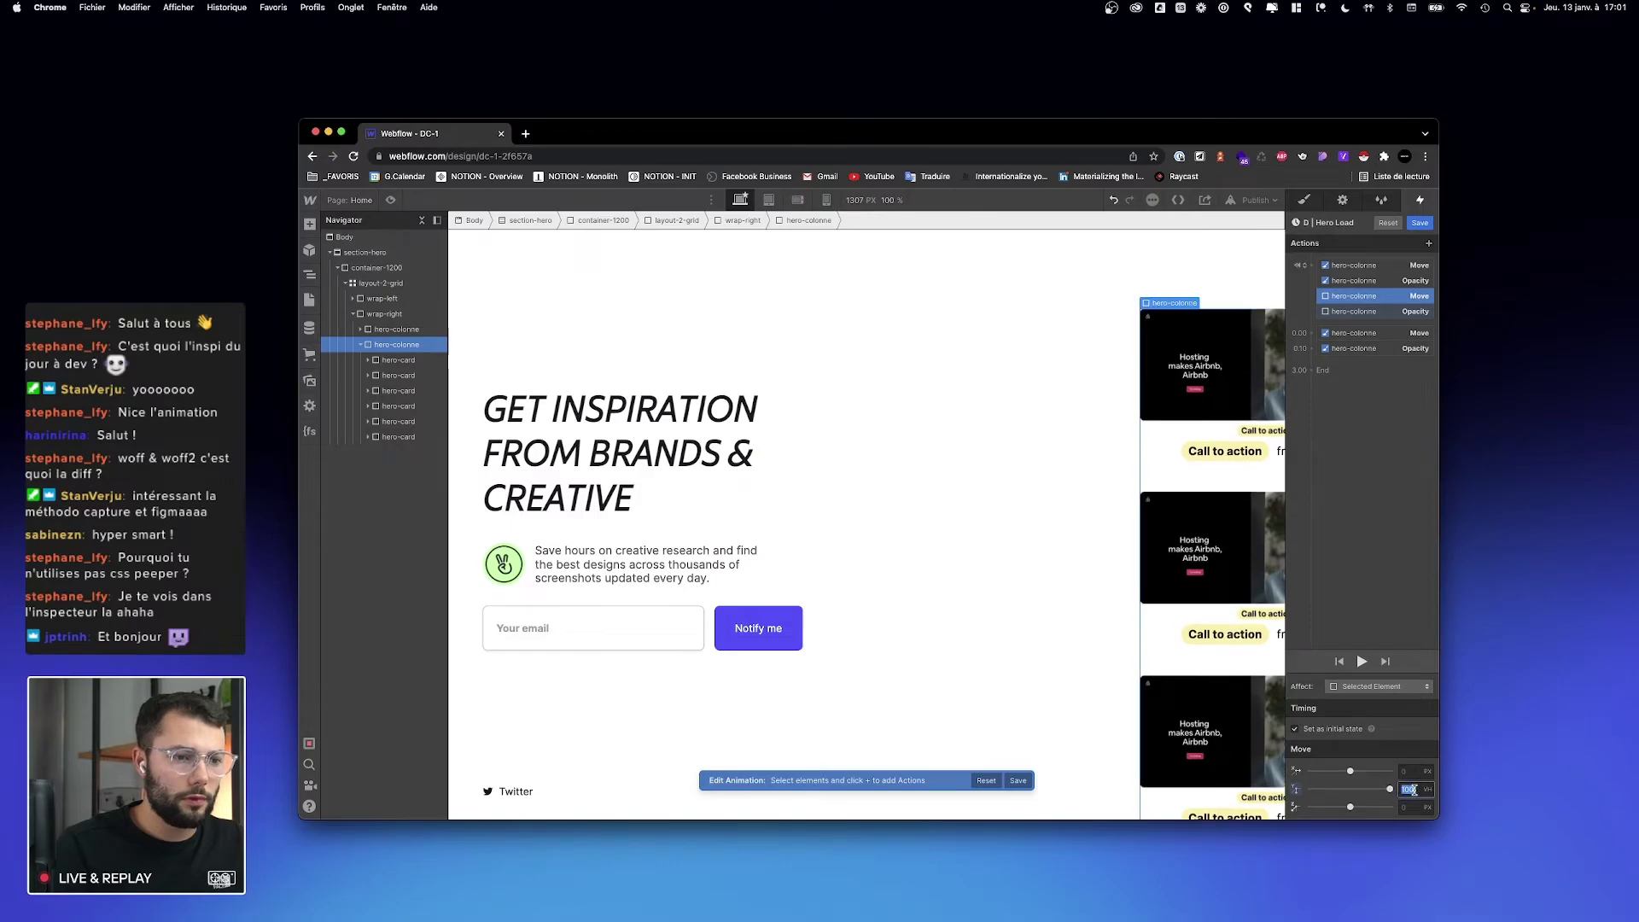
{"action": "type", "text": "220"}
{"action": "key", "text": "Return"}
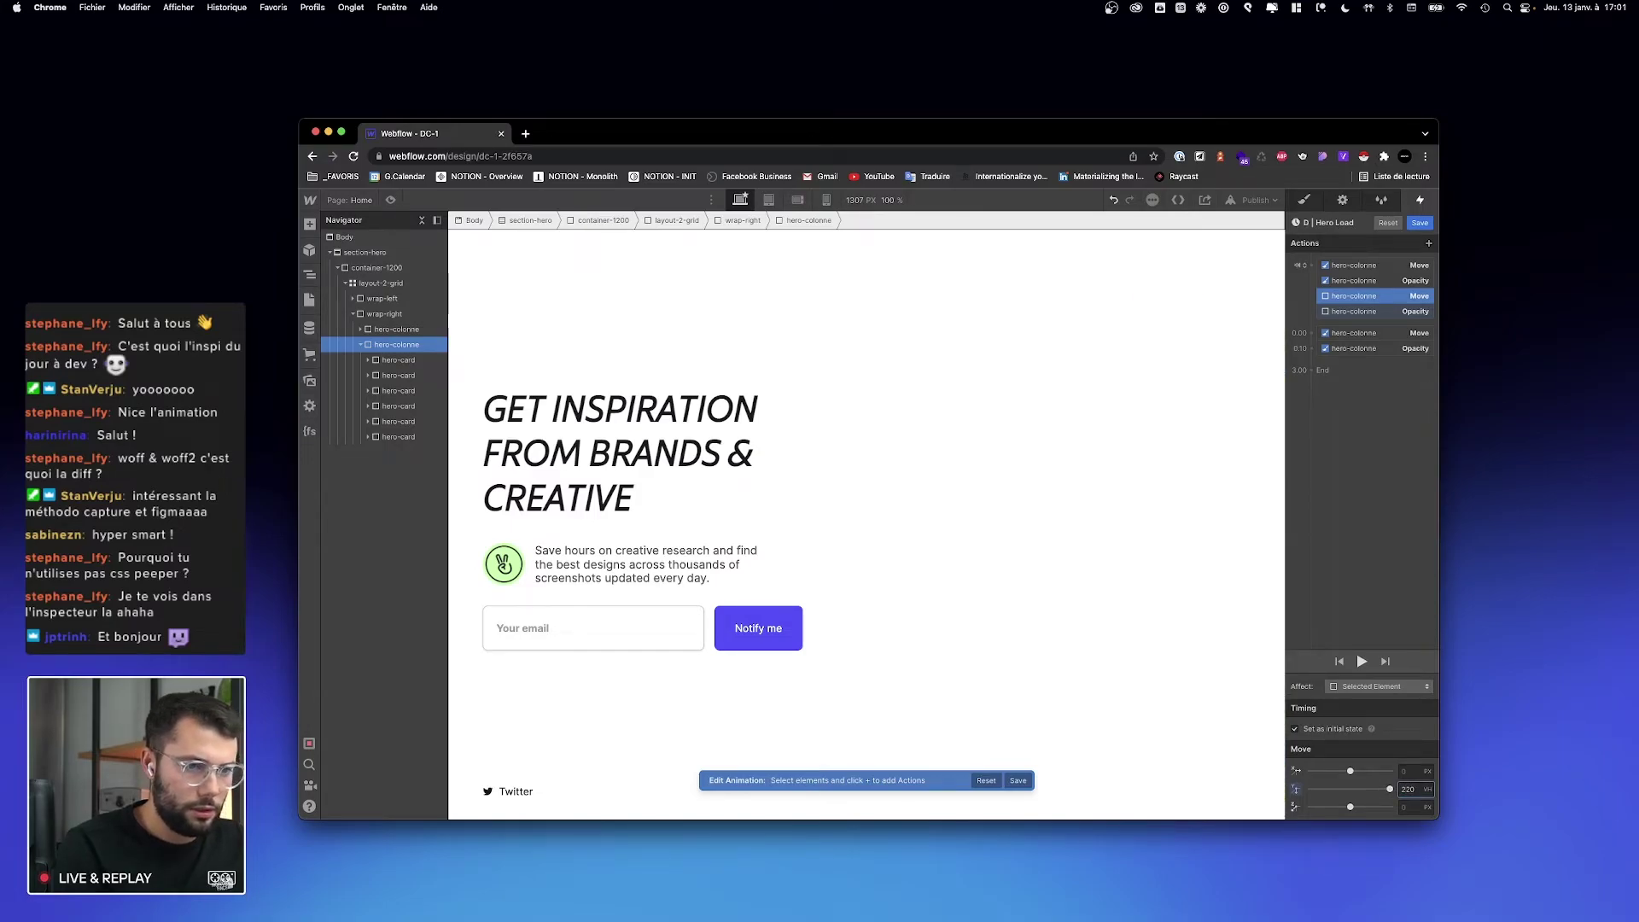
Step: Try lowering the second column's initial vertical offset to 130 in steps of 10, and raise it back to 220
{"action": "key", "text": "shift+Down"}
{"action": "key", "text": "shift+Down"}
{"action": "key", "text": "shift+Down"}
{"action": "key", "text": "shift+Down"}
{"action": "key", "text": "shift+Down"}
{"action": "key", "text": "shift+Down"}
{"action": "key", "text": "shift+Down"}
{"action": "key", "text": "shift+Down"}
{"action": "key", "text": "shift+Down"}
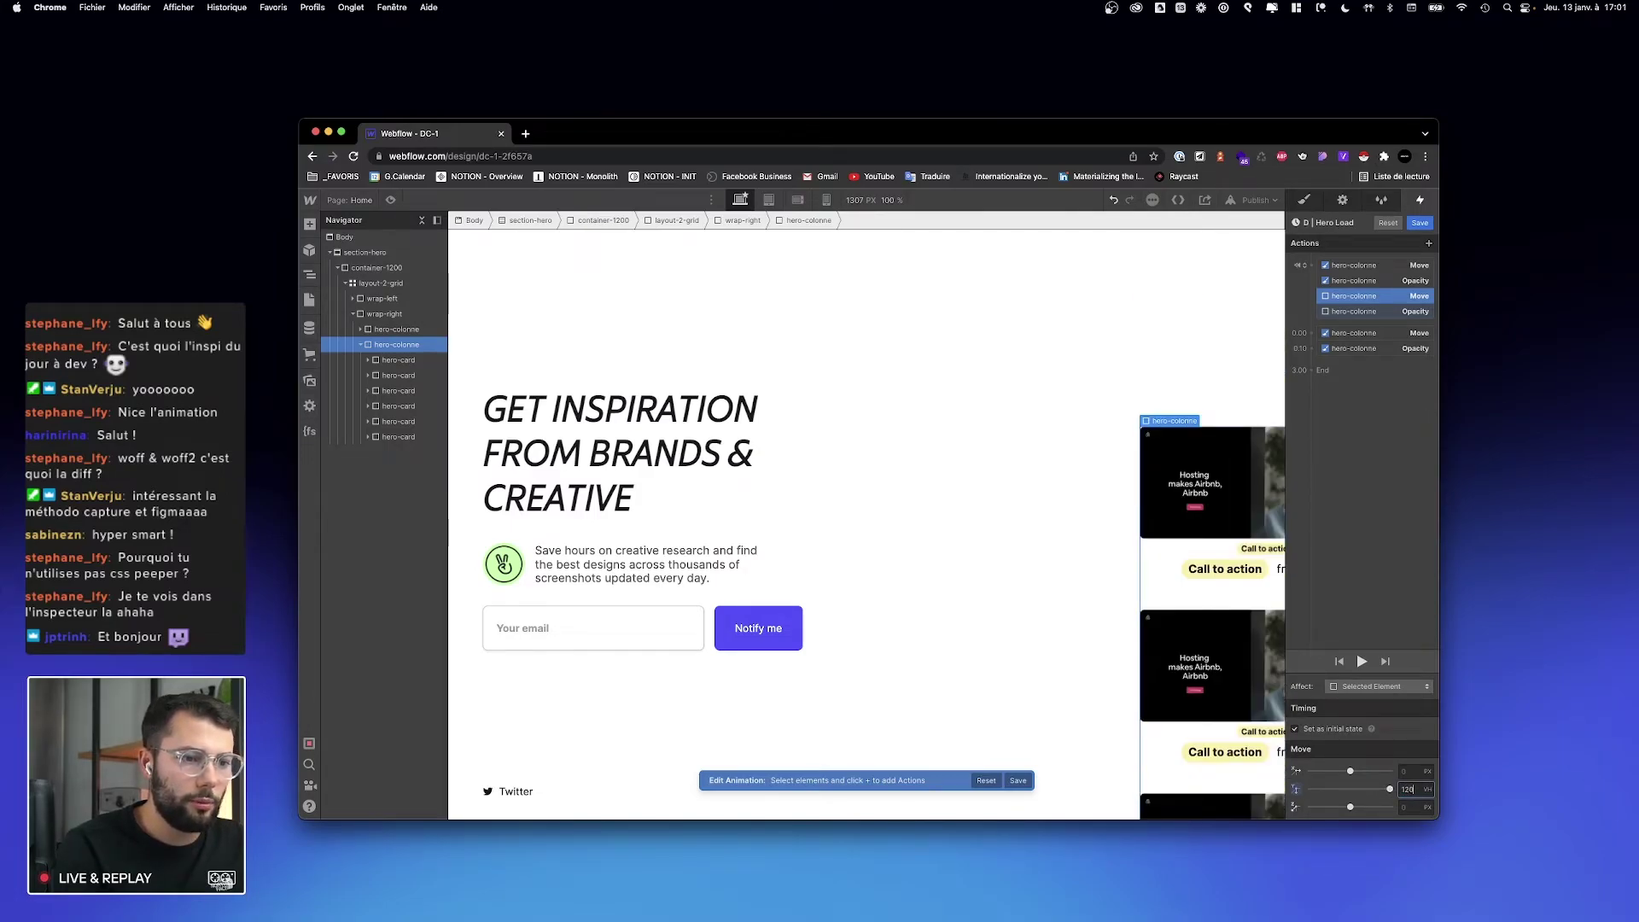
{"action": "key", "text": "shift+Up"}
{"action": "key", "text": "shift+Up"}
{"action": "key", "text": "shift+Up"}
{"action": "key", "text": "shift+Up"}
{"action": "key", "text": "shift+Up"}
{"action": "key", "text": "shift+Up"}
{"action": "key", "text": "shift+Up"}
{"action": "key", "text": "shift+Up"}
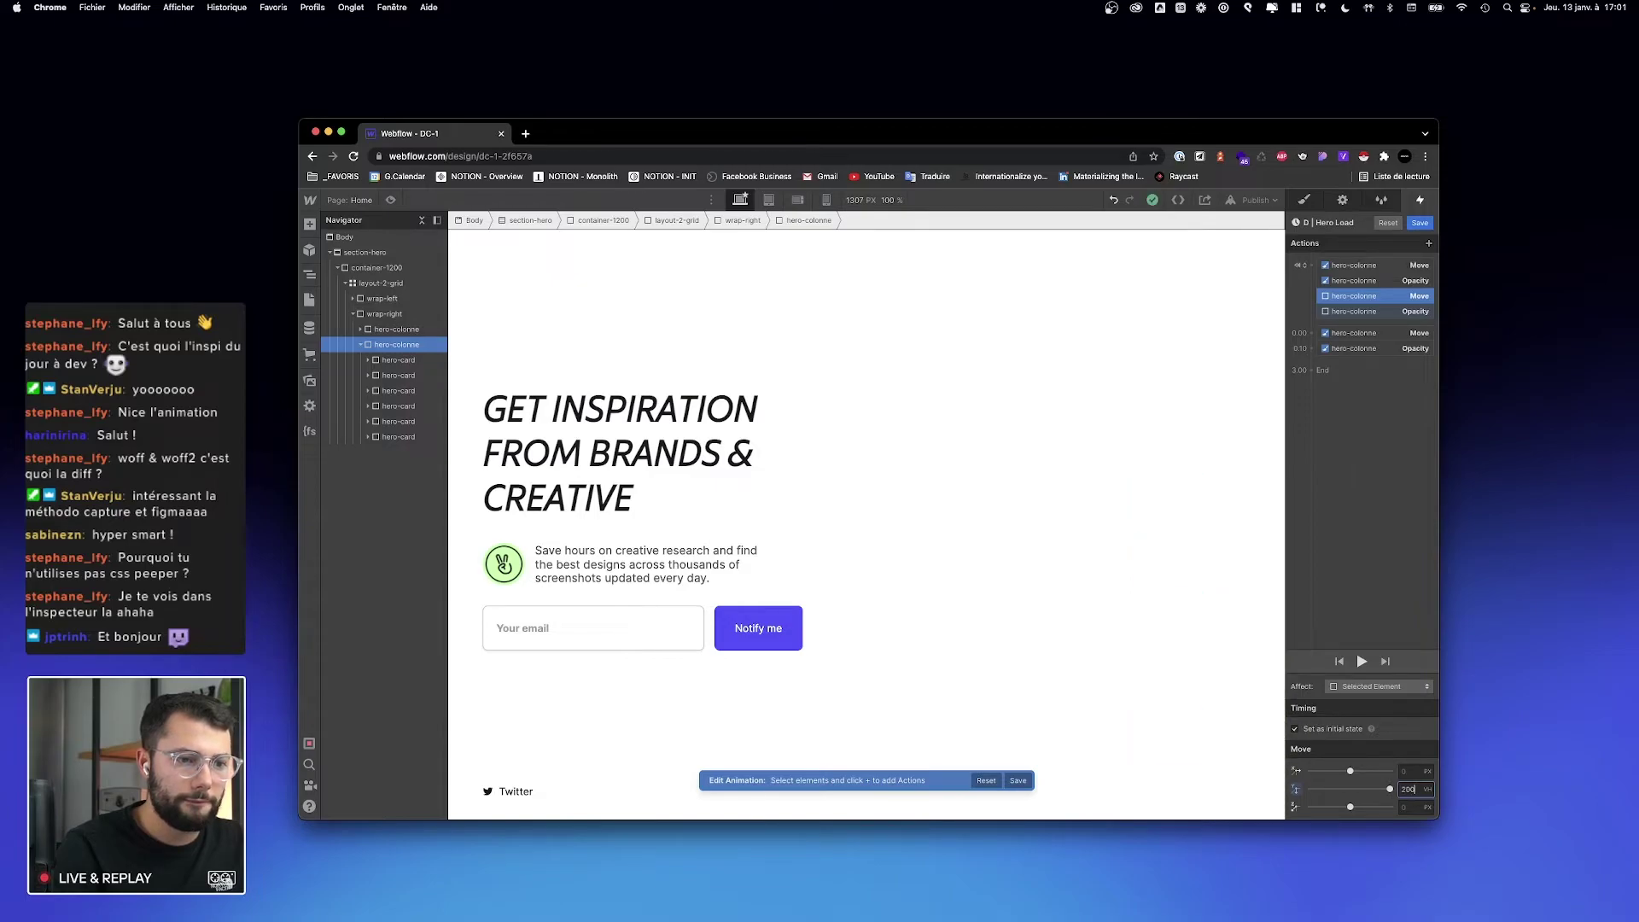
Step: Make the second column's initial Move and Opacity actions affect the class instead of the selected element
{"action": "left_click", "coordinate": [1341, 311], "text": "shift"}
{"action": "left_click", "coordinate": [1366, 730]}
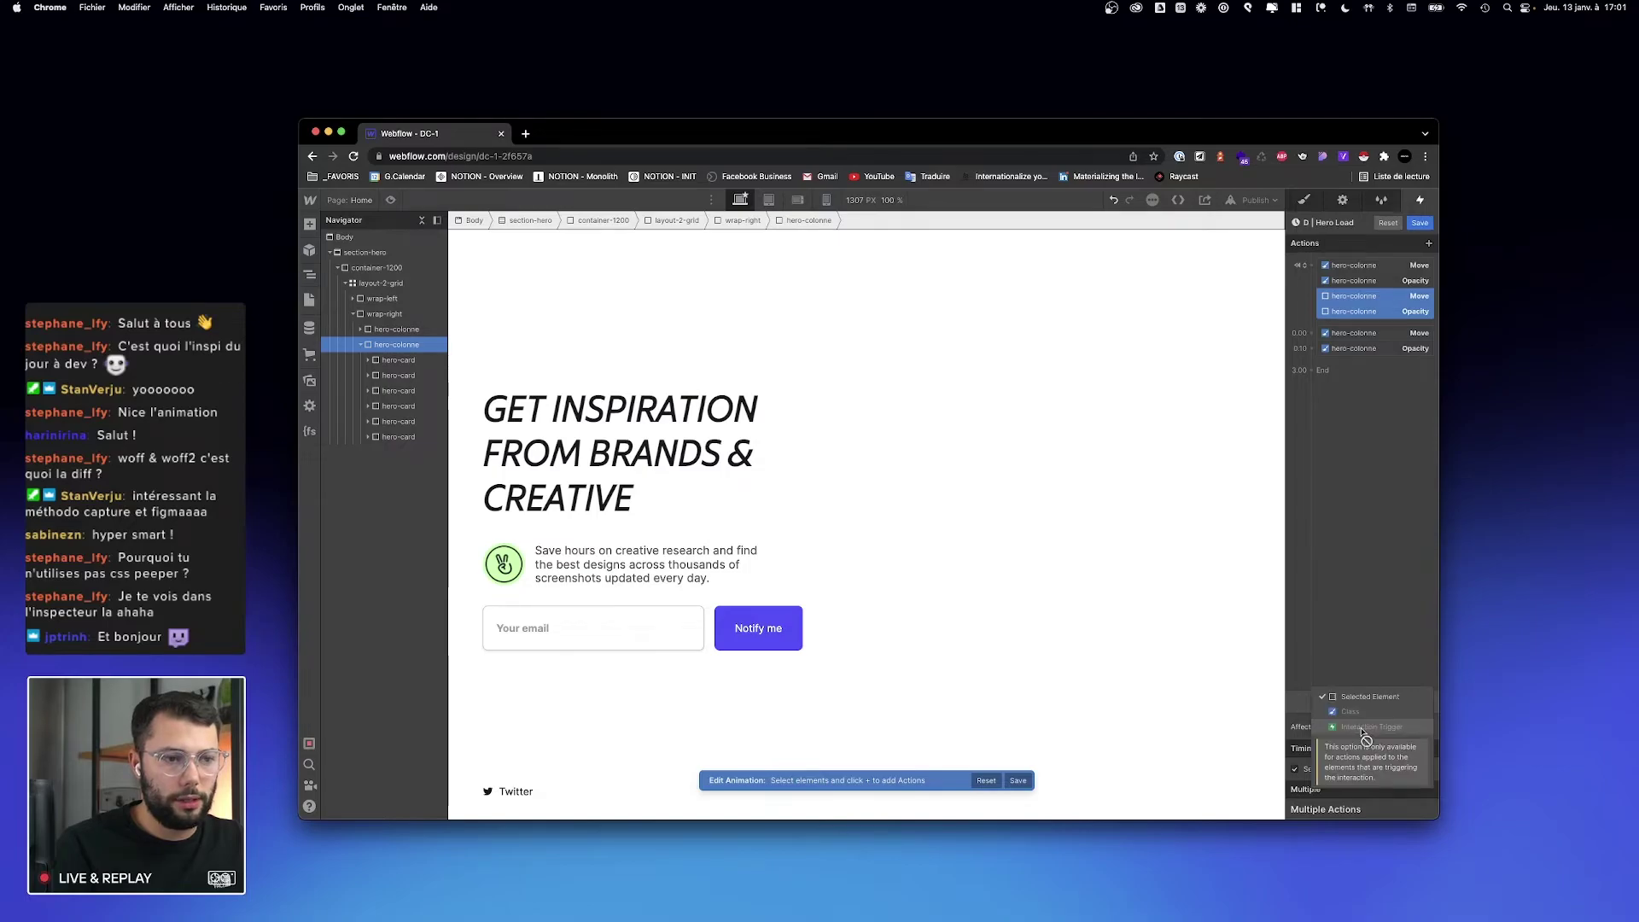
{"action": "left_click", "coordinate": [1353, 311]}
{"action": "left_click", "coordinate": [1353, 297]}
{"action": "left_click", "coordinate": [1366, 687]}
{"action": "left_click", "coordinate": [1353, 707]}
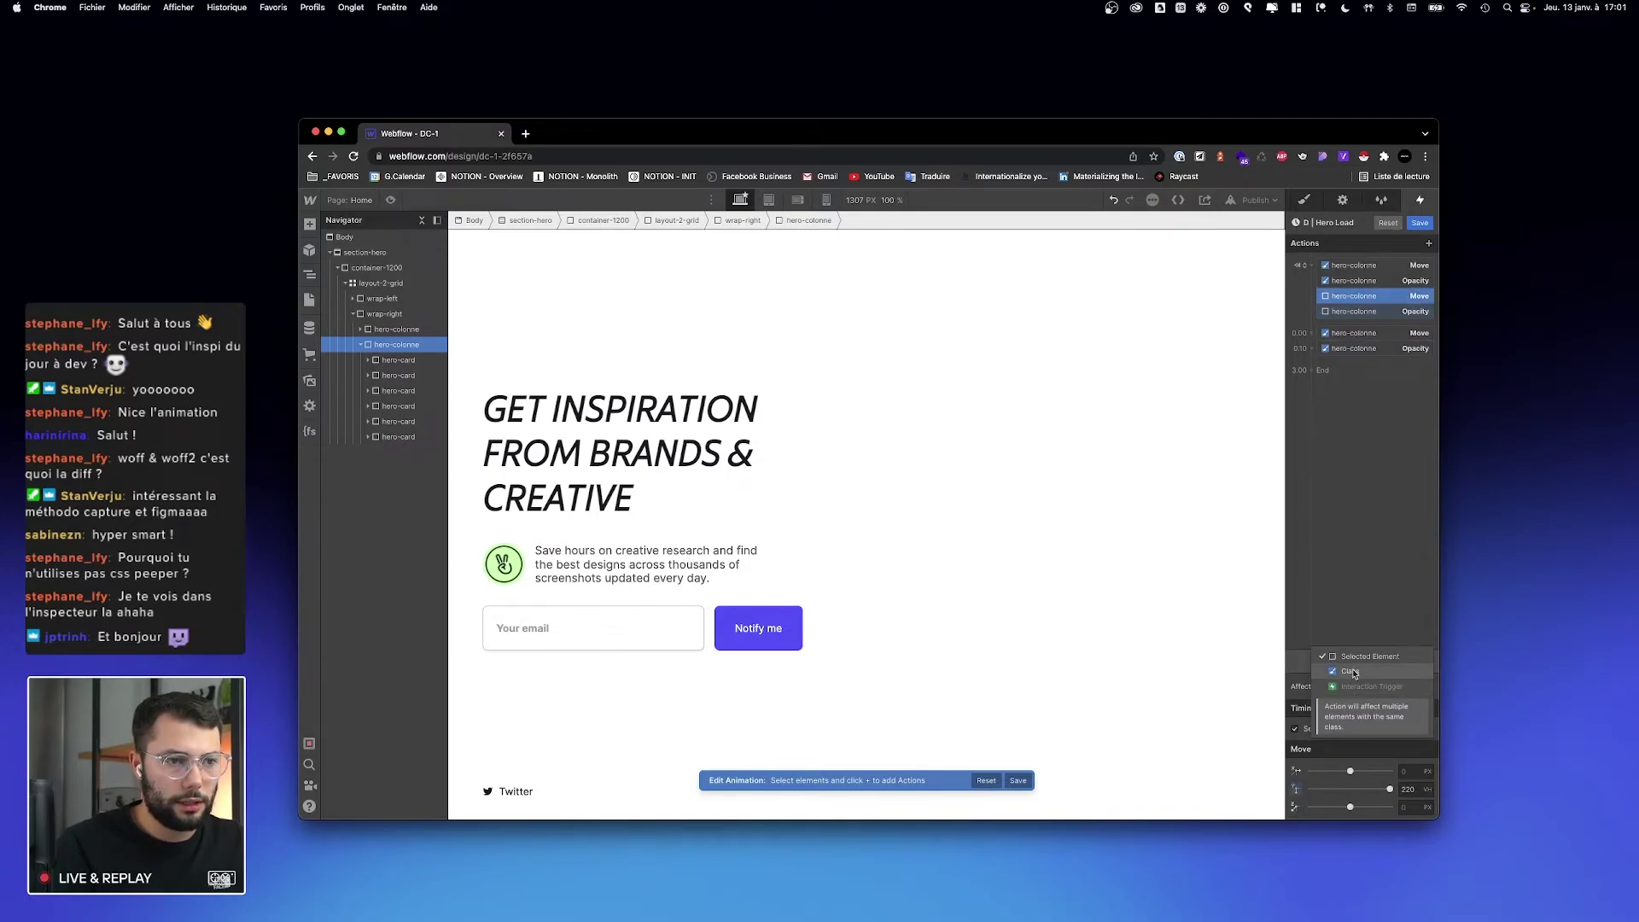
{"action": "left_click", "coordinate": [1353, 311]}
{"action": "left_click_drag", "start_coordinate": [1353, 310], "coordinate": [1345, 339]}
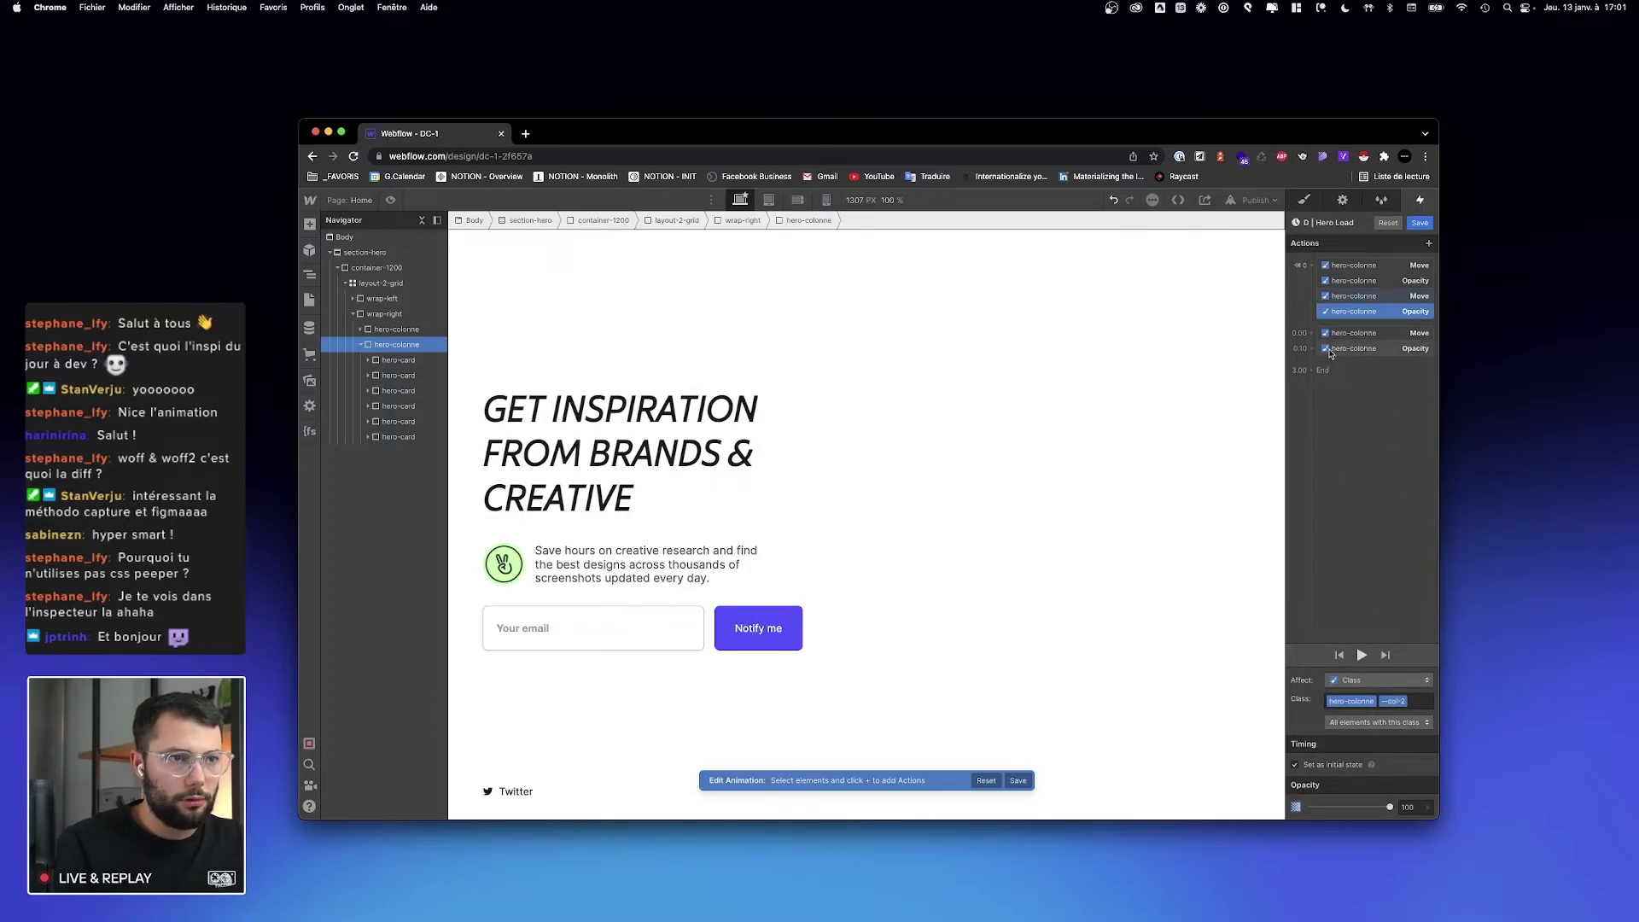
Step: Duplicate the final Move action, retarget the copy to the second hero-colonne, and have it start with the previous action
{"action": "left_click", "coordinate": [1334, 334]}
{"action": "left_click_drag", "start_coordinate": [1334, 340], "coordinate": [1347, 354]}
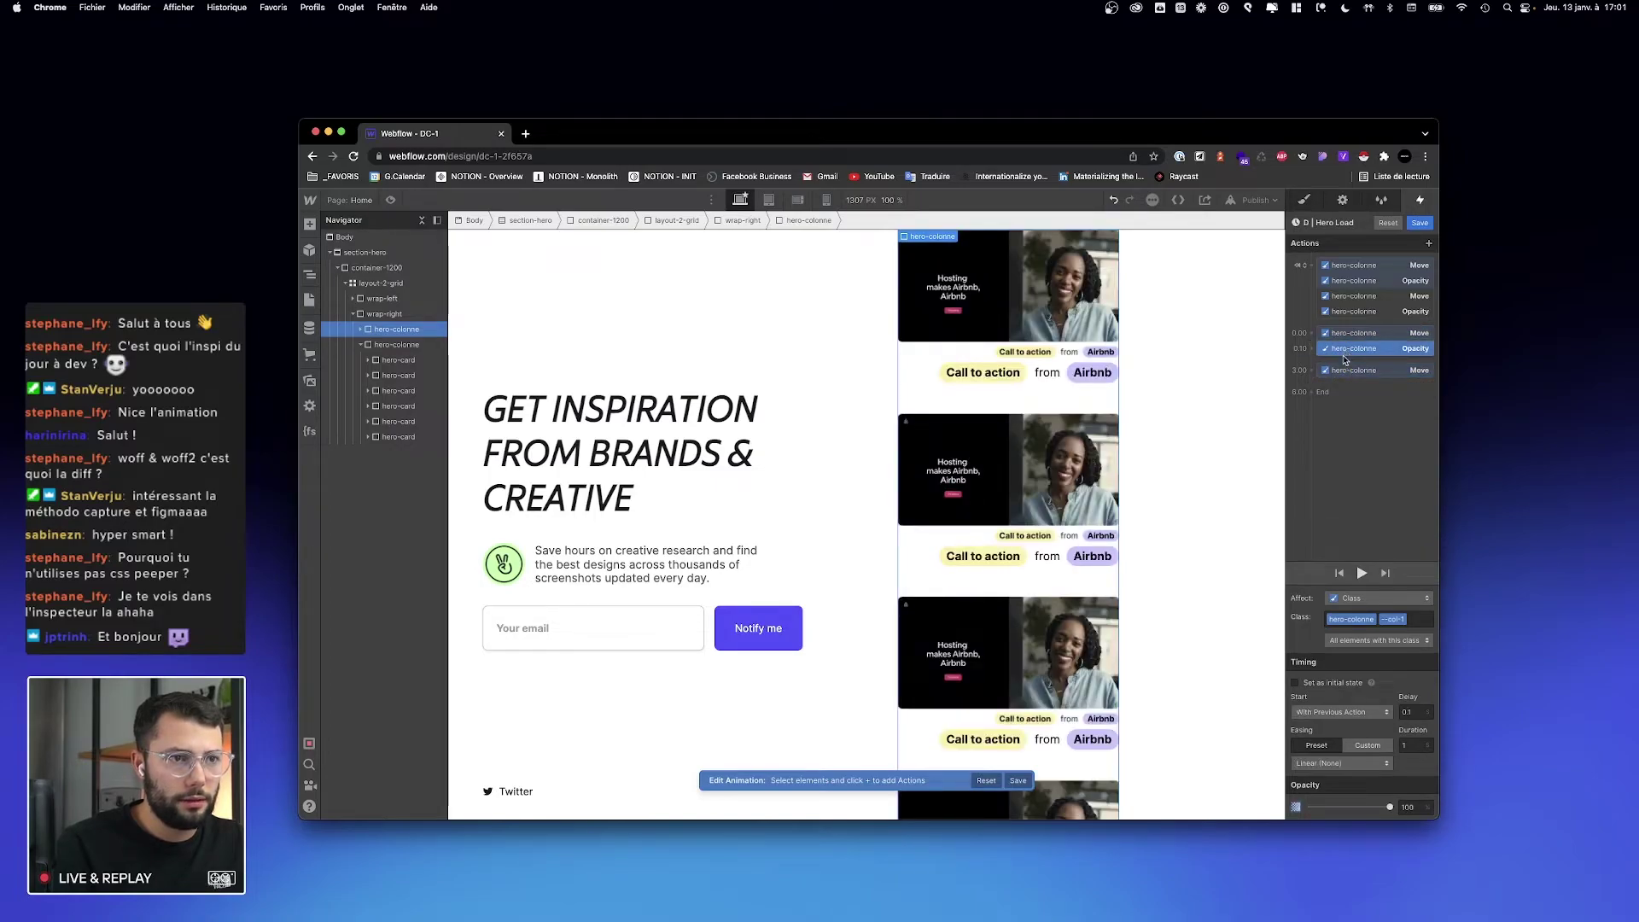
{"action": "right_click", "coordinate": [1353, 372]}
{"action": "left_click", "coordinate": [1348, 412]}
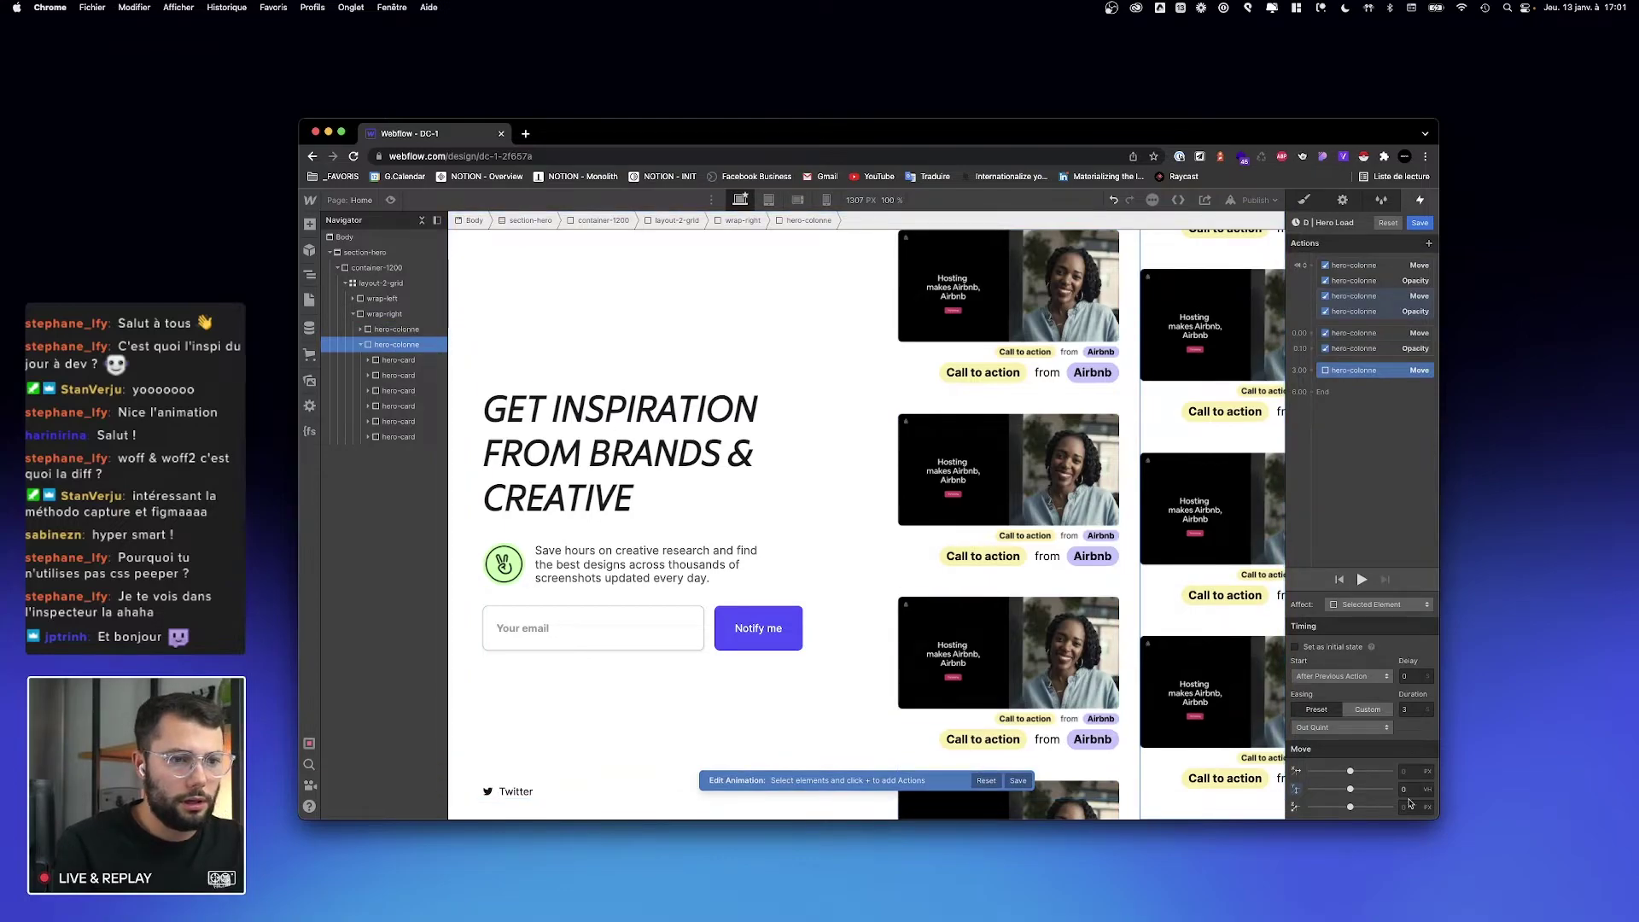
{"action": "left_click_drag", "start_coordinate": [1349, 388], "coordinate": [1343, 350]}
Step: Duplicate the final Opacity action, start the copy with the previous action, and retarget it to the second hero-colonne
{"action": "left_click", "coordinate": [1345, 363]}
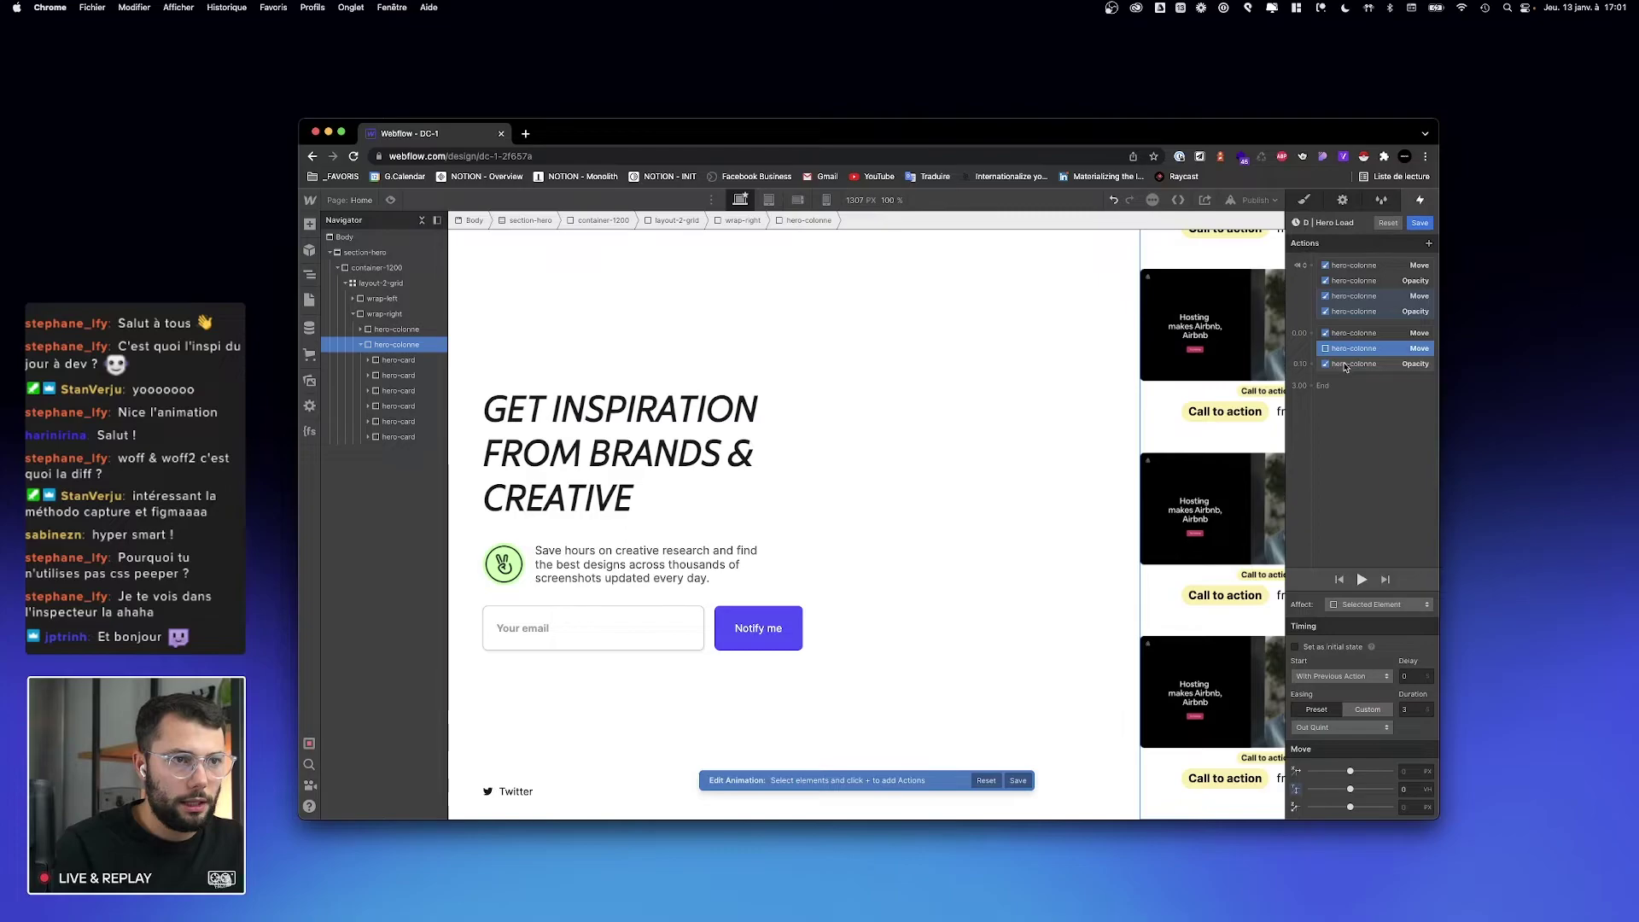
{"action": "right_click", "coordinate": [1345, 365]}
{"action": "left_click", "coordinate": [1355, 412]}
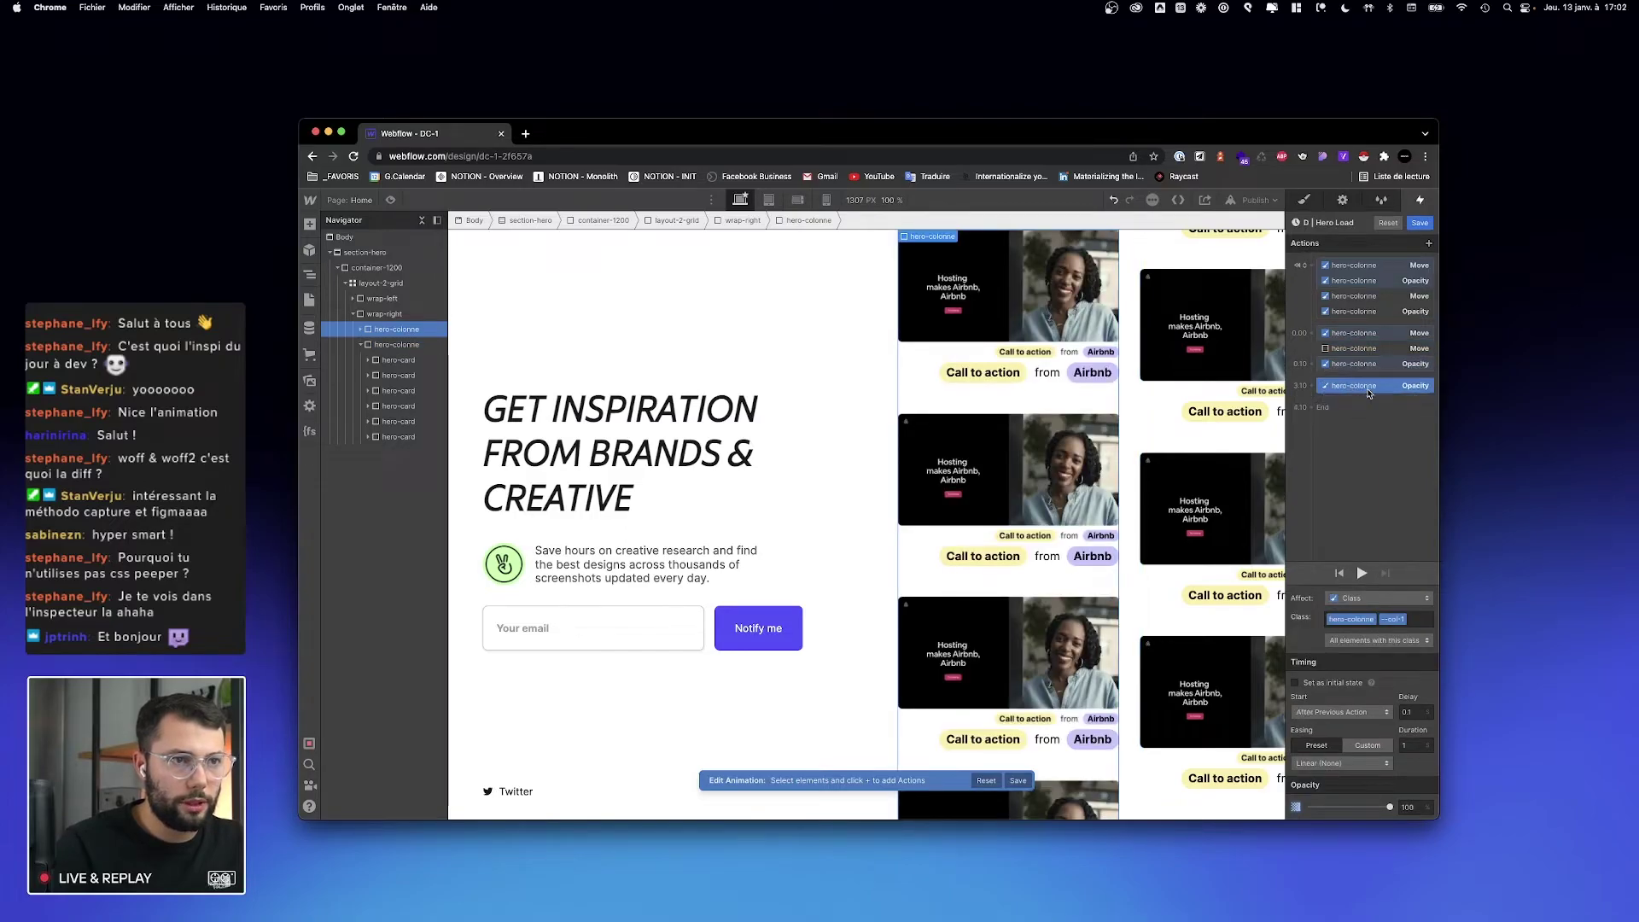
{"action": "left_click_drag", "start_coordinate": [1357, 392], "coordinate": [1356, 380]}
{"action": "right_click", "coordinate": [1356, 380]}
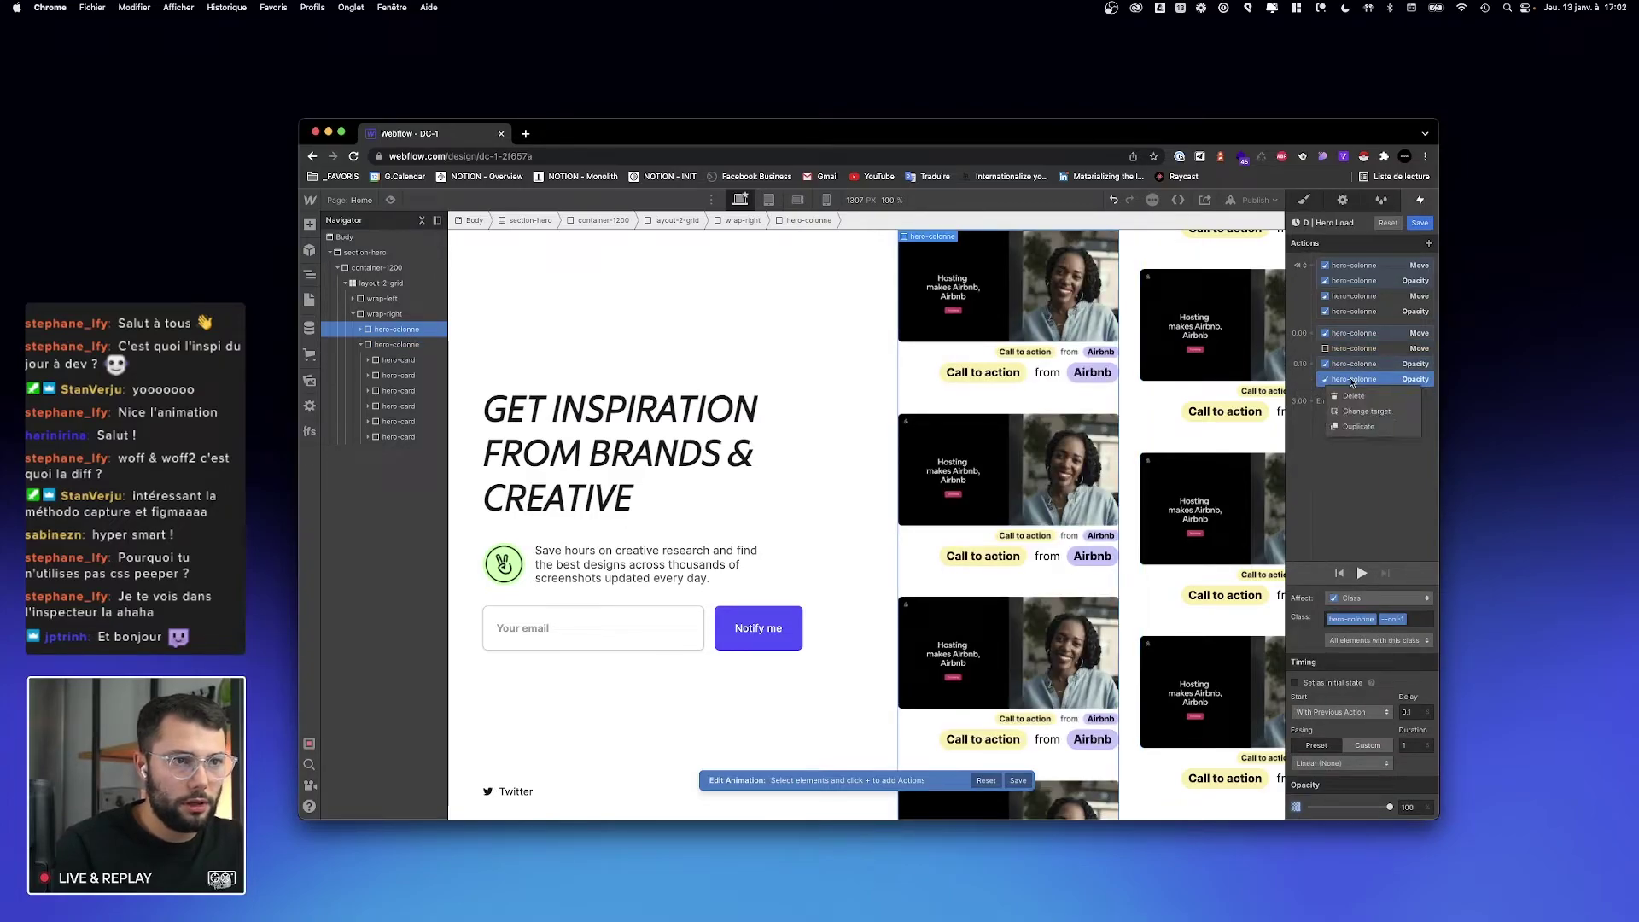
{"action": "left_click", "coordinate": [1363, 412]}
{"action": "left_click", "coordinate": [1212, 513]}
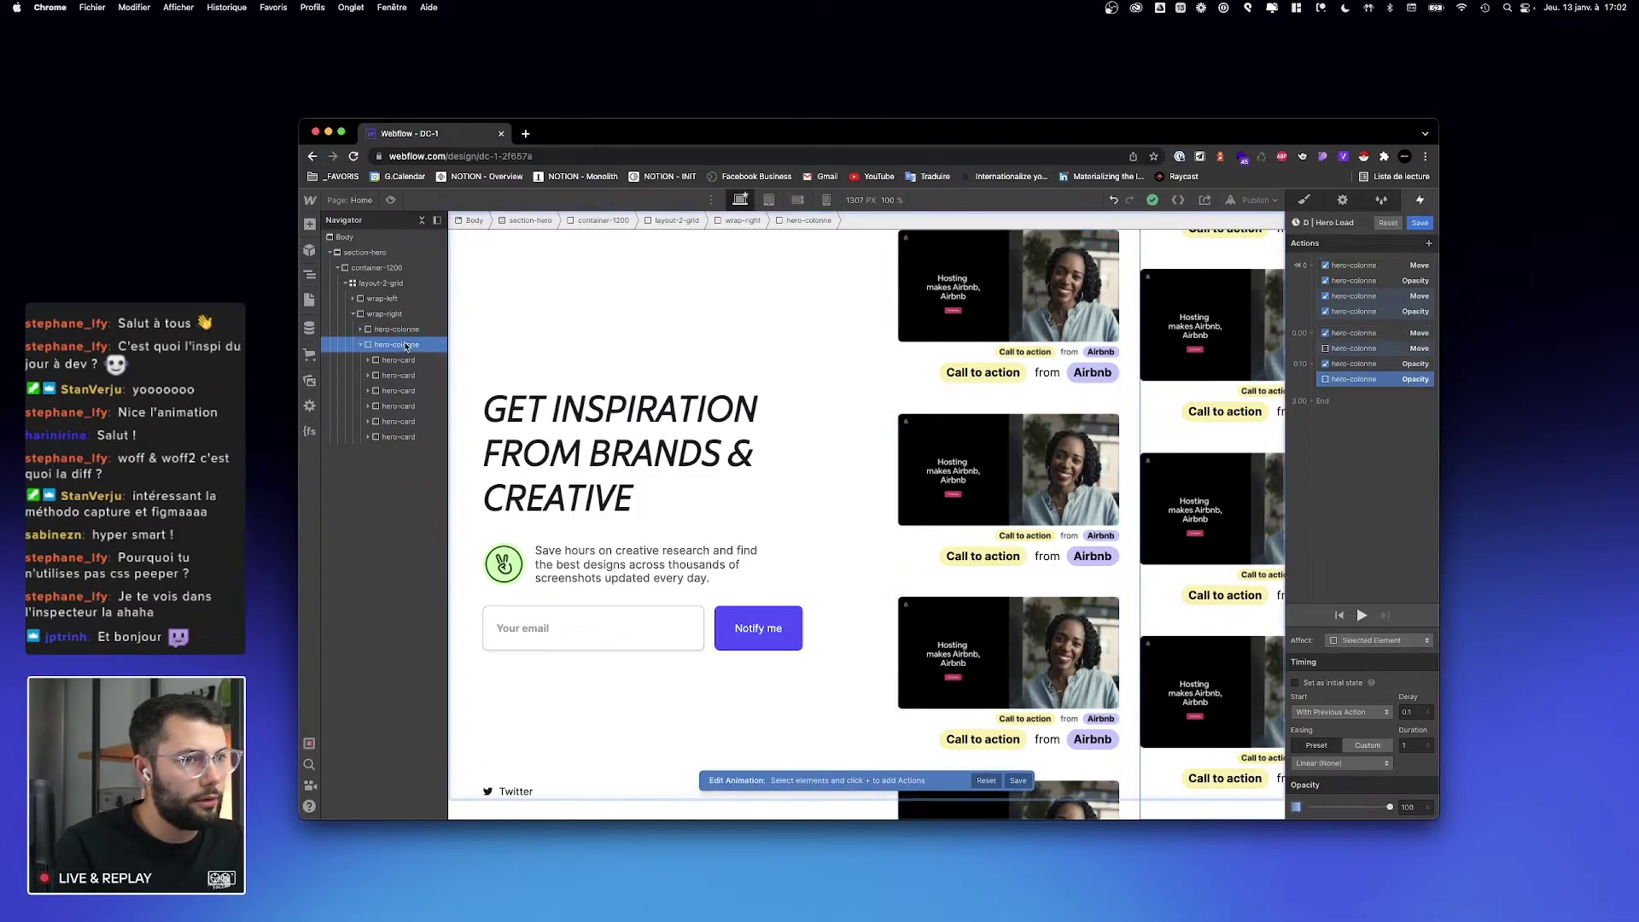
Step: Make the second column's final Opacity action affect the class and preview the animation
{"action": "left_click", "coordinate": [1379, 640]}
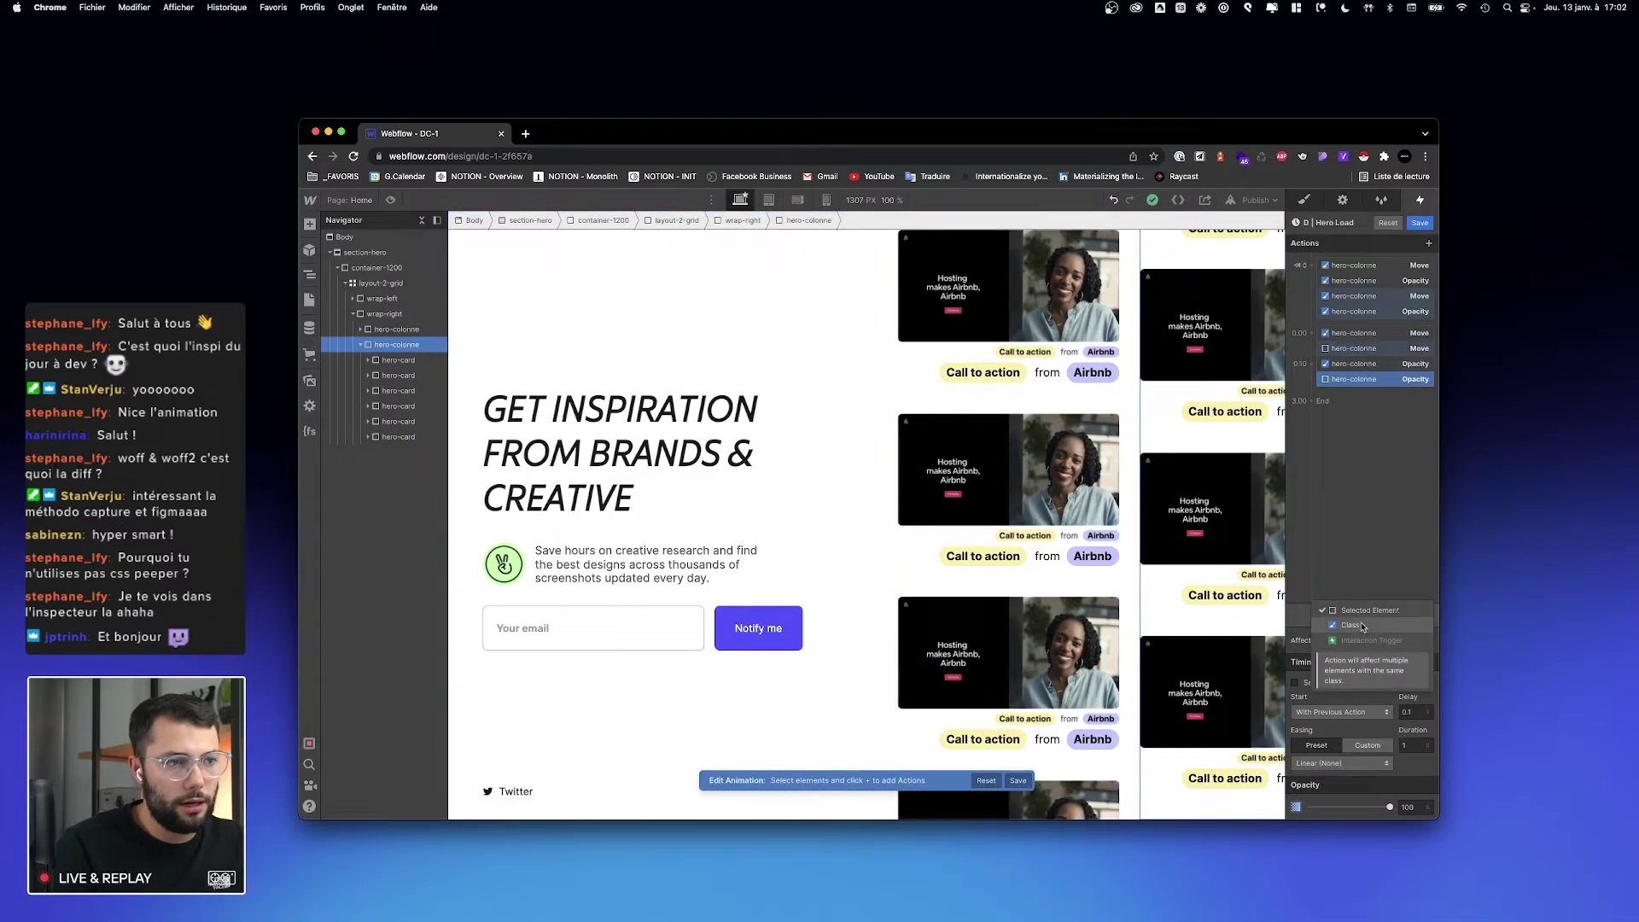
{"action": "left_click", "coordinate": [1365, 628]}
{"action": "left_click", "coordinate": [1362, 573]}
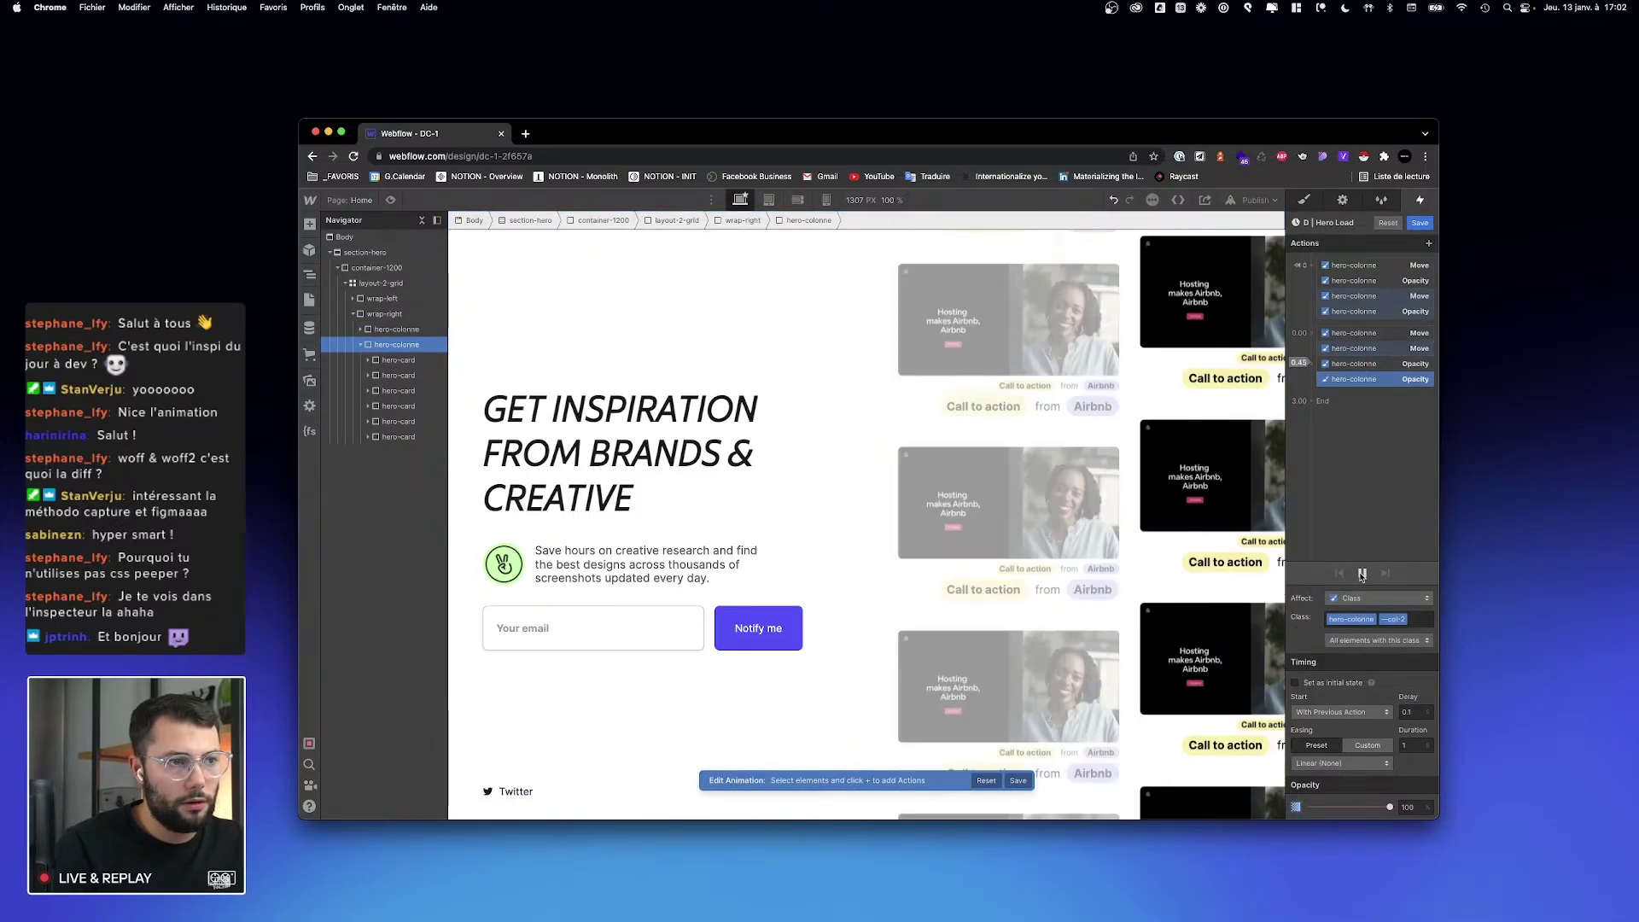
Step: Set the second column's initial Opacity action to 0 and preview the animation
{"action": "left_click", "coordinate": [1370, 312]}
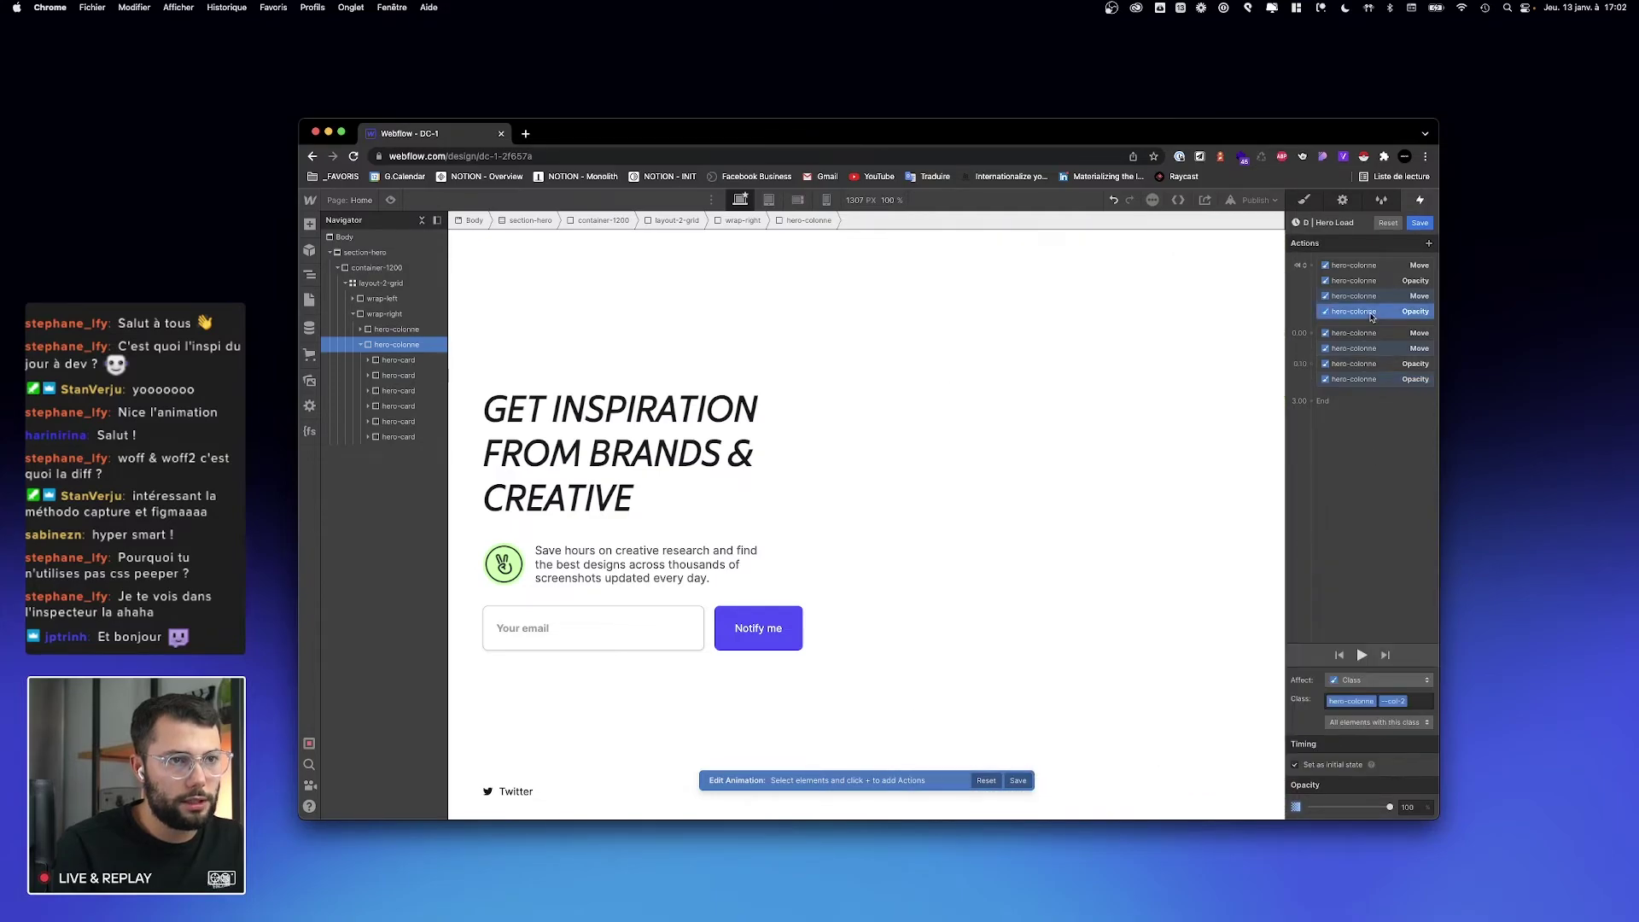
{"action": "left_click", "coordinate": [1408, 808]}
{"action": "type", "text": "0"}
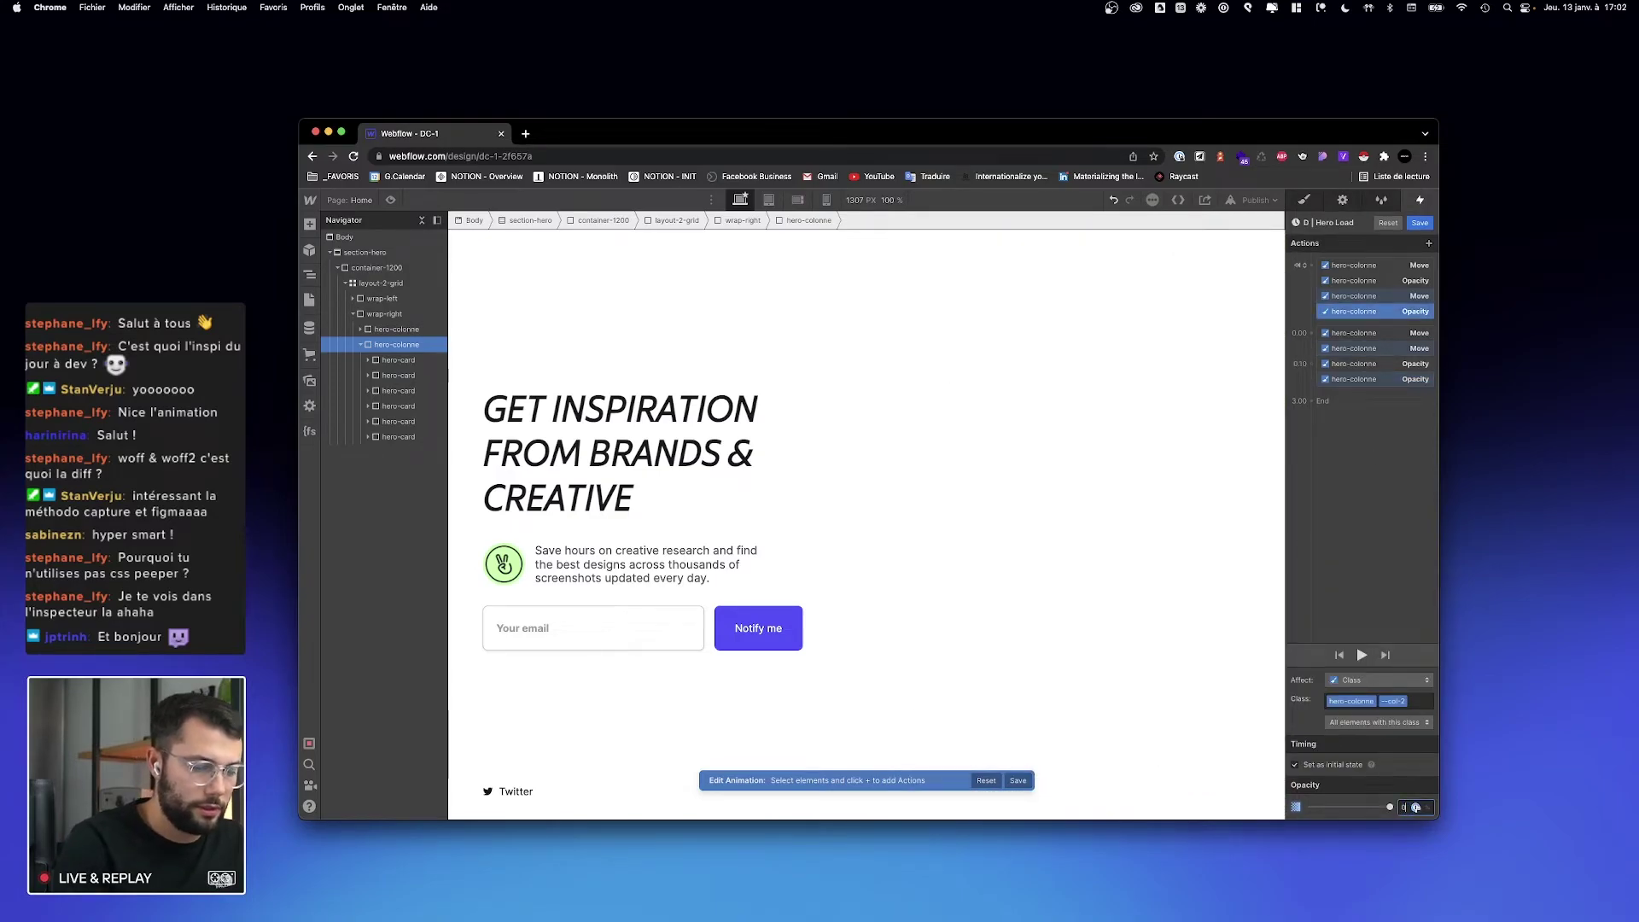
{"action": "left_click", "coordinate": [1363, 656]}
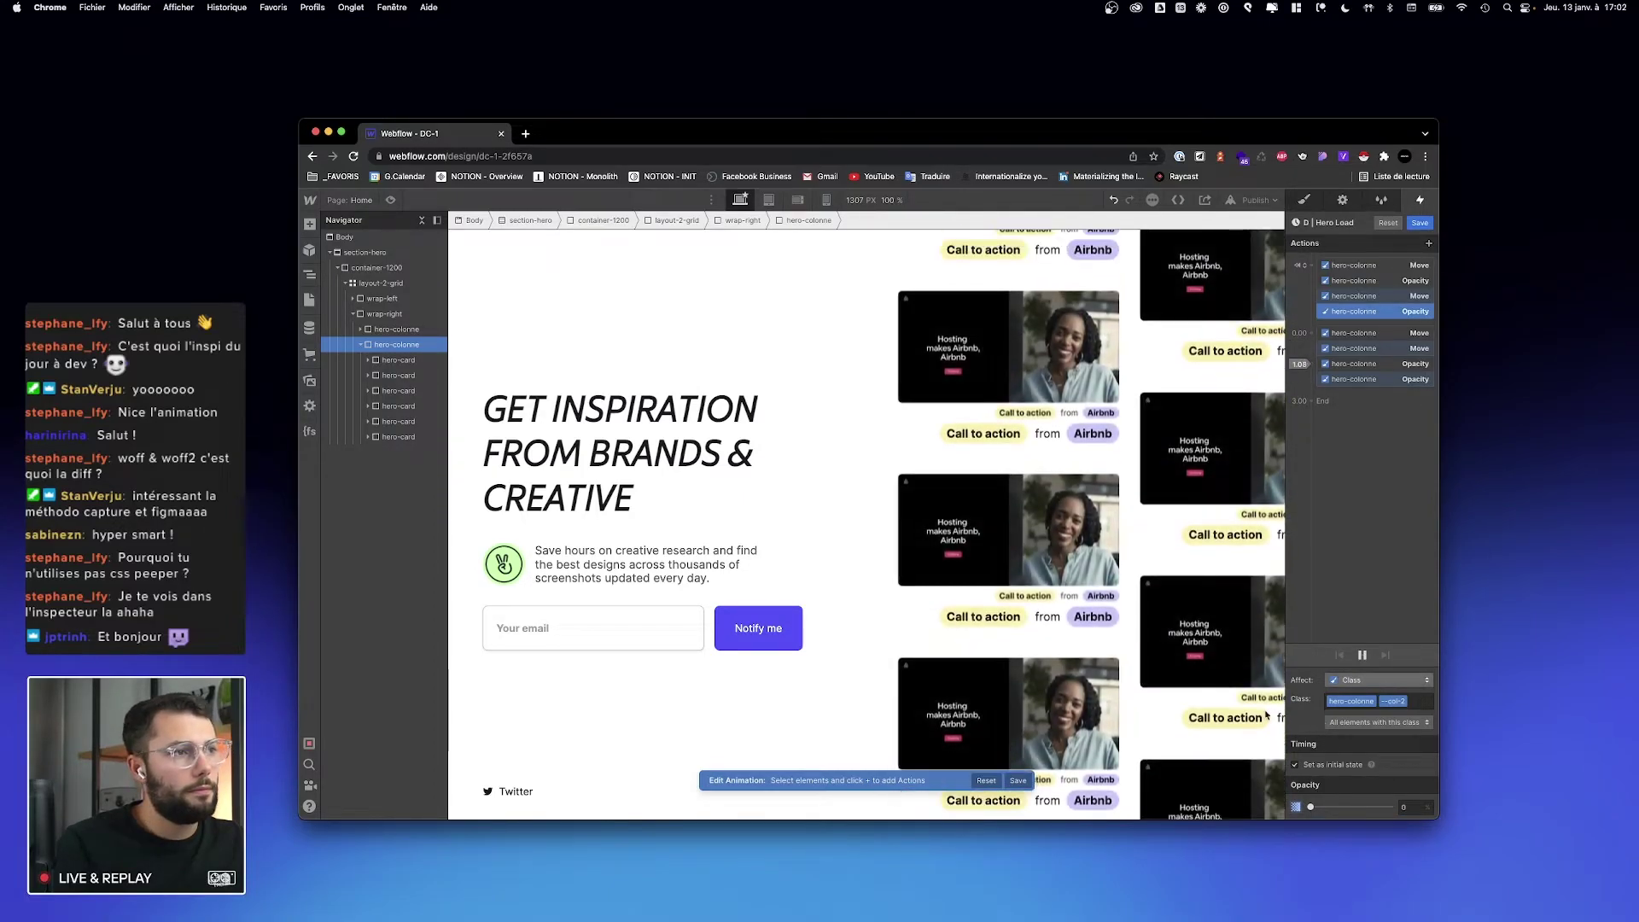
Step: Switch page preview on, off and on again to watch the hero load animation
{"action": "left_click", "coordinate": [391, 203]}
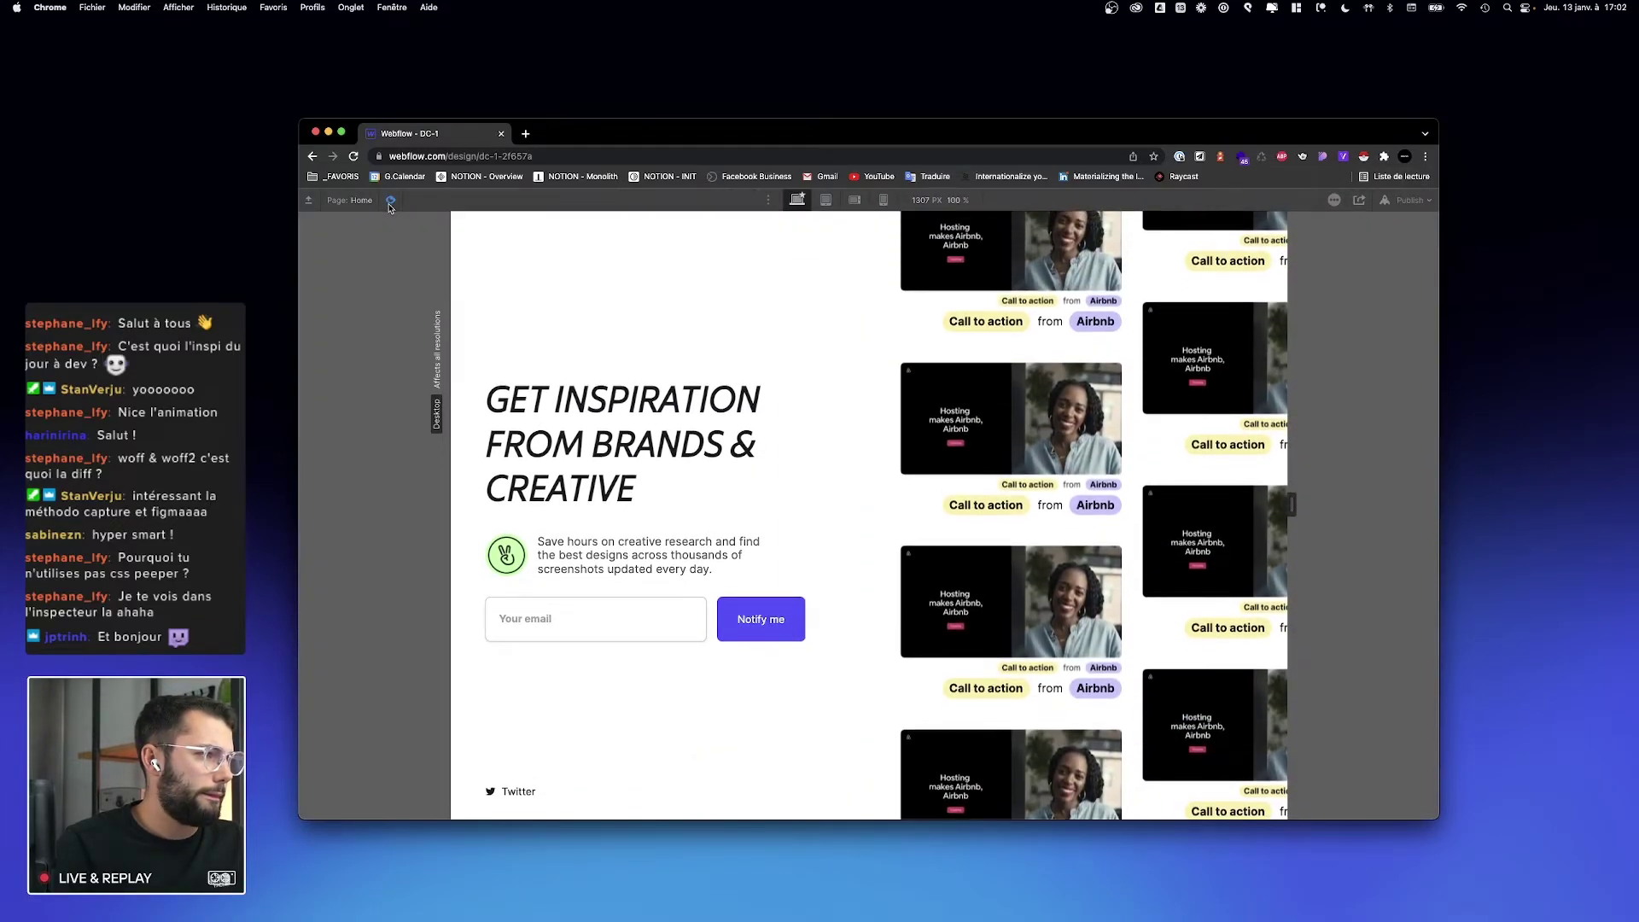
{"action": "left_click", "coordinate": [390, 203]}
{"action": "left_click", "coordinate": [390, 201]}
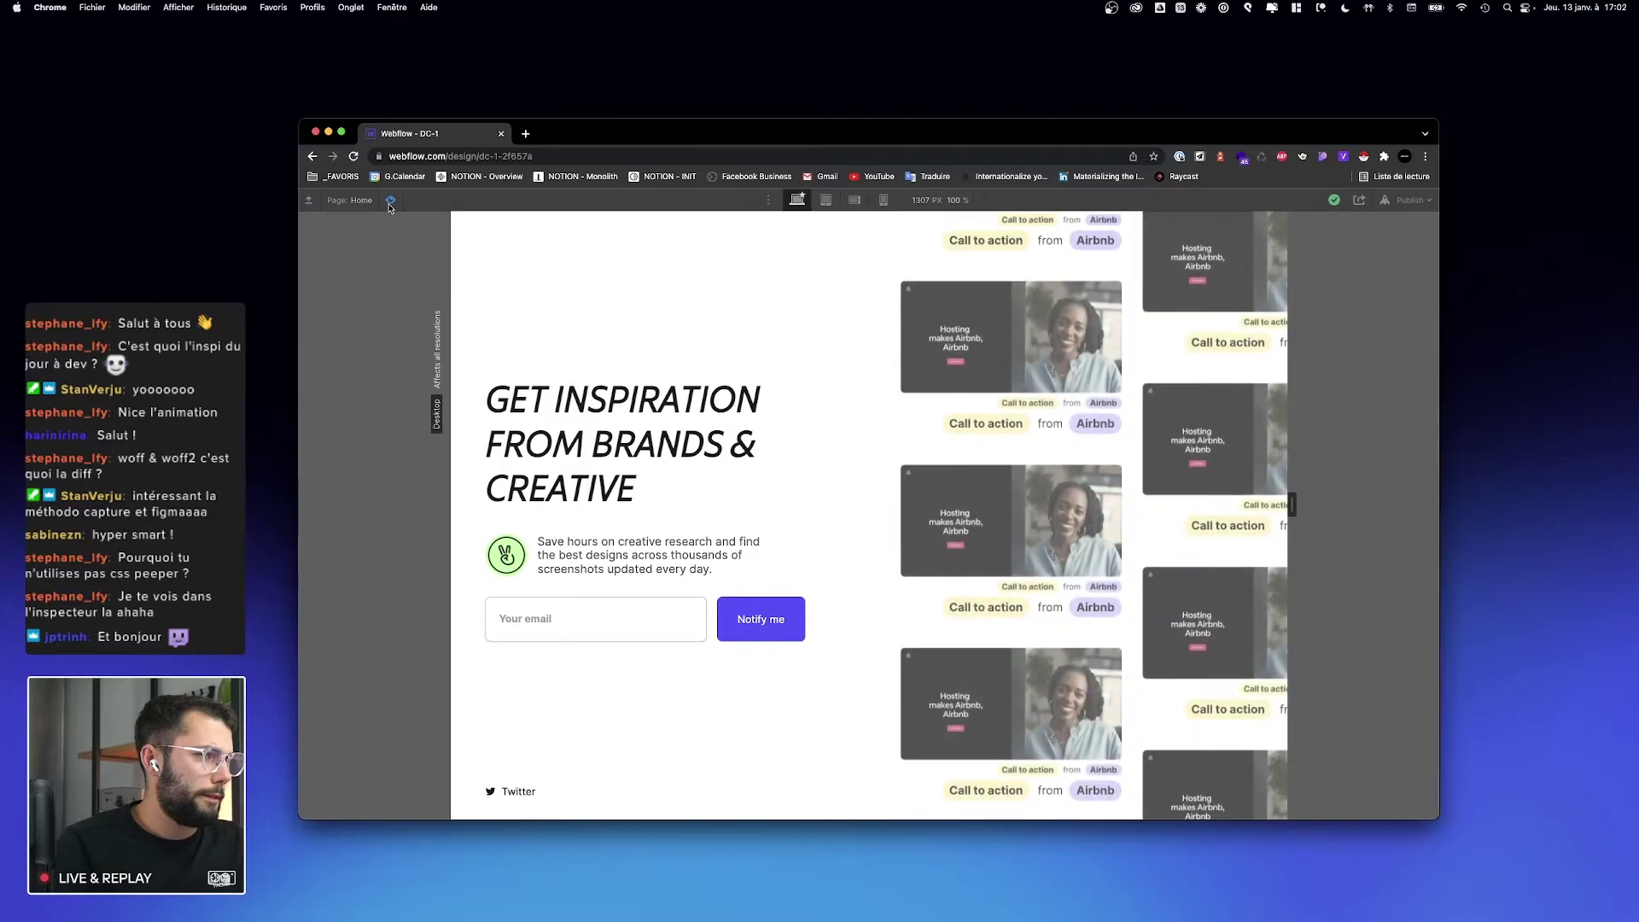
Step: Close the page load trigger settings and add a Scroll into view trigger to the second hero-card in the first column
{"action": "left_click", "coordinate": [390, 204]}
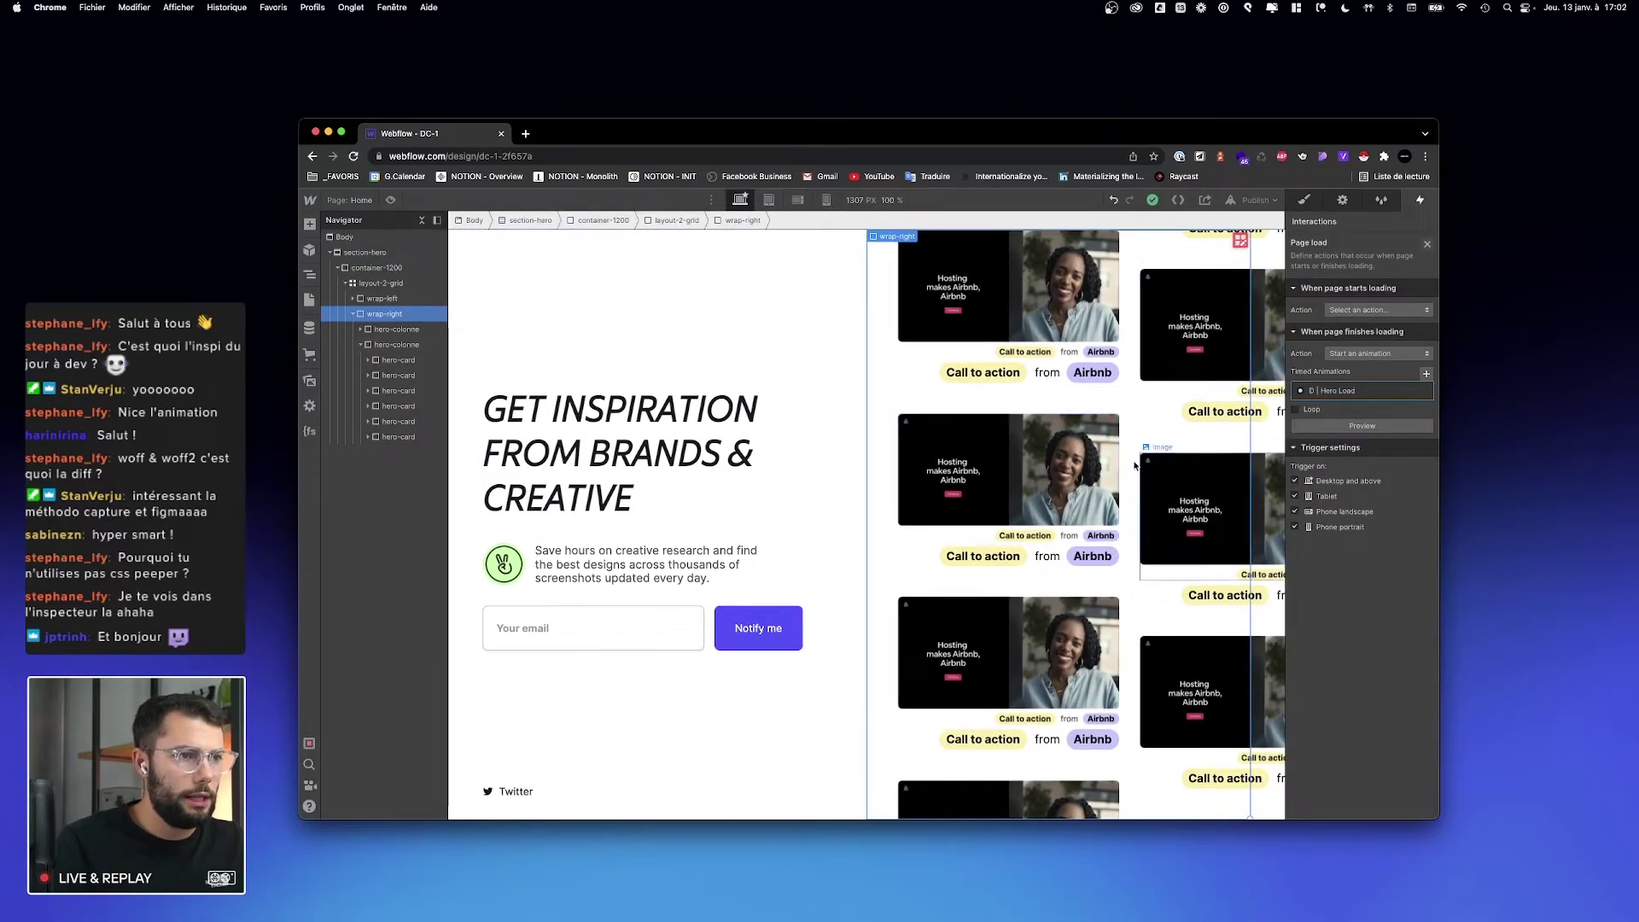
{"action": "left_click", "coordinate": [1427, 245]}
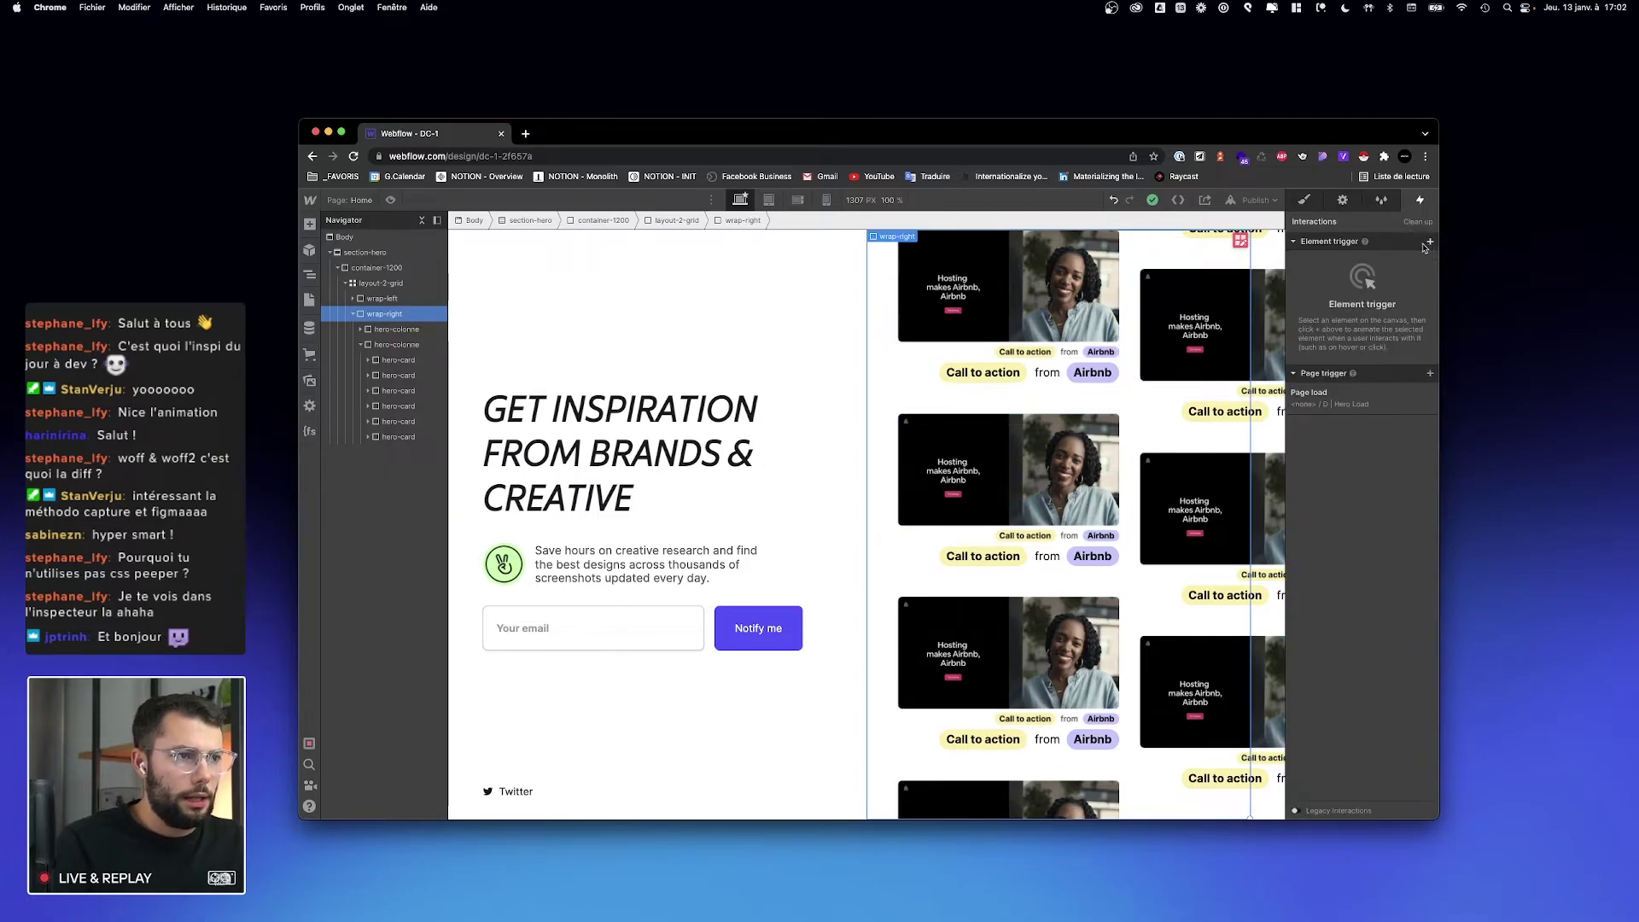
{"action": "left_click", "coordinate": [1027, 491]}
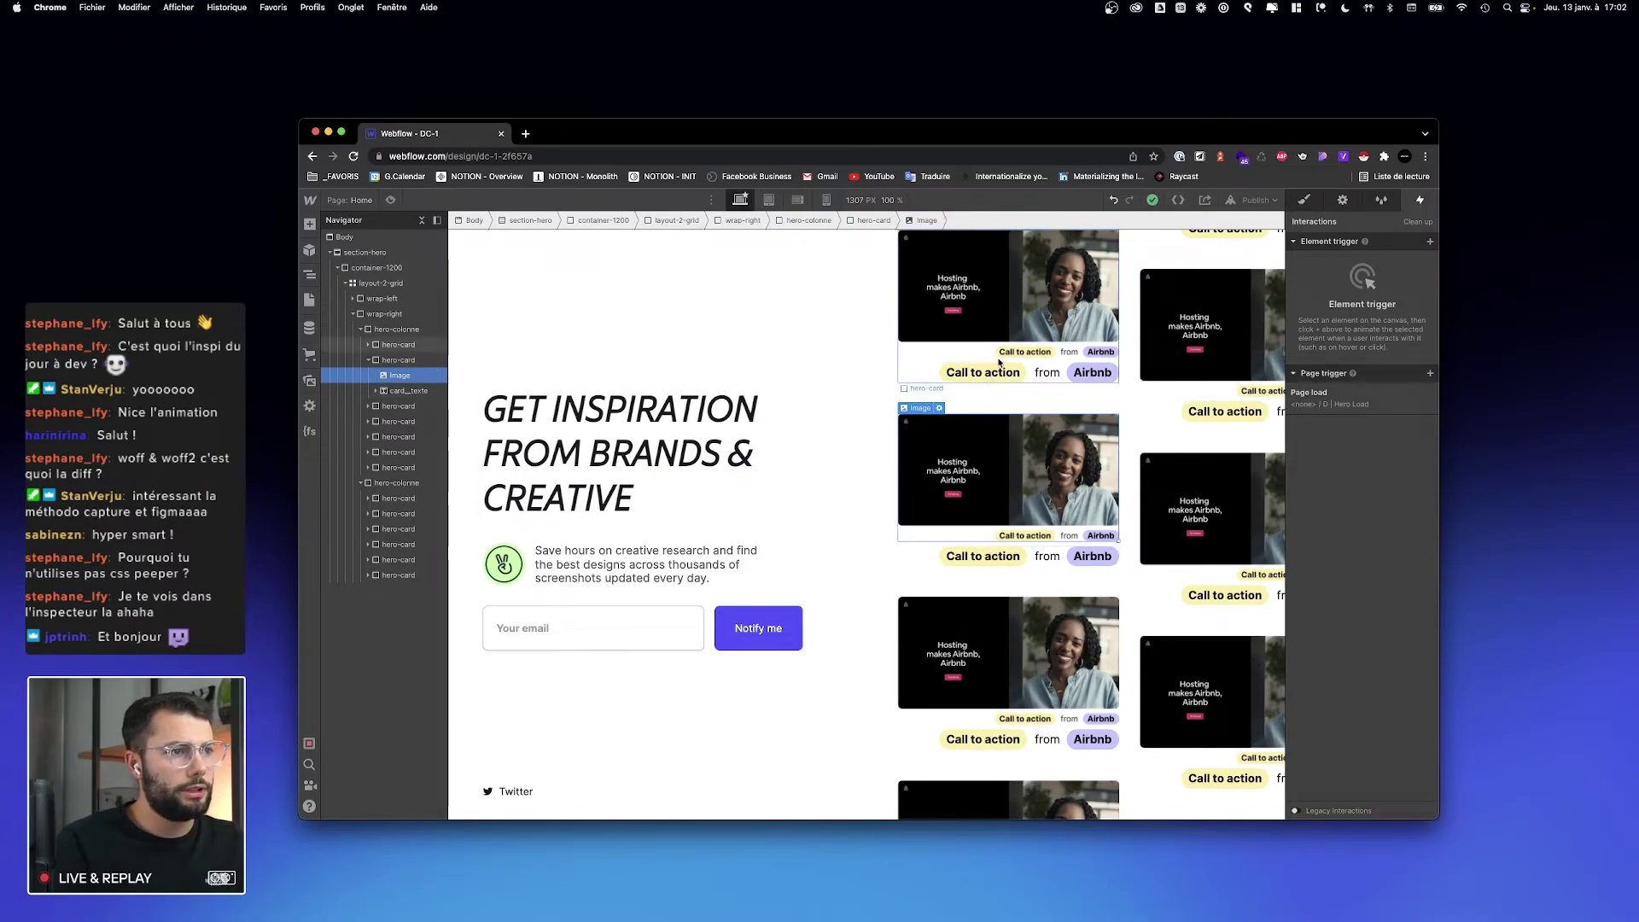
{"action": "left_click", "coordinate": [417, 361]}
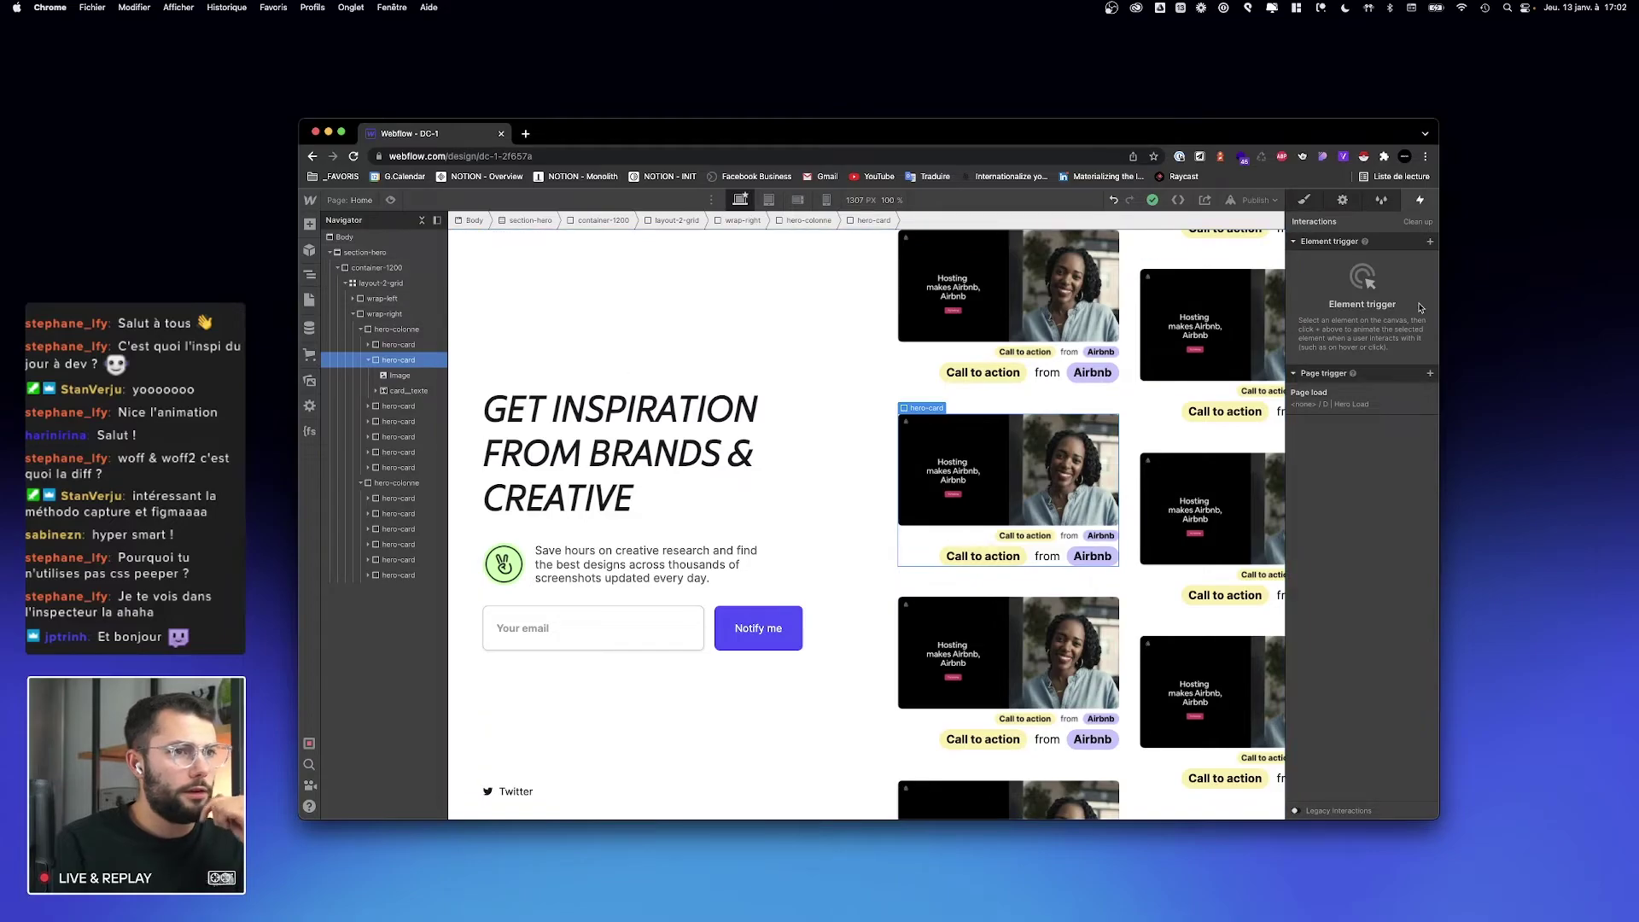
{"action": "left_click", "coordinate": [1429, 243]}
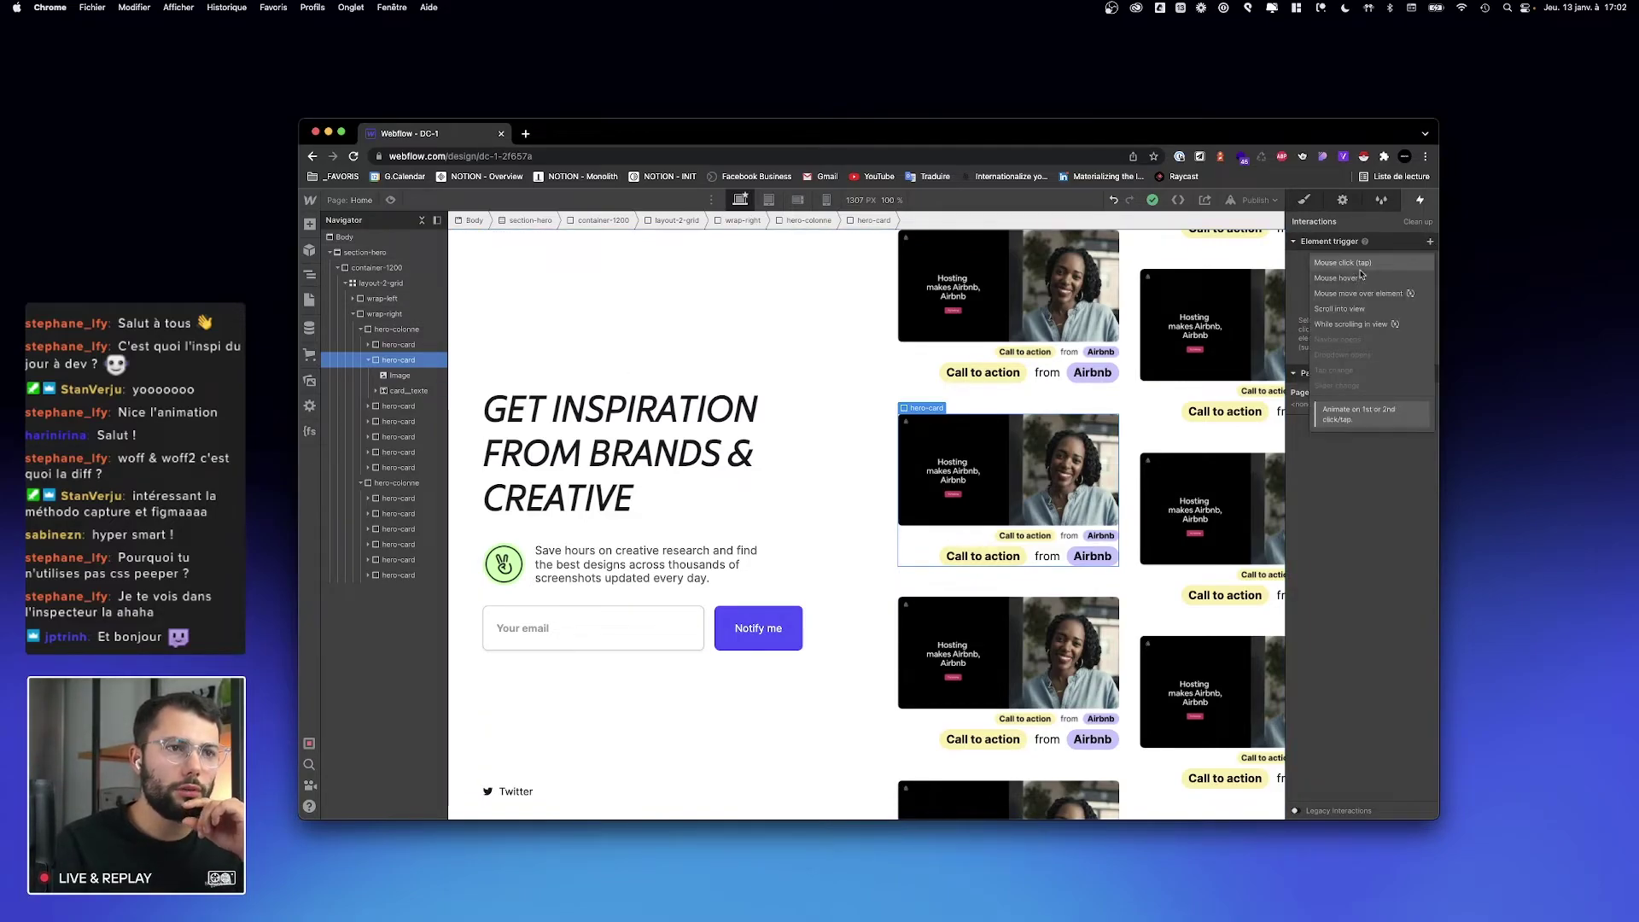
{"action": "left_click", "coordinate": [1348, 309]}
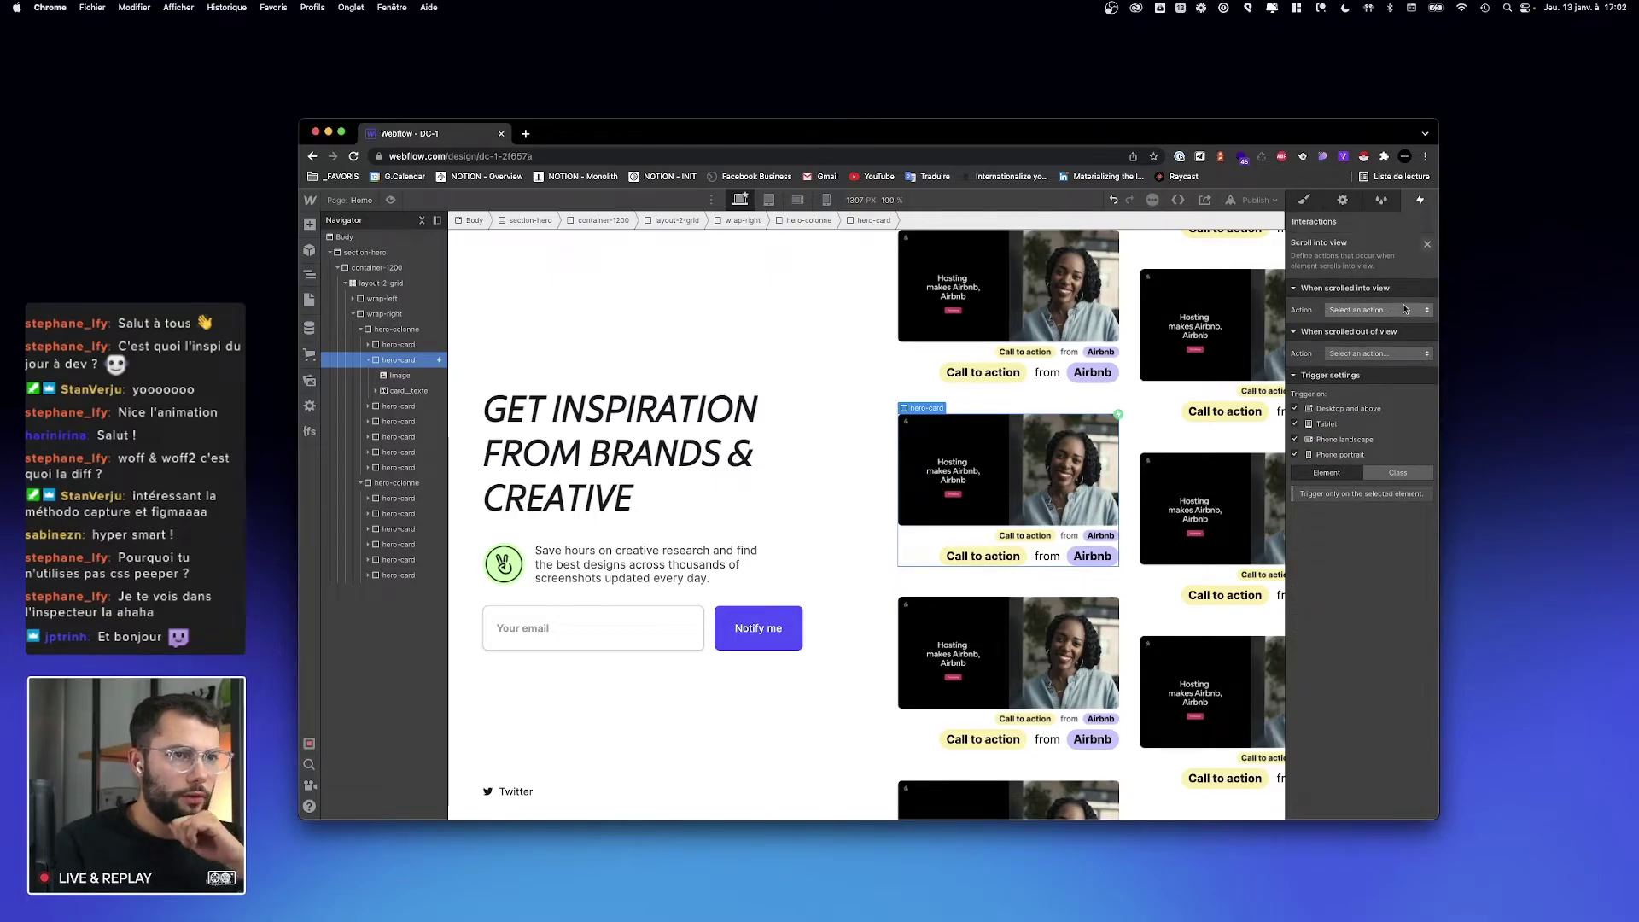
Step: Make the card start an animation when scrolled into view, using a new timed animation named "D | Hero Card Scale in"
{"action": "left_click", "coordinate": [1348, 310]}
{"action": "left_click", "coordinate": [1353, 339]}
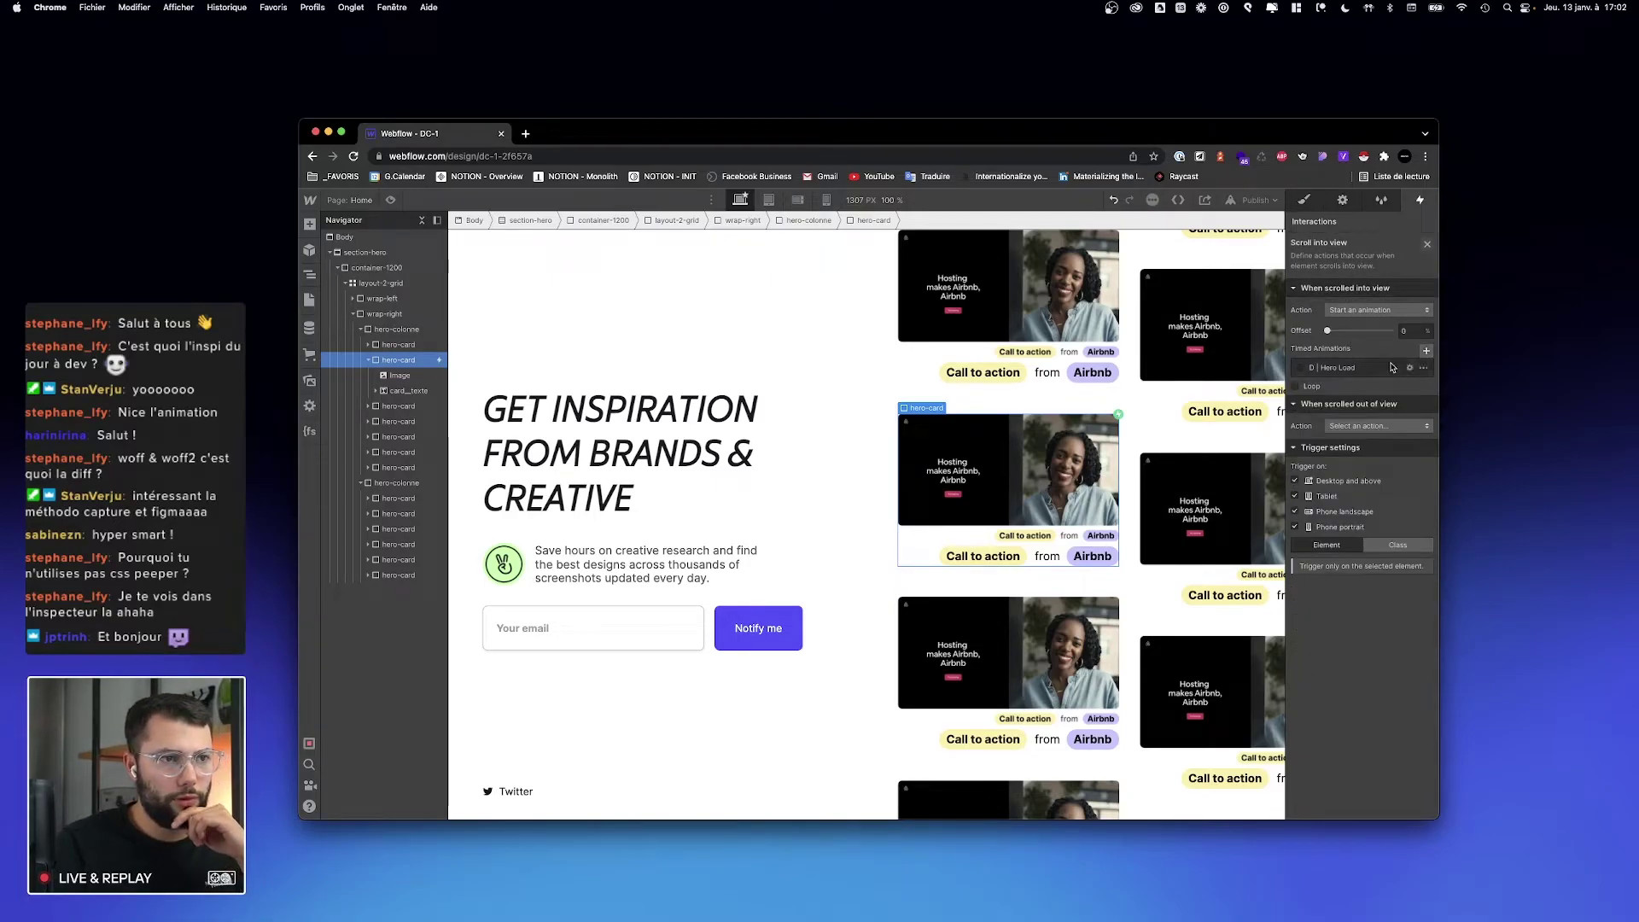
{"action": "left_click", "coordinate": [1425, 351]}
{"action": "type", "text": "D | Hero Card Scal"}
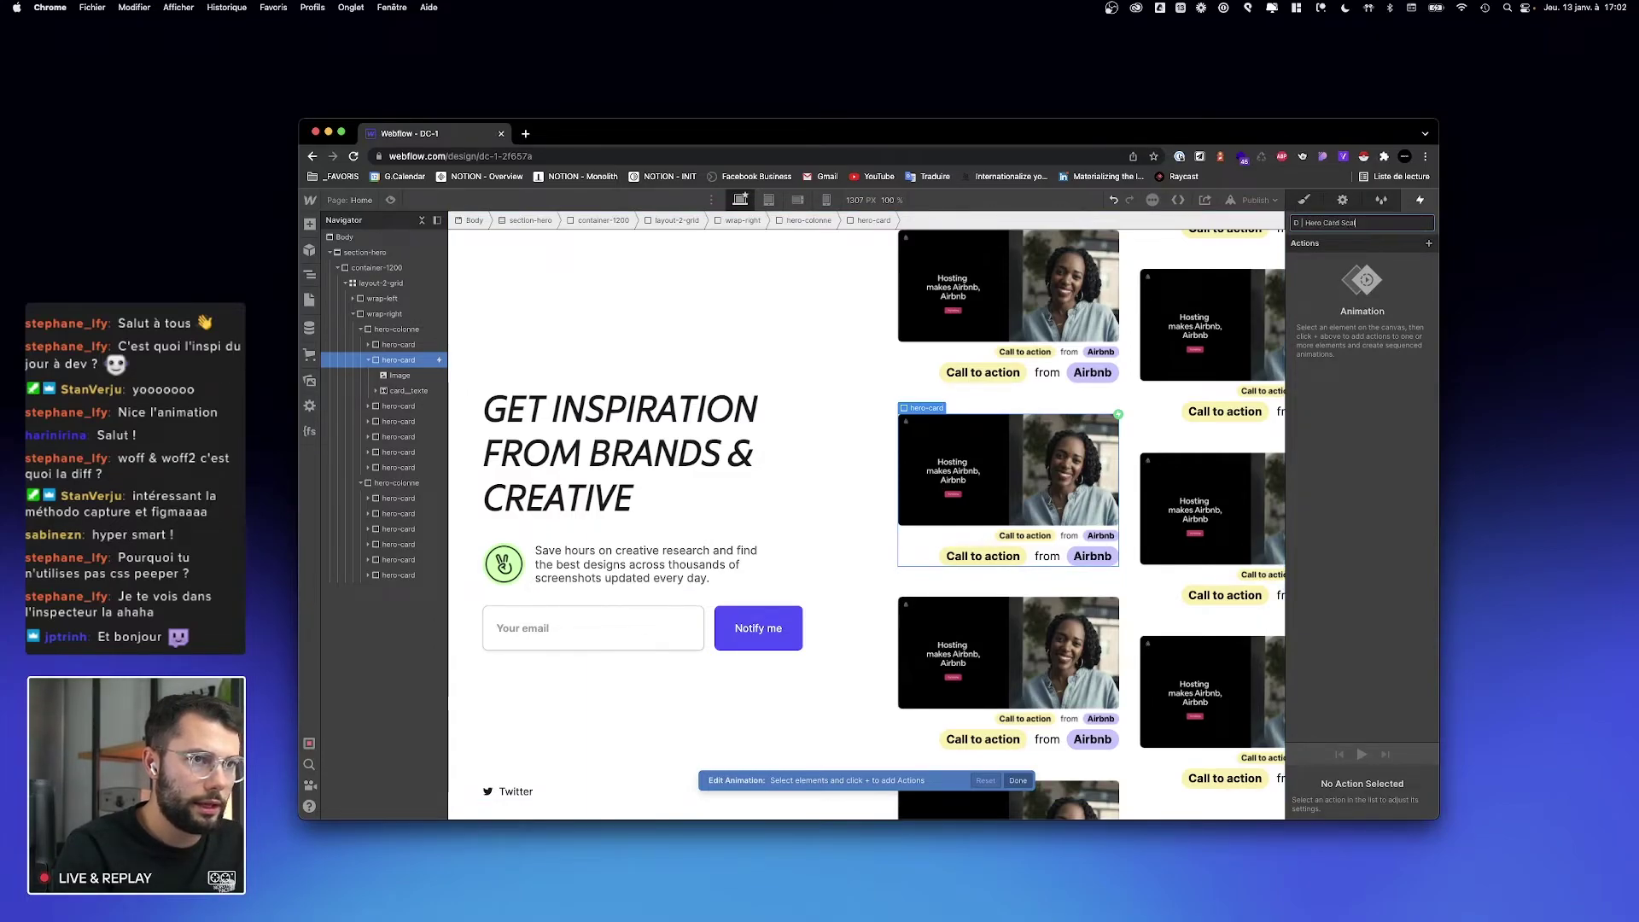
{"action": "key", "text": "Return"}
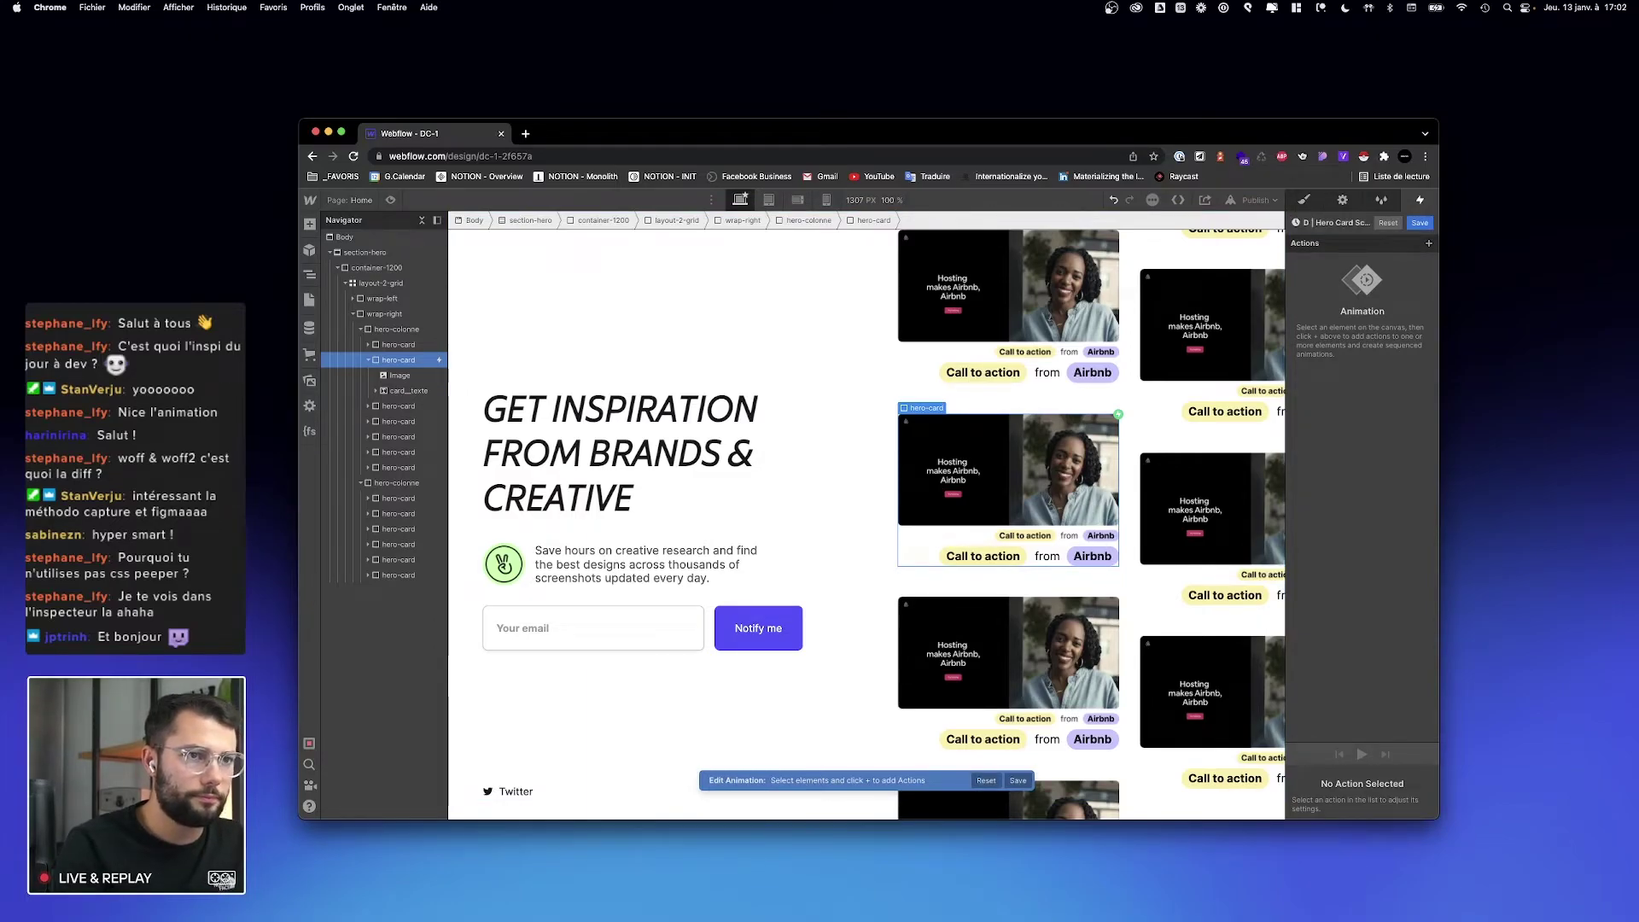
{"action": "left_click", "coordinate": [1365, 223]}
{"action": "key", "text": "Right"}
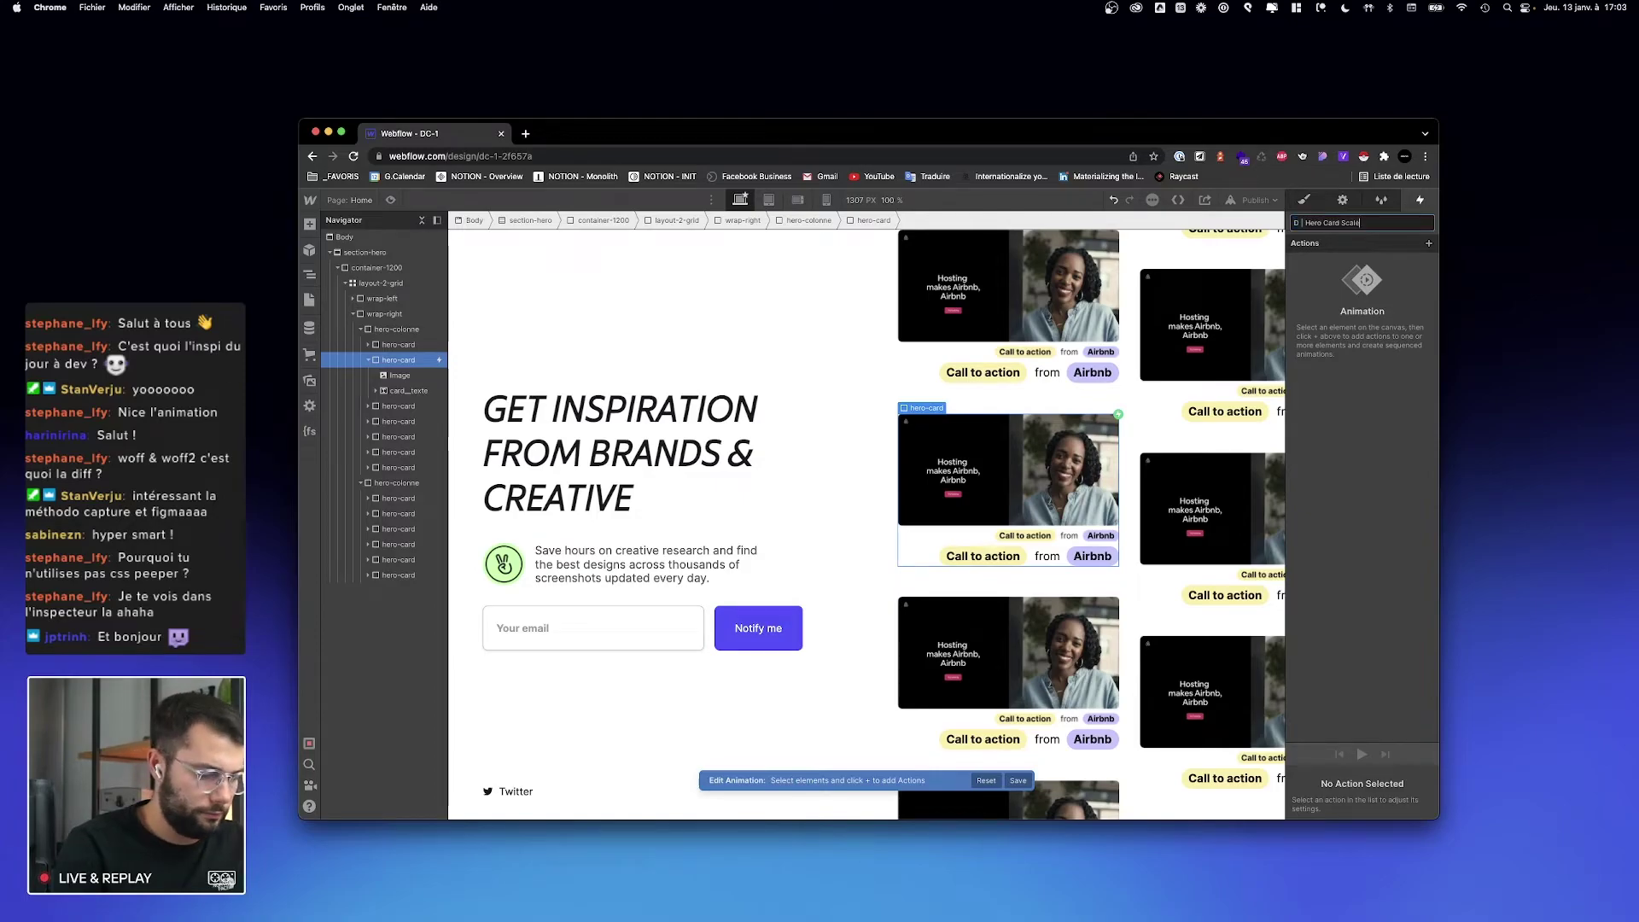
{"action": "key", "text": "Return"}
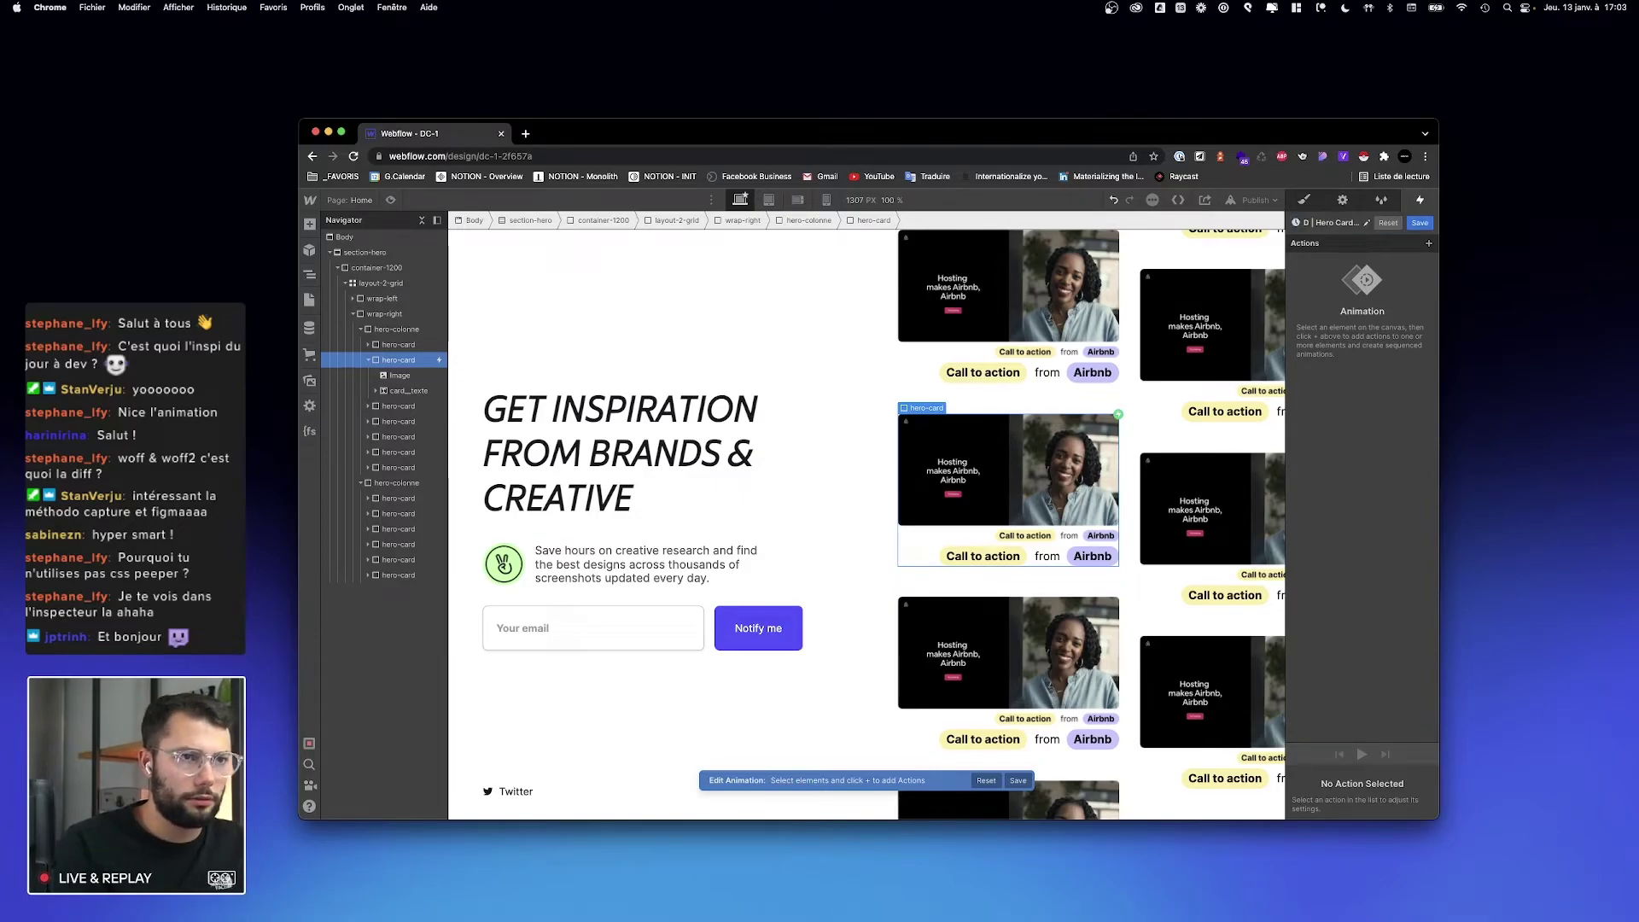
Step: Add a Scale action of 0.8 on the hero-card and set it as the initial state
{"action": "left_click", "coordinate": [1429, 245]}
{"action": "left_click", "coordinate": [1379, 278]}
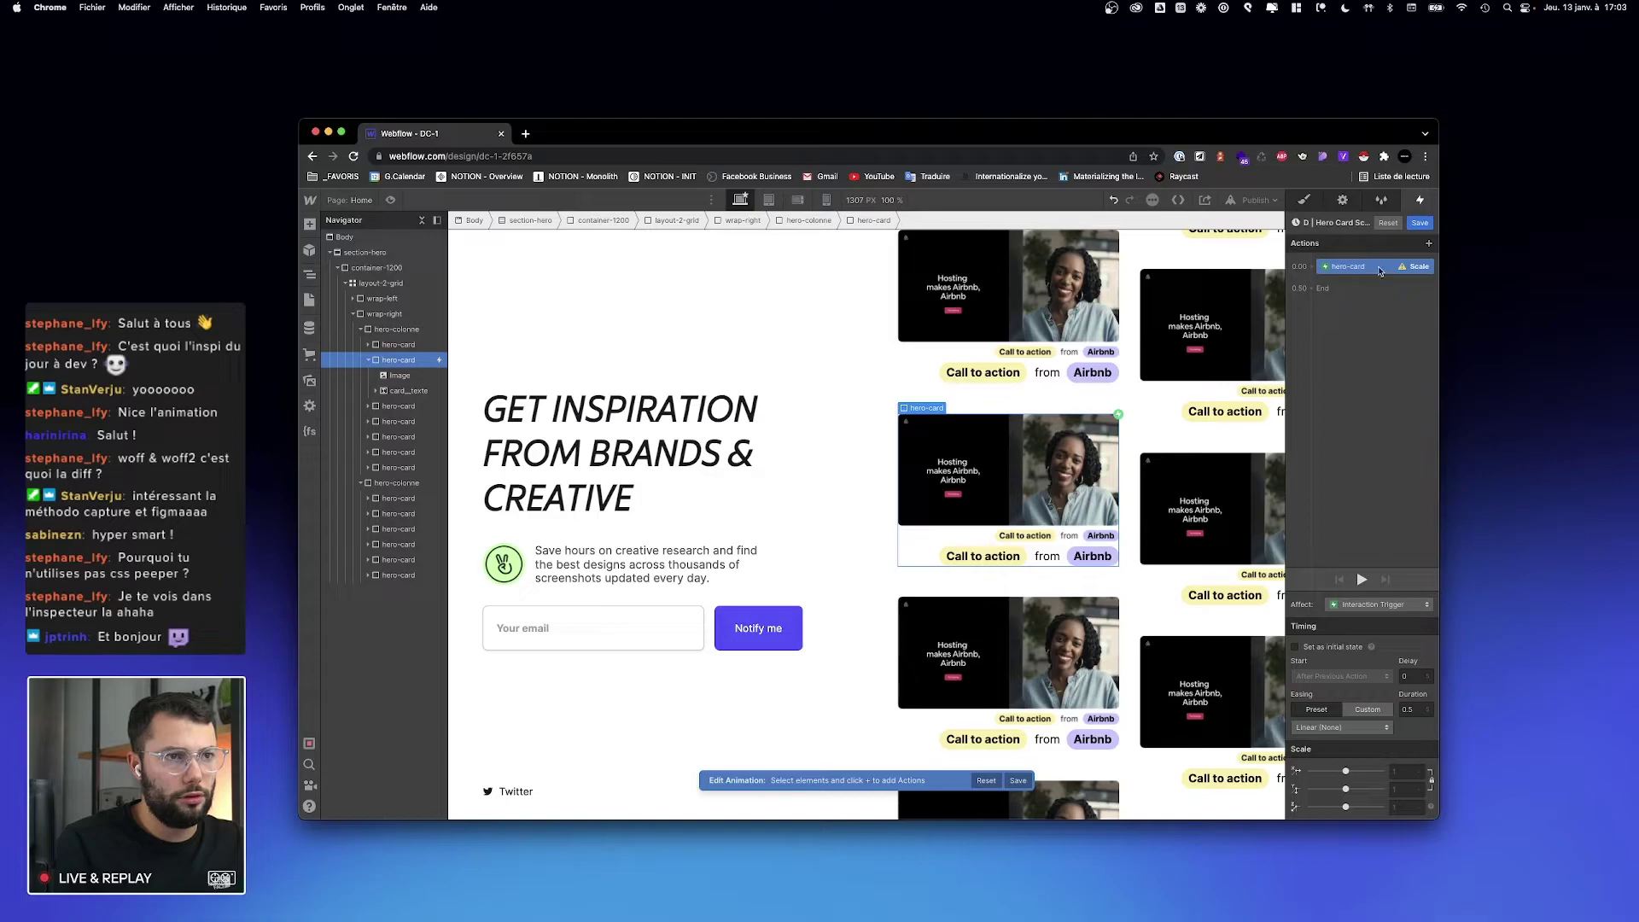
{"action": "left_click", "coordinate": [1399, 771]}
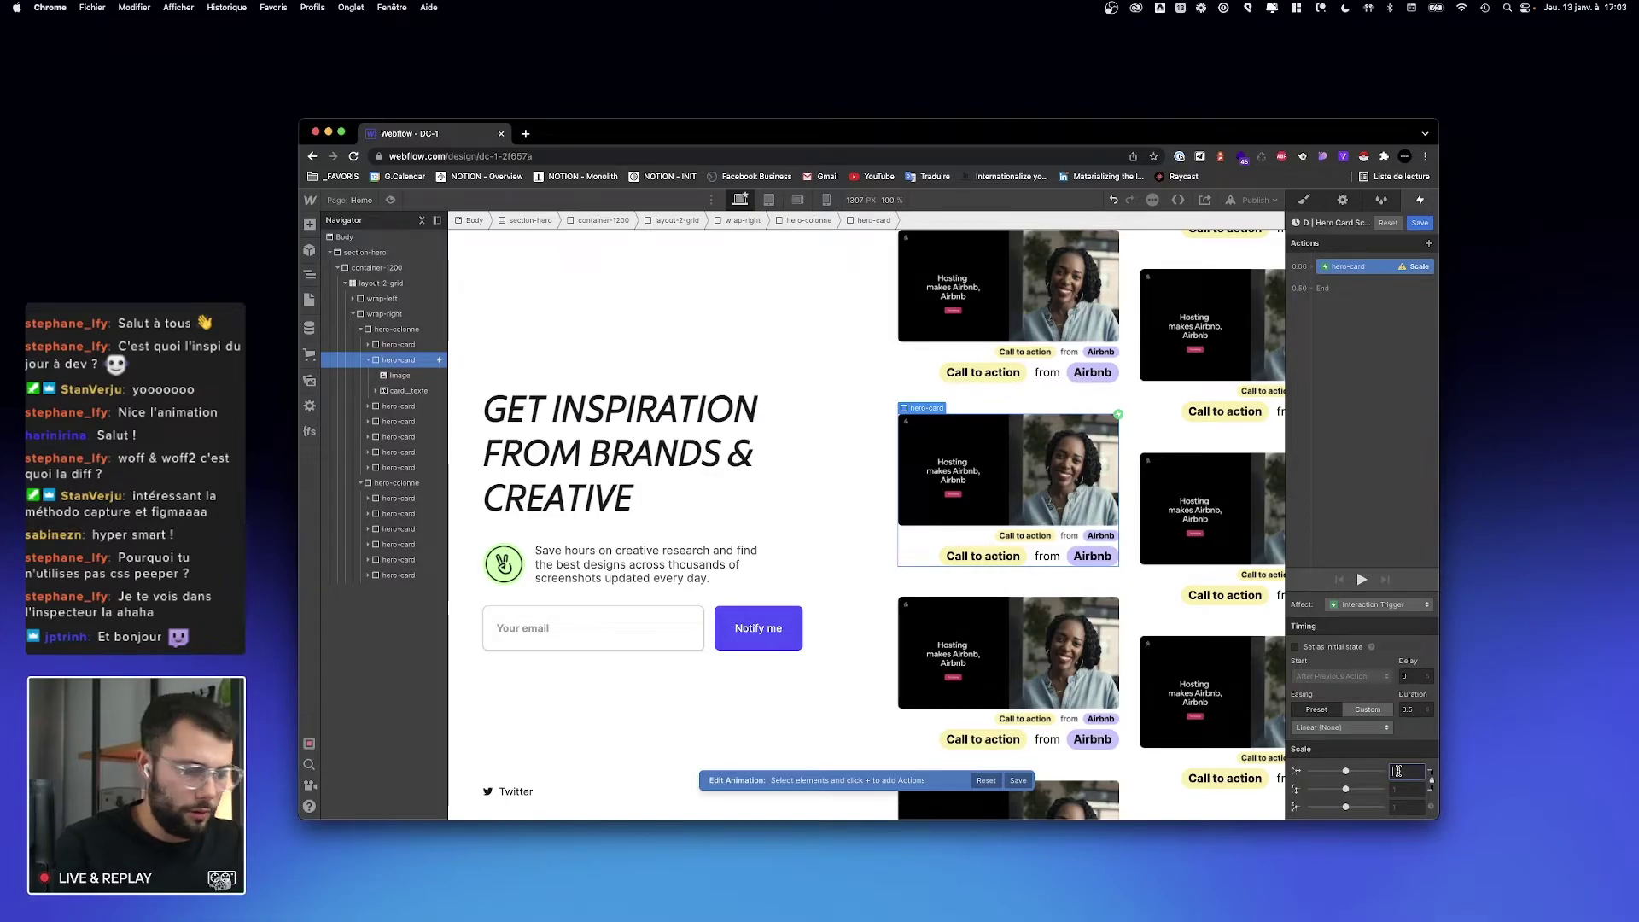
{"action": "type", "text": "0.8"}
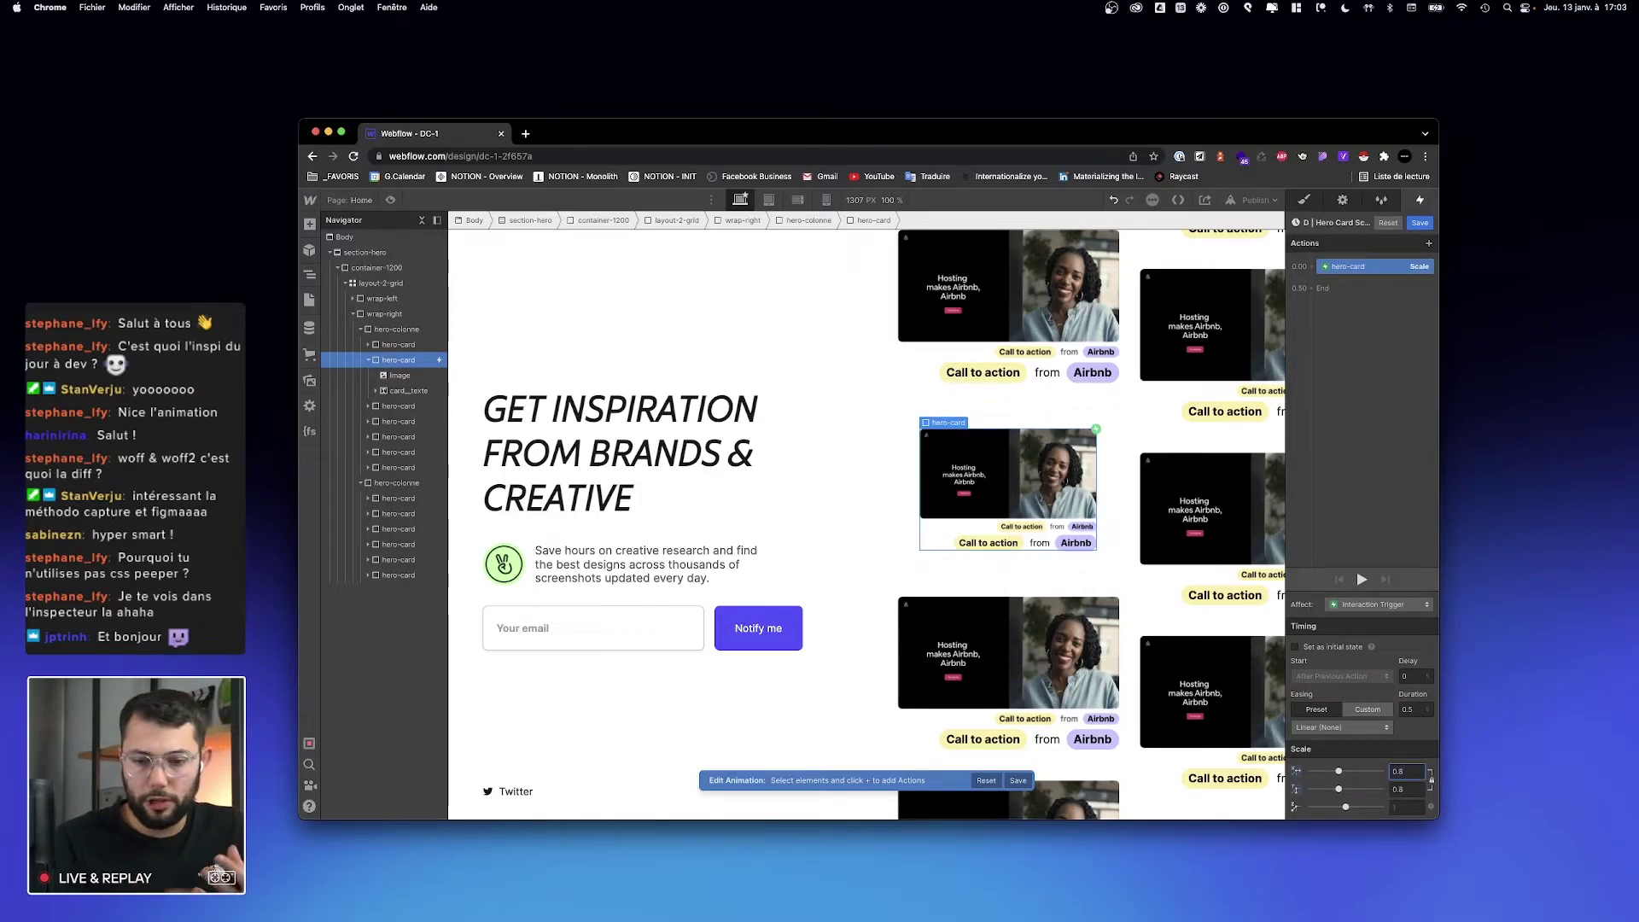
{"action": "left_click", "coordinate": [1296, 648]}
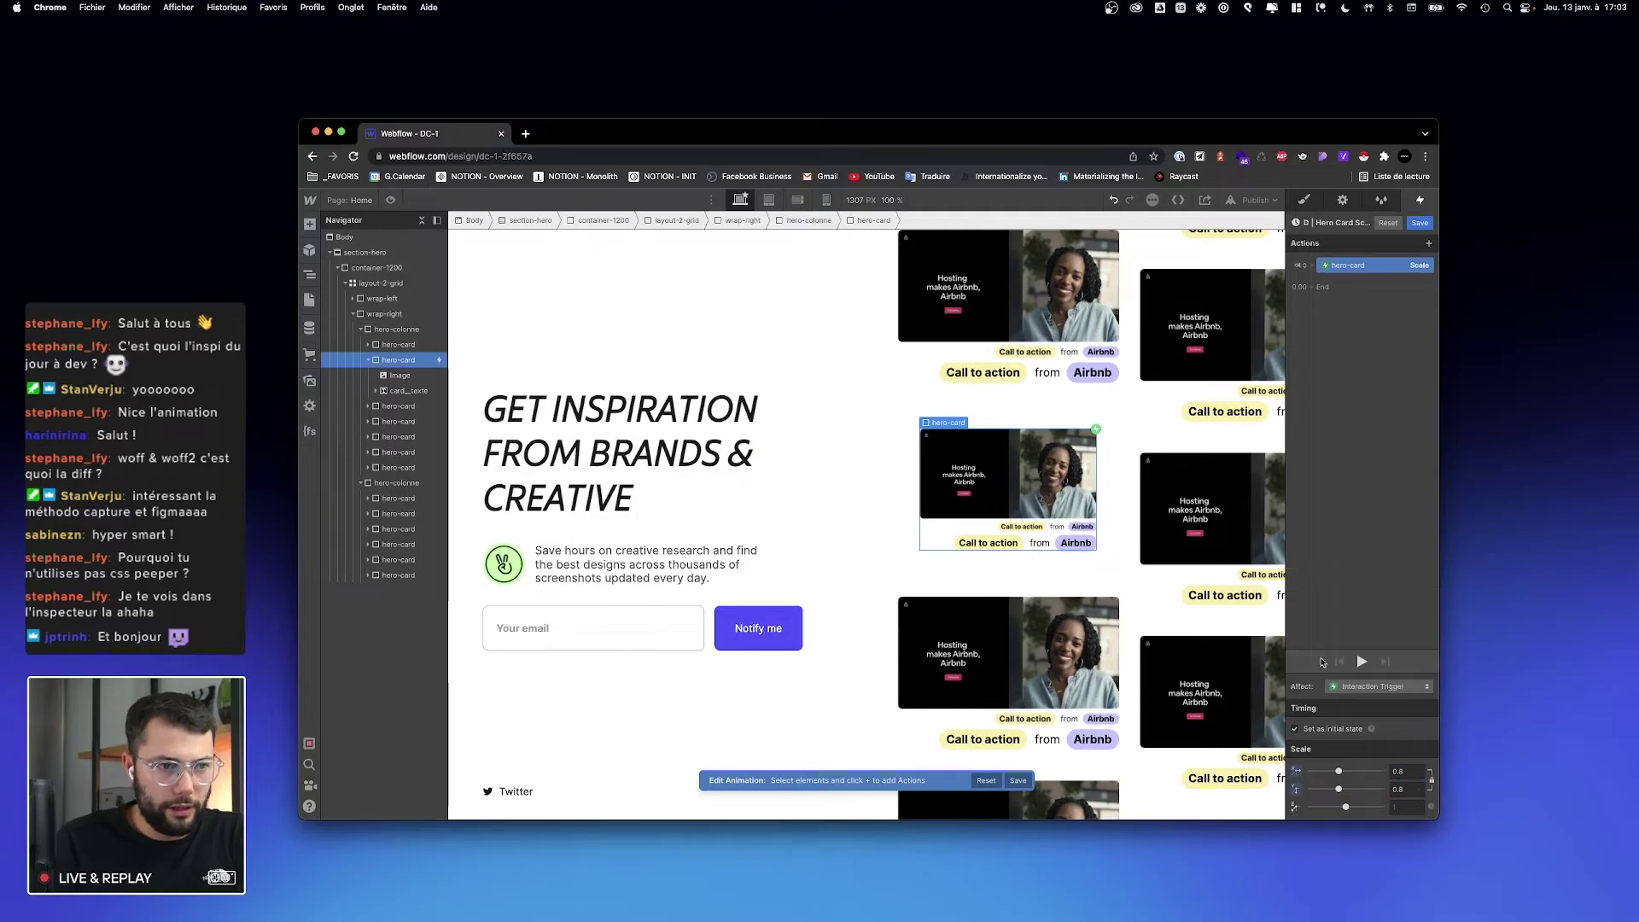
Step: Add a second Scale action that brings the hero-card to 1 and play the animation
{"action": "left_click", "coordinate": [1321, 289]}
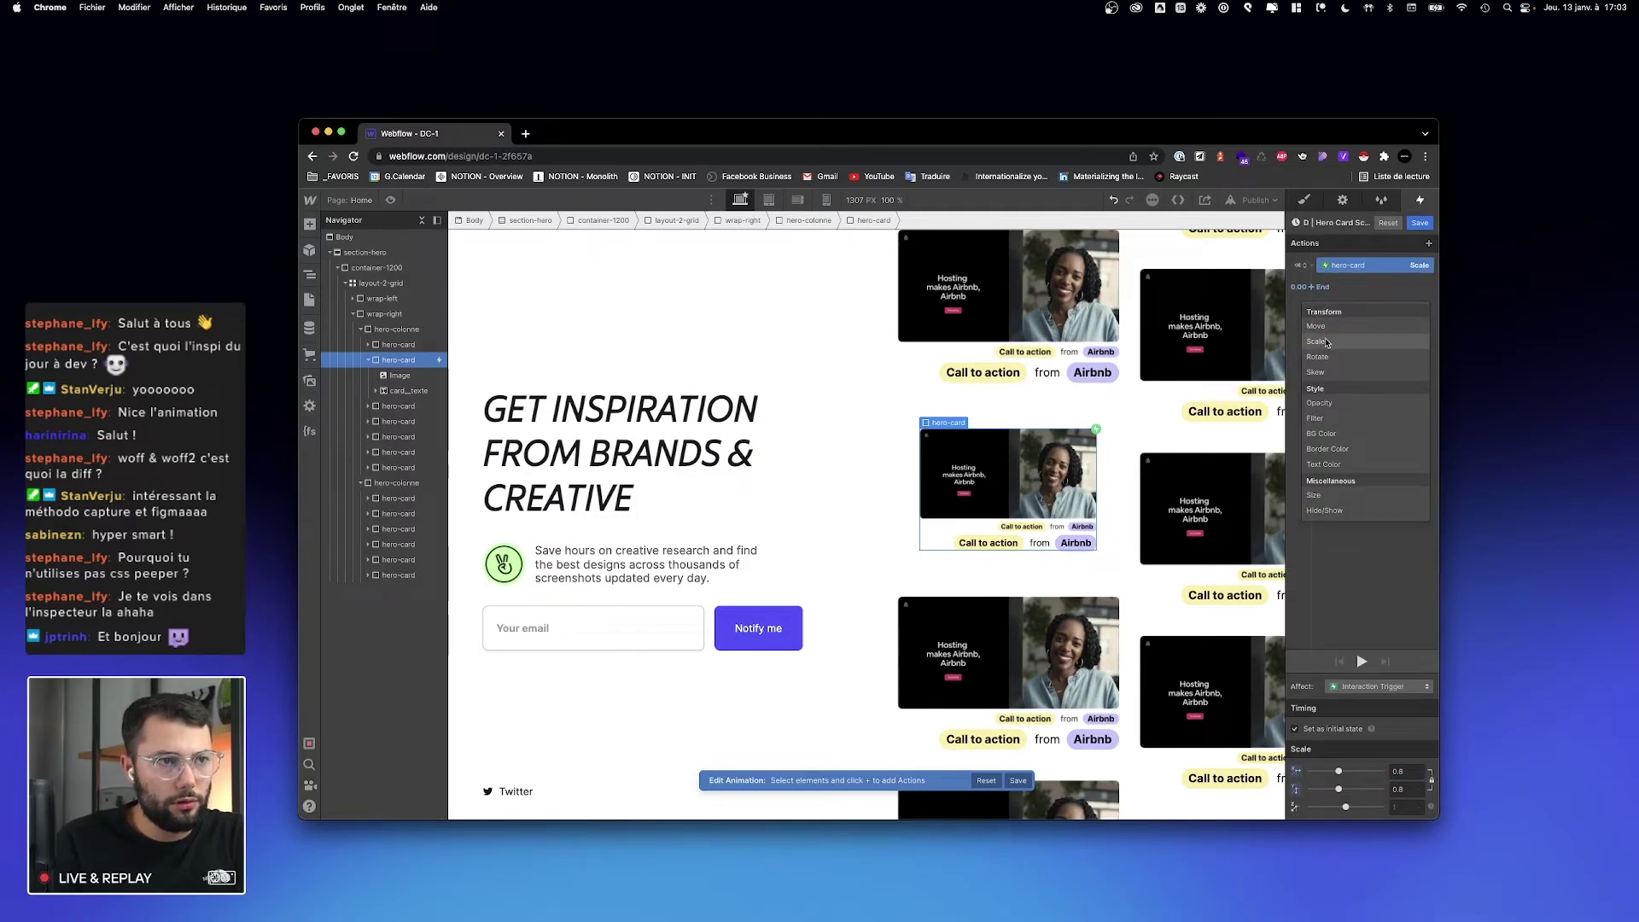
{"action": "left_click", "coordinate": [1329, 335]}
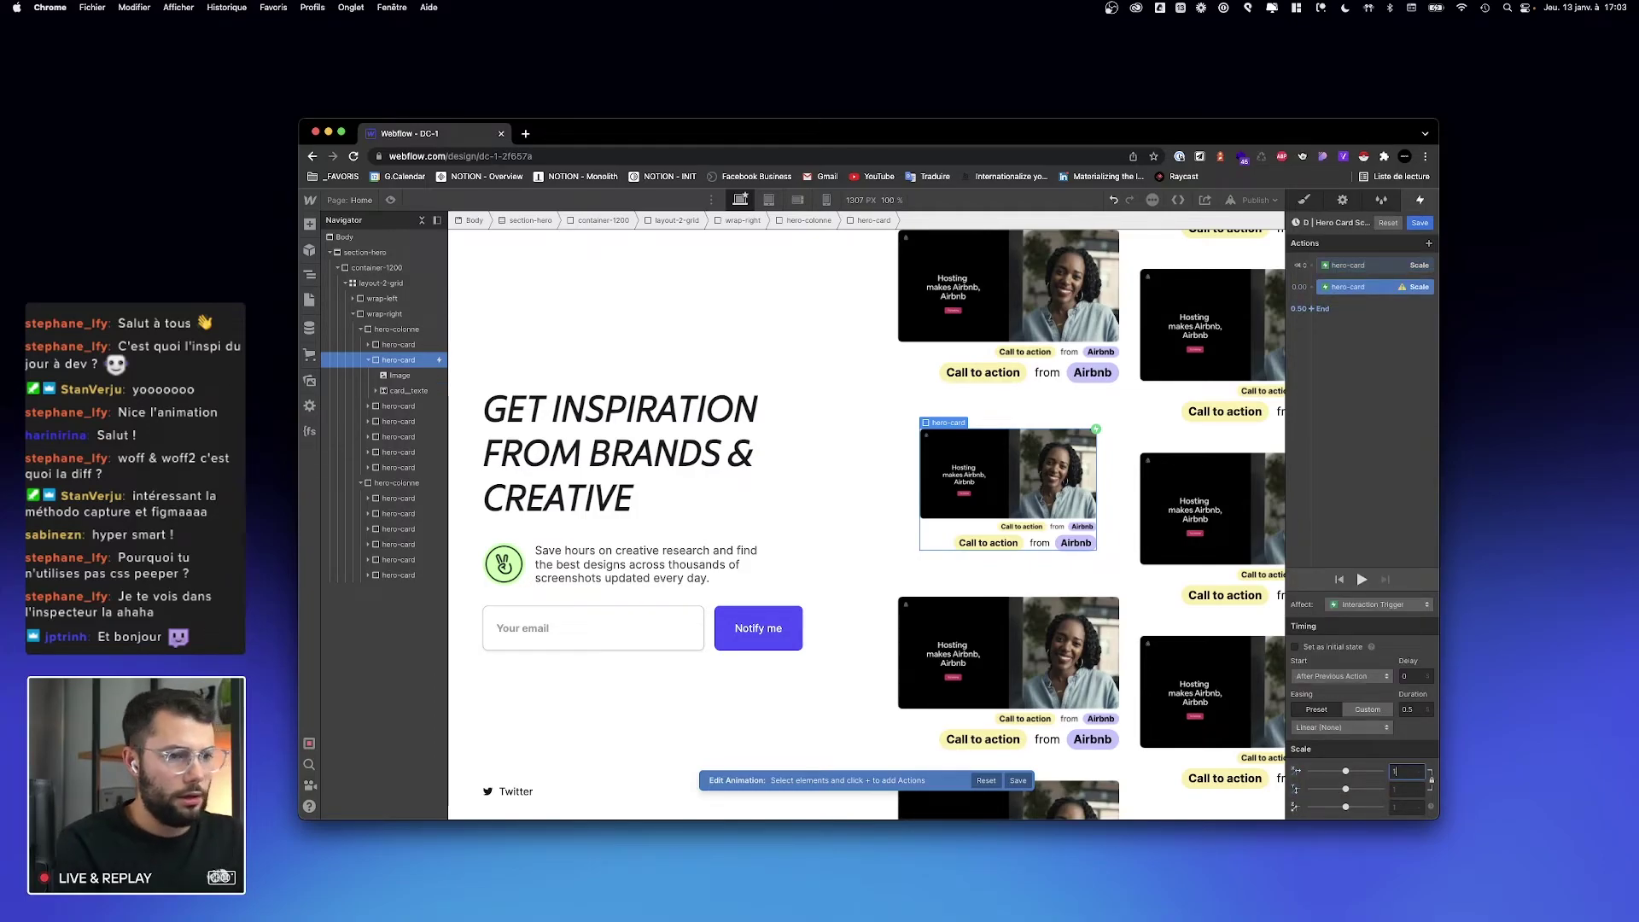
{"action": "key", "text": "Return"}
{"action": "left_click", "coordinate": [1362, 579]}
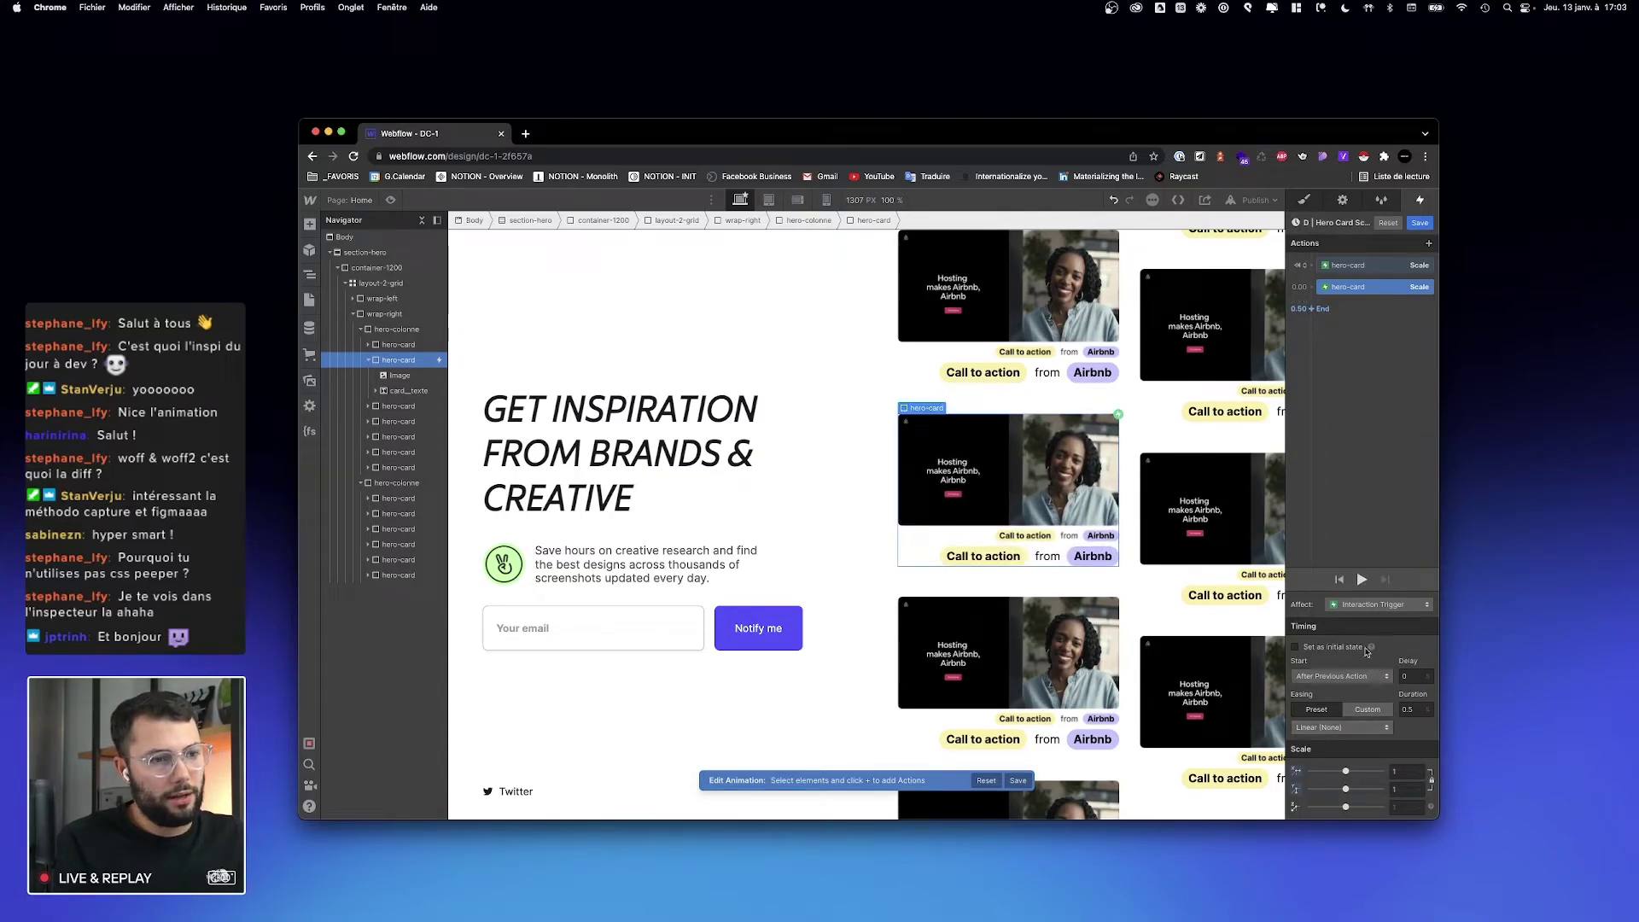
Step: Try the Out Quint easing on the final Scale action and play the animation
{"action": "left_click", "coordinate": [1344, 727]}
{"action": "left_click", "coordinate": [1356, 517]}
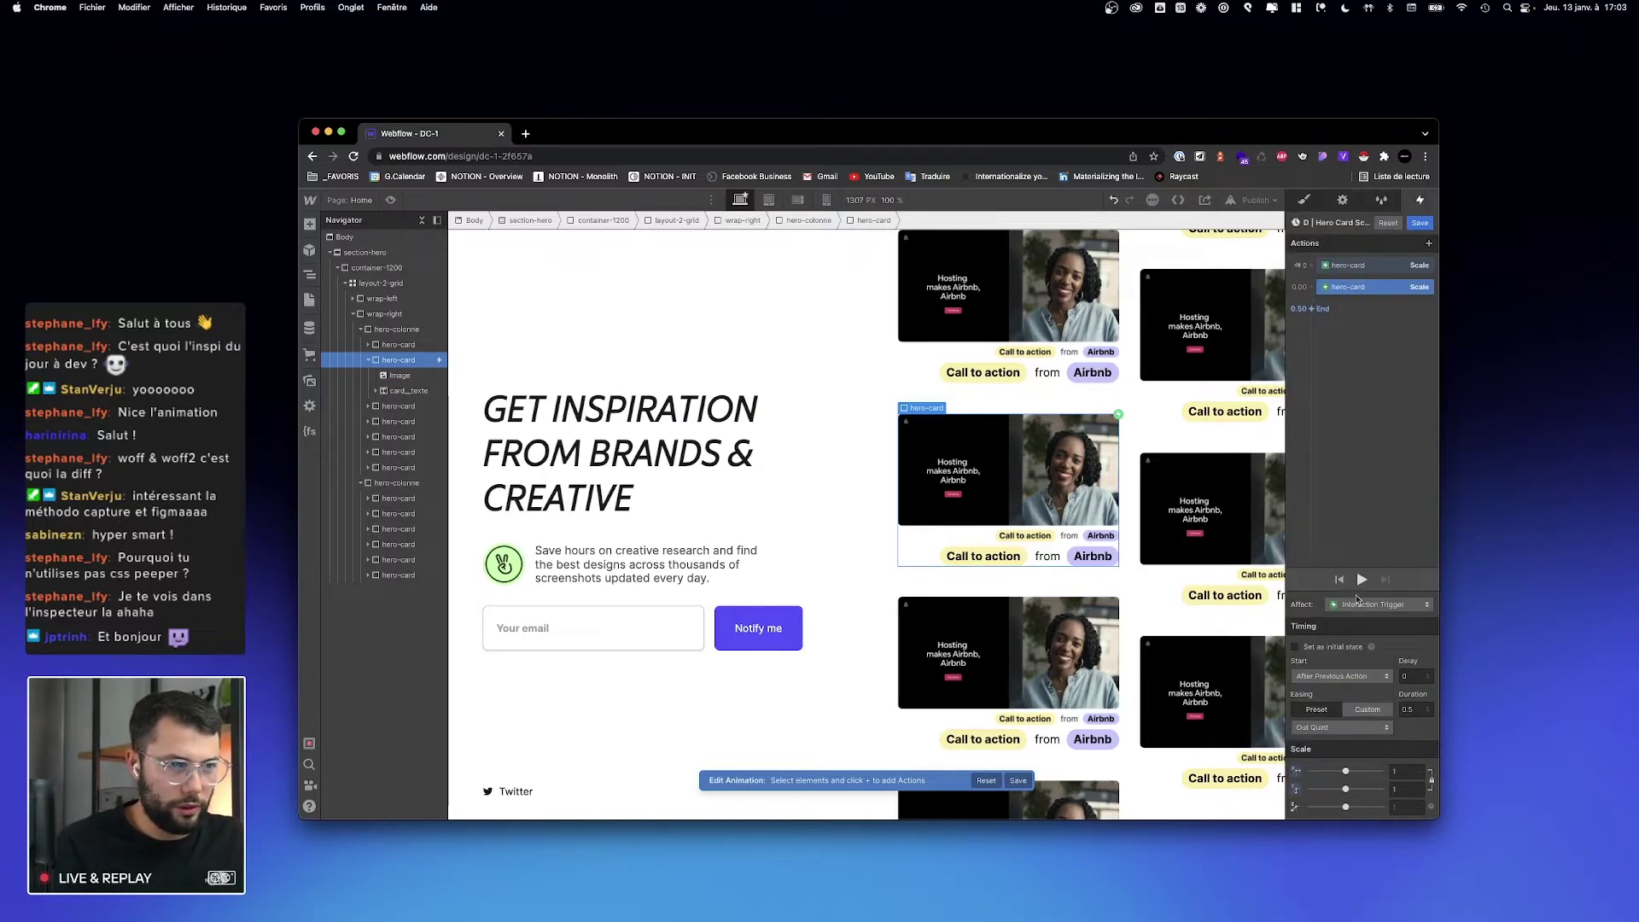
{"action": "left_click", "coordinate": [1361, 580]}
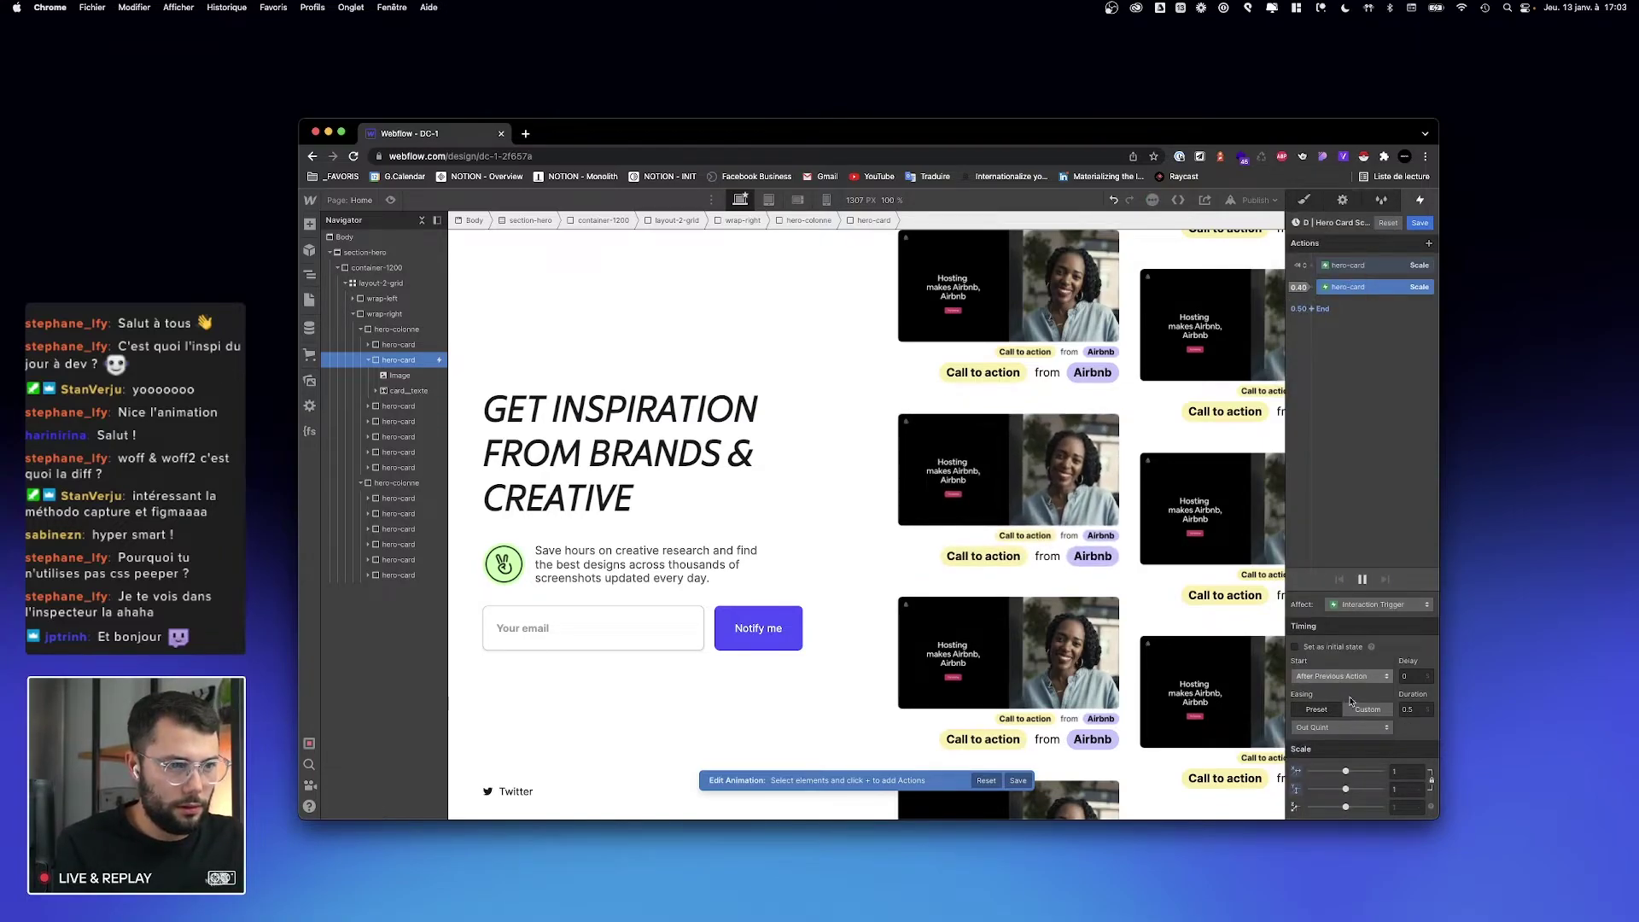
Step: Set the final Scale action to Out Cubic easing with a duration of 1 second and play the animation
{"action": "left_click", "coordinate": [1344, 727]}
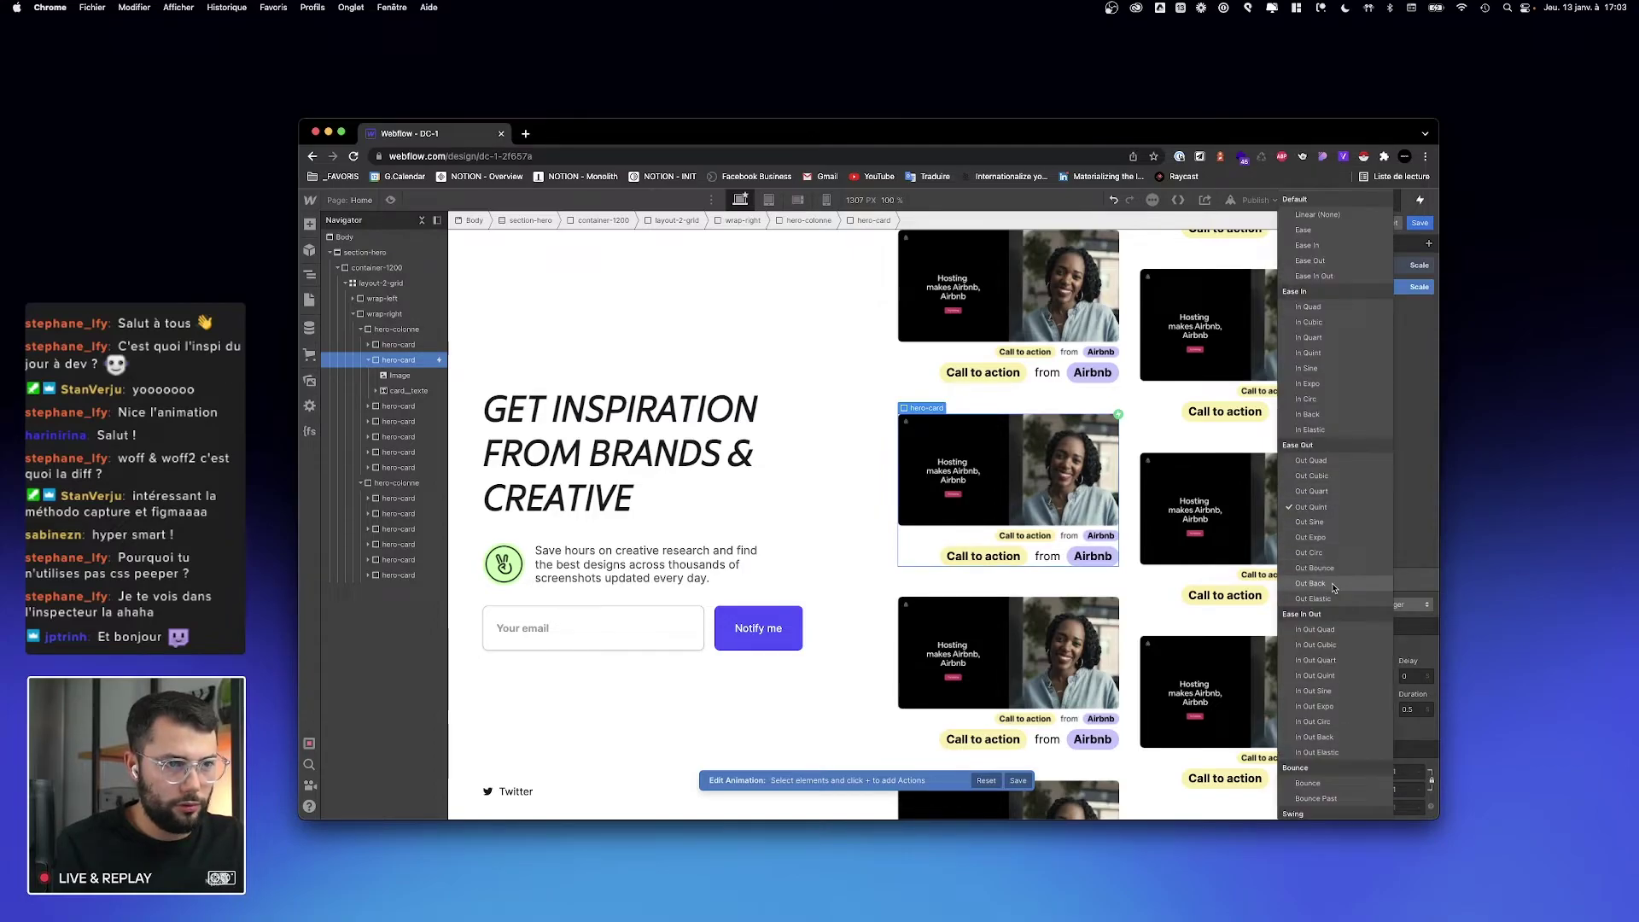
{"action": "left_click", "coordinate": [1331, 475]}
{"action": "left_click", "coordinate": [1362, 579]}
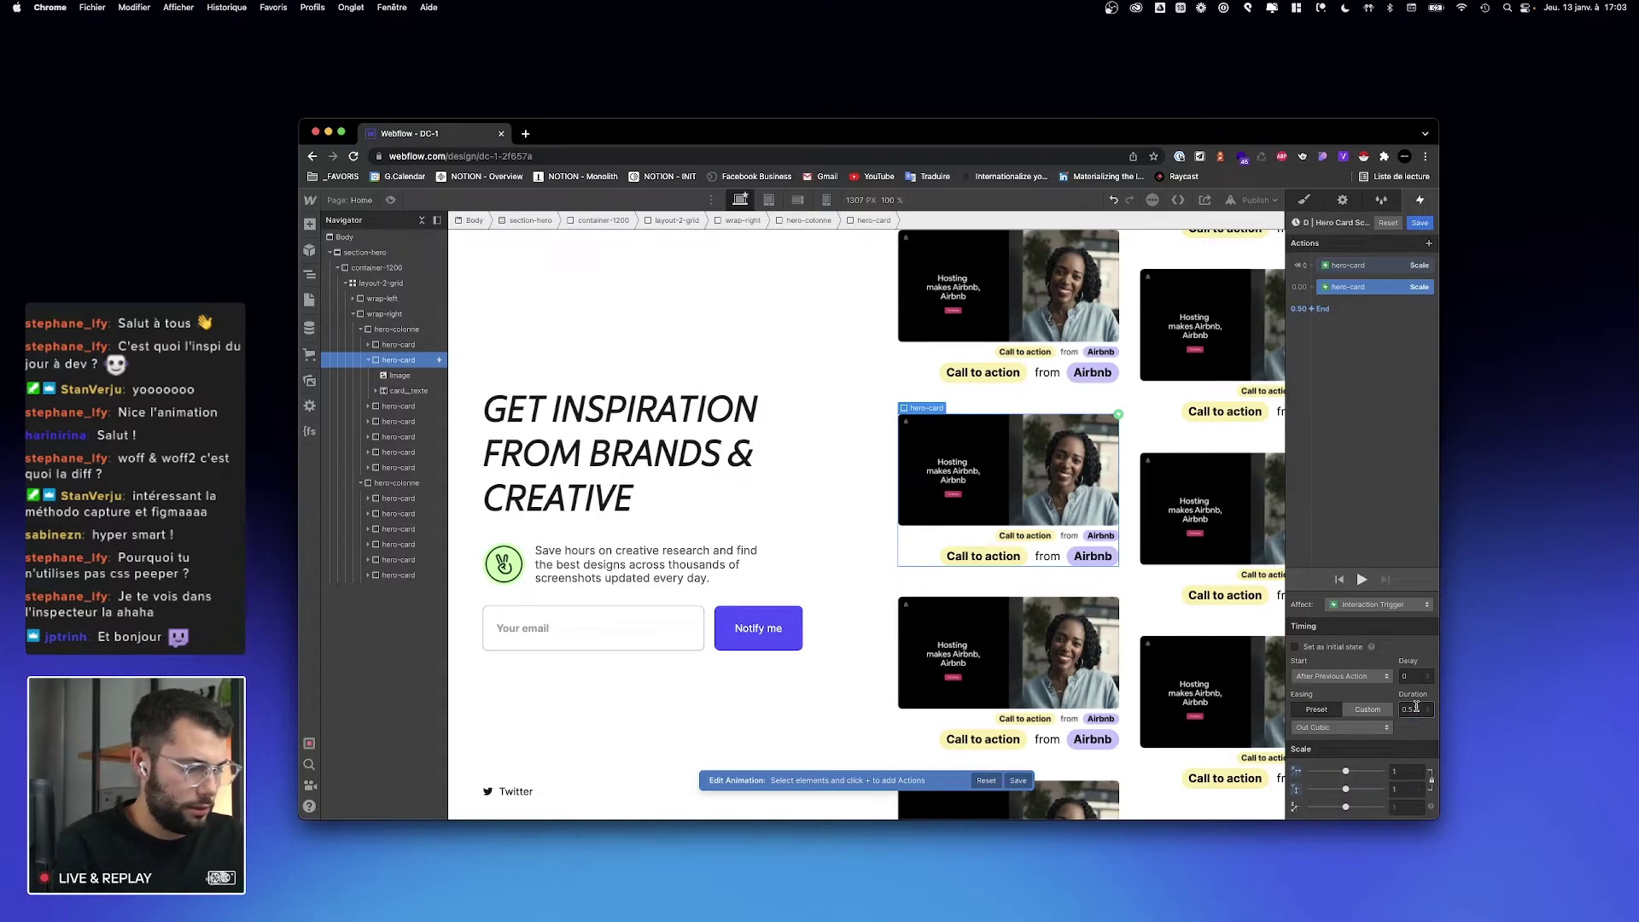
{"action": "left_click", "coordinate": [1362, 580]}
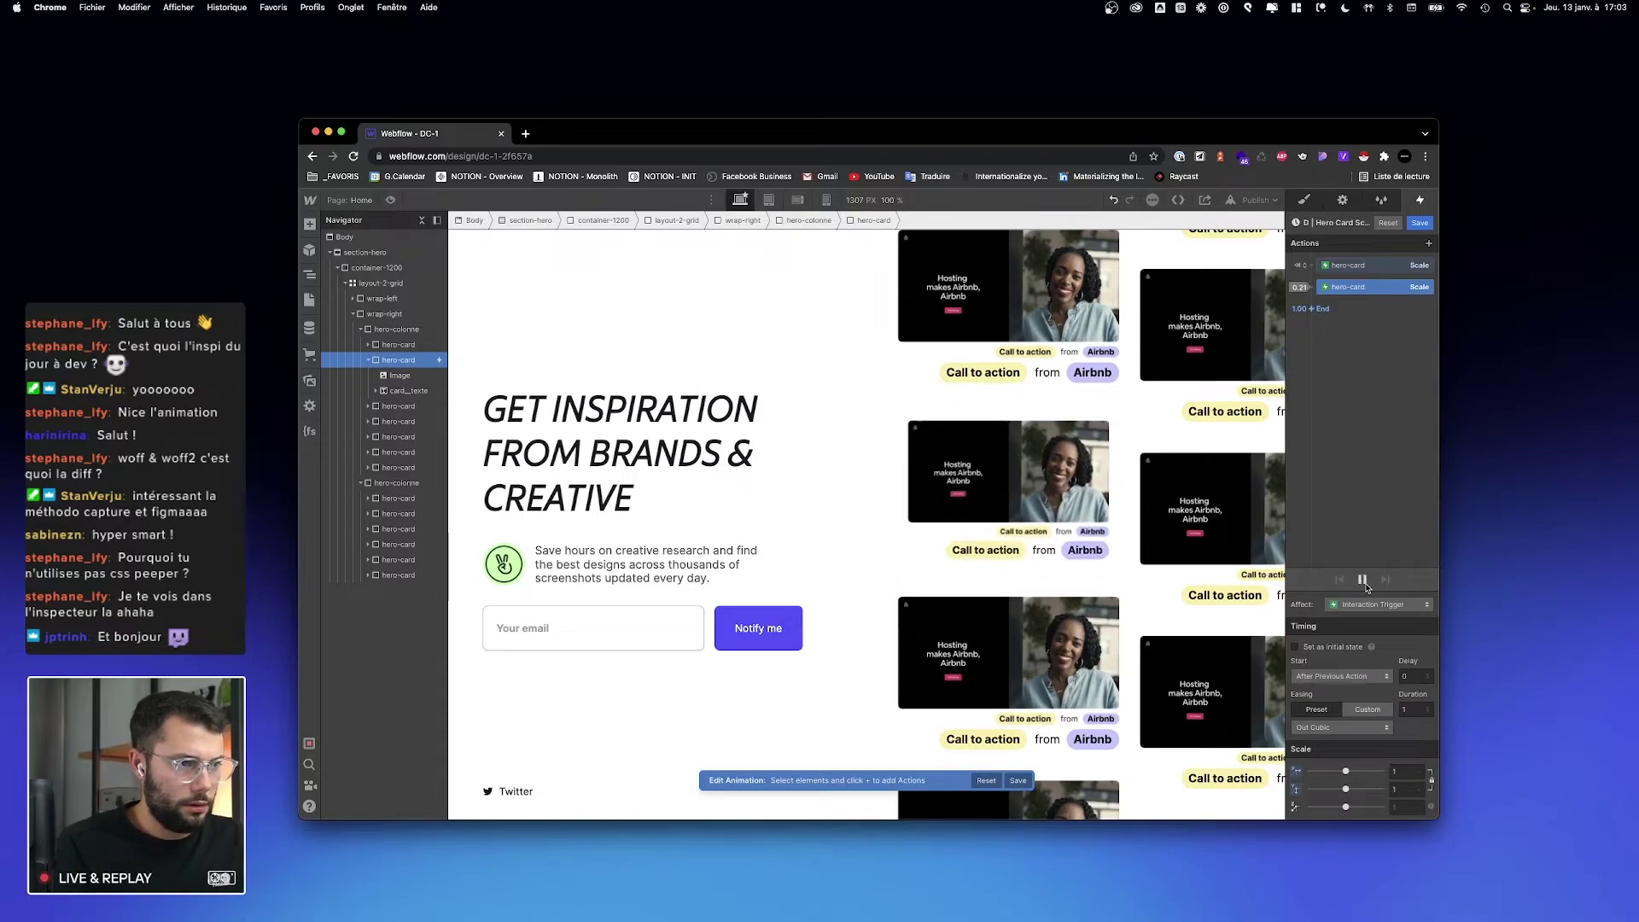
Step: Save the animation, trigger it on the hero-card class for Desktop and above only, and check it in page preview
{"action": "left_click", "coordinate": [1417, 224]}
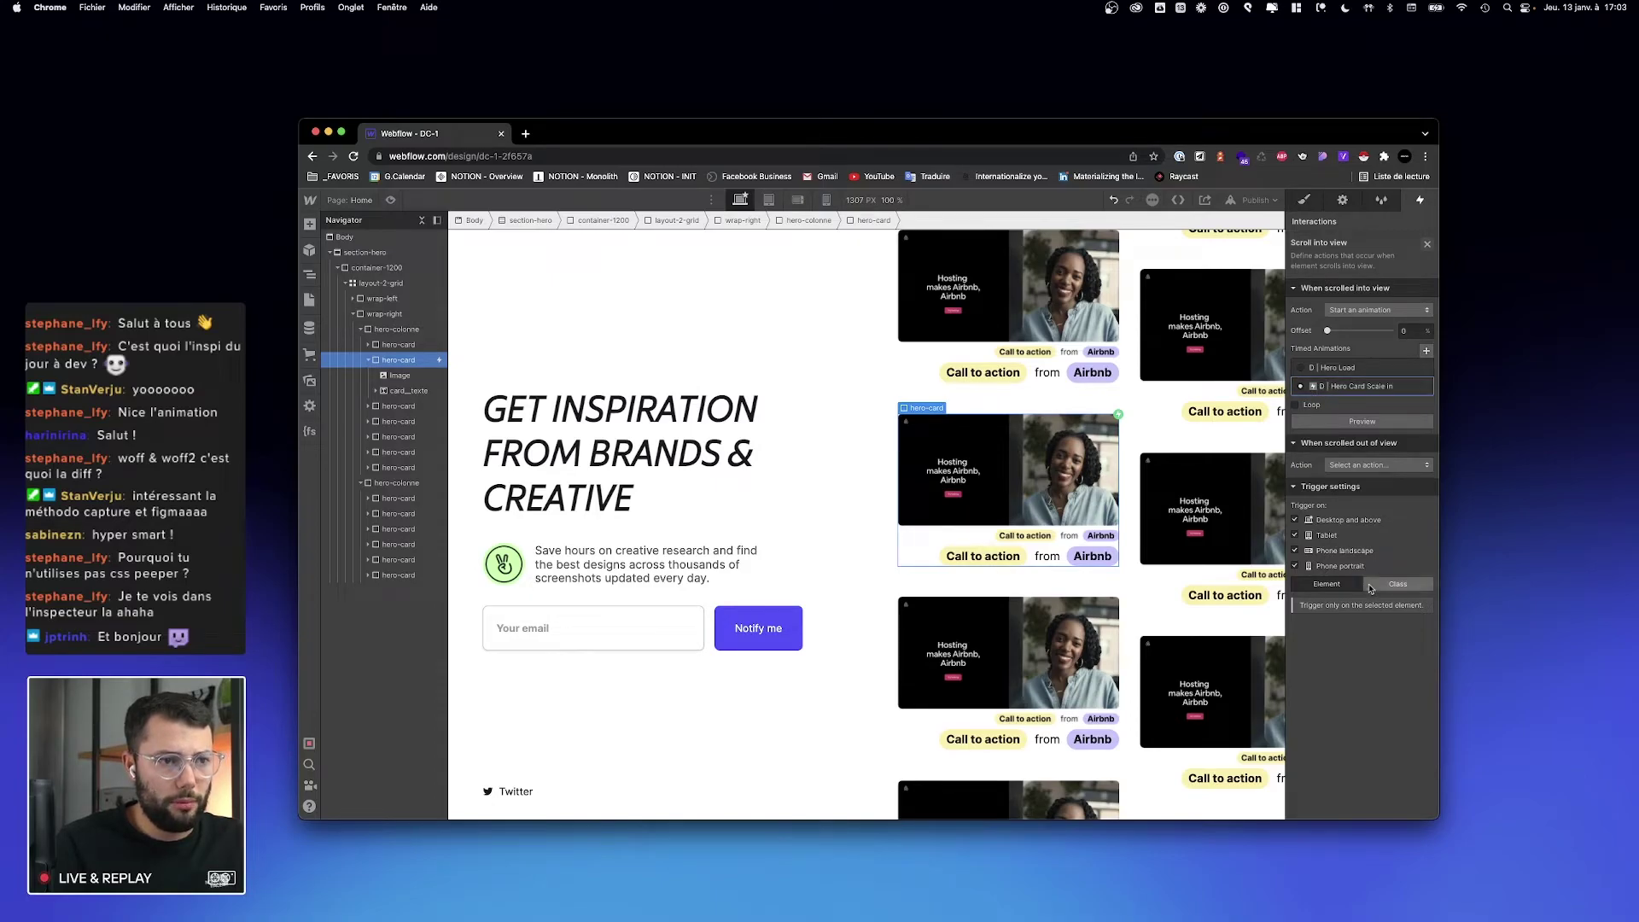
{"action": "left_click", "coordinate": [1392, 587]}
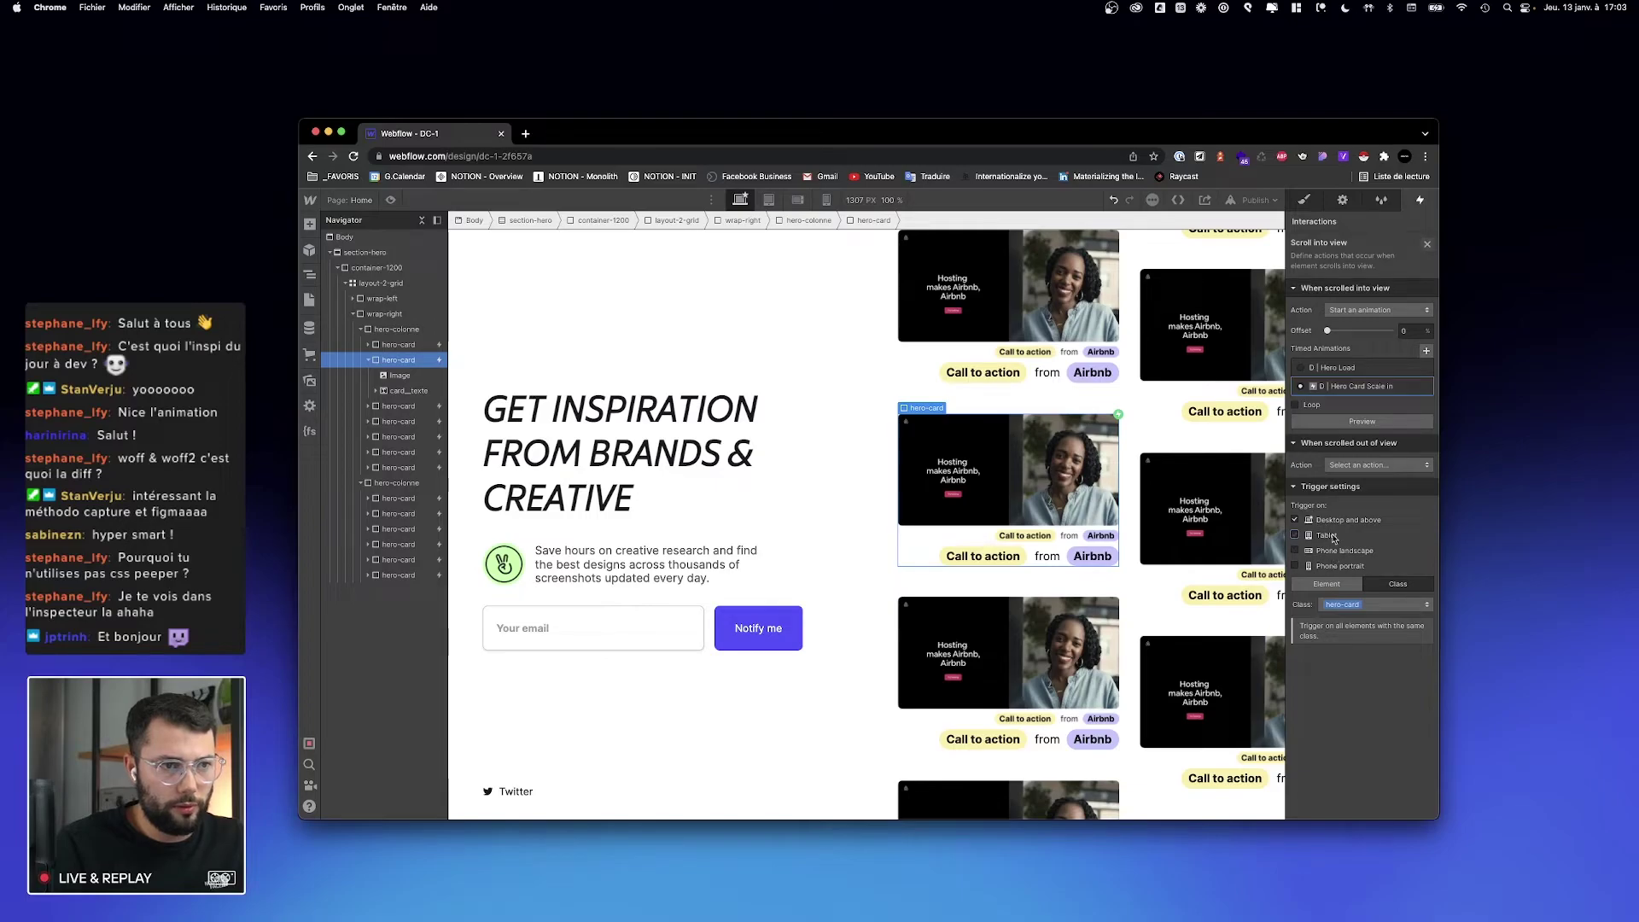
{"action": "left_click", "coordinate": [389, 199]}
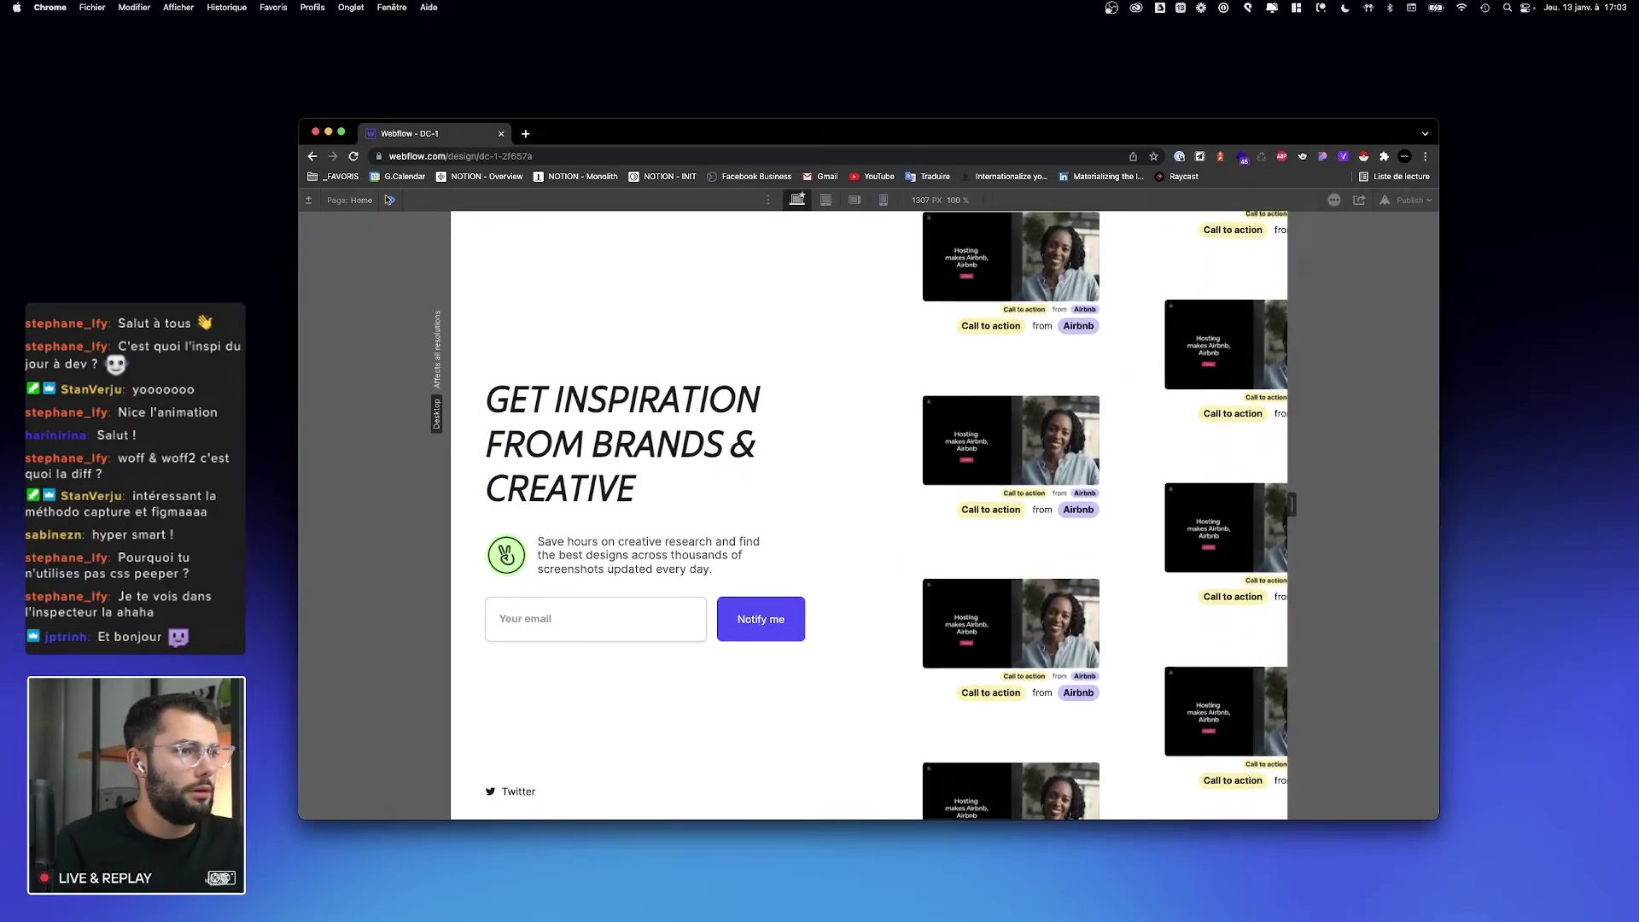
{"action": "left_click", "coordinate": [389, 199]}
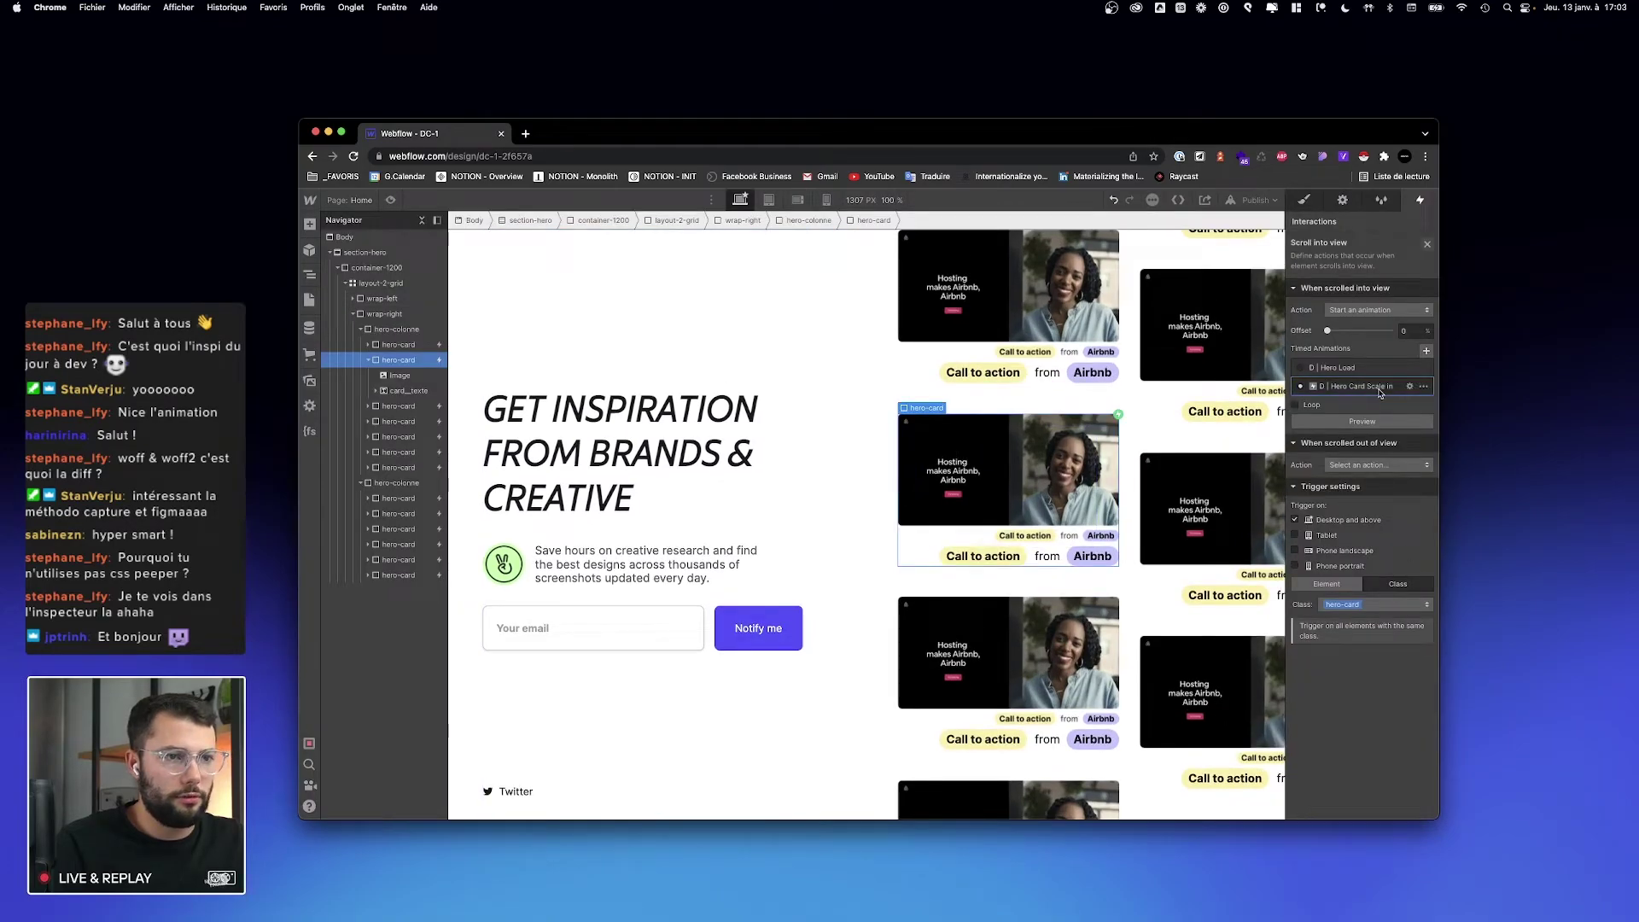
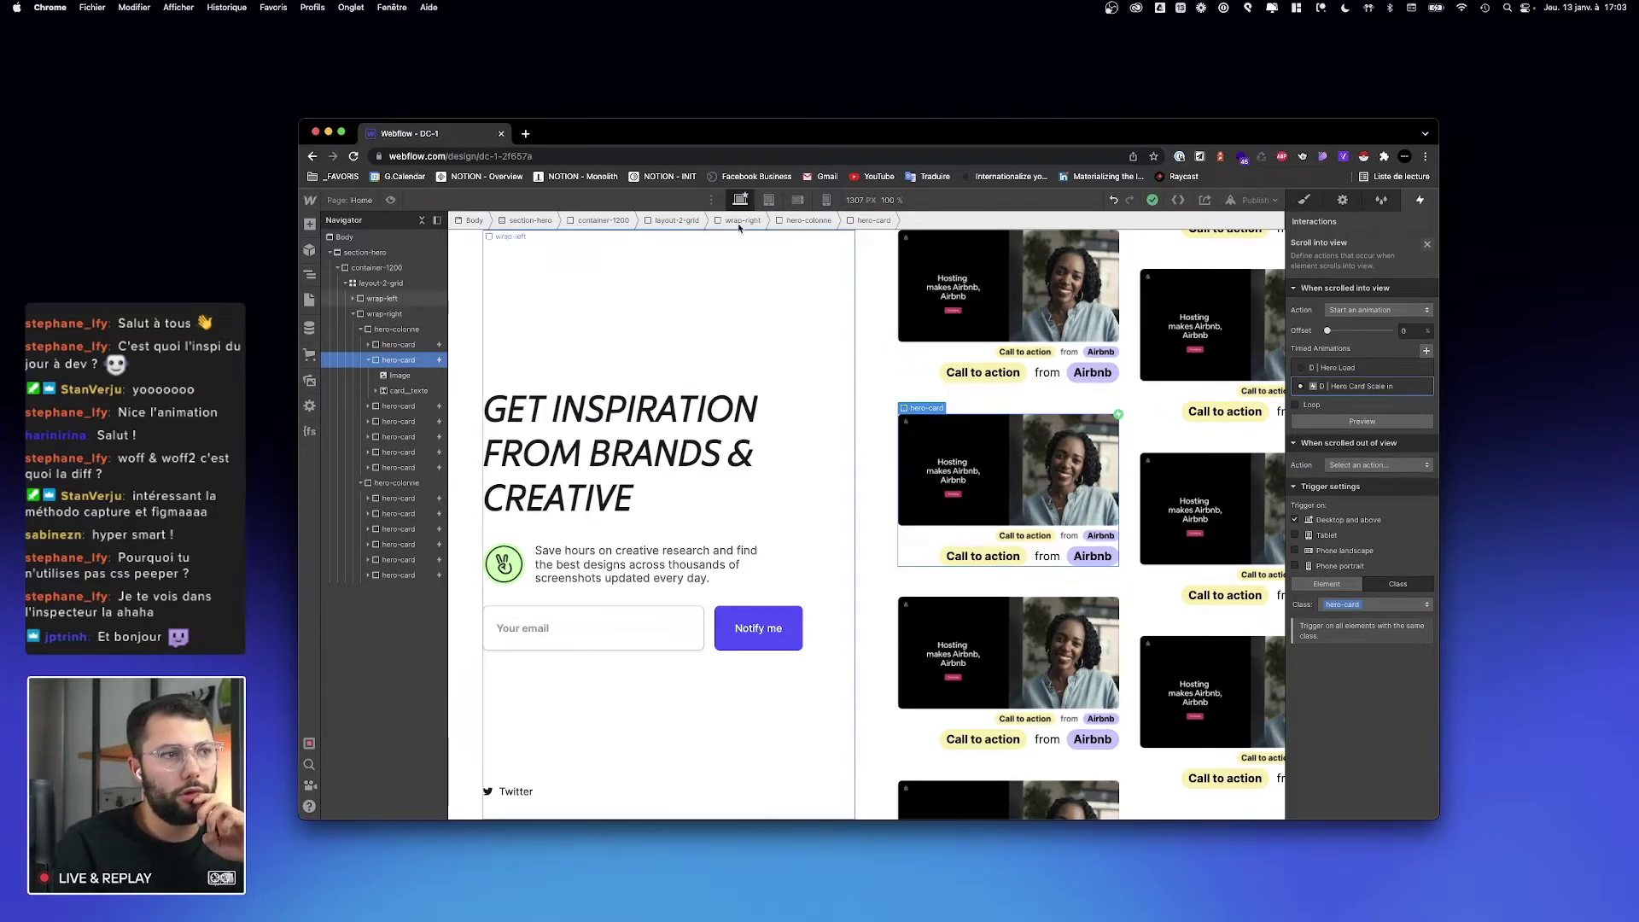
{"action": "left_click", "coordinate": [390, 201]}
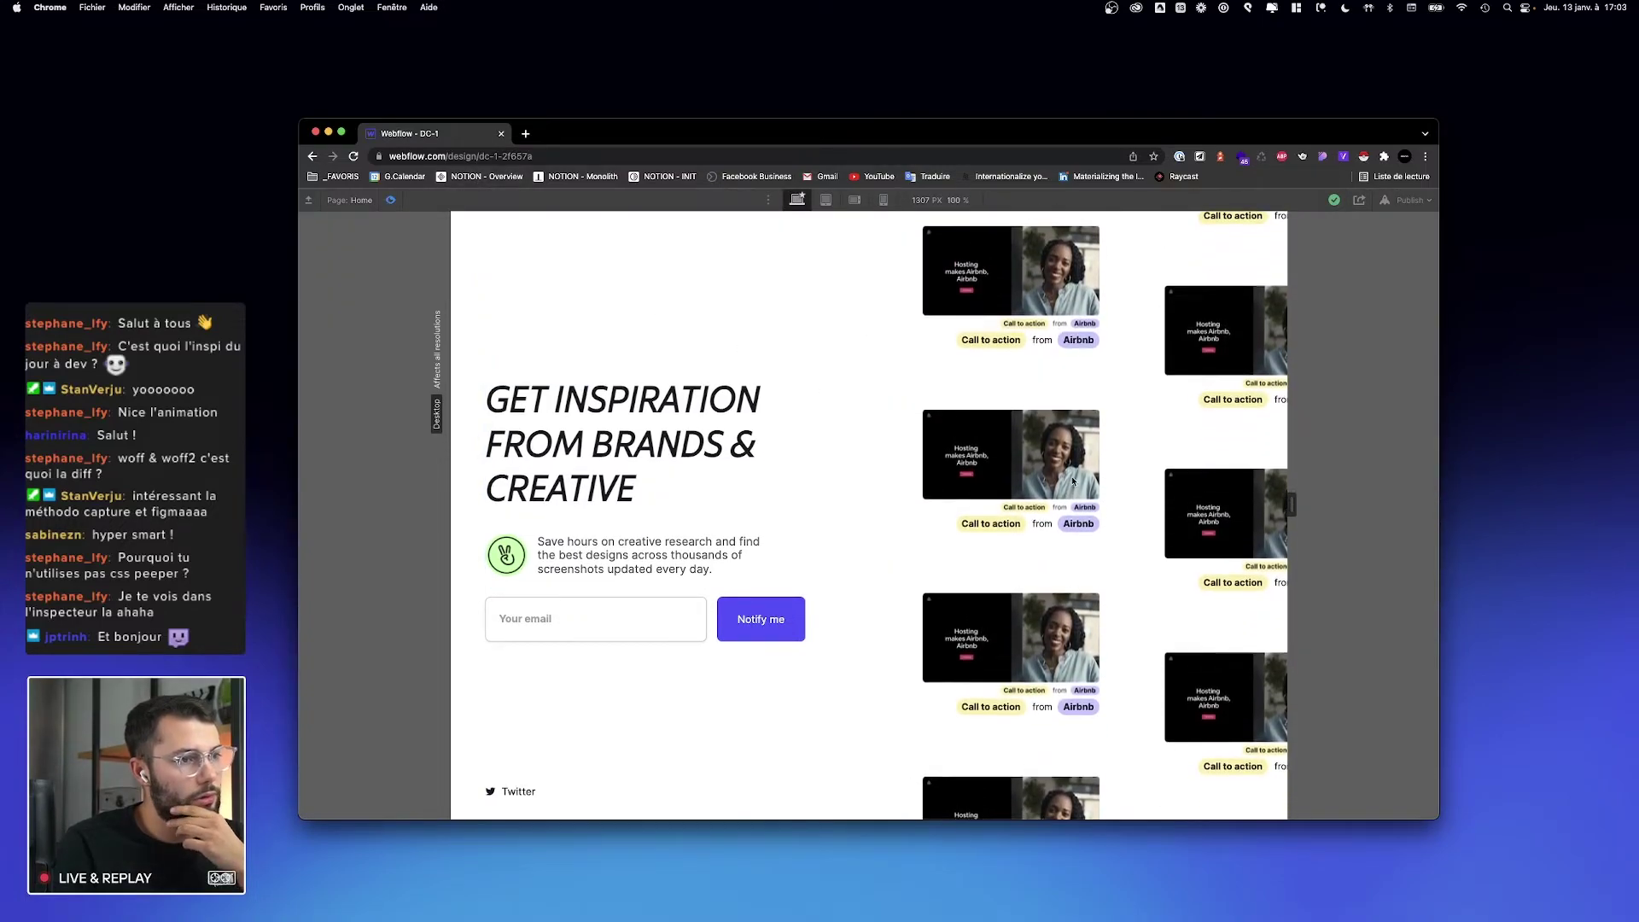
{"action": "left_click", "coordinate": [390, 200]}
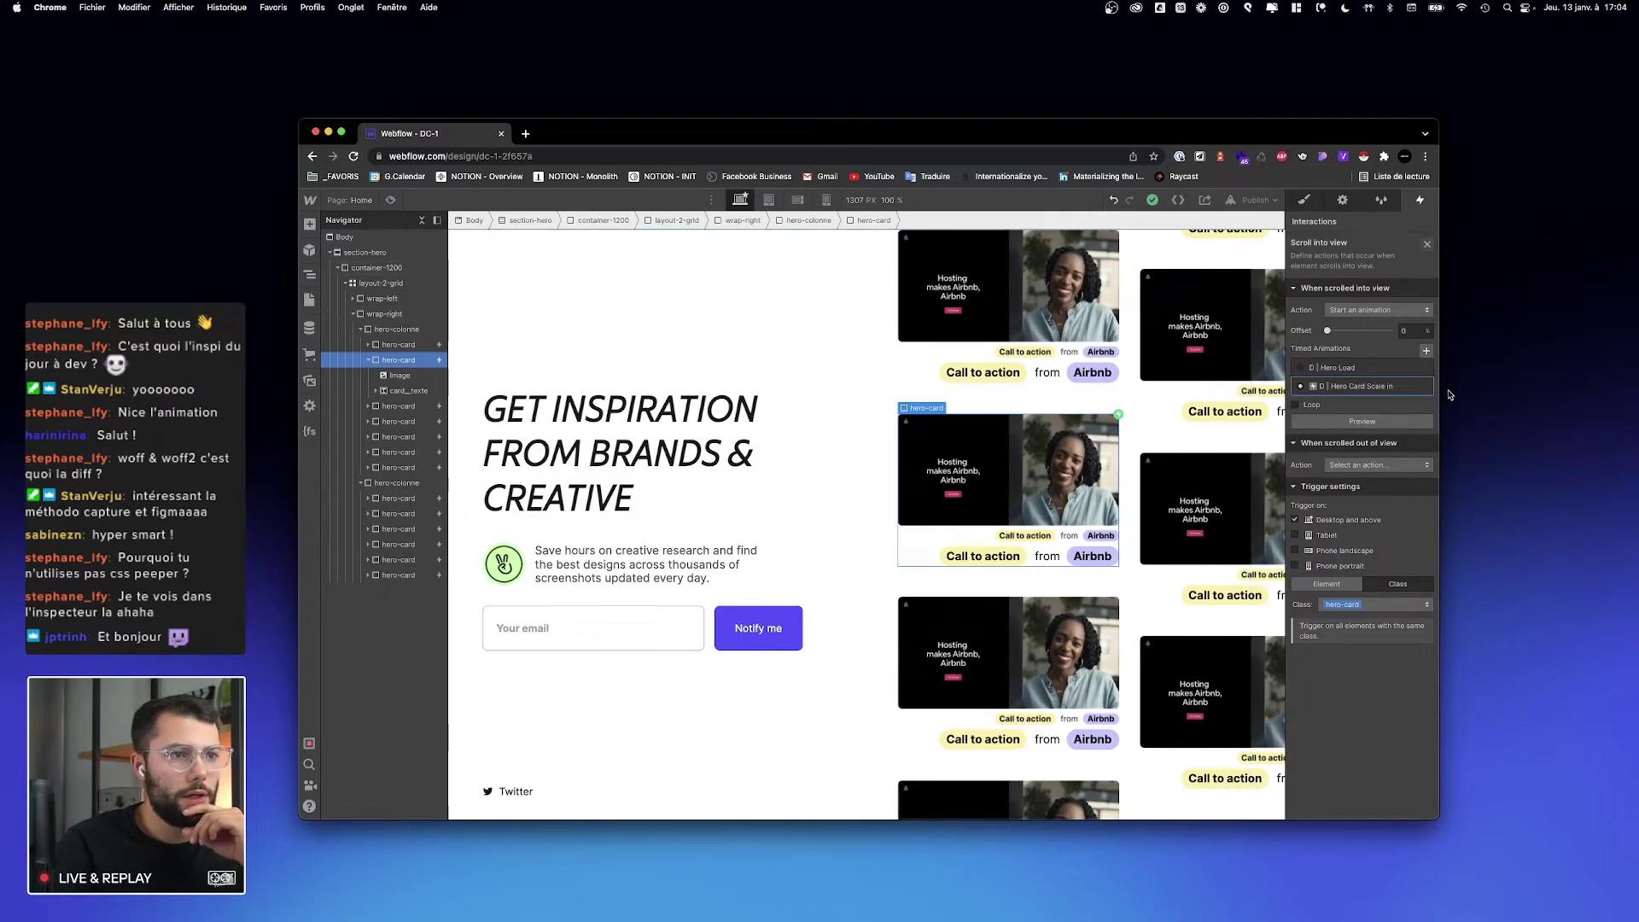
Step: Review the Hero Card Scale in actions, set the scroll-into-view offset to -10%, and check the result in page preview
{"action": "left_click", "coordinate": [1423, 387]}
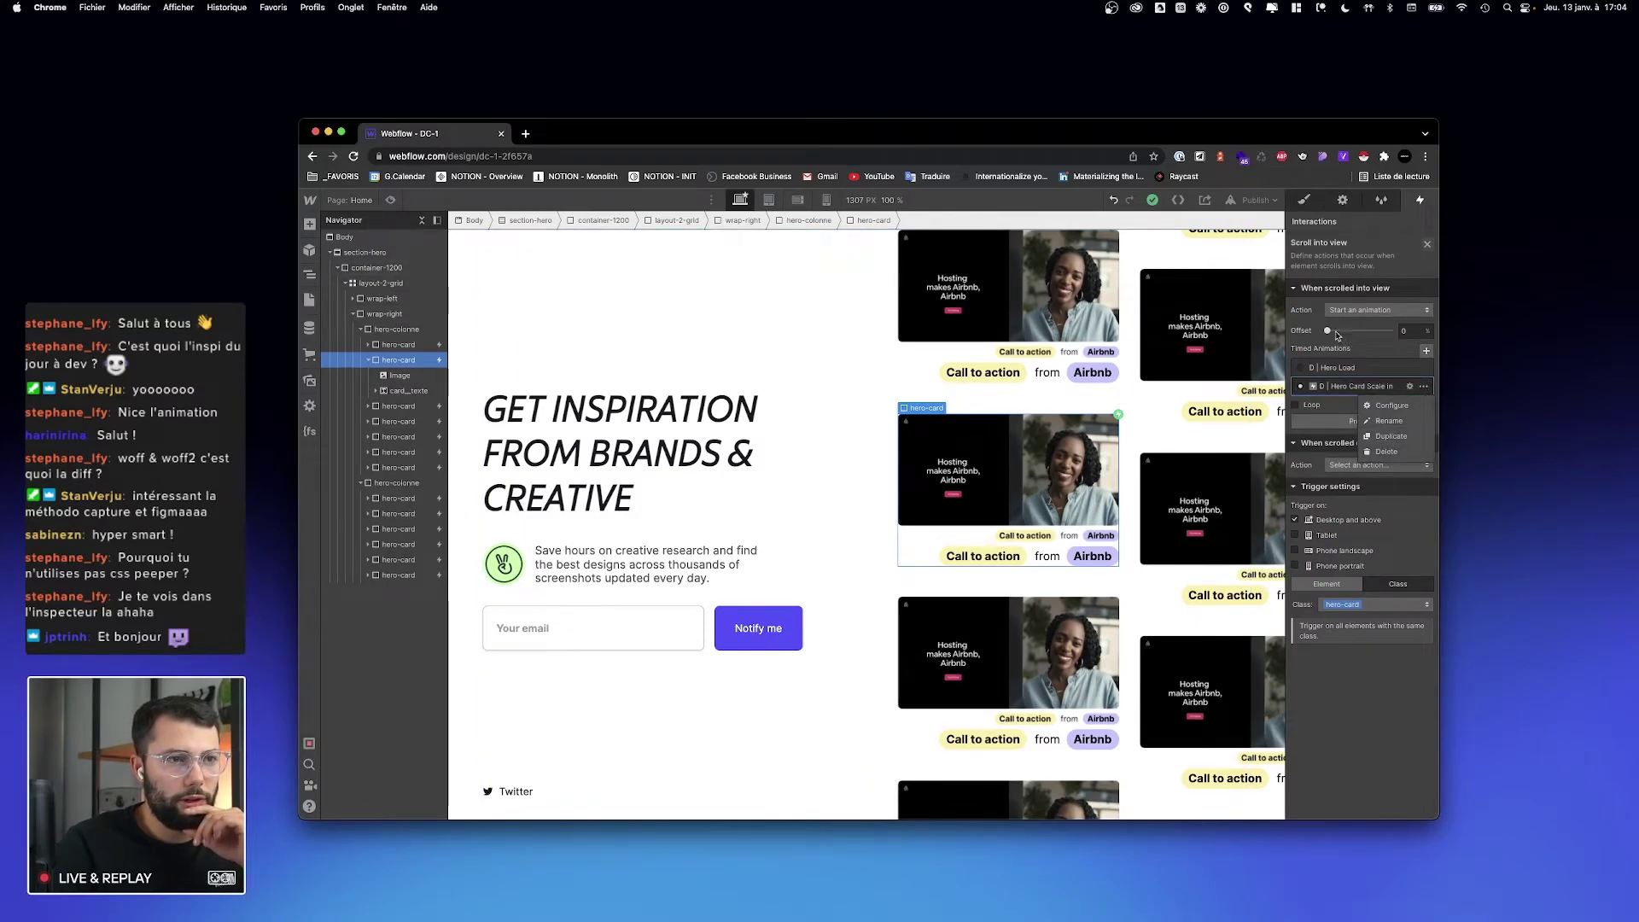
{"action": "left_click", "coordinate": [1392, 405]}
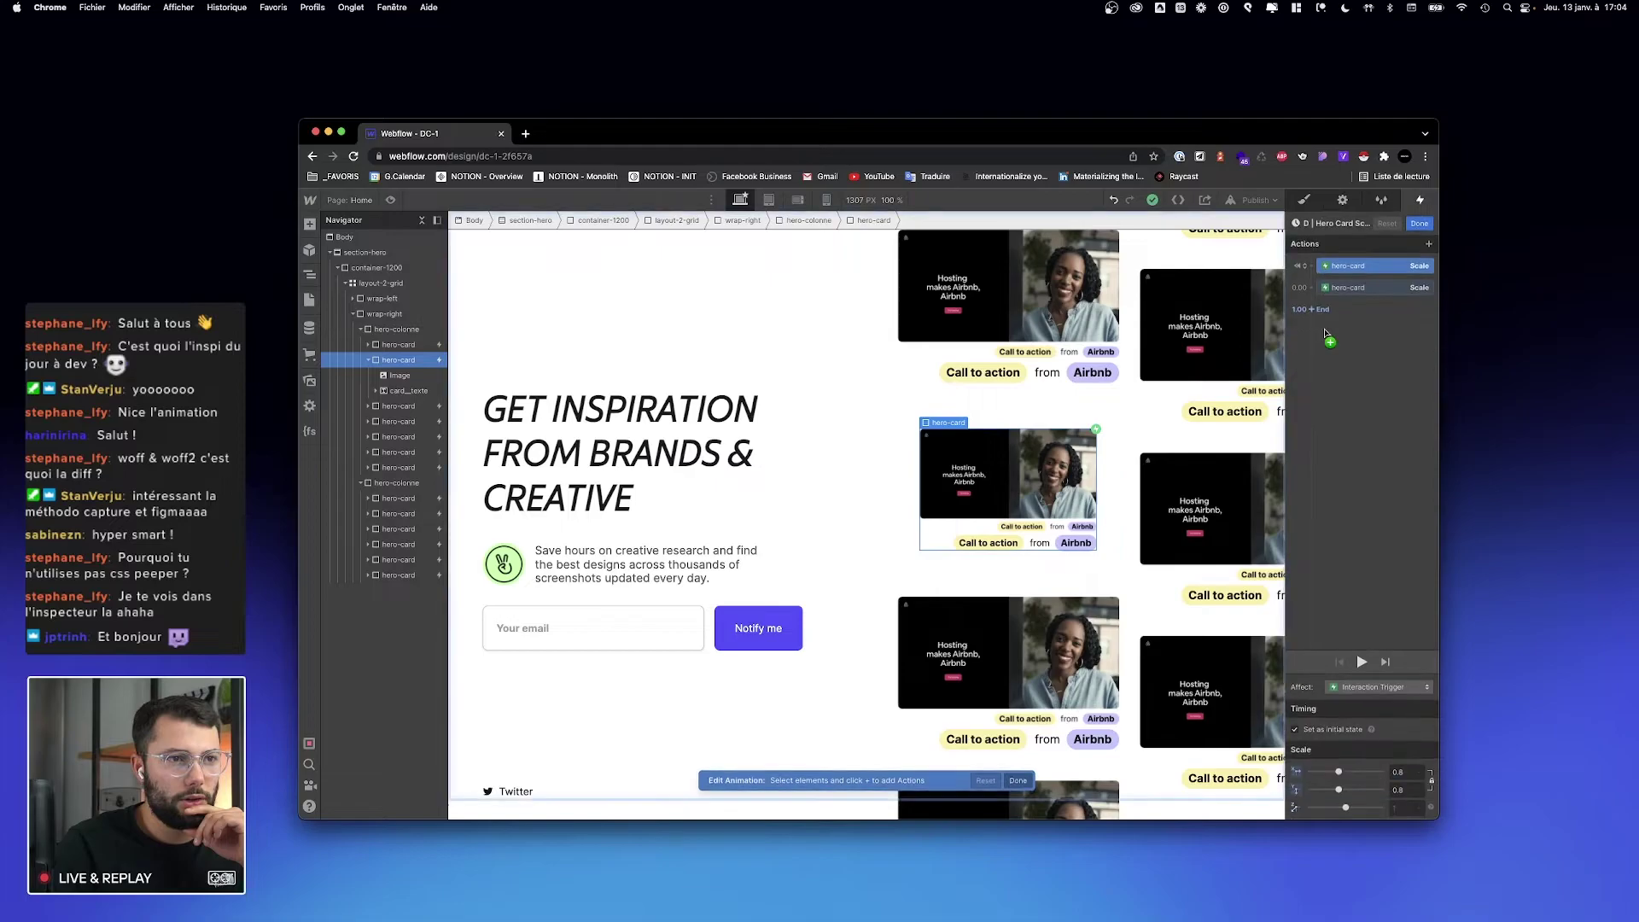
{"action": "left_click", "coordinate": [1418, 223]}
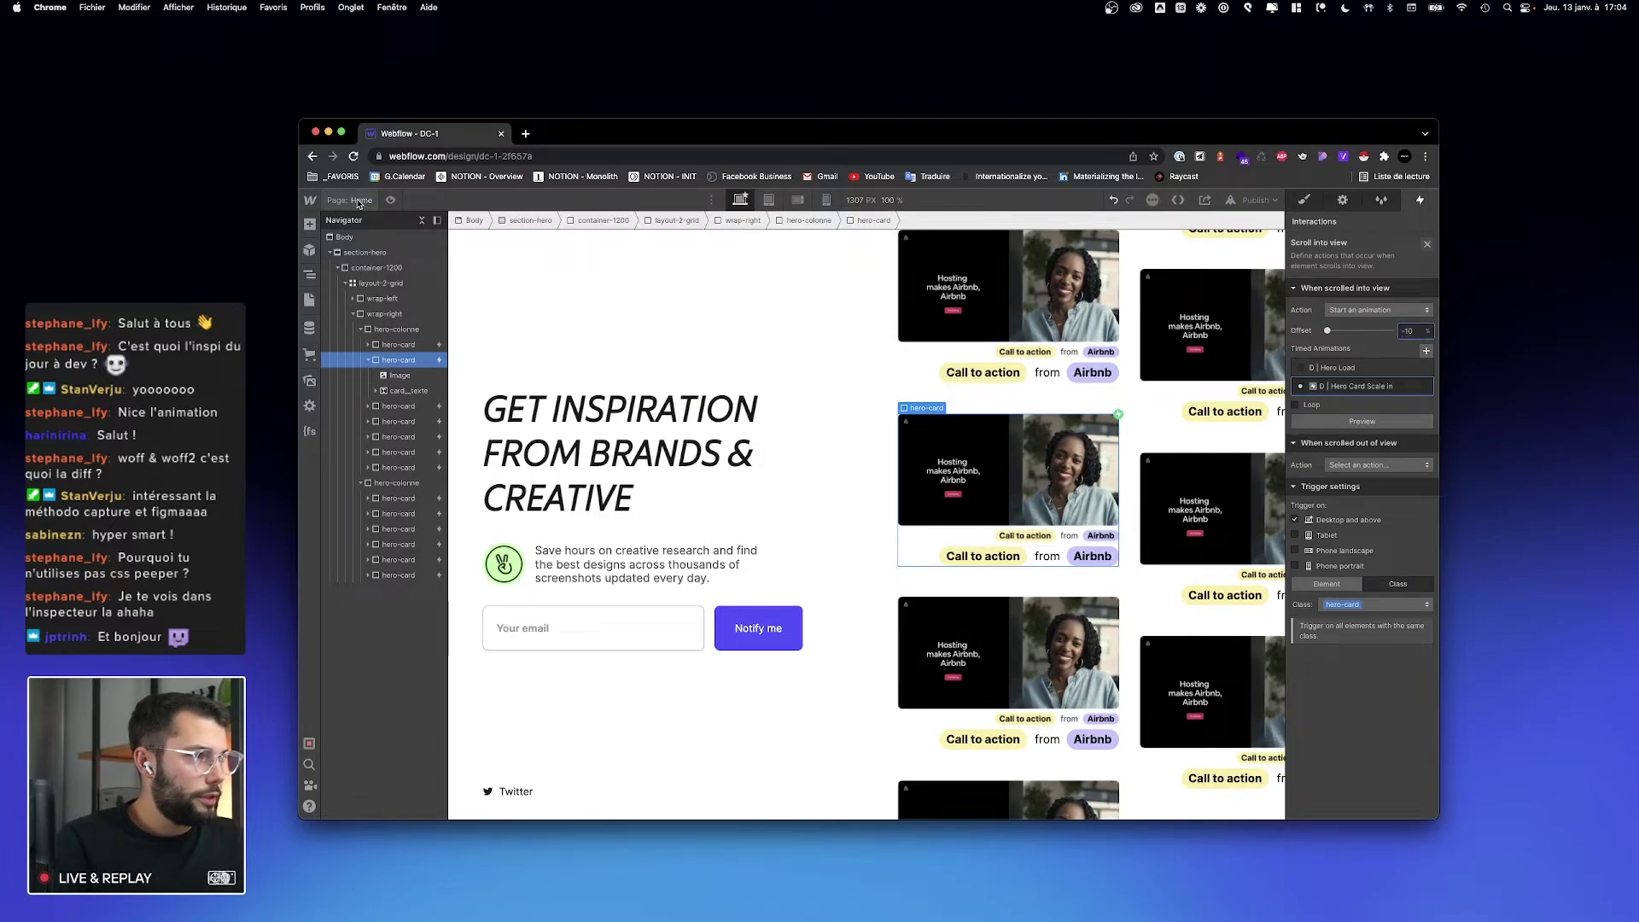
{"action": "left_click", "coordinate": [390, 200]}
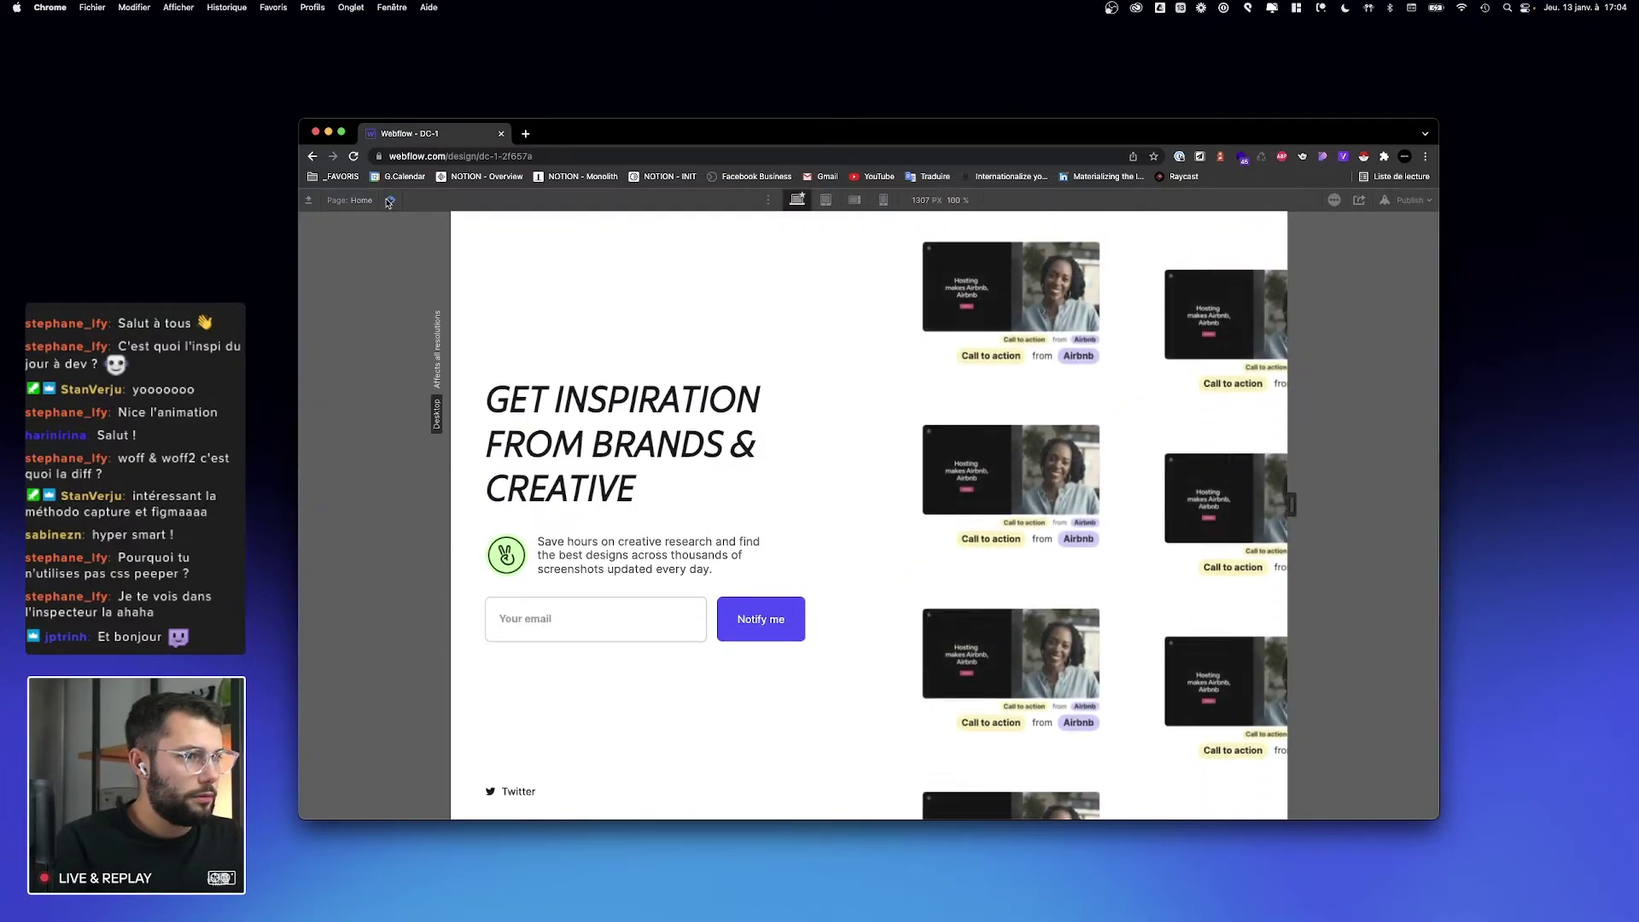
{"action": "left_click", "coordinate": [390, 200]}
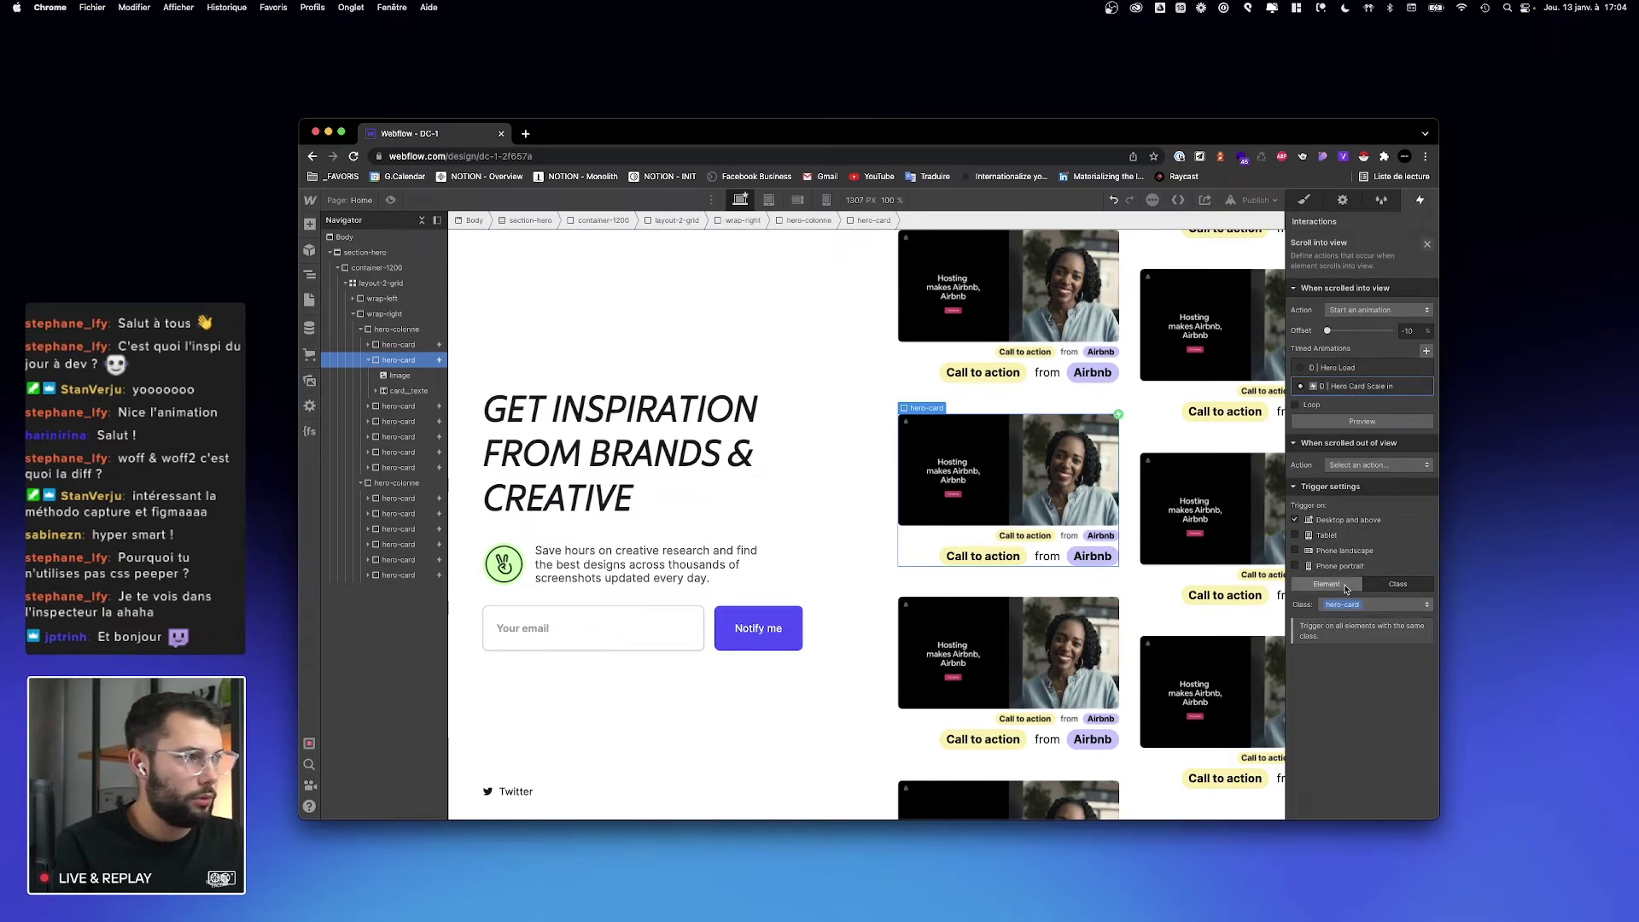
Step: Preview the Hero Card Scale in animation, open its actions for a check, and delete it from the timed animations
{"action": "left_click", "coordinate": [1375, 418]}
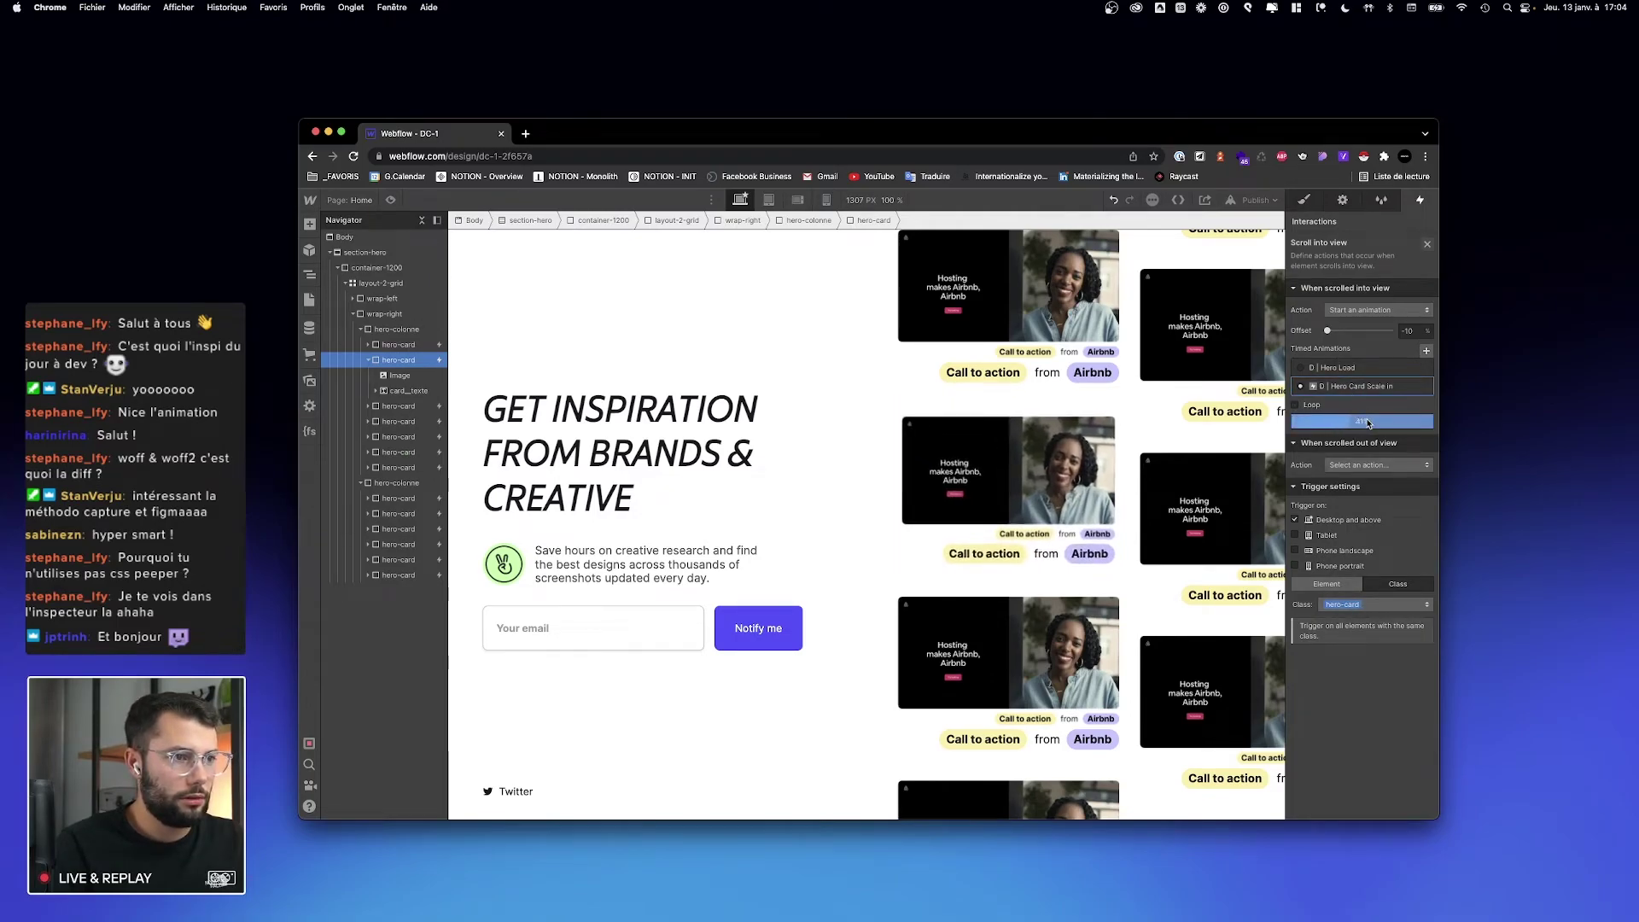
{"action": "left_click", "coordinate": [1365, 386]}
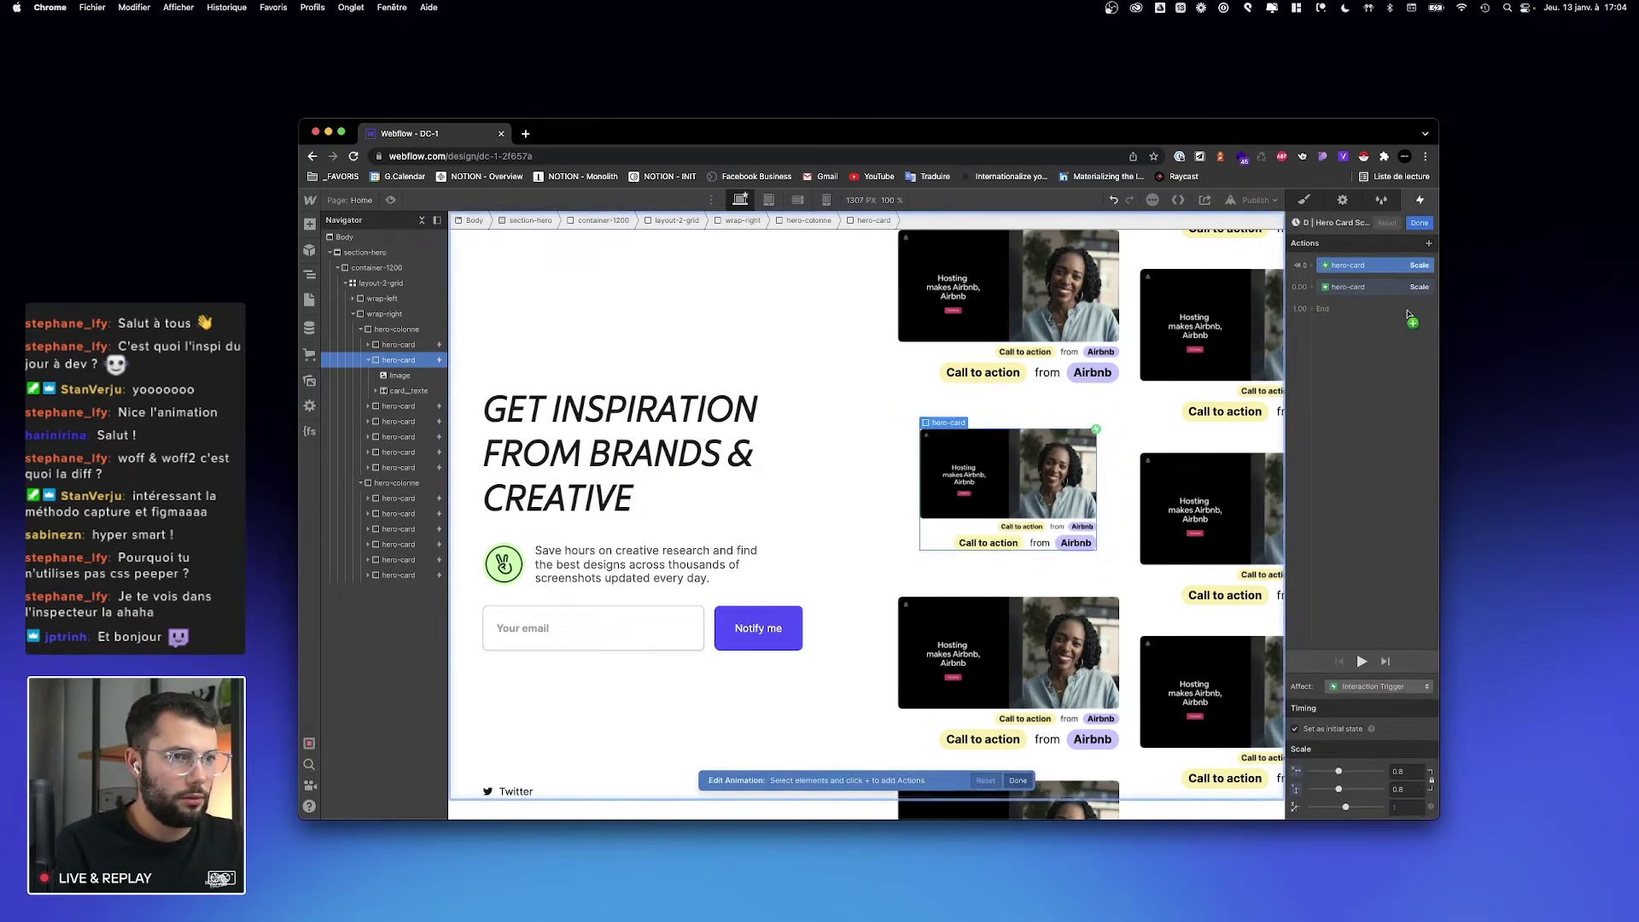
{"action": "left_click", "coordinate": [1417, 224]}
{"action": "left_click", "coordinate": [1422, 388]}
{"action": "left_click", "coordinate": [1392, 451]}
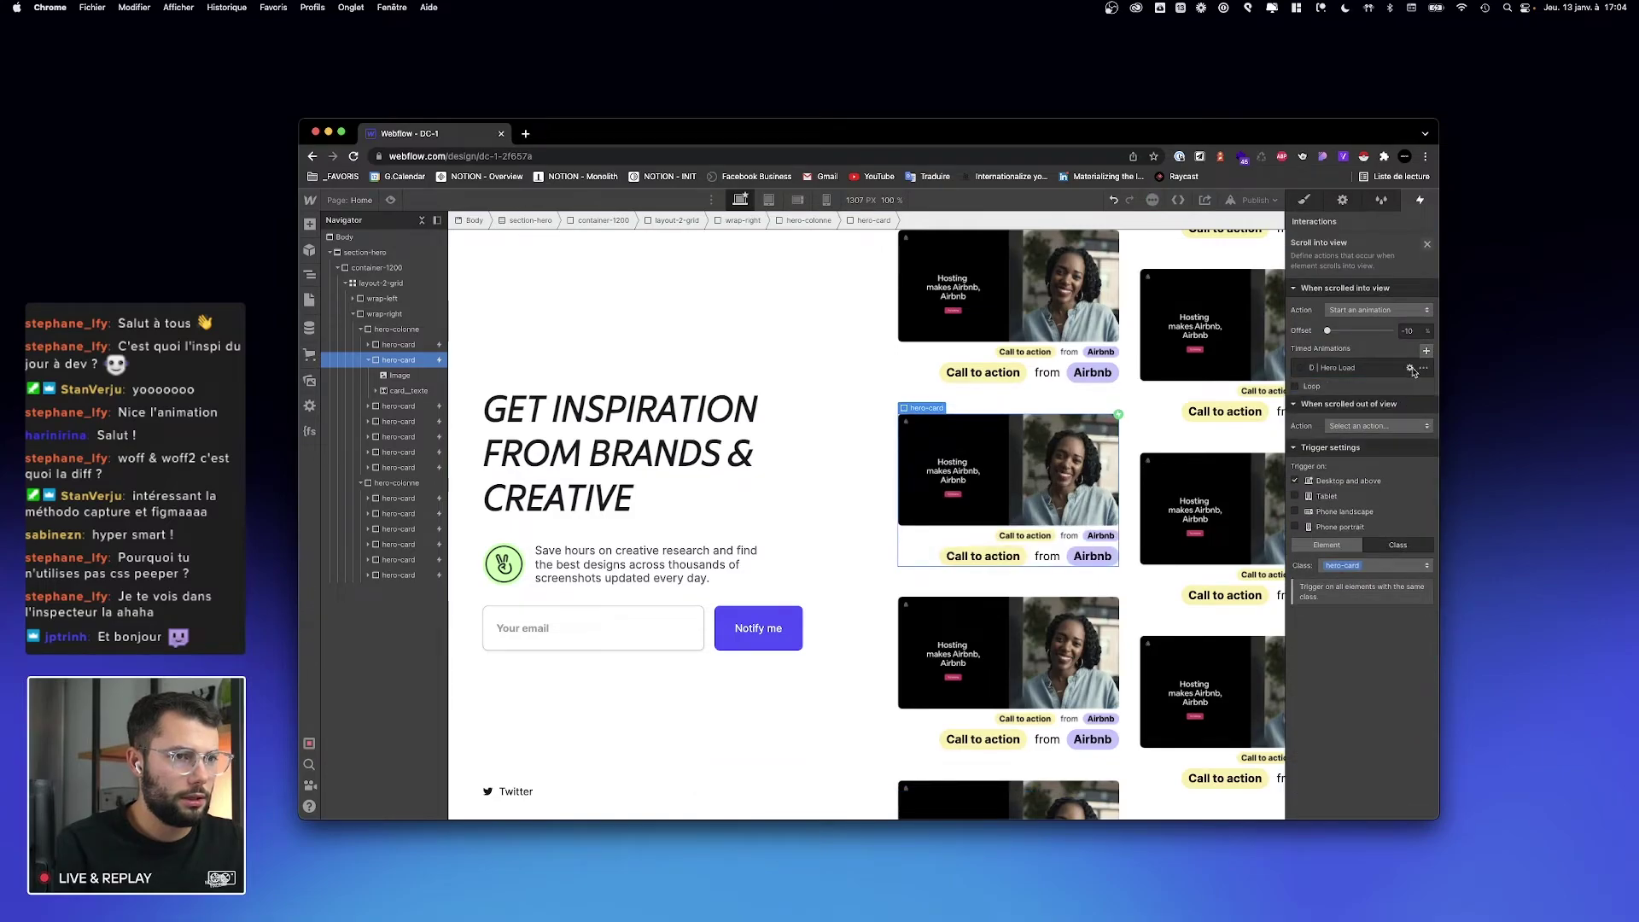
Step: Delete the scroll-into-view interaction trigger from all elements with the hero-card class
{"action": "left_click", "coordinate": [1427, 245]}
{"action": "left_click", "coordinate": [1431, 261]}
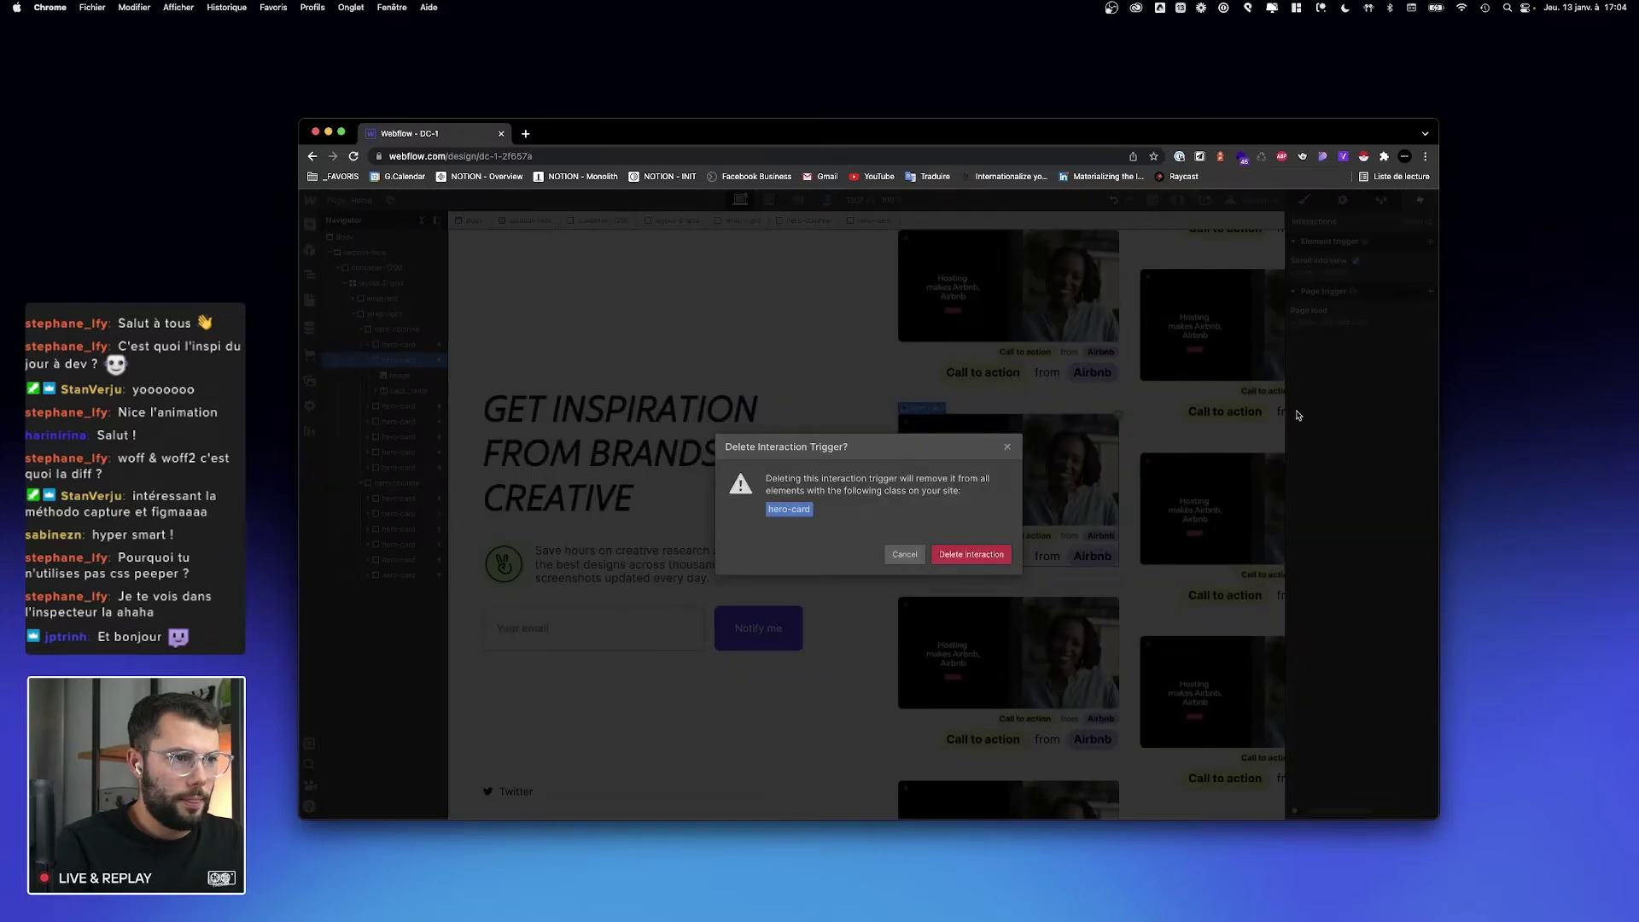
{"action": "left_click", "coordinate": [997, 555]}
Step: Open the page-load Hero Load animation and add an initial-state Scale action of 0.8 for the selected hero-card
{"action": "left_click", "coordinate": [1343, 405]}
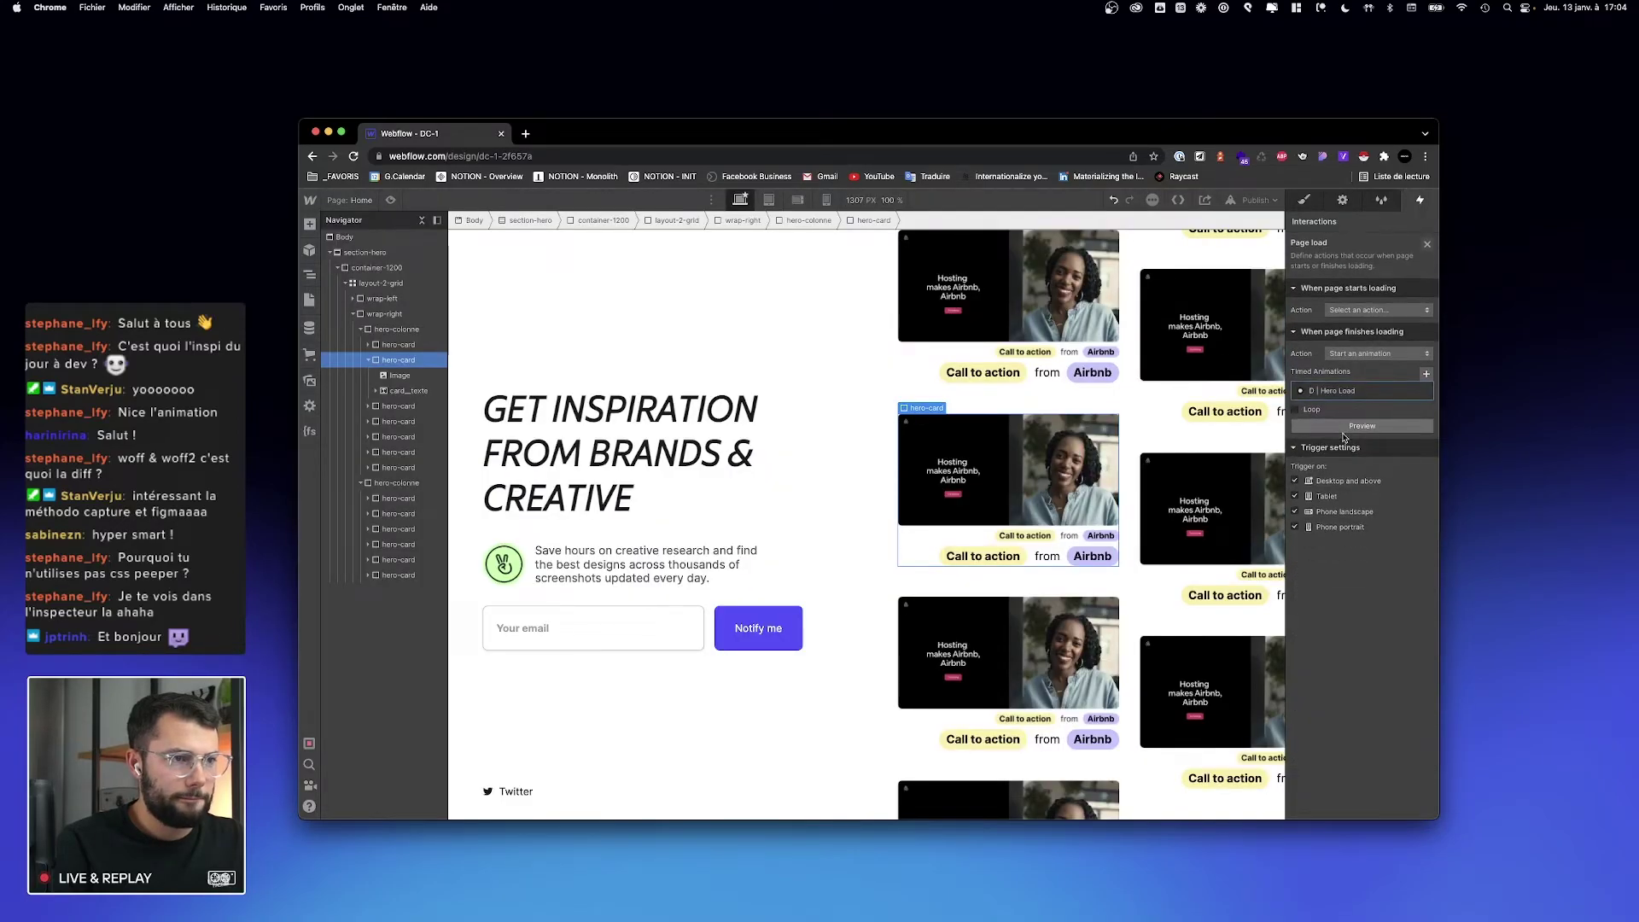
{"action": "left_click", "coordinate": [1325, 271]}
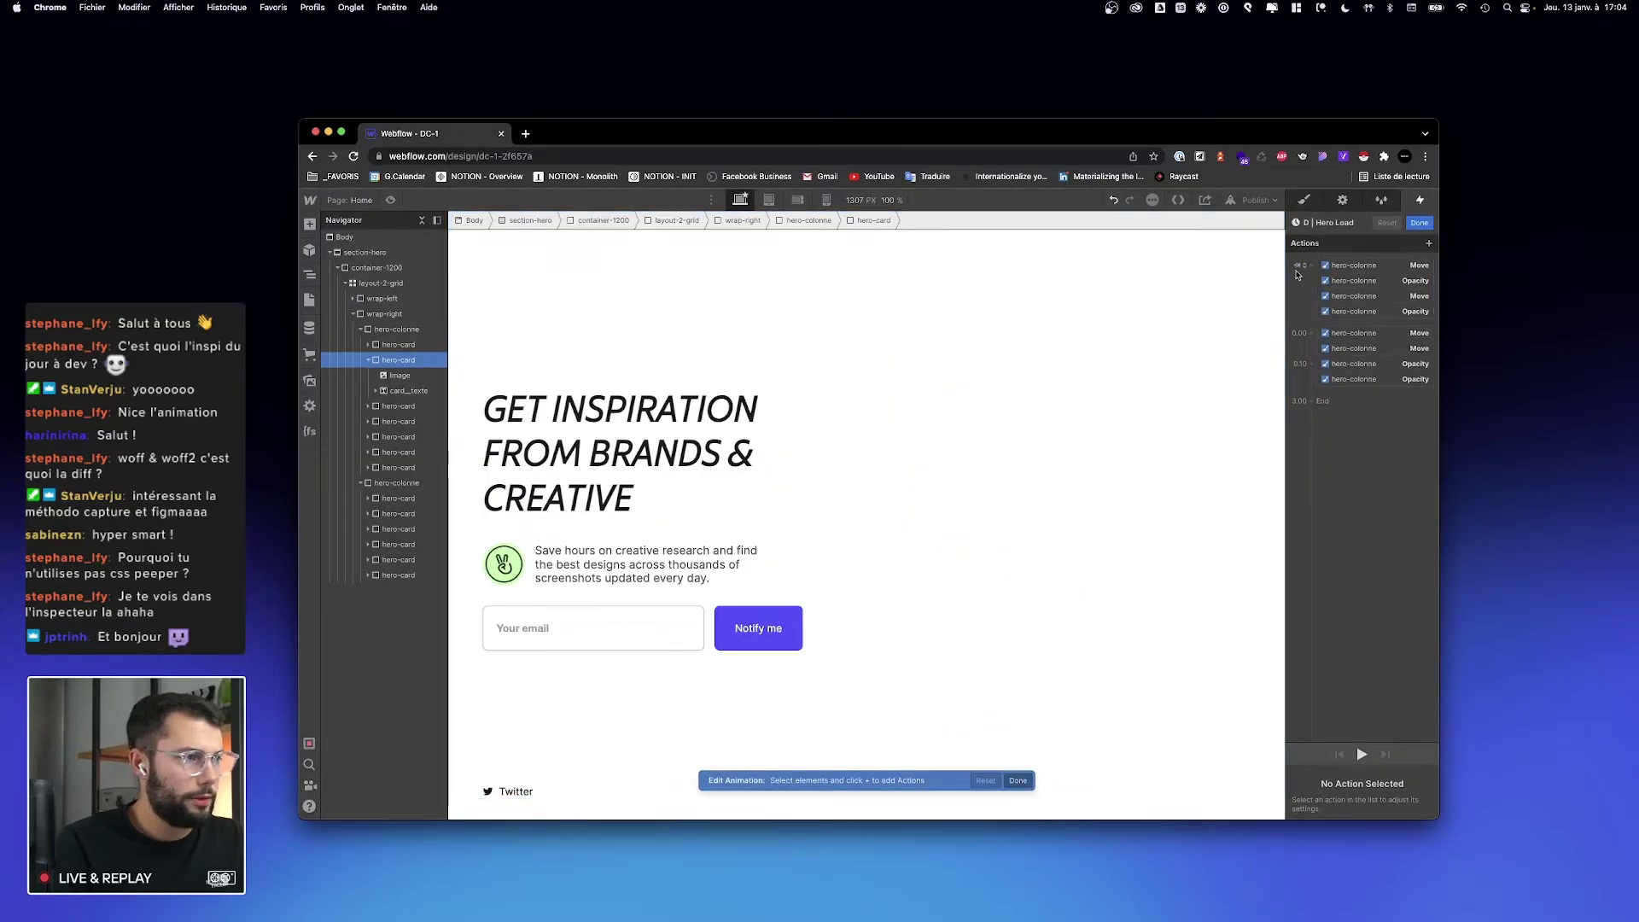
{"action": "left_click", "coordinate": [1312, 265]}
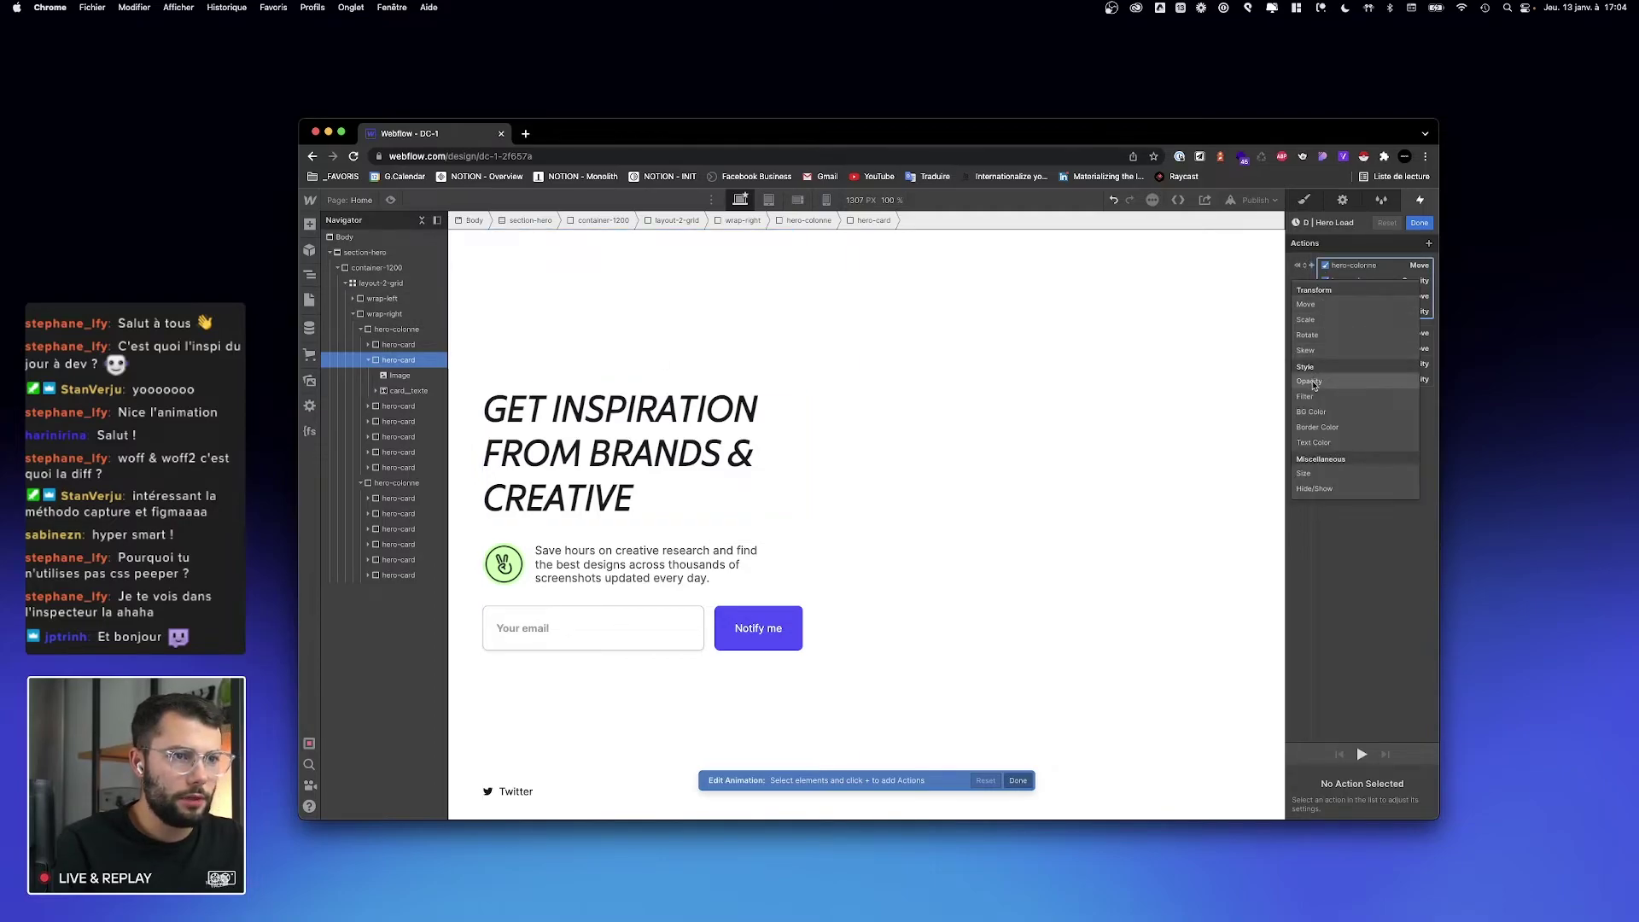
{"action": "left_click", "coordinate": [1307, 319]}
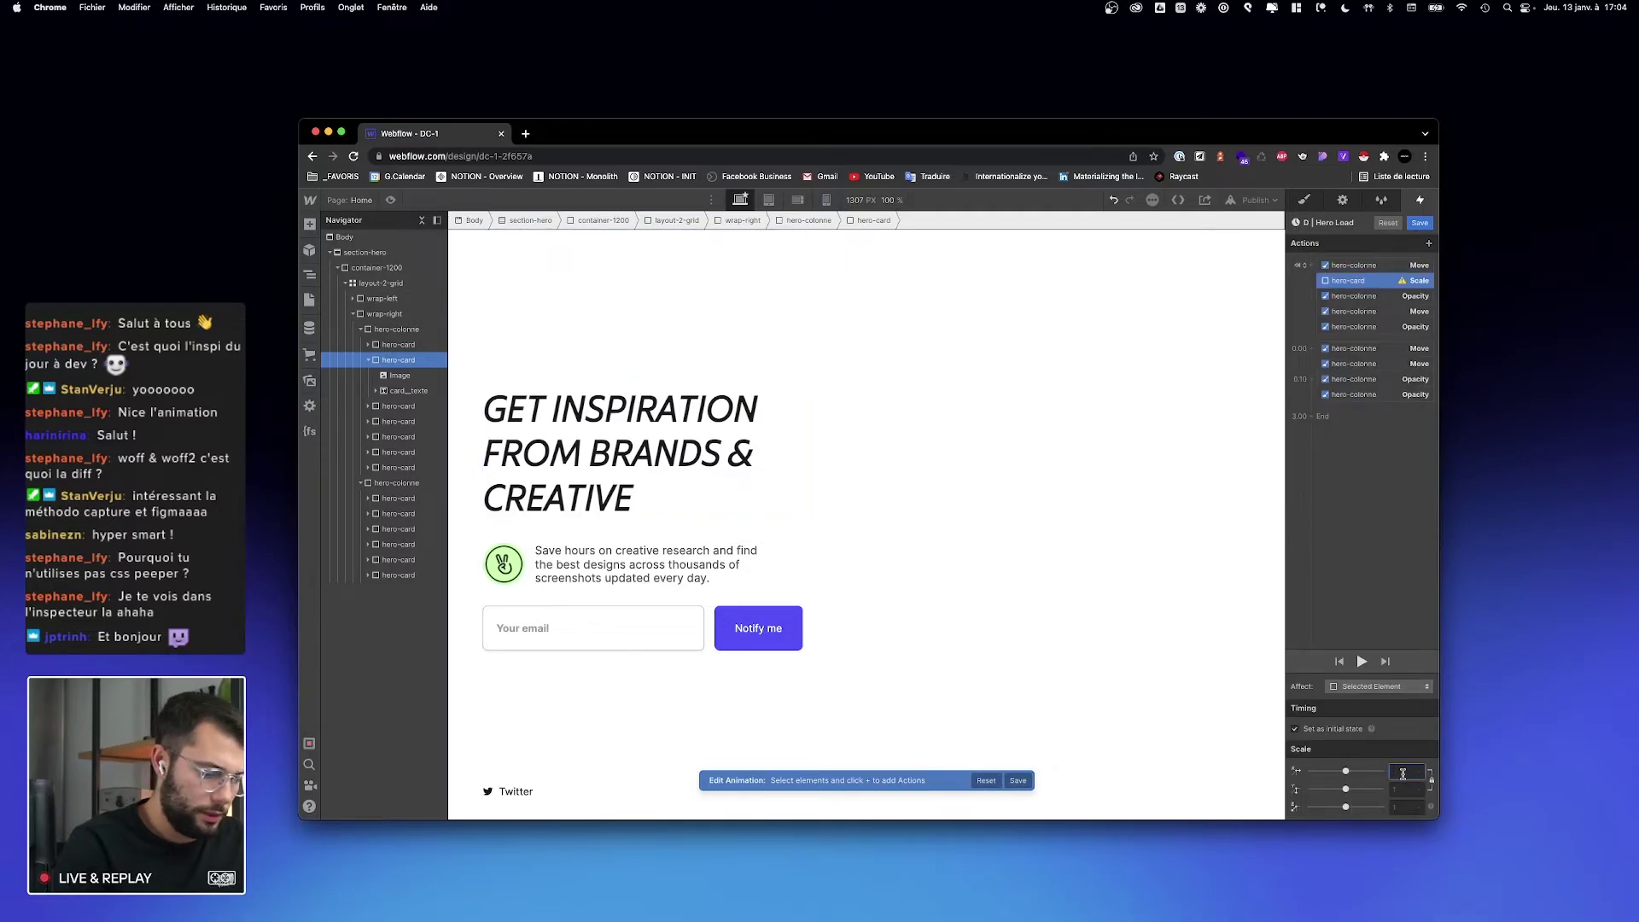
{"action": "left_click_drag", "start_coordinate": [1392, 296], "coordinate": [1309, 355]}
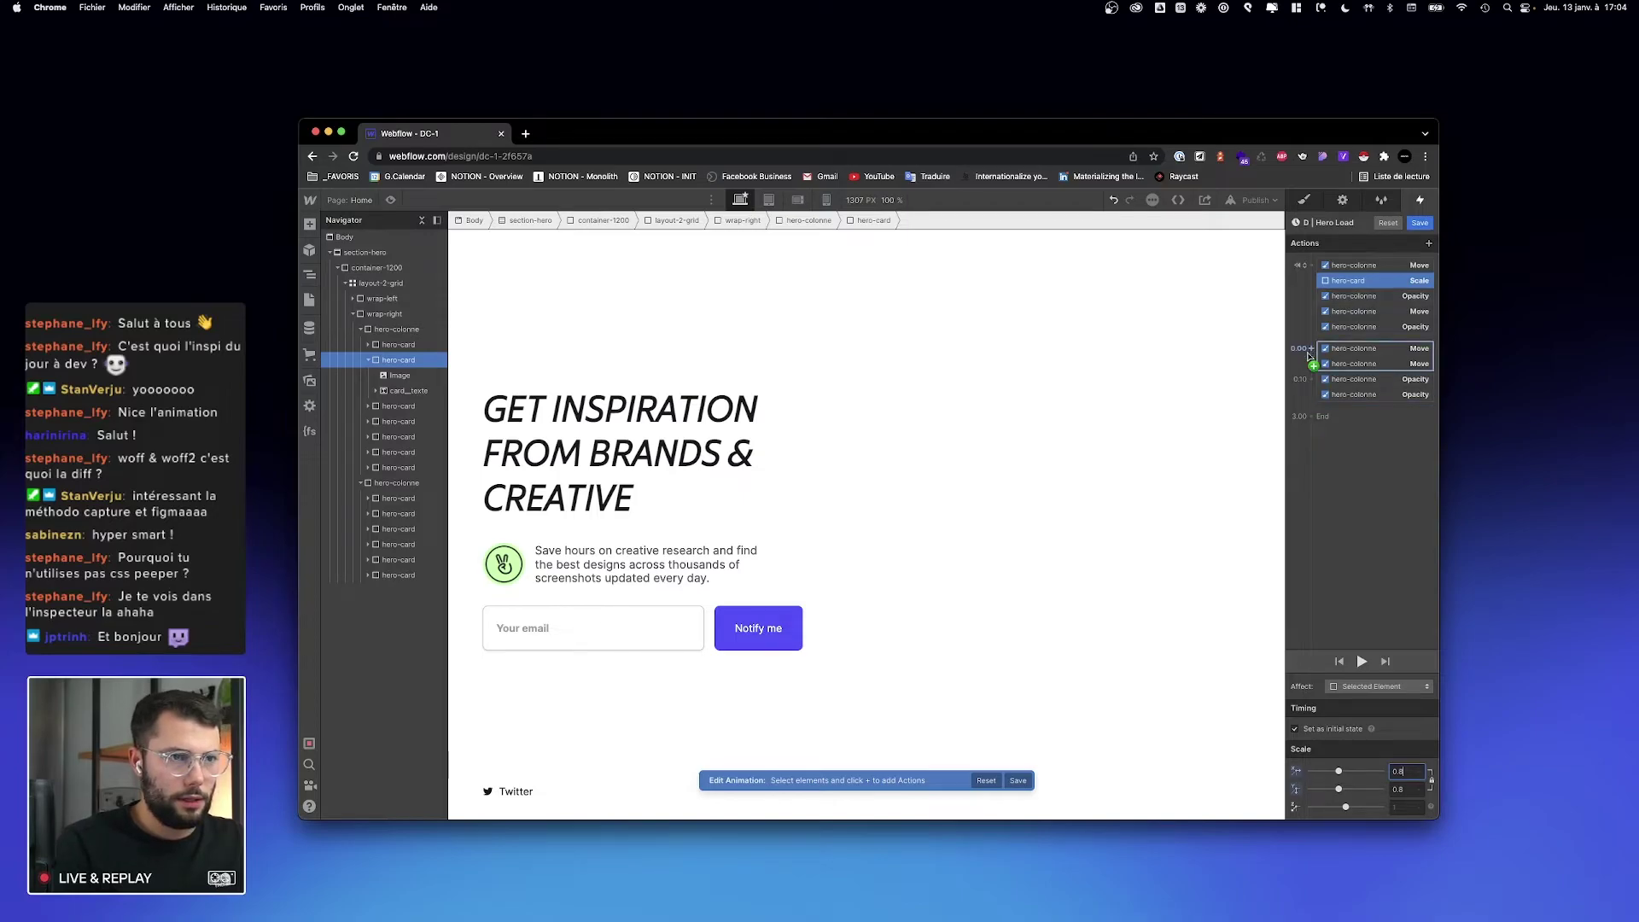
Step: Add a hero-card Scale action of 1 at 0.00 seconds with a 1-second duration and Out Cubic easing
{"action": "left_click", "coordinate": [1312, 348]}
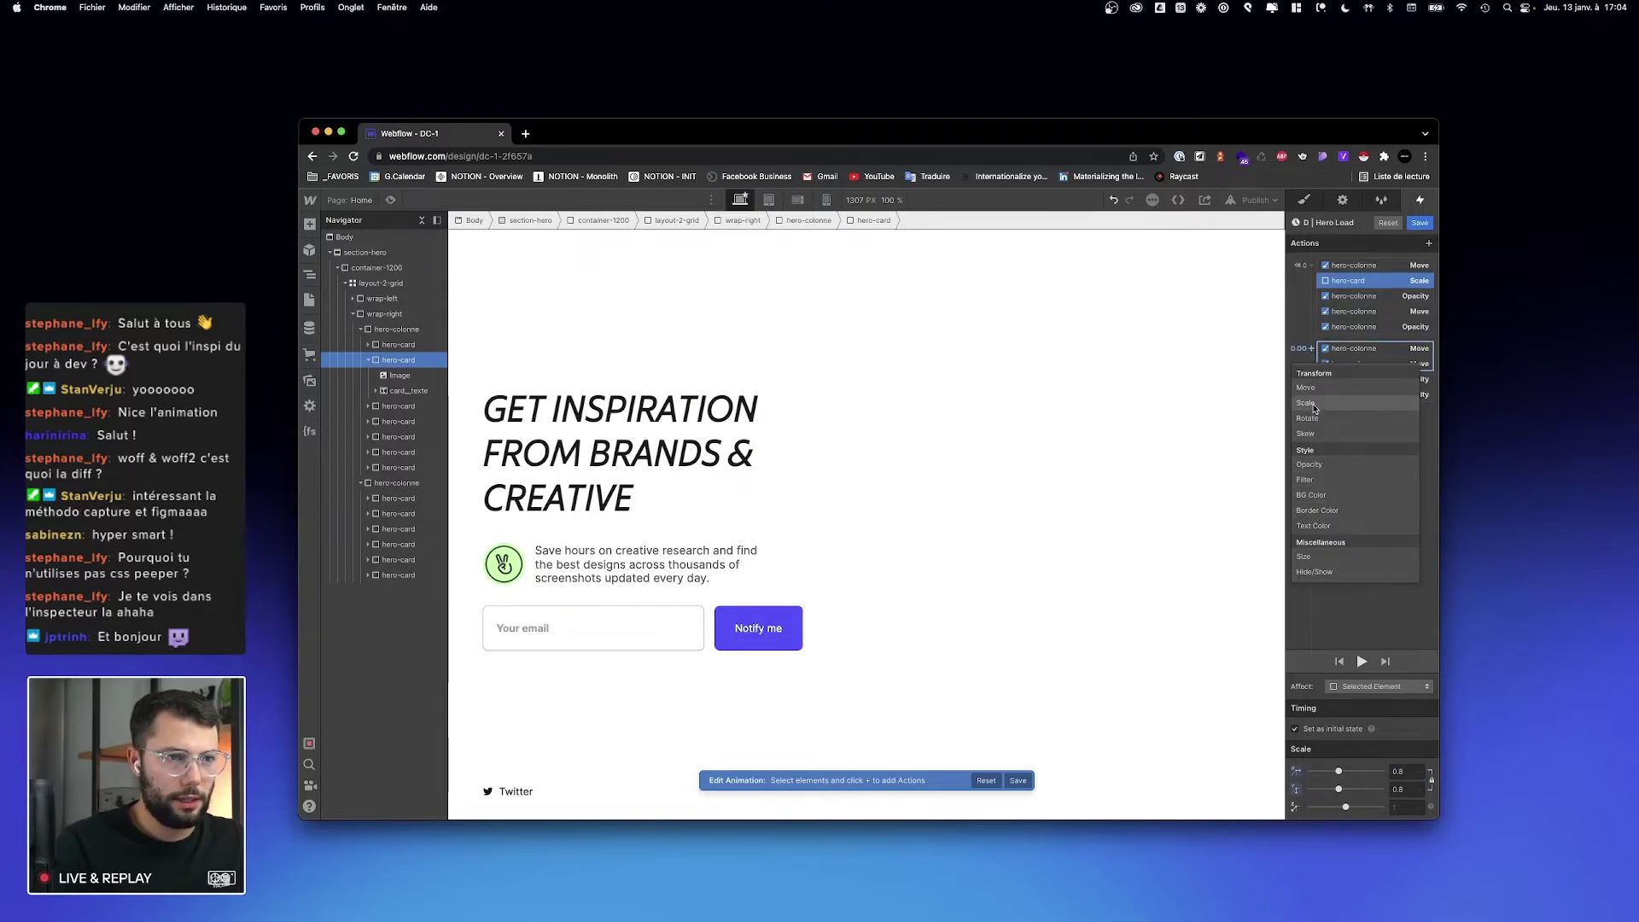
{"action": "left_click", "coordinate": [1306, 402]}
{"action": "left_click", "coordinate": [1401, 770]}
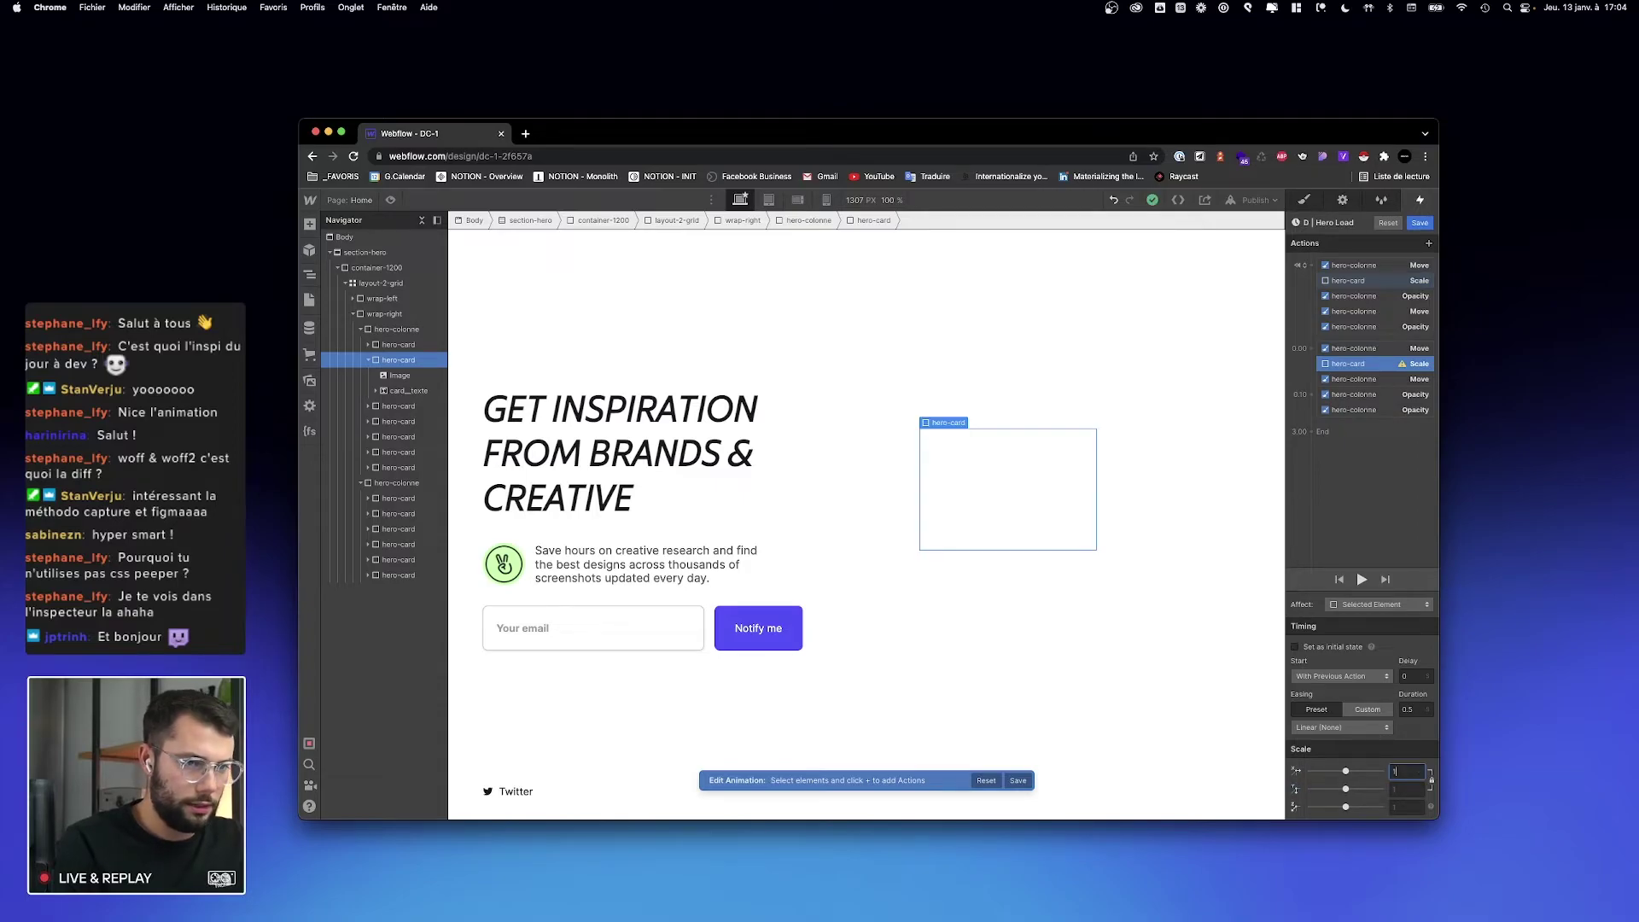
{"action": "left_click", "coordinate": [1414, 709]}
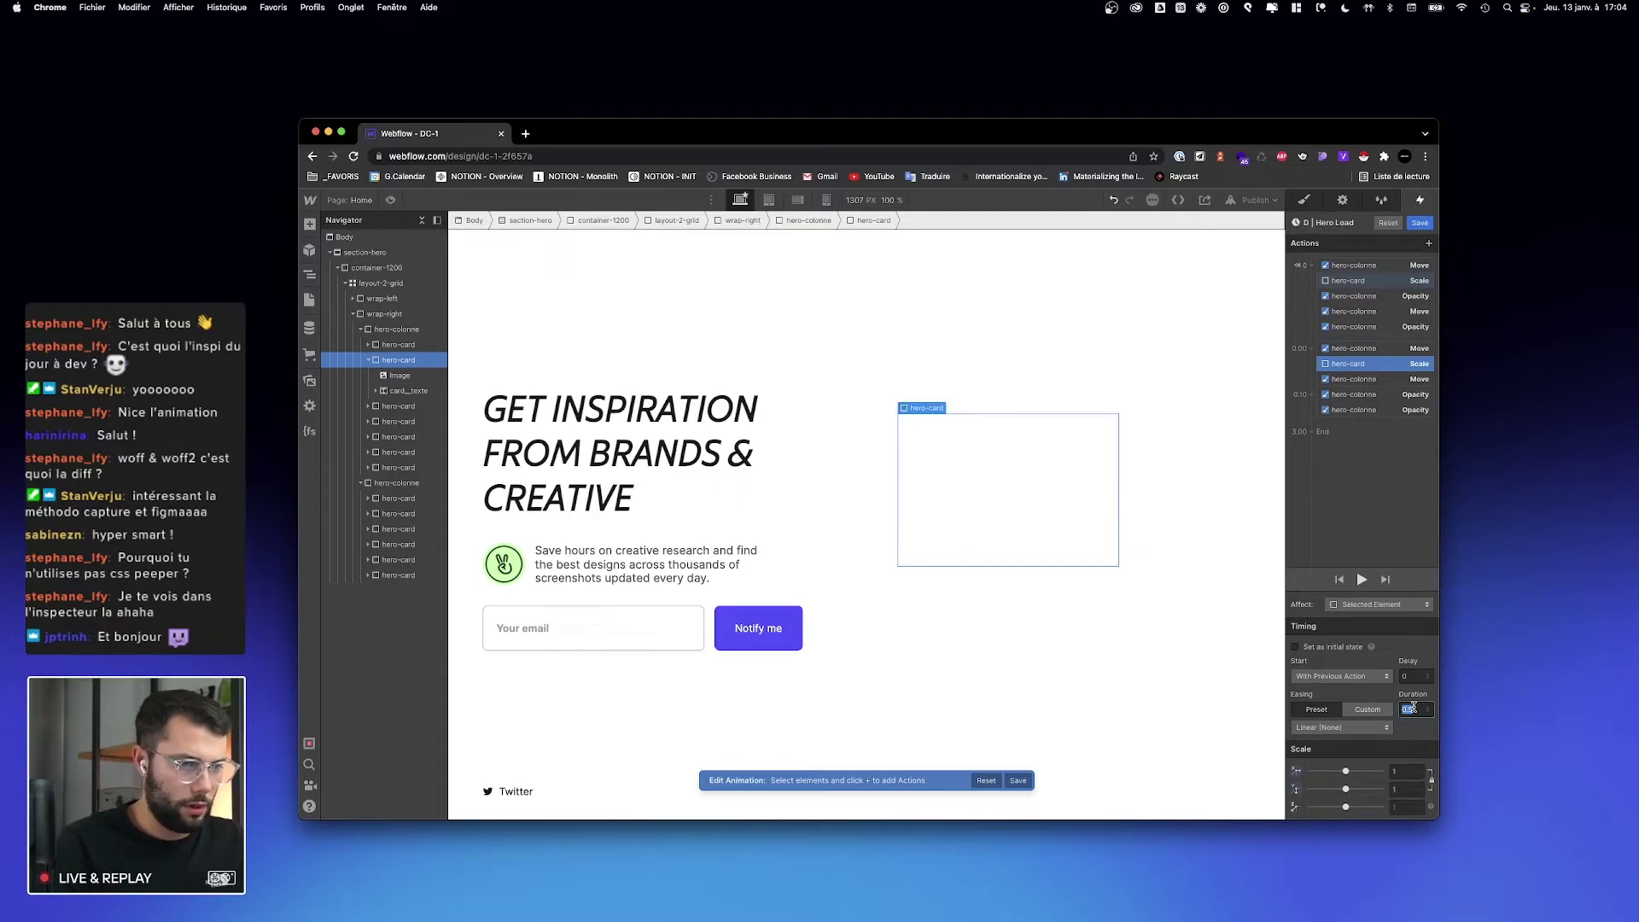
{"action": "left_click", "coordinate": [1383, 726]}
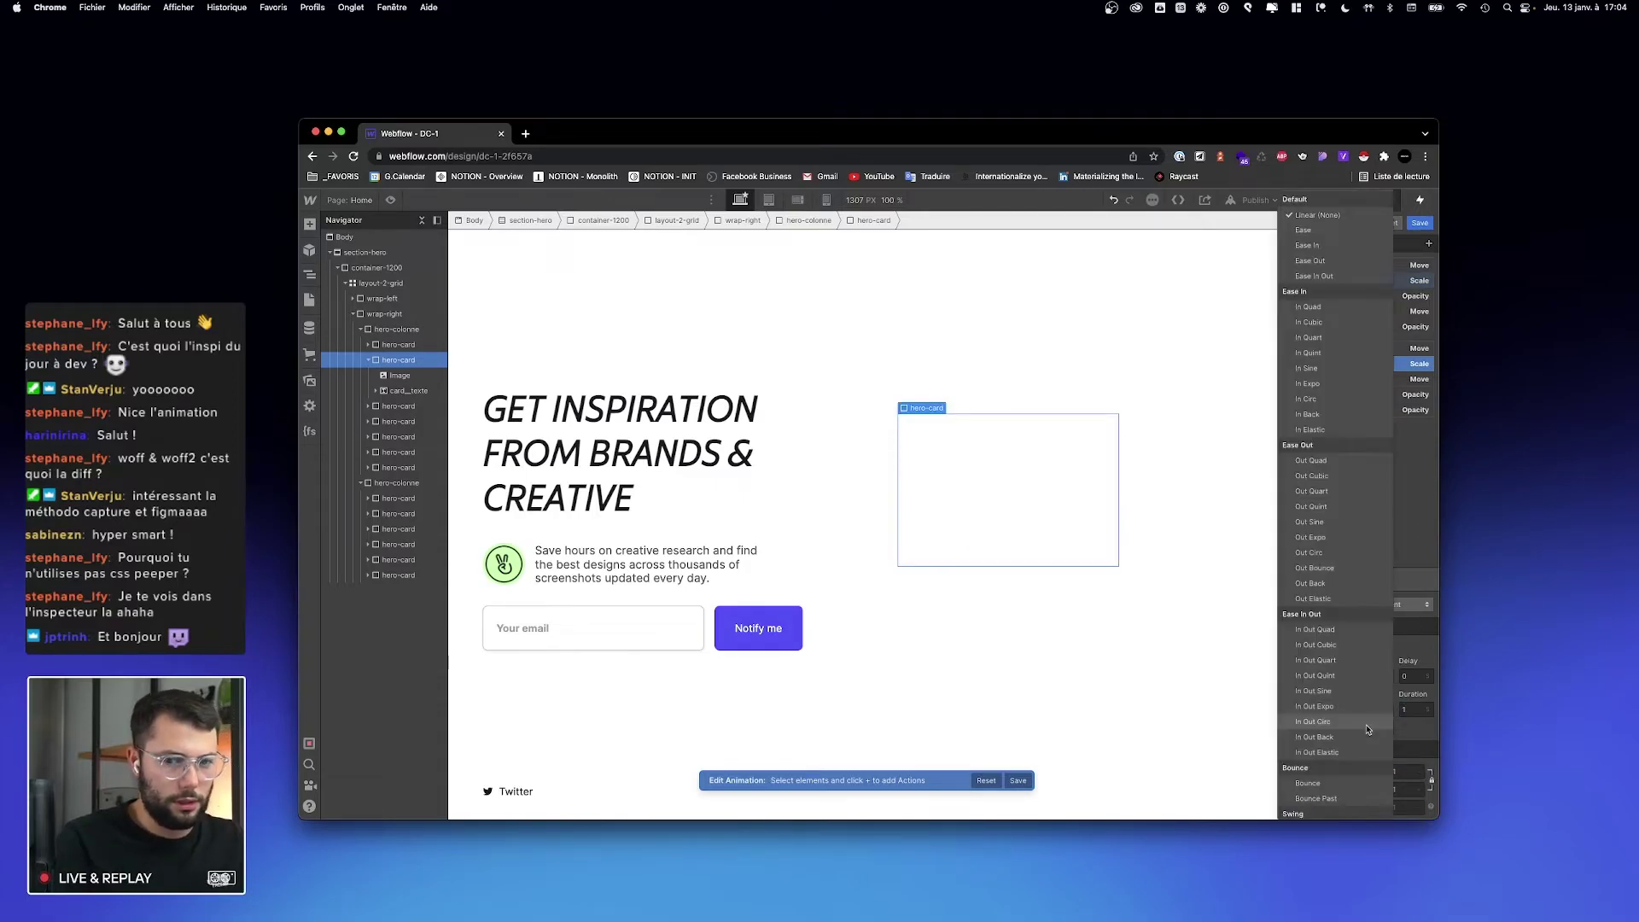
{"action": "left_click", "coordinate": [1315, 482]}
Step: Play the Hero Load animation several times to examine the card scaling
{"action": "left_click", "coordinate": [1362, 580]}
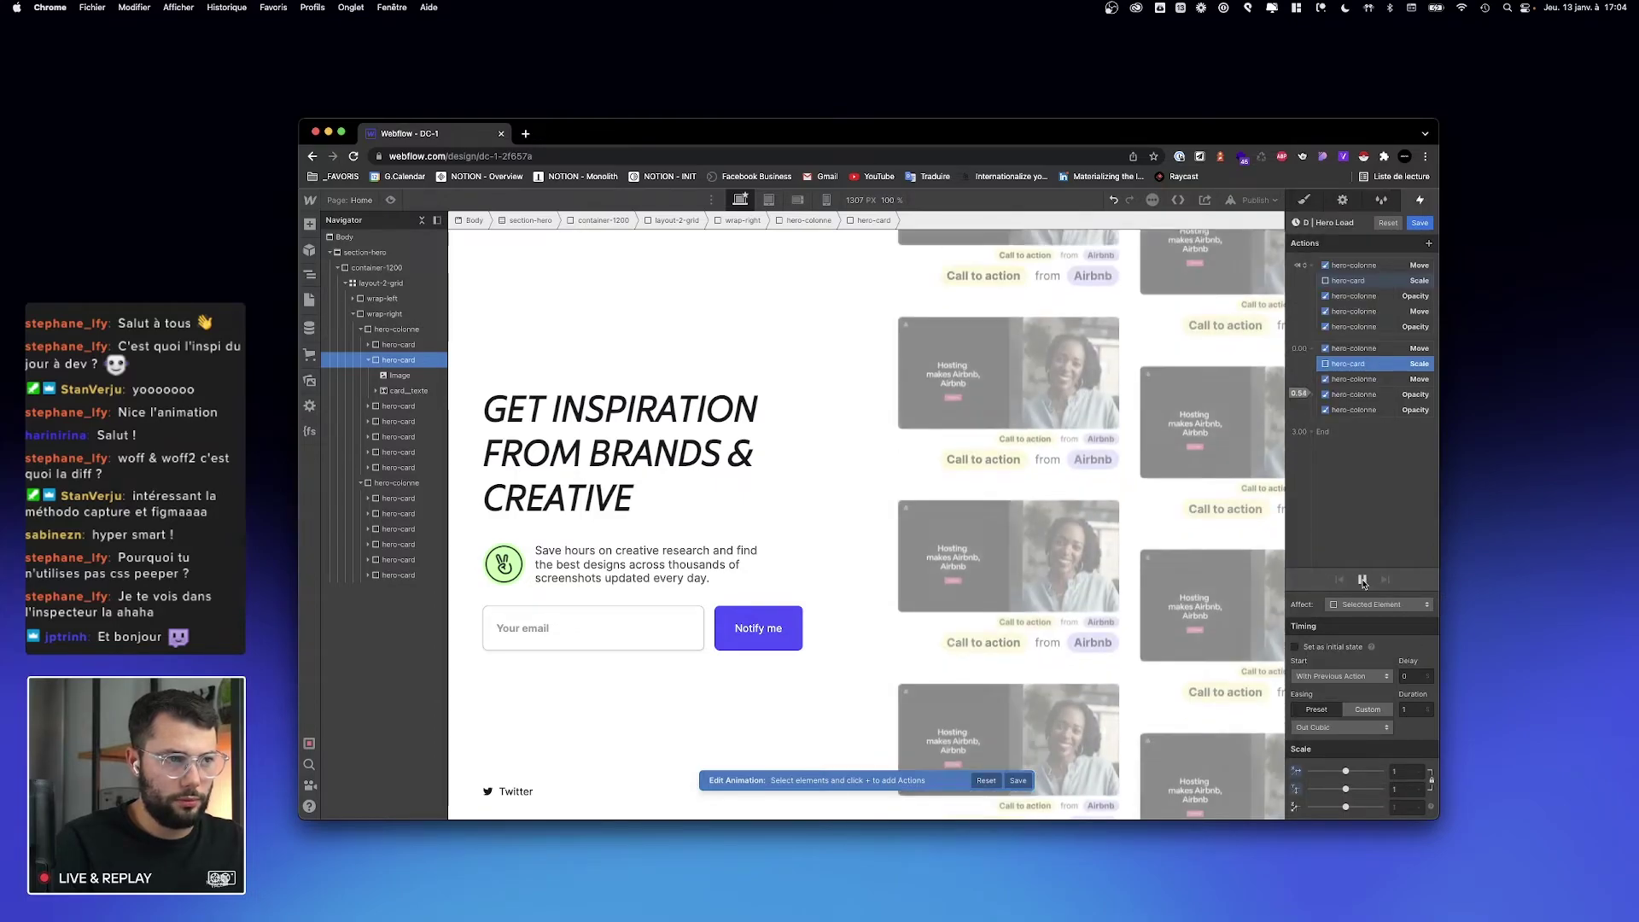
{"action": "left_click", "coordinate": [1362, 580]}
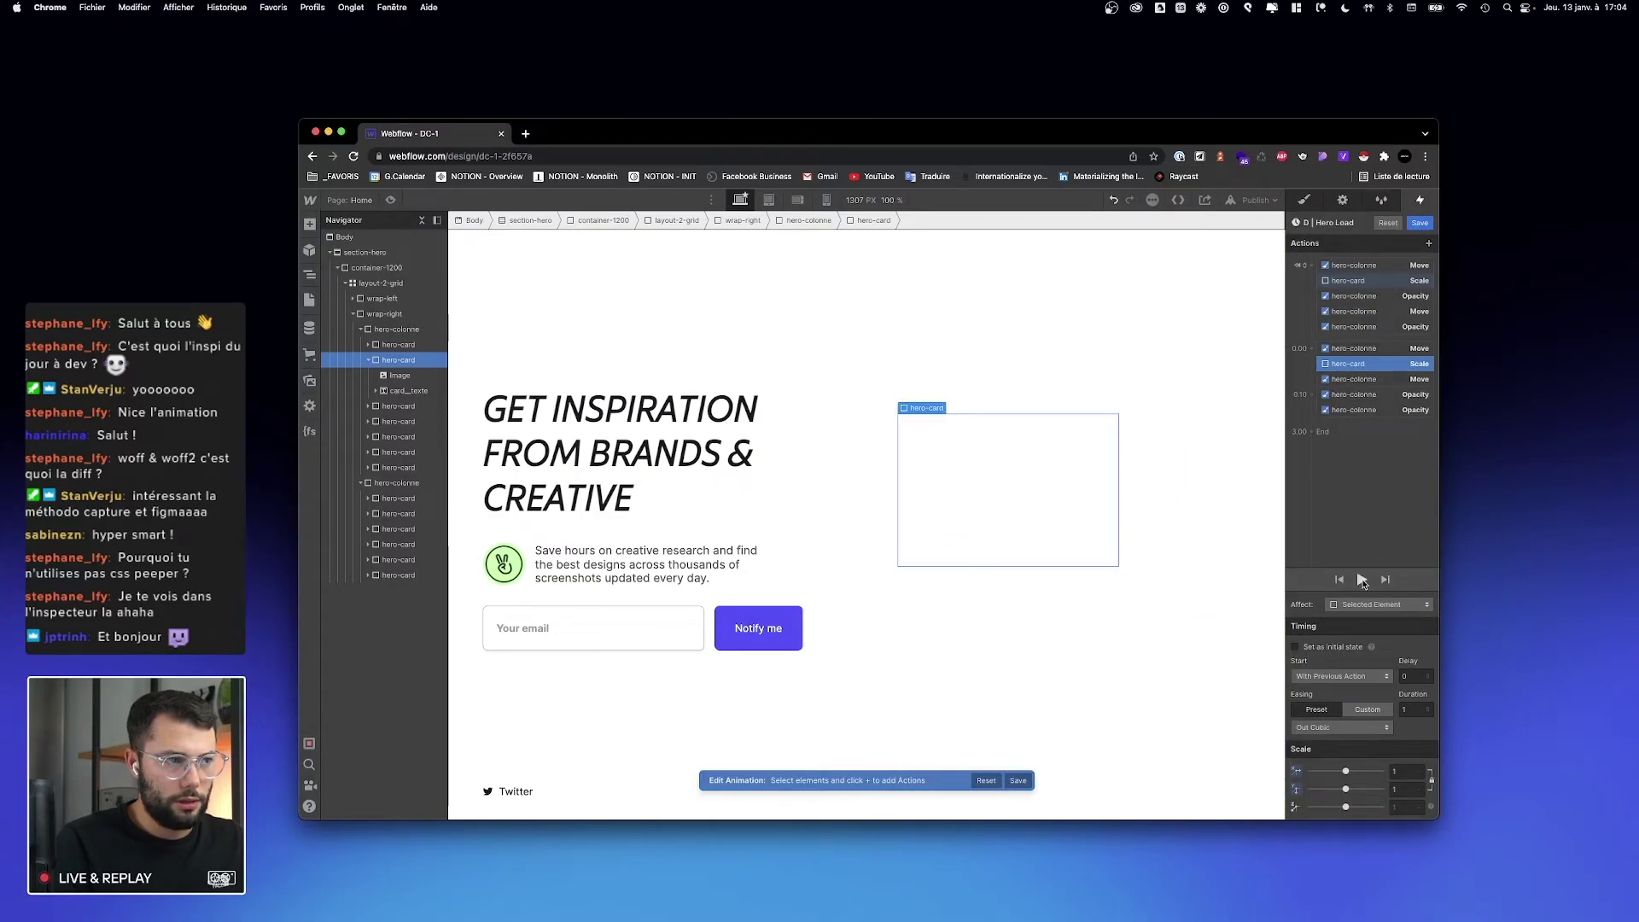
{"action": "left_click", "coordinate": [1362, 580]}
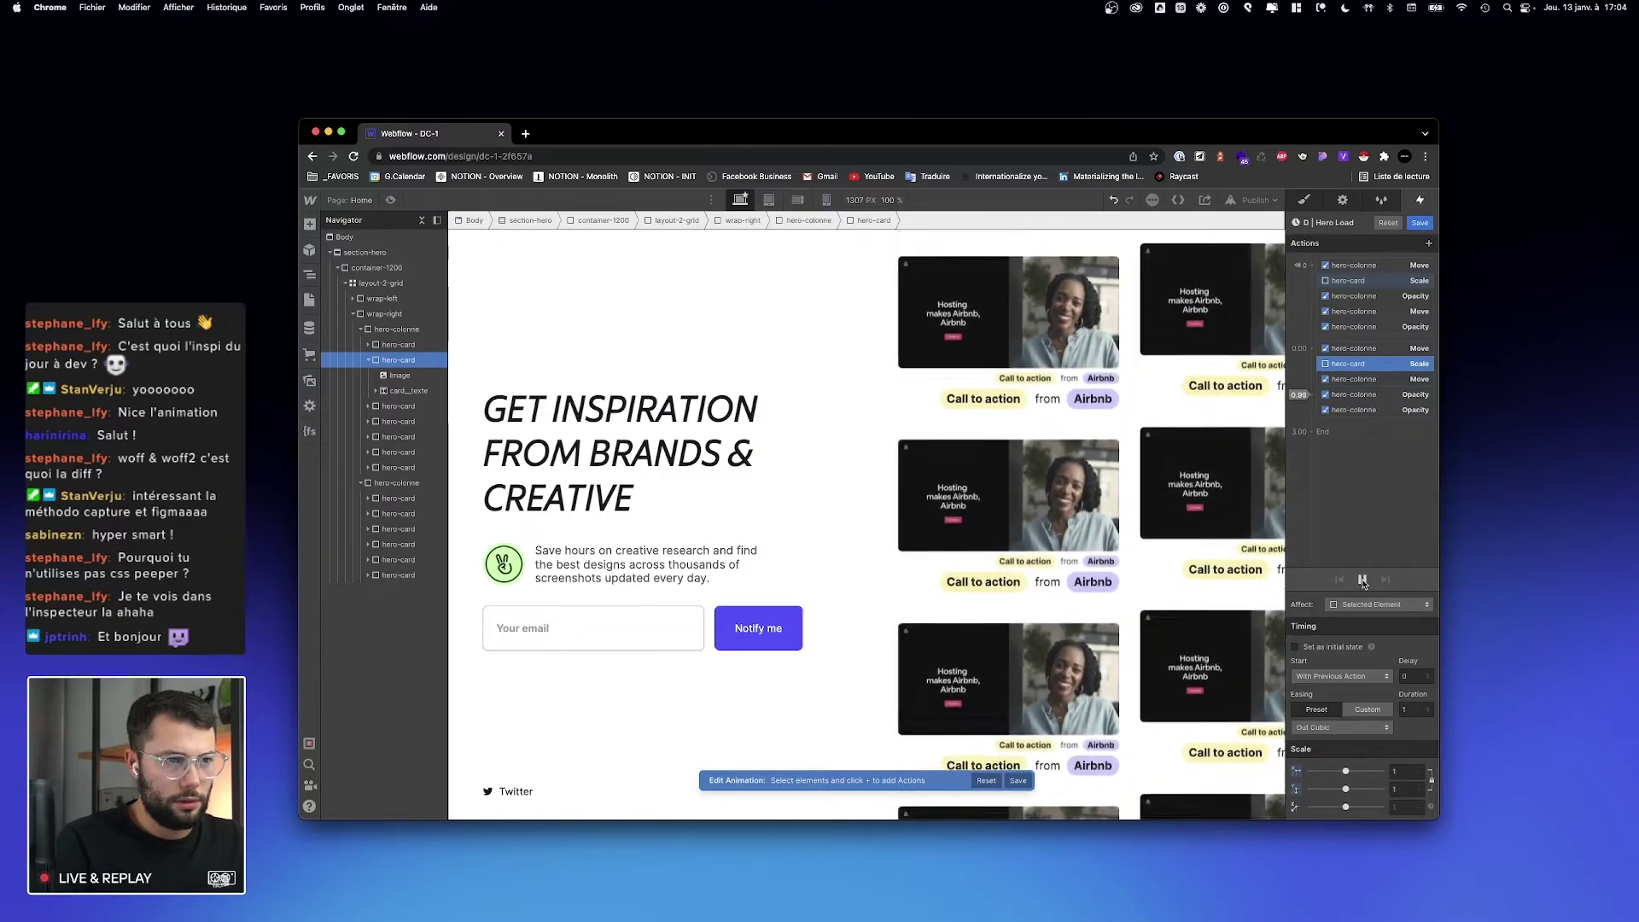
{"action": "left_click", "coordinate": [1362, 580]}
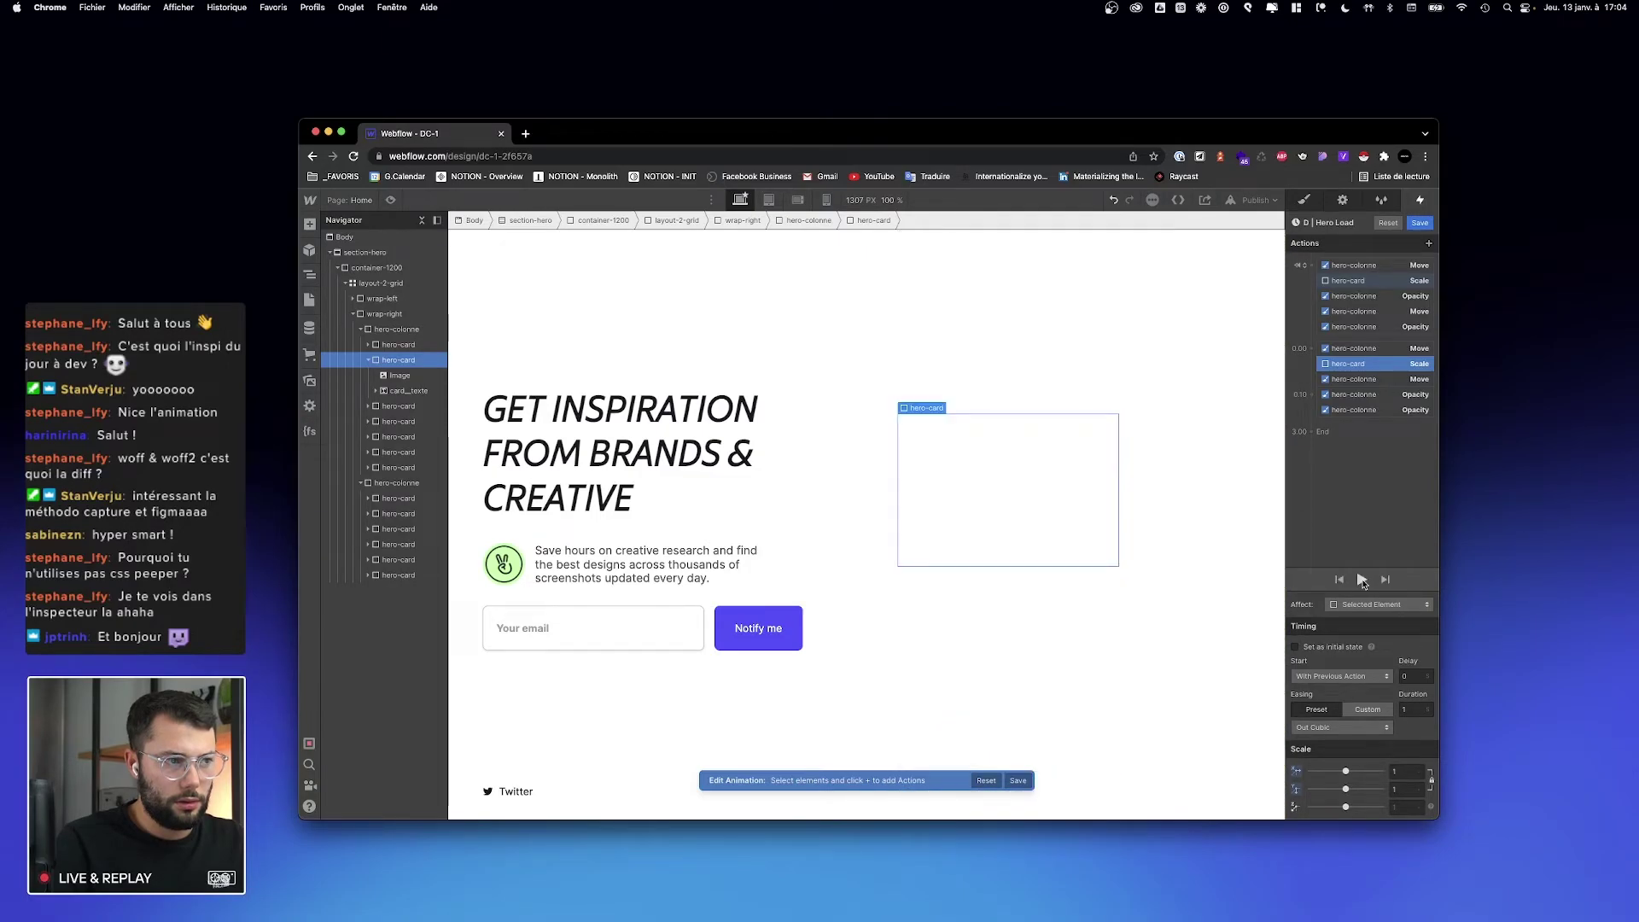
{"action": "left_click", "coordinate": [1363, 580]}
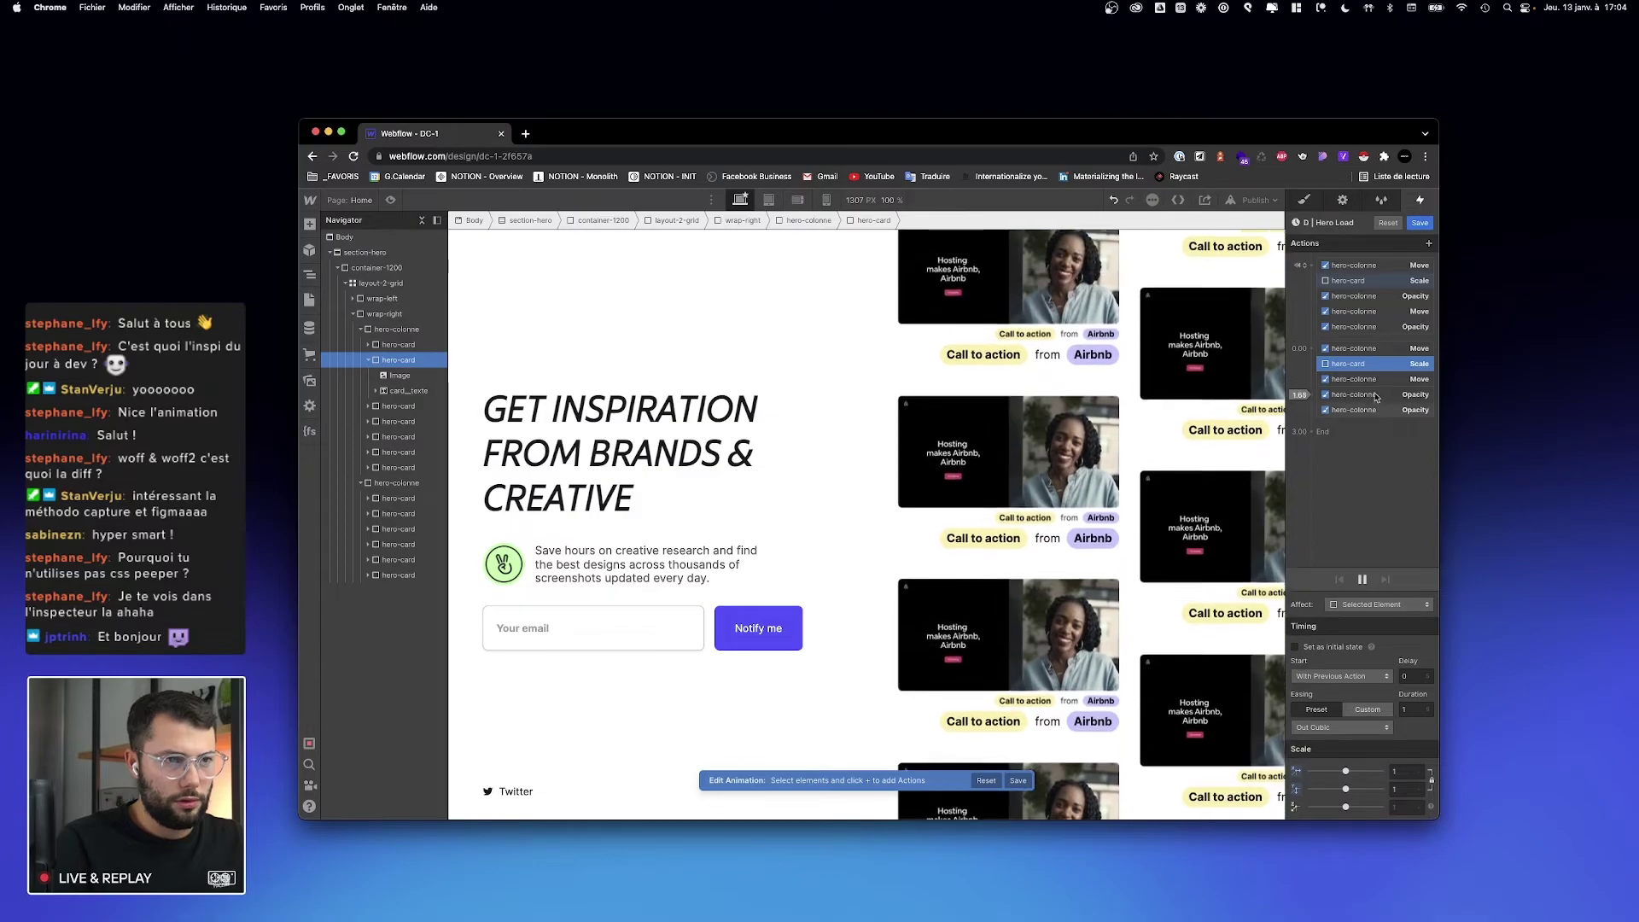
Step: Make the initial hero-card Scale action affect all elements with the hero-card class, and play the animation
{"action": "left_click", "coordinate": [1370, 285]}
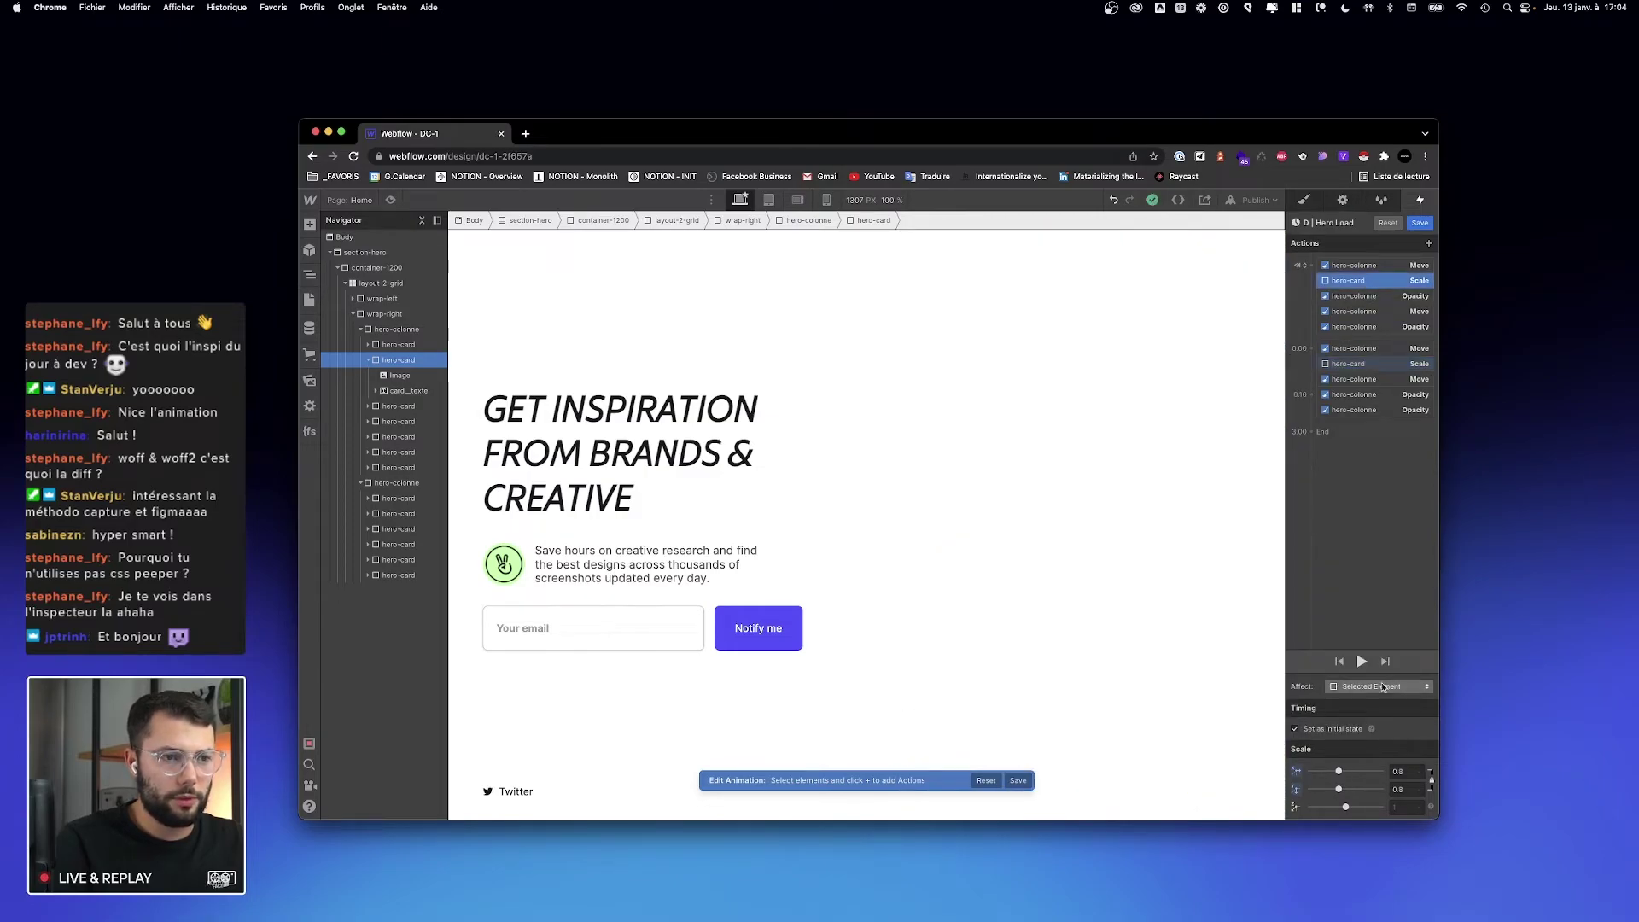
{"action": "left_click", "coordinate": [1384, 688]}
{"action": "left_click", "coordinate": [1386, 702]}
{"action": "left_click", "coordinate": [1363, 618]}
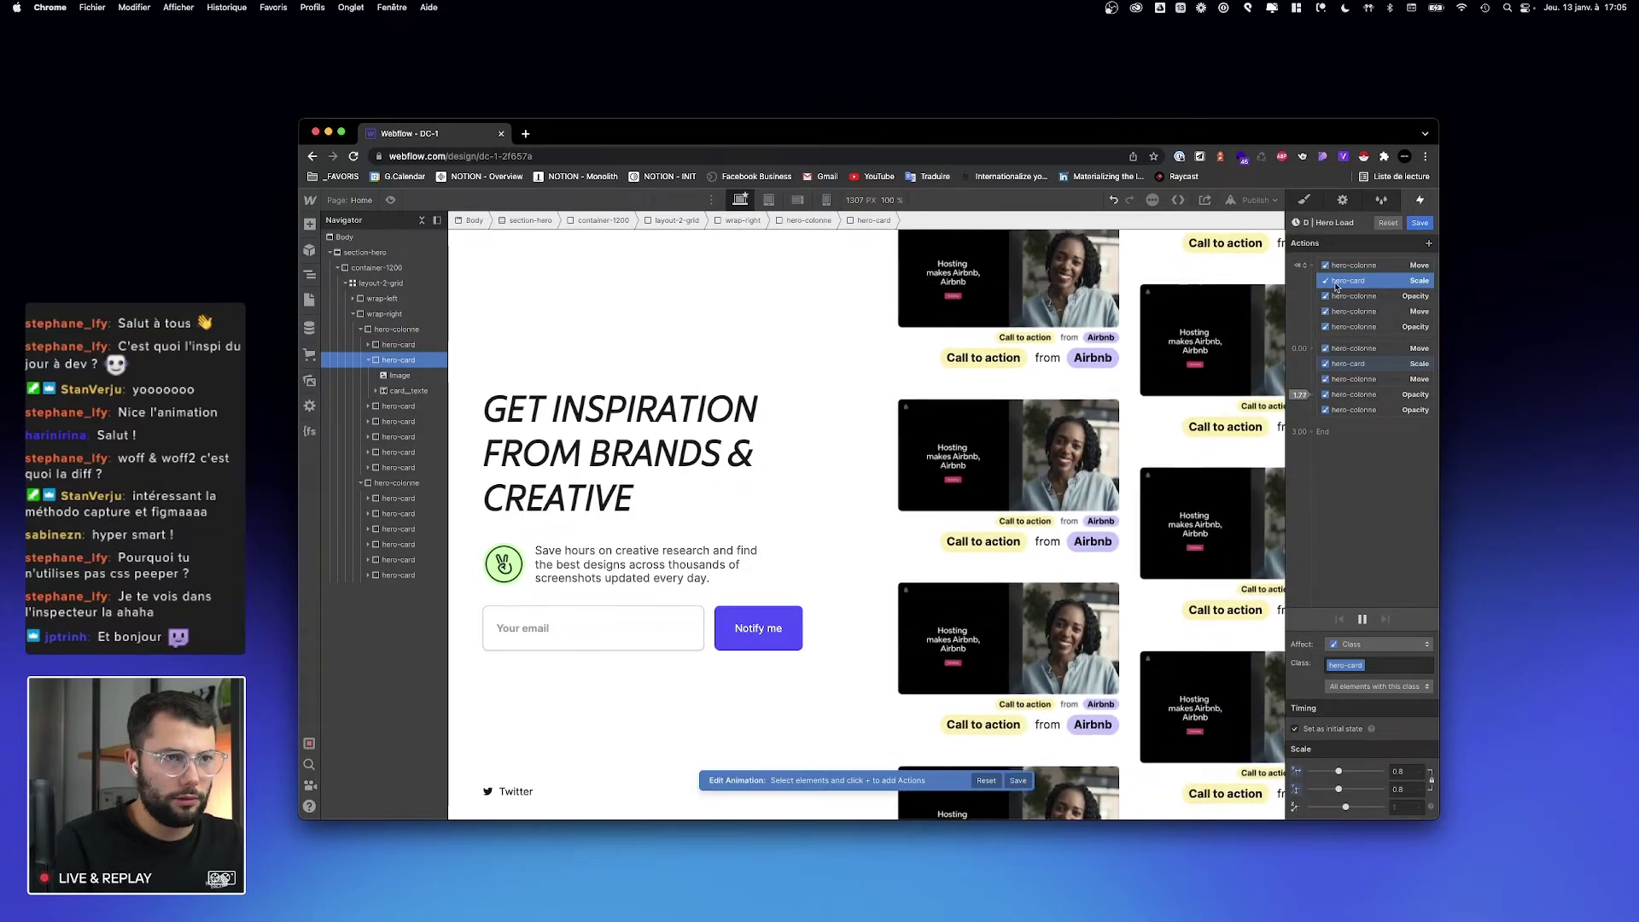
Step: Set the initial hero-card scale to 0.1 and replay the animation
{"action": "left_click", "coordinate": [1406, 808]}
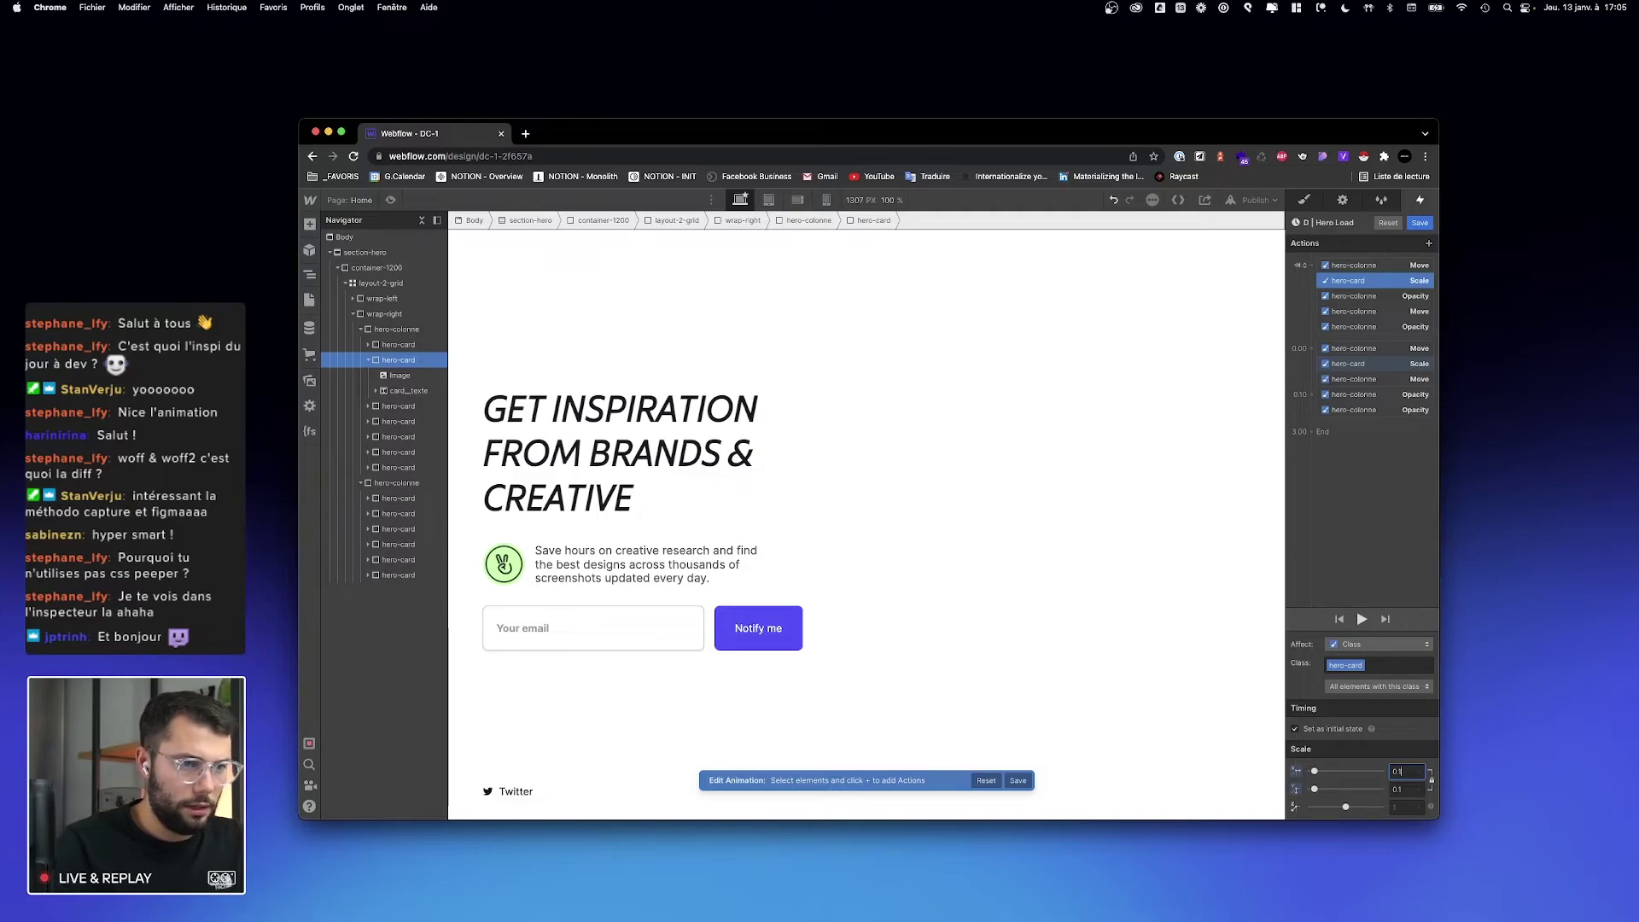
{"action": "left_click", "coordinate": [1362, 619]}
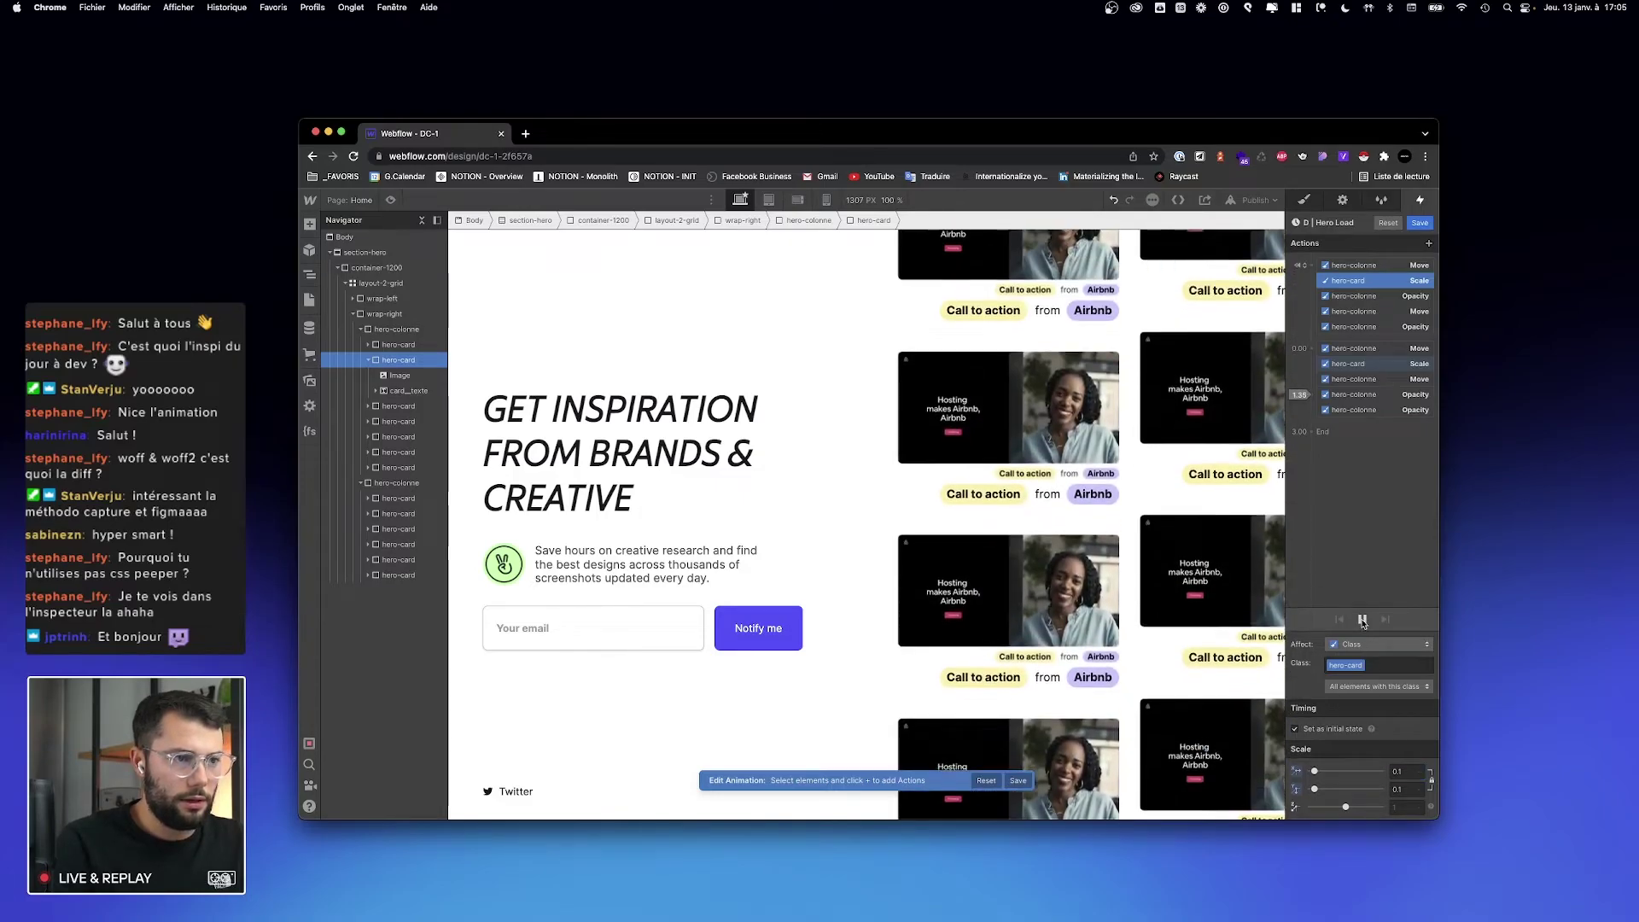
{"action": "left_click", "coordinate": [1362, 619]}
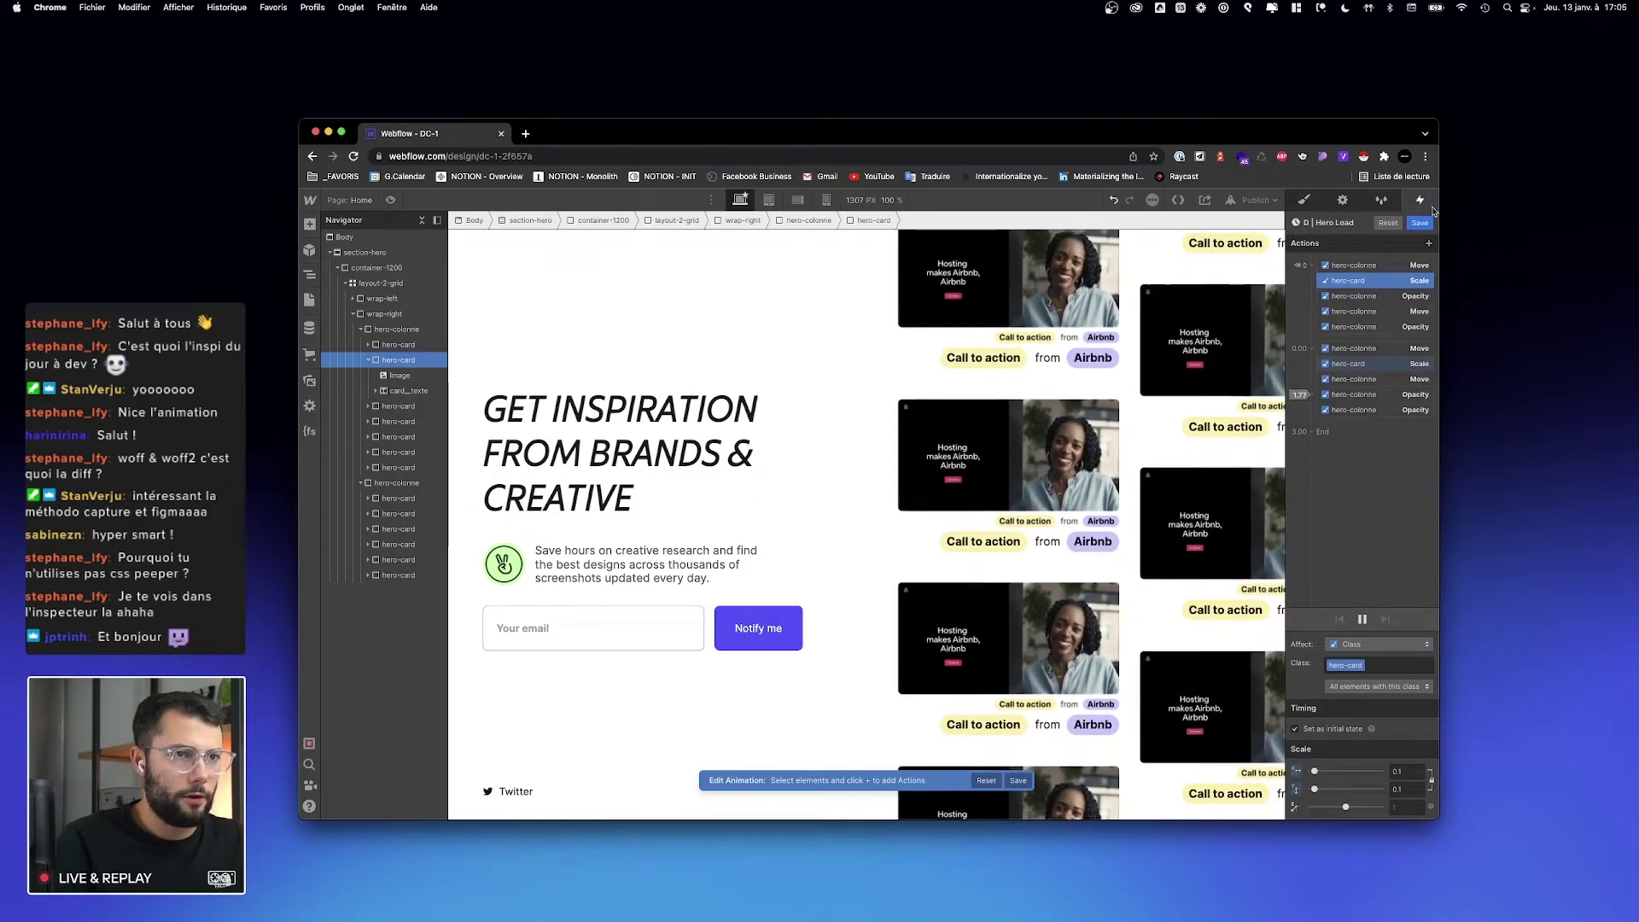
Step: Save the Hero Load animation and check the result in page preview
{"action": "left_click", "coordinate": [1420, 223]}
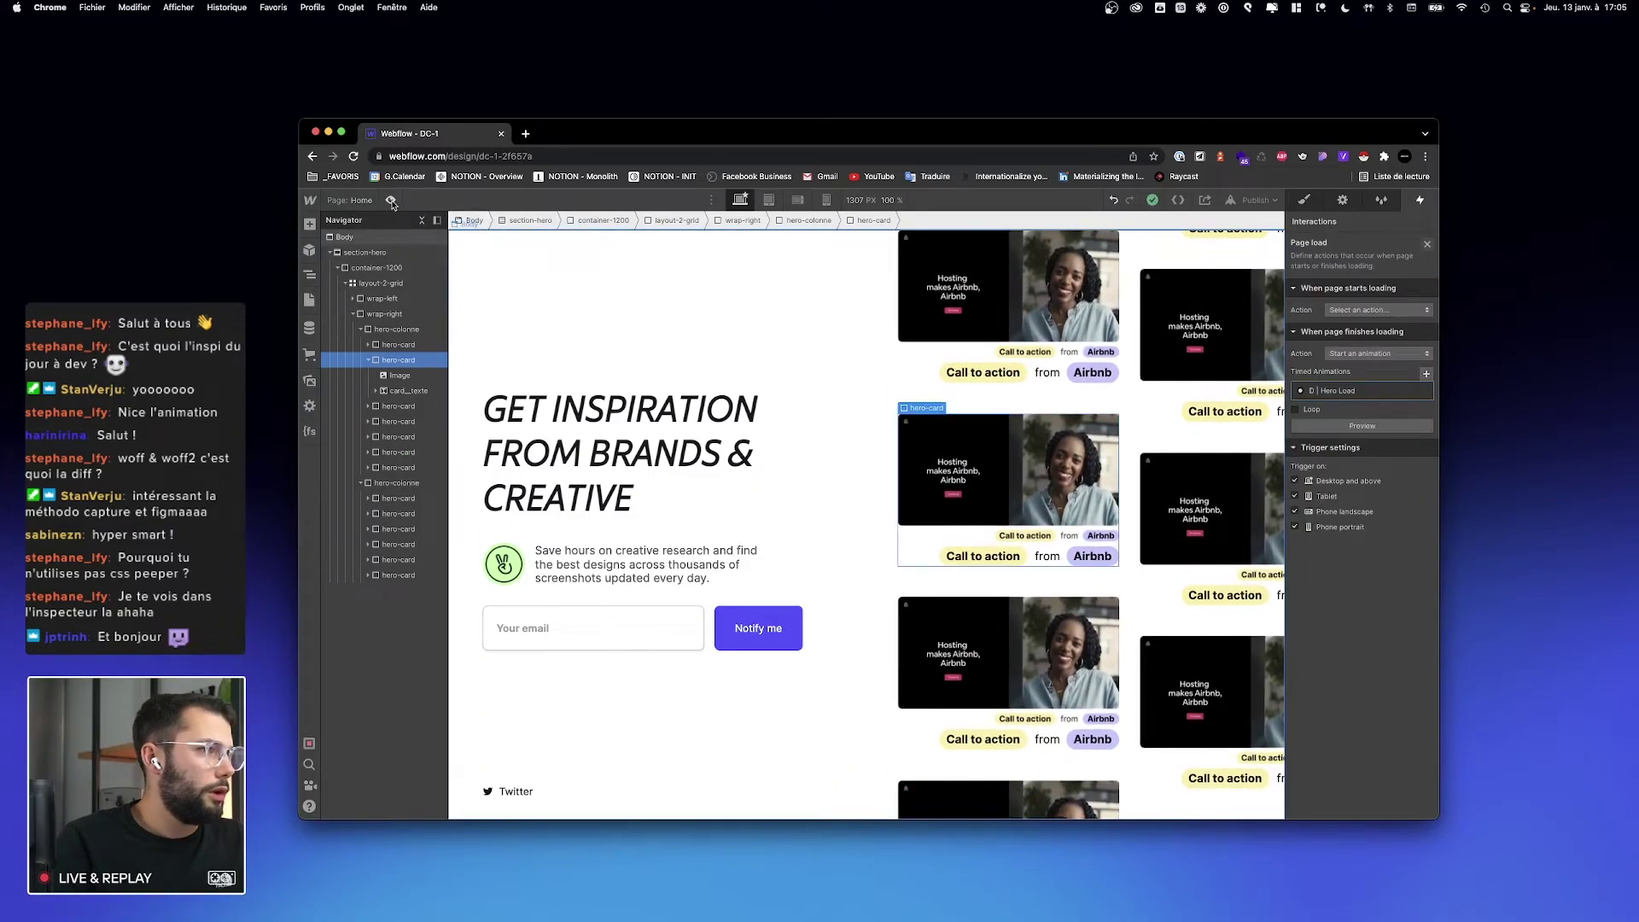
{"action": "left_click", "coordinate": [391, 200]}
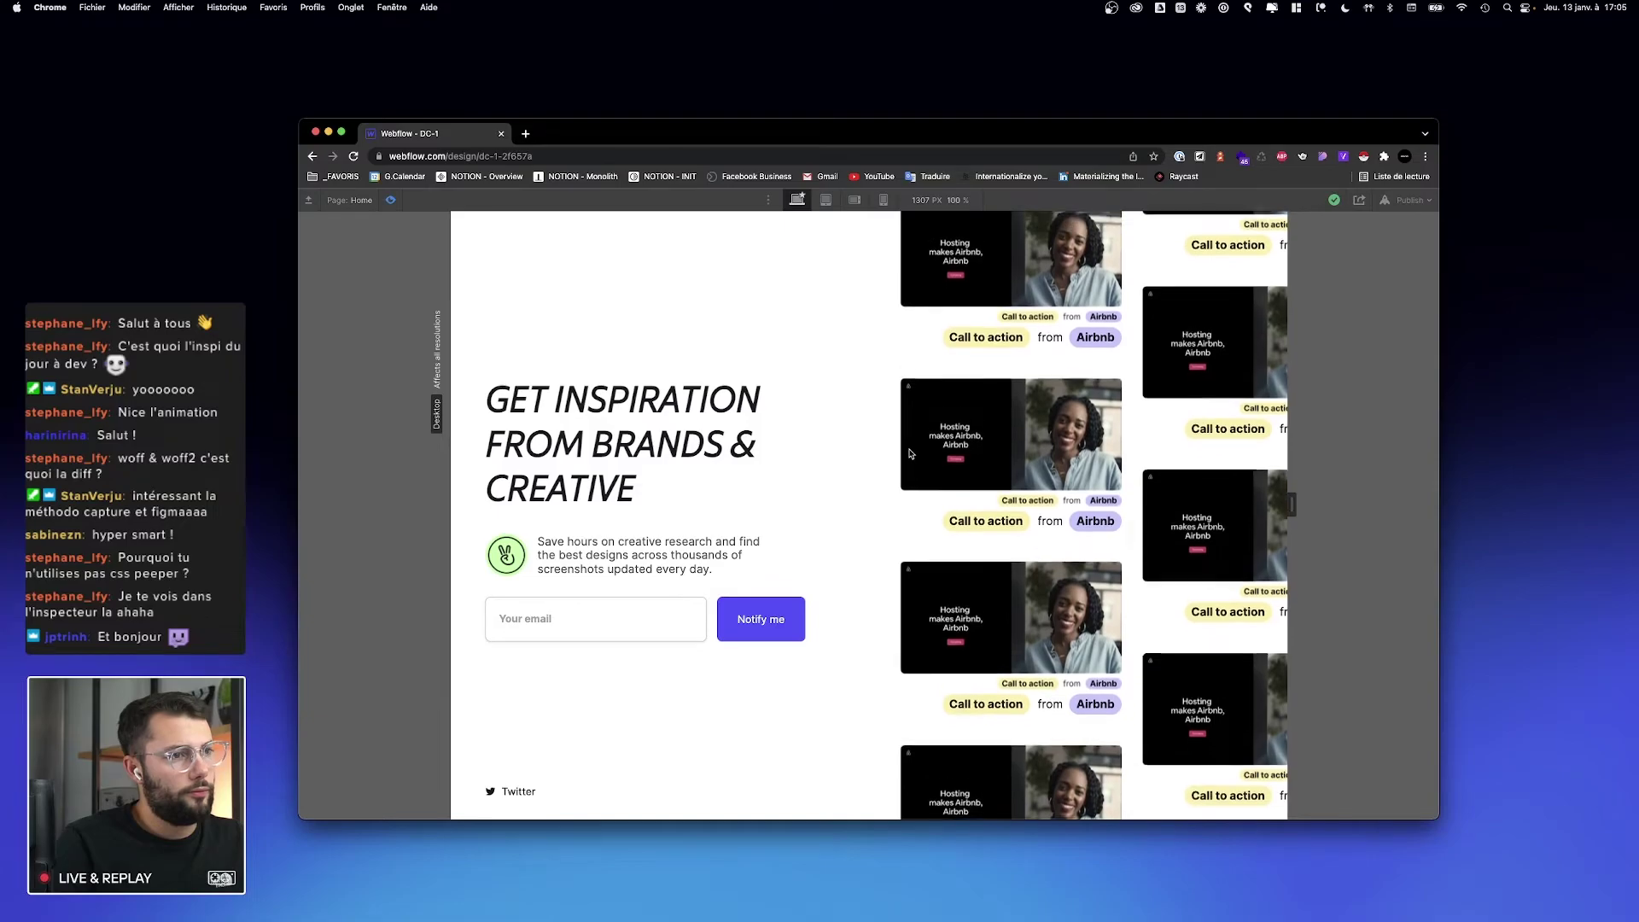
{"action": "left_click", "coordinate": [391, 201]}
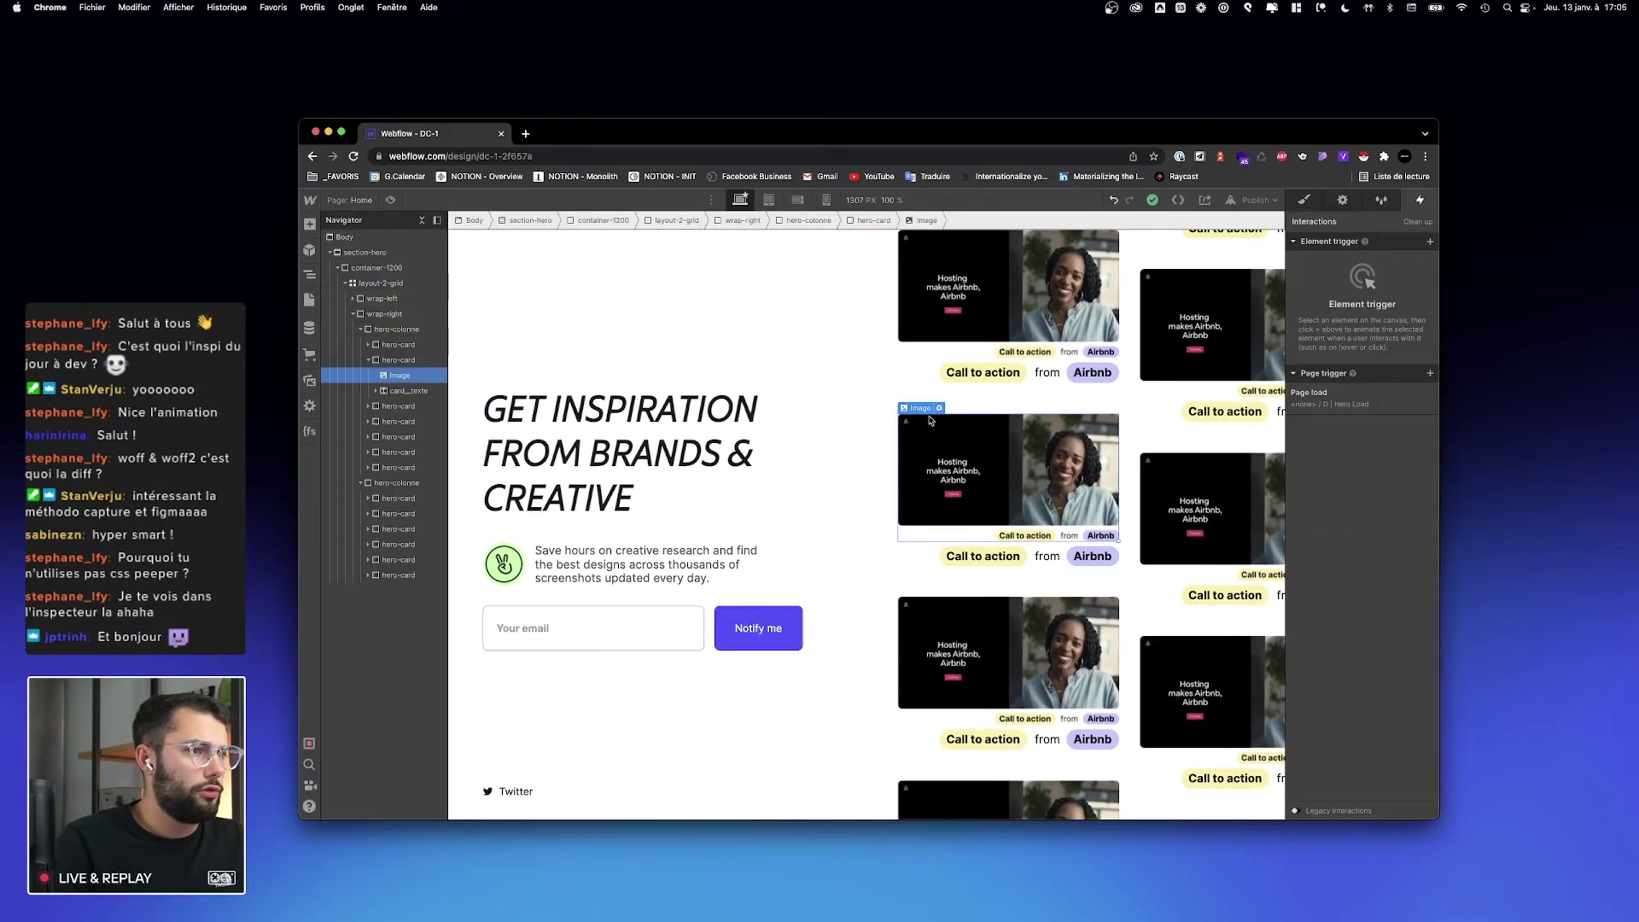
Step: Replace the second card image in the first column with img7.png and the neighbouring second-column card image with img6.png
{"action": "left_click", "coordinate": [939, 409]}
{"action": "left_click", "coordinate": [997, 581]}
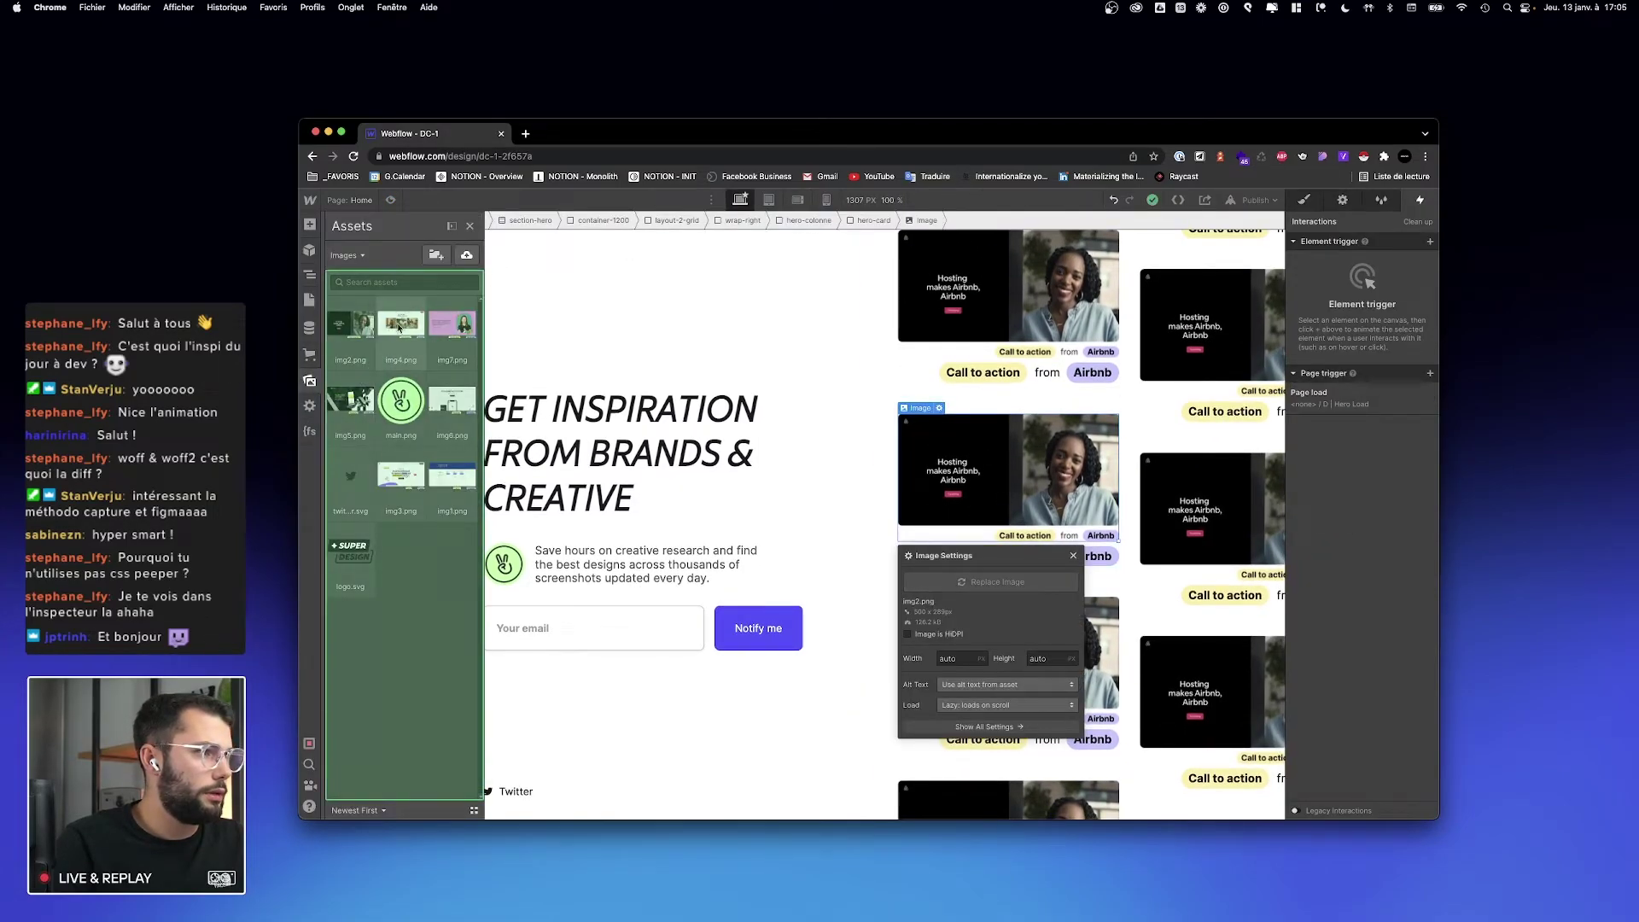
{"action": "double_click", "coordinate": [1182, 559]}
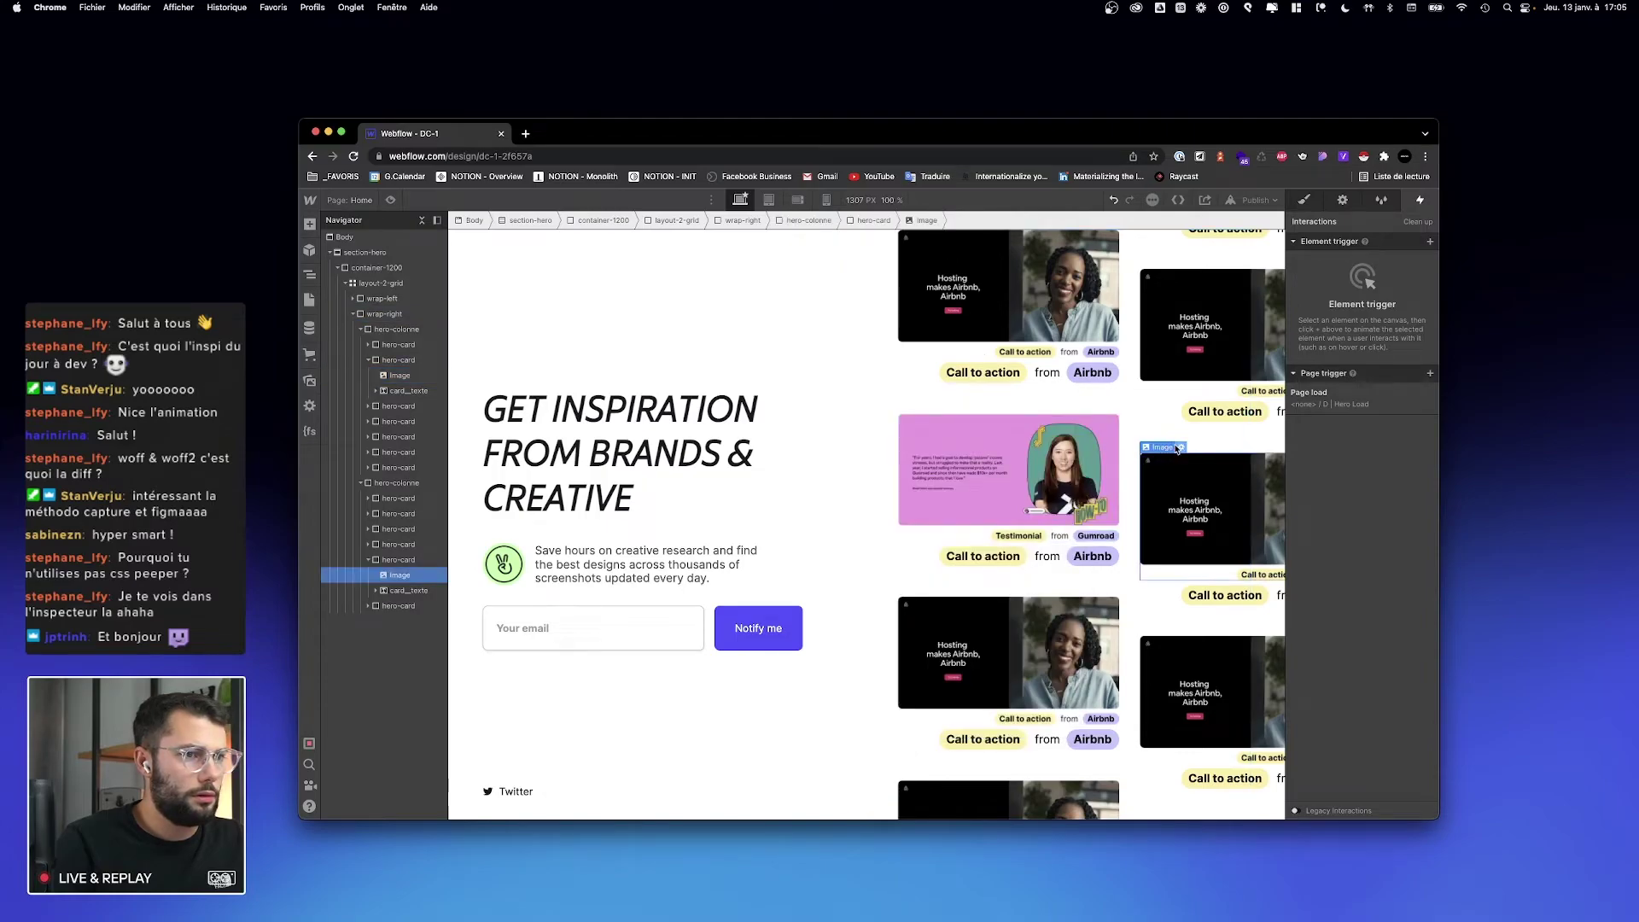
{"action": "left_click", "coordinate": [1229, 620]}
{"action": "left_click", "coordinate": [444, 325]}
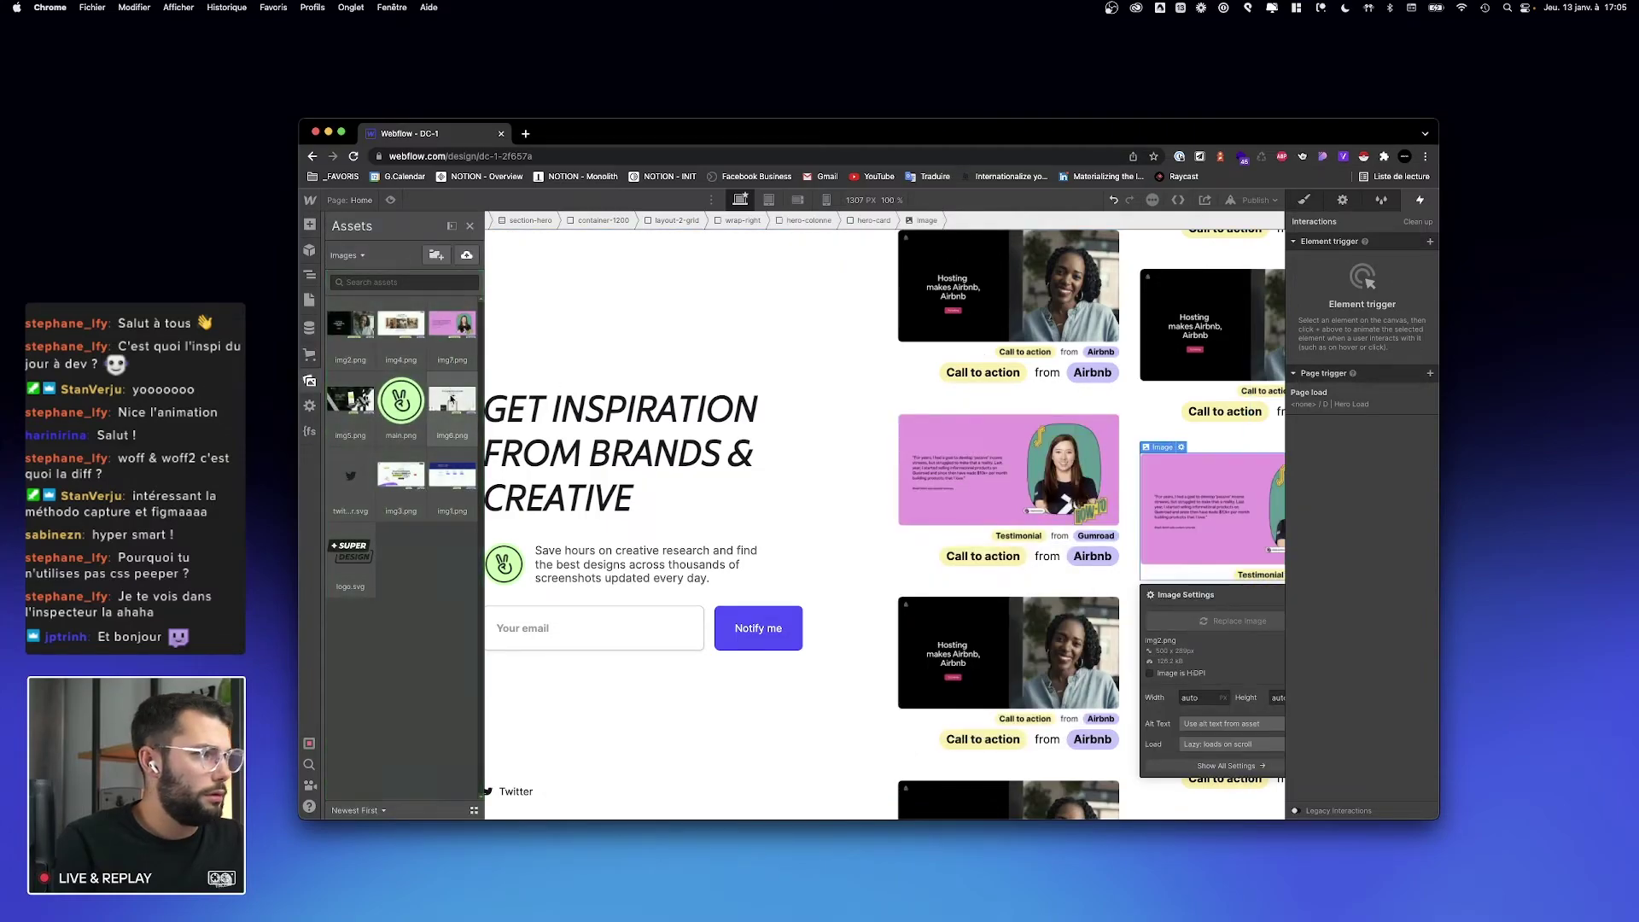
Step: Replace the image of the second-column card above the img6.png card with img5.png
{"action": "left_click", "coordinate": [1202, 295]}
{"action": "left_click", "coordinate": [1183, 264]}
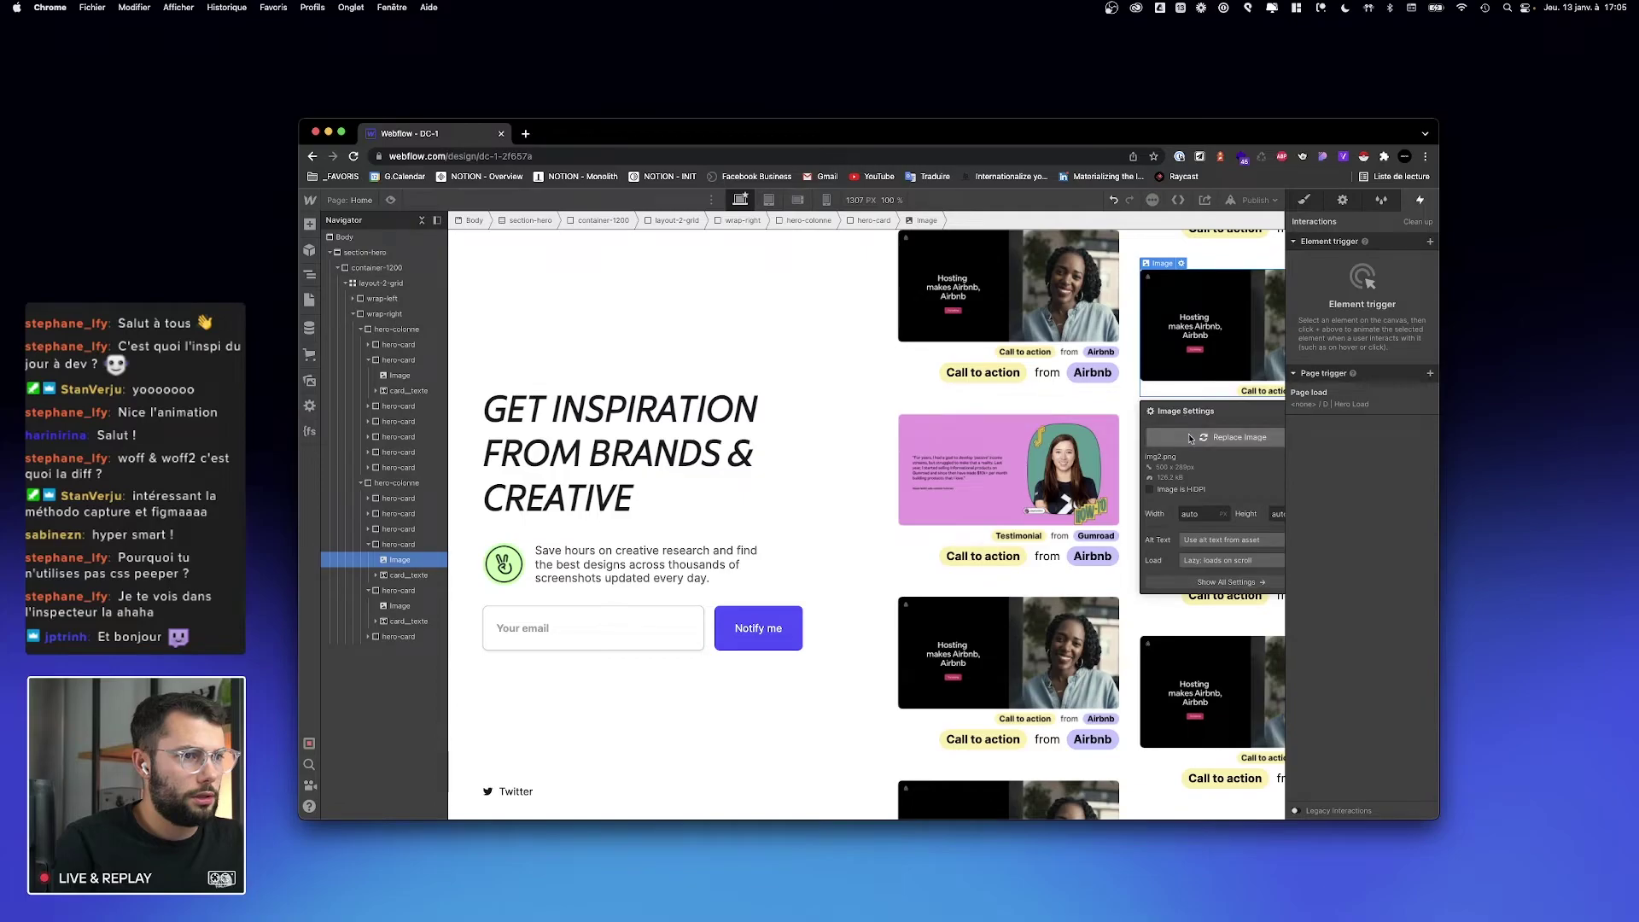
{"action": "left_click", "coordinate": [1238, 437]}
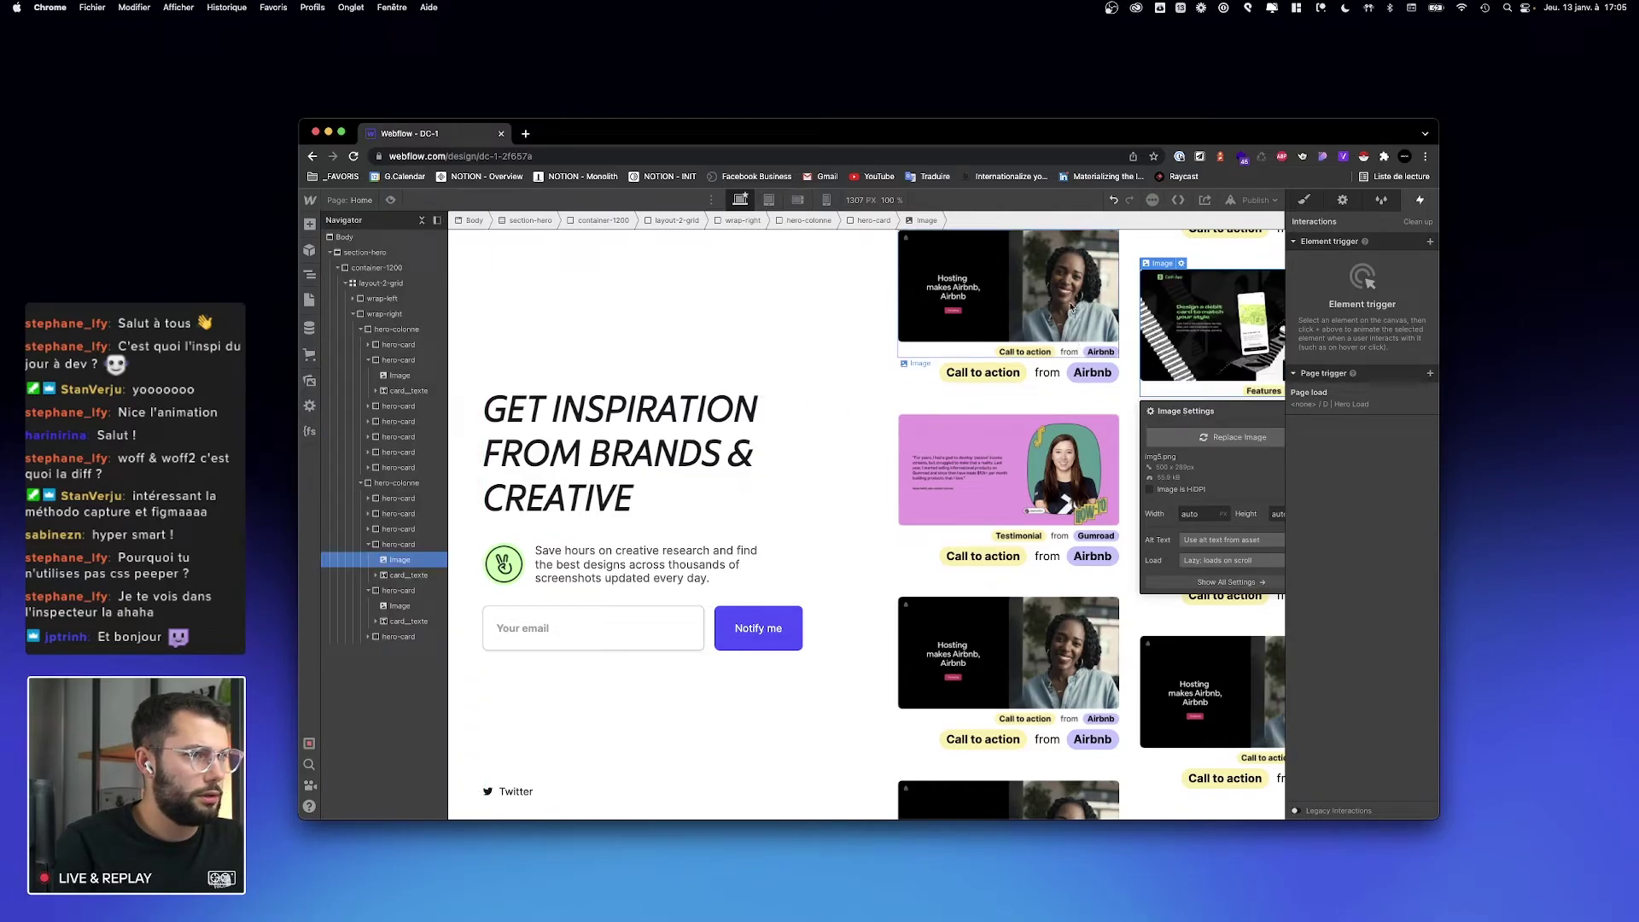
Step: Replace the image of the first card in the first column with the Figma whiteboard hero image
{"action": "left_click", "coordinate": [982, 288]}
{"action": "left_click", "coordinate": [939, 364]}
{"action": "left_click", "coordinate": [997, 398]}
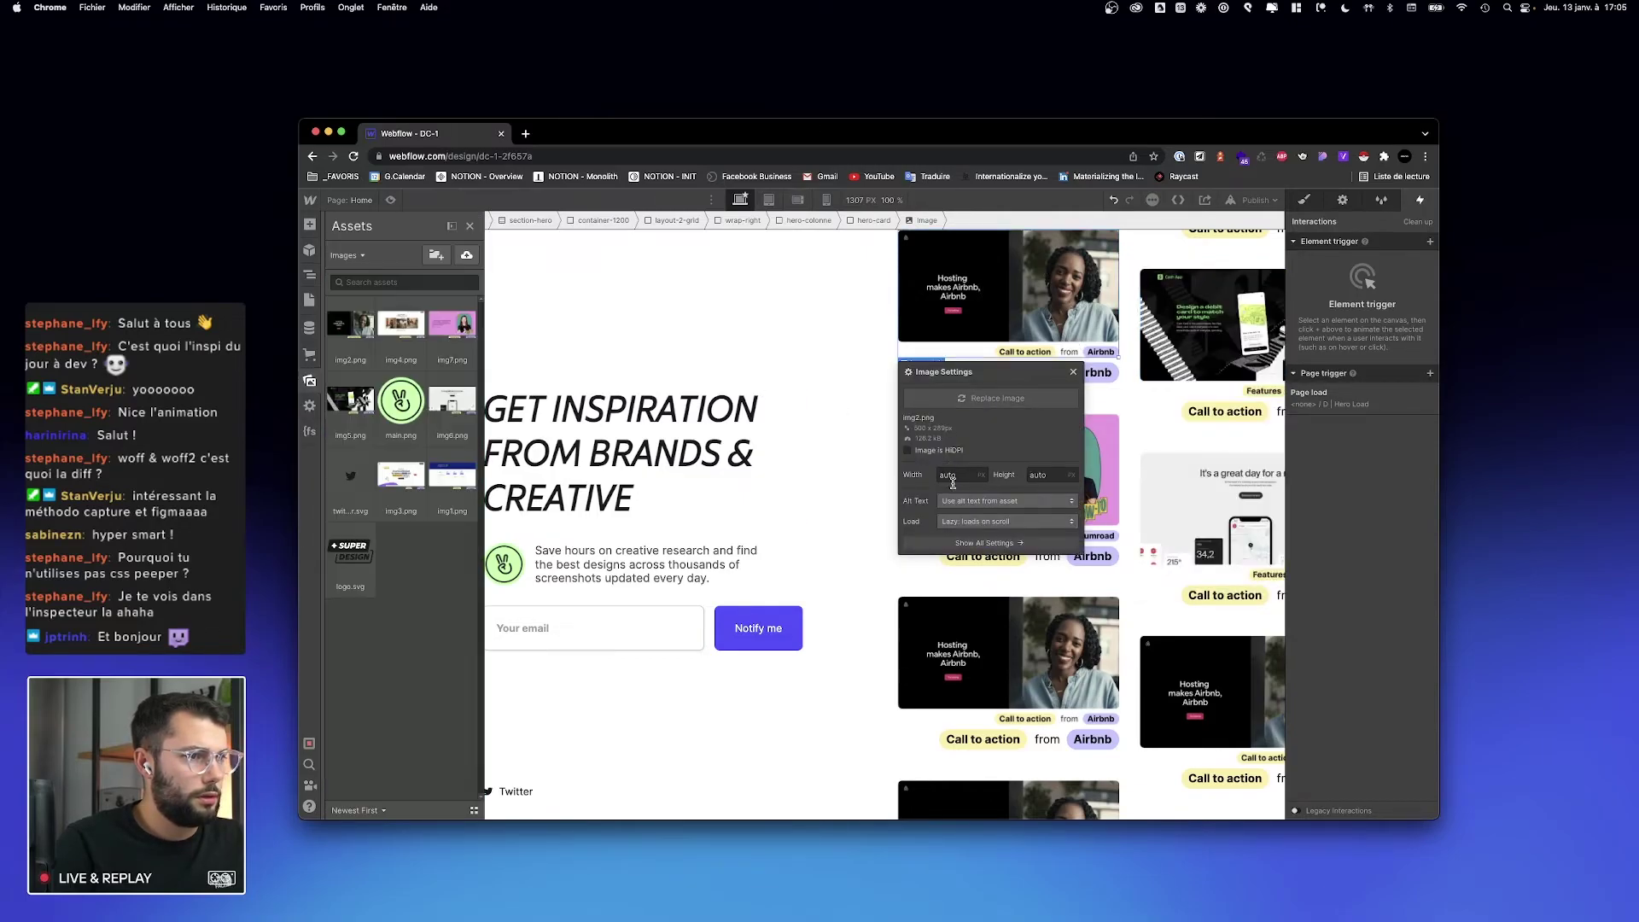
{"action": "left_click", "coordinate": [350, 400]}
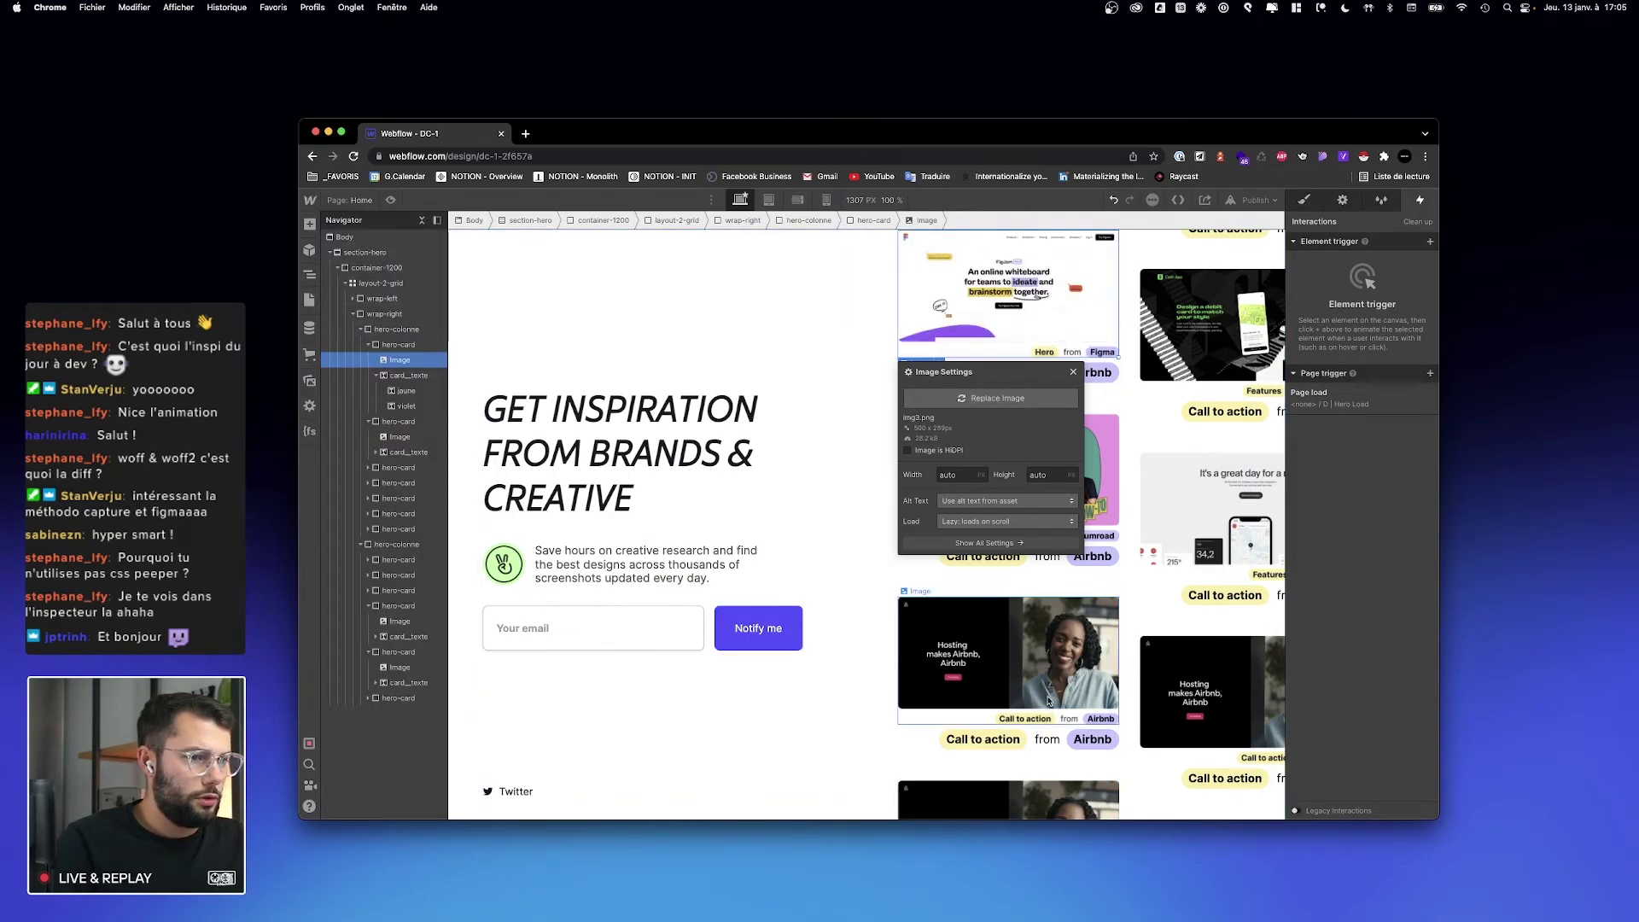
Step: Replace the image of the second-column card below the "great day for a ride" card with the Dropbox pricing image
{"action": "left_click", "coordinate": [1185, 642]}
{"action": "left_click", "coordinate": [1181, 630]}
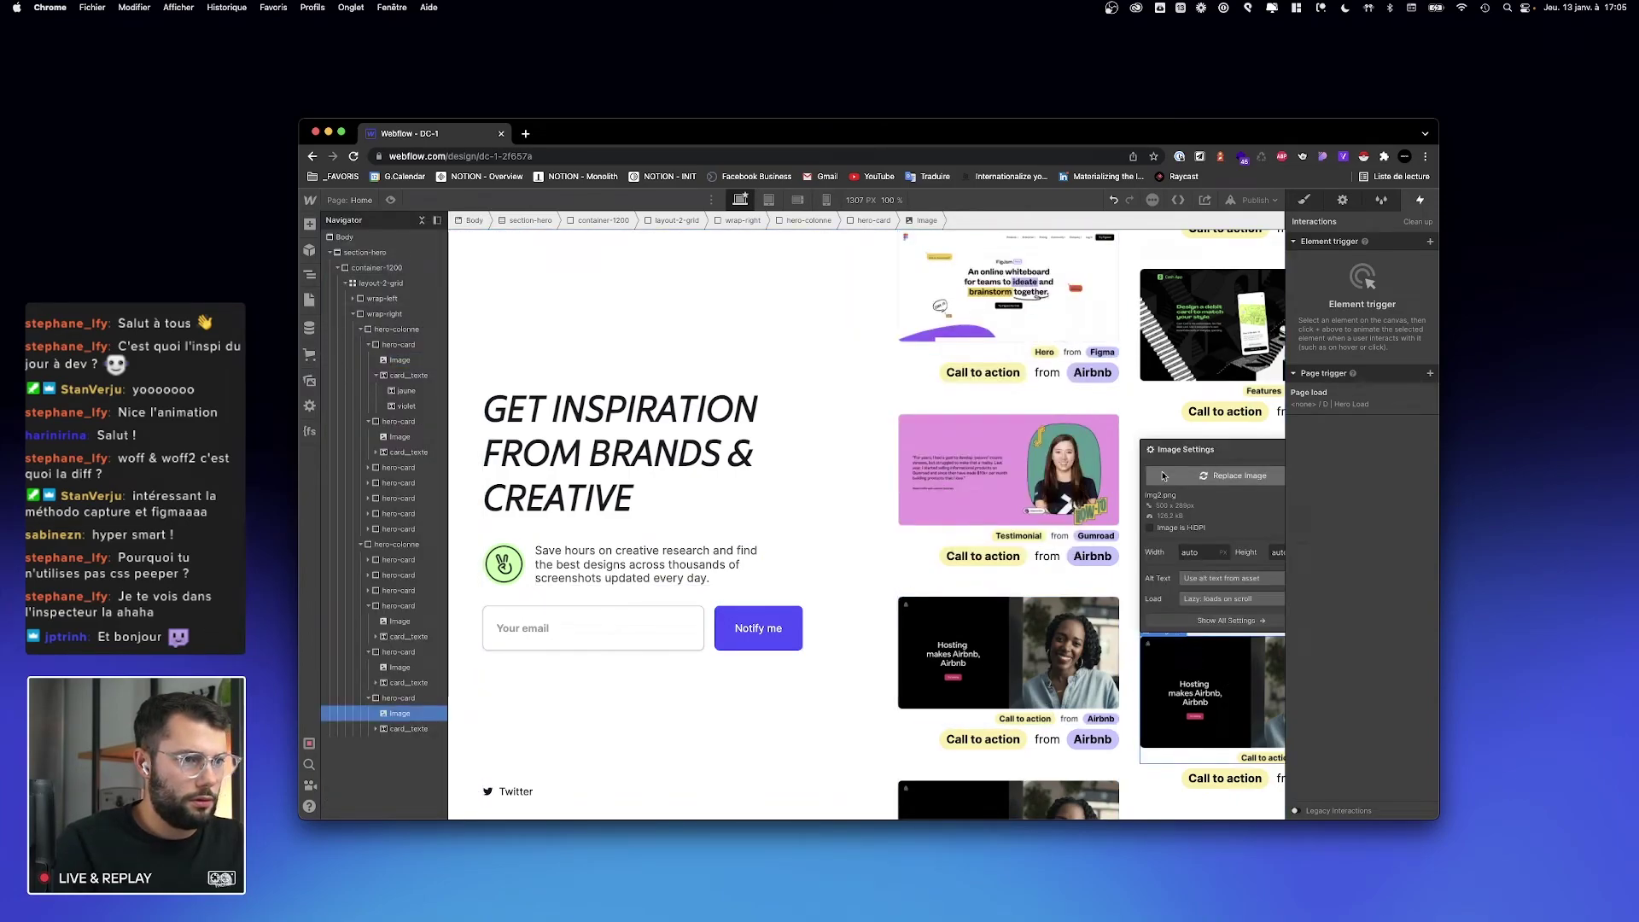
{"action": "left_click", "coordinate": [1237, 475]}
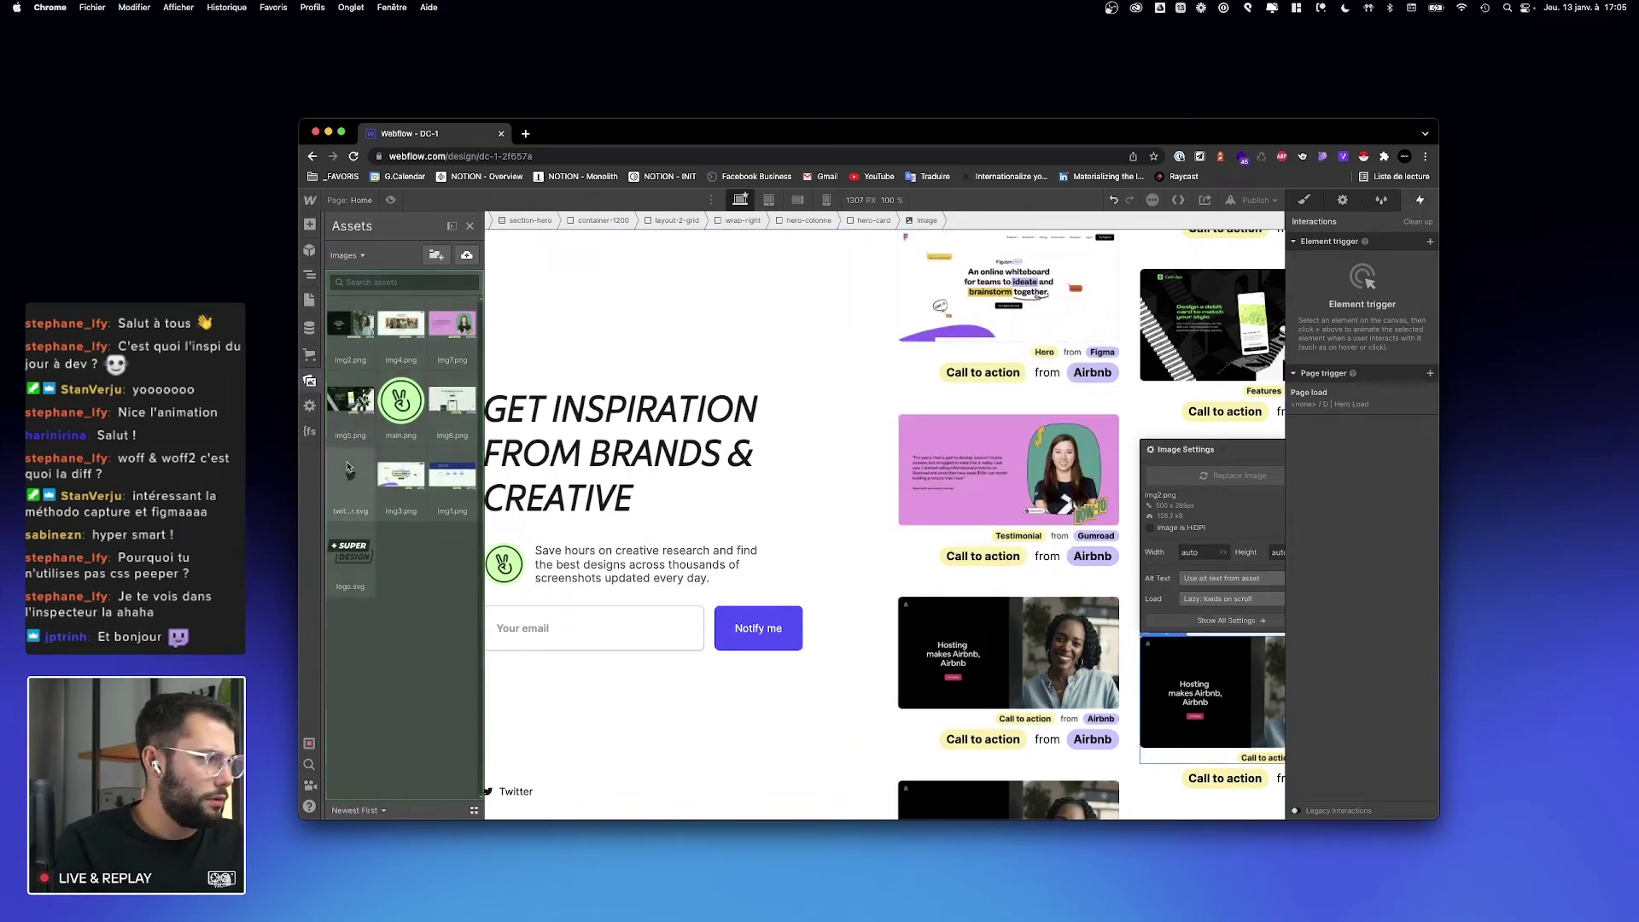
{"action": "left_click", "coordinate": [452, 474]}
Step: Replace the image of the first-column card below the Airbnb hosting card with img4.png and check the result in page preview
{"action": "left_click", "coordinate": [1072, 785]}
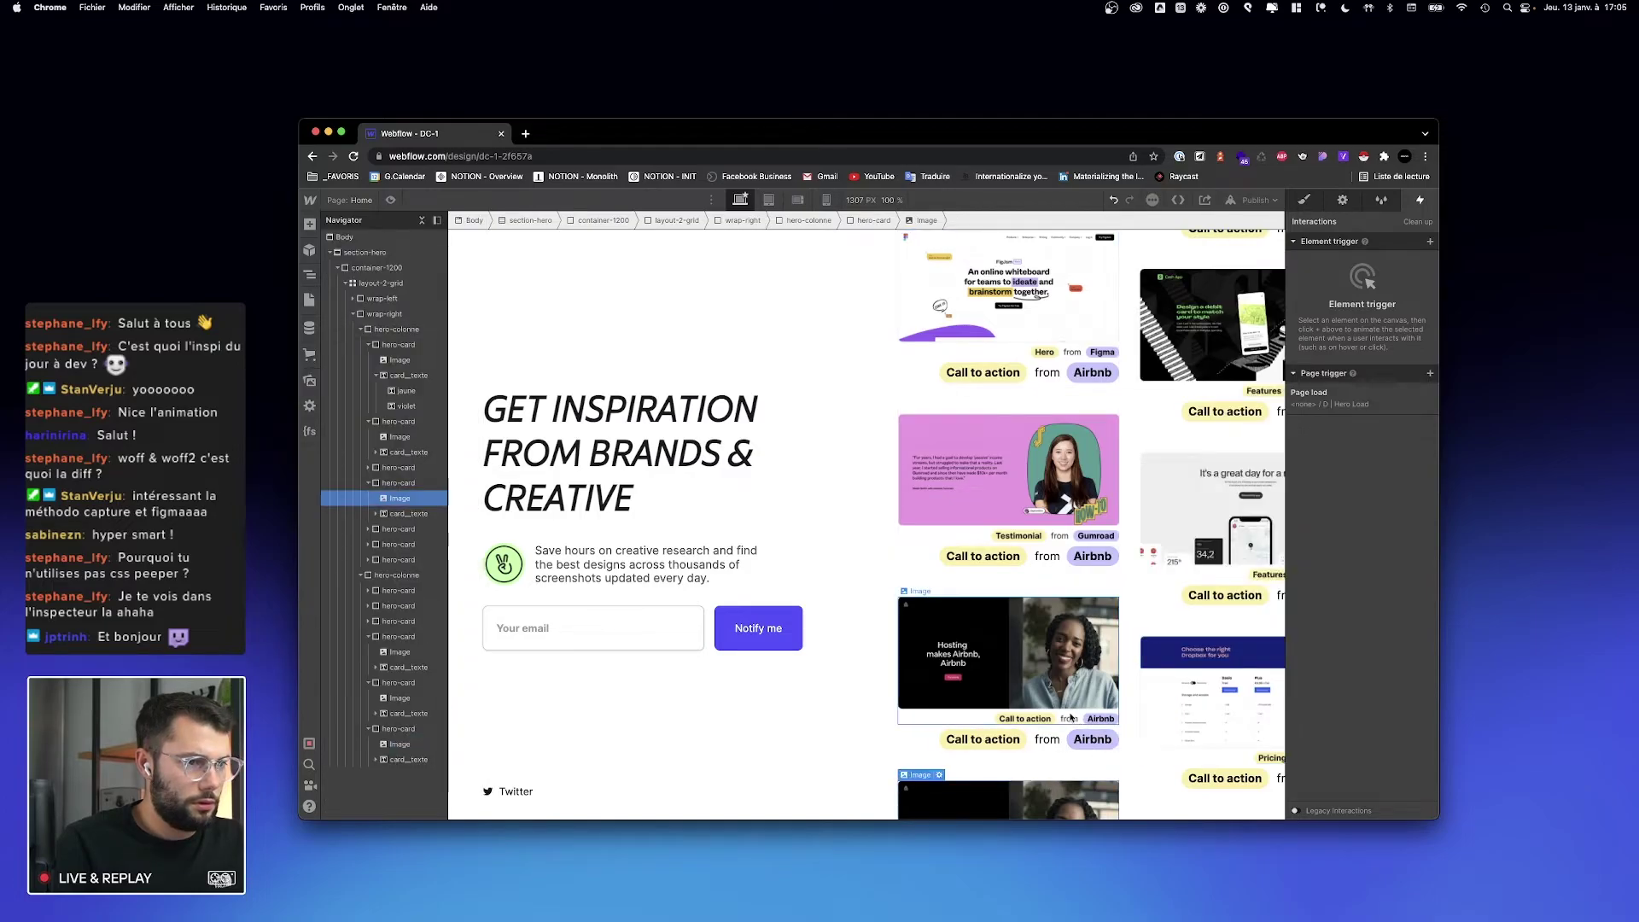
{"action": "left_click", "coordinate": [937, 775]}
{"action": "left_click", "coordinate": [995, 620]}
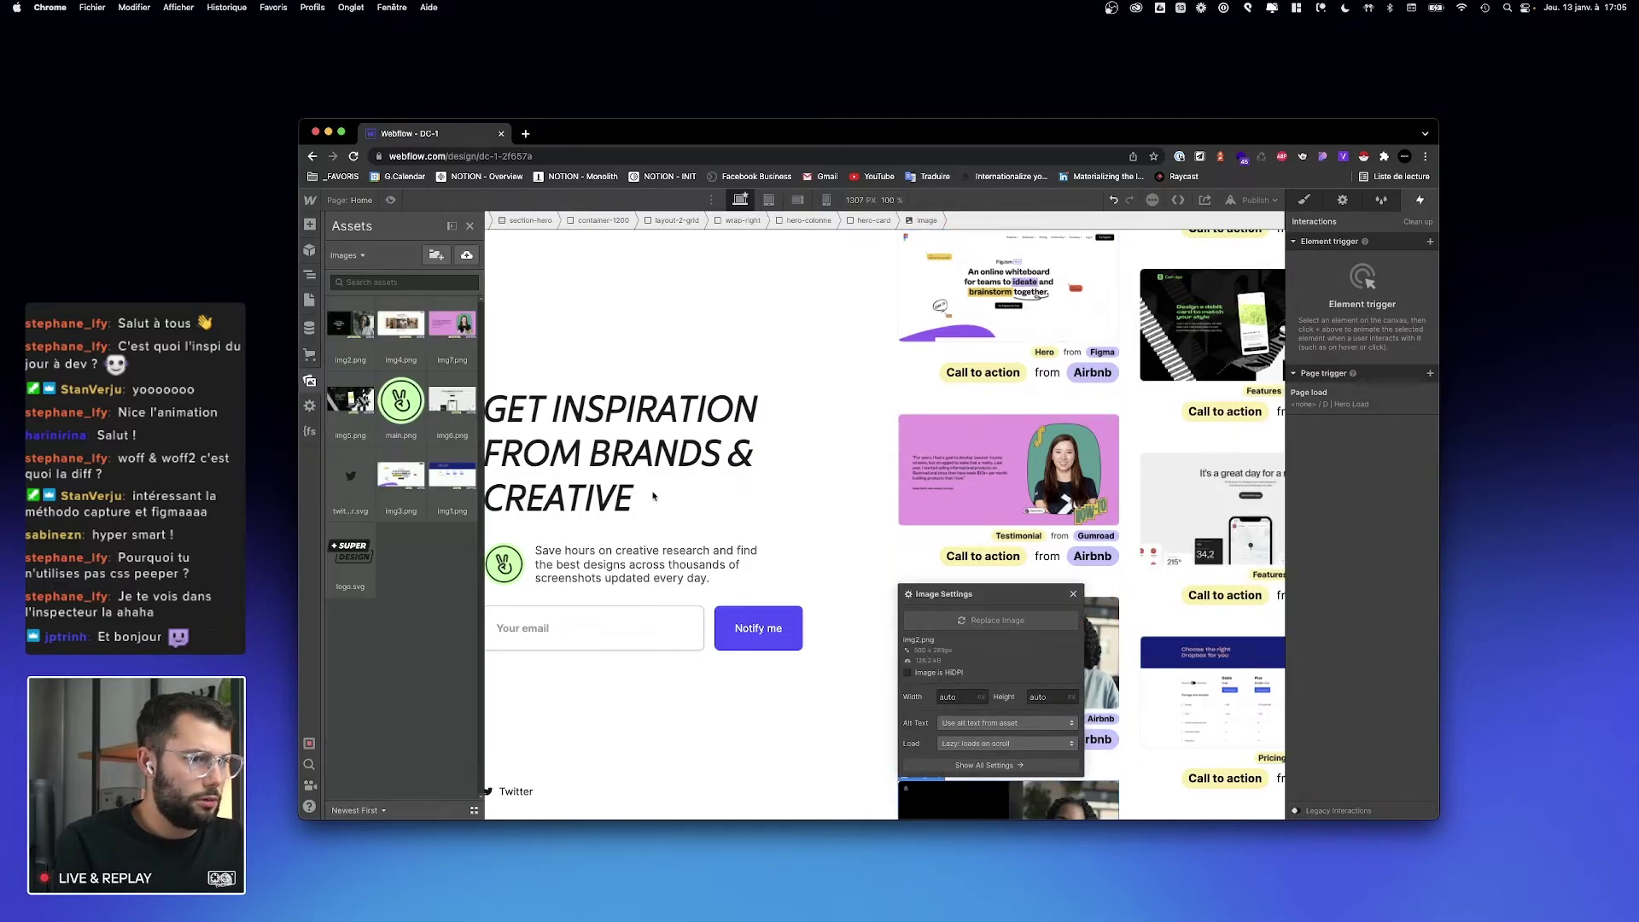
{"action": "left_click", "coordinate": [398, 333]}
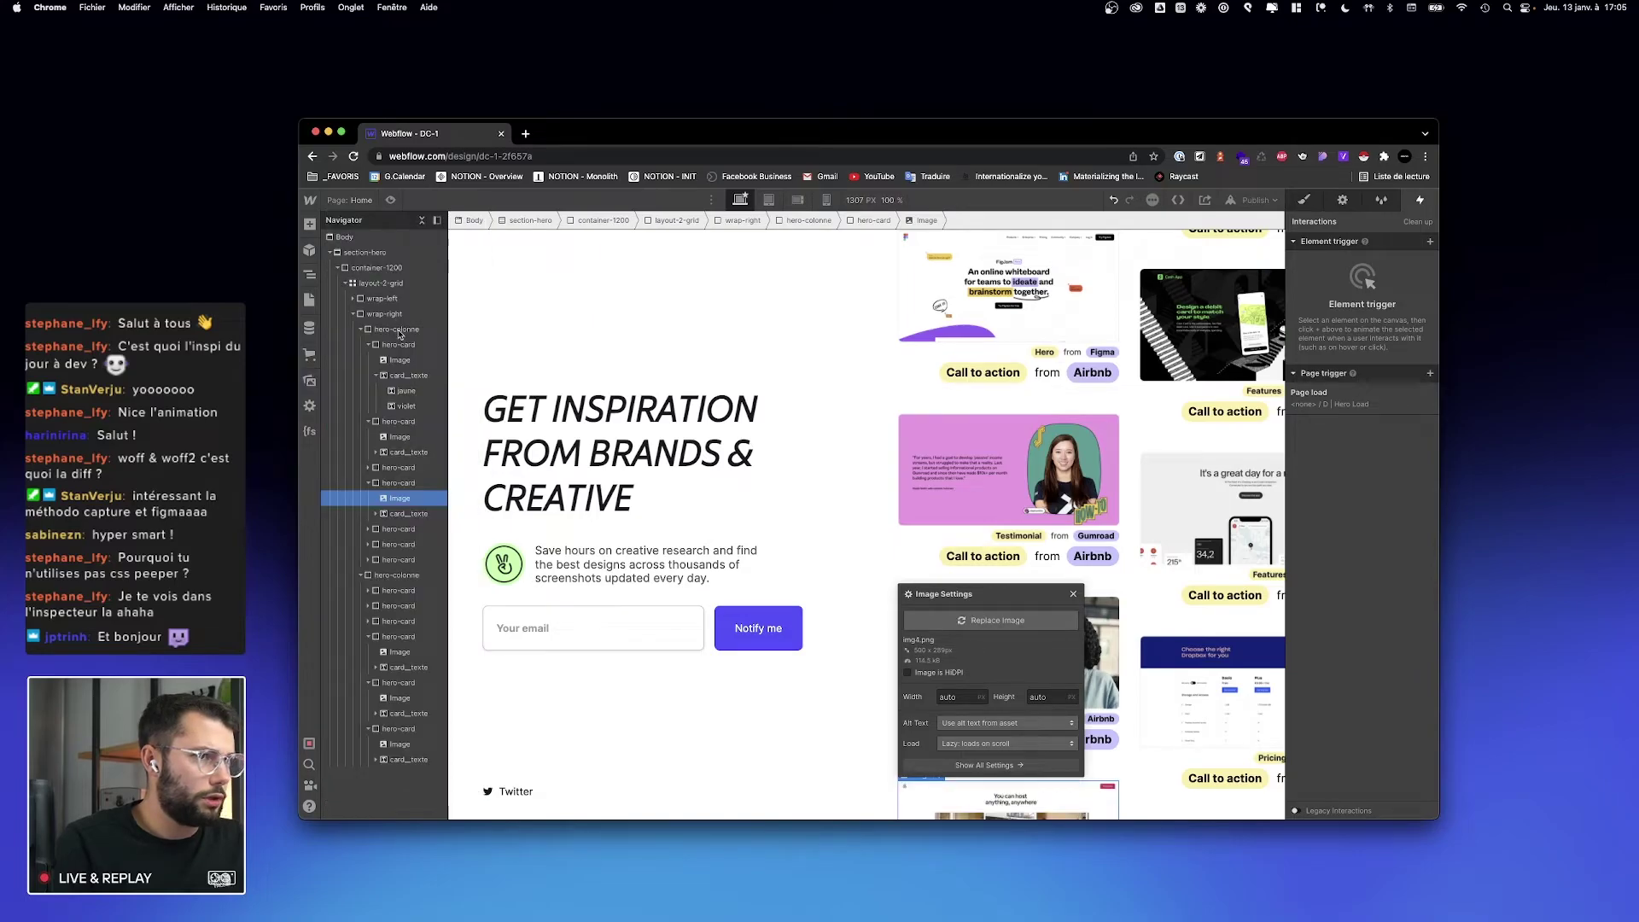
{"action": "left_click", "coordinate": [390, 199]}
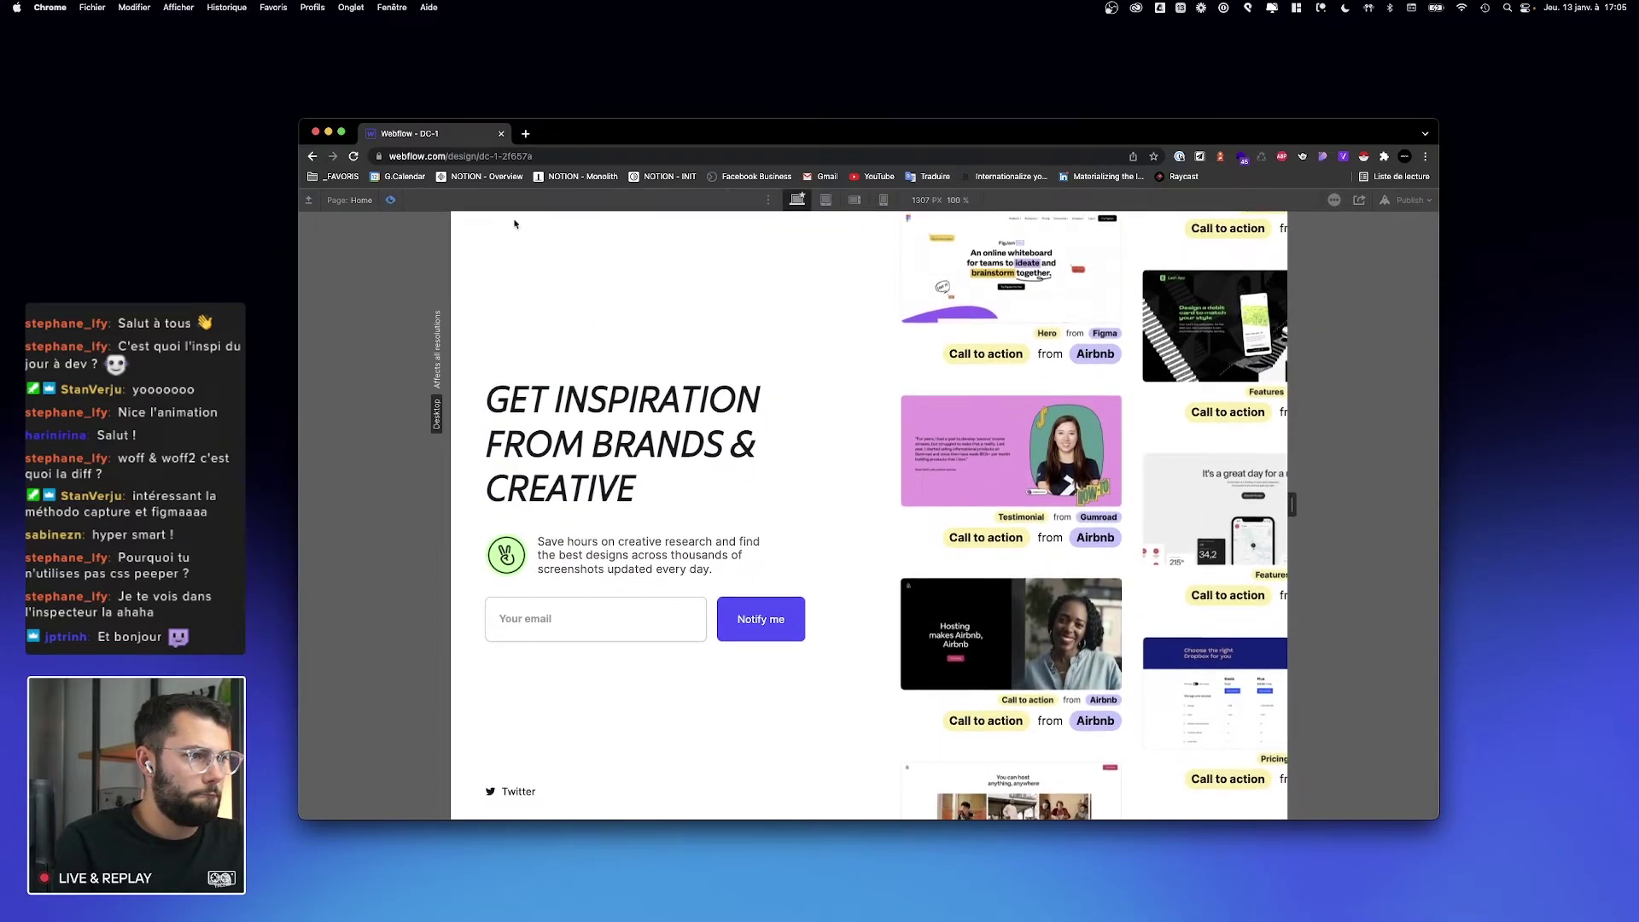
{"action": "key", "text": "super+shift+p"}
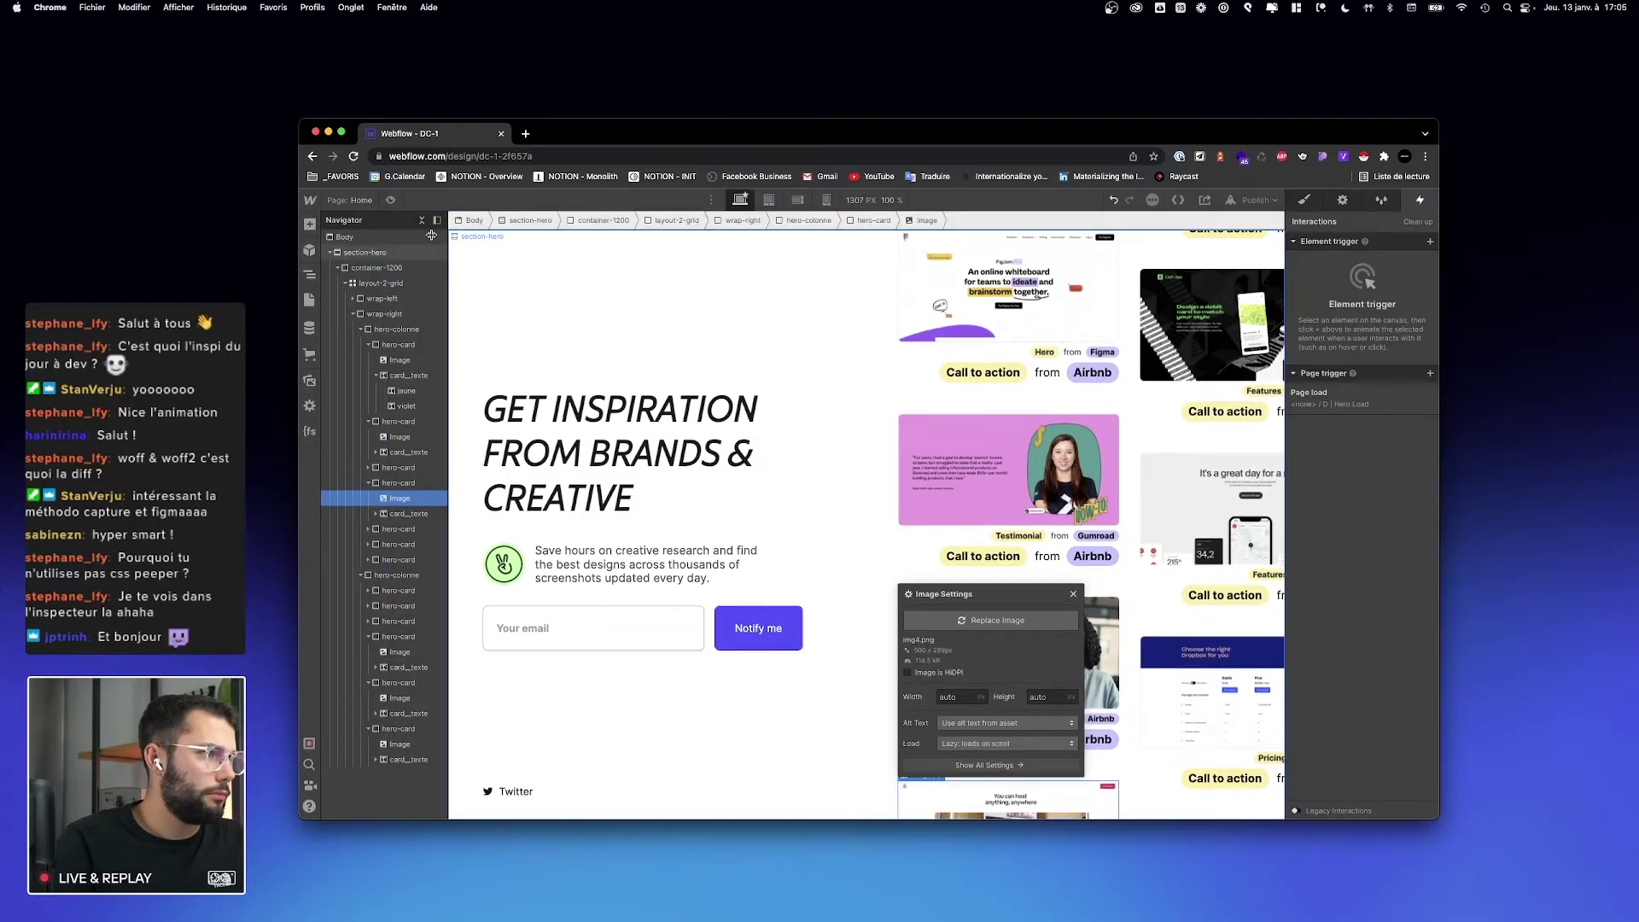
Step: Add a section to the page body and give it the class section-nav
{"action": "left_click", "coordinate": [350, 252]}
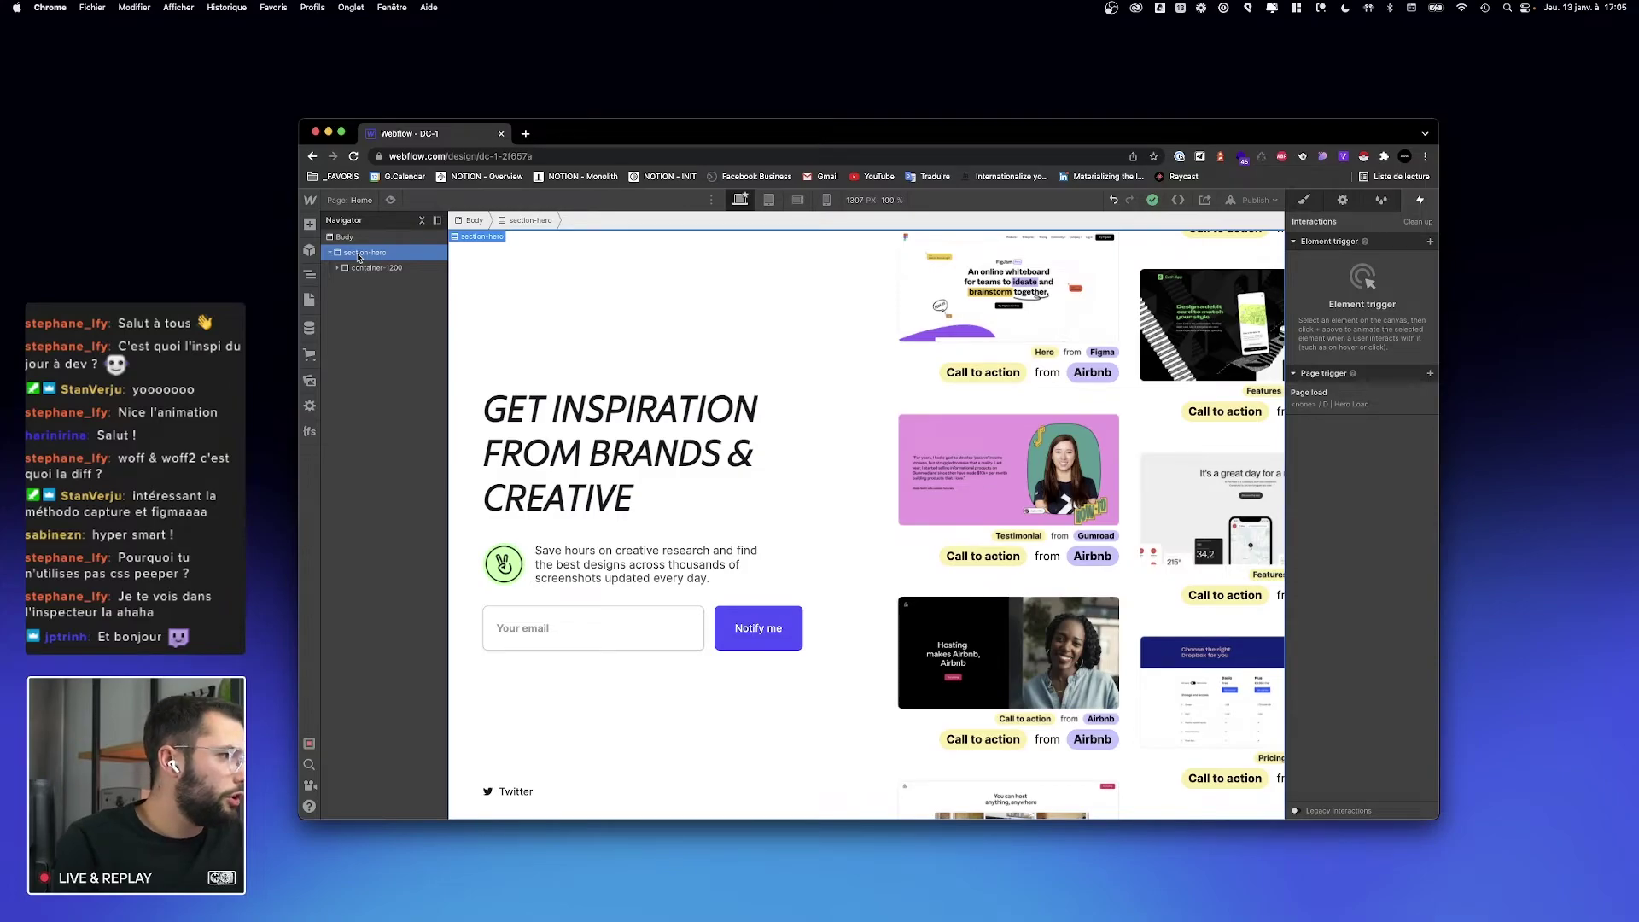
{"action": "key", "text": "super+e"}
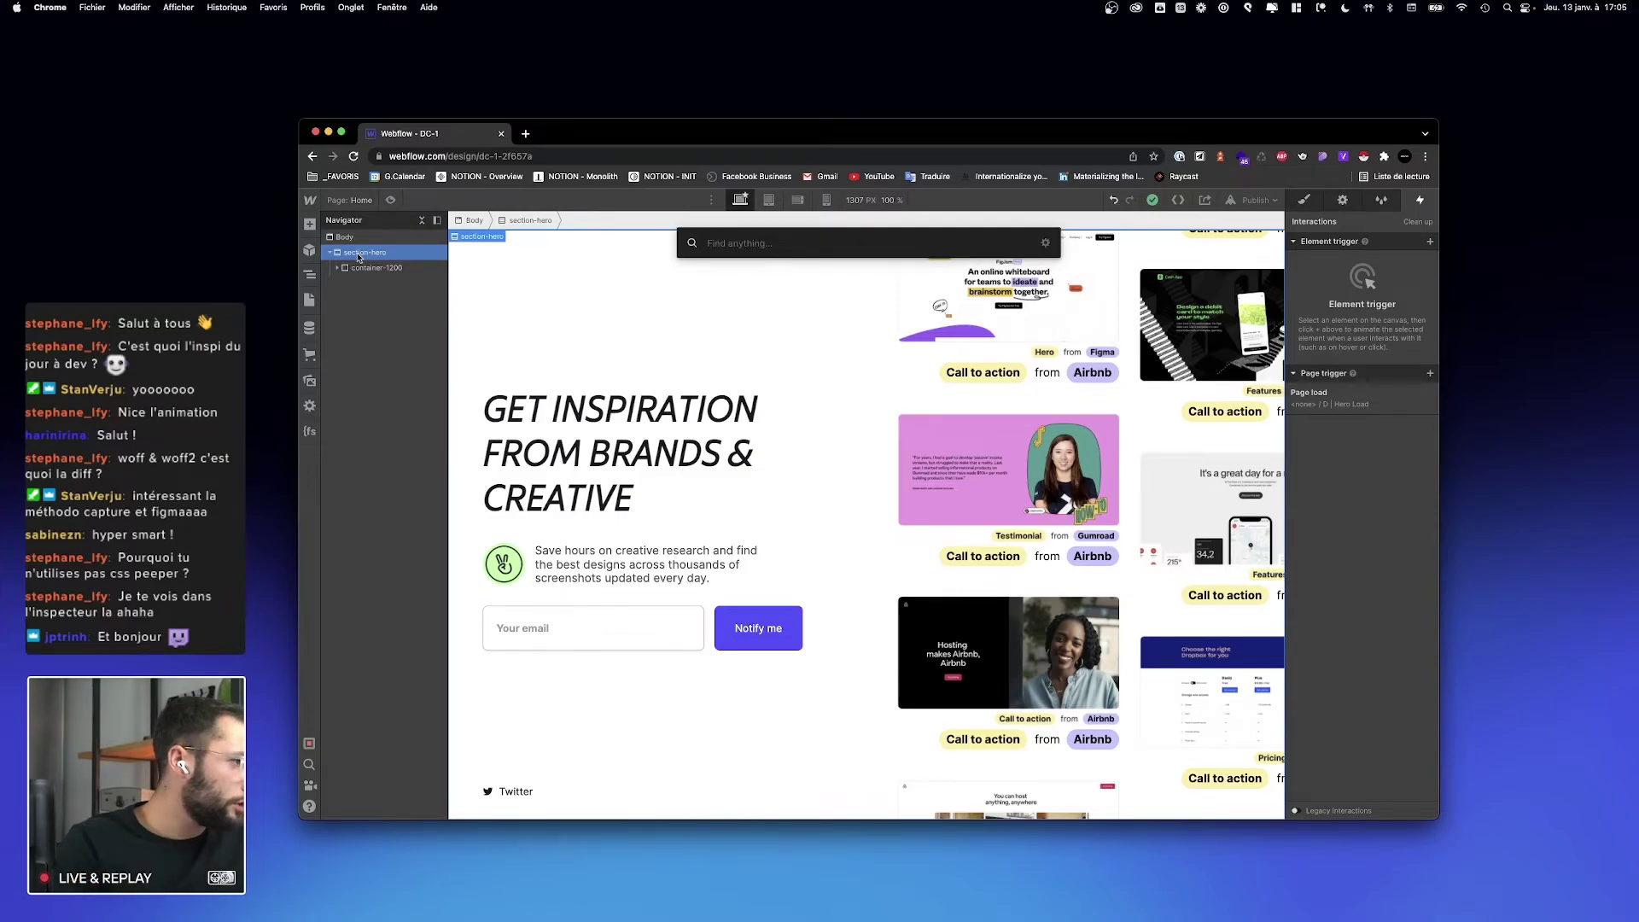
{"action": "left_click", "coordinate": [347, 239]}
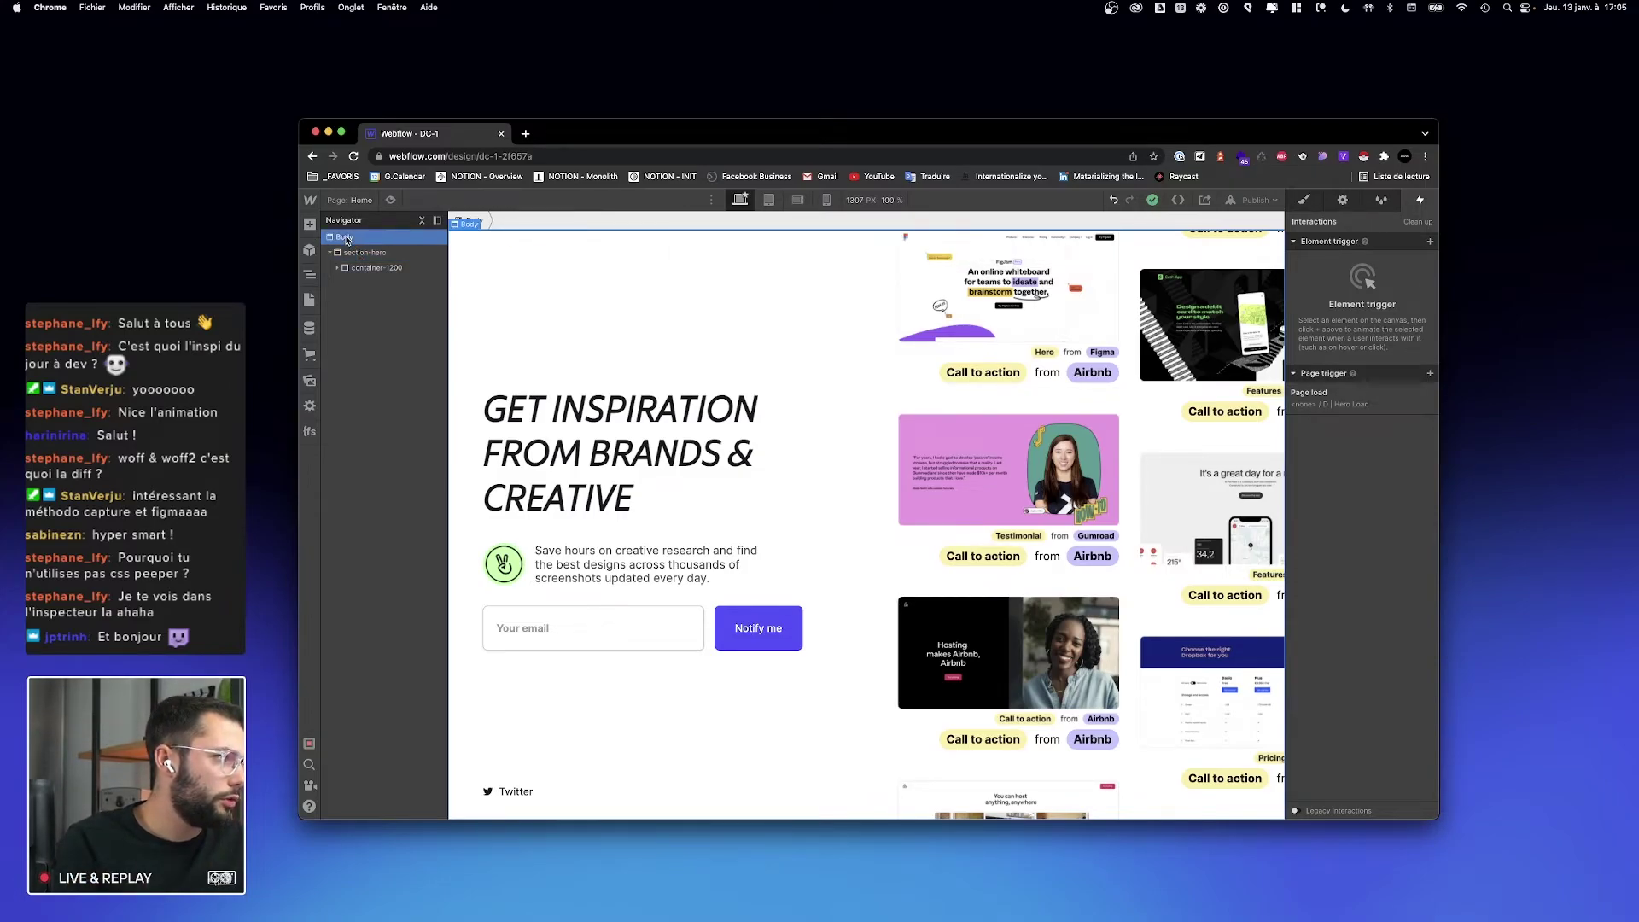
{"action": "type", "text": "sect"}
{"action": "key", "text": "Return"}
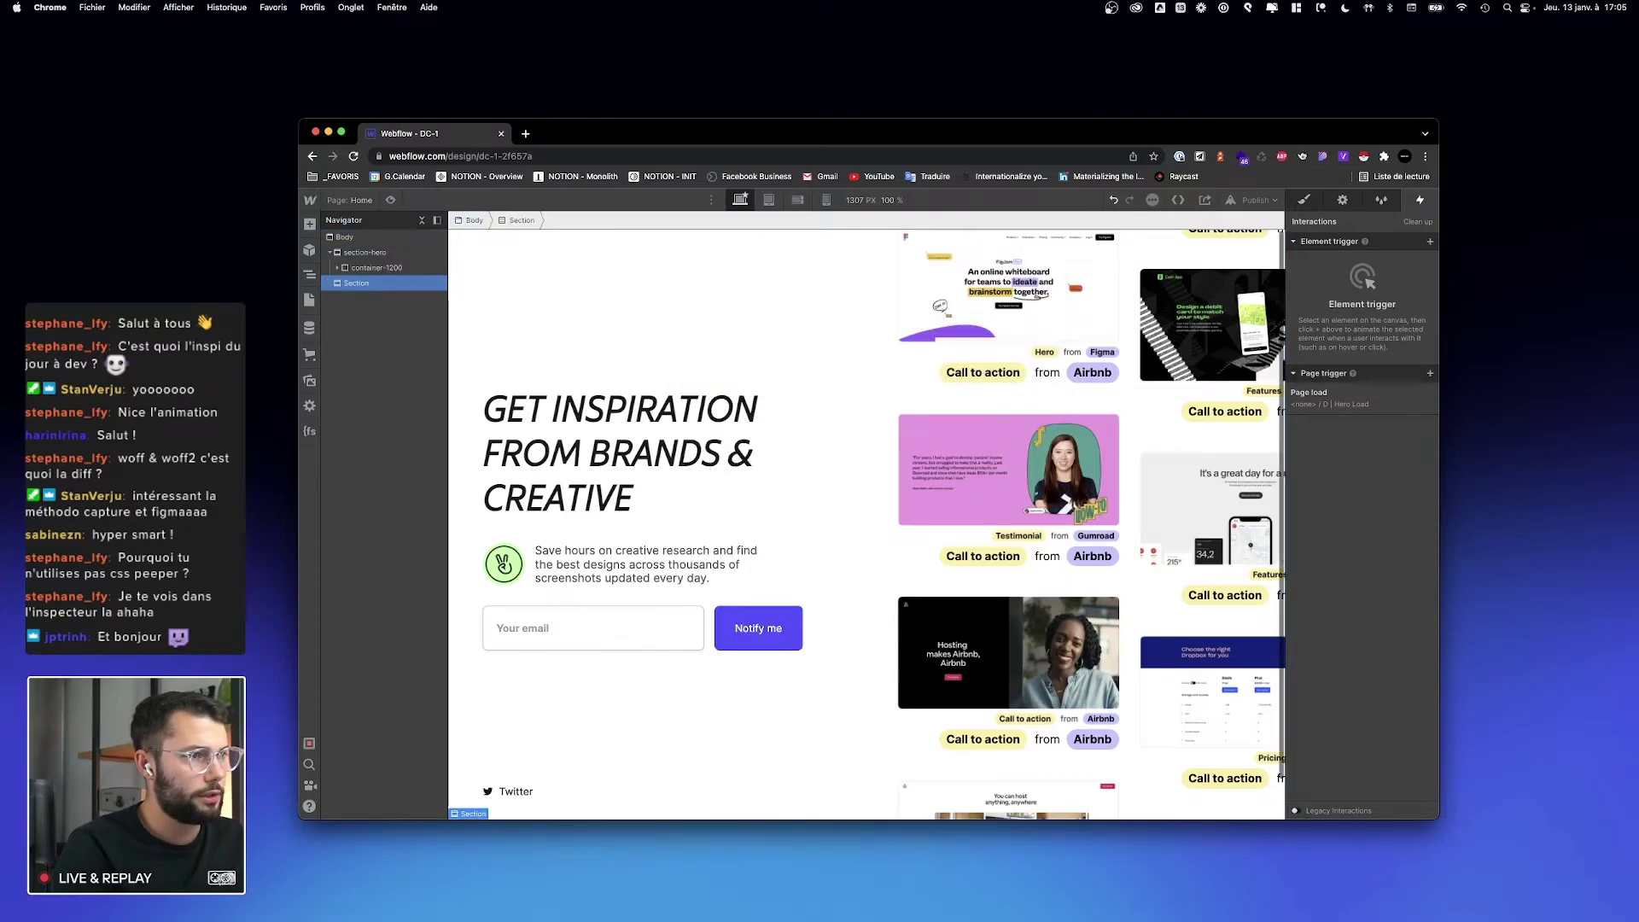
{"action": "key", "text": "super+Return"}
{"action": "type", "text": "section-"}
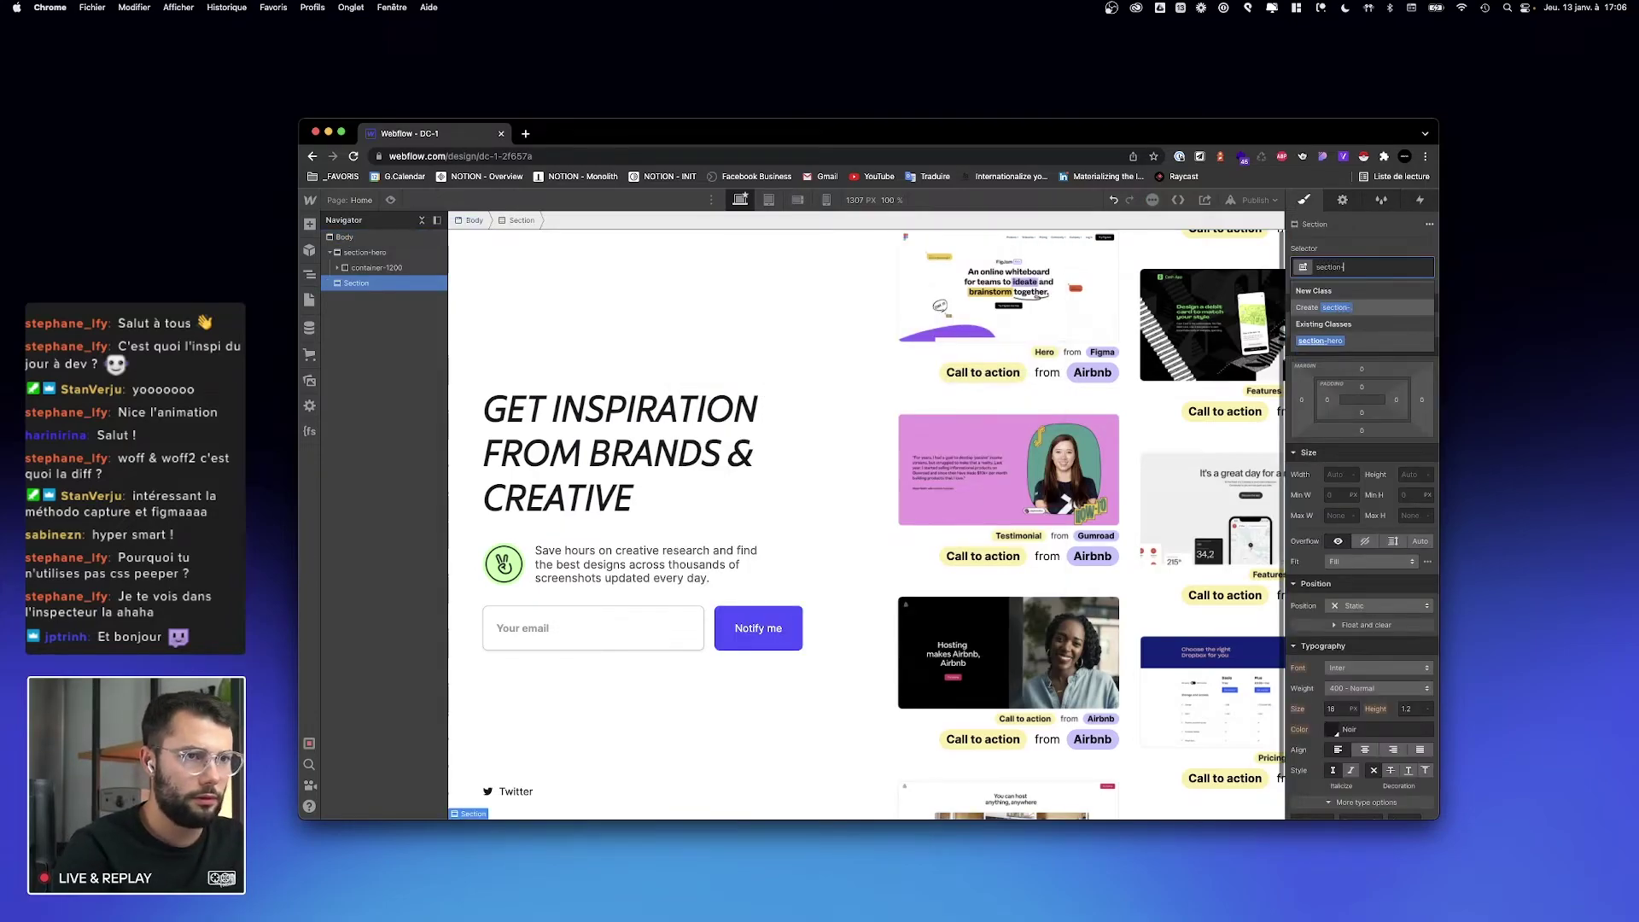
{"action": "type", "text": "nav"}
{"action": "key", "text": "Return"}
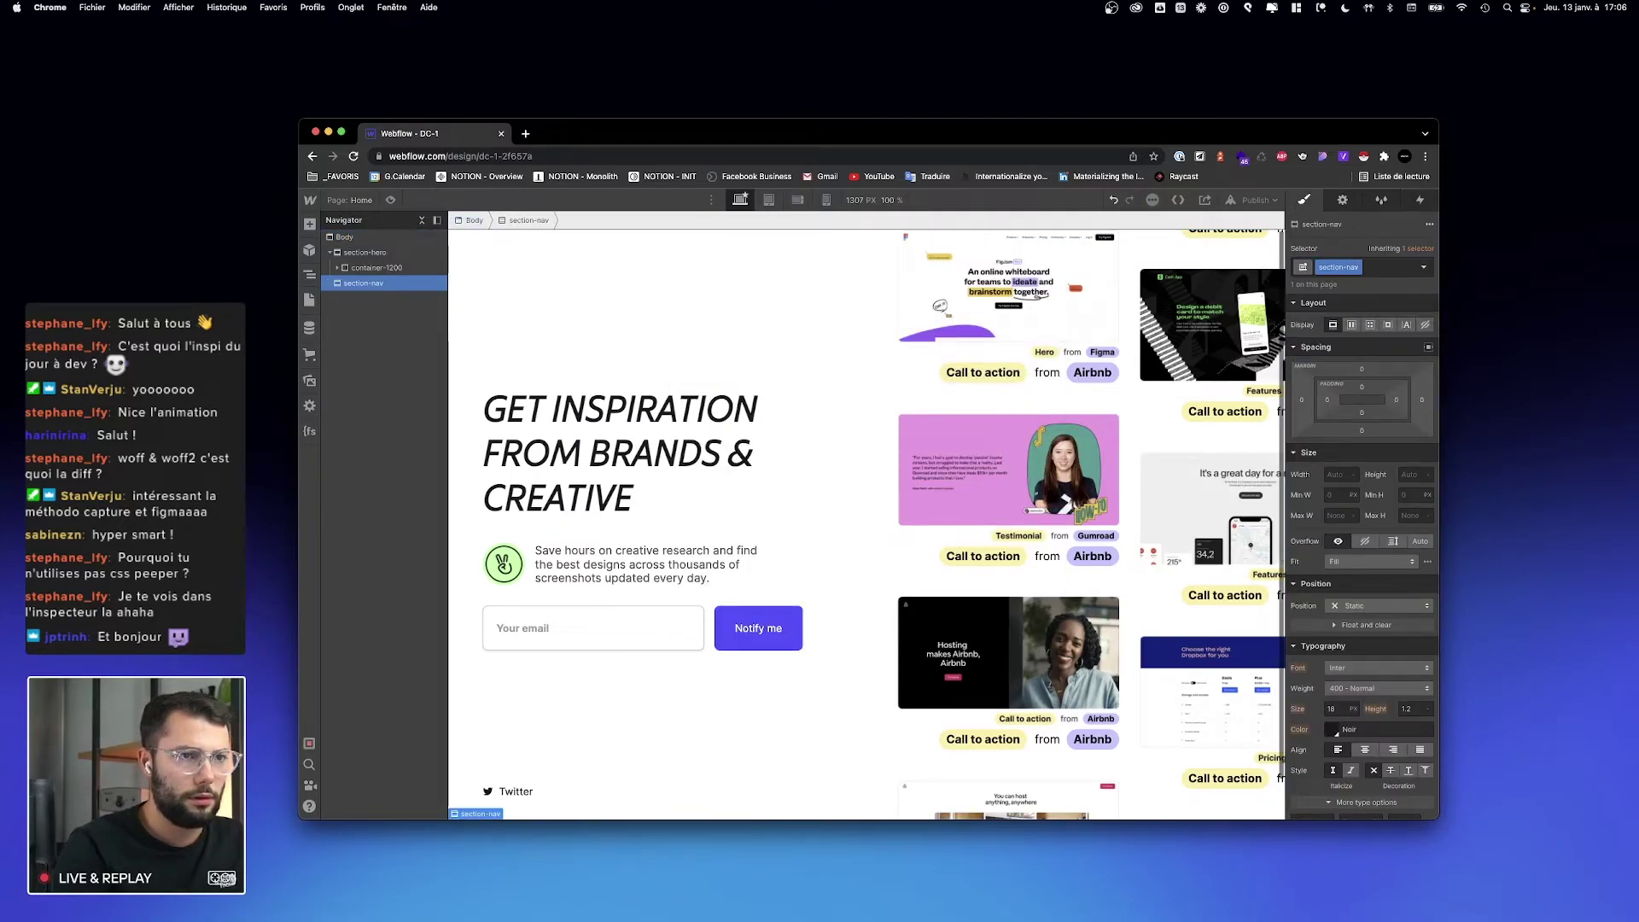
Step: Give section-nav a fixed position anchored to the top with 100% width, and move it above section-hero in the page structure
{"action": "left_click", "coordinate": [1382, 608]}
{"action": "left_click", "coordinate": [1371, 649]}
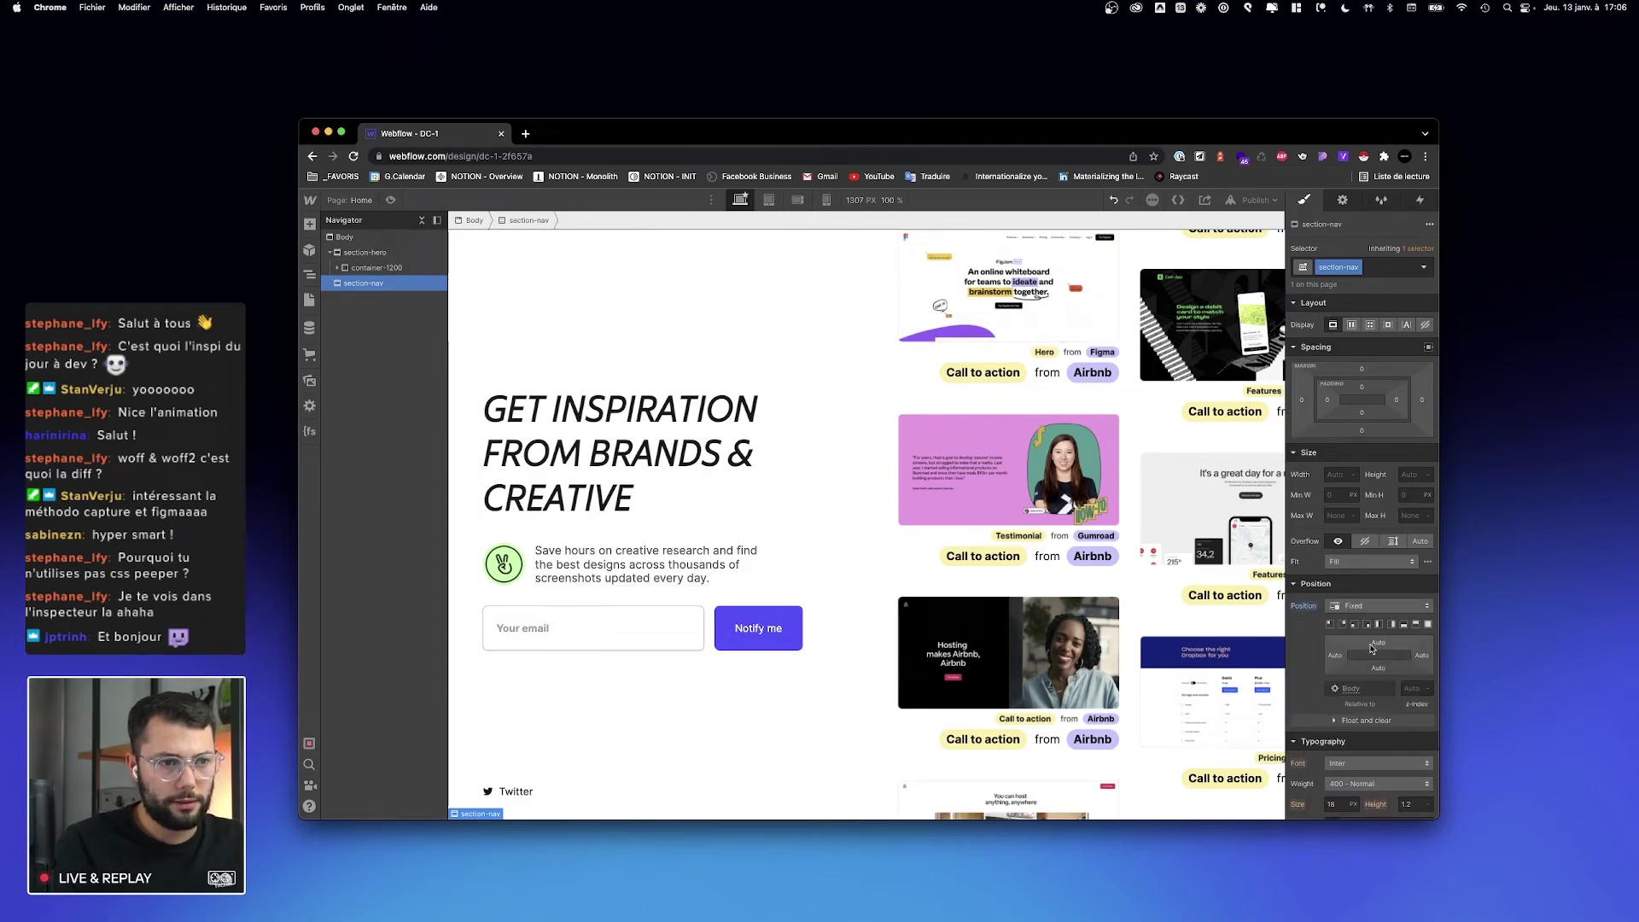
{"action": "left_click", "coordinate": [1415, 624]}
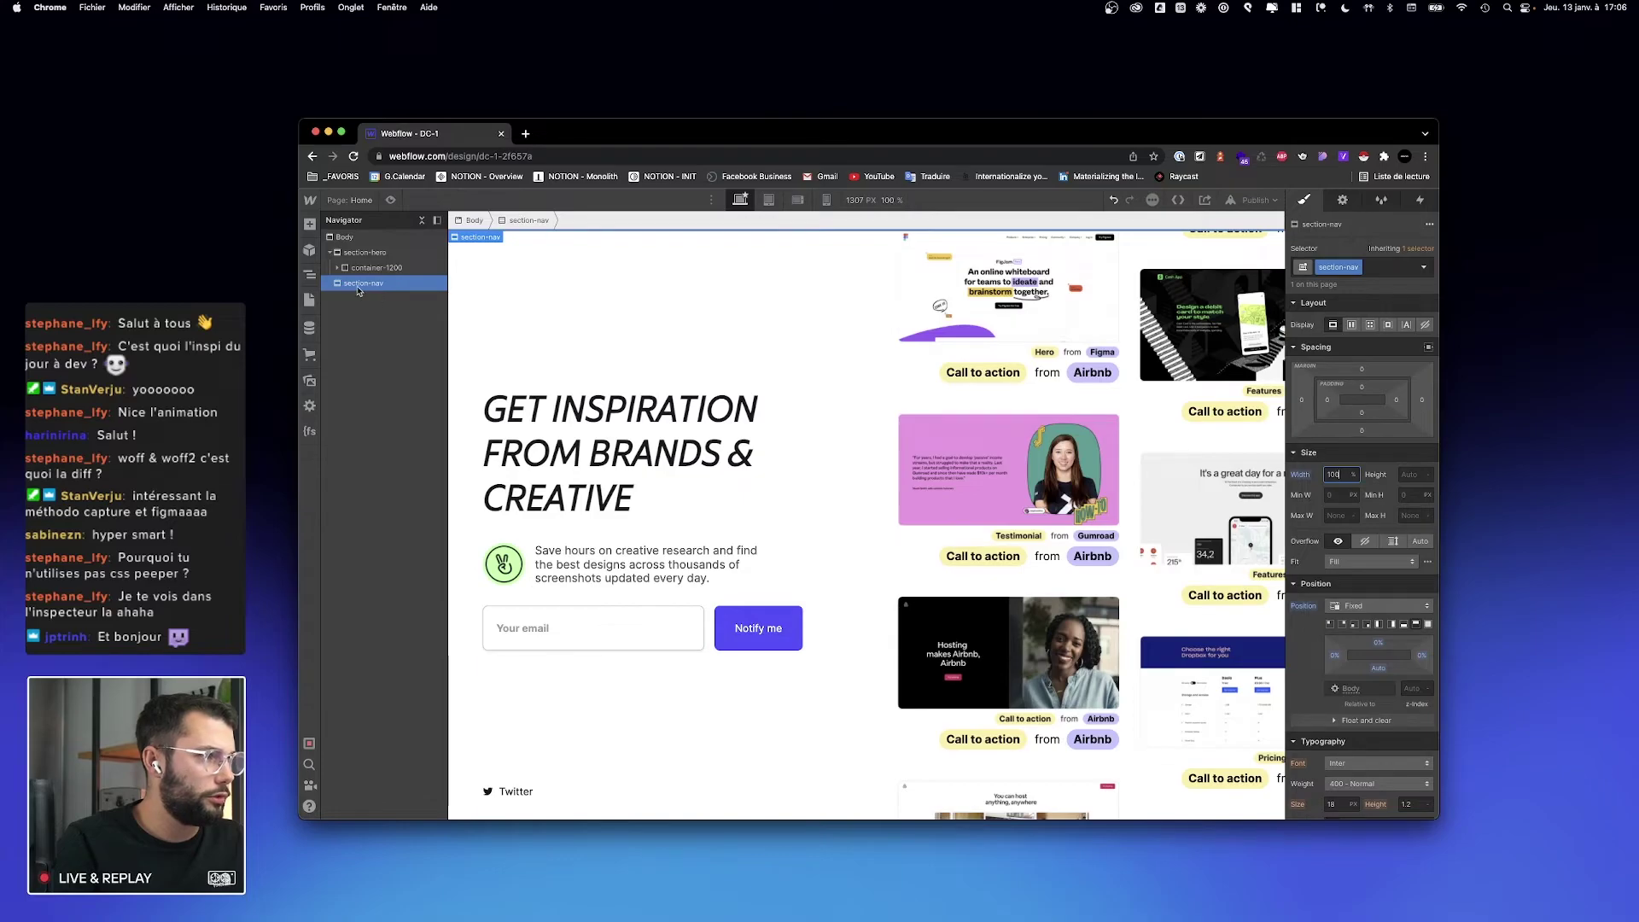
{"action": "left_click_drag", "start_coordinate": [358, 291], "coordinate": [359, 247]}
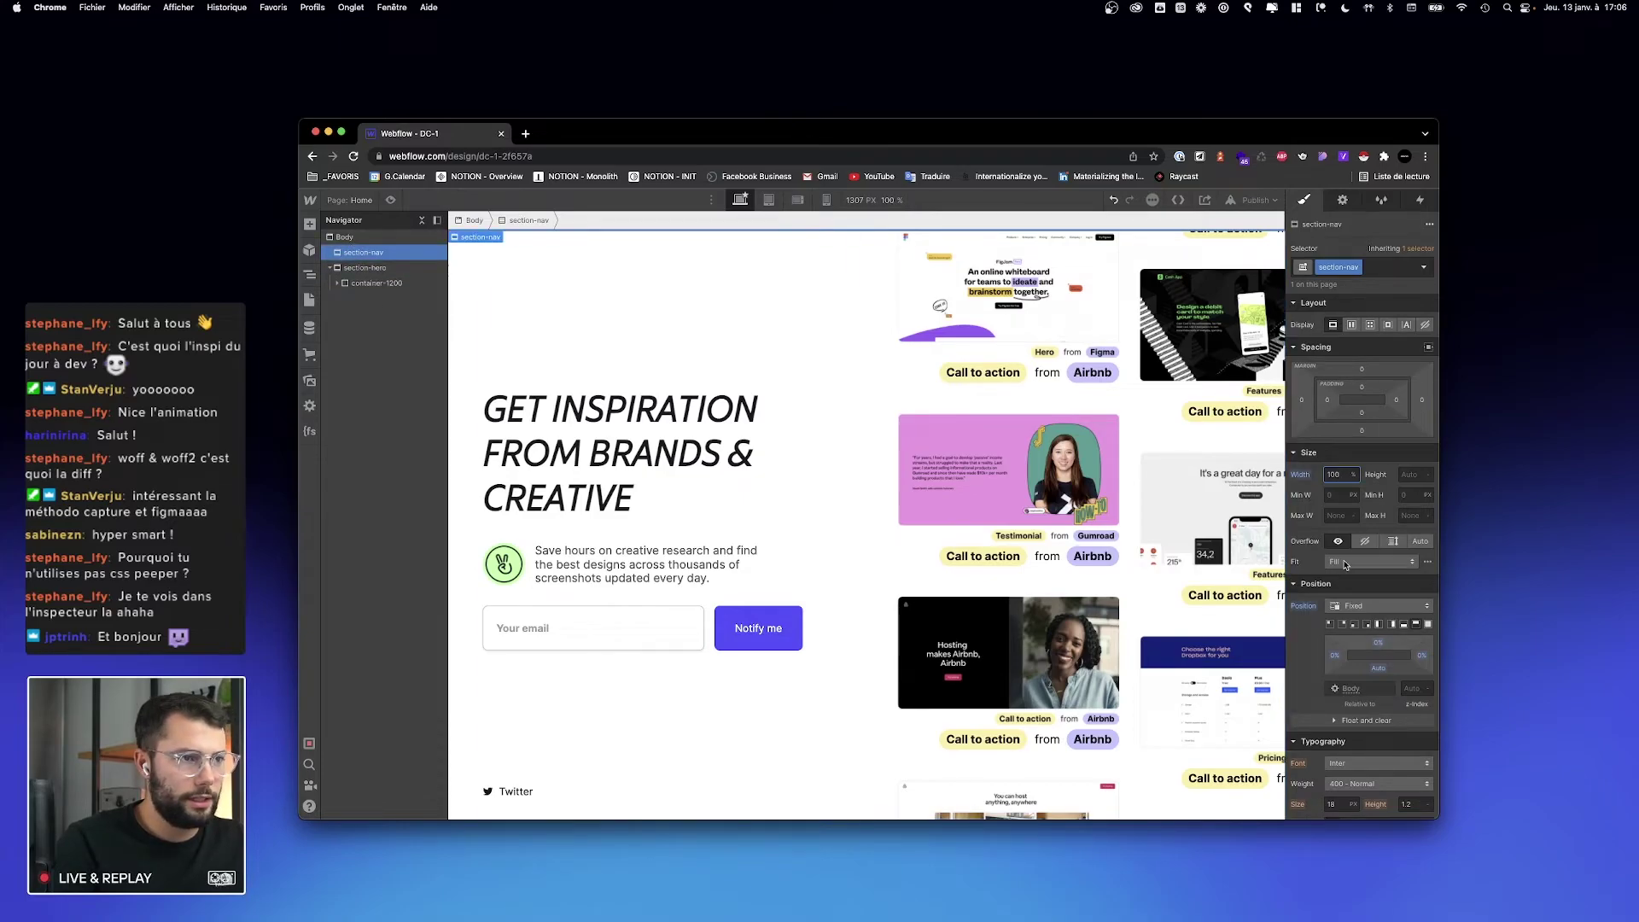
Step: Add a div block inside section-nav and apply the existing class container-1200 to it
{"action": "key", "text": "super+c"}
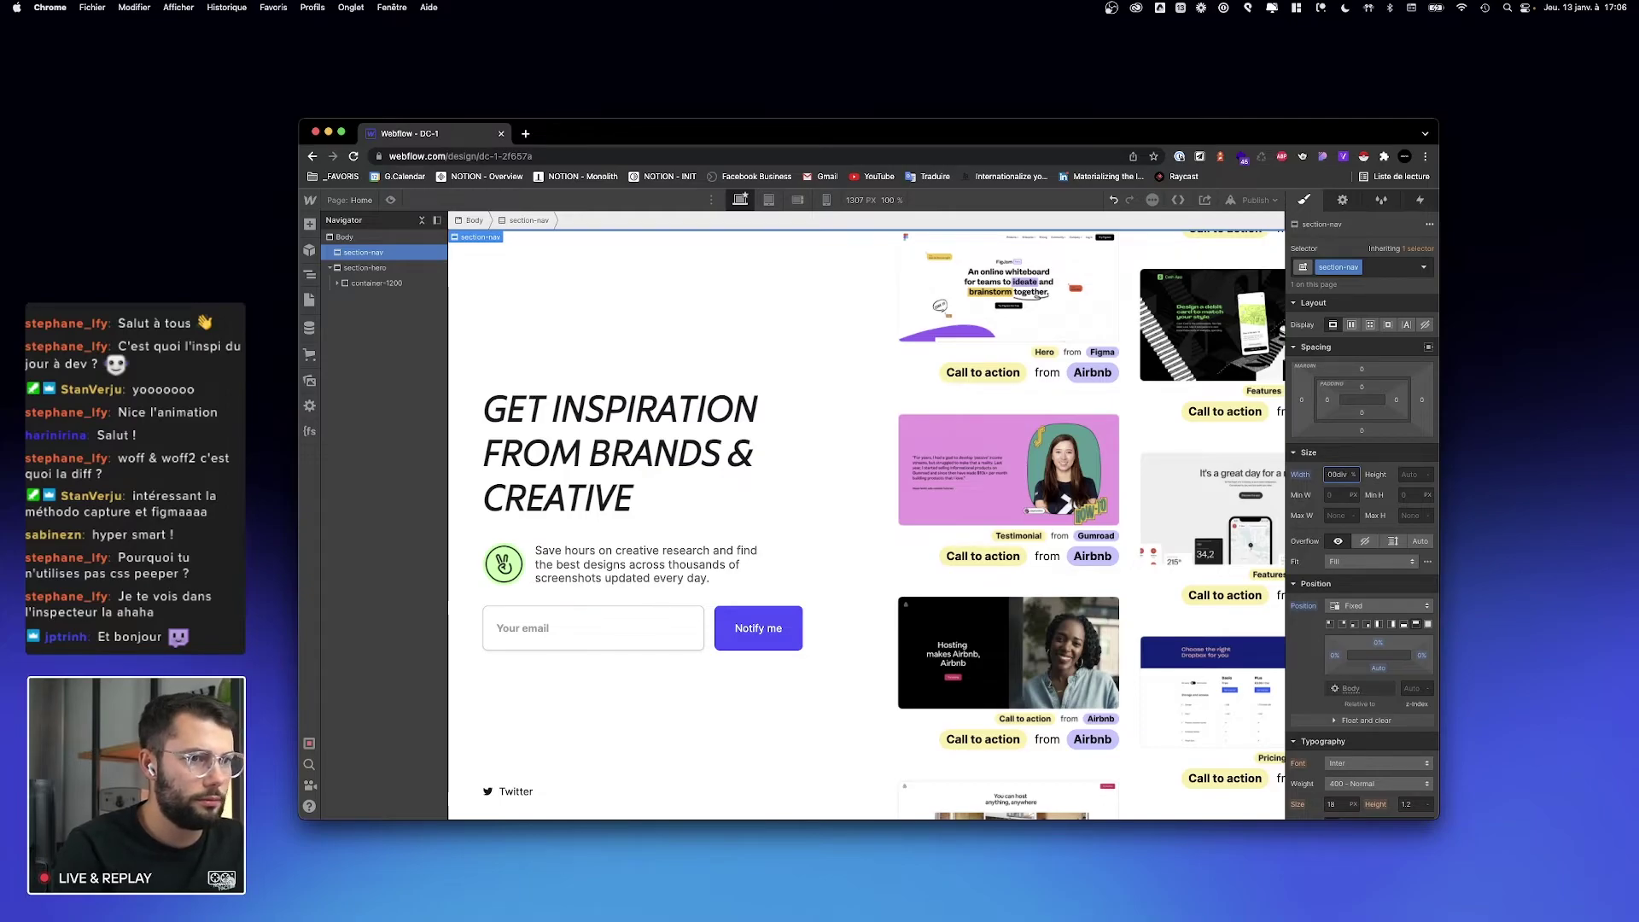
{"action": "left_click", "coordinate": [1383, 459]}
{"action": "key", "text": "super+k"}
{"action": "type", "text": "div"}
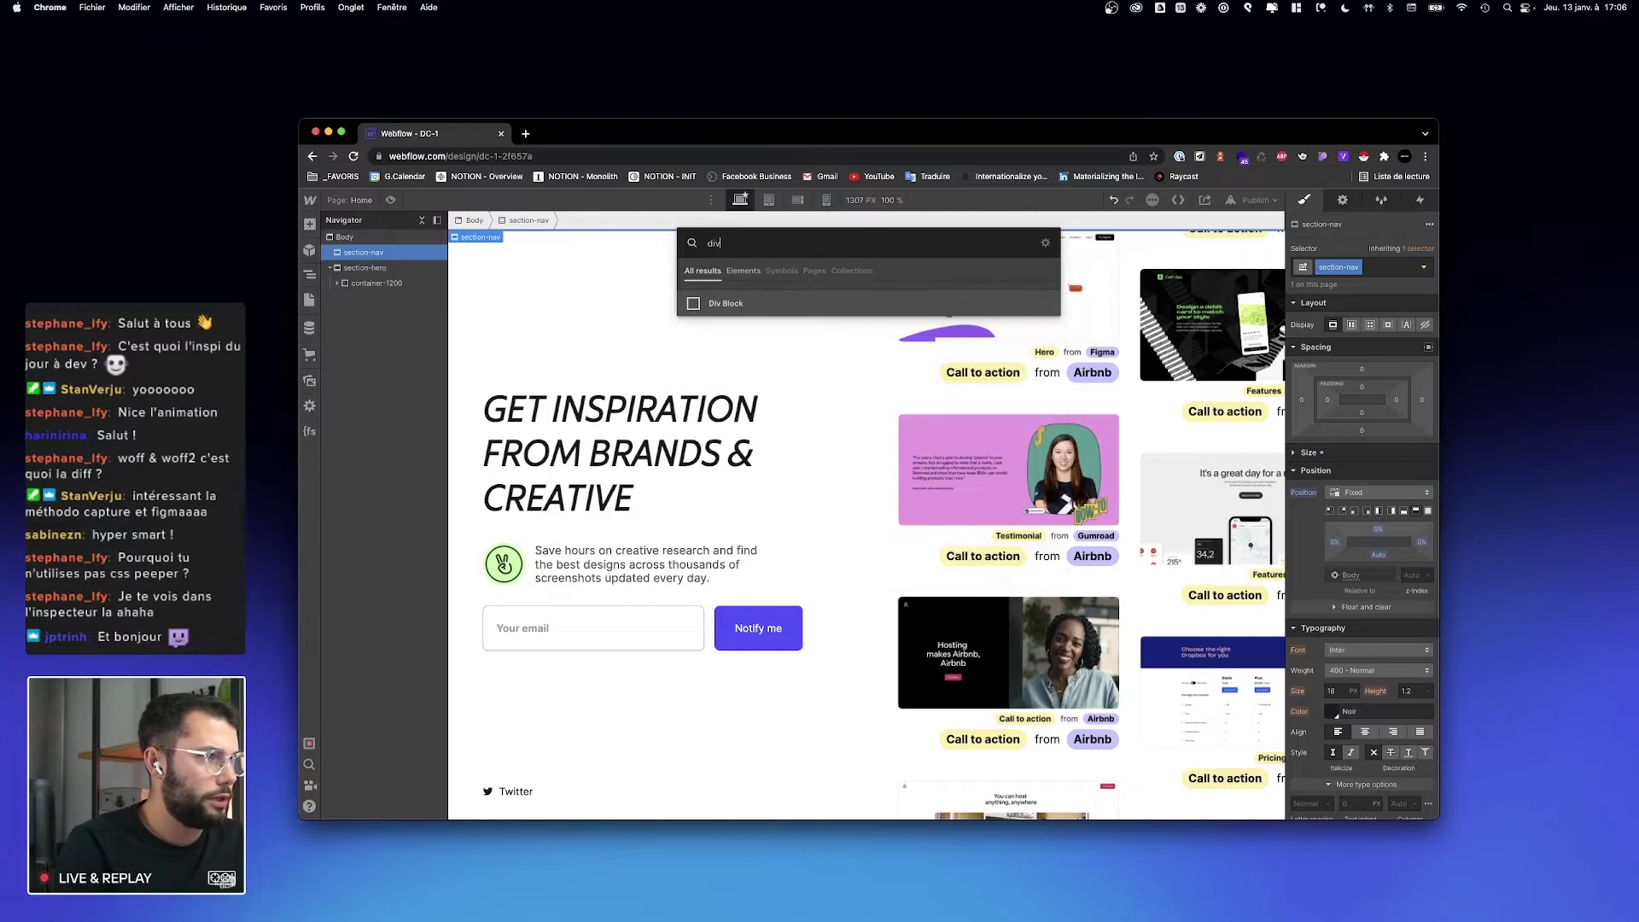
{"action": "key", "text": "Escape"}
{"action": "key", "text": "super+v"}
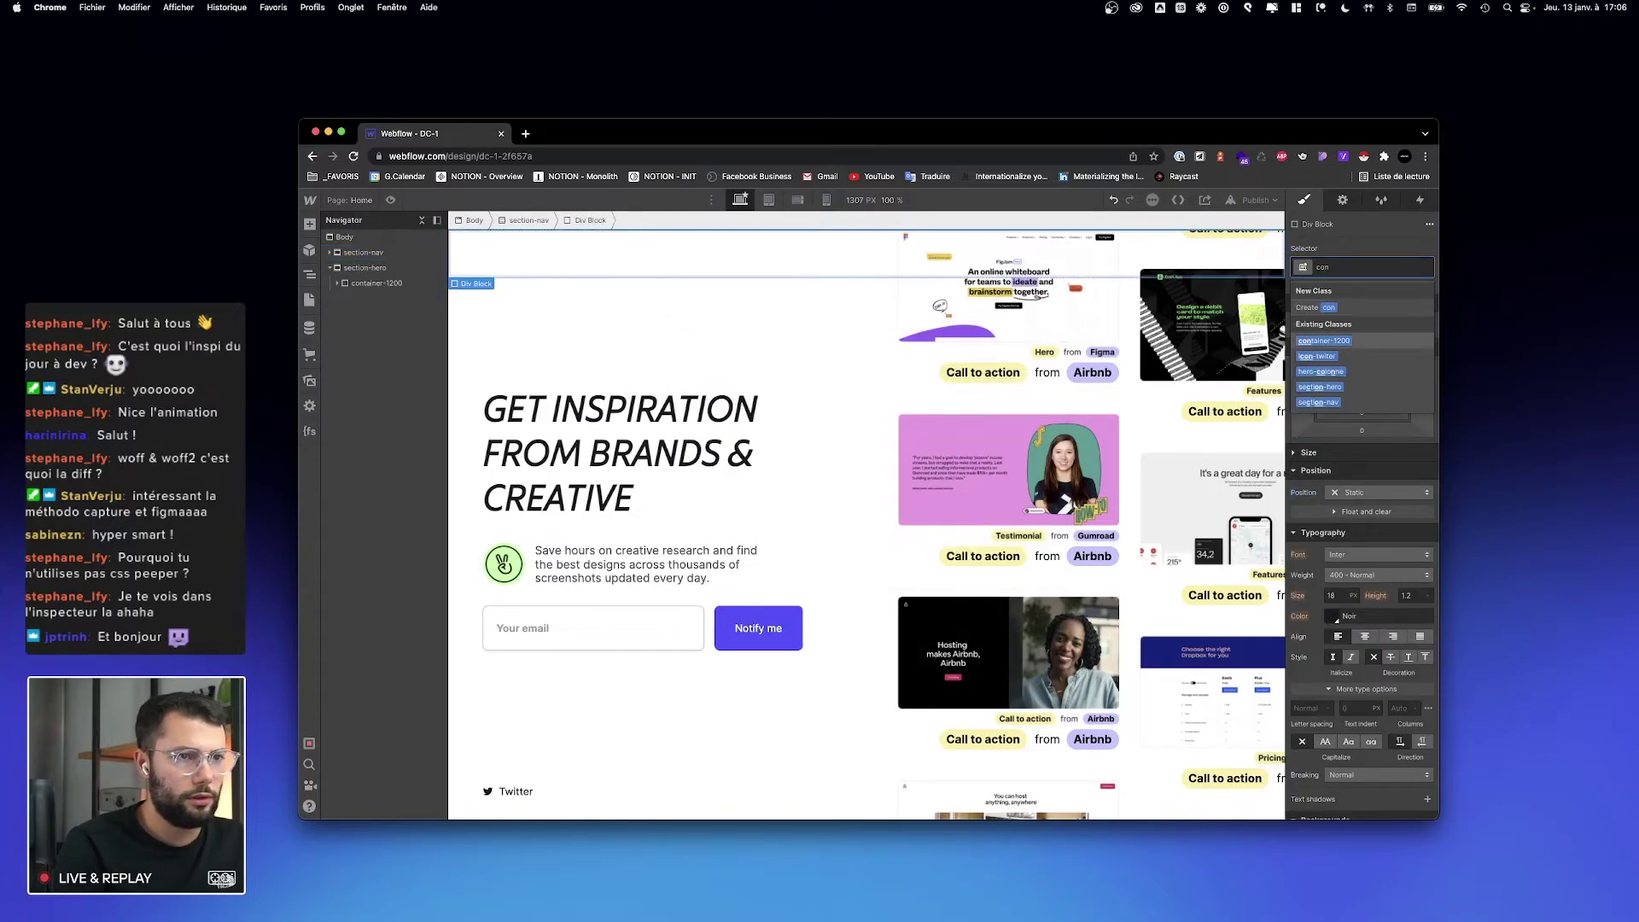
Step: Insert a link block in the section-nav container and place the logo.svg image inside it
{"action": "key", "text": "super+k"}
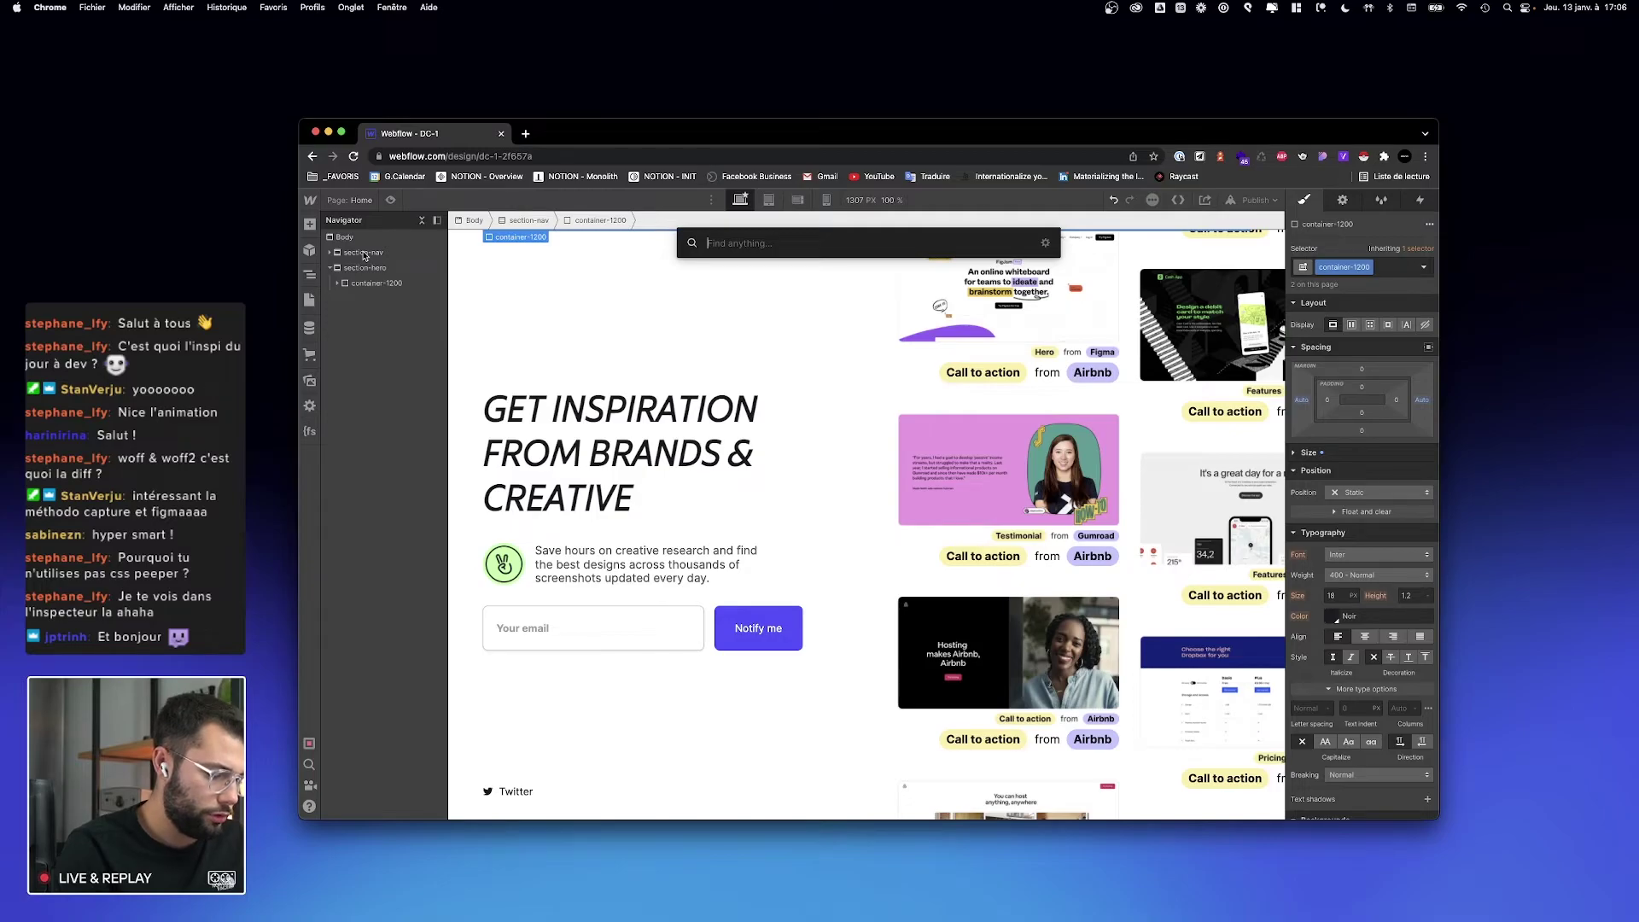
{"action": "type", "text": "link"}
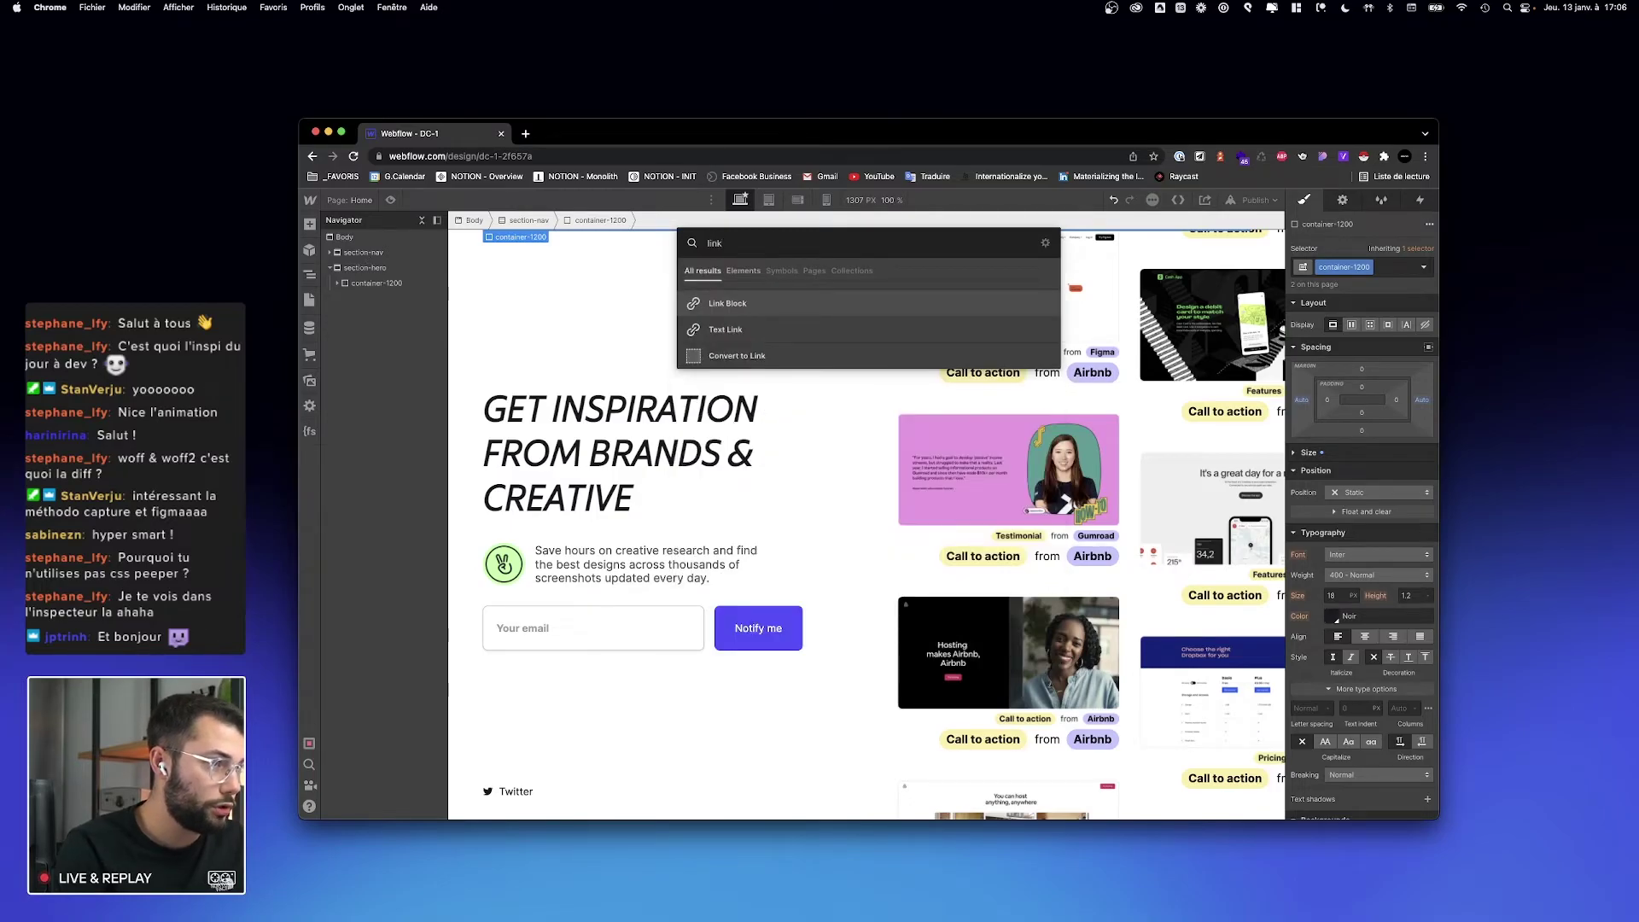
{"action": "key", "text": "Return"}
{"action": "key", "text": "super+k"}
{"action": "type", "text": "image"}
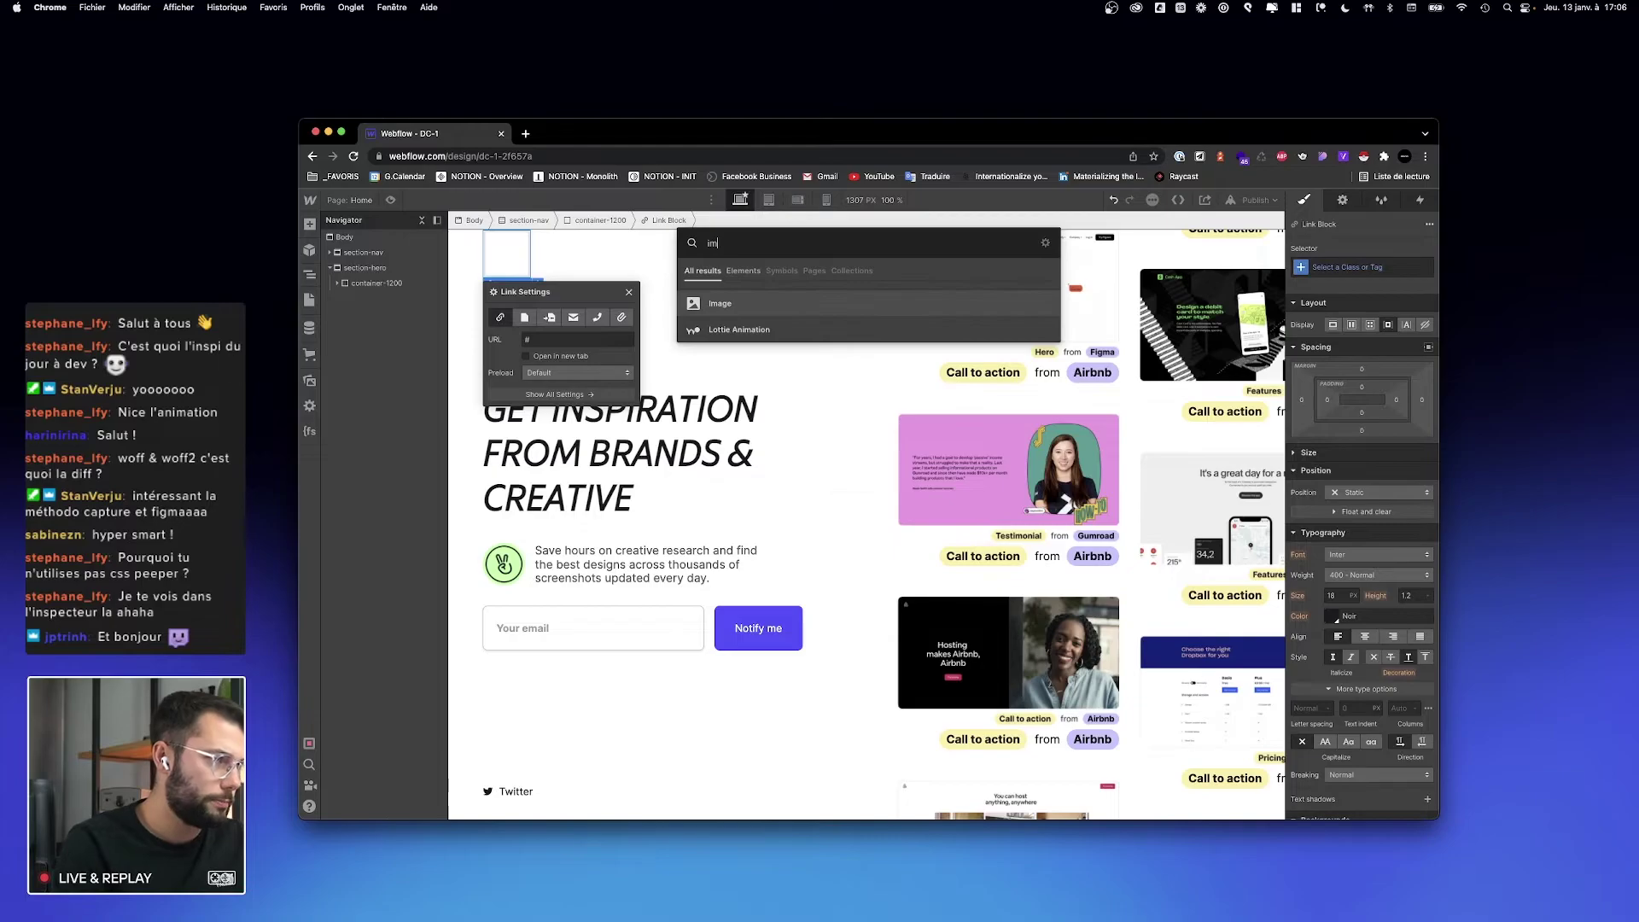
{"action": "key", "text": "Return"}
{"action": "left_click", "coordinate": [565, 365]}
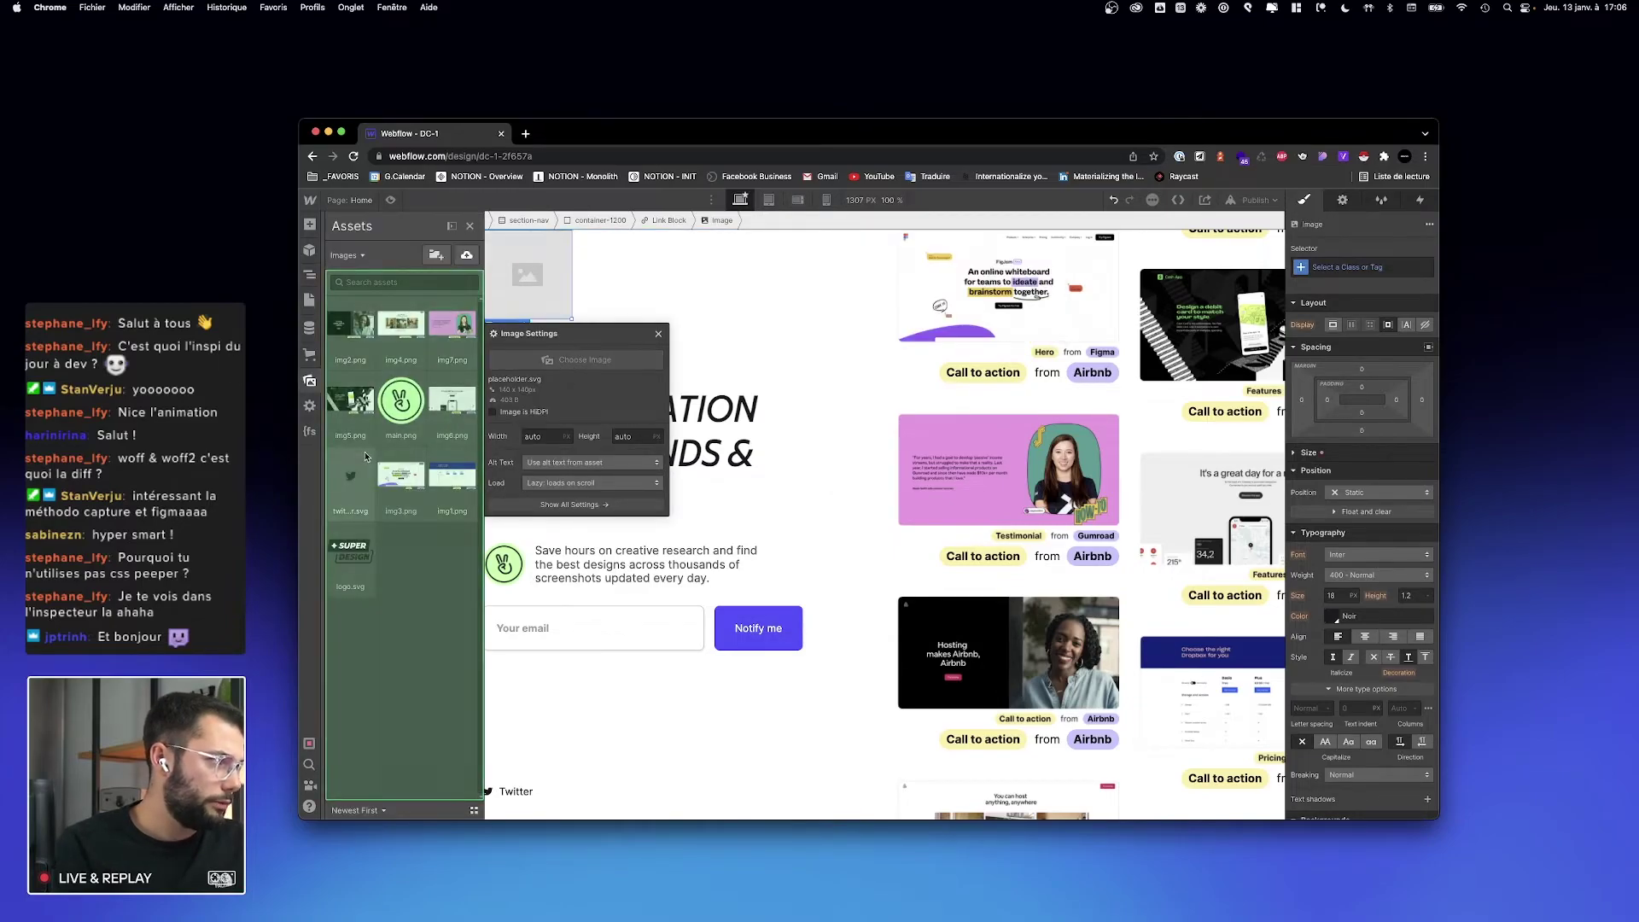
{"action": "left_click", "coordinate": [390, 273]}
Step: Assign the class logo to the link block inside section-nav
{"action": "left_click", "coordinate": [377, 283]}
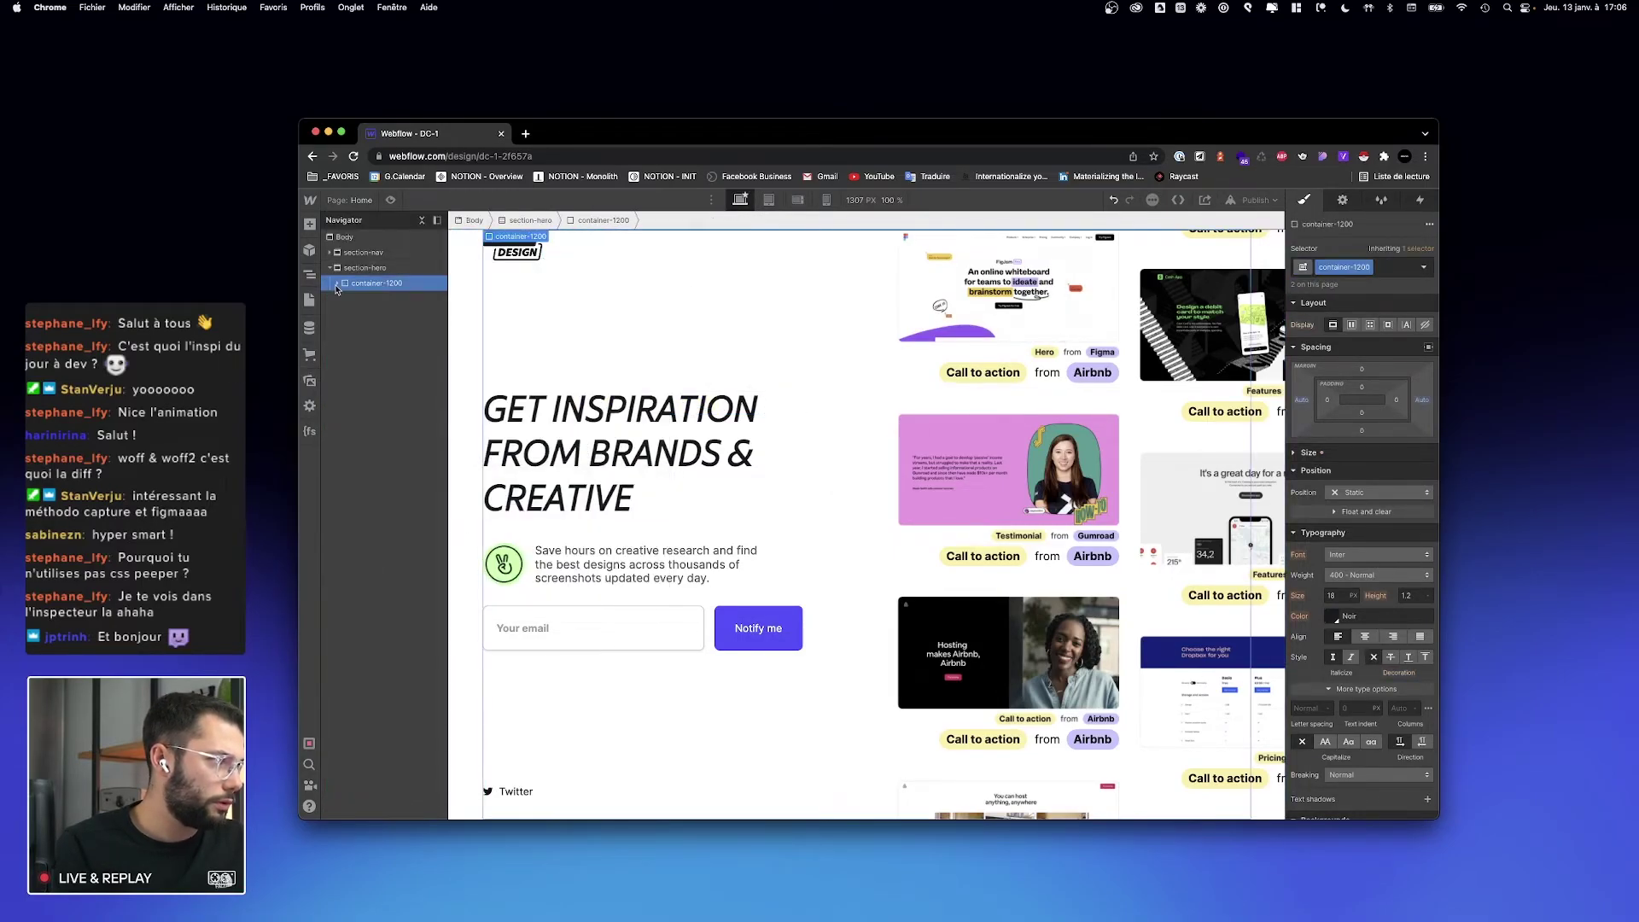
{"action": "left_click", "coordinate": [330, 268]}
{"action": "left_click", "coordinate": [330, 253]}
{"action": "left_click", "coordinate": [367, 268]}
{"action": "left_click", "coordinate": [366, 283]}
{"action": "key", "text": "super+Return"}
{"action": "type", "text": "logo"}
{"action": "key", "text": "Return"}
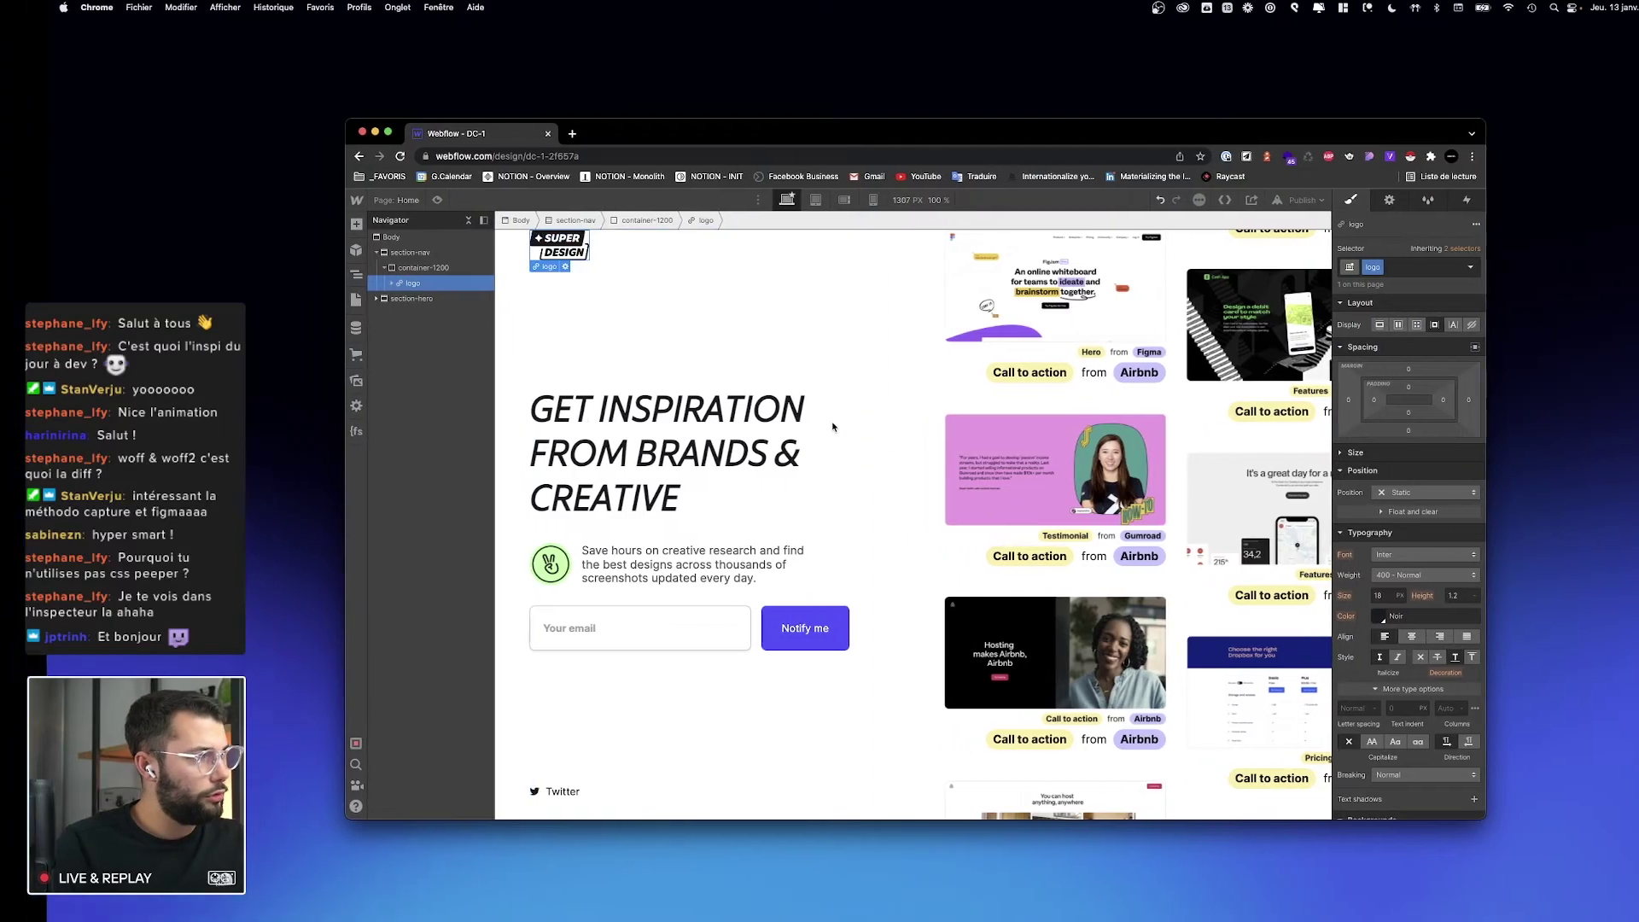
Step: Switch to the superdesign.io reference page and inspect the logo's size and placement
{"action": "key", "text": "ctrl+Right"}
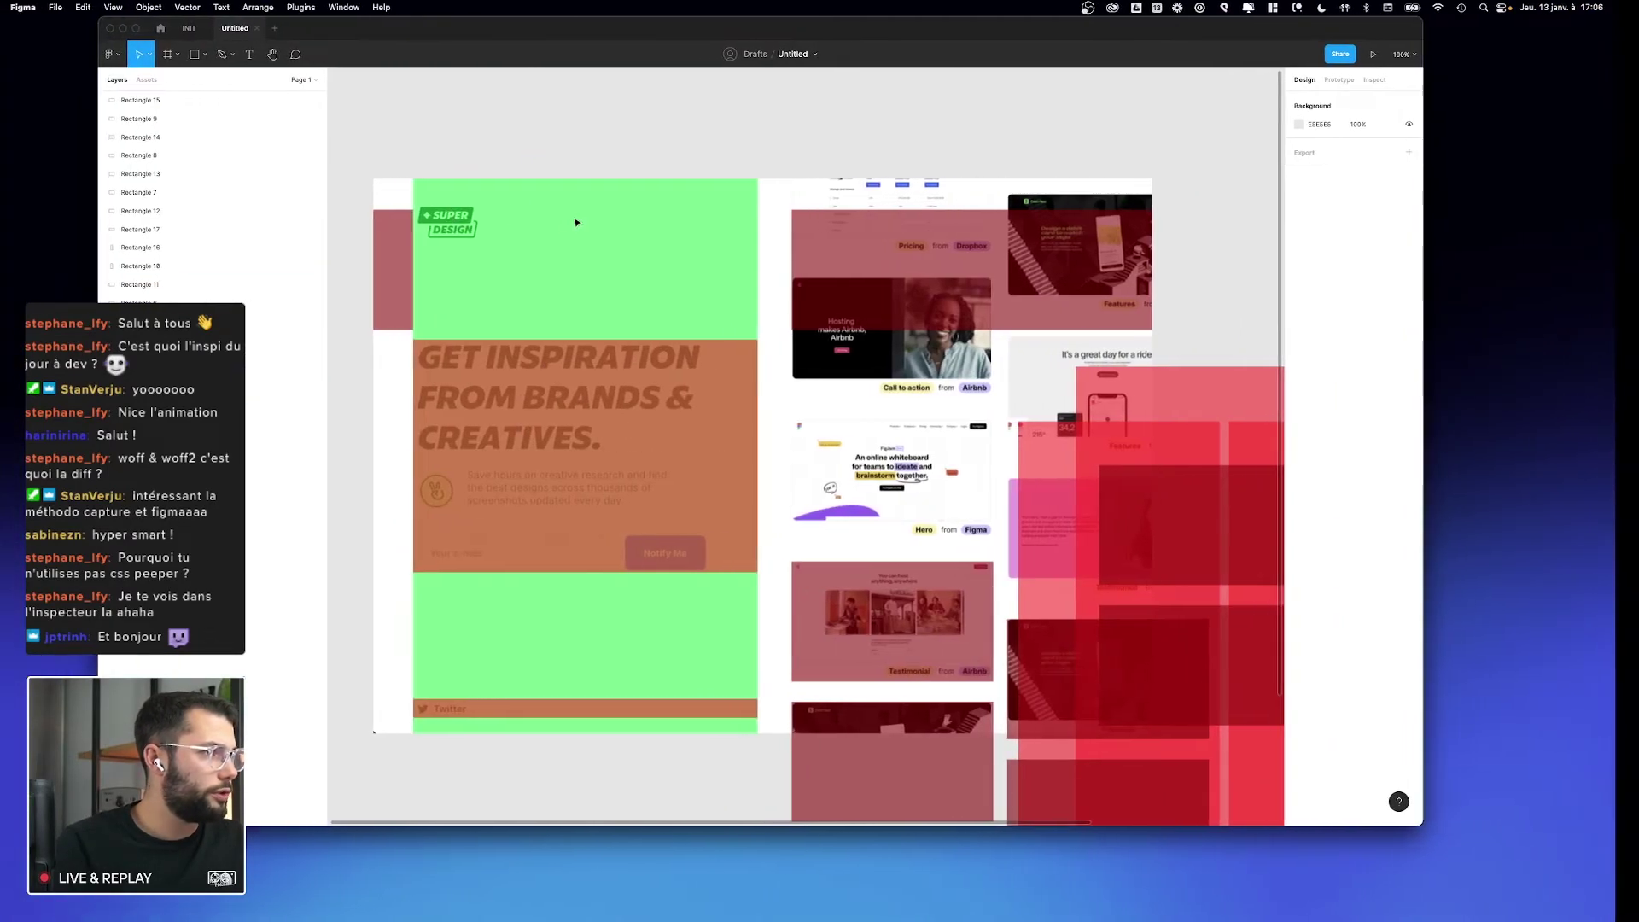
{"action": "key", "text": "ctrl+Left"}
{"action": "key", "text": "ctrl+Right"}
{"action": "key", "text": "ctrl+Up"}
{"action": "left_click", "coordinate": [617, 225]}
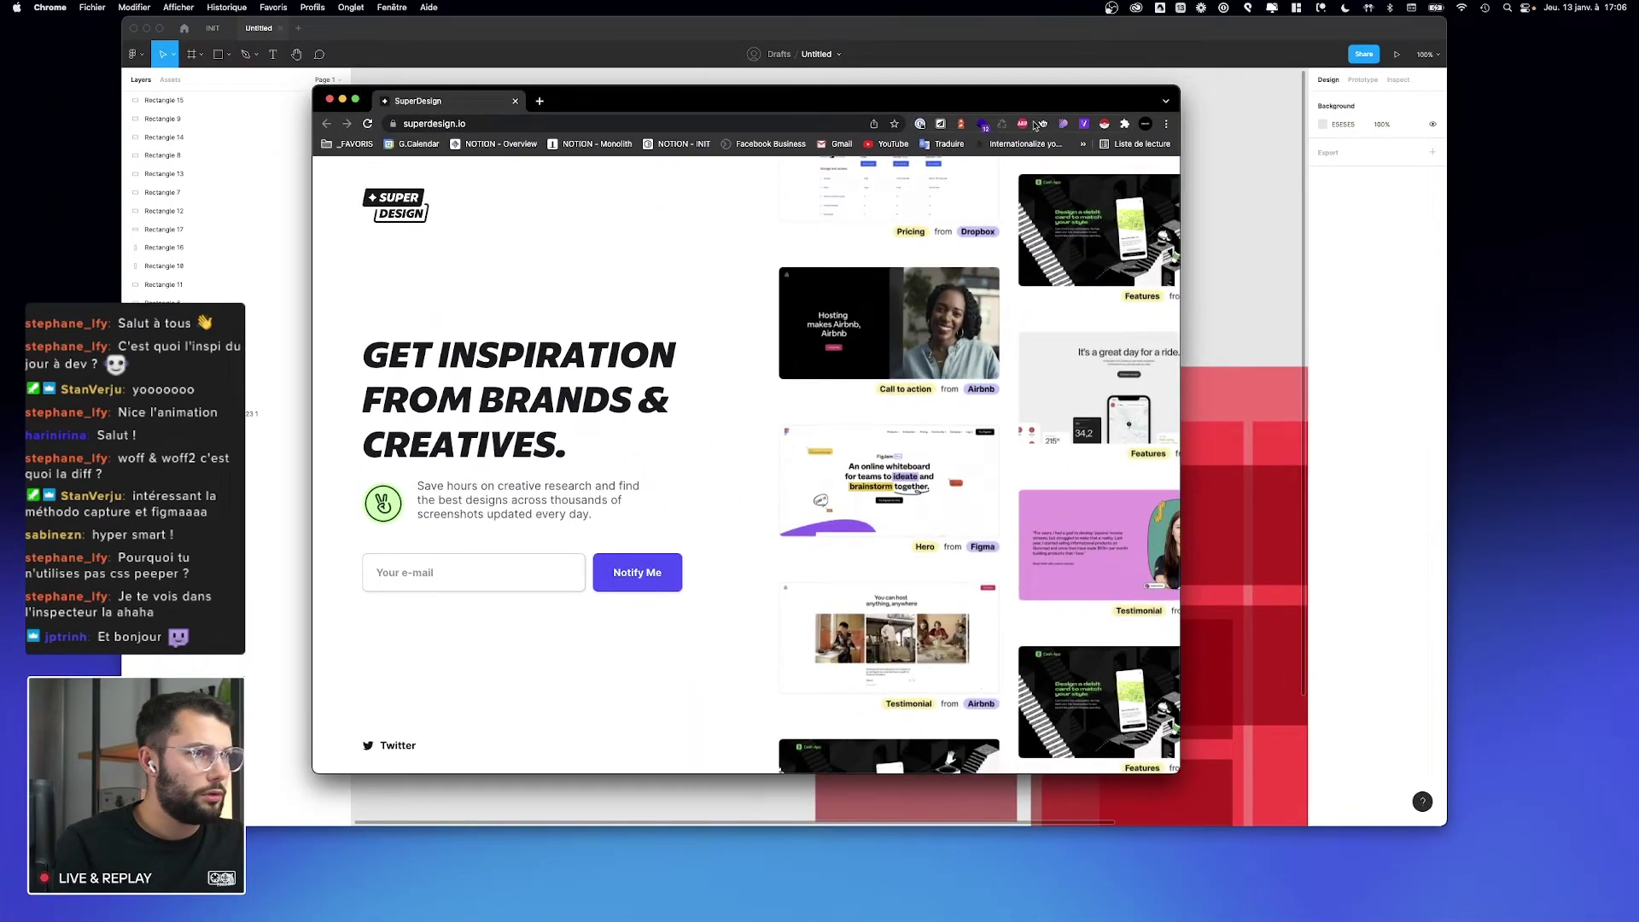
{"action": "left_click", "coordinate": [1063, 125]}
{"action": "left_click", "coordinate": [395, 205]}
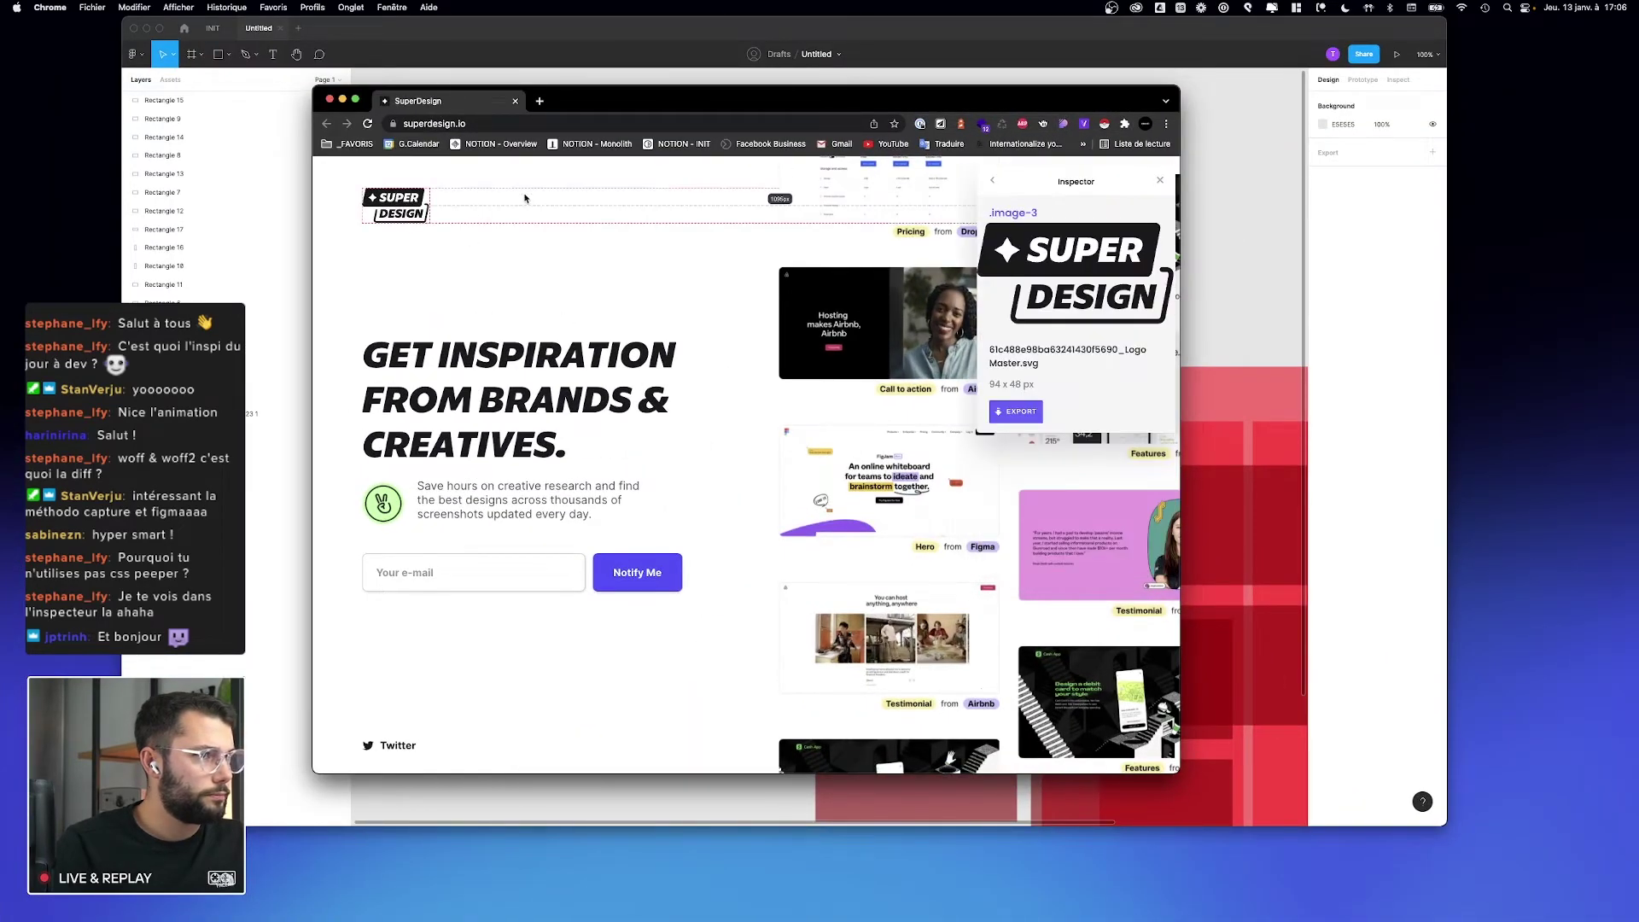
Step: Return to Webflow and set section-nav's top offset to 50 px
{"action": "key", "text": "ctrl+Left"}
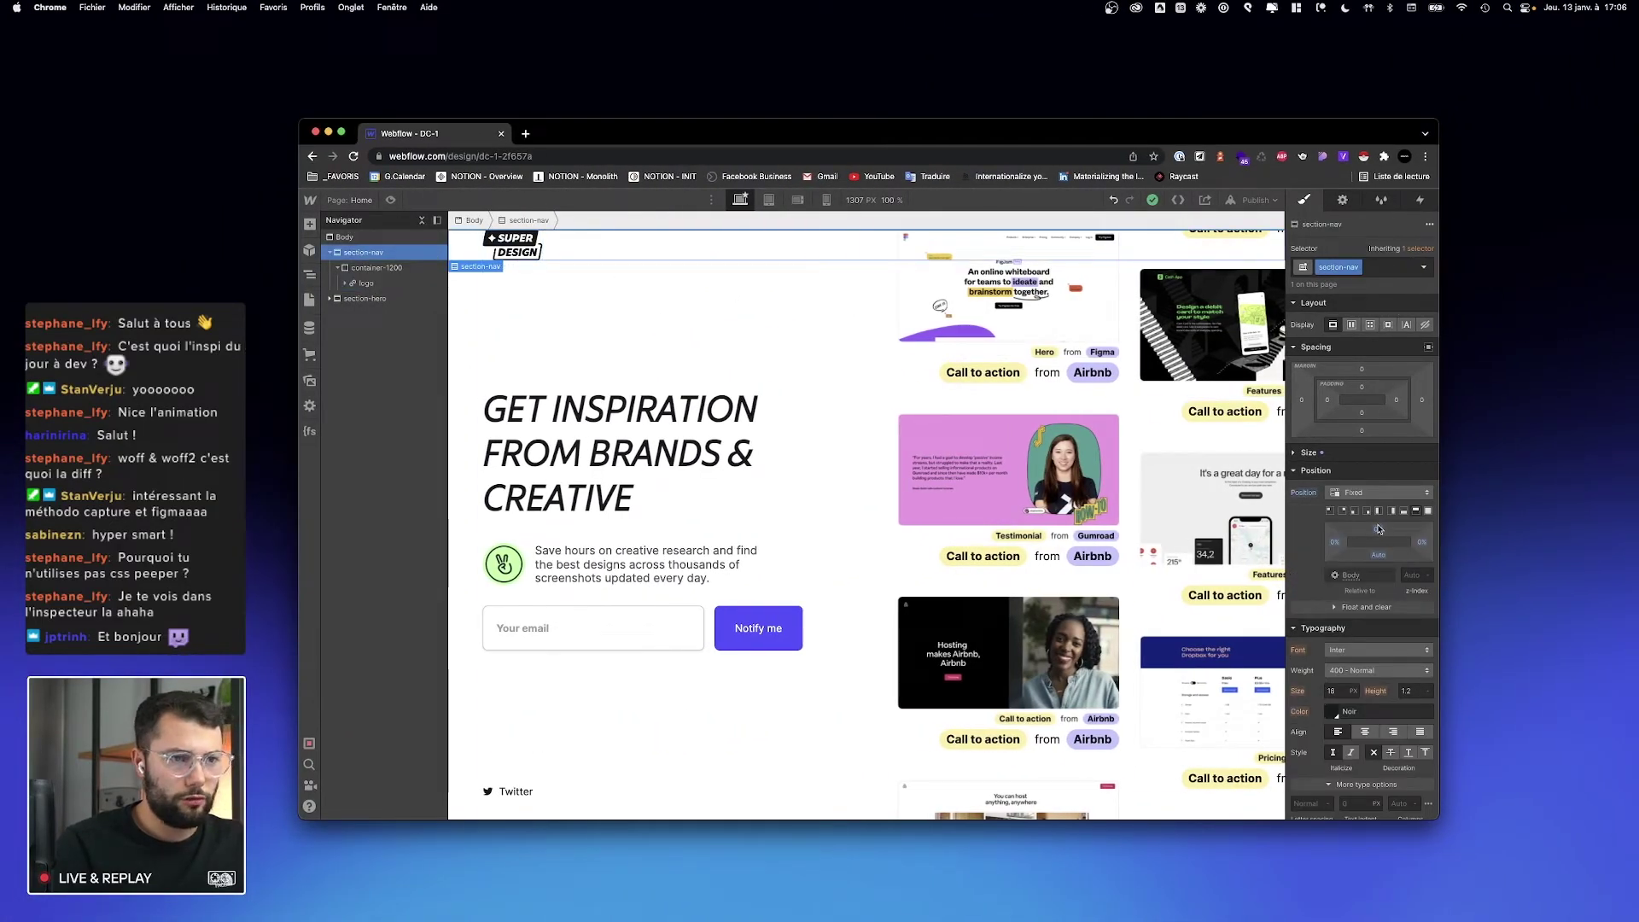
{"action": "left_click", "coordinate": [1379, 529]}
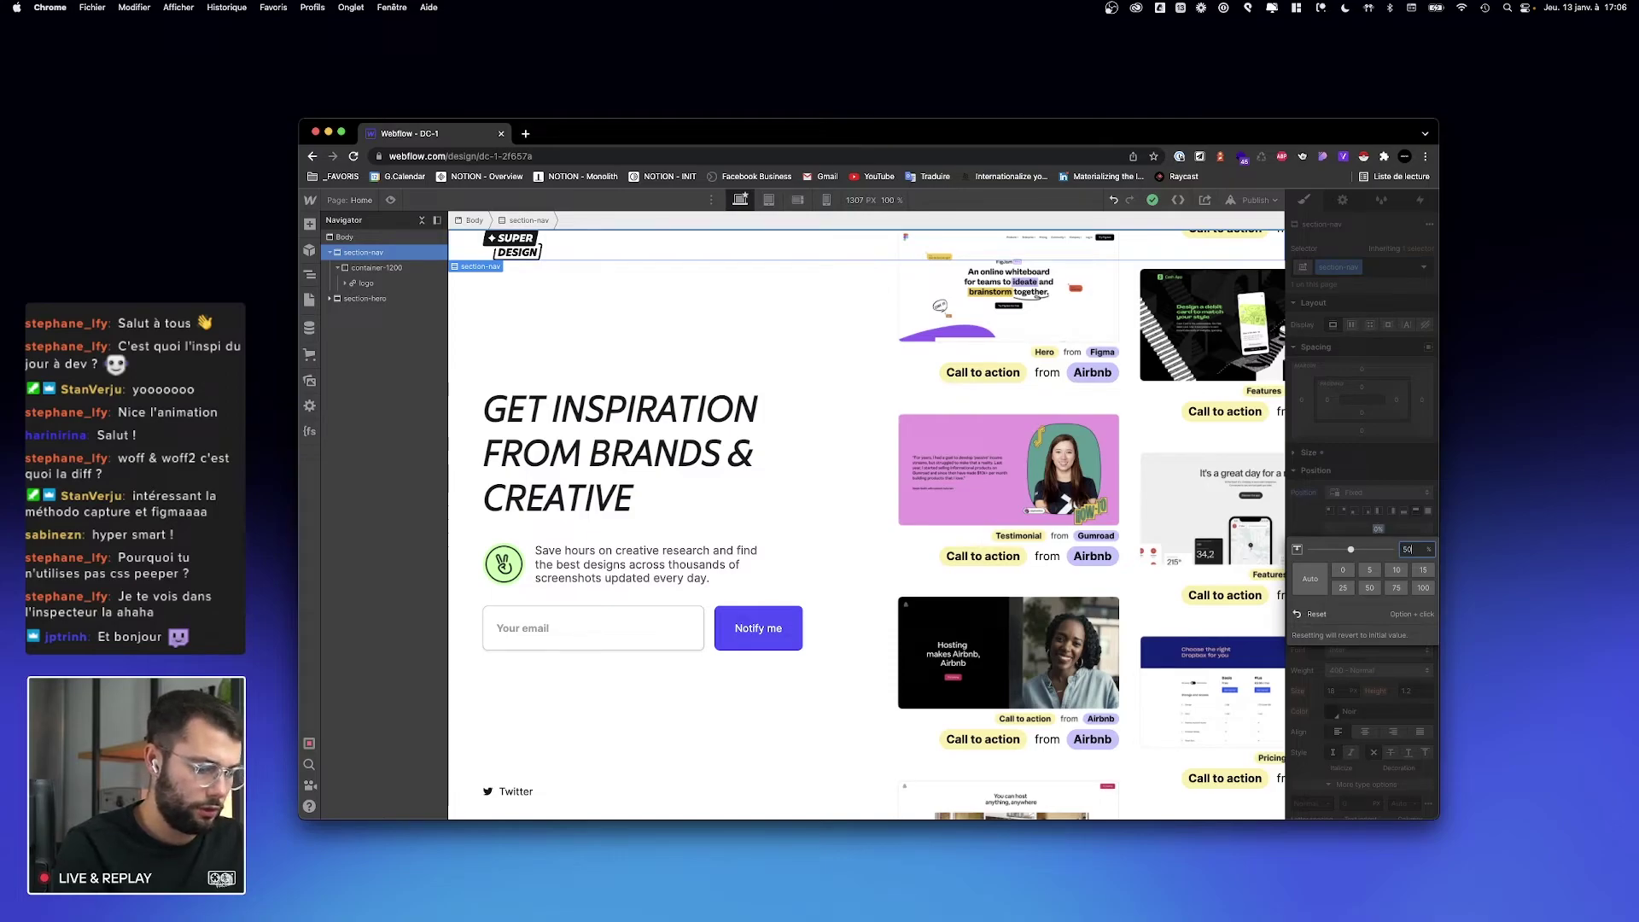
{"action": "type", "text": "50"}
{"action": "key", "text": "Return"}
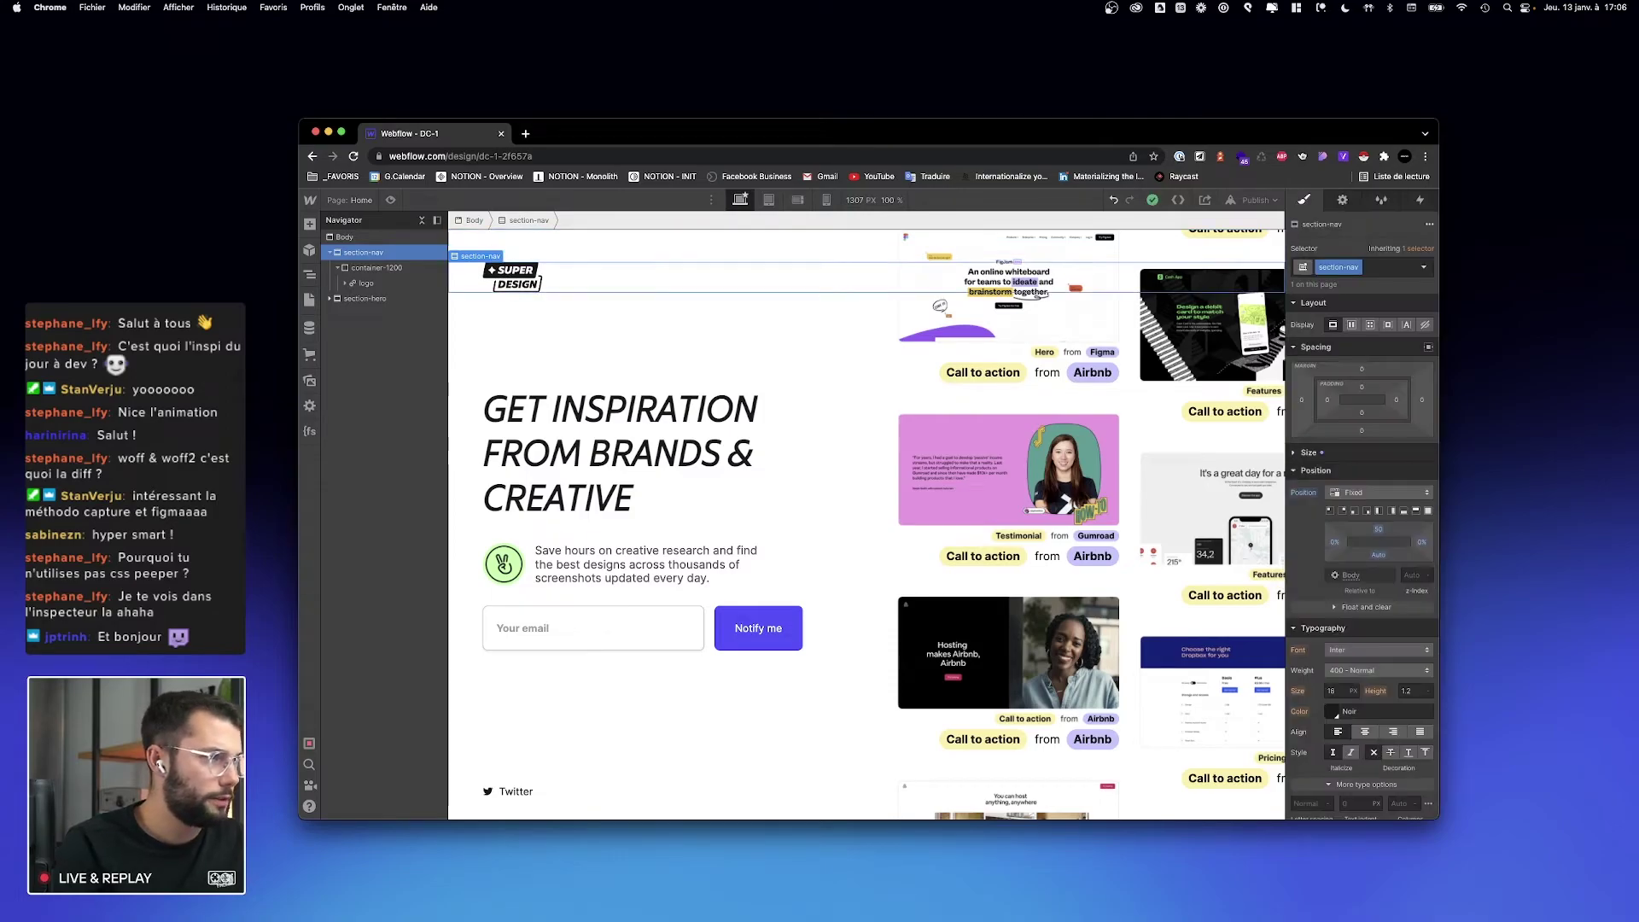
Step: Preview the page, widen the preview to about 1760 px, and replay the load animation to check the hero and logo
{"action": "left_click", "coordinate": [391, 200]}
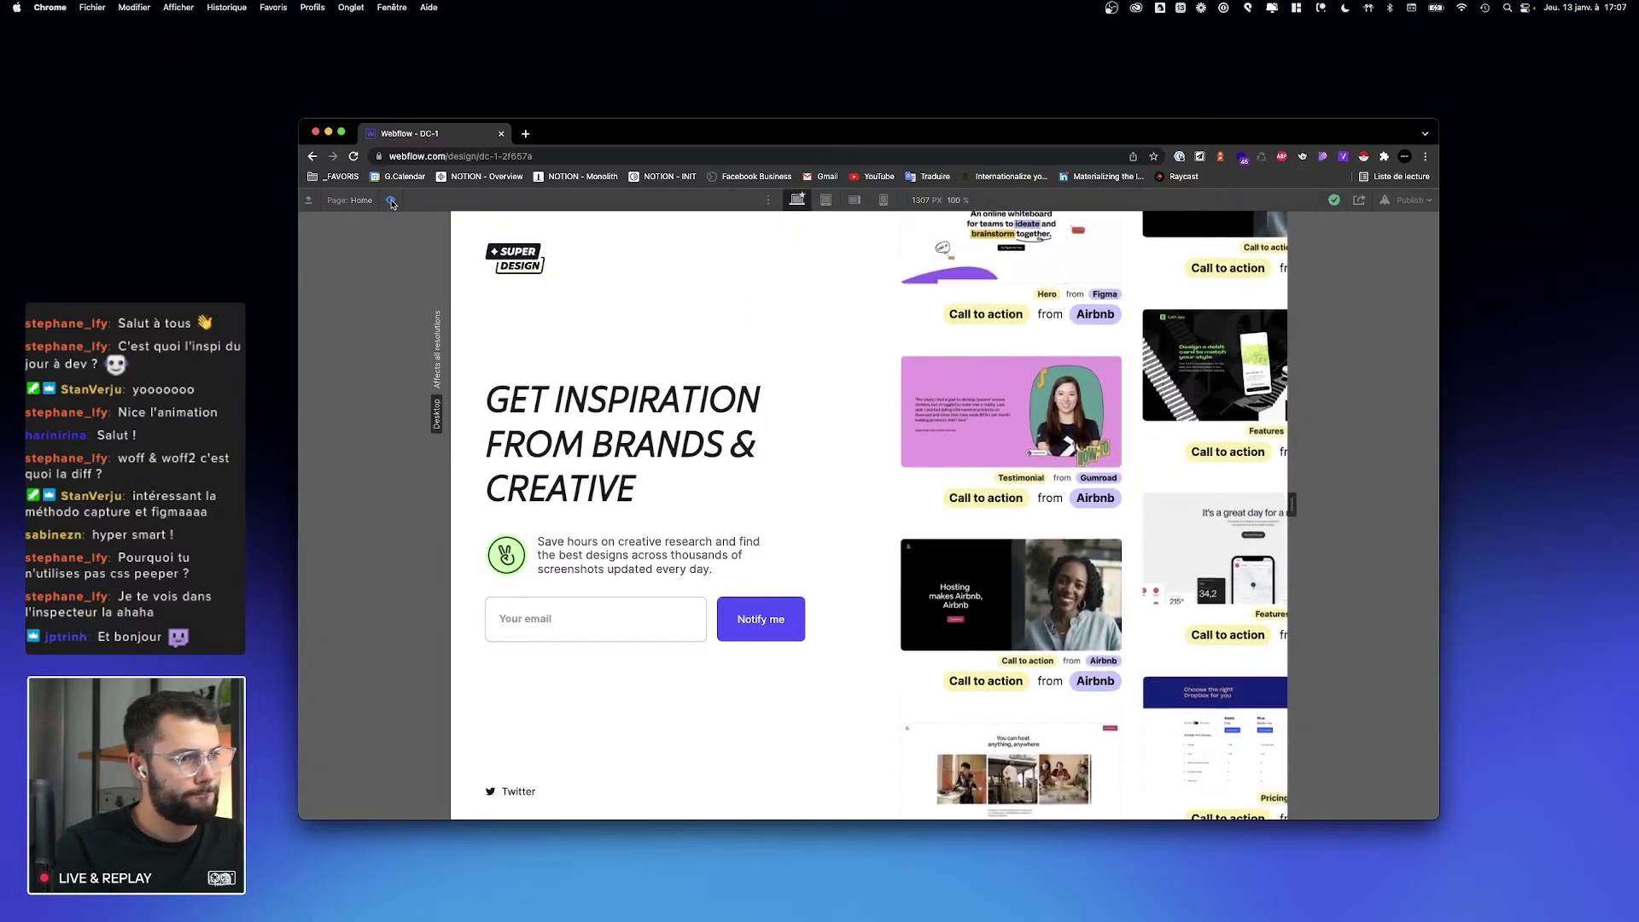
{"action": "left_click_drag", "start_coordinate": [1293, 505], "coordinate": [1344, 497]}
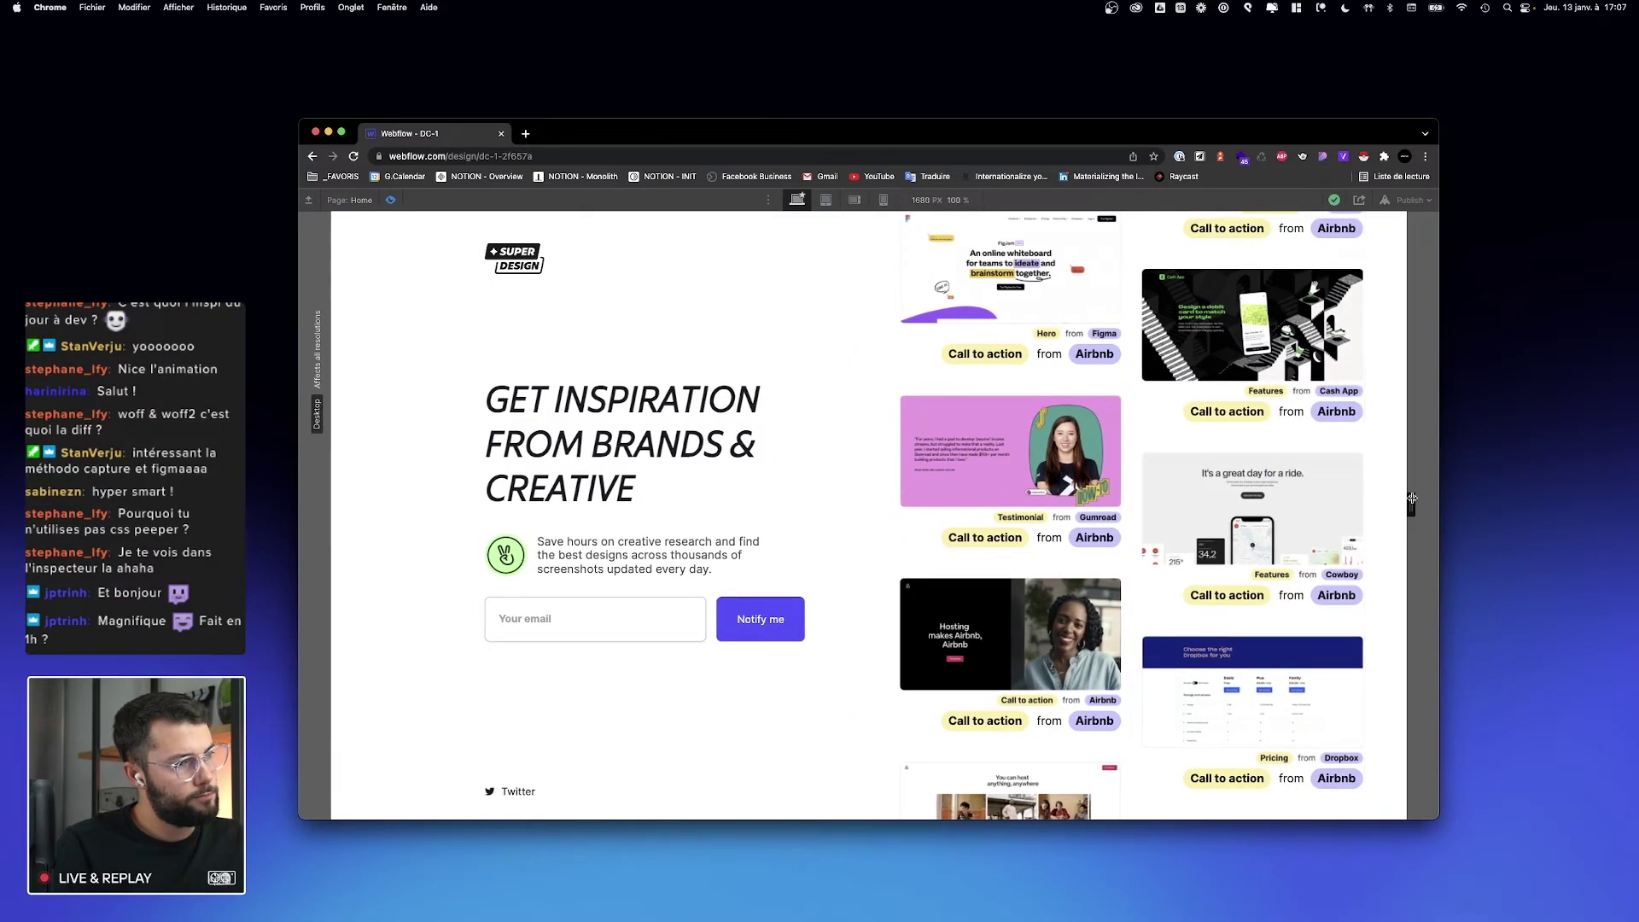
{"action": "left_click_drag", "start_coordinate": [1412, 499], "coordinate": [1456, 510]}
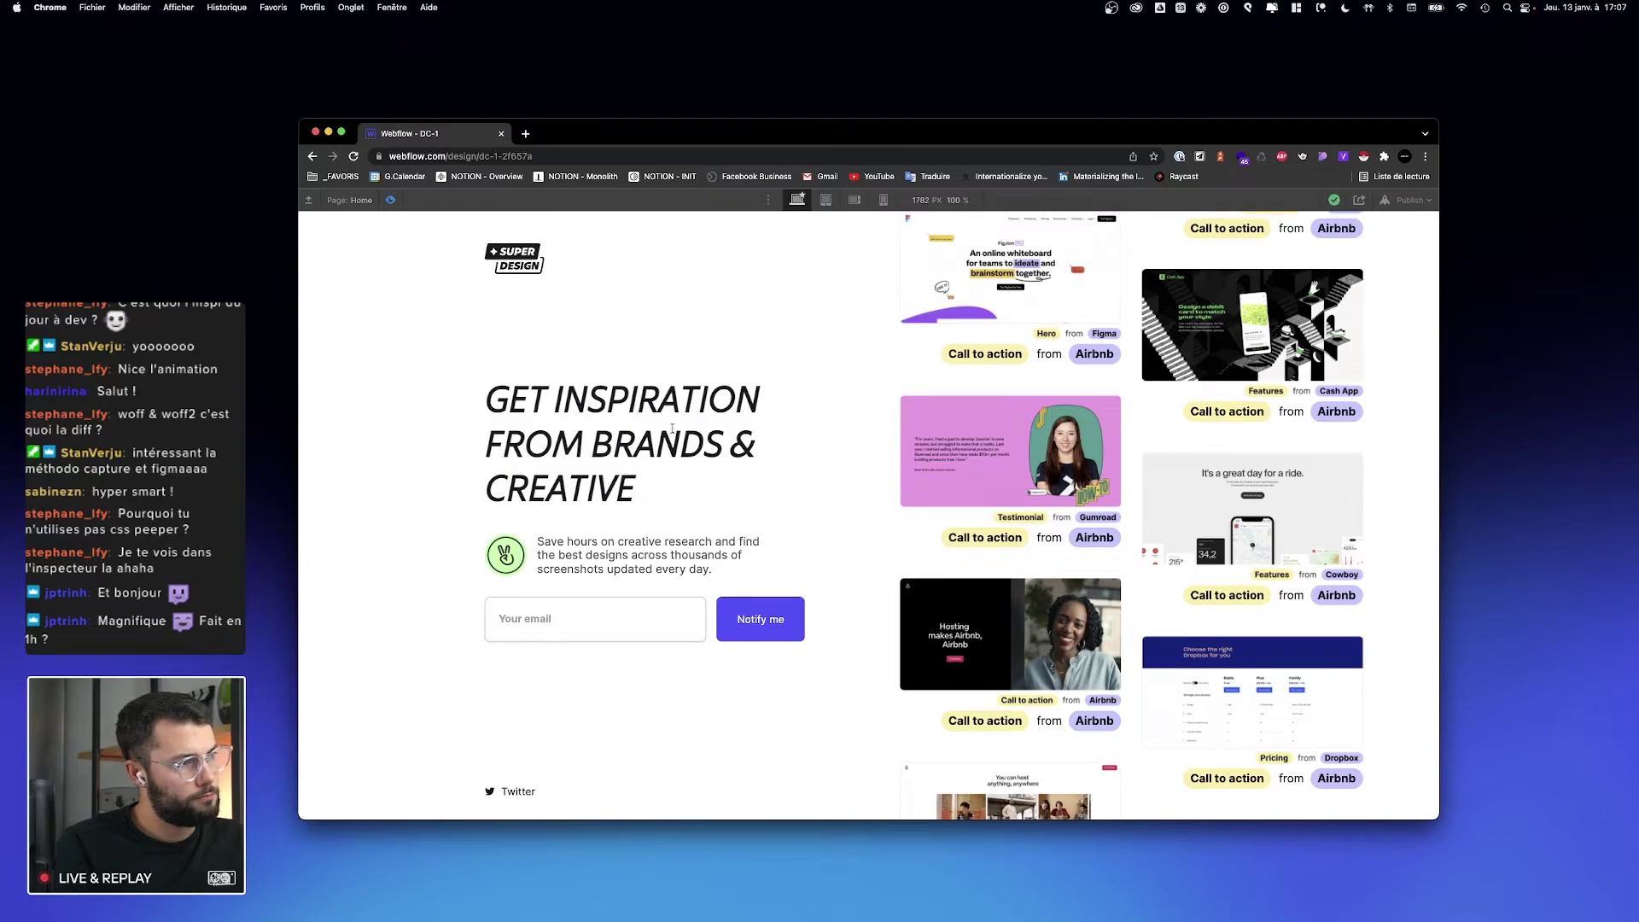
{"action": "left_click", "coordinate": [390, 200]}
{"action": "left_click", "coordinate": [390, 200]}
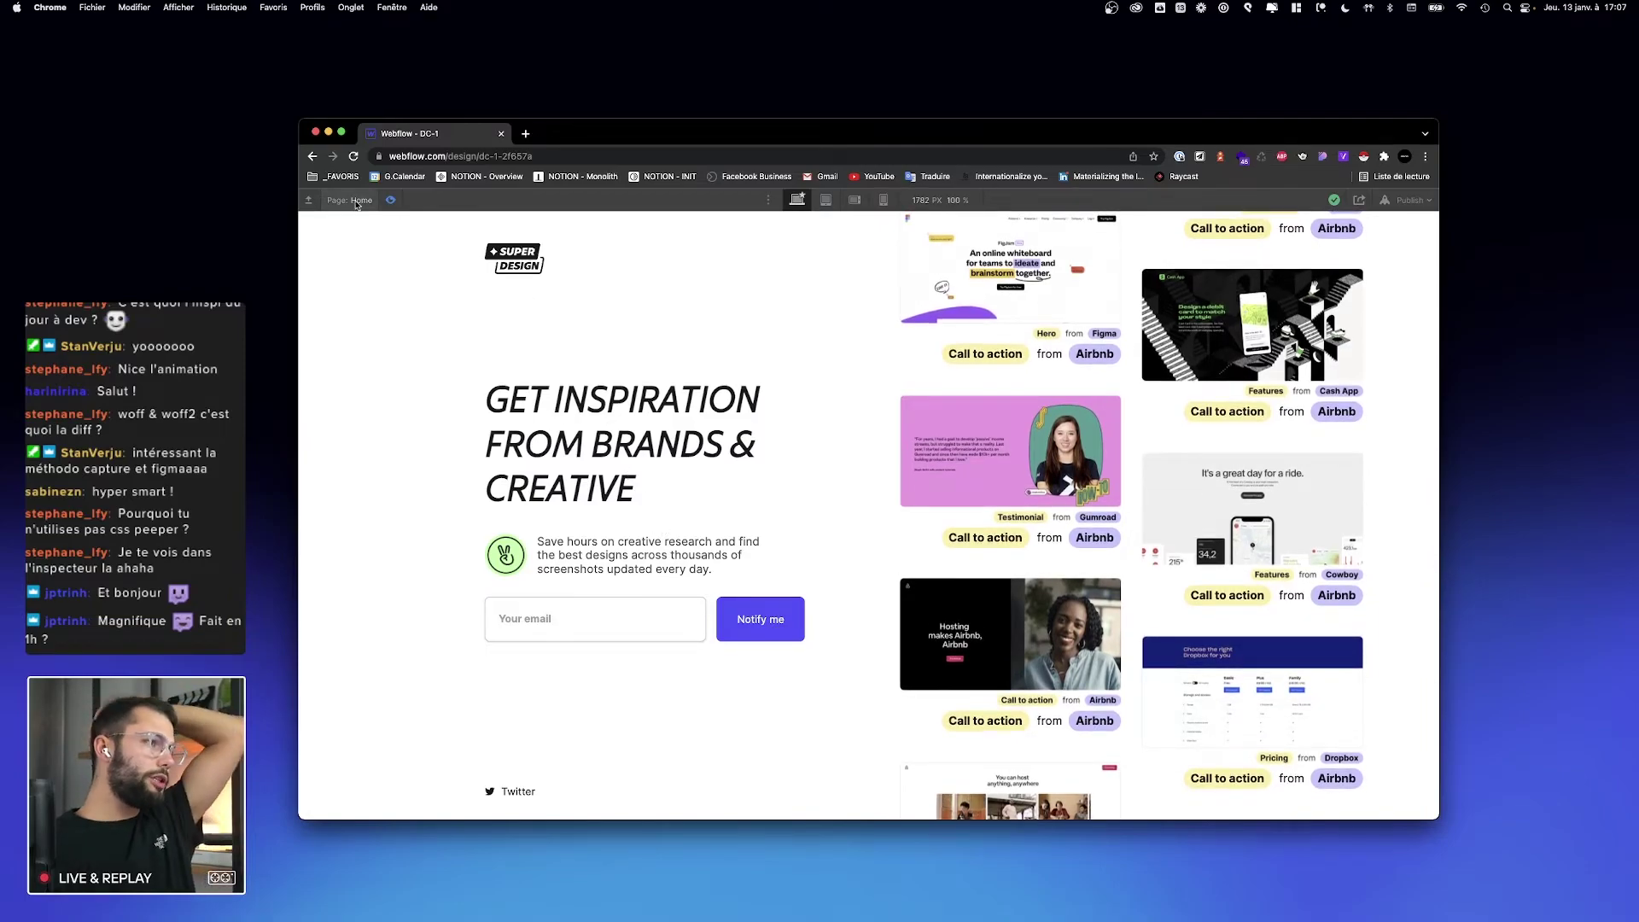
Step: Exit the preview and open the Custom Fonts section in the project settings
{"action": "left_click", "coordinate": [390, 200]}
{"action": "left_click", "coordinate": [309, 201]}
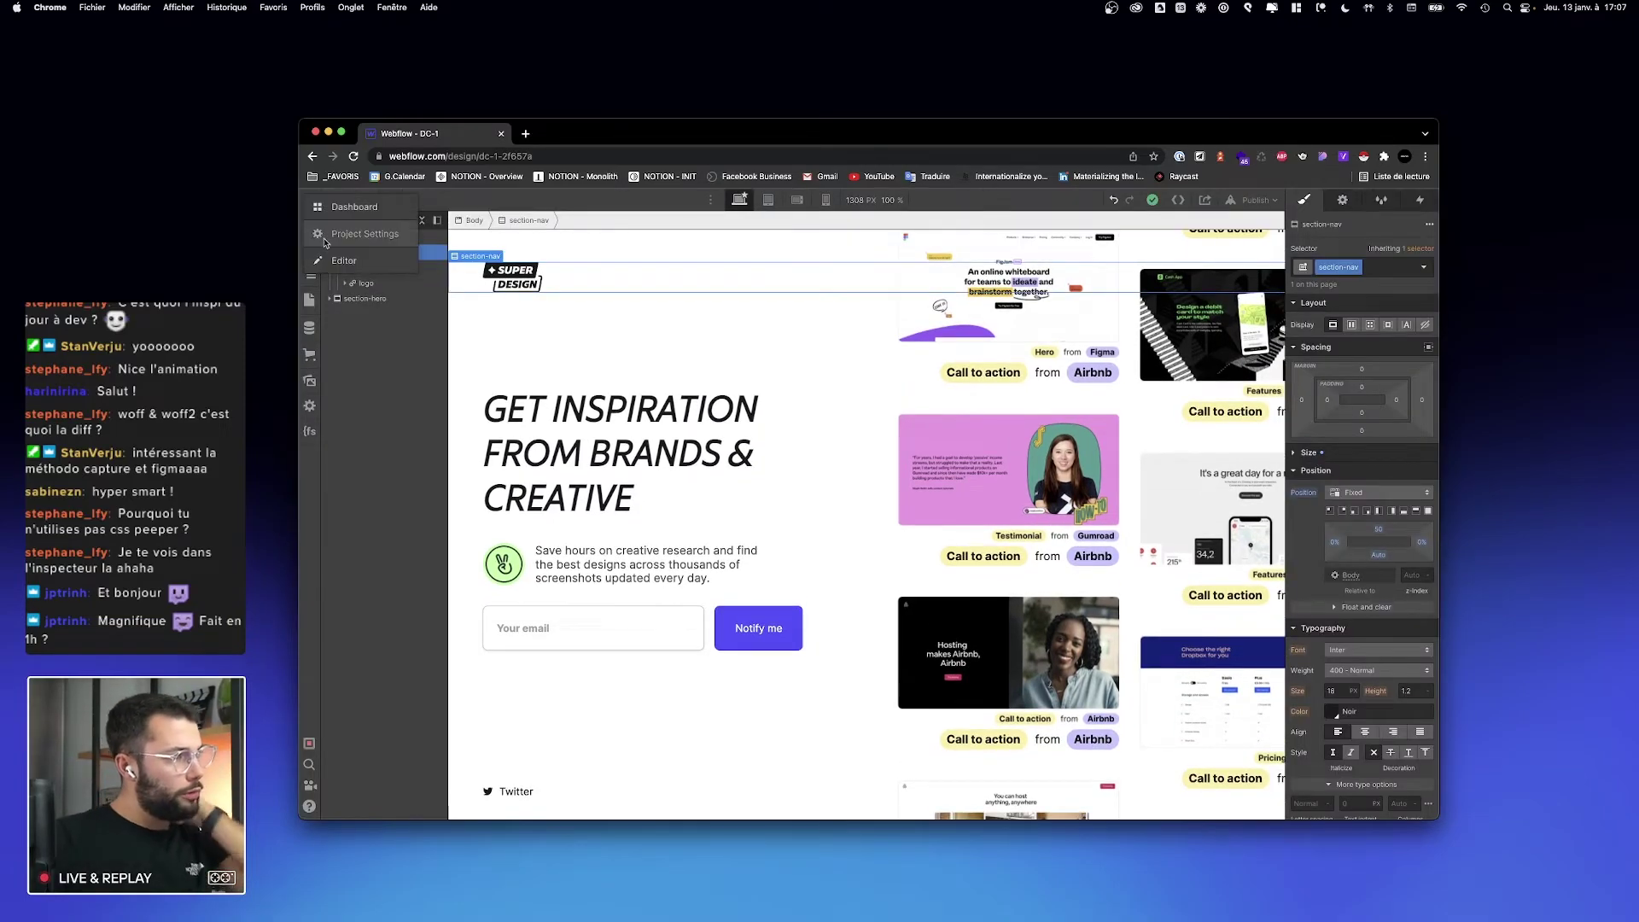
{"action": "left_click", "coordinate": [346, 235]}
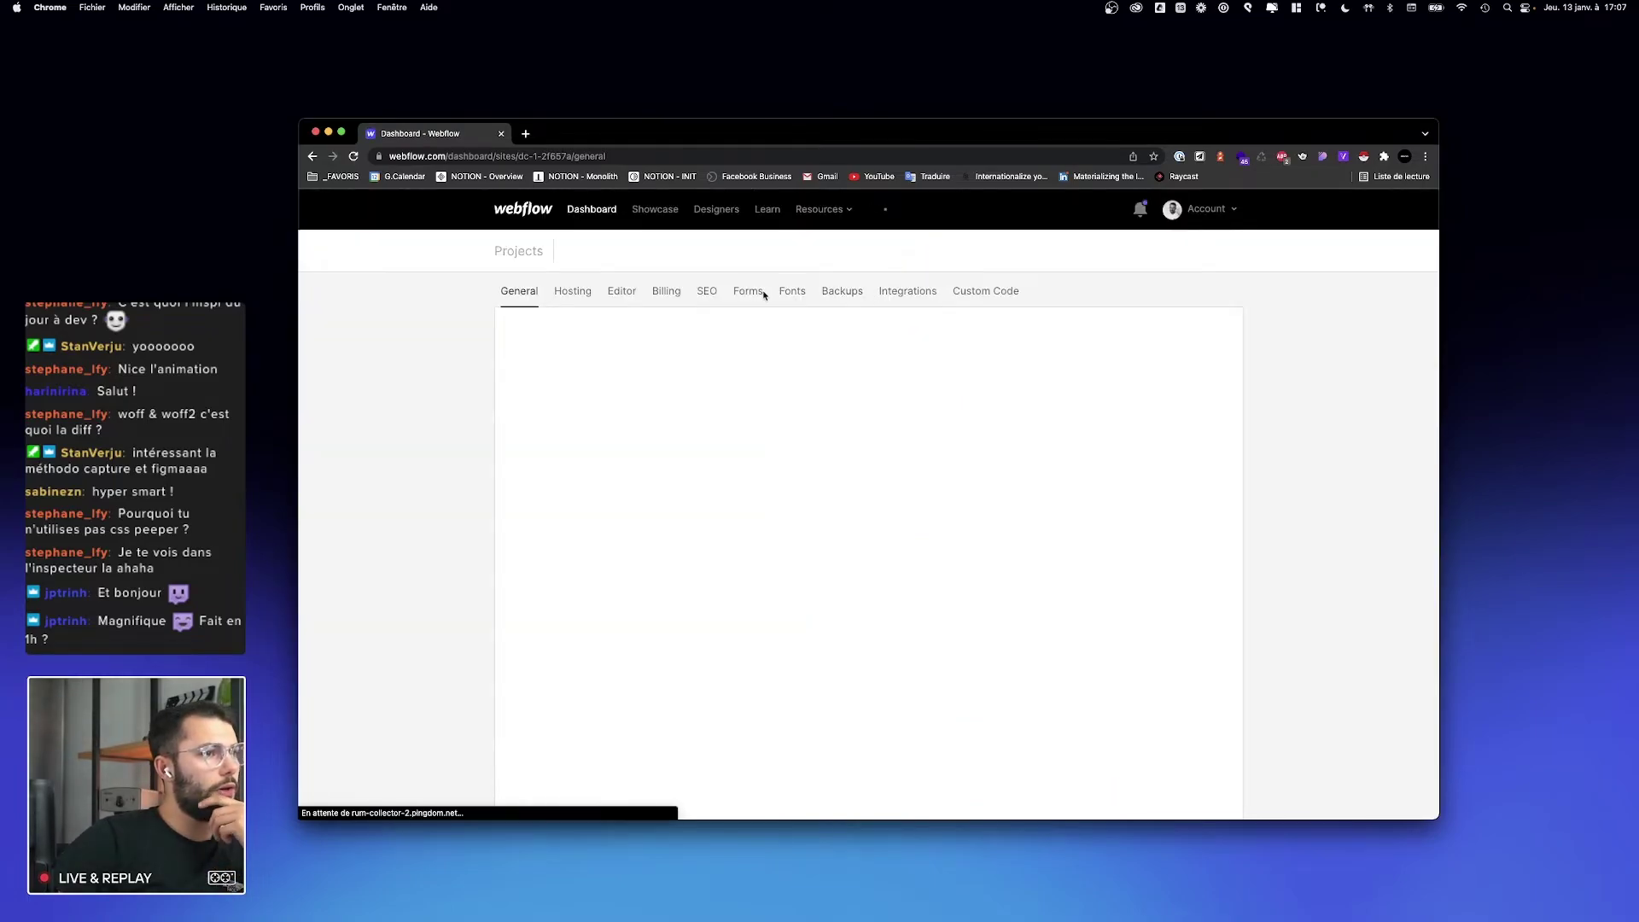
{"action": "left_click", "coordinate": [784, 292]}
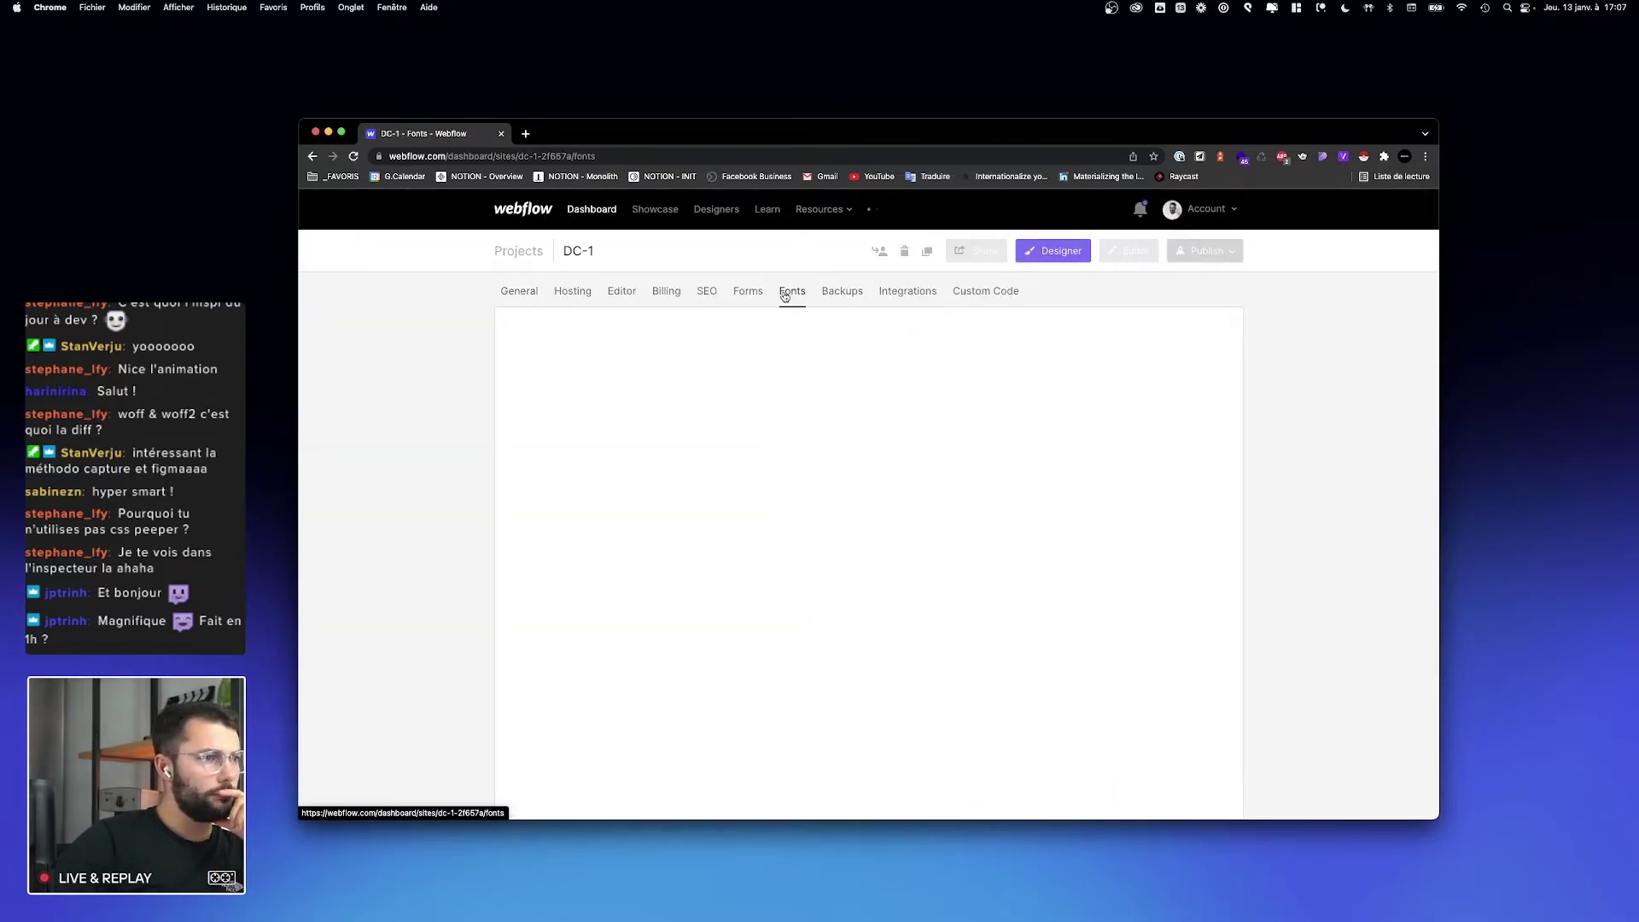
{"action": "scroll", "coordinate": [884, 510], "scroll_direction": "down", "scroll_amount": 5}
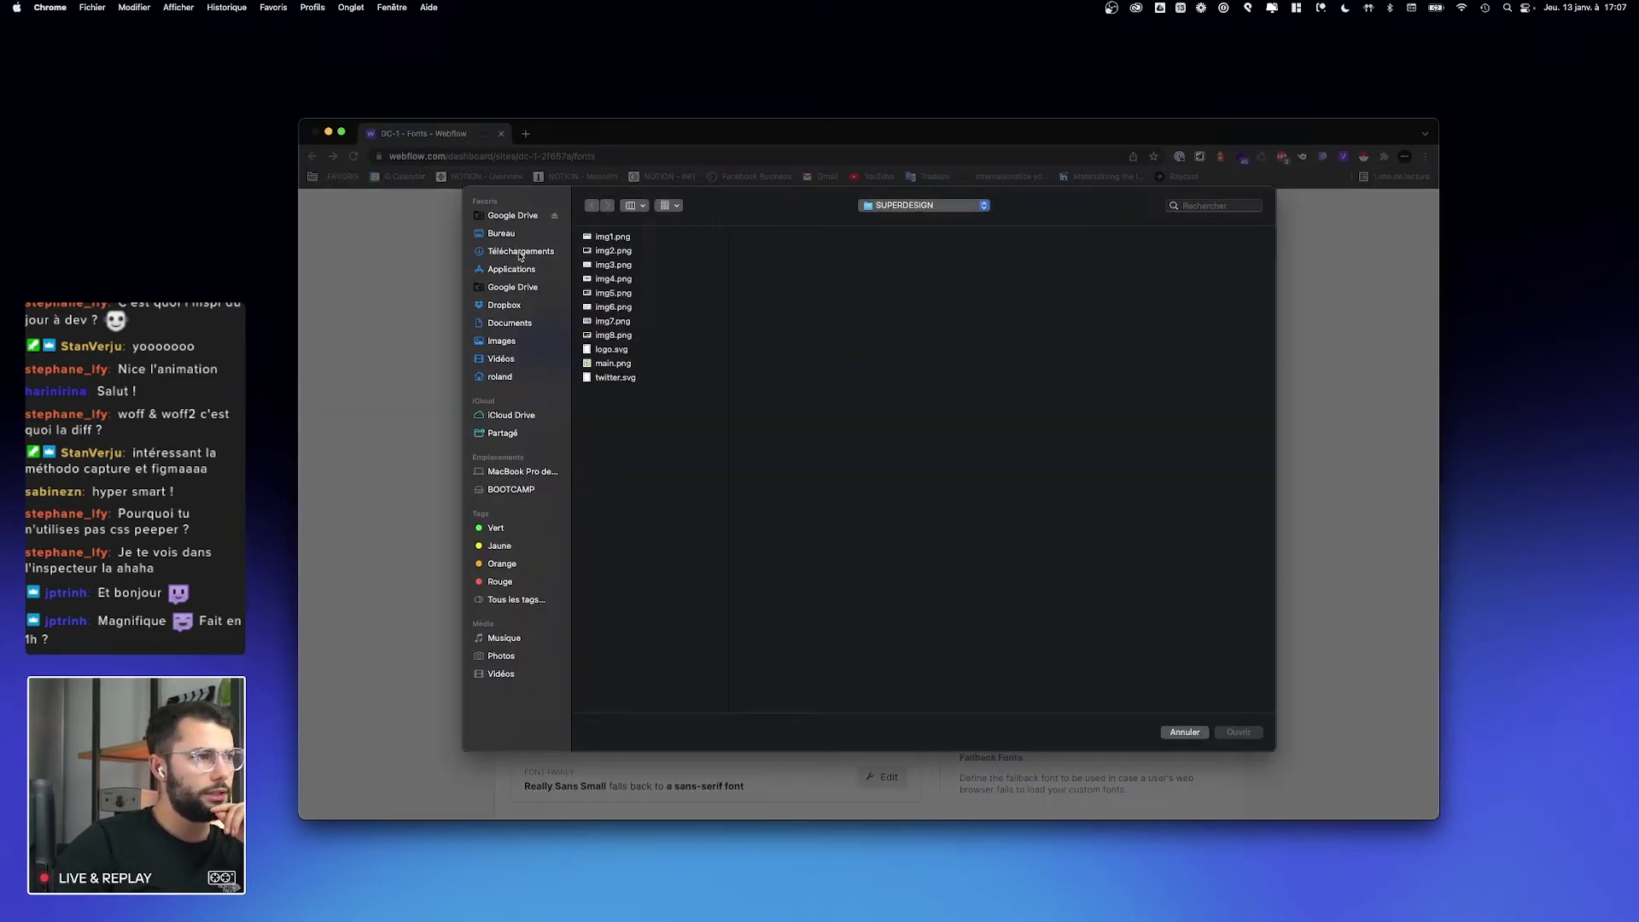
Step: Choose ReallySansSmallTrial-BoldItalic.woff2 from the Webfont Files folder inside Téléchargements/Really Sans Trial as the custom font to upload
{"action": "left_click", "coordinate": [520, 253]}
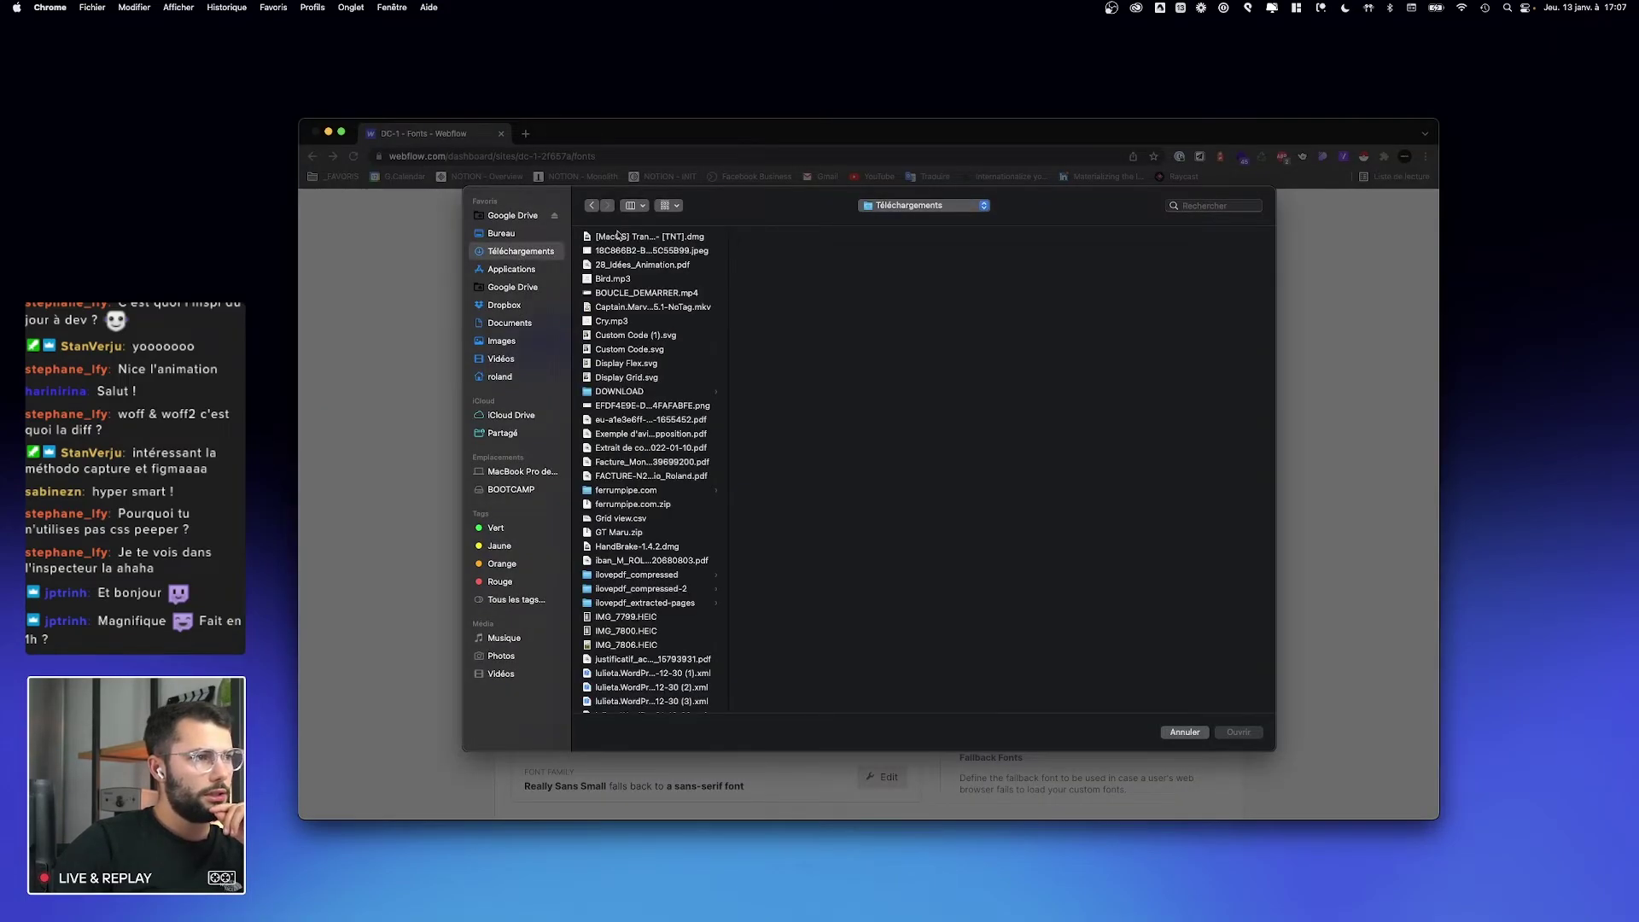
{"action": "left_click", "coordinate": [629, 489]}
{"action": "left_click", "coordinate": [640, 588]}
{"action": "scroll", "coordinate": [636, 564], "scroll_direction": "down", "scroll_amount": 5}
{"action": "left_click", "coordinate": [633, 534]}
{"action": "left_click", "coordinate": [653, 477]}
{"action": "left_click", "coordinate": [683, 463]}
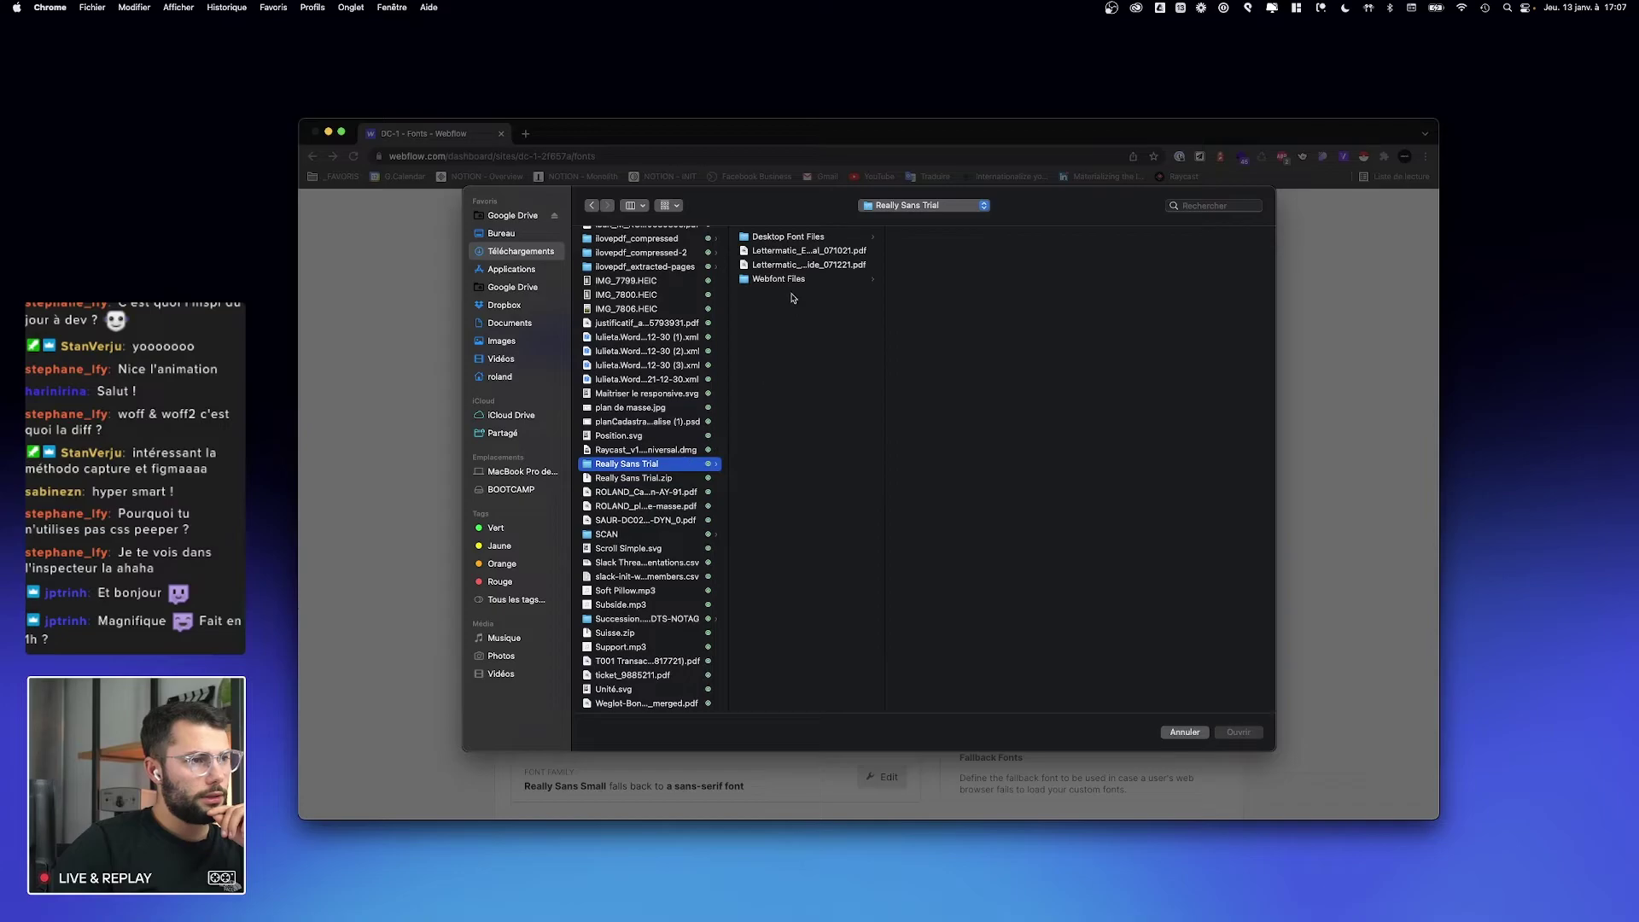
{"action": "left_click", "coordinate": [792, 282]}
{"action": "scroll", "coordinate": [1260, 562], "scroll_direction": "down", "scroll_amount": 10}
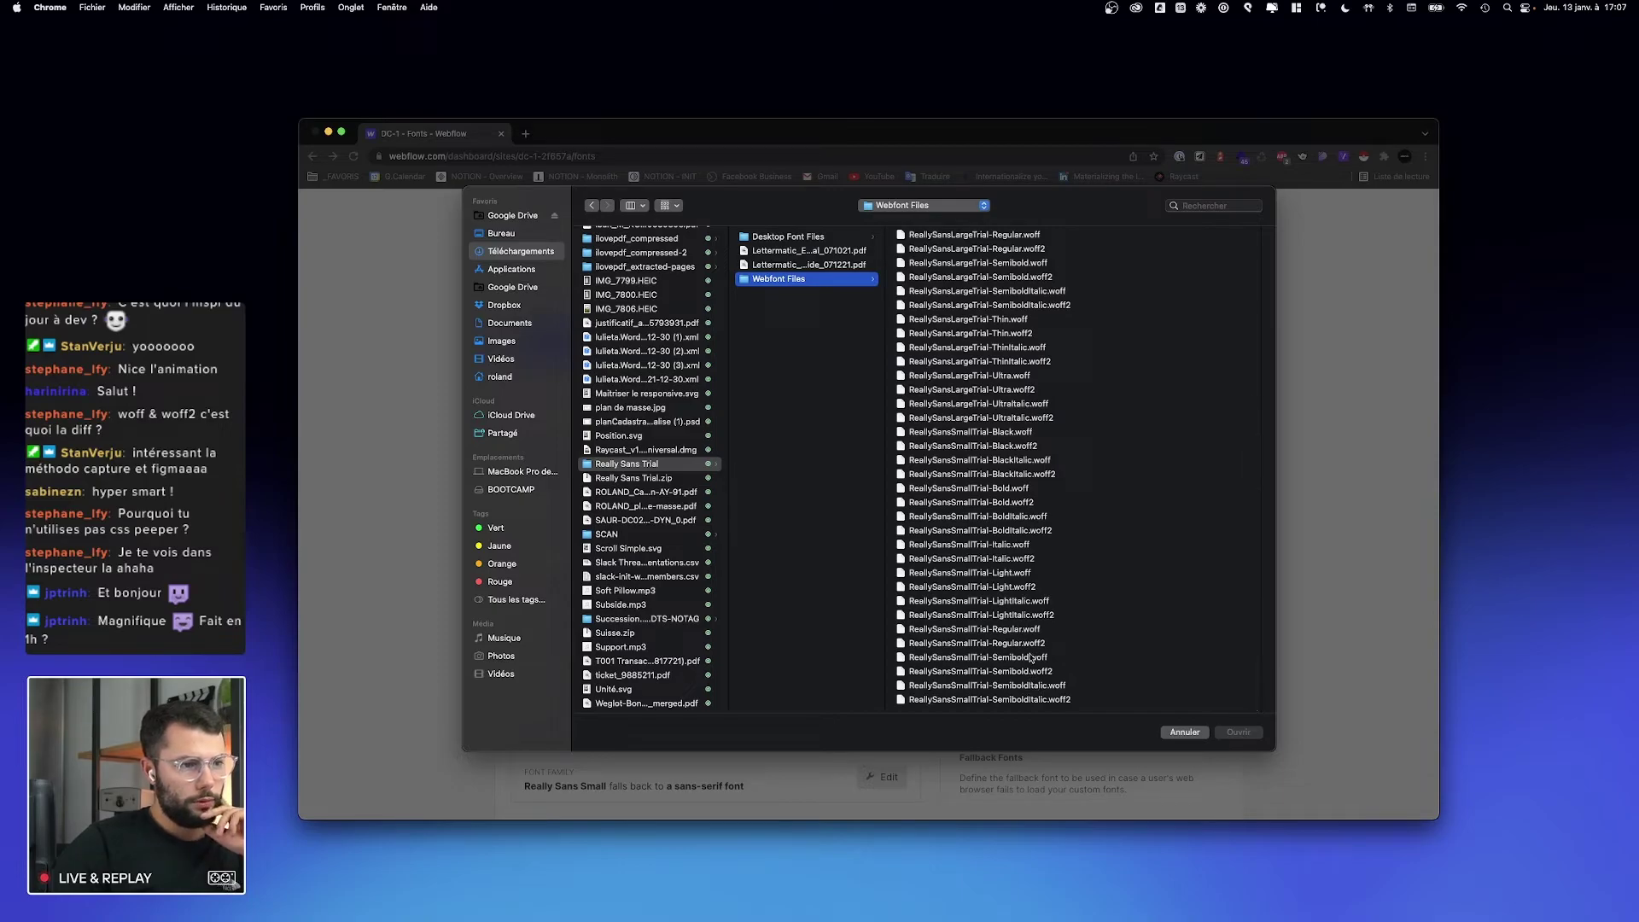
{"action": "left_click", "coordinate": [1014, 531]}
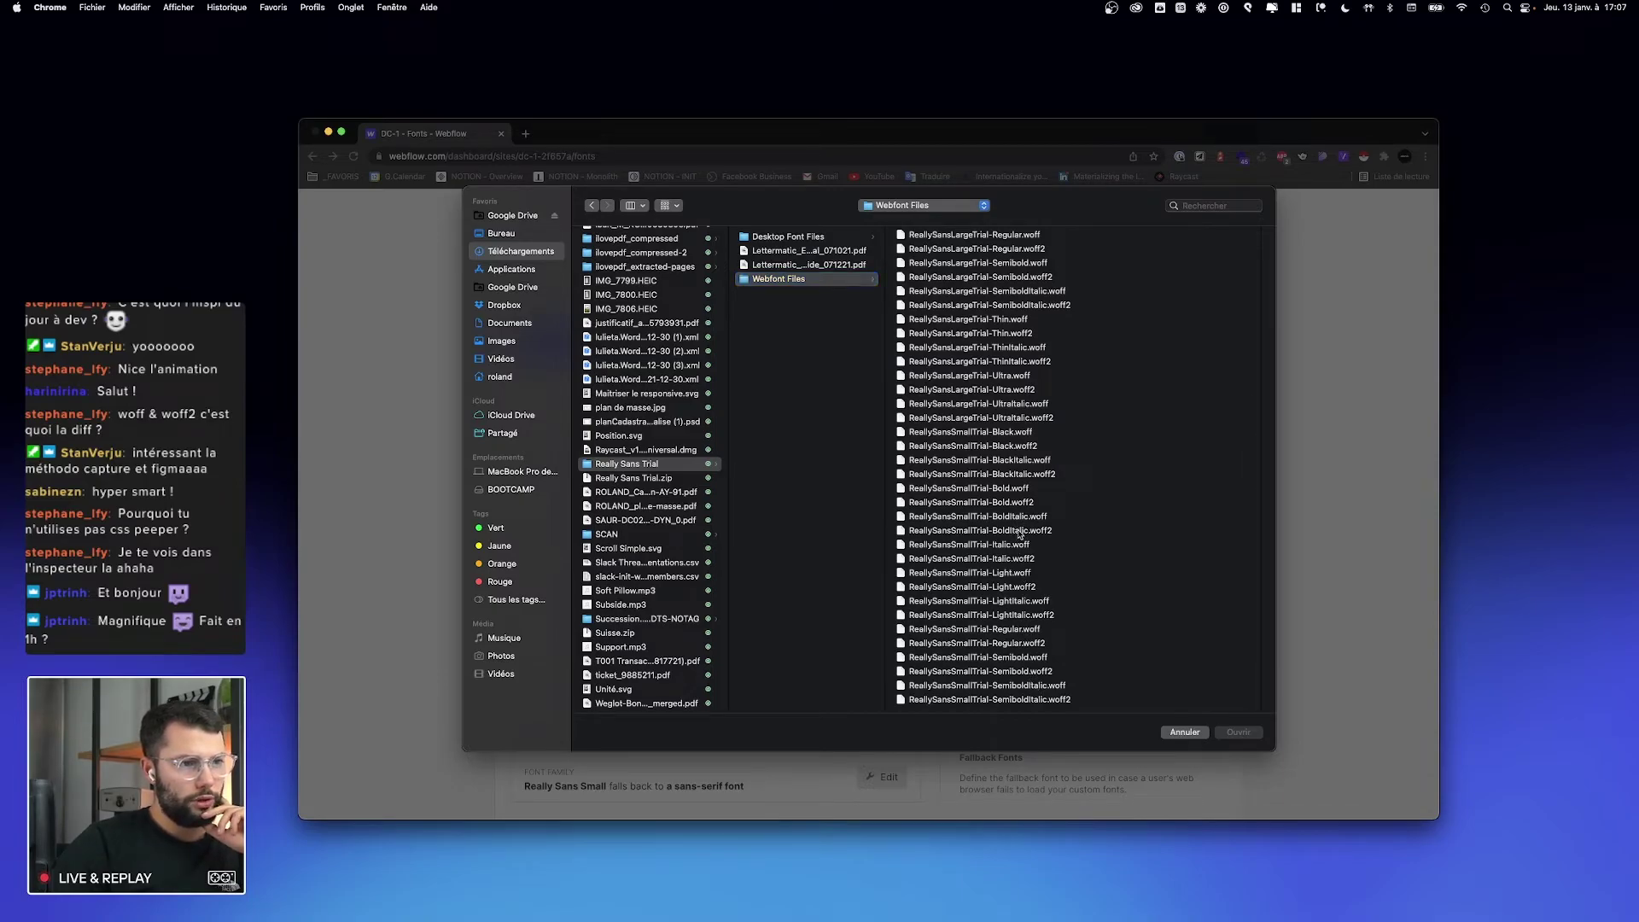
{"action": "left_click", "coordinate": [1239, 732]}
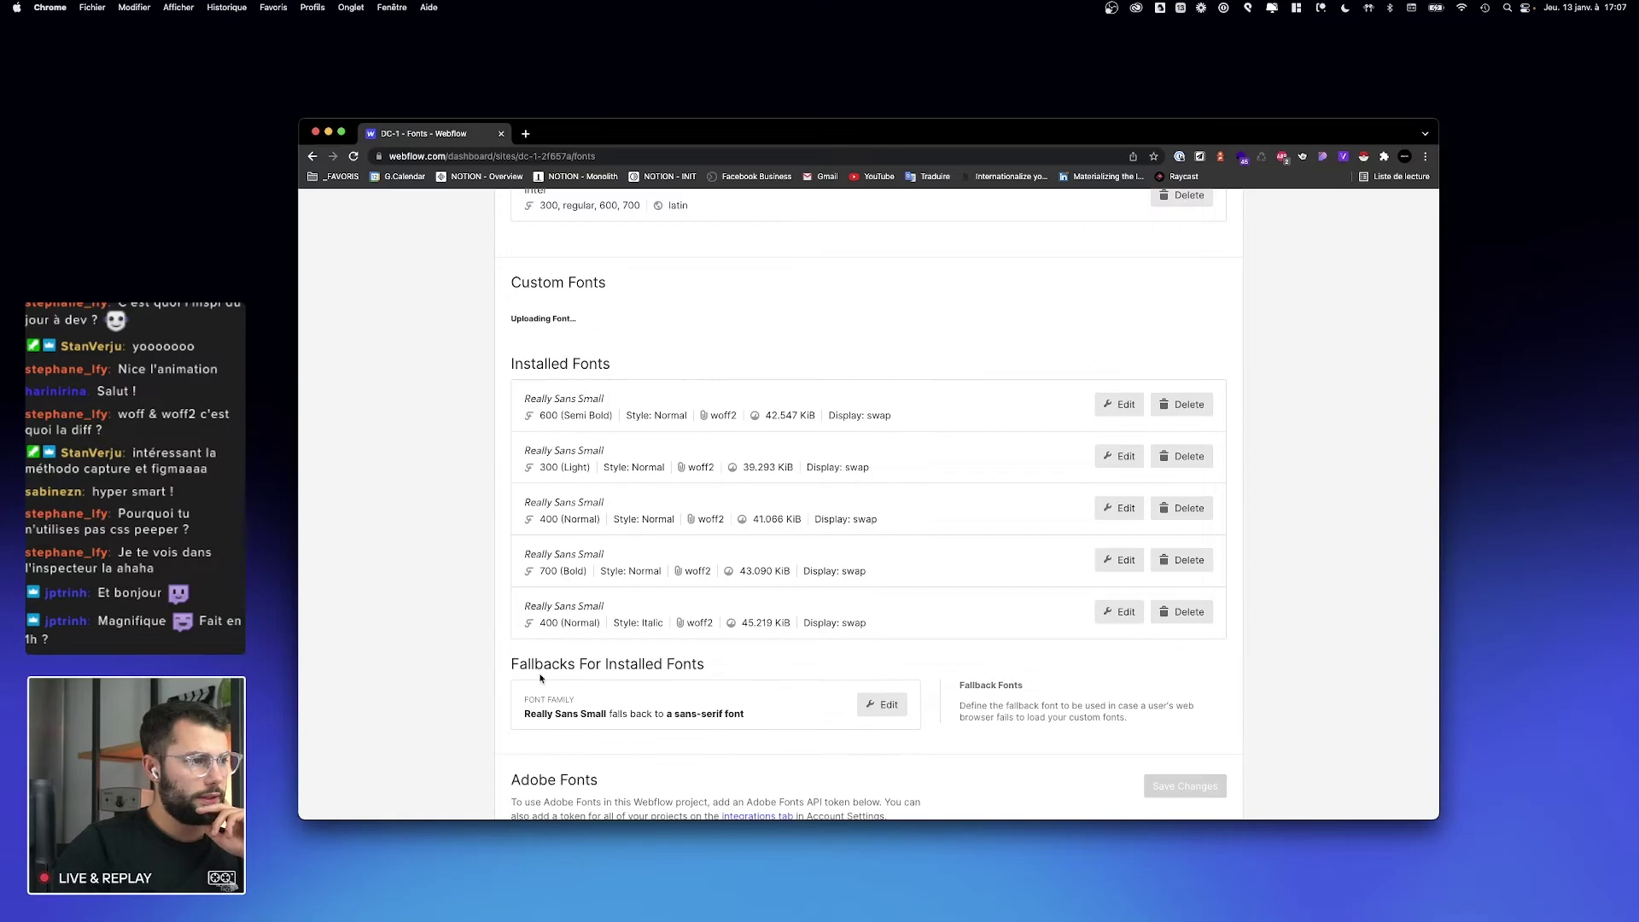
Step: Name the font family Really Sans Small and upload the file as 700 (Bold), Italic style
{"action": "double_click", "coordinate": [608, 478]}
{"action": "type", "text": "Really Sans Small"}
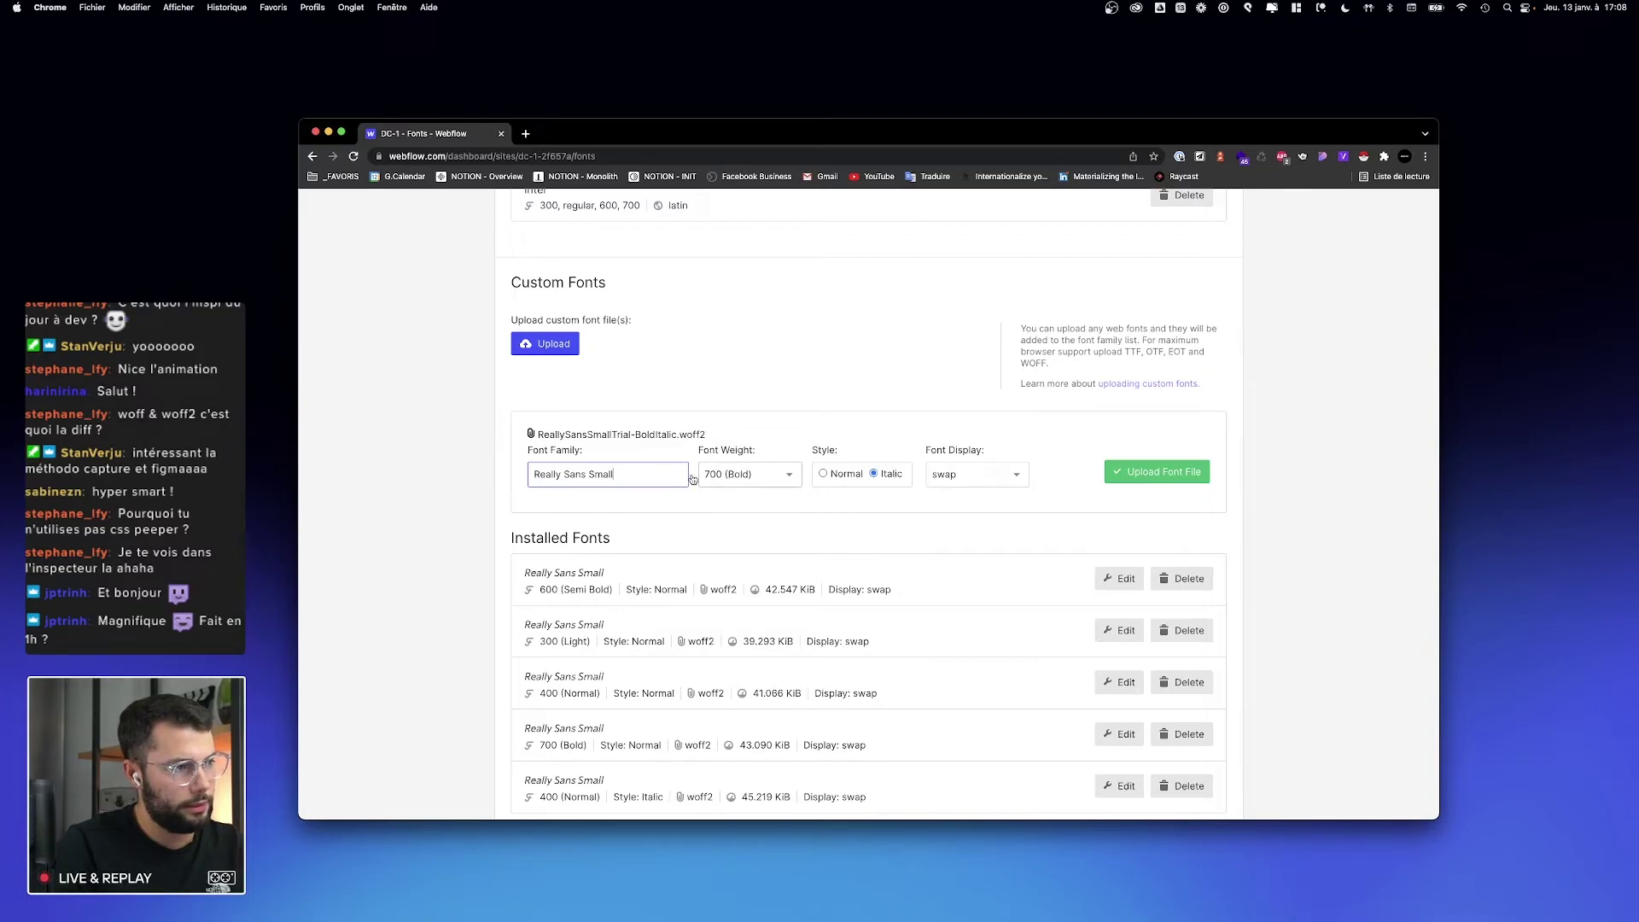
{"action": "left_click", "coordinate": [1152, 472]}
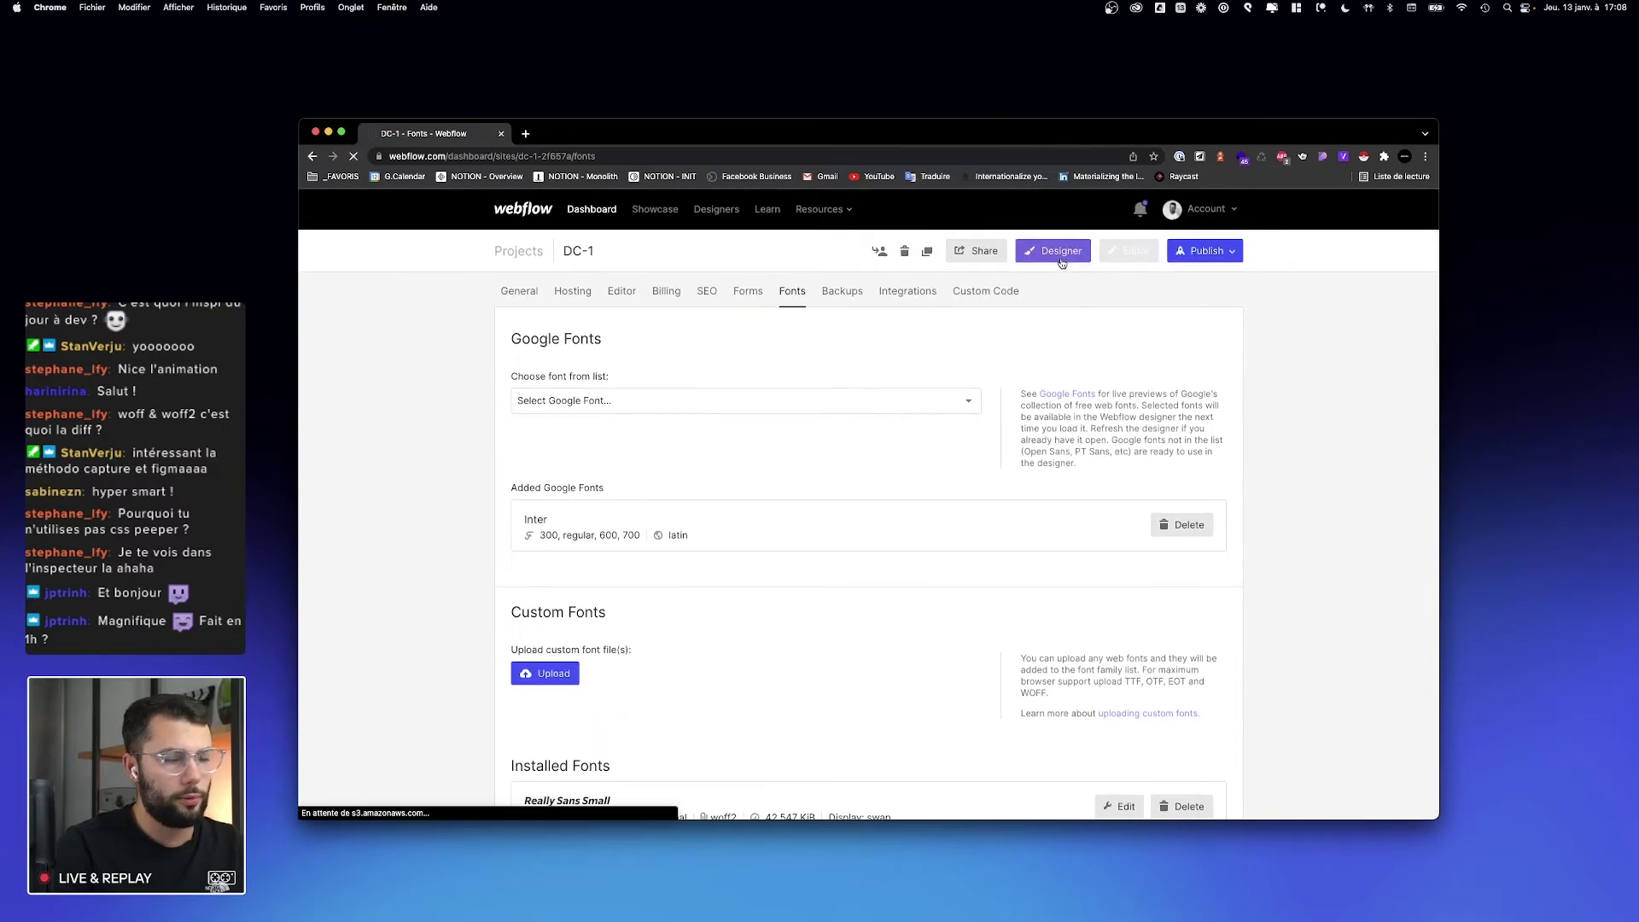
Step: Return to the Designer and set the All H1 Headings tag to Really Sans Small with weight 700 - Bold
{"action": "left_click", "coordinate": [1061, 259]}
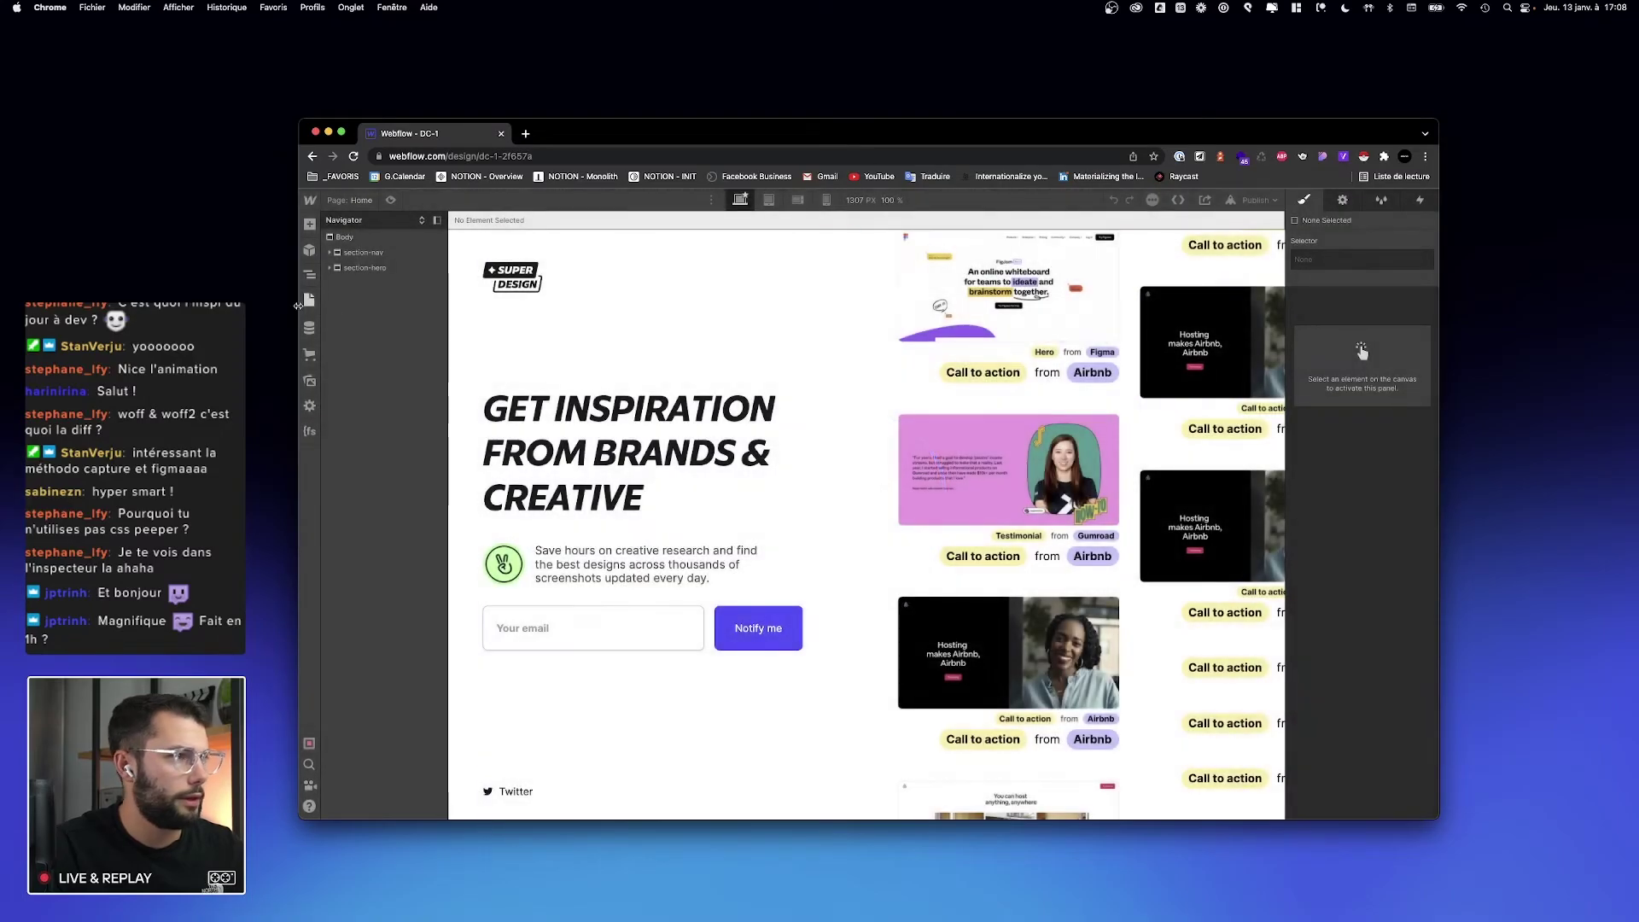
{"action": "left_click", "coordinate": [600, 474]}
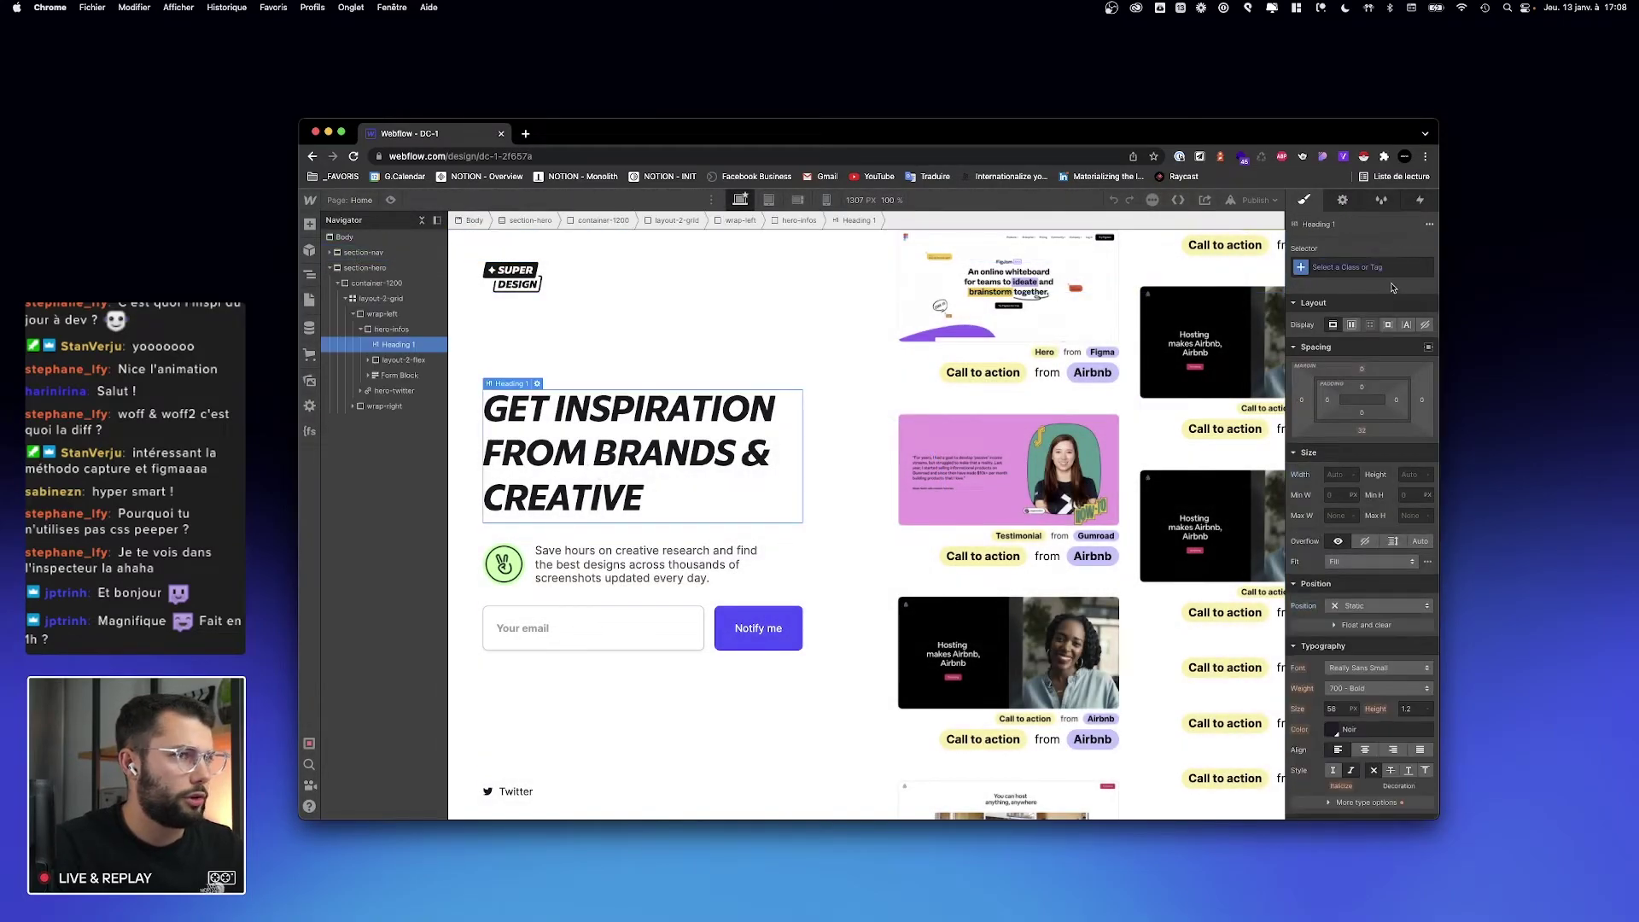
{"action": "left_click", "coordinate": [1348, 267]}
{"action": "left_click", "coordinate": [1345, 338]}
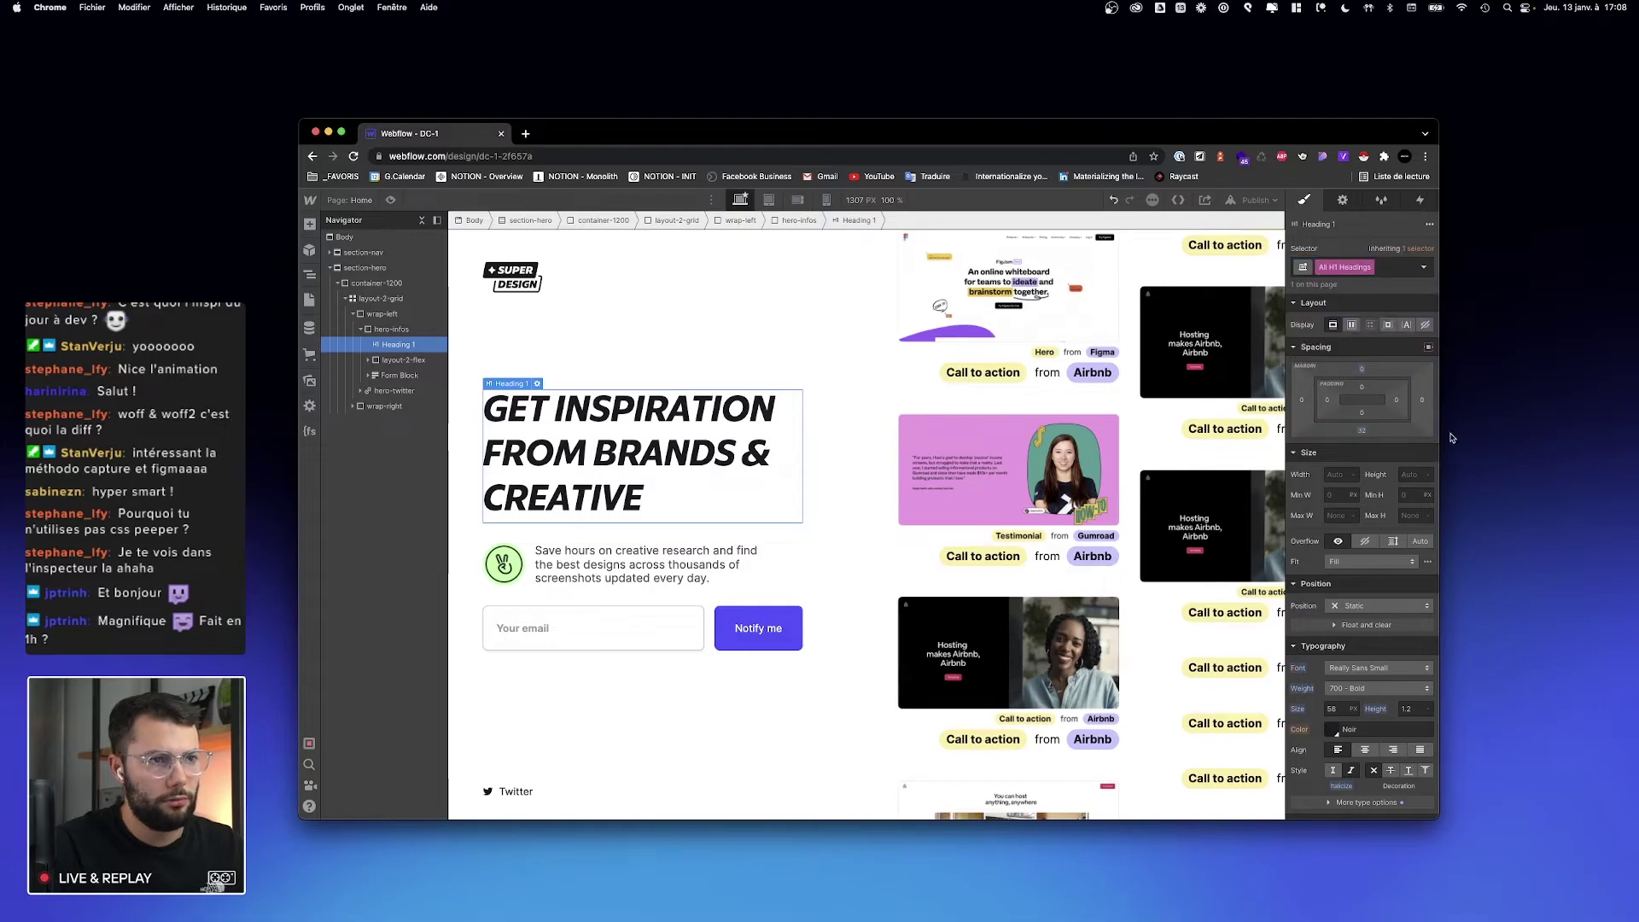
{"action": "scroll", "coordinate": [1392, 624], "scroll_direction": "down", "scroll_amount": 2}
{"action": "left_click", "coordinate": [1353, 563]}
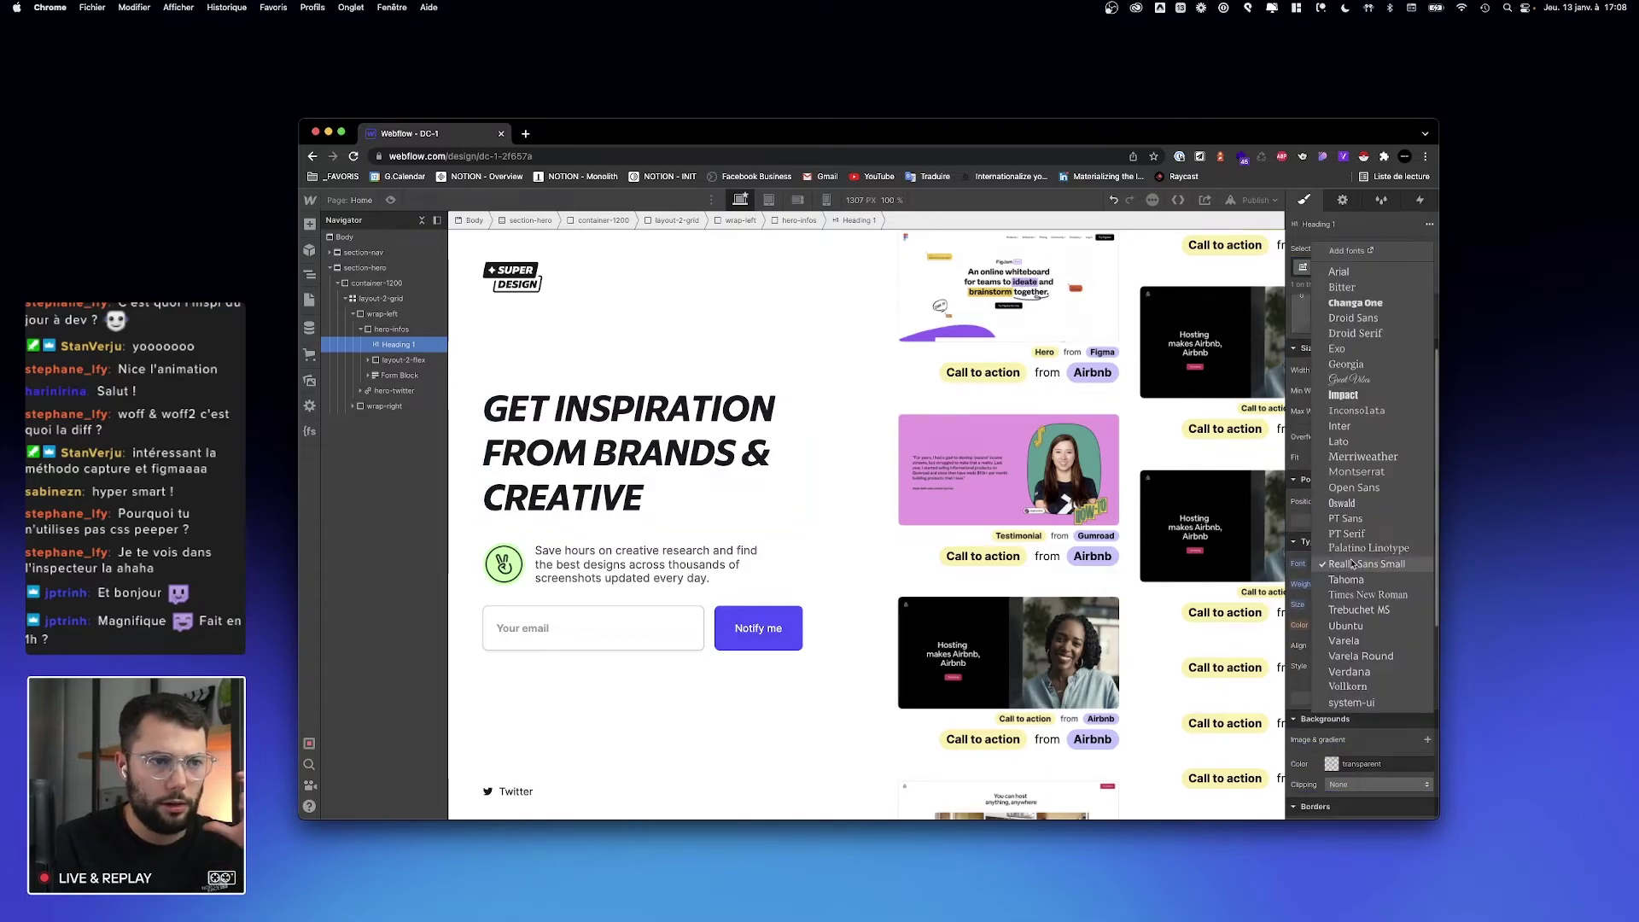
{"action": "left_click", "coordinate": [1367, 567]}
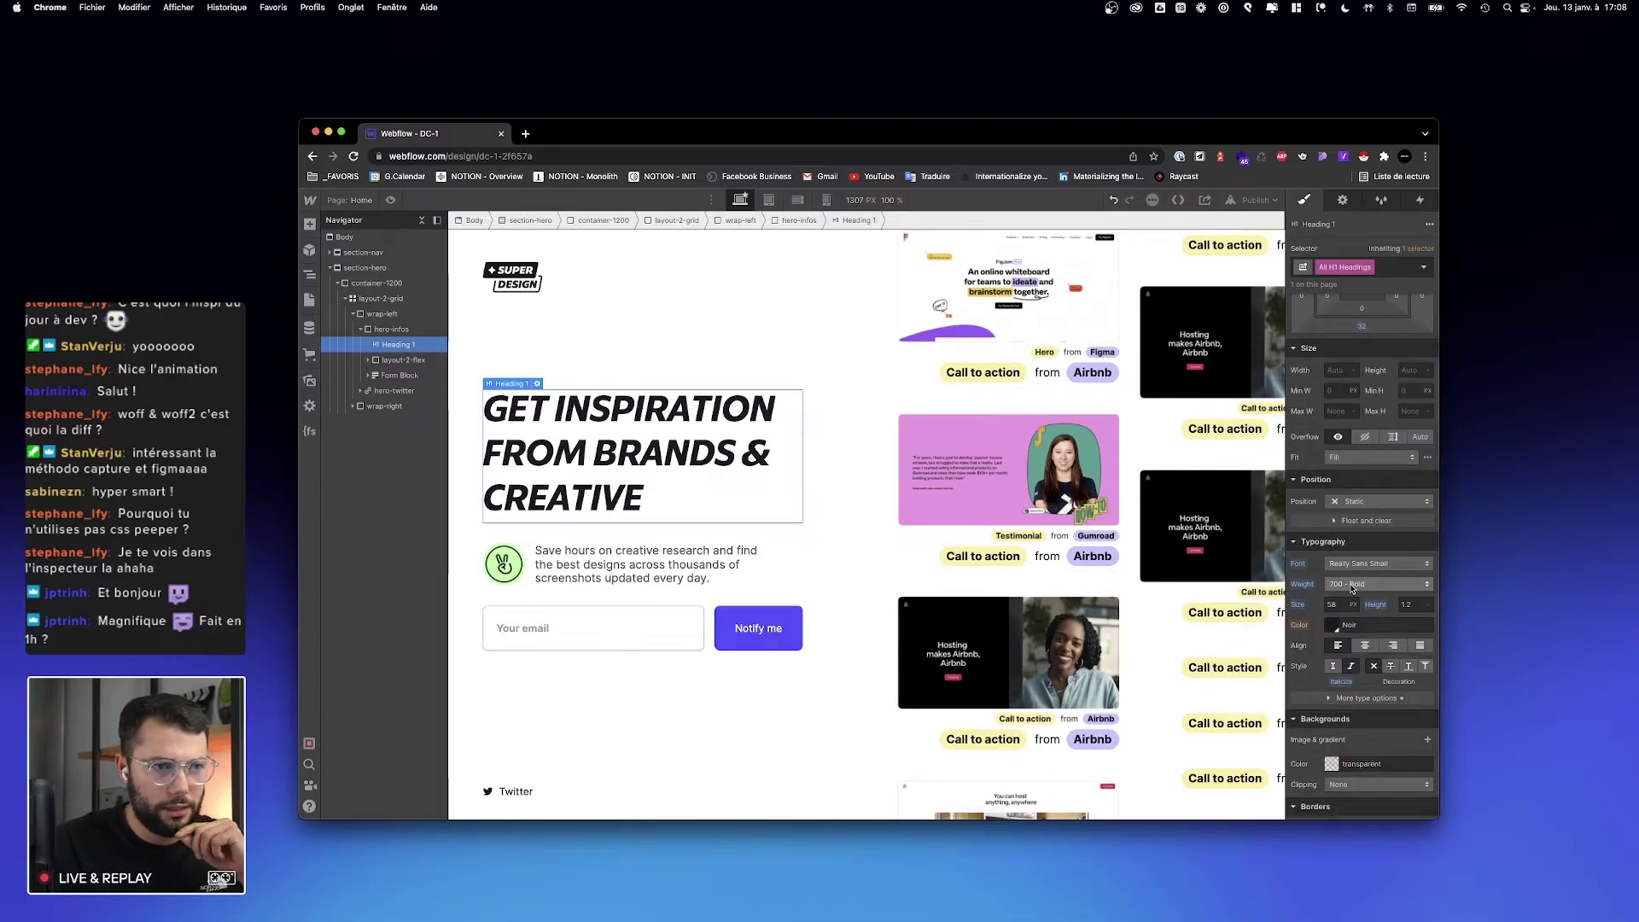
{"action": "left_click", "coordinate": [1351, 589]}
{"action": "left_click", "coordinate": [1360, 587]}
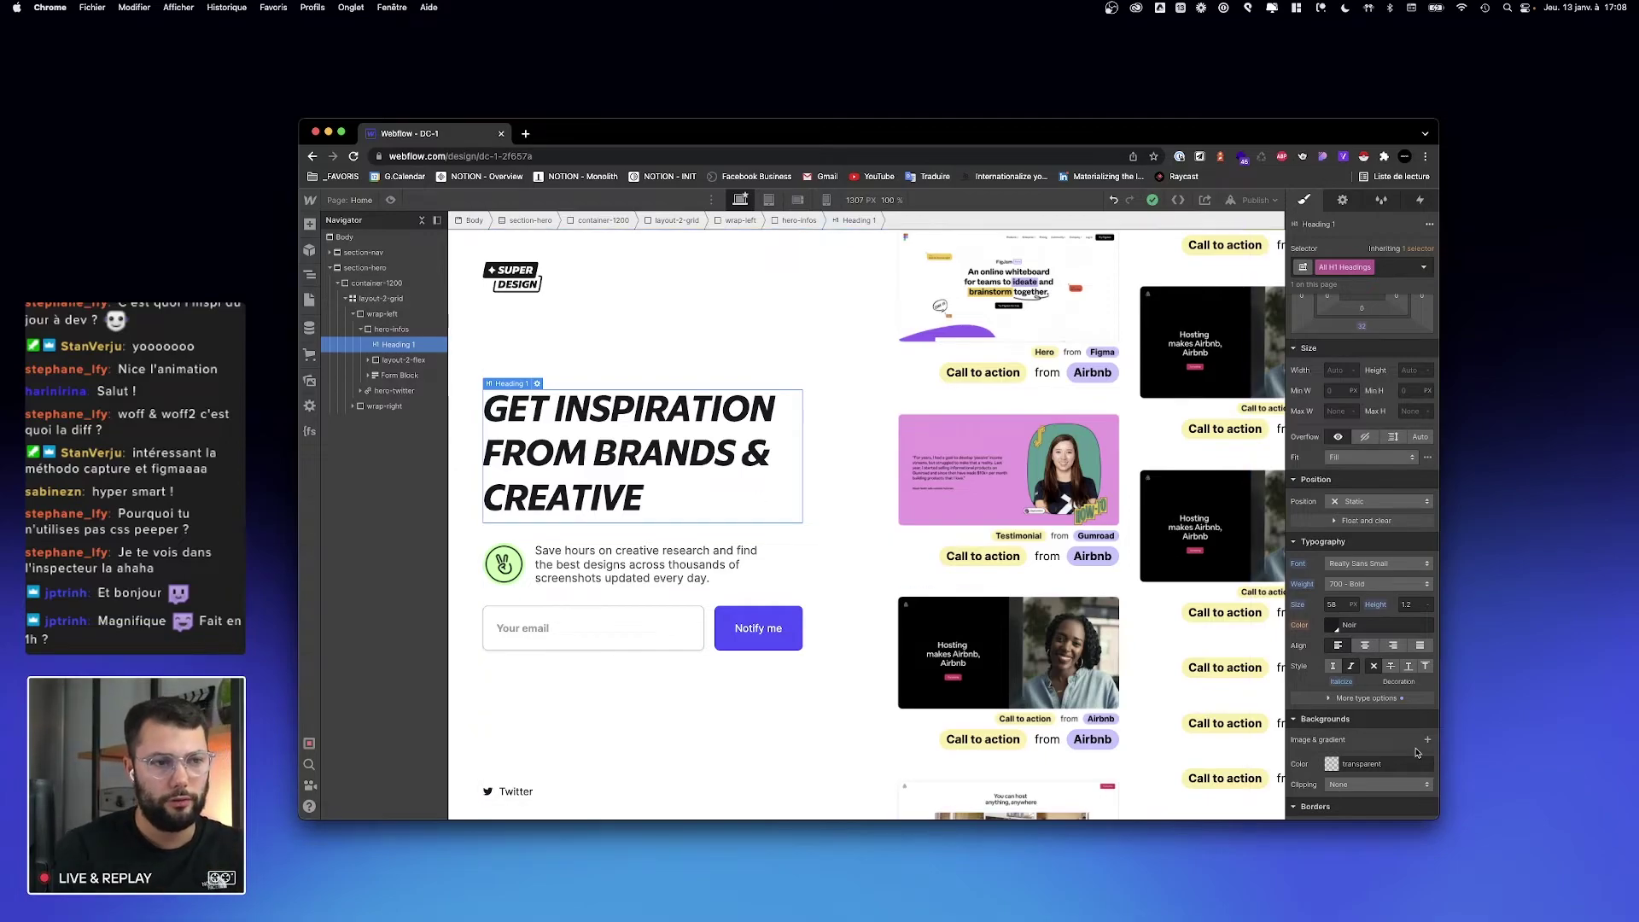
Step: Preview the page with the bold italic heading, then exit the preview and review the main heading's typography settings
{"action": "left_click", "coordinate": [390, 200]}
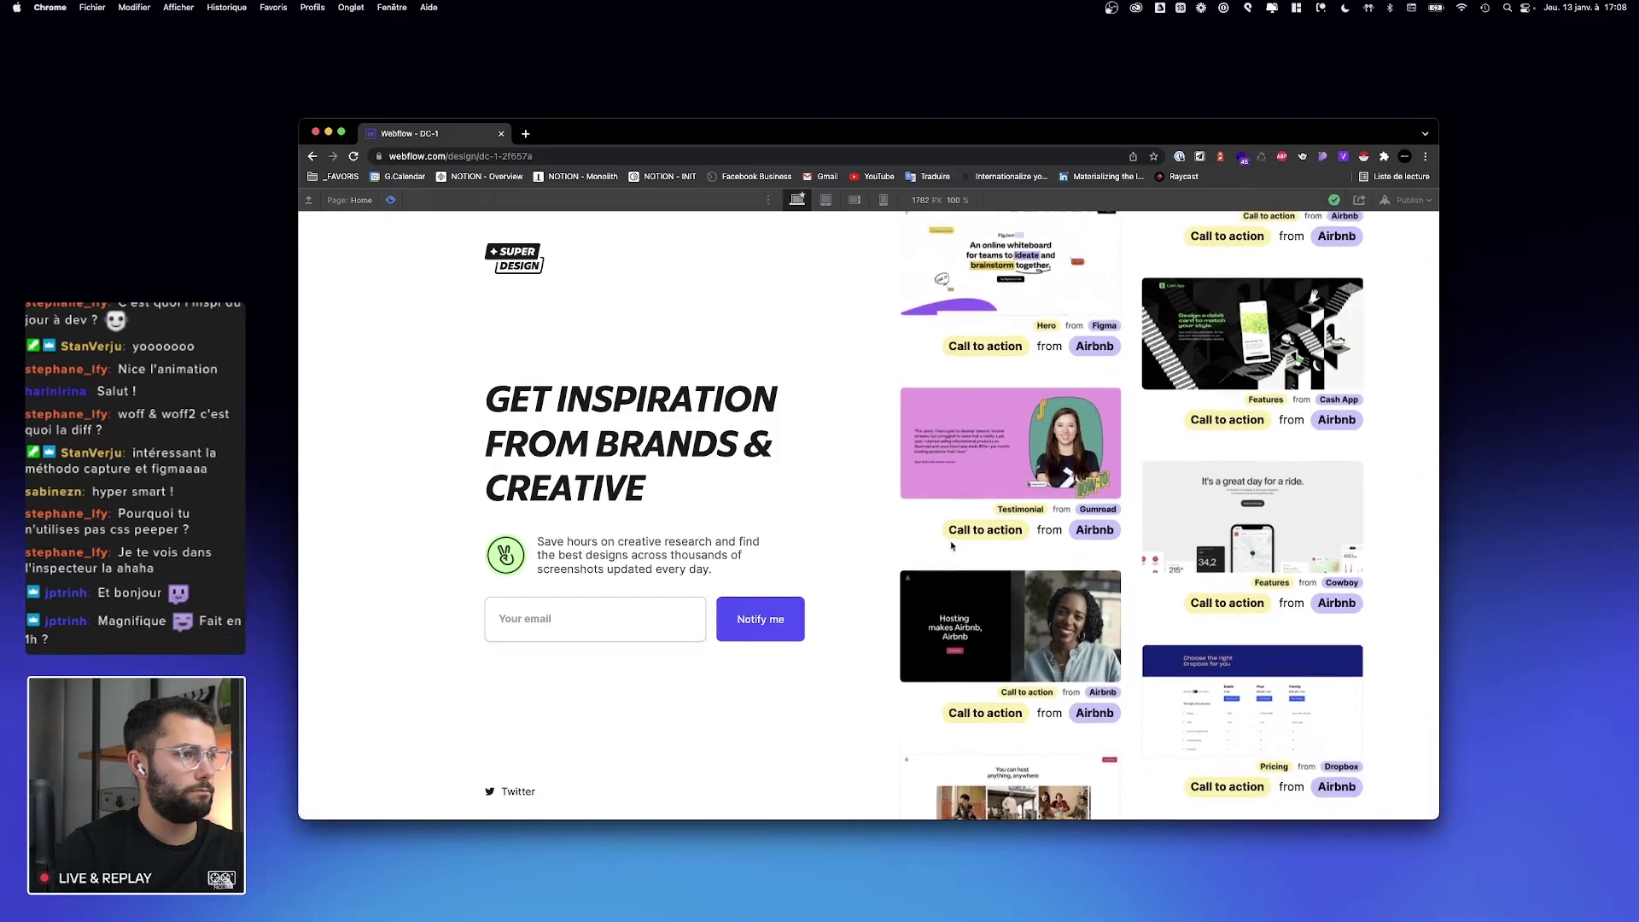
{"action": "left_click", "coordinate": [391, 200]}
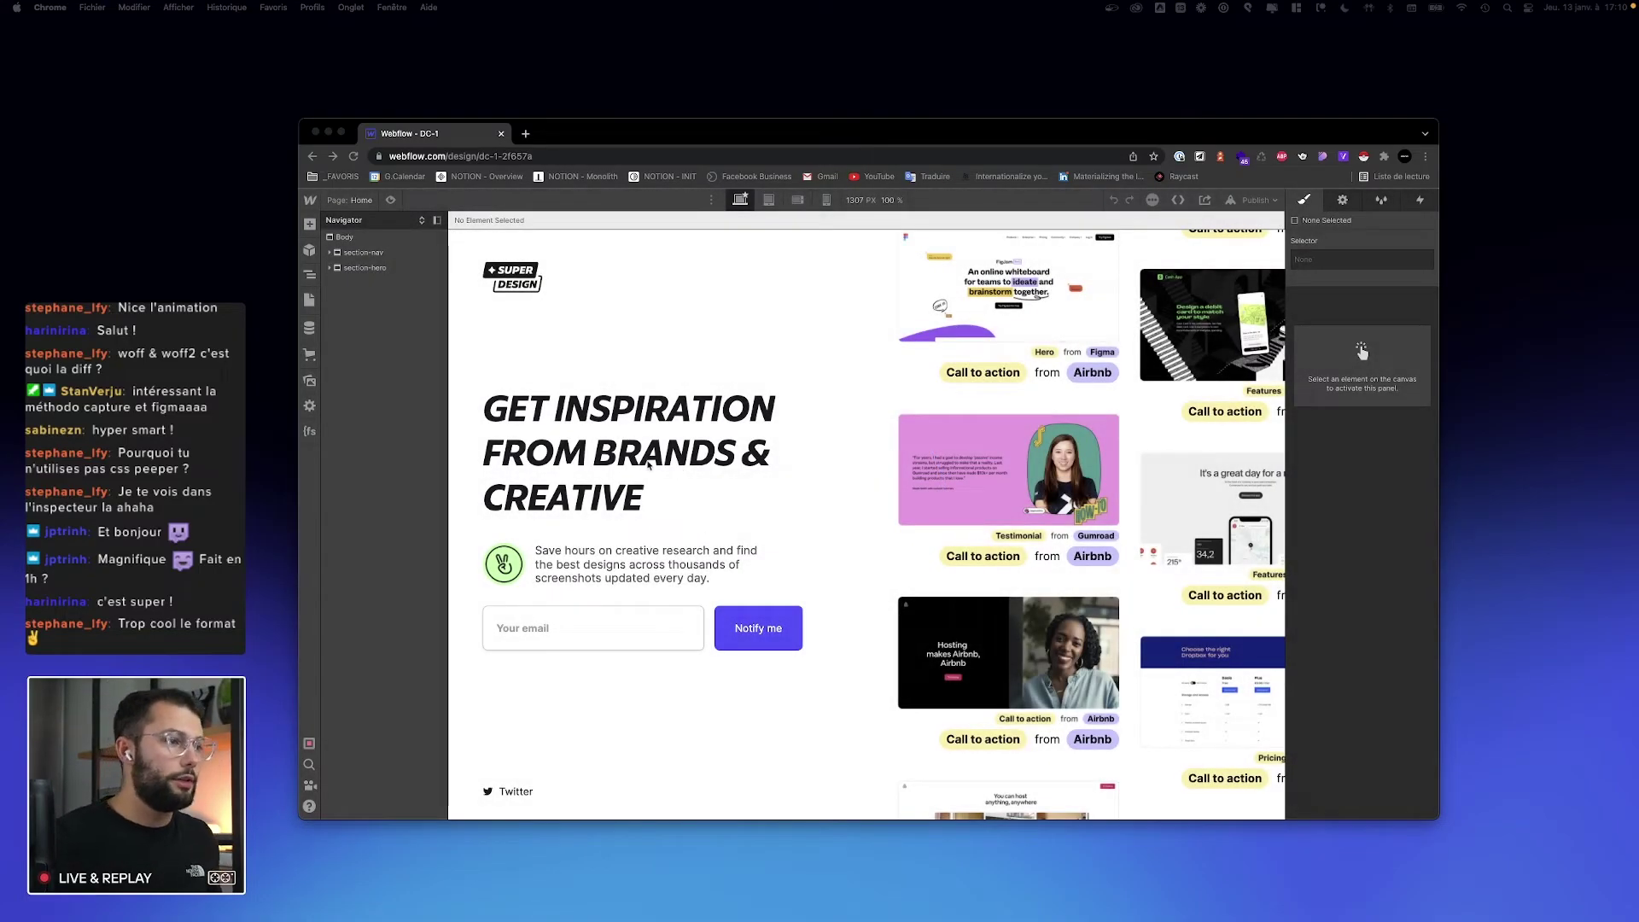
{"action": "left_click", "coordinate": [632, 452]}
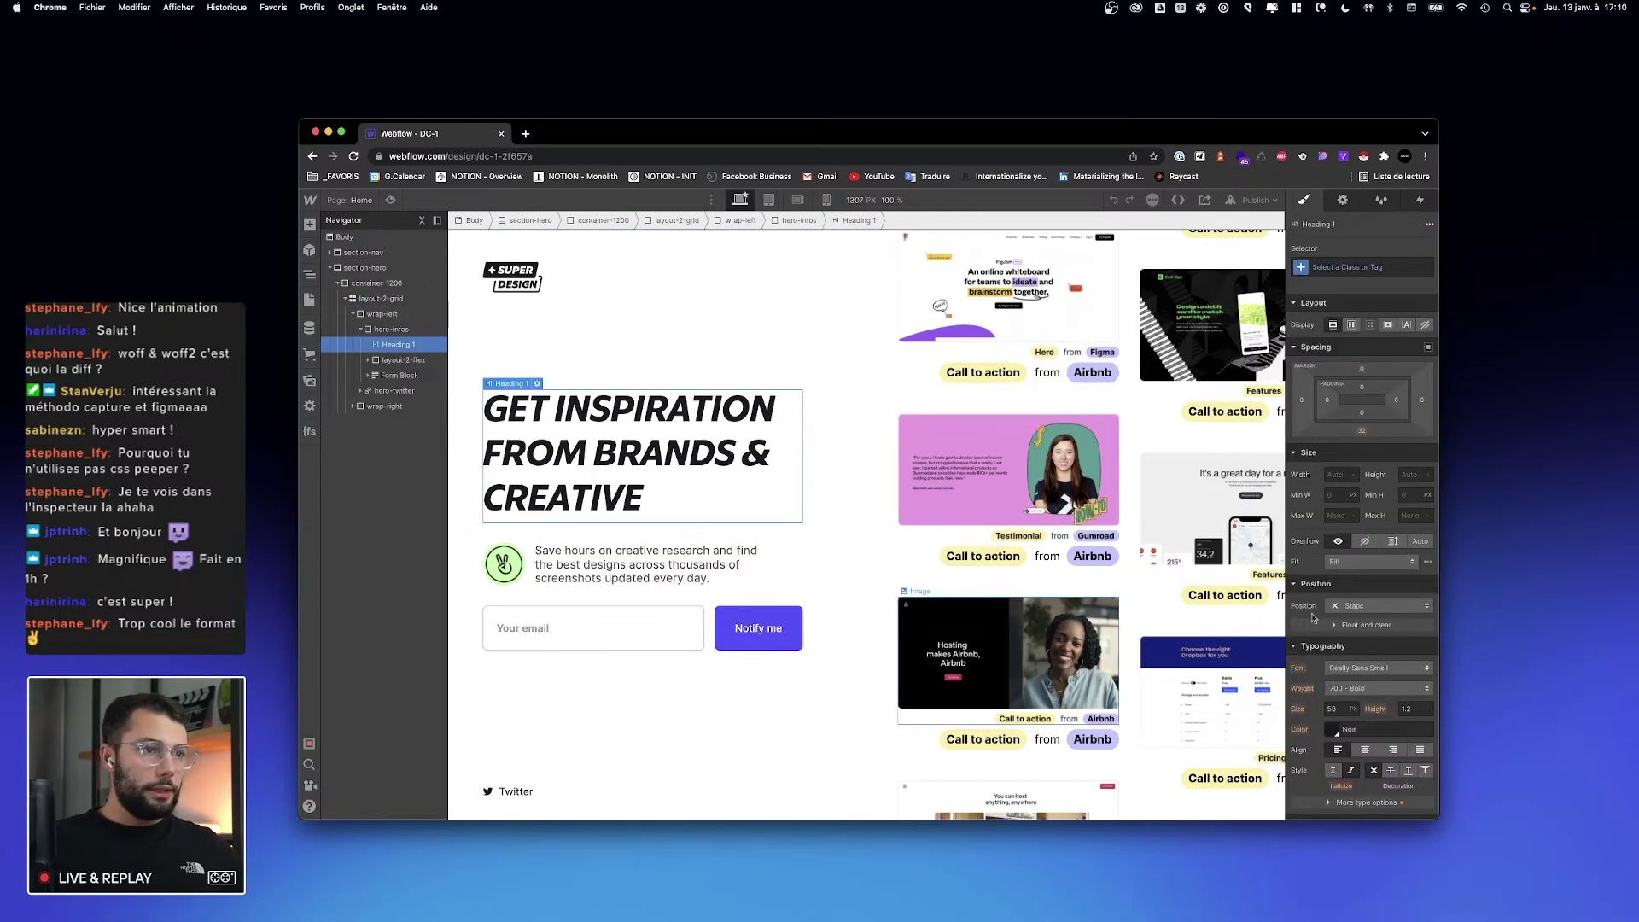
{"action": "scroll", "coordinate": [1369, 598], "scroll_direction": "down", "scroll_amount": 5}
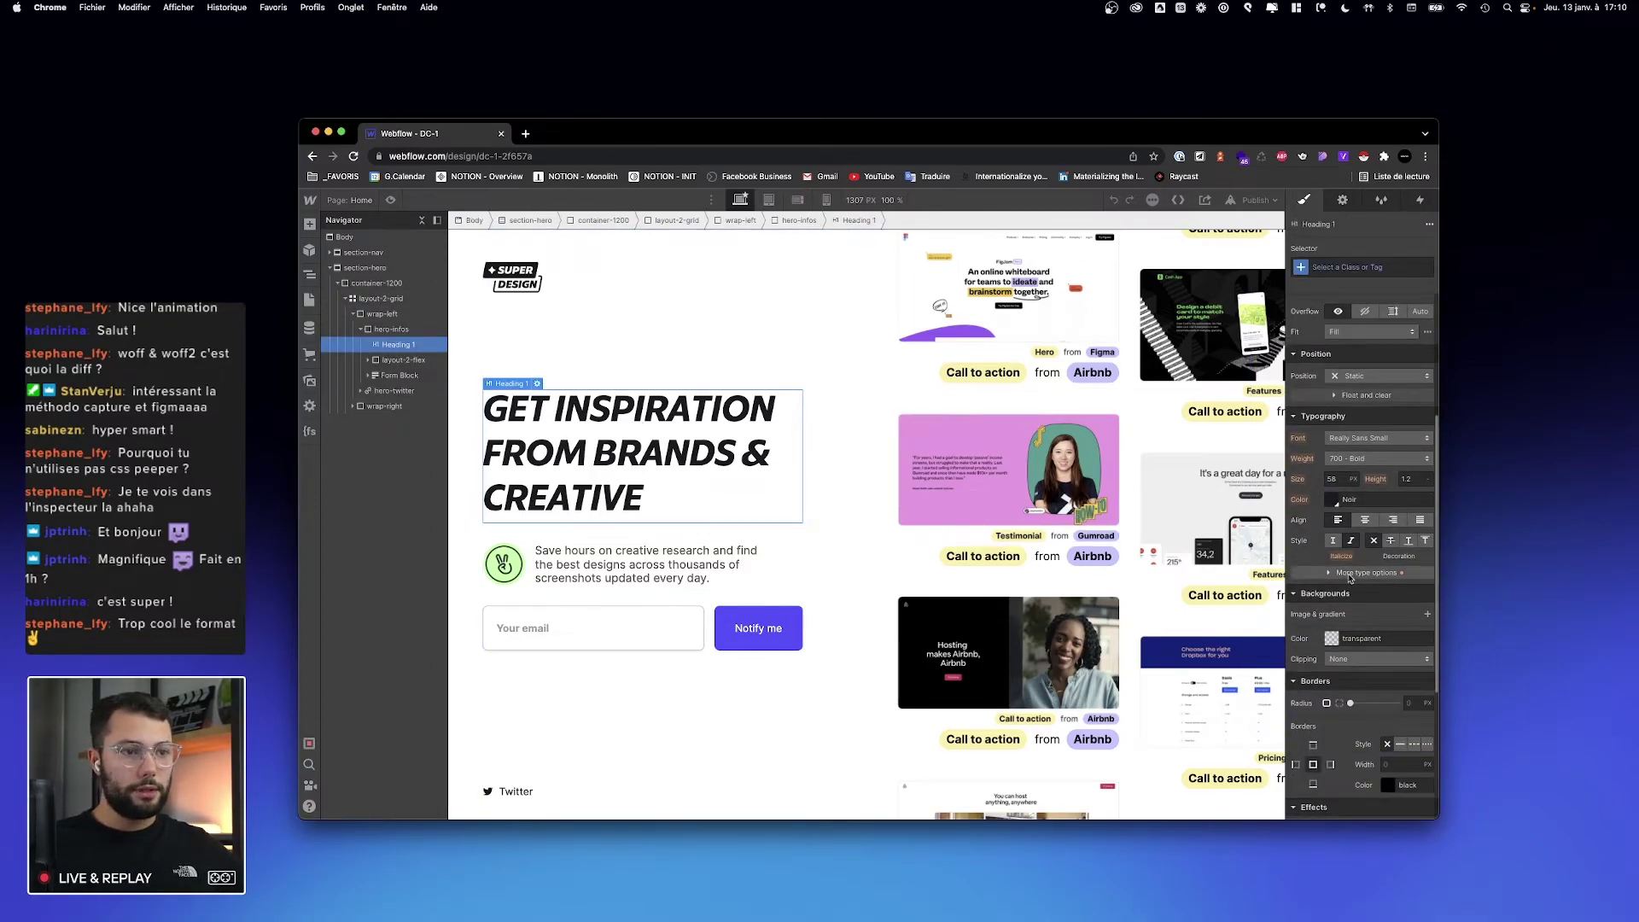
{"action": "scroll", "coordinate": [1340, 416], "scroll_direction": "up", "scroll_amount": 3}
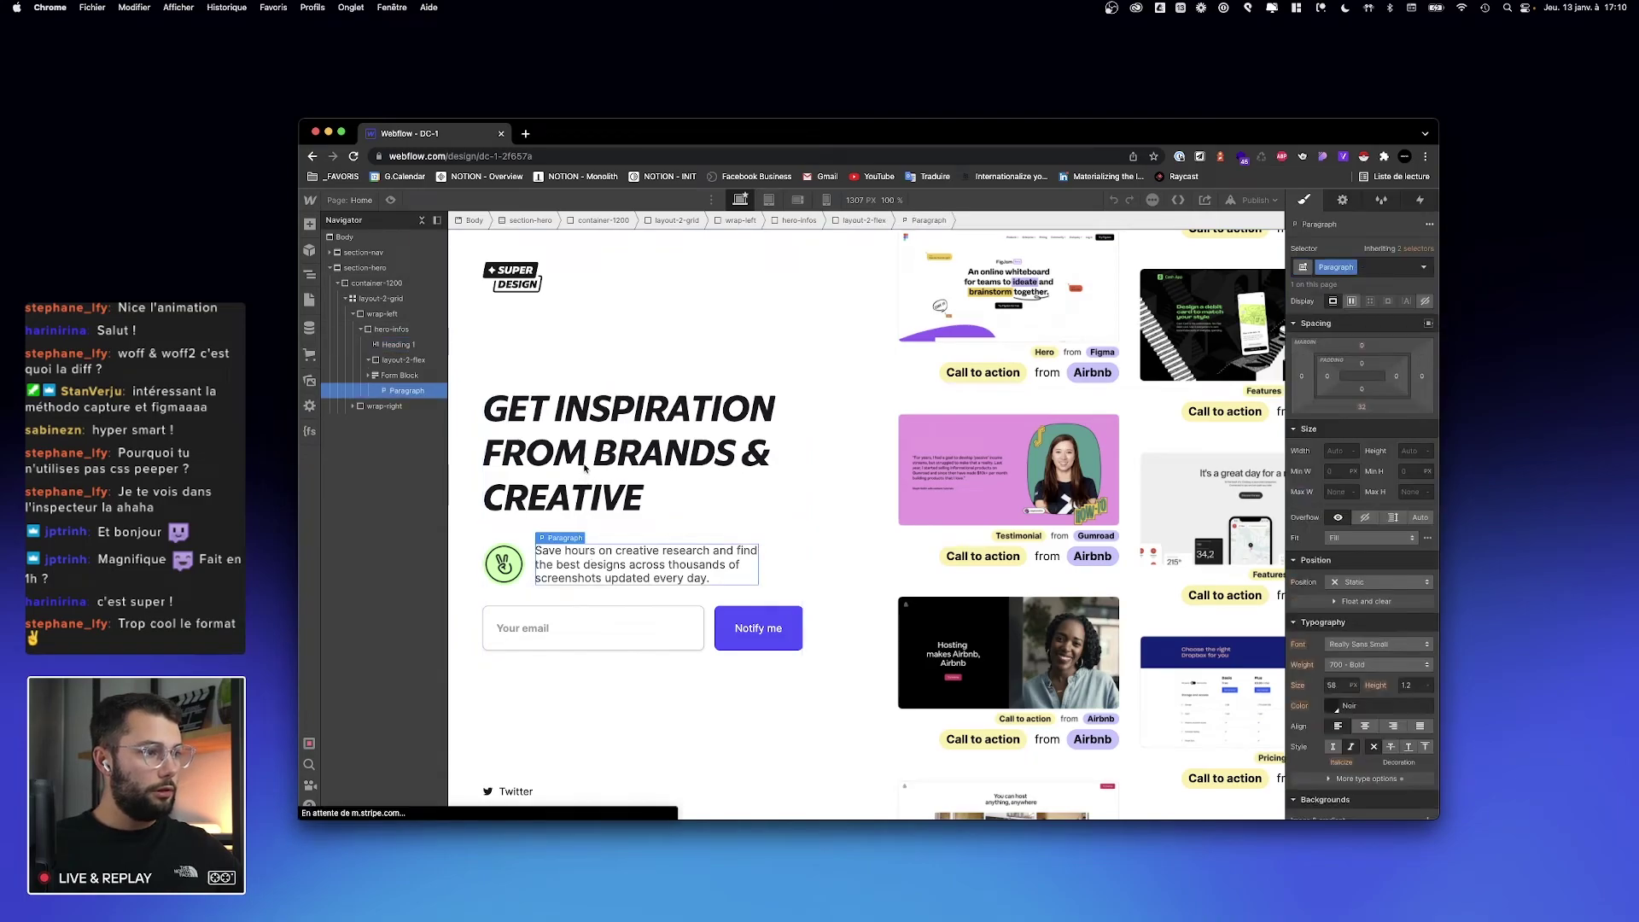
Step: Change the jaune label's background colour to mint green
{"action": "left_click", "coordinate": [983, 556]}
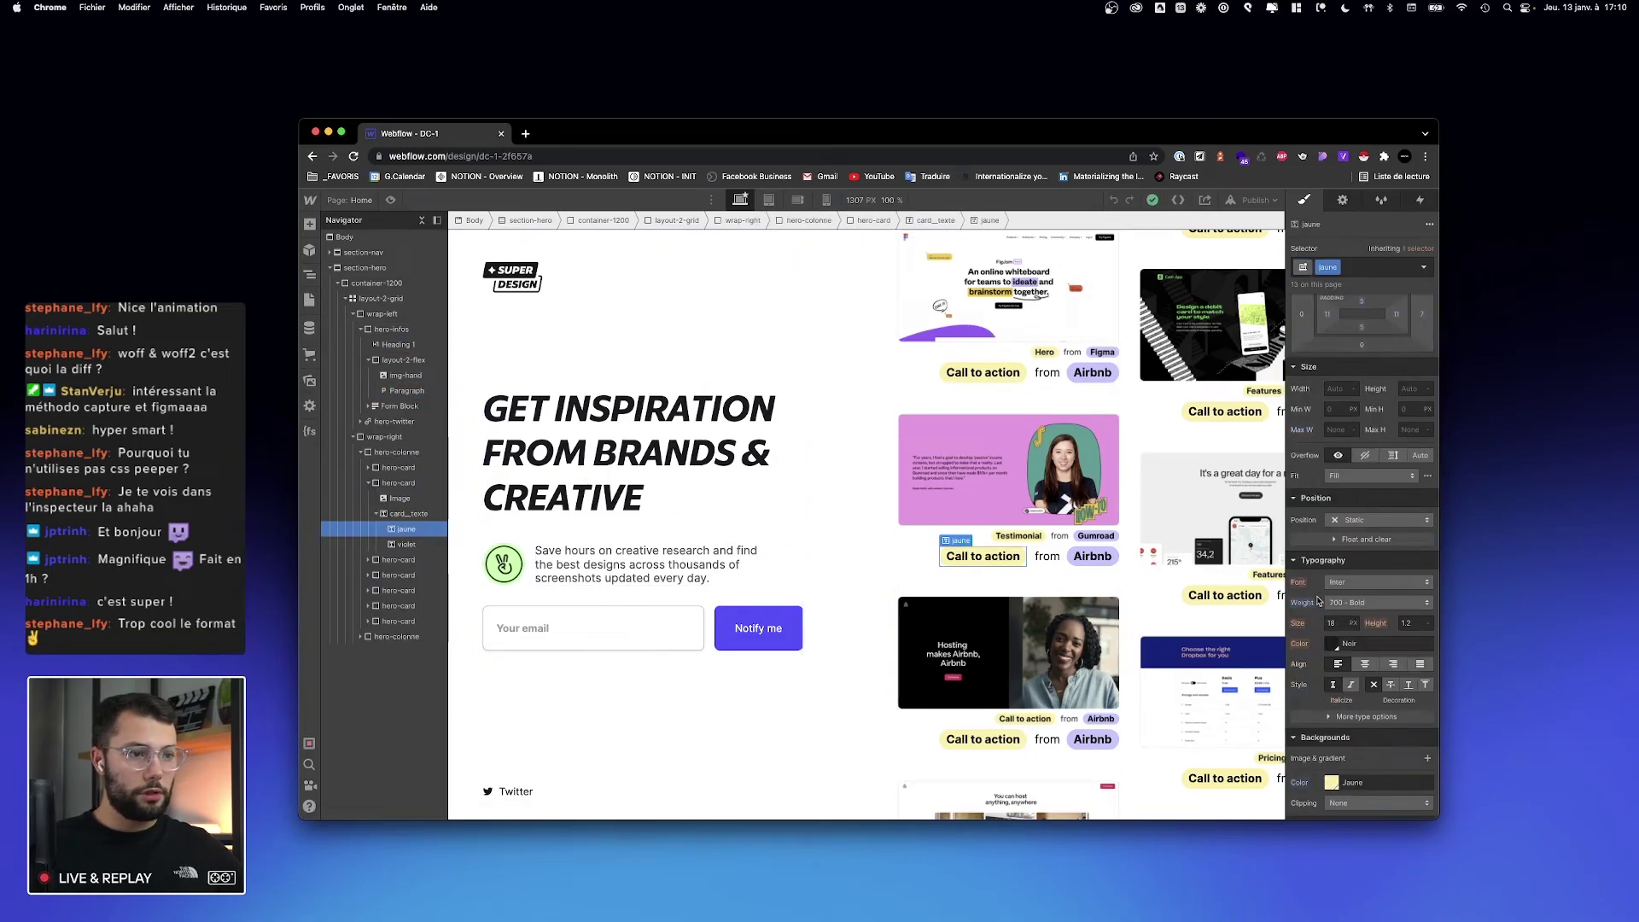
{"action": "left_click", "coordinate": [1332, 783]}
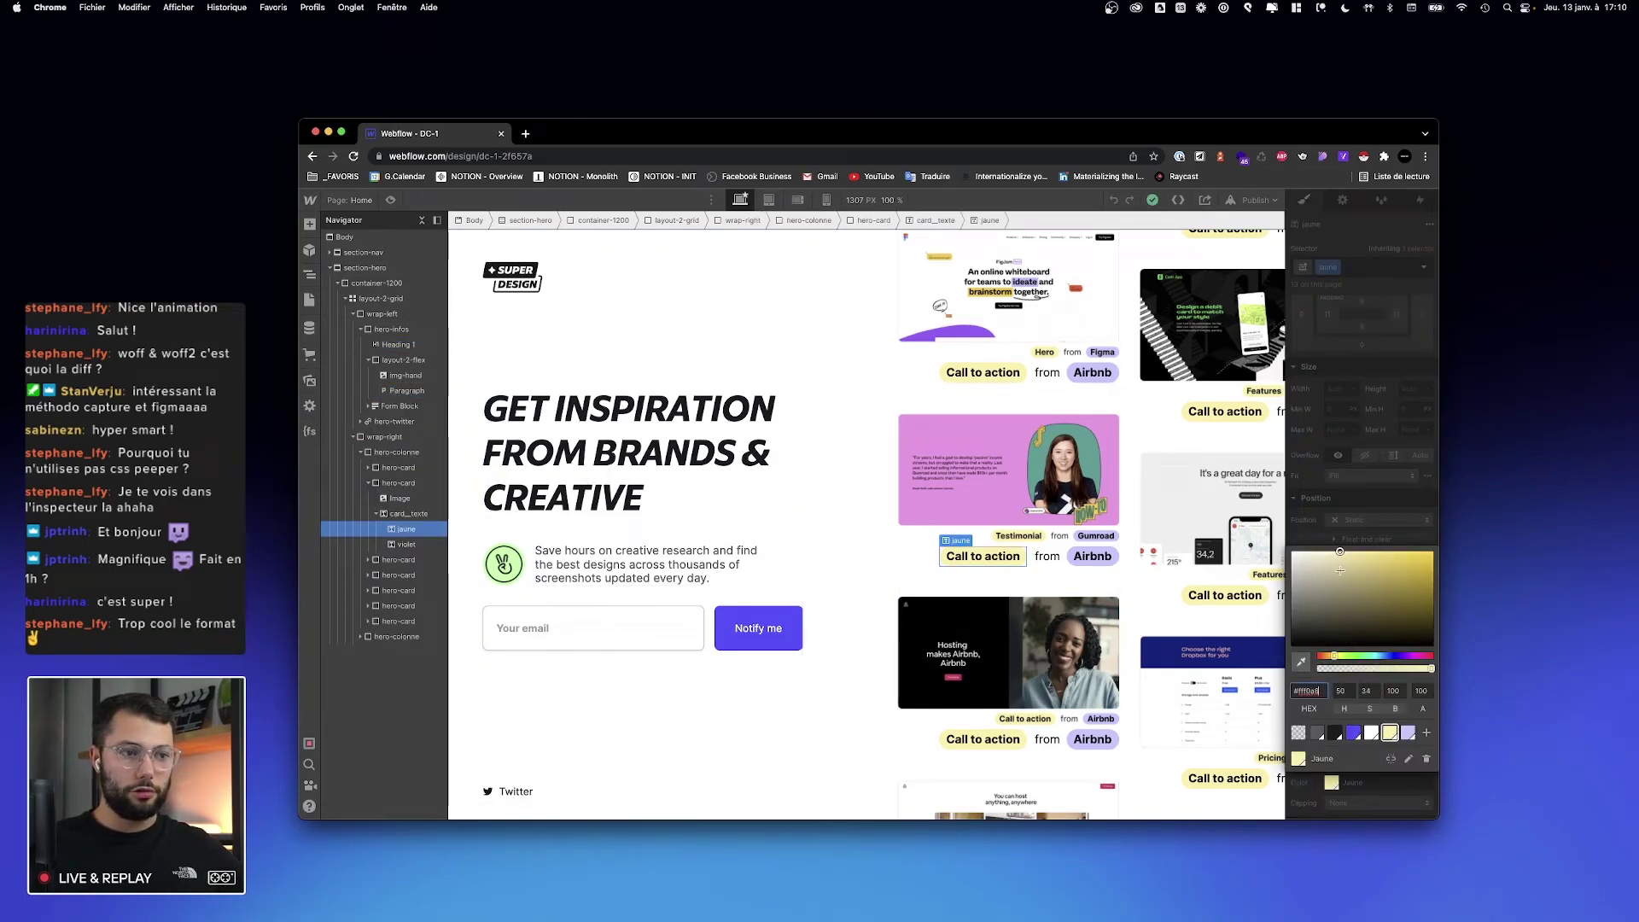
{"action": "left_click_drag", "start_coordinate": [1381, 655], "coordinate": [1368, 656]}
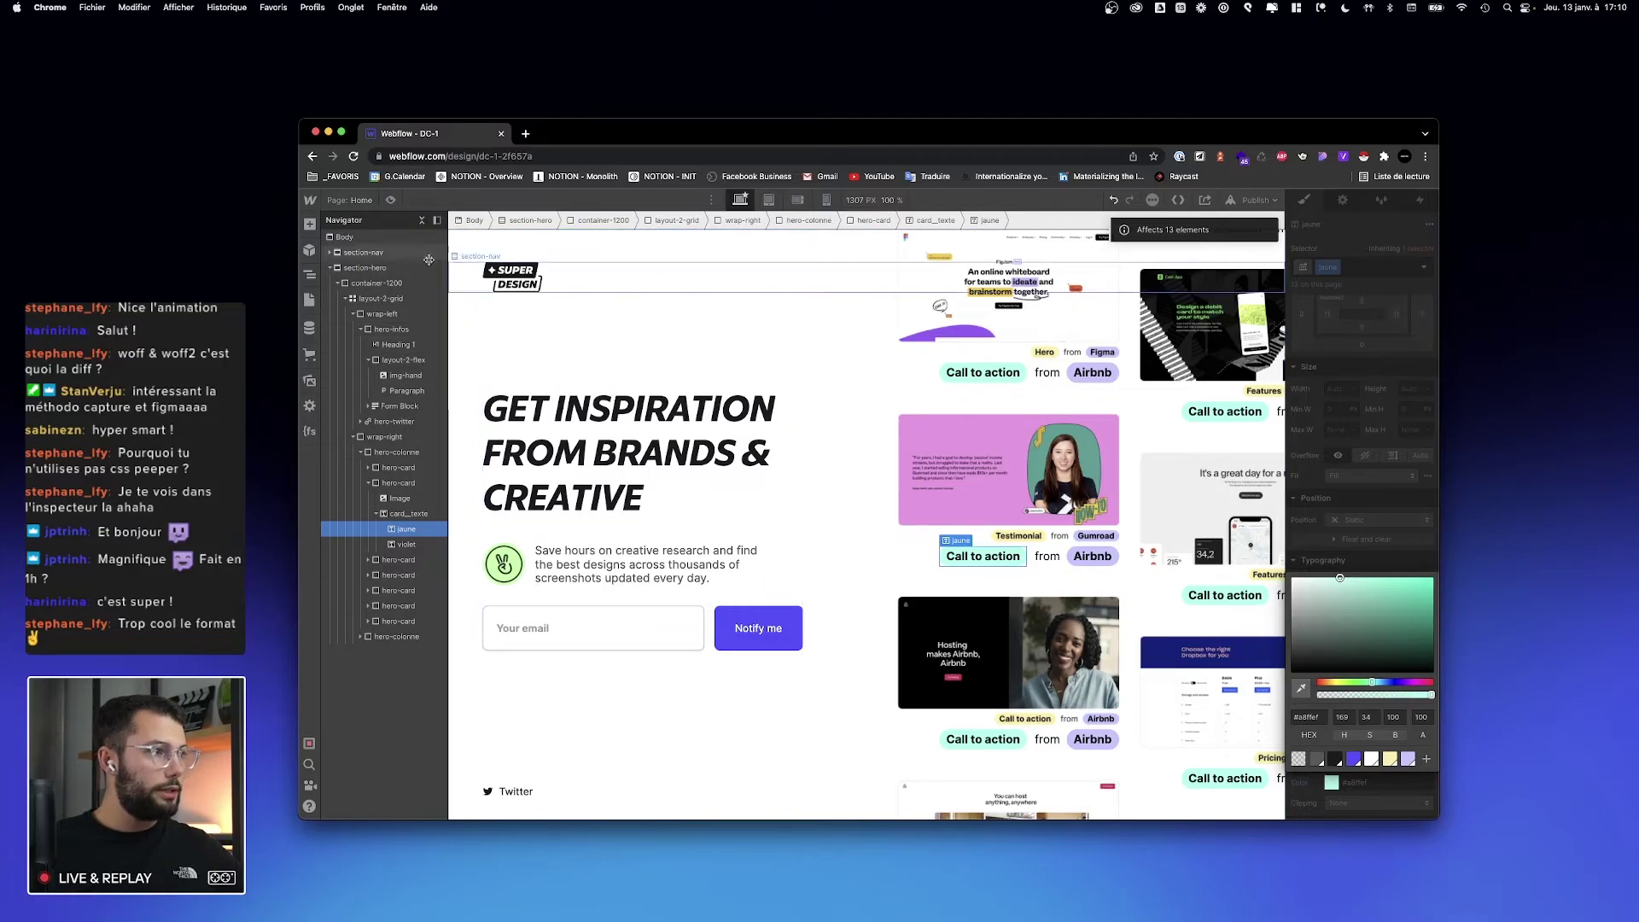
{"action": "left_click", "coordinate": [742, 286]}
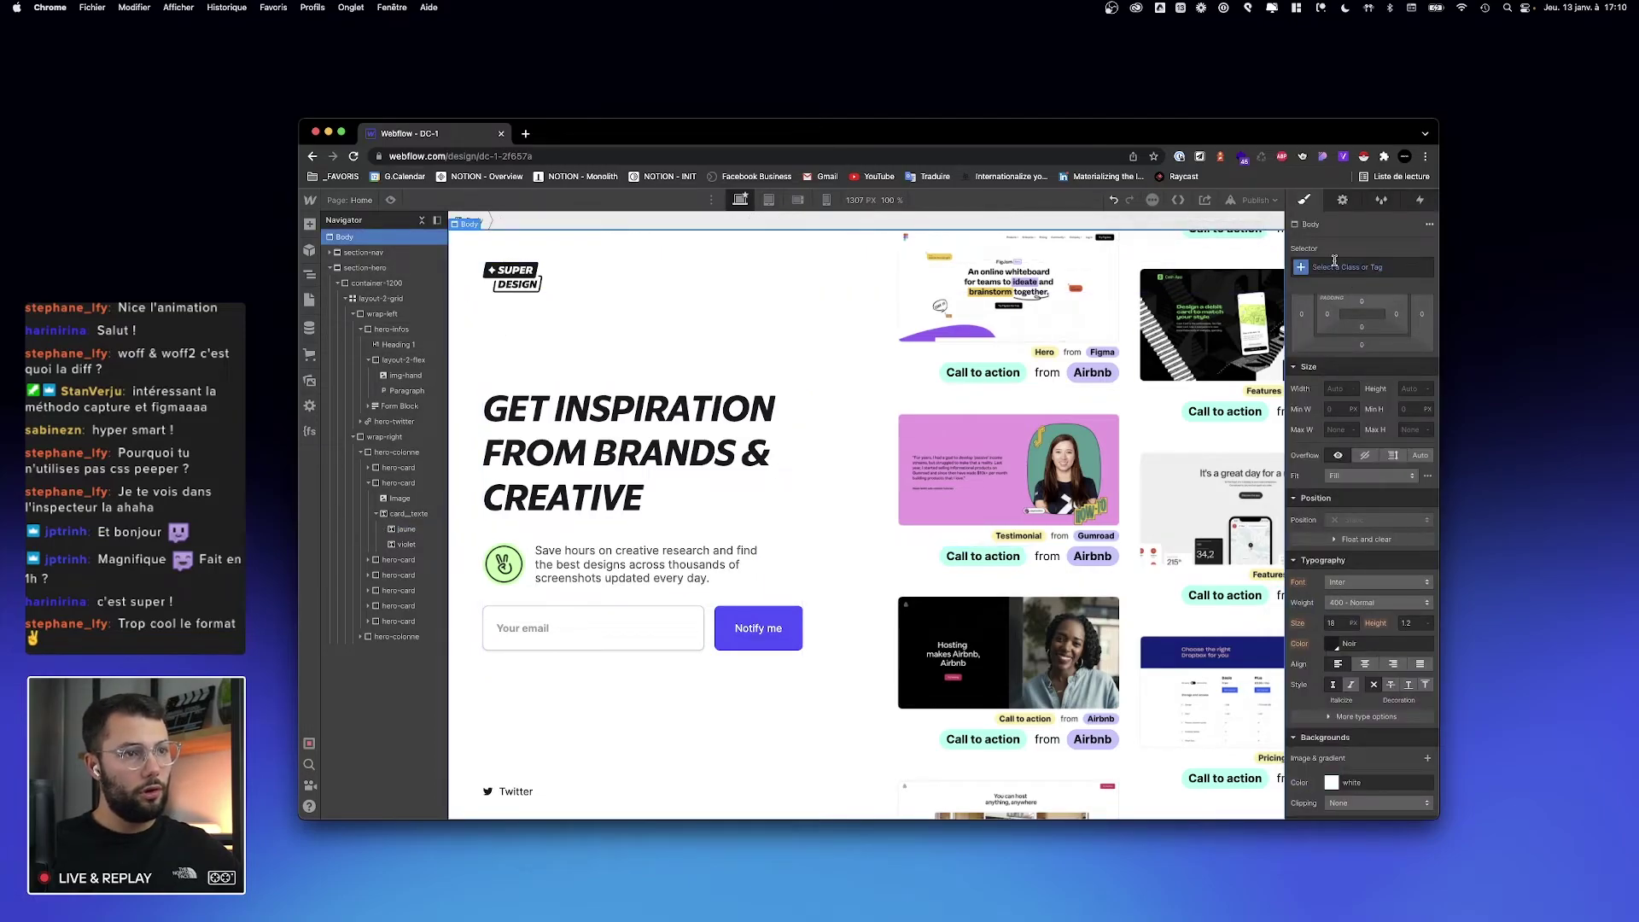
Step: Try the Violet and Blanc swatches as the Body (All Pages) text colour, then restore Noir
{"action": "left_click", "coordinate": [1335, 645]}
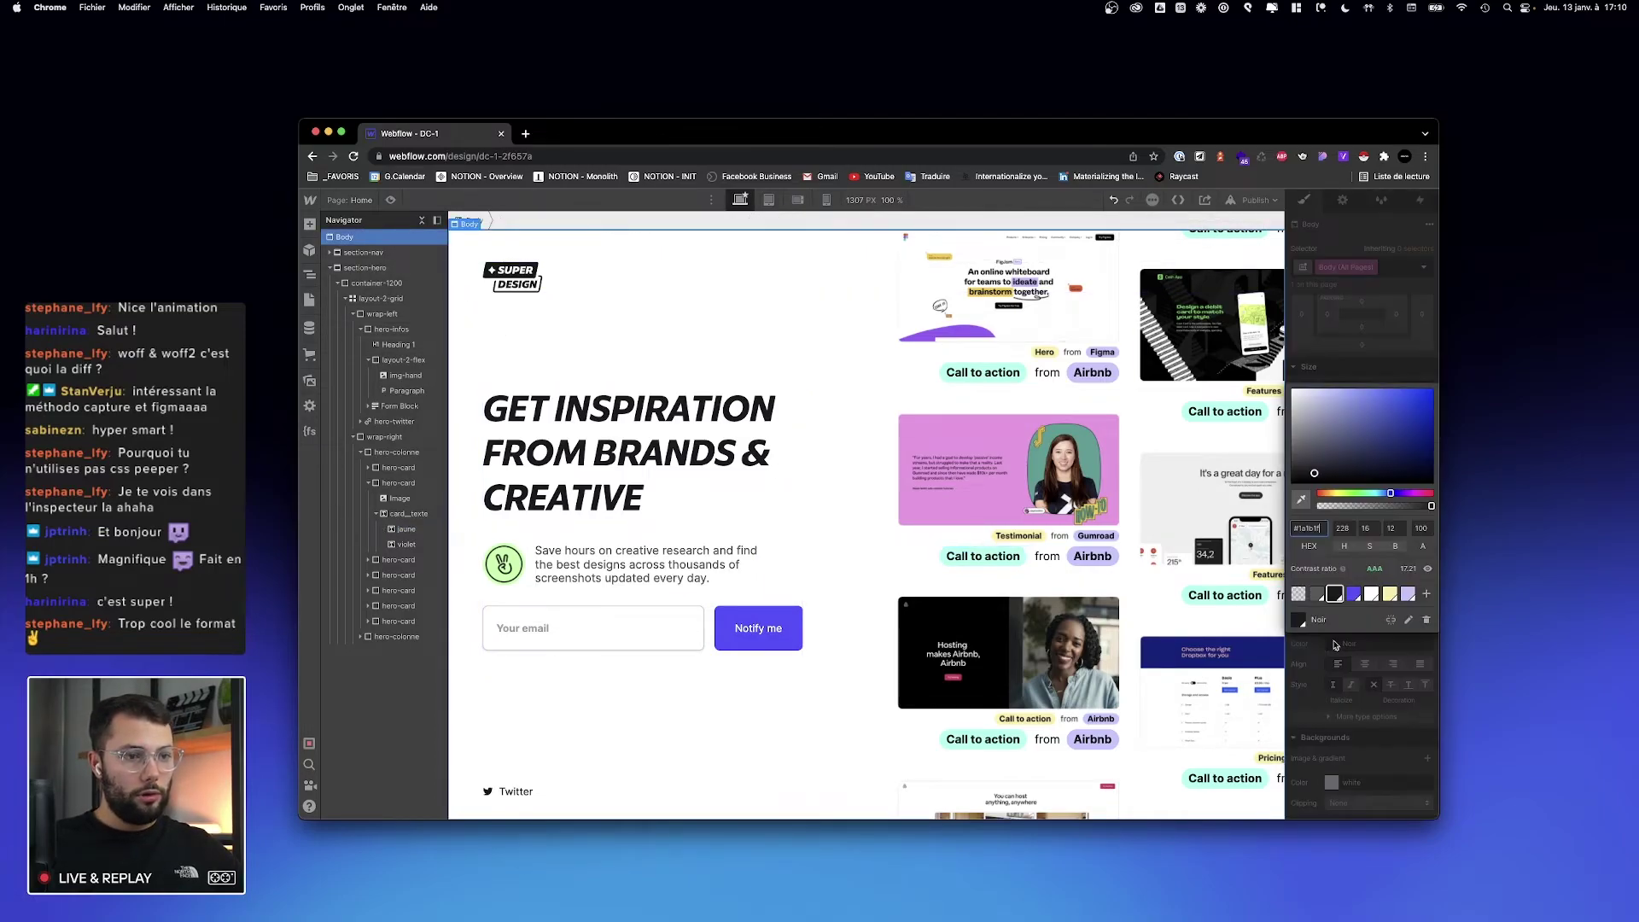
{"action": "left_click", "coordinate": [1354, 594]}
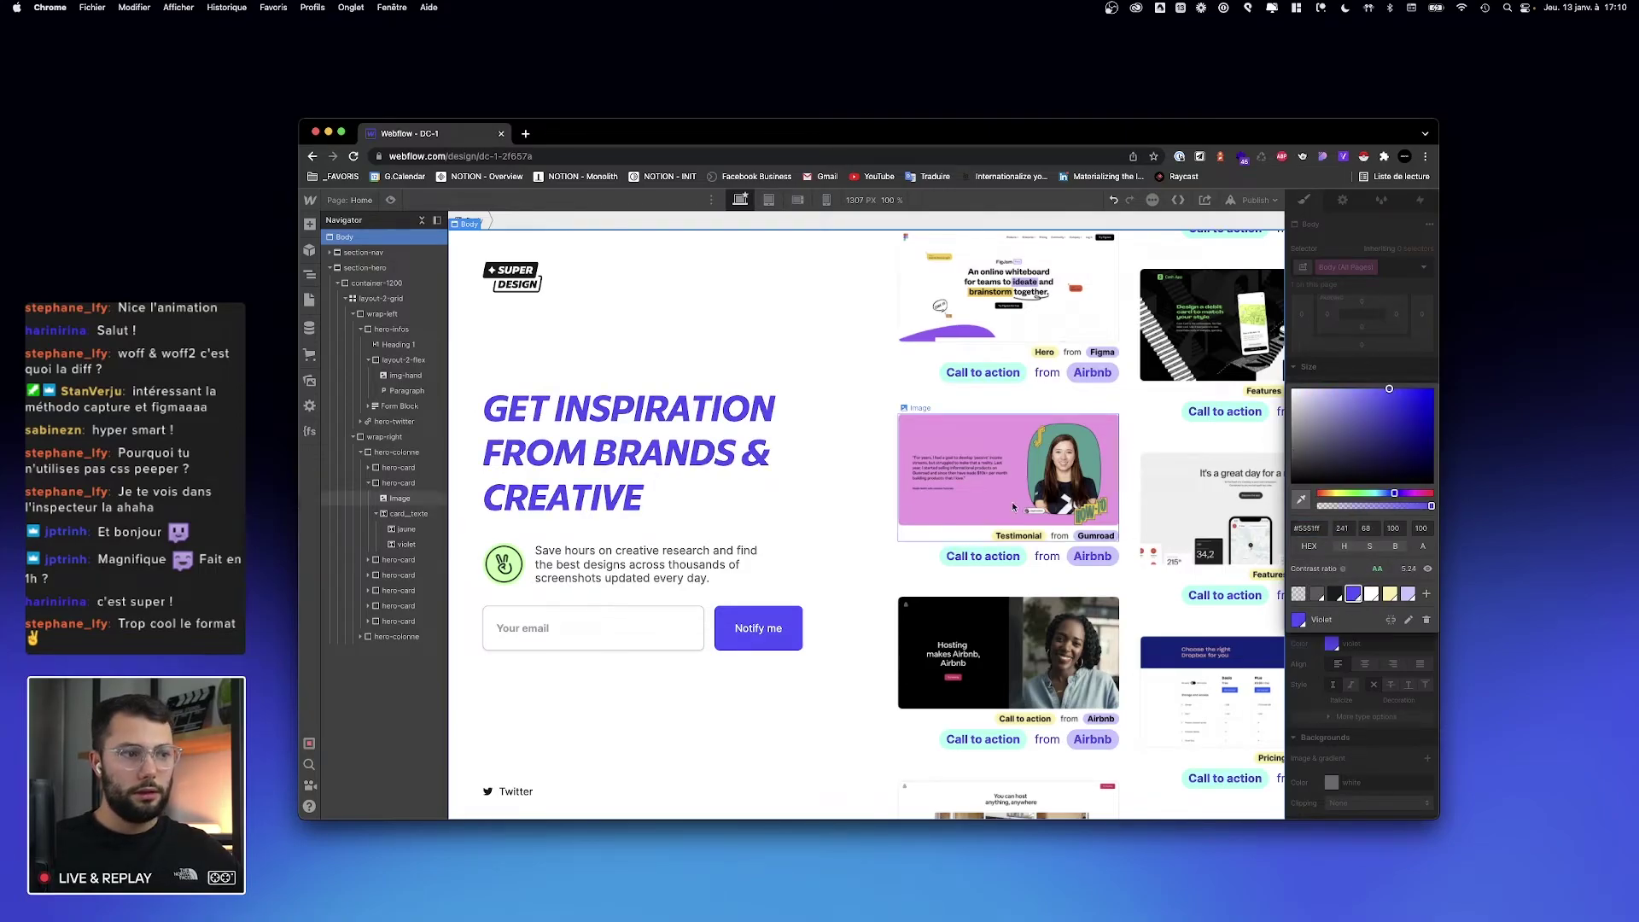
{"action": "left_click", "coordinate": [1371, 596]}
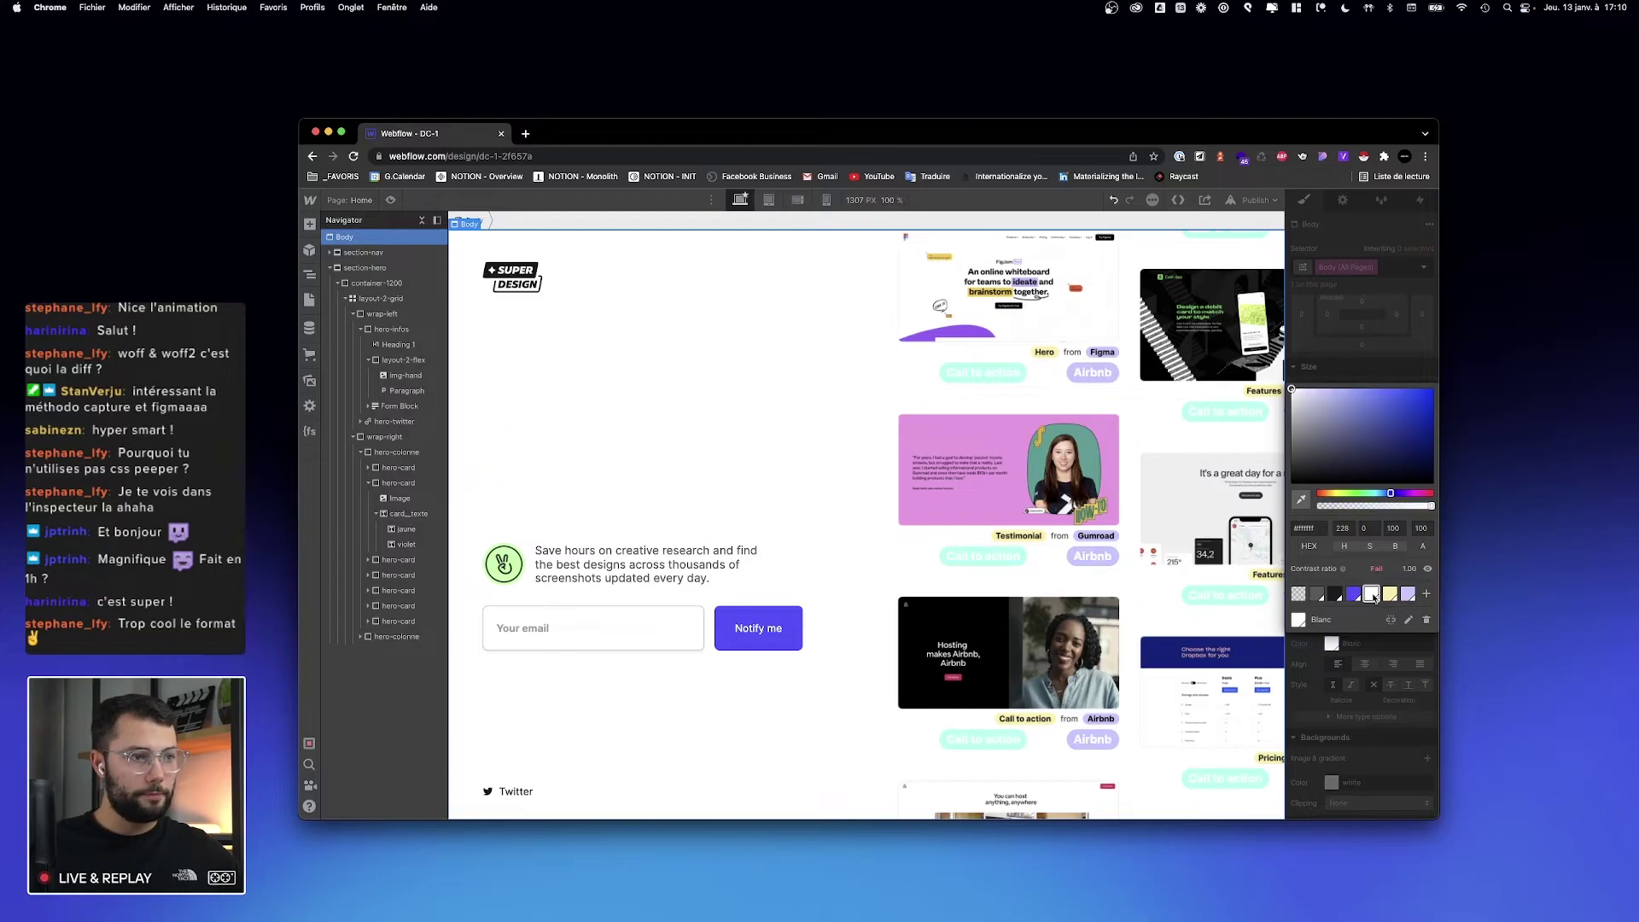
{"action": "left_click", "coordinate": [1335, 595]}
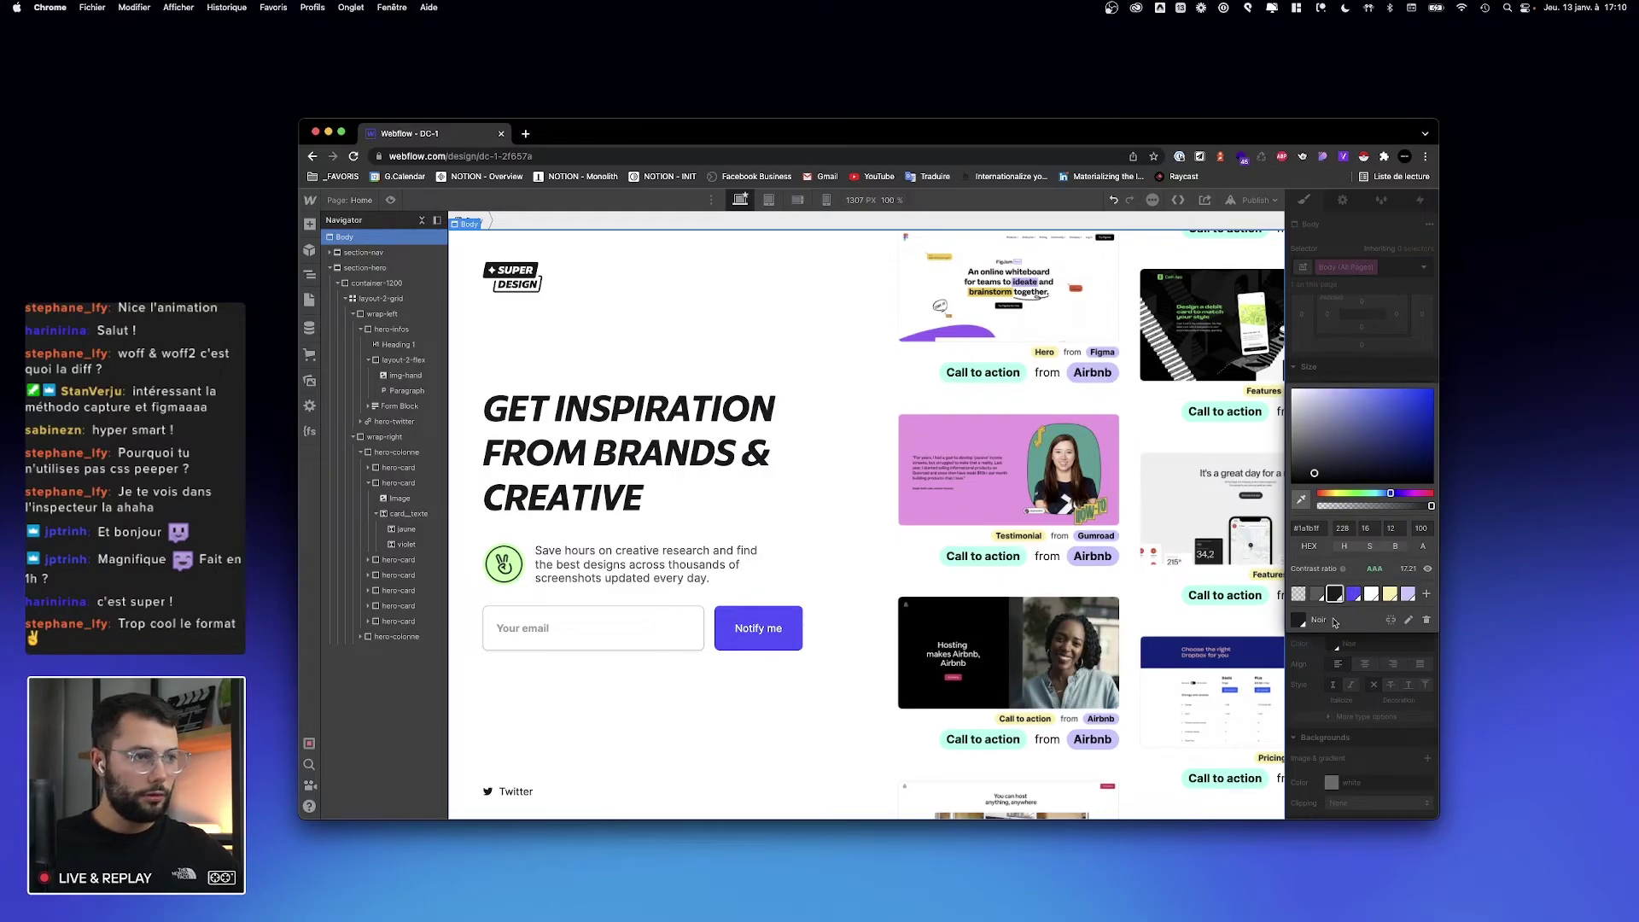
{"action": "left_click", "coordinate": [1337, 354]}
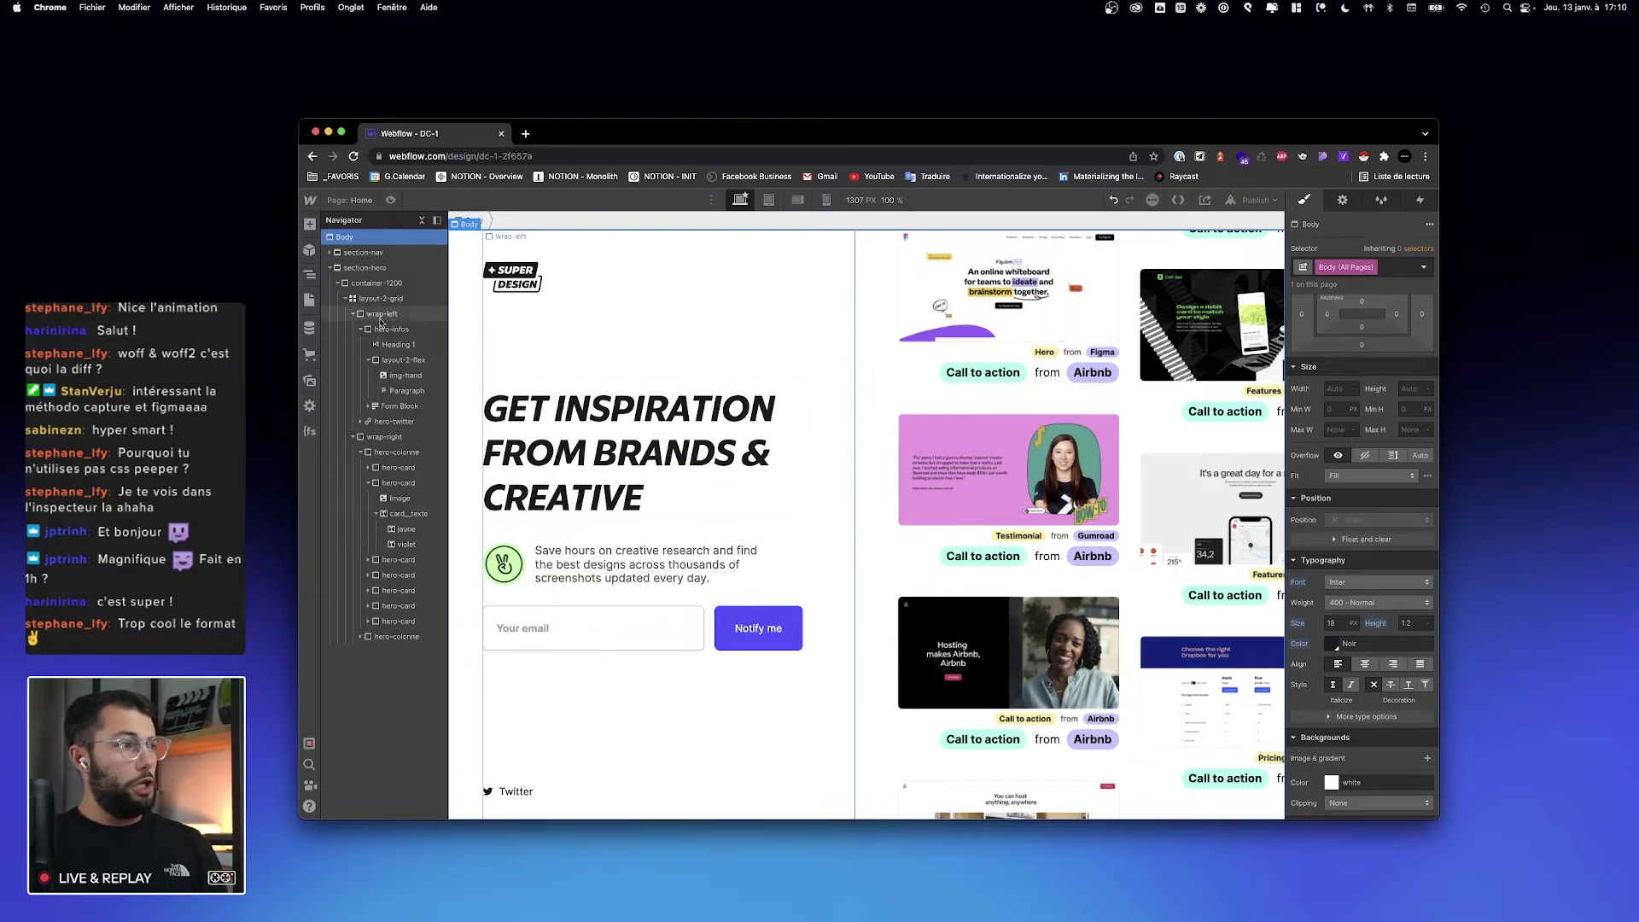
Step: Collapse the wrap-left and wrap-right branches in the element tree and select wrap-right
{"action": "left_click", "coordinate": [338, 282]}
{"action": "left_click", "coordinate": [338, 283]}
{"action": "left_click", "coordinate": [339, 283]}
{"action": "left_click", "coordinate": [339, 284]}
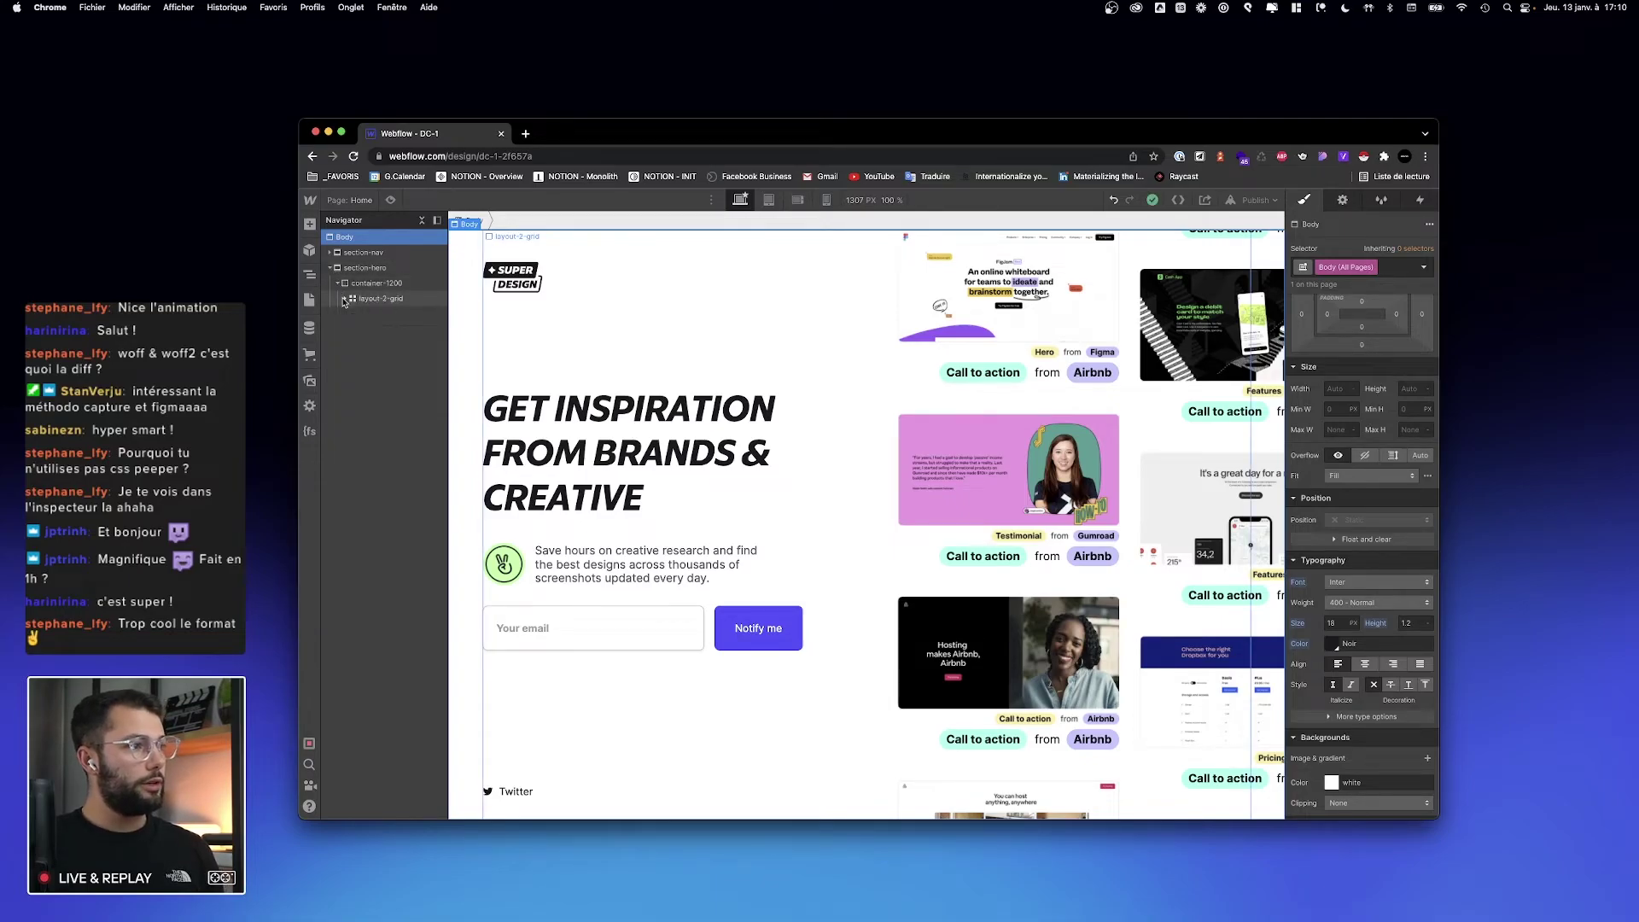
{"action": "left_click", "coordinate": [353, 314]}
{"action": "left_click", "coordinate": [369, 329]}
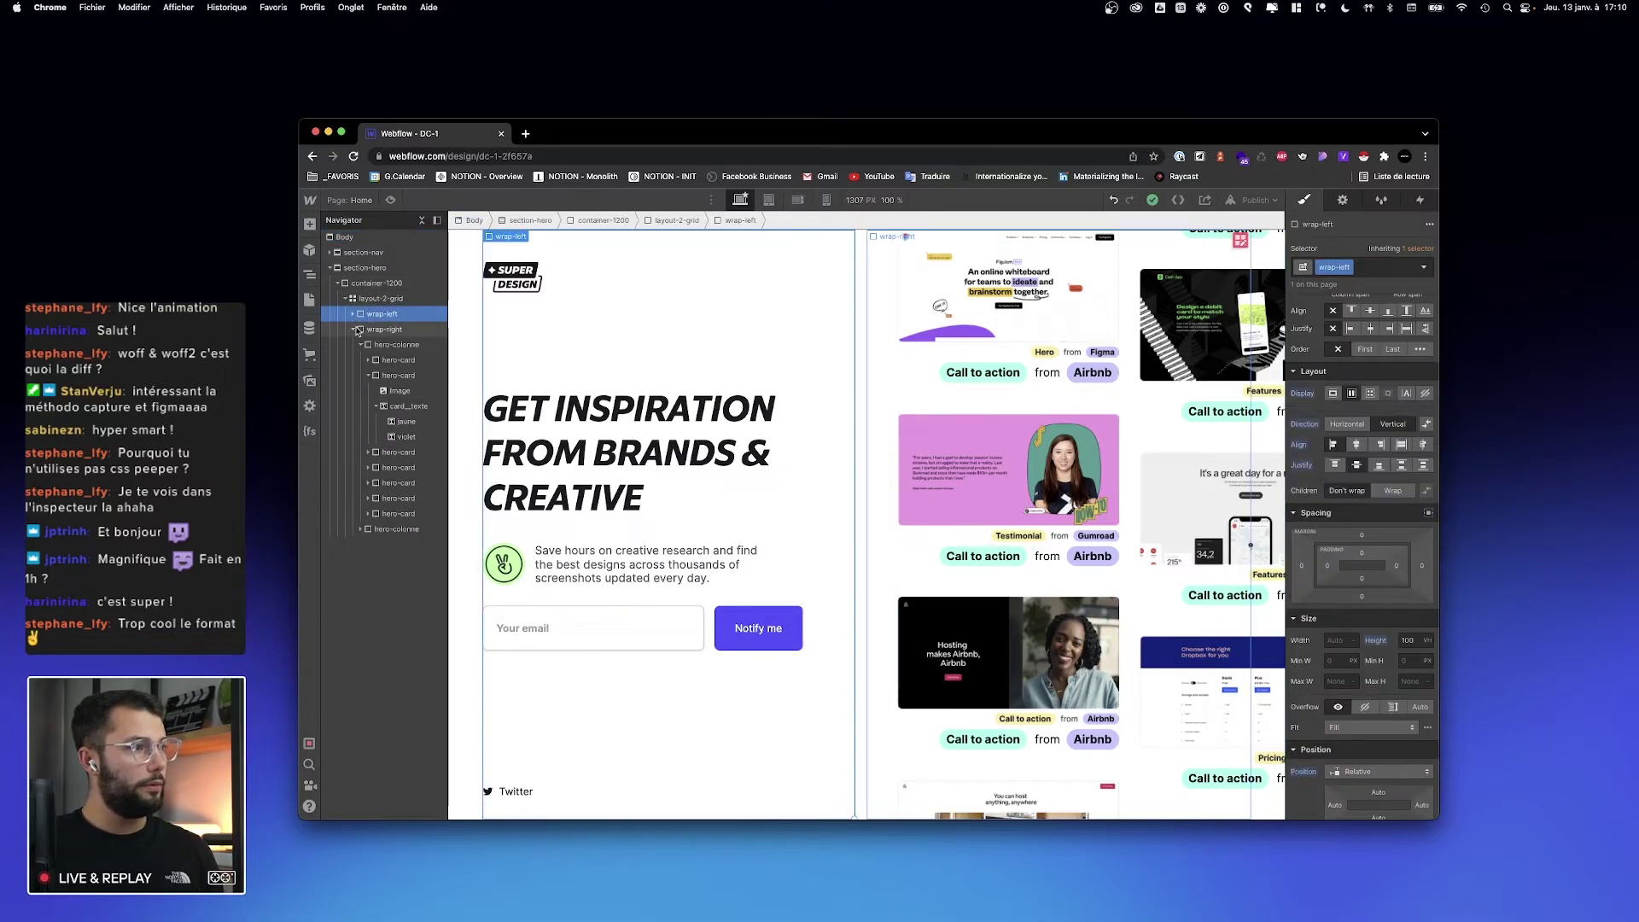
{"action": "left_click", "coordinate": [354, 330]}
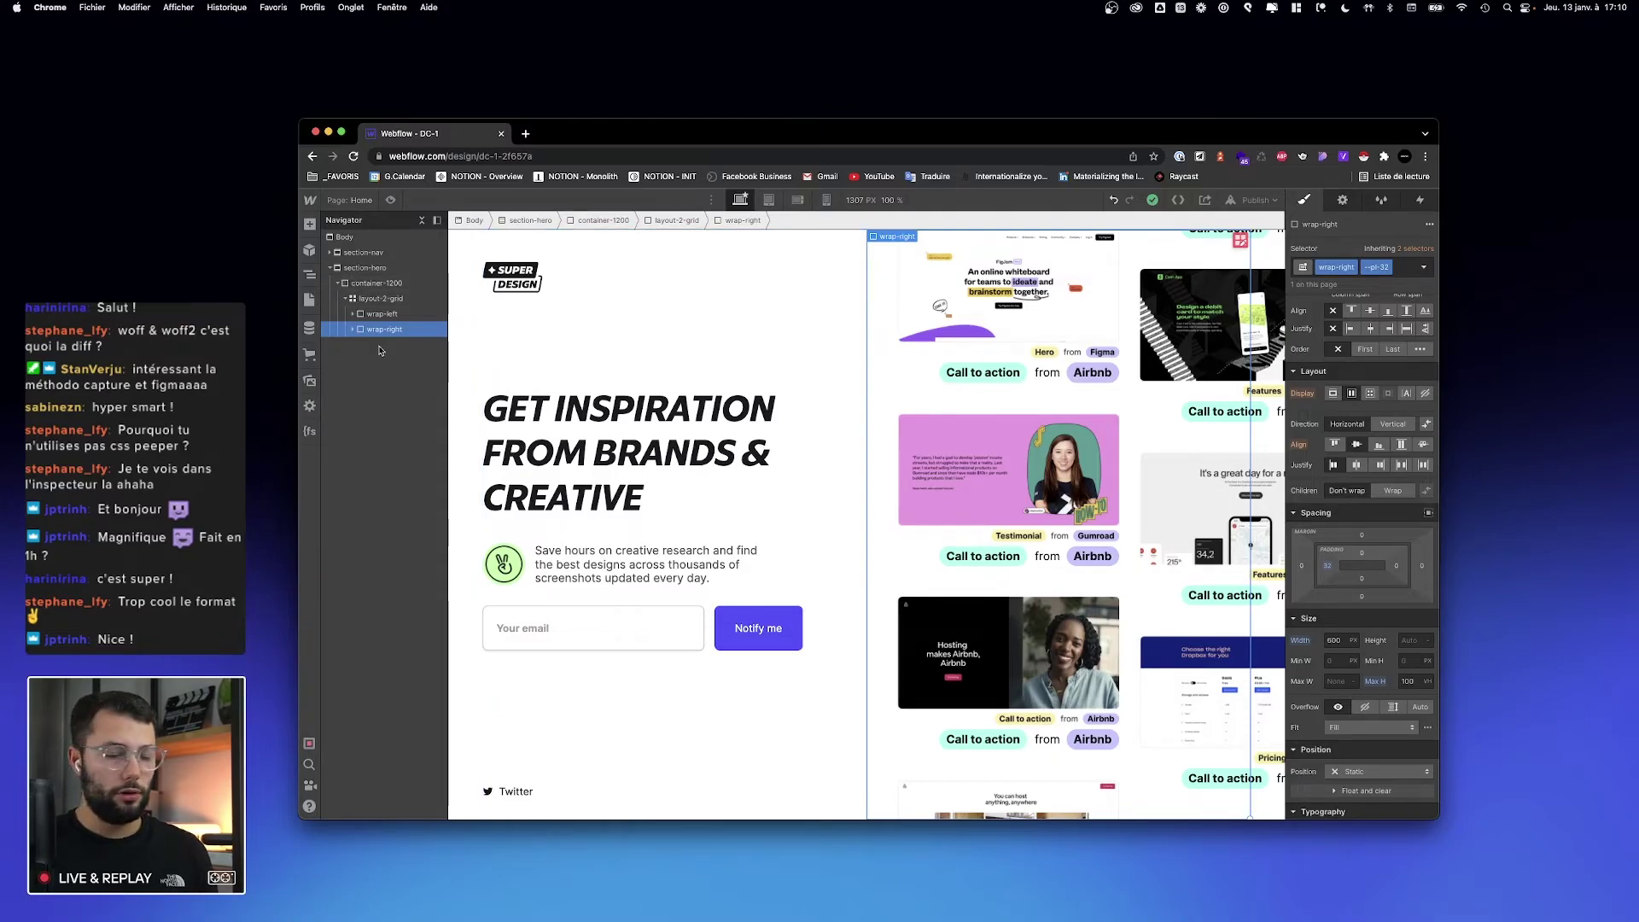
Step: Look over the Finsweet extension panel, then preview the landing page and return to the designer
{"action": "left_click", "coordinate": [310, 432]}
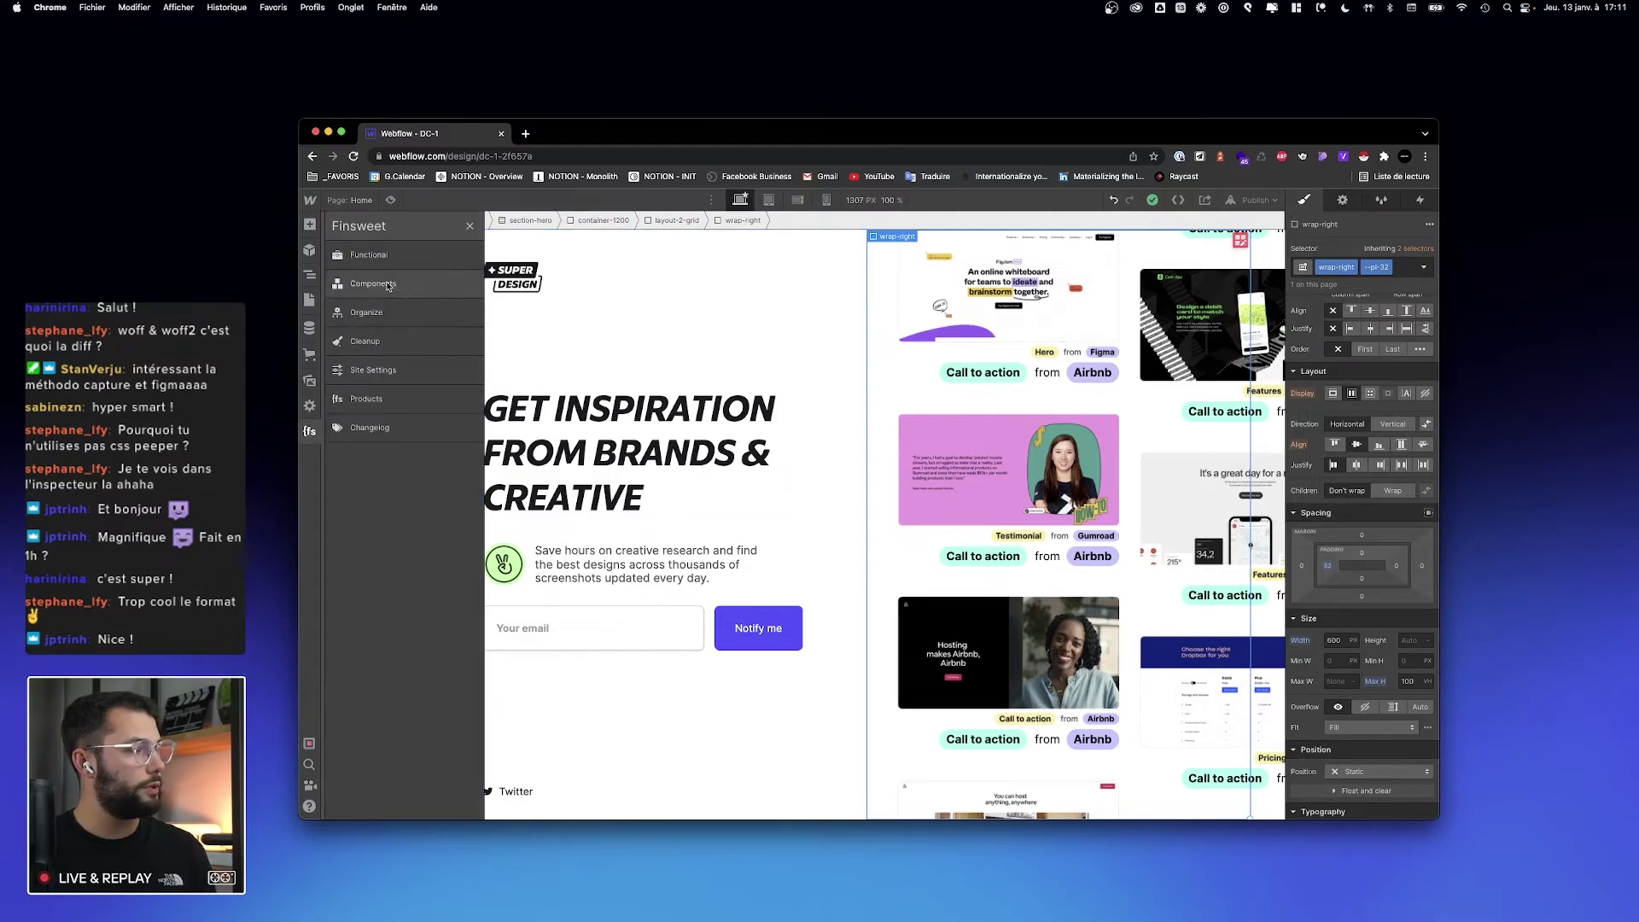
{"action": "left_click", "coordinate": [469, 227]}
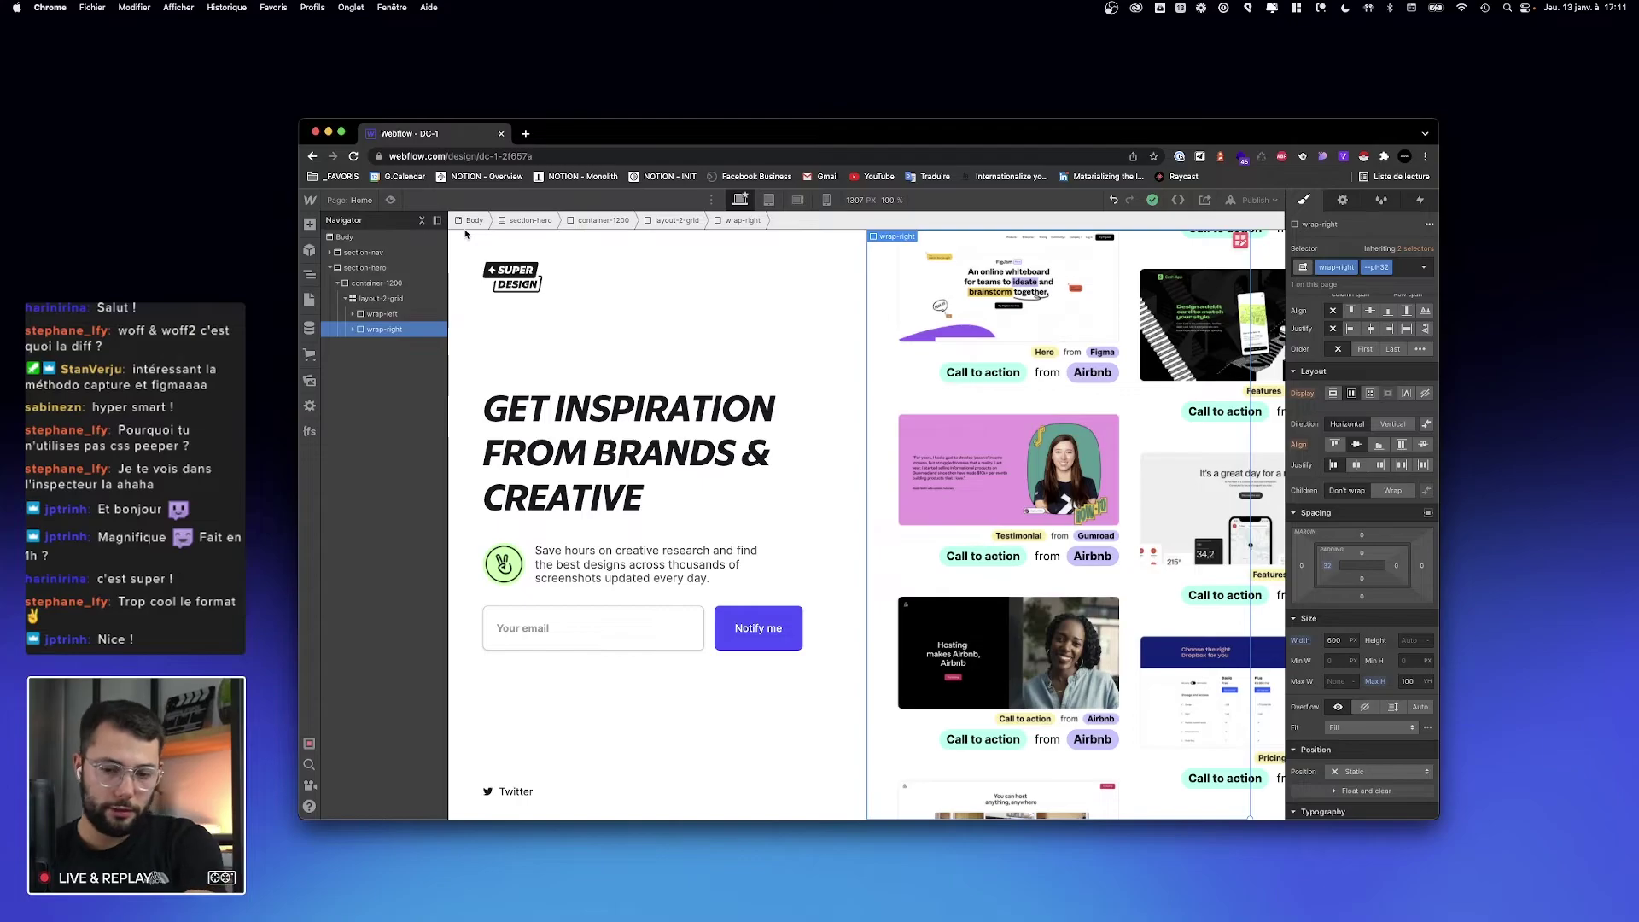
{"action": "left_click", "coordinate": [391, 200]}
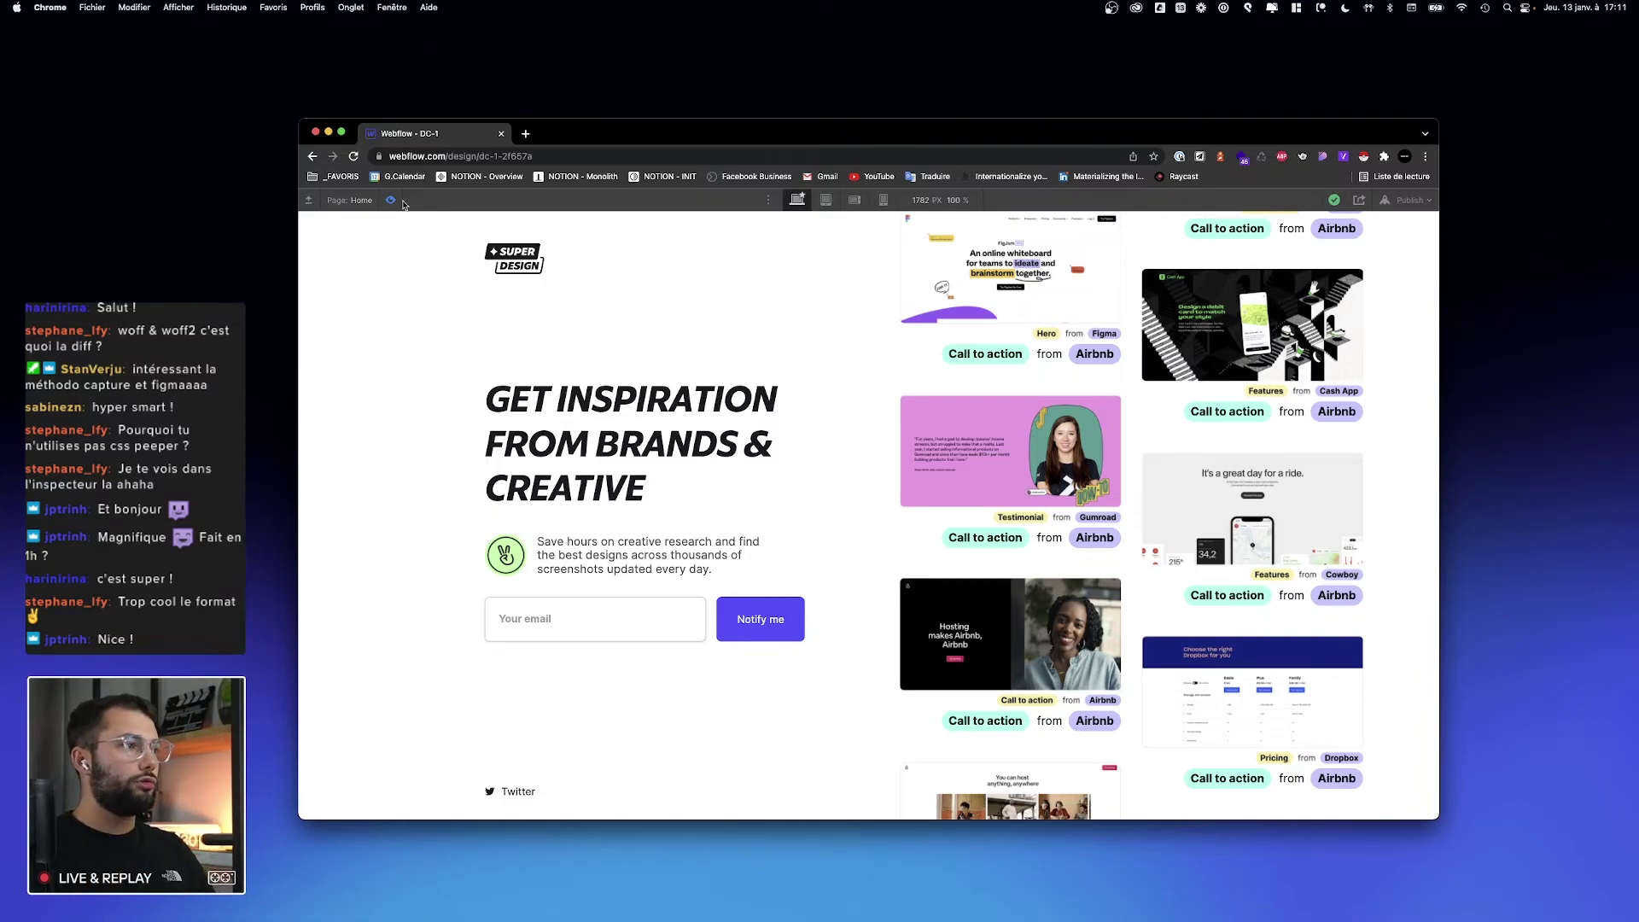
{"action": "left_click", "coordinate": [390, 205]}
{"action": "left_click", "coordinate": [390, 205]}
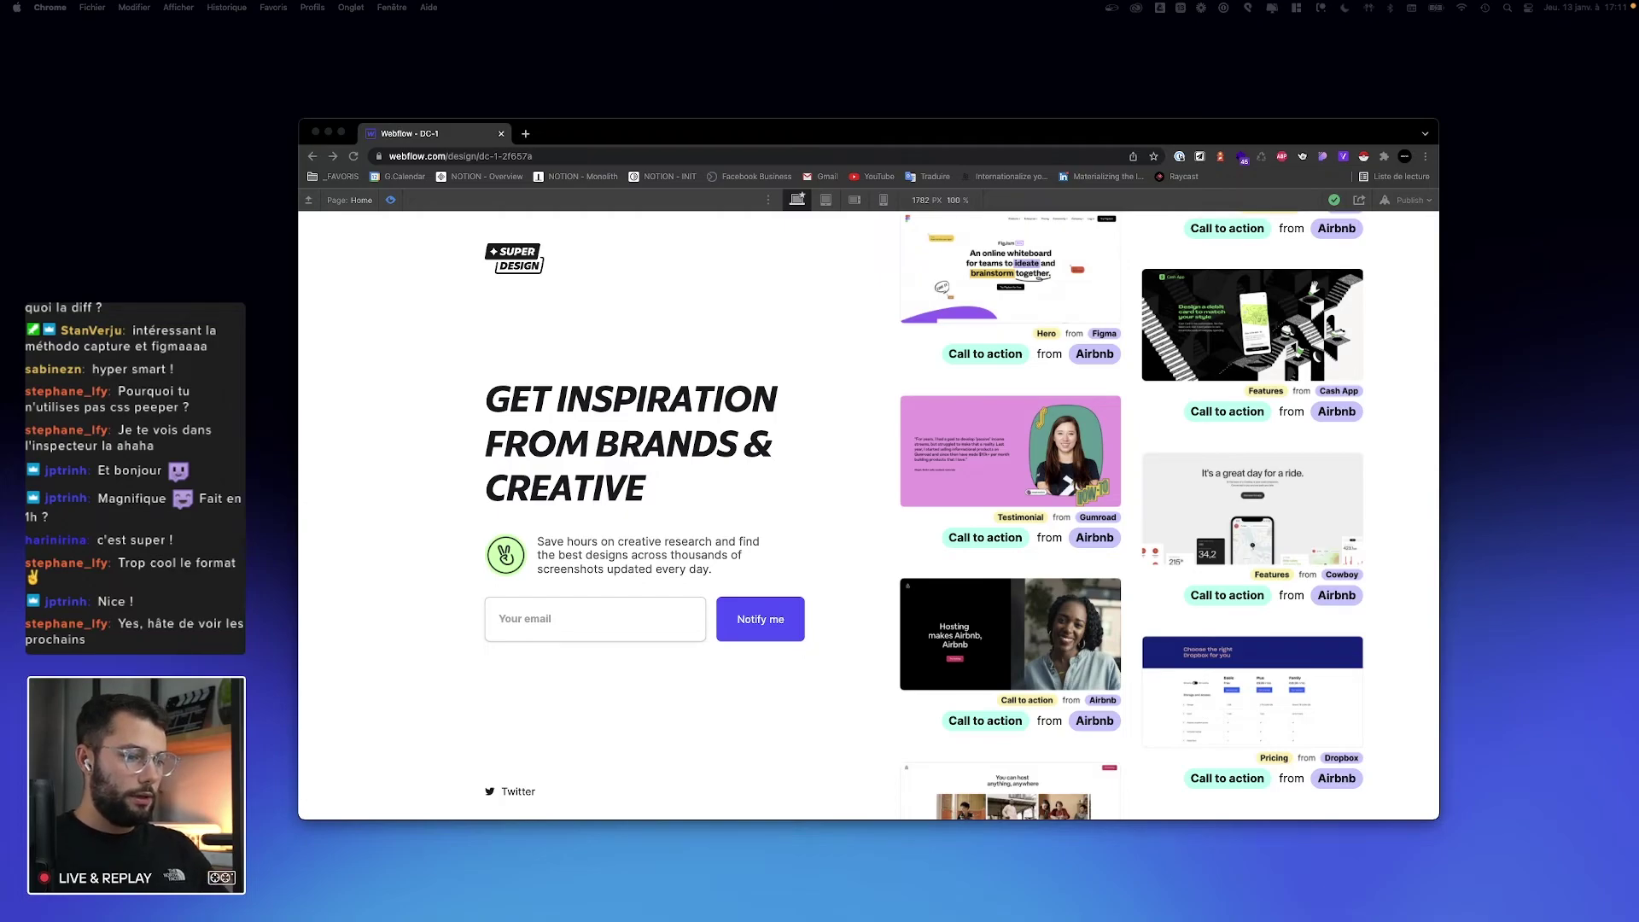
{"action": "key", "text": "super+Tab"}
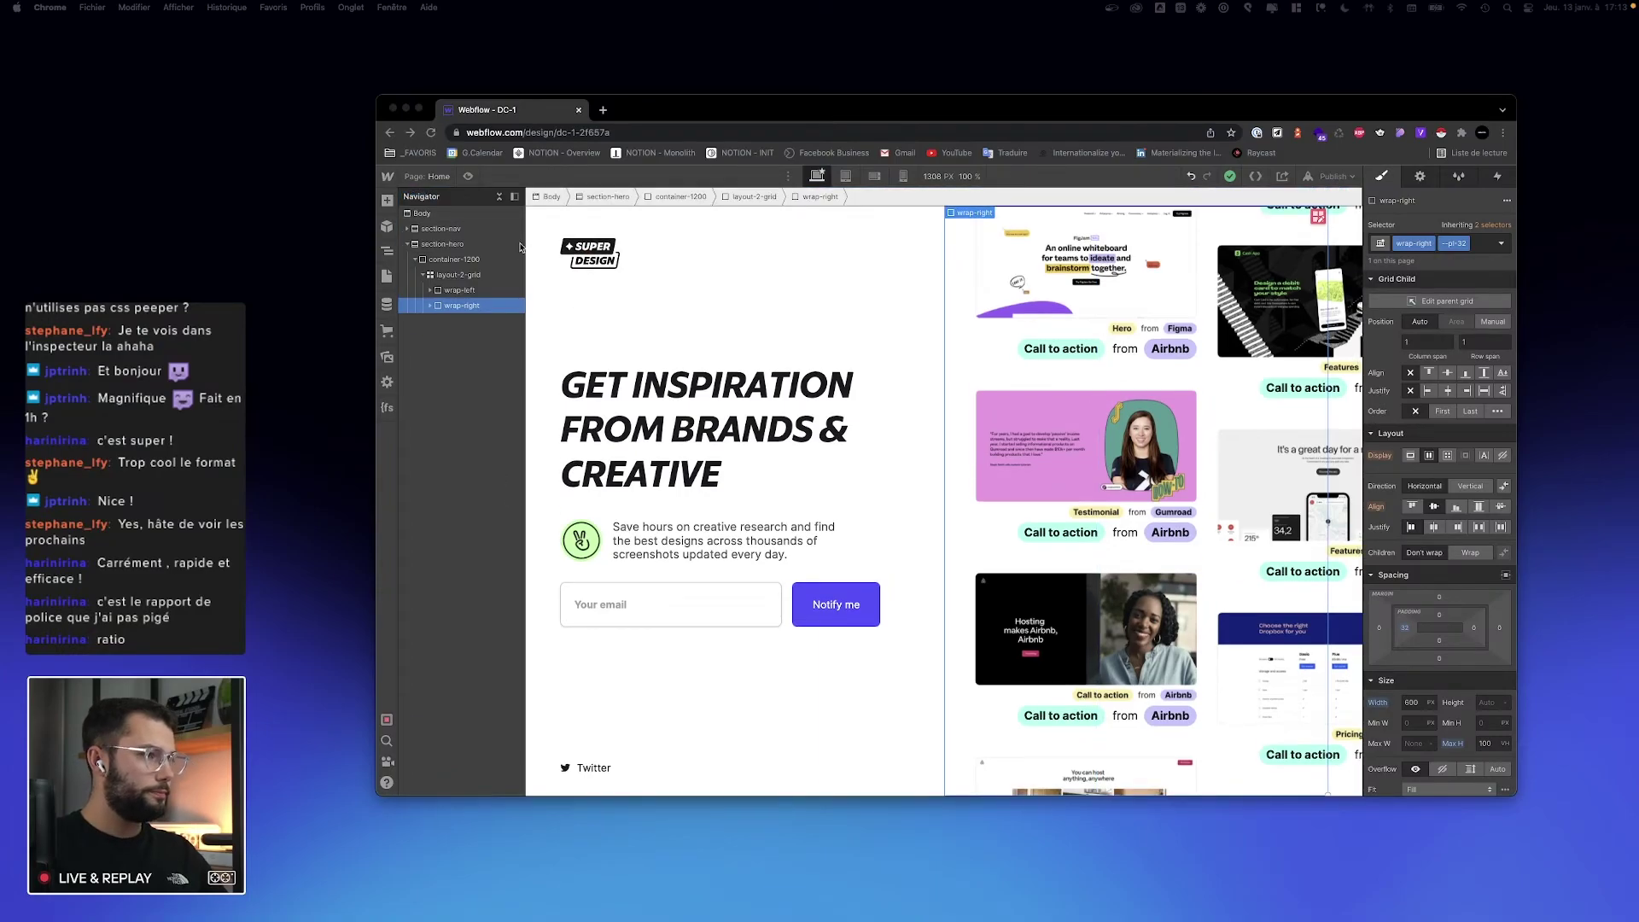
Step: Reload the Webflow project and pause the background file synchronisation in Google Drive
{"action": "left_click", "coordinate": [431, 133]}
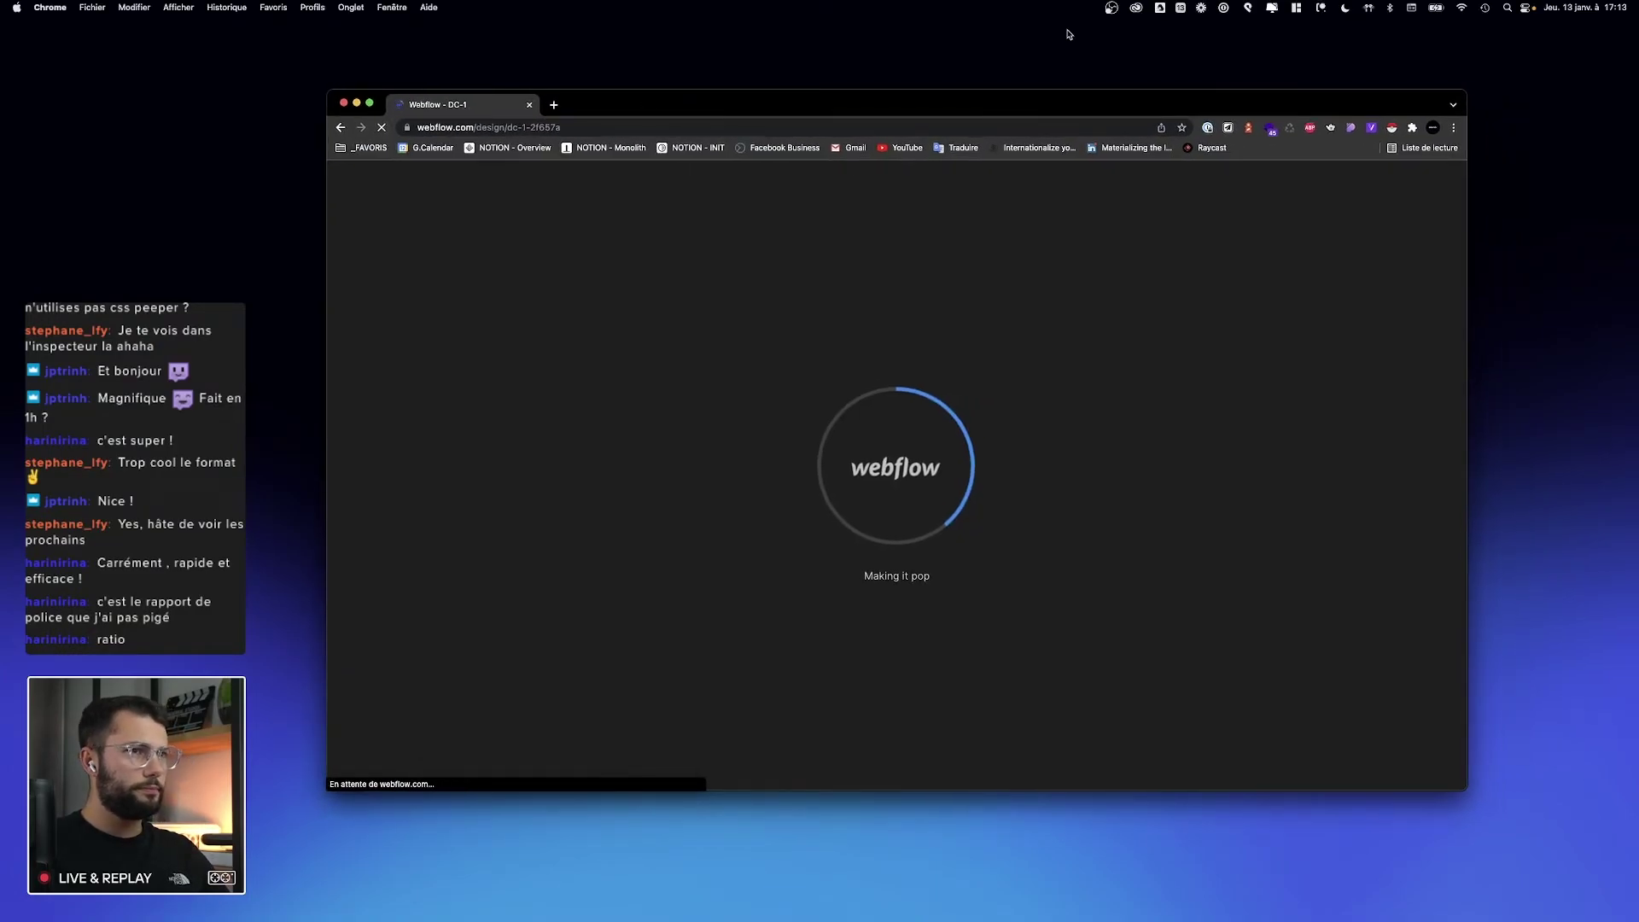
{"action": "left_click", "coordinate": [1160, 8]}
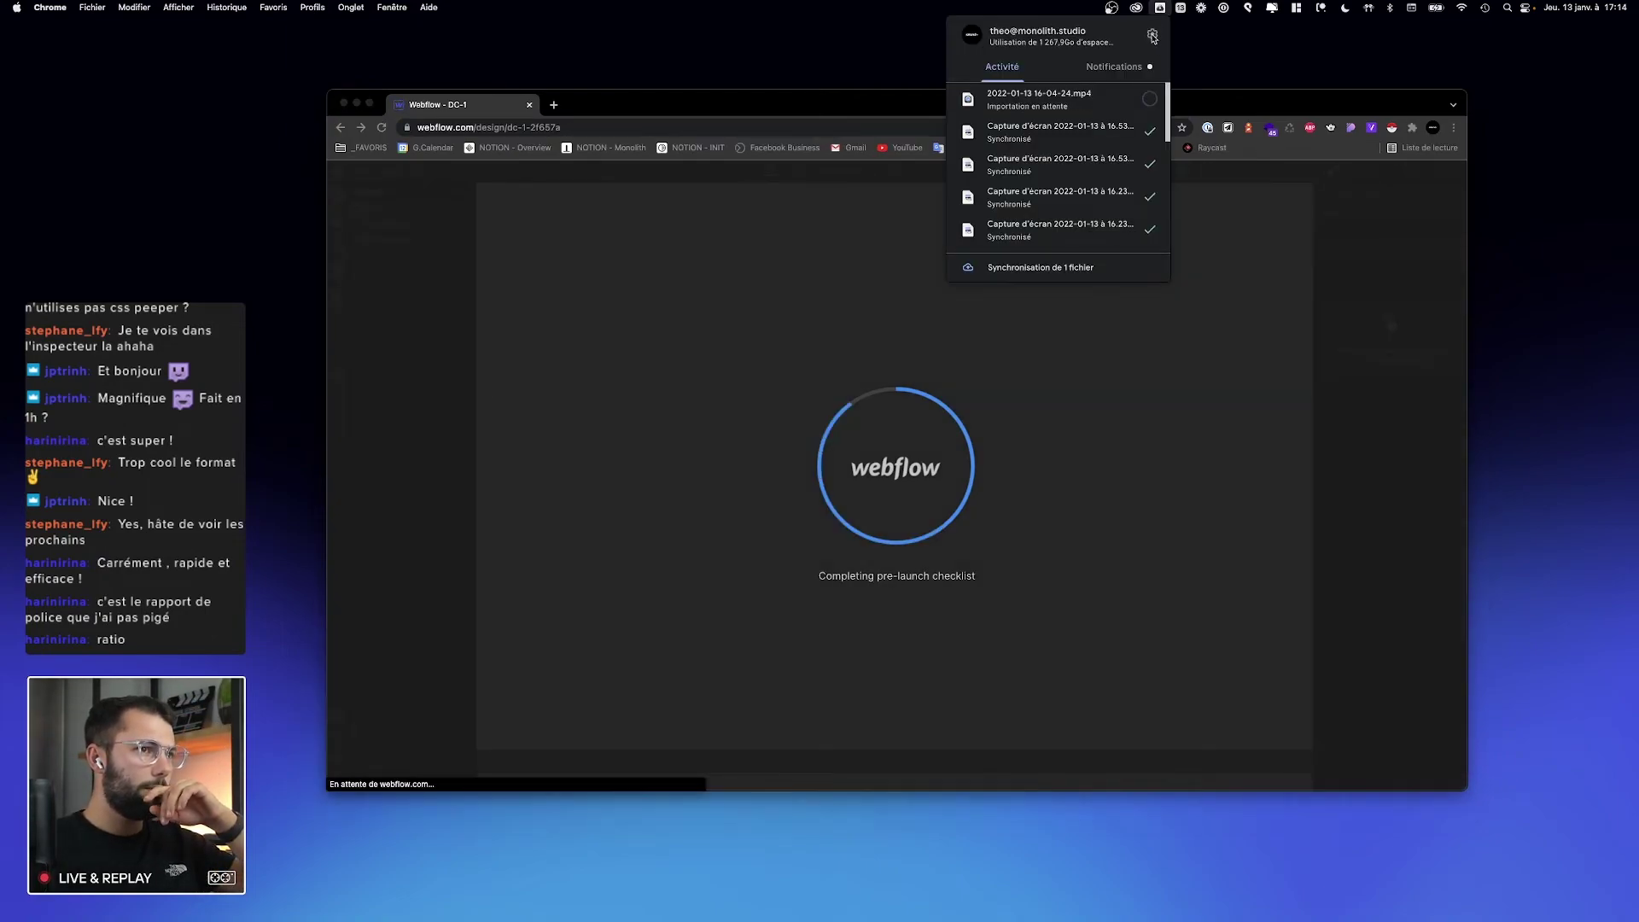
{"action": "left_click", "coordinate": [1152, 33]}
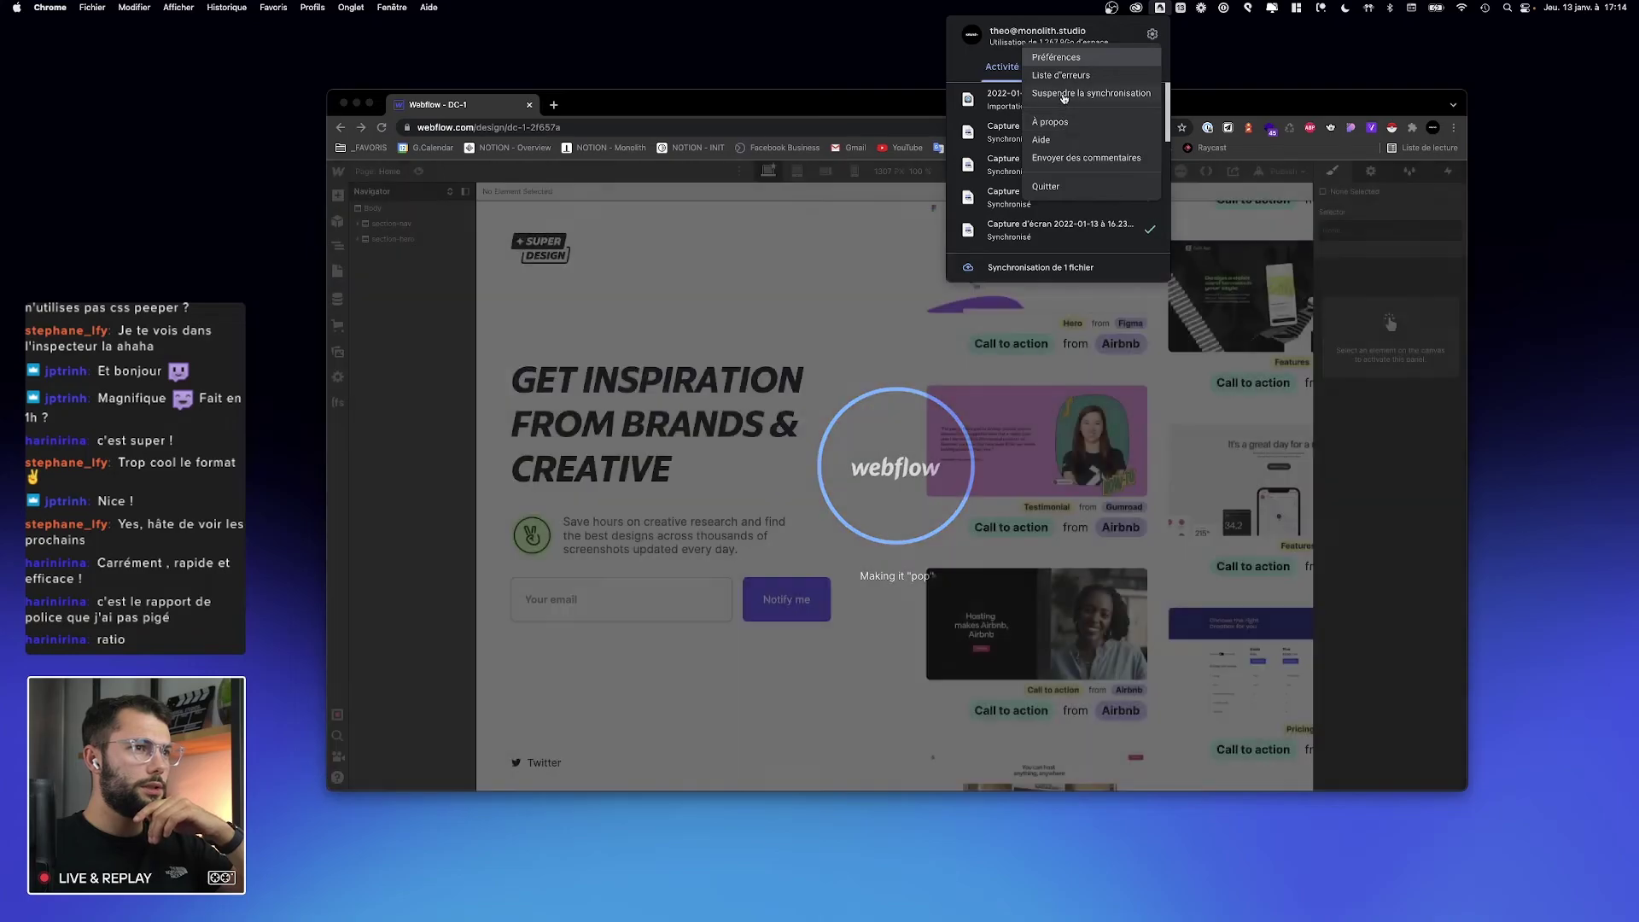
{"action": "left_click", "coordinate": [1091, 93]}
{"action": "left_click", "coordinate": [1242, 105]}
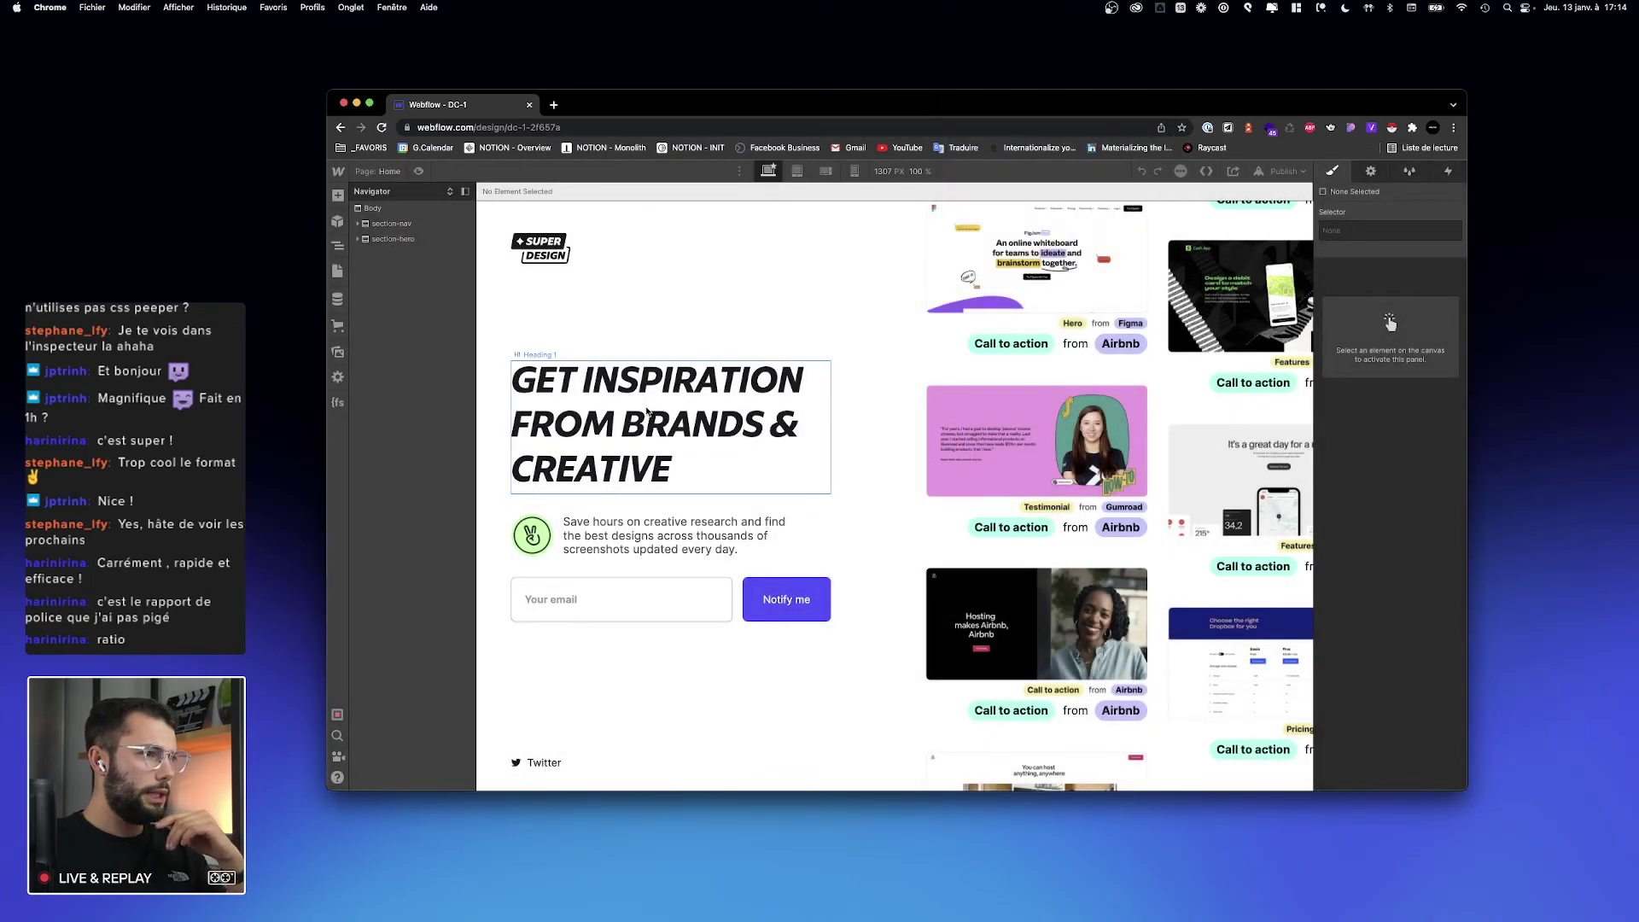
Step: Set the font size of the All H1 Headings tag to 30 px
{"action": "left_click", "coordinate": [648, 412]}
{"action": "left_click", "coordinate": [1367, 239]}
{"action": "left_click", "coordinate": [1356, 309]}
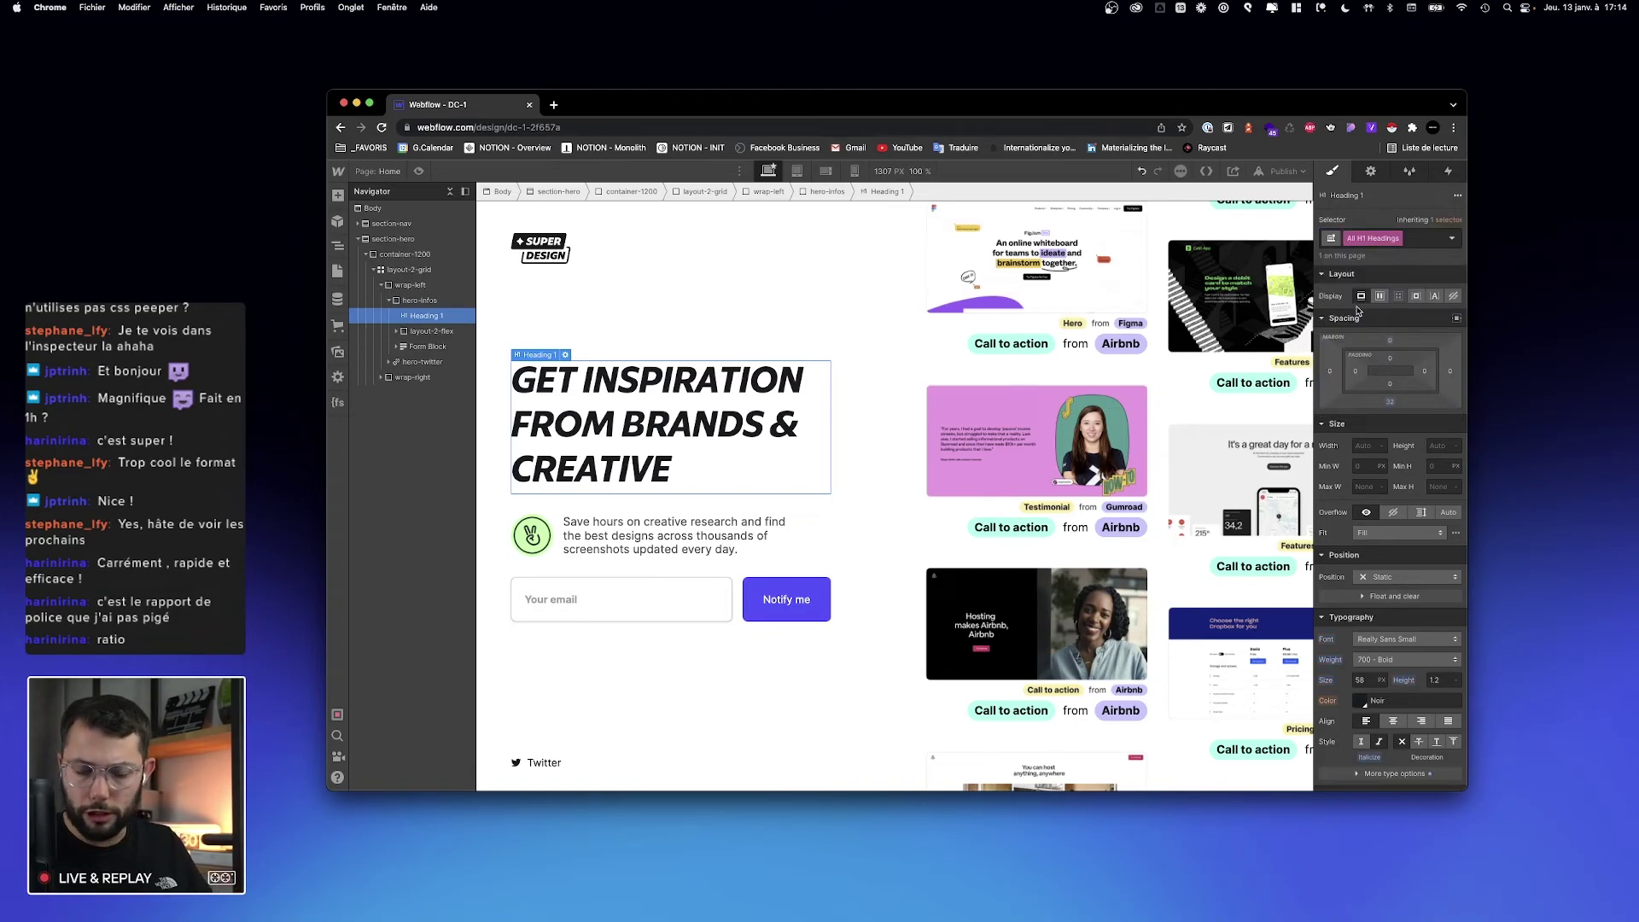
{"action": "scroll", "coordinate": [1442, 690], "scroll_direction": "down", "scroll_amount": 2}
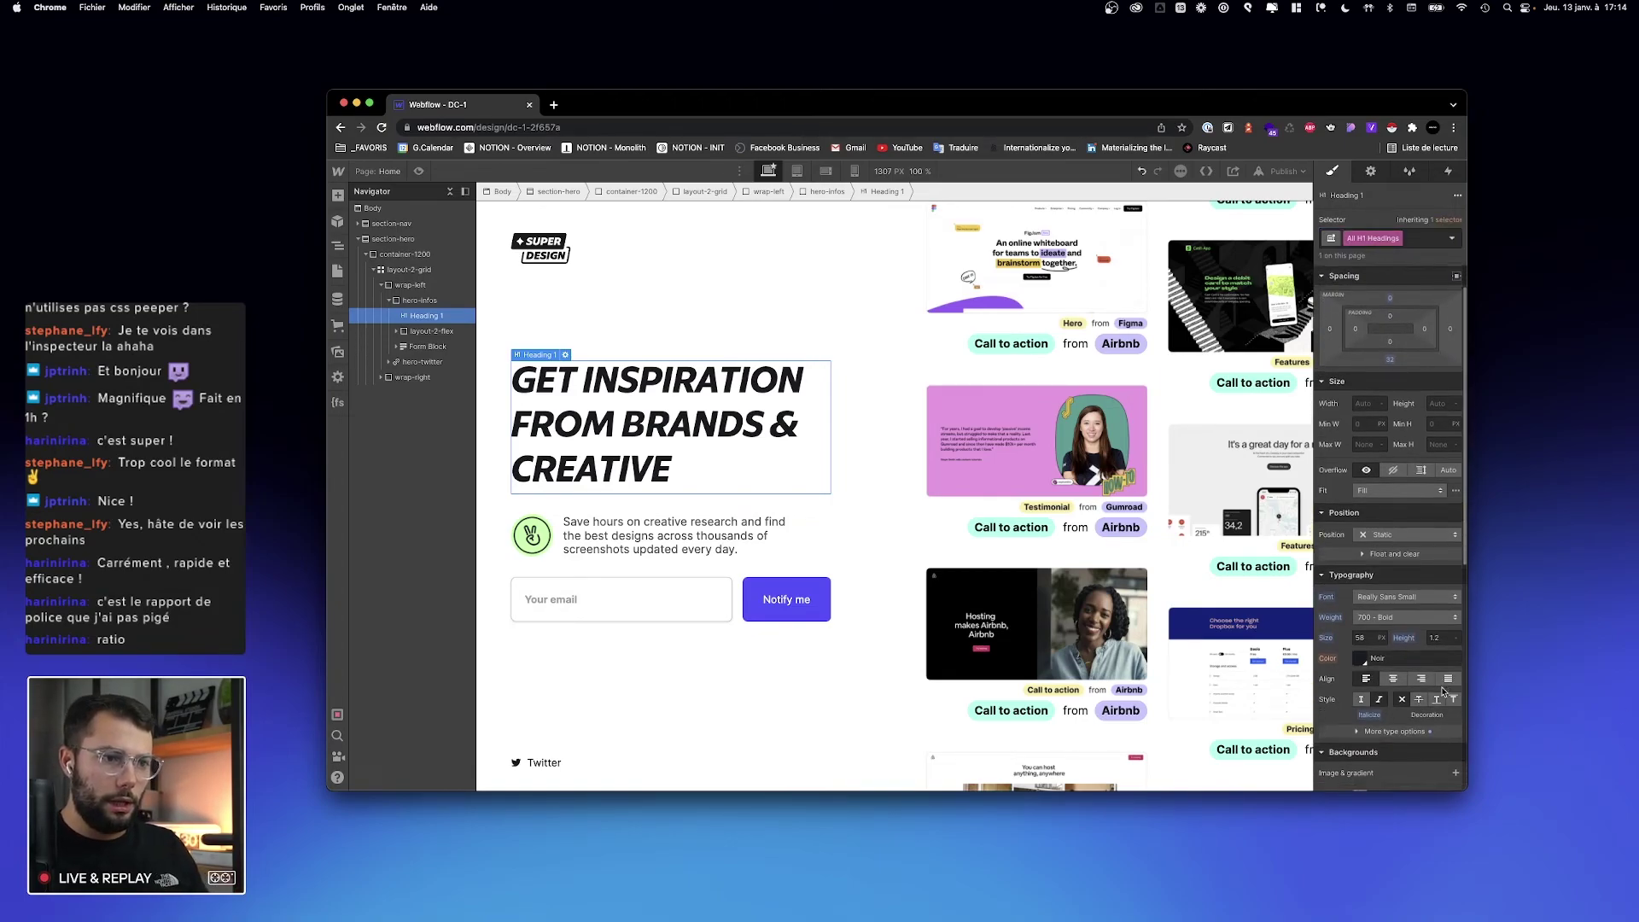
{"action": "left_click", "coordinate": [1370, 623]}
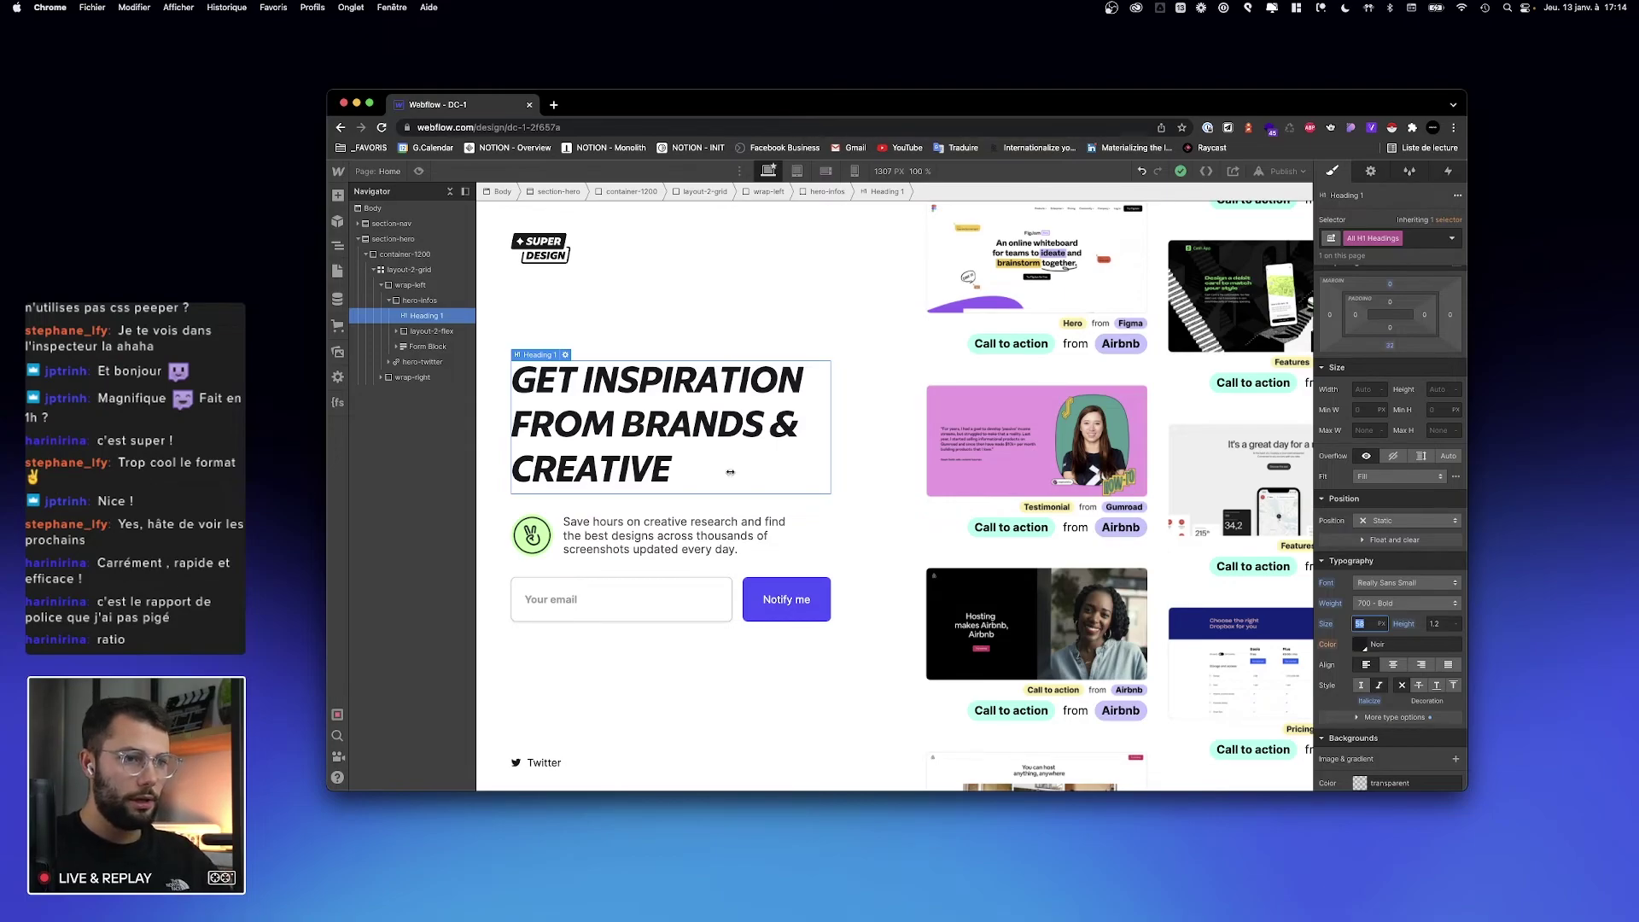
{"action": "type", "text": "30"}
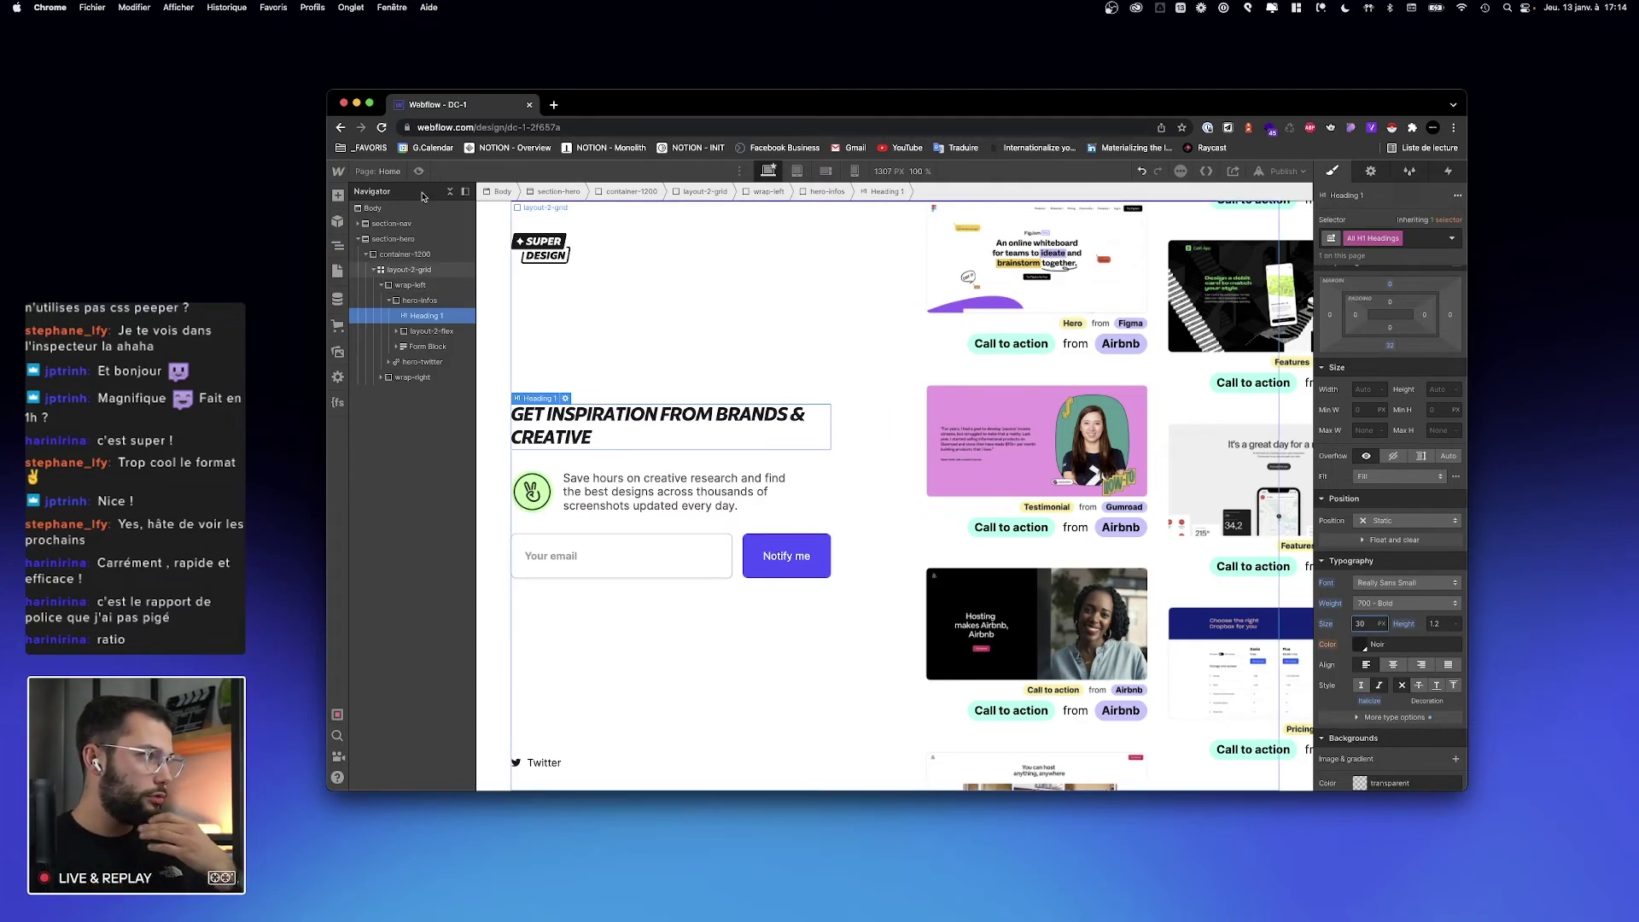
Step: Create a new blank page in the project, keeping the name Untitled
{"action": "left_click", "coordinate": [337, 270]}
{"action": "left_click", "coordinate": [496, 200]}
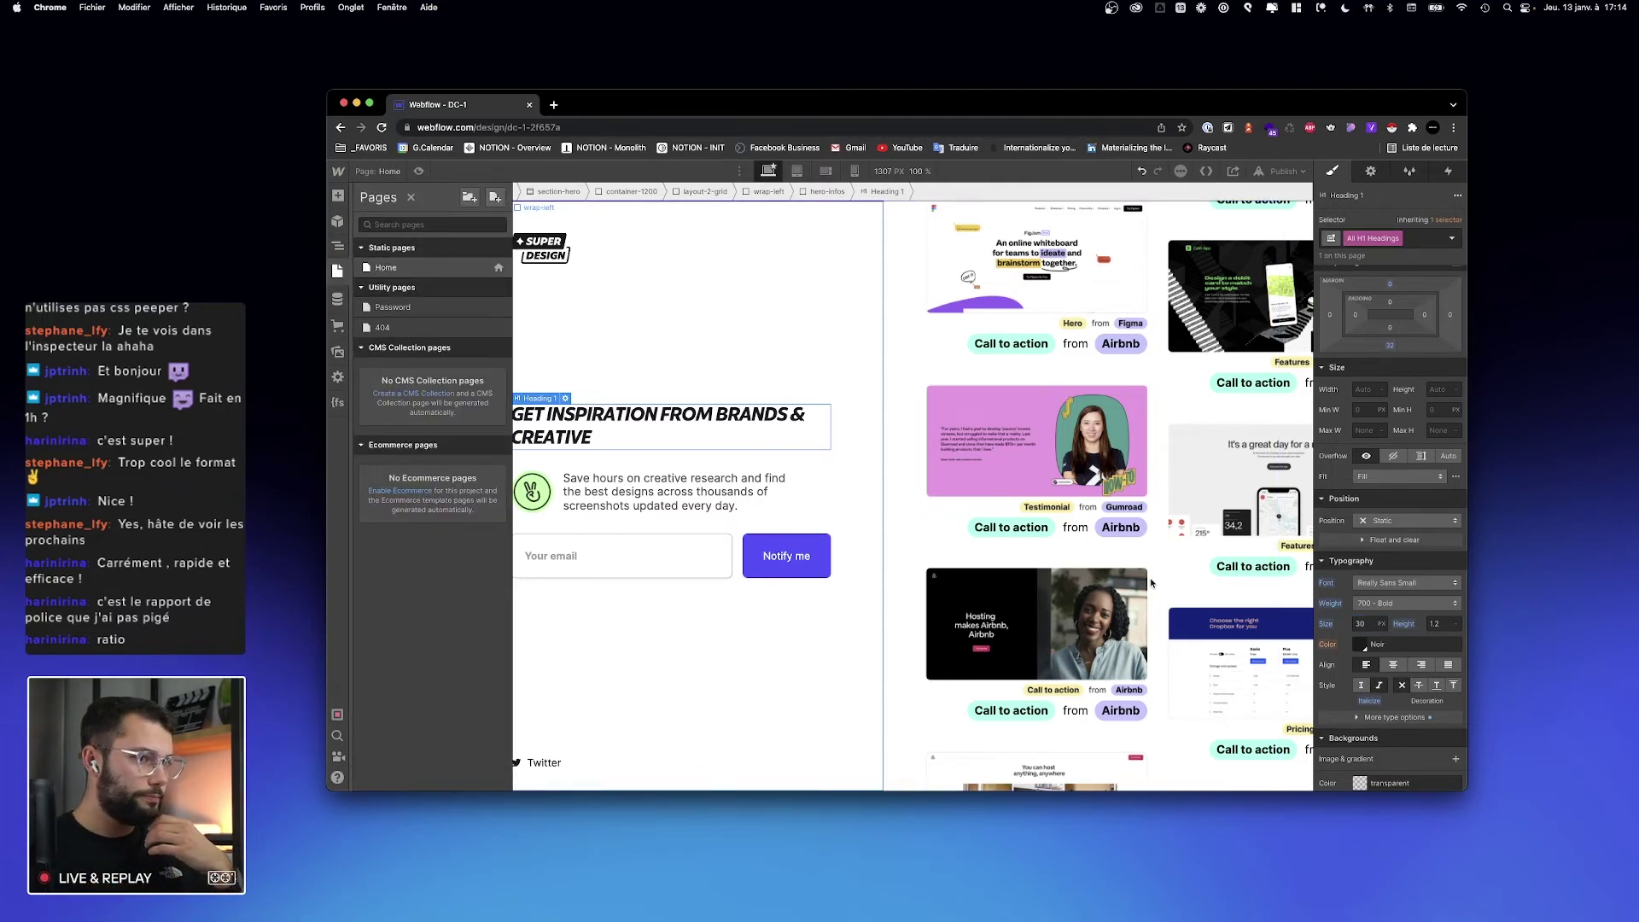
{"action": "left_click", "coordinate": [886, 199]}
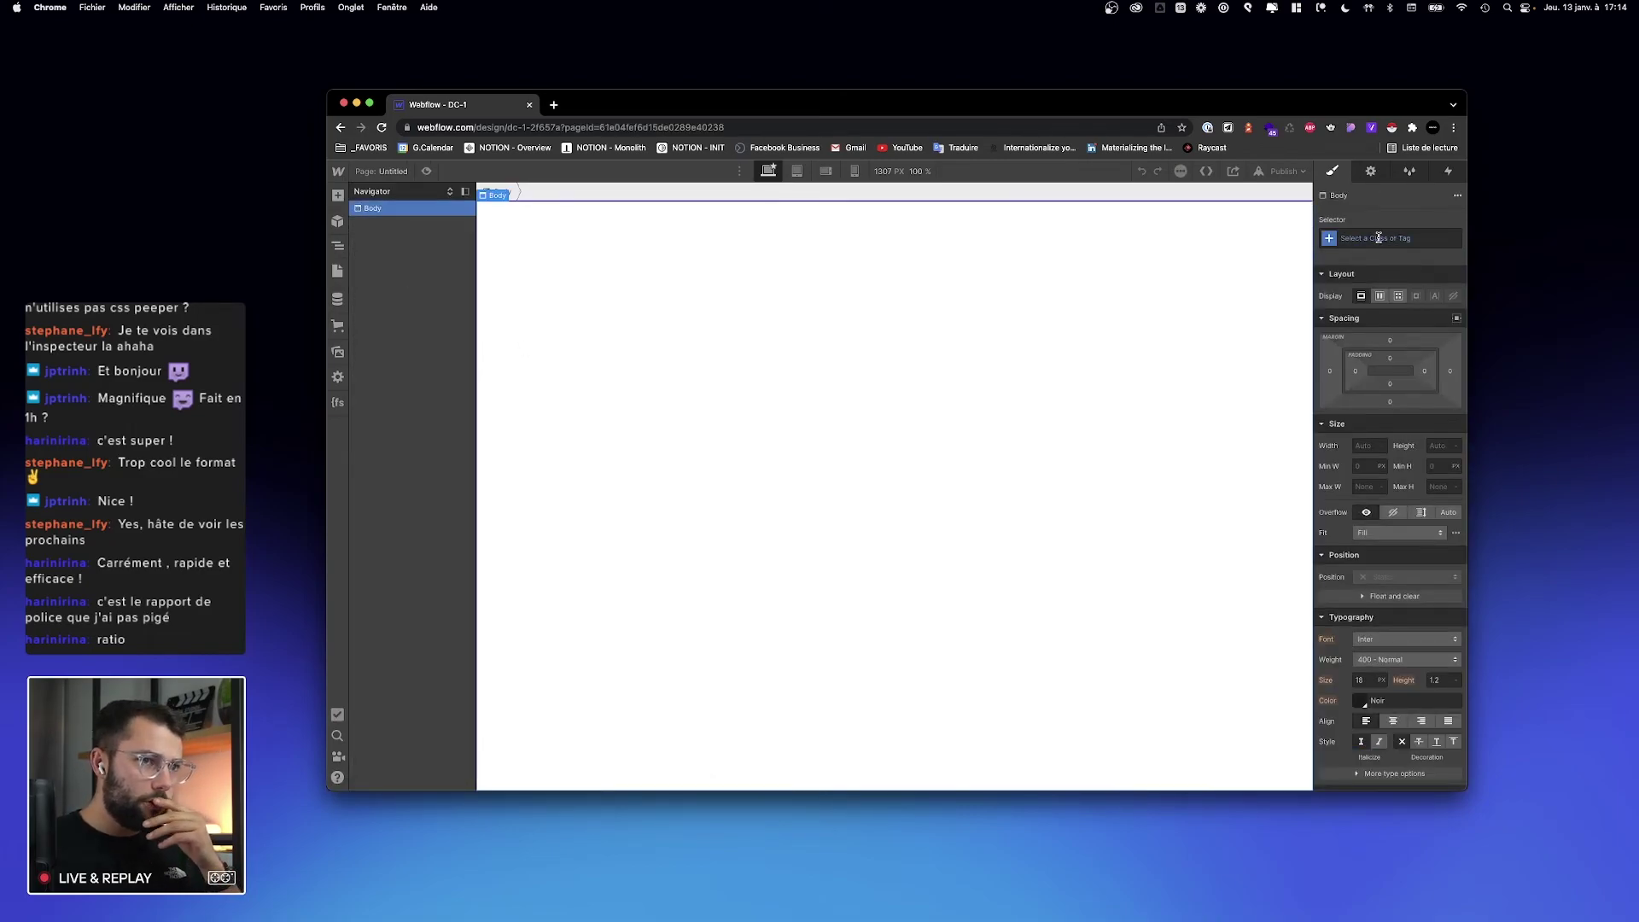
Step: Give the new page's Body the class body and make it a horizontal flex layout with centred alignment and justification
{"action": "left_click", "coordinate": [1378, 238]}
{"action": "type", "text": "body"}
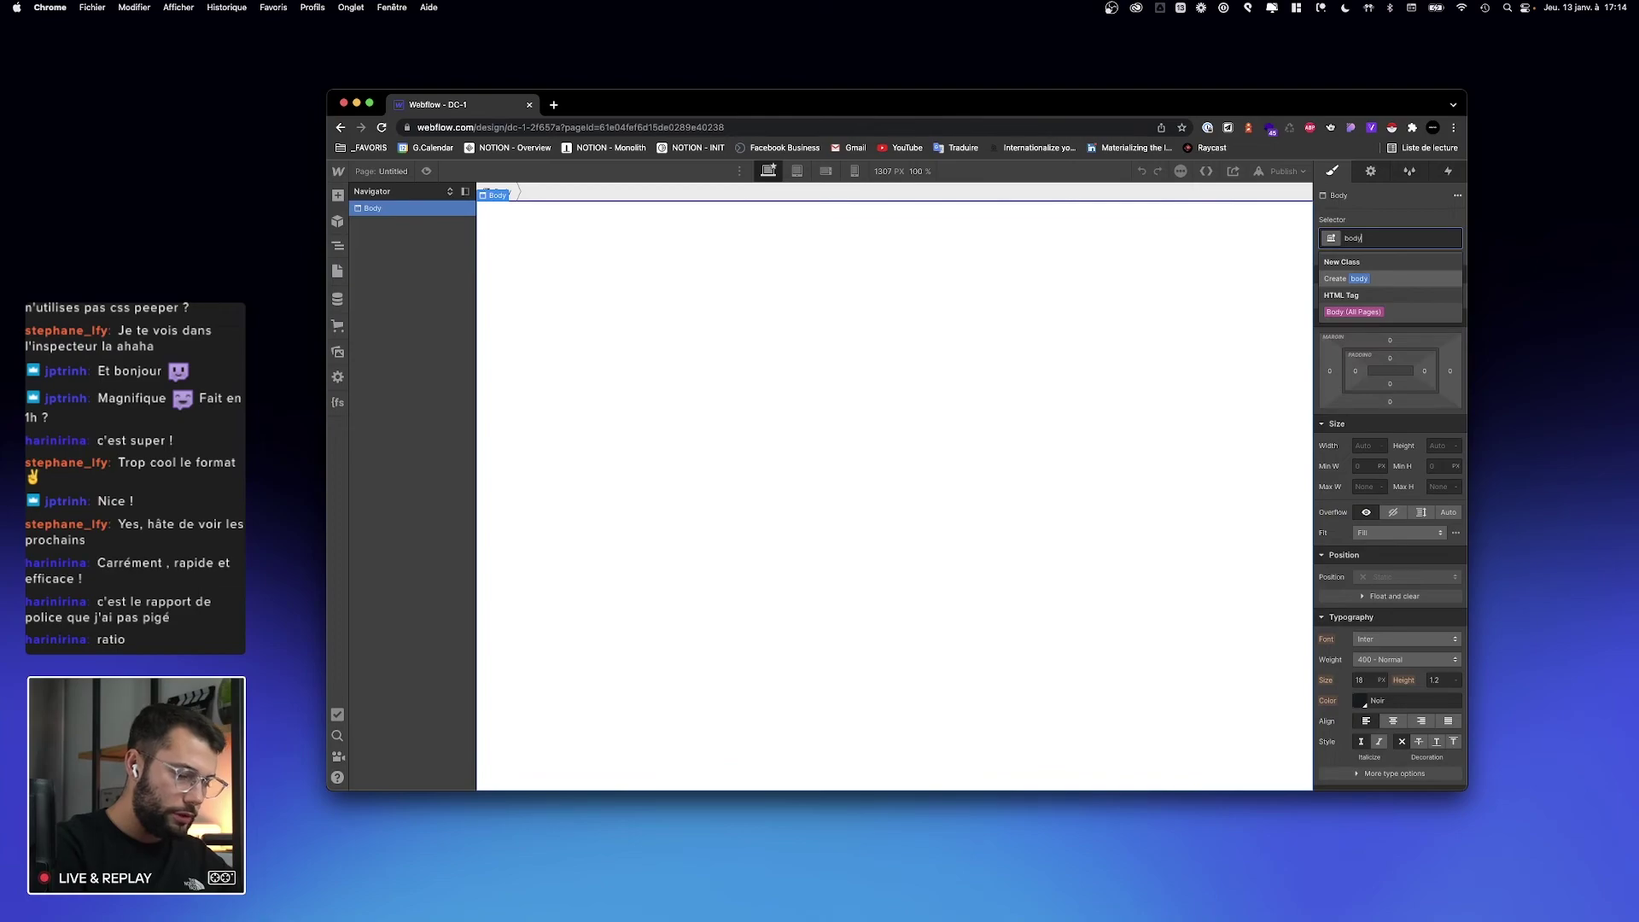
{"action": "key", "text": "Return"}
{"action": "left_click", "coordinate": [1379, 295]}
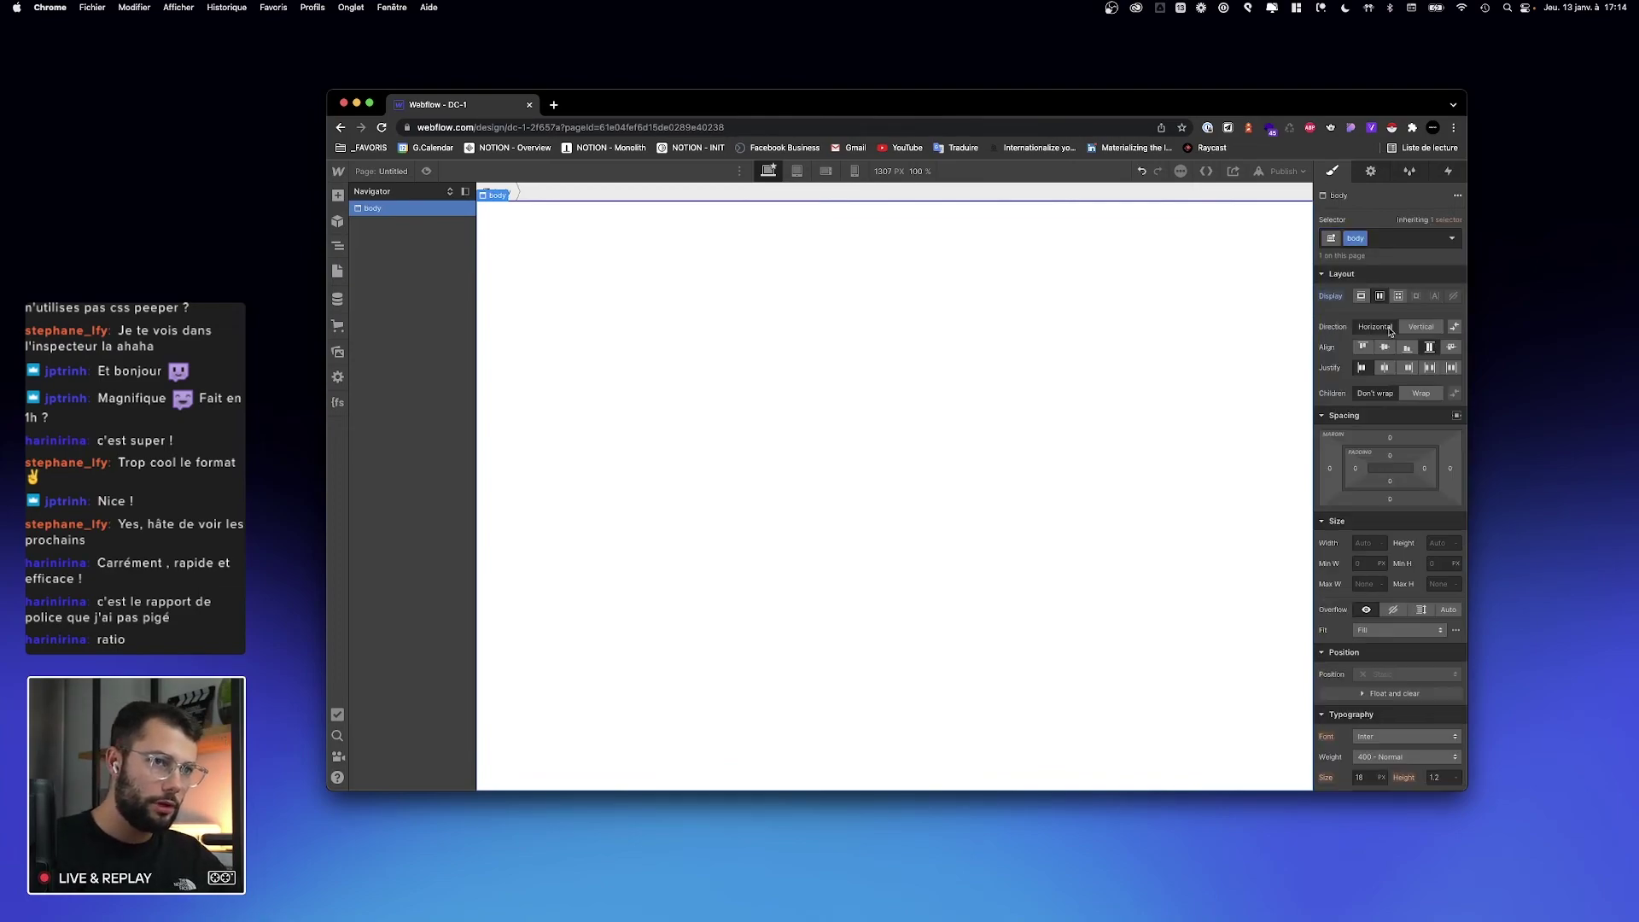
{"action": "left_click", "coordinate": [1389, 366]}
Step: Set the height of the body class to 100 VH
{"action": "left_click", "coordinate": [1435, 594]}
{"action": "type", "text": "100"}
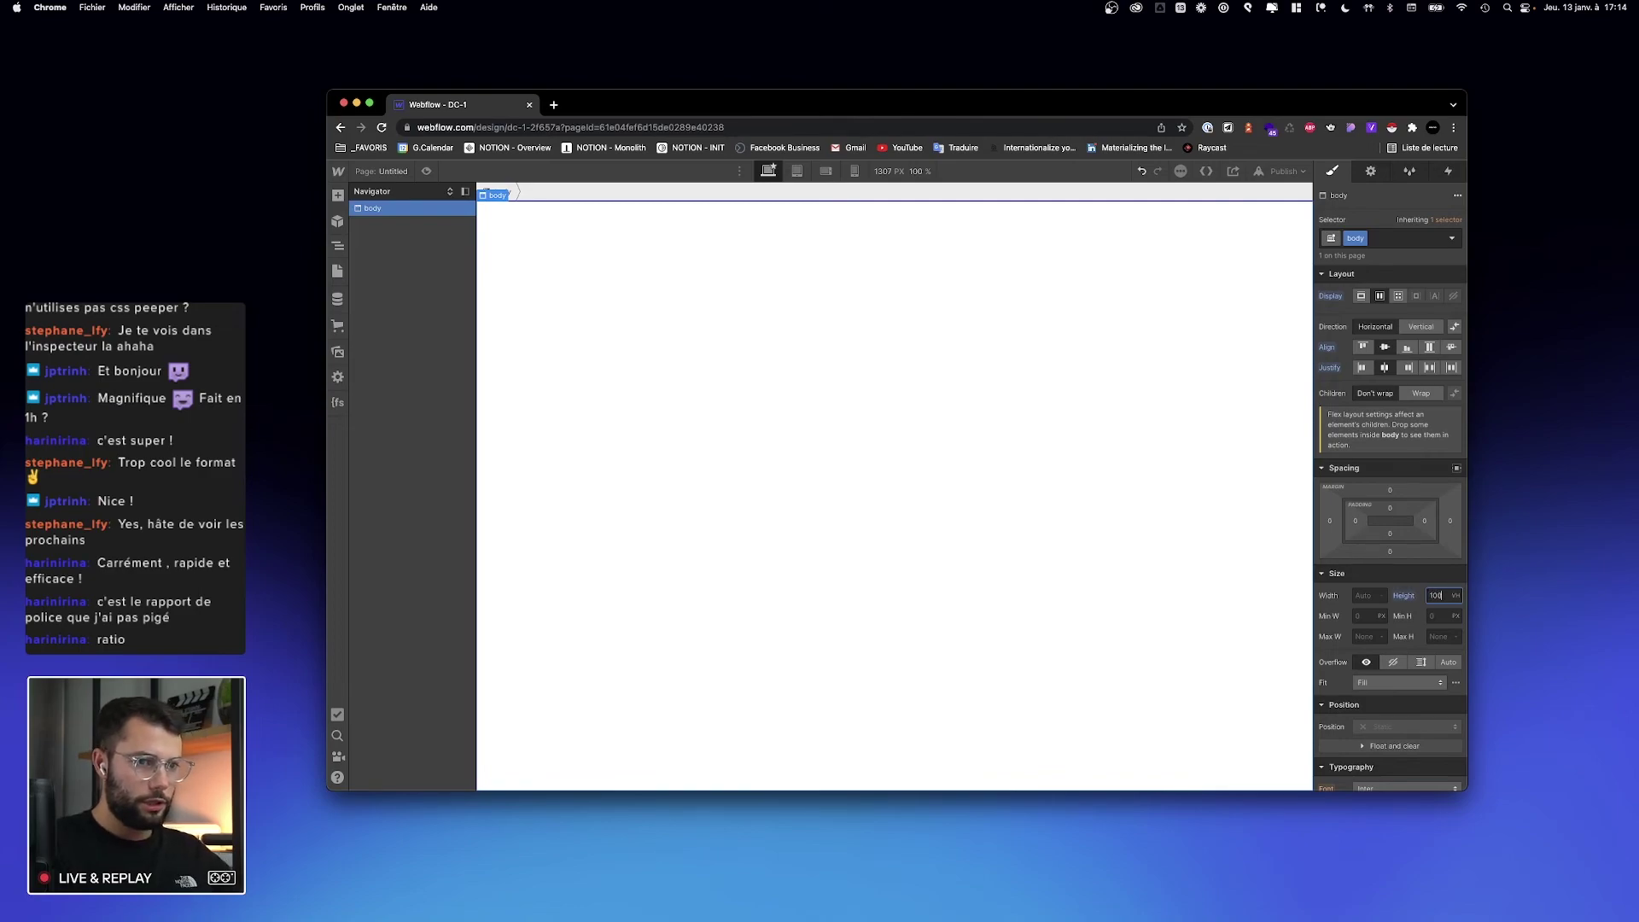
{"action": "type", "text": "tex"}
{"action": "key", "text": "BackSpace"}
{"action": "key", "text": "BackSpace"}
{"action": "key", "text": "BackSpace"}
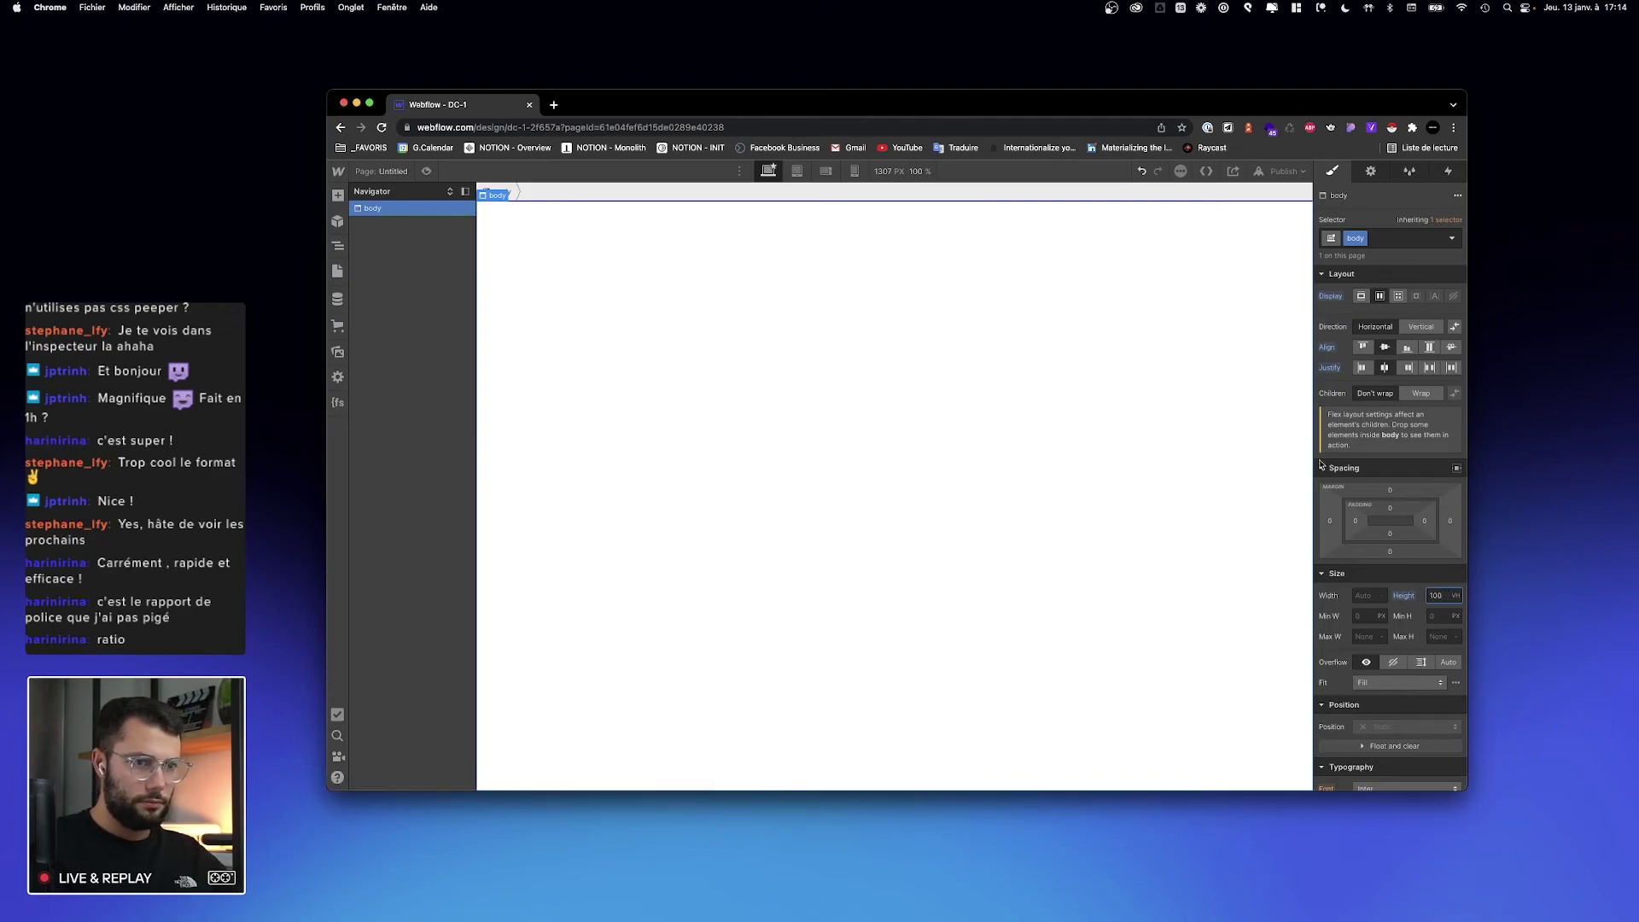
{"action": "key", "text": "Return"}
Step: Insert a Text Block inside the body element
{"action": "key", "text": "super+e"}
{"action": "type", "text": "tex"}
{"action": "key", "text": "Down"}
{"action": "key", "text": "Return"}
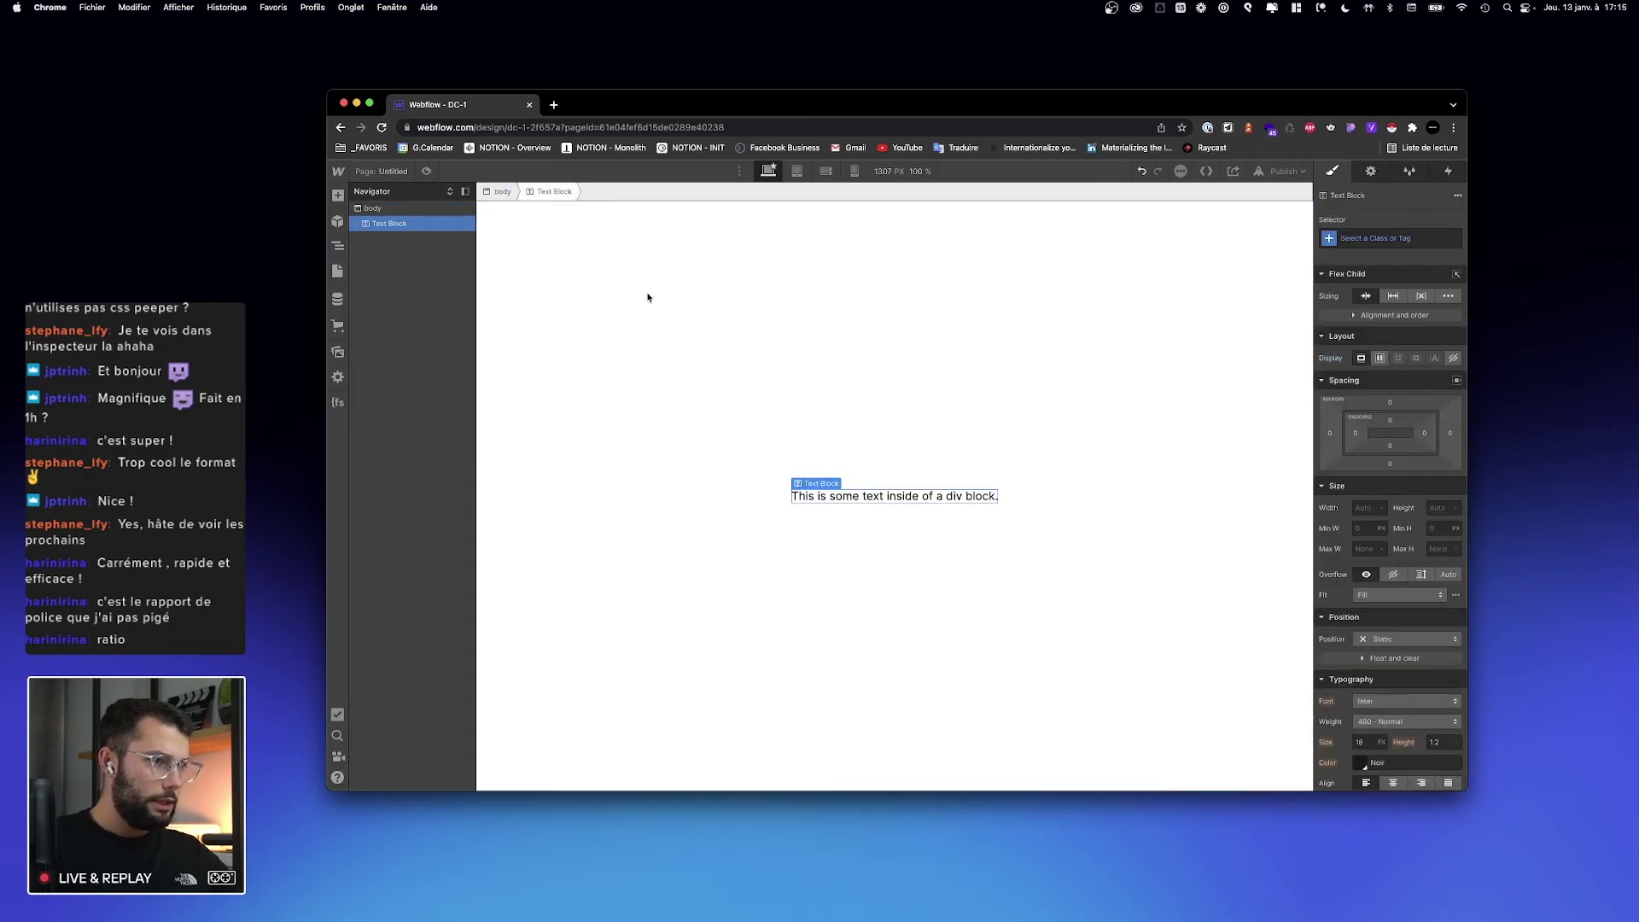
Step: Replace the Text Block's placeholder text with "Ceci est un texte un peu long"
{"action": "double_click", "coordinate": [916, 495]}
{"action": "type", "text": "Non"}
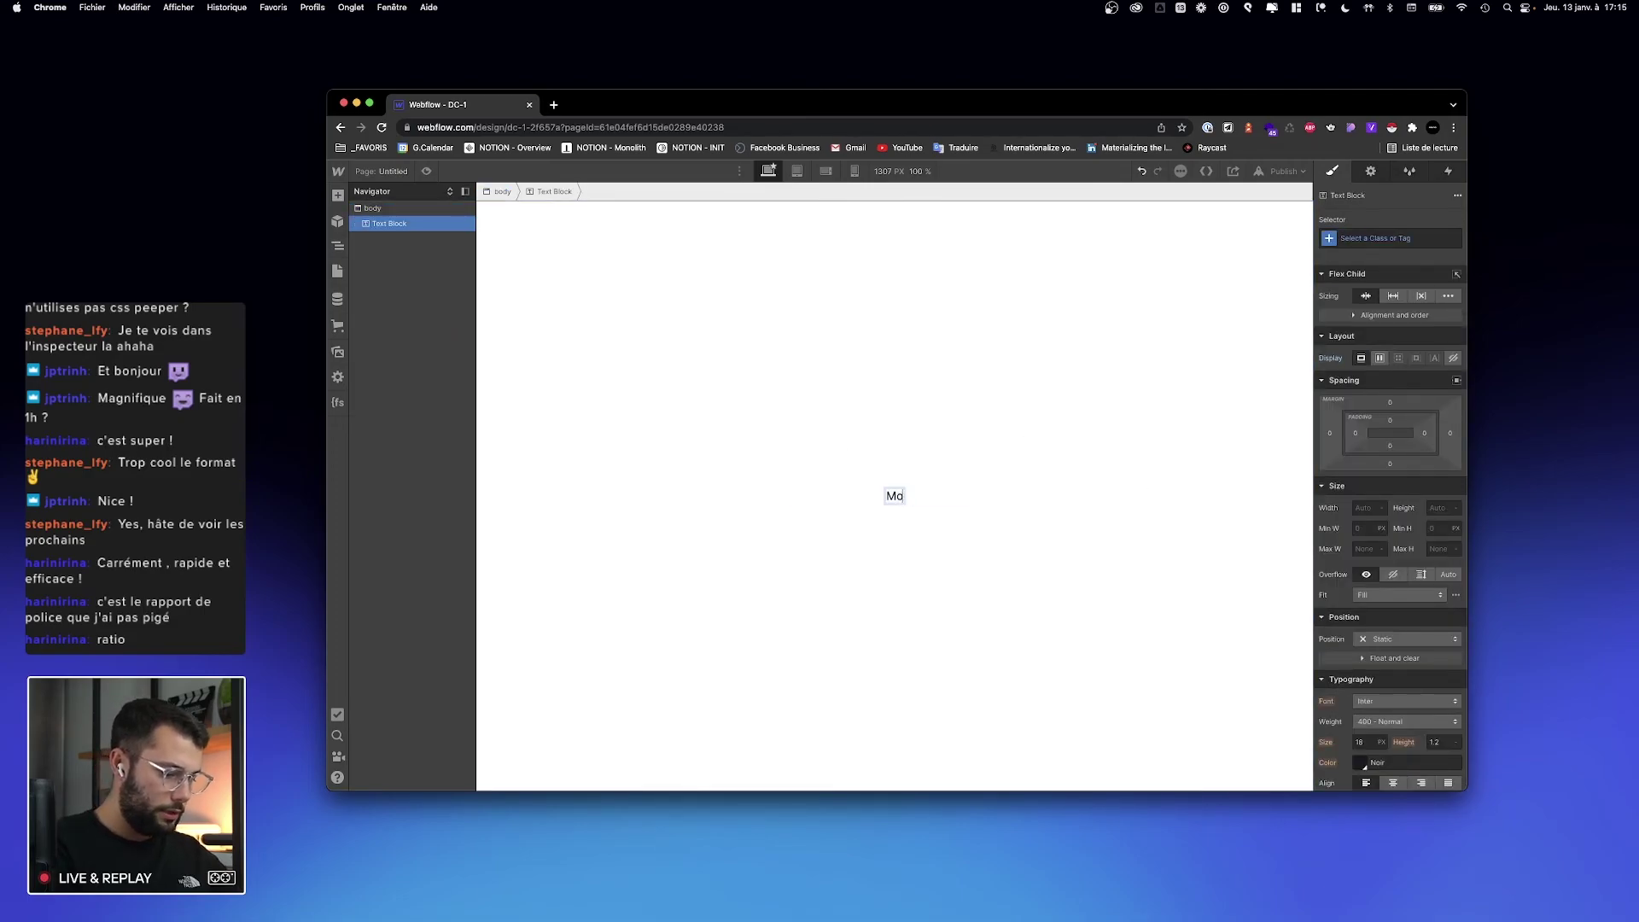
{"action": "key", "text": "super+a"}
{"action": "key", "text": "BackSpace"}
{"action": "type", "text": "Cec"}
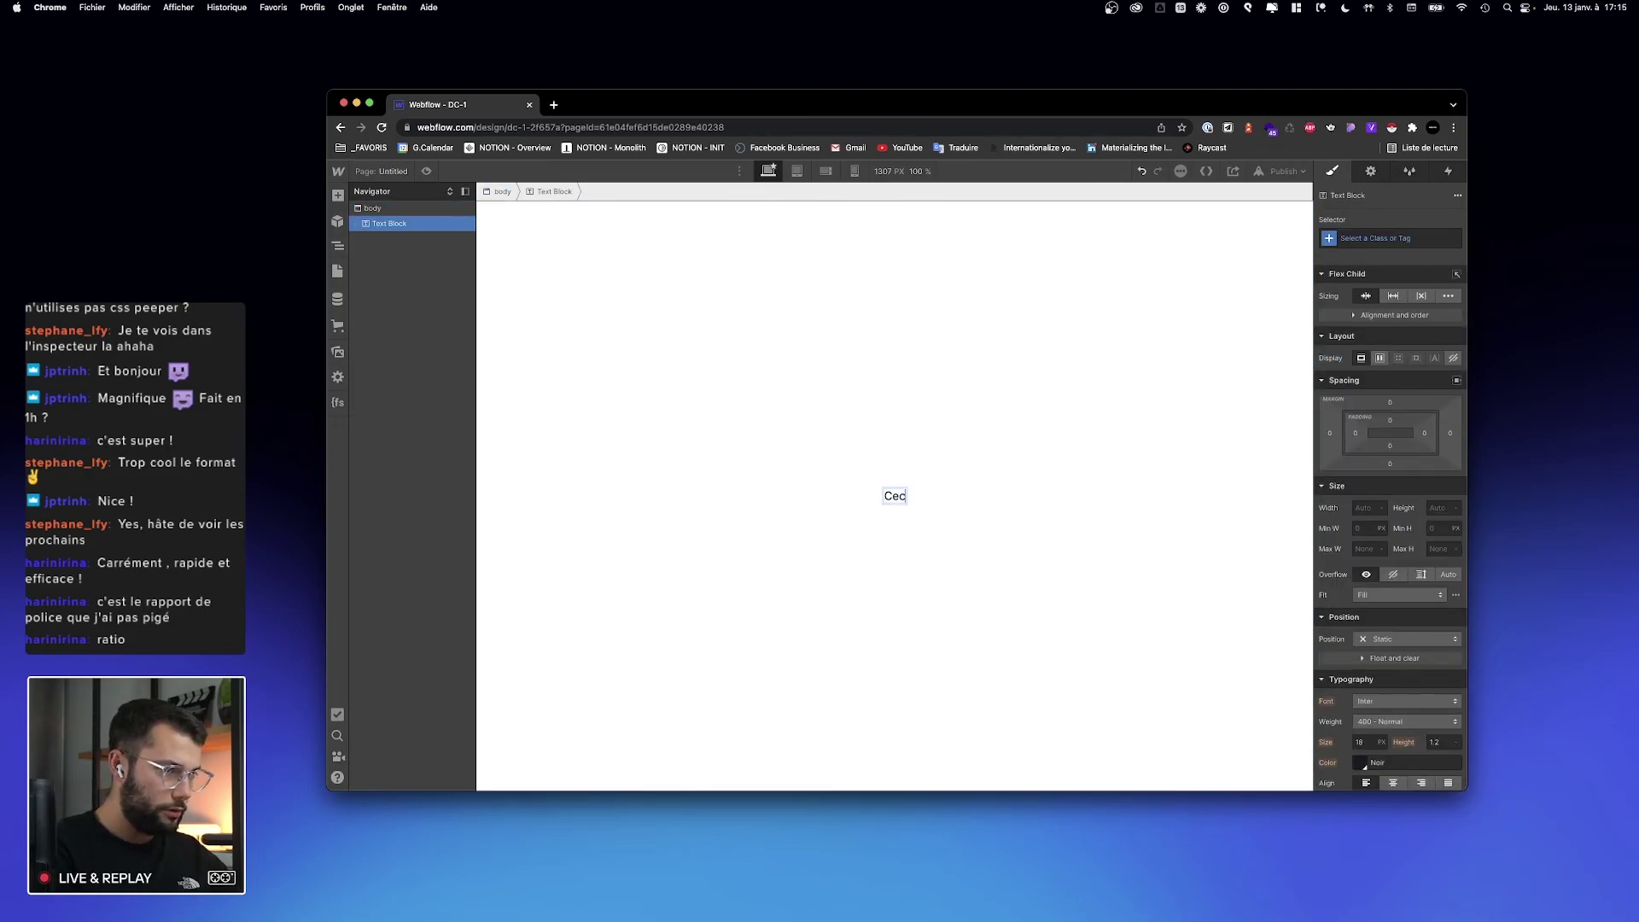
{"action": "type", "text": "i est un texte un peu long"}
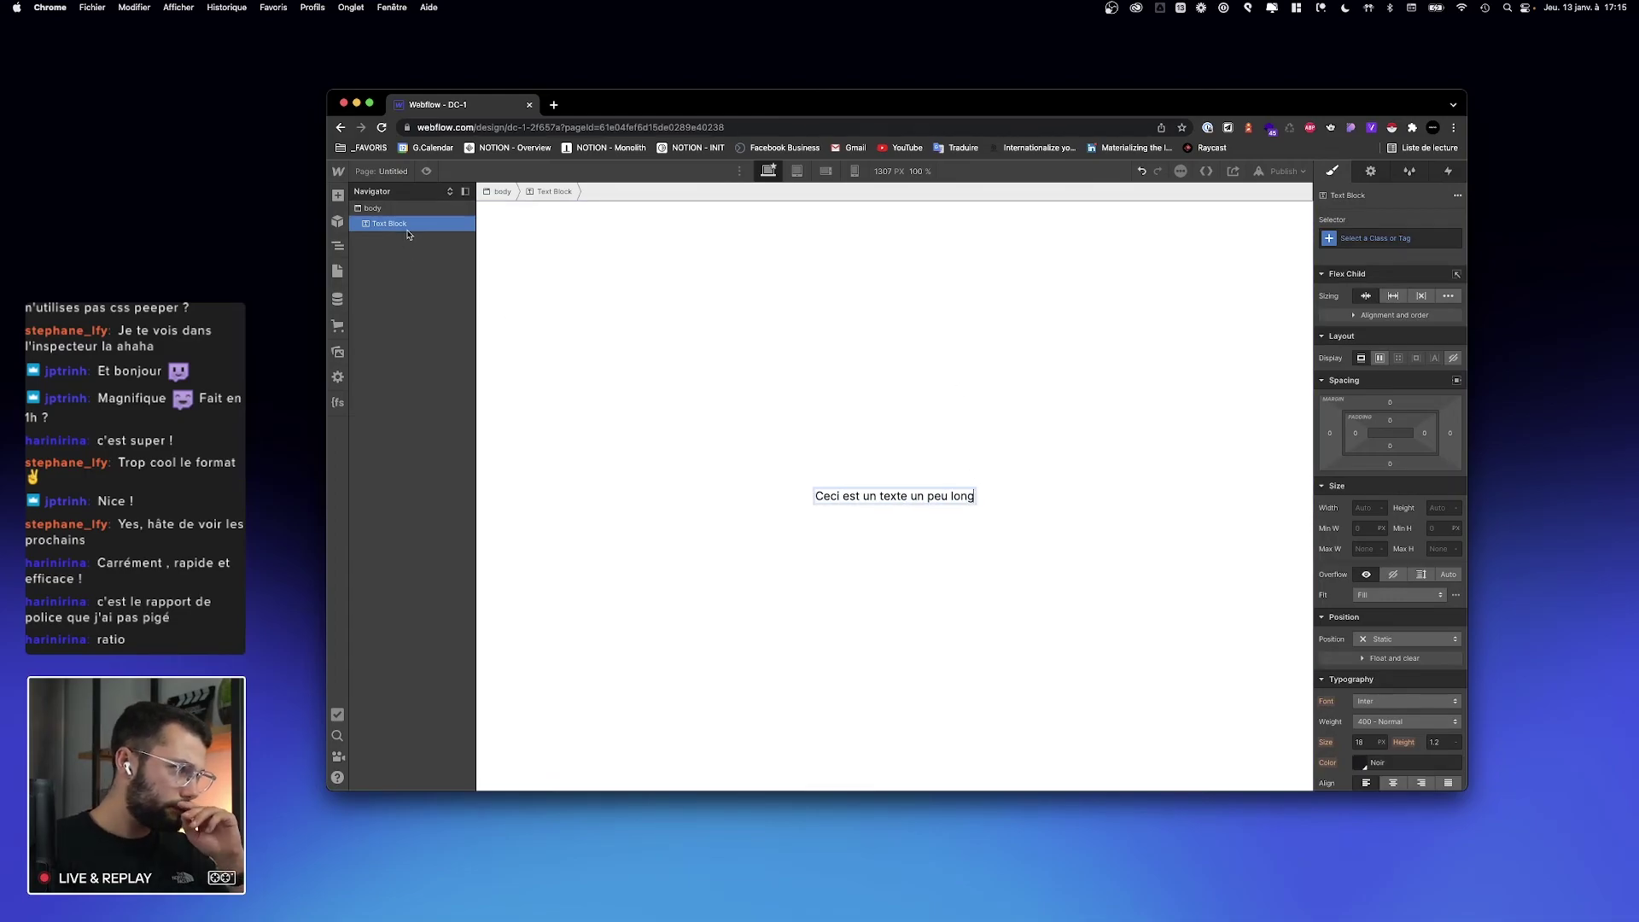
Step: Add a second line to the Text Block reading "Ceci est un texte moins long"
{"action": "left_click", "coordinate": [1182, 439]}
{"action": "left_click", "coordinate": [897, 496]}
{"action": "double_click", "coordinate": [897, 496]}
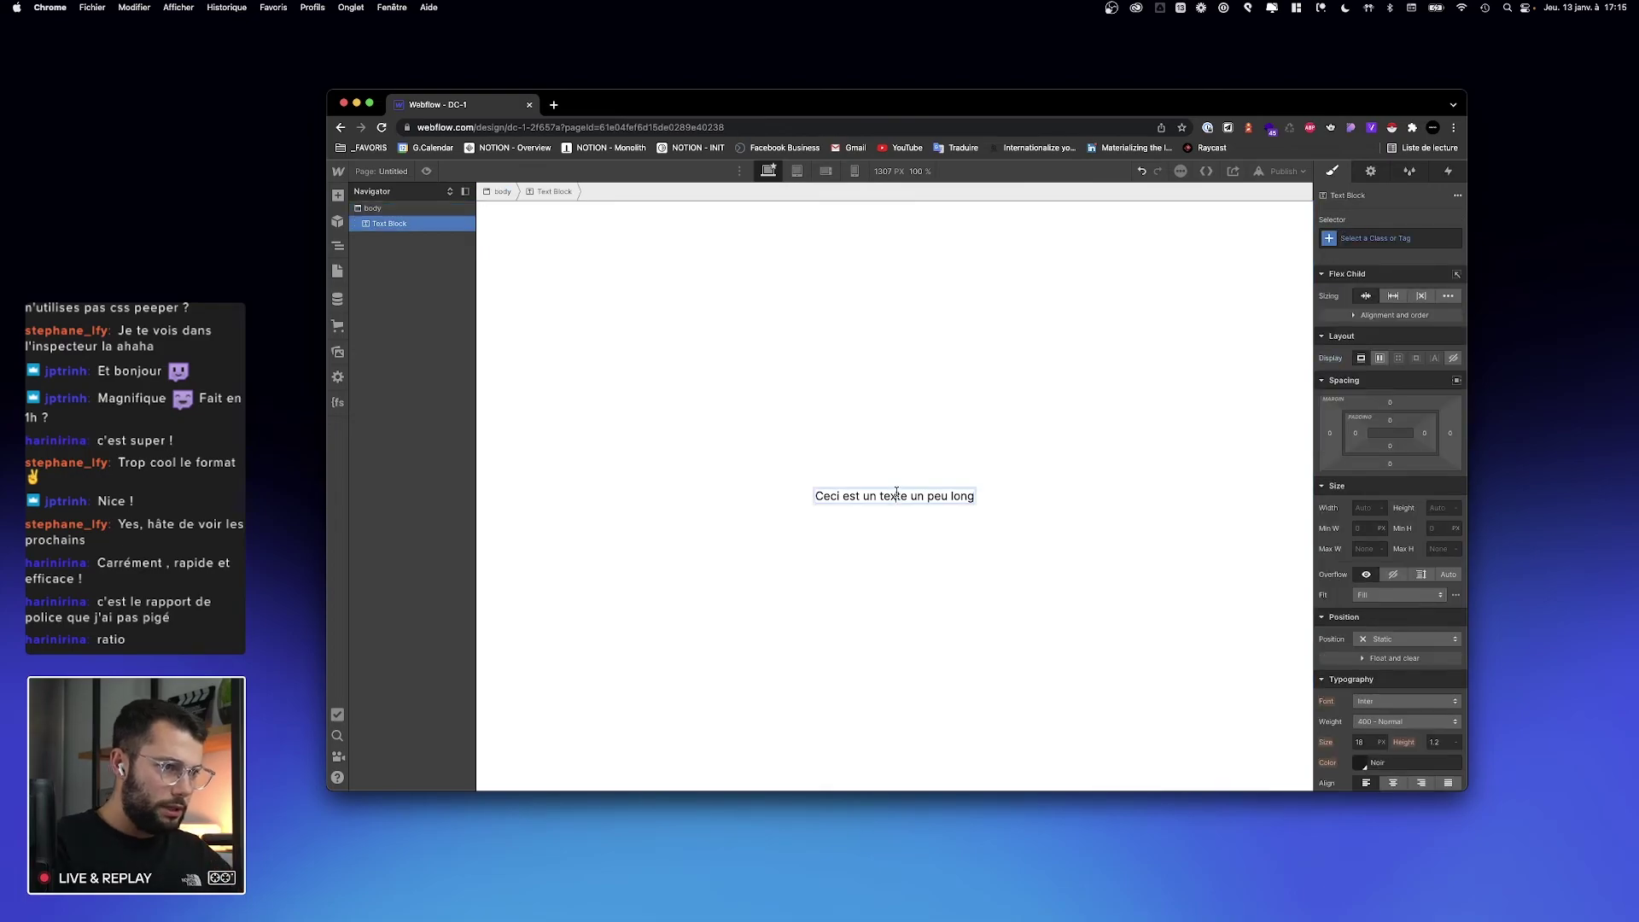
{"action": "key", "text": "Return"}
{"action": "type", "text": "Ceci est un texte m"}
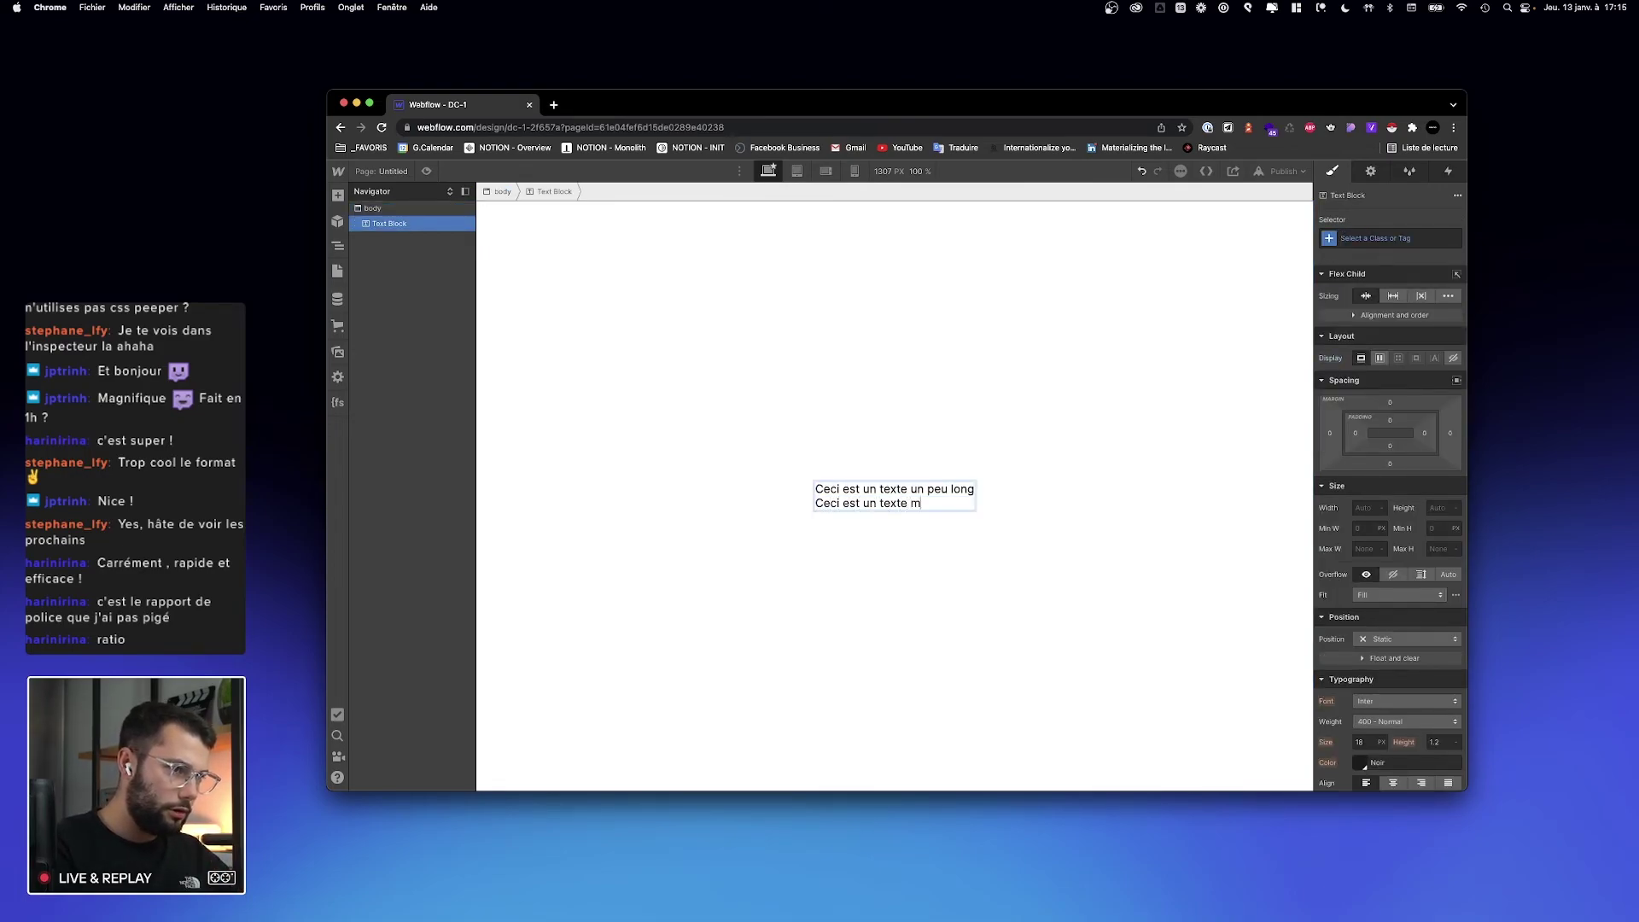
{"action": "type", "text": "oins long"}
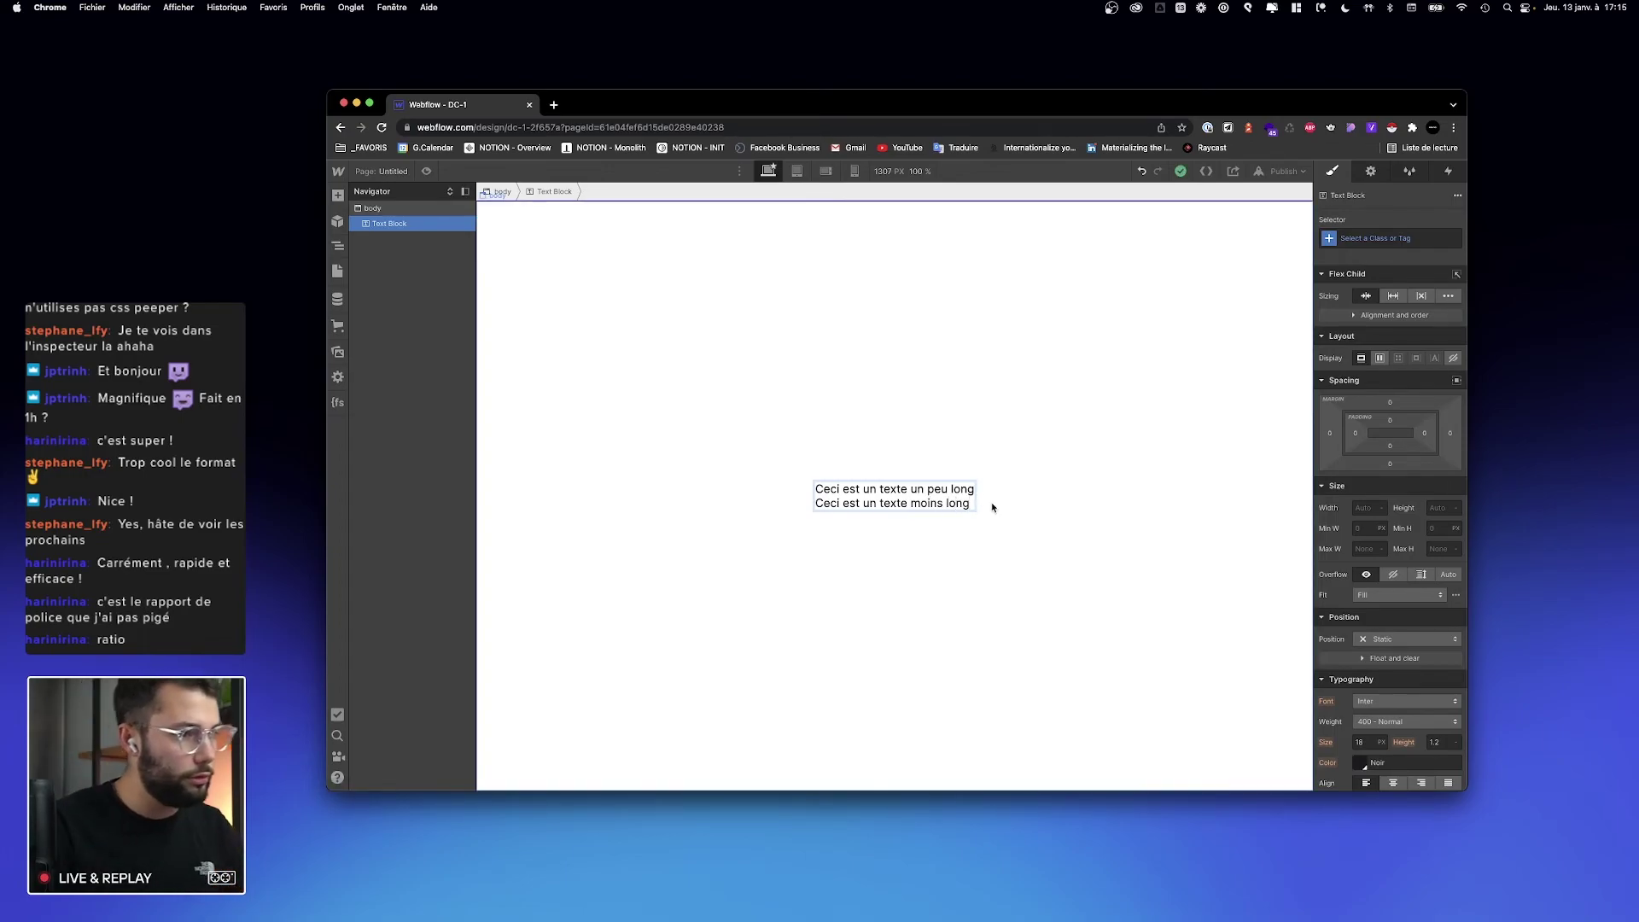
{"action": "key", "text": "Escape"}
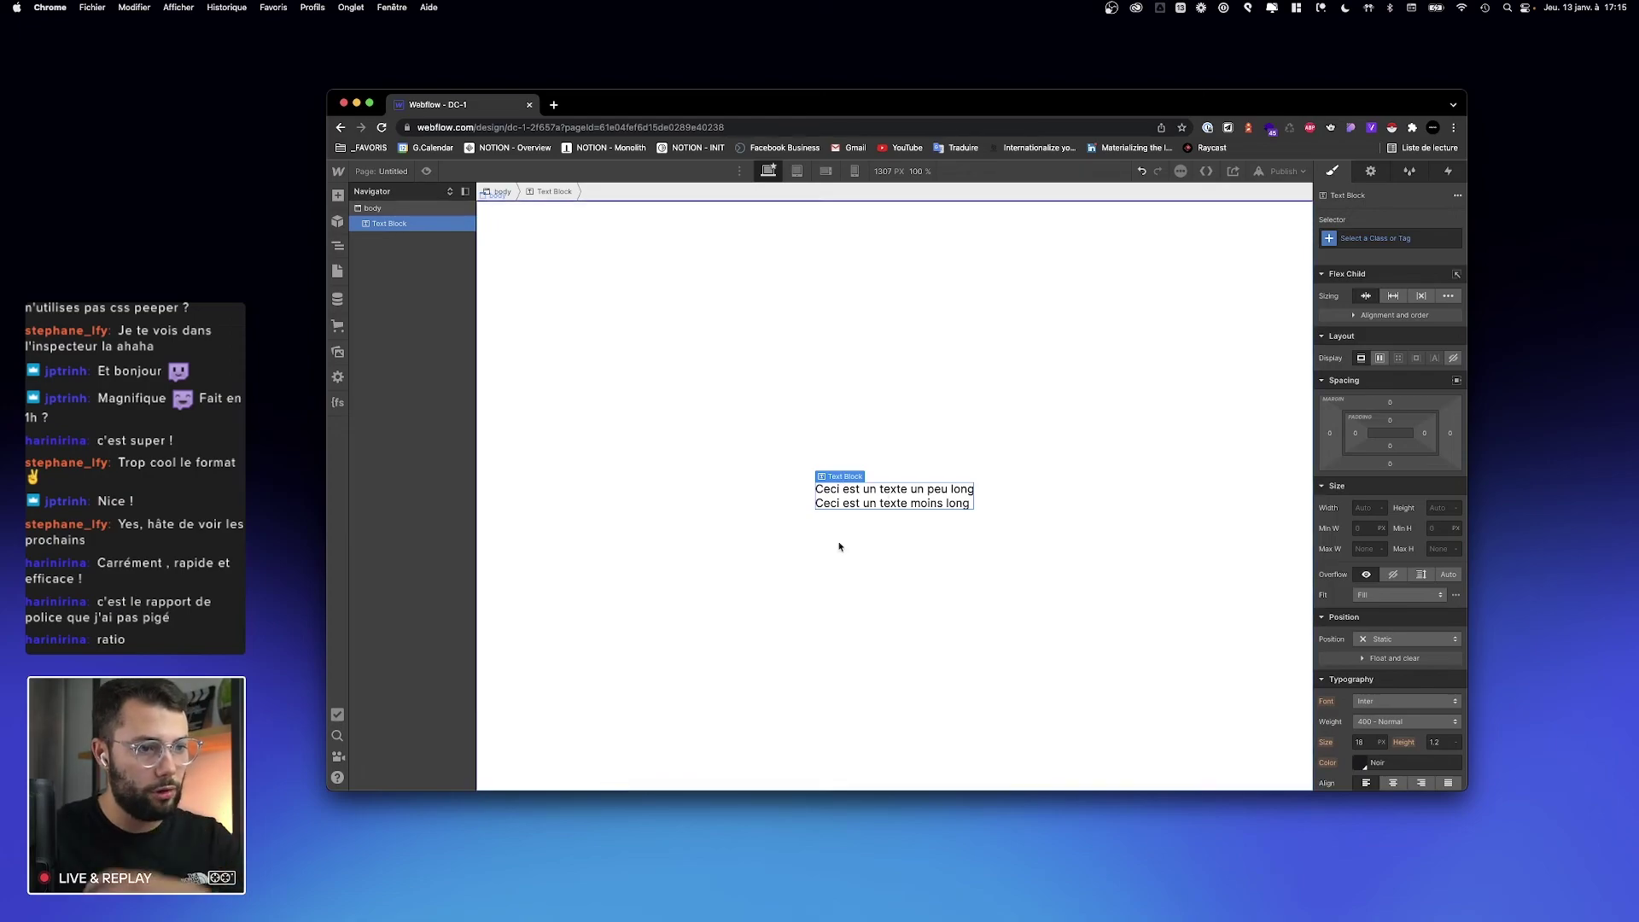
Step: Assign the new class texte to the Text Block
{"action": "left_click", "coordinate": [1358, 238]}
{"action": "key", "text": "Escape"}
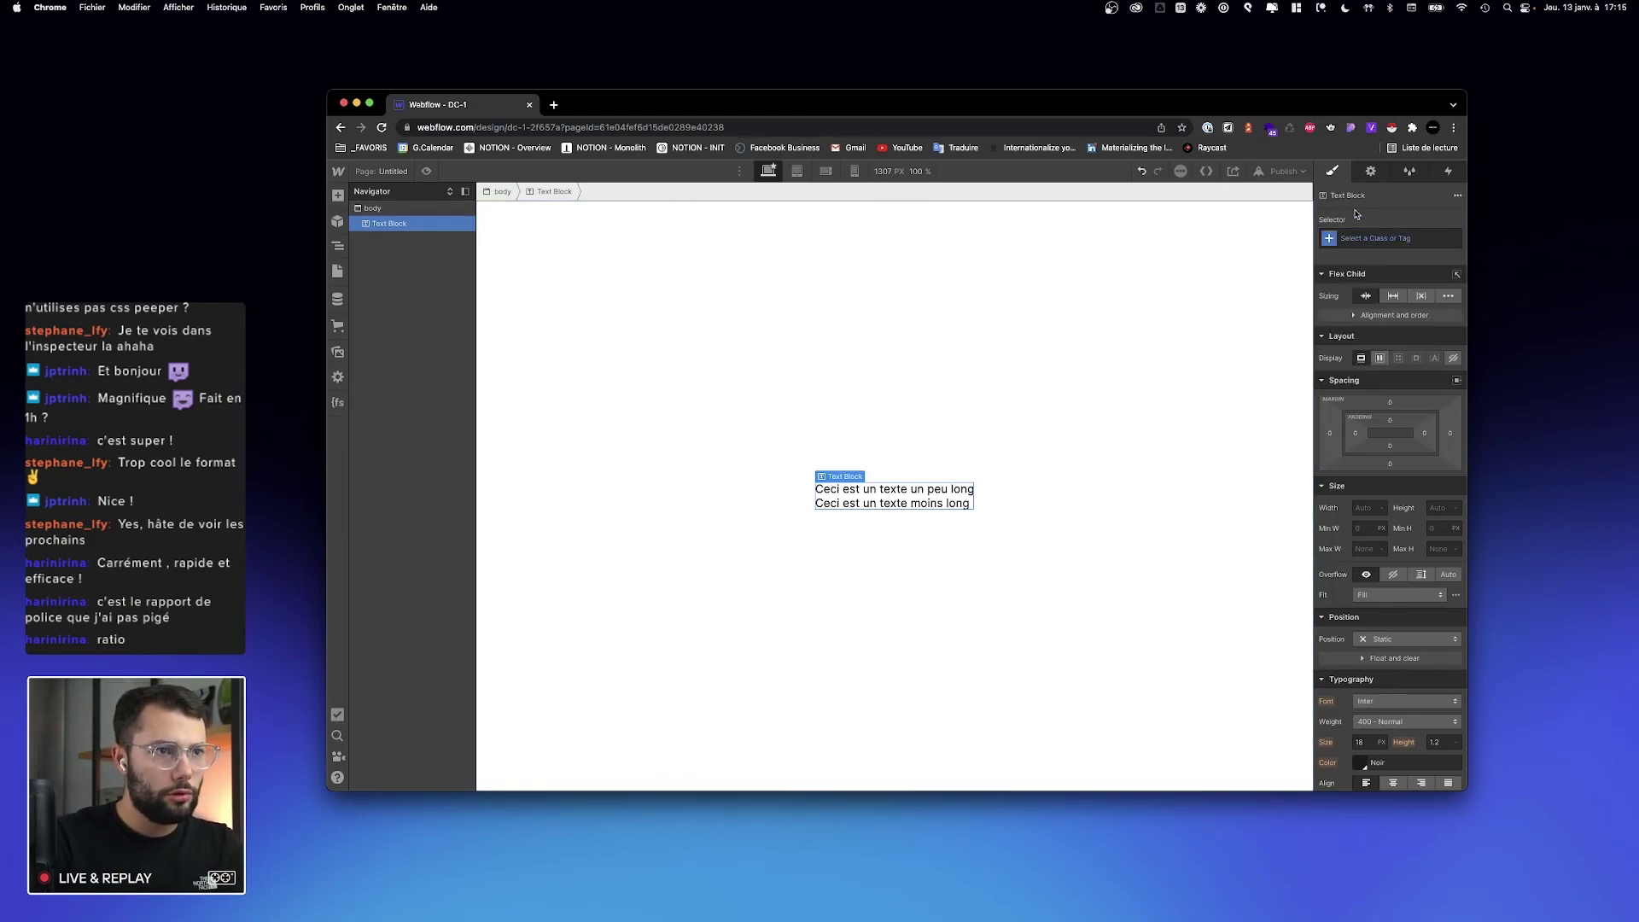
{"action": "left_click", "coordinate": [1364, 240]}
{"action": "type", "text": "texte"}
{"action": "key", "text": "Return"}
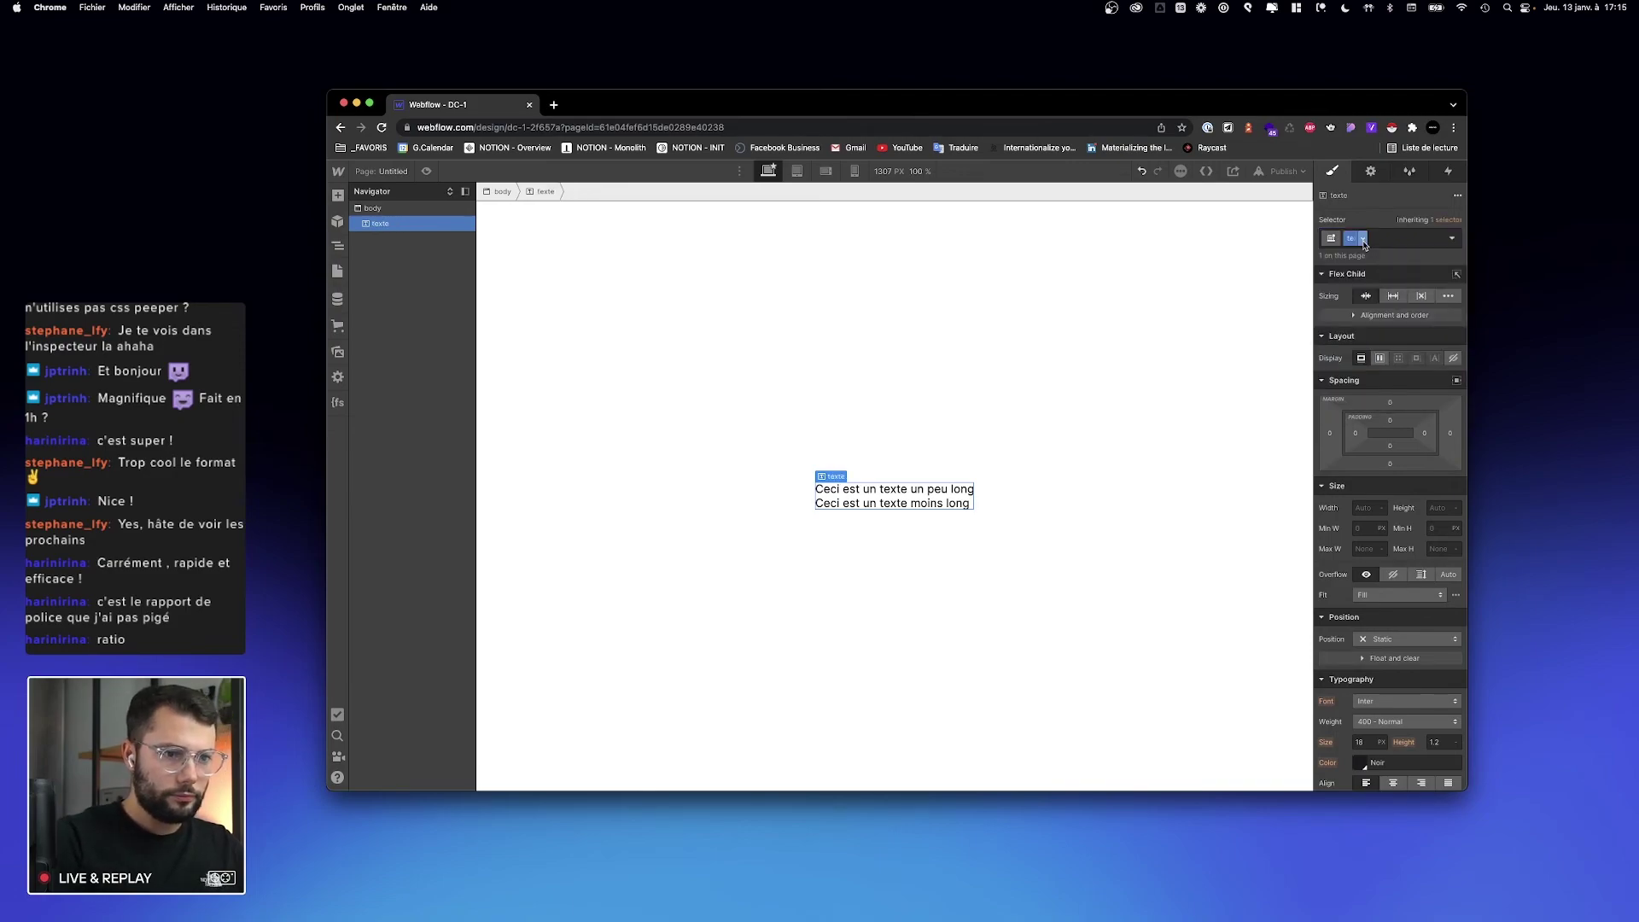
Step: Set the line height of the texte class to 24 px
{"action": "left_click", "coordinate": [1441, 742]}
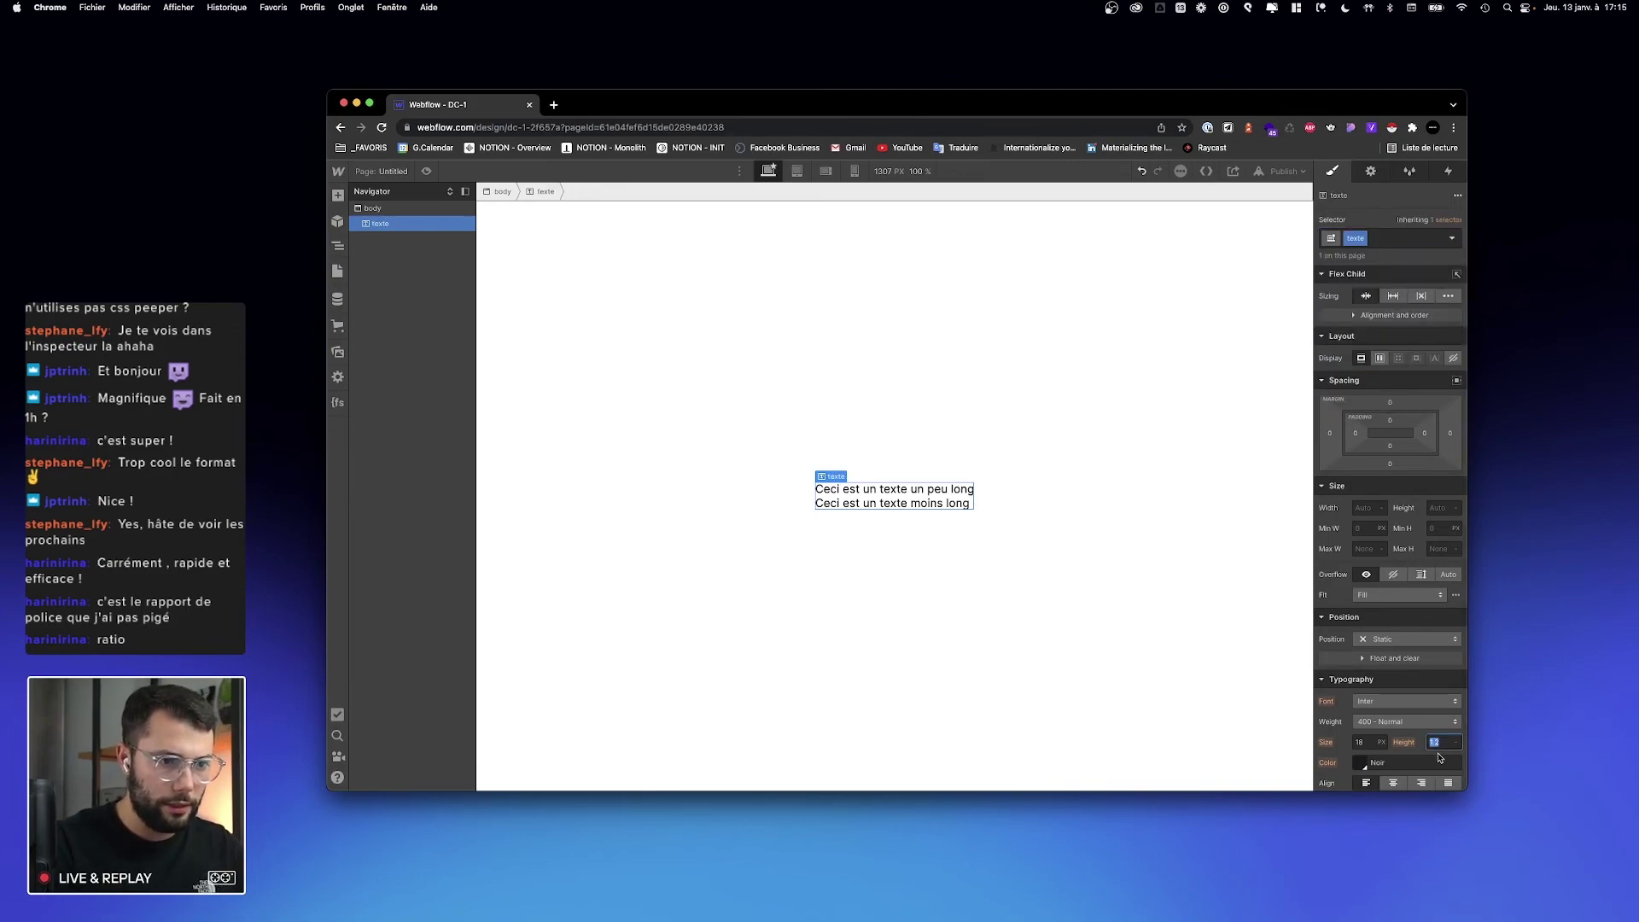
{"action": "scroll", "coordinate": [1377, 748], "scroll_direction": "down", "scroll_amount": 1}
{"action": "scroll", "coordinate": [1376, 748], "scroll_direction": "down", "scroll_amount": 1}
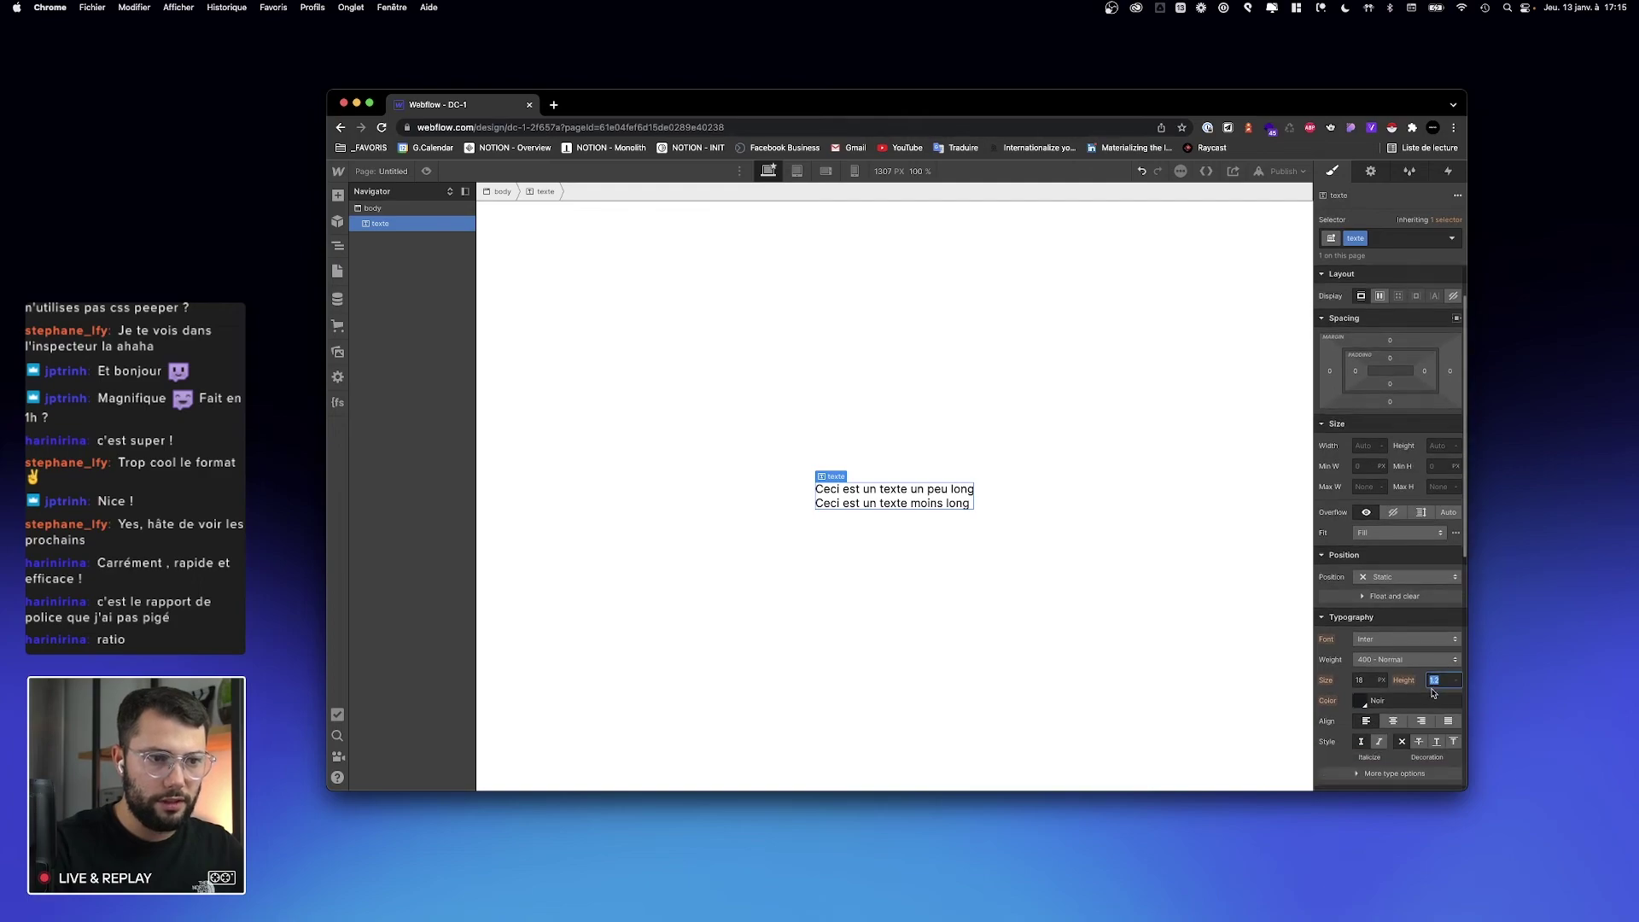
{"action": "type", "text": "24"}
{"action": "key", "text": "Return"}
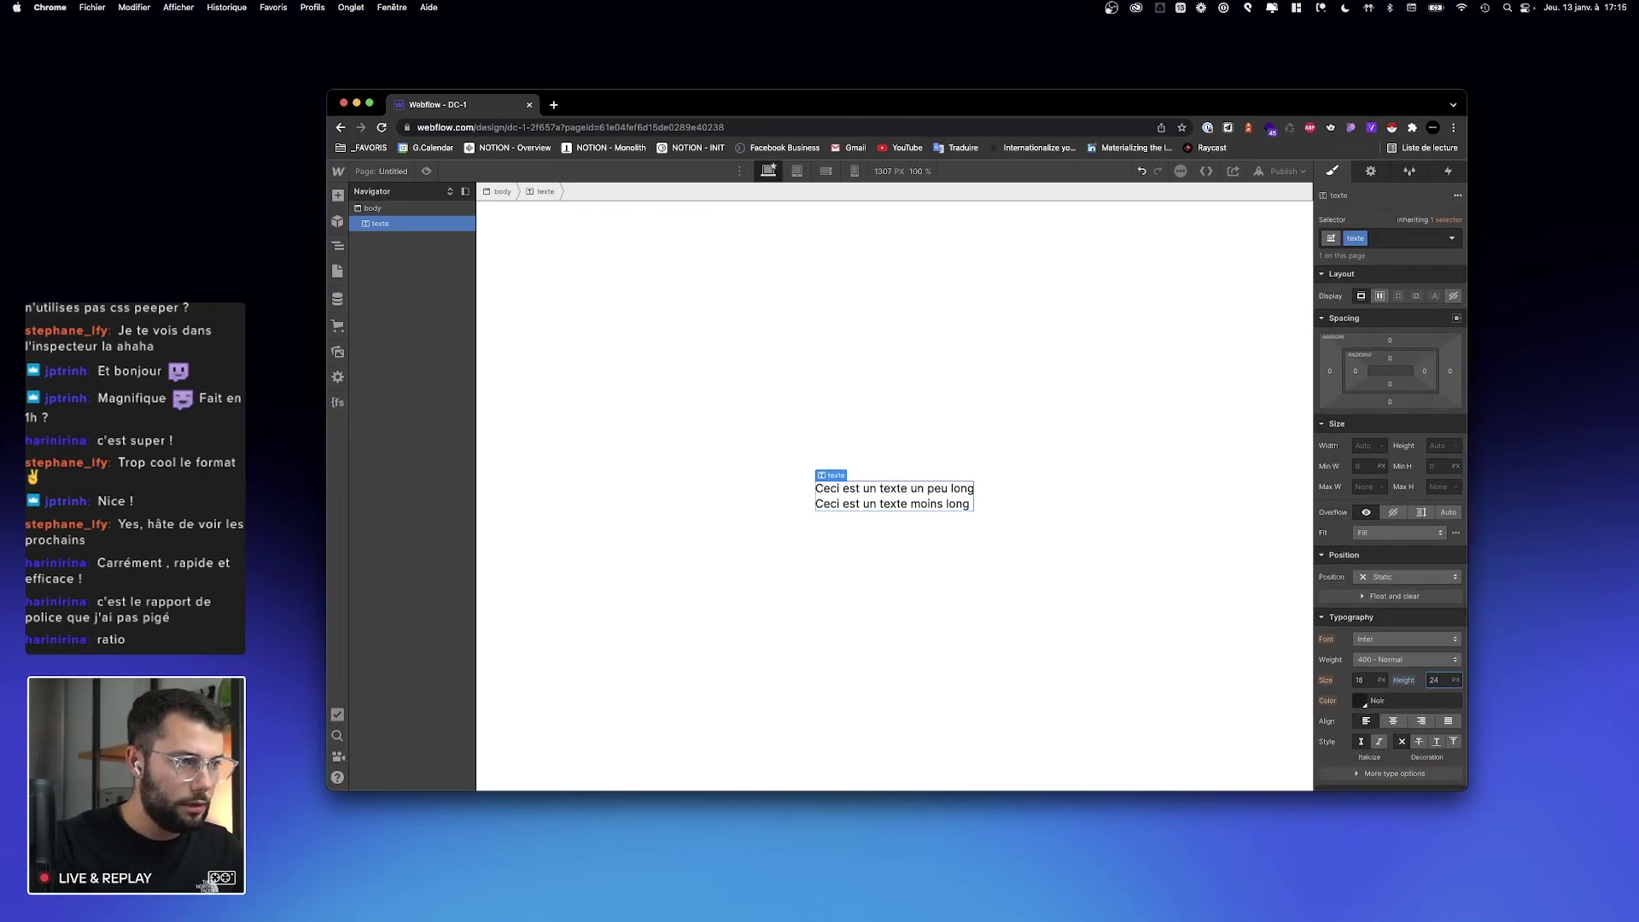
Step: Increase the font size of the texte class to 90 px while keeping its fixed line height
{"action": "left_click", "coordinate": [1368, 679]}
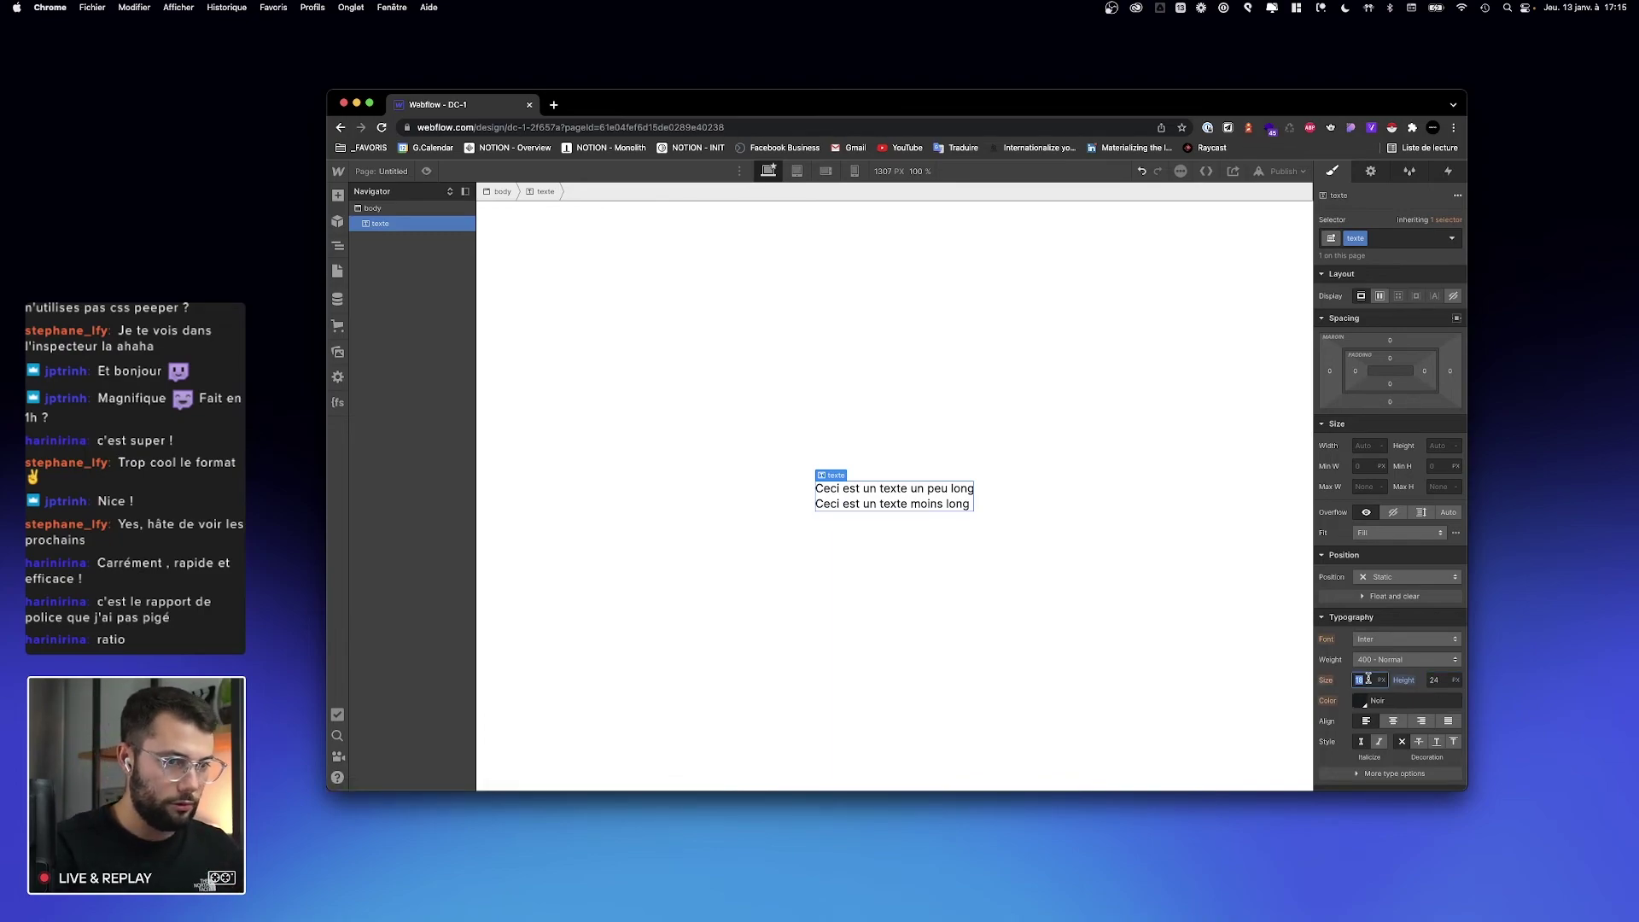
{"action": "type", "text": "80"}
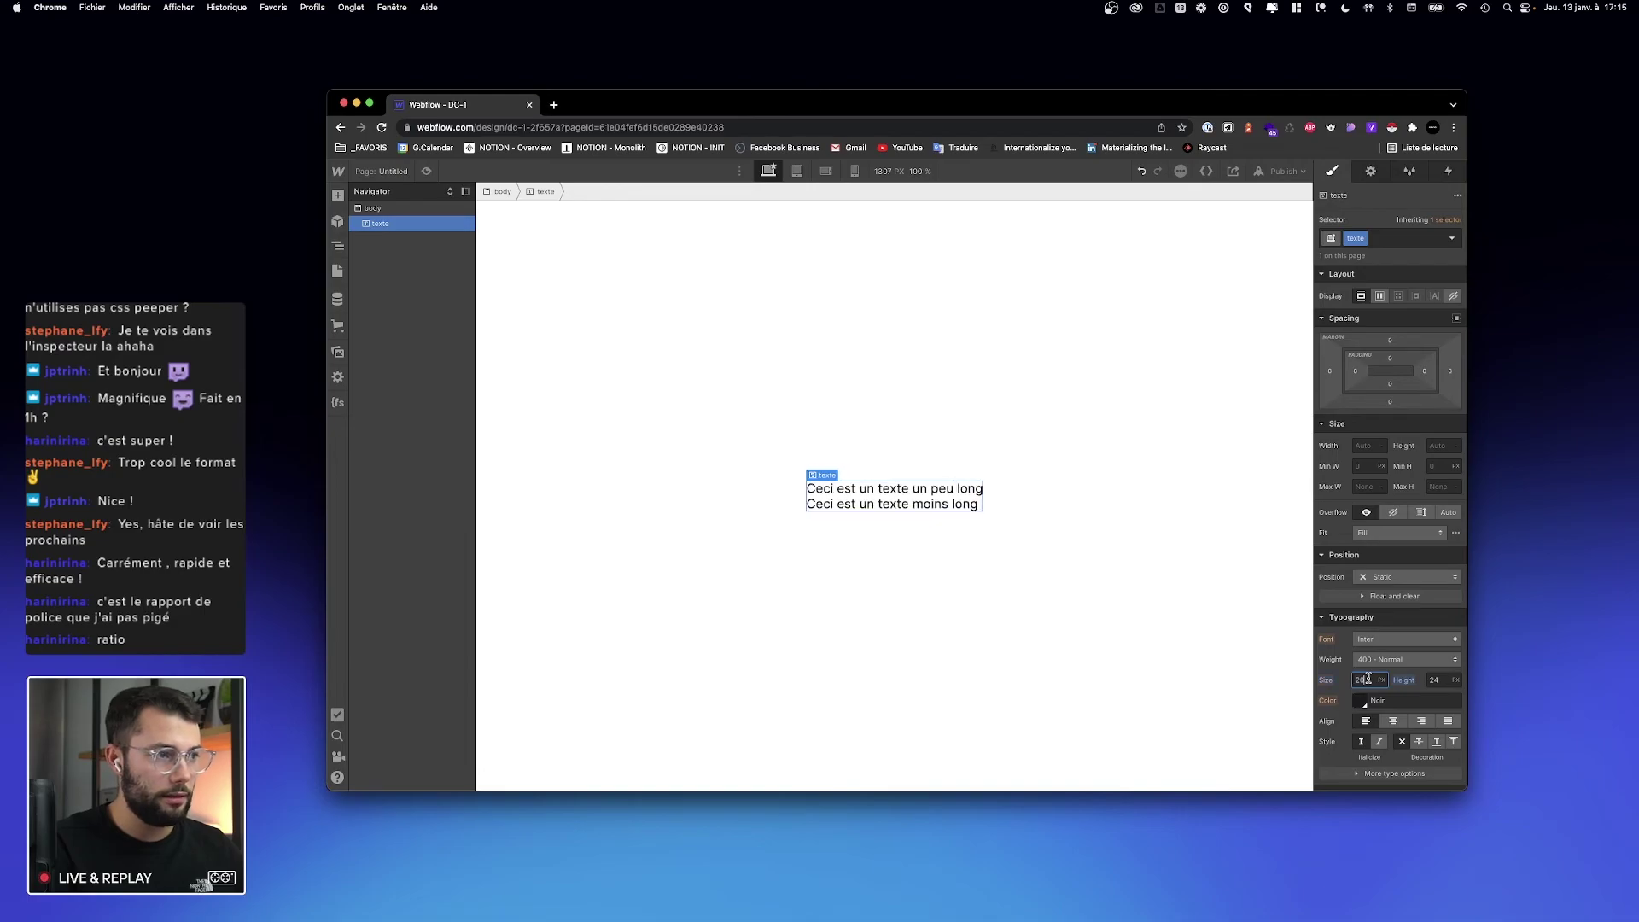
{"action": "key", "text": "shift+Up"}
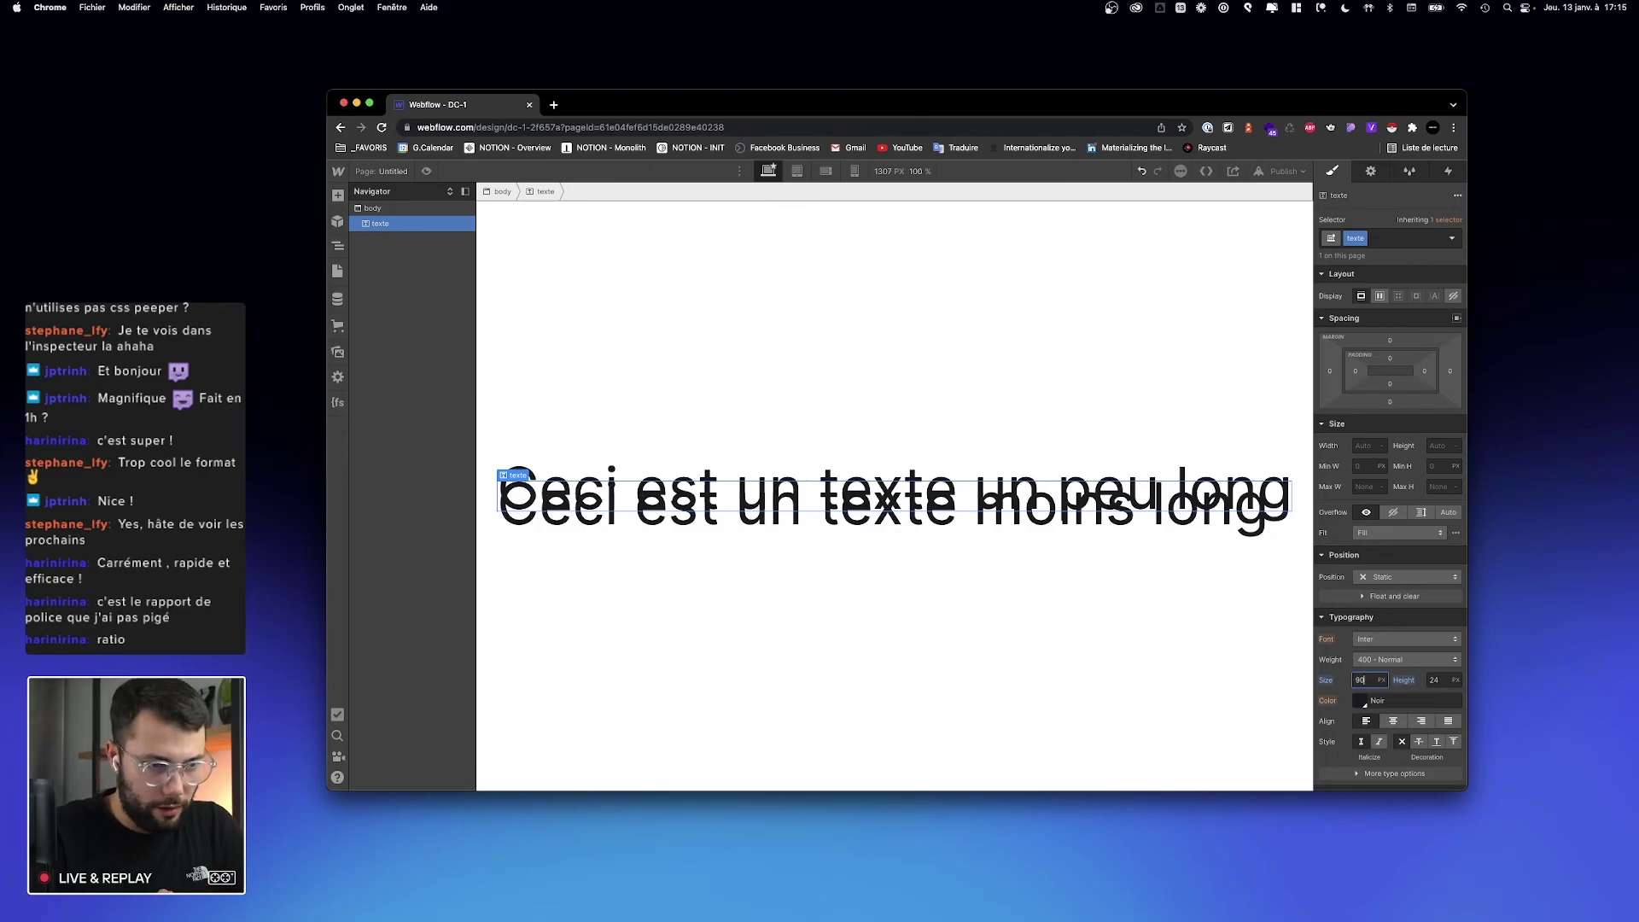
Step: Reduce the font size of the texte class to 18 px
{"action": "type", "text": "20"}
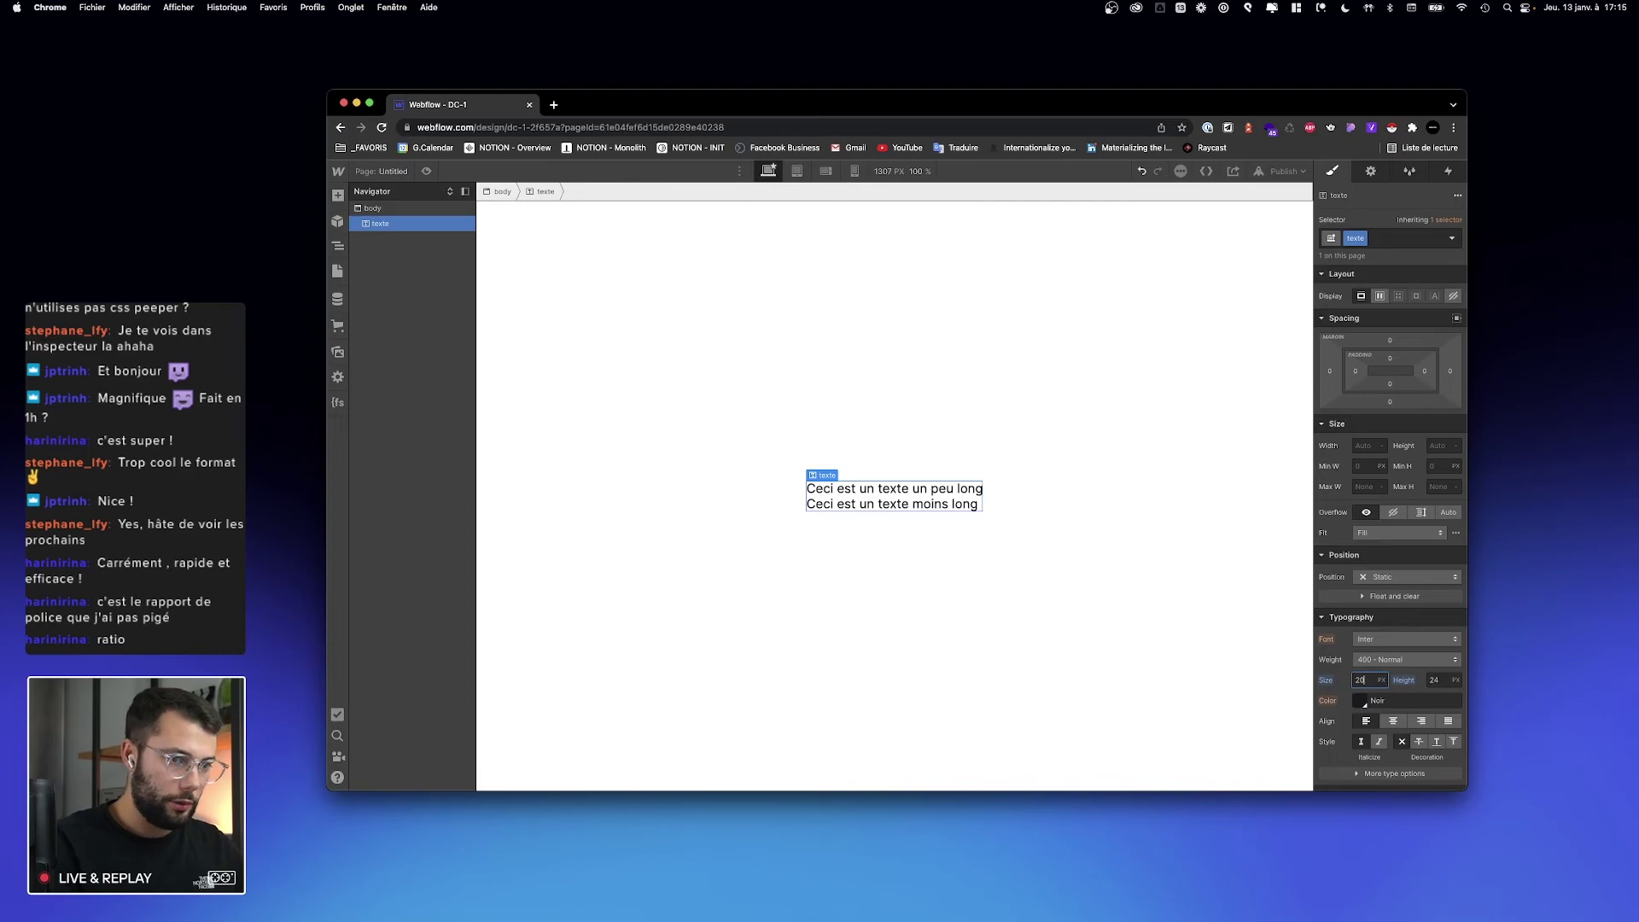
{"action": "key", "text": "Down"}
{"action": "key", "text": "Down"}
Step: Calculate the line-height ratio 24/18 with Spotlight
{"action": "key", "text": "super+space"}
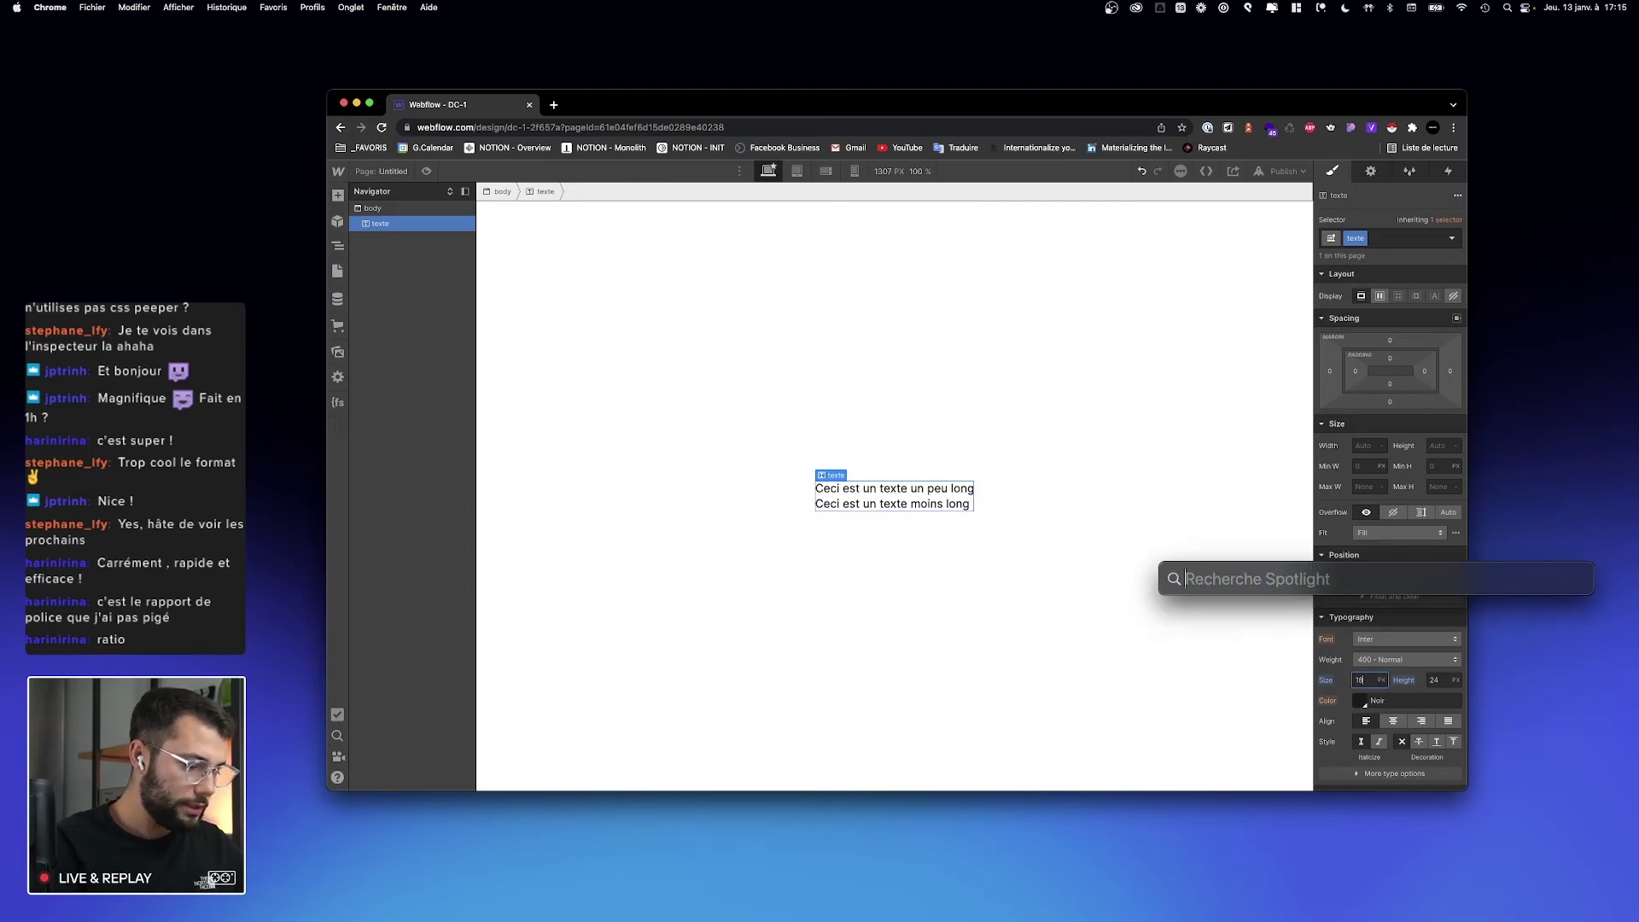
{"action": "type", "text": "24"}
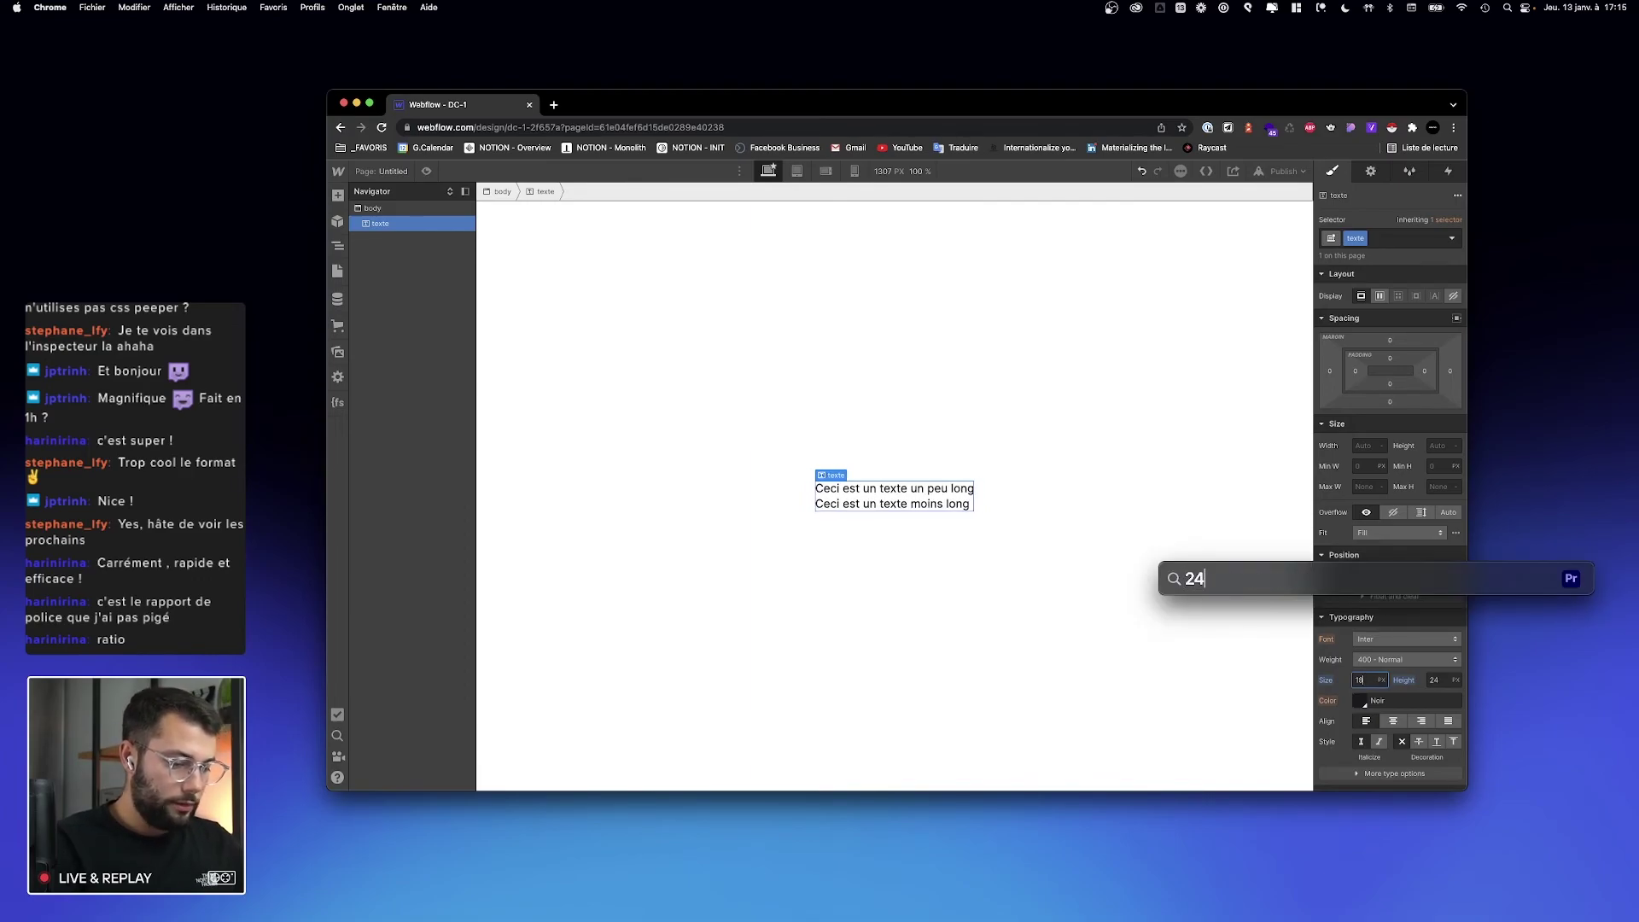
{"action": "type", "text": "/18"}
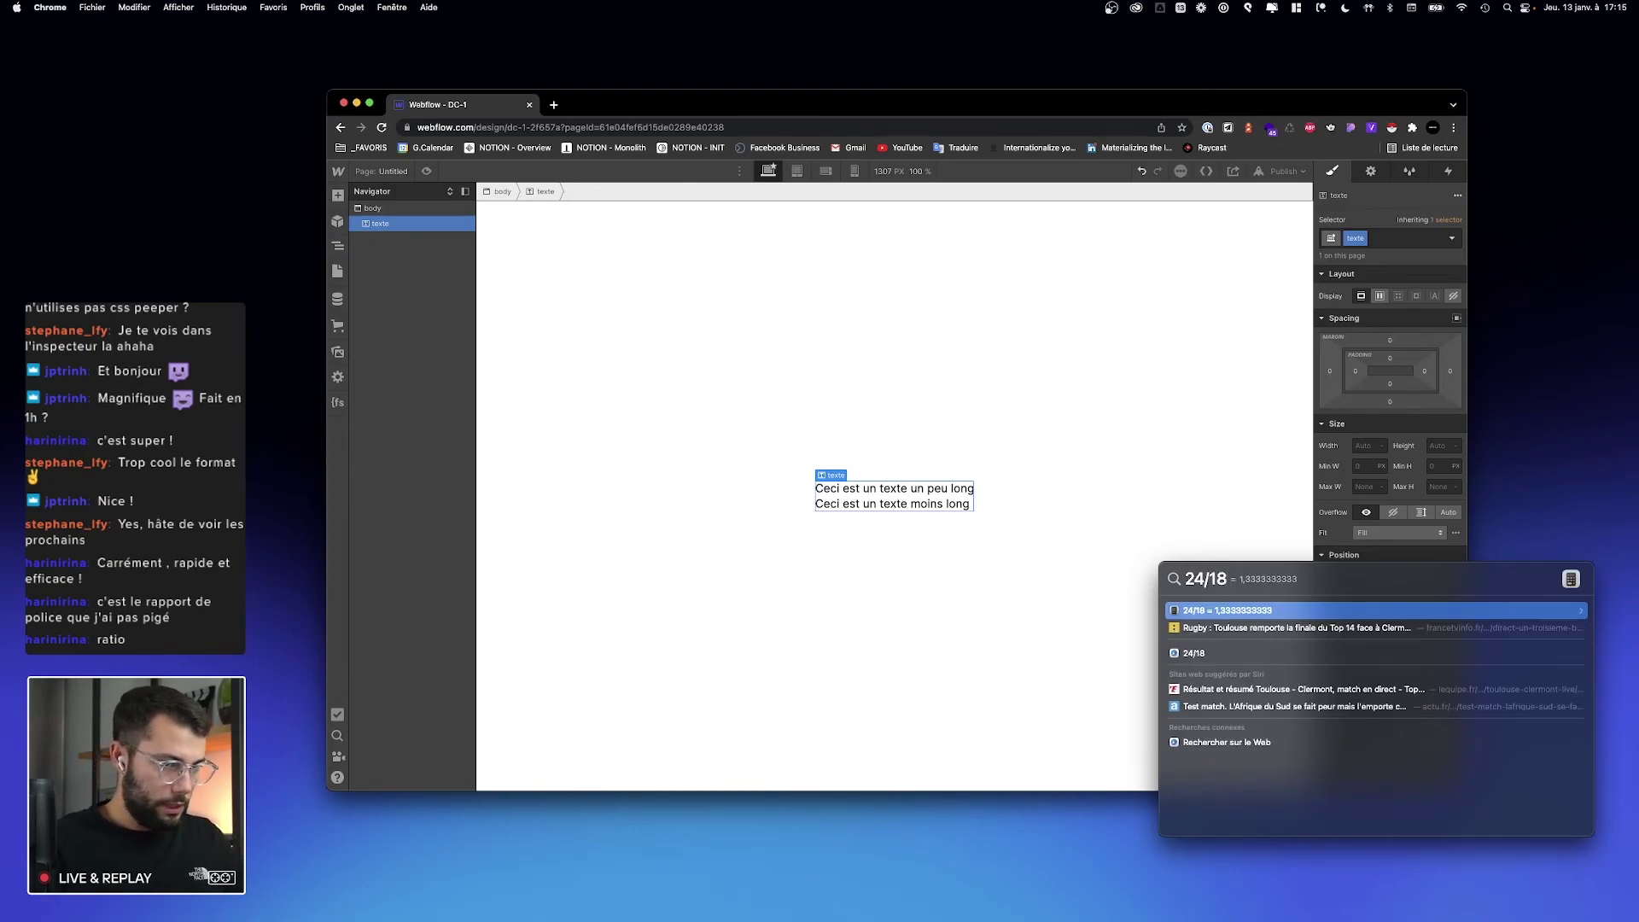
{"action": "key", "text": "Escape"}
Step: Set the line height of the texte class to 1.3 with the unitless "-" option
{"action": "left_click", "coordinate": [1435, 681]}
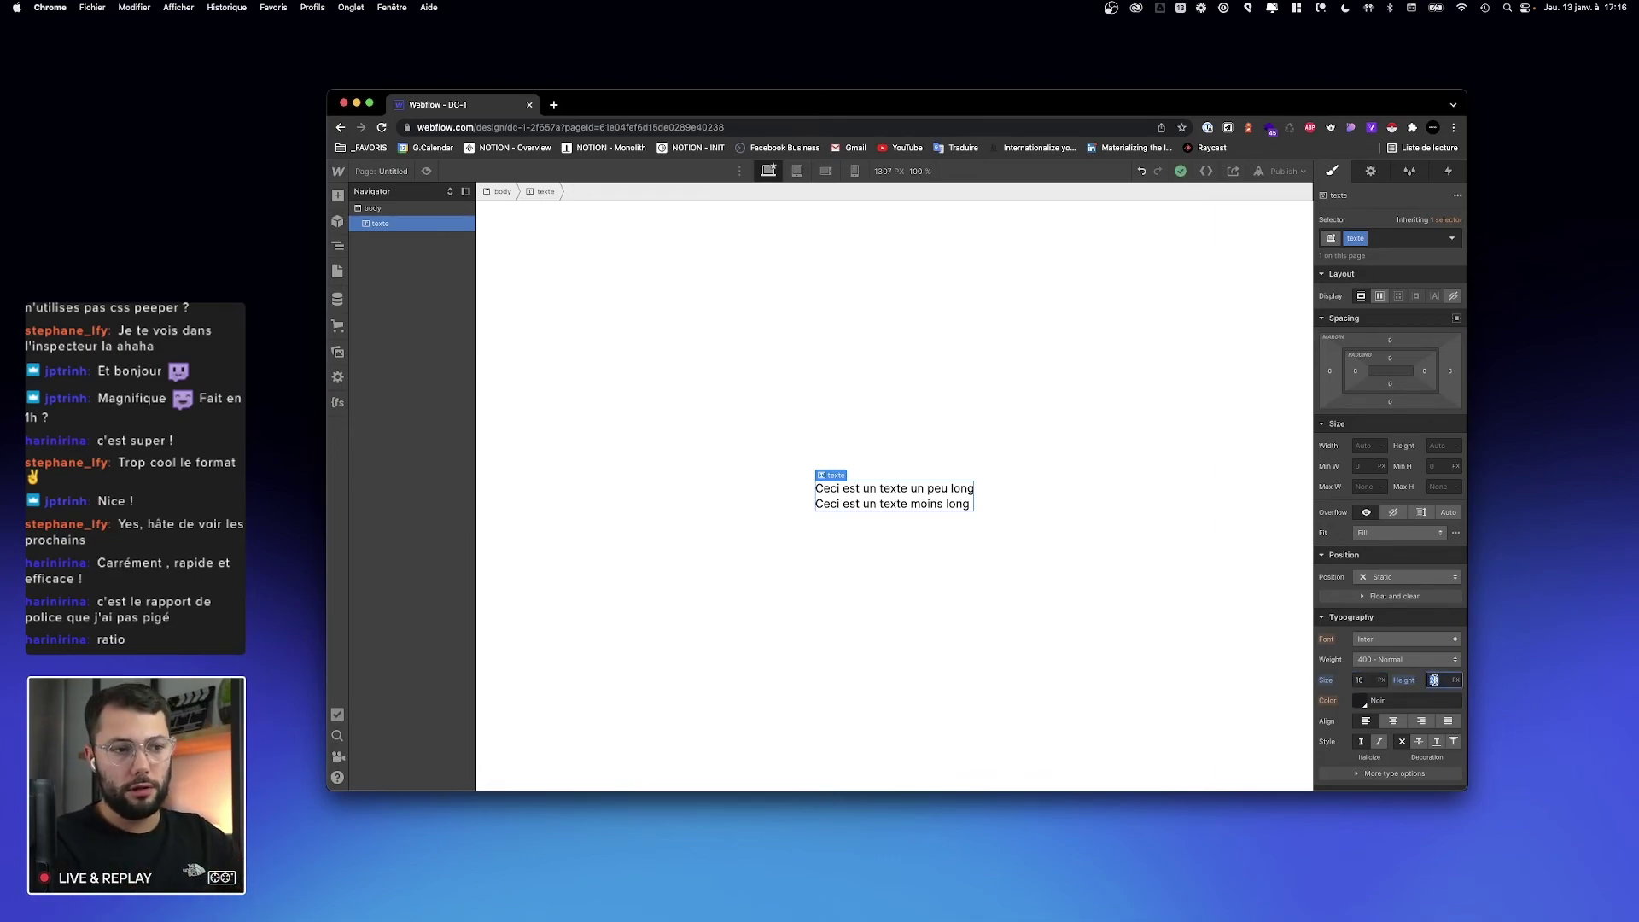
{"action": "type", "text": "1.3"}
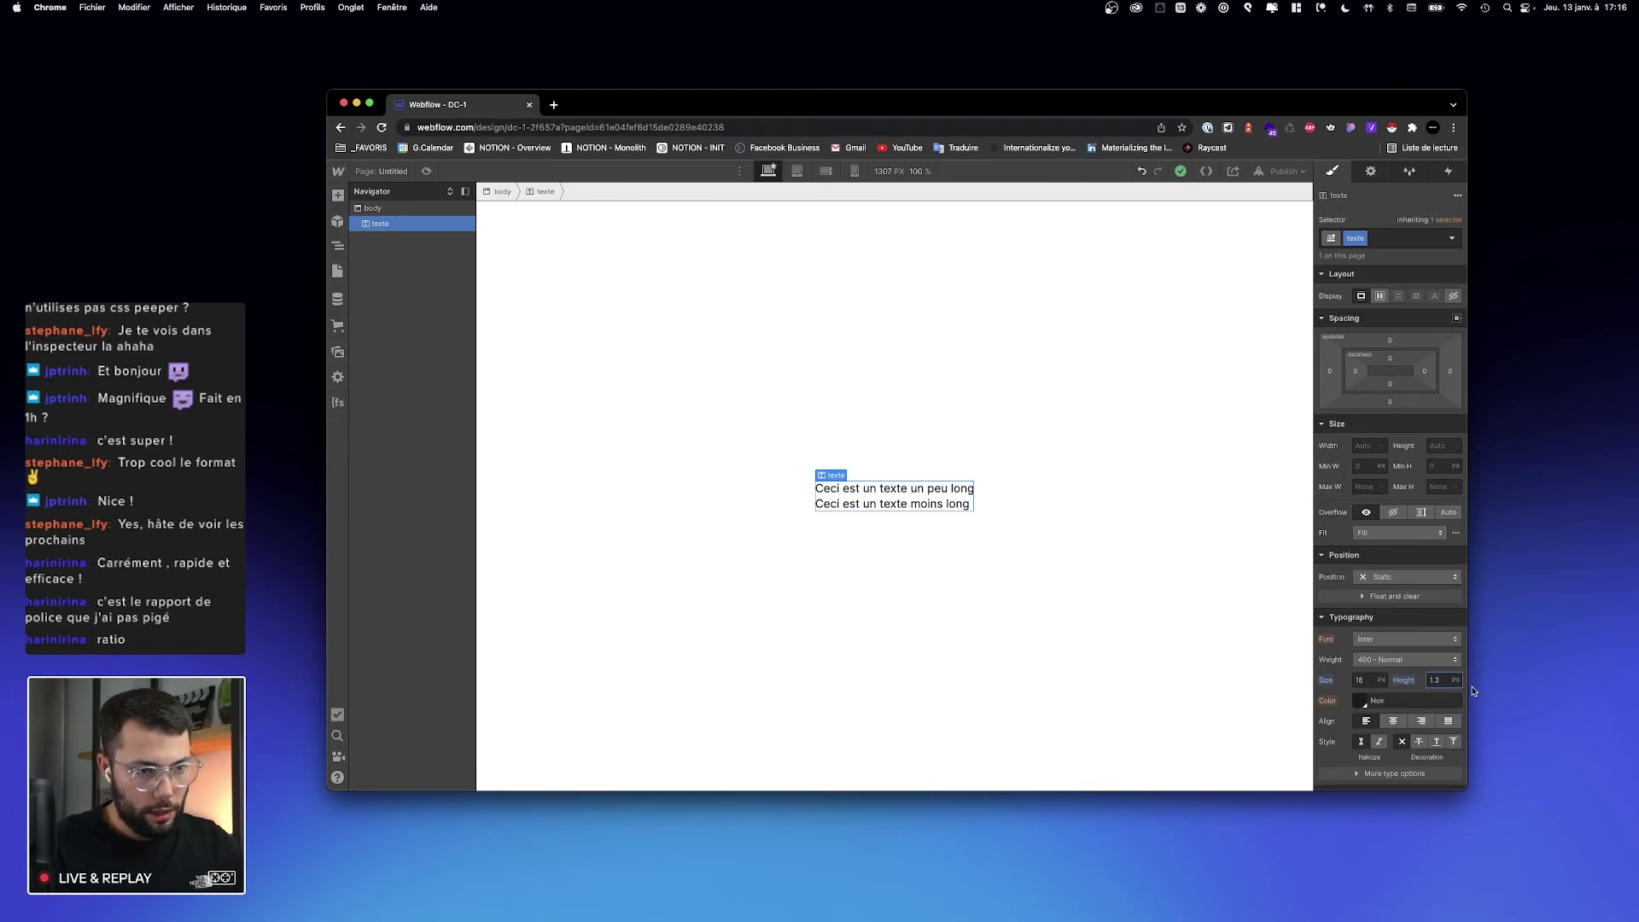
{"action": "left_click", "coordinate": [1456, 681]}
{"action": "scroll", "coordinate": [1459, 694], "scroll_direction": "up", "scroll_amount": 3}
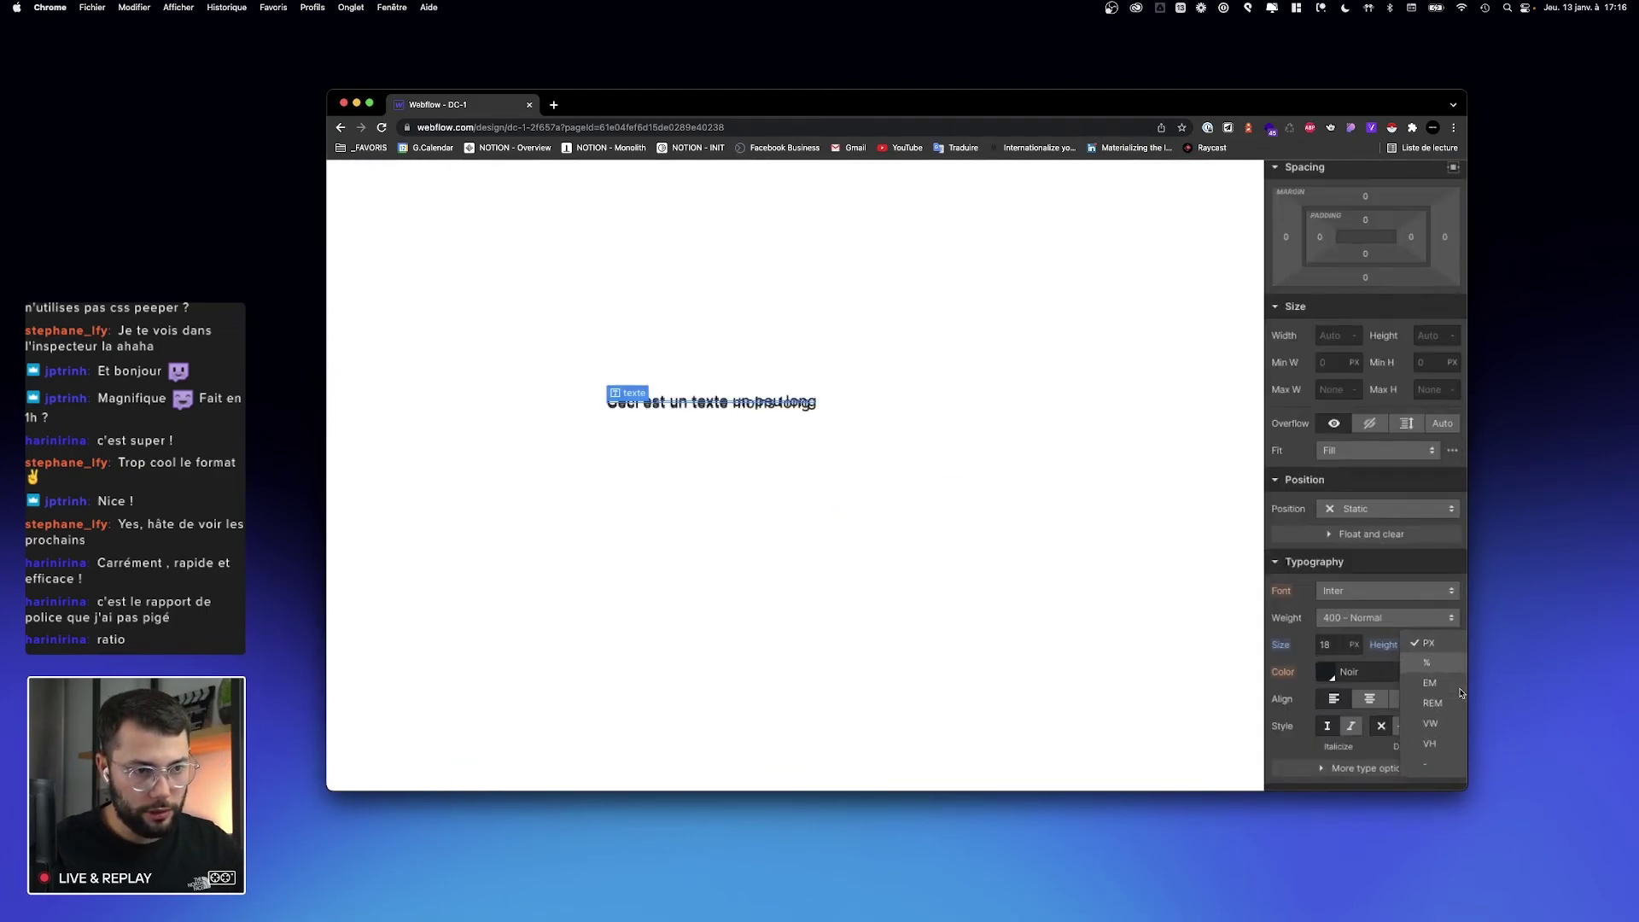
{"action": "scroll", "coordinate": [1460, 693], "scroll_direction": "up", "scroll_amount": 3}
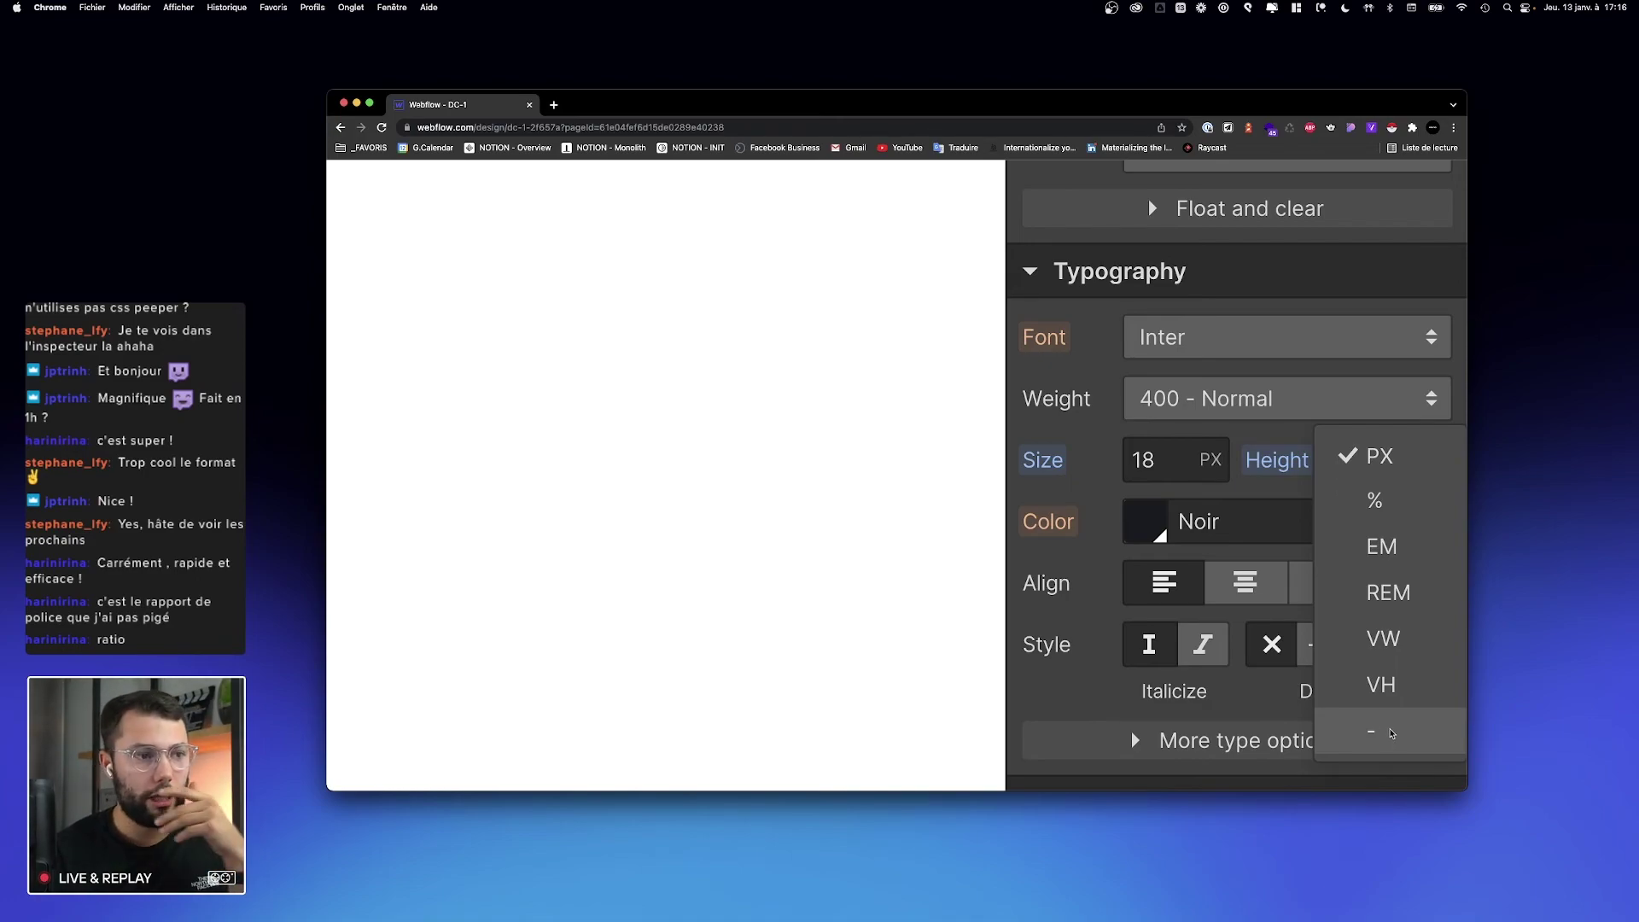
{"action": "left_click", "coordinate": [1391, 732]}
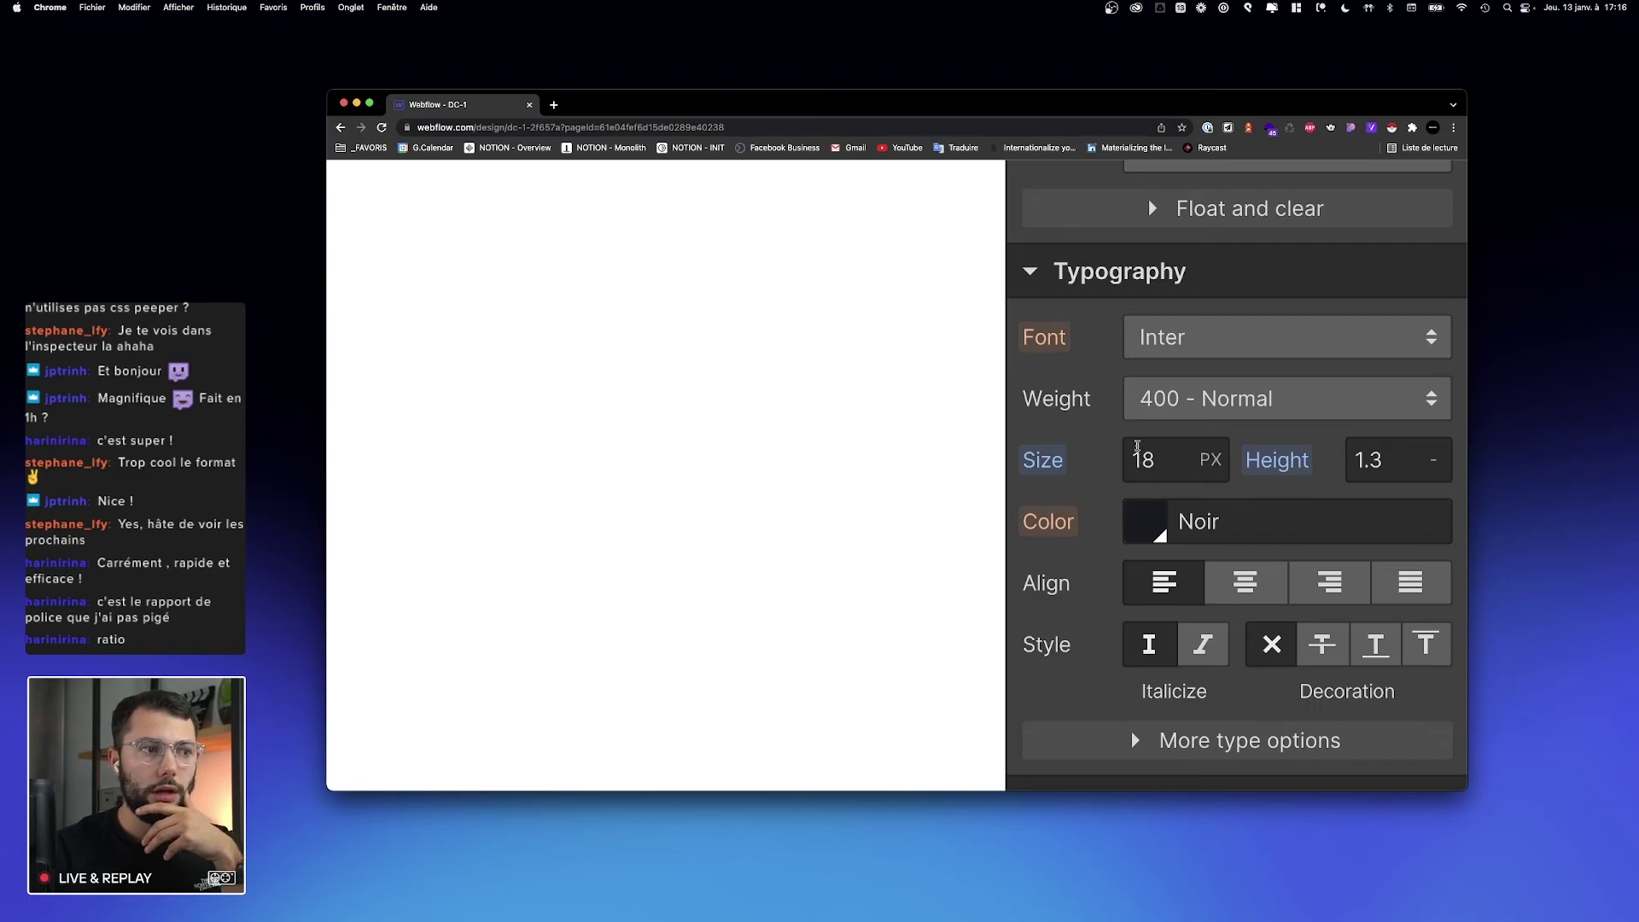
Step: Increase the font size of the texte class gradually to 90 px with the relative line height applied
{"action": "left_click", "coordinate": [1177, 459]}
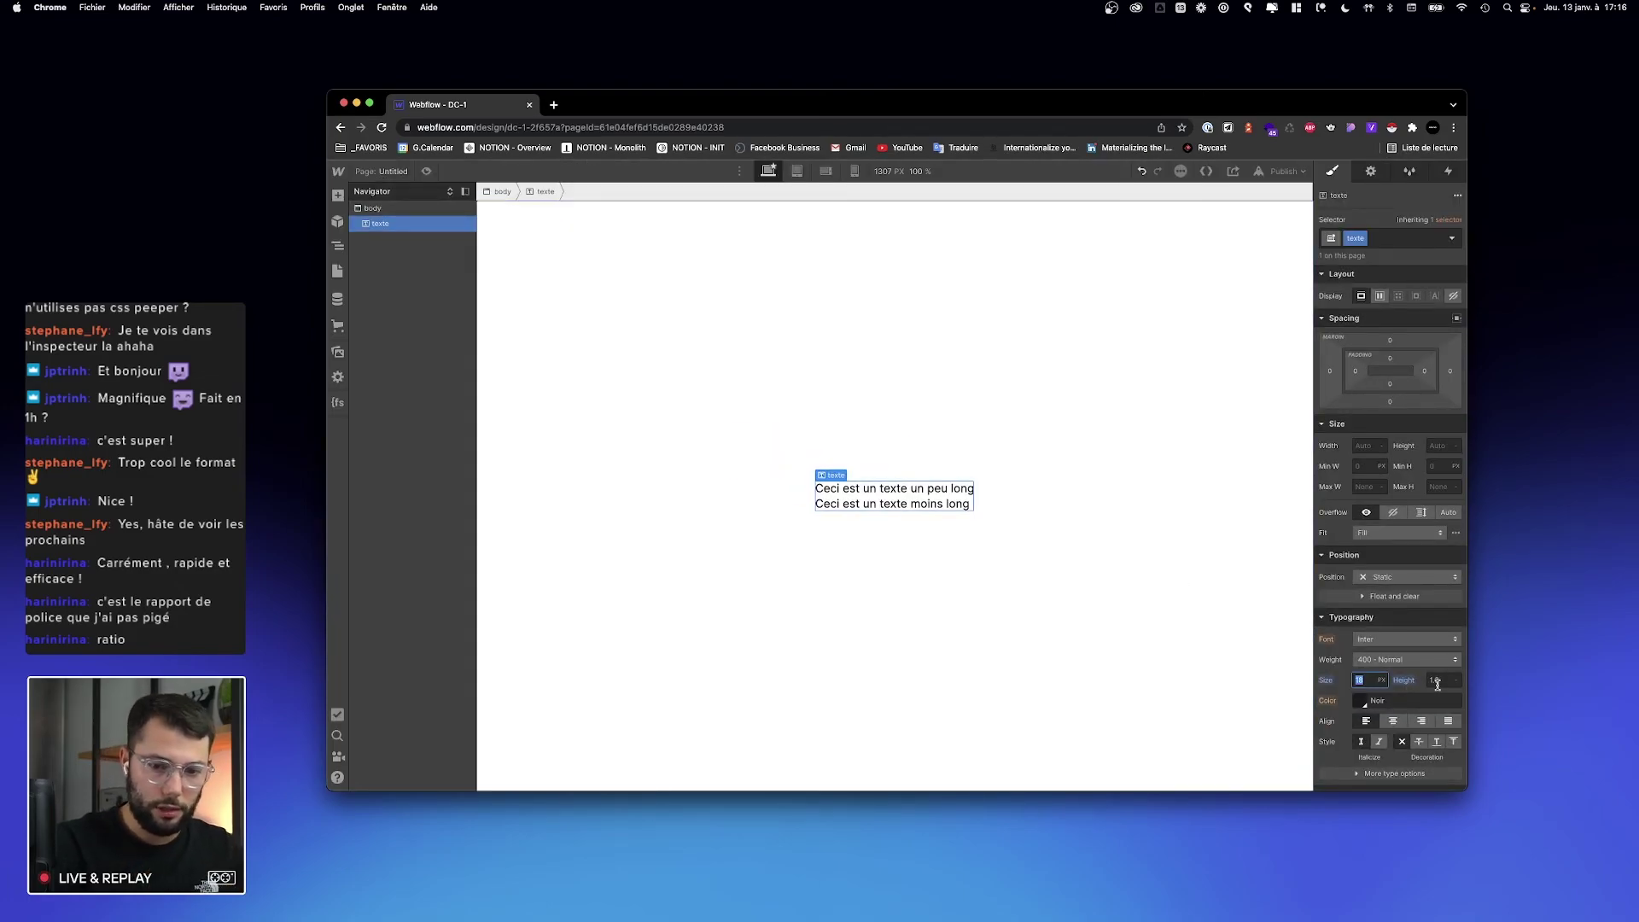
{"action": "key", "text": "Up"}
{"action": "key", "text": "Up"}
{"action": "key", "text": "Up"}
{"action": "key", "text": "Up"}
{"action": "key", "text": "Up"}
{"action": "key", "text": "Up"}
{"action": "key", "text": "Up"}
{"action": "key", "text": "Up"}
{"action": "key", "text": "Up"}
{"action": "key", "text": "Up"}
{"action": "key", "text": "Up"}
{"action": "key", "text": "Up"}
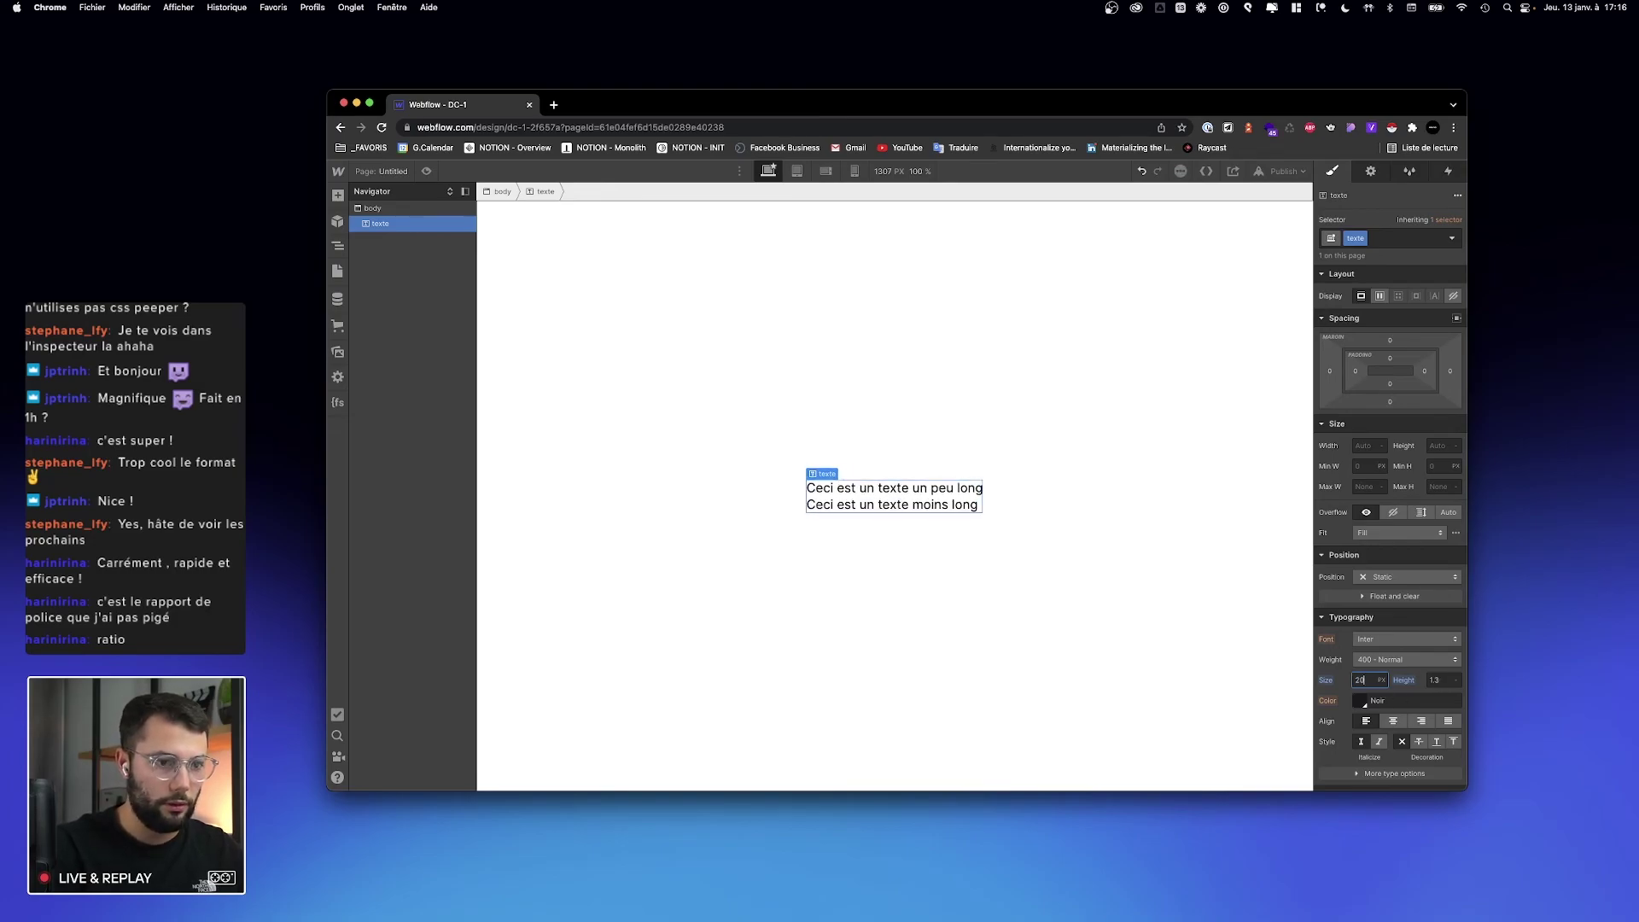
{"action": "key", "text": "shift+Up"}
{"action": "key", "text": "shift+Up"}
{"action": "key", "text": "shift+Up"}
{"action": "key", "text": "shift+Up"}
{"action": "key", "text": "shift+Up"}
{"action": "key", "text": "shift+Up"}
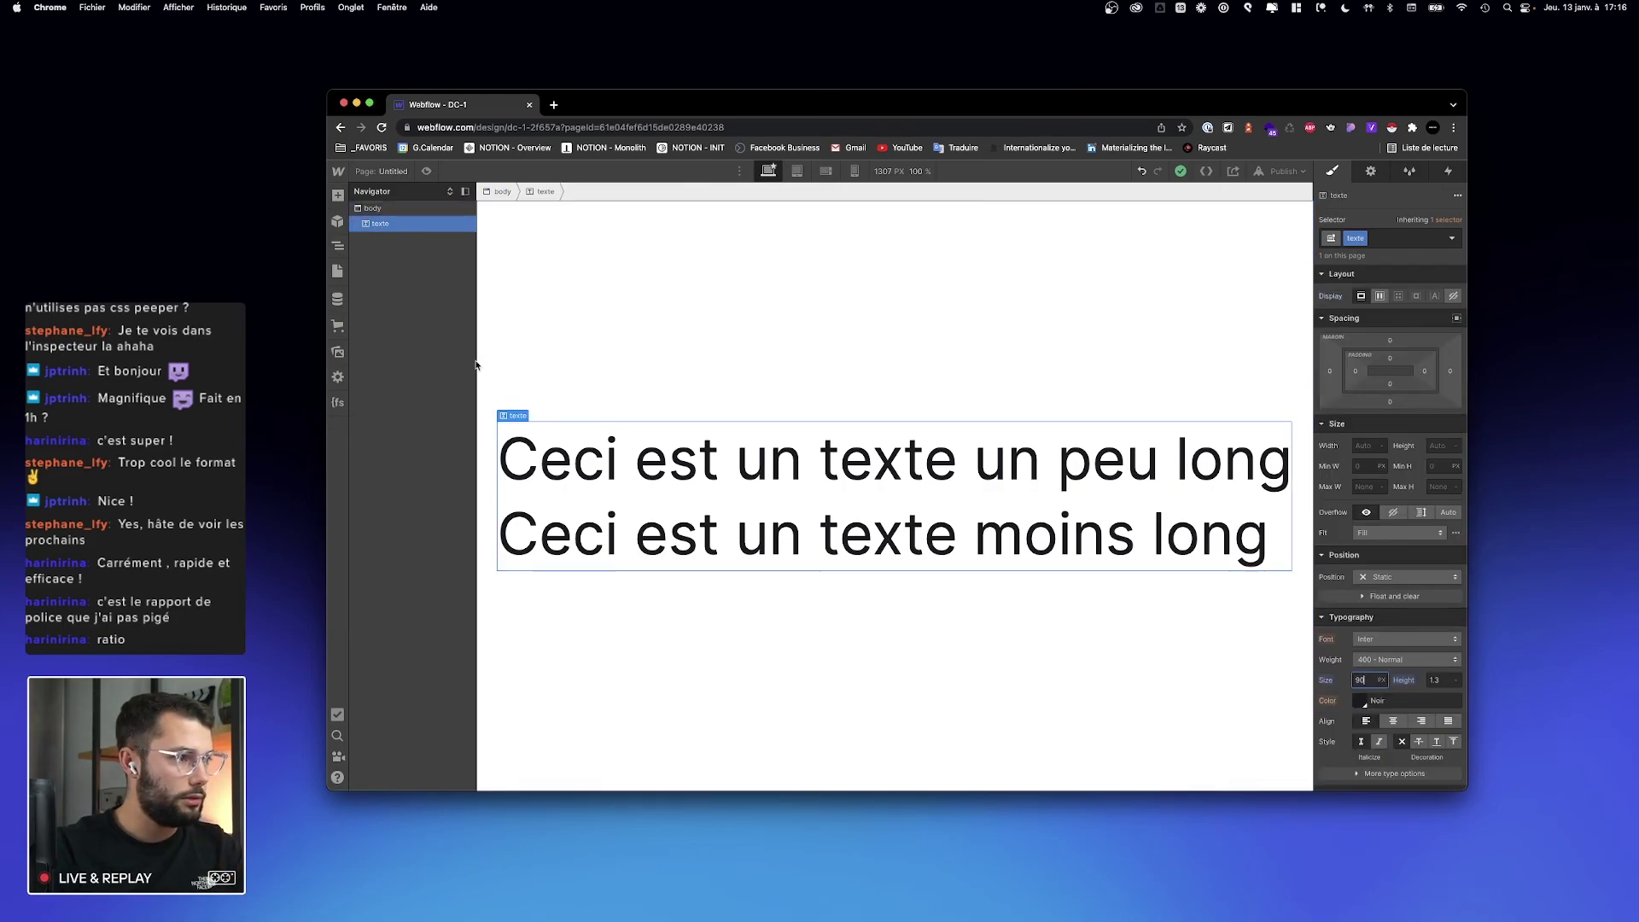
Step: Remove the texte class from the Text Block
{"action": "left_click", "coordinate": [1364, 238]}
{"action": "key", "text": "BackSpace"}
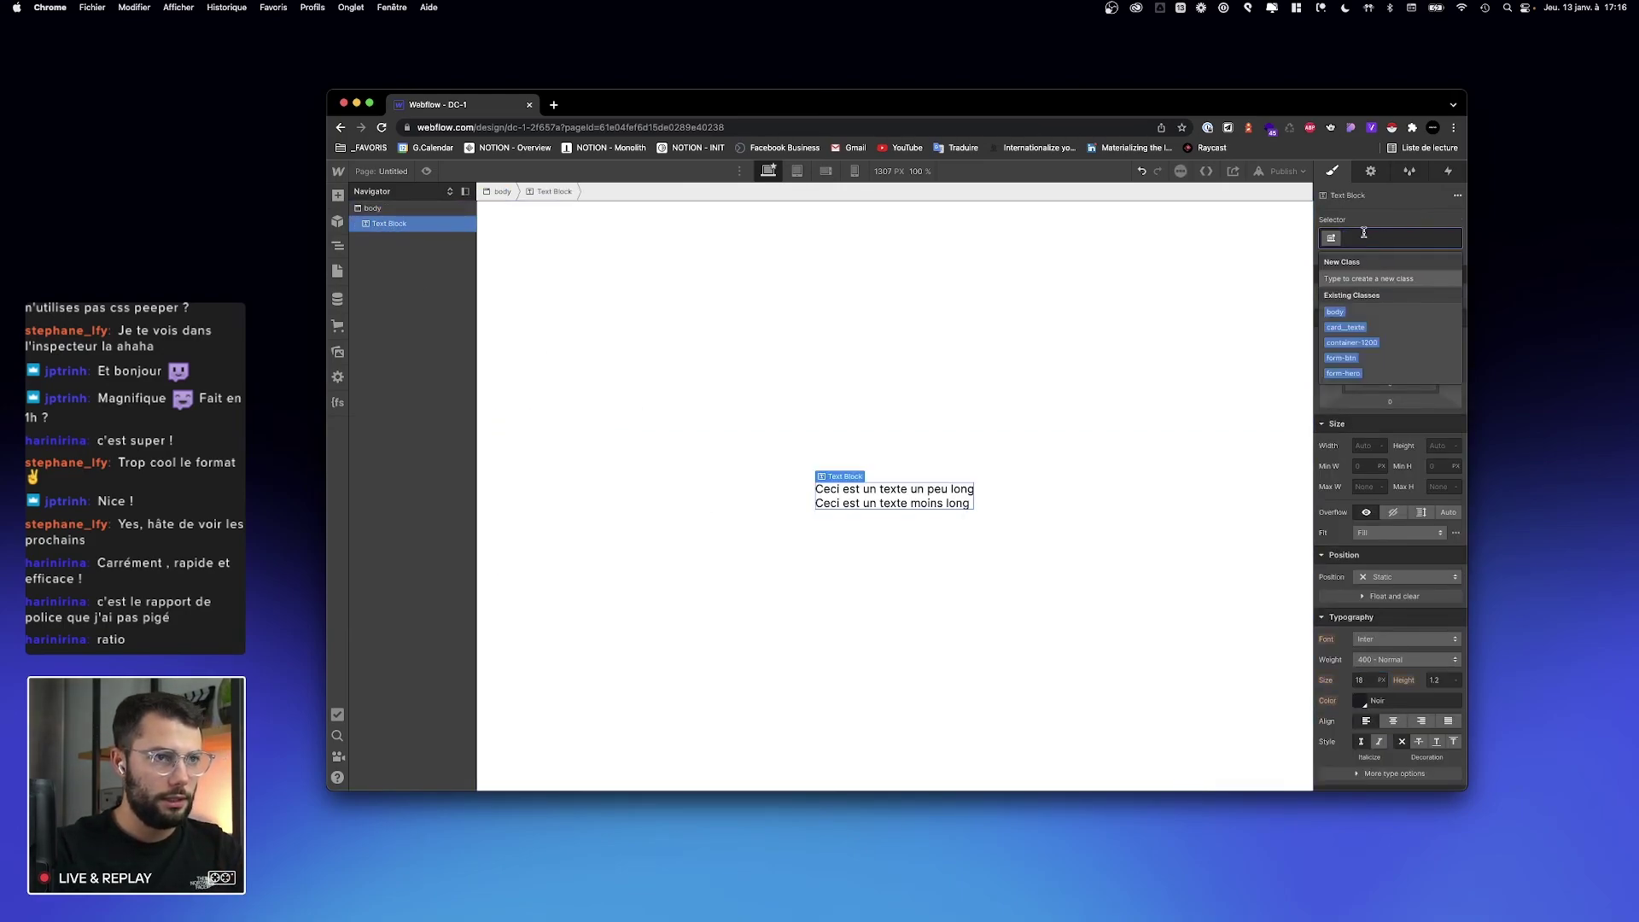
{"action": "key", "text": "Escape"}
Step: Set the body's font size to 2 vw and narrow the canvas to 992 px to test the text scaling
{"action": "left_click", "coordinate": [359, 212]}
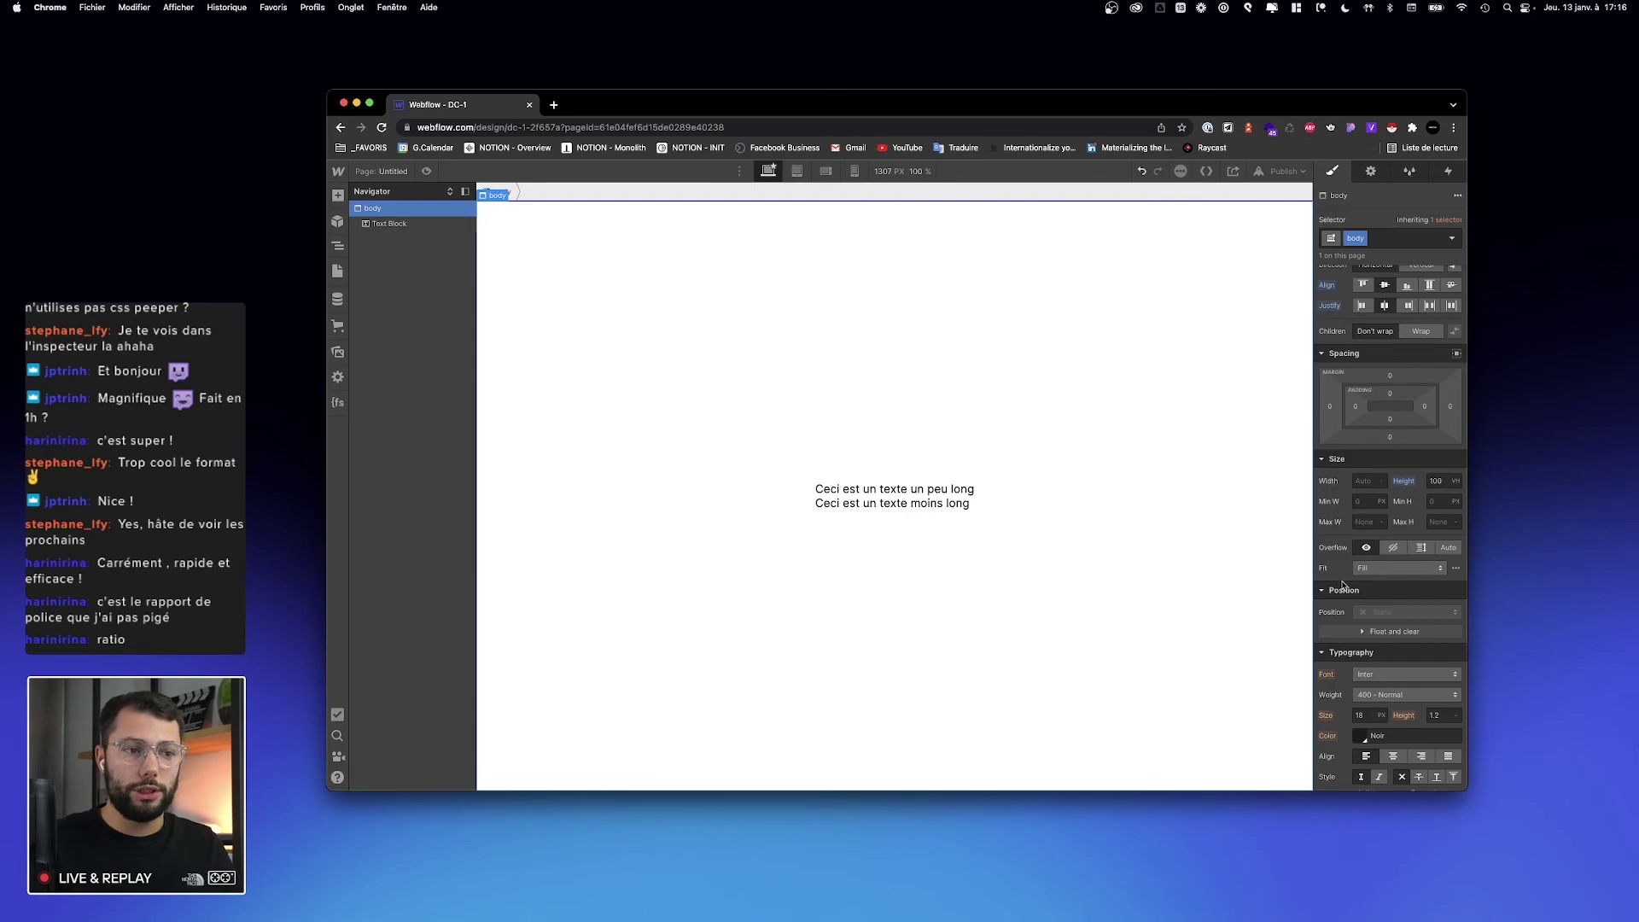
{"action": "left_click", "coordinate": [1368, 714]}
{"action": "type", "text": "1"}
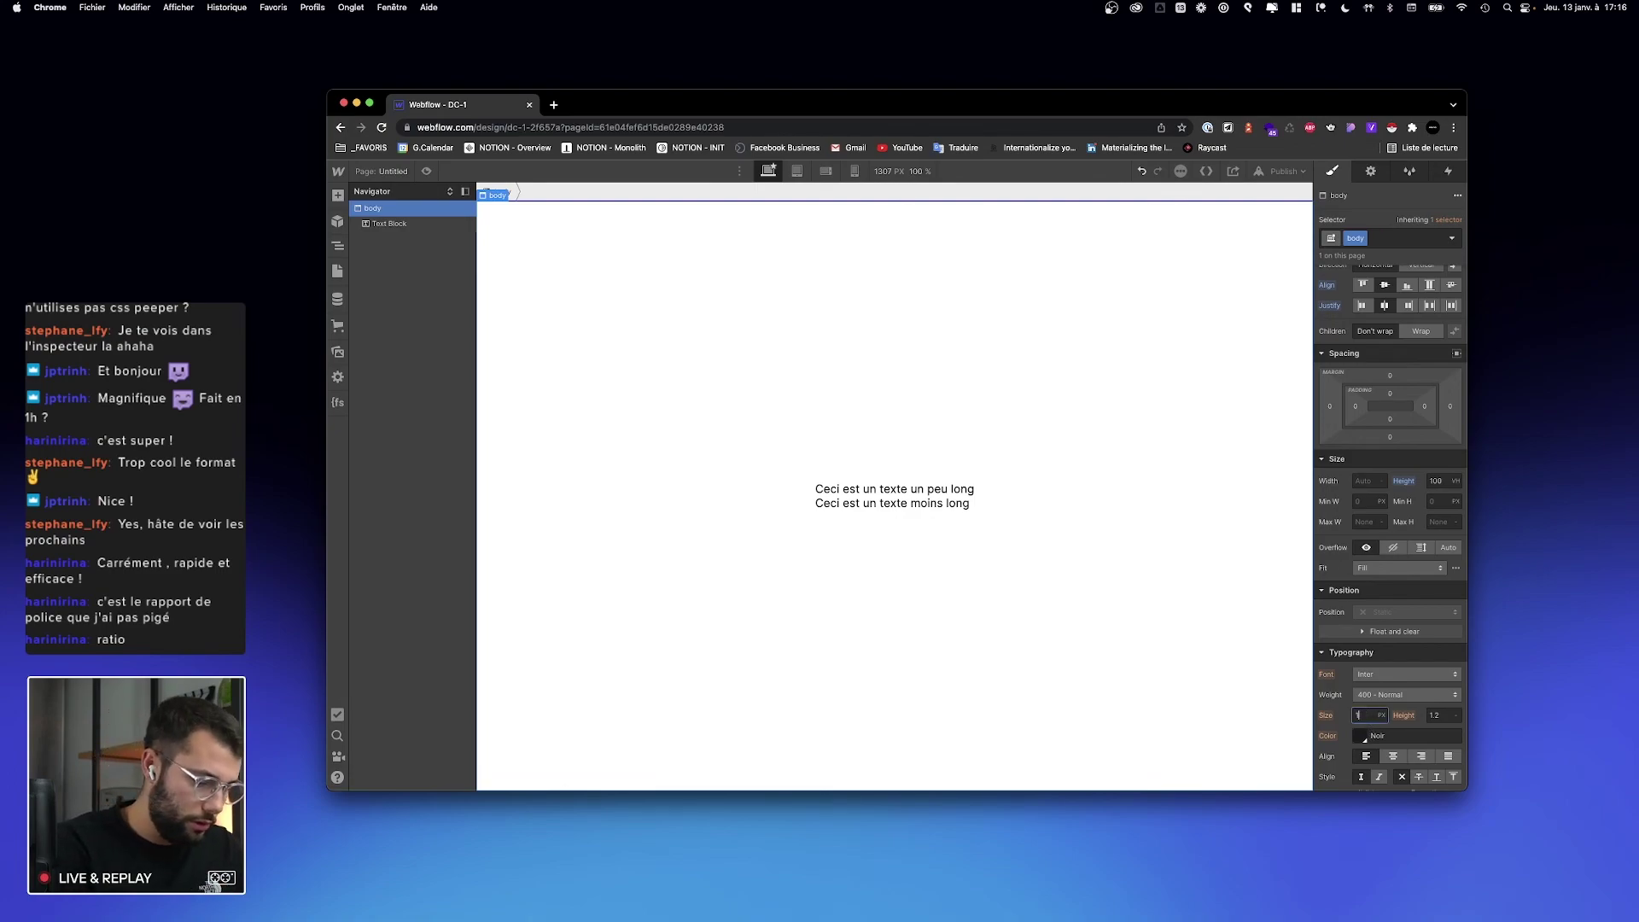
{"action": "type", "text": "vw"}
{"action": "key", "text": "Return"}
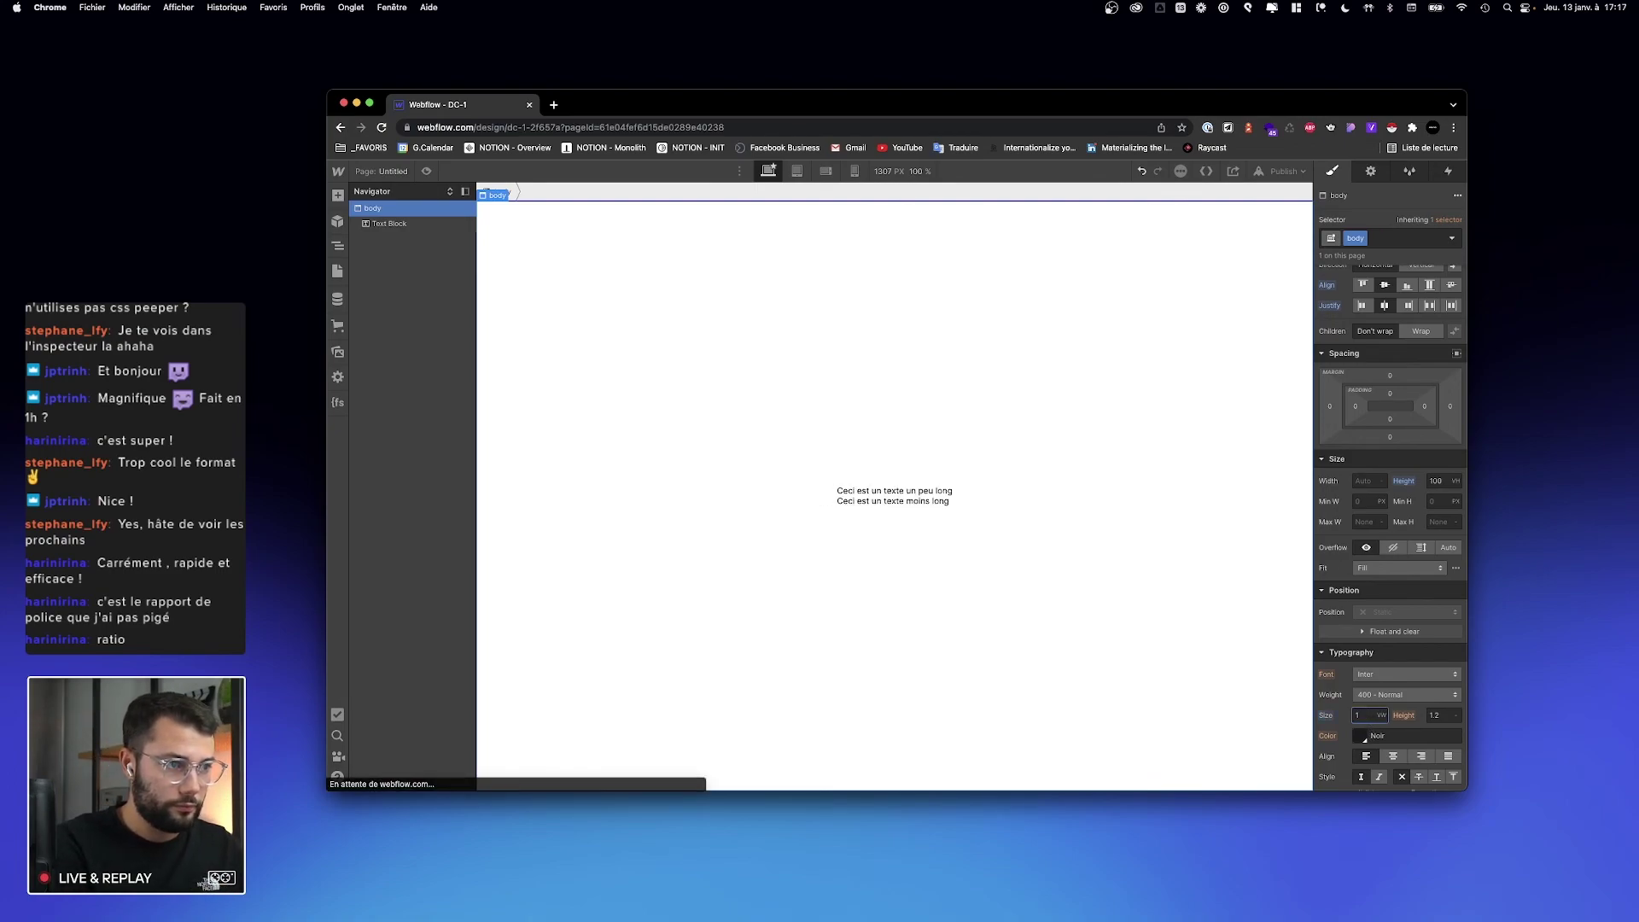
{"action": "type", "text": "2"}
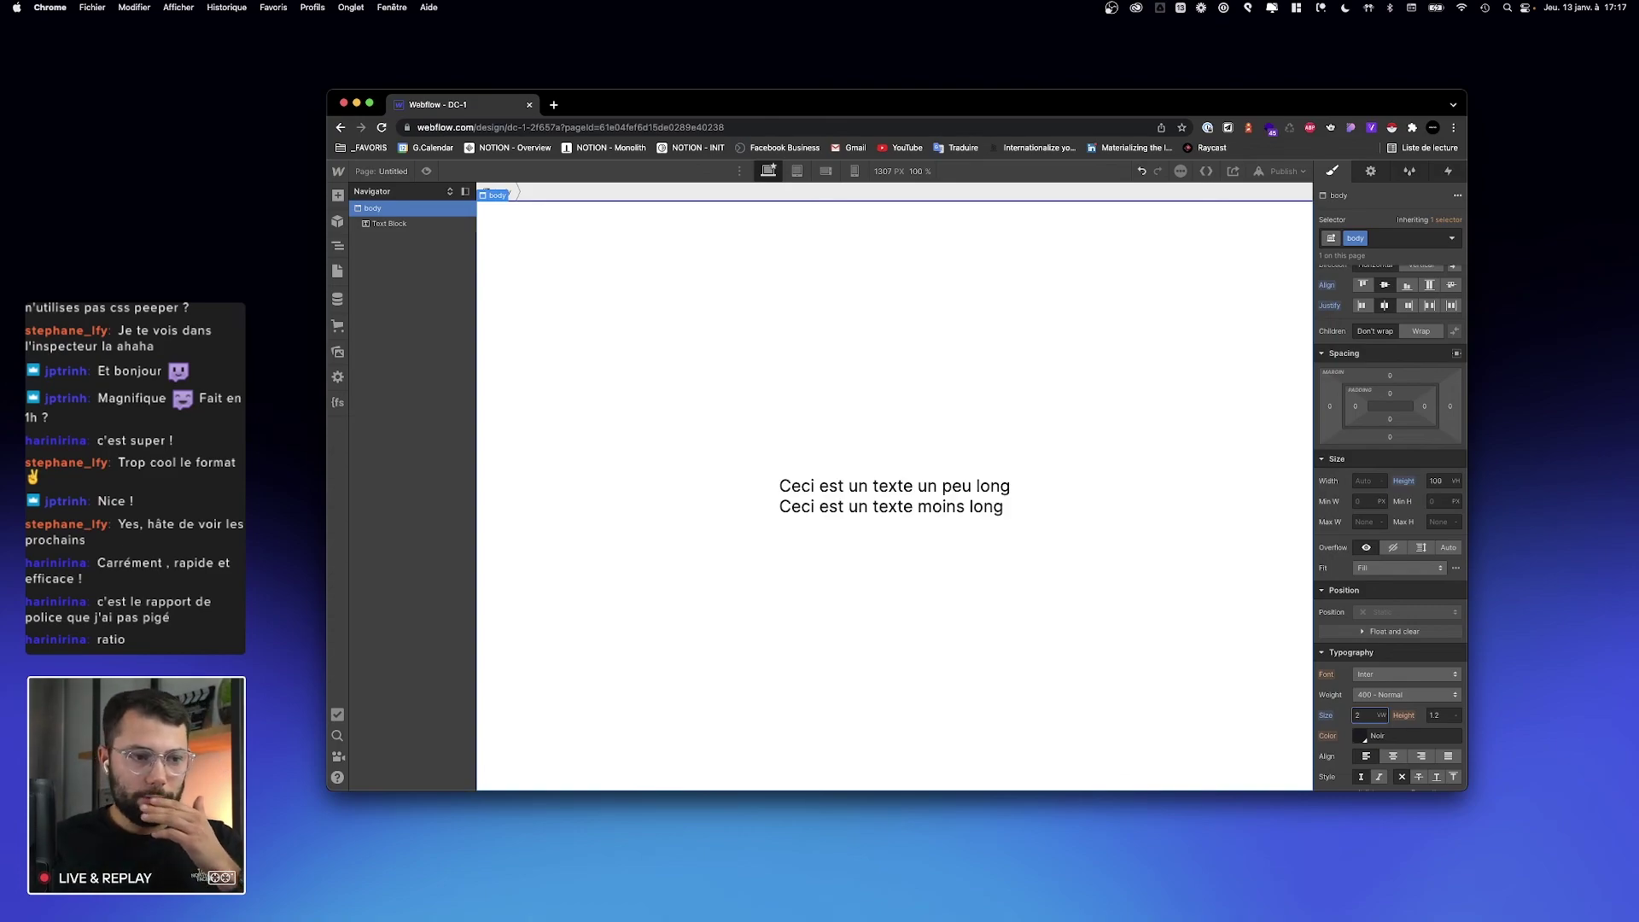
{"action": "left_click_drag", "start_coordinate": [1309, 516], "coordinate": [1228, 529]}
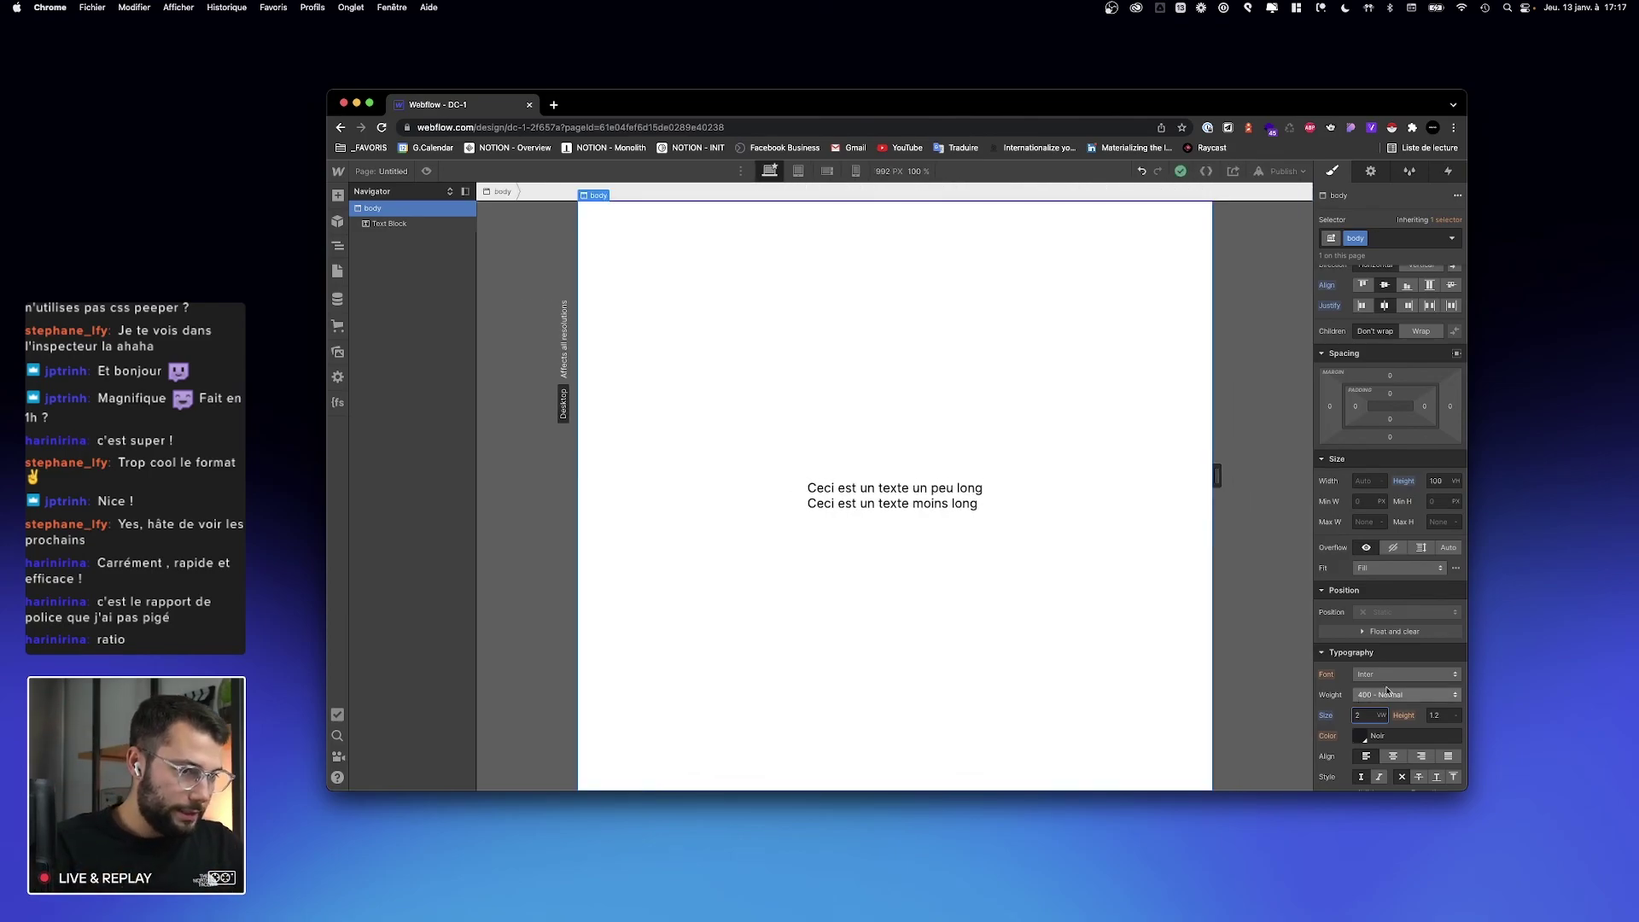
Step: Set the body's line height to 24 px and test it by enlarging the browser window and resizing the canvas to 1153 px
{"action": "left_click", "coordinate": [1445, 716]}
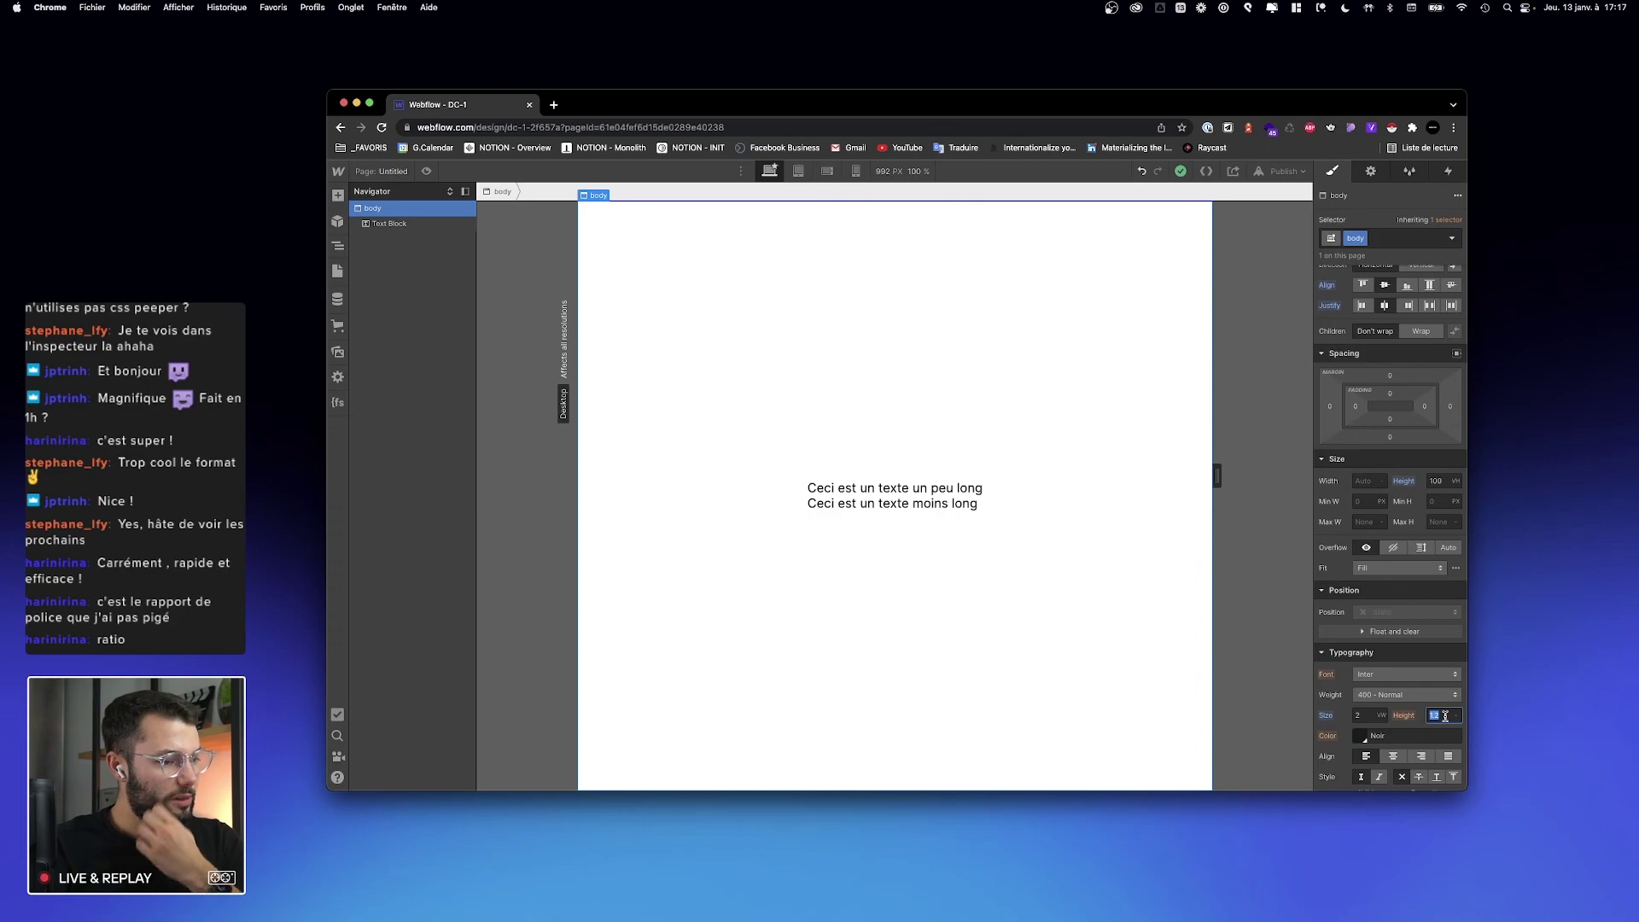
{"action": "type", "text": "24"}
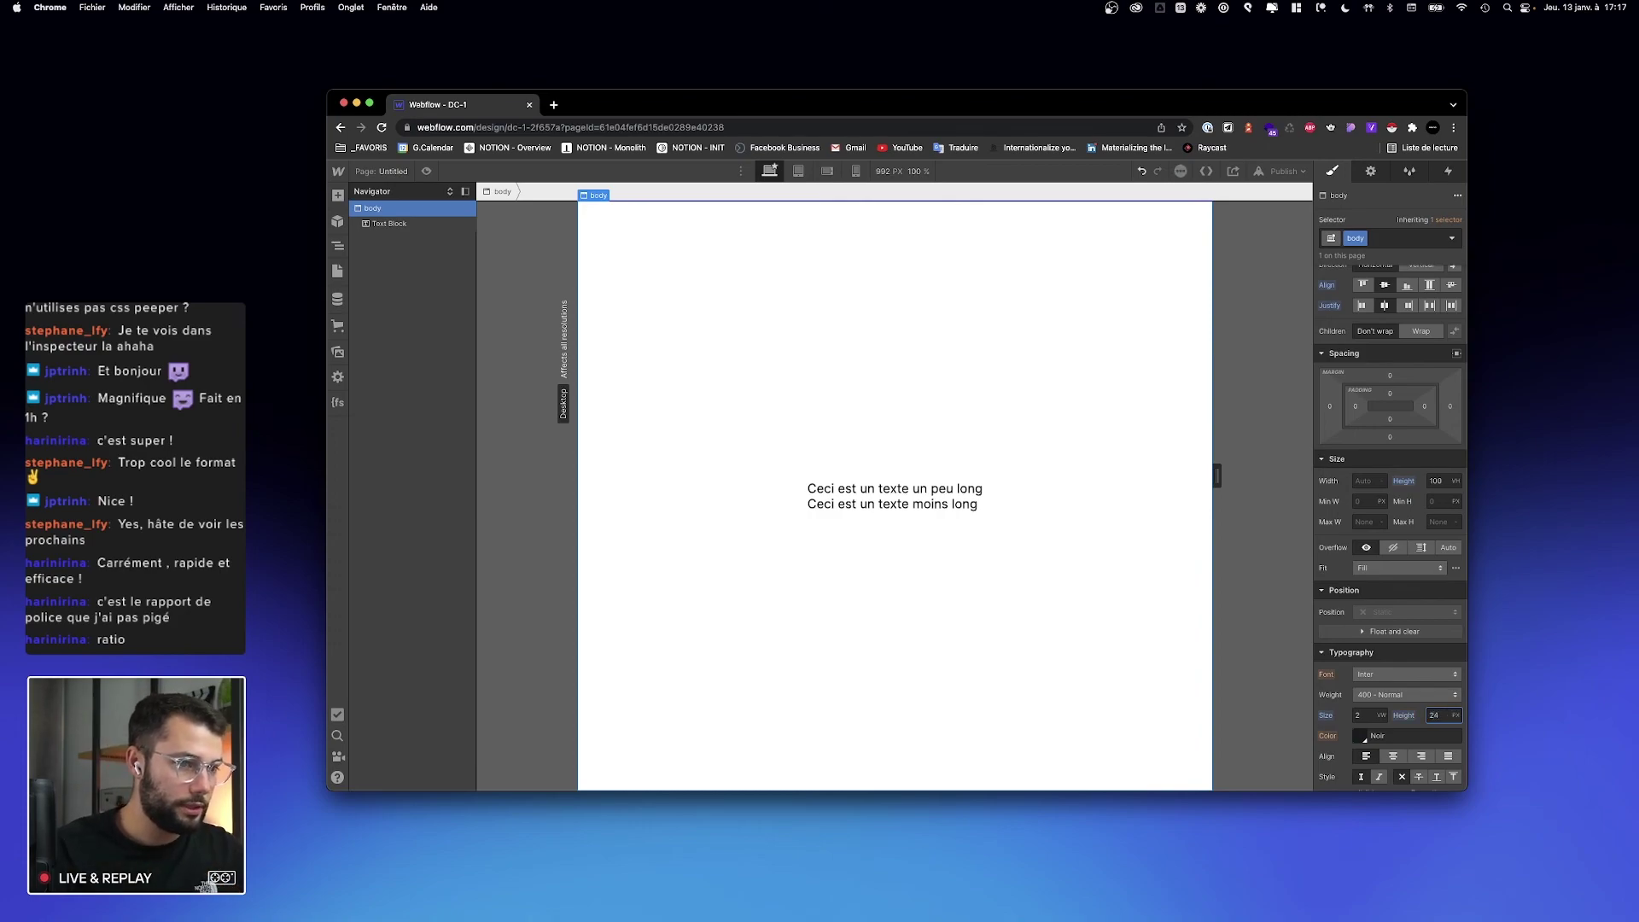
{"action": "left_click_drag", "start_coordinate": [1217, 472], "coordinate": [1635, 464]}
{"action": "left_click_drag", "start_coordinate": [1482, 463], "coordinate": [1269, 475]}
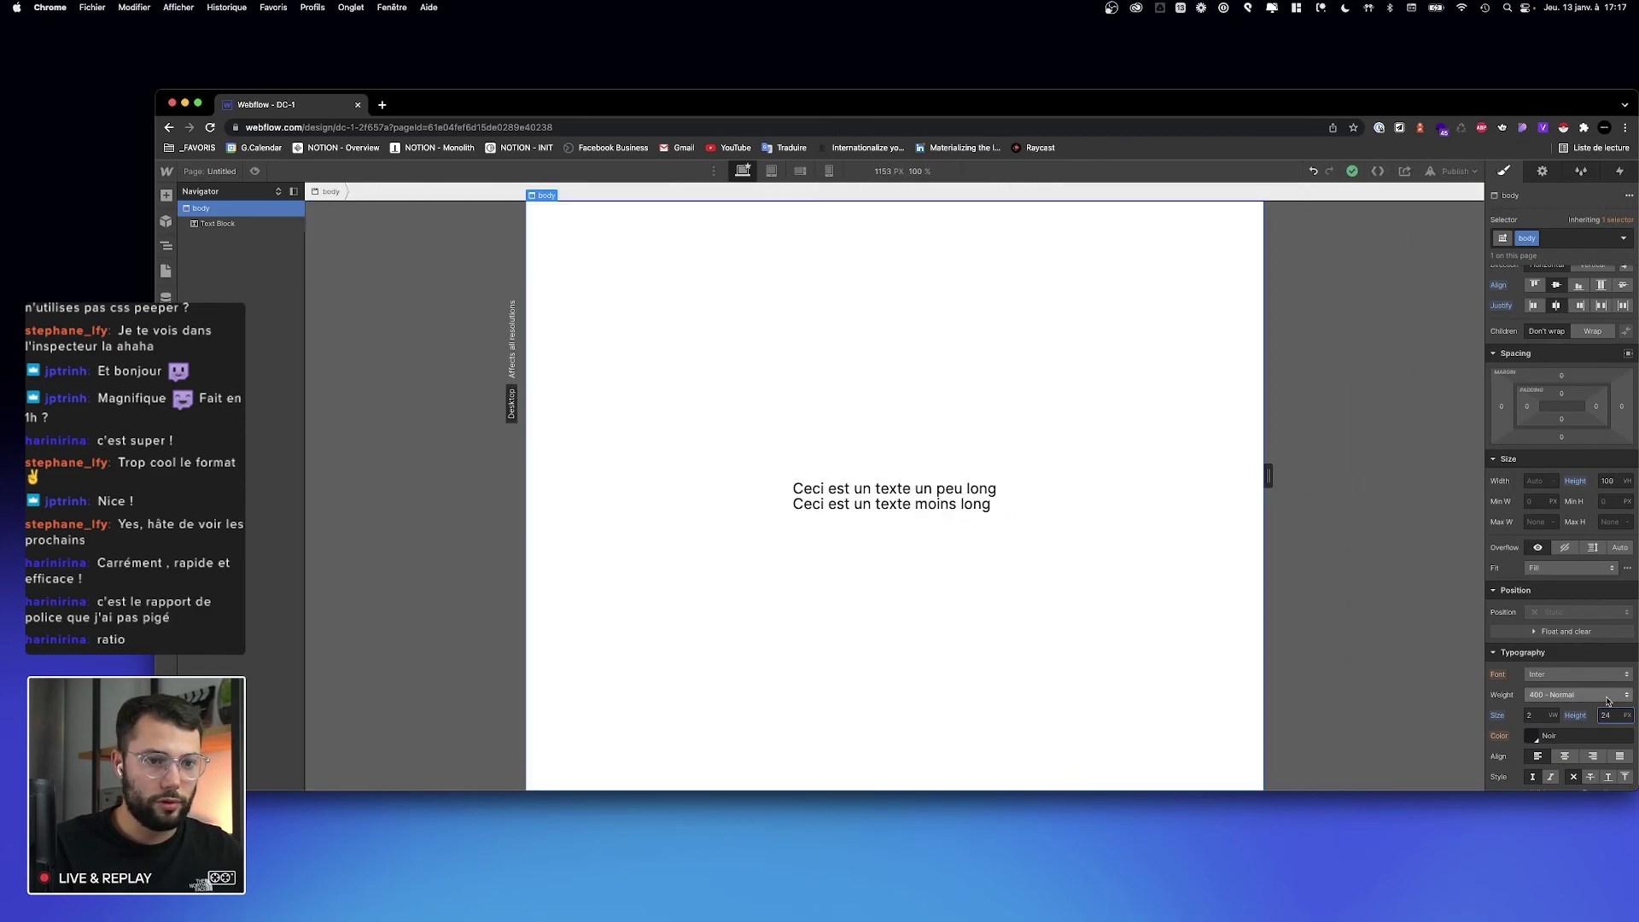
Step: Set the body's line height to a unitless 1.2 and test it by widening the canvas to 1843 px
{"action": "left_click", "coordinate": [1616, 718]}
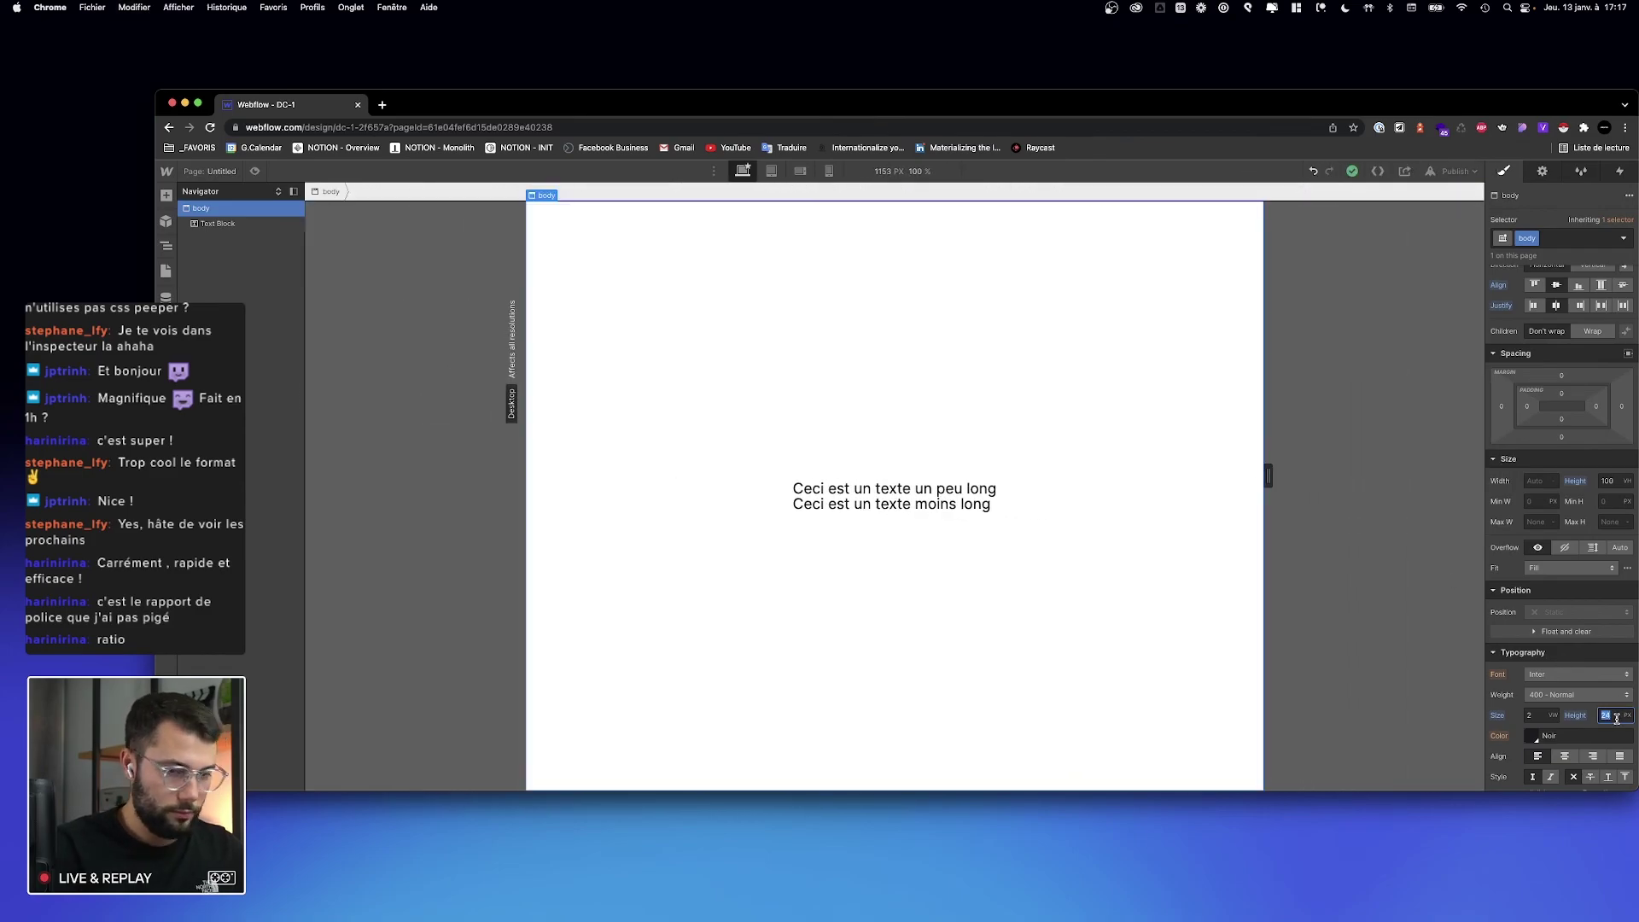
{"action": "type", "text": "1.2"}
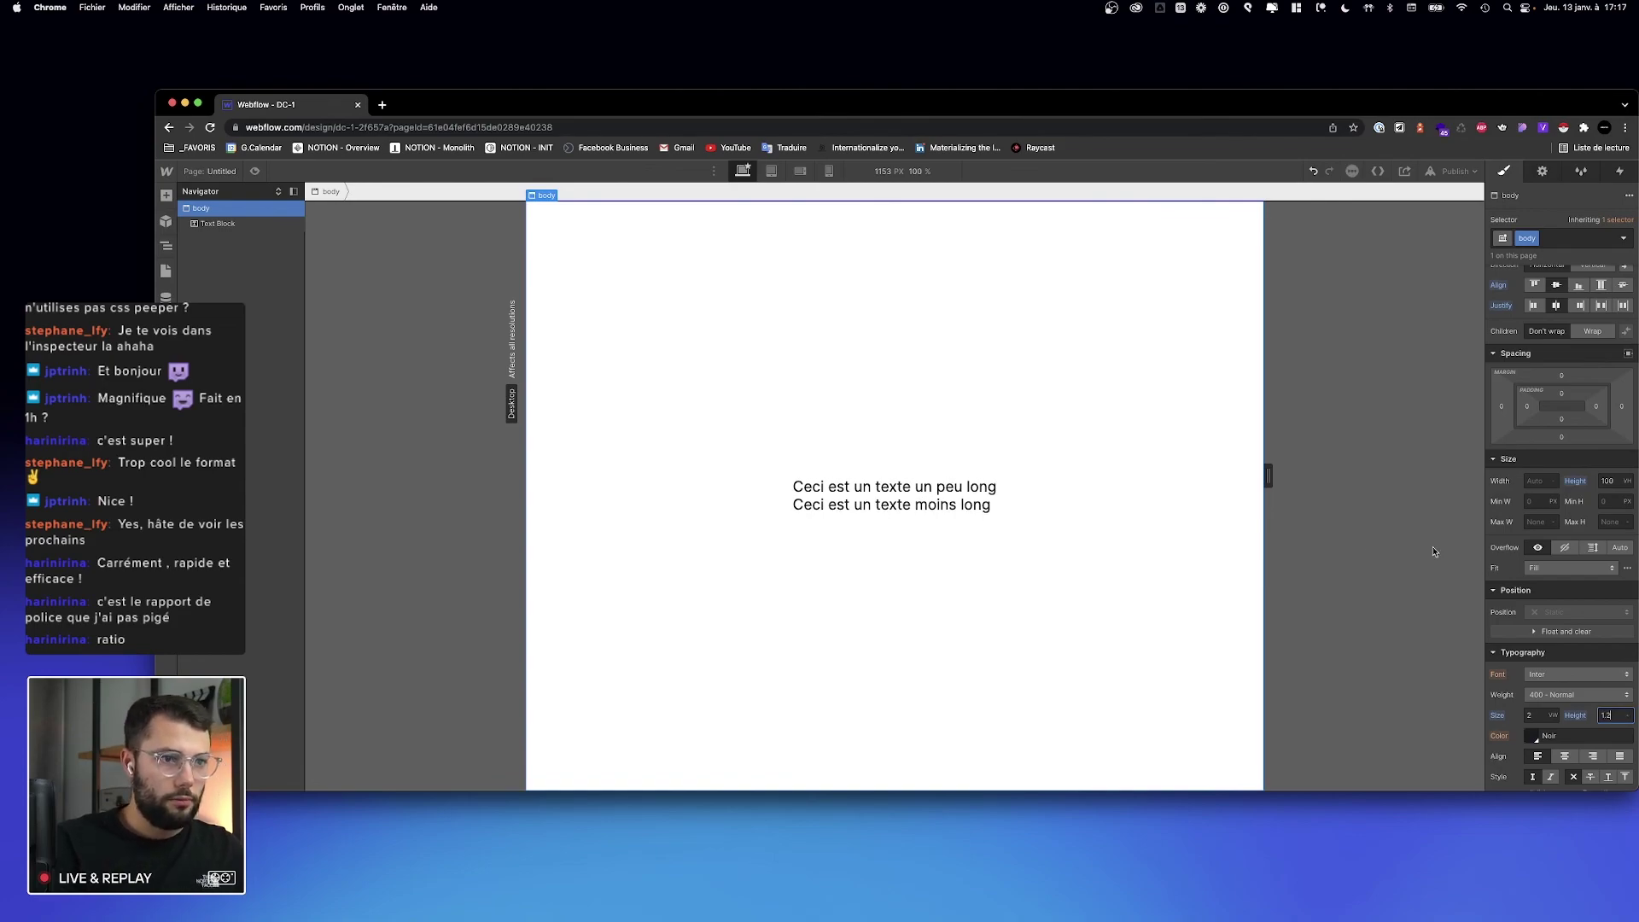
{"action": "left_click_drag", "start_coordinate": [1269, 476], "coordinate": [1518, 473]}
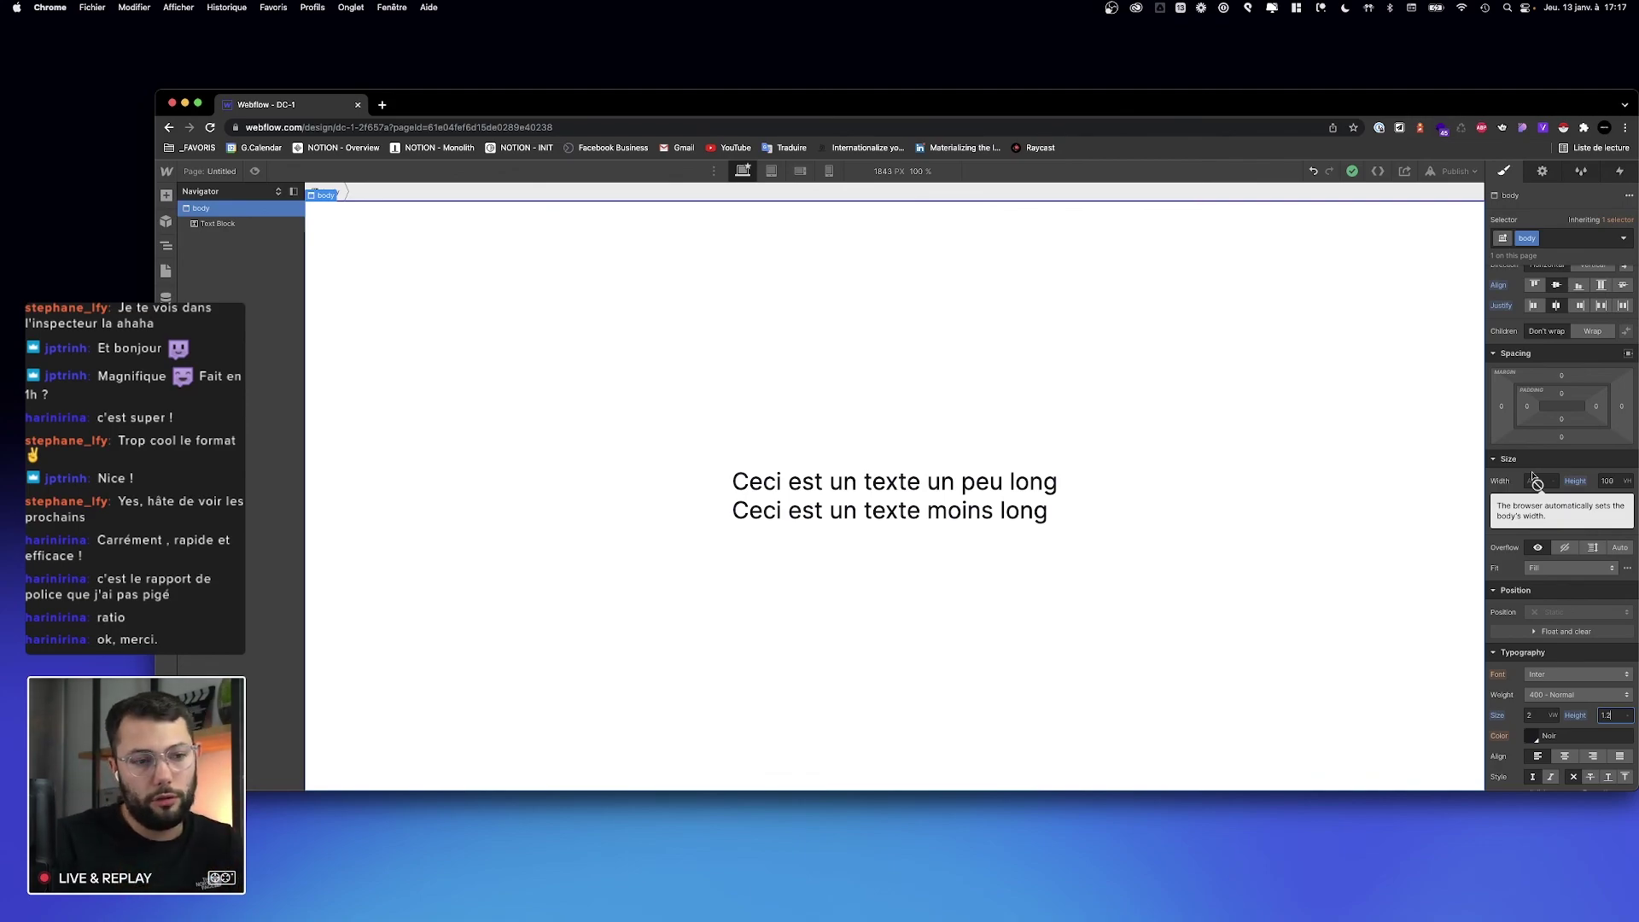
Step: Set the body's line height to 120% and test it by resizing the canvas
{"action": "type", "text": "120"}
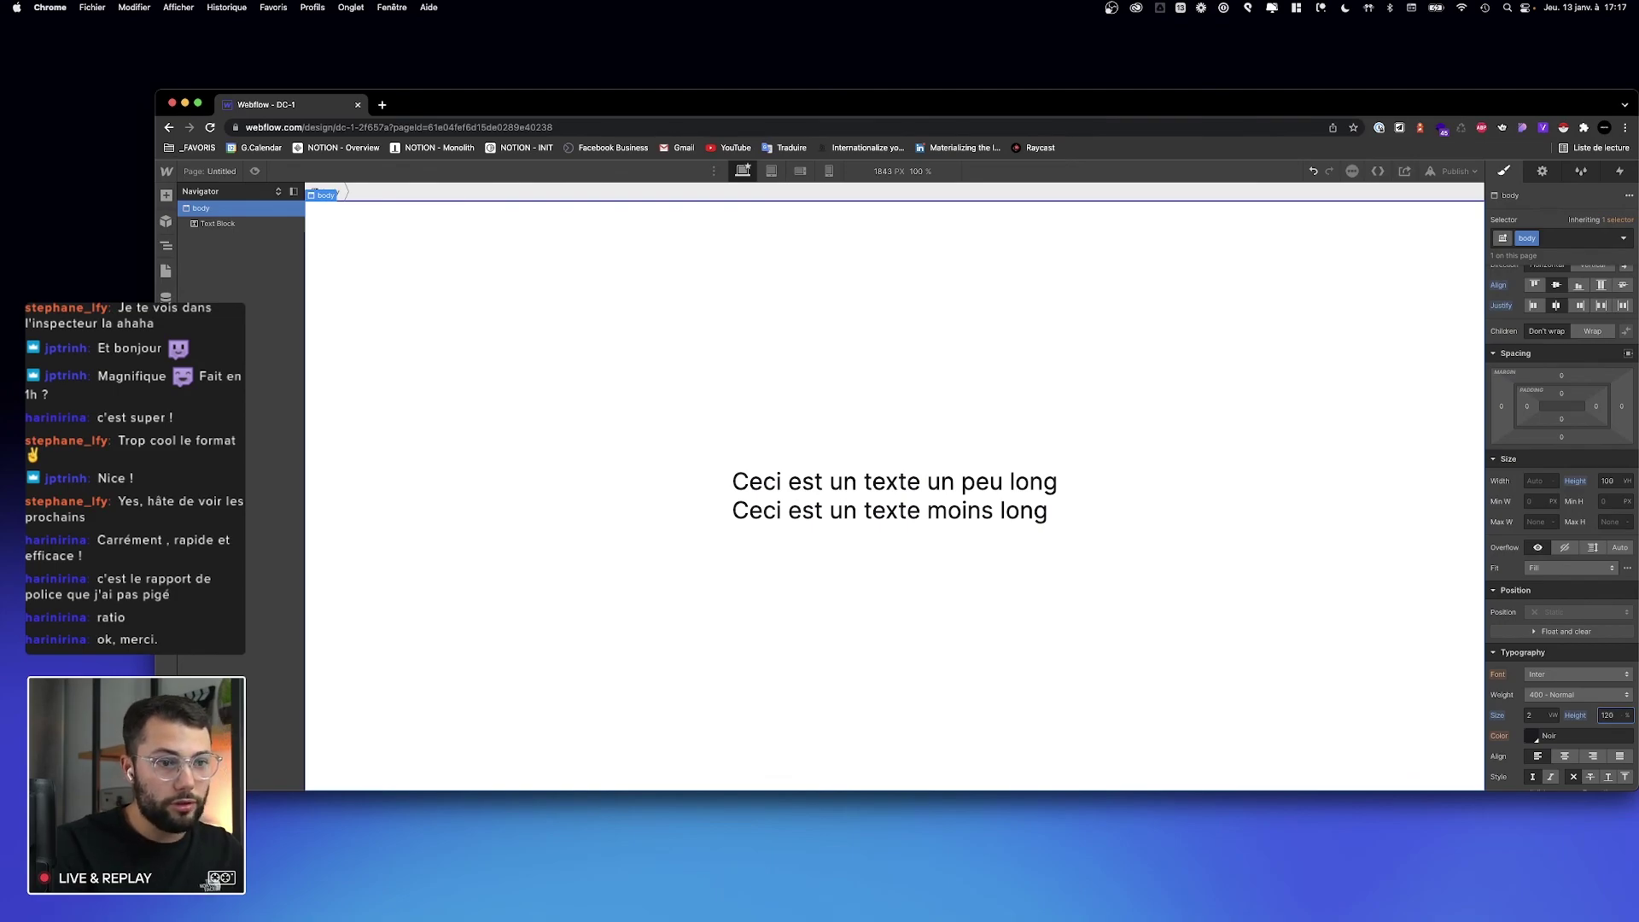
{"action": "left_click_drag", "start_coordinate": [1483, 496], "coordinate": [1535, 518]}
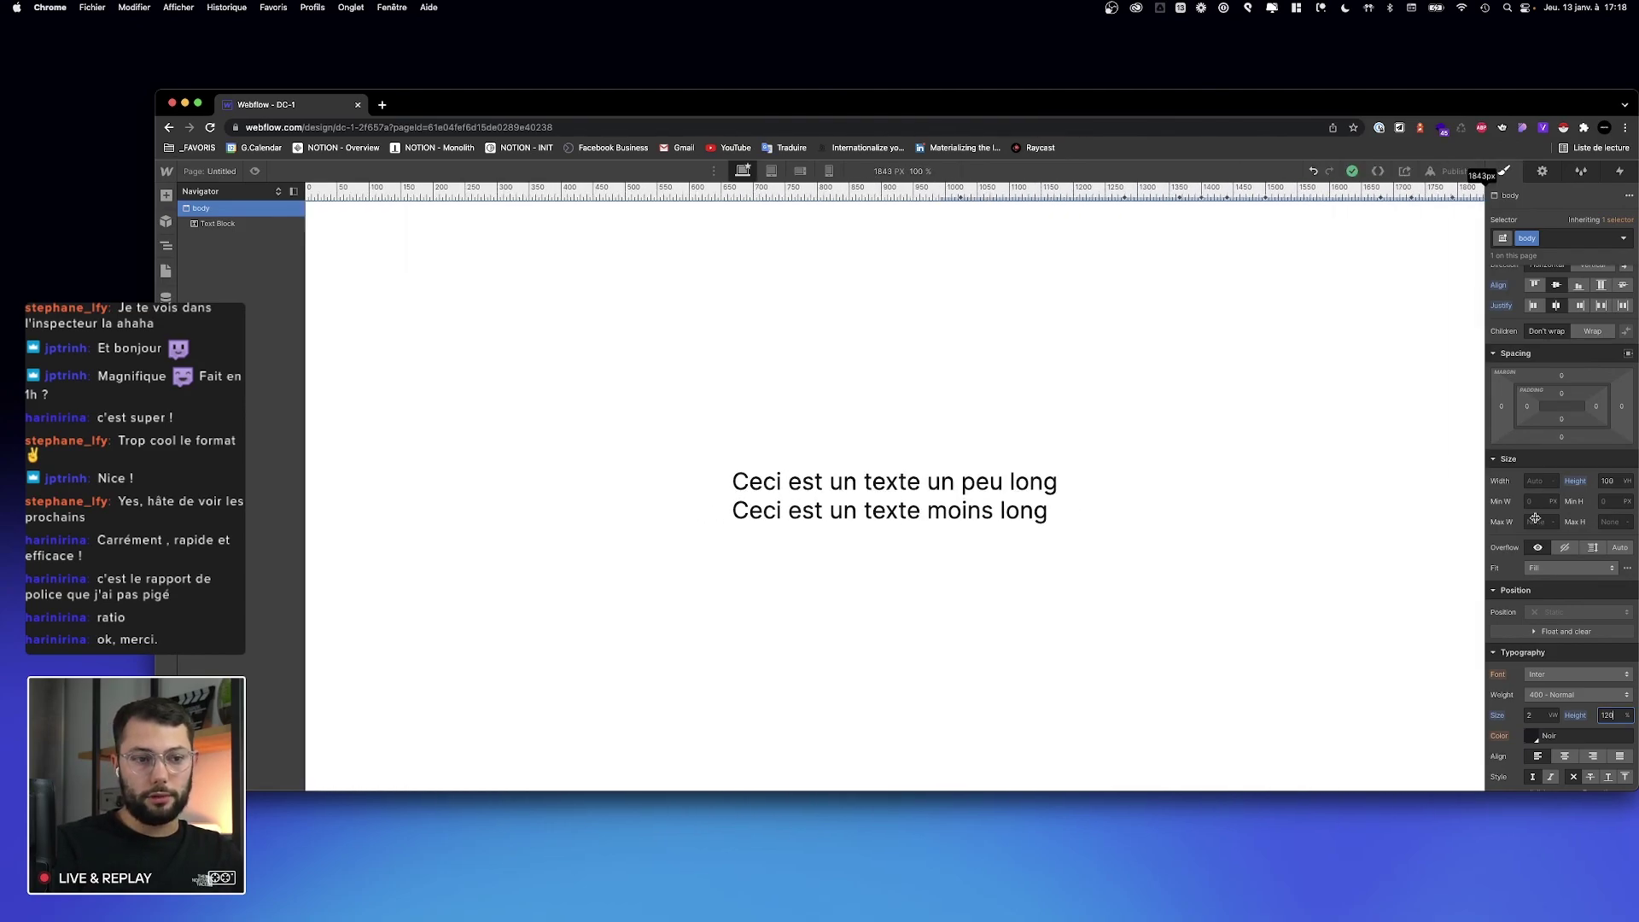